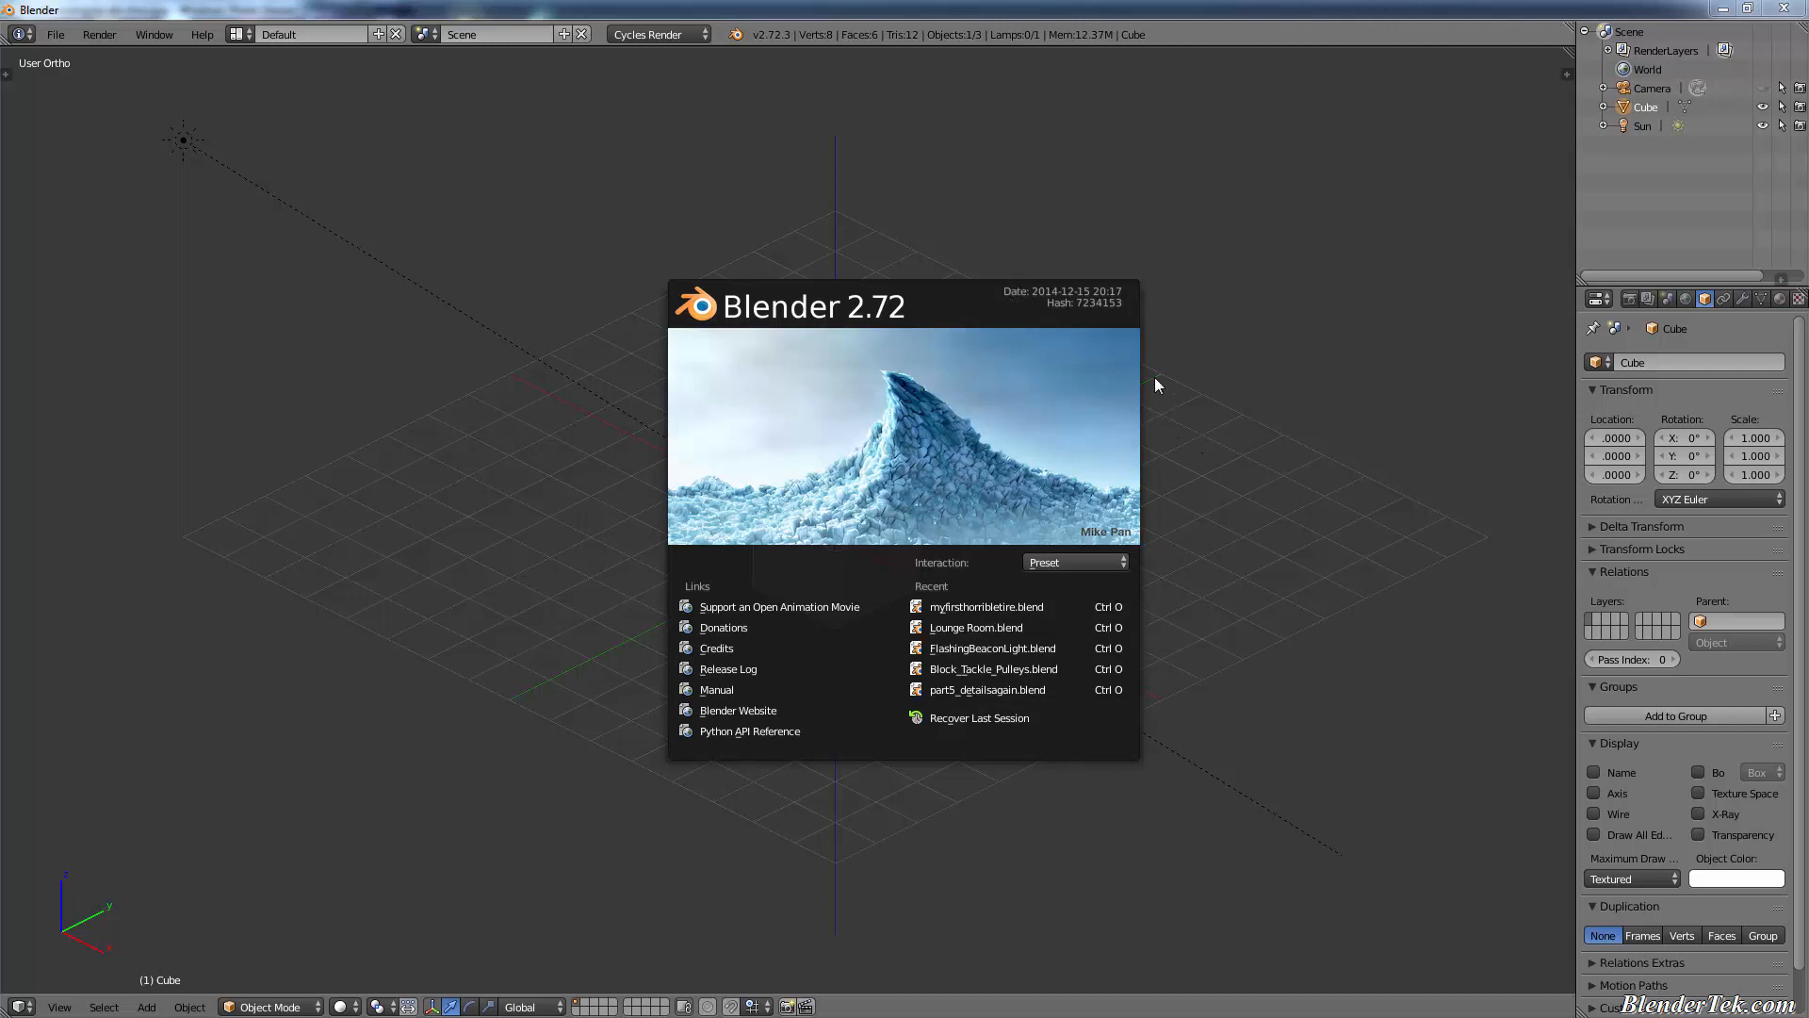
- Dismiss the startup splash screen and show the default cube up close
left_click(1072, 379)
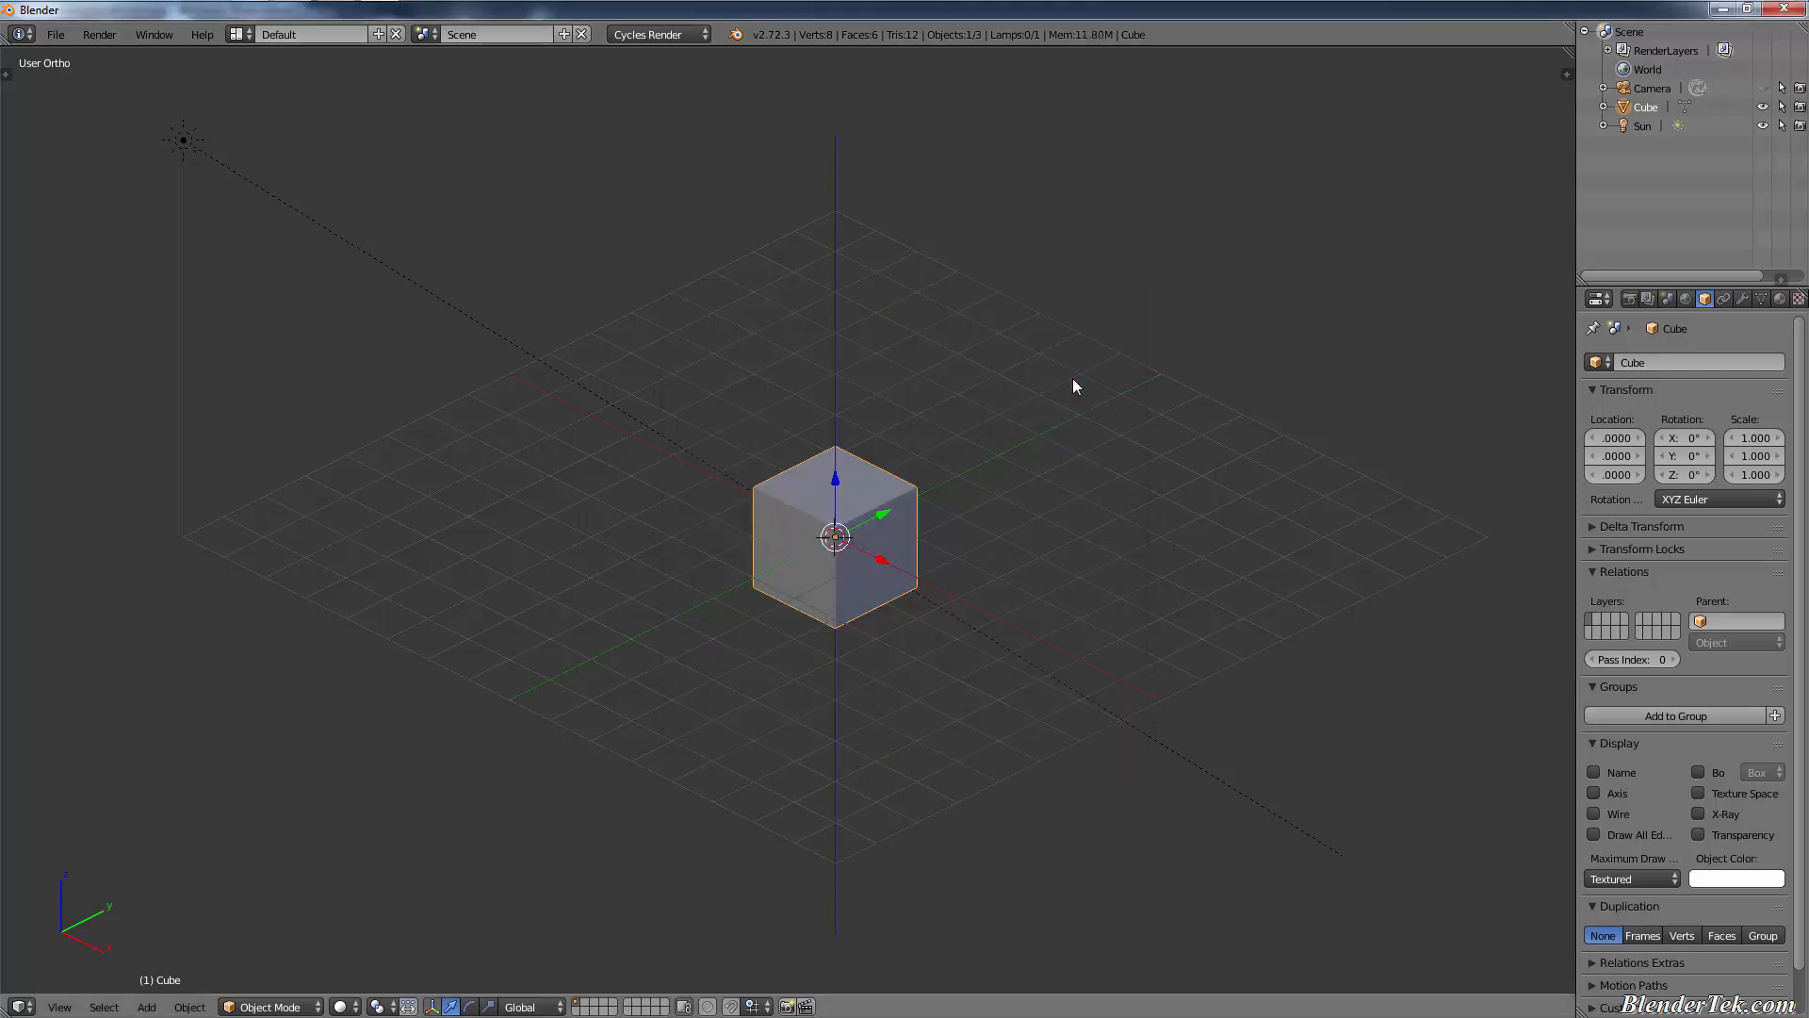
scroll(891, 528, "up", 5)
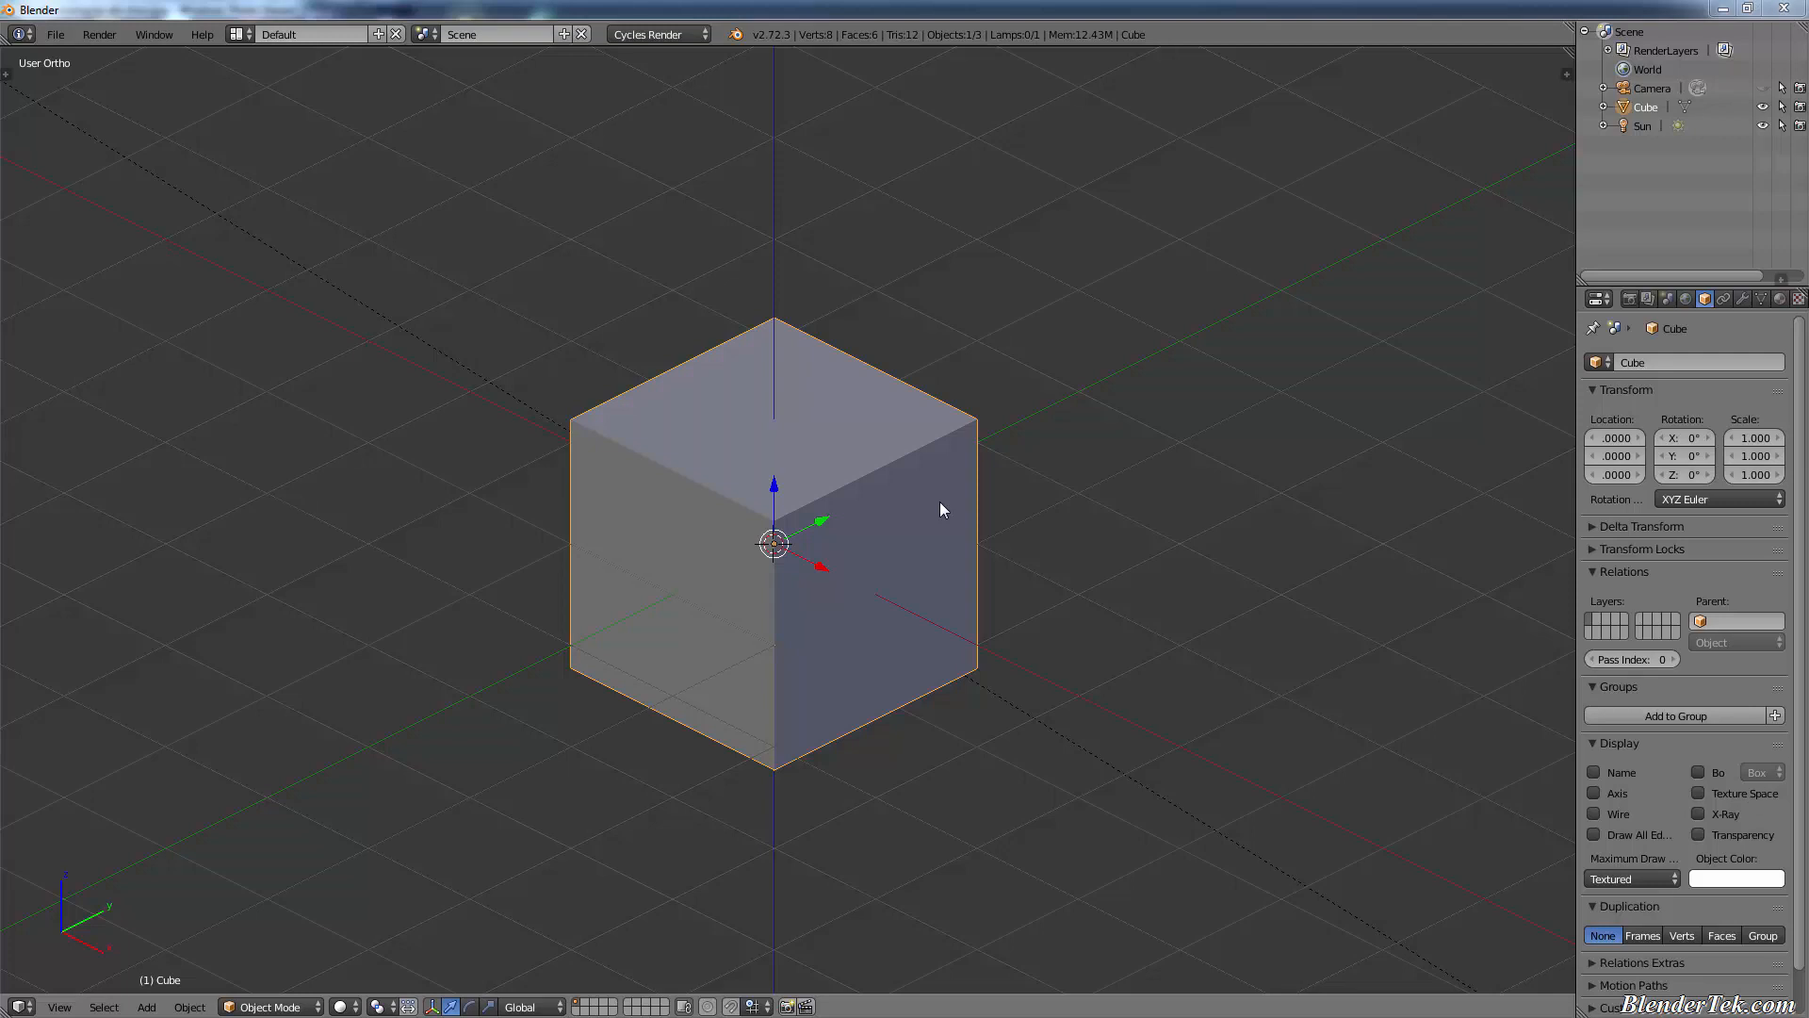
- Undo the last fifteen changes made to the cube scene
key("ctrl+z")
key("ctrl+z")
key("ctrl+z")
key("ctrl+z")
key("ctrl+z")
key("ctrl+z")
key("ctrl+z")
key("ctrl+z")
key("ctrl+z")
key("ctrl+z")
key("ctrl+z")
key("ctrl+z")
key("ctrl+z")
key("ctrl+z")
key("ctrl+z")
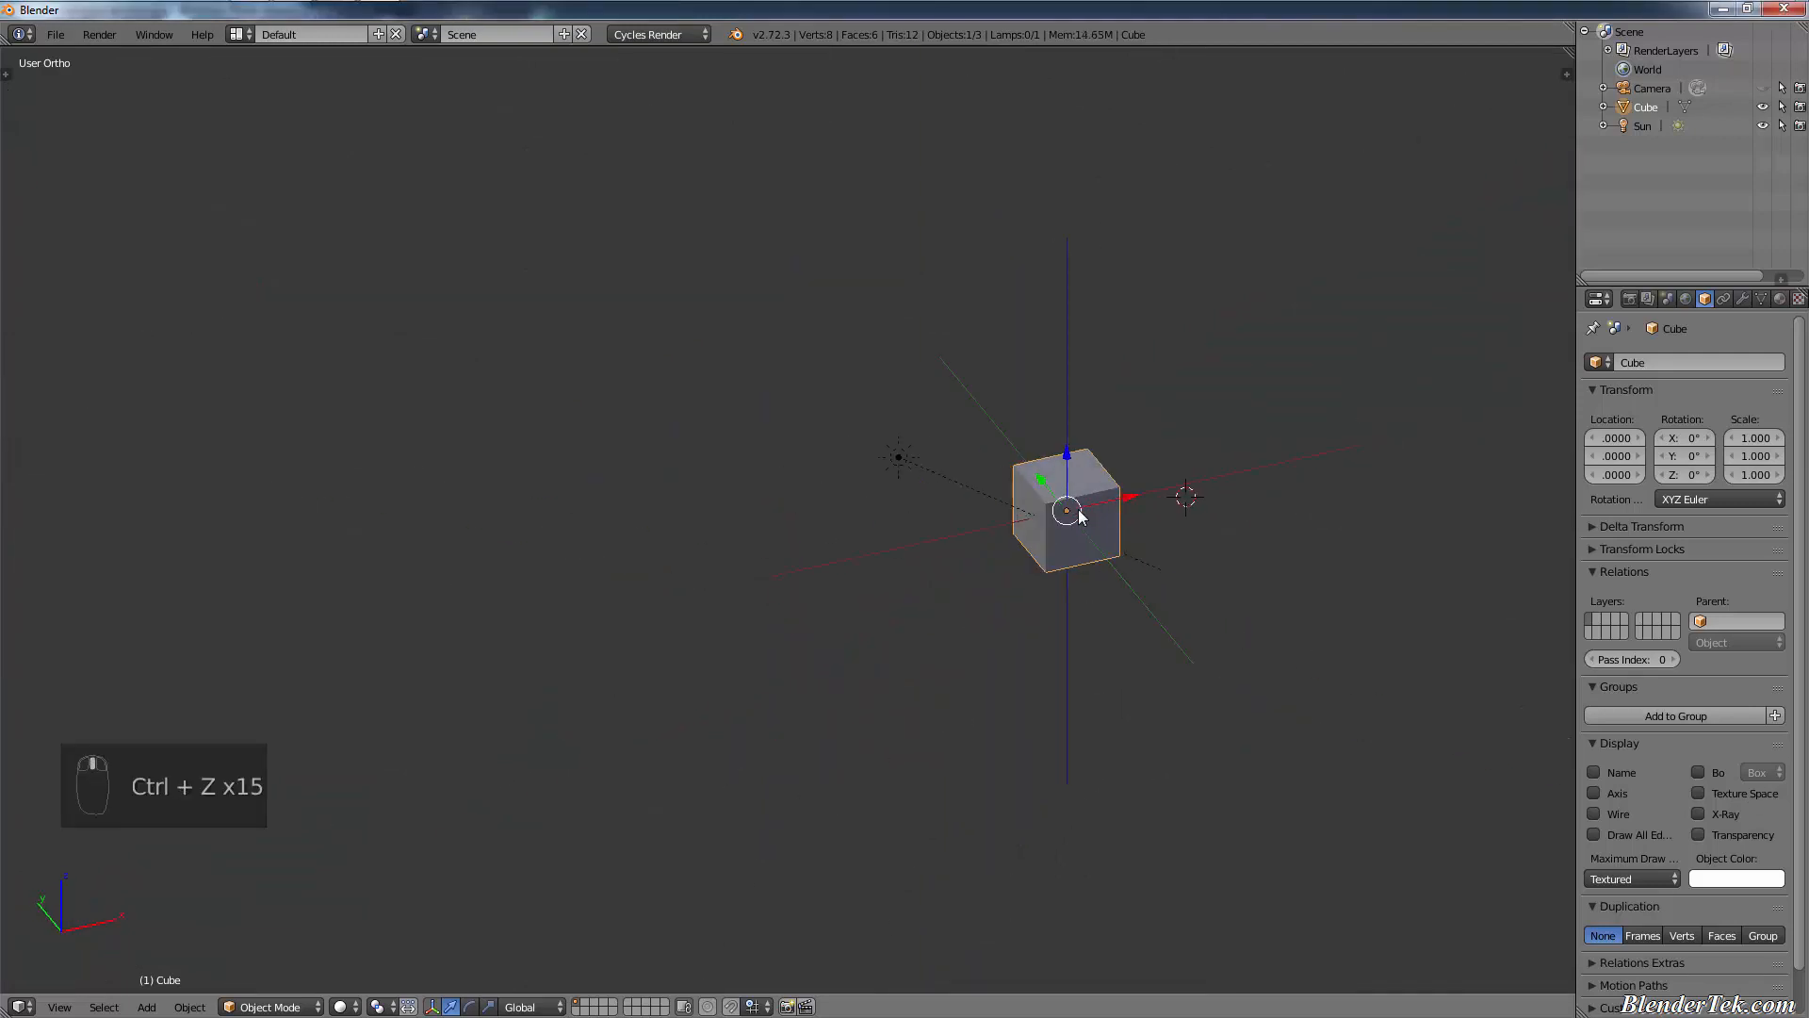
scroll(1132, 521, "up", 5)
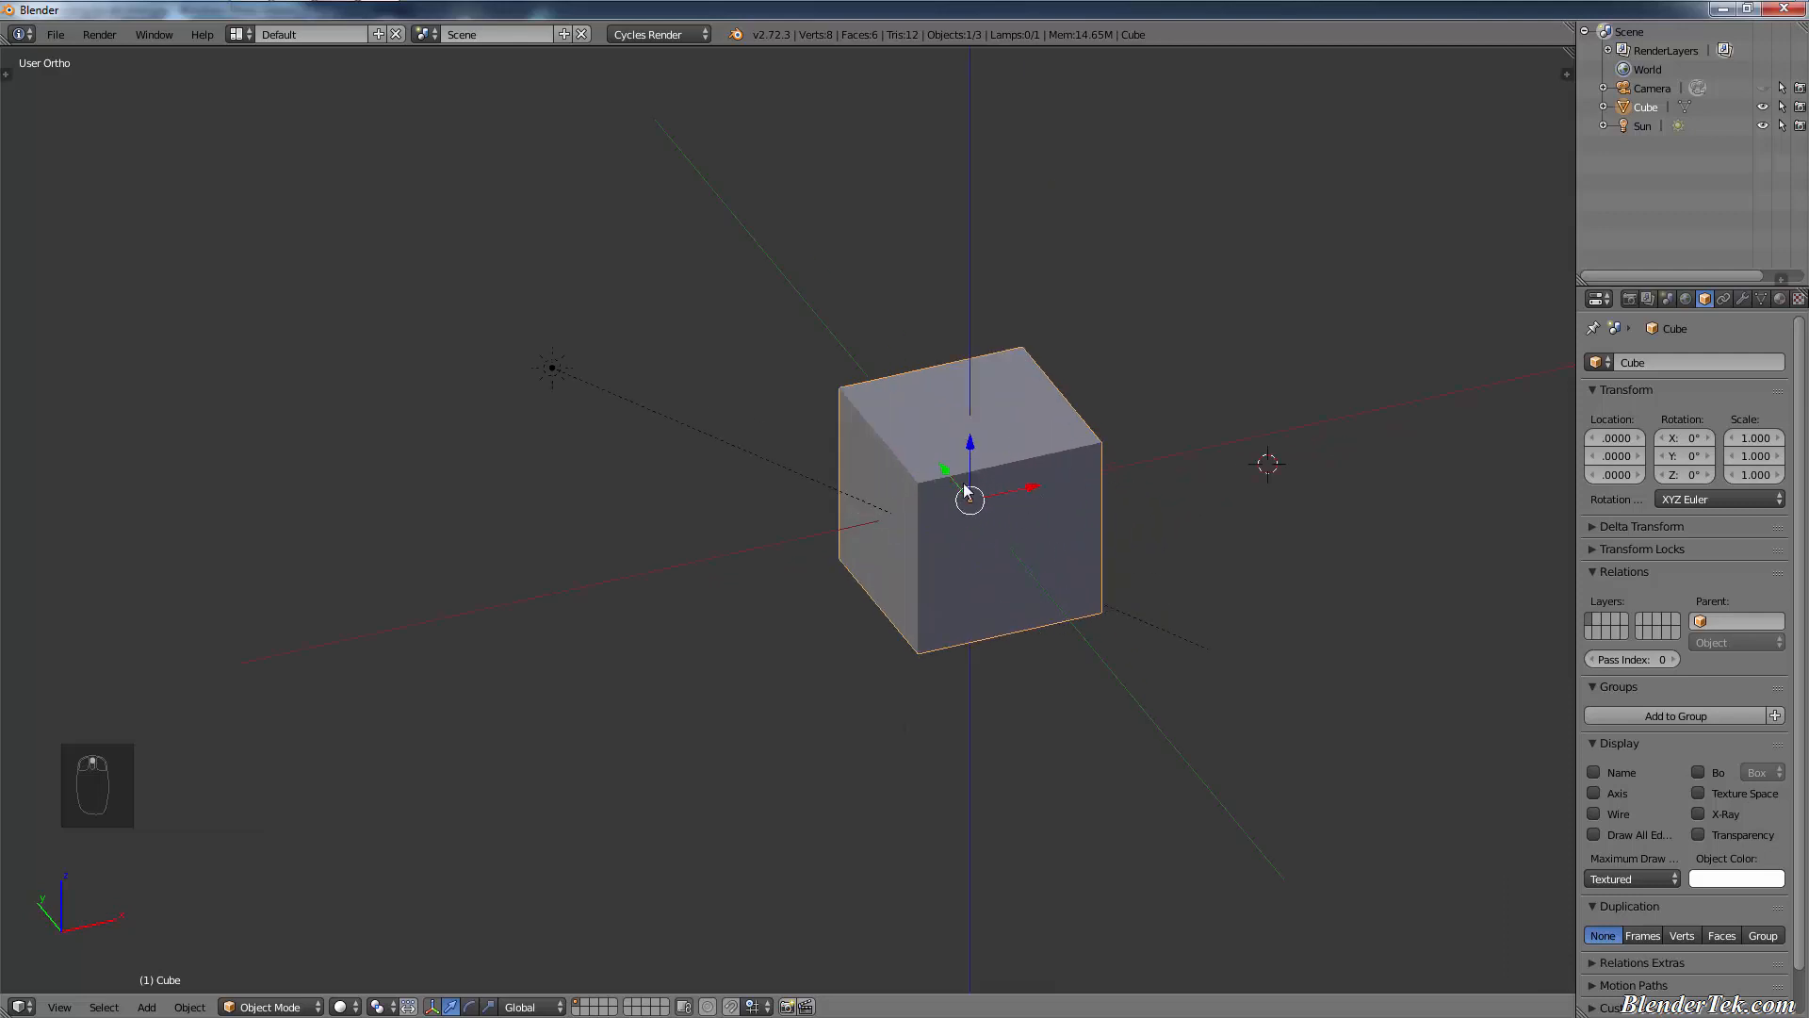
scroll(998, 562, "up", 2)
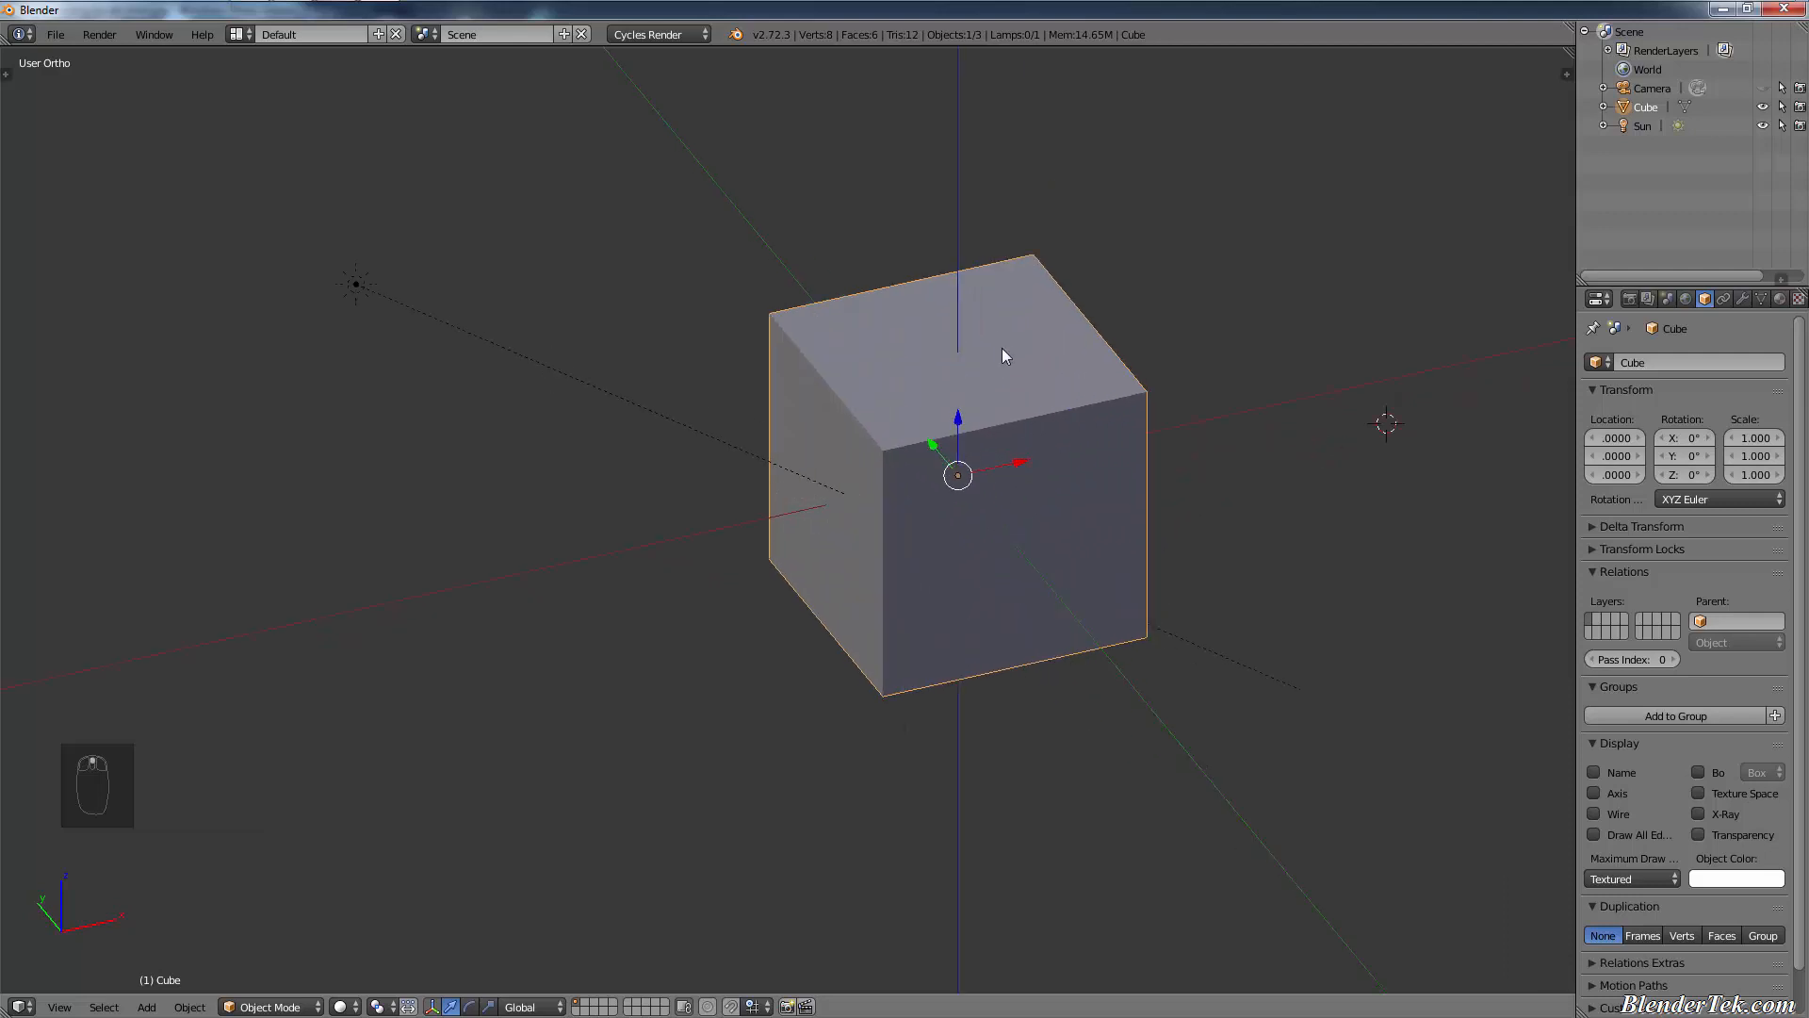
scroll(952, 535, "down", 3)
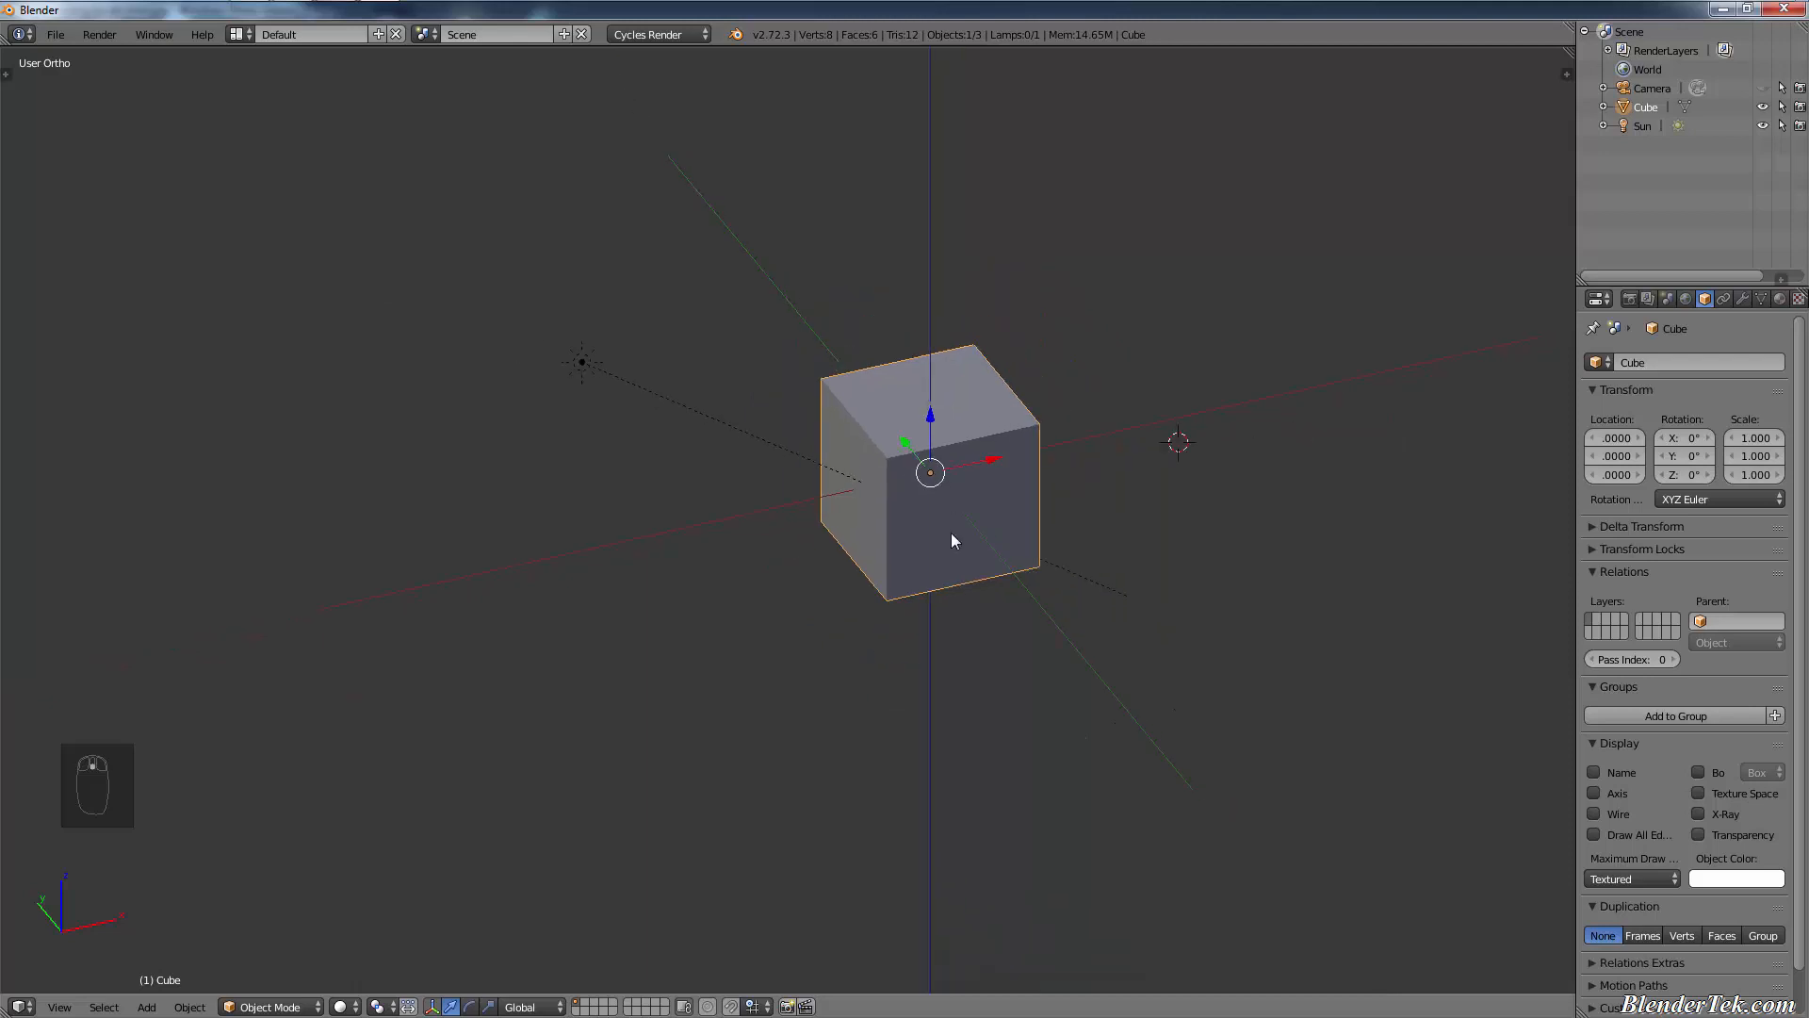
scroll(930, 490, "up", 2)
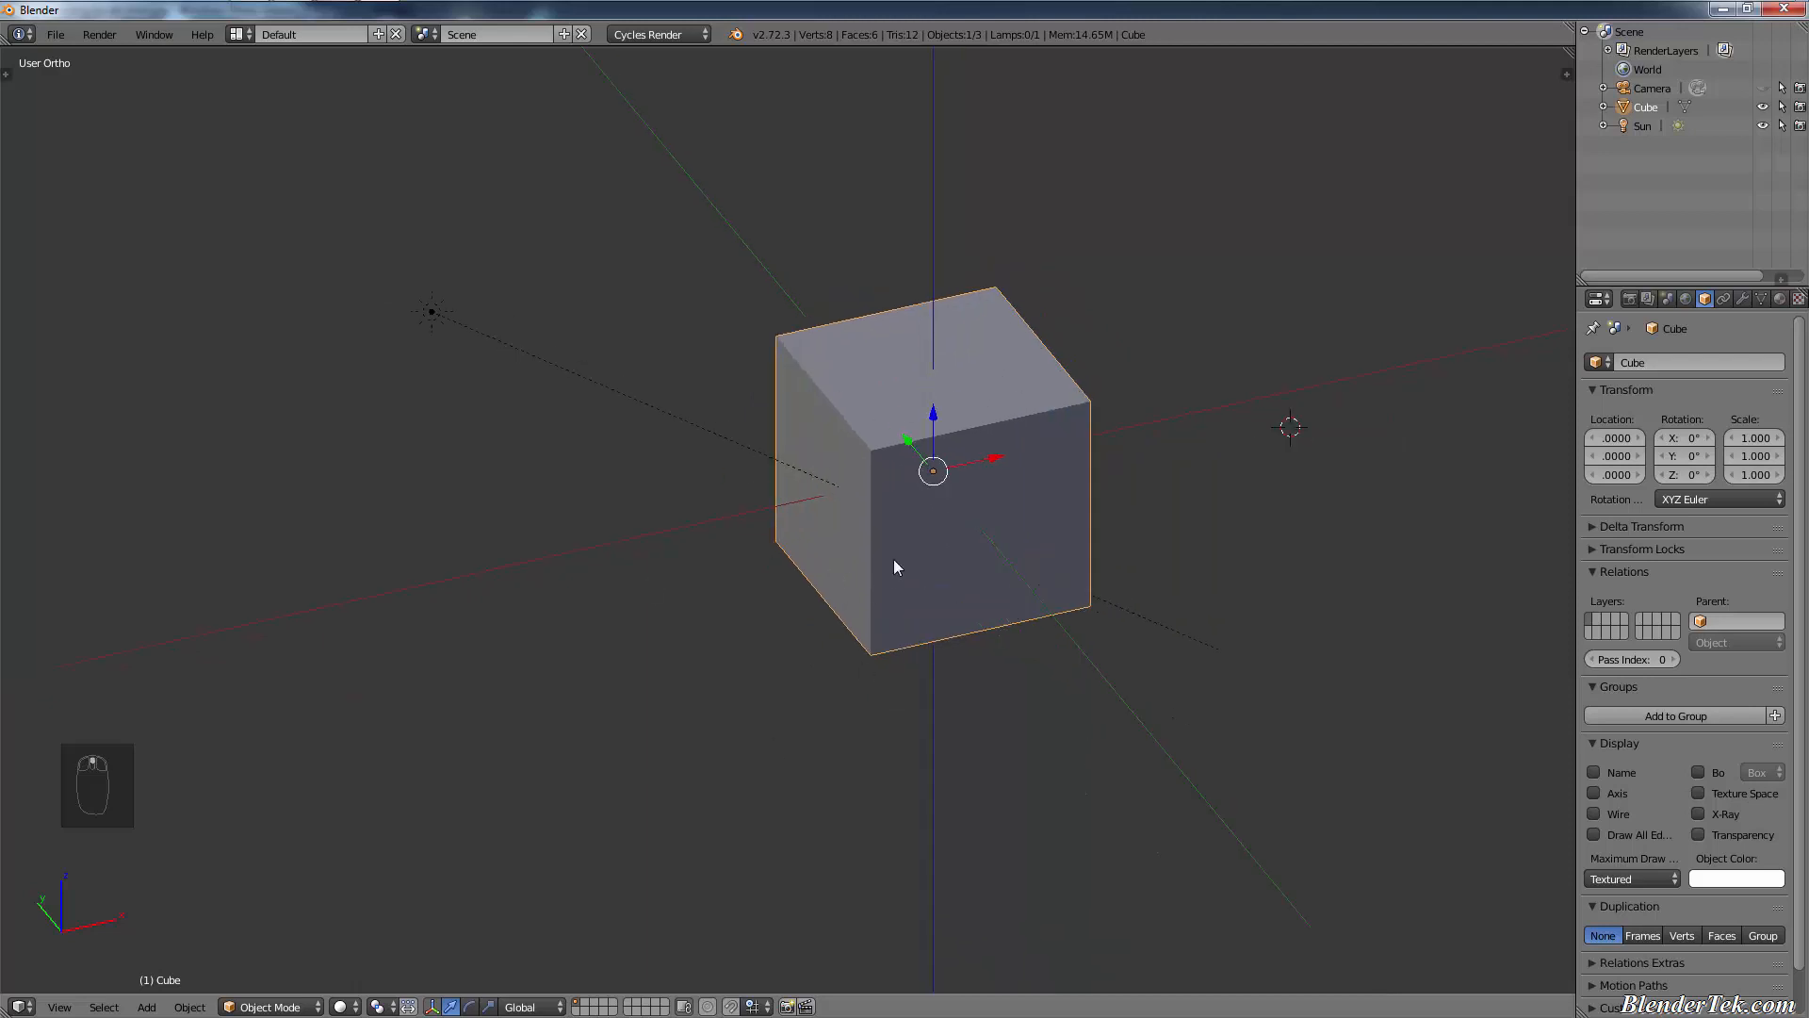
scroll(895, 559, "down", 3)
scroll(886, 412, "up", 6)
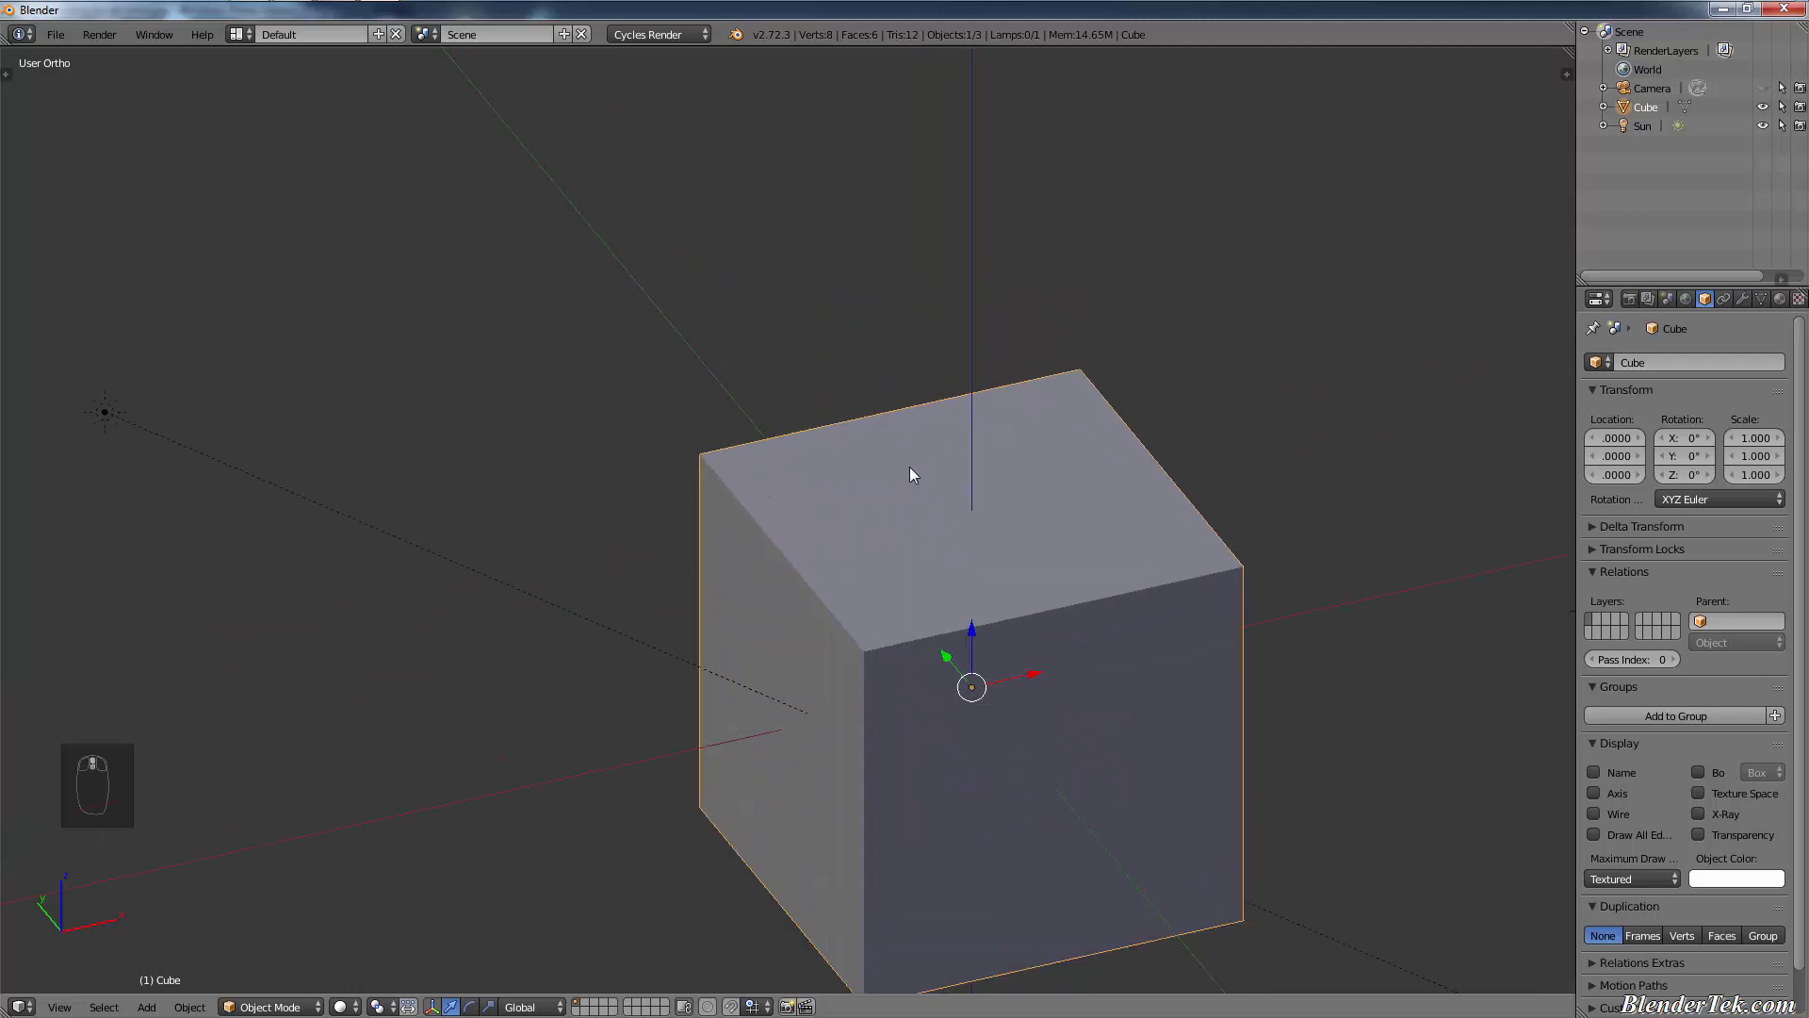
- Try scaling the cube along the X axis only, to about 0.73, in front orthographic view
key("KP_3")
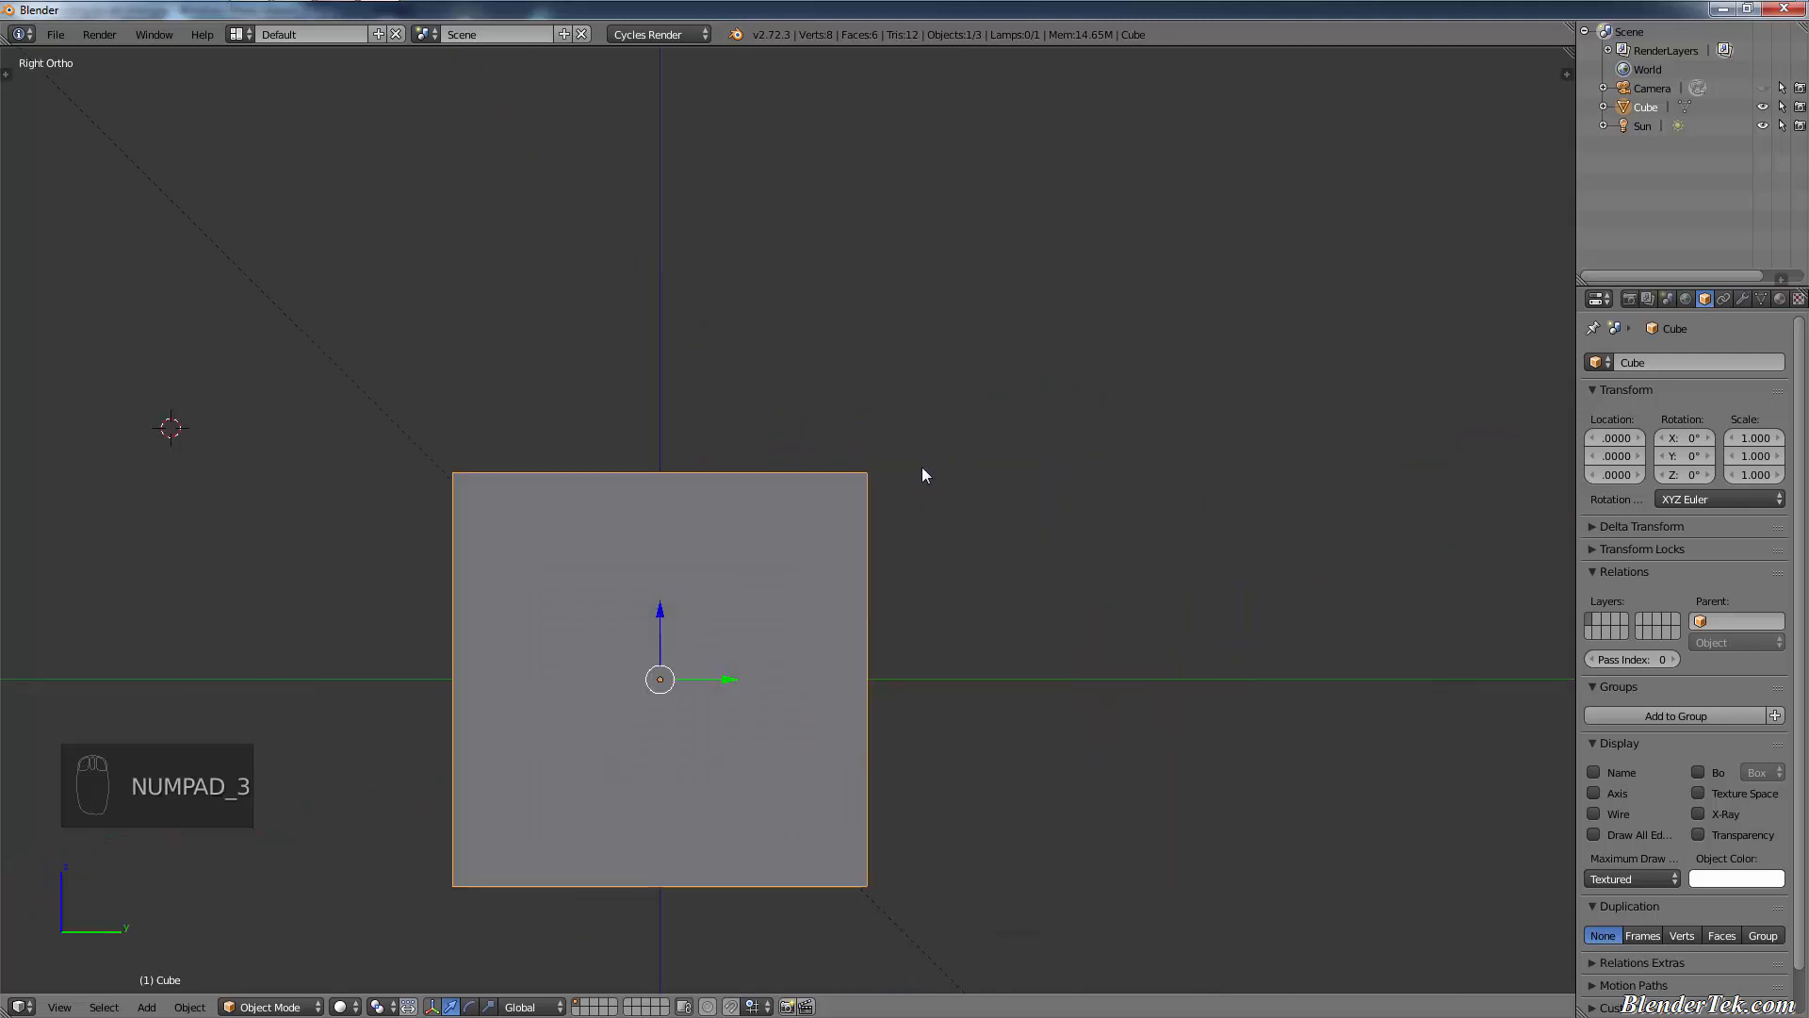
key("KP_1")
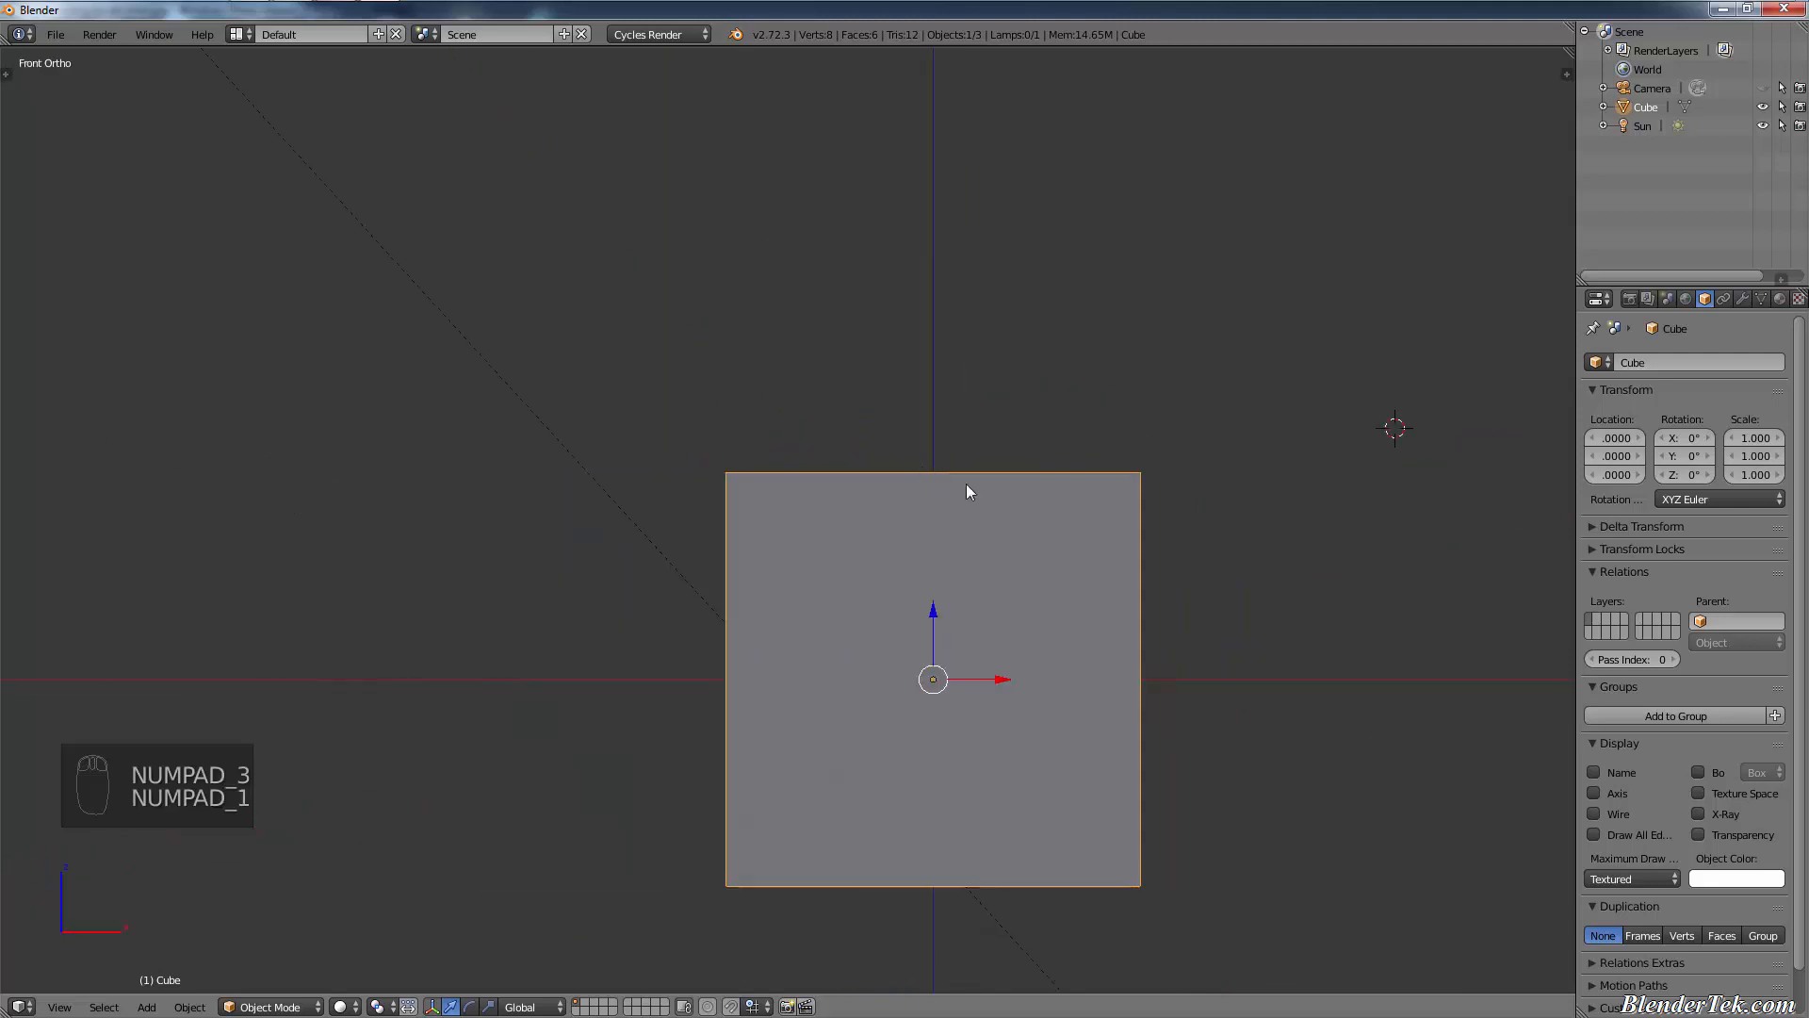
scroll(1046, 547, "down", 3)
key("s")
key("x")
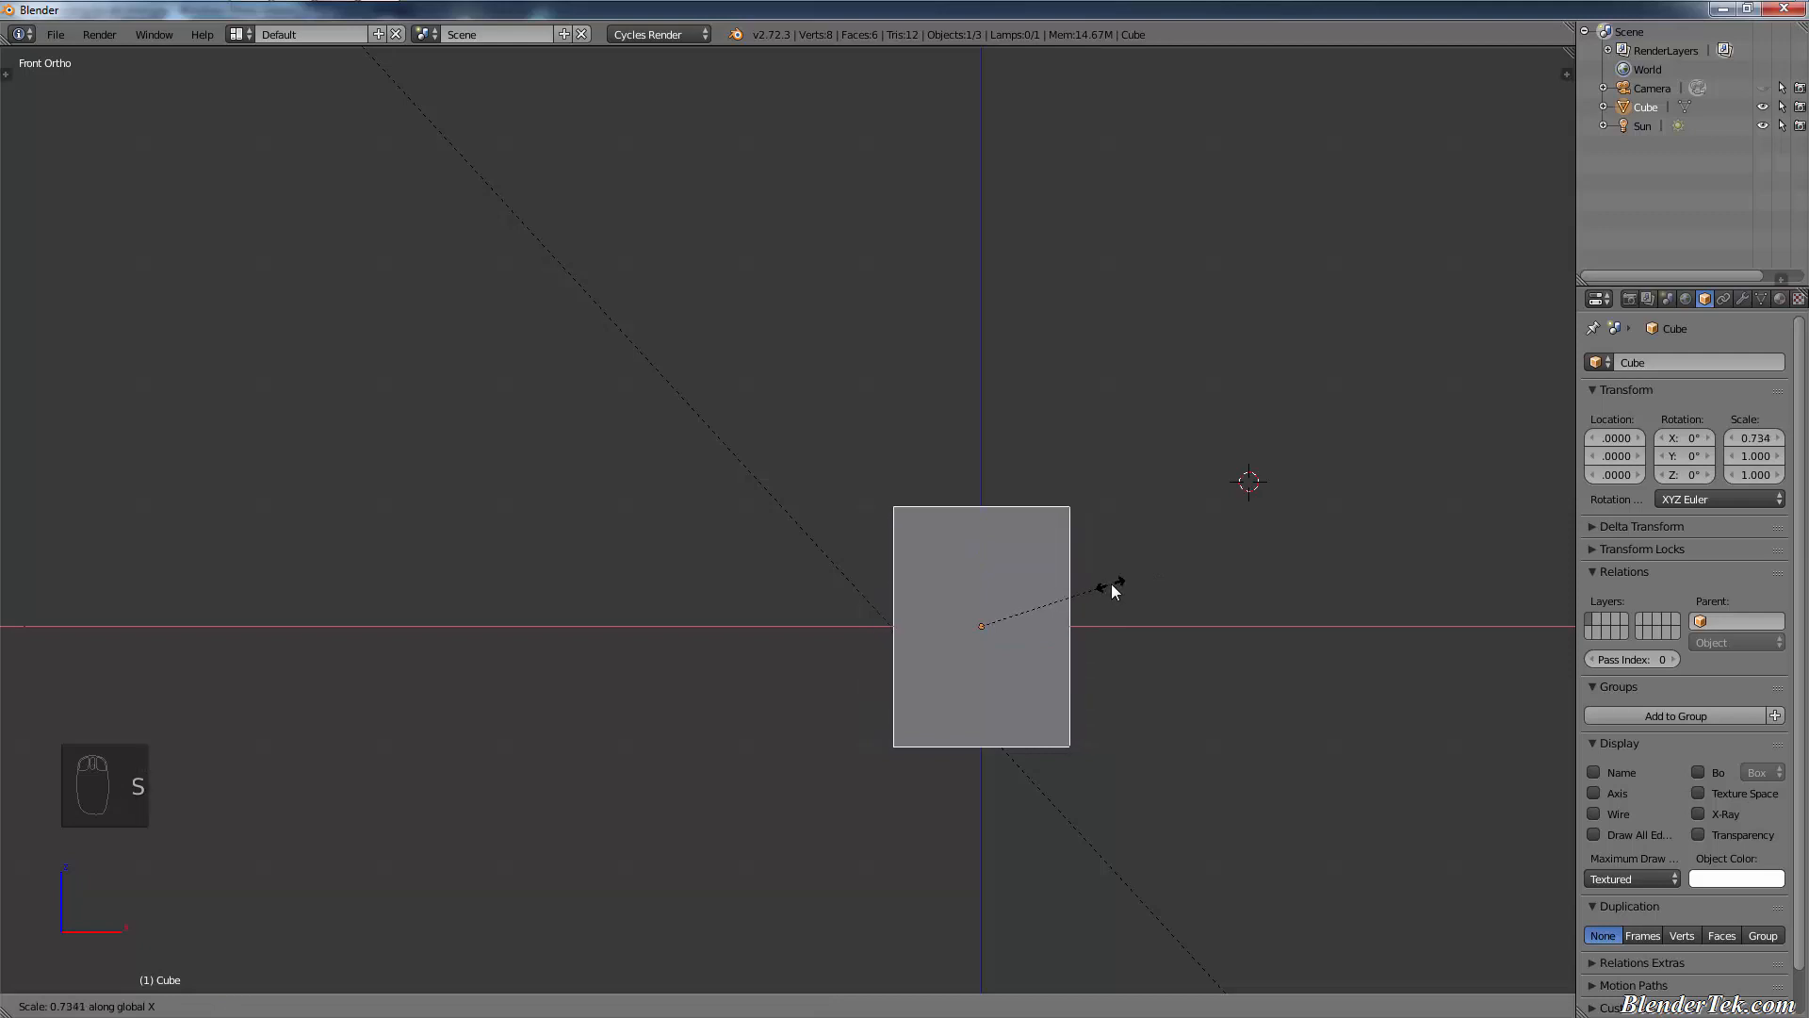
right_click(1109, 586)
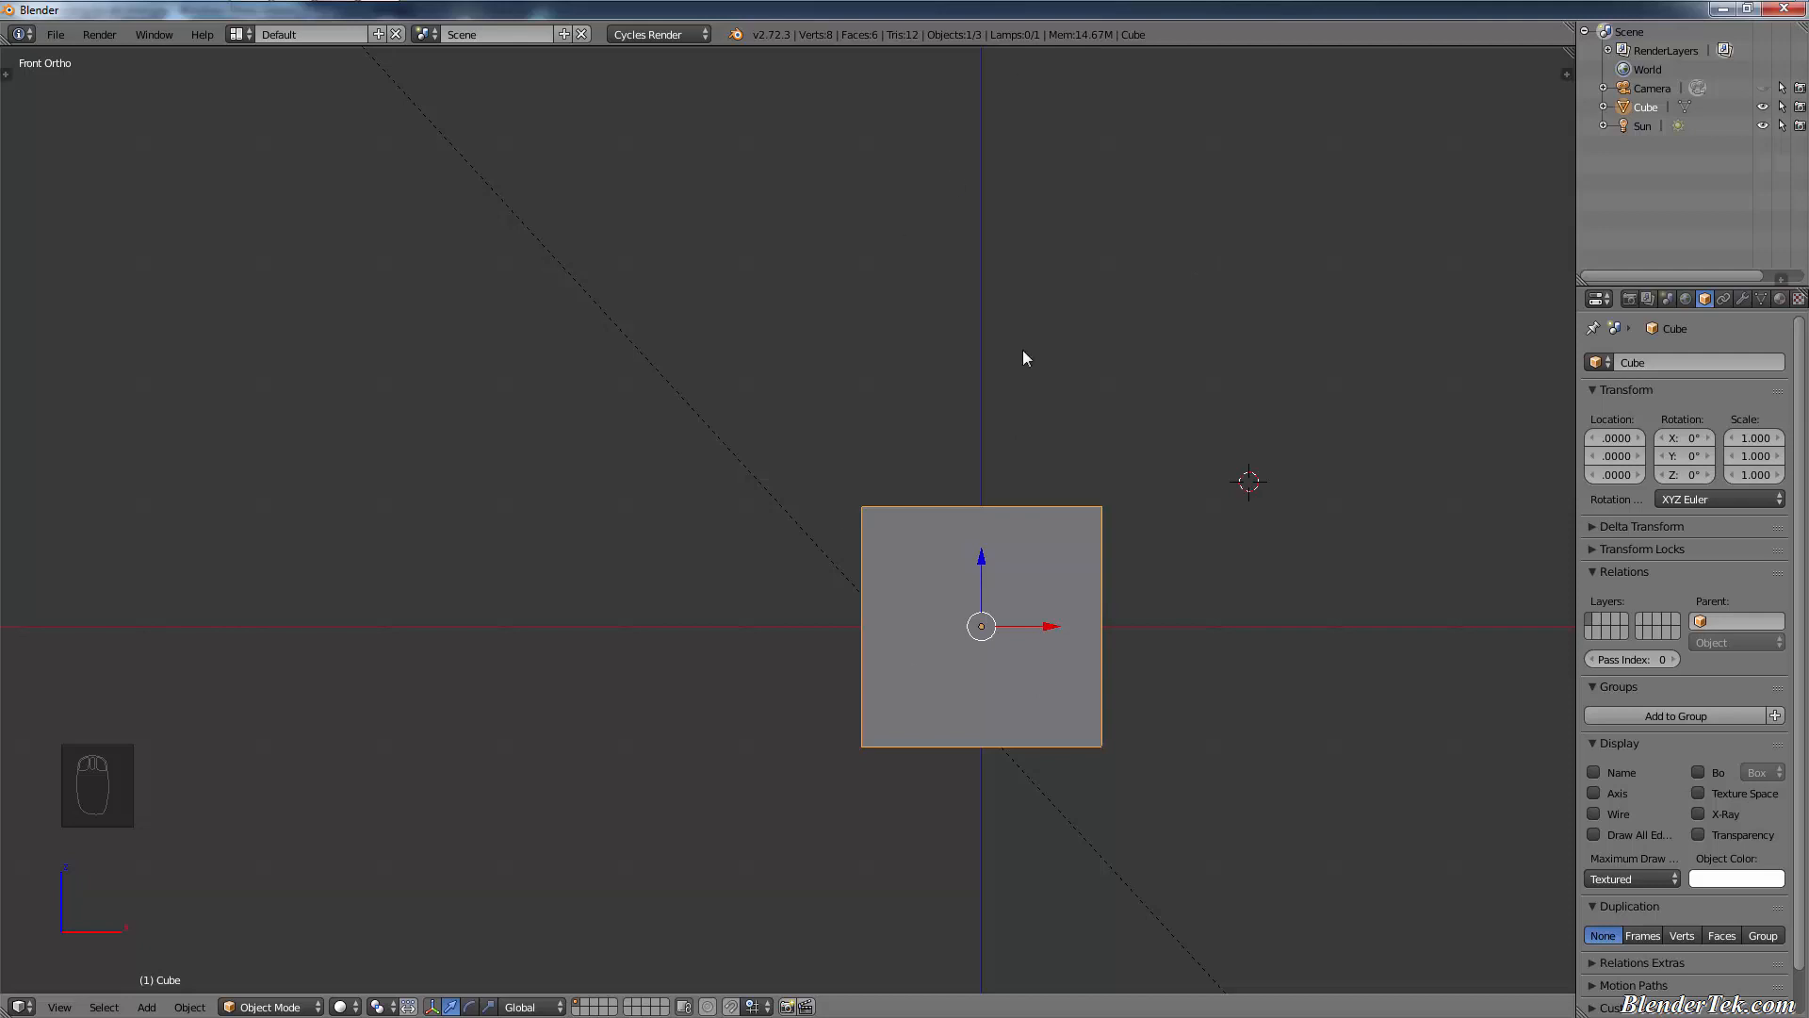
- Hide the Sun lamp in the viewport so only the cube remains displayed
middle_click_drag(904, 472, 842, 443)
key("KP_1")
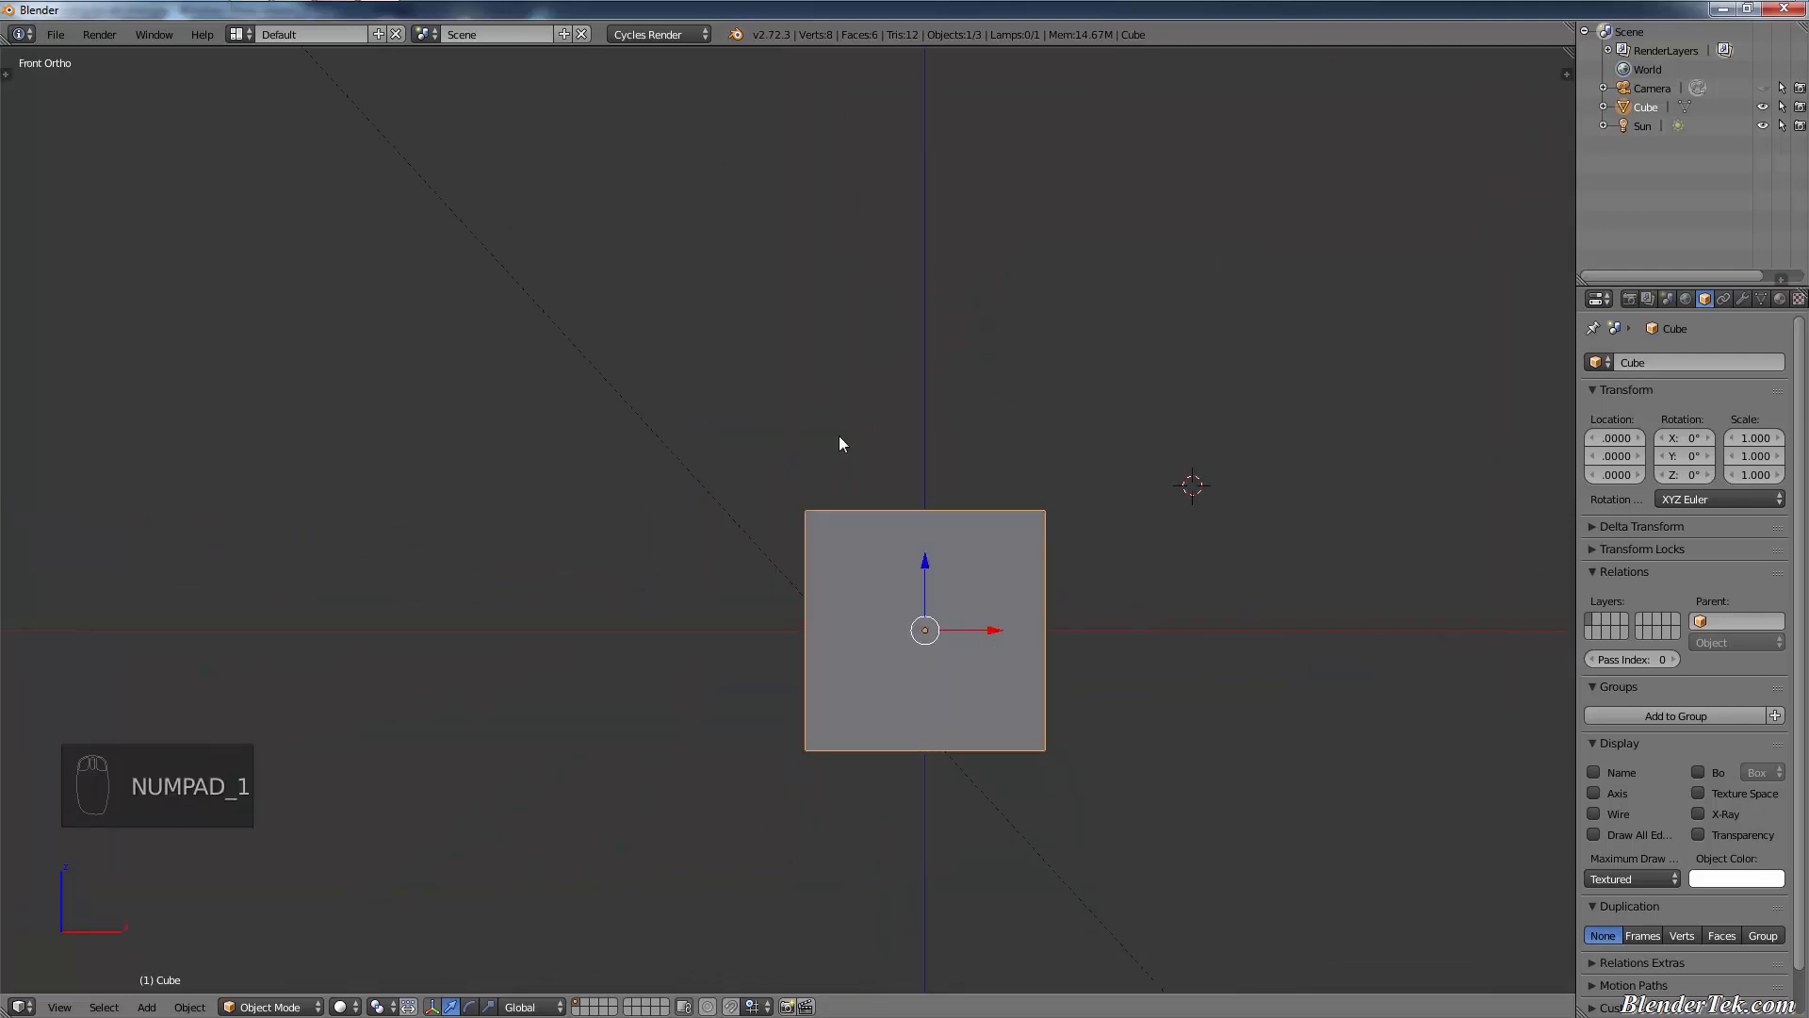
key("KP_3")
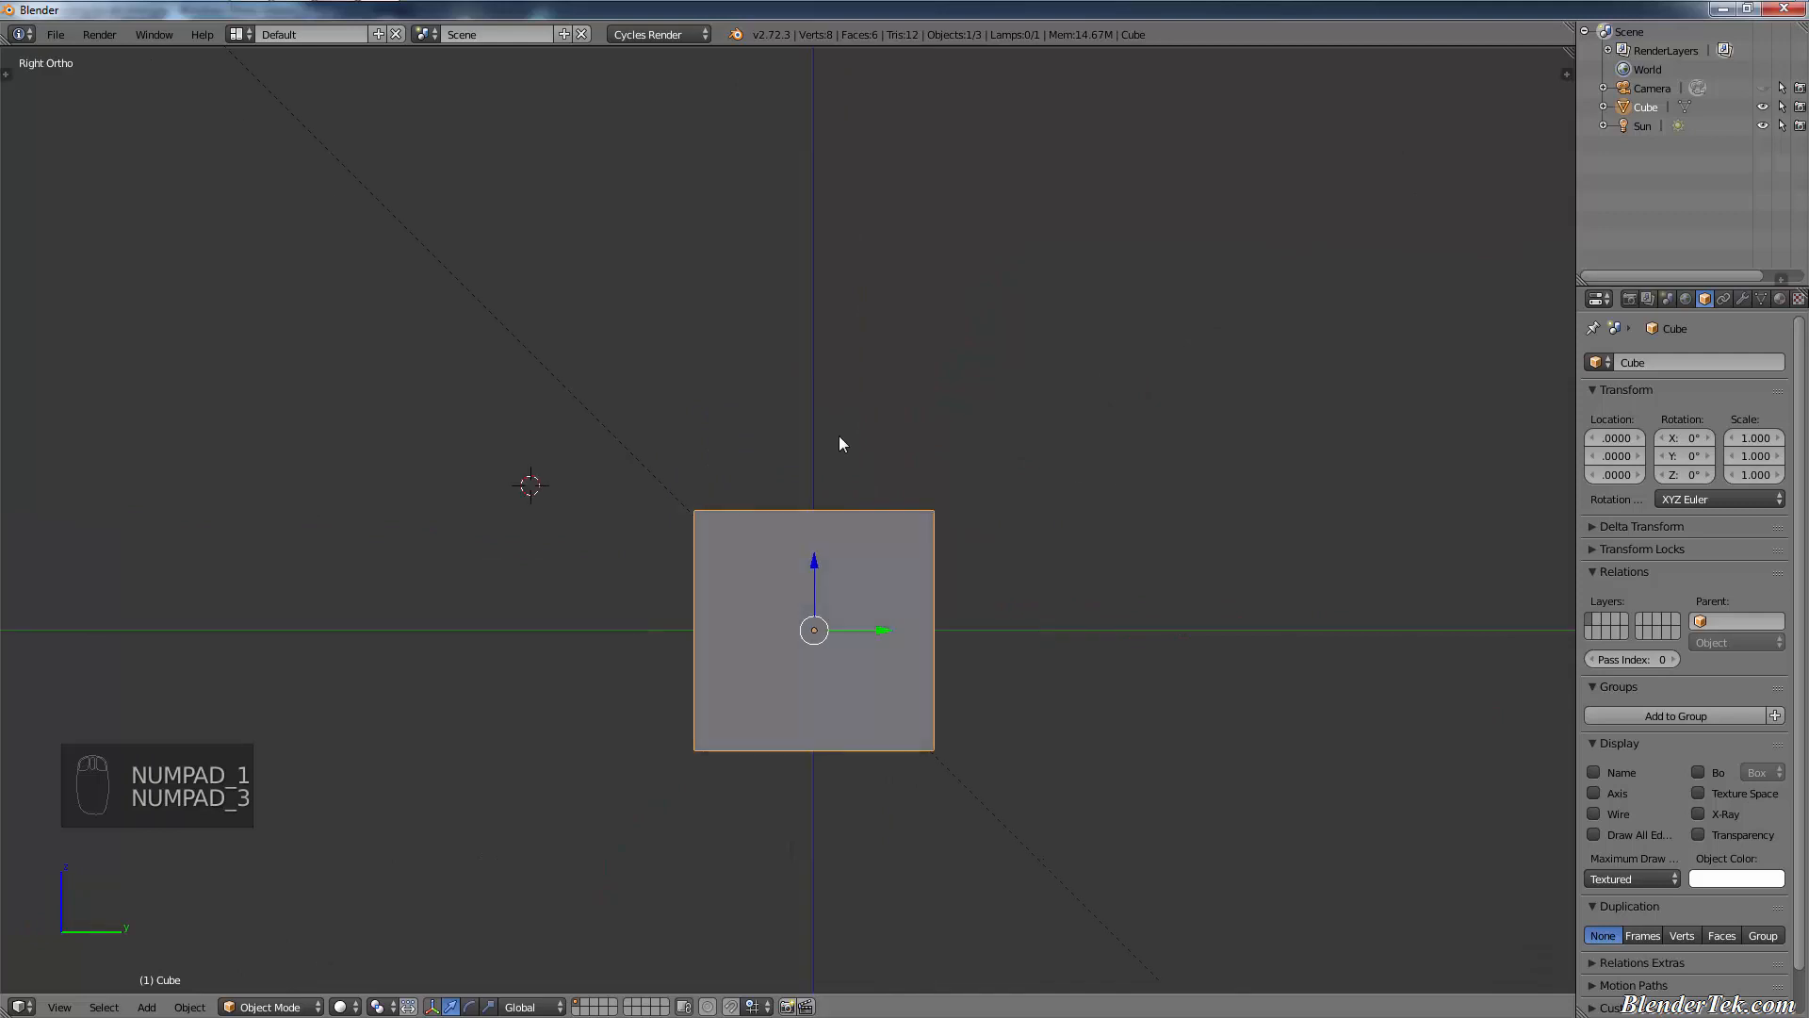
scroll(839, 443, "up", 1)
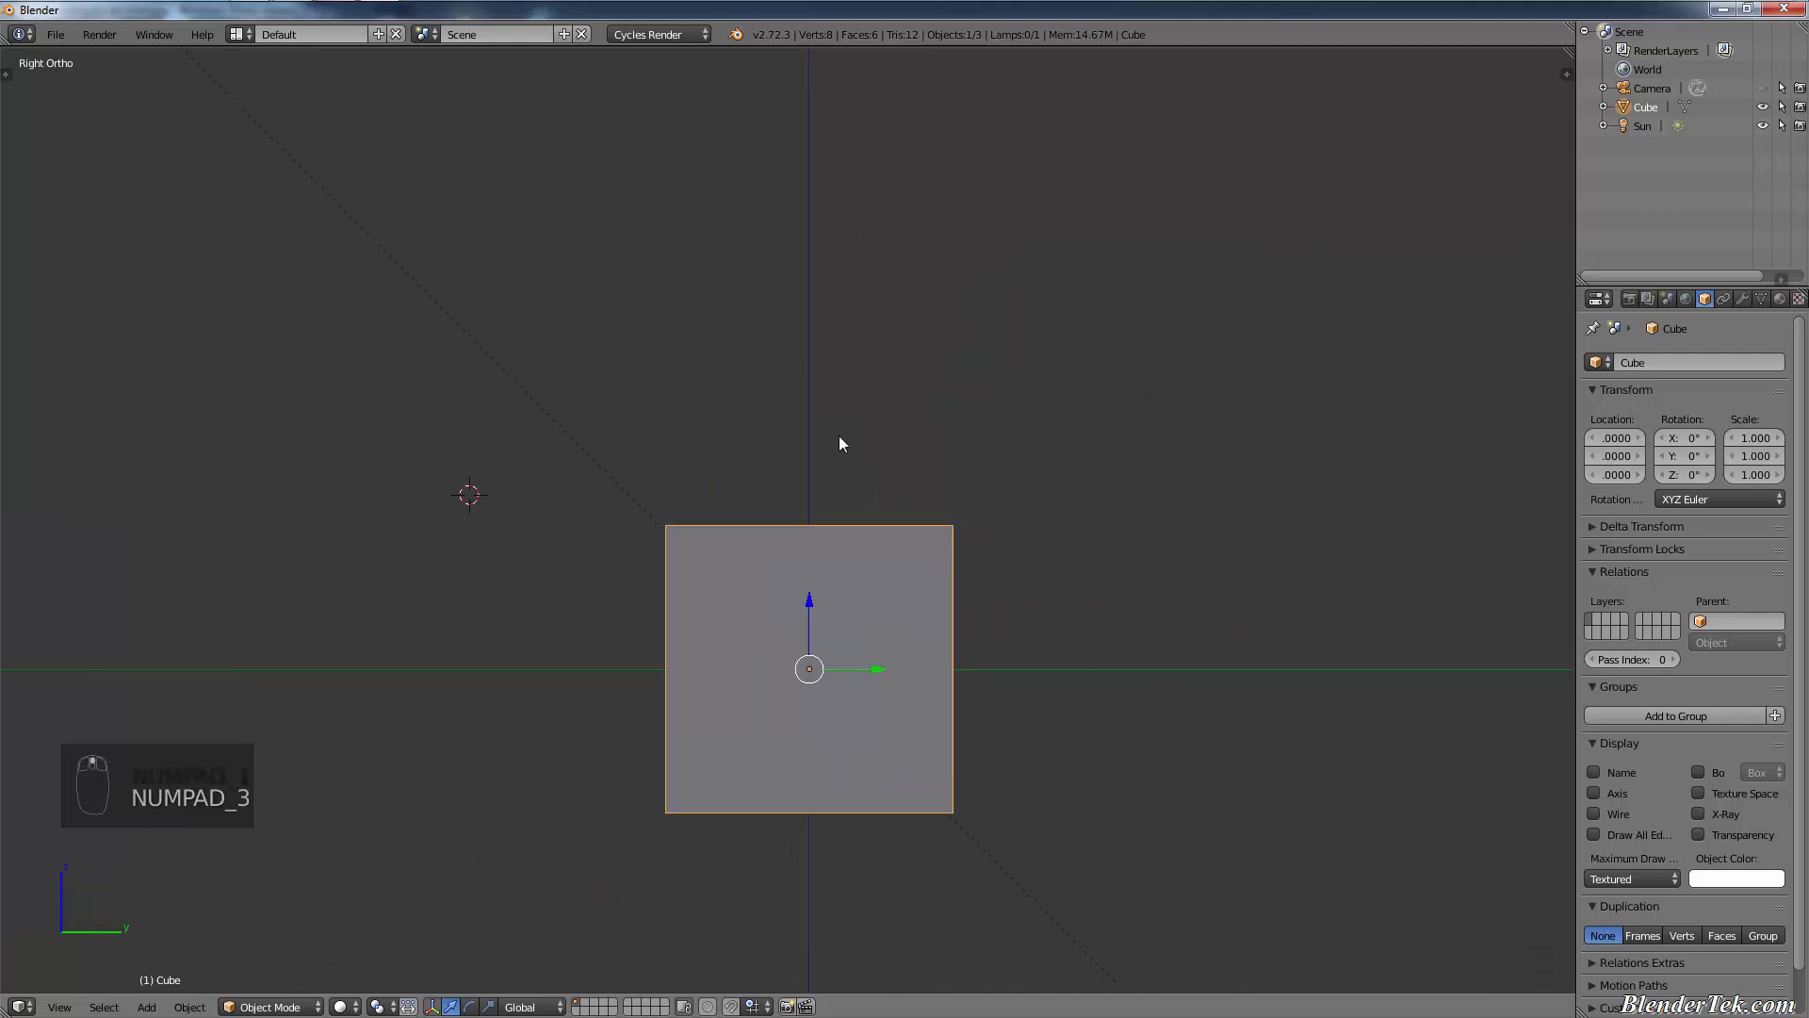
left_click(1763, 127)
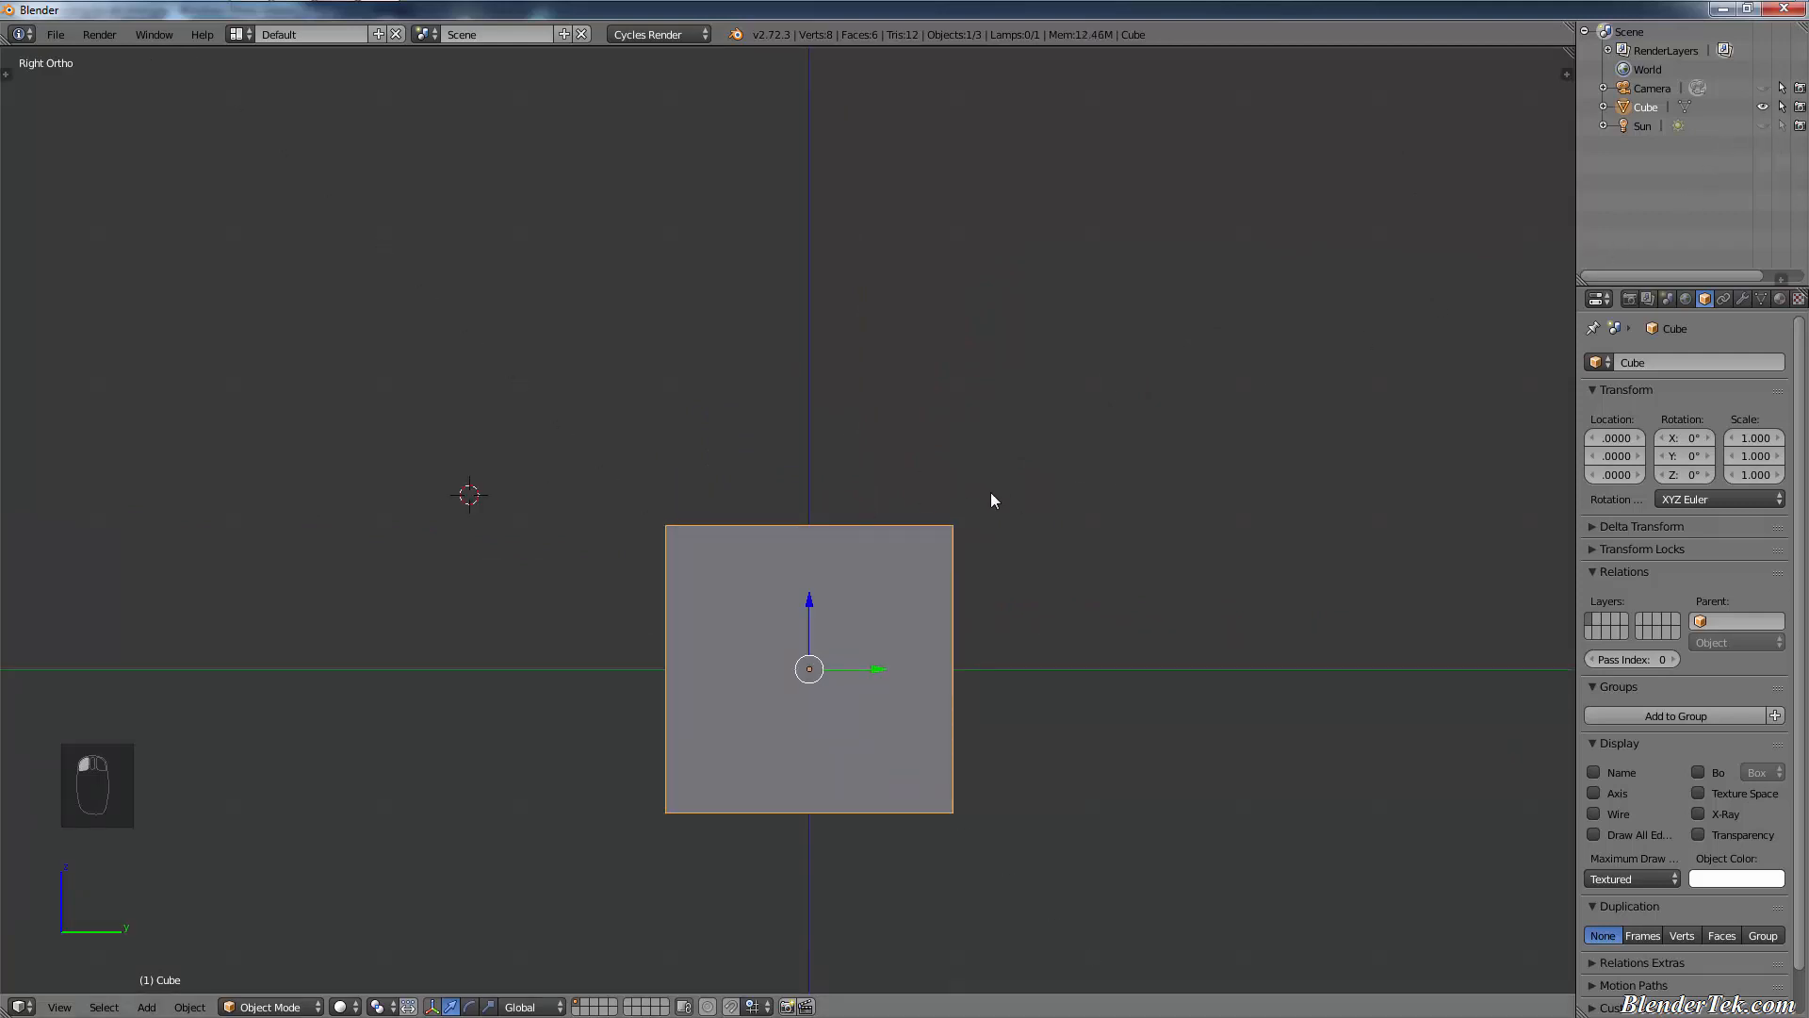
- Try scaling the cube in front orthographic view with the X axis locked, enlarging Y and Z to about 1.55
middle_click_drag(970, 460, 982, 411, "shift")
scroll(992, 589, "down", 2)
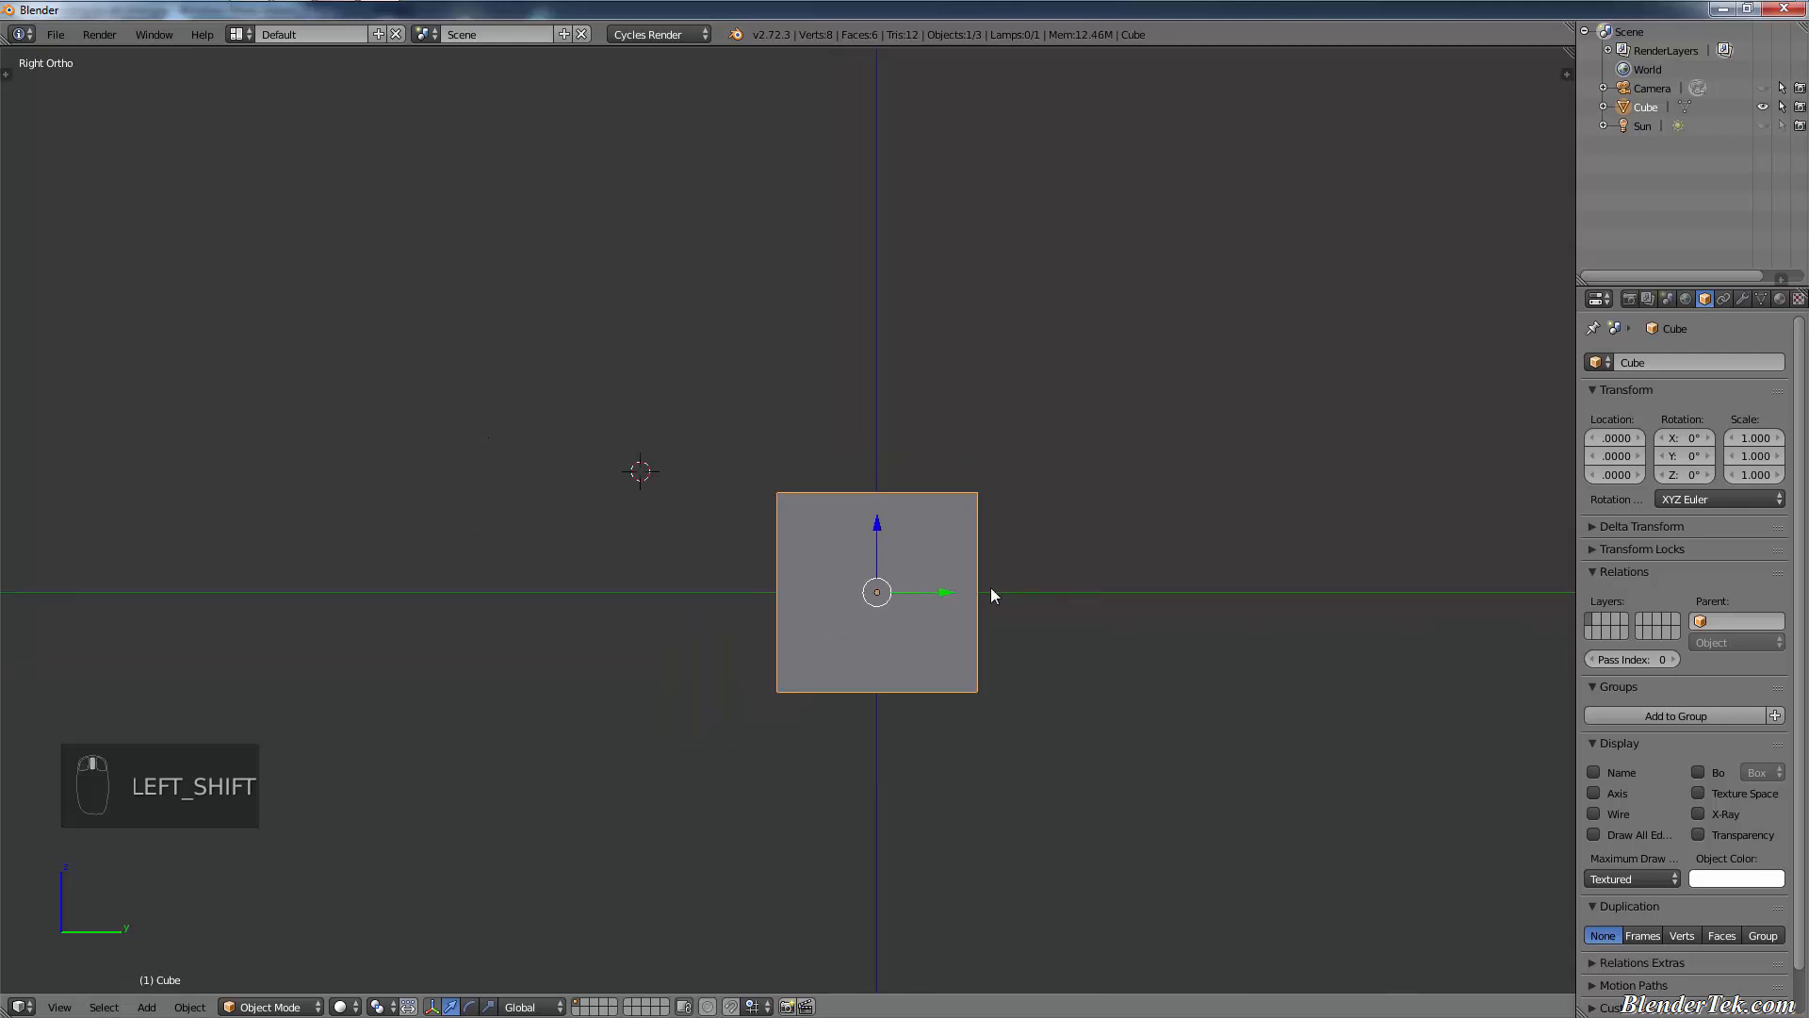
scroll(992, 587, "down", 1)
middle_click_drag(1024, 619, 934, 600, "shift")
key("KP_1")
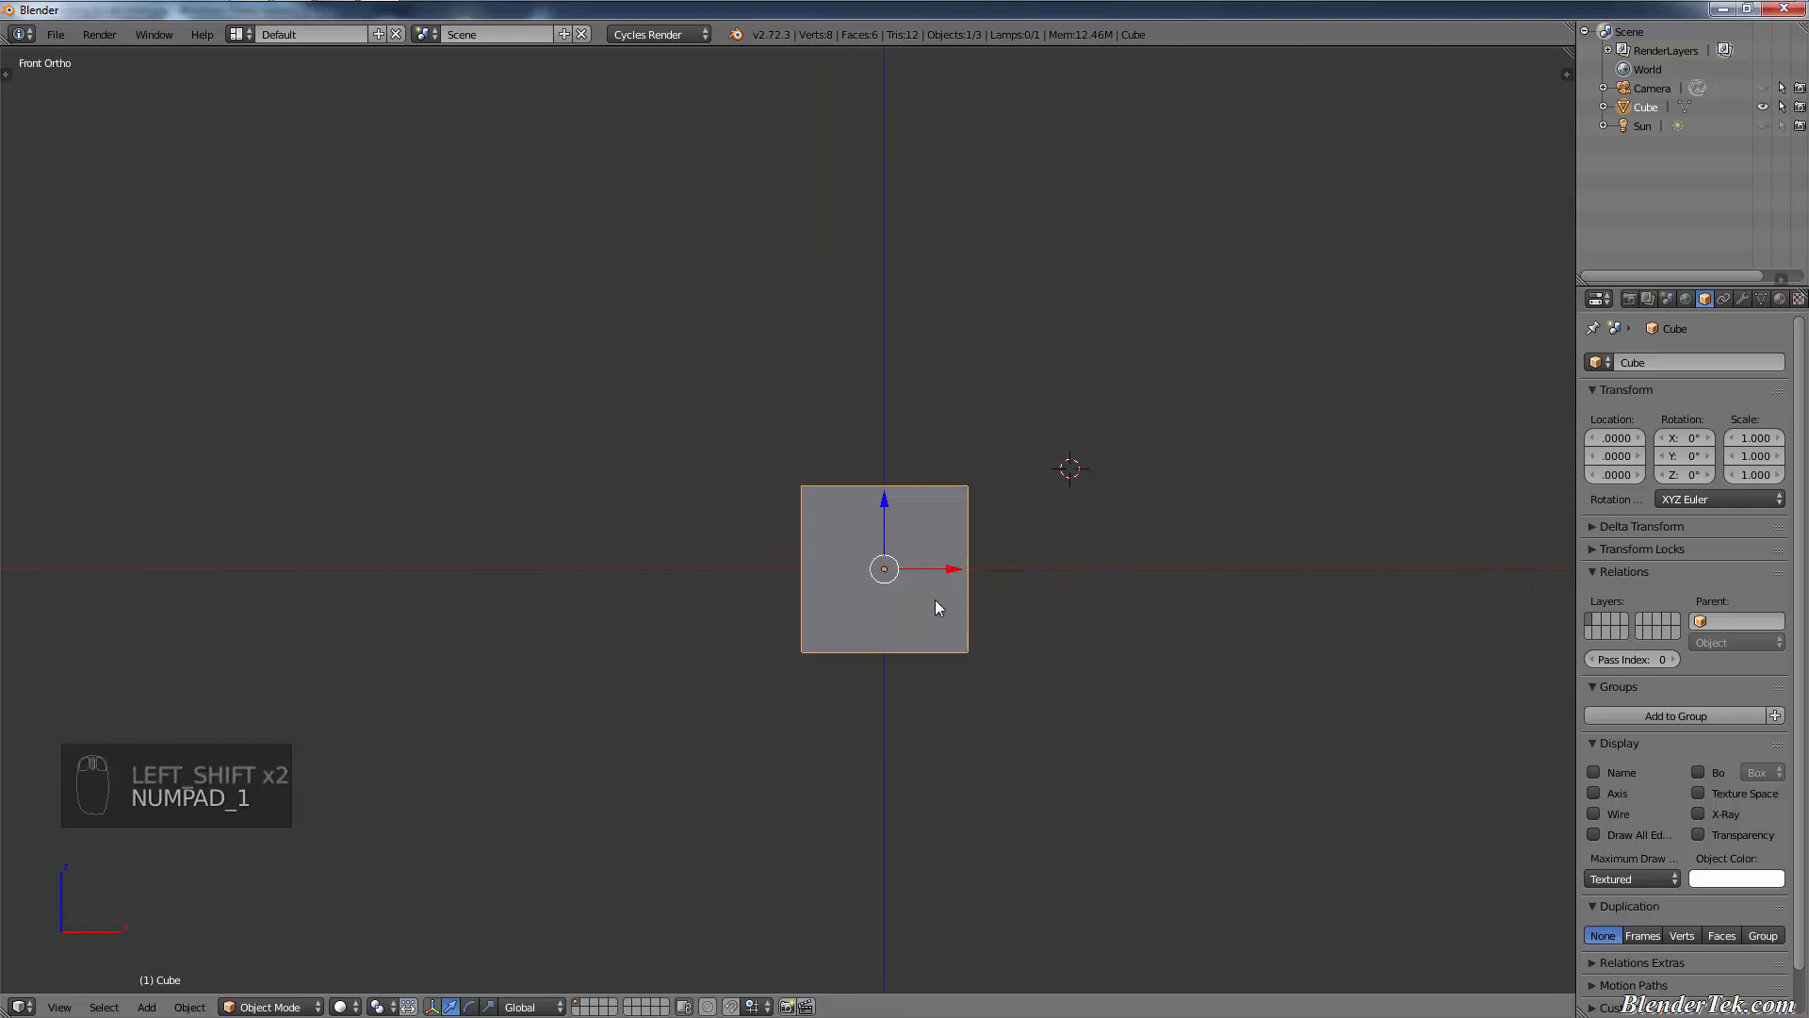
middle_click_drag(936, 608, 1176, 545)
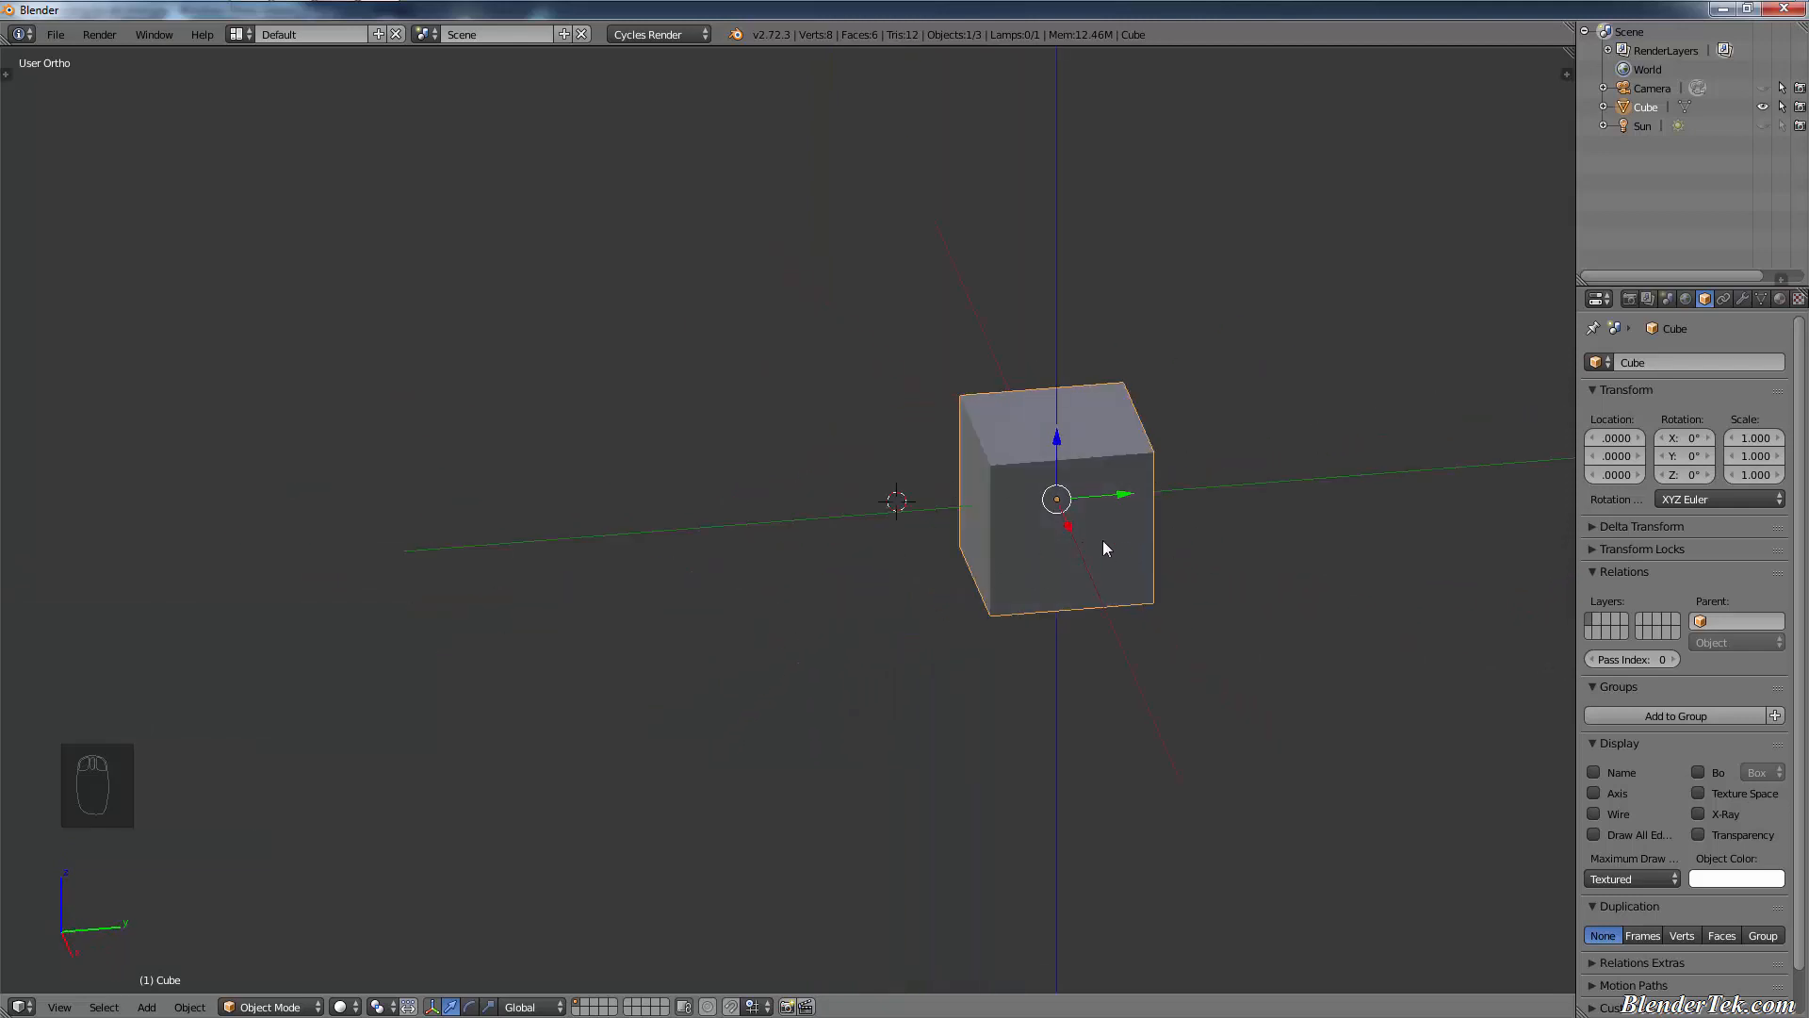
key("KP_1")
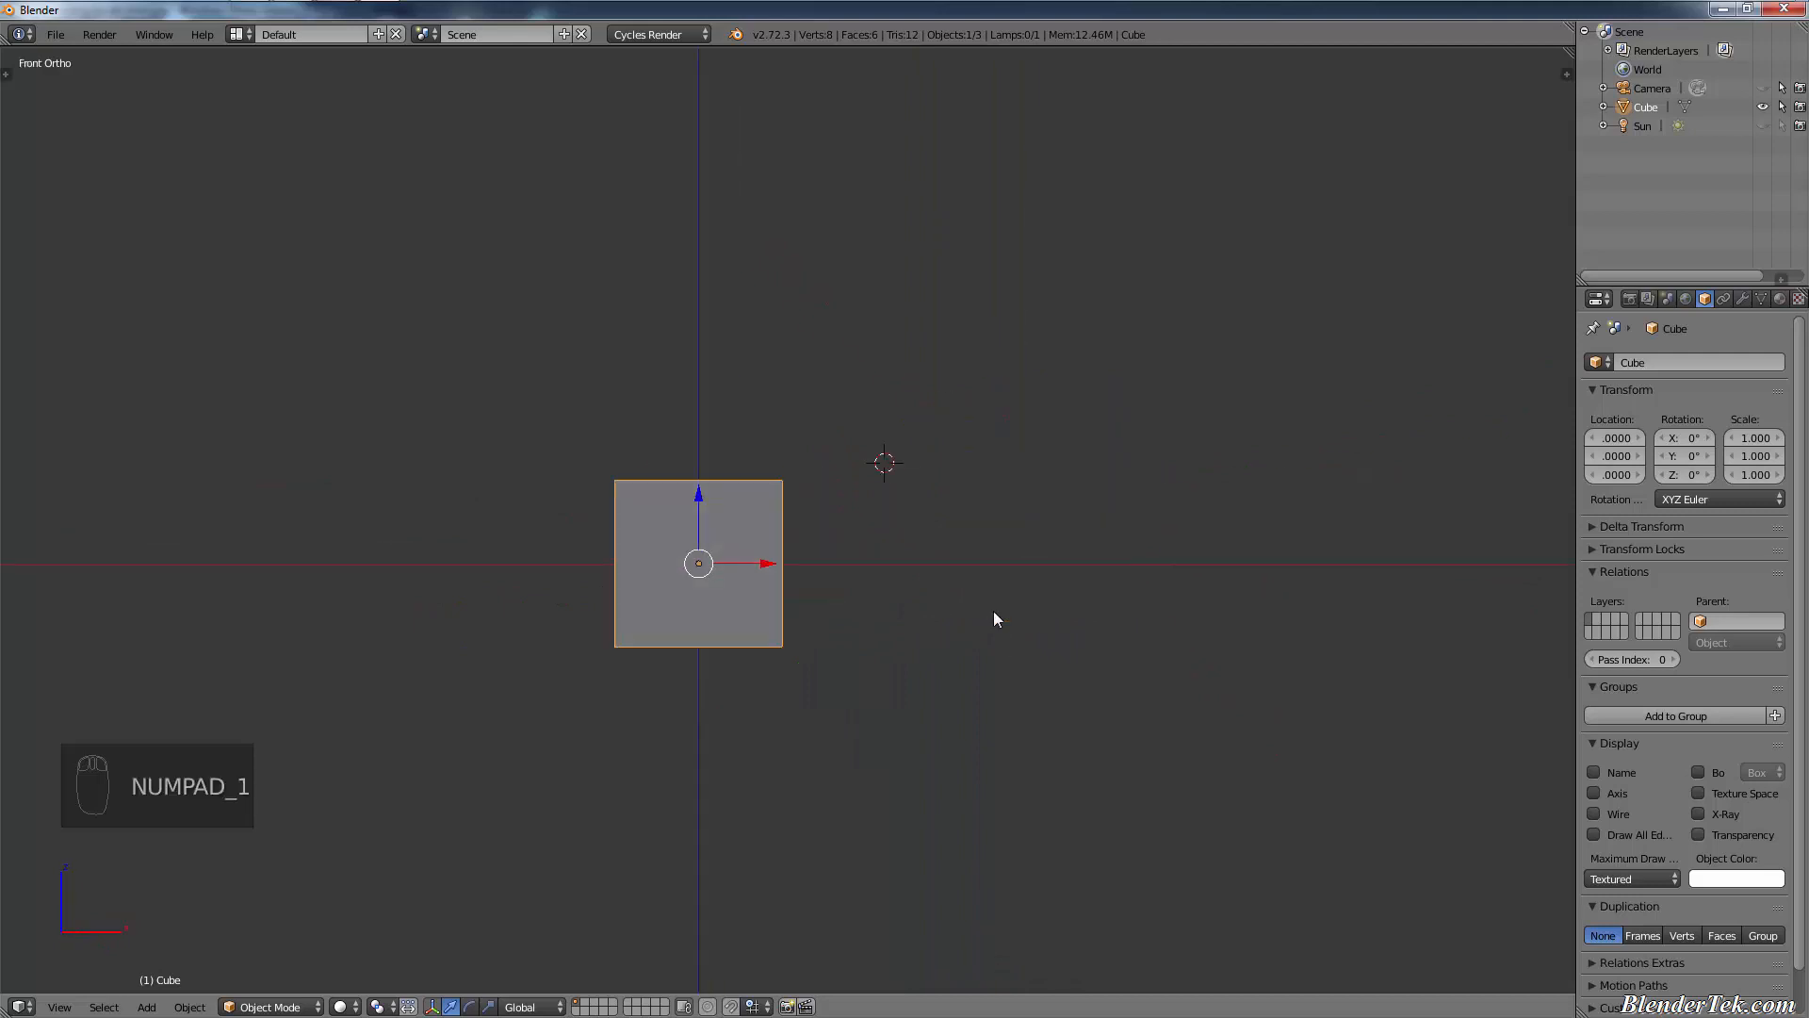
key("s")
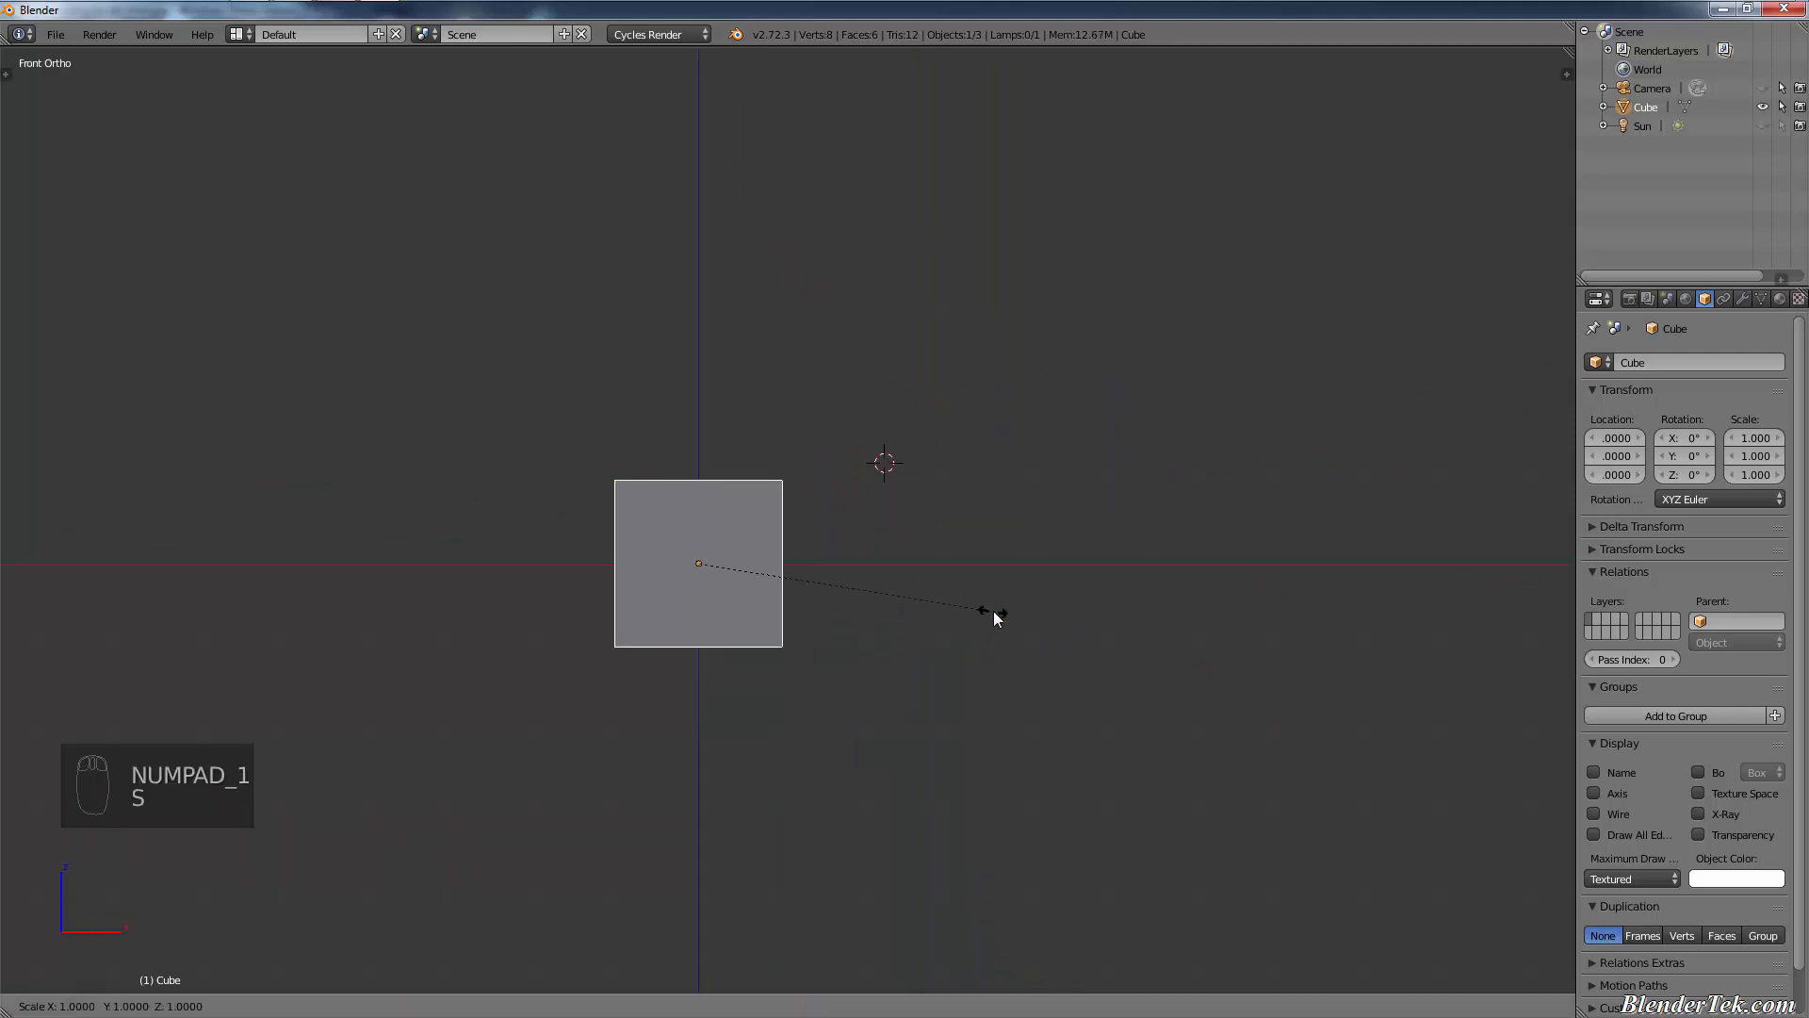
key("shift+x")
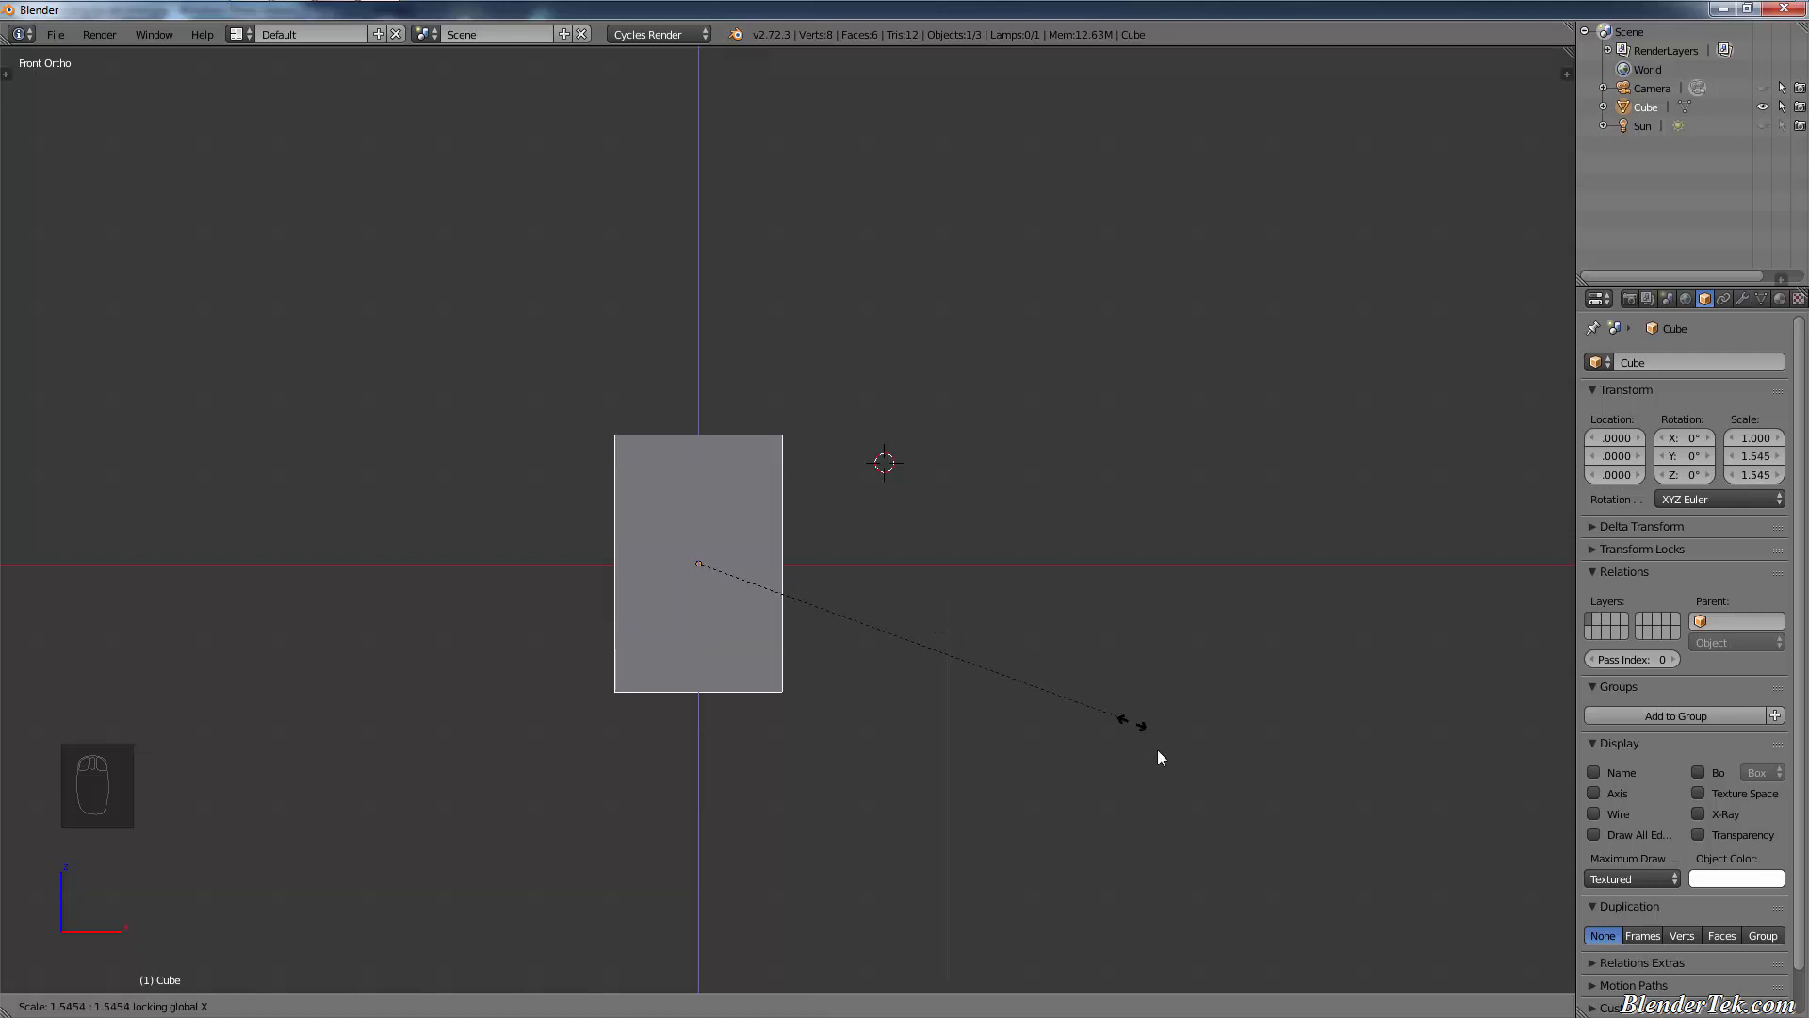
key("Escape")
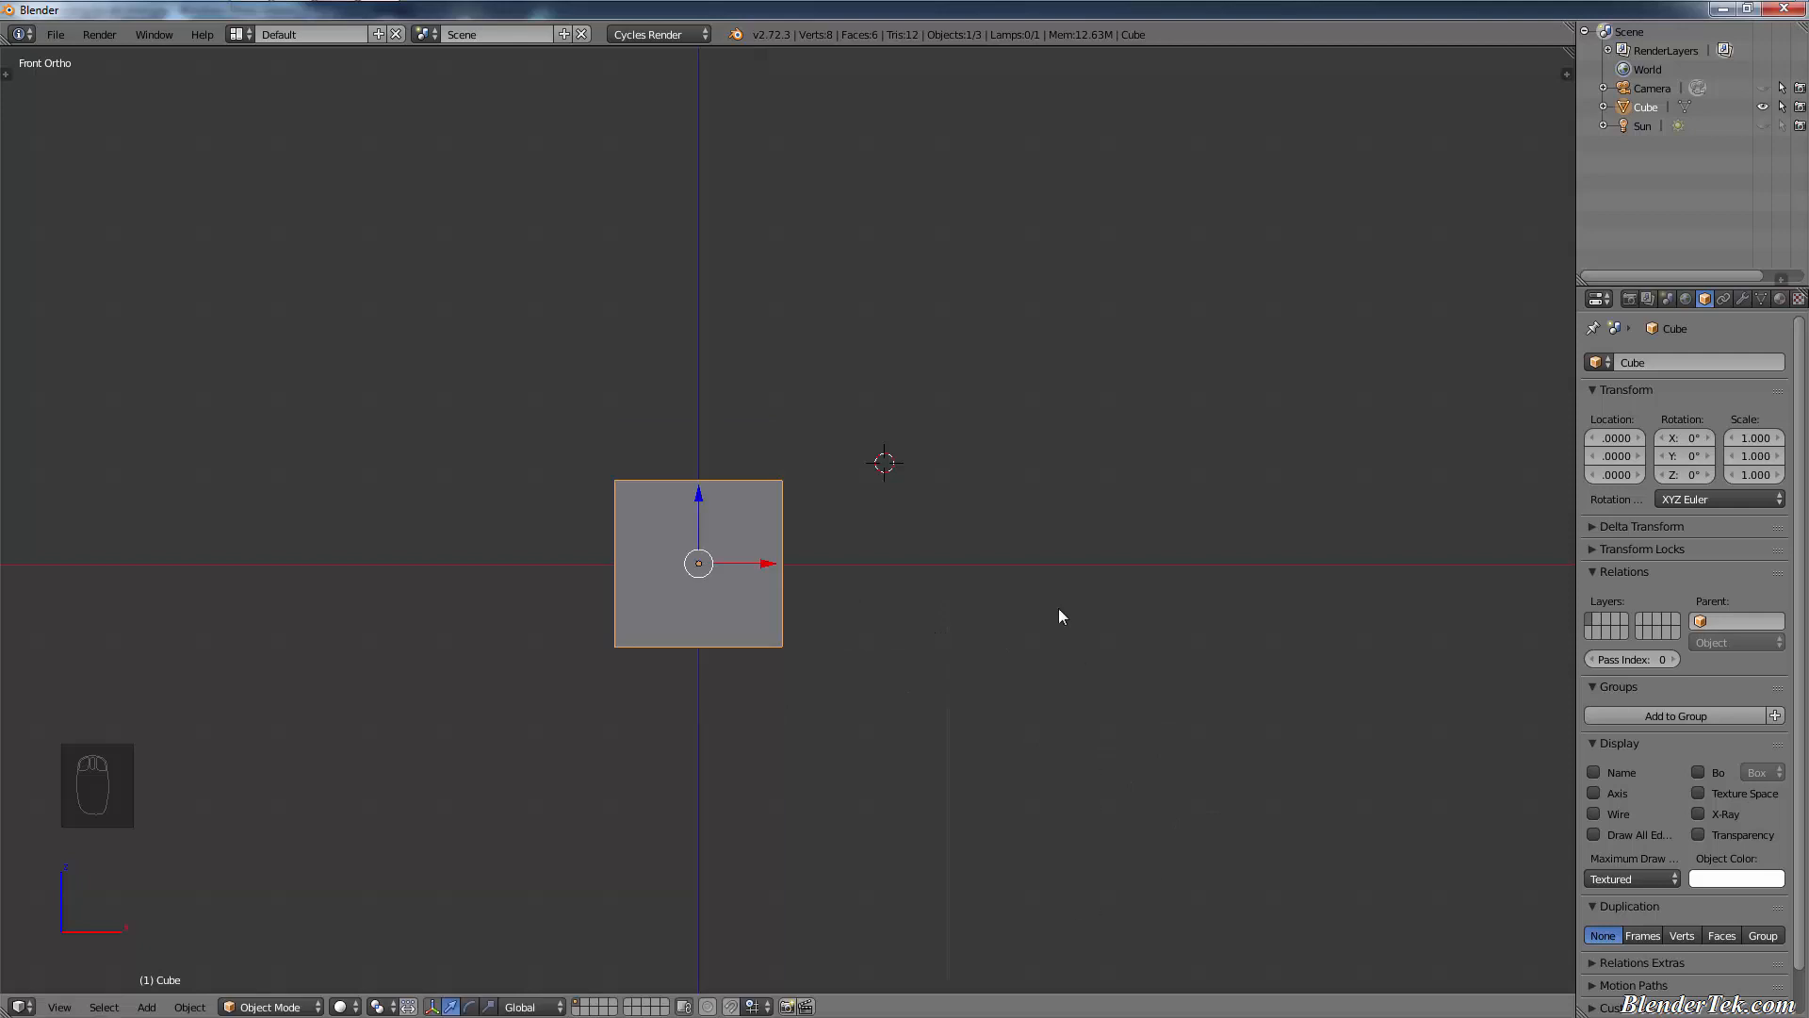
- Try the X-locked scaling from an angled view, enlarging the cube's Y and Z to about 1.73
middle_click_drag(1059, 610, 1018, 645)
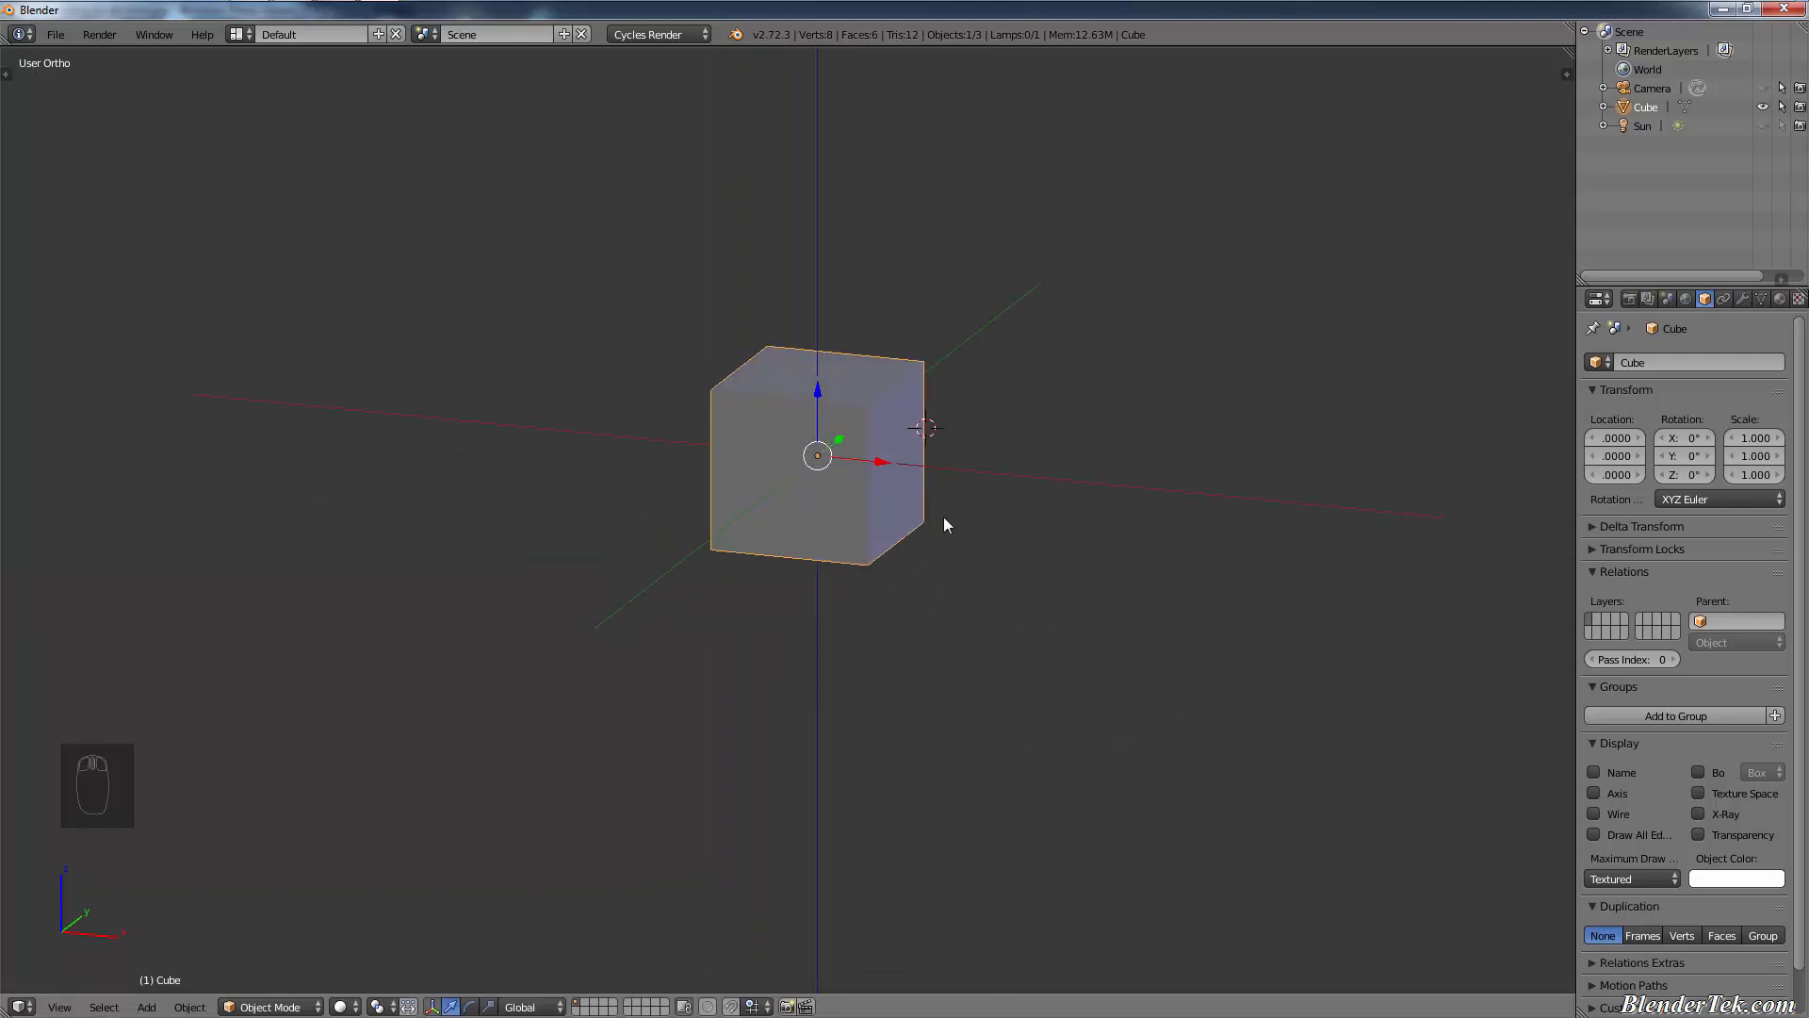
key("s")
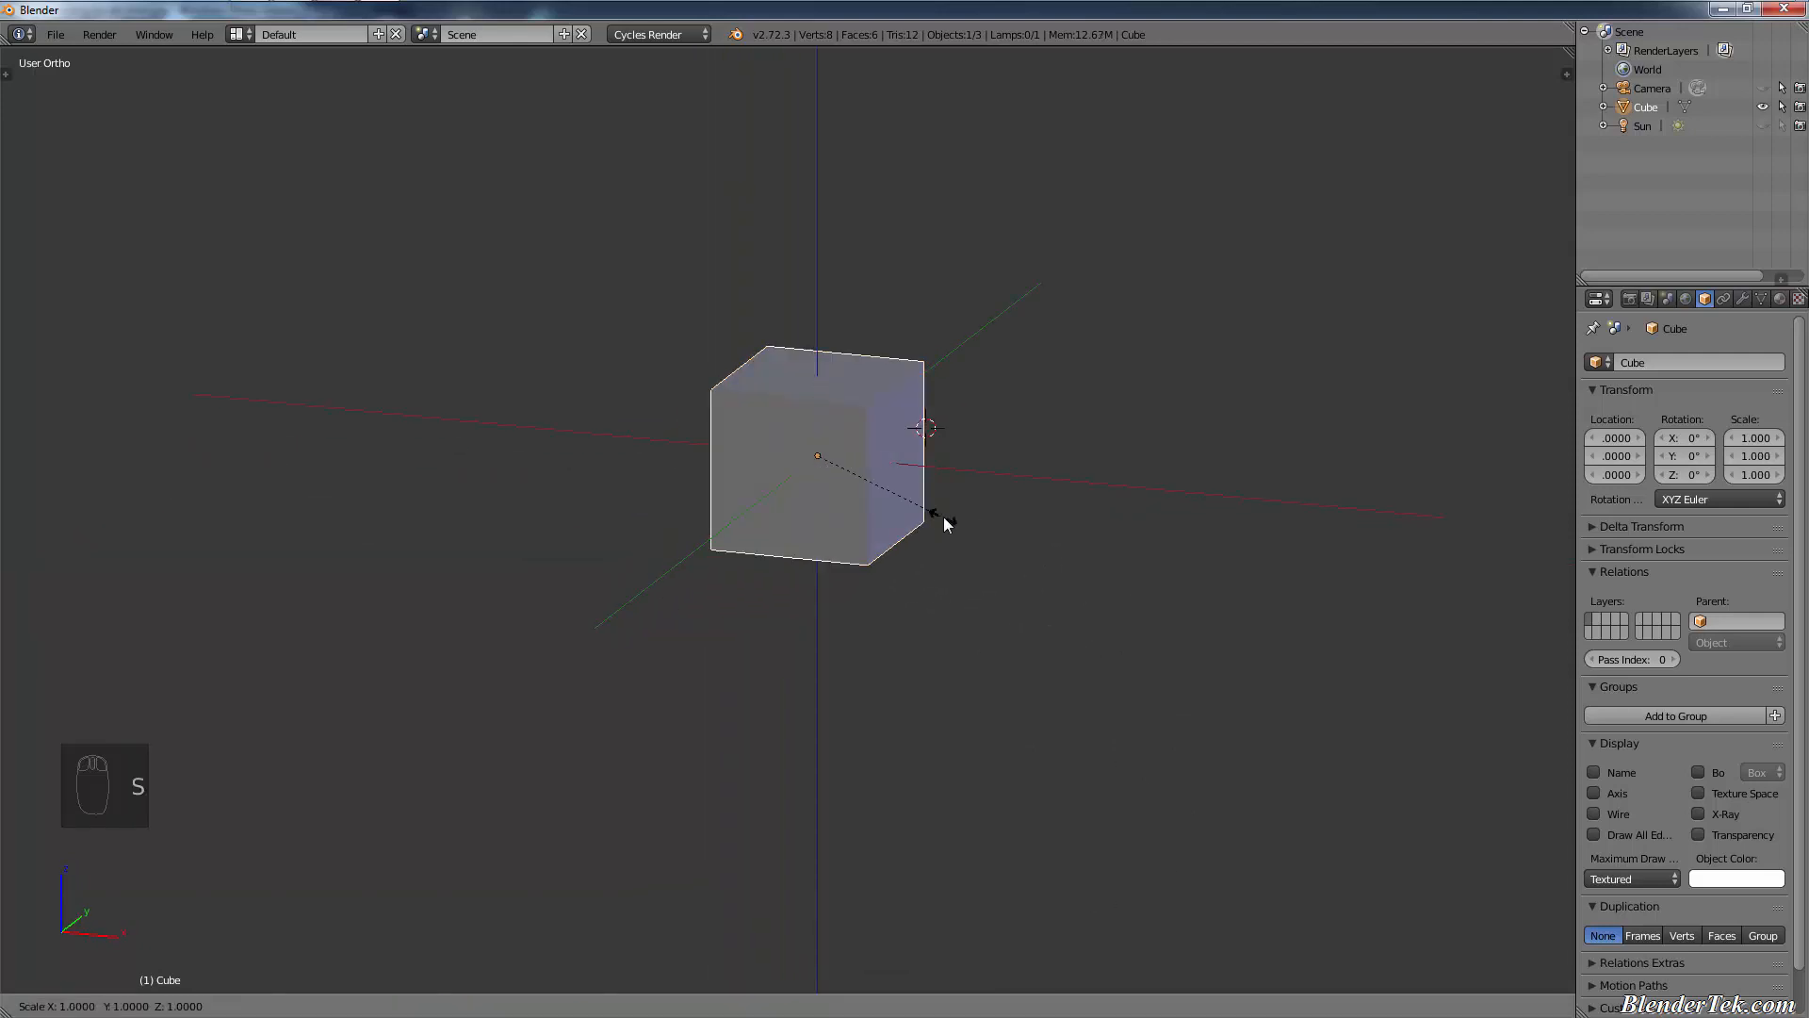
key("shift+x")
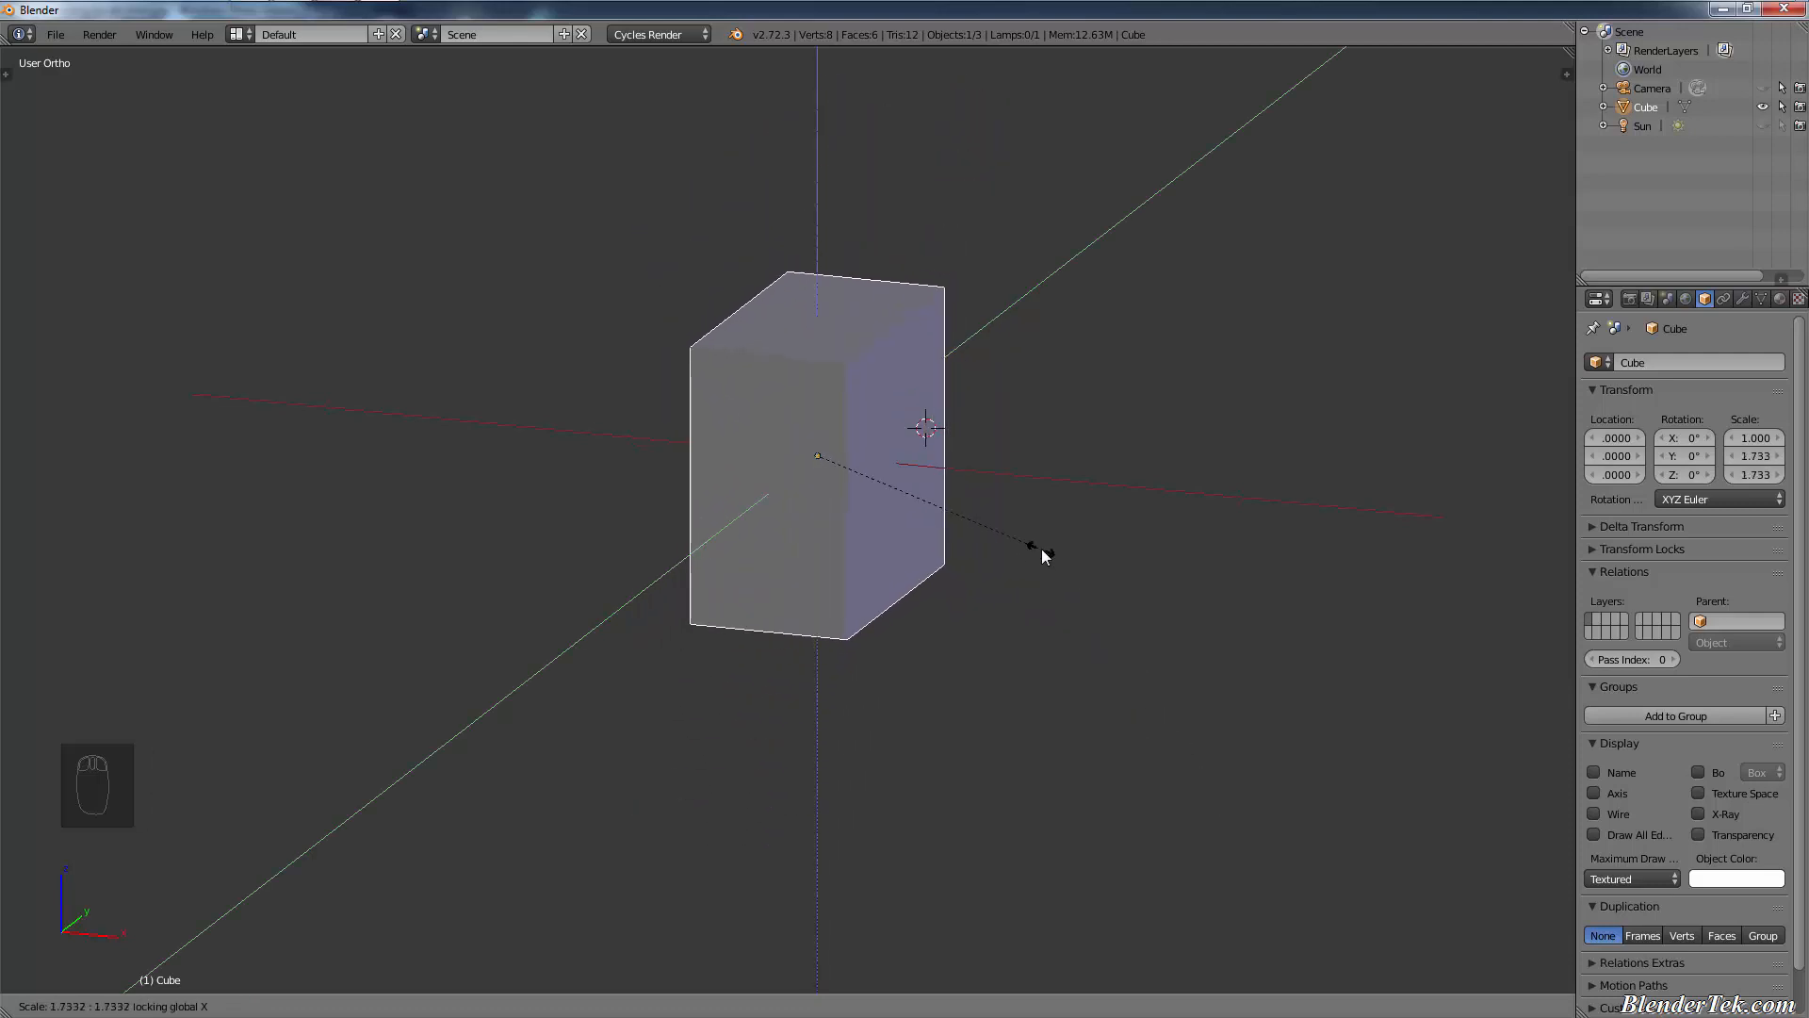
right_click(1006, 524)
- Try scaling the cube from an angled view with the Y axis locked, so only X and Z change
middle_click_drag(993, 485, 910, 500)
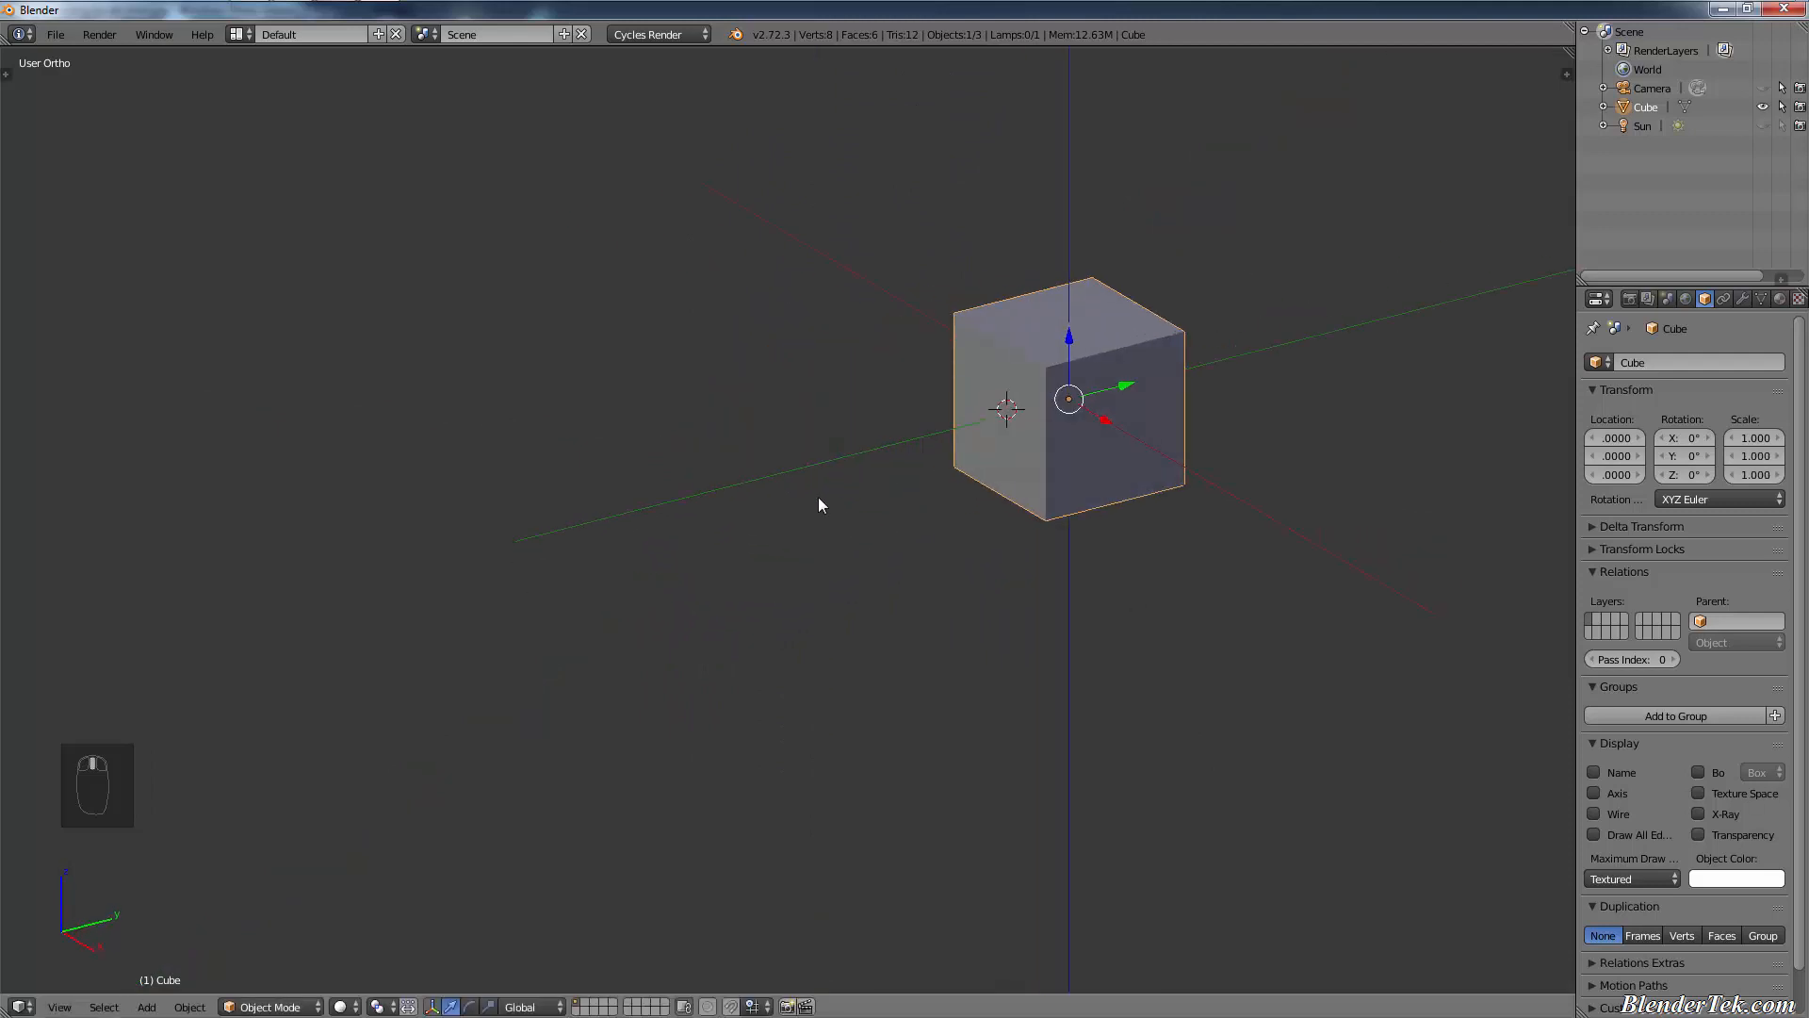
key("KP_3")
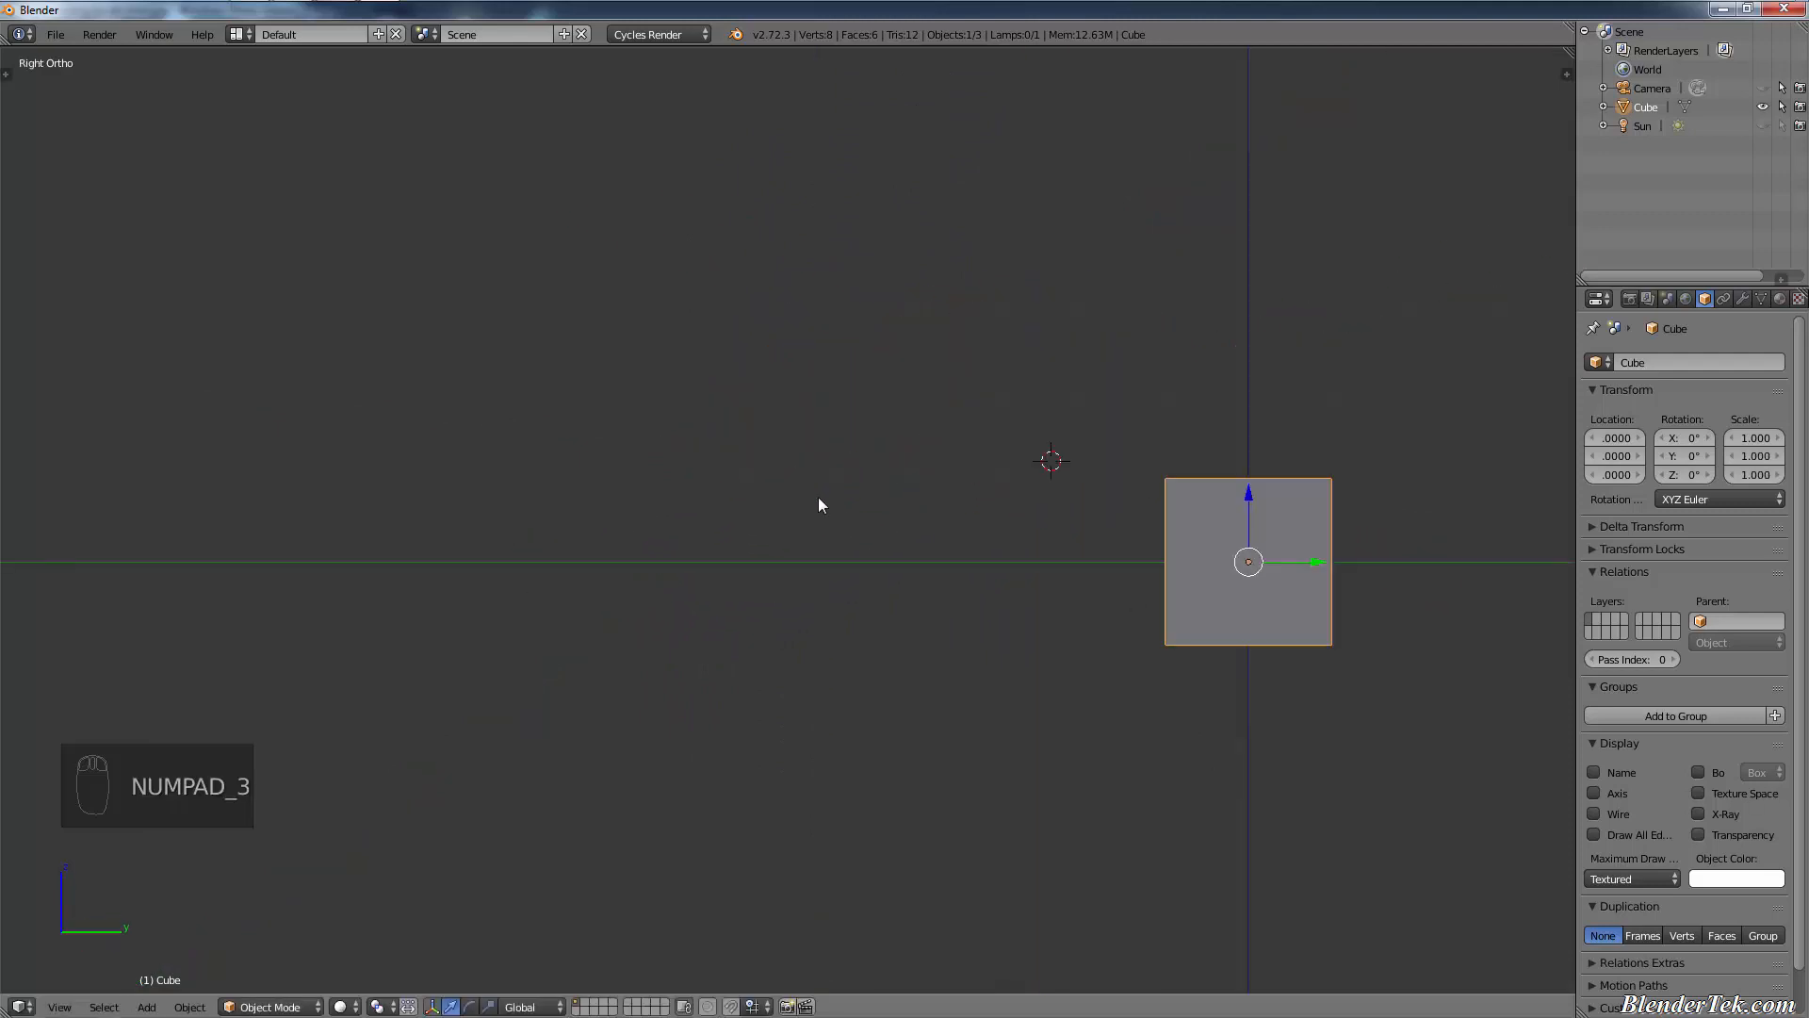
middle_click_drag(808, 512, 1248, 605)
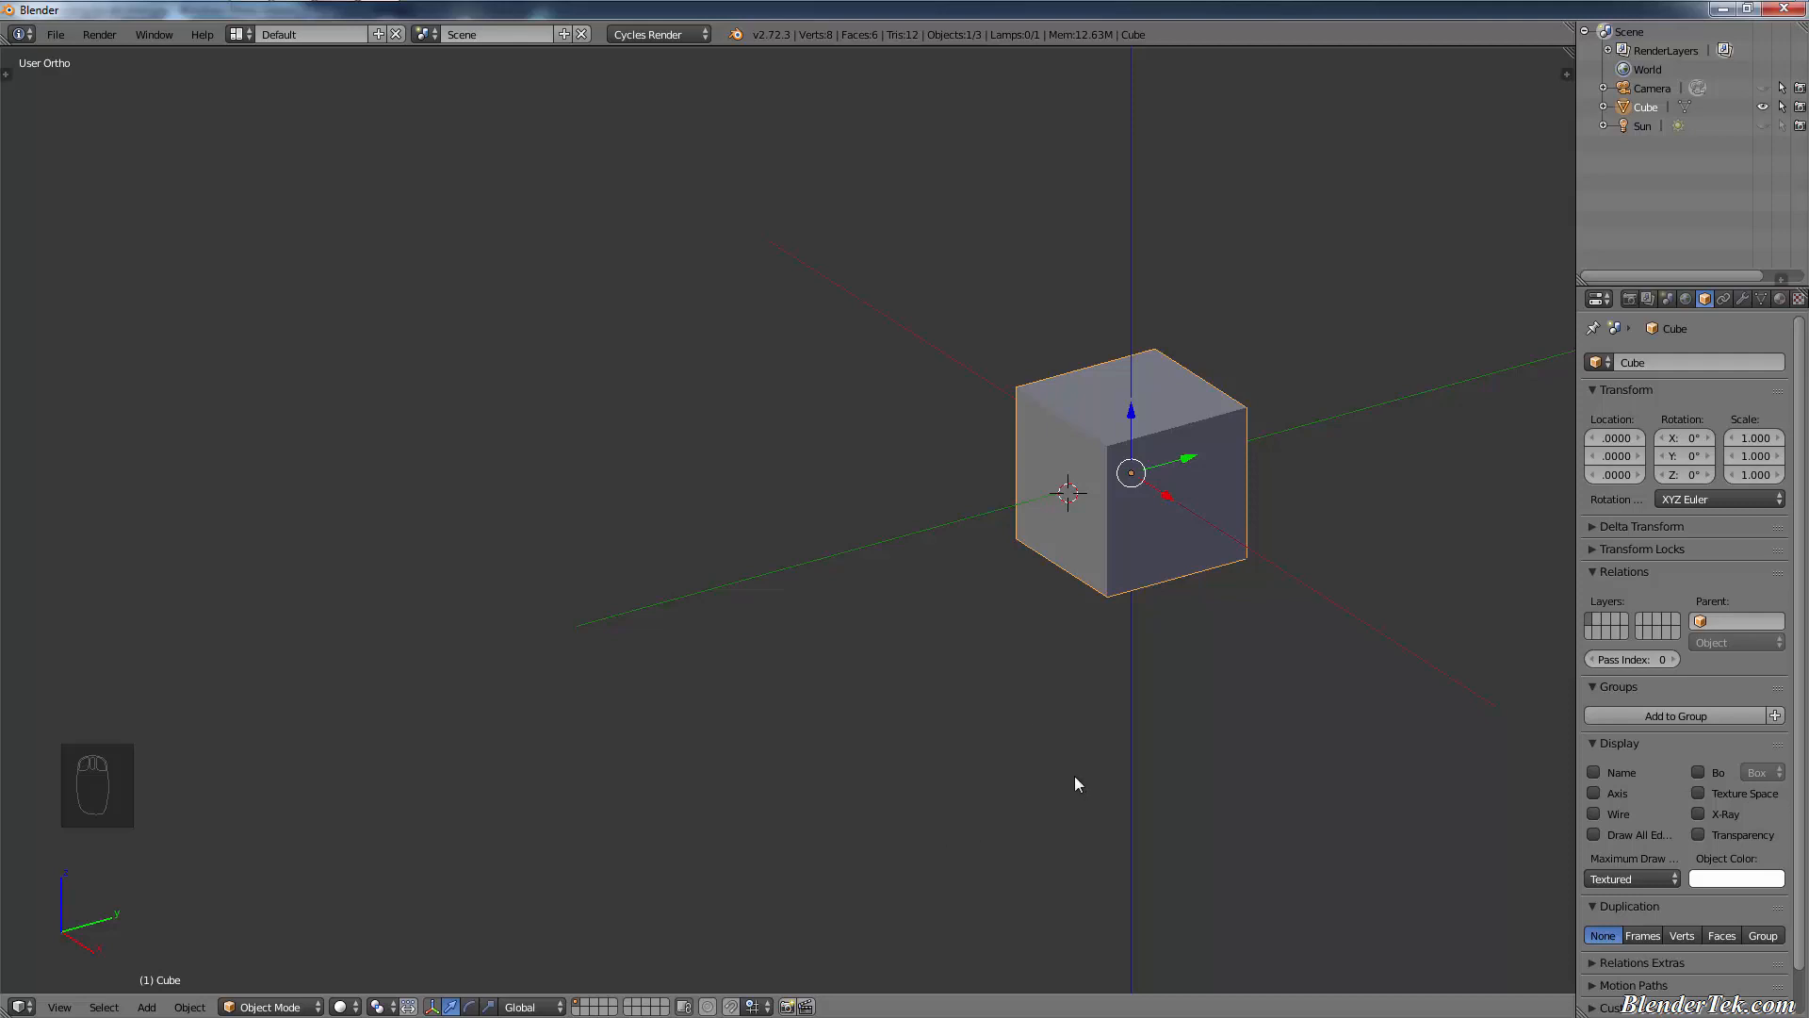
key("s")
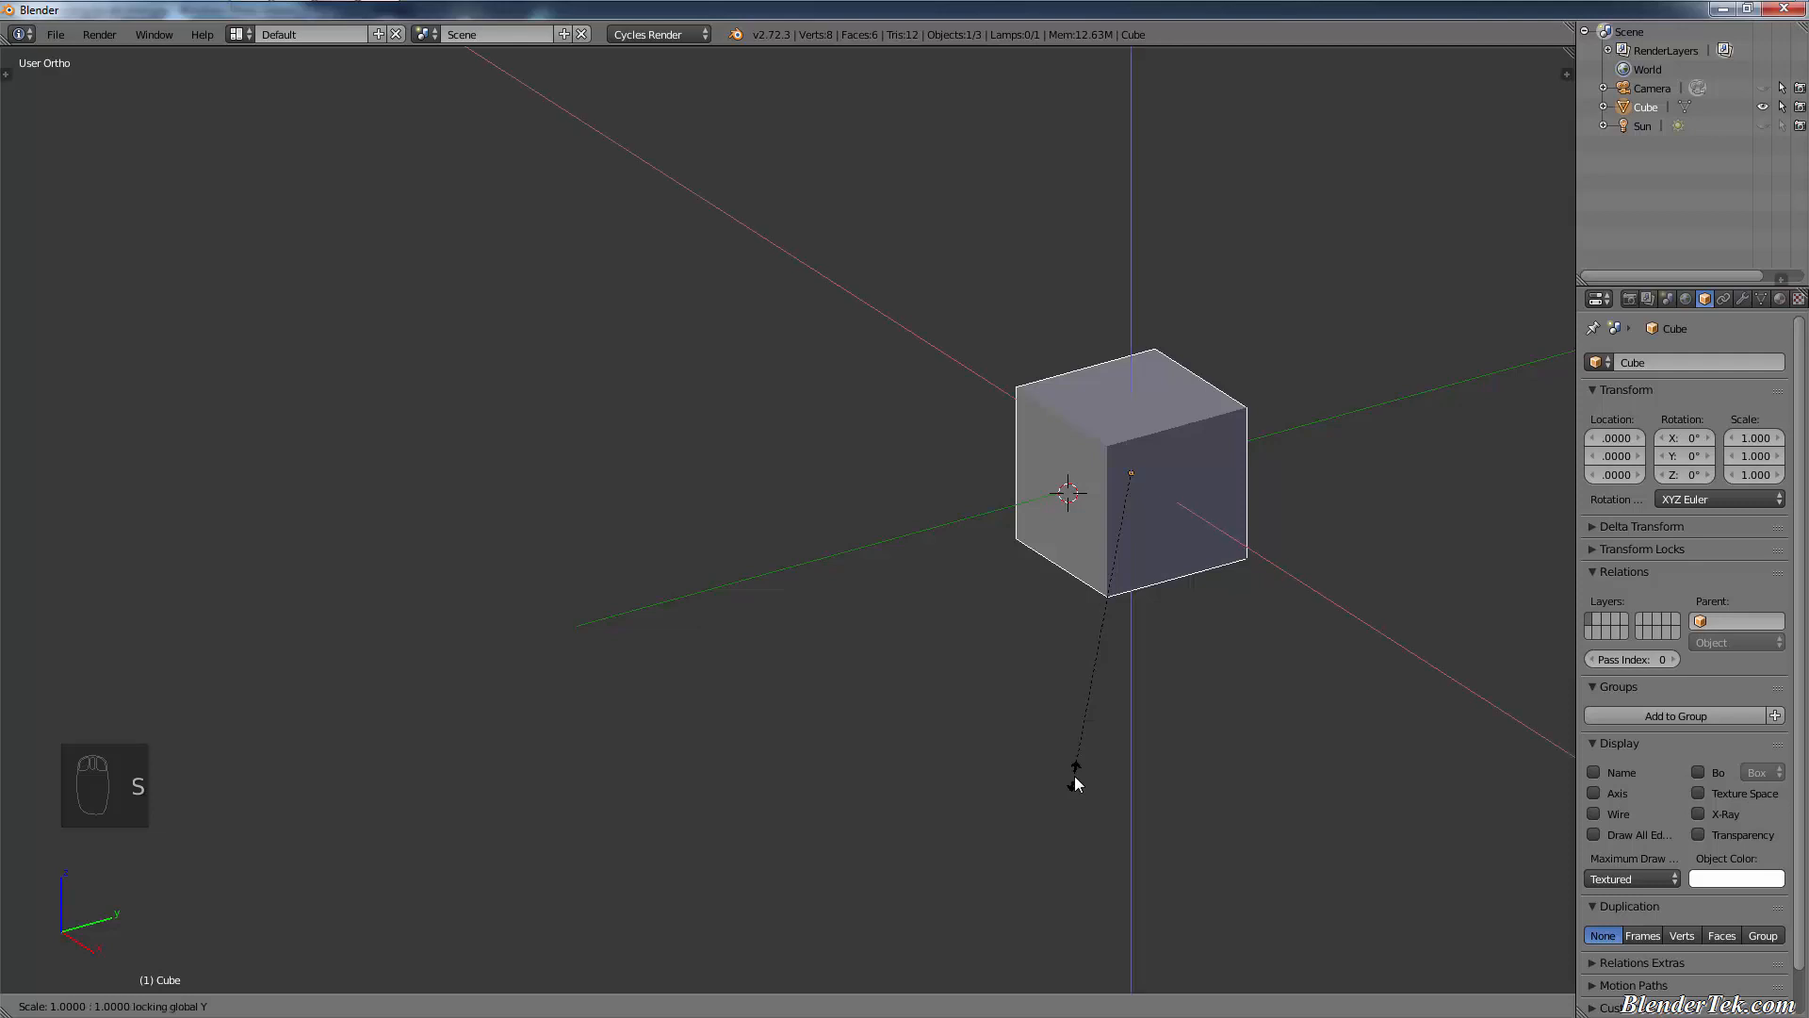
key("shift+y")
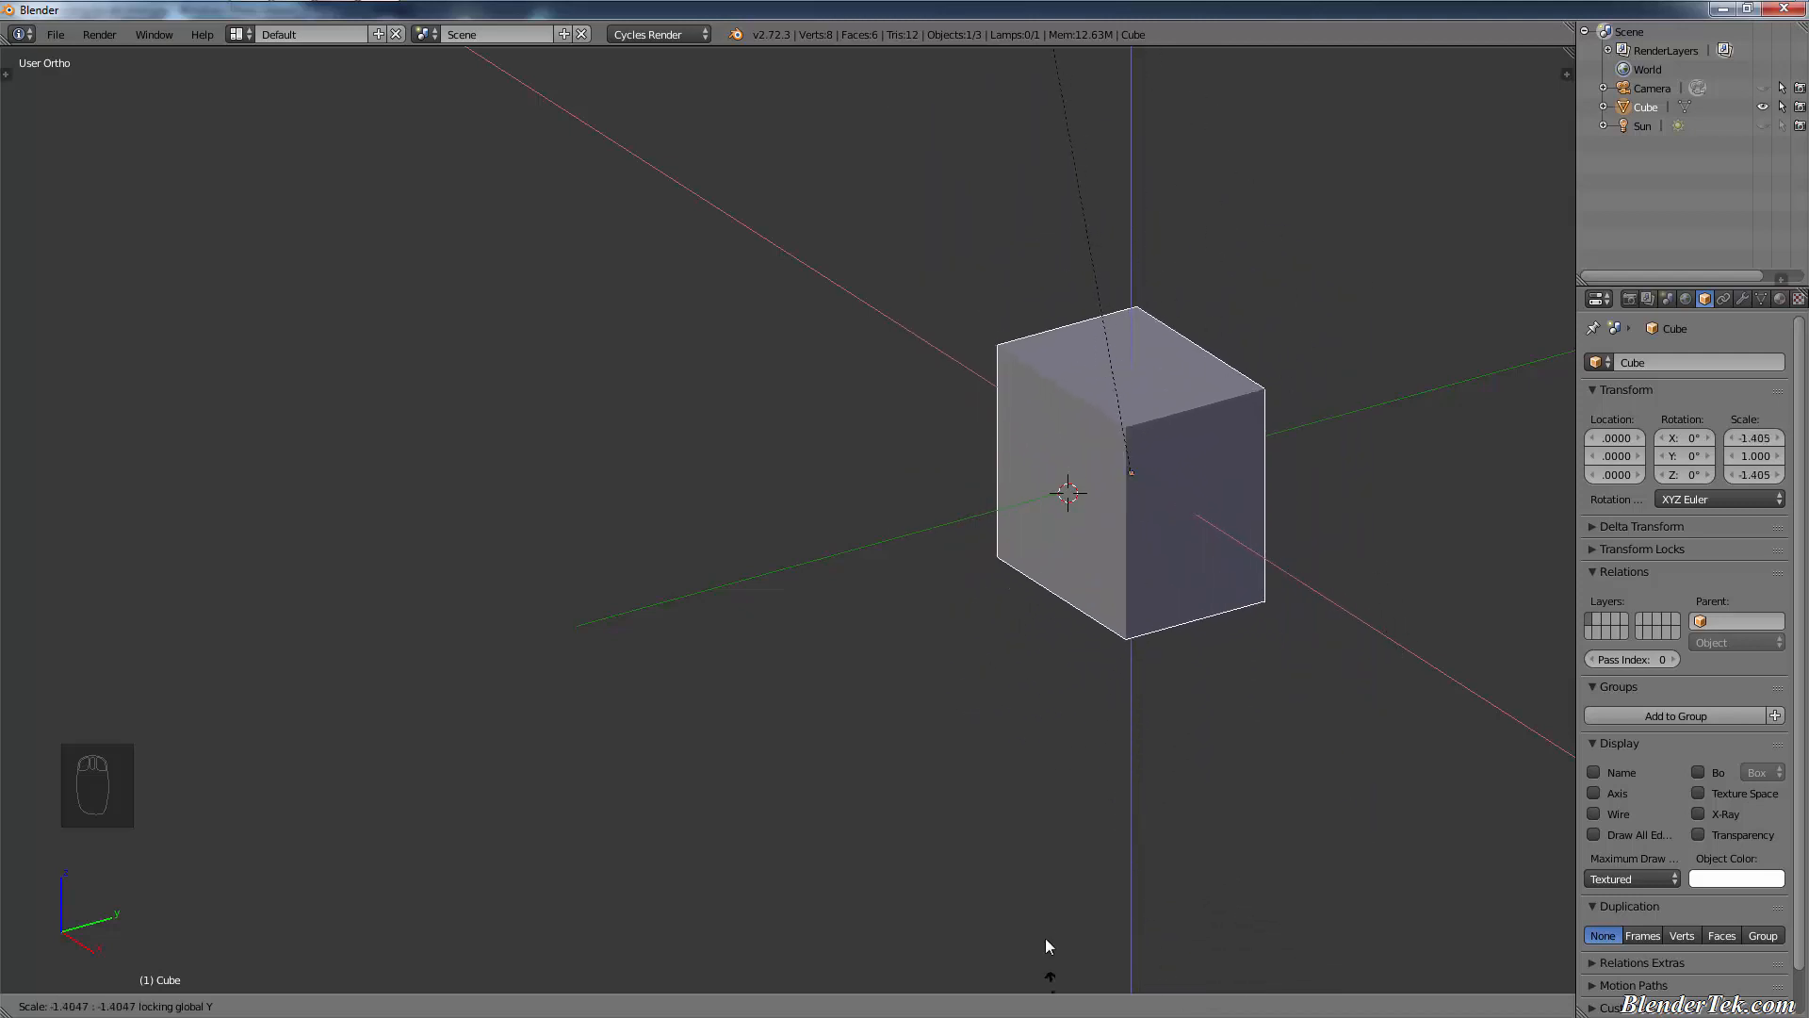
right_click(1035, 542)
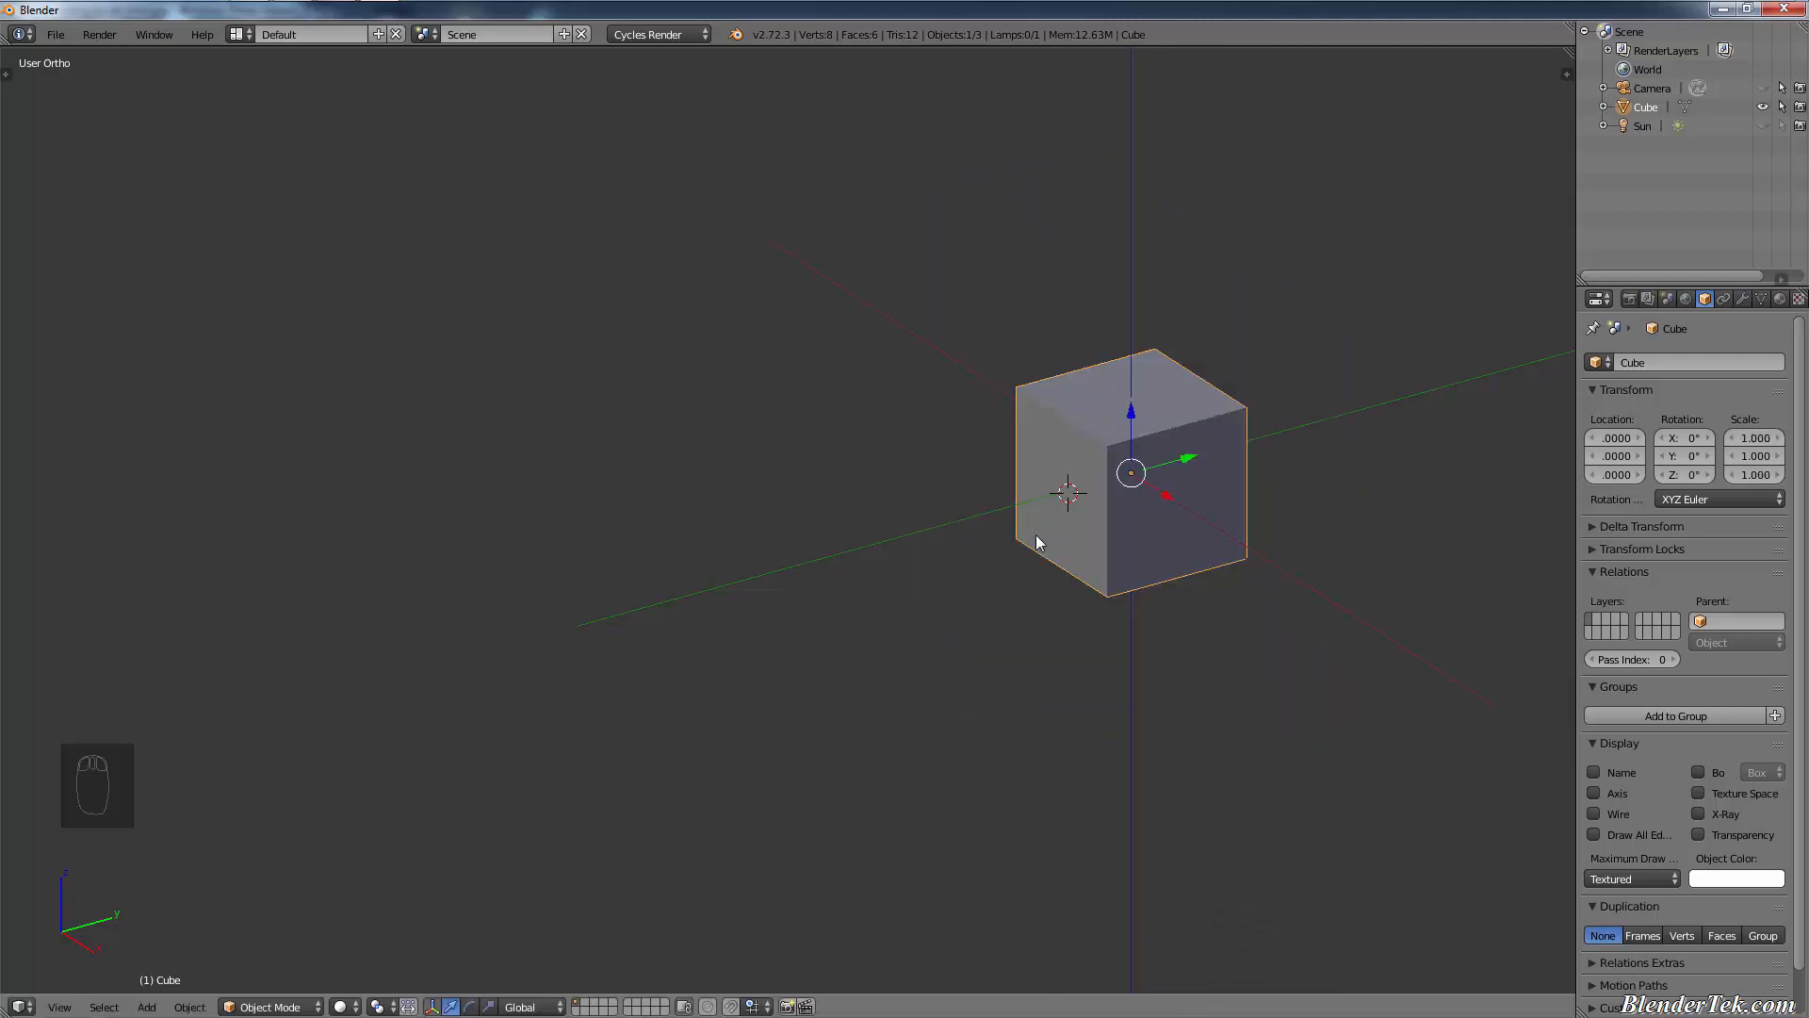
- Check the cube from the right and front orthographic views and frame it closely from the front
key("KP_1")
key("KP_3")
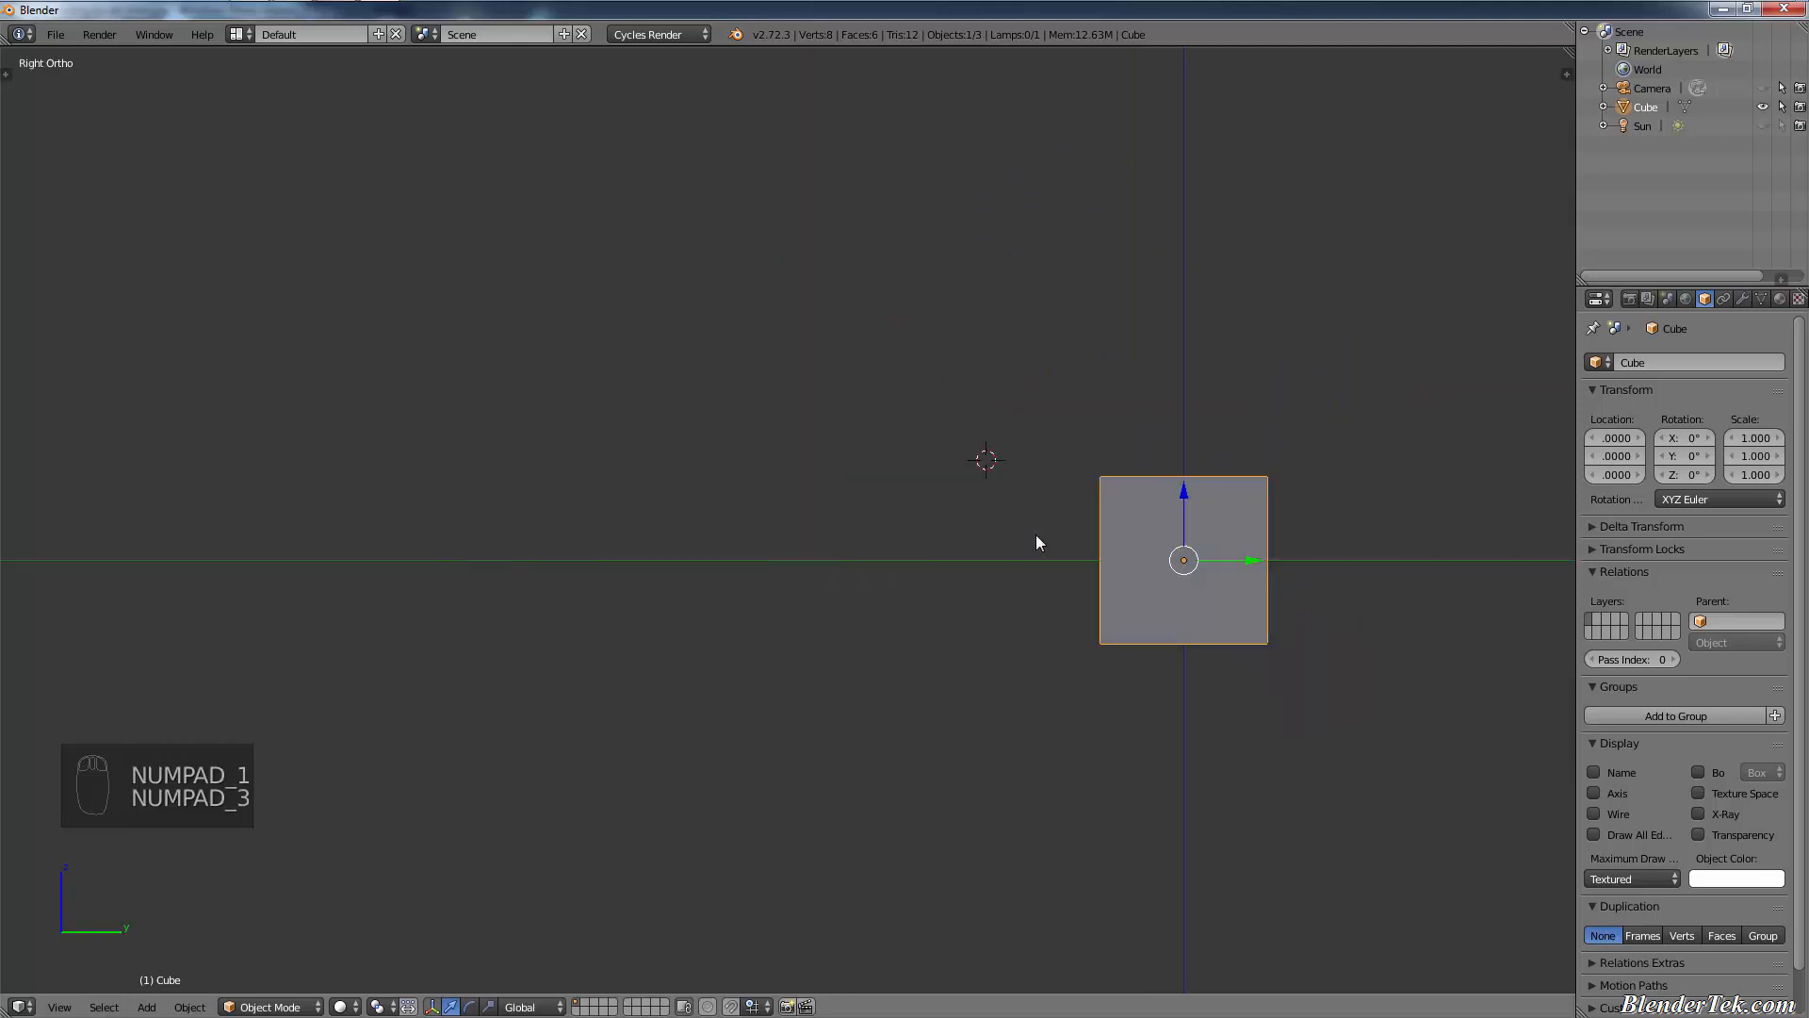
key("KP_1")
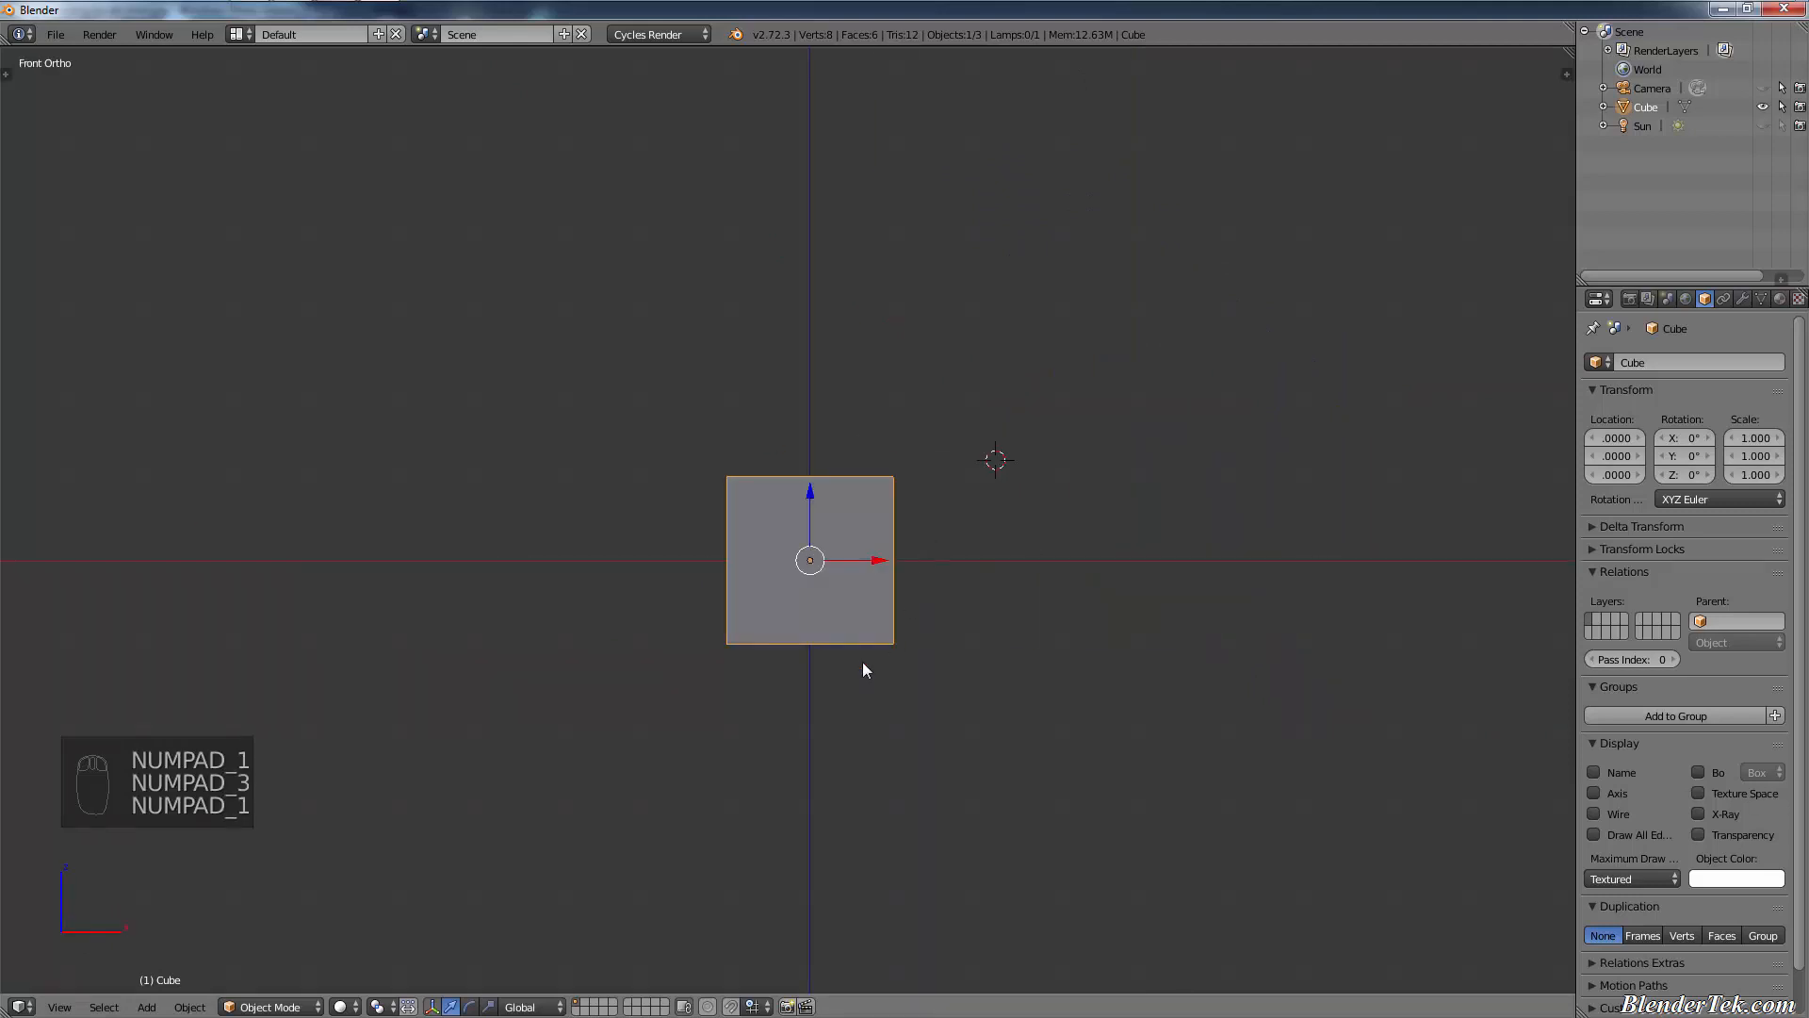
scroll(886, 650, "up", 4)
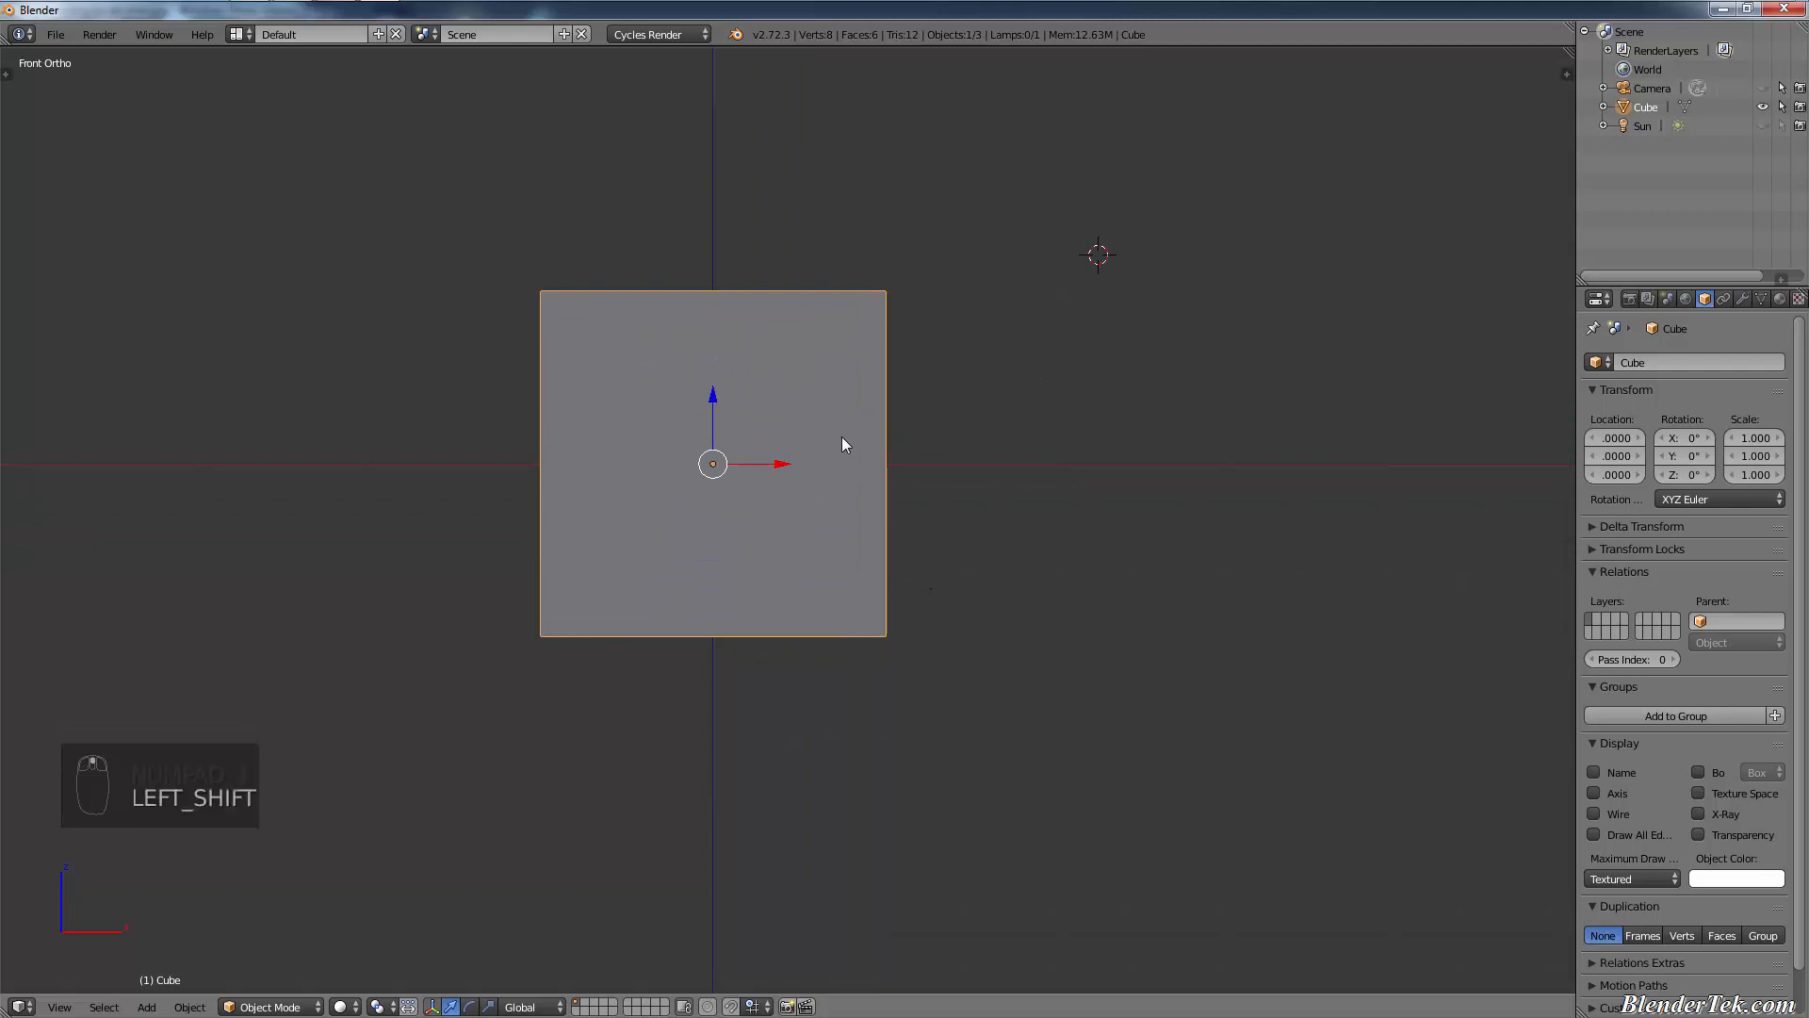
- Try scaling the cube in front orthographic view with the Y axis locked, snapping its X and Z scale to 3.000
middle_click_drag(841, 455, 1019, 585, "shift")
key("s")
key("s")
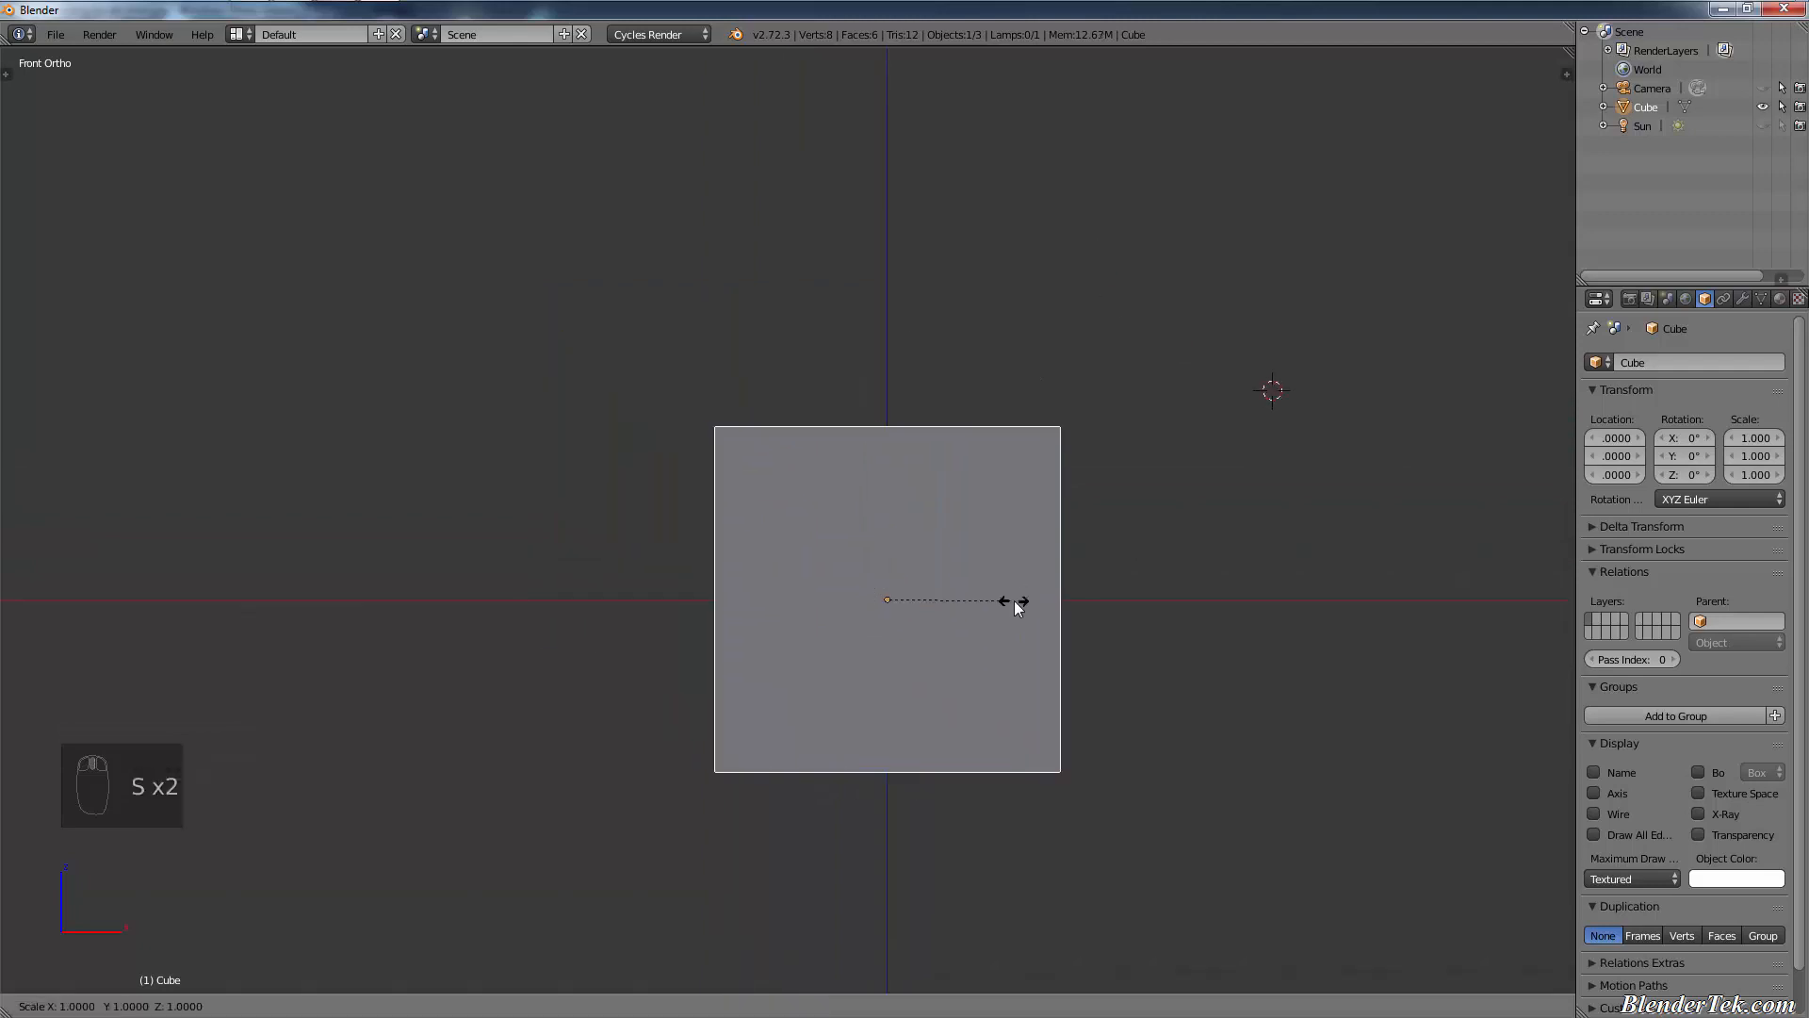
key("shift+y")
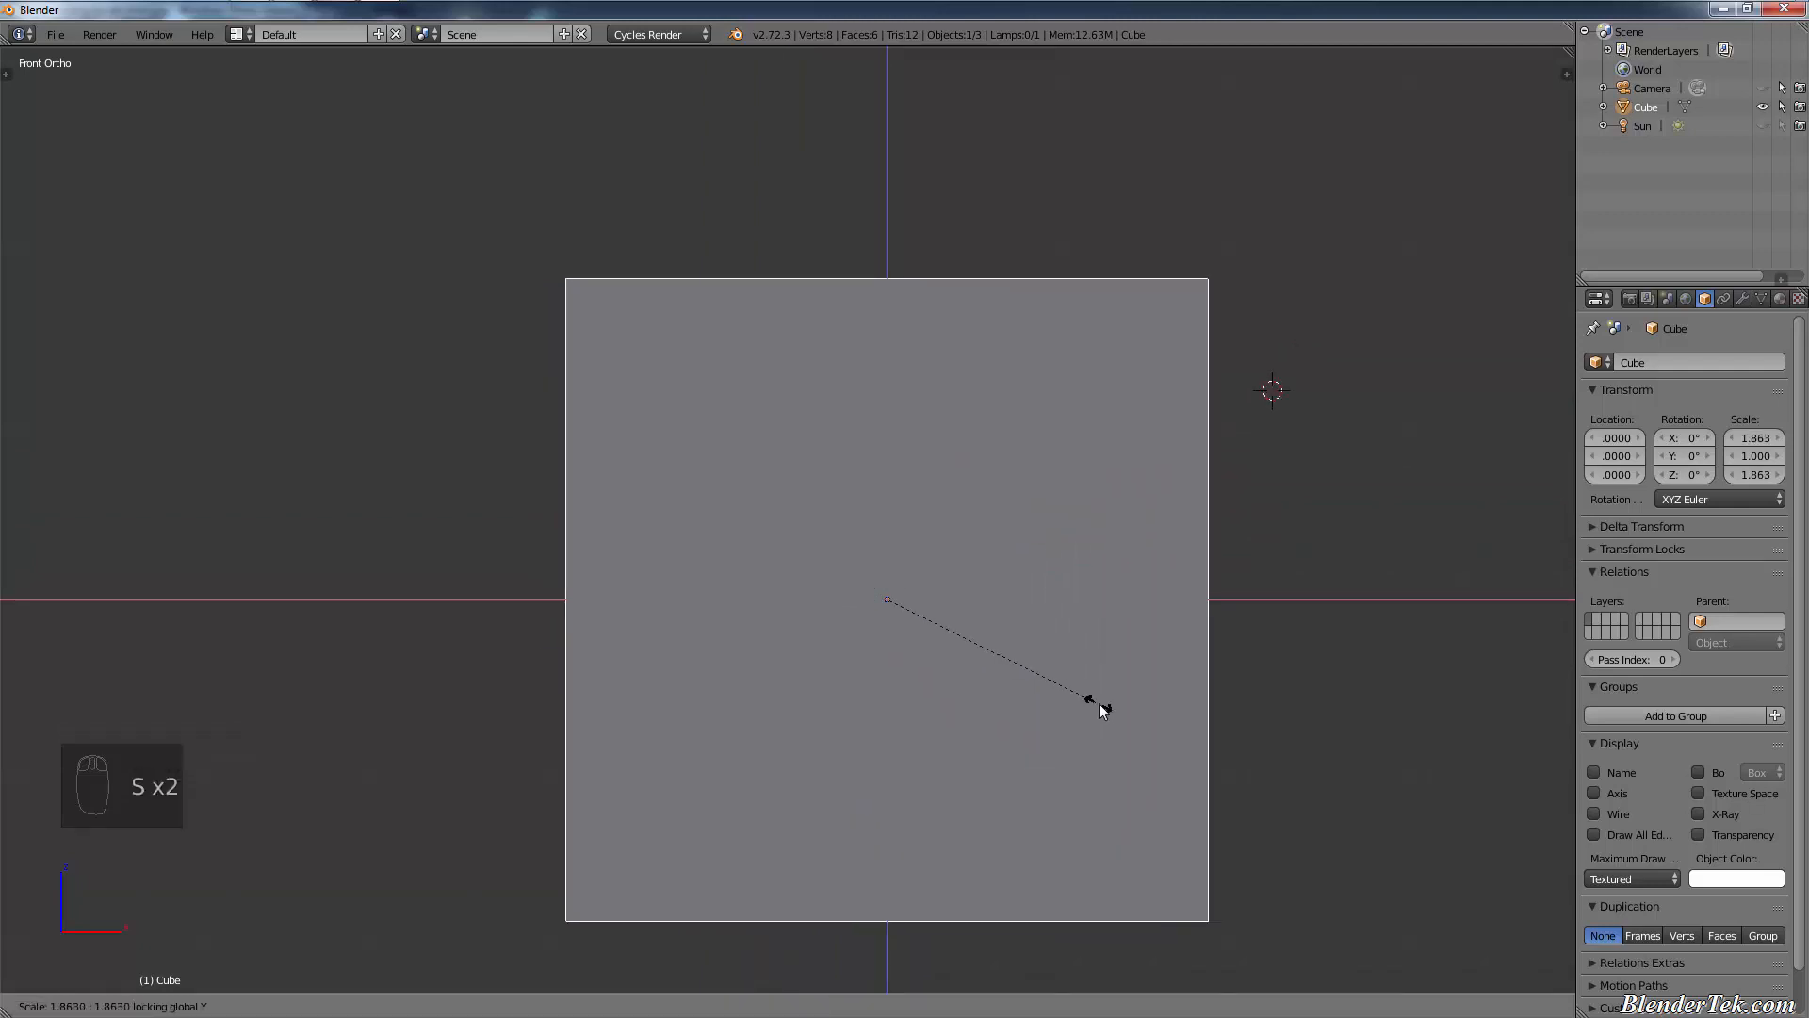
key("ctrl")
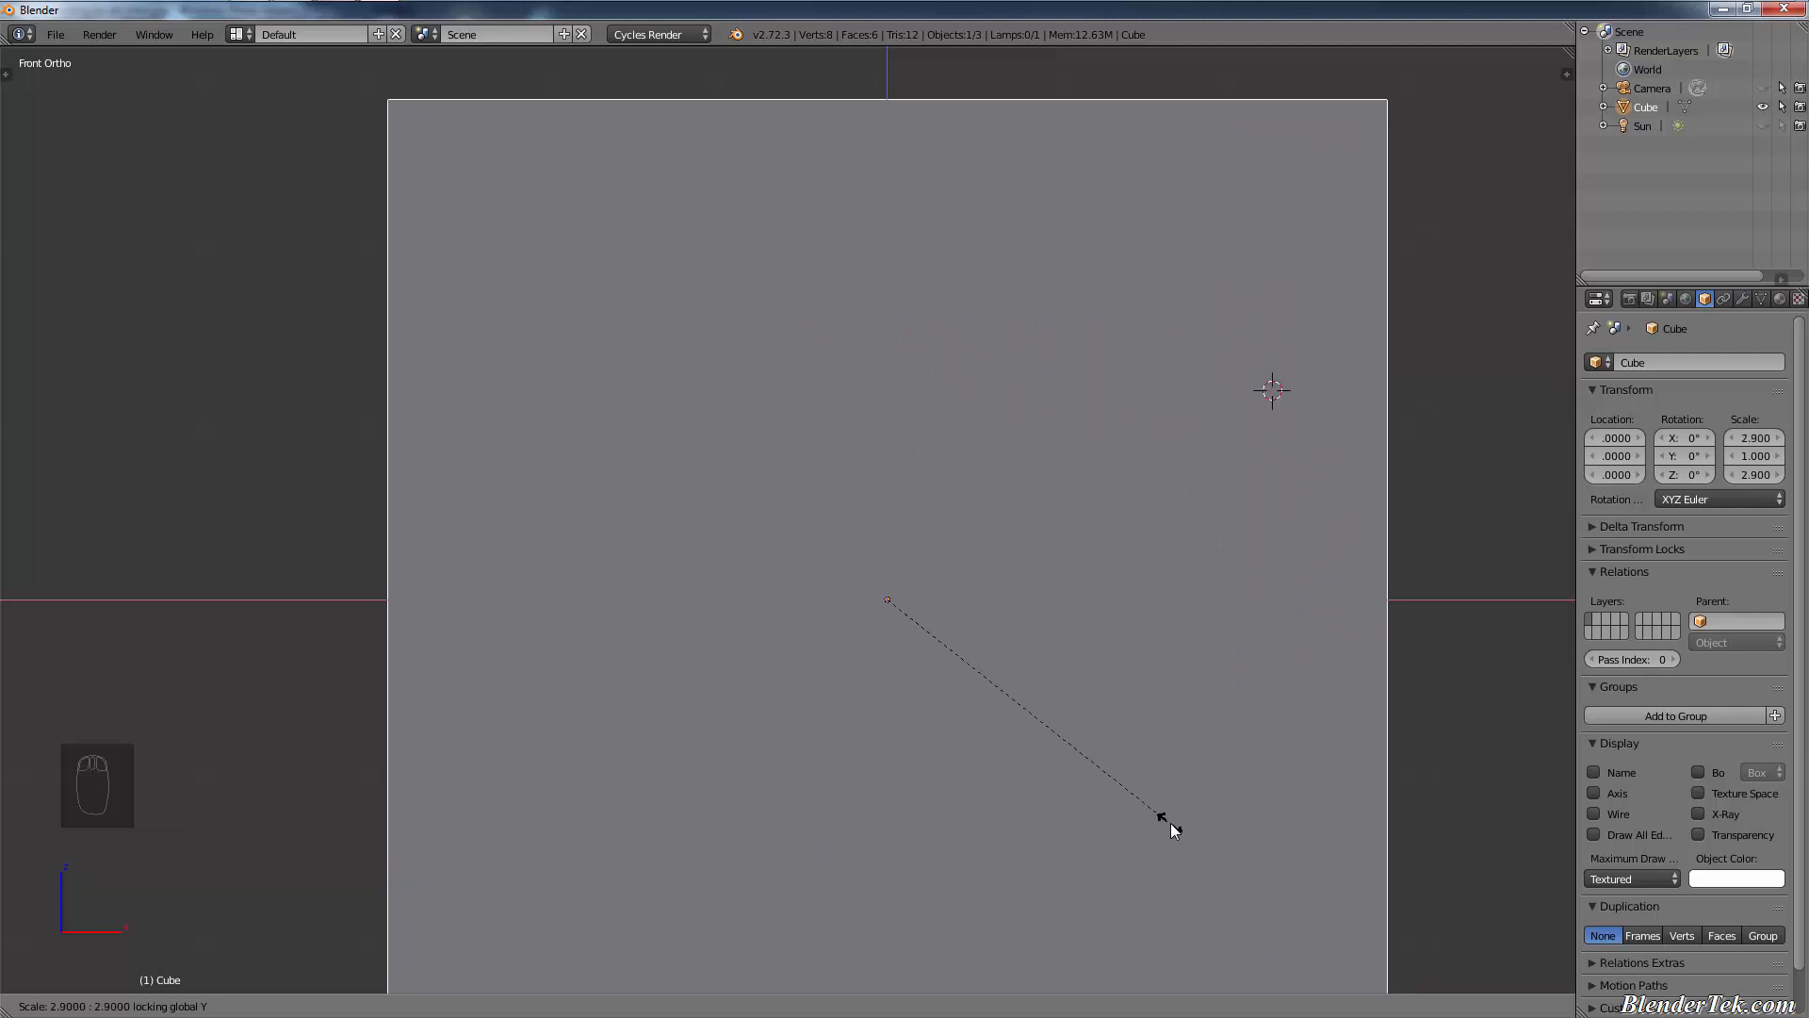
left_click(1178, 839)
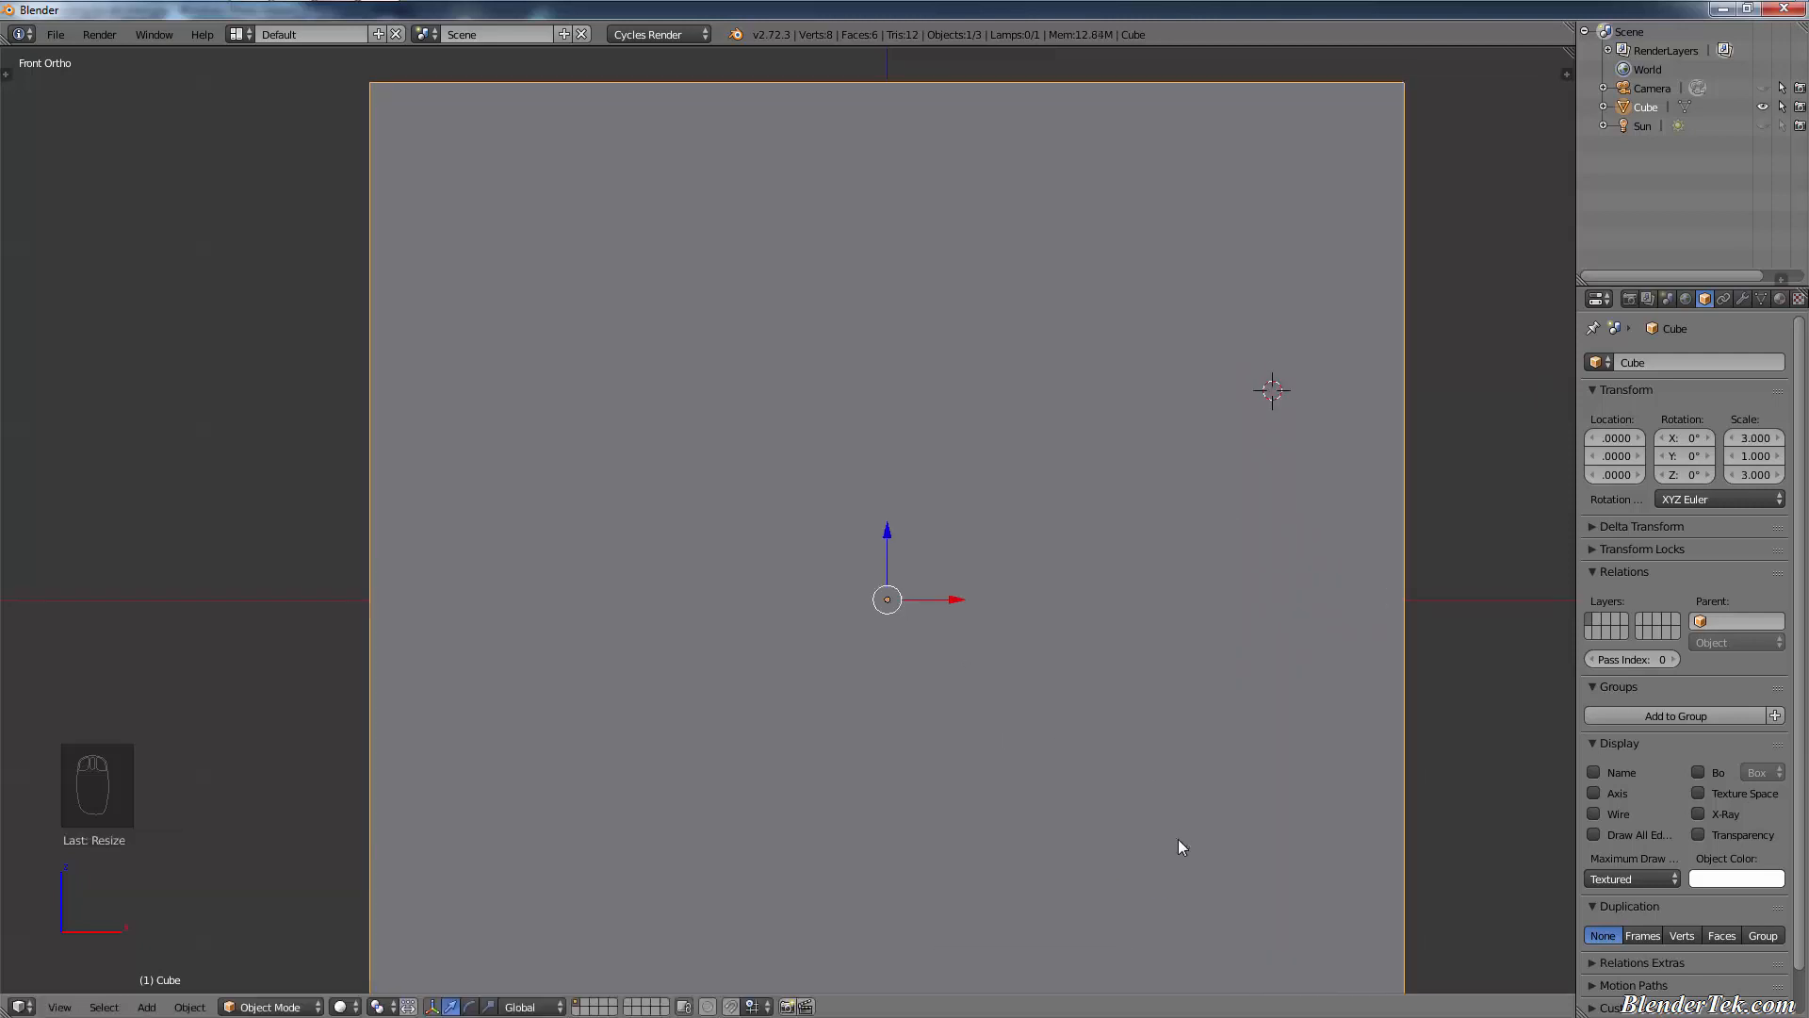
- Inspect the enlarged cube from angled and front views and undo the last Y-locked scaling
scroll(1229, 643, "down", 6)
middle_click_drag(1440, 438, 890, 582)
scroll(957, 481, "up", 3)
middle_click_drag(1078, 522, 1142, 398)
key("KP_1")
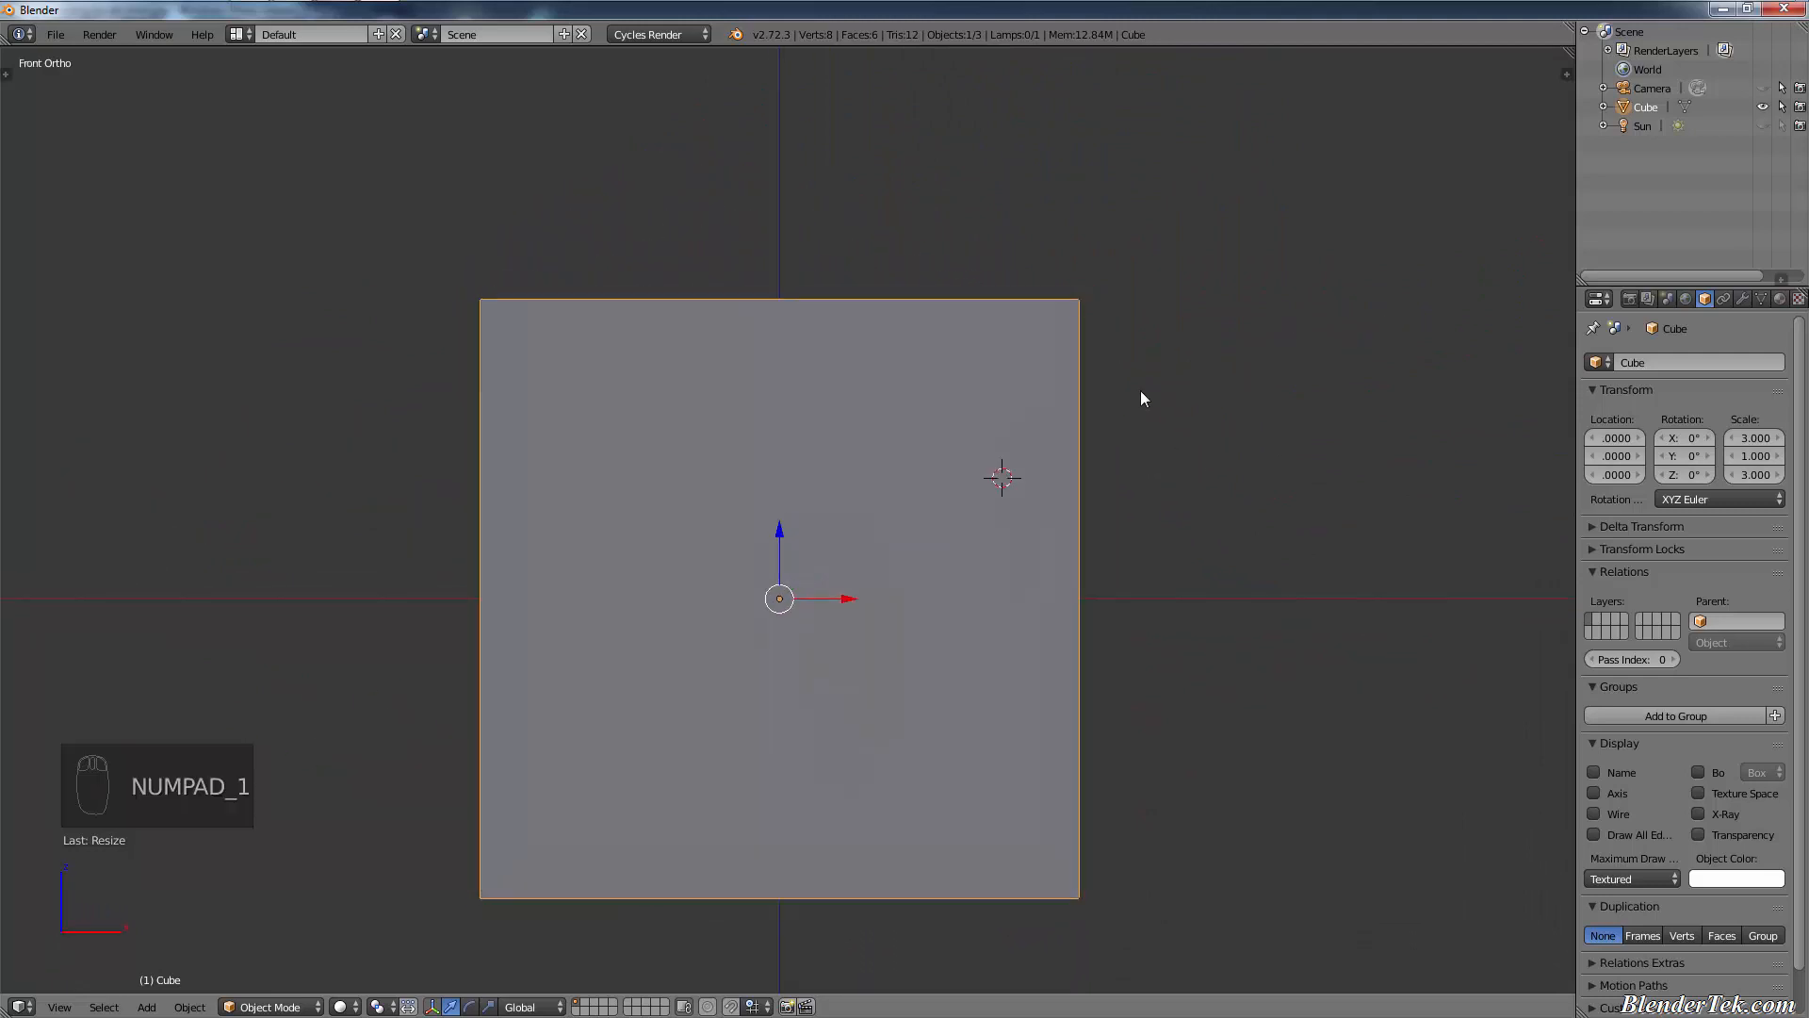
key("ctrl+z")
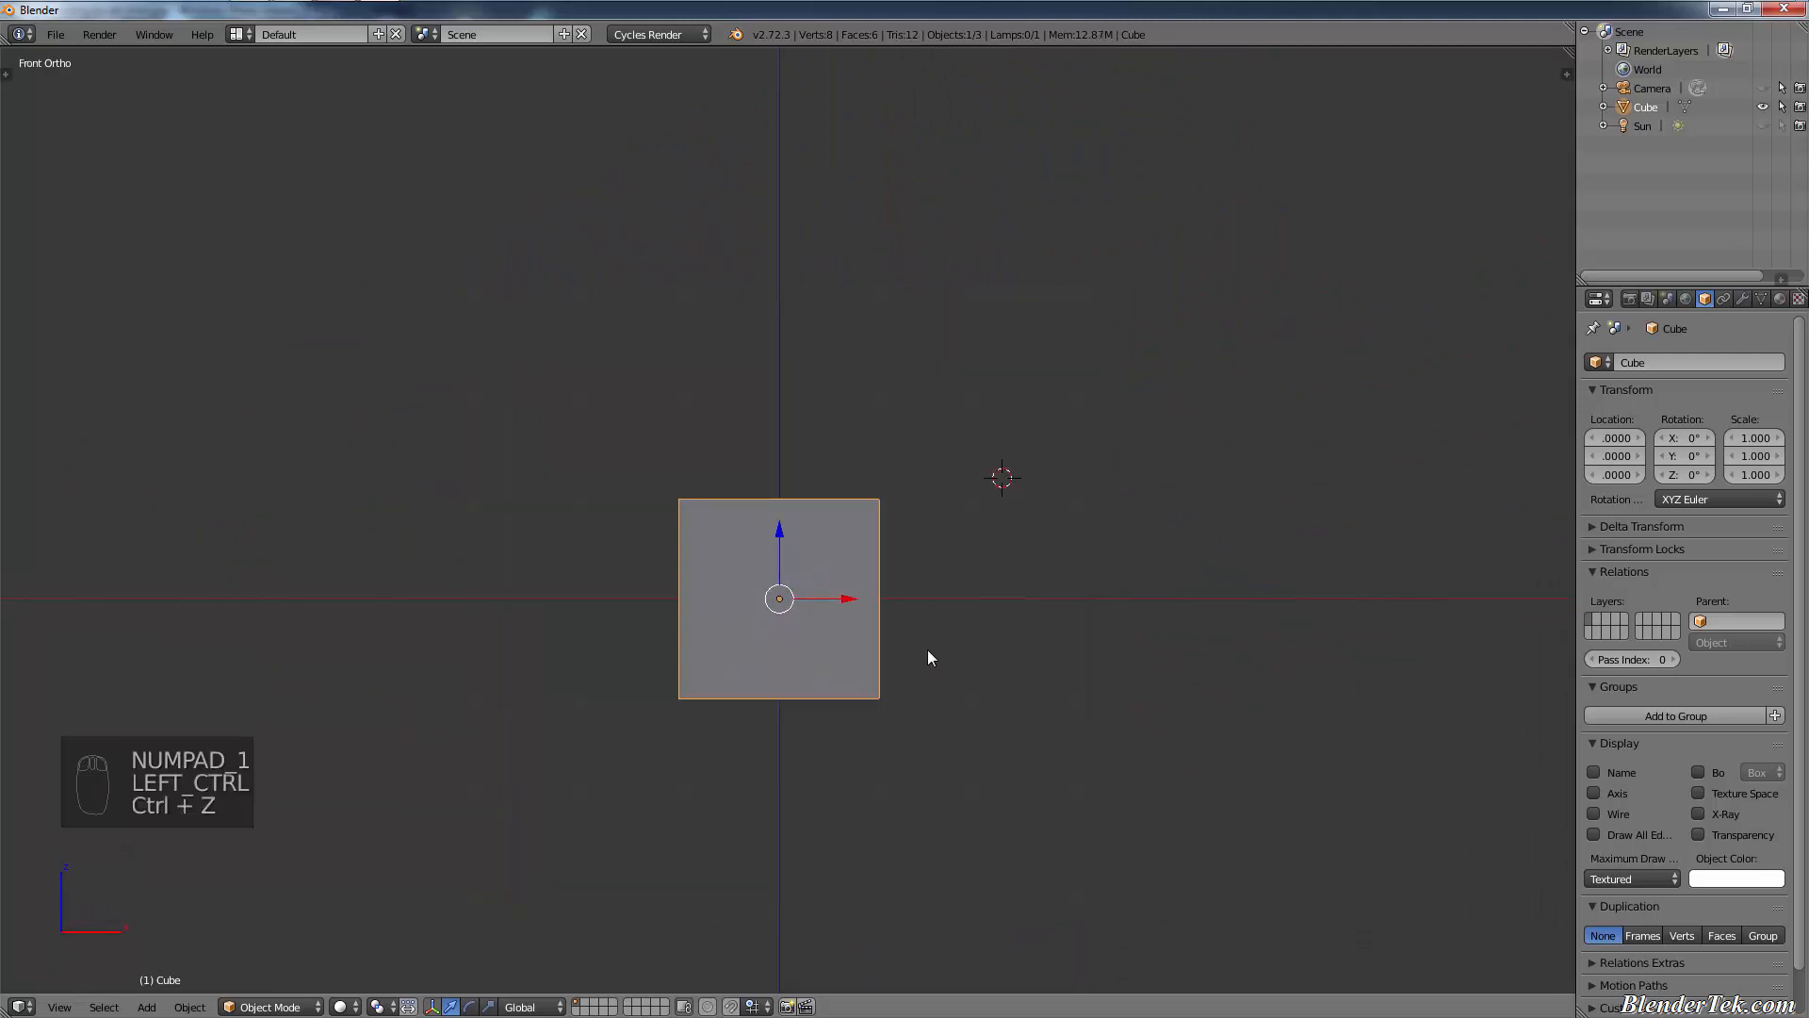
- Scale the cube with the Y axis locked, snapping its X and Z scale to 2.000, and inspect it from an angle
key("s")
key("shift+y")
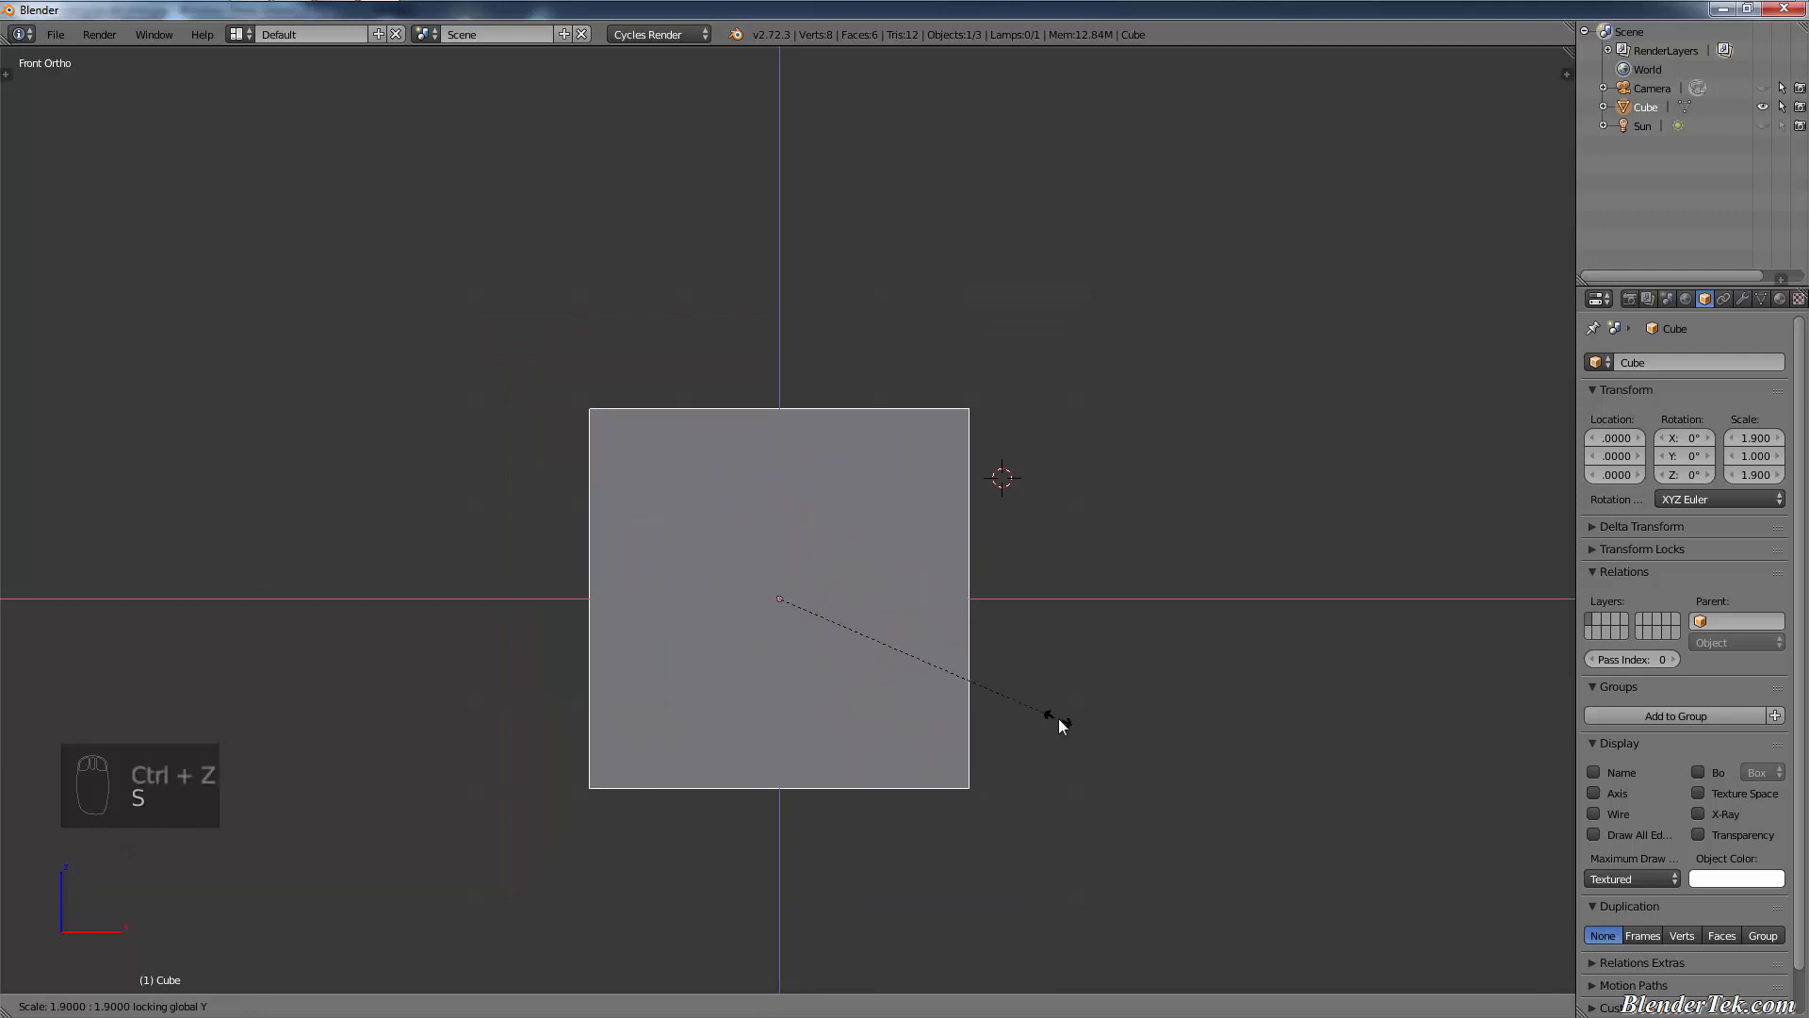
left_click(1065, 722)
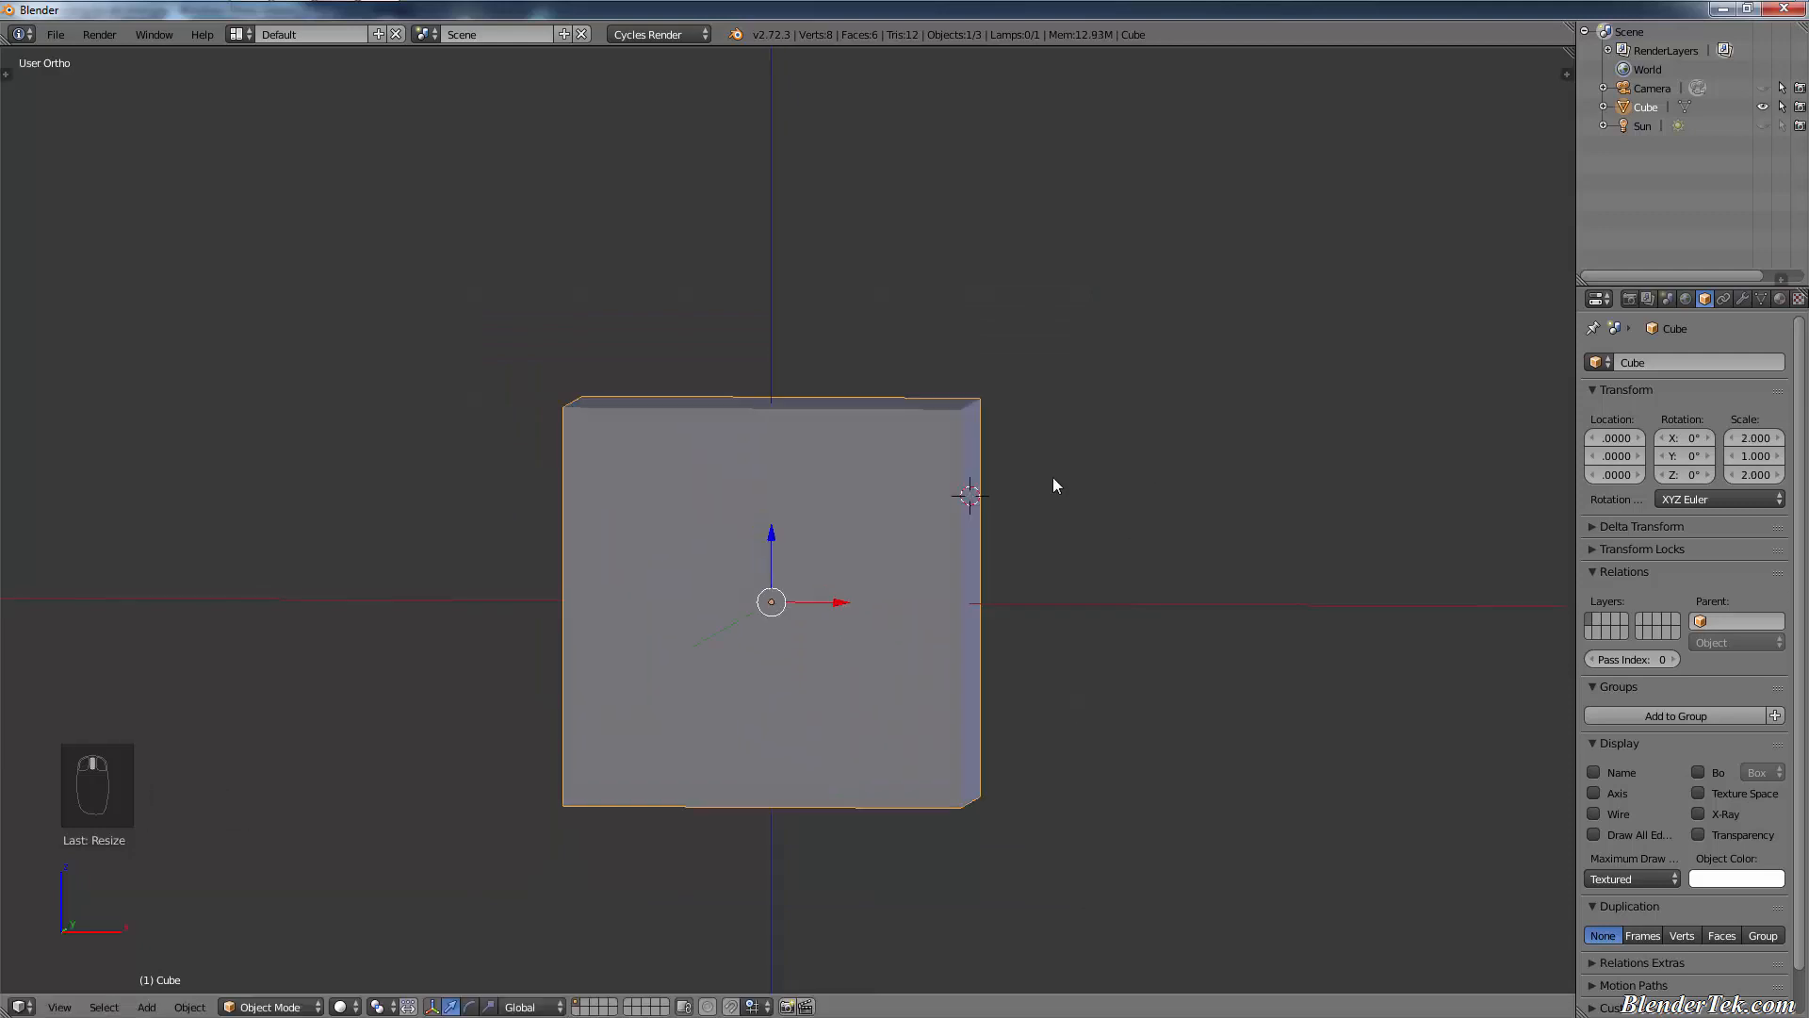
middle_click_drag(1055, 484, 1112, 452)
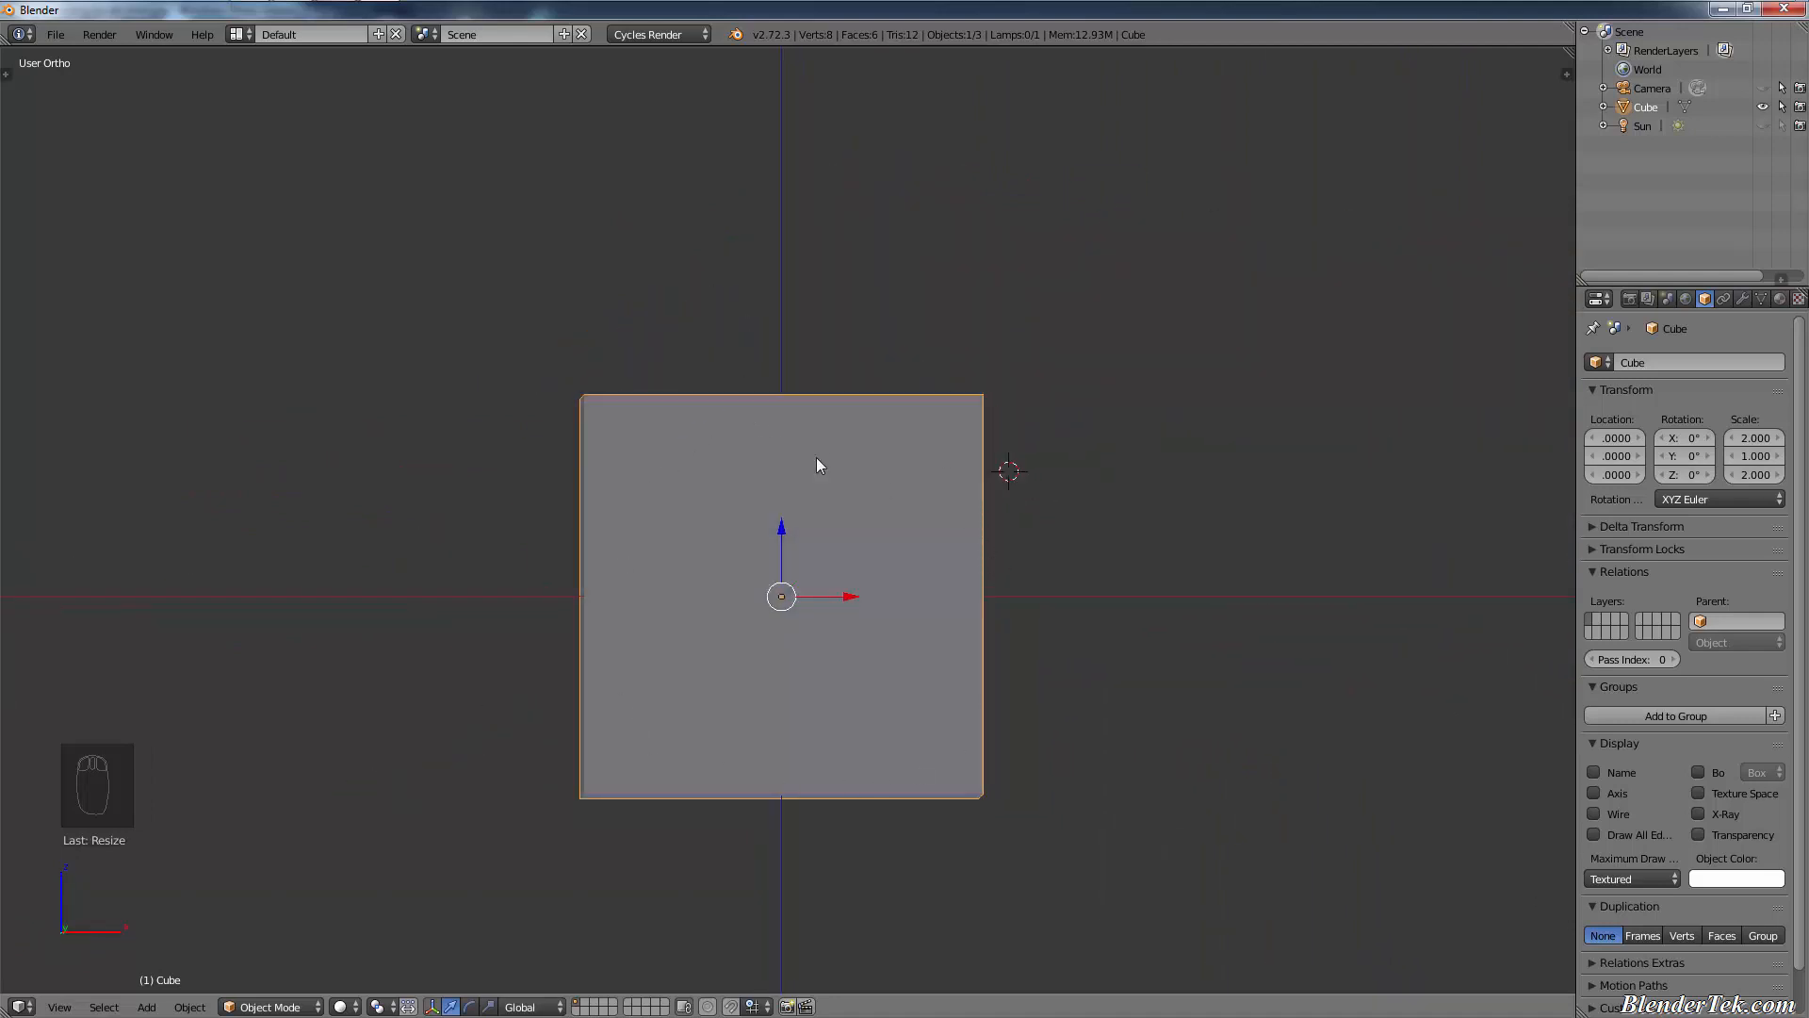
middle_click_drag(816, 458, 897, 488)
middle_click_drag(1104, 464, 1085, 502)
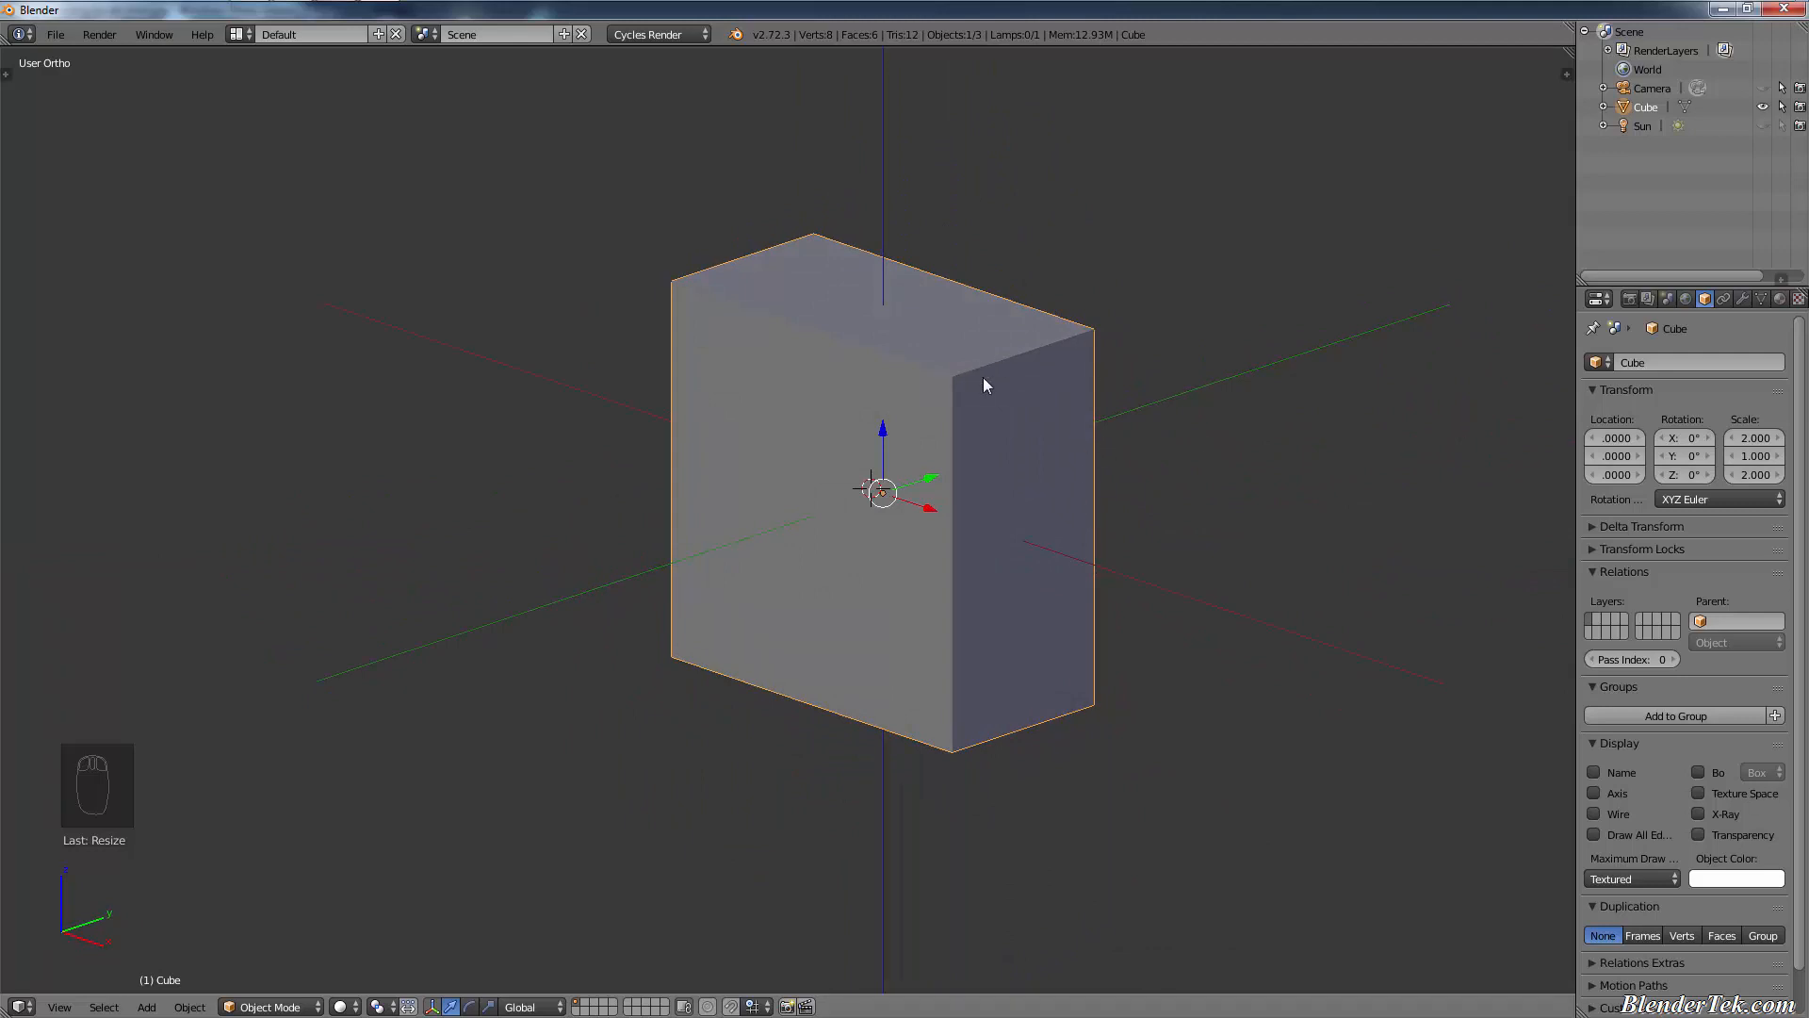
- Enter Edit Mode on the scaled cube and delete only its faces
key("Tab")
key("x")
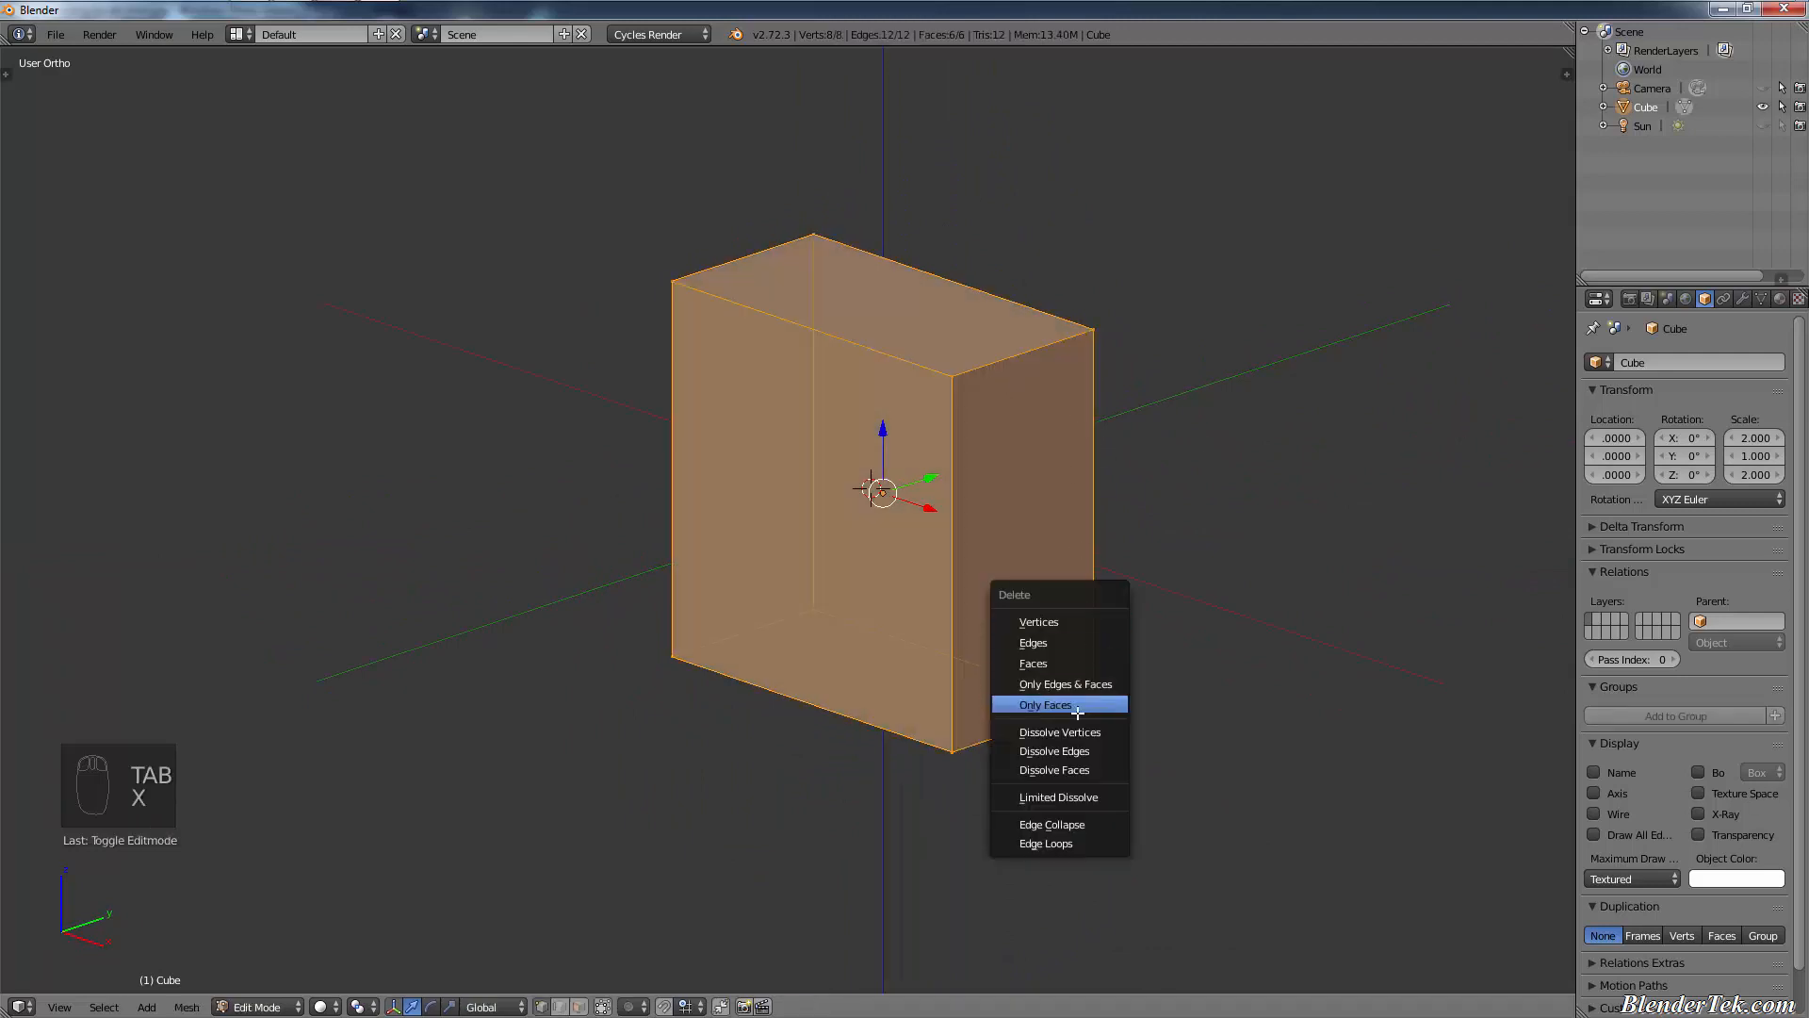
left_click(1098, 705)
- Duplicate the whole wireframe box, change the snap element, and move the copy beside the original
key("a")
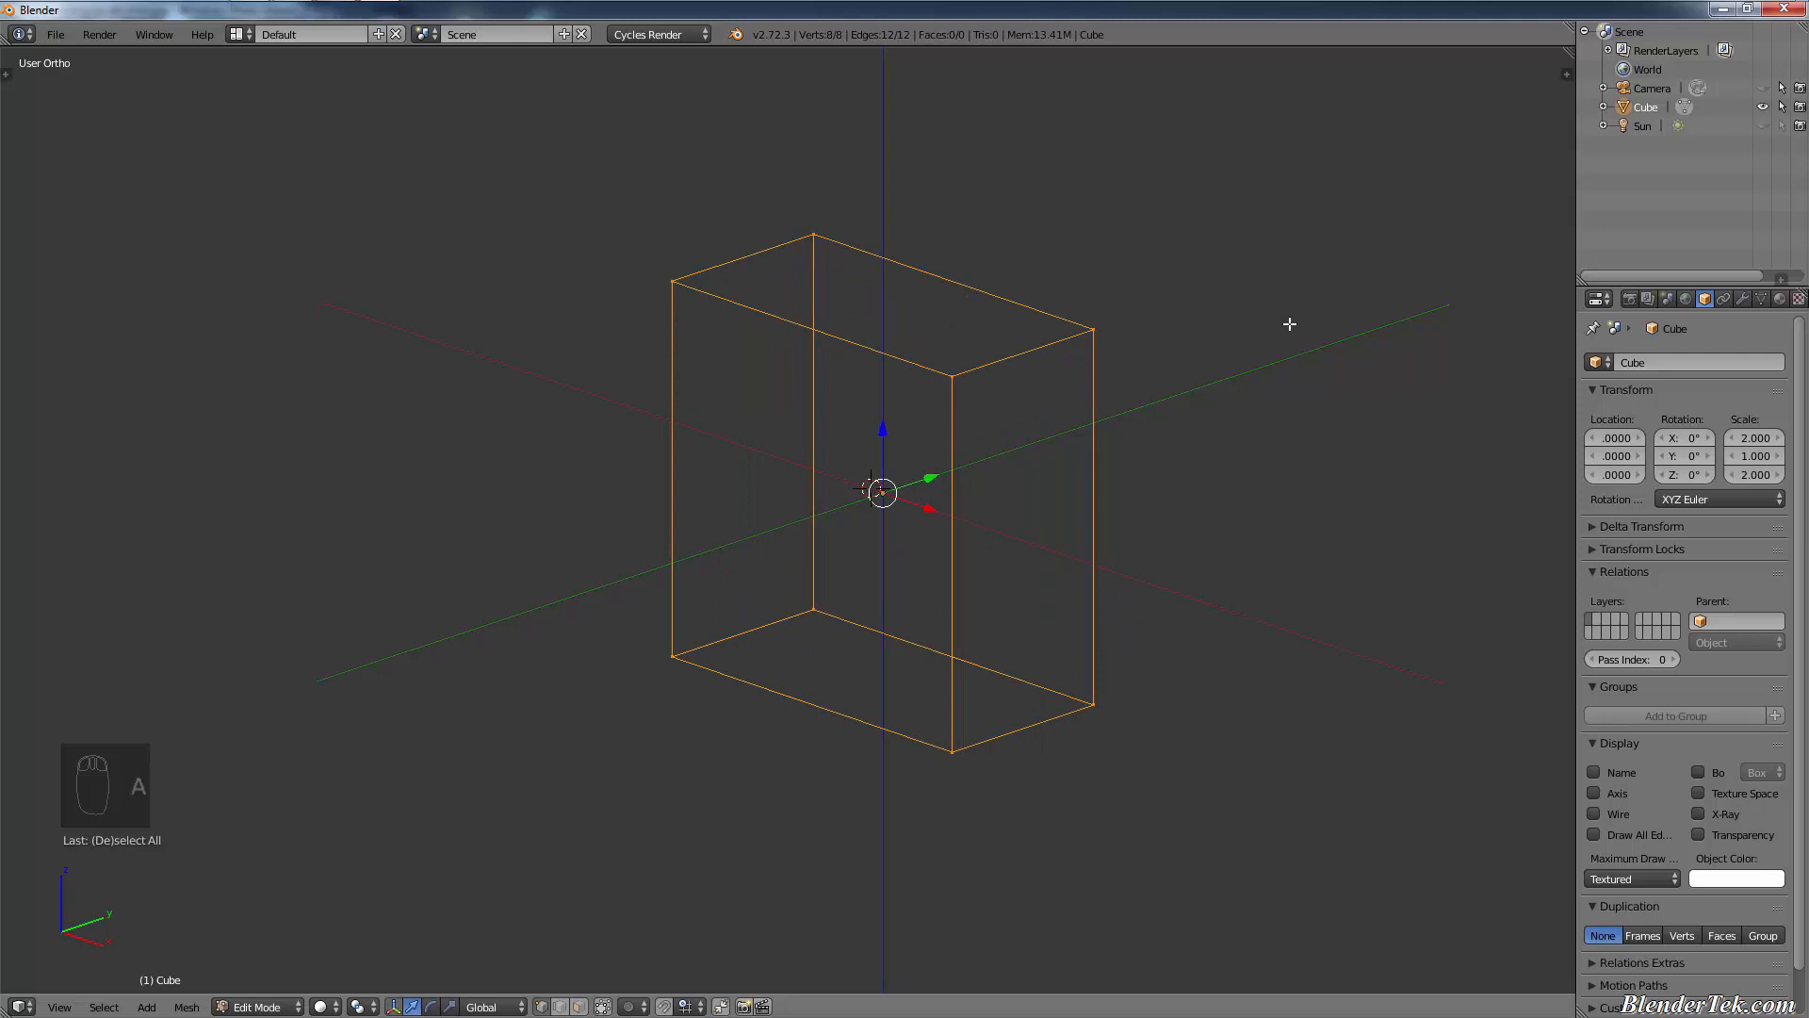
key("shift+d")
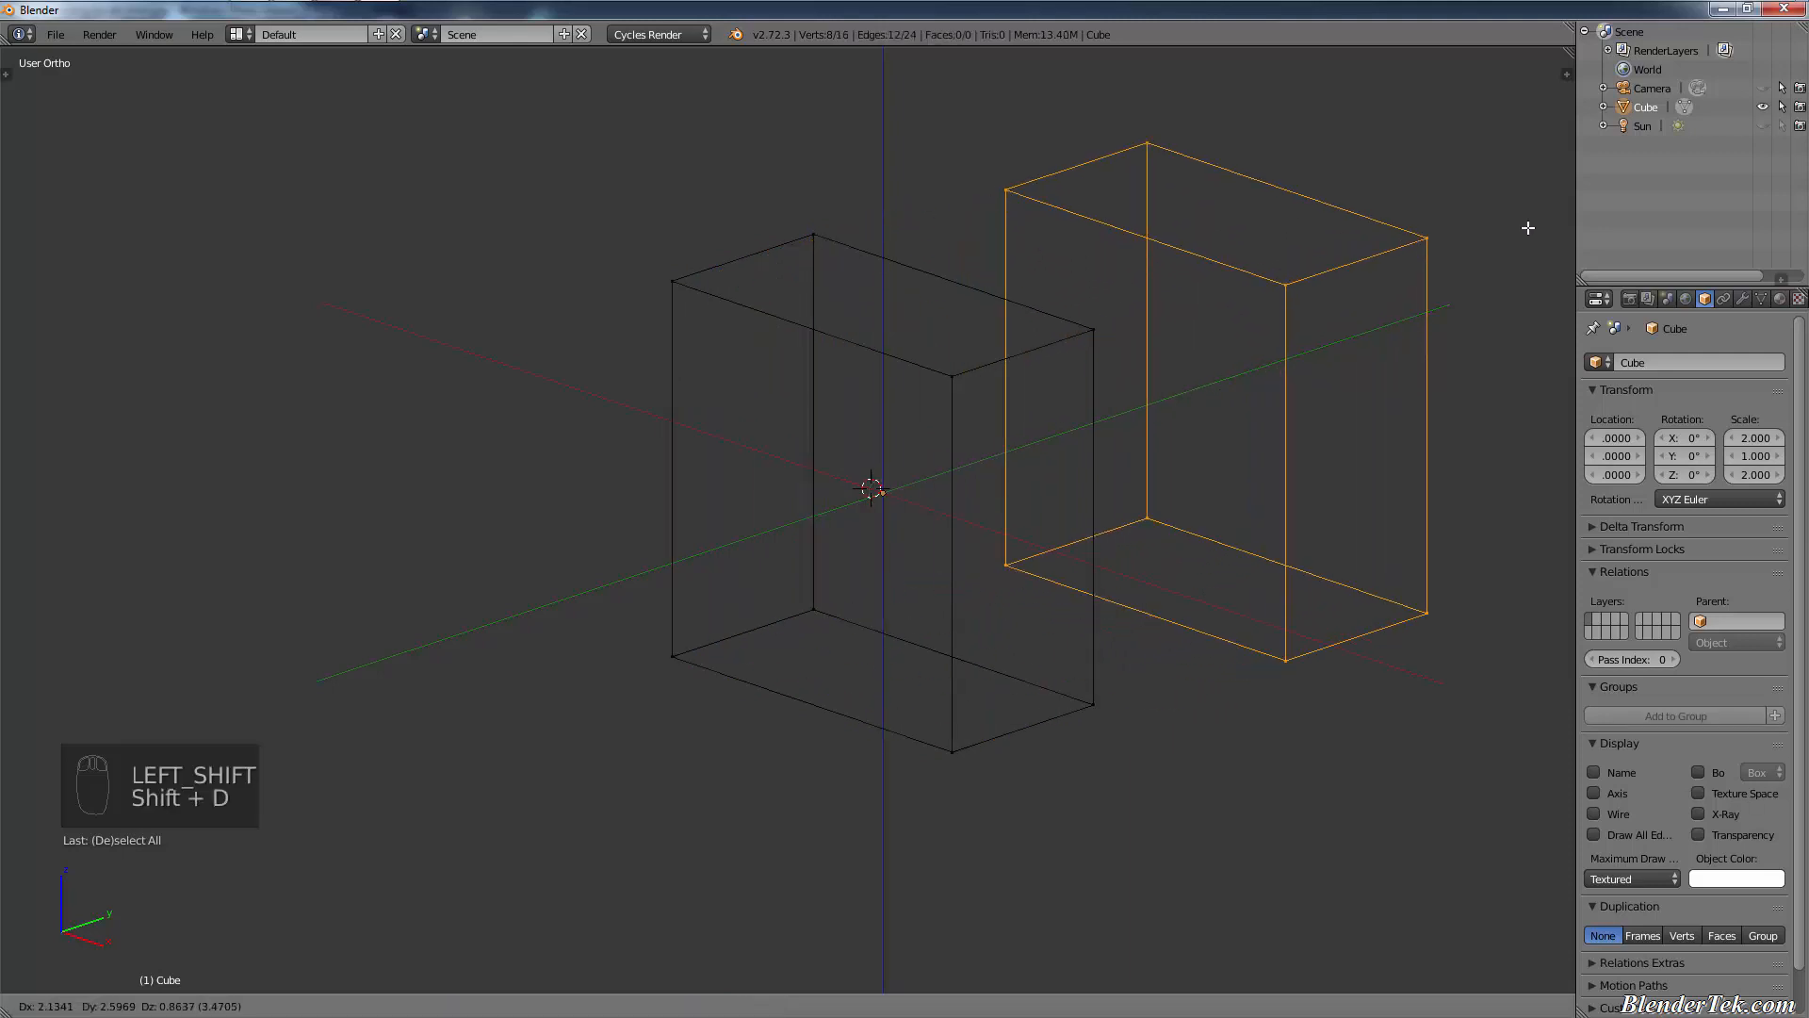
left_click(1497, 244)
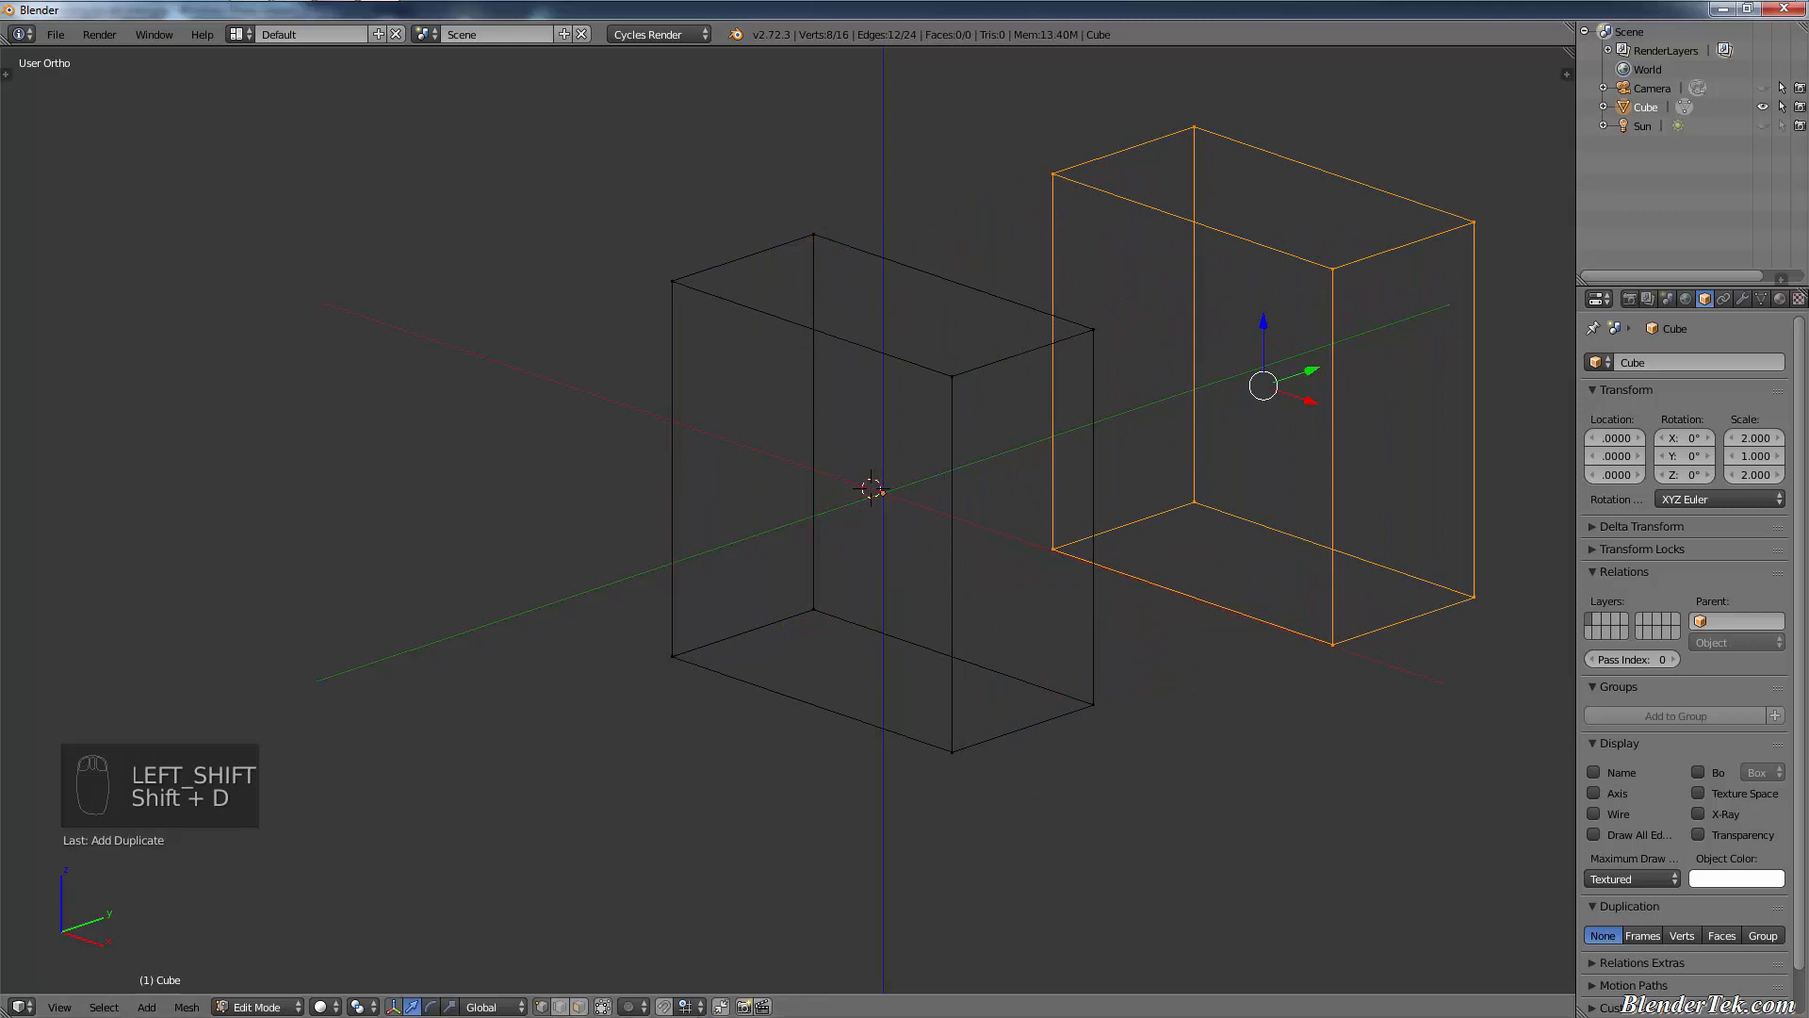
left_click(687, 1007)
left_click(699, 967)
key("g")
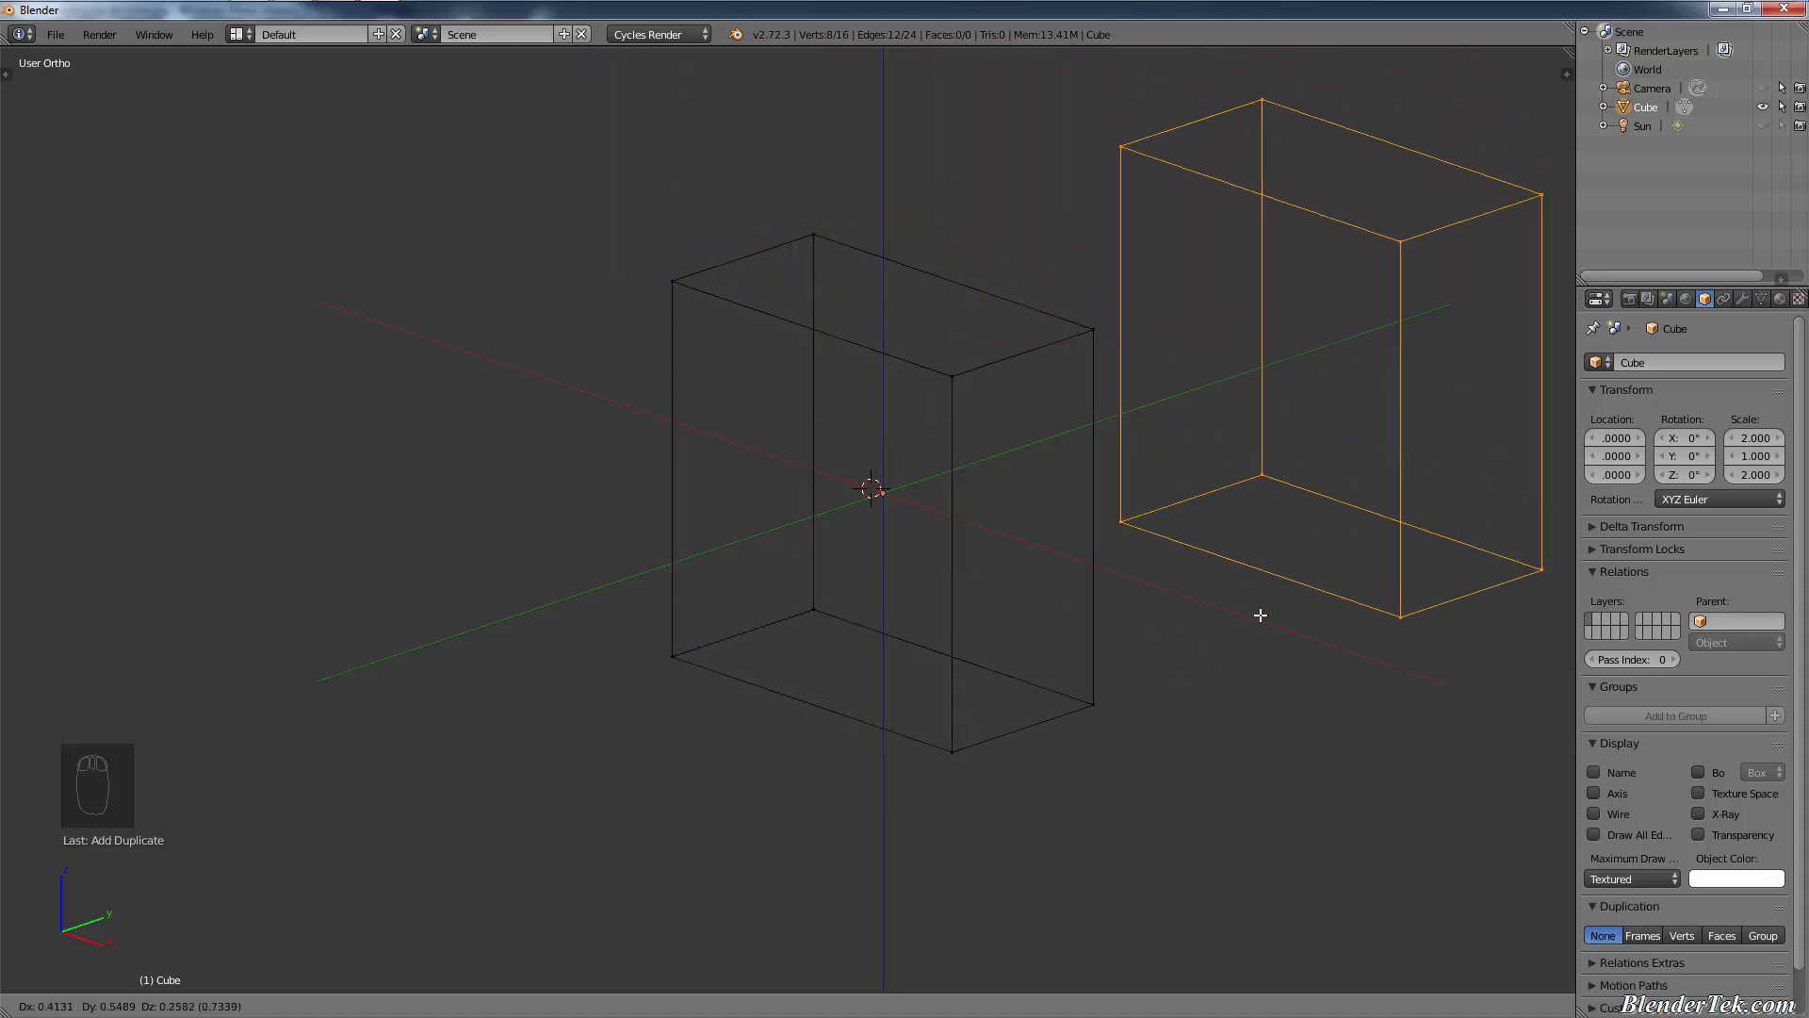
left_click(1233, 691)
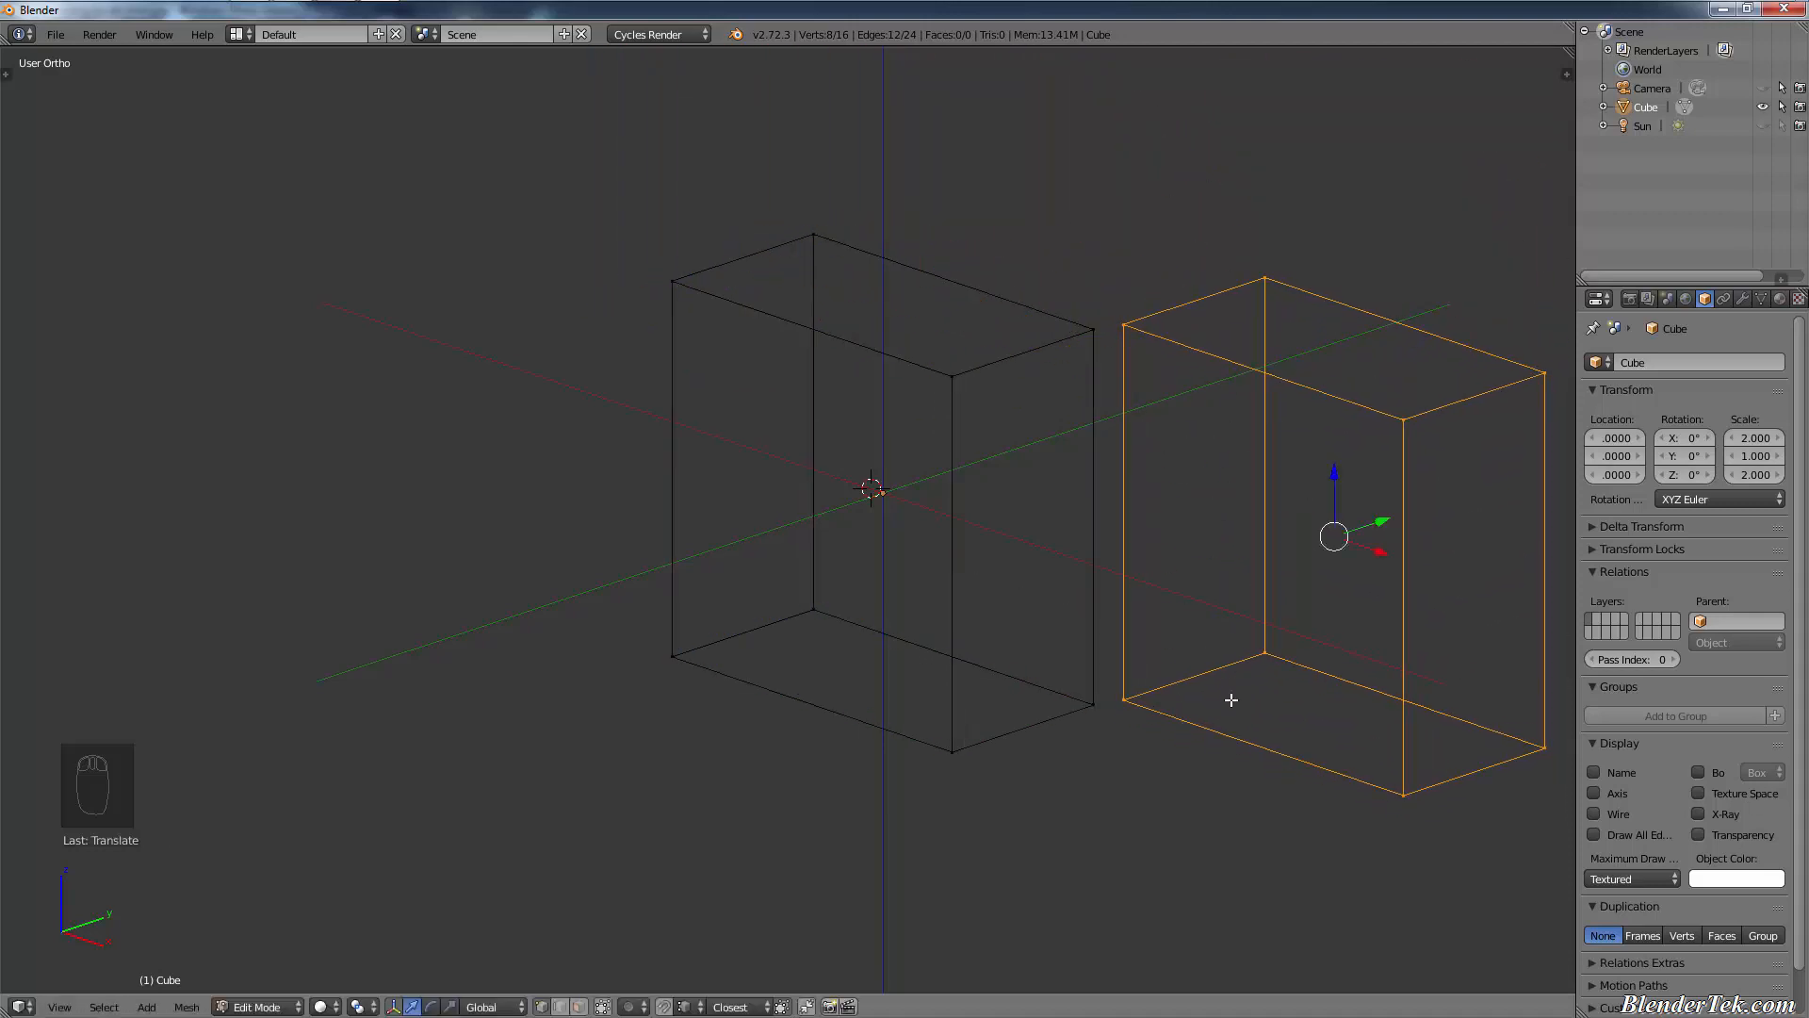
- Undo the outliner operation and the preceding Edit Mode changes to the cube
right_click(1647, 100)
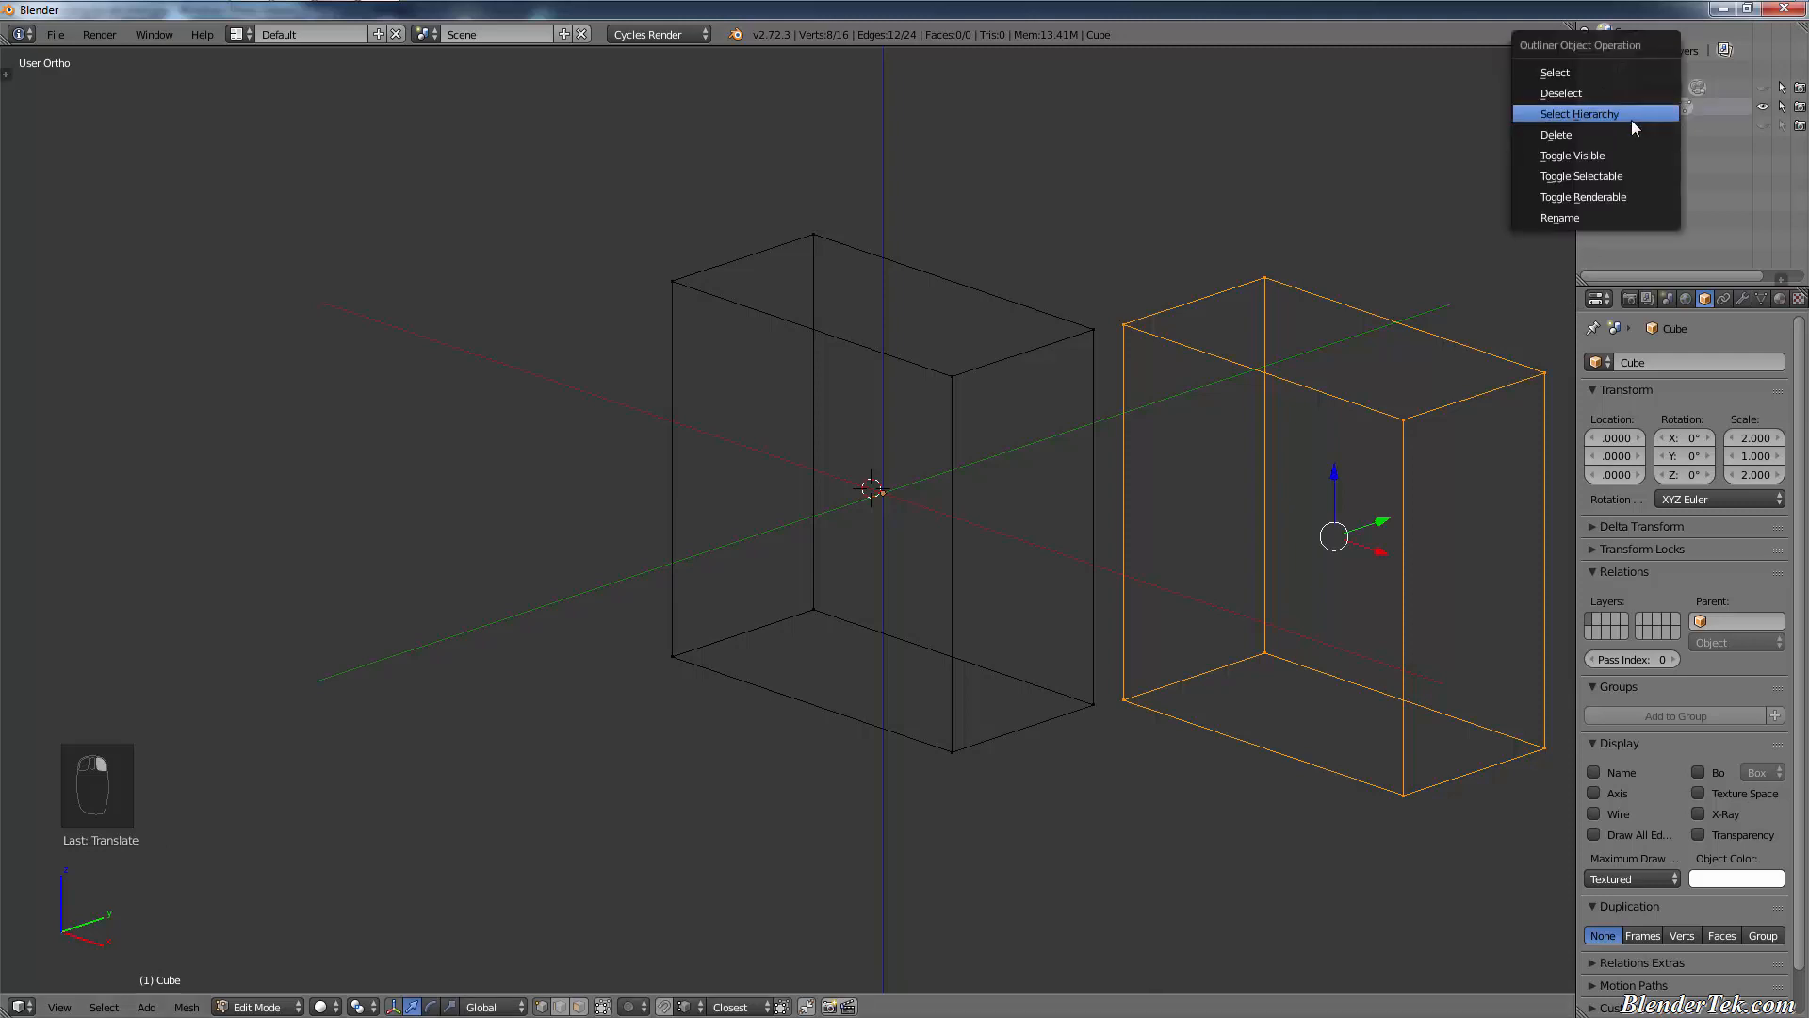
left_click(1627, 129)
key("ctrl+z")
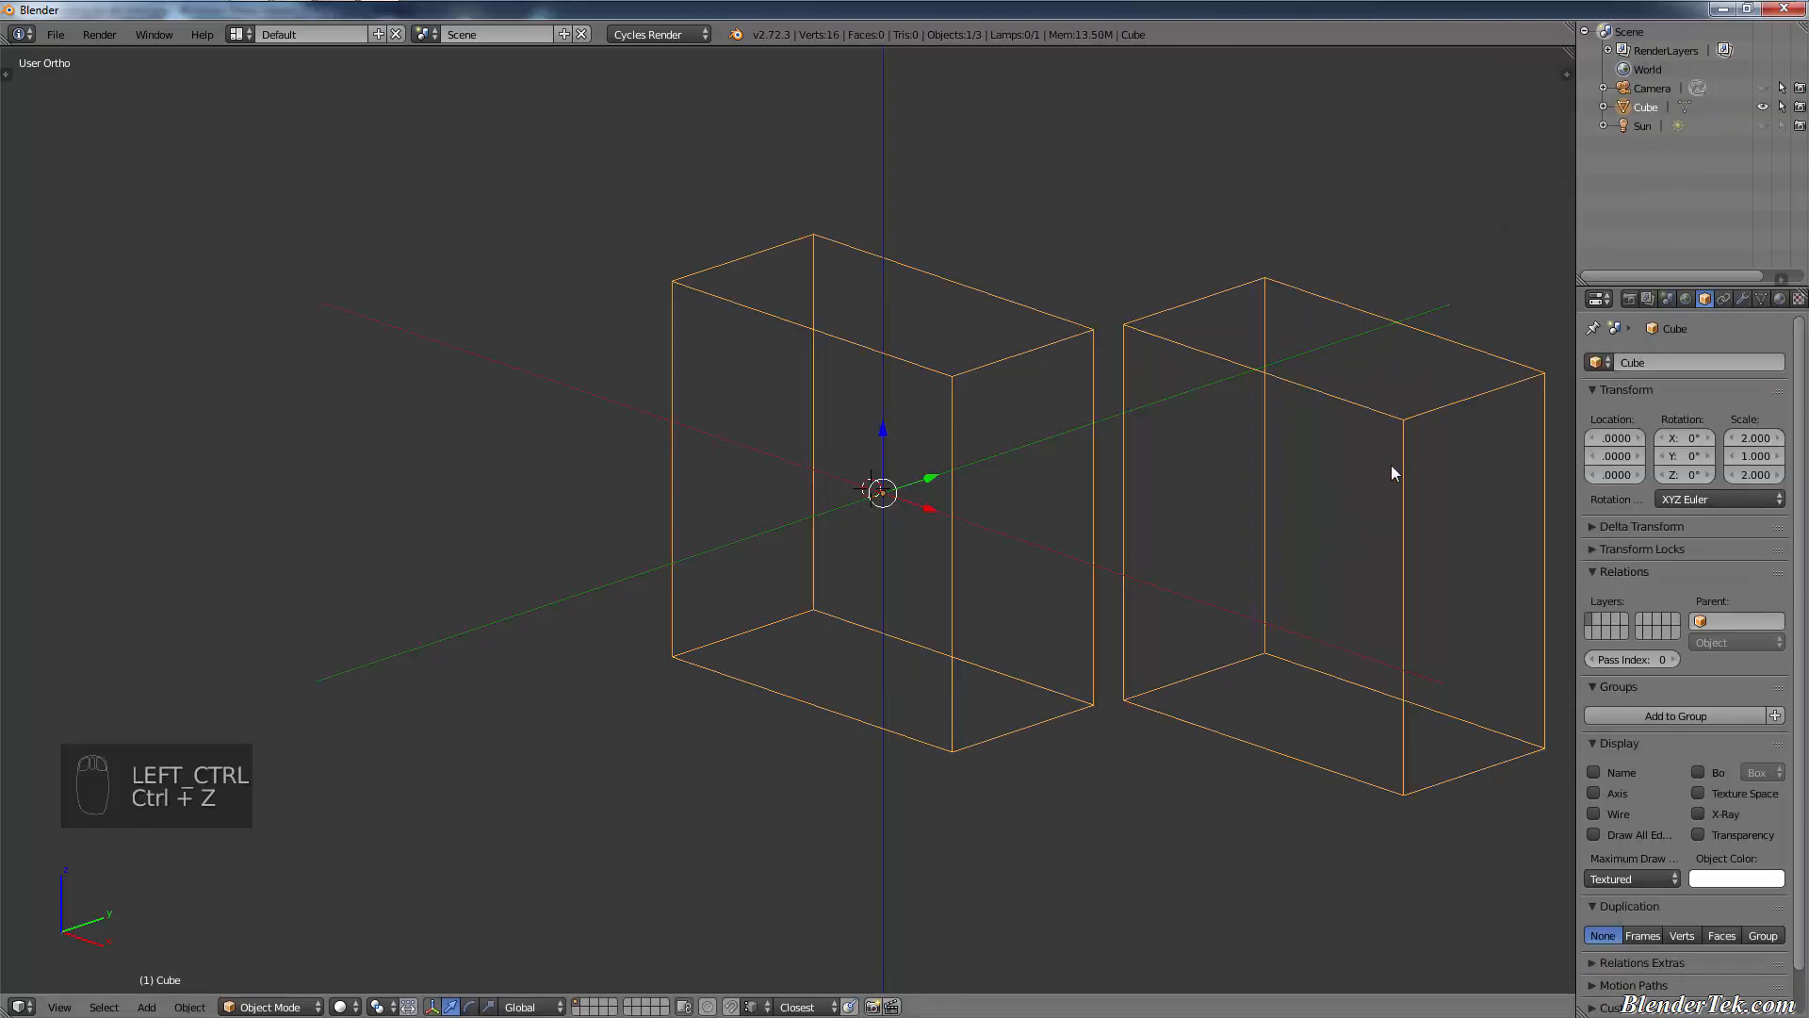
key("ctrl+z")
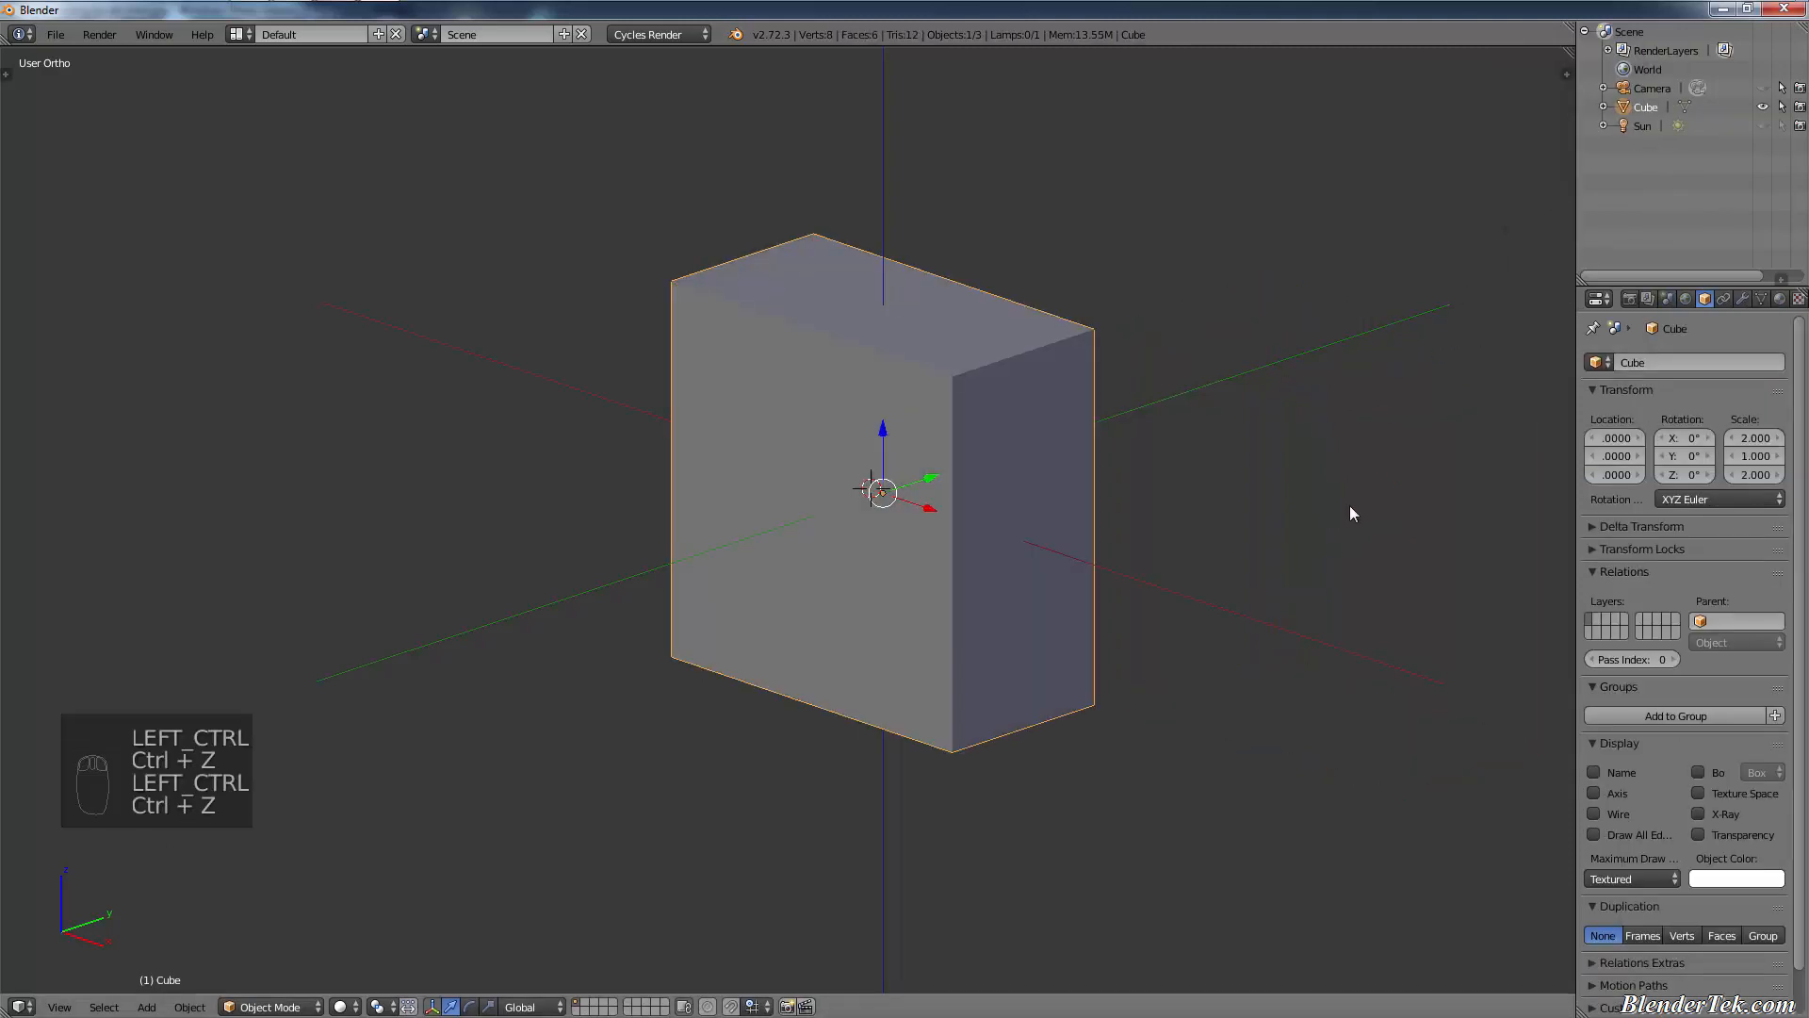
- Delete only the faces of the cube in Edit Mode, keeping its edges and vertices
key("Tab")
key("x")
left_click(858, 640)
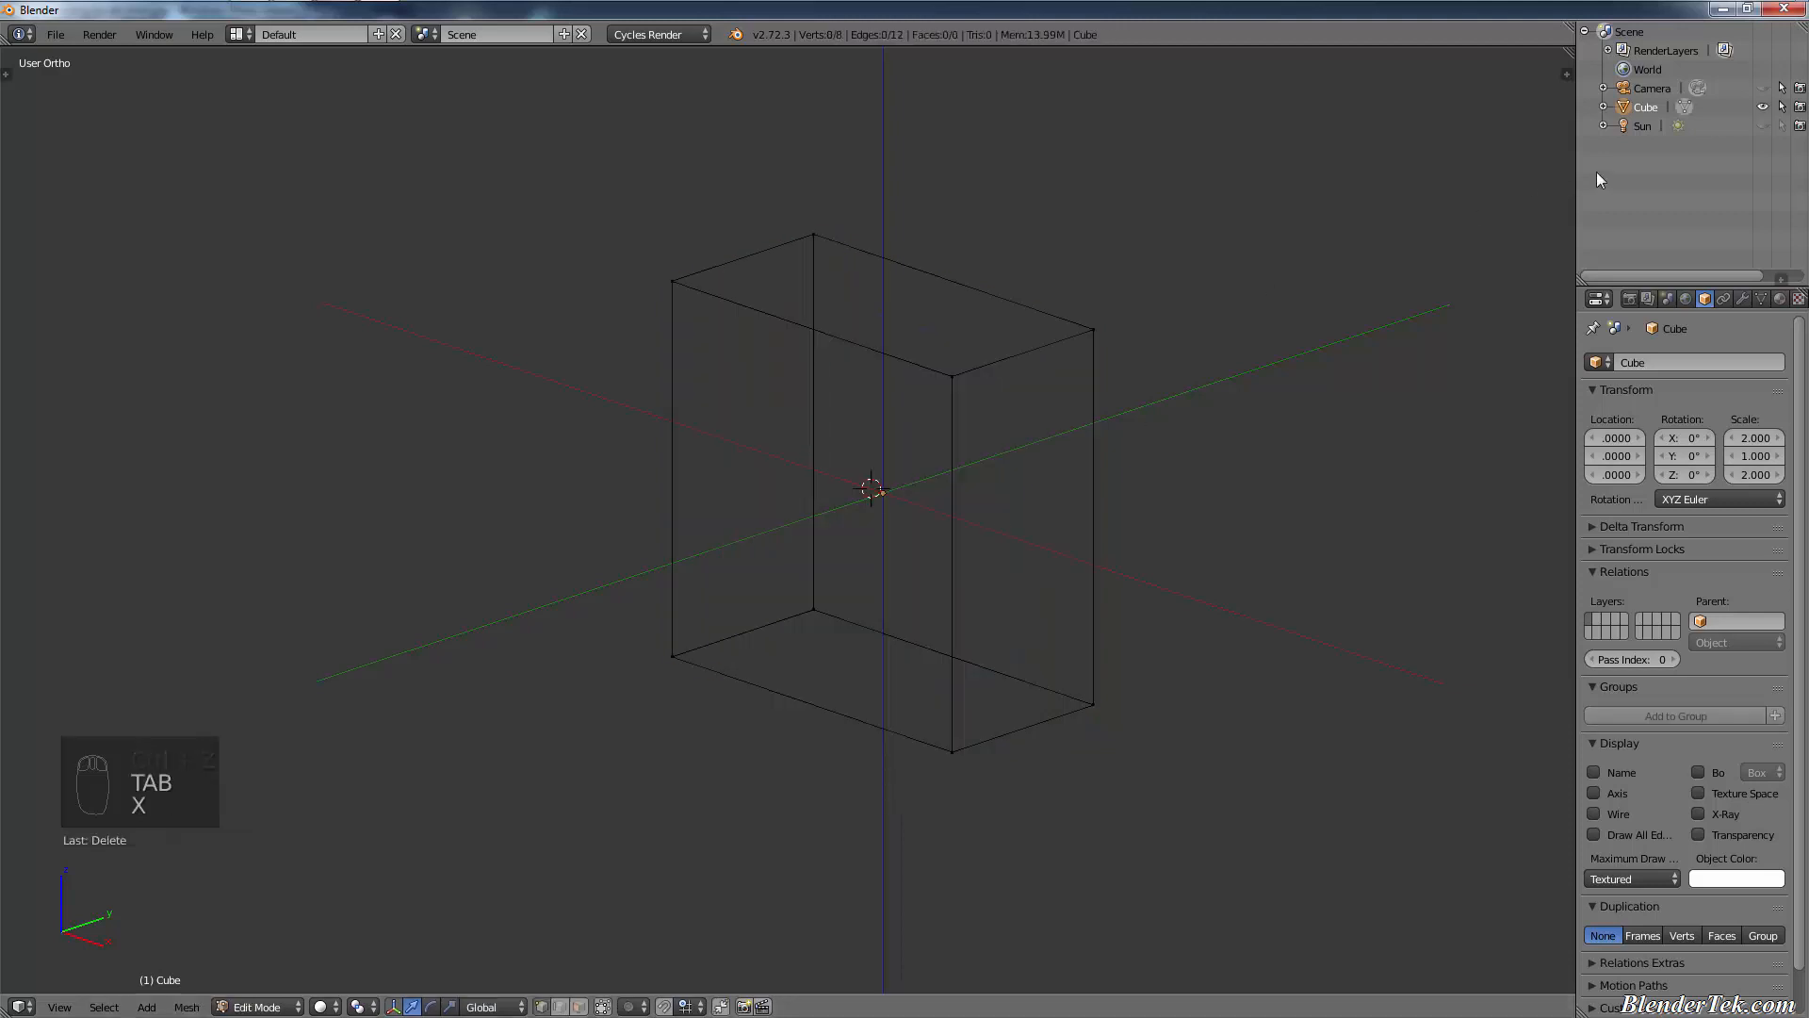
- Rename the Cube object in the outliner to Tire_Guide
double_click(1649, 106)
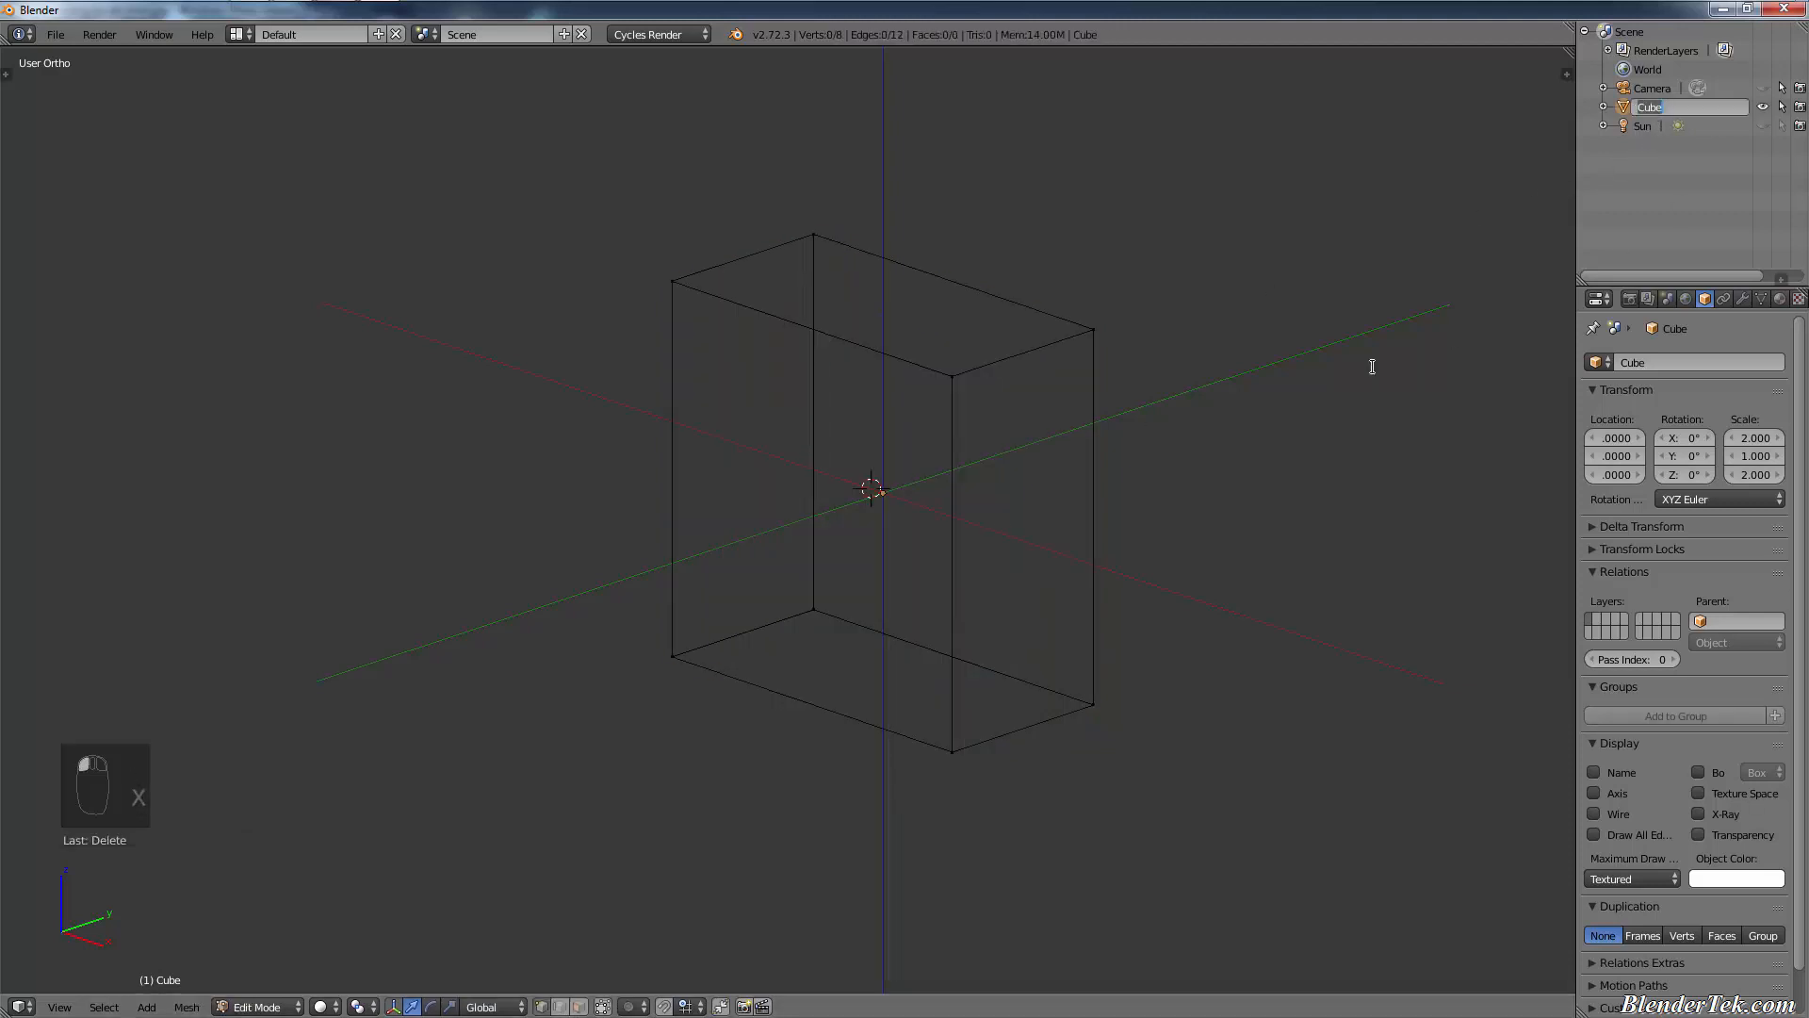
key("BackSpace")
type("Tire Gui")
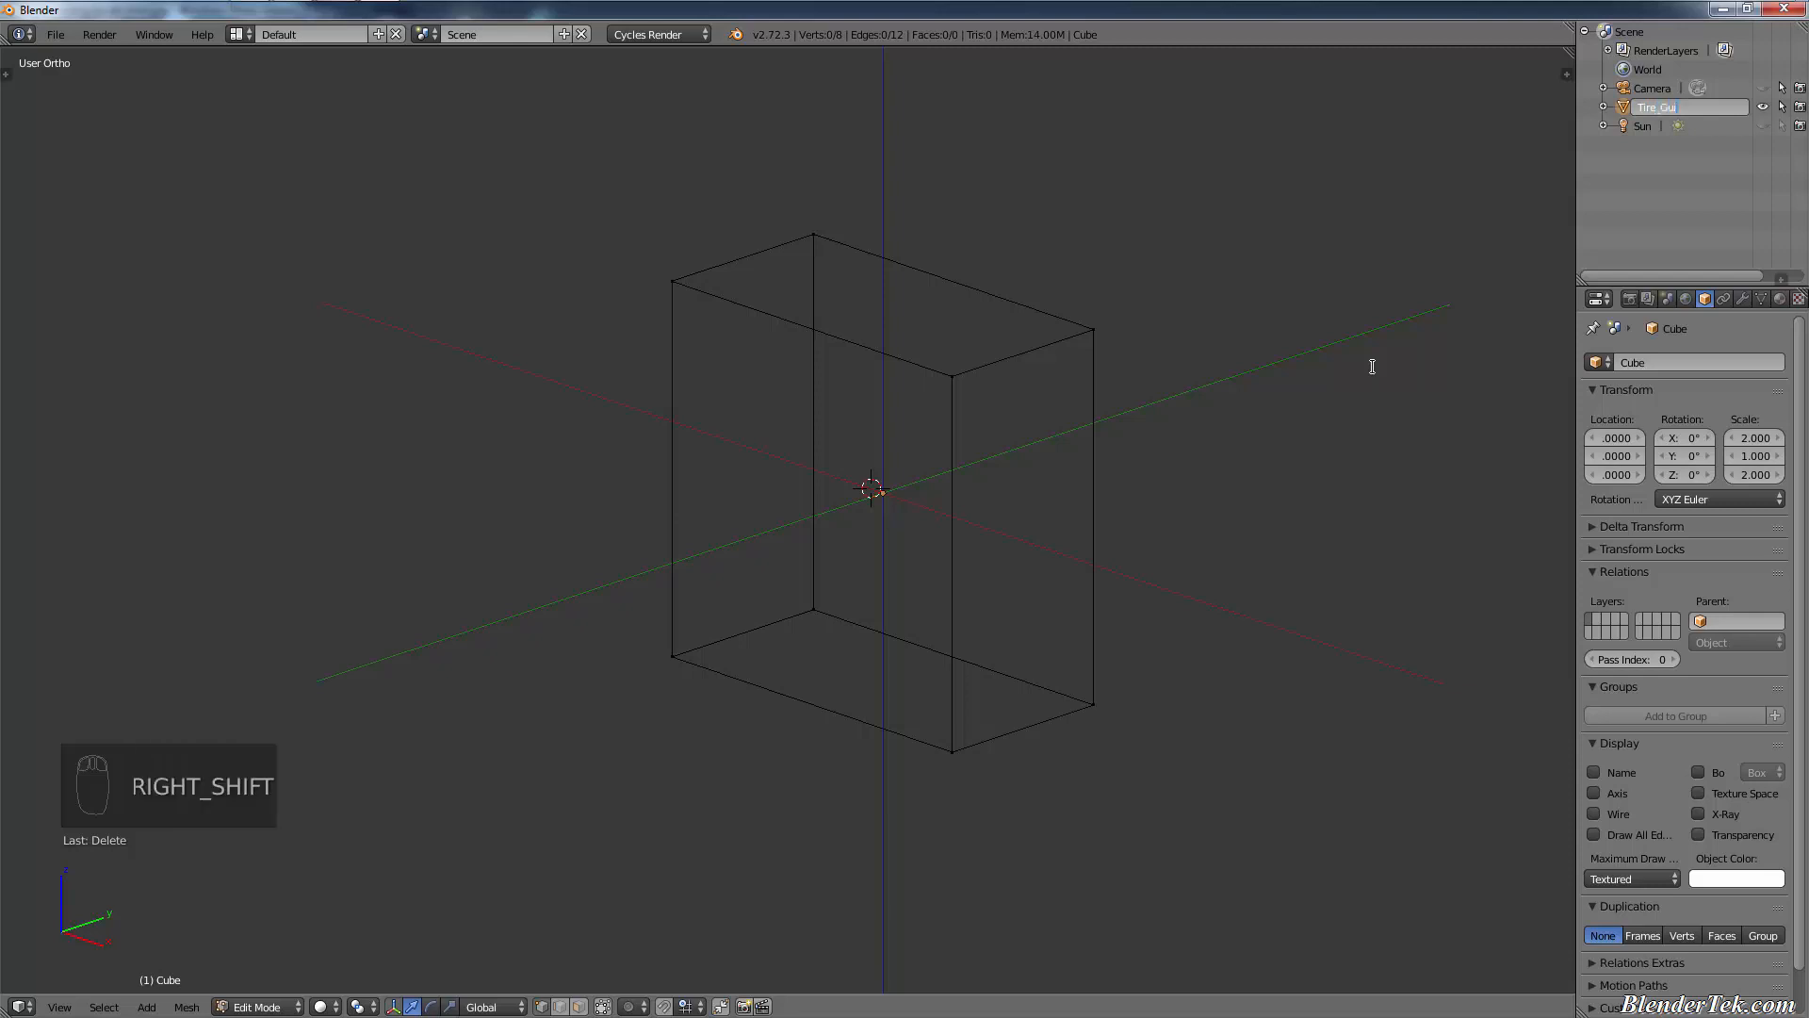
type("de")
key("Return")
- Examine the wireframe guide's proportions from the front, right and angled views
mouse_move(705, 527)
middle_mouse_down()
mouse_move(796, 650)
mouse_move(989, 594)
mouse_move(719, 546)
middle_mouse_up()
key("KP_1")
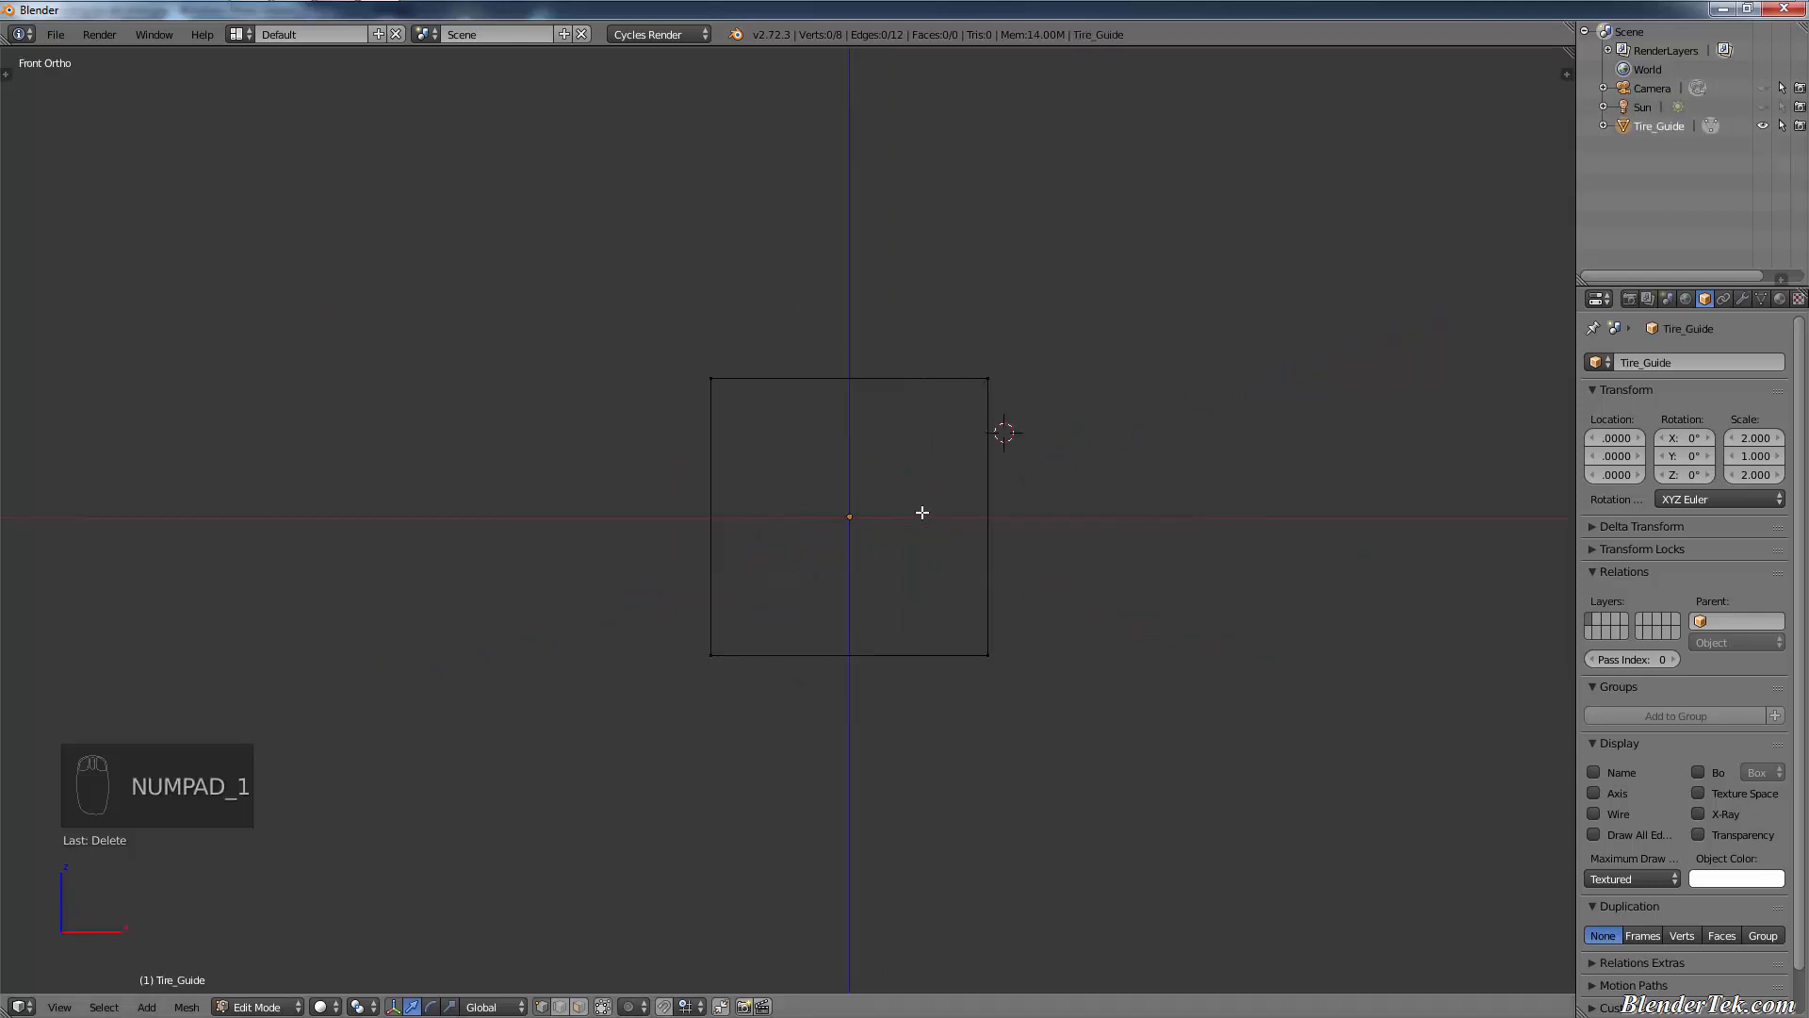
key("KP_3")
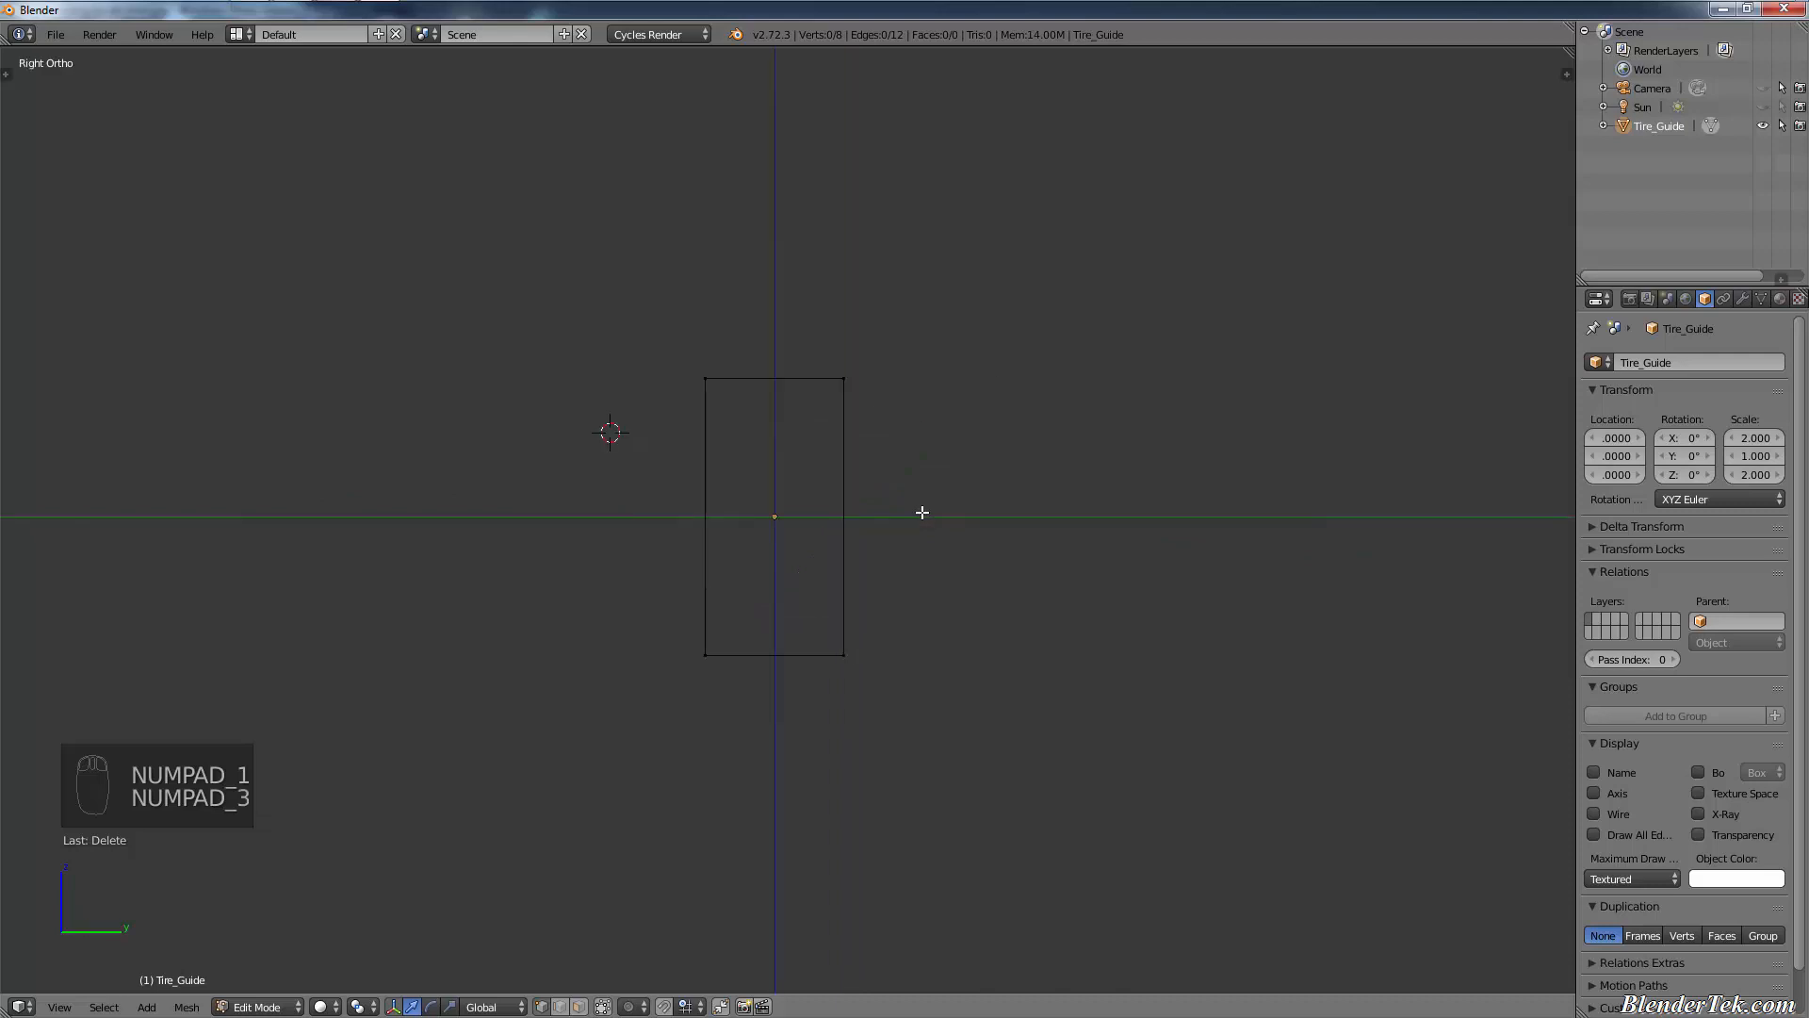
key("KP_1")
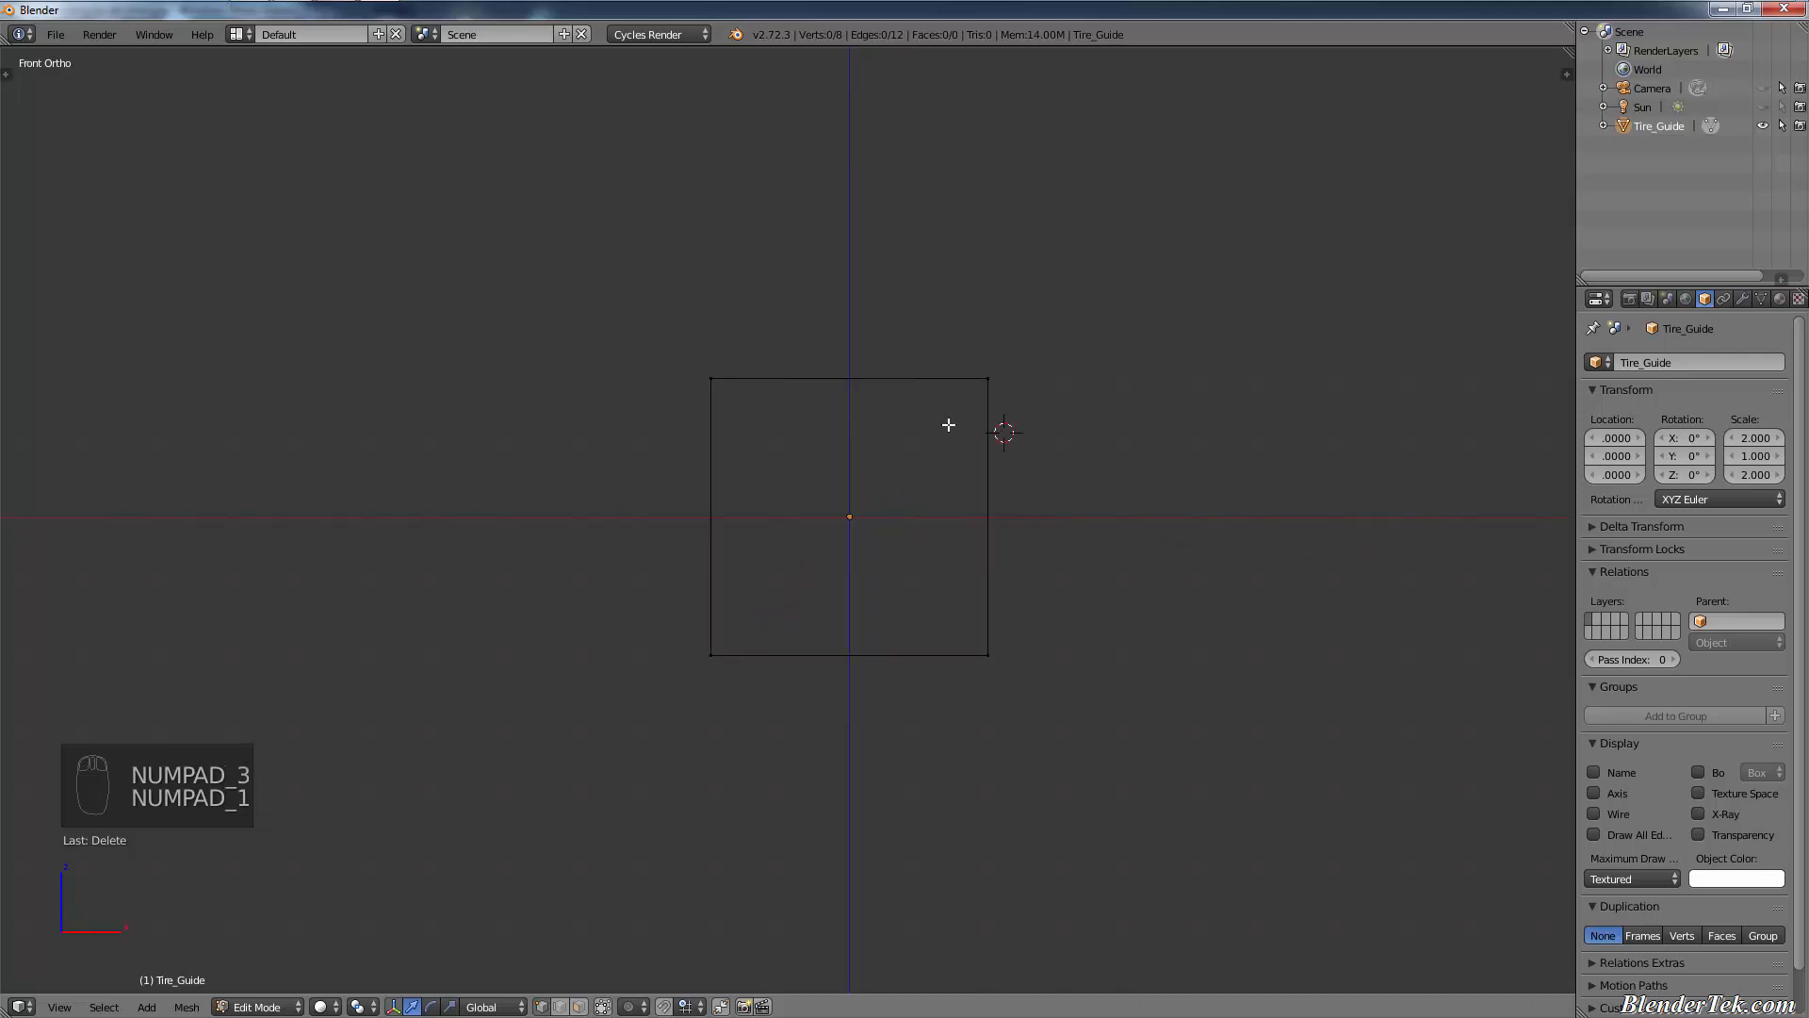
middle_click_drag(949, 493, 854, 548)
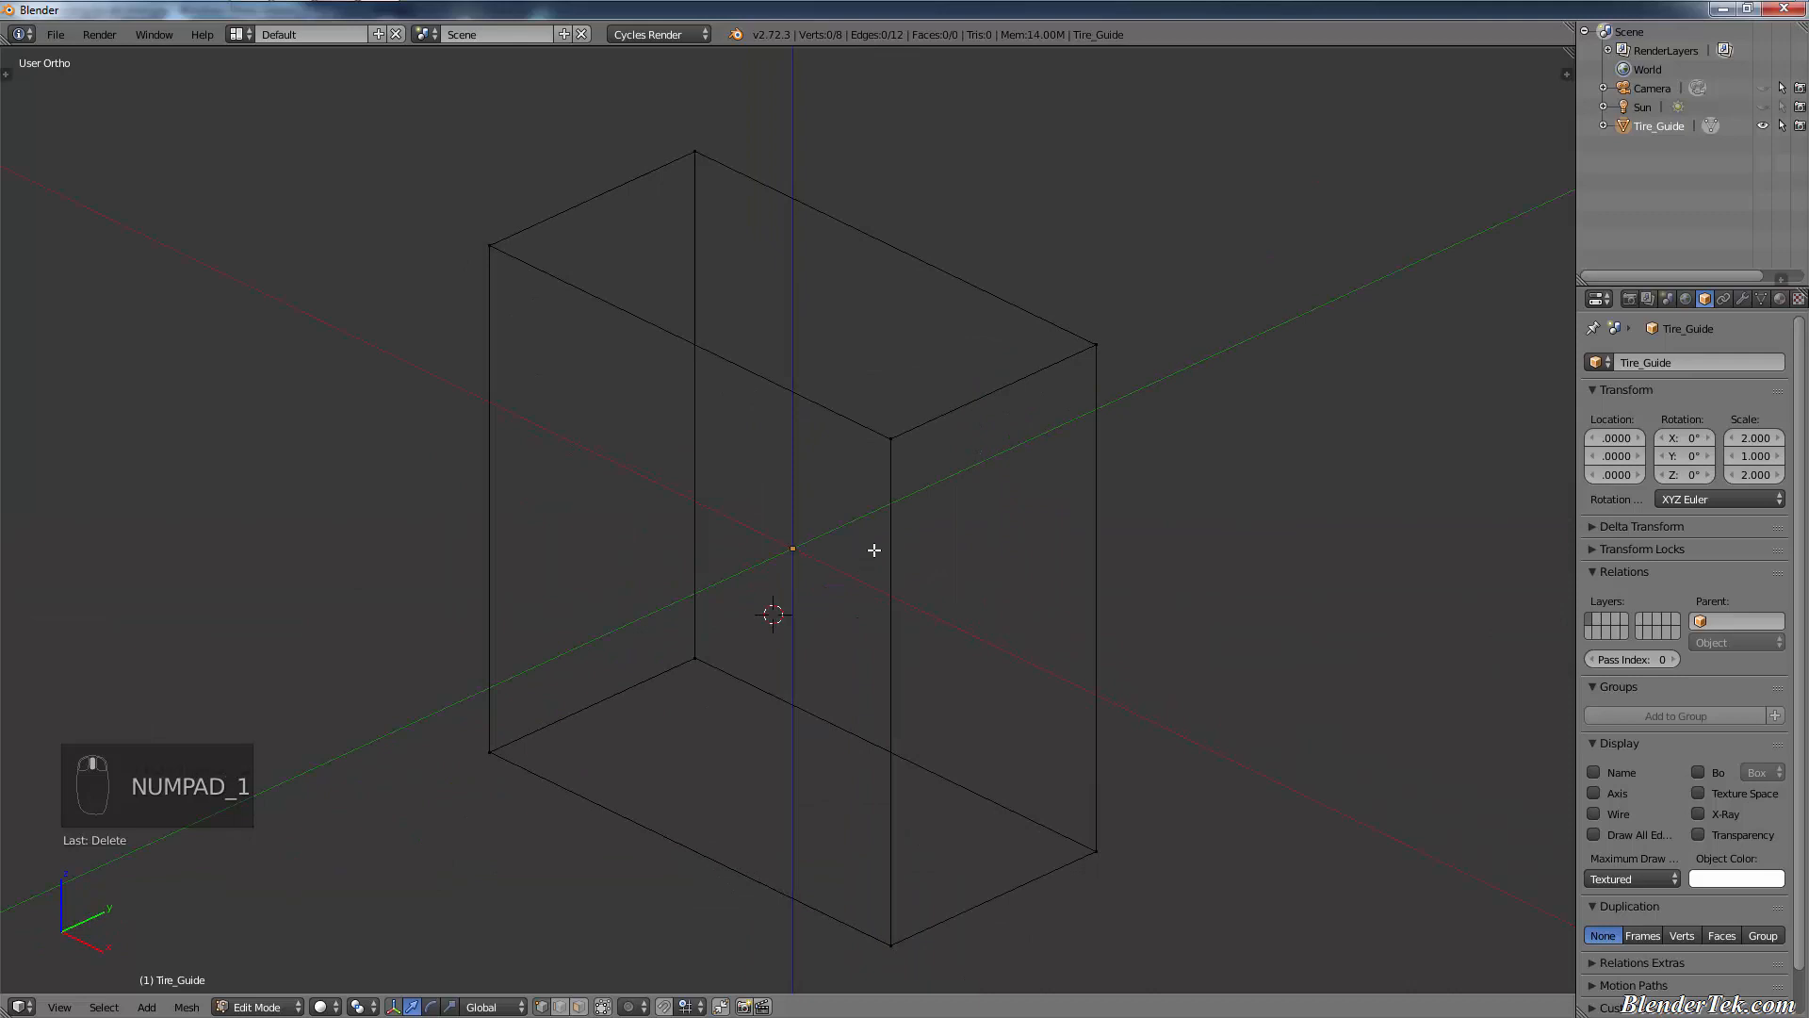
scroll(875, 550, "down", 3)
key("KP_1")
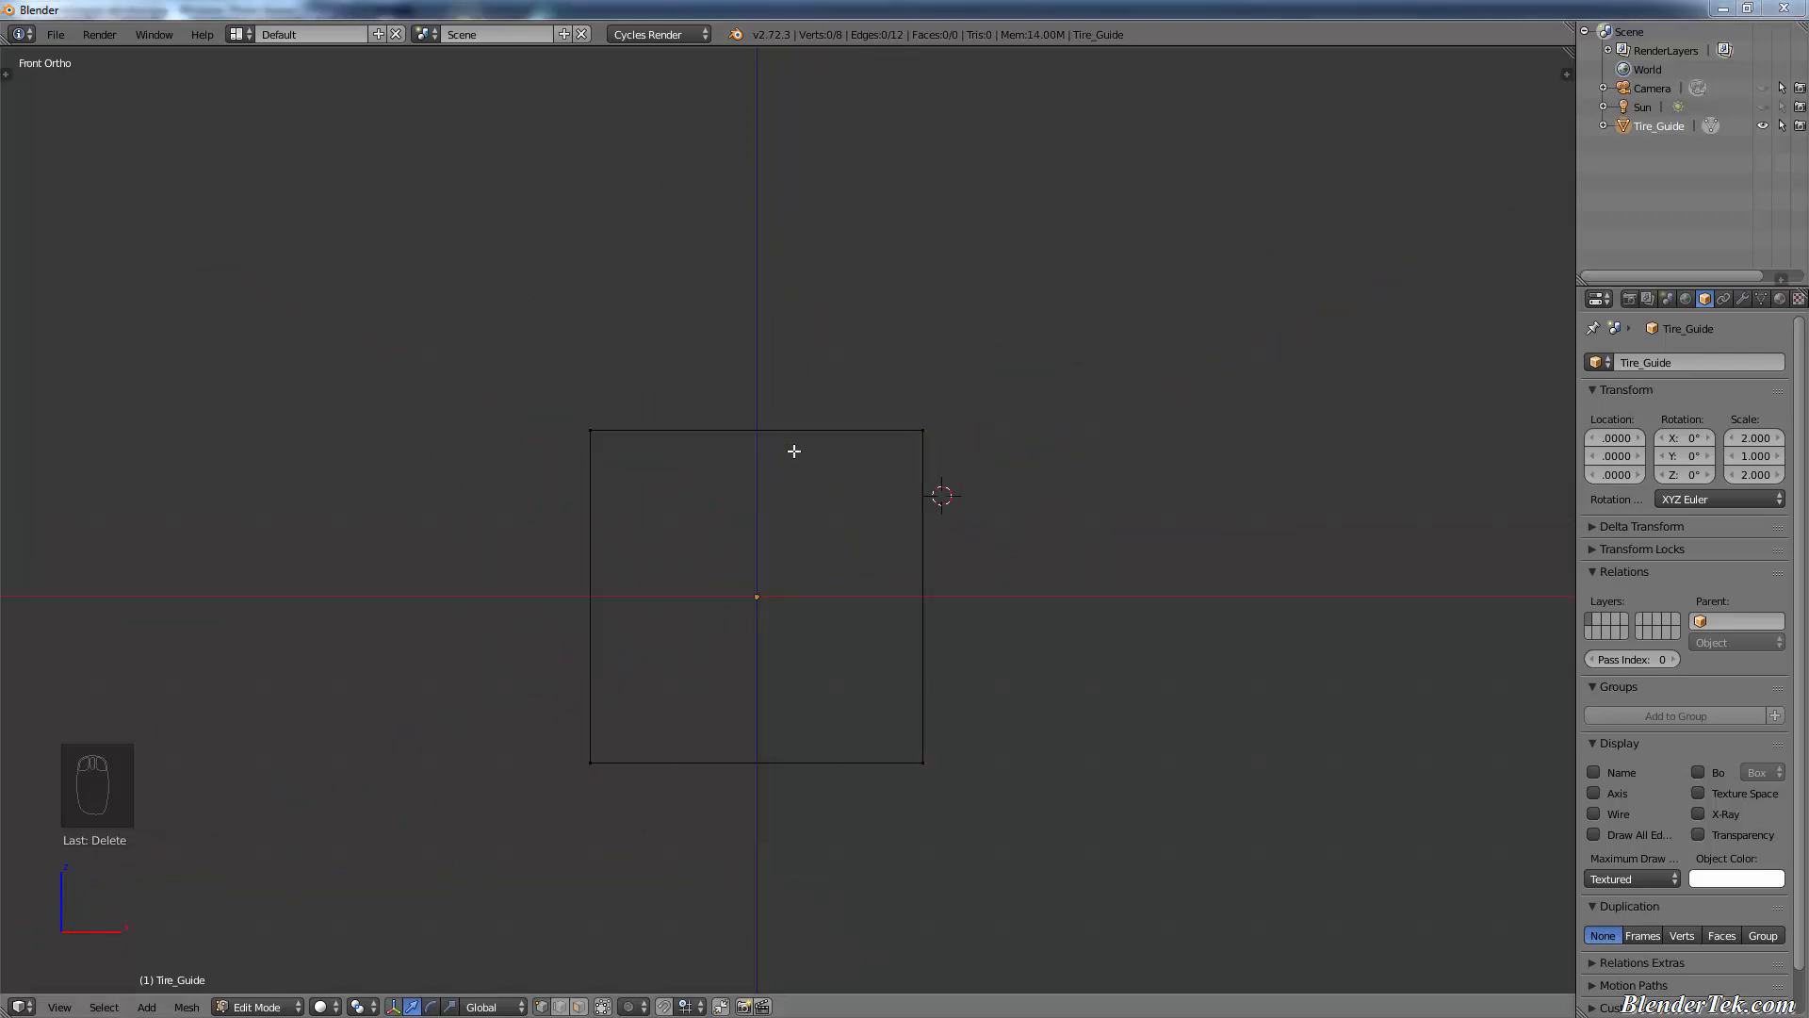
middle_click_drag(1034, 444, 927, 528)
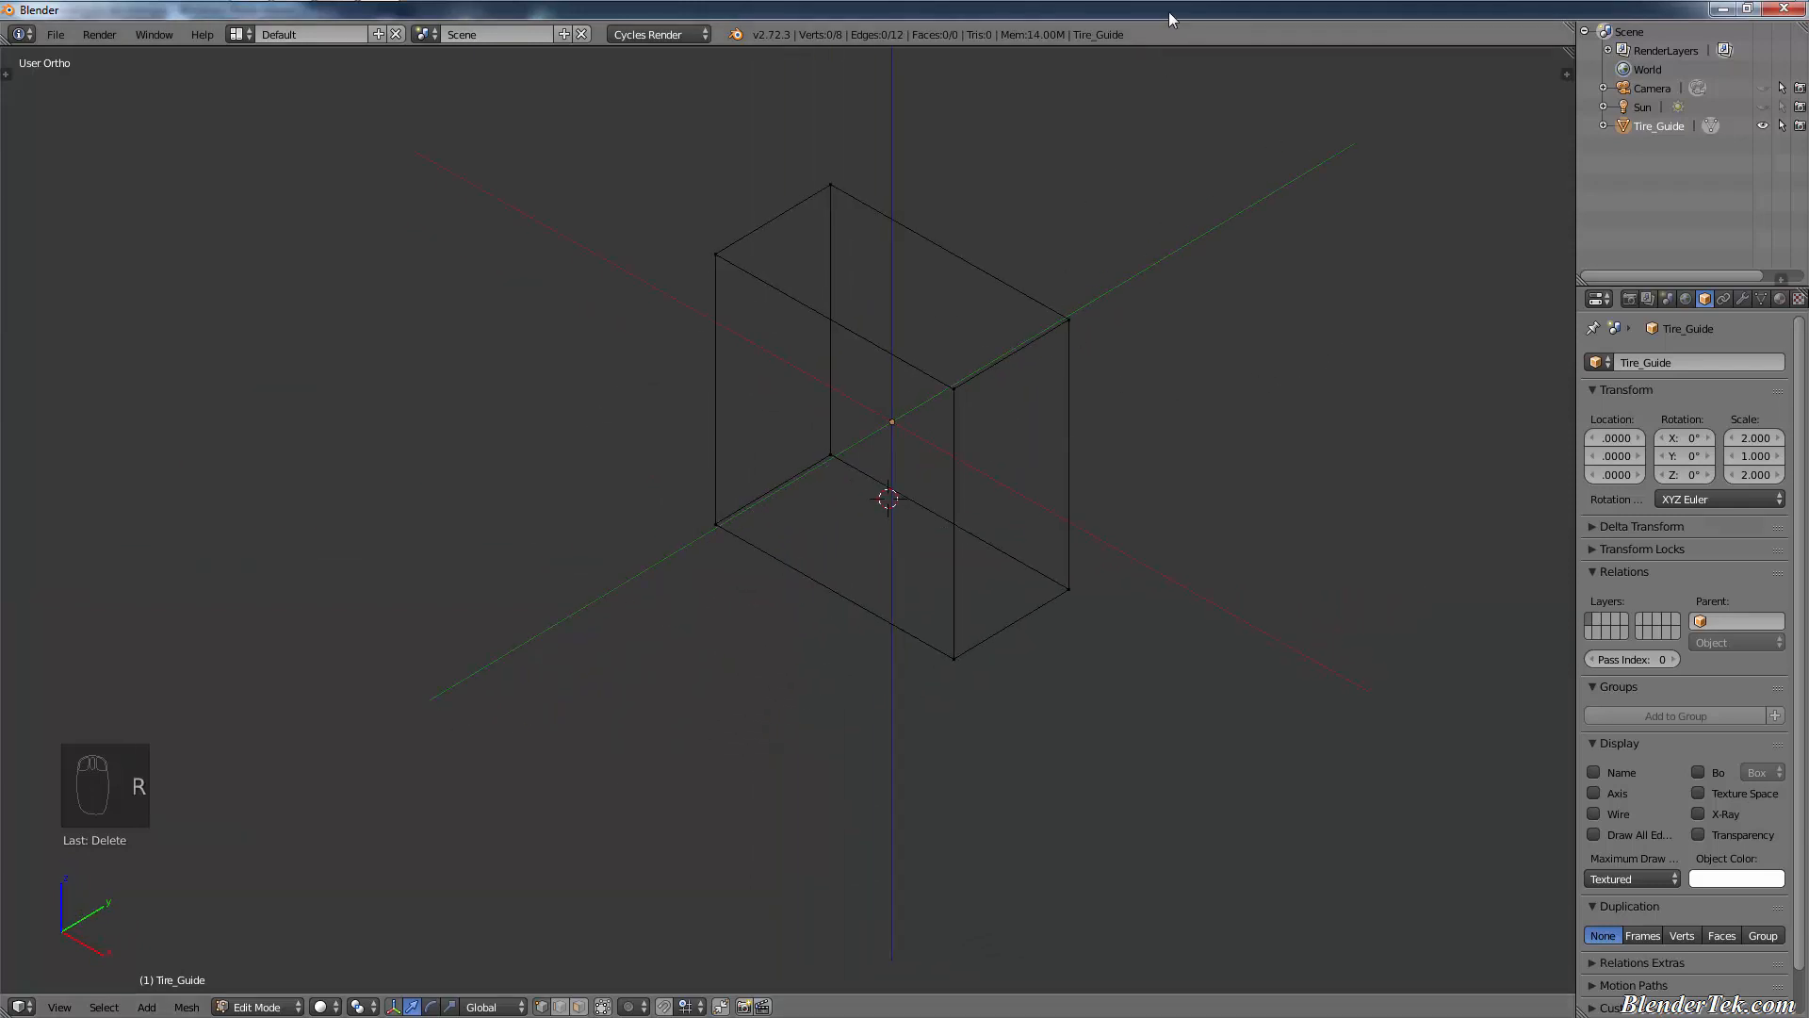
- Rotate the entire wireframe guide 90 degrees around the Z axis and check it in front and right orthographic views
key("a")
key("r")
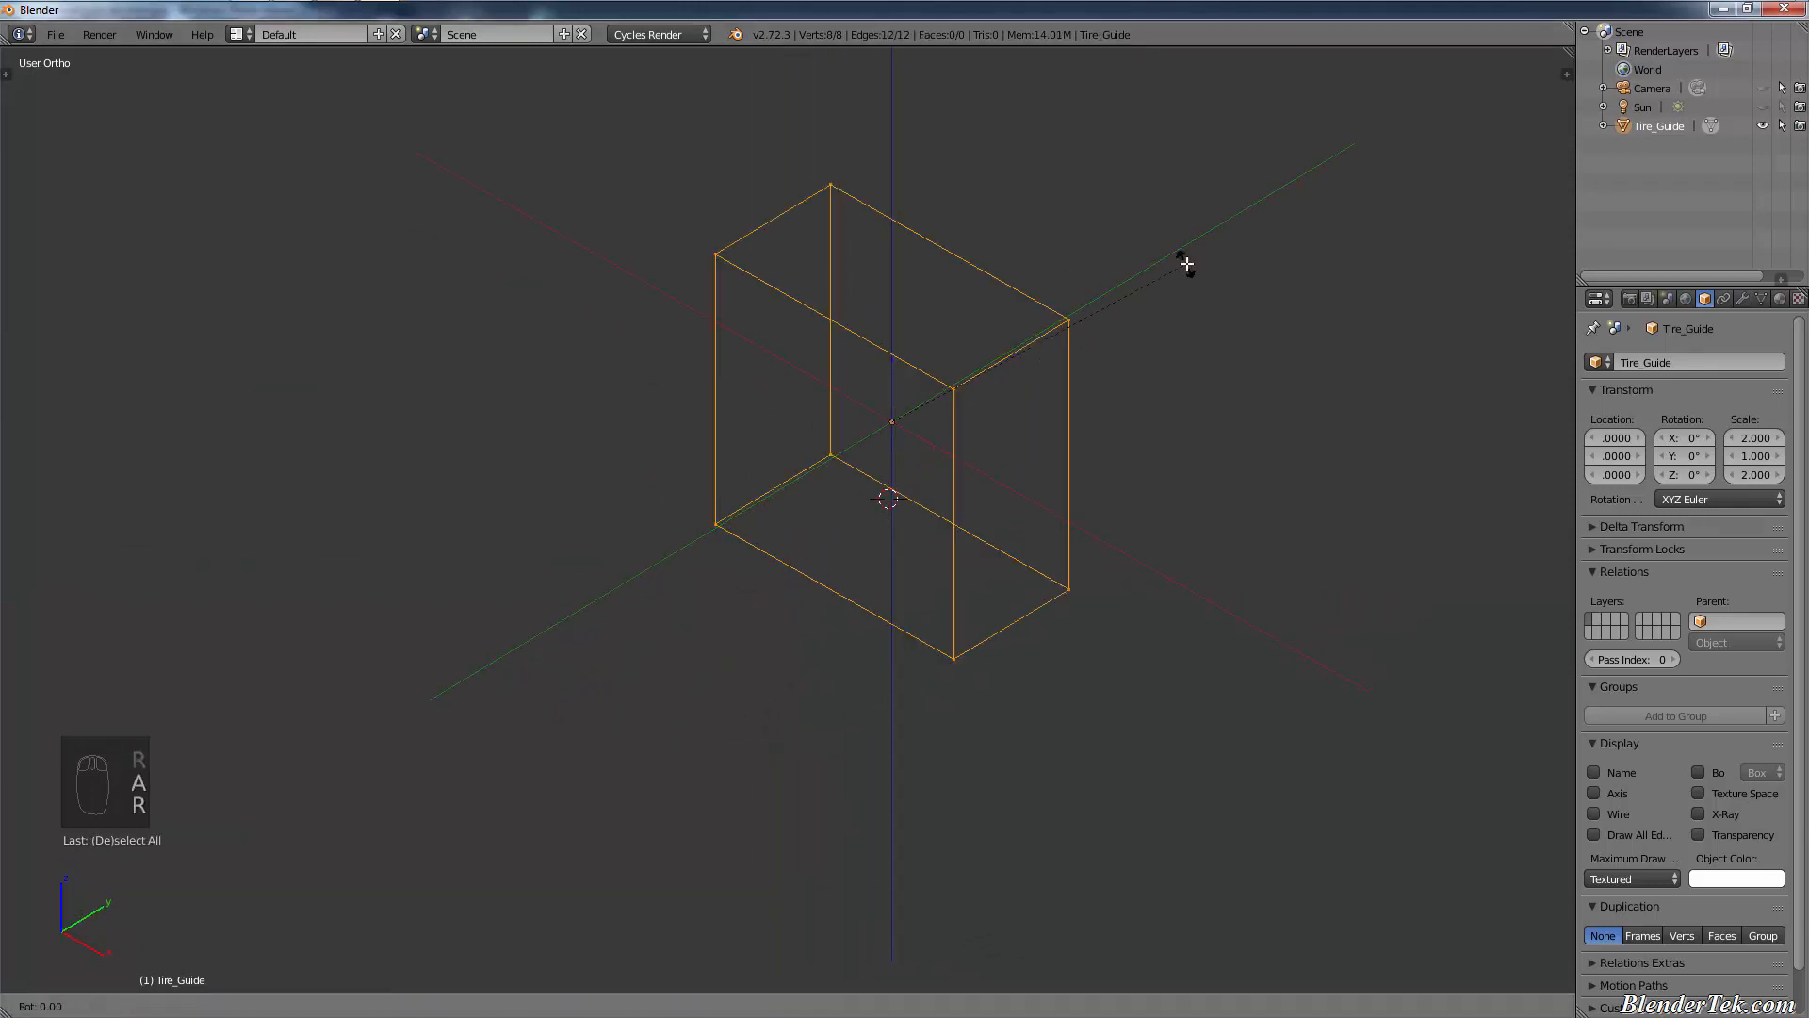
type("z")
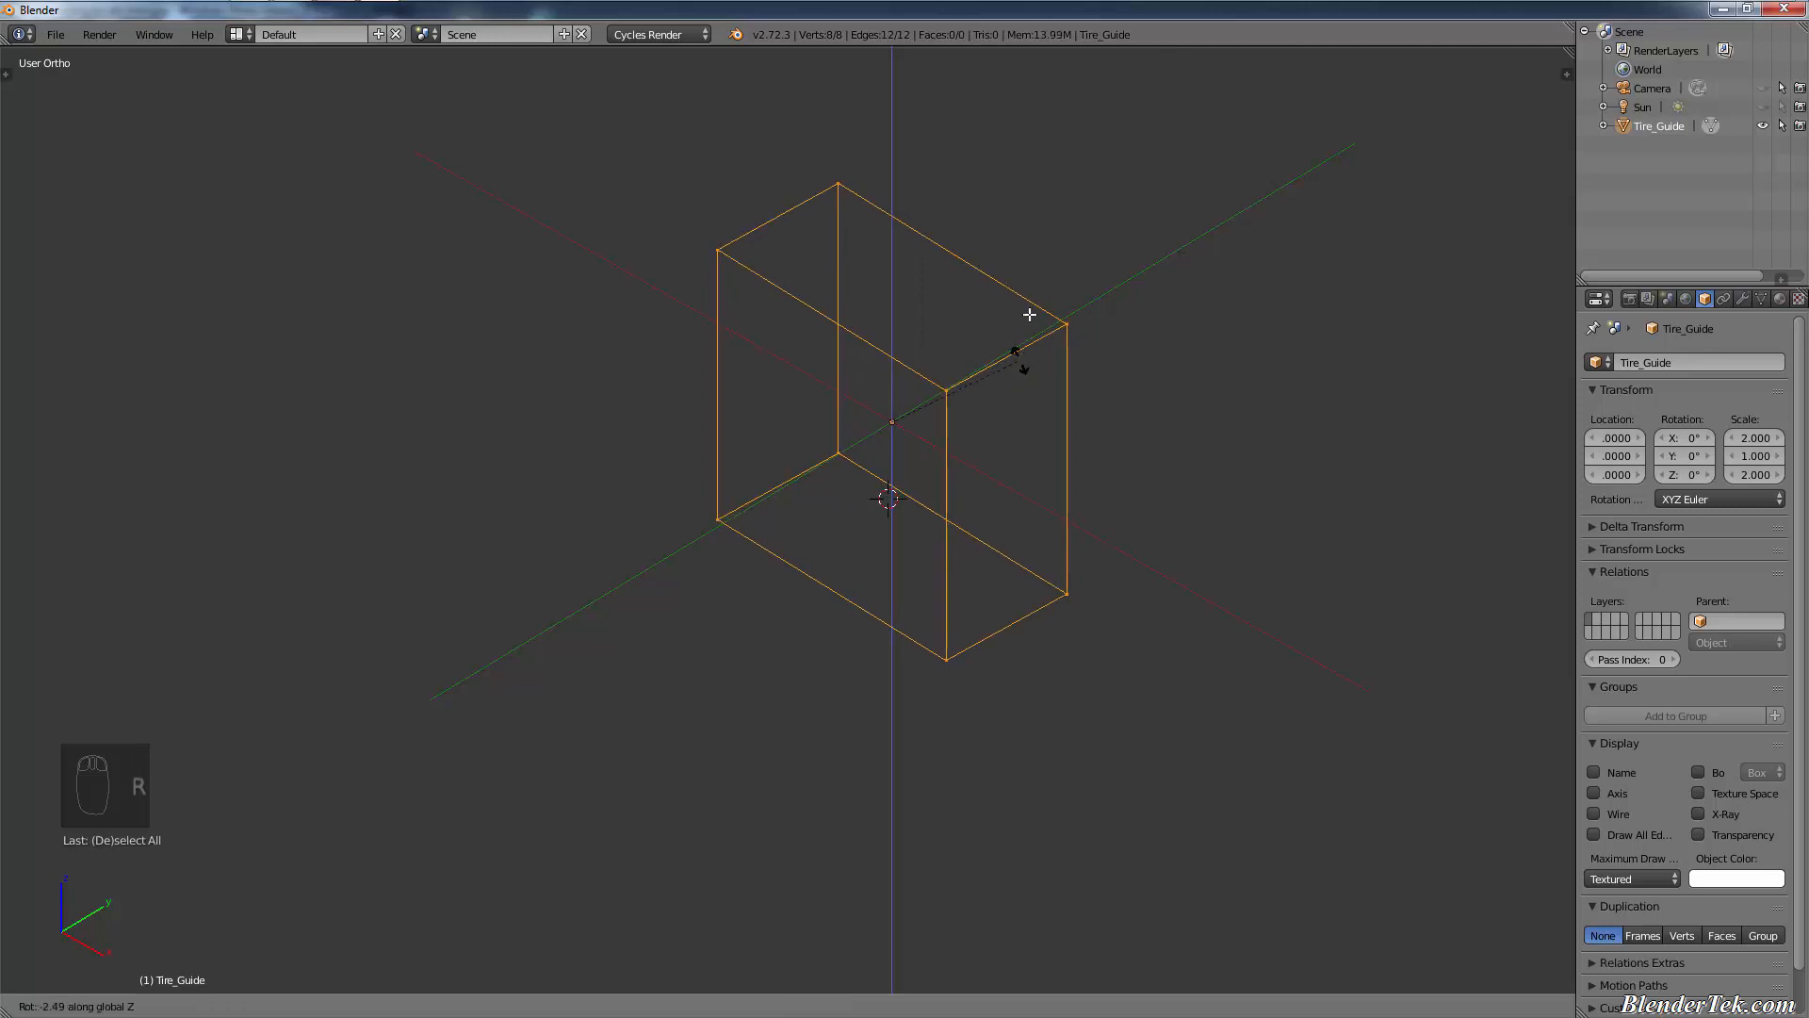
type("90")
key("Return")
key("KP_1")
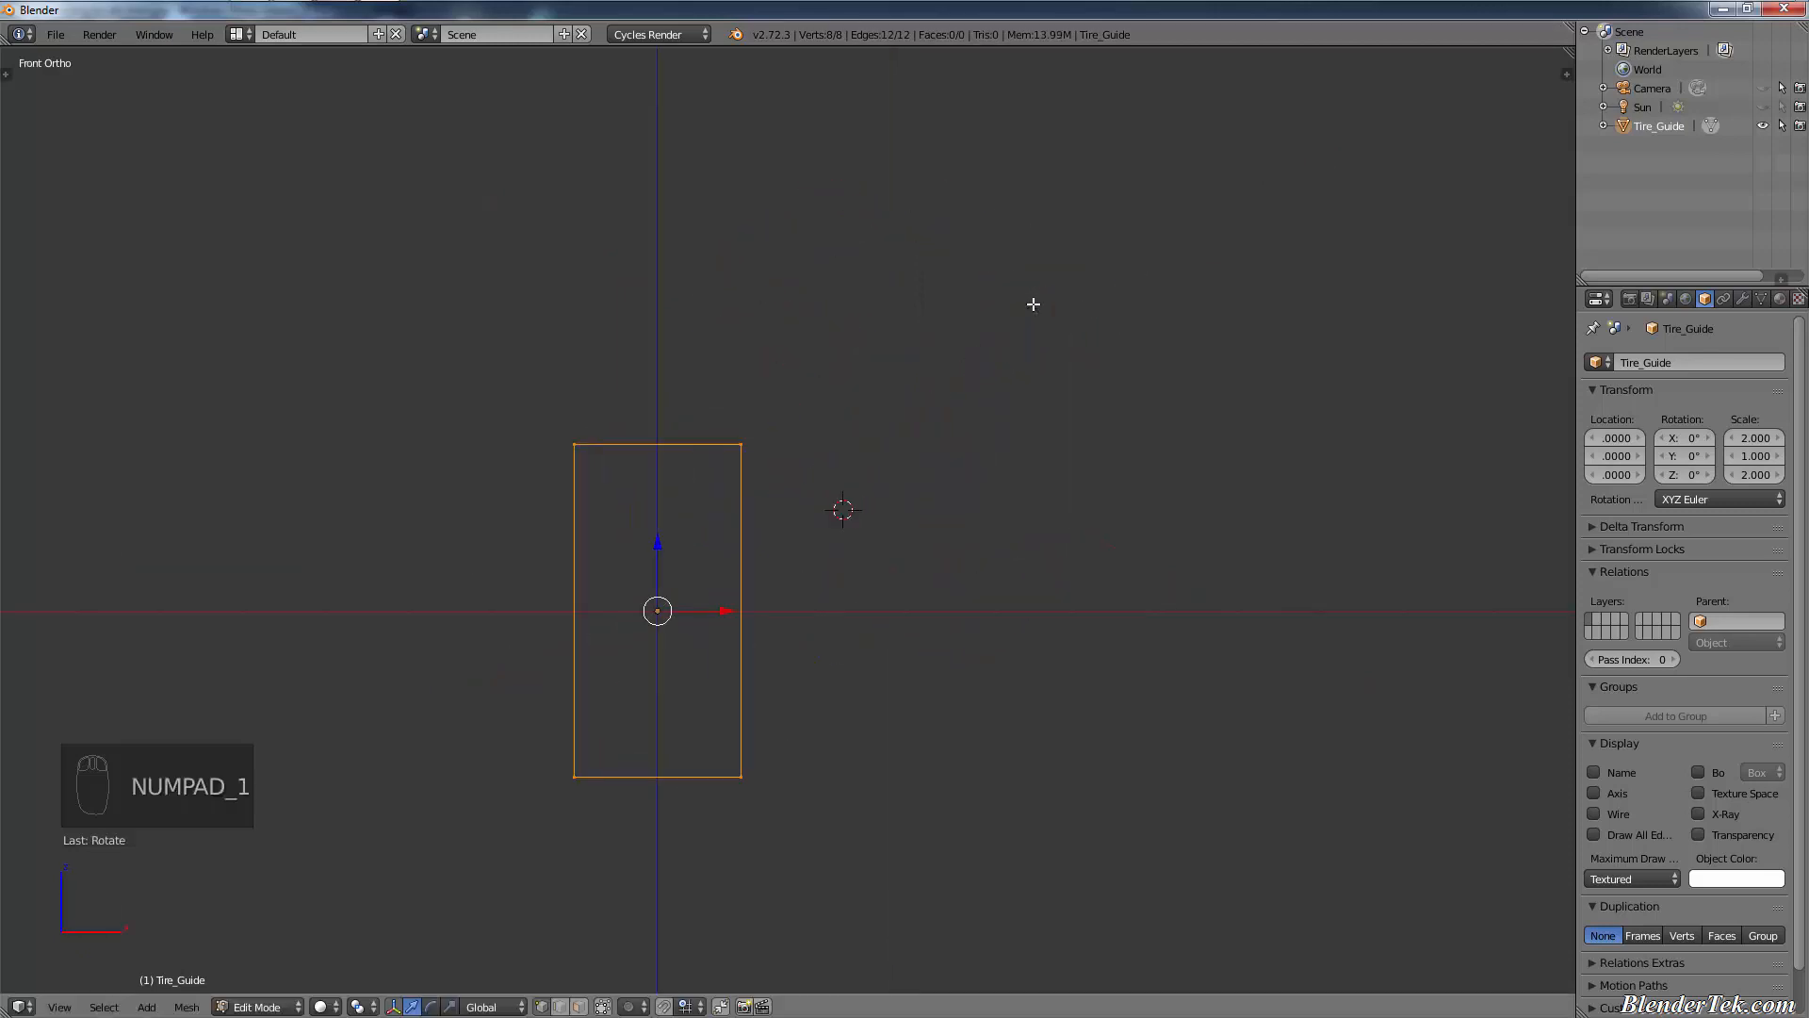
key("KP_3")
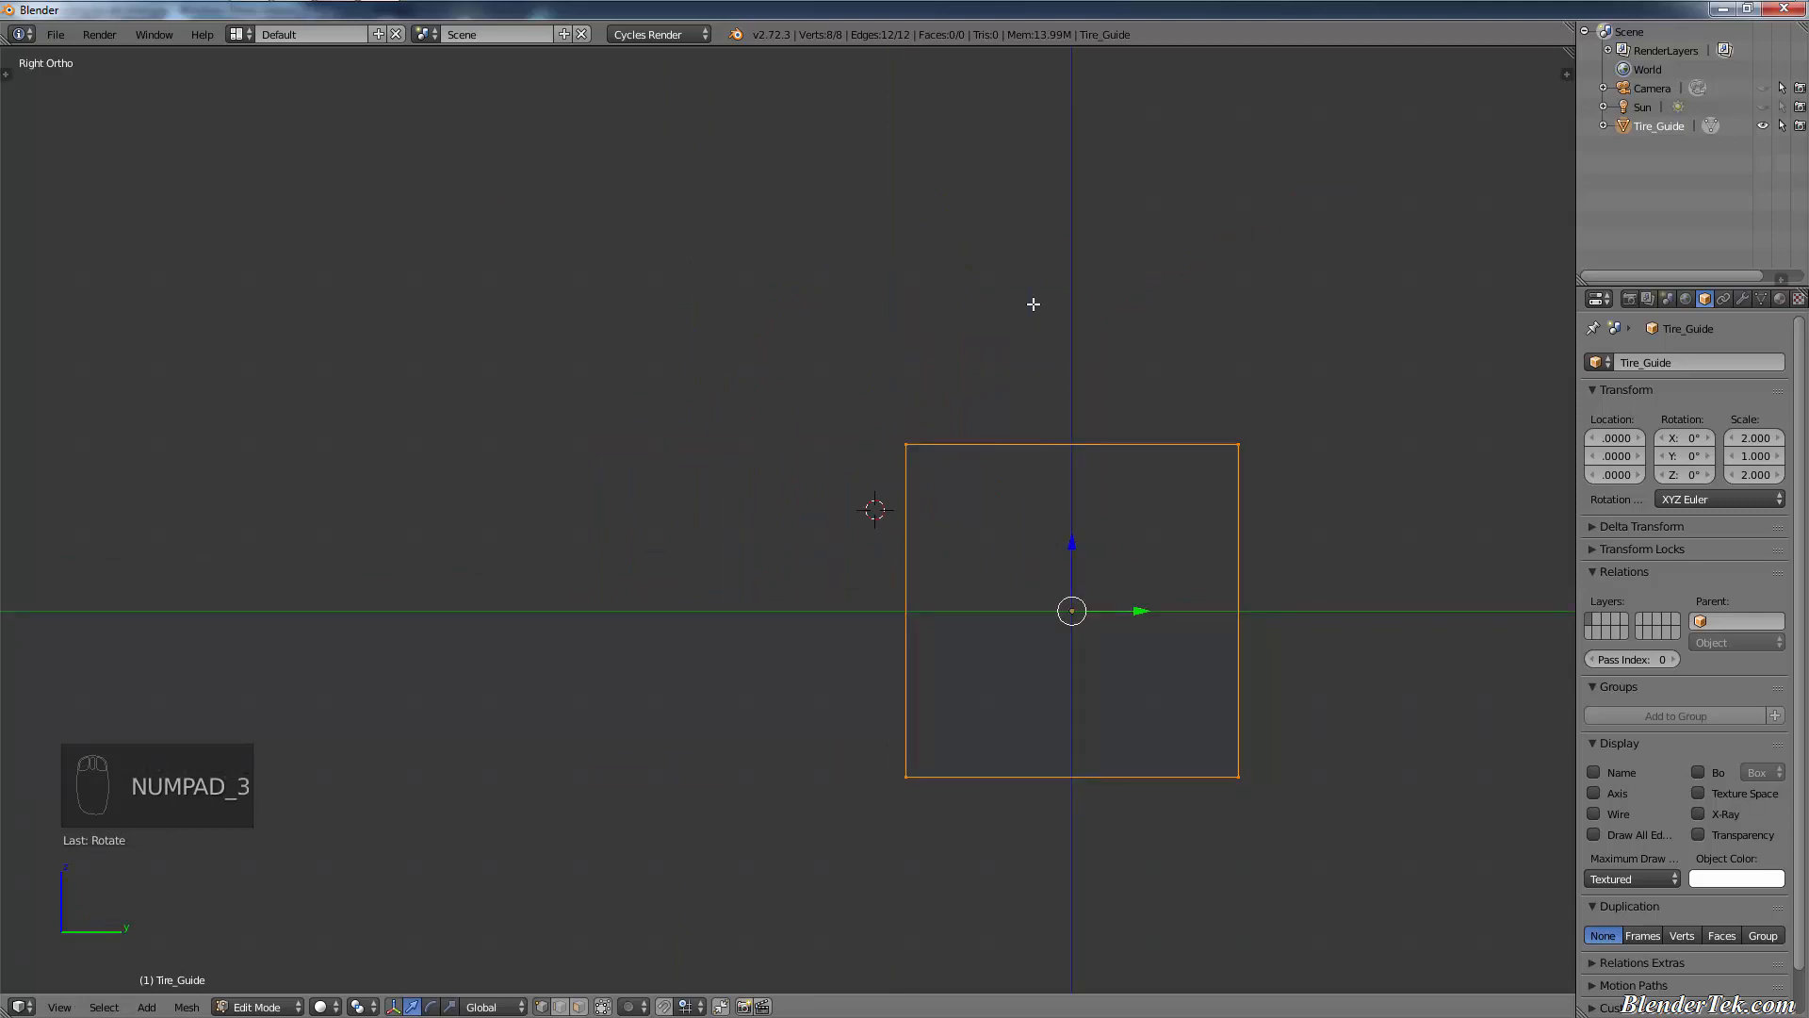
key("KP_1")
- Return to Object Mode and add a plane mesh at the 3D cursor while in front orthographic view
middle_click_drag(872, 399, 993, 307, "shift")
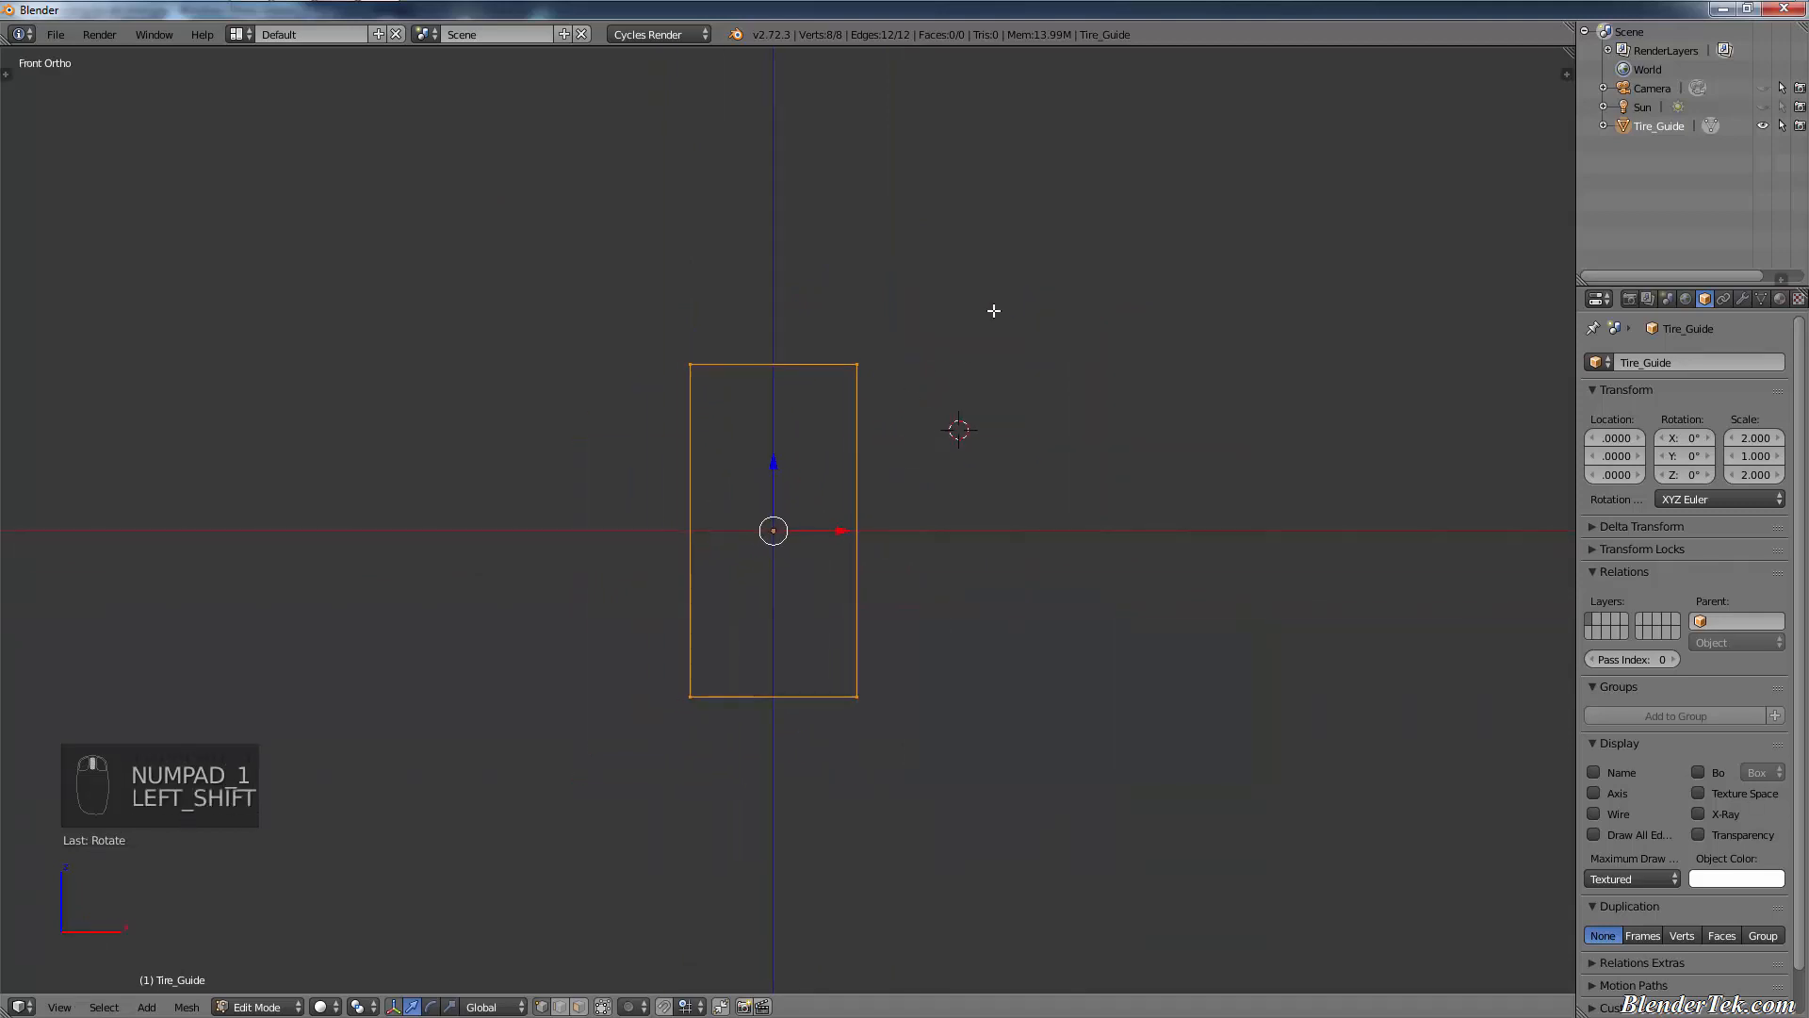
scroll(998, 408, "up", 3)
key("Tab")
scroll(782, 537, "up", 2)
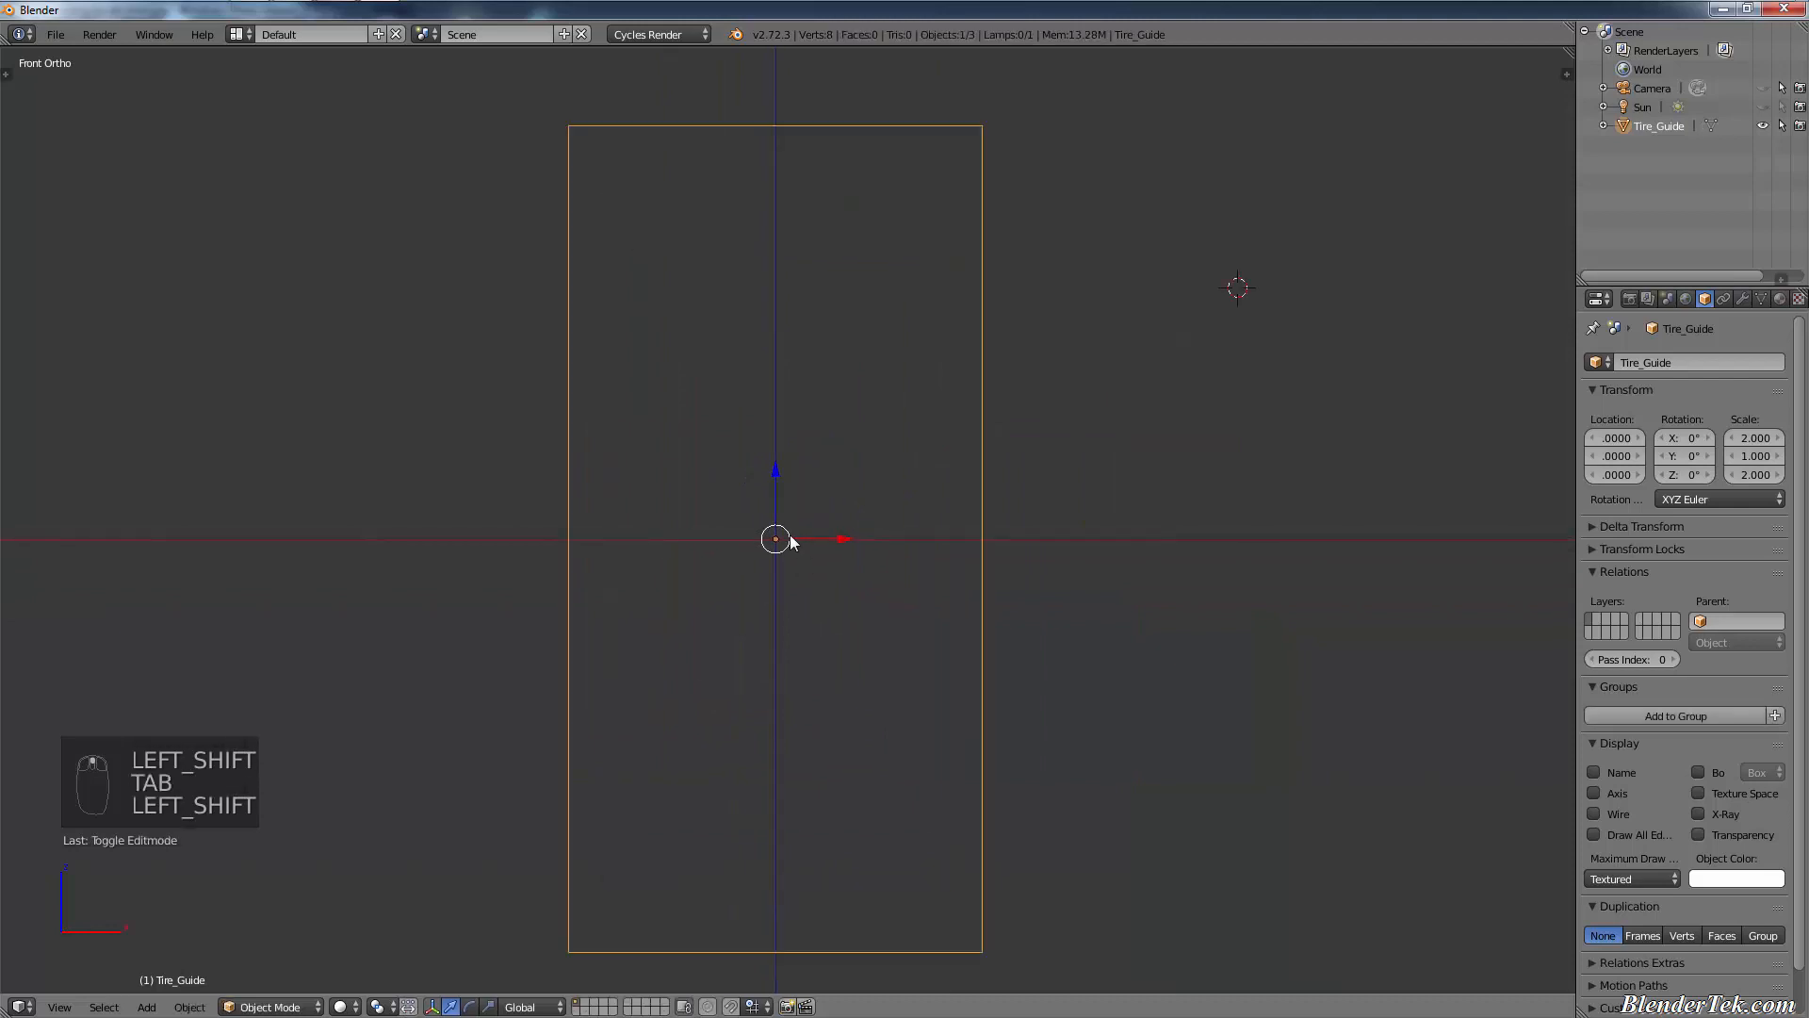
key("shift+a")
mouse_move(754, 535)
left_click(889, 535)
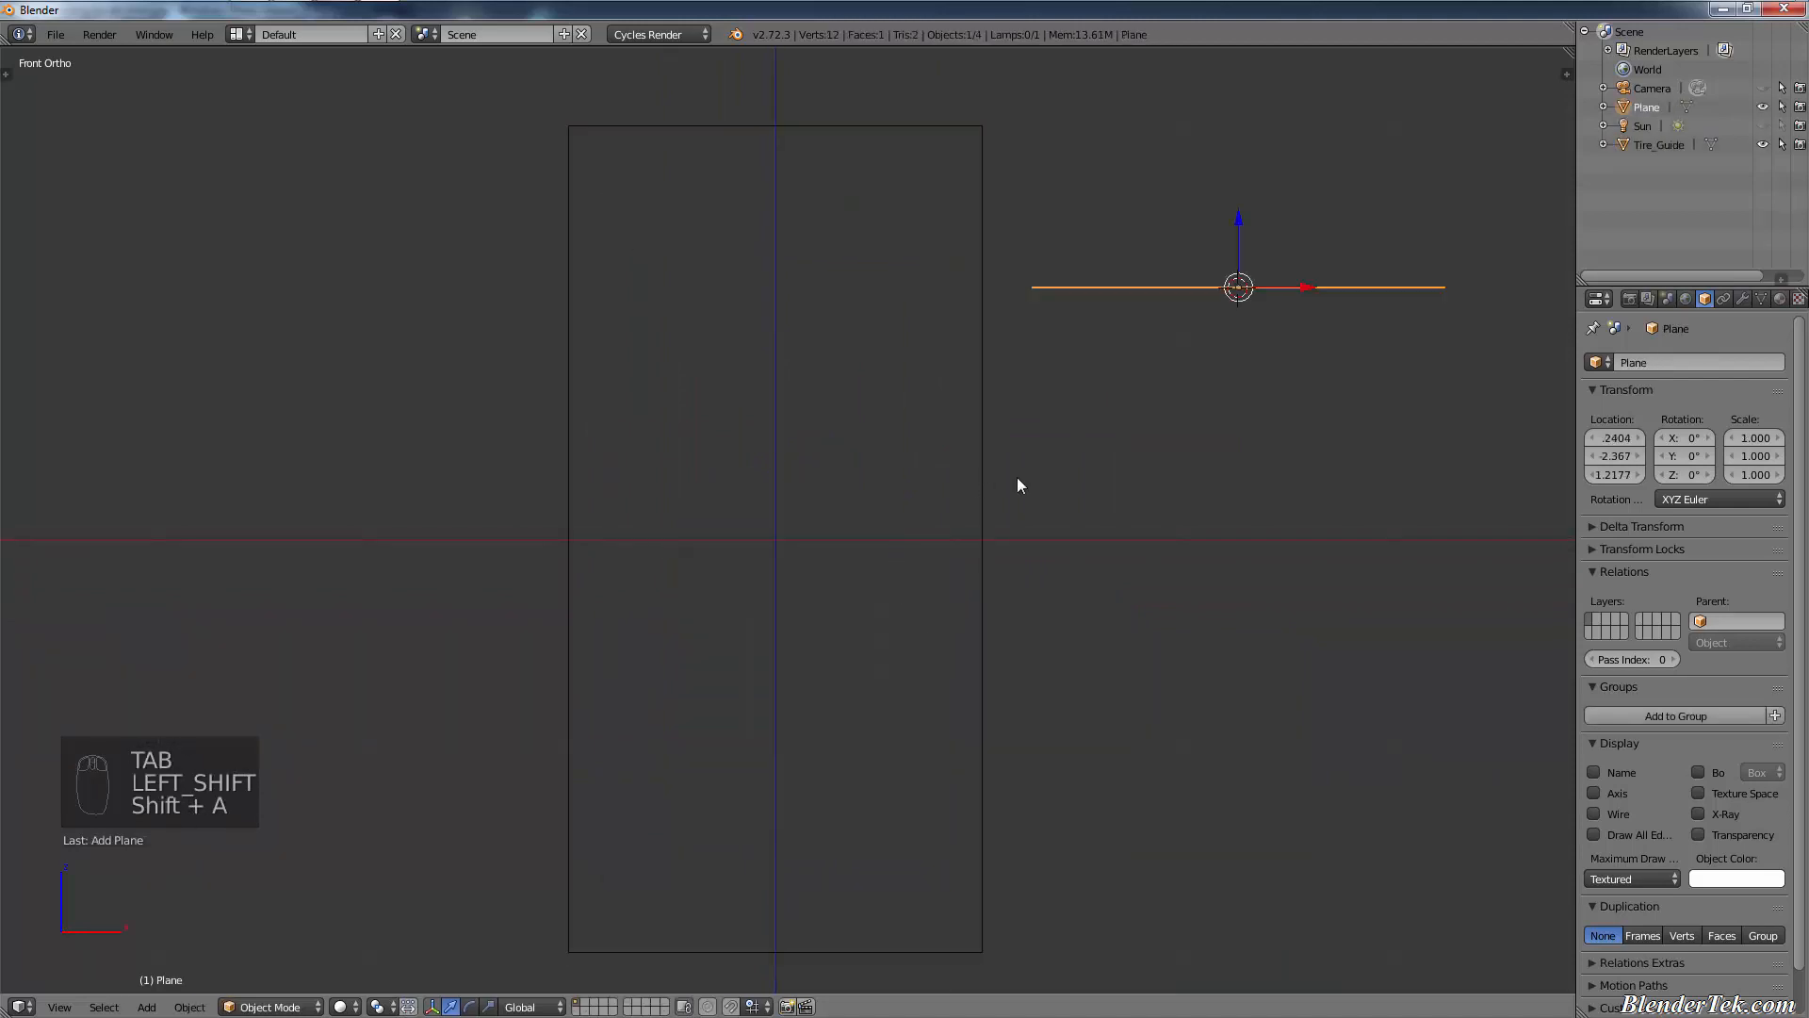
key("F6")
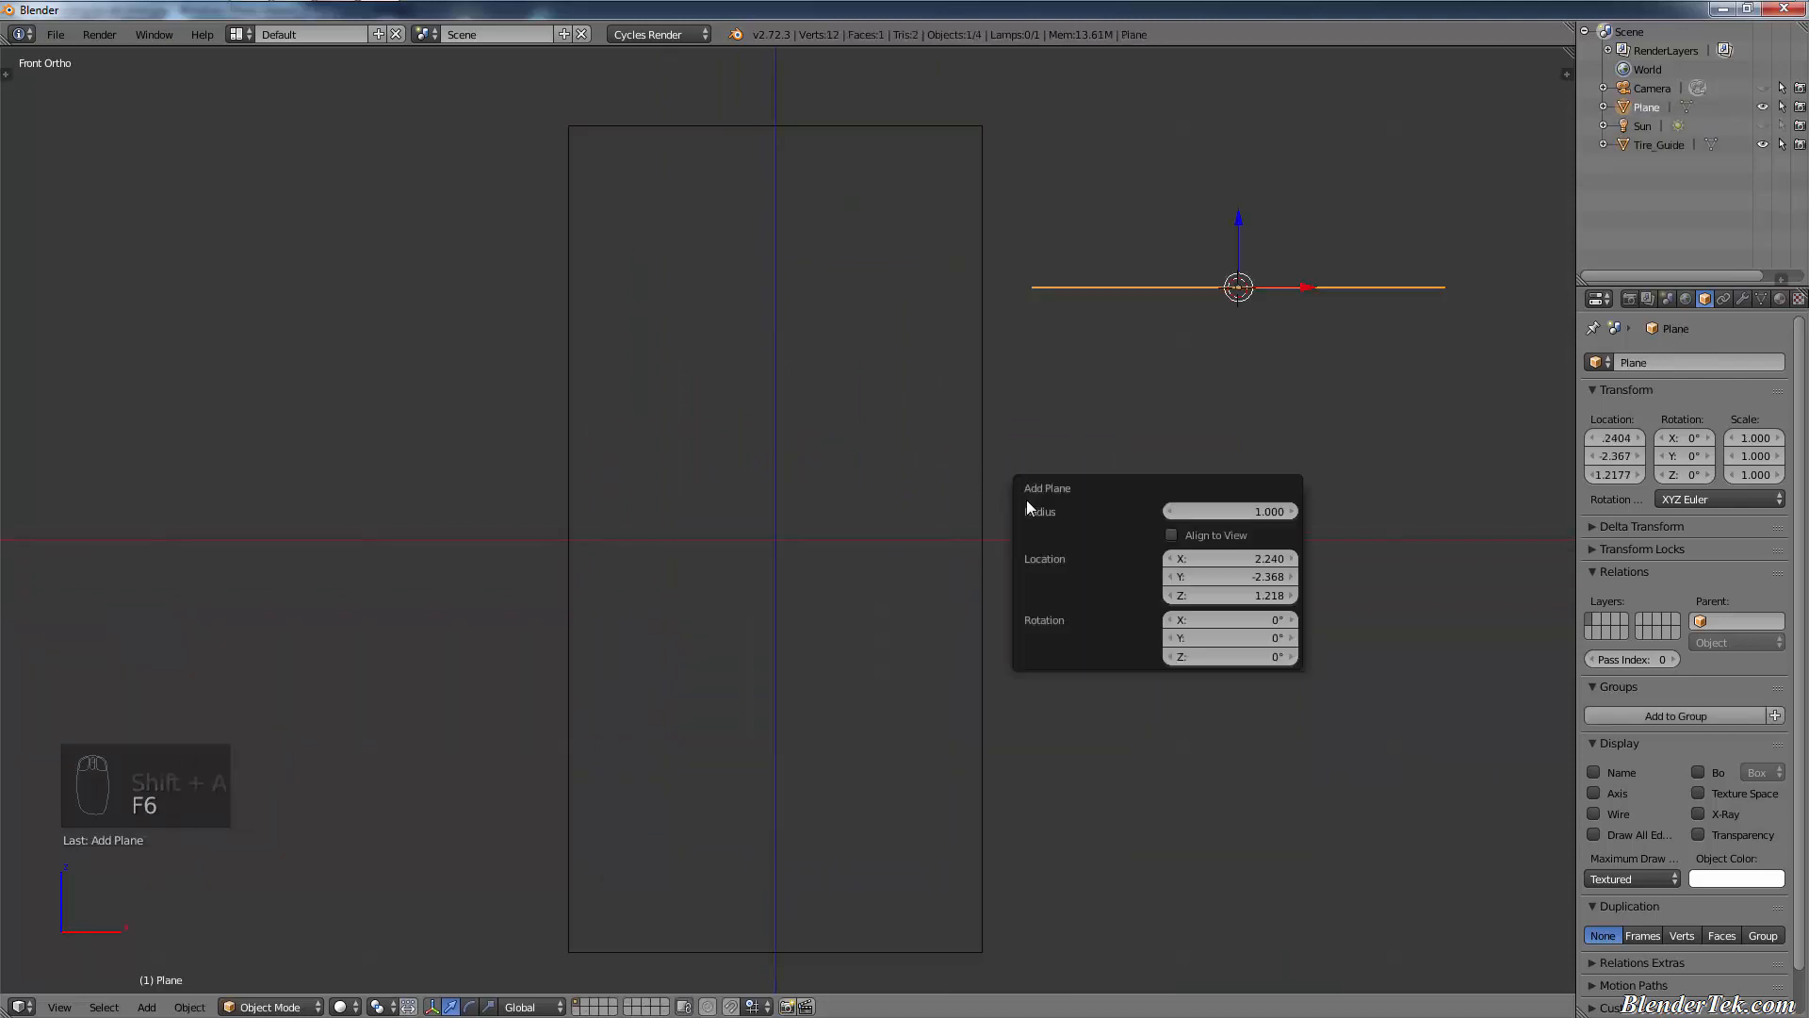
left_click(1211, 533)
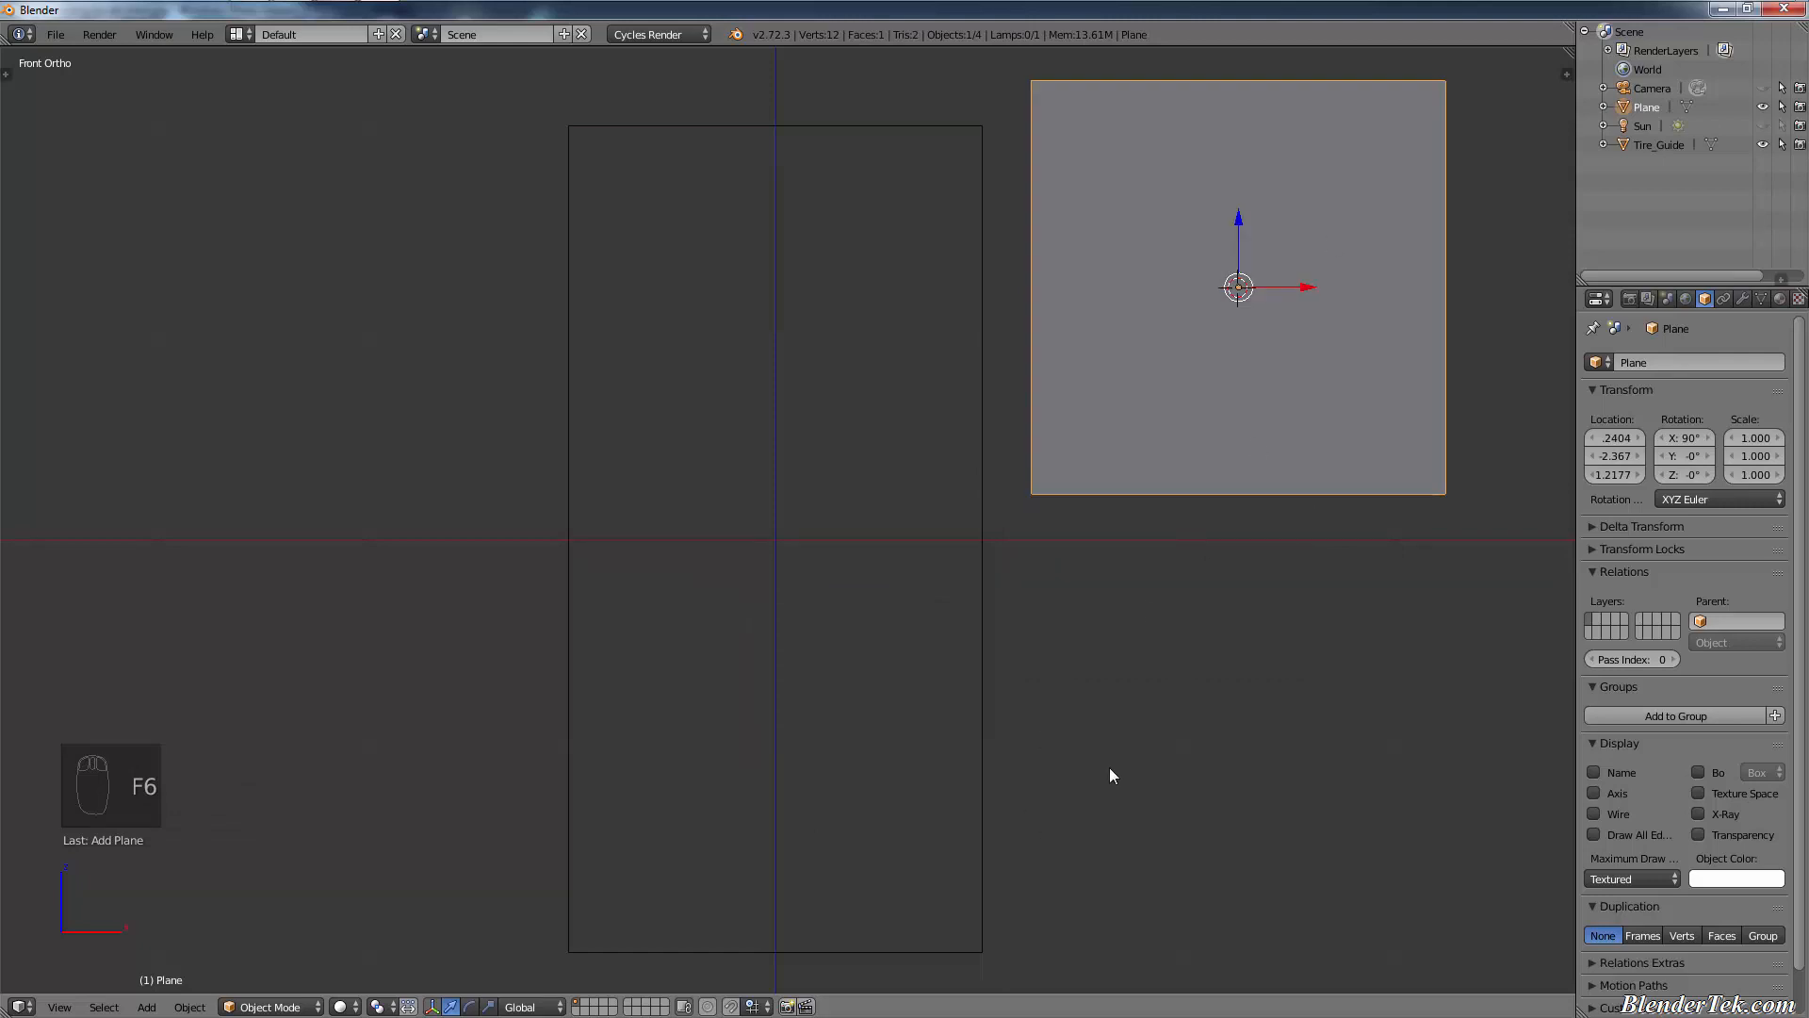
key("F6")
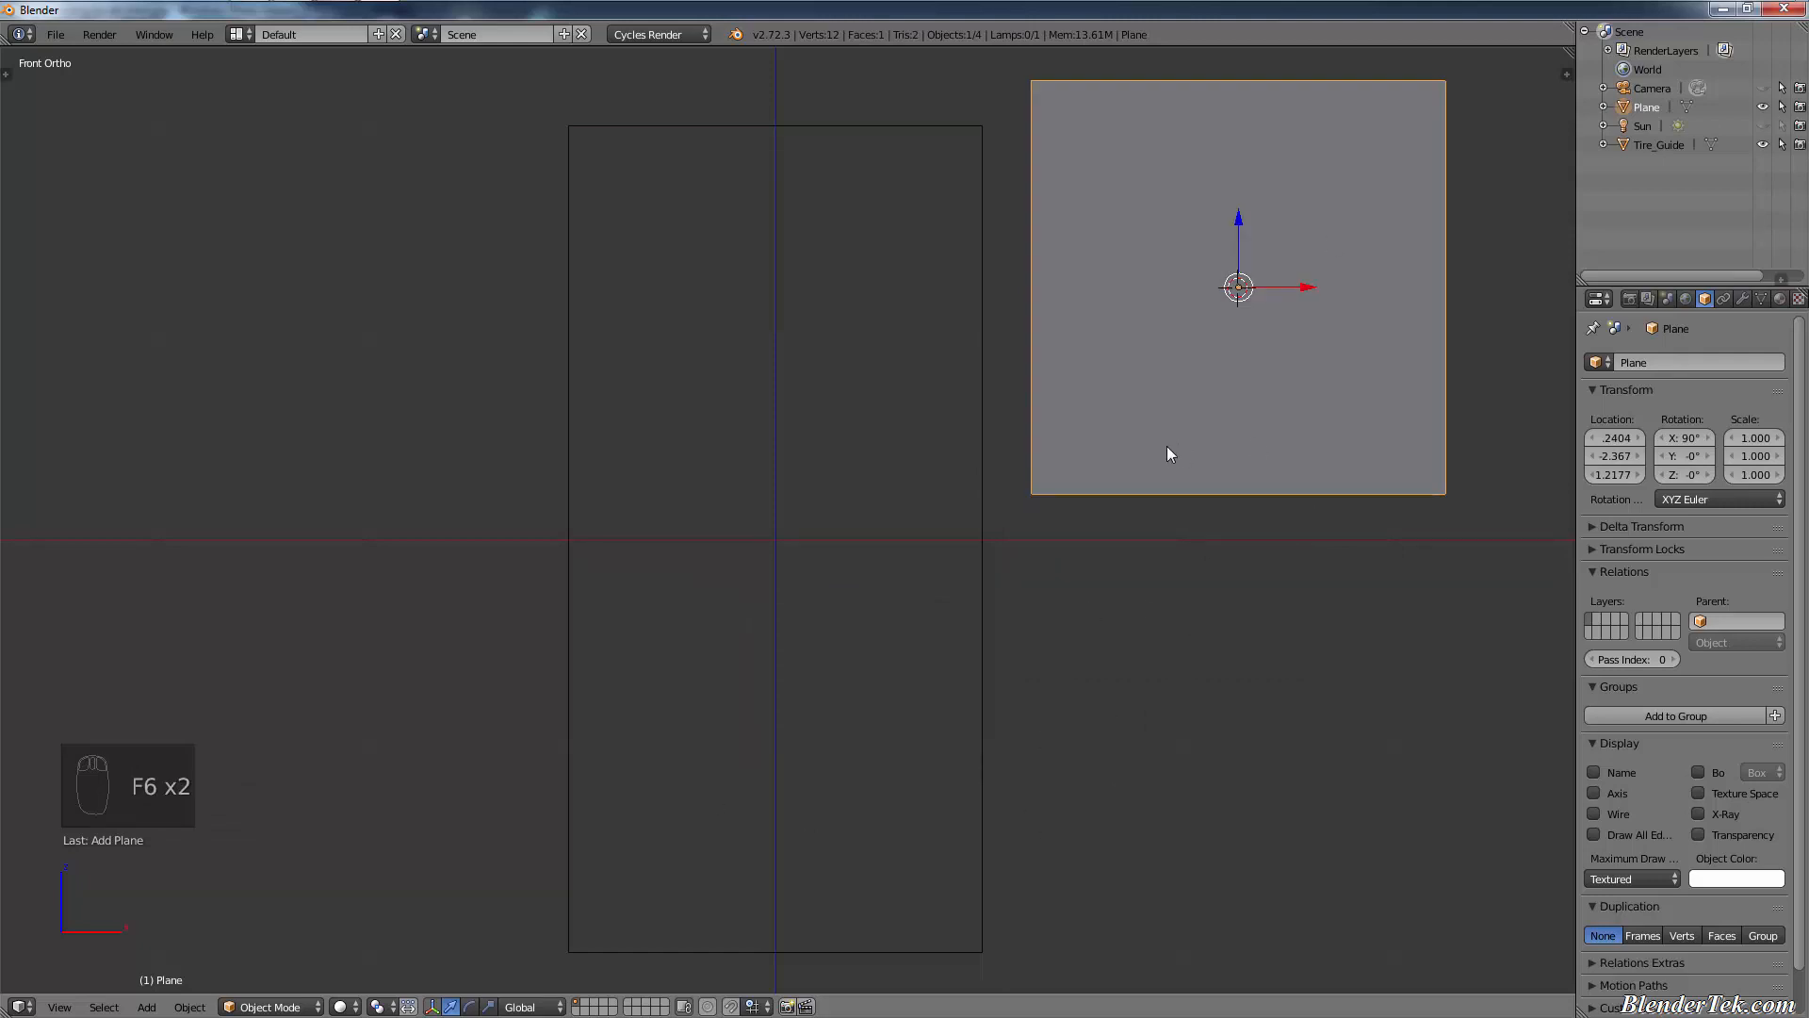
- Undo adding the off-centre plane and snap the 3D cursor to the center of the scene
key("ctrl+z")
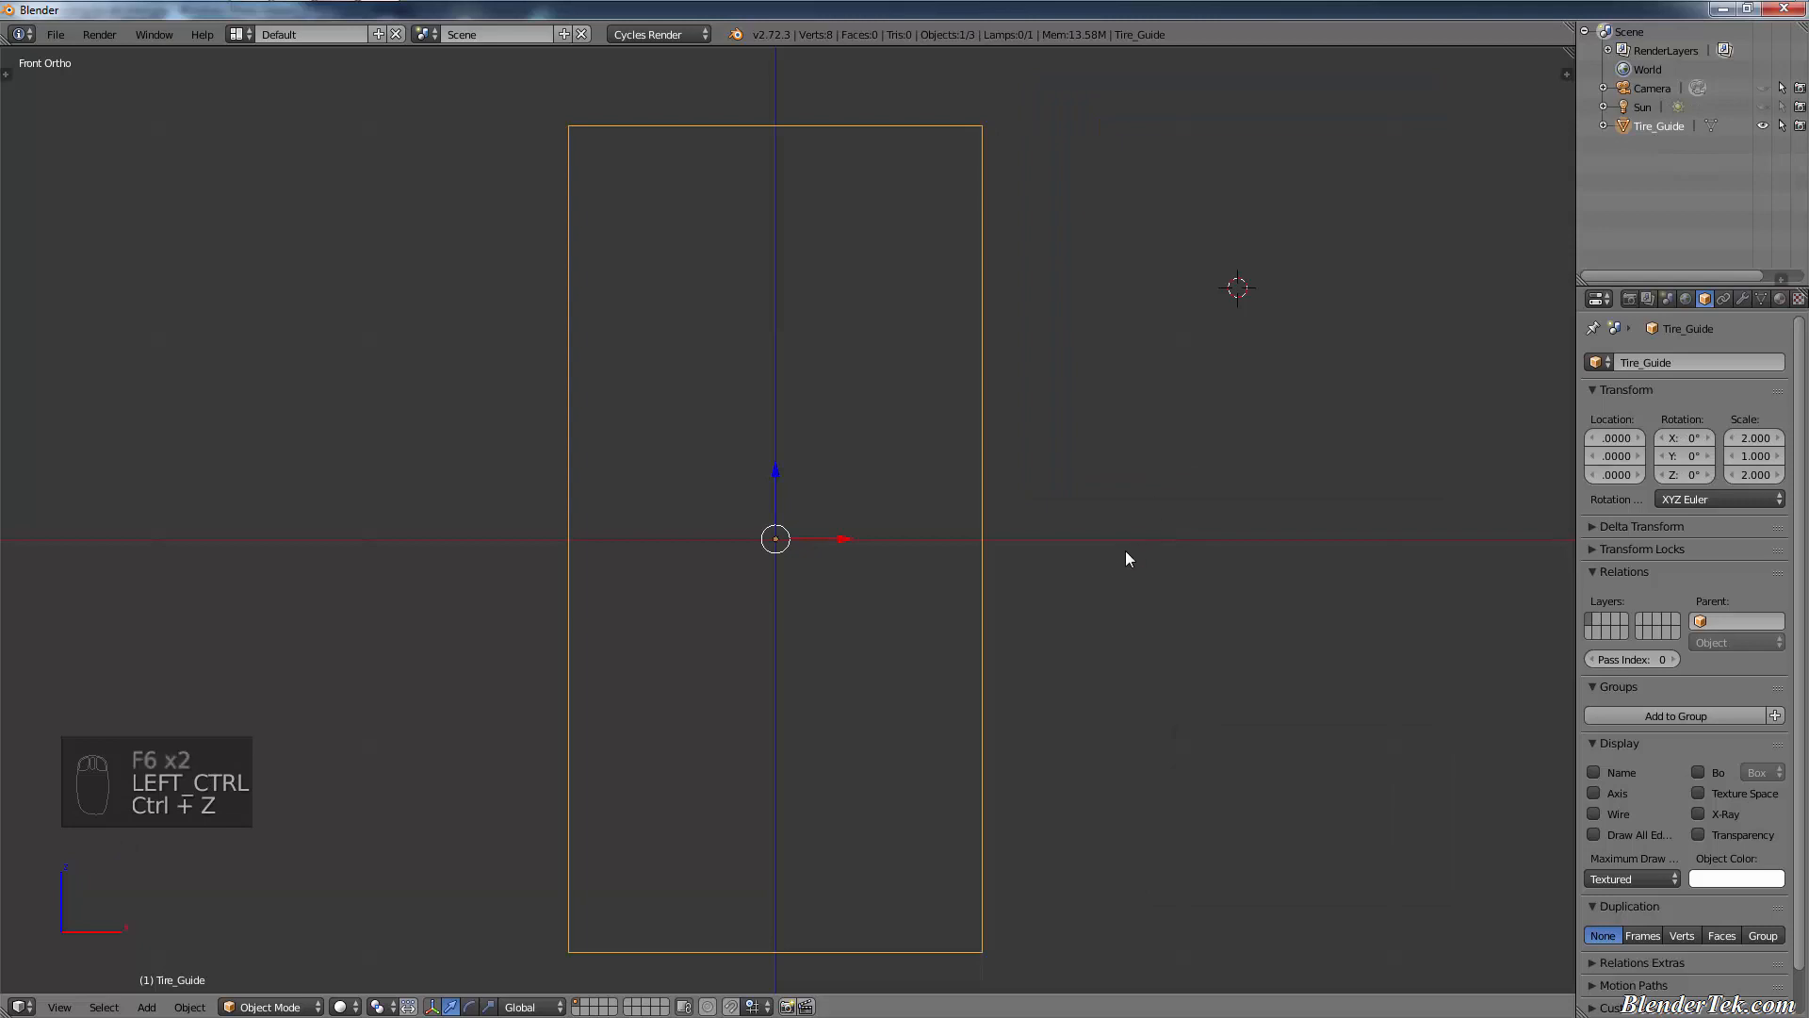
key("shift+a")
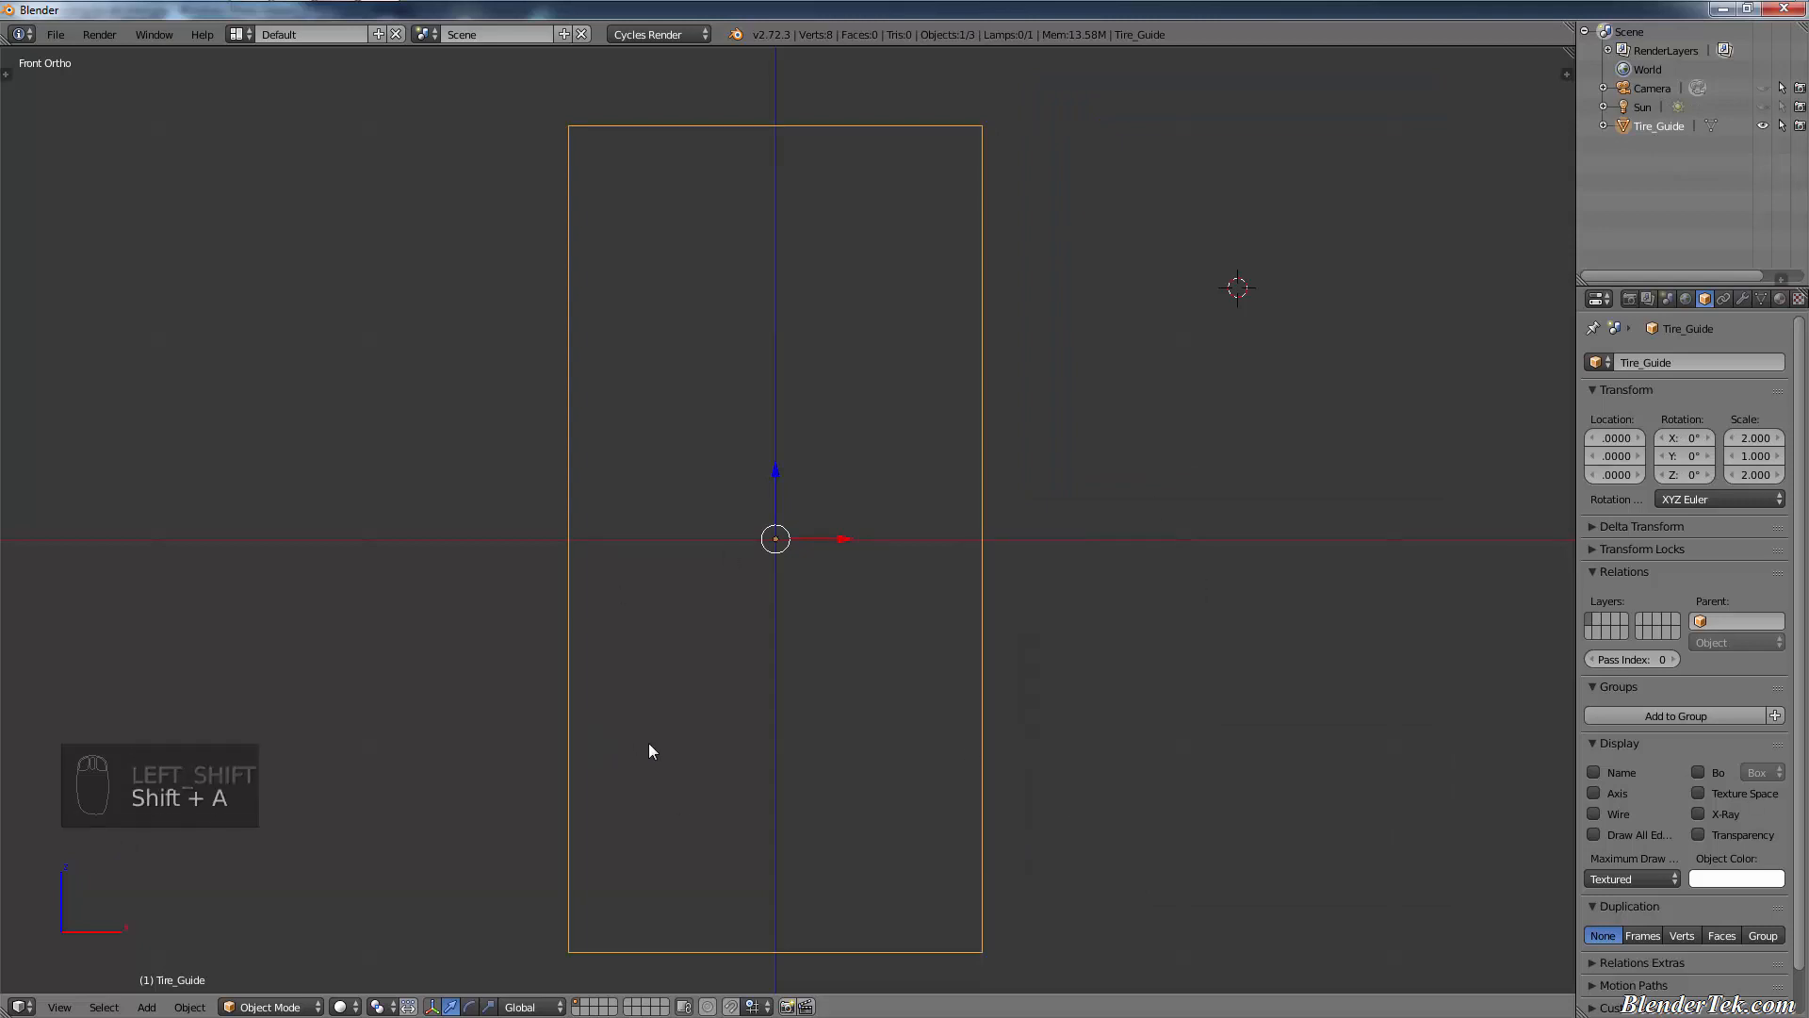
key("shift+s")
left_click(649, 742)
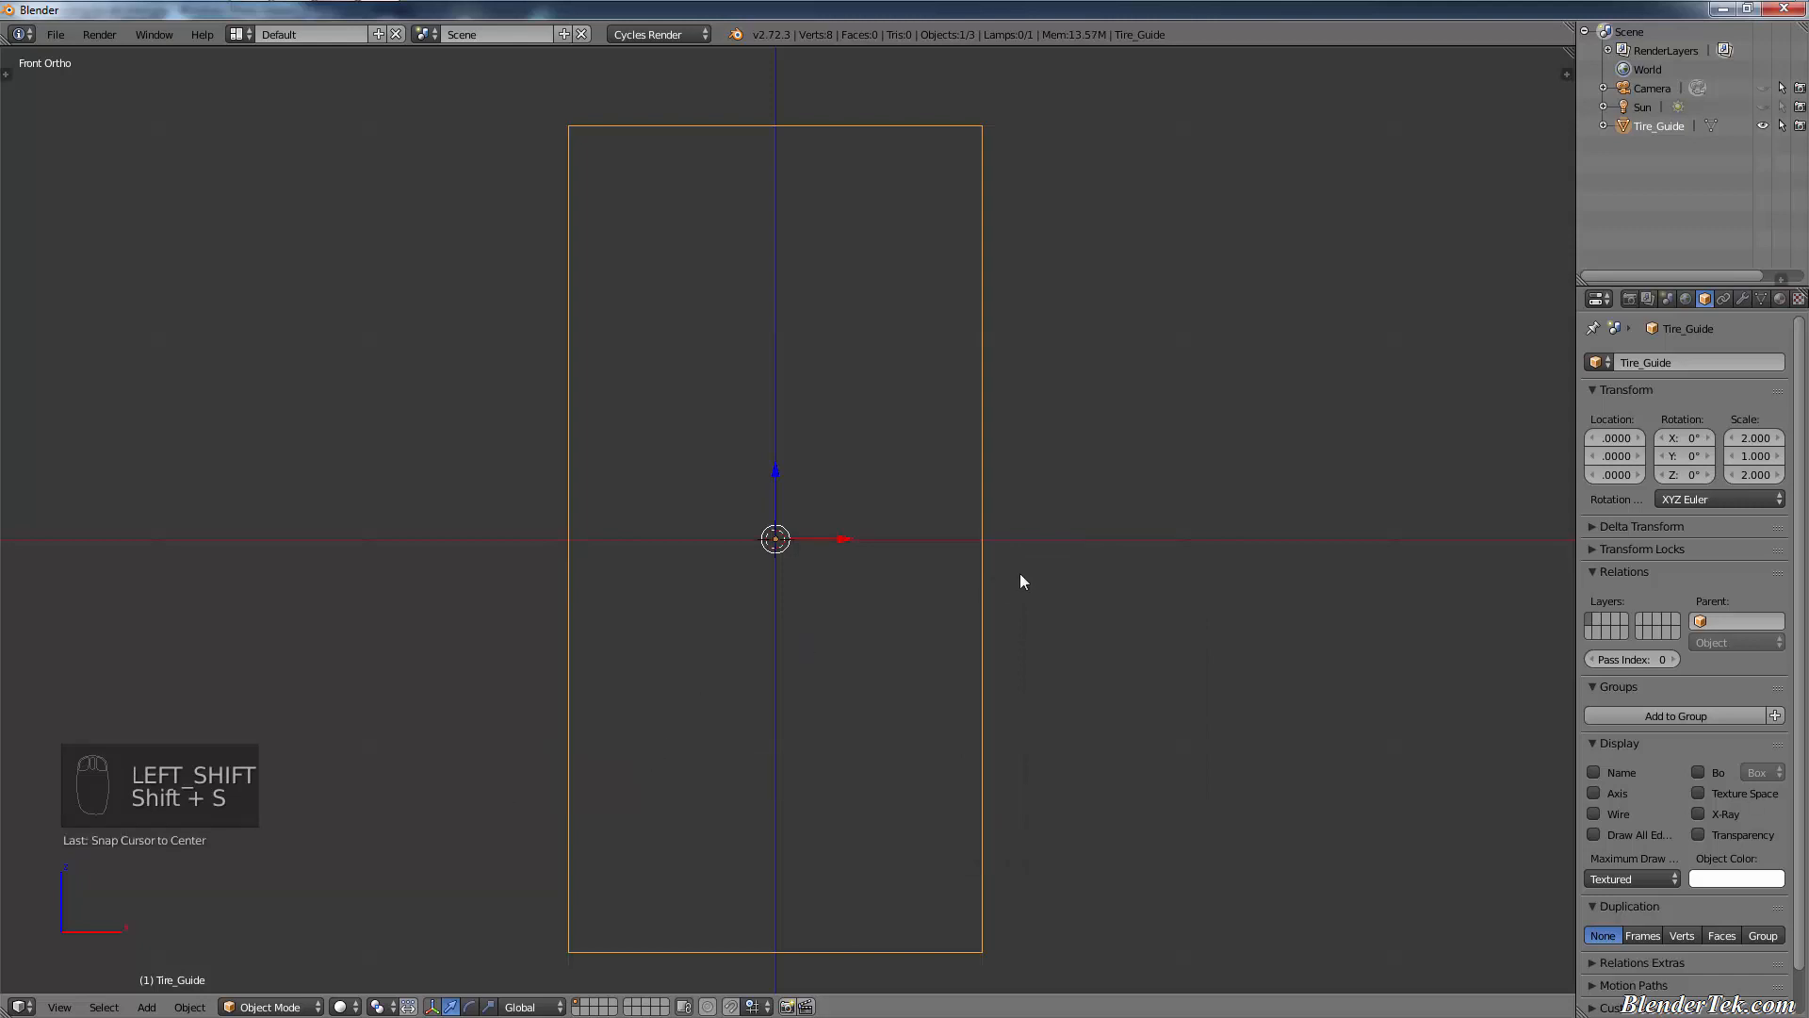
- Add a plane mesh at the centered 3D cursor and align it to the front orthographic view
key("shift+a")
left_click(1011, 585)
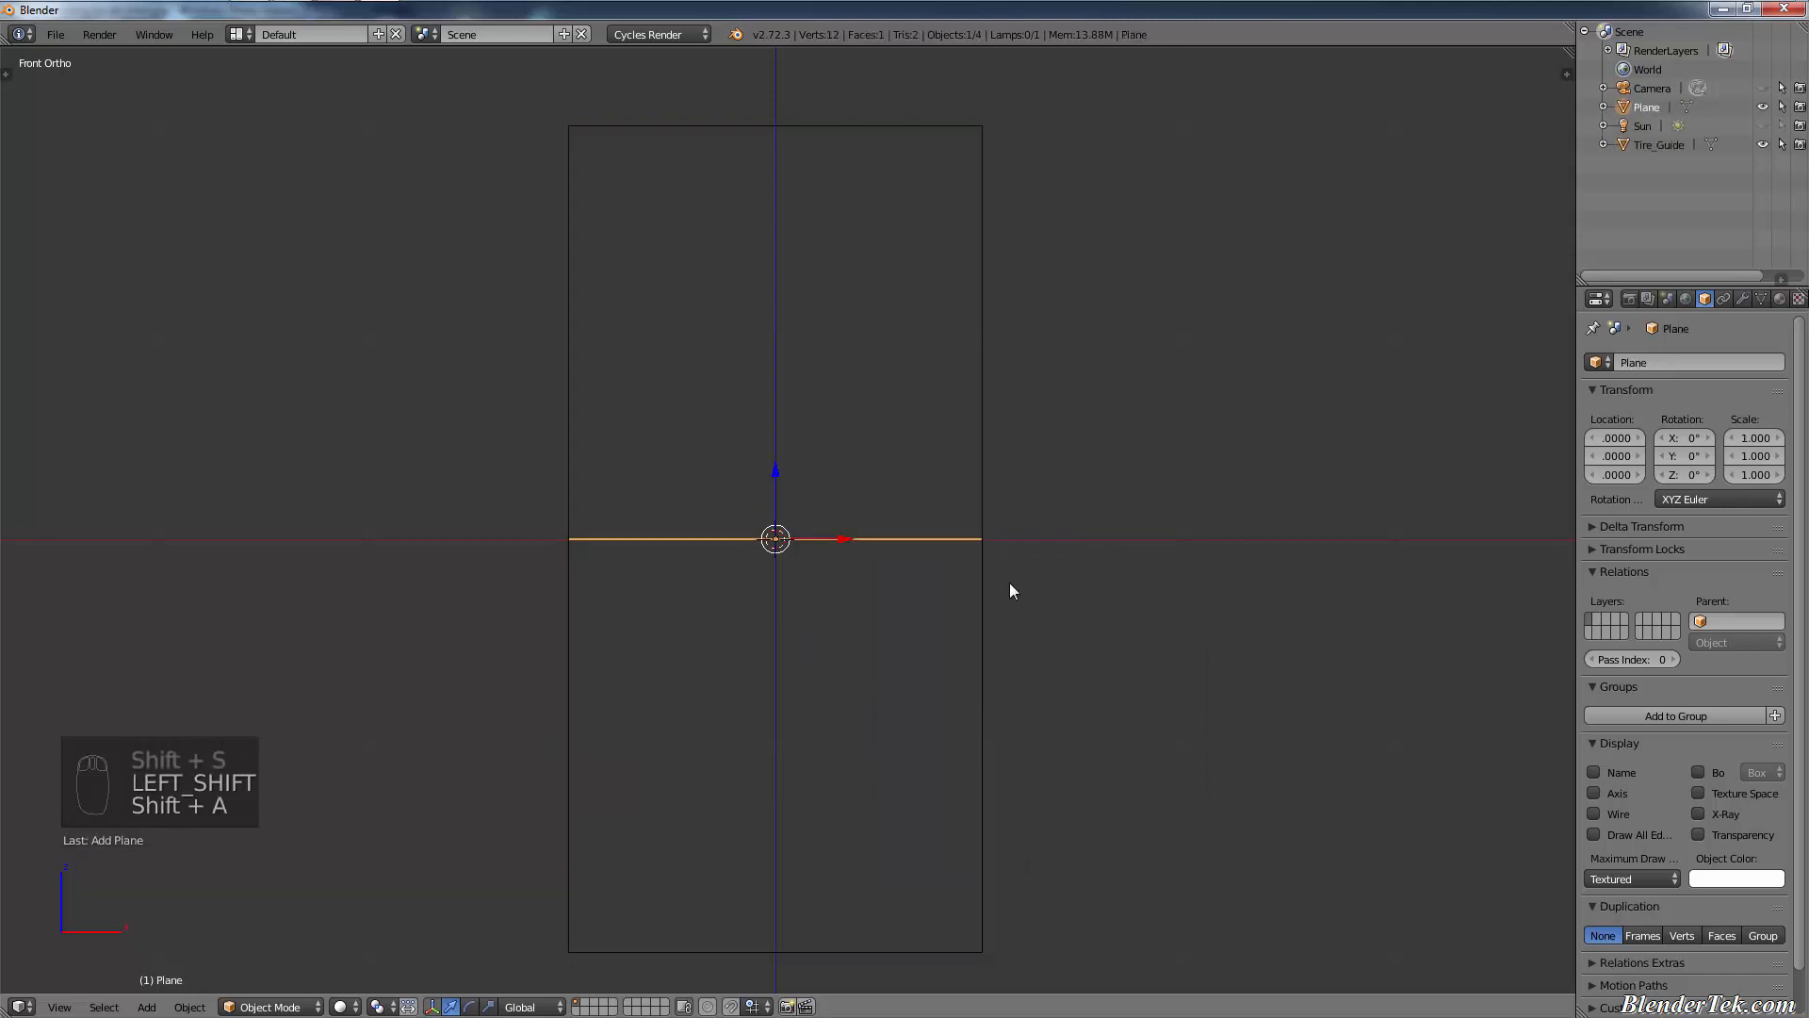
key("F6")
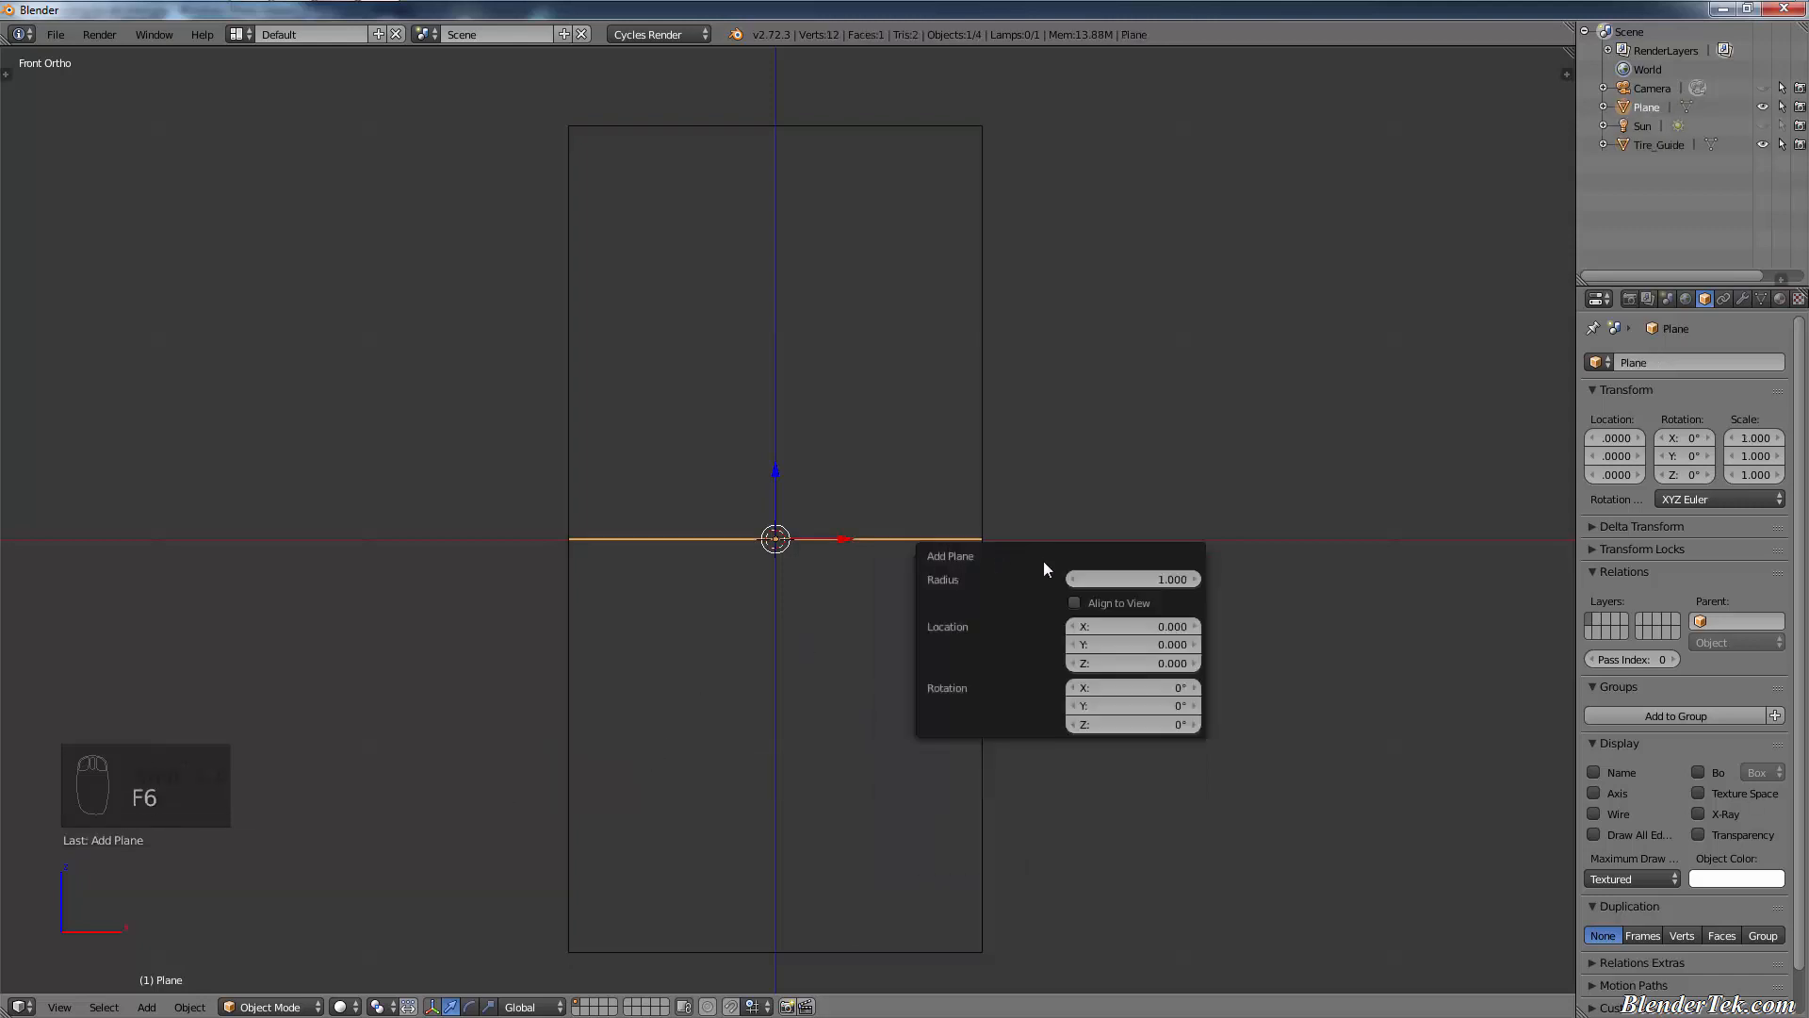
left_click(1095, 603)
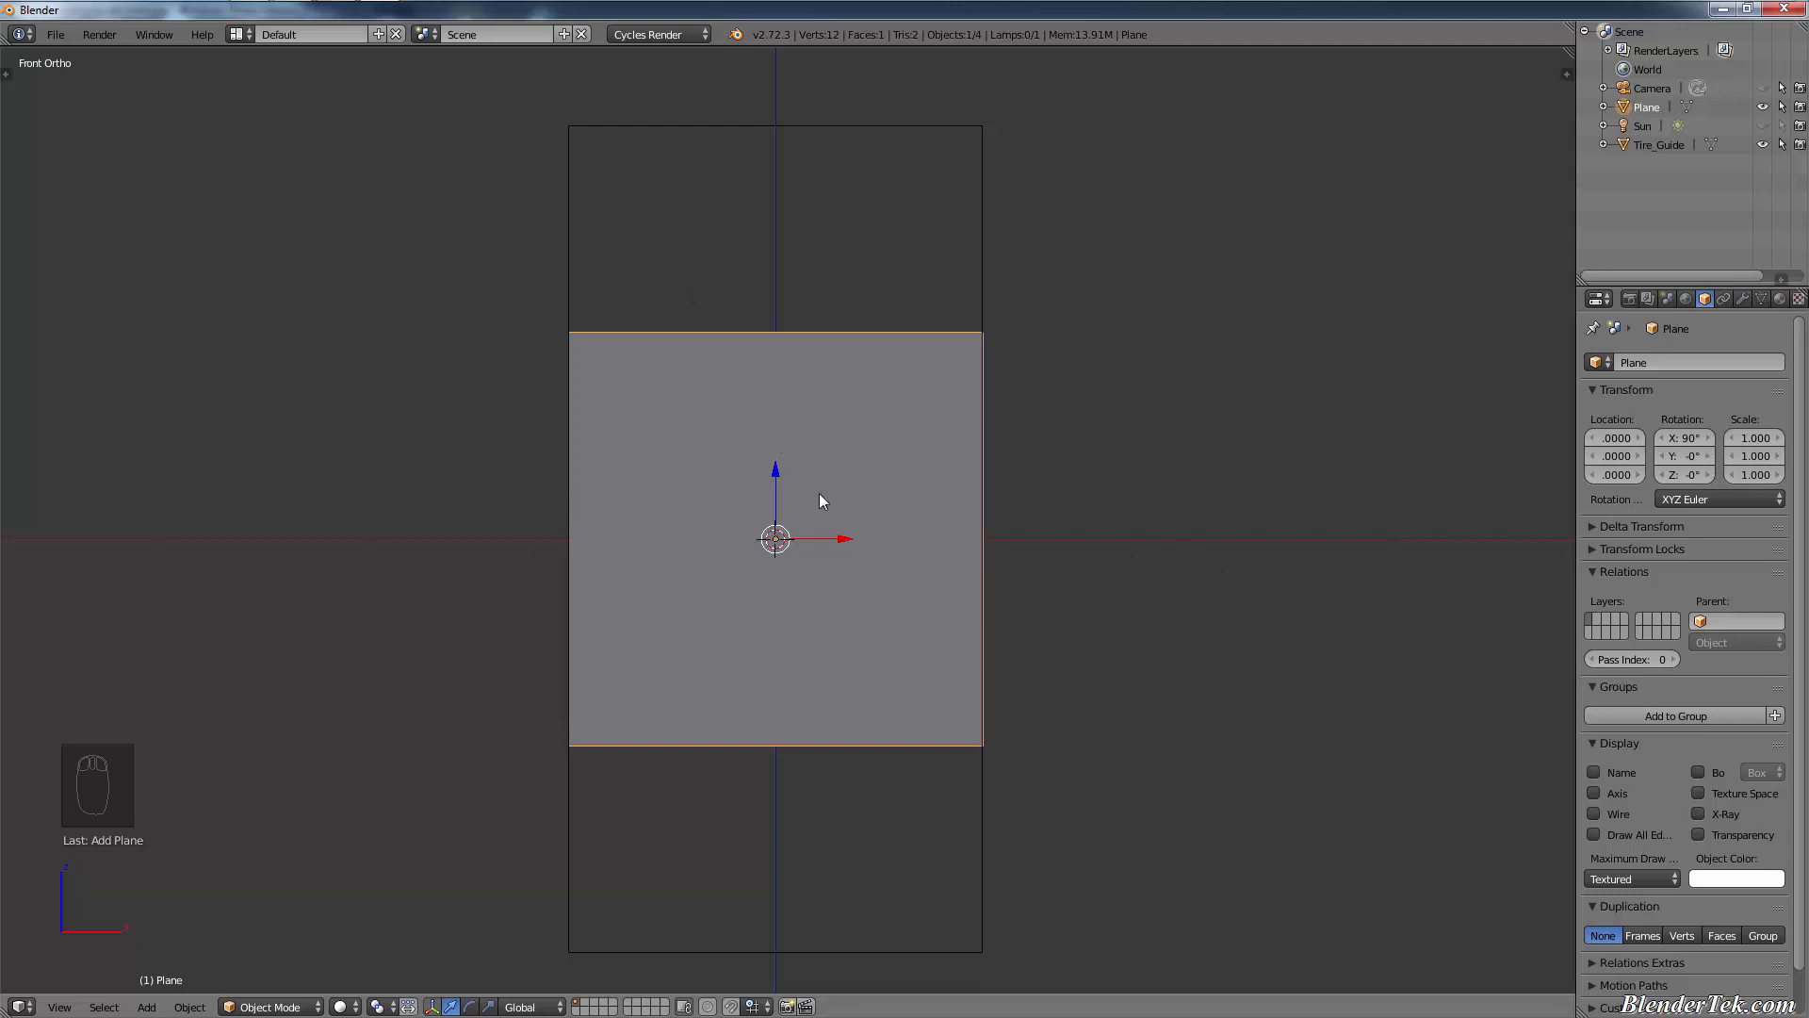
key("g")
key("z")
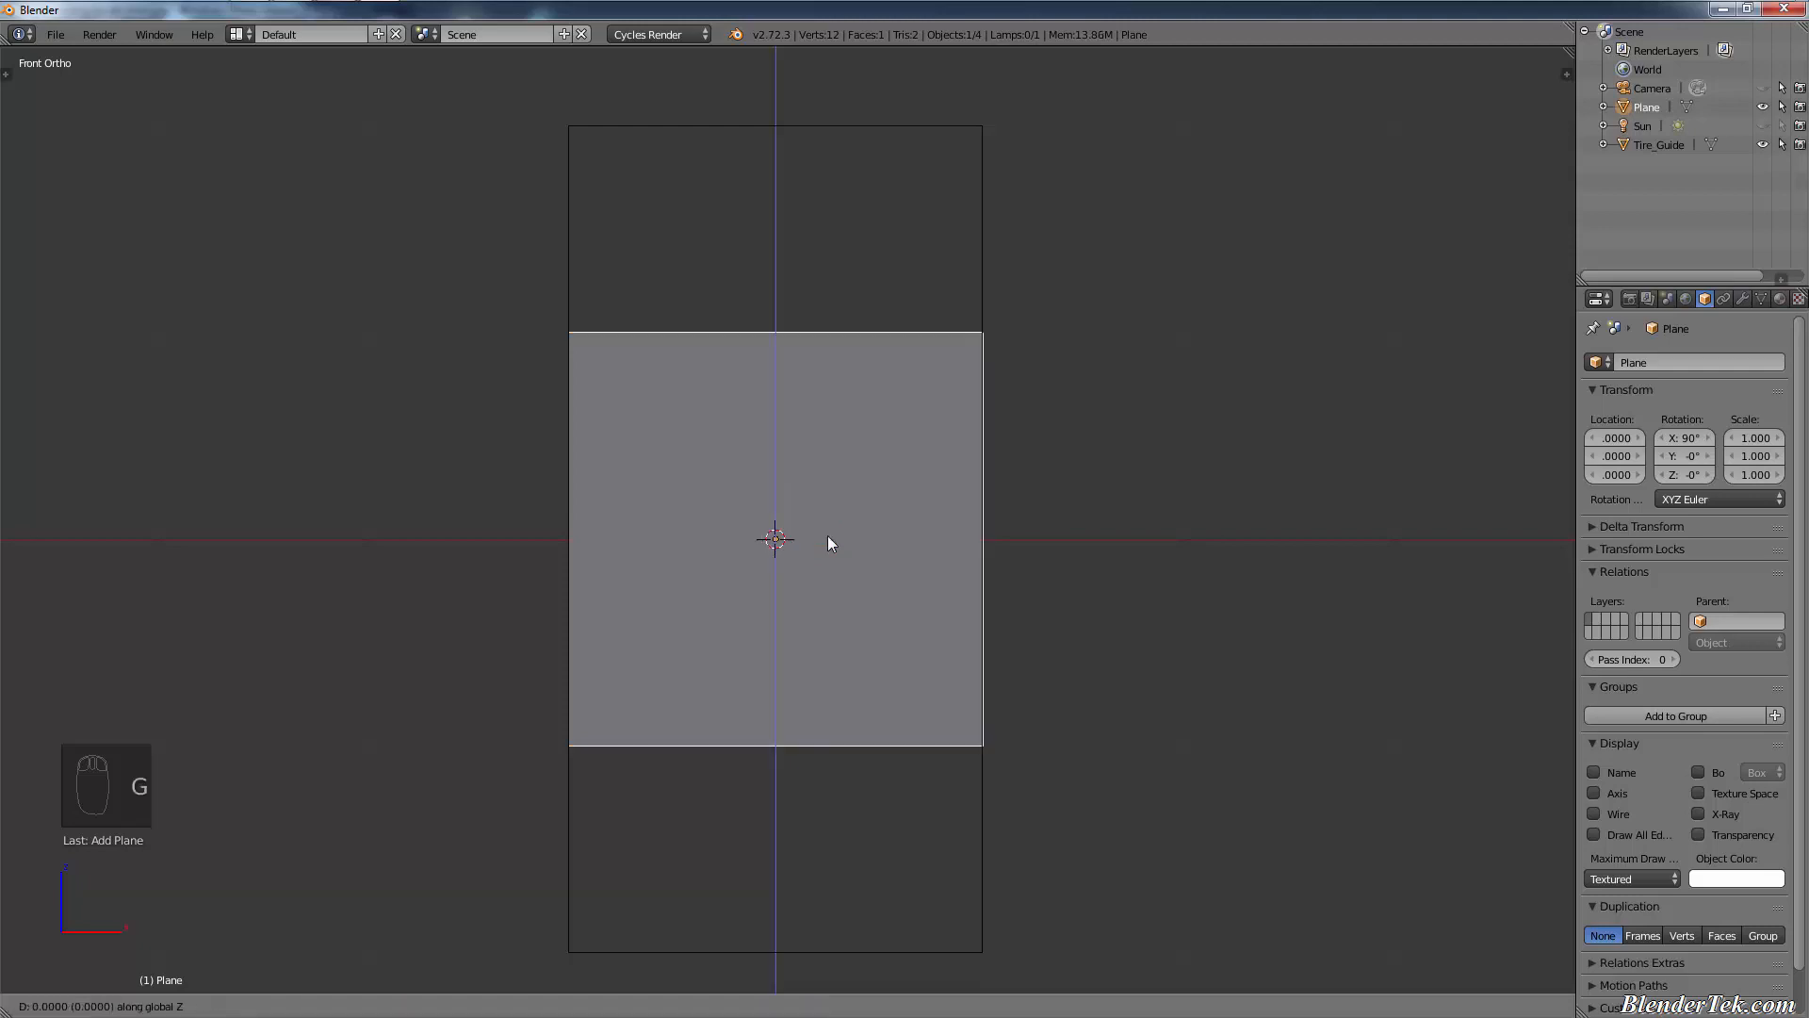
right_click(828, 535)
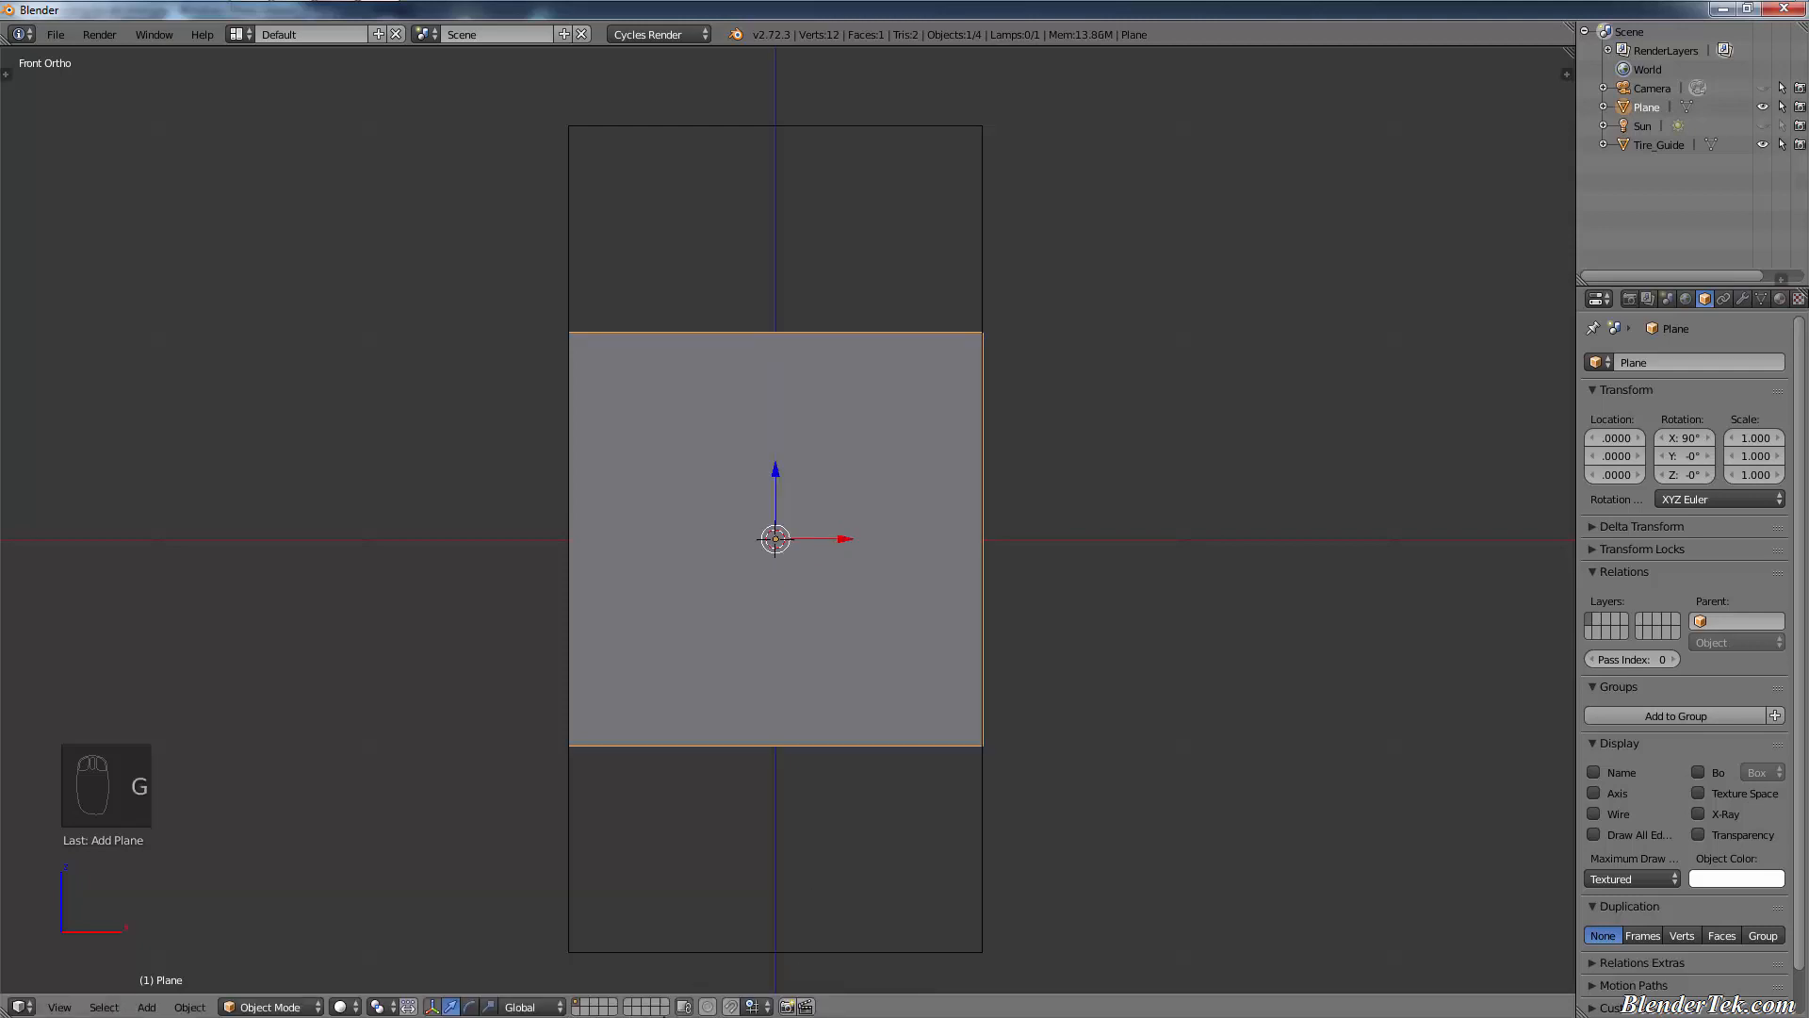
- Move the plane up 1 unit along Z so it fills the upper half of the tire guide box
key("g")
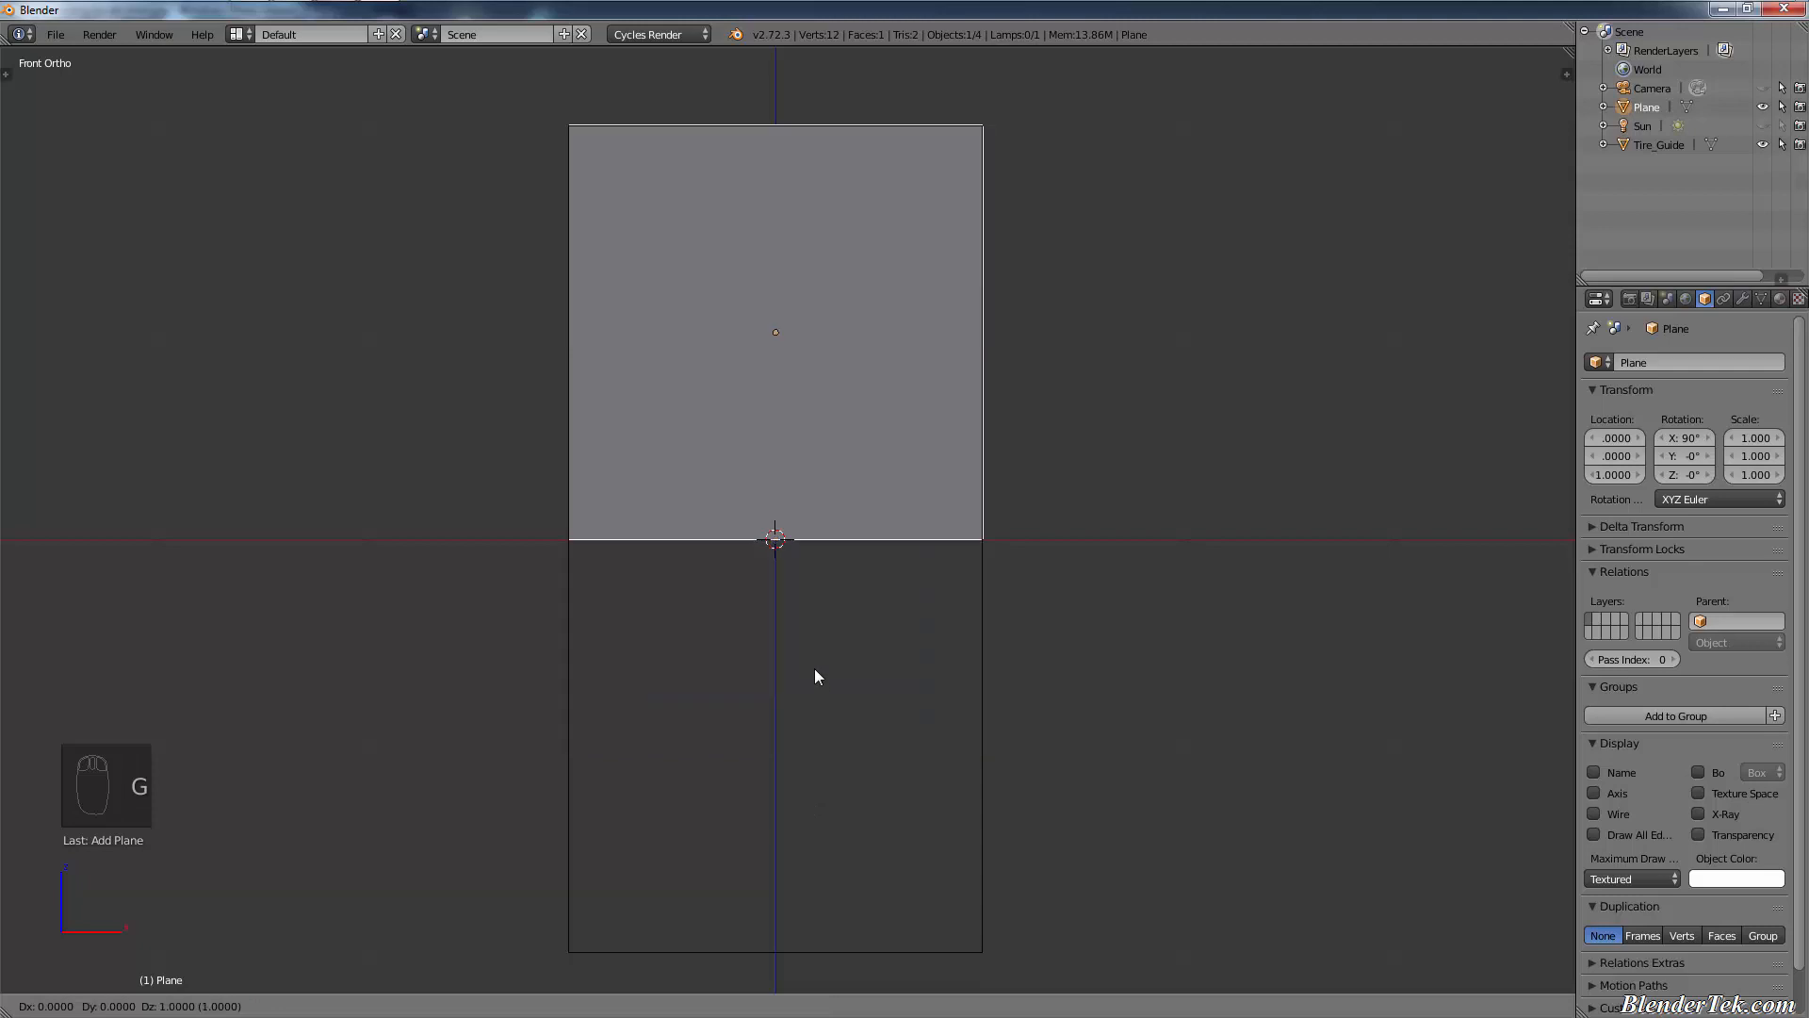
left_click(807, 573)
middle_click_drag(822, 490, 945, 394)
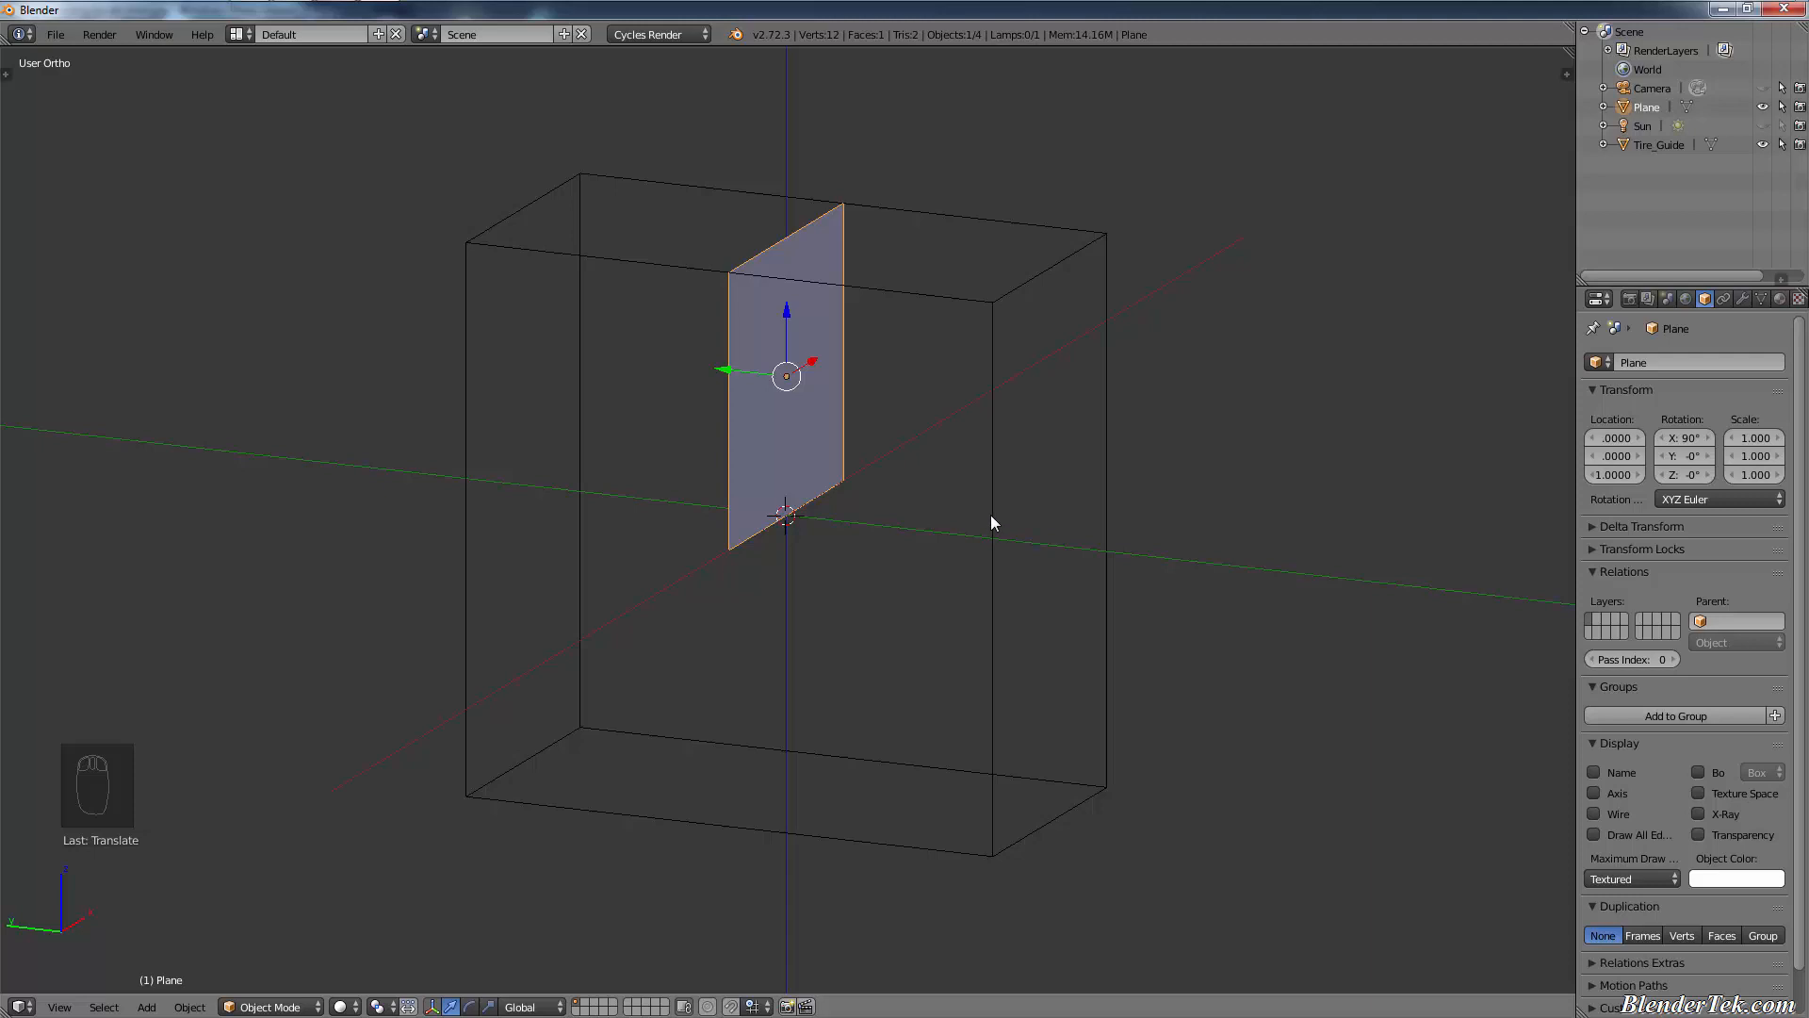
left_click(1357, 591)
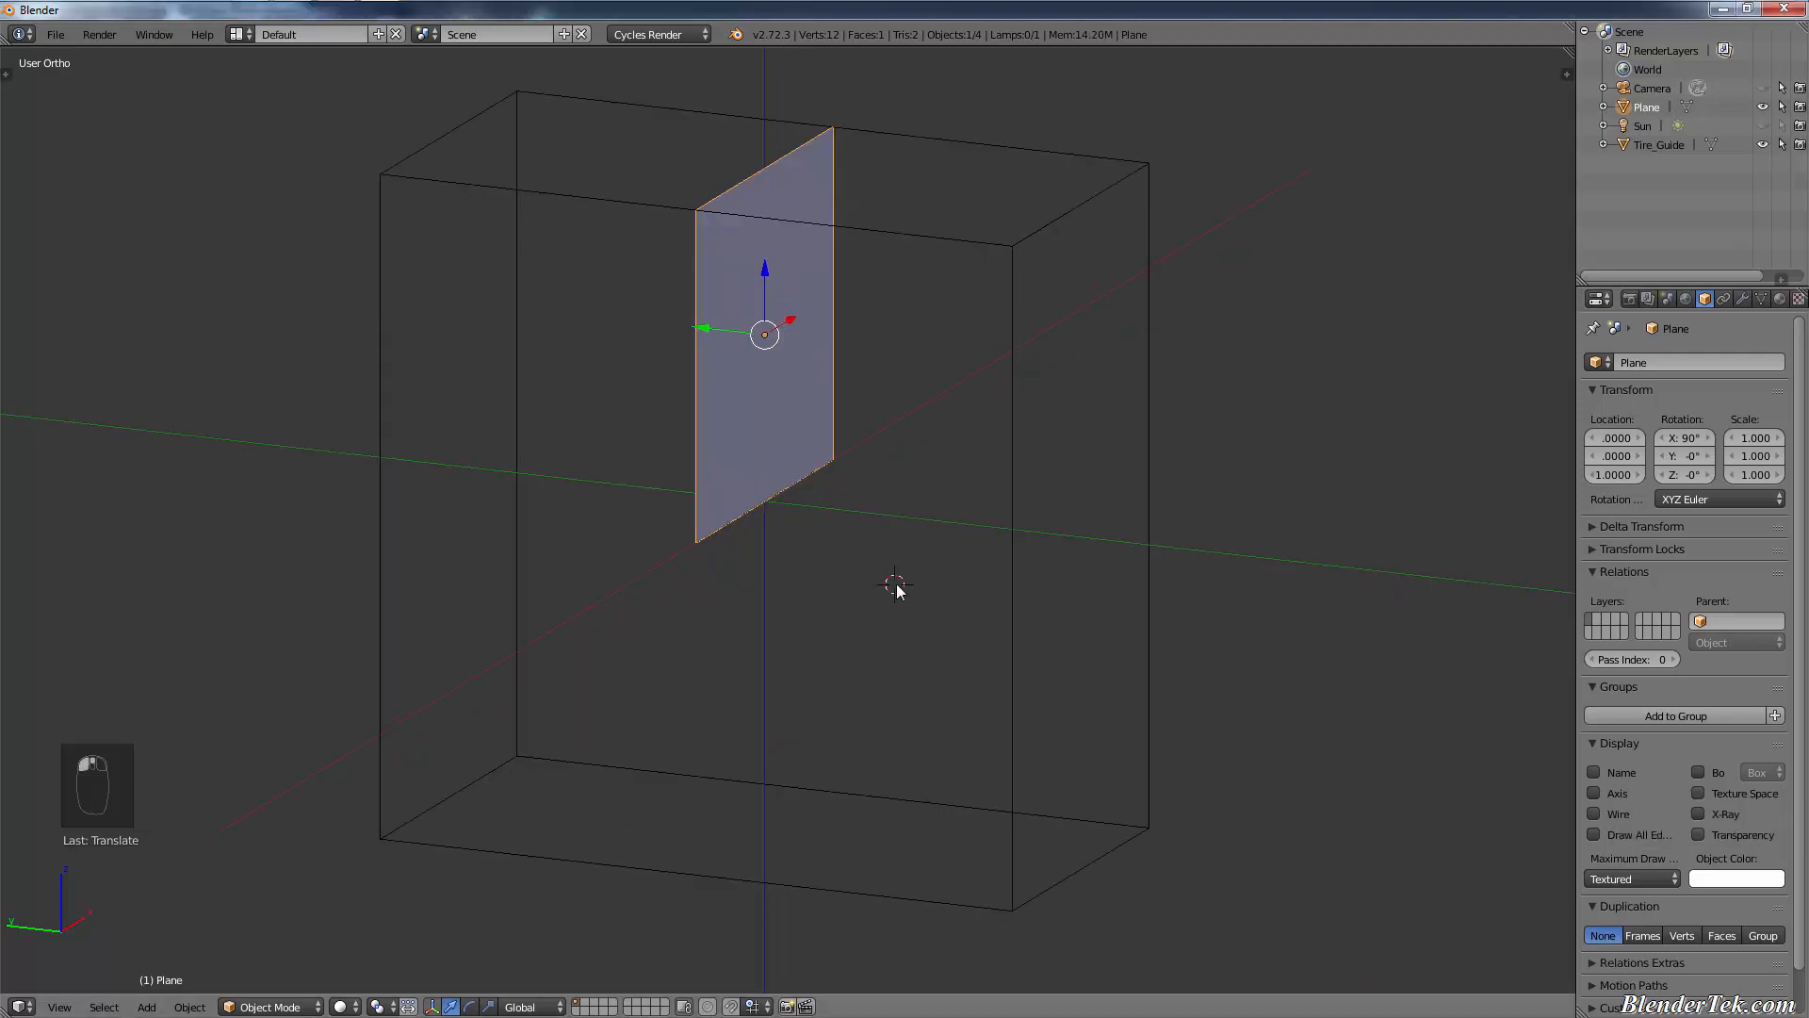
- Switch to right orthographic view and snap the 3D cursor back to the center of the scene
key("KP_3")
scroll(916, 560, "up", 1)
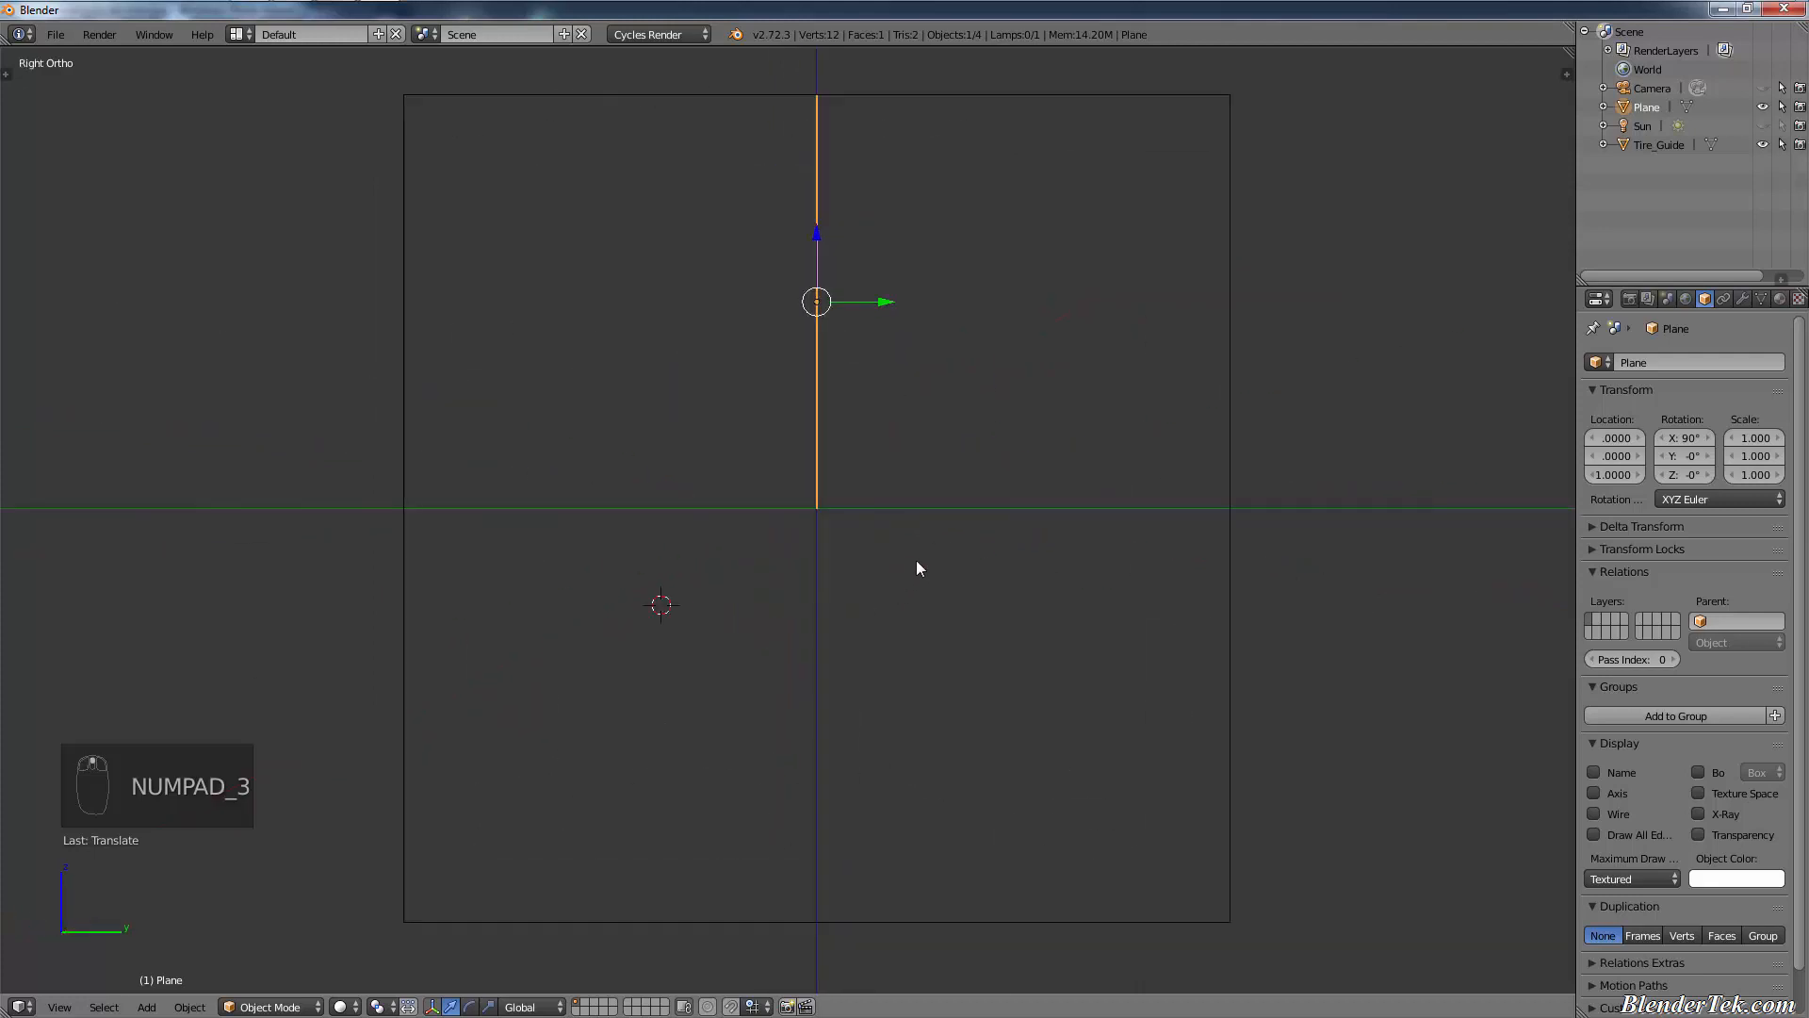
scroll(910, 559, "down", 1)
scroll(911, 555, "down", 1)
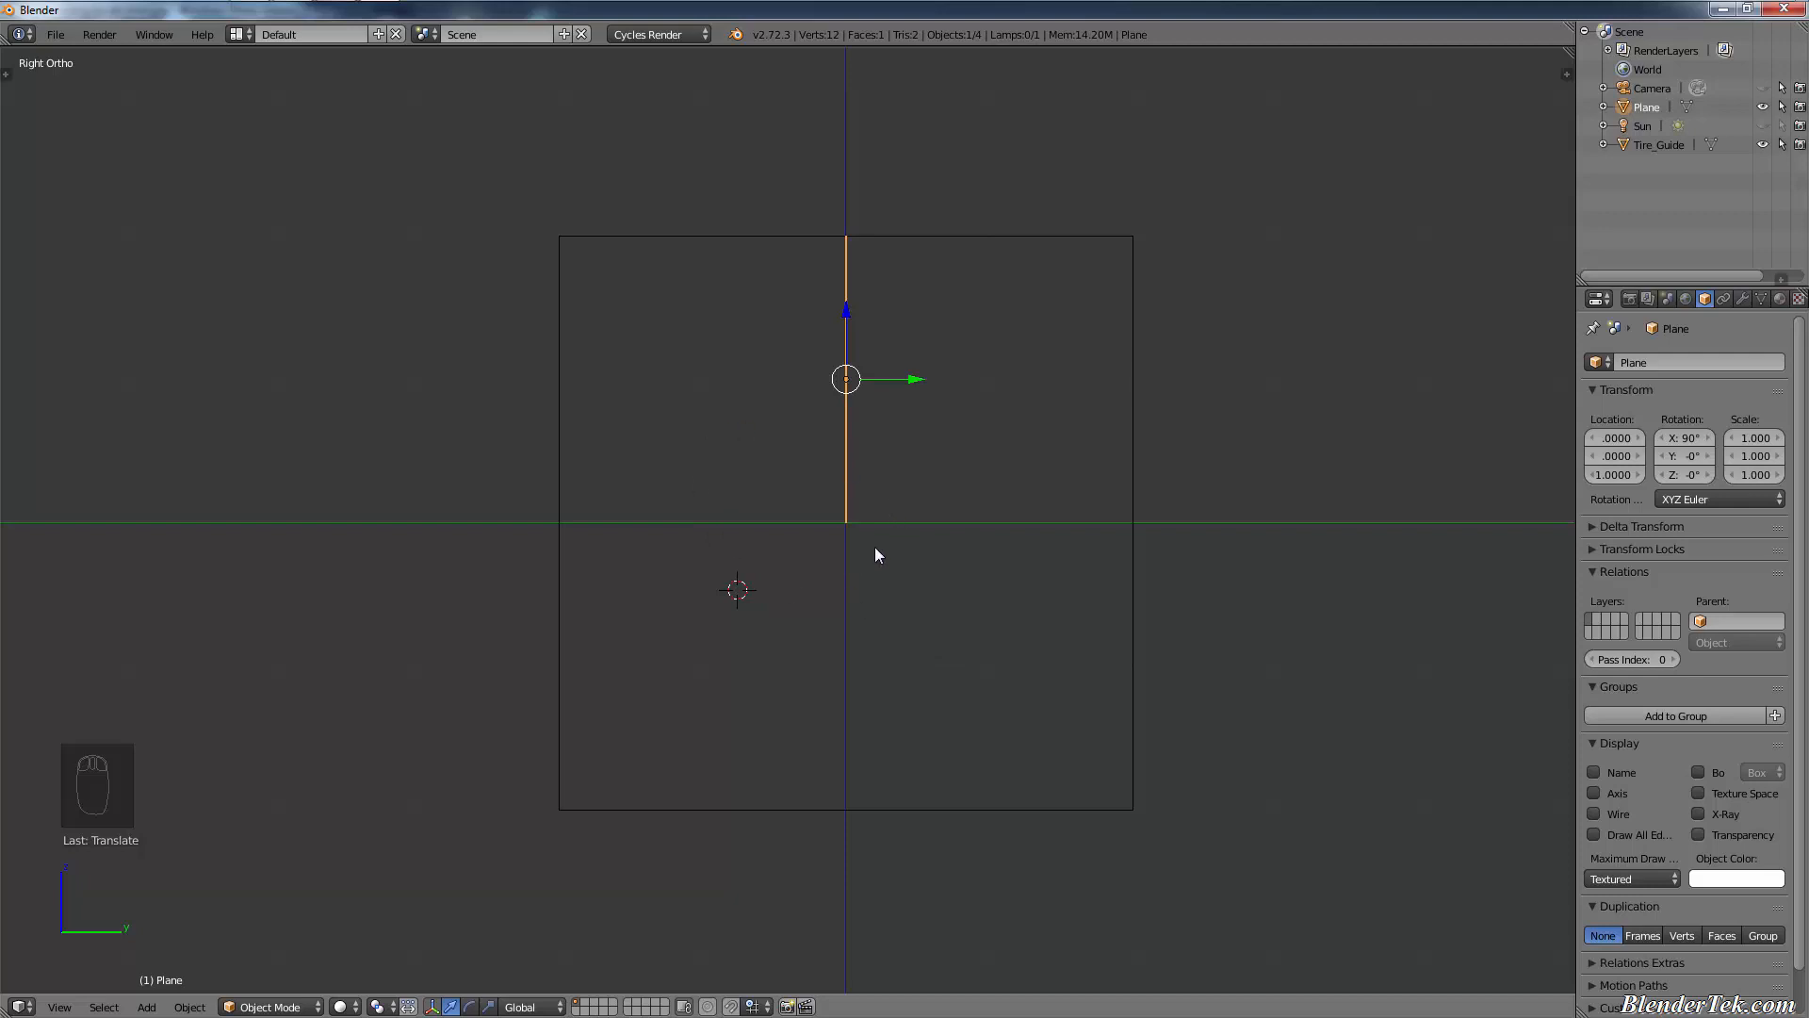
key("shift+s")
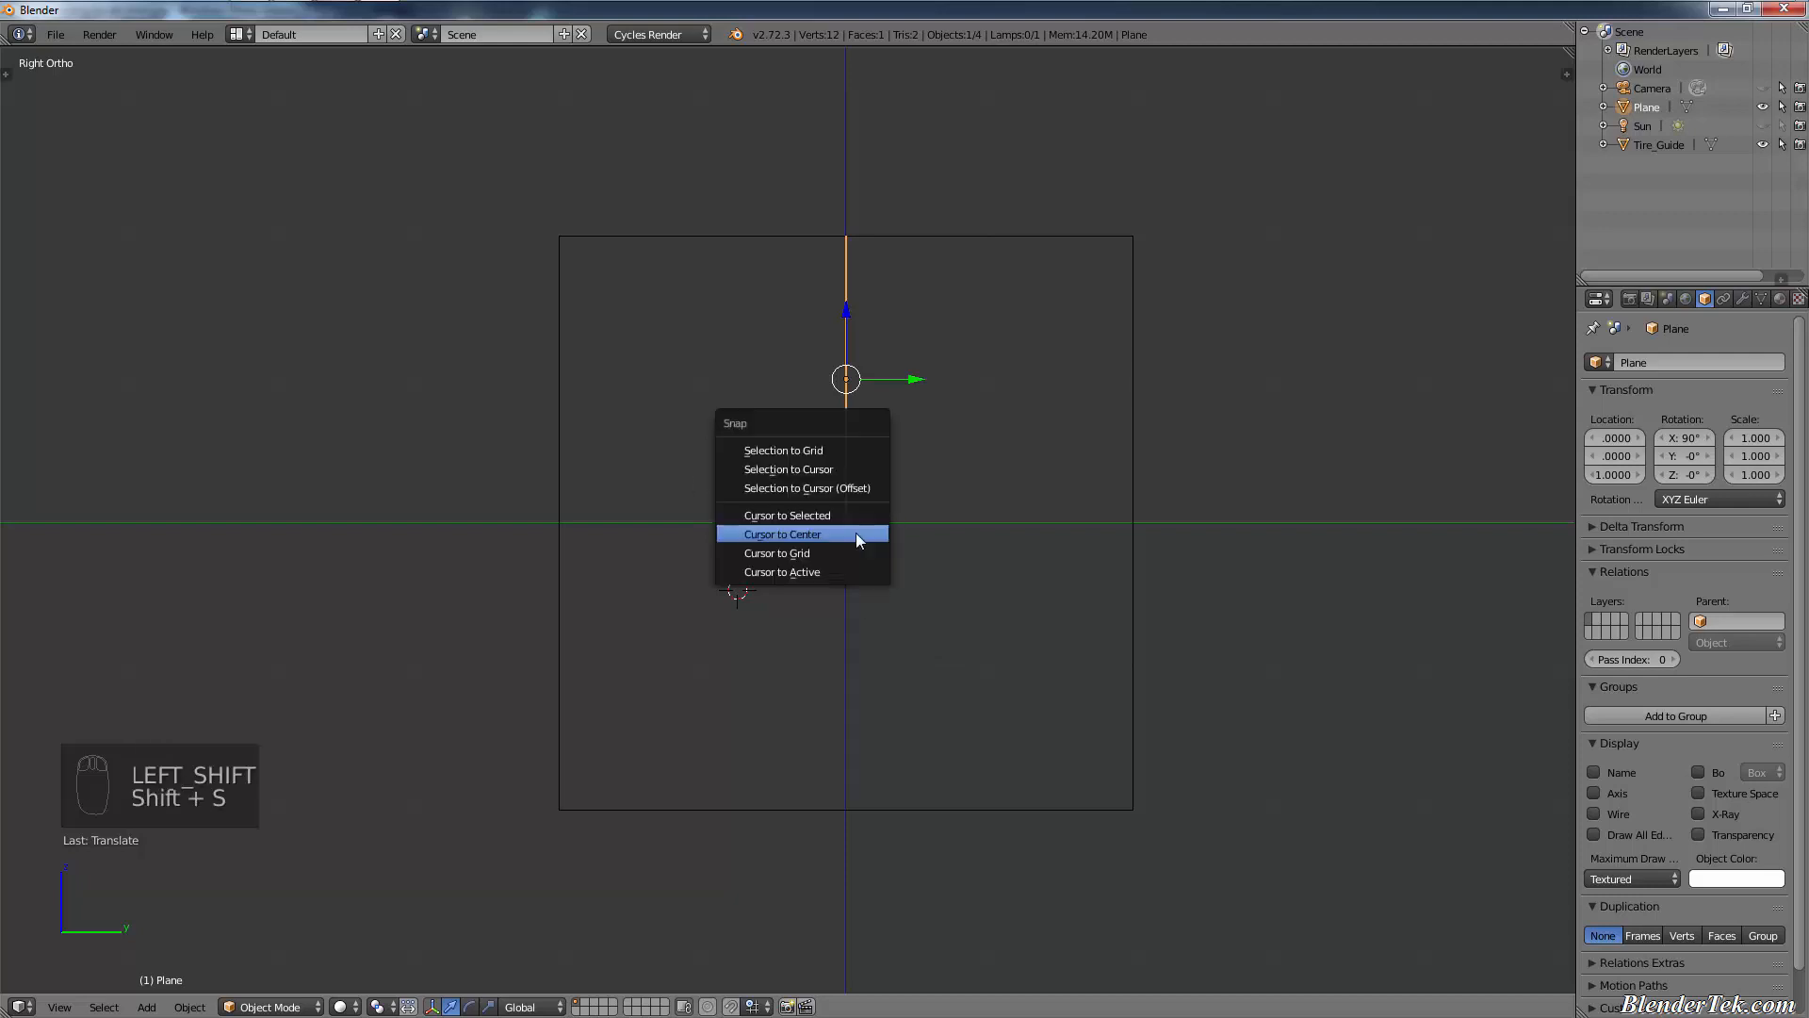
left_click(899, 547)
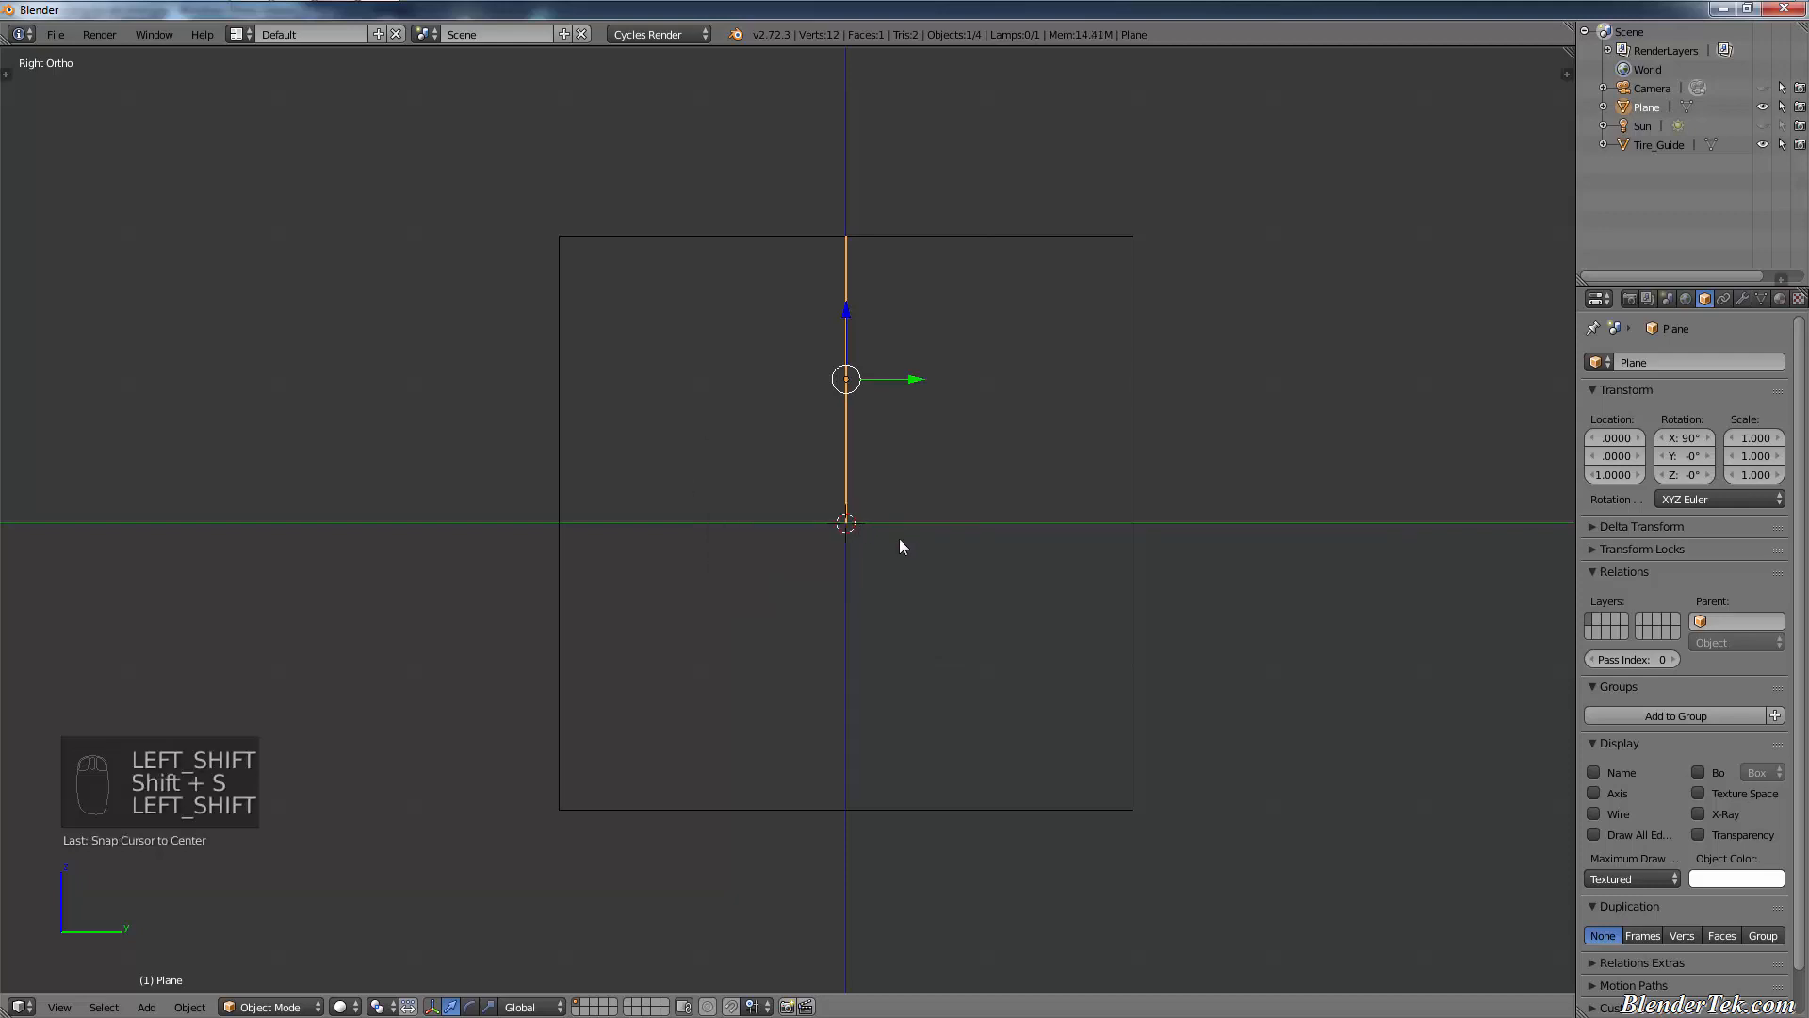
- Add a circle mesh at the 3D cursor and align it to the right orthographic view
key("shift+a")
mouse_move(899, 540)
left_click(1014, 576)
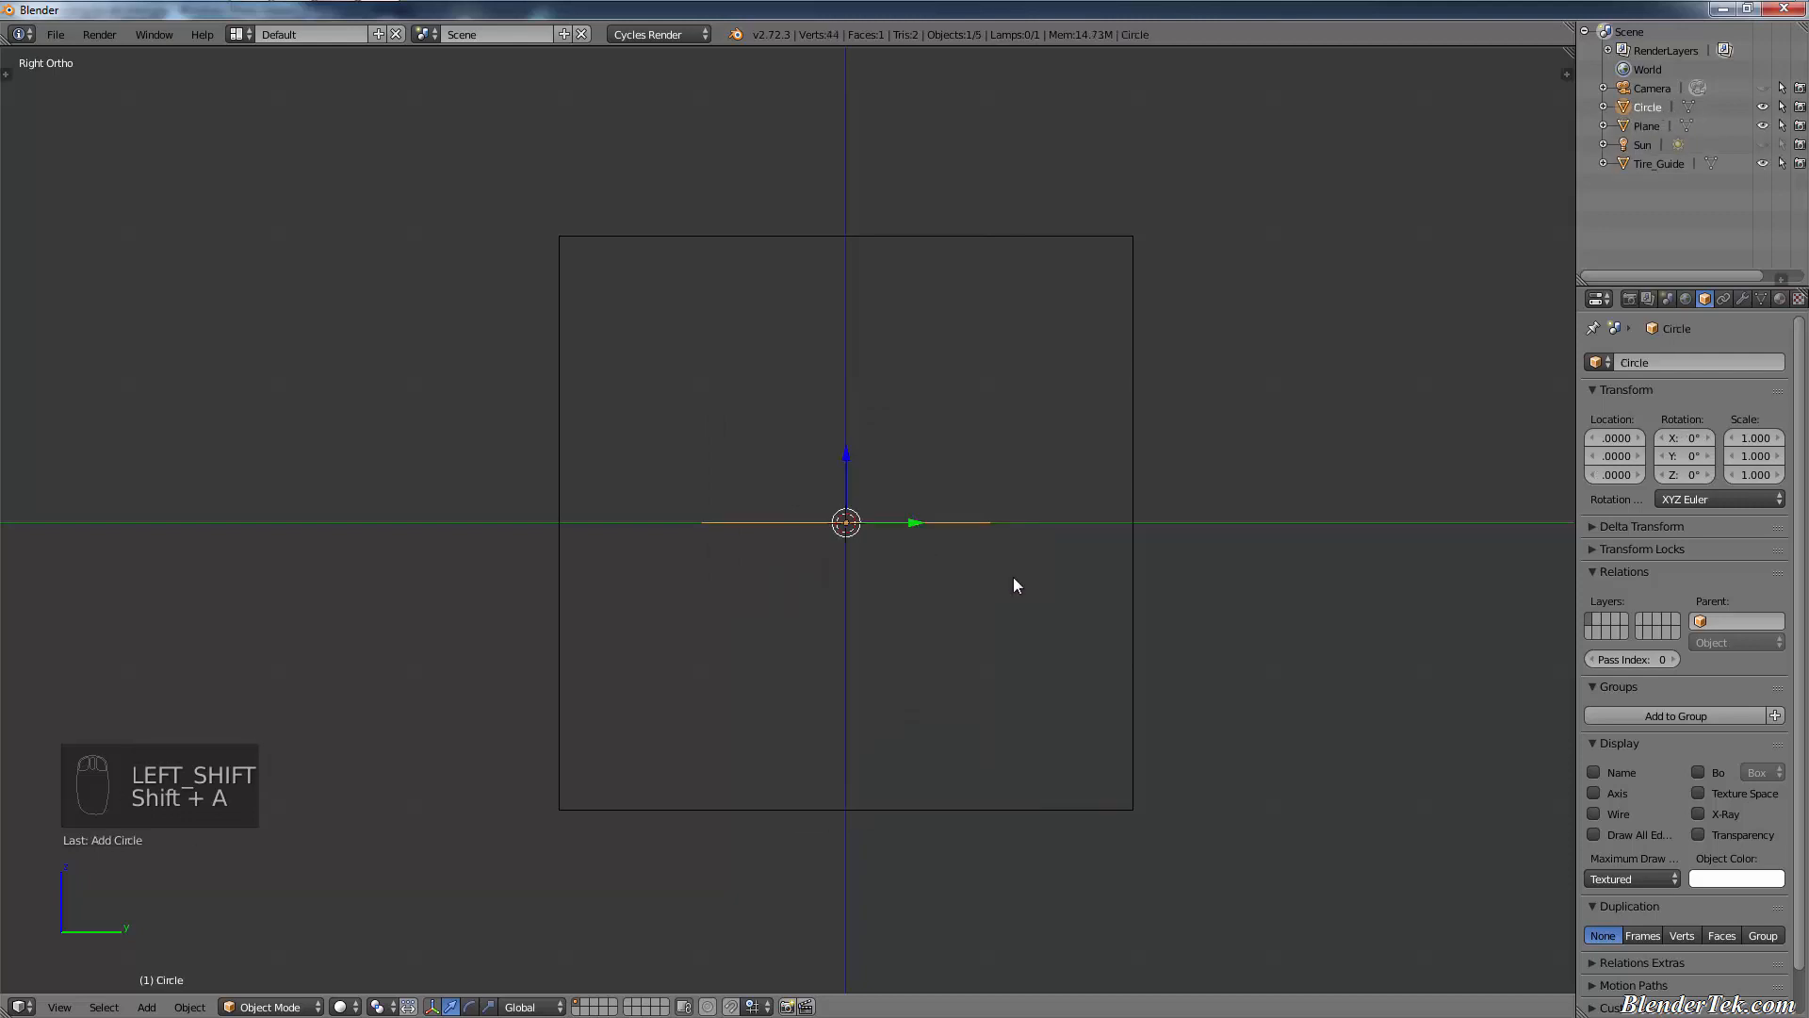
key("F6")
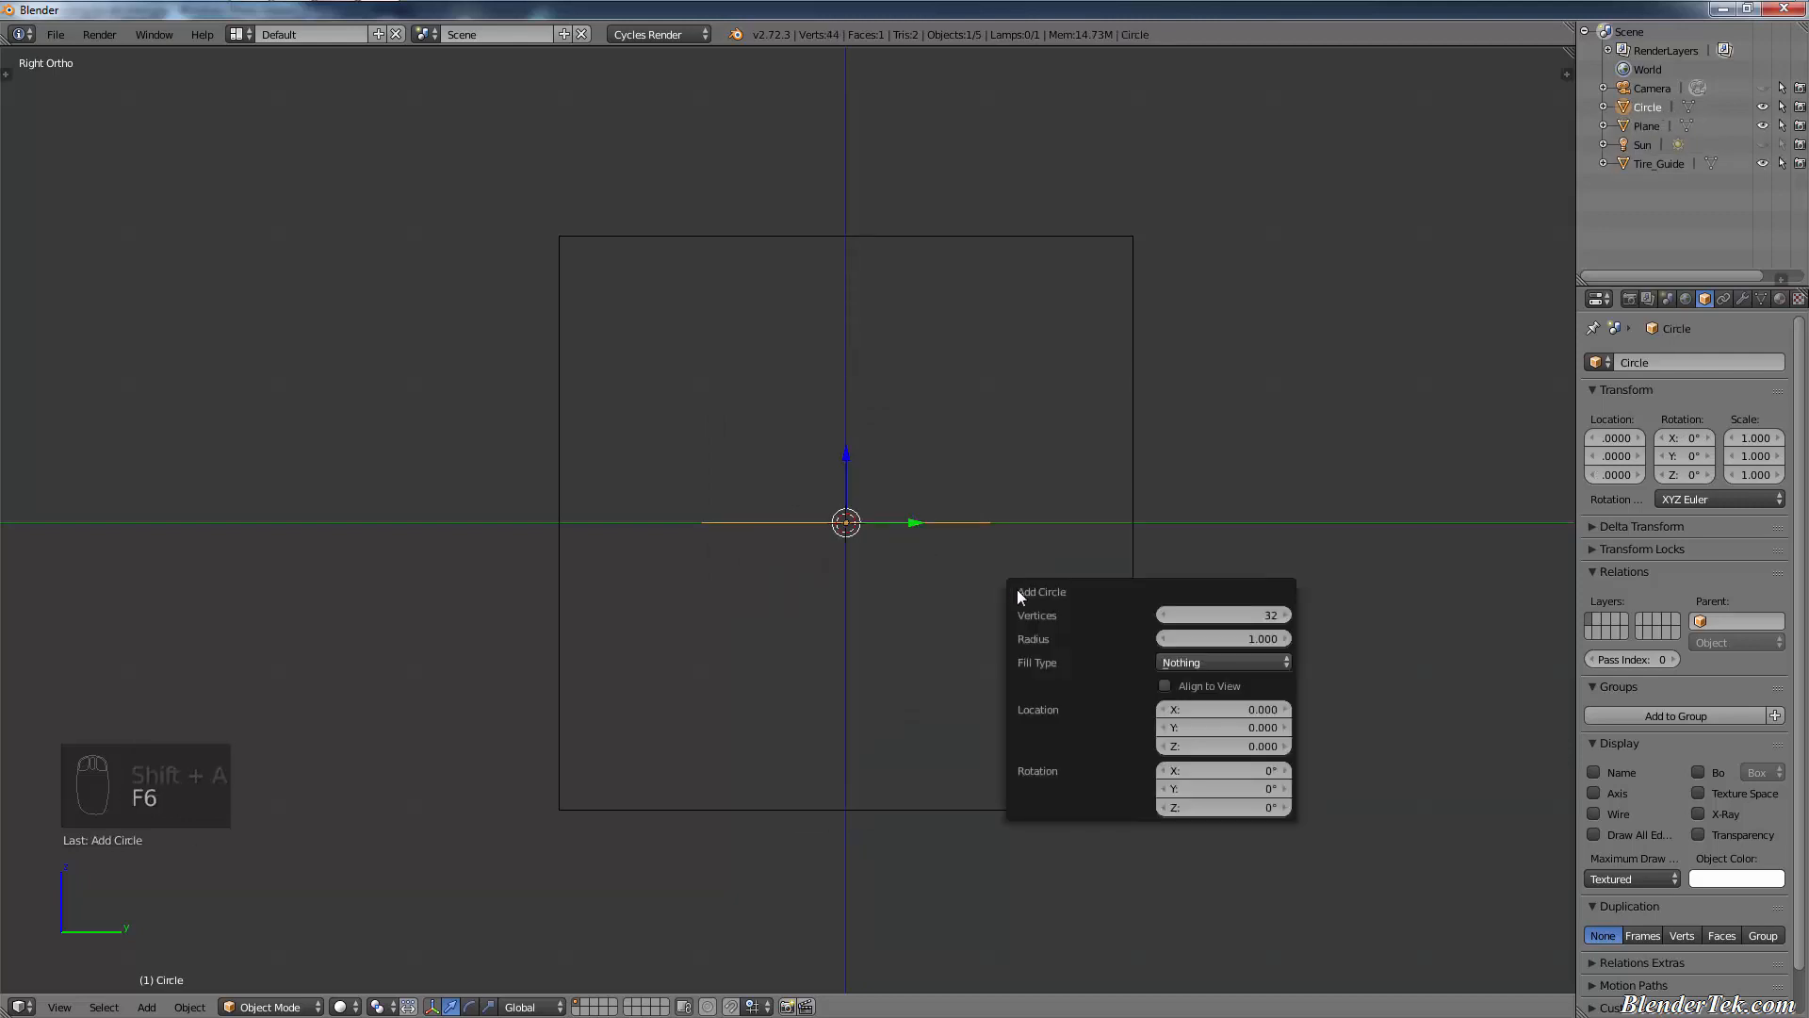
left_click(1225, 687)
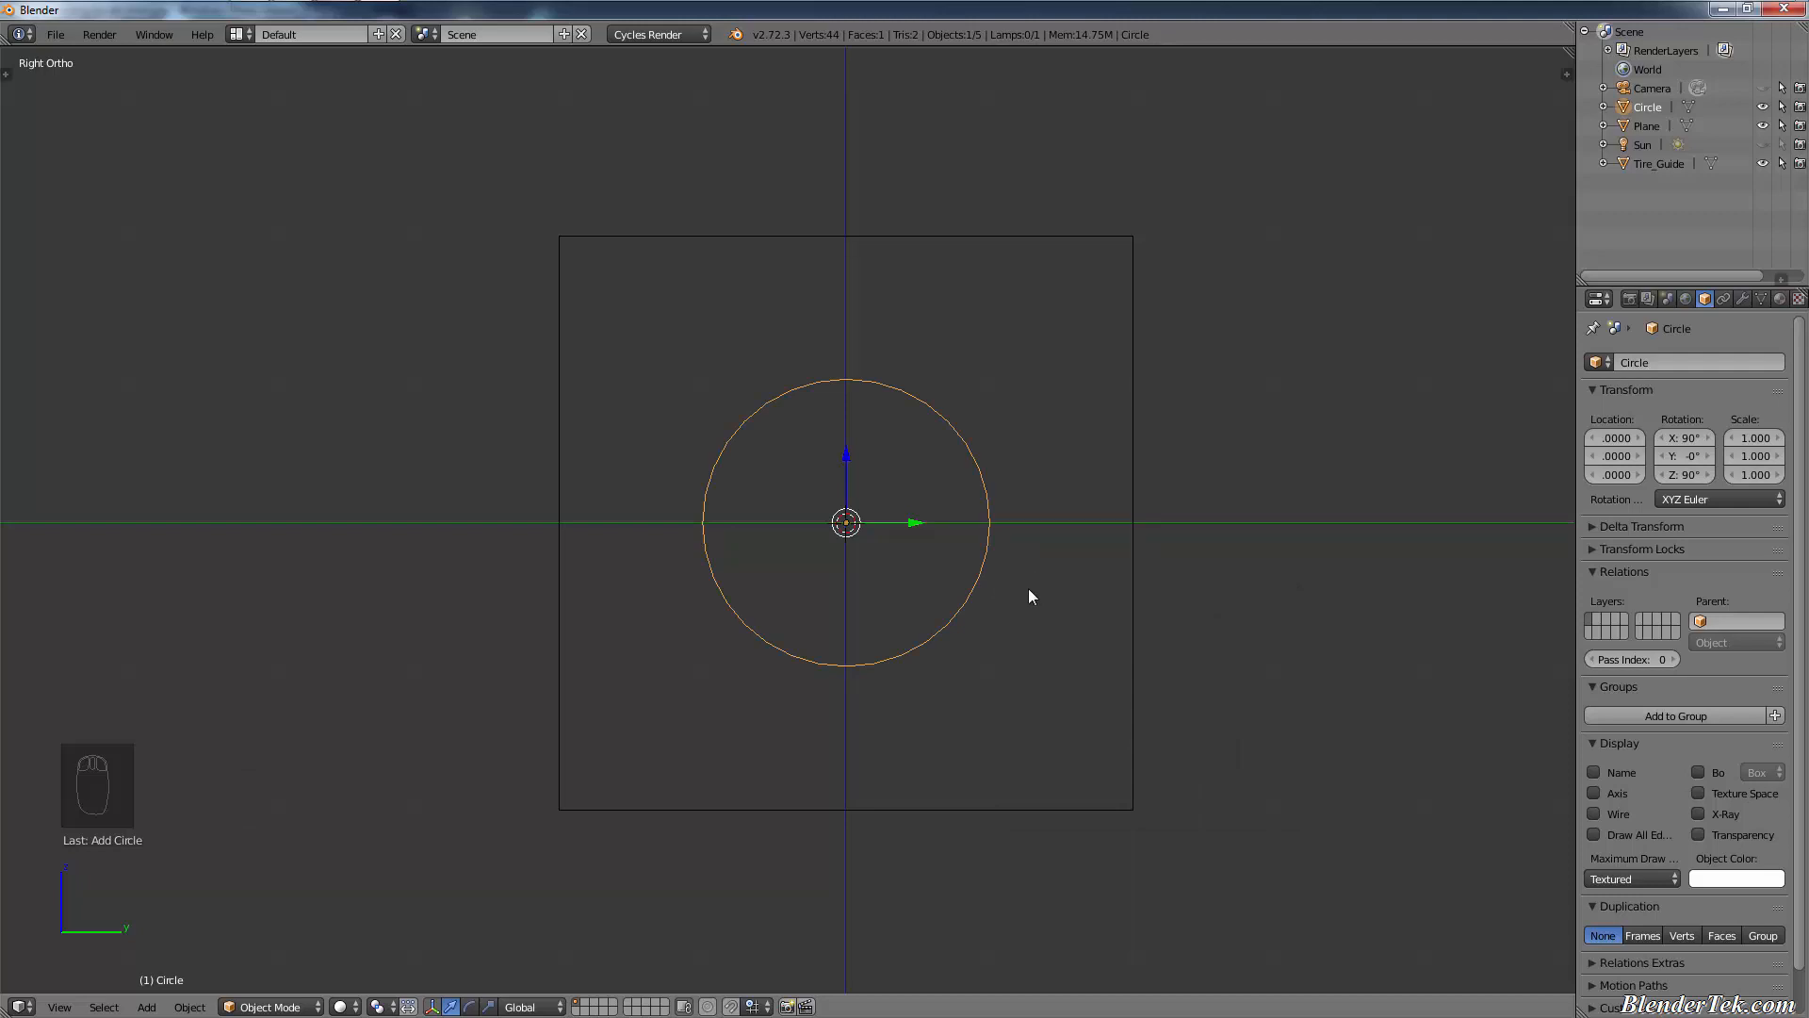
- Duplicate the circle in place and scale the copy to 2.0 so it touches the guide box's edges
key("shift+d")
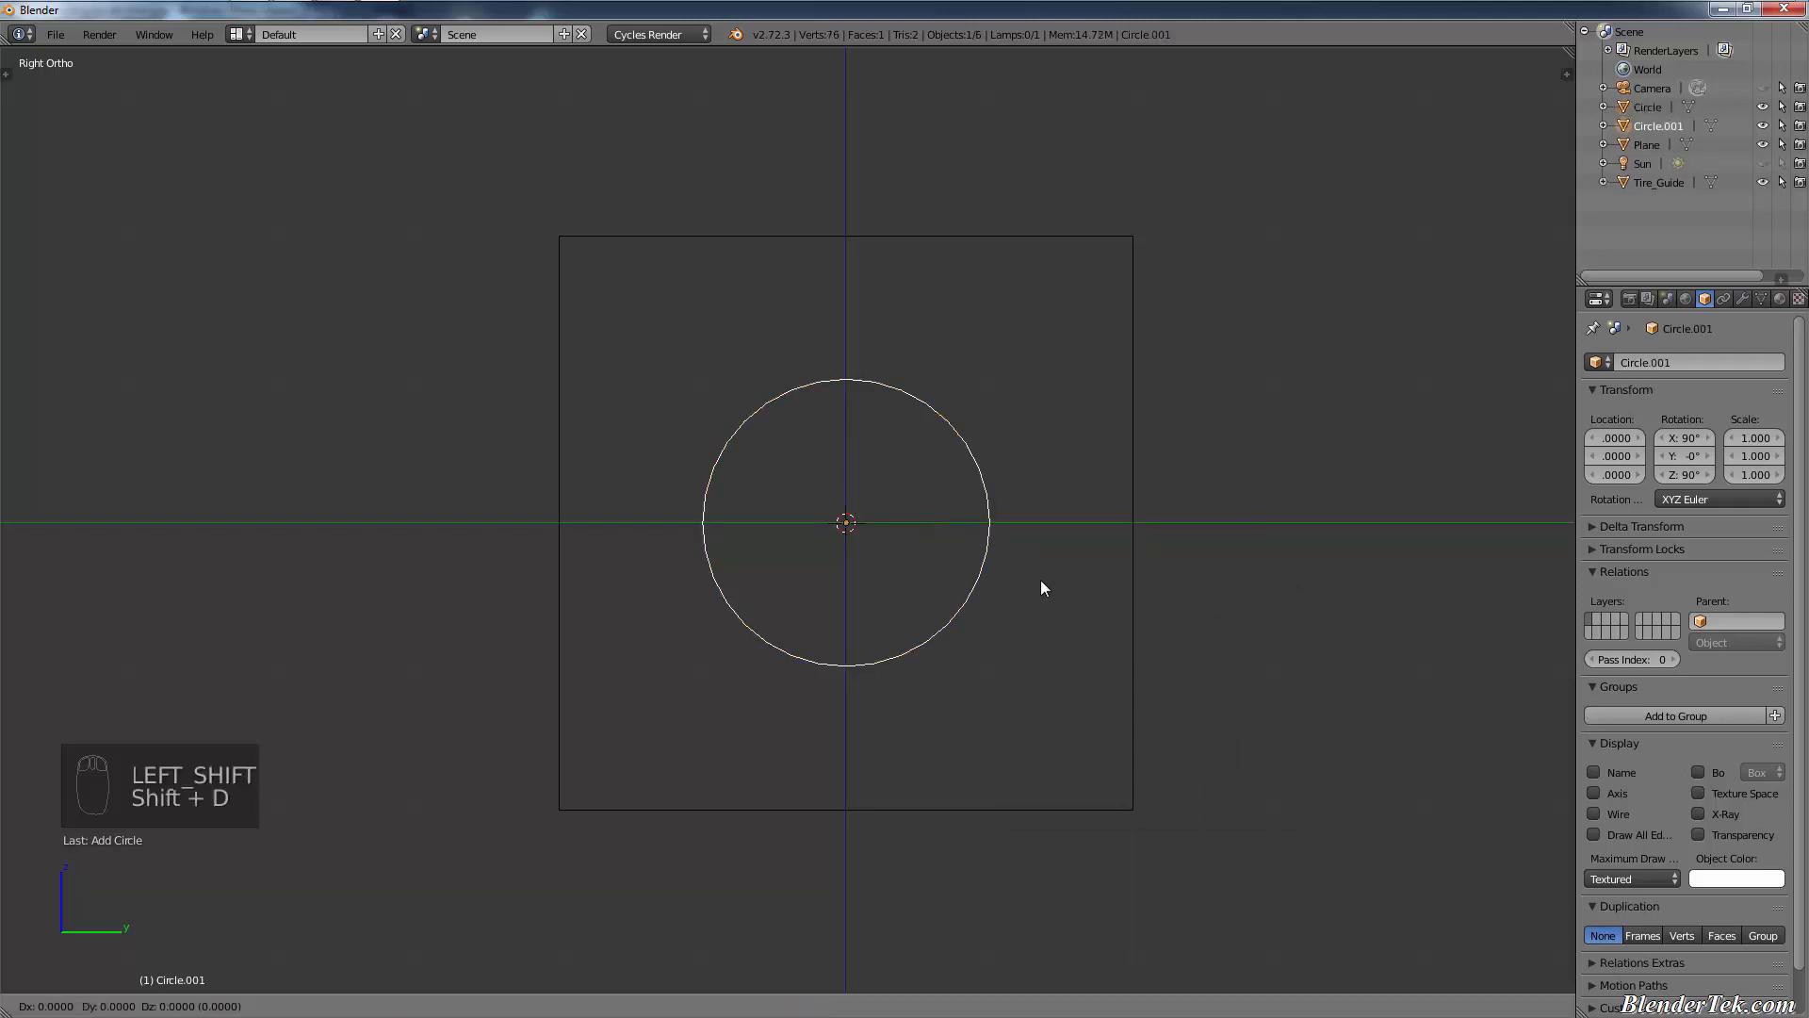
right_click(1041, 579)
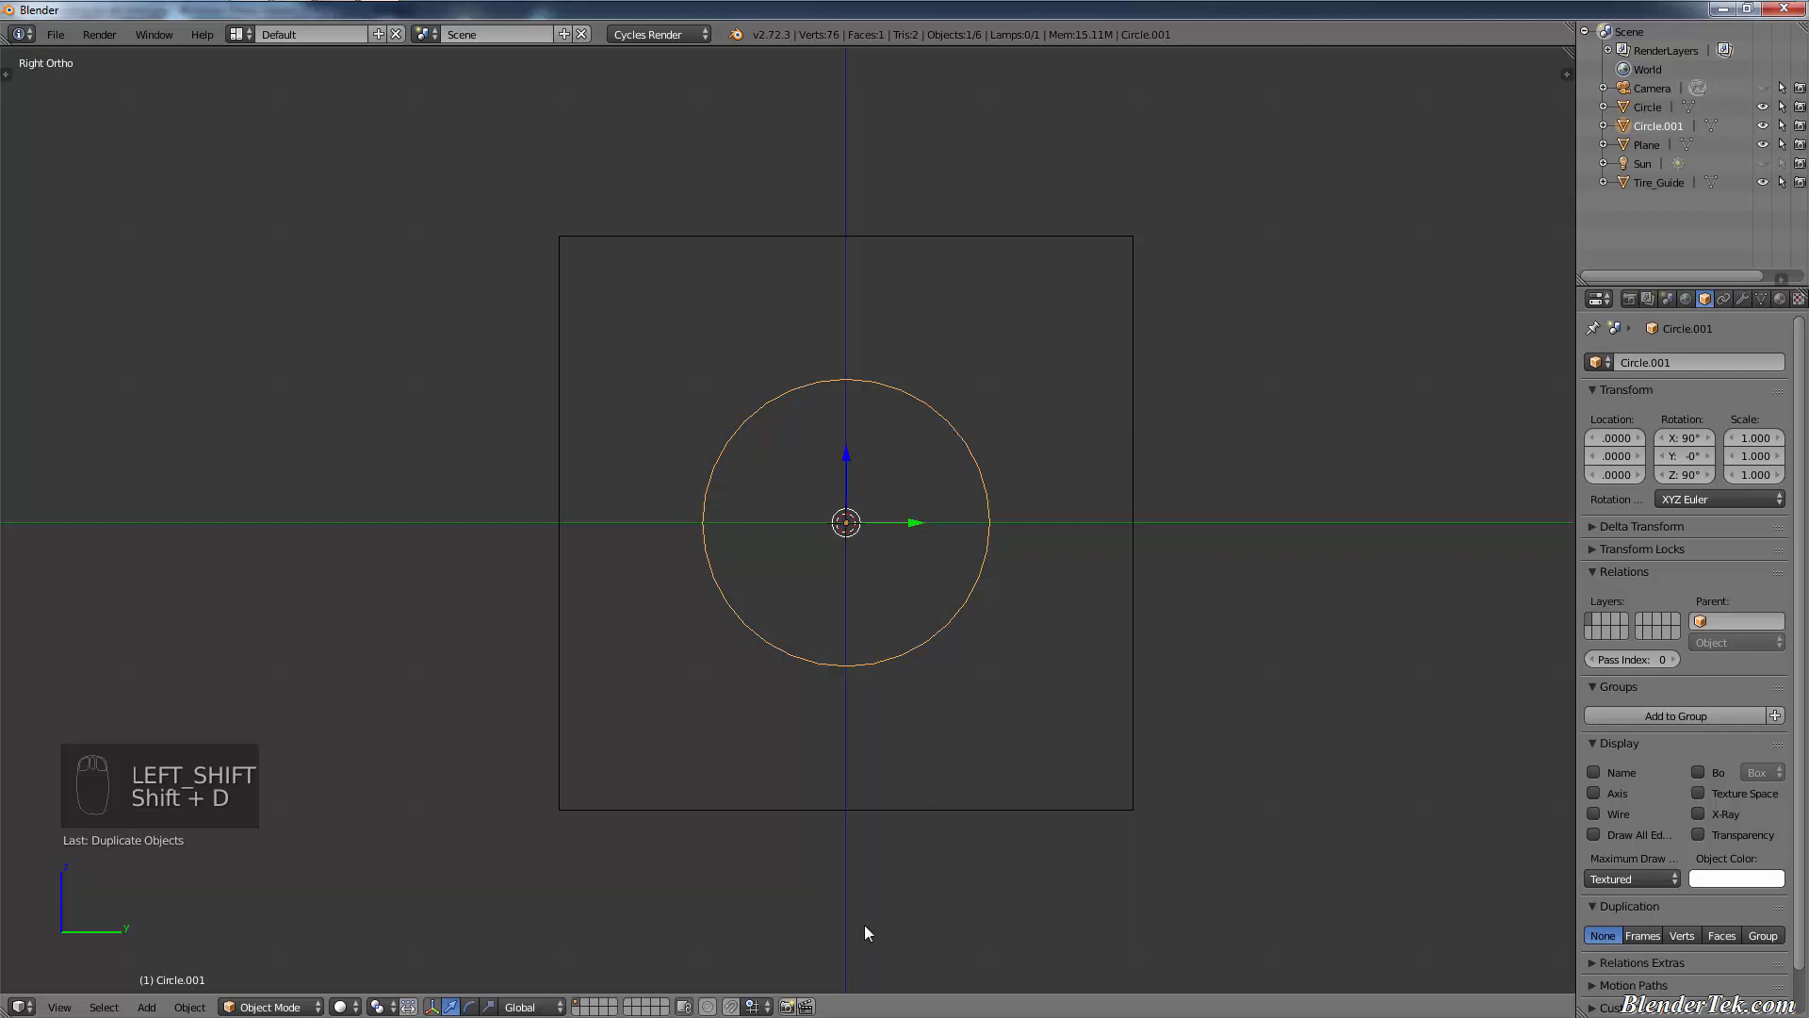
key("s")
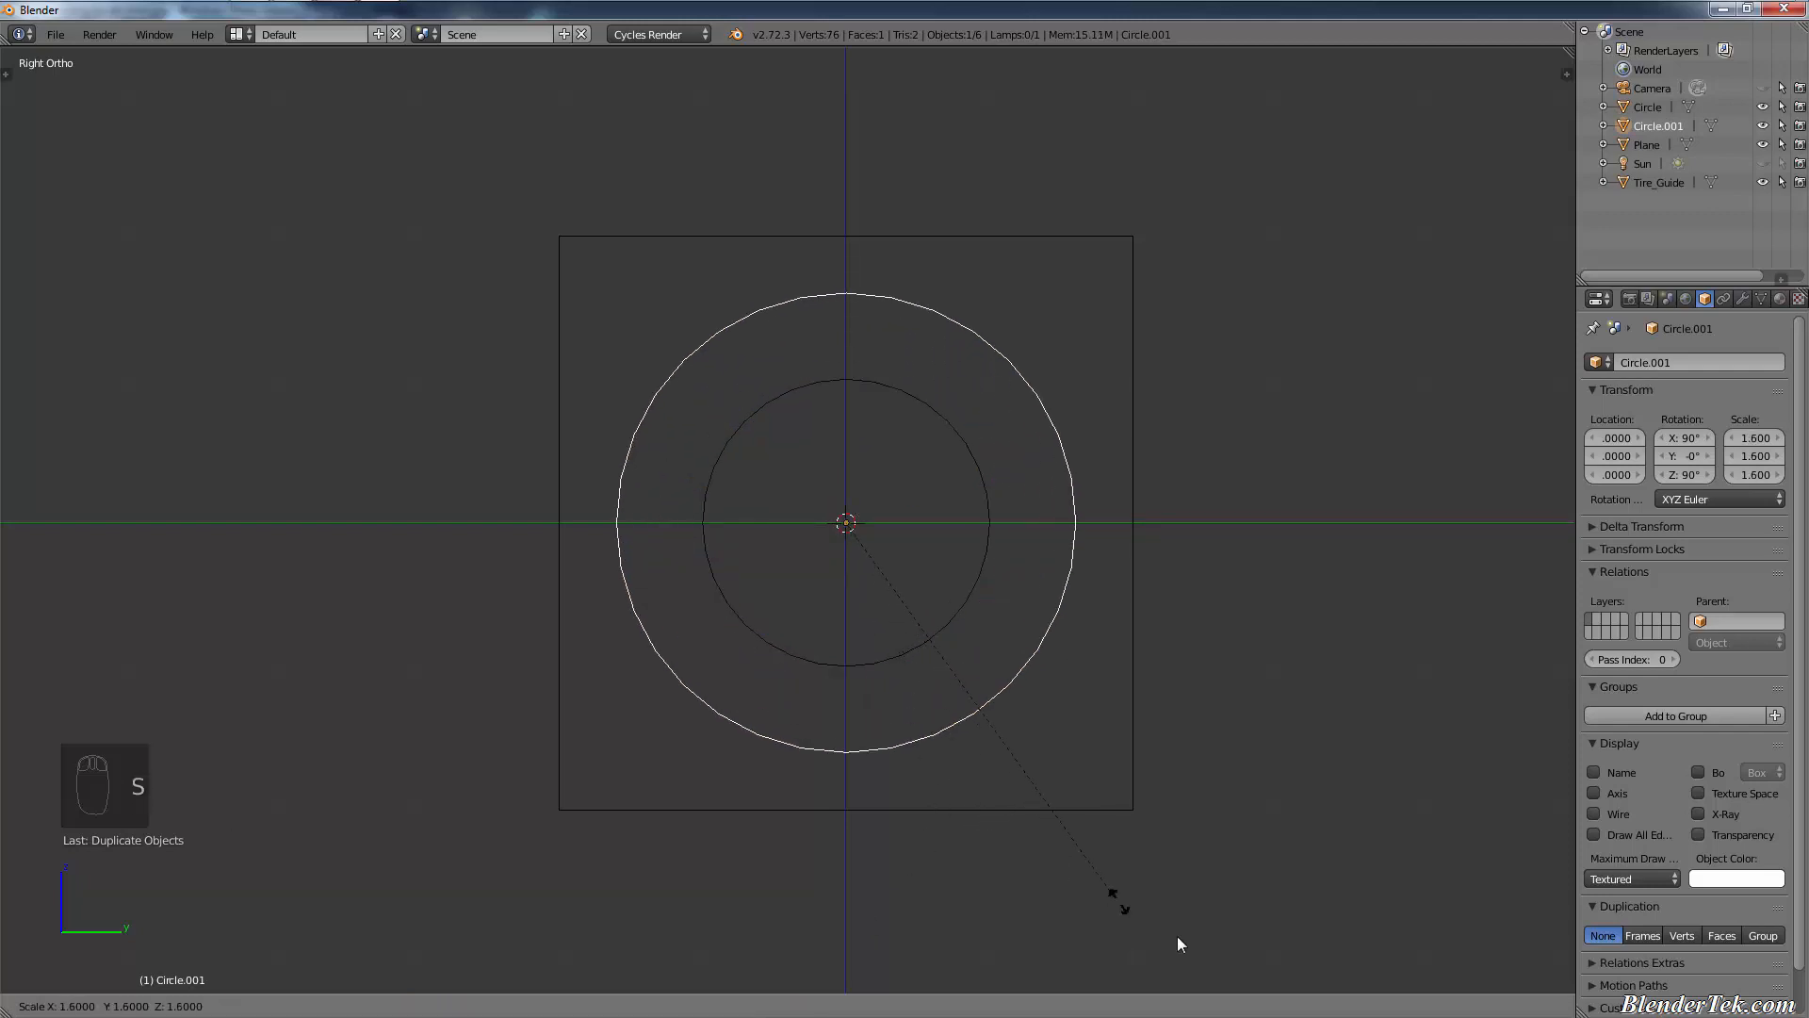
left_click(1219, 970)
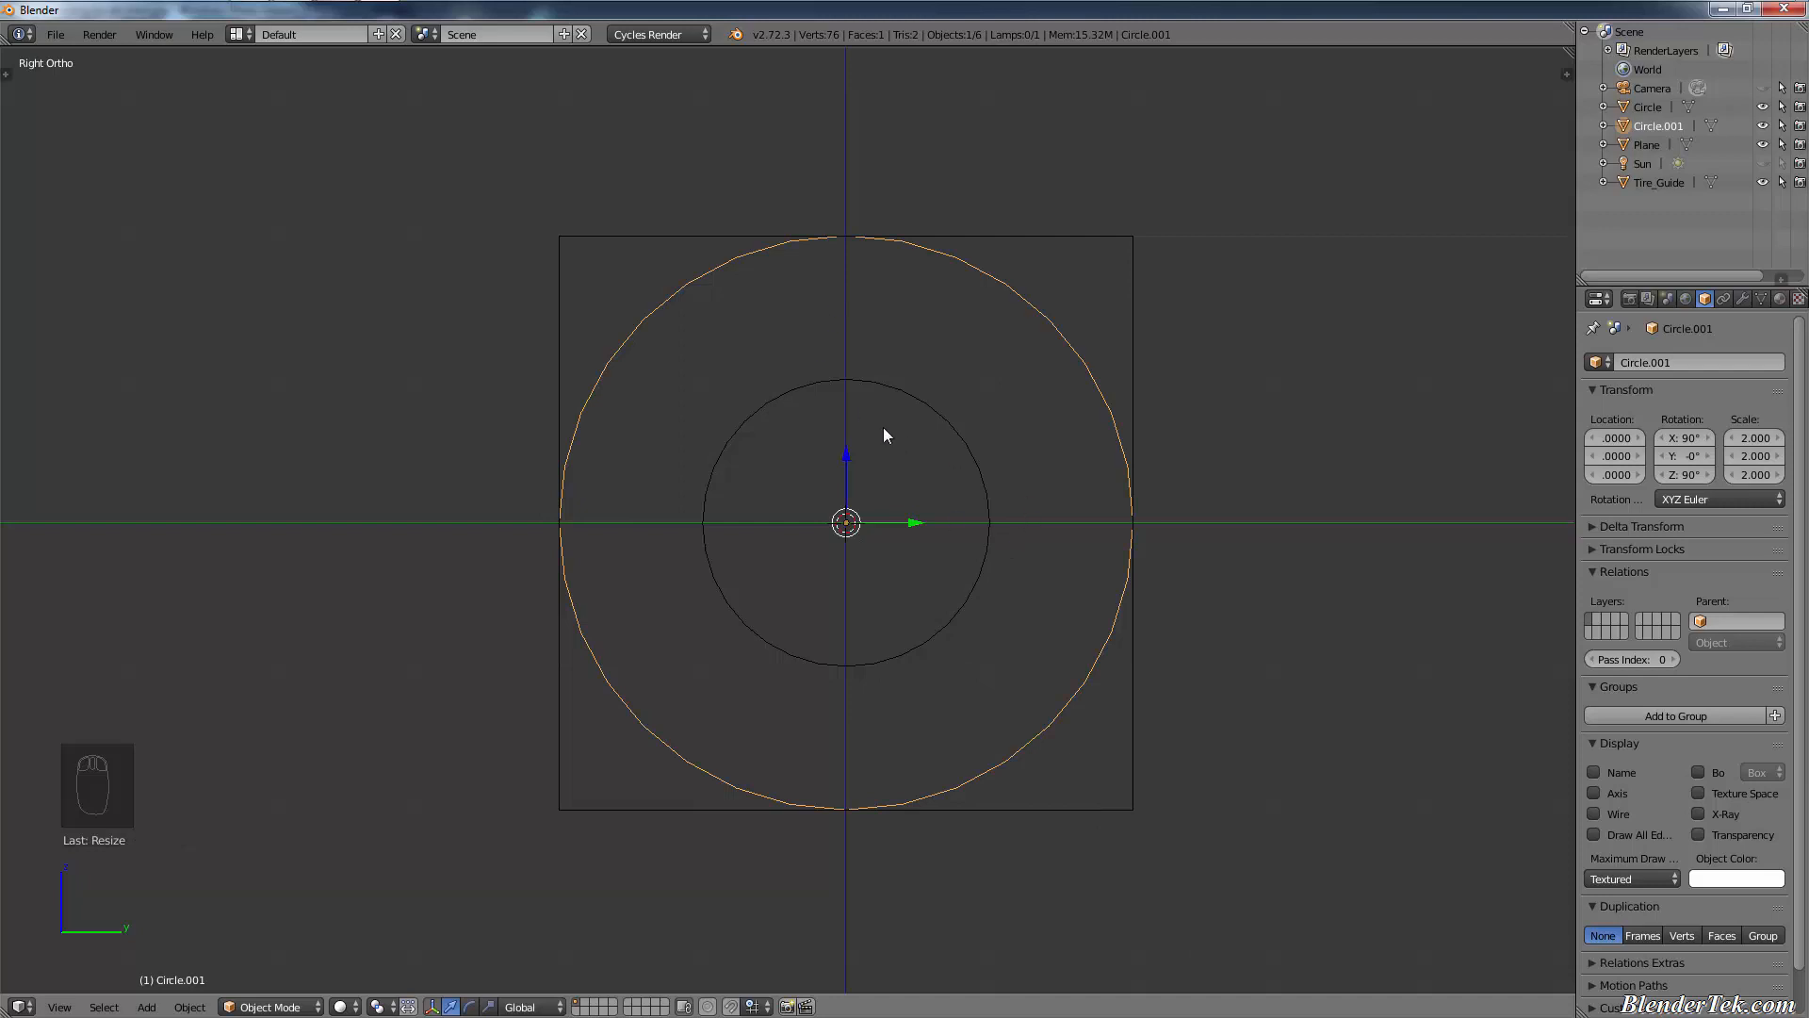
- Select the original inner circle and scale it uniformly by 1.25
right_click(961, 459)
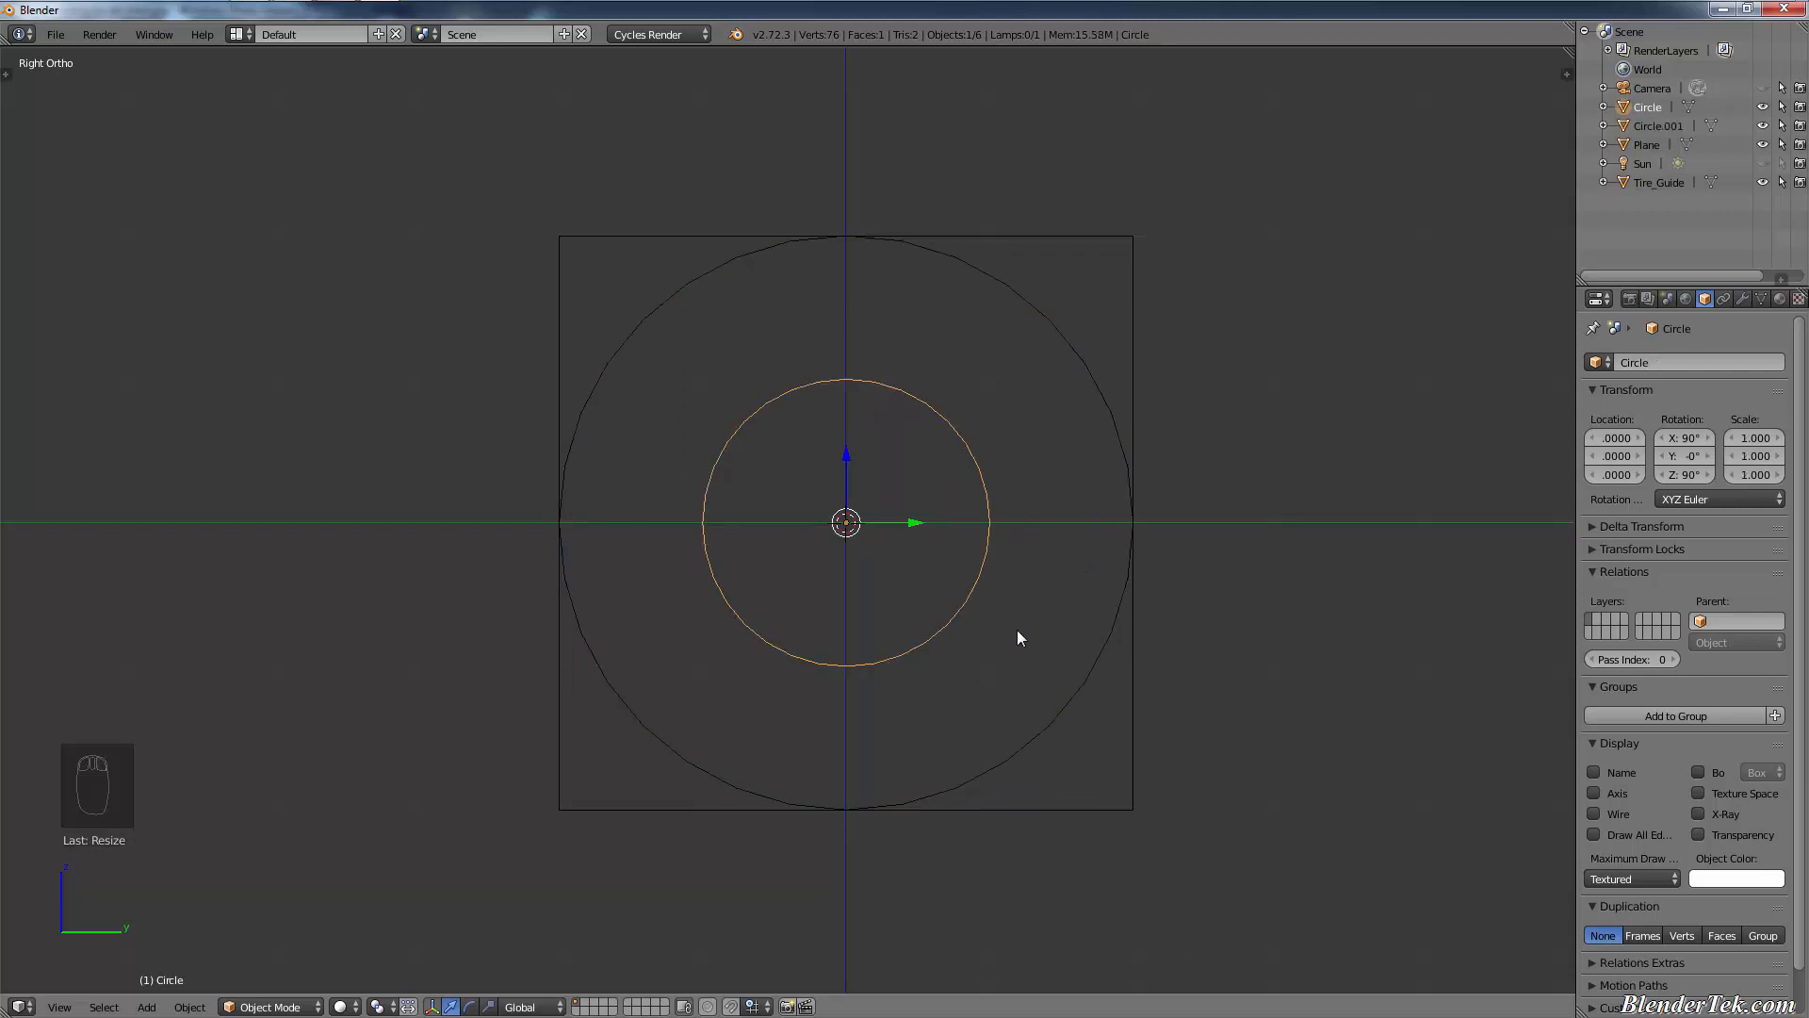
key("s")
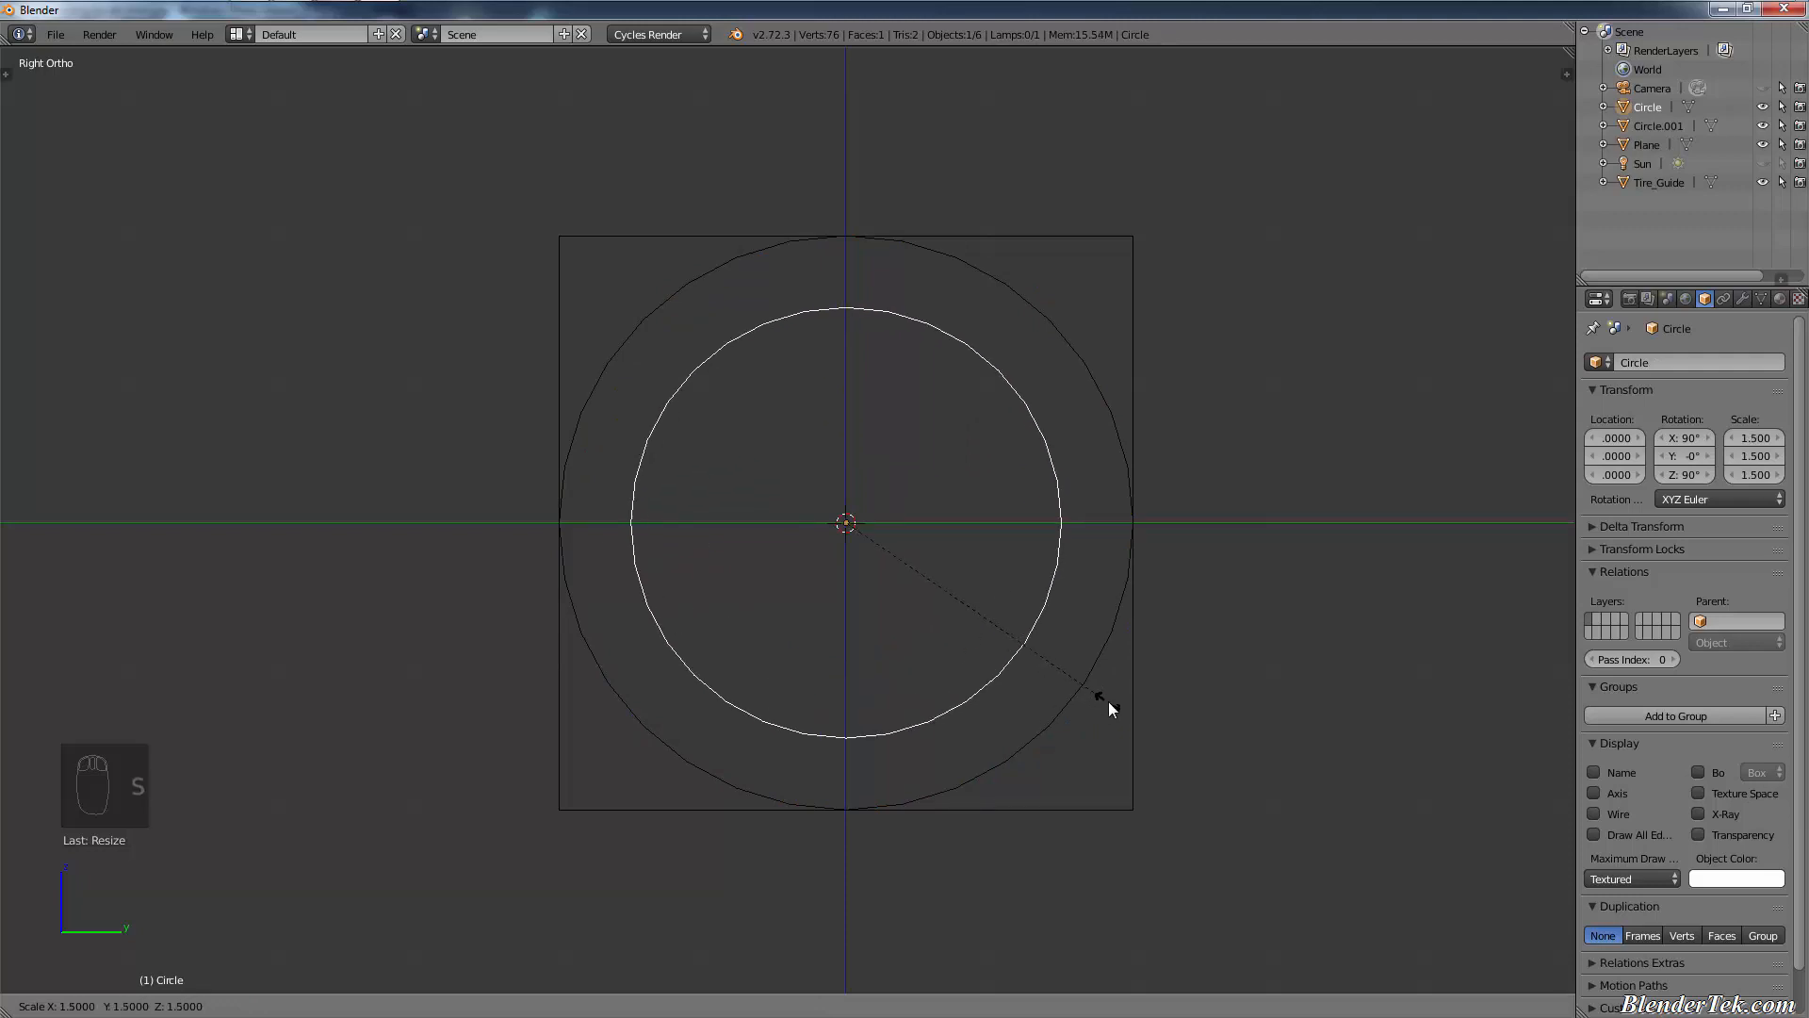
type("1.25")
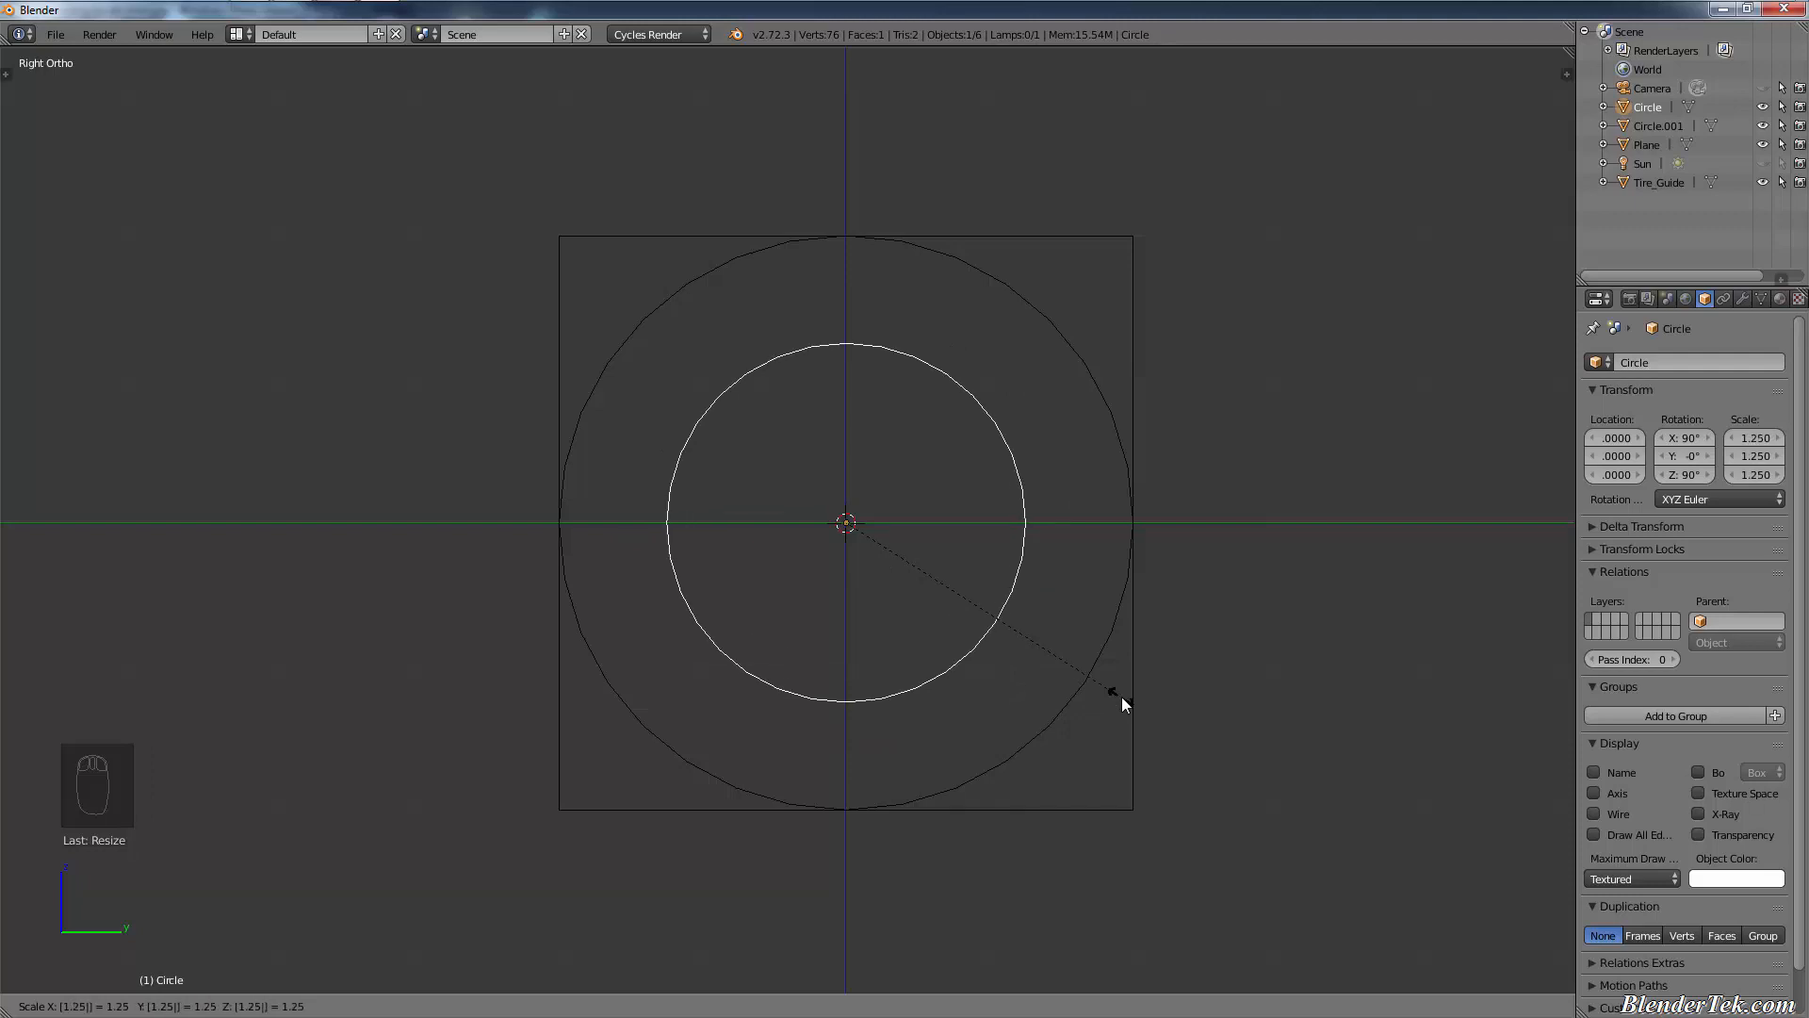
key("Return")
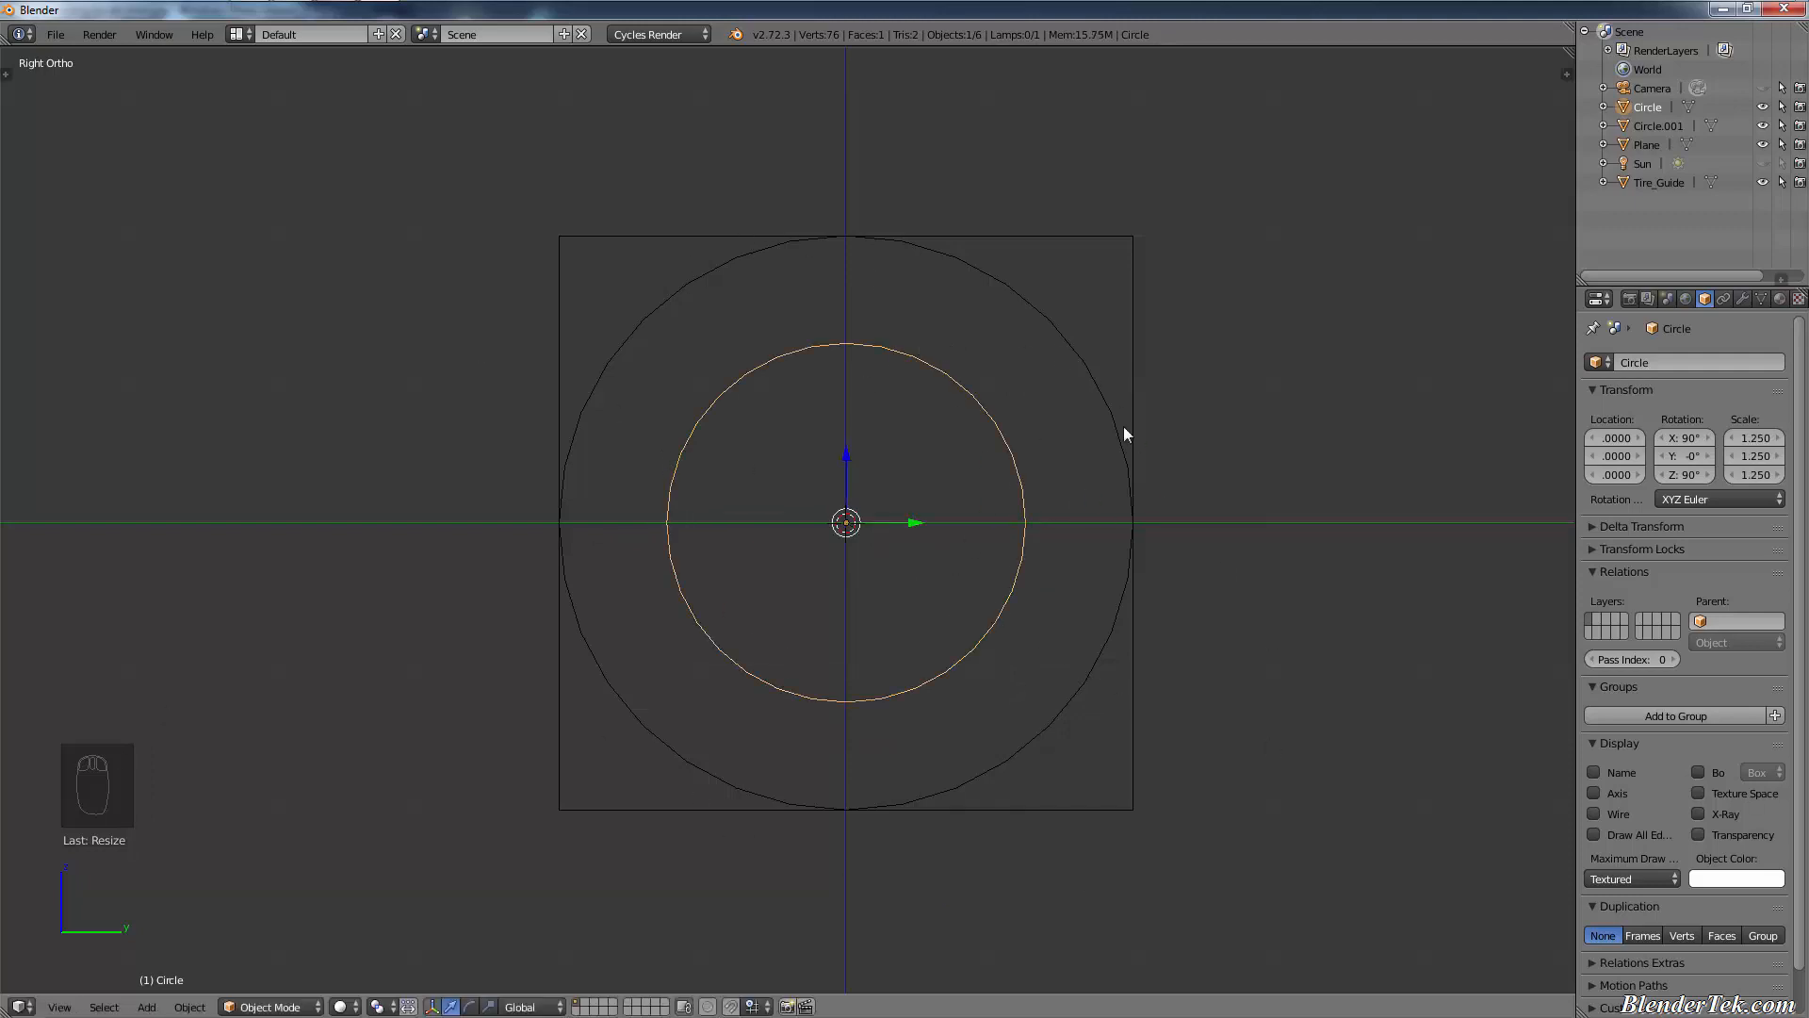
- Rename the inner circle in the outliner to Rim_Guide
double_click(1664, 109)
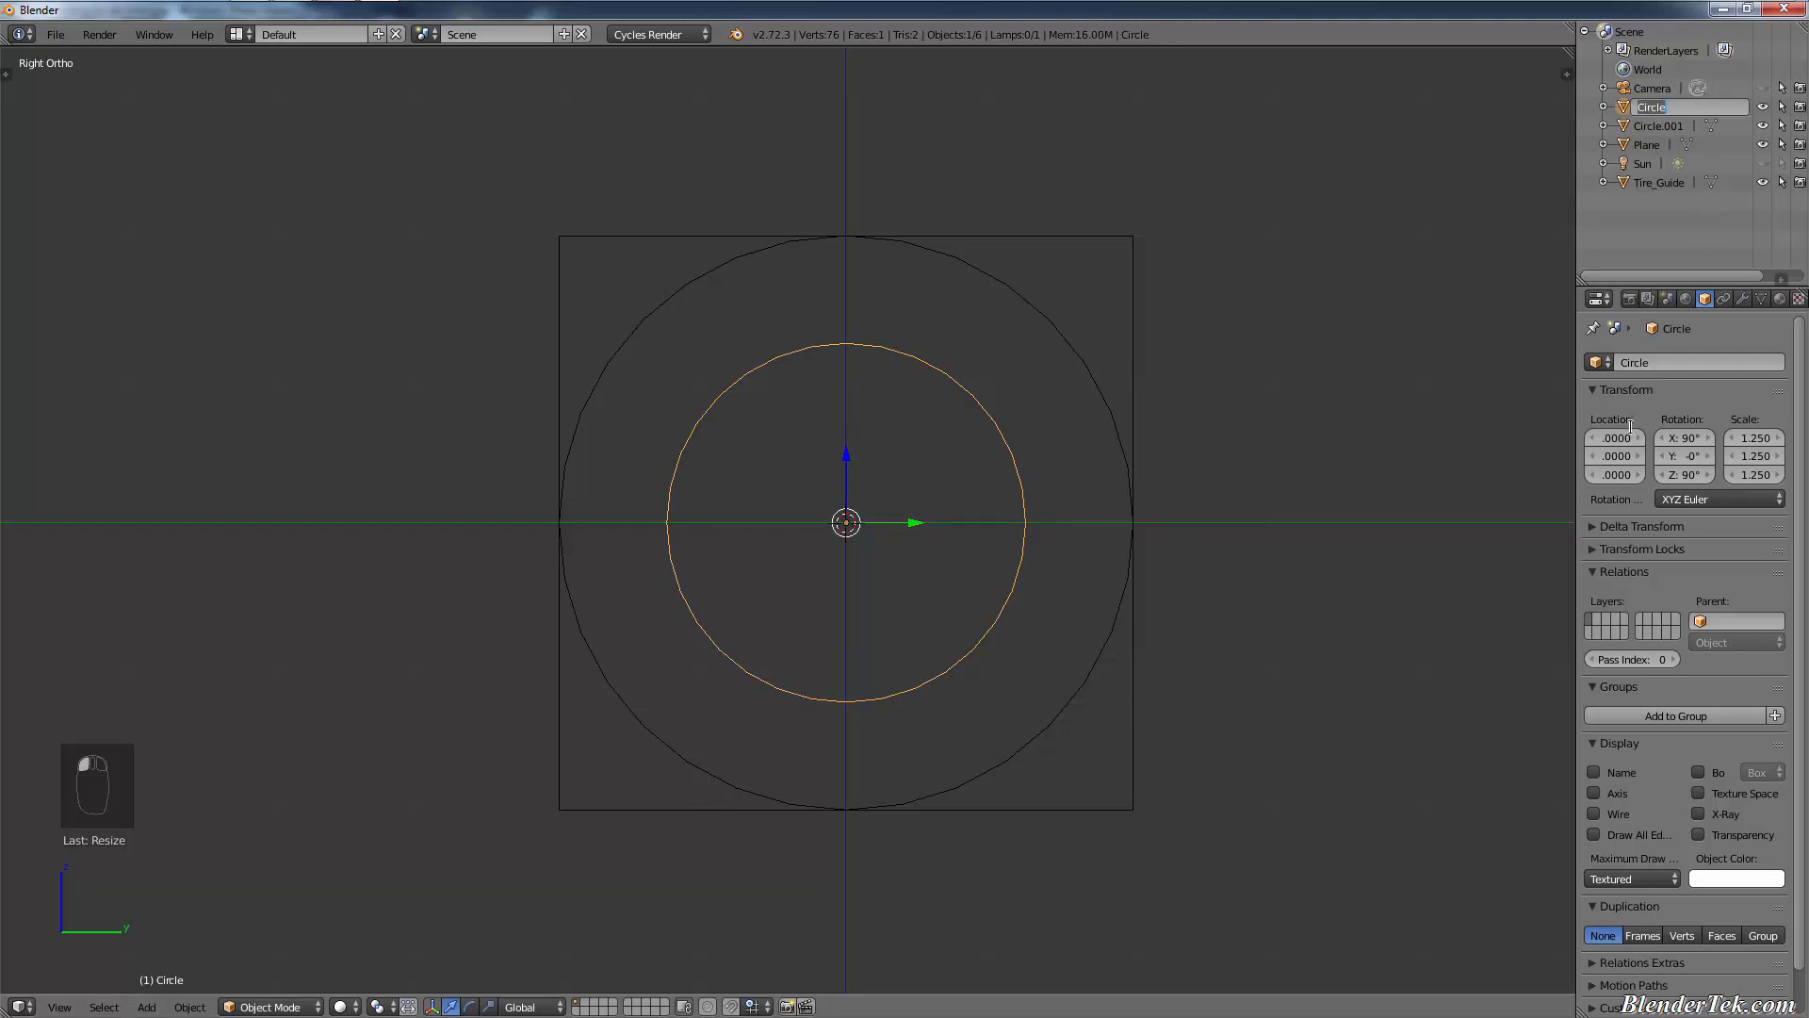
type("Rim_Guide")
key("Return")
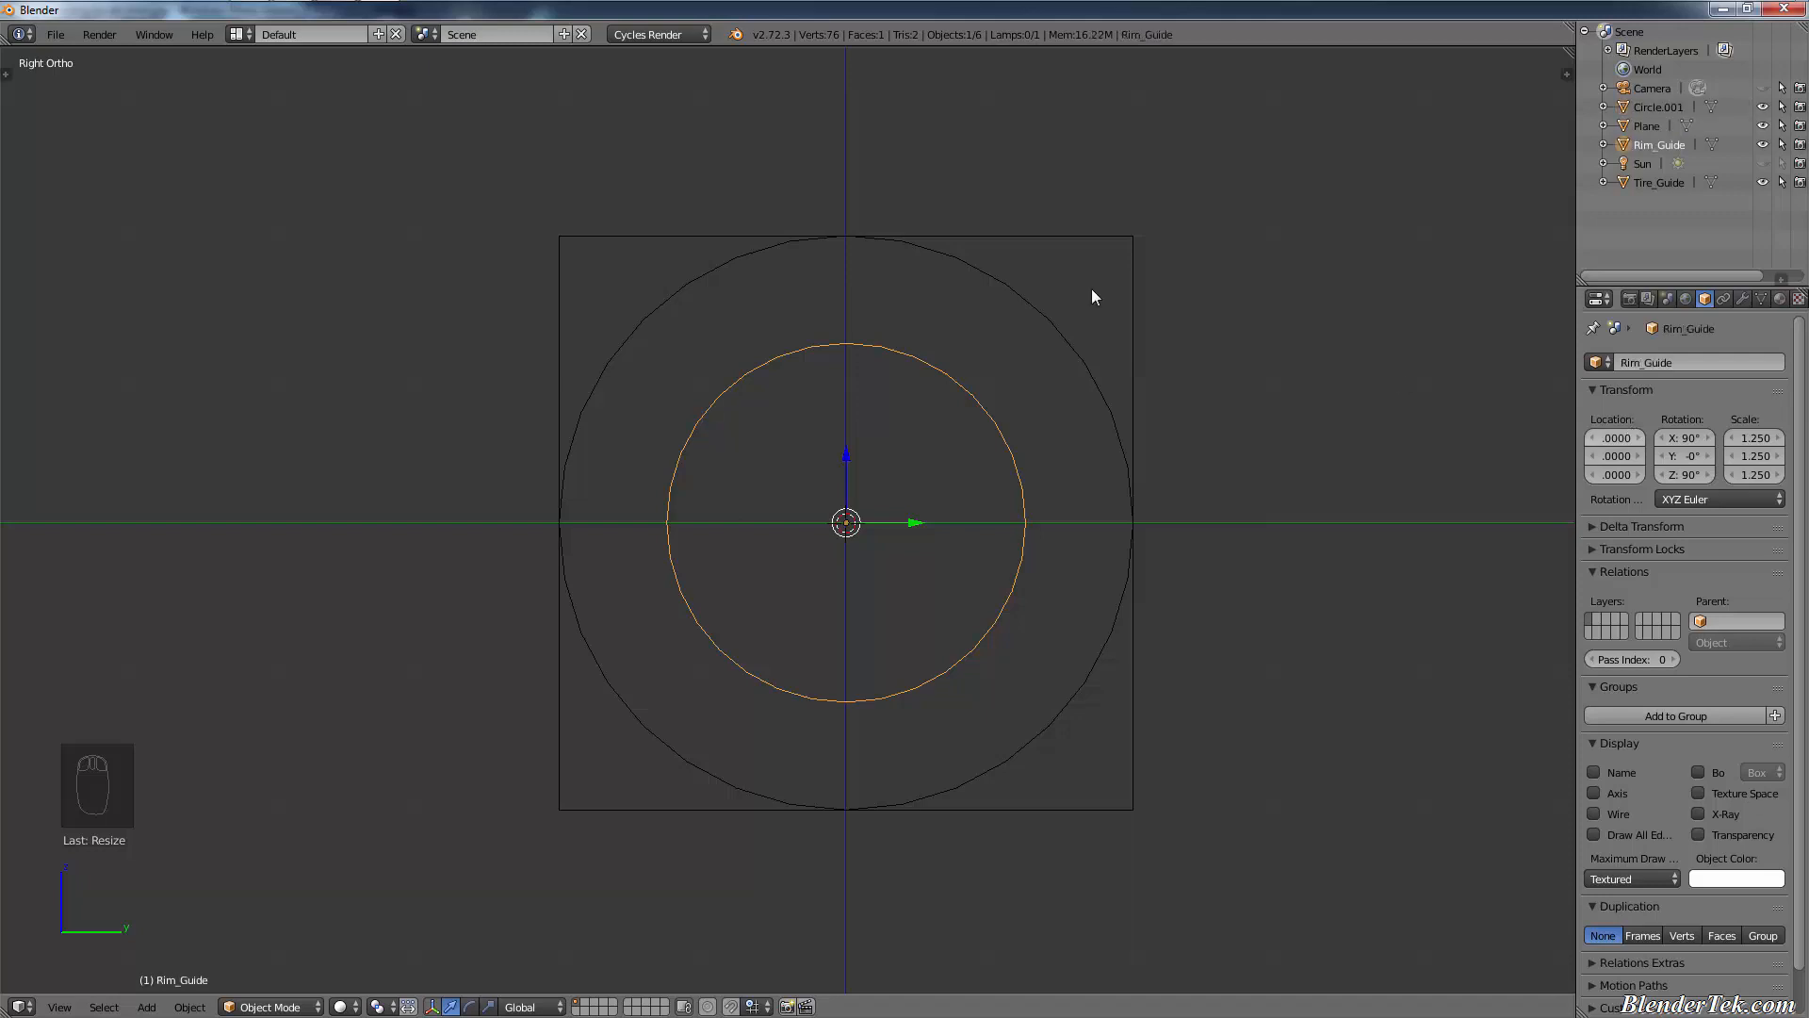
- Select the outer circle and rename it in the outliner to Tire_Guide
right_click(1055, 345)
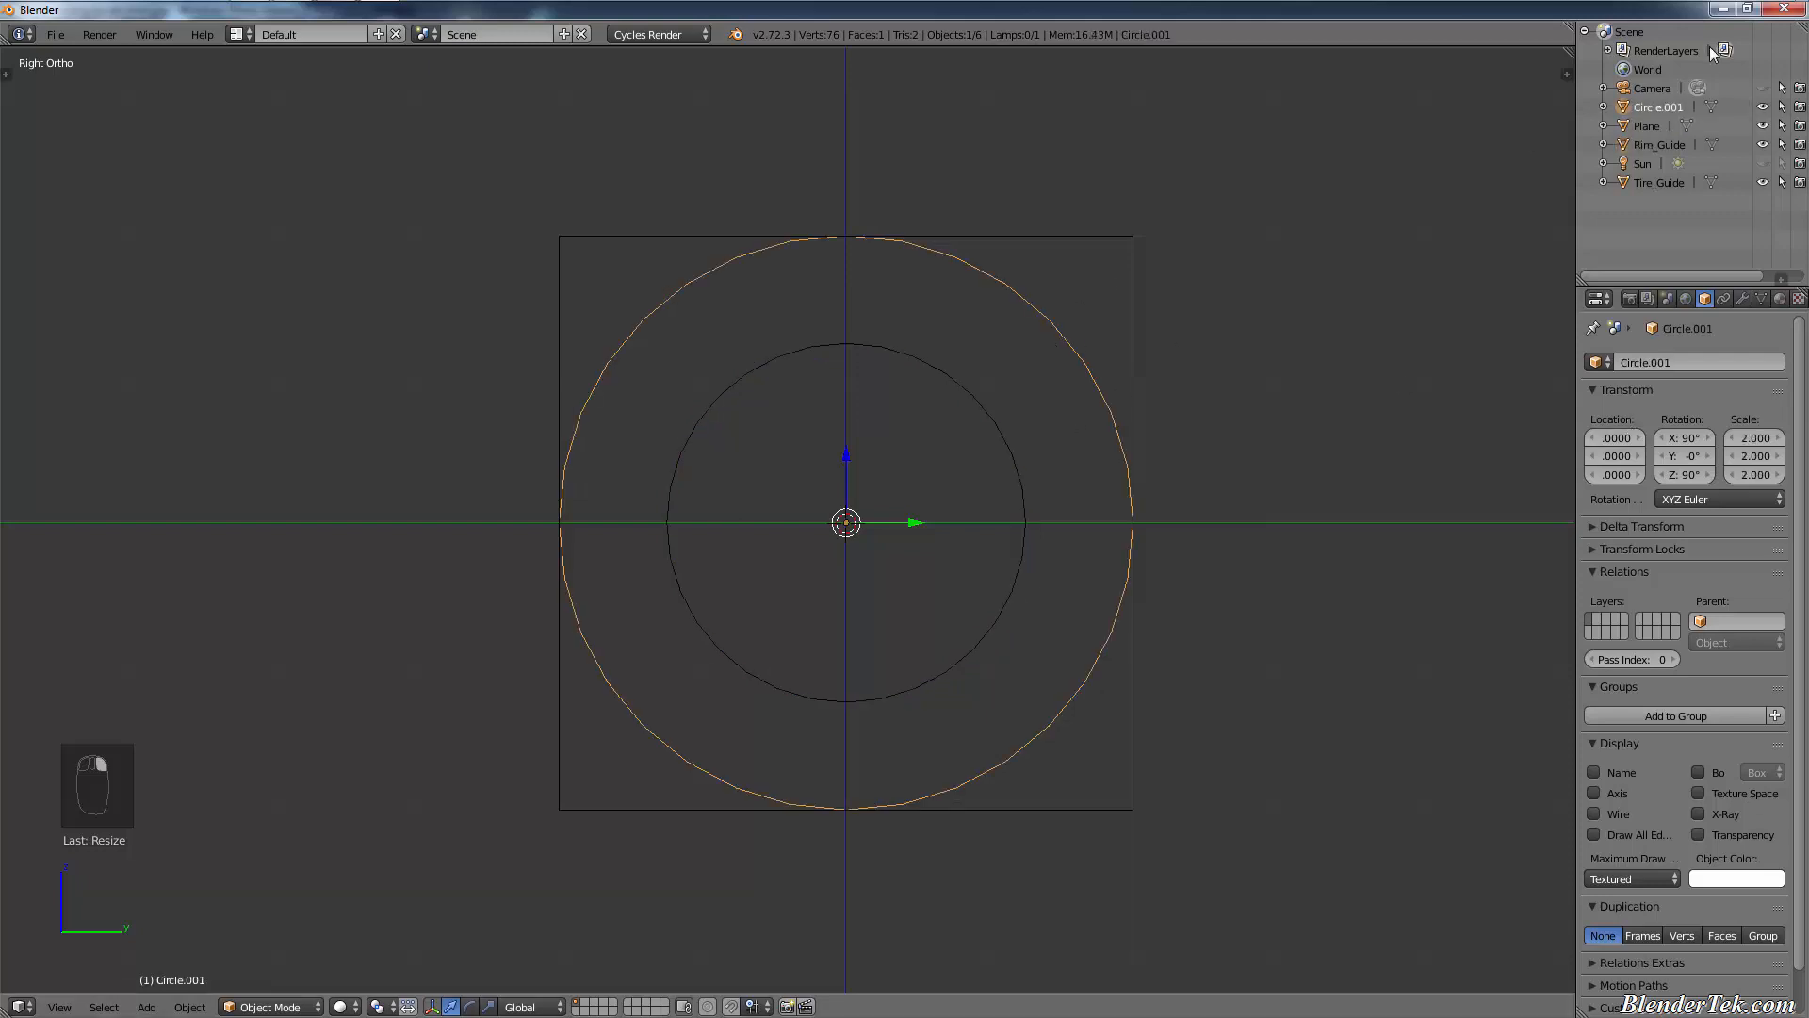
double_click(1675, 104)
type("T")
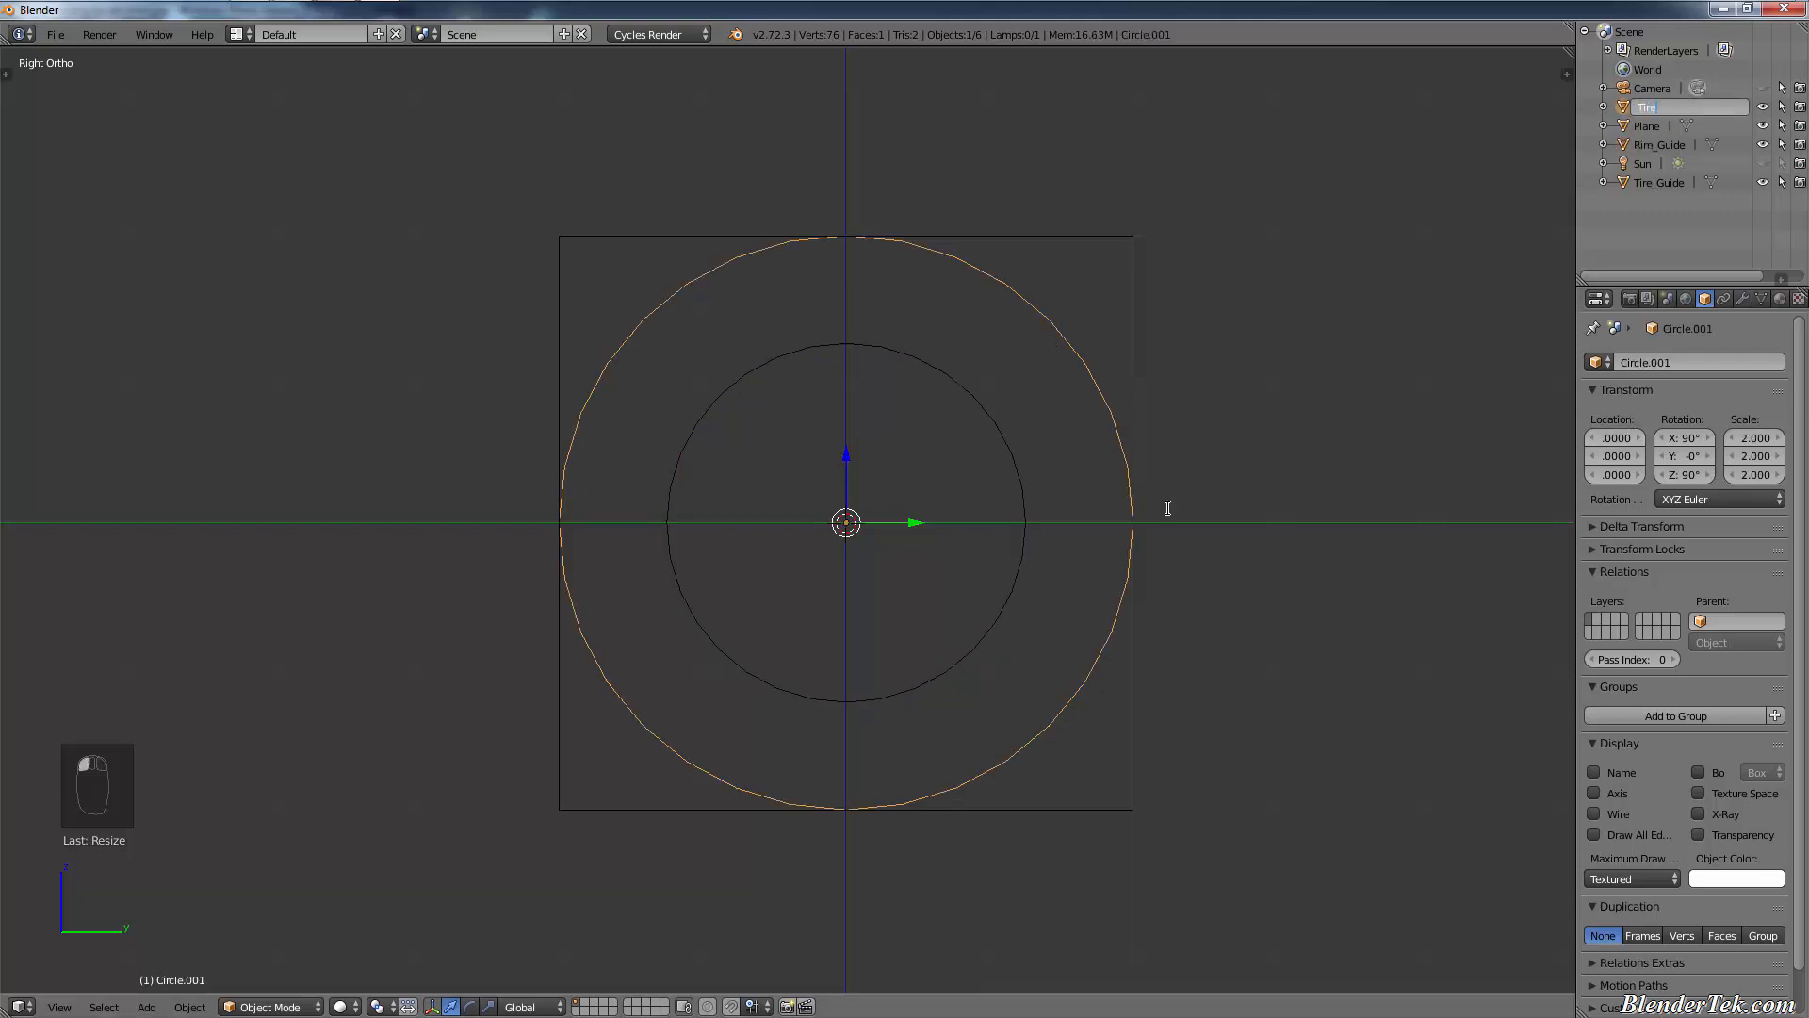
type("ire_Guide")
key("BackSpace")
key("BackSpace")
key("Return")
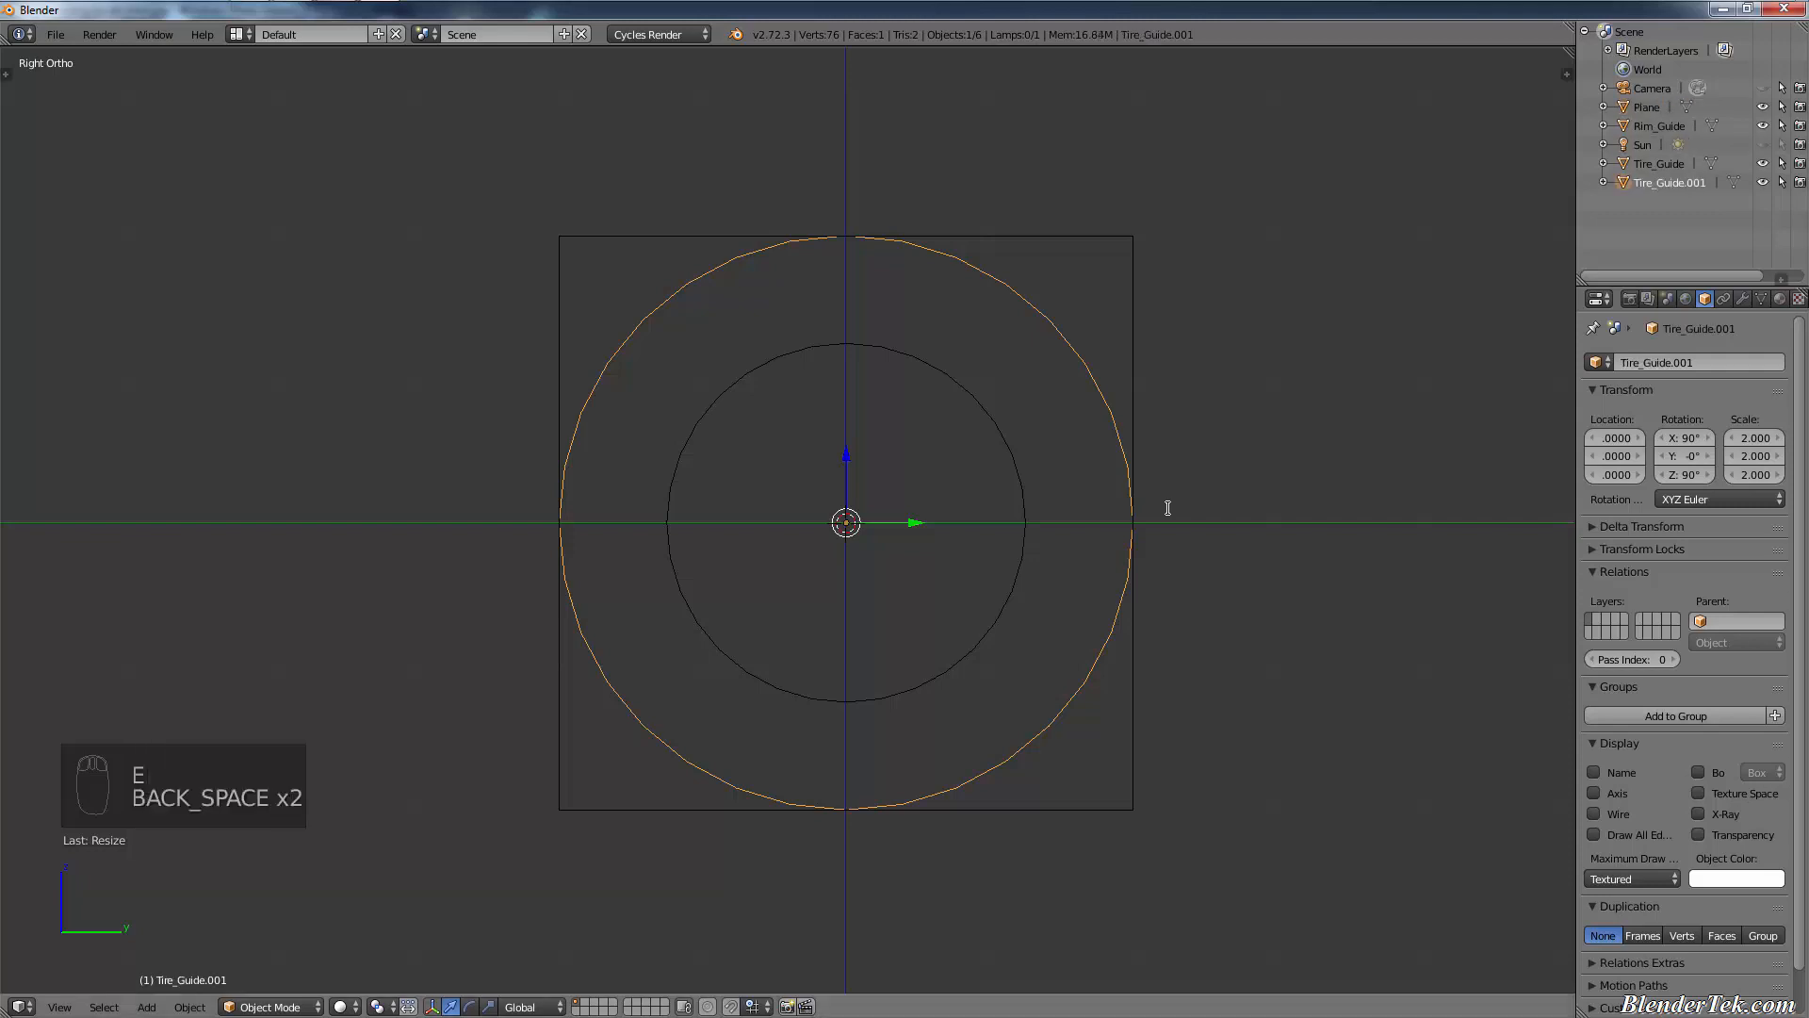
scroll(897, 388, "down", 1)
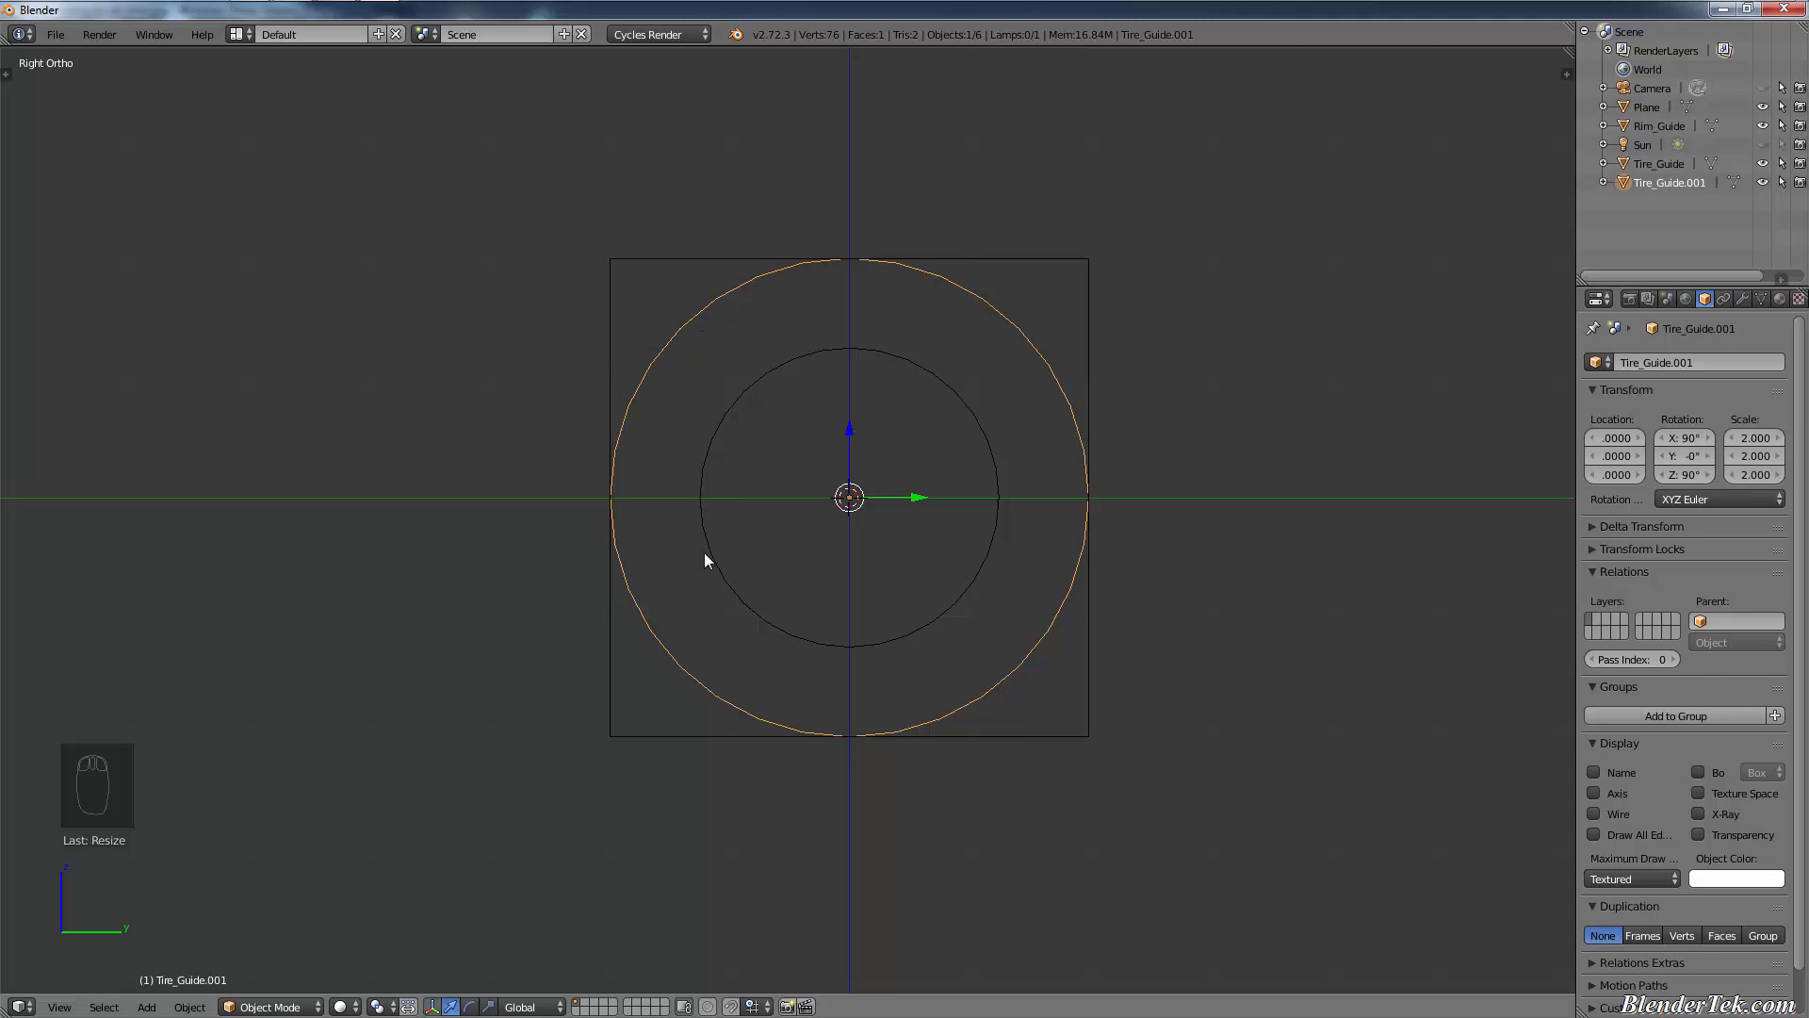
- Select the plane and scale it uniformly by 0.5
scroll(1050, 456, "up", 1)
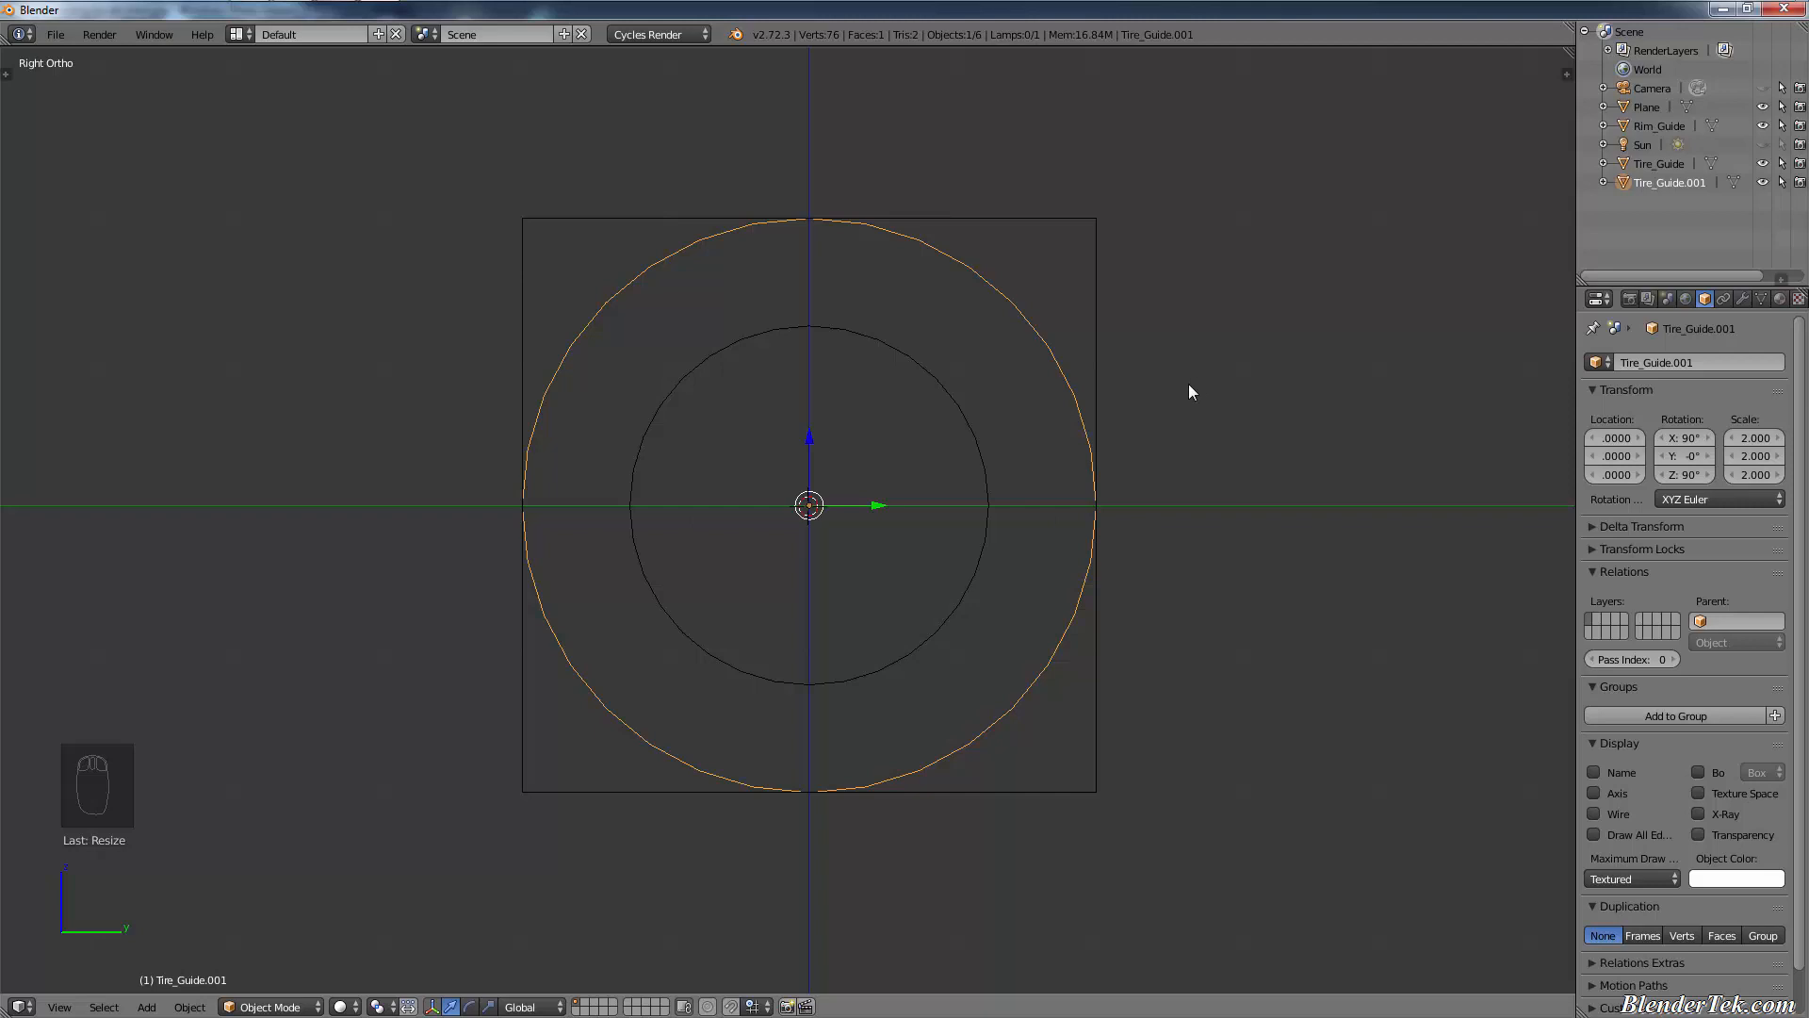
middle_click_drag(1191, 392, 1086, 430)
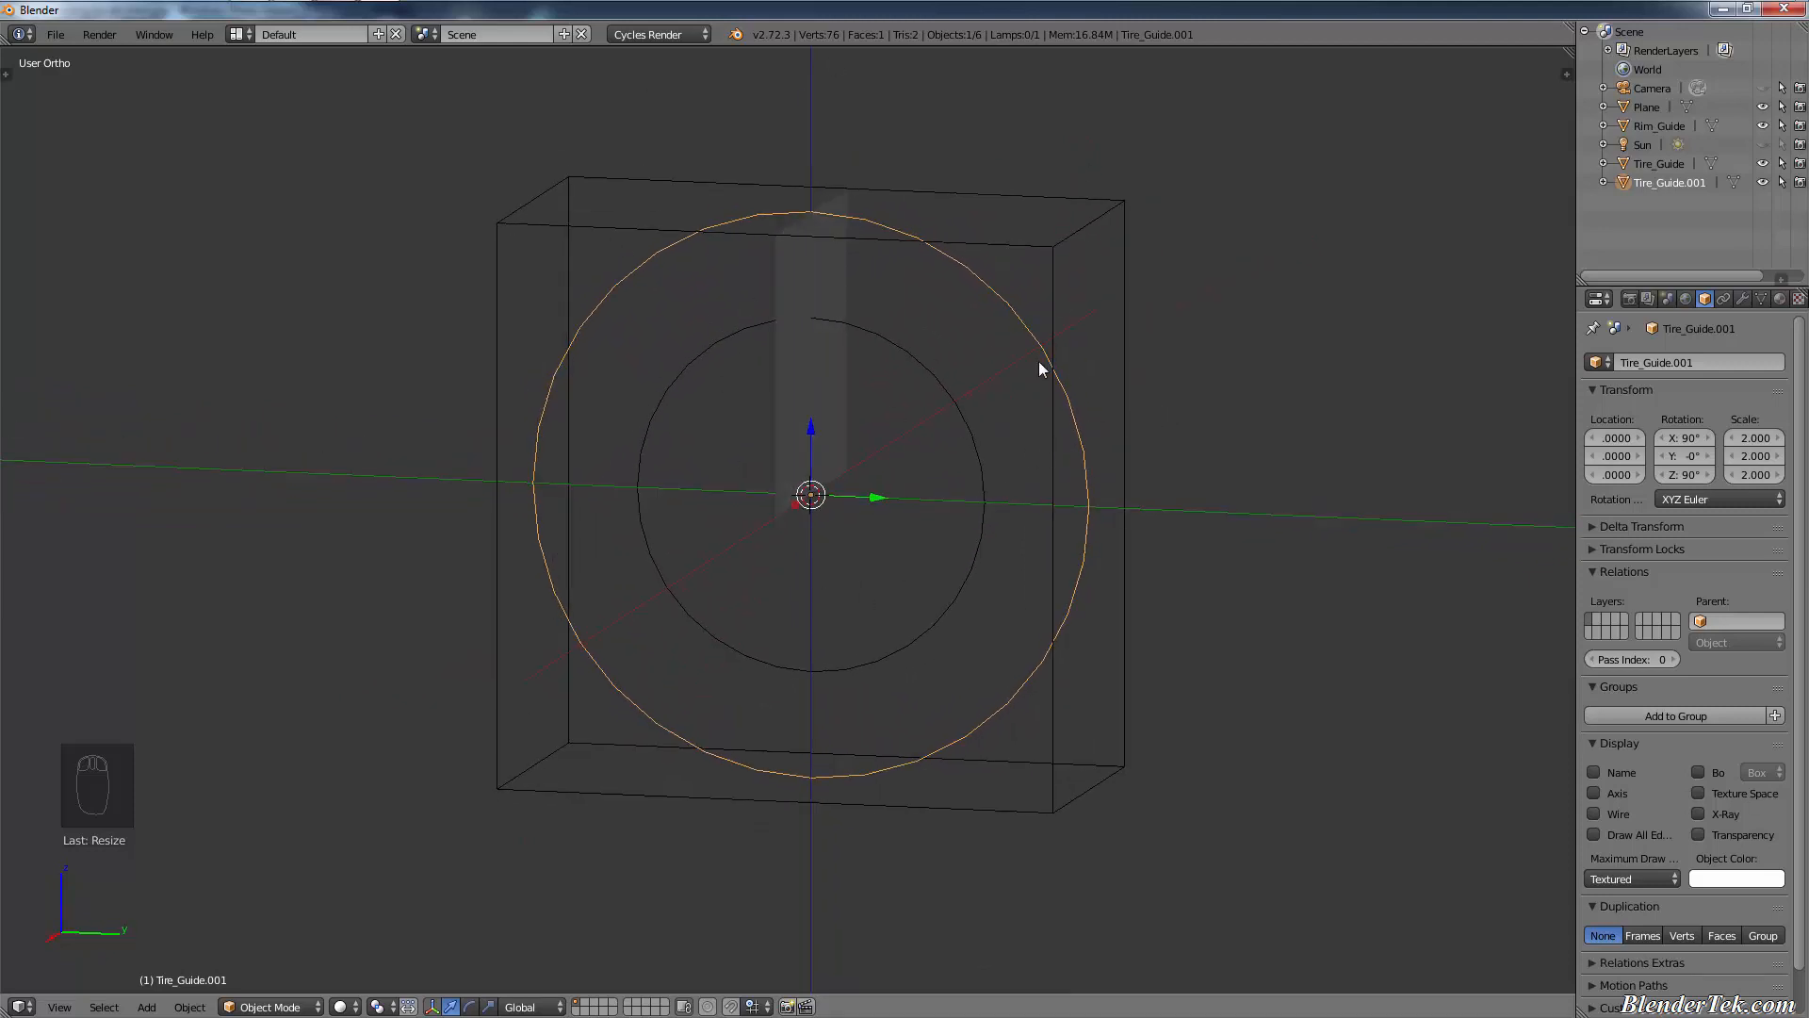
scroll(1036, 372, "up", 2)
scroll(1046, 508, "up", 4, "shift")
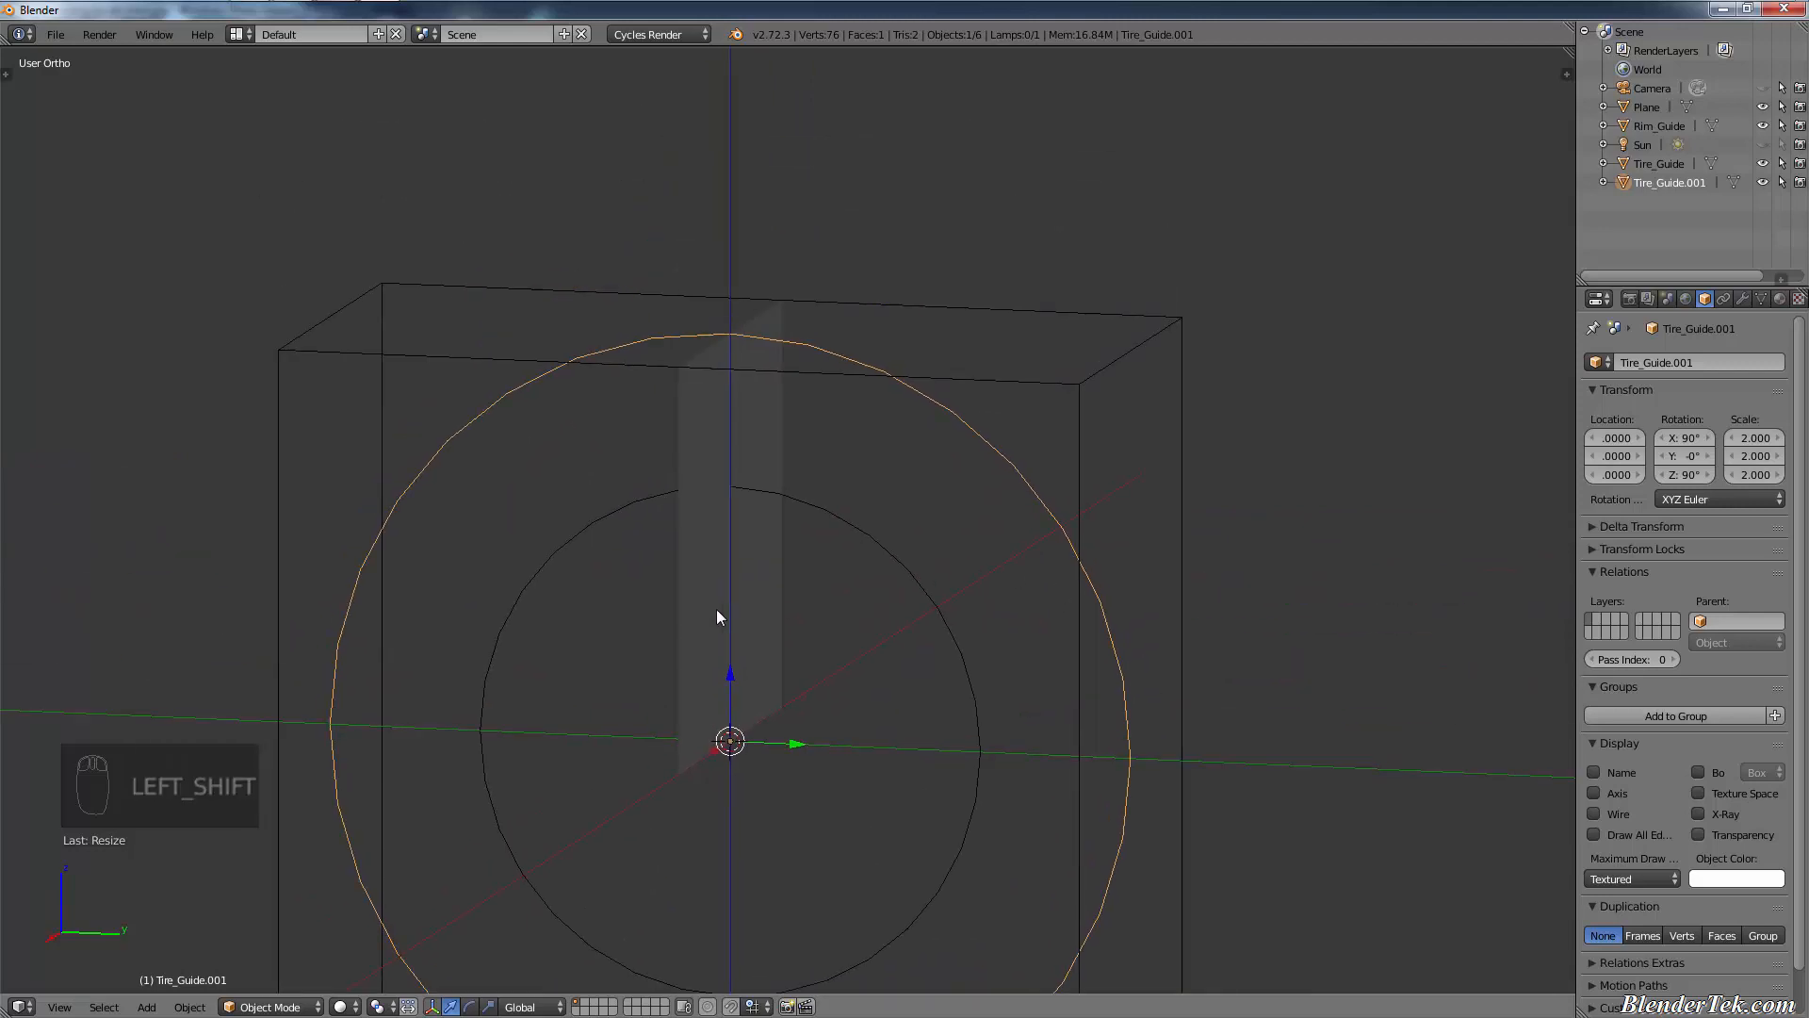
right_click(716, 611)
key("KP_3")
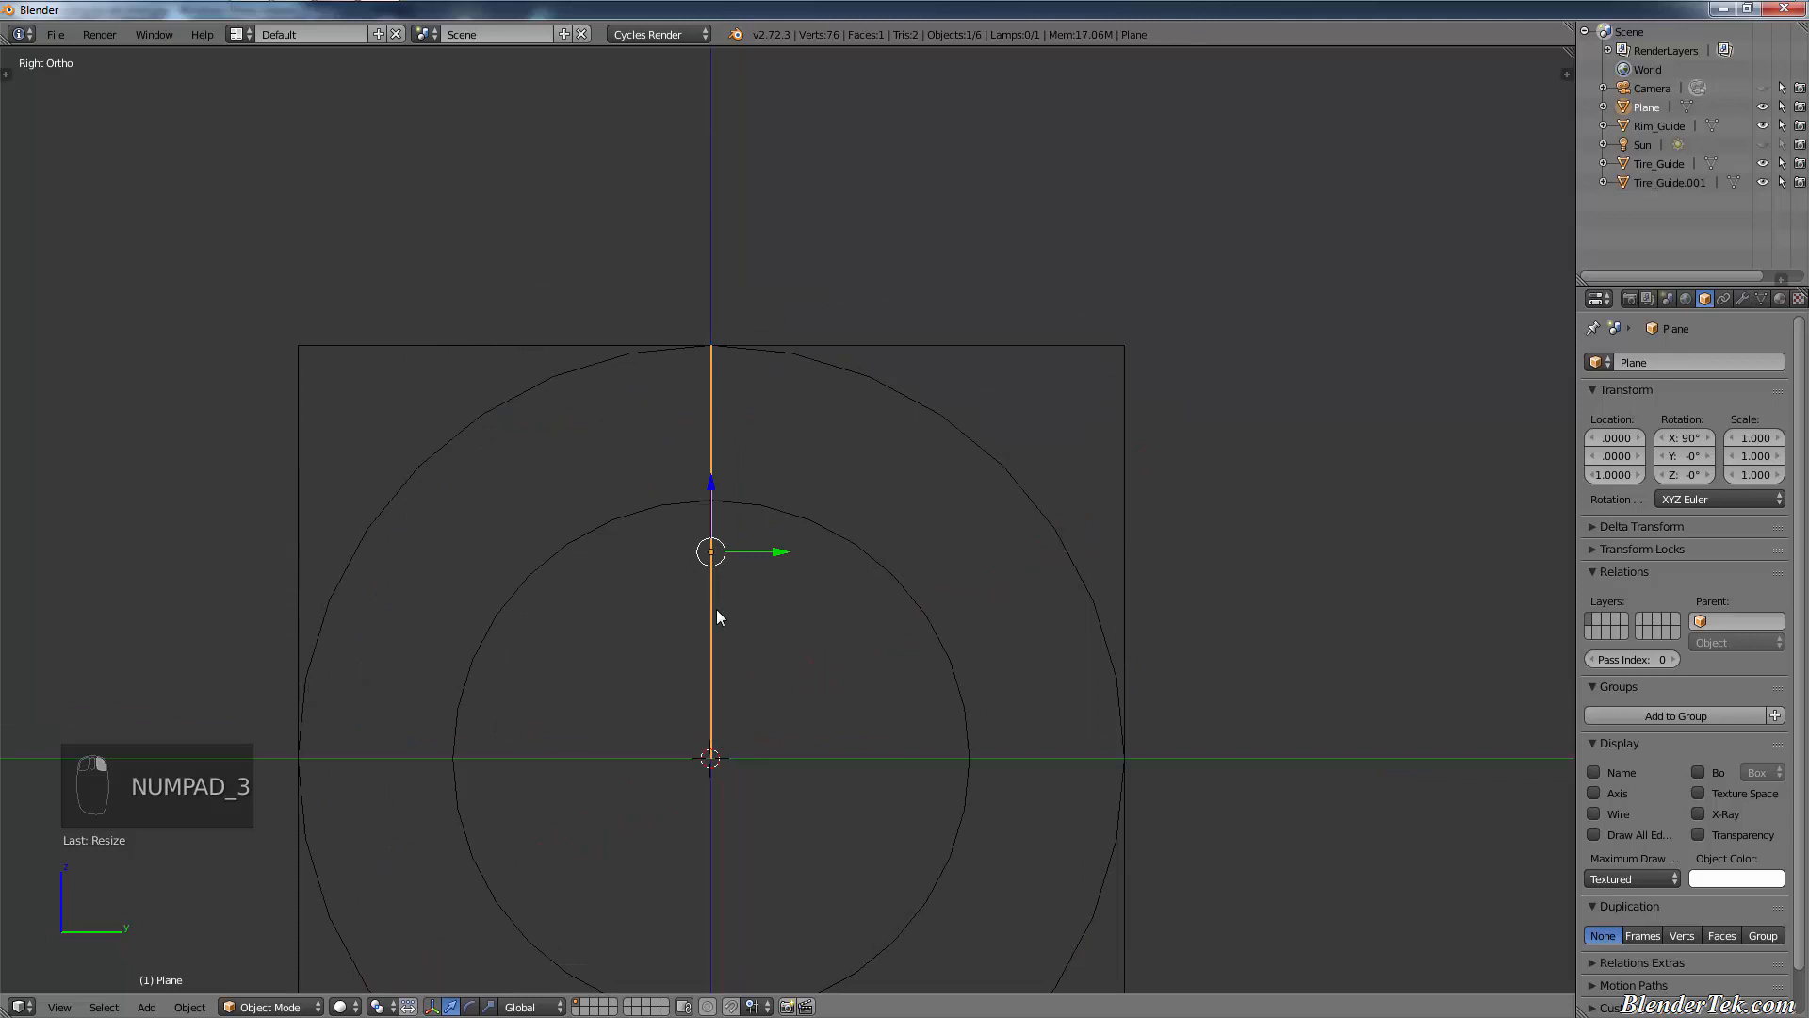
key("KP_1")
key("KP_3")
scroll(777, 615, "up", 2)
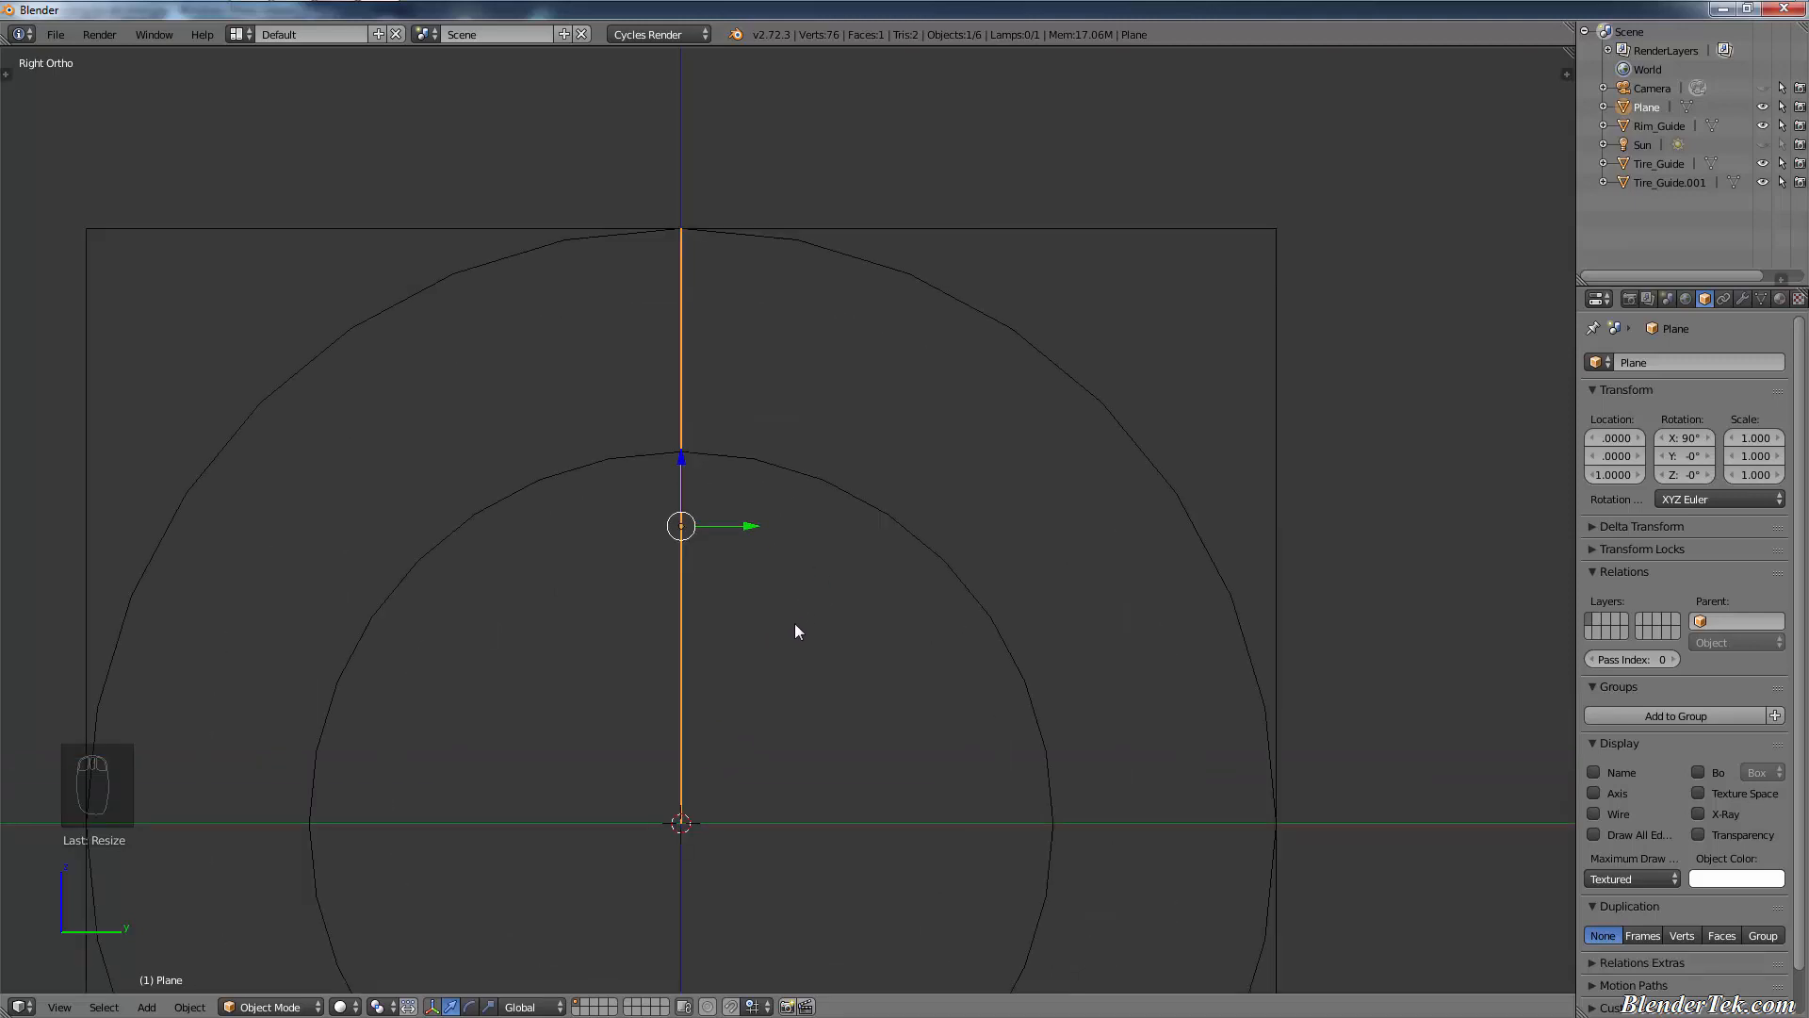
type("s0.5")
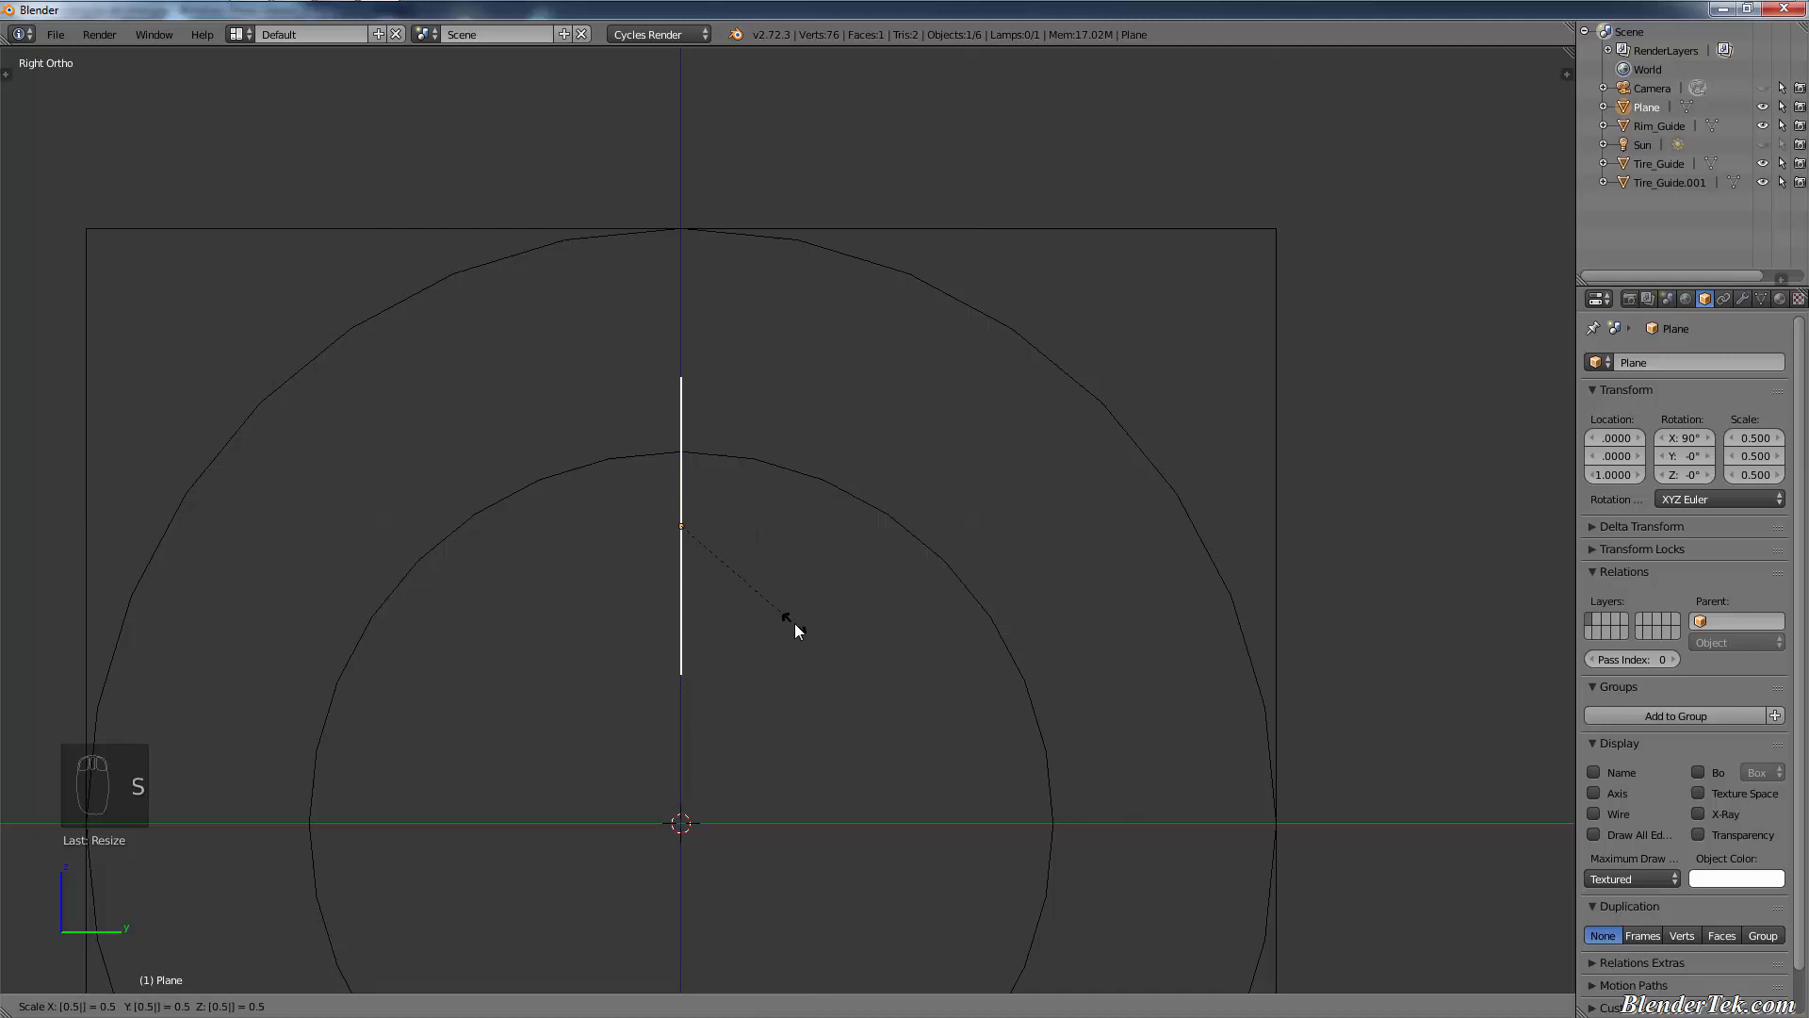
key("Return")
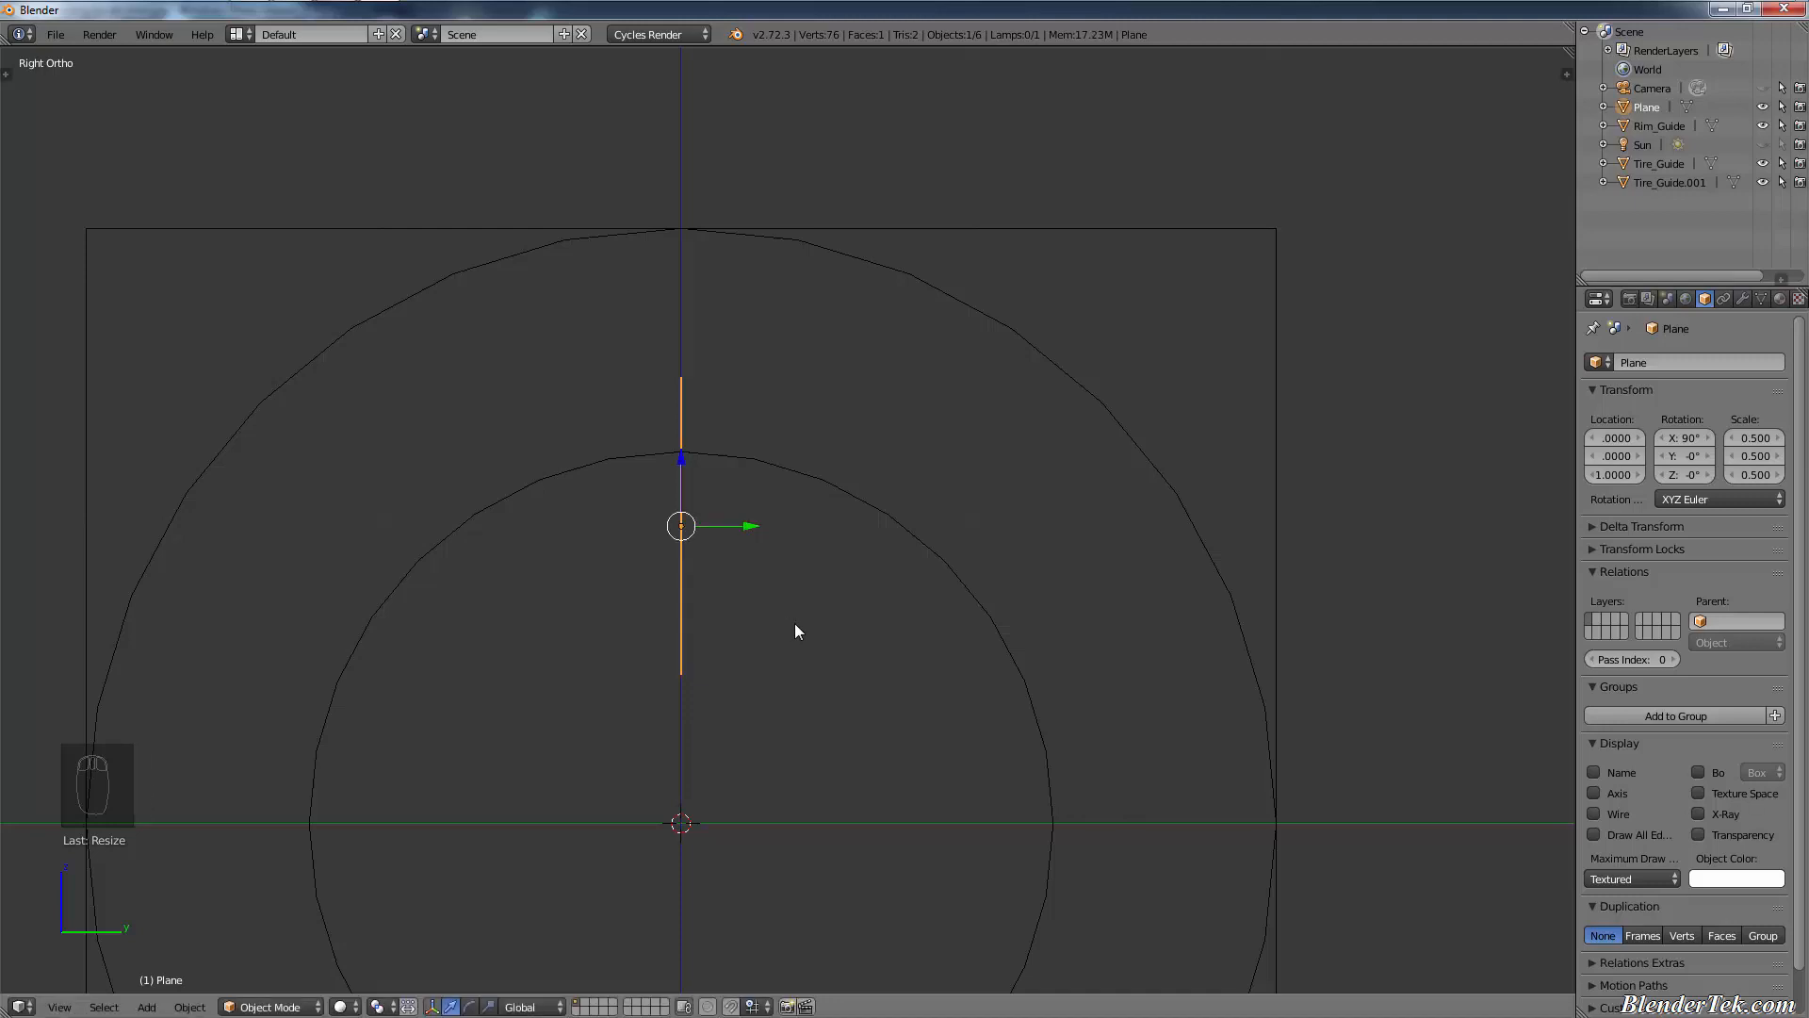
- Move the plane up 0.5 along the Z axis so its upper edge meets the outer circle
key("g")
key("z")
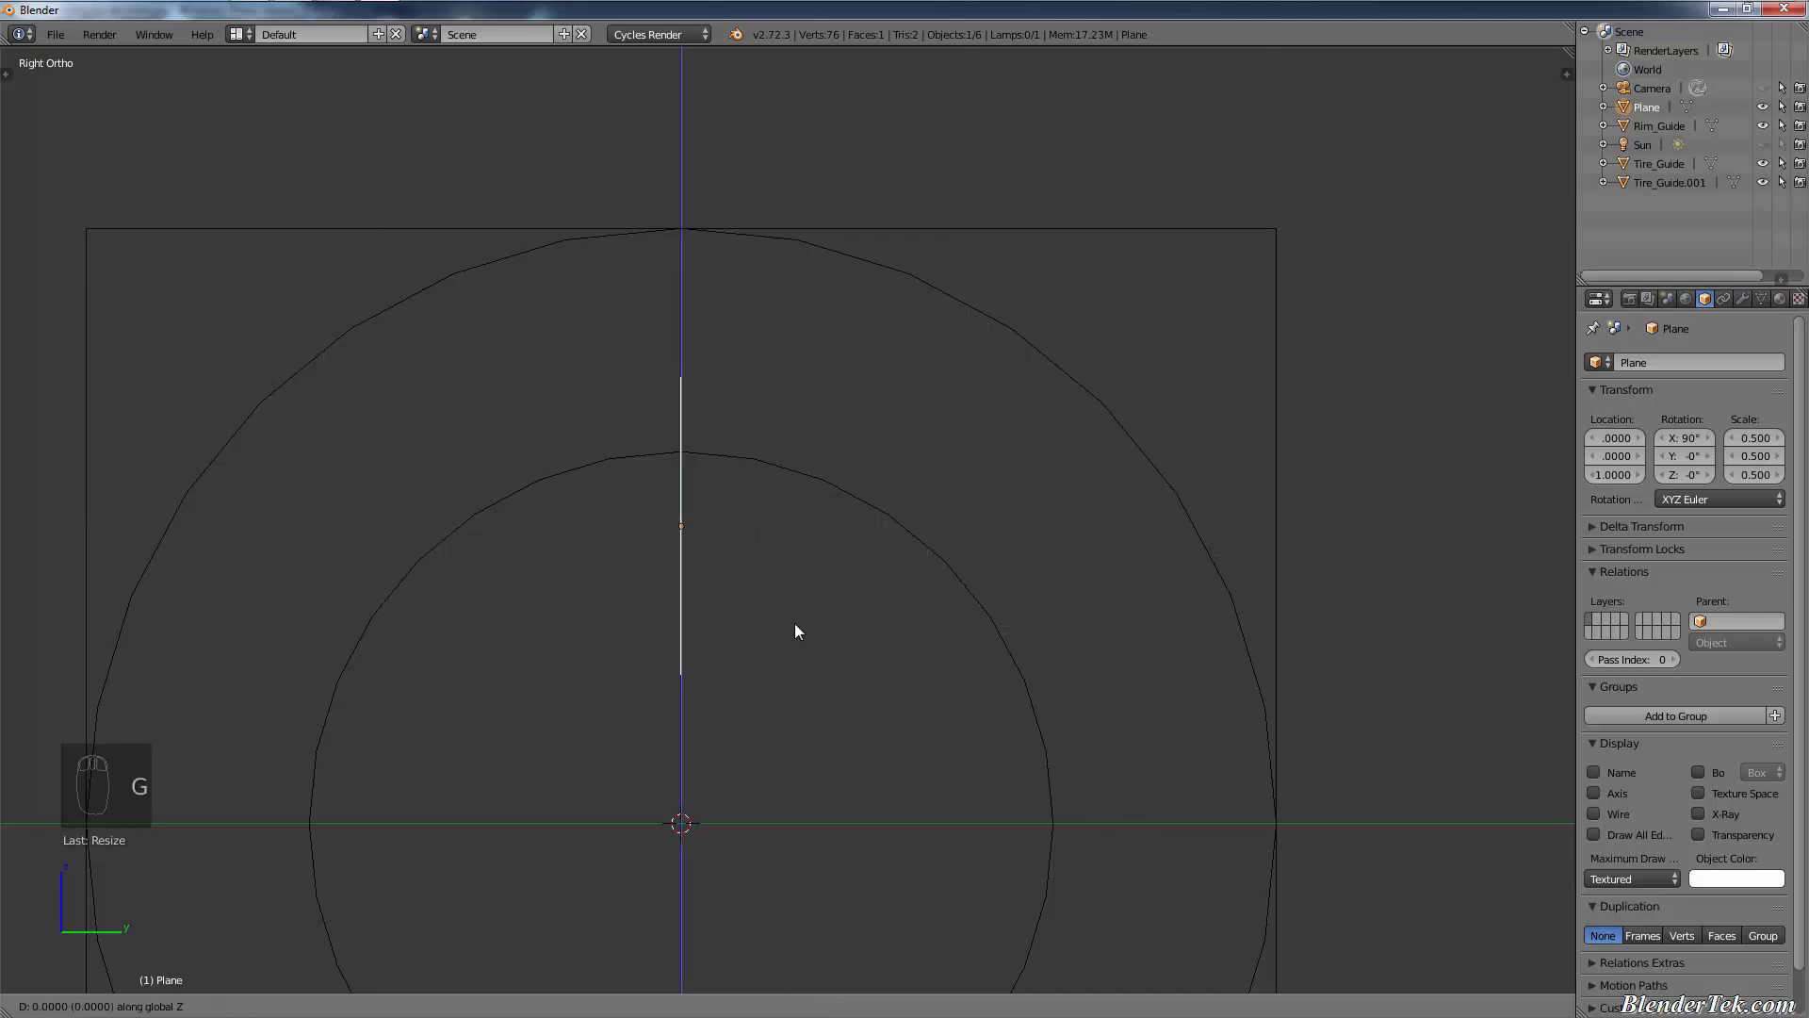
type("1")
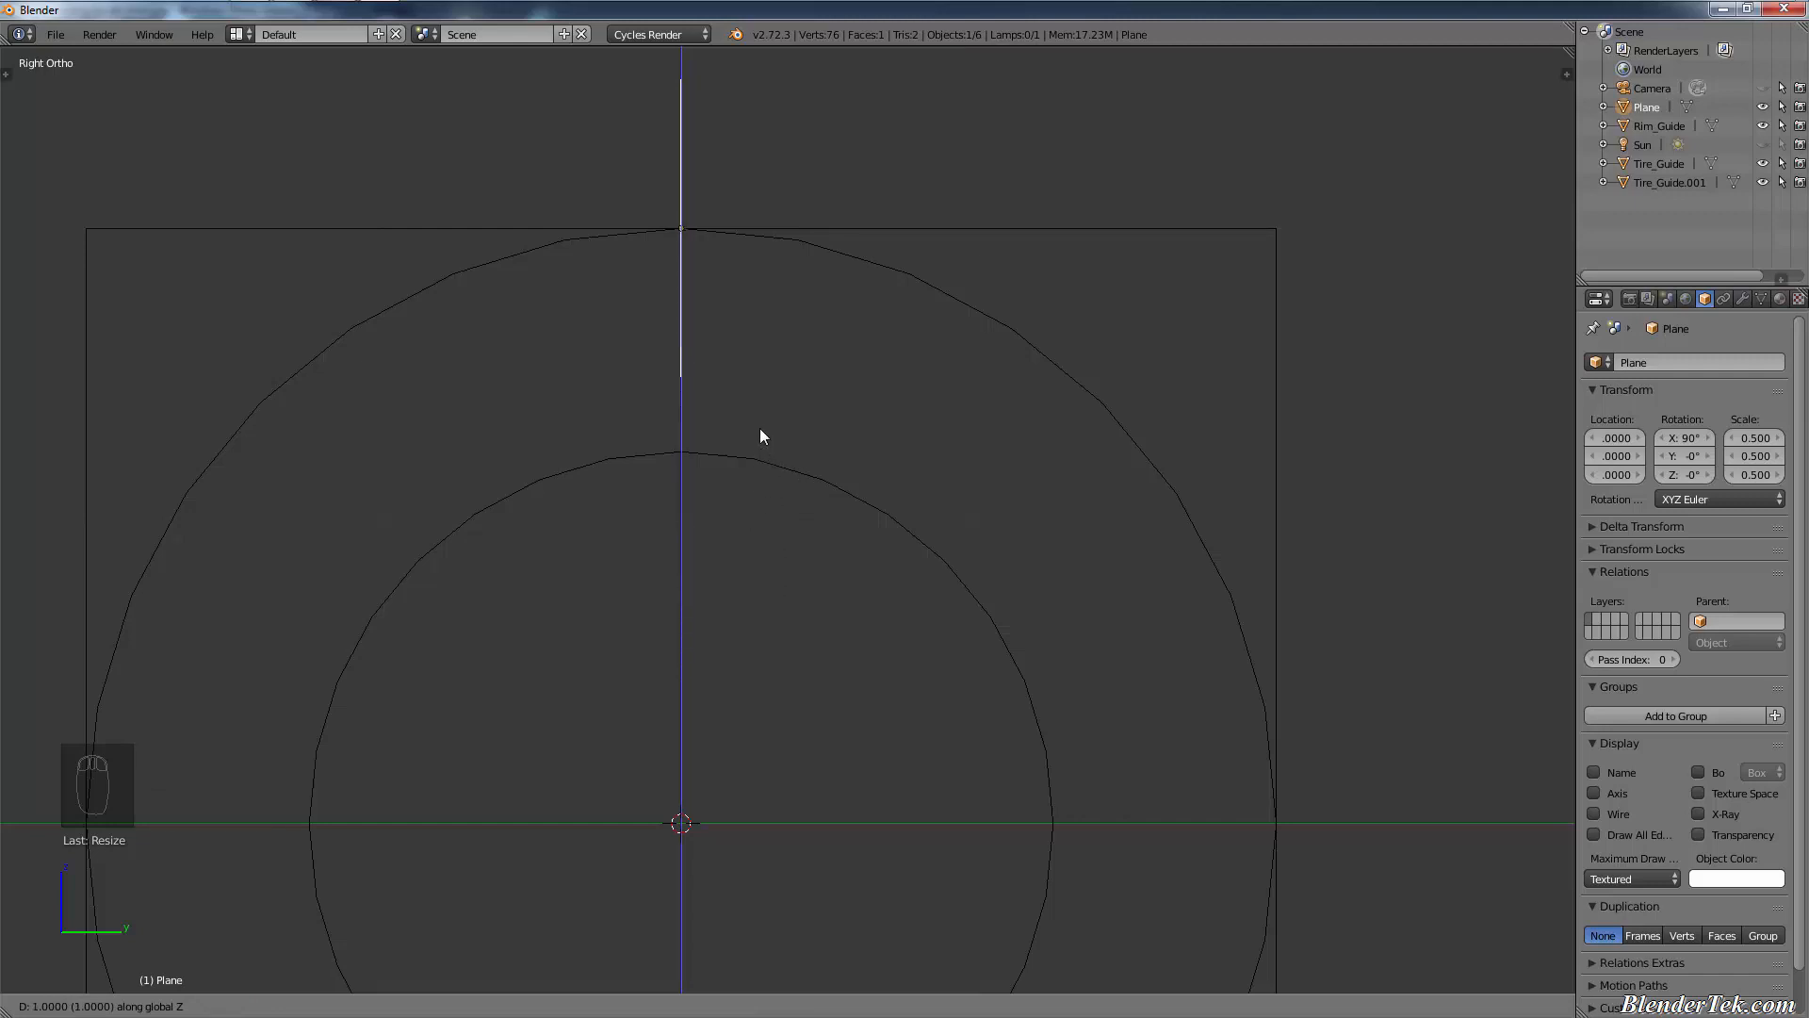
key("BackSpace")
type("0.5")
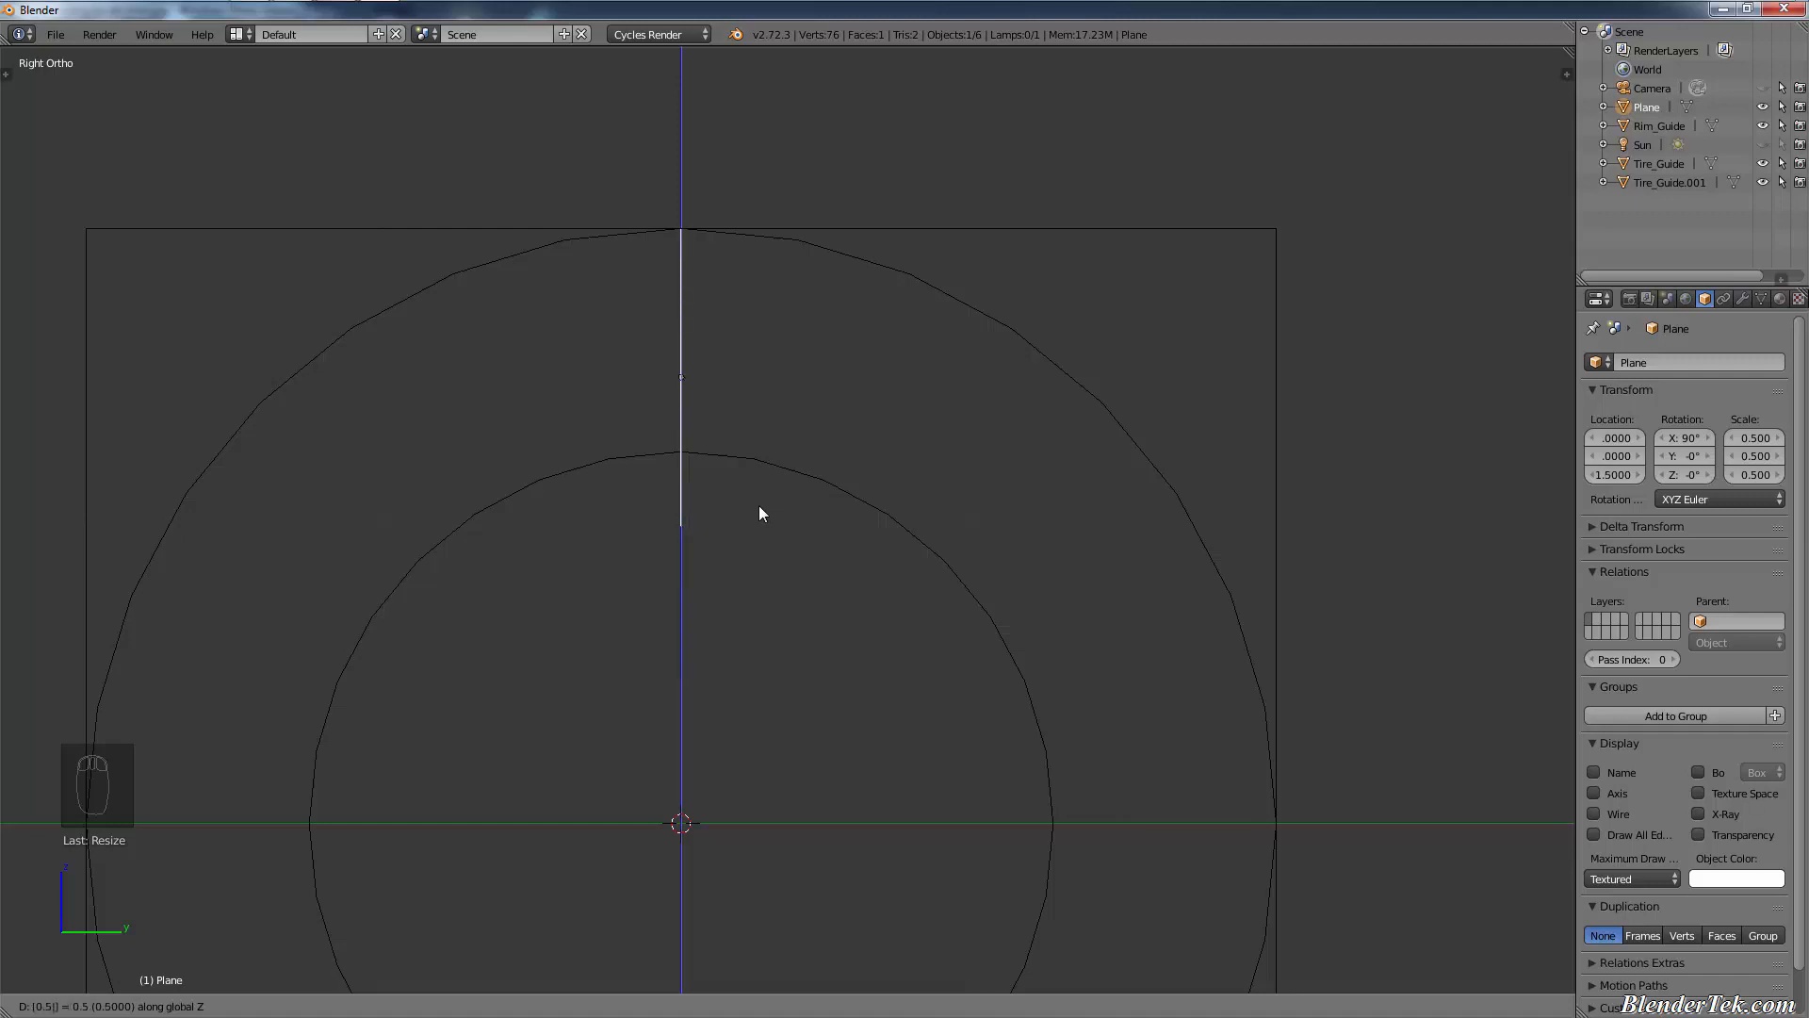
key("Return")
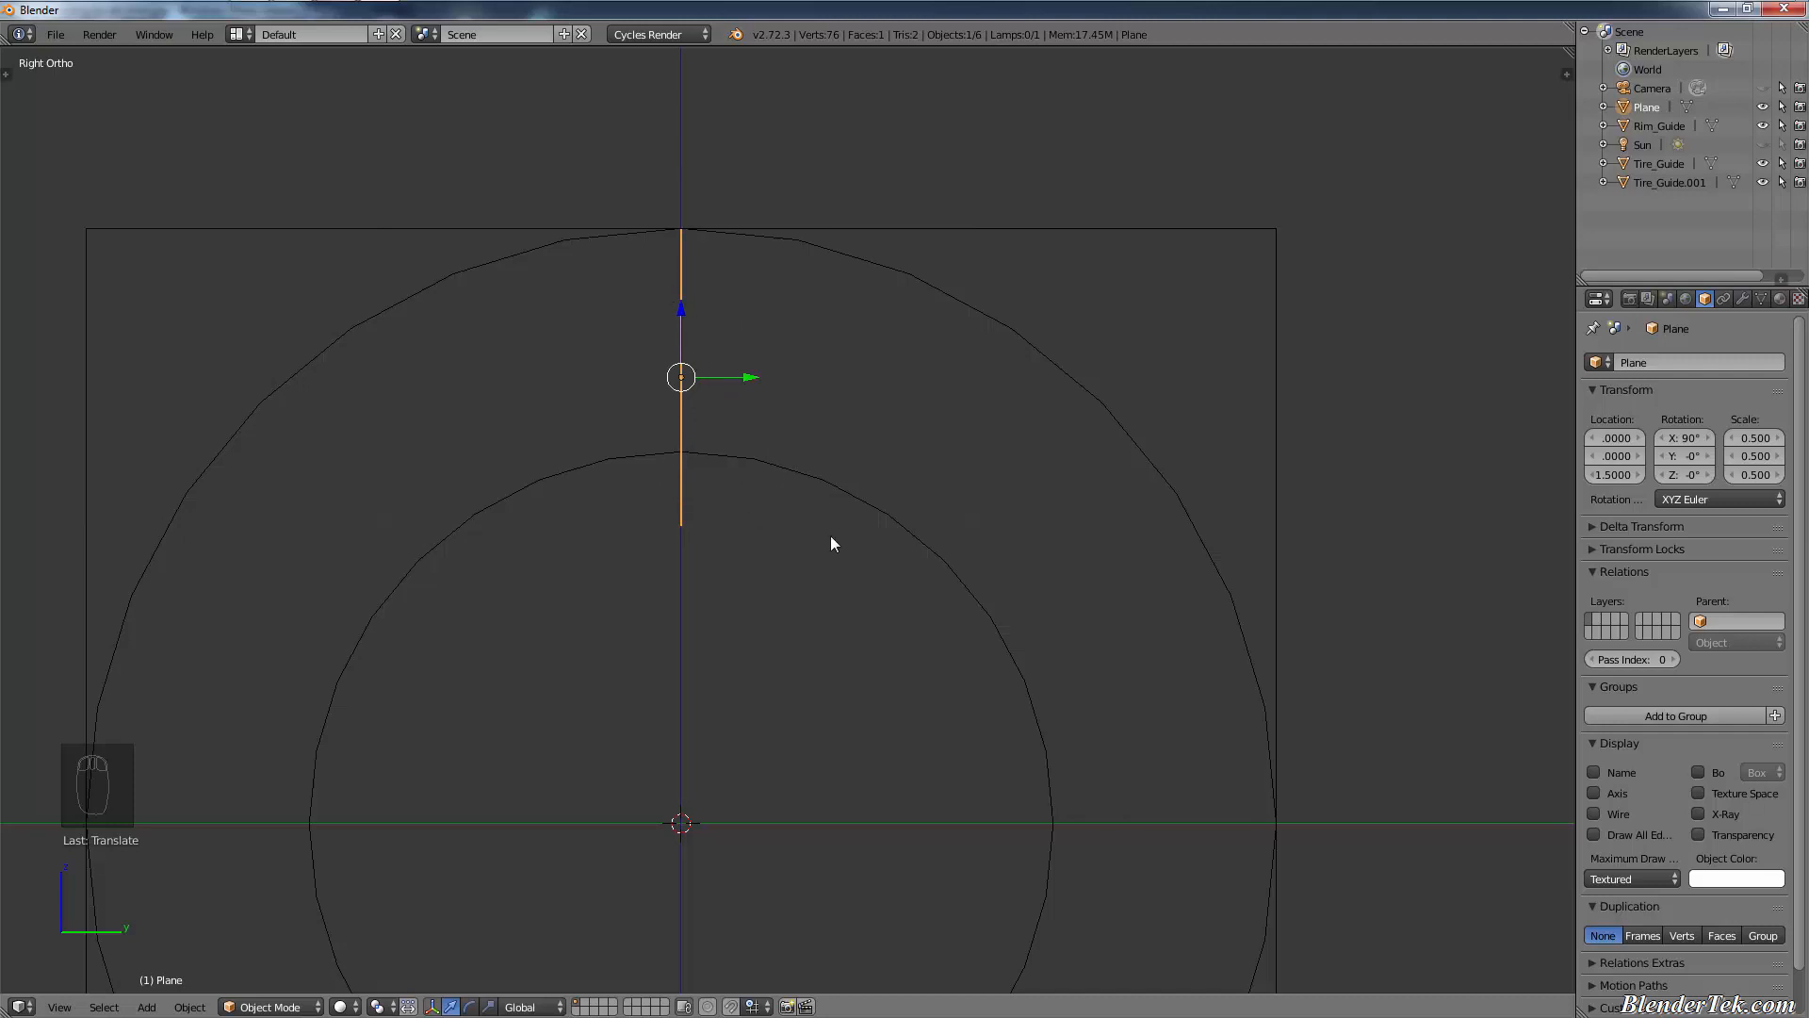
- Scale the plane down to about 0.373 and raise it to about 1.6 on Z, fitting it between the rim and tire circles
key("s")
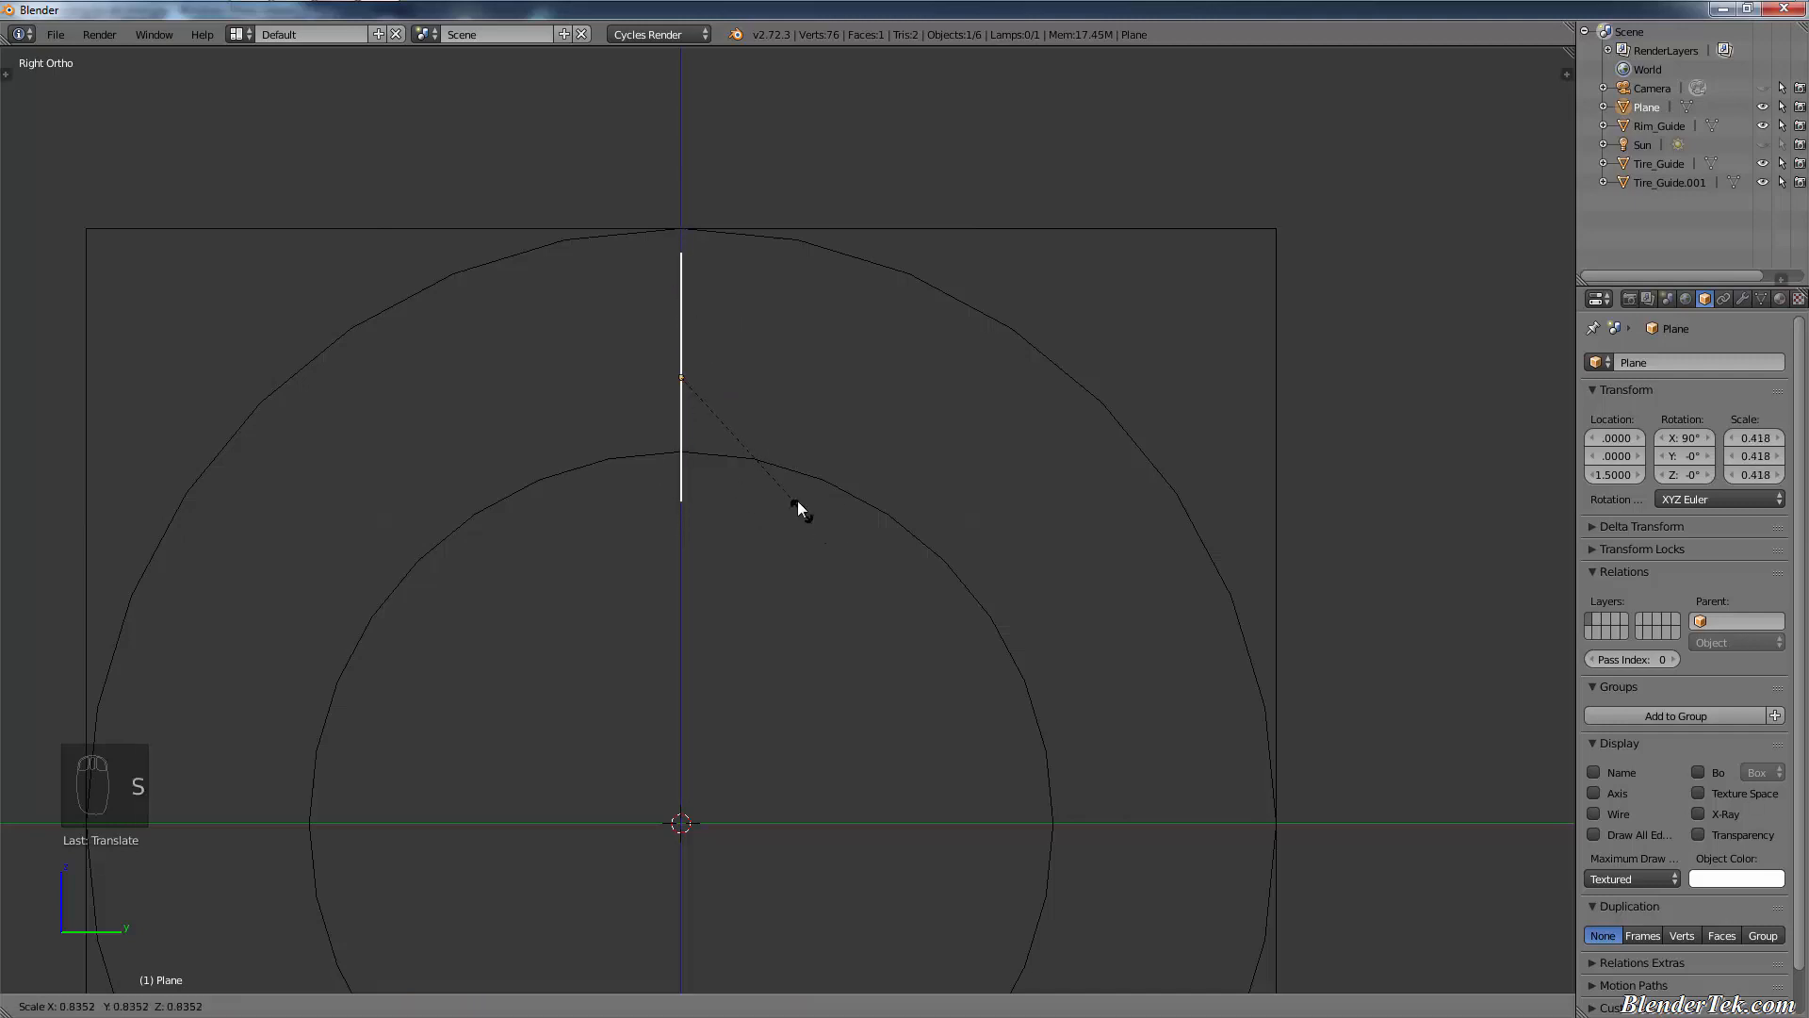
left_click(794, 495)
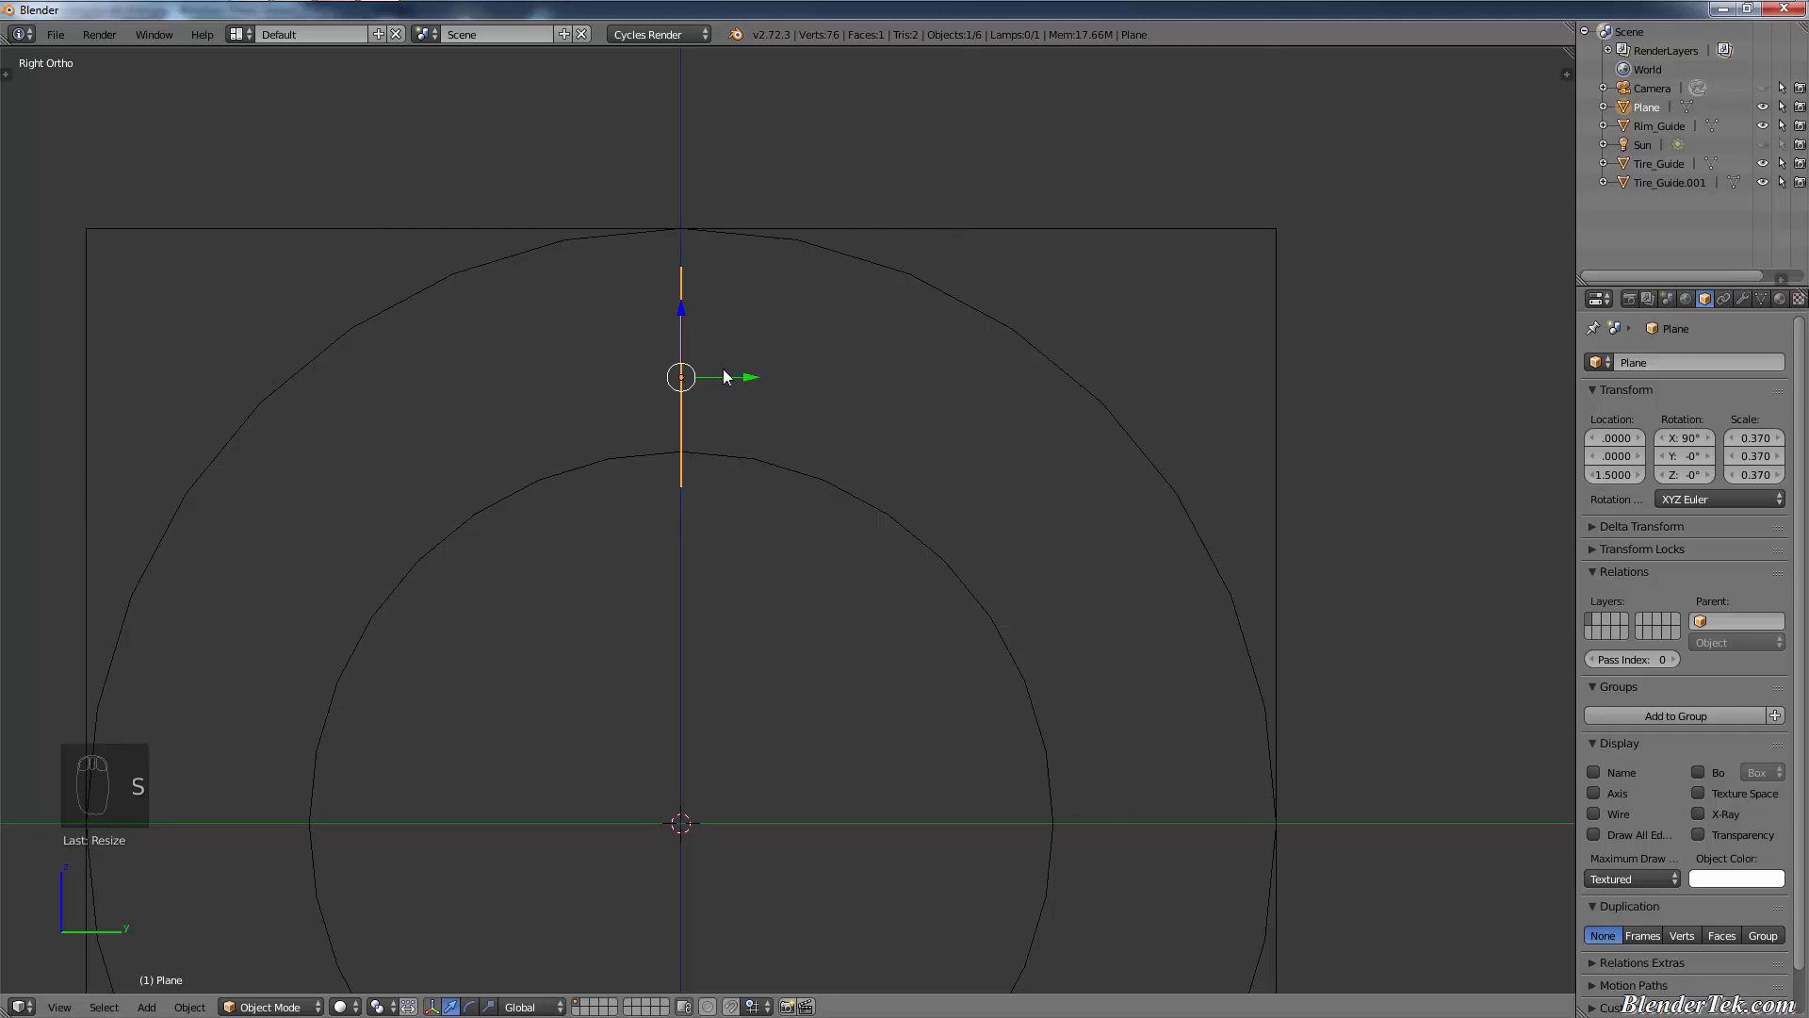
key("g")
key("z")
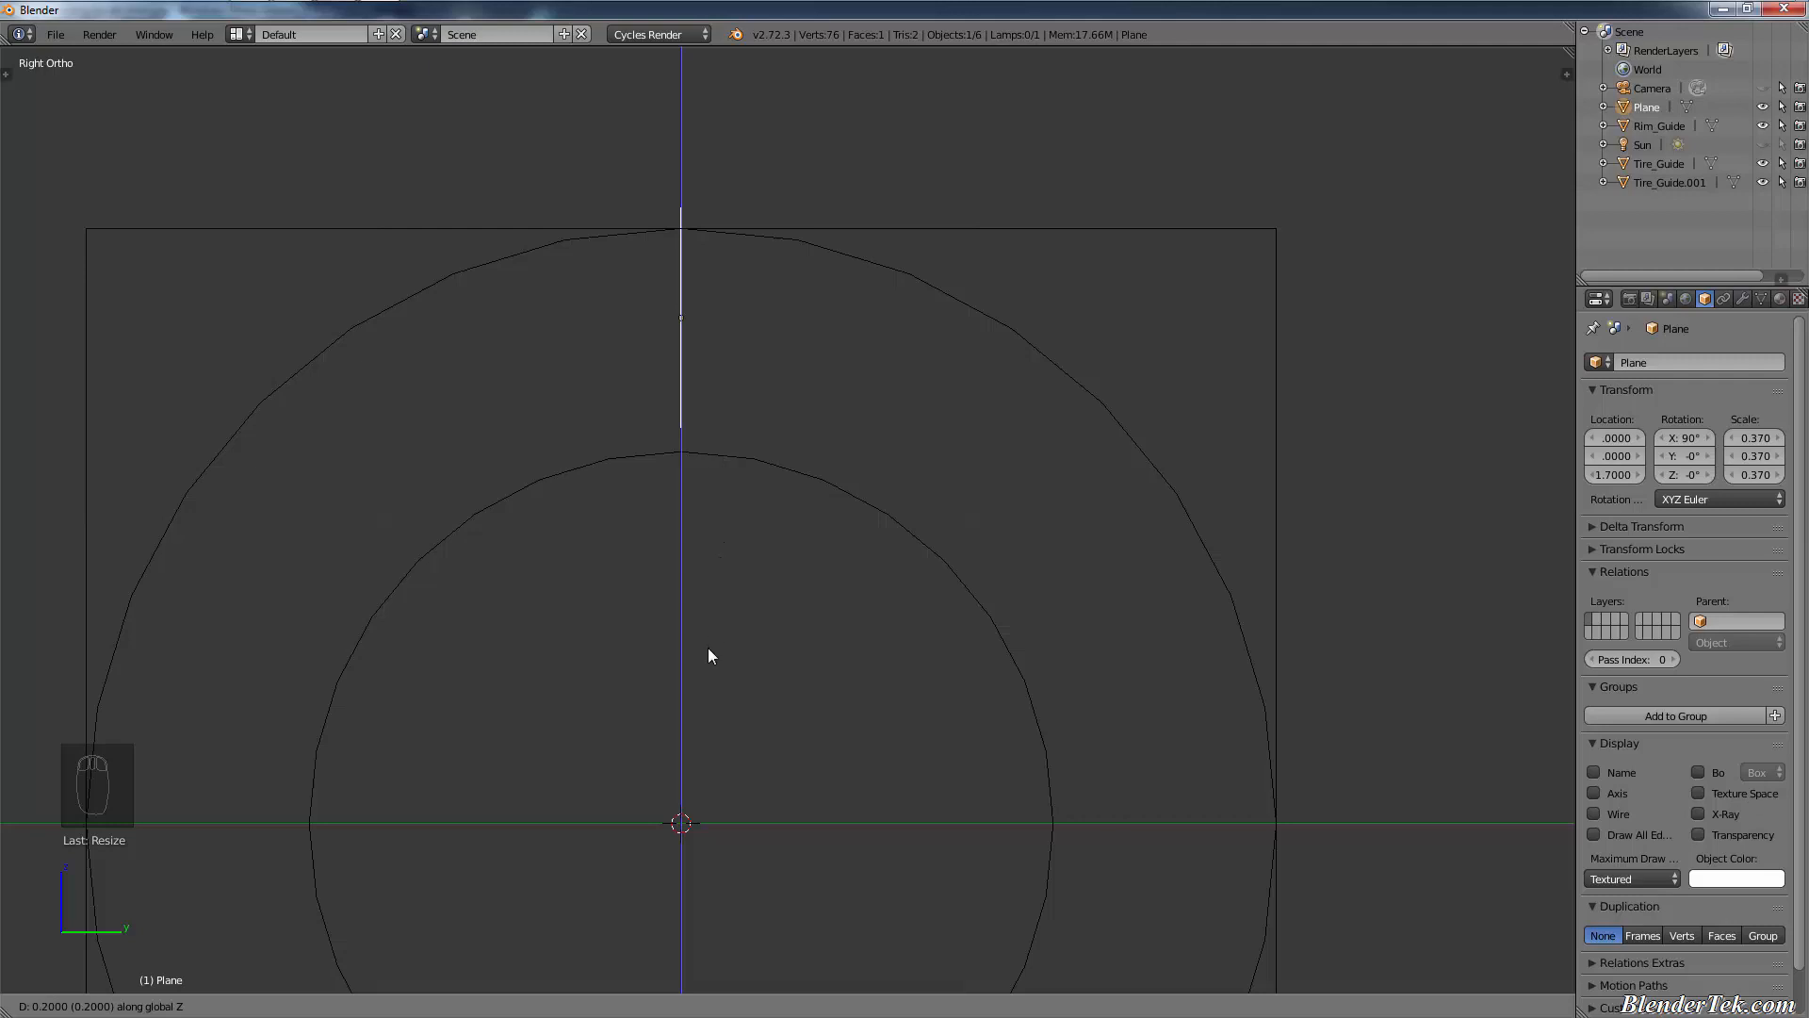
left_click(701, 760)
key("s")
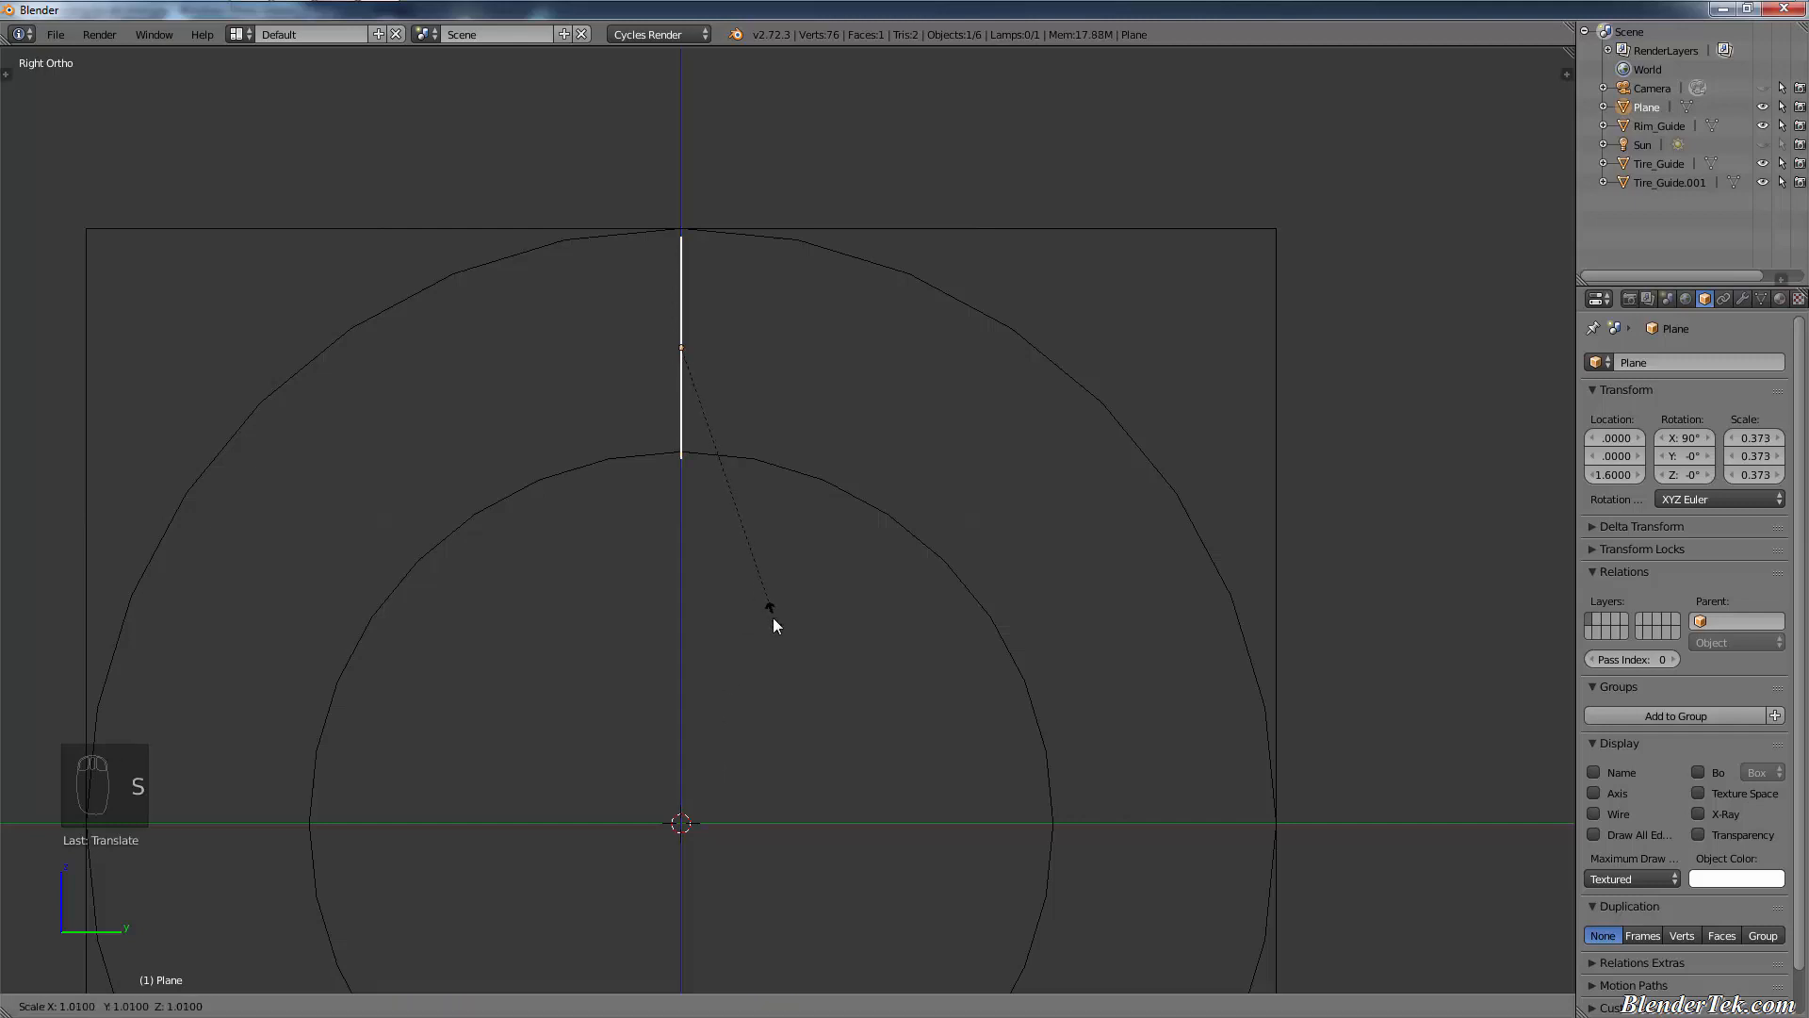
left_click(777, 624)
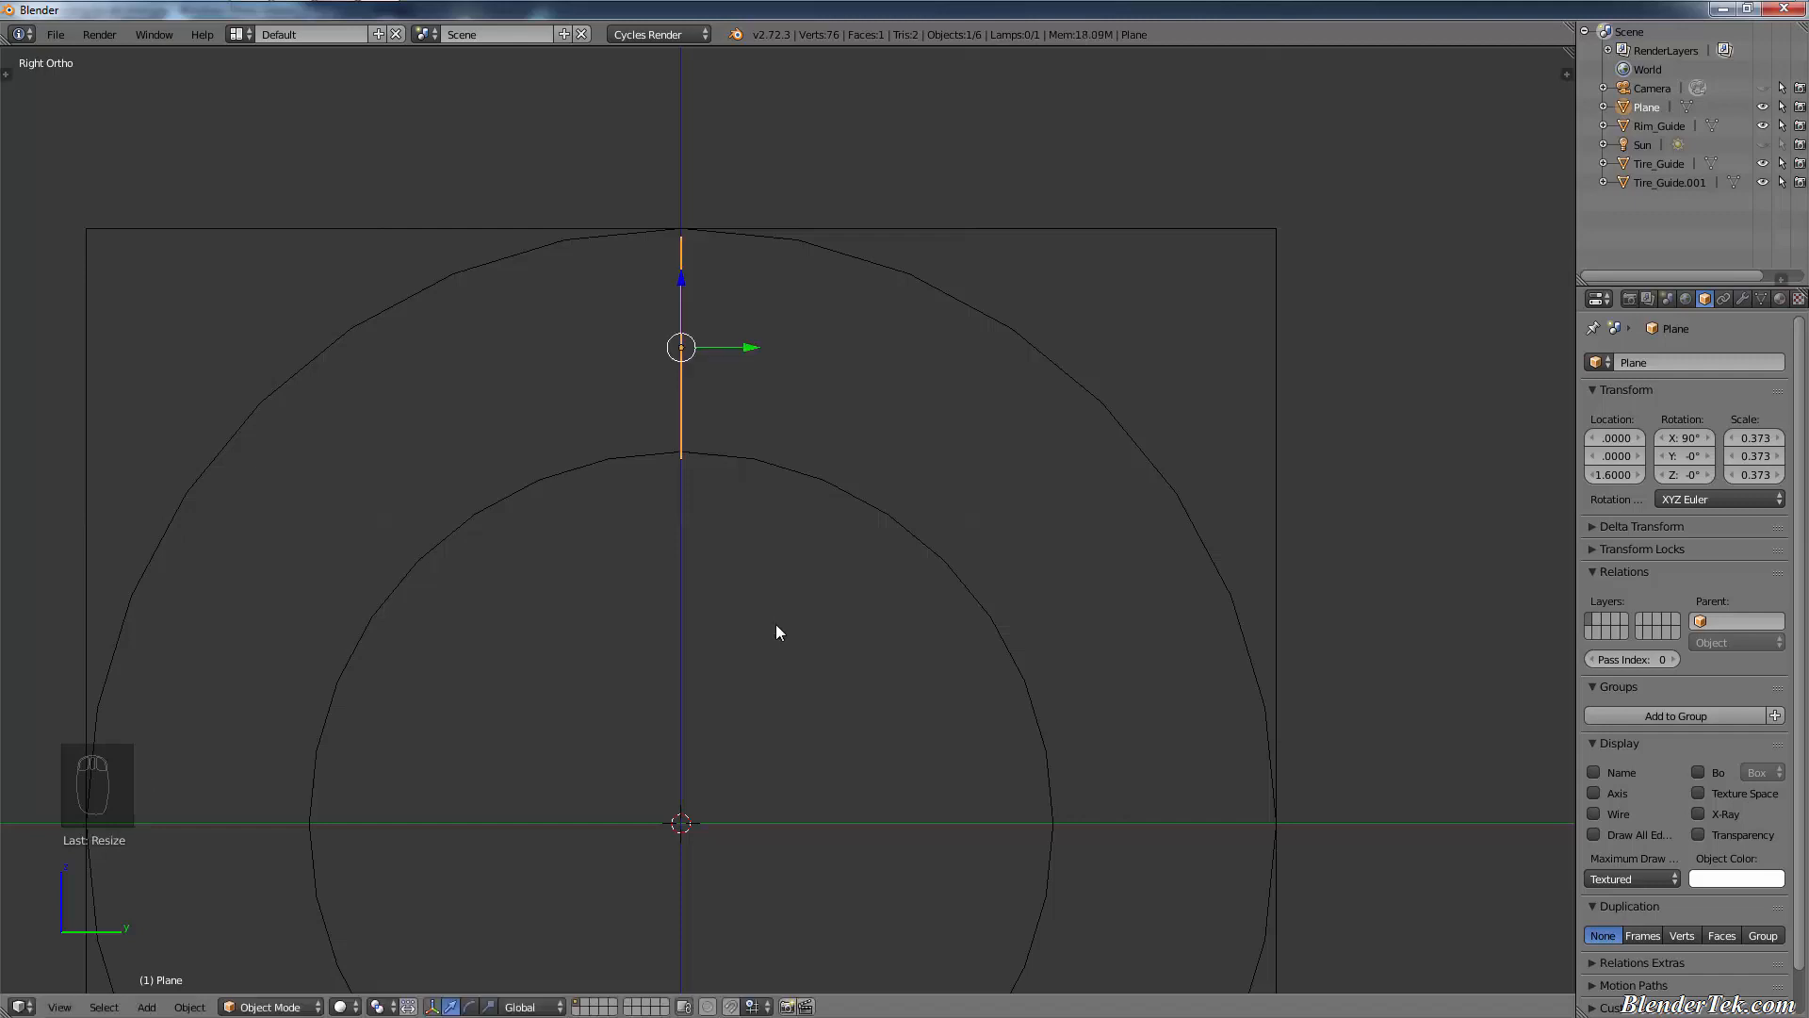
key("g")
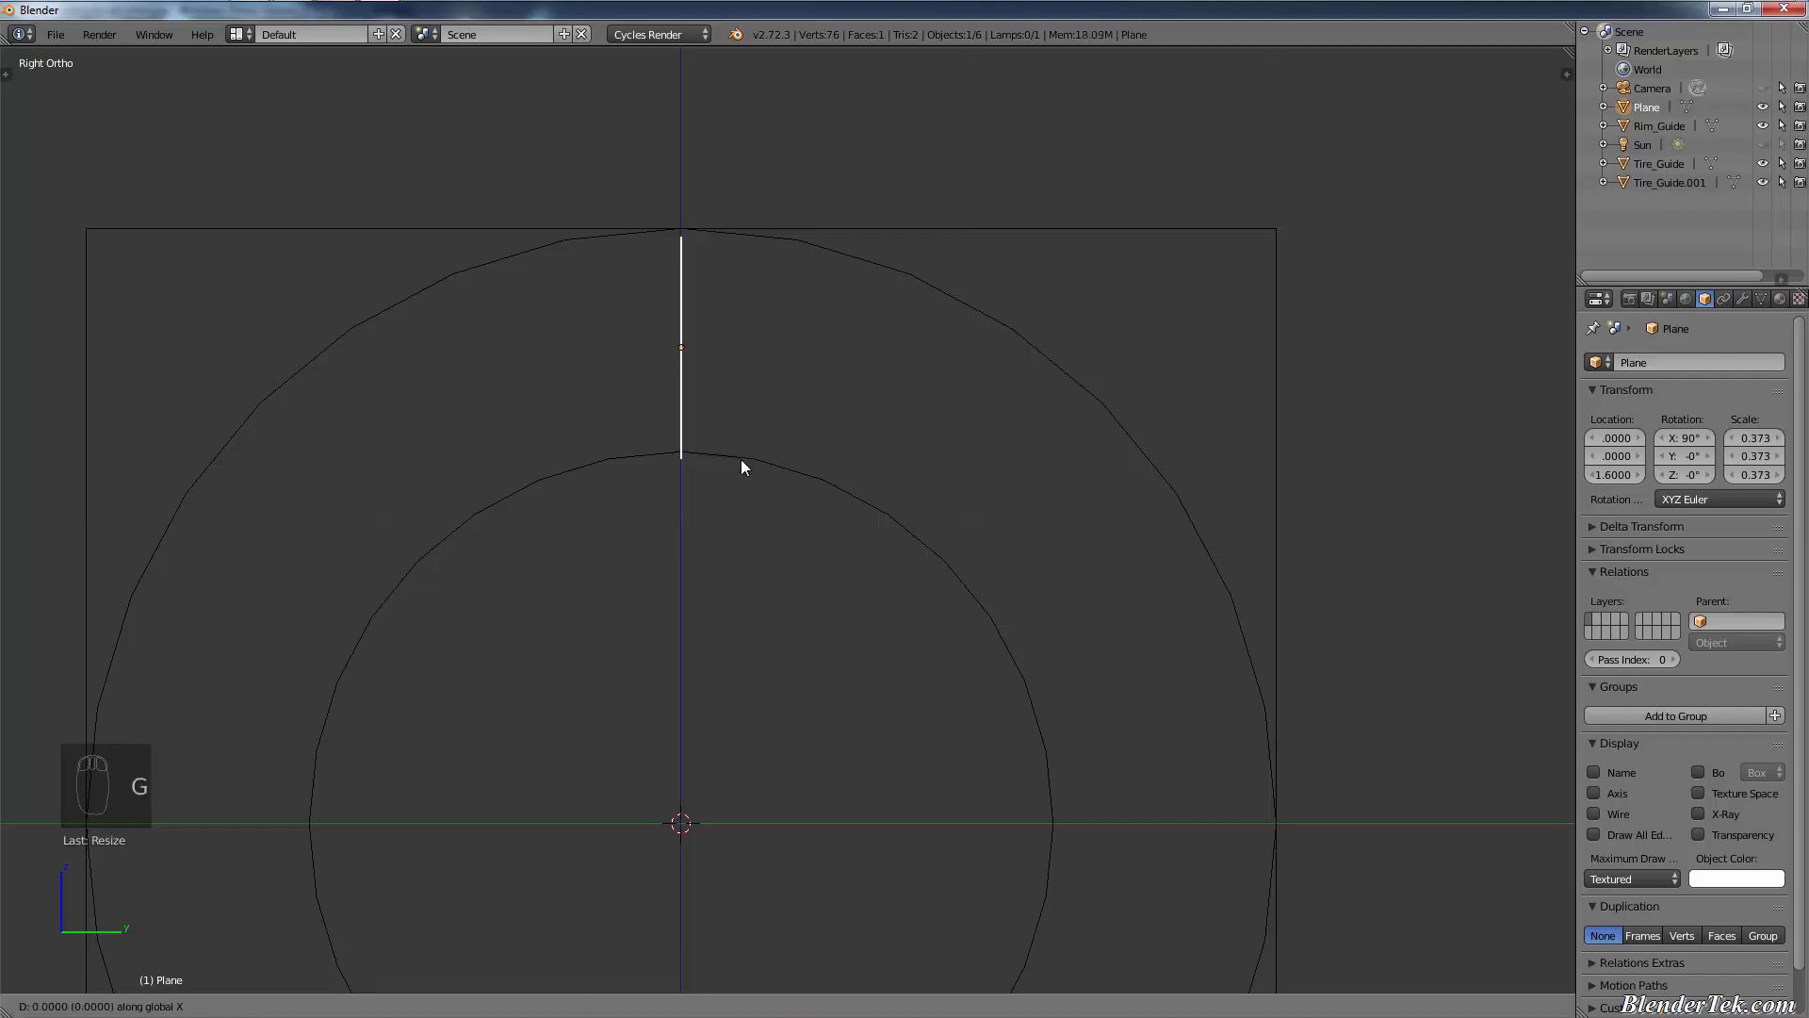
key("z")
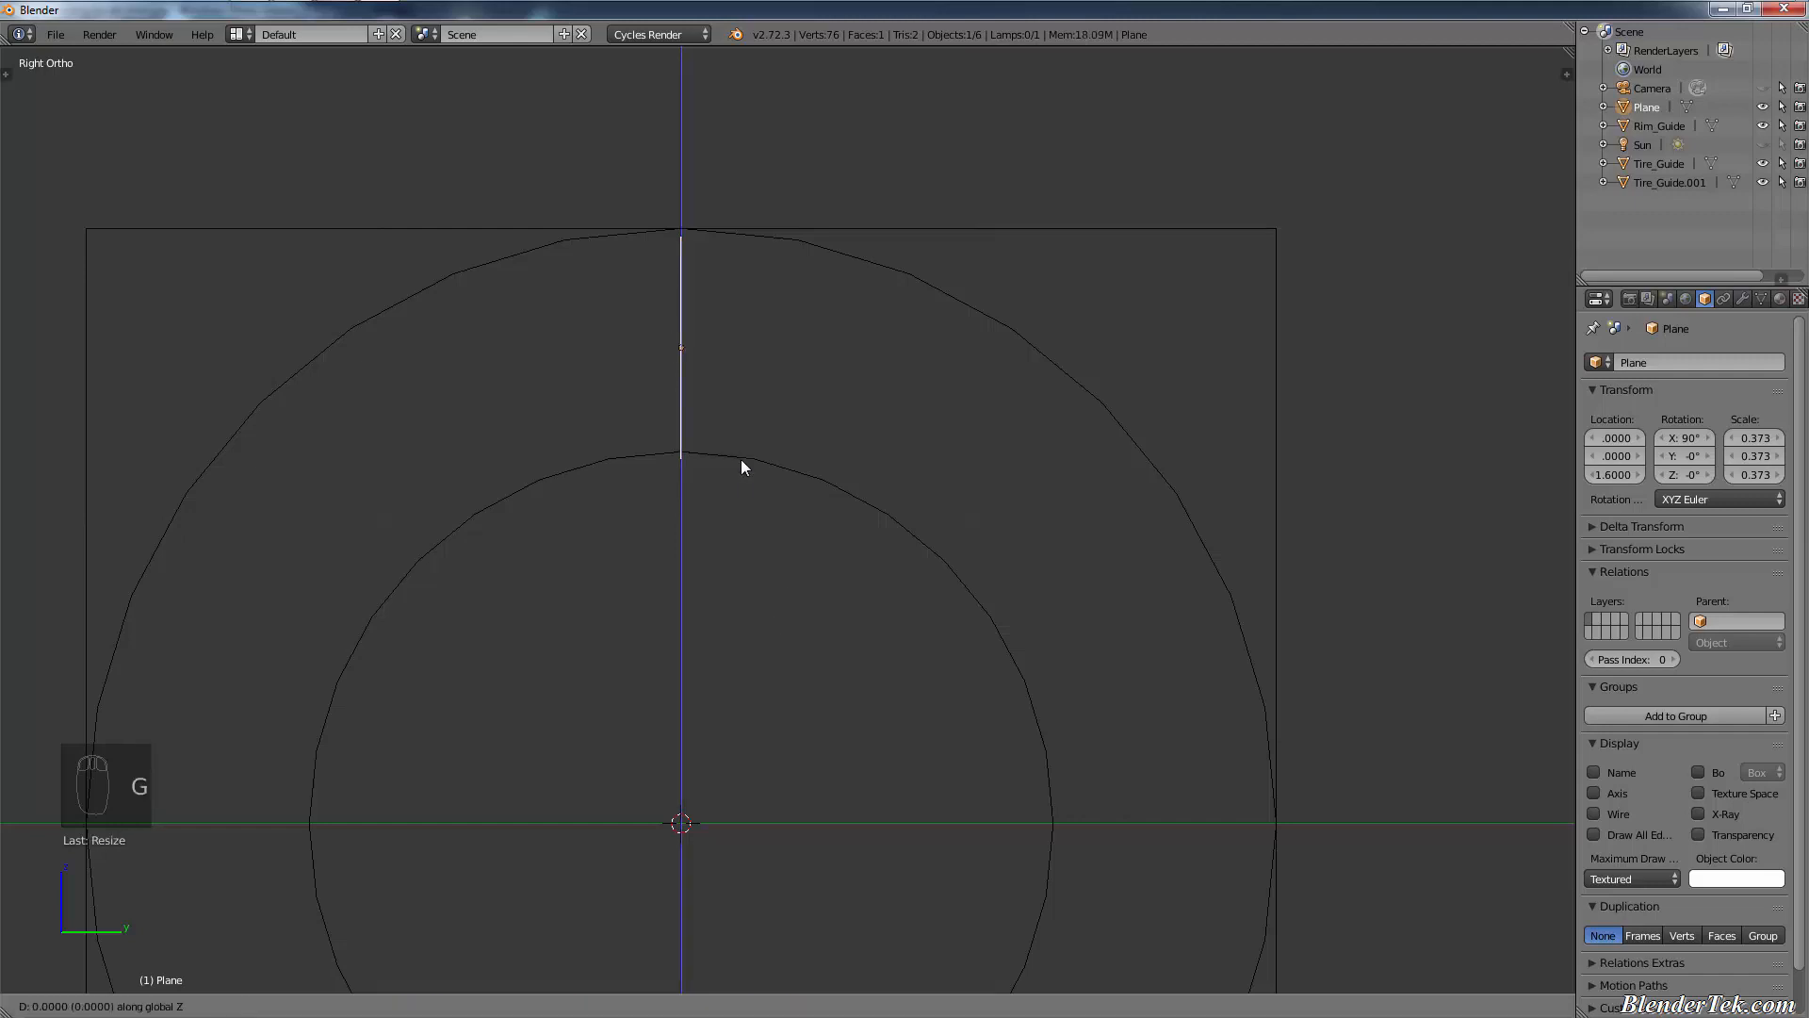
left_click(741, 318)
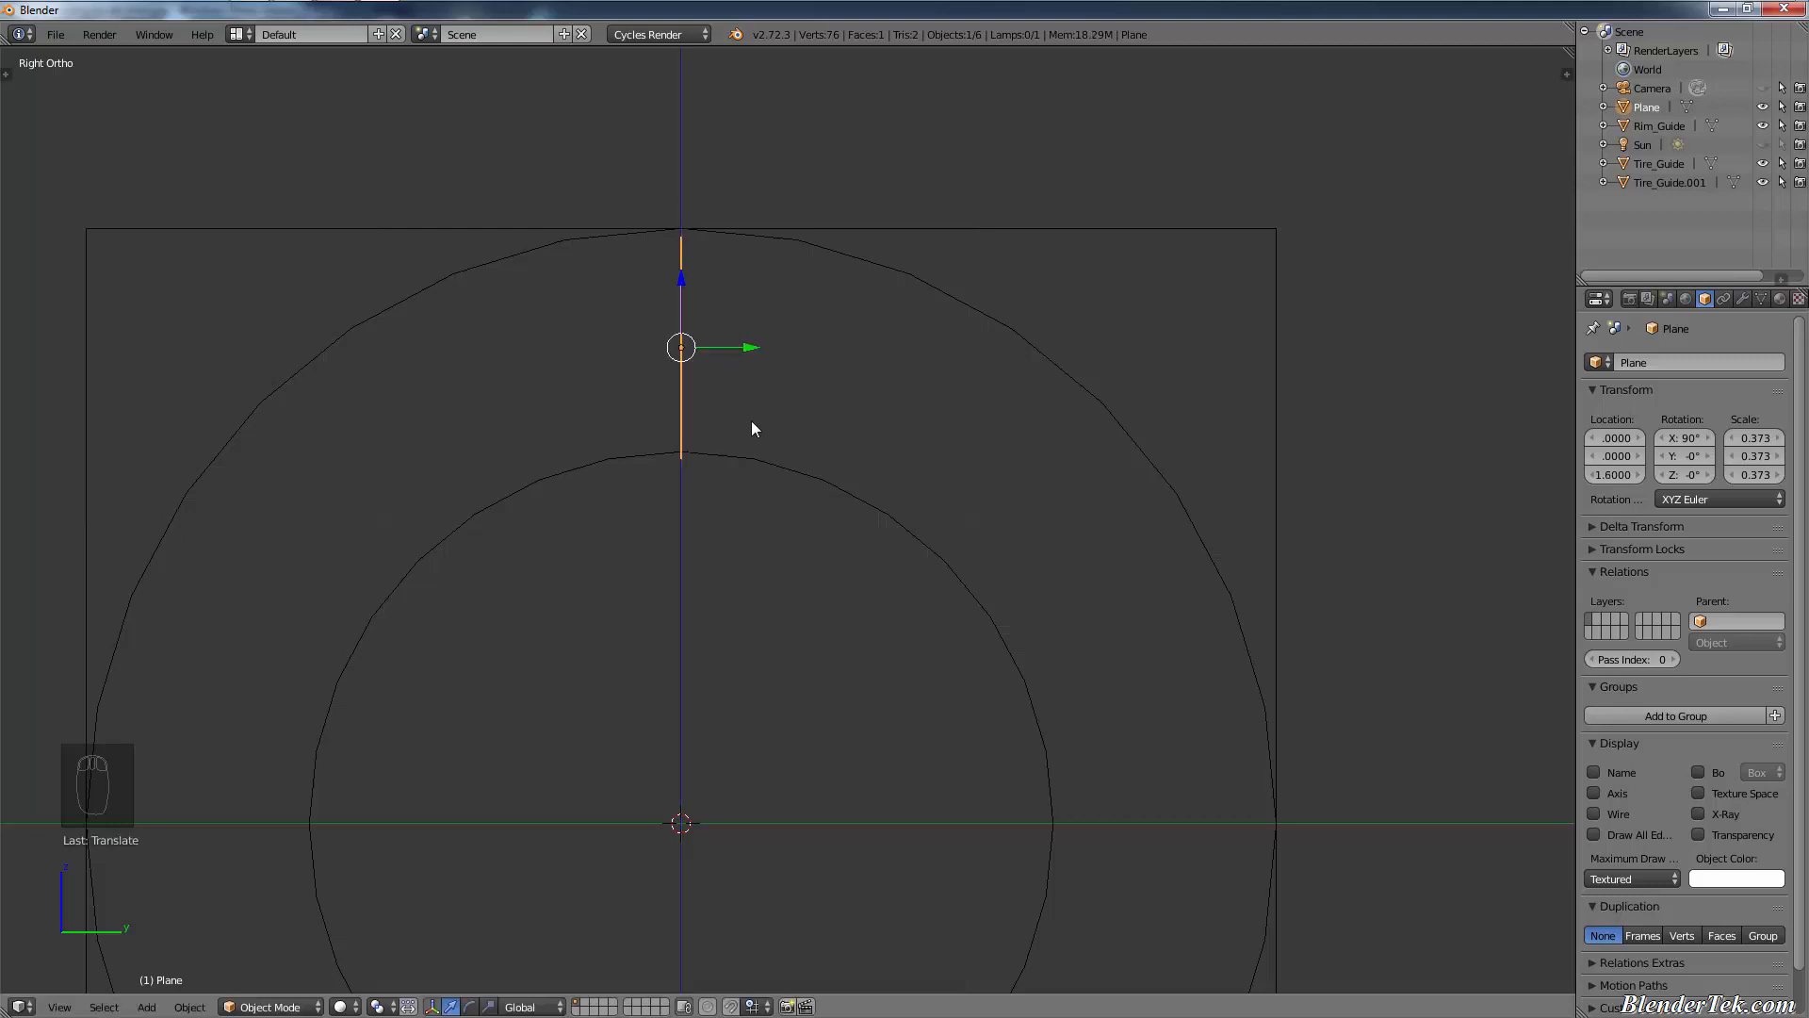
- Examine the plane's fit against the guides from the front, side and an angled view, with Rim_Guide selected
key("KP_3")
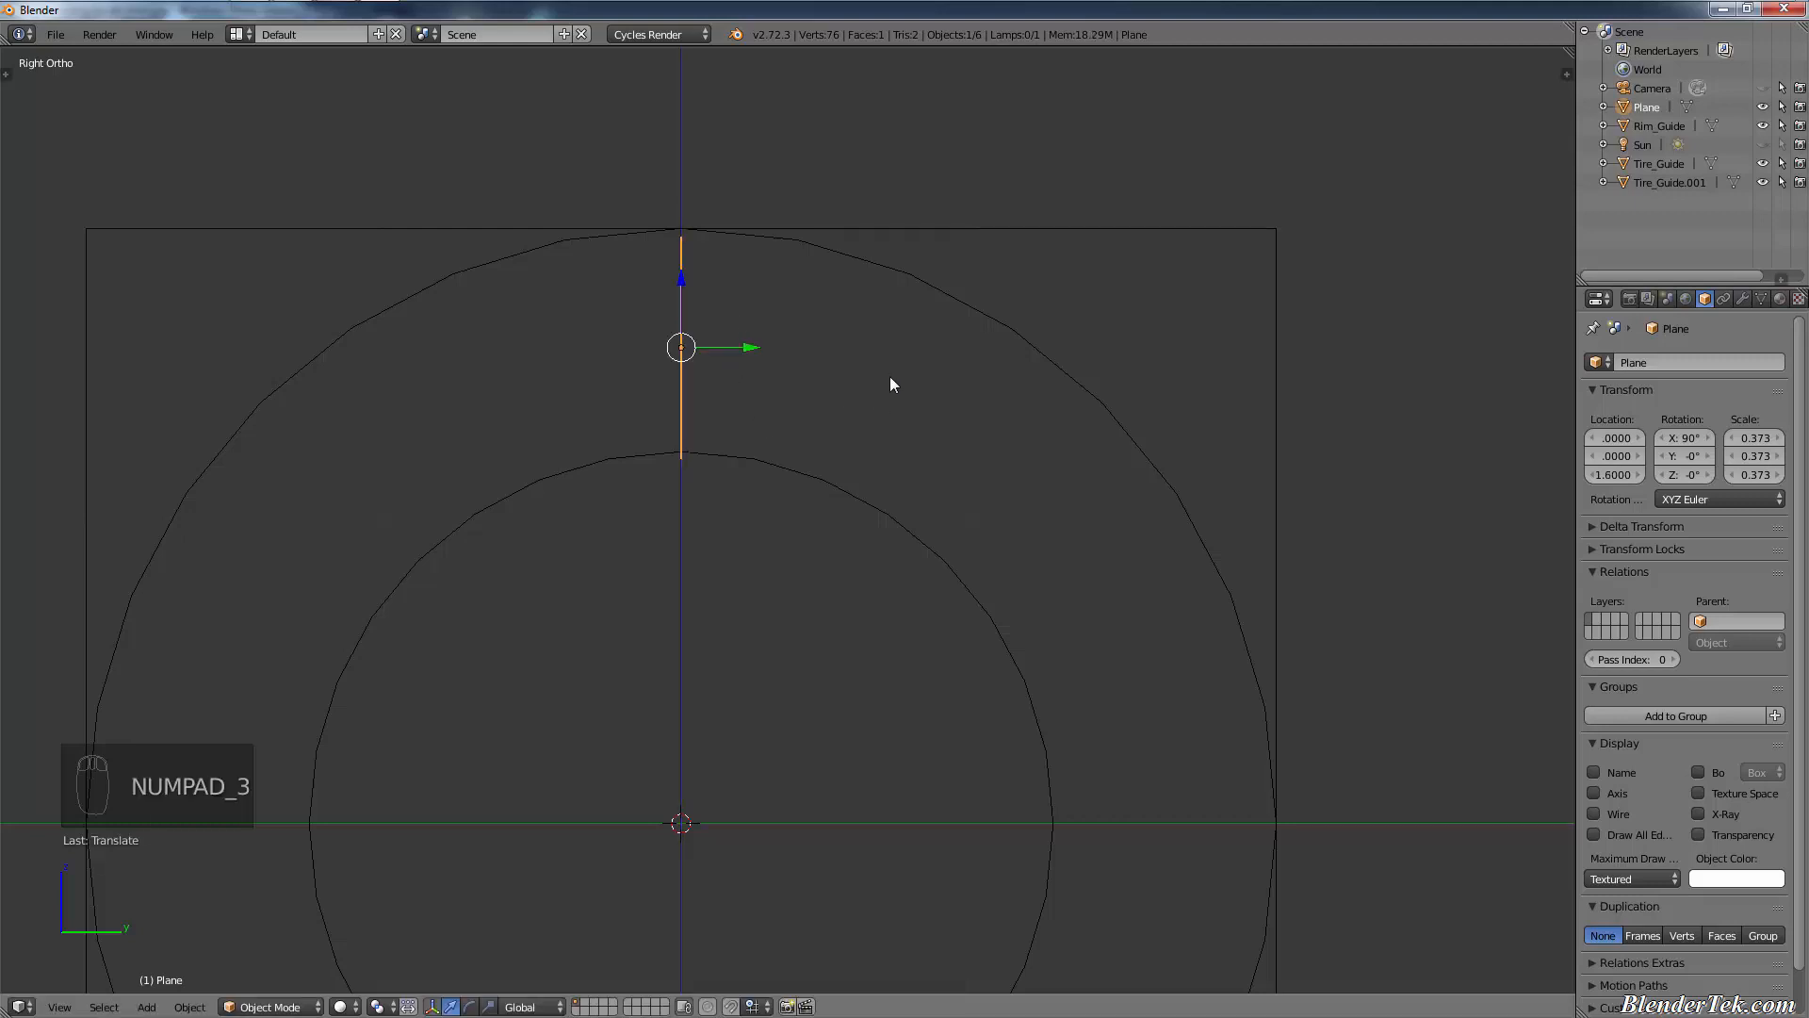
key("KP_1")
scroll(867, 386, "up", 1)
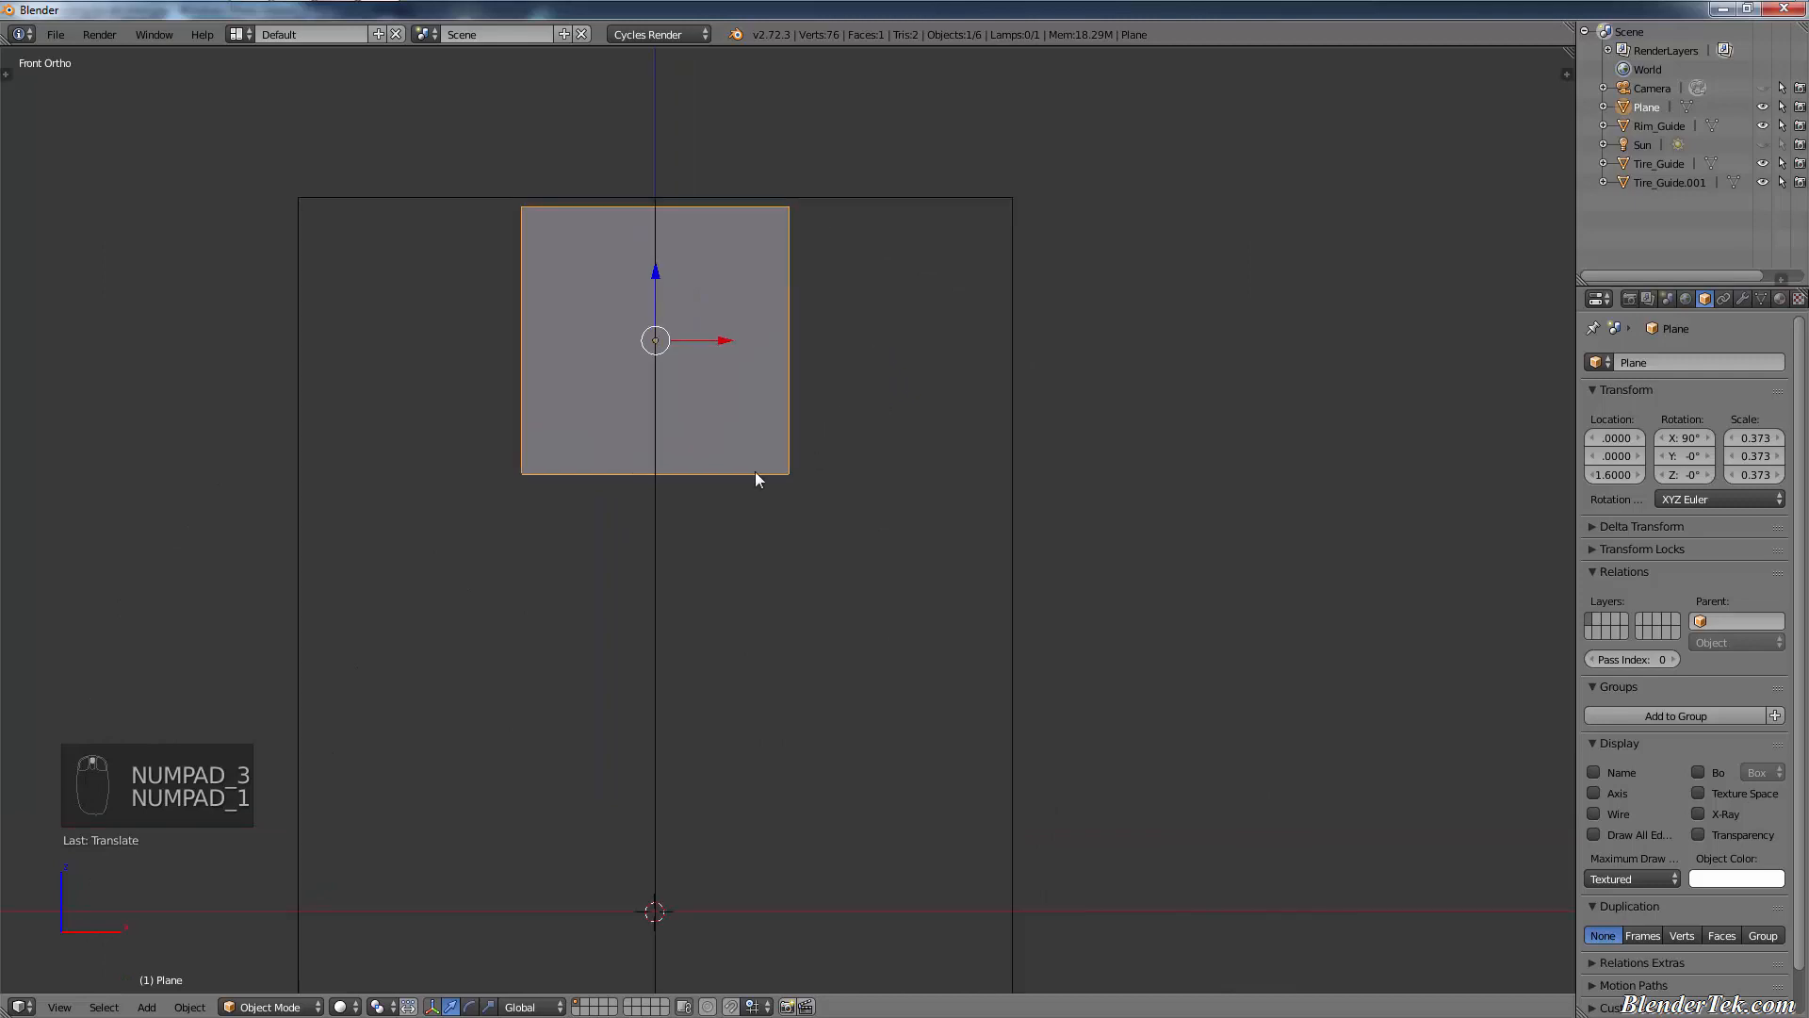
middle_click_drag(1122, 533, 1150, 545)
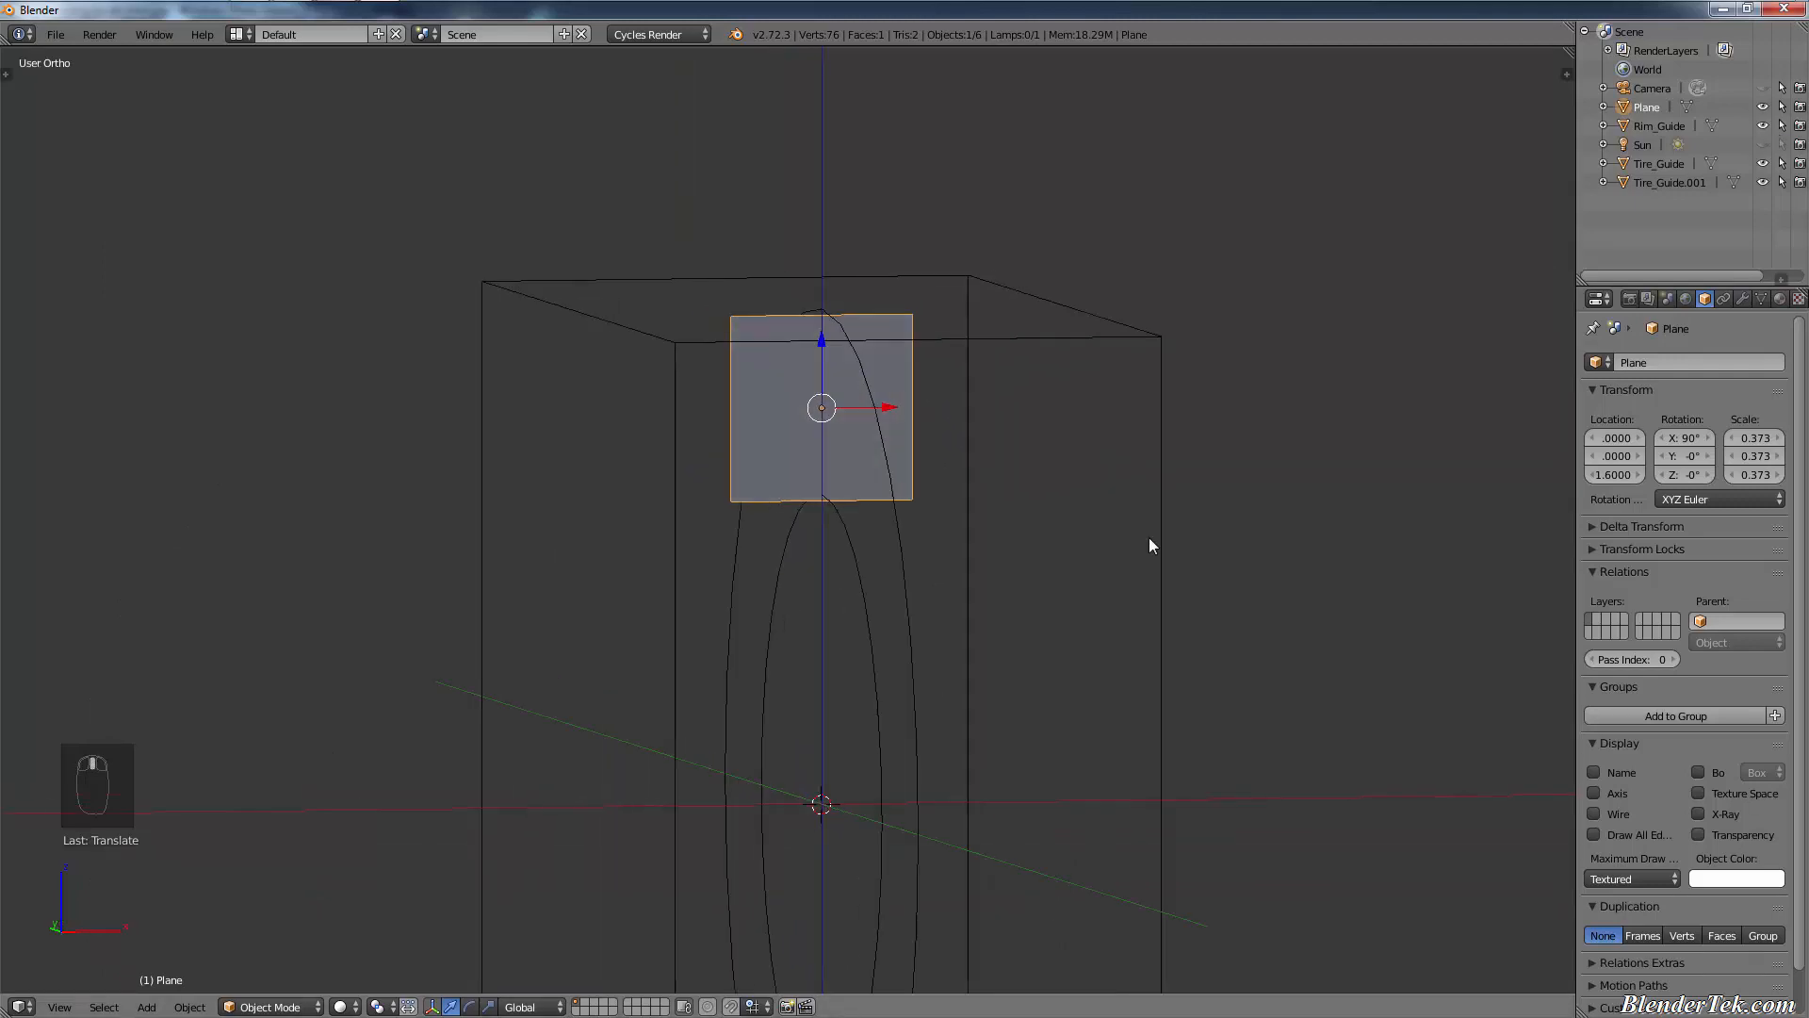
right_click(863, 545)
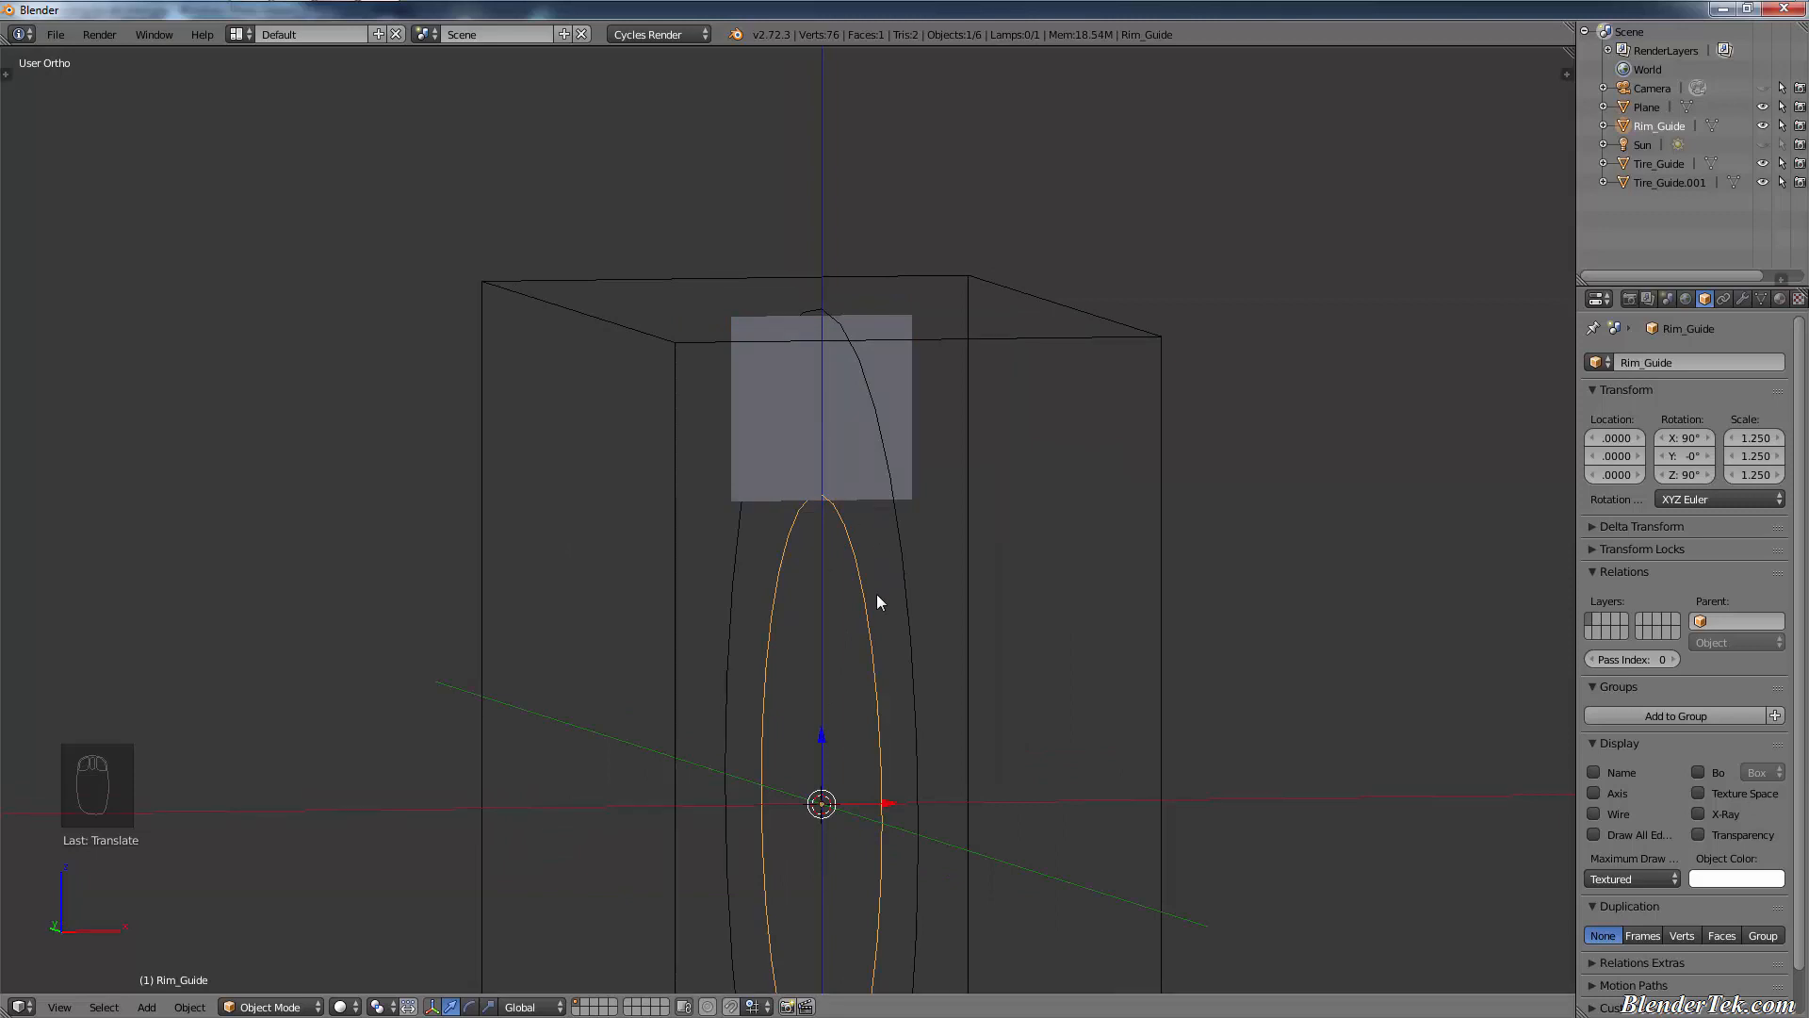
key("KP_3")
key("KP_1")
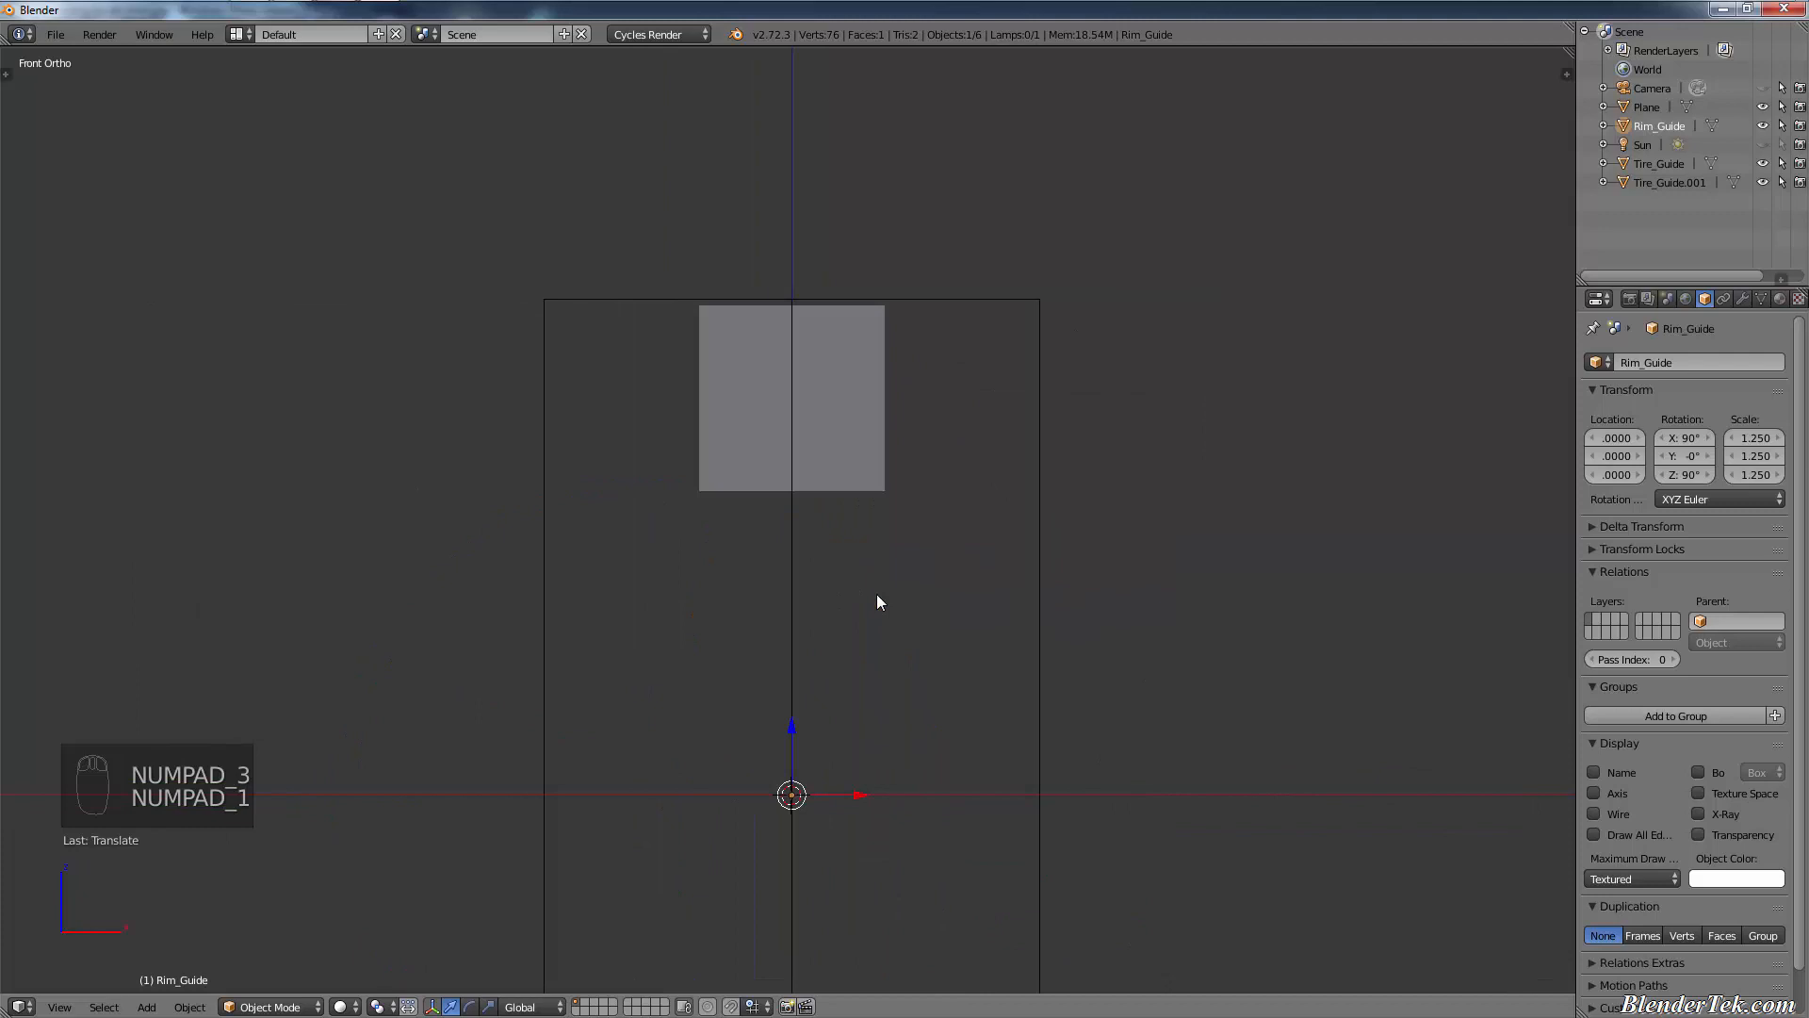
key("KP_3")
key("KP_1")
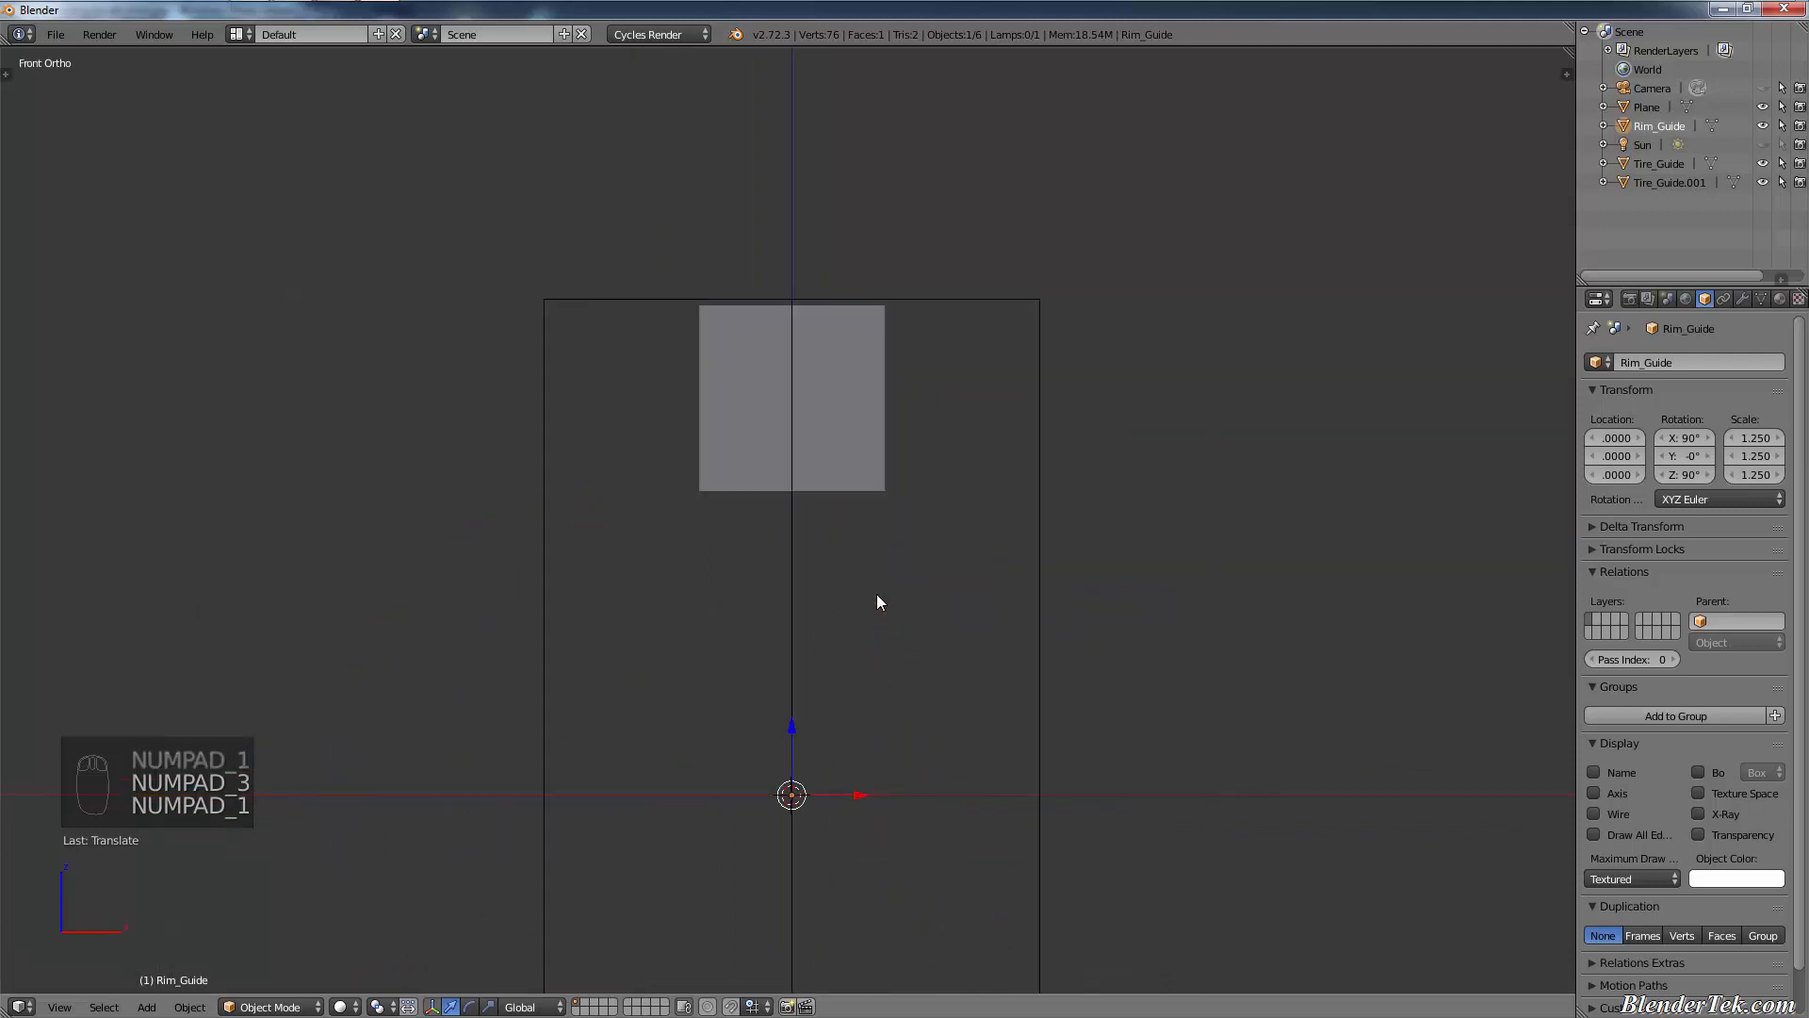
- Try box-selecting the guide circles in front view, and reselect only Rim_Guide
key("a")
key("b")
left_click_drag(946, 620, 783, 908)
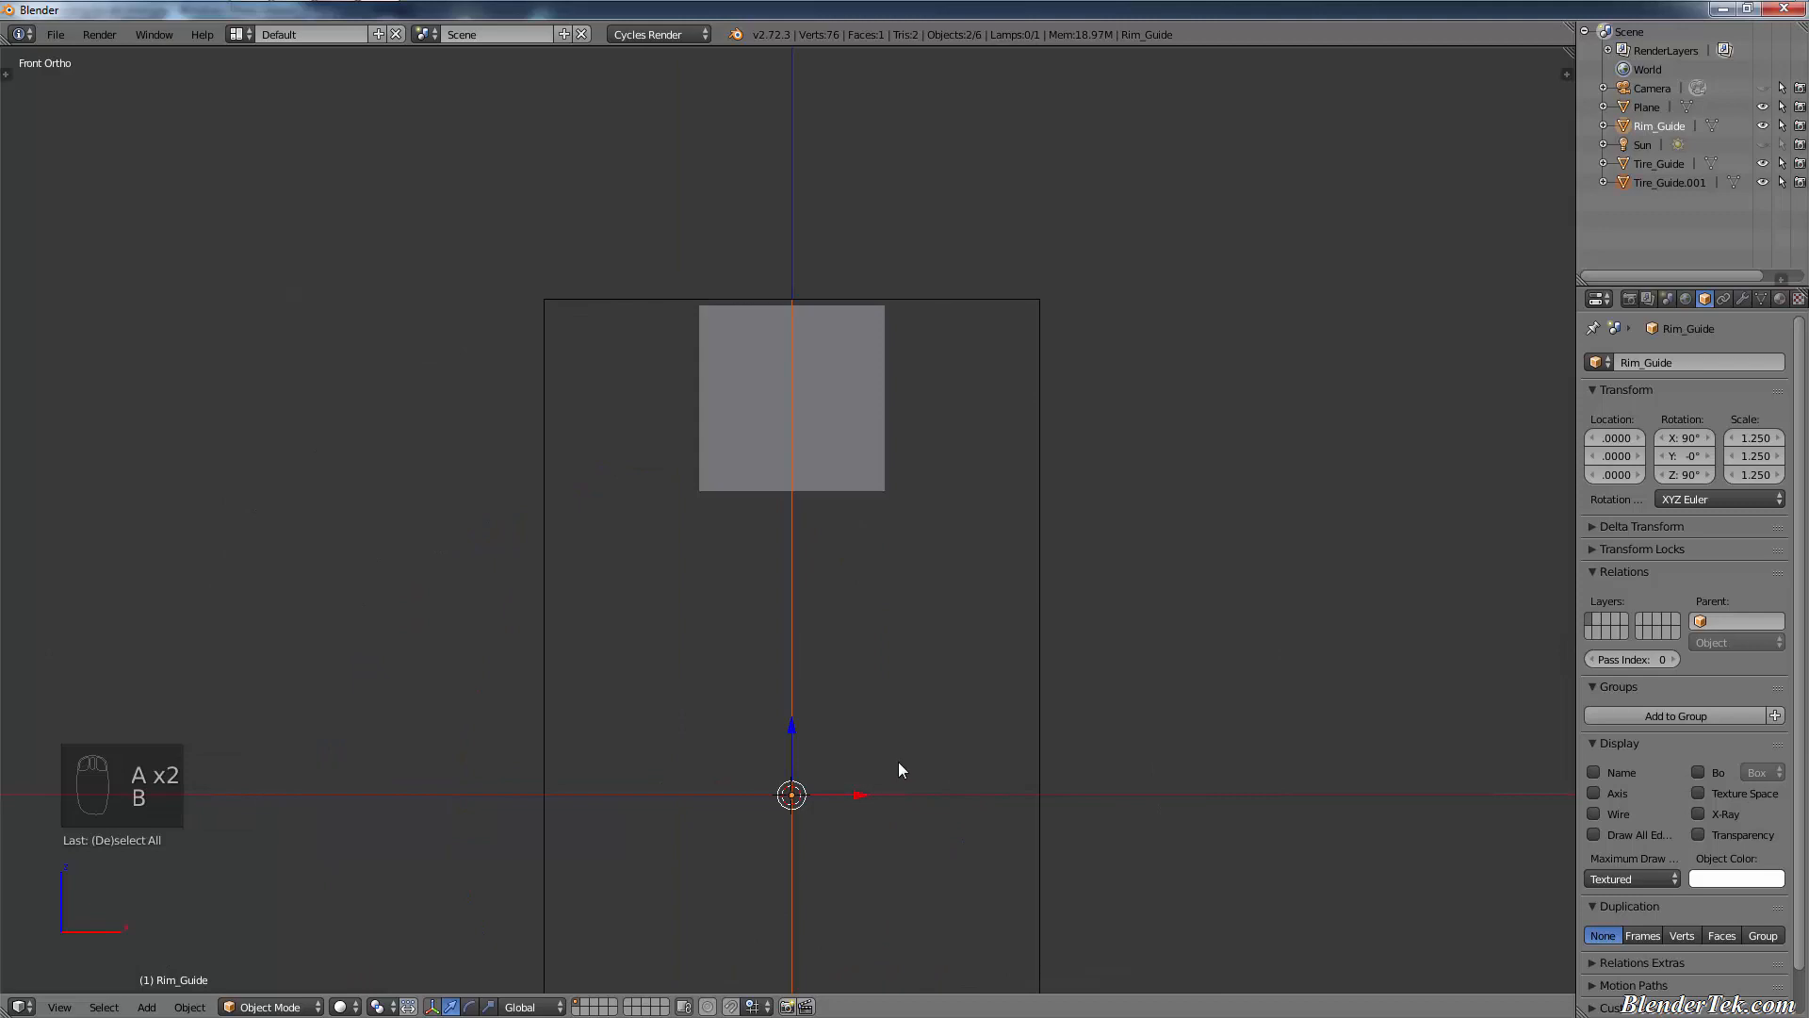
left_click(1649, 128)
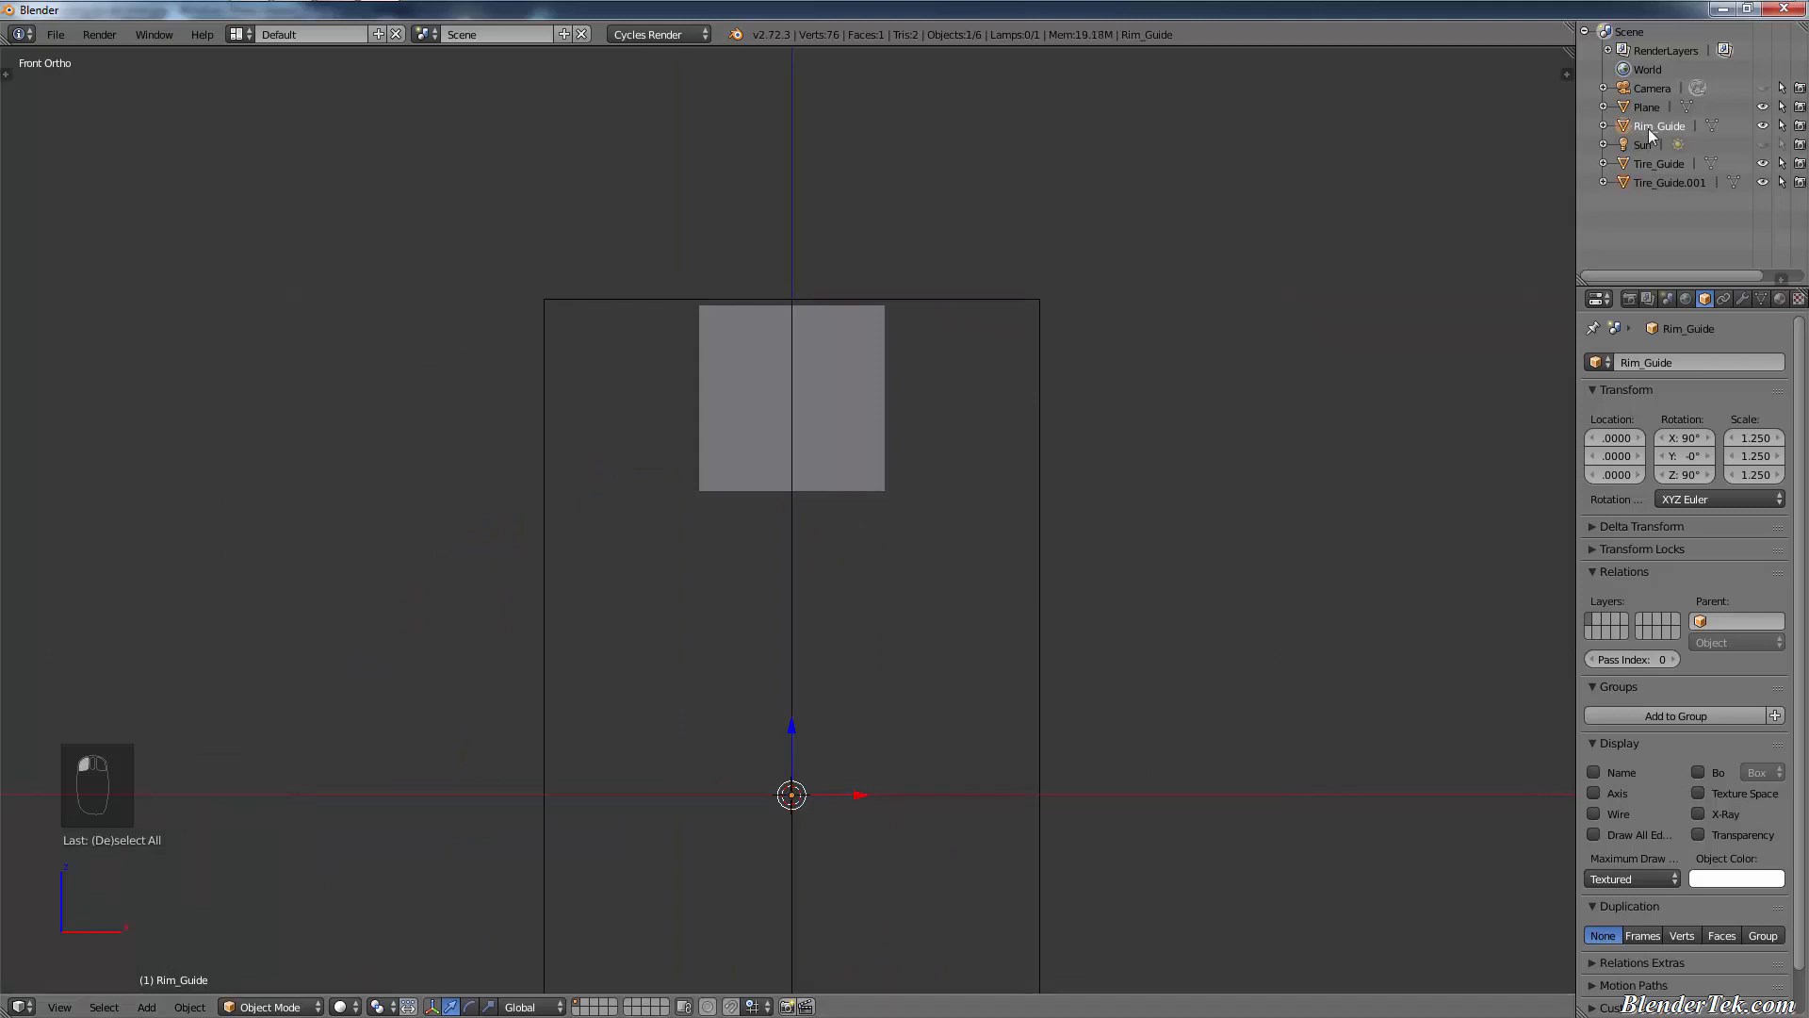
middle_click_drag(726, 678, 904, 634)
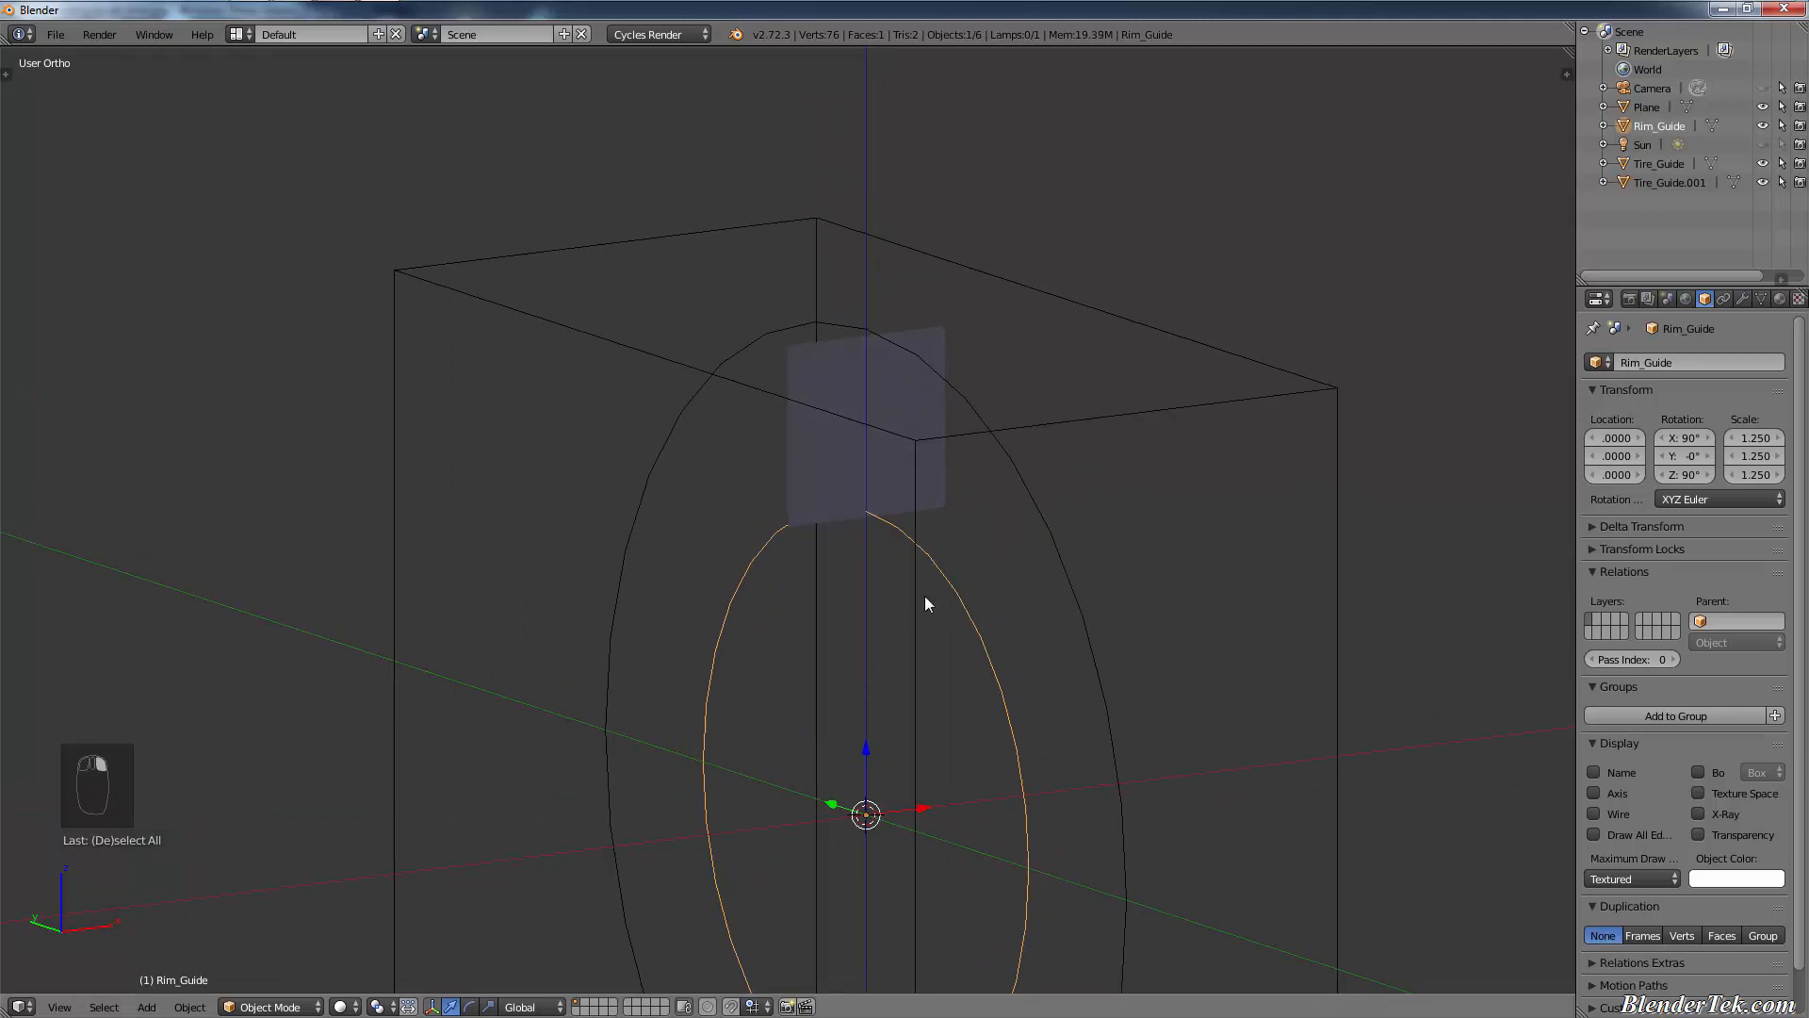
key("KP_1")
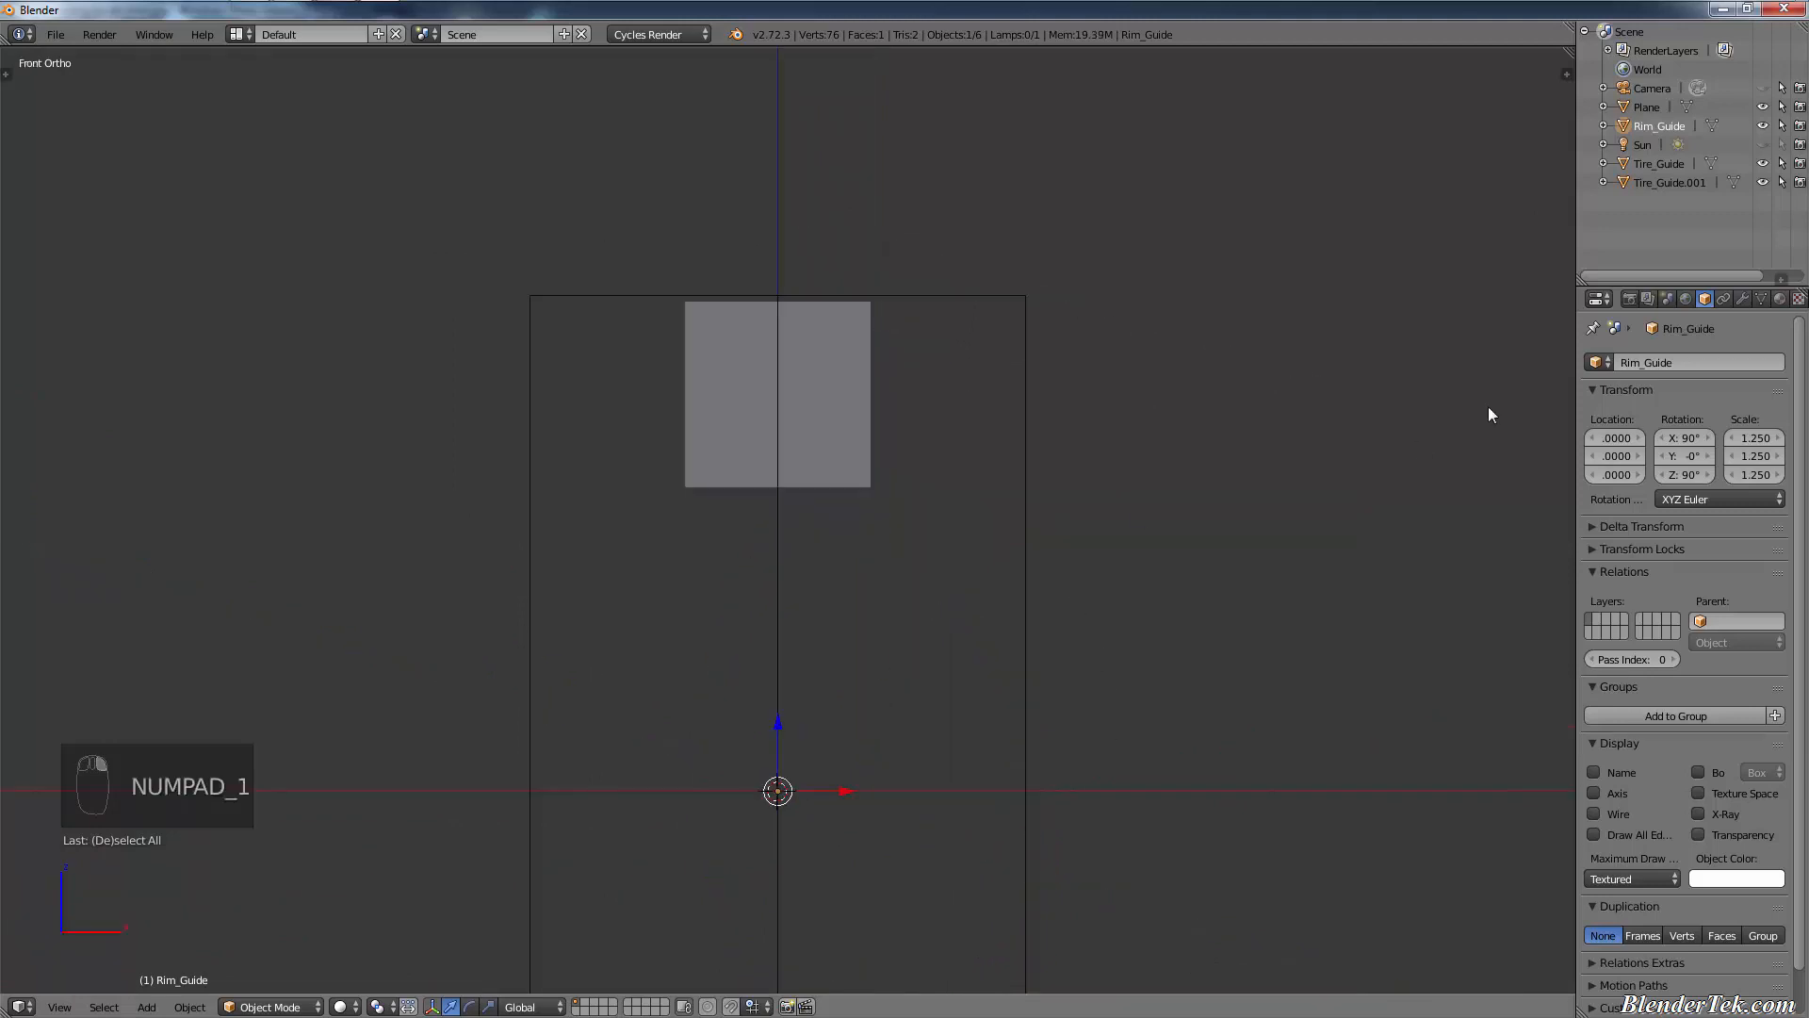
- Hide the outer circle Tire_Guide.001, switching the Tire_Guide box's visibility off and back on
left_click(1764, 164)
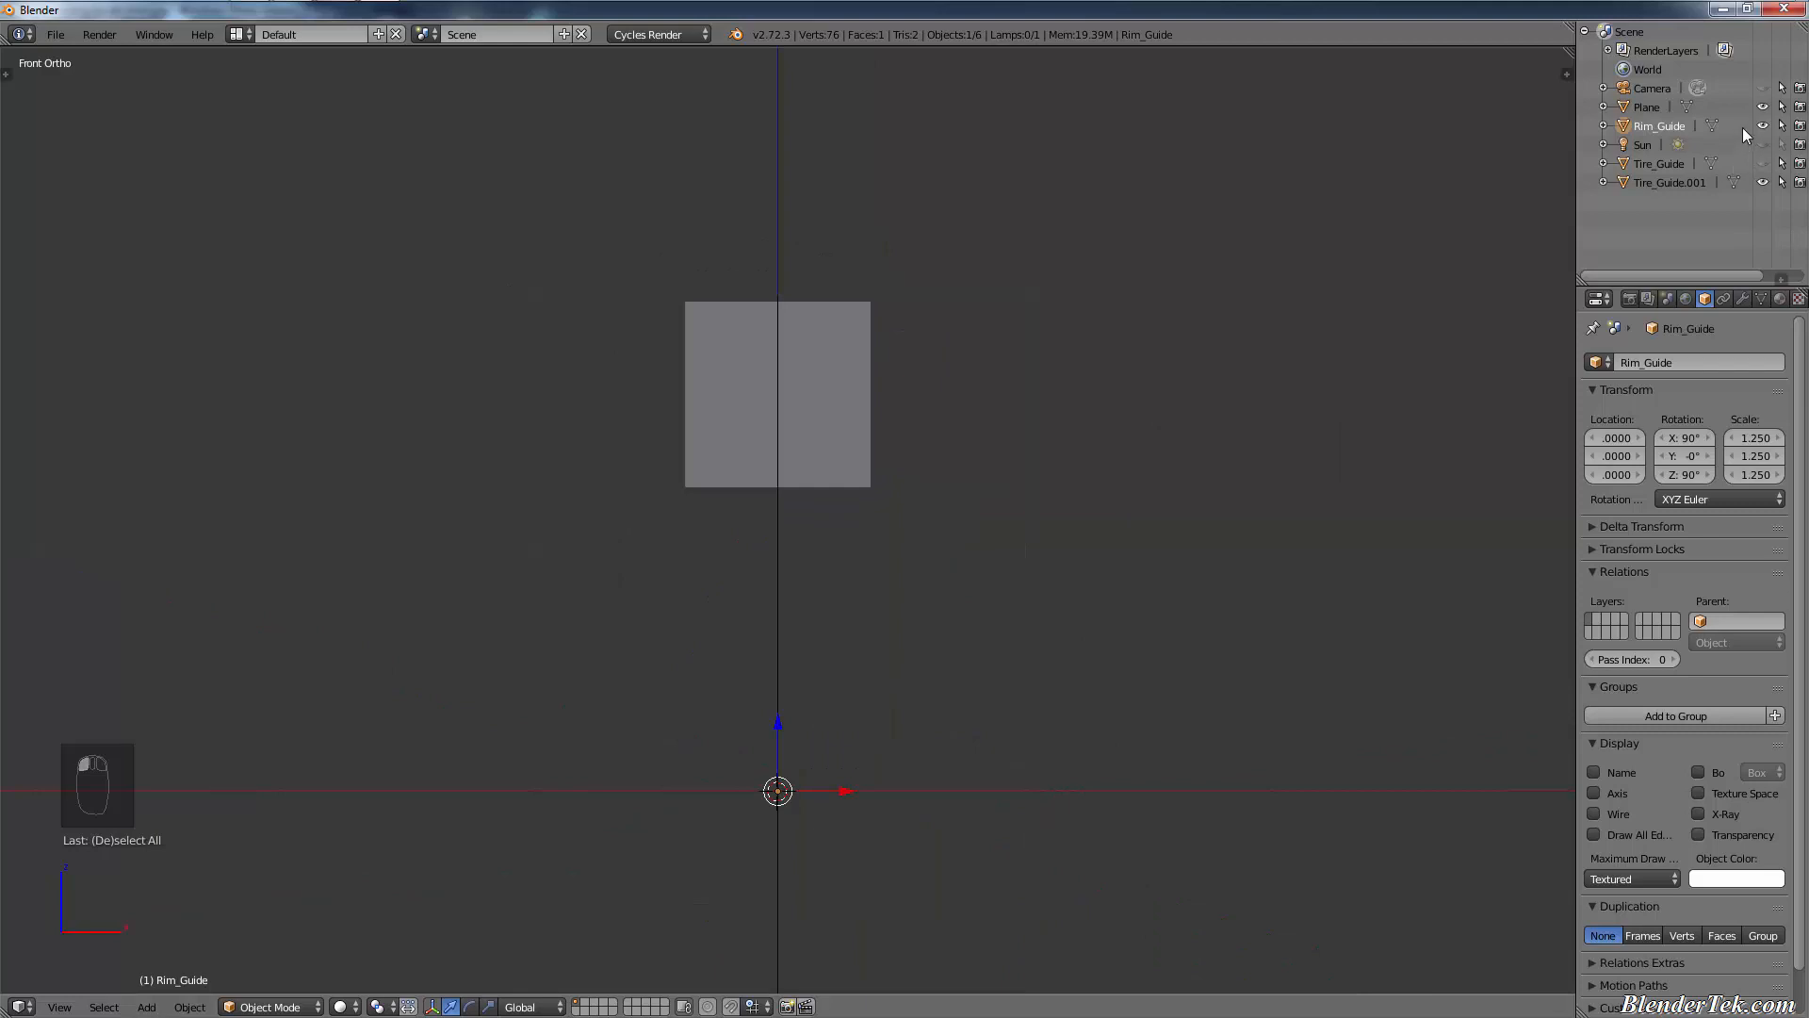
left_click(1763, 183)
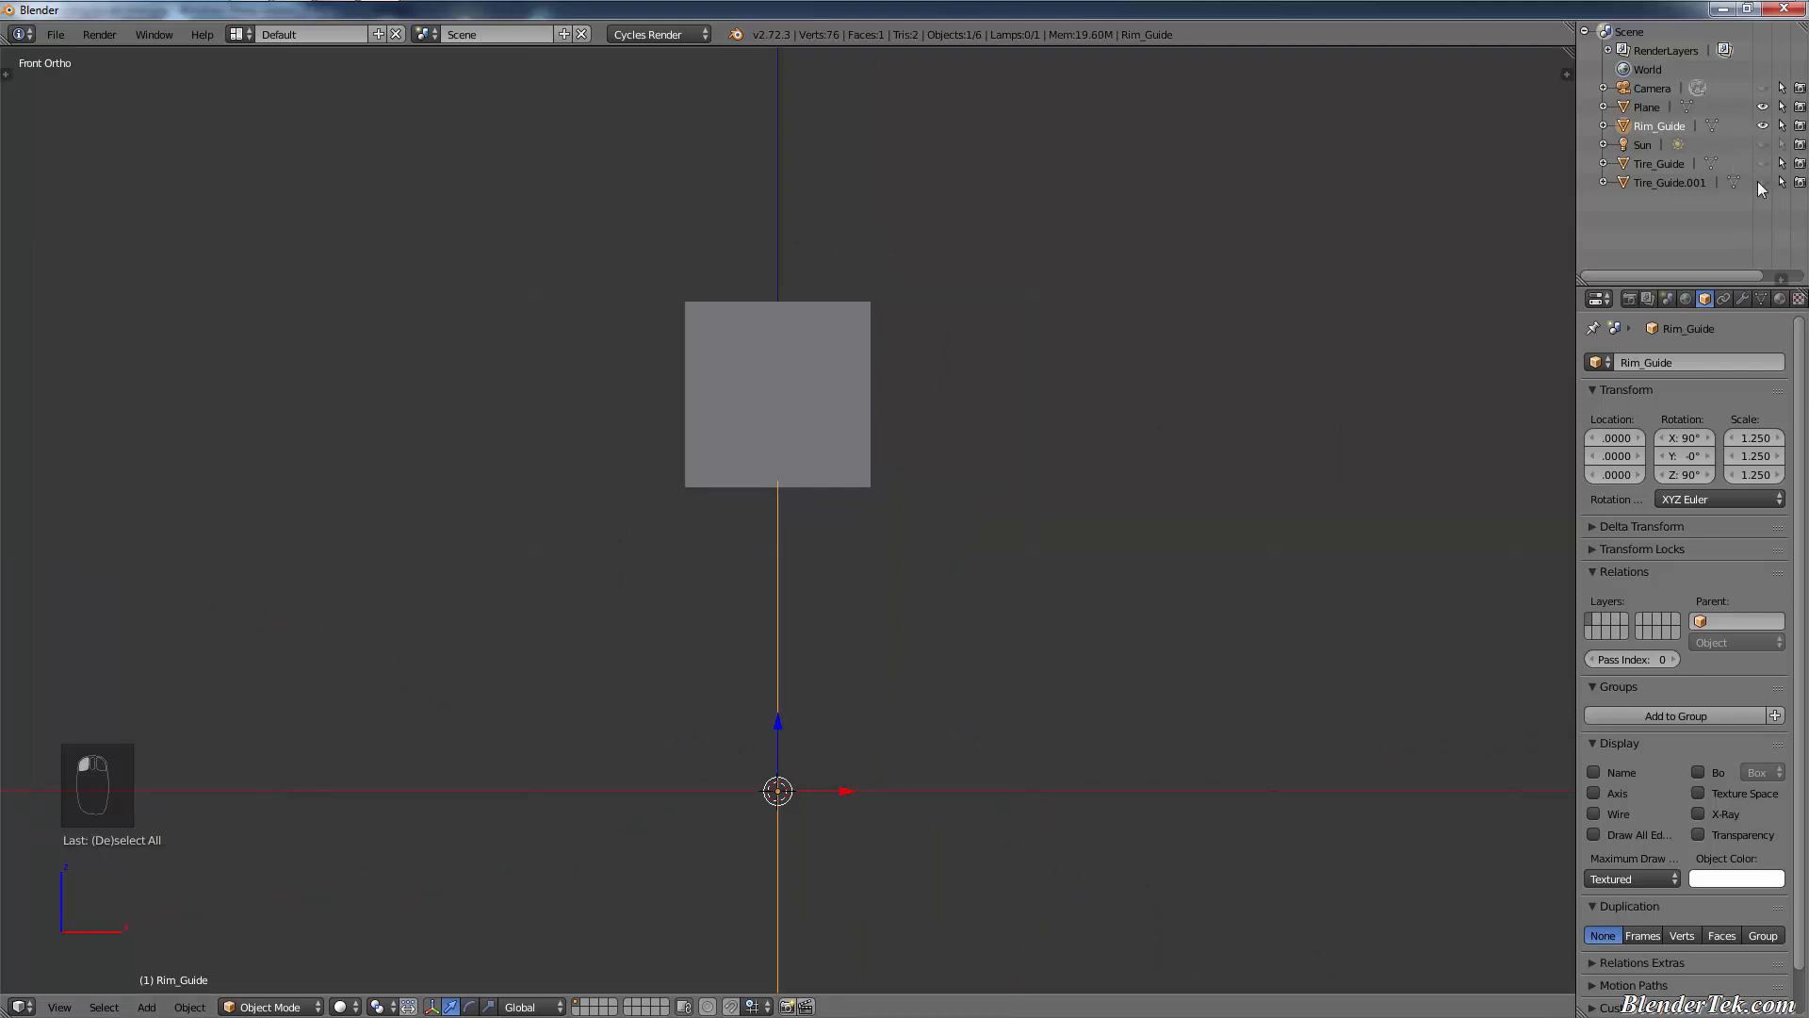
scroll(895, 733, "down", 3)
scroll(833, 505, "up", 3)
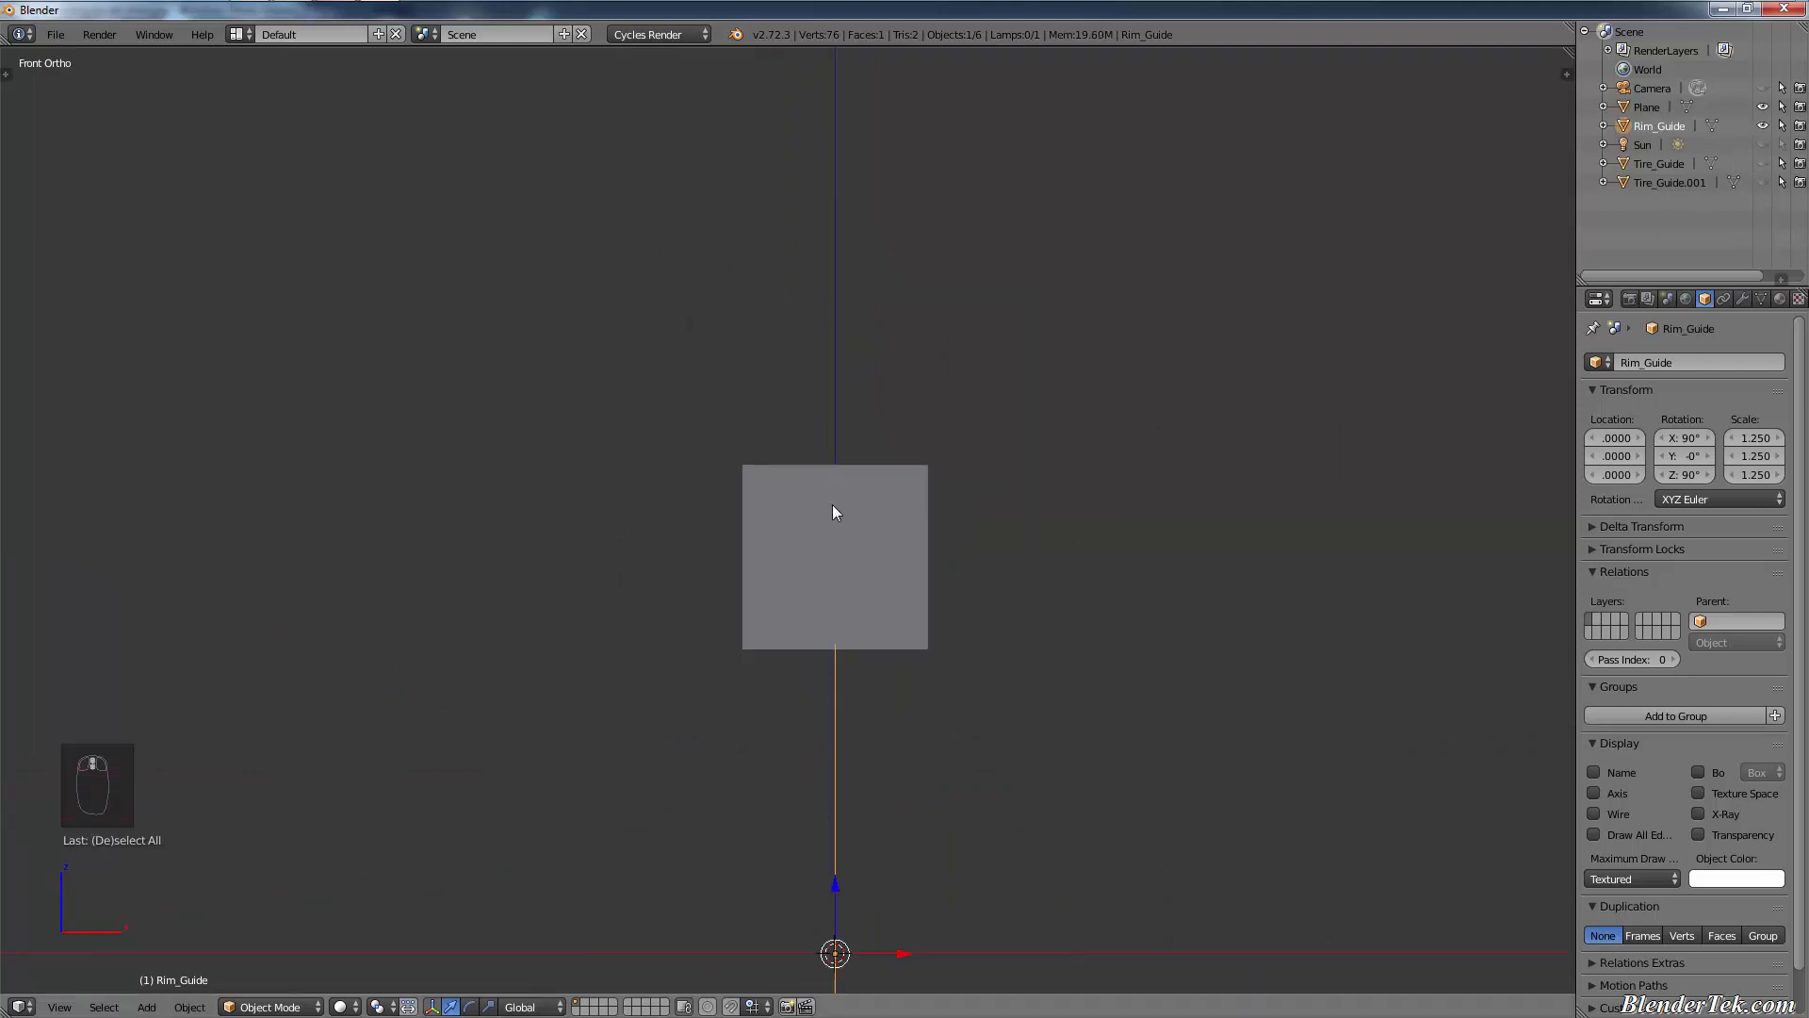
left_click(1762, 163)
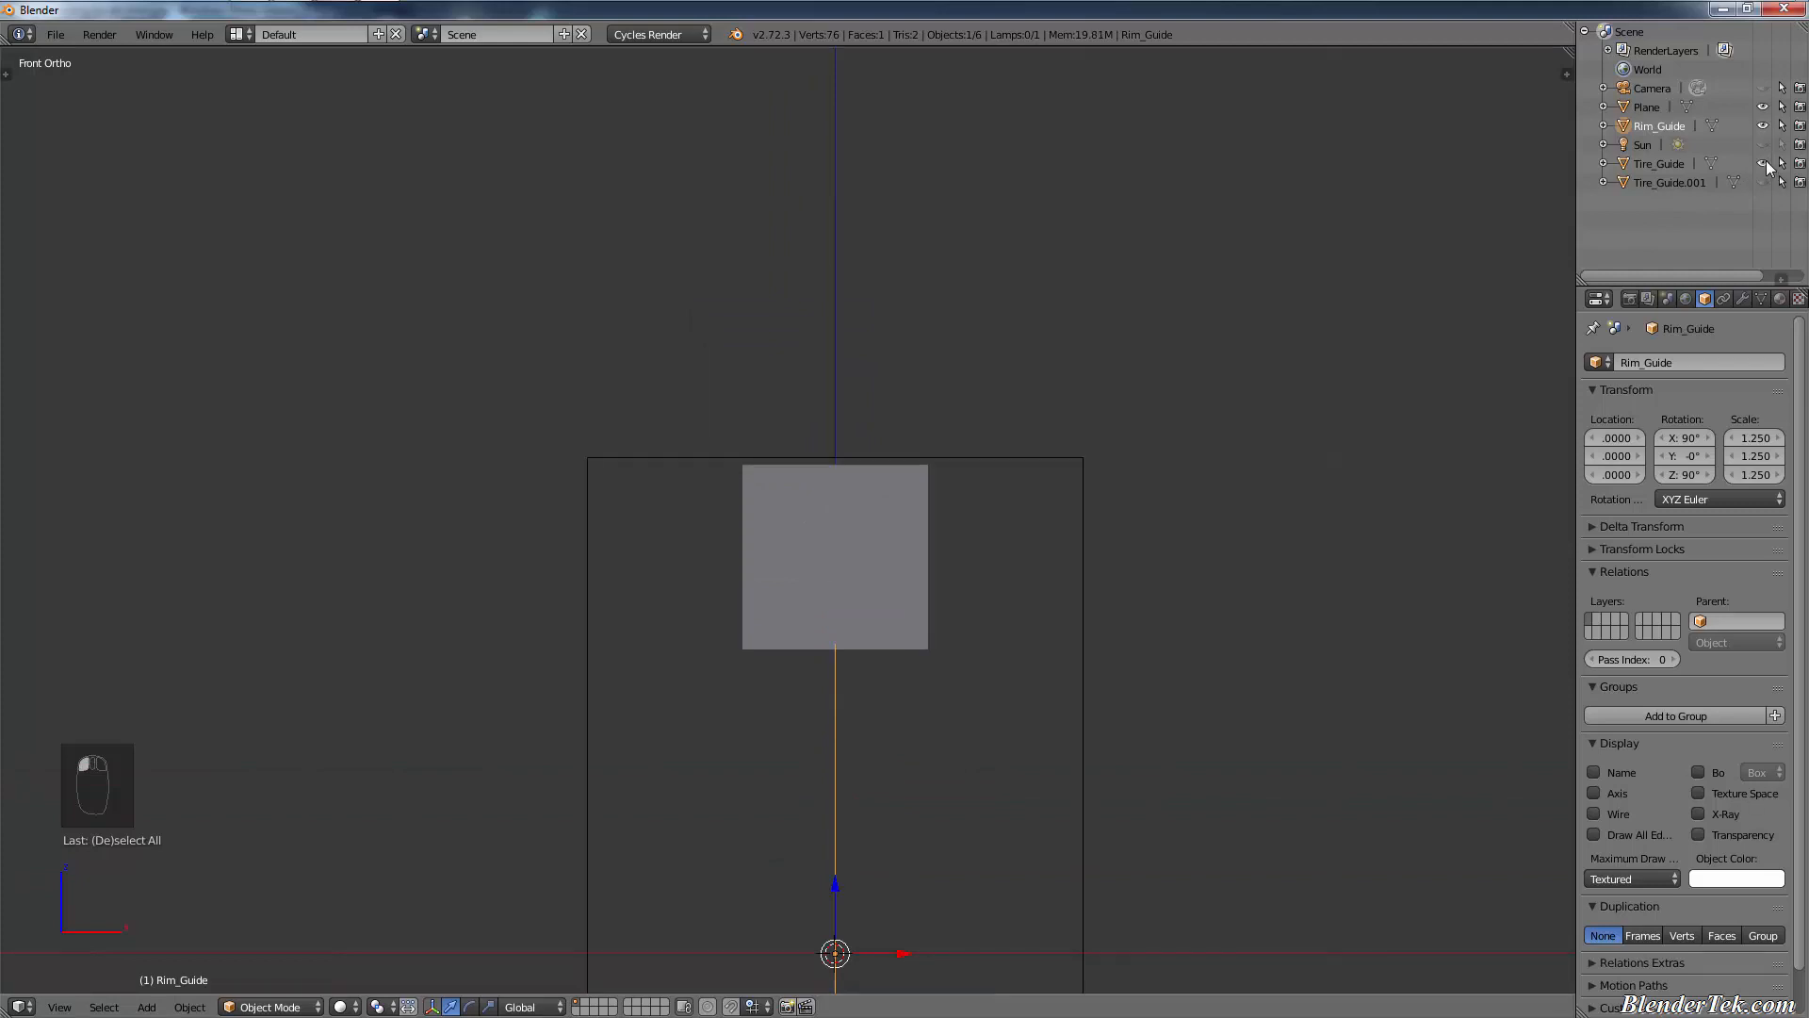
scroll(919, 597, "up", 2)
scroll(792, 642, "up", 2)
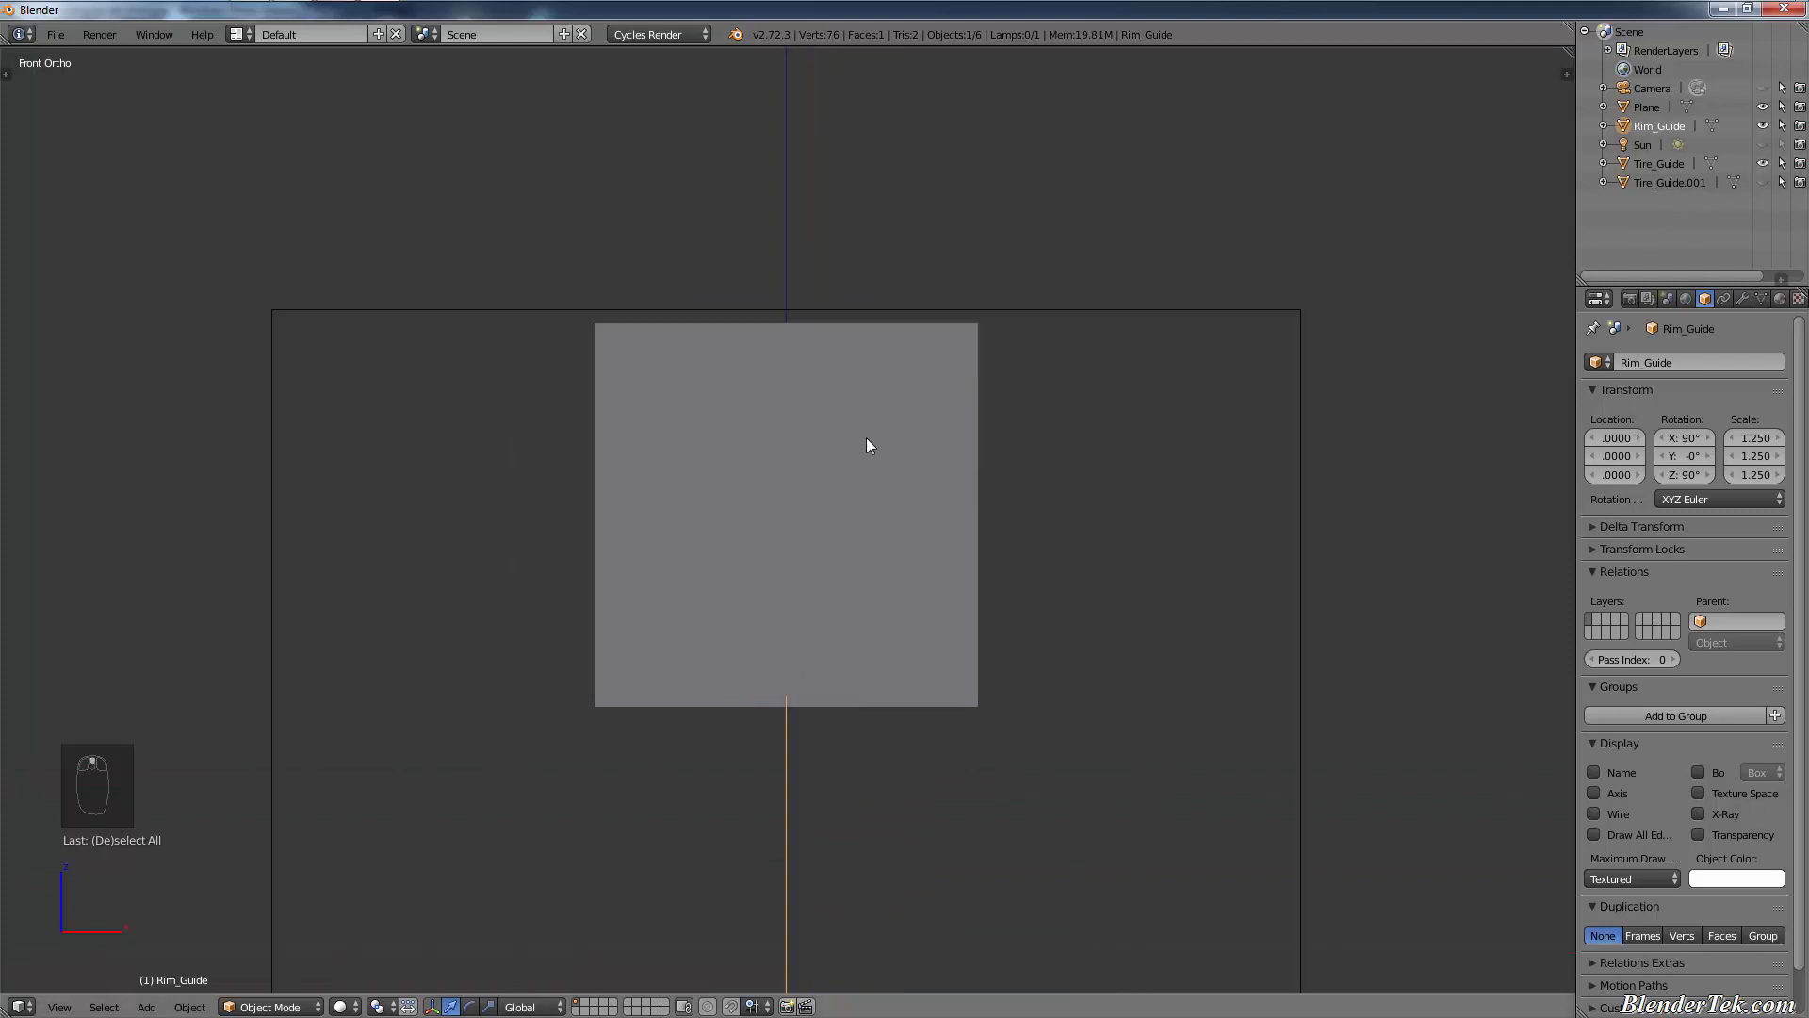
scroll(908, 755, "down", 2)
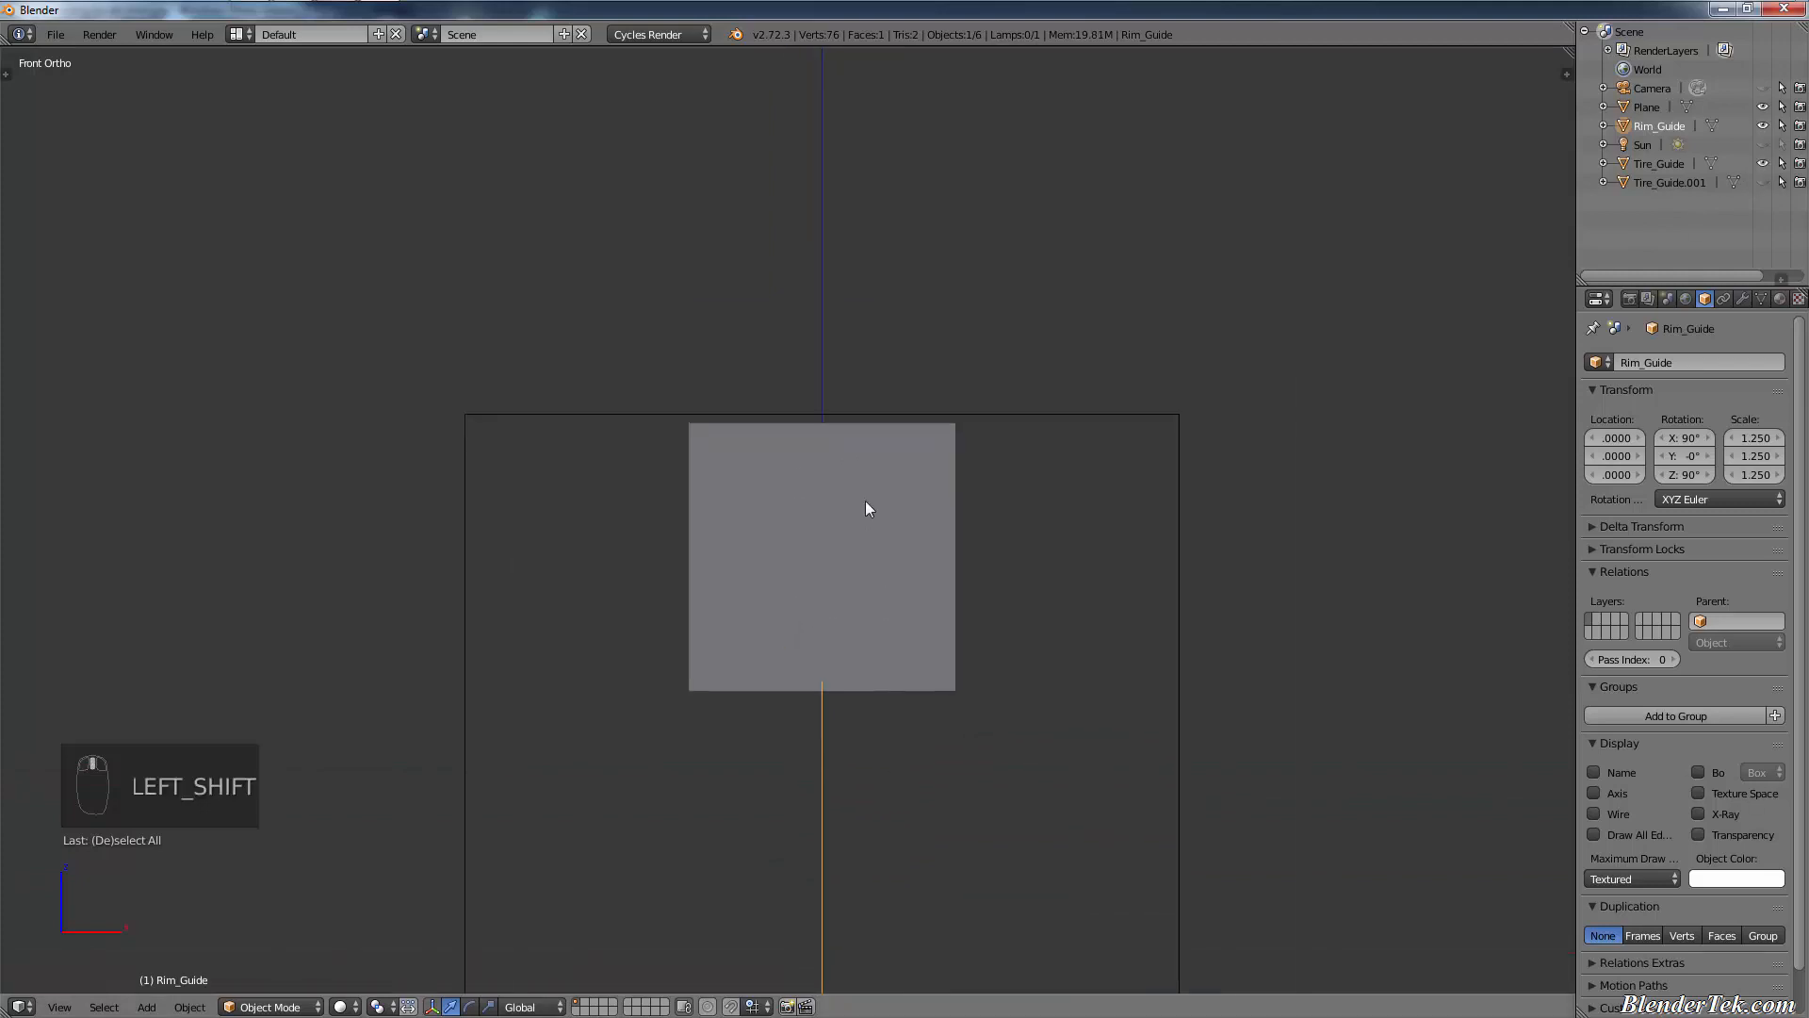
- Extrude the Rim_Guide circle along X to the right side of the Tire_Guide box
scroll(868, 509, "down", 5, "shift")
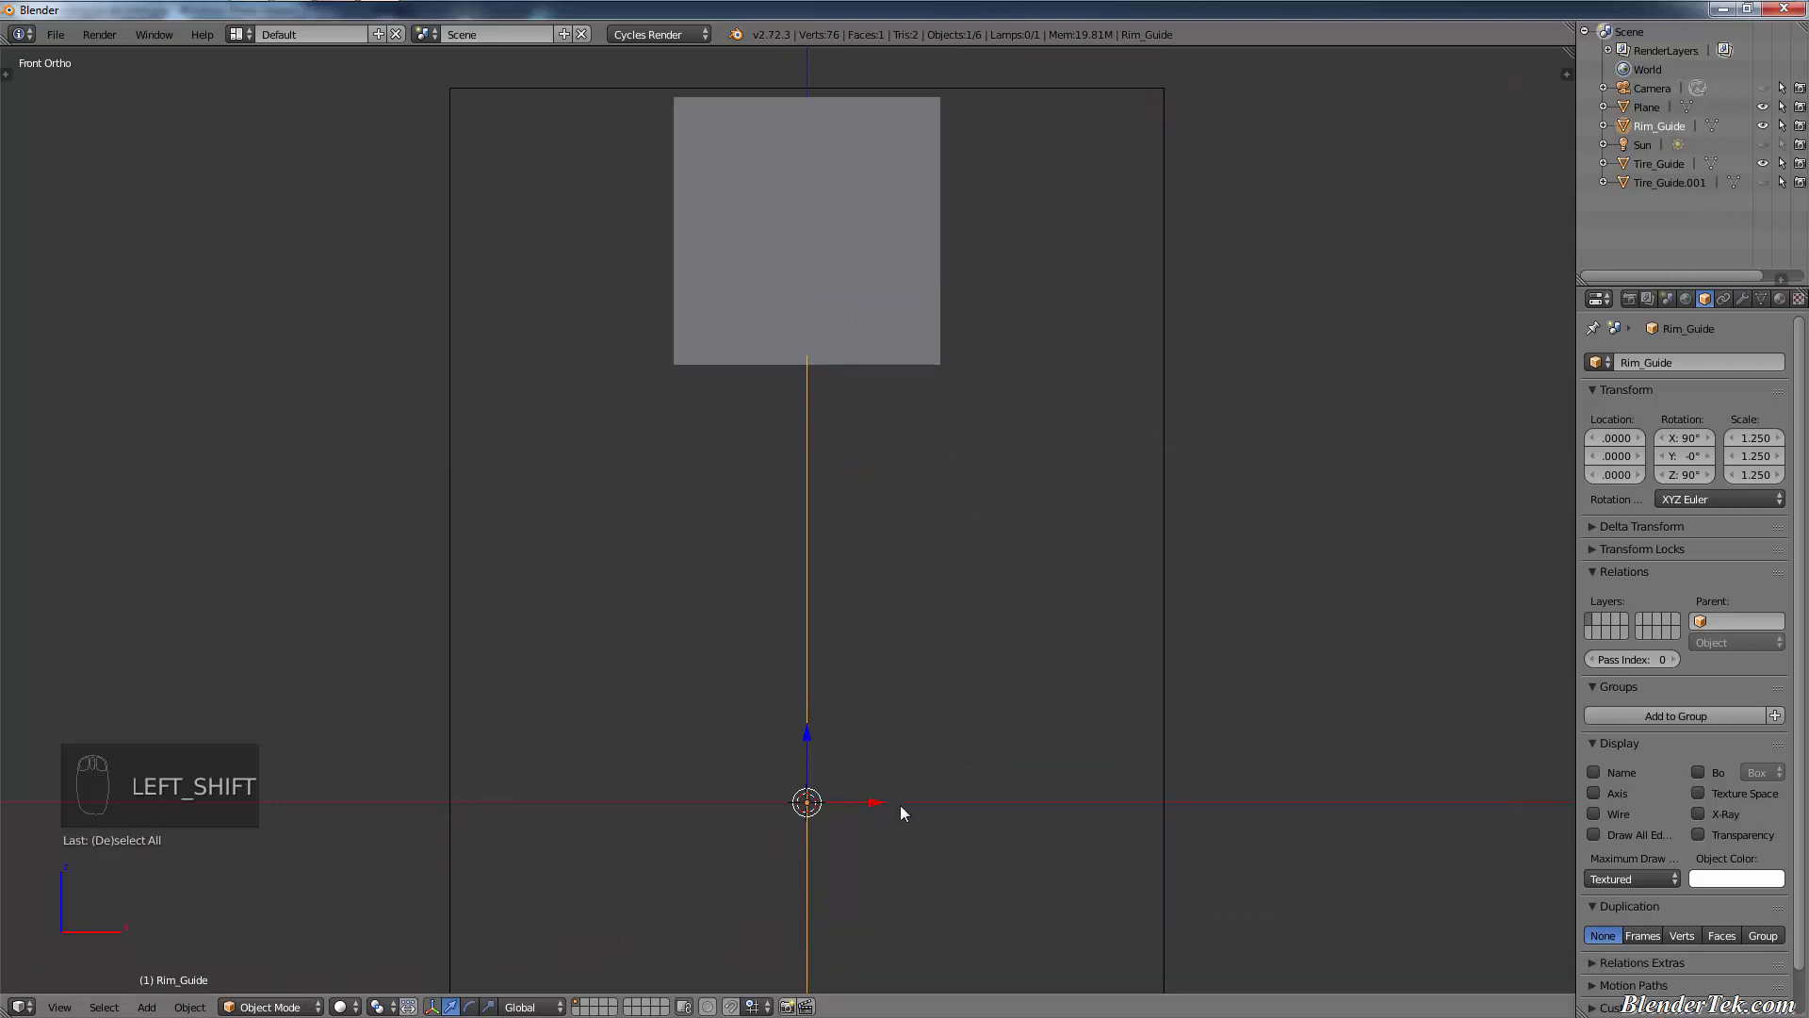
key("Tab")
key("e")
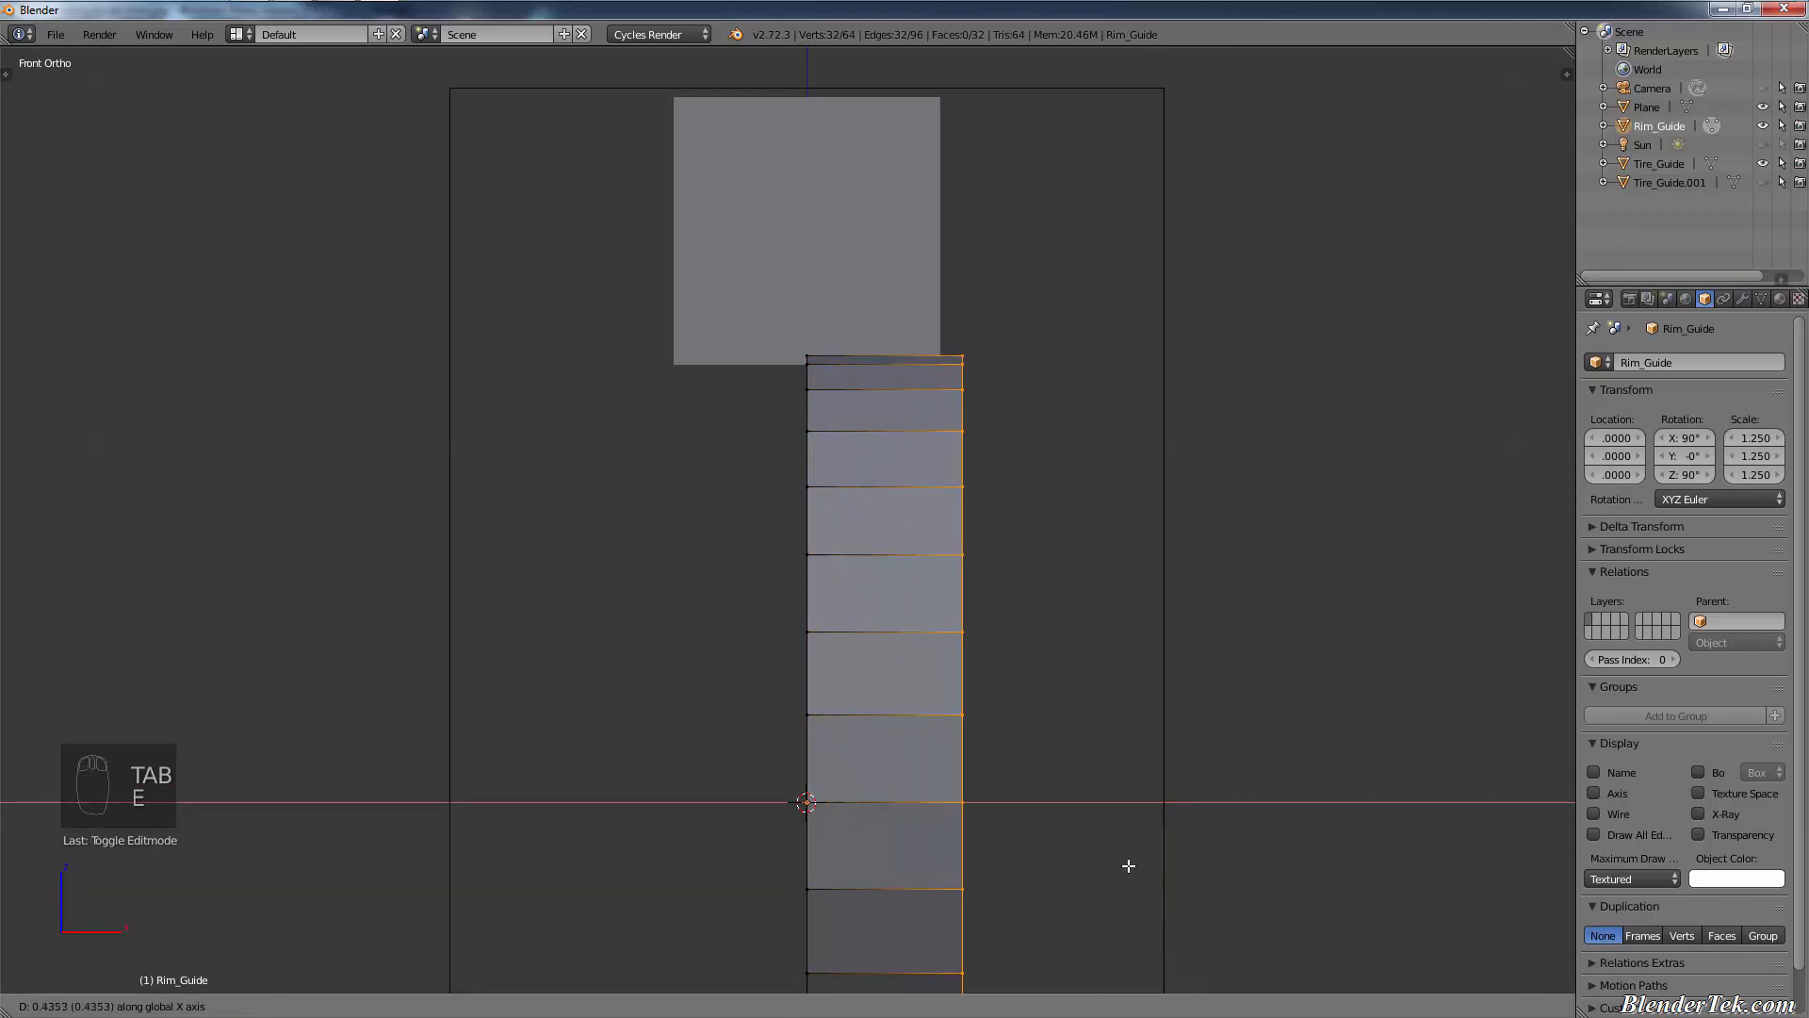
left_click(1159, 851)
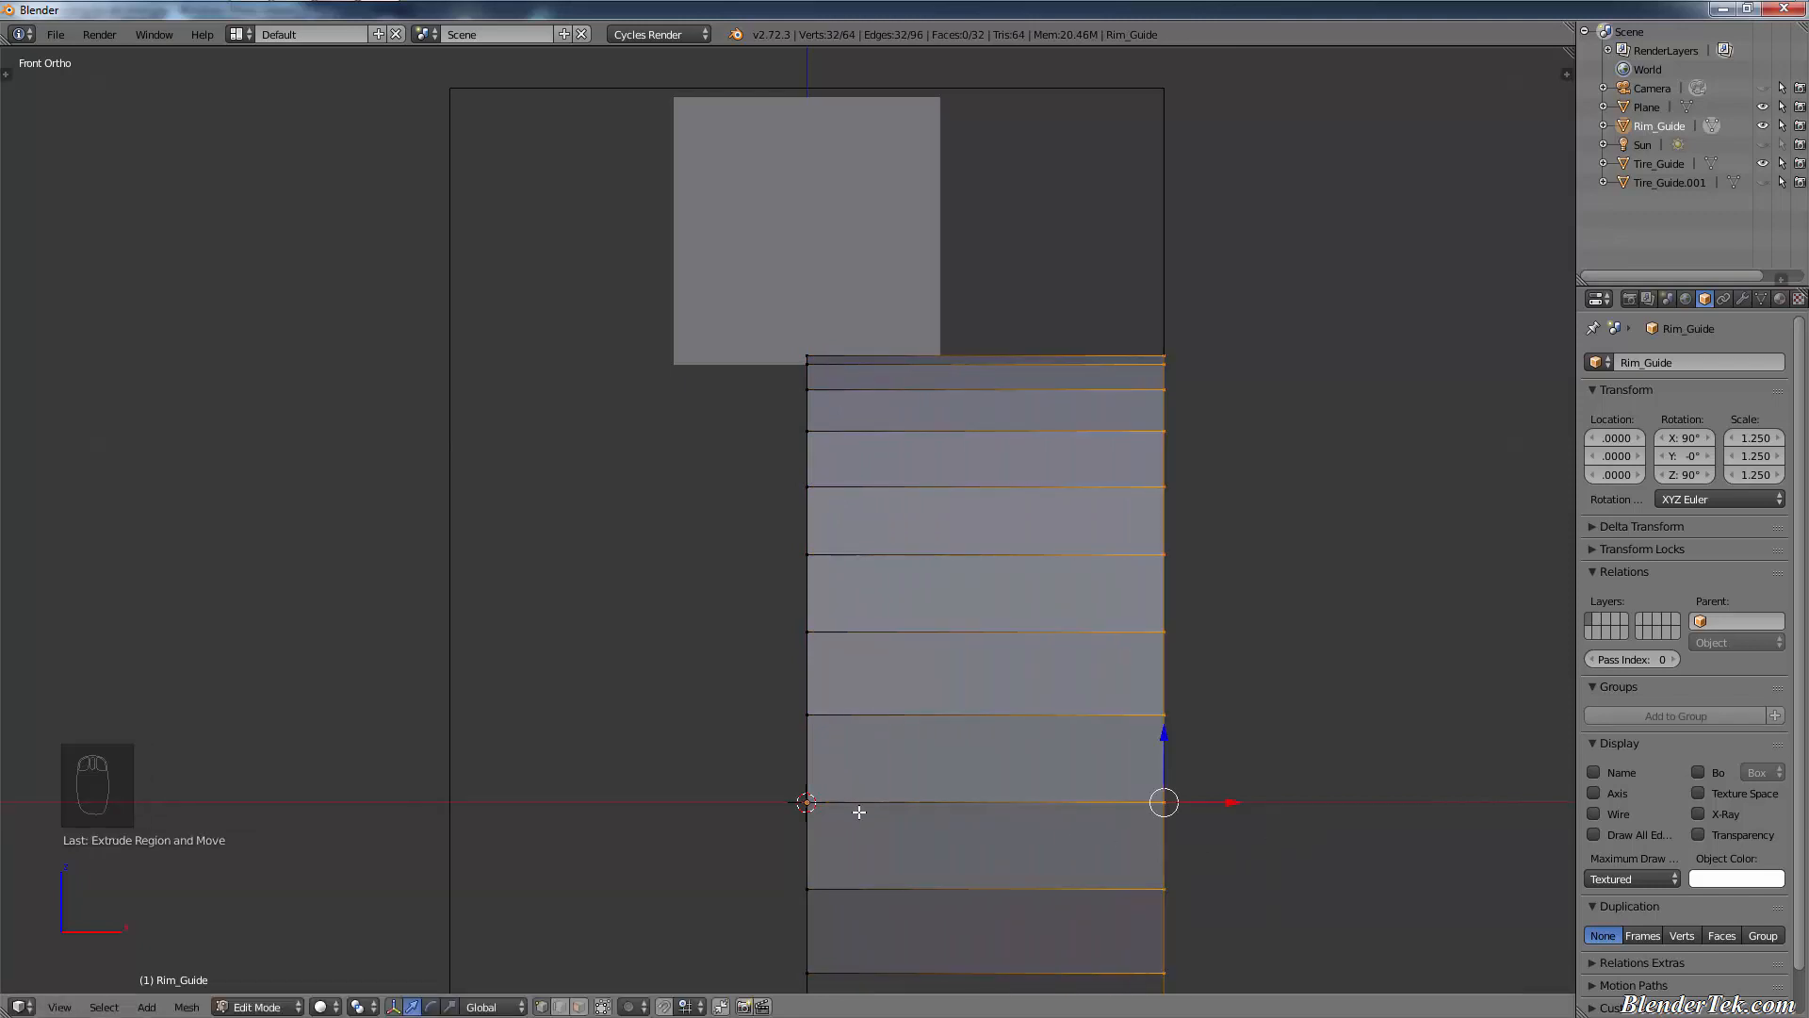
- Box-select the Rim_Guide's middle vertices and extrude them along X to the left side of the Tire_Guide box
key("a")
key("b")
left_click_drag(848, 295, 453, 985)
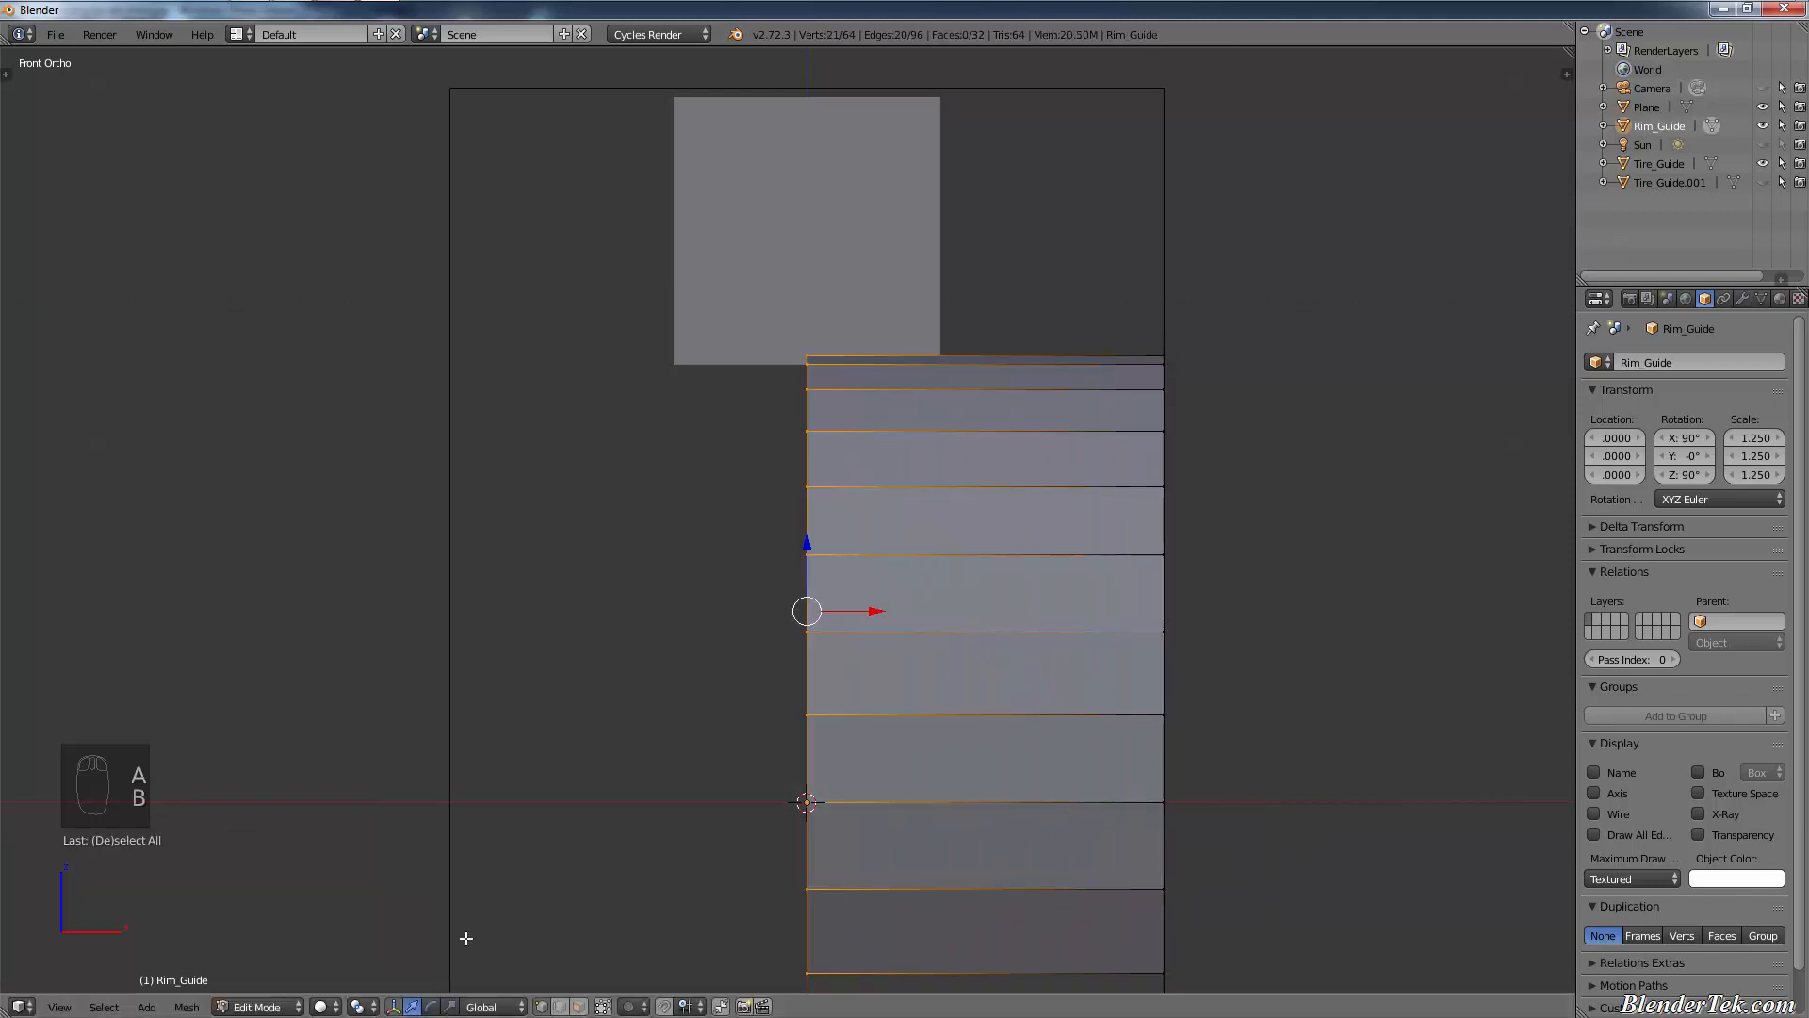
key("e")
left_click(449, 546)
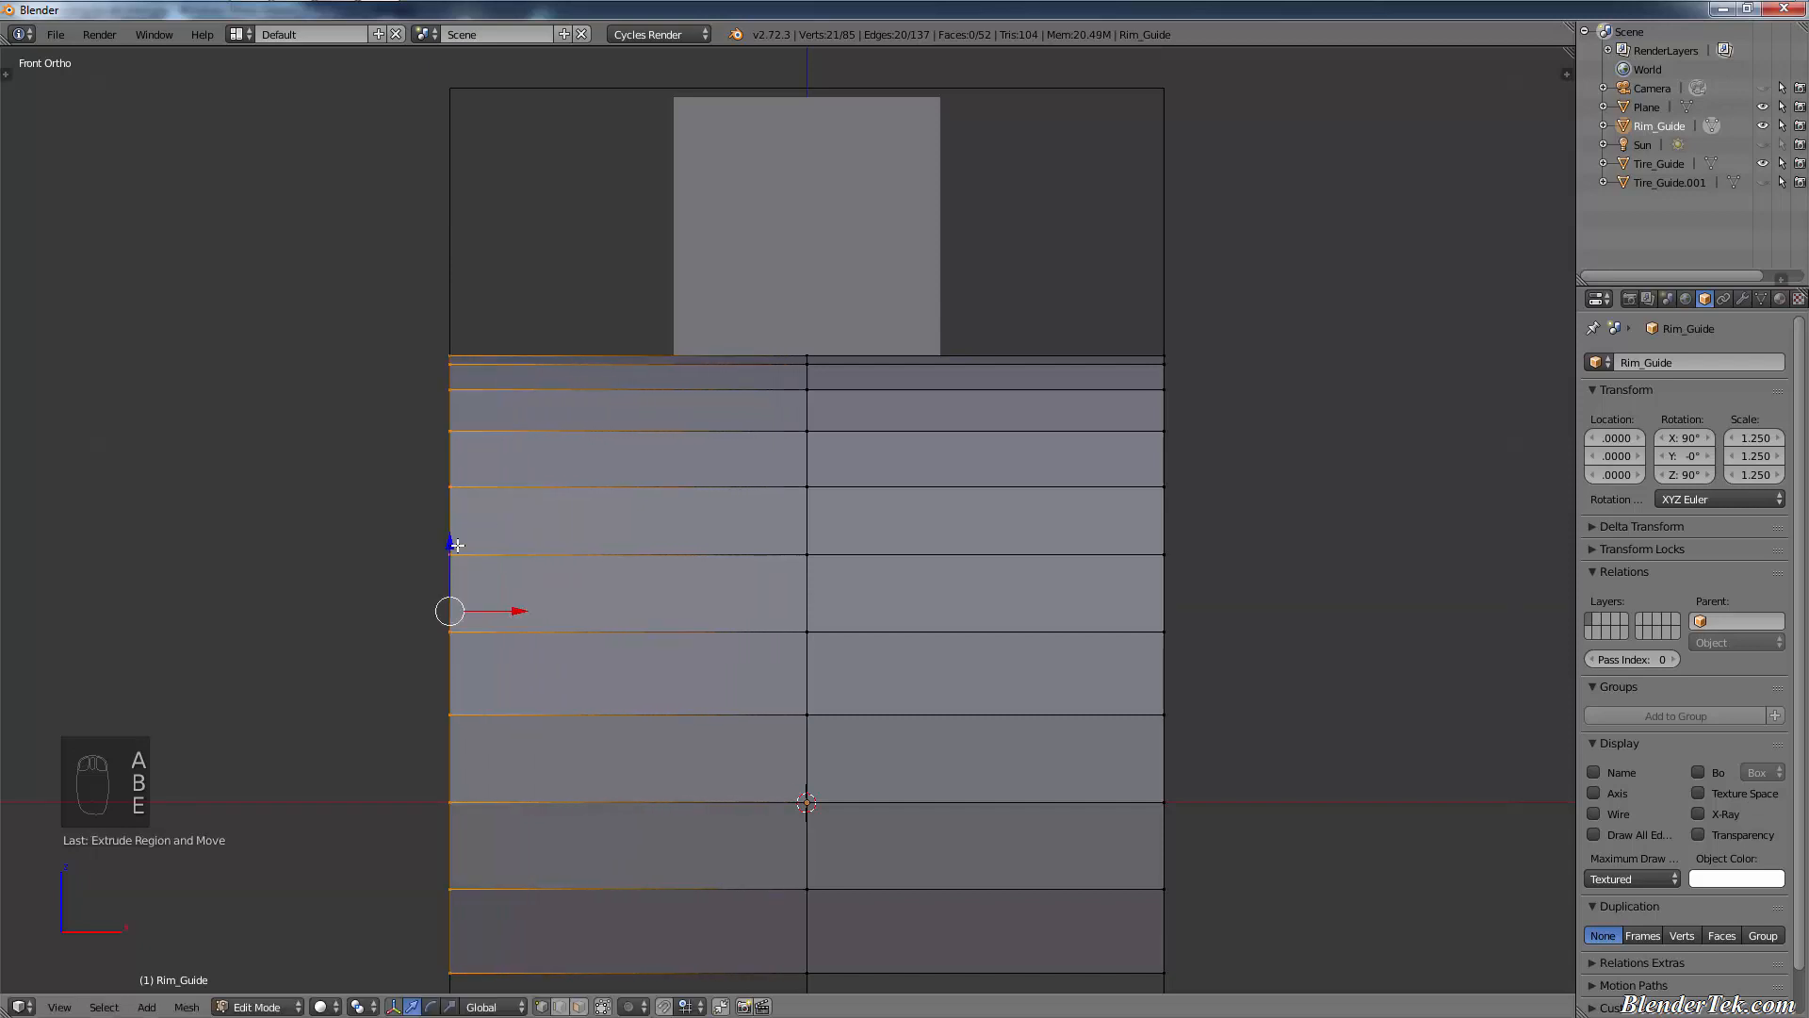
key("a")
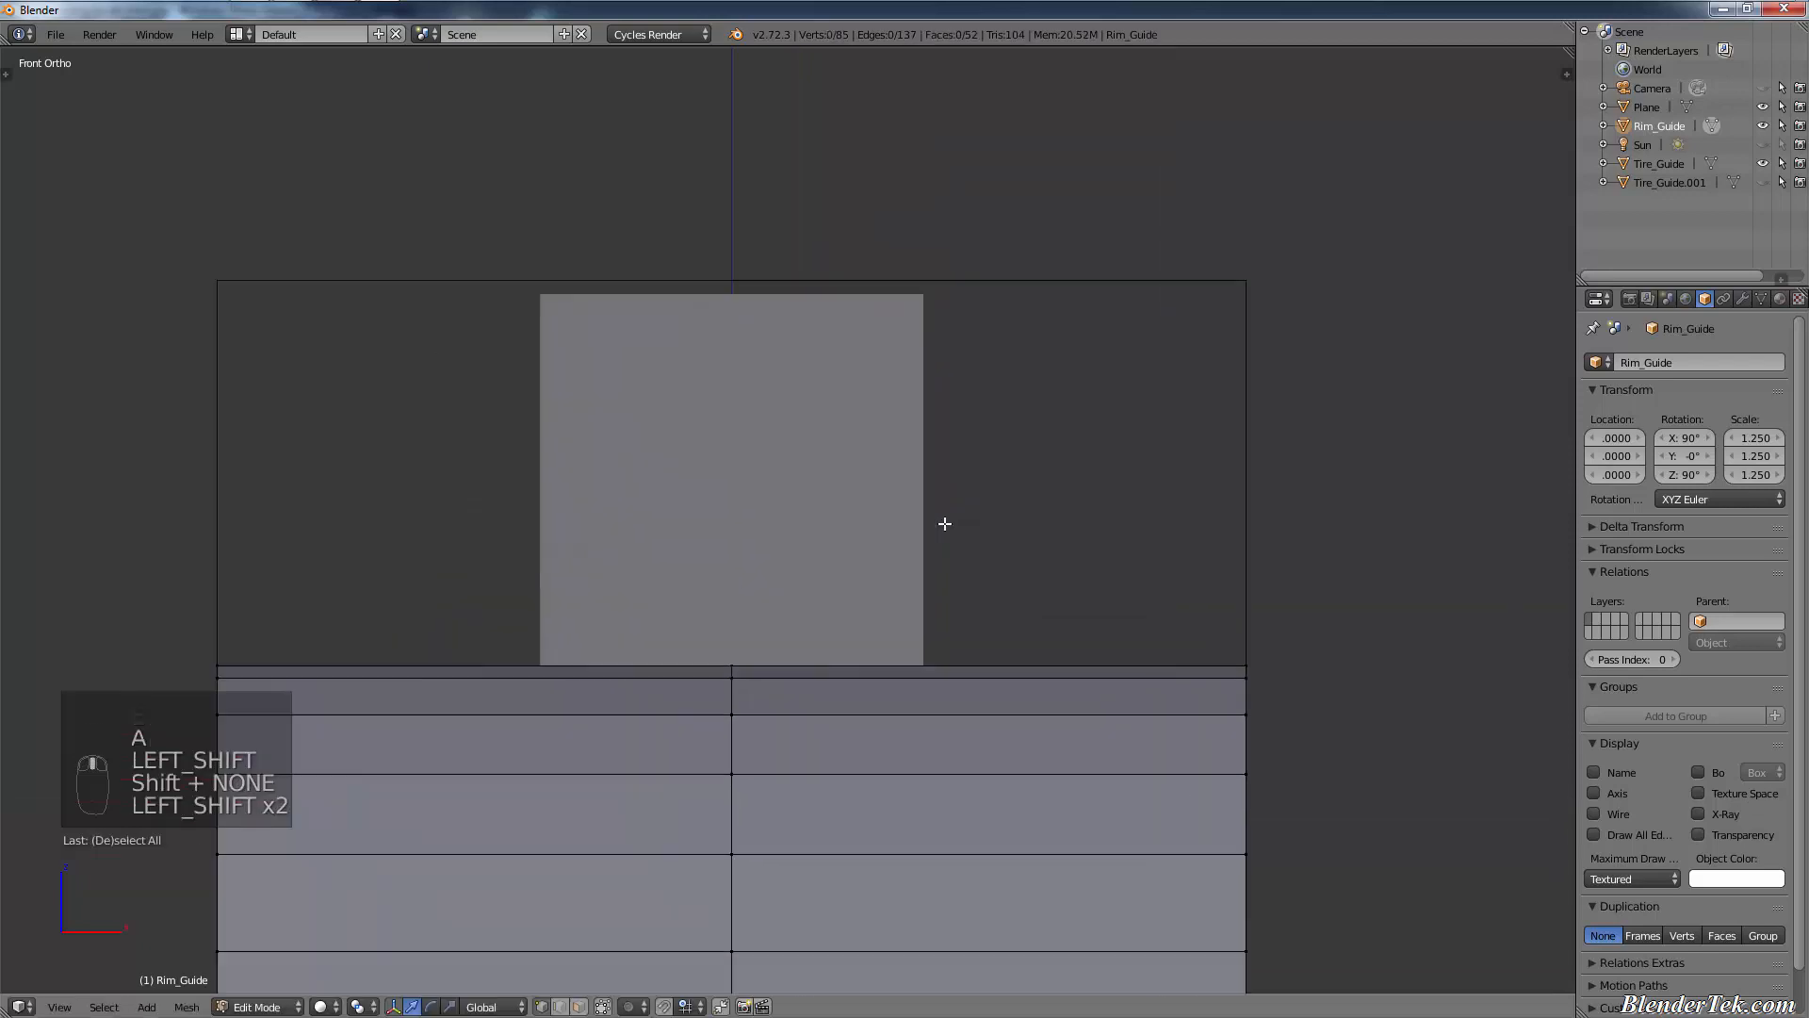
- Switch the view to wireframe, leave Rim_Guide's editing and put the Plane into Edit Mode
key("z")
scroll(702, 532, "up", 4)
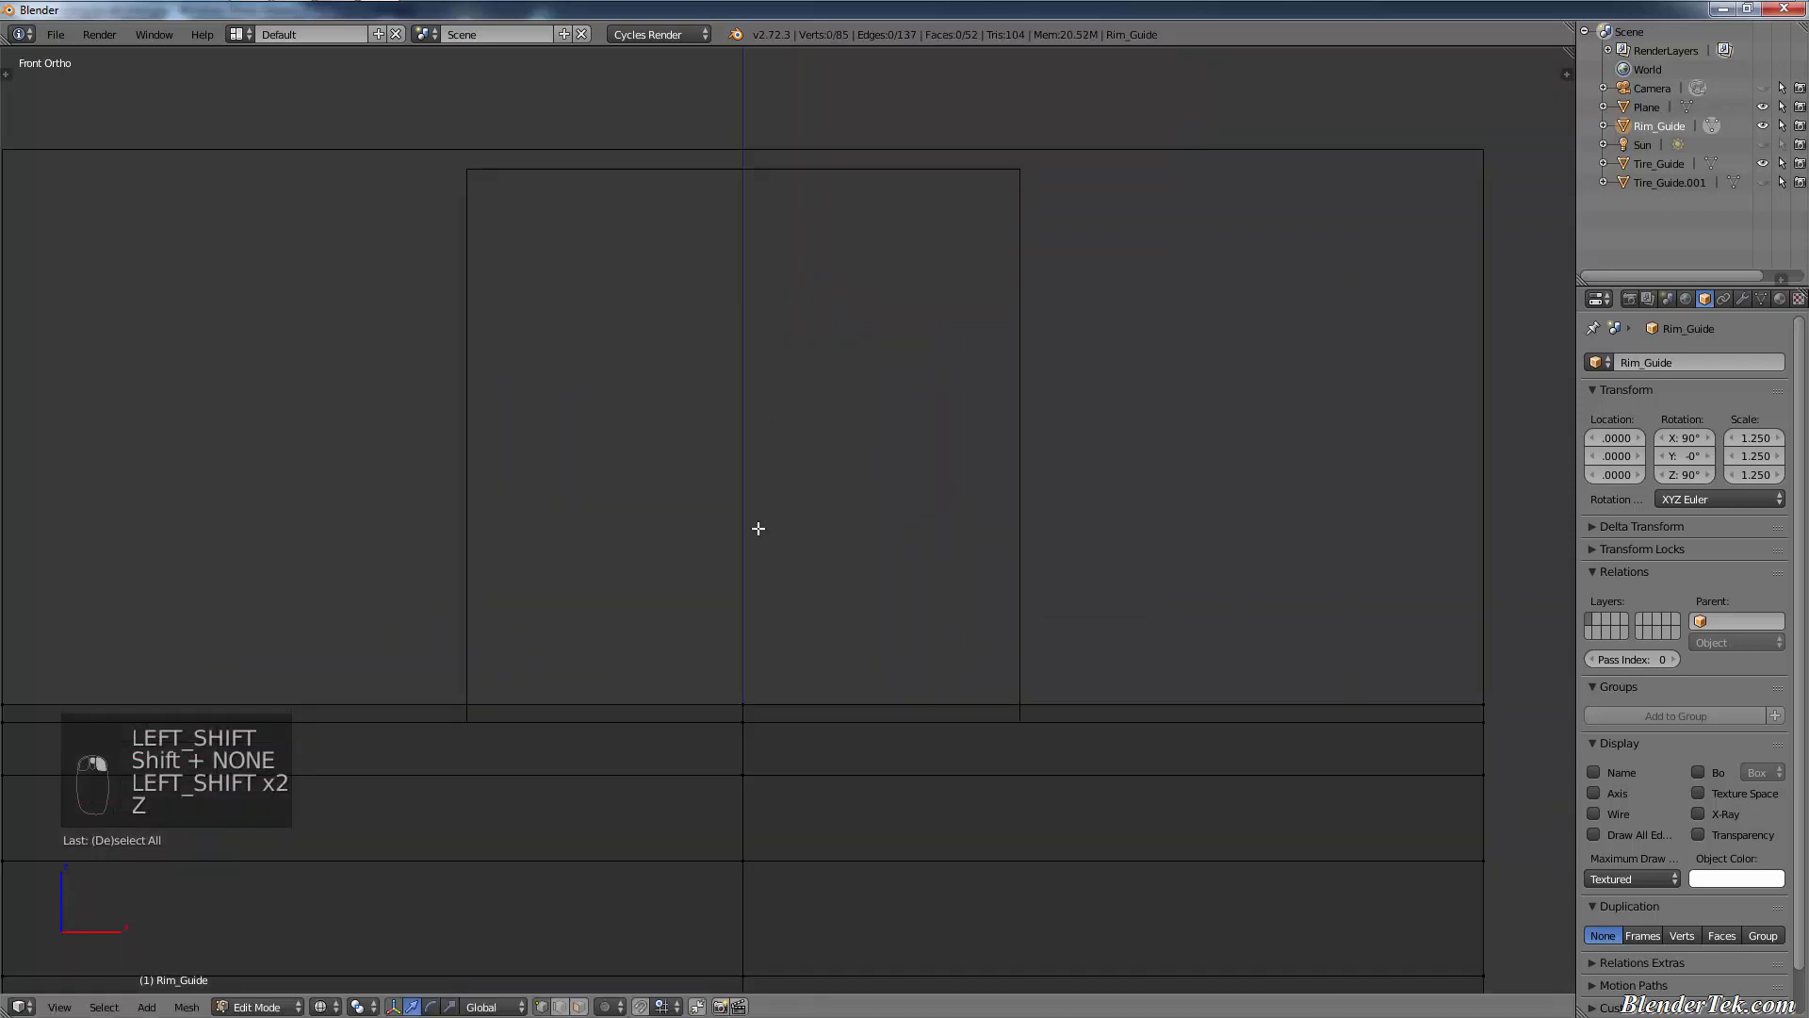
scroll(723, 368, "down", 3)
left_click(269, 1006)
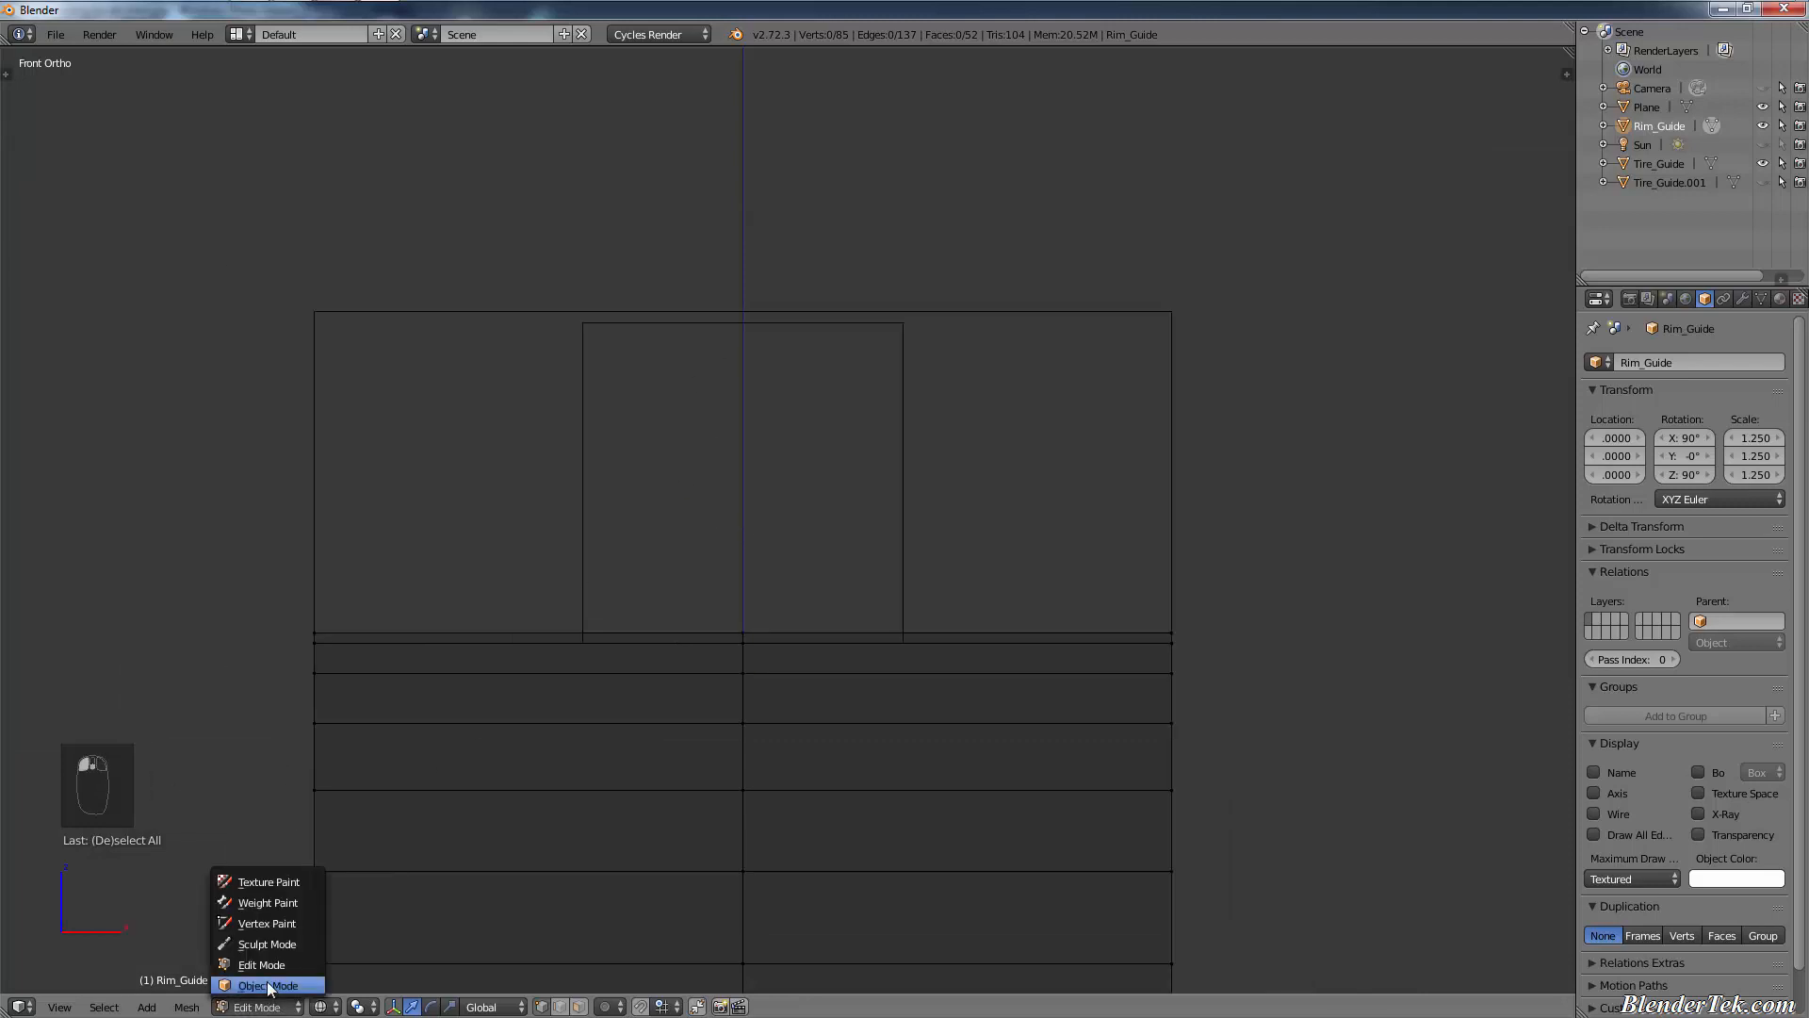
left_click(267, 984)
right_click(584, 468)
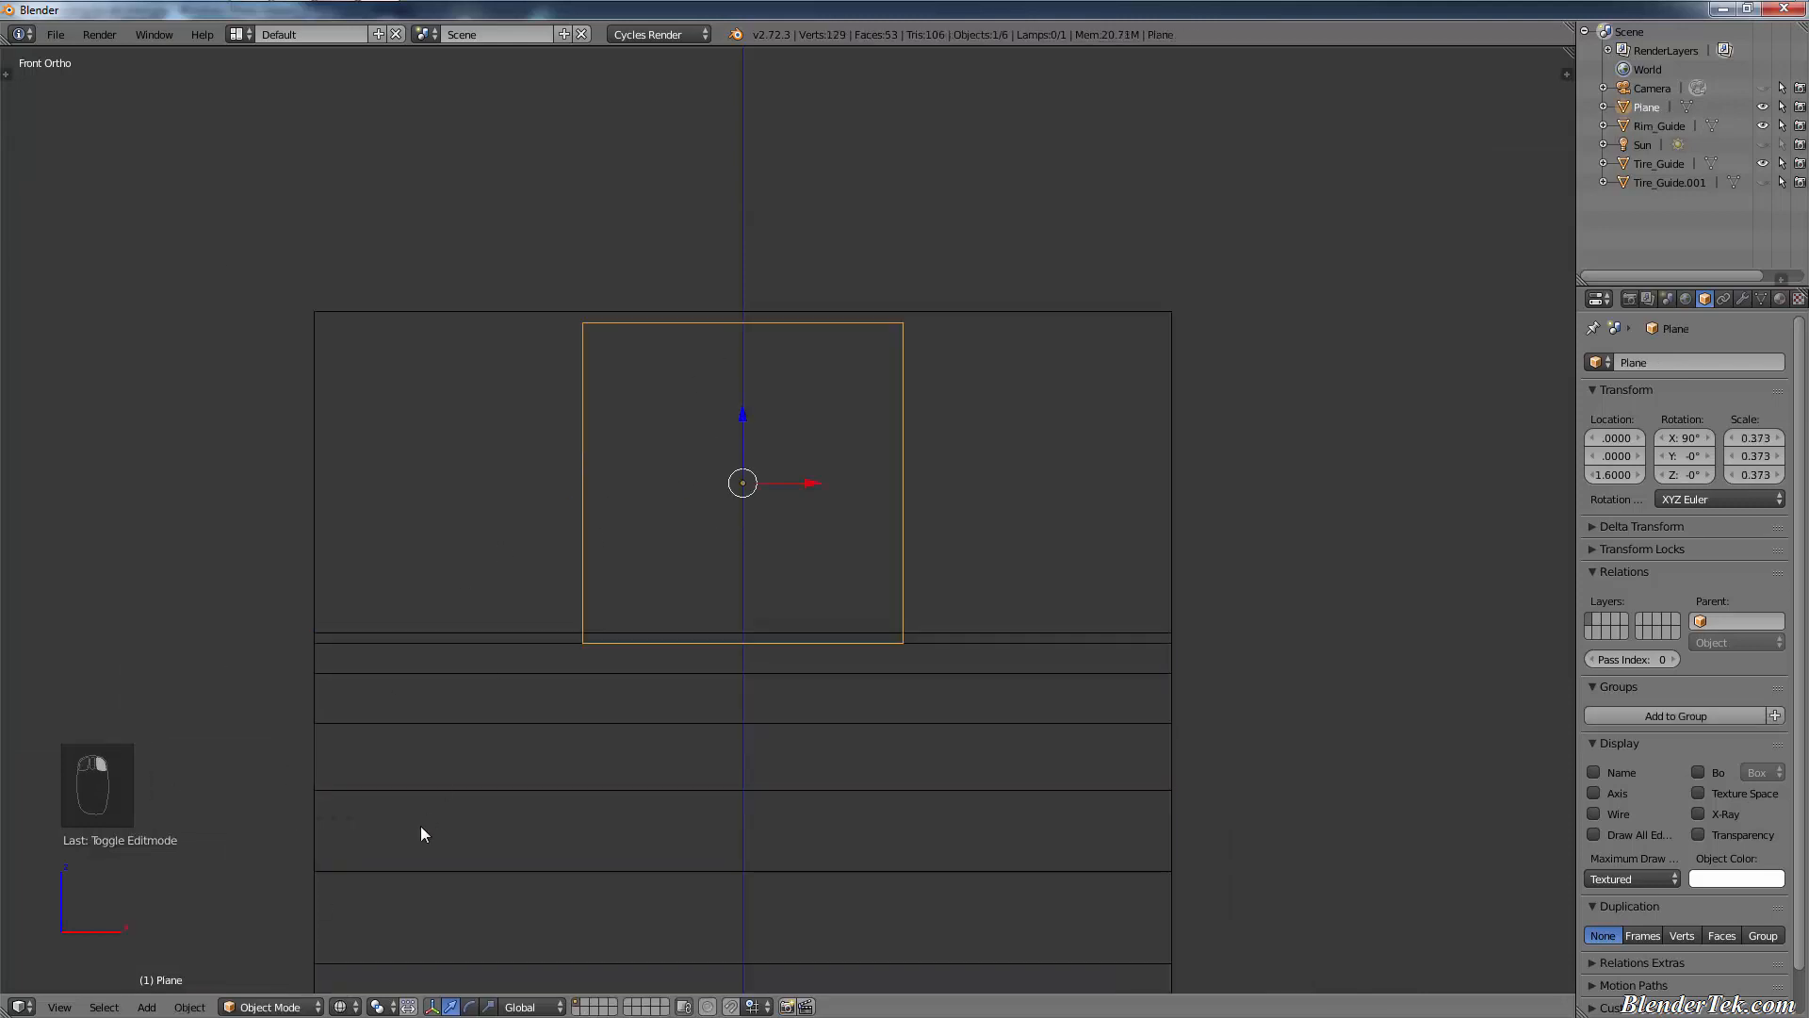
left_click(268, 1007)
left_click(269, 964)
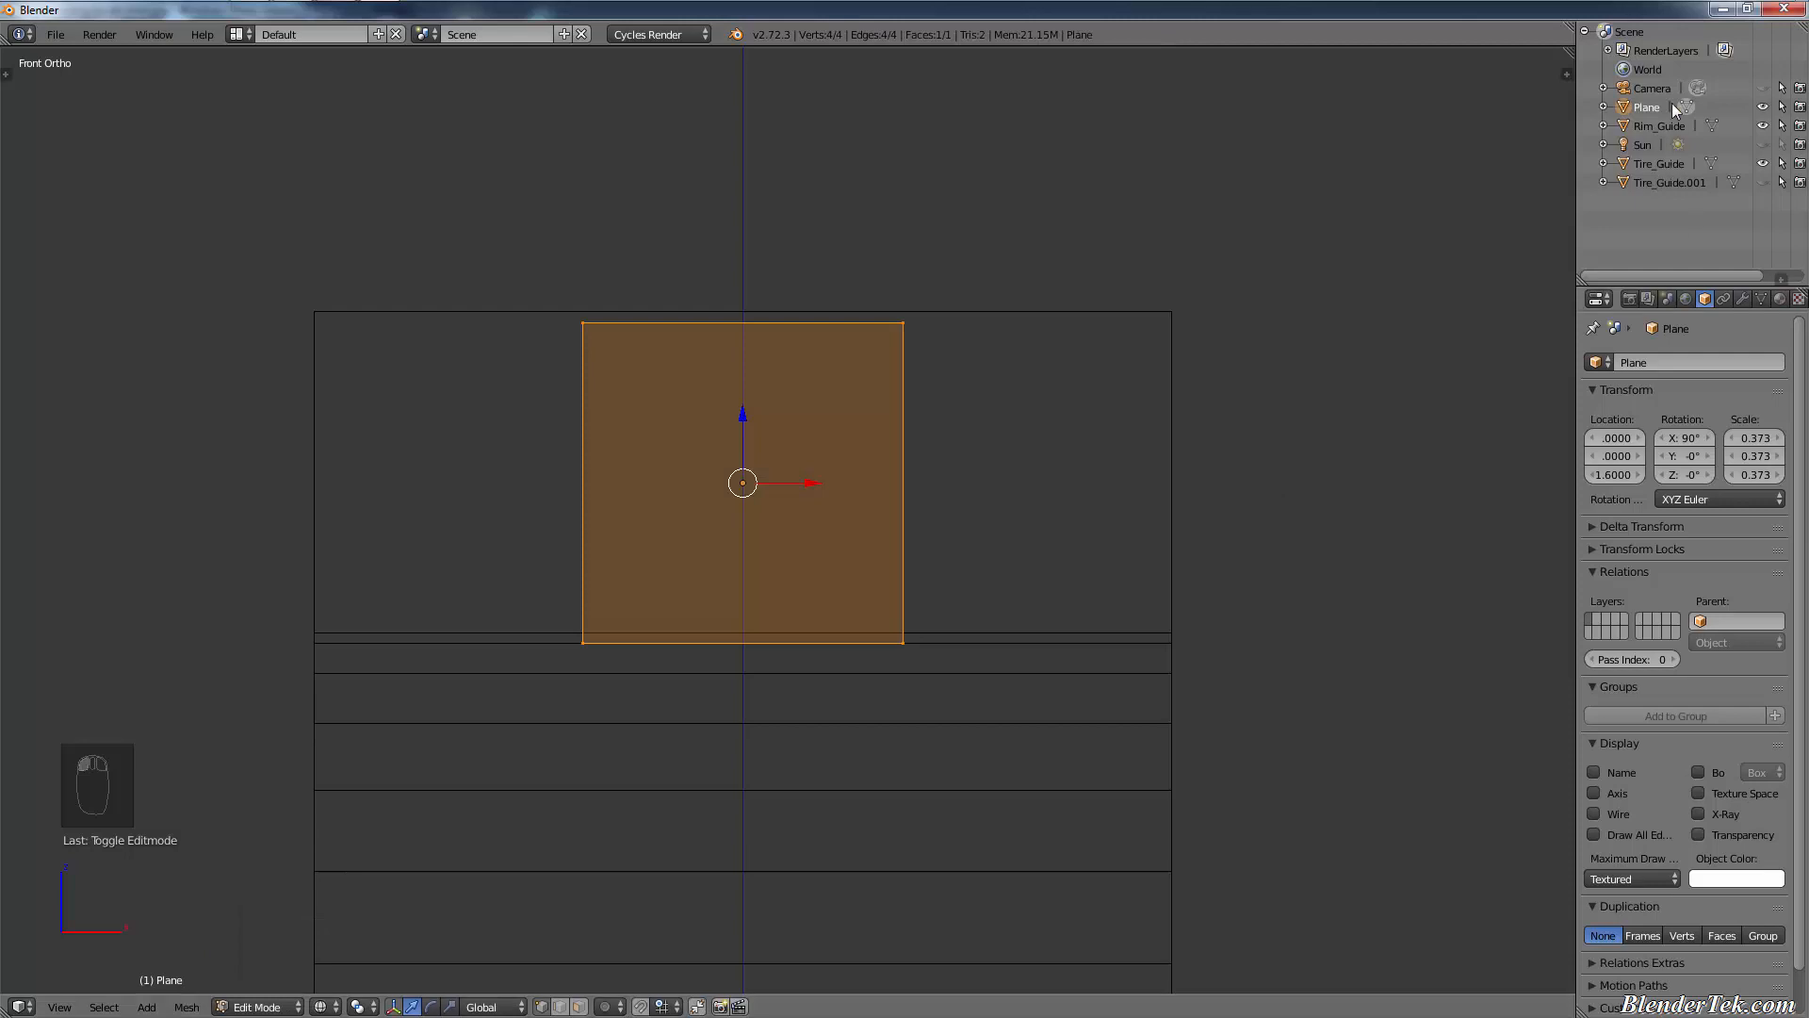
scroll(579, 320, "up", 1)
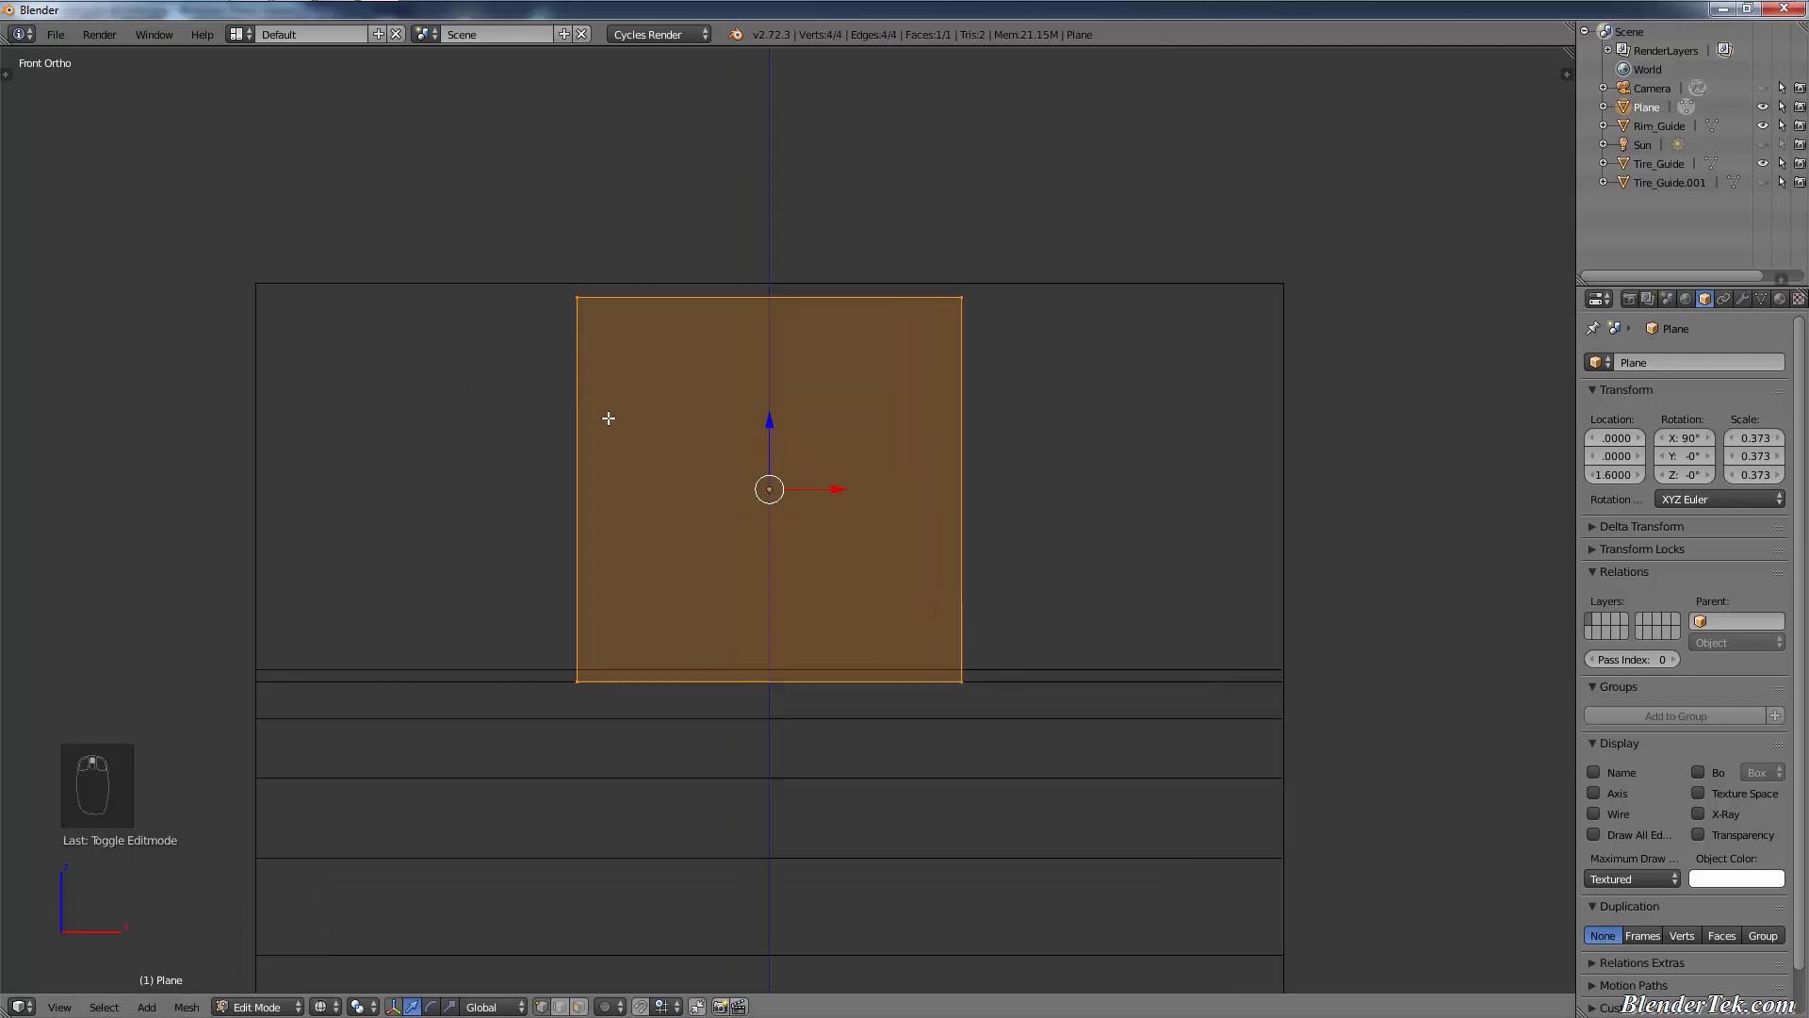
right_click(577, 300)
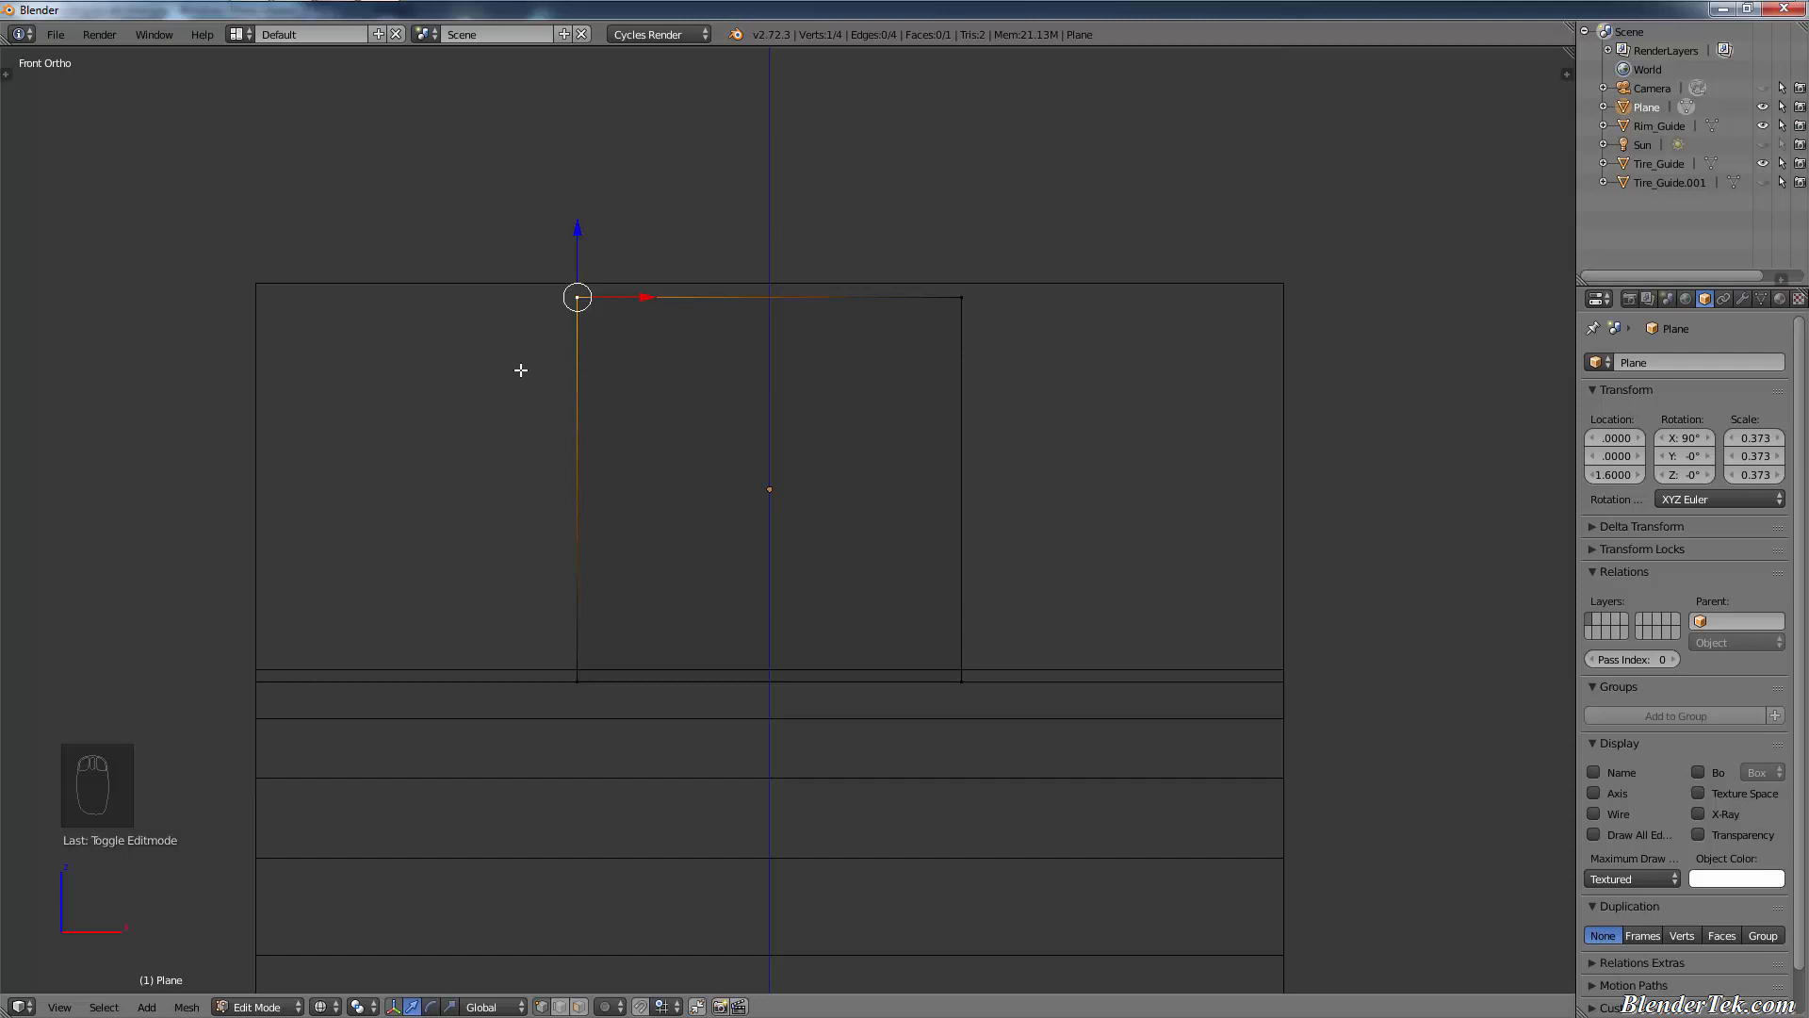
key("g")
key("x")
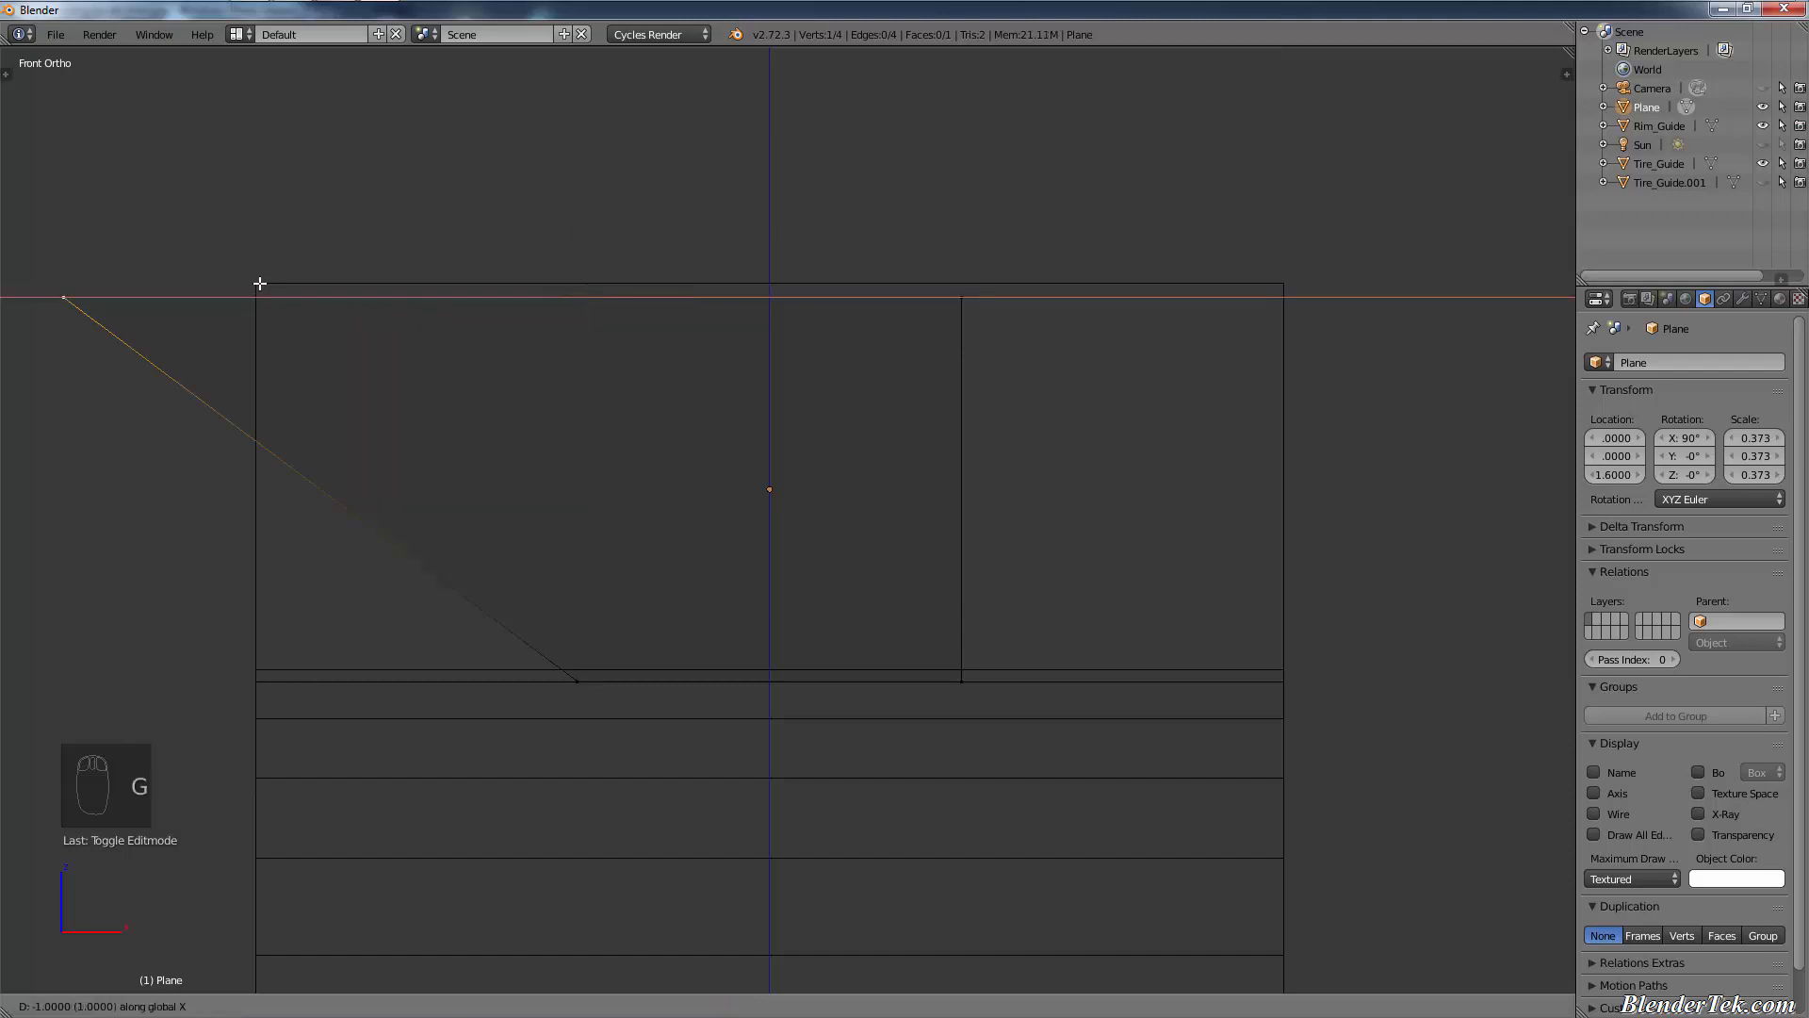
right_click(264, 301)
- Set the snap element to Vertex and try moving the plane's upper-left vertex along X to the box edge
left_click(662, 1007)
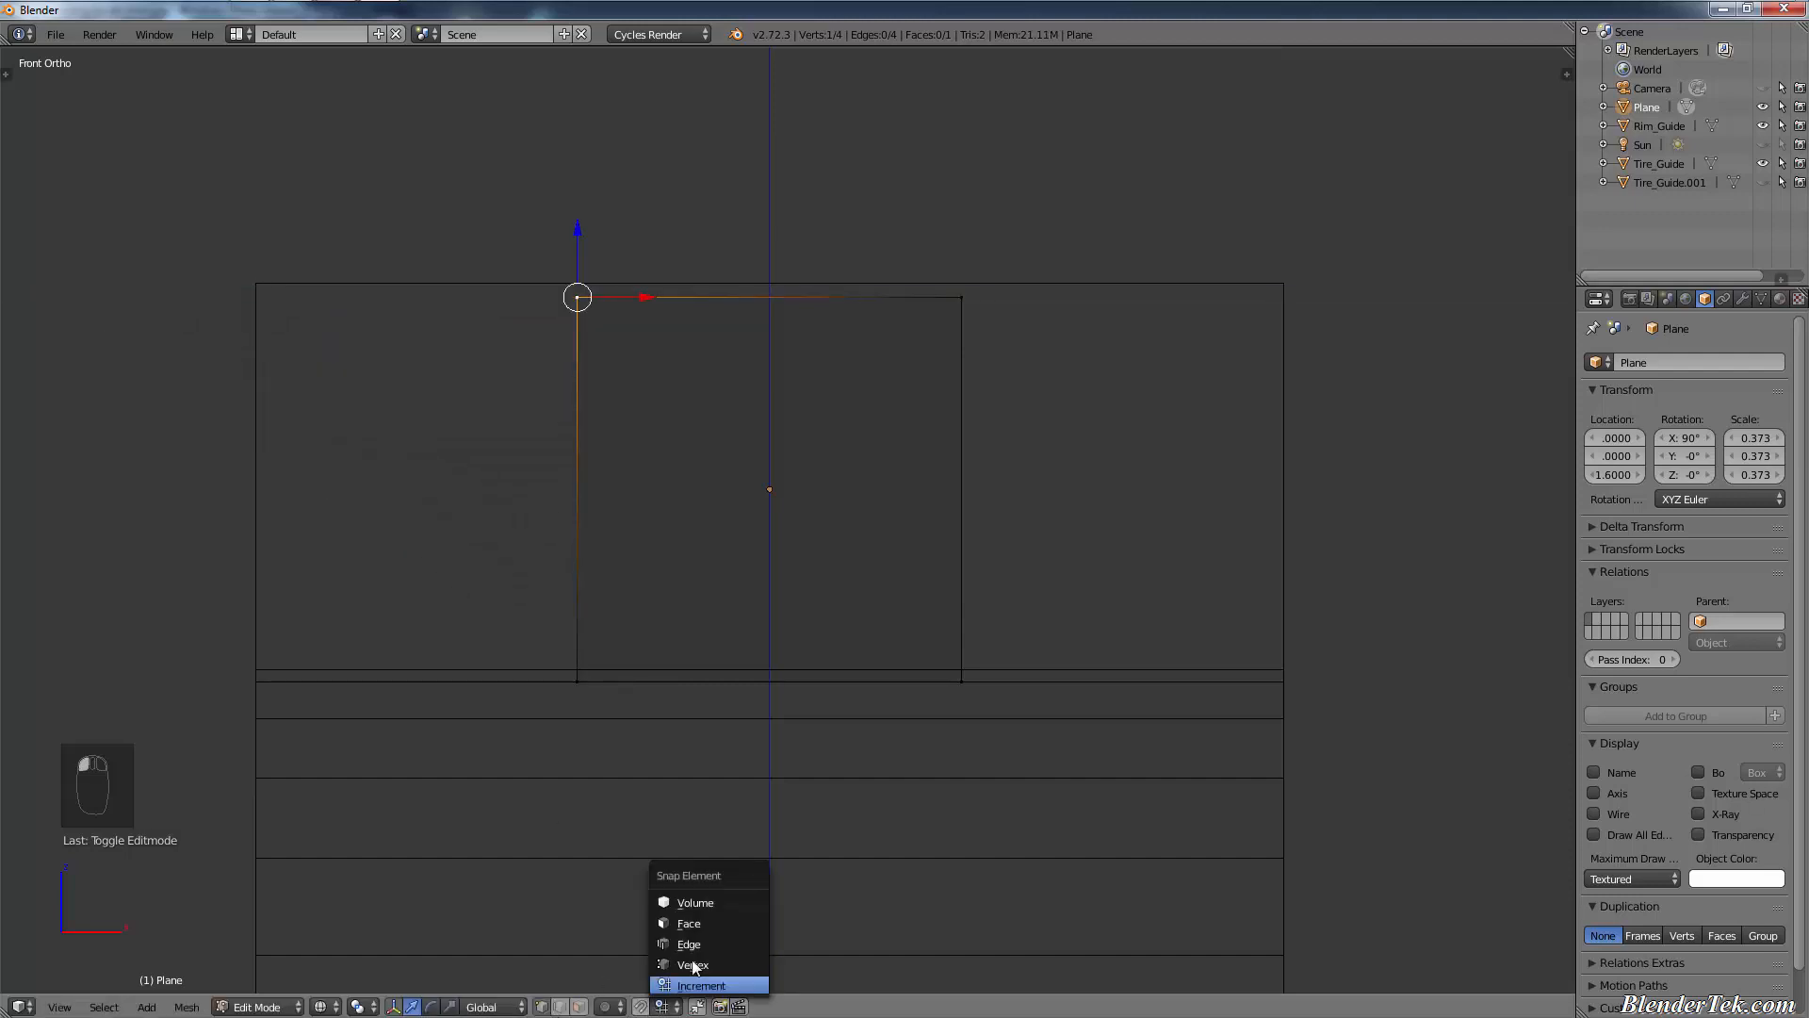
left_click(671, 963)
key("g")
key("x")
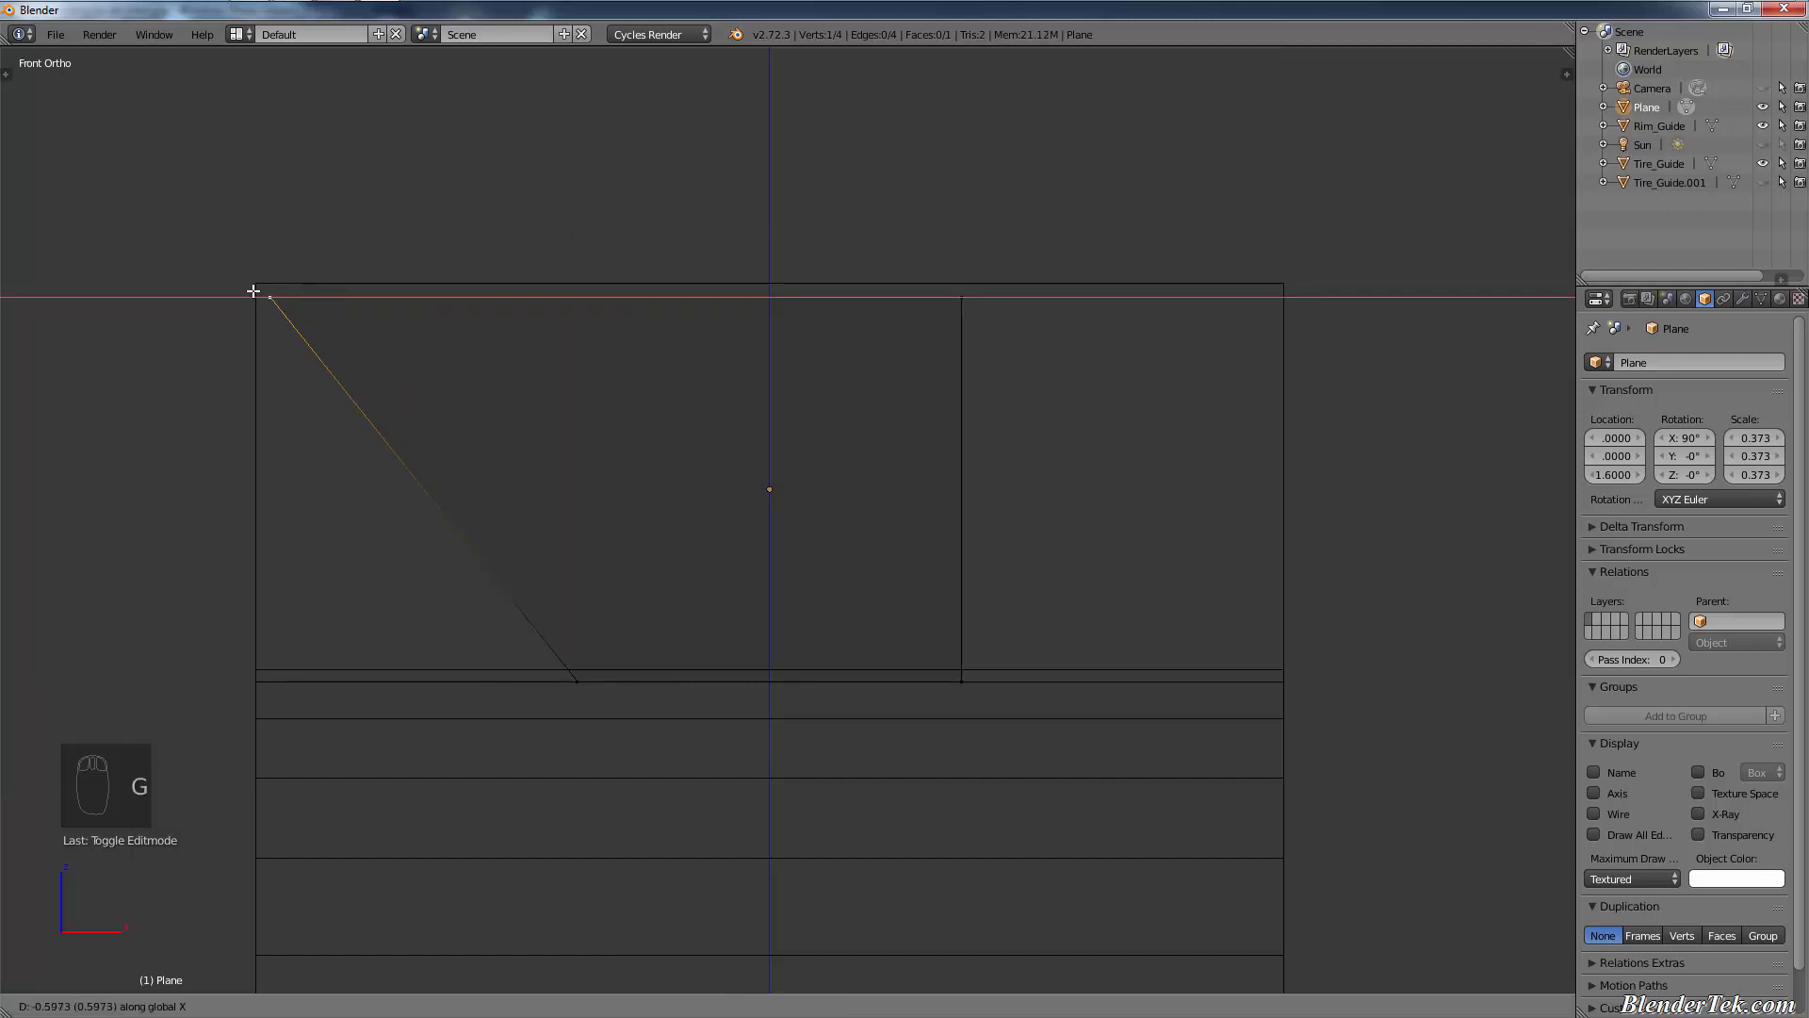
right_click(289, 348)
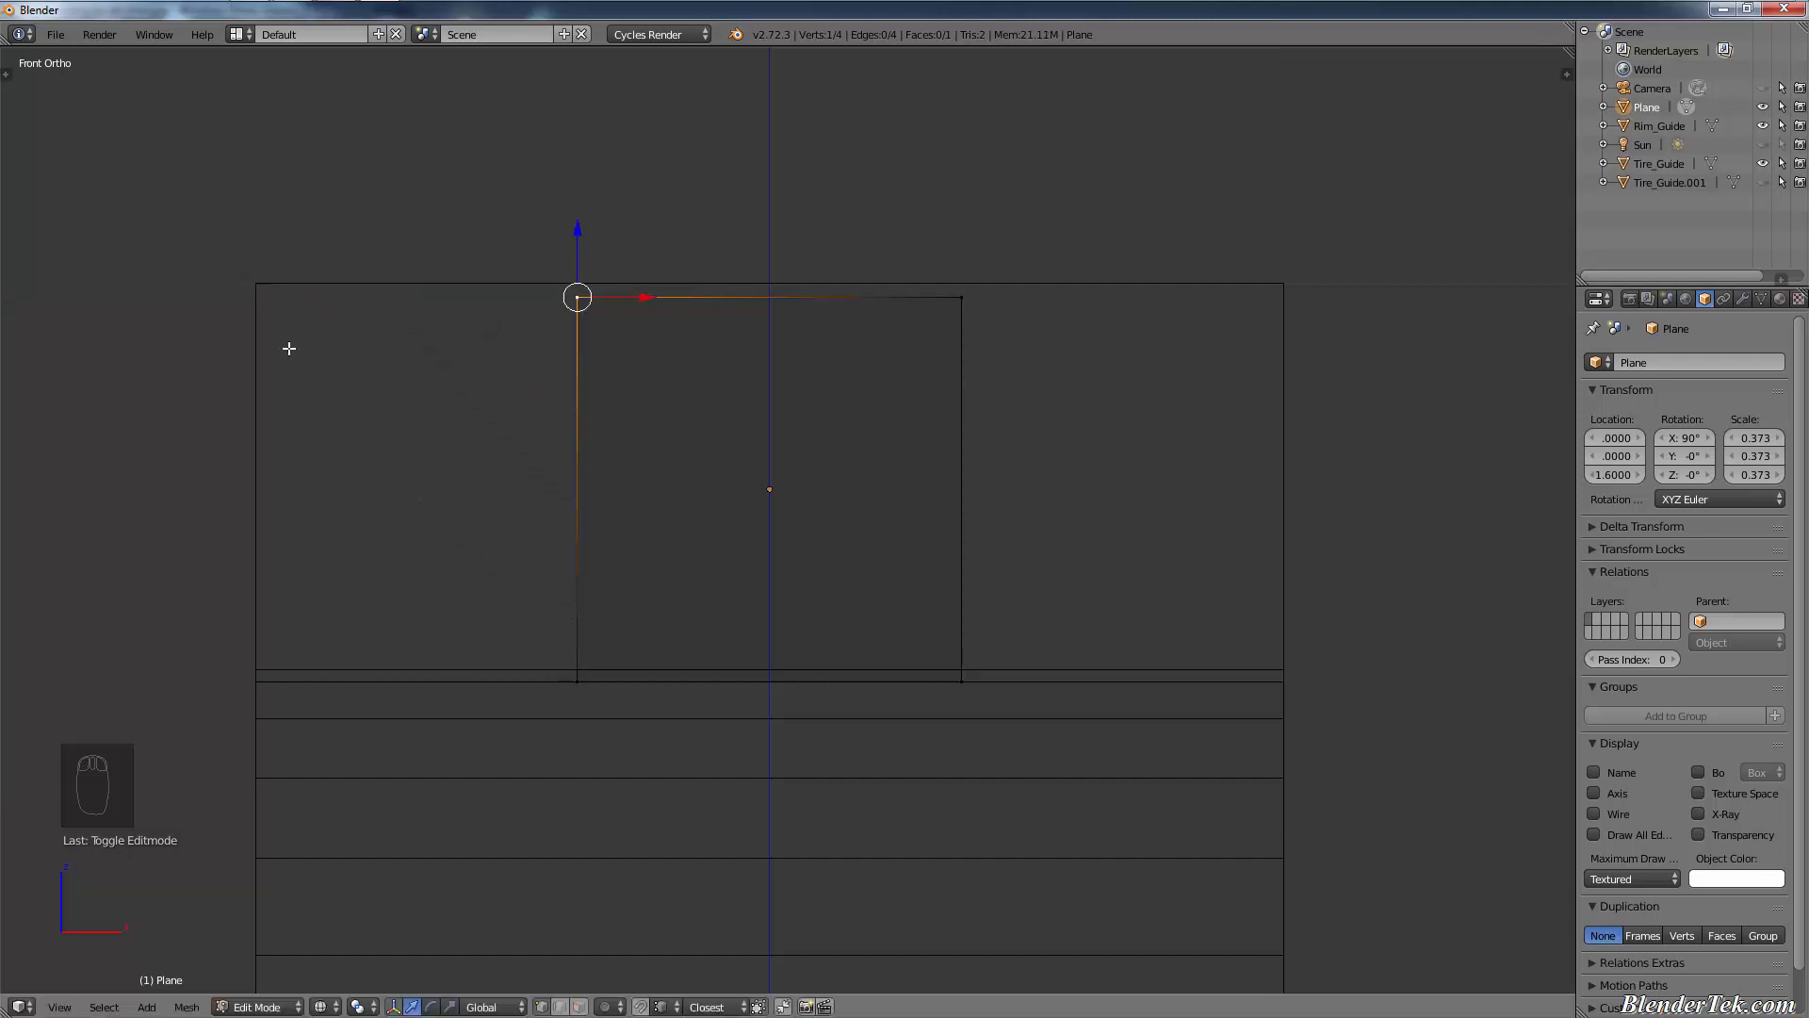
left_click(674, 1010)
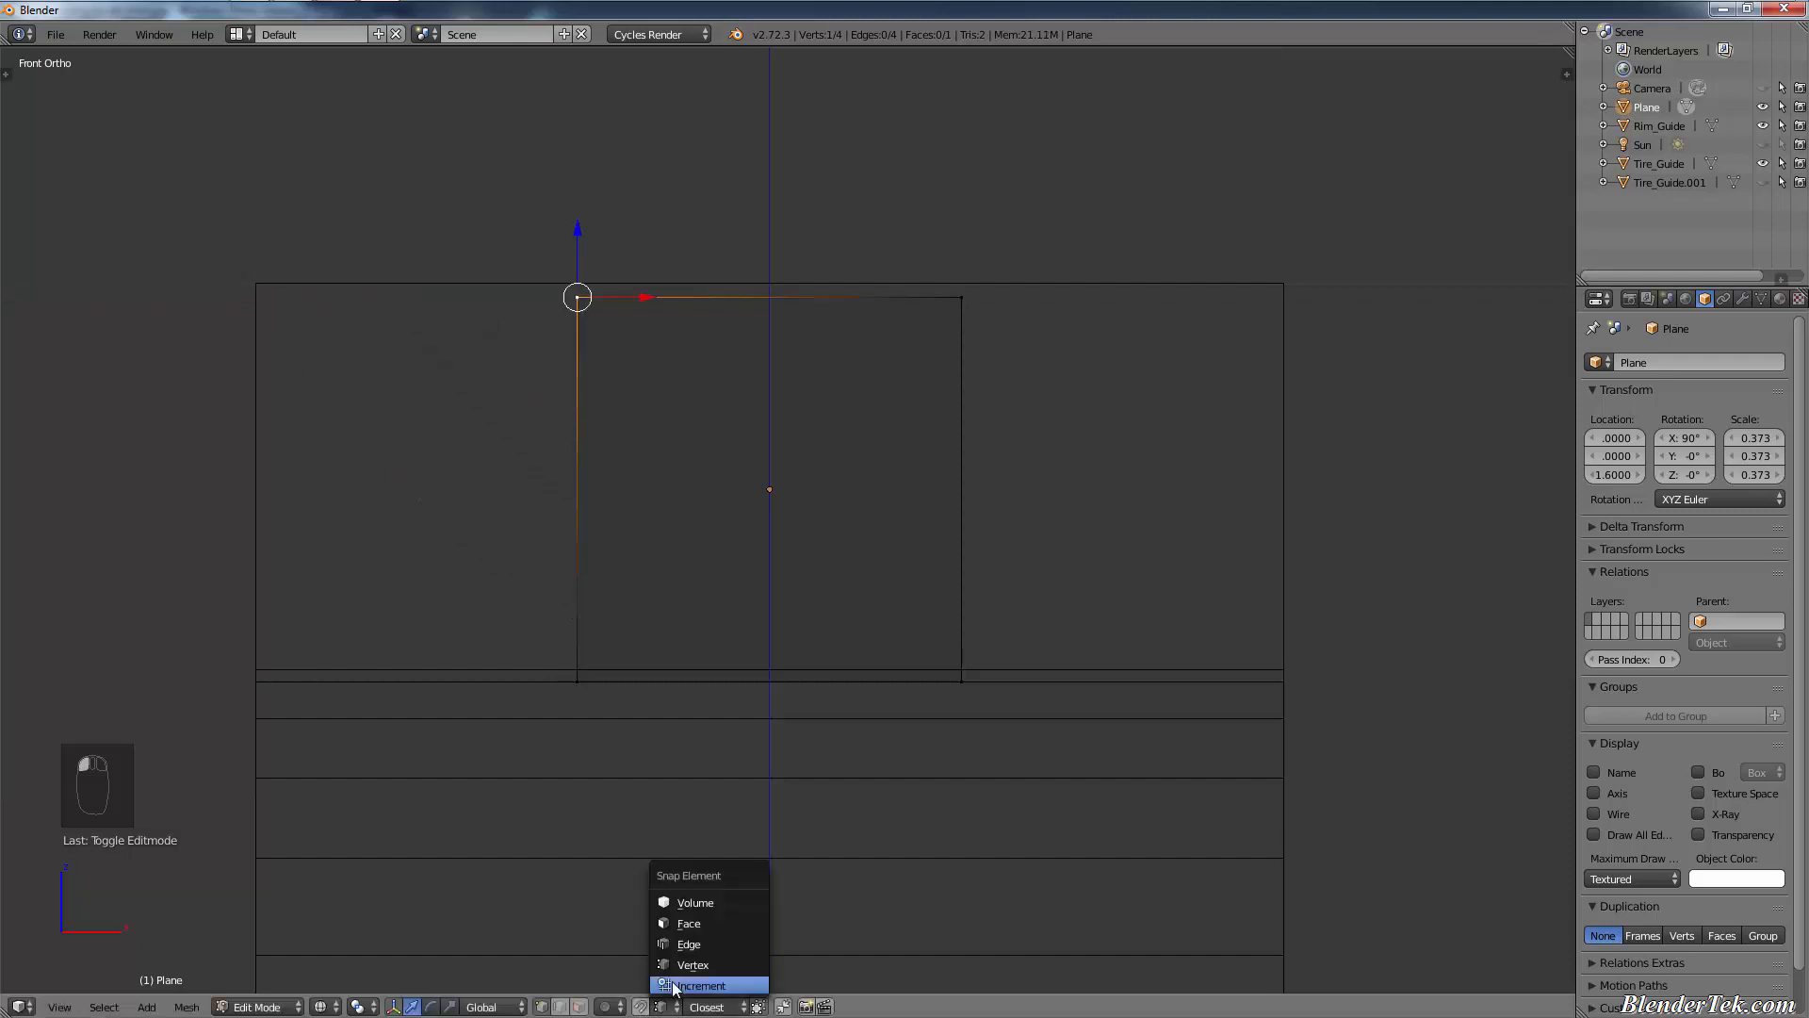
left_click(678, 980)
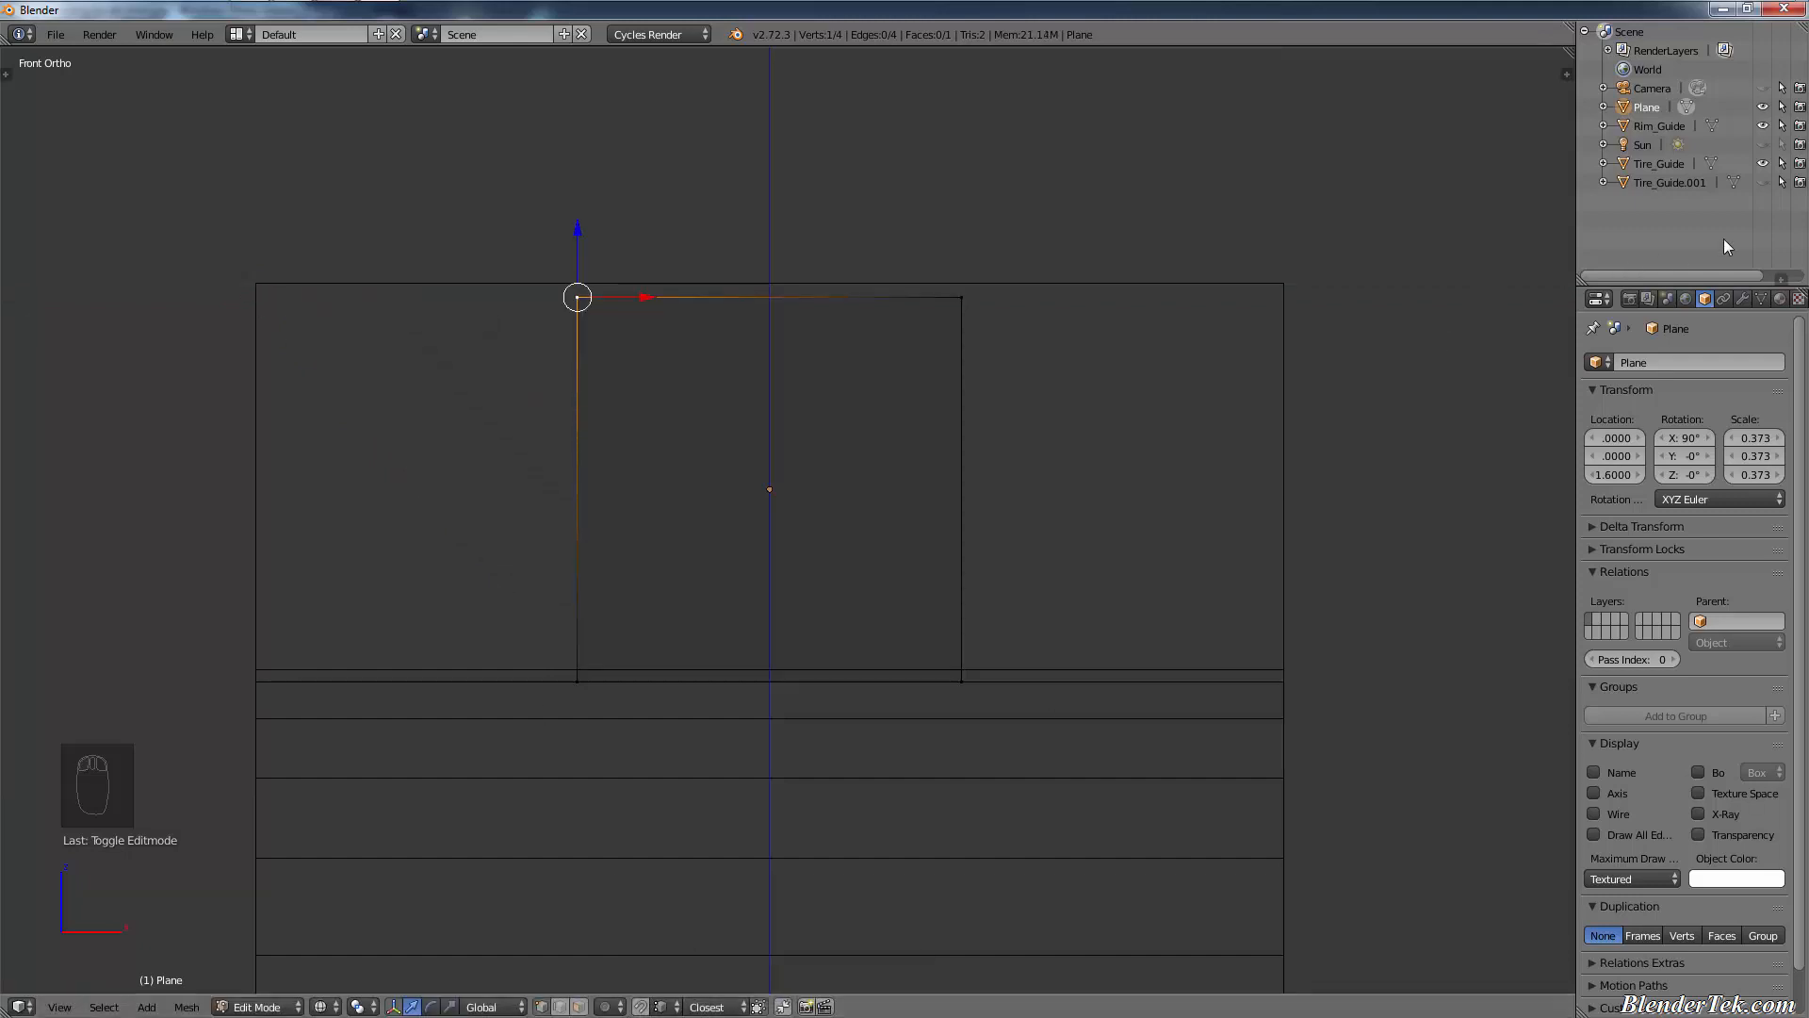
- Inspect the guides from an angled view, toggling the visibility of Tire_Guide.001 and Tire_Guide on and off
left_click(1761, 187)
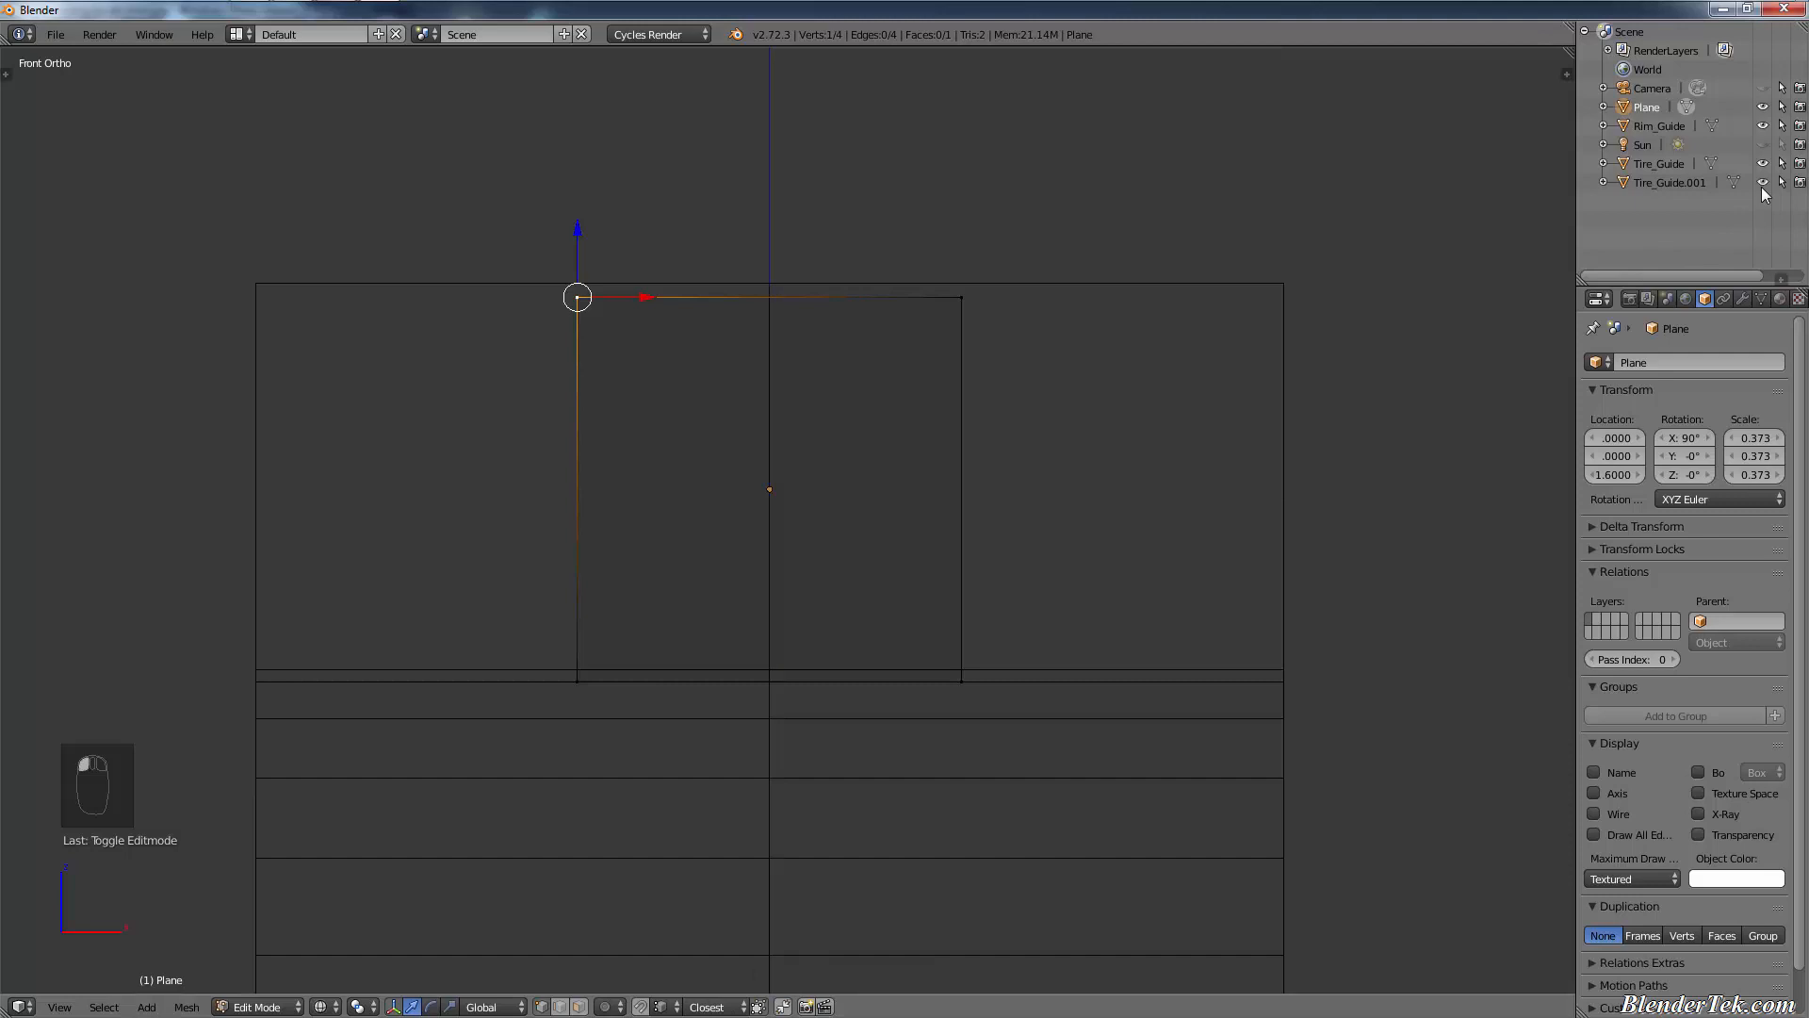
left_click(1761, 187)
middle_click_drag(1346, 337, 1125, 444)
scroll(1125, 444, "down", 6)
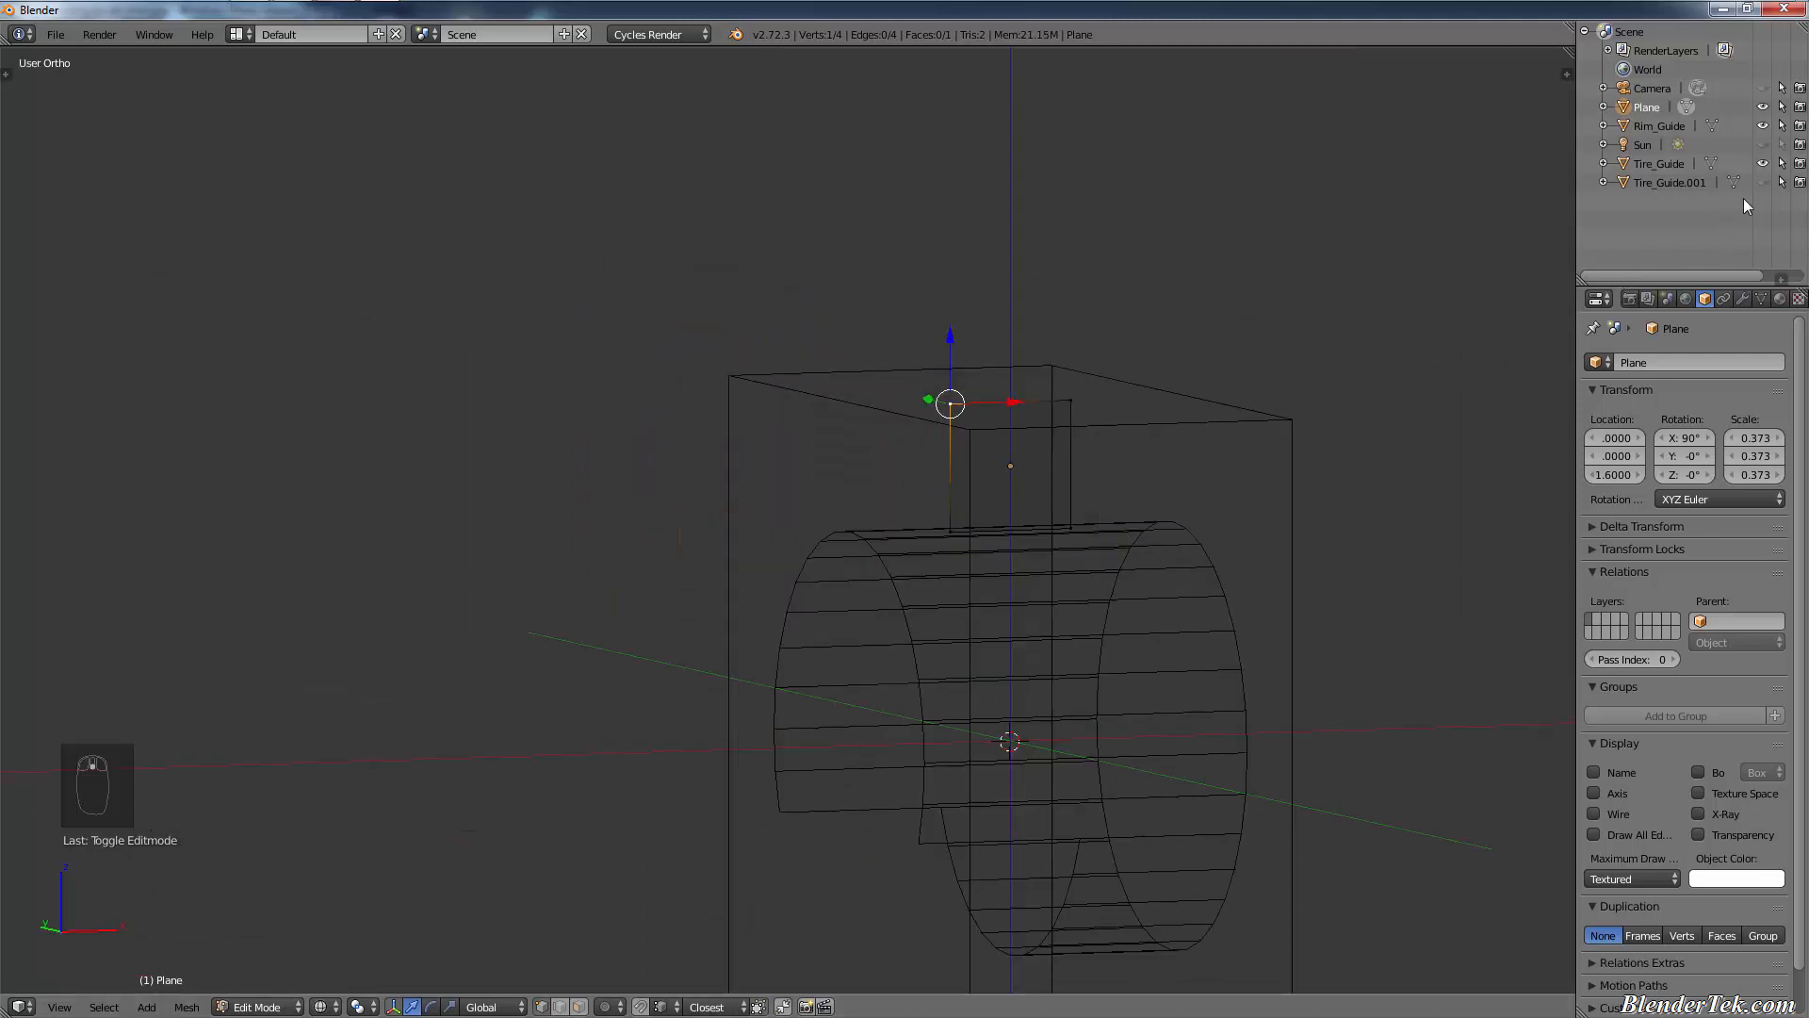
left_click(1763, 183)
left_click(1763, 183)
left_click(1763, 164)
left_click(1764, 164)
- Select the whole plane and move it -2 along Y, snapping it to the Tire_Guide box's front face
scroll(1373, 392, "up", 3)
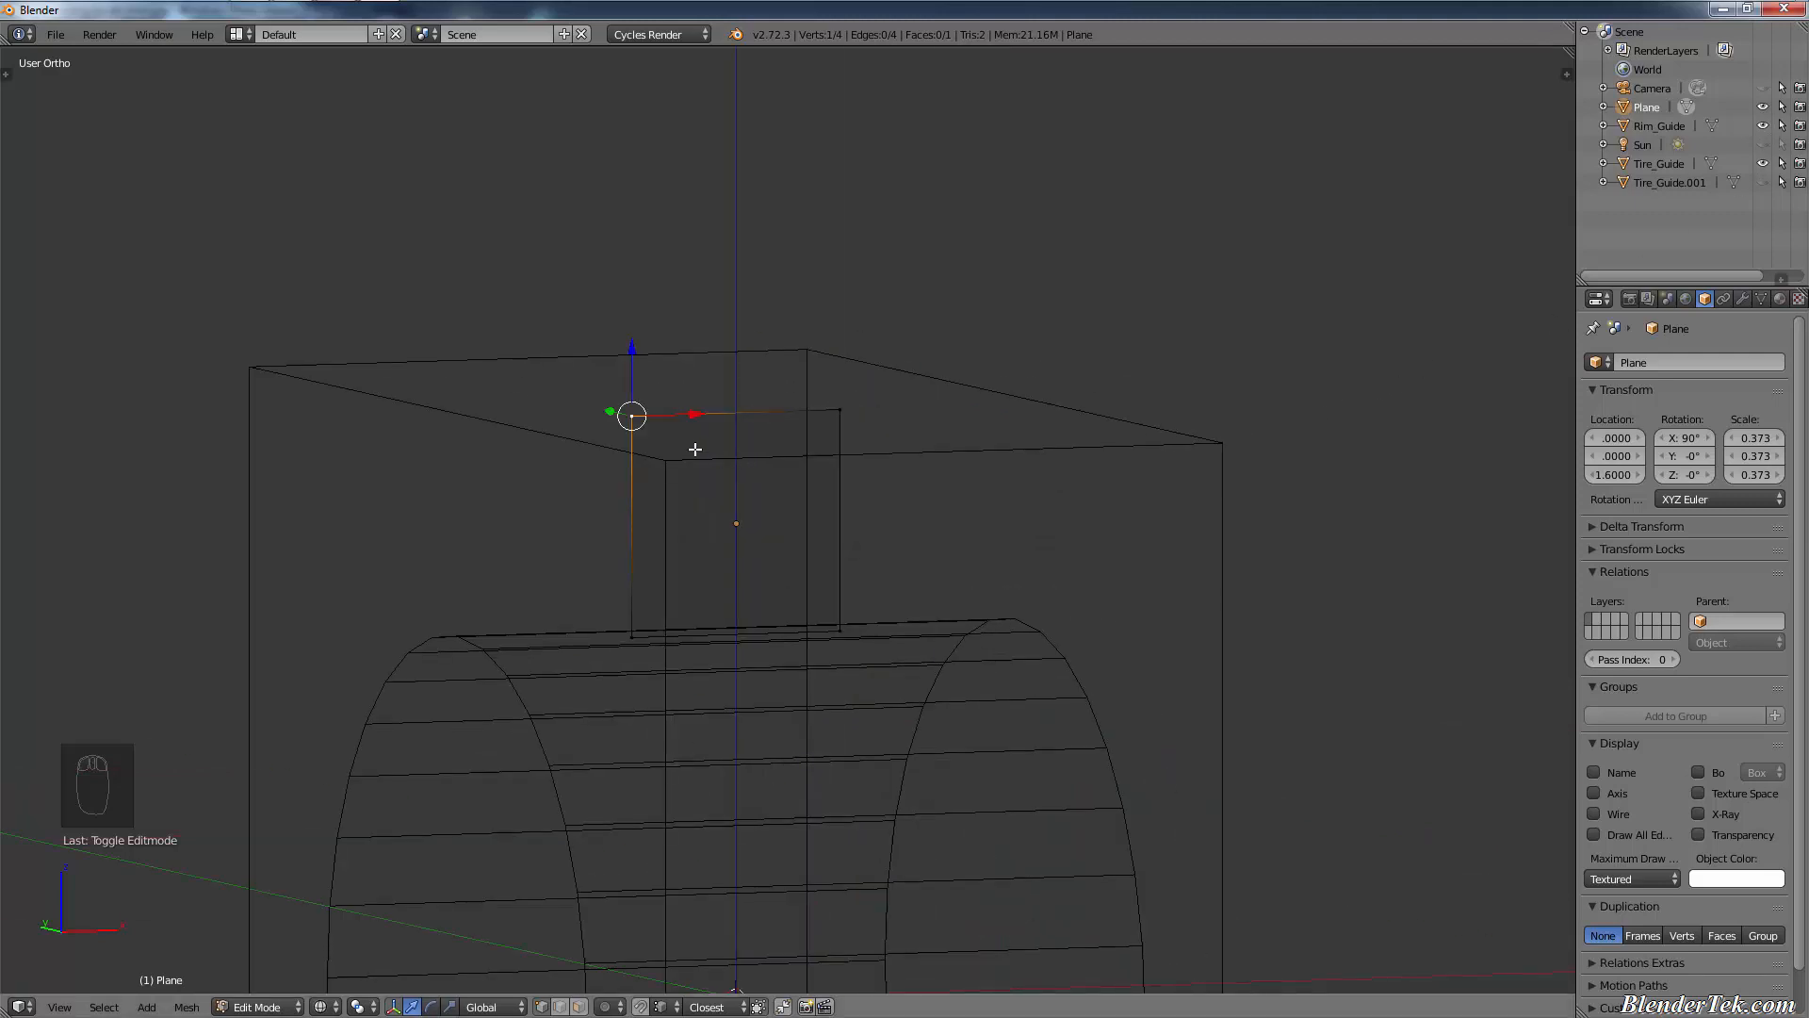
key("a")
key("a")
key("a")
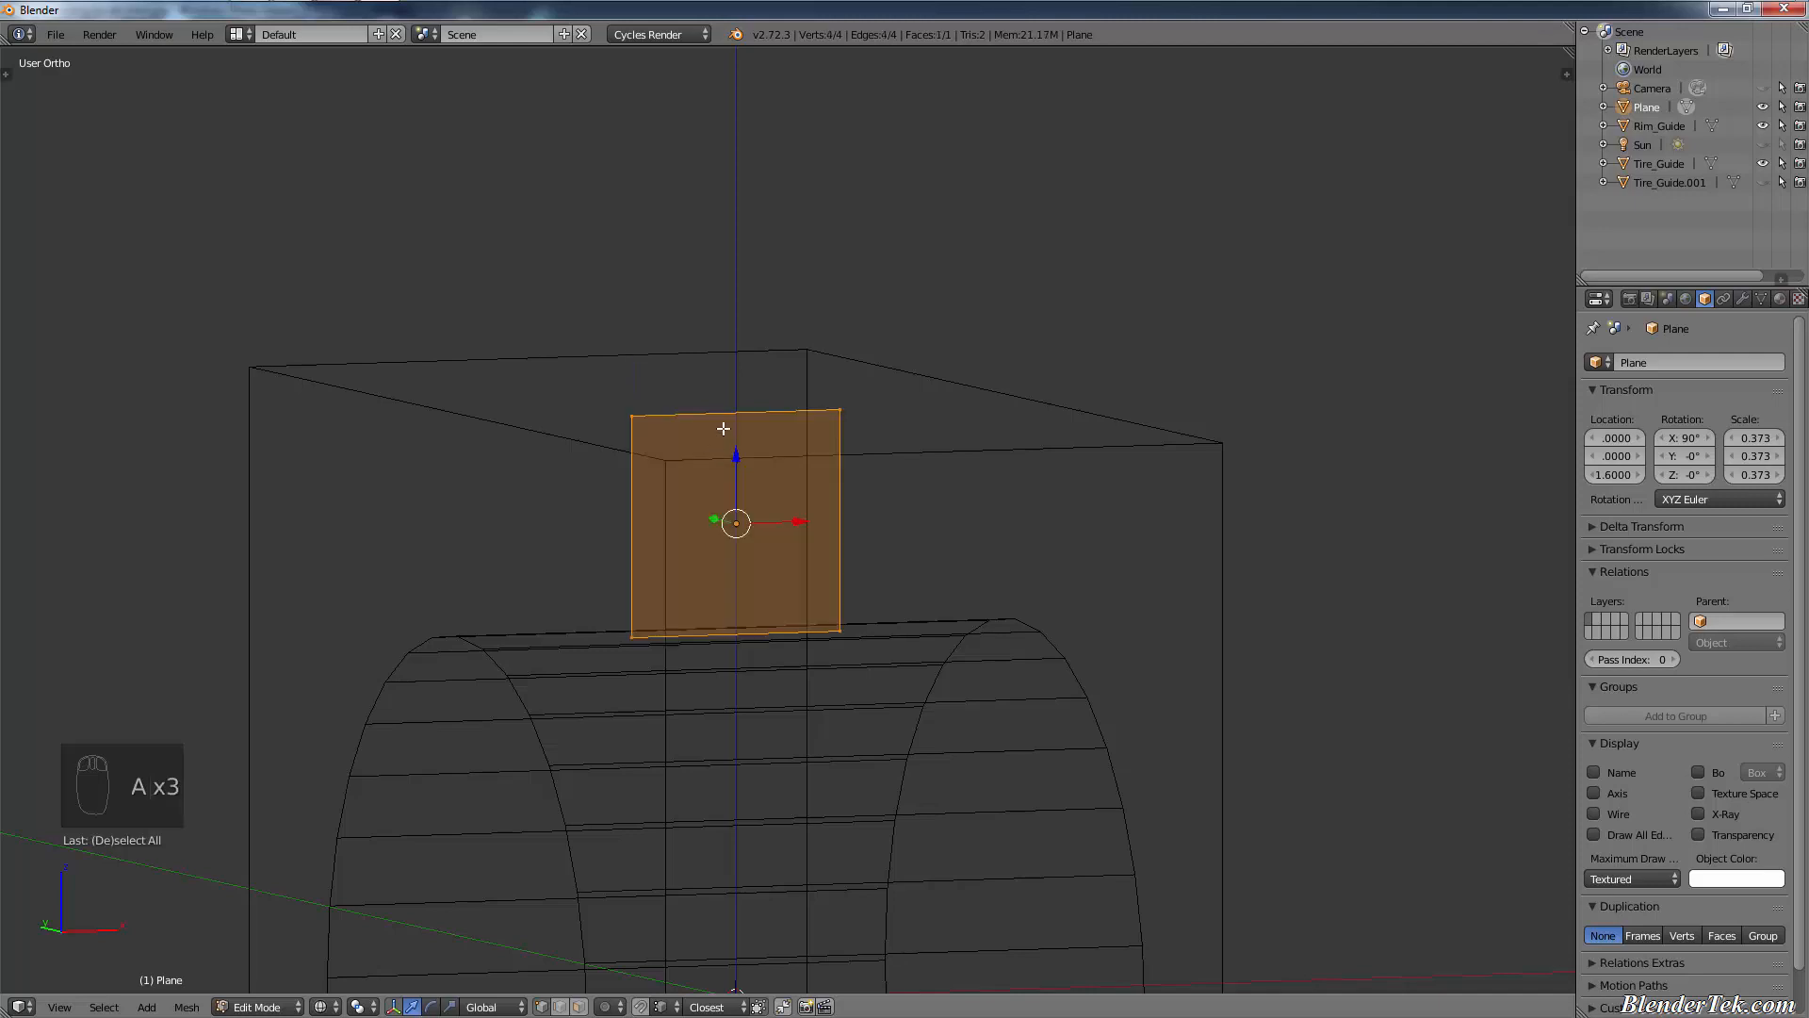
key("g")
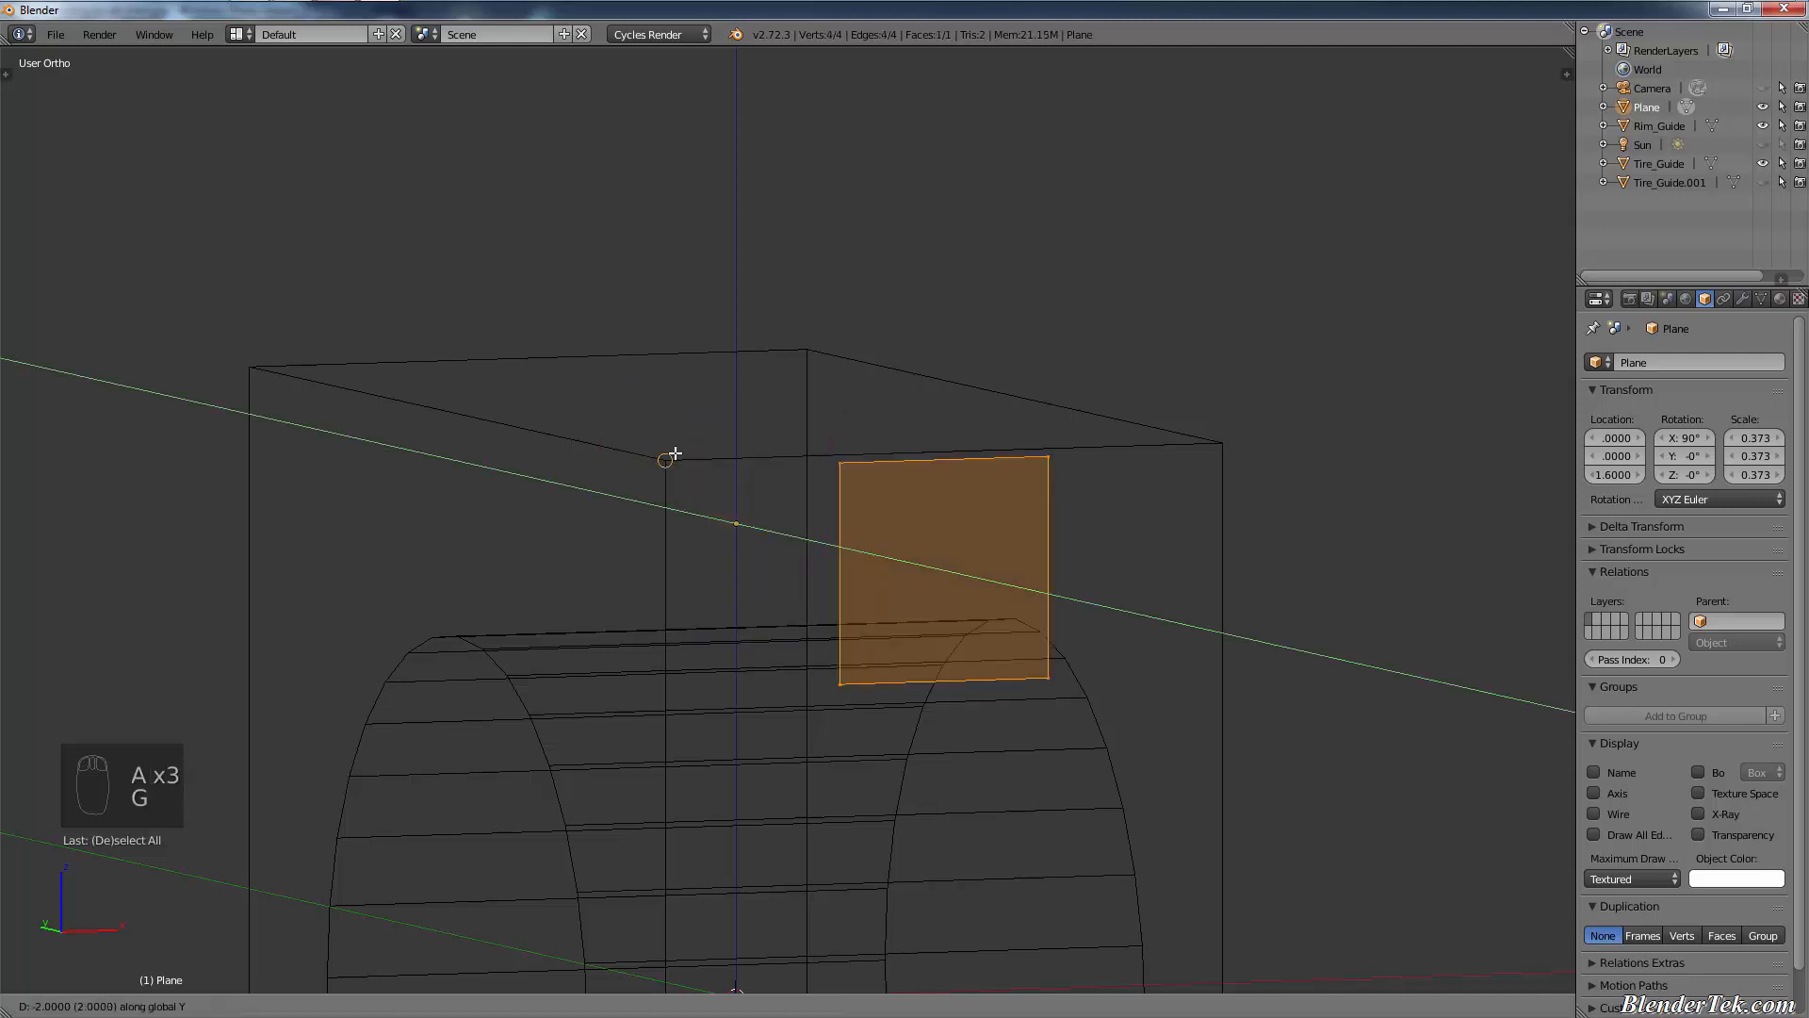
left_click(732, 488)
key("KP_3")
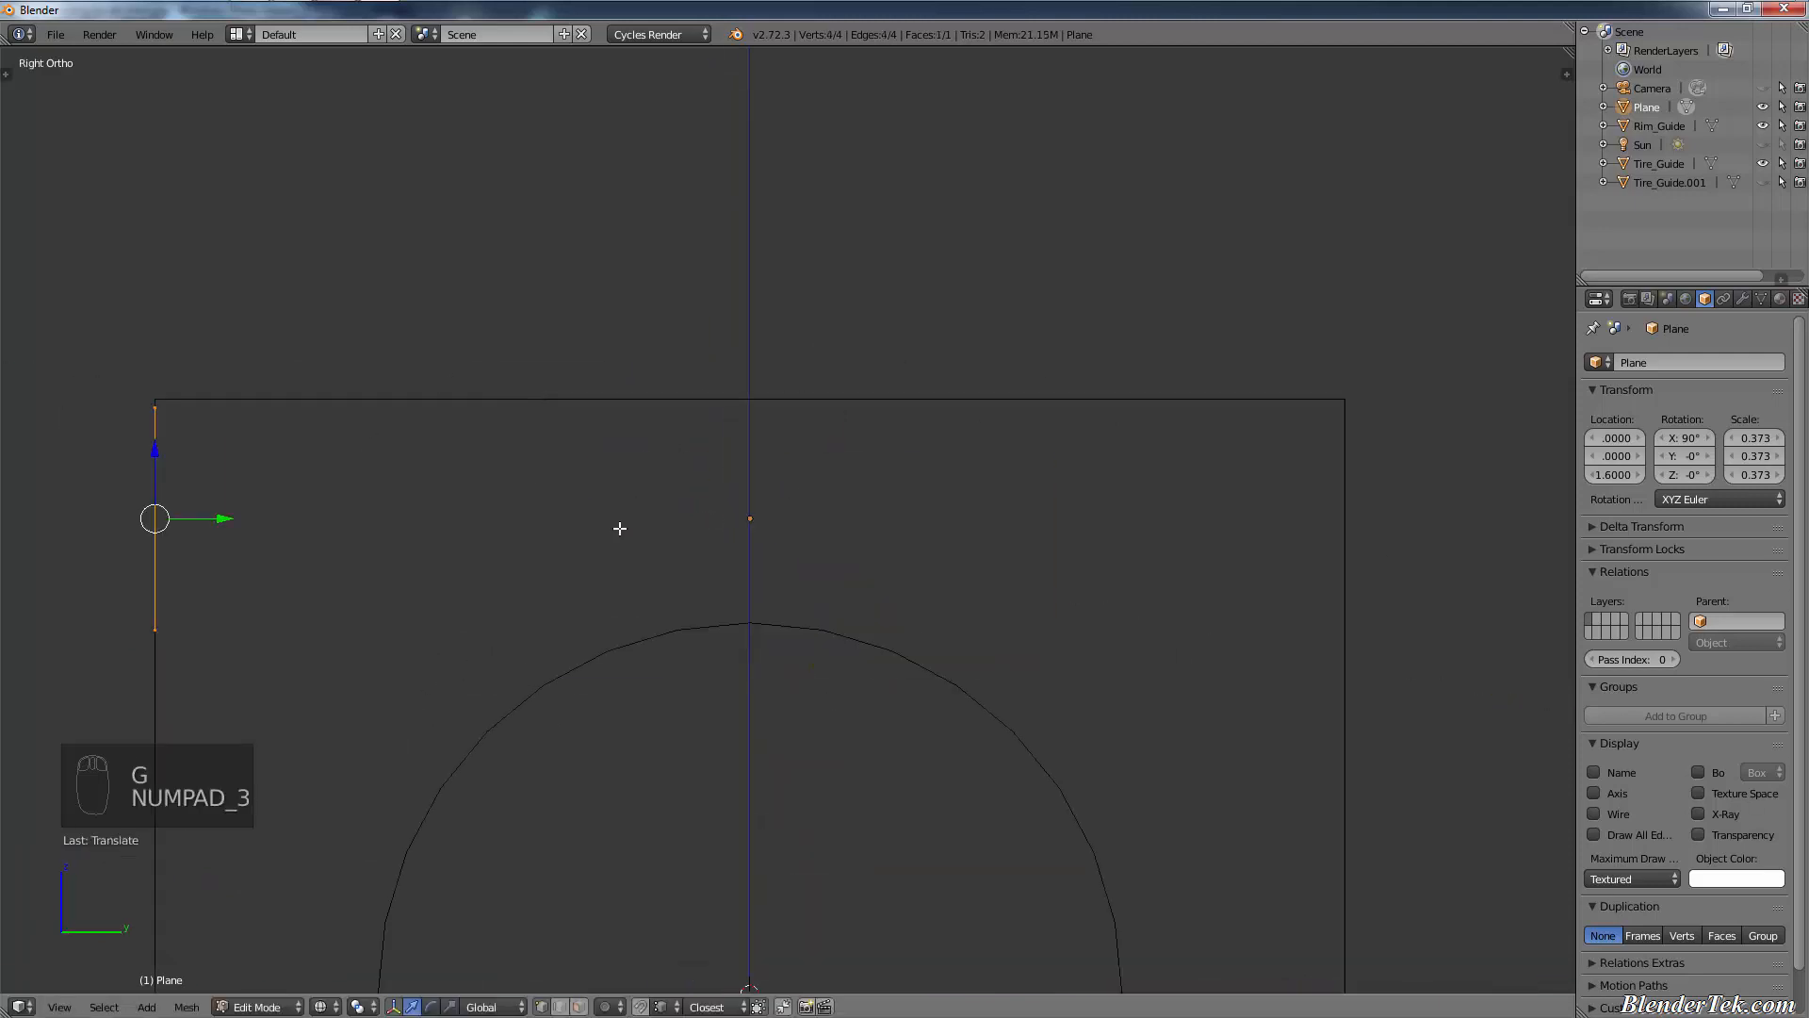
- In front view, snap the plane's upper-left vertex along X and Z to the Tire_Guide box's upper-left corner
key("KP_1")
scroll(602, 374, "up", 2)
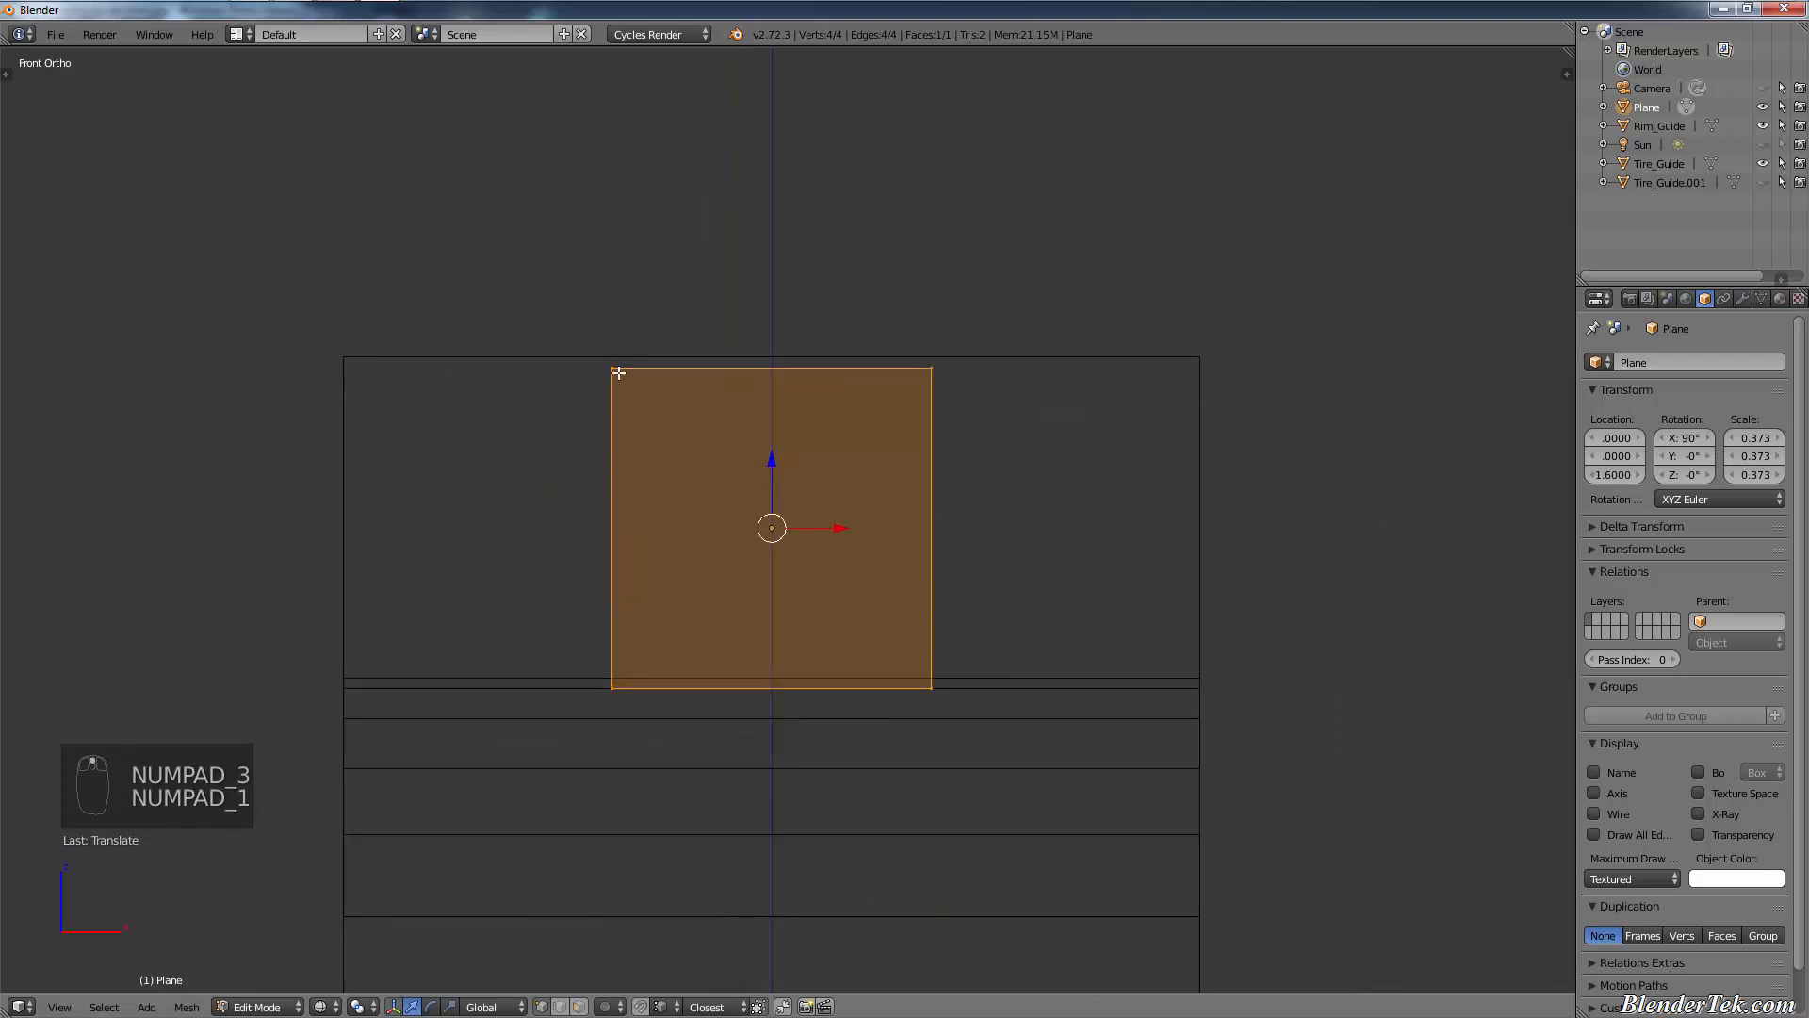
right_click(618, 373)
key("g")
key("x")
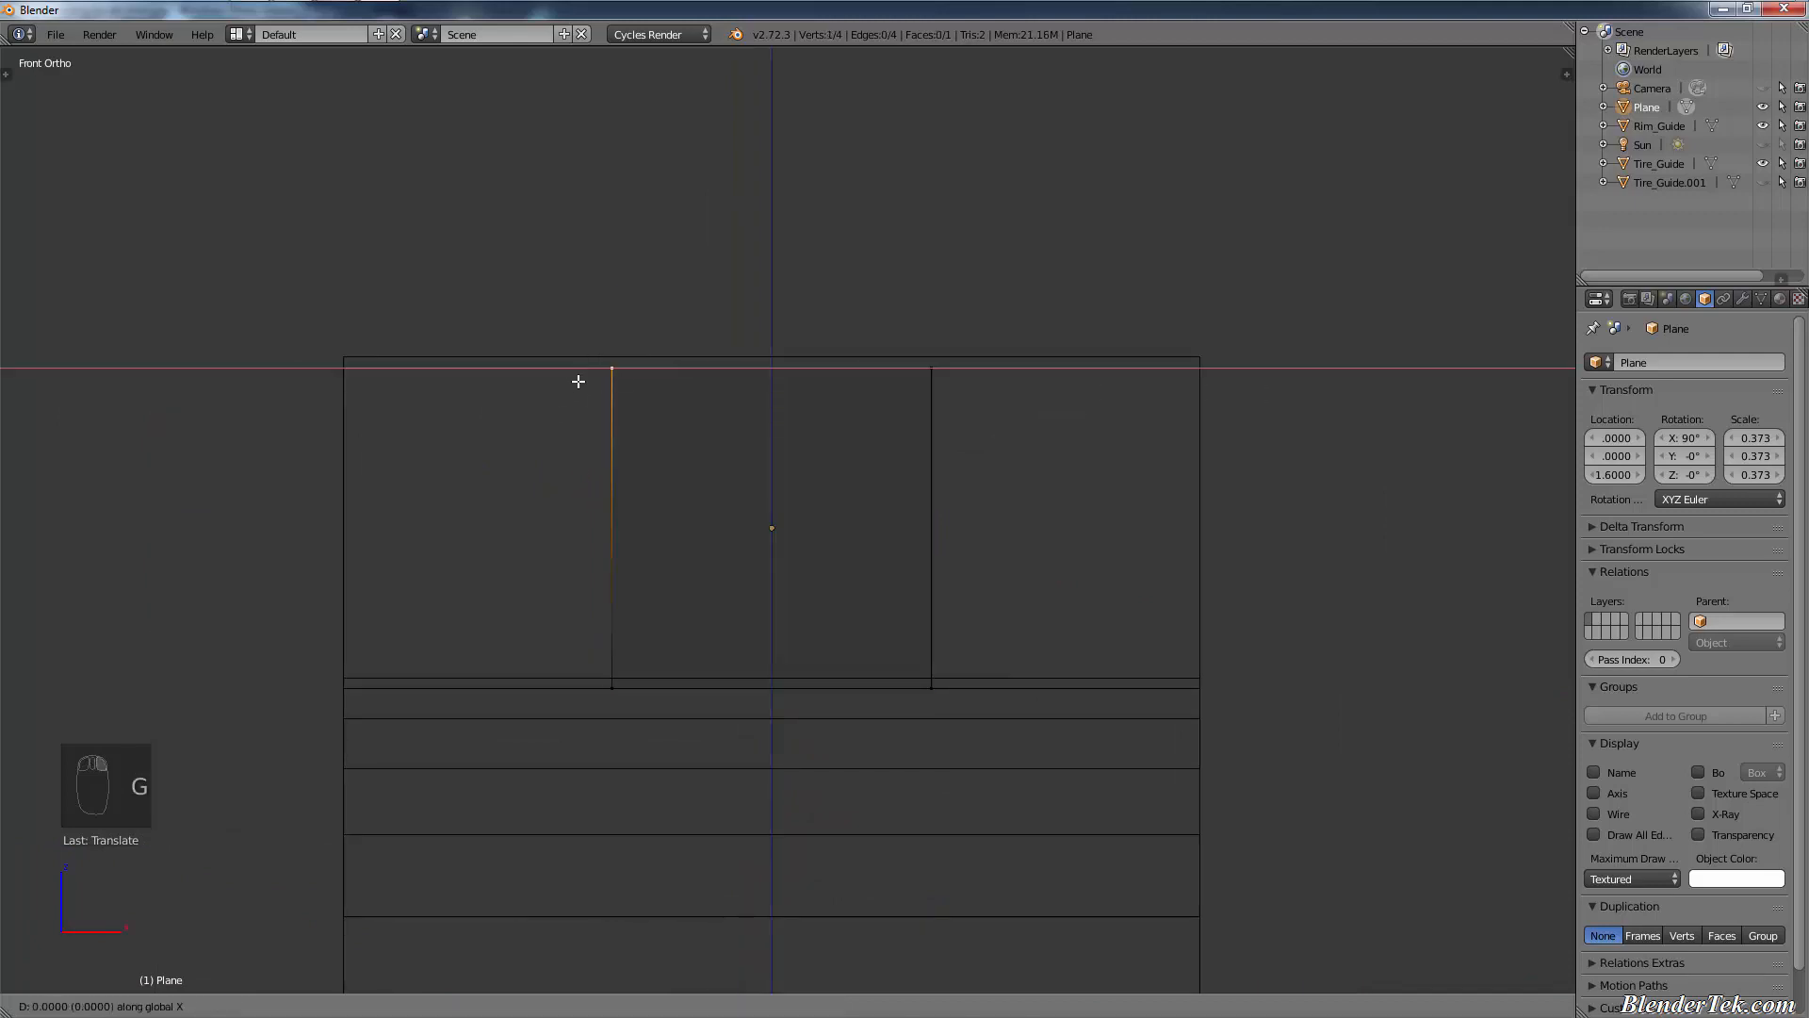
left_click(348, 366)
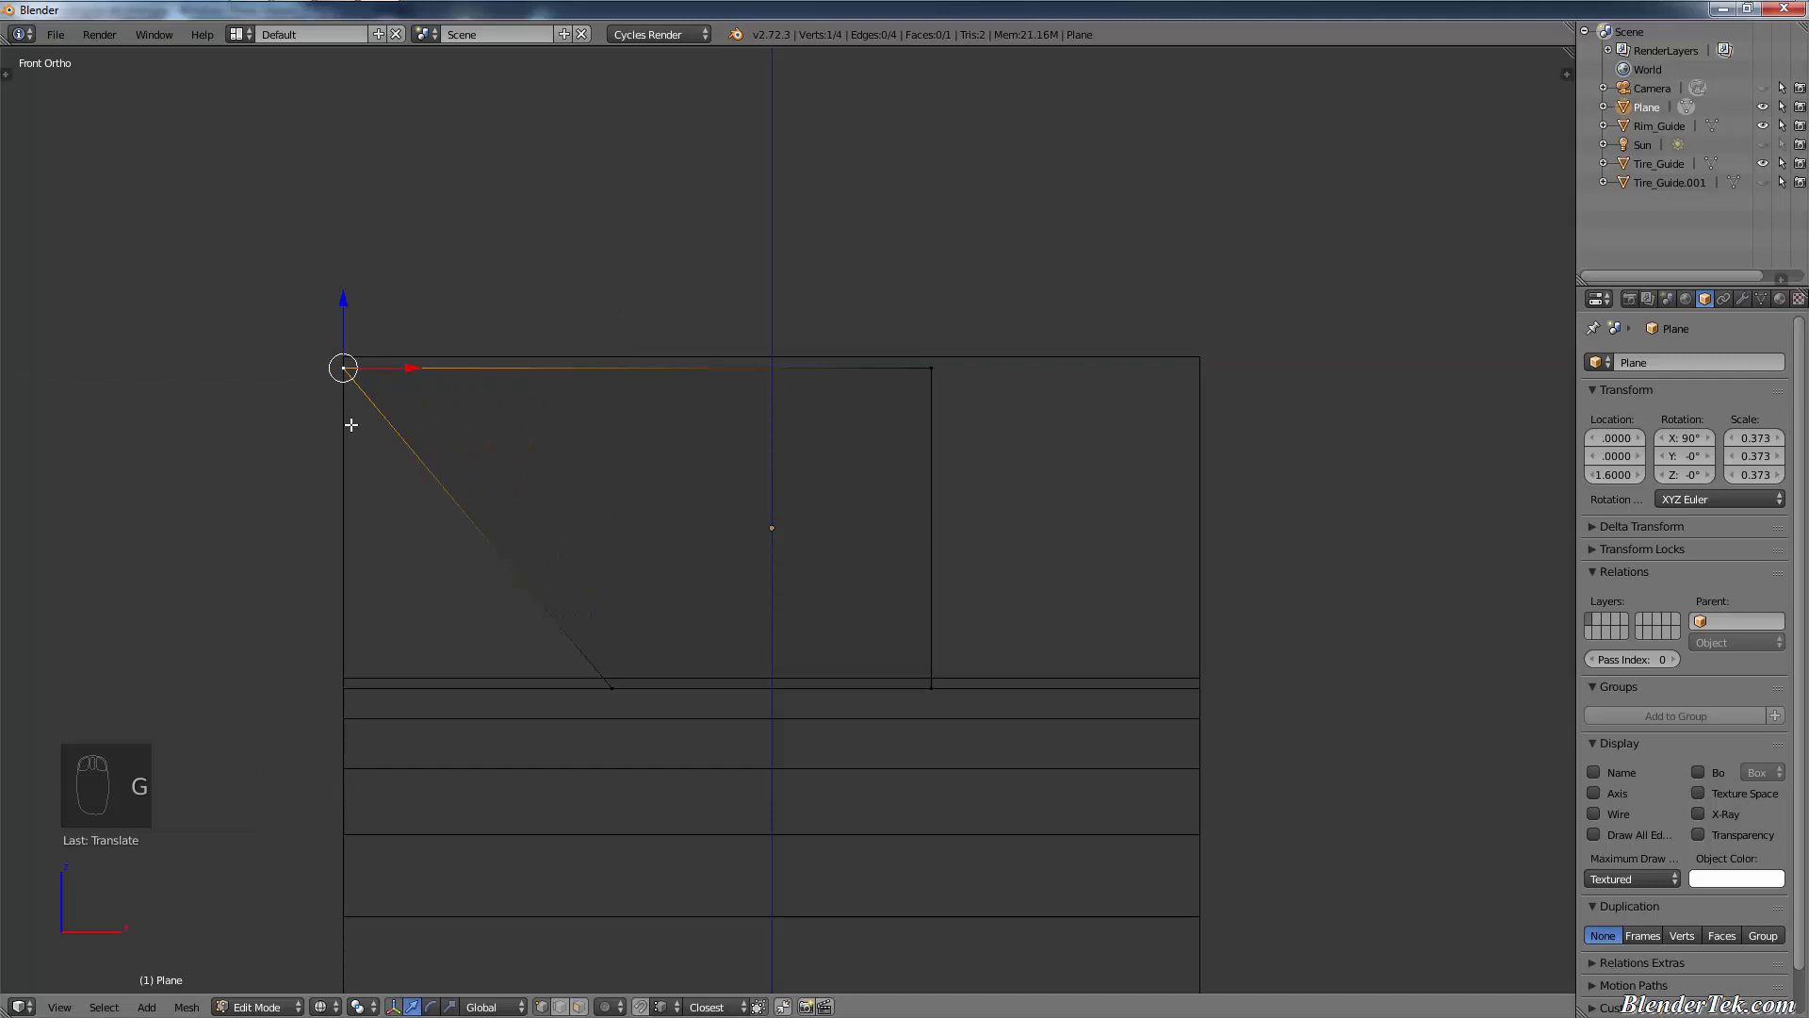
key("g")
key("y")
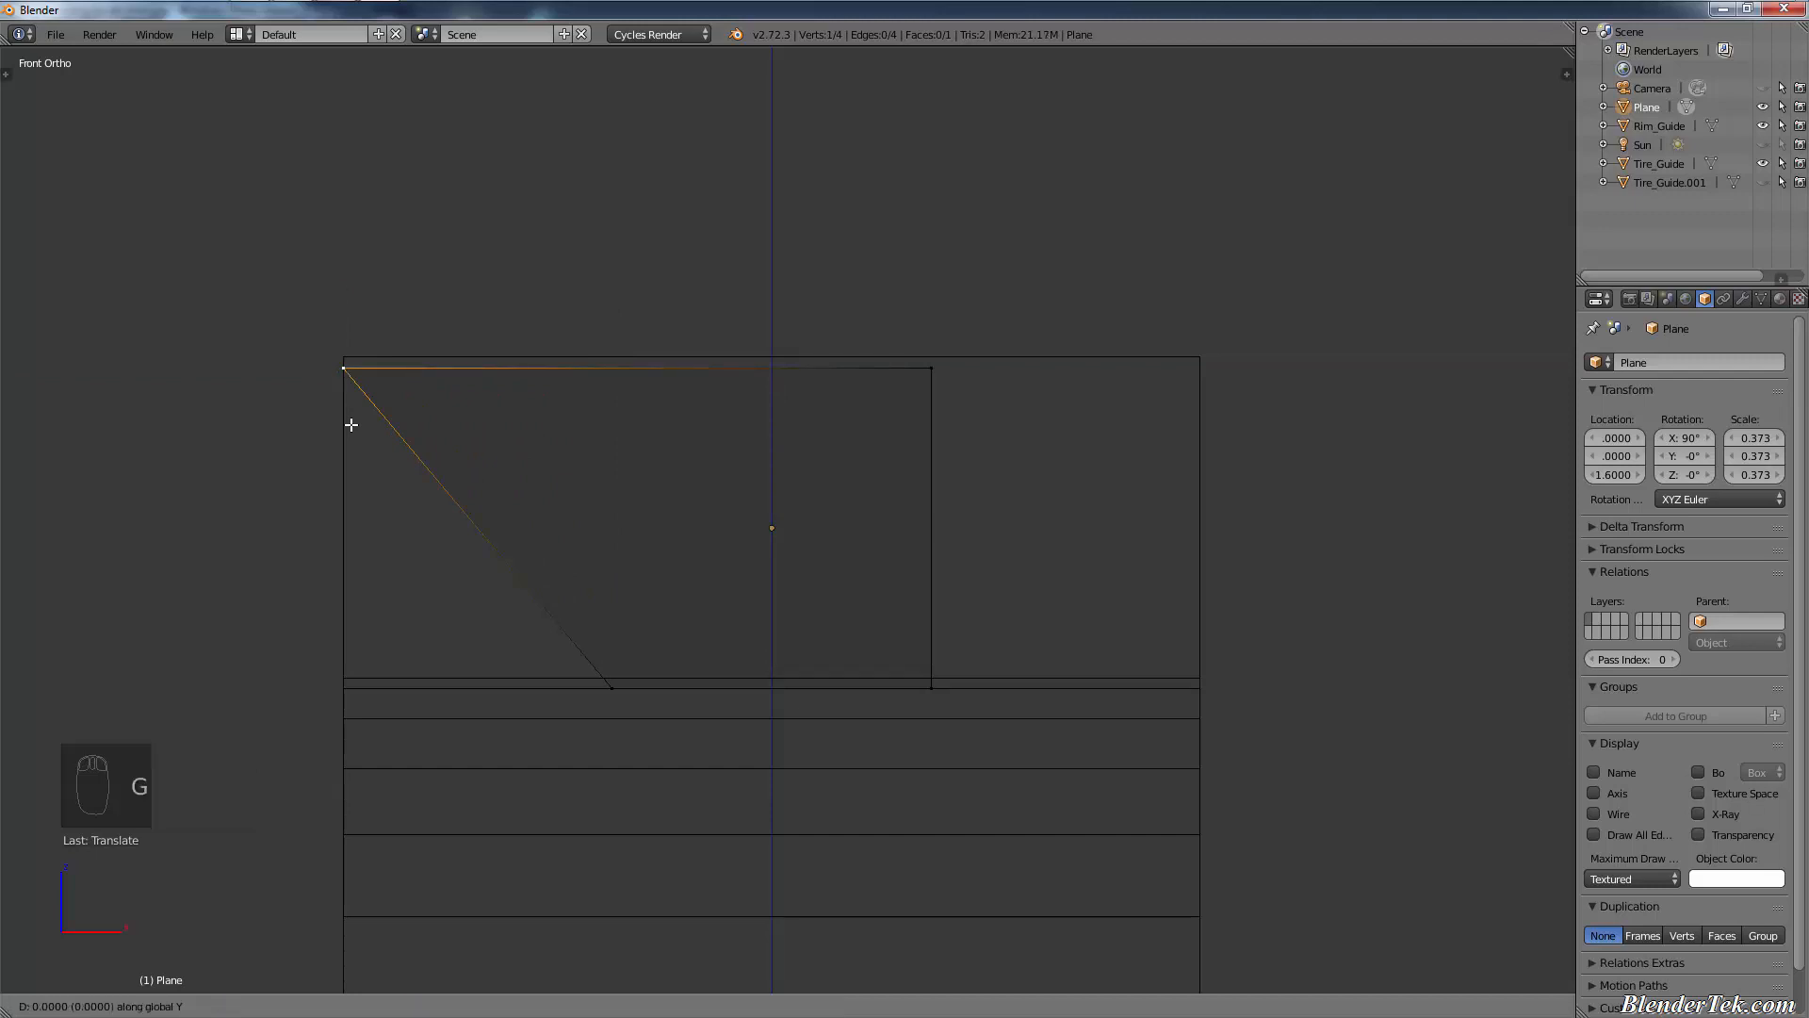
key("g")
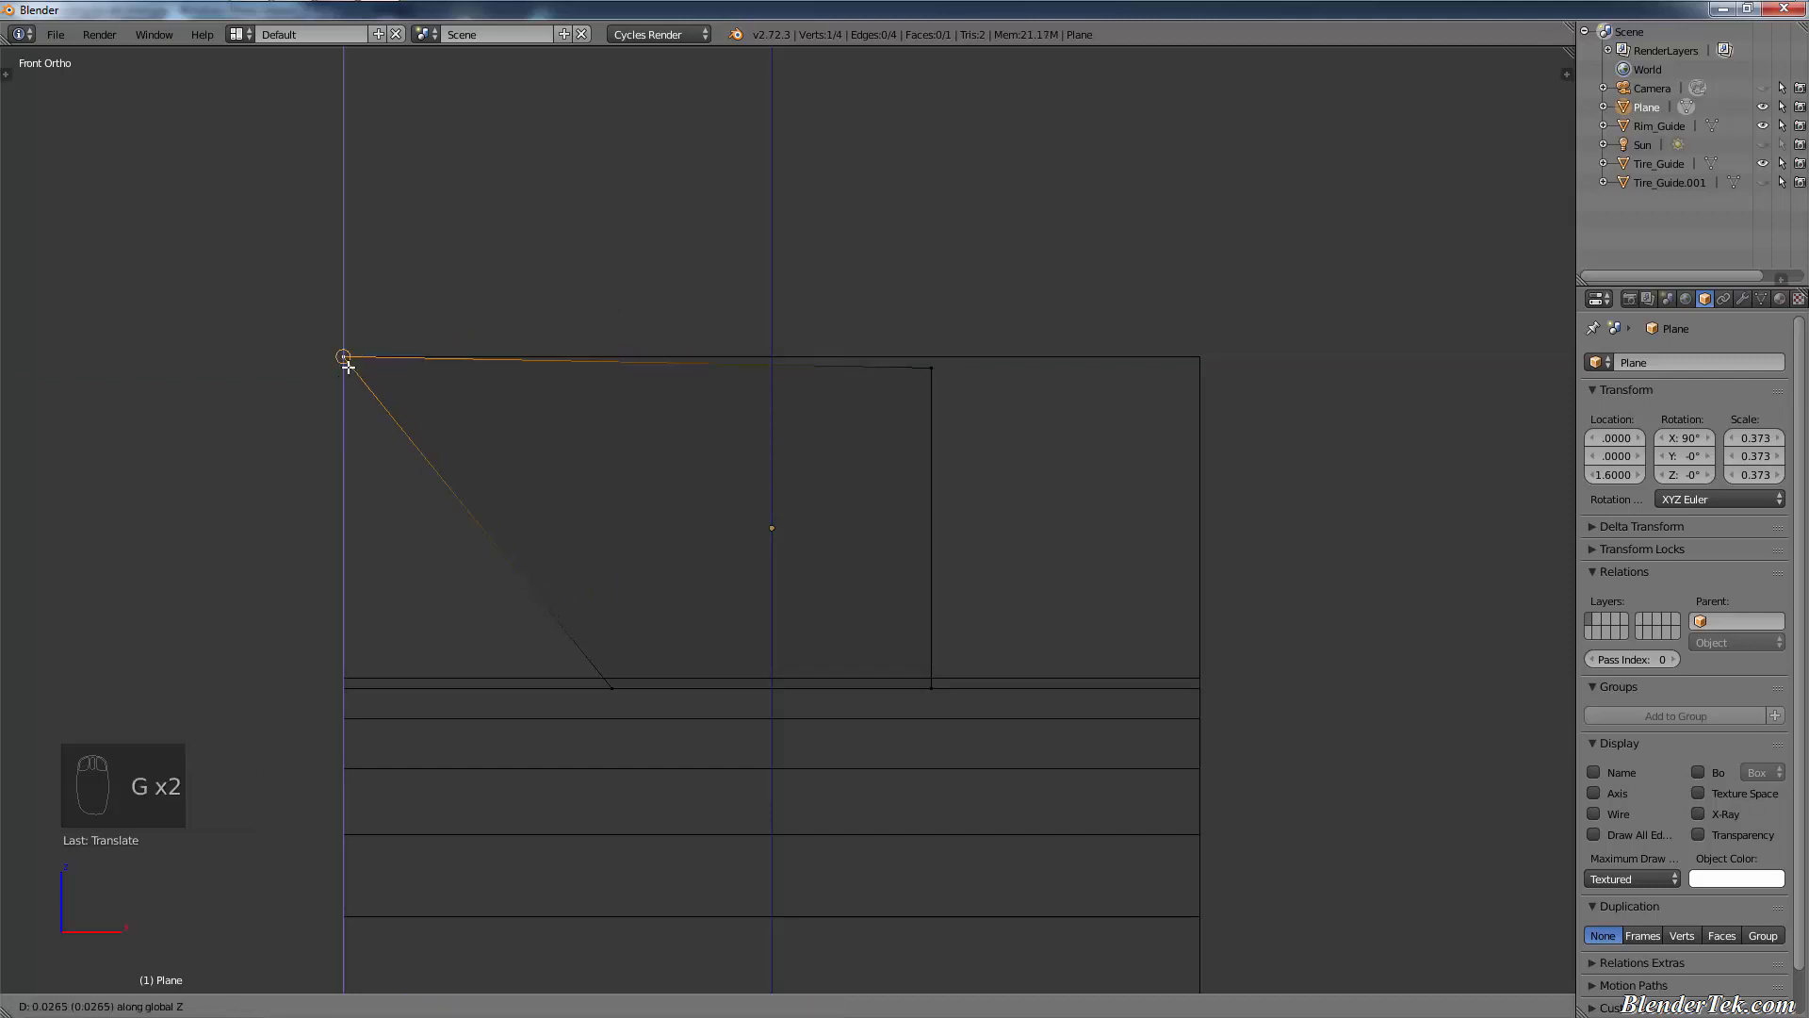
left_click(345, 358)
- Snap the plane's upper-right vertex to the upper-right corner of the Tire_Guide box
right_click(959, 379)
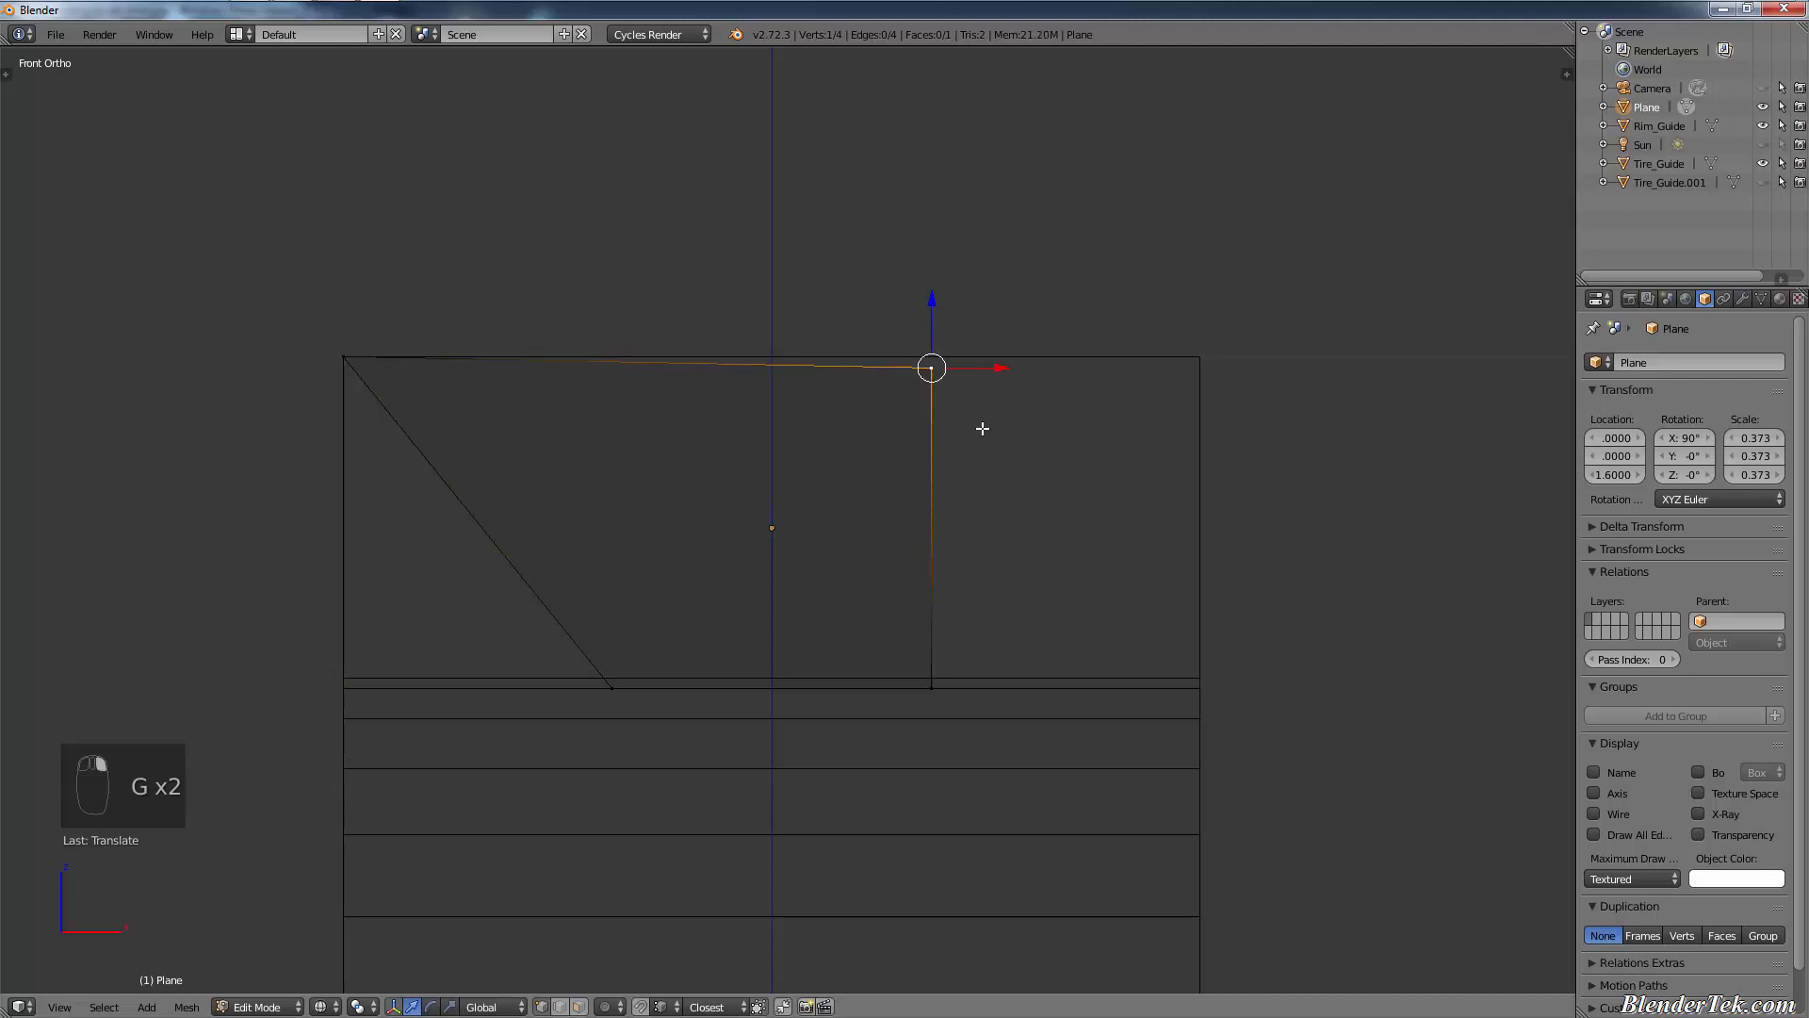
key("g")
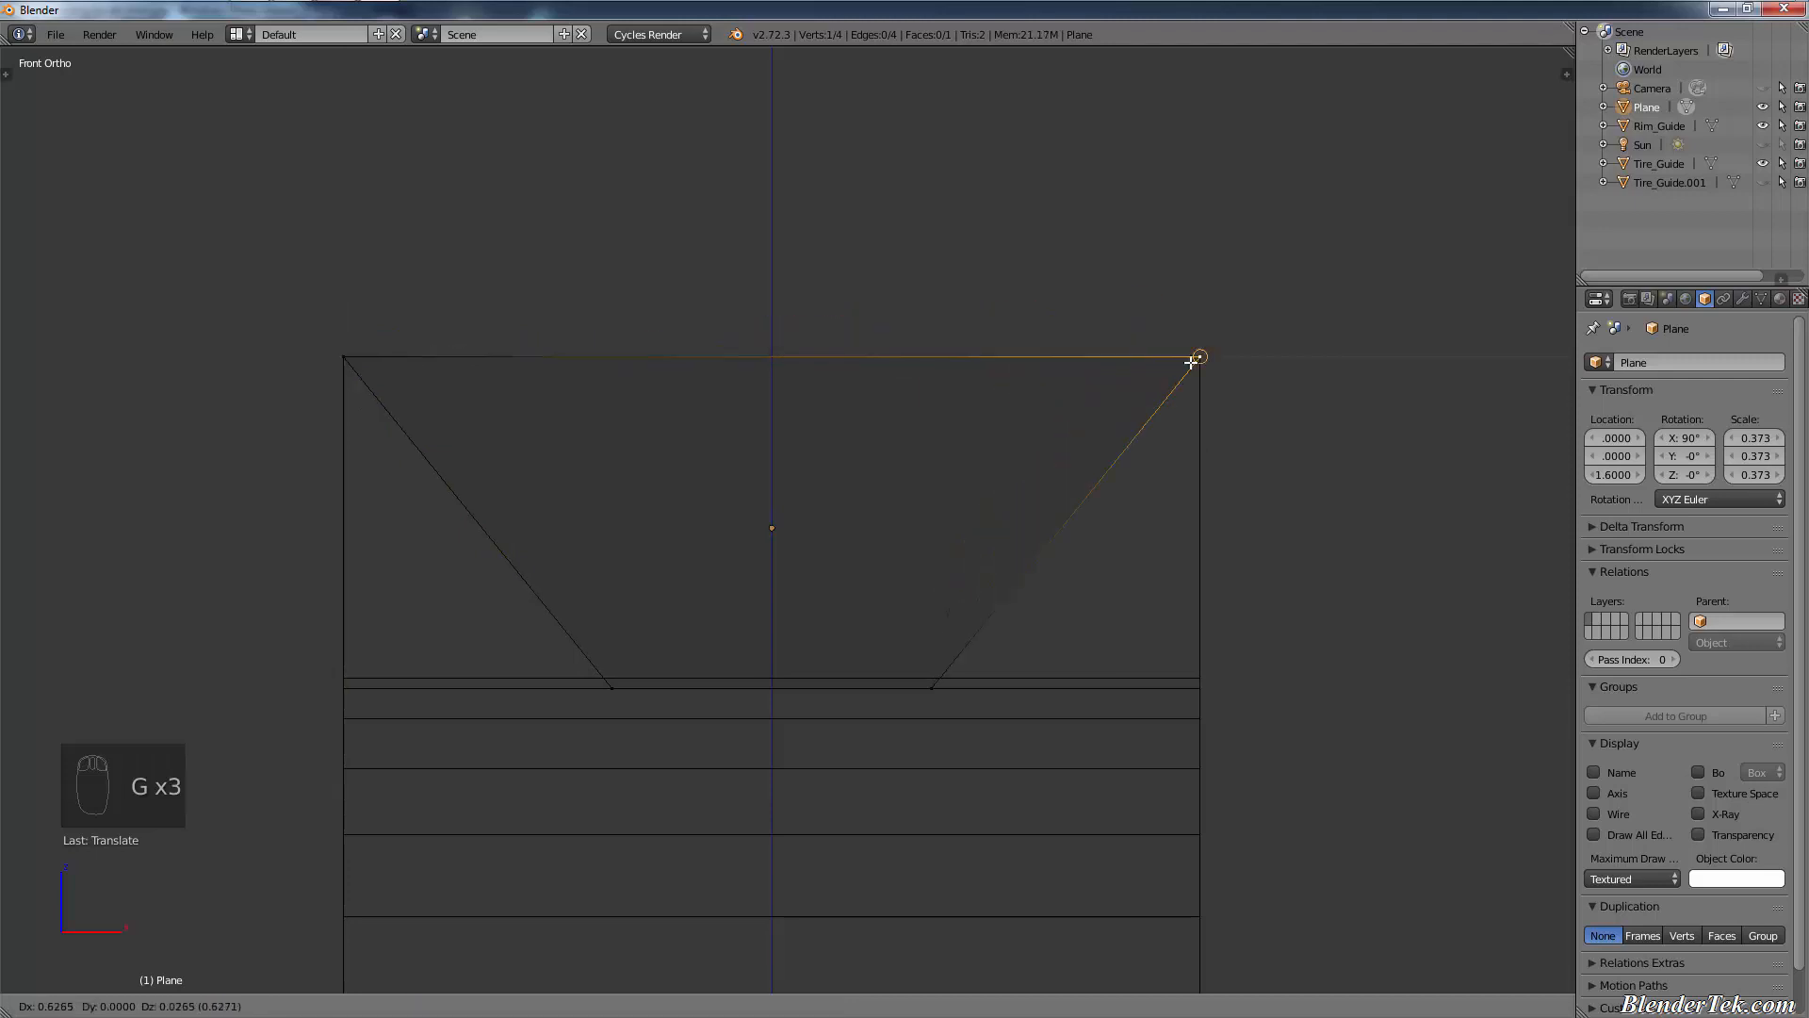
left_click(1192, 361)
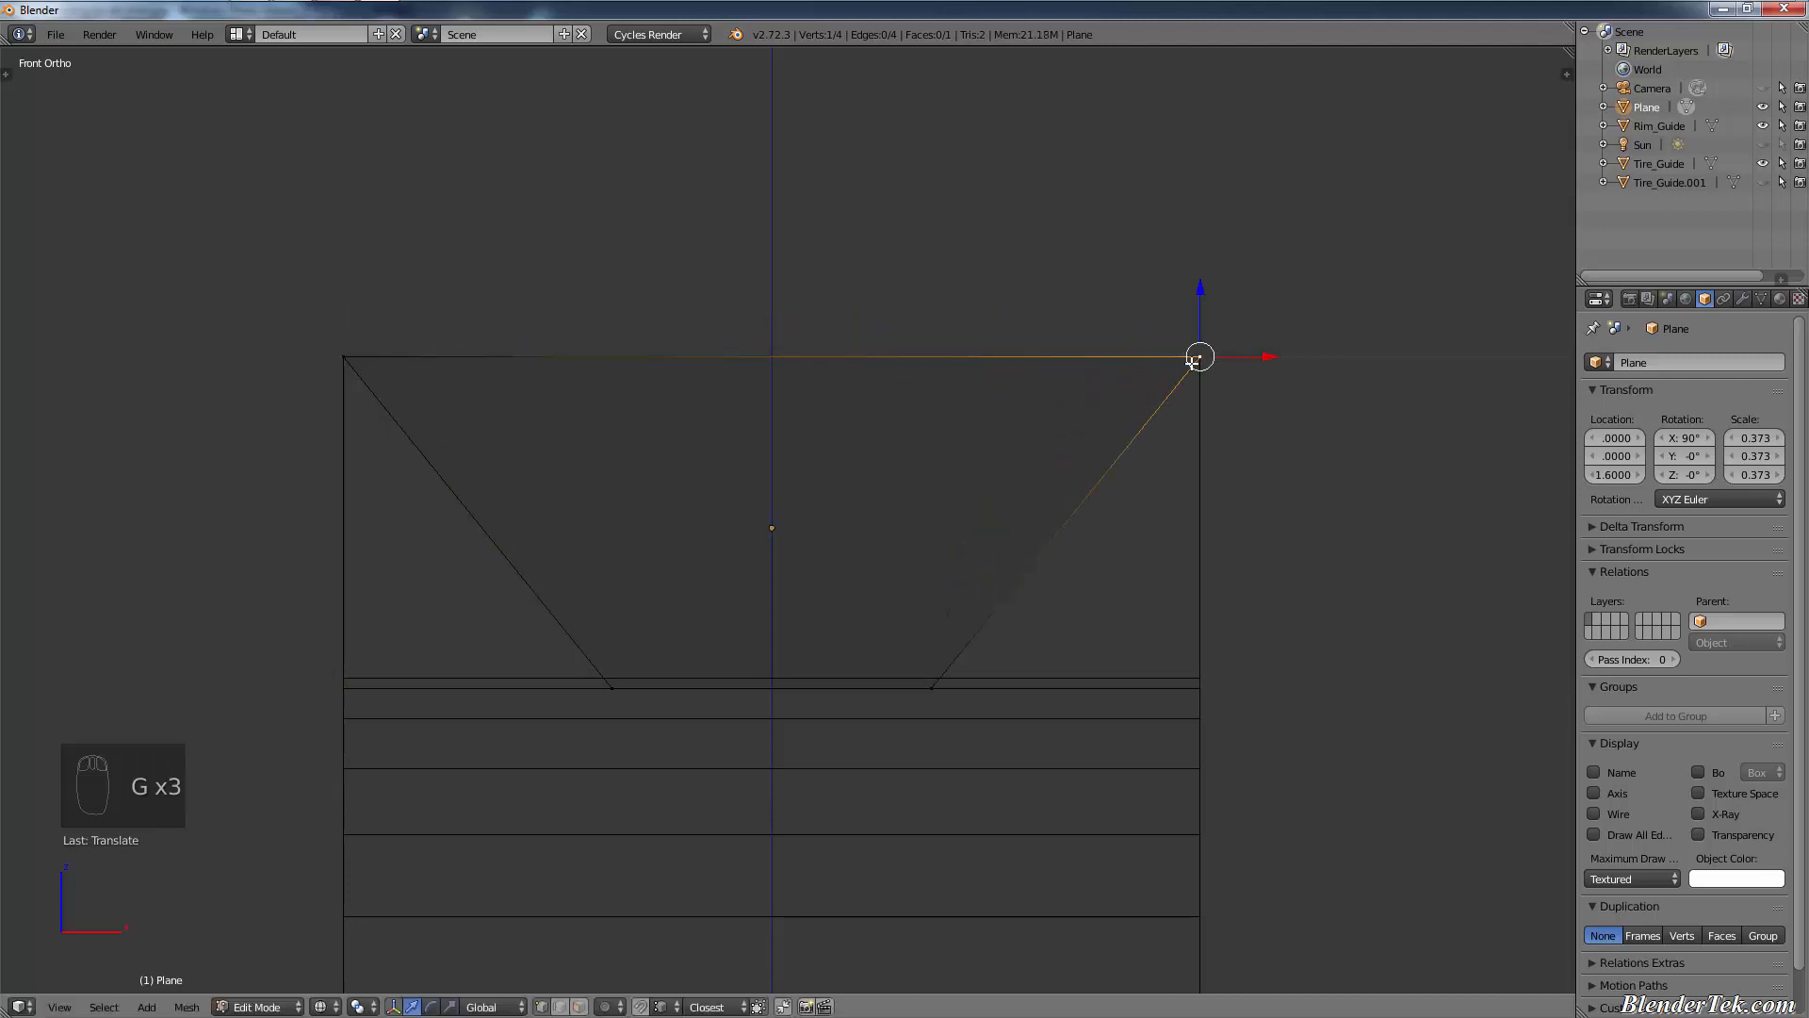
- Snap the plane's lower-right vertex along X to the Tire_Guide box's right edge and along Z to the Rim_Guide's top edge
right_click(945, 691)
key("g")
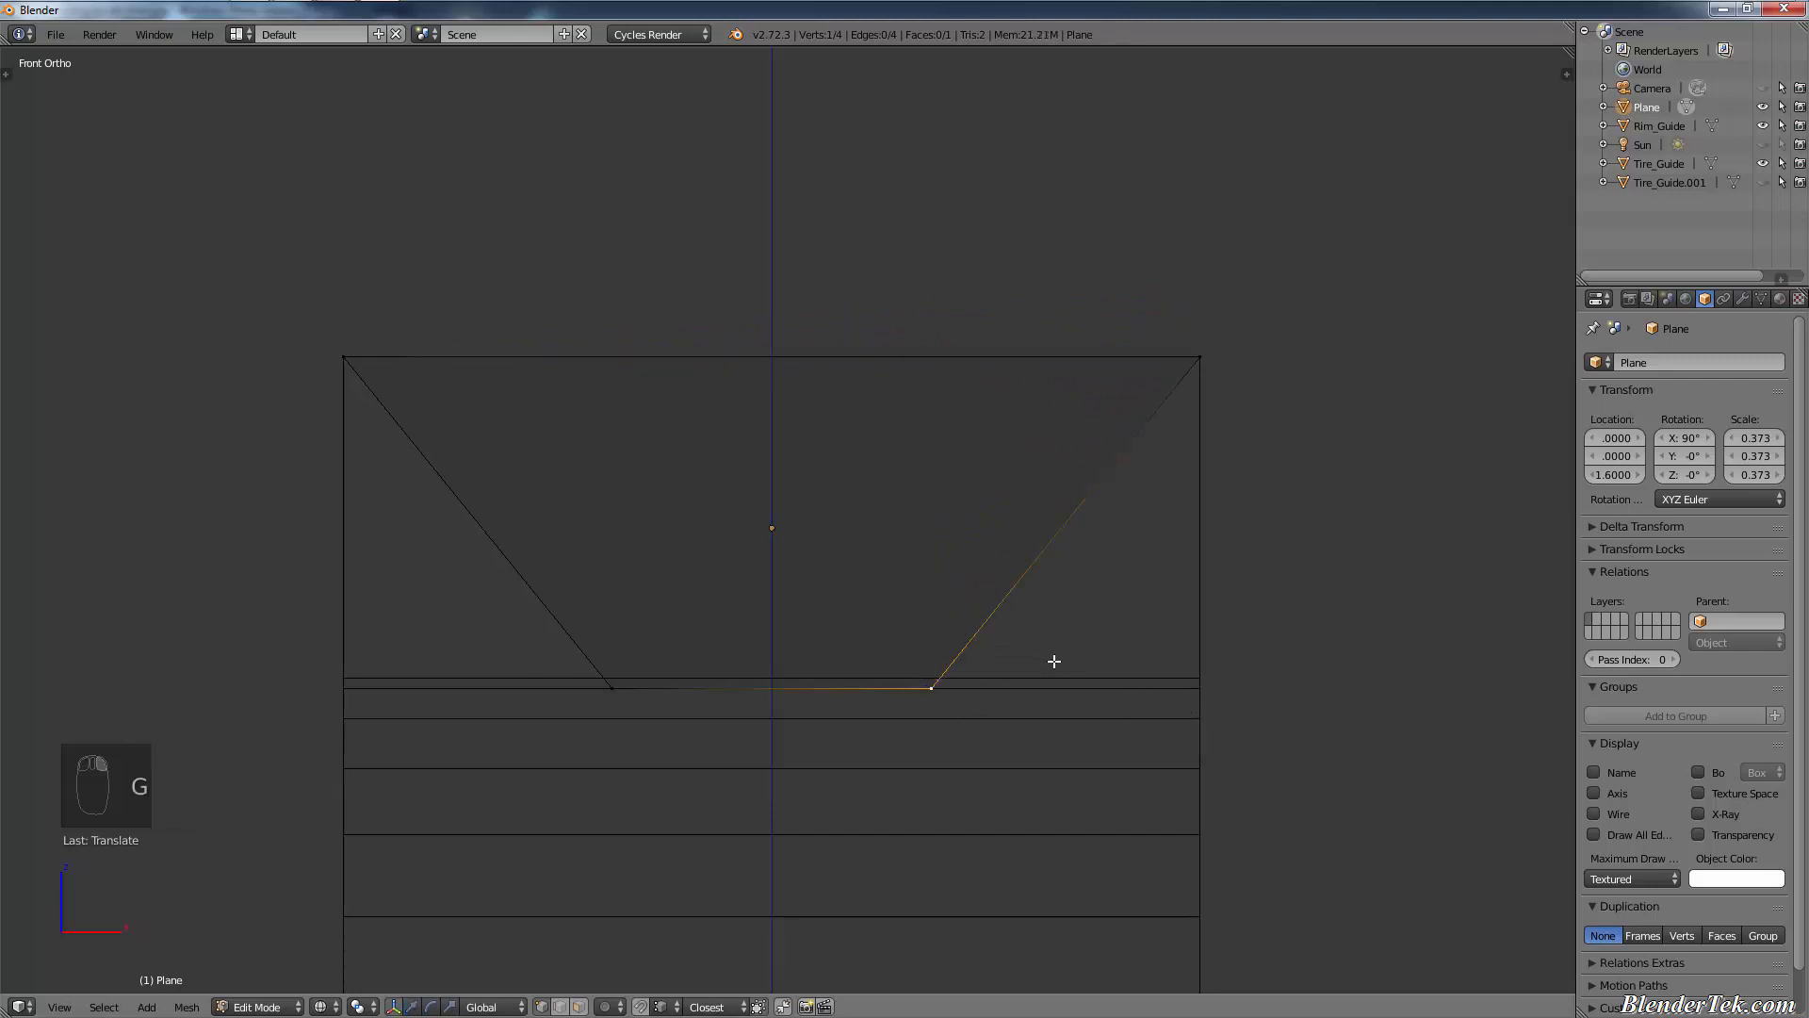
key("x")
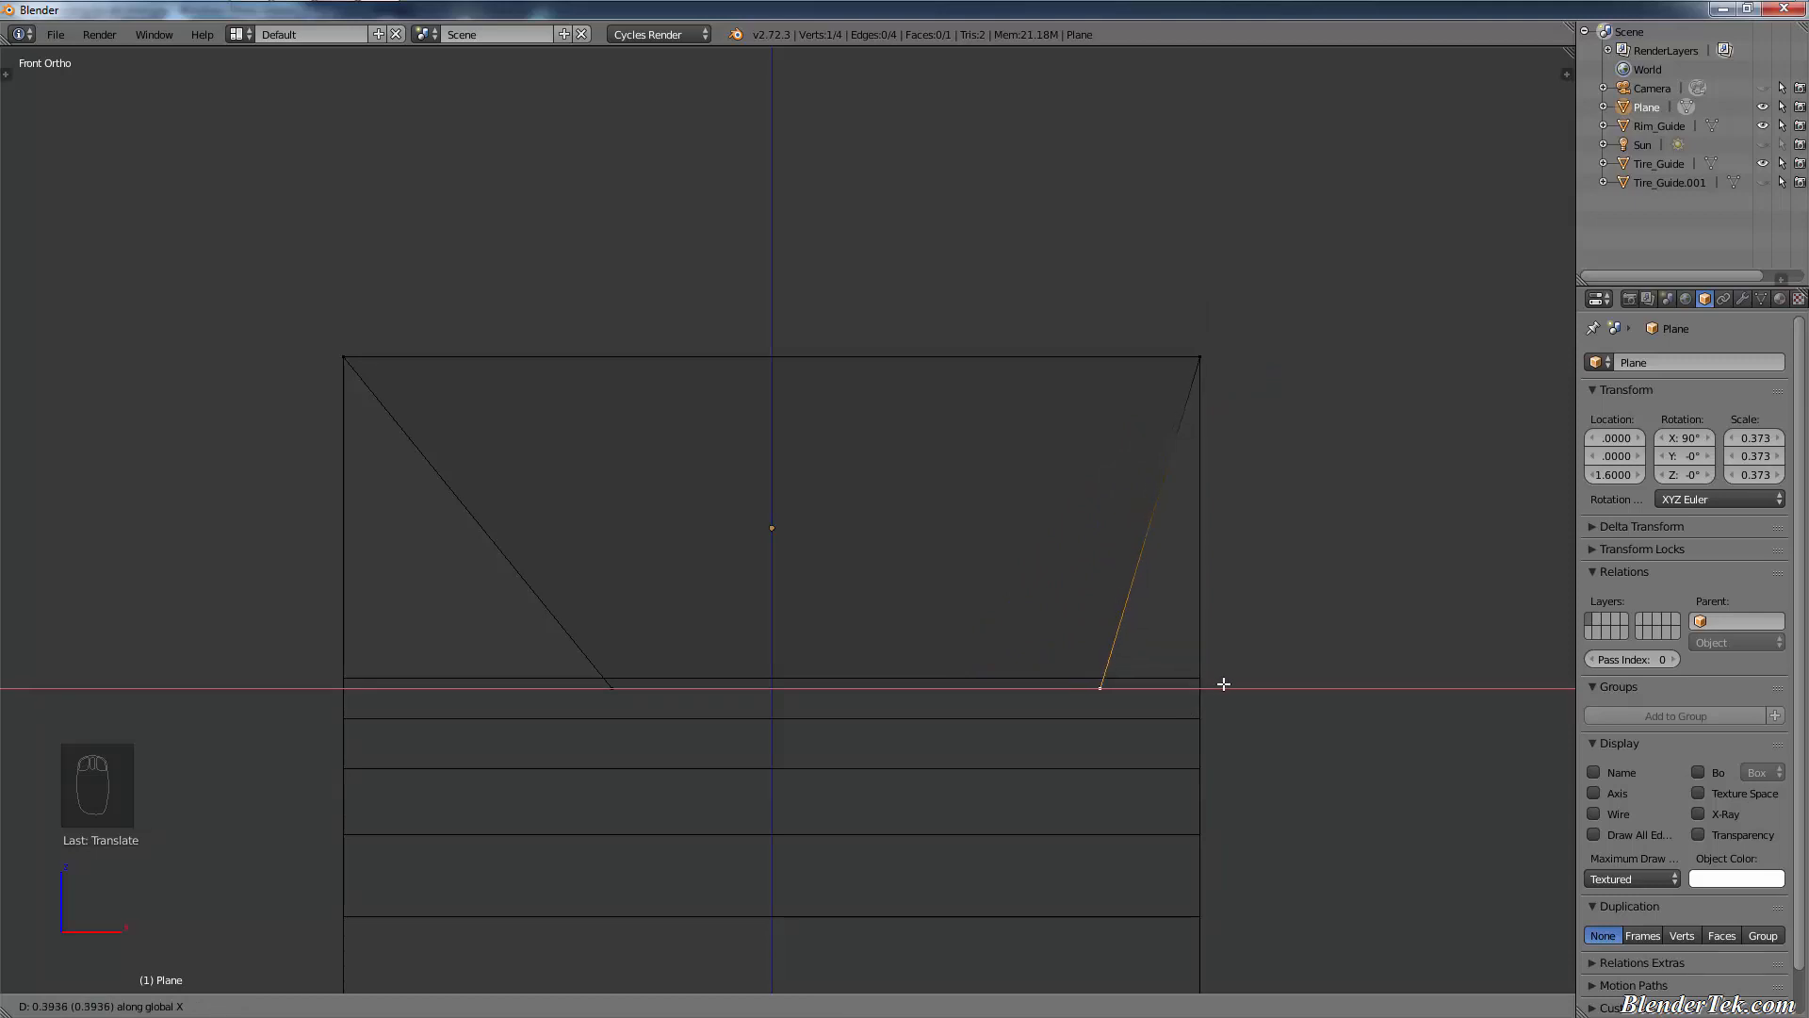
left_click(1199, 688, "ctrl")
key("g")
key("z")
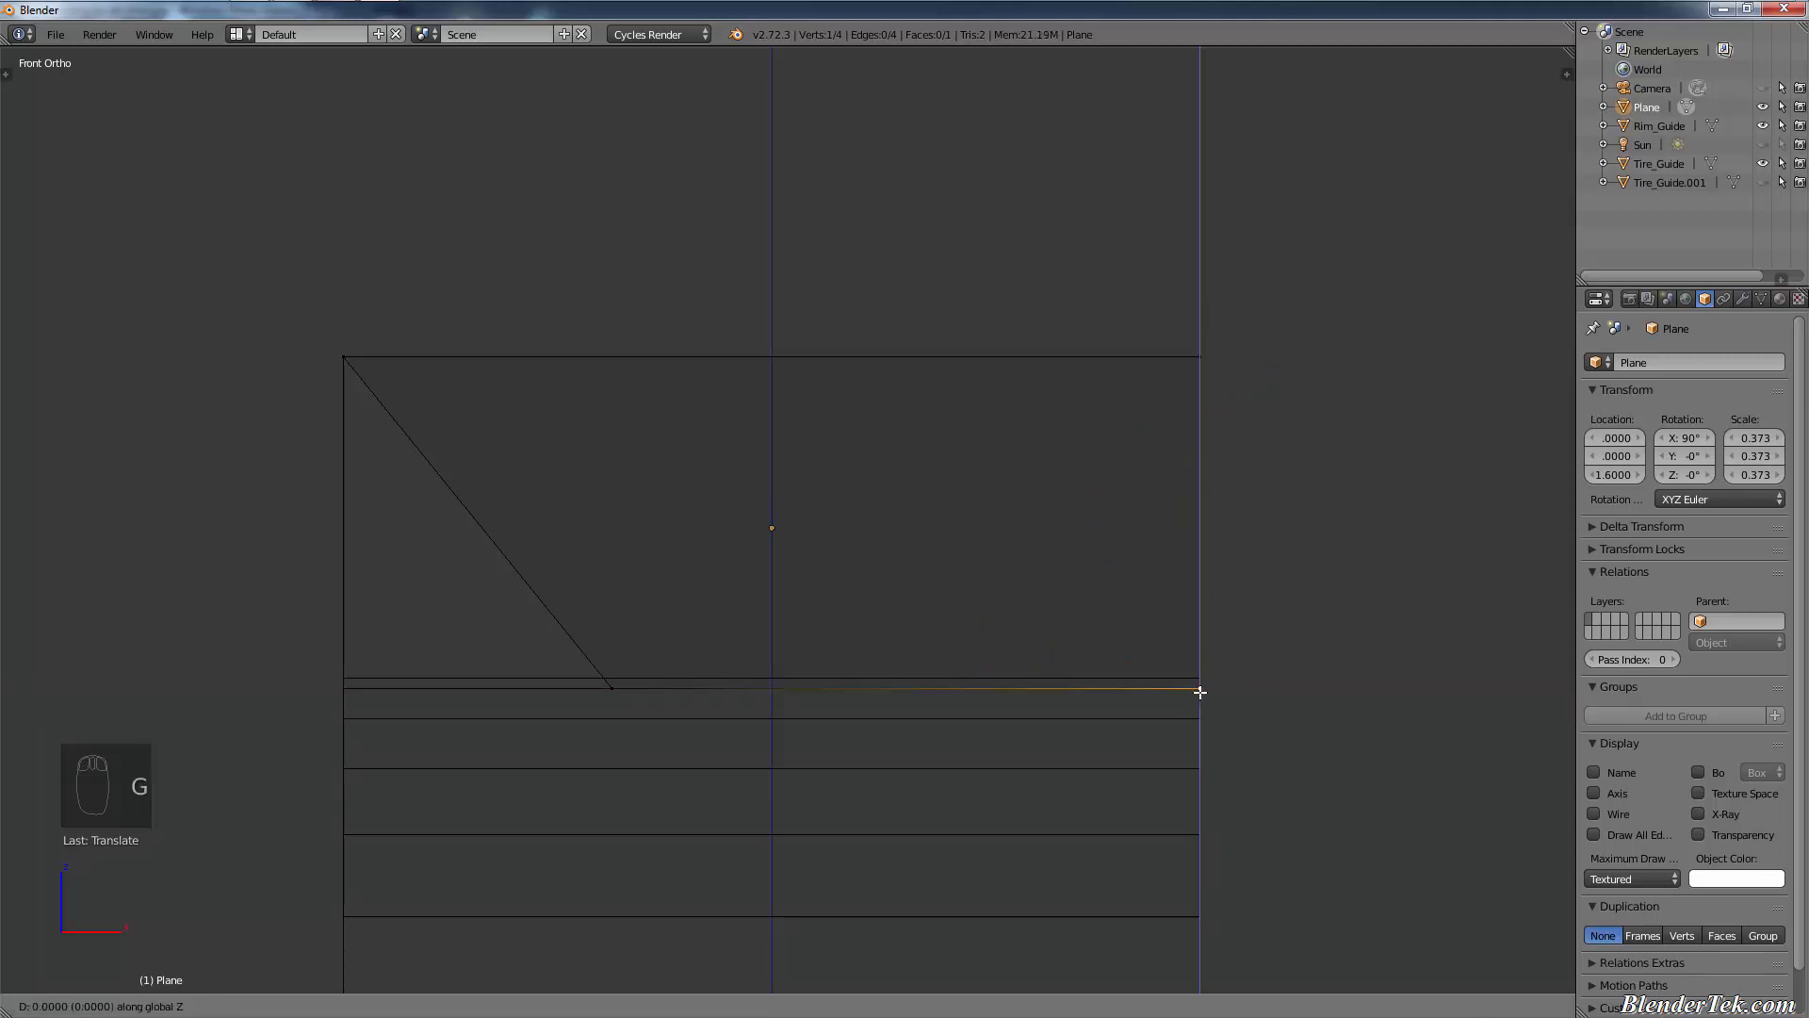
left_click(1195, 681)
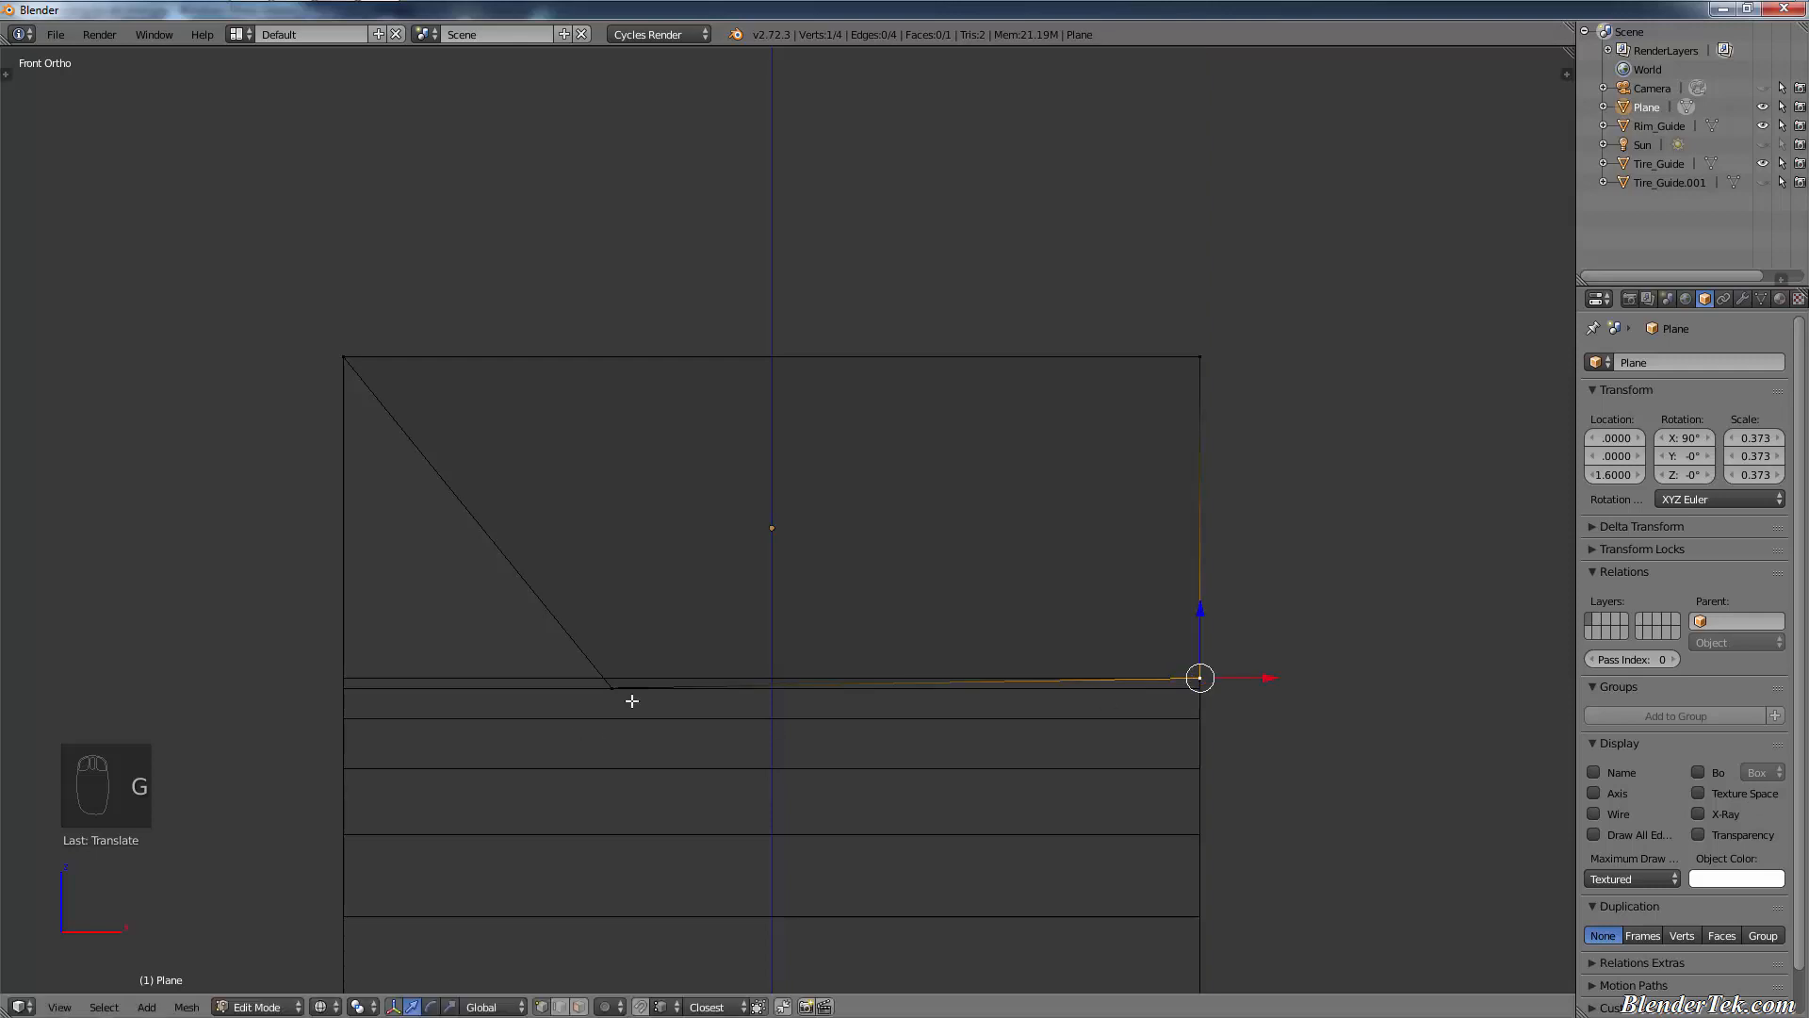
- Snap the plane's lower-left vertex along X to the Tire_Guide box's left edge and along Z to the top of the Rim_Guide
right_click(612, 688)
key("g")
key("x")
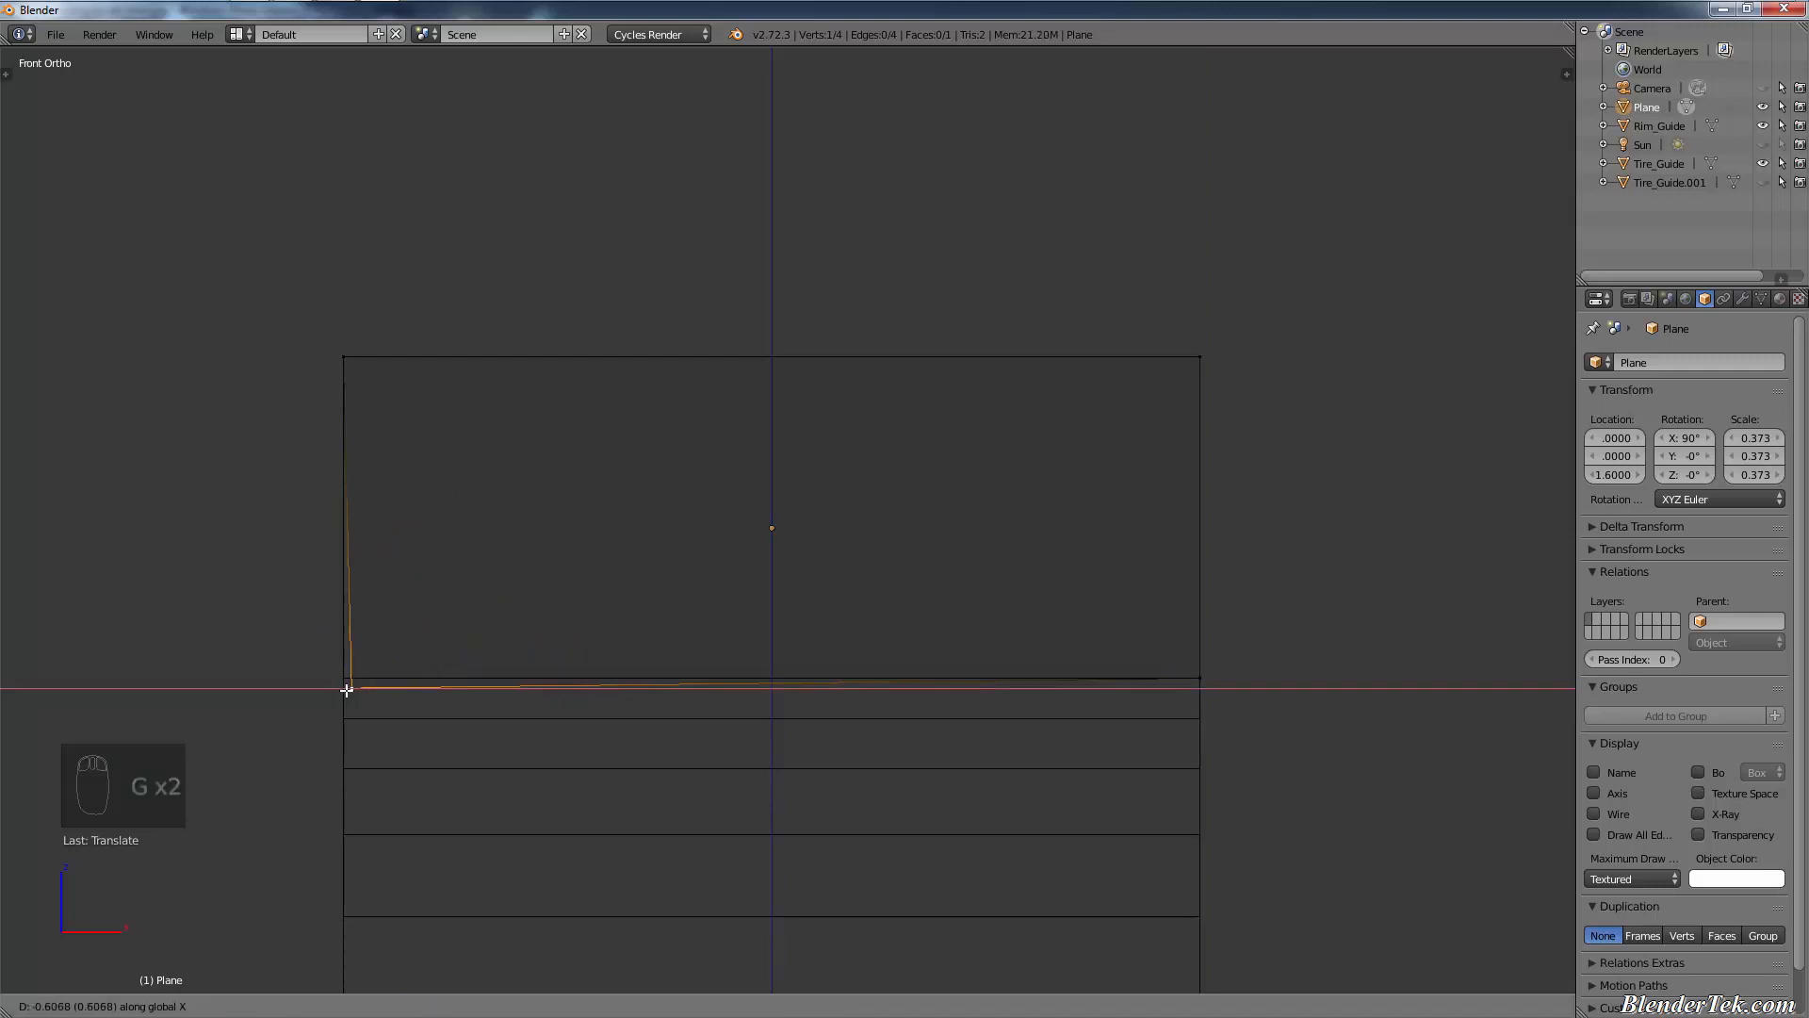
left_click(338, 695)
key("g")
key("z")
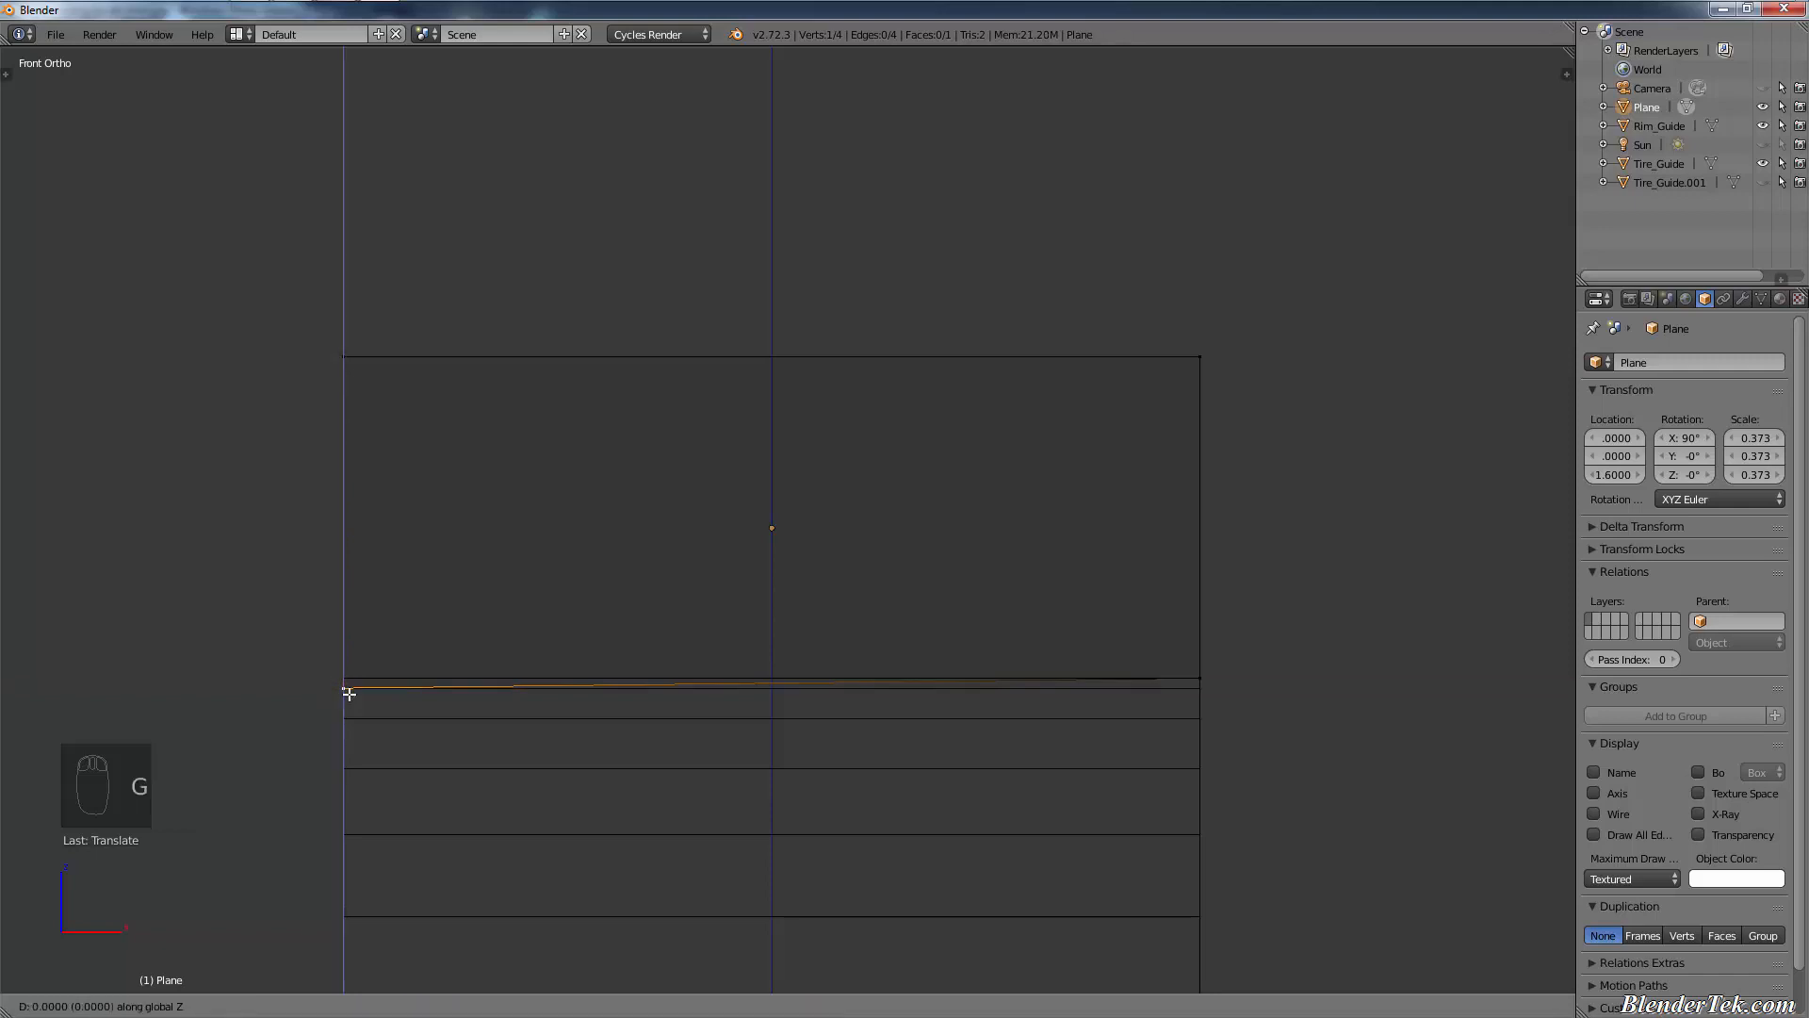
left_click(350, 679)
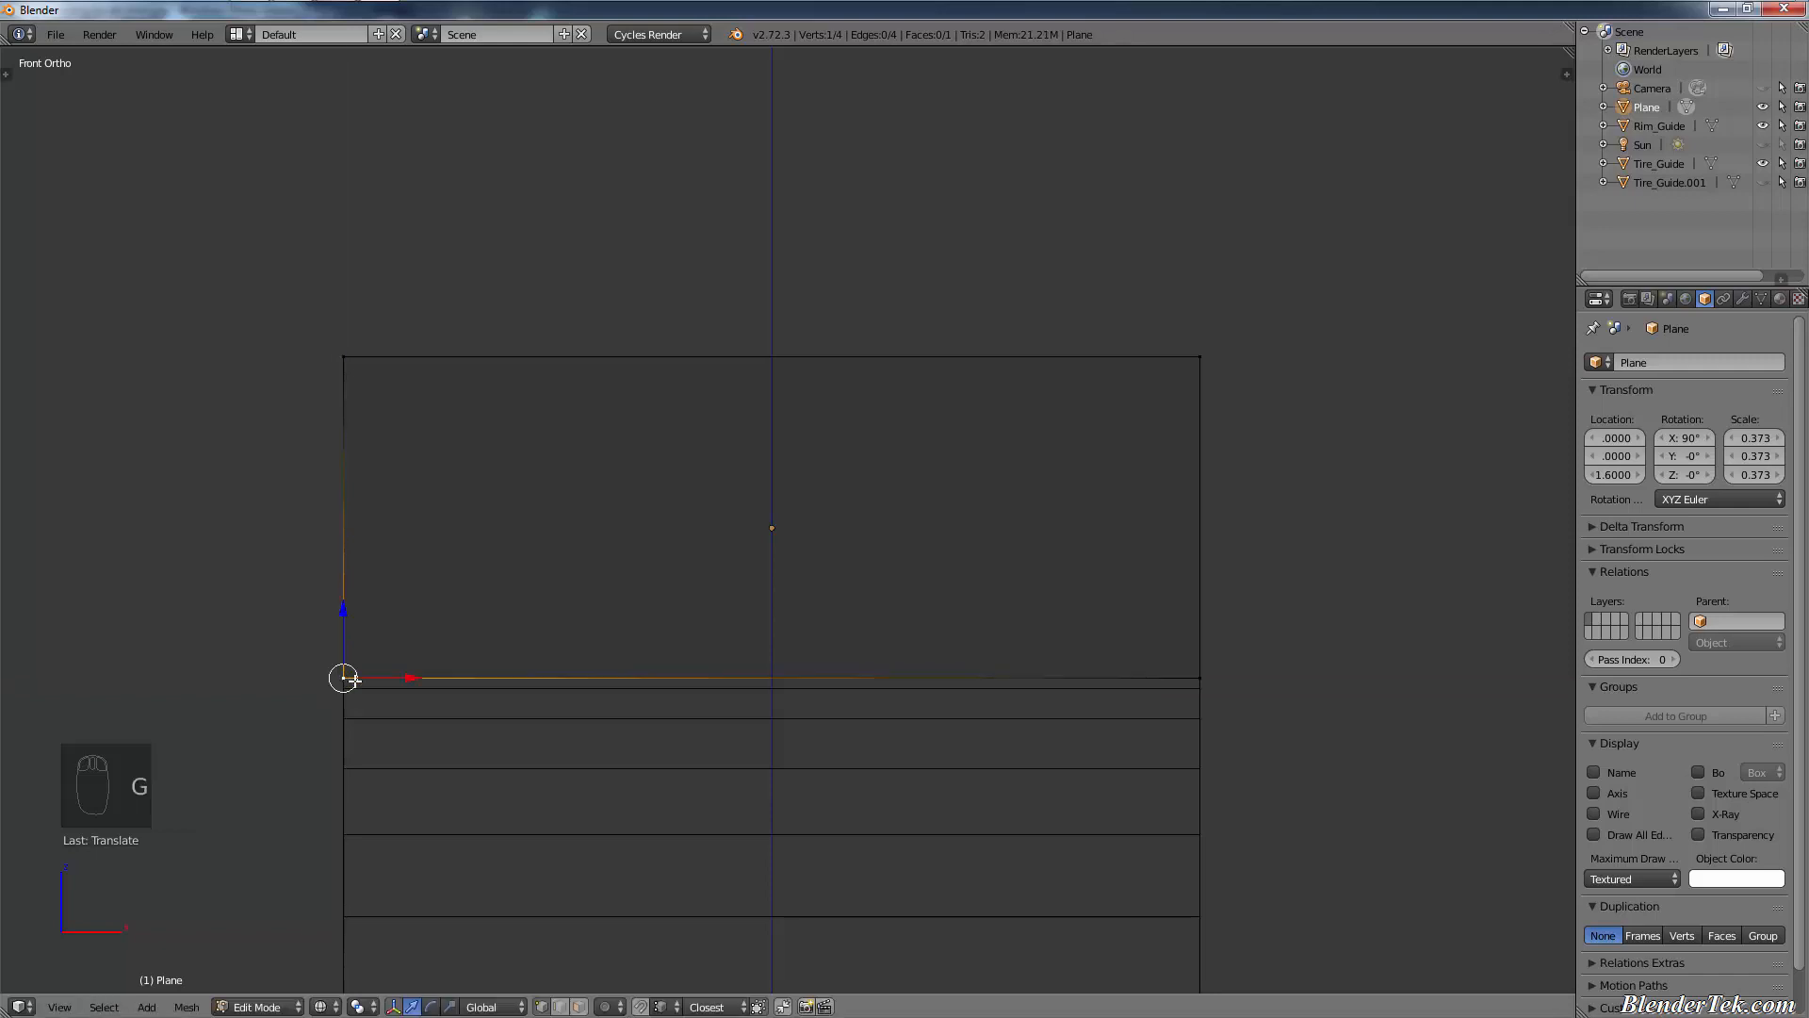
- In right view, select the whole plane and move it about 2 units along Y onto the vertical centre axis
middle_click_drag(727, 731, 934, 714)
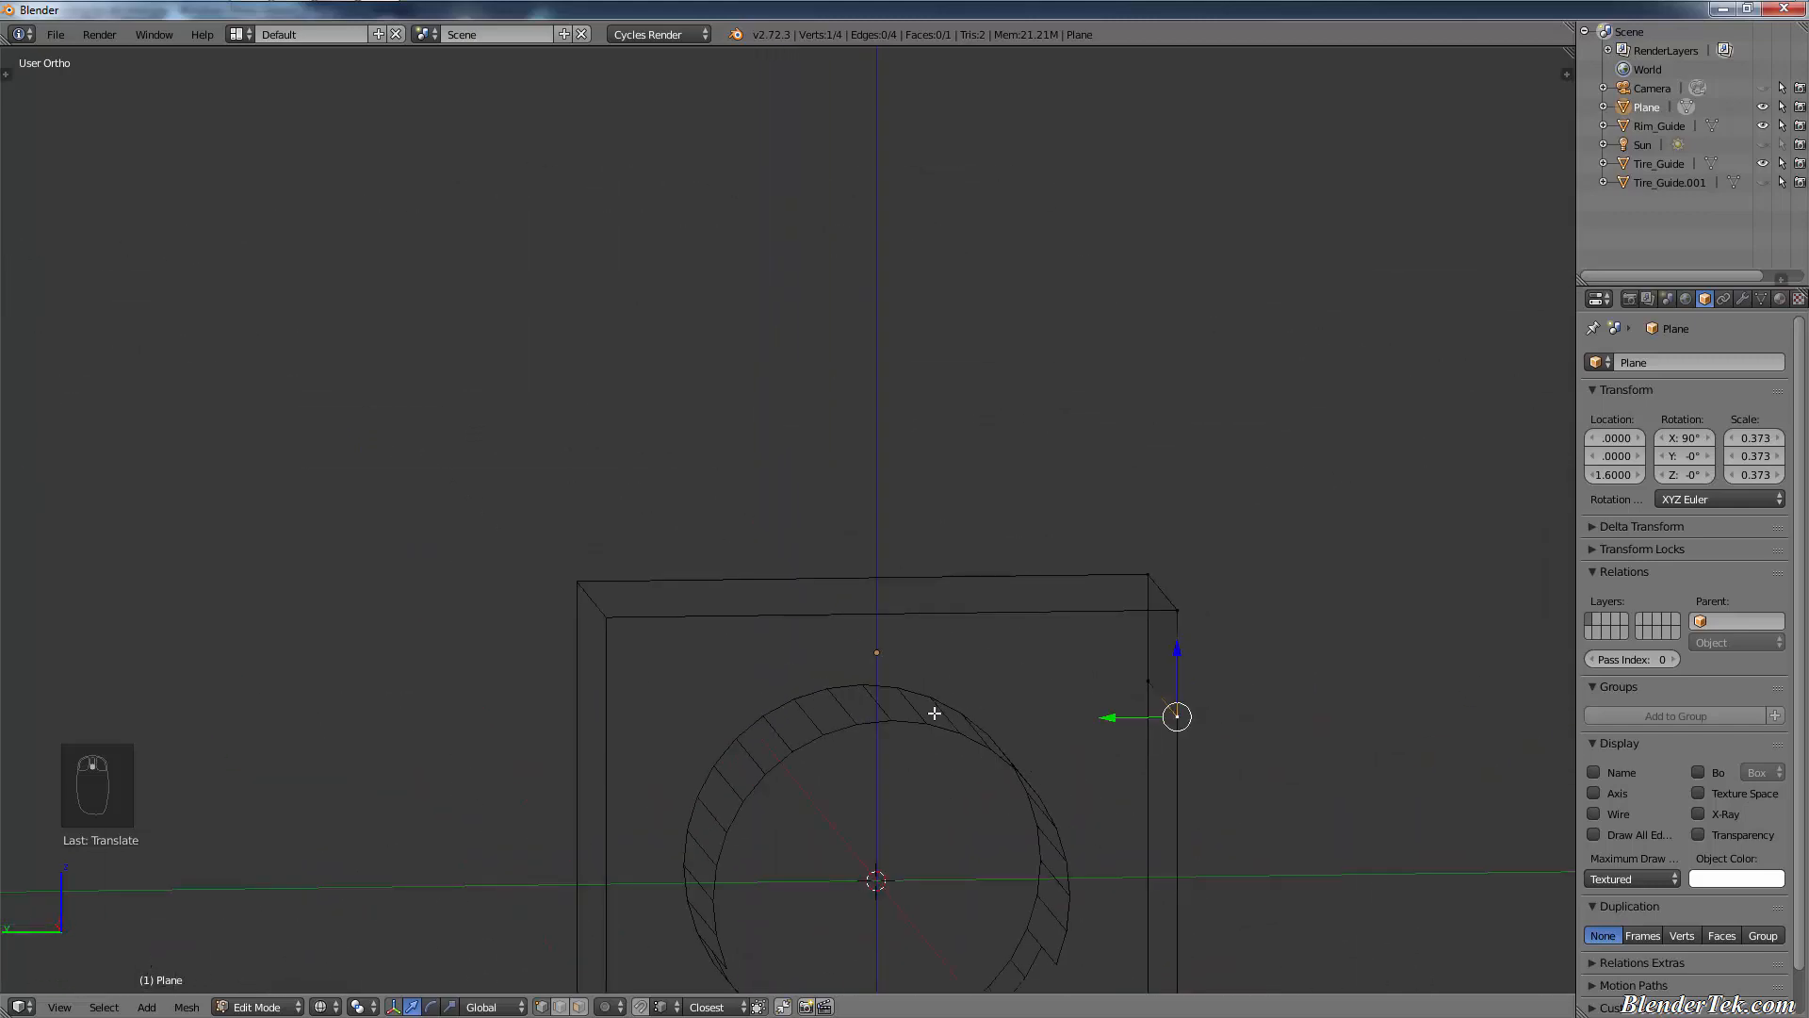
key("KP_1")
key("KP_3")
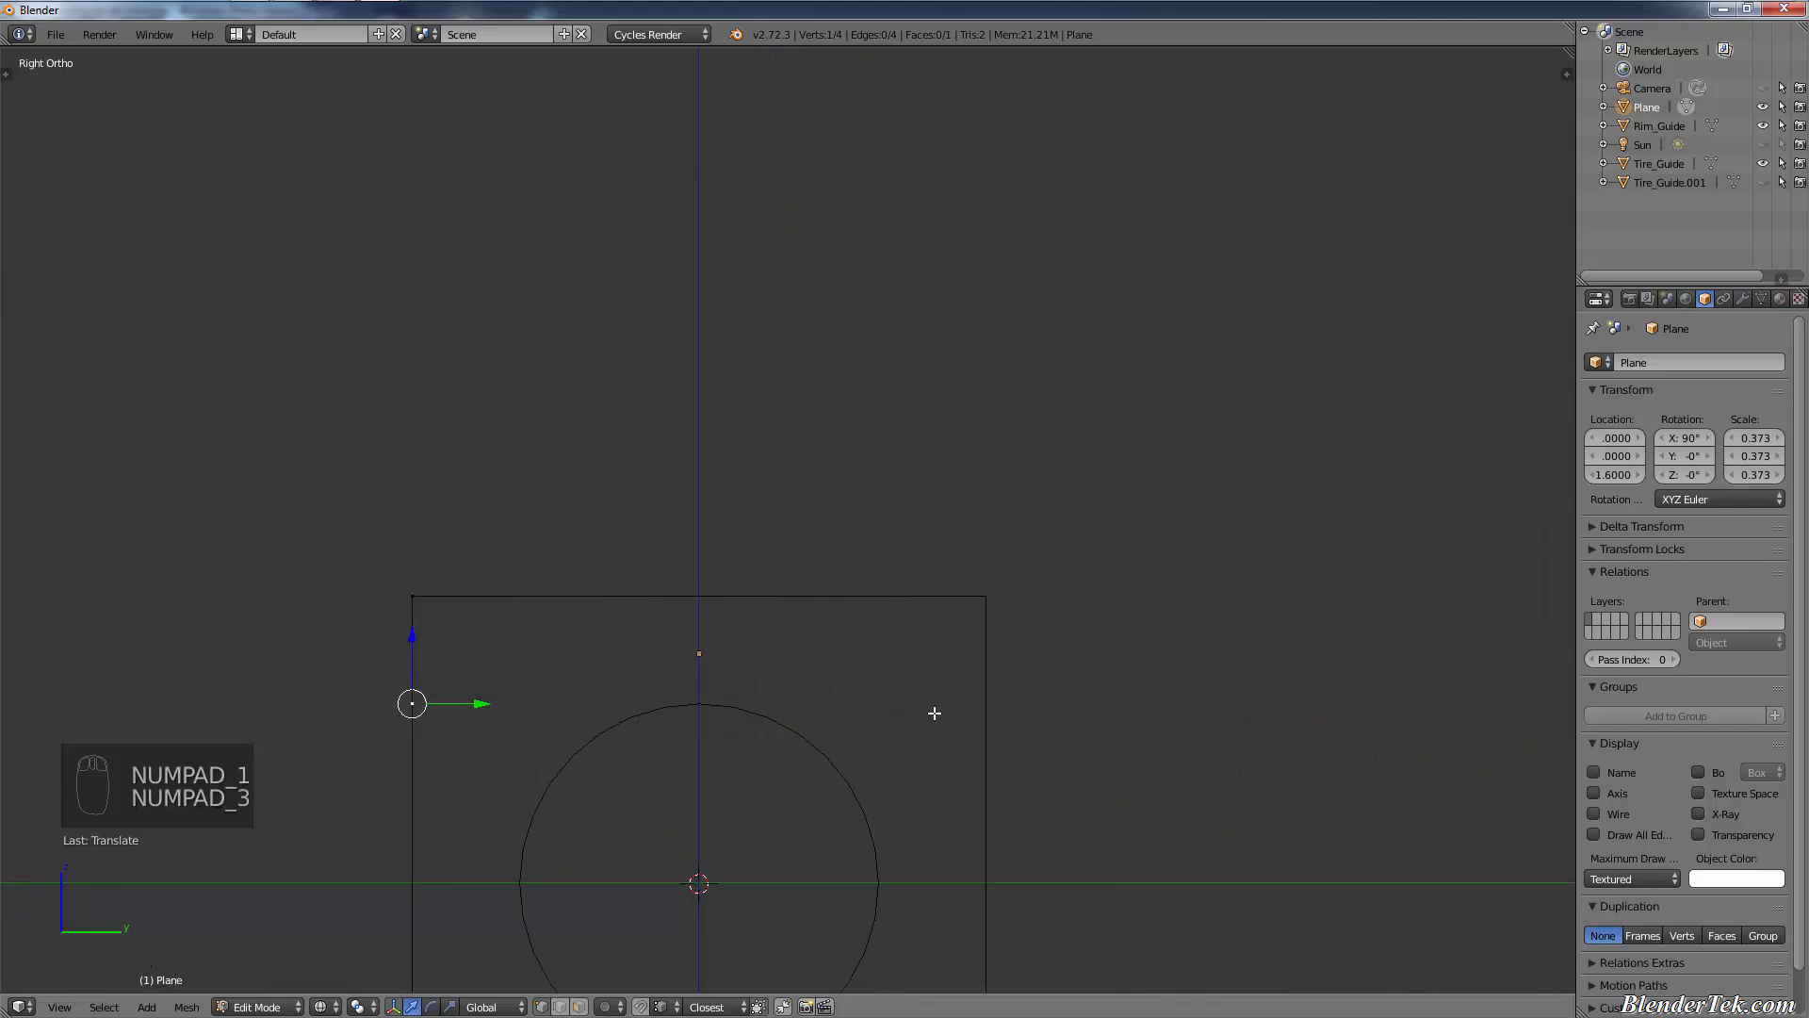
scroll(934, 714, "up", 1)
key("a")
key("a")
key("a")
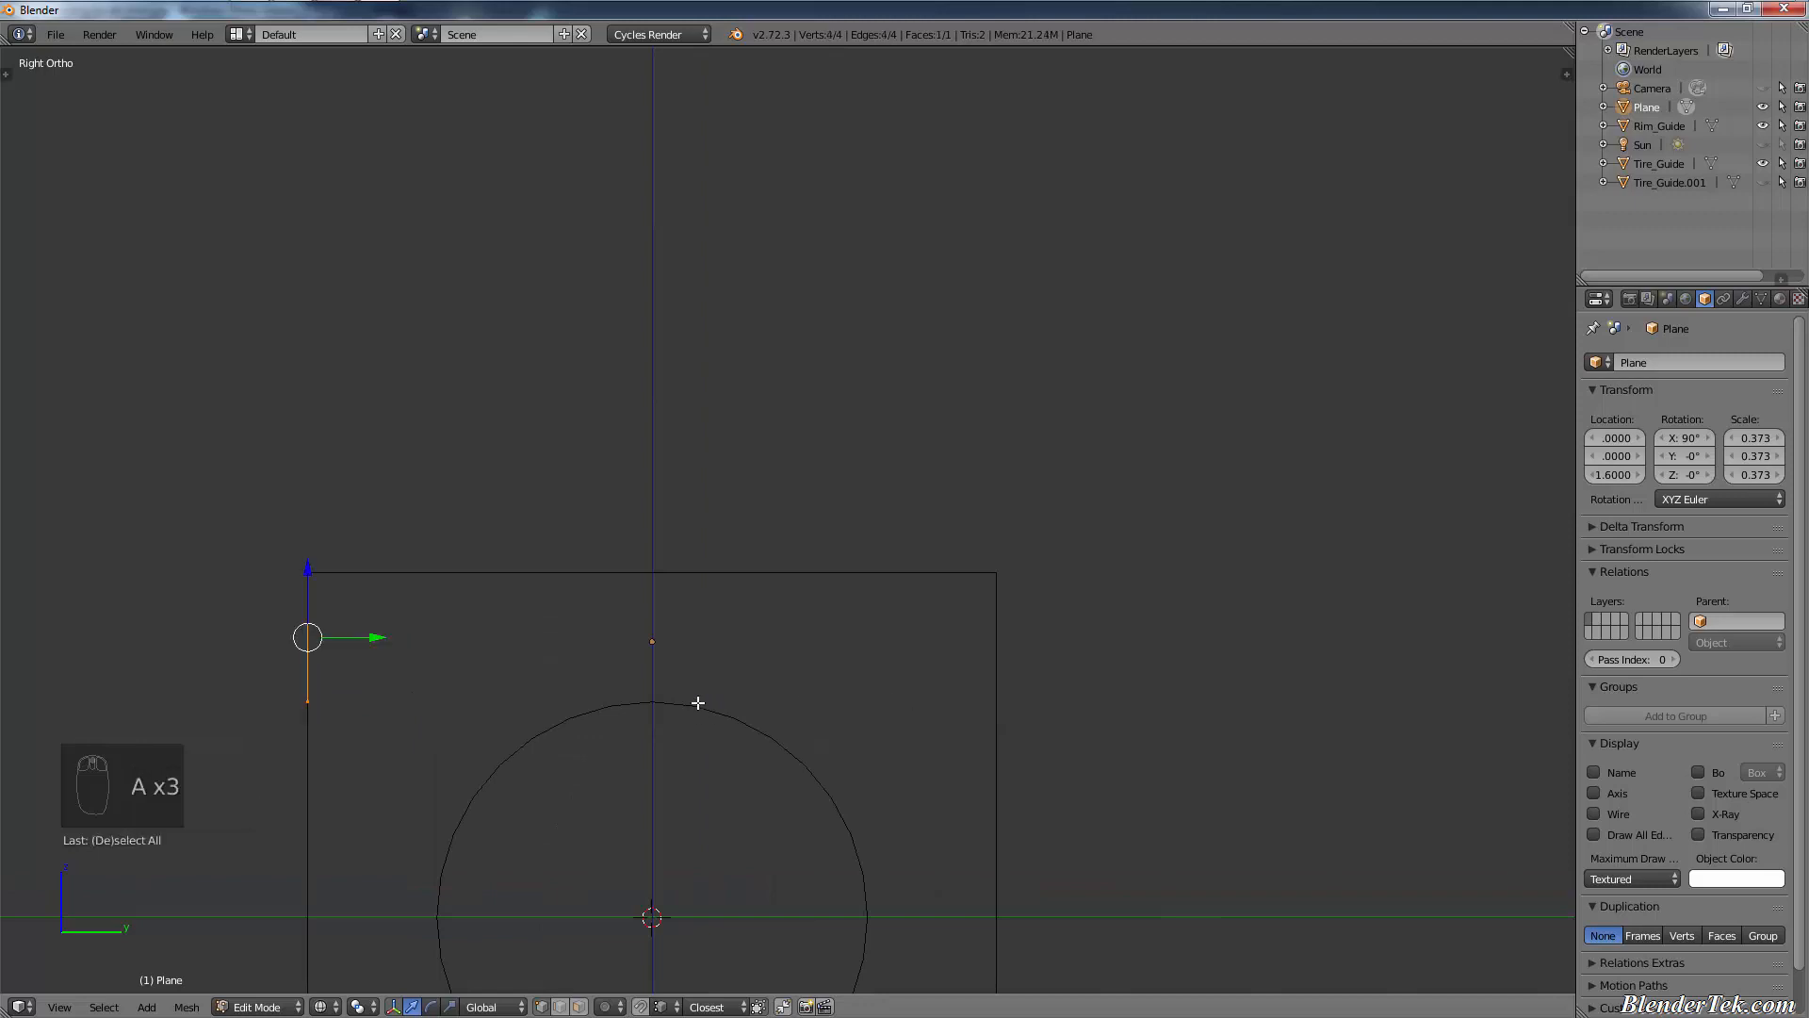
key("g")
key("y")
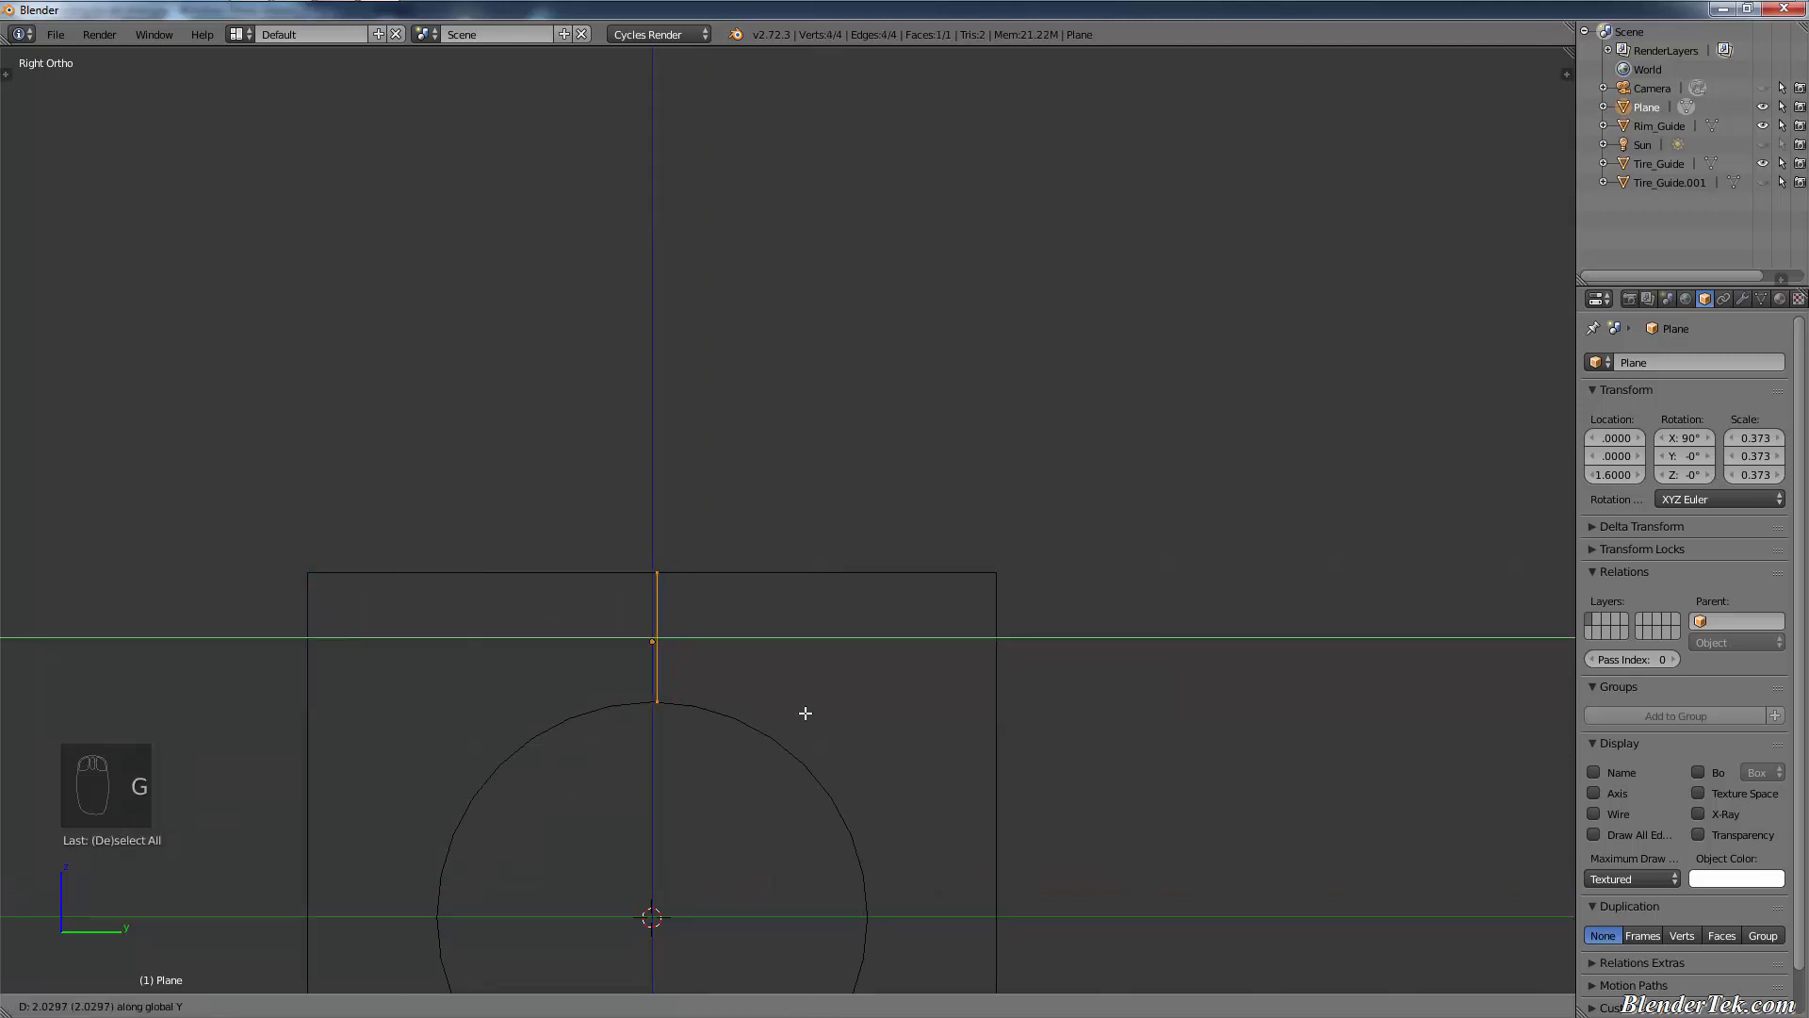
left_click(802, 716)
scroll(664, 674, "up", 4)
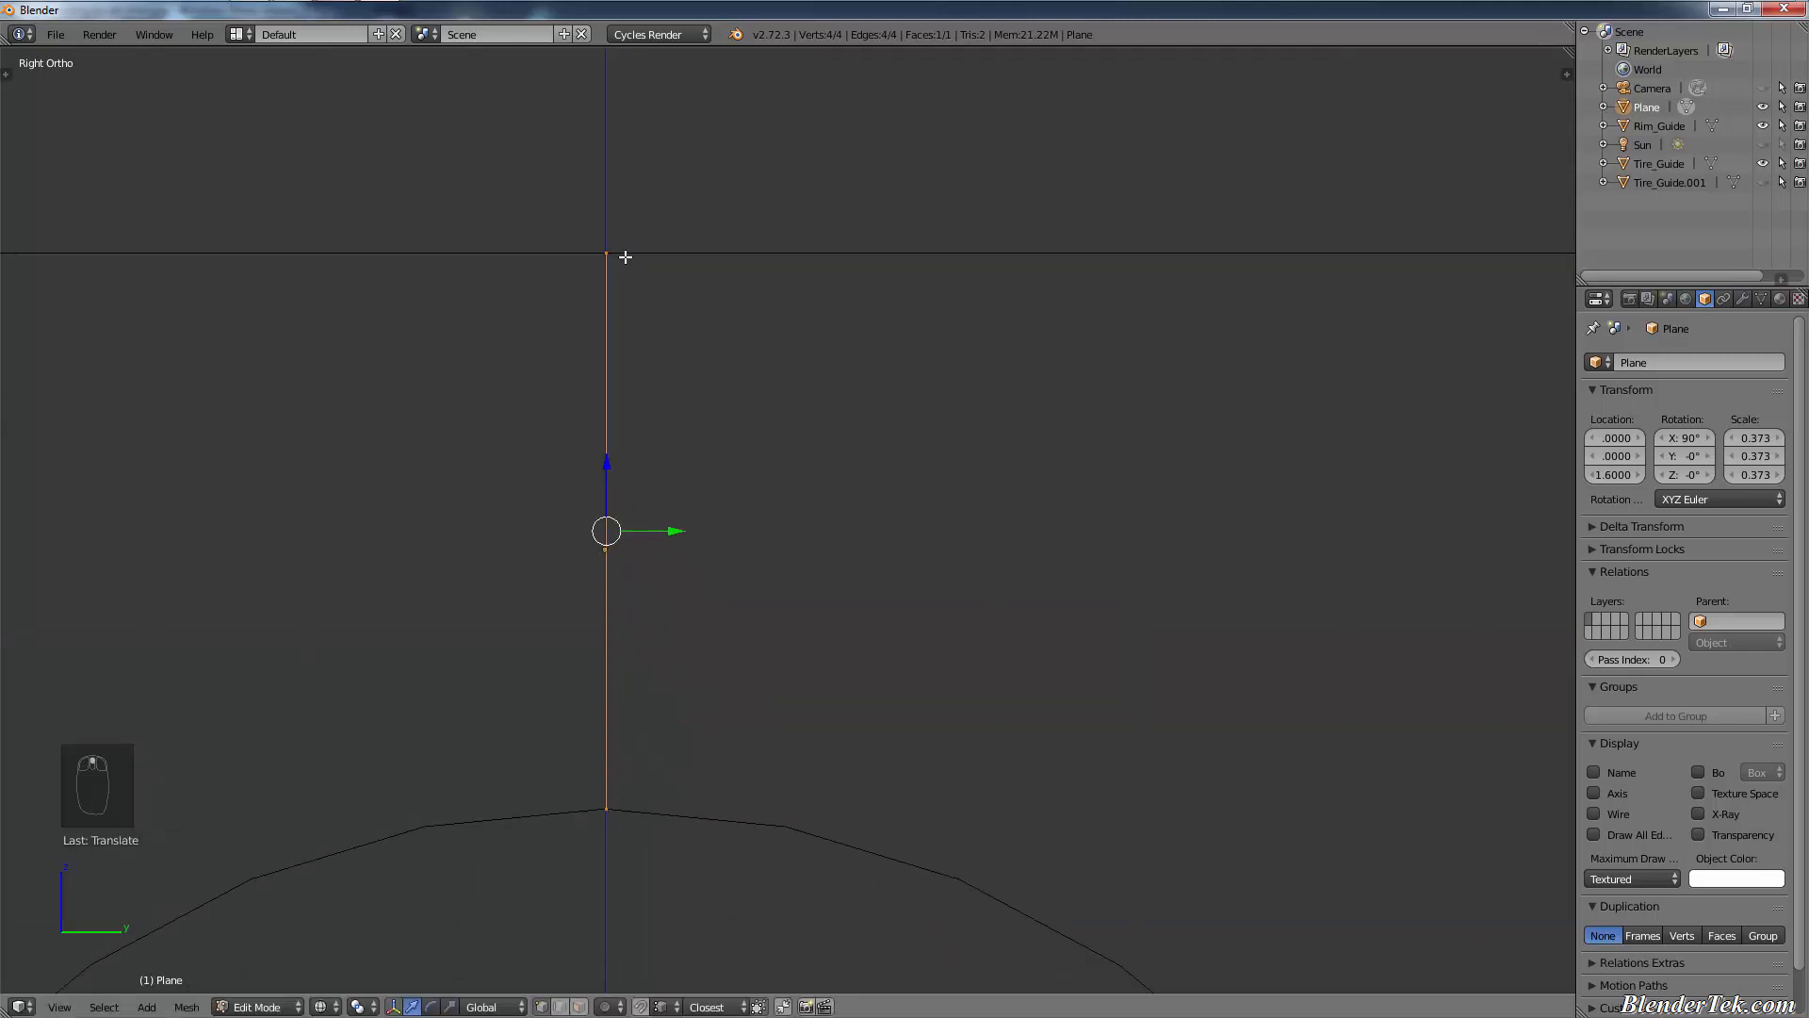
- Show the Tire_Guide.001 circle and check the plane's upper and lower ends against the tire and rim circles
scroll(603, 246, "down", 8)
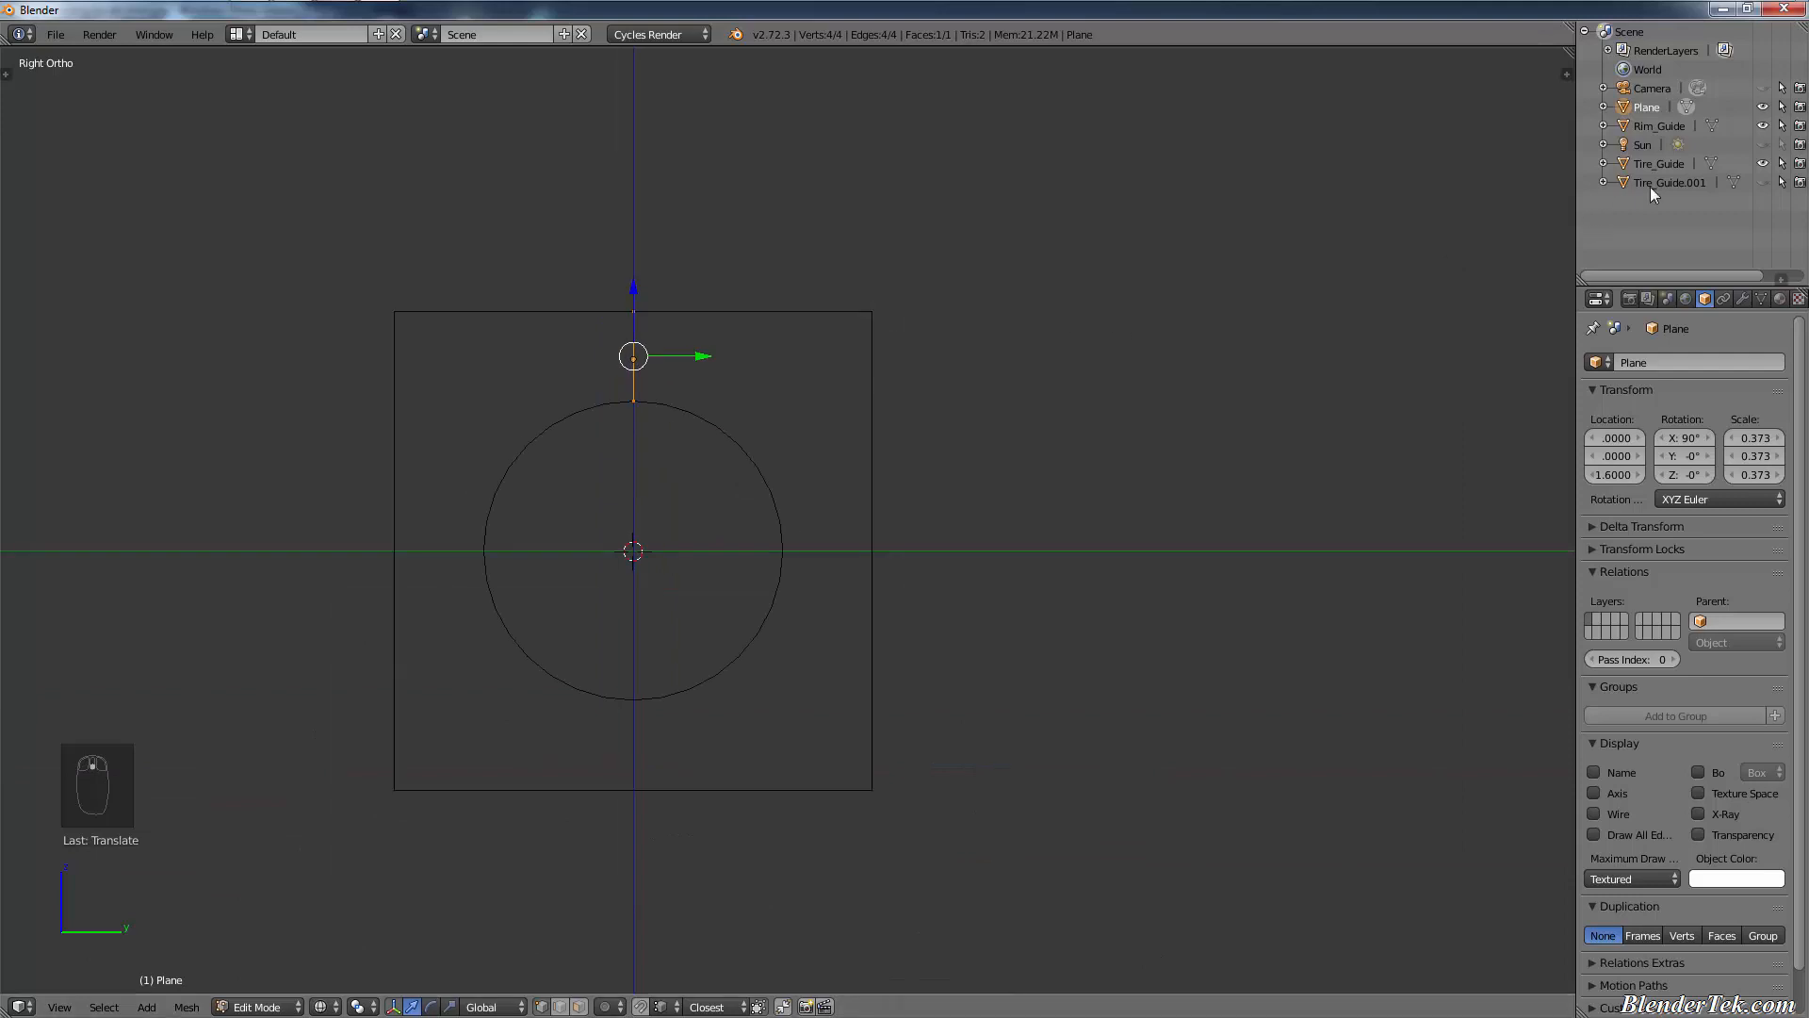
left_click(1761, 182)
scroll(659, 251, "up", 7)
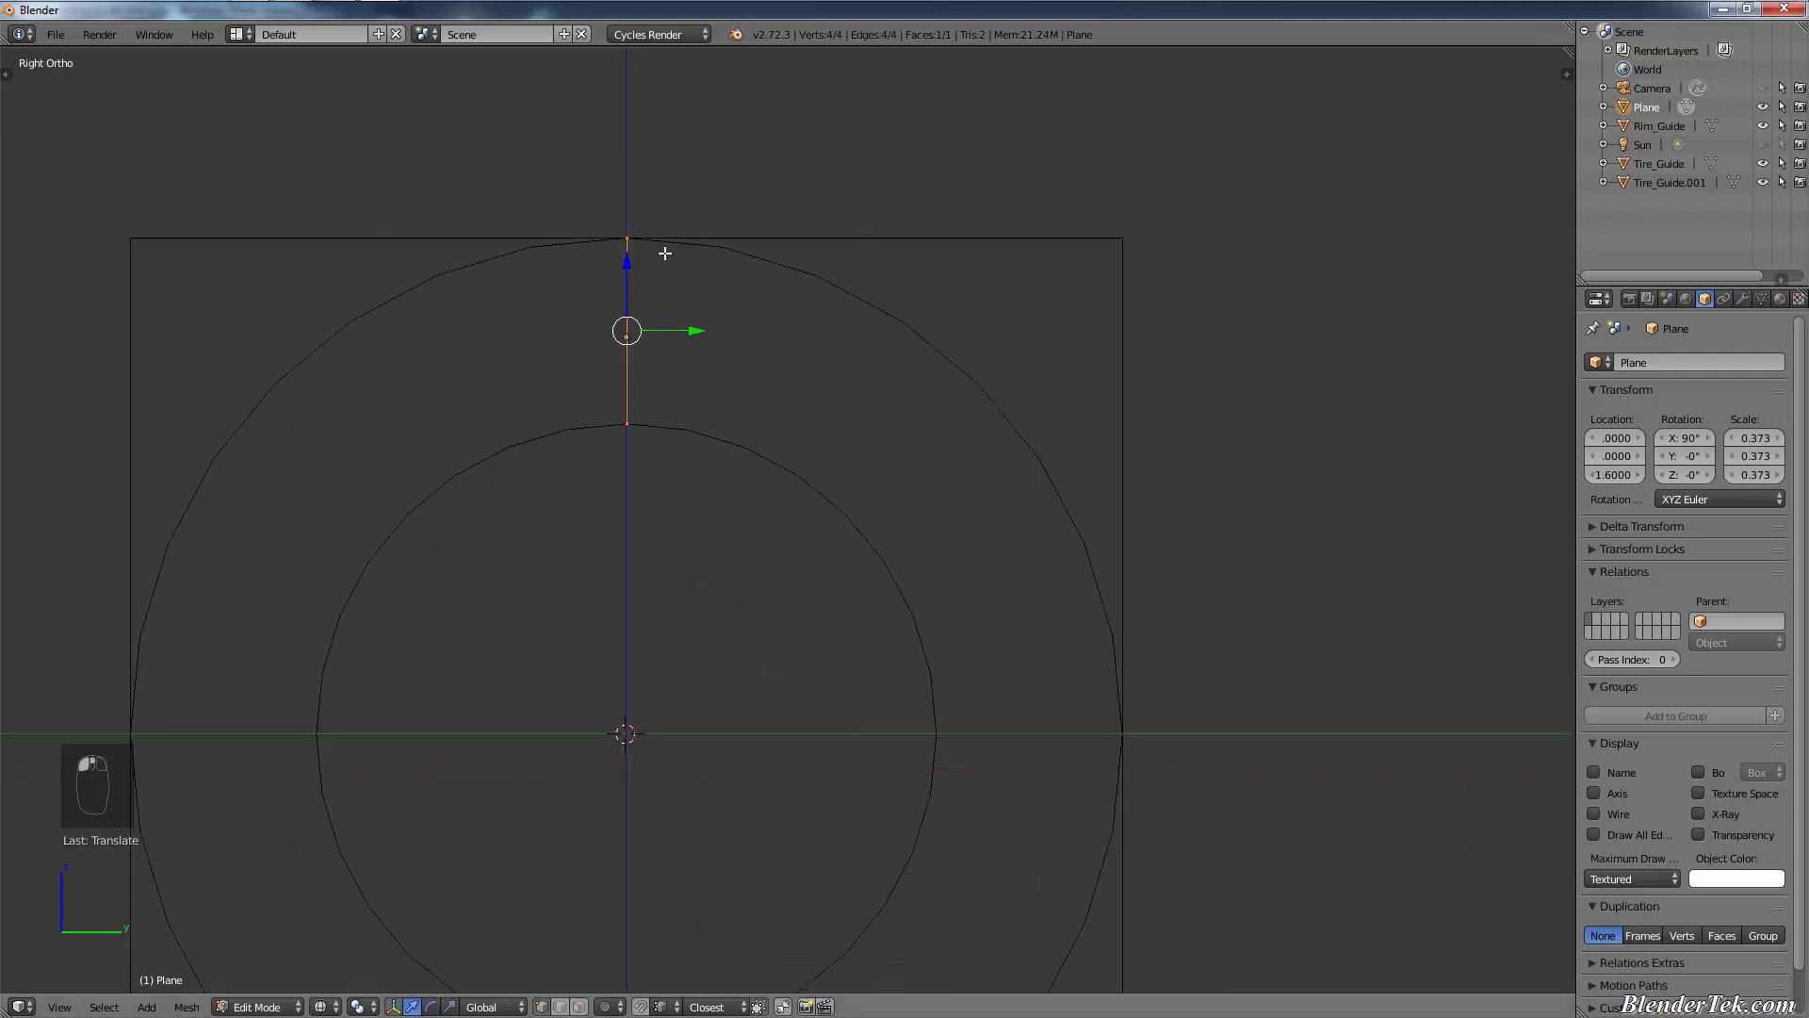
scroll(591, 457, "up", 3)
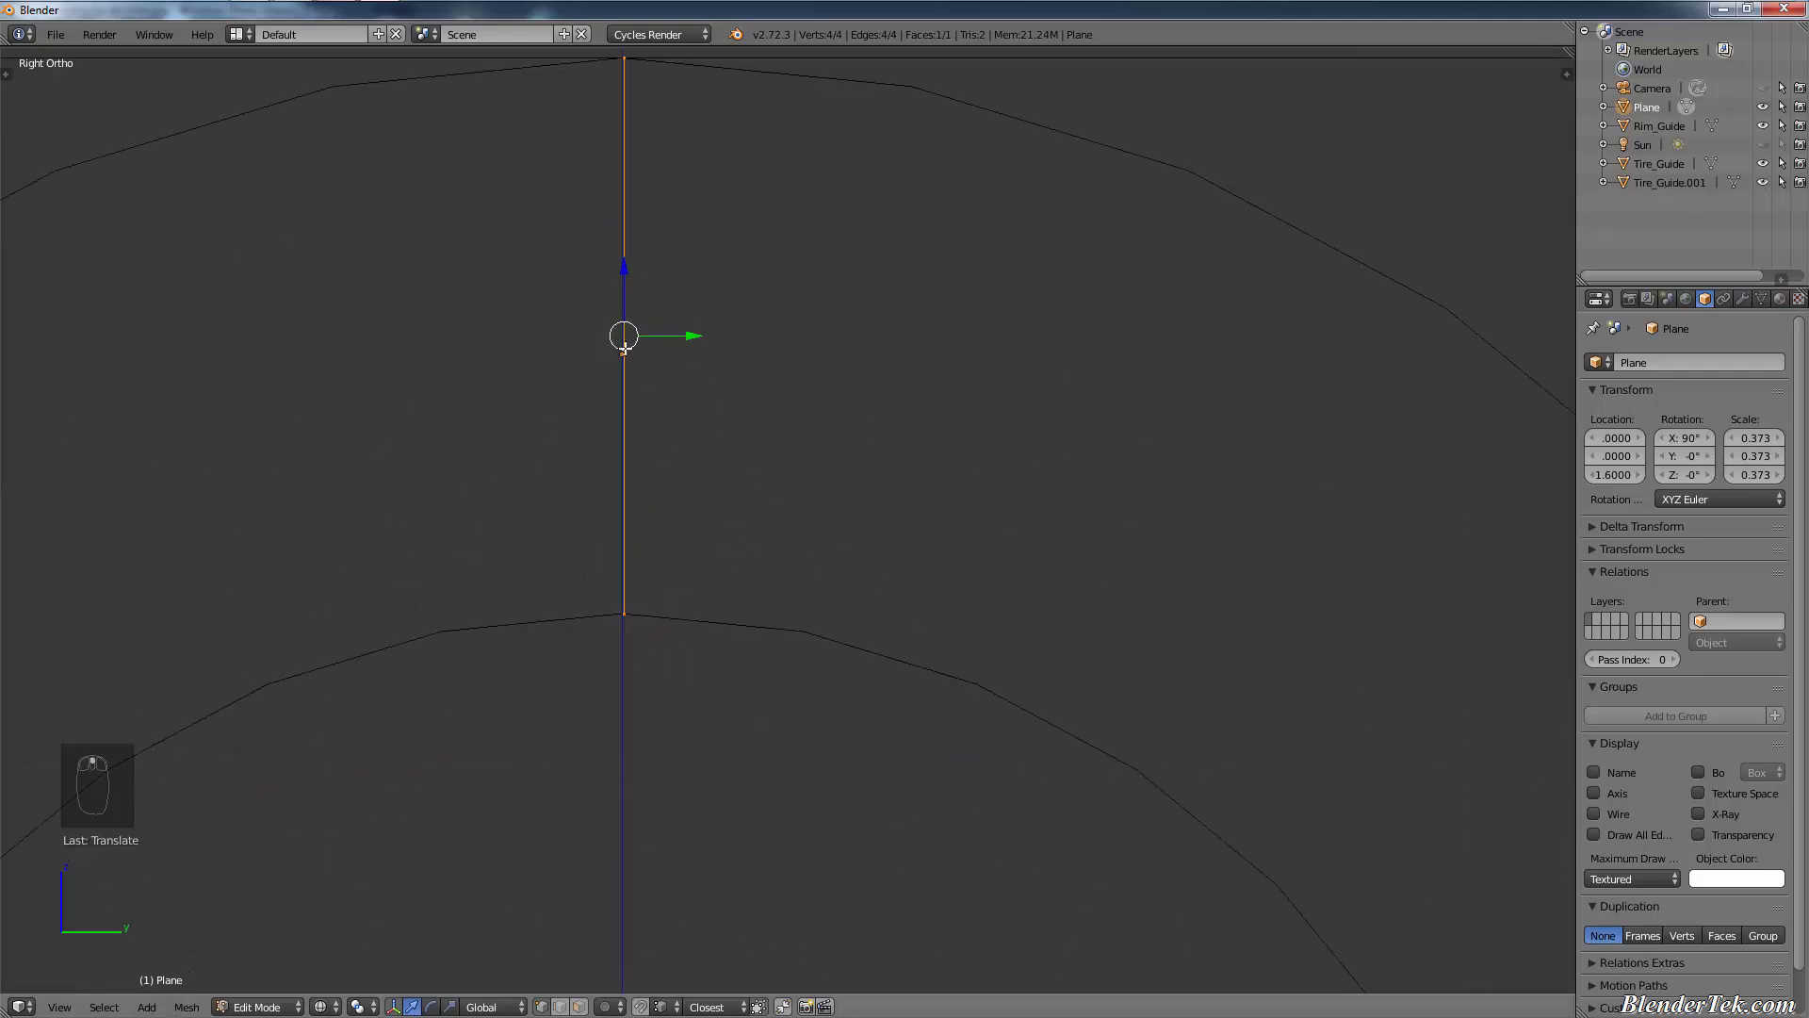
scroll(654, 371, "down", 5)
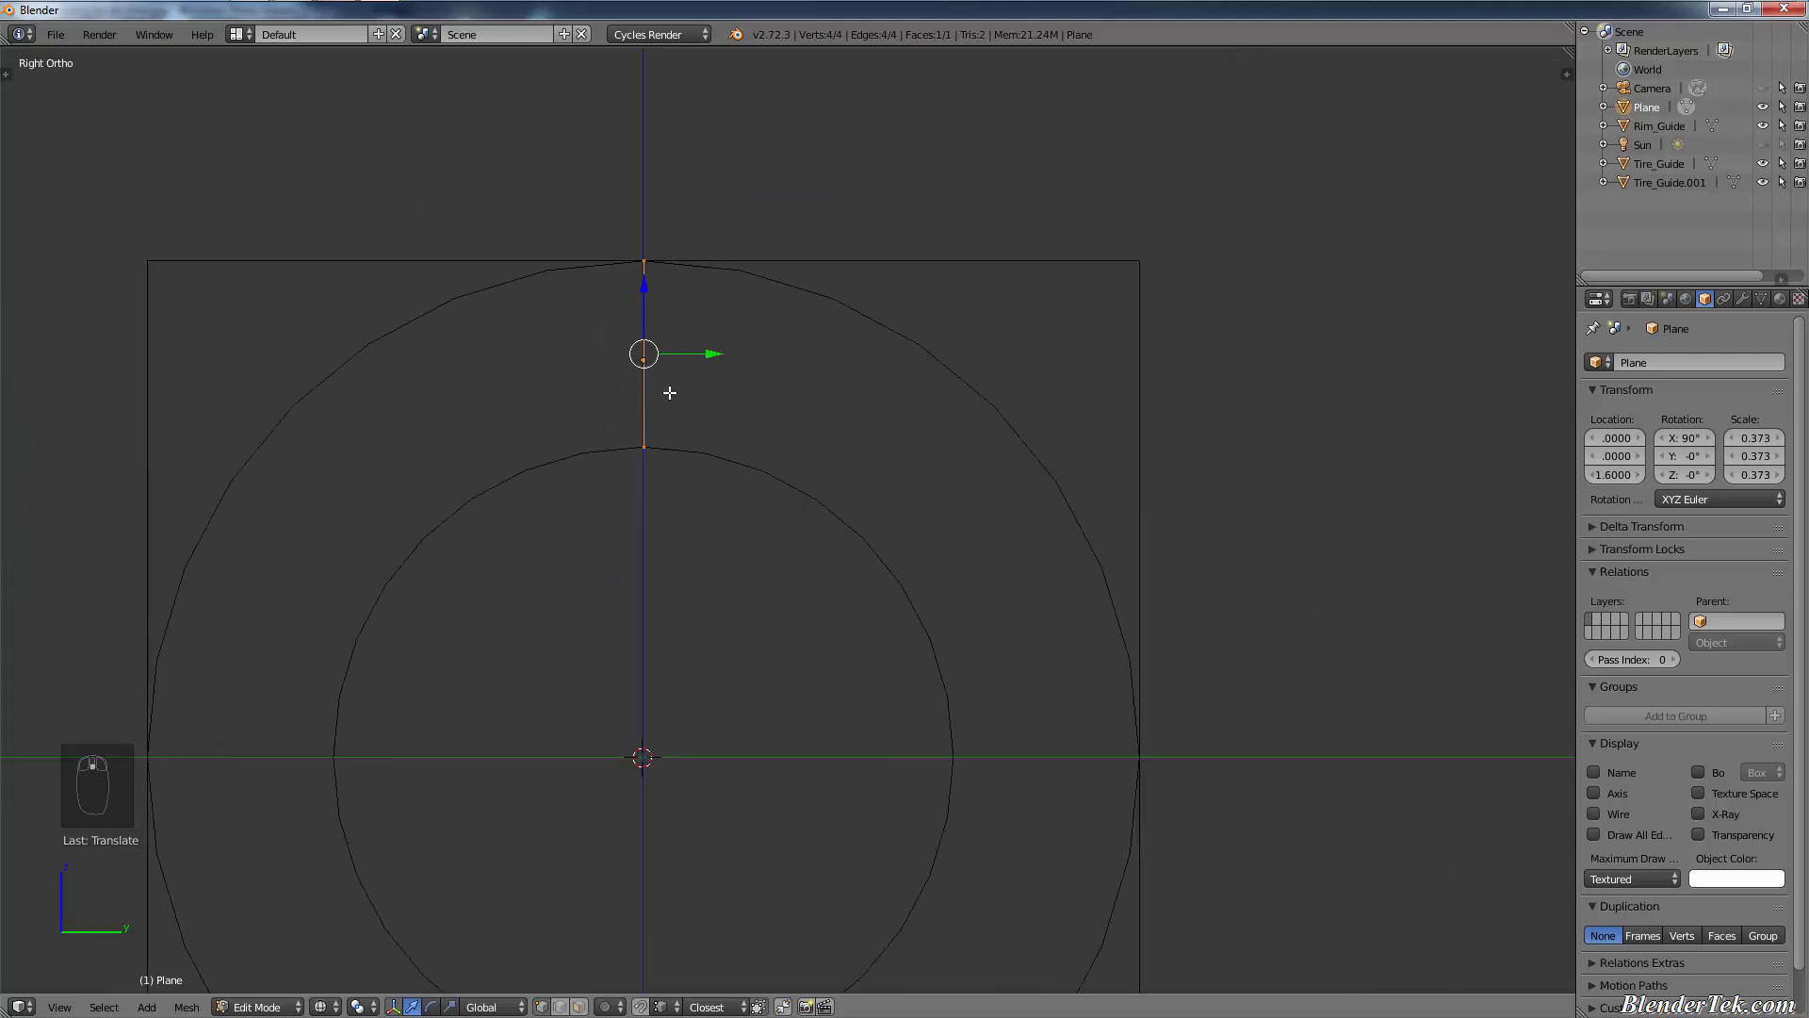
- Return to Object Mode and set the plane's origin to its geometry
key("Tab")
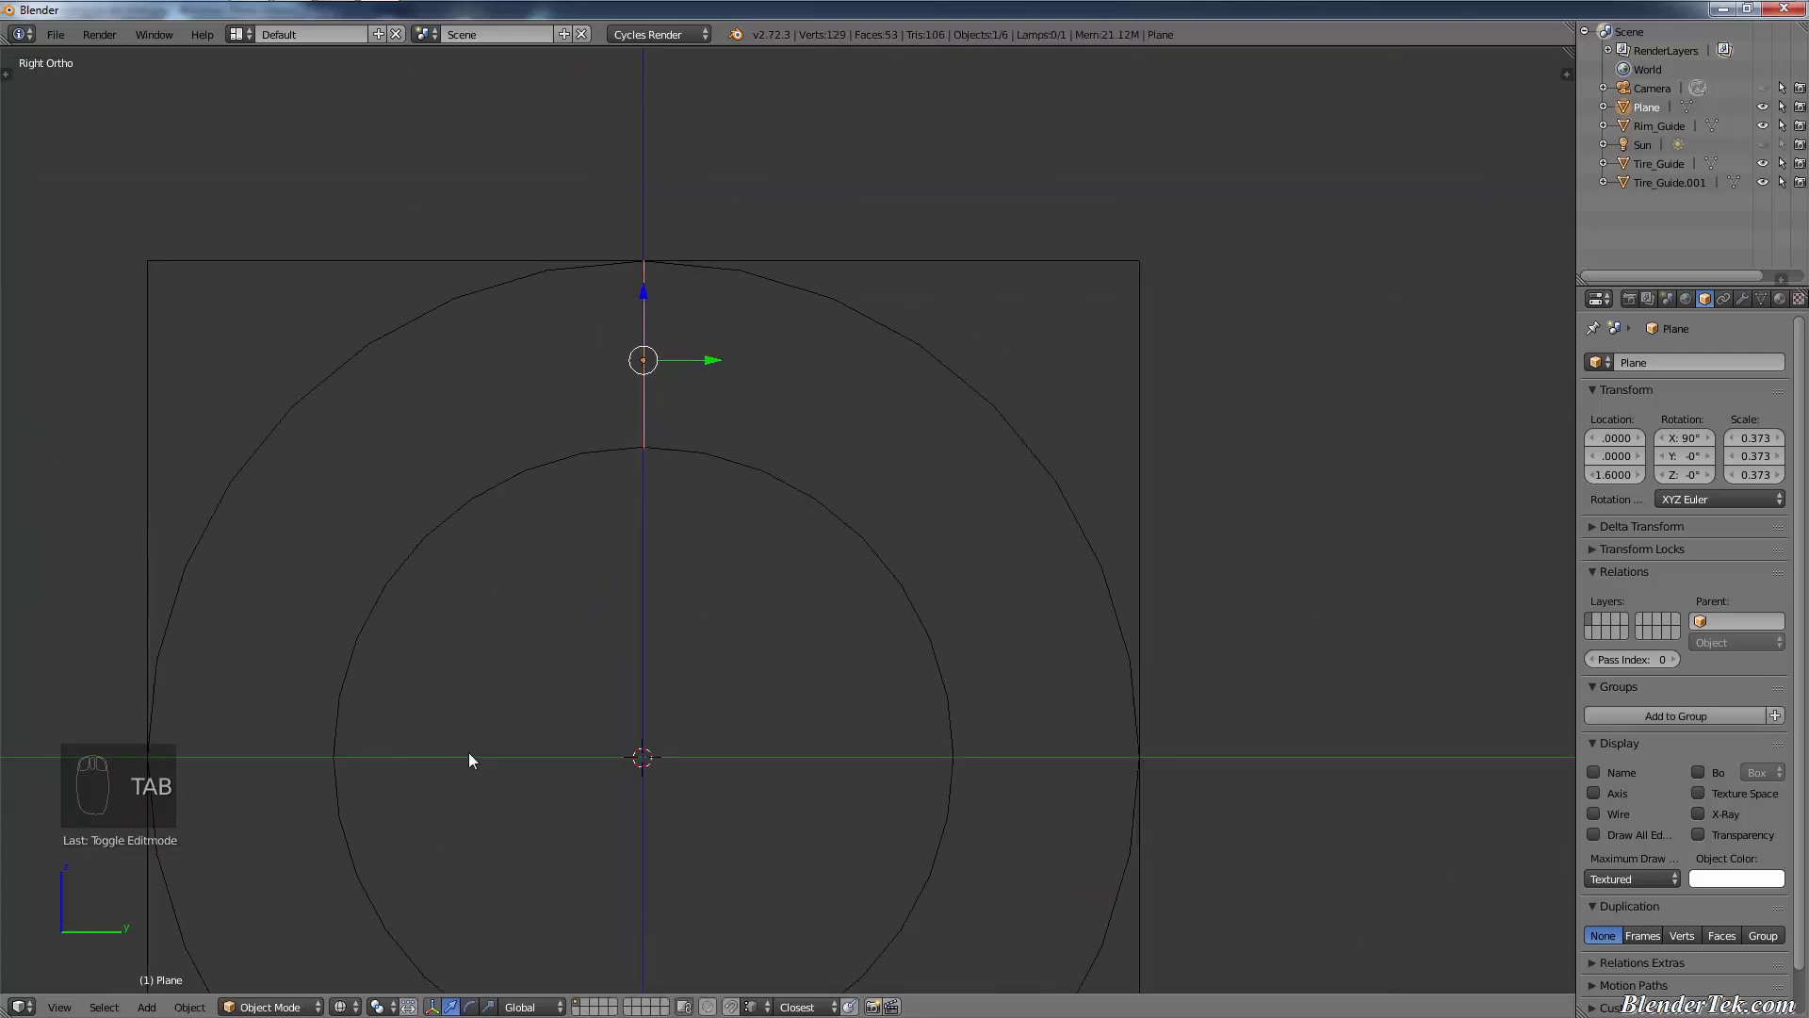
key("ctrl+alt+shift+c")
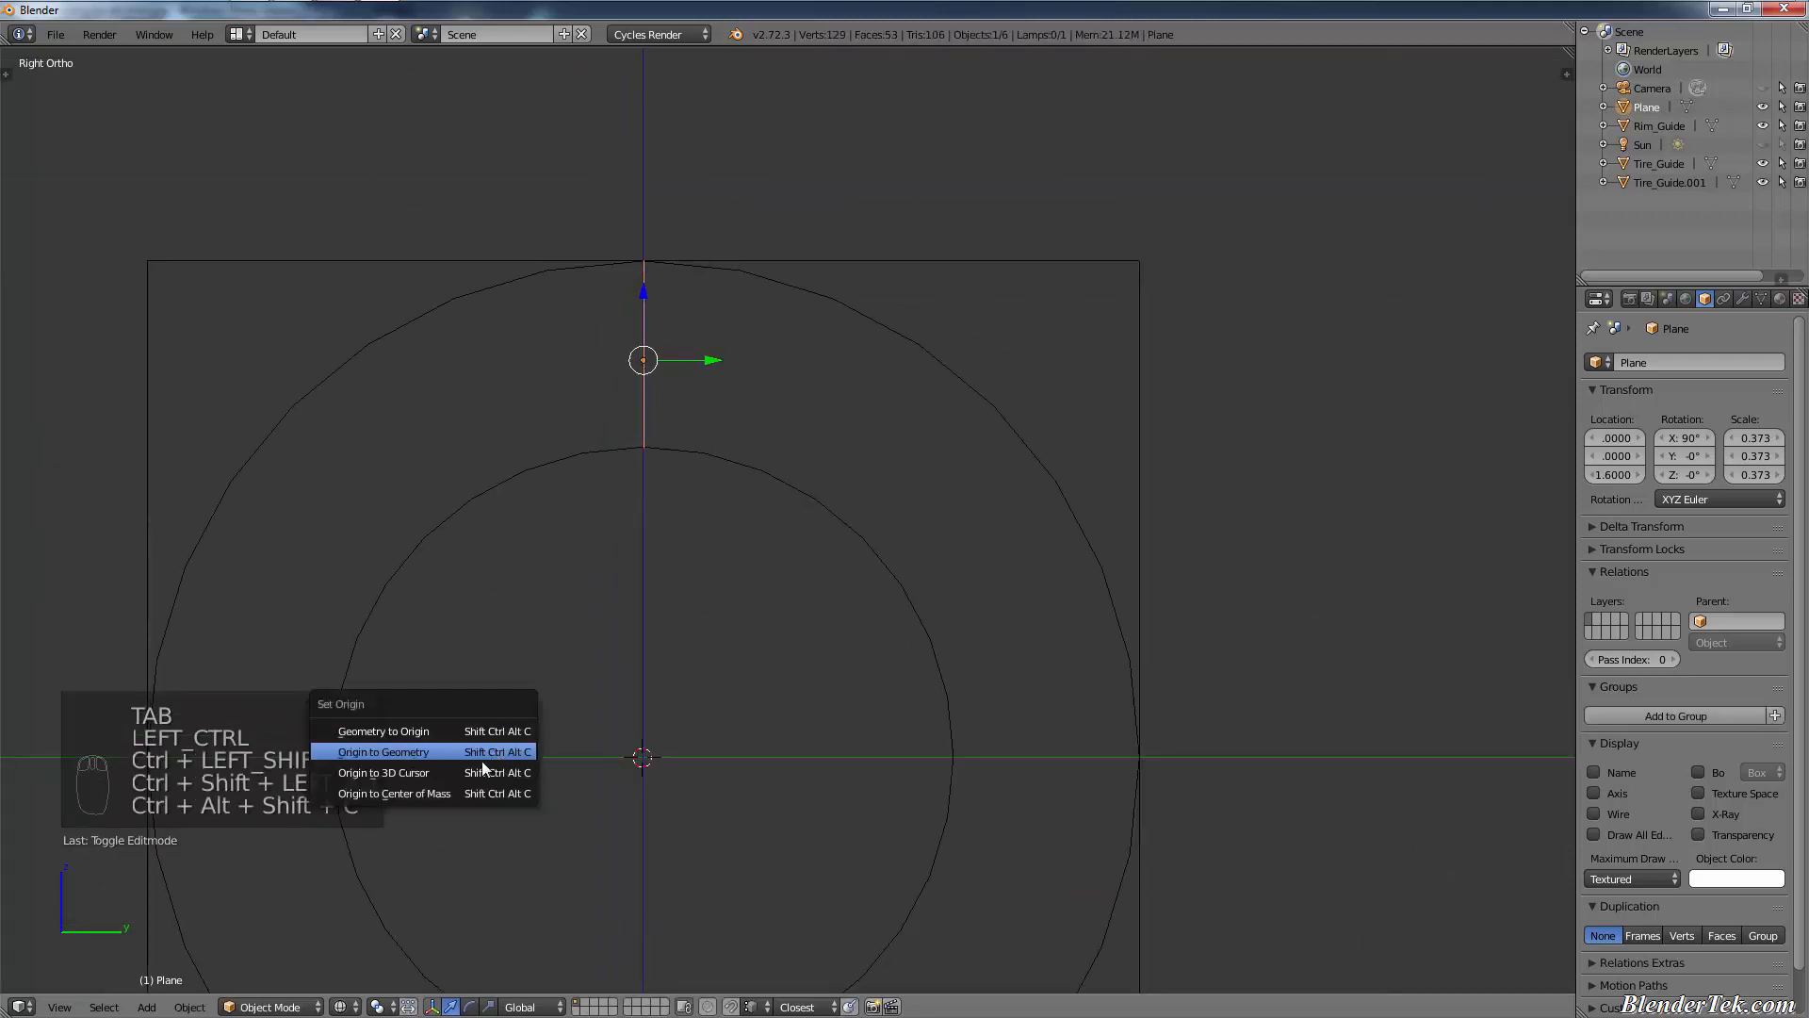
left_click(384, 751)
scroll(641, 339, "up", 3)
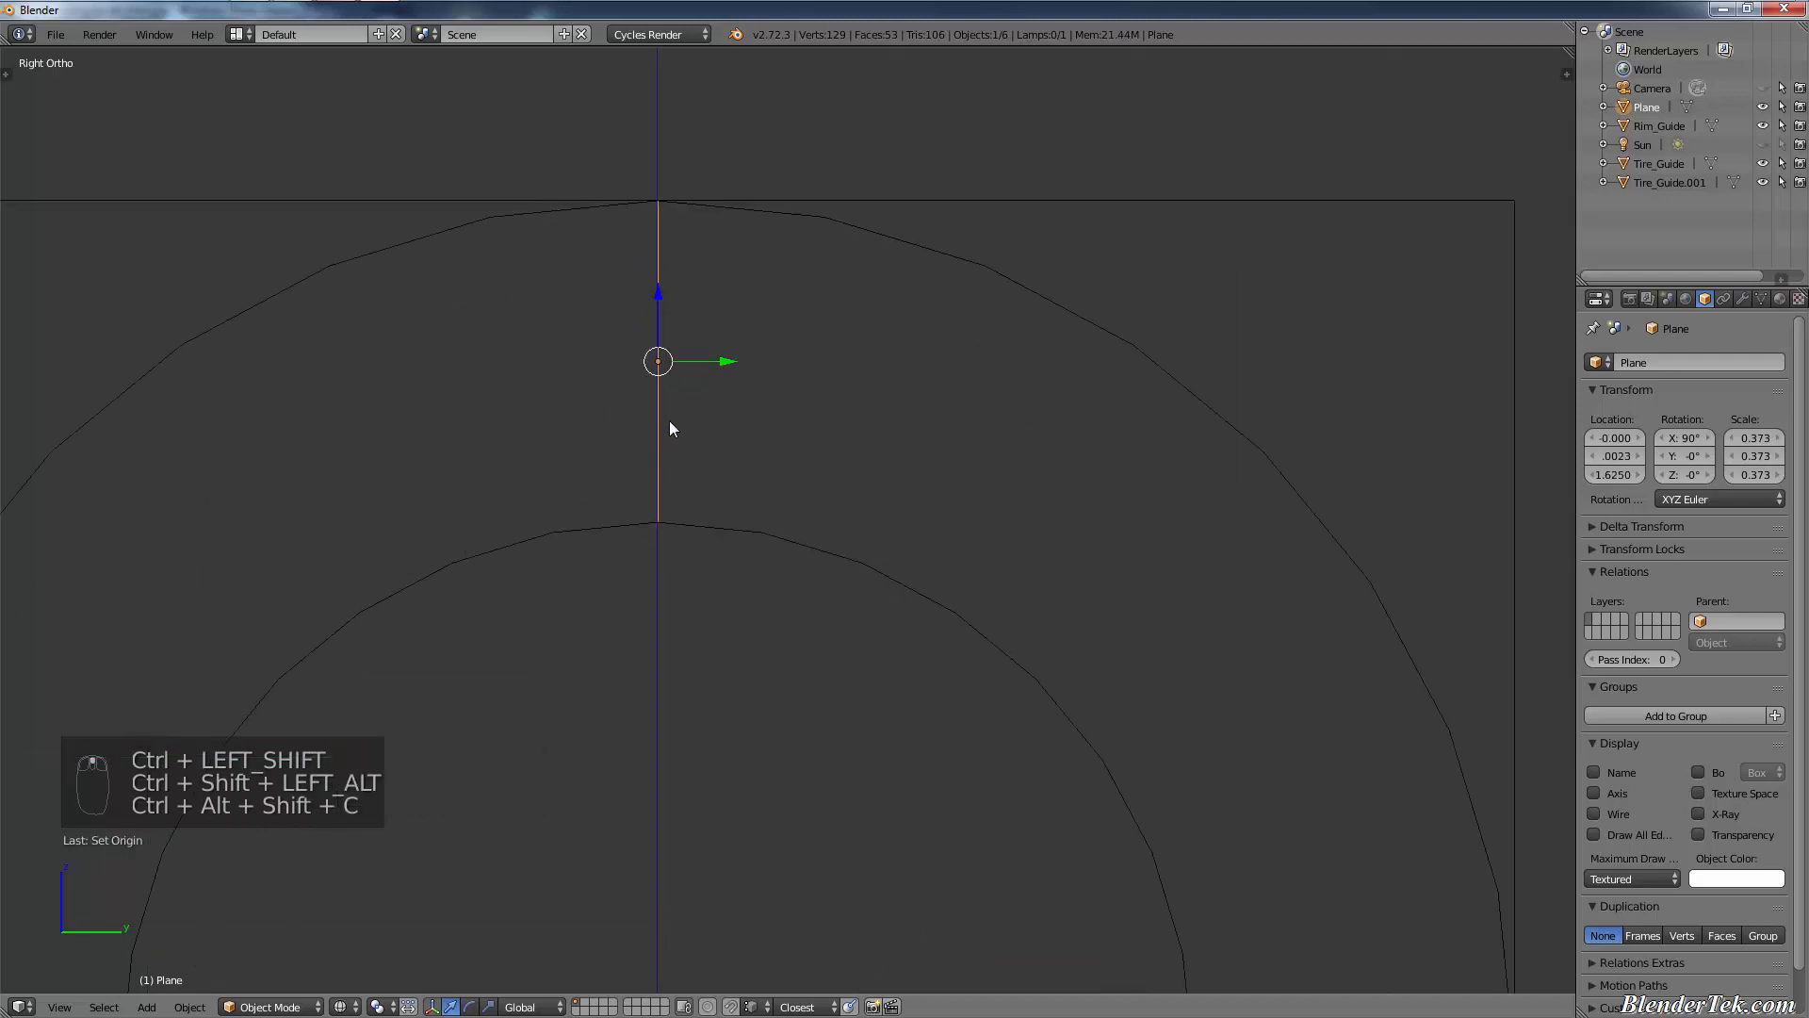
scroll(673, 396, "down", 3)
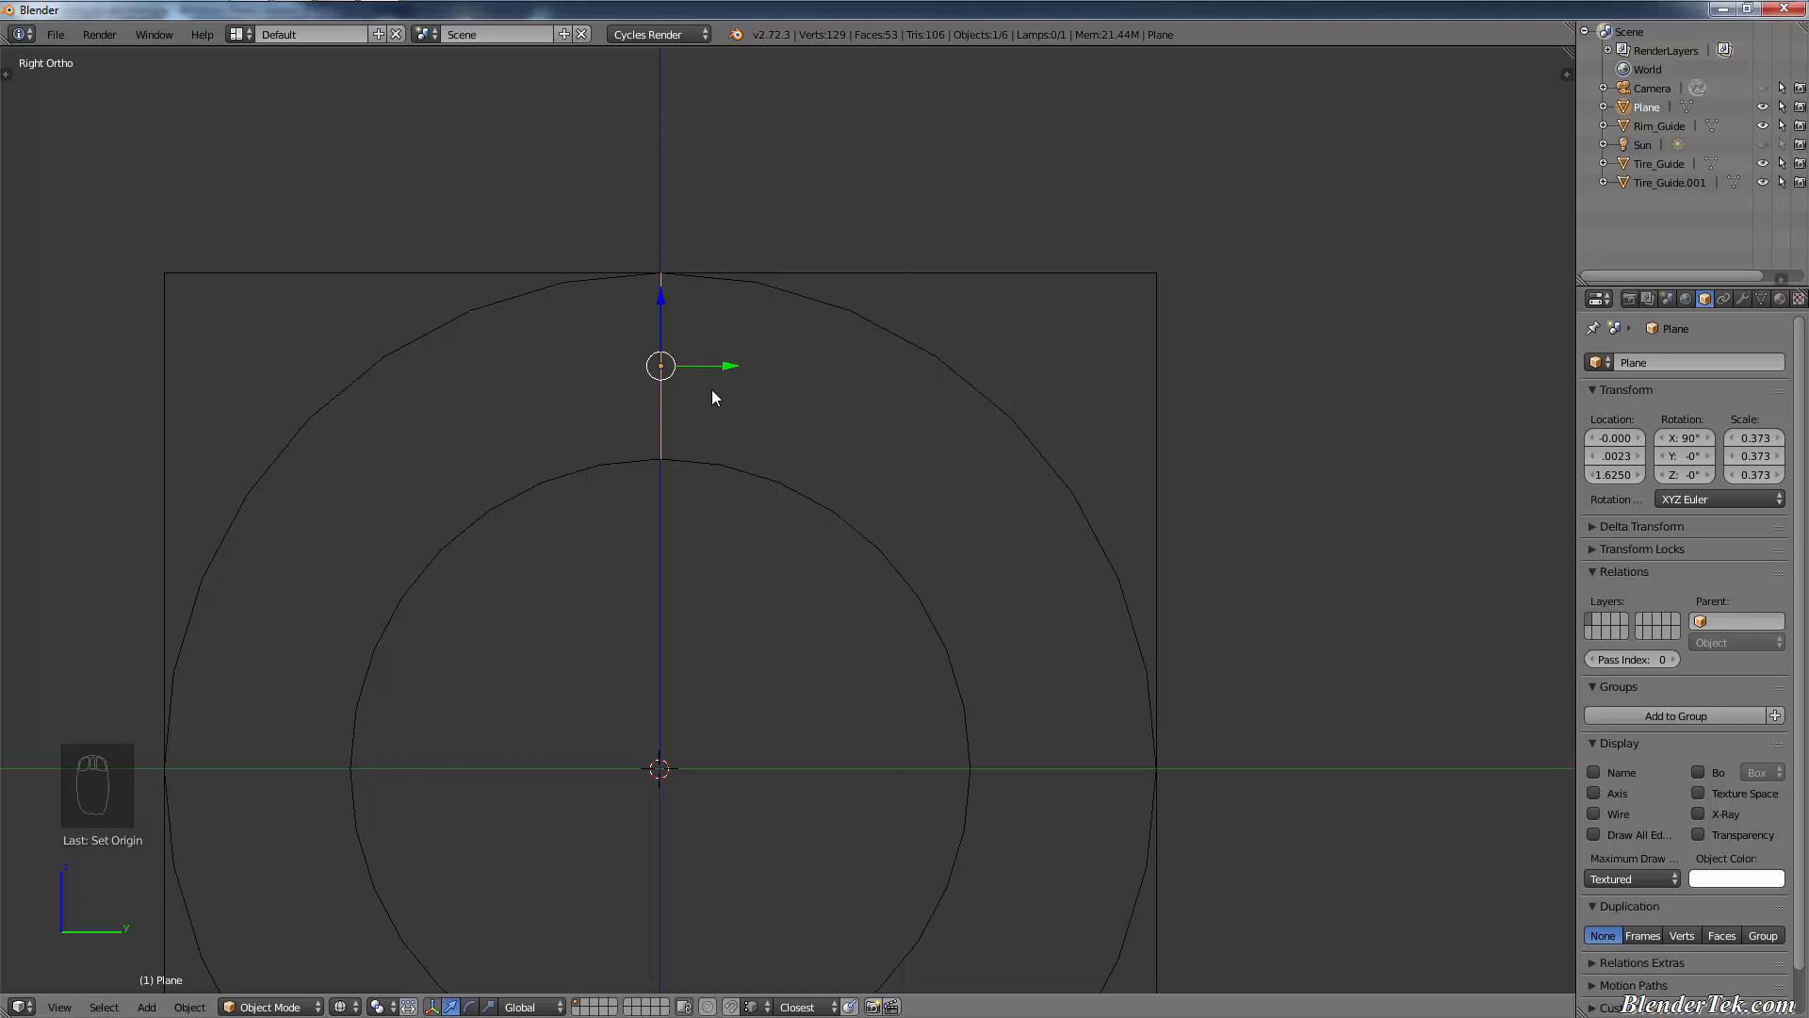
- Inspect the plane from the front and at an angle, switch to solid shading, and select the Rim_Guide in Object Mode
key("KP_3")
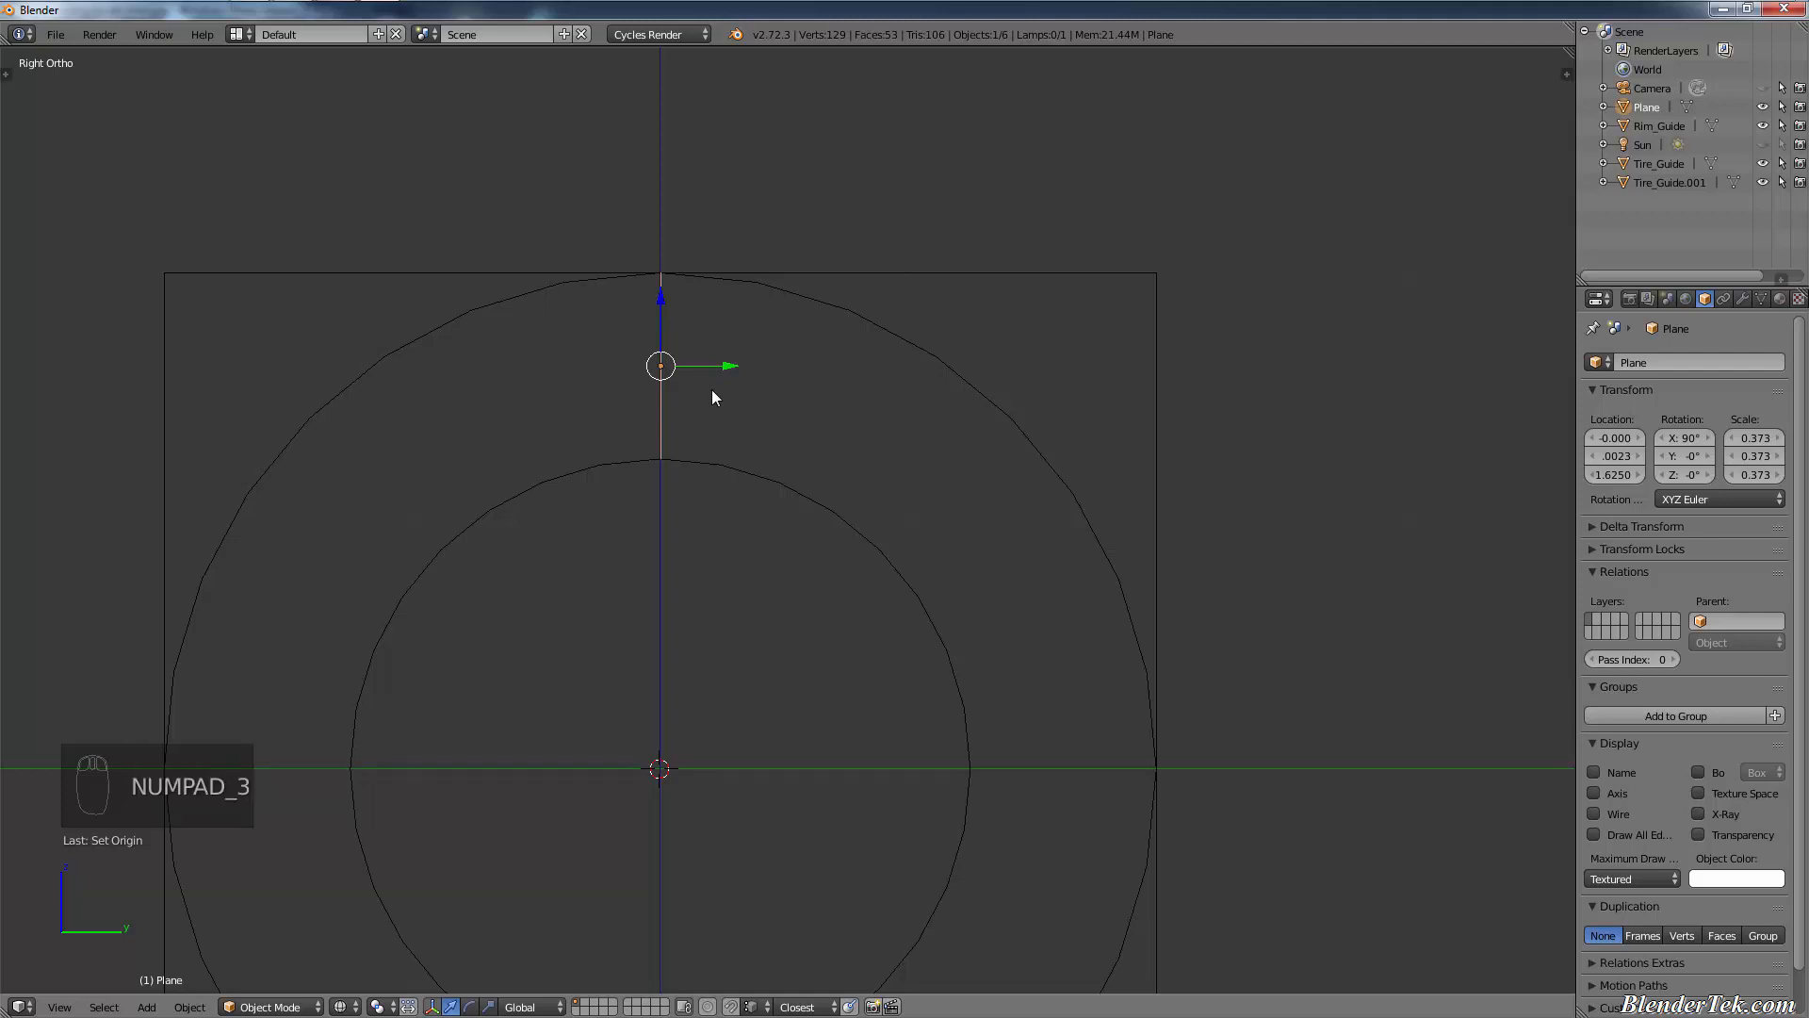
key("KP_1")
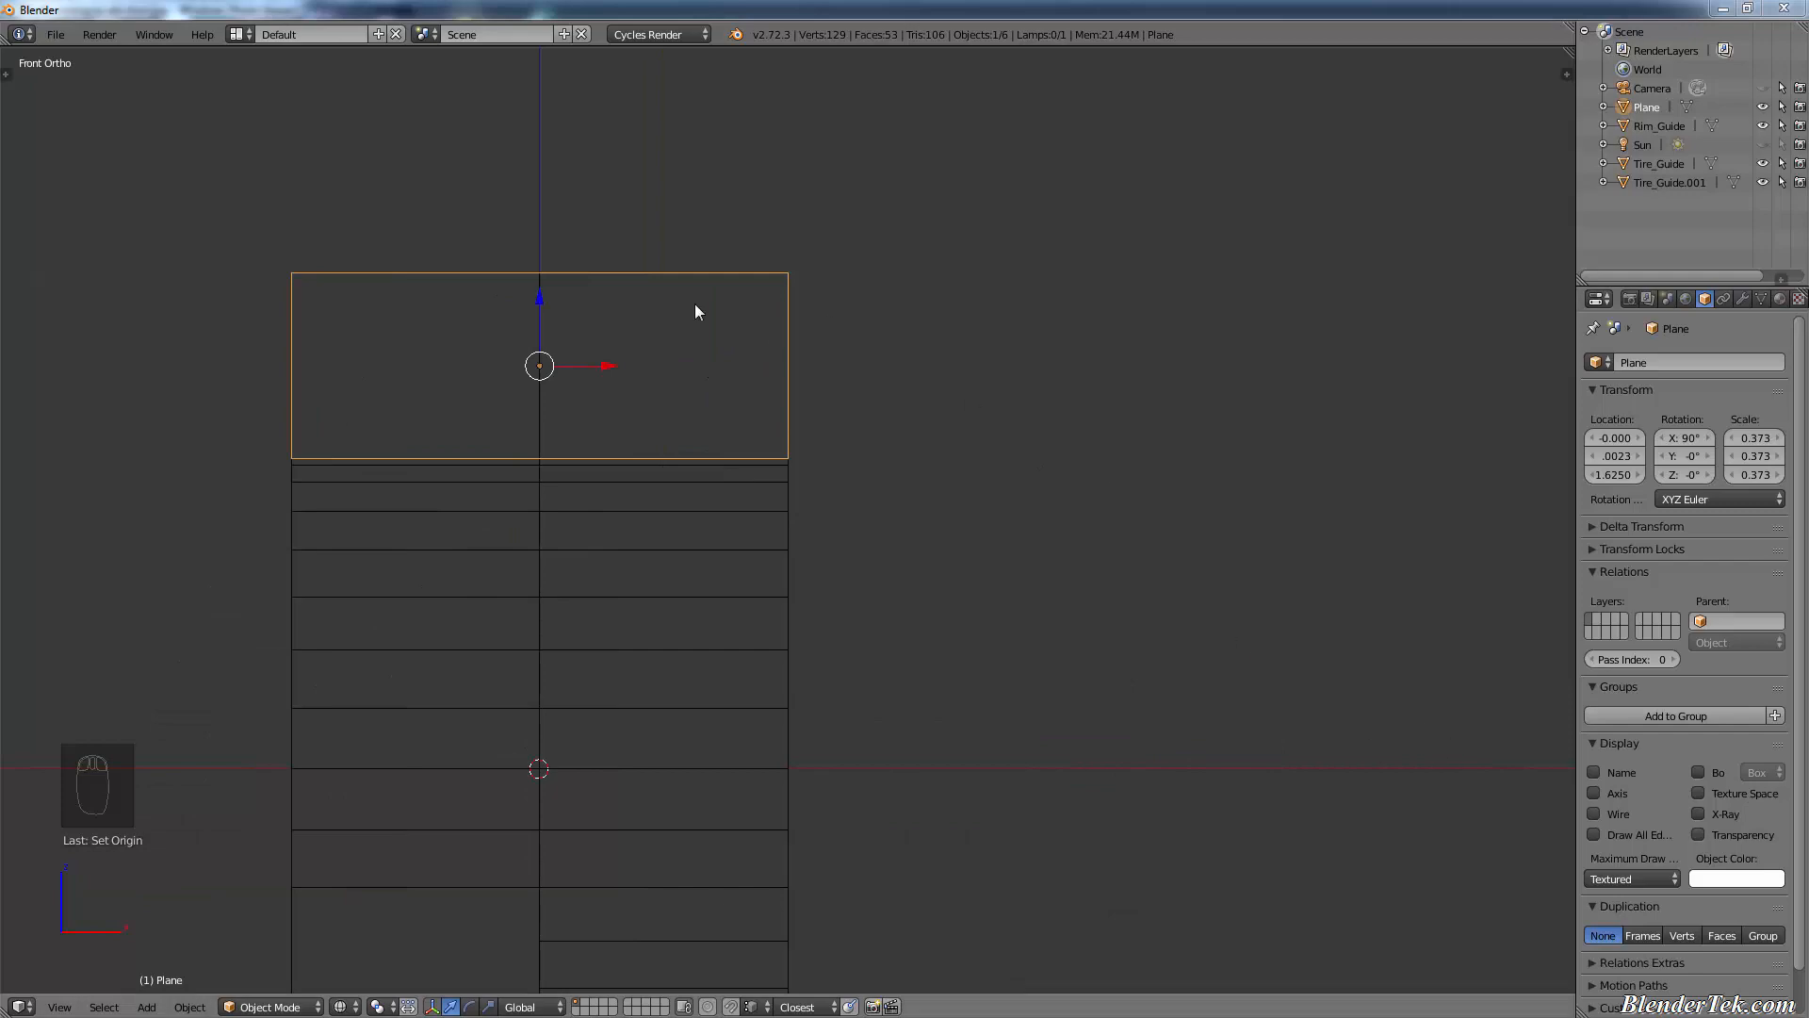
middle_click_drag(695, 311, 569, 399)
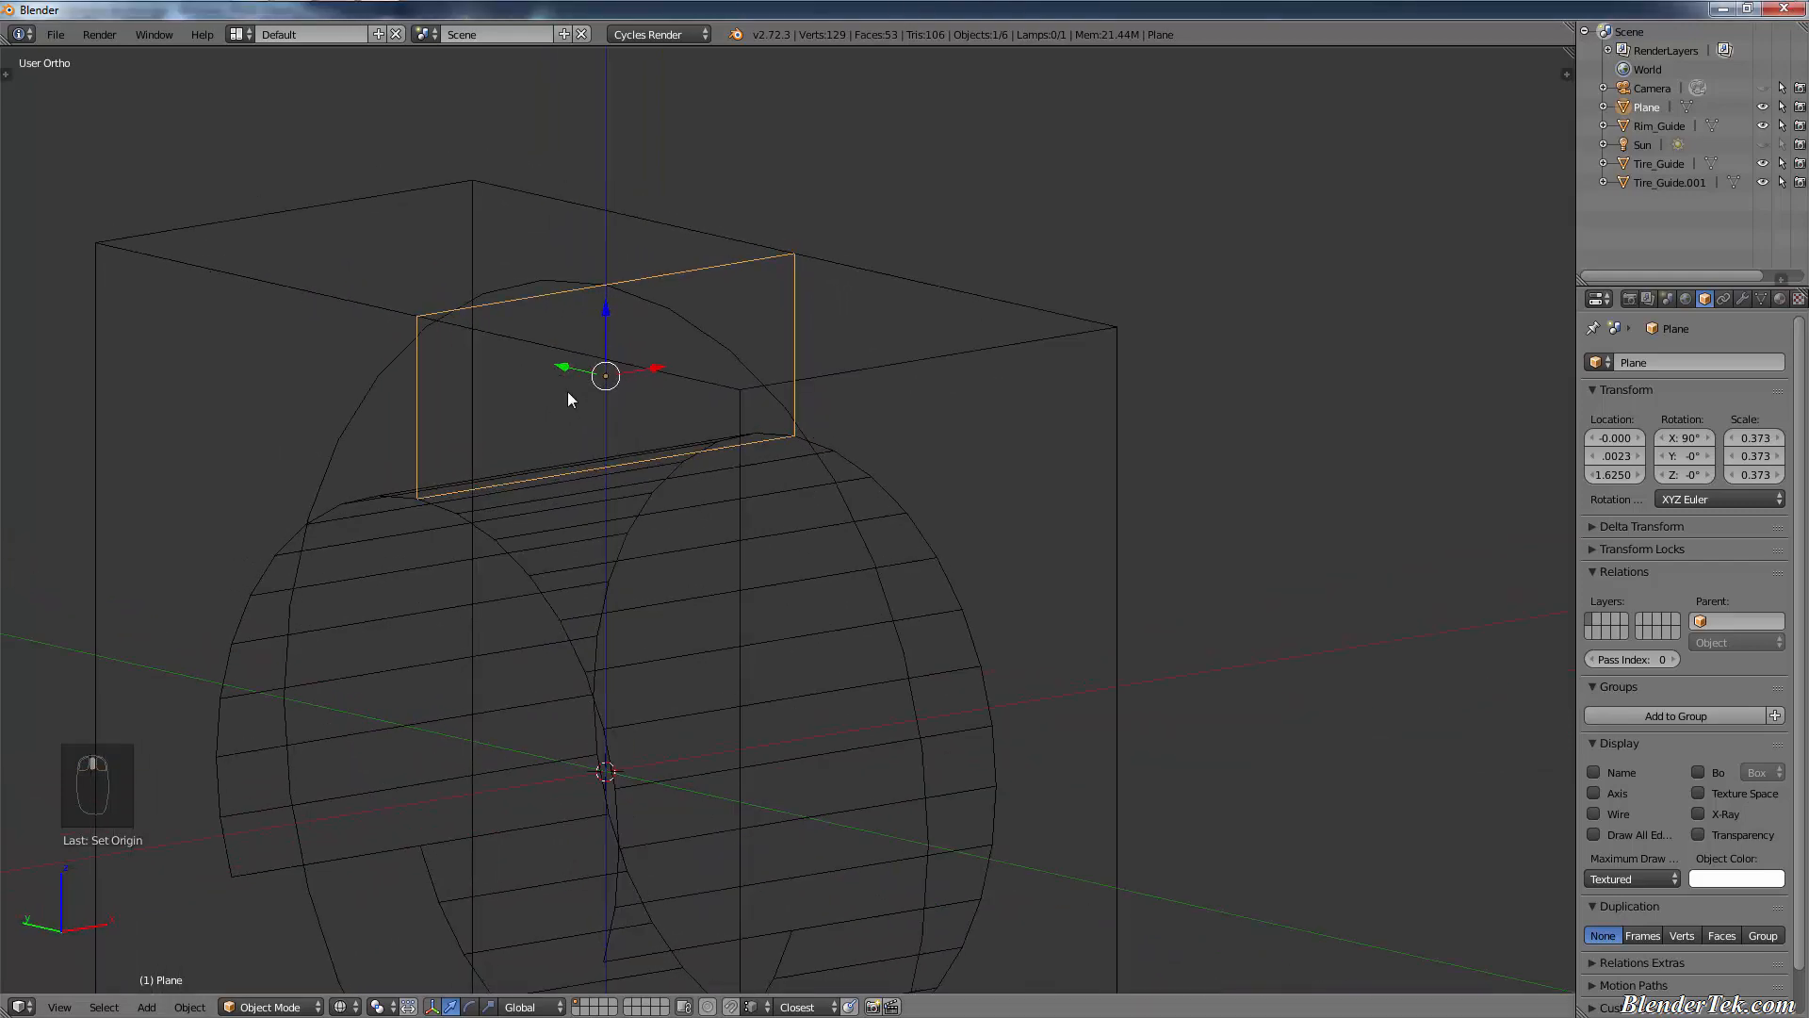
key("Tab")
key("z")
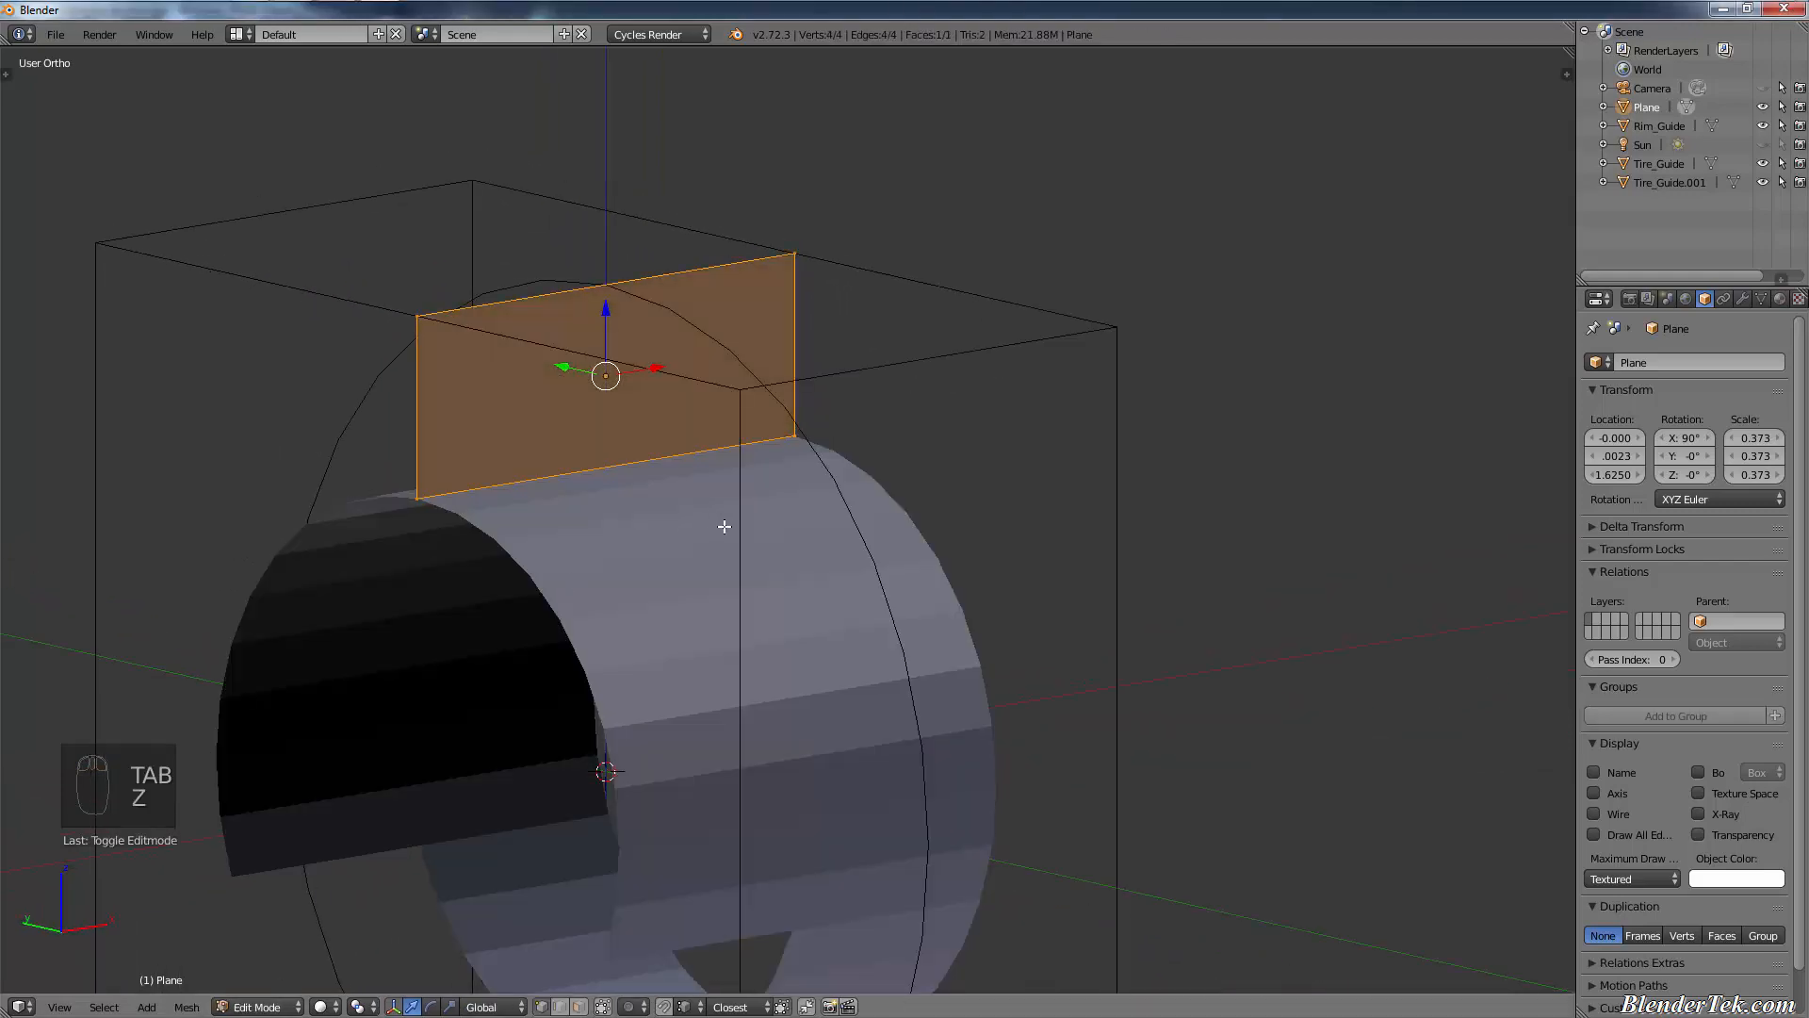
mouse_move(722, 525)
middle_mouse_down()
mouse_move(666, 525)
mouse_move(711, 520)
mouse_move(714, 537)
middle_mouse_up()
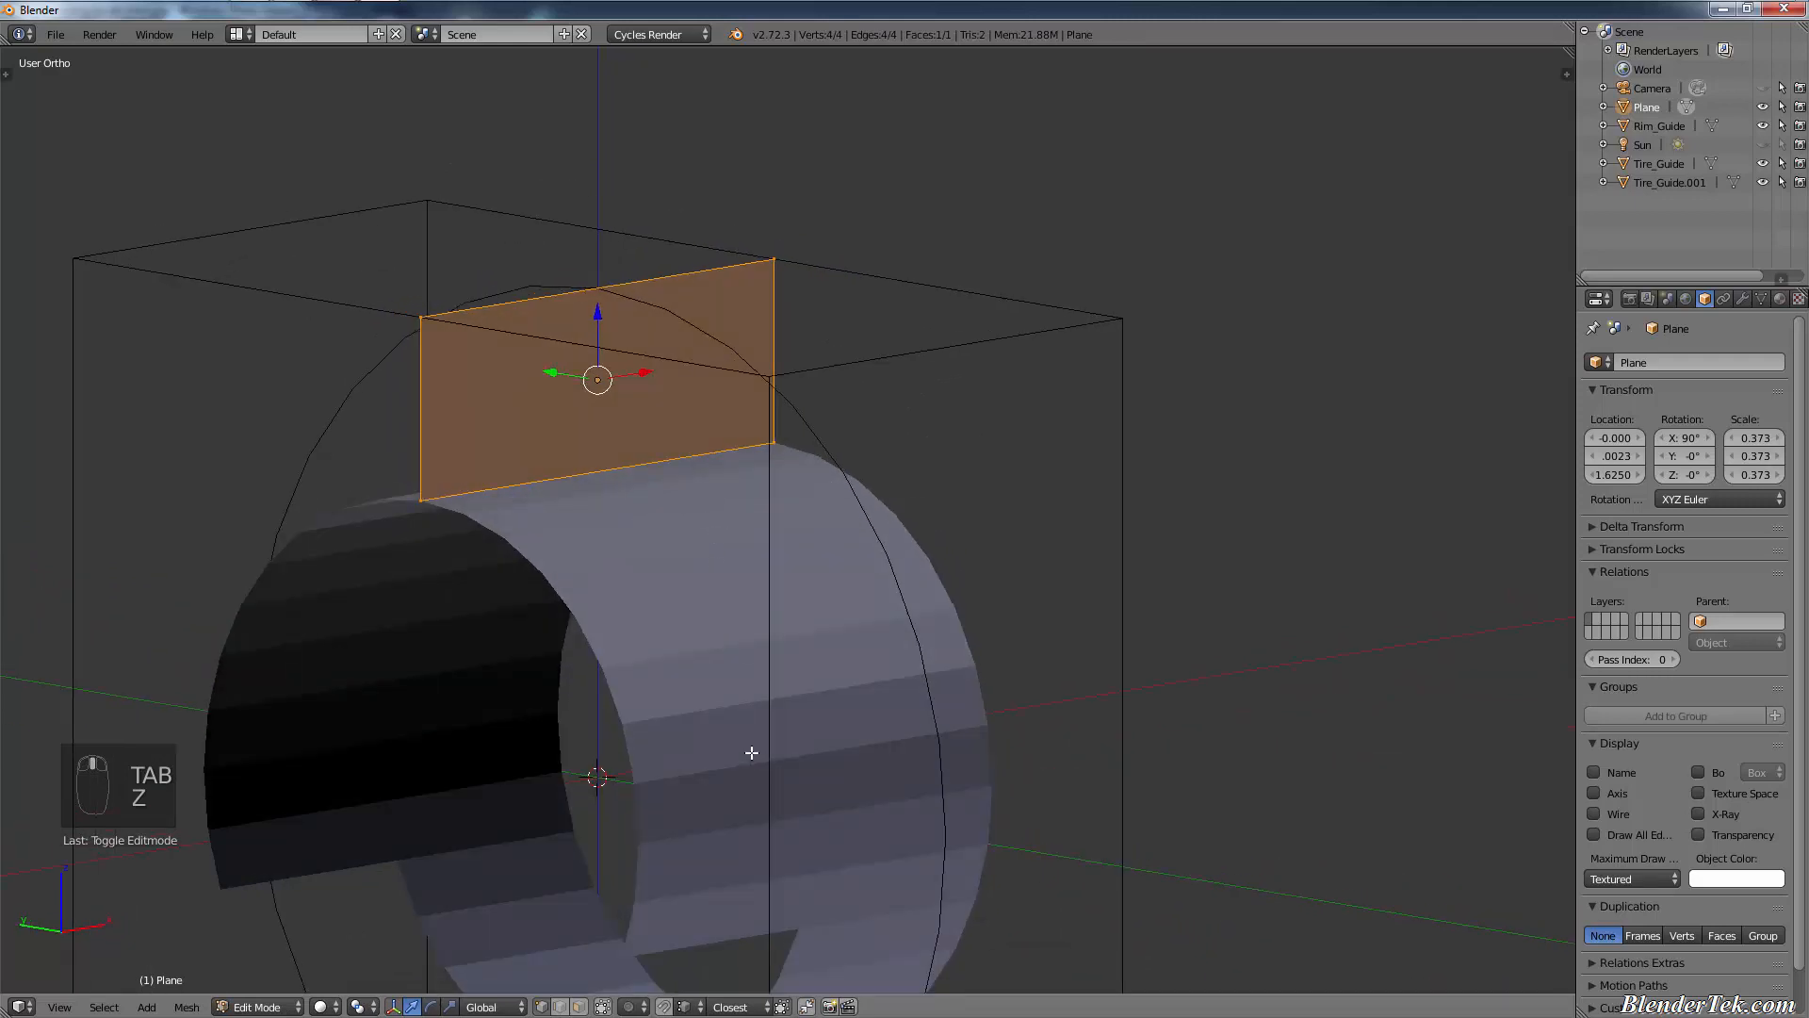
key("Tab")
right_click(795, 670)
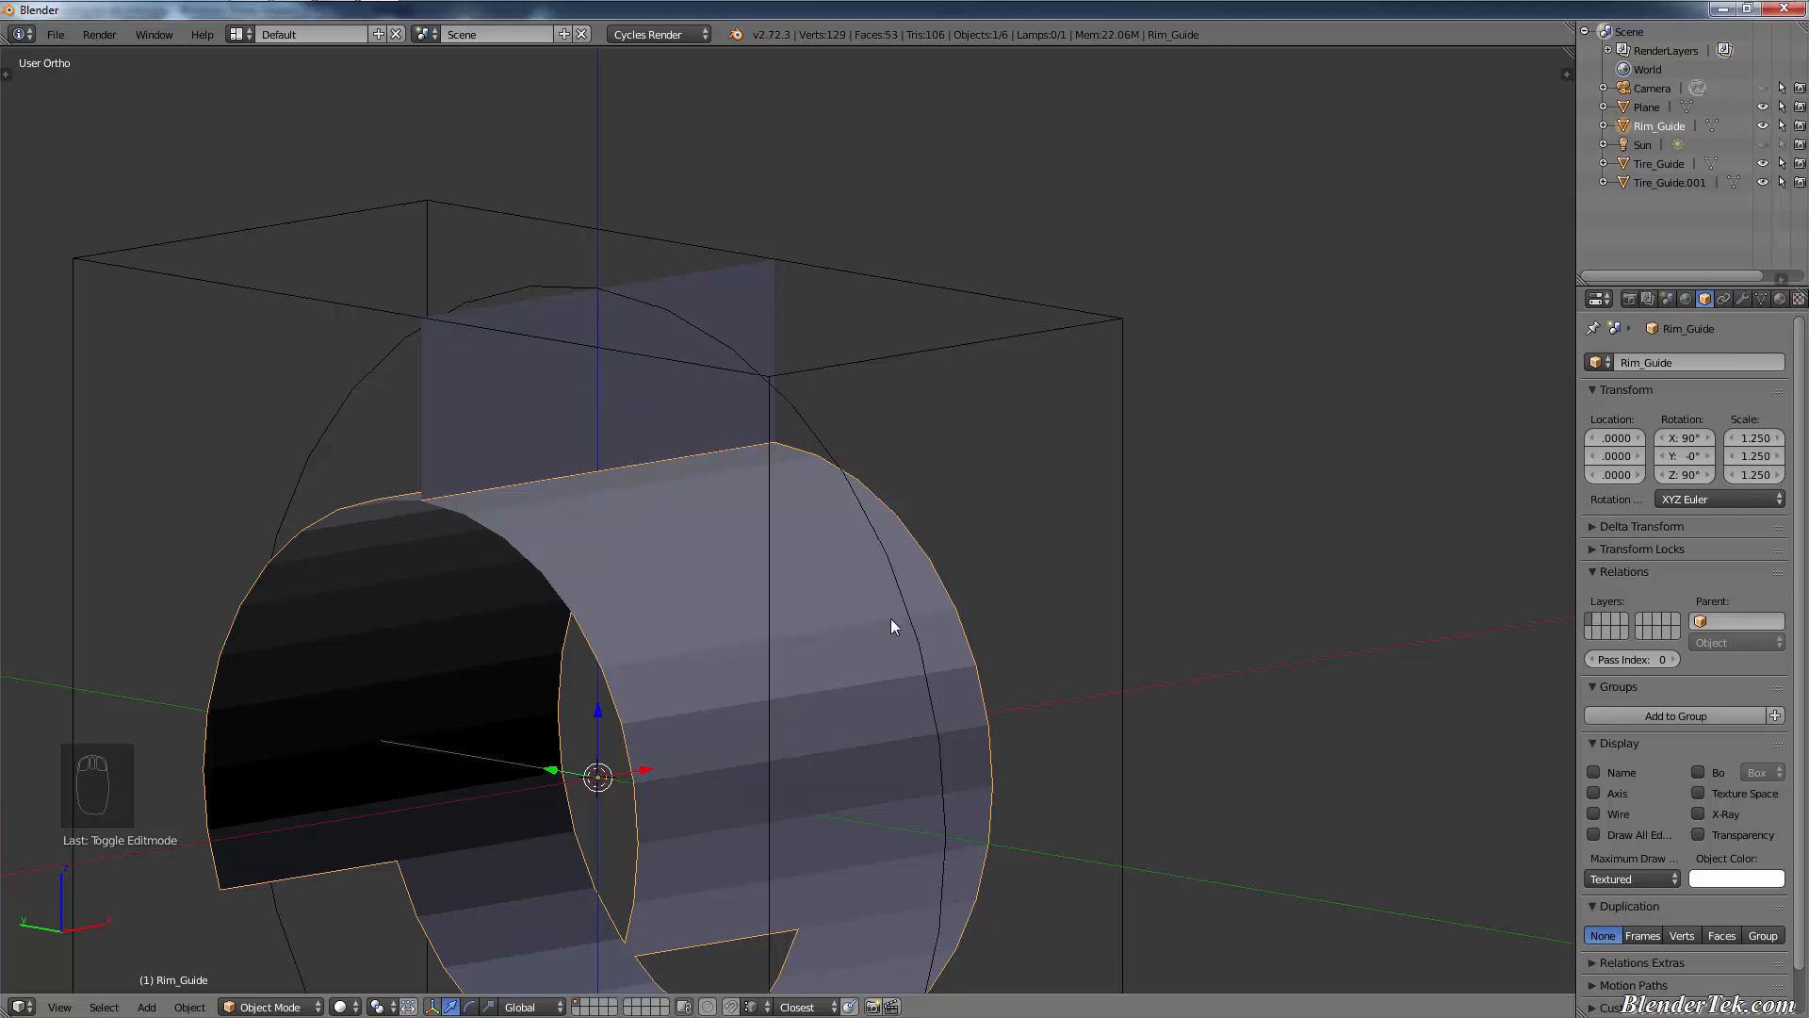
- Try to flatten the Rim_Guide by scaling it to 0 from the front view, and undo the scaling
key("KP_3")
key("KP_1")
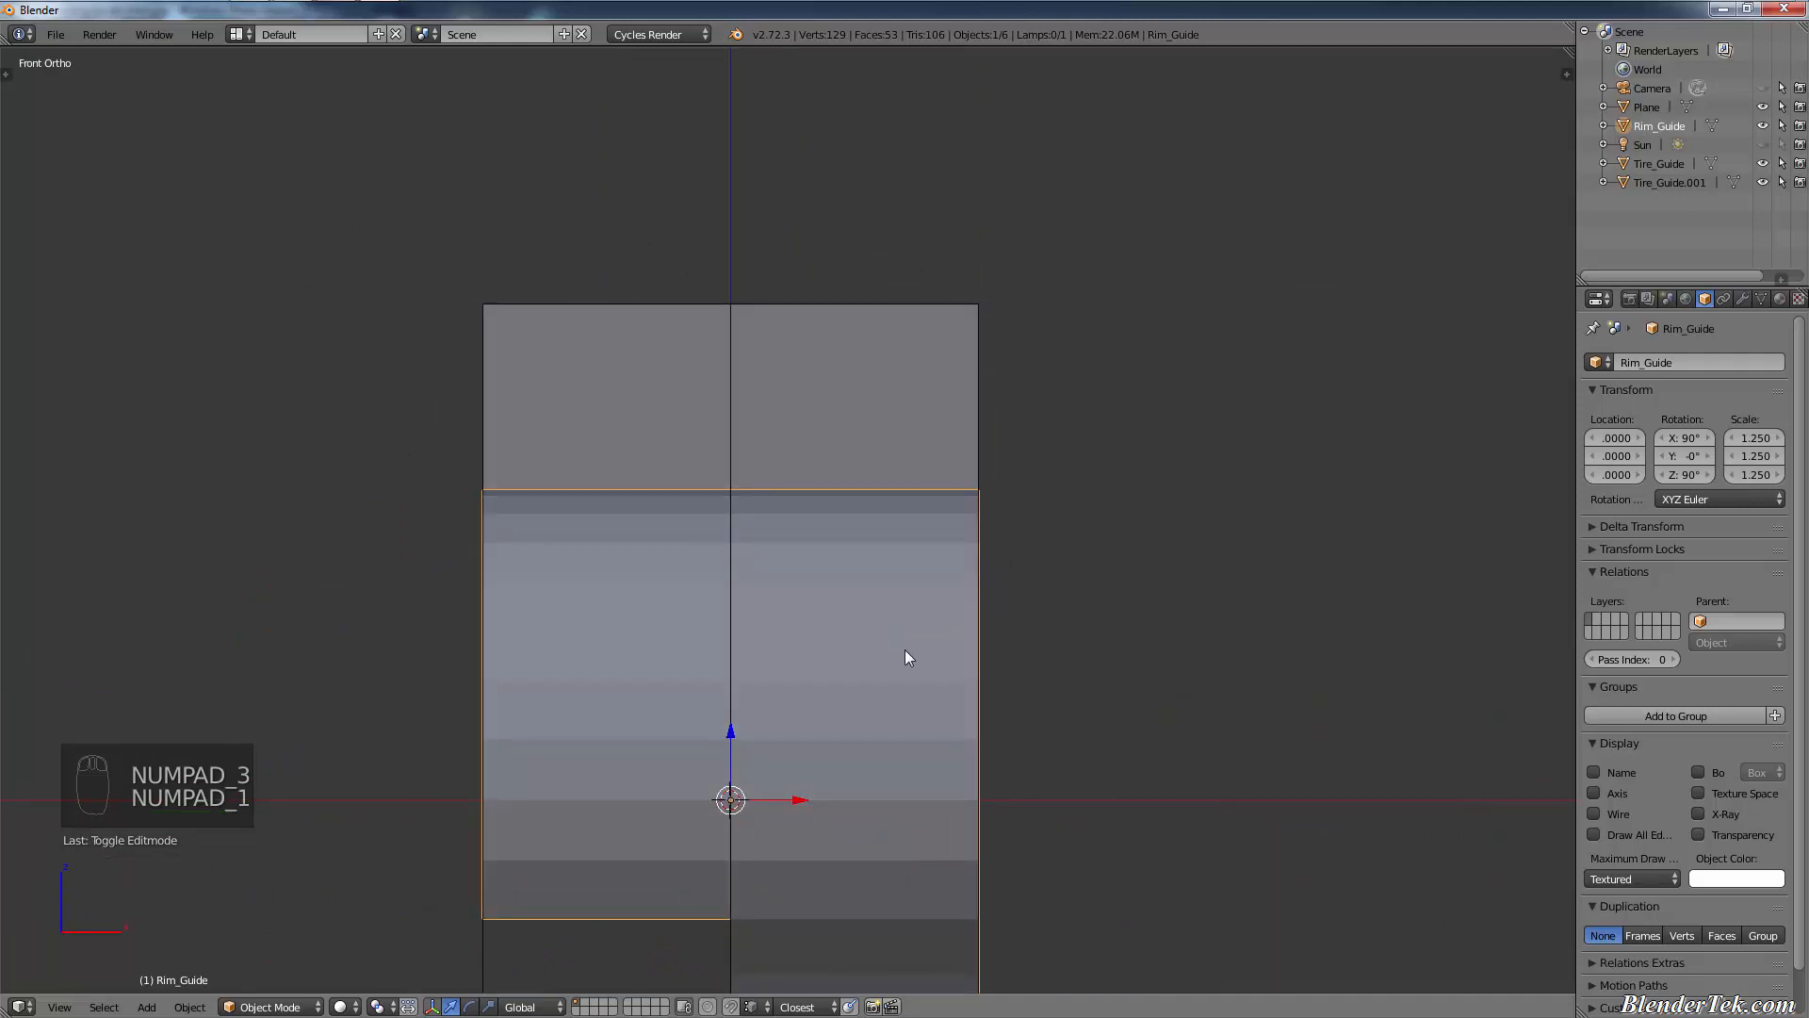
key("s")
key("x")
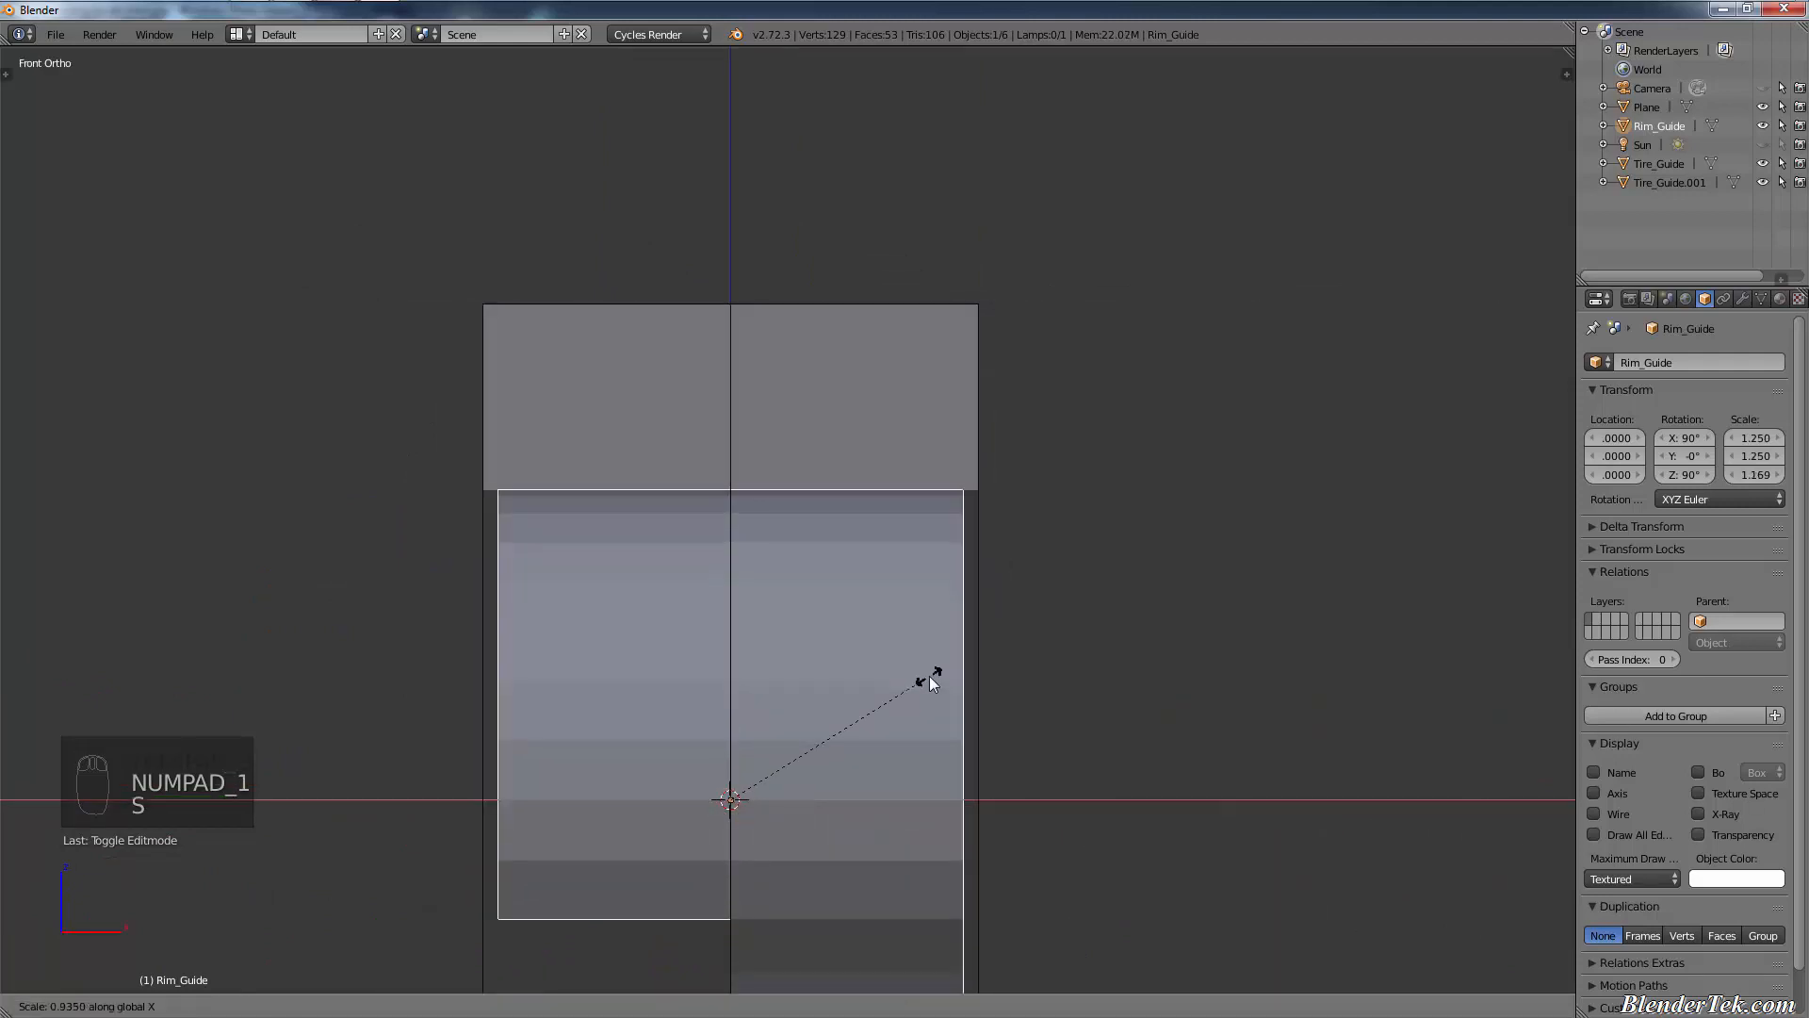
key("0")
left_click(929, 676)
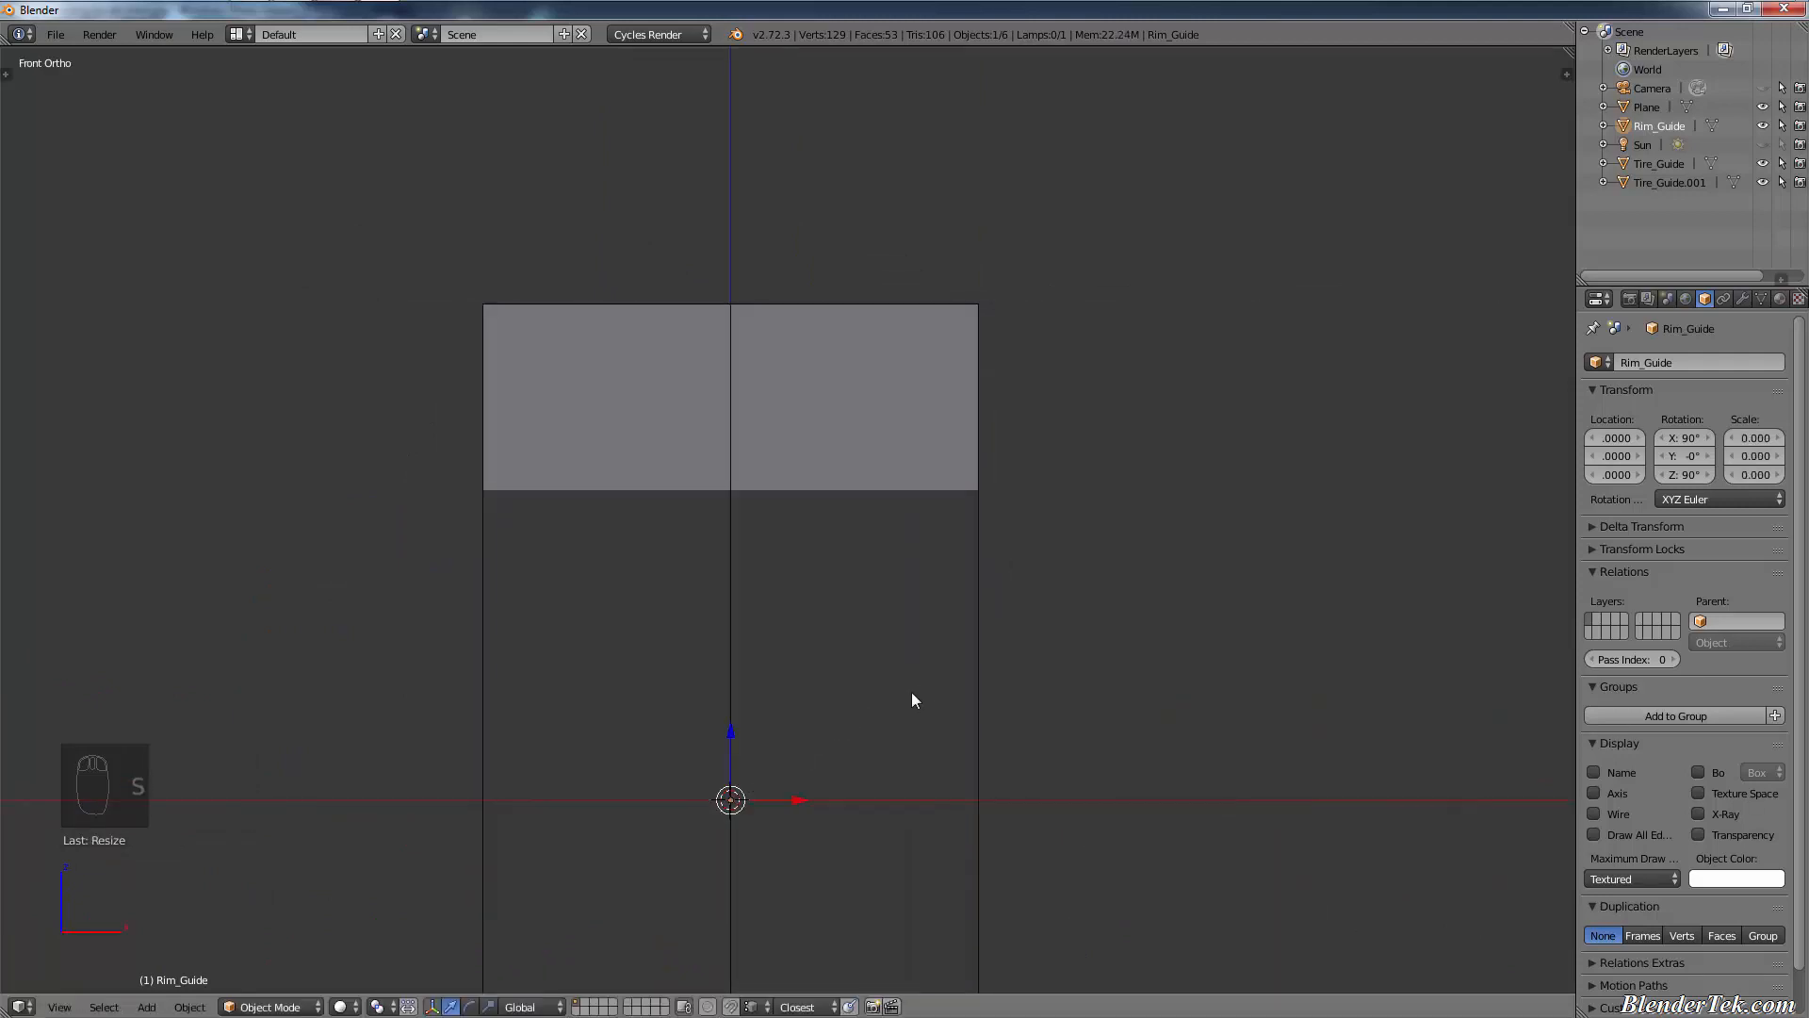
middle_click_drag(912, 691, 833, 692)
key("g")
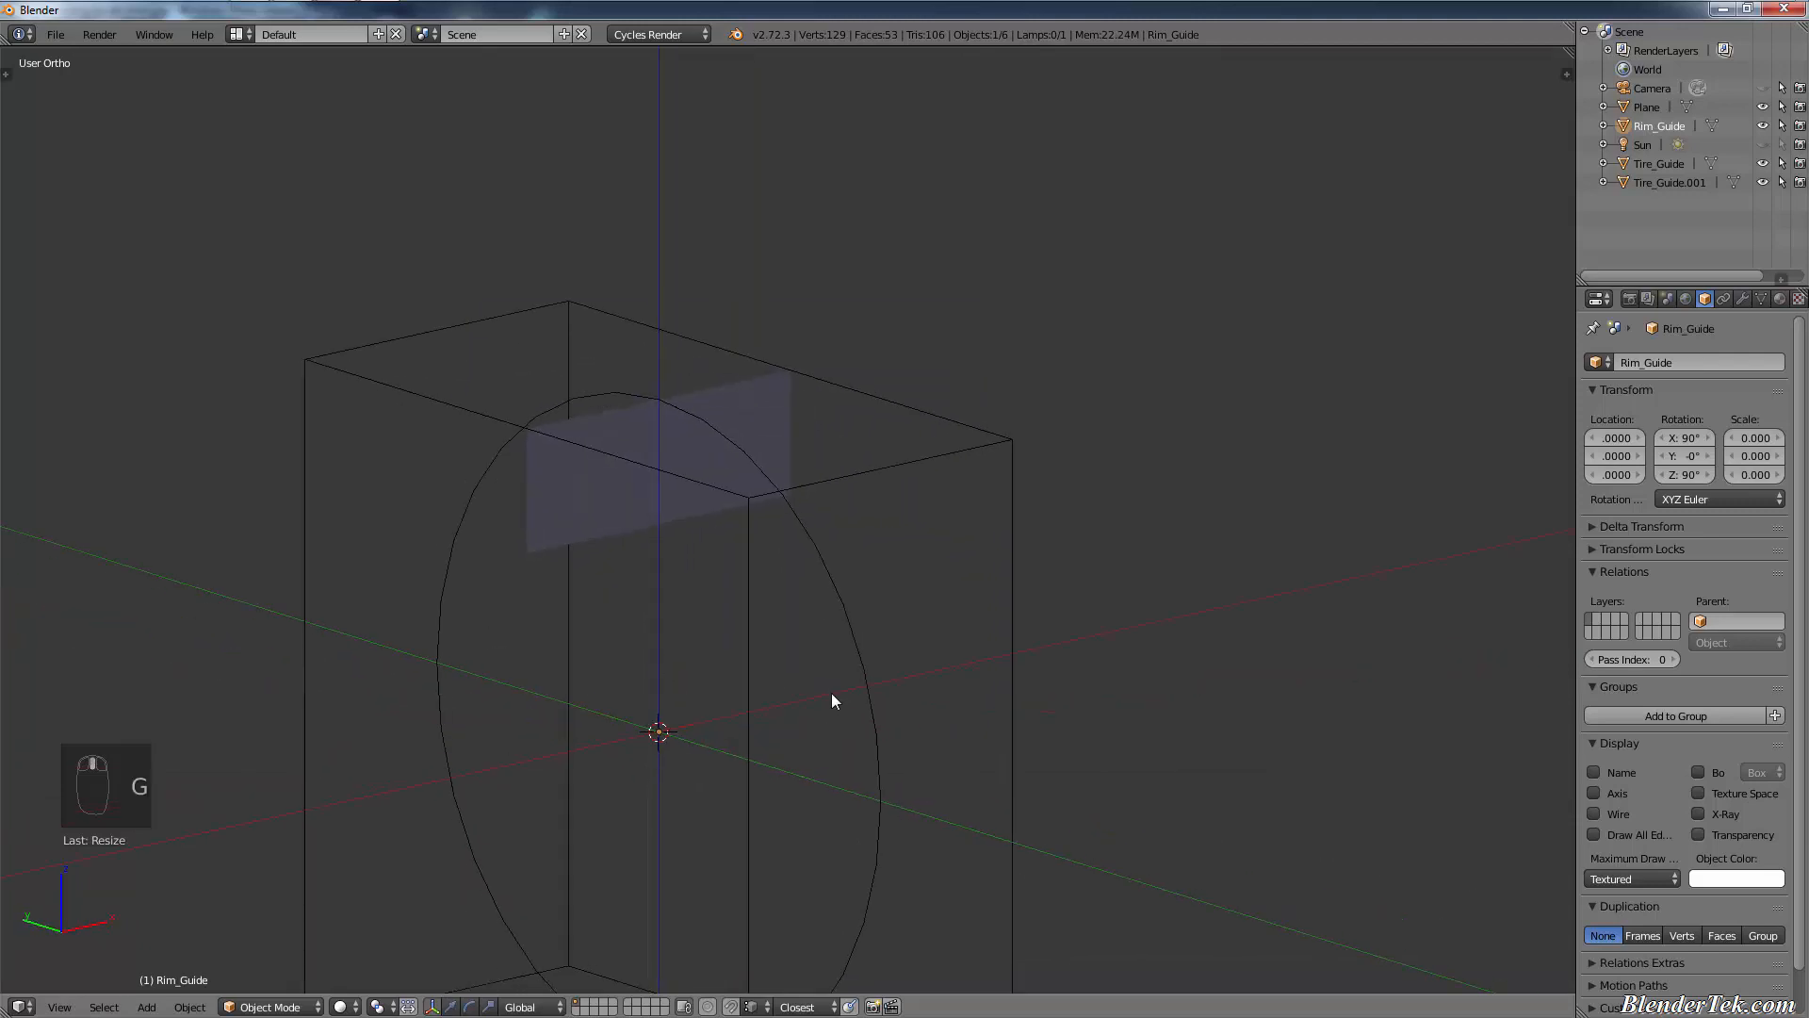
right_click(810, 716)
key("ctrl+z")
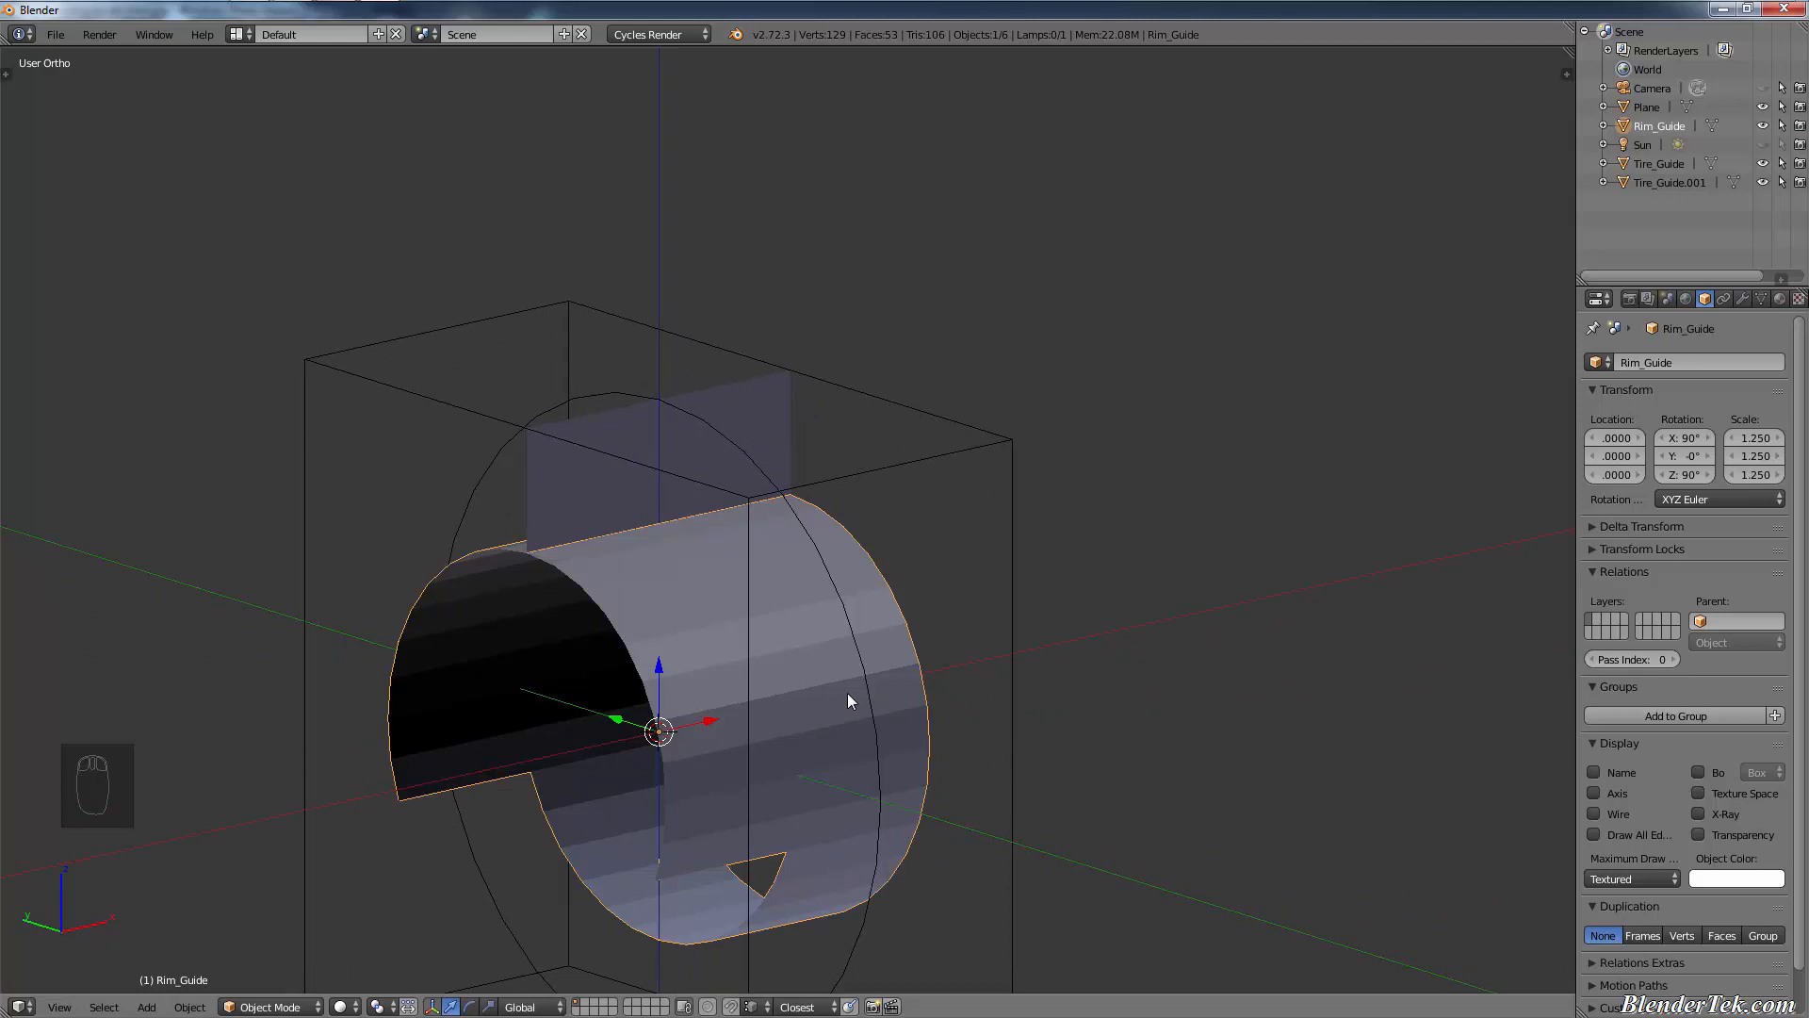
- In front view, box-select the Rim_Guide's vertices along its right edge in Edit Mode and delete them
key("KP_3")
key("KP_1")
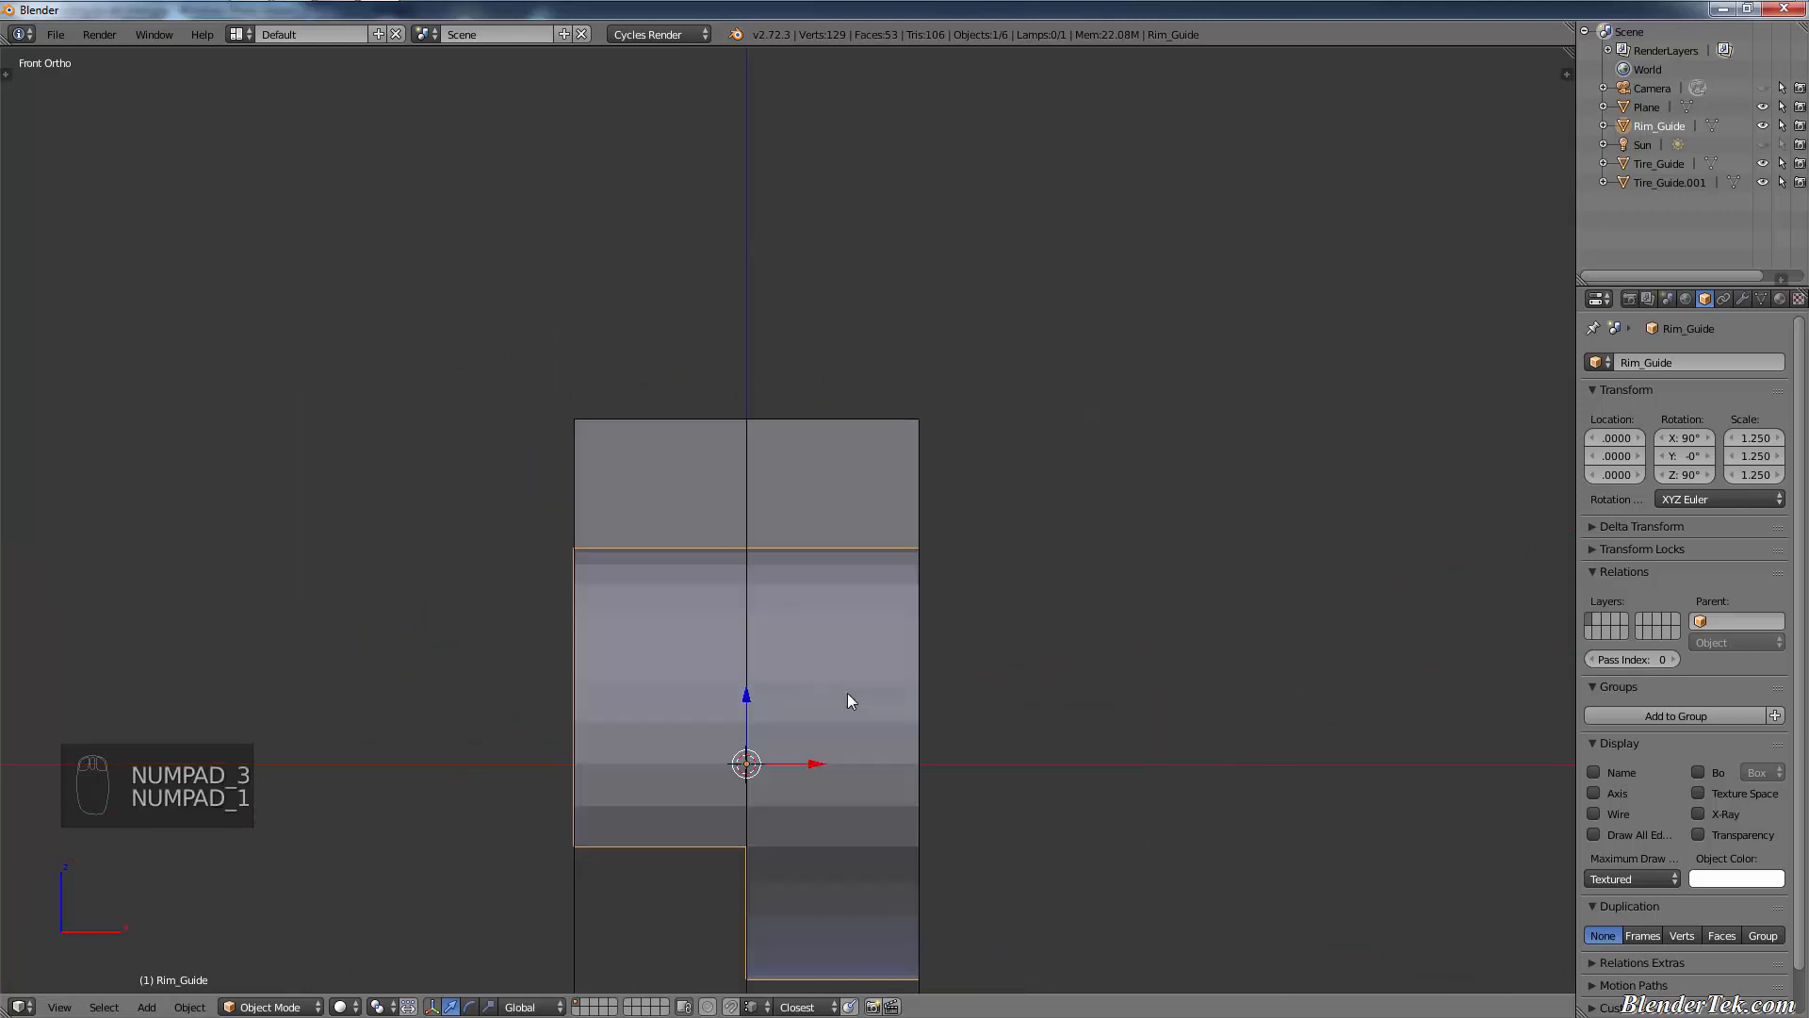
key("Tab")
key("b")
key("b")
left_click_drag(1005, 505, 829, 987)
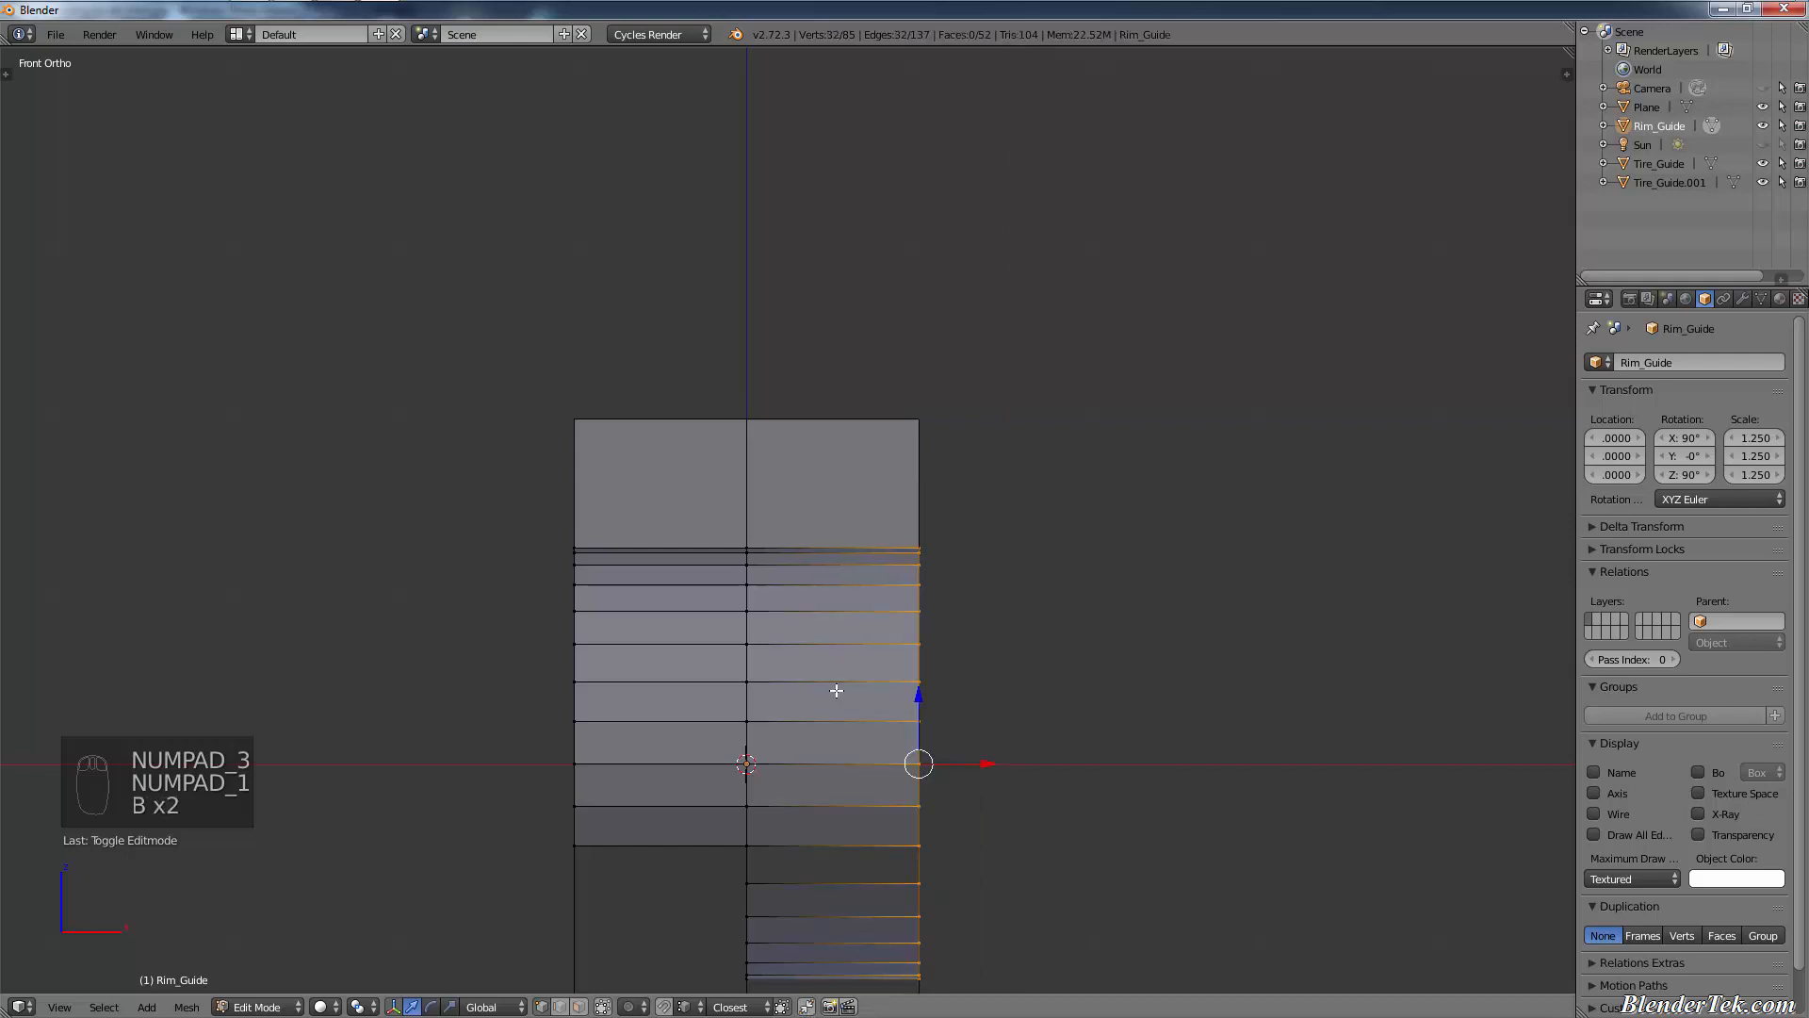
key("x")
left_click(828, 372)
- Delete the Rim_Guide's left-edge vertices, leaving only the centre circle, and return to Object Mode
key("b")
left_click_drag(683, 509, 453, 872)
key("x")
left_click(454, 364)
middle_click_drag(454, 364, 905, 384)
key("a")
key("Tab")
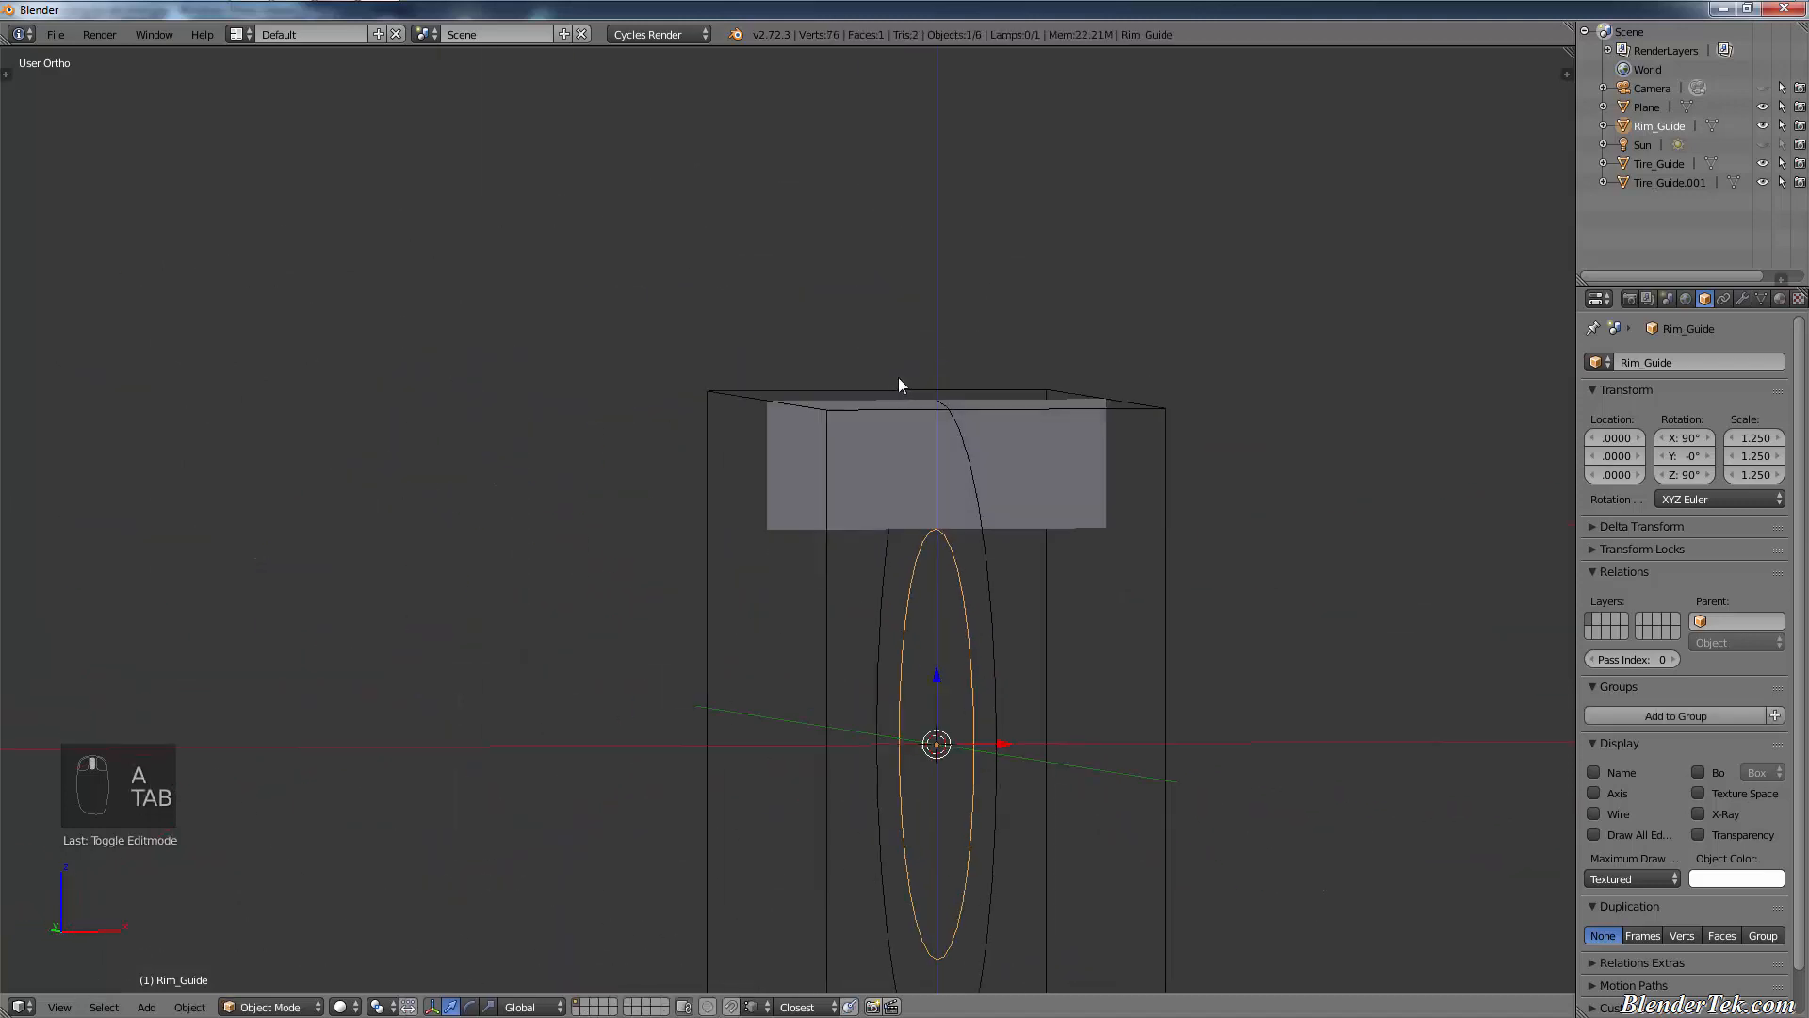
- Select the plane between the guides and open it in Edit Mode from the front view
right_click(852, 461)
key("Tab")
key("KP_3")
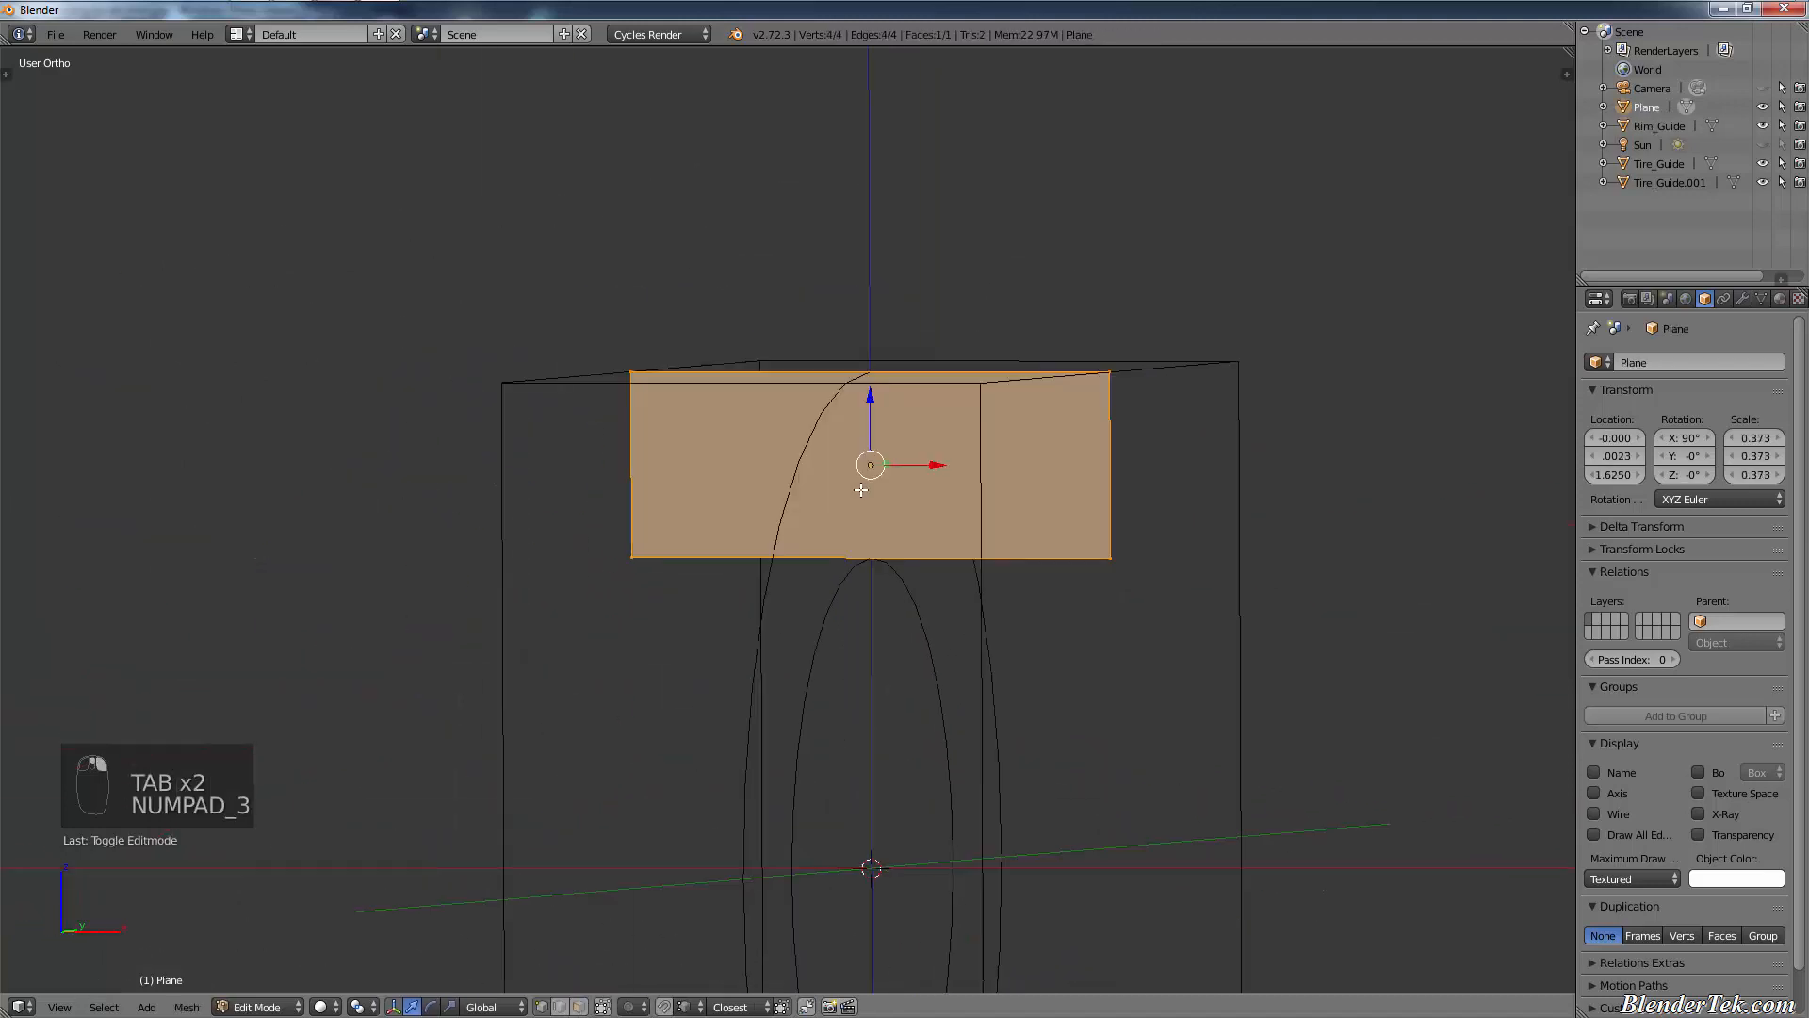
key("KP_1")
scroll(861, 489, "up", 1)
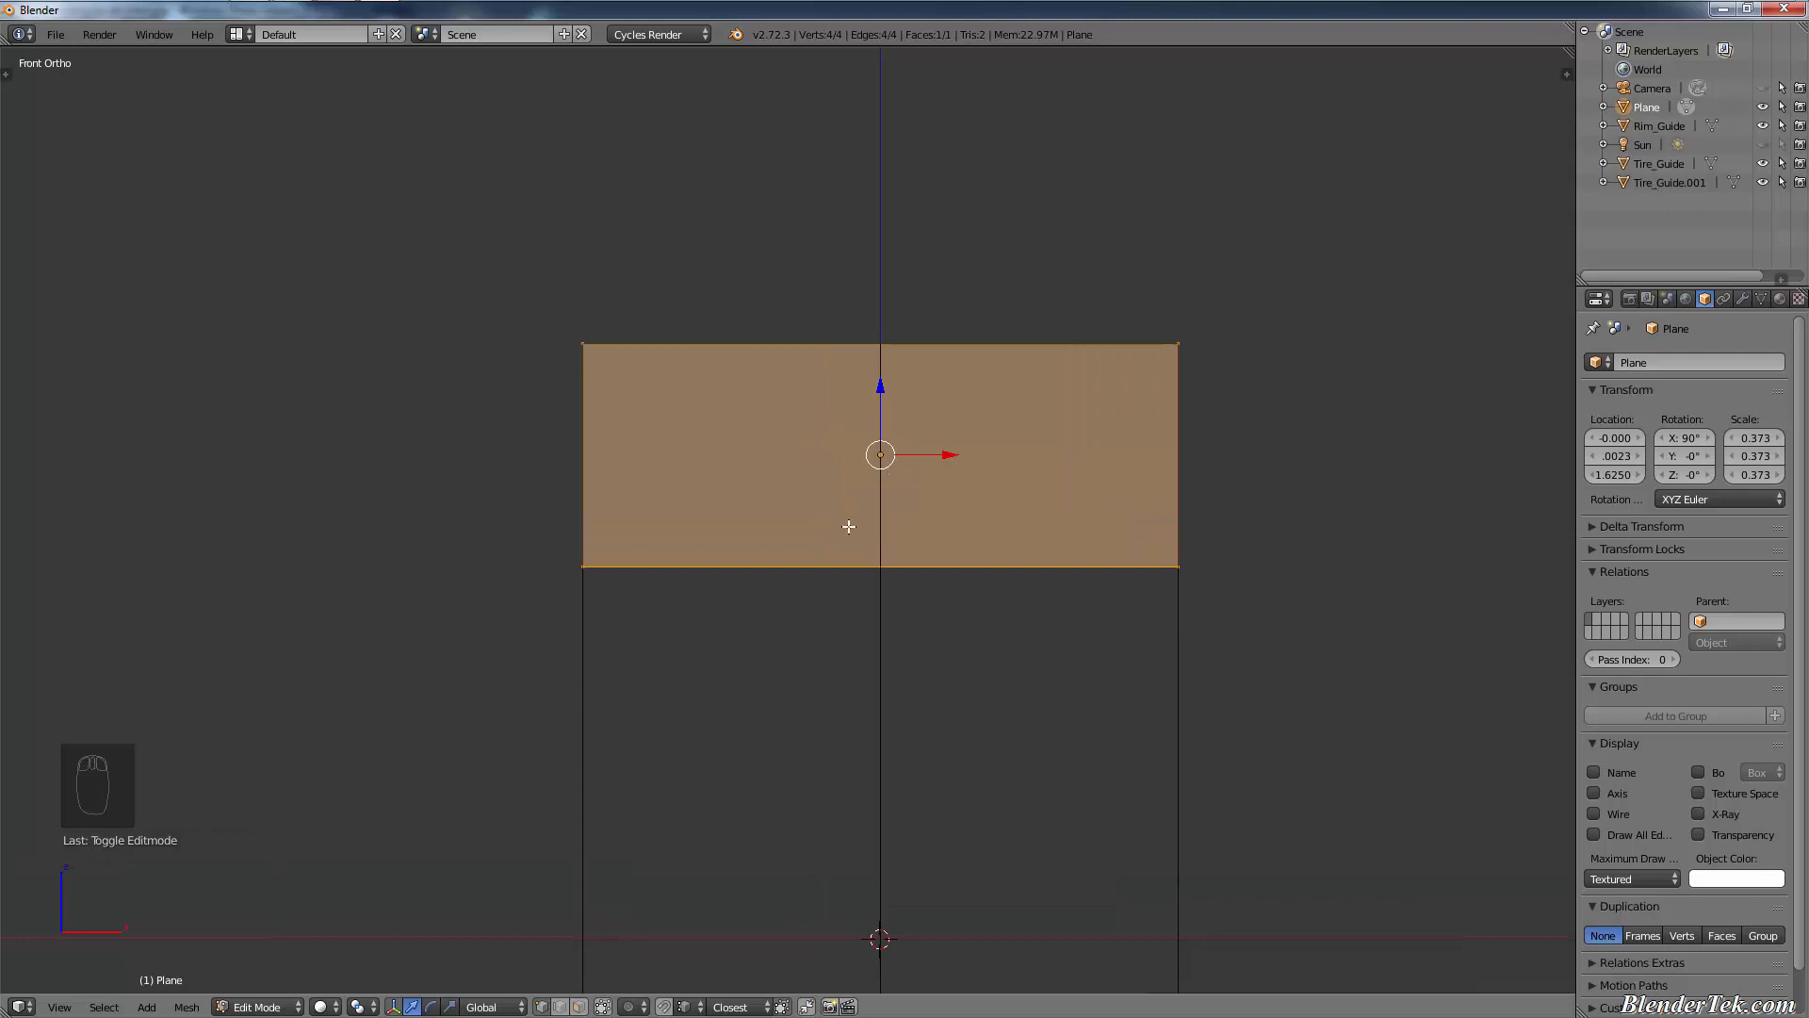
- Add three evenly spaced horizontal loop cuts across the plane without sliding them, and deselect everything
key("ctrl+r")
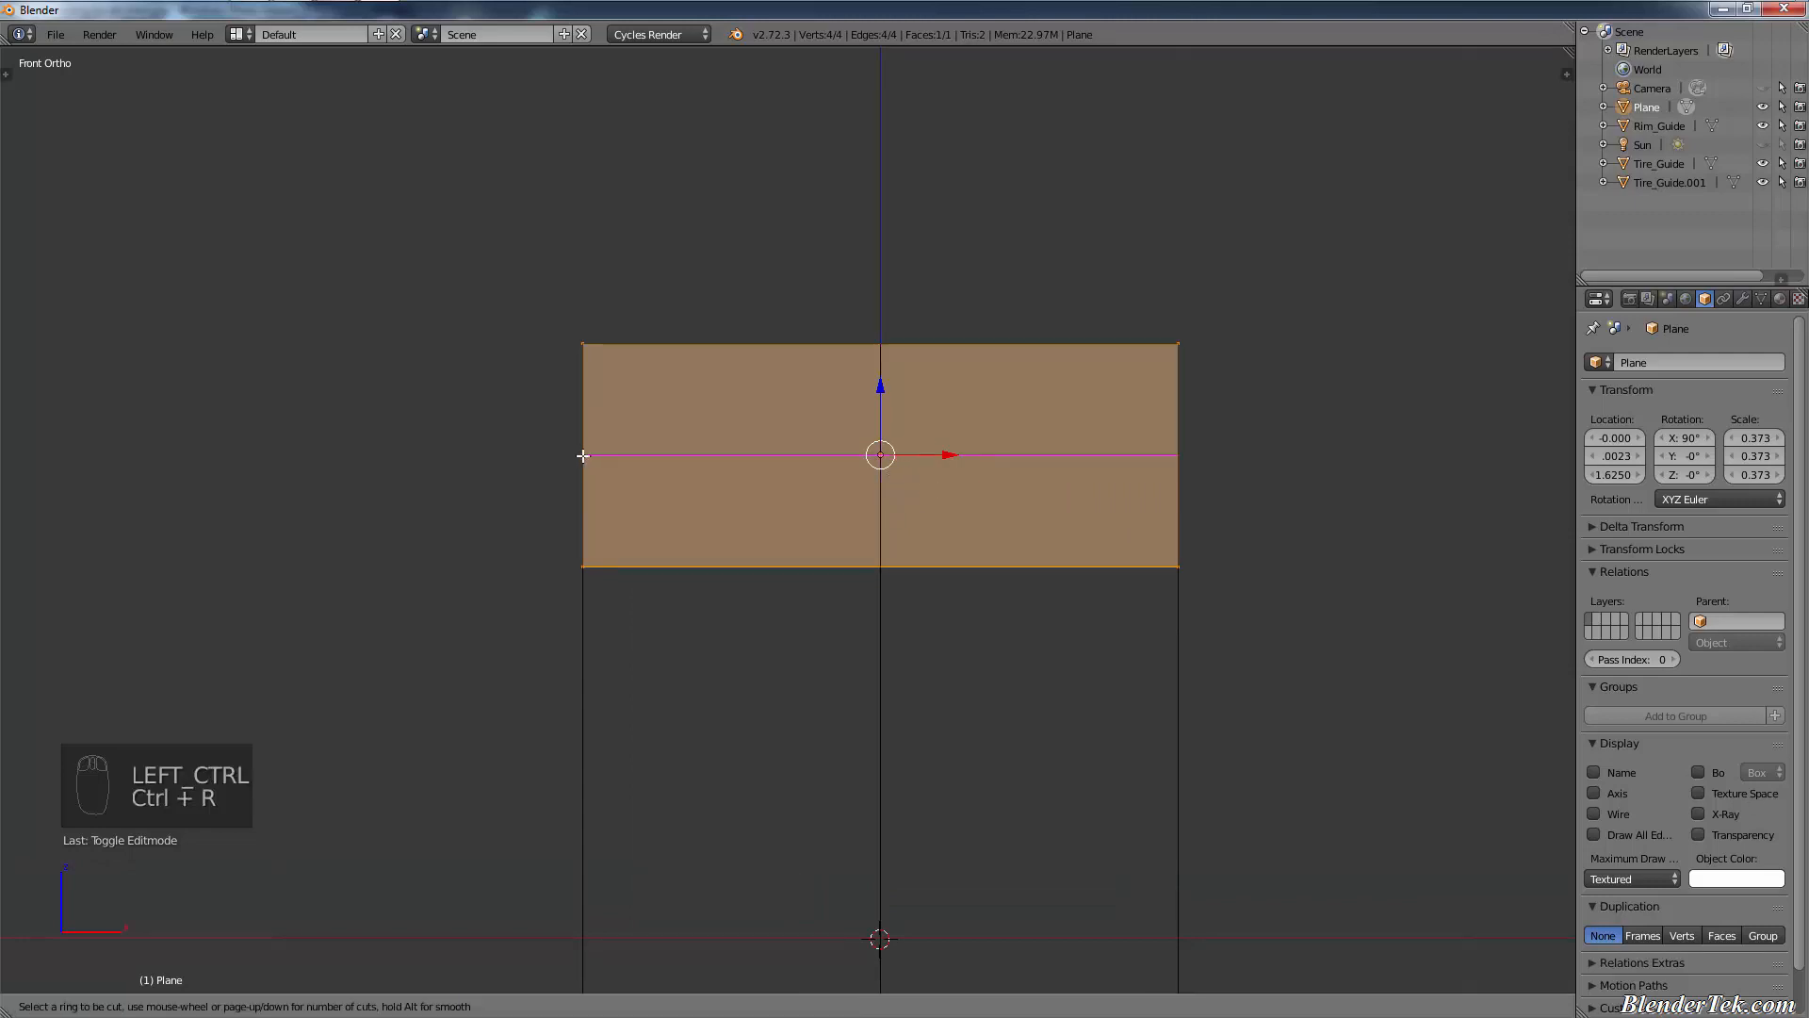
scroll(588, 455, "up", 1)
scroll(588, 455, "up", 1)
left_click(588, 454)
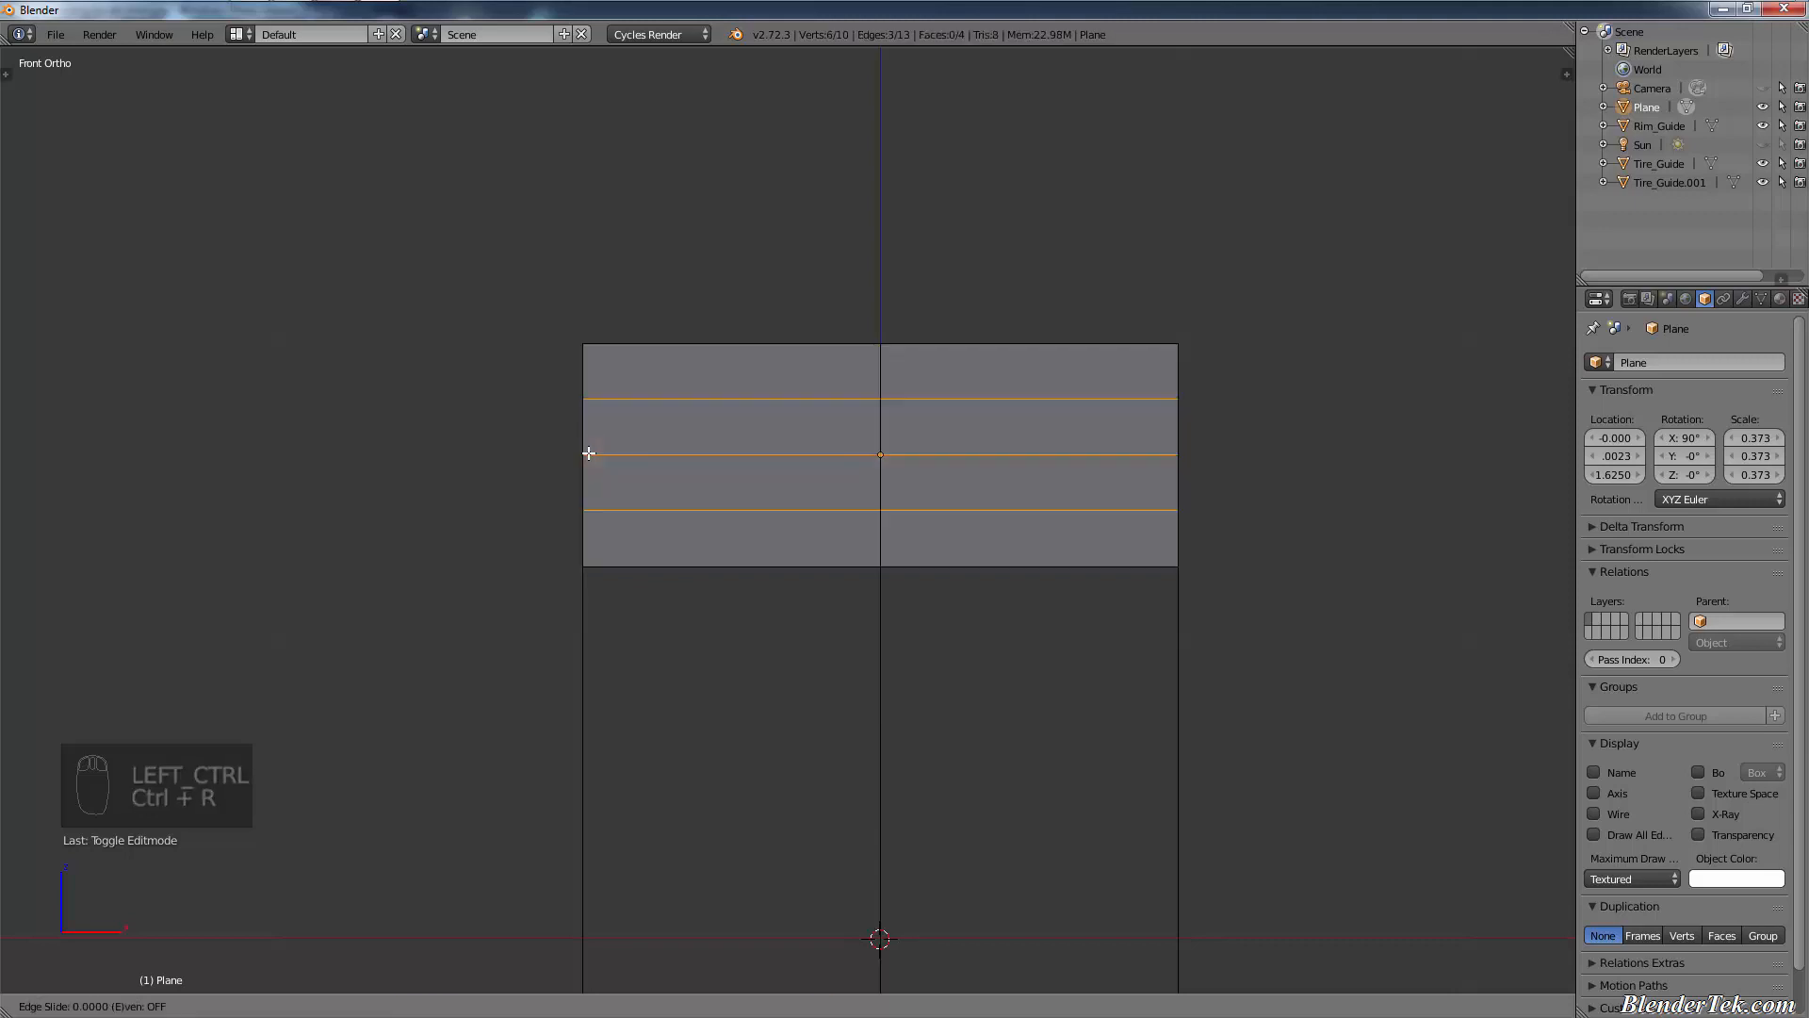
right_click(590, 453)
key("a")
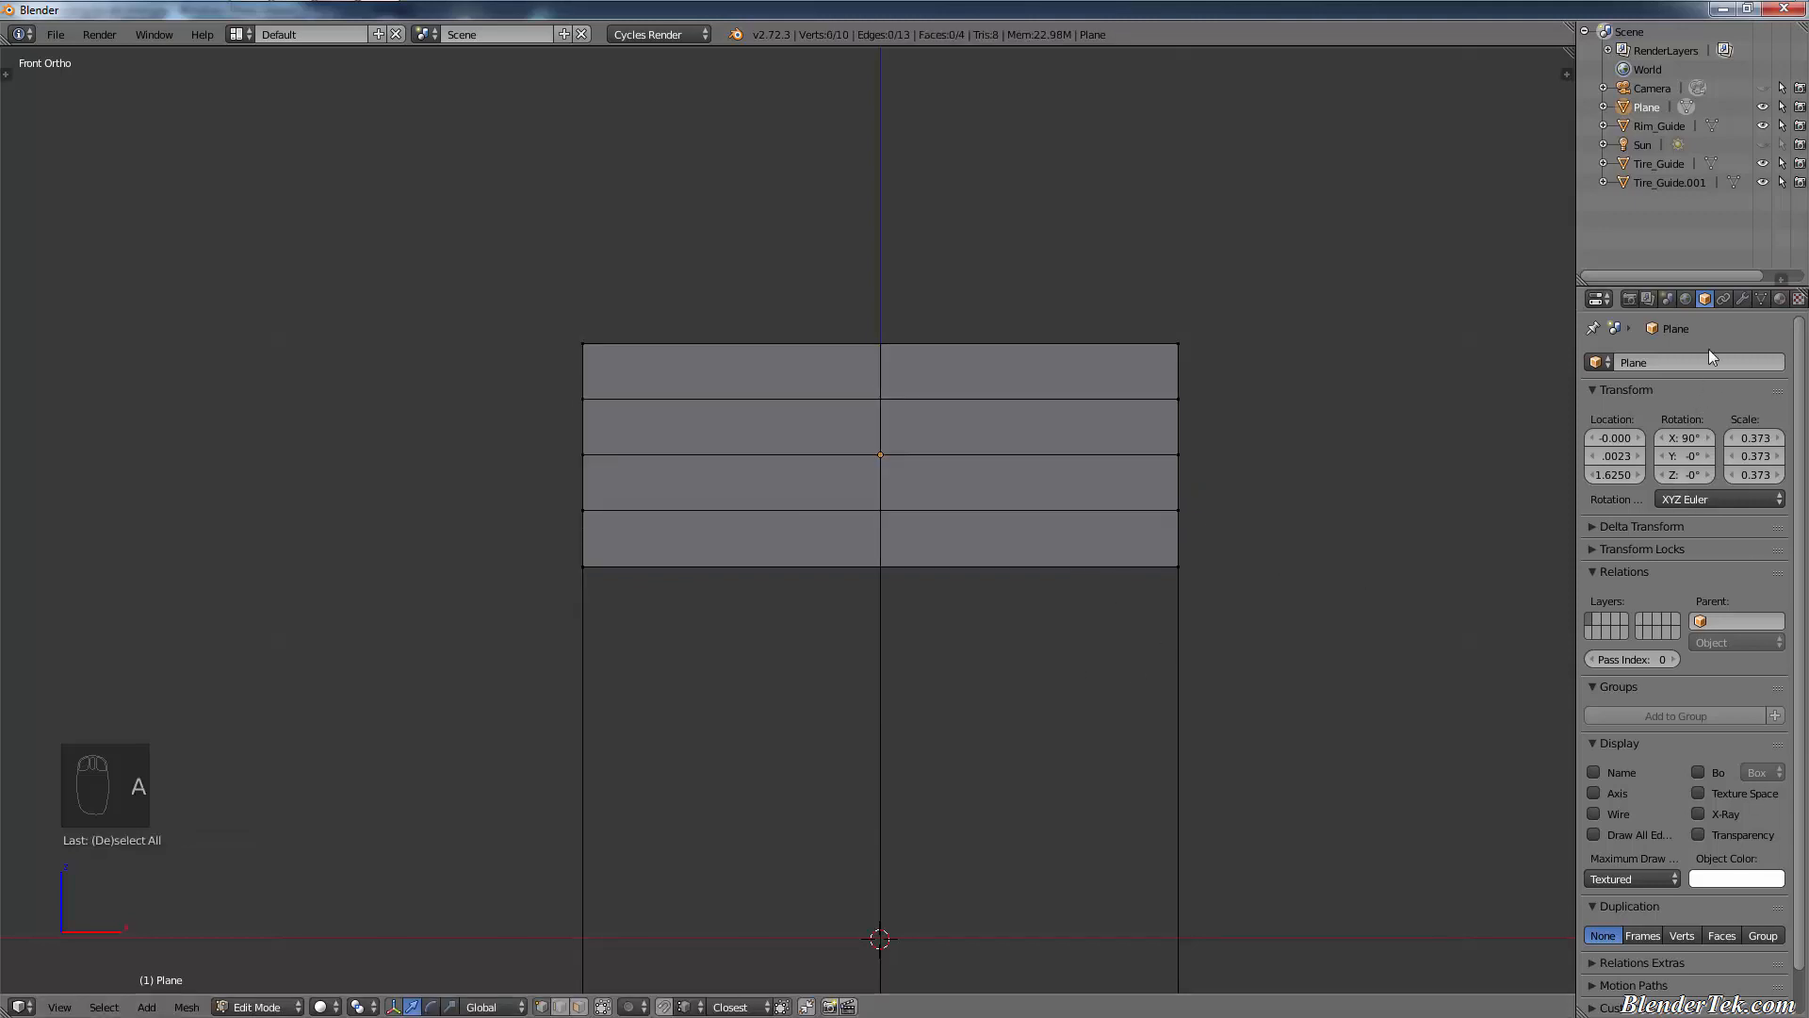
- Add a Subdivision Surface modifier to the plane and set its view subdivisions to 2
left_click(1743, 299)
left_click(1688, 363)
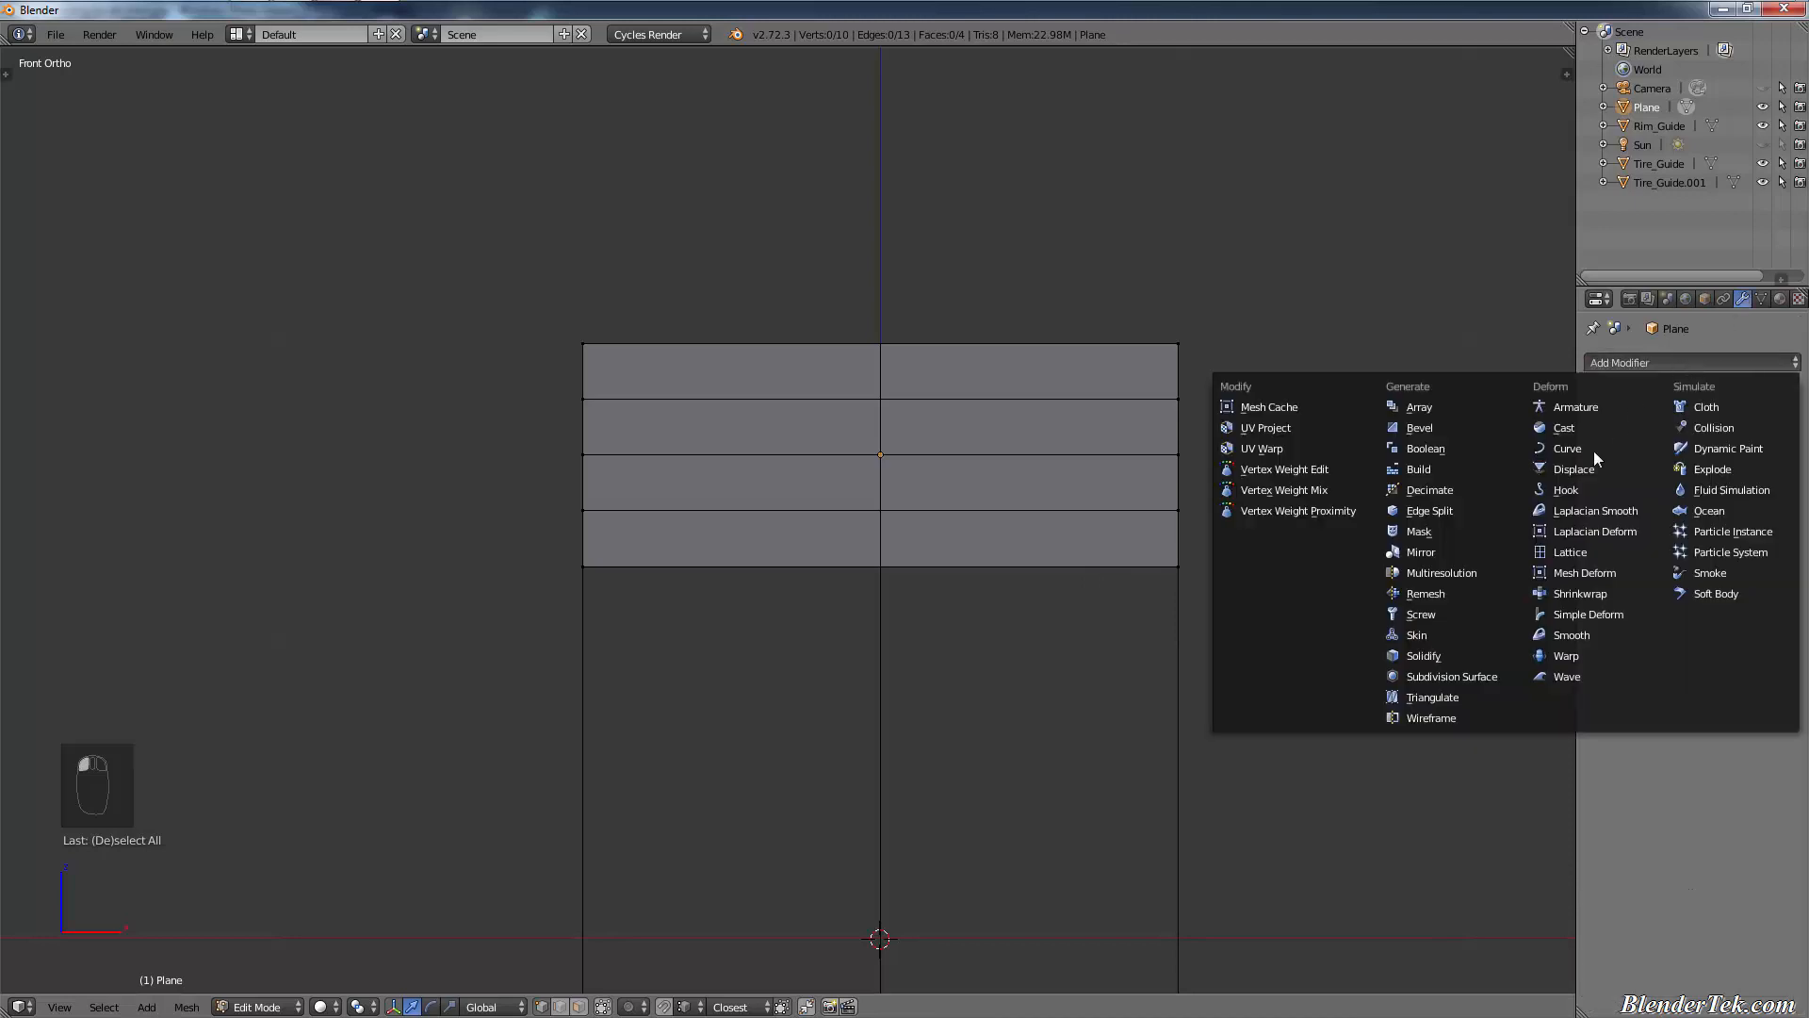
left_click(1445, 671)
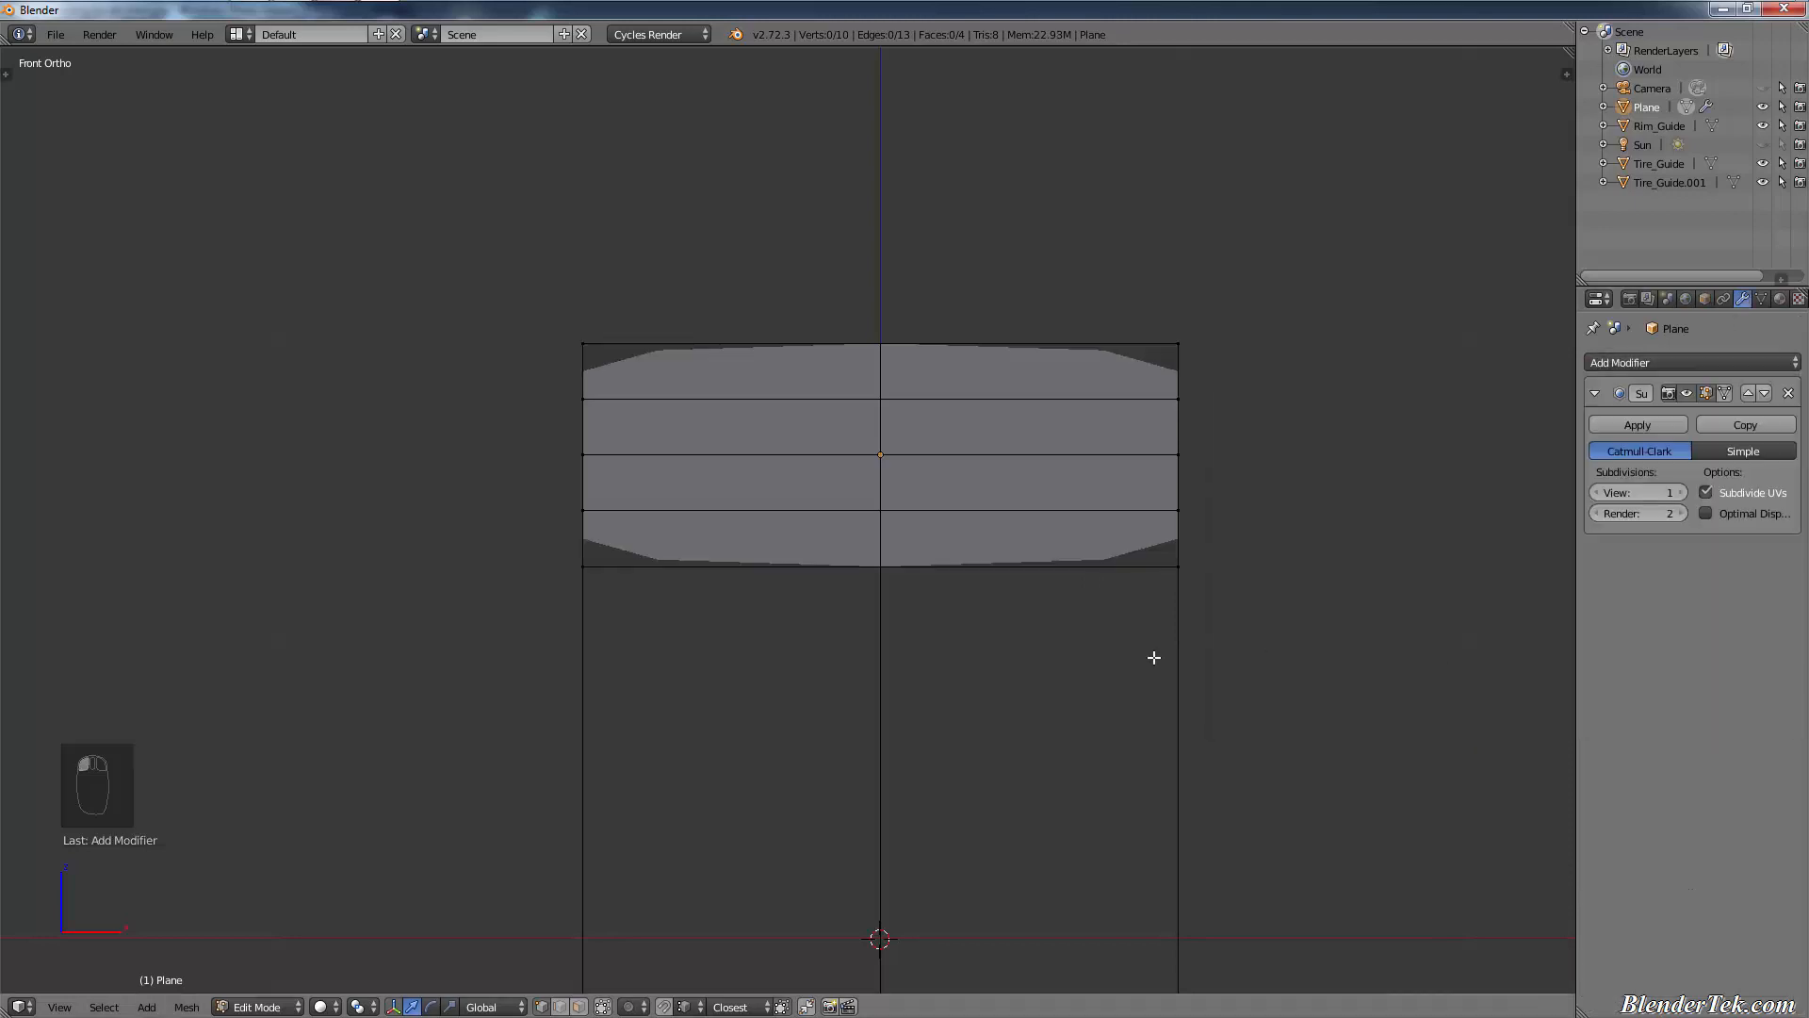
left_click(1681, 492)
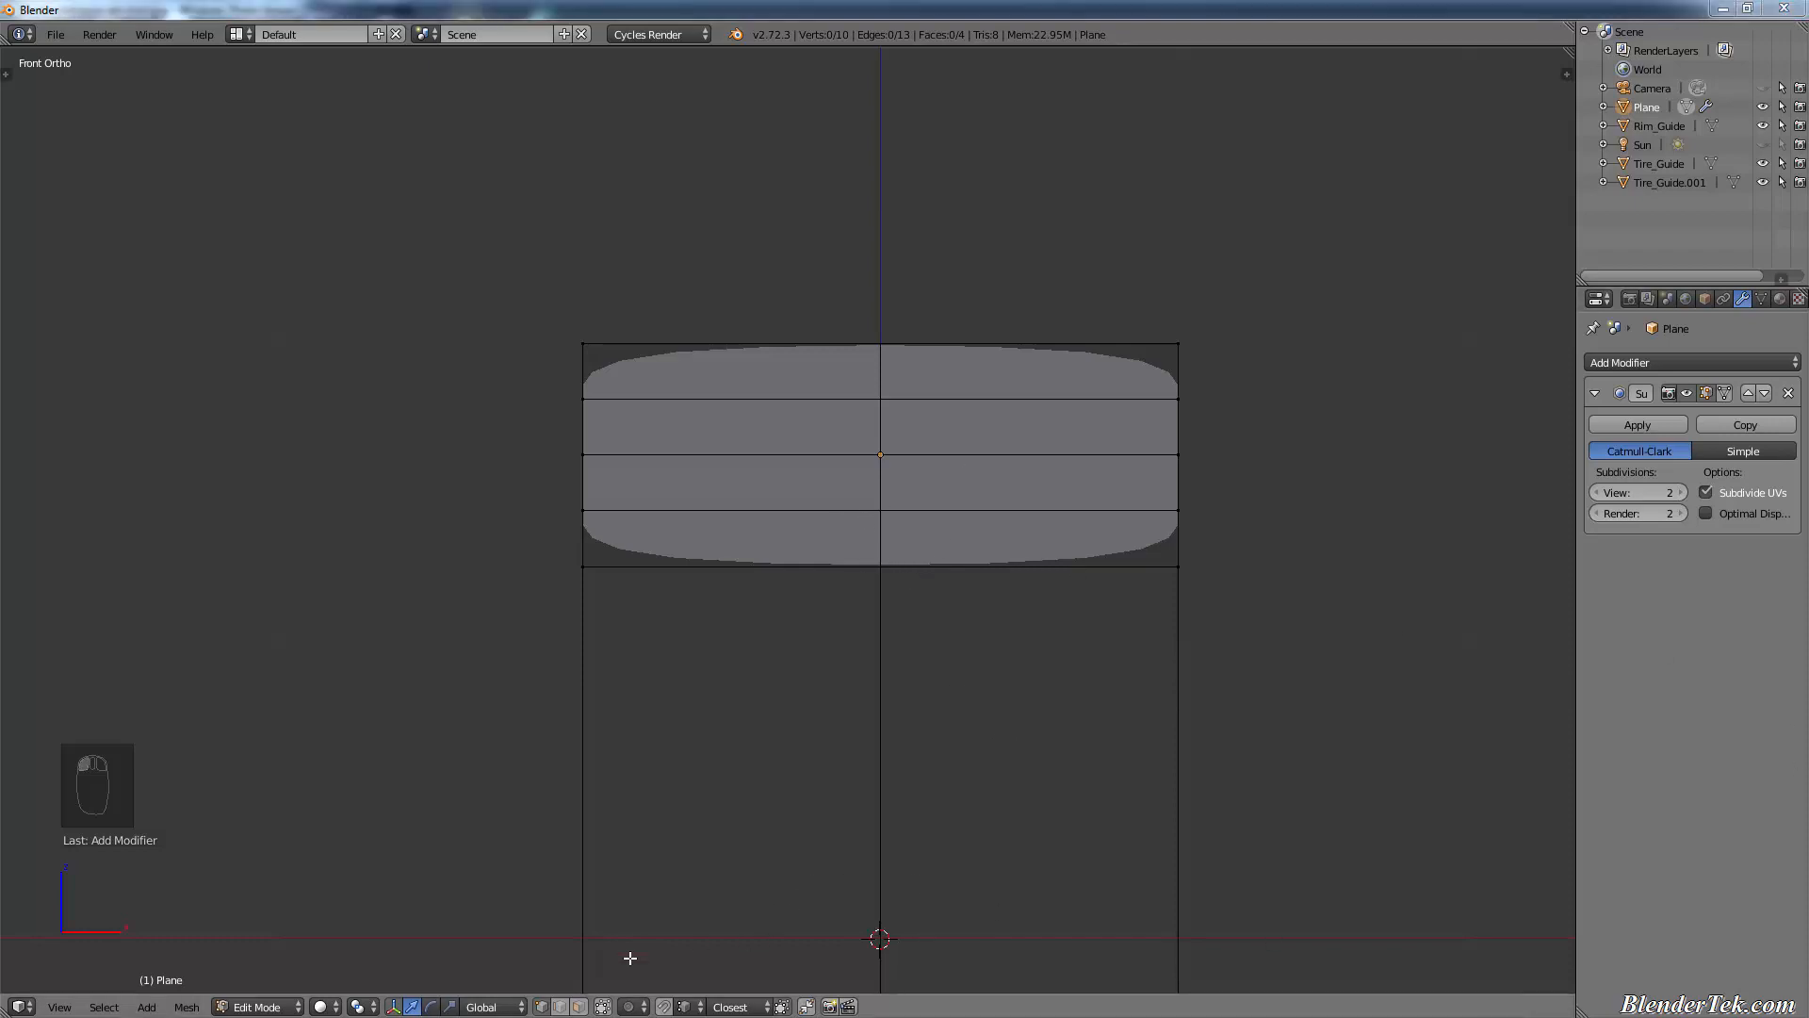
- In edge select mode, scale the plane's bottom edge to 0.9 along the X axis
left_click(564, 1006)
right_click(896, 564)
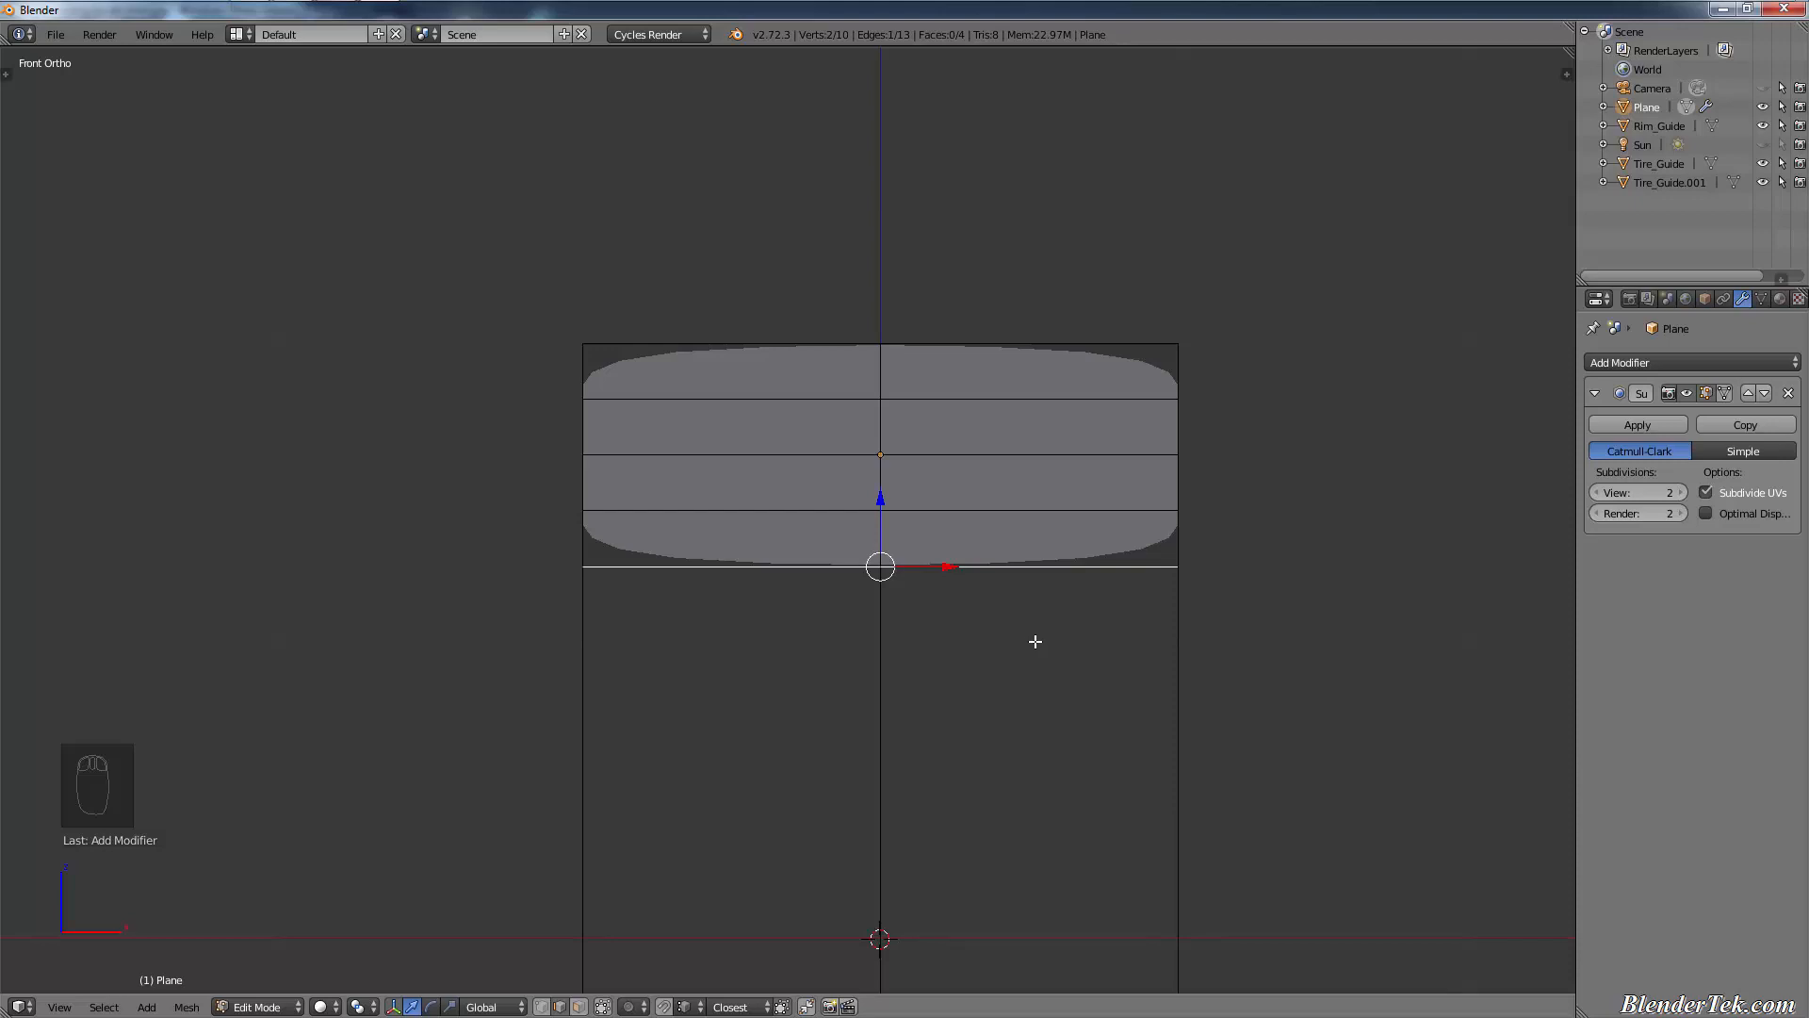
key("s")
key("x")
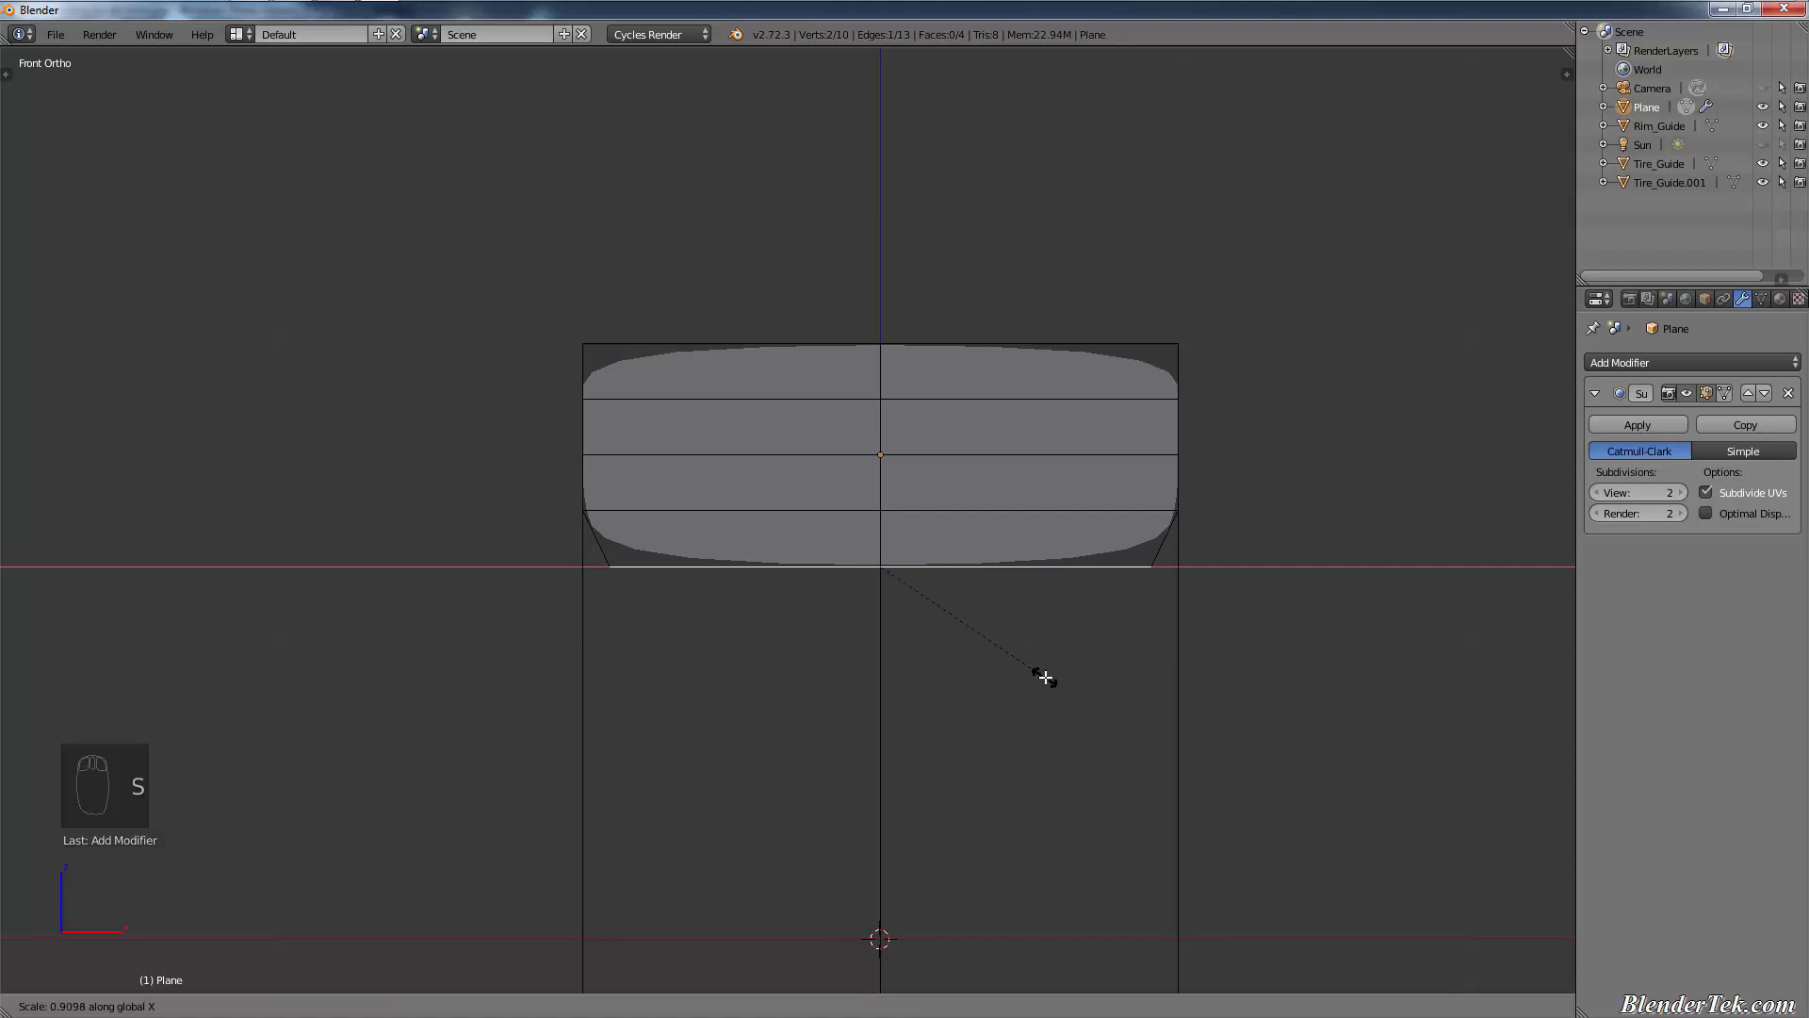
type("0.9")
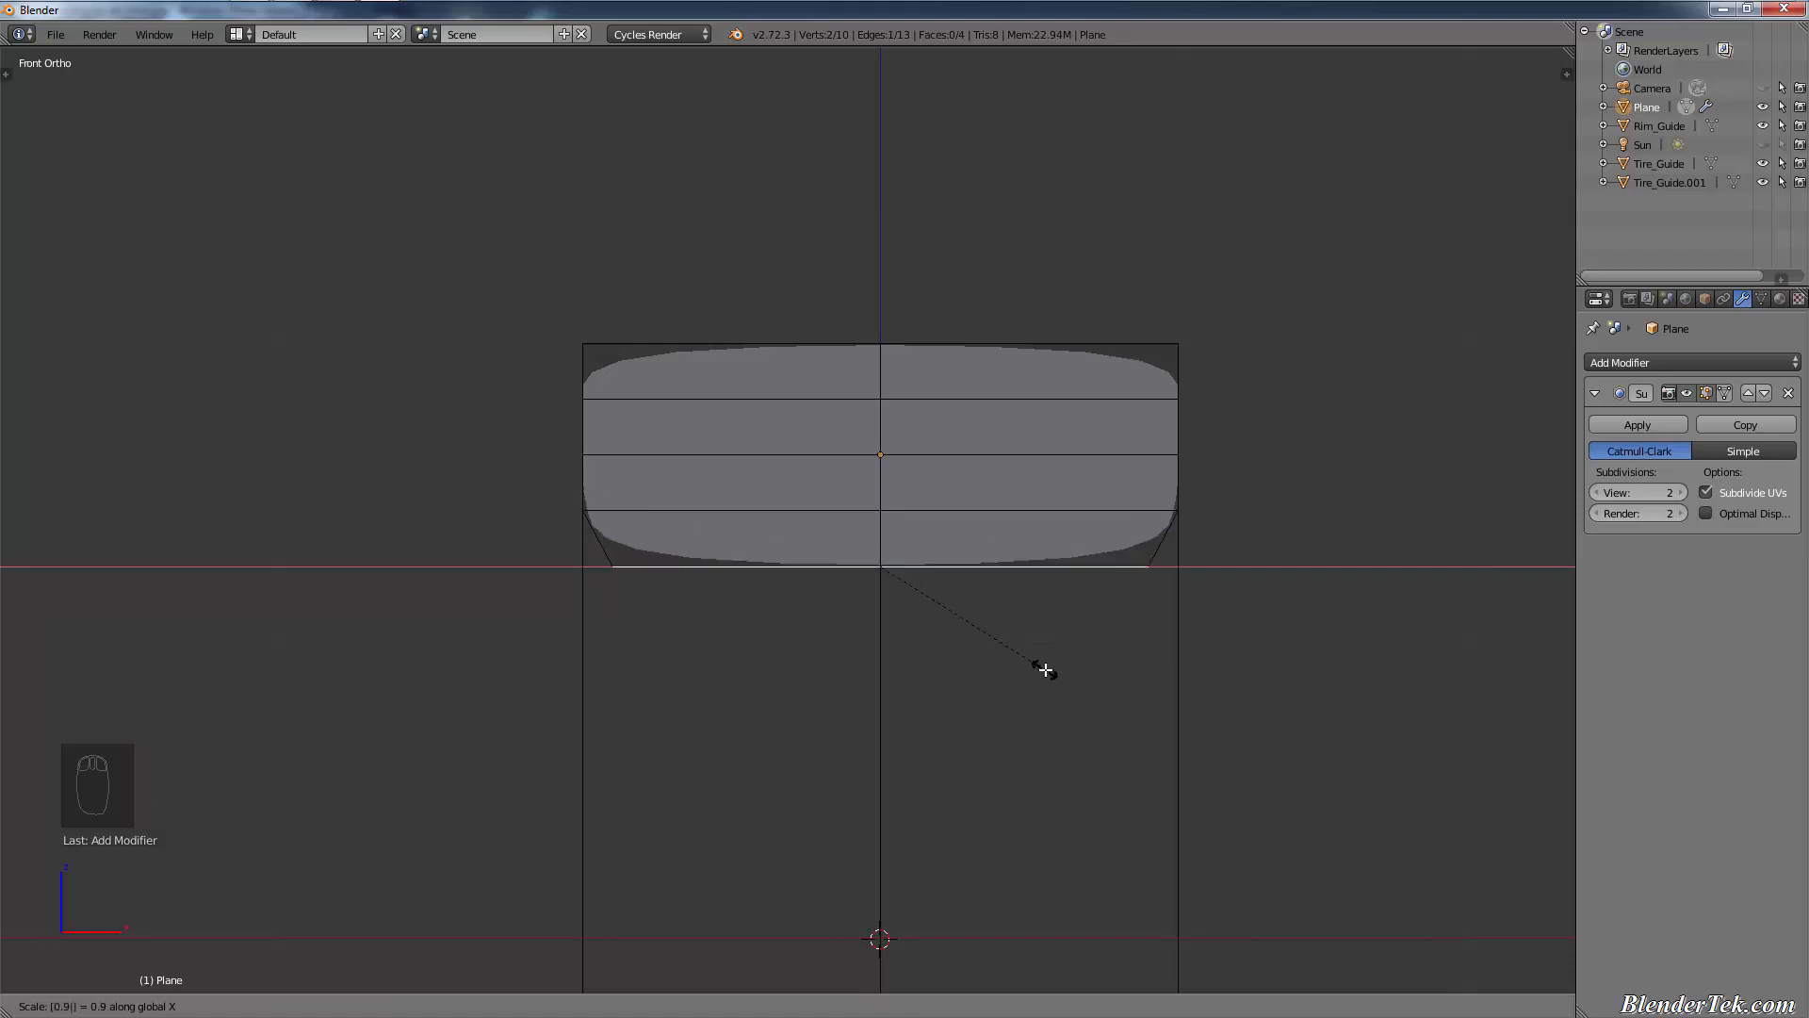
key("Return")
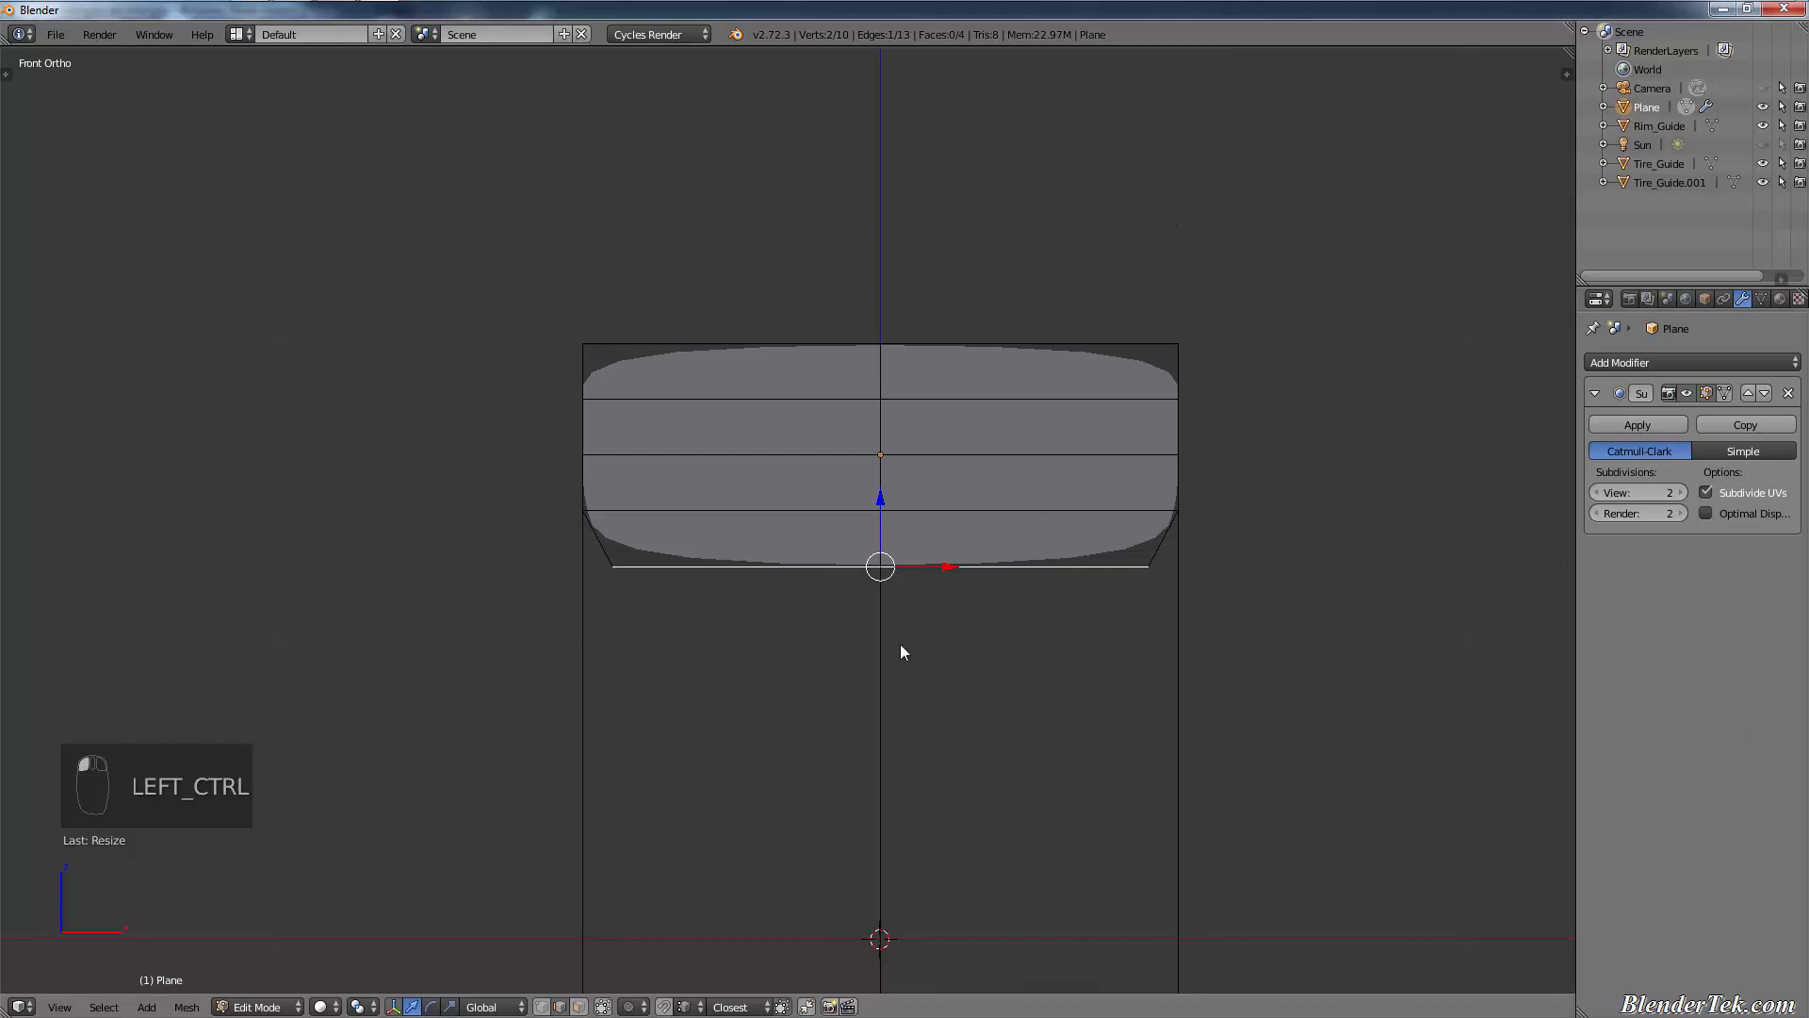
- Undo the edge scaling and the loop cuts, remove the Subdivision Surface modifier, and deselect everything
key("ctrl+z")
key("ctrl+z")
key("ctrl+z")
key("ctrl+z")
key("ctrl+z")
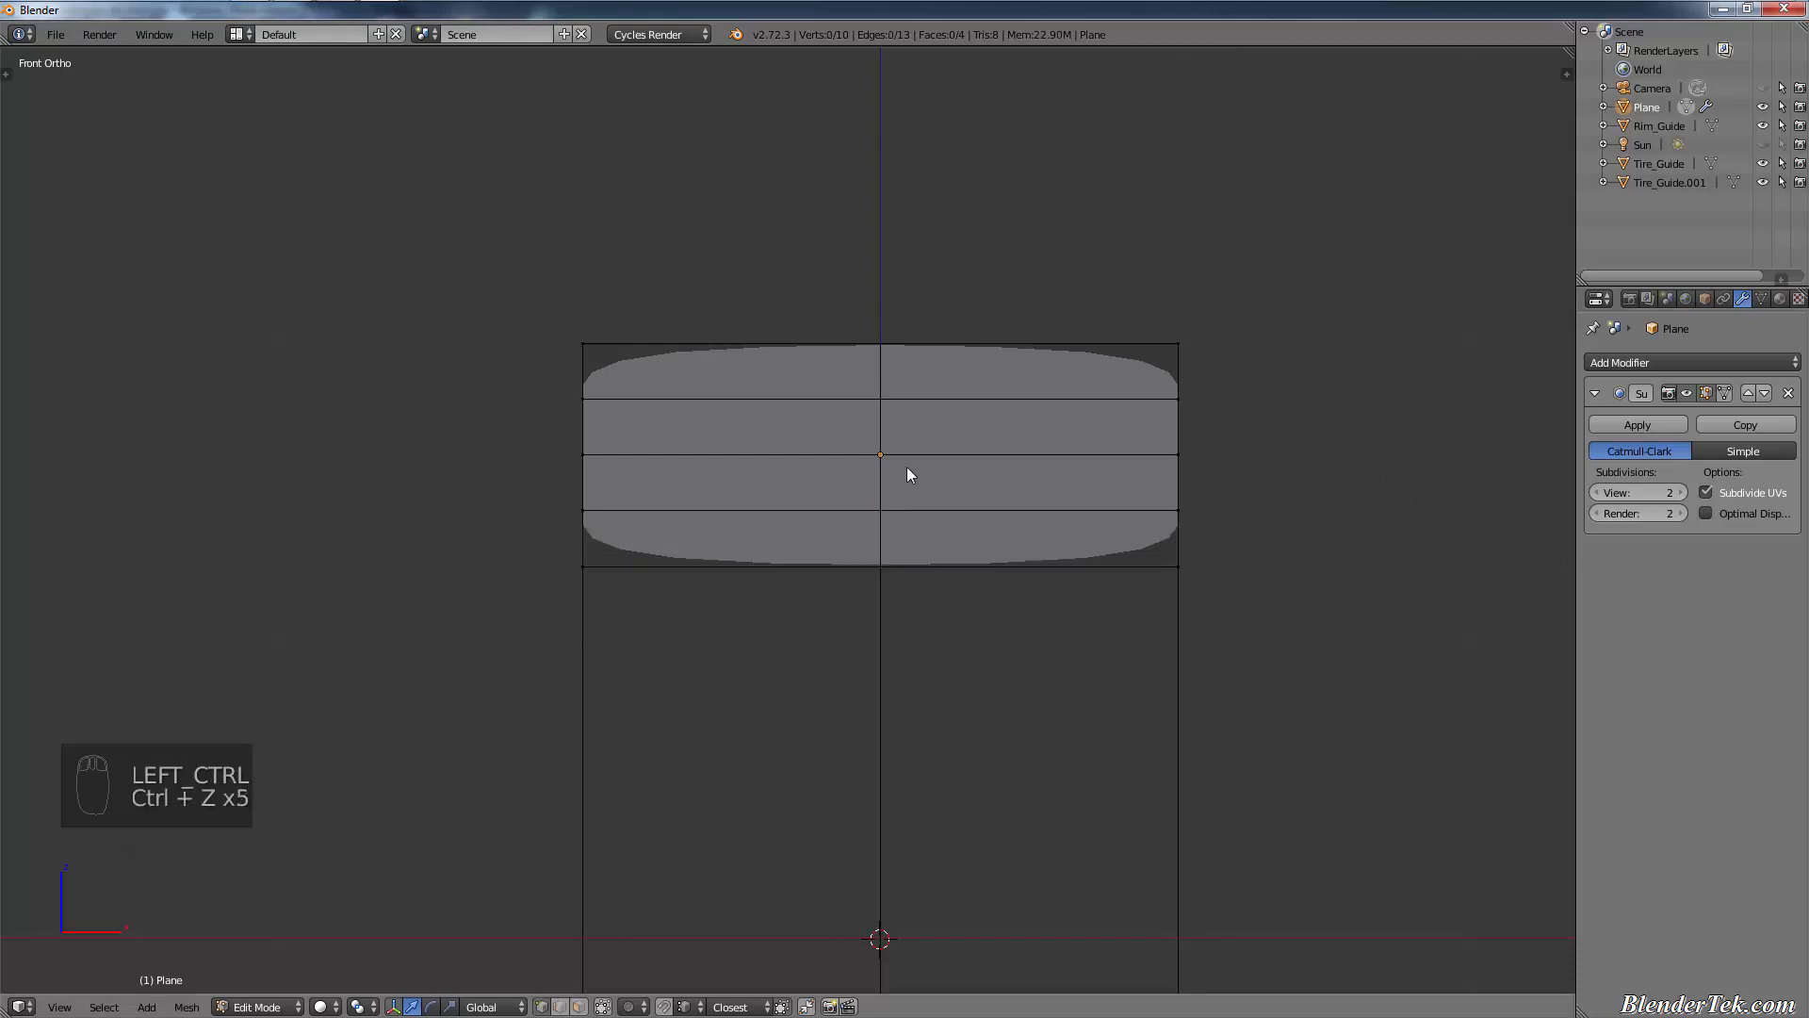
key("ctrl+z")
key("ctrl+z")
key("ctrl+z")
key("ctrl+z")
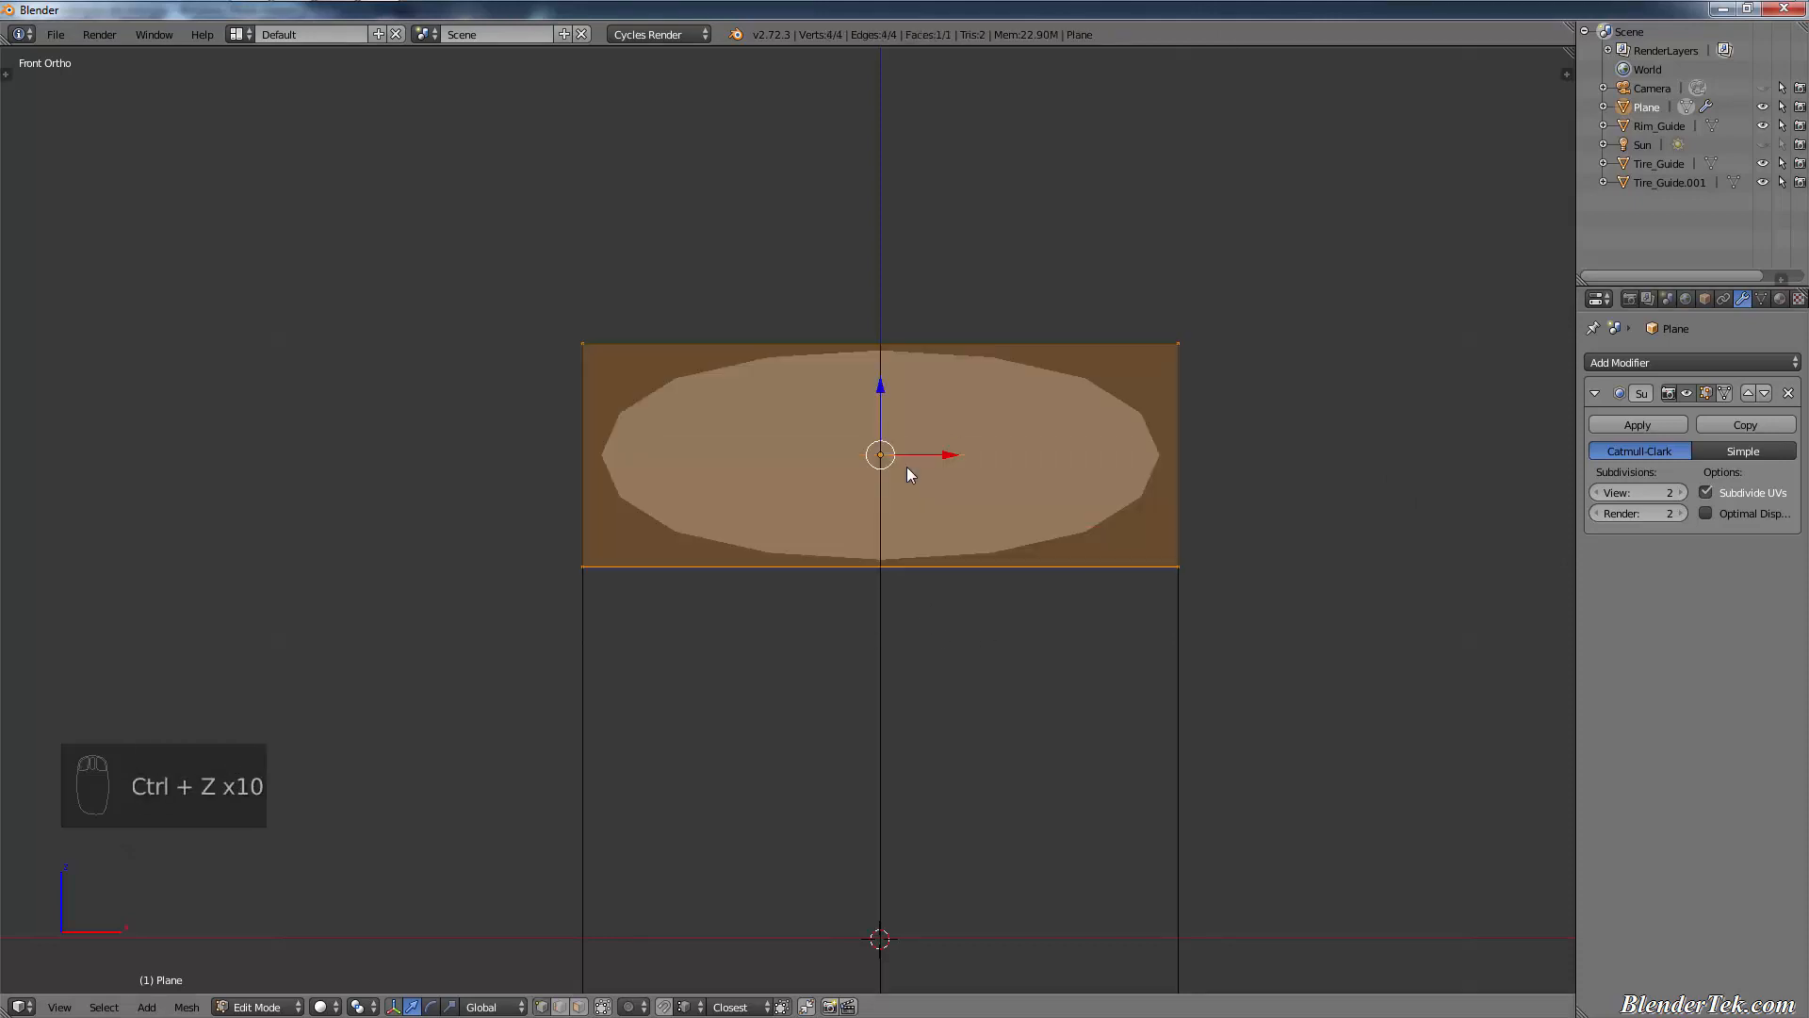
left_click(1787, 393)
key("a")
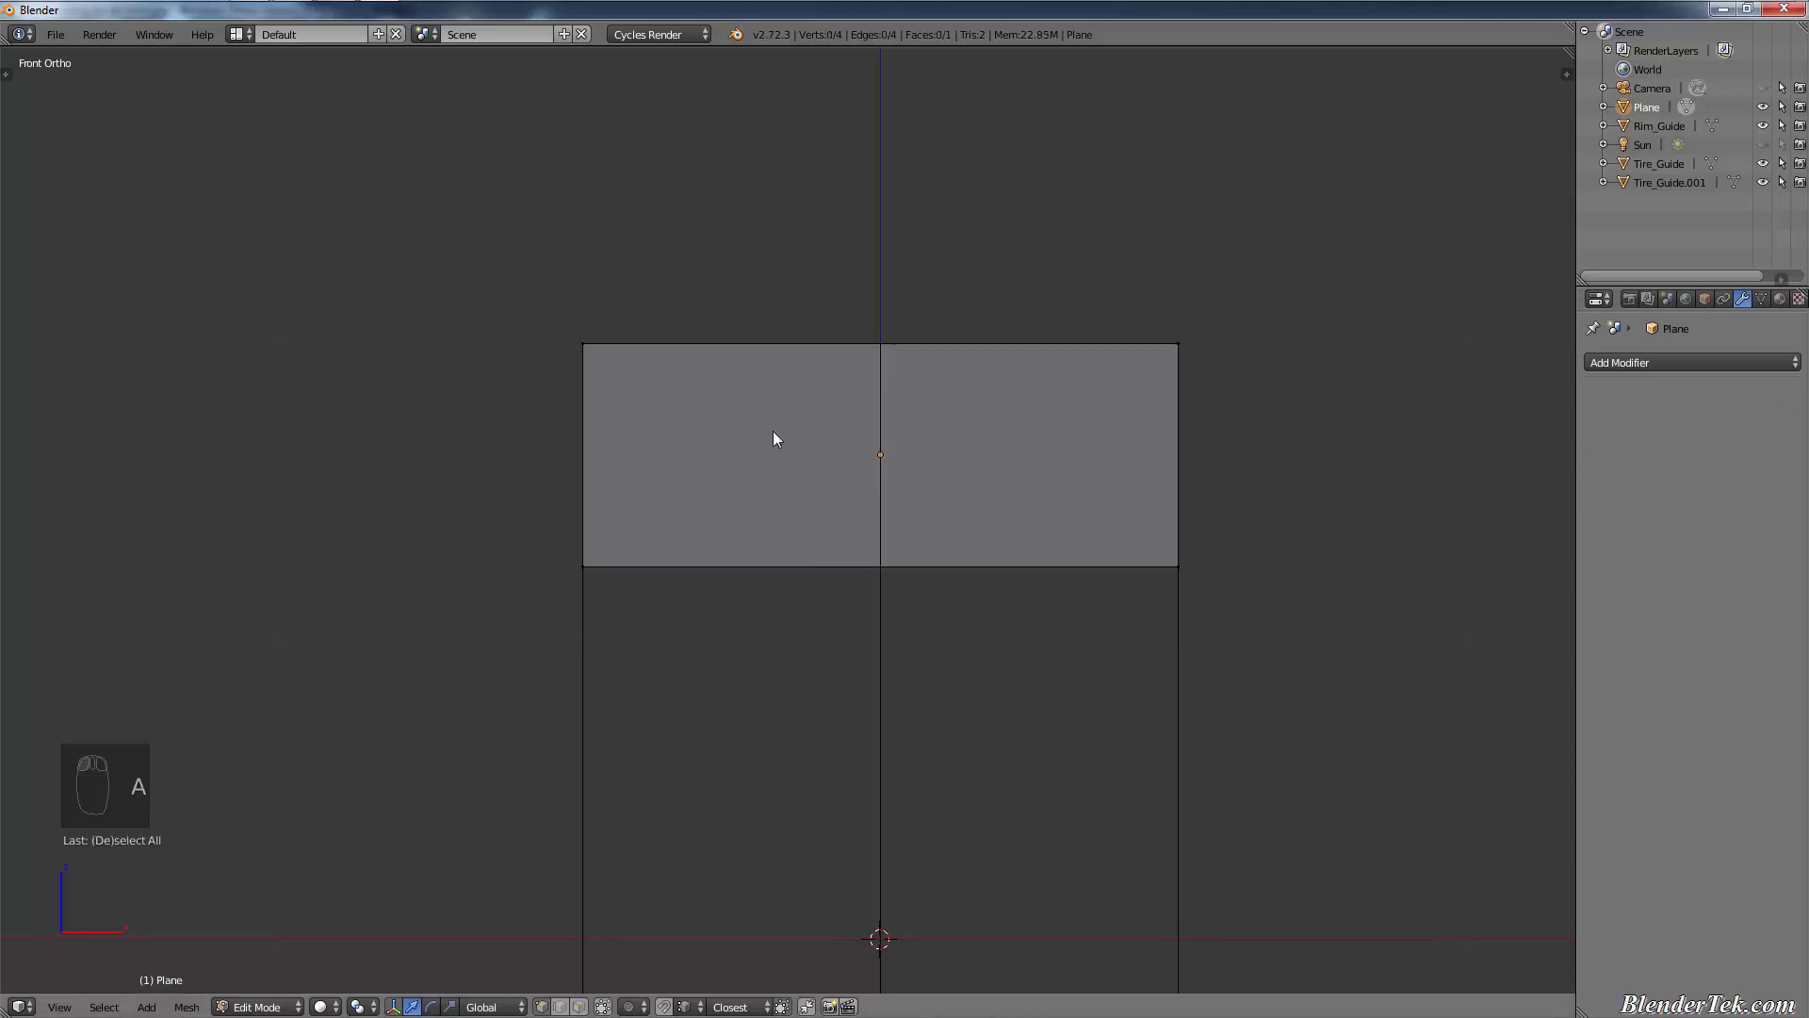
- Add four evenly spaced horizontal loop cuts across the plane without sliding them, and clear the selection
key("ctrl+r")
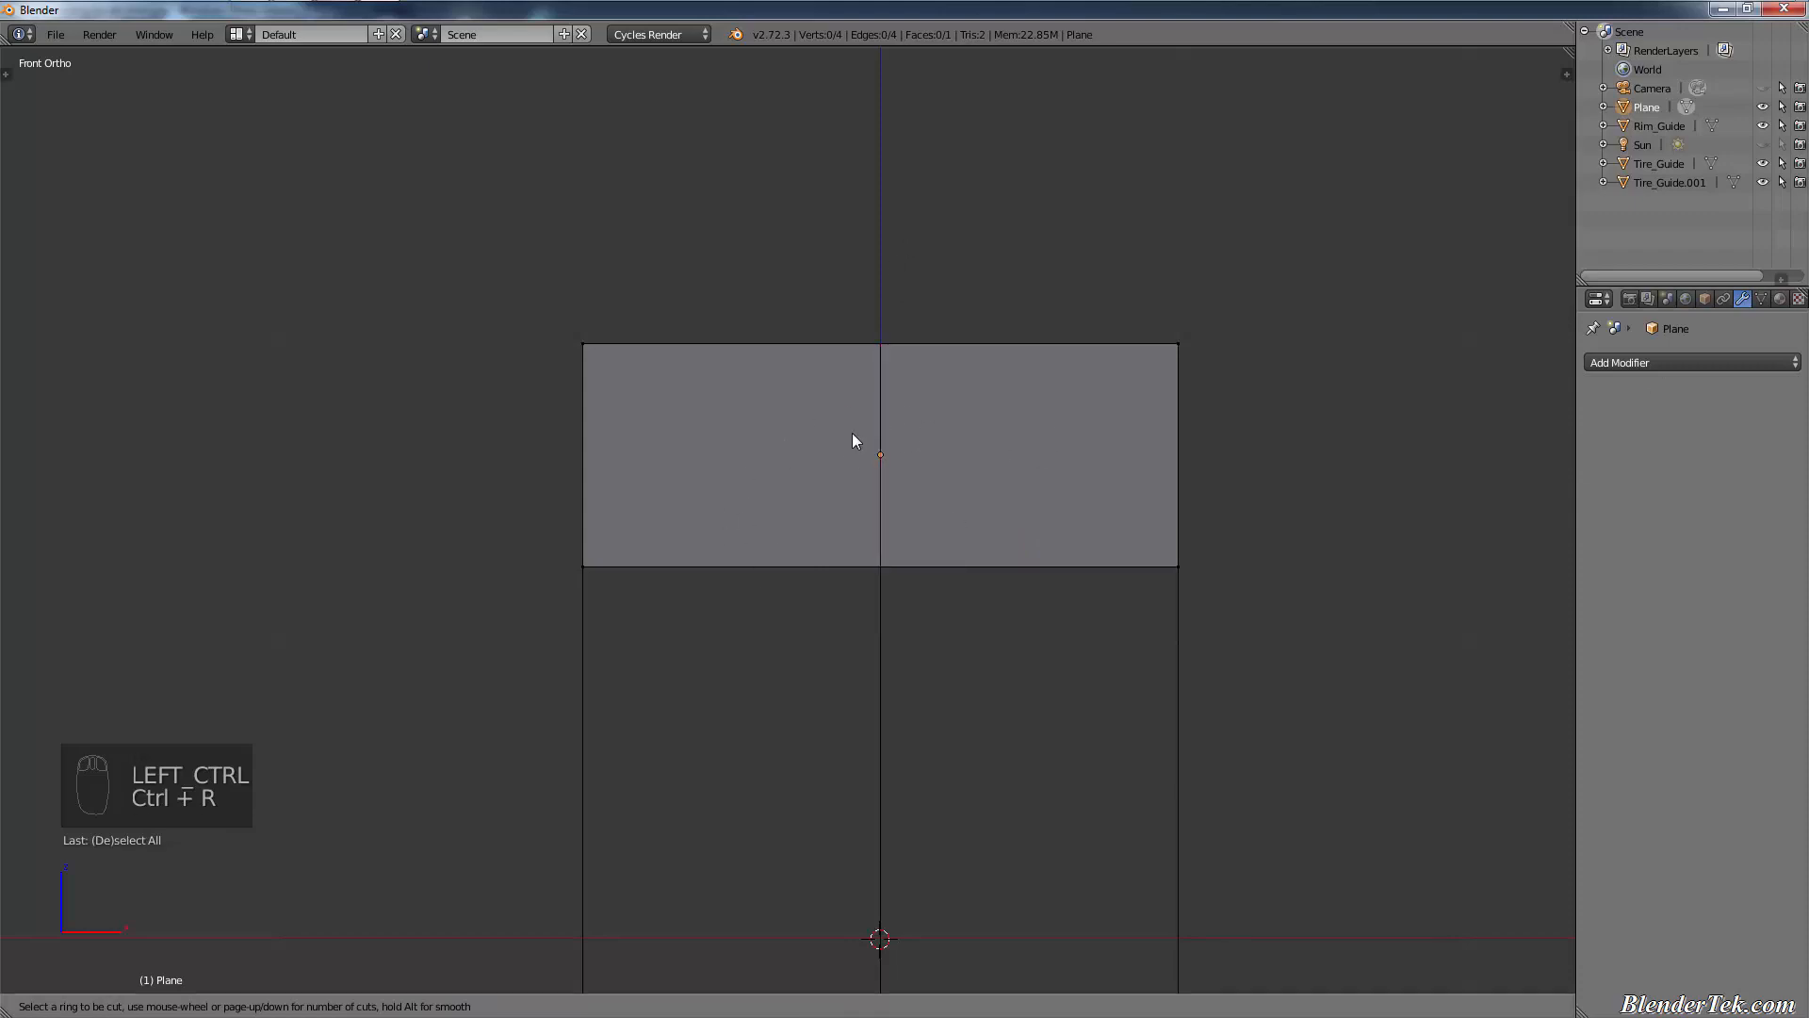
scroll(615, 465, "up", 3)
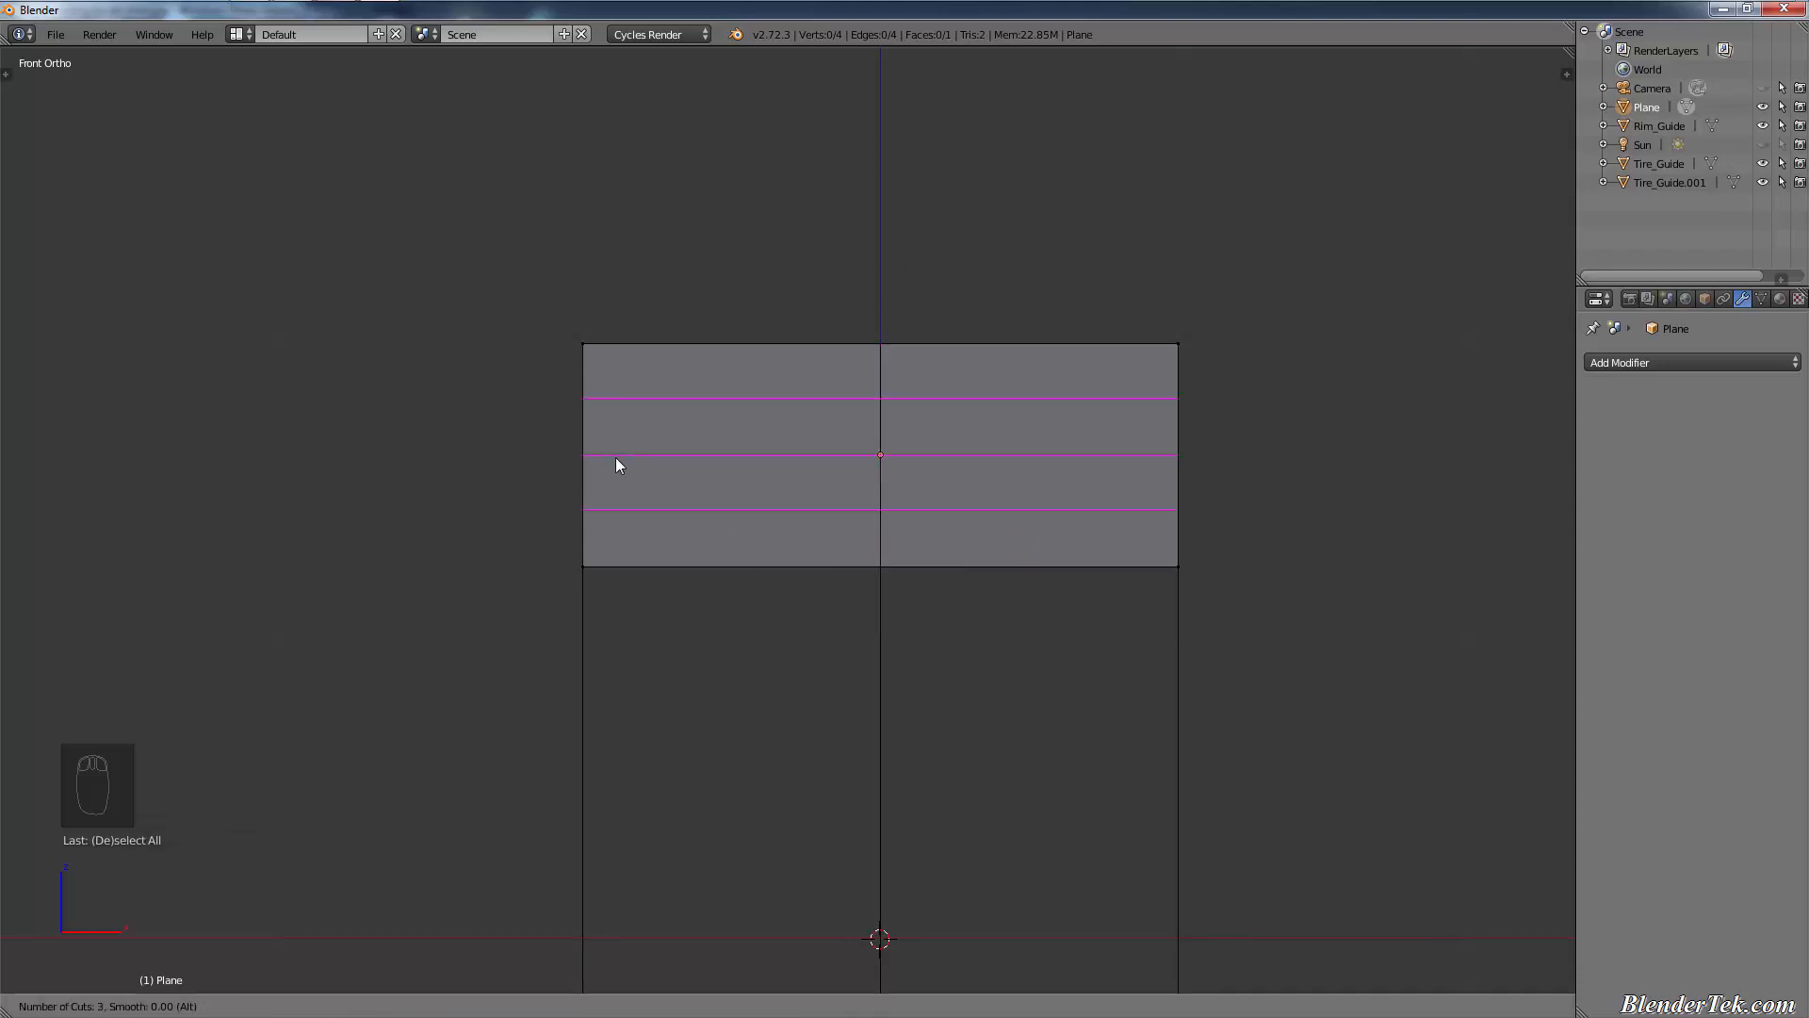
left_click(615, 456)
right_click(615, 457)
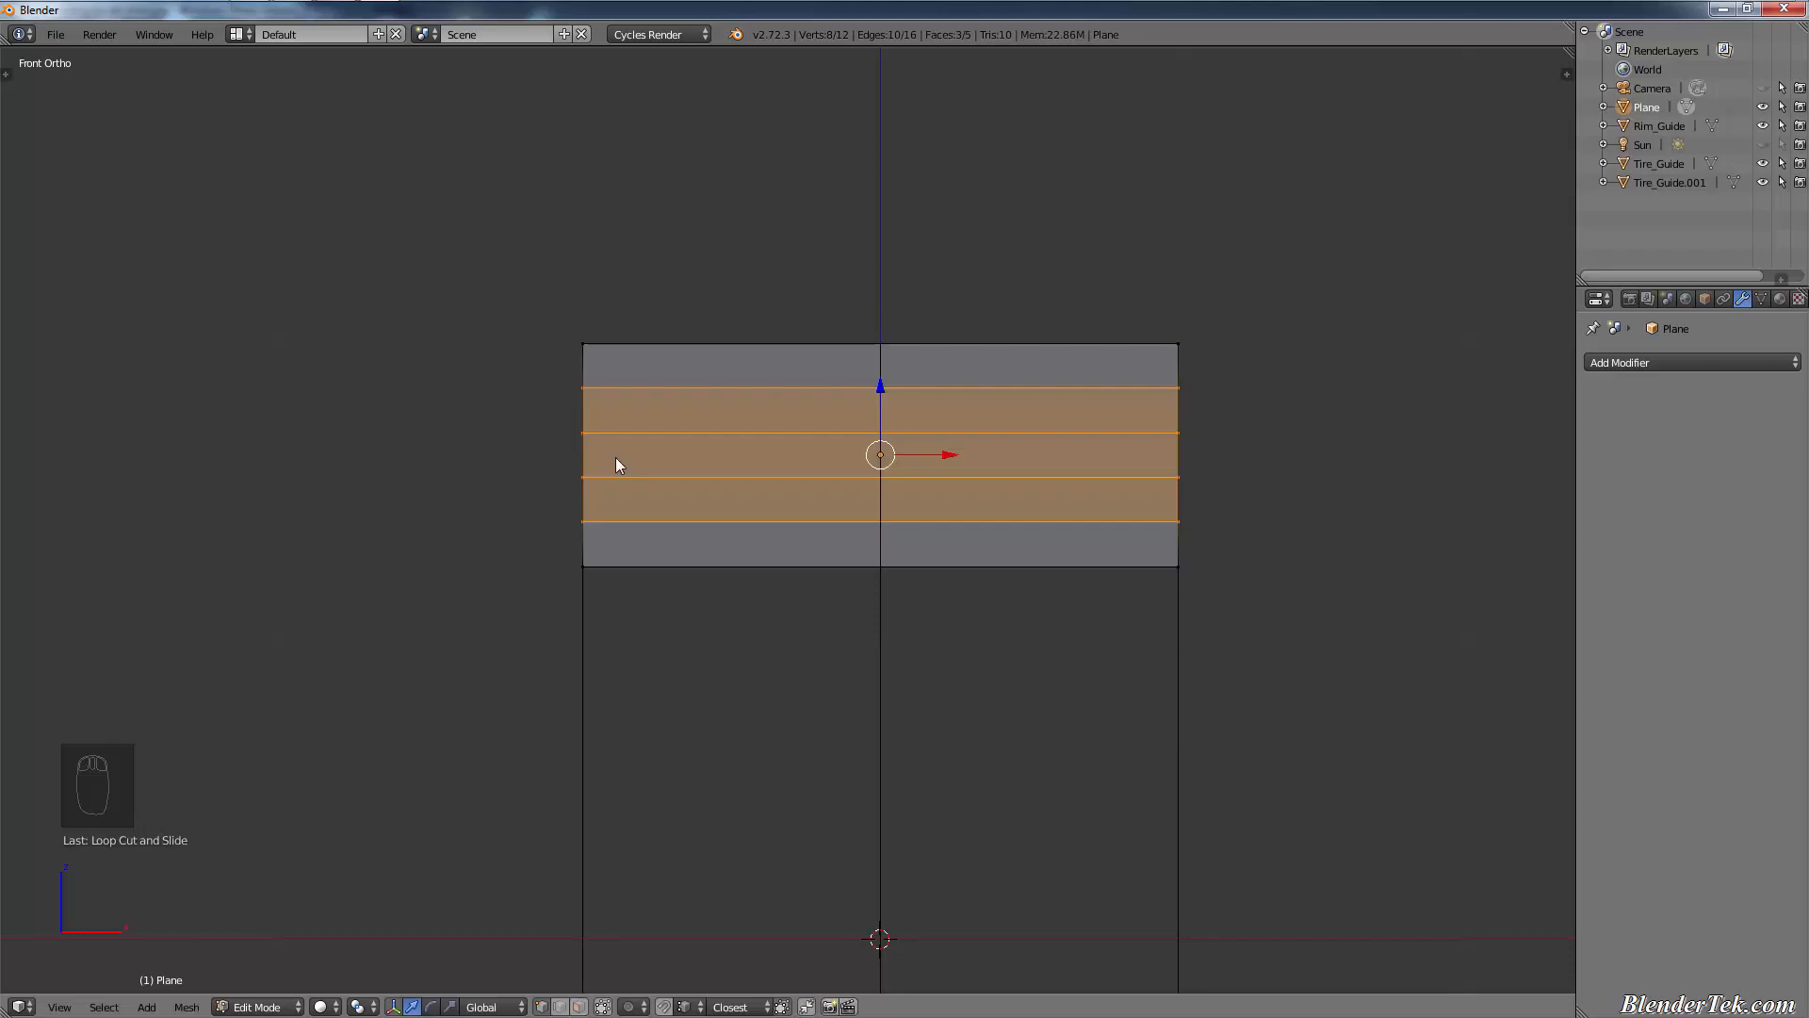
key("a")
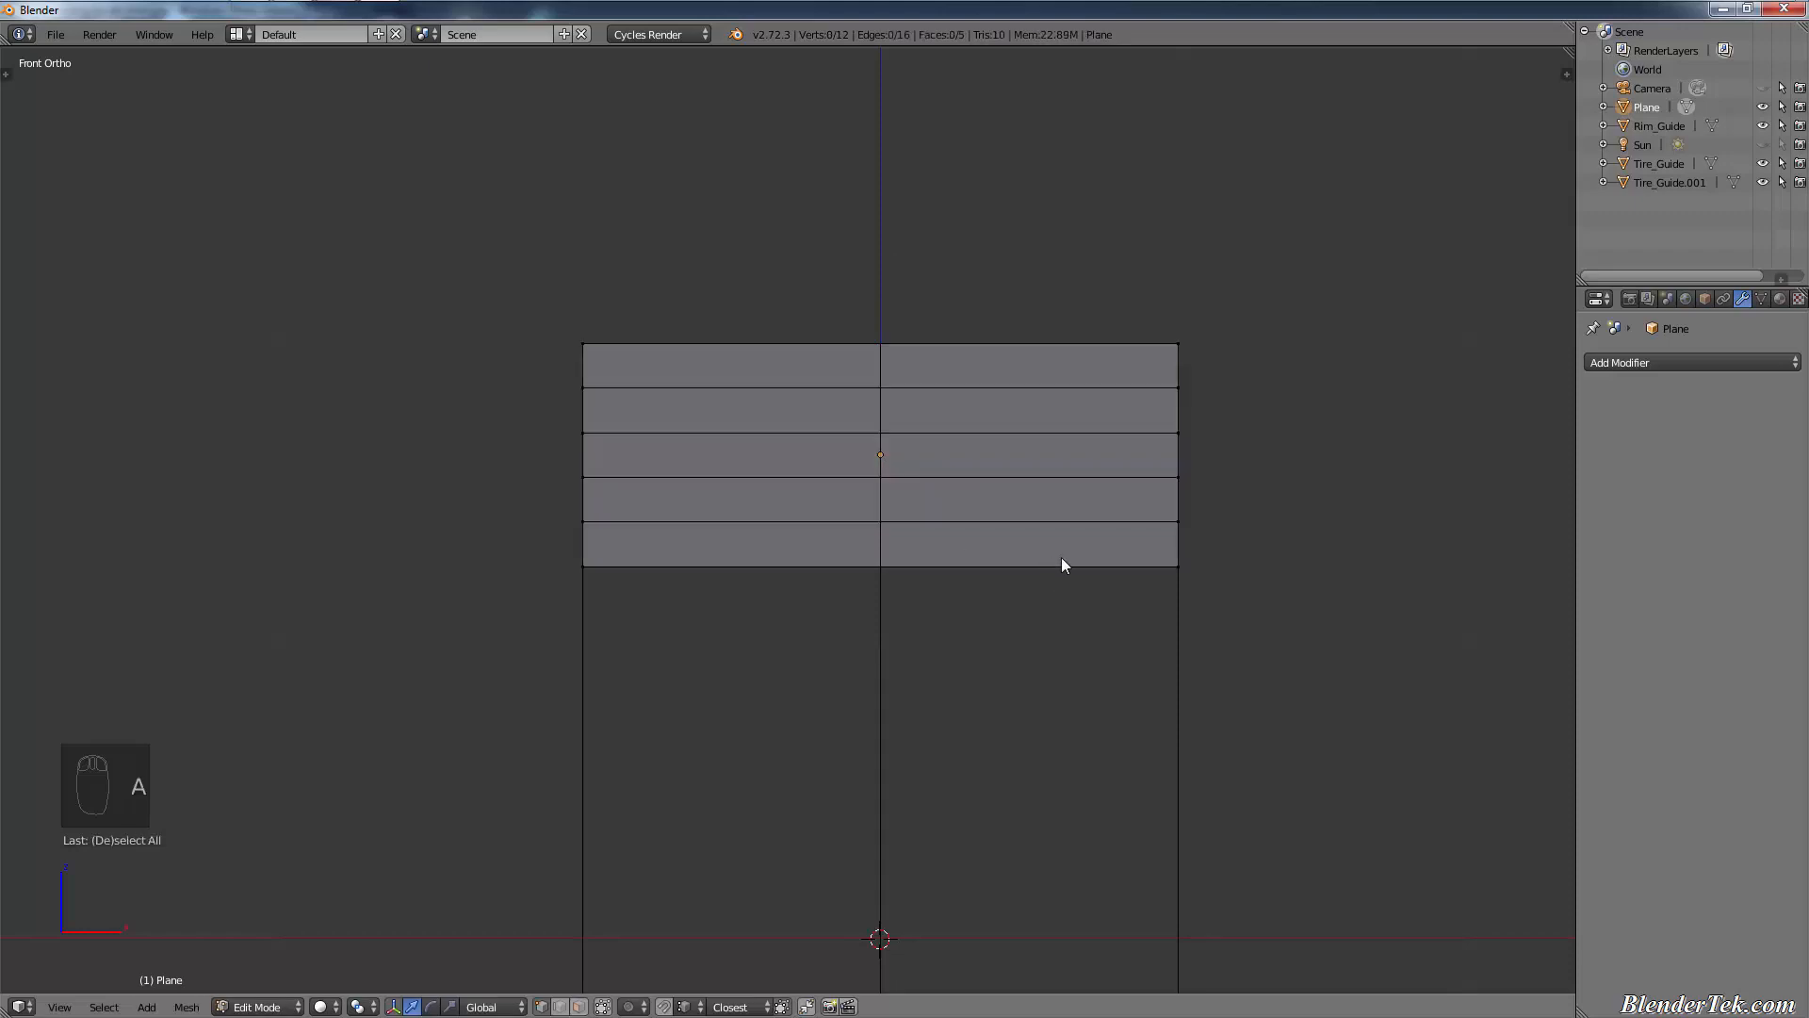
key("shift")
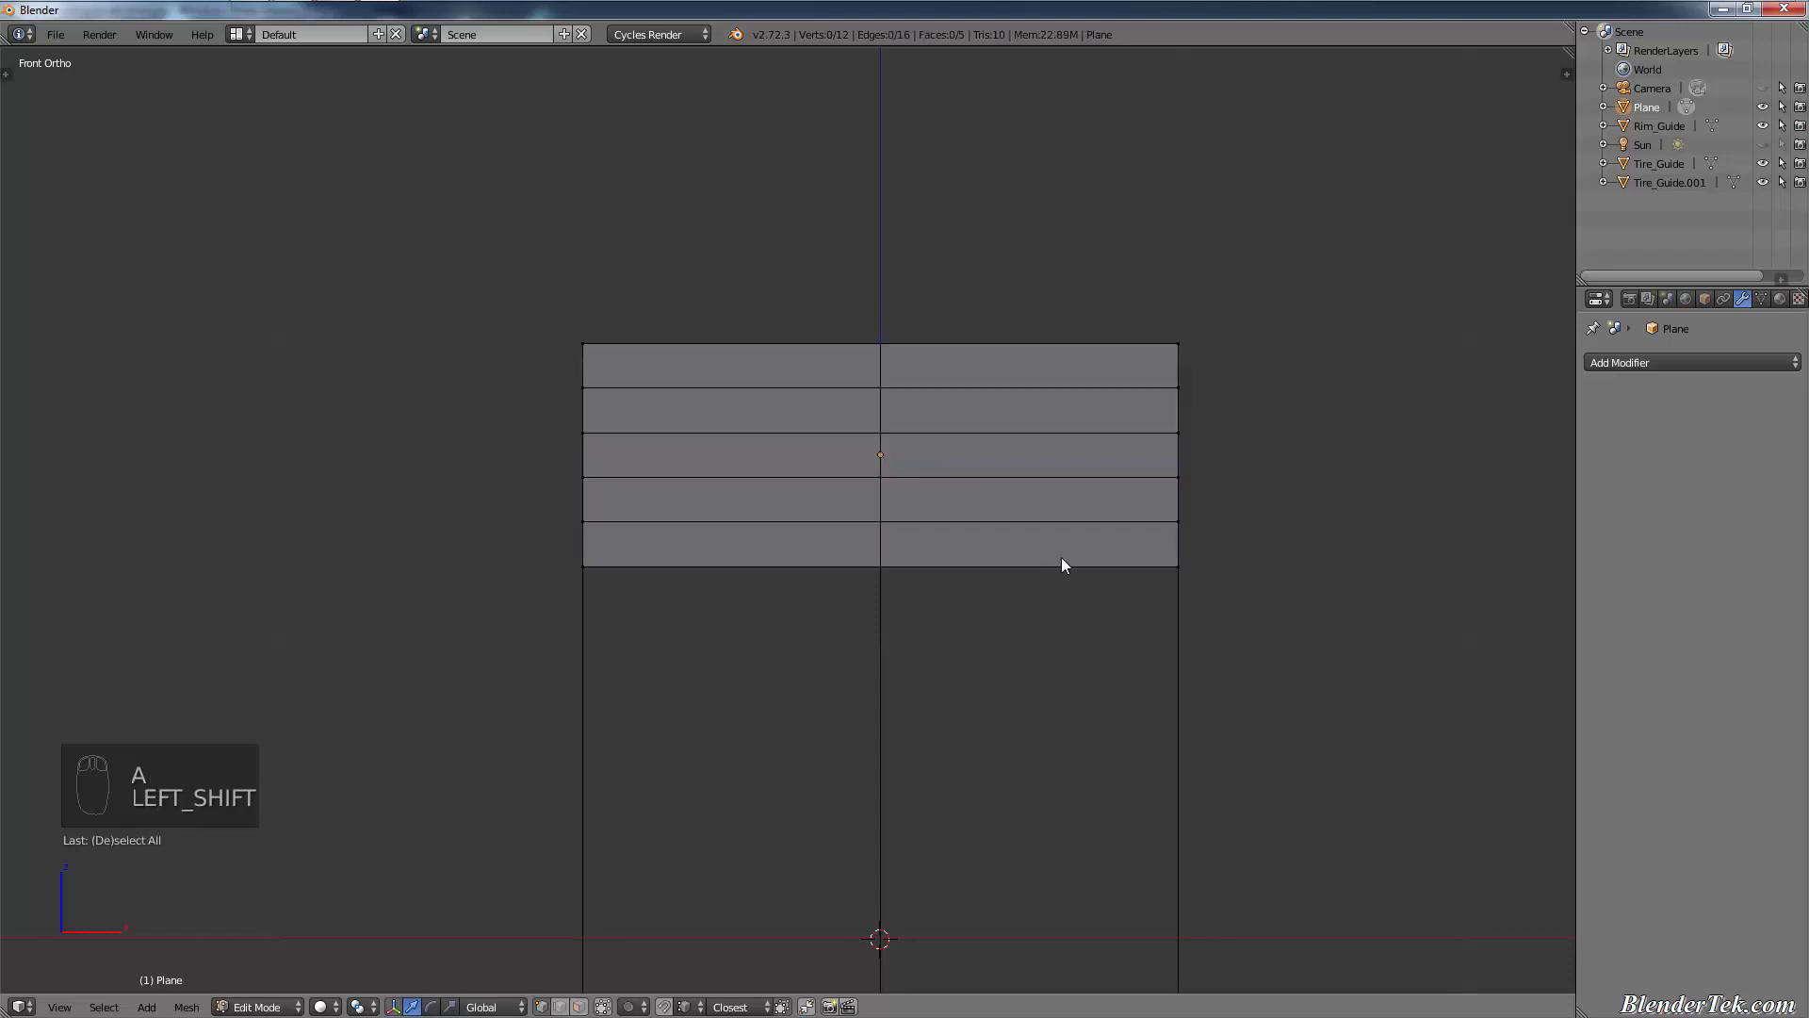
key("shift+3")
key("shift+ctrl")
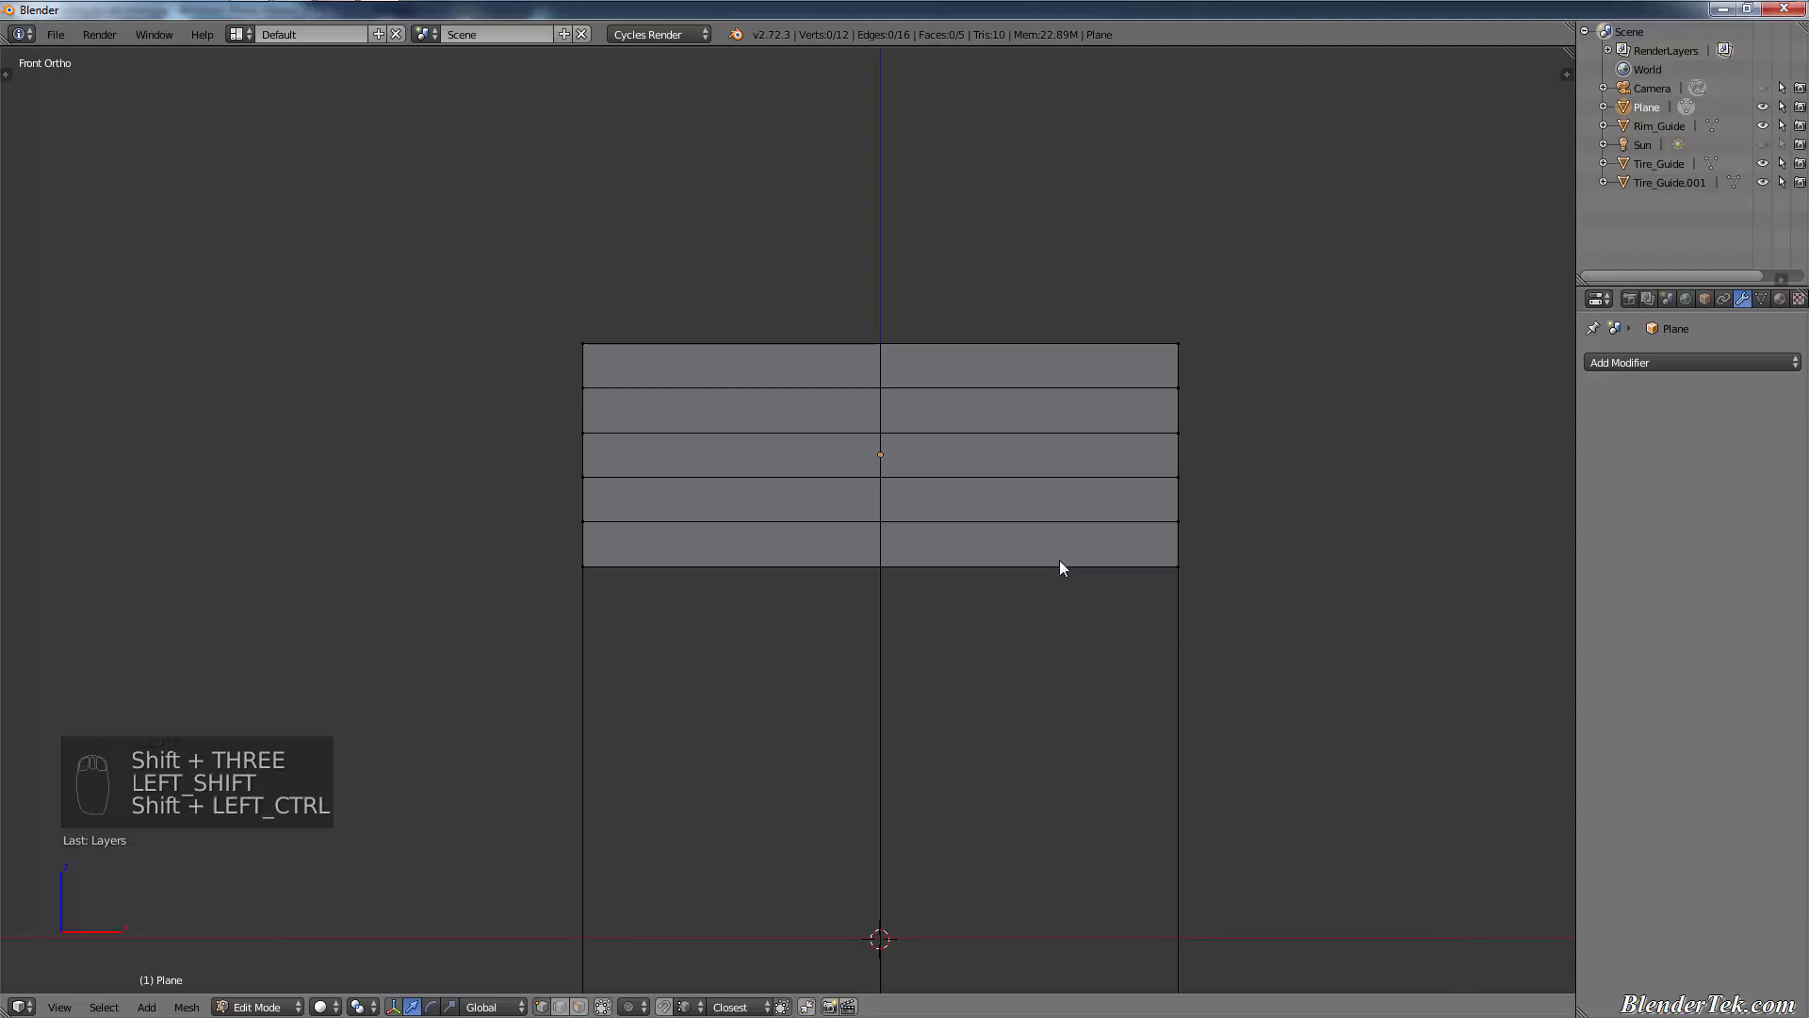
key("shift+F3")
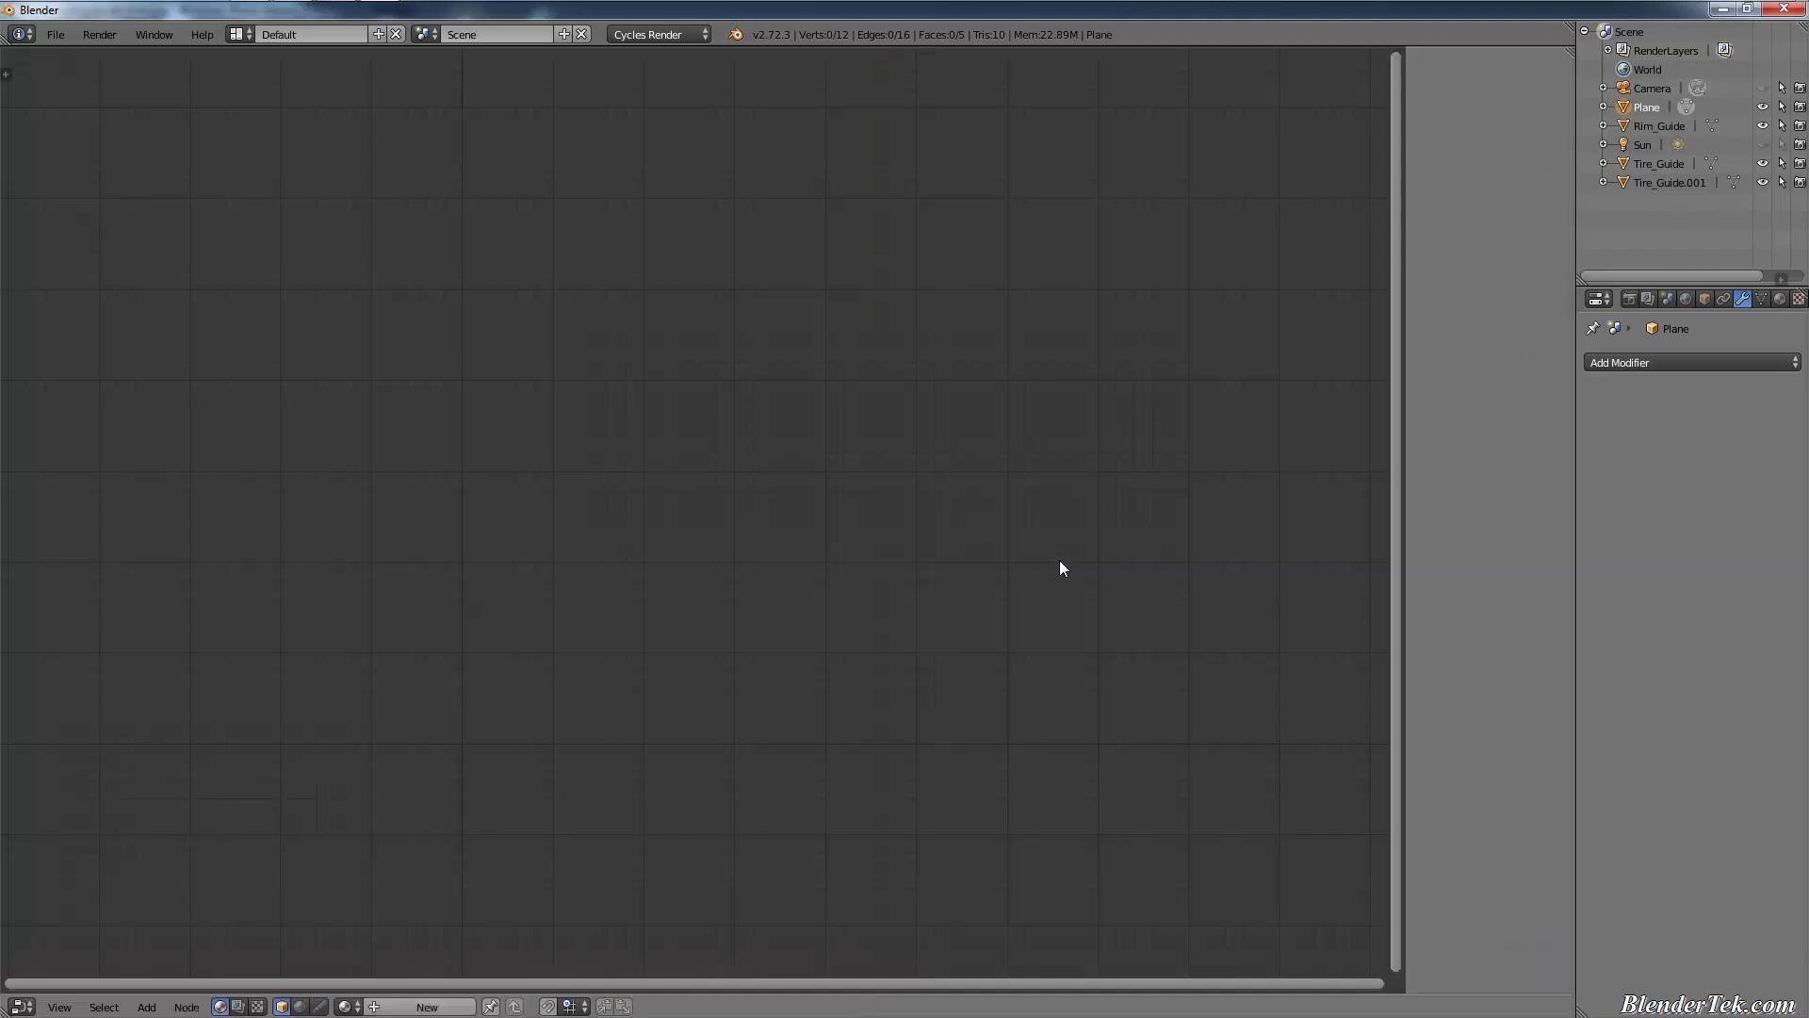
left_click(21, 1006)
left_click(47, 983)
key("Tab")
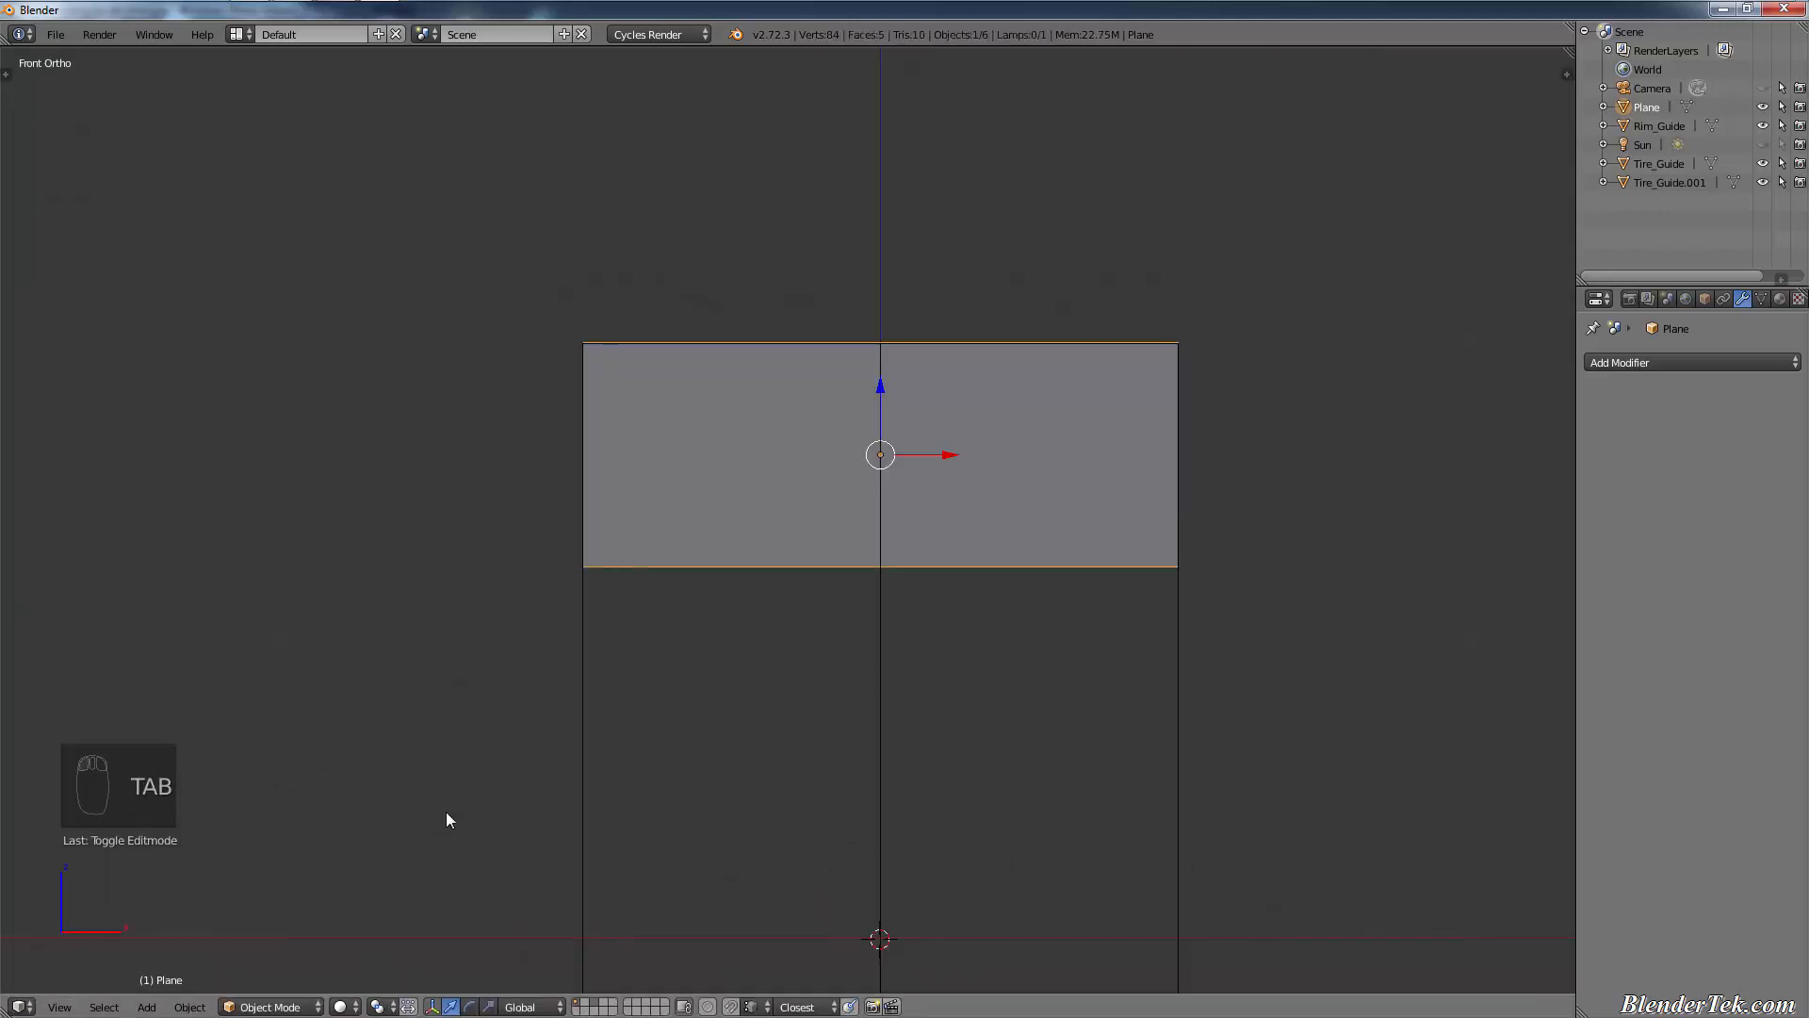
key("shift")
key("shift+3")
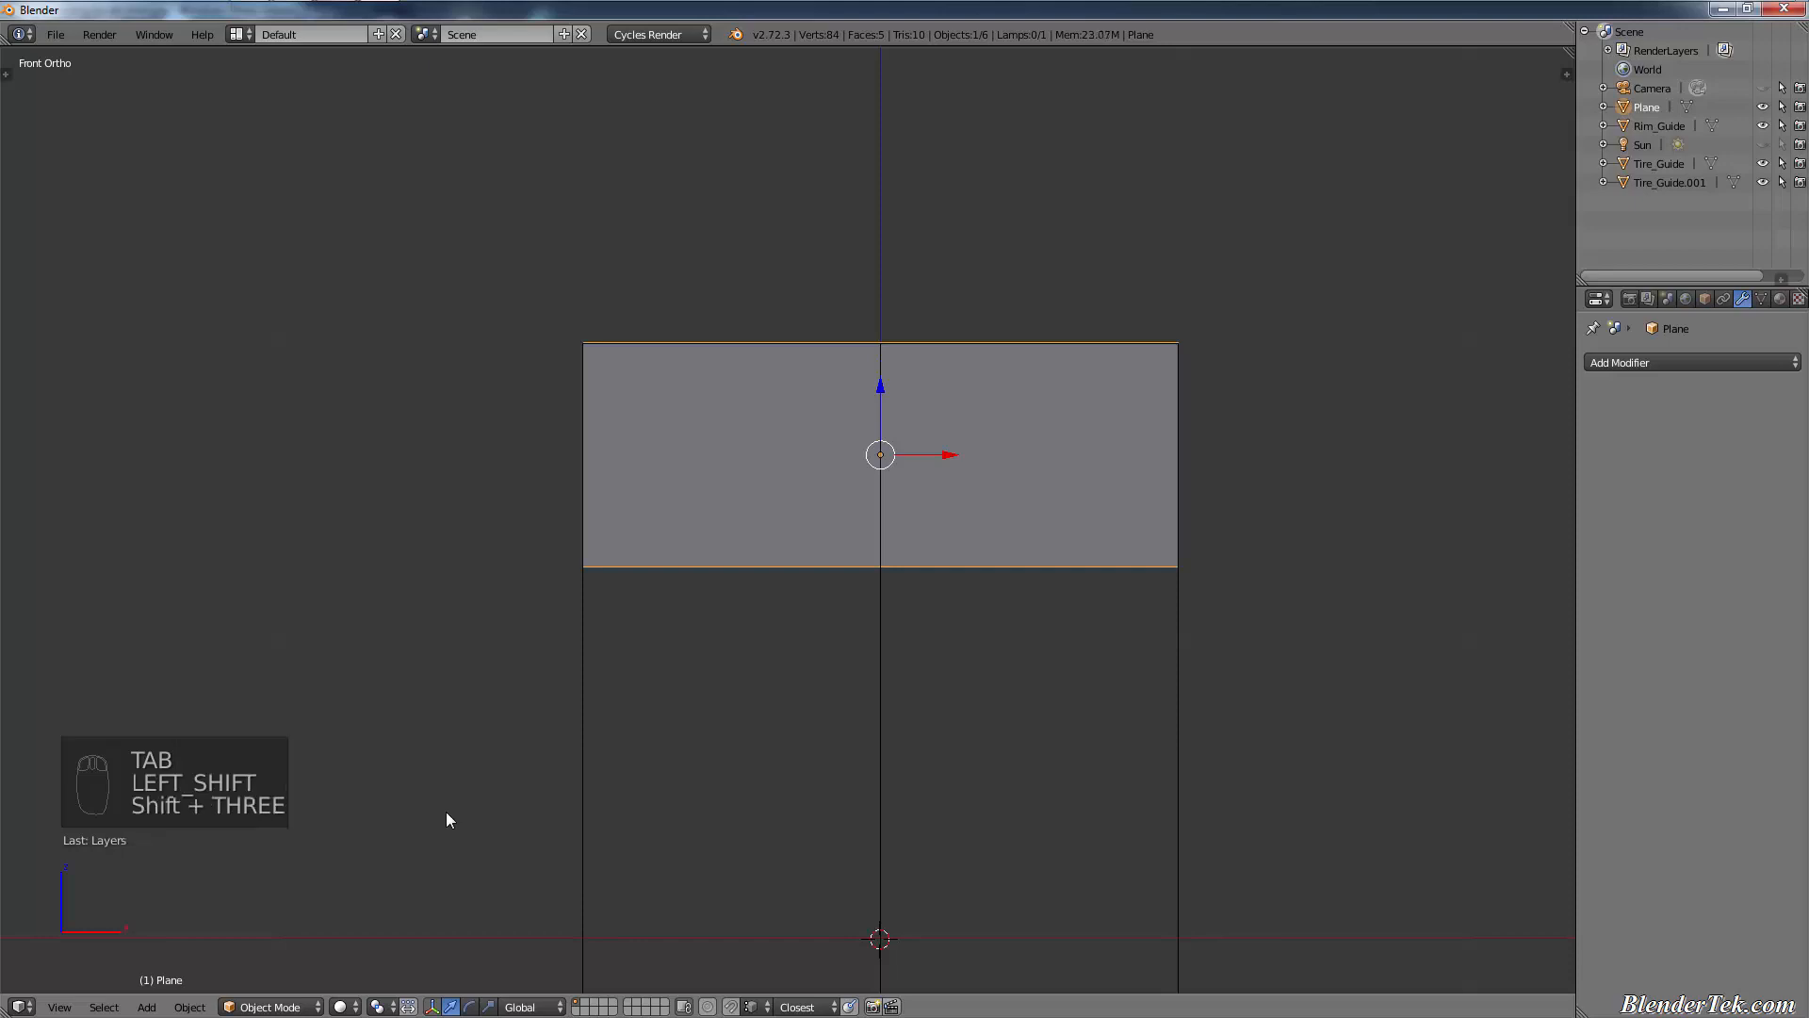
key("ctrl")
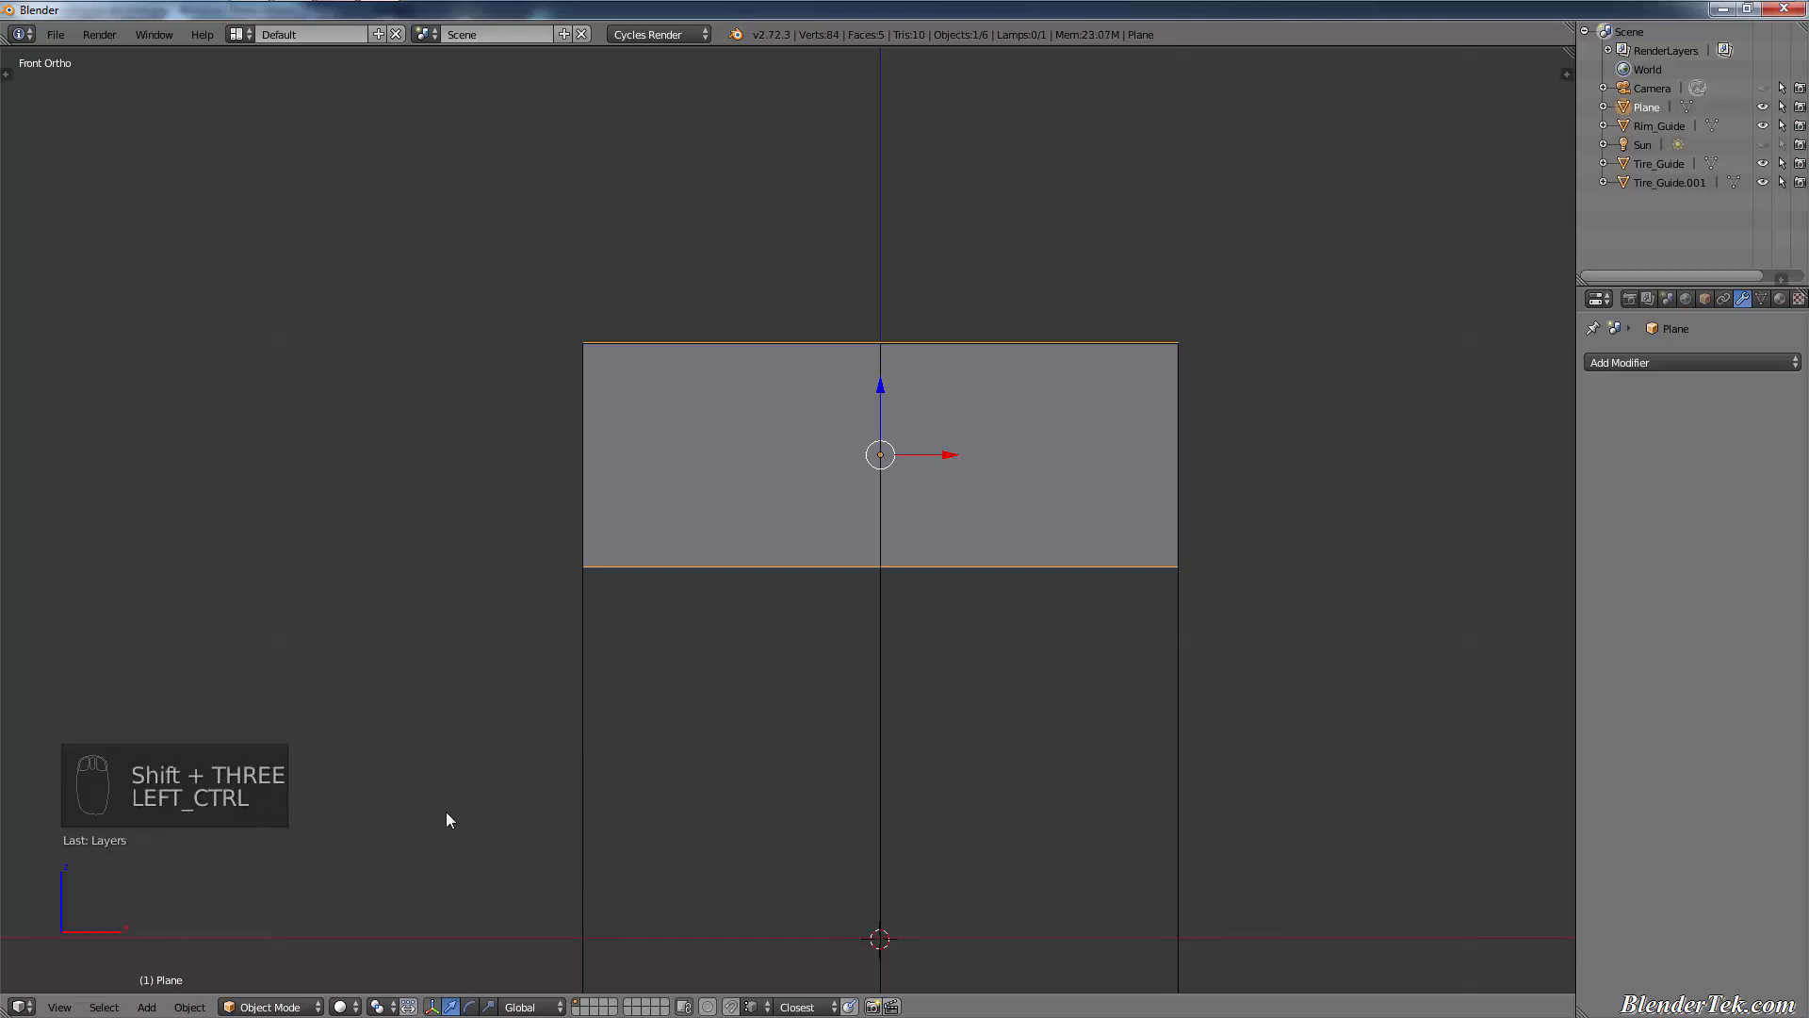
key("ctrl")
key("Tab")
- Add a Subdivision Surface modifier with view subdivisions 2, switch to wireframe shading, and check the smoothed shape in Object Mode
key("ctrl")
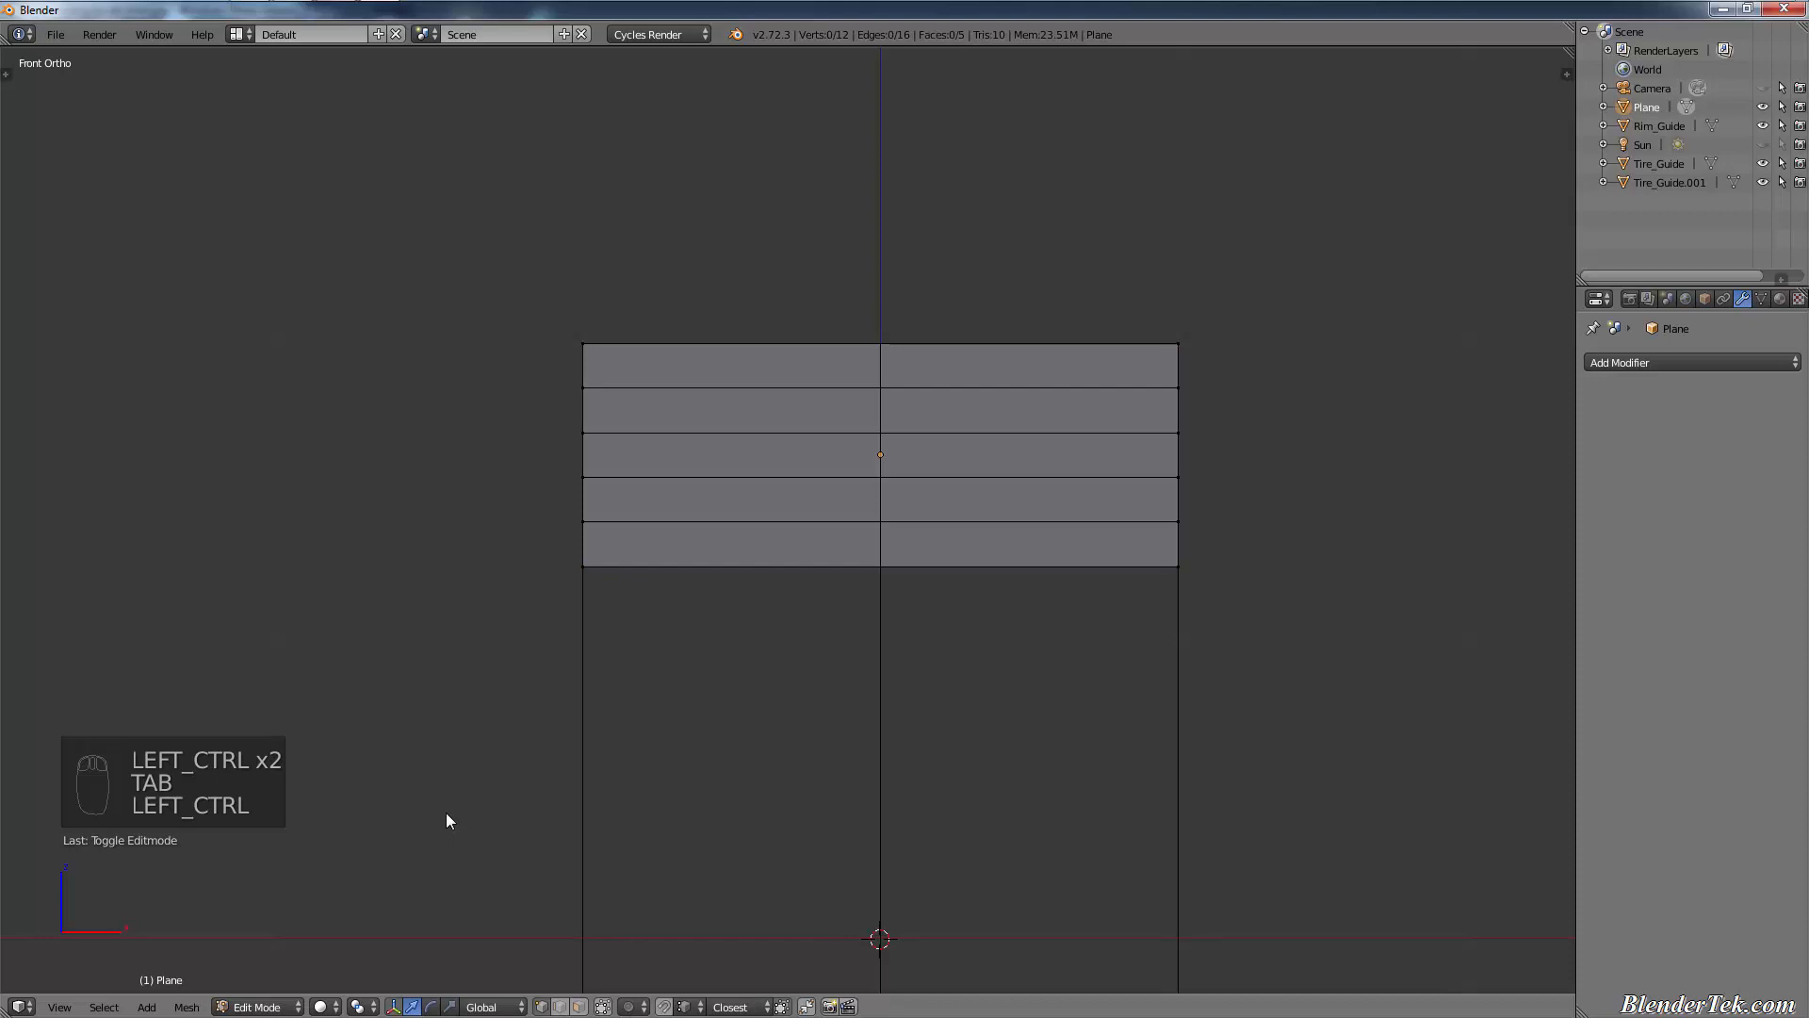
key("ctrl+3")
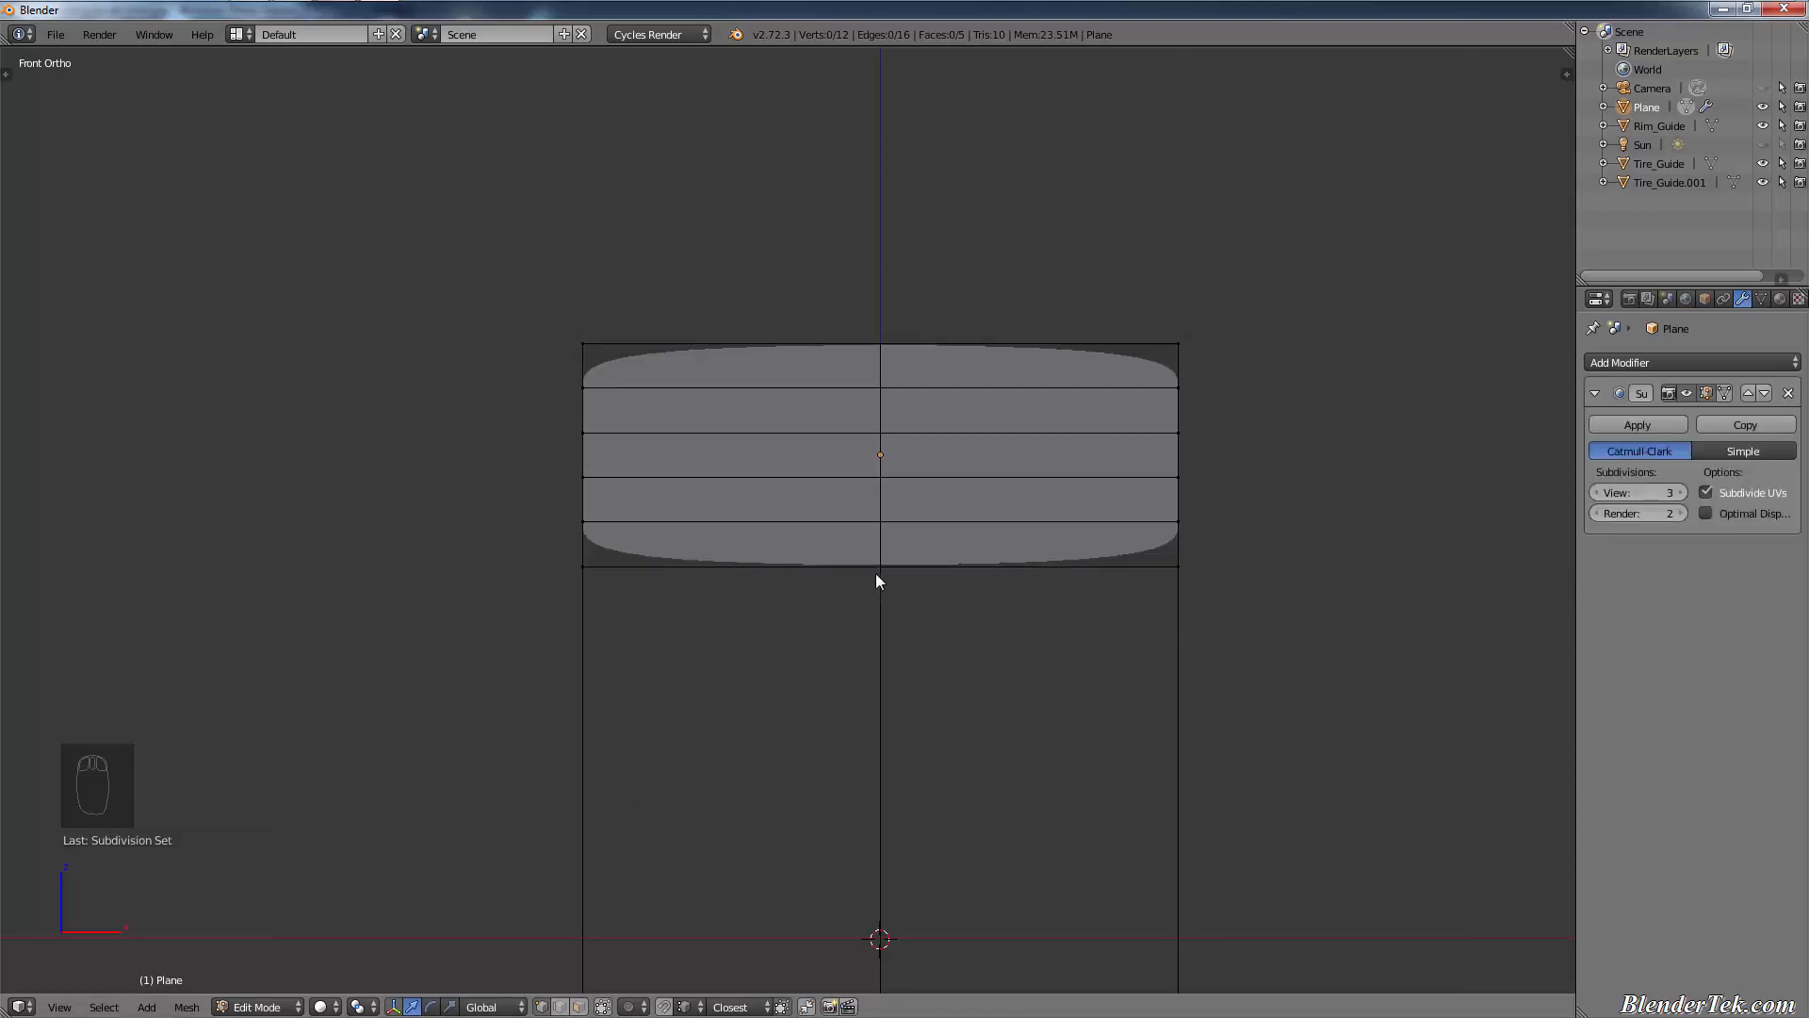
key("z")
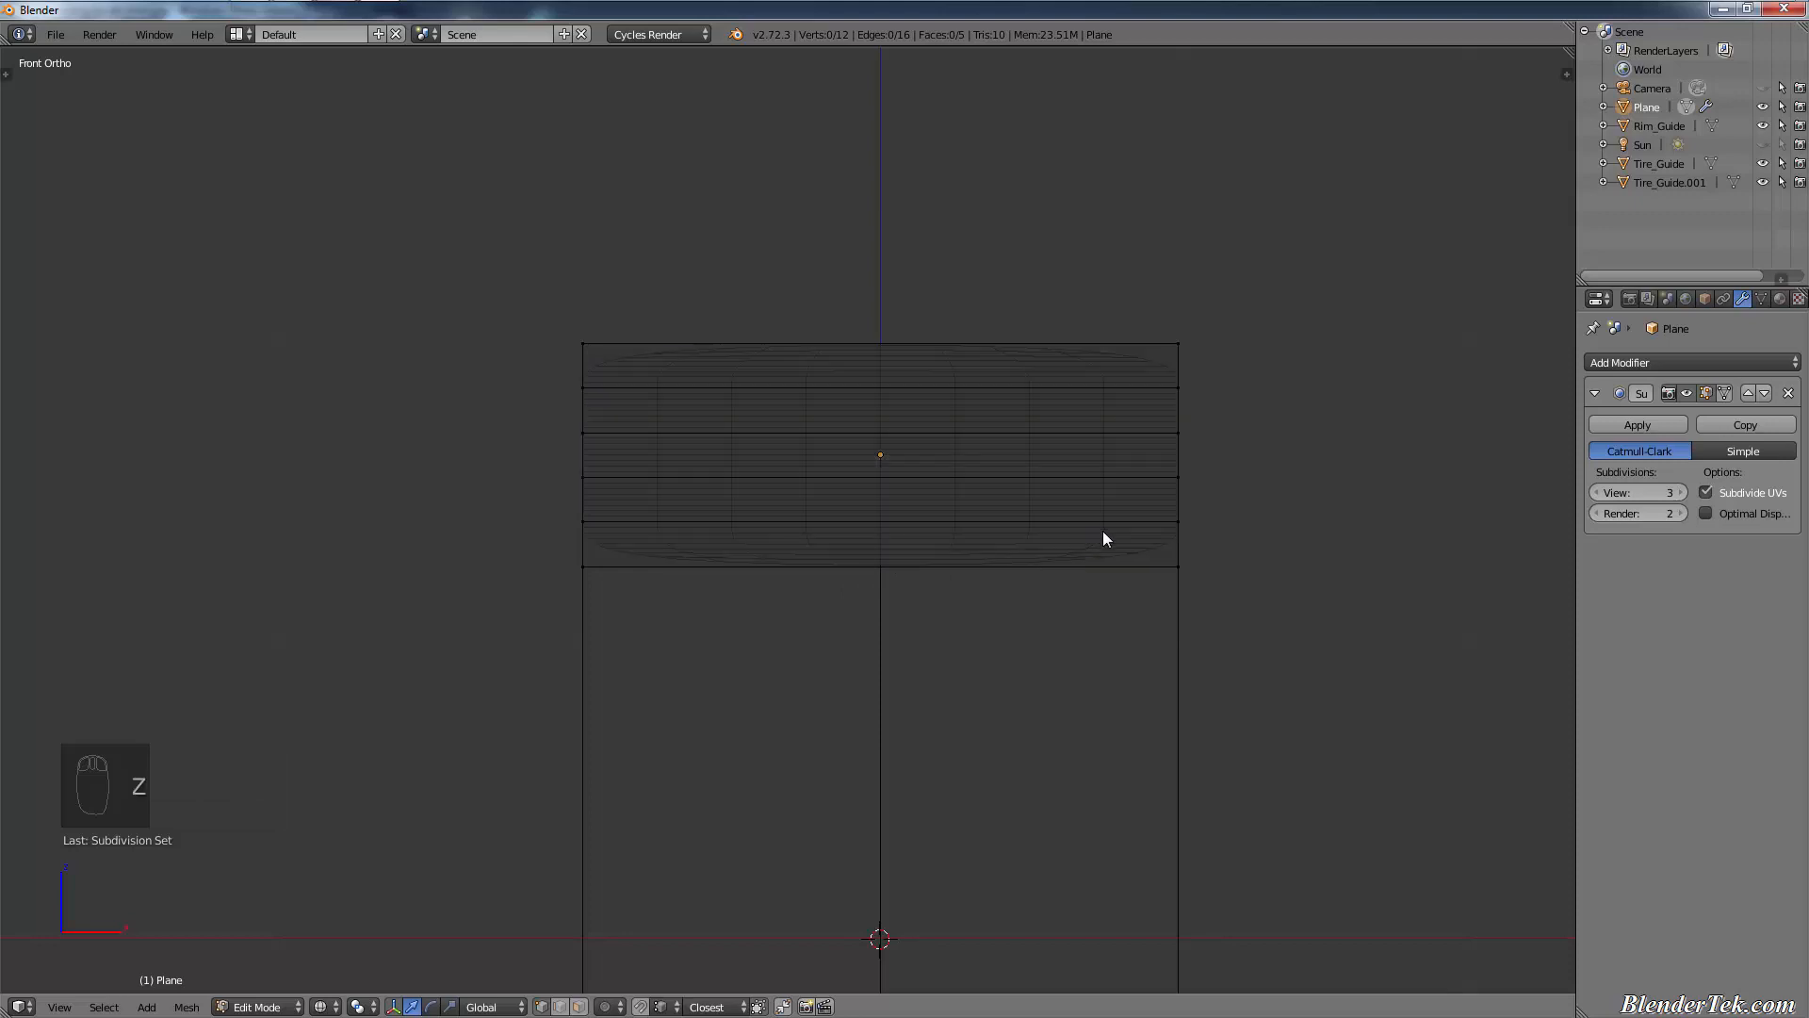
left_click(1596, 492)
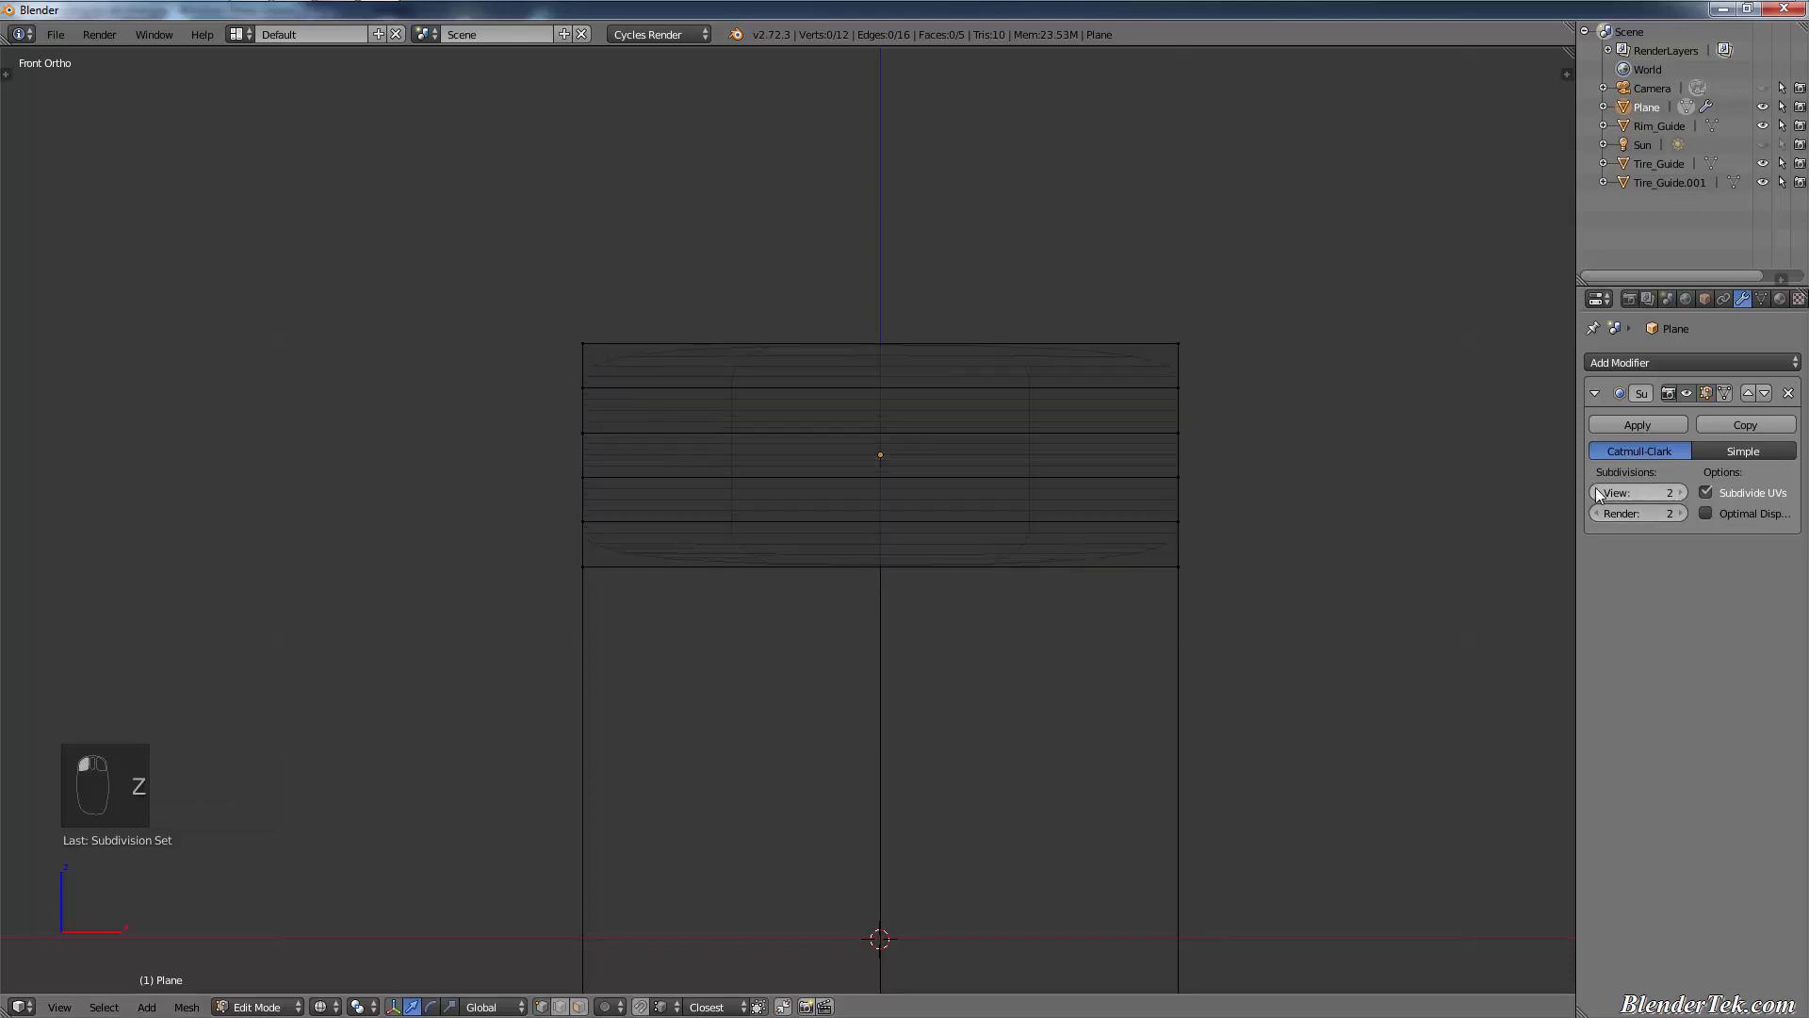
left_click(1681, 493)
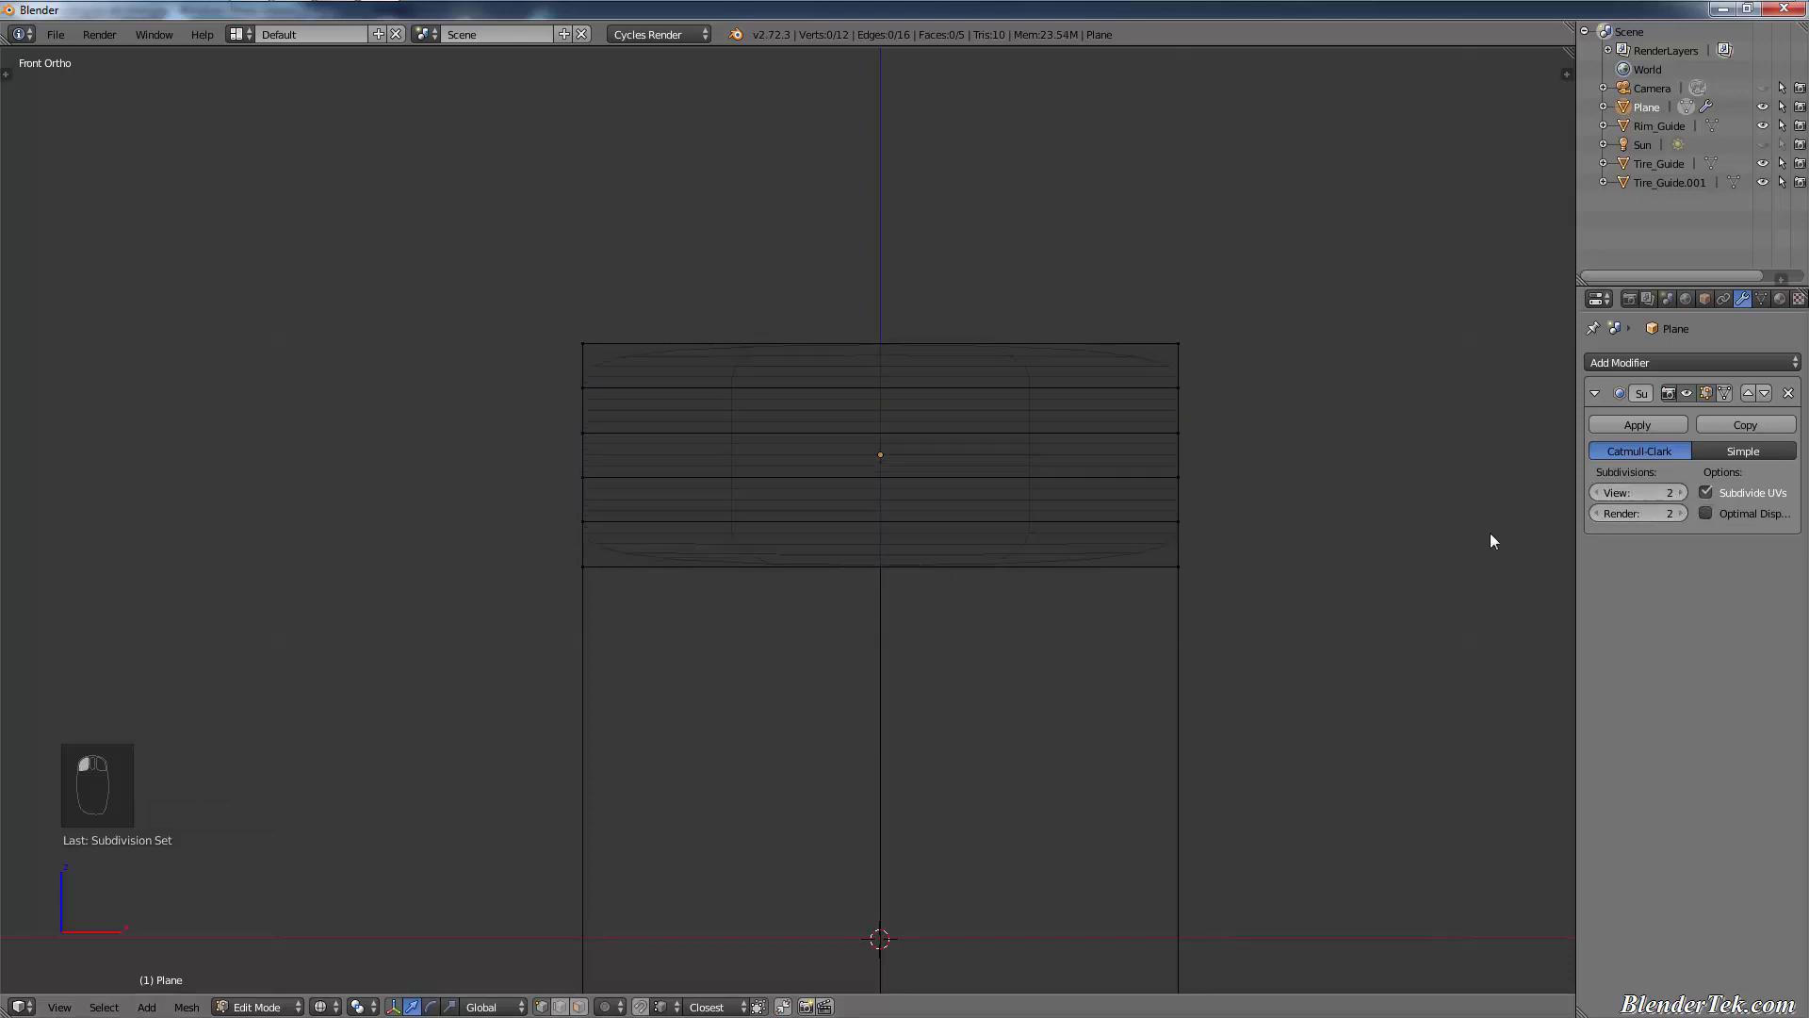
key("Tab")
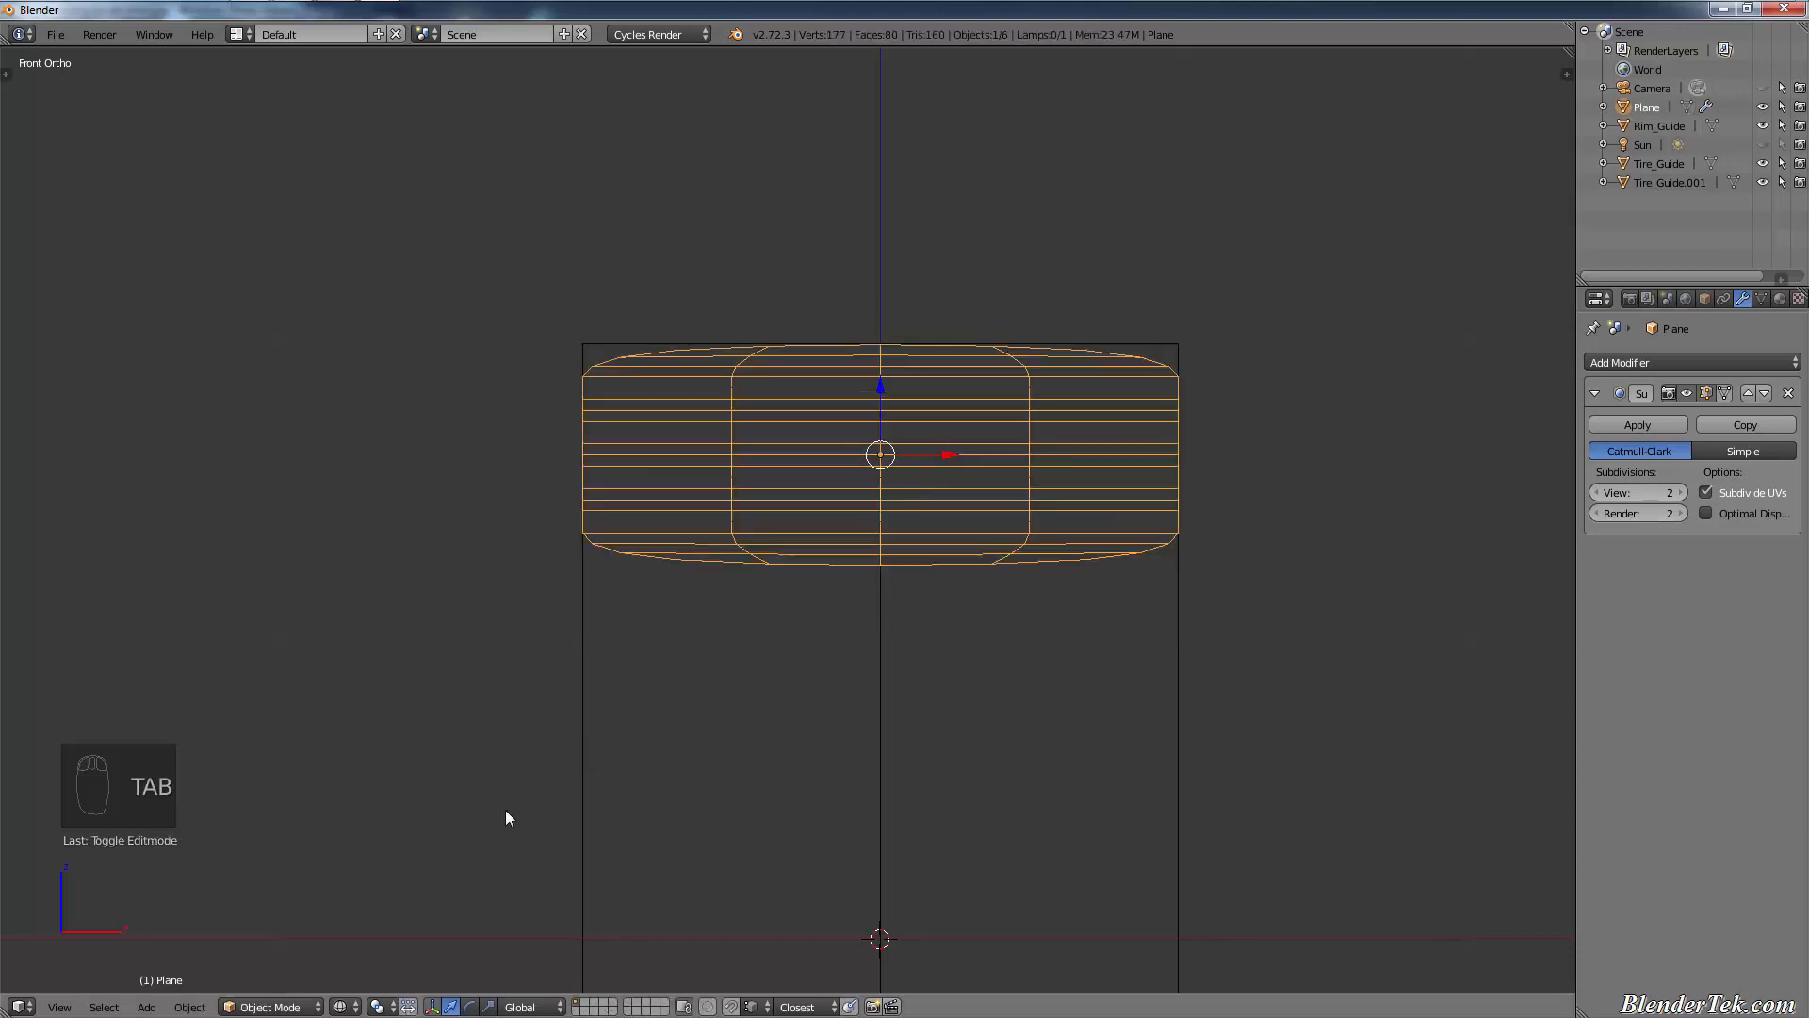
key("Tab")
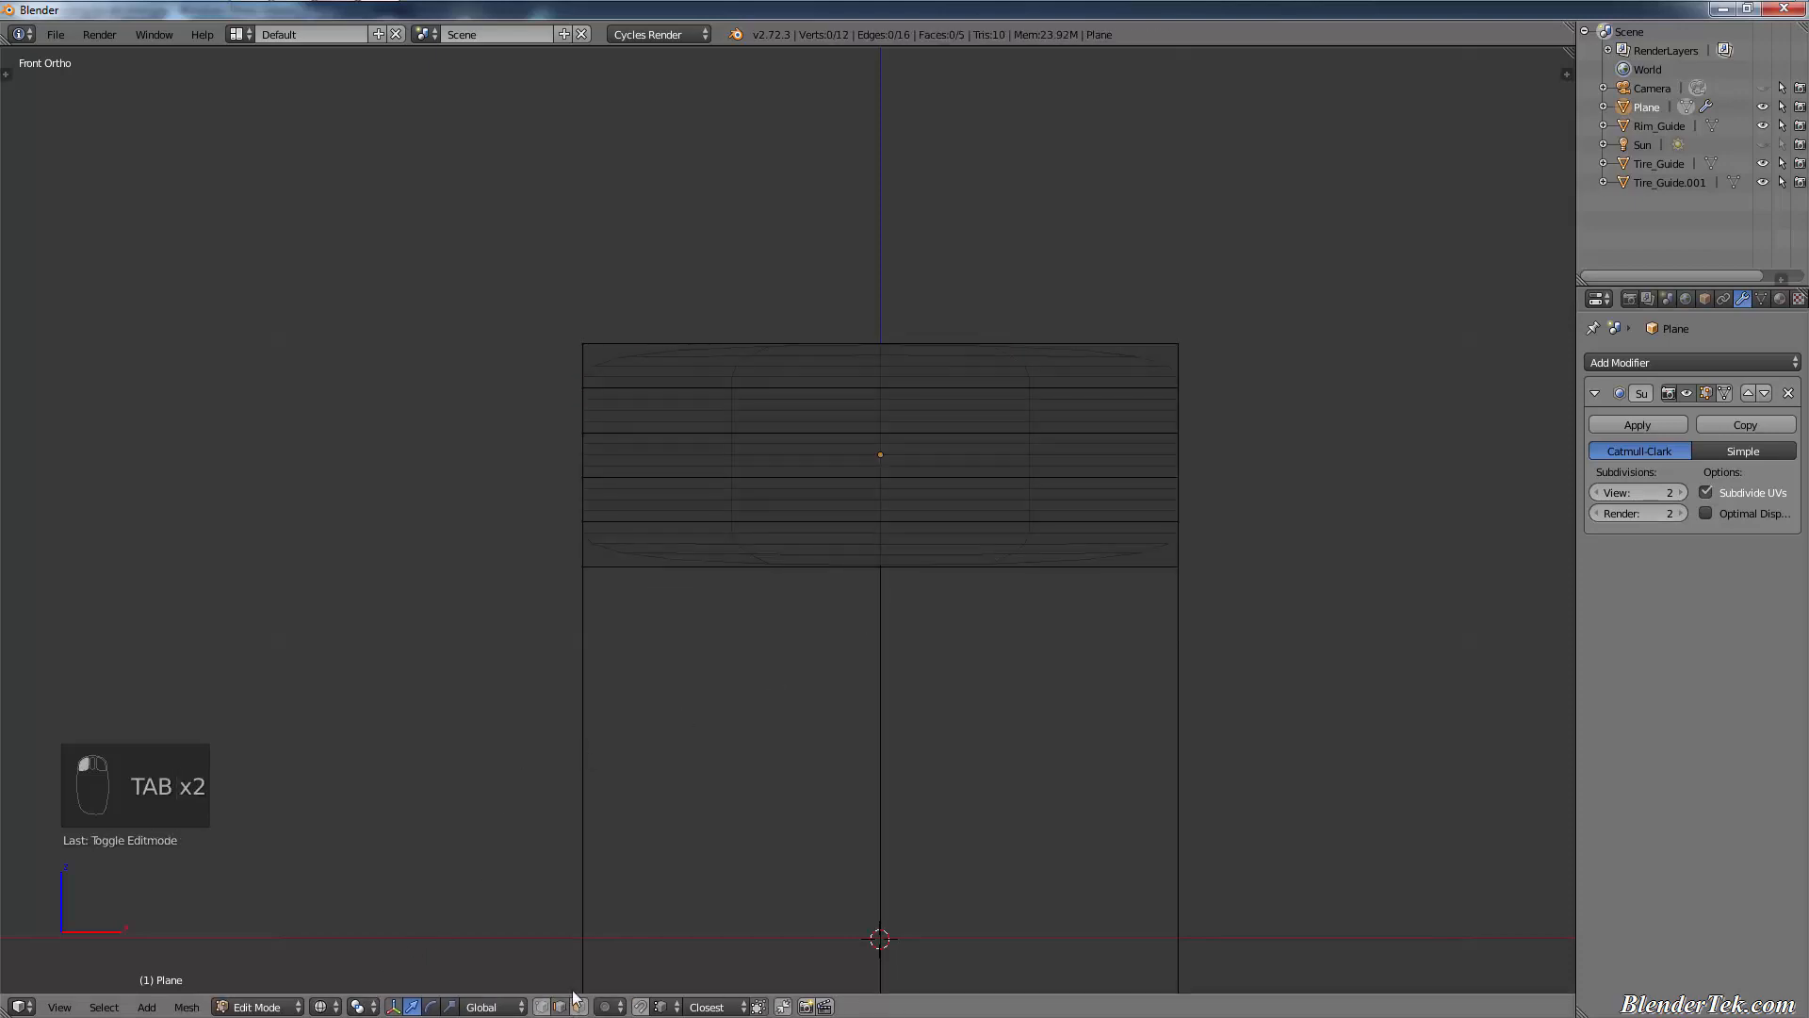
- Select the plane's two lowest horizontal edges and scale them together to 0.9
right_click(865, 565)
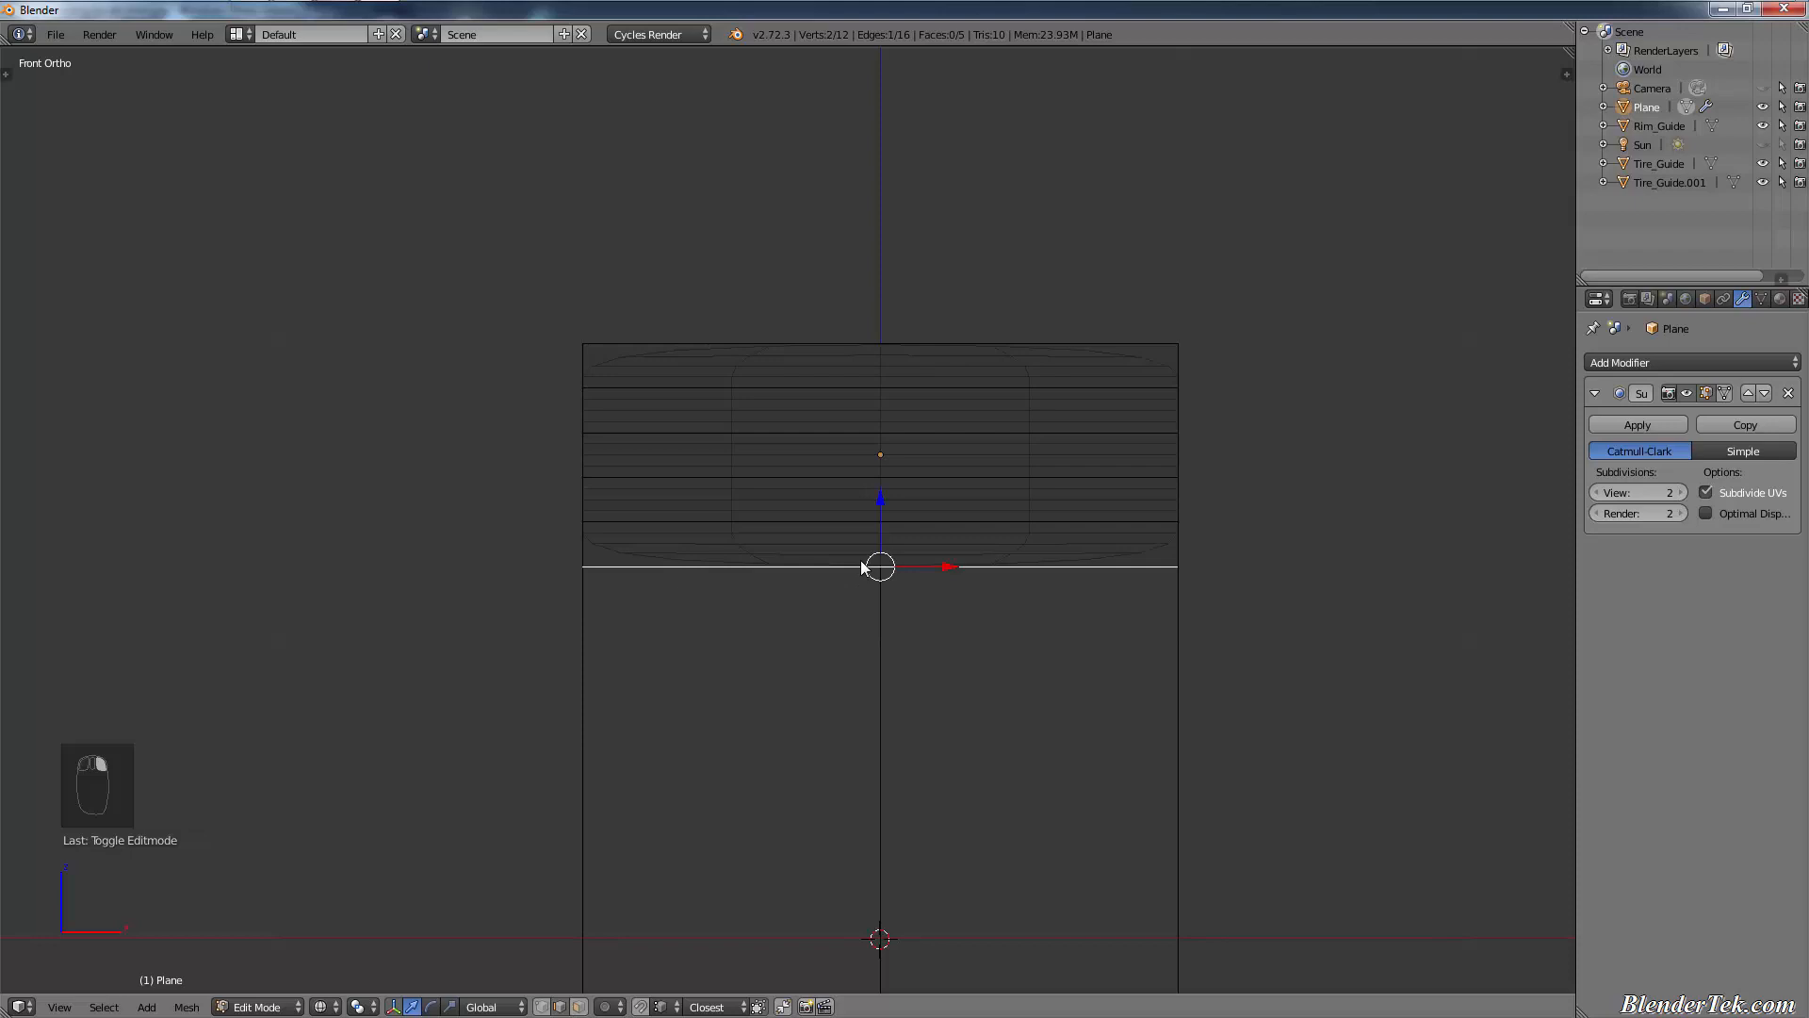
right_click(891, 524, "shift")
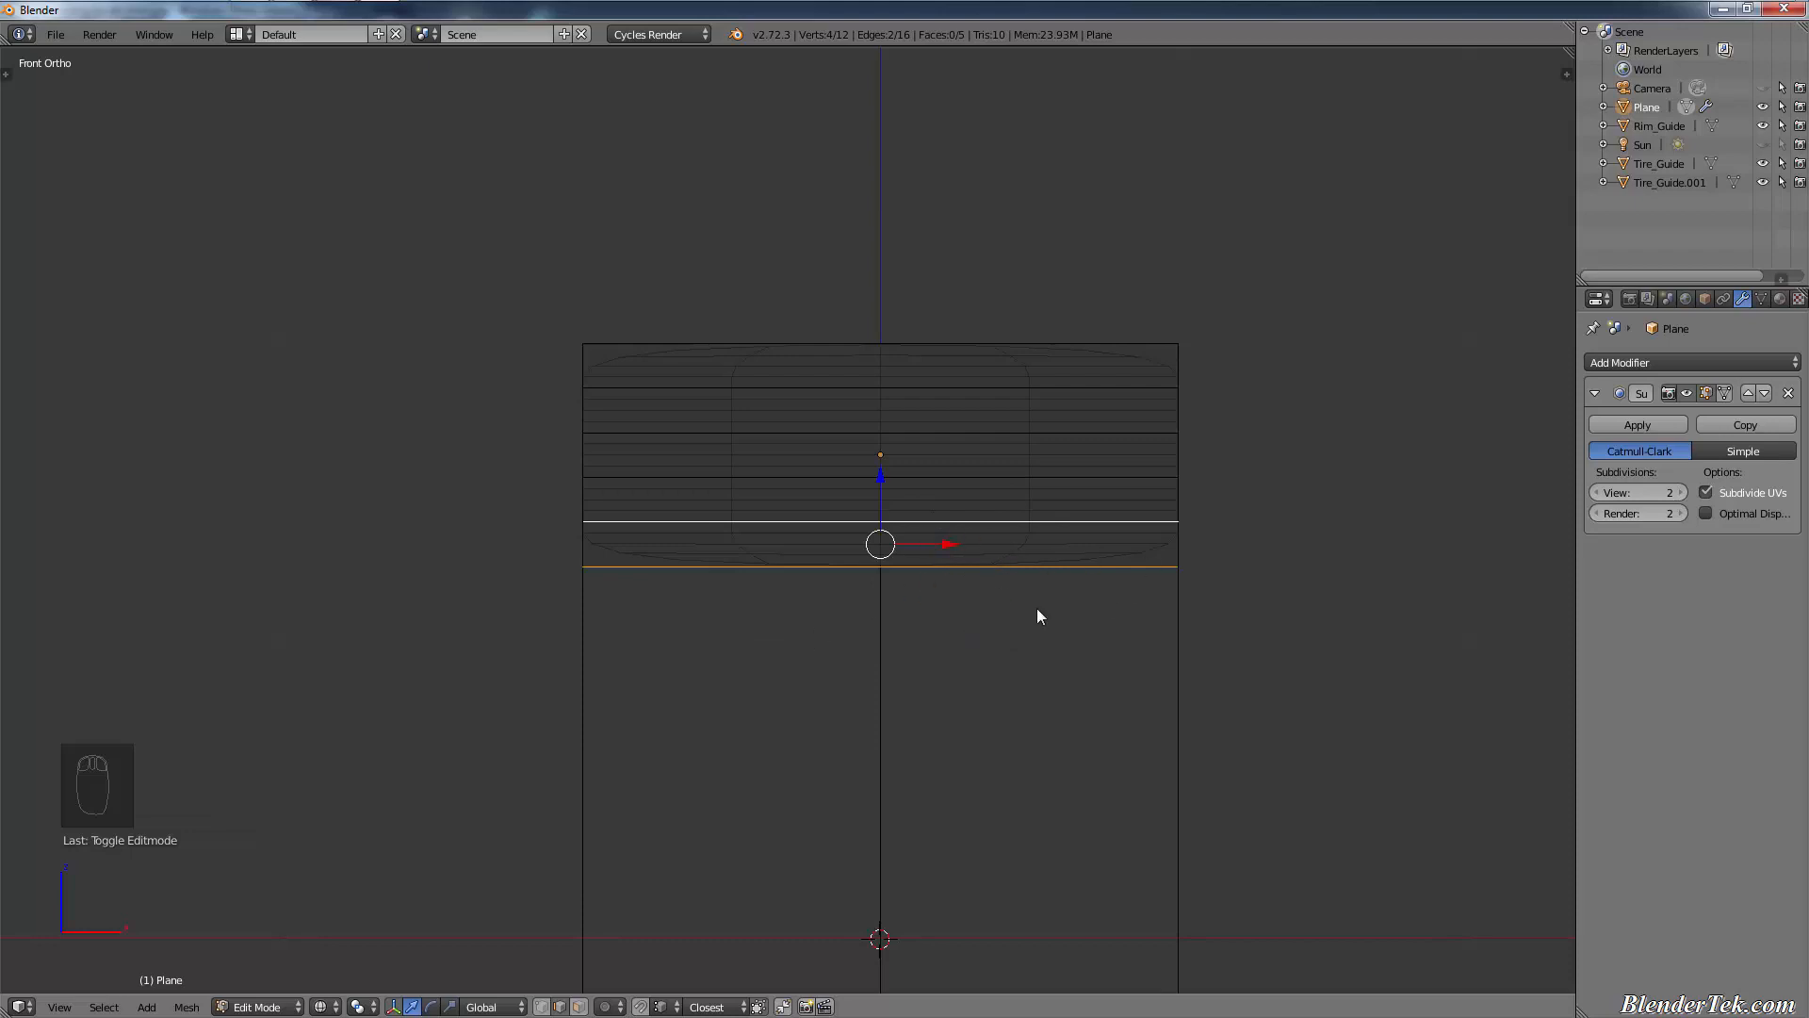
key("s")
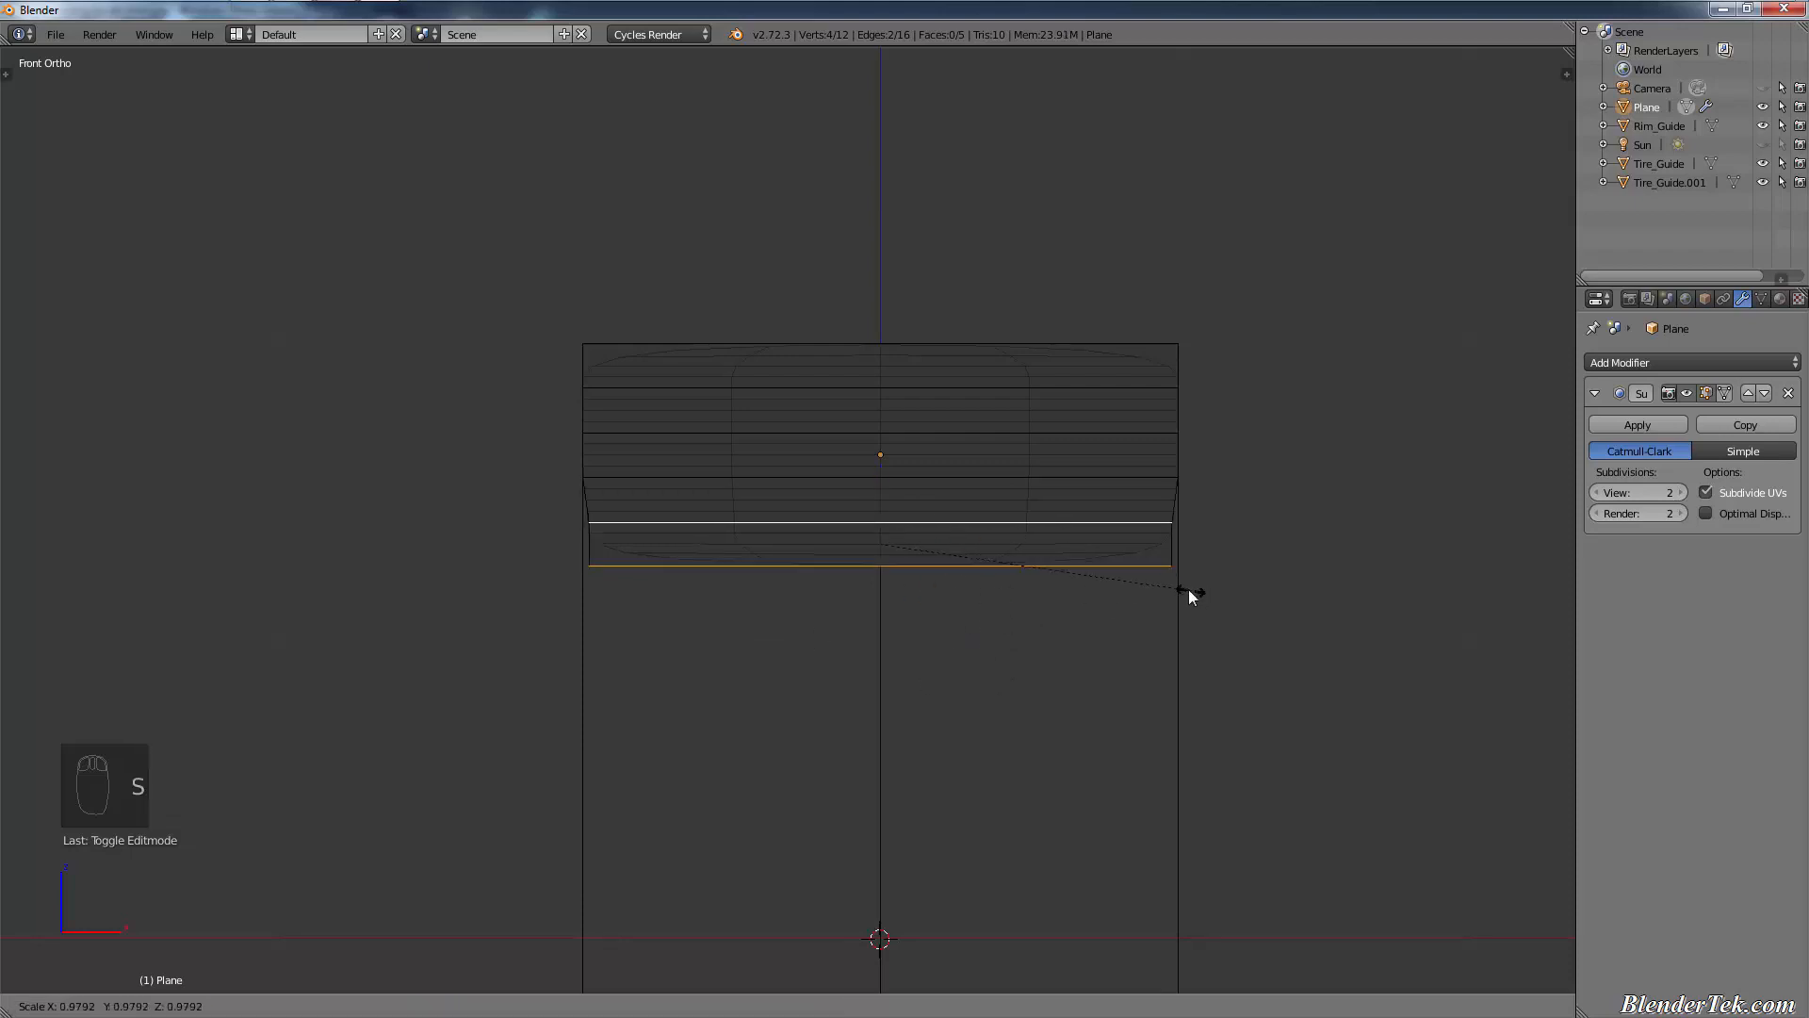
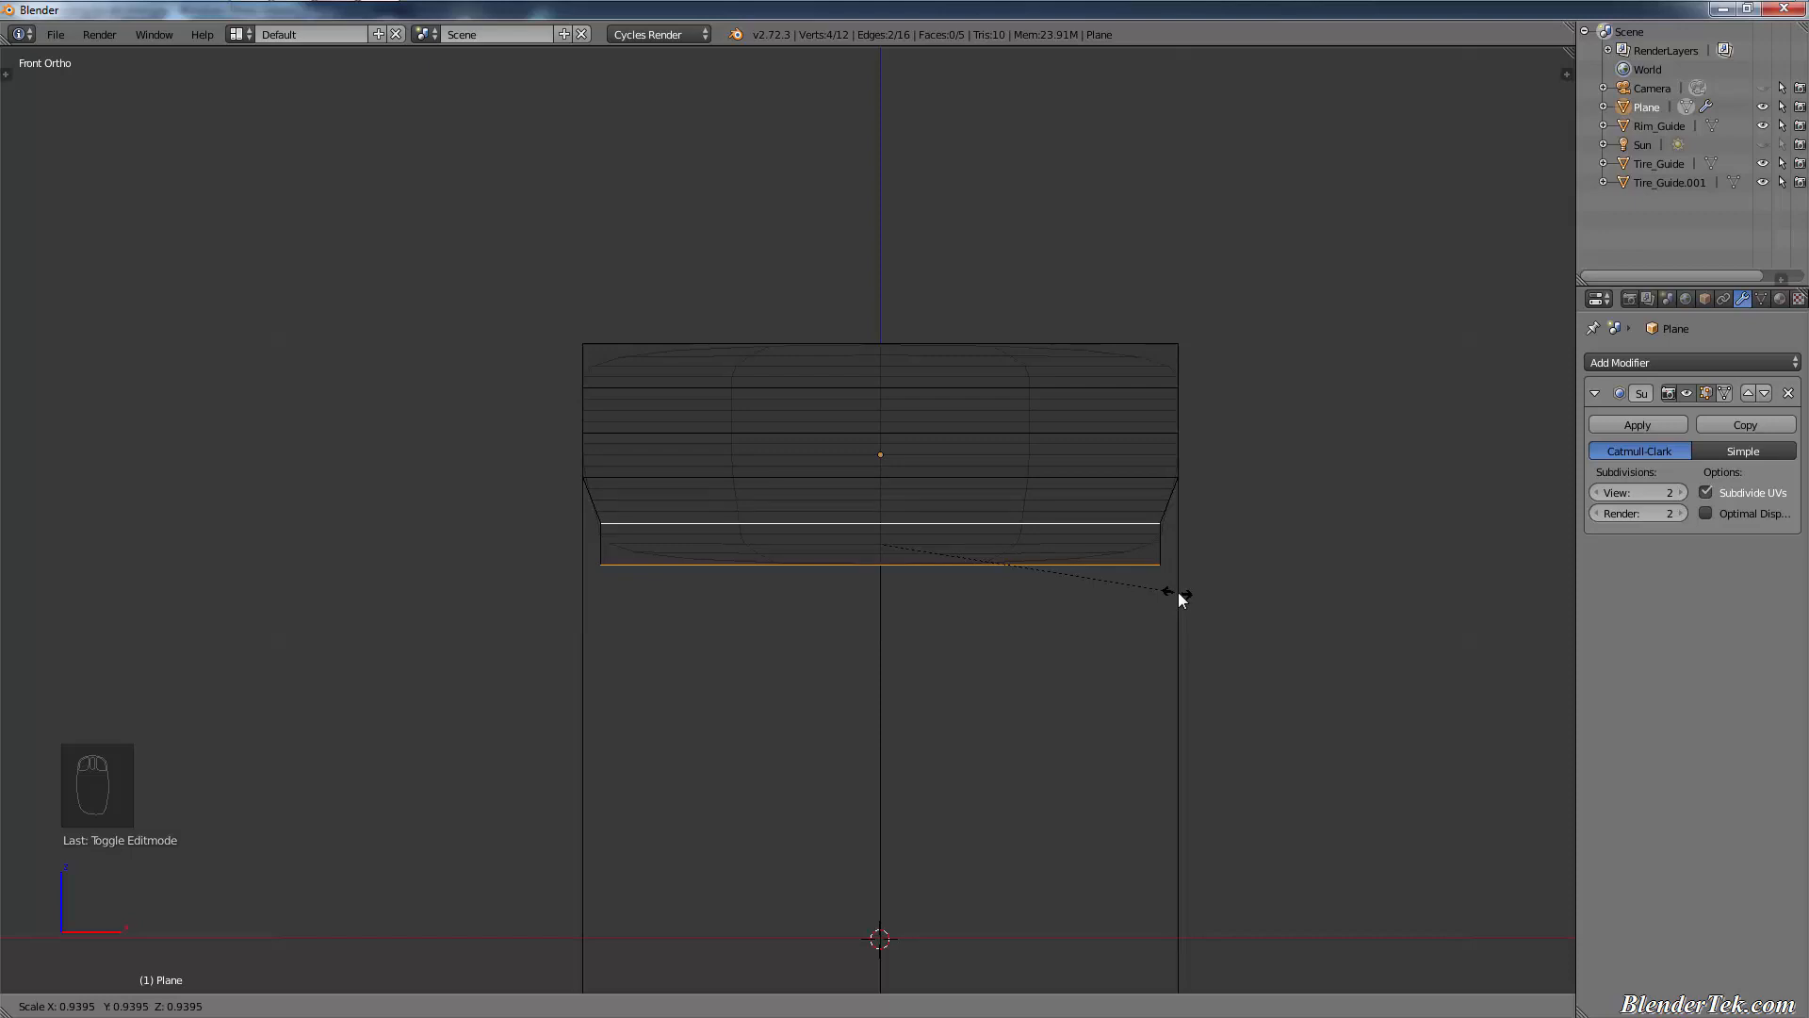
type("0.9")
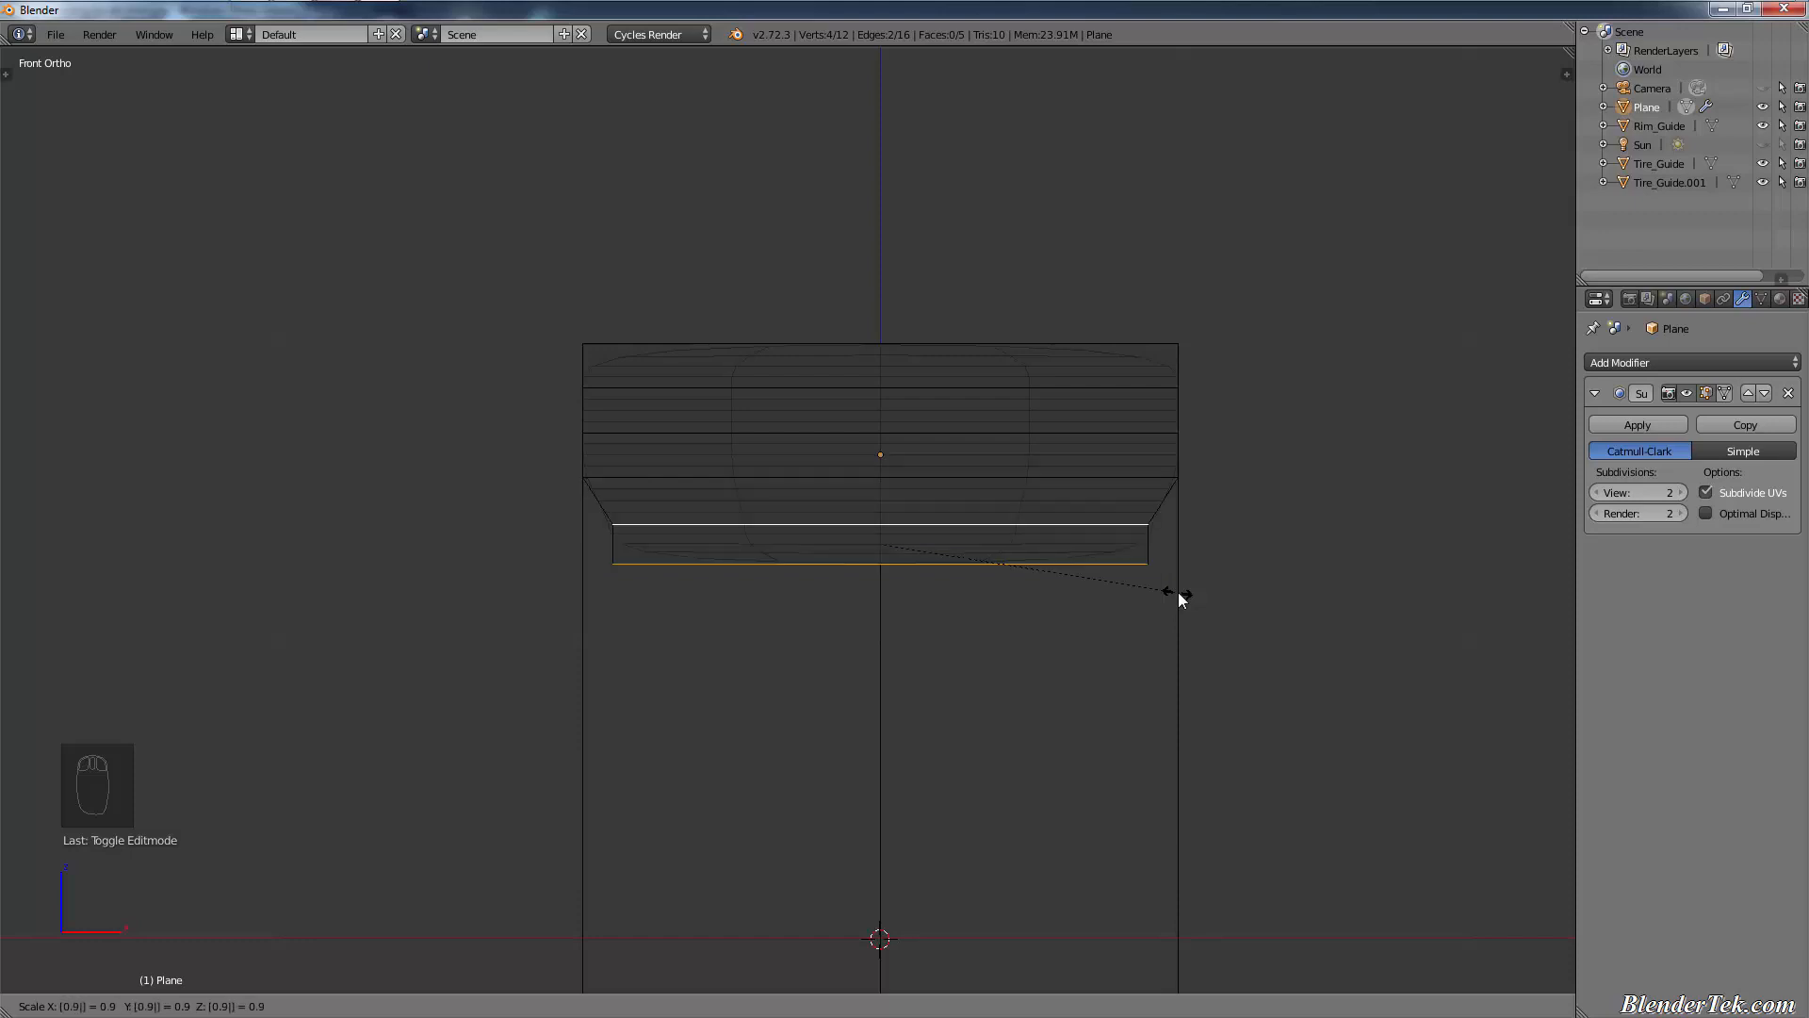
key("Return")
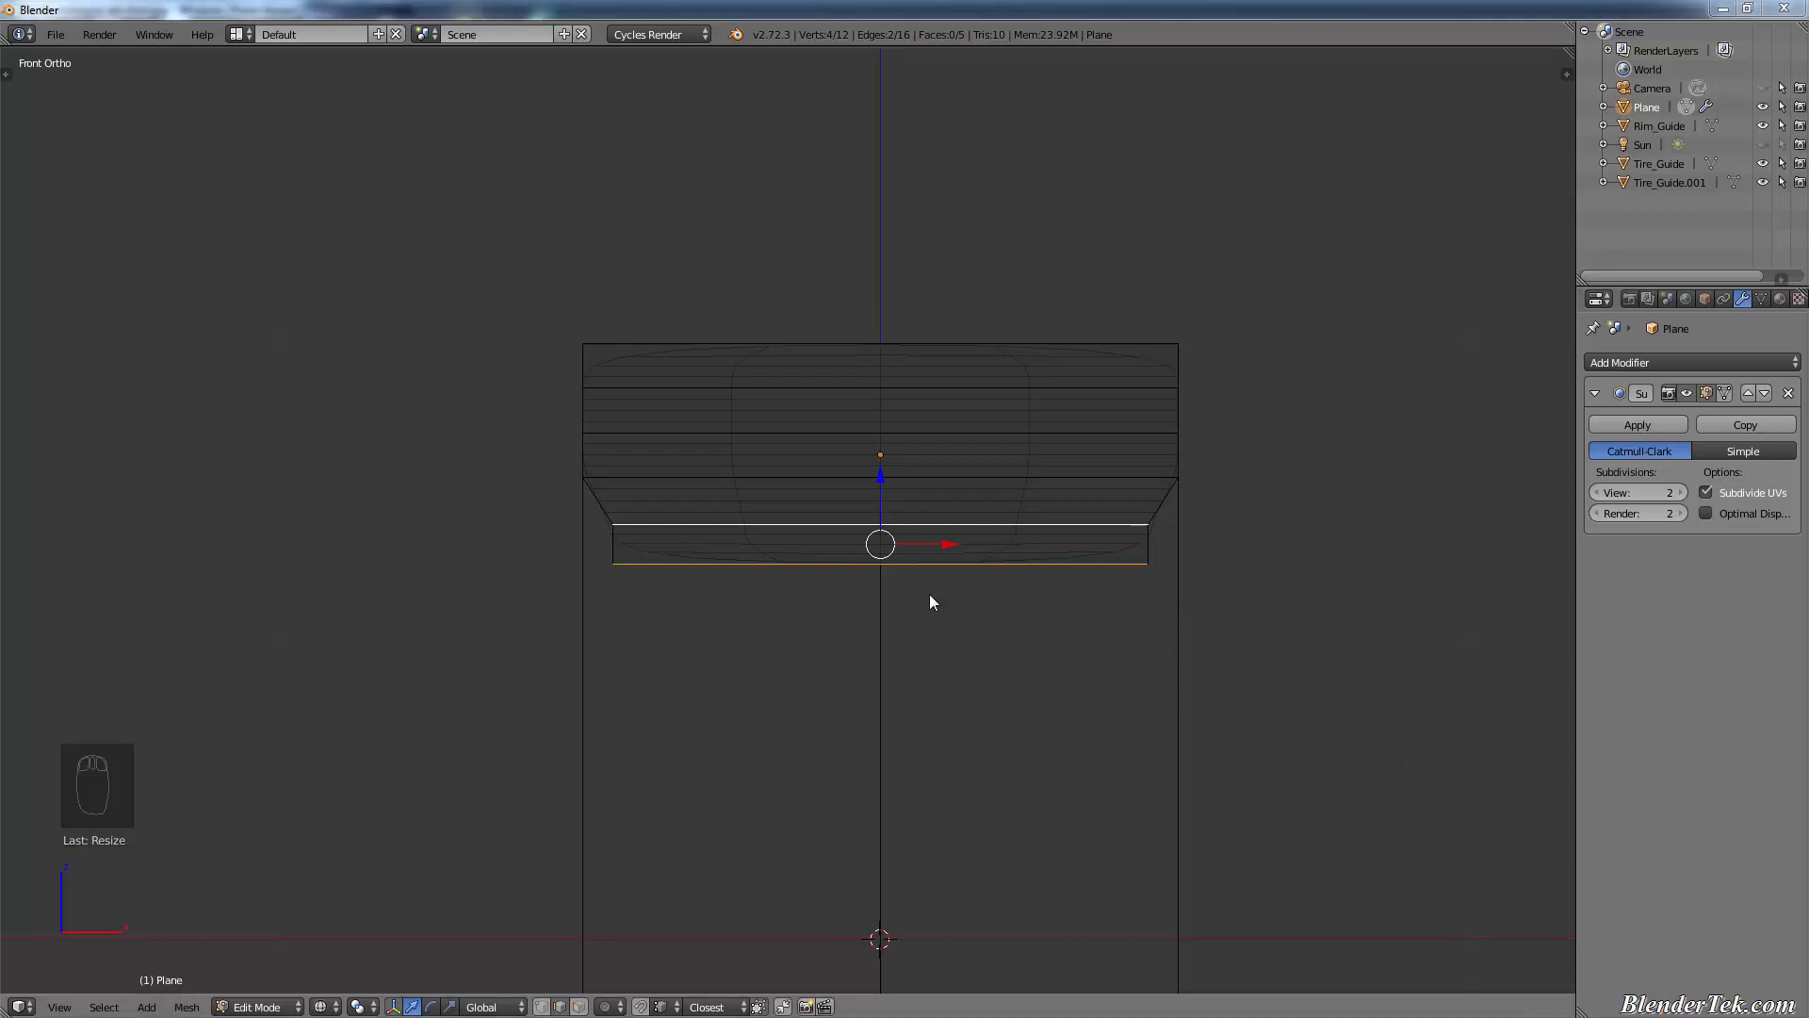
- Scale the plane's third horizontal edge from the top to 1.05
right_click(845, 433)
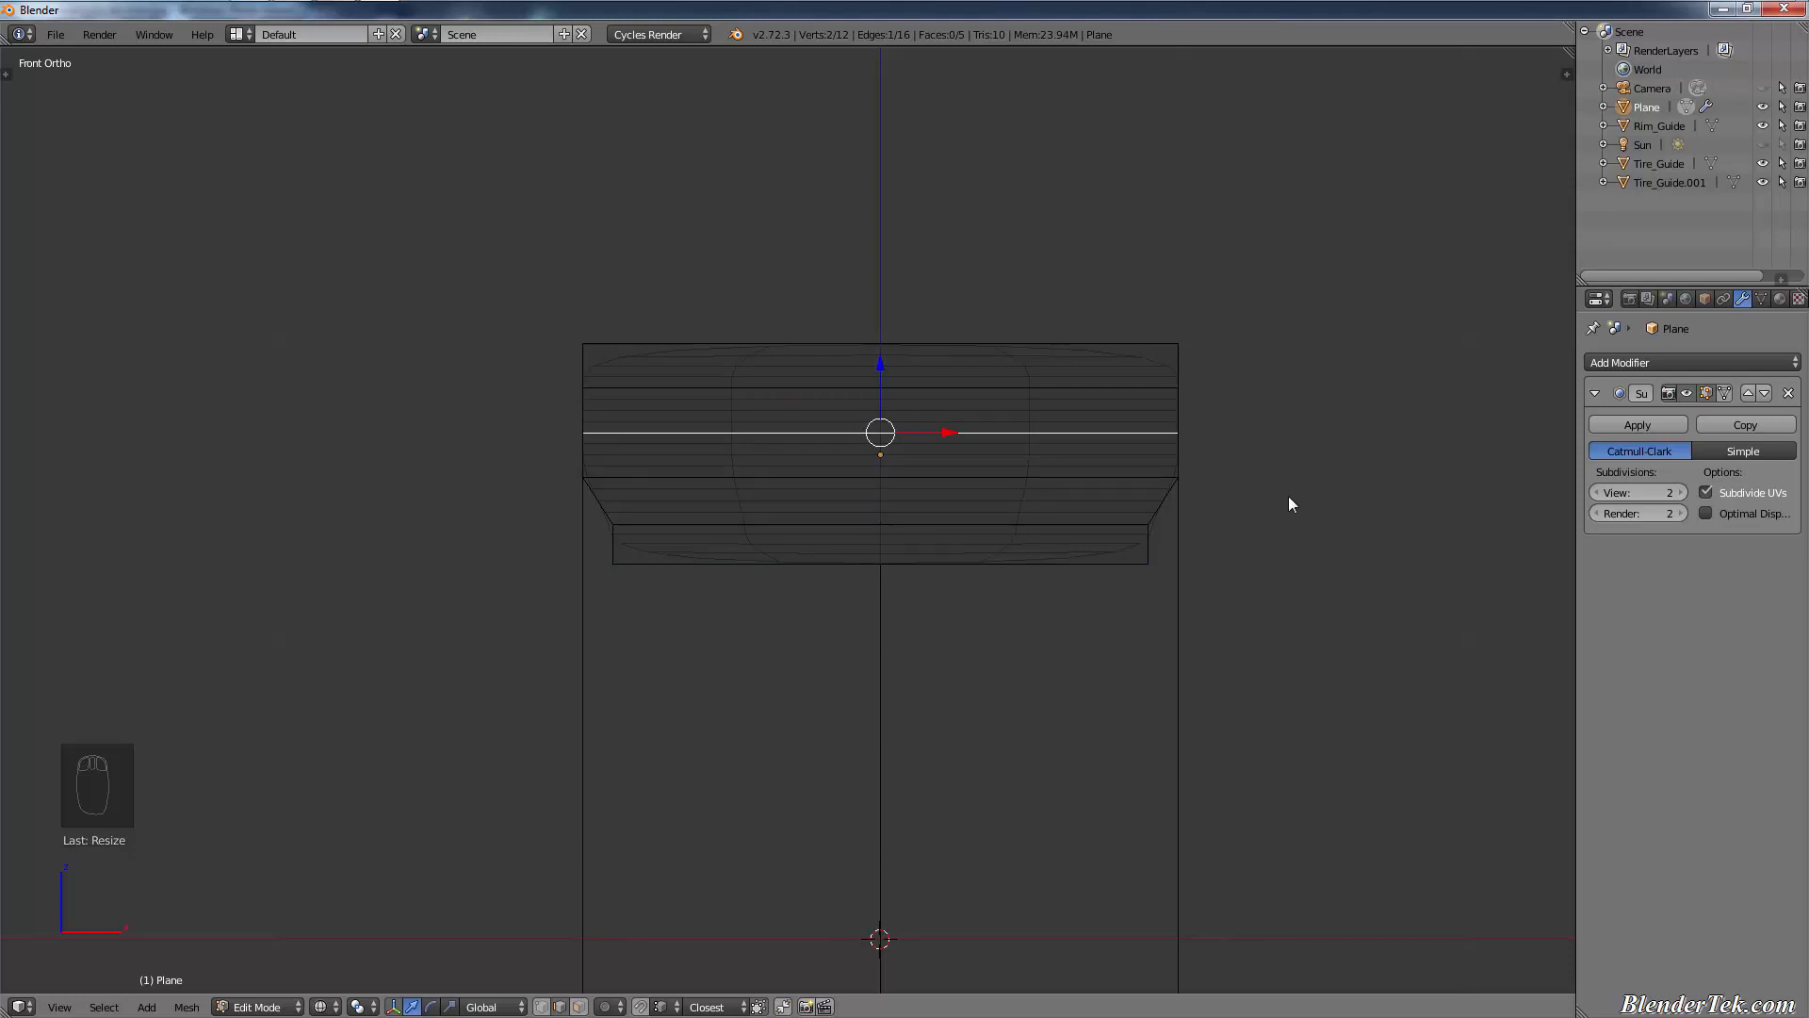
key("s")
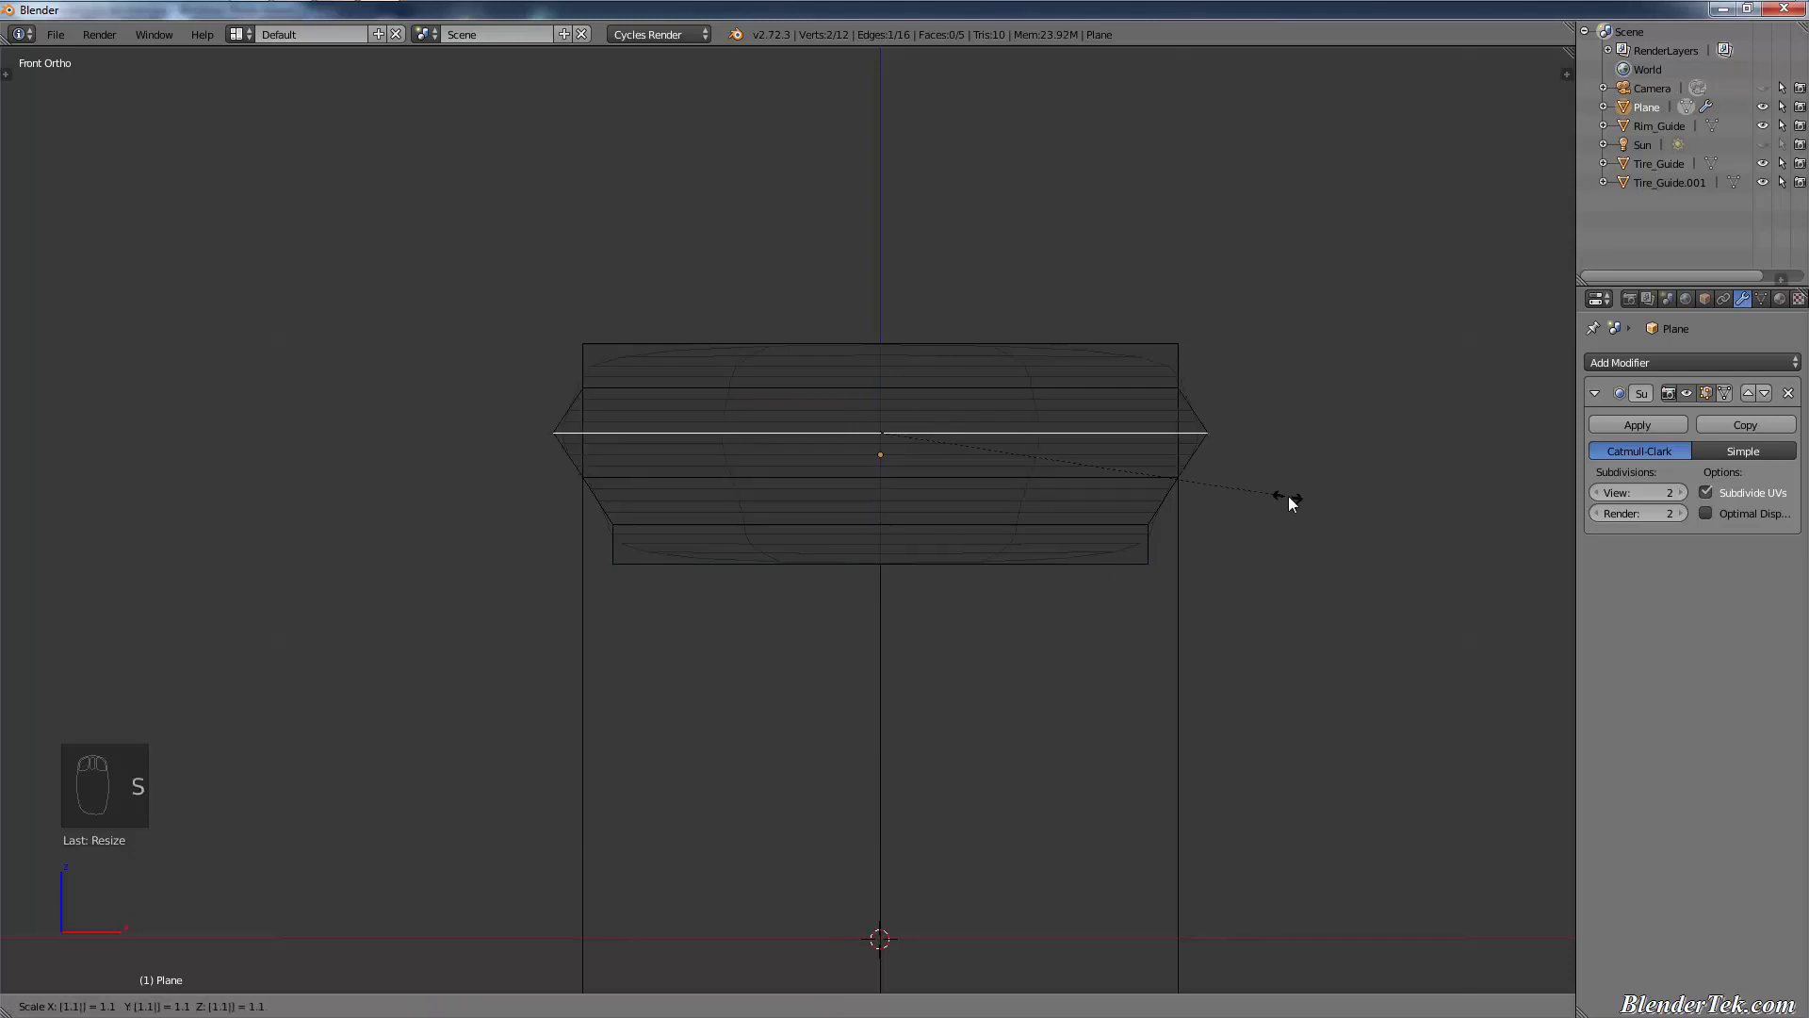
type(".05")
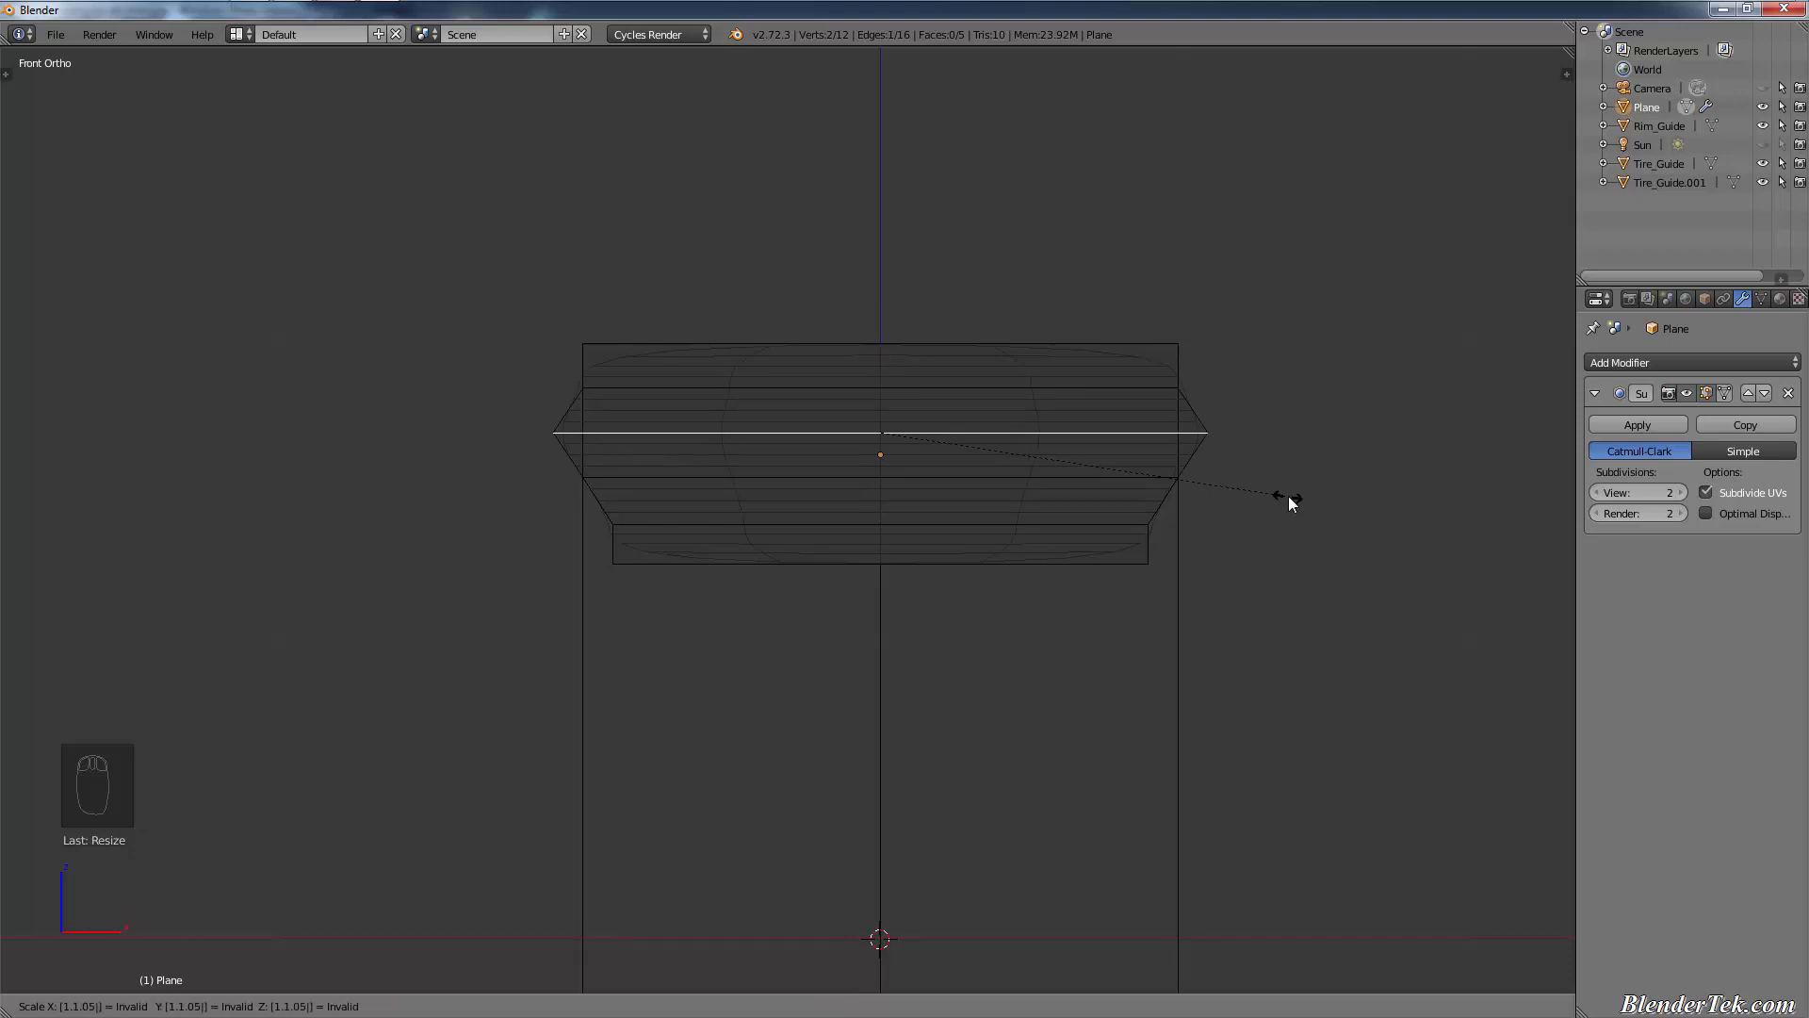
key("BackSpace")
key("BackSpace")
key("BackSpace")
key("BackSpace")
type("05")
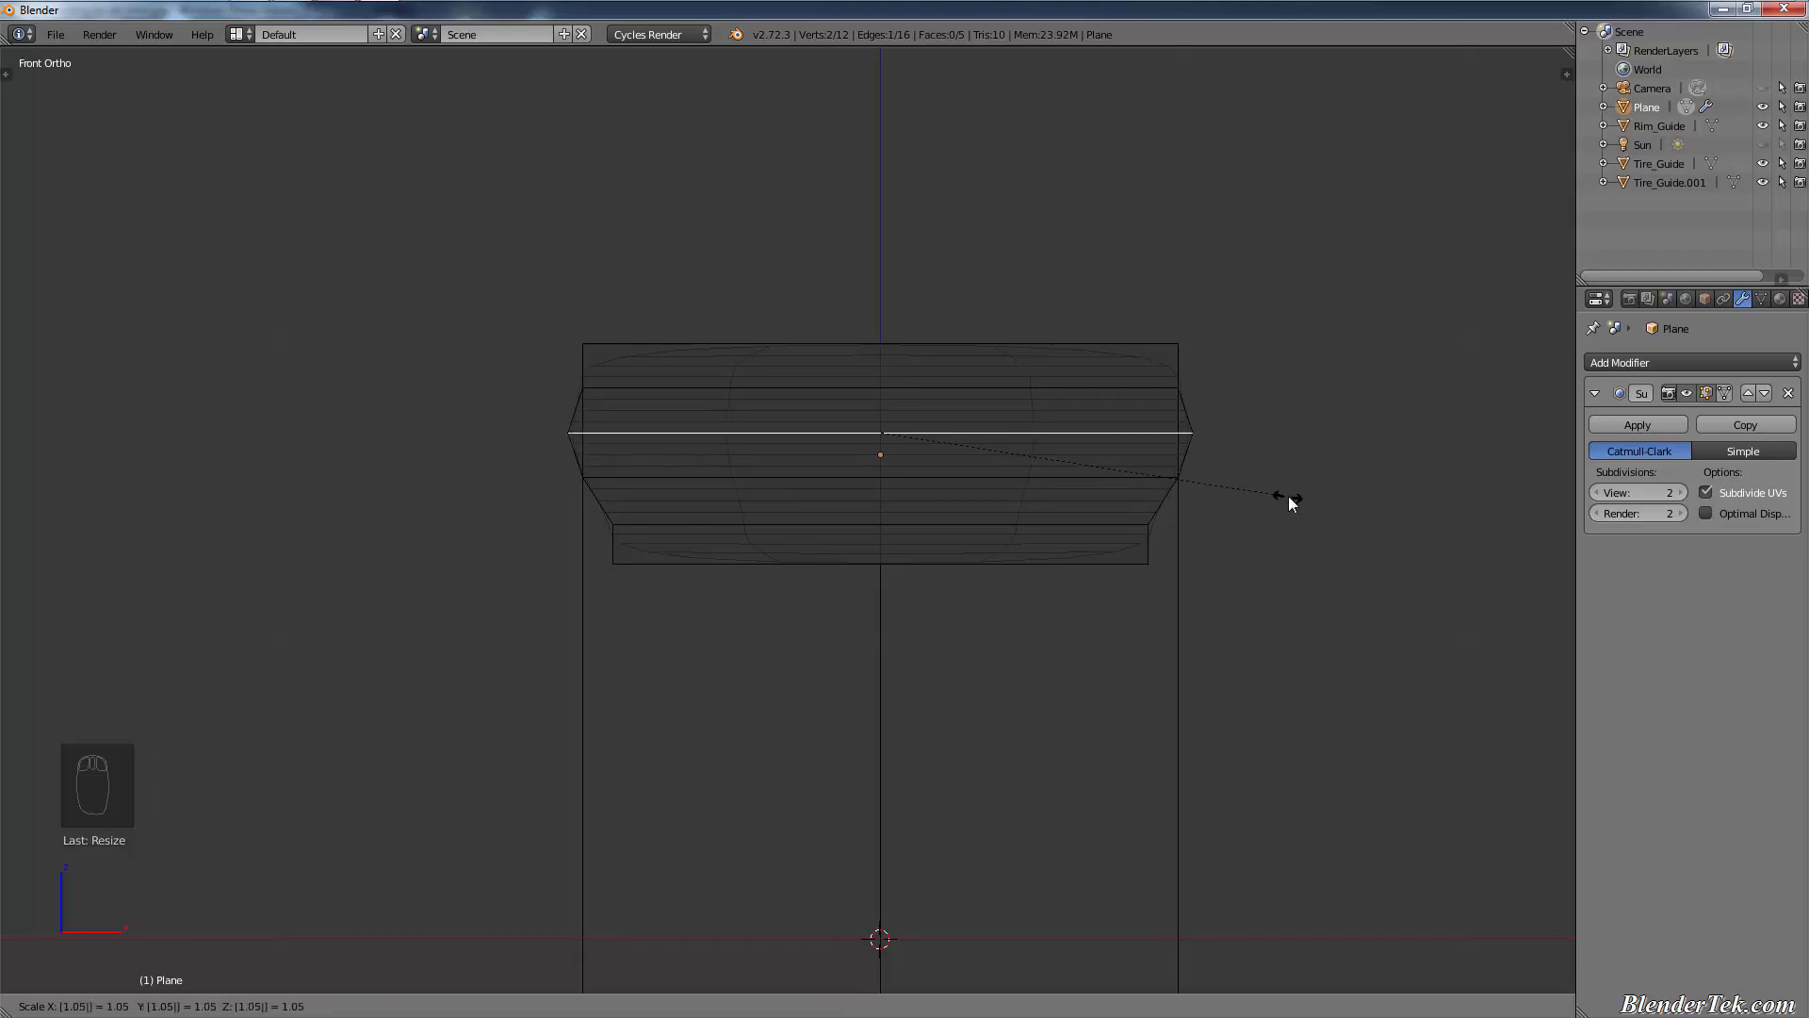
key("Return")
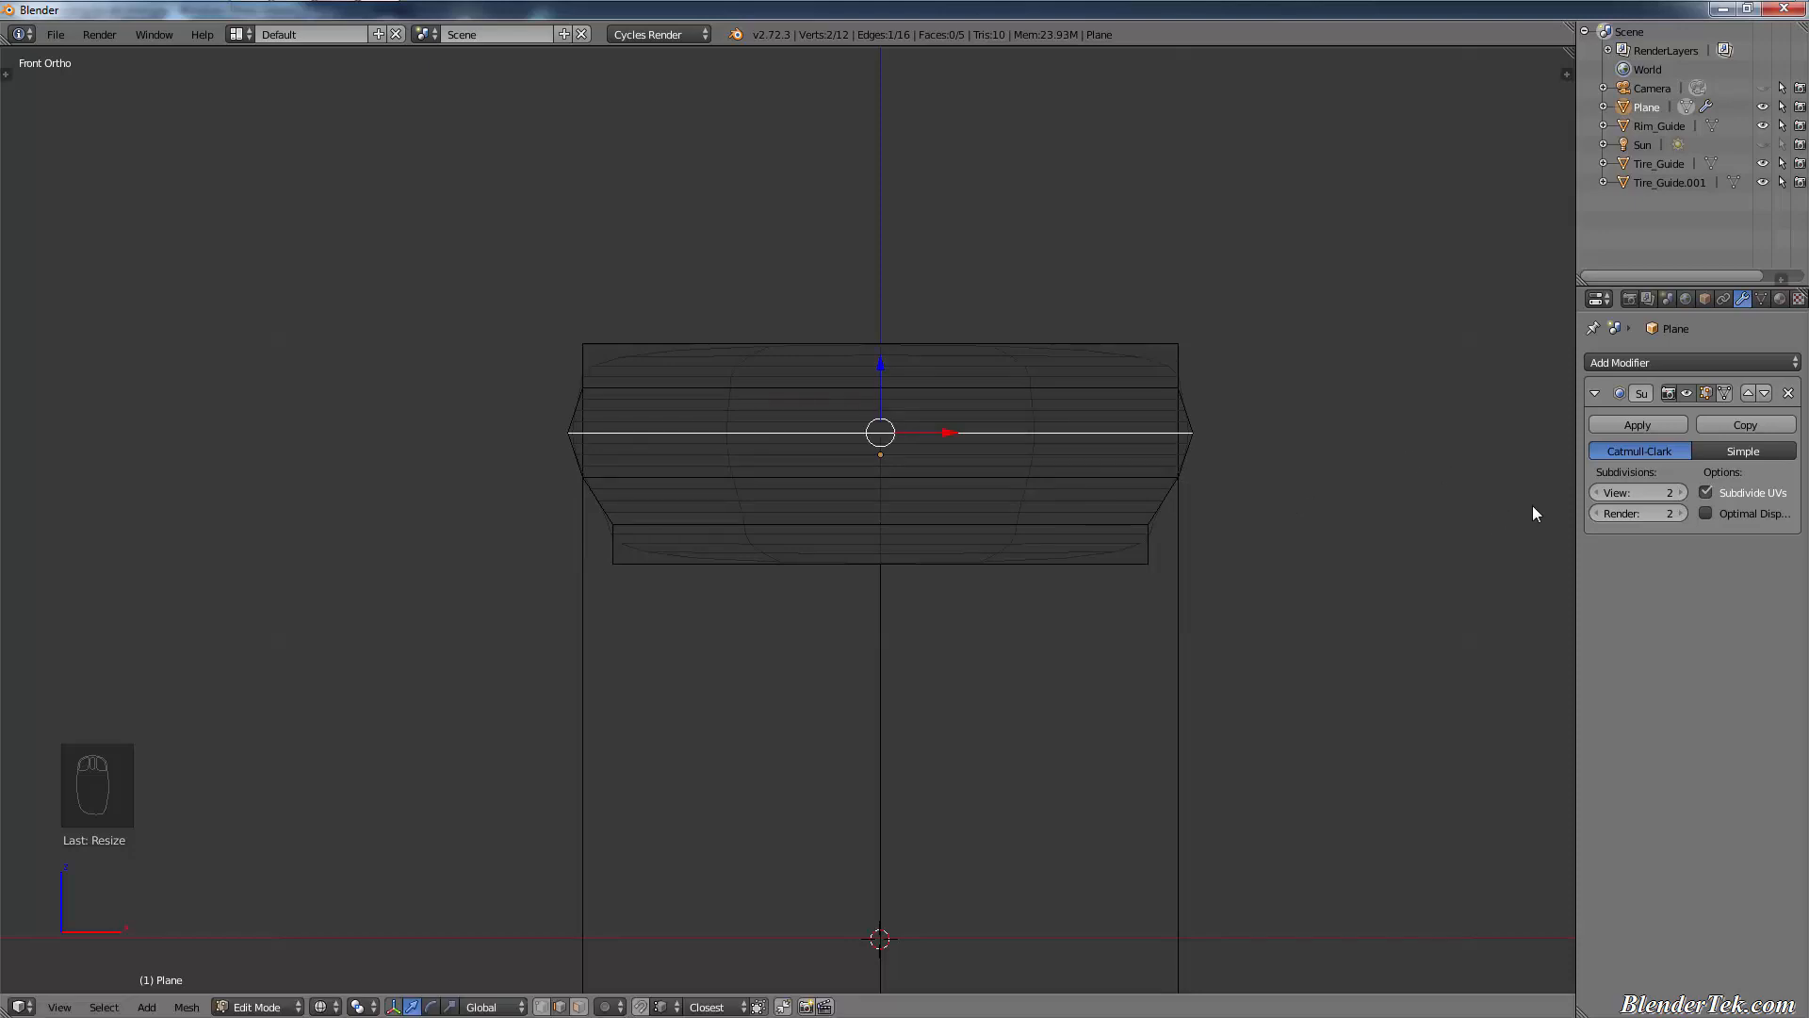
- Compare the smoothing at view subdivisions 5 and 1, switch to solid shading, and return the view subdivisions to 2
left_click(1682, 492)
left_click(1683, 492)
left_click(1683, 492)
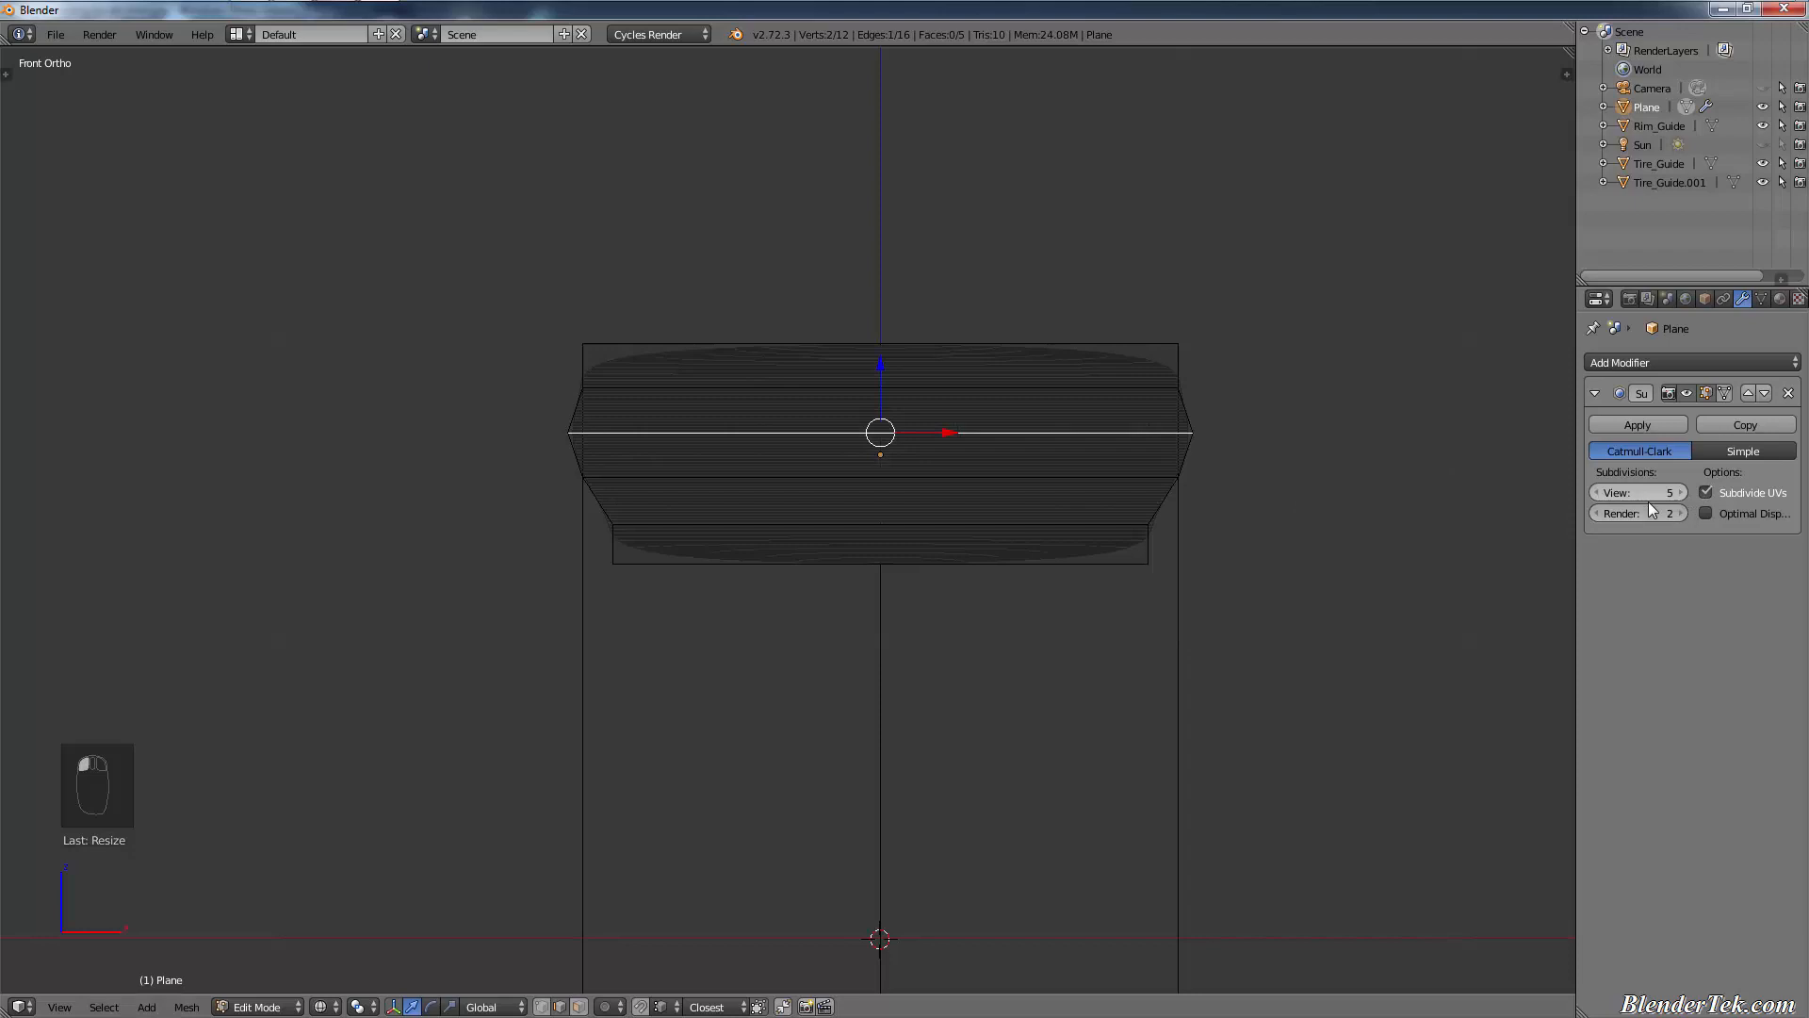
left_click(1597, 495)
left_click(1596, 494)
left_click(1596, 495)
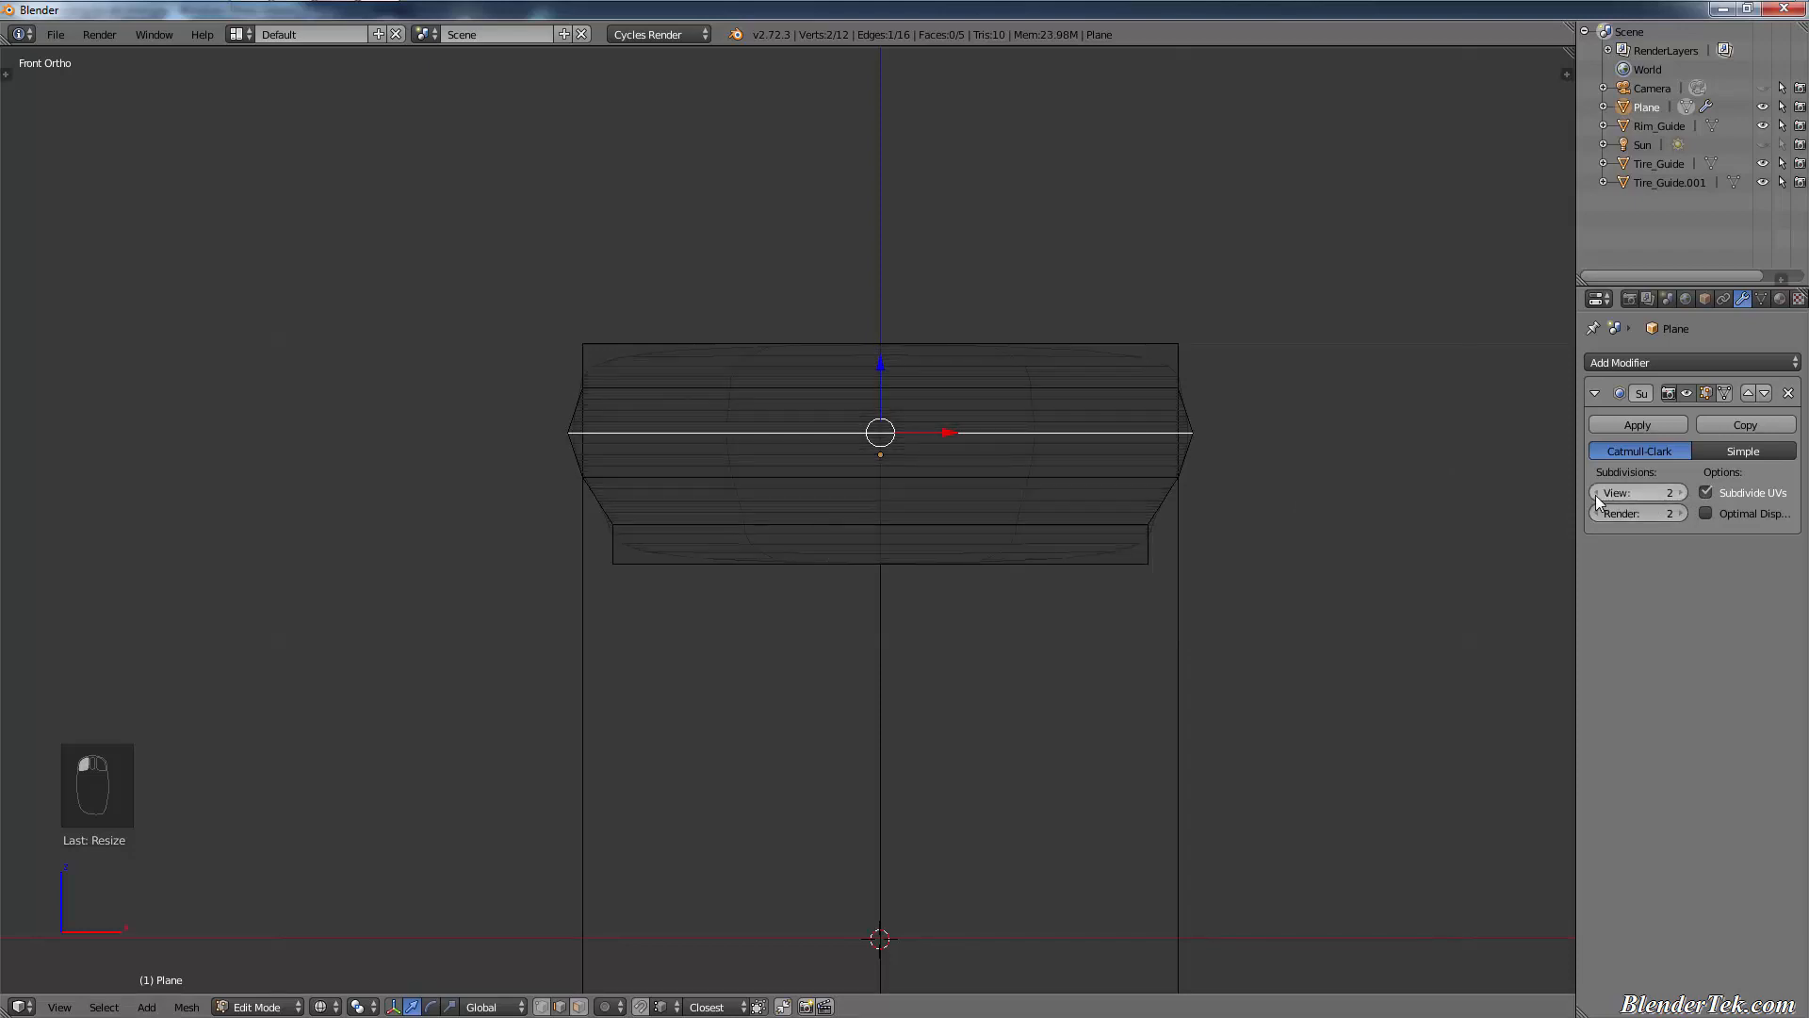
left_click(1597, 494)
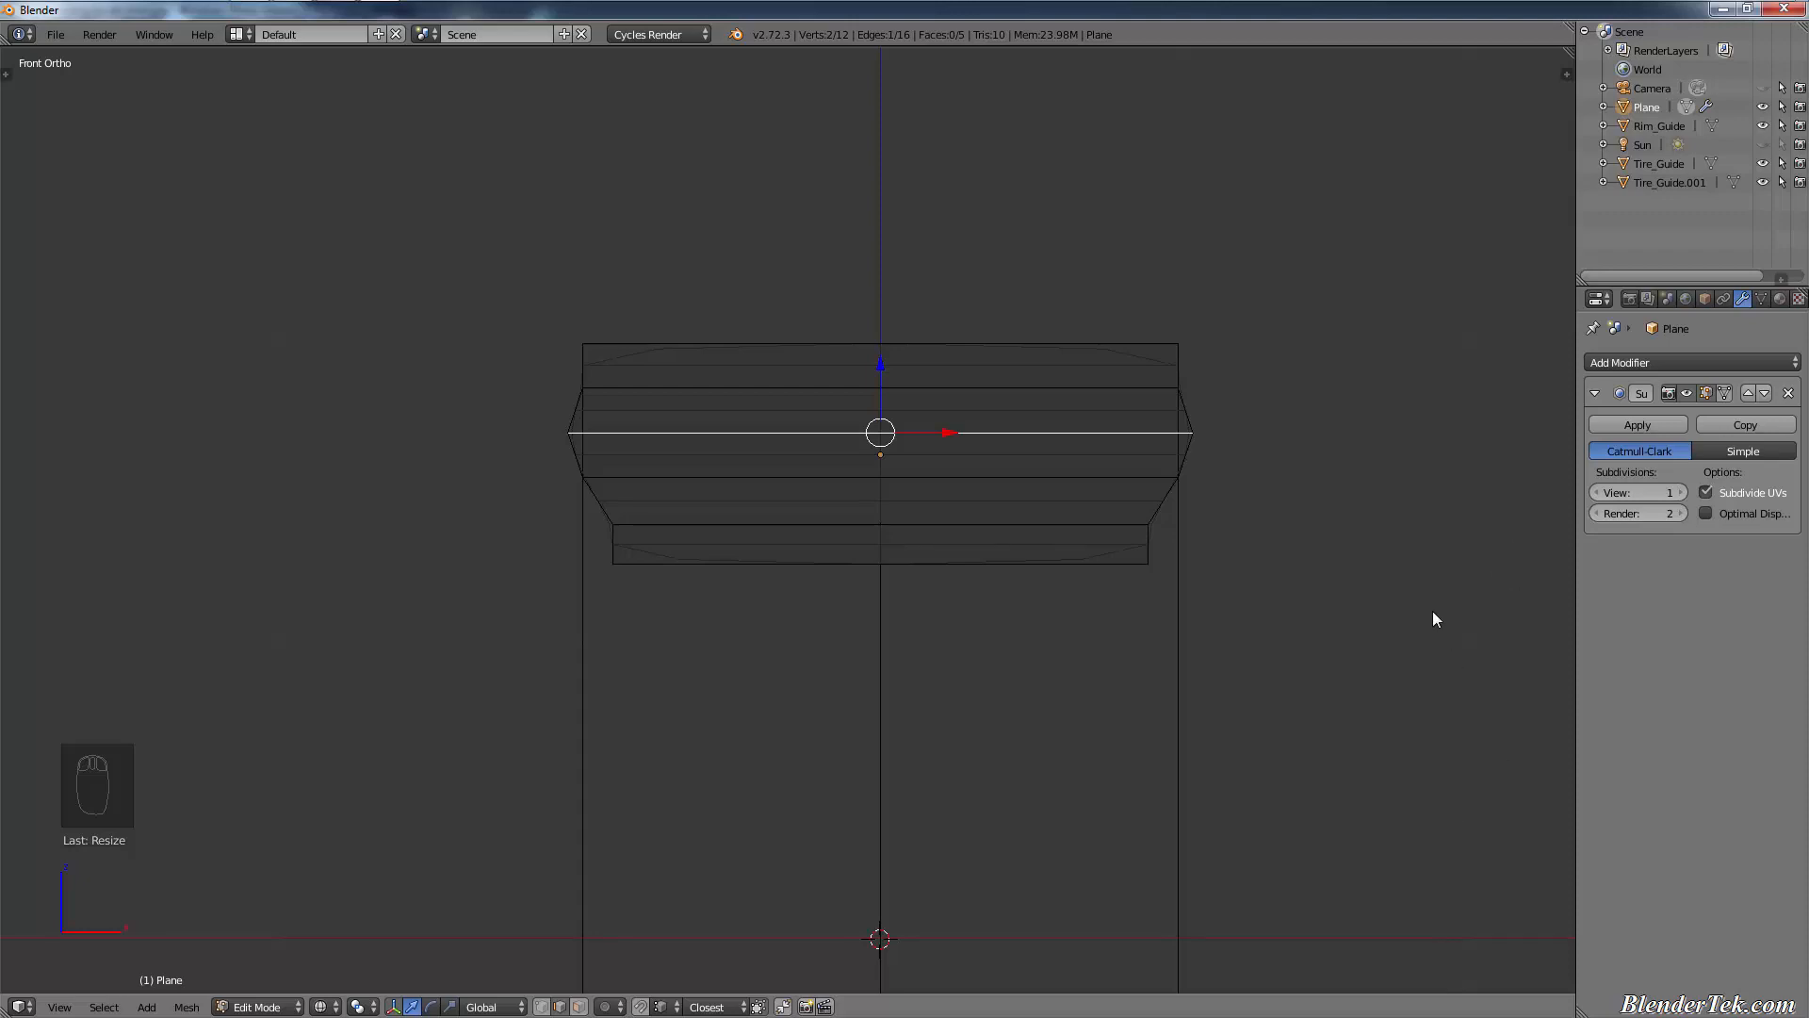
key("z")
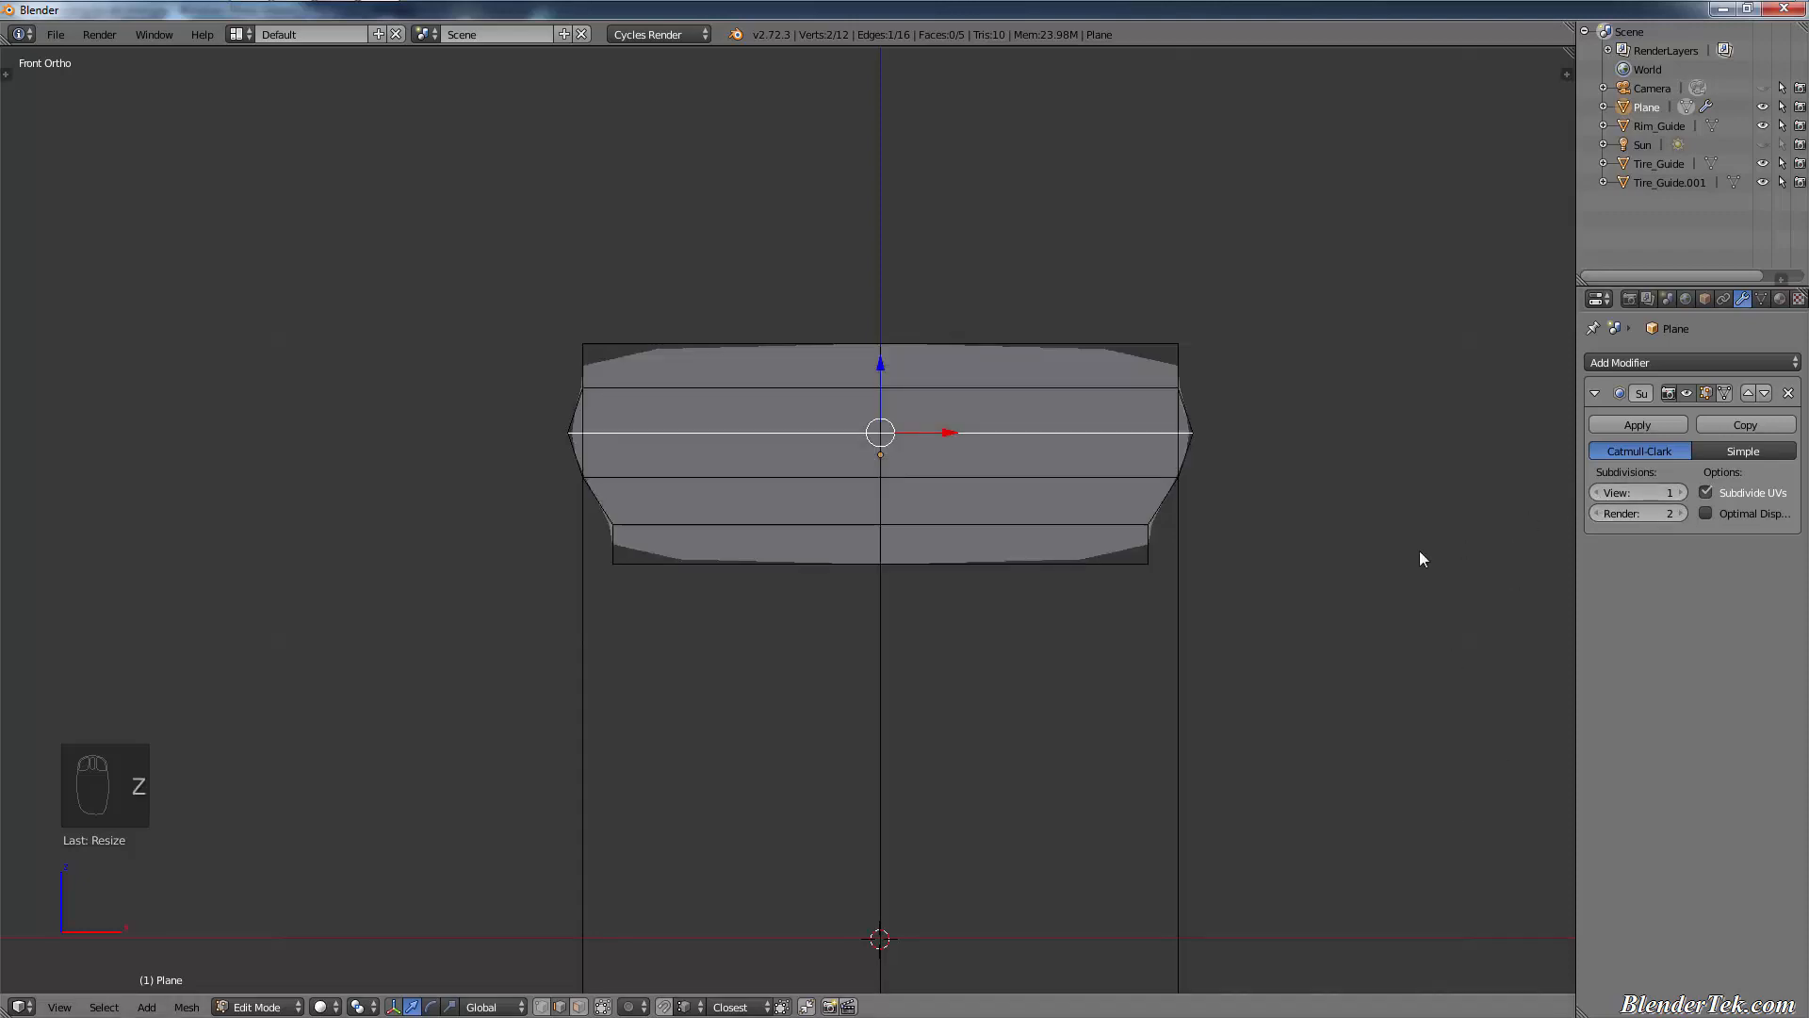
left_click(1681, 492)
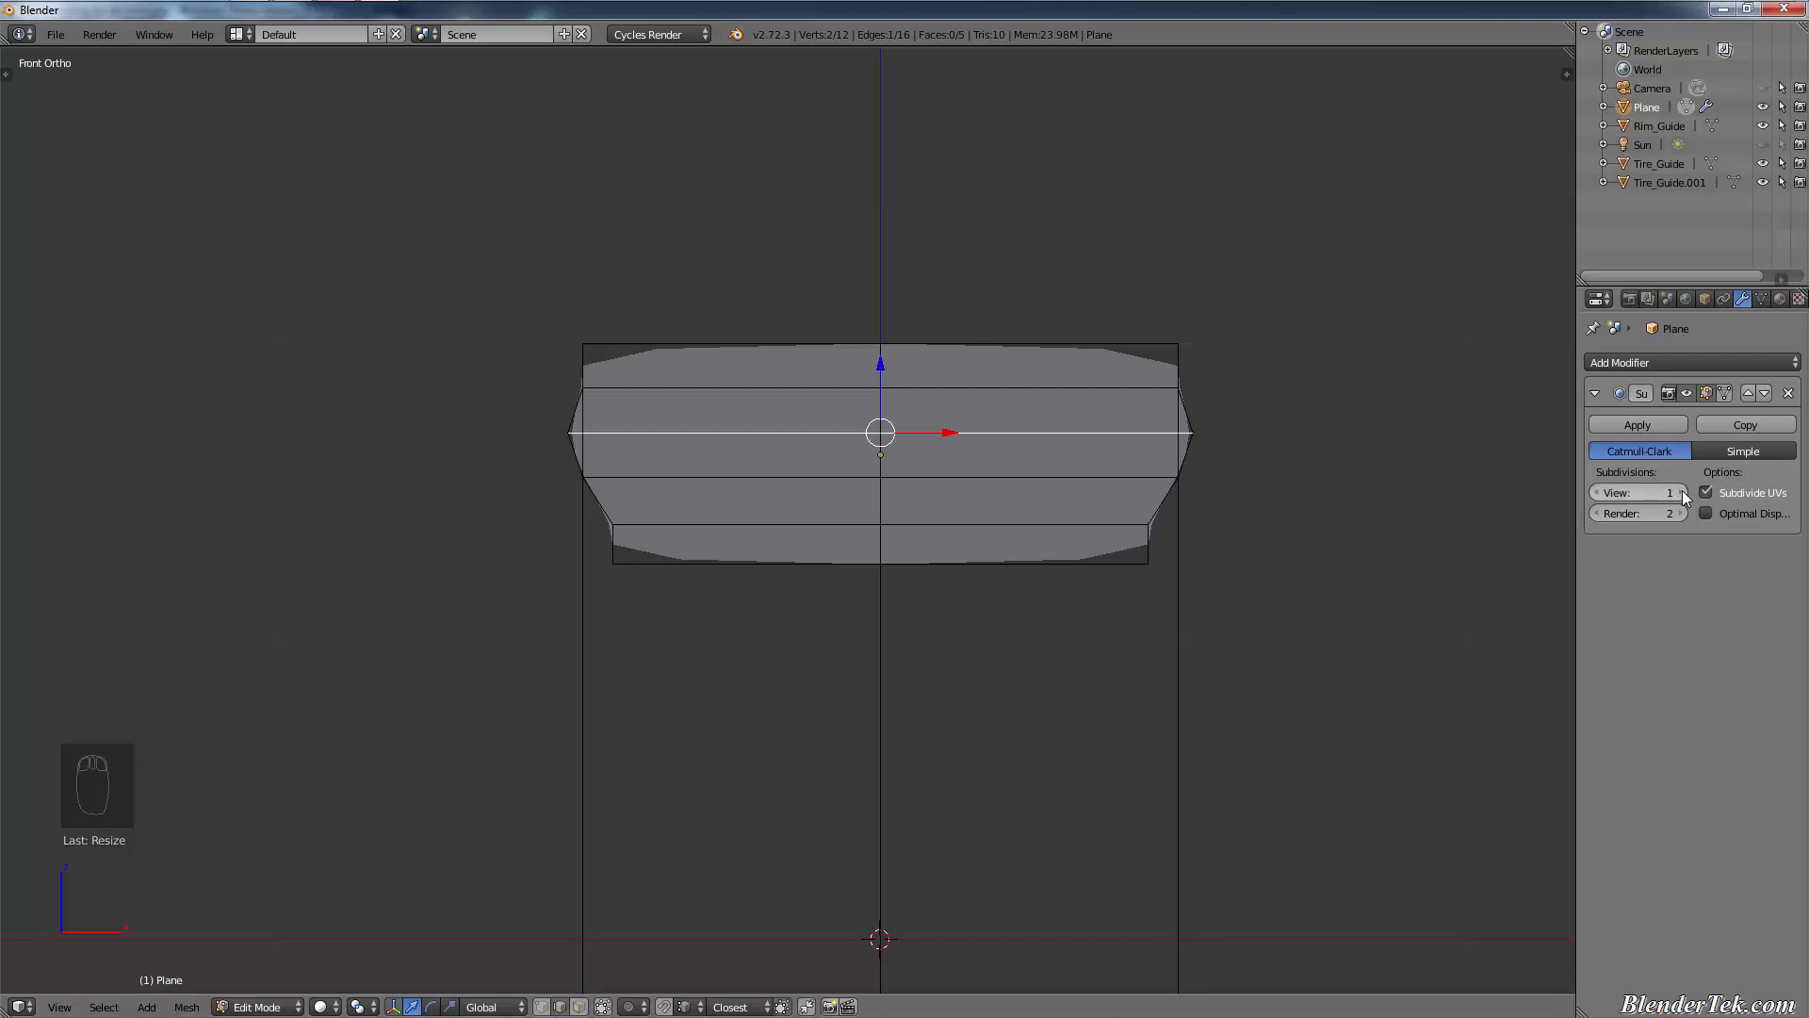
- Undo the 1.05 scaling of the third edge from the top, keeping the two lowest edges narrowed
key("ctrl+z")
key("ctrl+z")
key("ctrl+z")
key("ctrl+z")
key("ctrl+z")
key("ctrl+z")
key("ctrl+z")
key("ctrl+z")
key("ctrl+z")
key("ctrl+z")
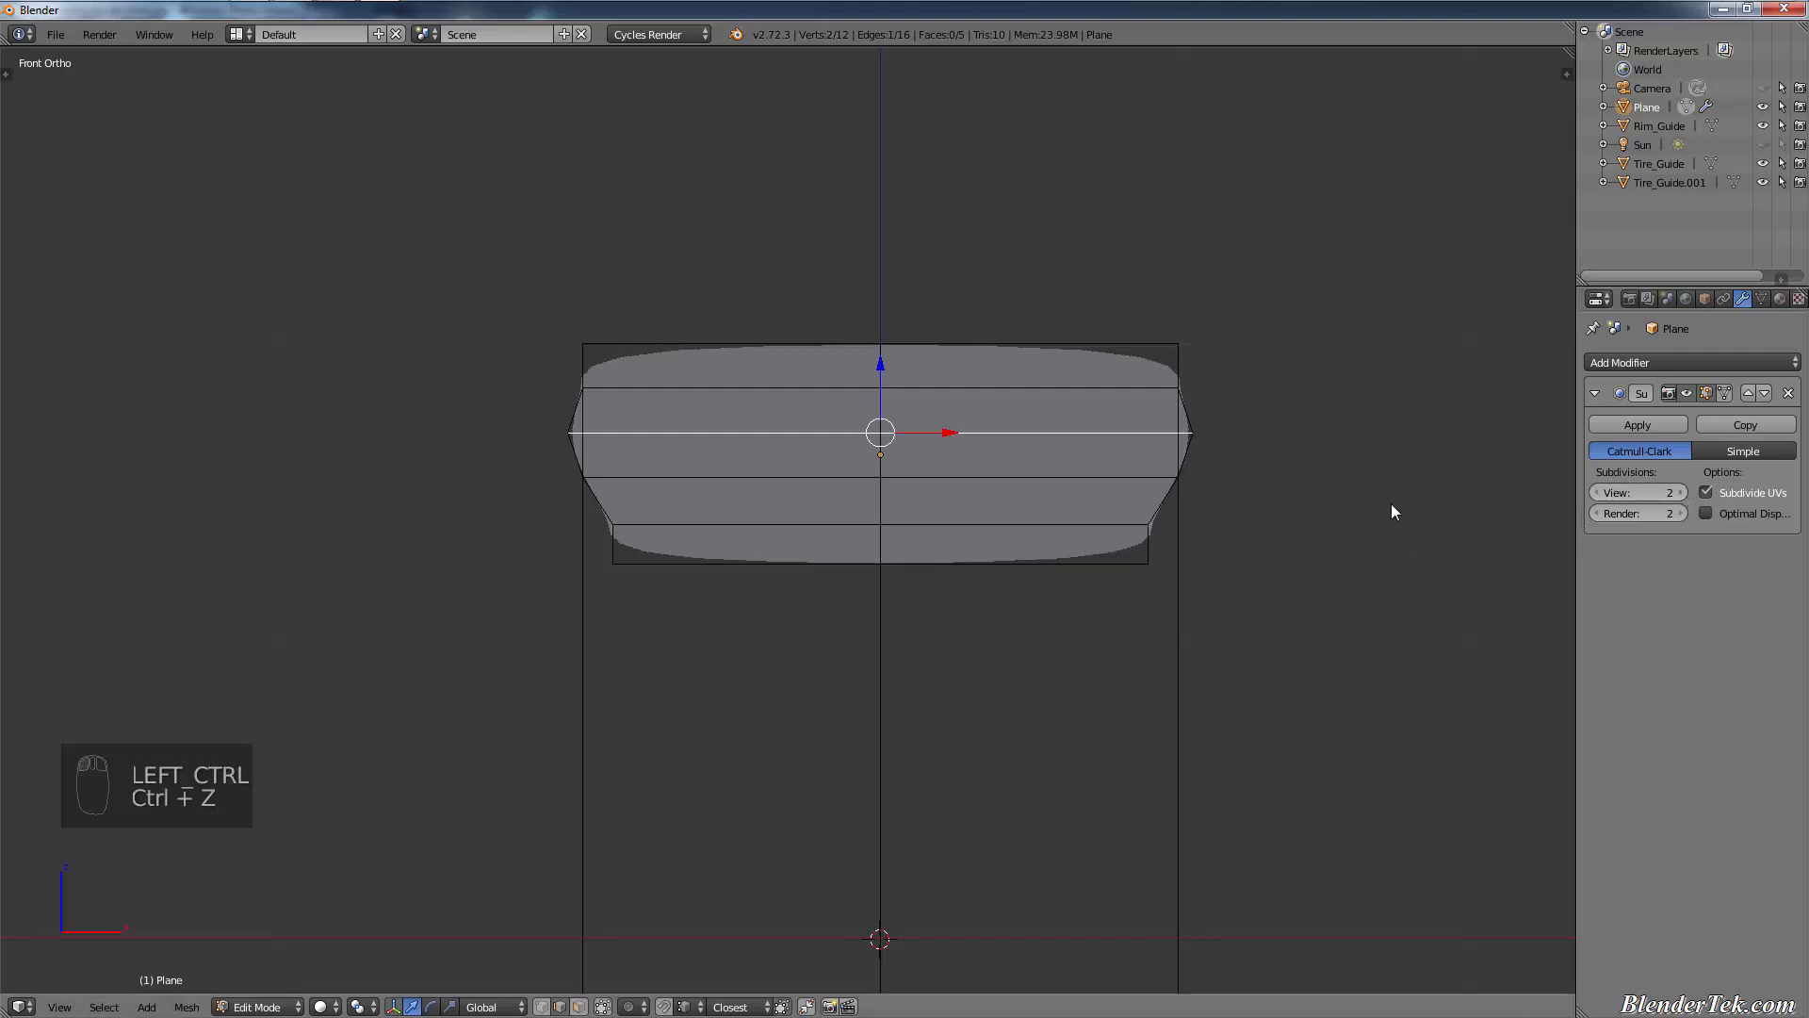
key("ctrl+z")
key("ctrl+z")
key("ctrl+z")
key("ctrl+z")
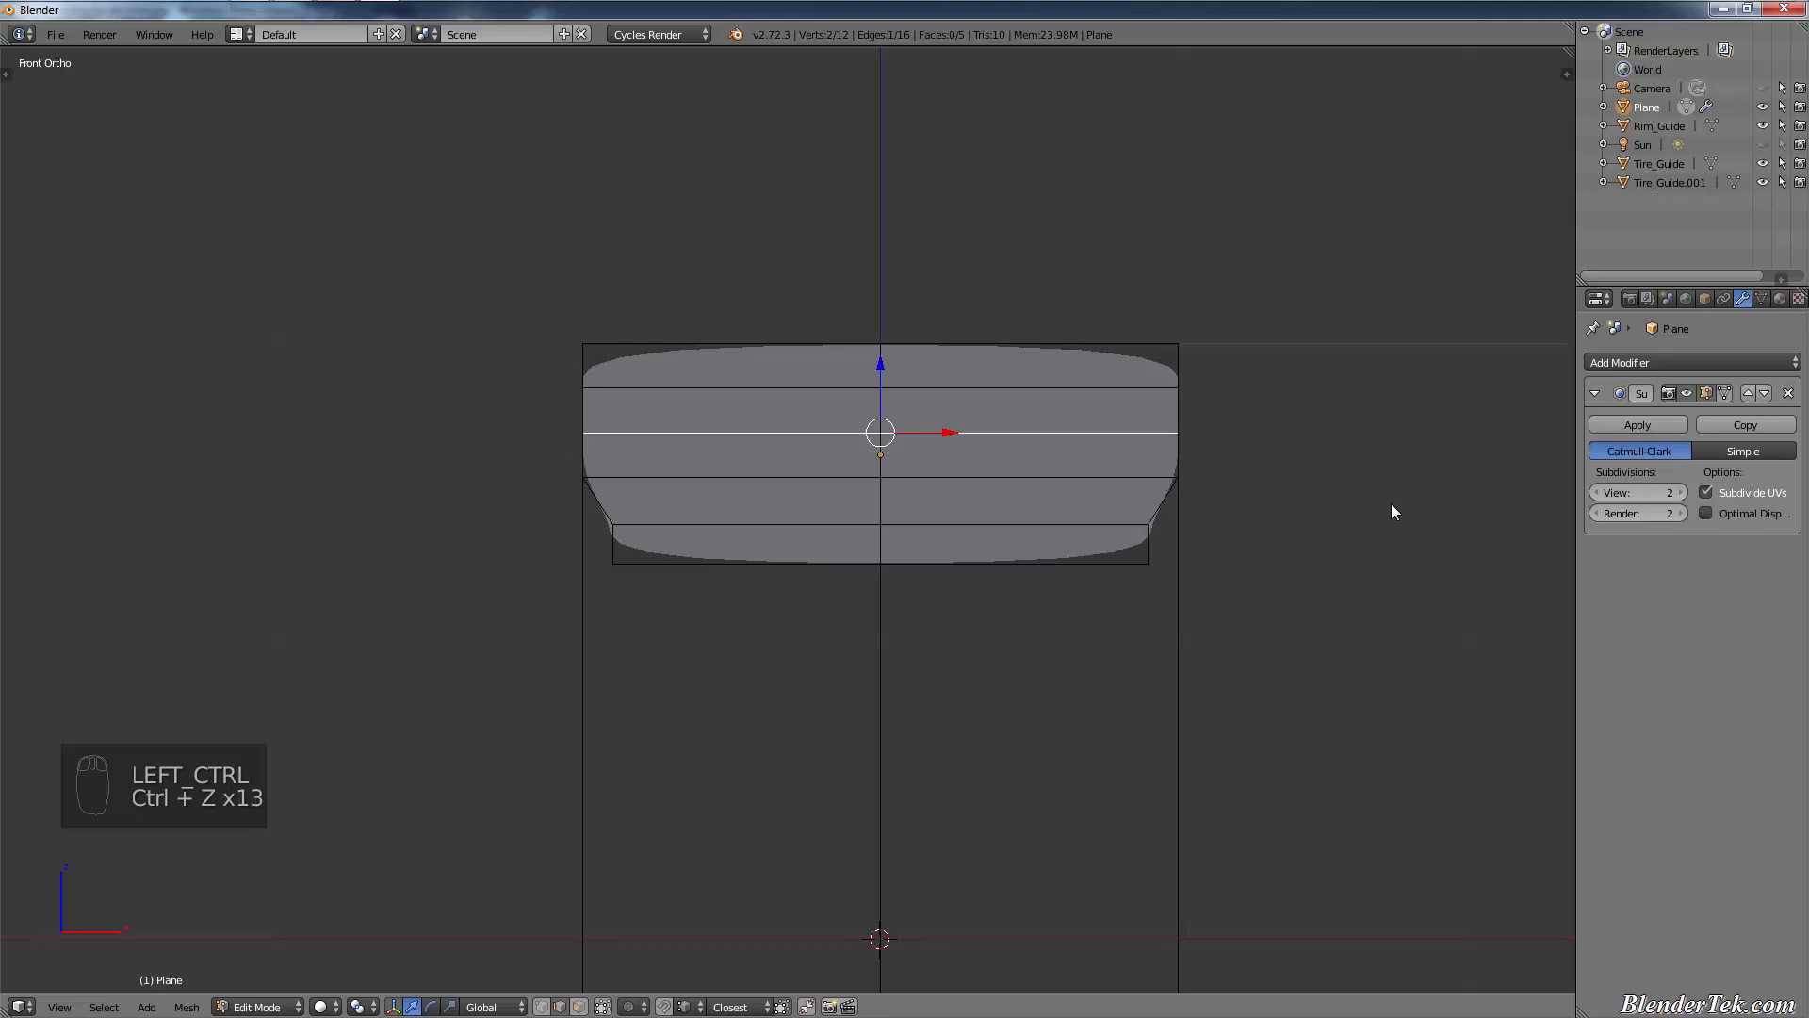
key("ctrl+shift+z")
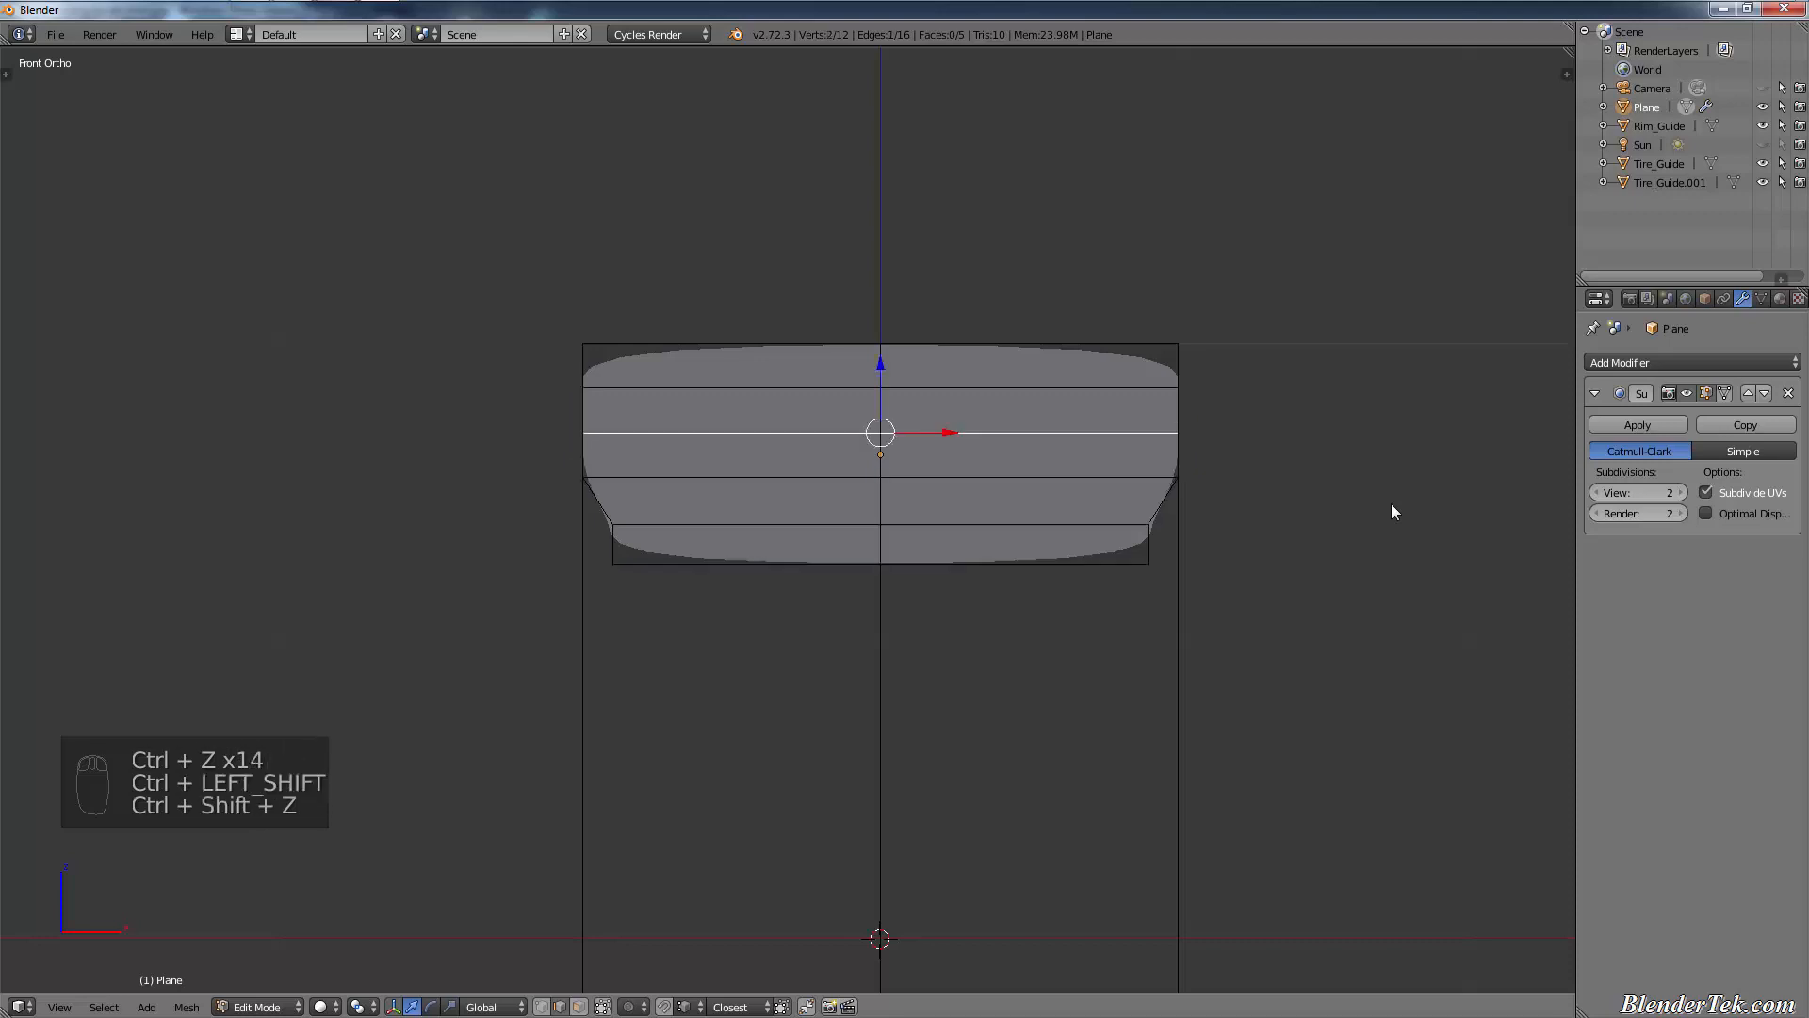
- Scale the selected third edge from the top to 1.025 along the X axis
key("s")
key("x")
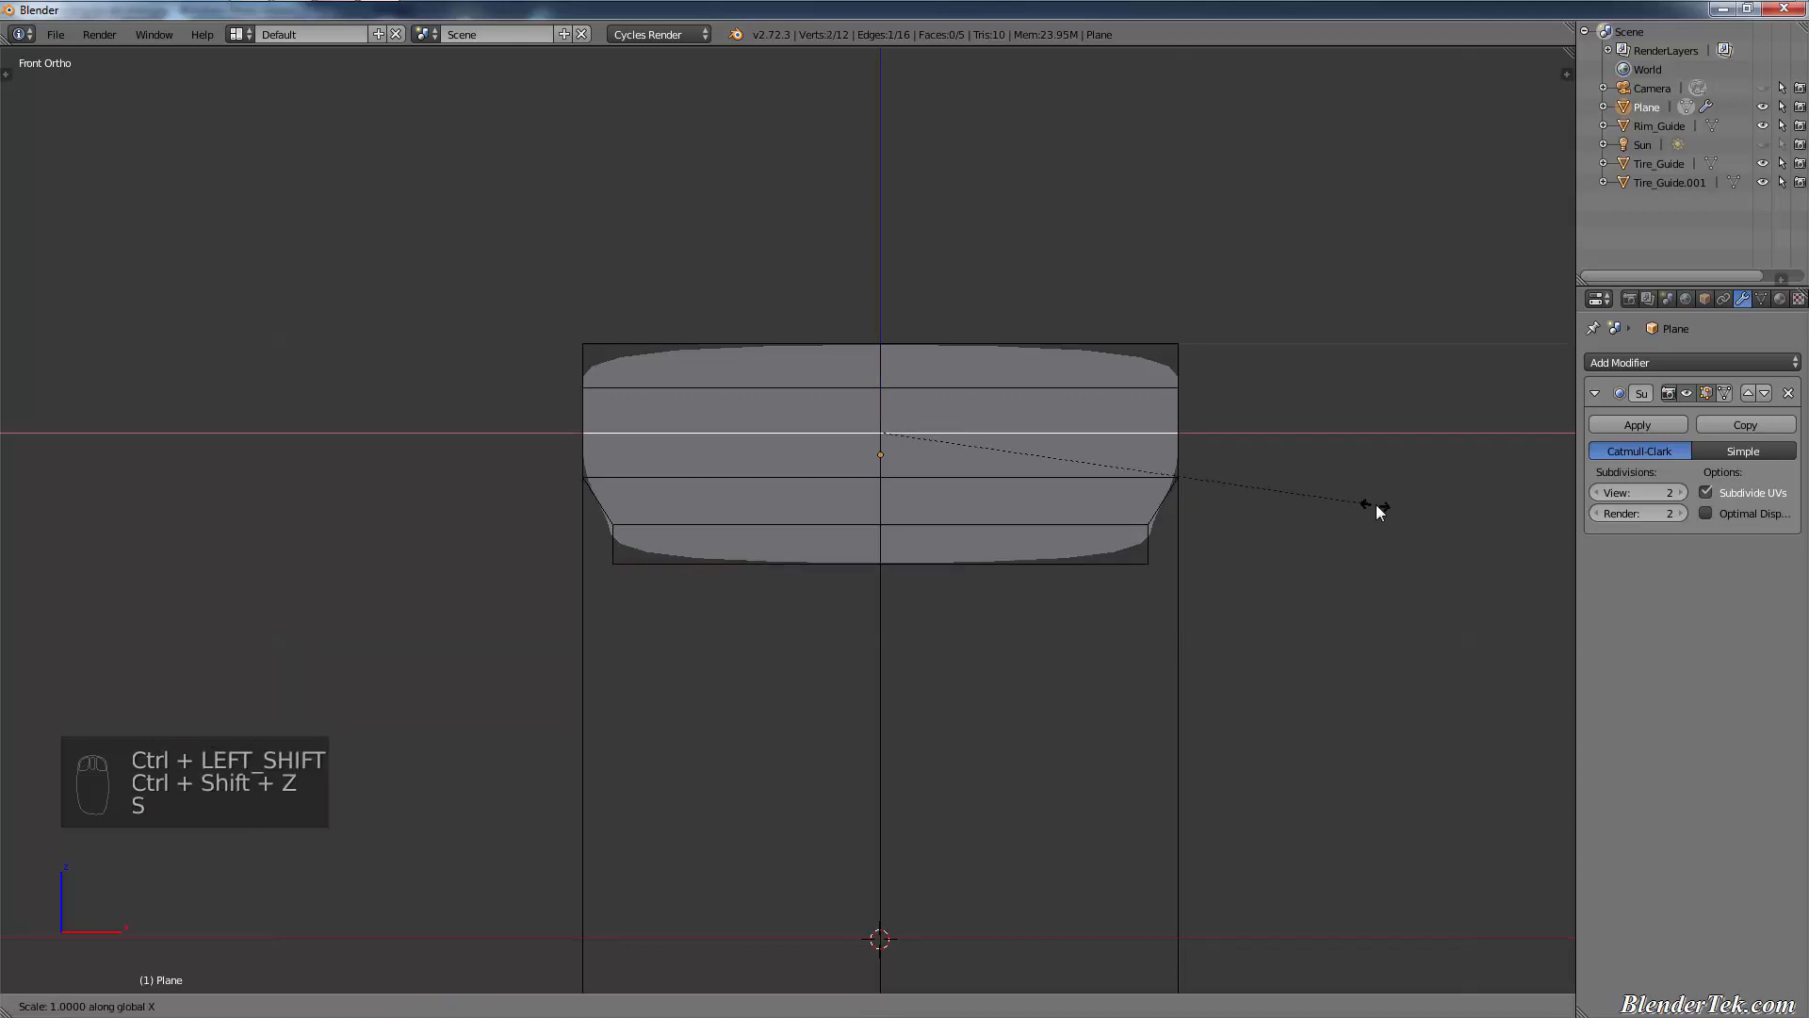
type("1.01-")
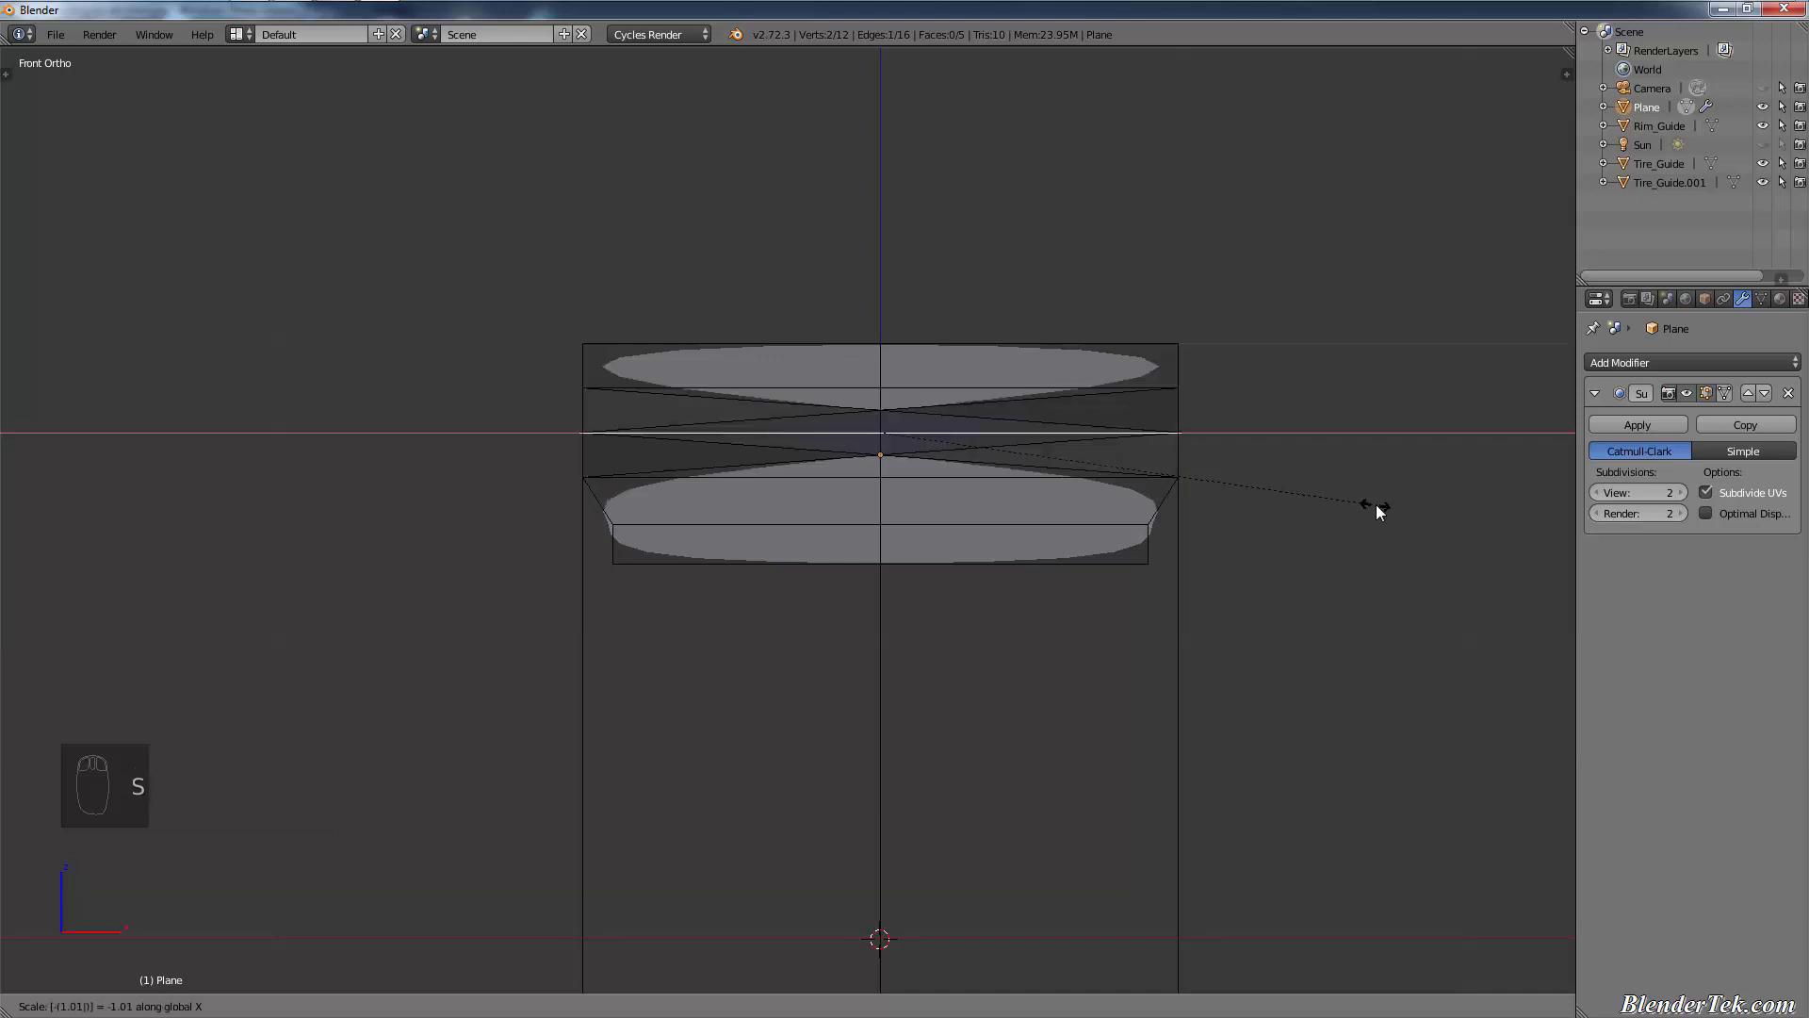
key("BackSpace")
key("BackSpace")
key("BackSpace")
key("BackSpace")
key("BackSpace")
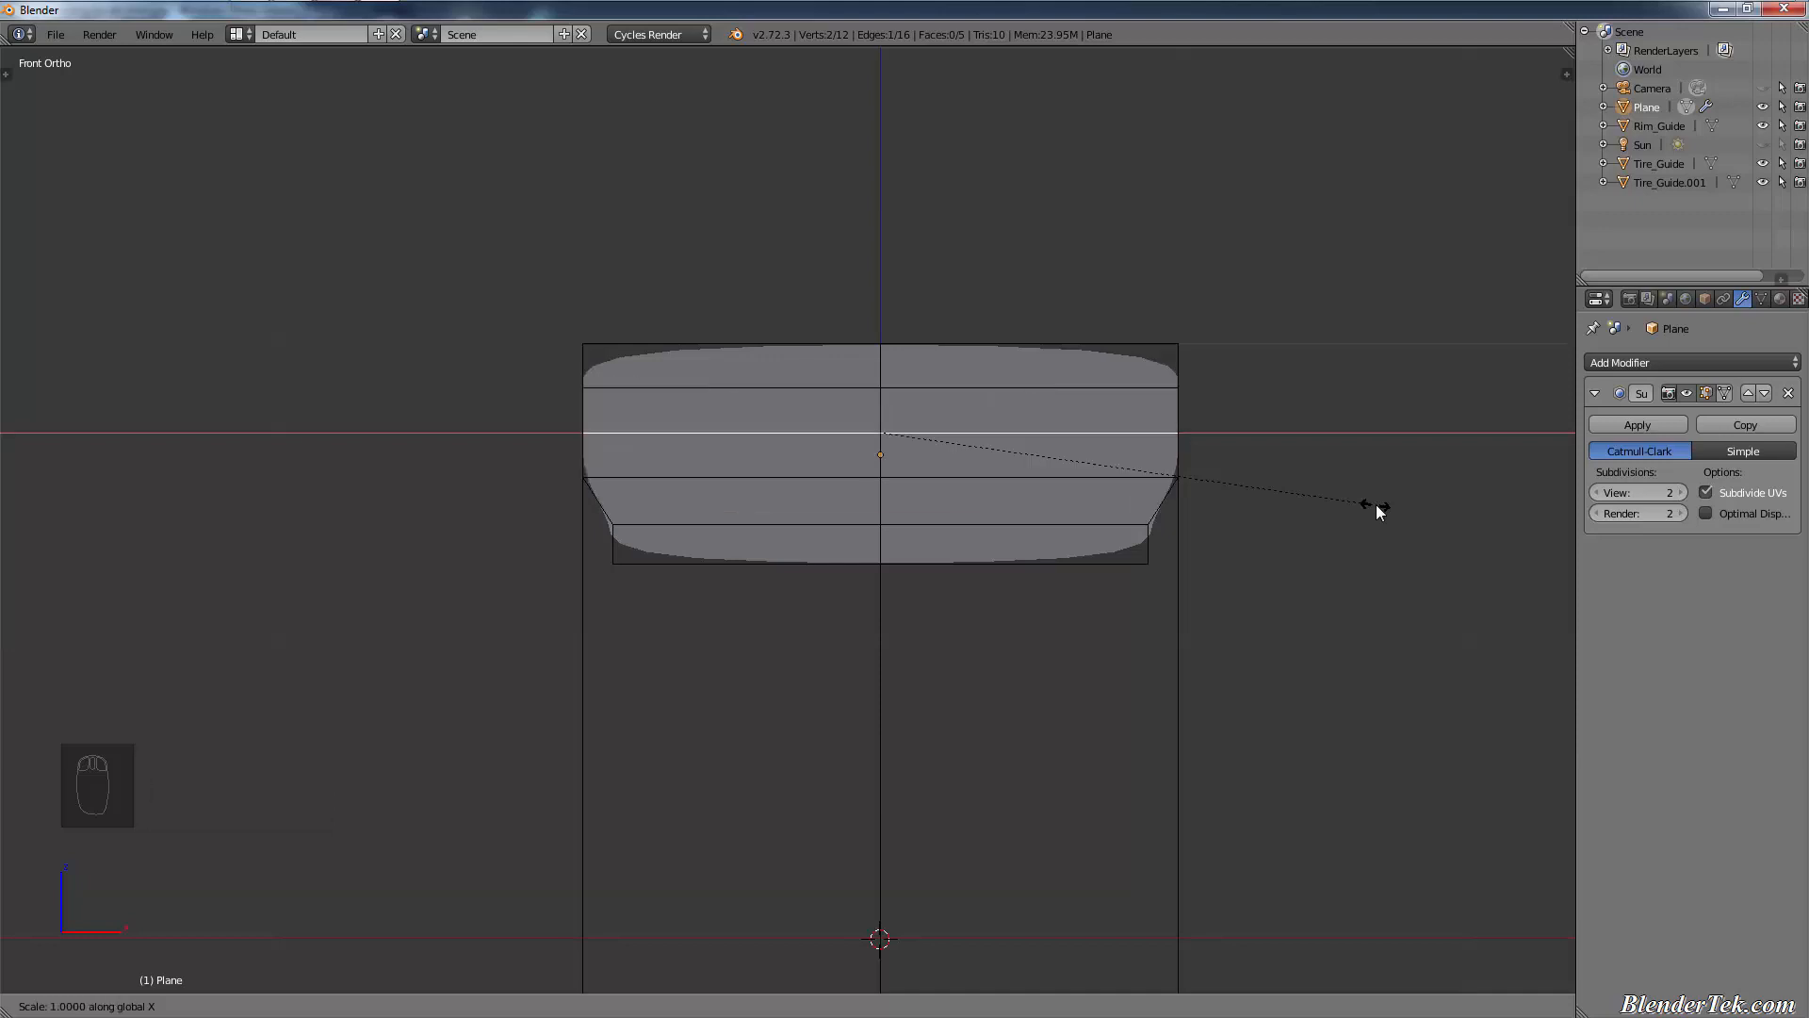
type("0")
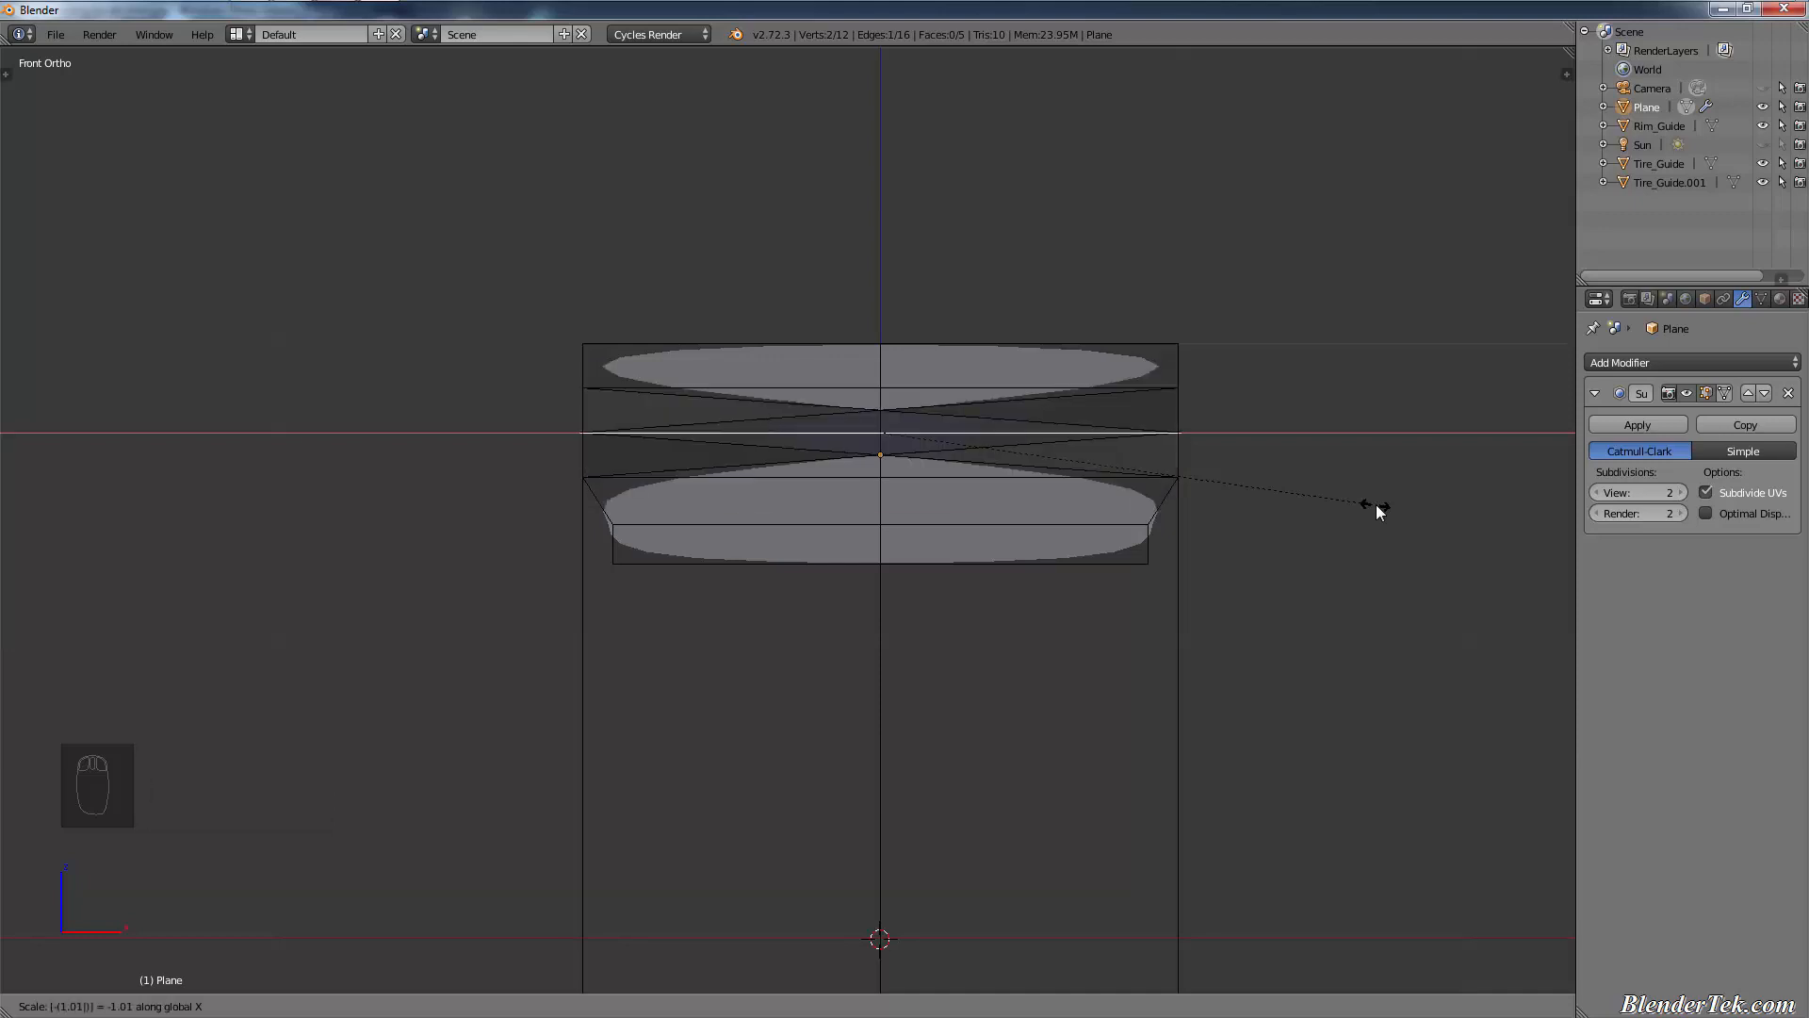
key("BackSpace")
type("1.01")
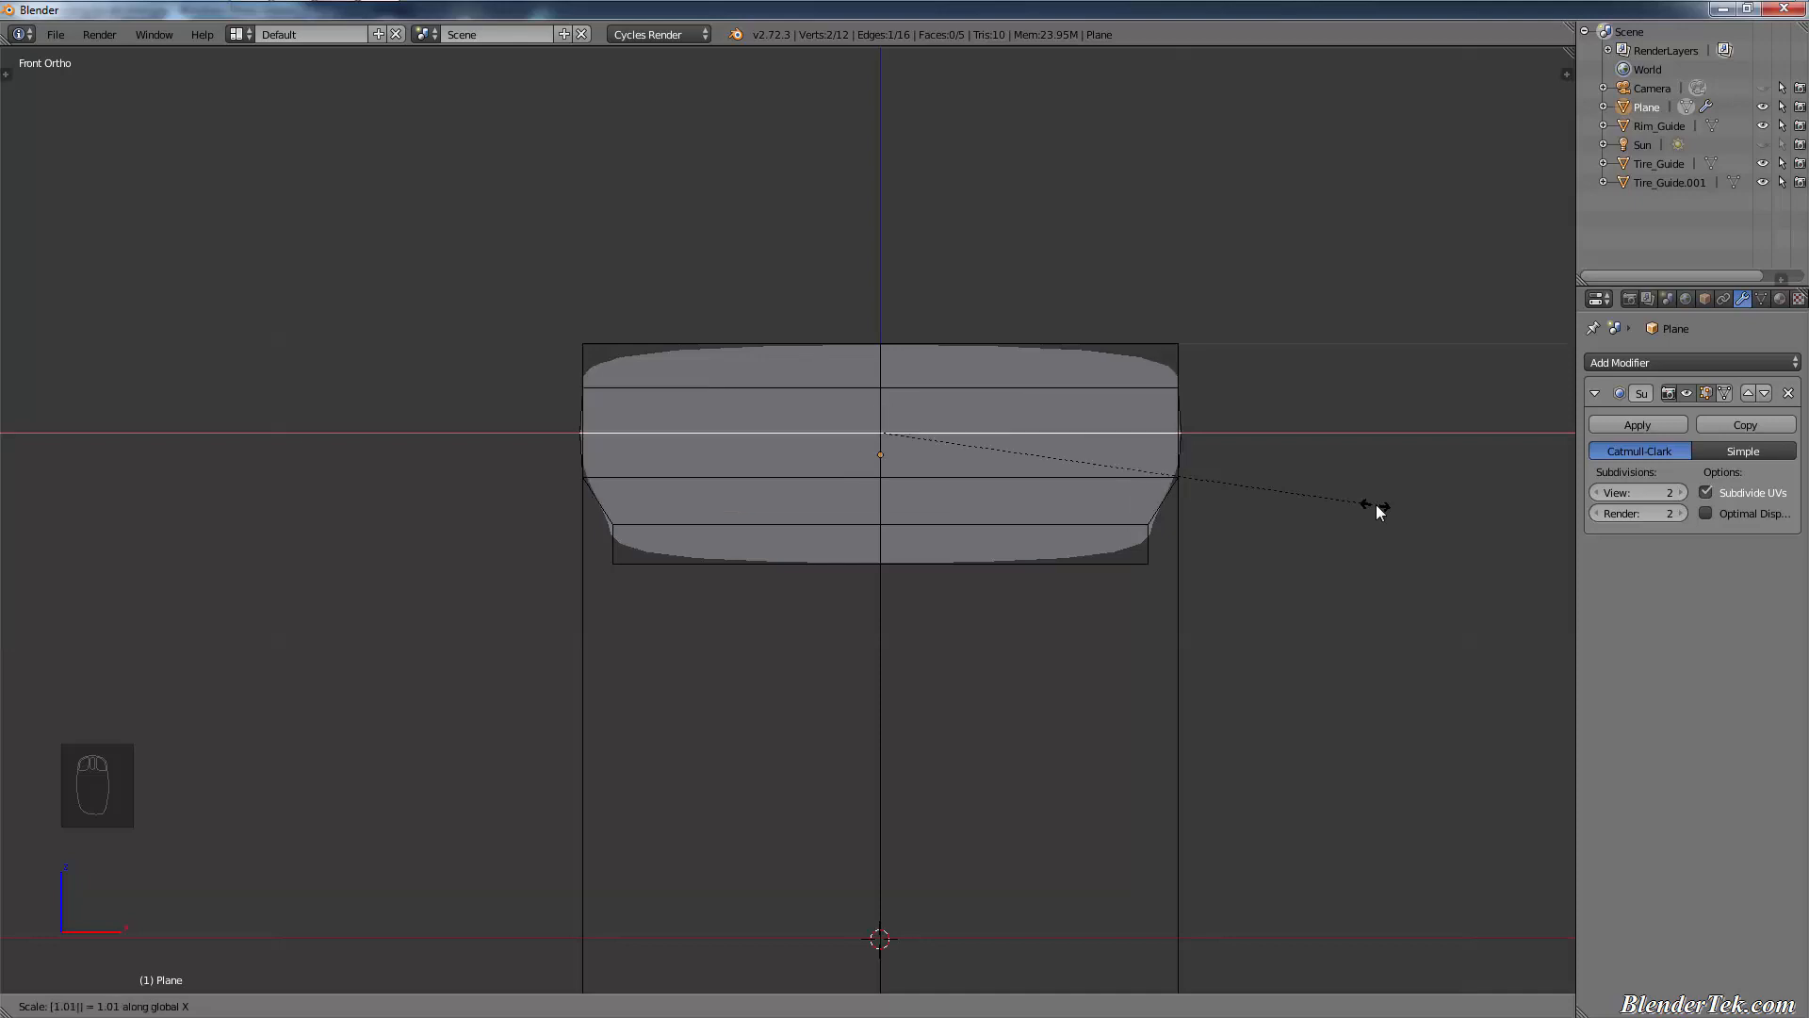
key("BackSpace")
type("25")
key("Return")
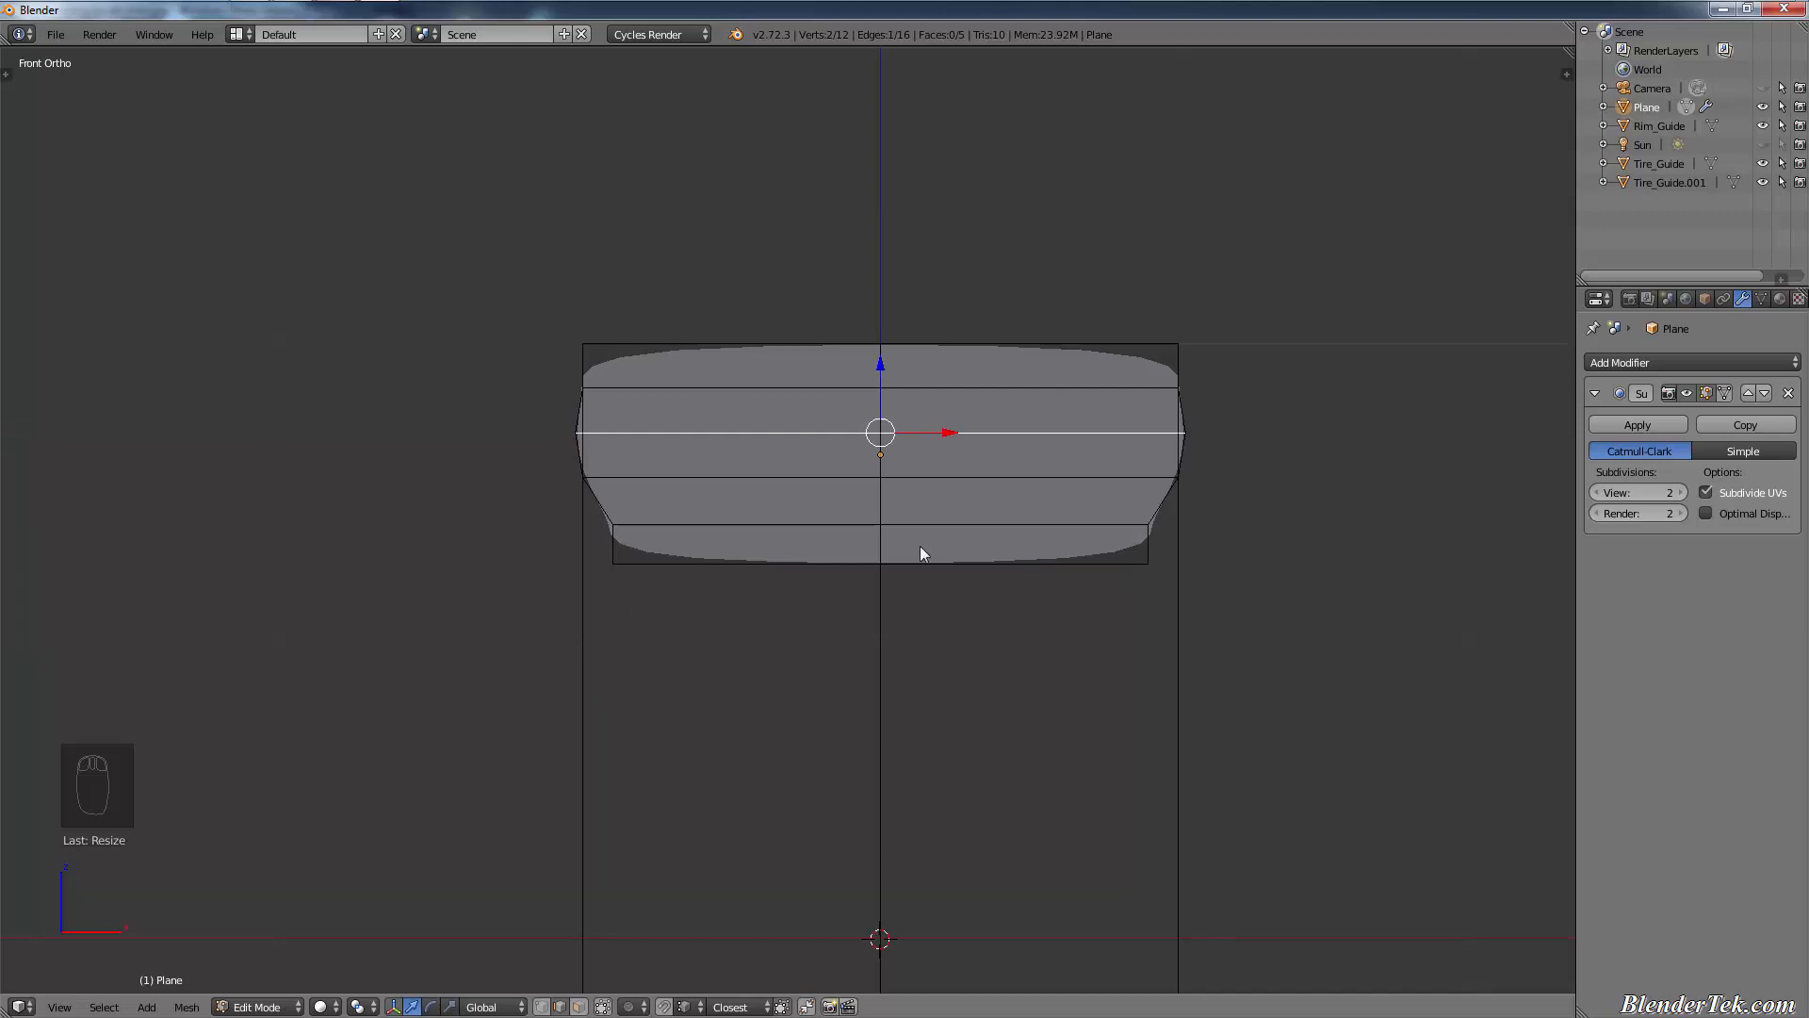
- With the Grease Pencil, write the scale factor 1.025 above the plane and draw an arrow pointing to the widened edge
key("d")
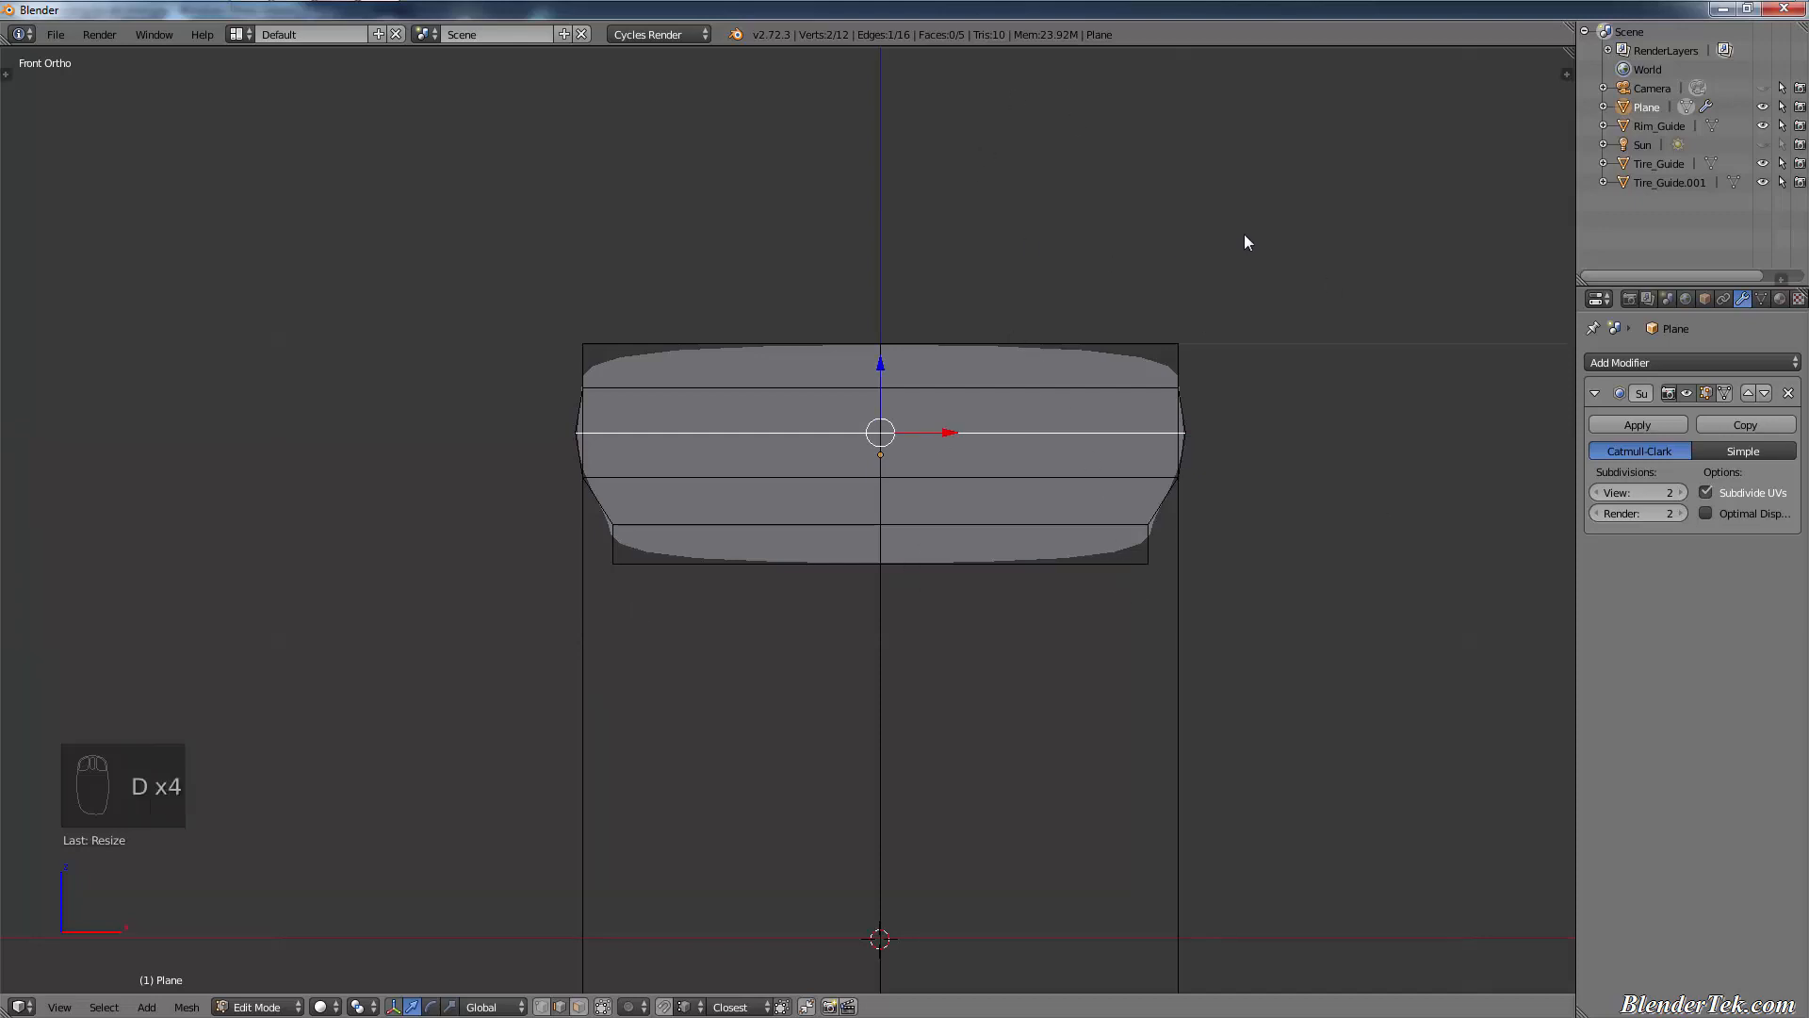
mouse_move(1203, 200)
left_mouse_down()
mouse_move(1211, 238)
mouse_move(1327, 213)
mouse_move(1340, 192)
mouse_move(1351, 213)
left_mouse_up()
left_click(1228, 244)
left_click_drag(1353, 193, 1416, 193)
left_click_drag(1318, 330, 1327, 386)
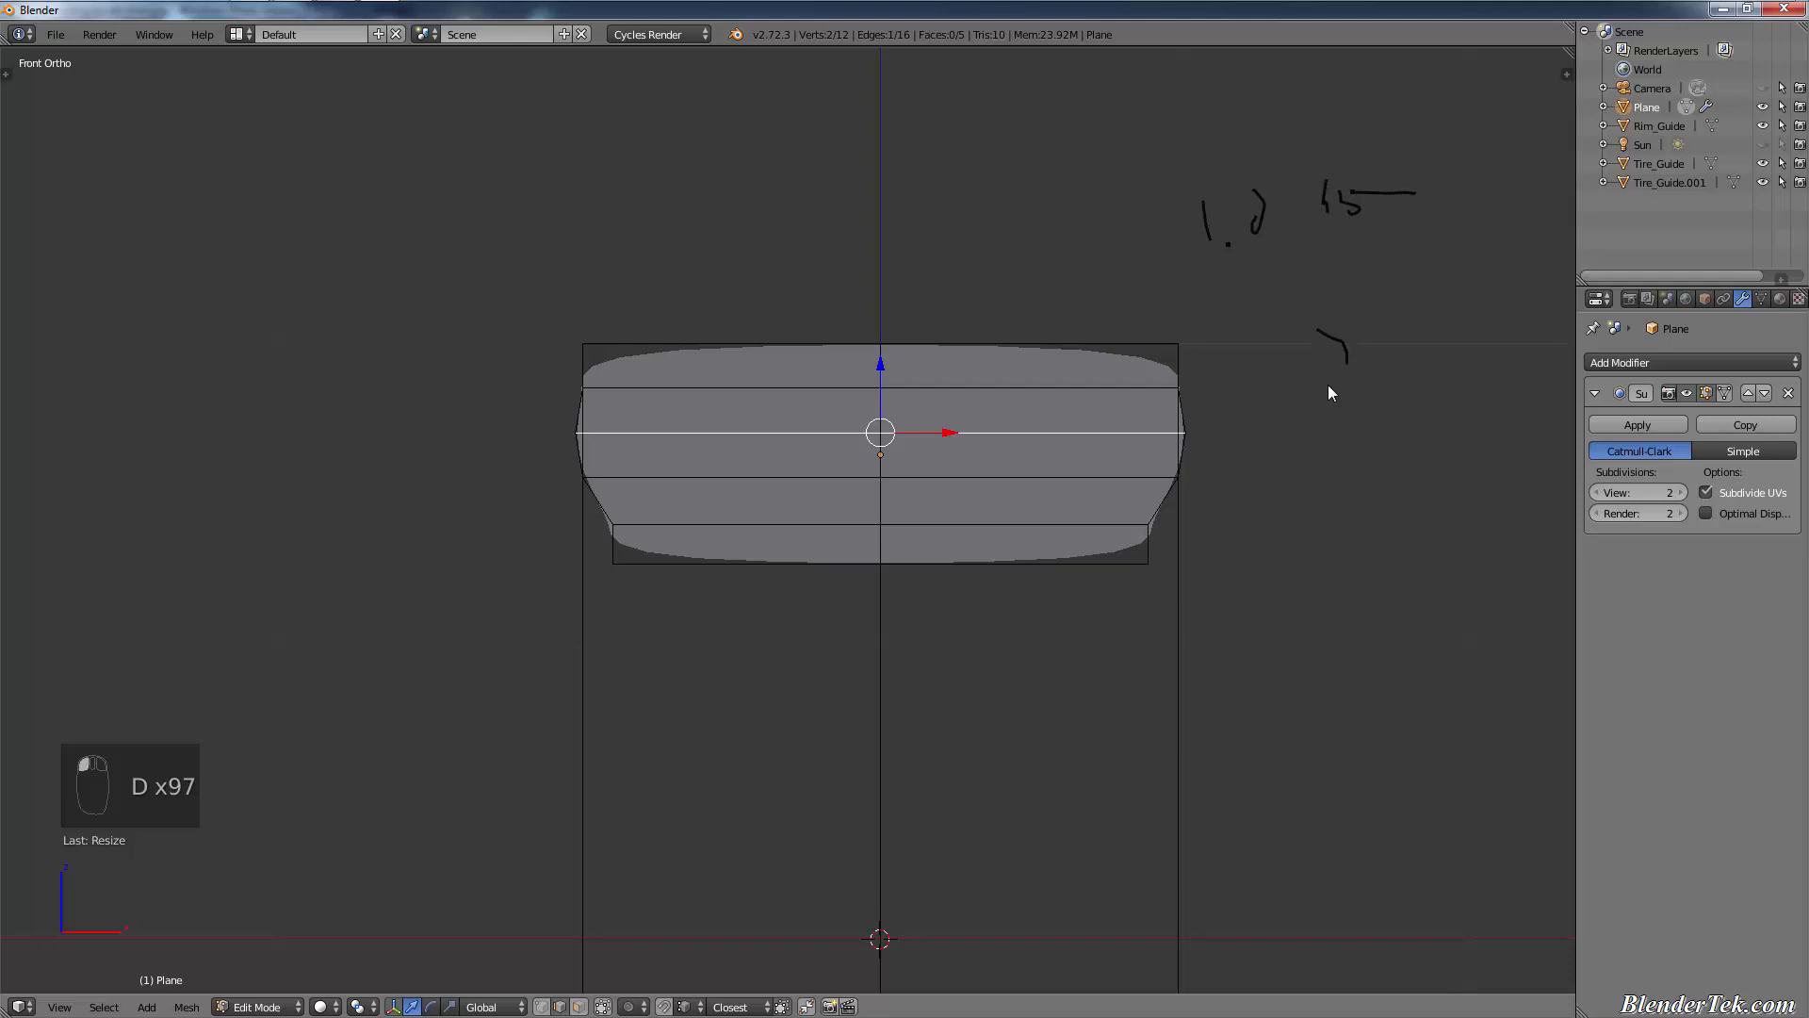
left_click(1233, 442)
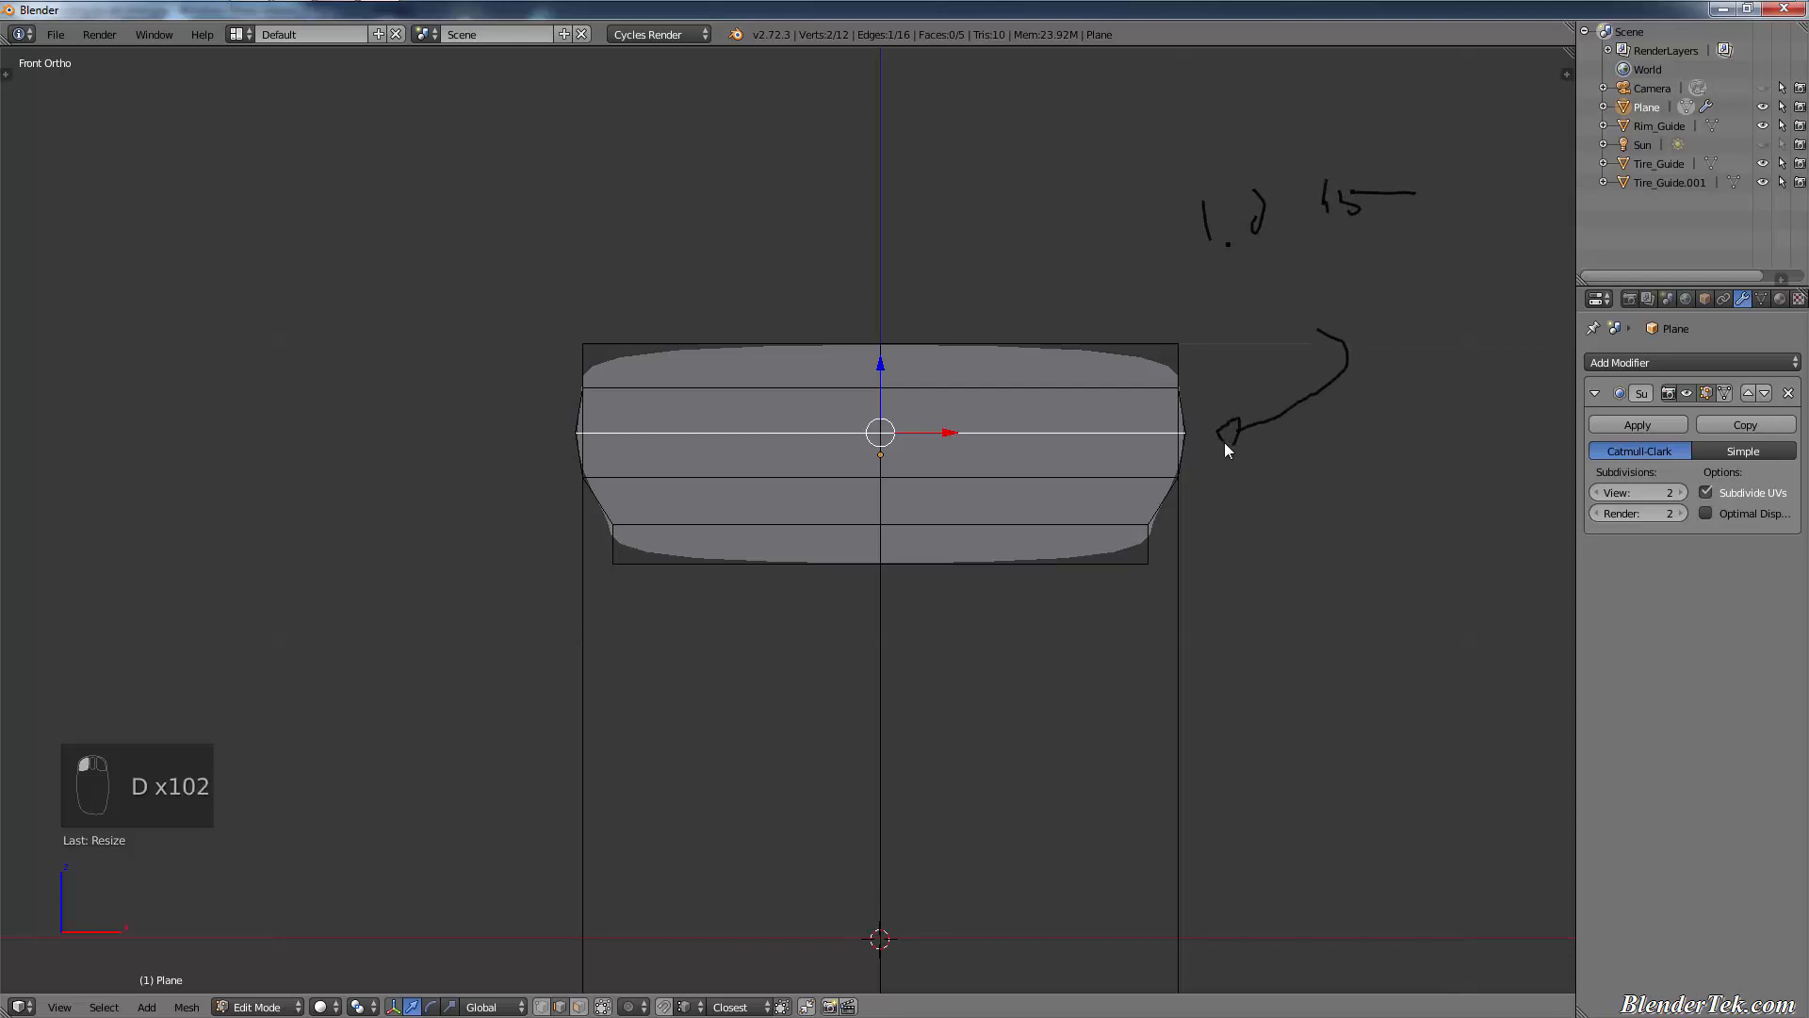
left_click_drag(1224, 443, 1229, 443)
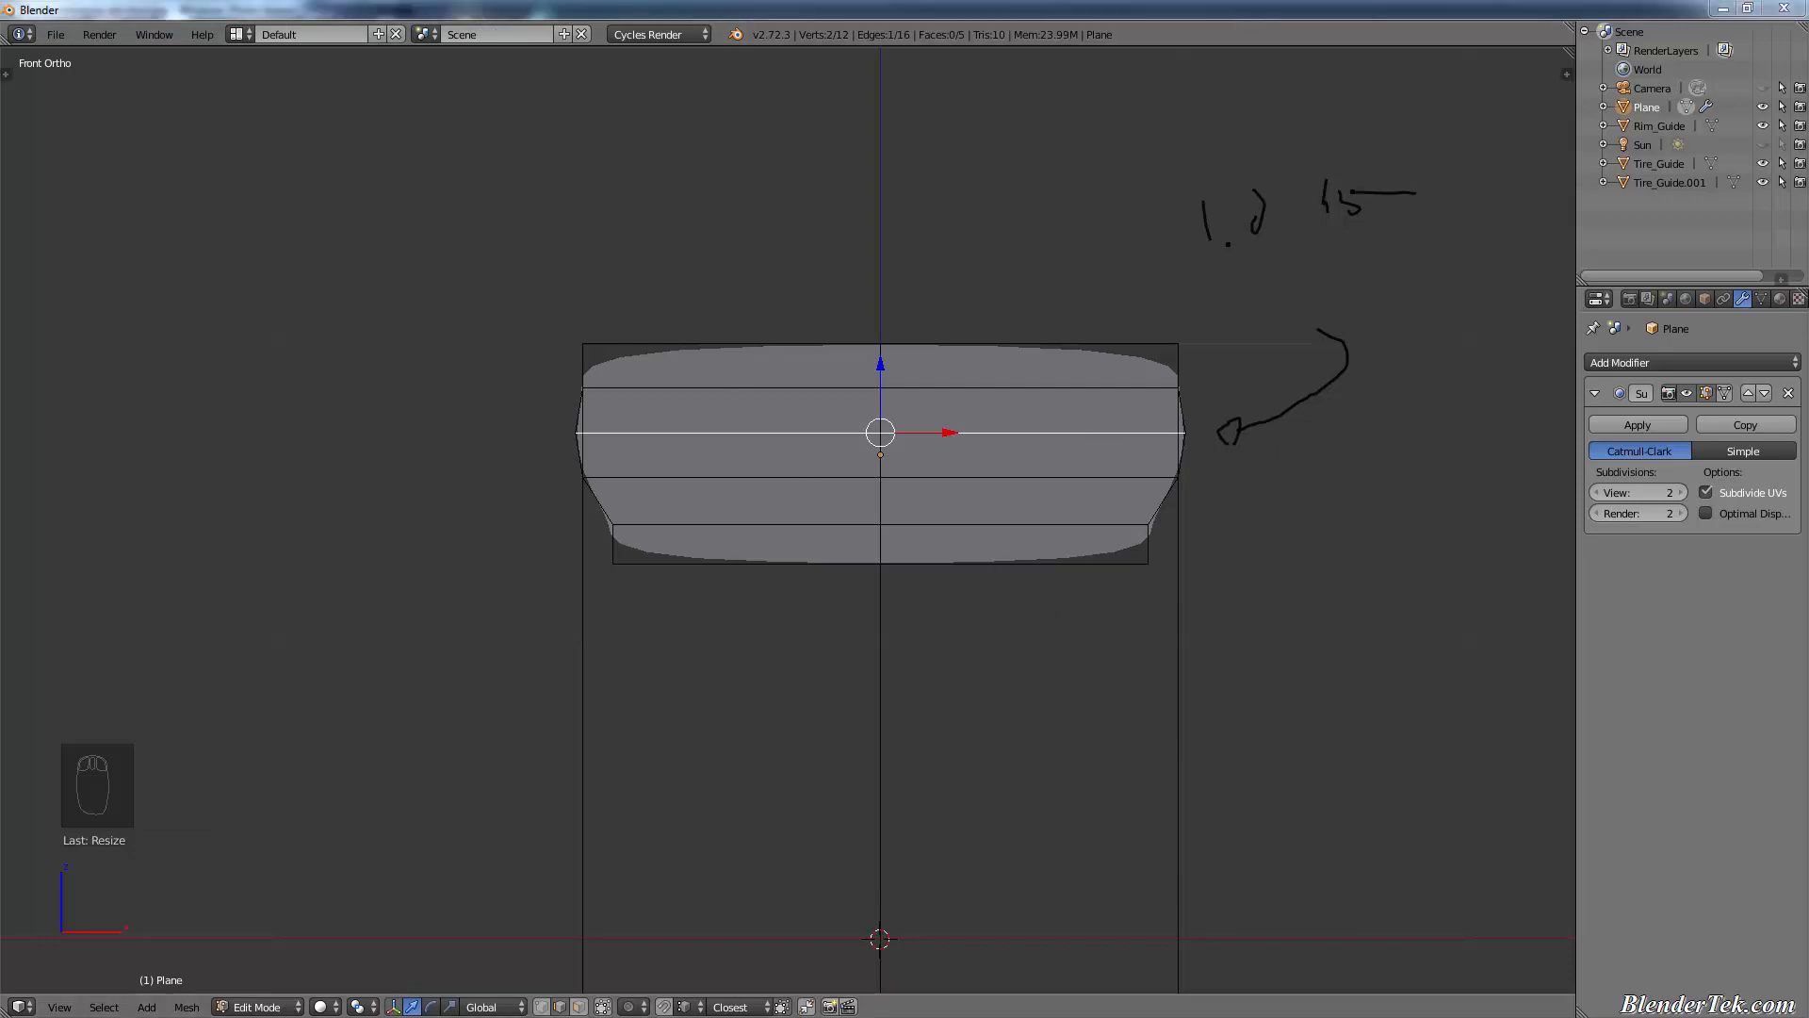
- Select the plane's top edge and scale it to 0.975 along the X axis
right_click(864, 345)
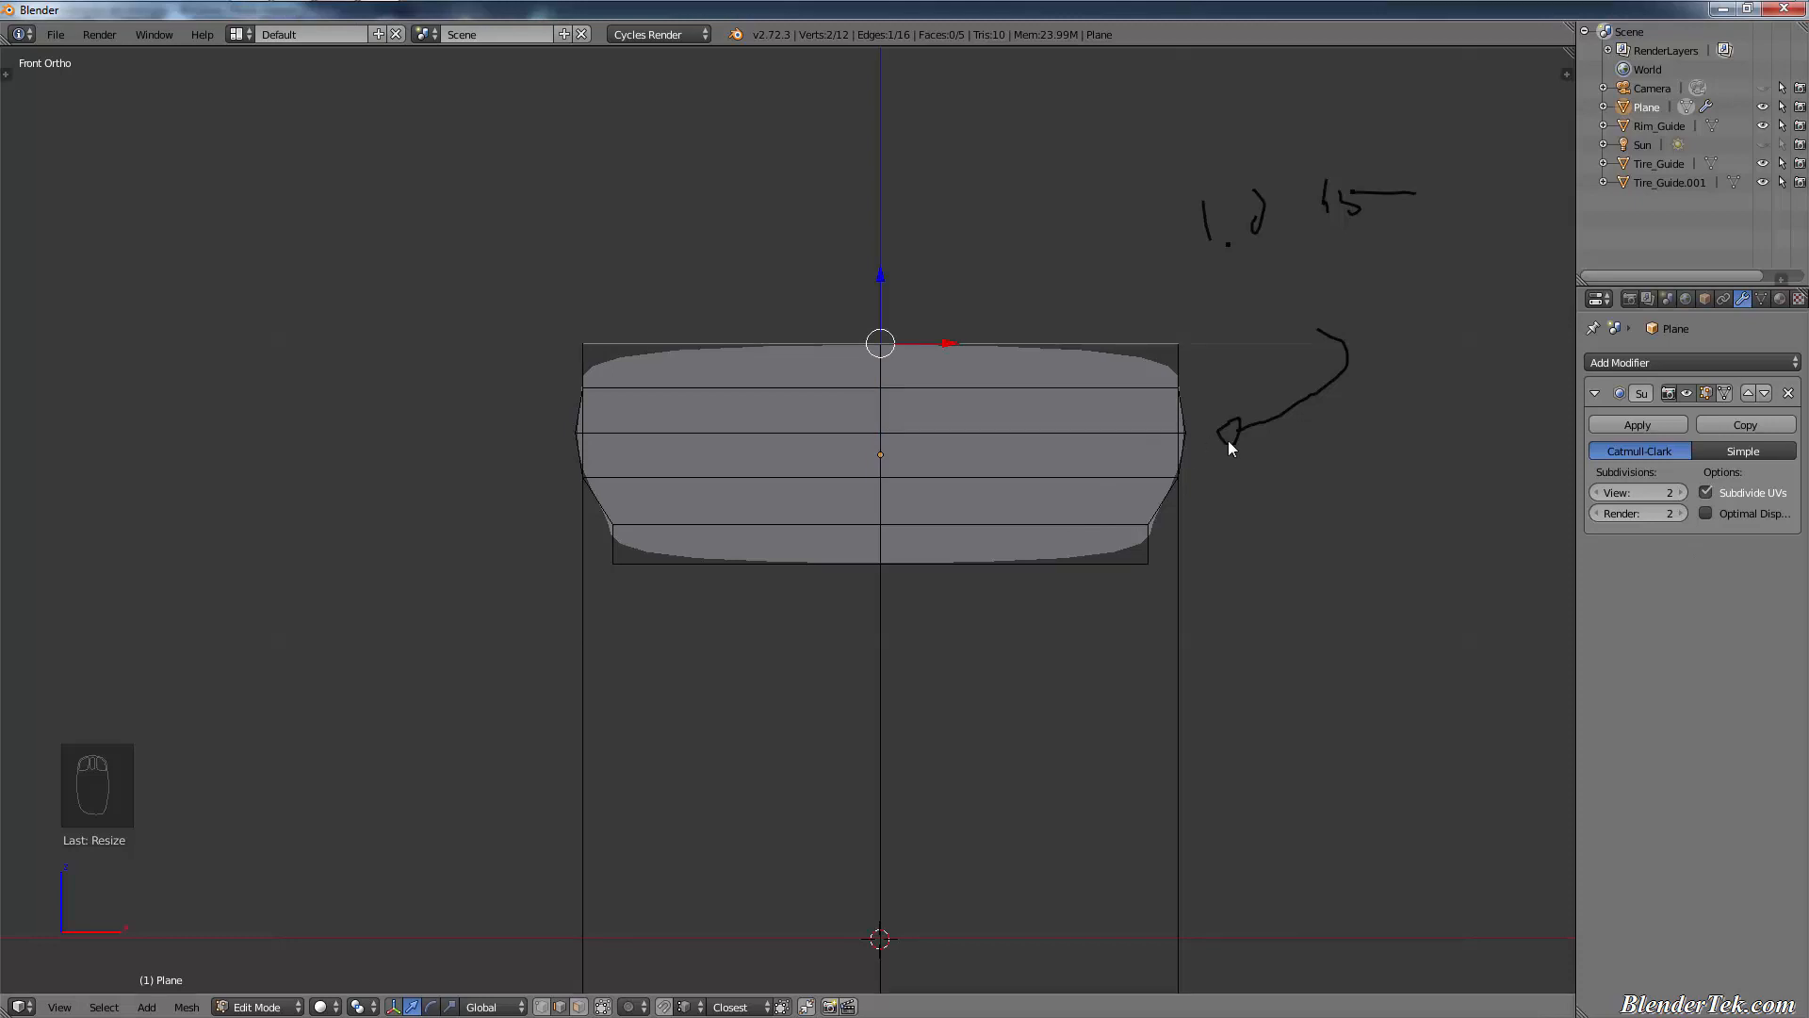
key("s")
key("x")
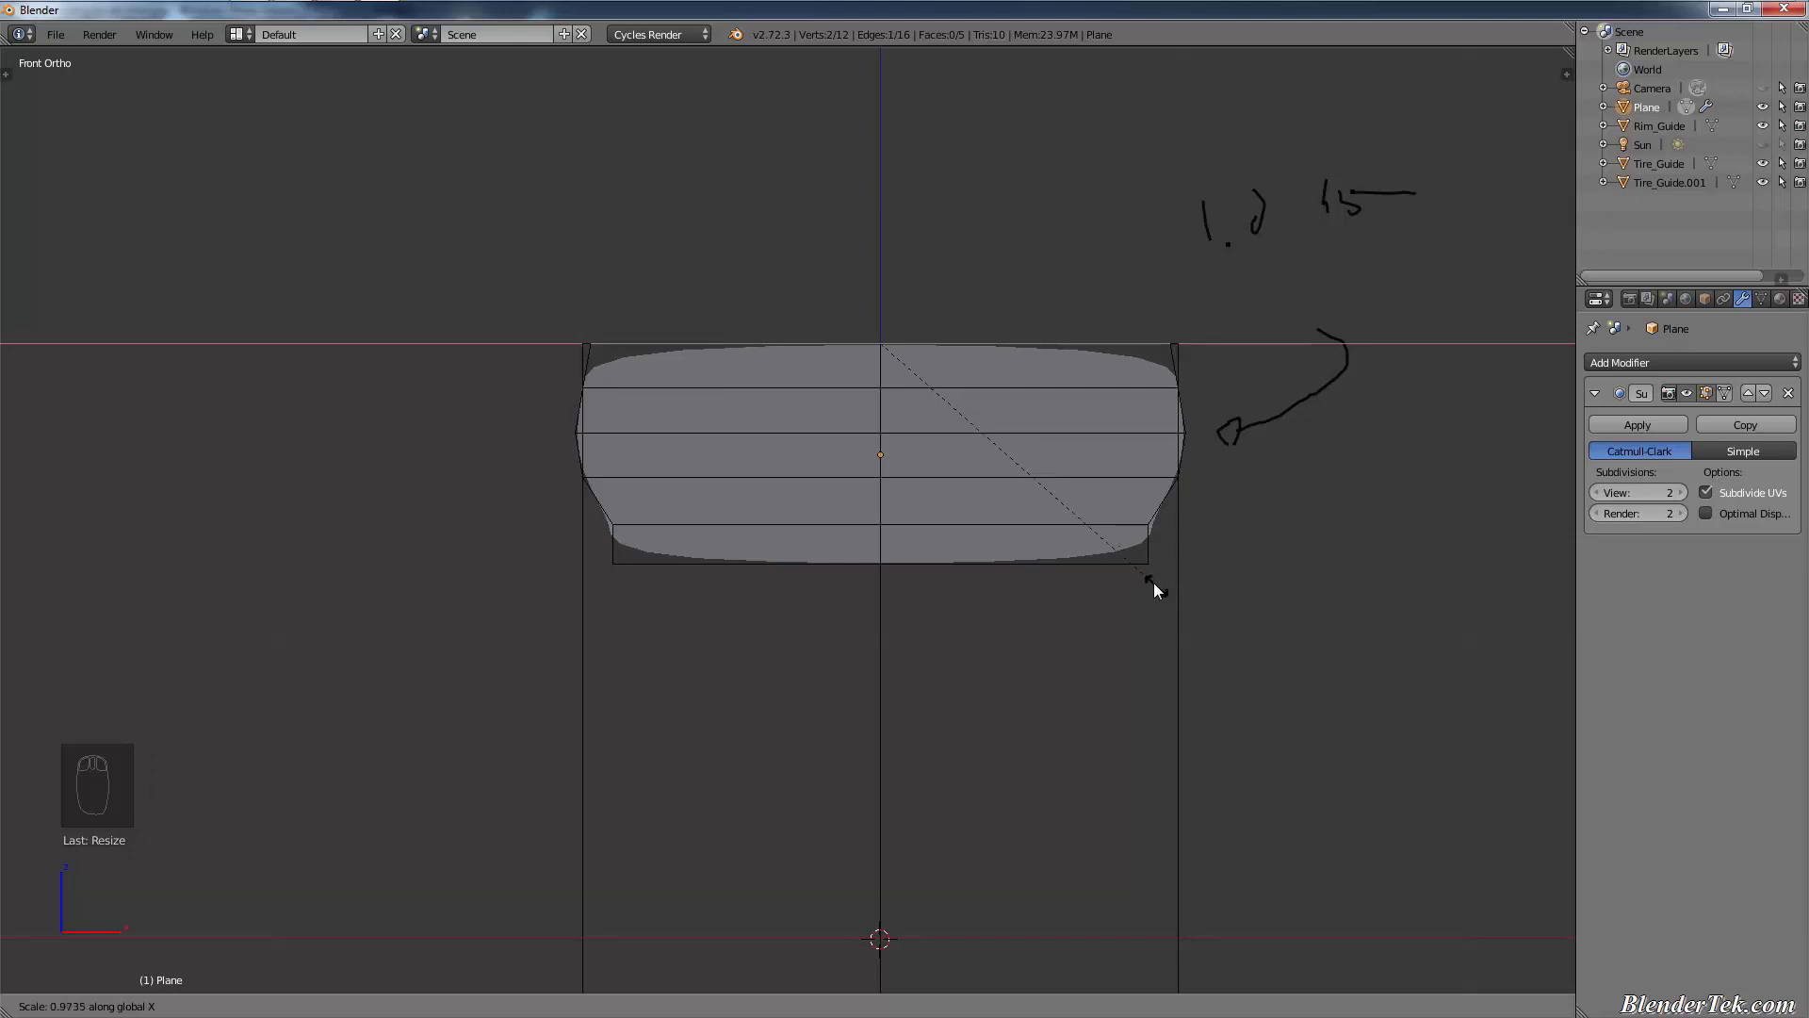
type("0.95")
key("BackSpace")
type("75")
key("Return")
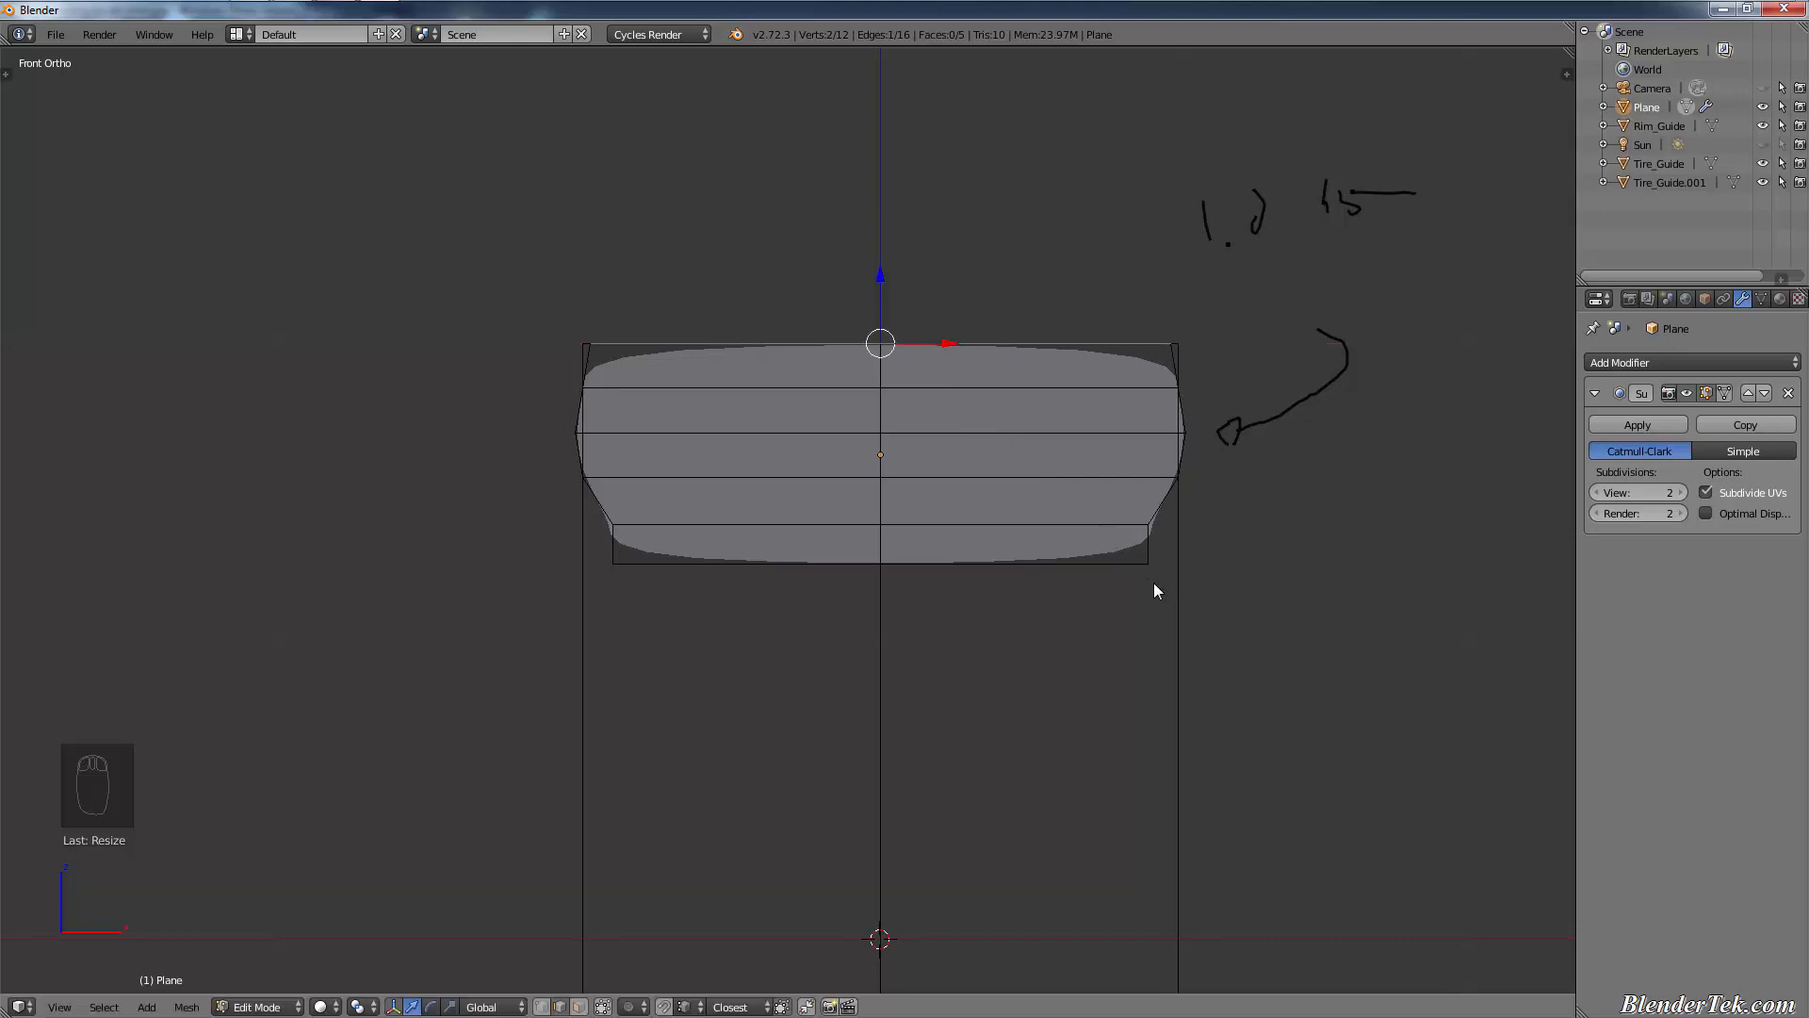
scroll(1184, 456, "up", 2)
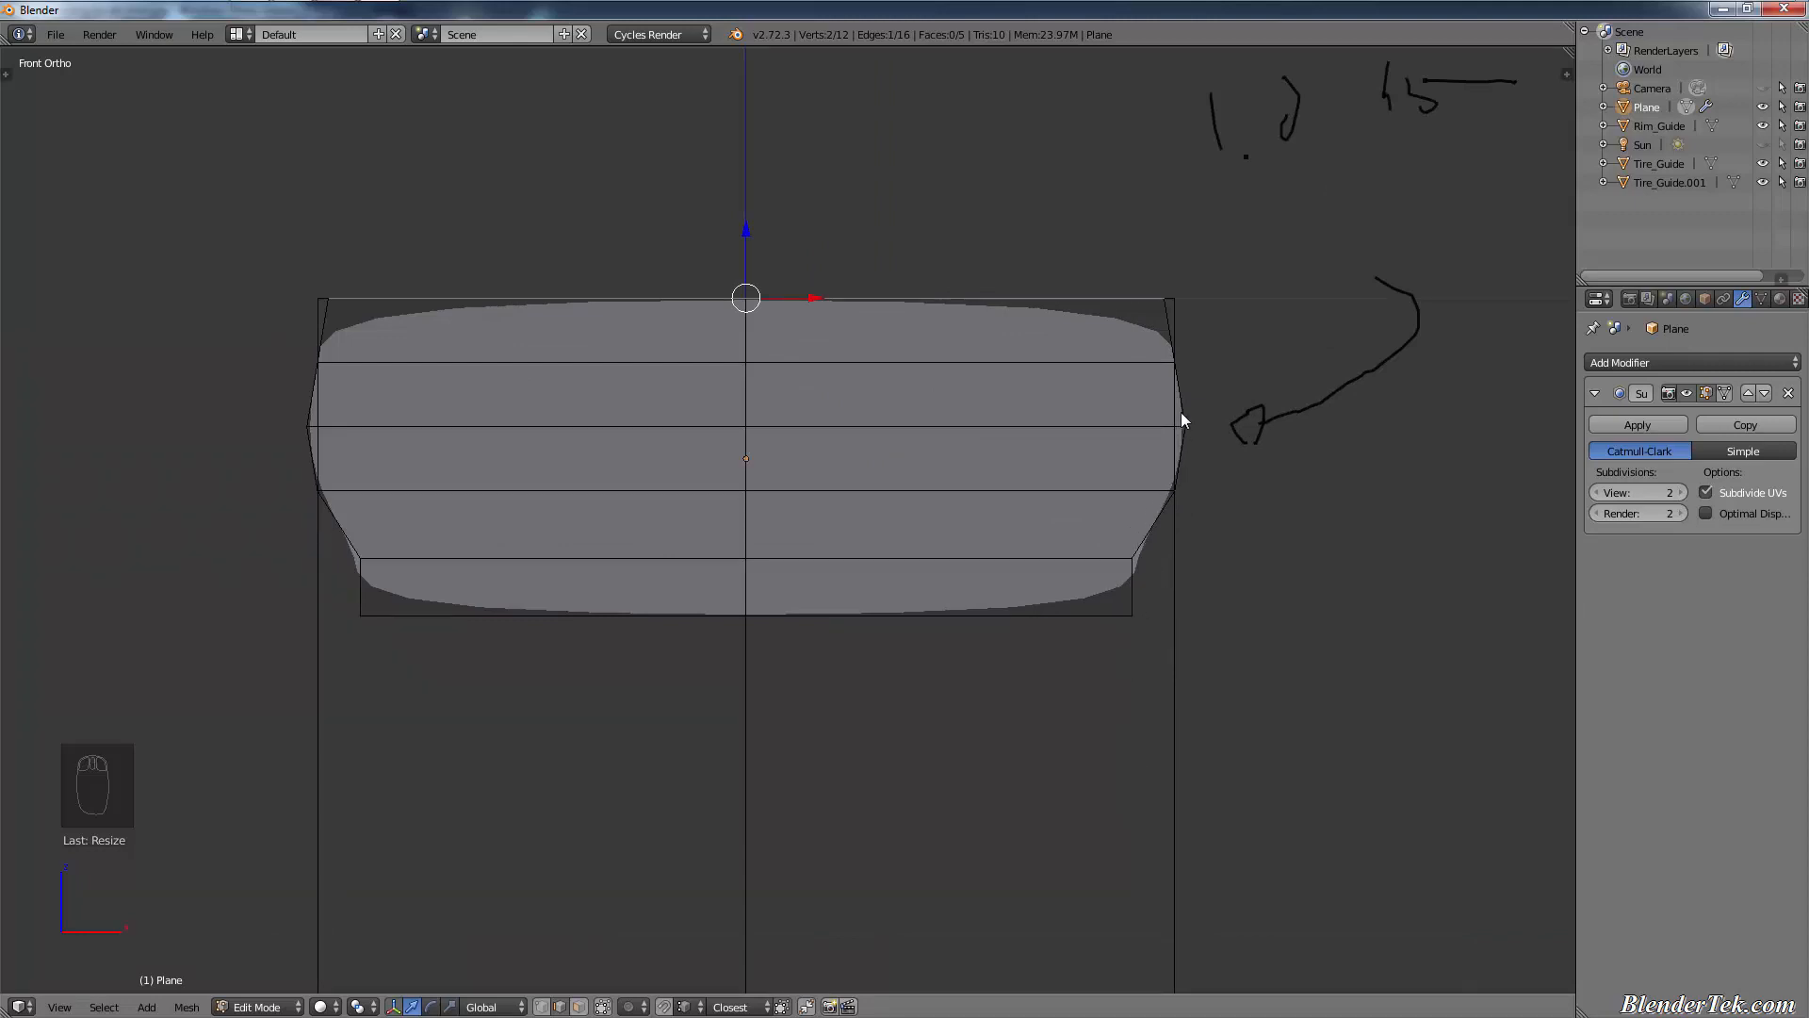
key("a")
key("a")
key("a")
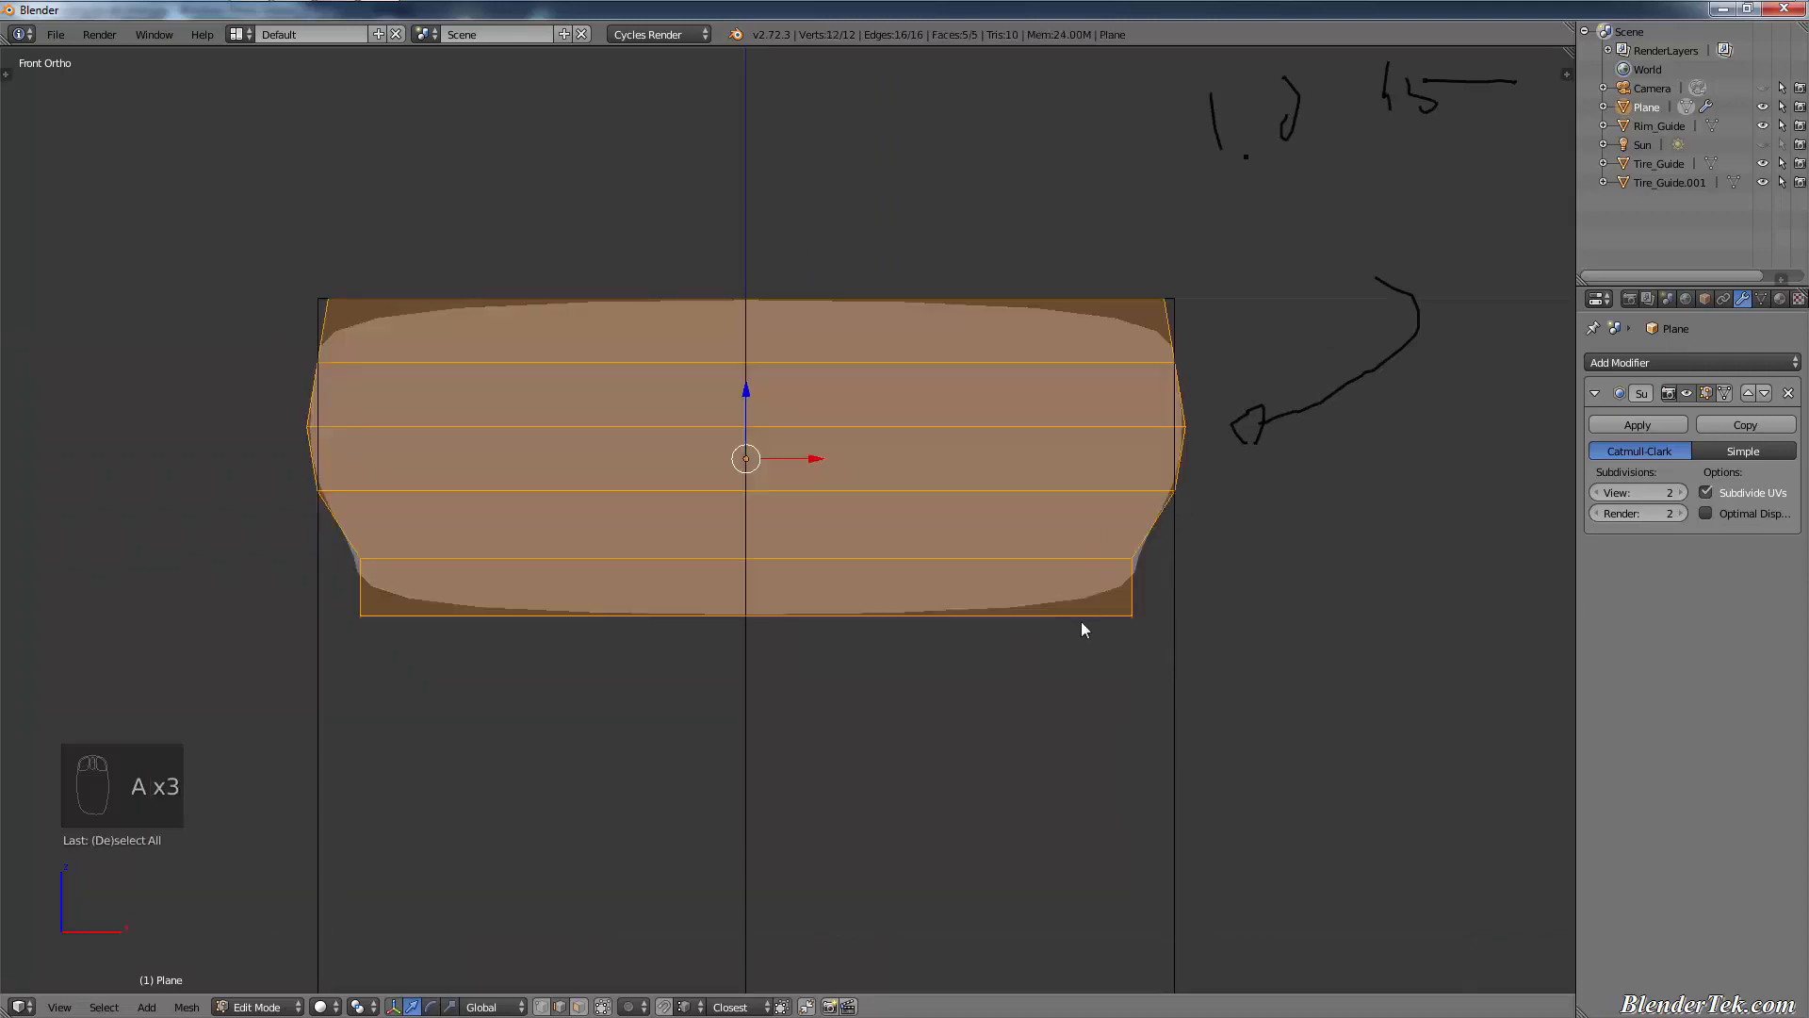
key("s")
key("z")
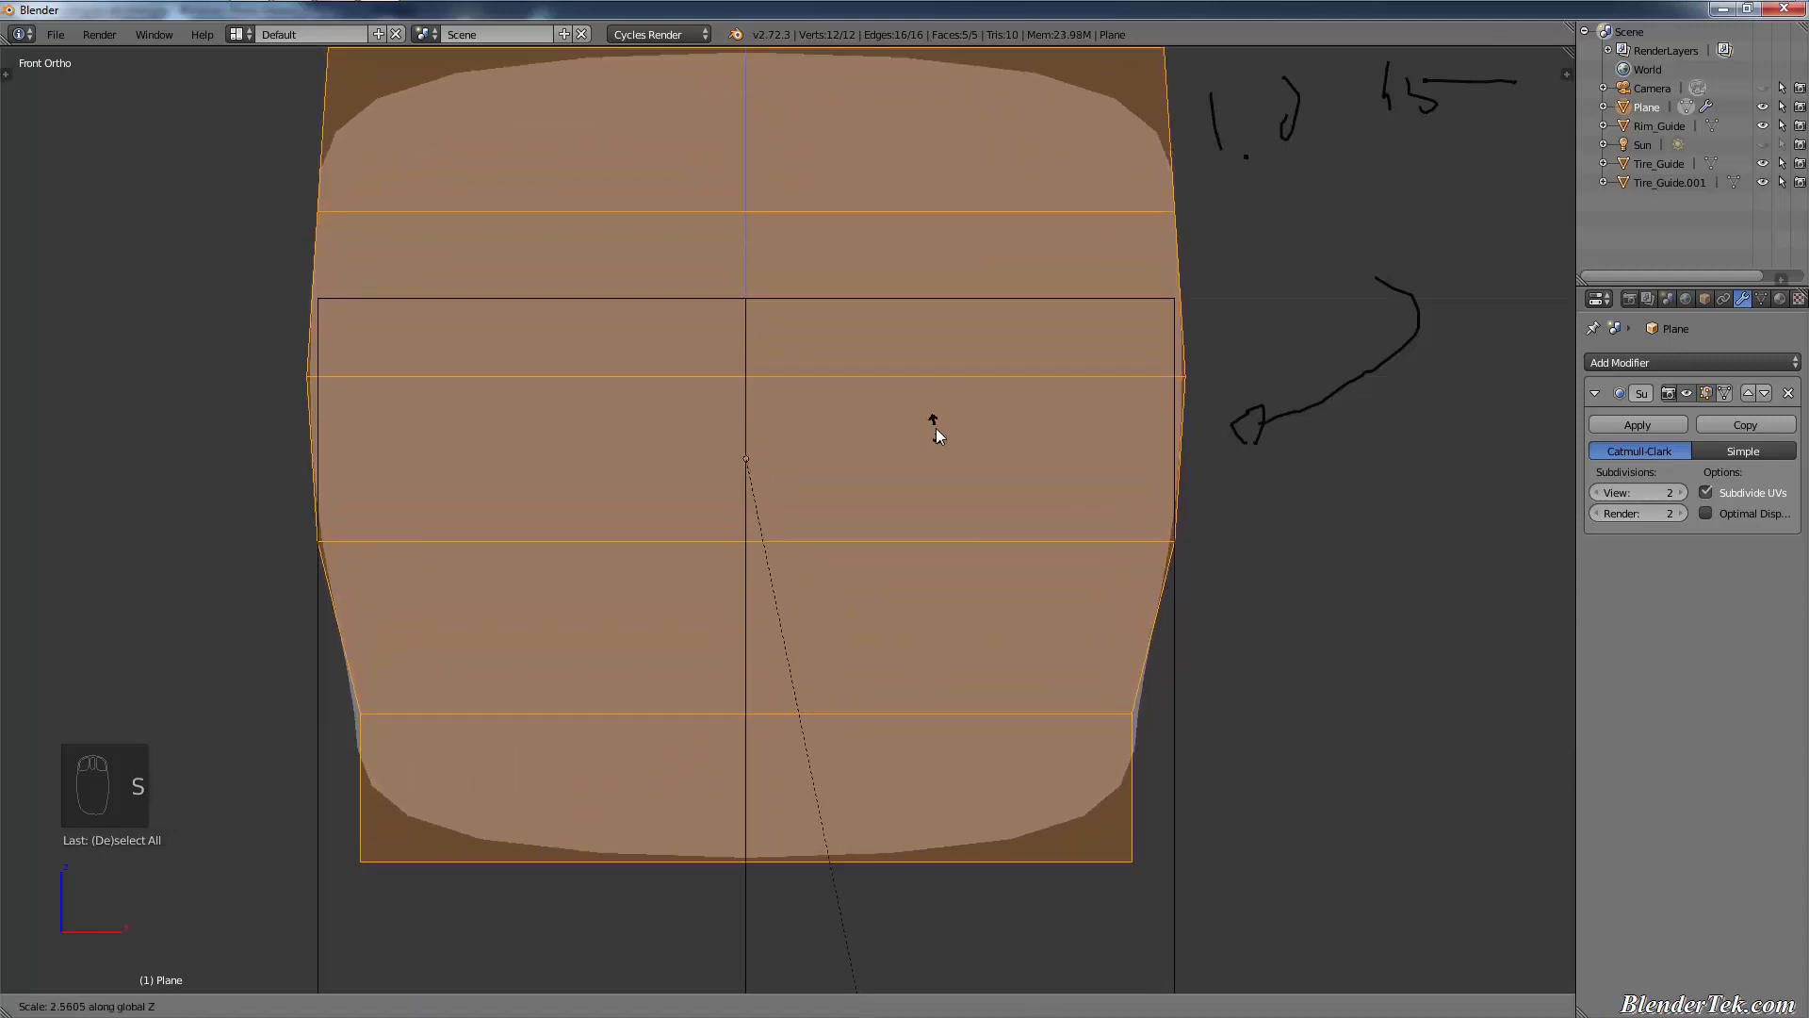
right_click(936, 430)
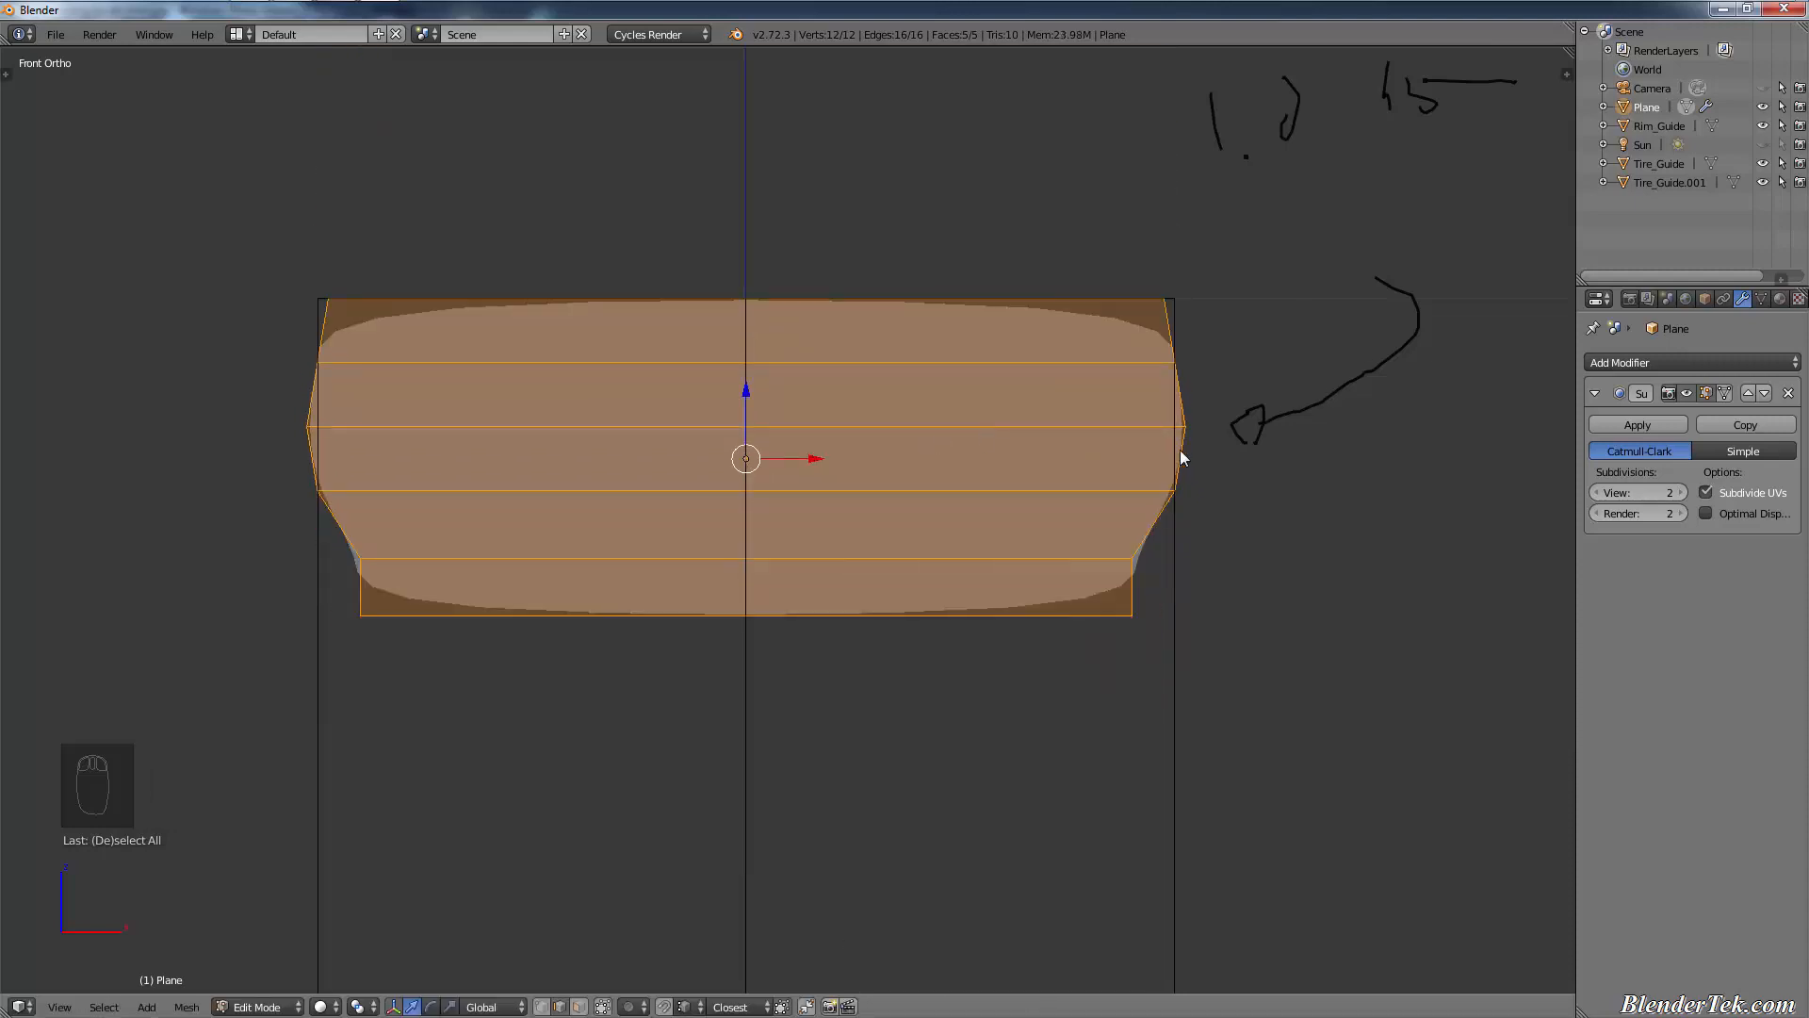
- Erase all the Grease Pencil notes and the arrow beside the plane
scroll(698, 528, "down", 3)
mouse_move(637, 543)
middle_mouse_down()
mouse_move(744, 591)
mouse_move(844, 541)
mouse_move(783, 486)
mouse_move(677, 557)
mouse_move(648, 540)
middle_mouse_up()
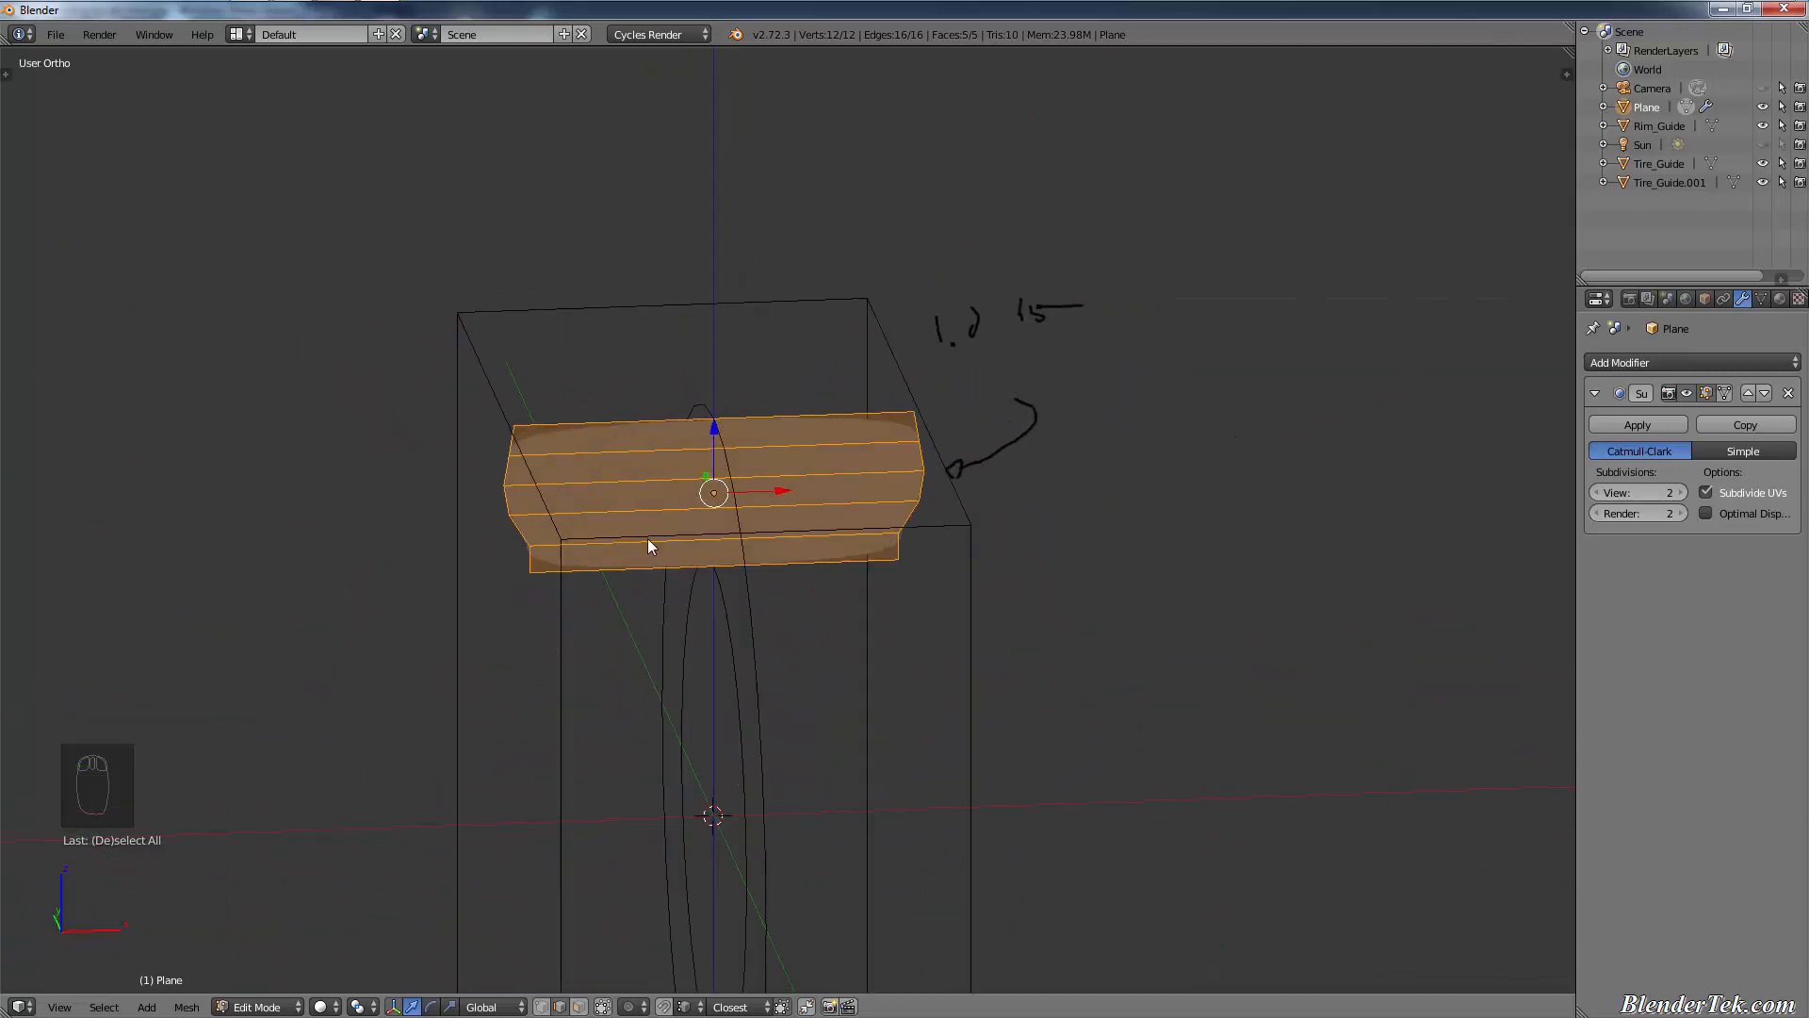
key("KP_3")
key("KP_Add")
key("KP_1")
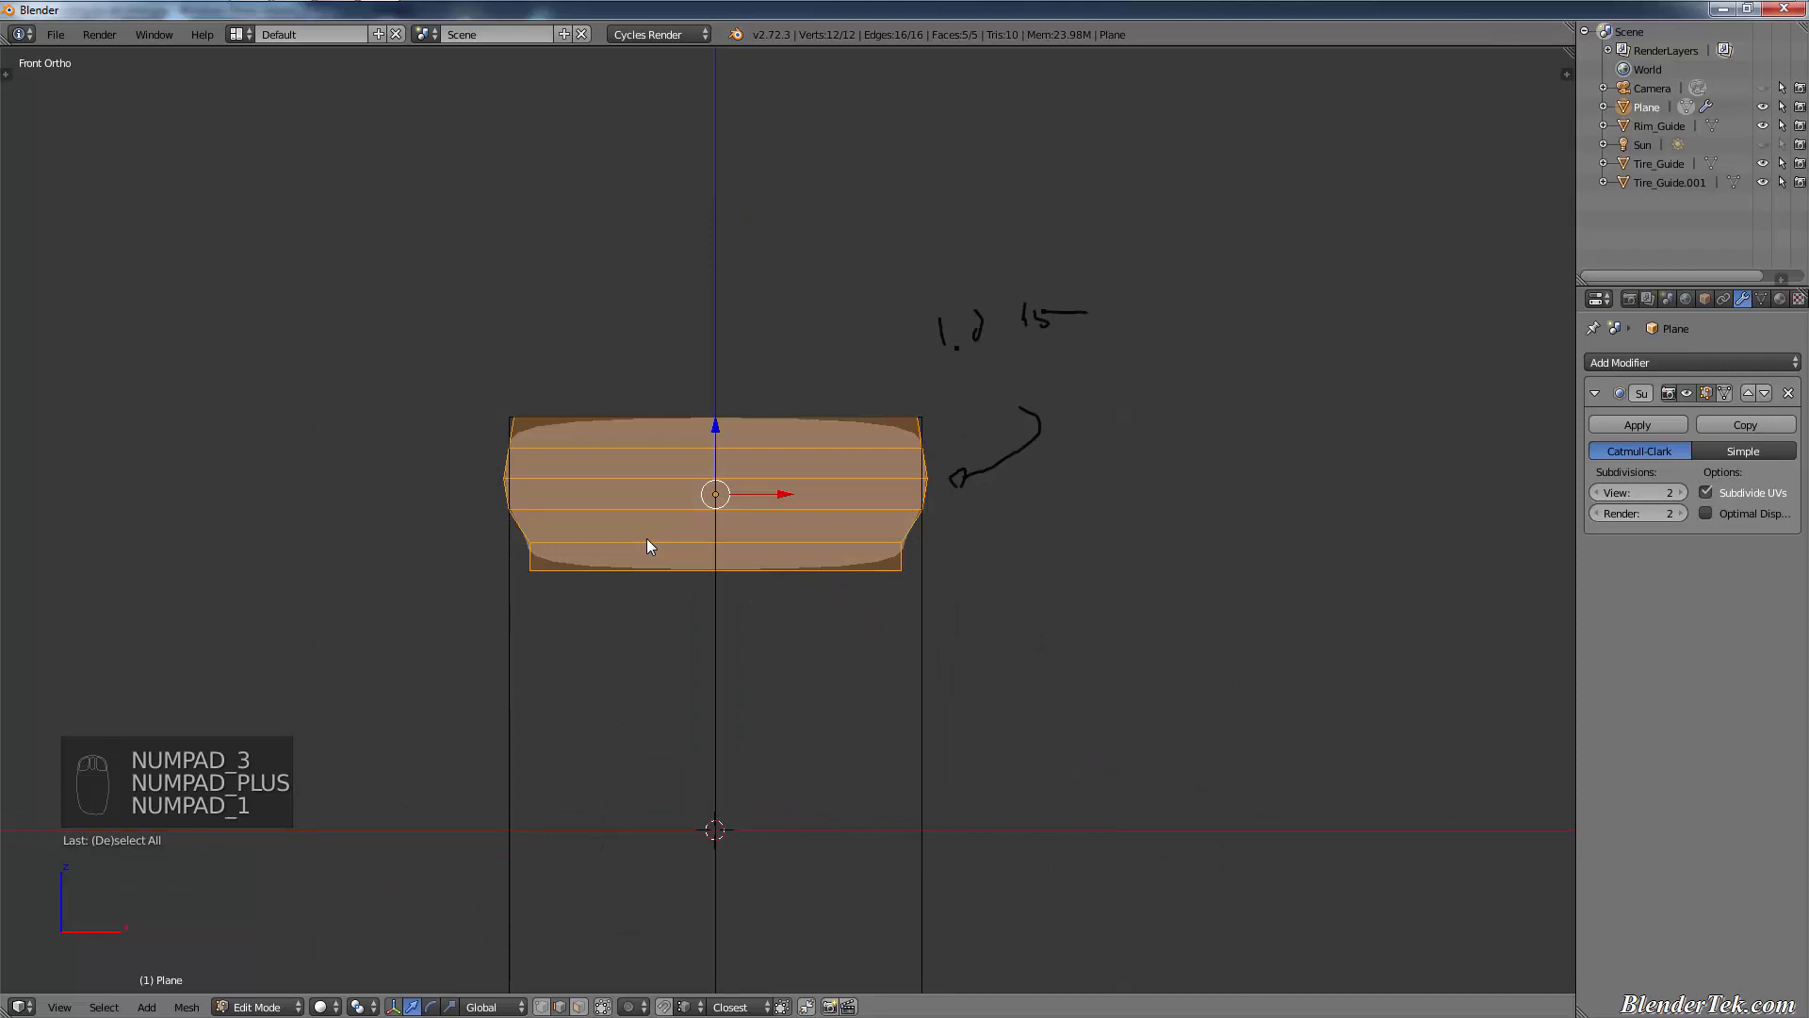
scroll(647, 539, "up", 2)
mouse_move(1018, 426)
right_mouse_down()
mouse_move(1251, 350)
mouse_move(1107, 435)
right_mouse_up()
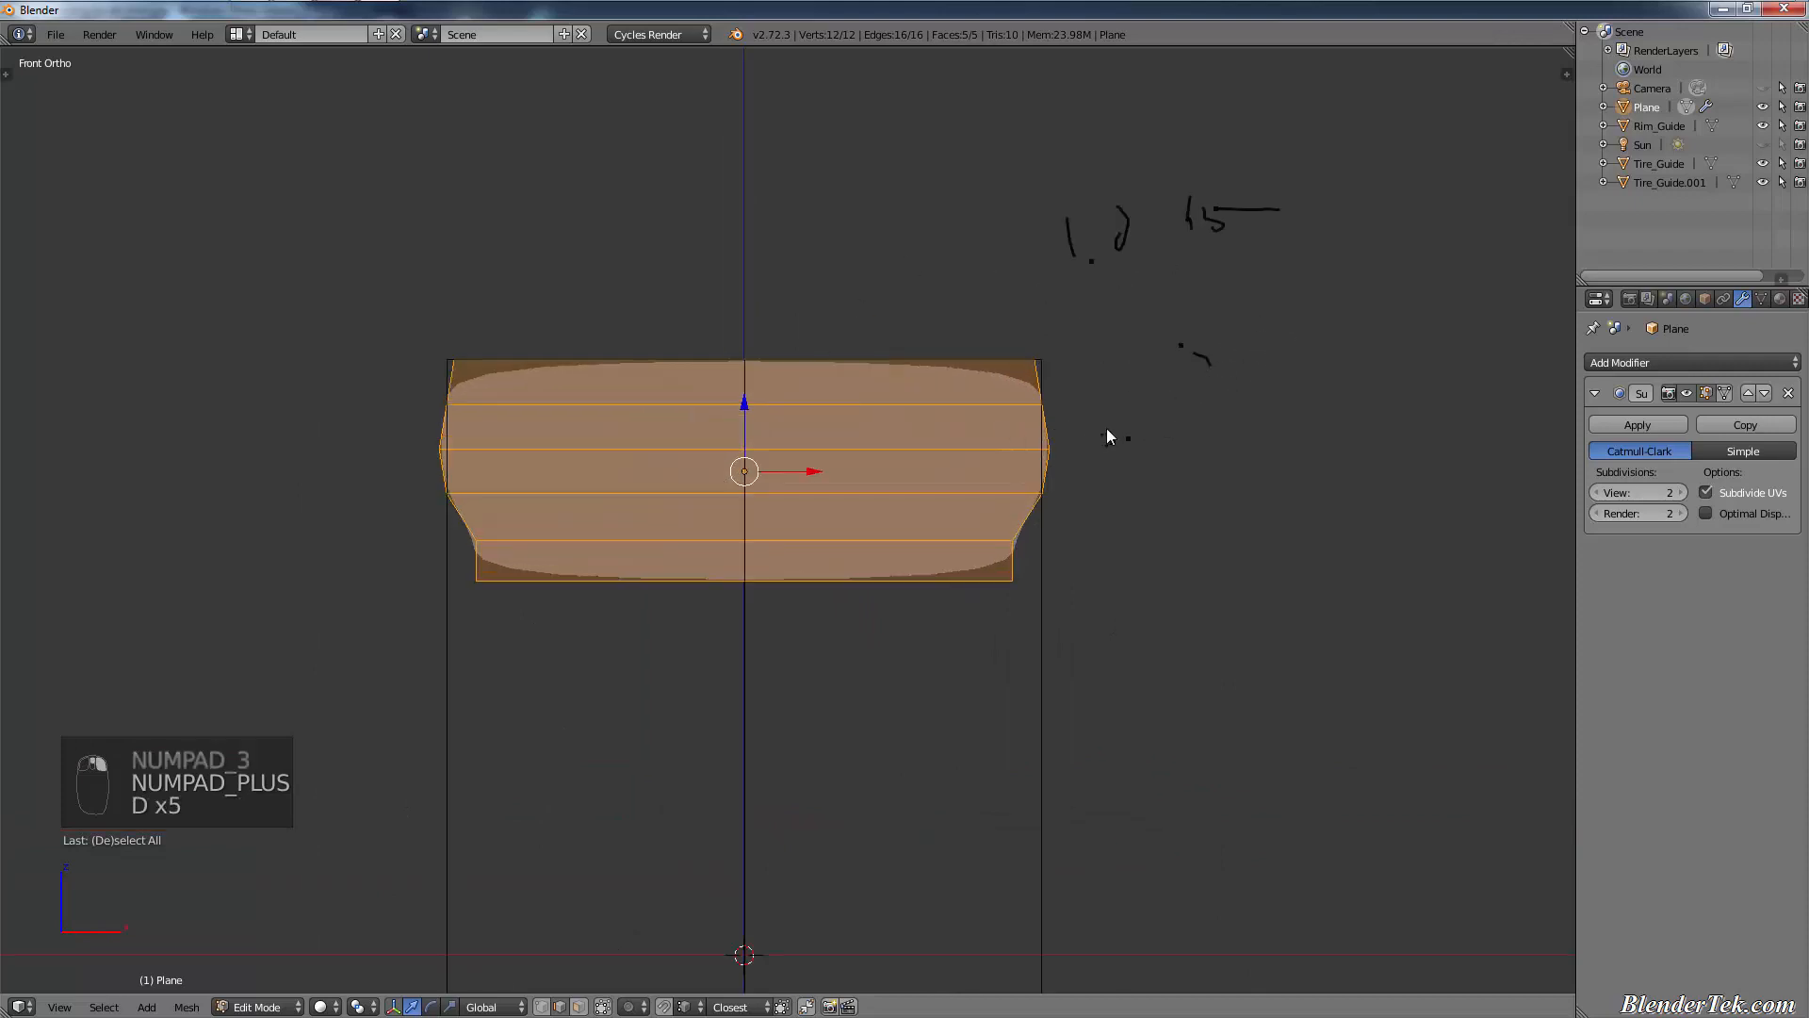
scroll(1108, 433, "down", 3)
scroll(1112, 431, "up", 5)
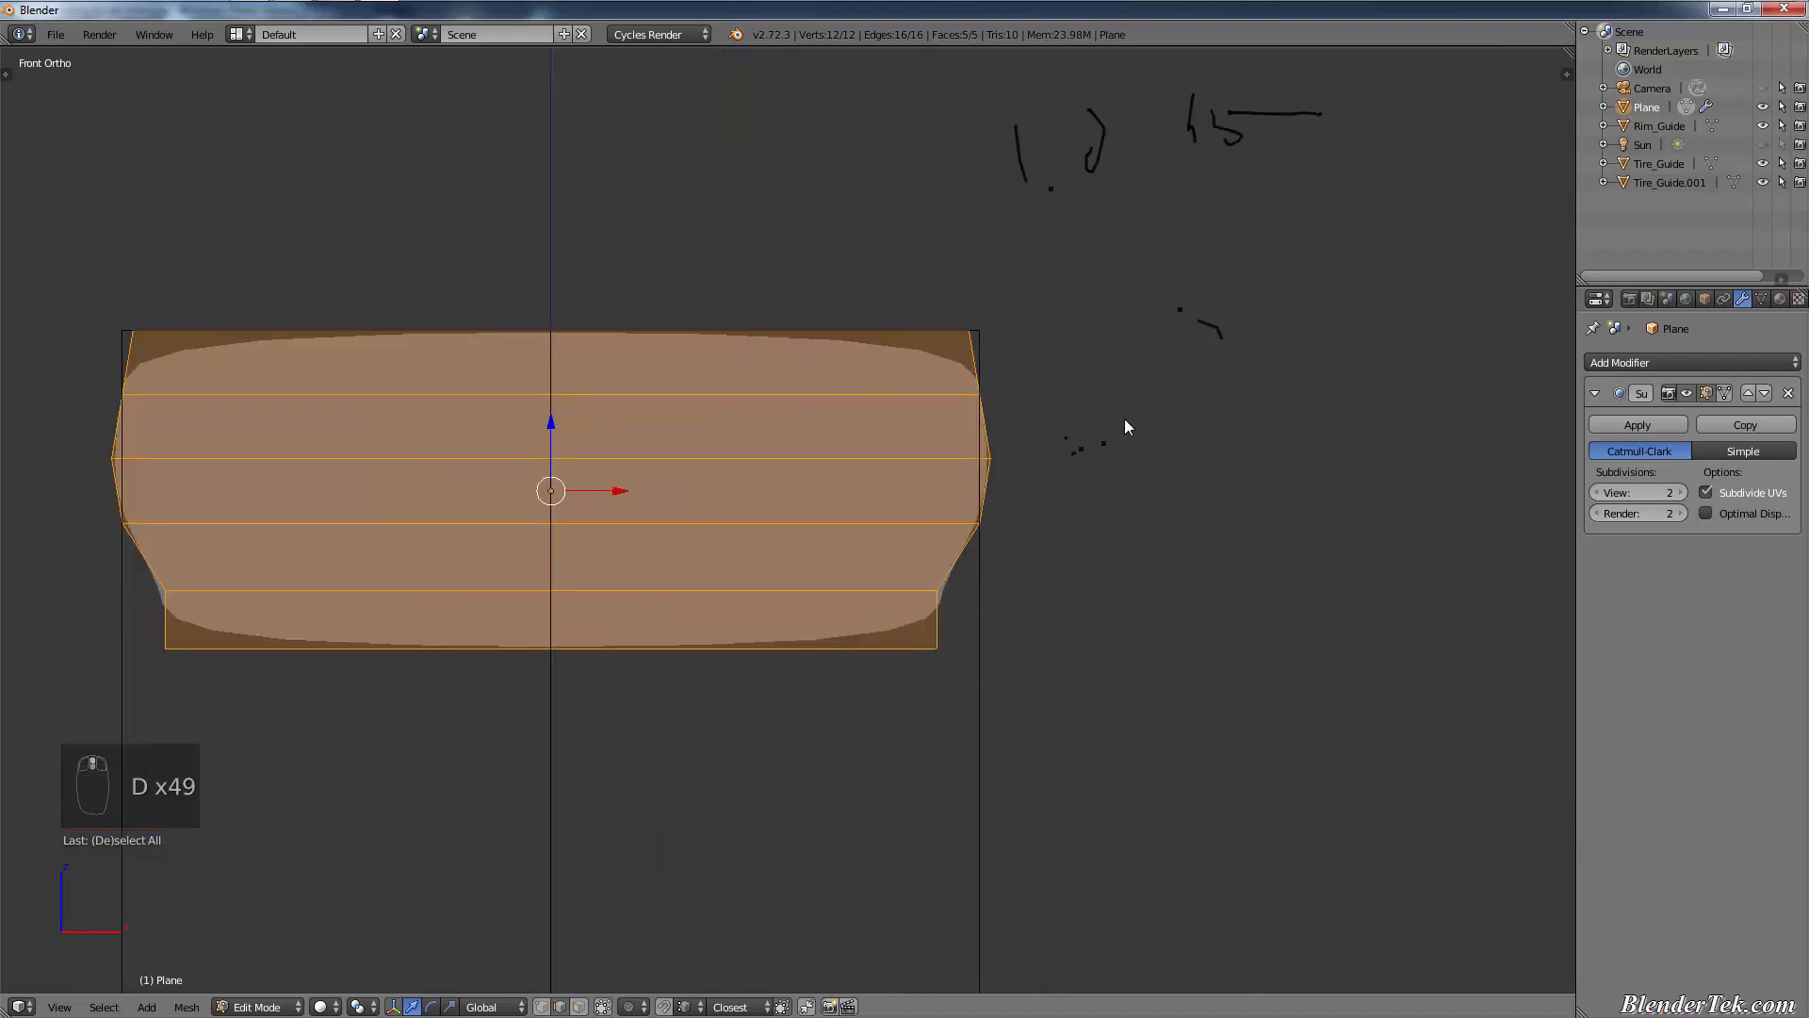
mouse_move(1123, 428)
right_mouse_down()
mouse_move(1202, 268)
mouse_move(1152, 66)
right_mouse_up()
scroll(1114, 427, "down", 7)
right_click(1146, 36)
mouse_move(1205, 229)
right_mouse_down()
mouse_move(1195, 161)
mouse_move(1062, 242)
mouse_move(1074, 255)
right_mouse_up()
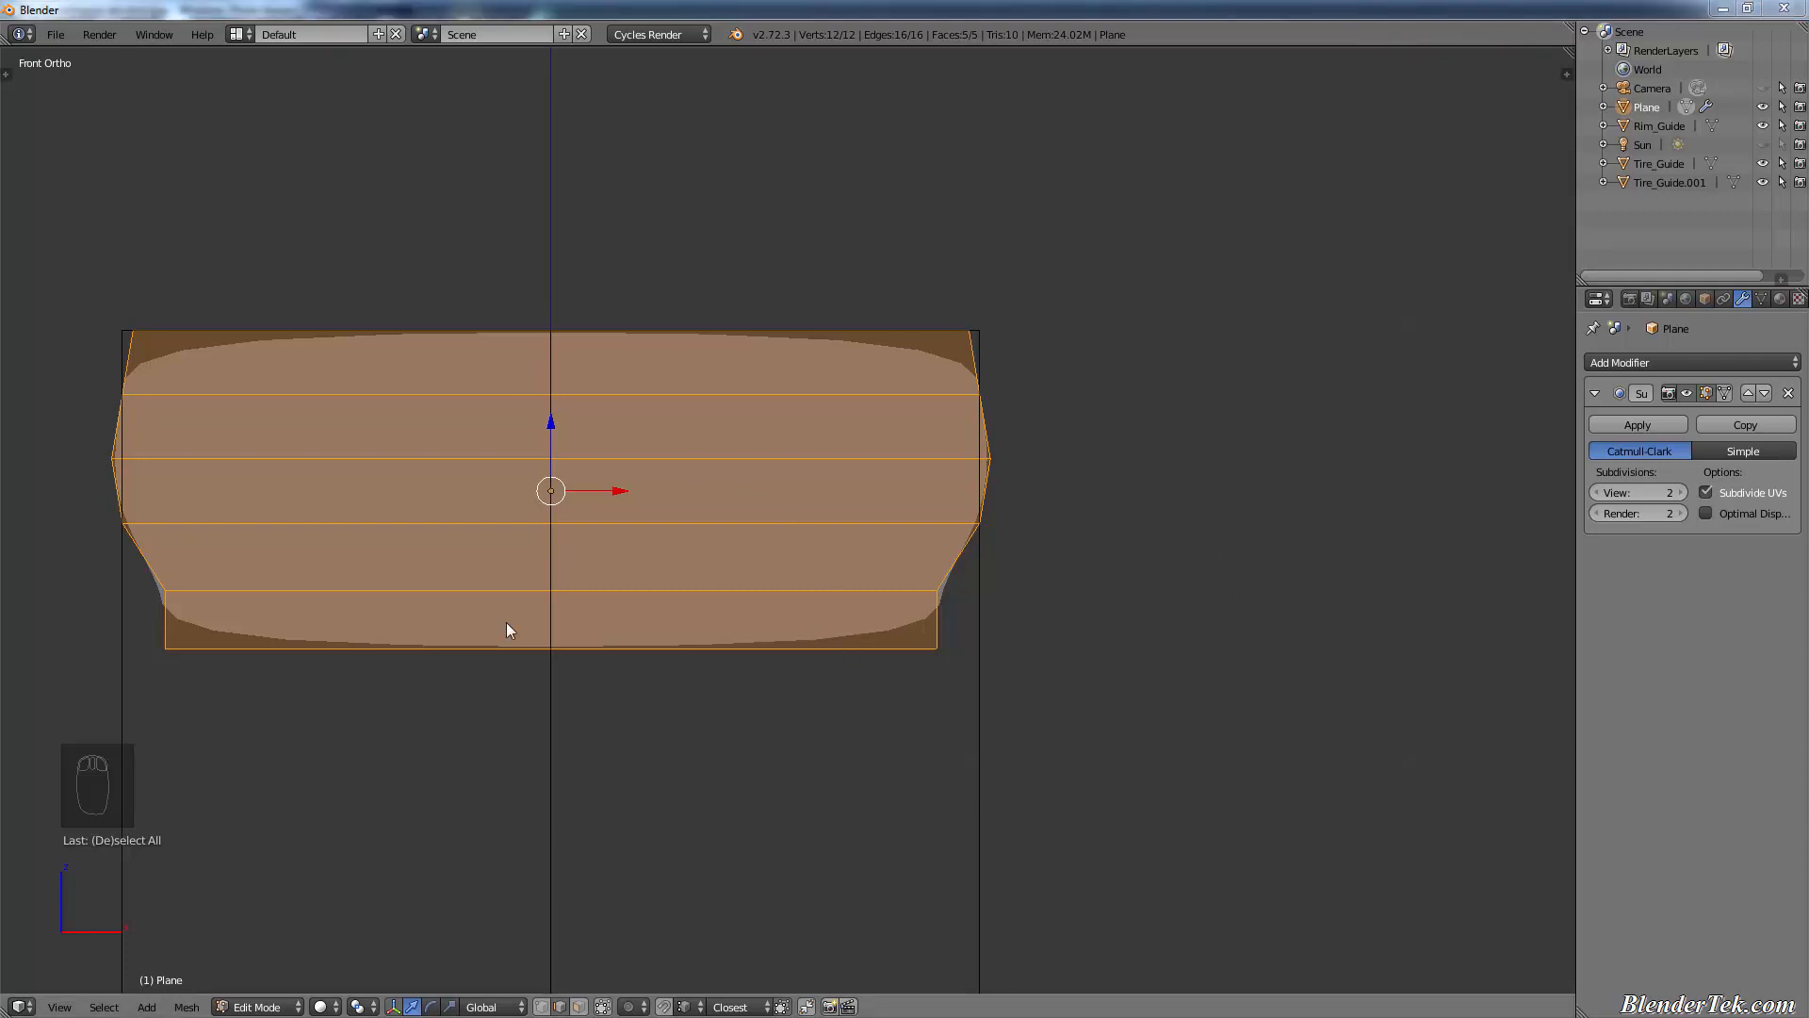
key("a")
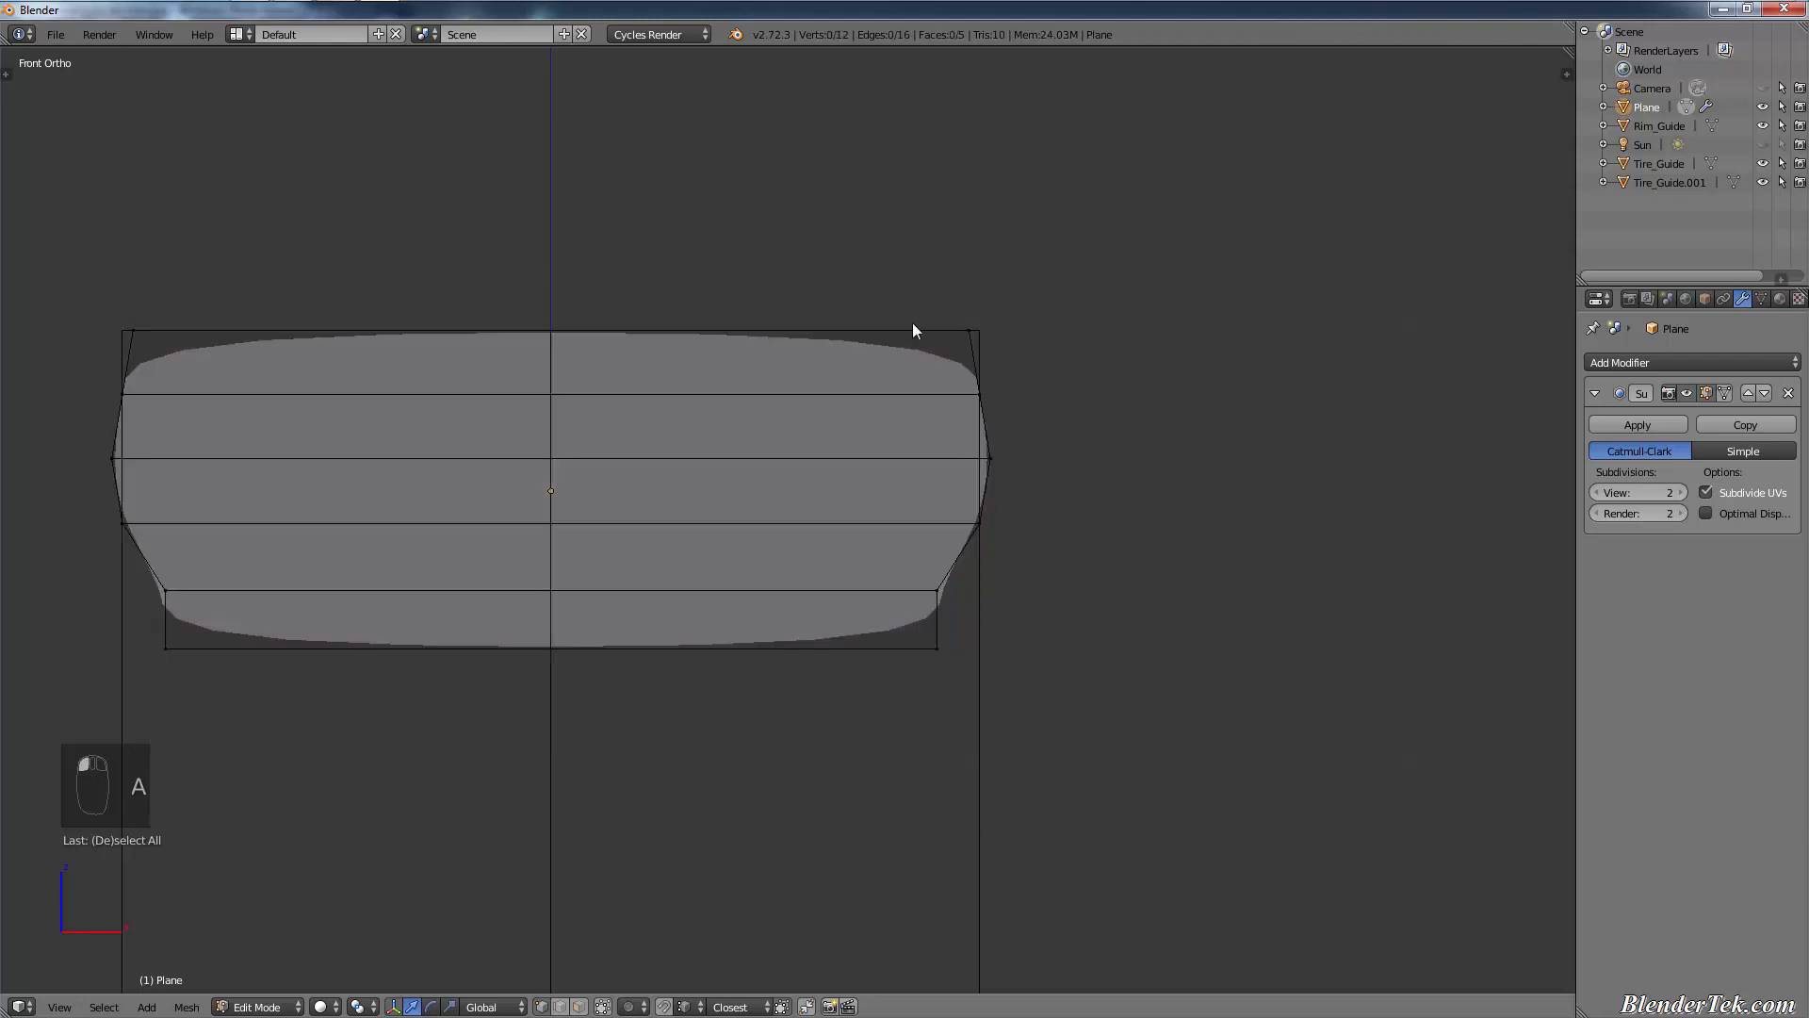
key("b")
left_click_drag(1124, 137, 3, 627)
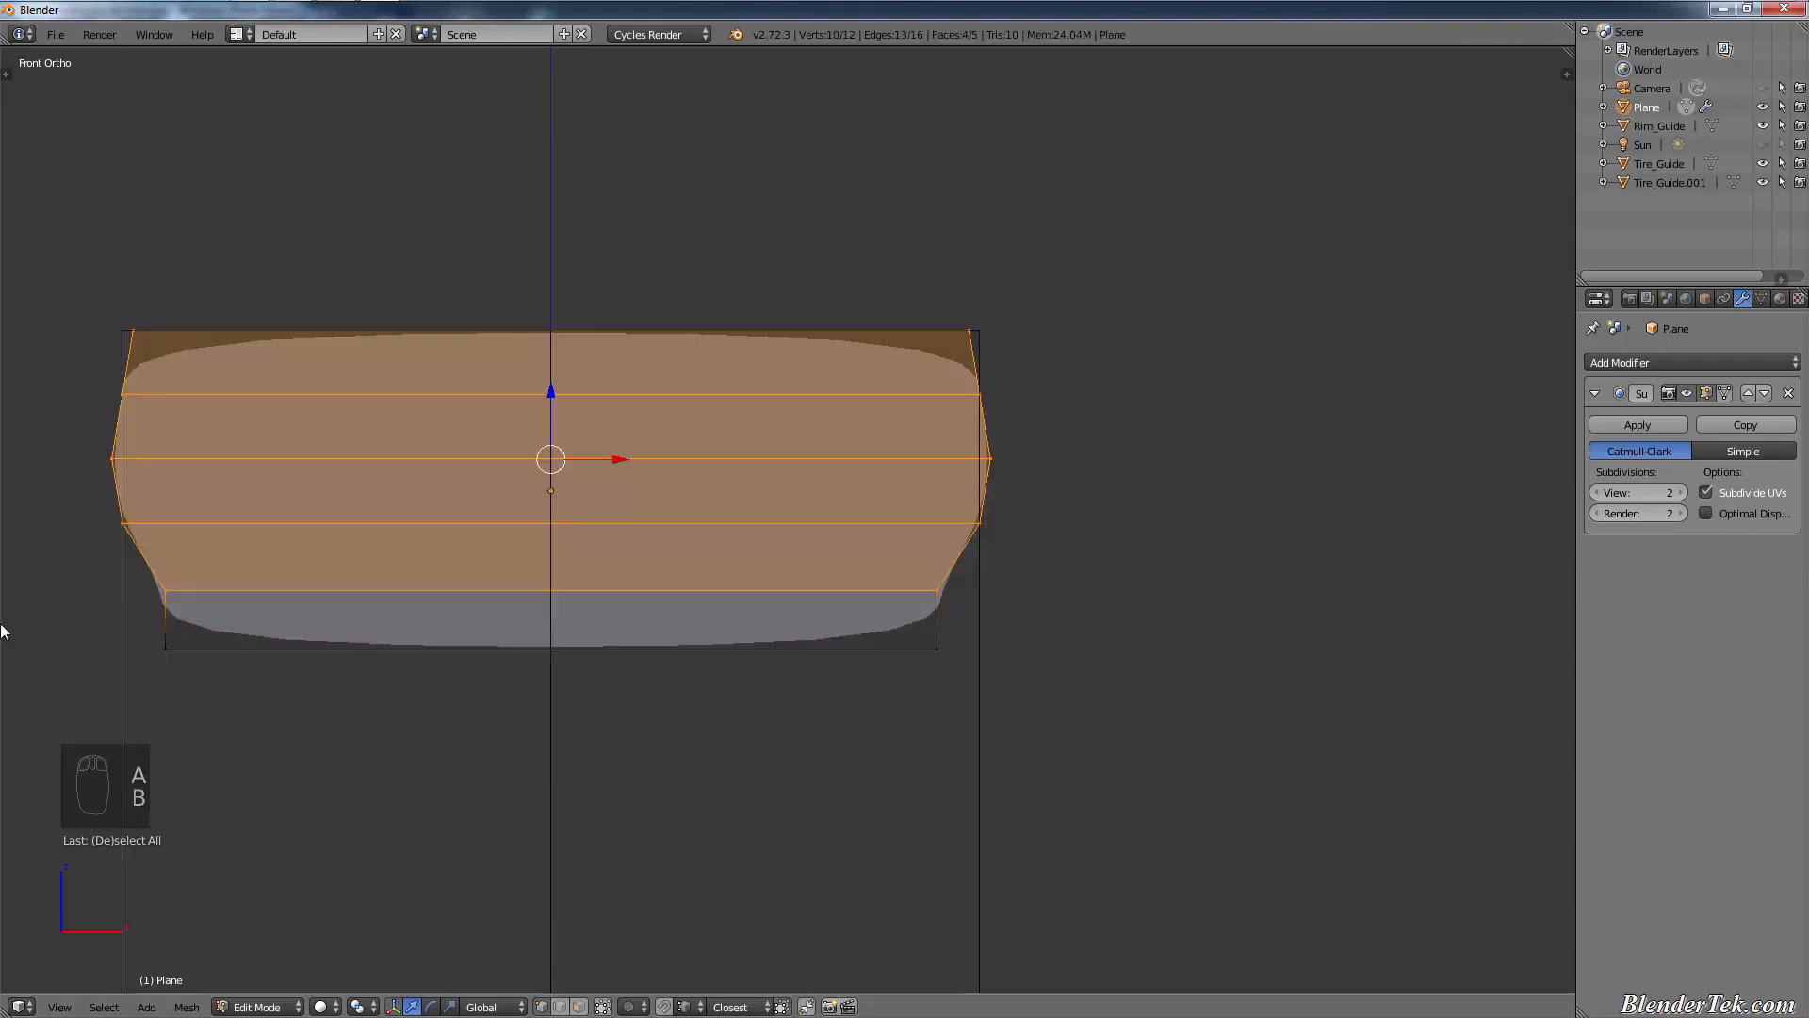
key("g")
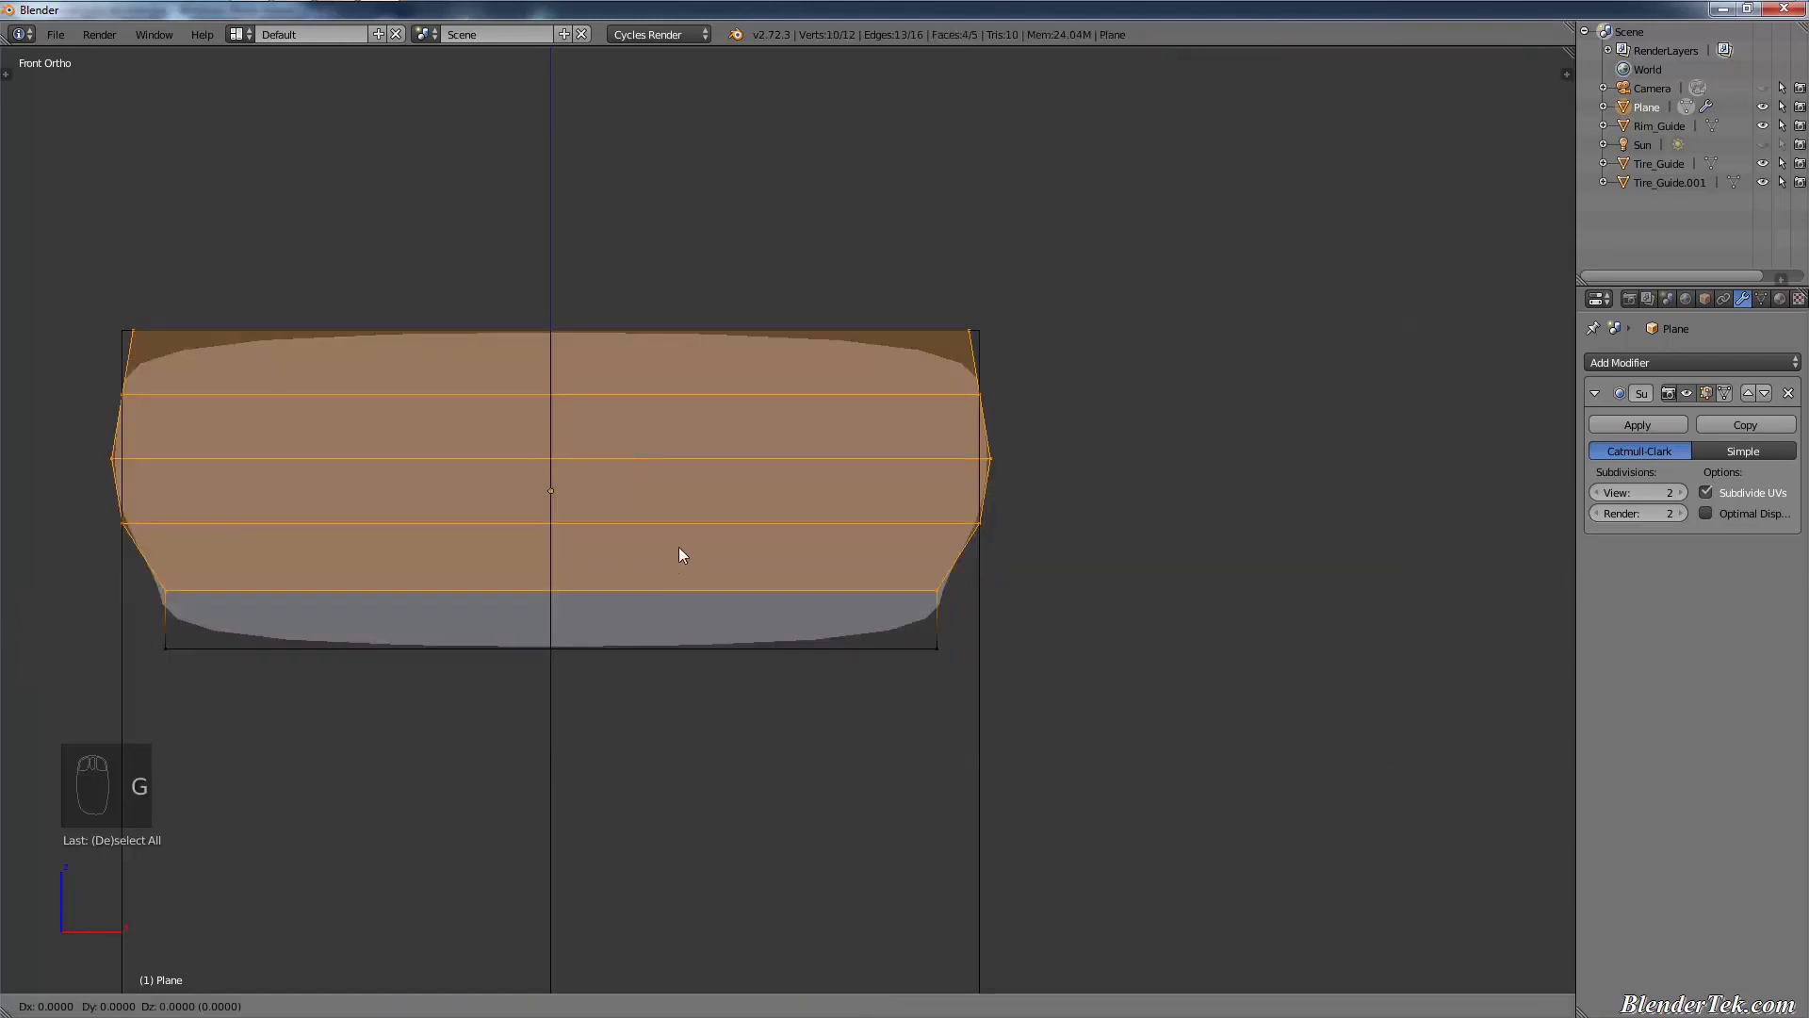
key("z")
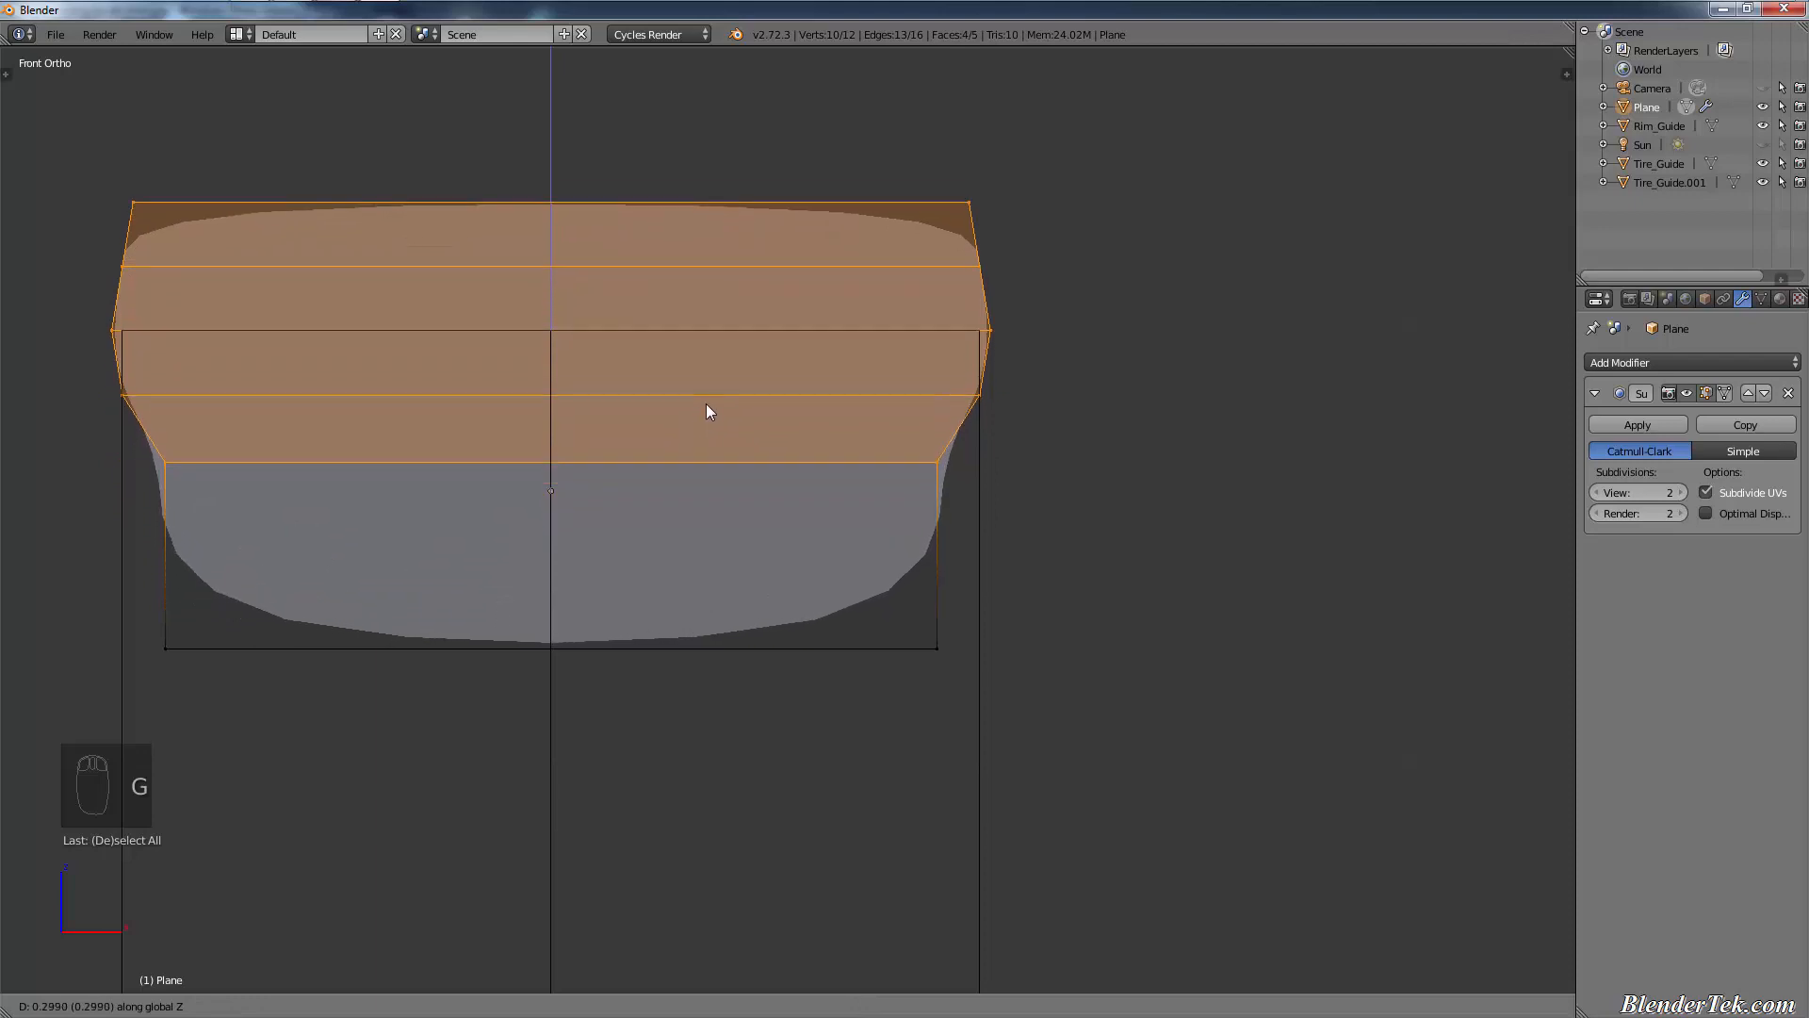
right_click(709, 358)
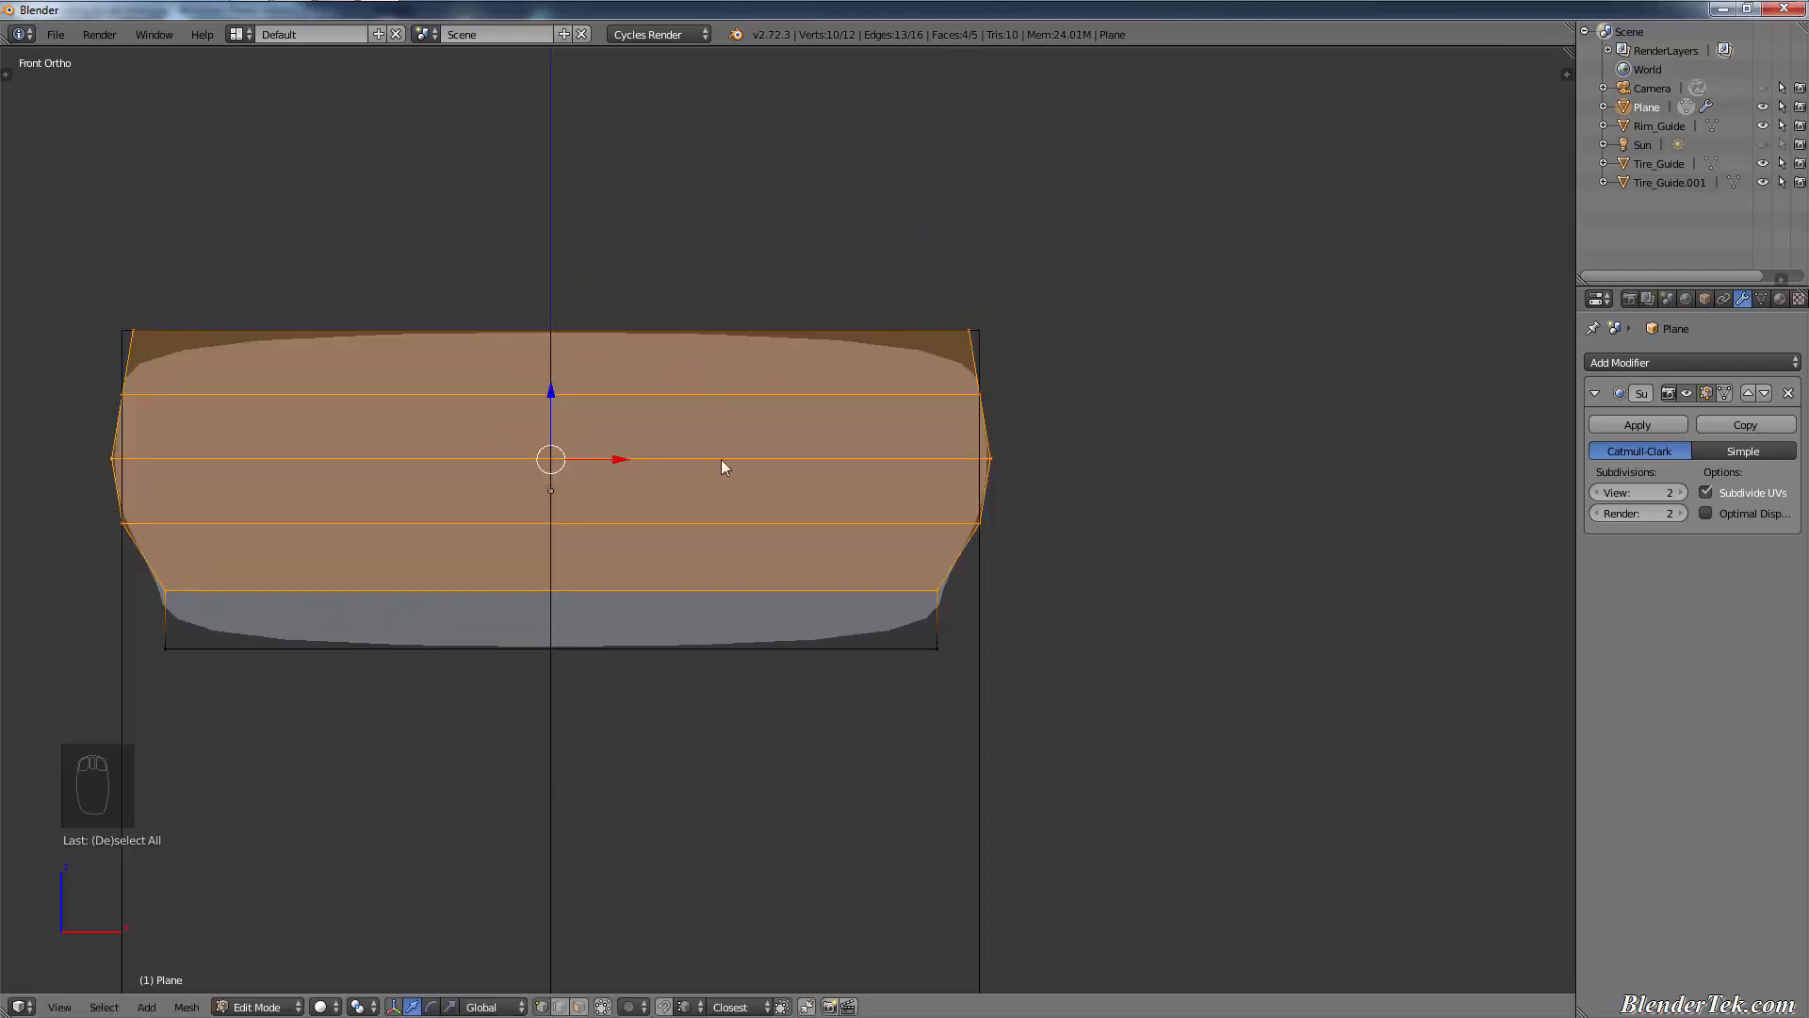
- Select all of the plane's horizontal edges except the lowest and move them up 0.1 along the Z axis
key("a")
key("b")
left_click_drag(1019, 215, 79, 617)
key("g")
key("z")
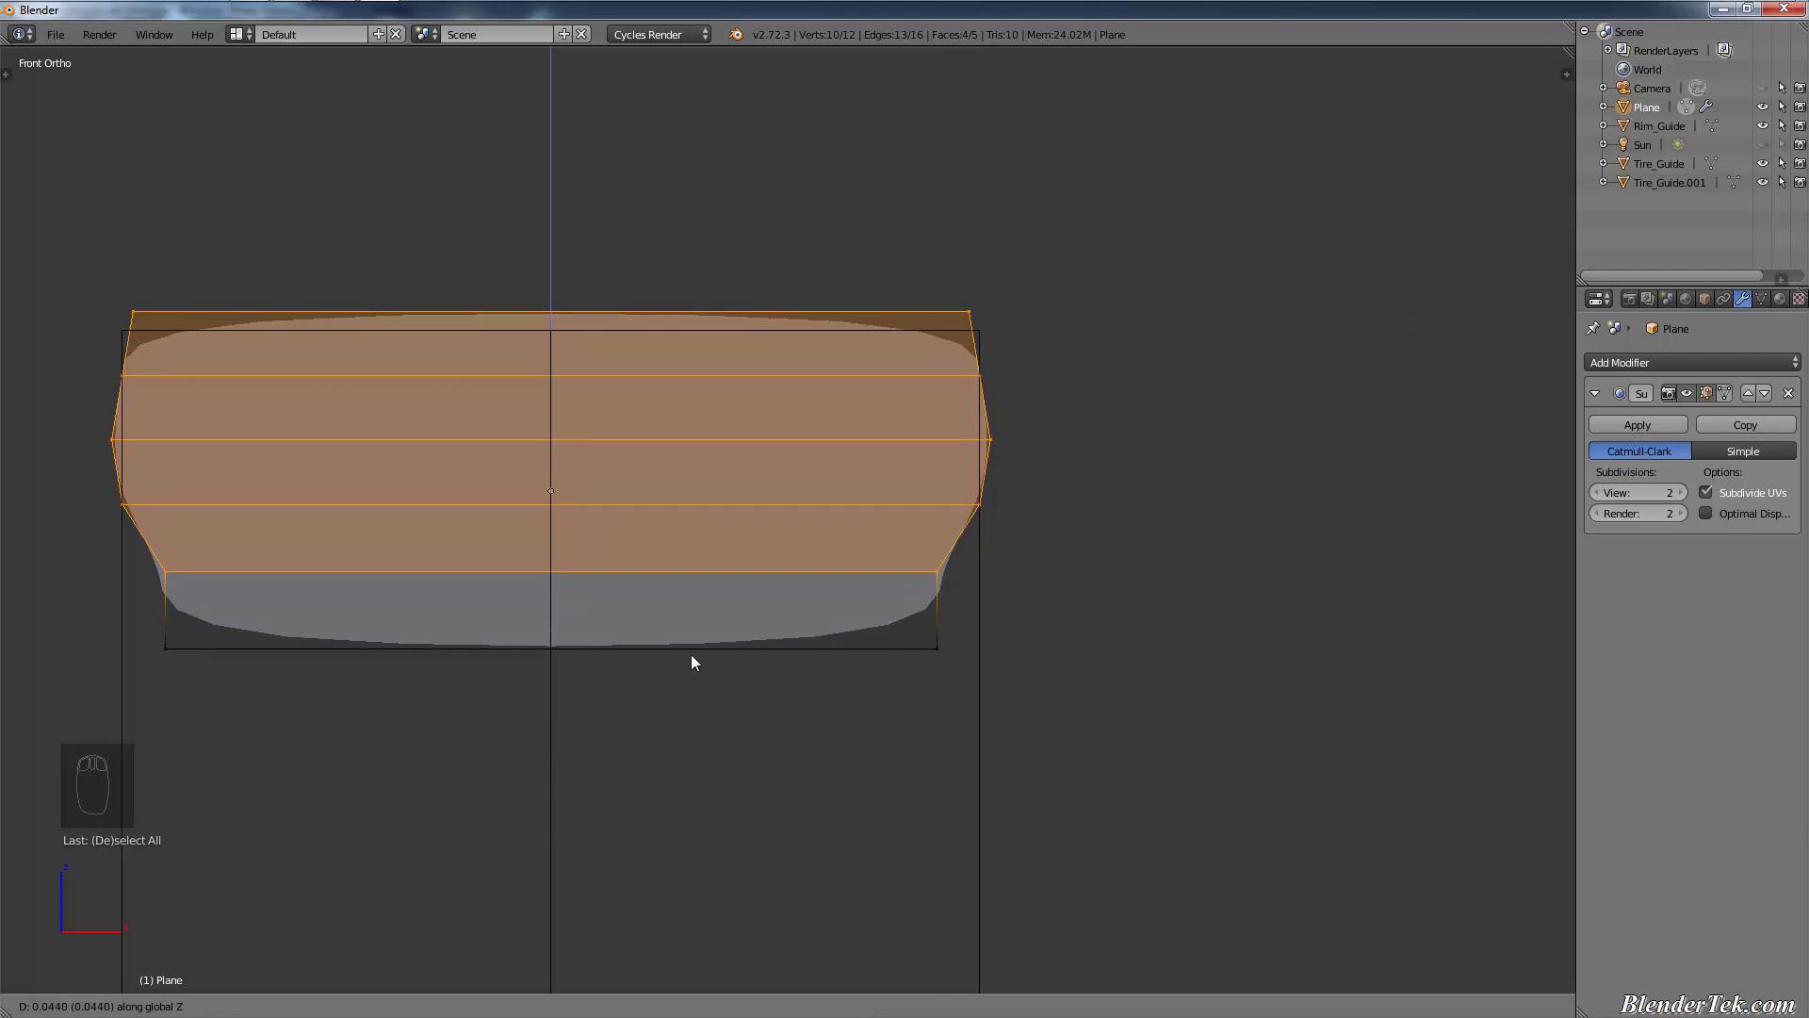
type("0.1")
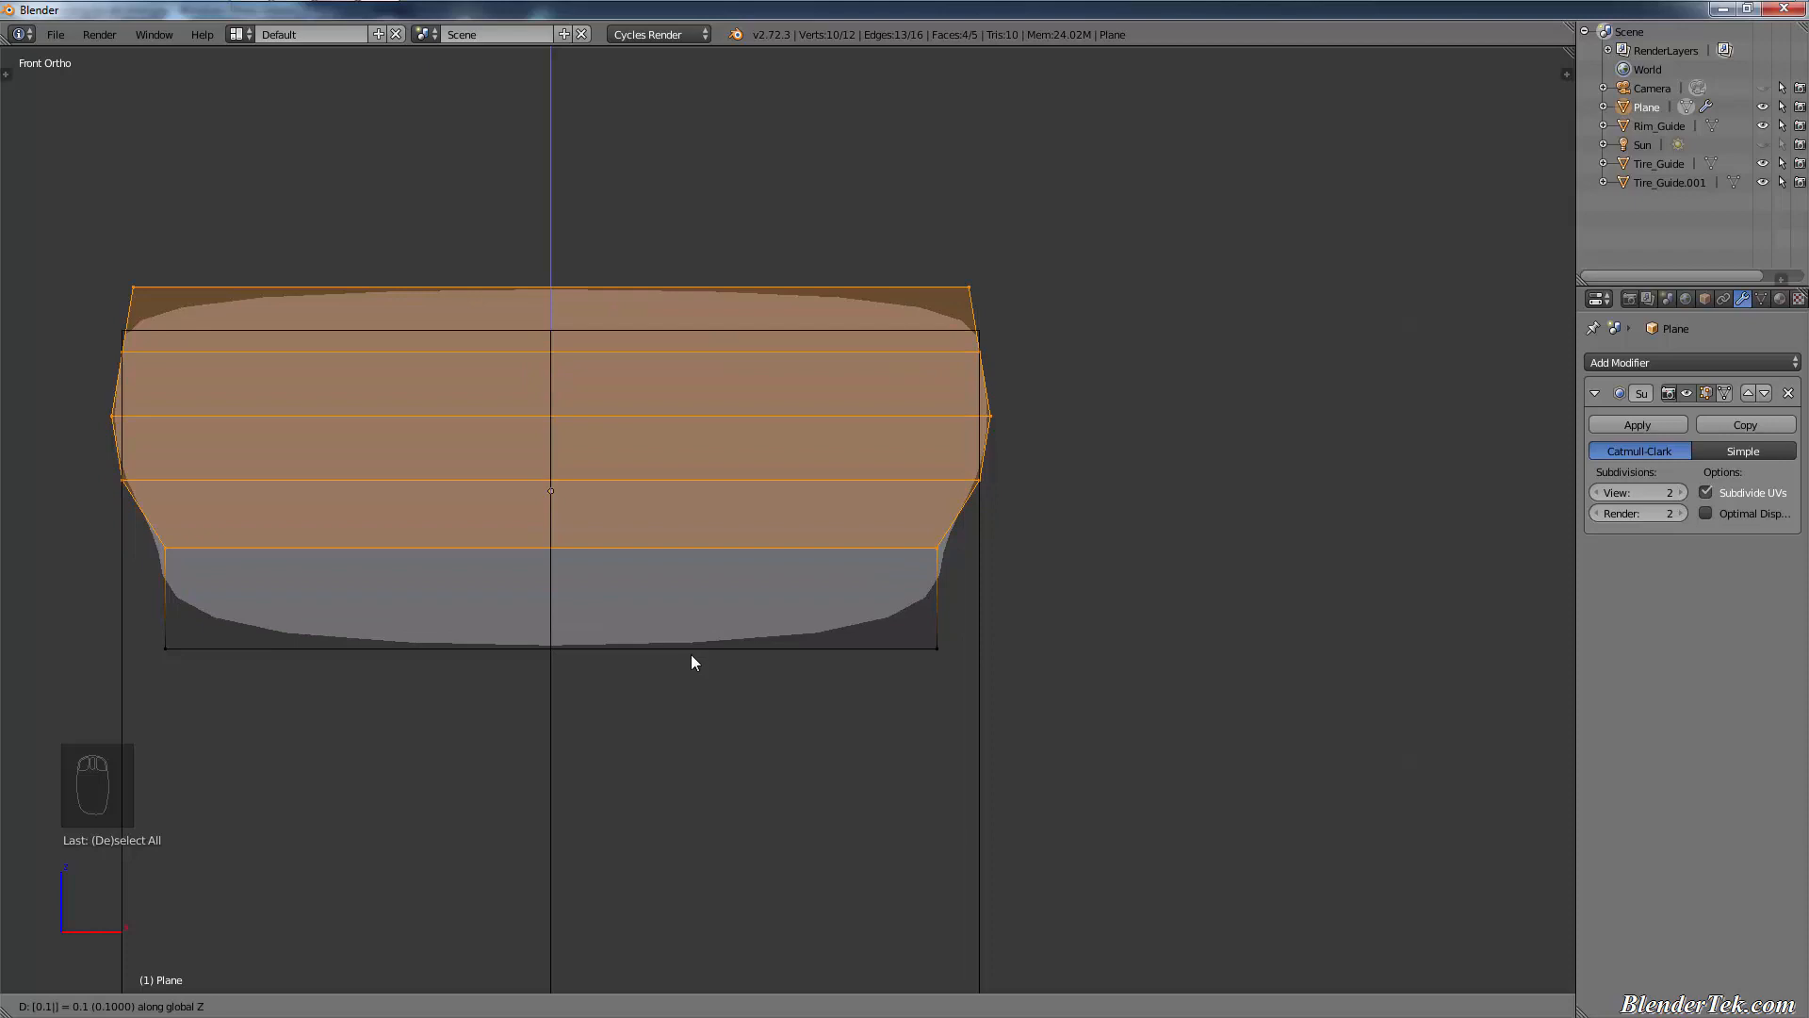
key("Return")
- Select only the plane's upper four horizontal edges and move them up 0.1 along the Z axis
key("a")
key("b")
left_click_drag(1055, 168, 4, 505)
type("gz")
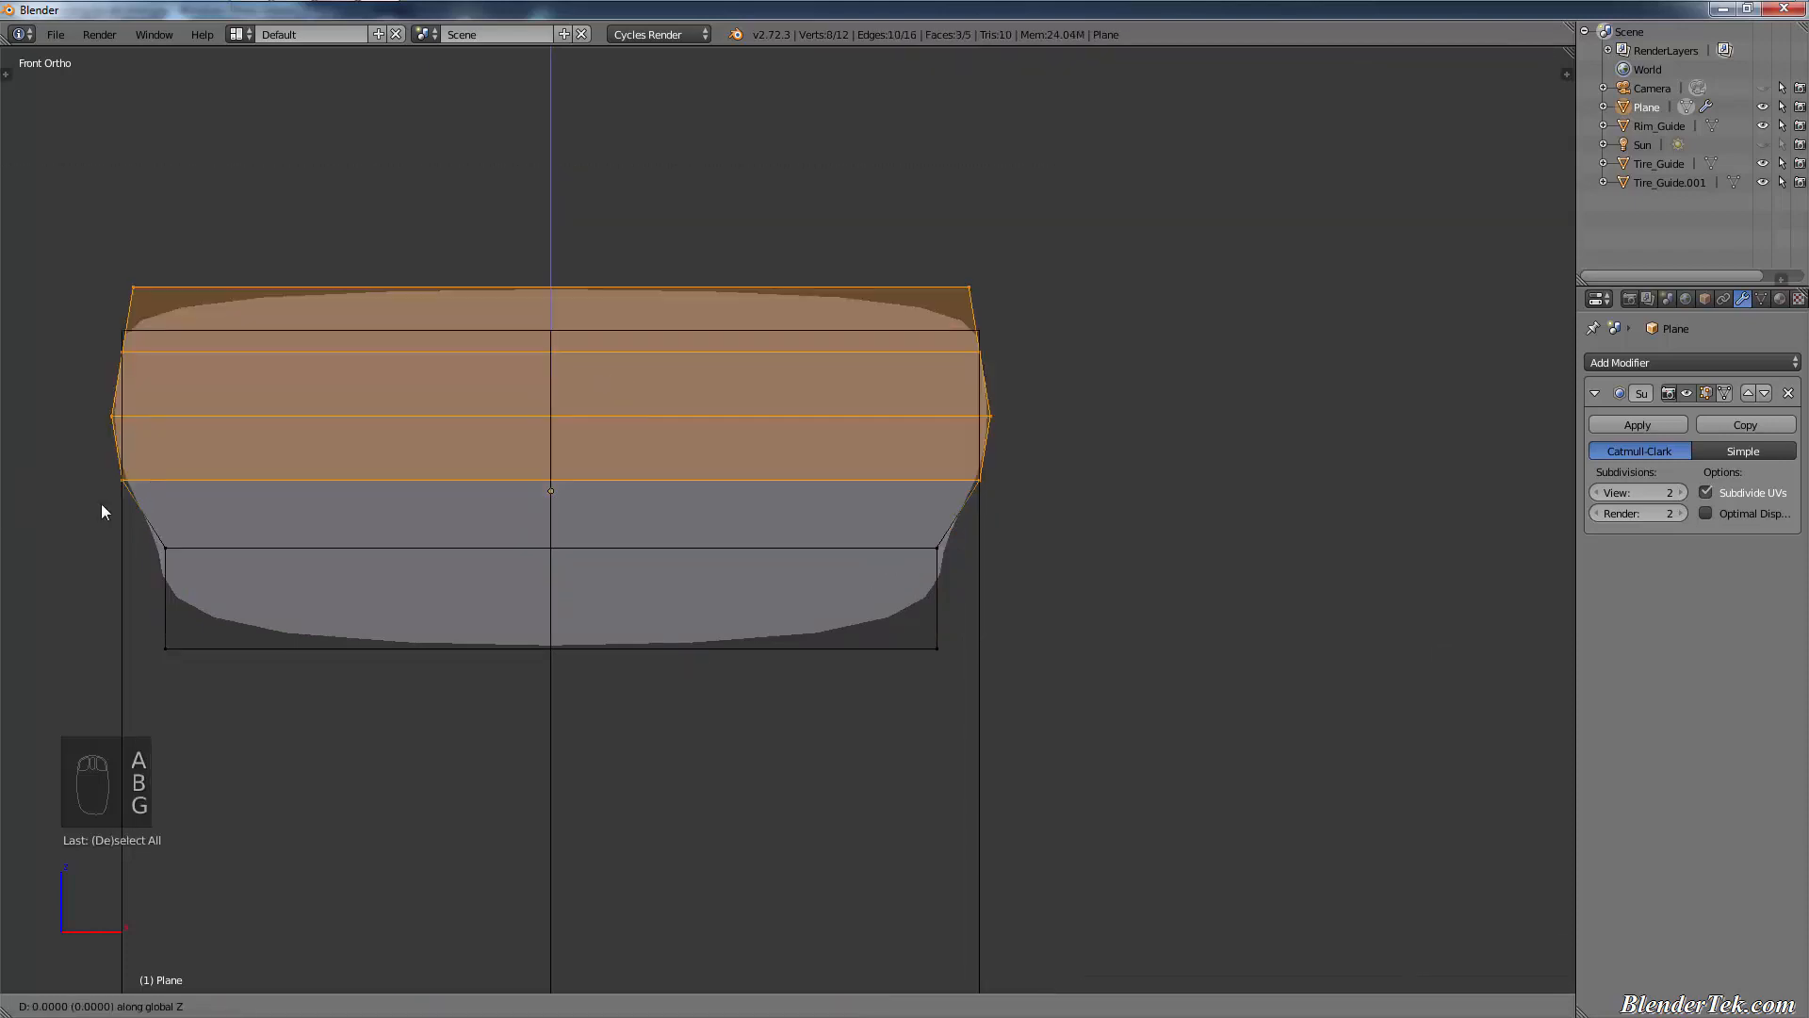
type("0.1")
key("Return")
- Select only the plane's upper three horizontal edges and move them up 0.1 along the Z axis
key("a")
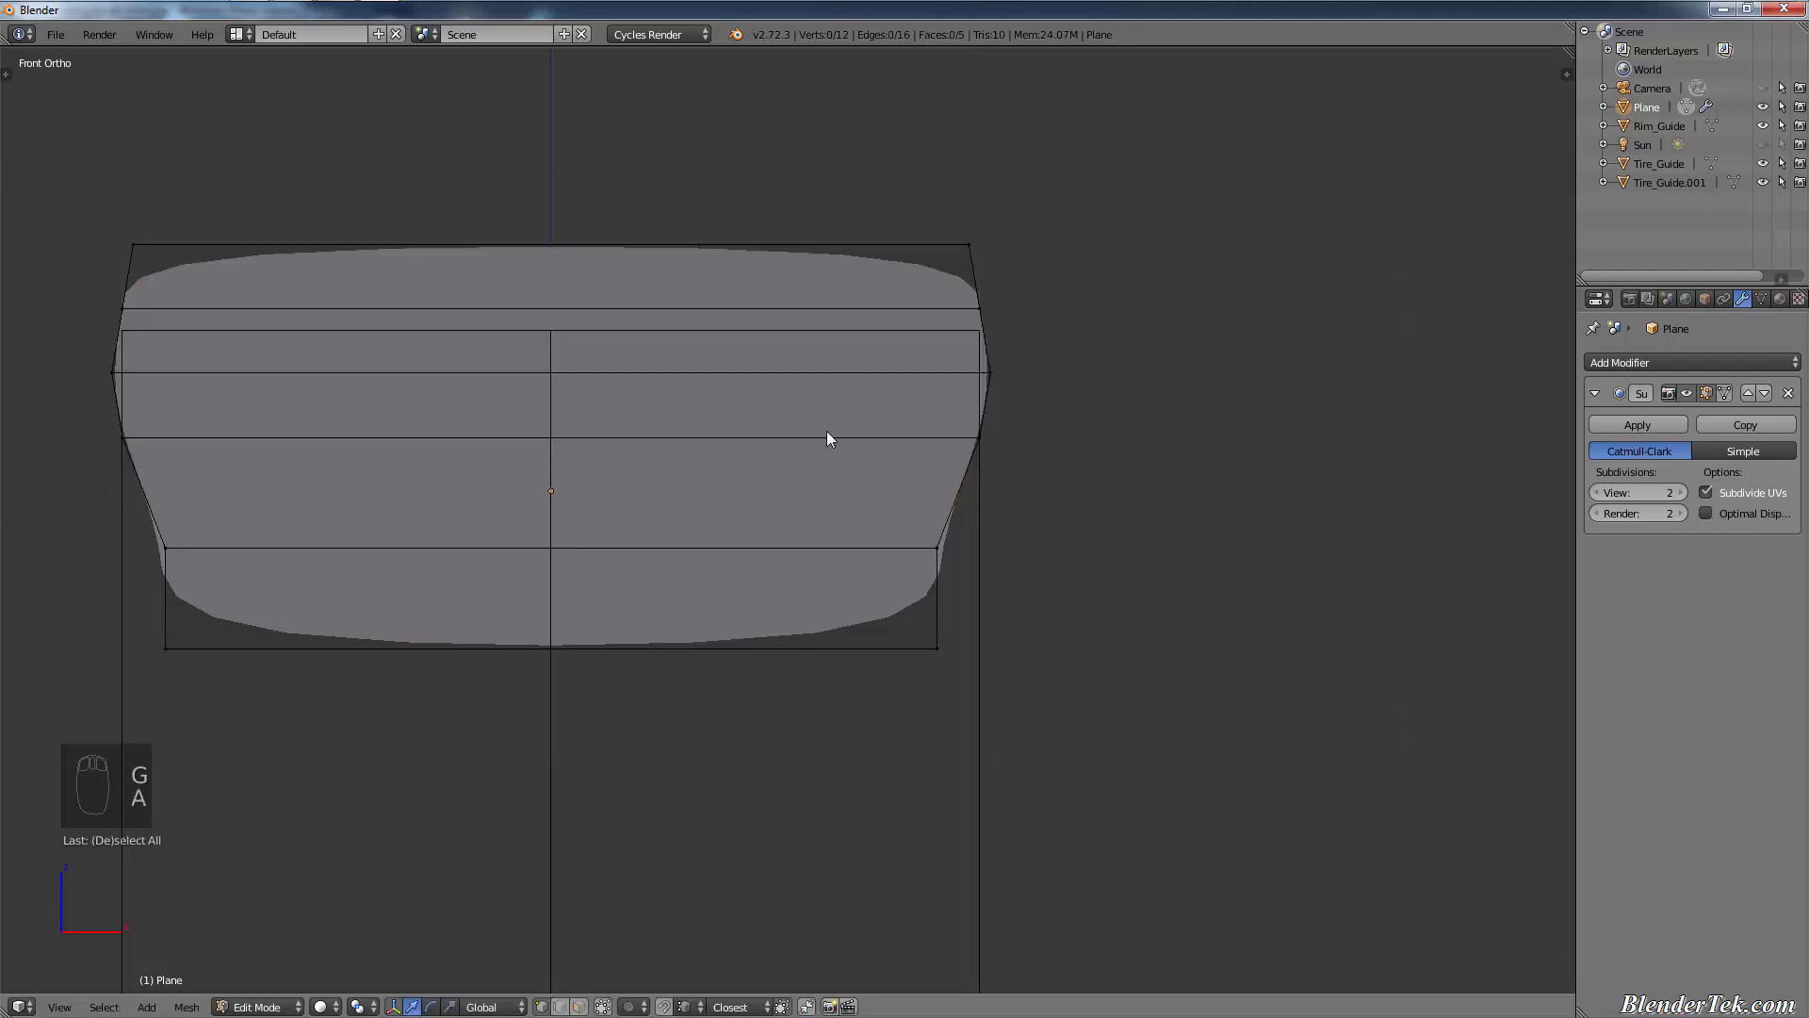
key("b")
left_click_drag(1053, 145, 47, 413)
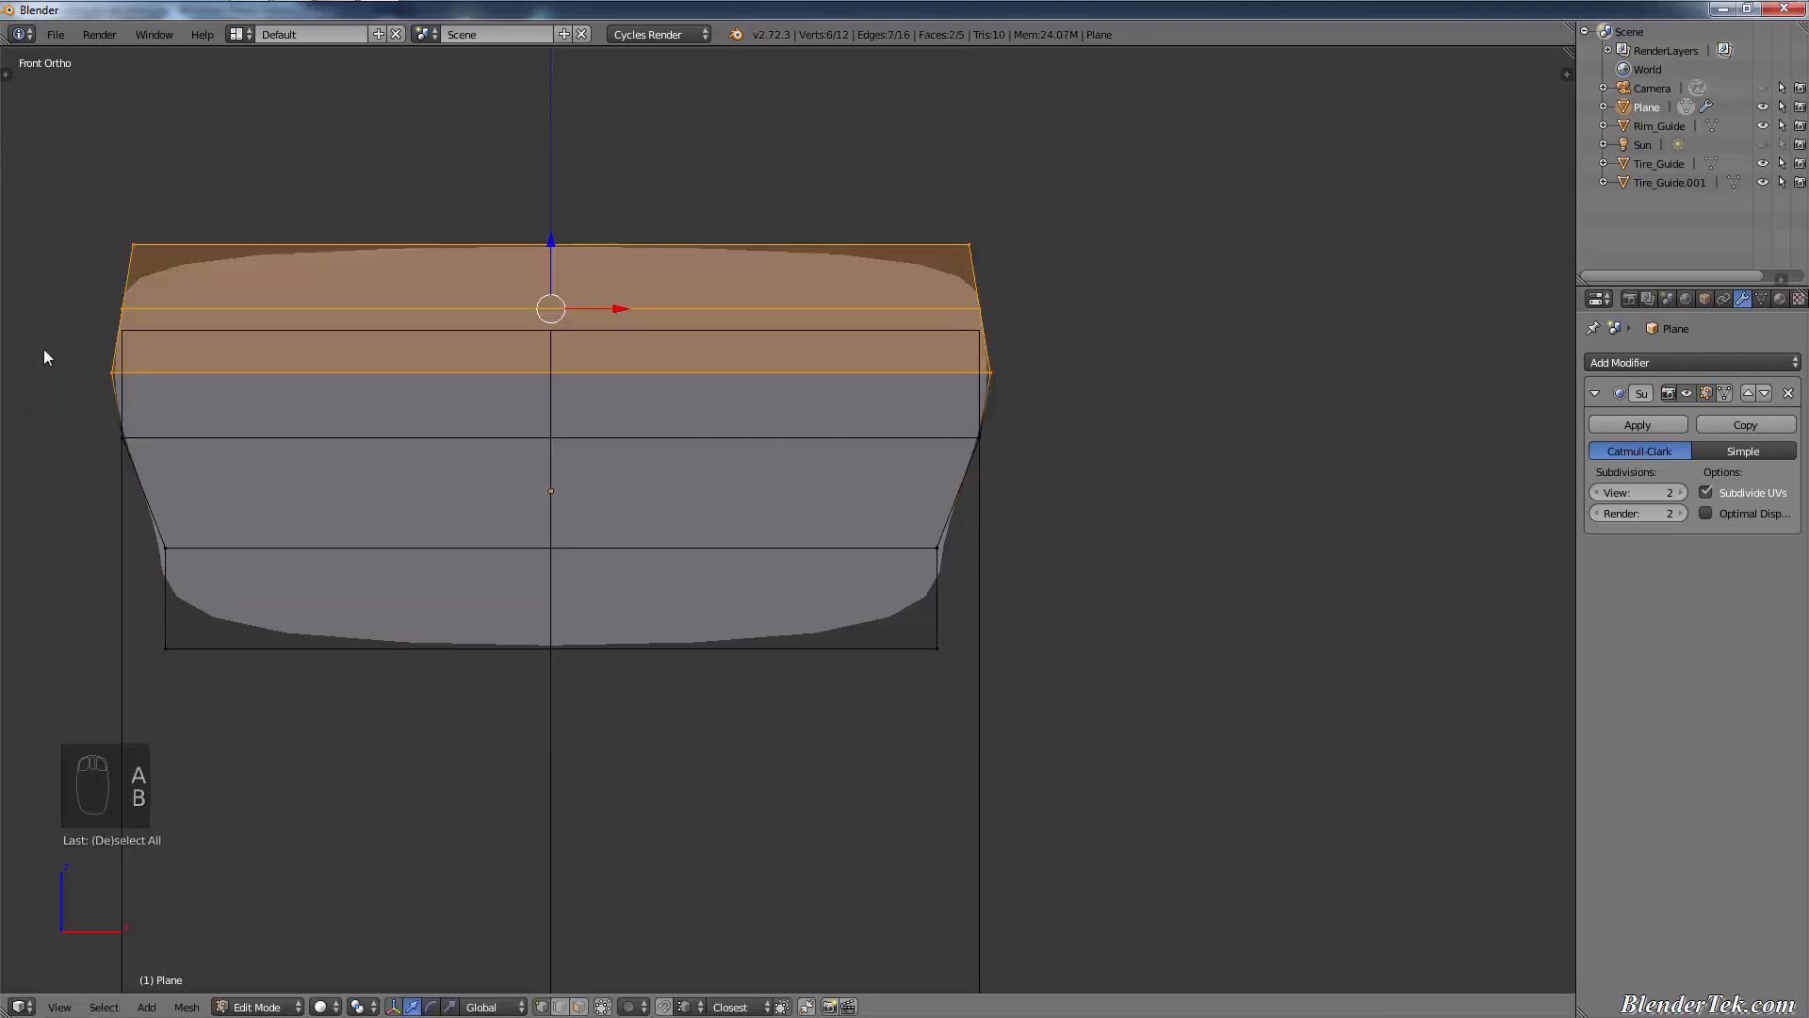
type("gz0.1")
key("Return")
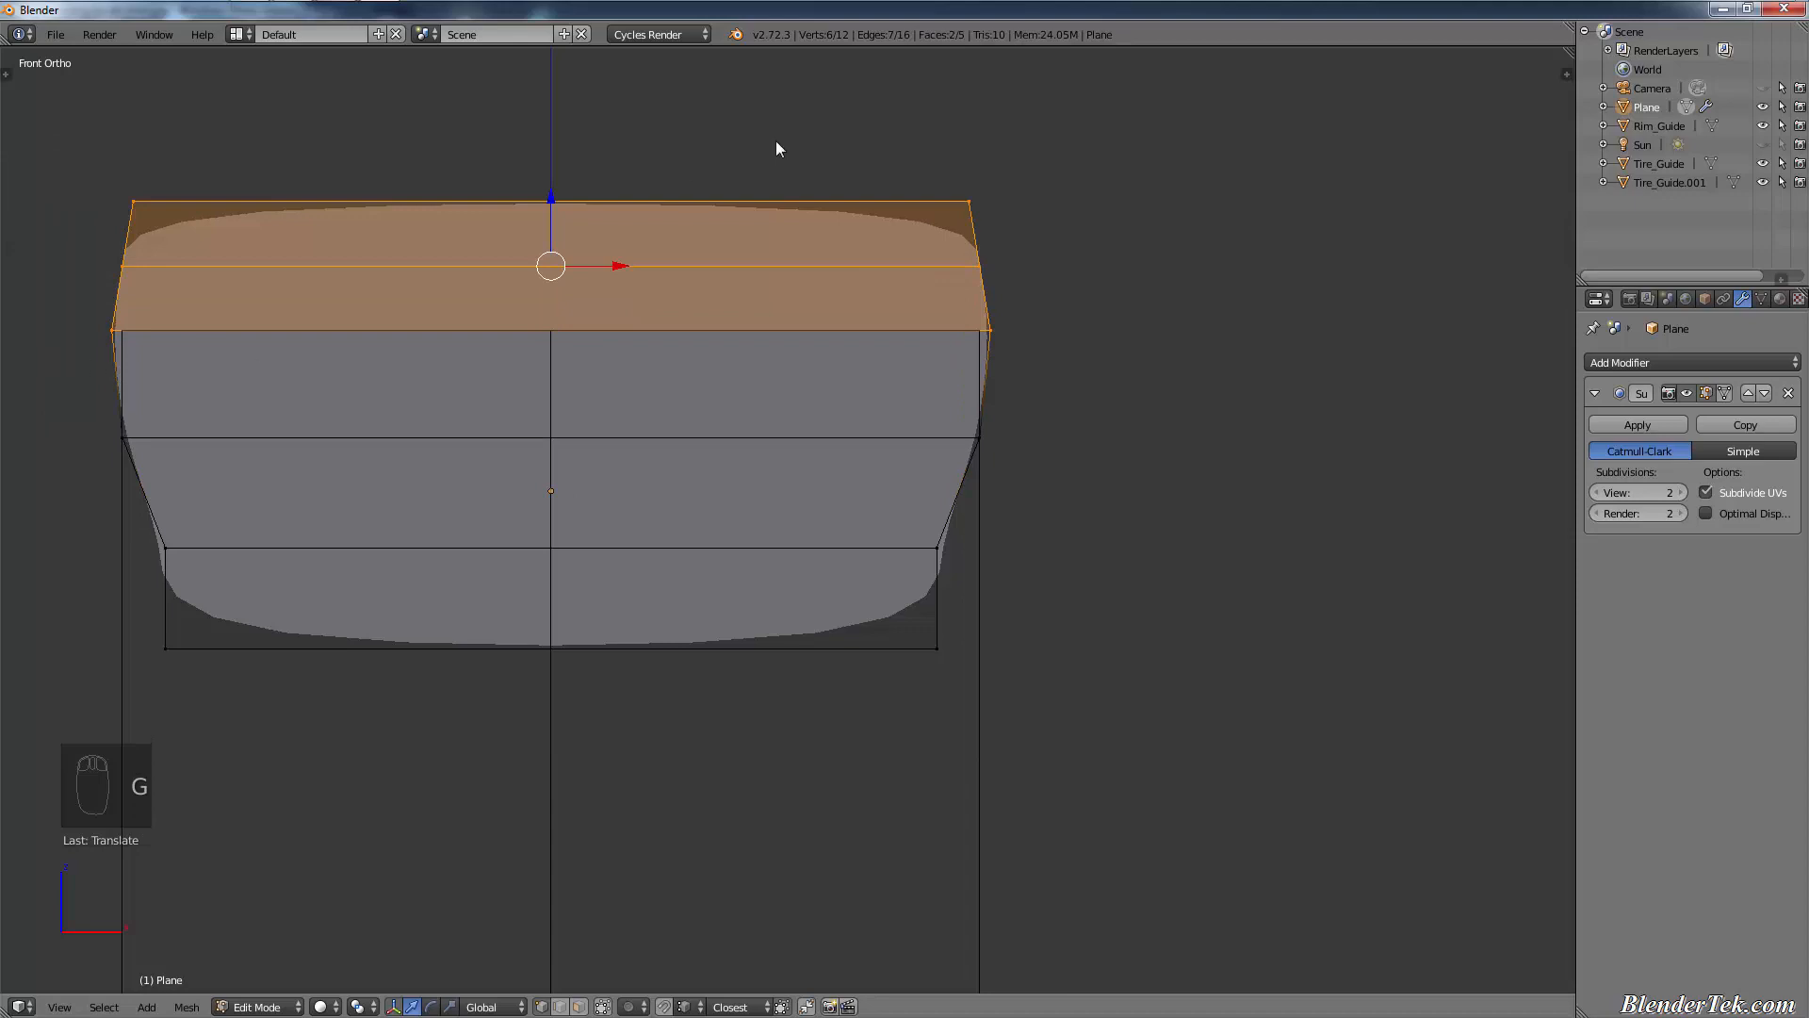
- Select only the plane's upper two horizontal edges and move them up 0.1 along the Z axis
key("a")
key("b")
left_click_drag(1062, 91, 70, 300)
type("gz0.1")
key("Return")
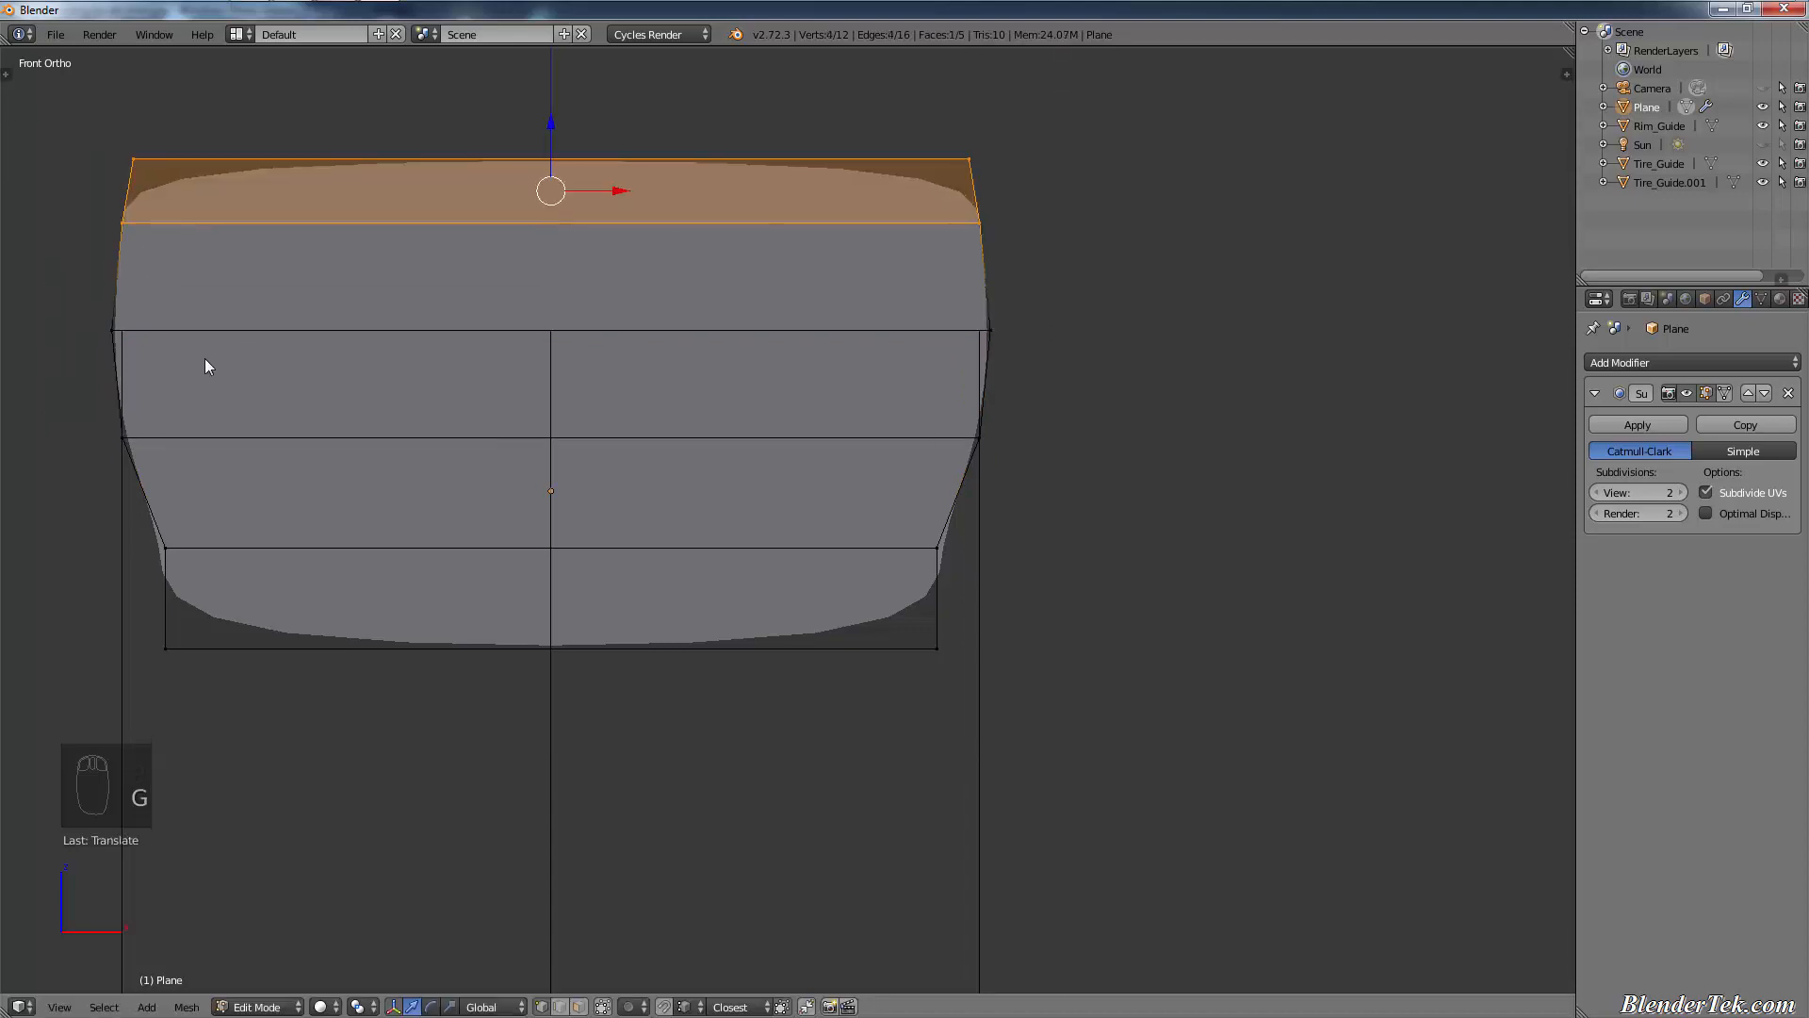
- Select only the plane's topmost edge and move it up 0.1 along the Z axis
key("a")
key("b")
left_click_drag(1012, 104, 82, 180)
type("gz0.1")
key("Return")
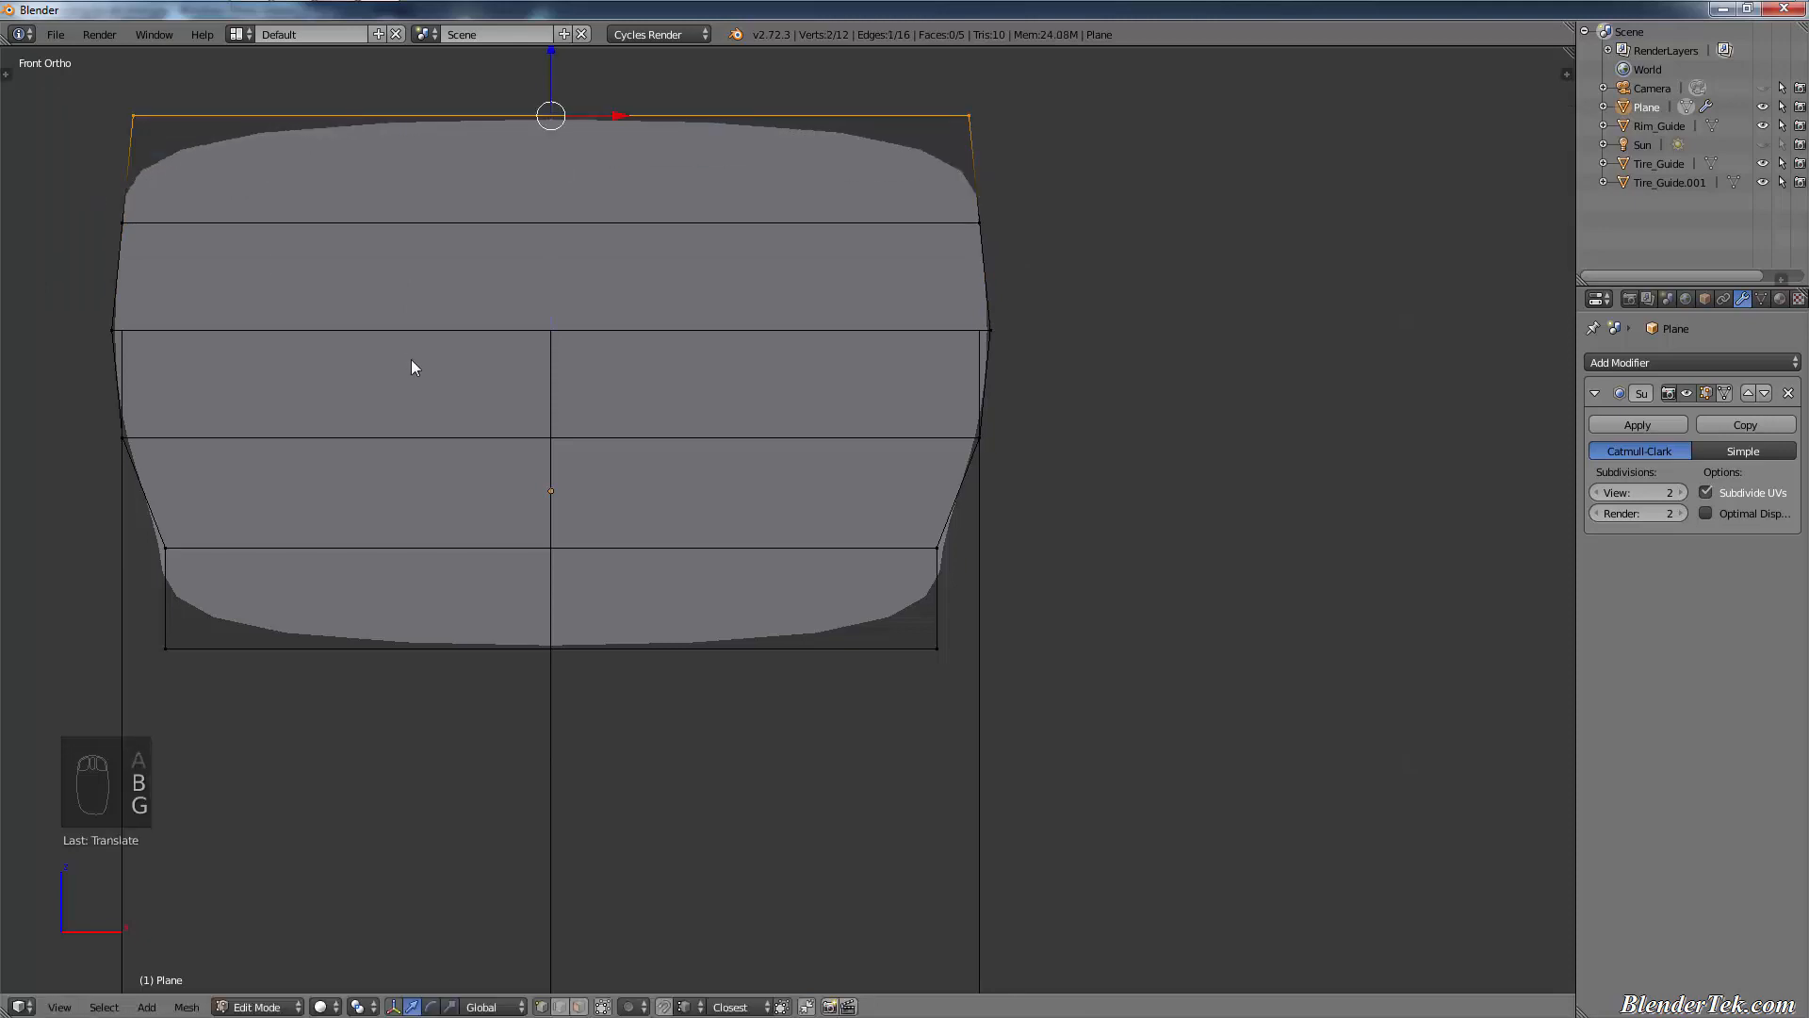
- Examine the whole plane's height from the side against the tire and rim guide circles
key("a")
scroll(454, 353, "down", 1)
middle_click_drag(445, 375, 688, 398)
scroll(688, 398, "down", 3)
key("KP_3")
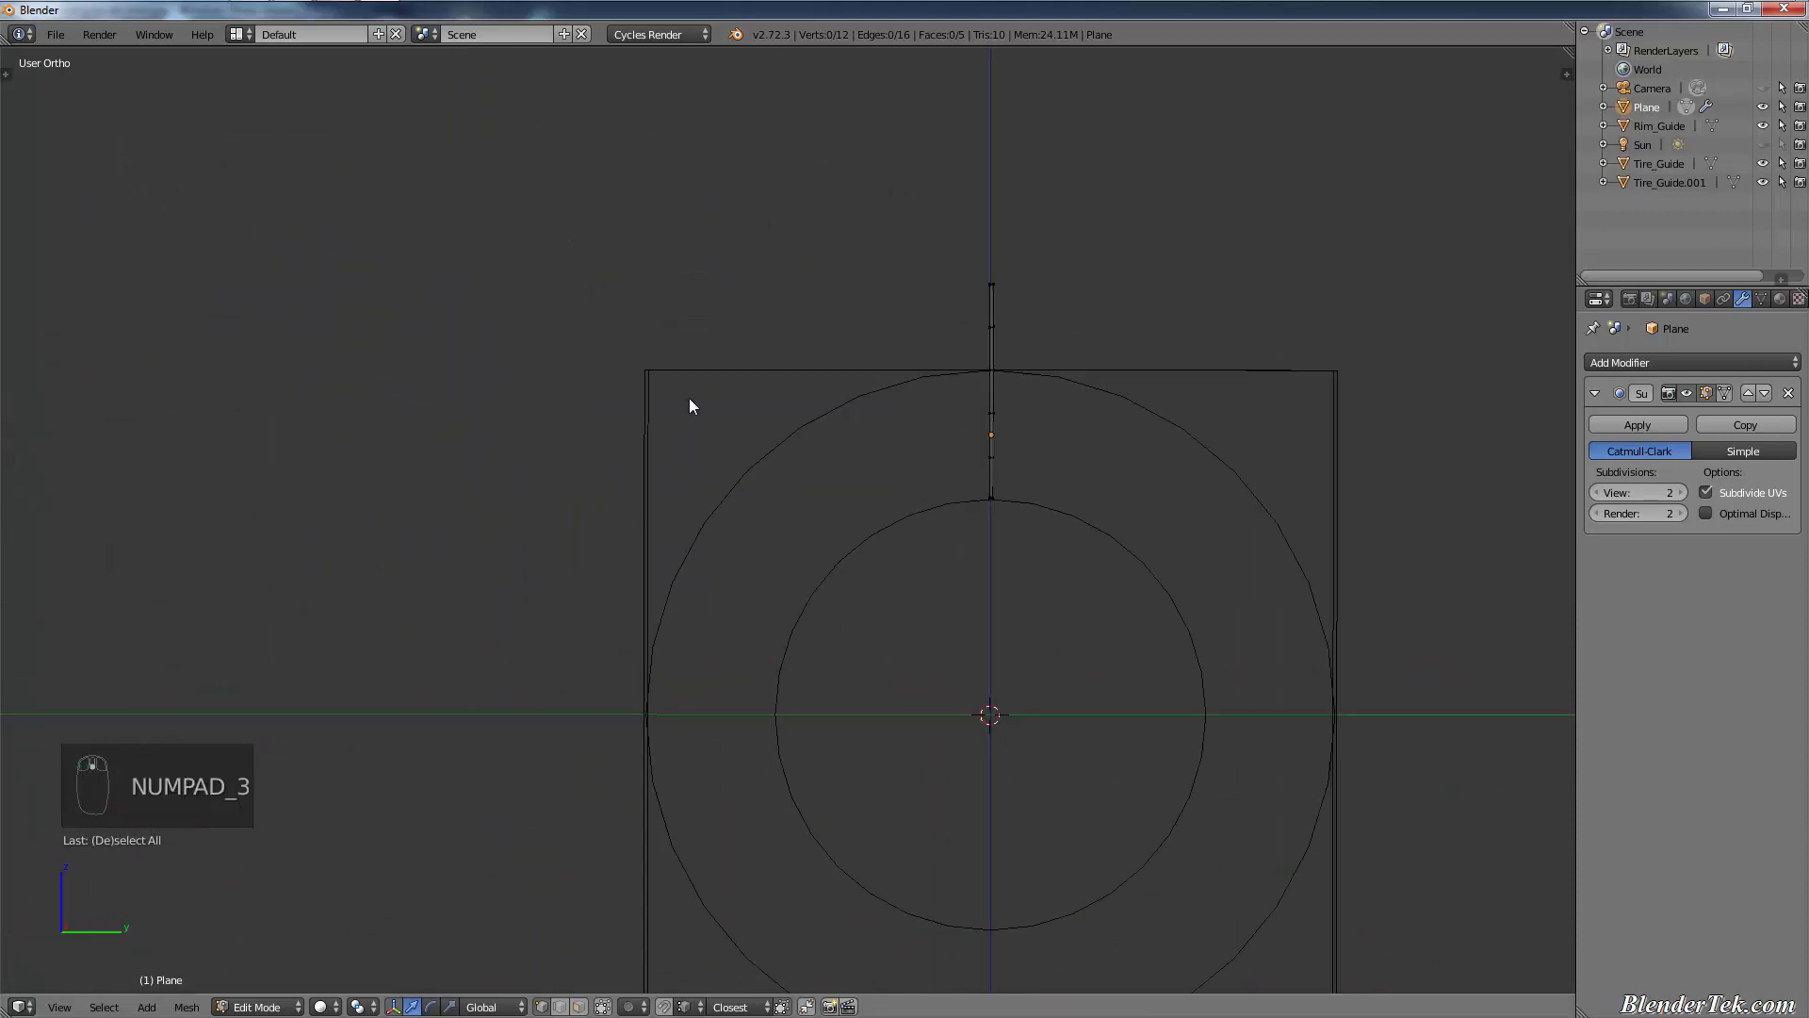
key("KP_1")
key("KP_3")
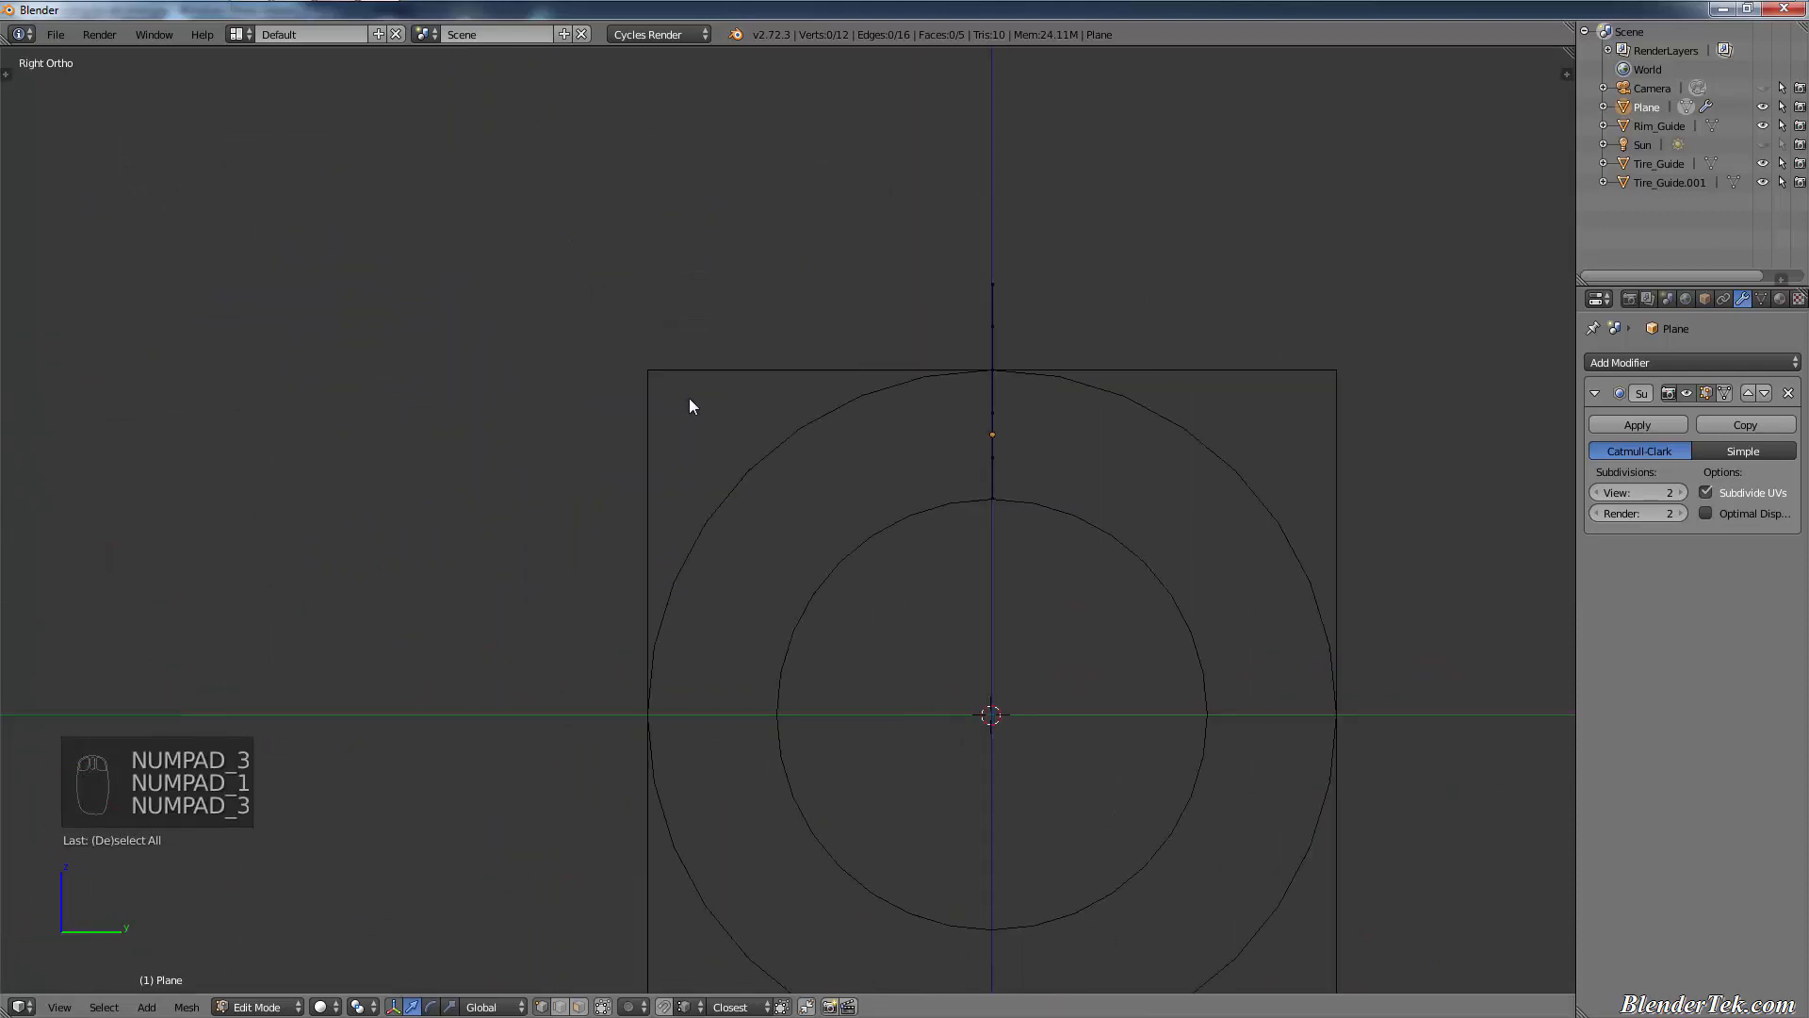
key("a")
key("a")
scroll(1176, 529, "up", 3)
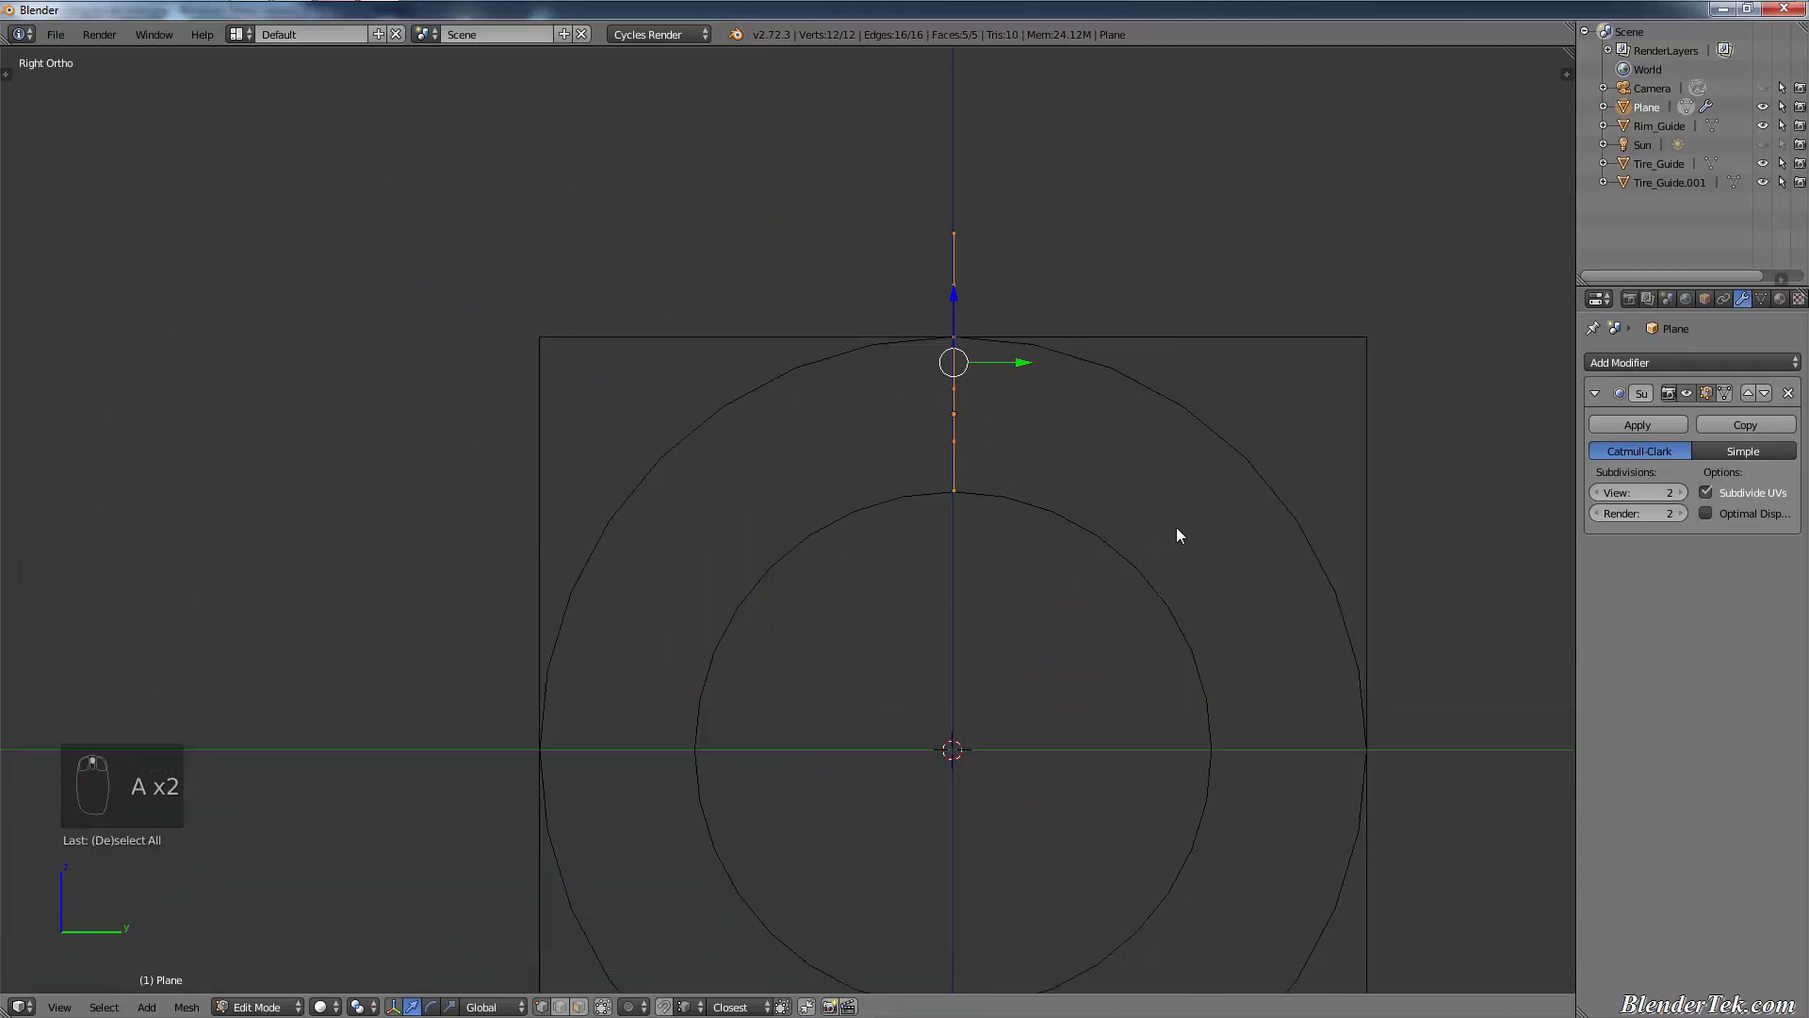
scroll(919, 321, "down", 1)
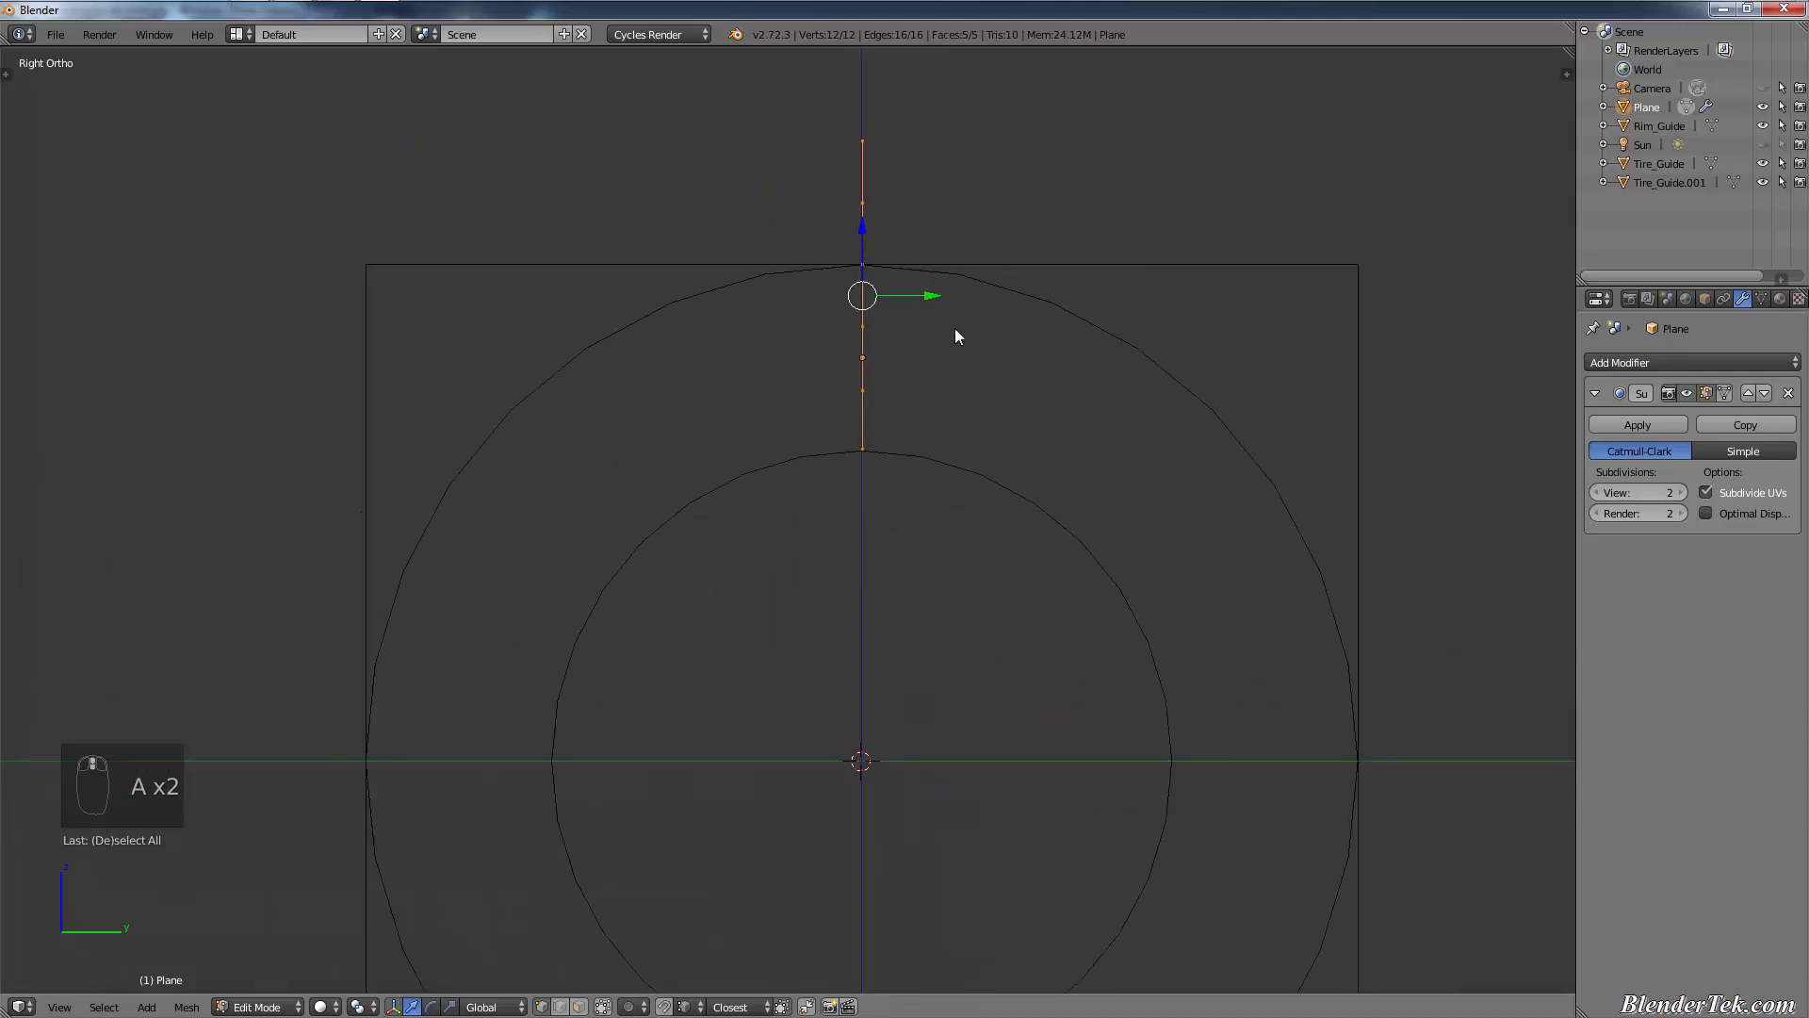
right_click(1056, 308)
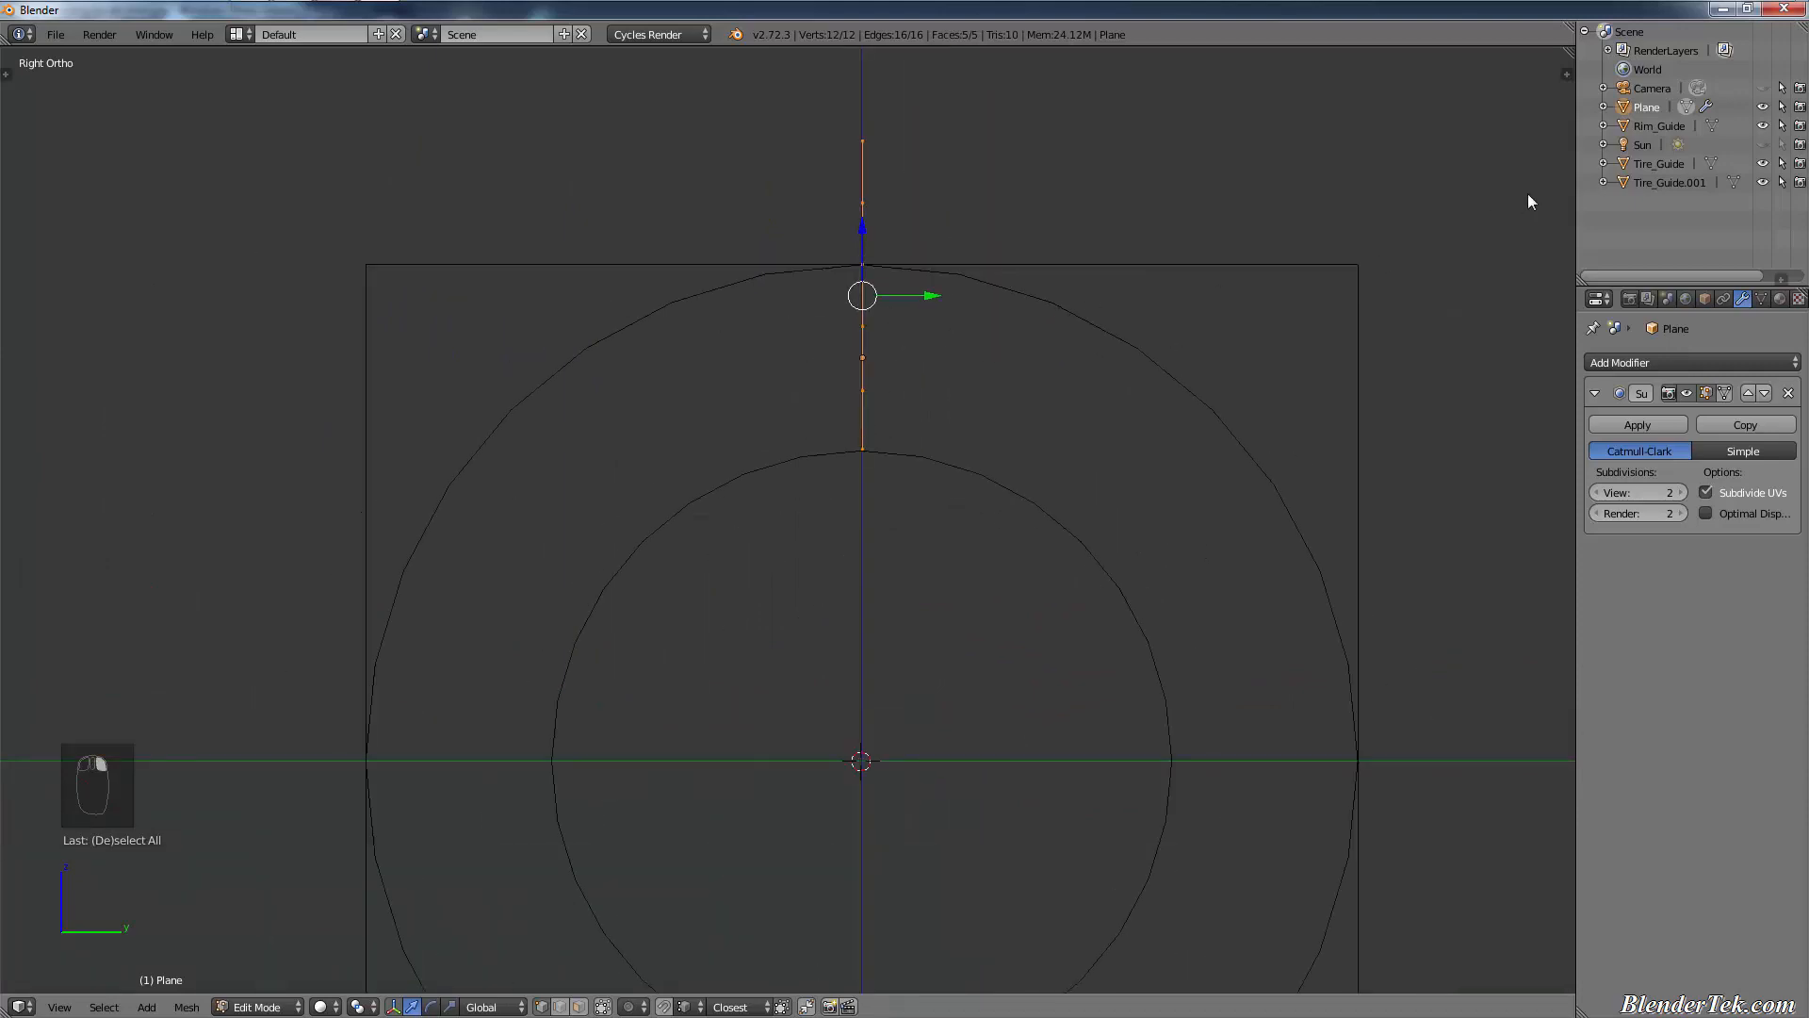
- Hide the Tire_Guide box and open the Tire_Guide.001 circle in Edit Mode
left_click(1763, 163)
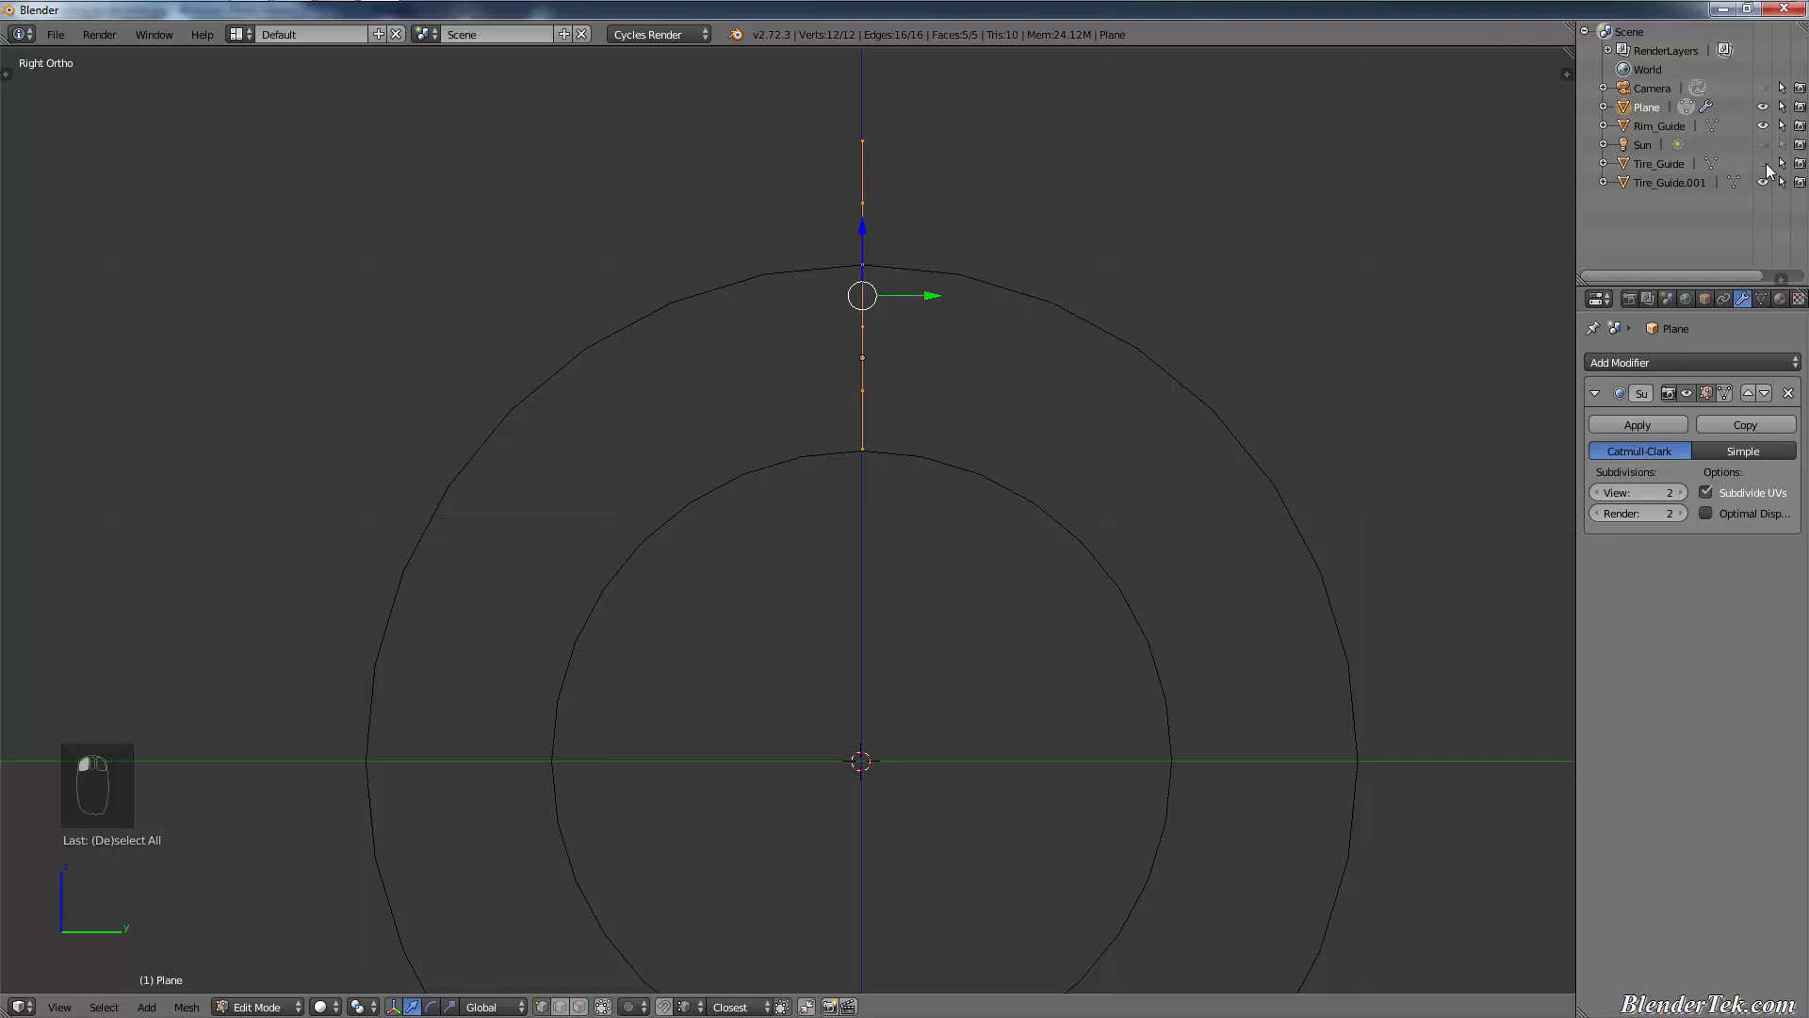
left_click(1668, 182)
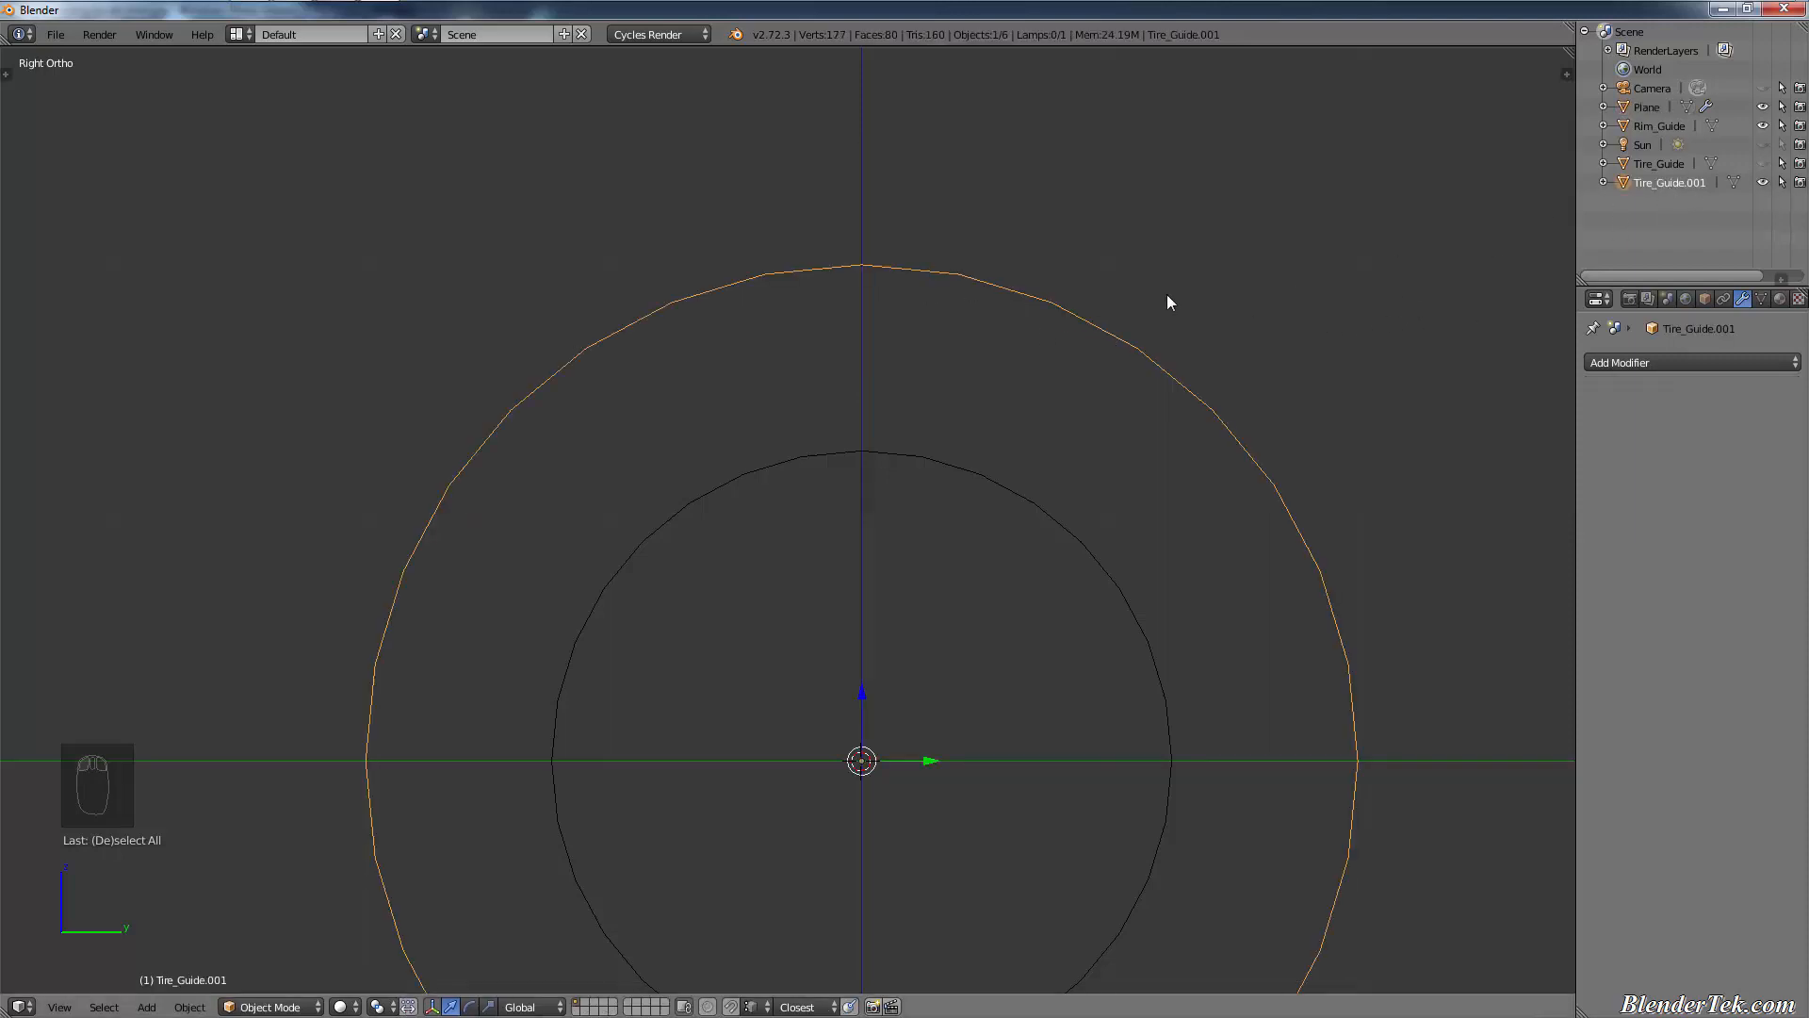
middle_click_drag(1168, 296, 818, 329)
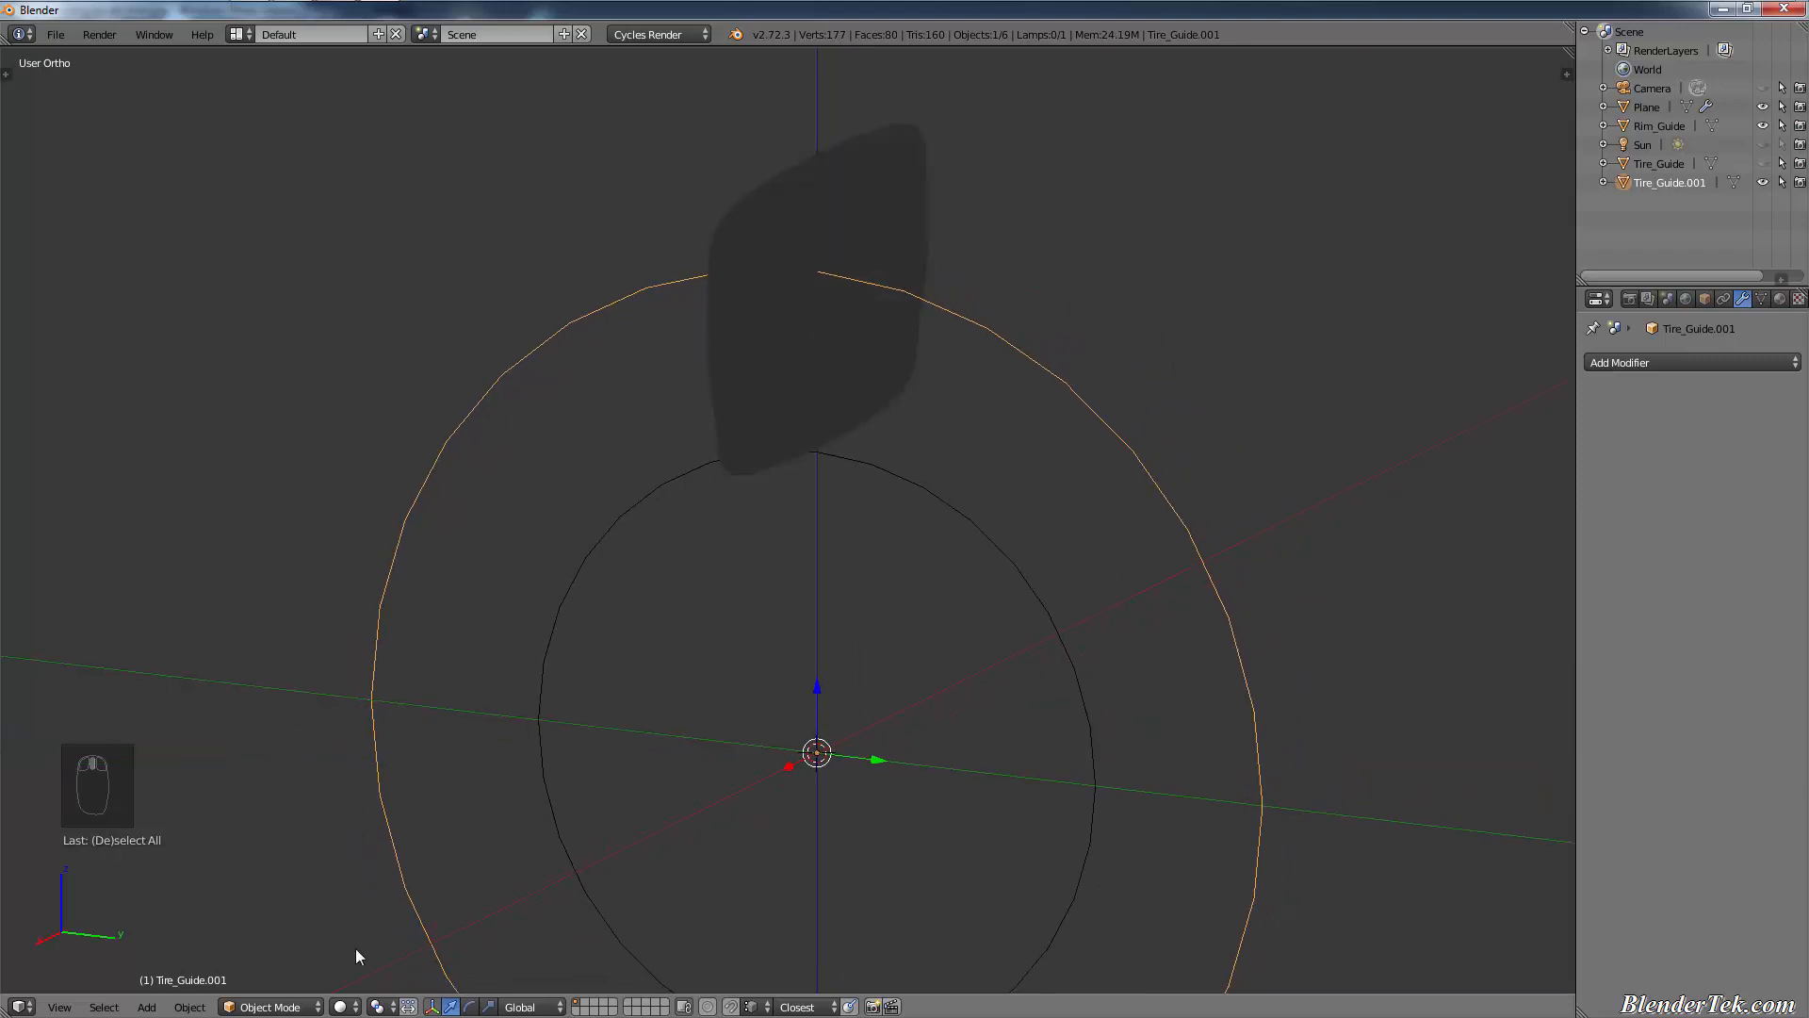
left_click(271, 1006)
left_click(254, 964)
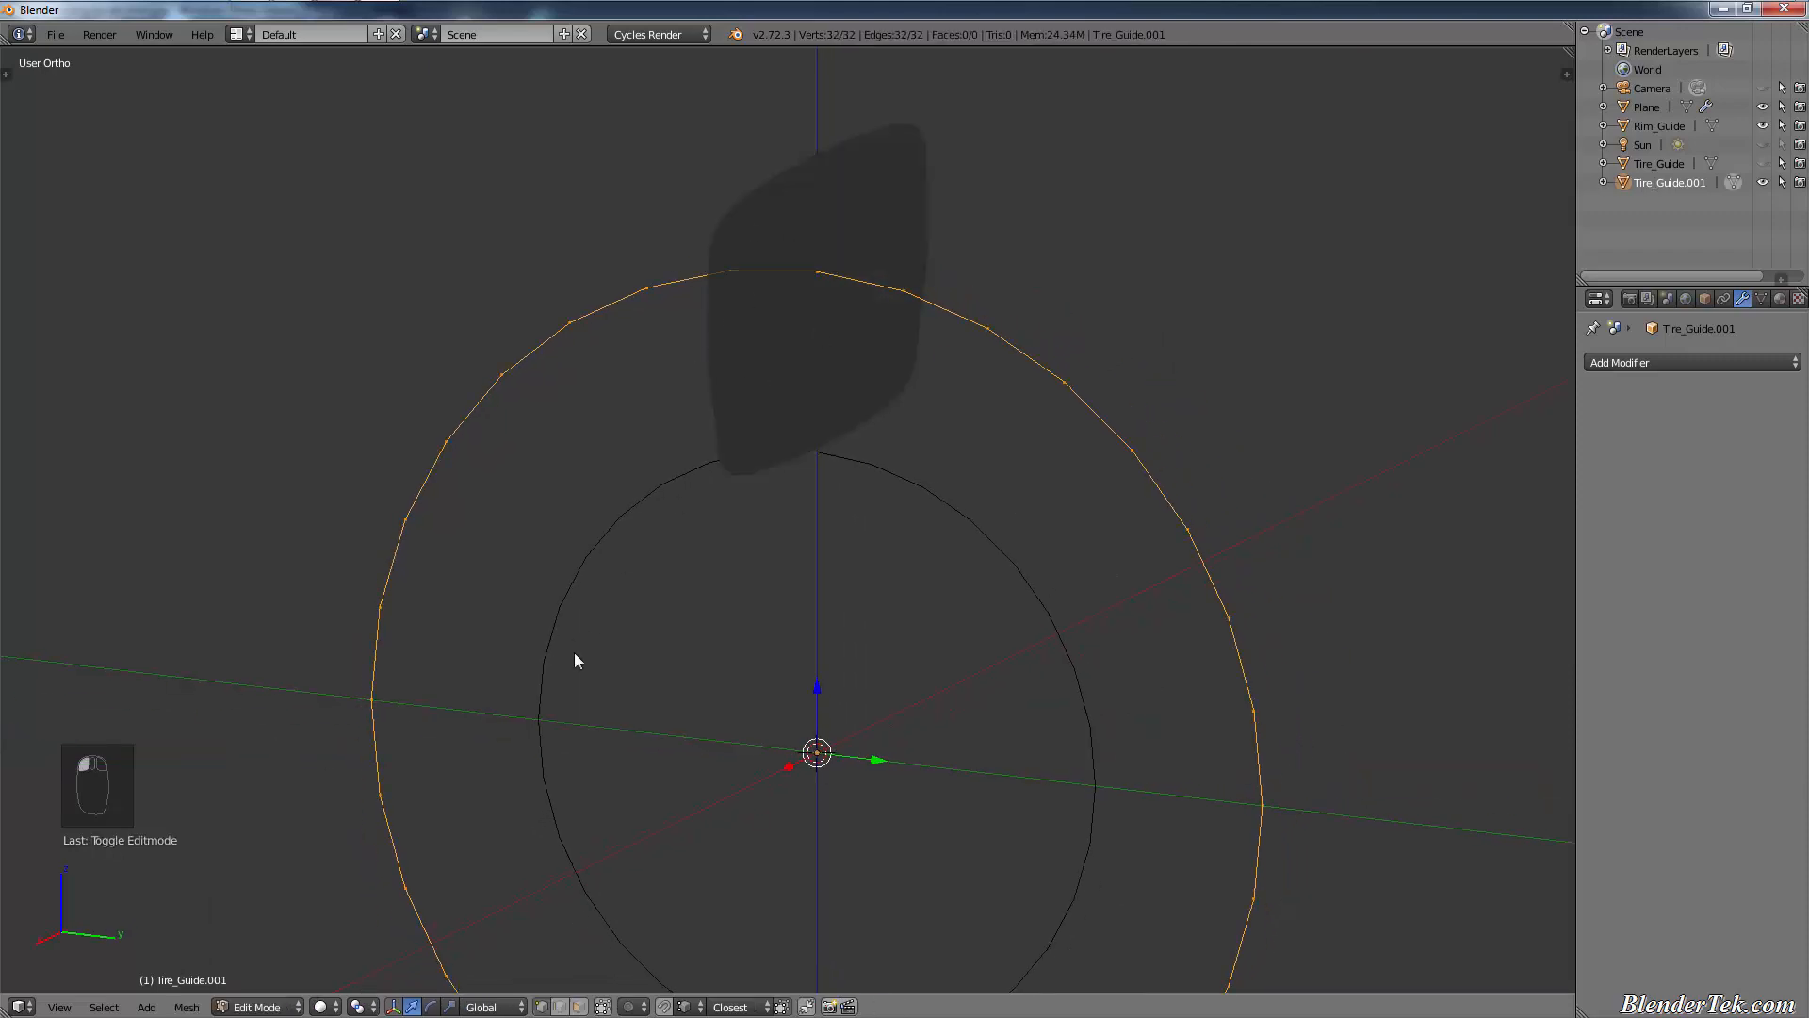
- Scale the whole Tire_Guide.001 circle up uniformly by about 1.25 to suit the taller plane
key("s")
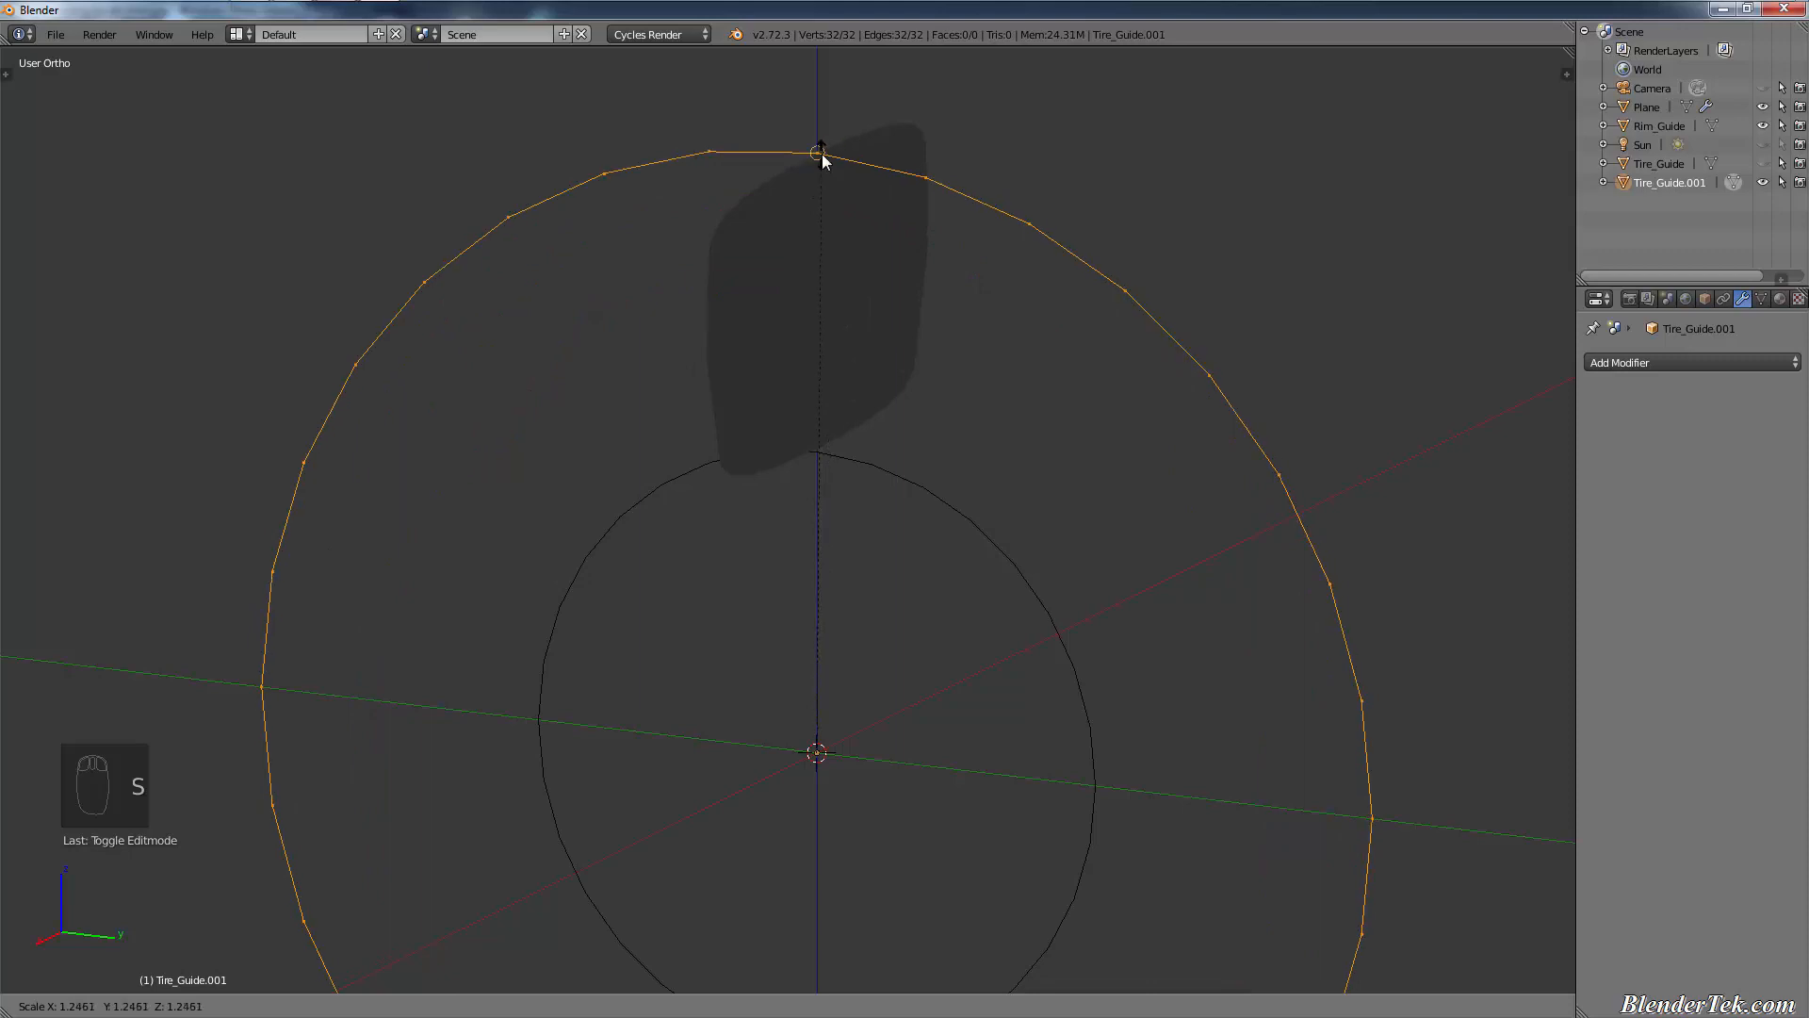
left_click(820, 161)
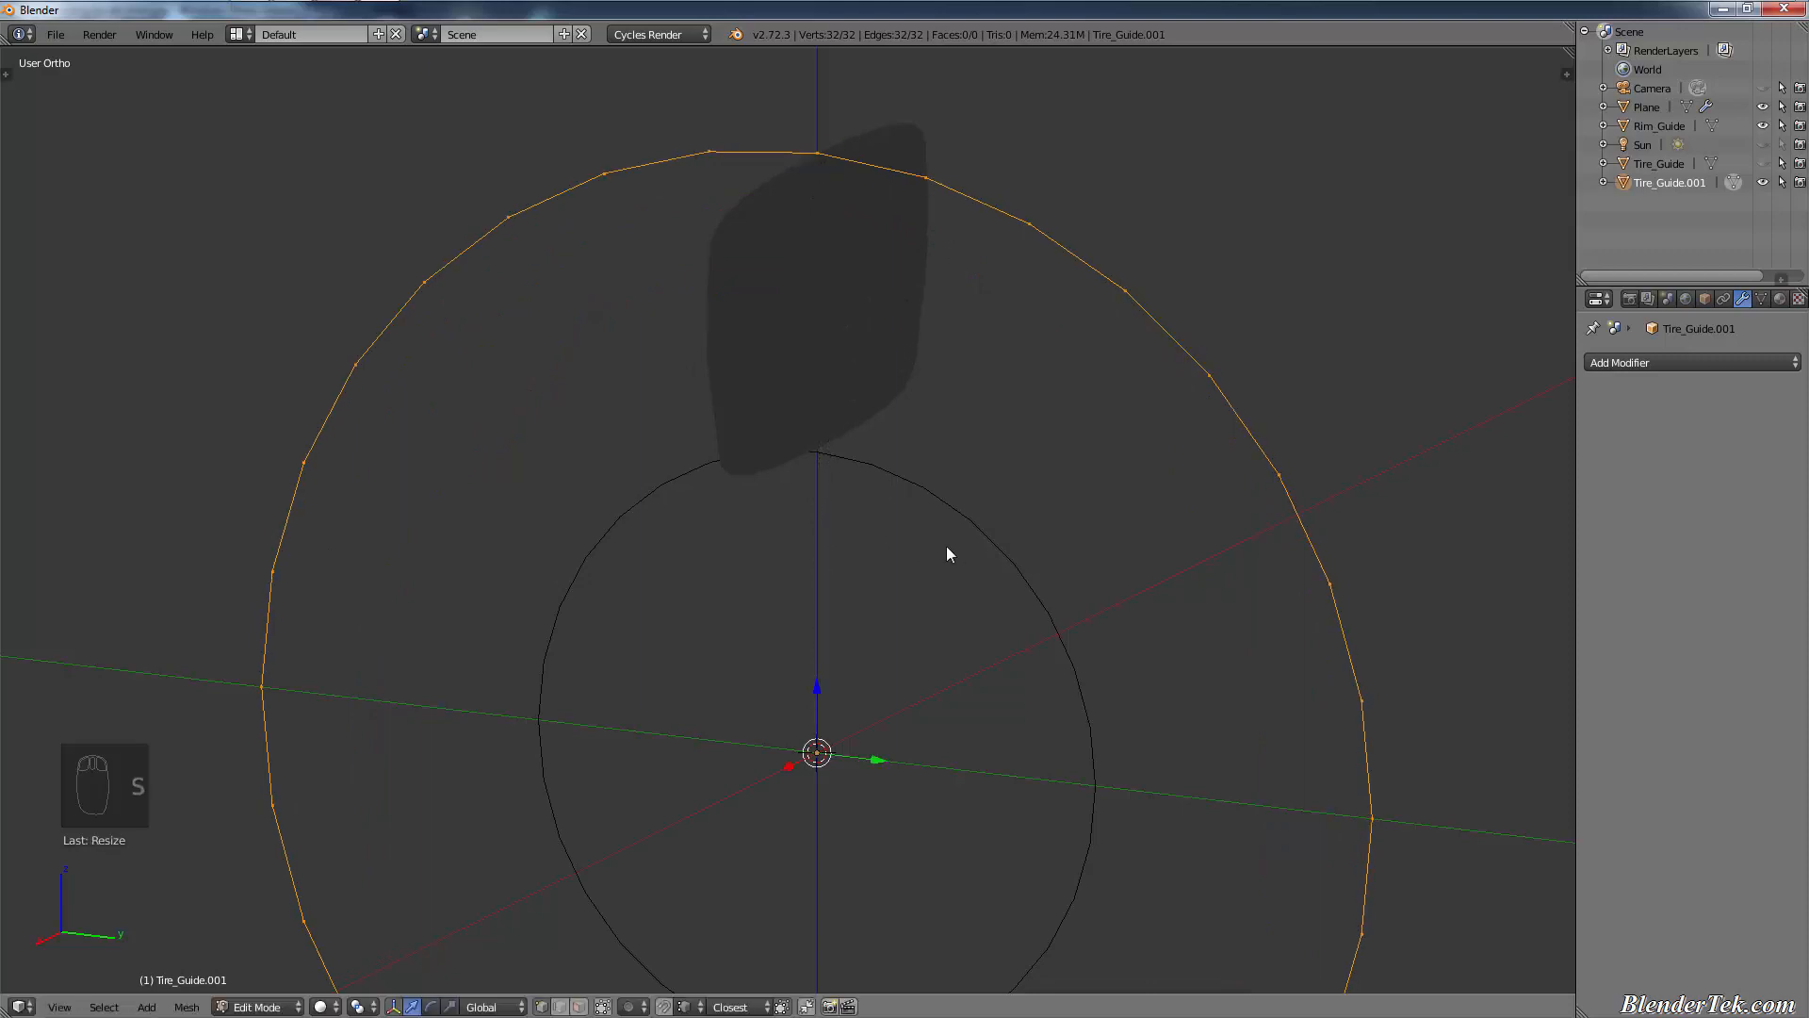
key("KP_1")
key("KP_3")
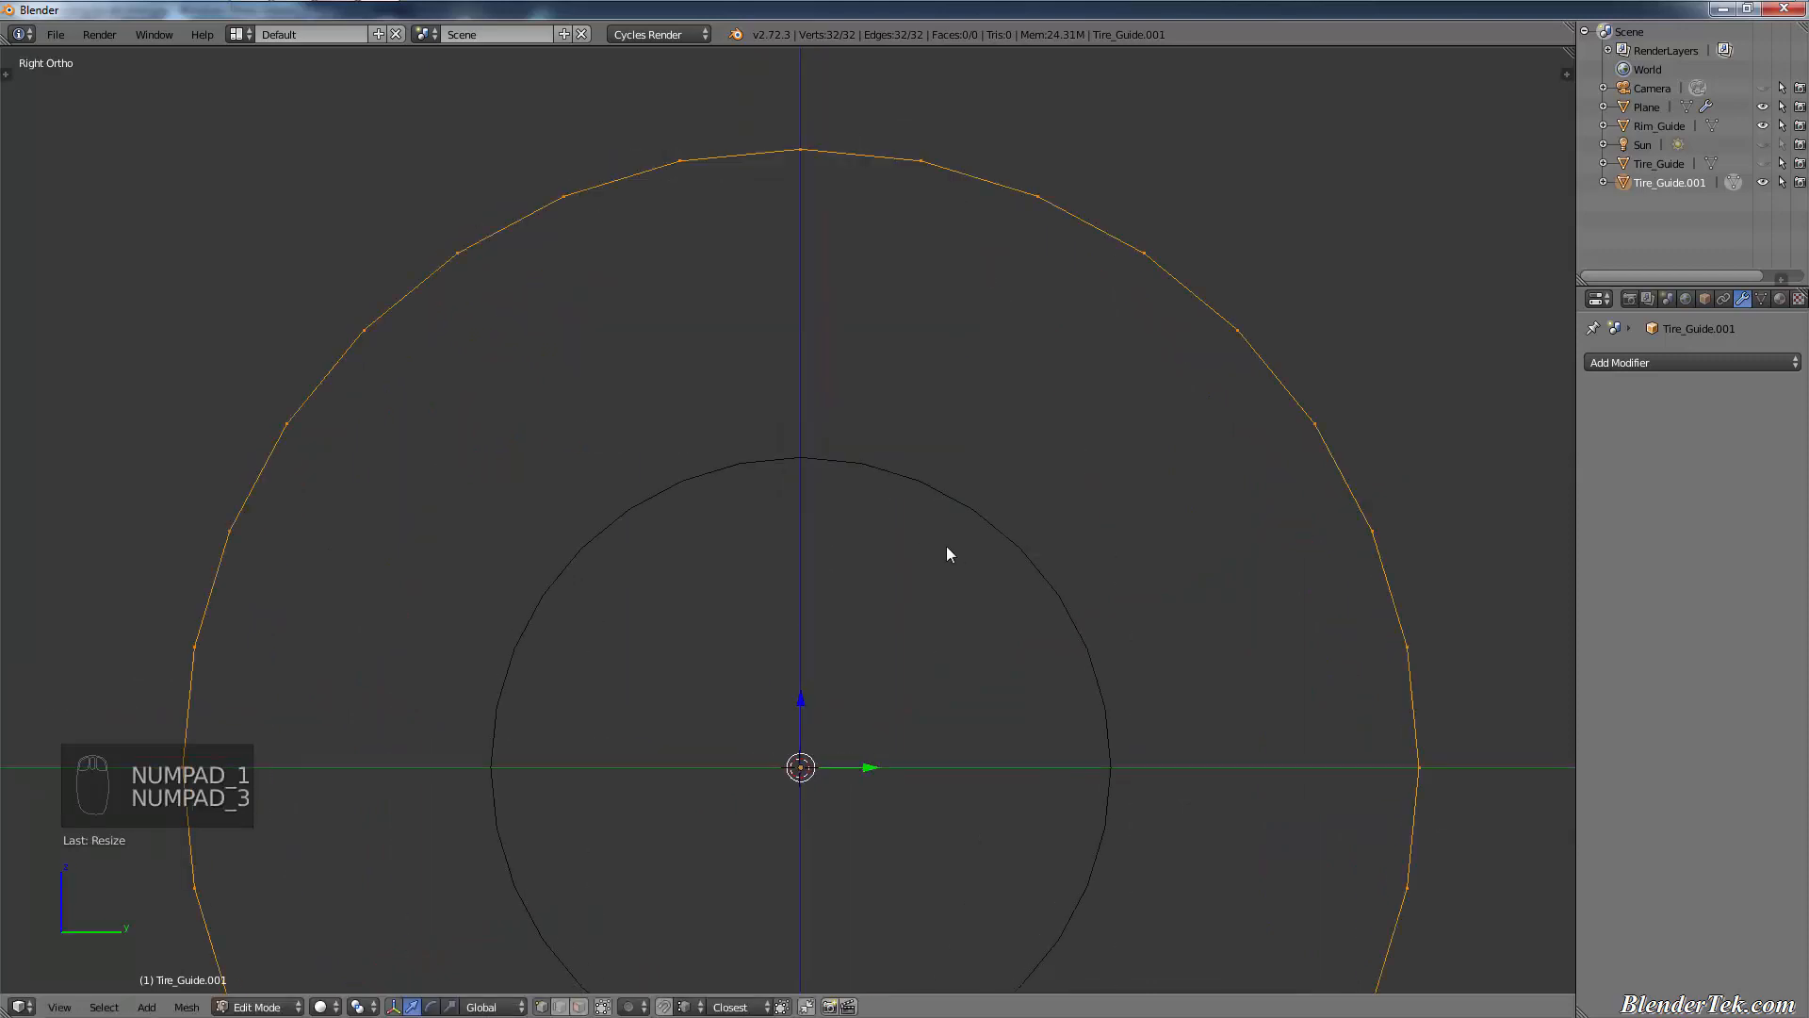
scroll(947, 551, "down", 4)
scroll(933, 632, "up", 2)
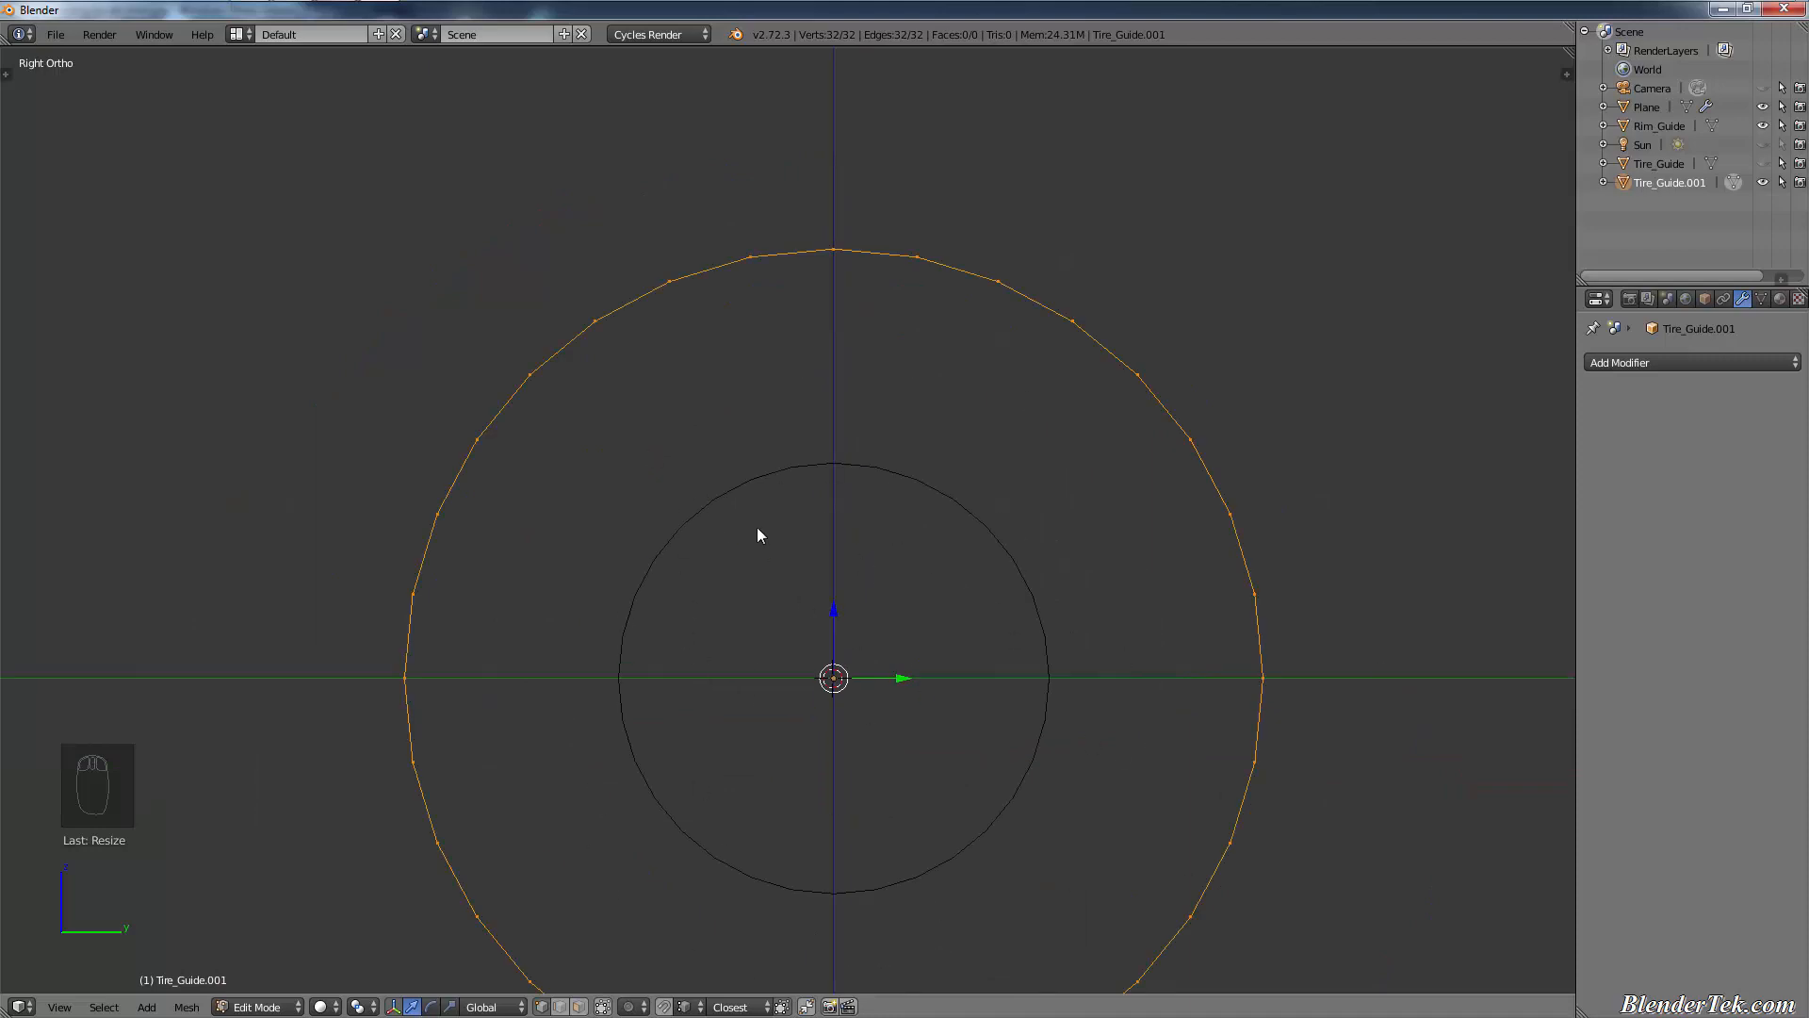
- Finish editing the Tire_Guide.001 circle and open the Plane in Edit Mode
key("KP_1")
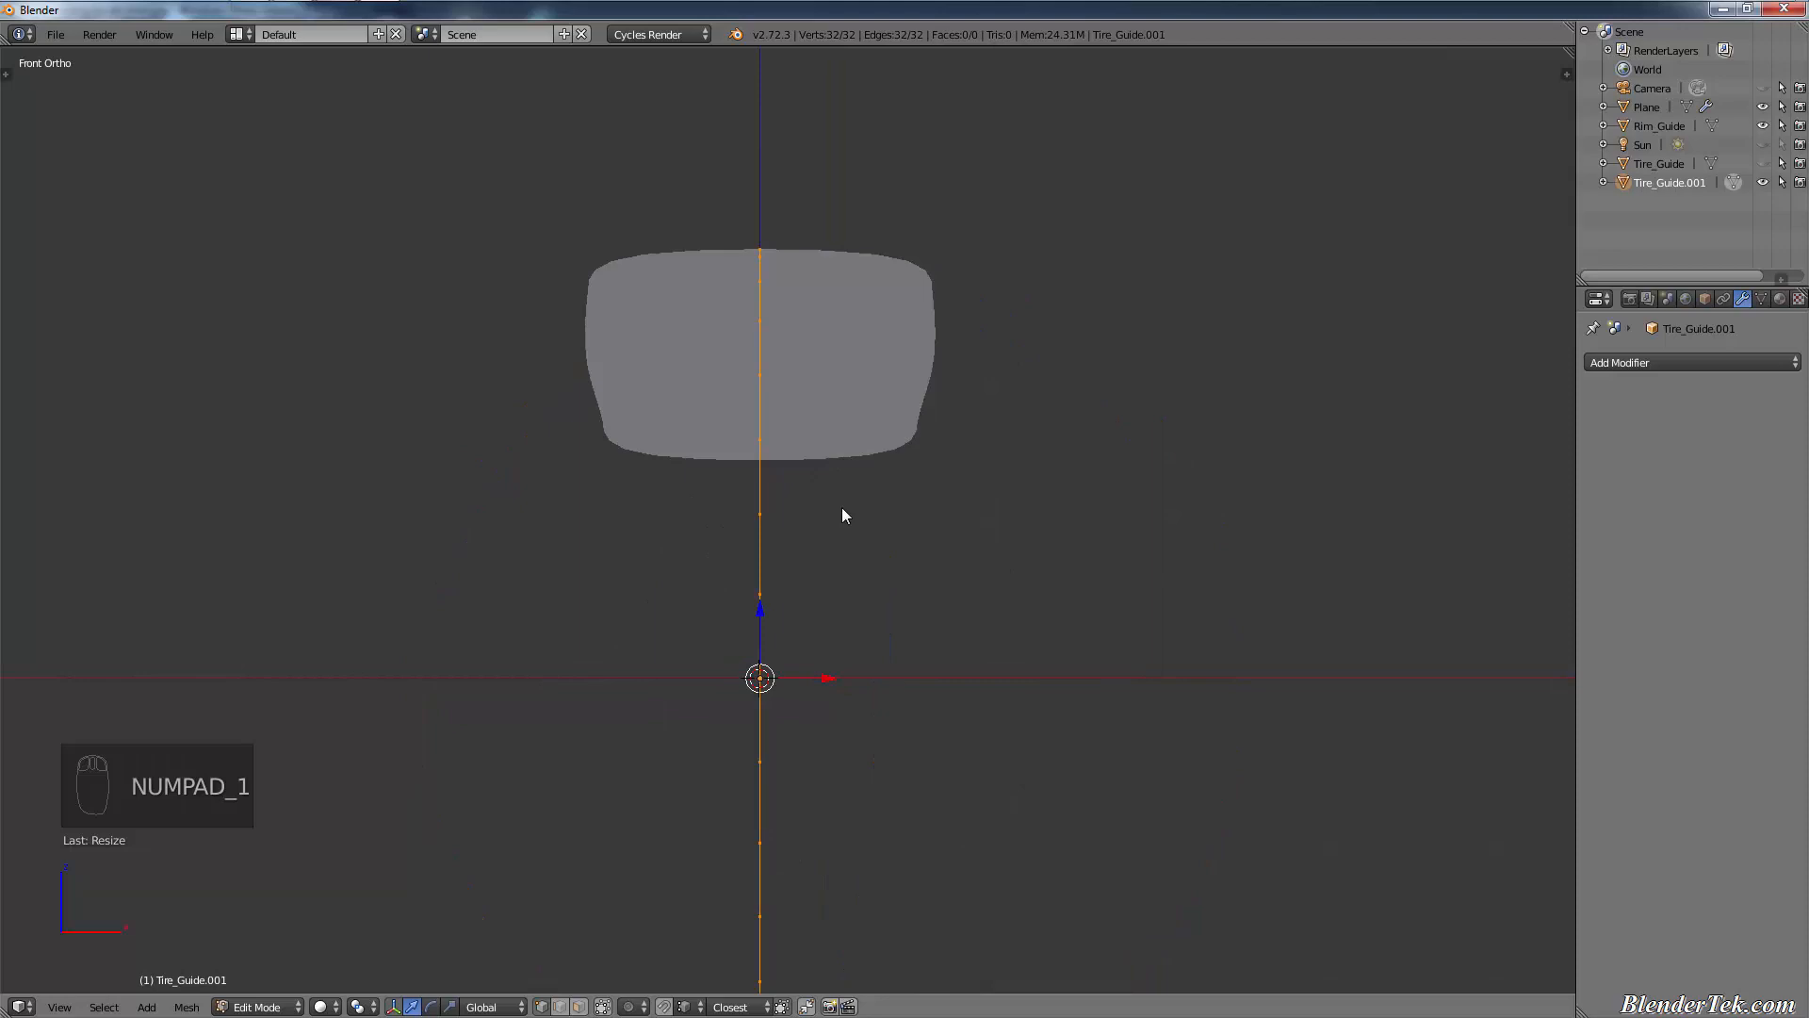
key("KP_3")
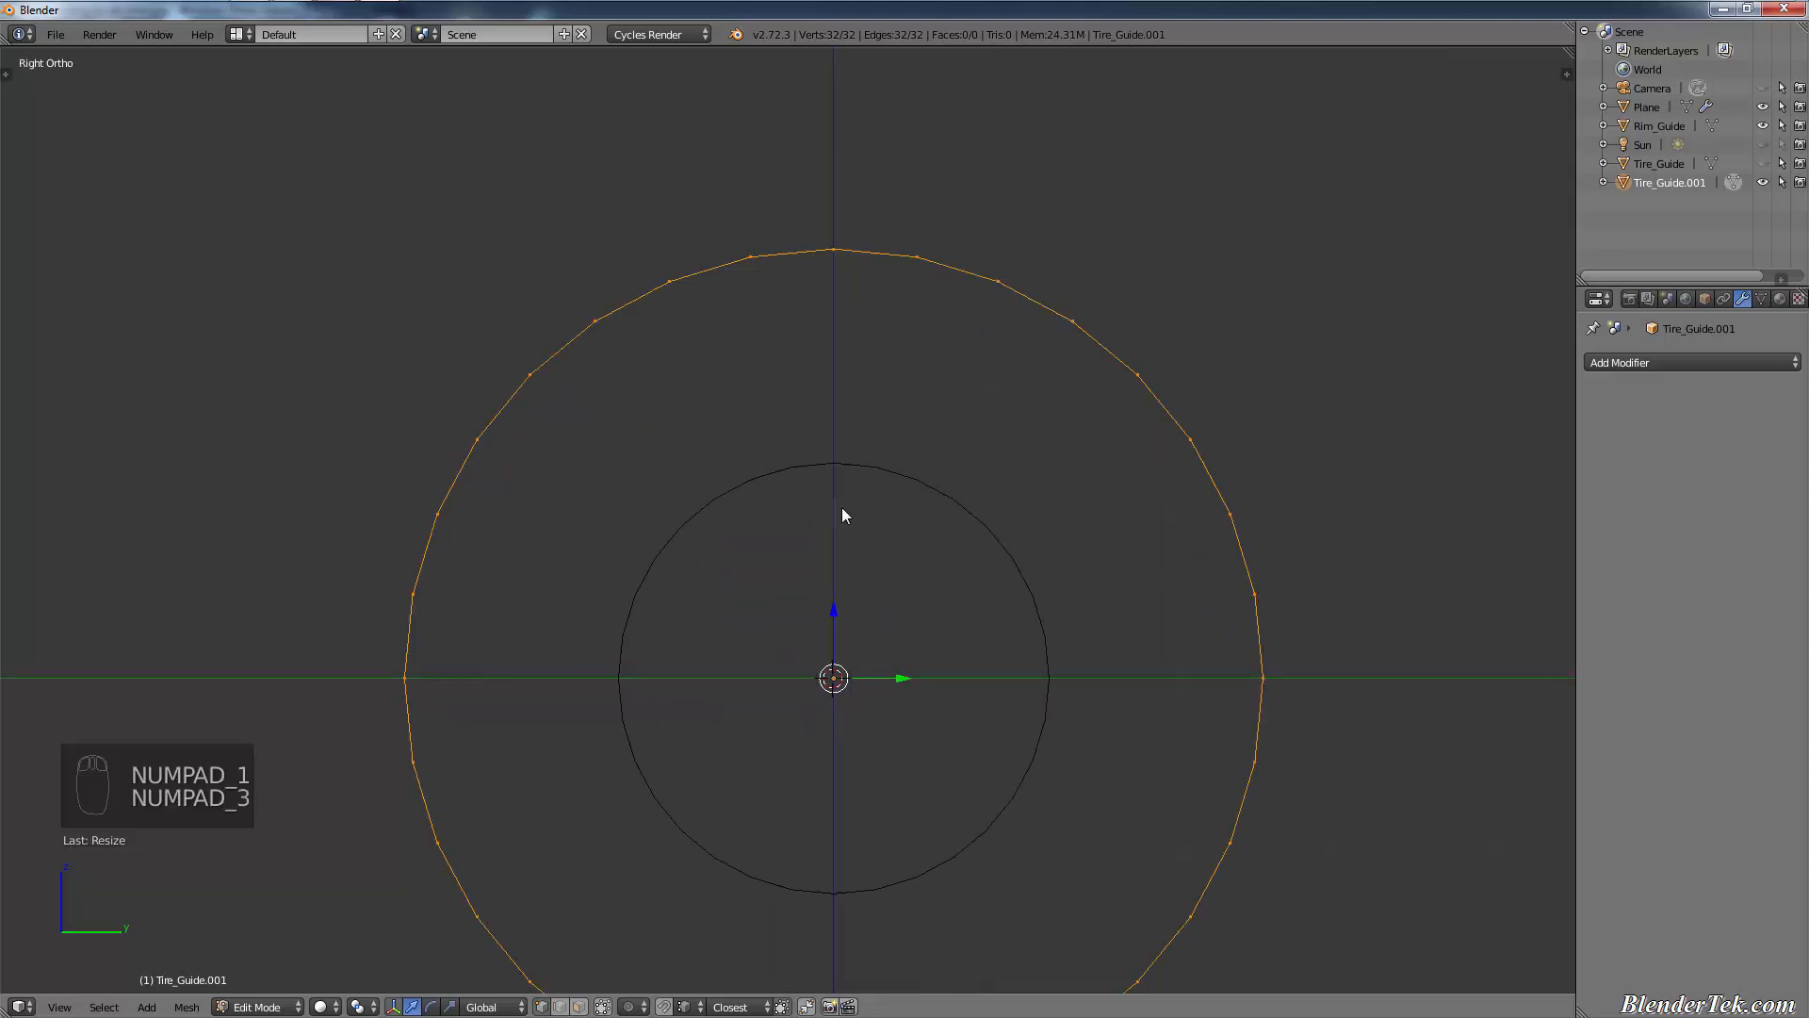
key("Tab")
left_click(1630, 108)
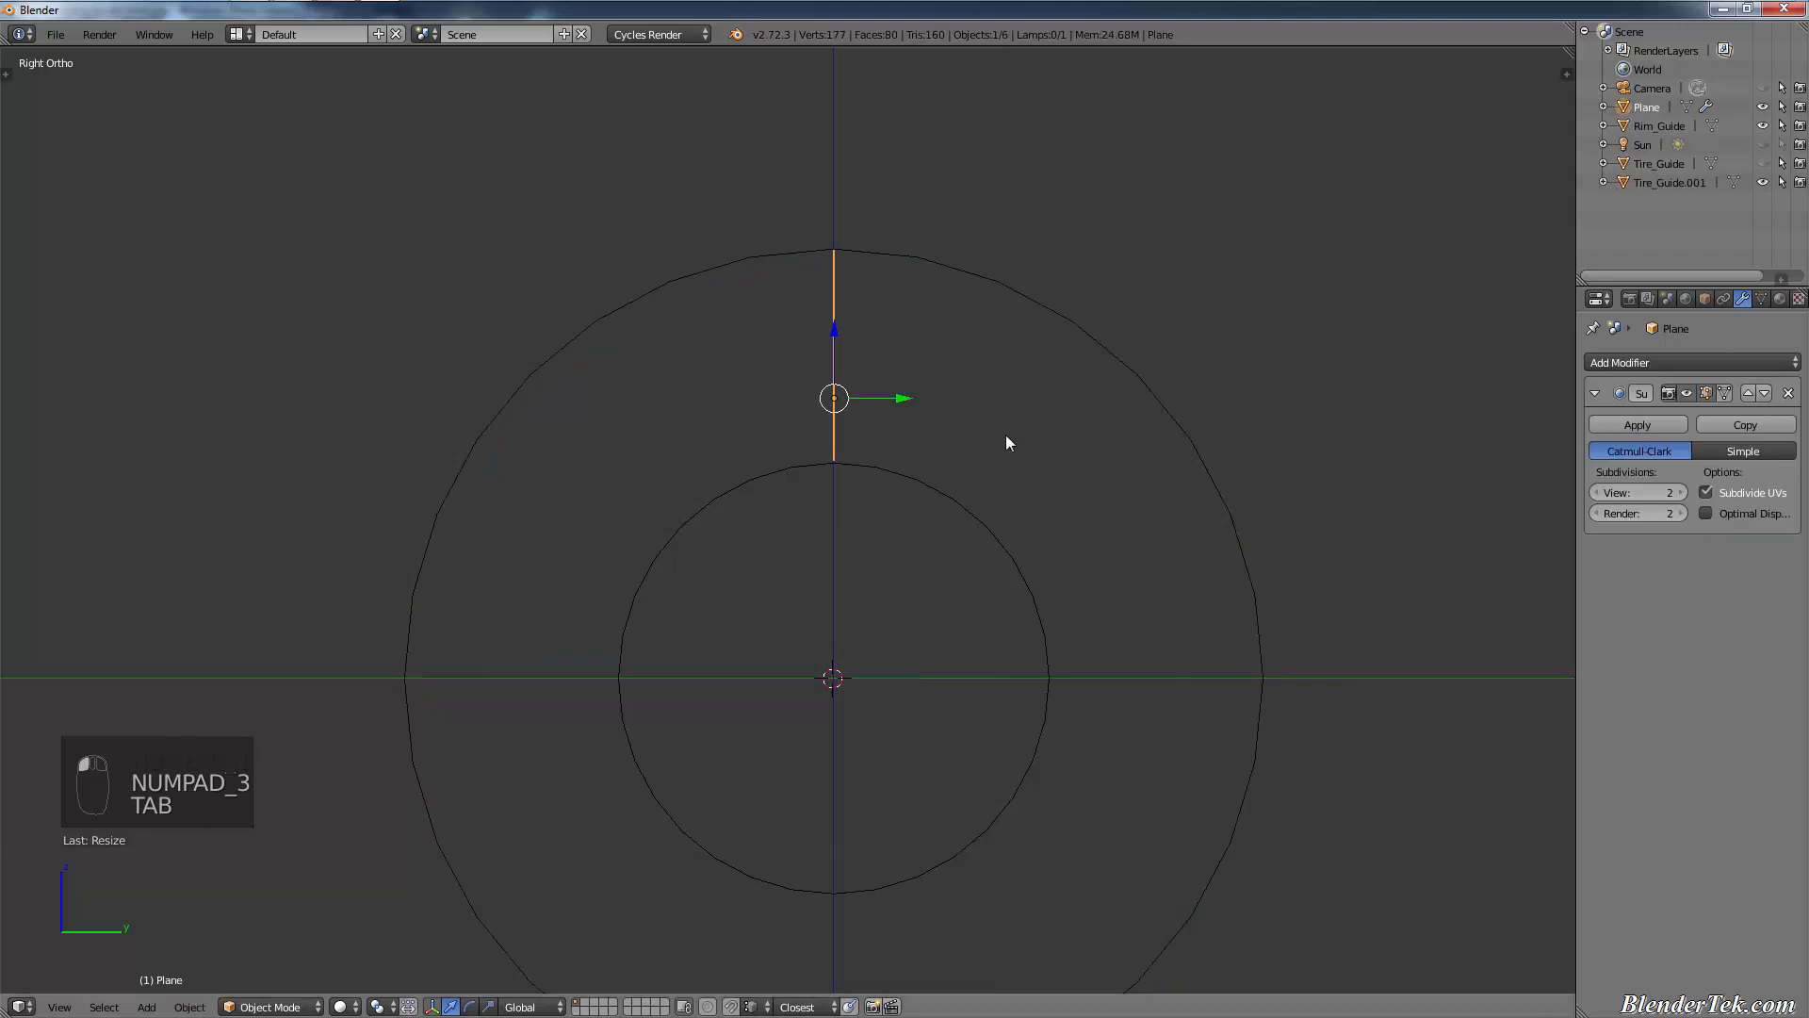
key("e")
key("Tab")
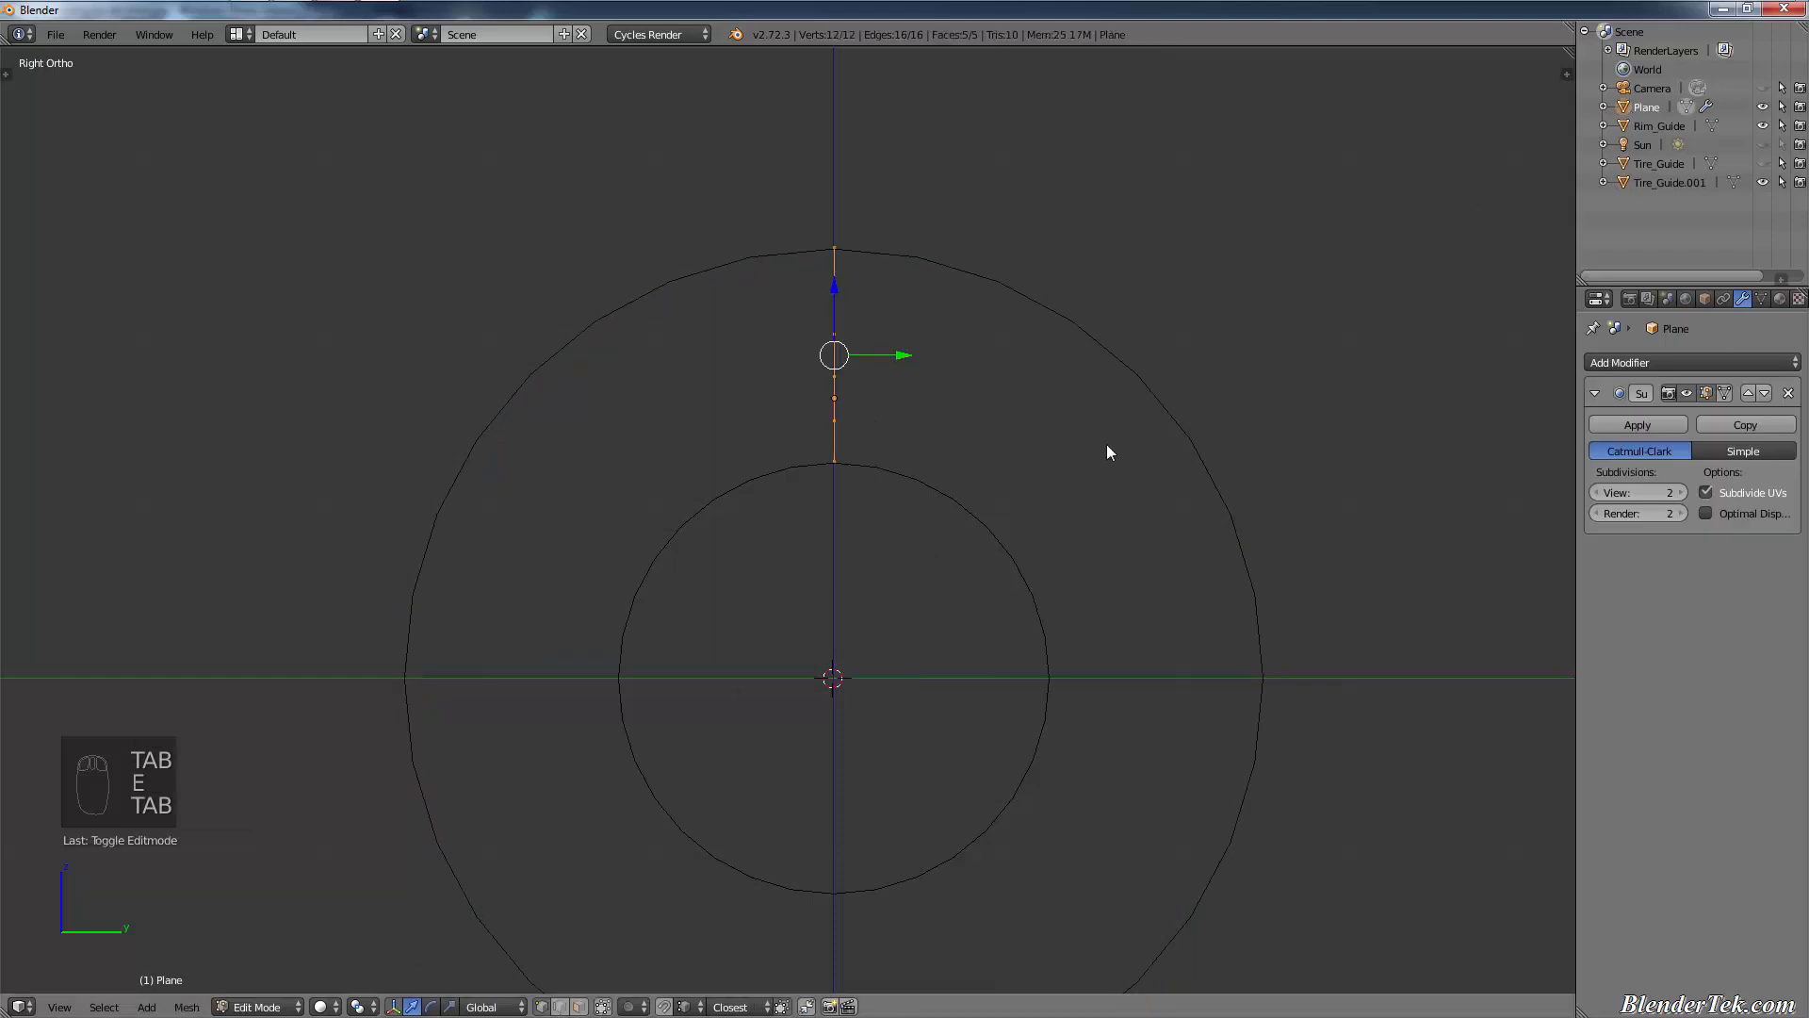
- Try to extrude the plane's cross-section in three successive segments along the circular guides, repositioning the second and third to follow the curve
key("e")
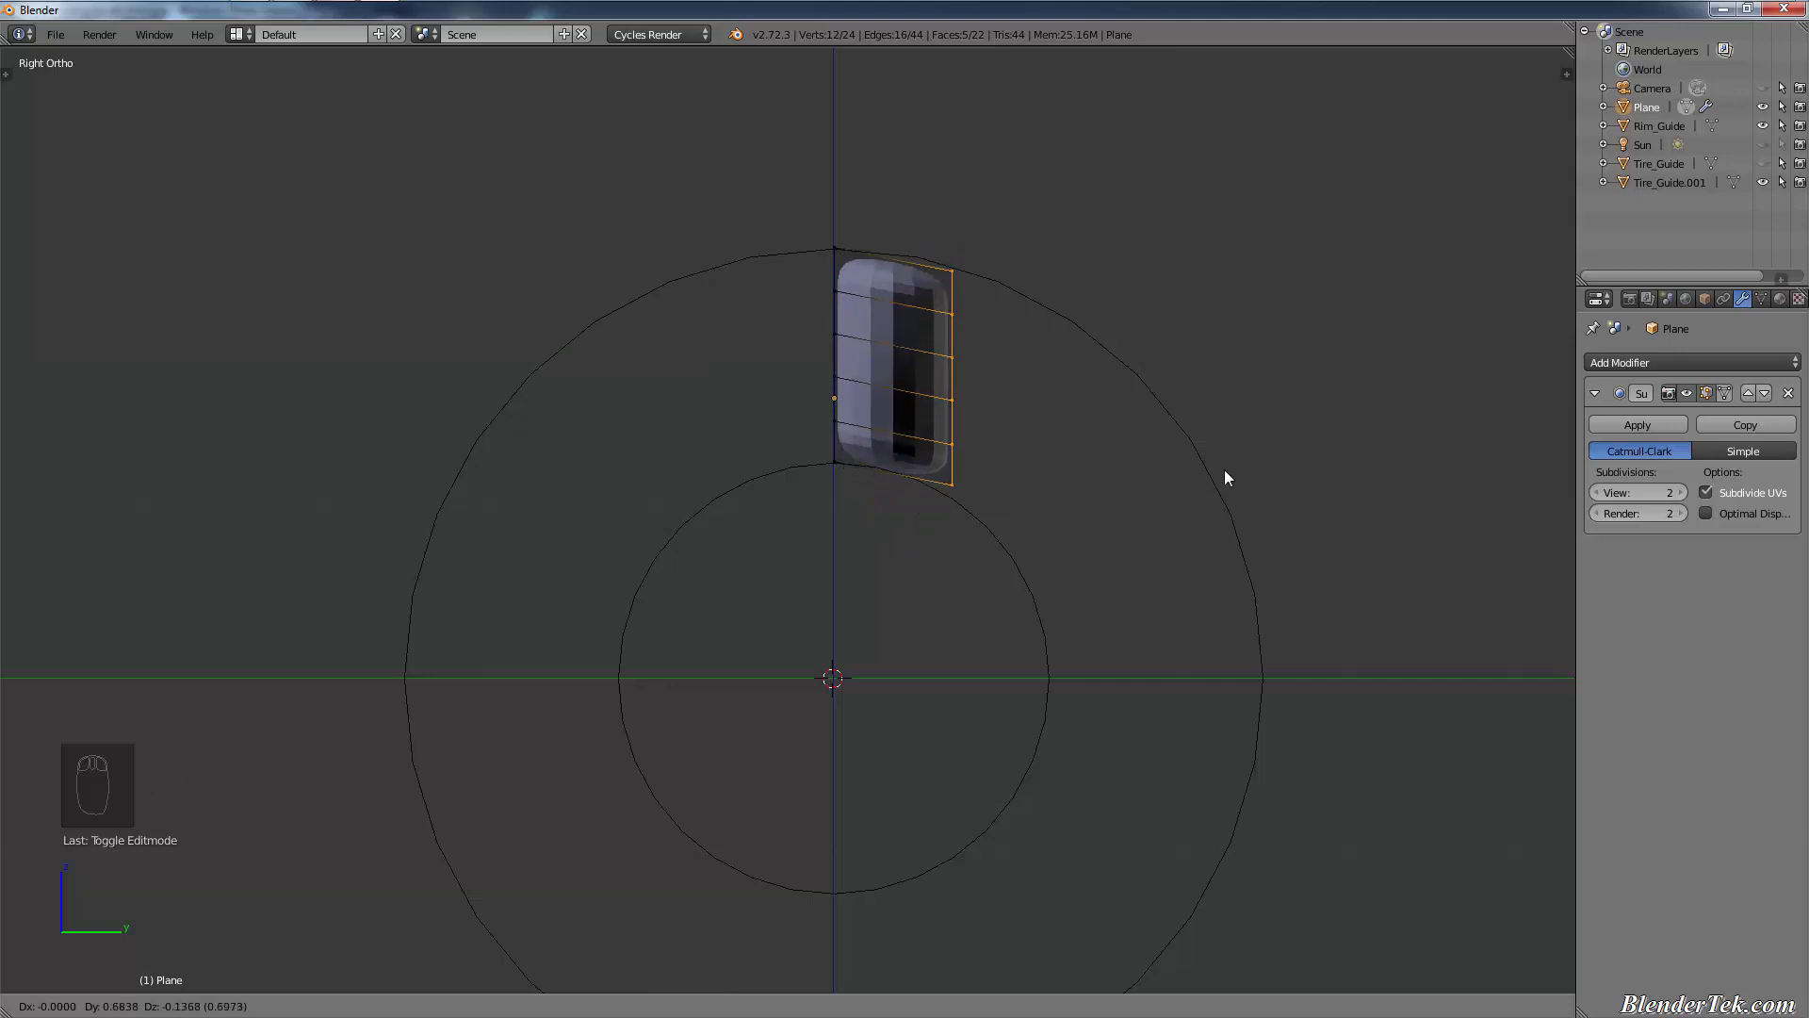
left_click(1229, 478)
key("e")
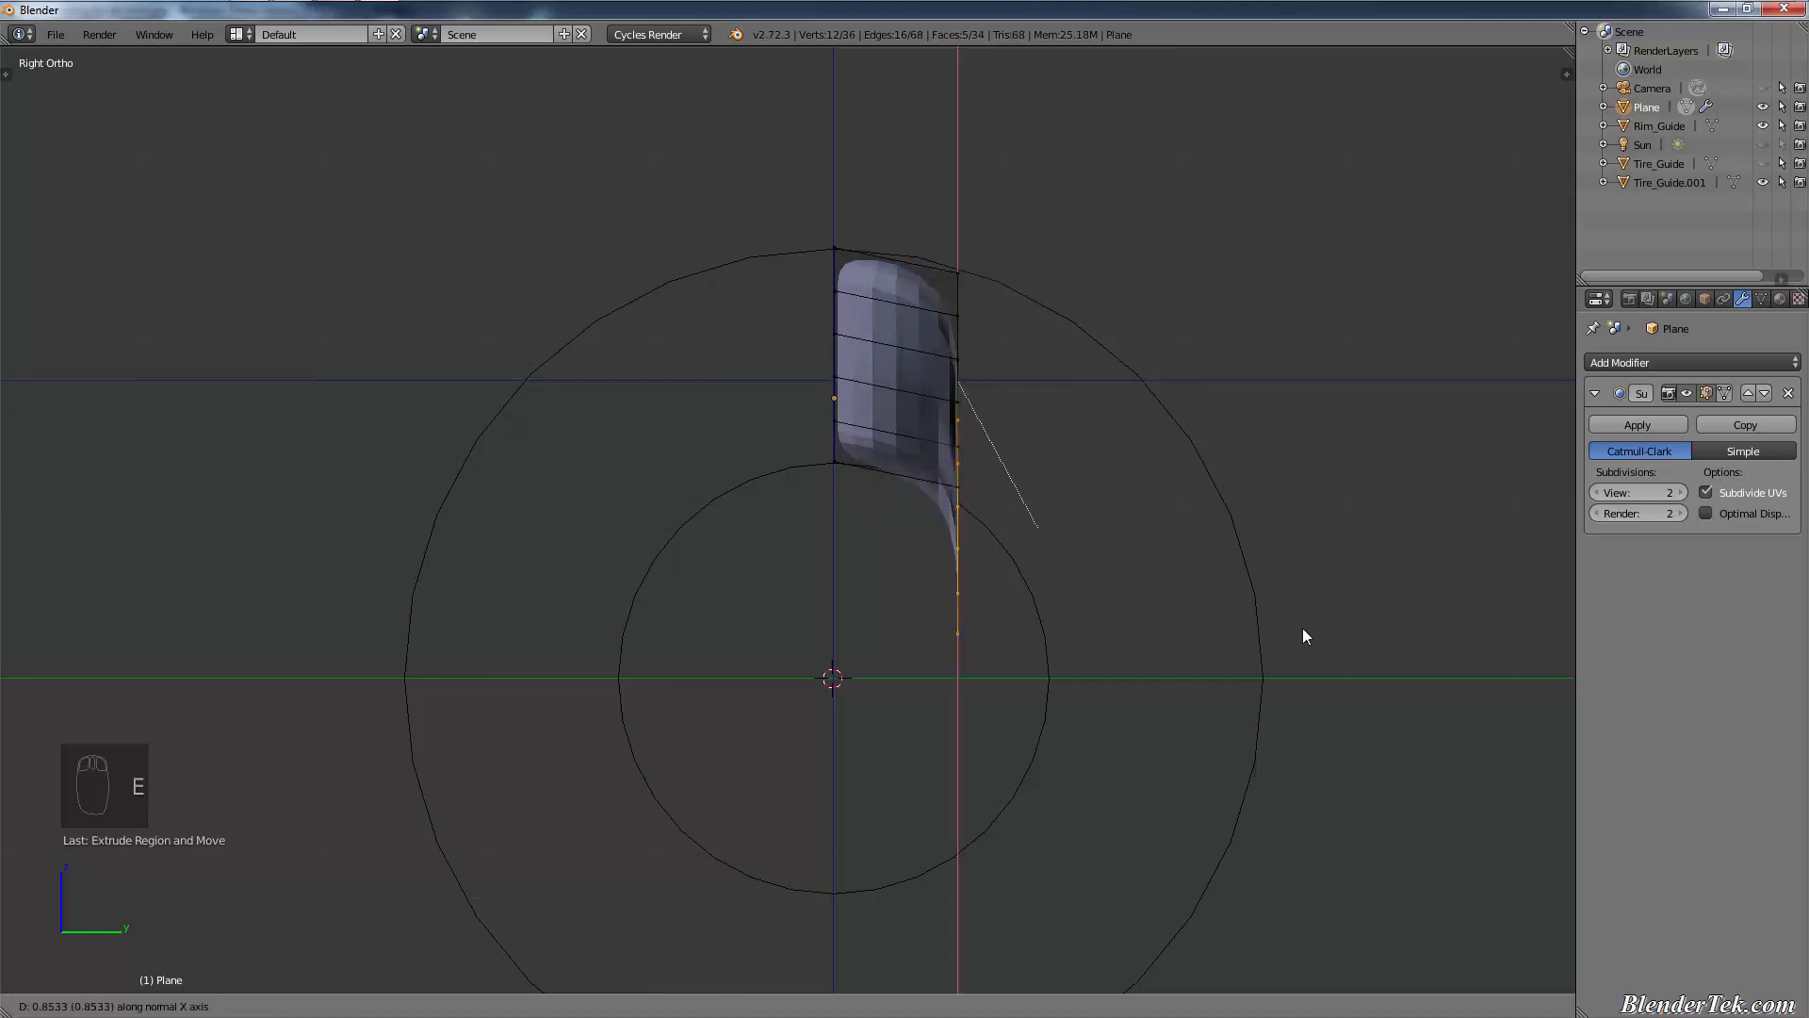
key("z")
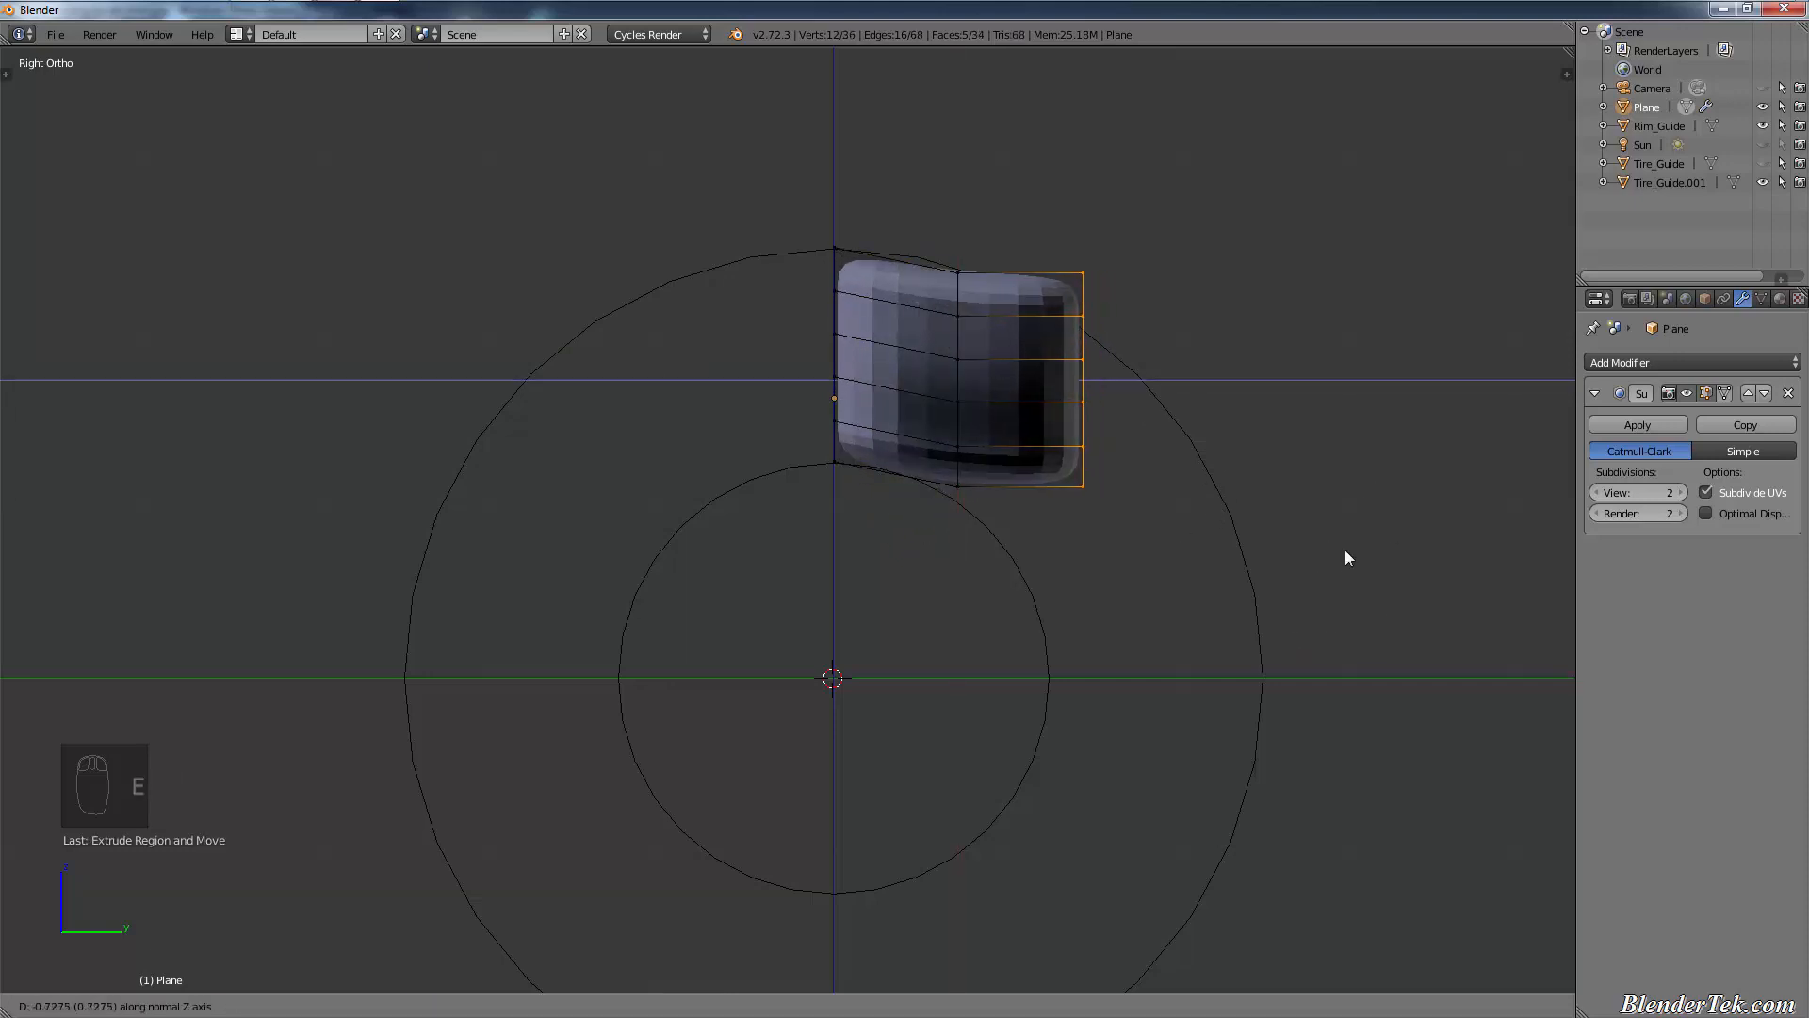
left_click(1325, 543)
key("g")
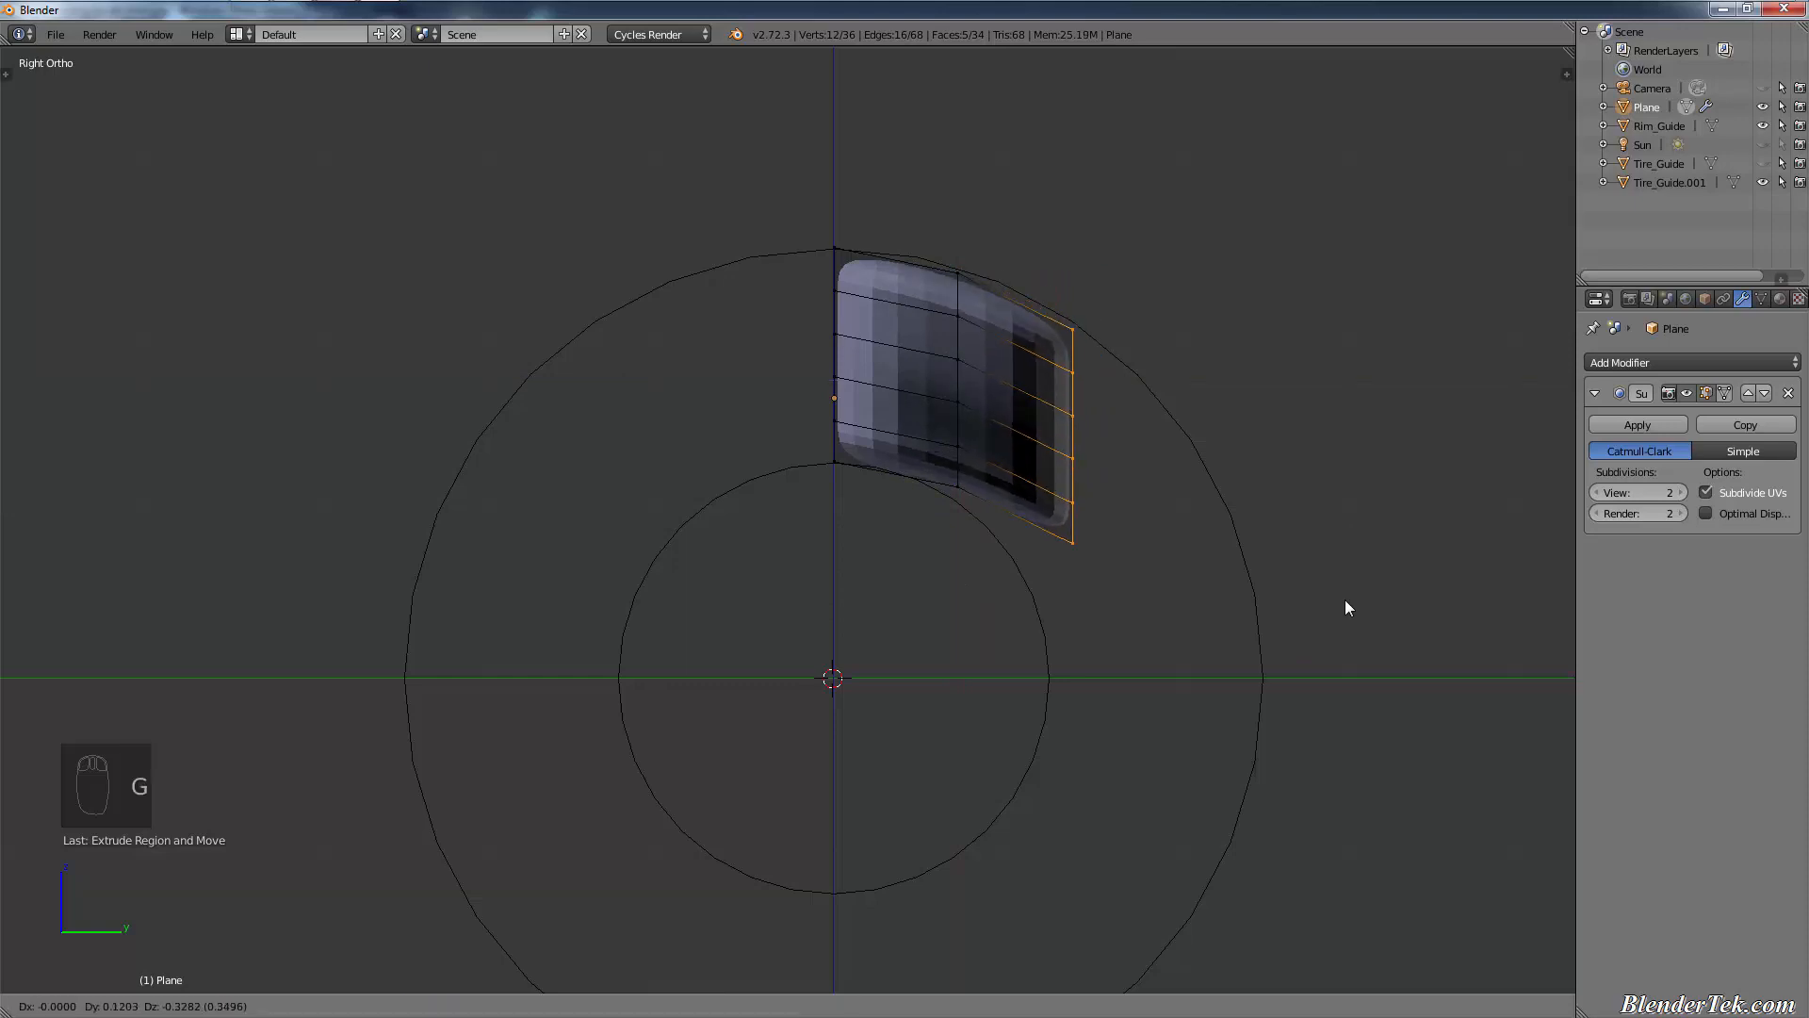
left_click(1346, 599)
key("e")
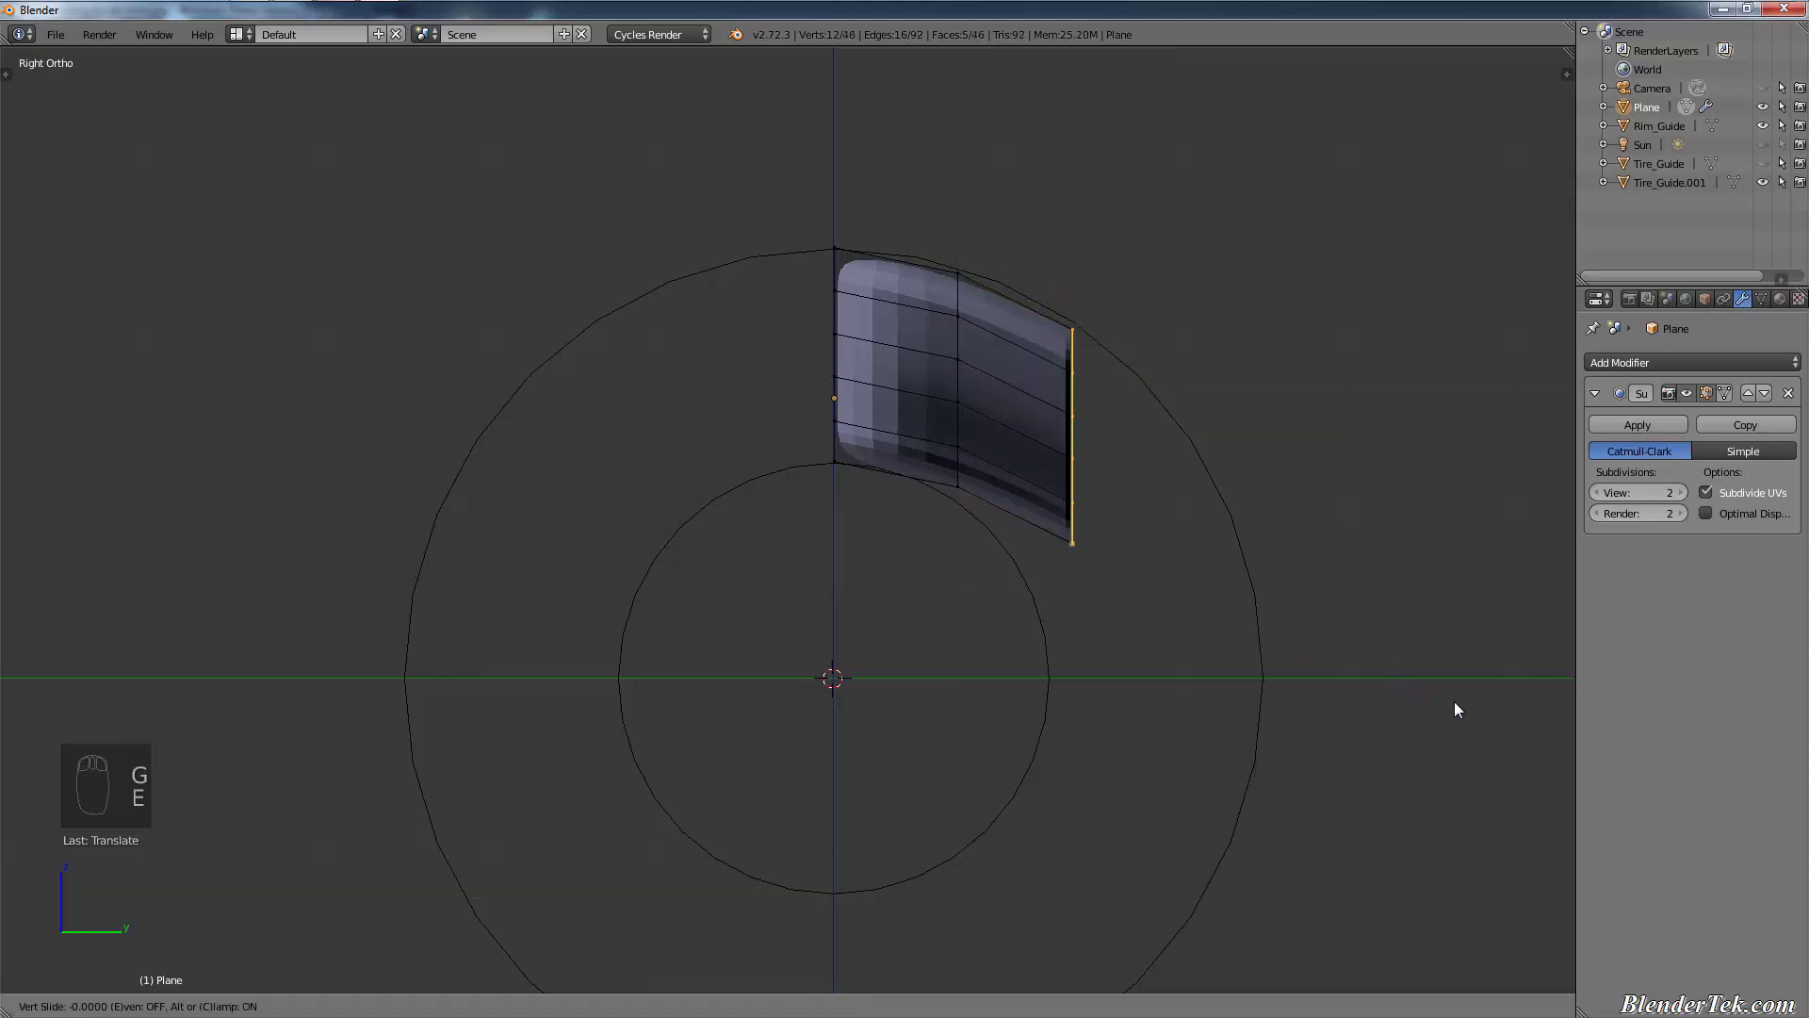
left_click(1428, 524)
key("g")
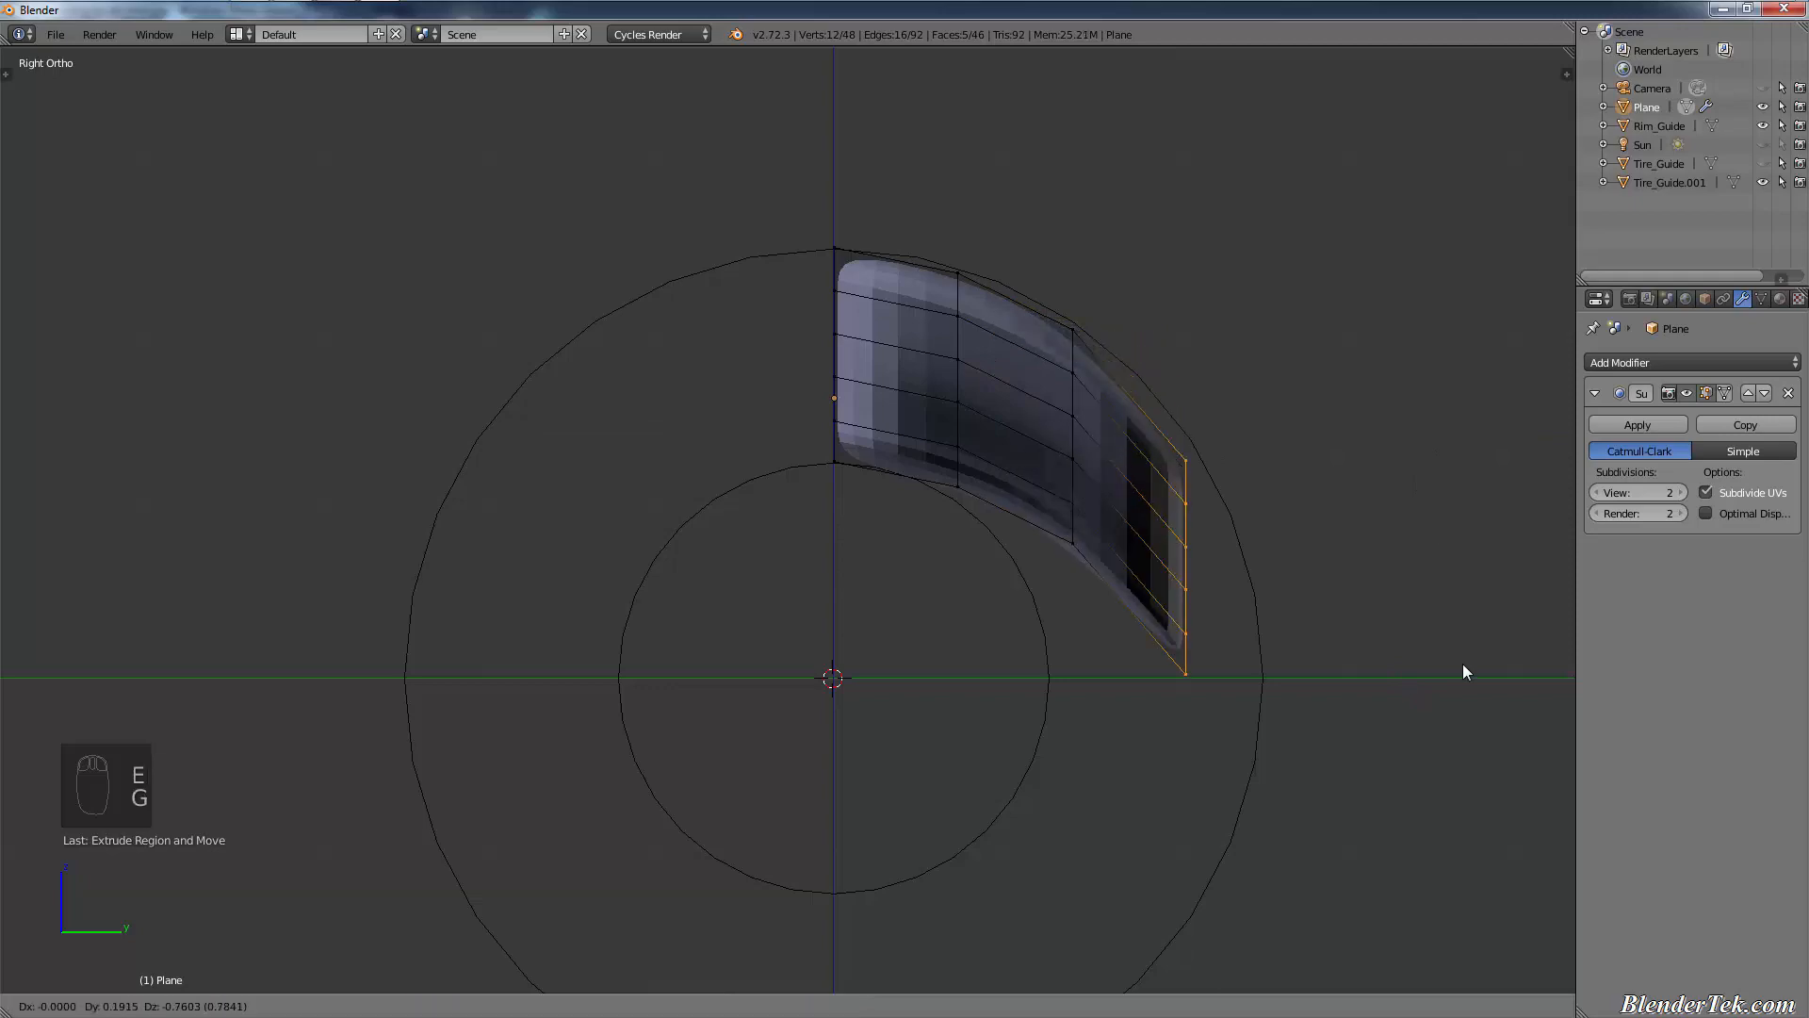
left_click(1468, 639)
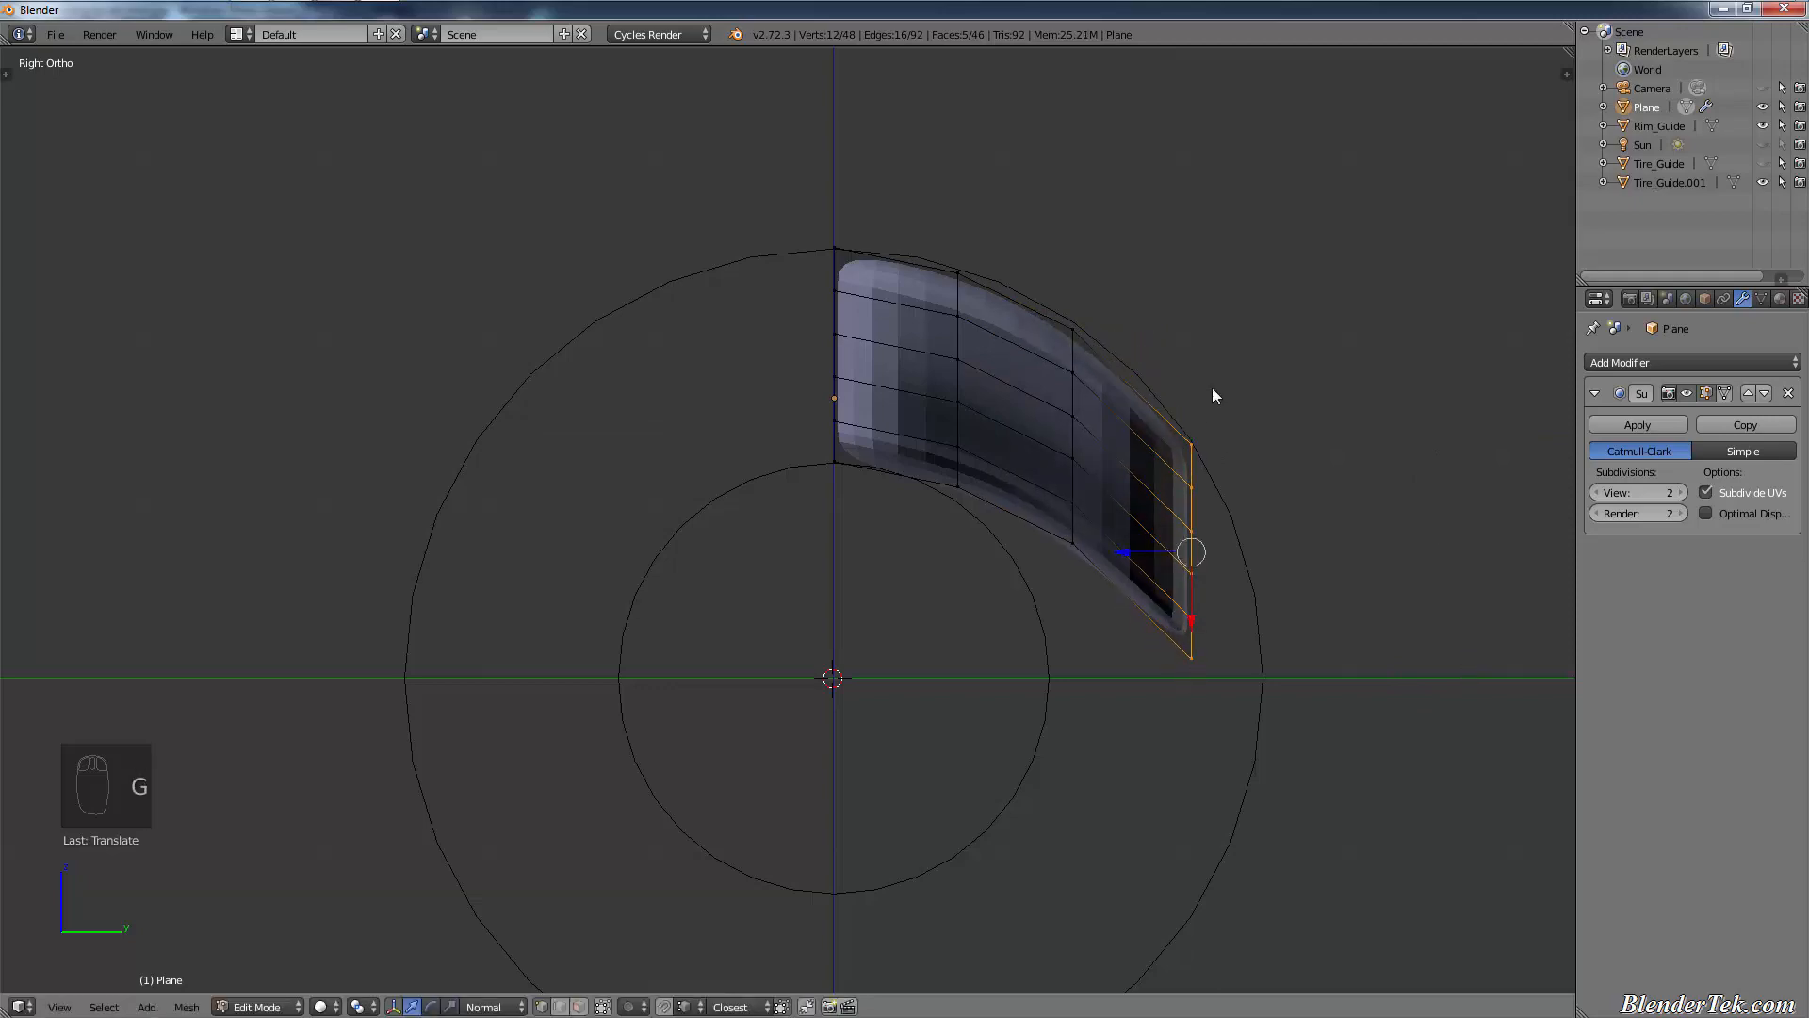
- Leave Edit Mode, raise the subdivision modifier's viewport level, and examine the extruded segment from several angles
middle_click_drag(1212, 387, 1146, 384)
key("a")
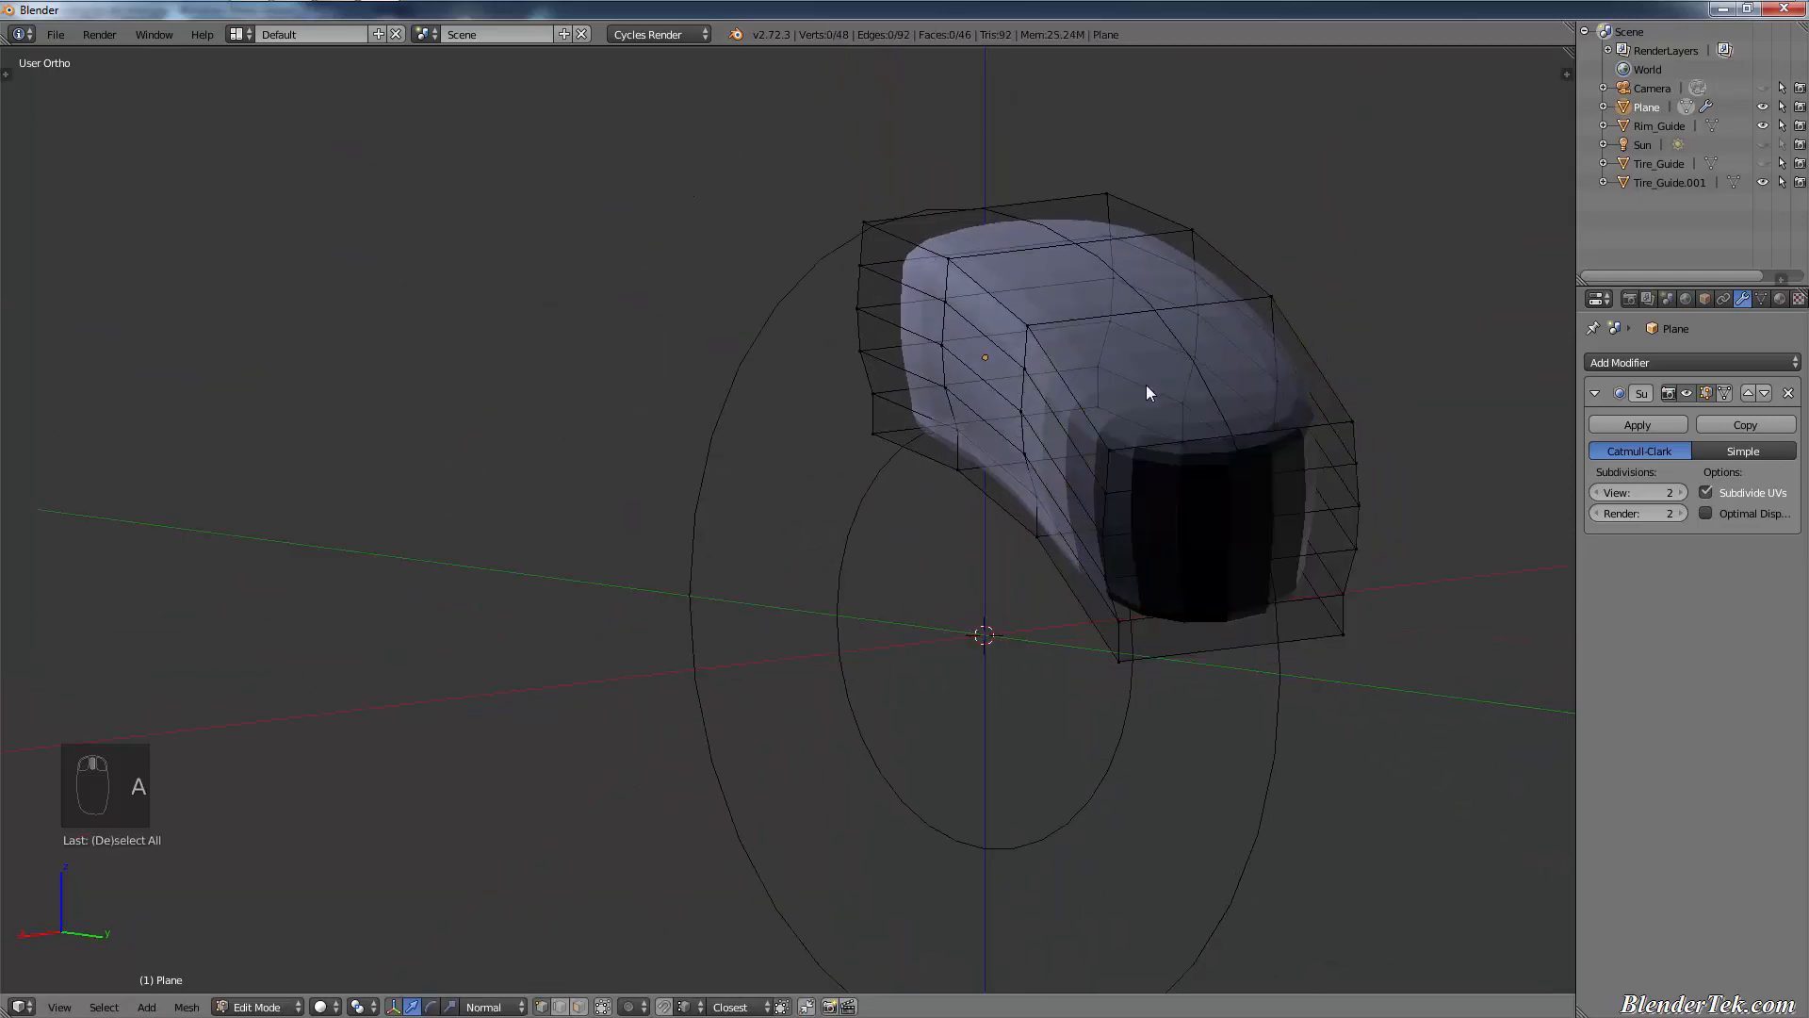
key("Tab")
middle_click_drag(1150, 453, 1042, 443)
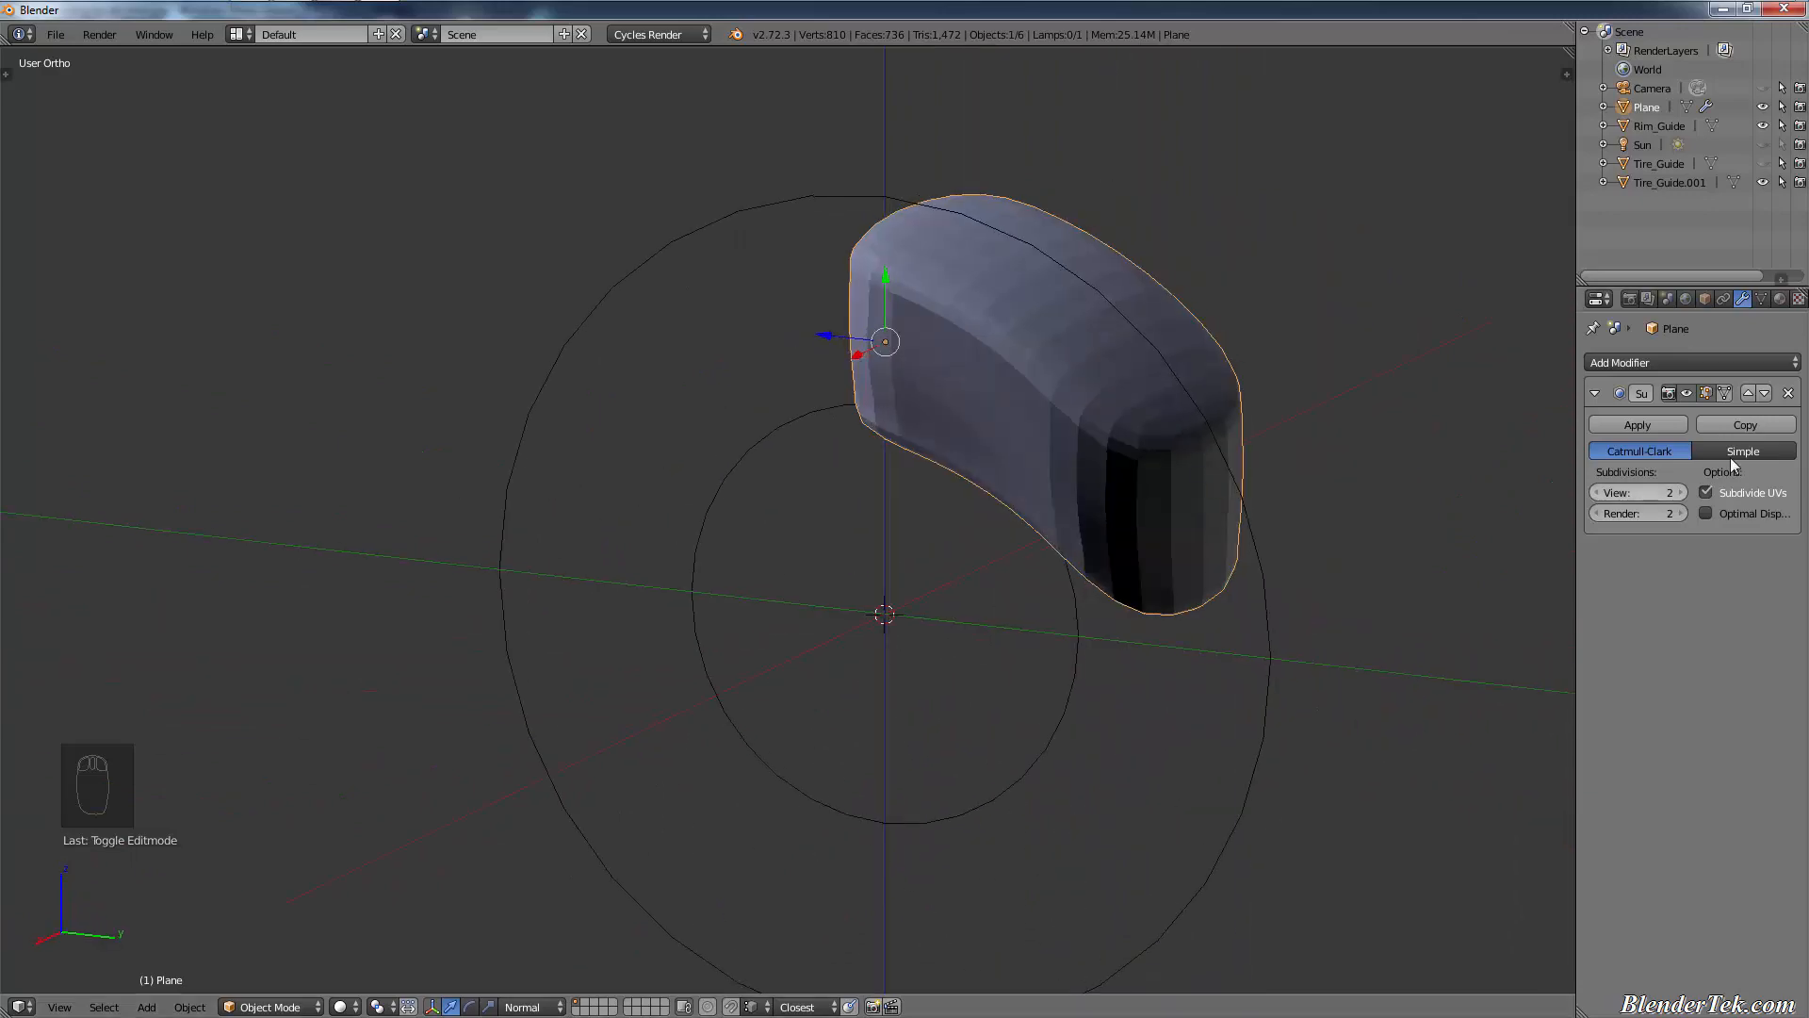
left_click(1682, 493)
left_click(1682, 492)
middle_click_drag(1413, 414, 1276, 441)
- Undo the subdivision level change and all the extrusions, back to the flat plane in Object Mode
key("ctrl+z")
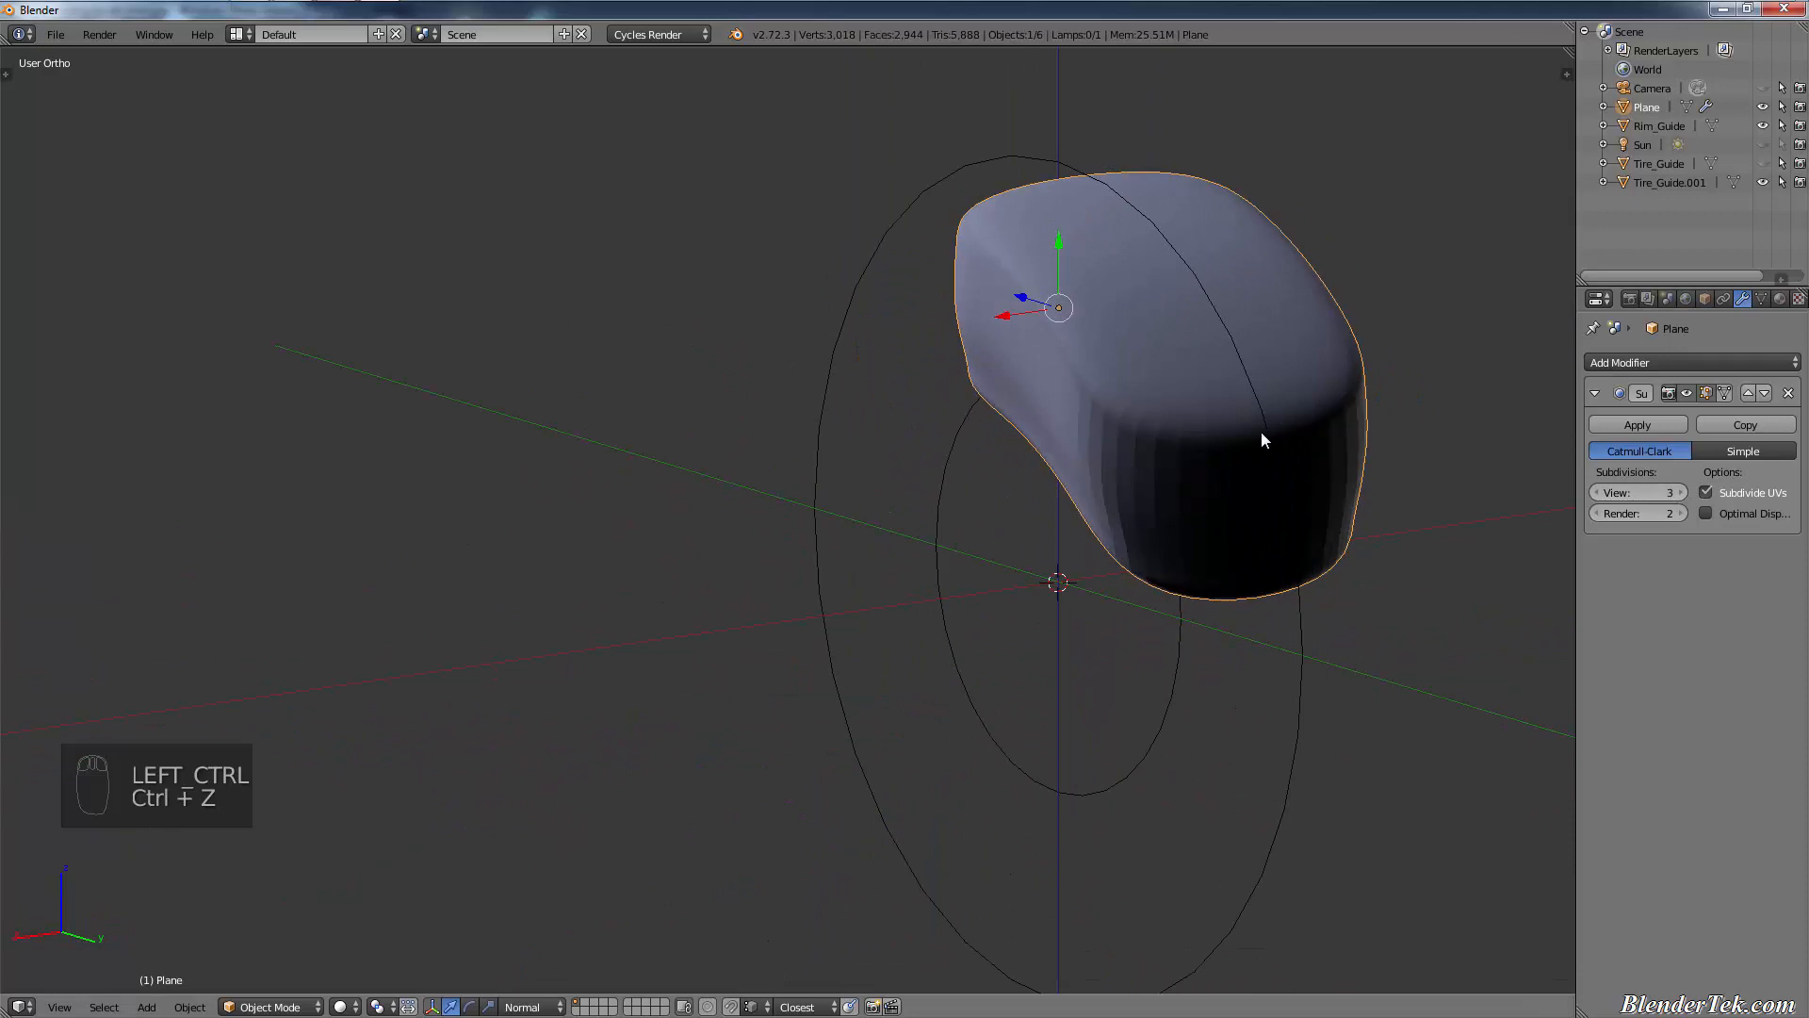
key("ctrl+z")
key("ctrl+z")
key("ctrl+z")
key("ctrl+z")
key("ctrl+z")
middle_click_drag(1228, 275, 1325, 298)
key("ctrl+z")
key("ctrl+shift+z")
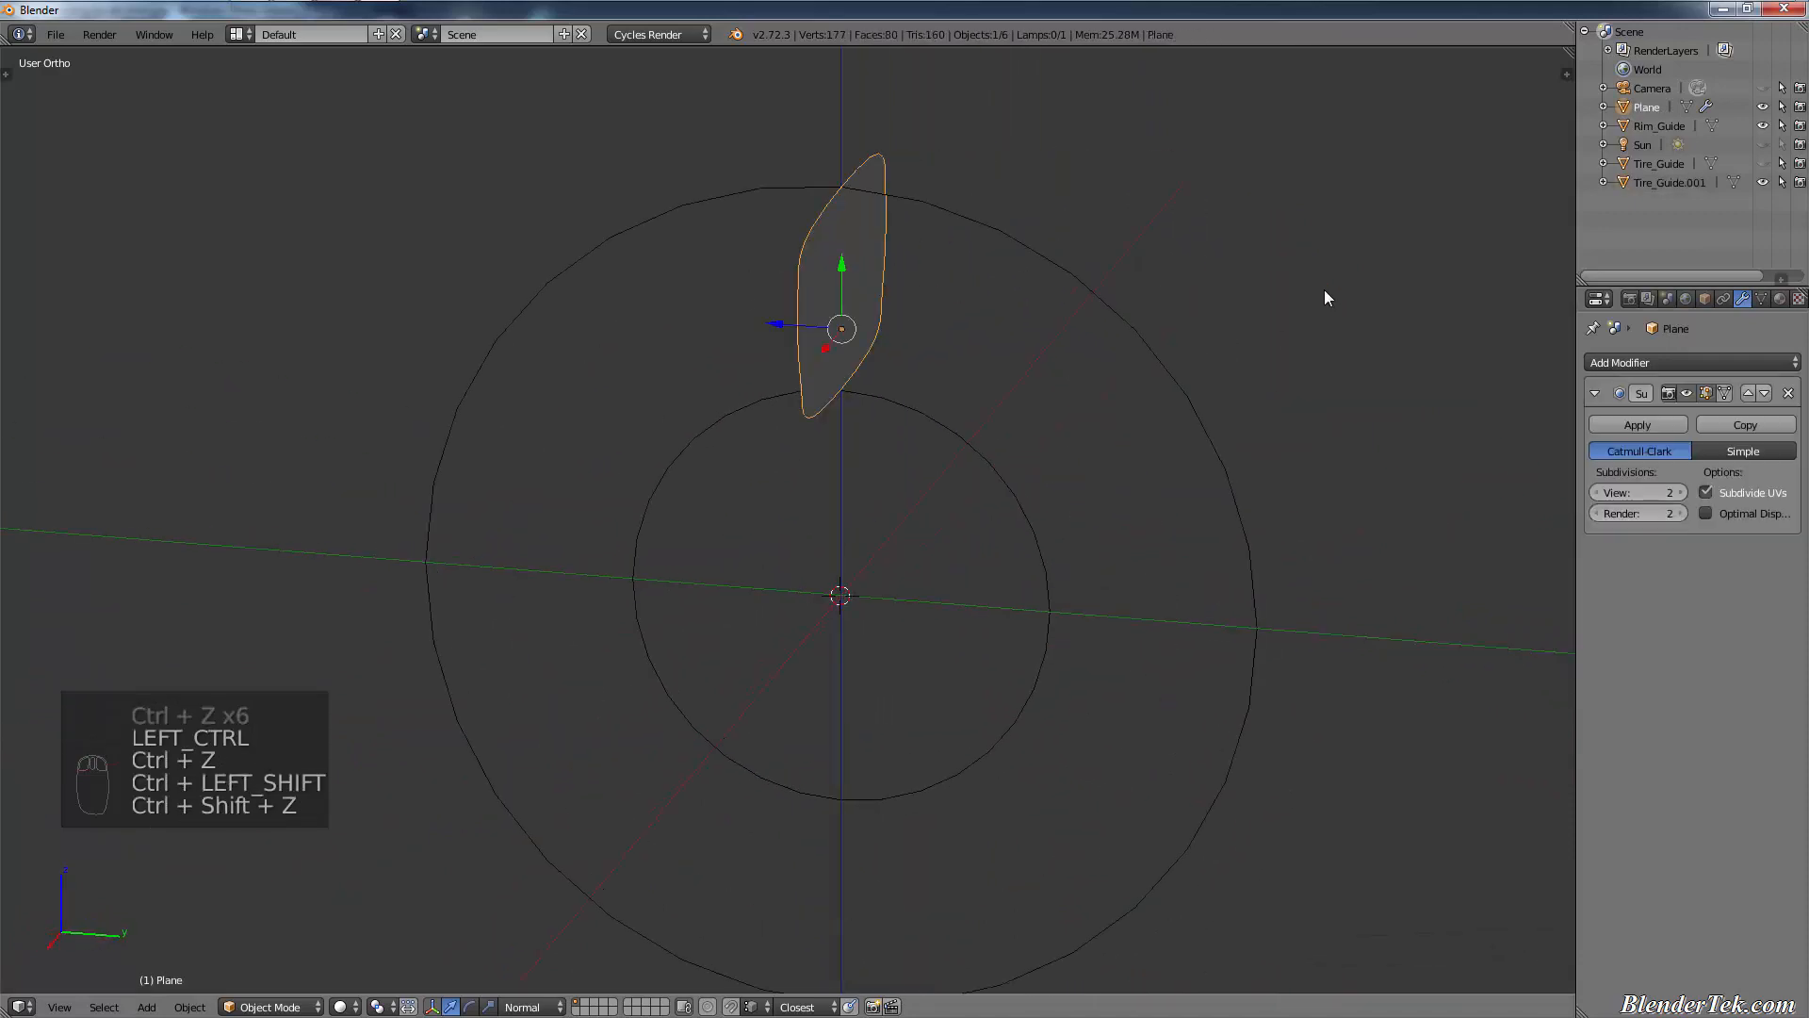
- Apply the plane's rotation and scale, and set its origin to its geometry
key("KP_3")
key("KP_1")
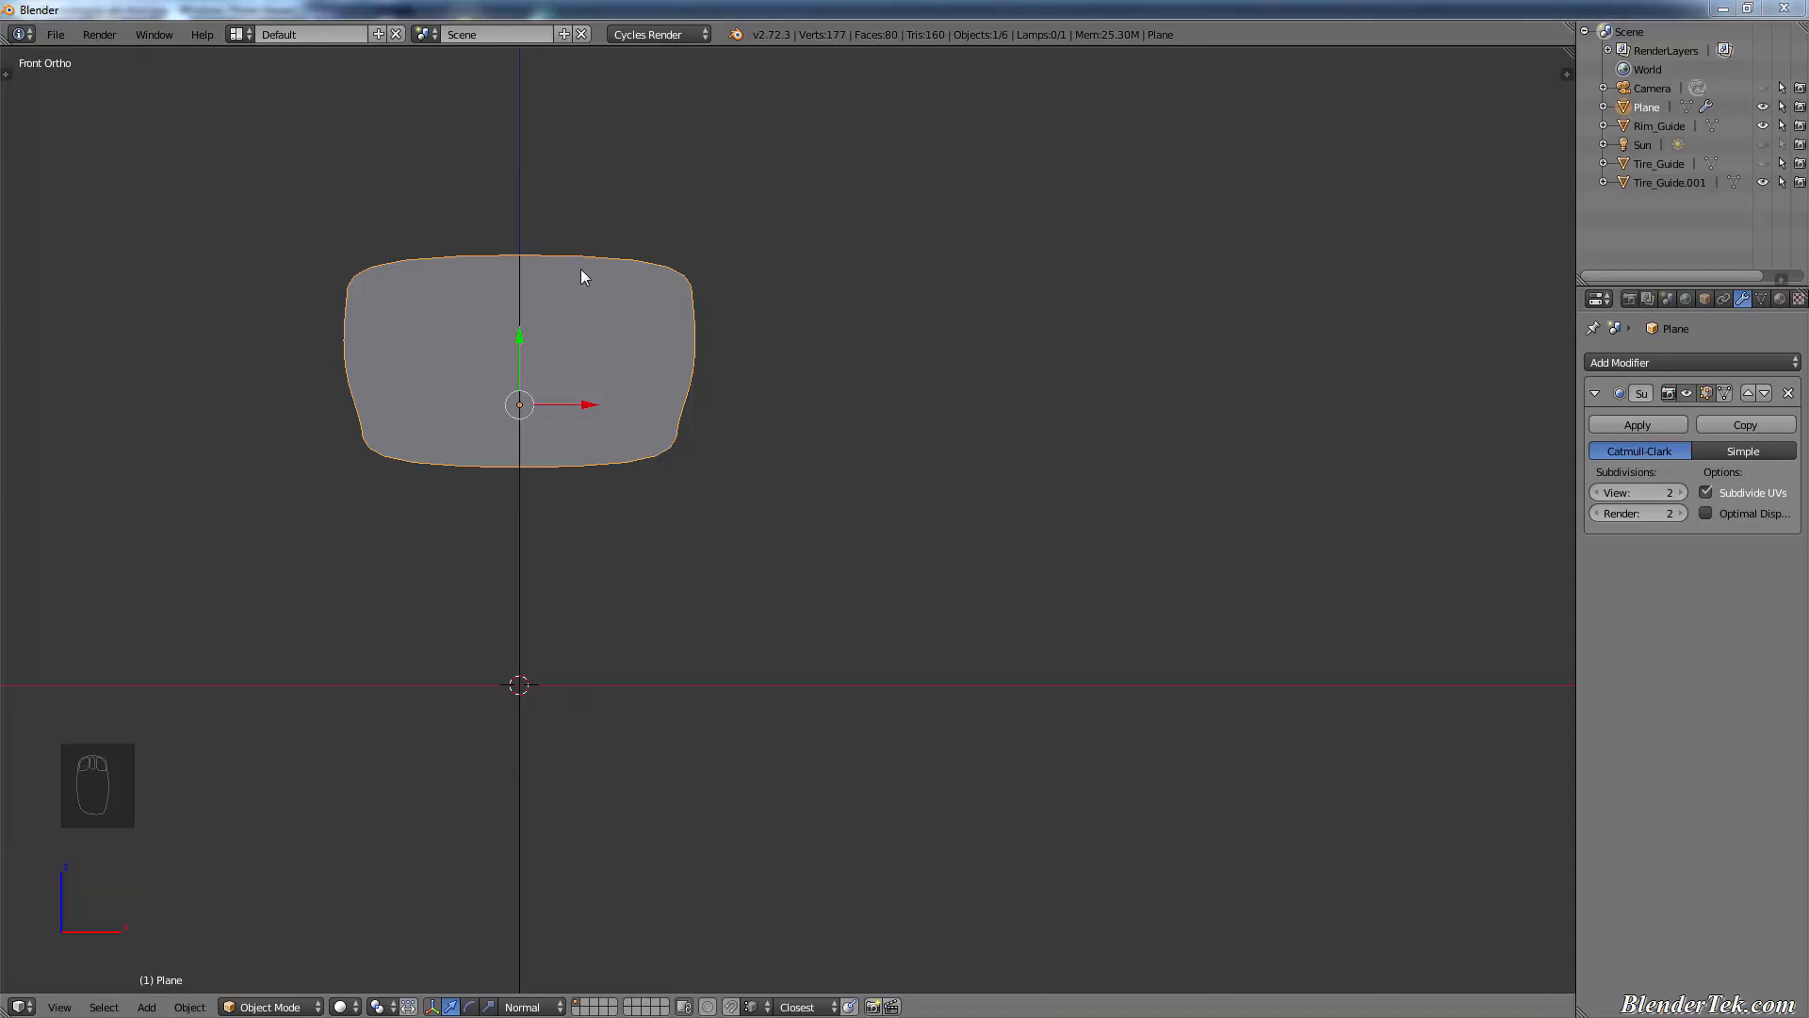
key("ctrl+a")
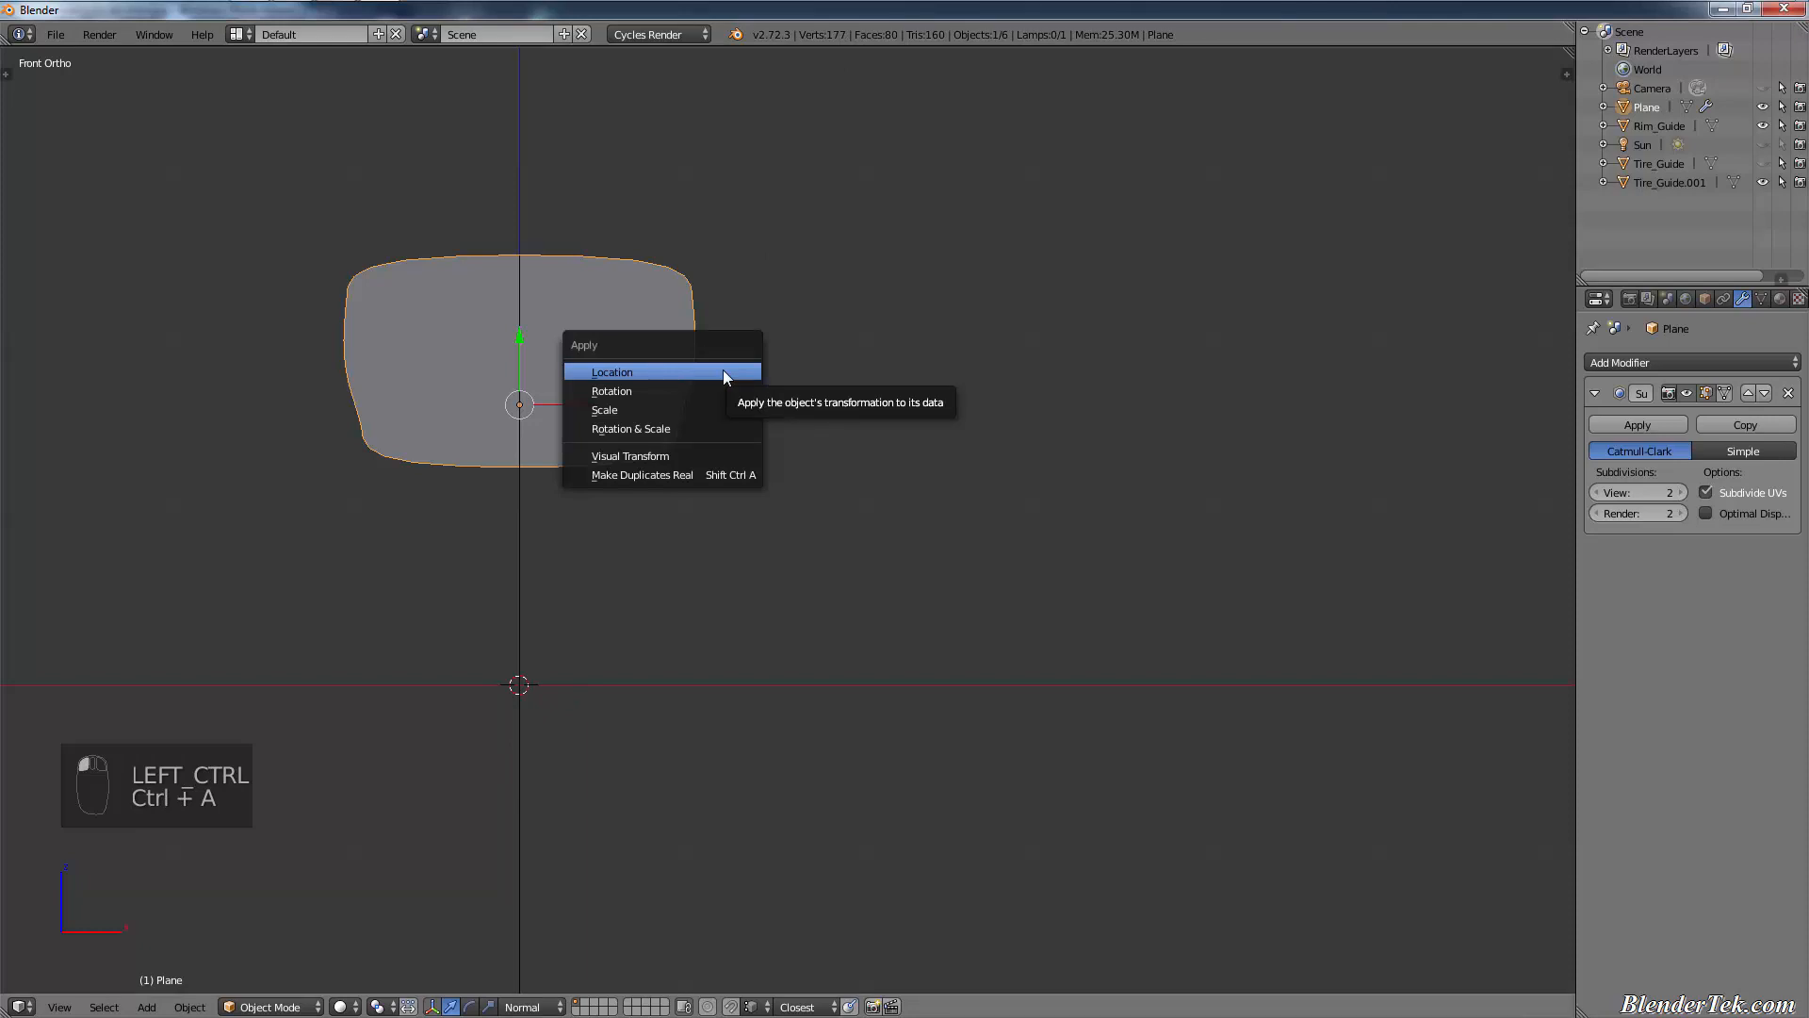
left_click(699, 429)
key("ctrl+a")
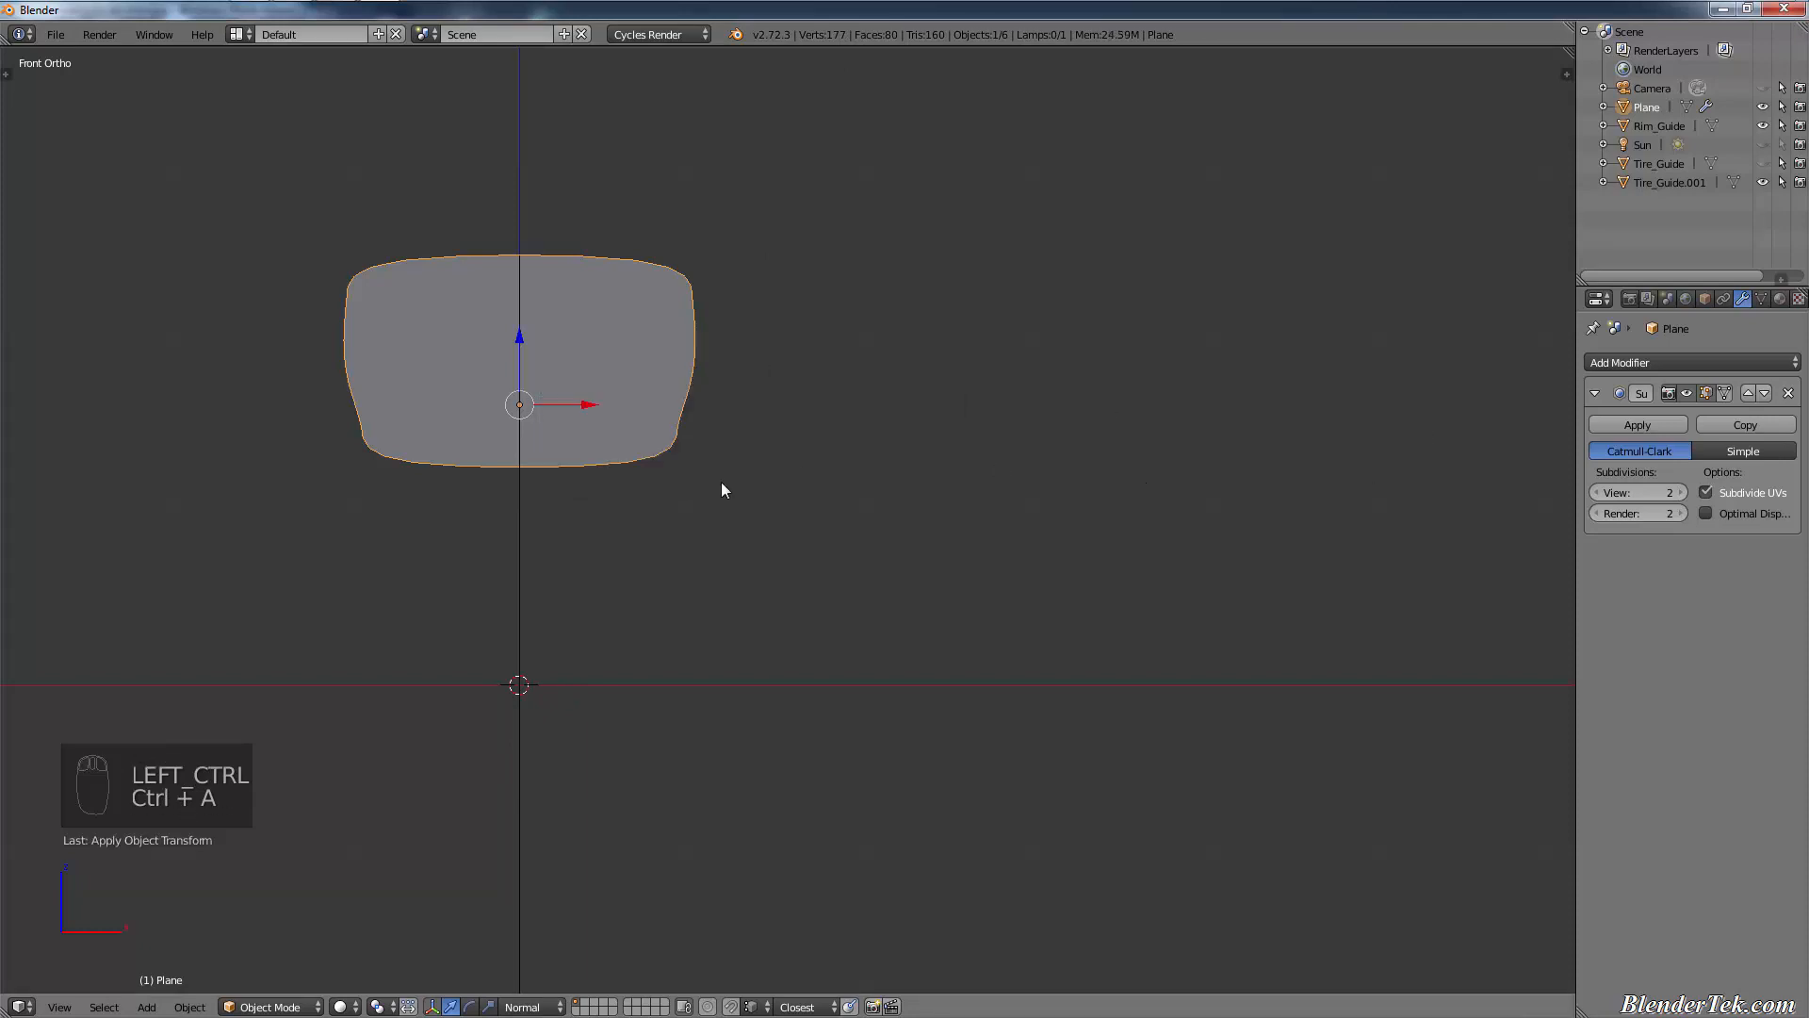
key("ctrl+shift+alt+c")
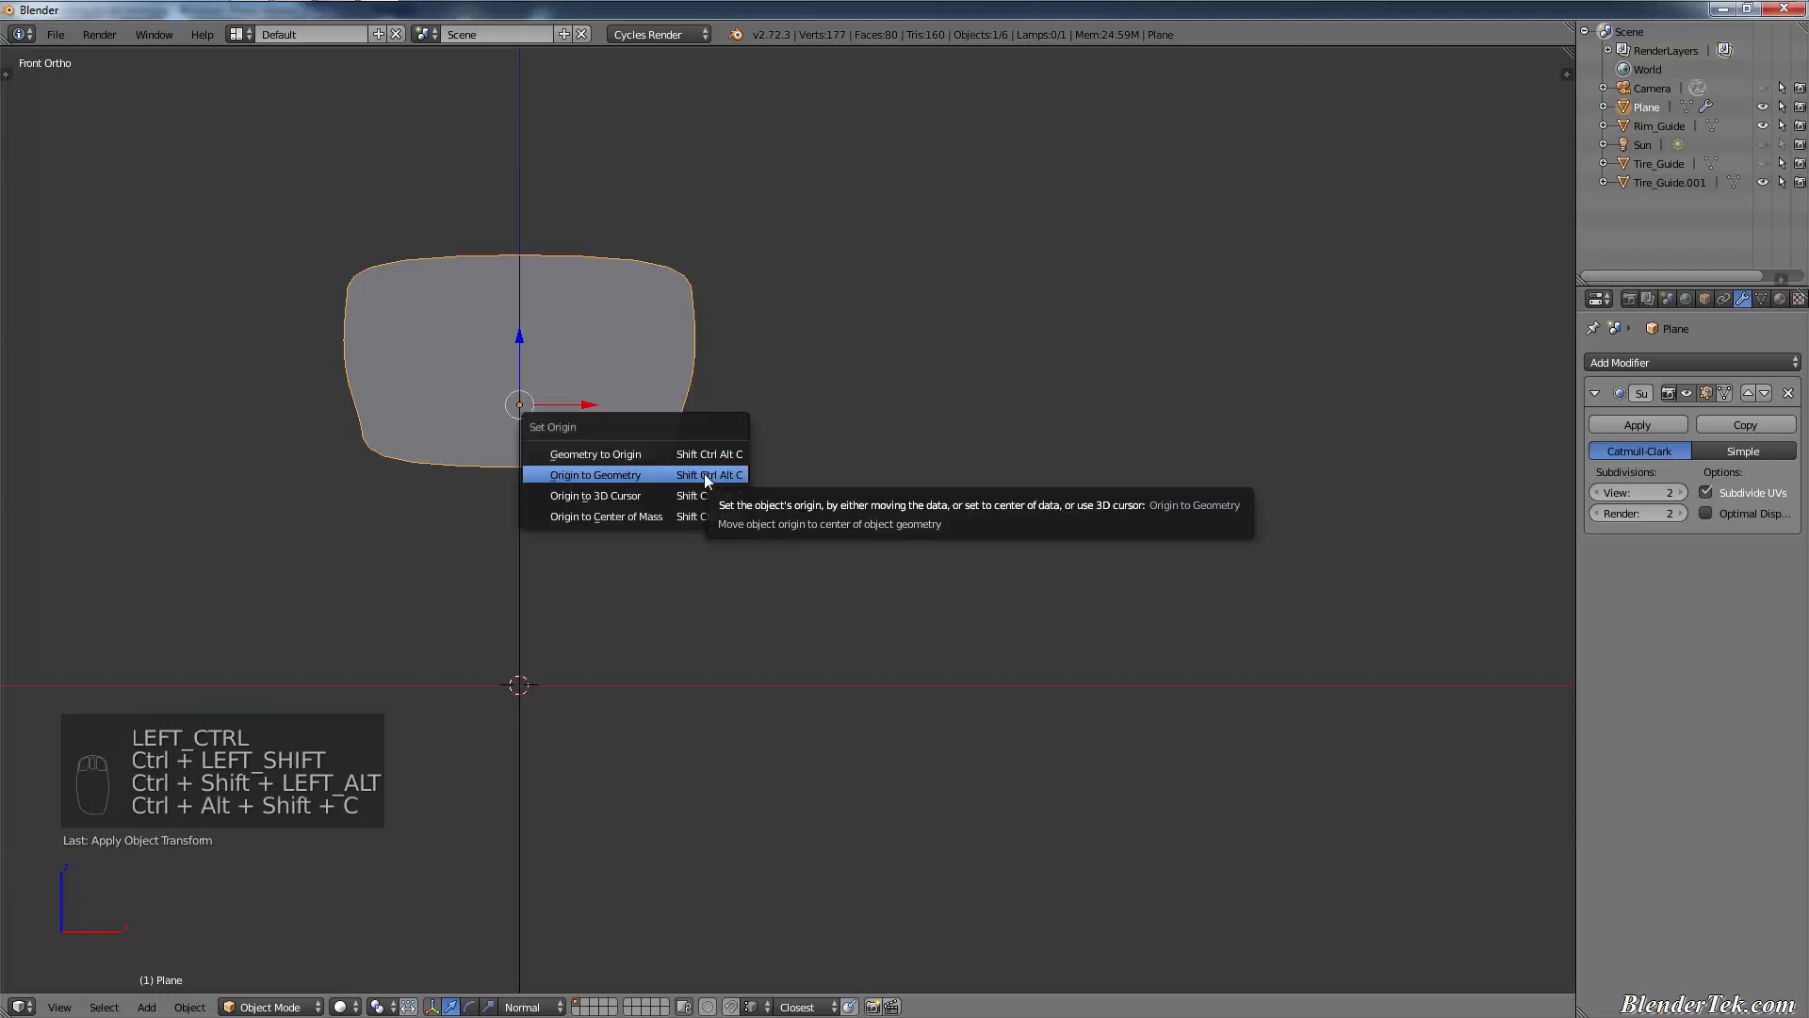
left_click(706, 476)
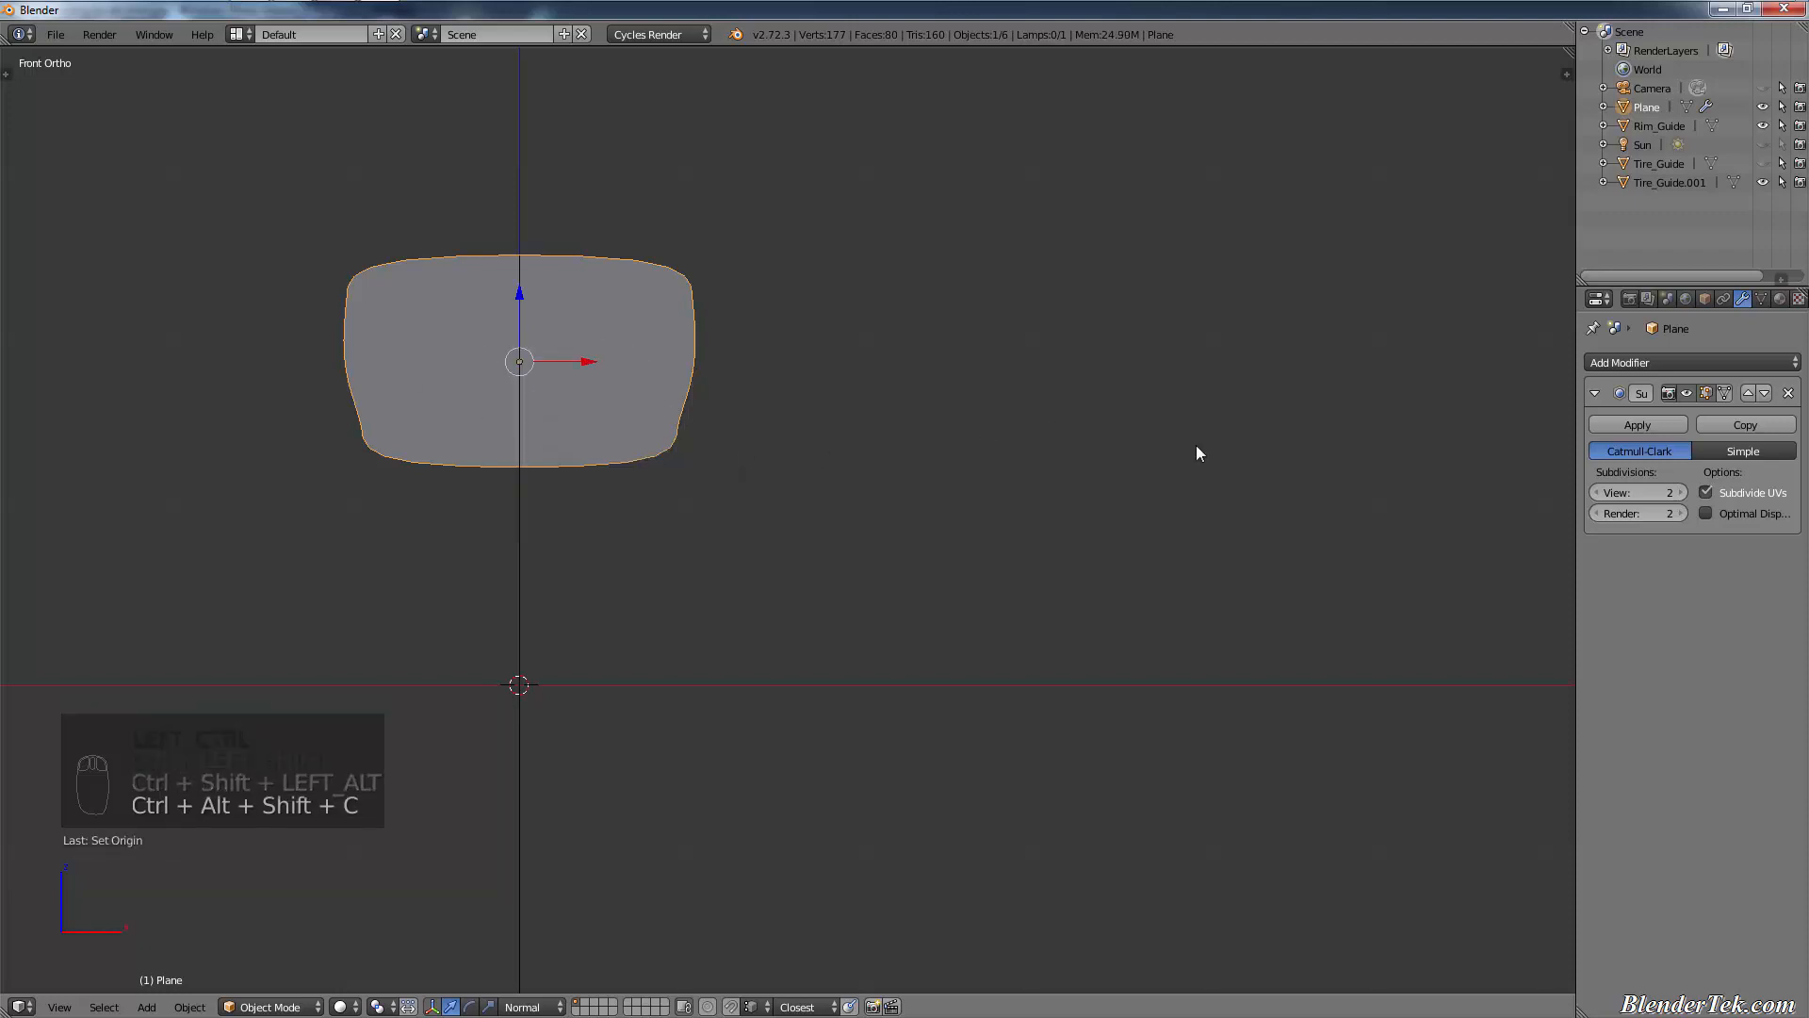
- Apply the plane's Subdivision Surface modifier and open the resulting mesh in Edit Mode
left_click(1650, 426)
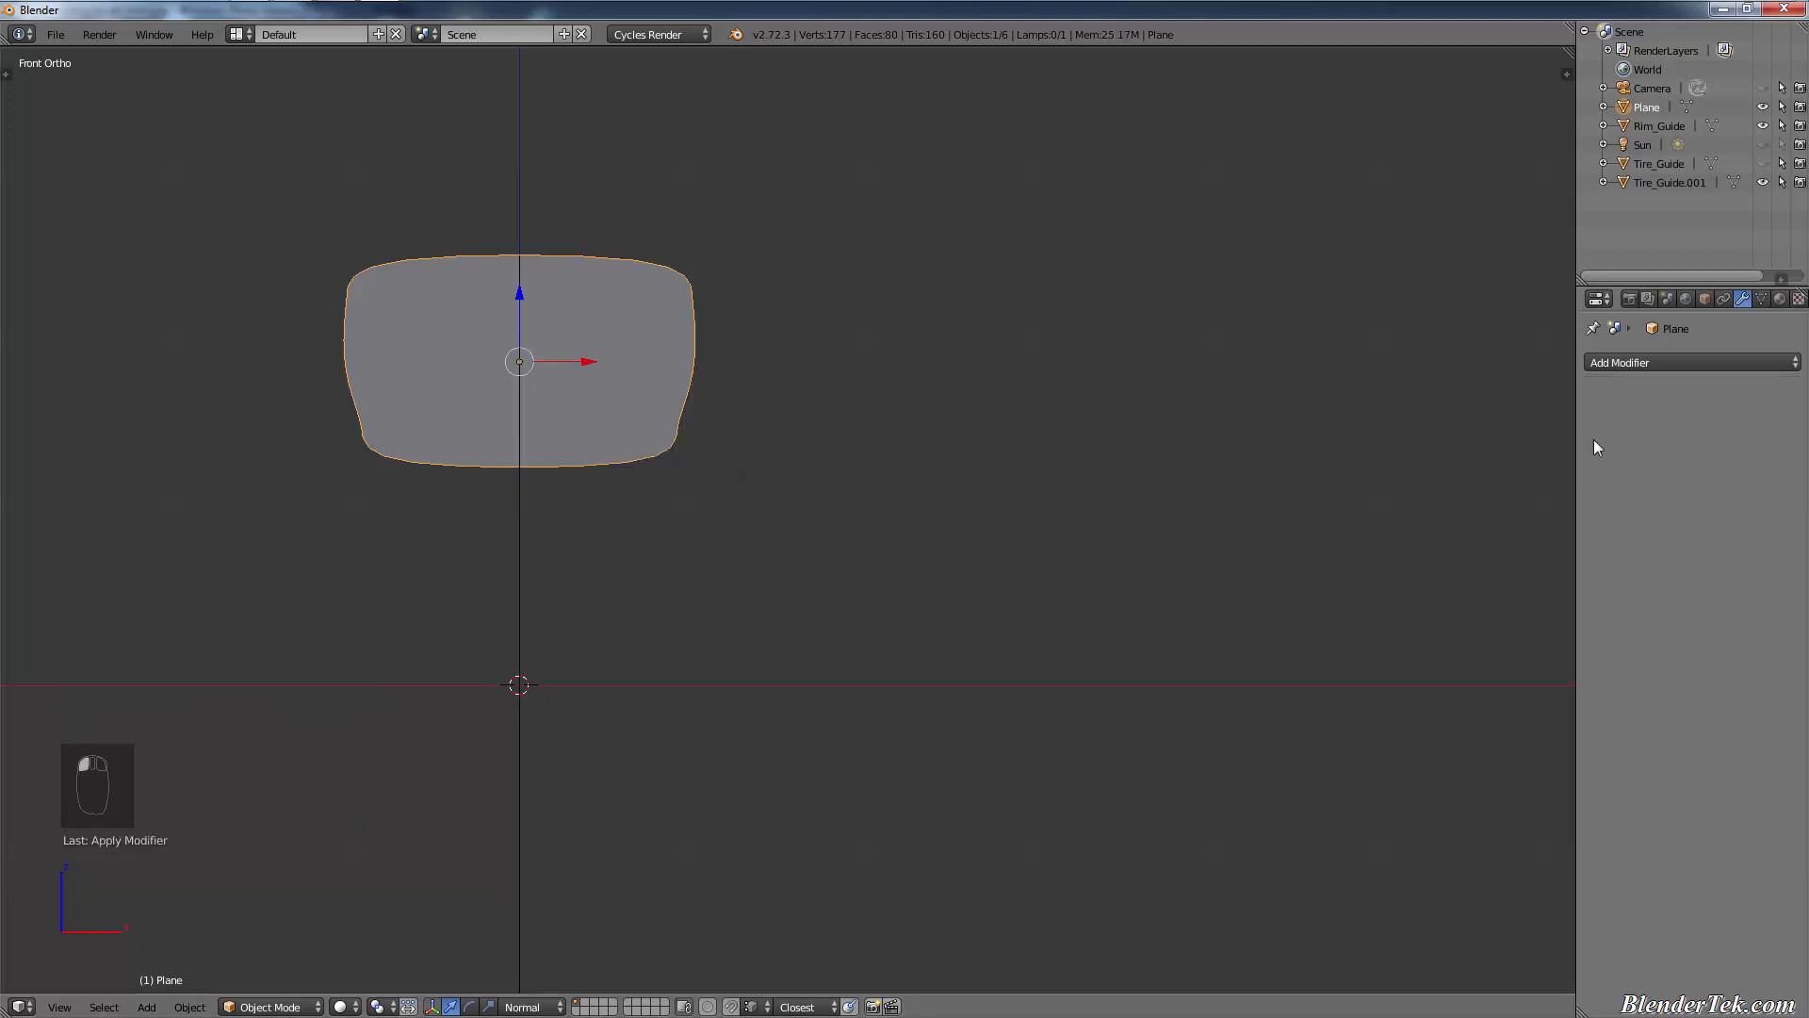
scroll(716, 405, "up", 1)
scroll(665, 445, "down", 2)
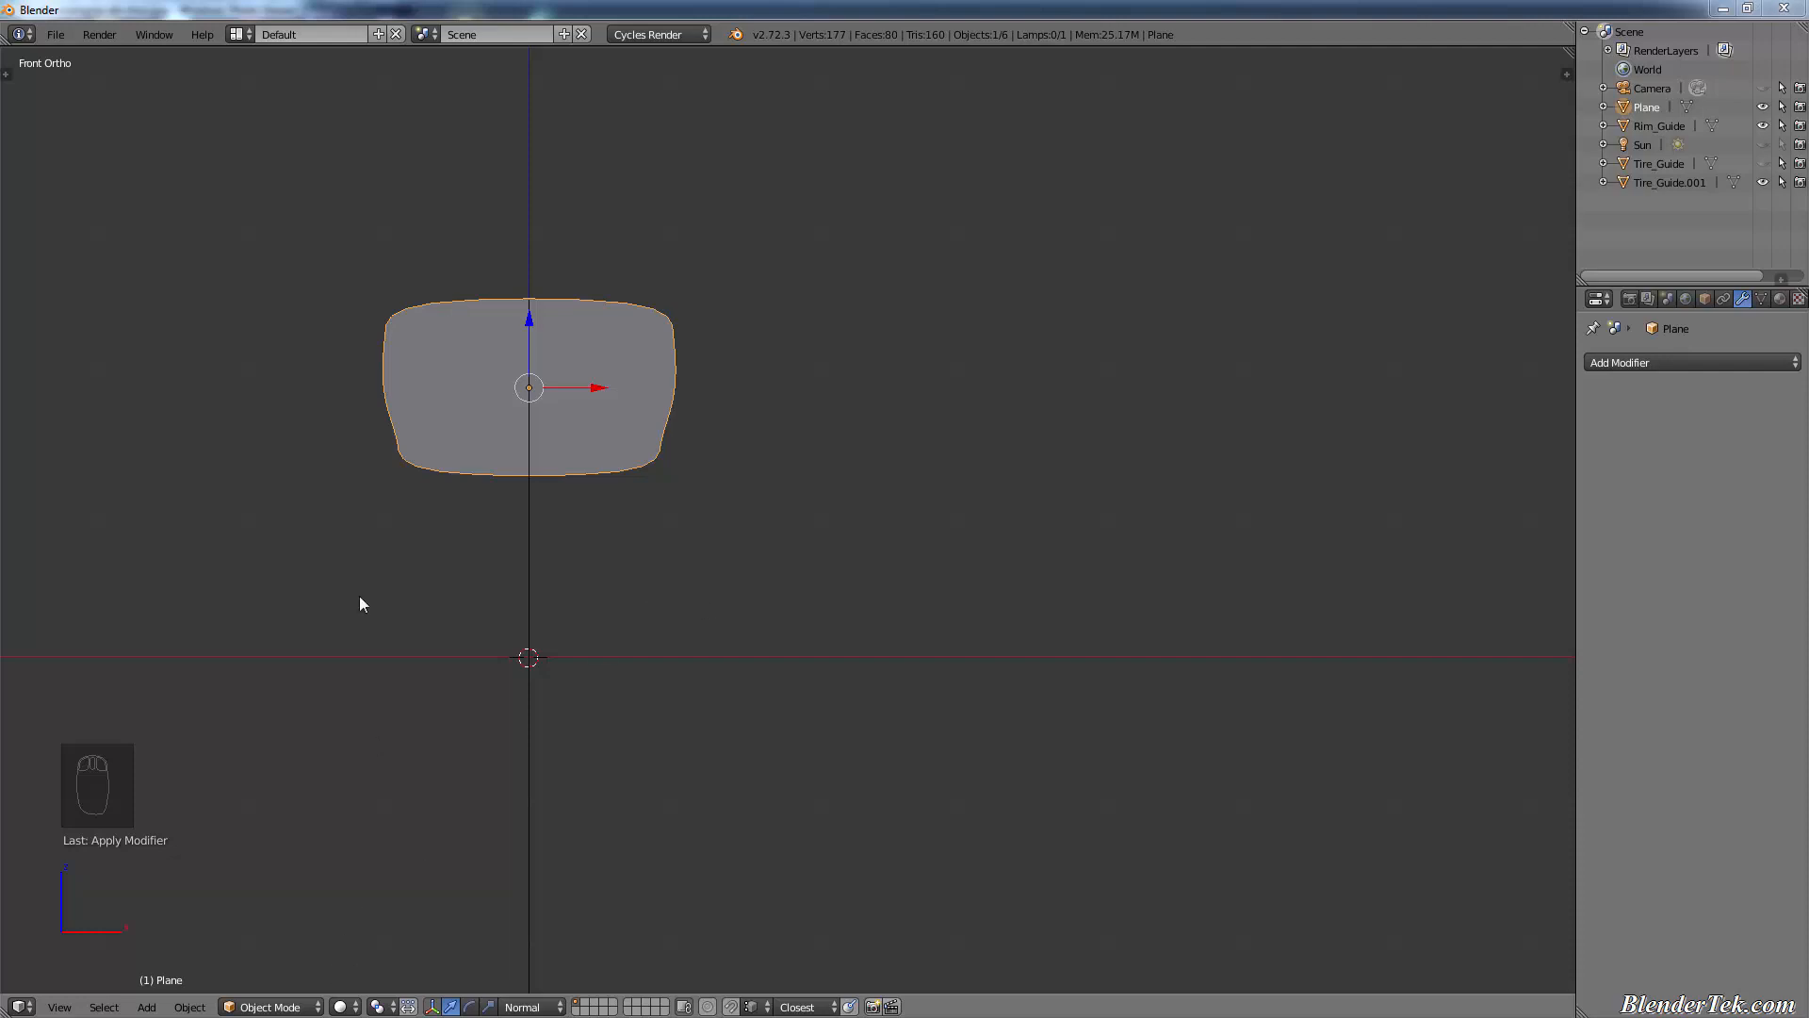
left_click(777, 37)
key("Tab")
key("Tab")
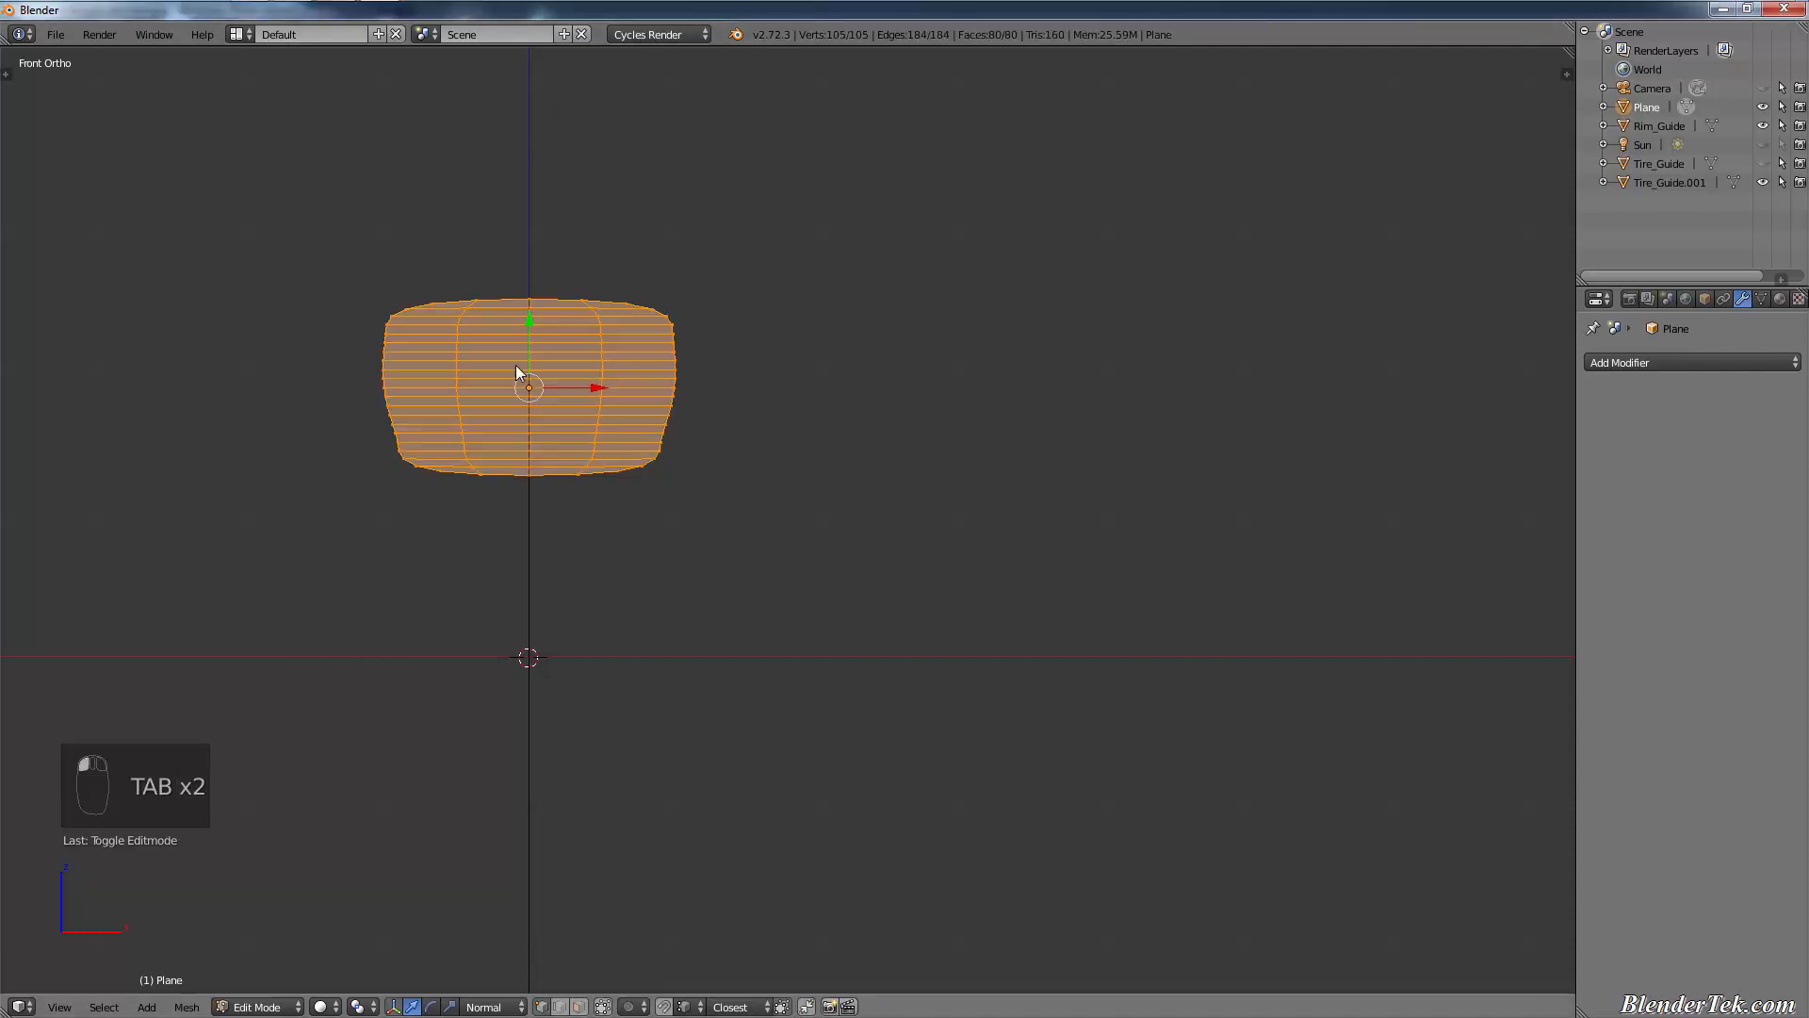
- Clear the selection and select the plane's outer boundary edges along the top and both sides in front view
middle_click_drag(504, 263, 718, 385, "shift")
scroll(681, 405, "up", 4)
key("a")
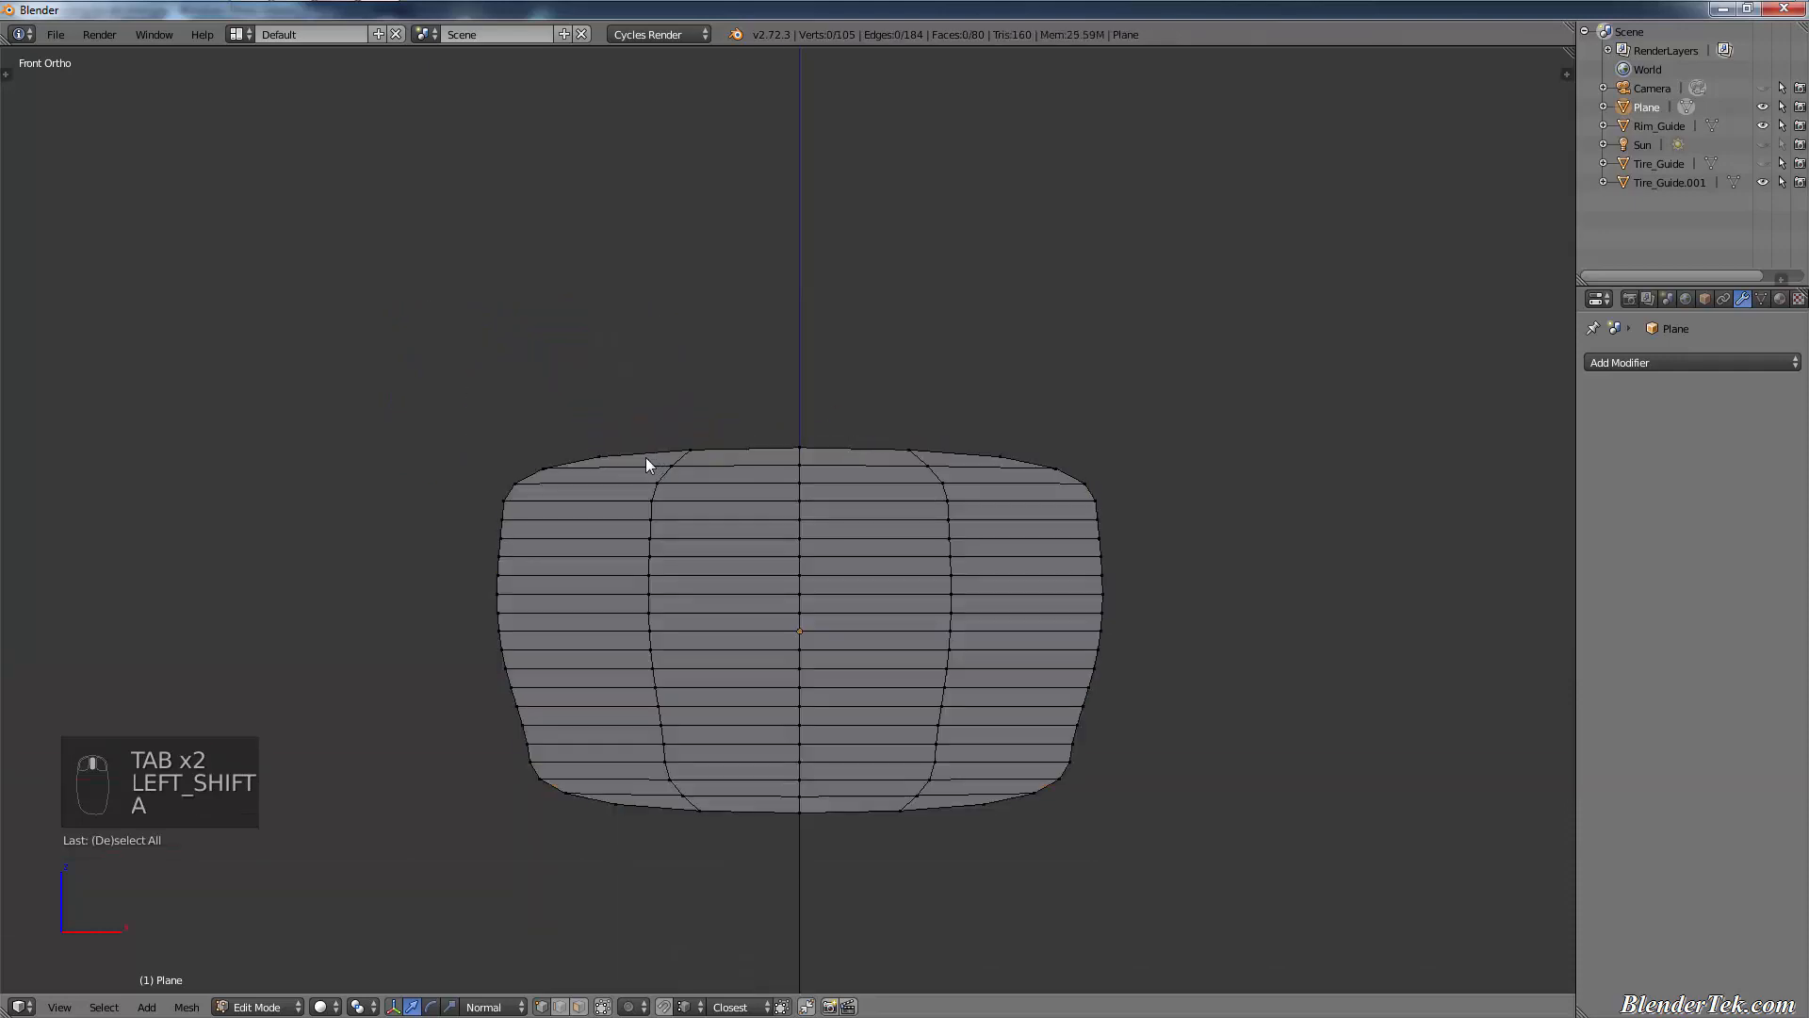
right_click(653, 448, "alt")
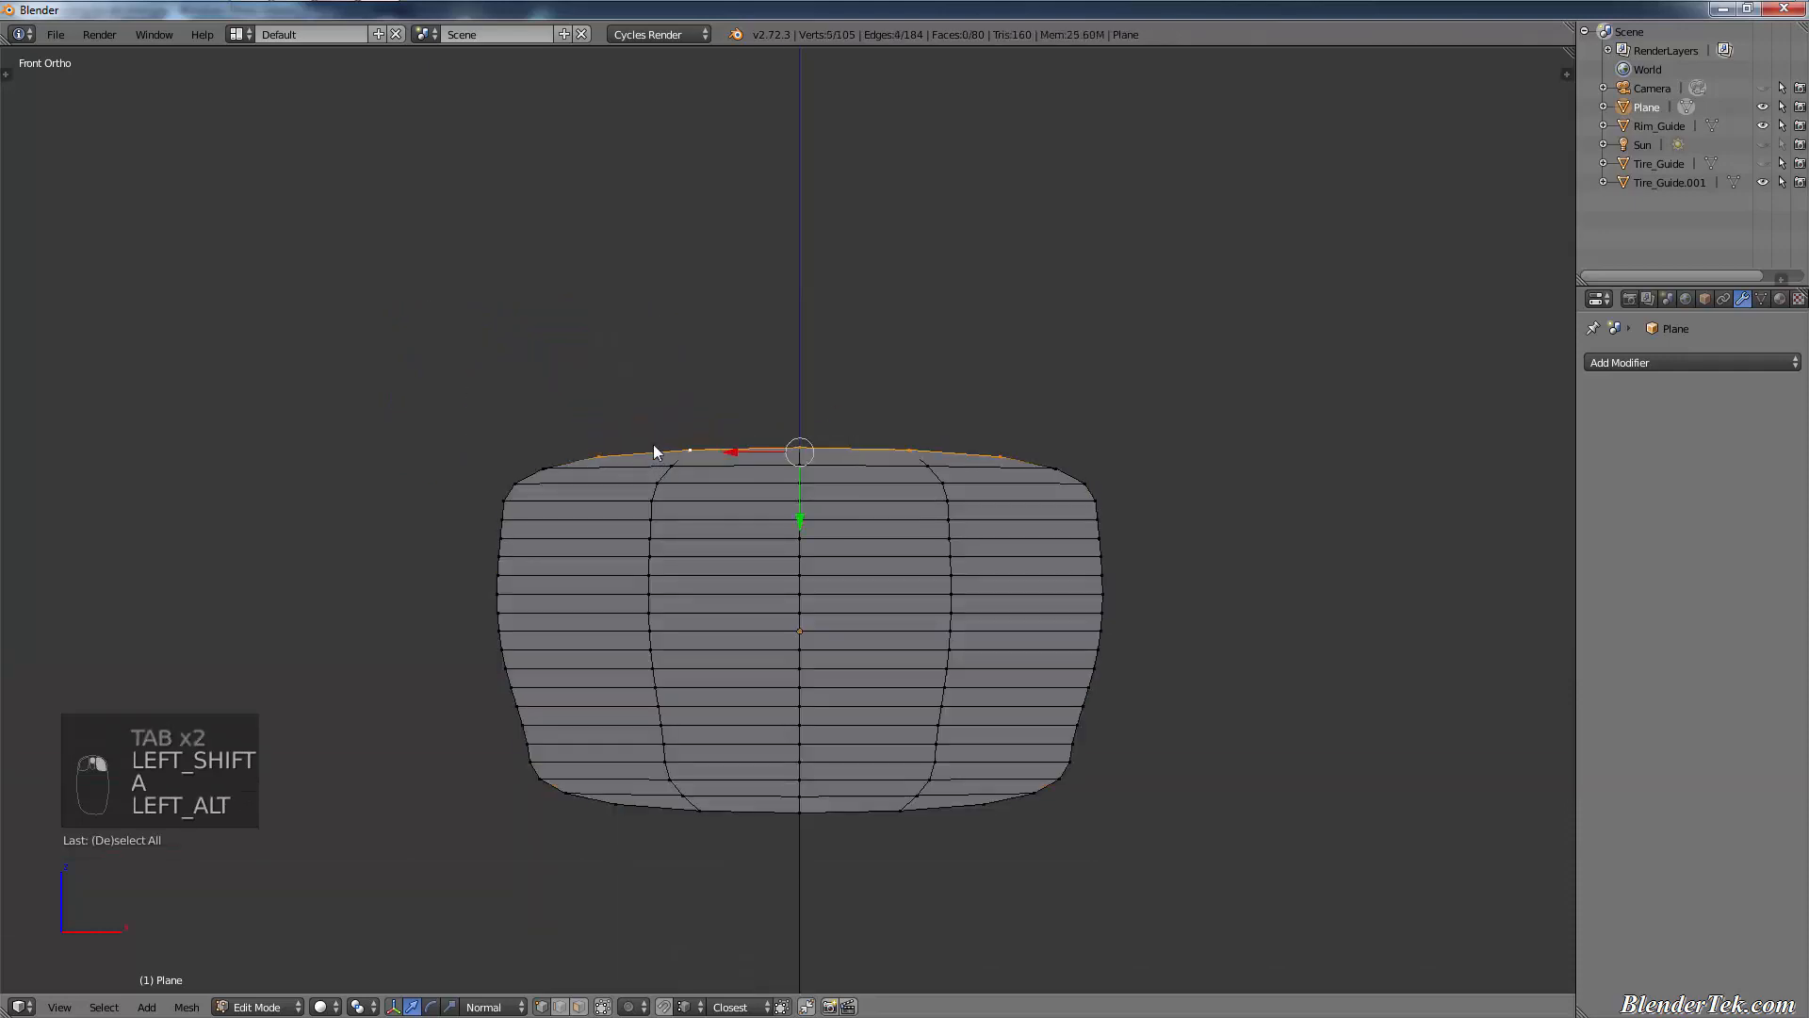
right_click(527, 474, "alt+shift")
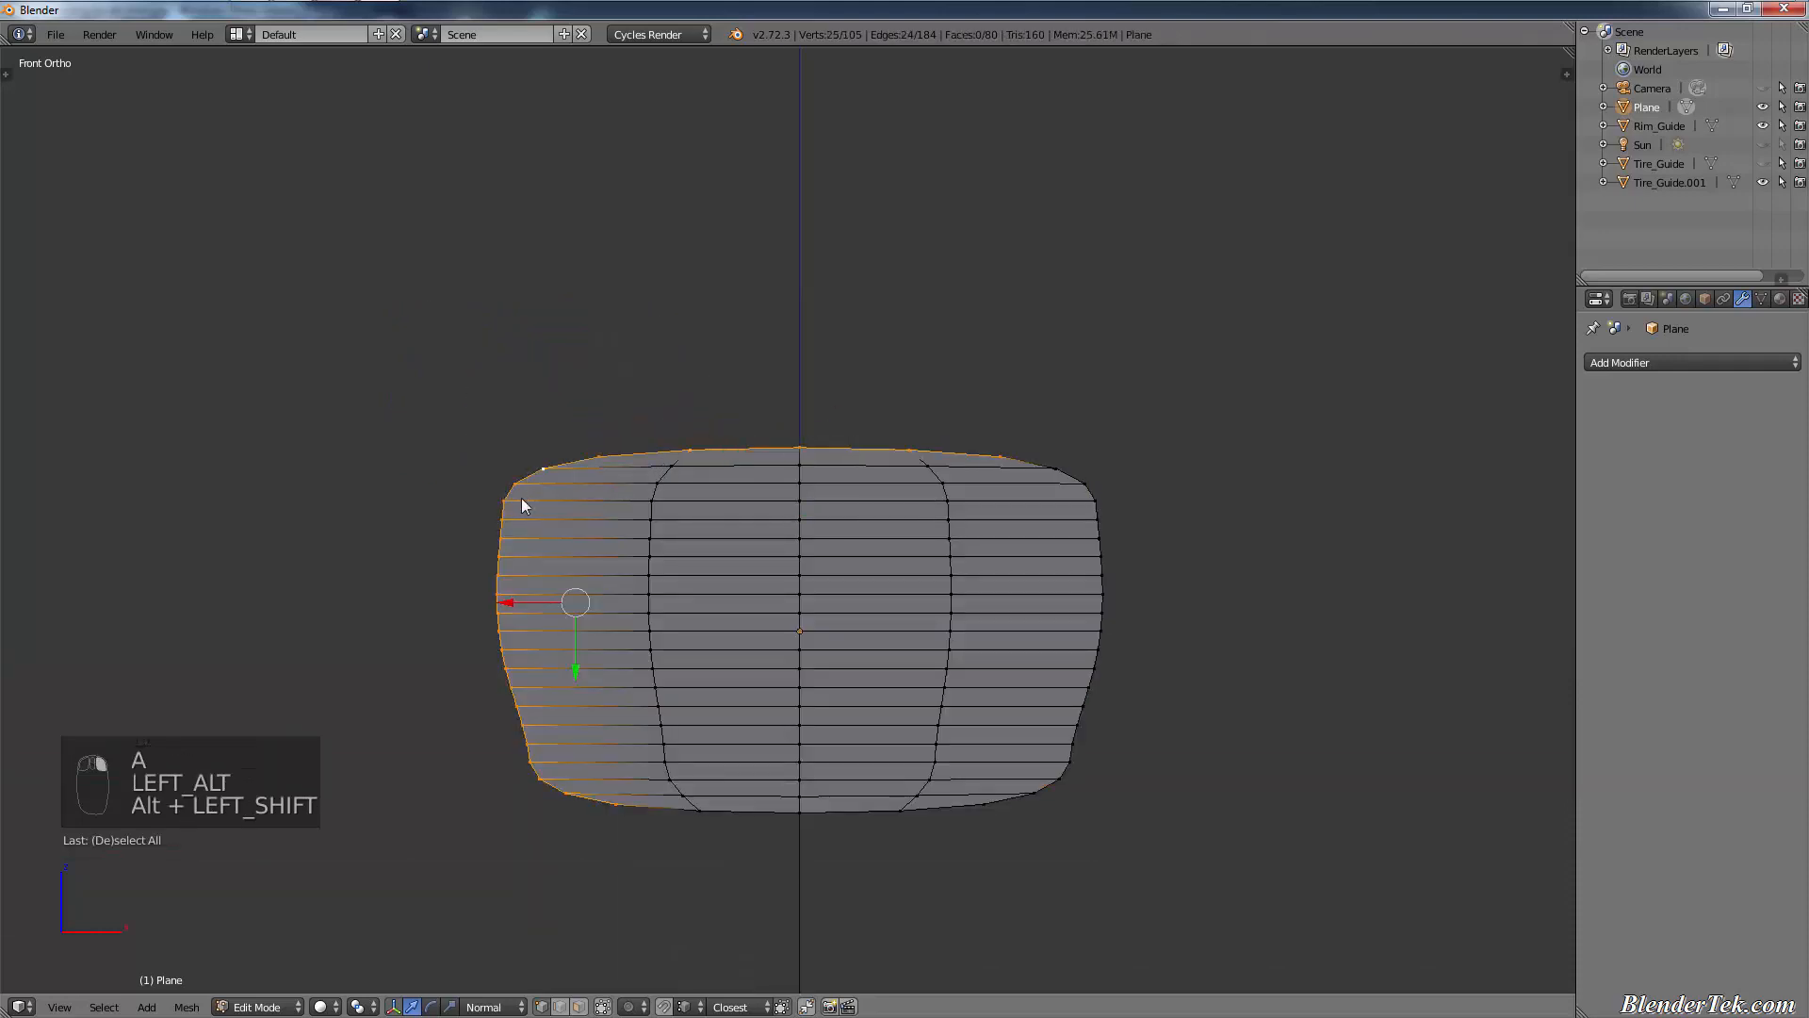
right_click(1076, 492, "alt+shift")
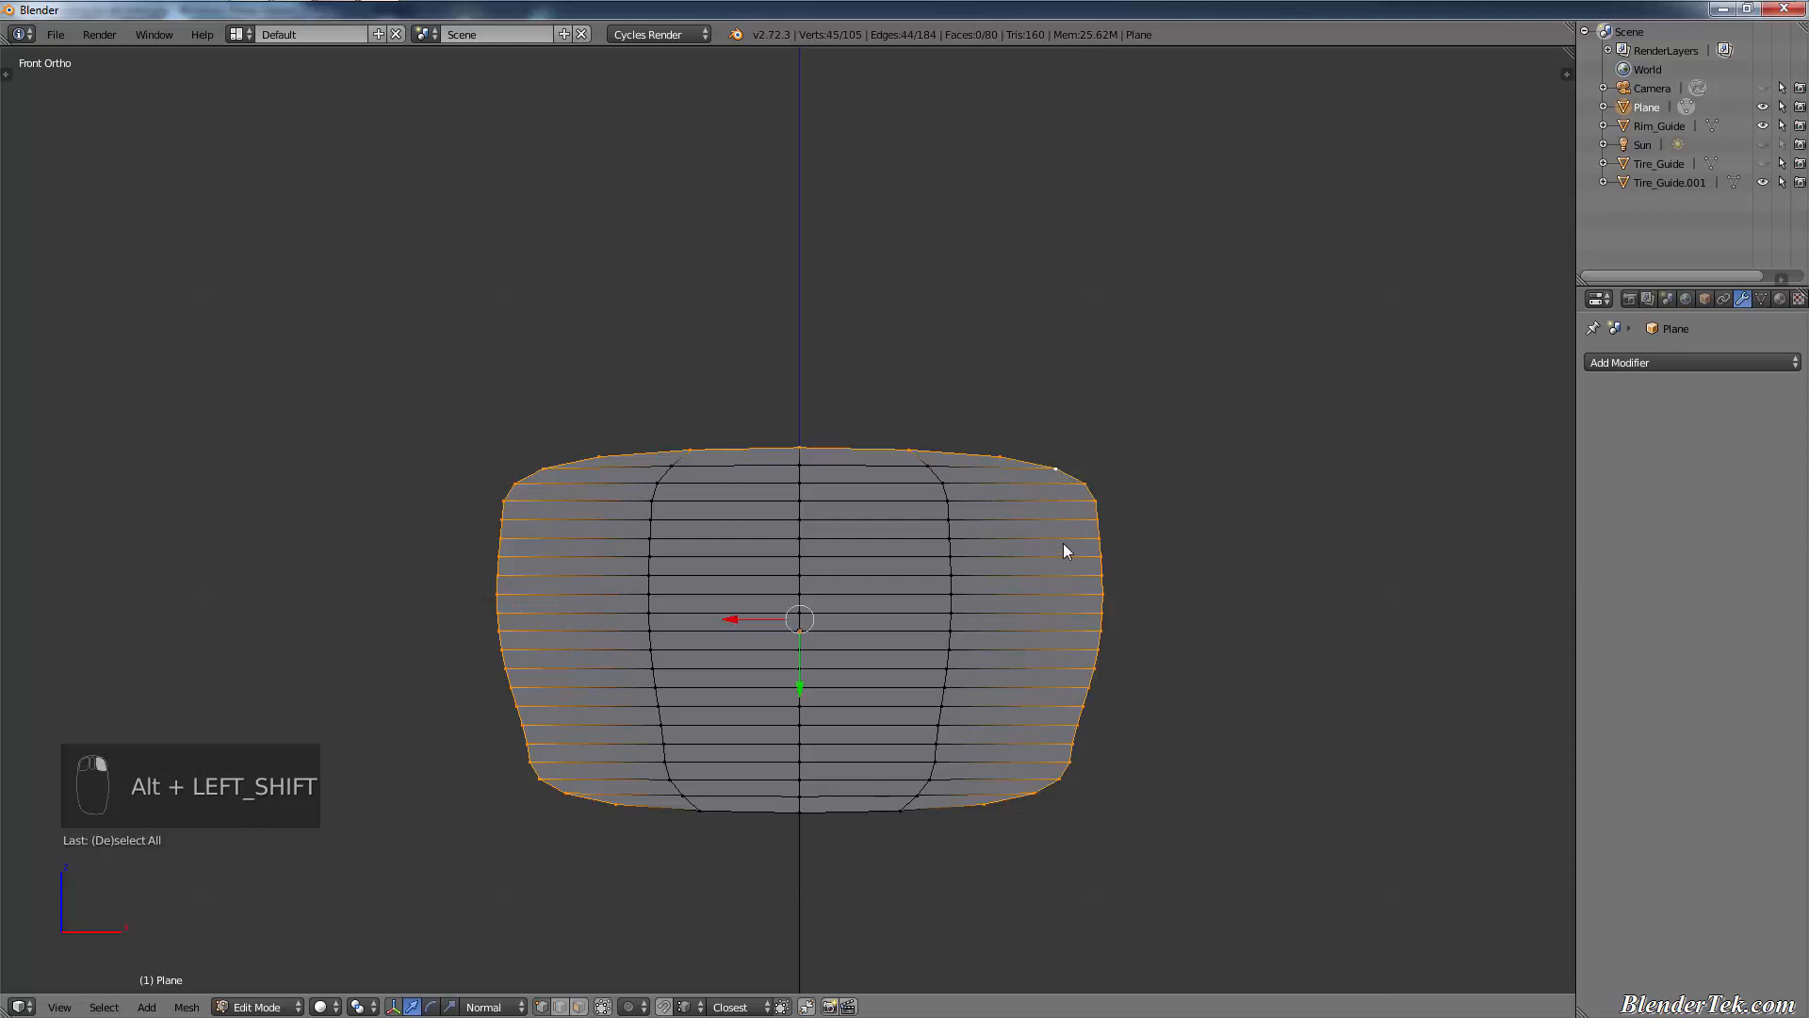
- Complete the outer edge selection of the tire profile, invert it, and delete the interior vertices to leave only the outline
right_click(846, 810, "alt+shift")
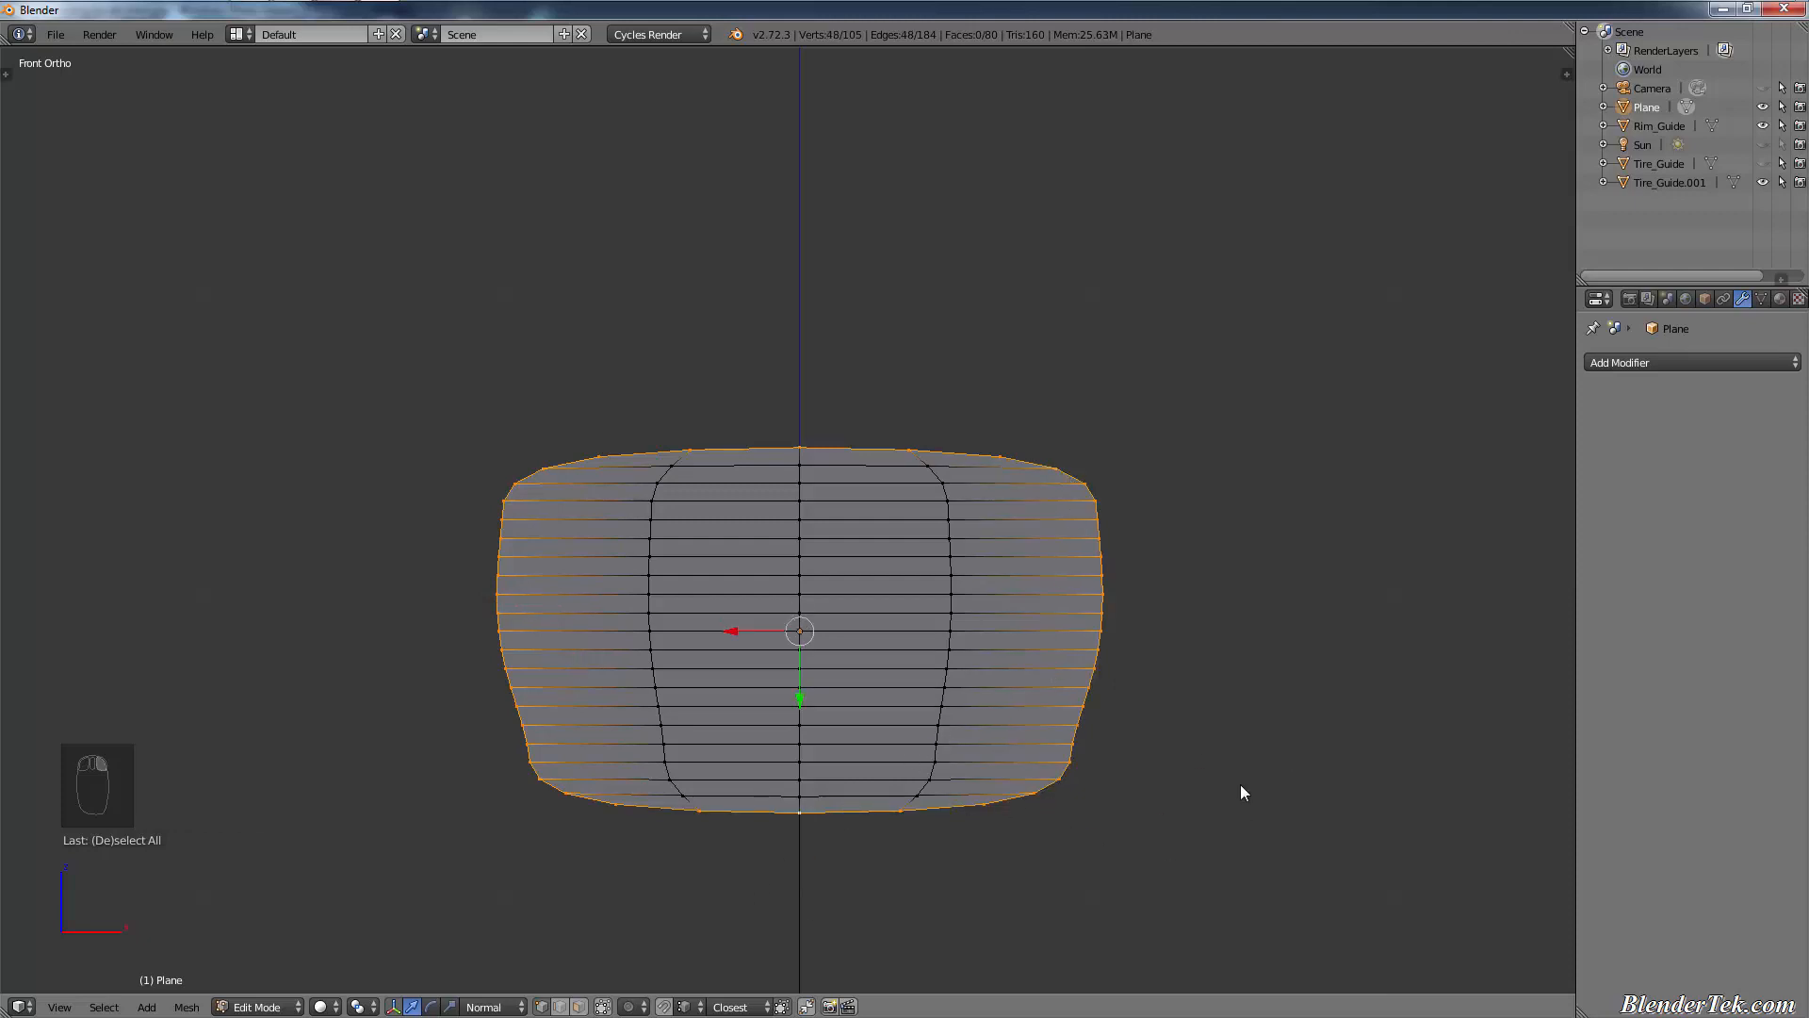
key("g")
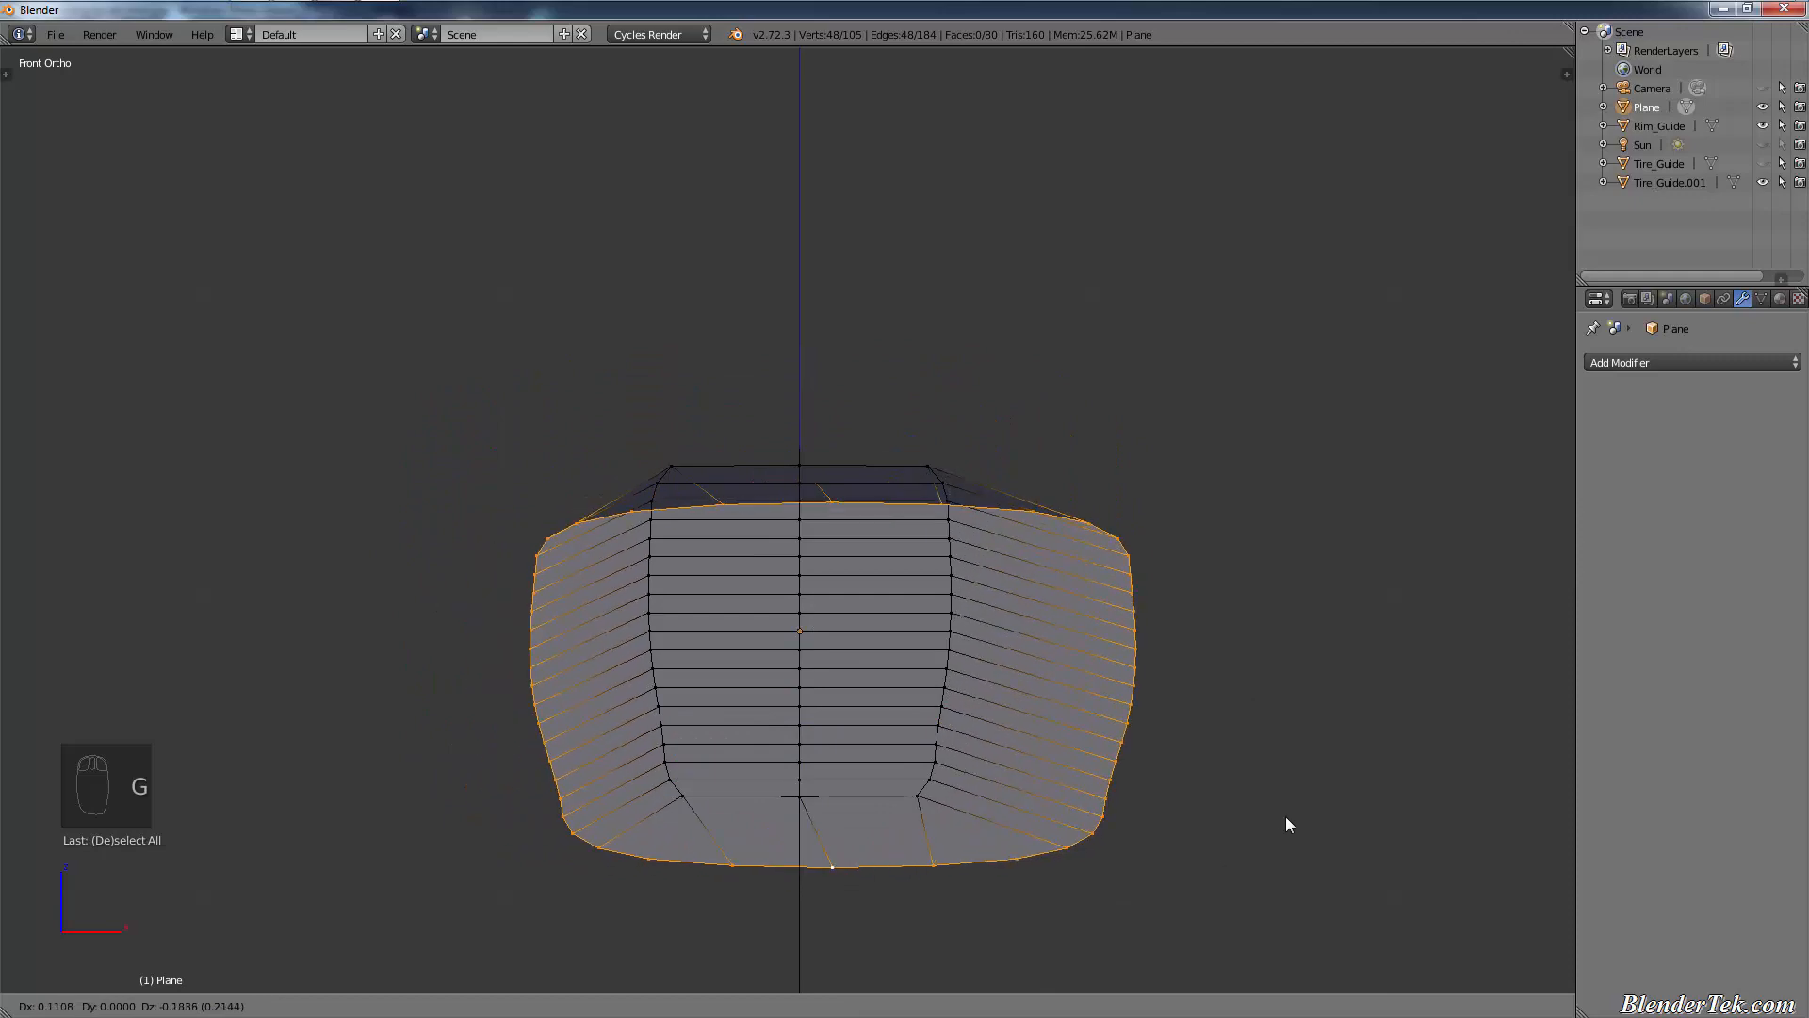
right_click(1280, 798)
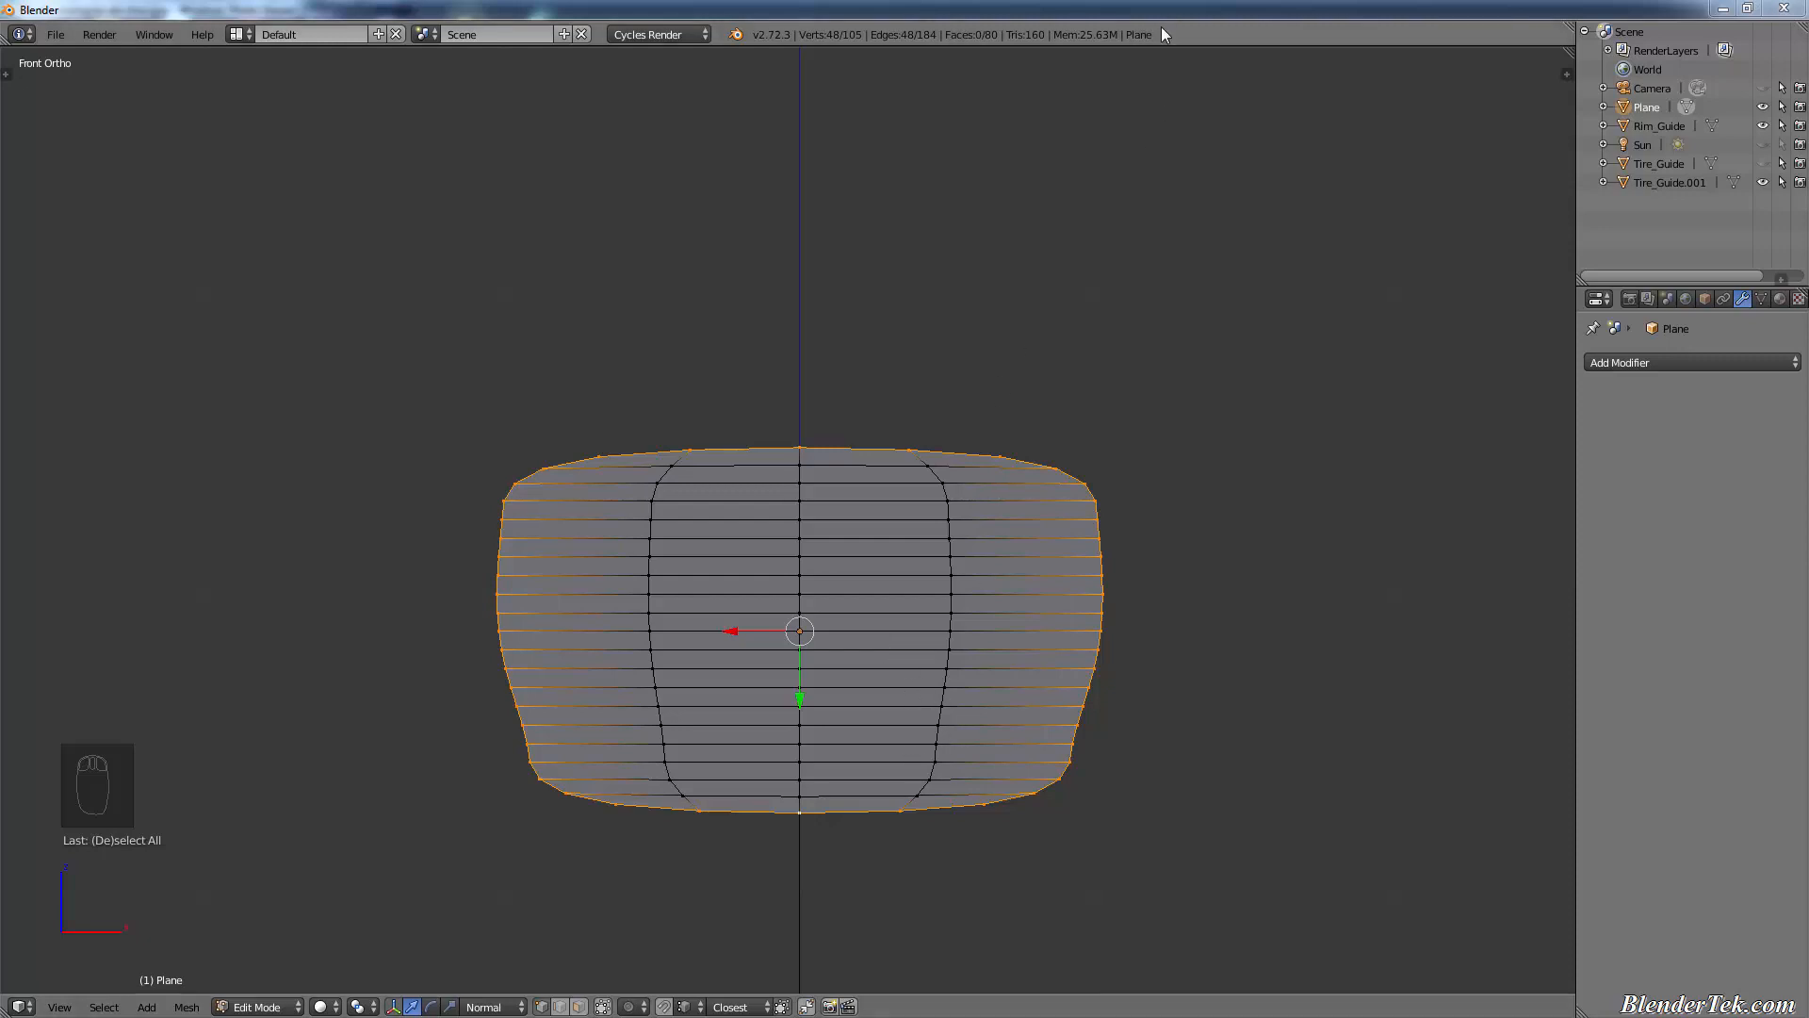
scroll(971, 622, "up", 2)
middle_click_drag(970, 635, 962, 536, "shift")
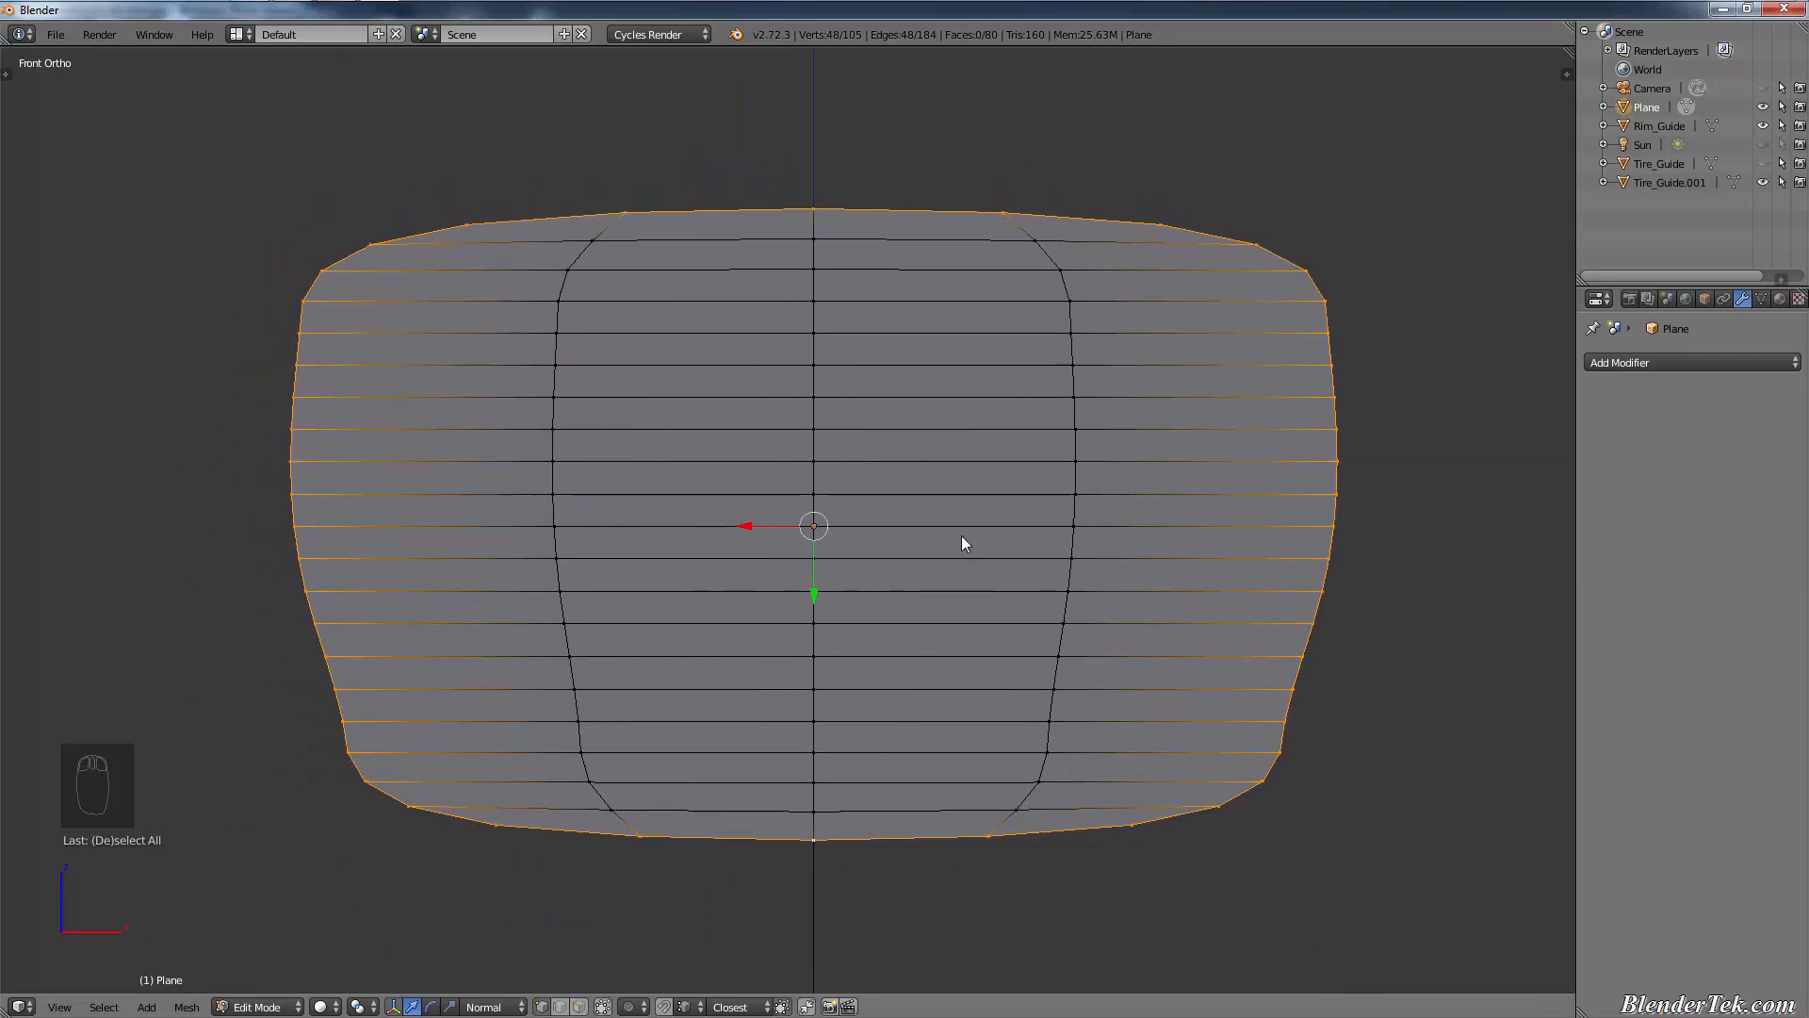
key("ctrl+i")
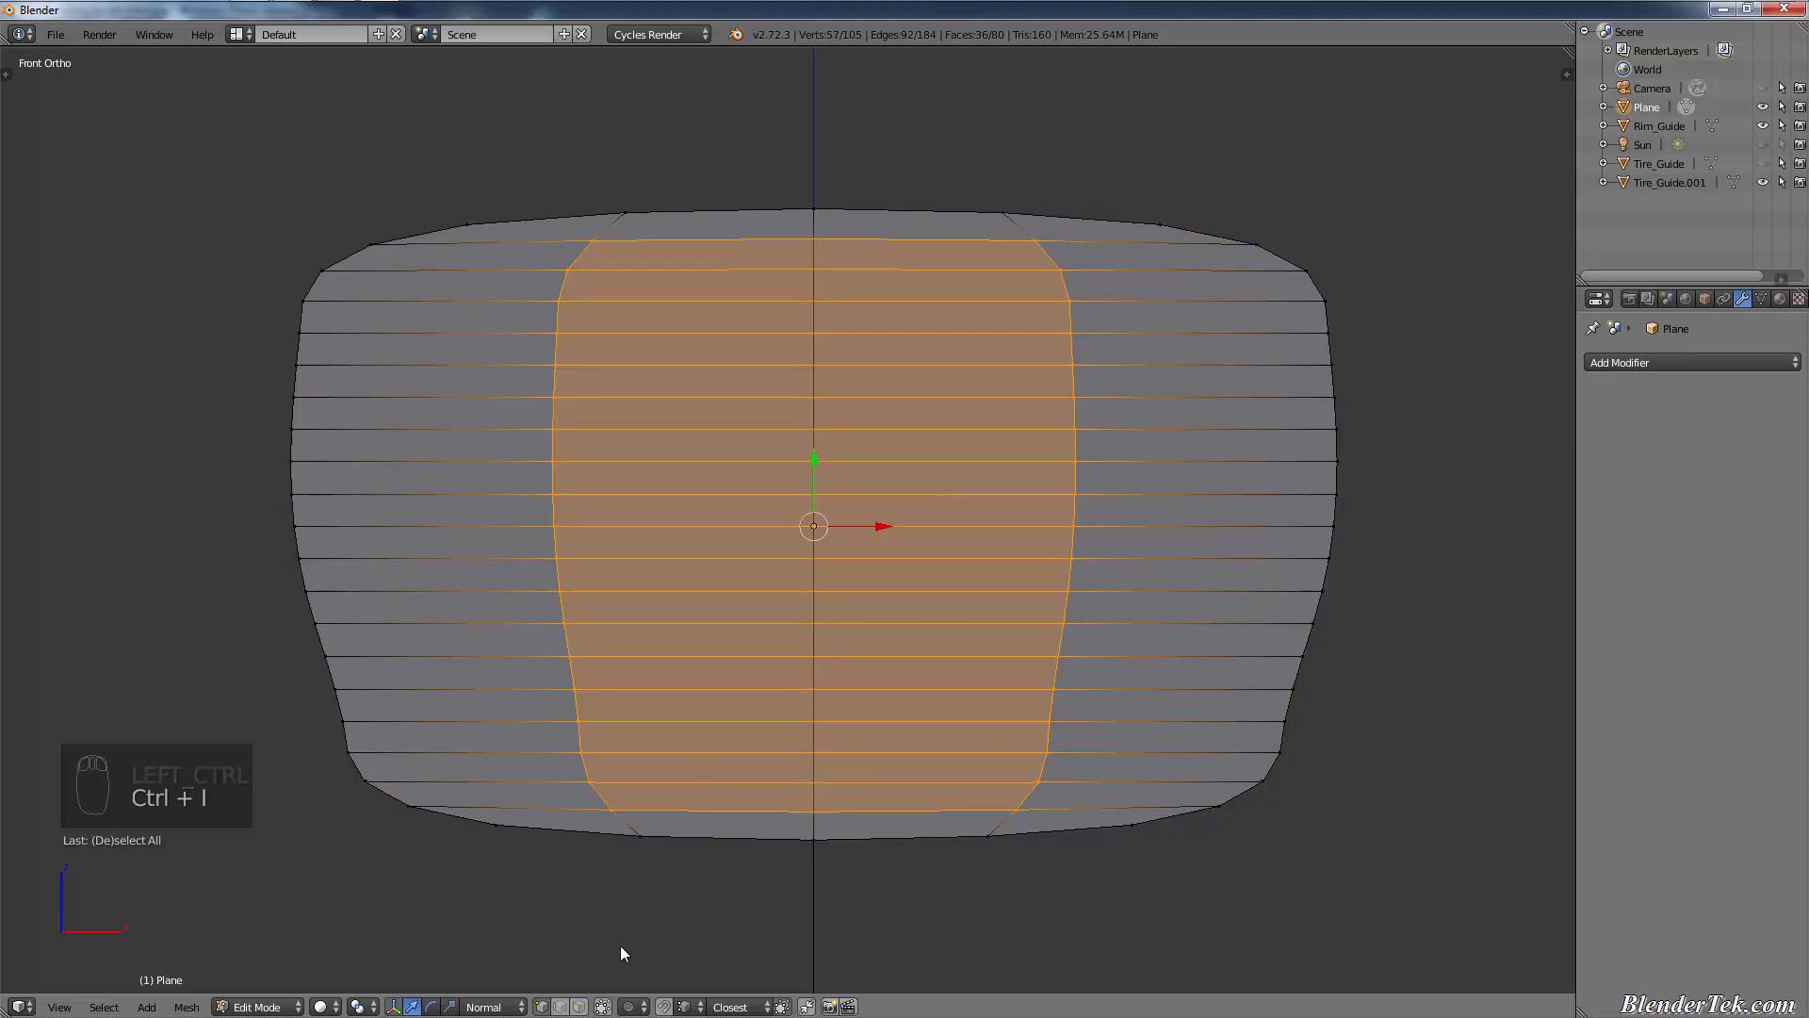
key("x")
left_click(805, 580)
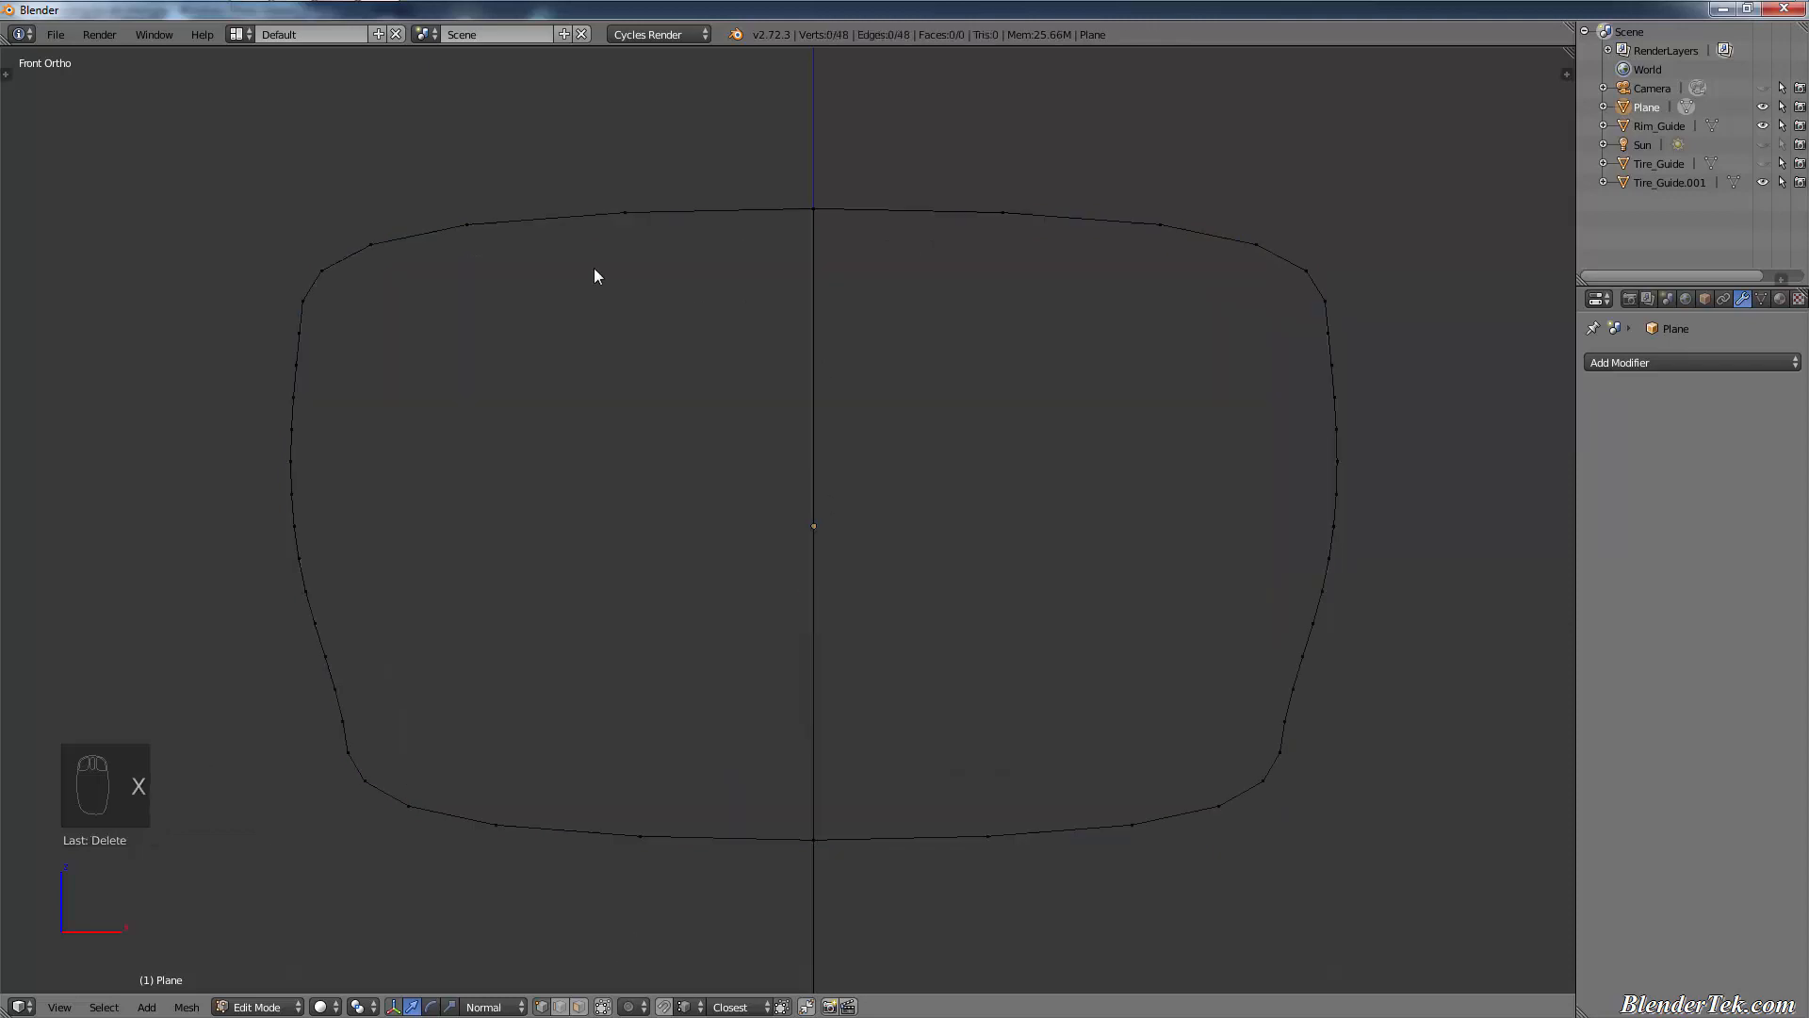
- Delete the three middle vertices along the lower edge of the outline to open up the profile
key("c")
left_click(638, 837)
left_click(820, 839)
left_click(986, 838)
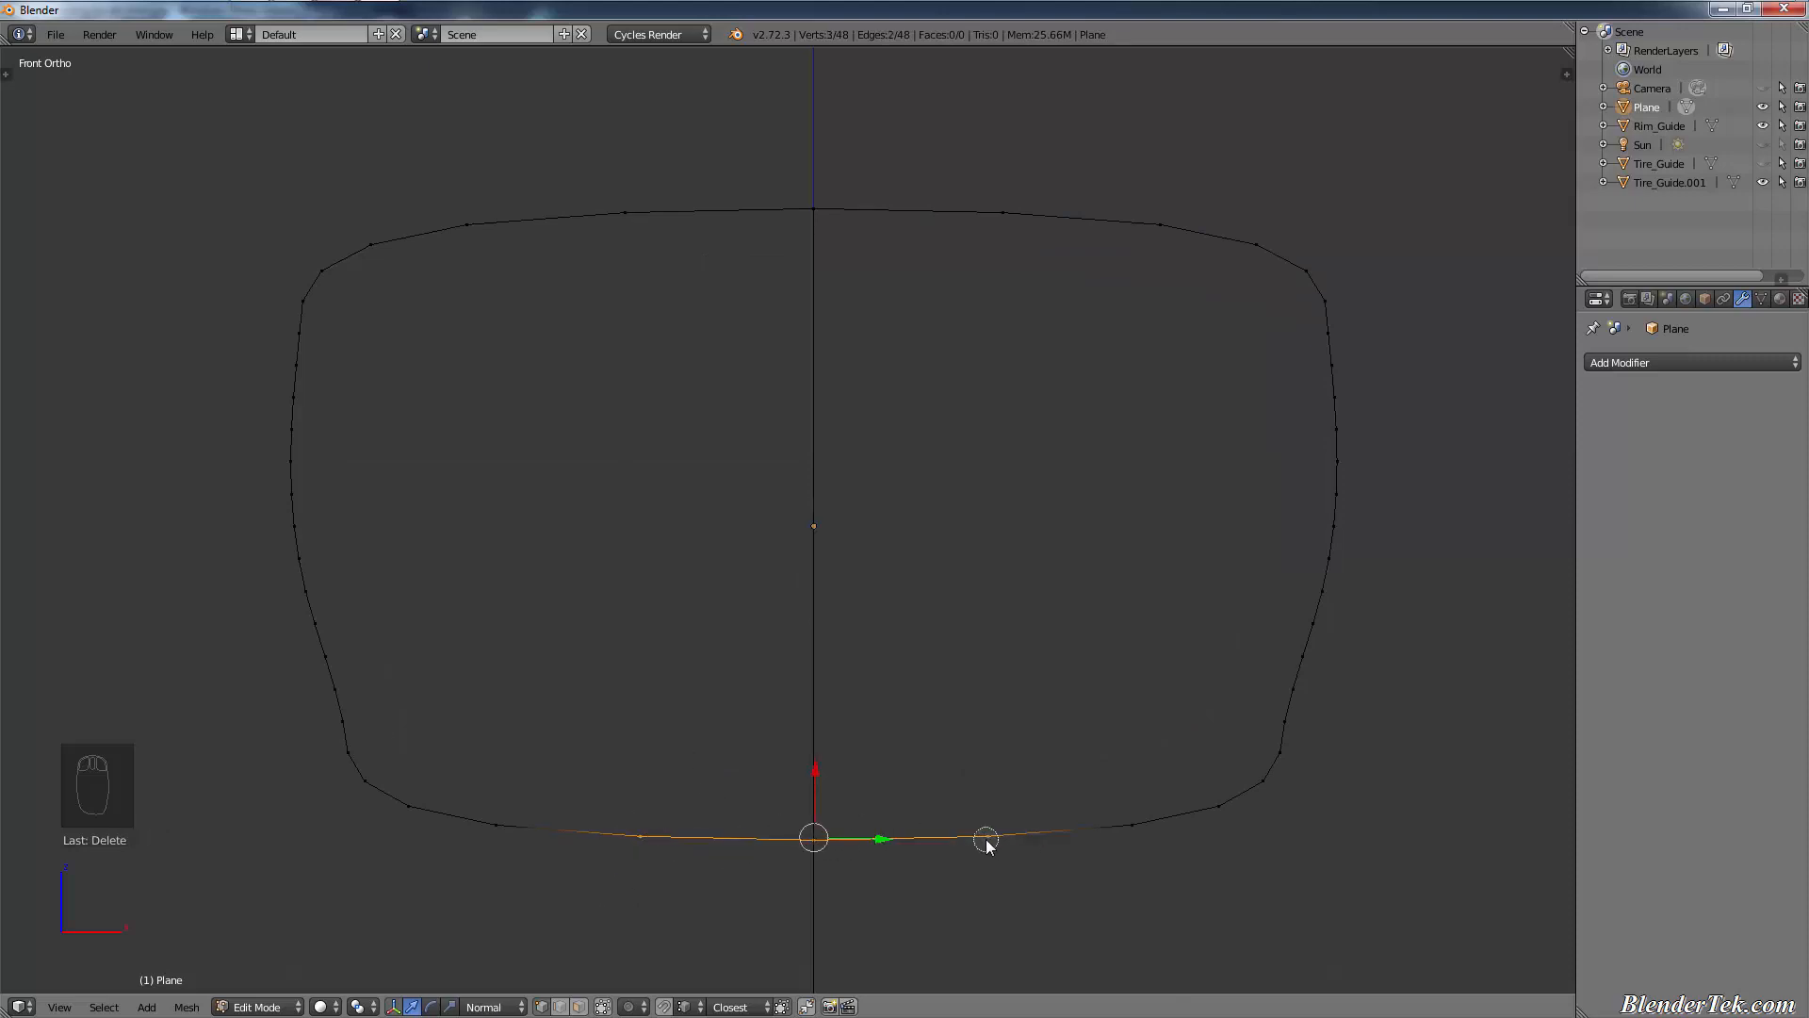
right_click(953, 713)
key("x")
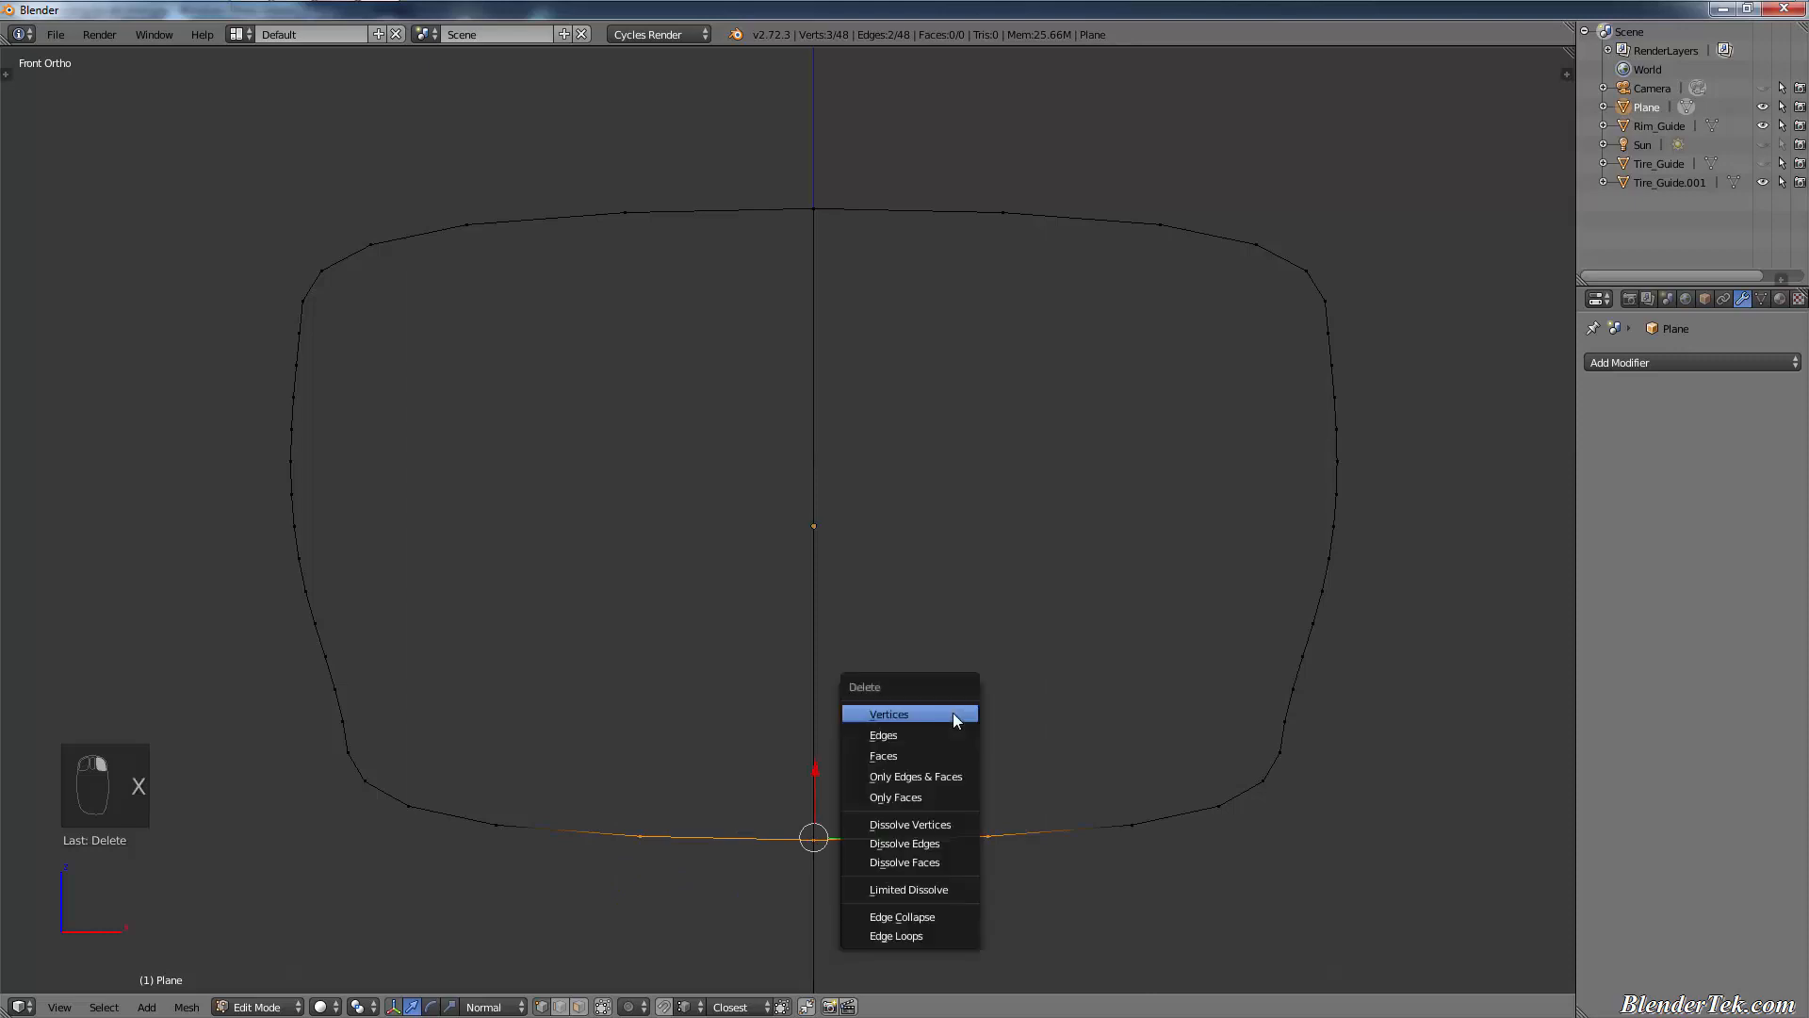
left_click(953, 712)
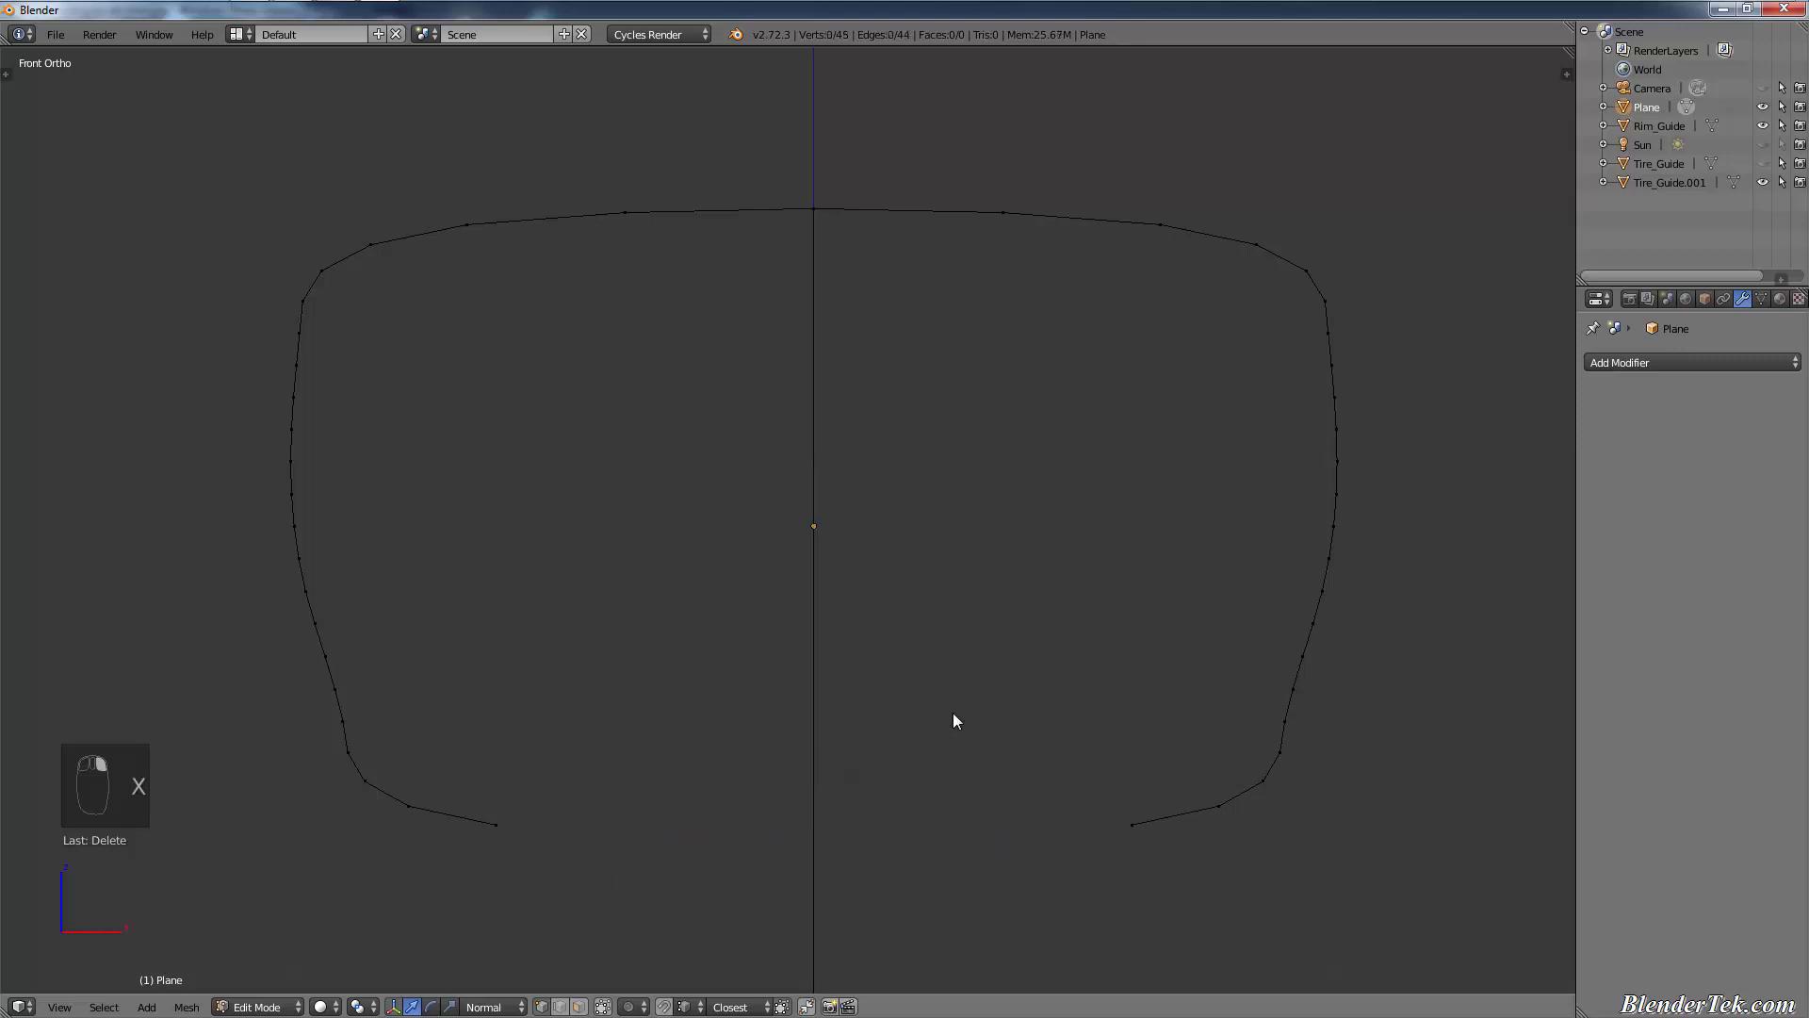
key("c")
left_click(506, 824)
left_click(1218, 807)
left_click(1132, 823)
right_click(1126, 822)
key("a")
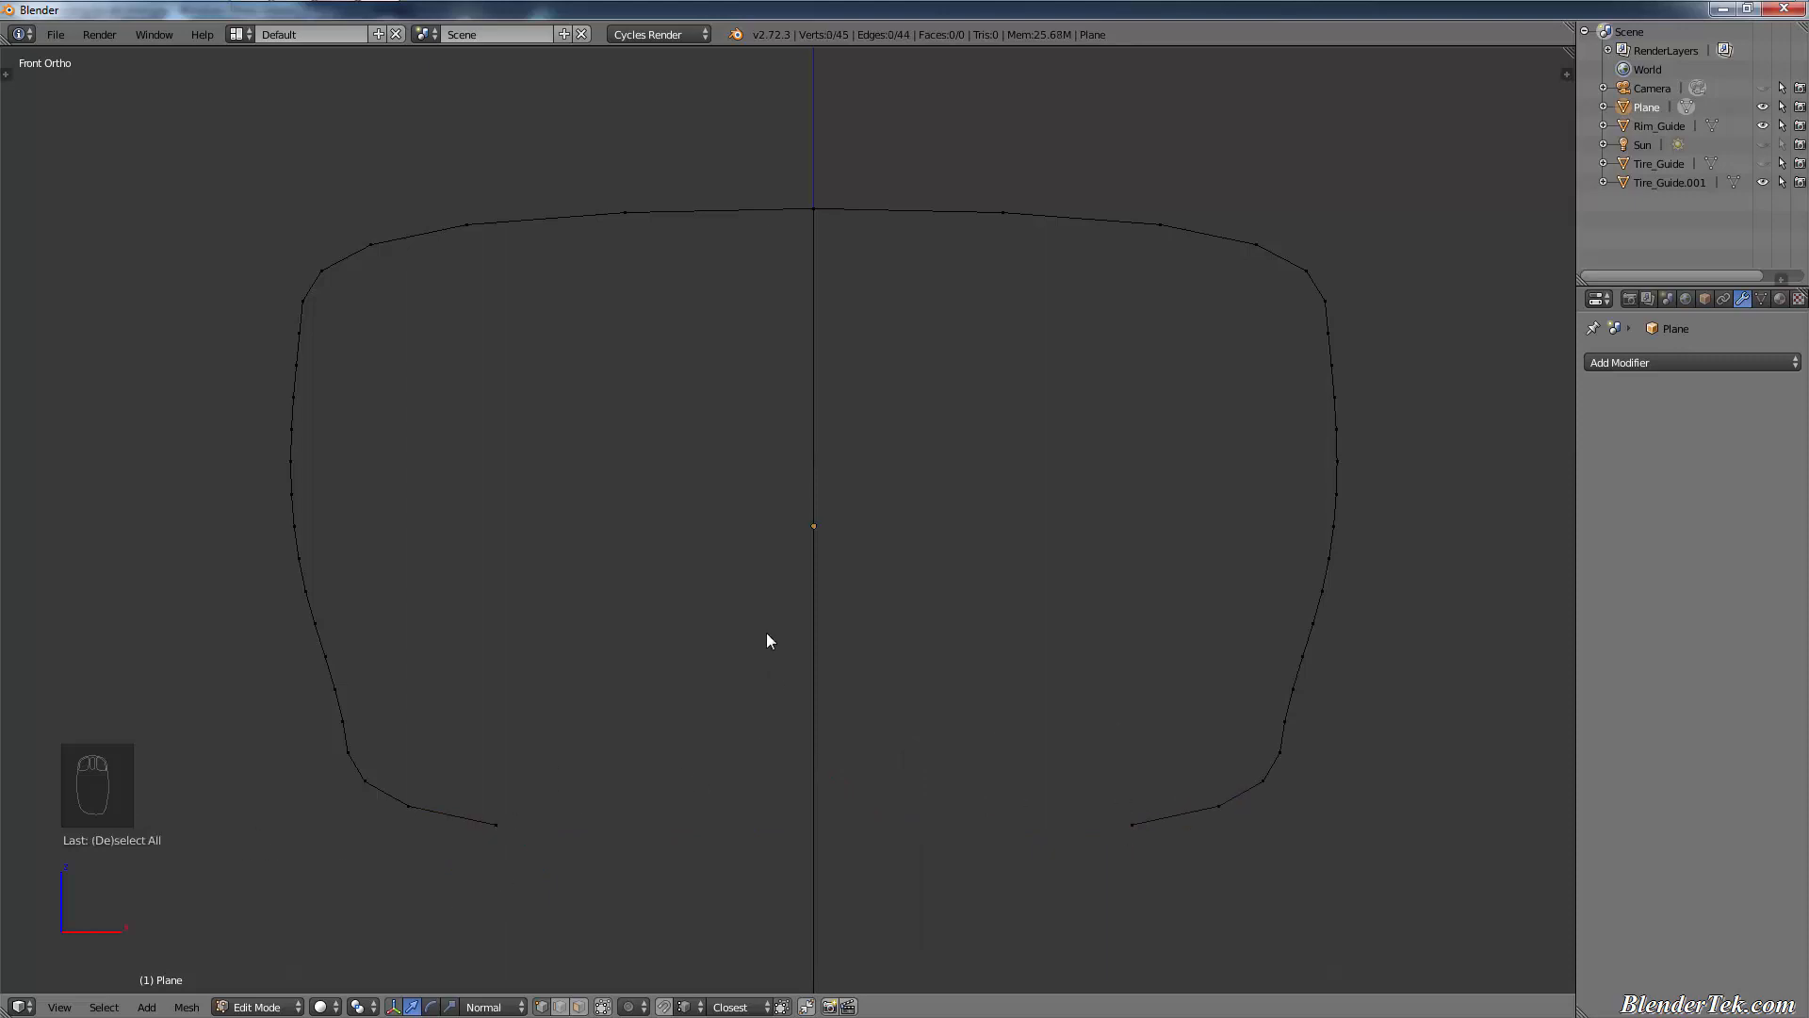
scroll(766, 632, "down", 3)
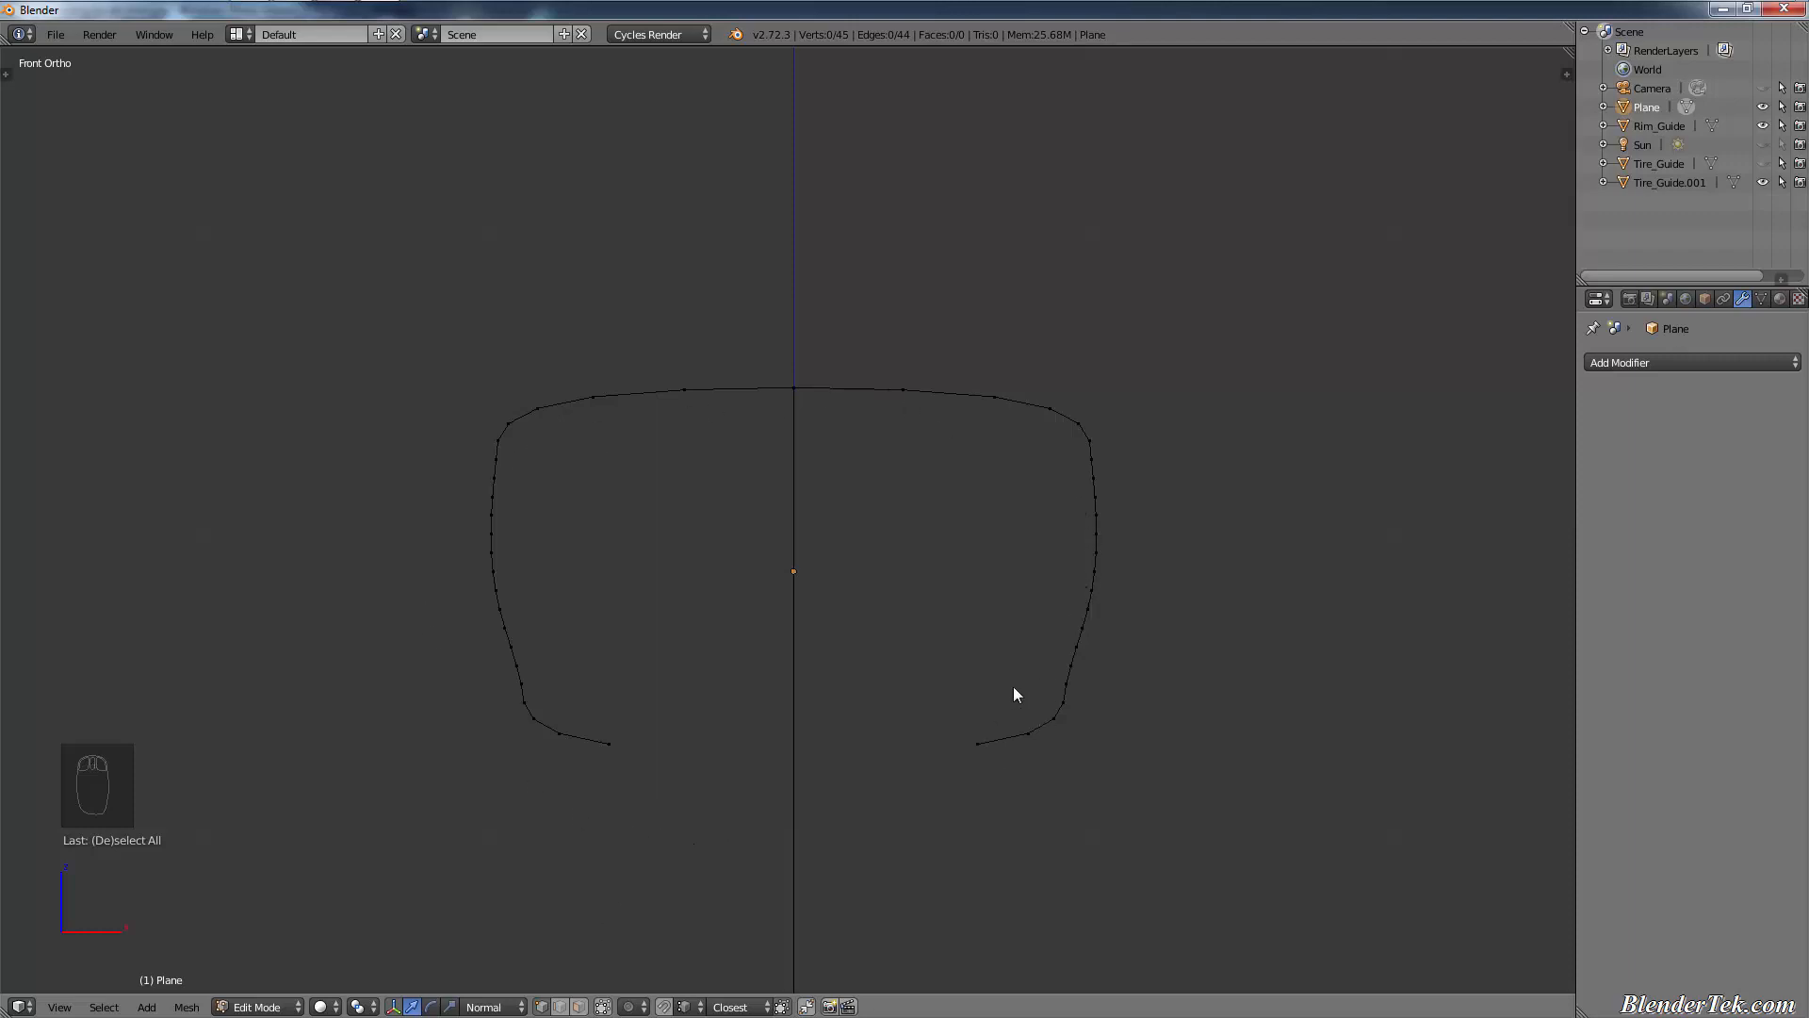
key("b")
left_click_drag(1038, 670, 540, 861)
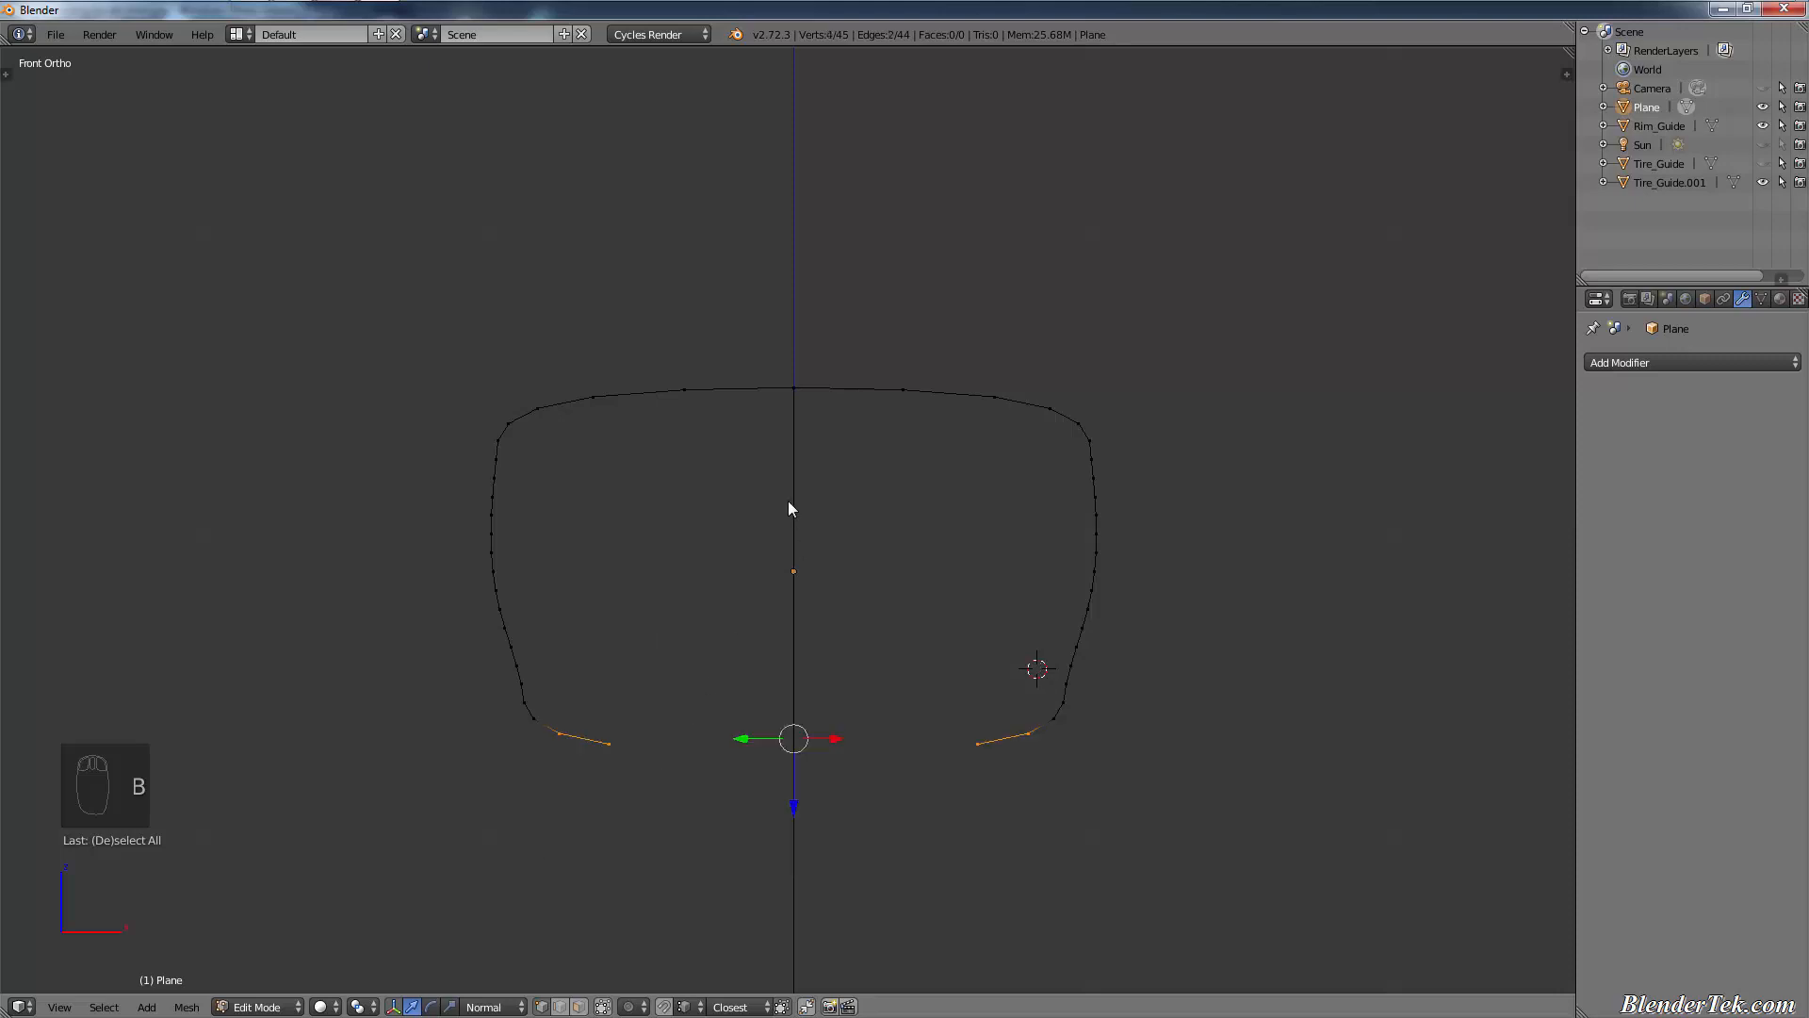
key("a")
- Examine the open tire profile against the tire and rim guide circles from an angle and from the front
middle_click_drag(790, 586, 886, 684)
scroll(797, 610, "down", 6)
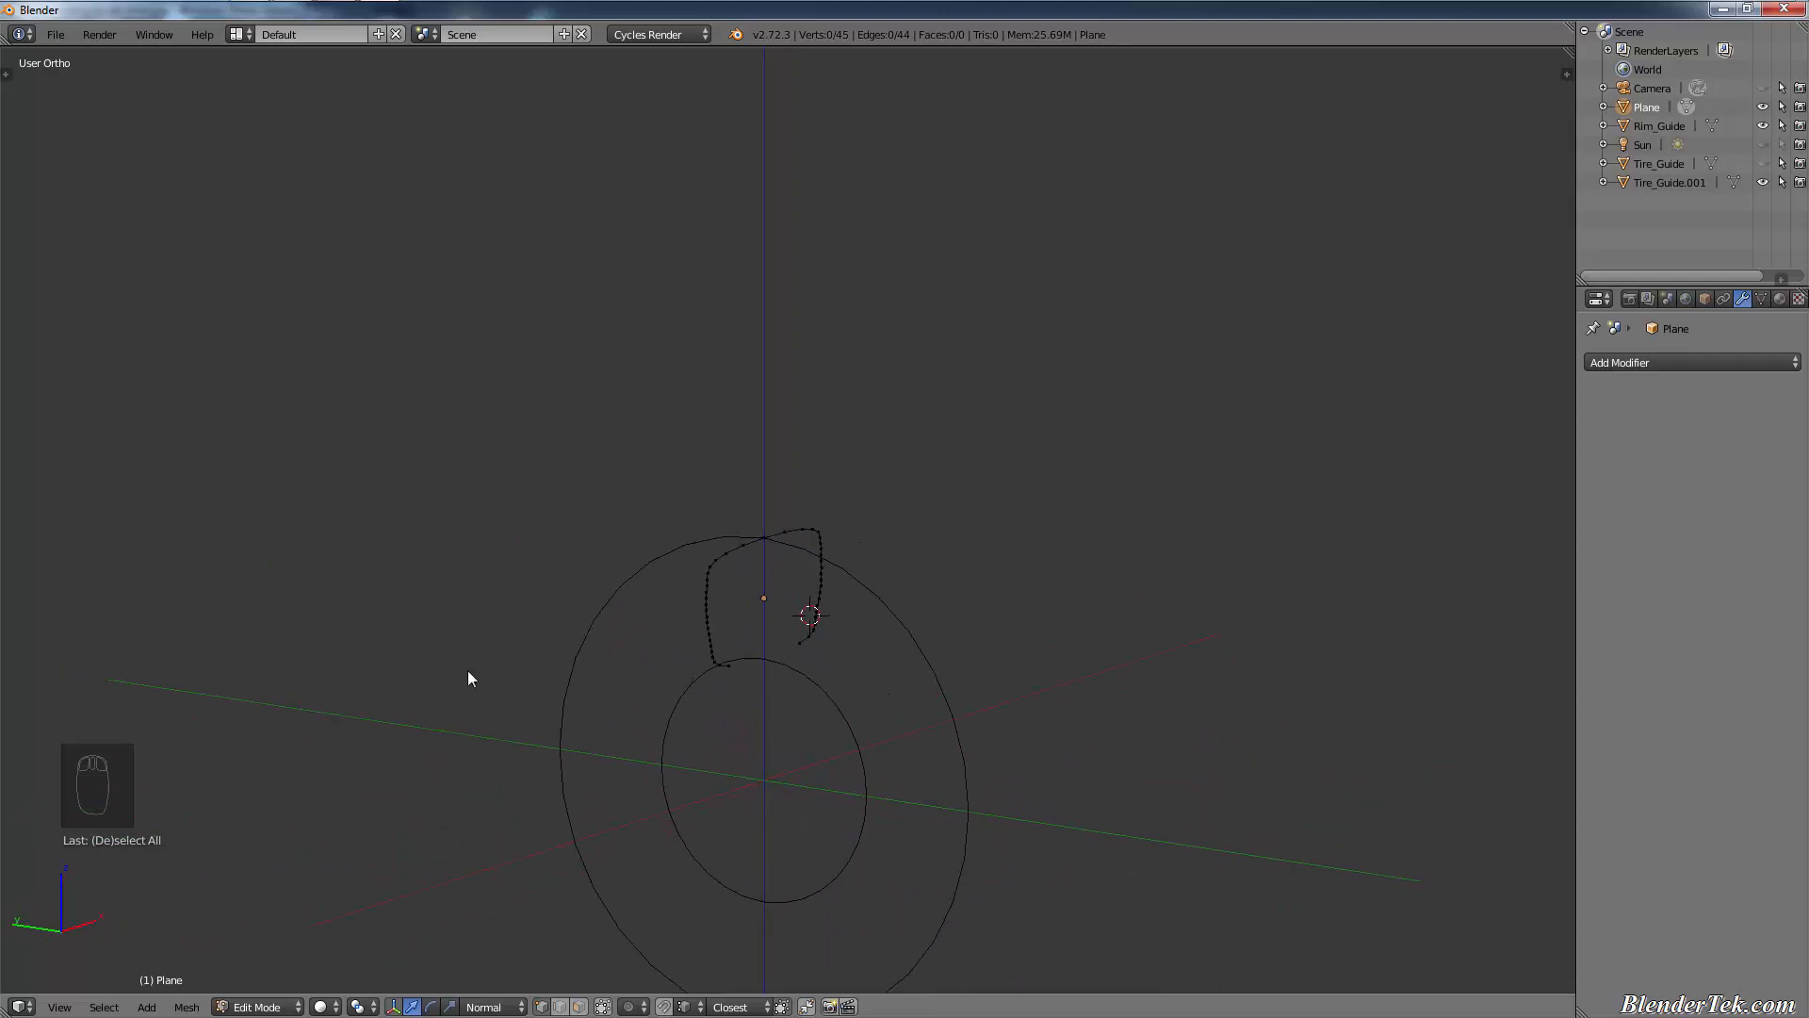
key("KP_3")
key("KP_1")
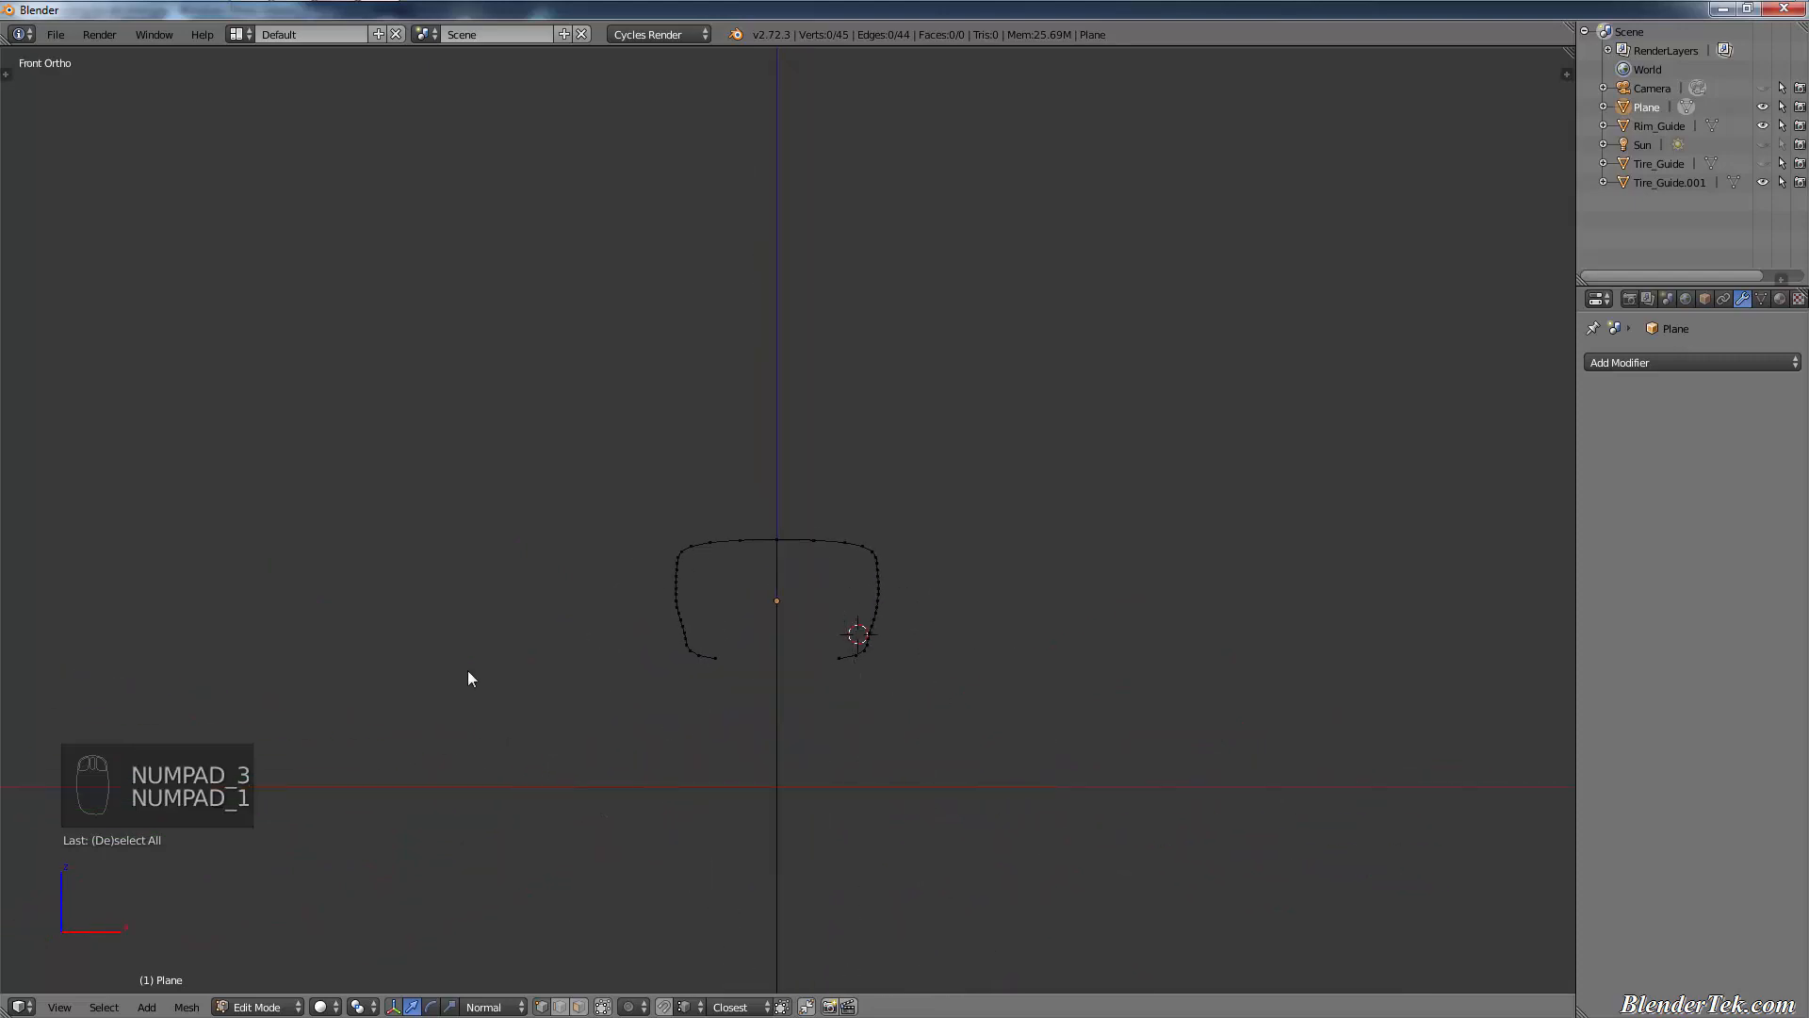
scroll(1003, 542, "up", 4)
middle_click_drag(788, 885, 1129, 465, "shift")
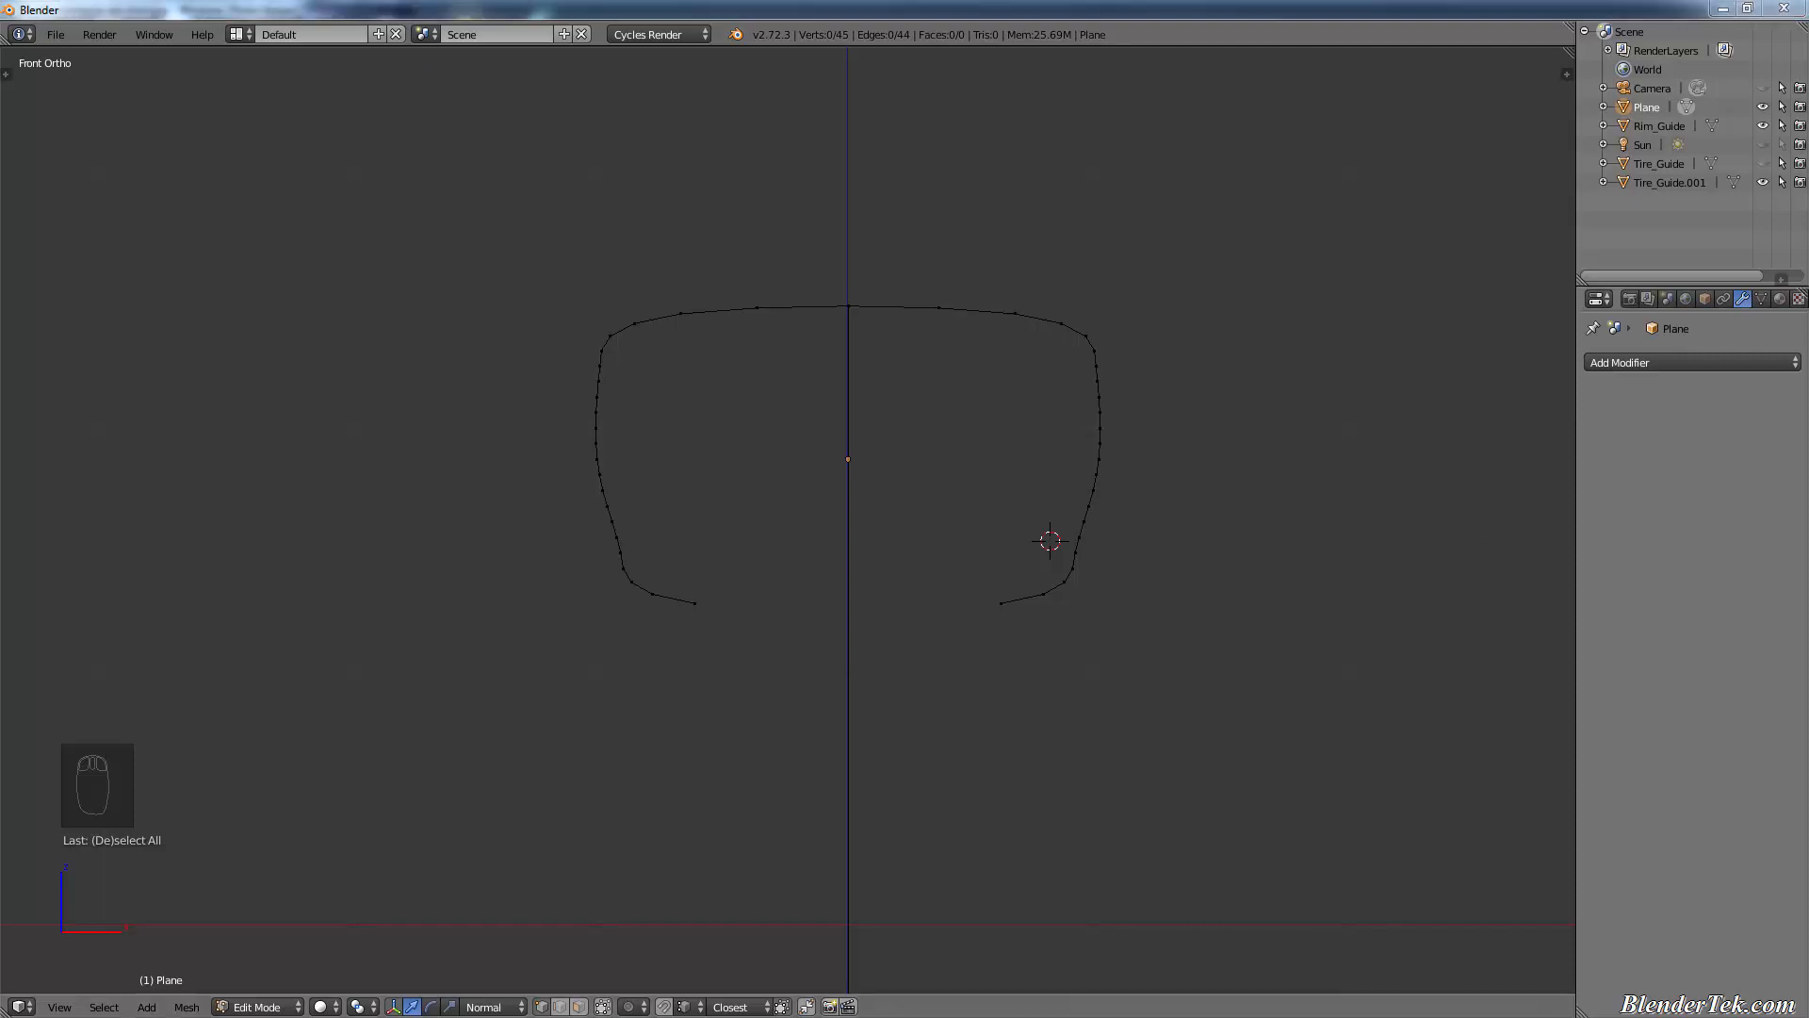
left_click(1139, 41)
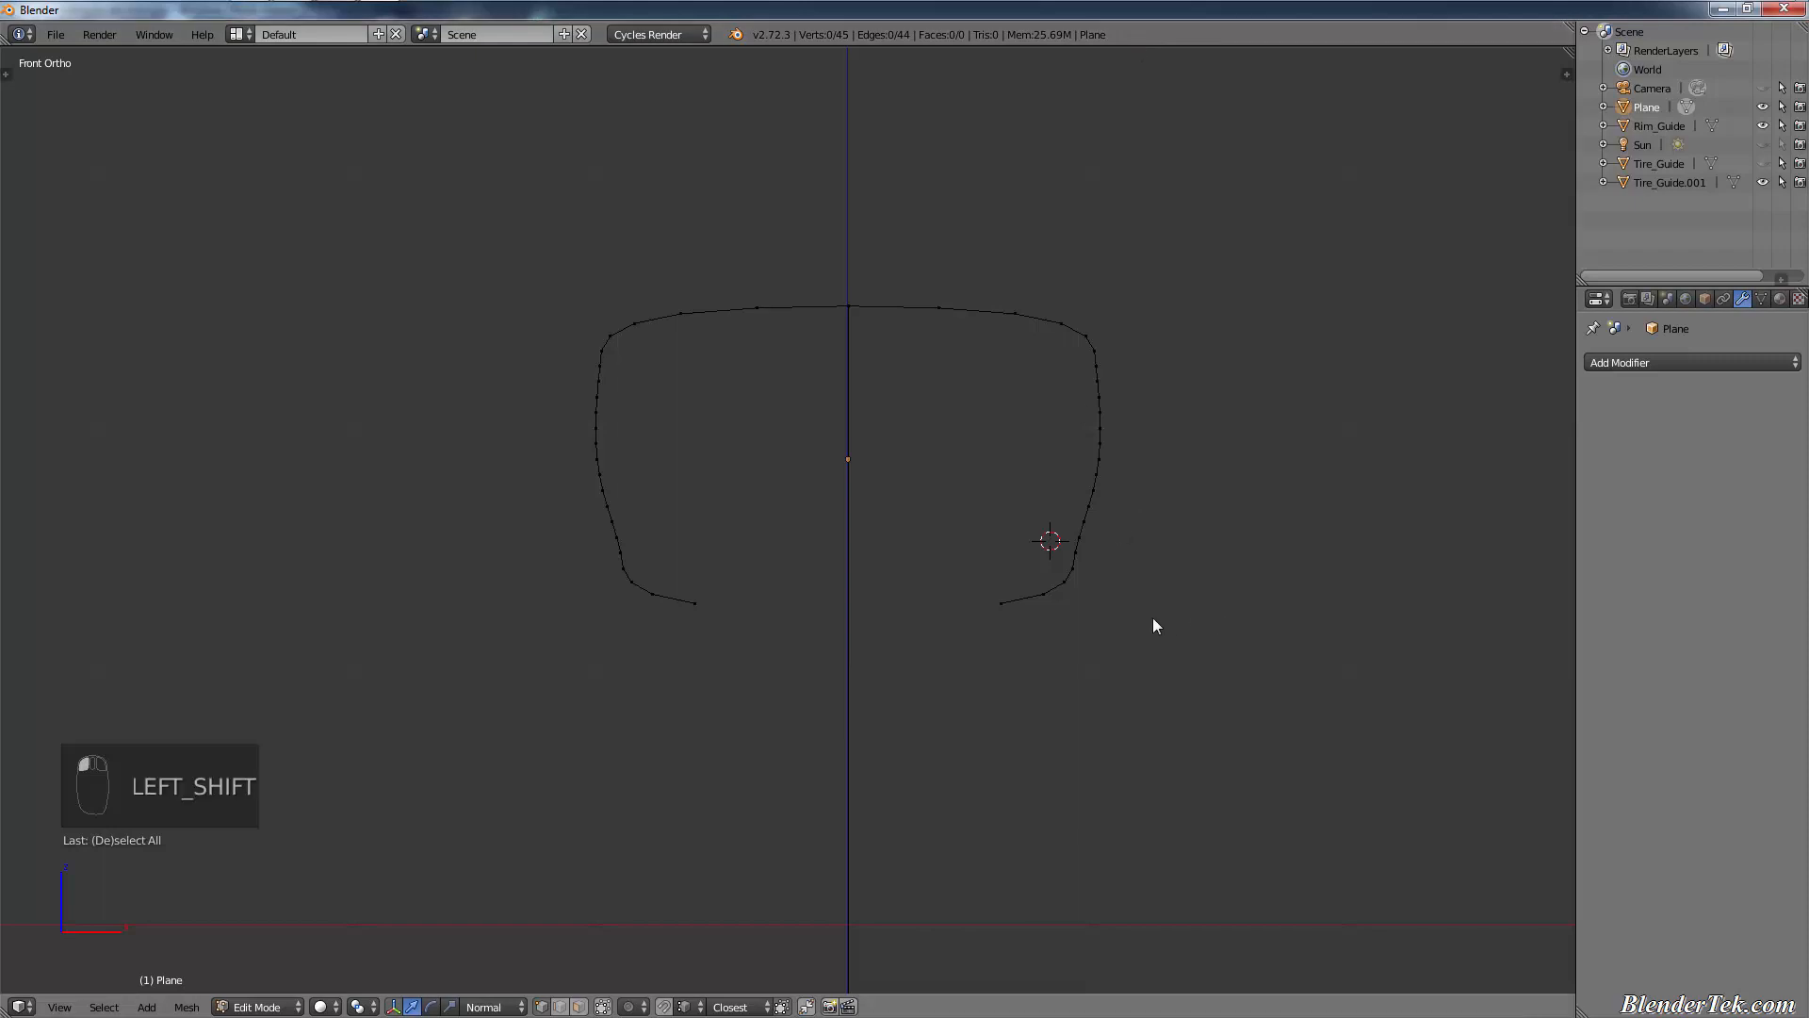
- In Object Mode, snap the 3D cursor to the scene center and move the profile's origin to it
middle_click_drag(1171, 555, 1139, 490, "shift")
key("Tab")
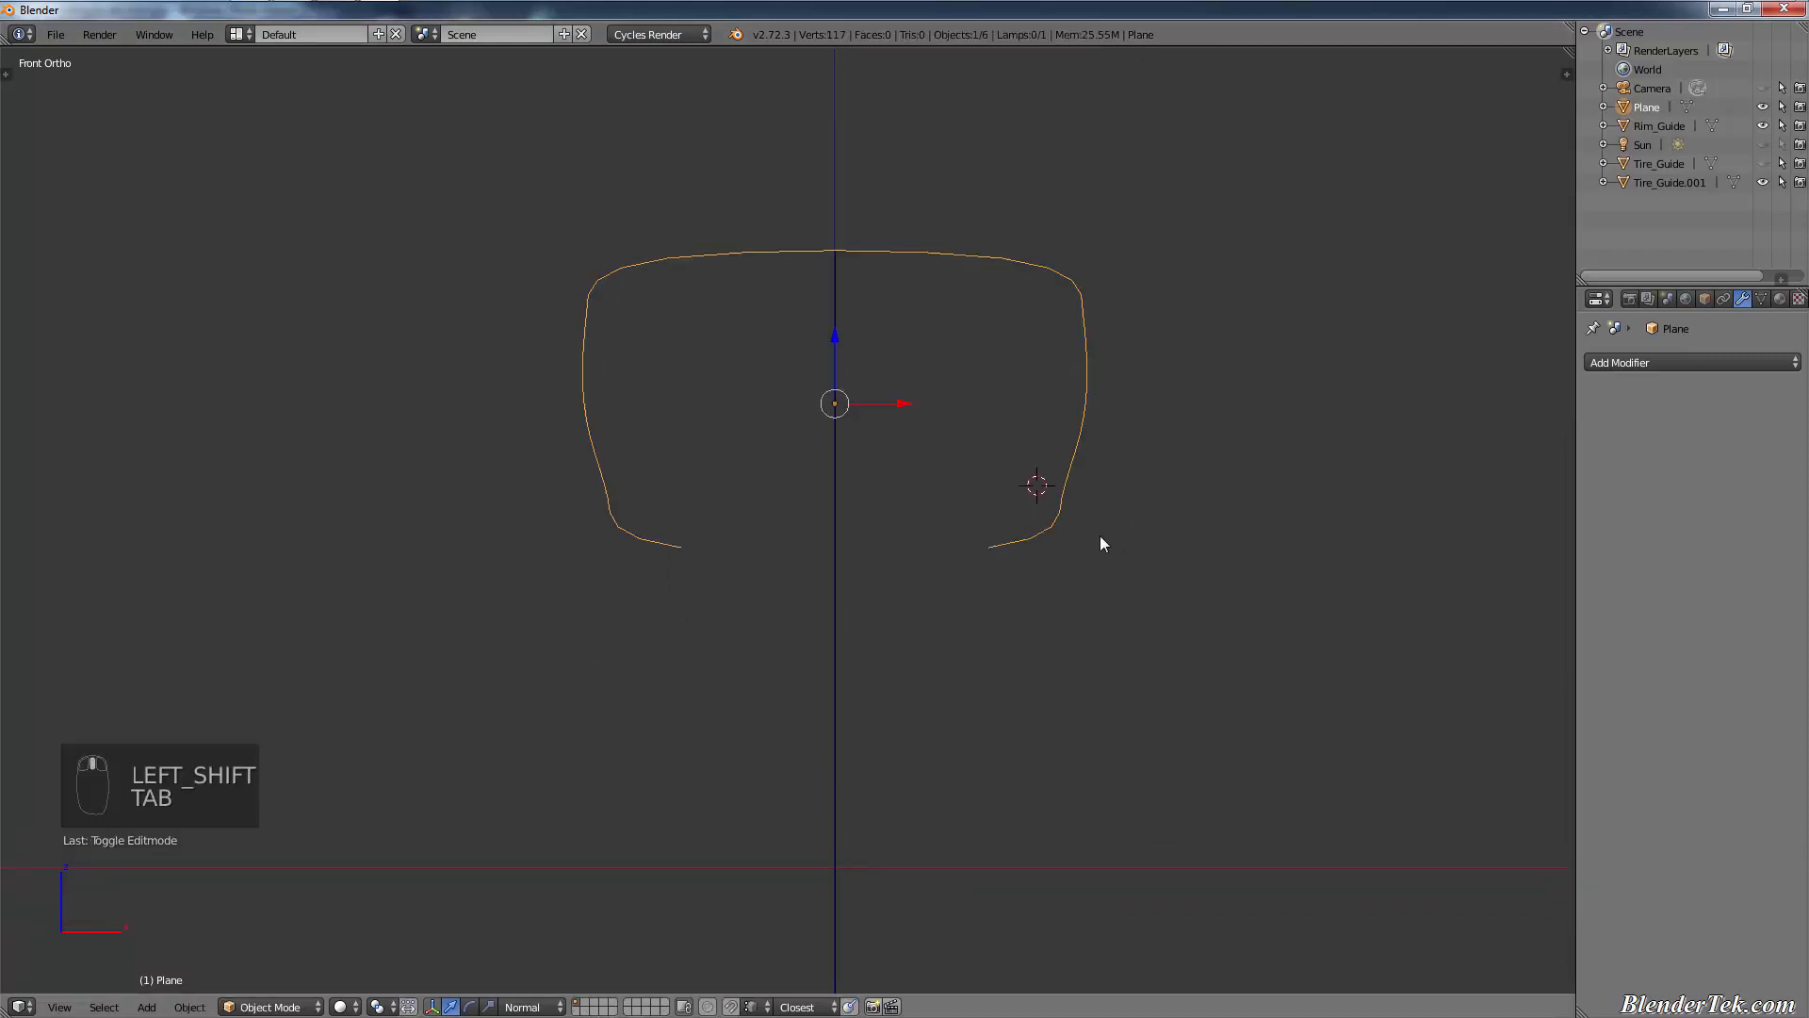
key("shift+s")
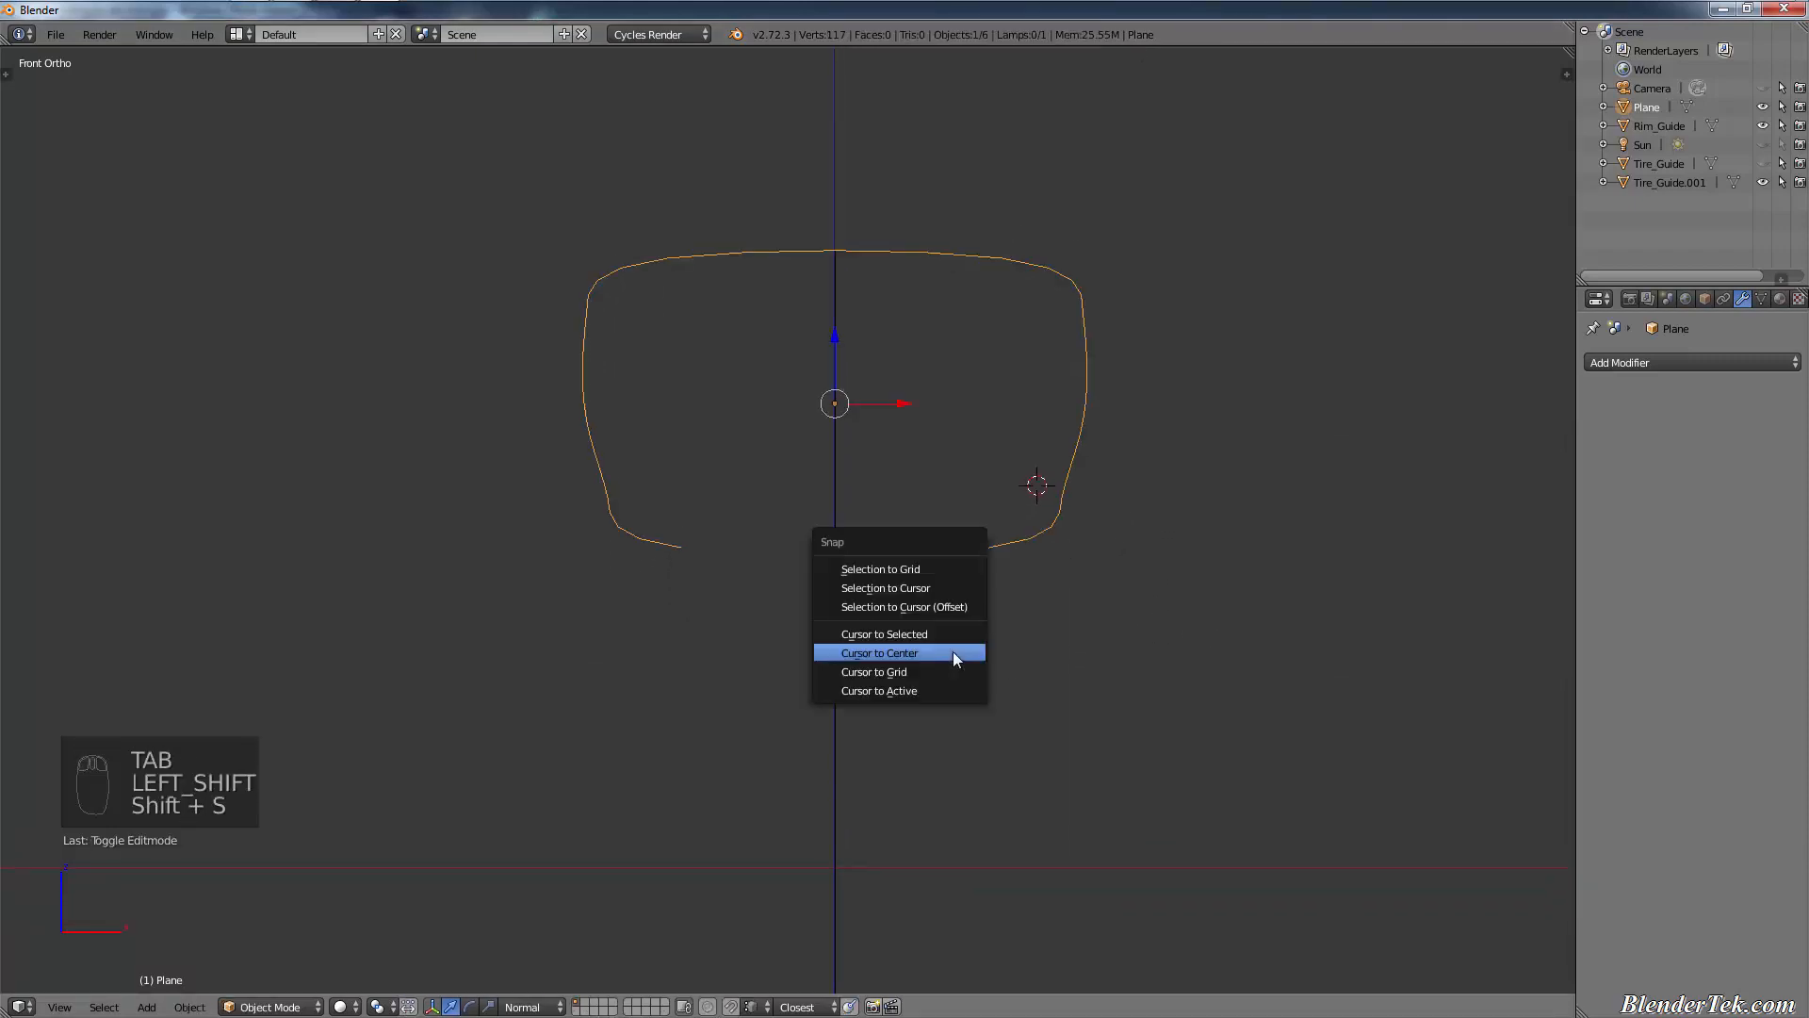
left_click(952, 651)
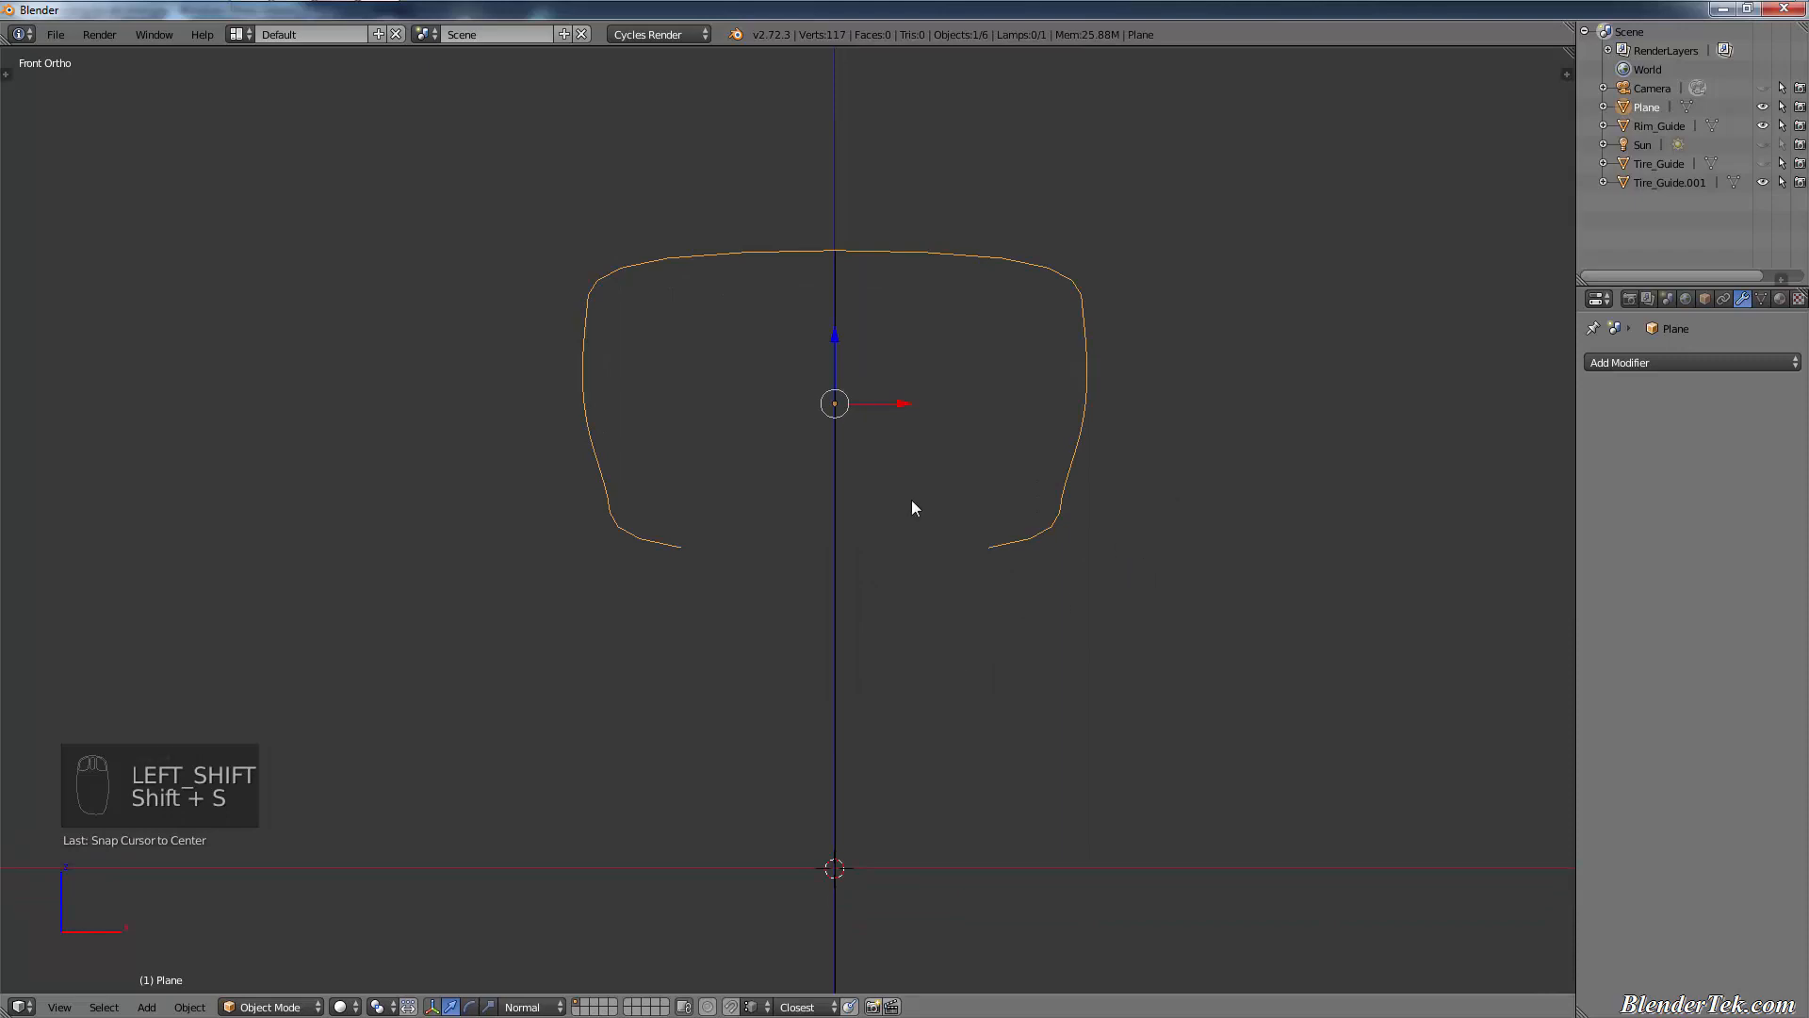
key("ctrl+shift+alt+c")
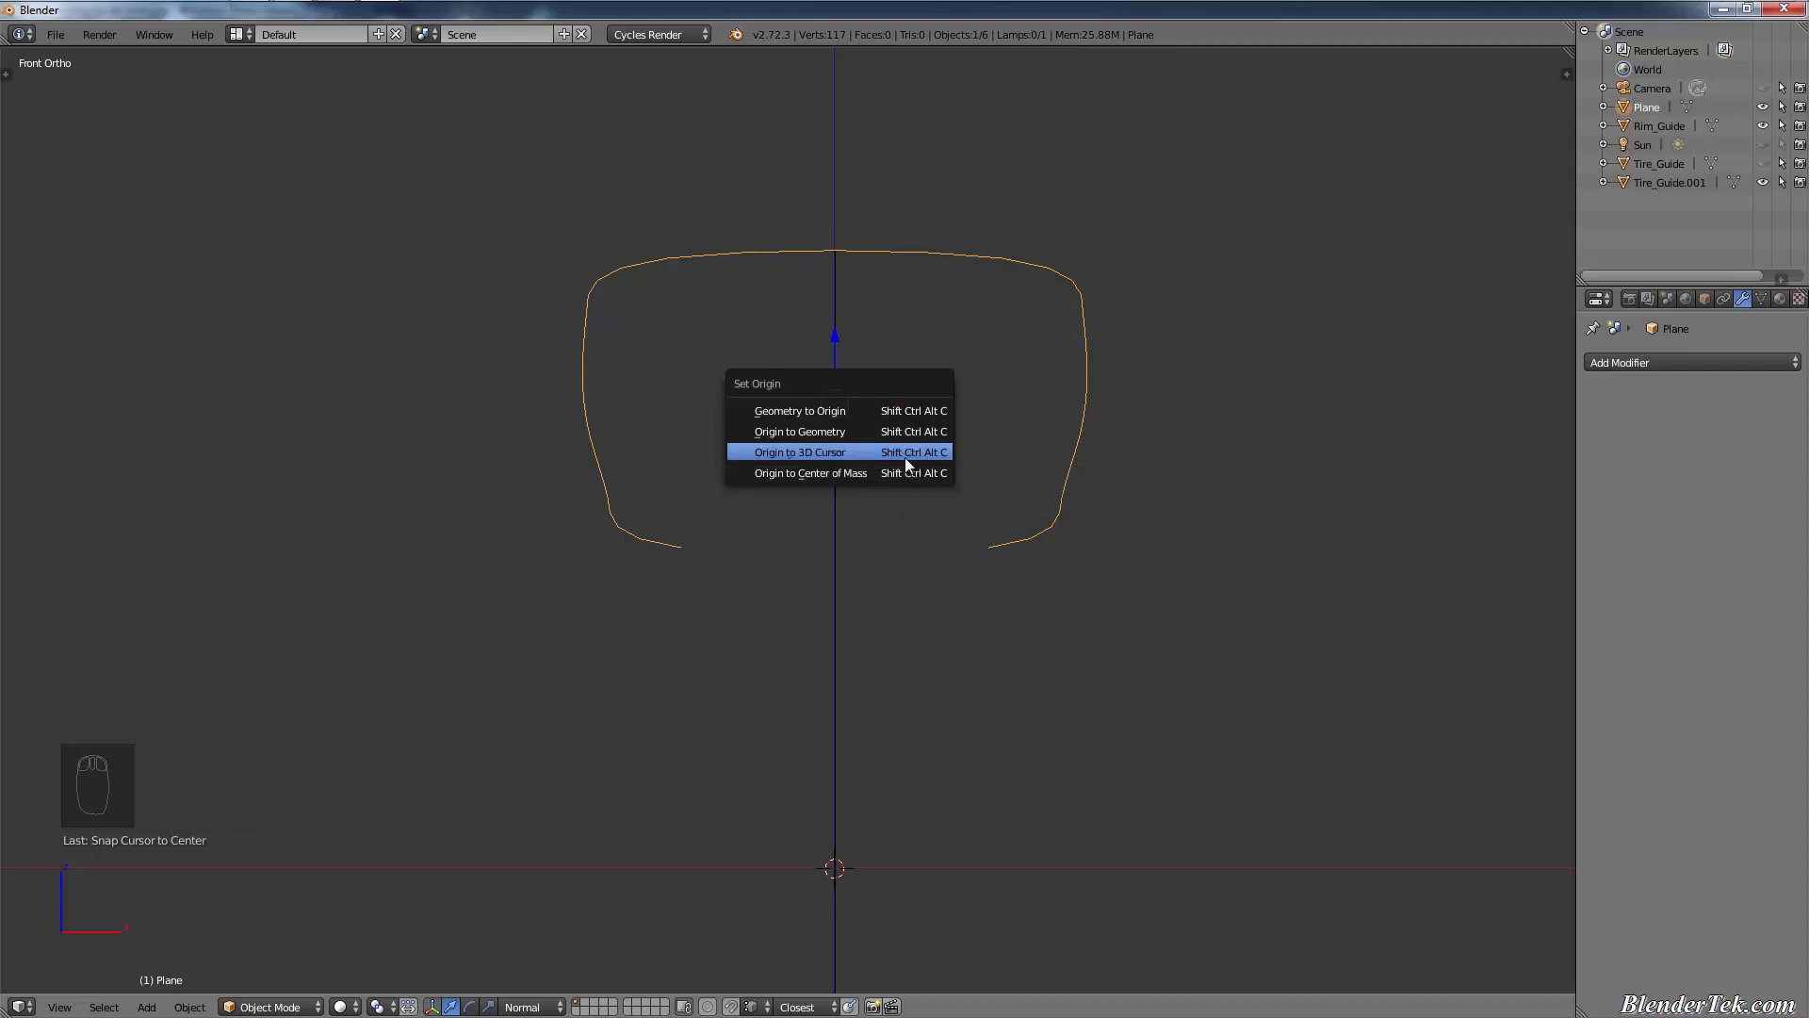
left_click(905, 457)
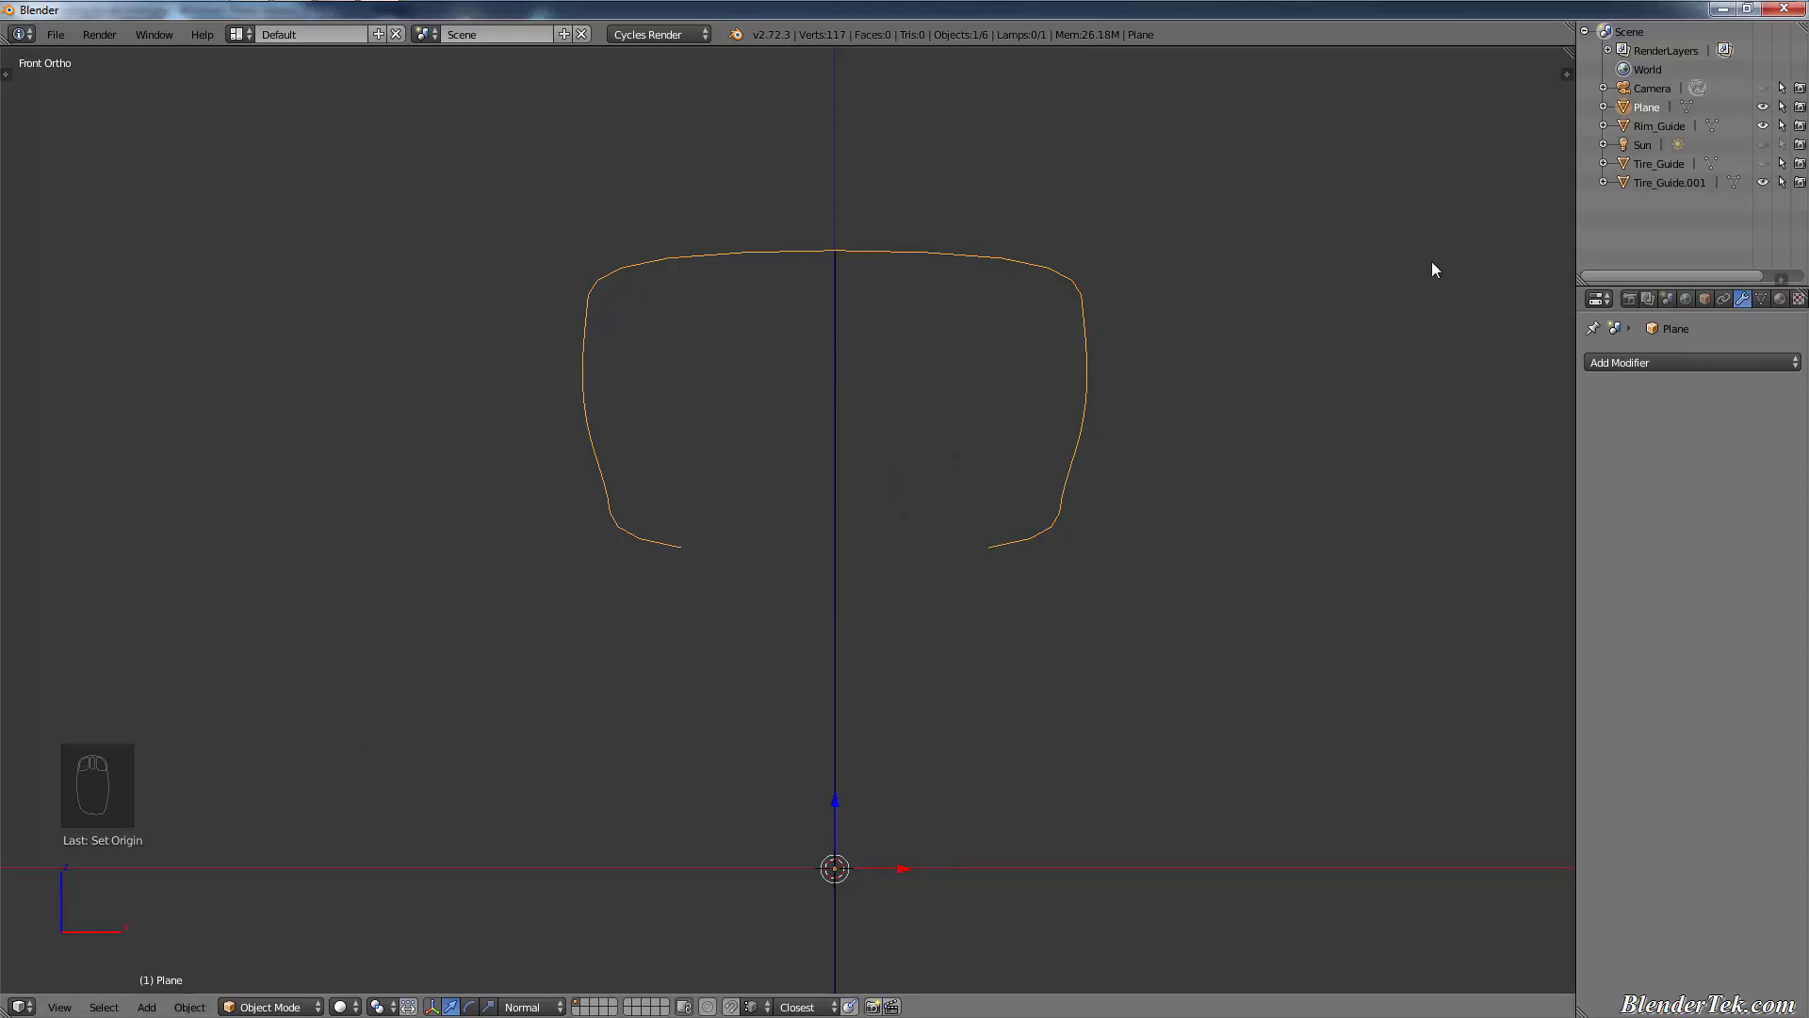
- Add a Screw modifier to the profile and set its axis to X to revolve it into a tire
left_click(1695, 367)
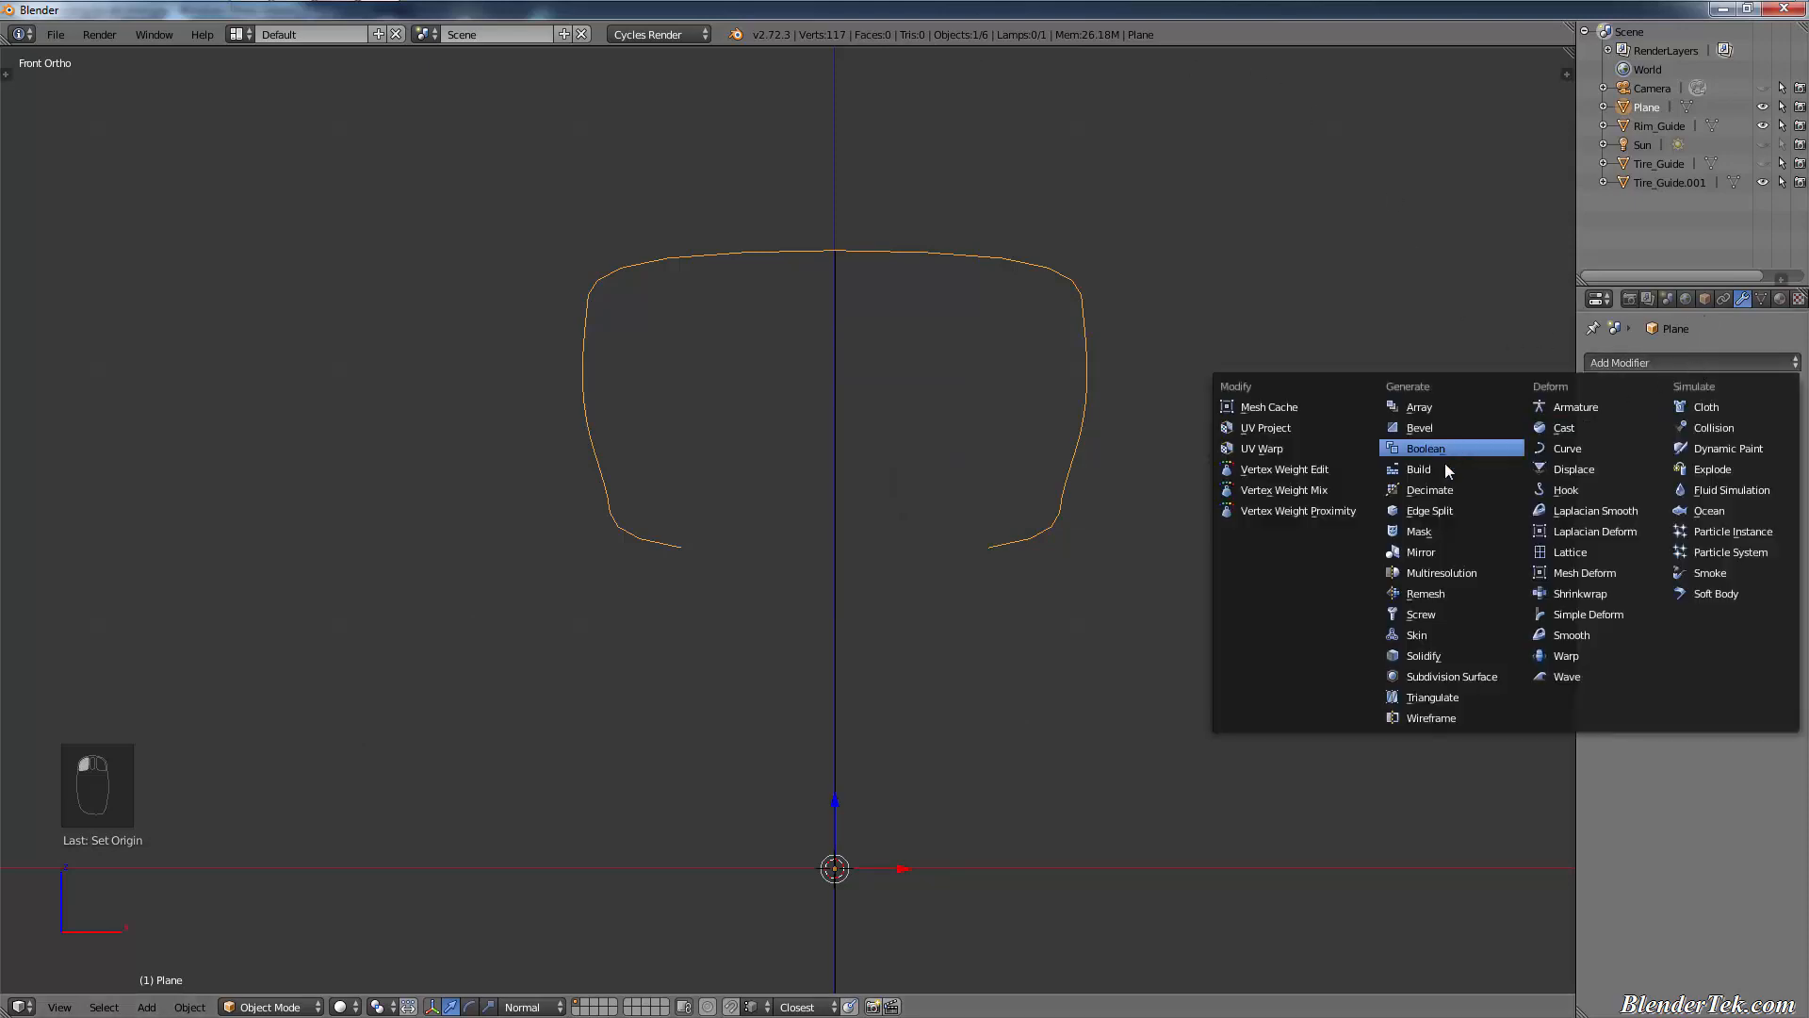
left_click(1457, 614)
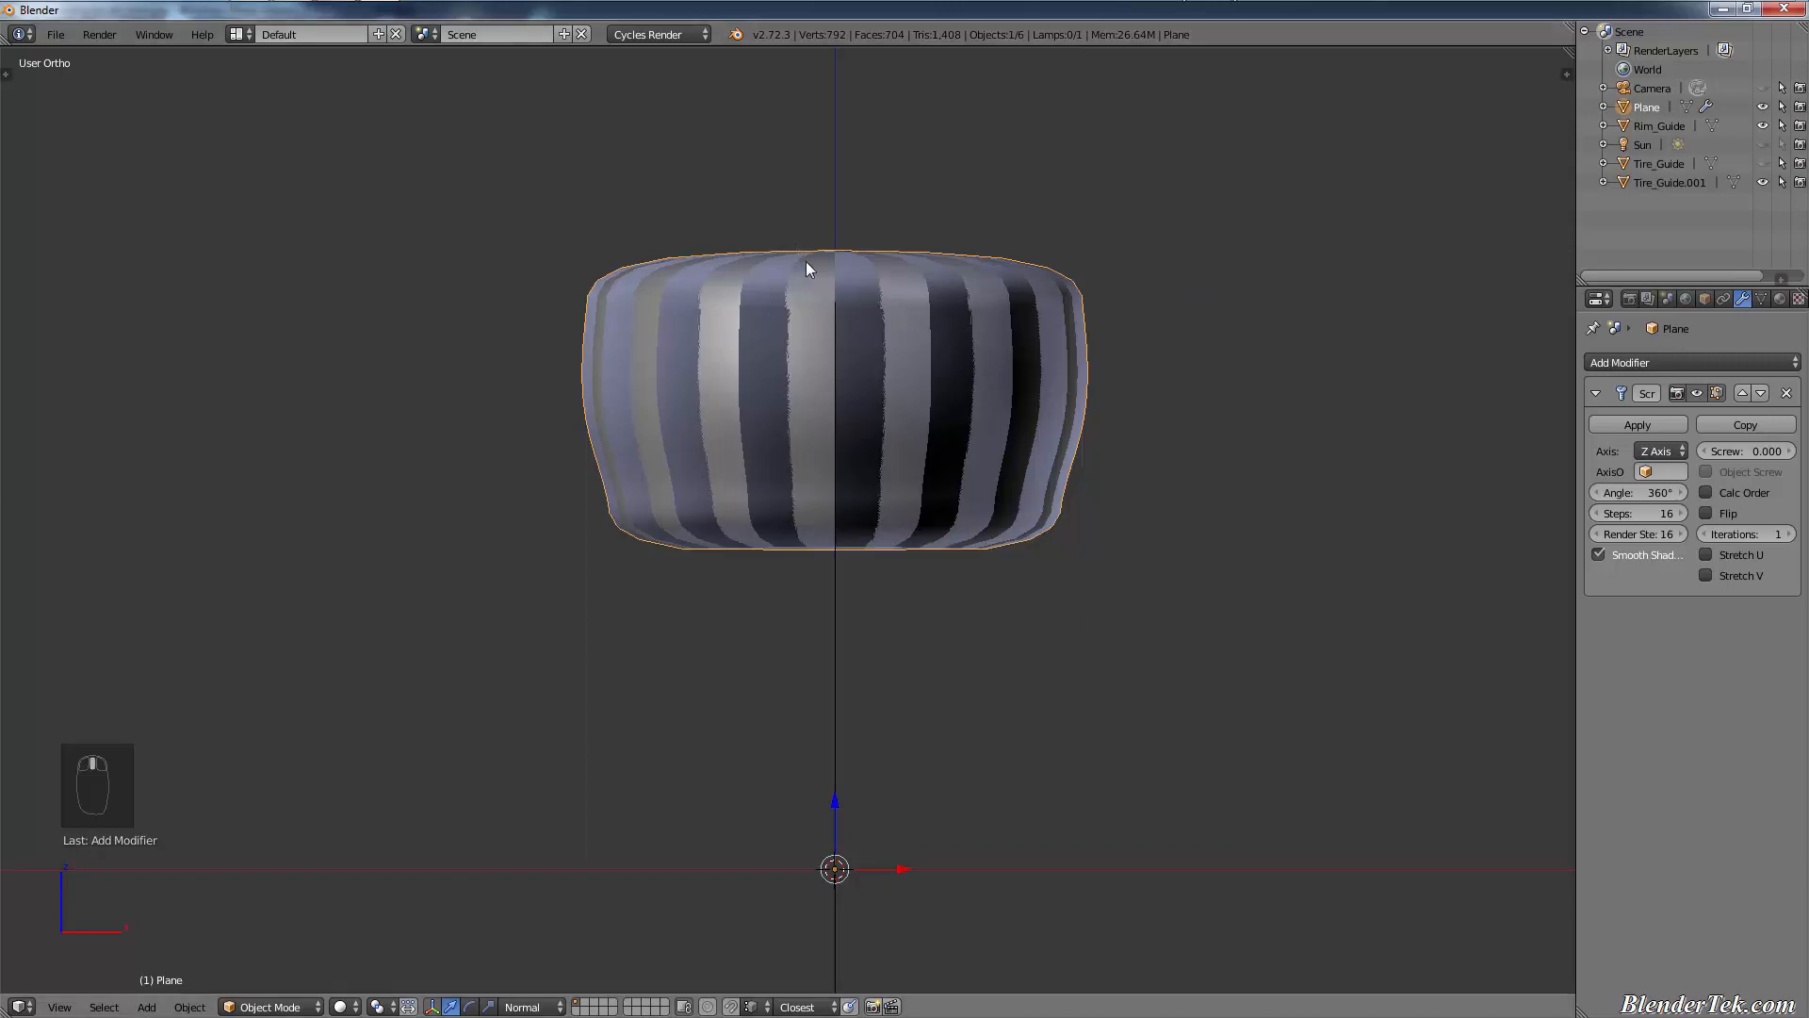
middle_click_drag(806, 264, 897, 321)
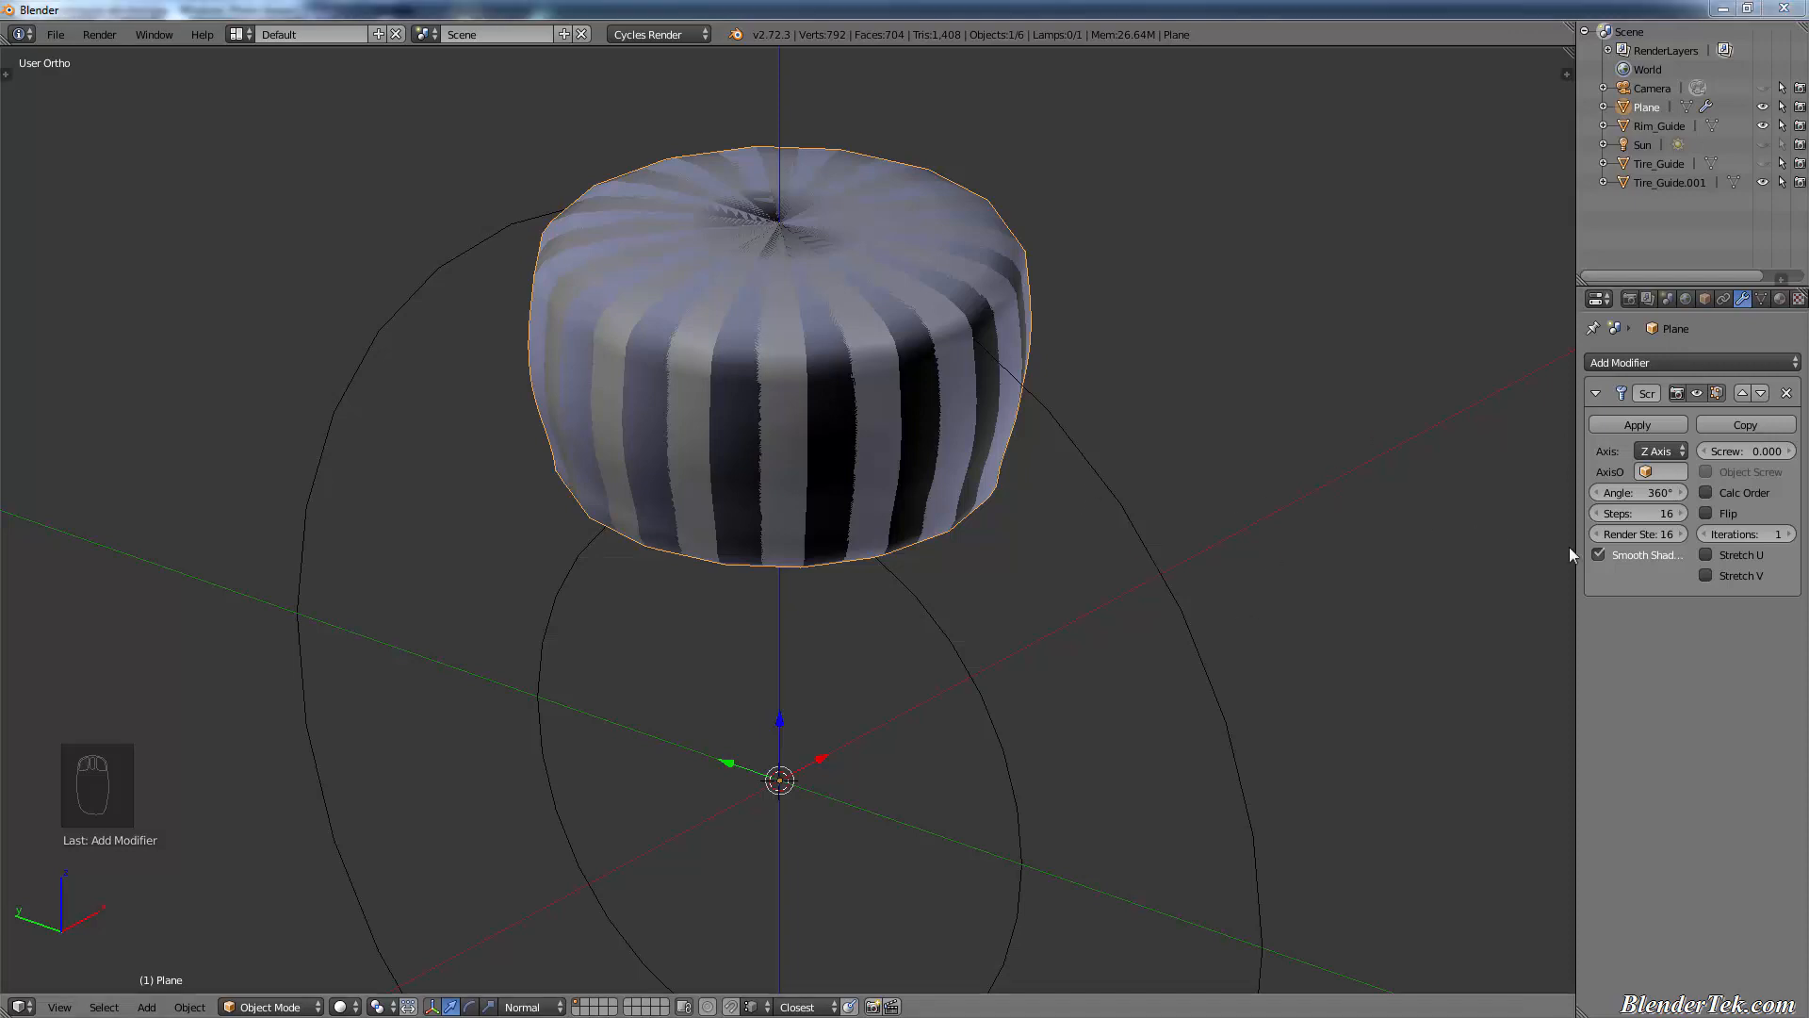
left_click(1682, 450)
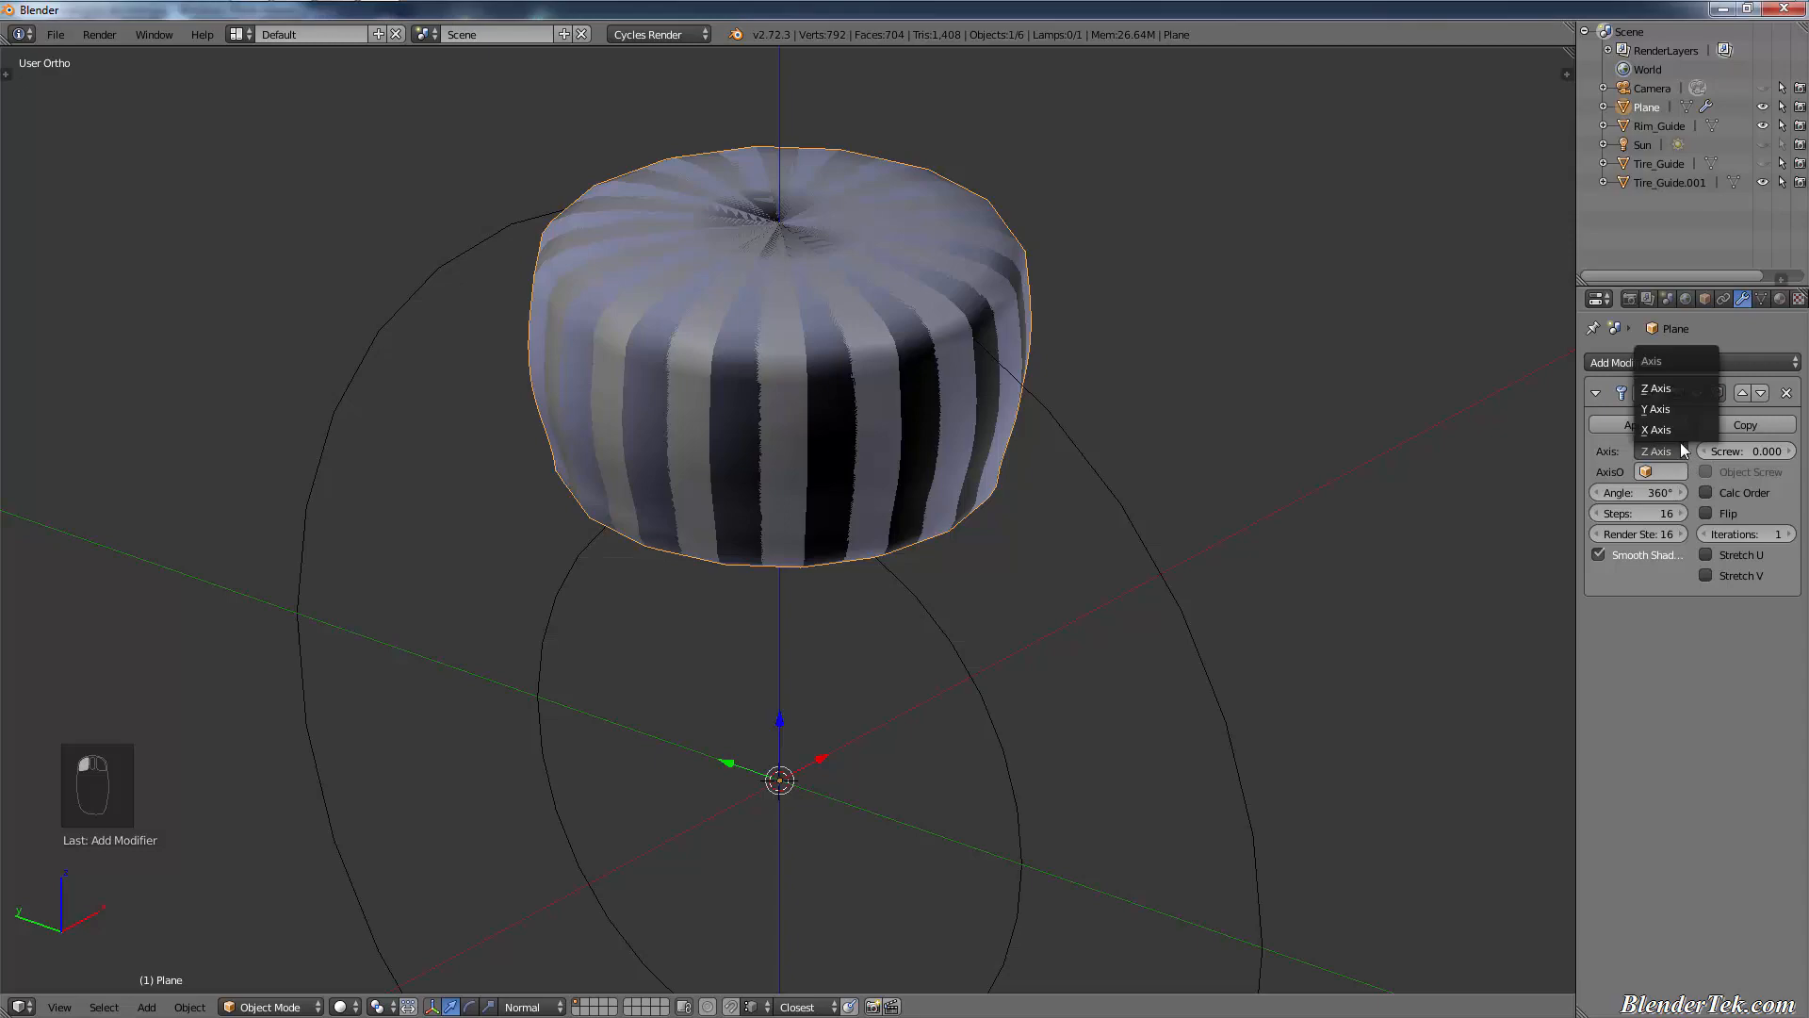
left_click(1673, 430)
- Examine the revolved tire from several angles and compare its side outline with the round guide circles
scroll(1106, 545, "down", 5)
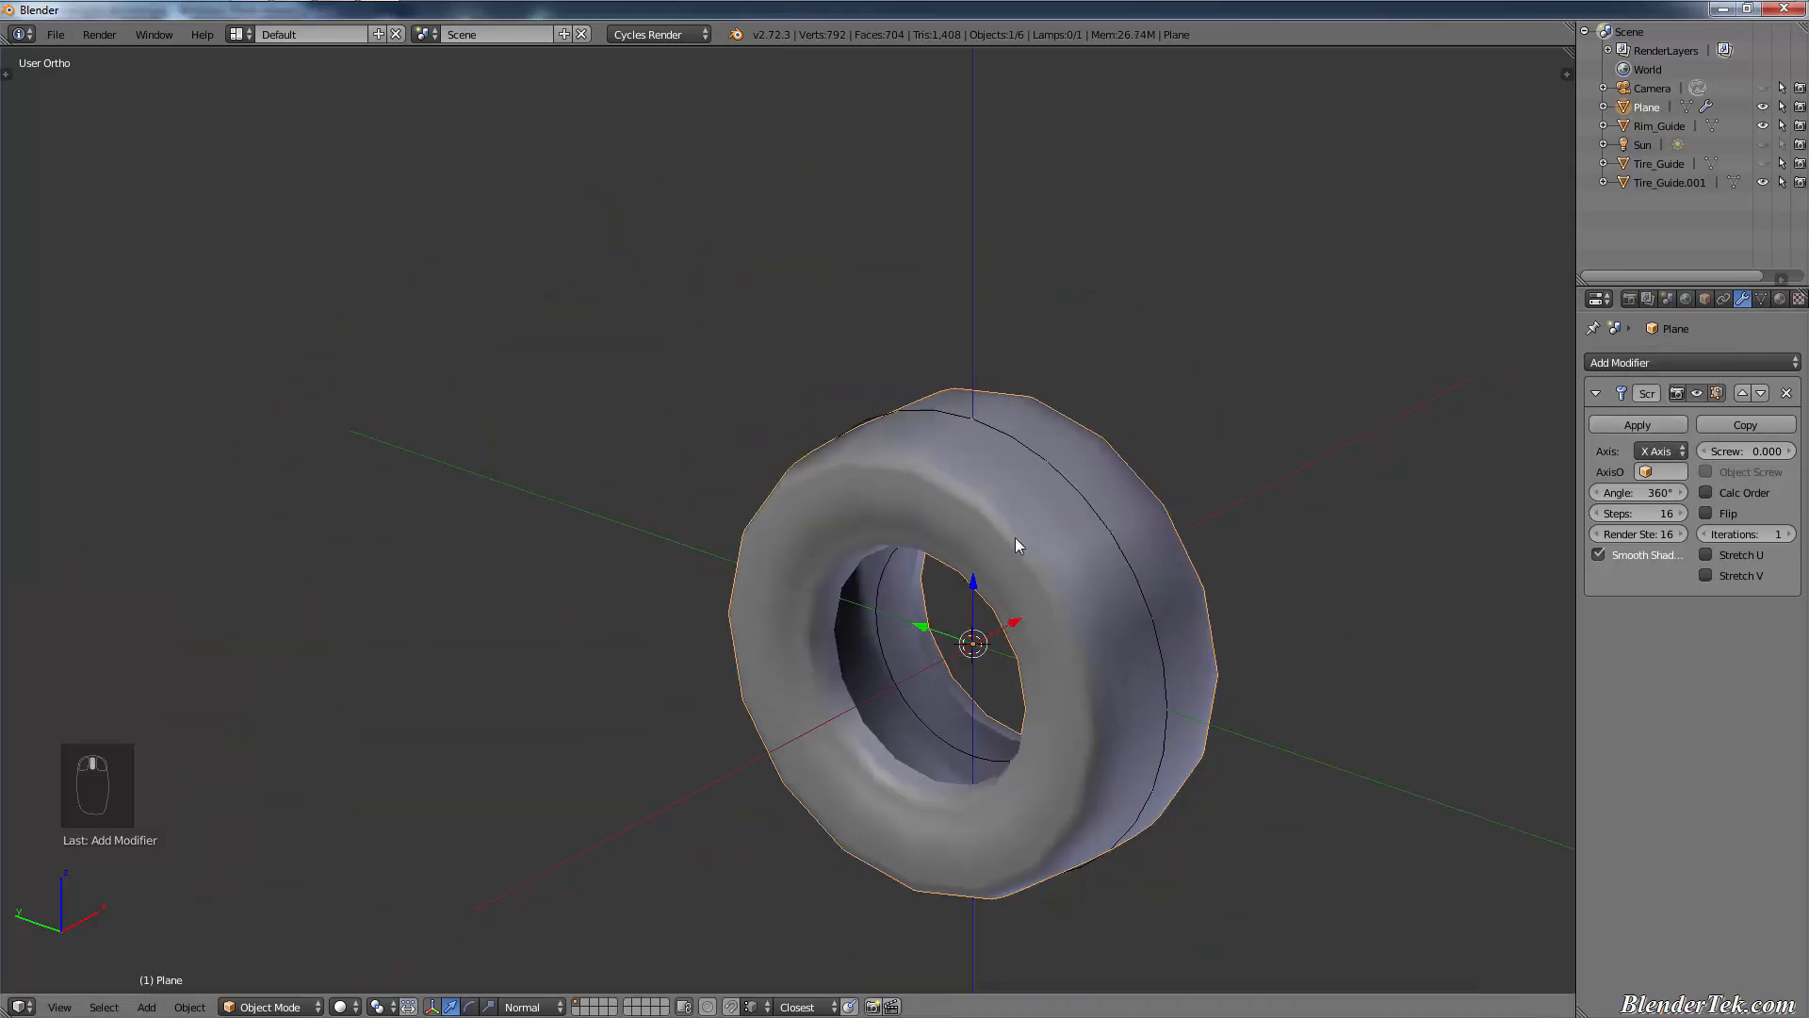
middle_click_drag(1015, 537, 1021, 428)
scroll(1069, 617, "up", 3)
middle_click_drag(1068, 619, 1038, 597)
key("KP_1")
key("KP_3")
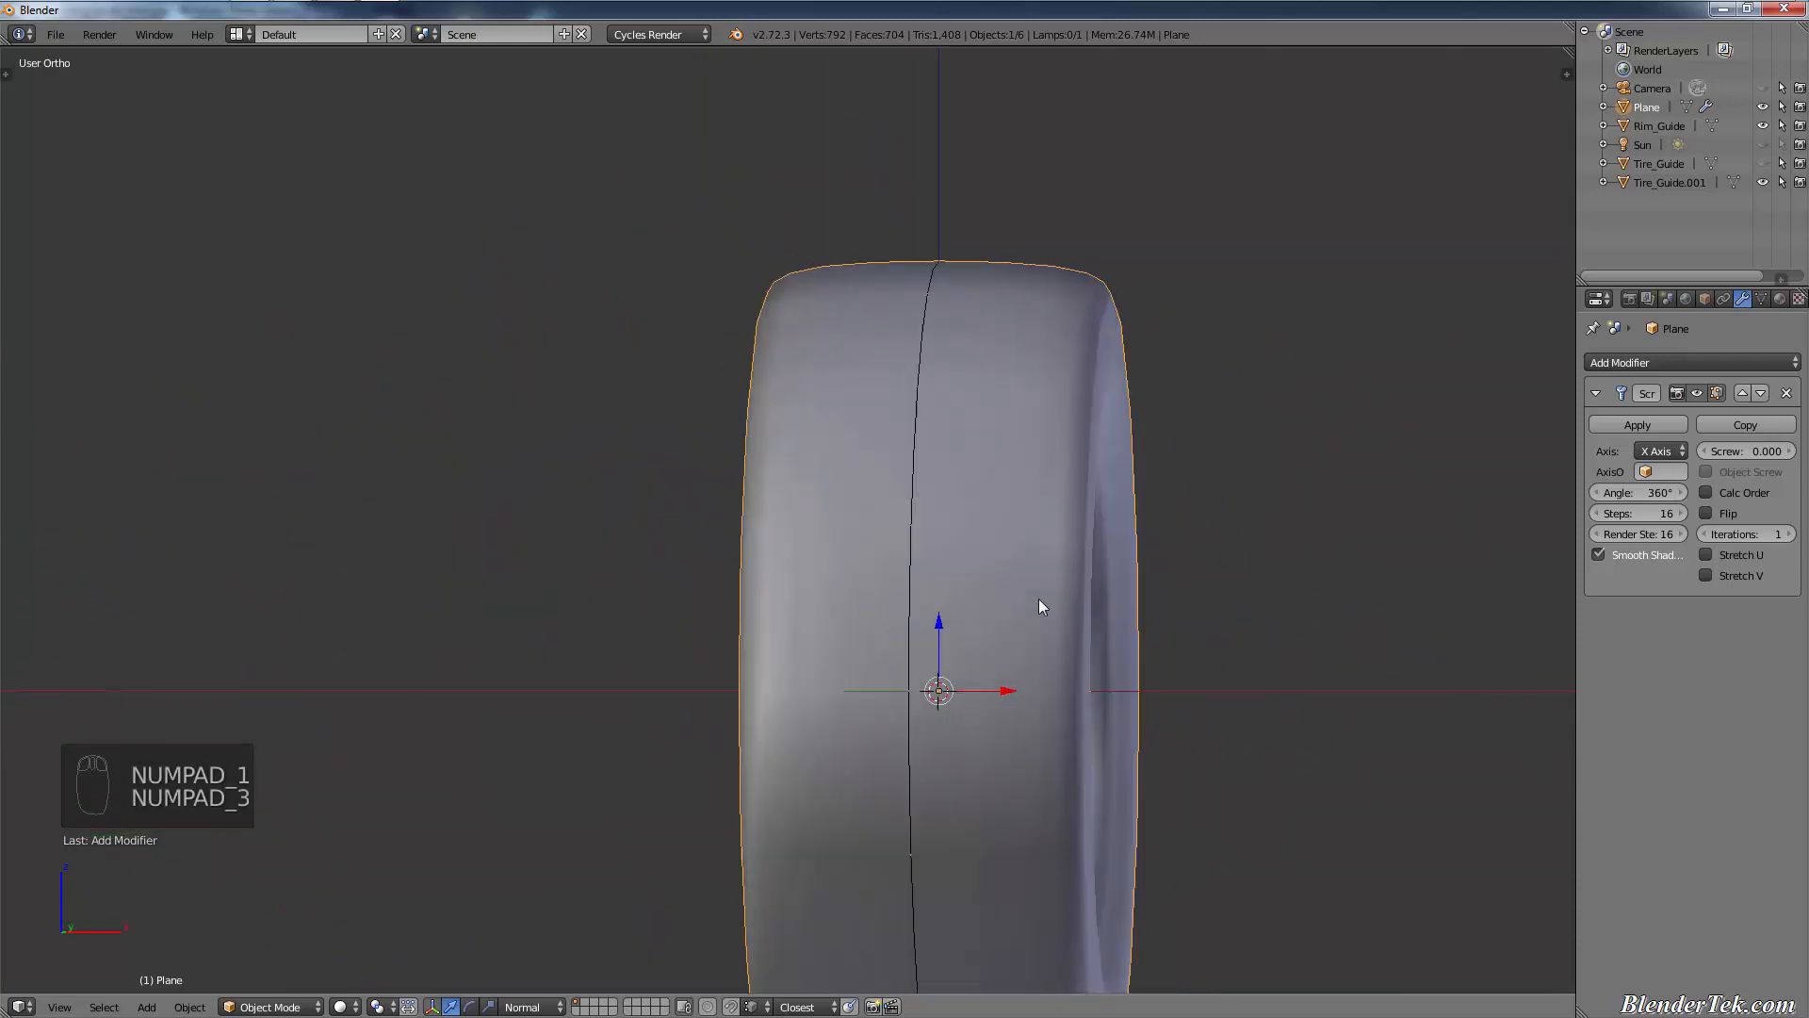
scroll(1079, 654, "up", 2)
middle_click_drag(974, 628, 982, 556, "shift")
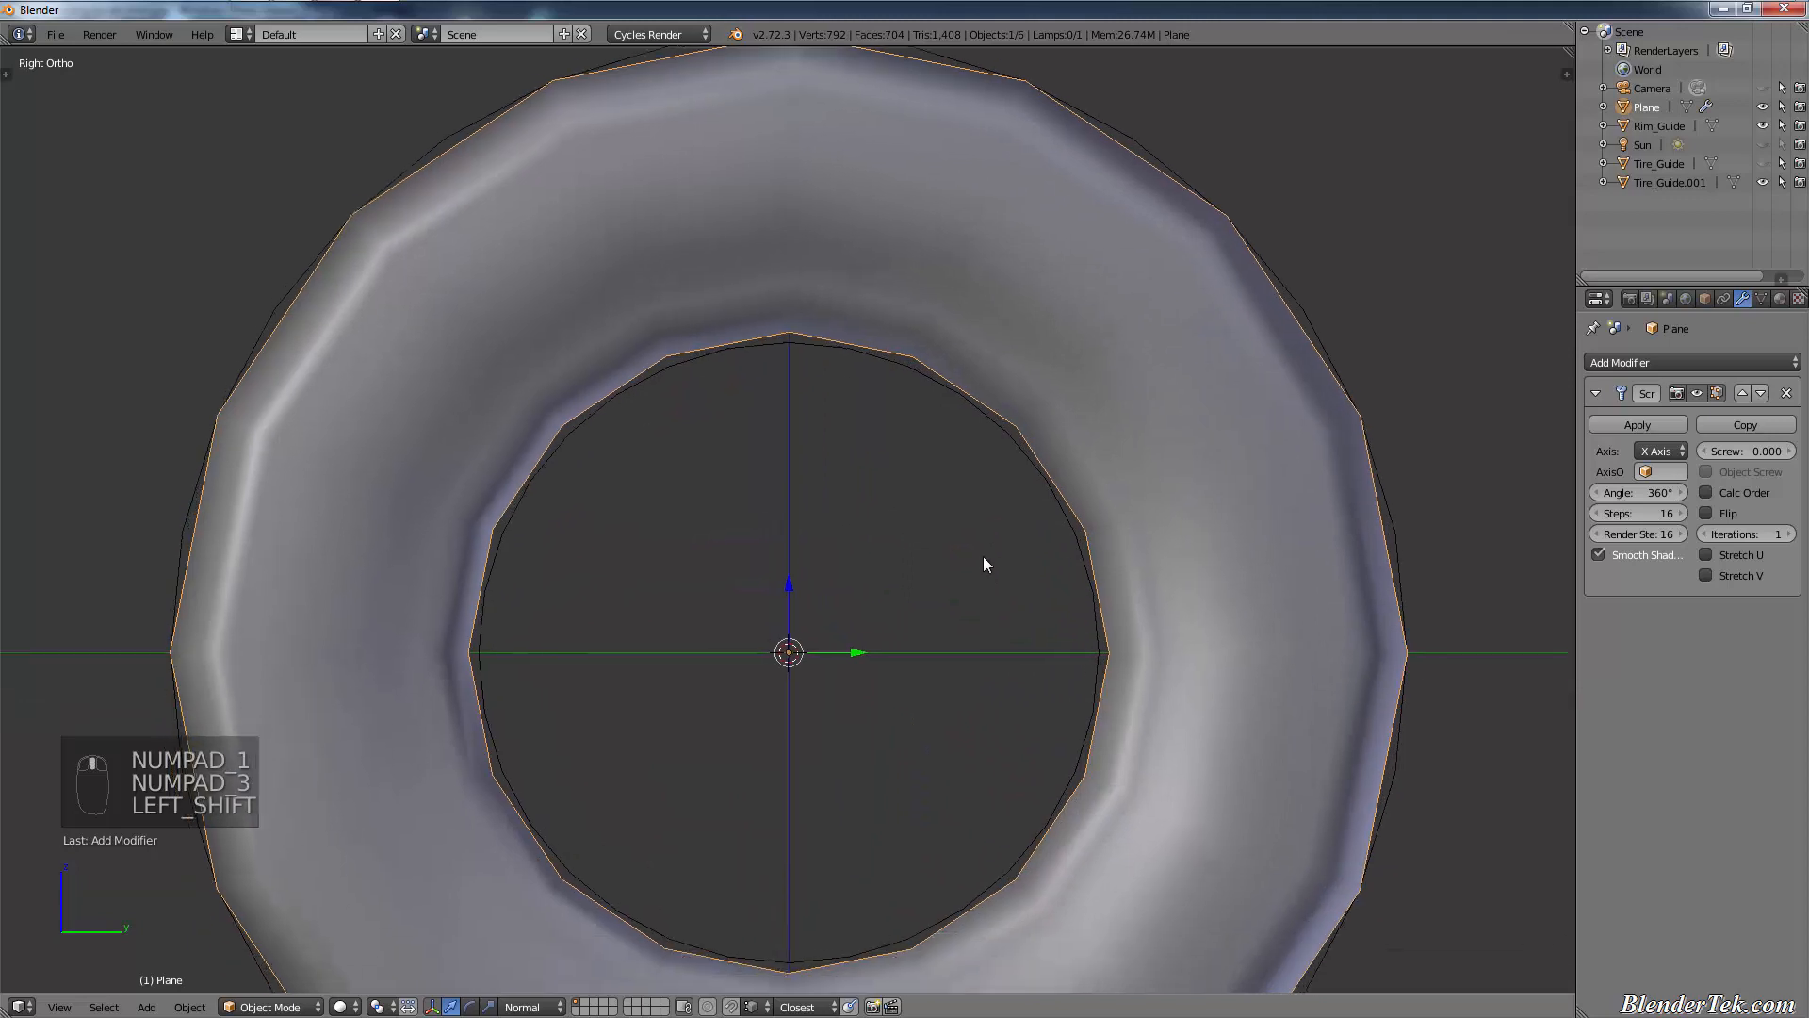
key("r")
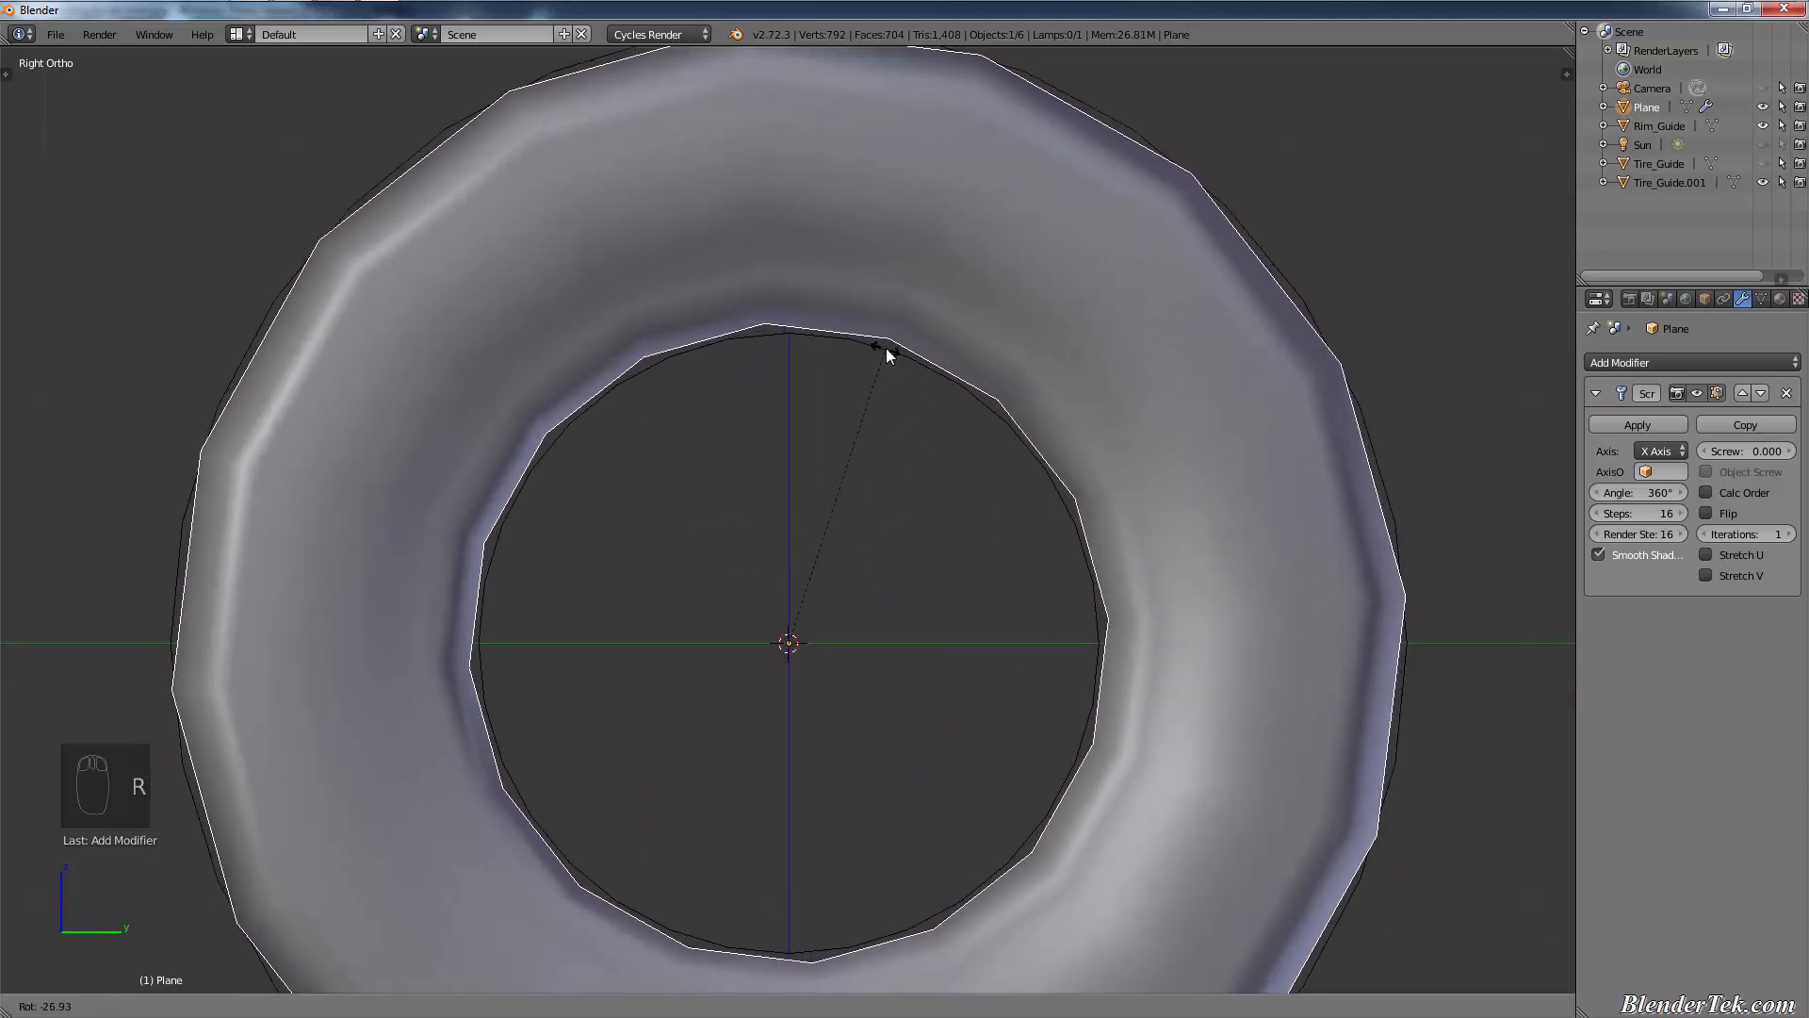
right_click(981, 390)
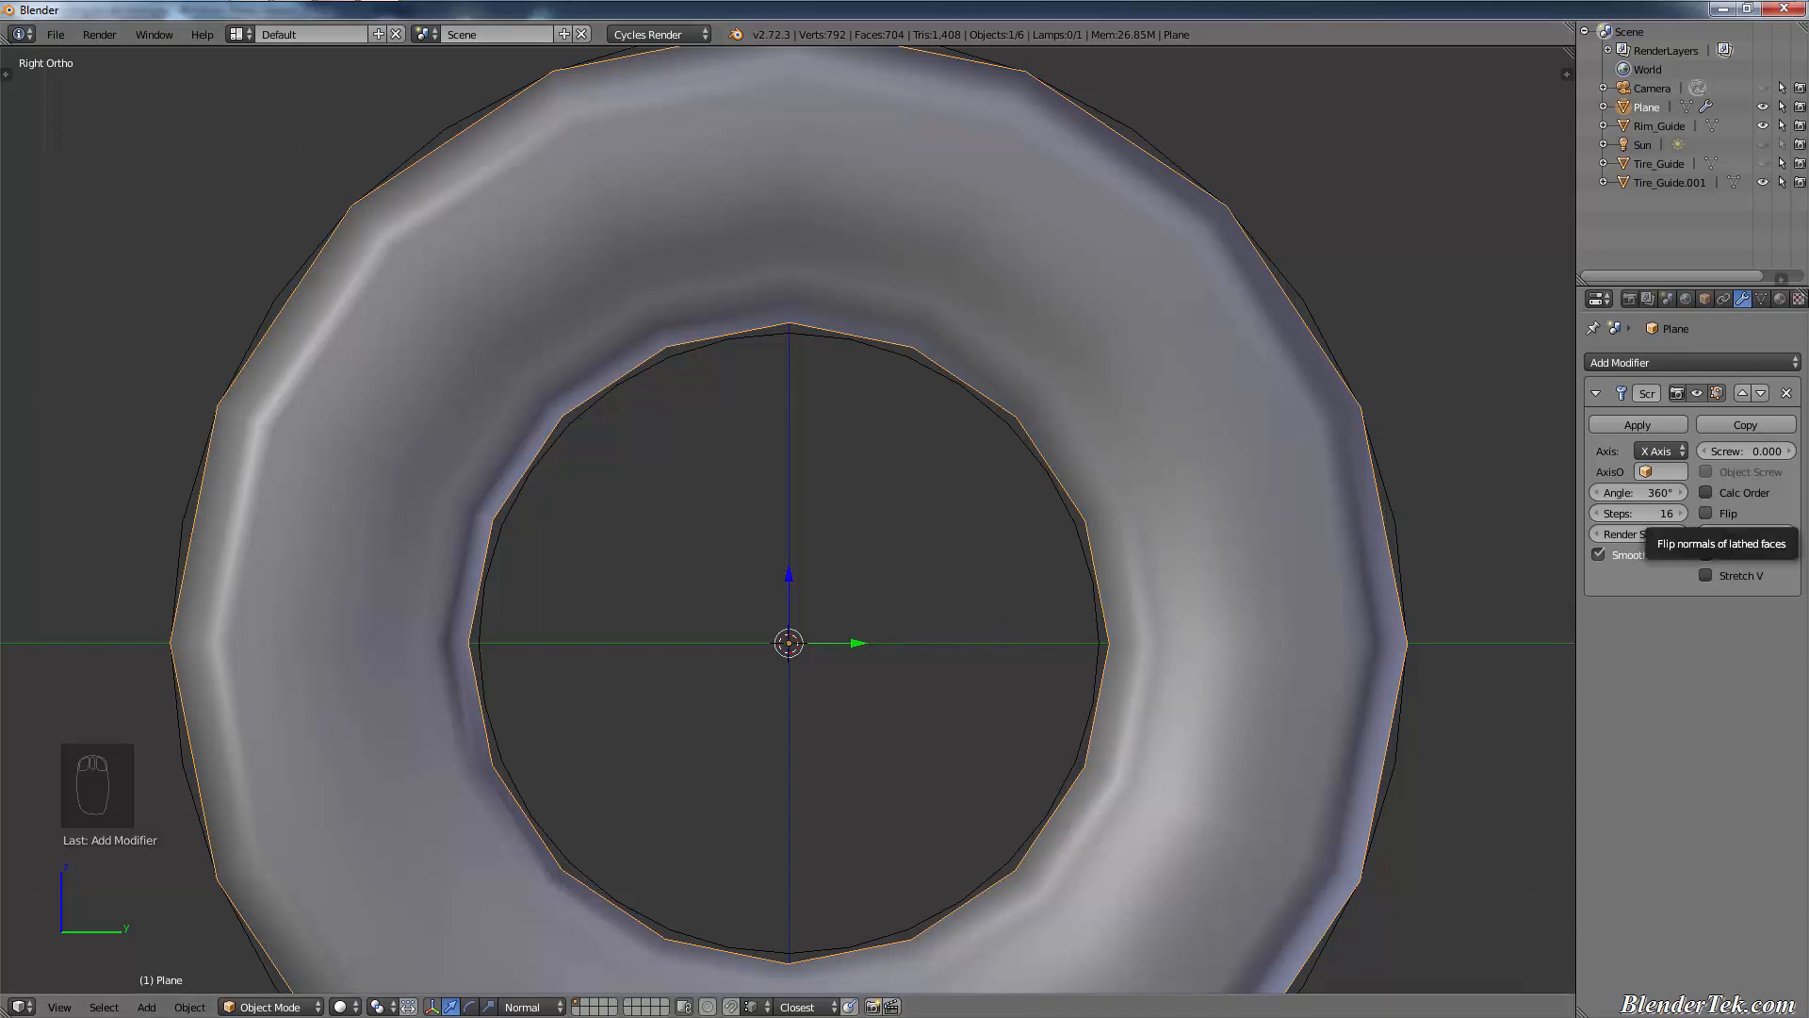
- Try step counts of 512, 12 and 24 in the Screw modifier
left_click_drag(1658, 517, 460, 520)
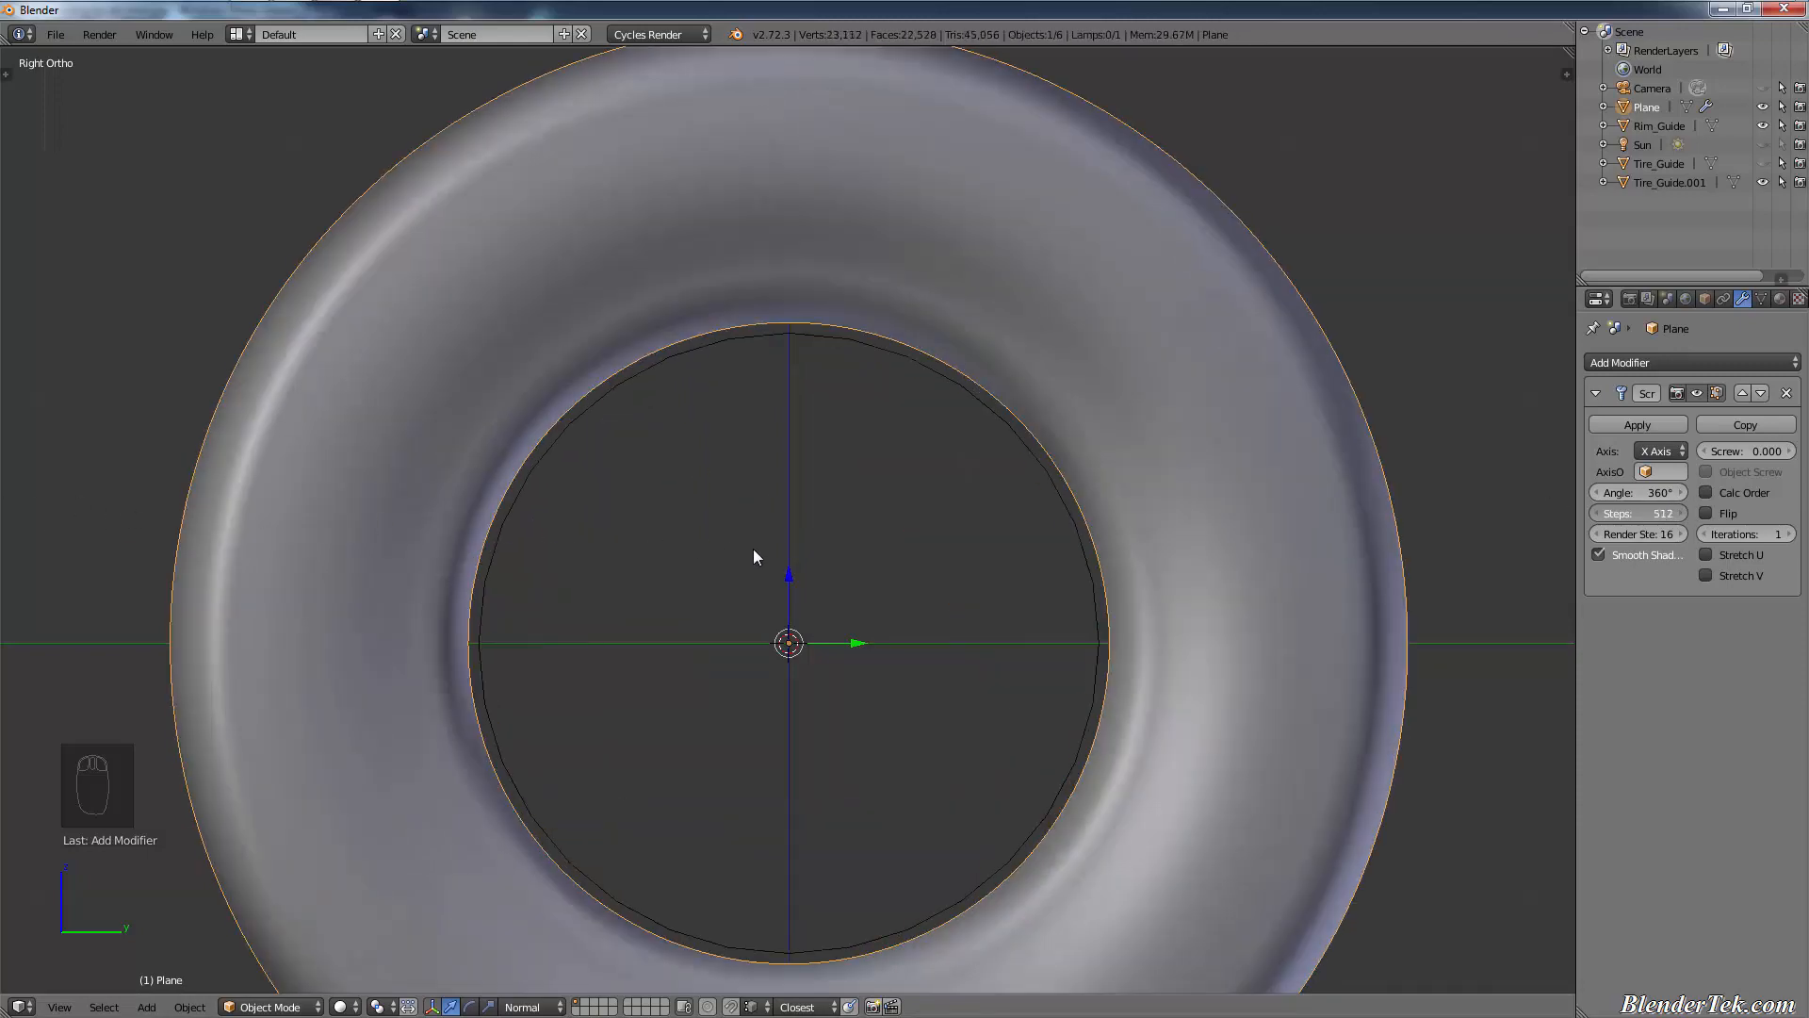
left_click_drag(754, 550, 601, 567)
left_click(1638, 514)
type("12")
key("Return")
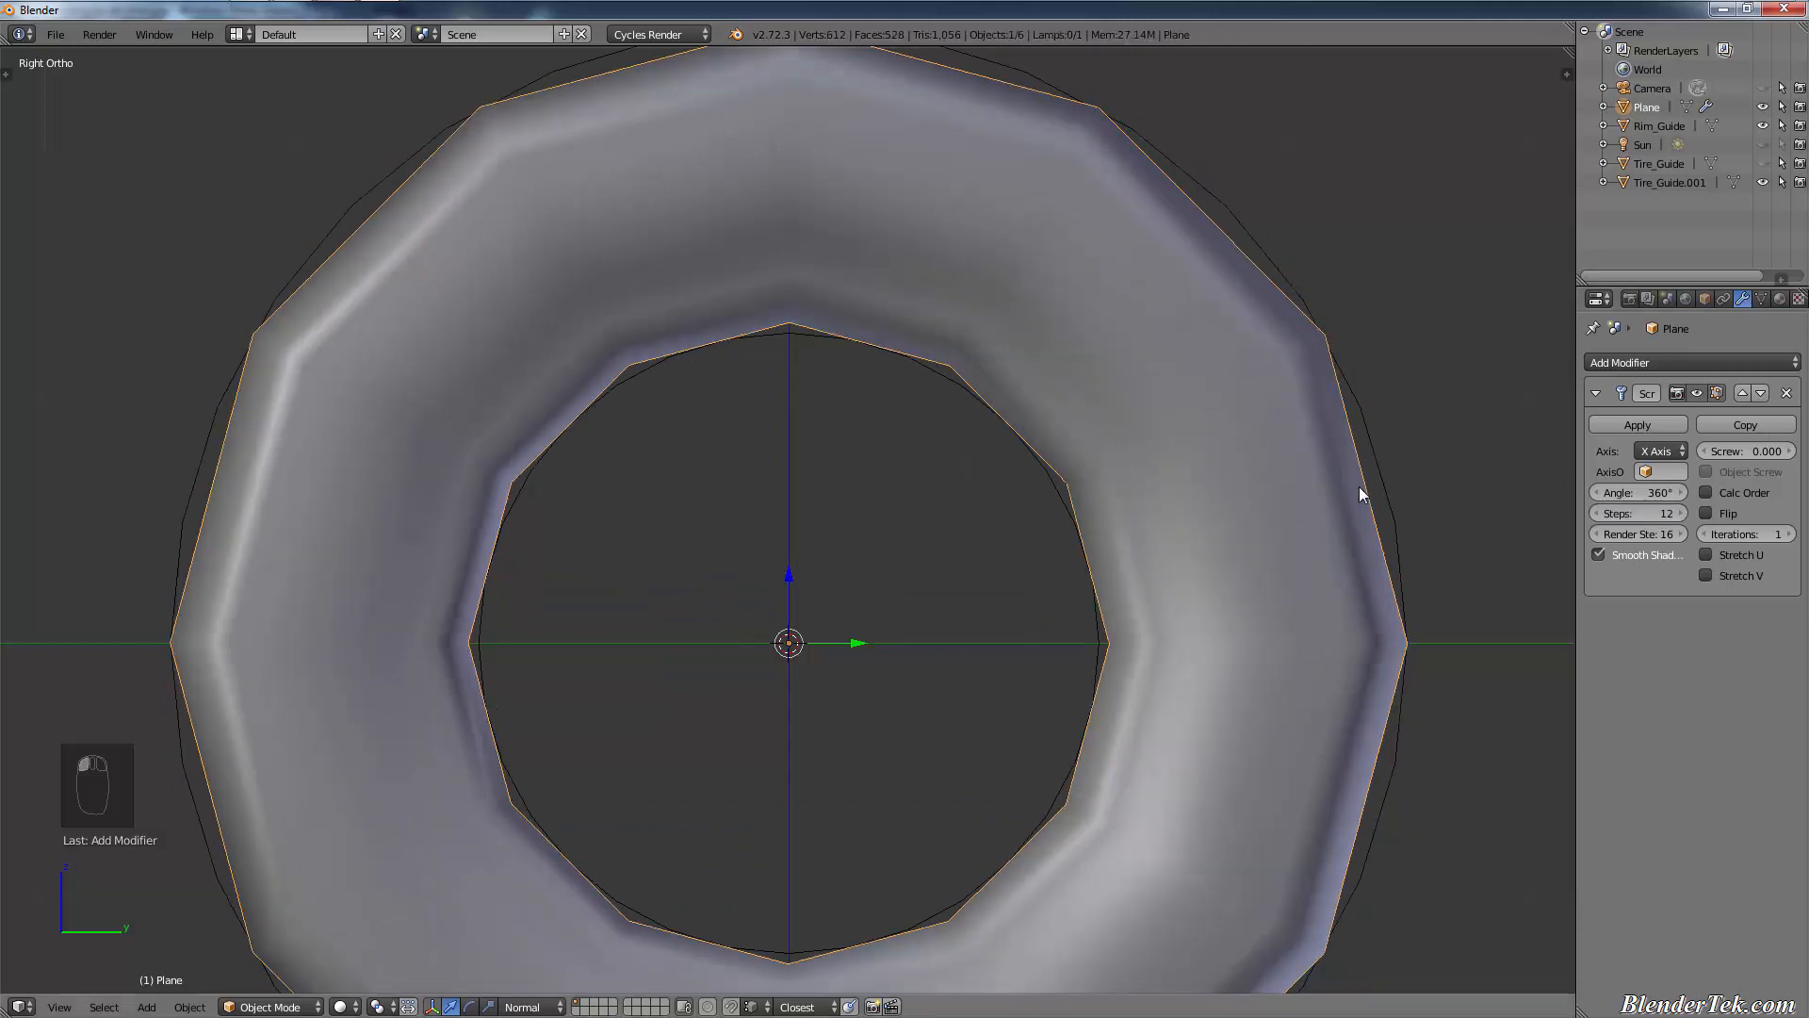
left_click(1662, 513)
type("24")
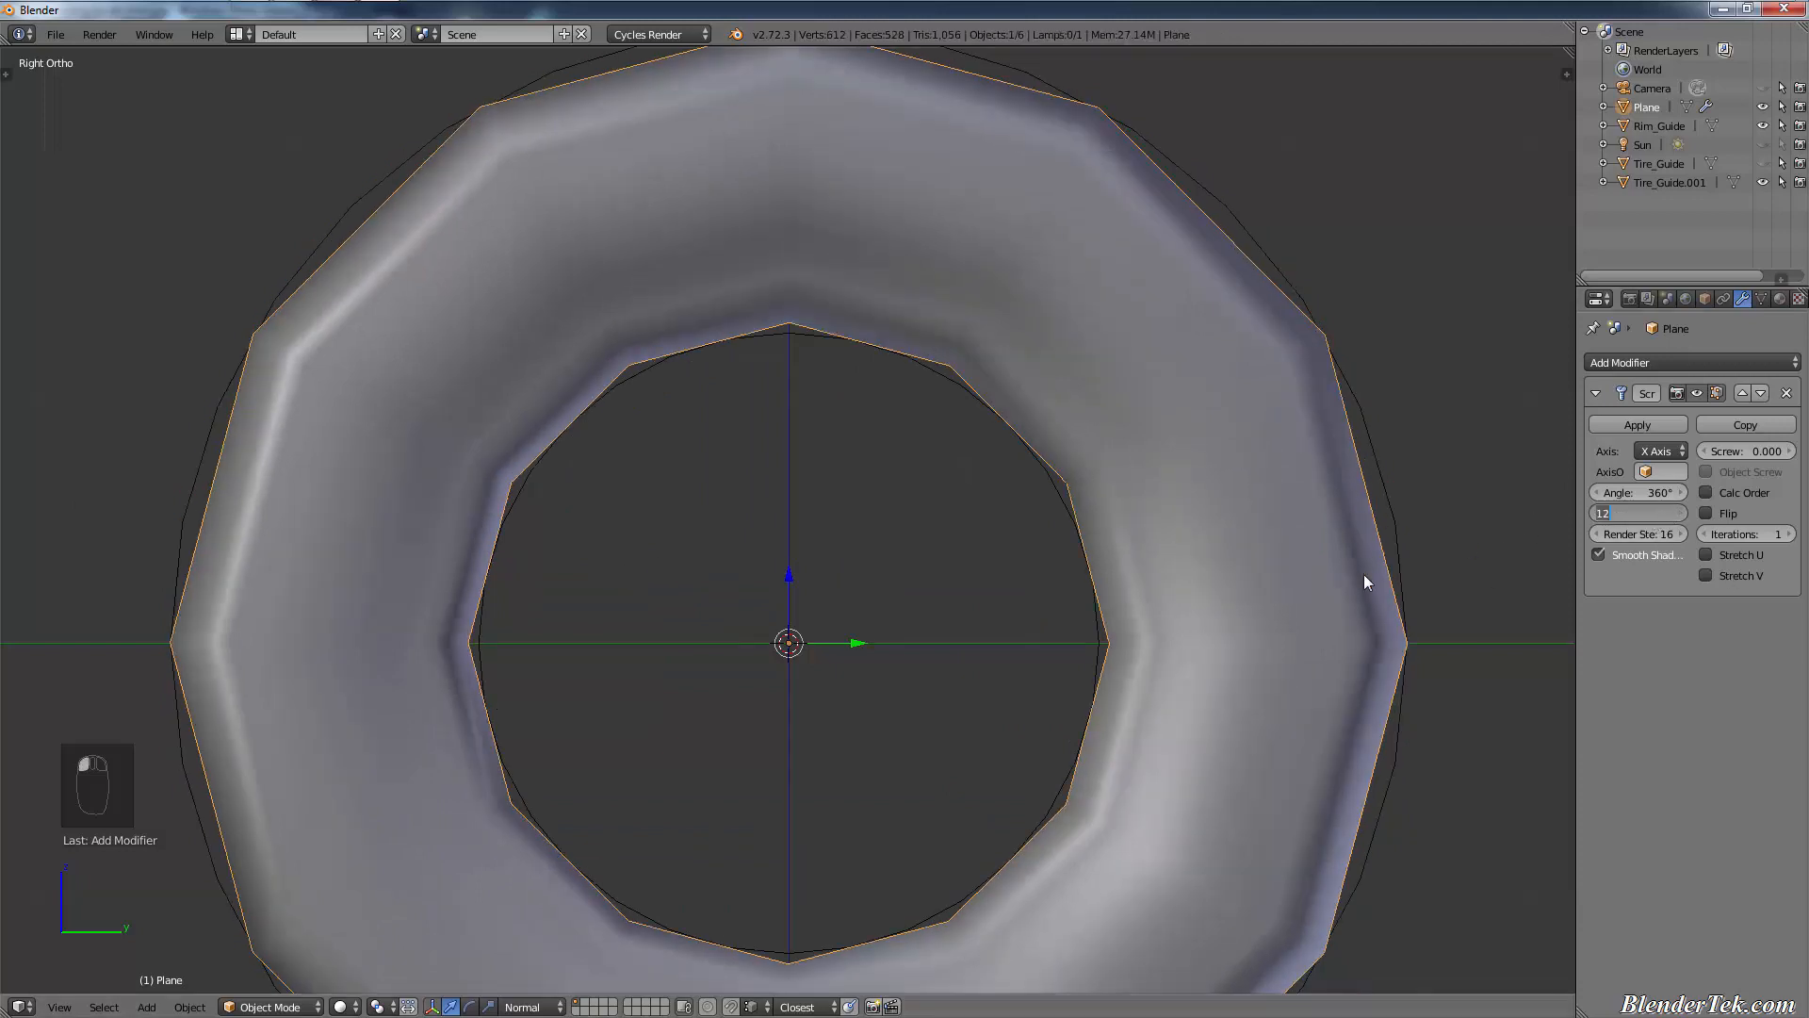
key("Return")
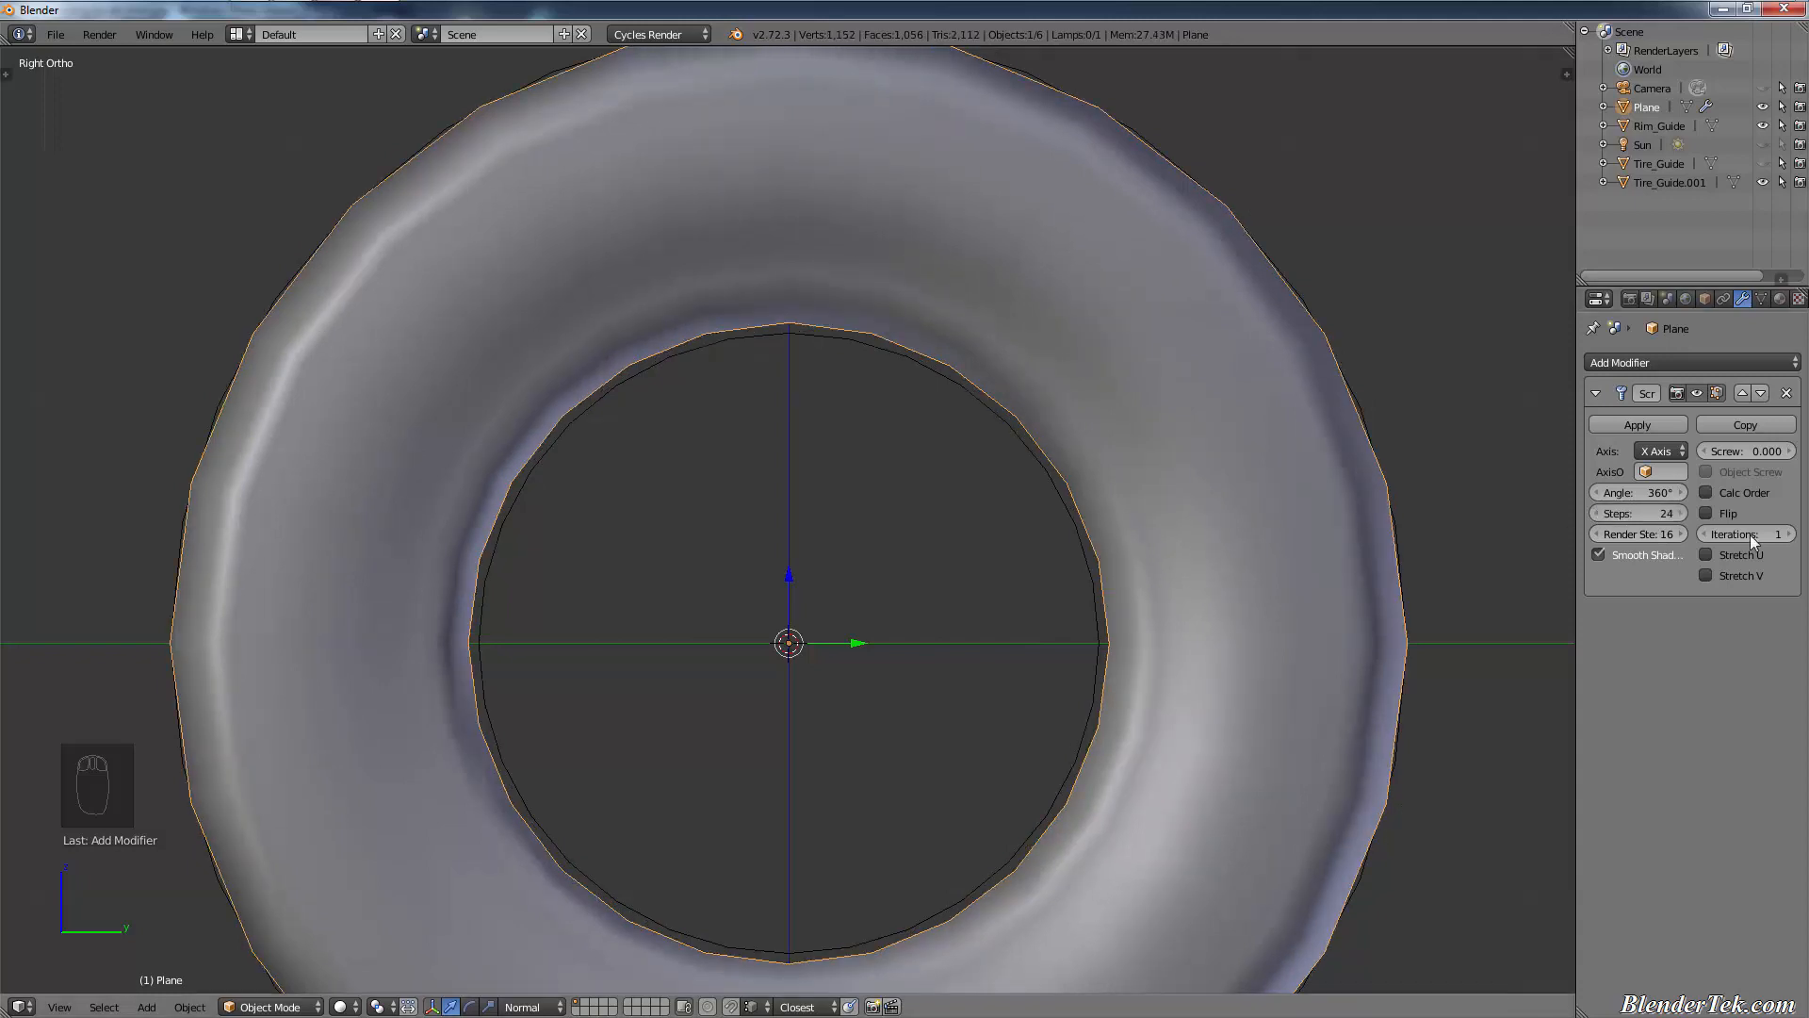
- Try step counts of 36 and 64 in the Screw modifier and check the roundness of the tire
left_click(1642, 514)
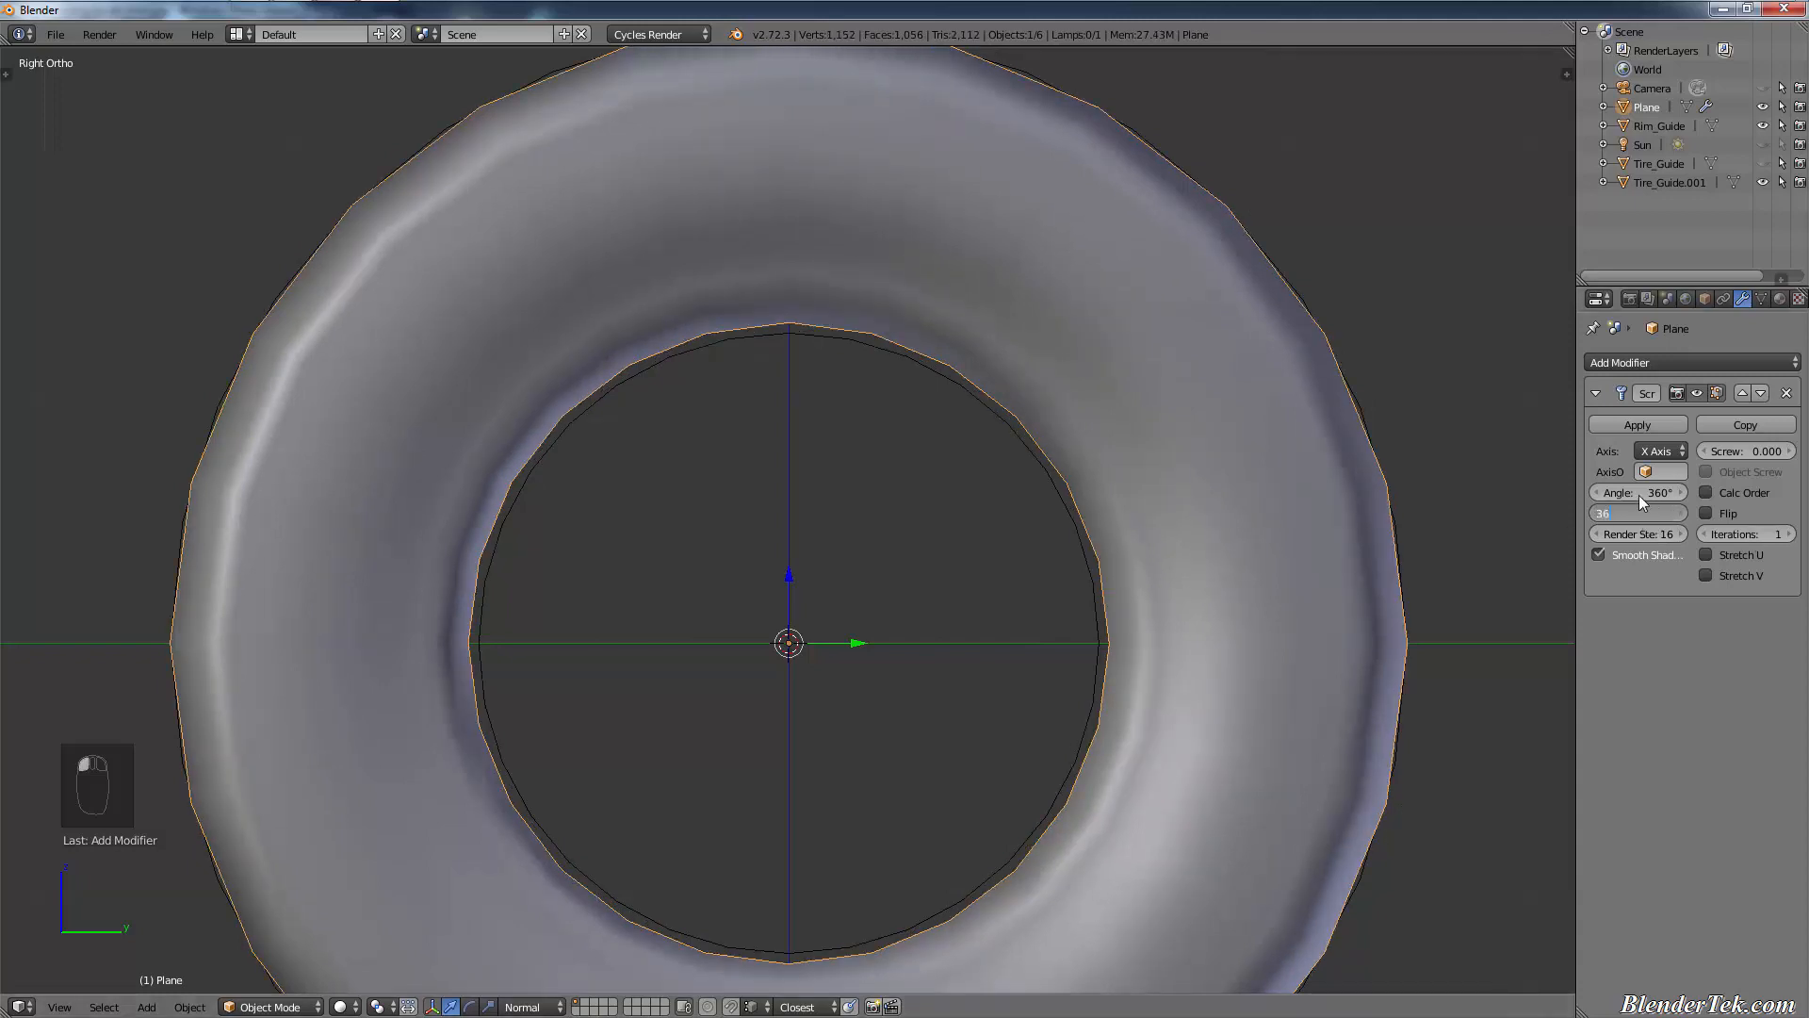
type("36")
key("Return")
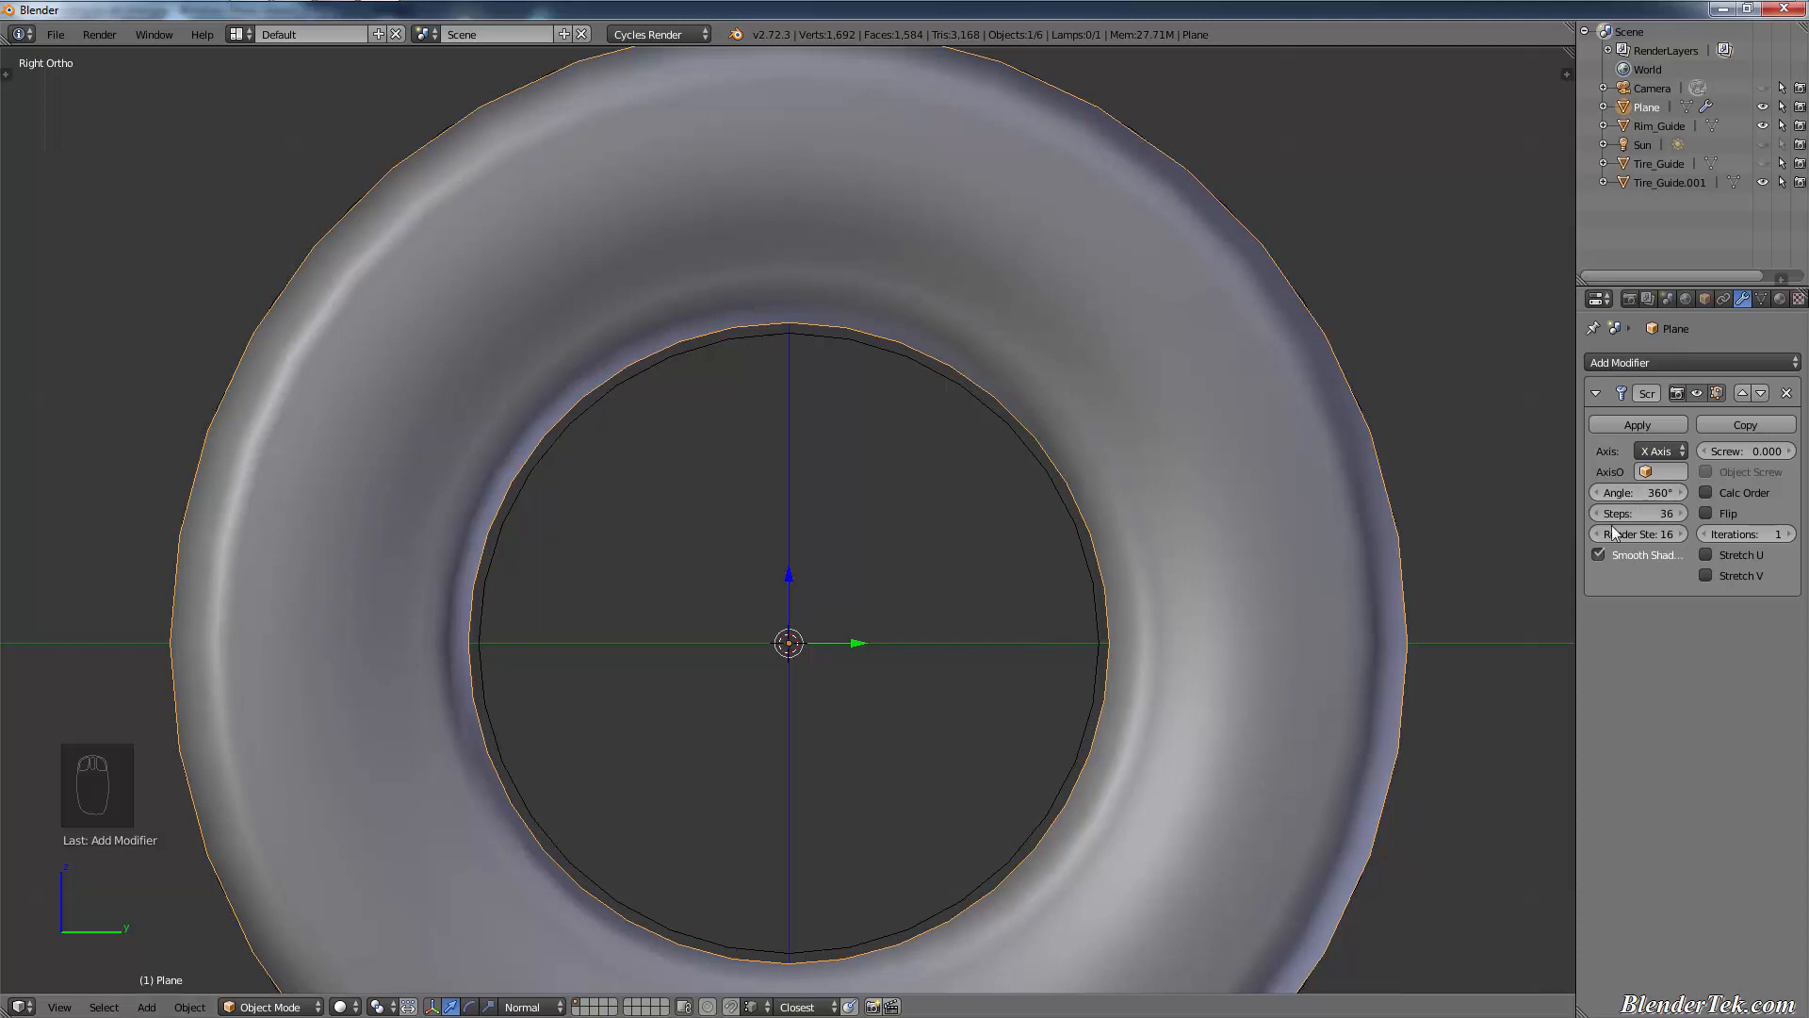
left_click(1639, 517)
type("7")
key("BackSpace")
key("BackSpace")
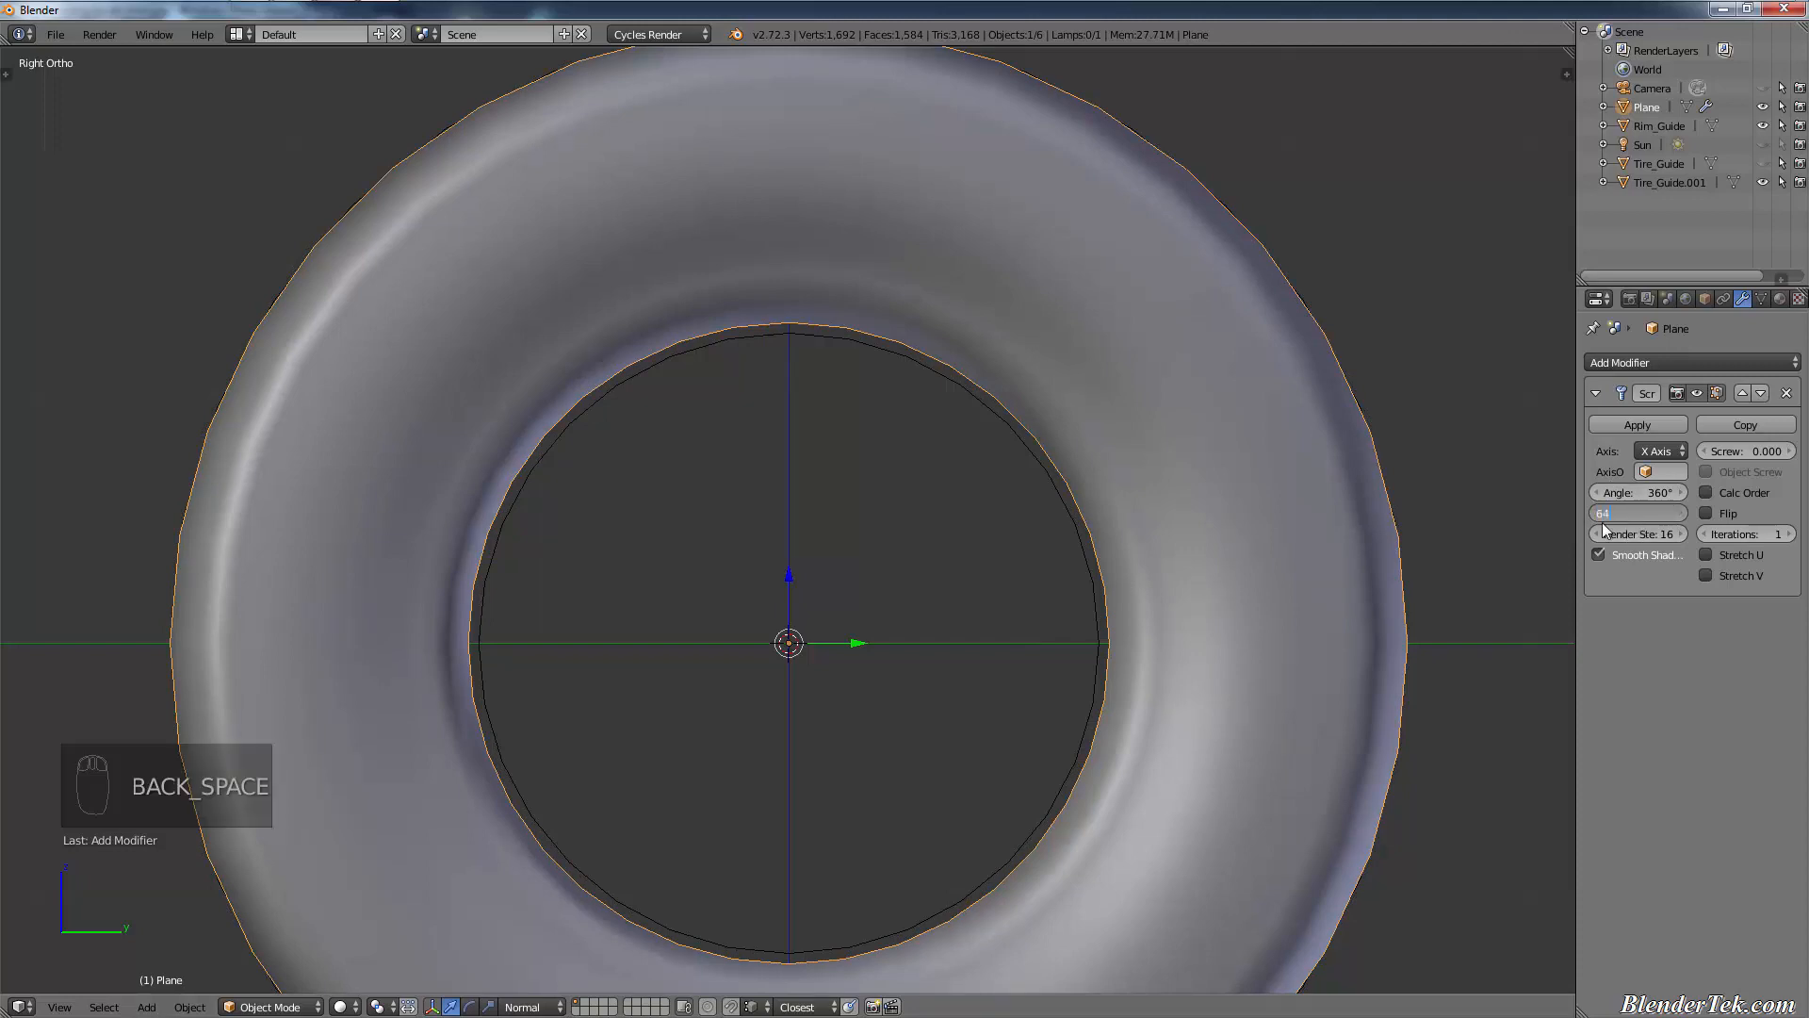
type("64")
key("Return")
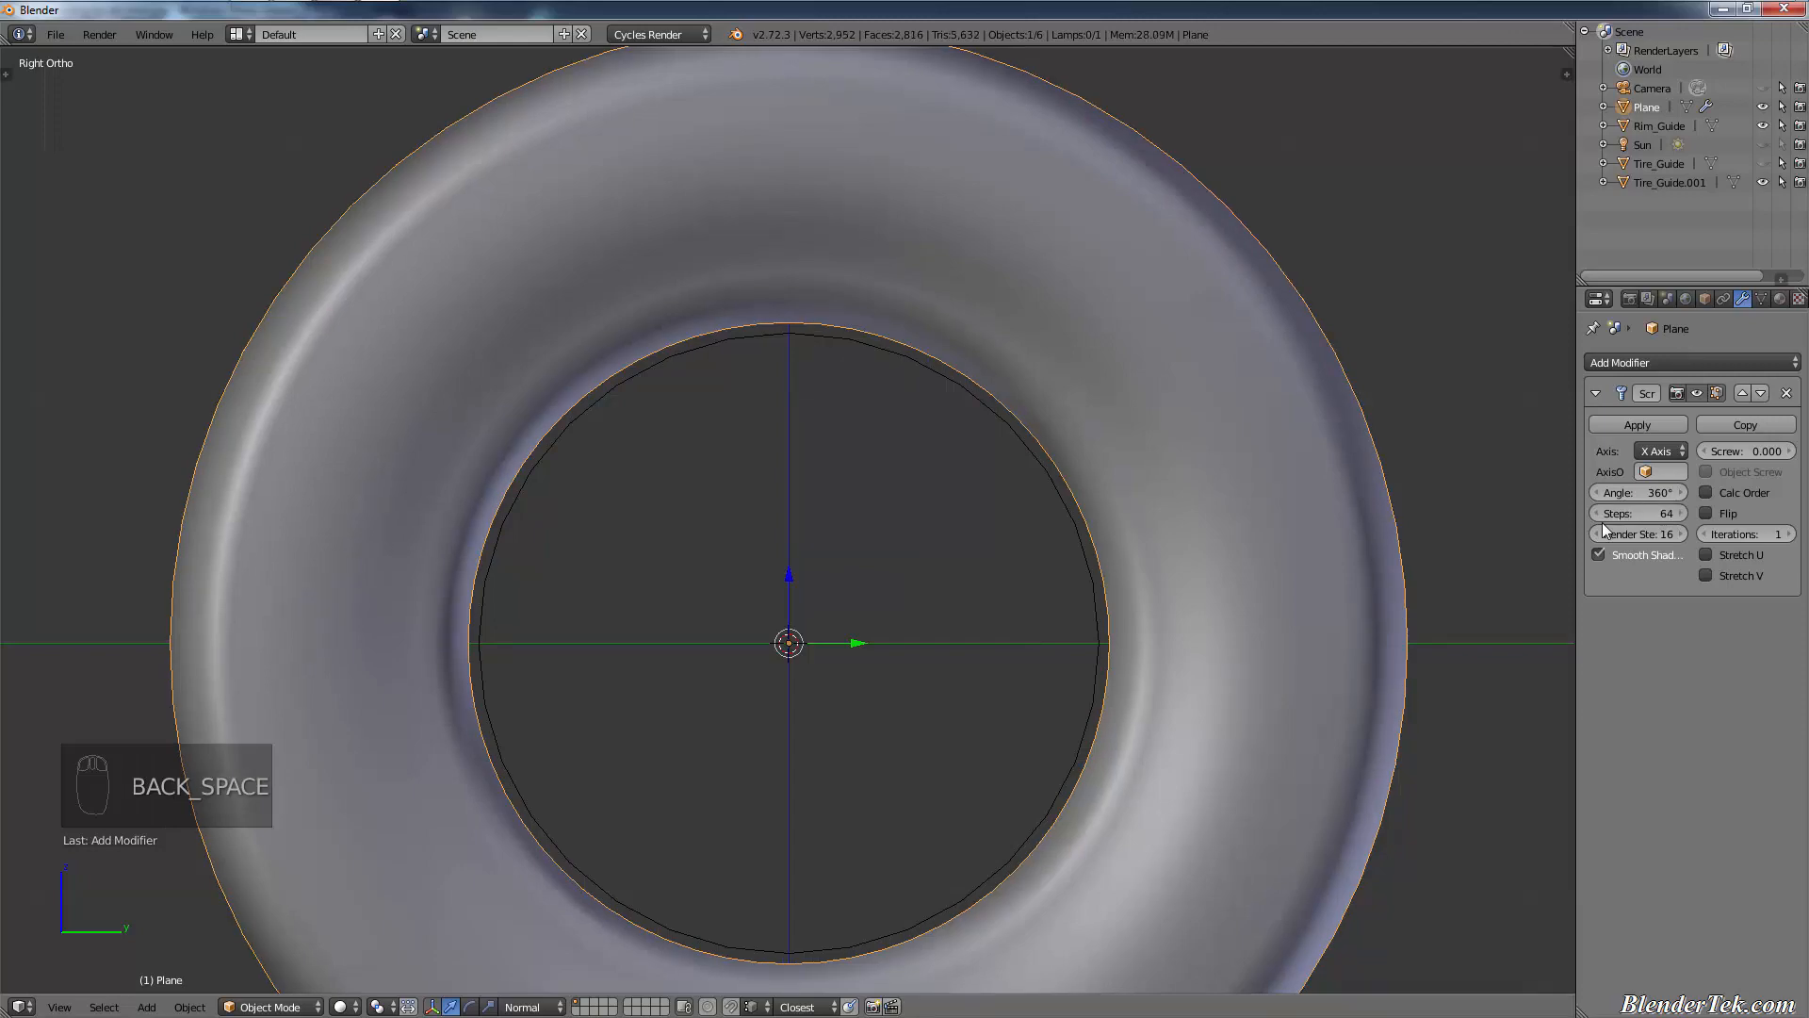
middle_click_drag(1213, 297, 1120, 374)
scroll(1071, 376, "down", 4)
scroll(1122, 371, "up", 1)
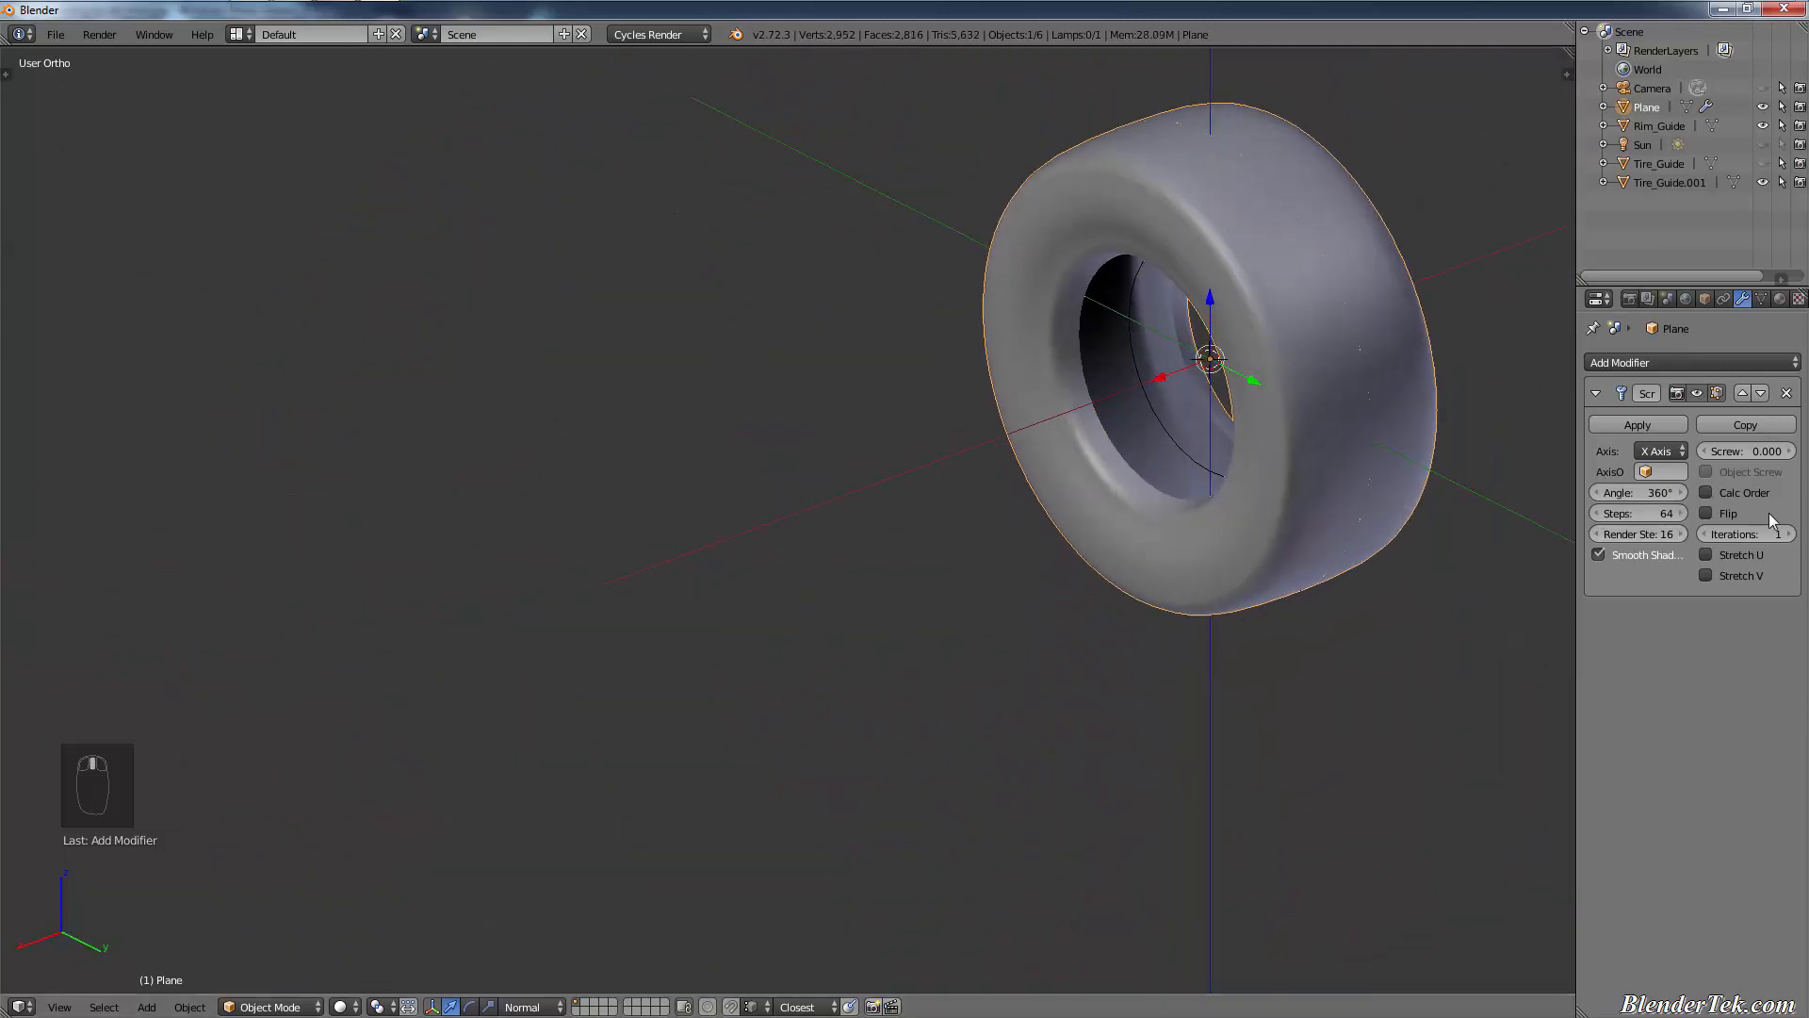
- Try step counts of 12, 74 and 128 in the Screw modifier
left_click(1663, 515)
type("12")
key("Return")
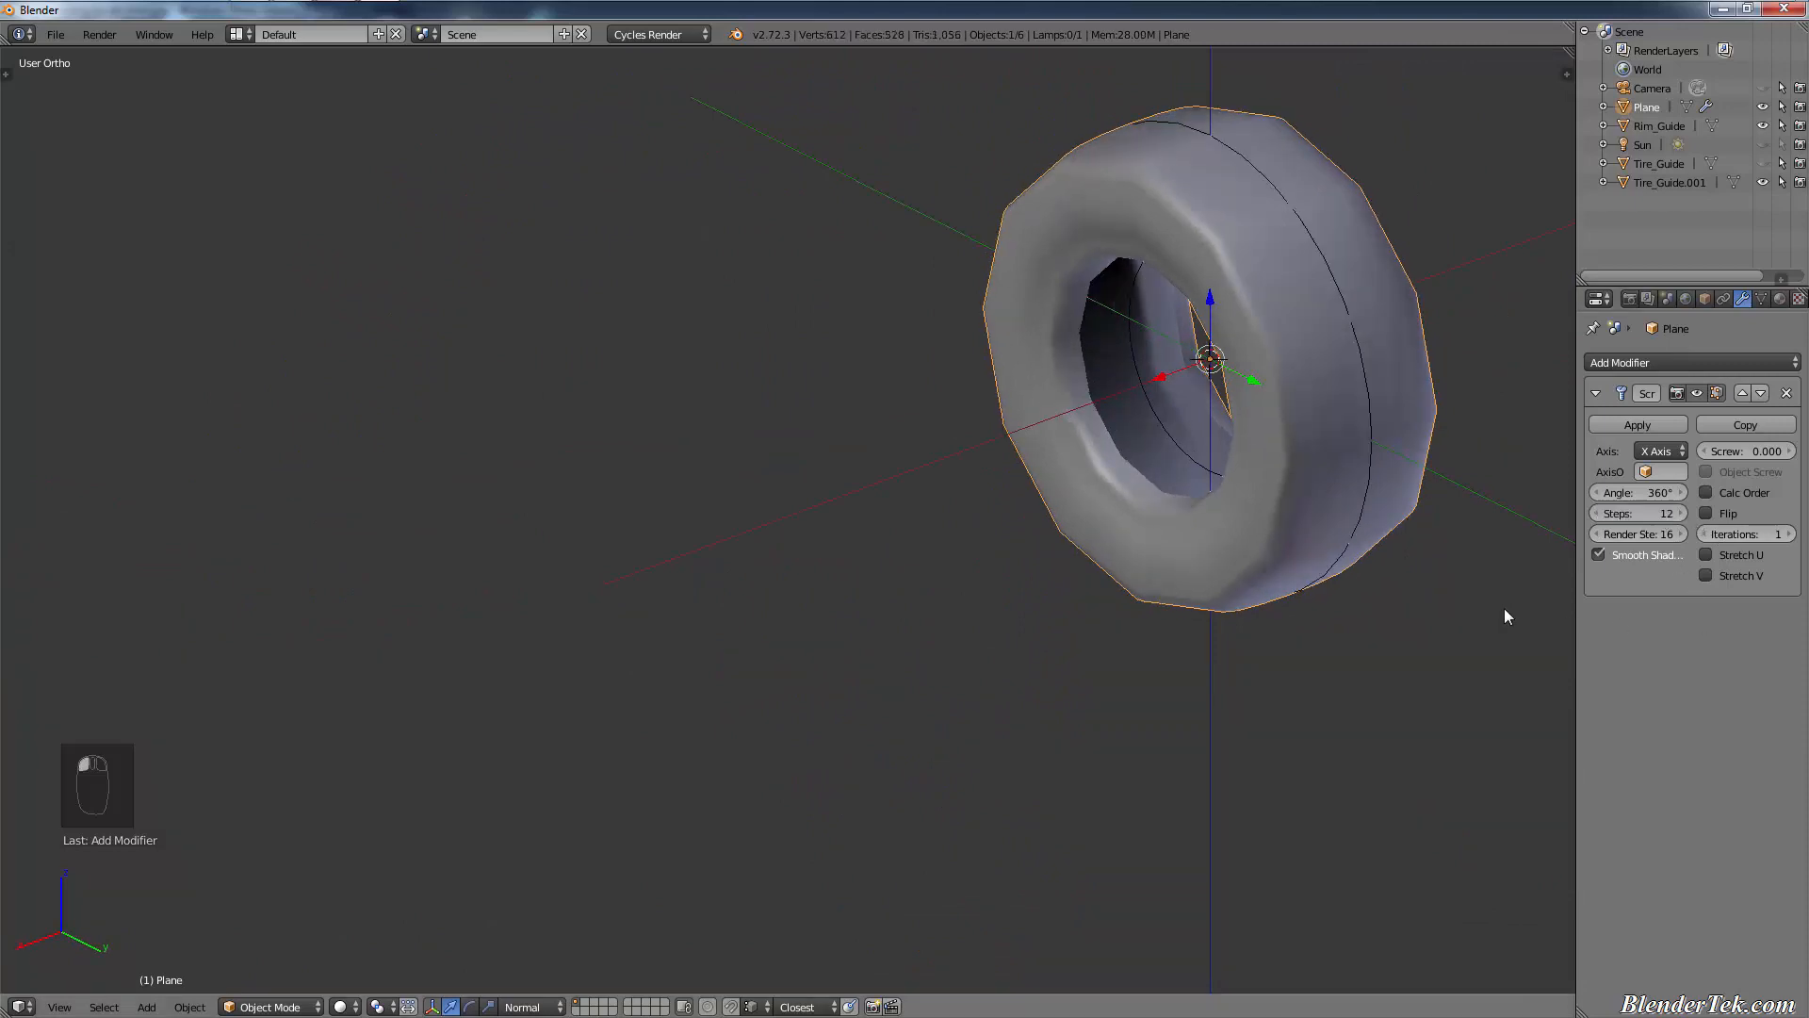
left_click(1647, 498)
type("74")
key("Return")
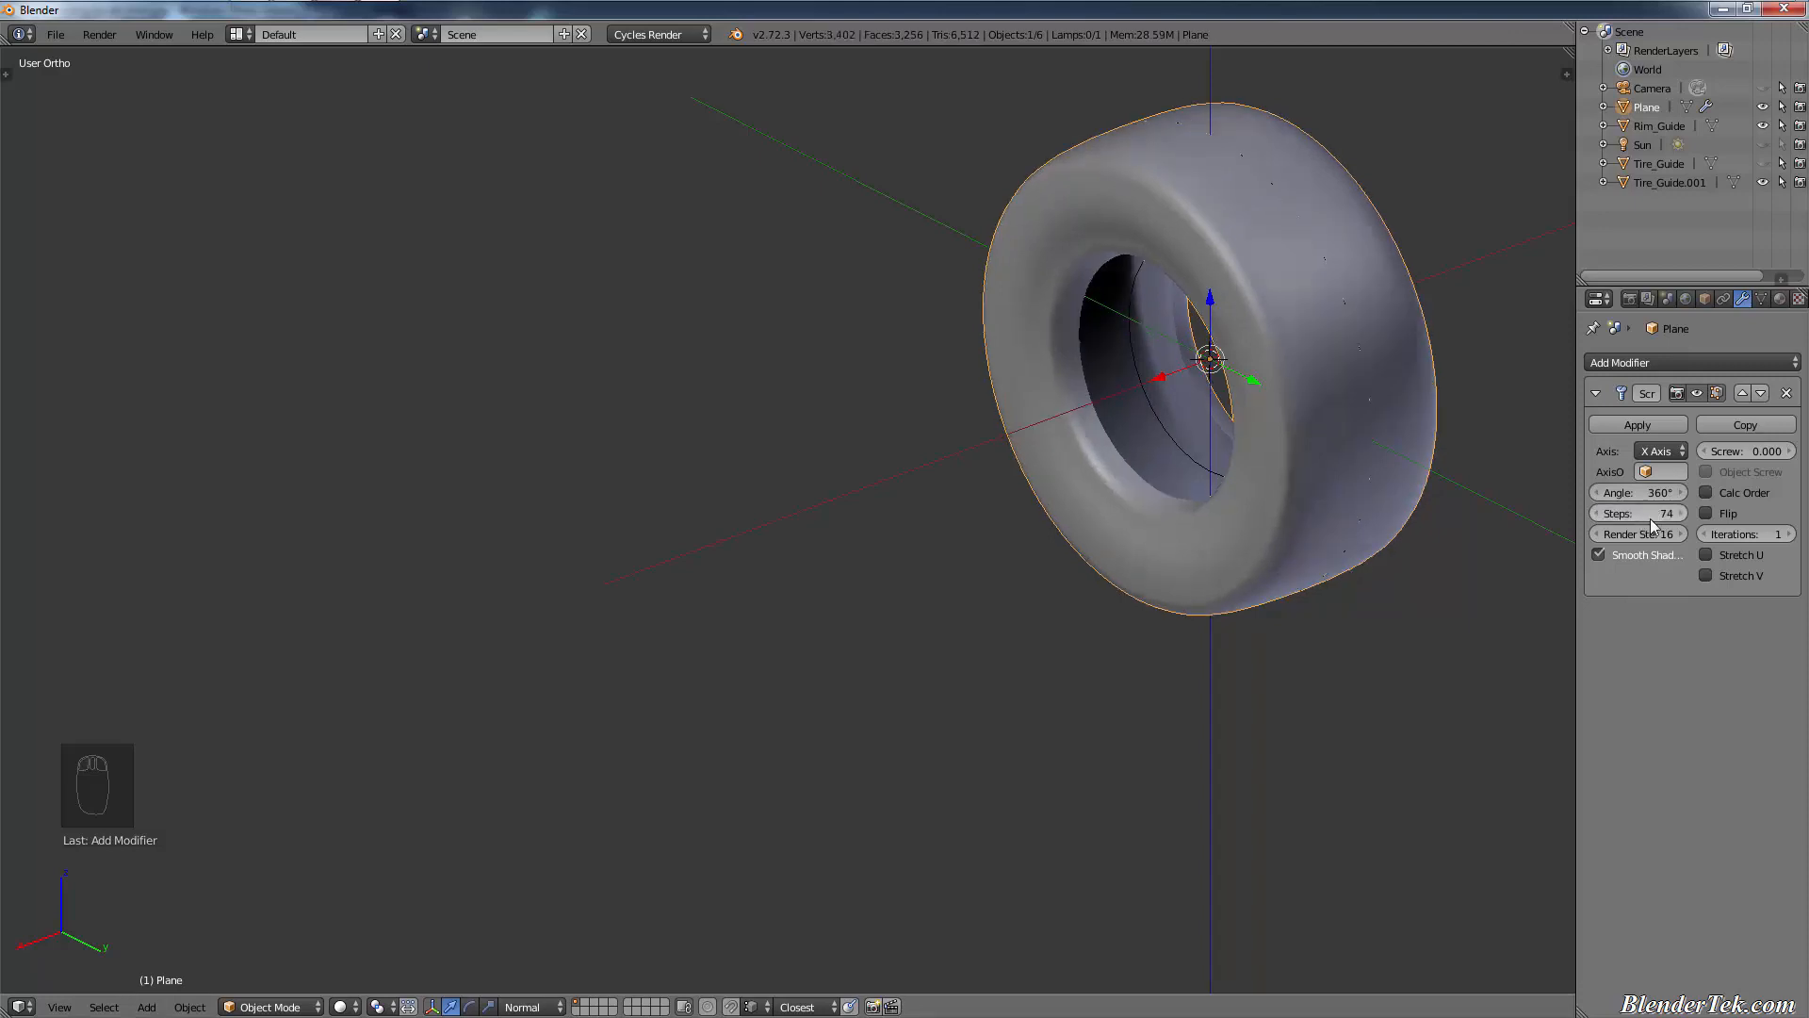
left_click(1649, 519)
type("128")
key("Return")
- Try step counts of 48 and 74 in the Screw modifier, comparing the tire's smoothness up close
left_click(1671, 514)
type("4")
key("Return")
left_click(1671, 517)
type("48")
key("Return")
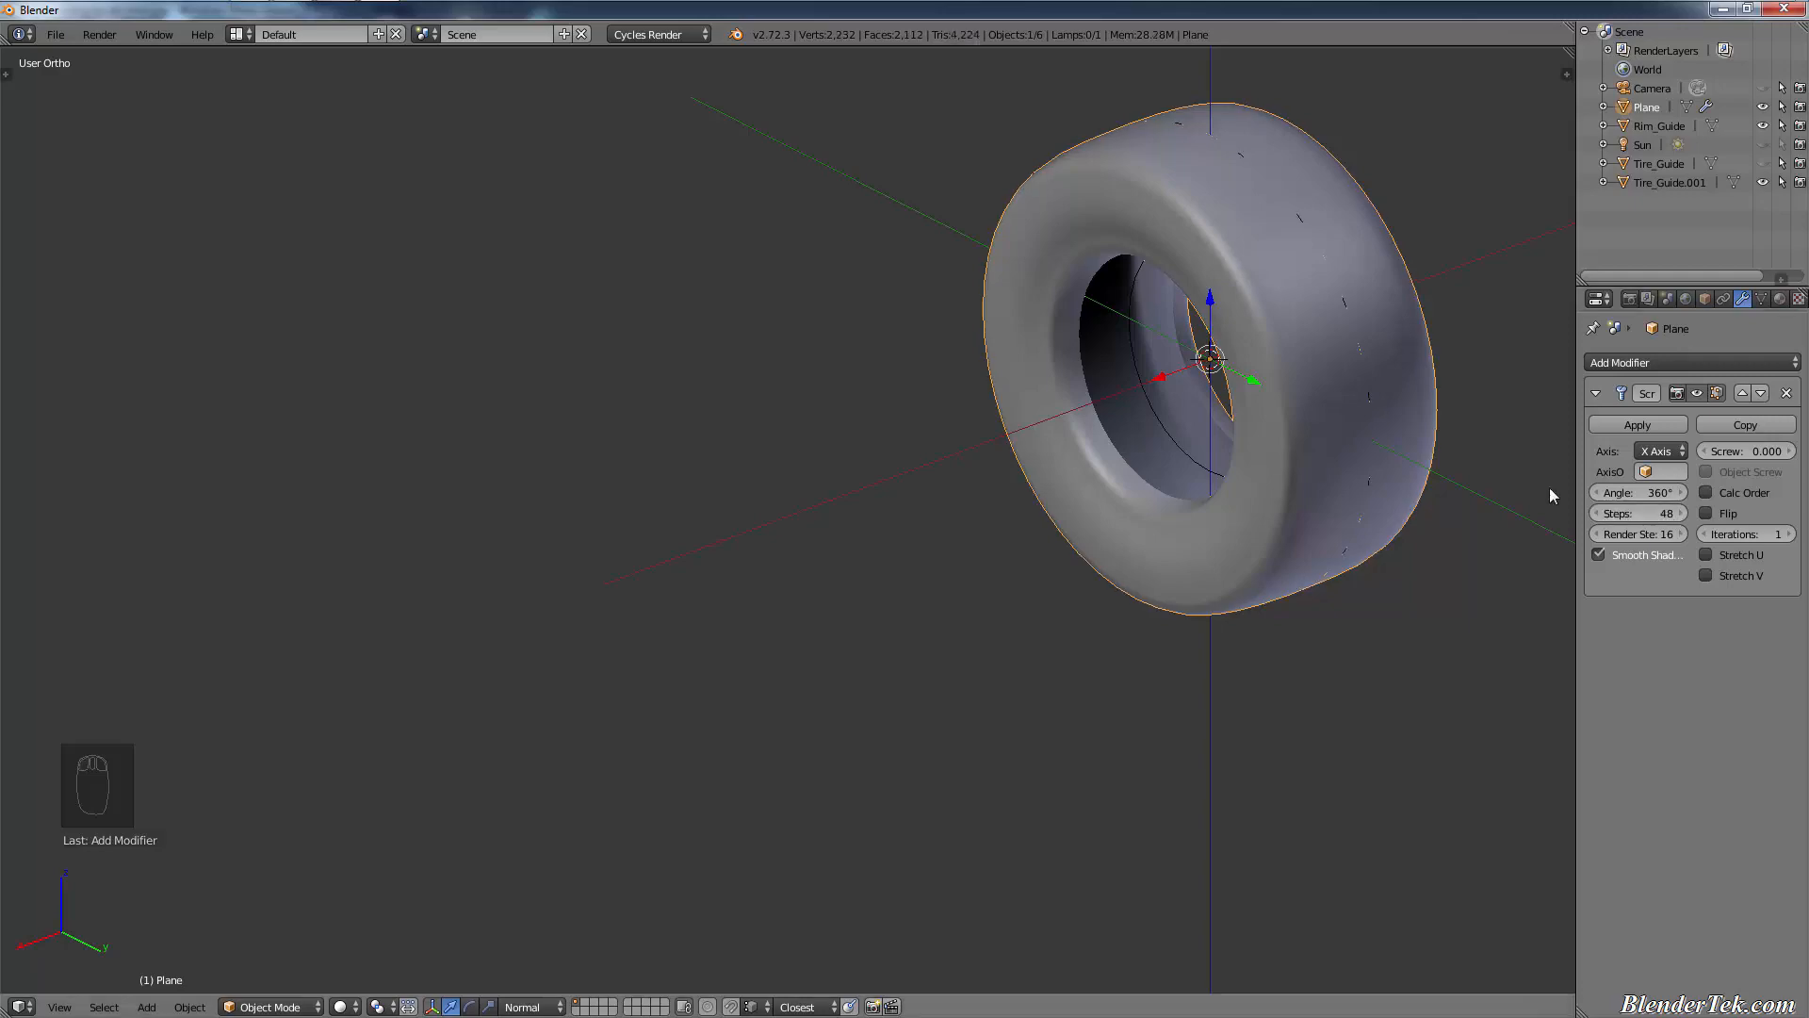
scroll(1394, 320, "up", 5)
mouse_move(1308, 406)
middle_mouse_down()
mouse_move(1406, 327)
mouse_move(1338, 386)
middle_mouse_up()
left_click(1675, 514)
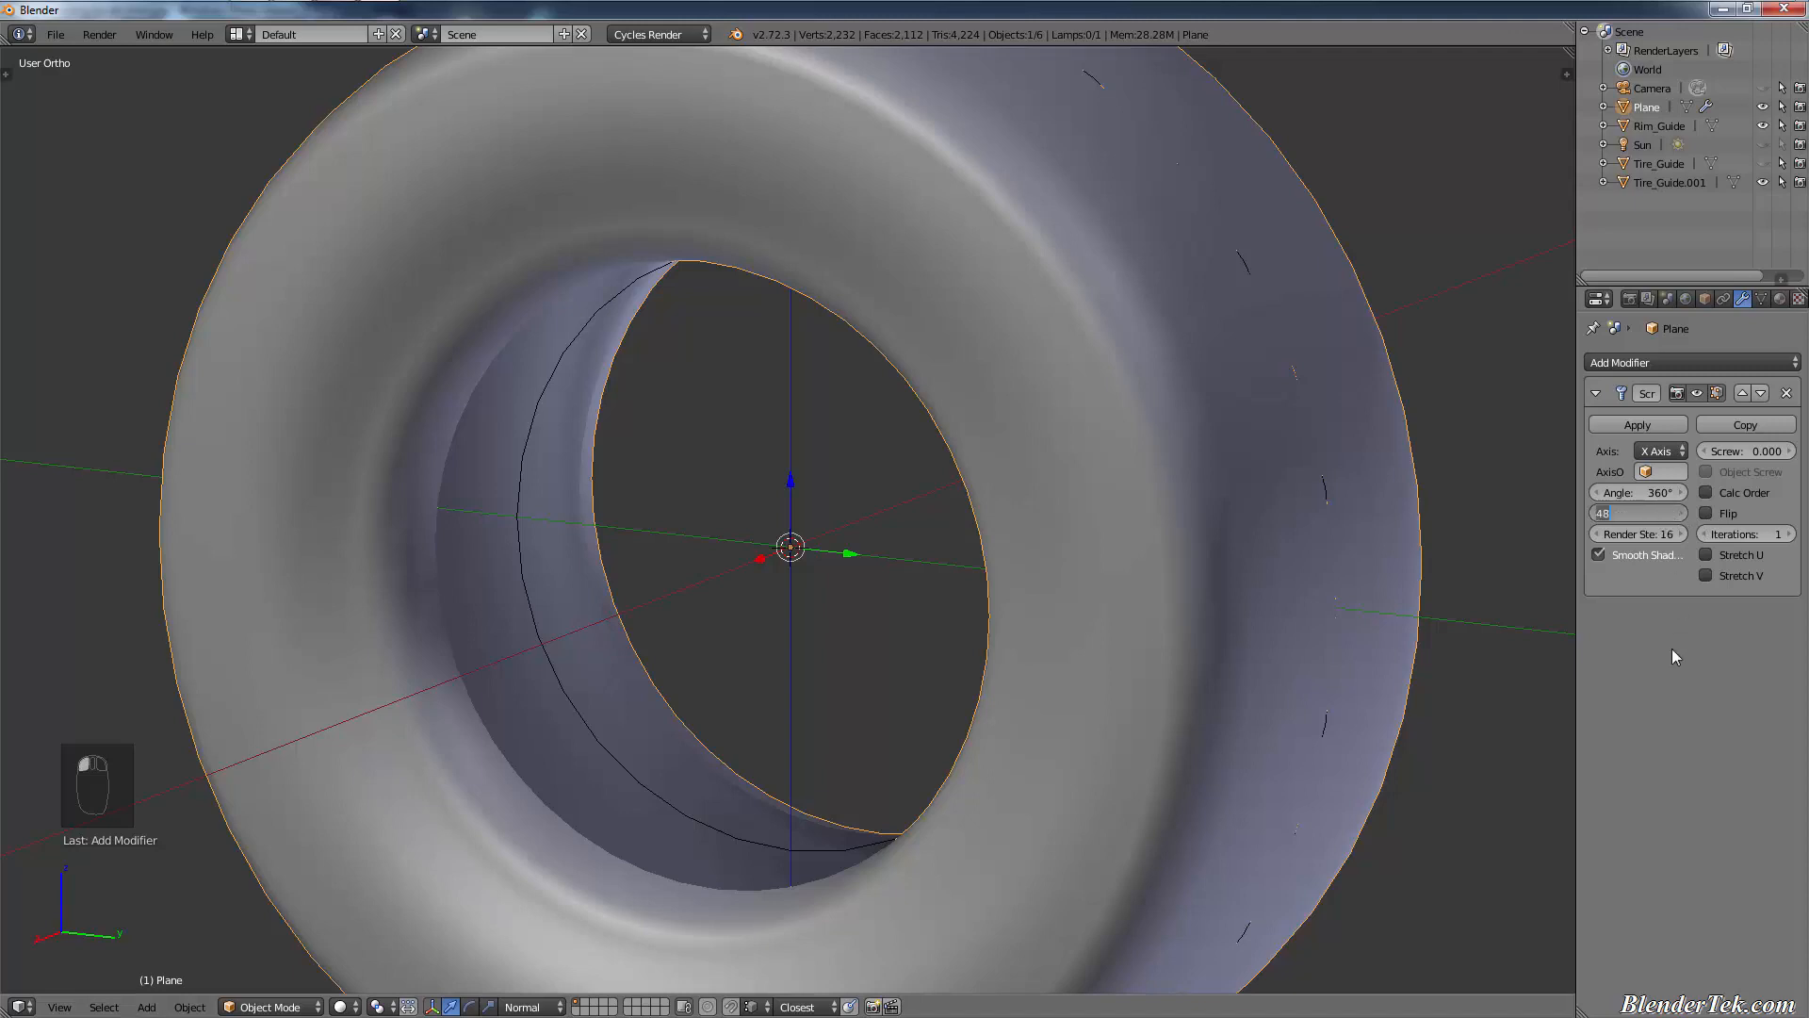
type("74")
key("Return")
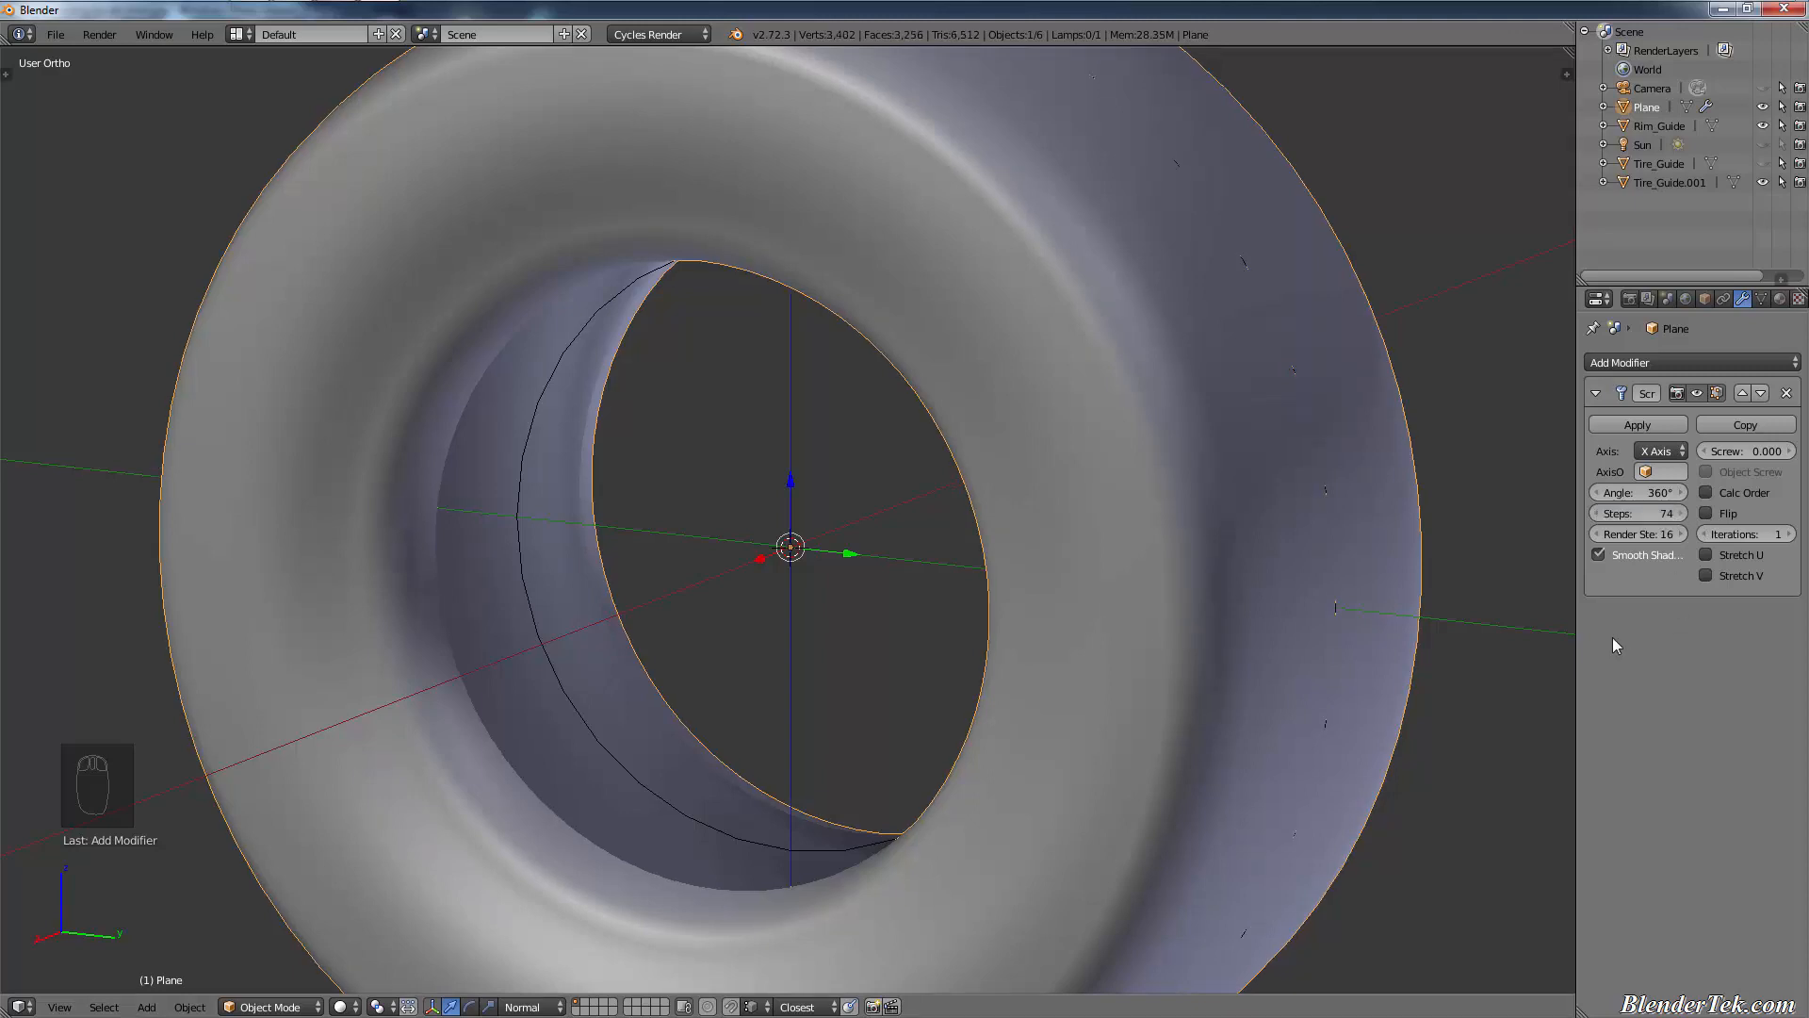
- Set the Screw modifier's steps to 64 and apply the modifier to the tire
left_click(1663, 514)
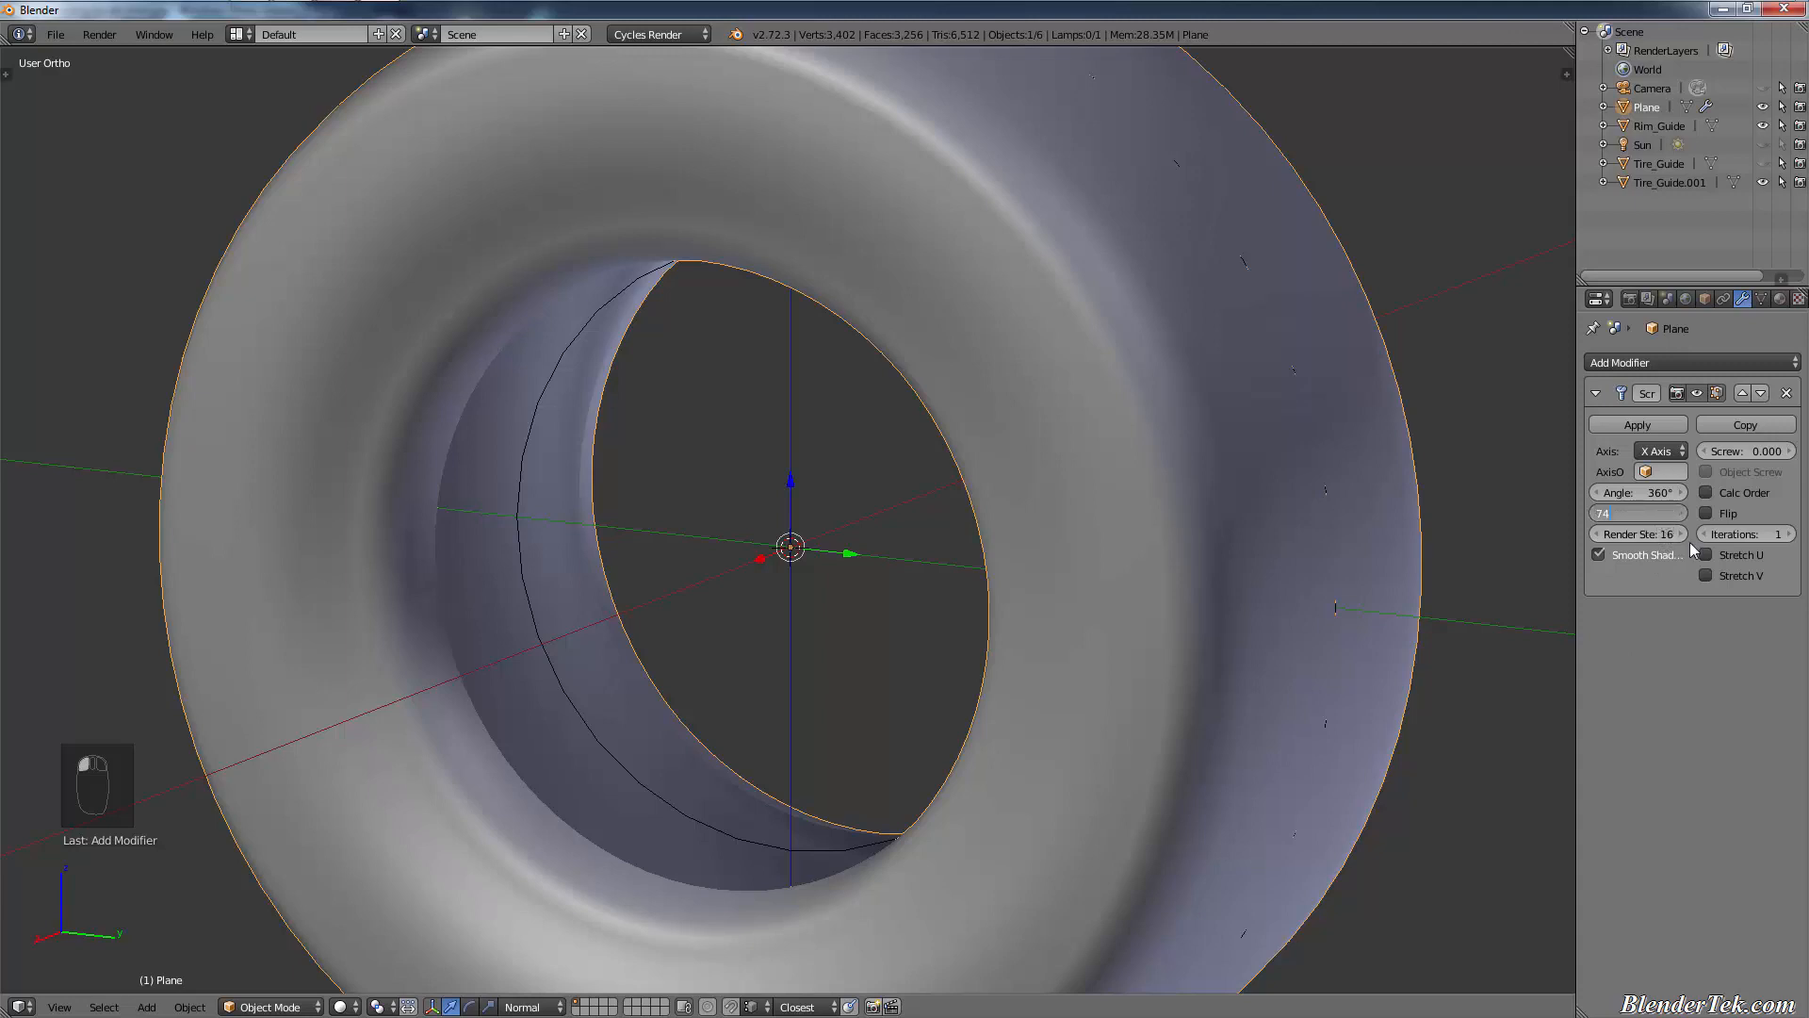
type("4")
key("Return")
scroll(1236, 258, "down", 2)
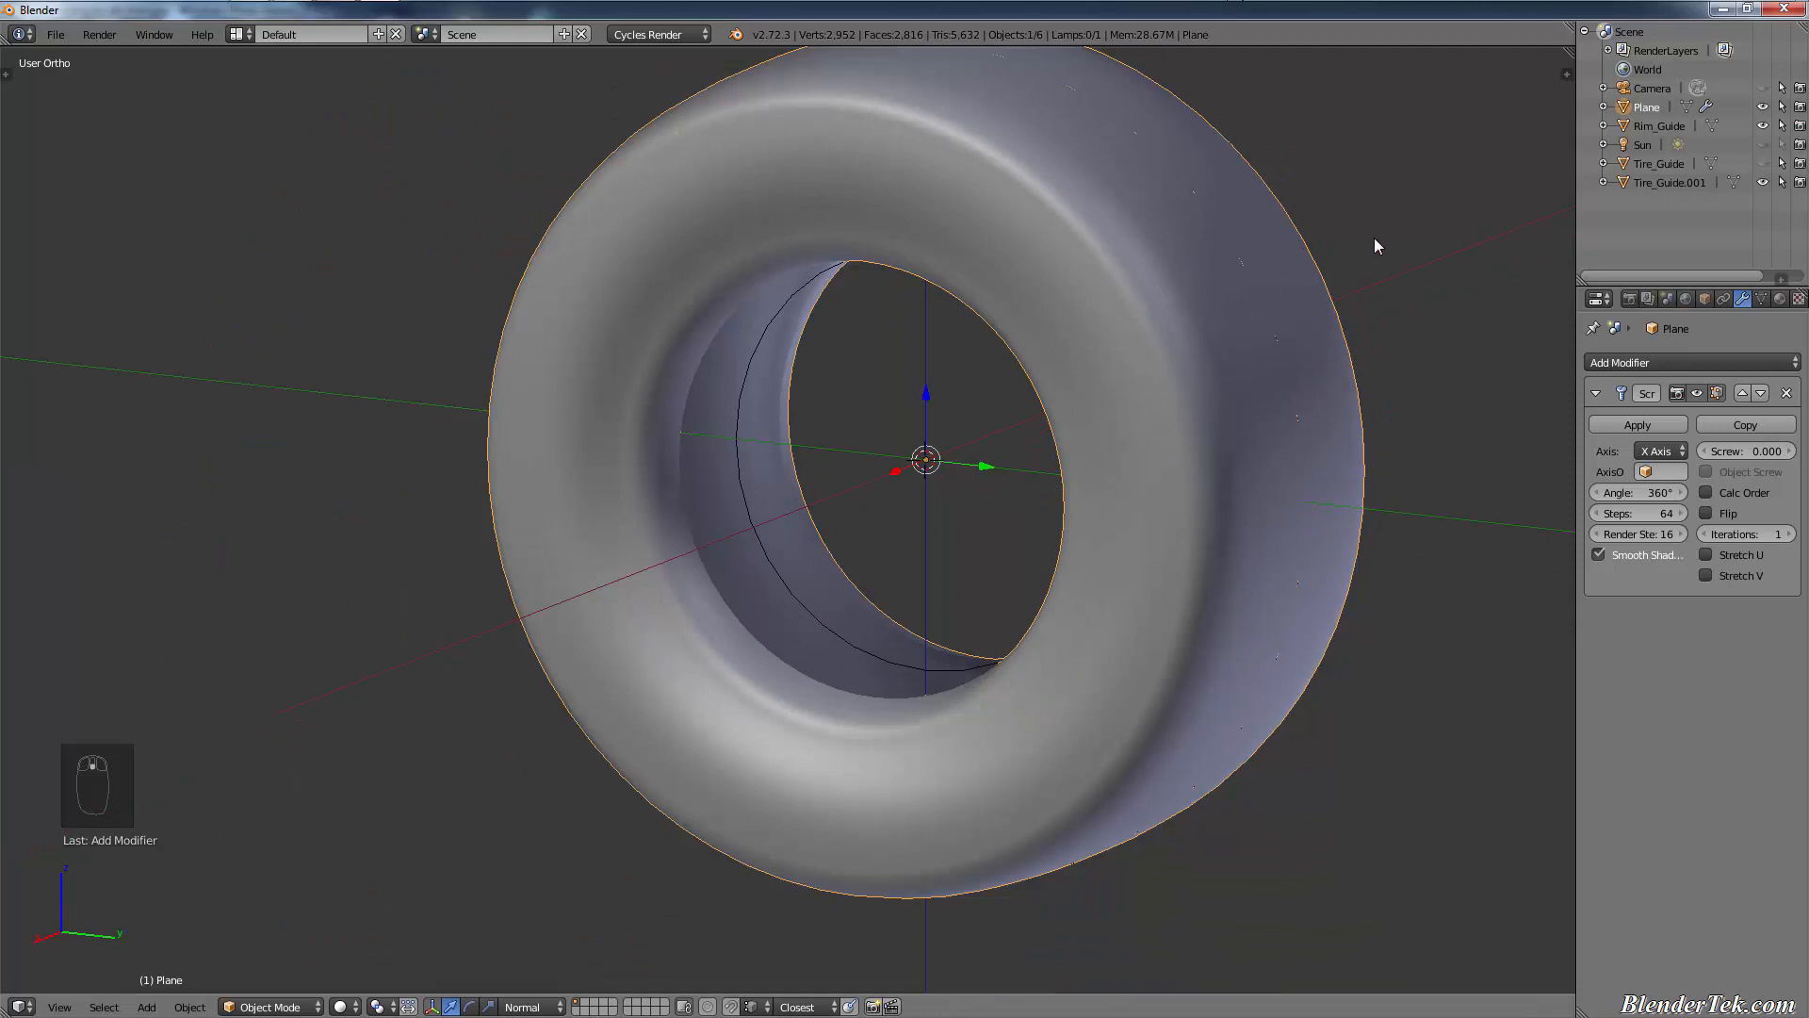
middle_click_drag(1374, 246, 1309, 352, "shift")
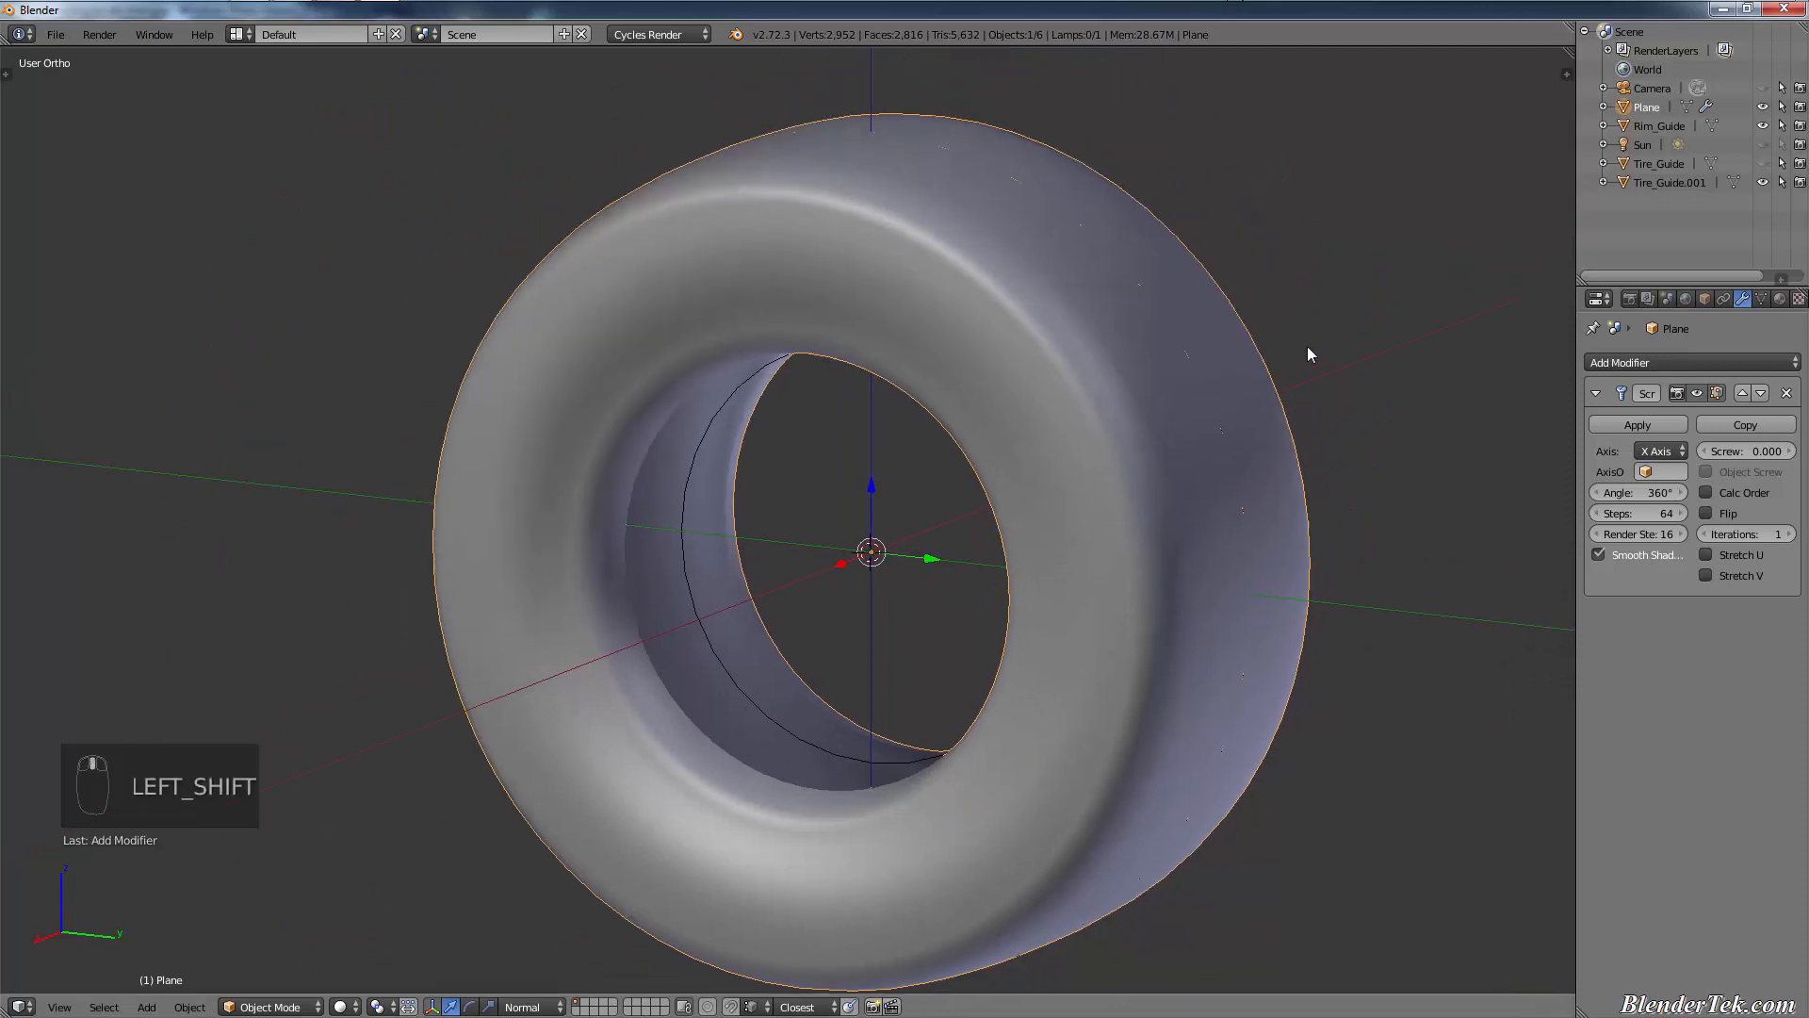
middle_click_drag(1244, 477, 1132, 488)
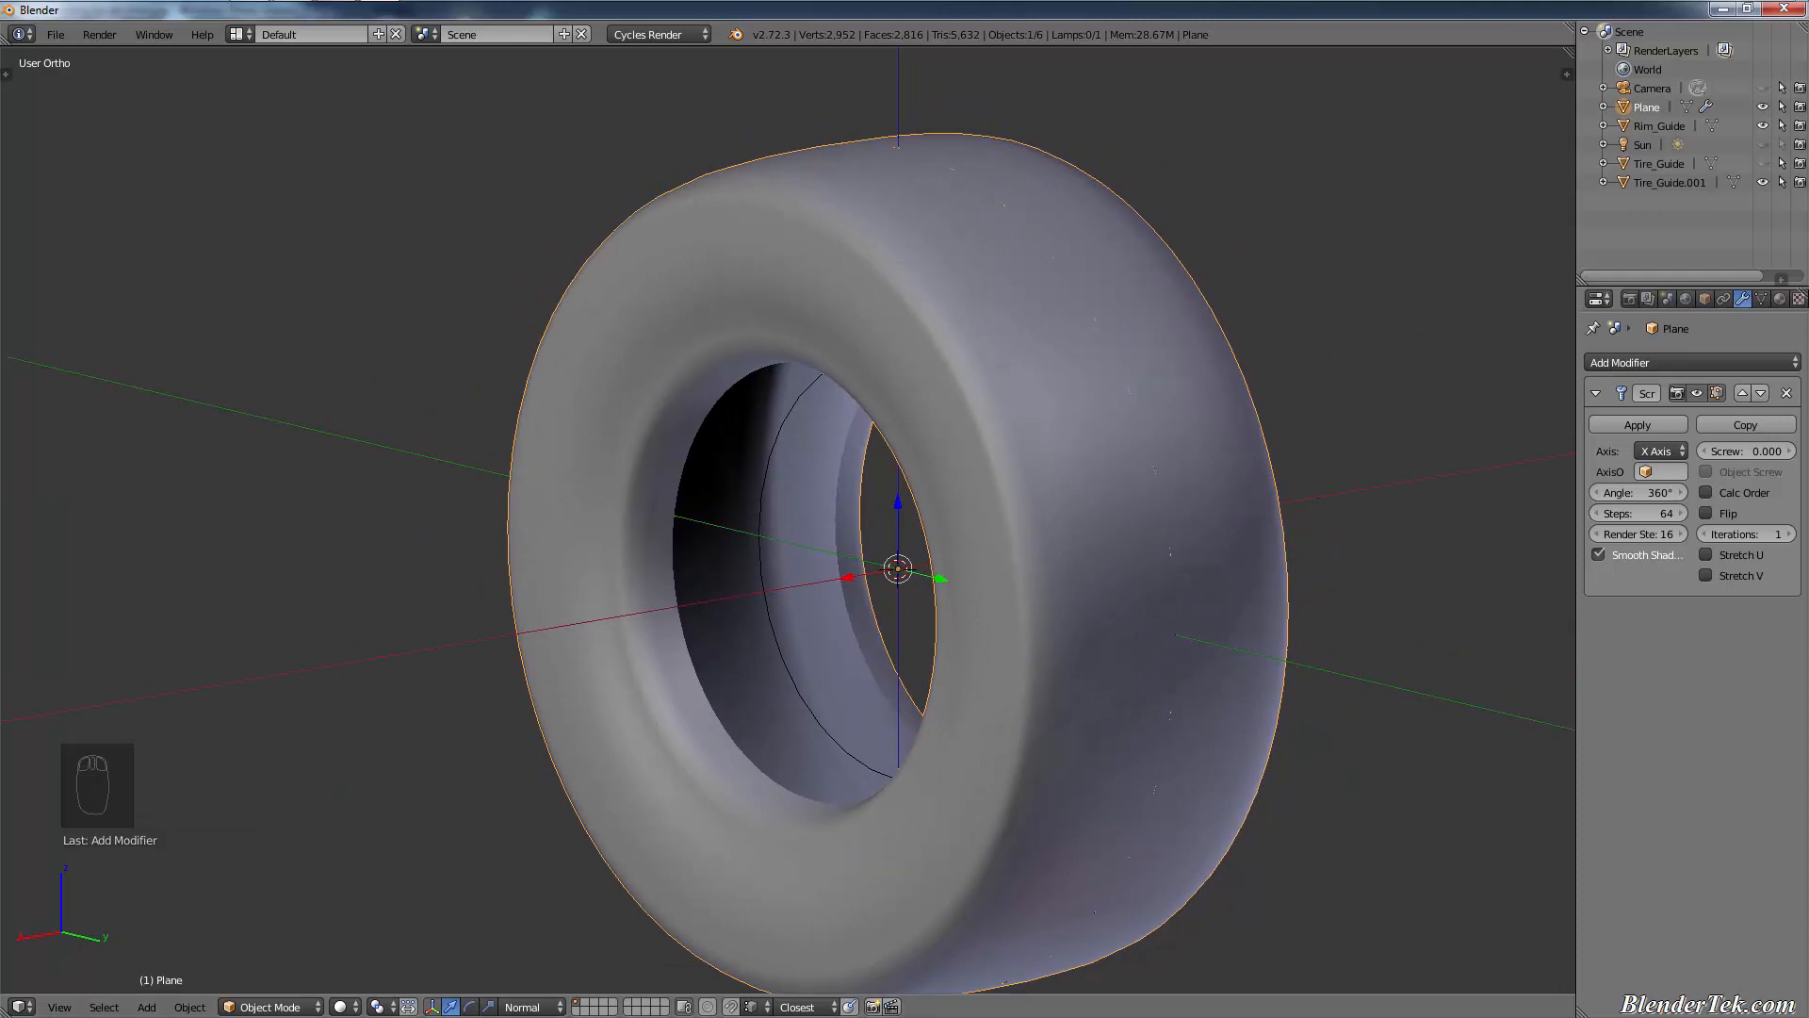
left_click(1654, 427)
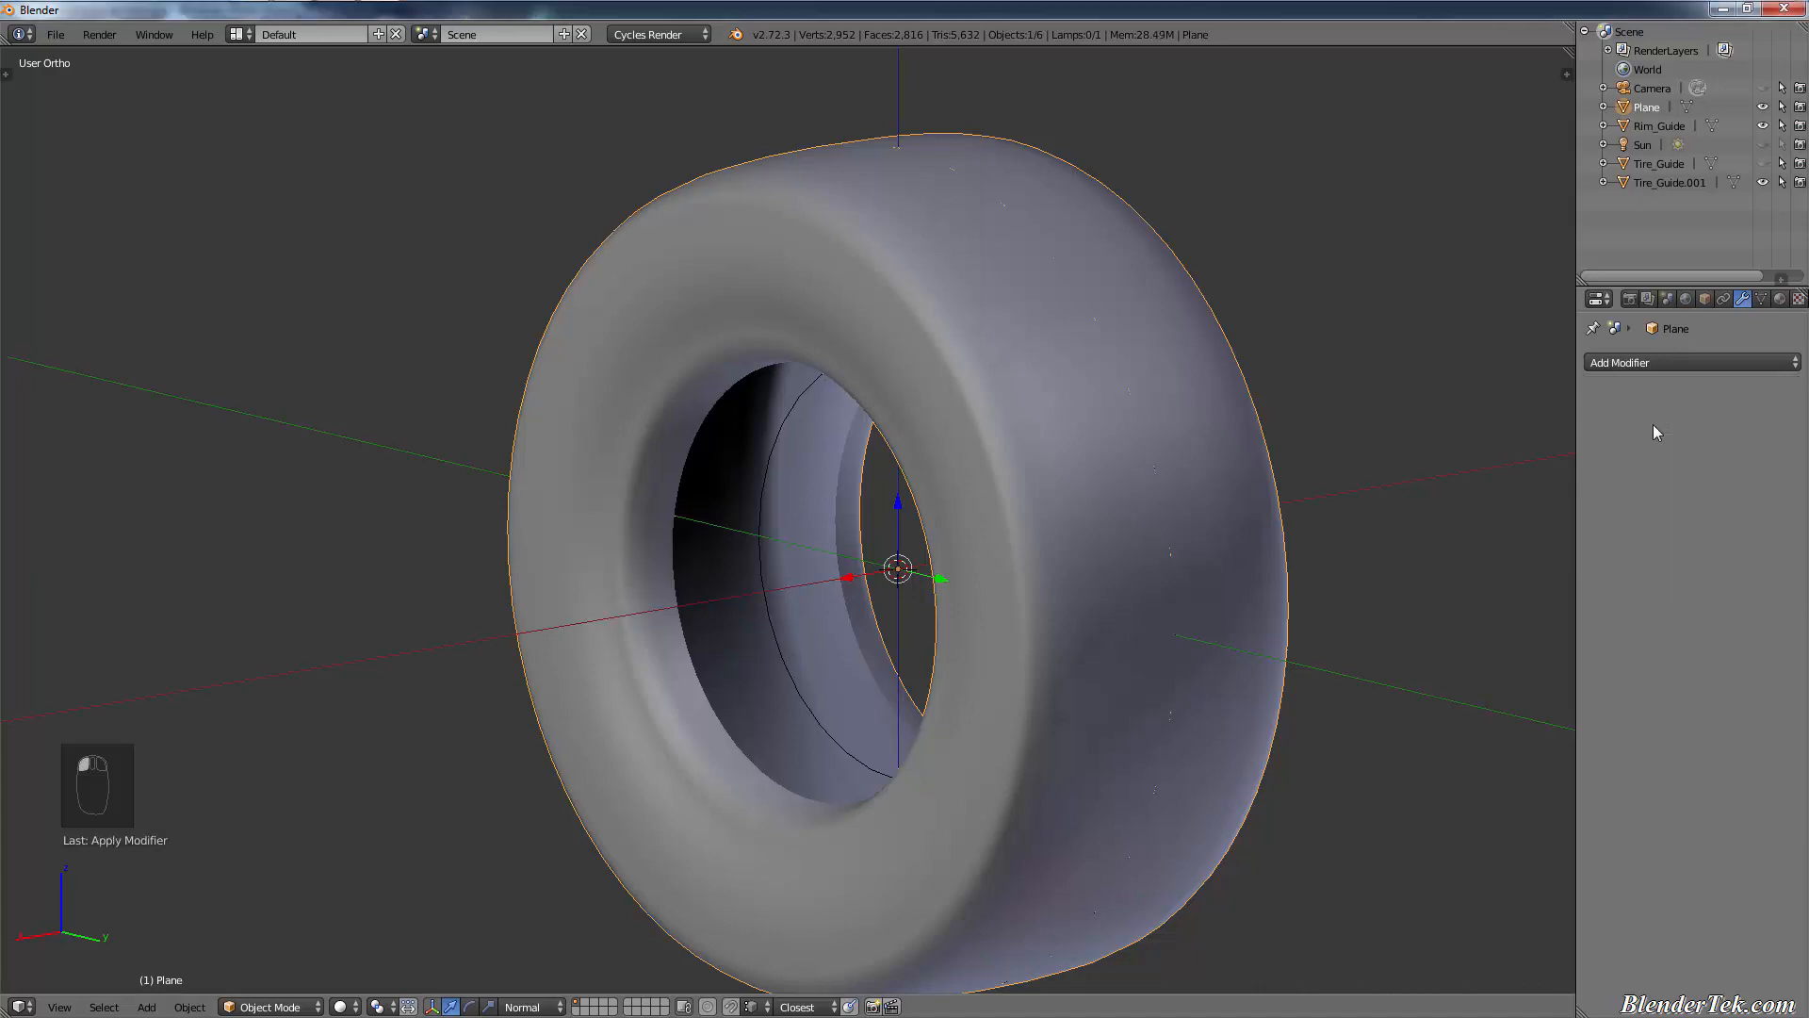
- Examine the tire's mesh in wireframe and solid shading from the side, the front and at an angle
key("z")
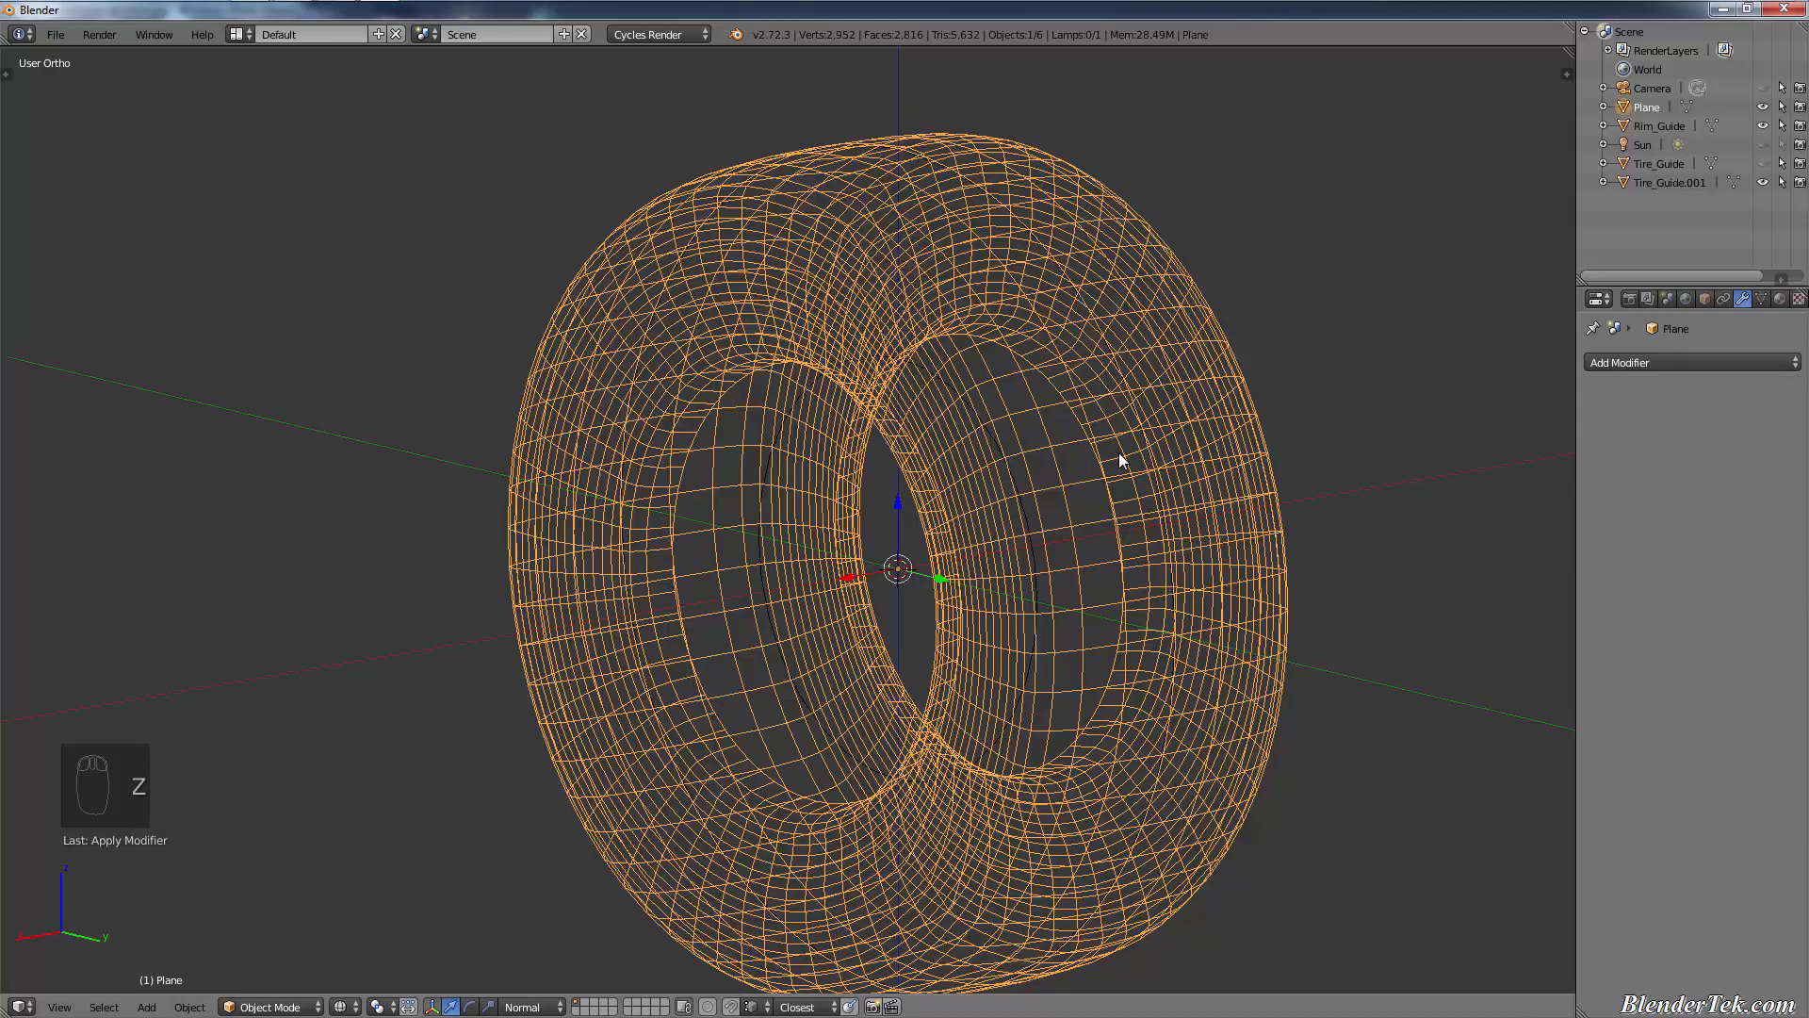
key("KP_3")
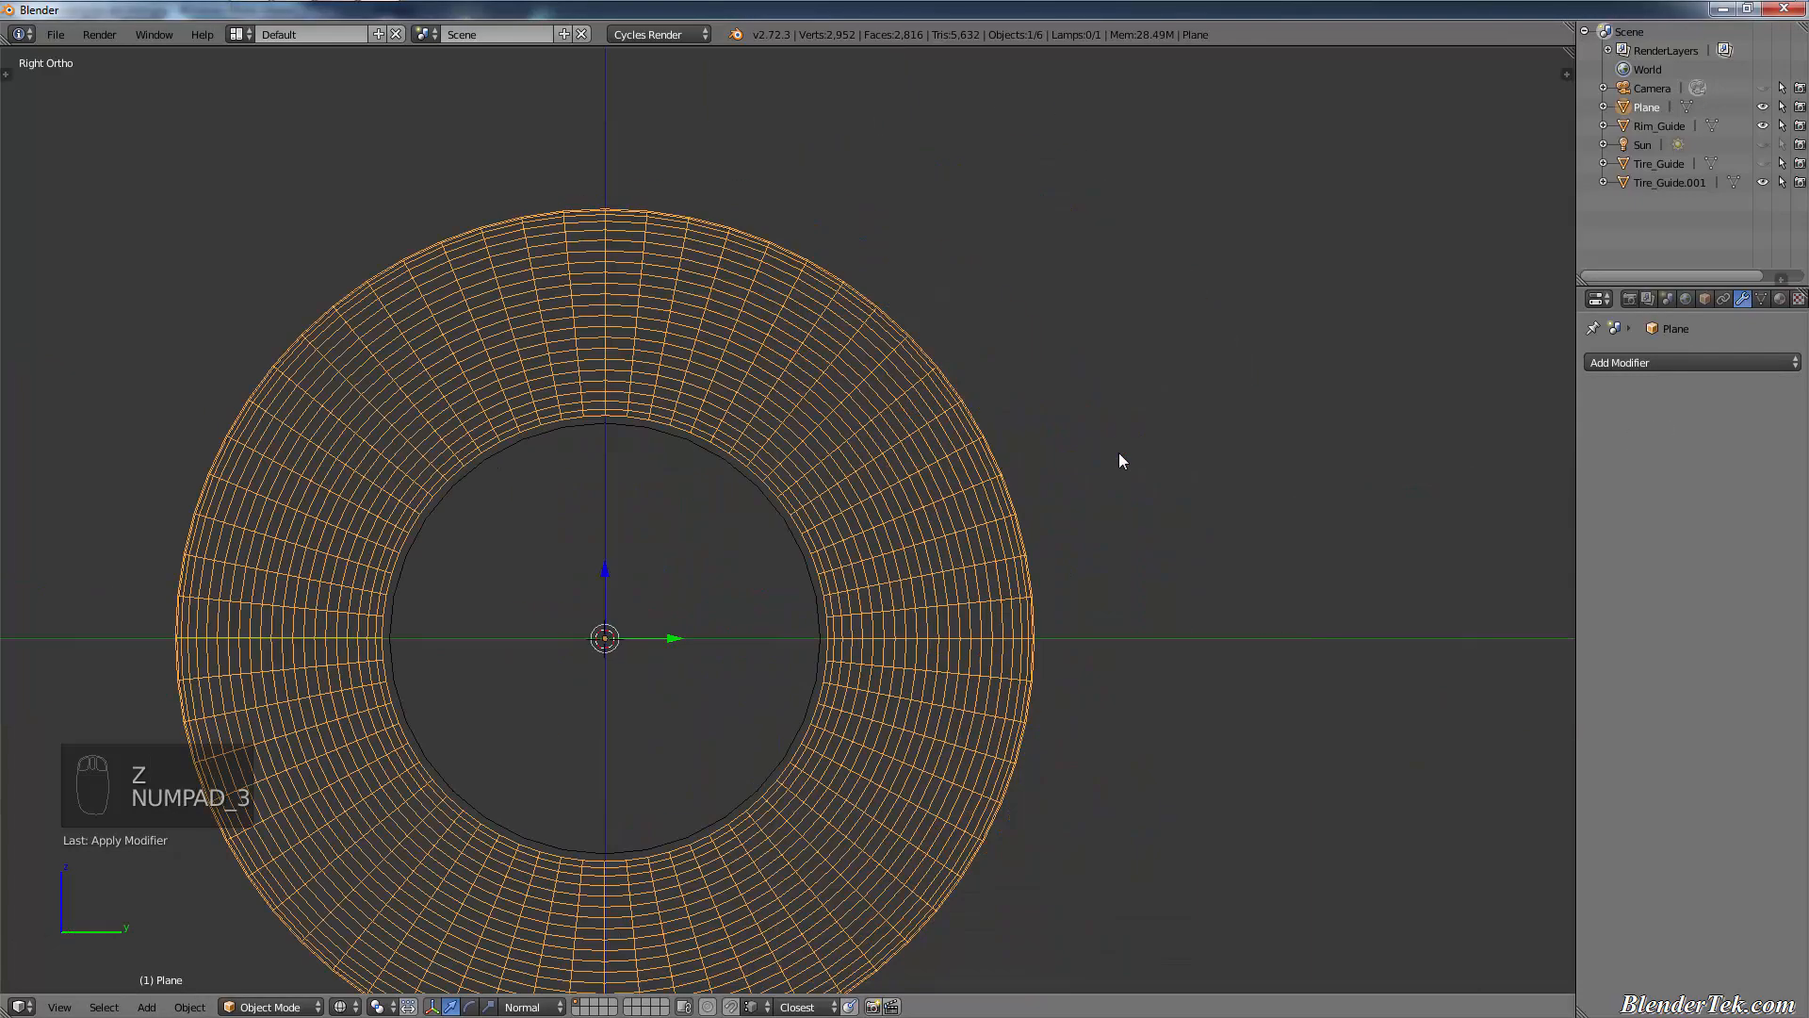
middle_click_drag(537, 683, 1065, 633, "shift")
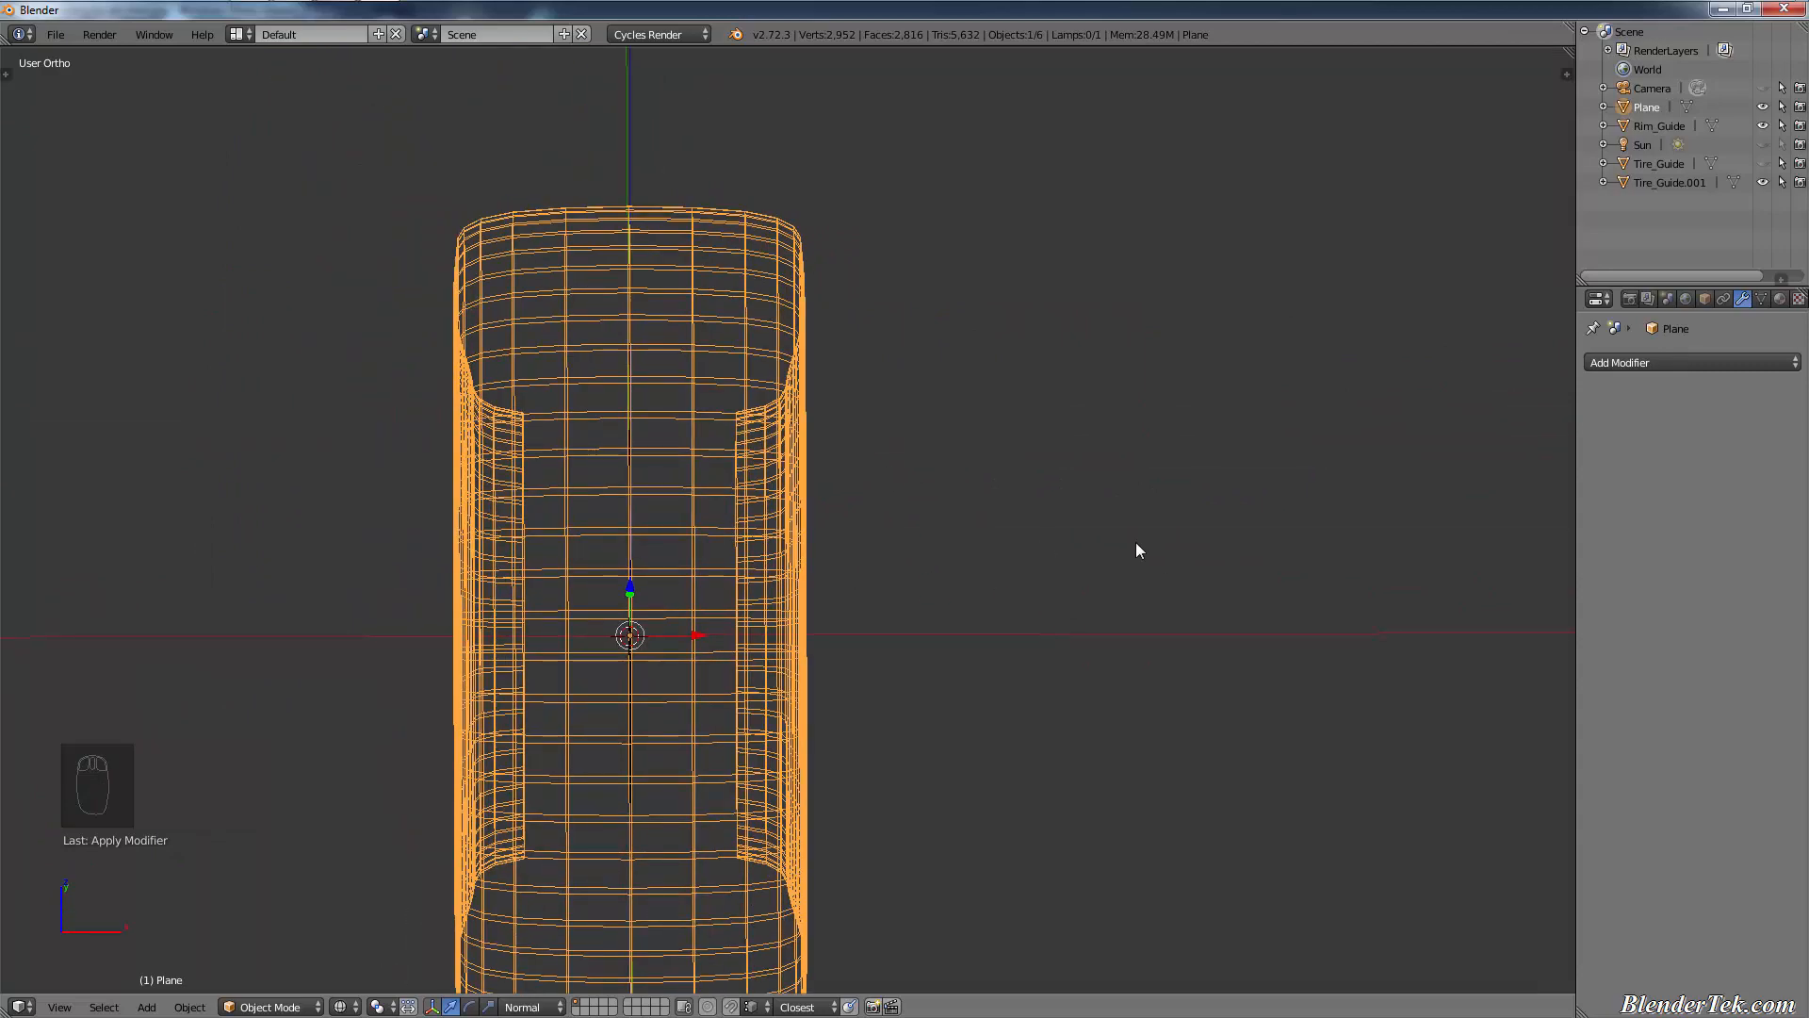
key("KP_3")
key("KP_3")
key("KP_3")
key("KP_1")
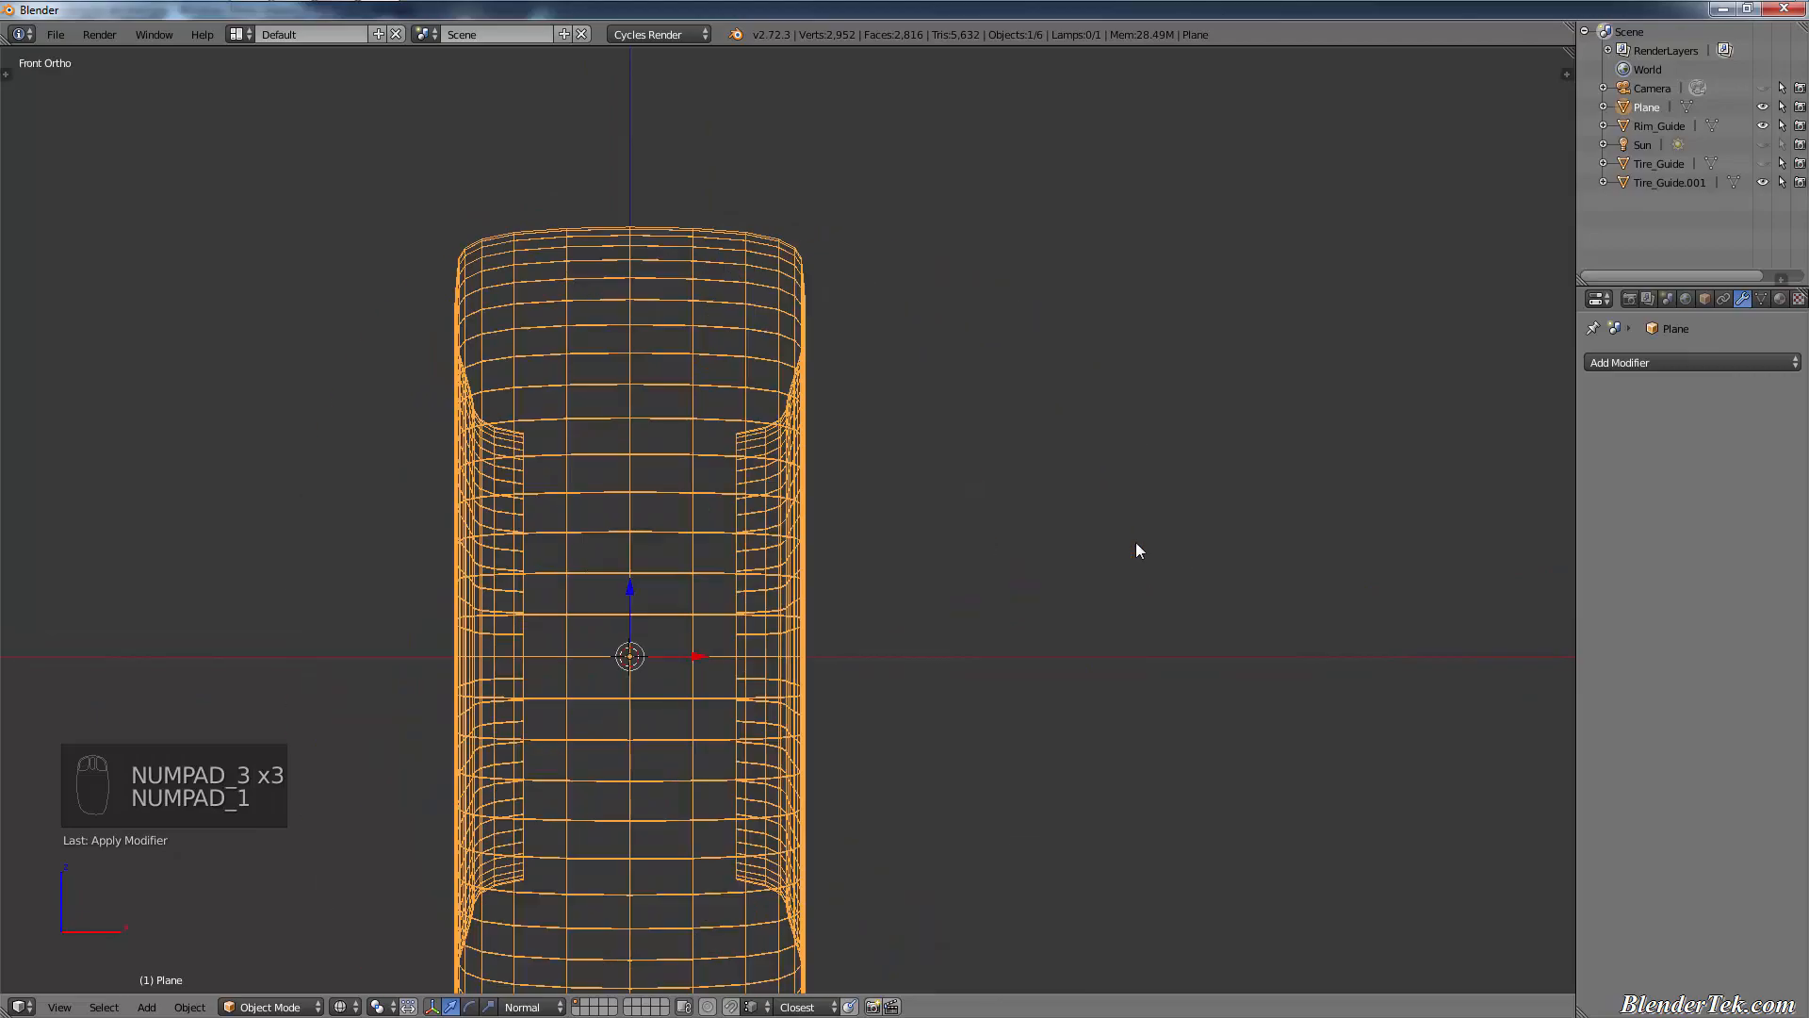
middle_click_drag(977, 489, 822, 483, "shift")
key("KP_1")
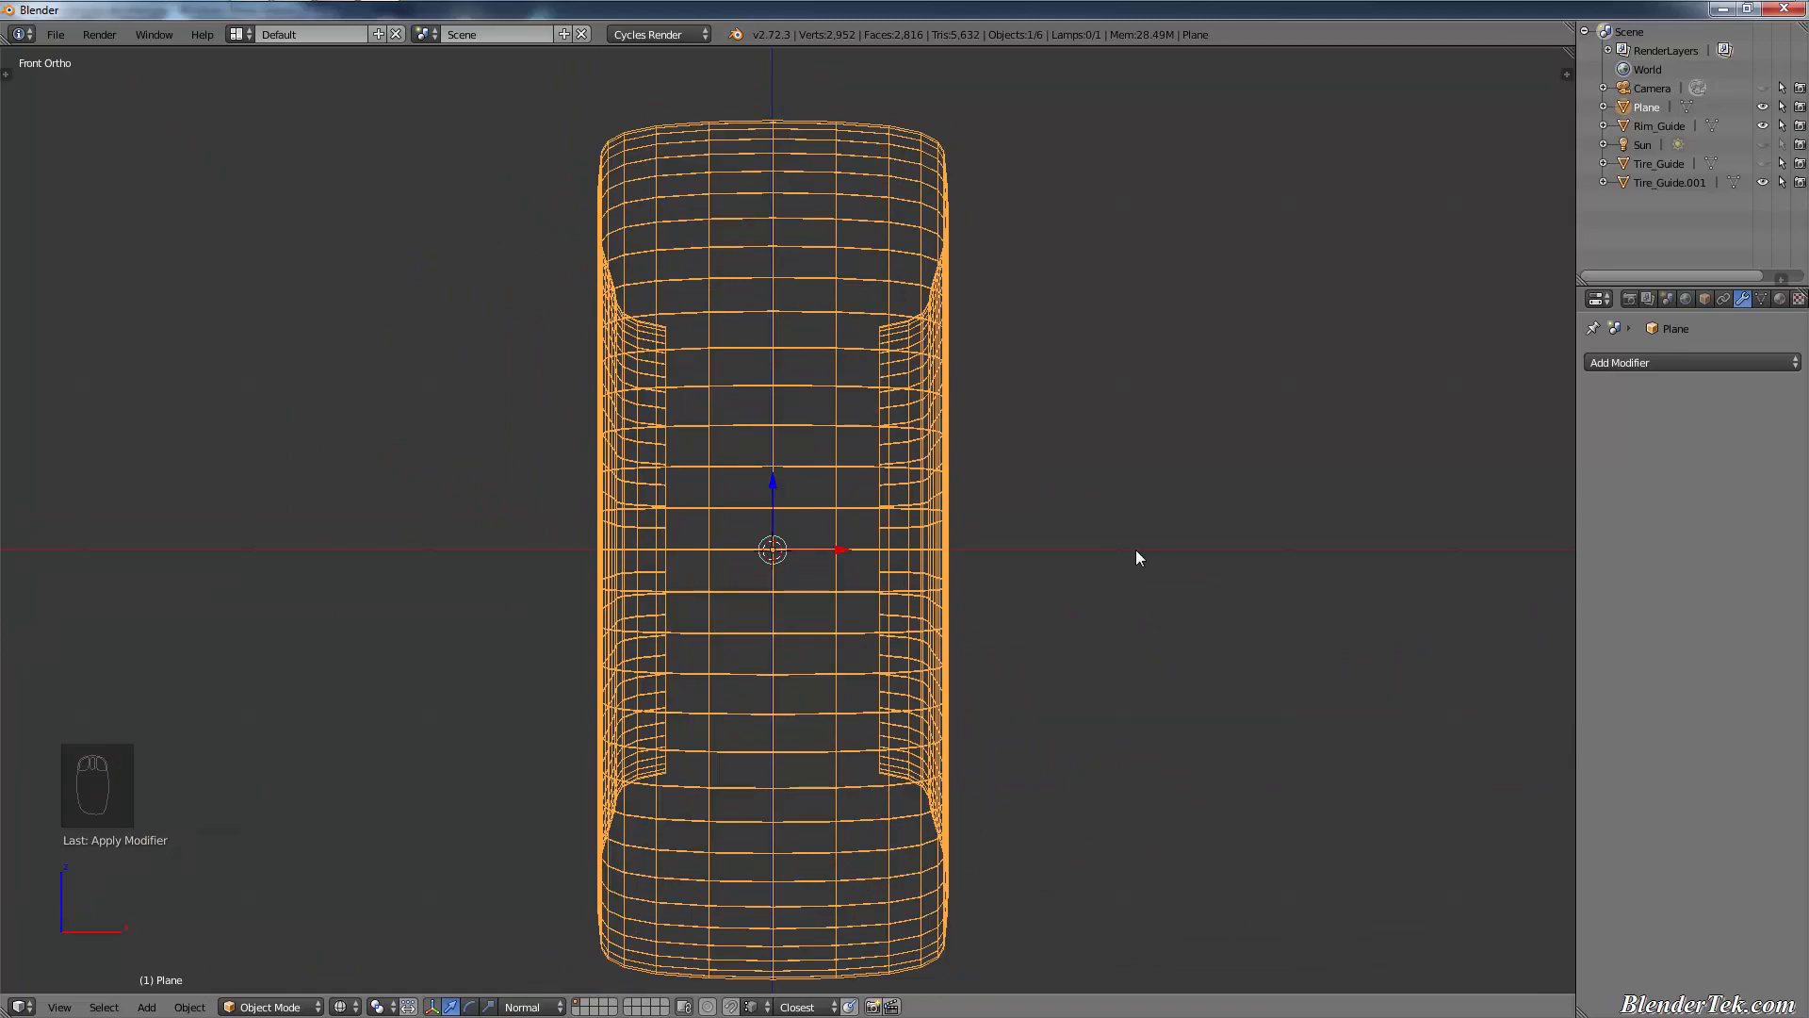
middle_click_drag(1066, 521, 1198, 550)
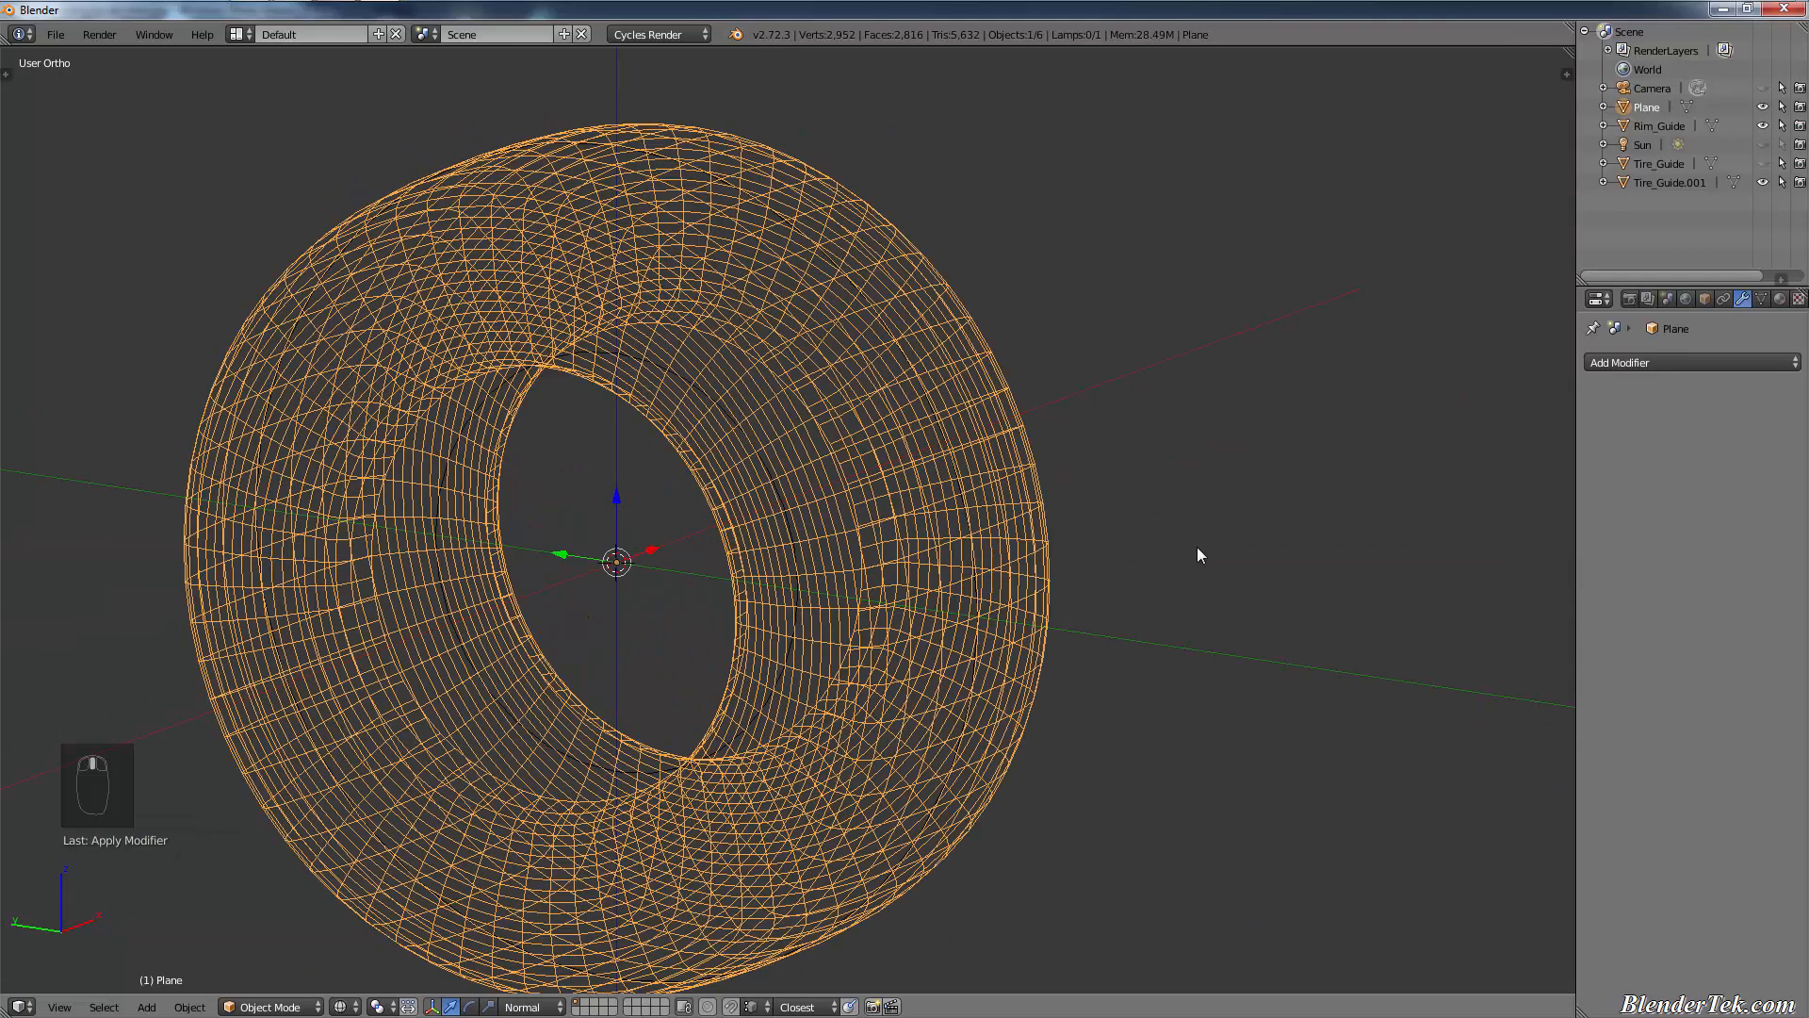
key("z")
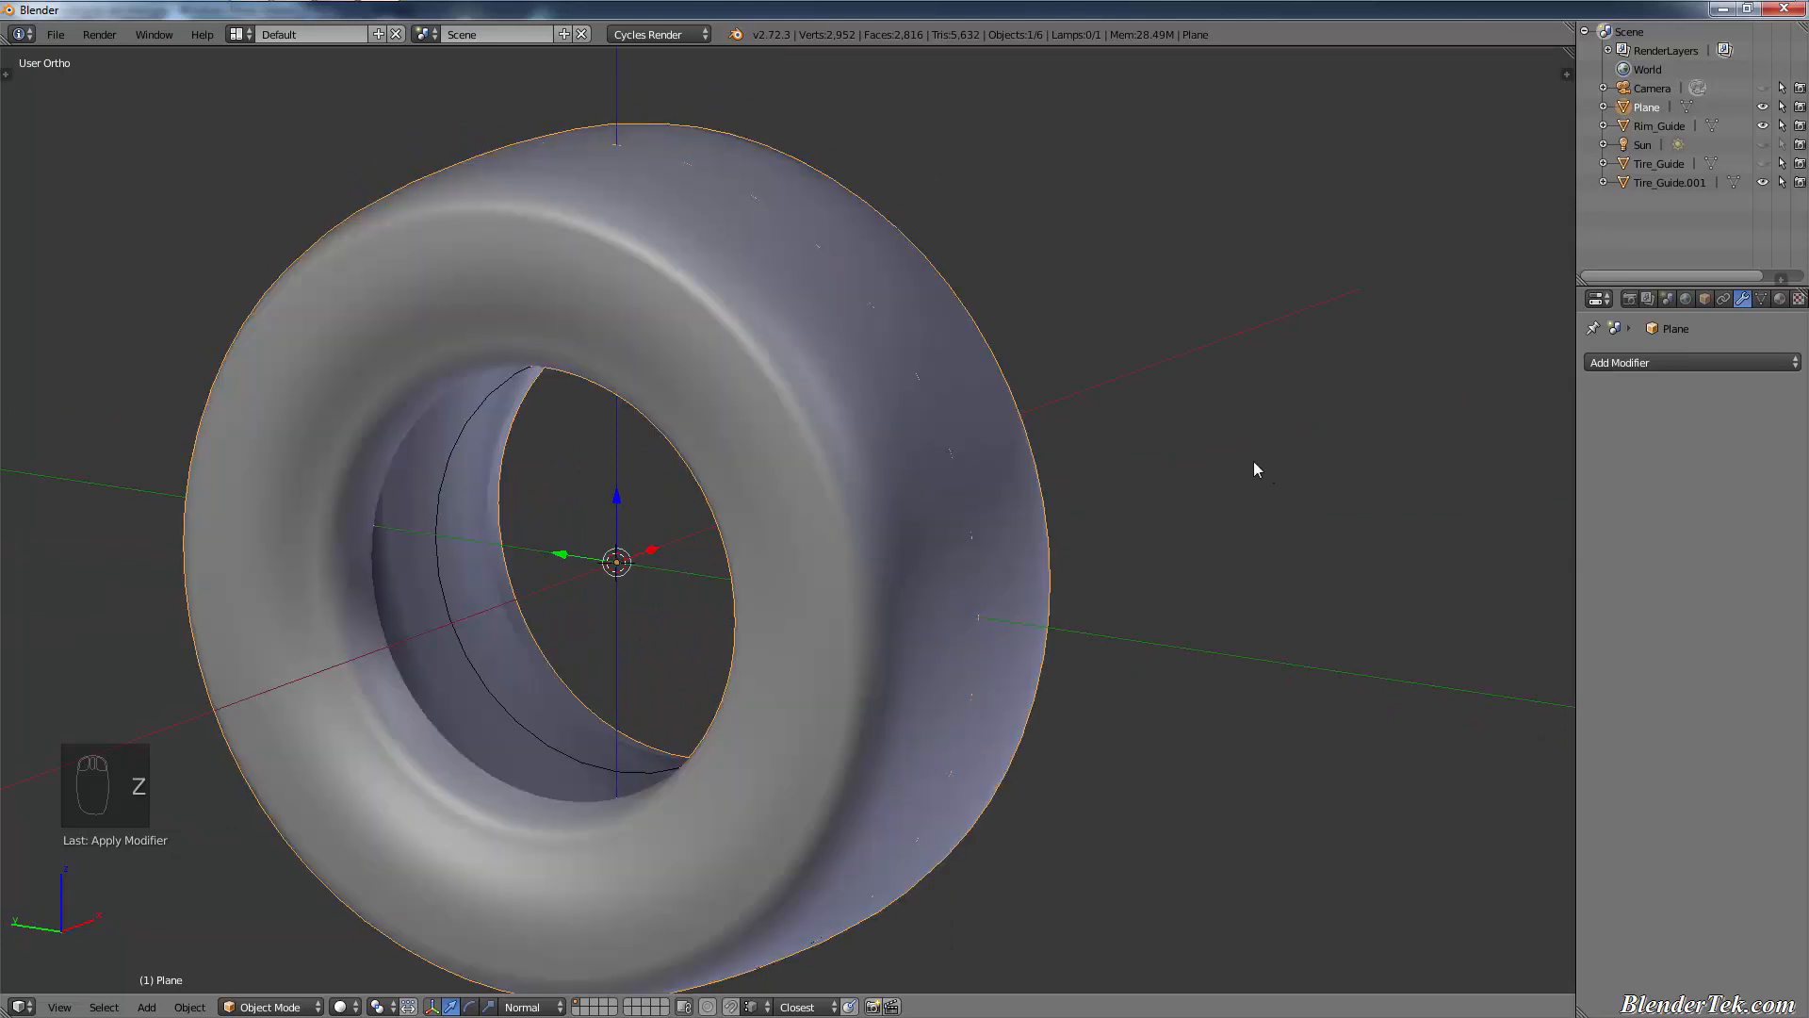
key("KP_3")
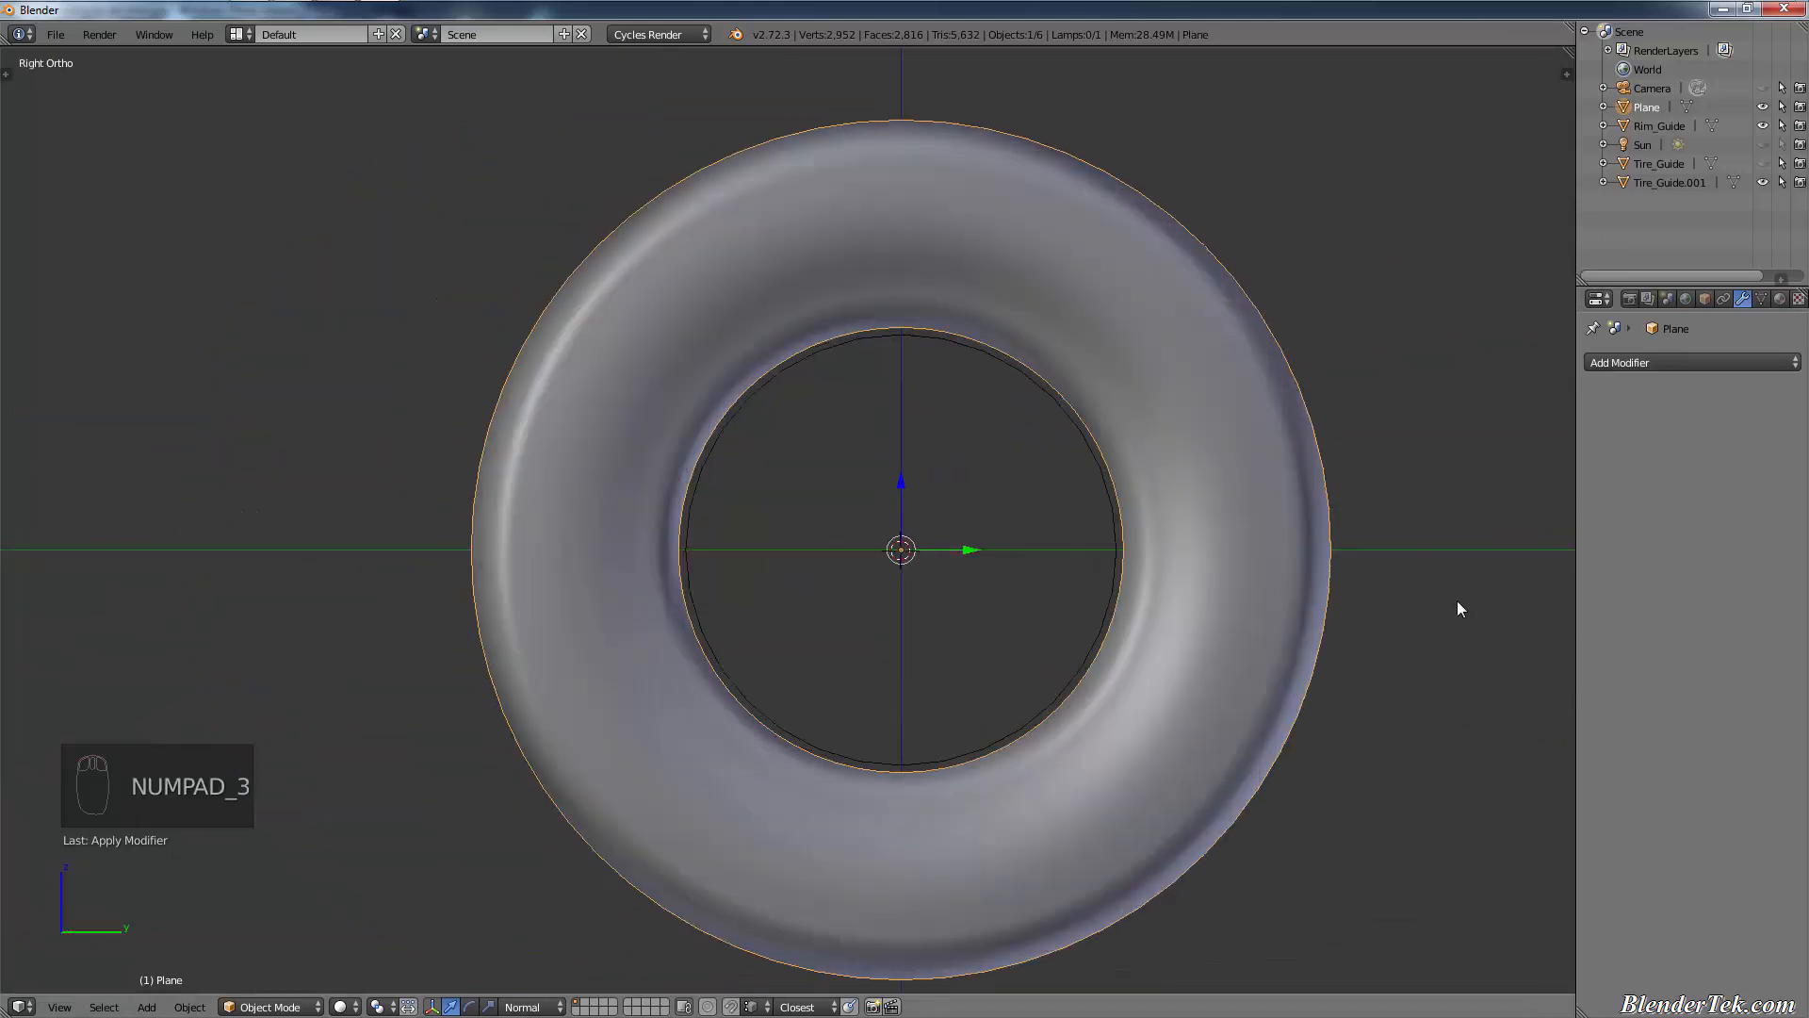
key("KP_1")
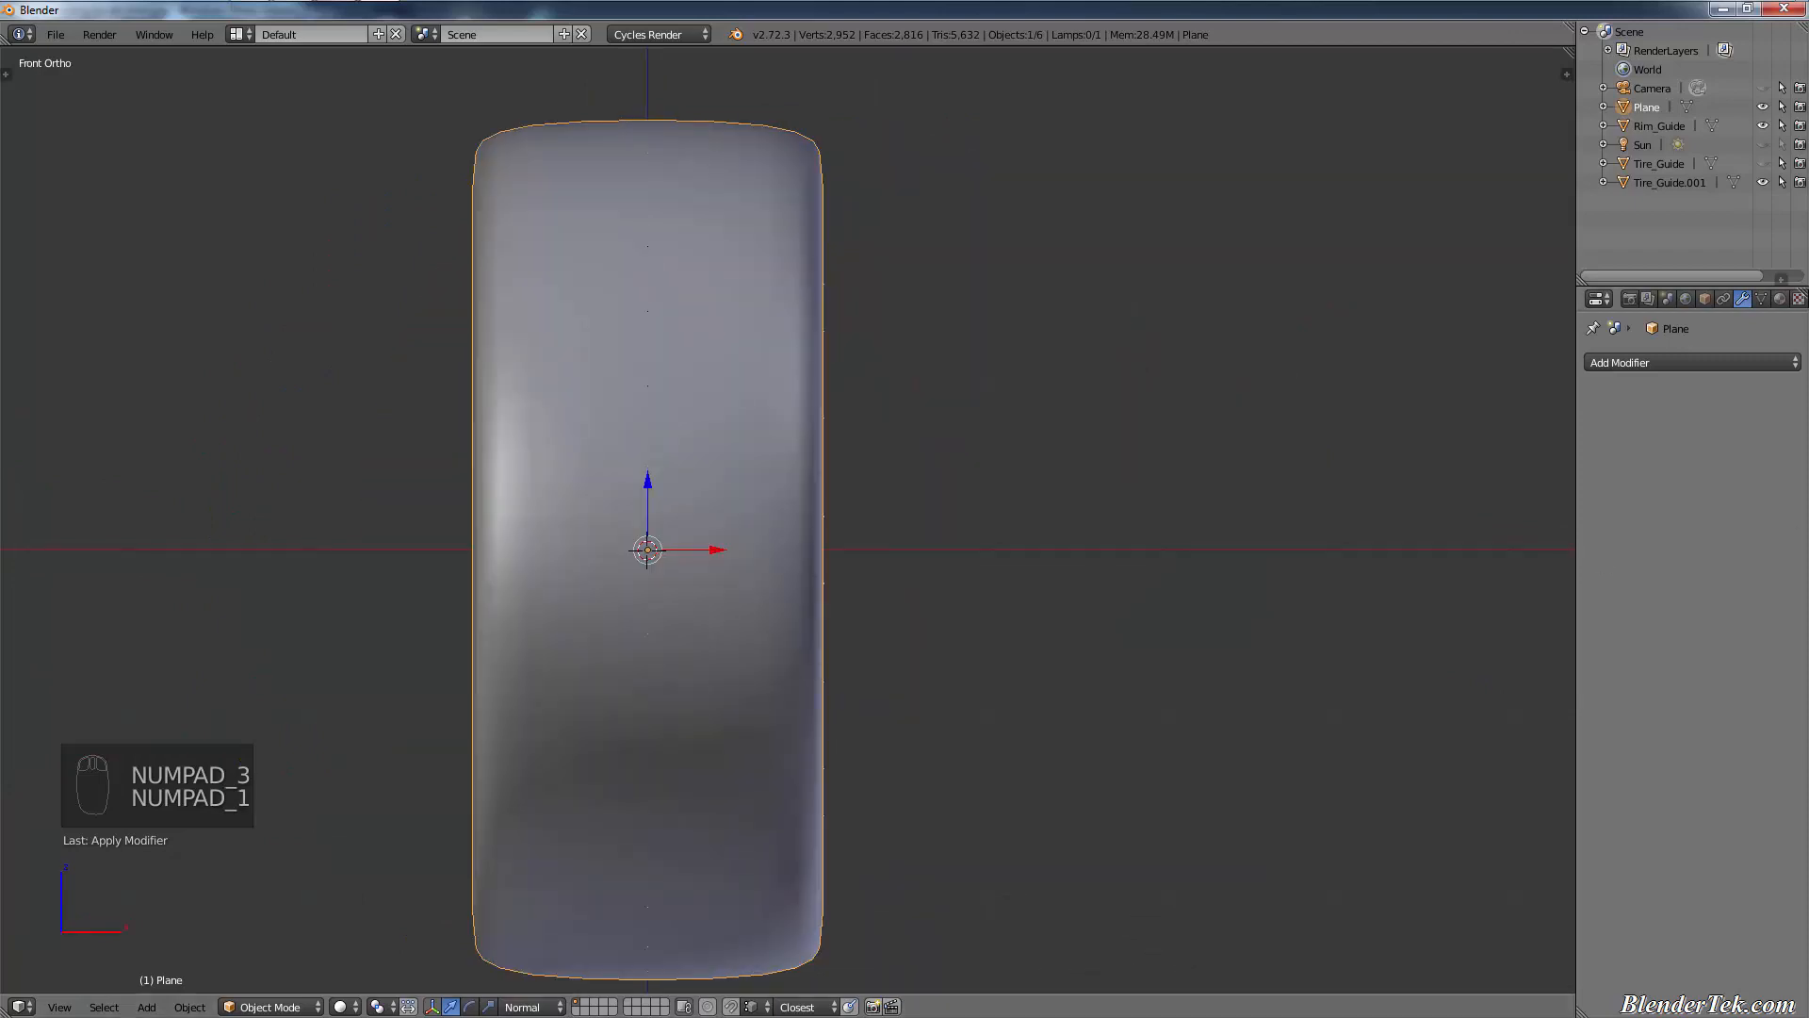
- Start saving the scene as a new file and name it OFFROAD_TIRE
left_click(61, 34)
left_click(132, 200)
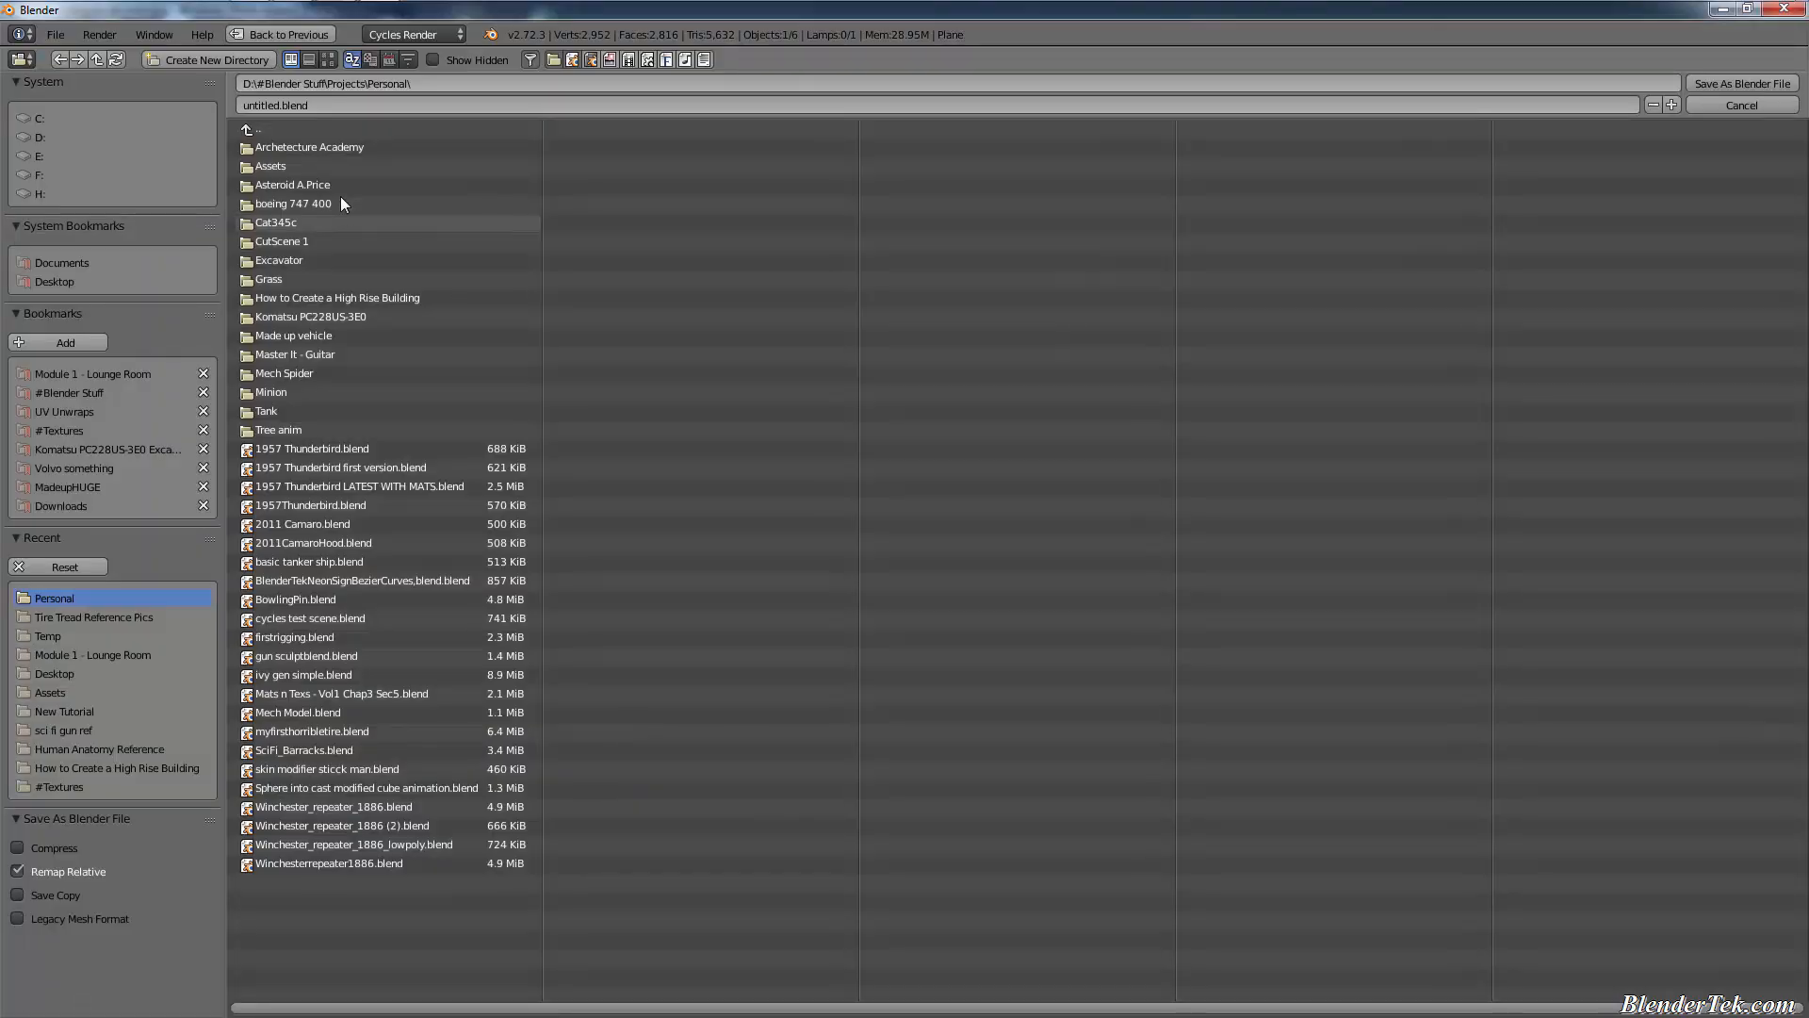
left_click(309, 108)
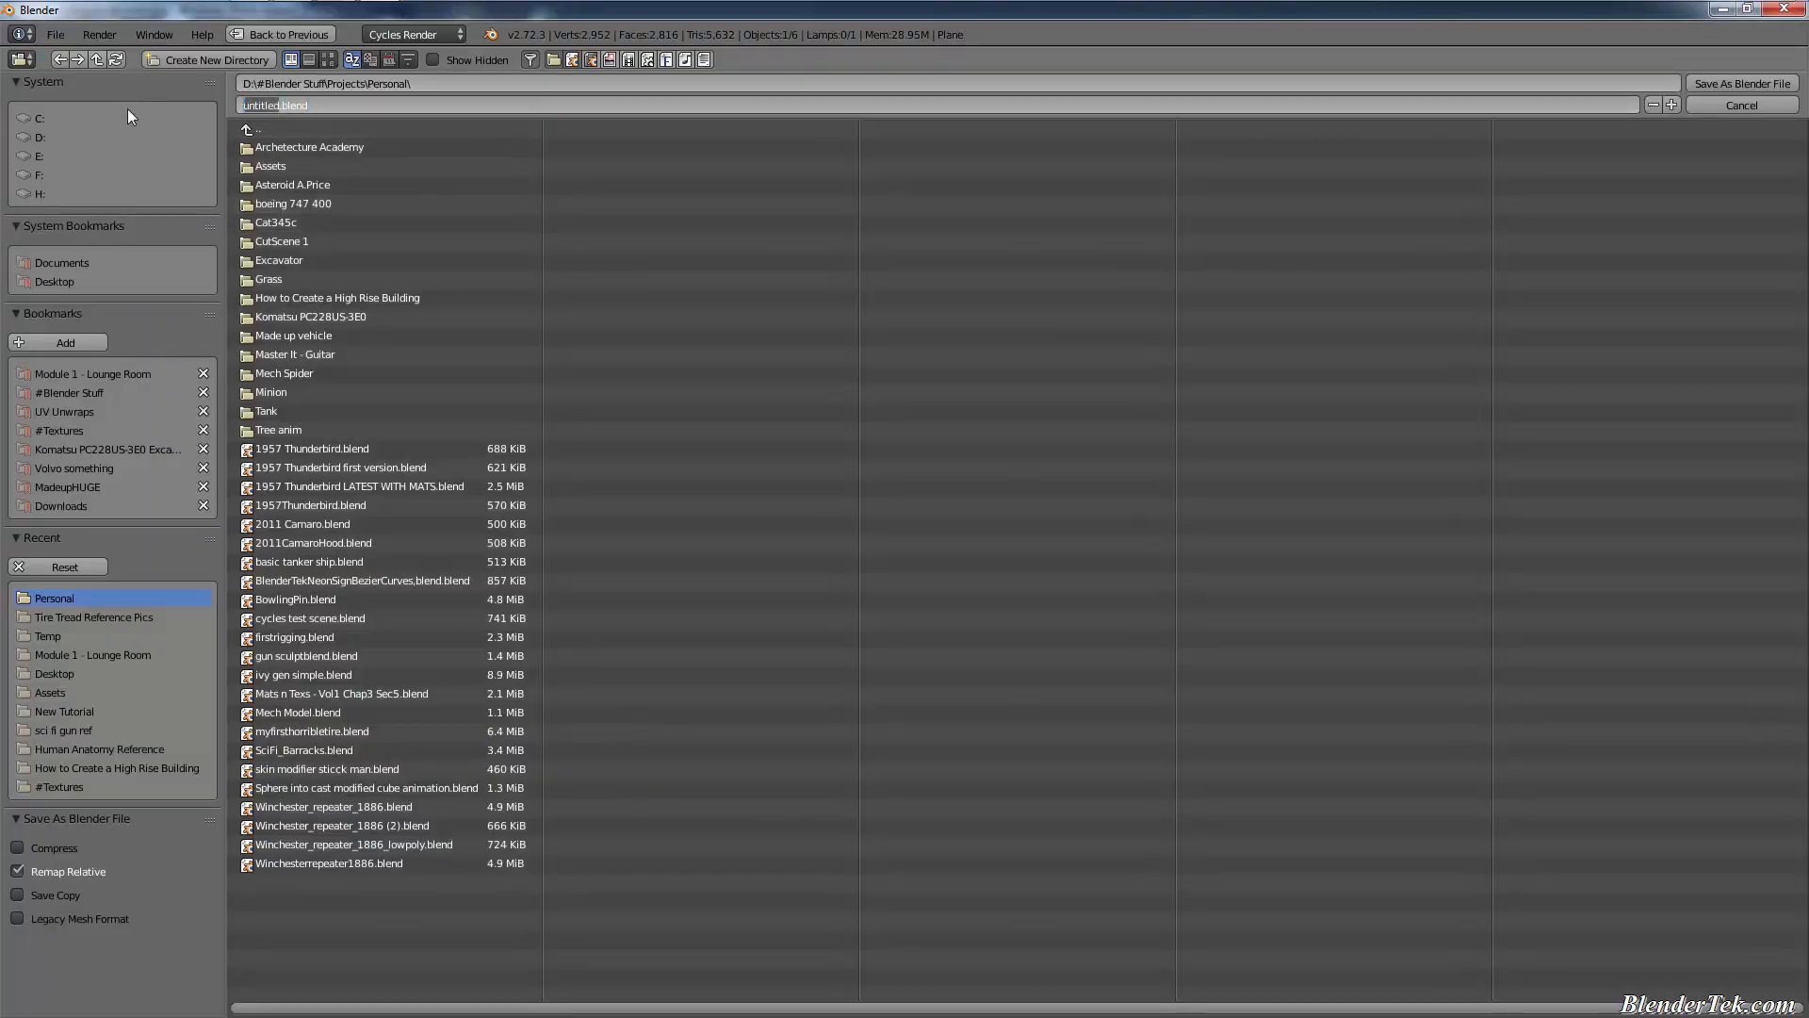
type("OFFROAD_TIRE")
key("Return")
- Save the file in the folder D:\#Blender Stuff\Projects\Personal\Assets
left_click(130, 118)
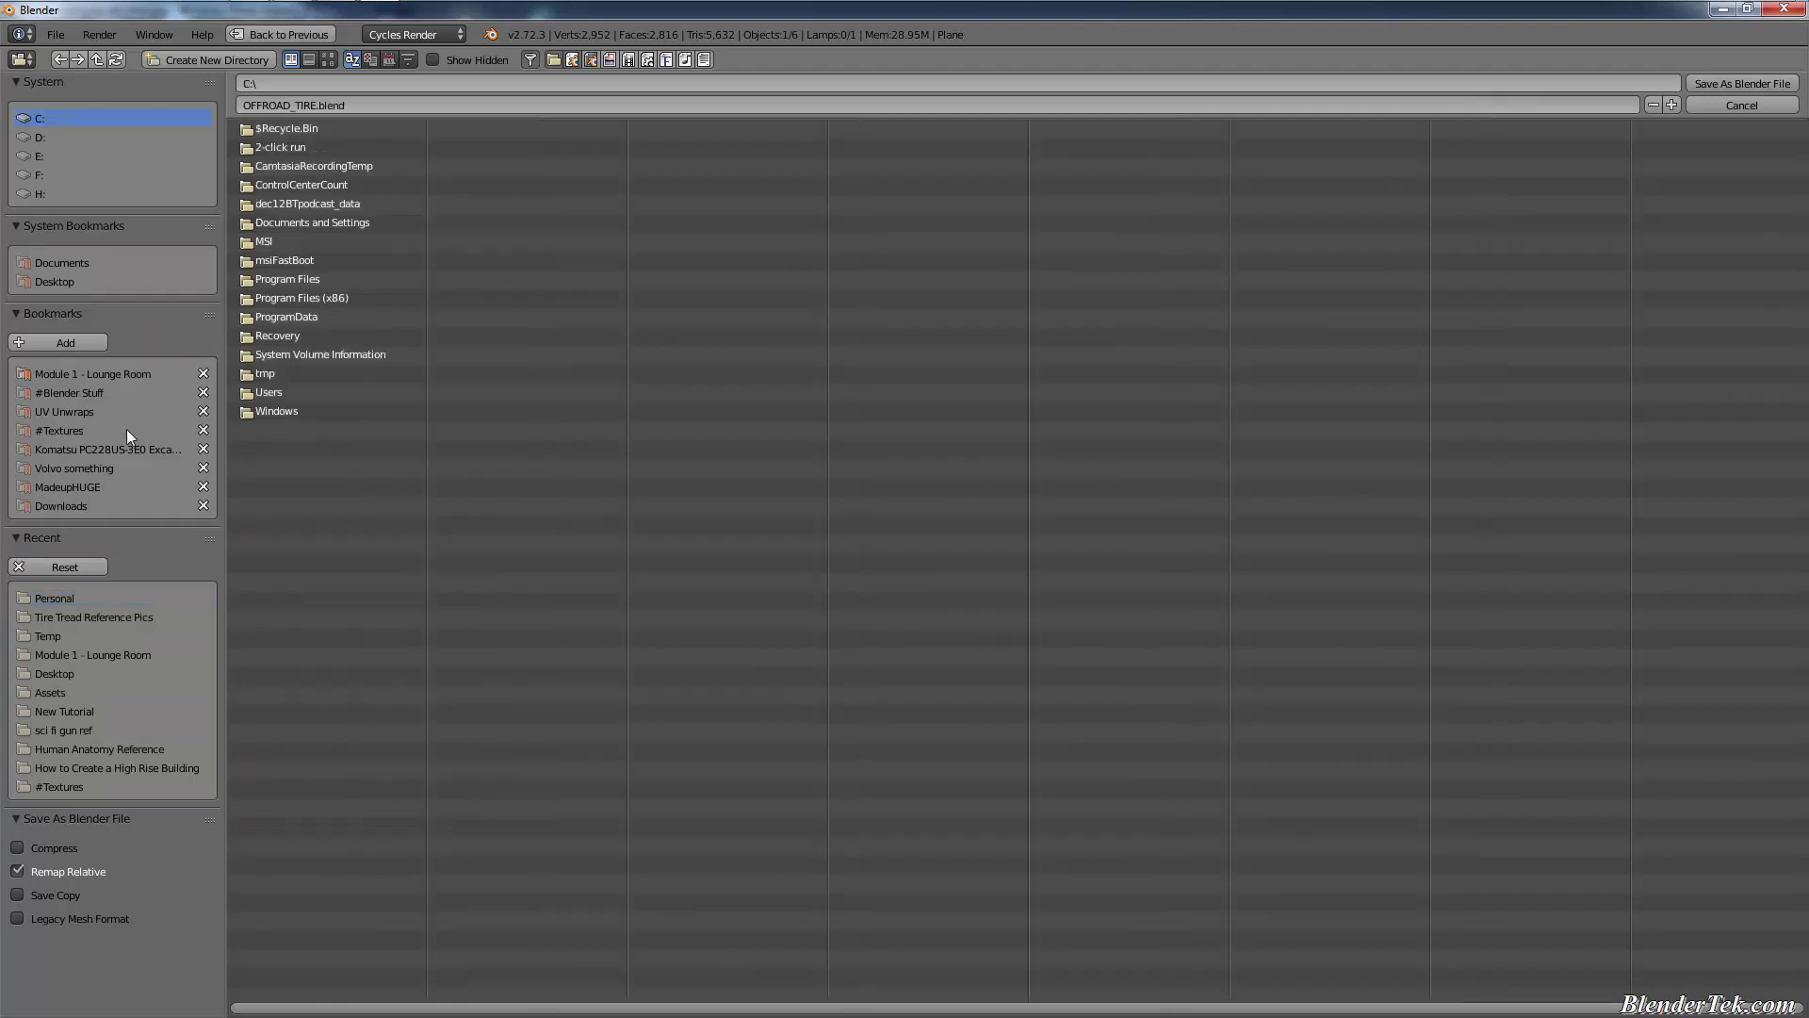
left_click(98, 392)
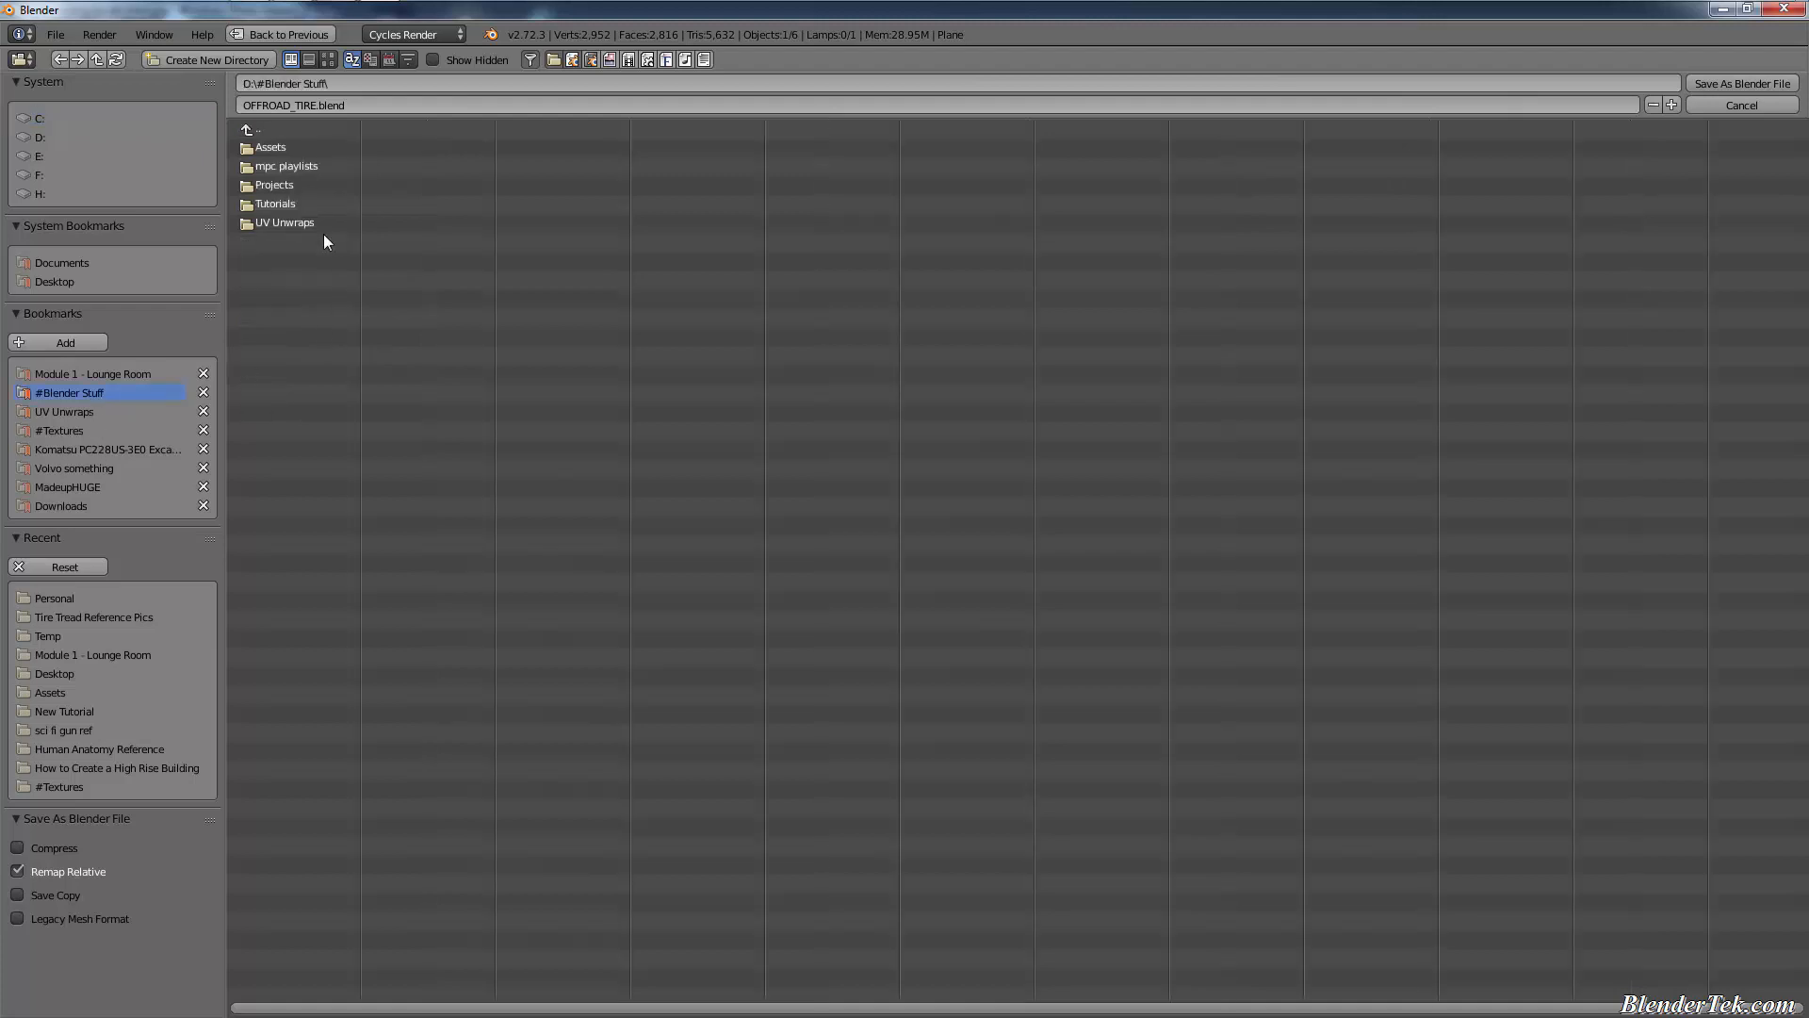
left_click(304, 186)
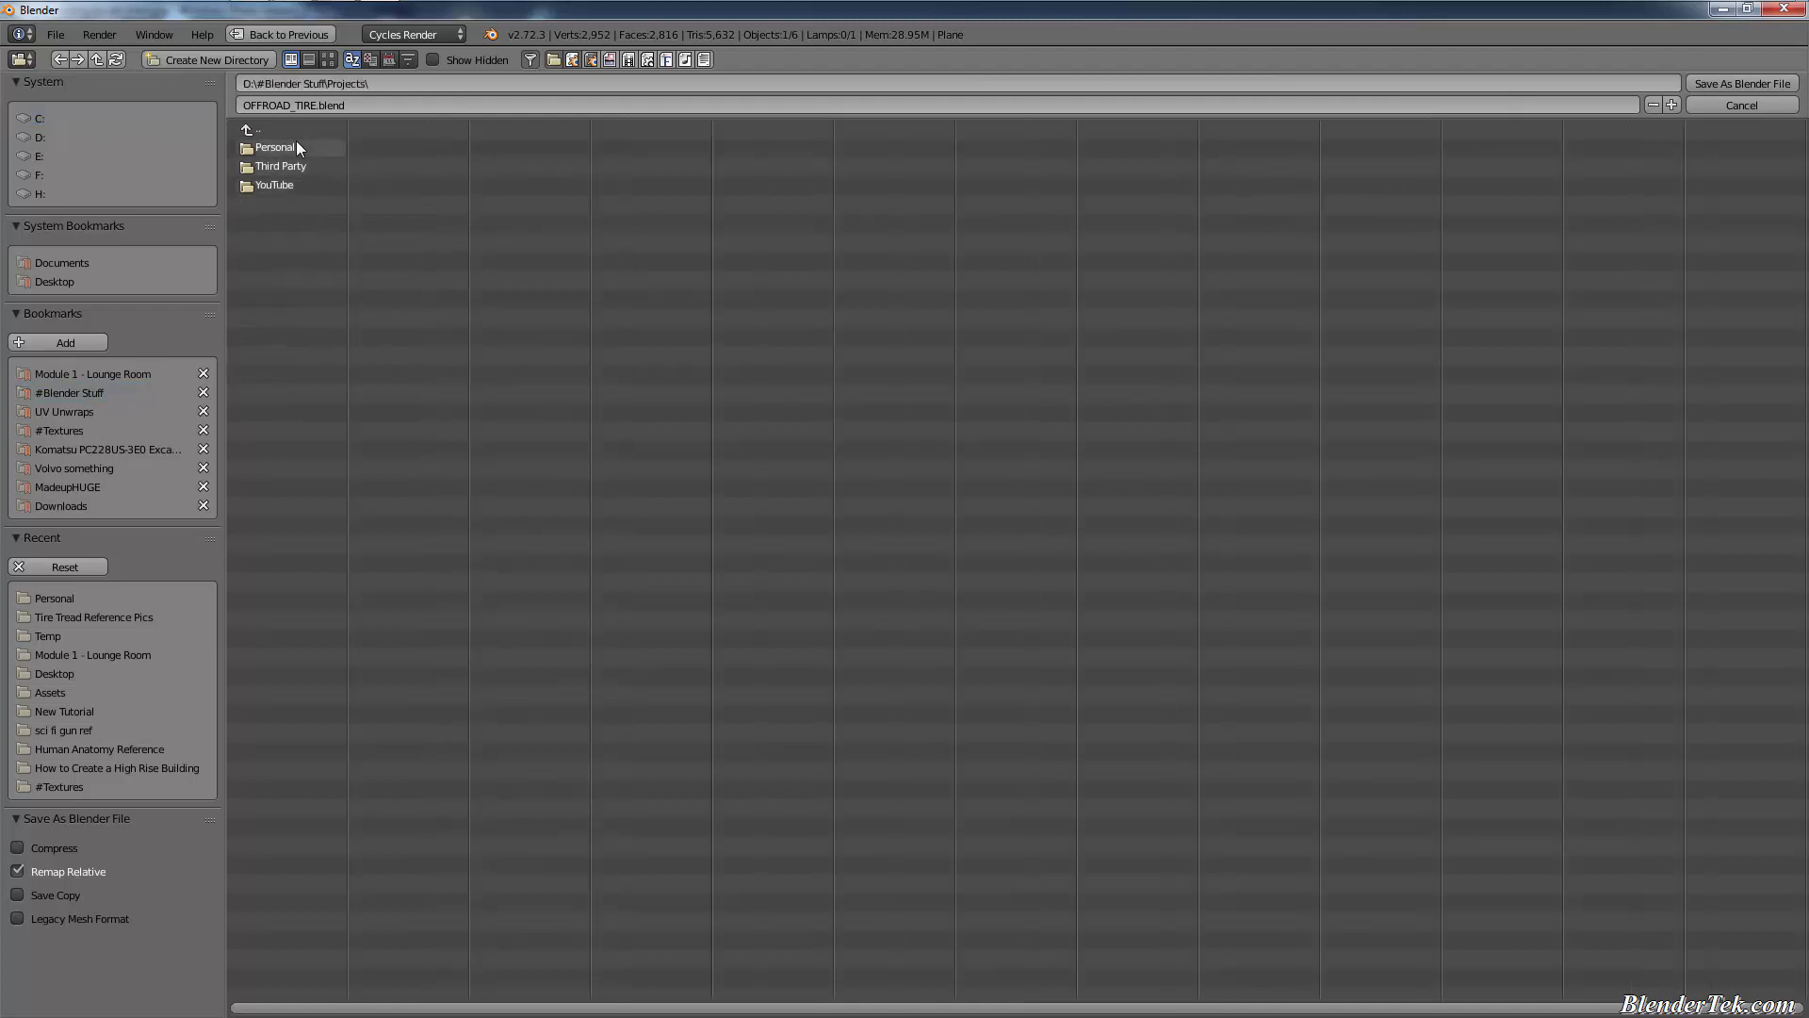
left_click(296, 143)
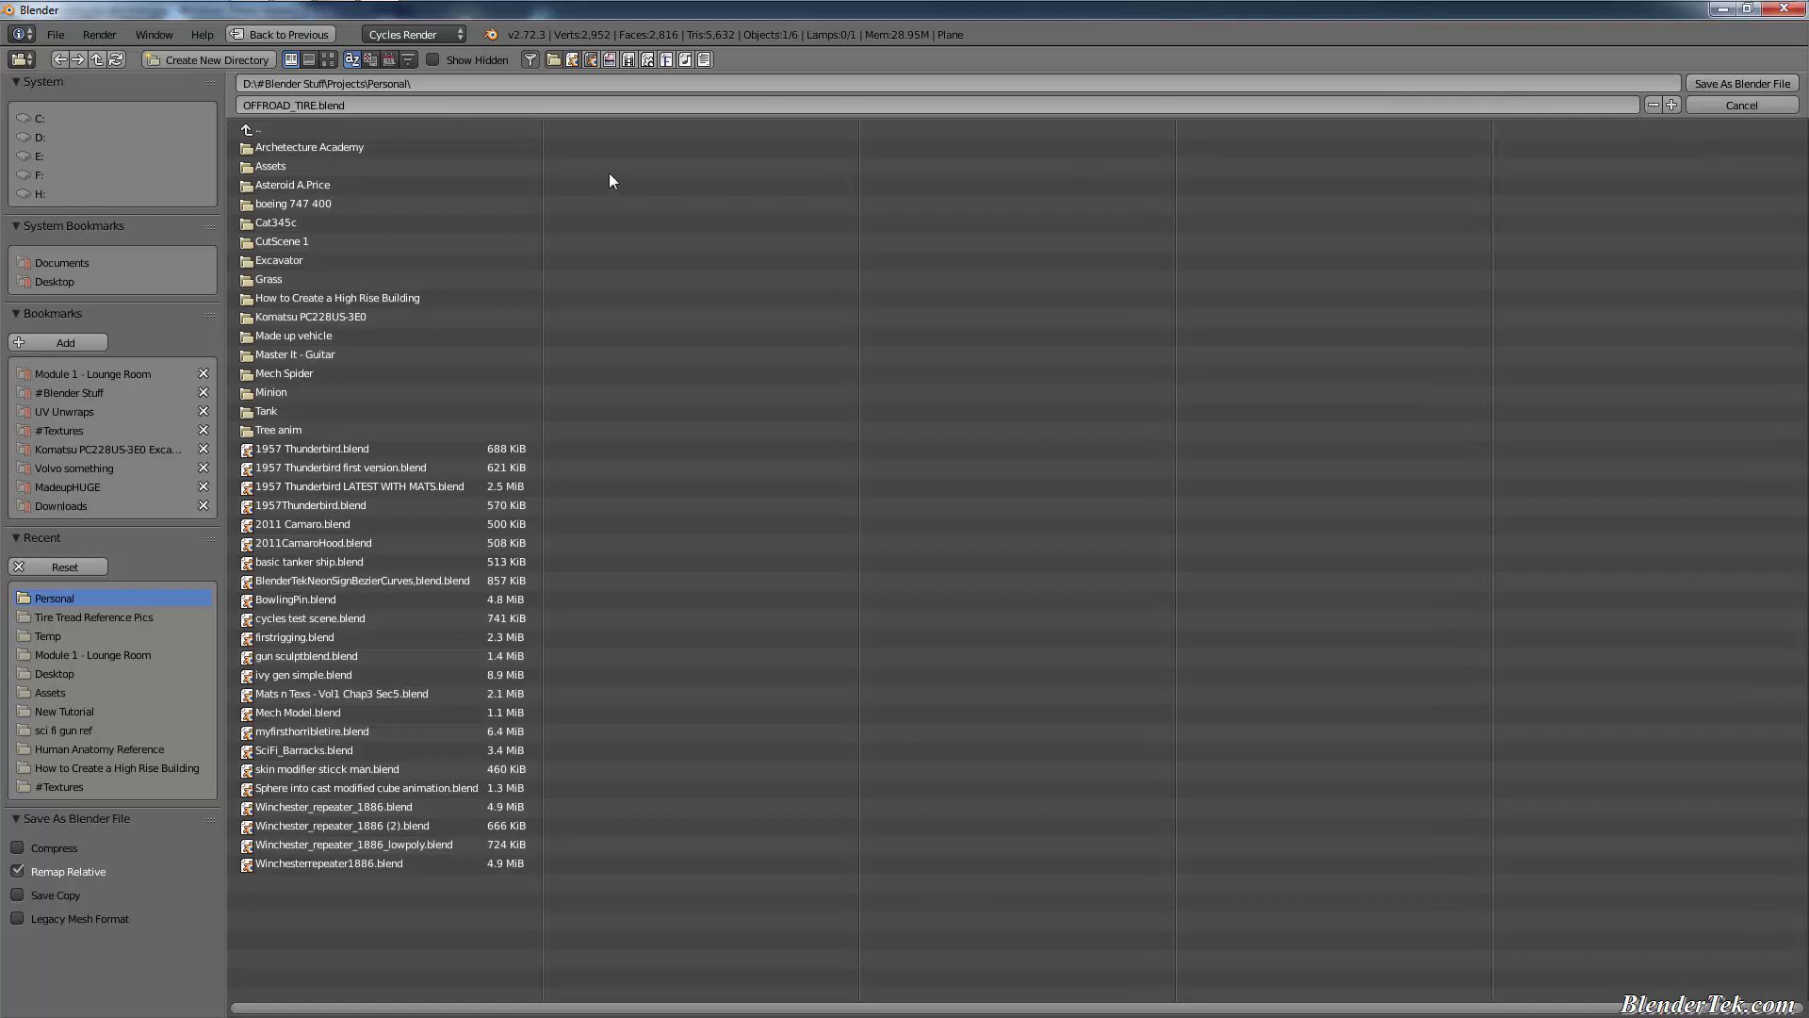
left_click(258, 165)
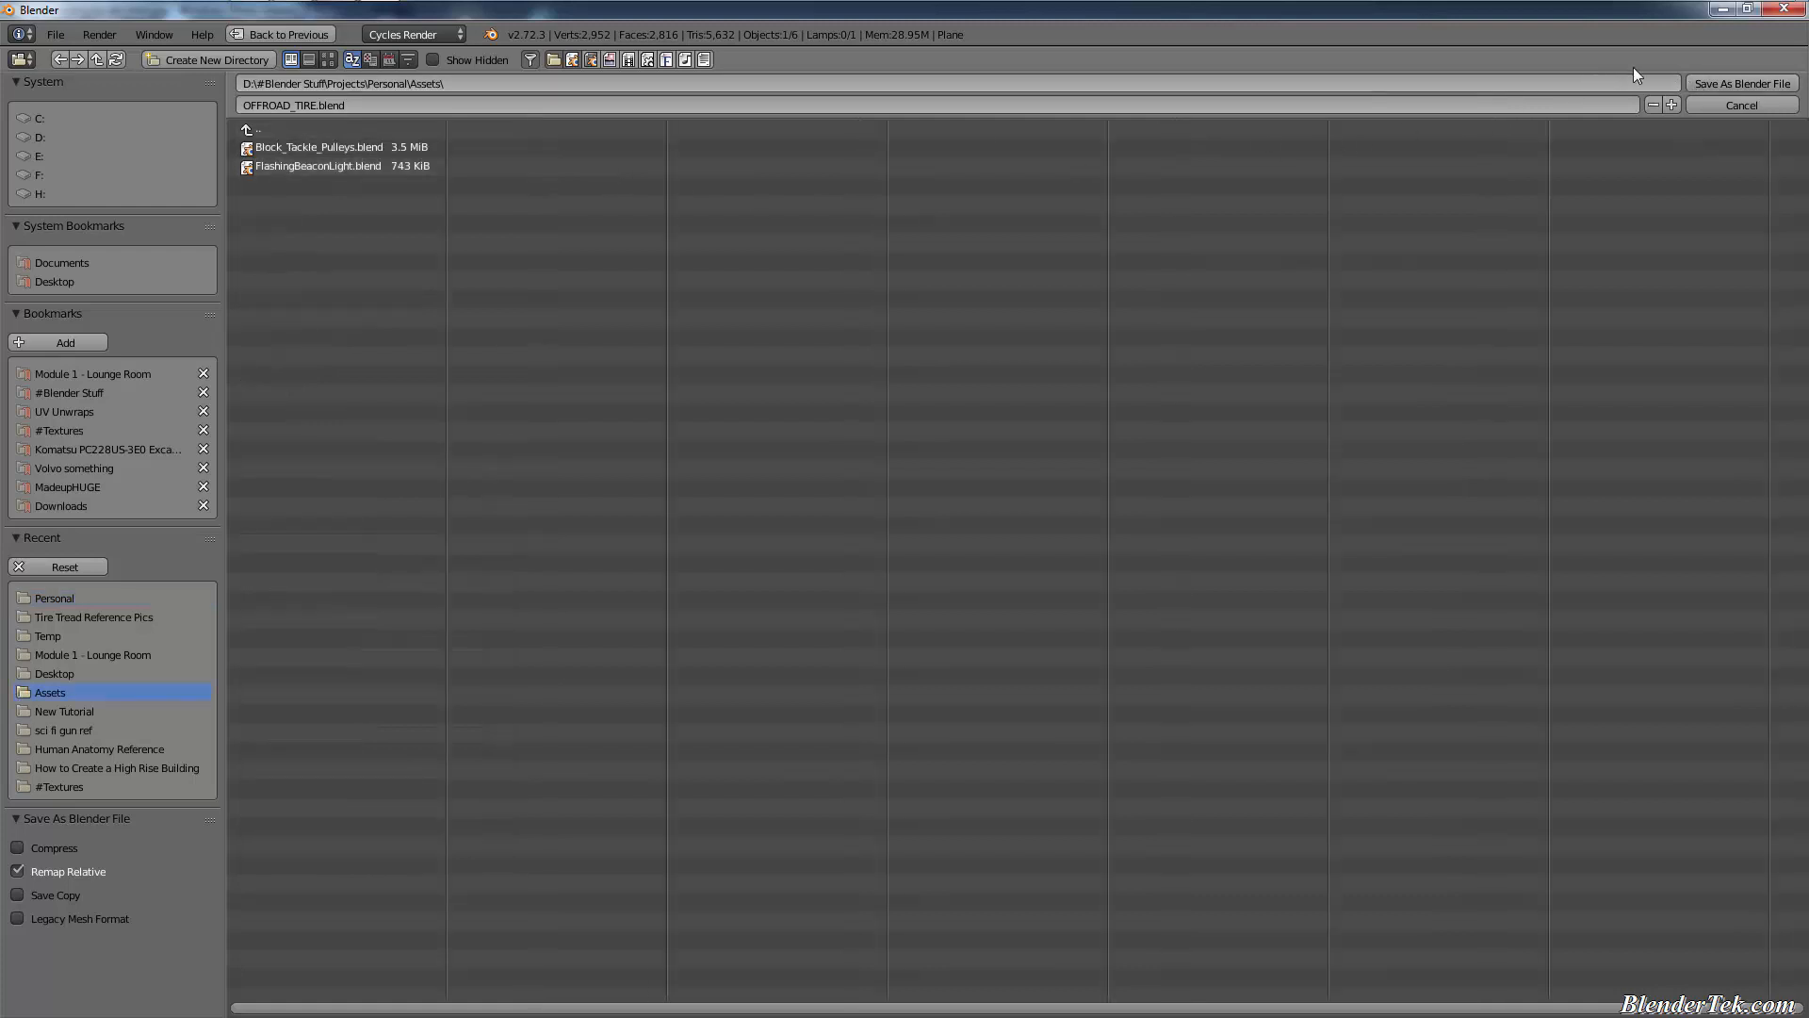
left_click(1738, 83)
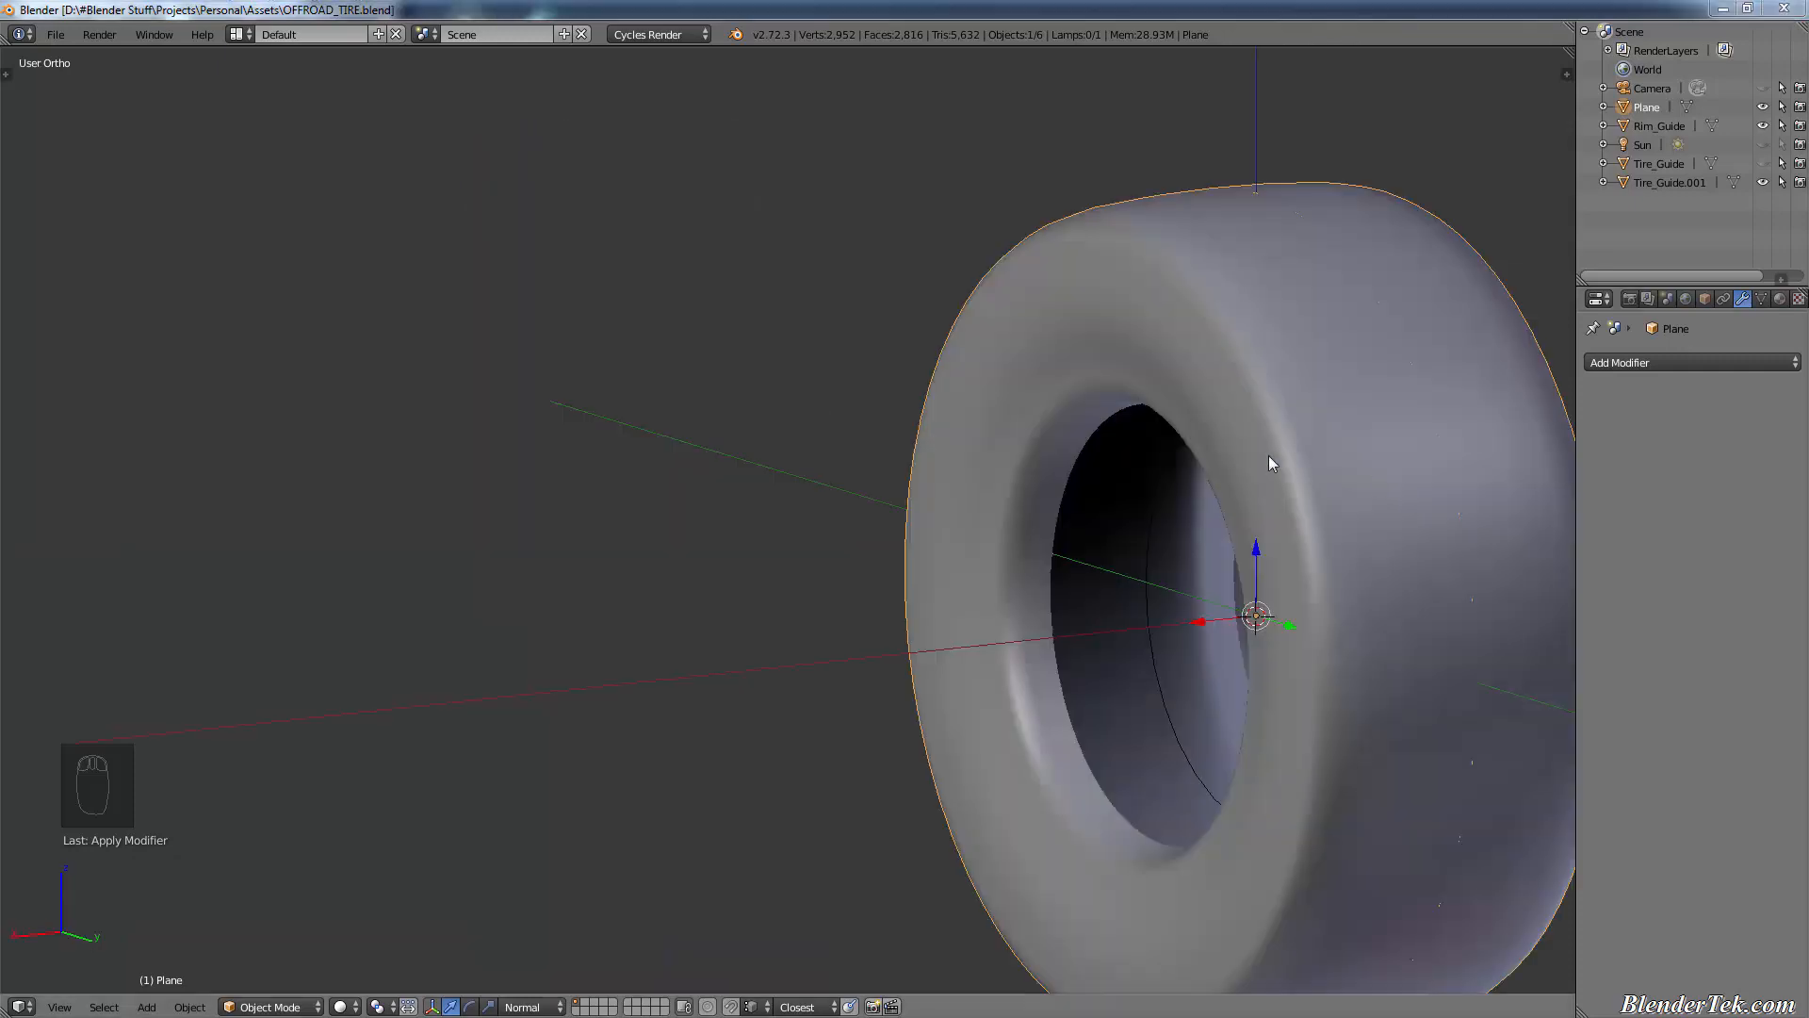
- Show the upper part of the tire in wireframe from the front
left_click(1268, 455)
scroll(1268, 455, "up", 3)
middle_click_drag(1268, 455, 1110, 473)
middle_click_drag(1416, 614, 1099, 571, "shift")
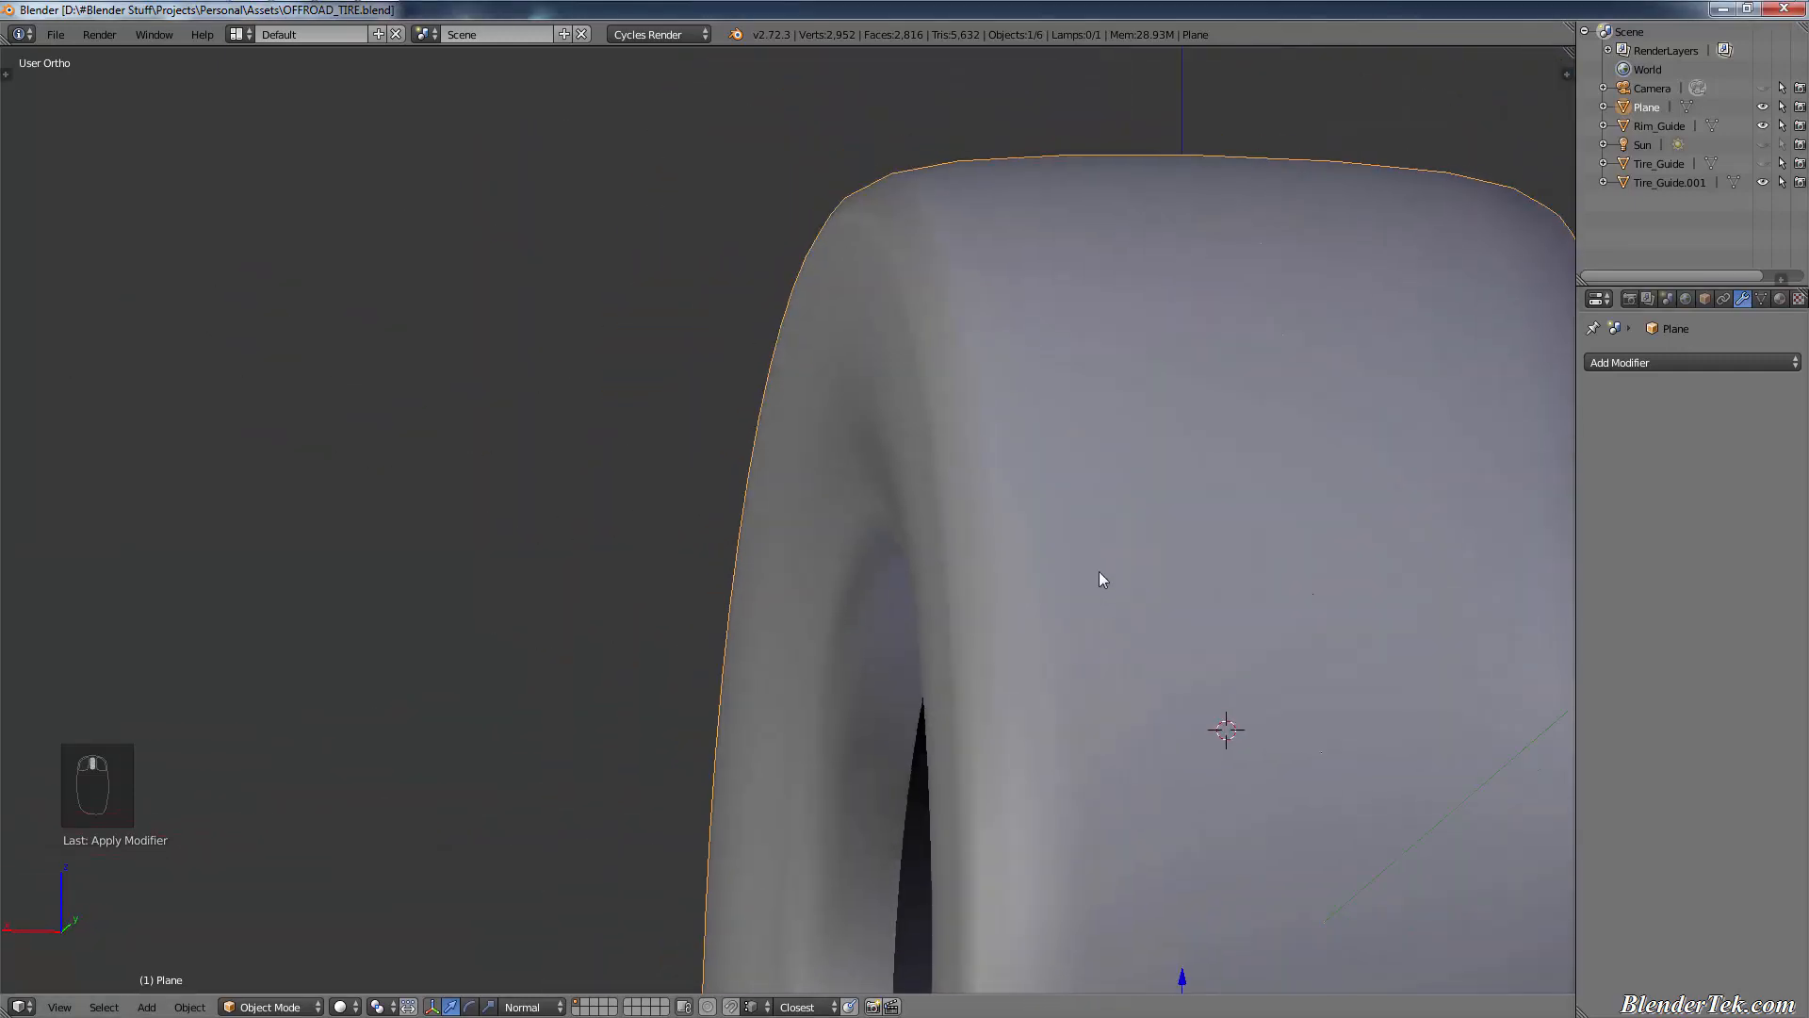
key("KP_1")
scroll(1099, 572, "down", 6)
middle_click_drag(782, 573, 911, 568, "shift")
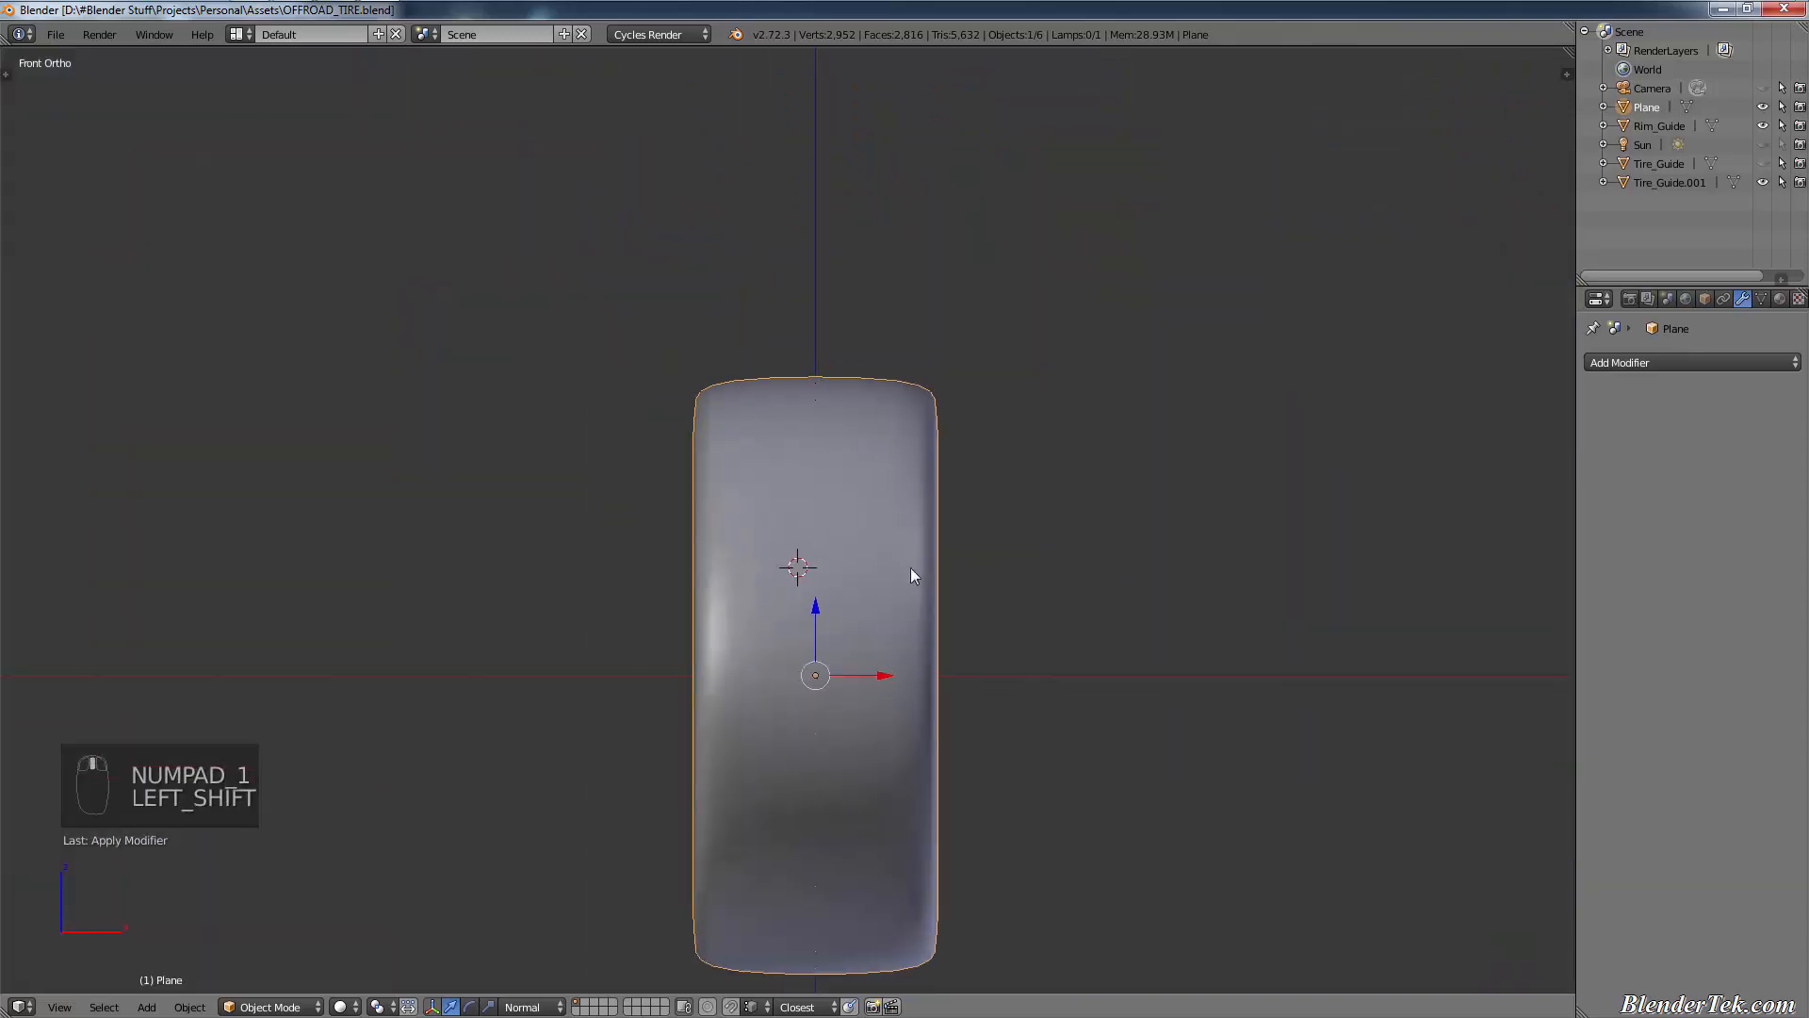
scroll(758, 551, "up", 5)
scroll(656, 381, "up", 1)
key("shift+z")
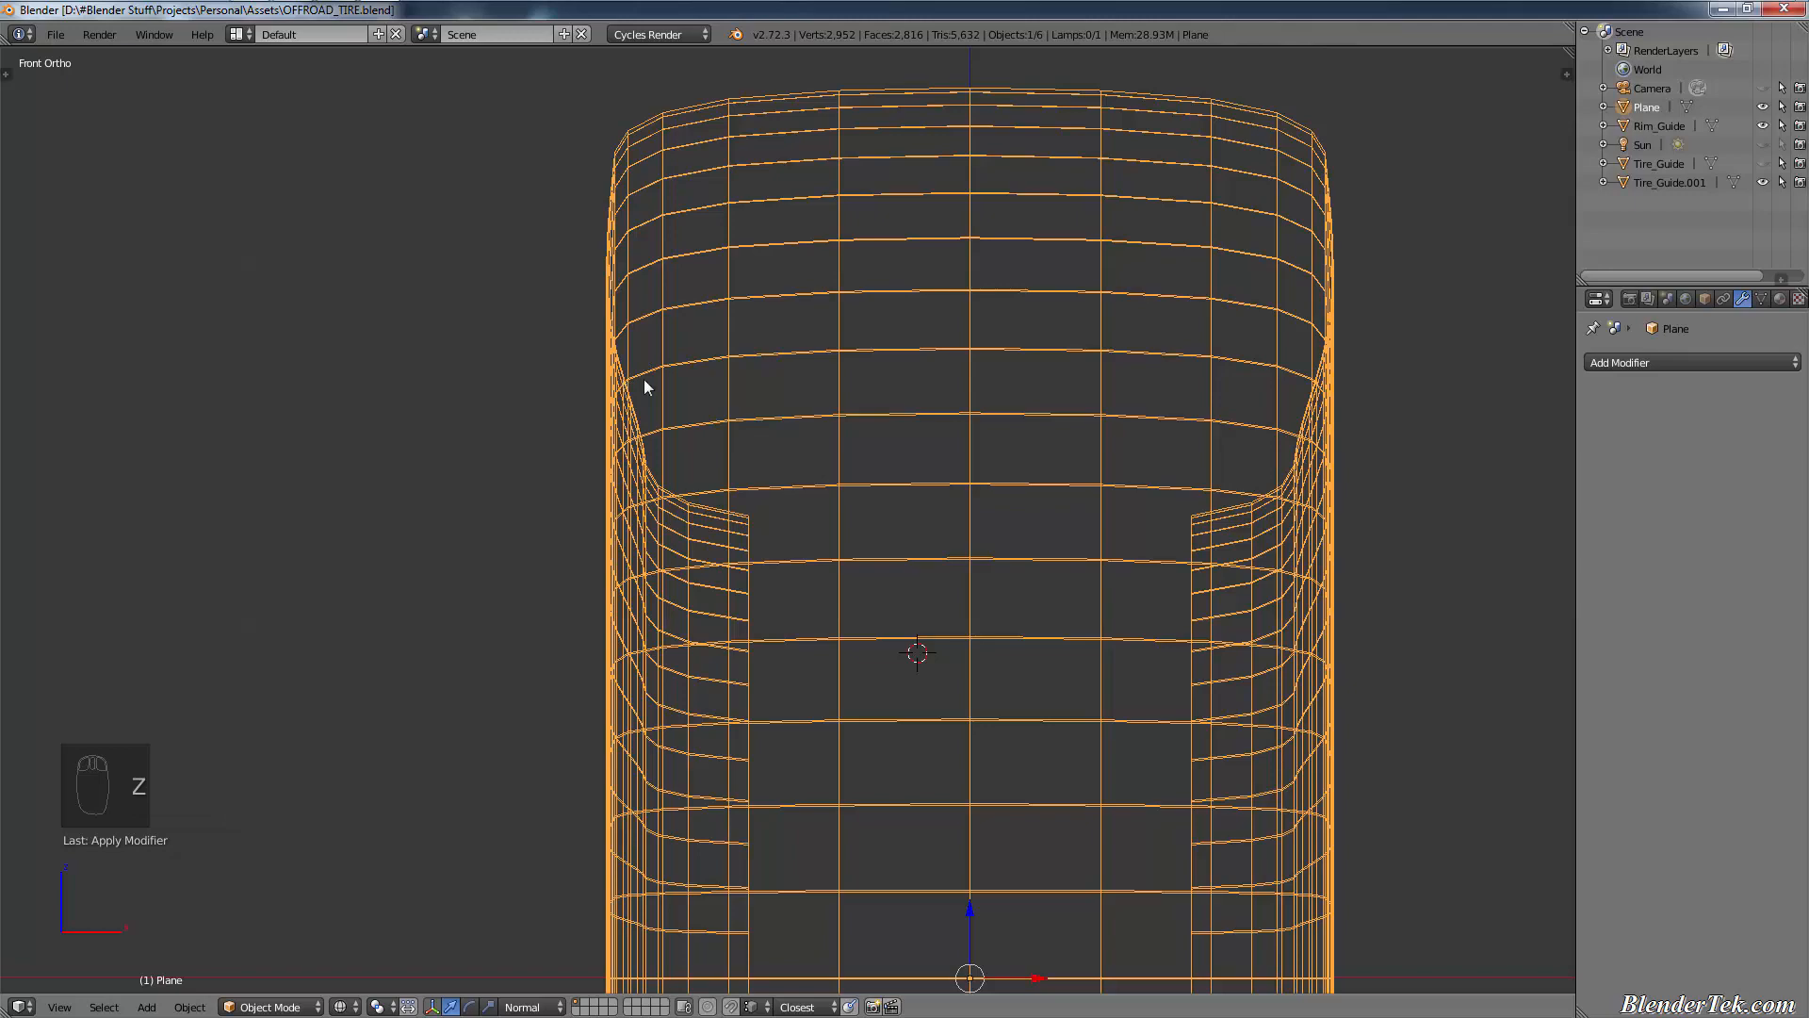
scroll(731, 392, "down", 5)
middle_click_drag(767, 500, 857, 477, "shift")
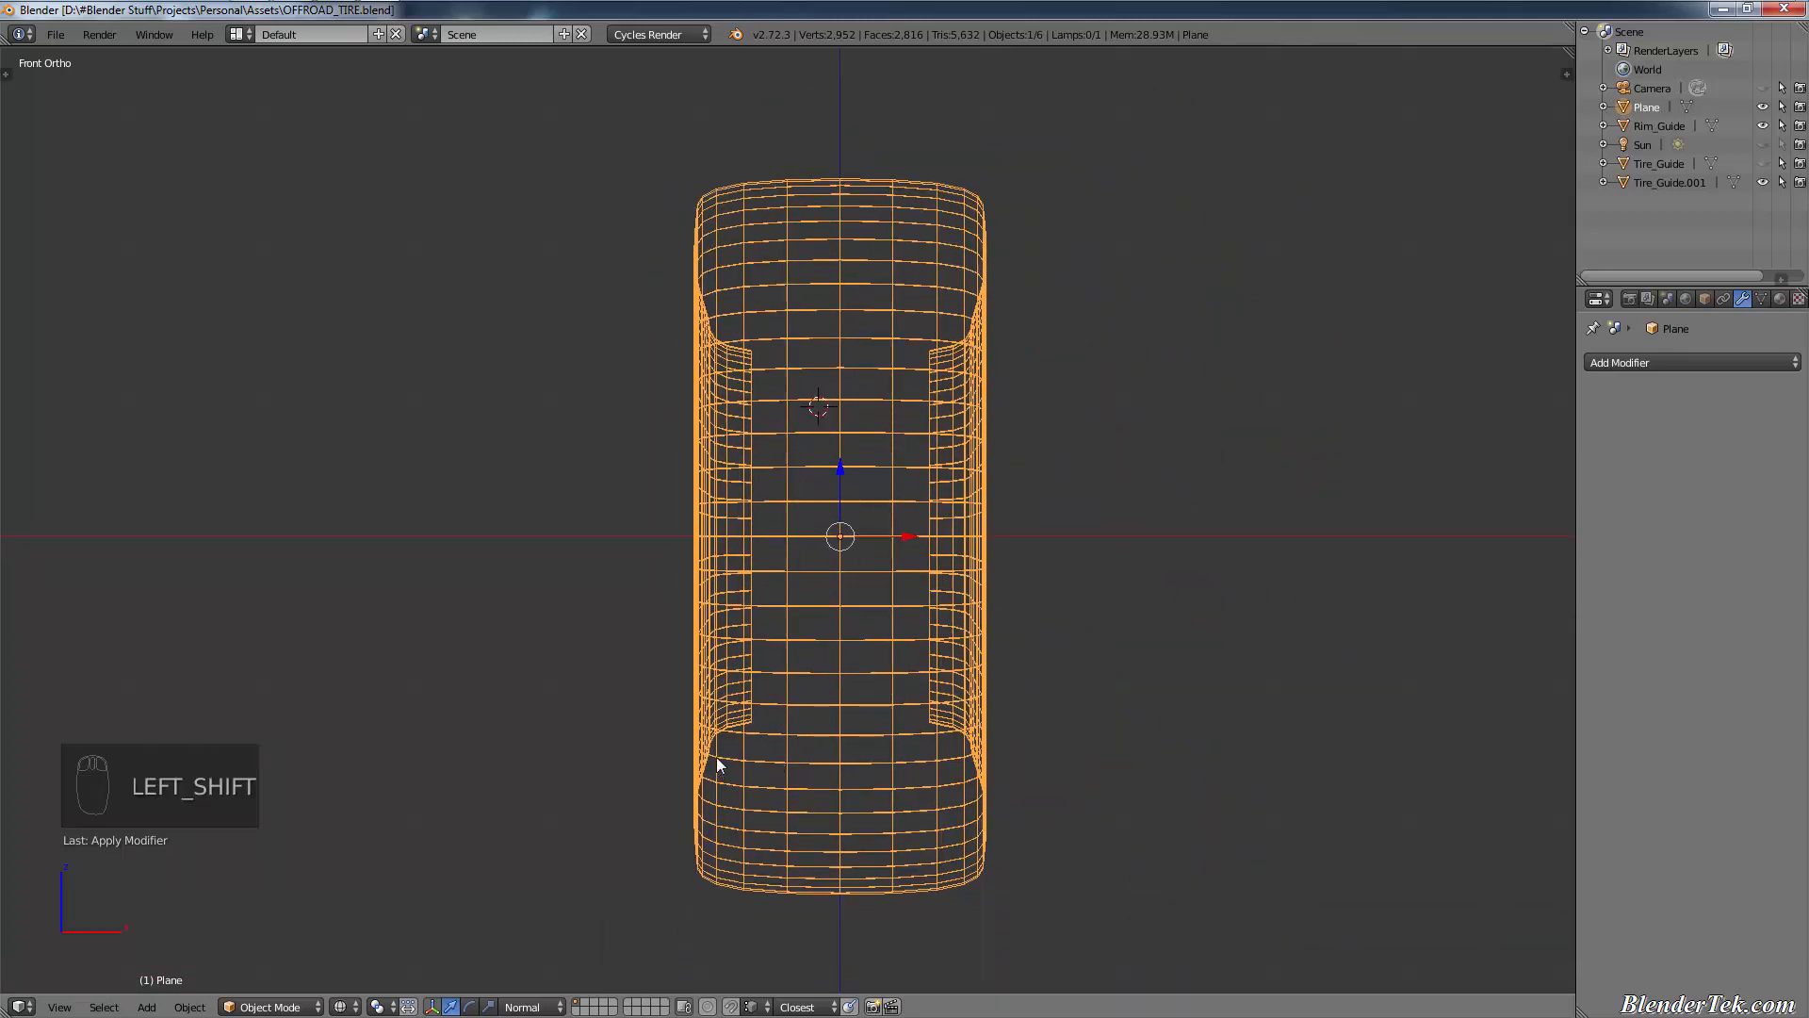
middle_click_drag(850, 660, 953, 662)
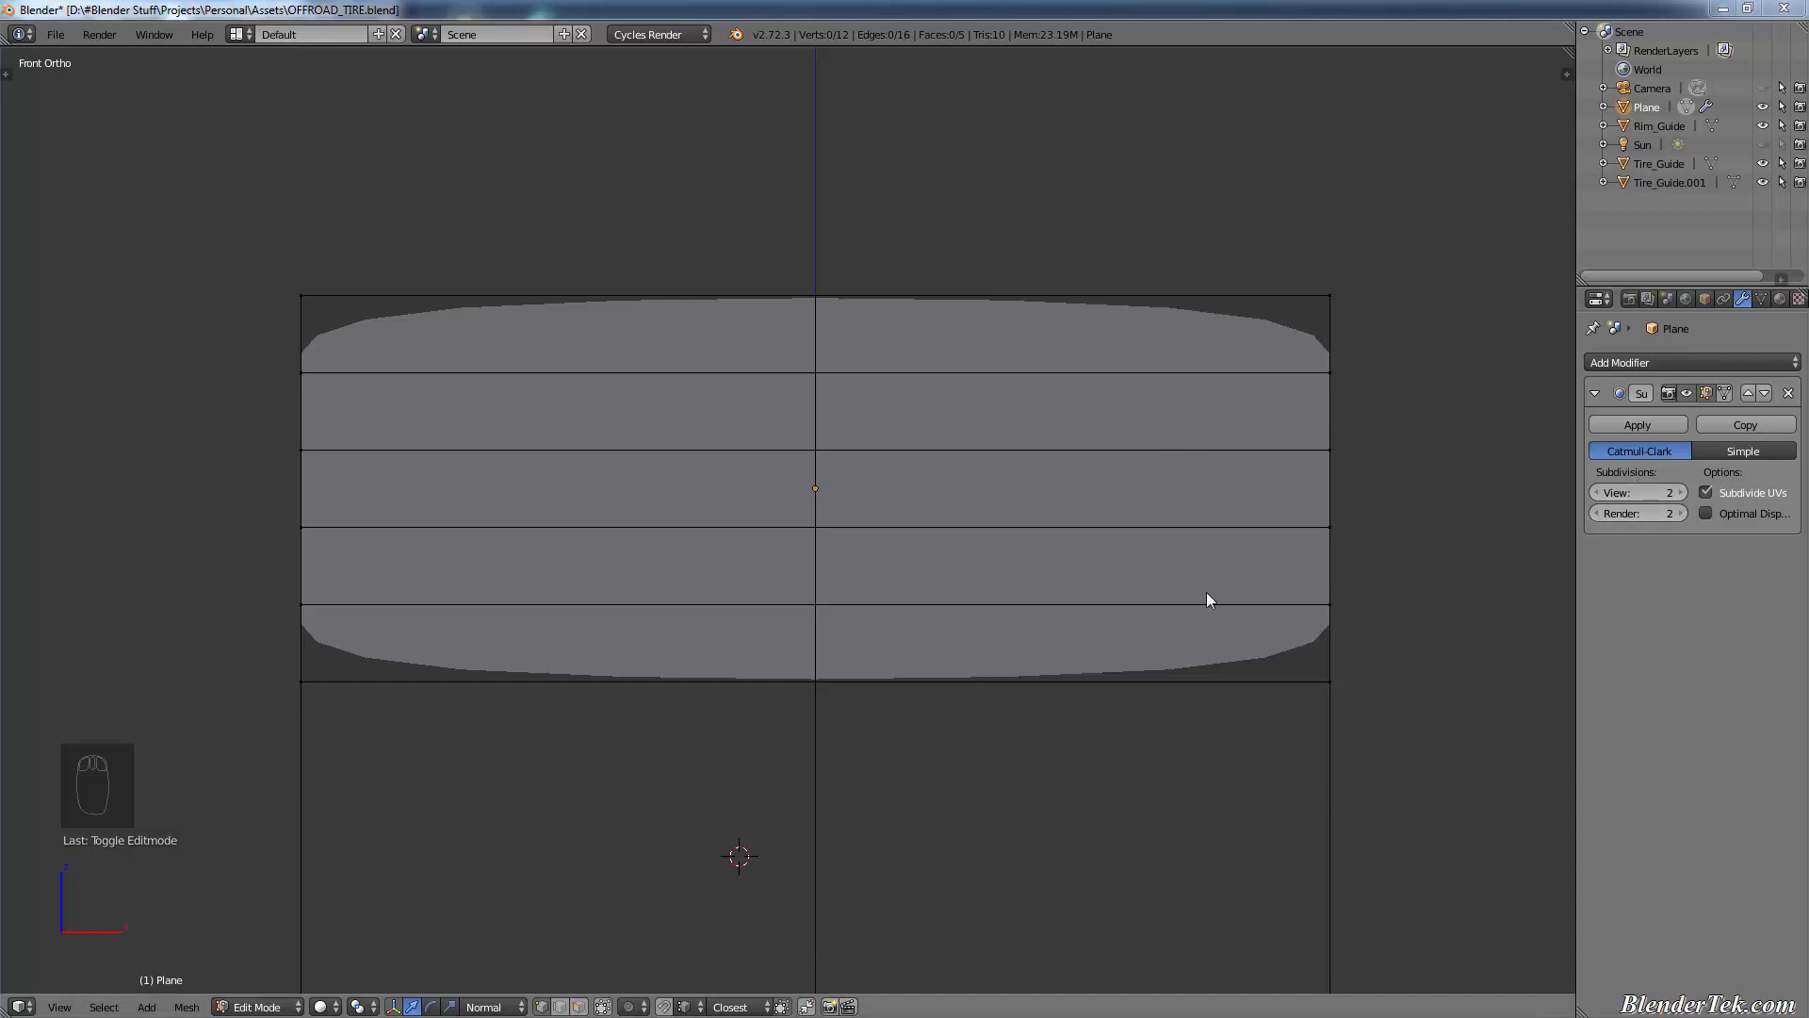
- Scale the two lowest horizontal edges of the tire profile together by 0.9
right_click(303, 676)
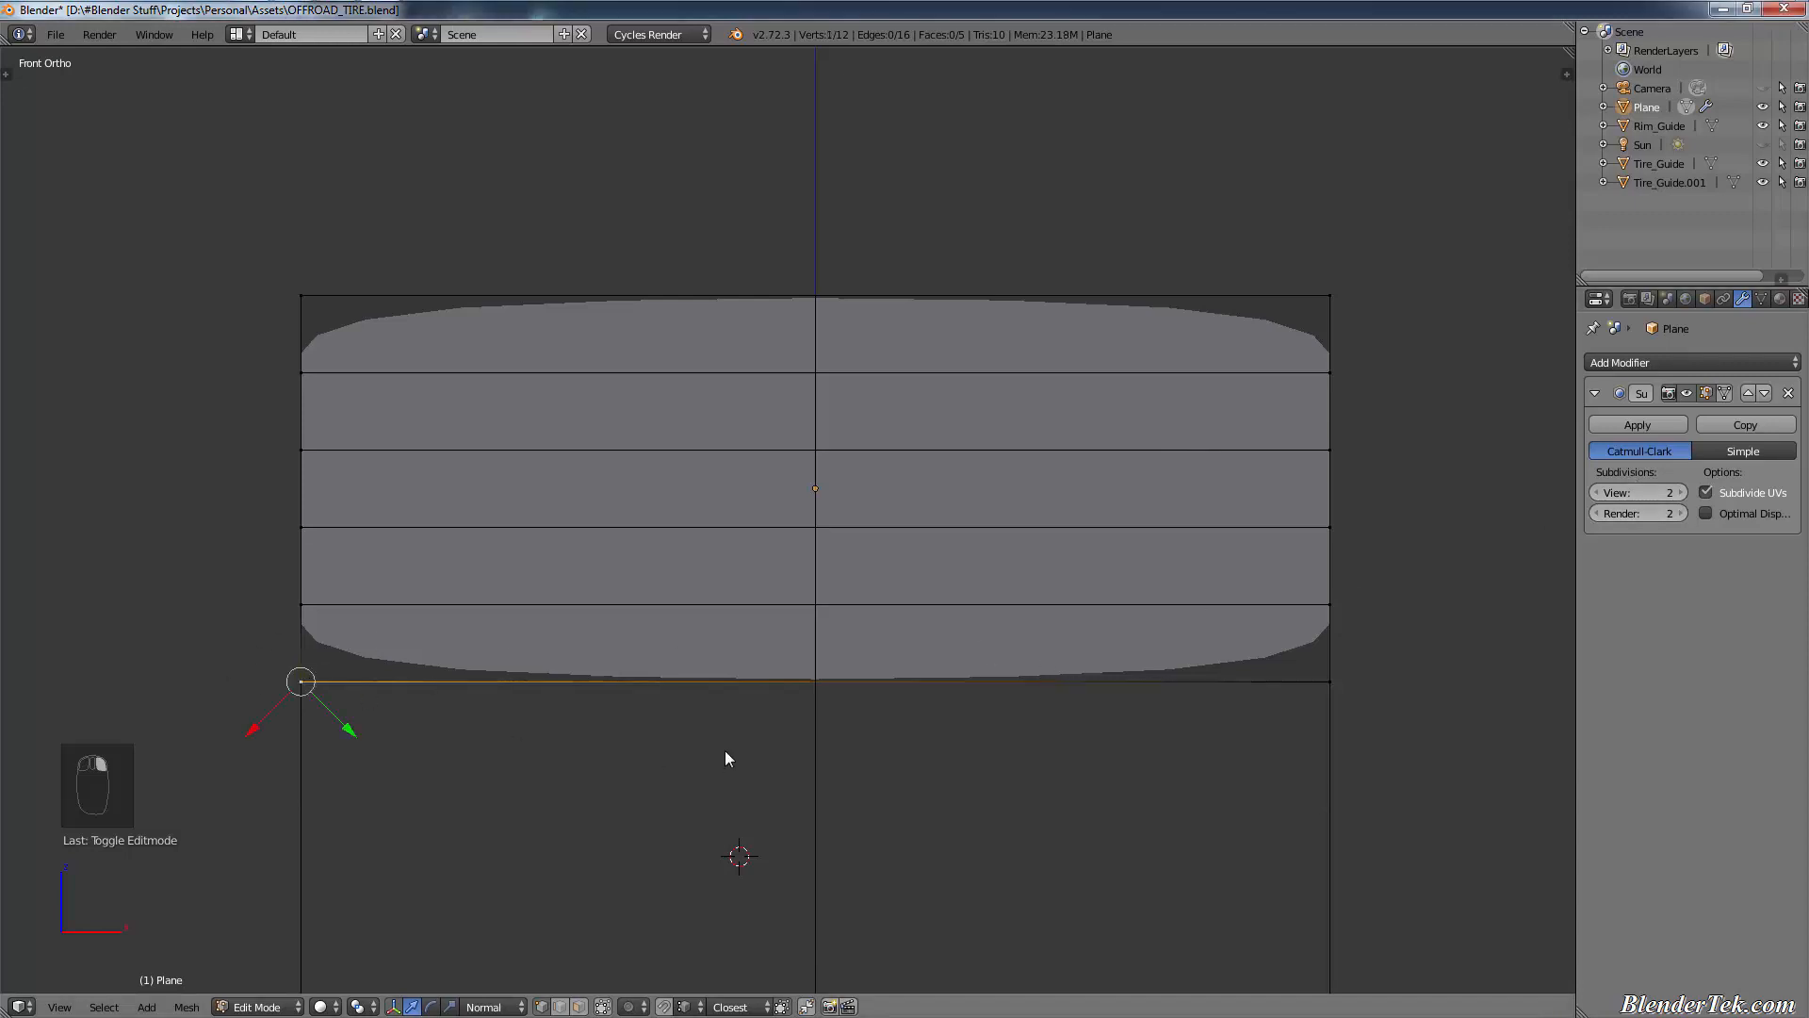
right_click(1326, 705, "shift")
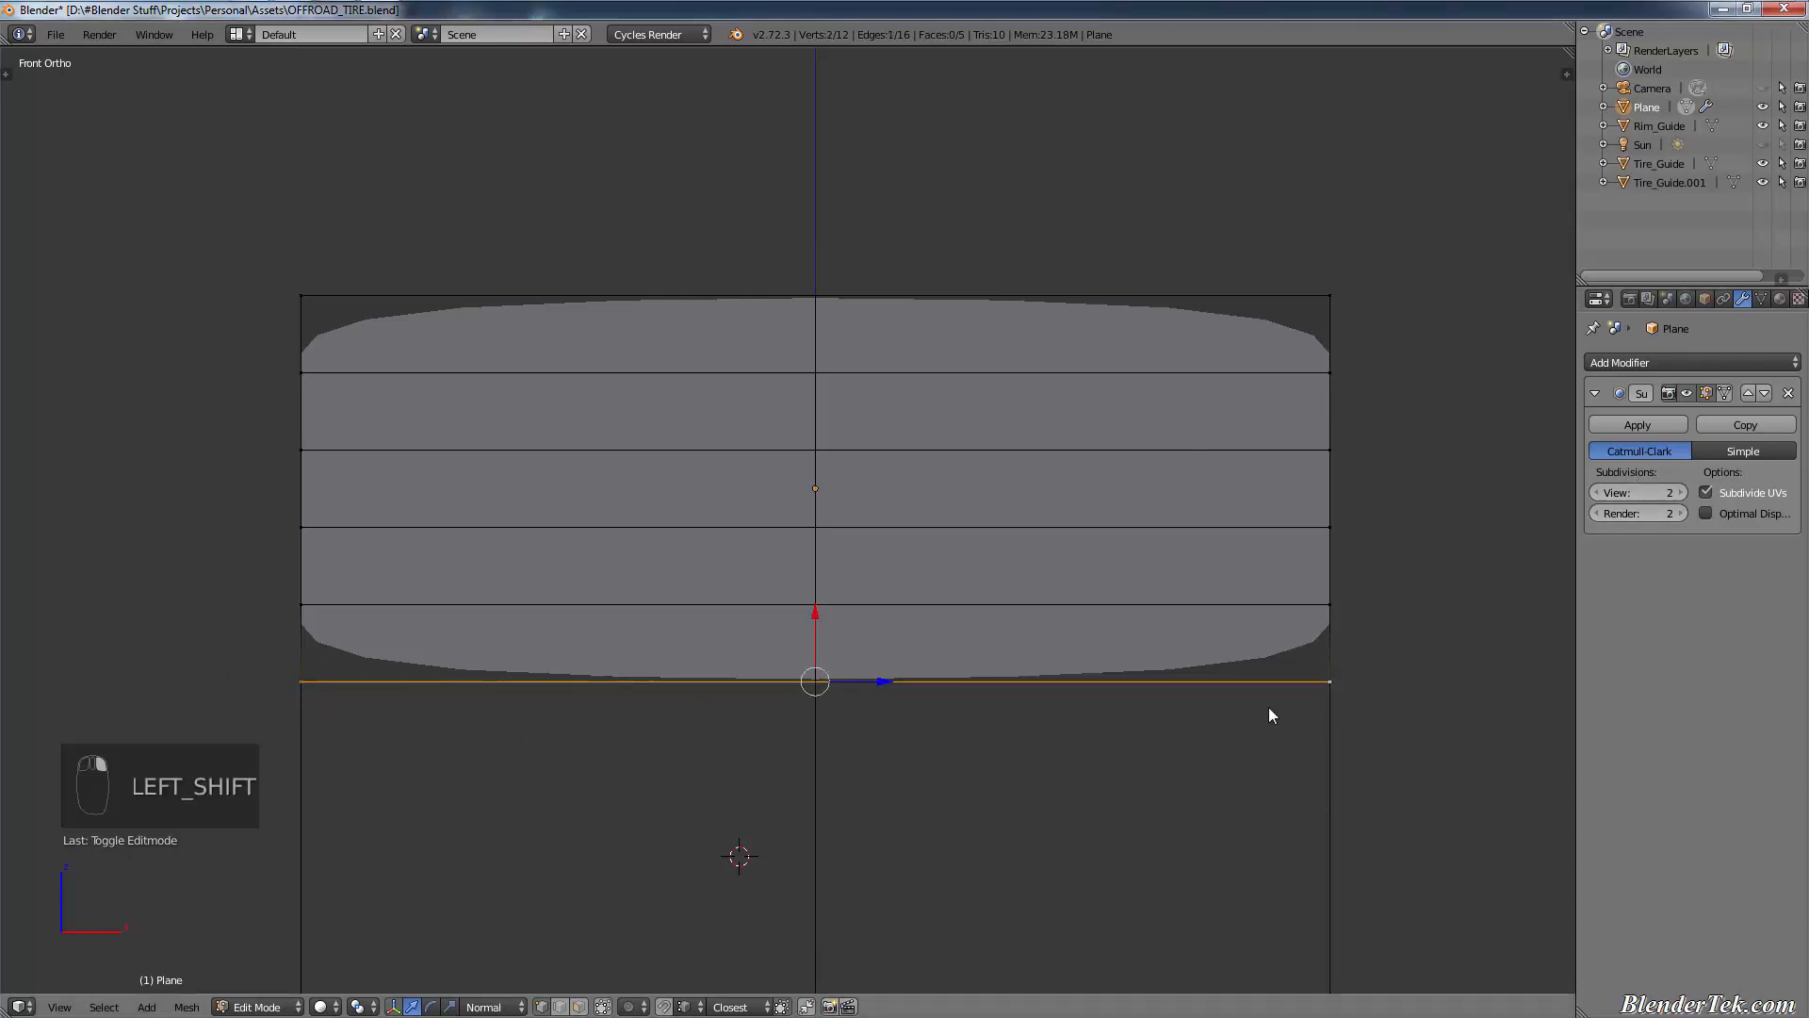
left_click(560, 1006)
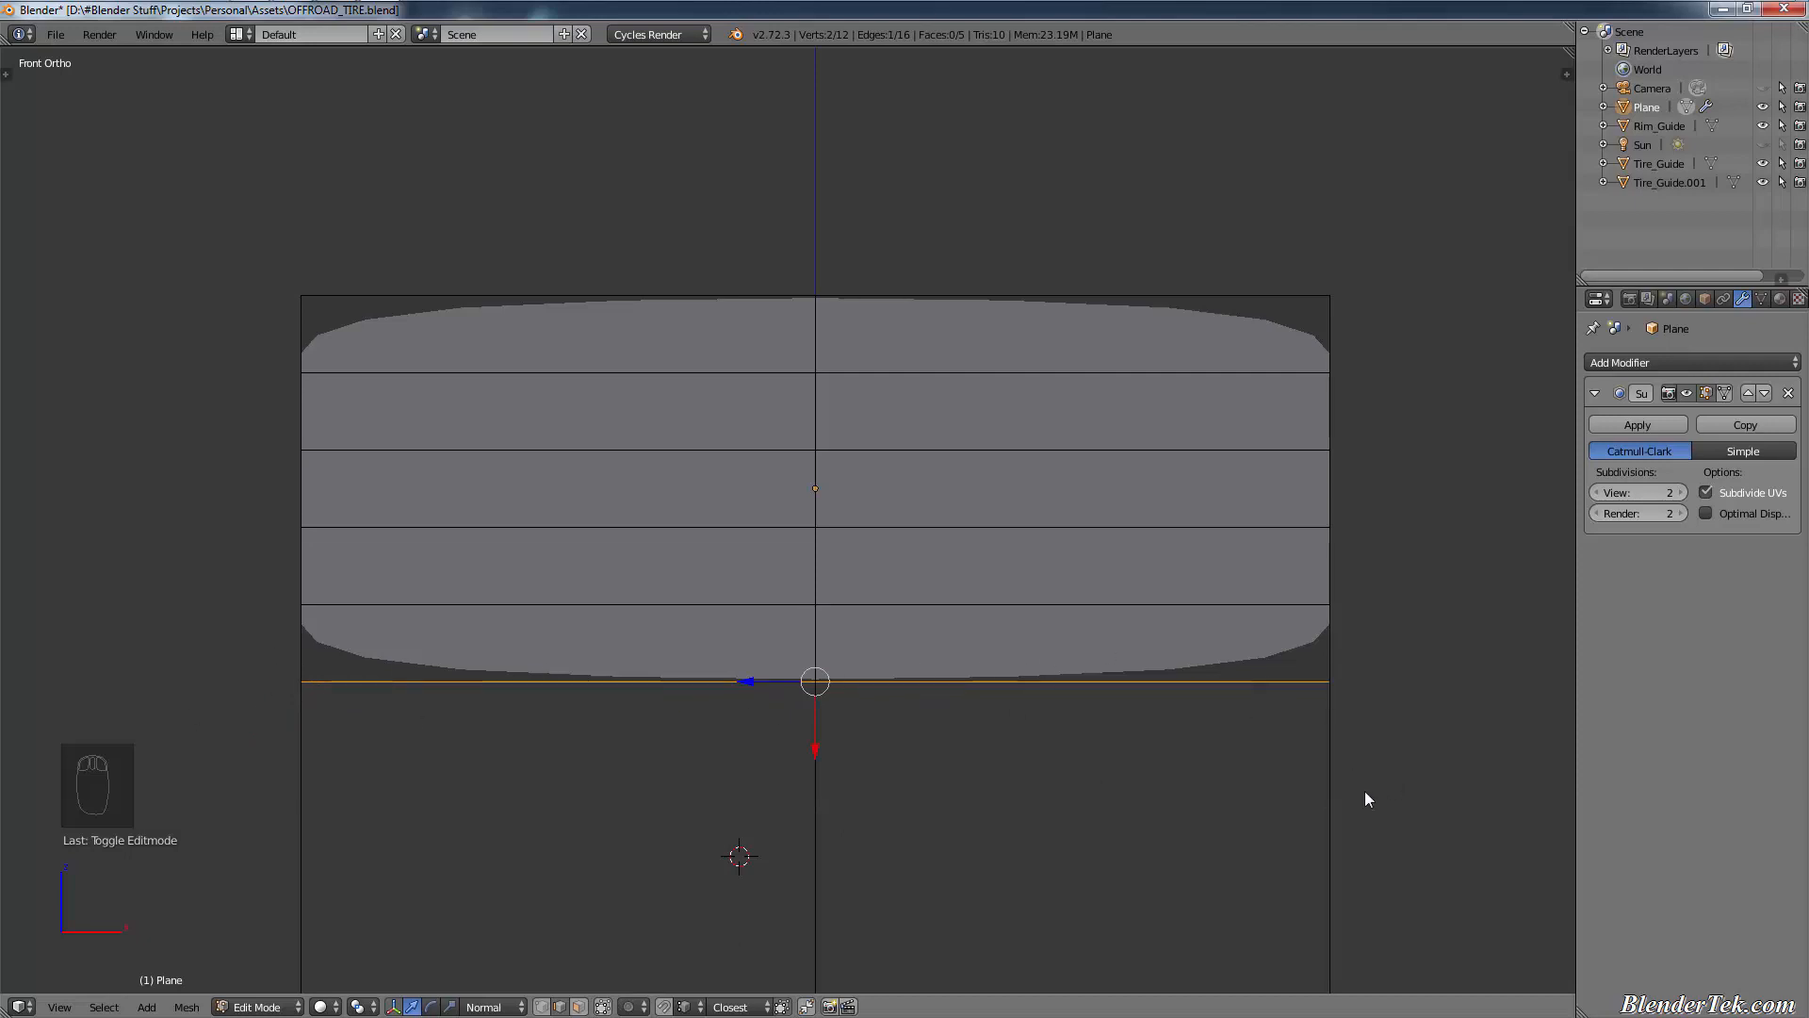
right_click(1153, 625, "shift")
key("s")
key("s")
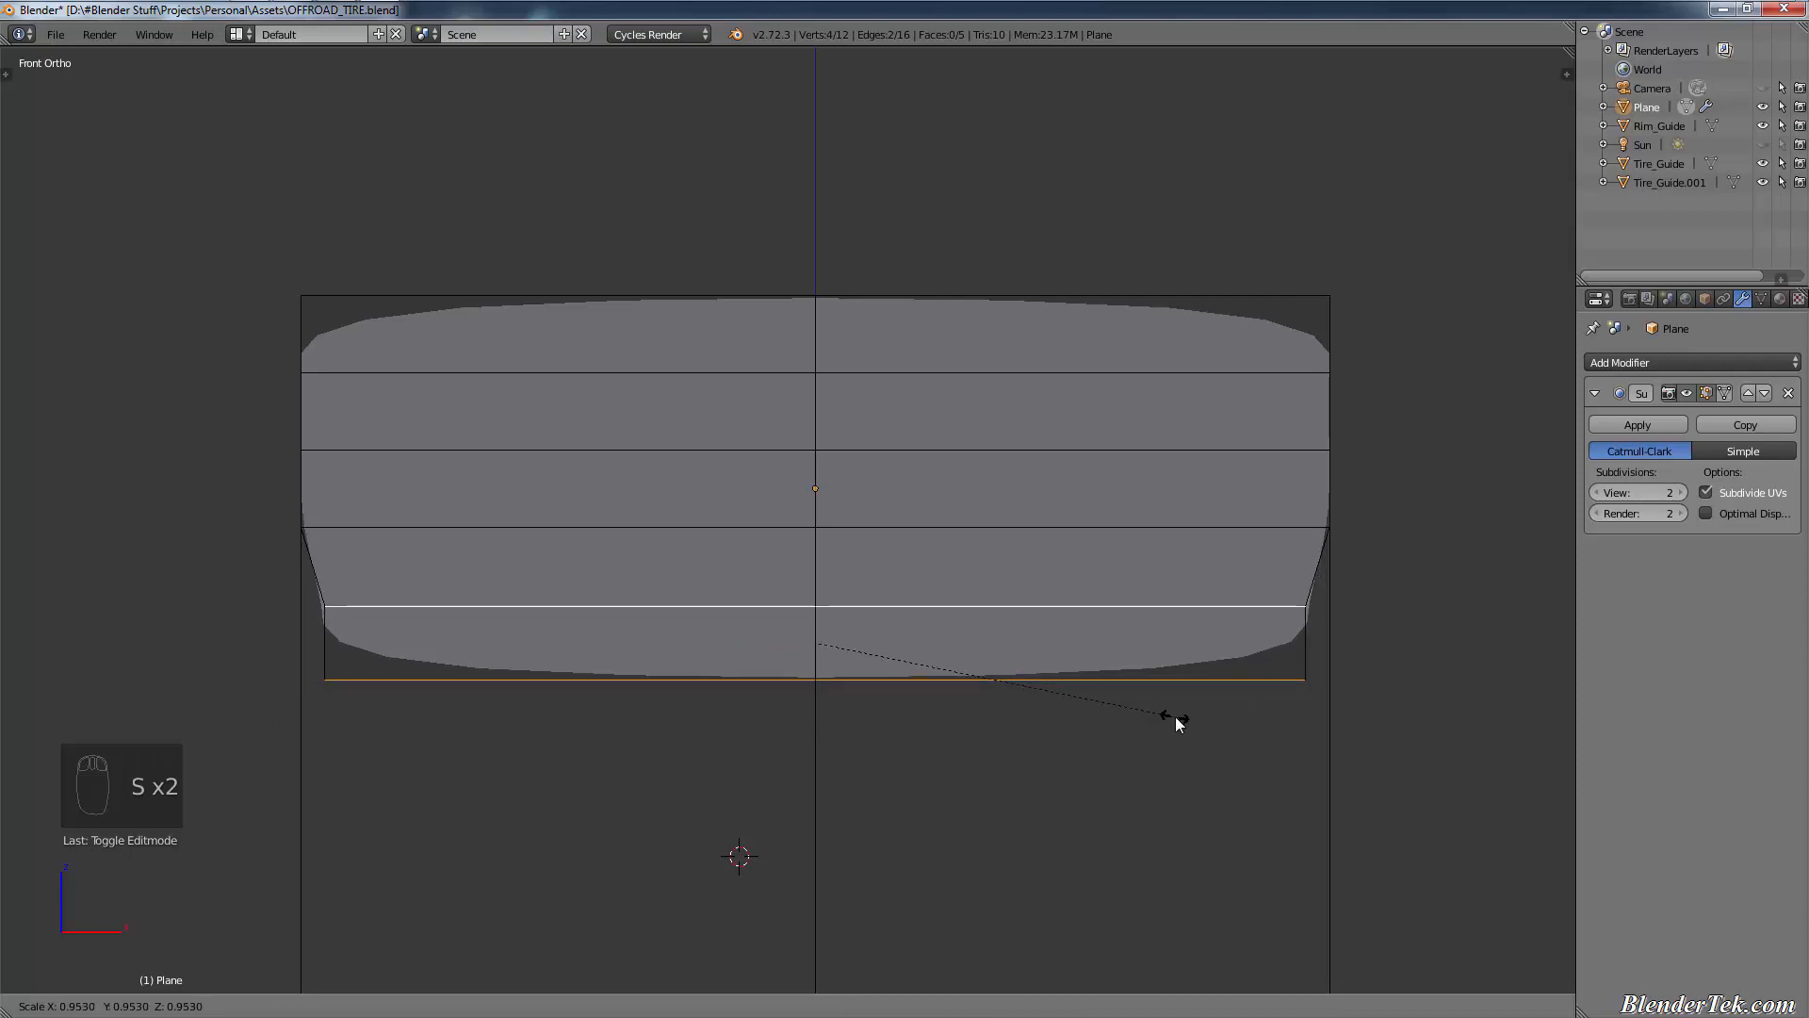
type("0.9")
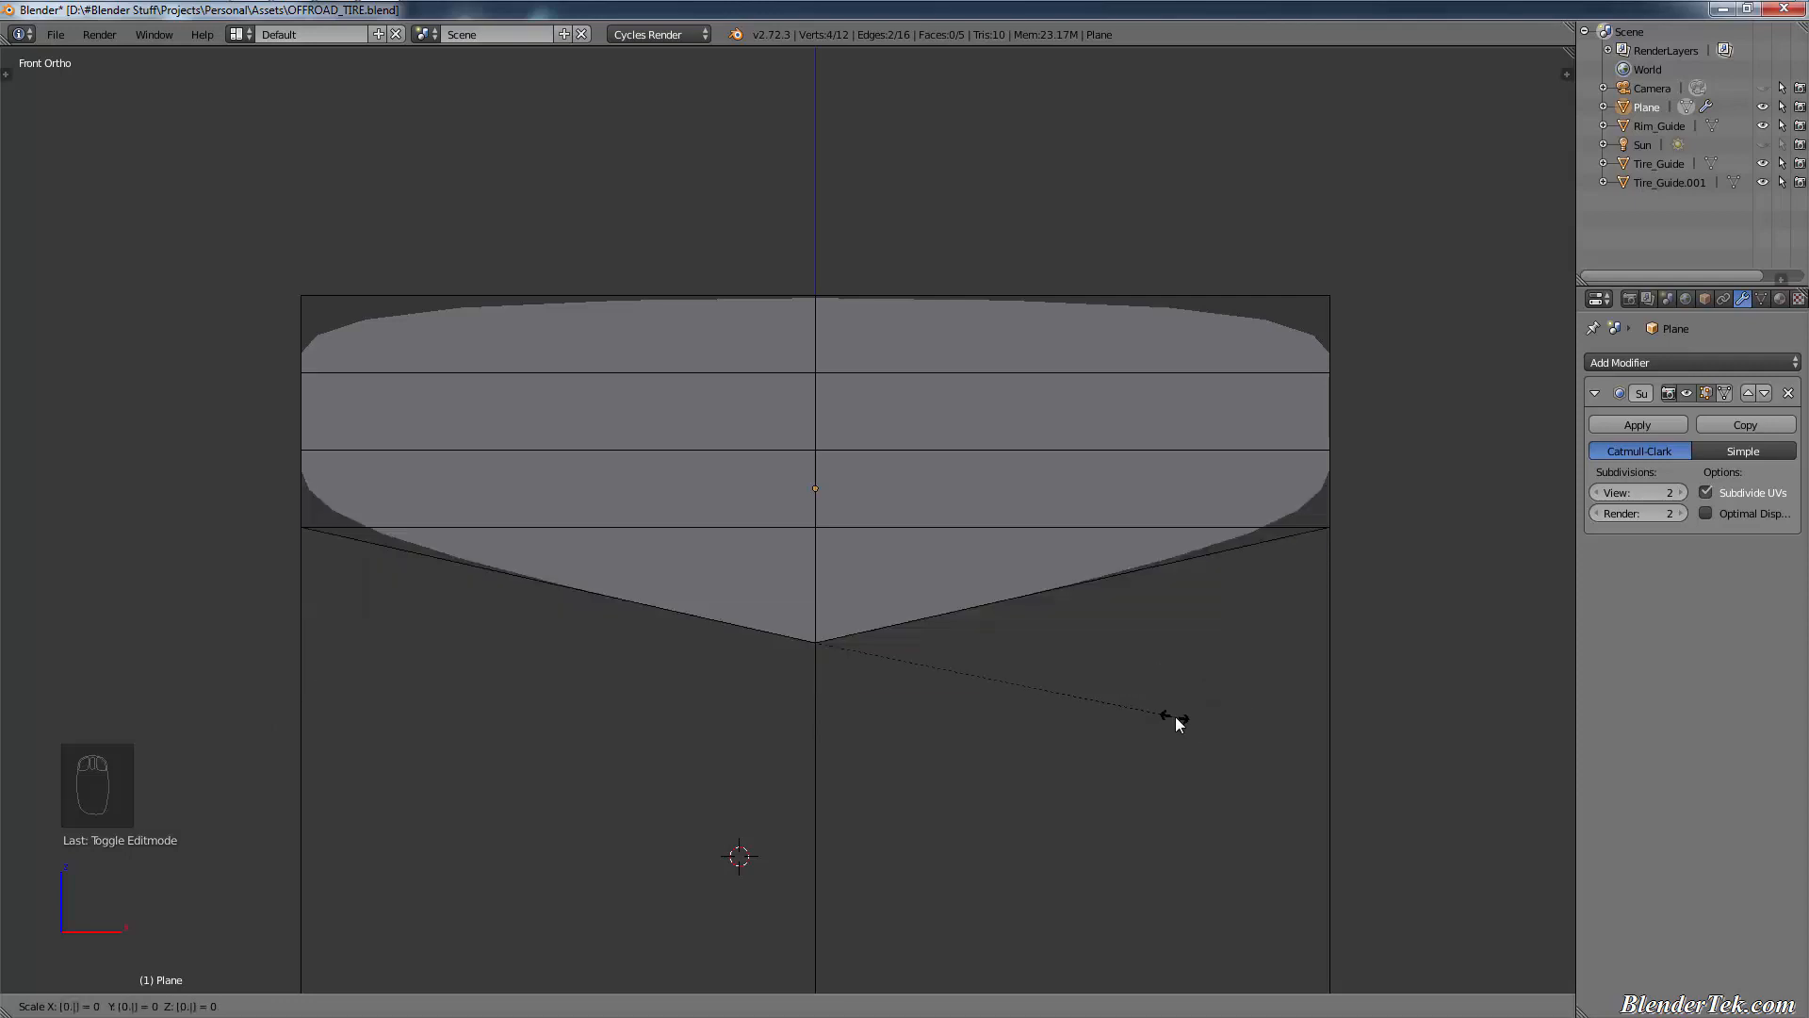
key("Return")
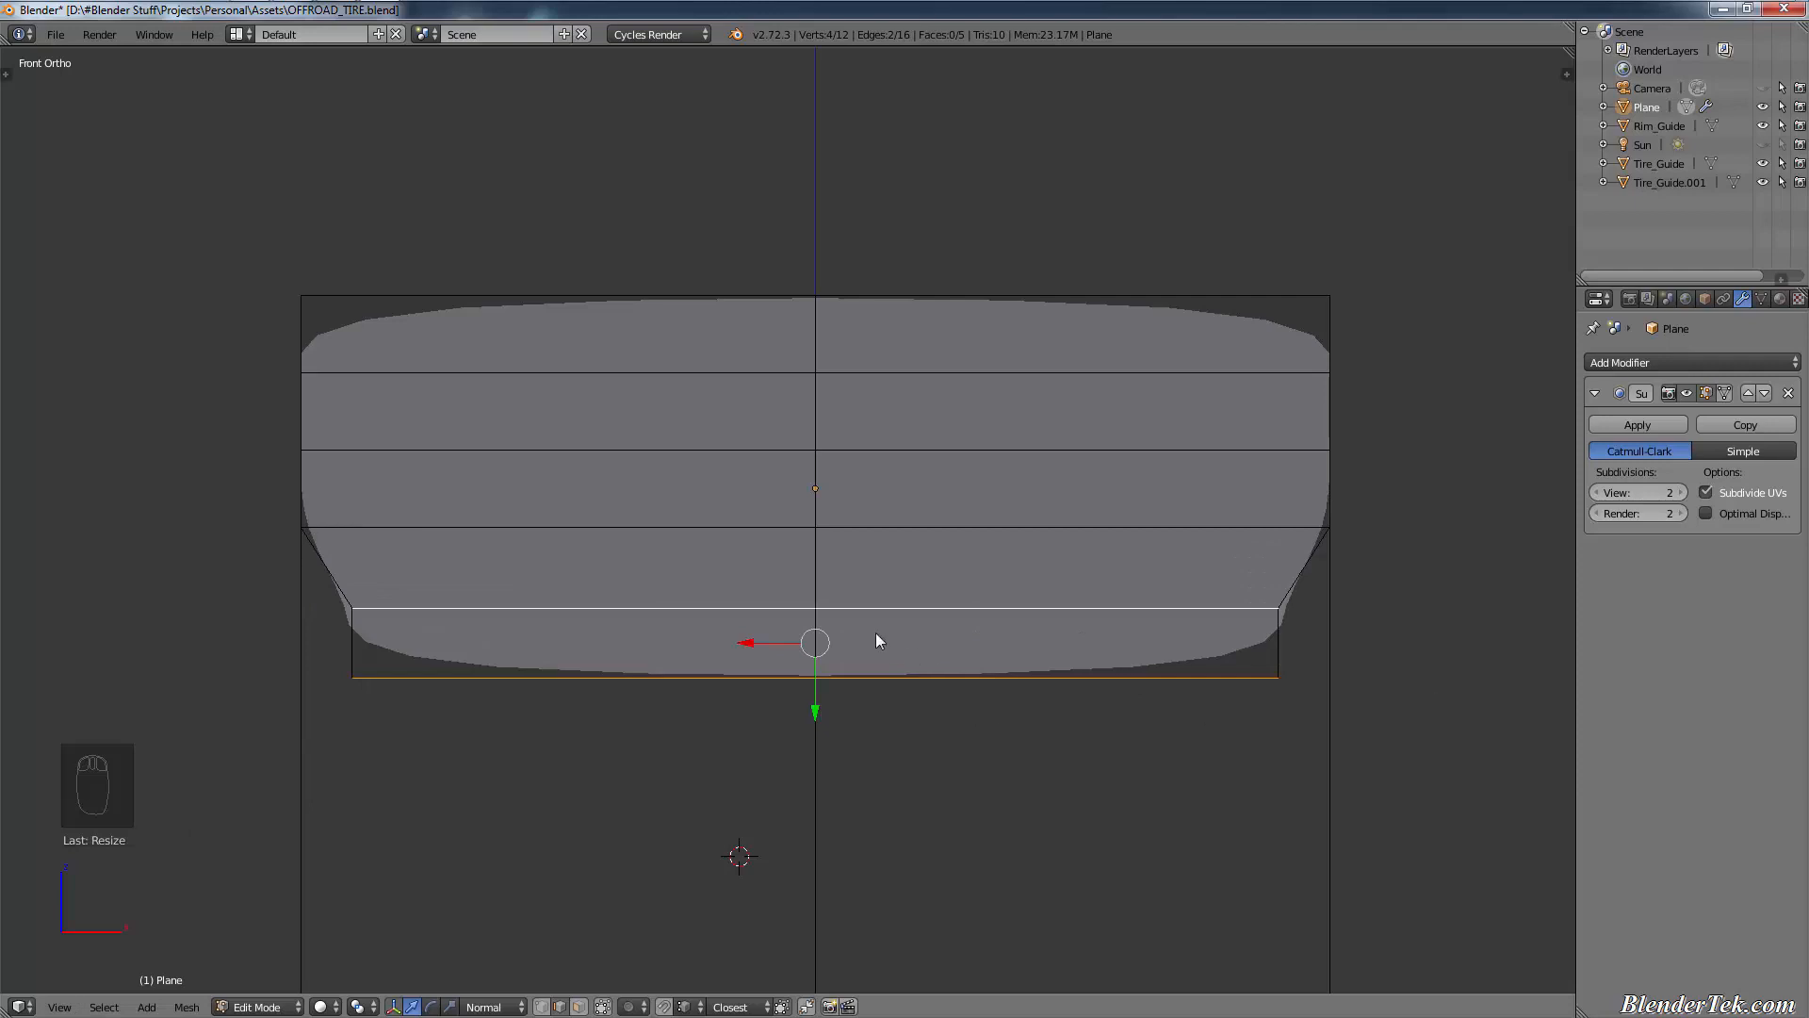
- Scale the third horizontal edge from the top of the profile by 1.05 along X
right_click(758, 450)
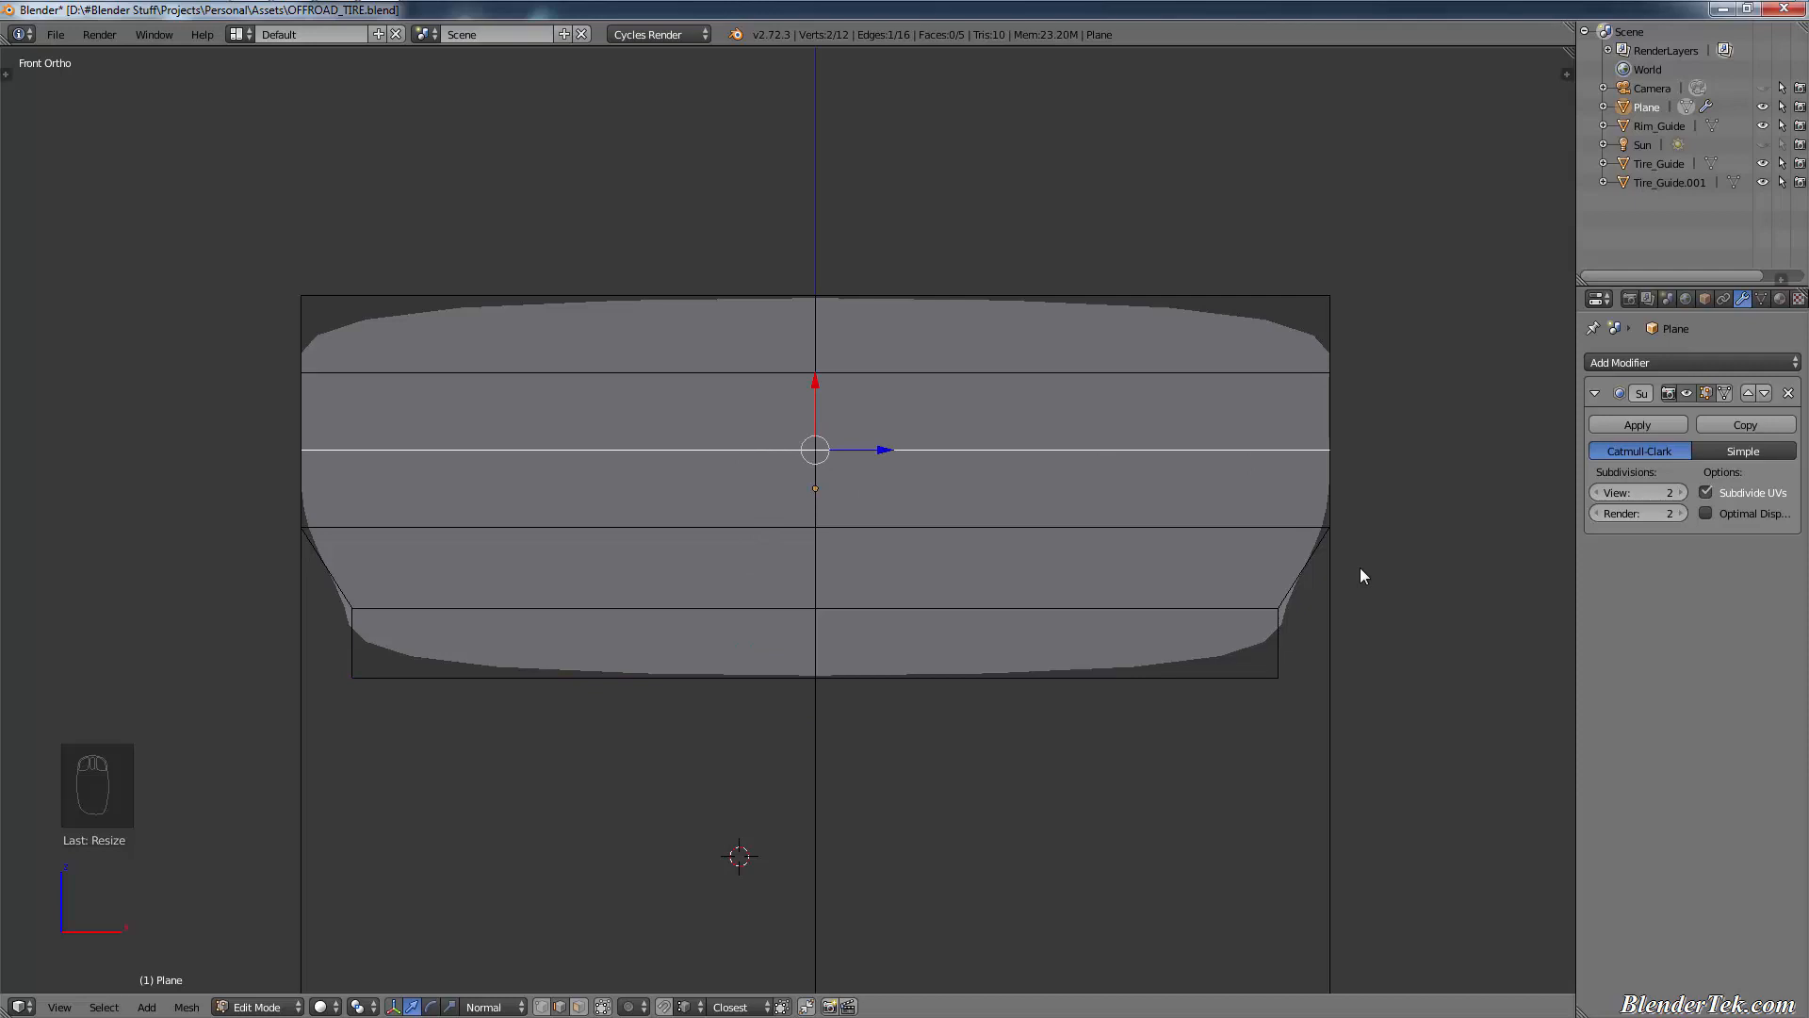
type("sz1.1")
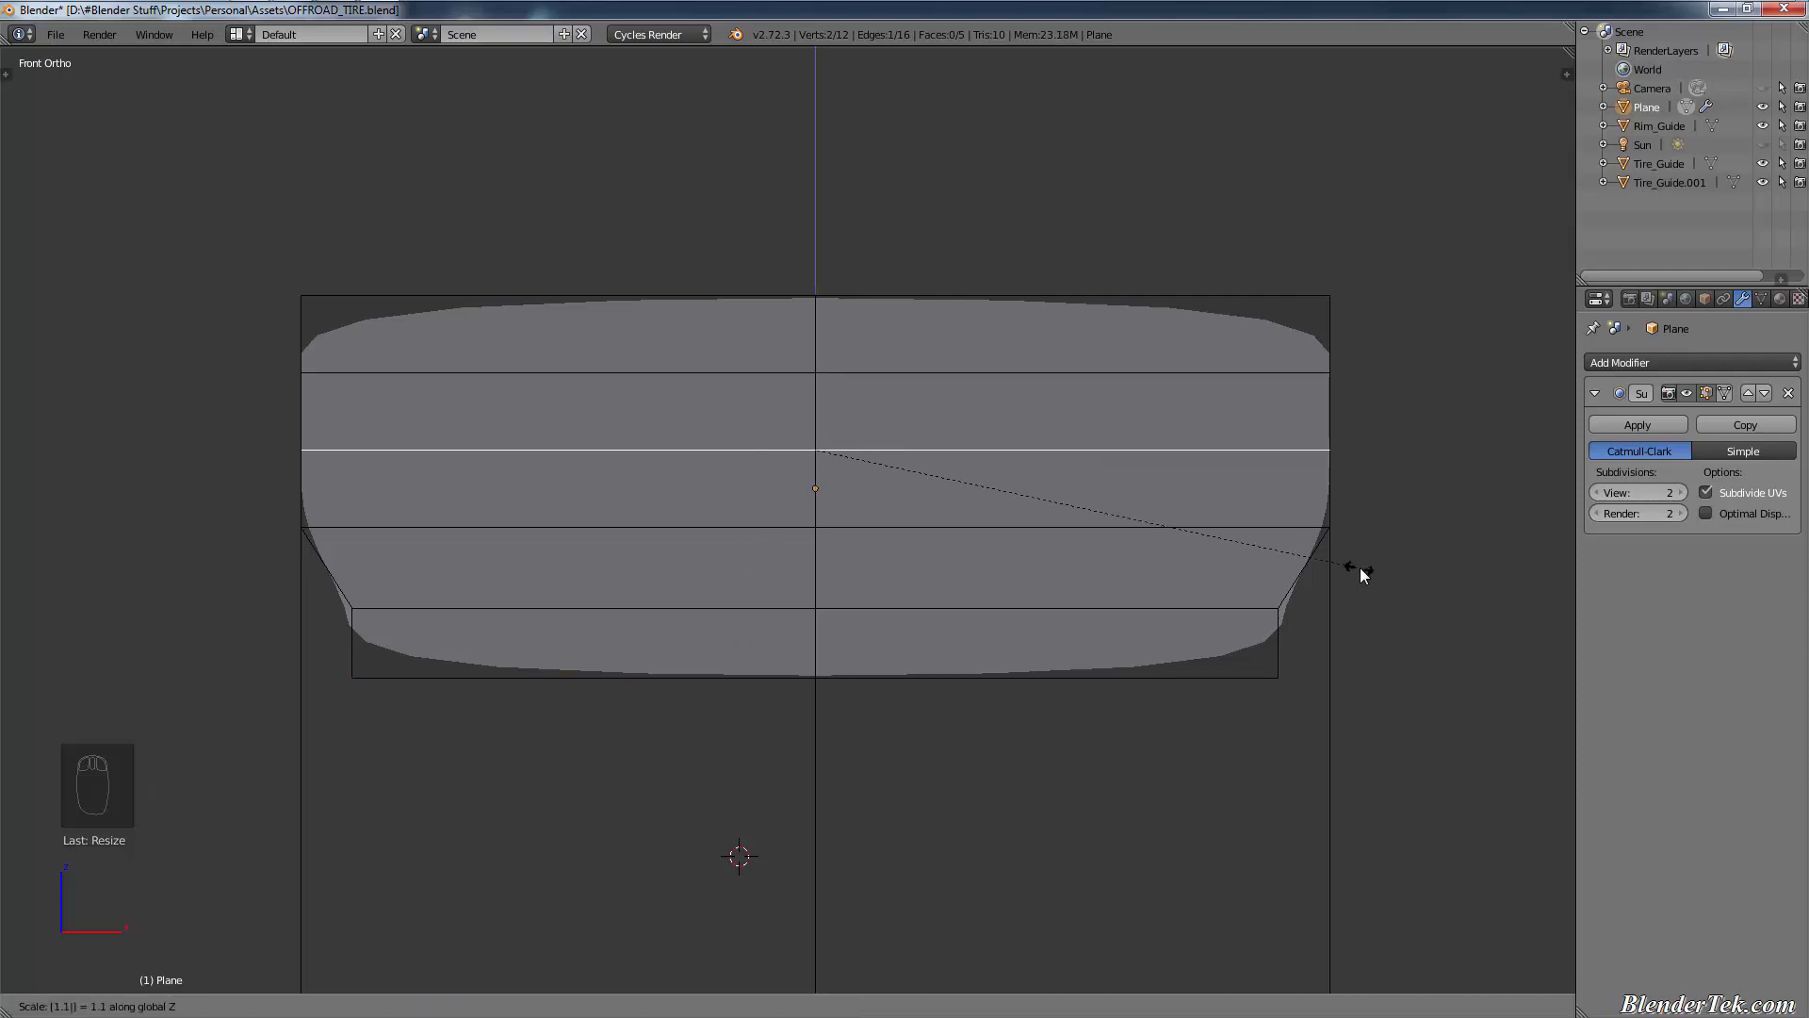
type("x")
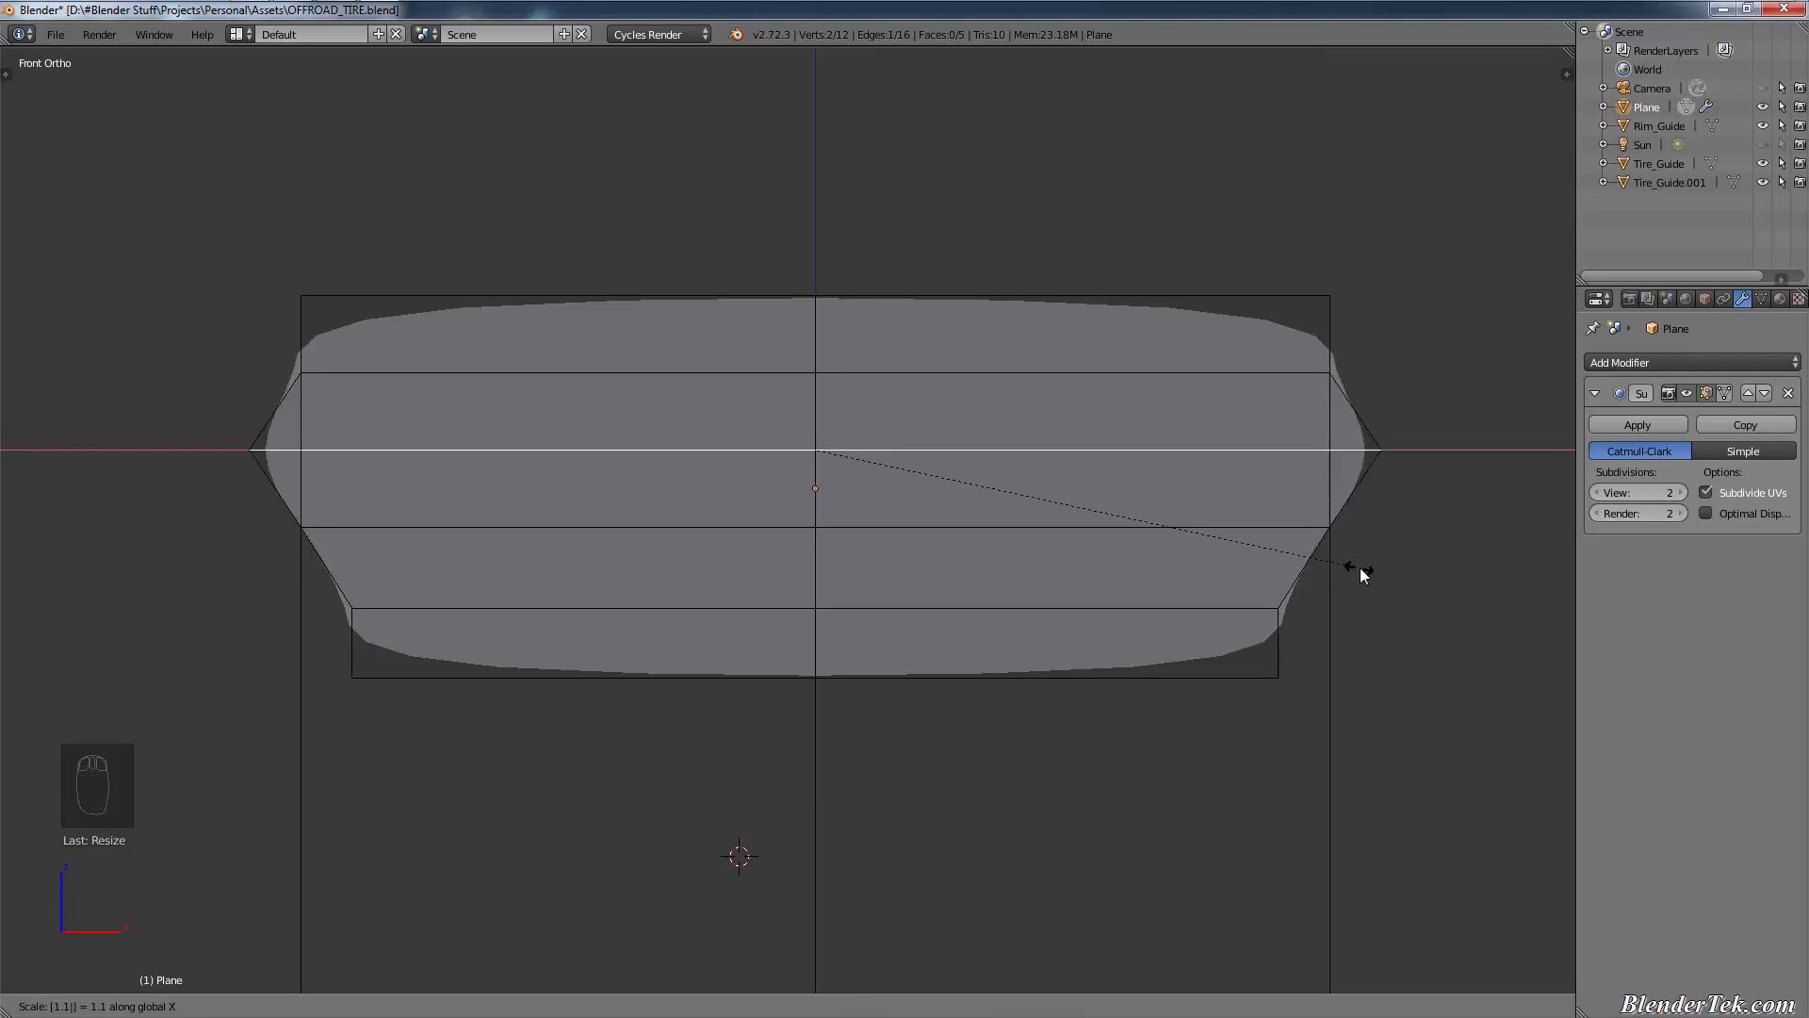
key("BackSpace")
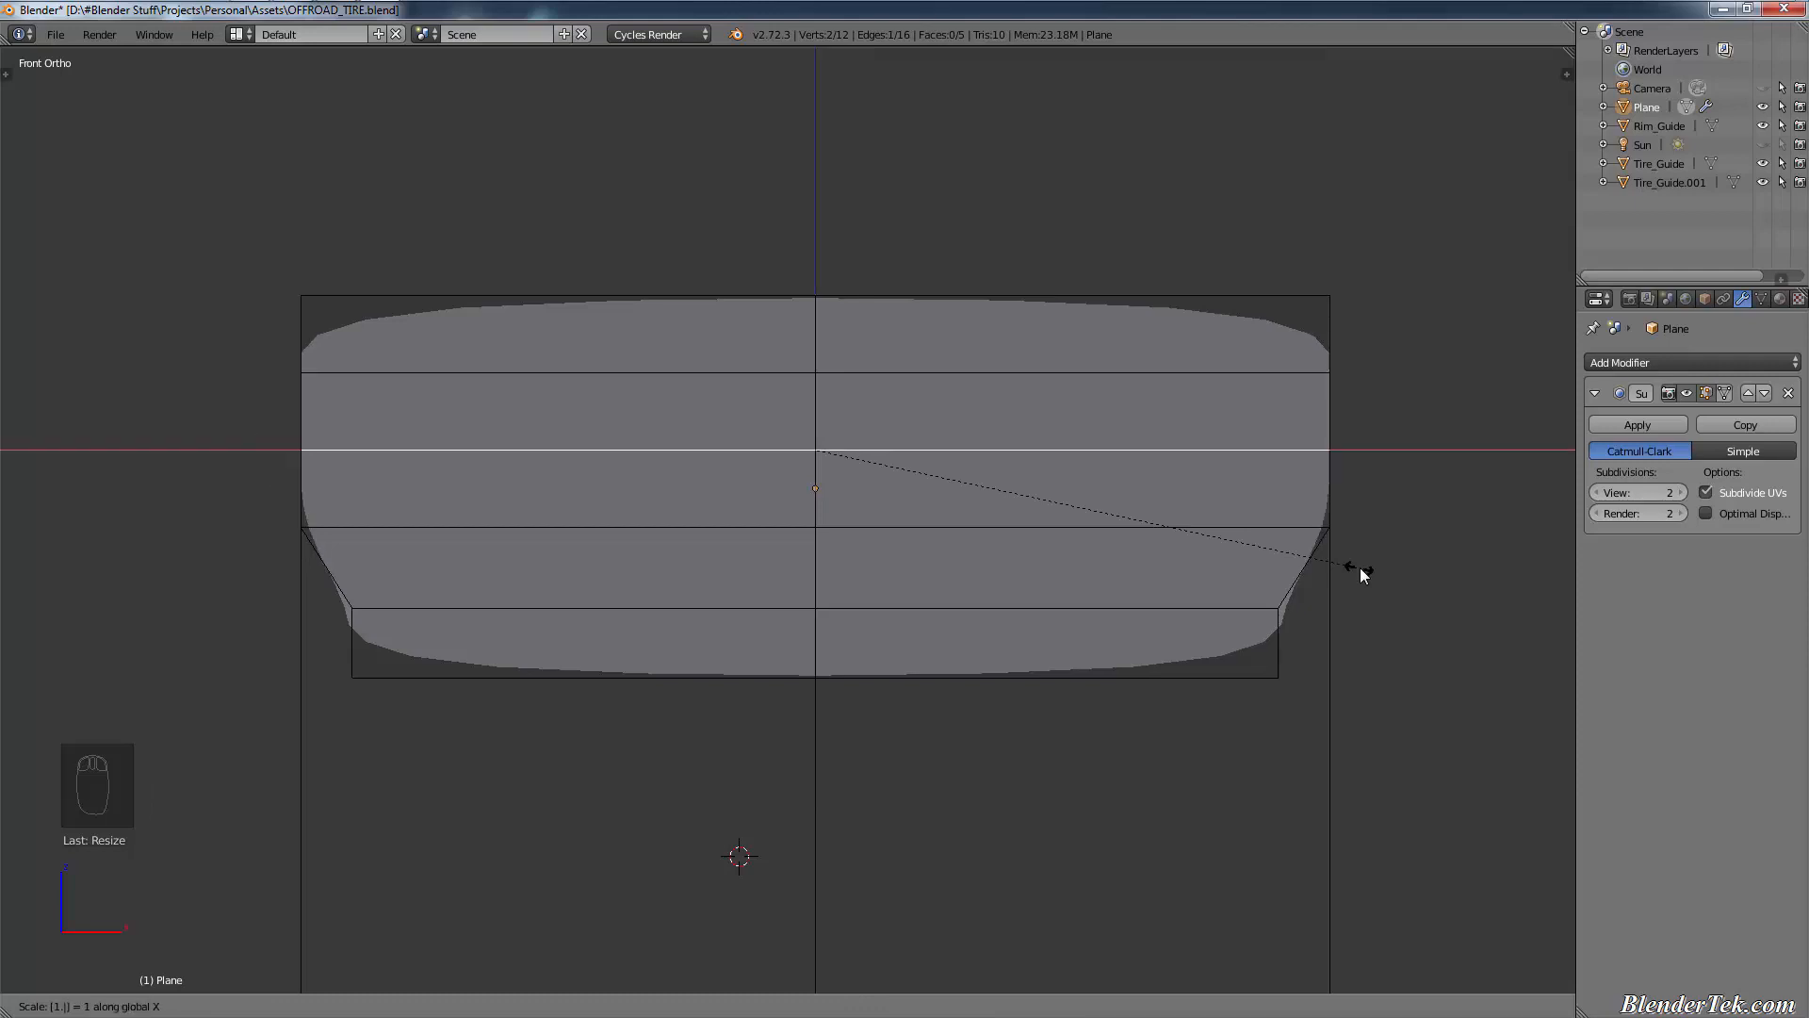
type("06")
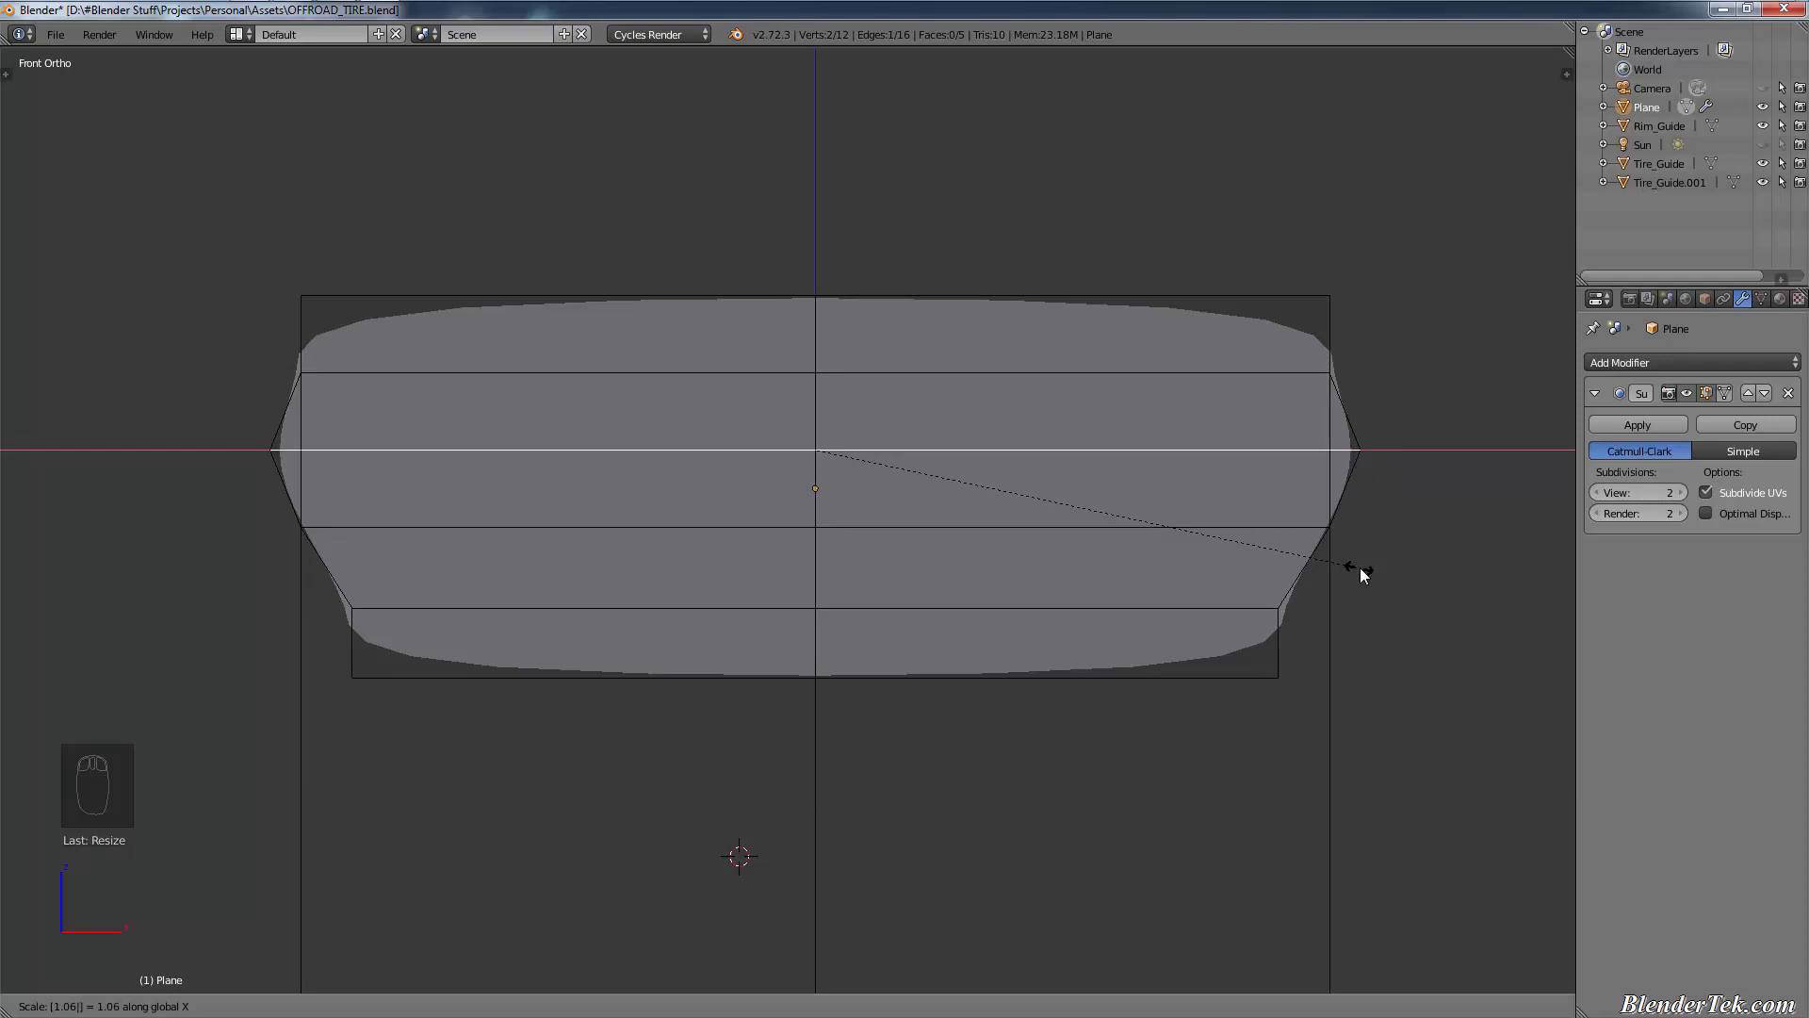
key("BackSpace")
type("5")
key("Return")
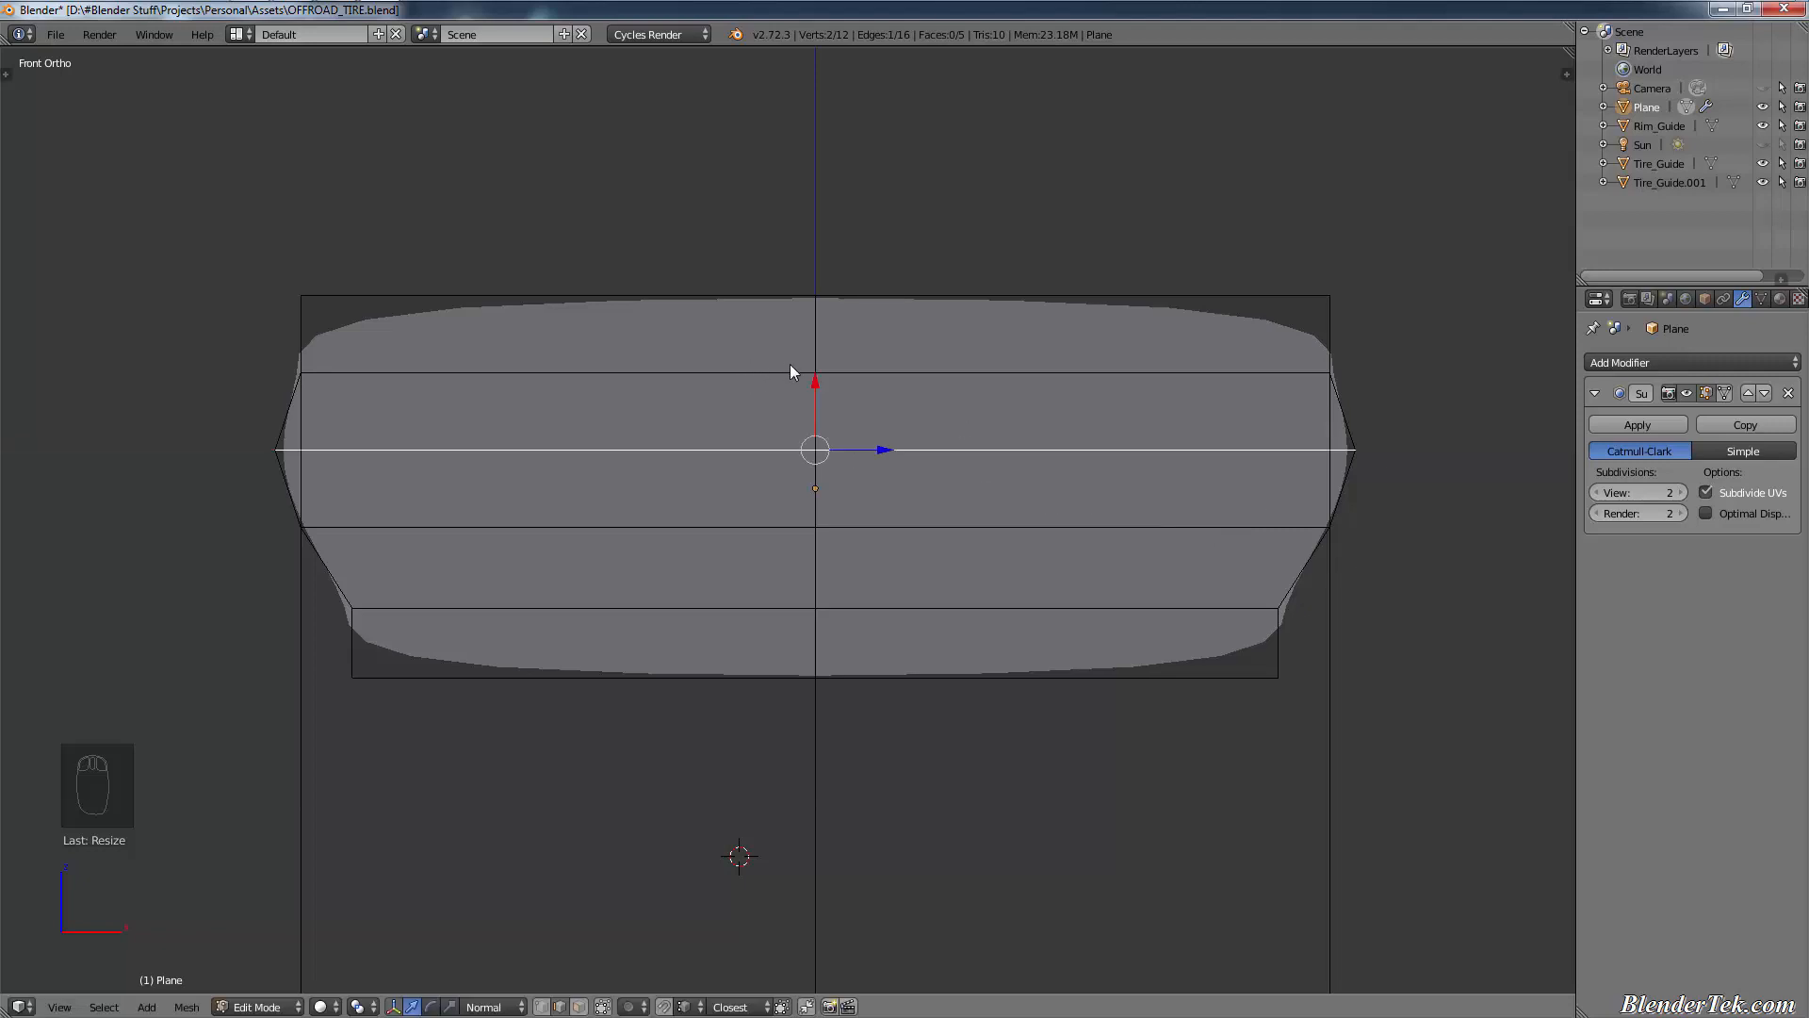
- Scale the topmost horizontal edge of the profile by 0.96
right_click(815, 374)
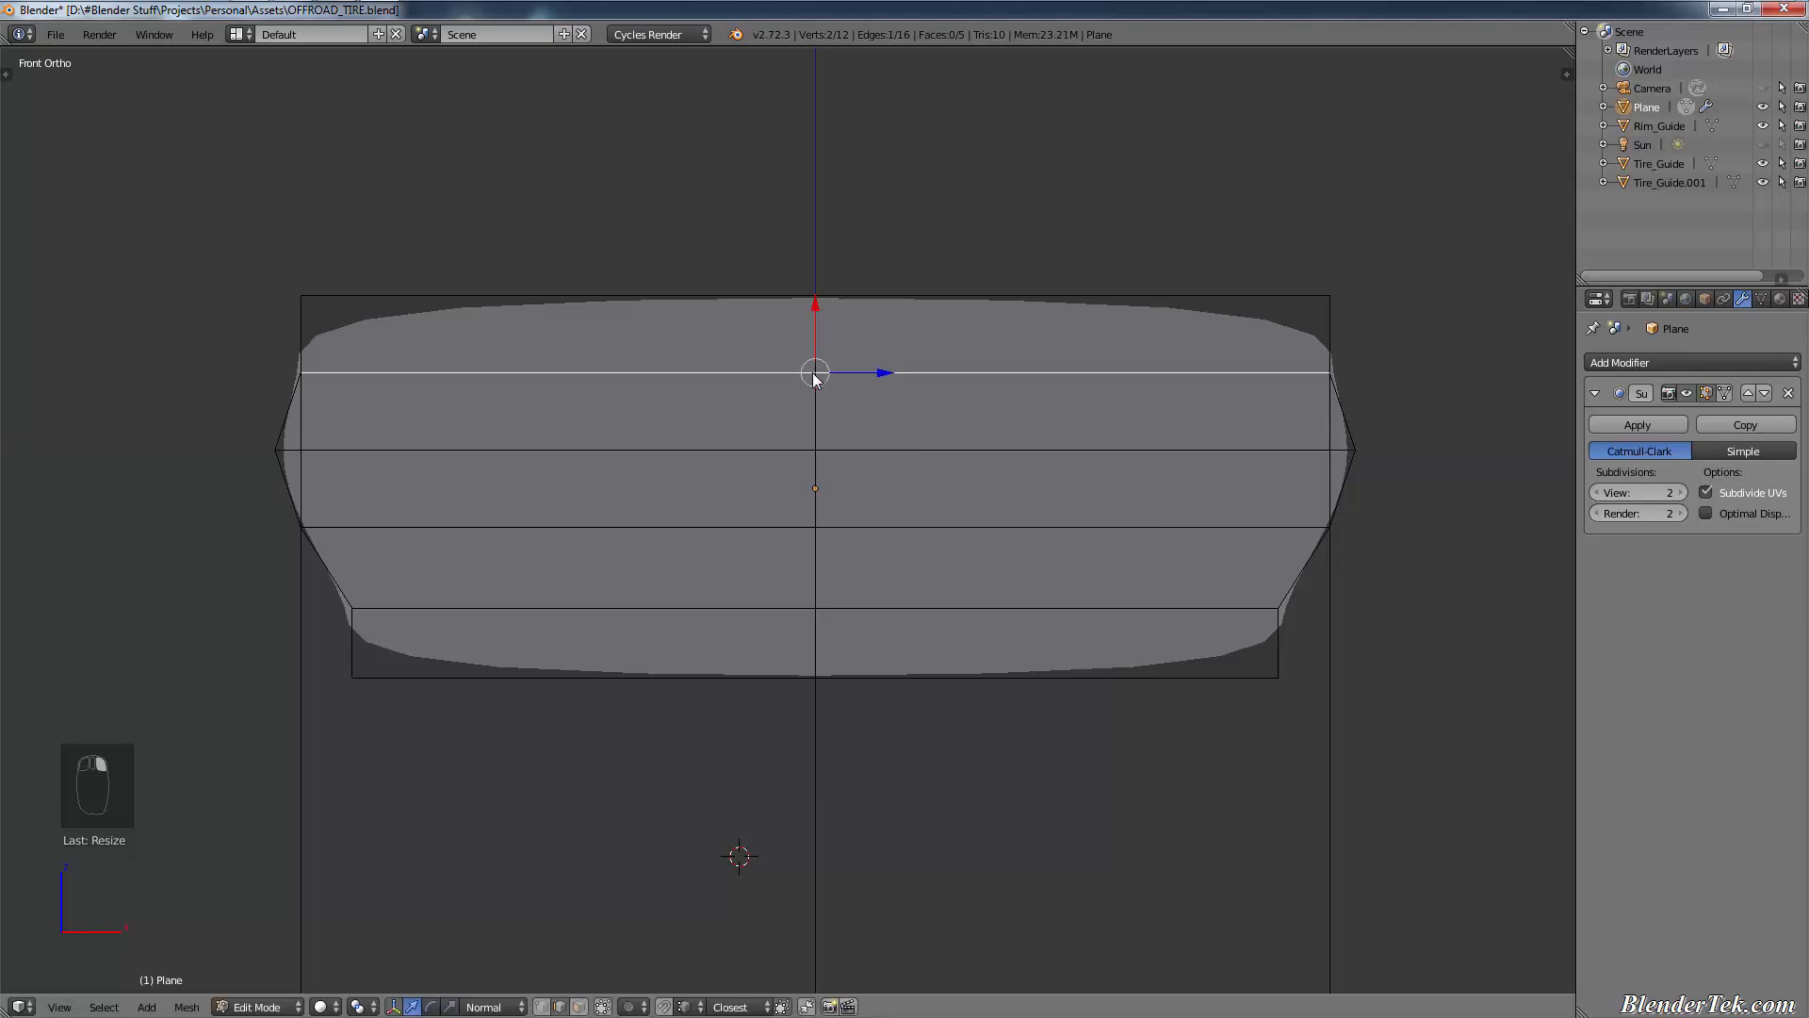
right_click(823, 315)
key("s")
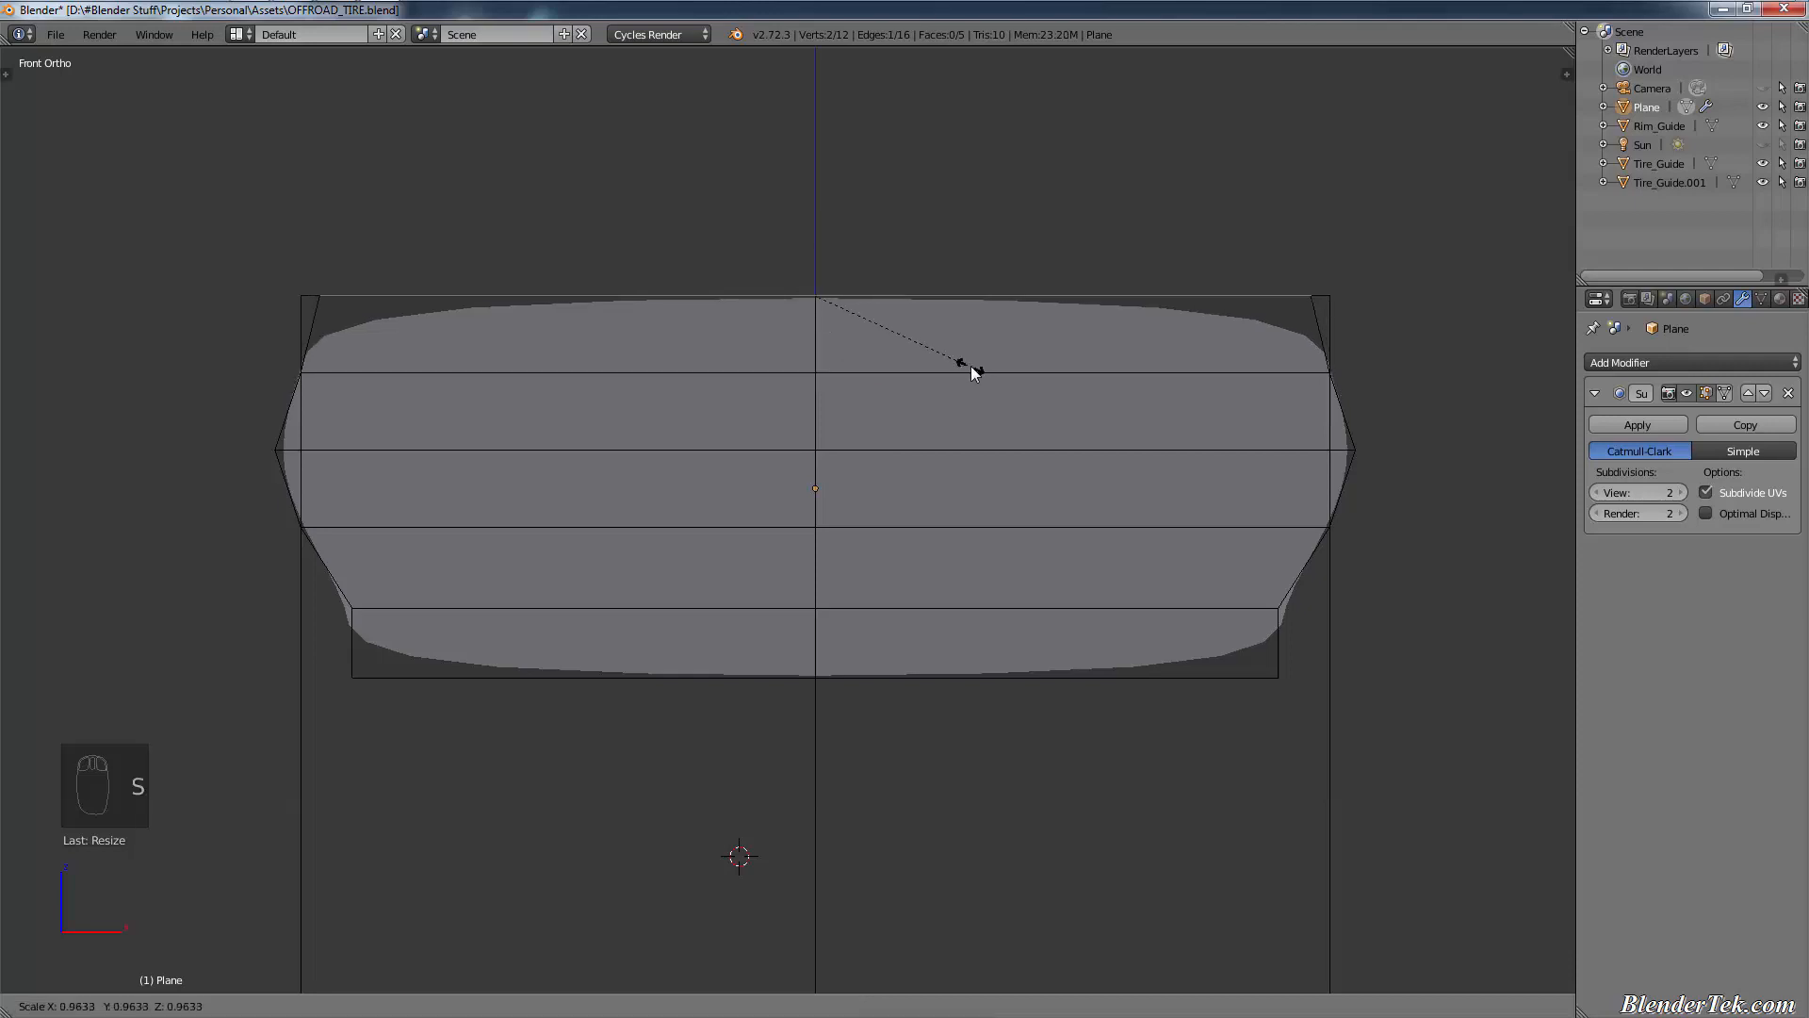
type("0.9")
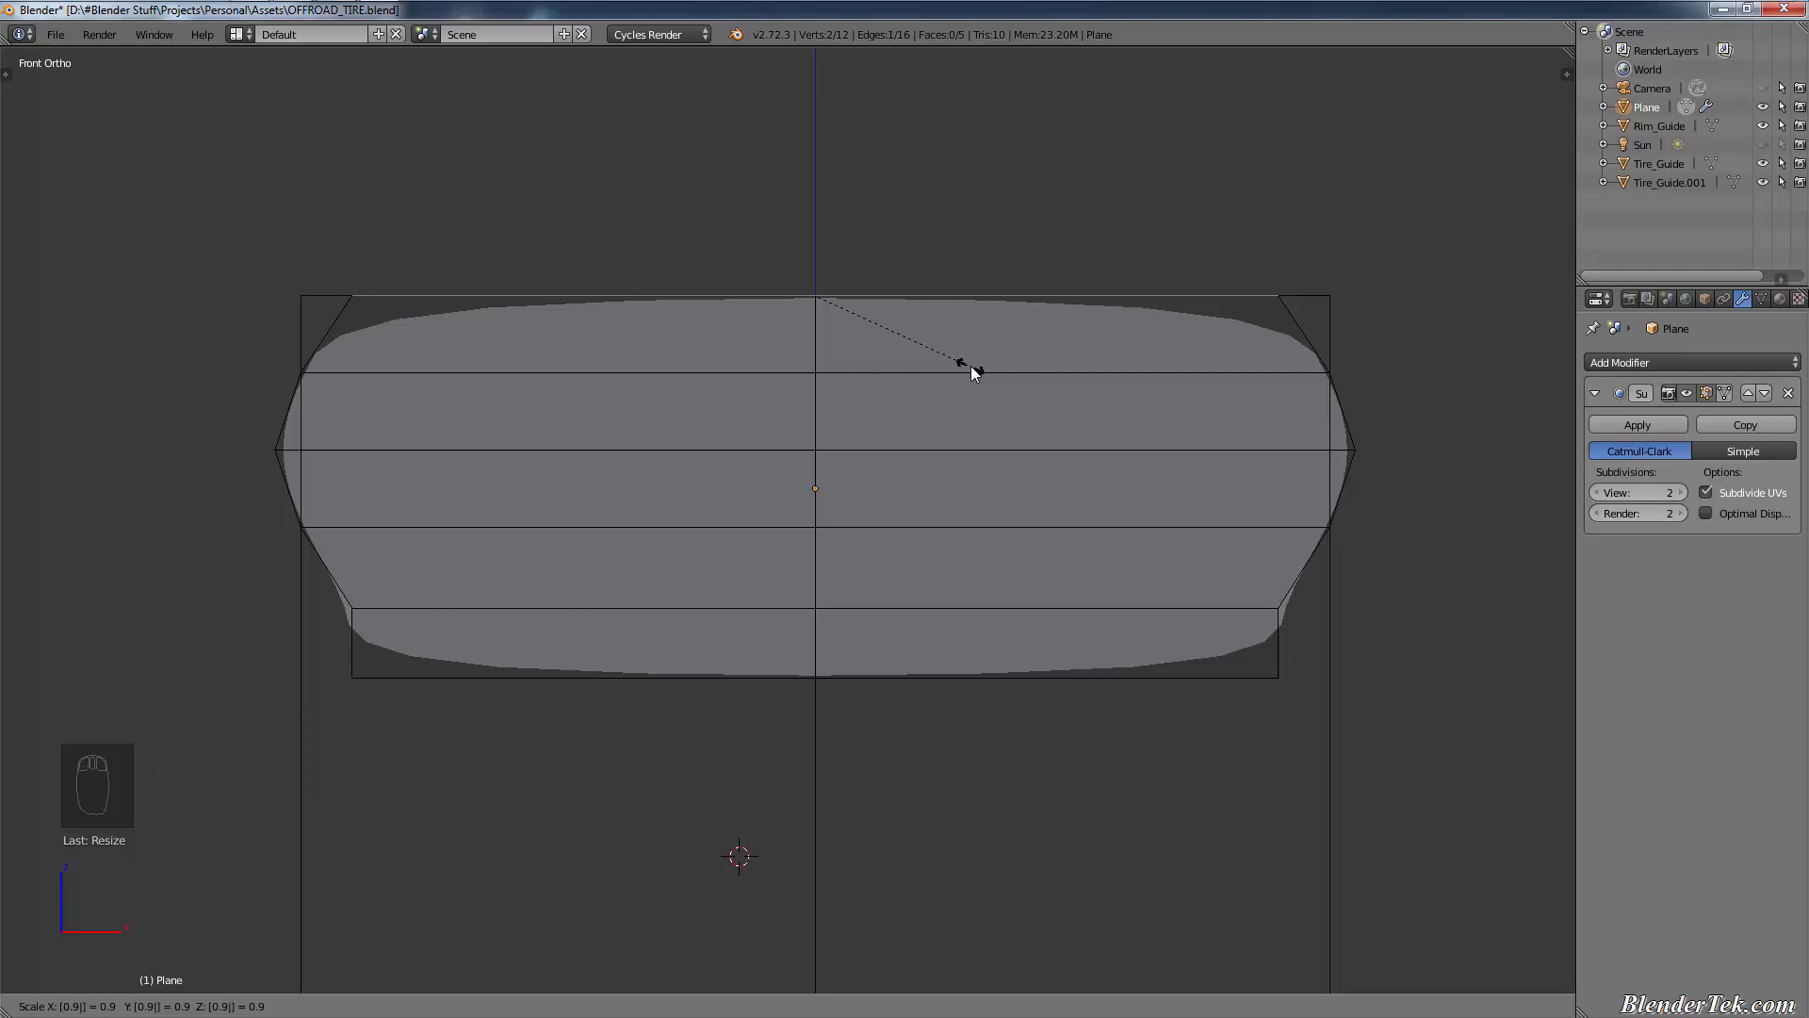
type("6")
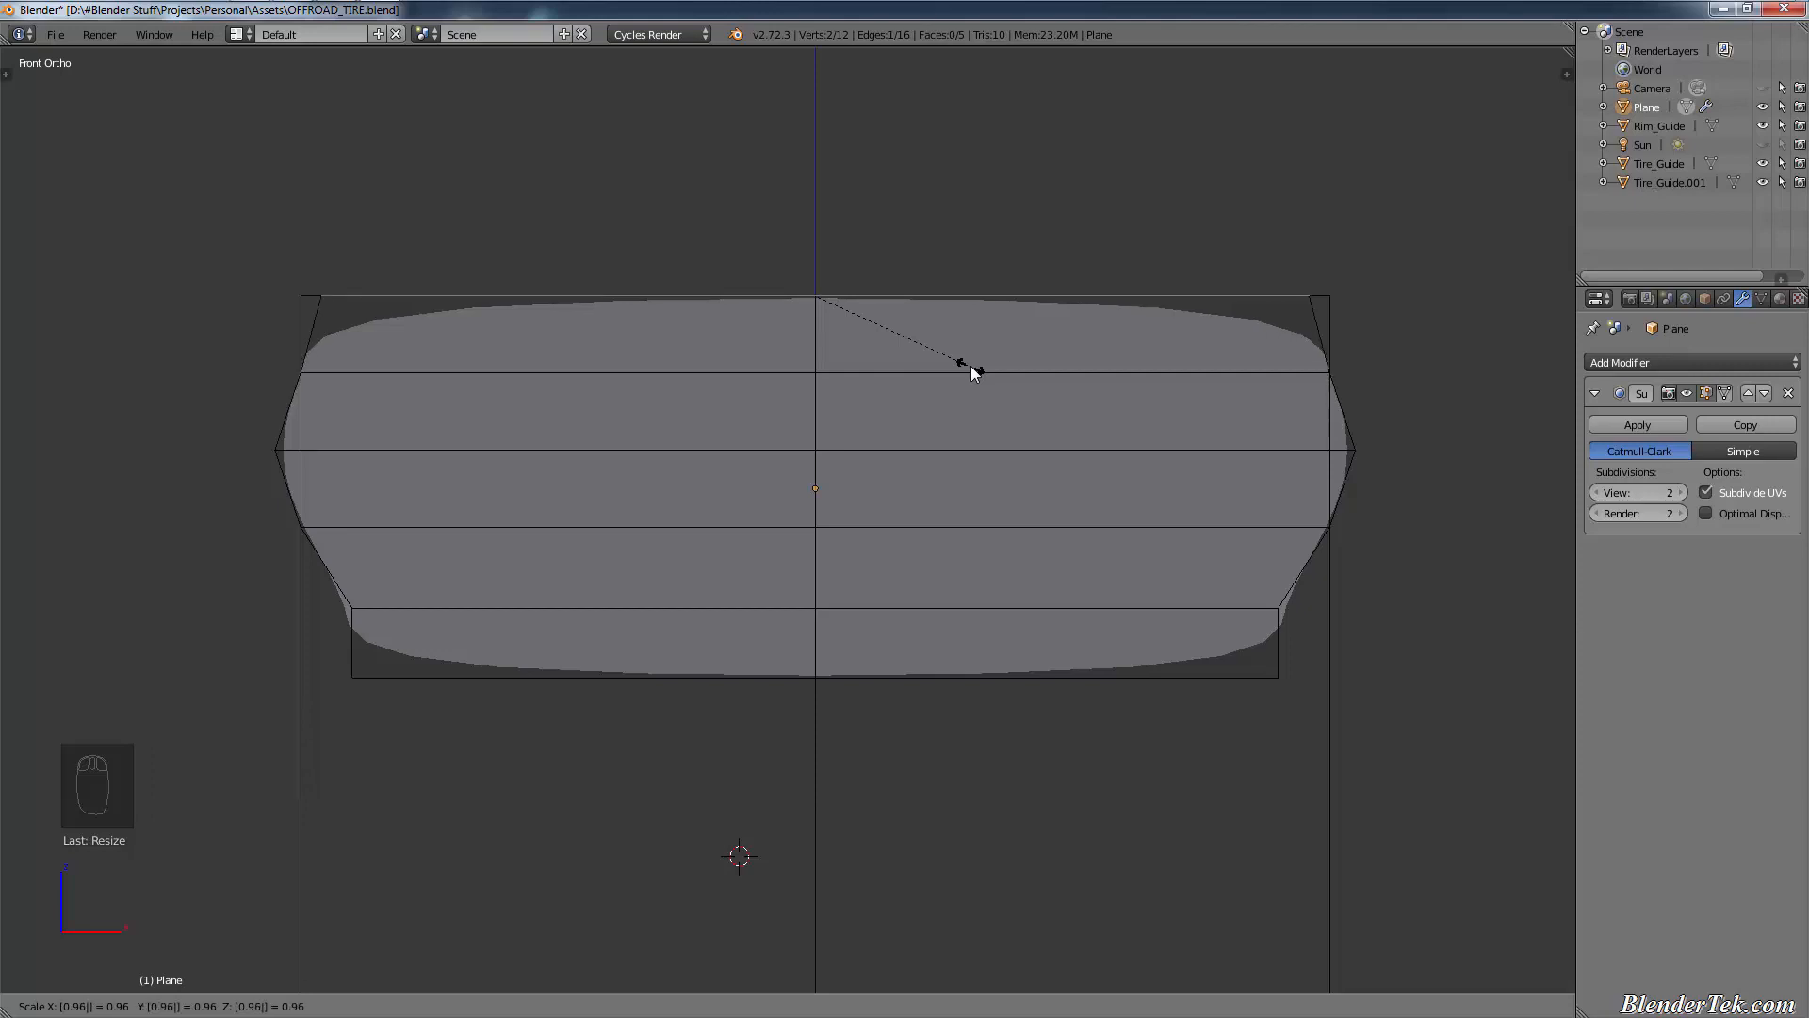
key("Return")
- Leave Edit Mode and apply the Subdivision Surface modifier to the tire profile
scroll(970, 370, "down", 3)
middle_click_drag(970, 369, 924, 543)
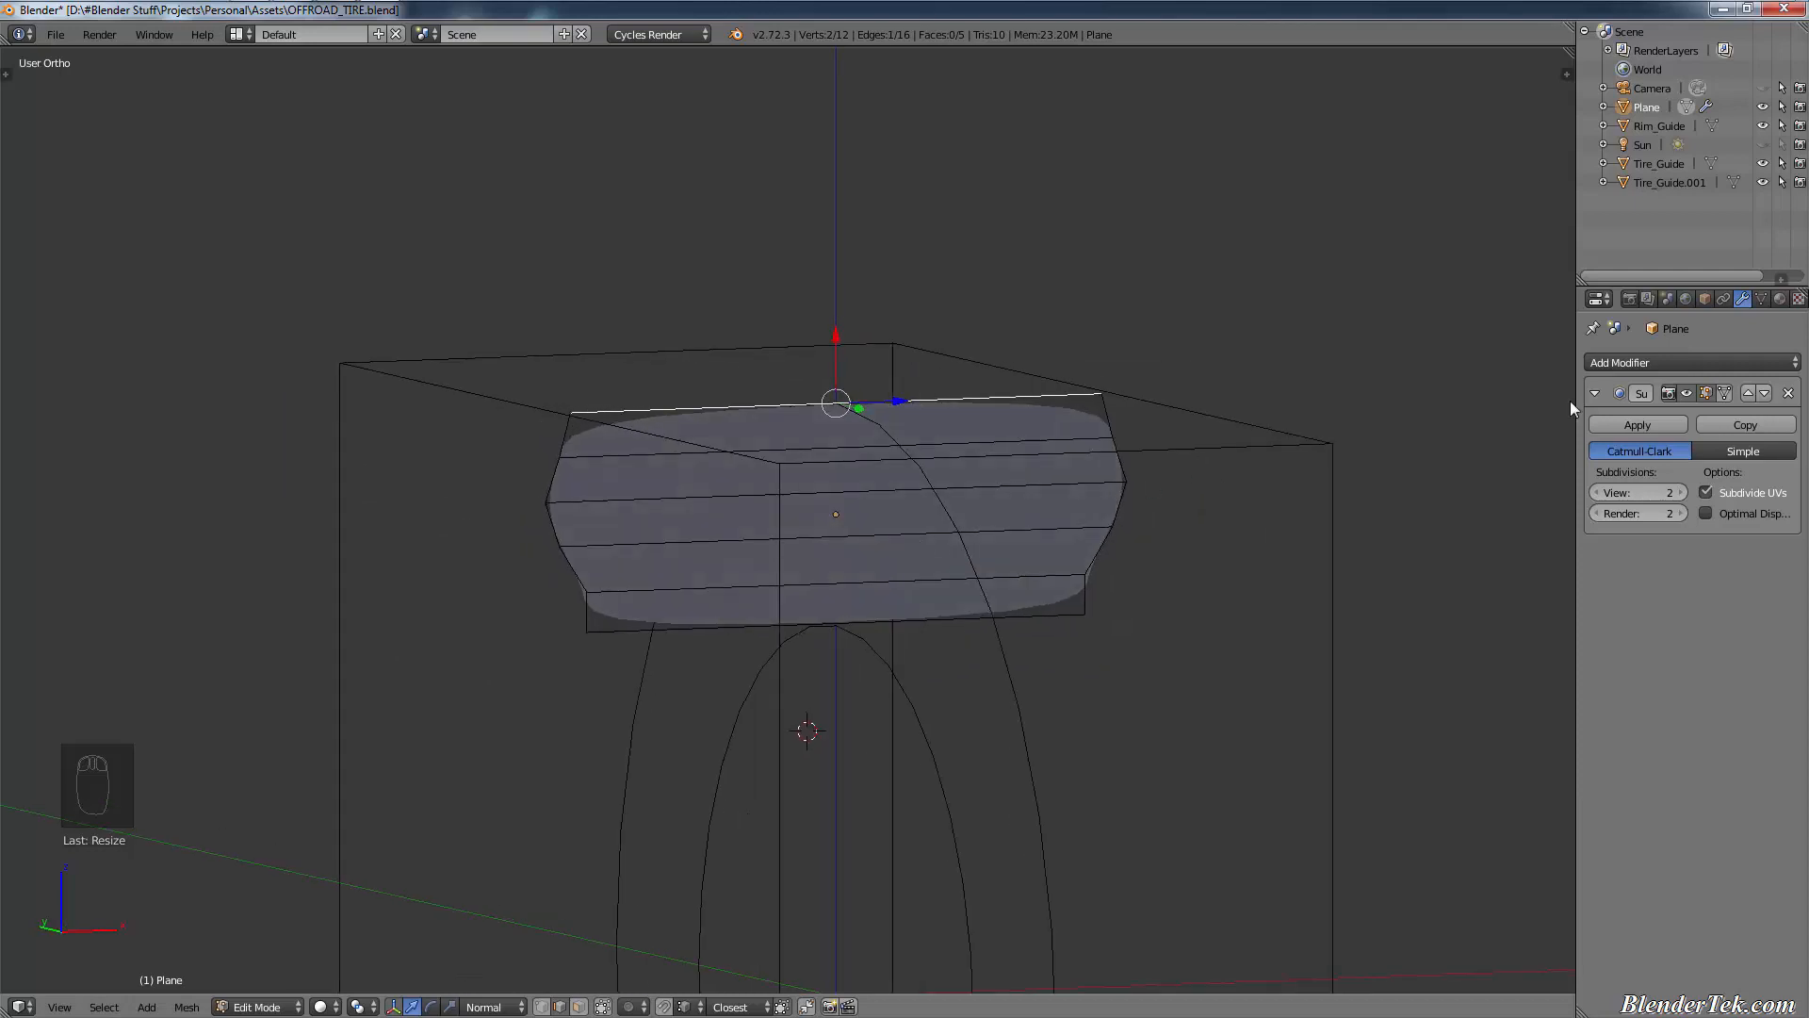
scroll(1121, 499, "up", 2)
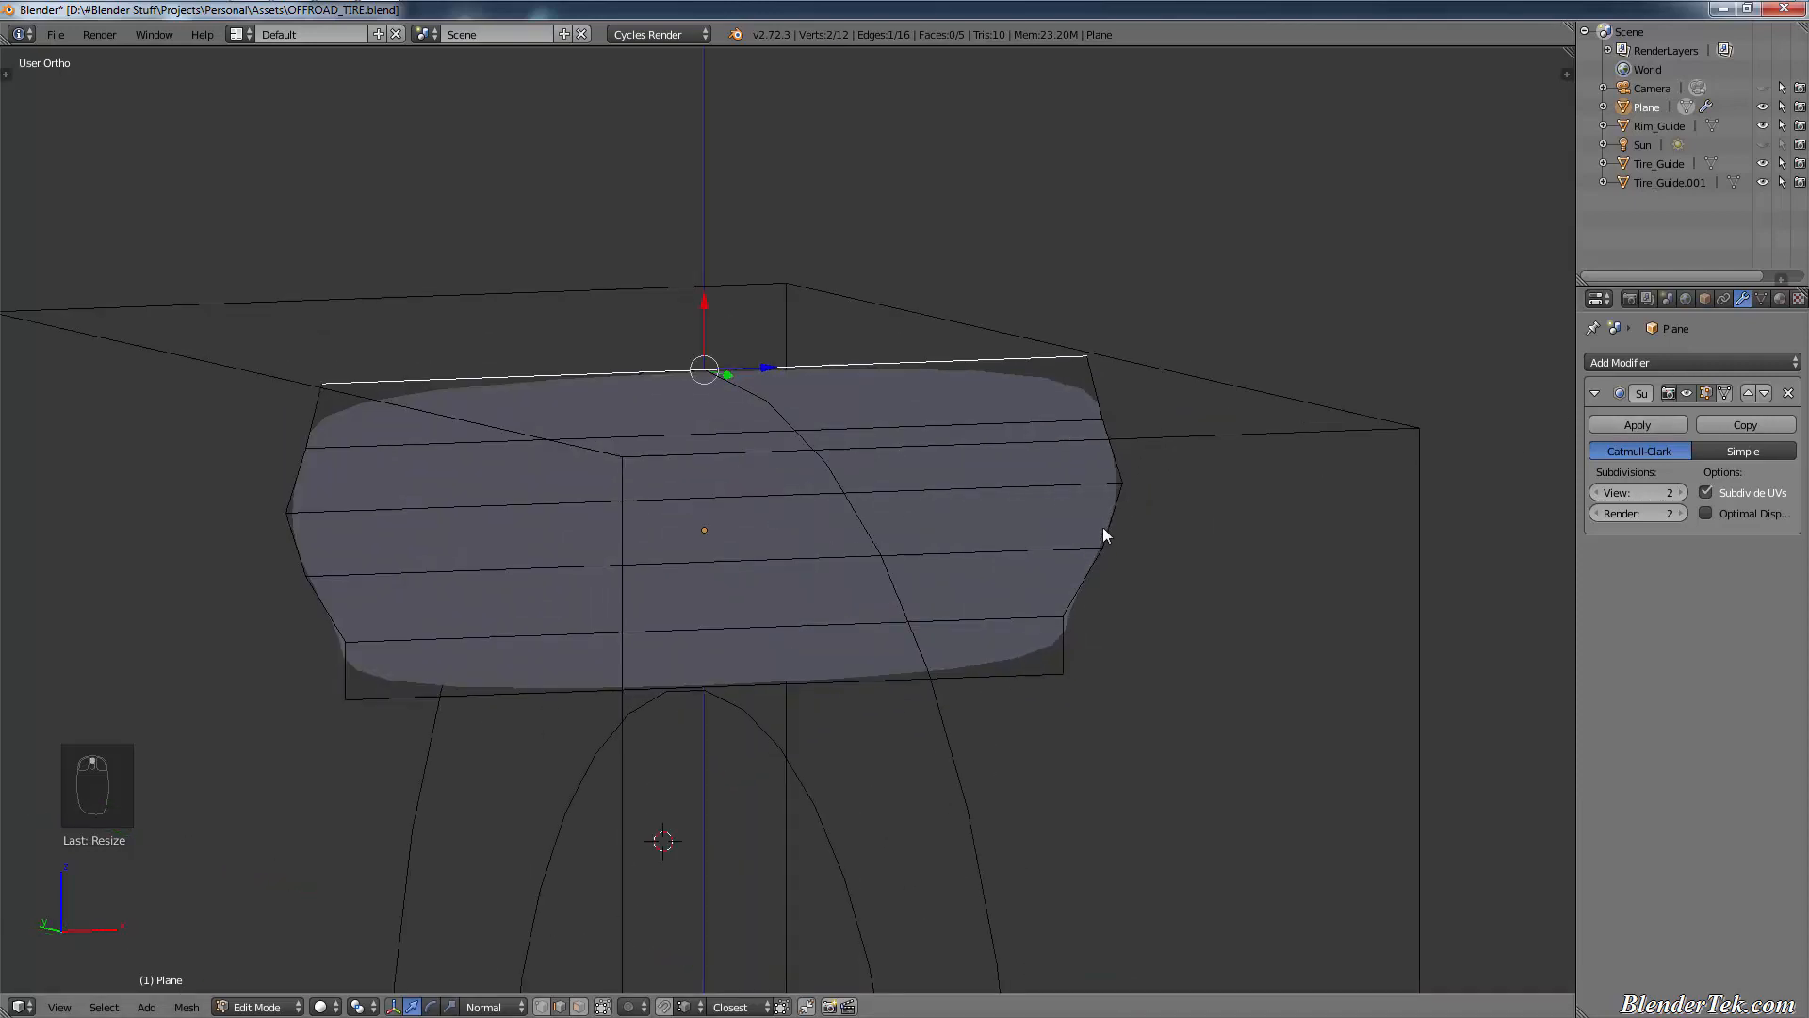
left_click(1653, 426)
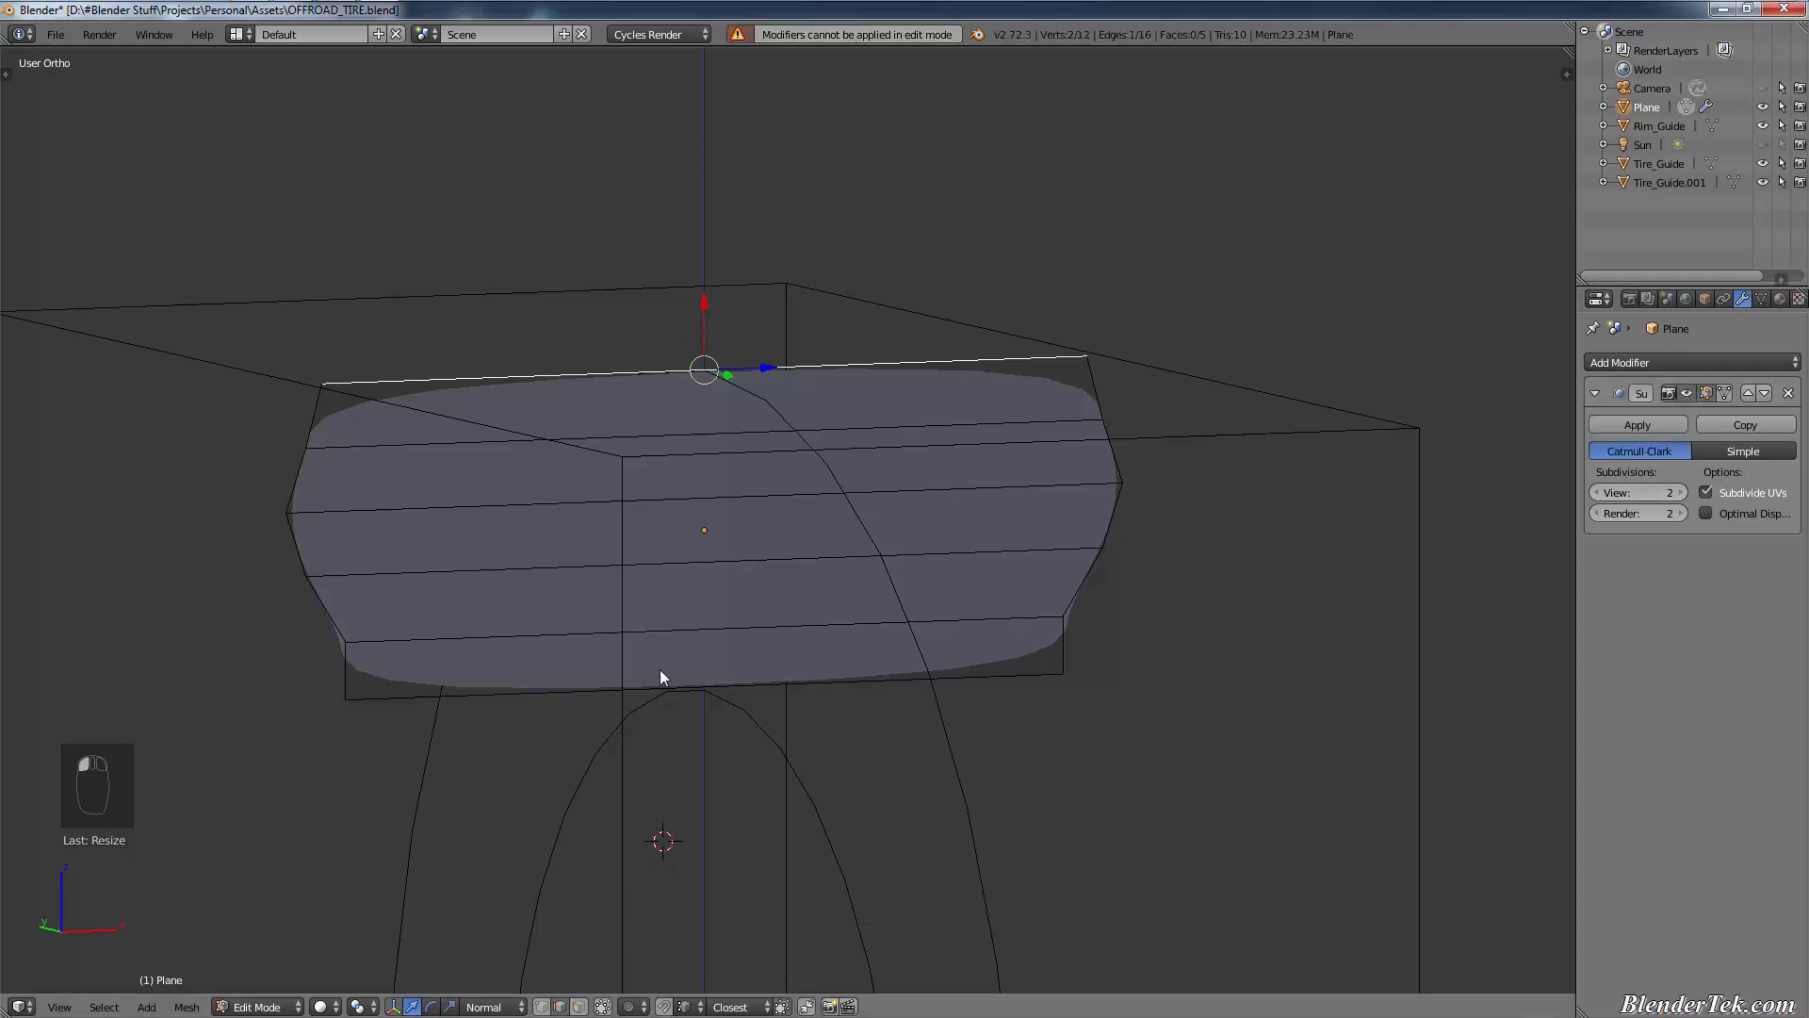
key("Tab")
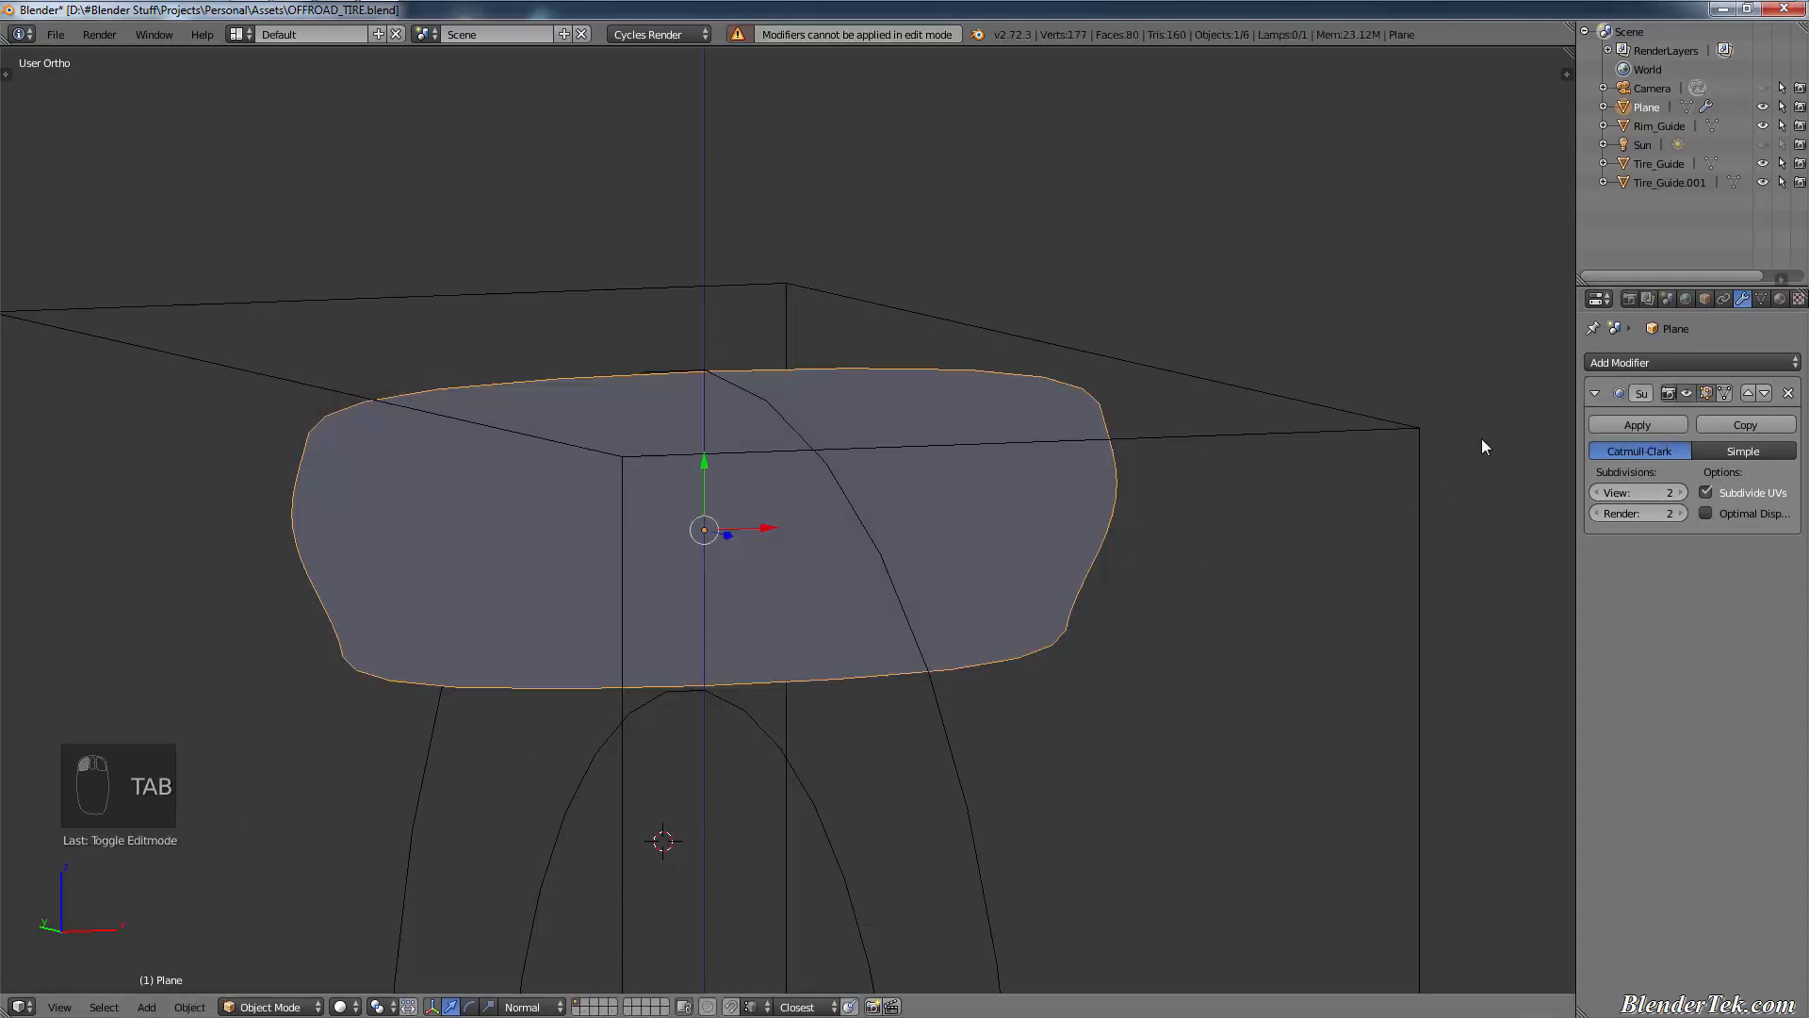
left_click(1615, 426)
- Show the subdivided profile in wireframe from the front and enter Edit Mode
key("KP_1")
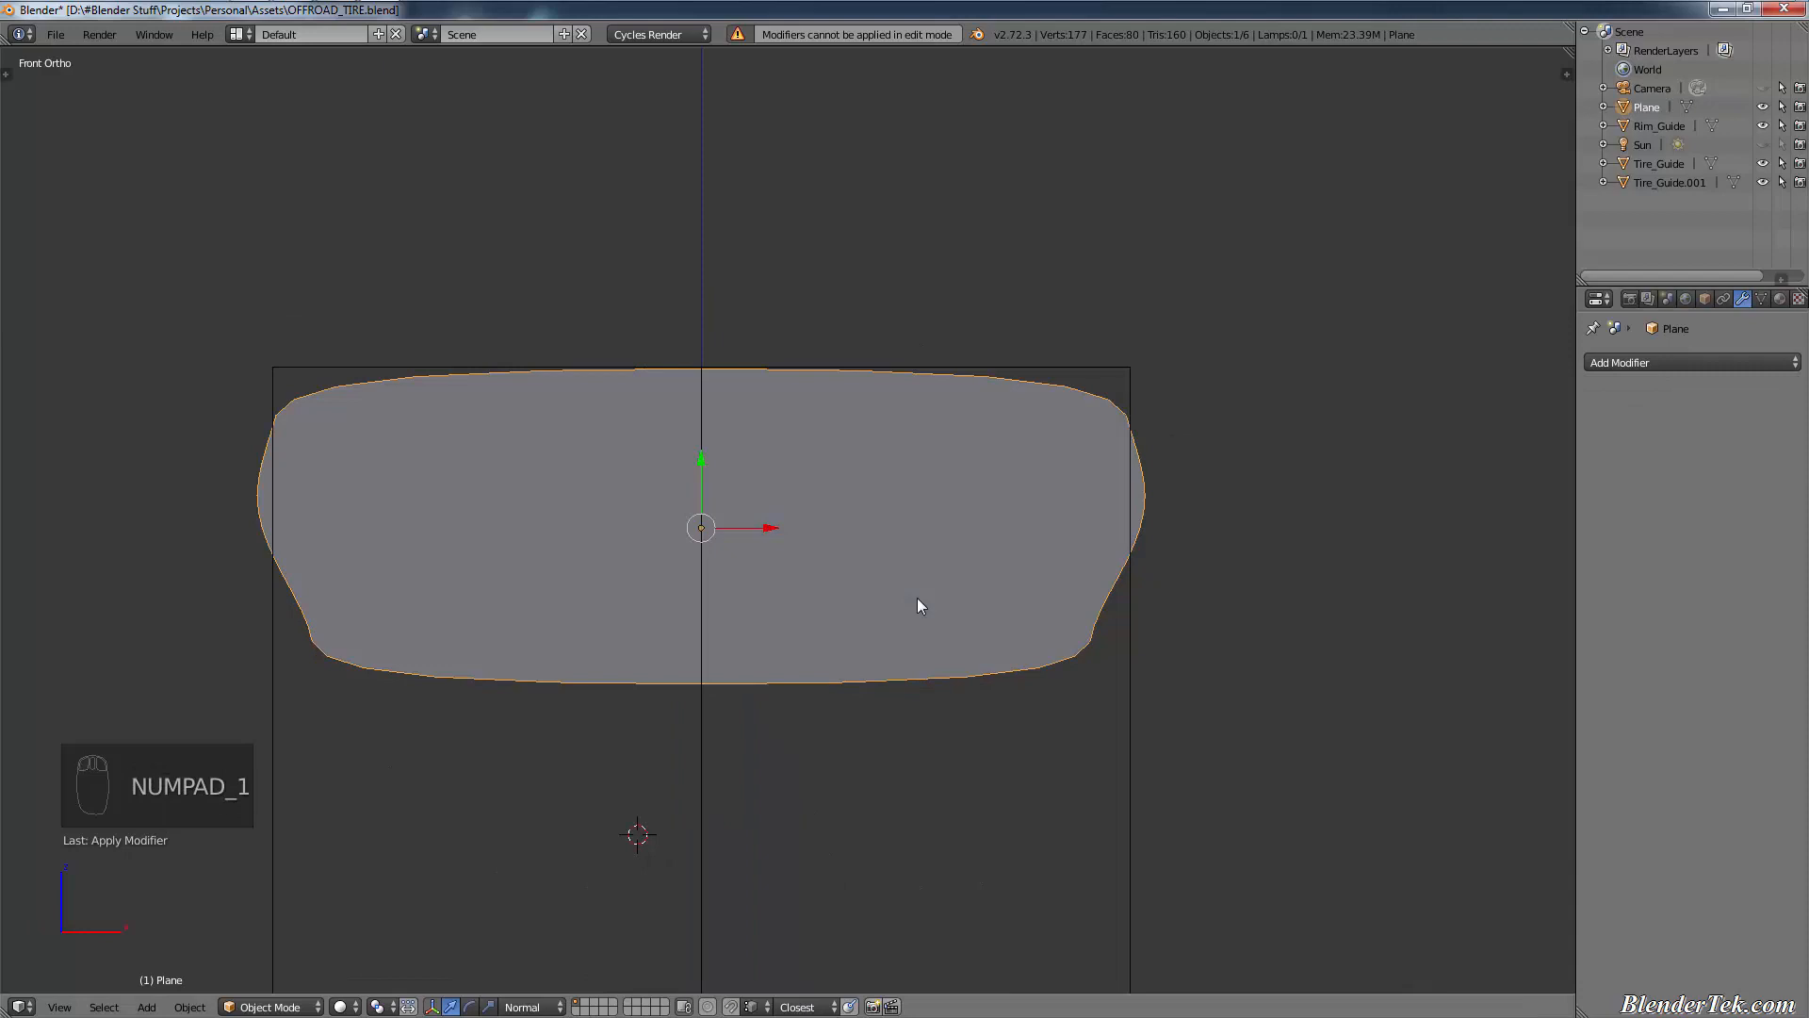
key("z")
key("F3")
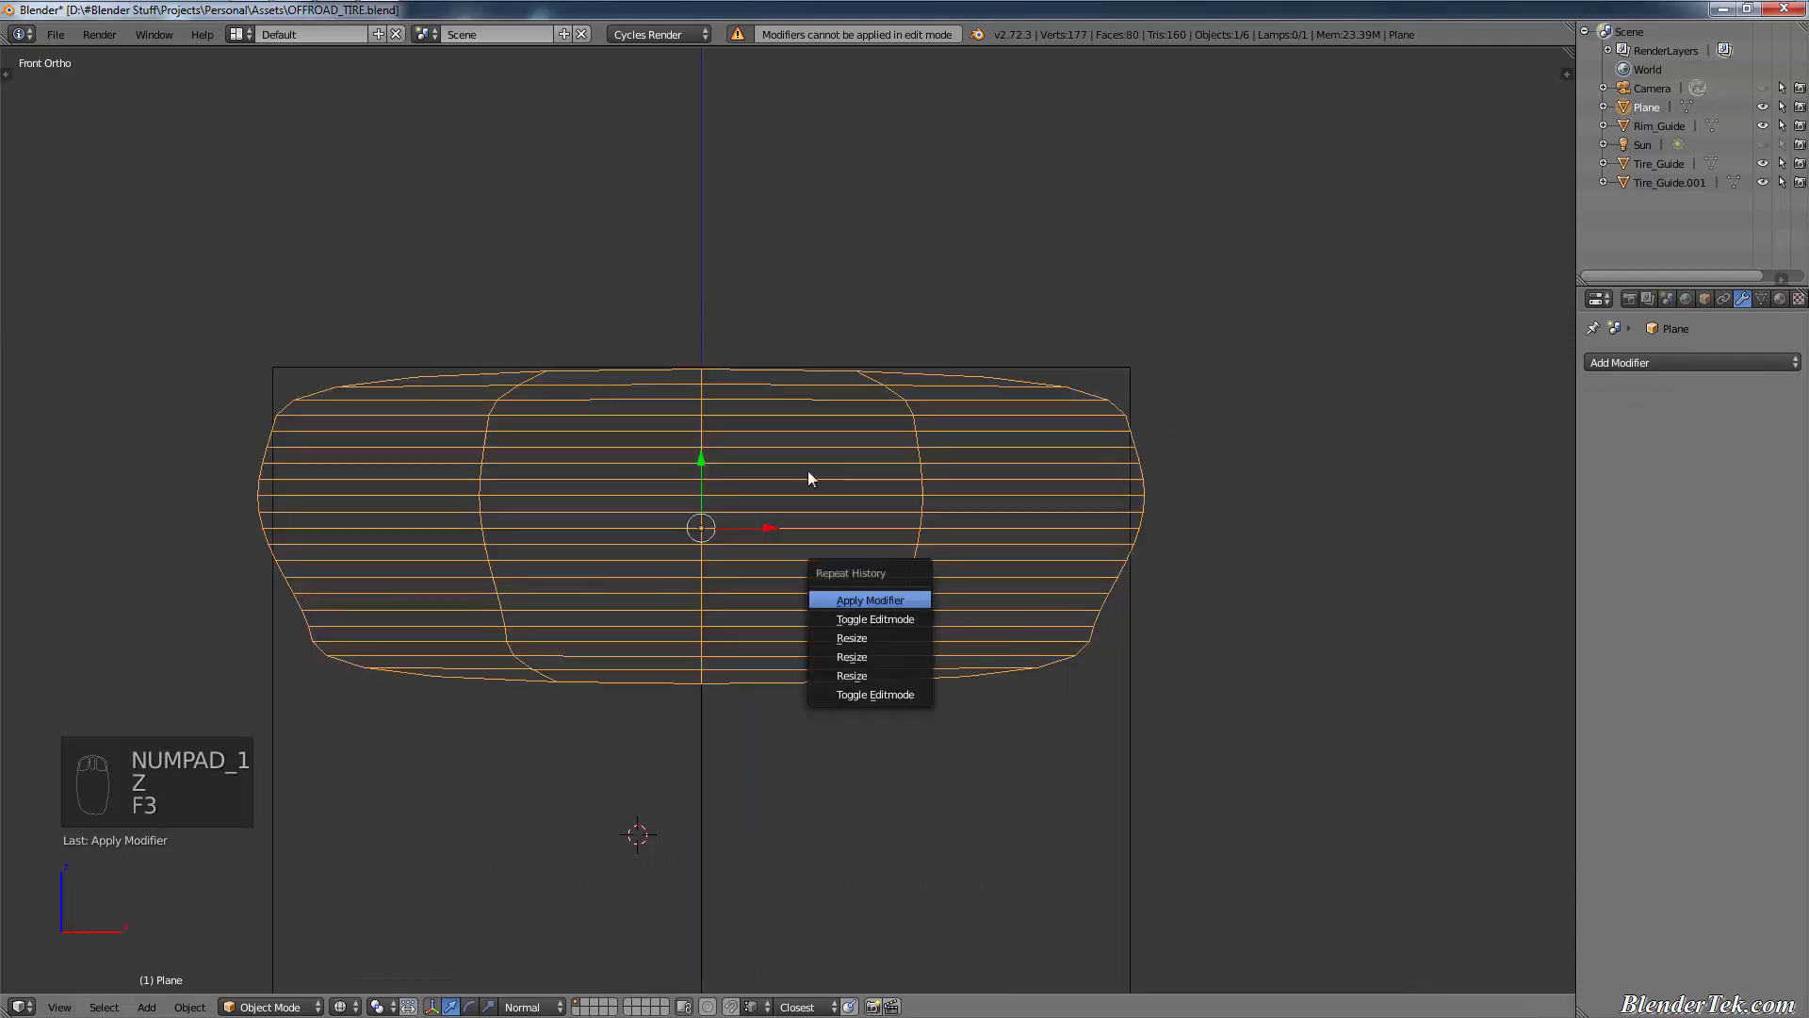
key("Tab")
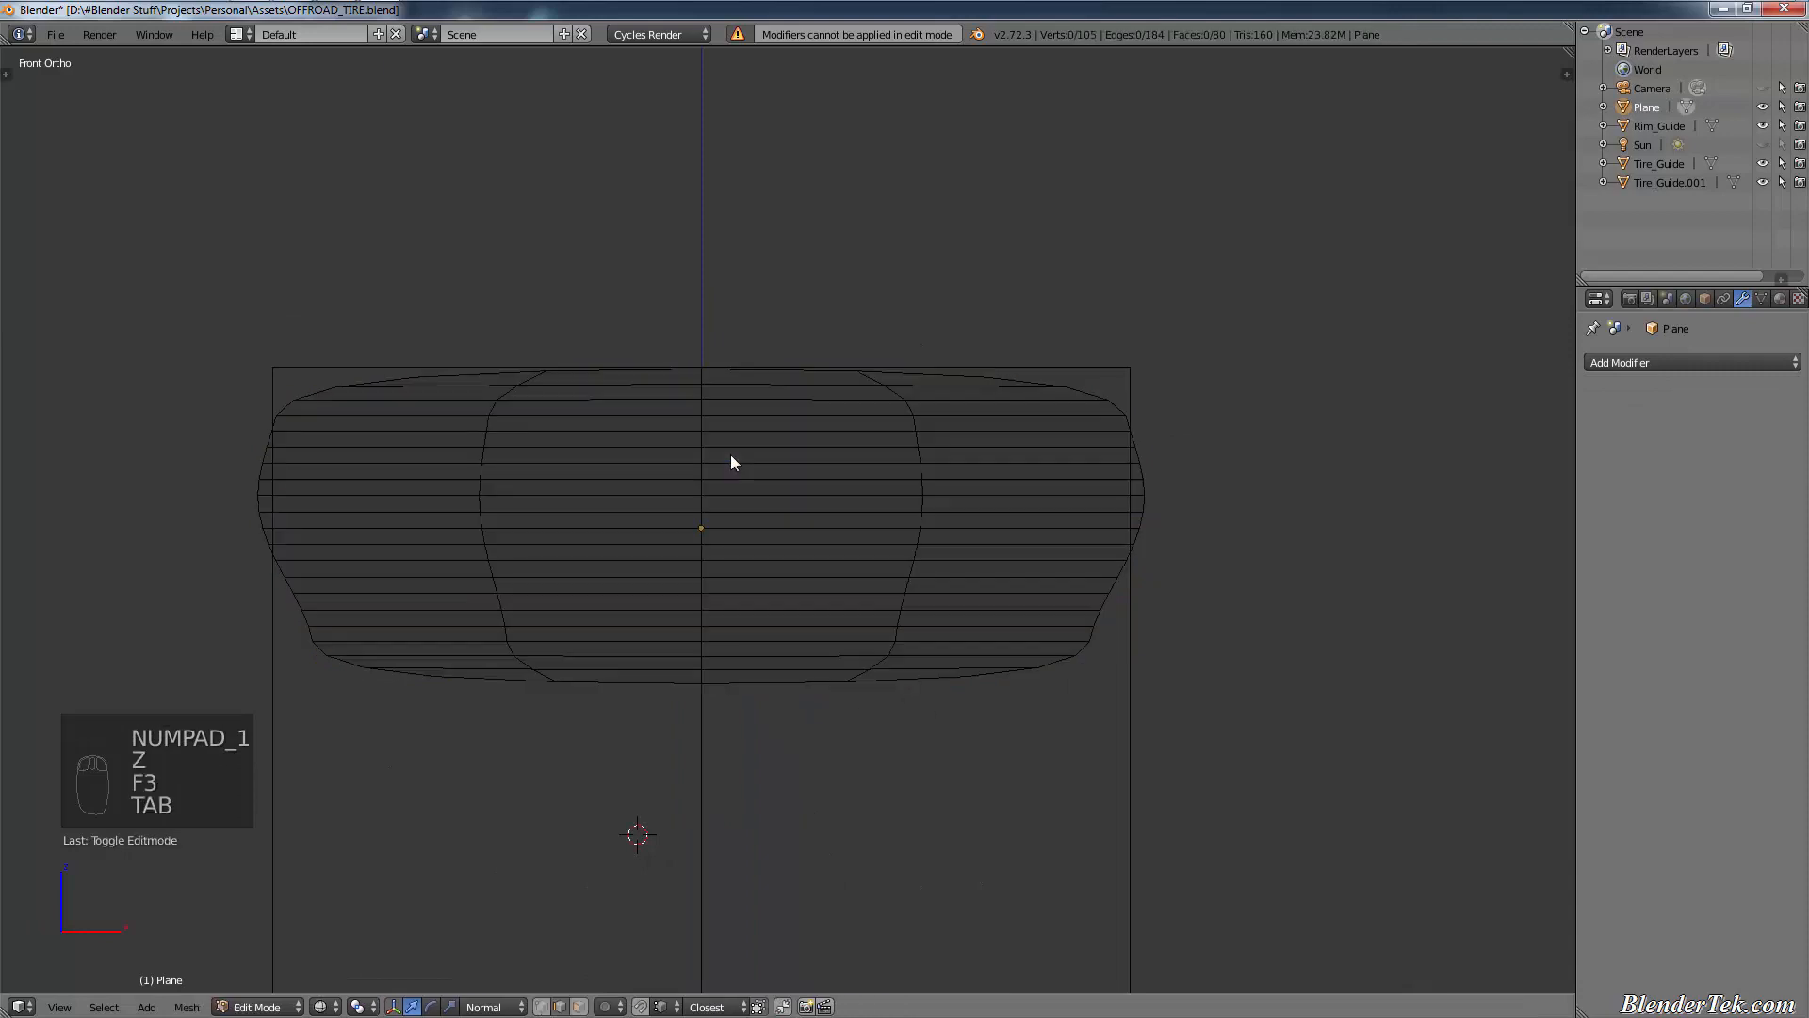
- Try to delete everything except the profile's outer boundary edges, and undo the deletion
left_click(473, 680, "alt")
left_click(358, 670, "alt+shift")
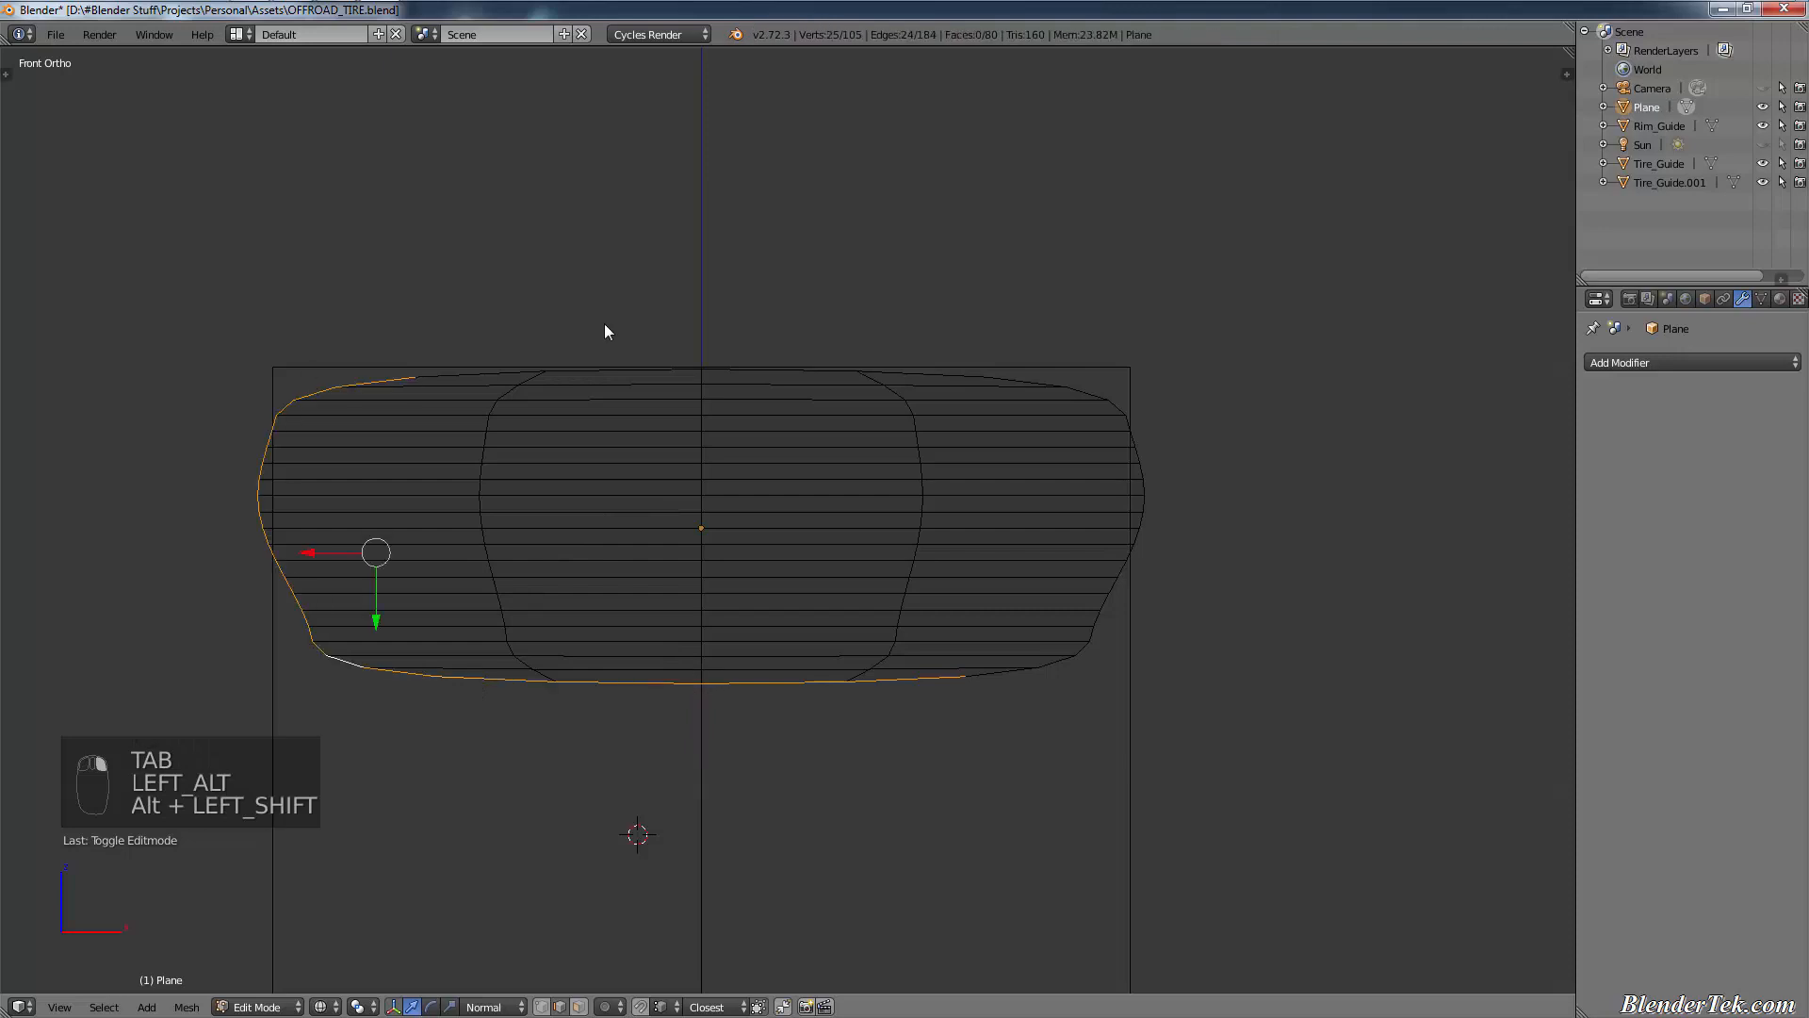
left_click(660, 380, "alt+shift")
left_click(1142, 487, "alt+shift")
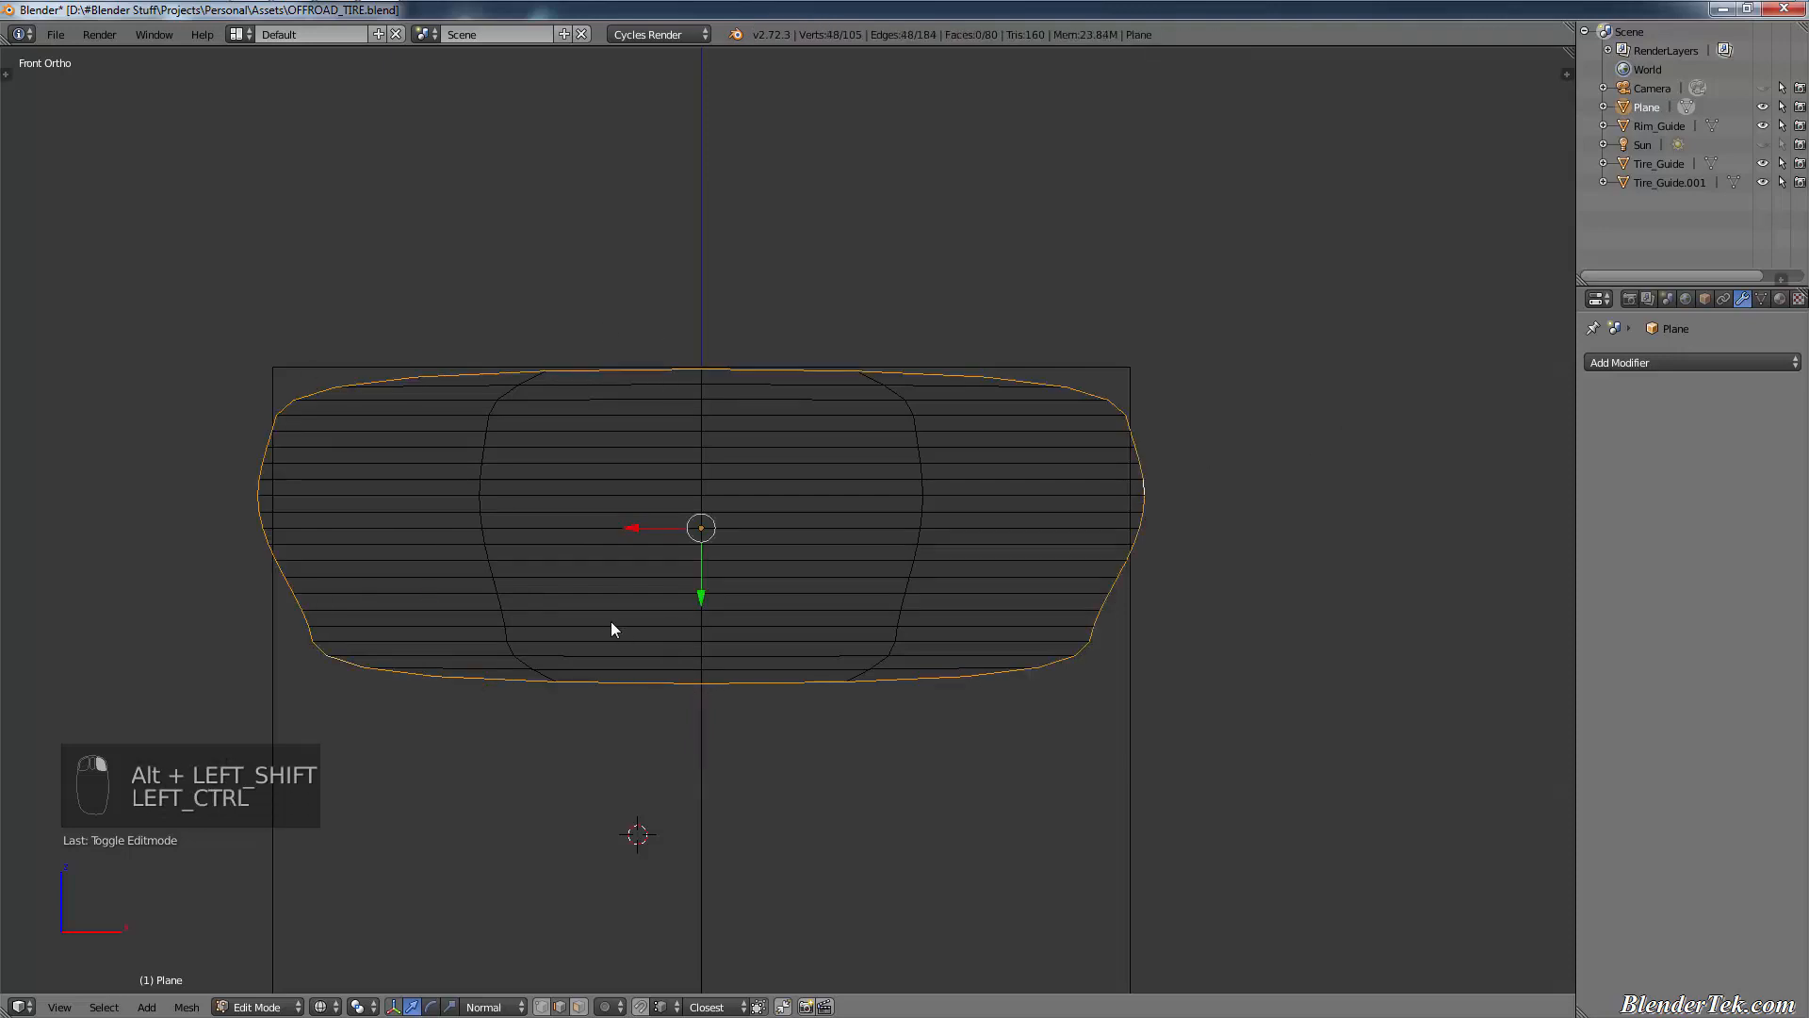
key("ctrl+i")
key("x")
left_click(672, 566)
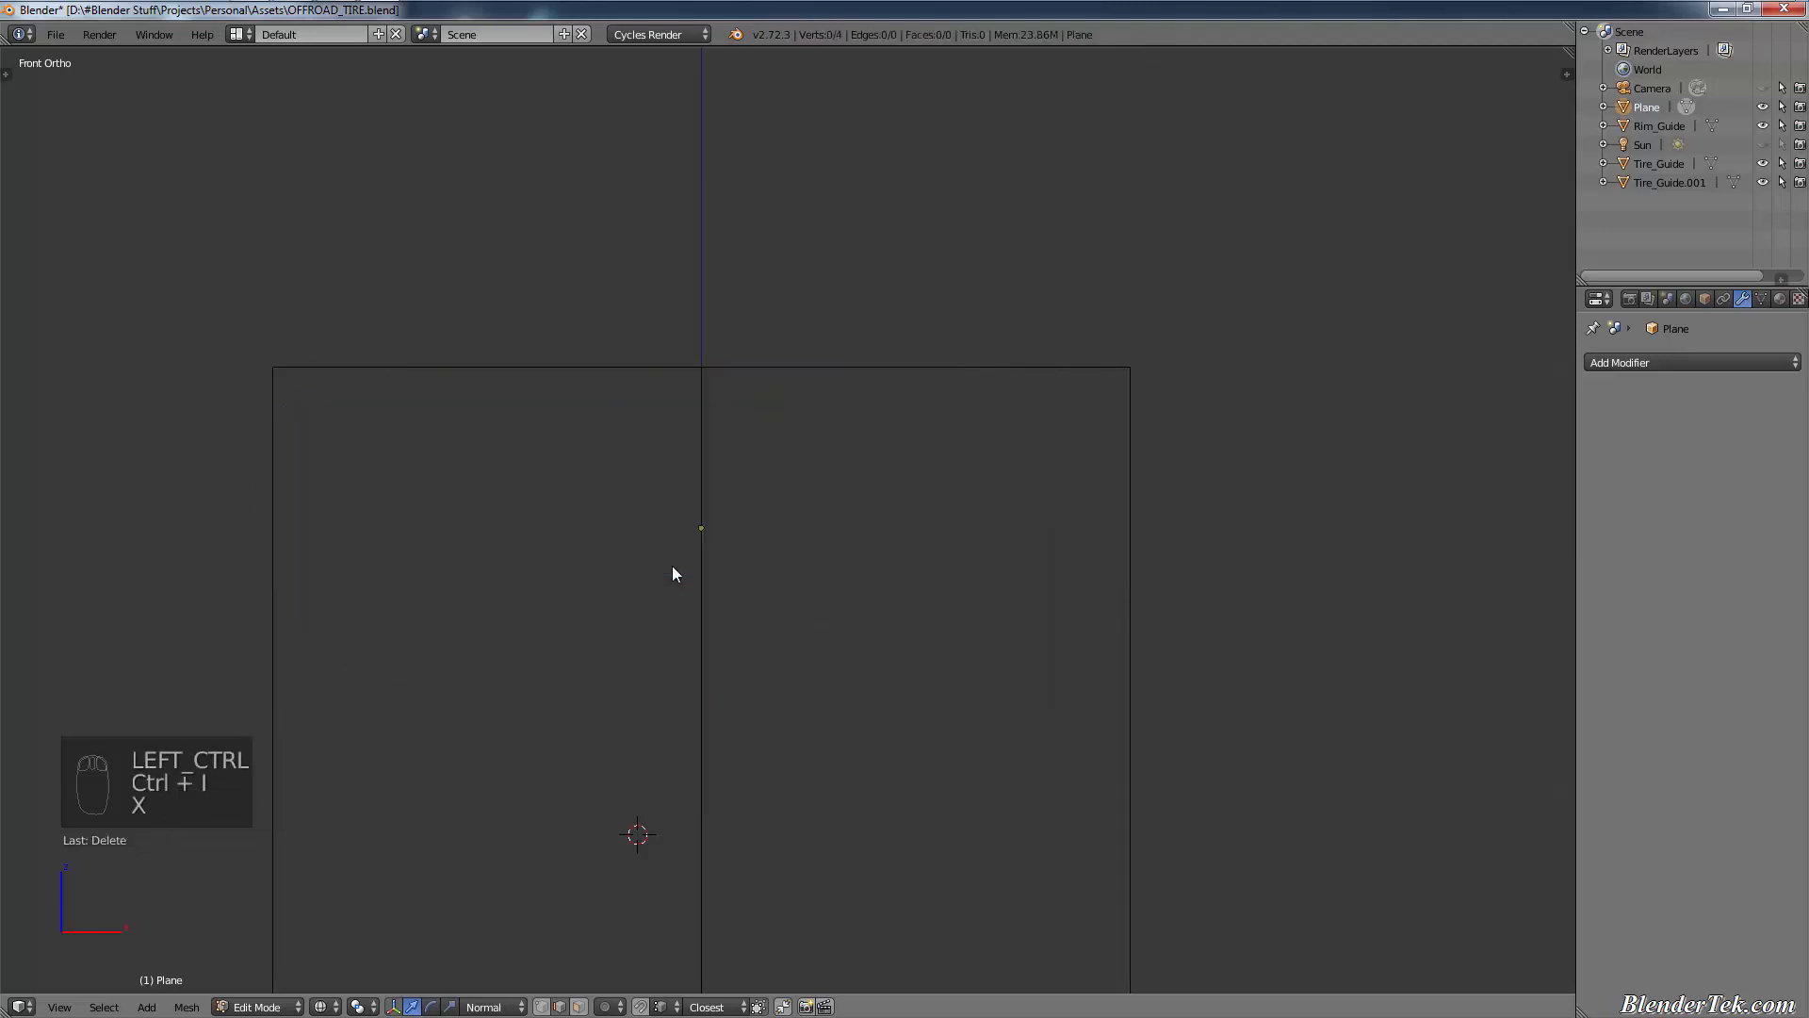
key("ctrl+z")
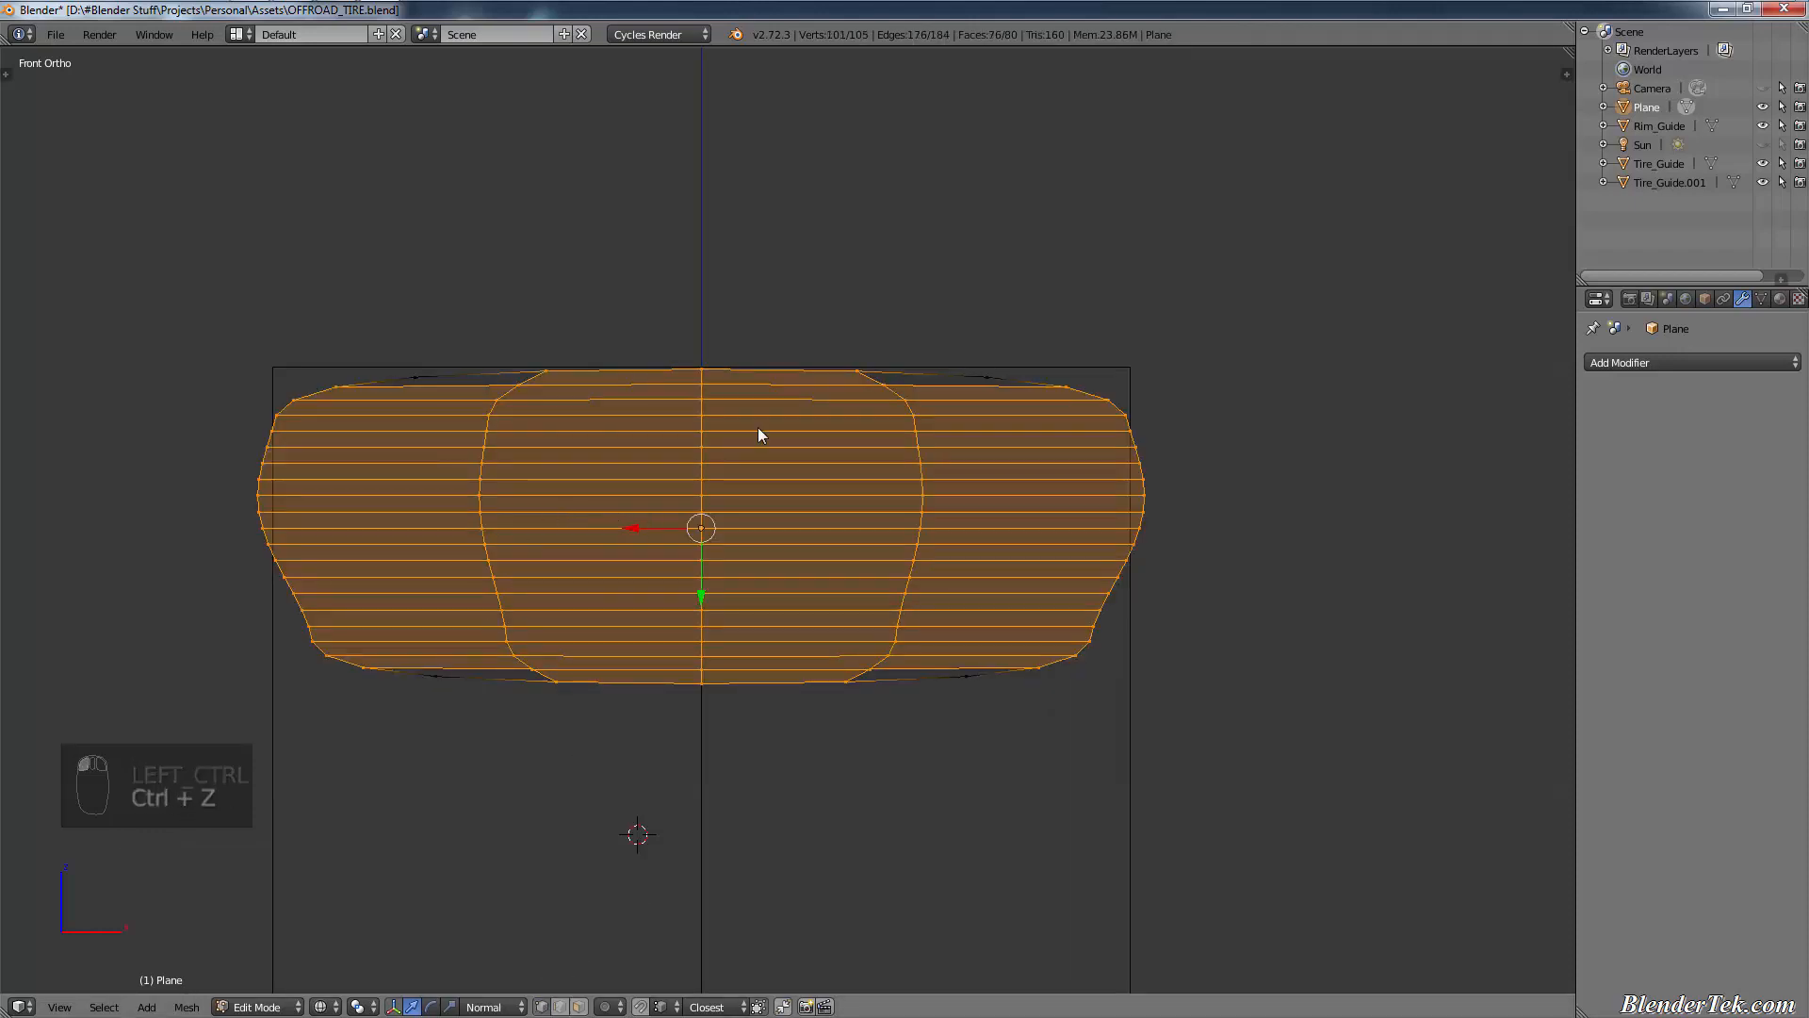
- In vertex selection, delete all vertices except the outer outline, leaving the bottom middle open, and select the whole remaining outline
key("alt")
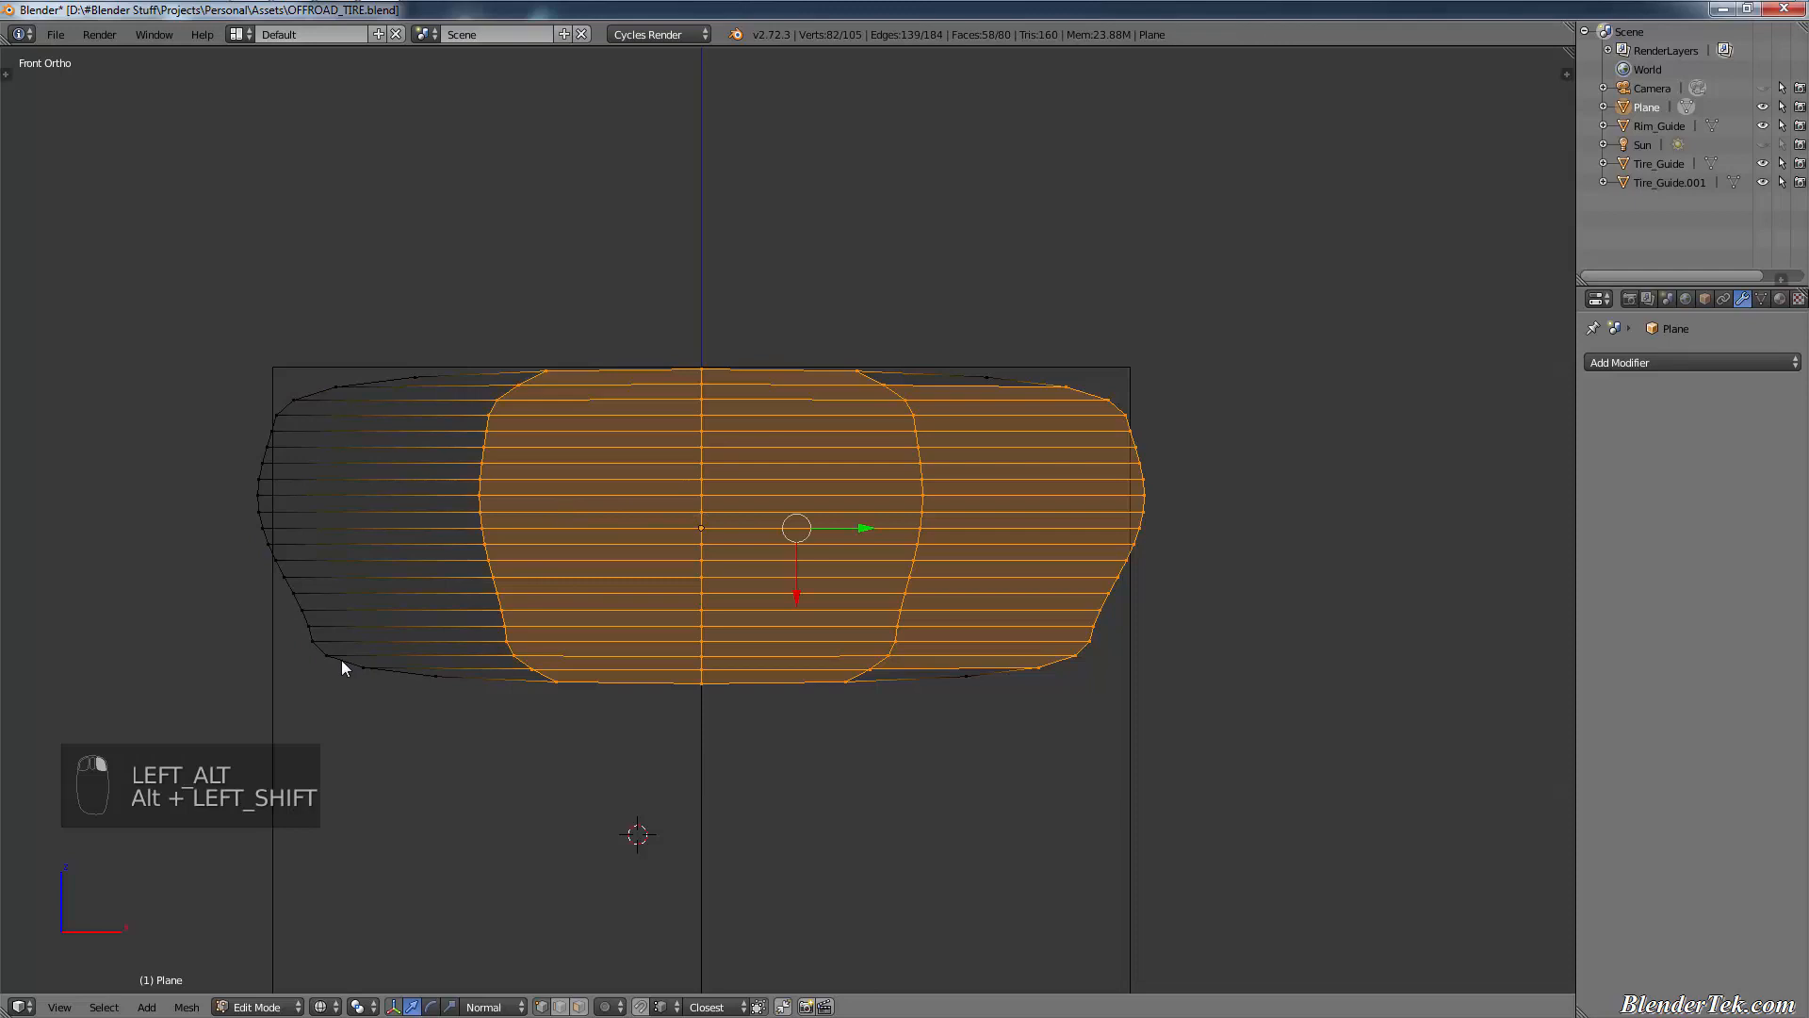
key("a")
right_click(346, 664, "alt+shift")
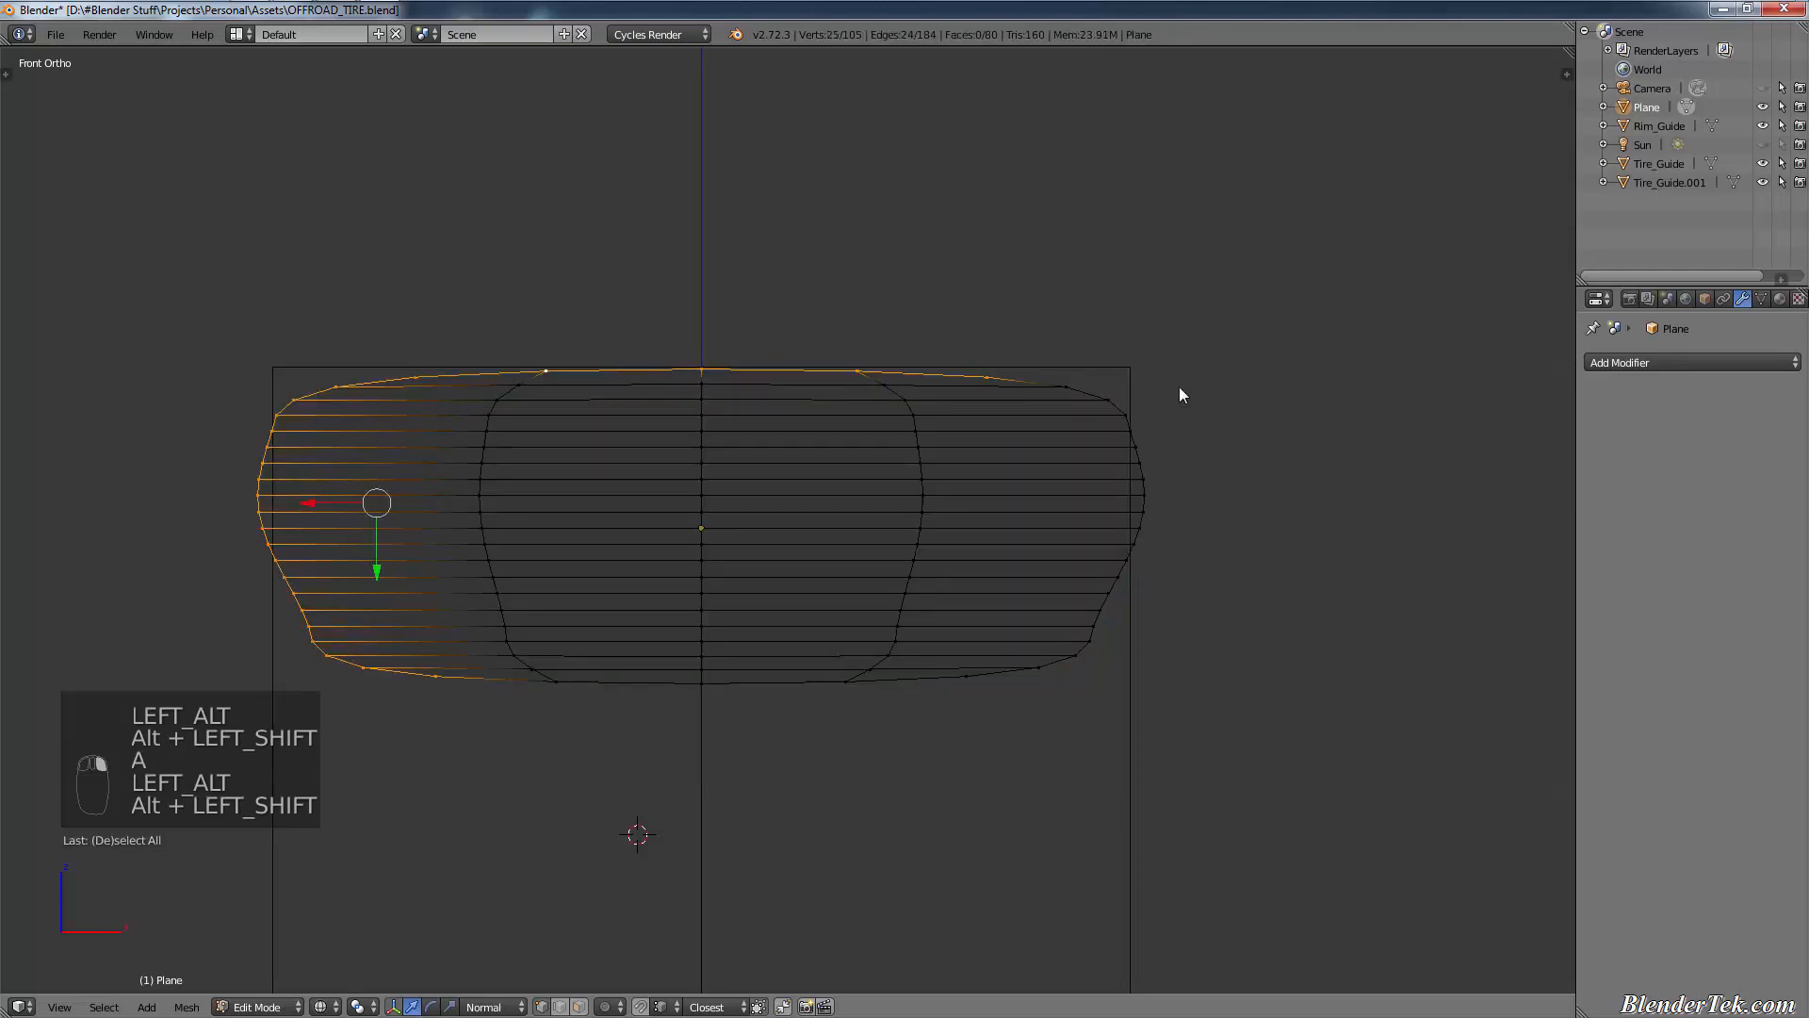
right_click(1142, 421, "alt+shift")
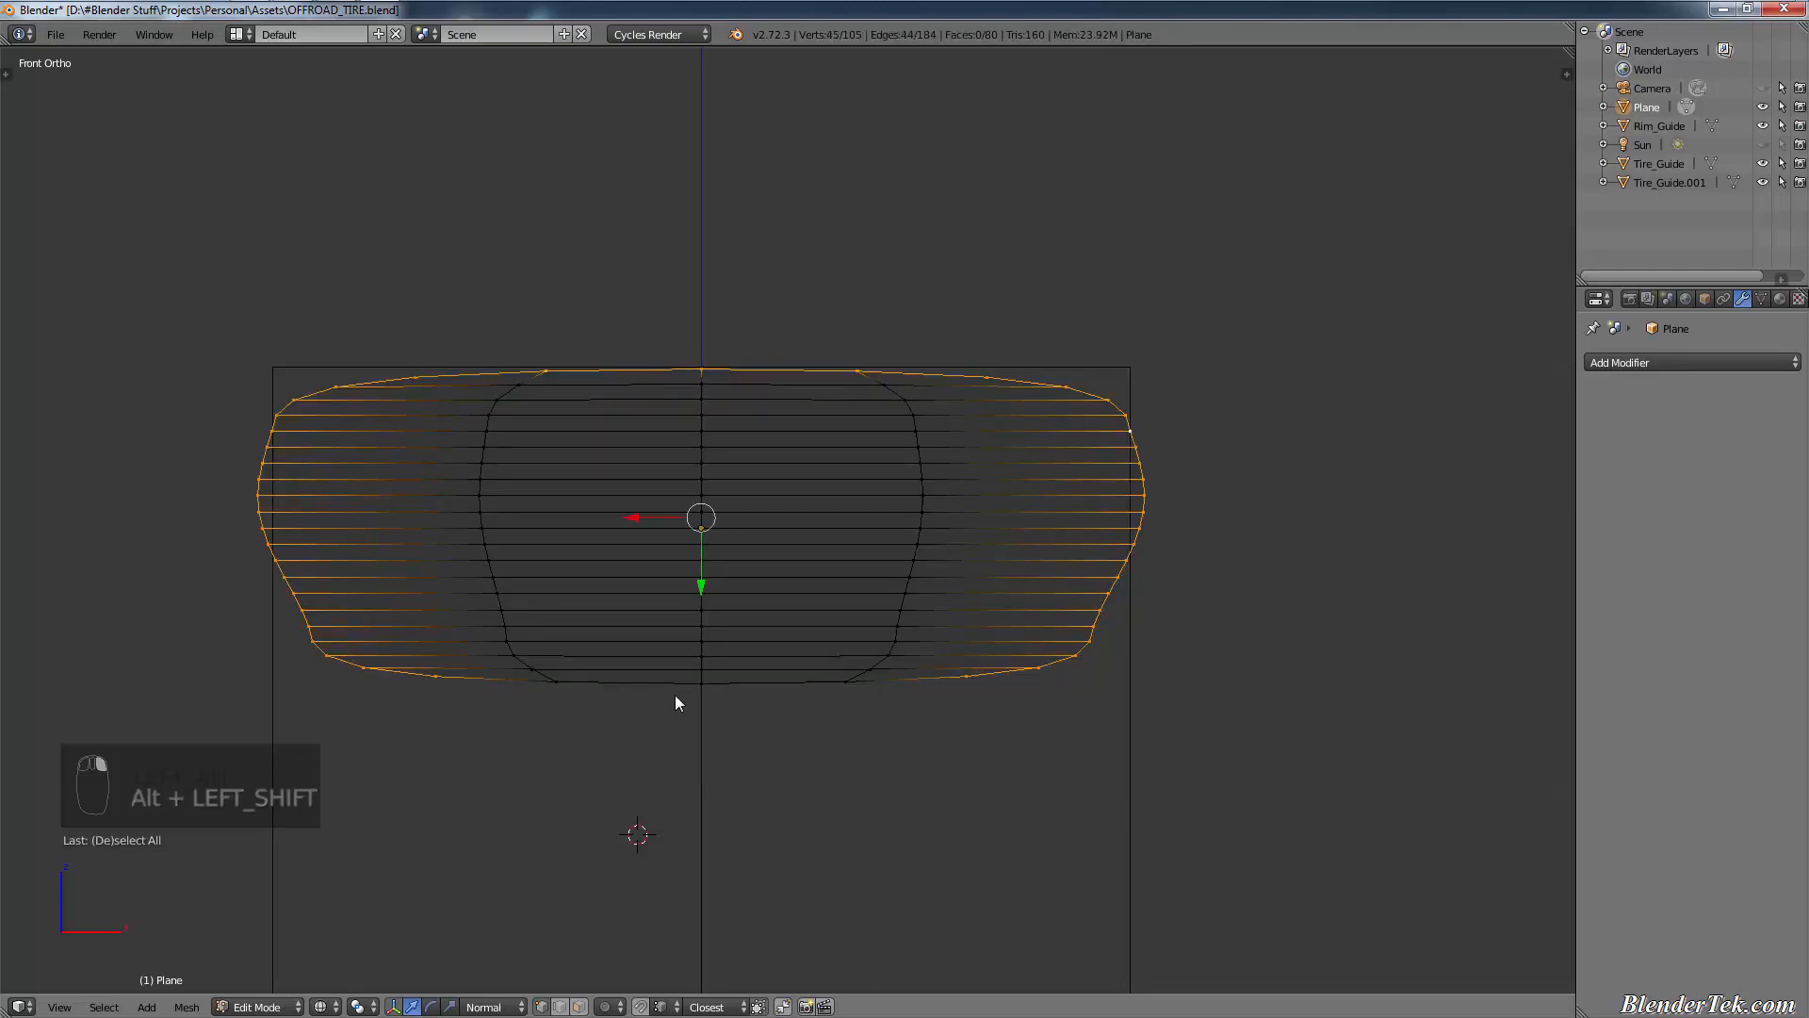
key("ctrl+i")
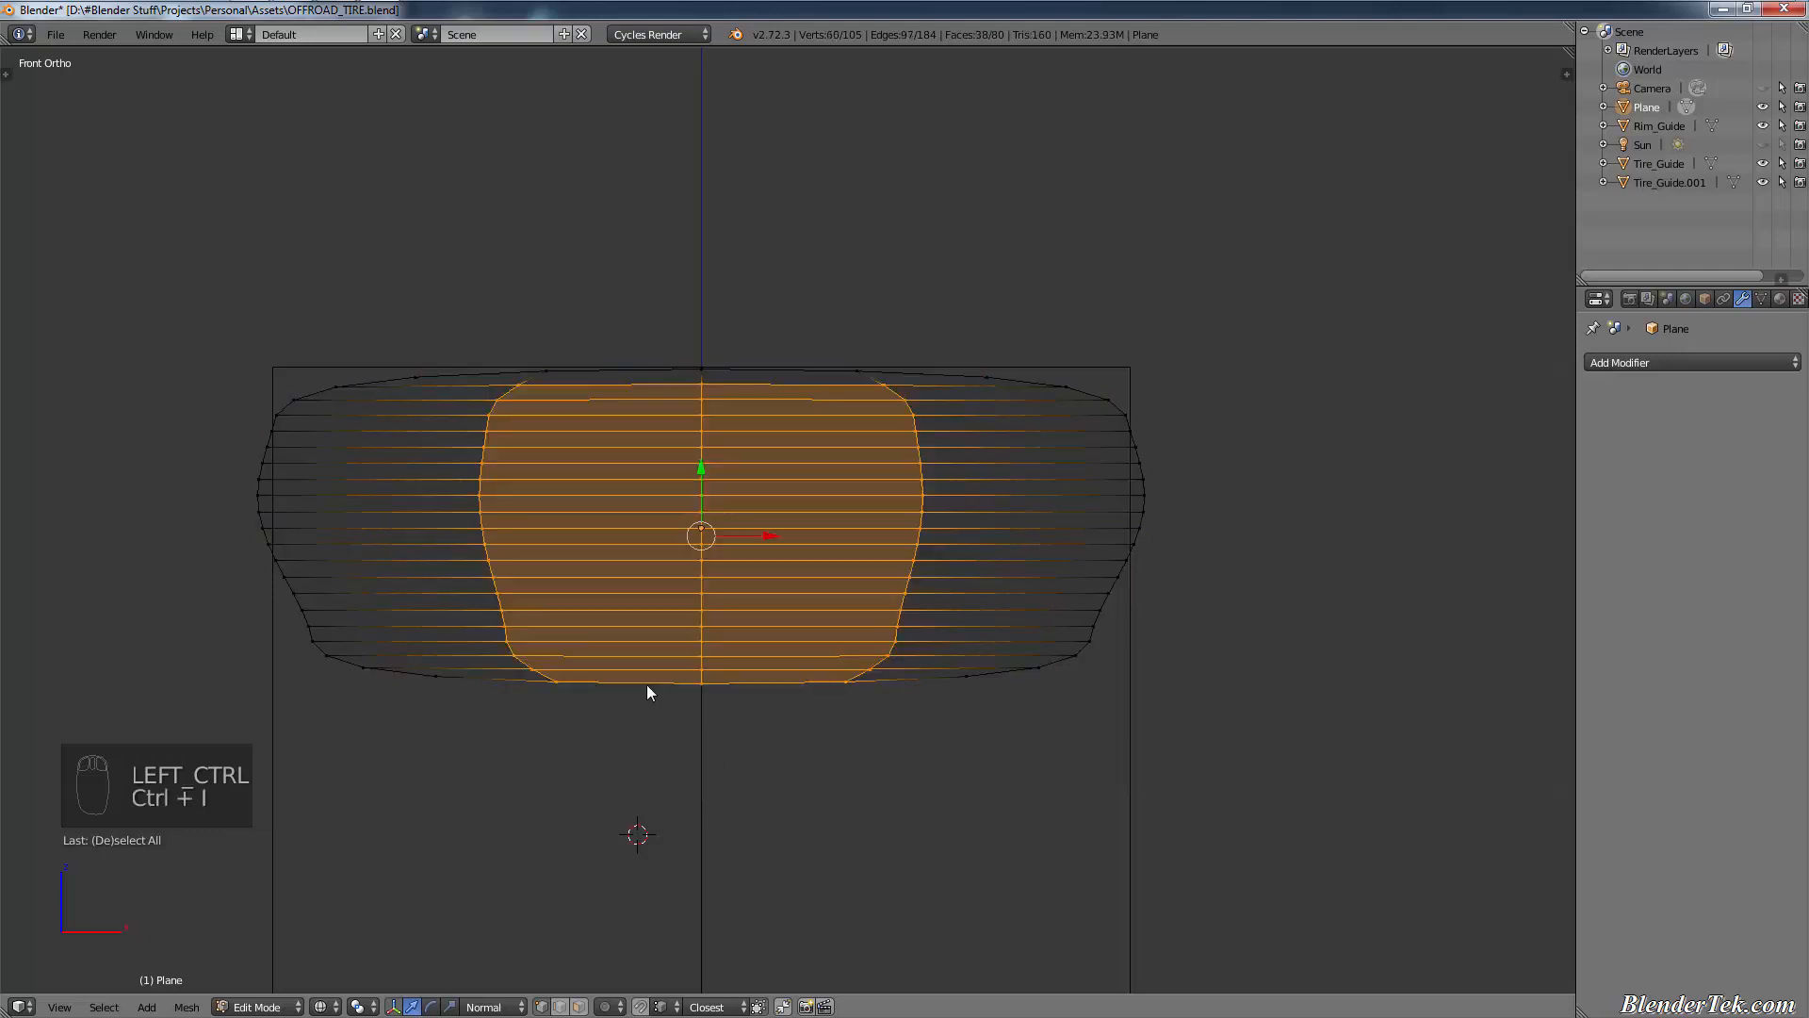
key("x")
left_click(534, 574)
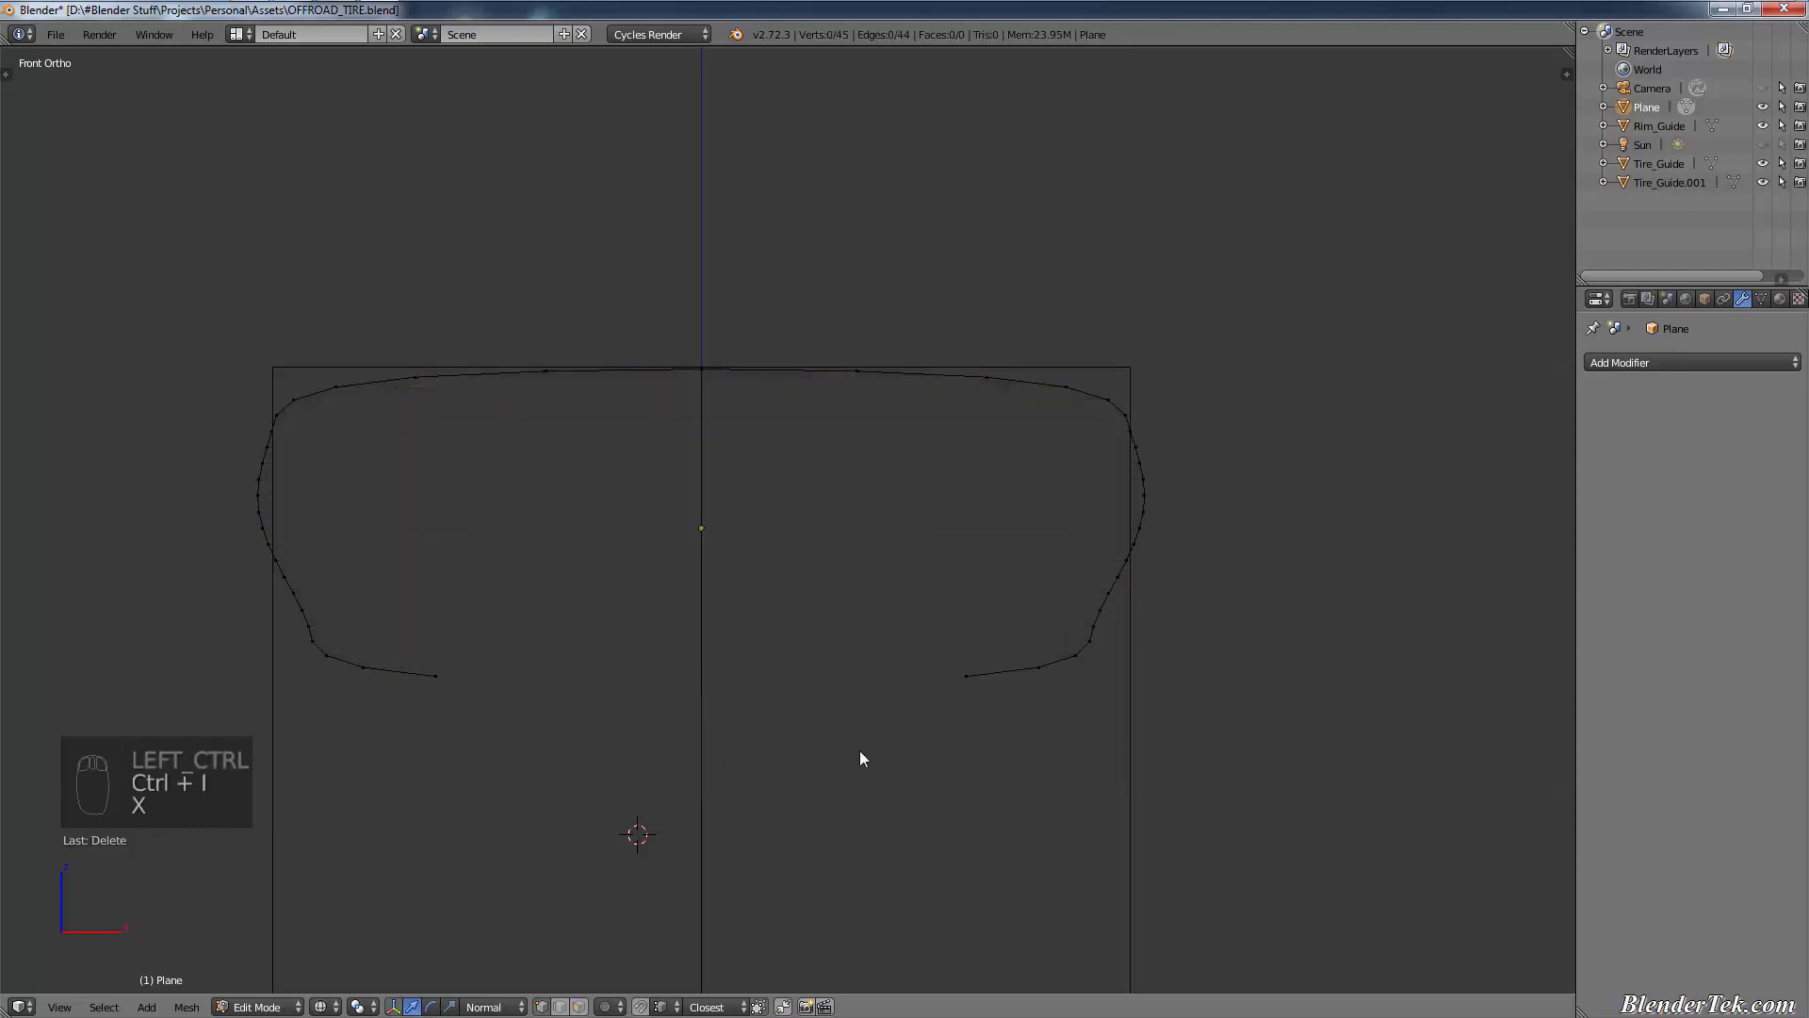
key("a")
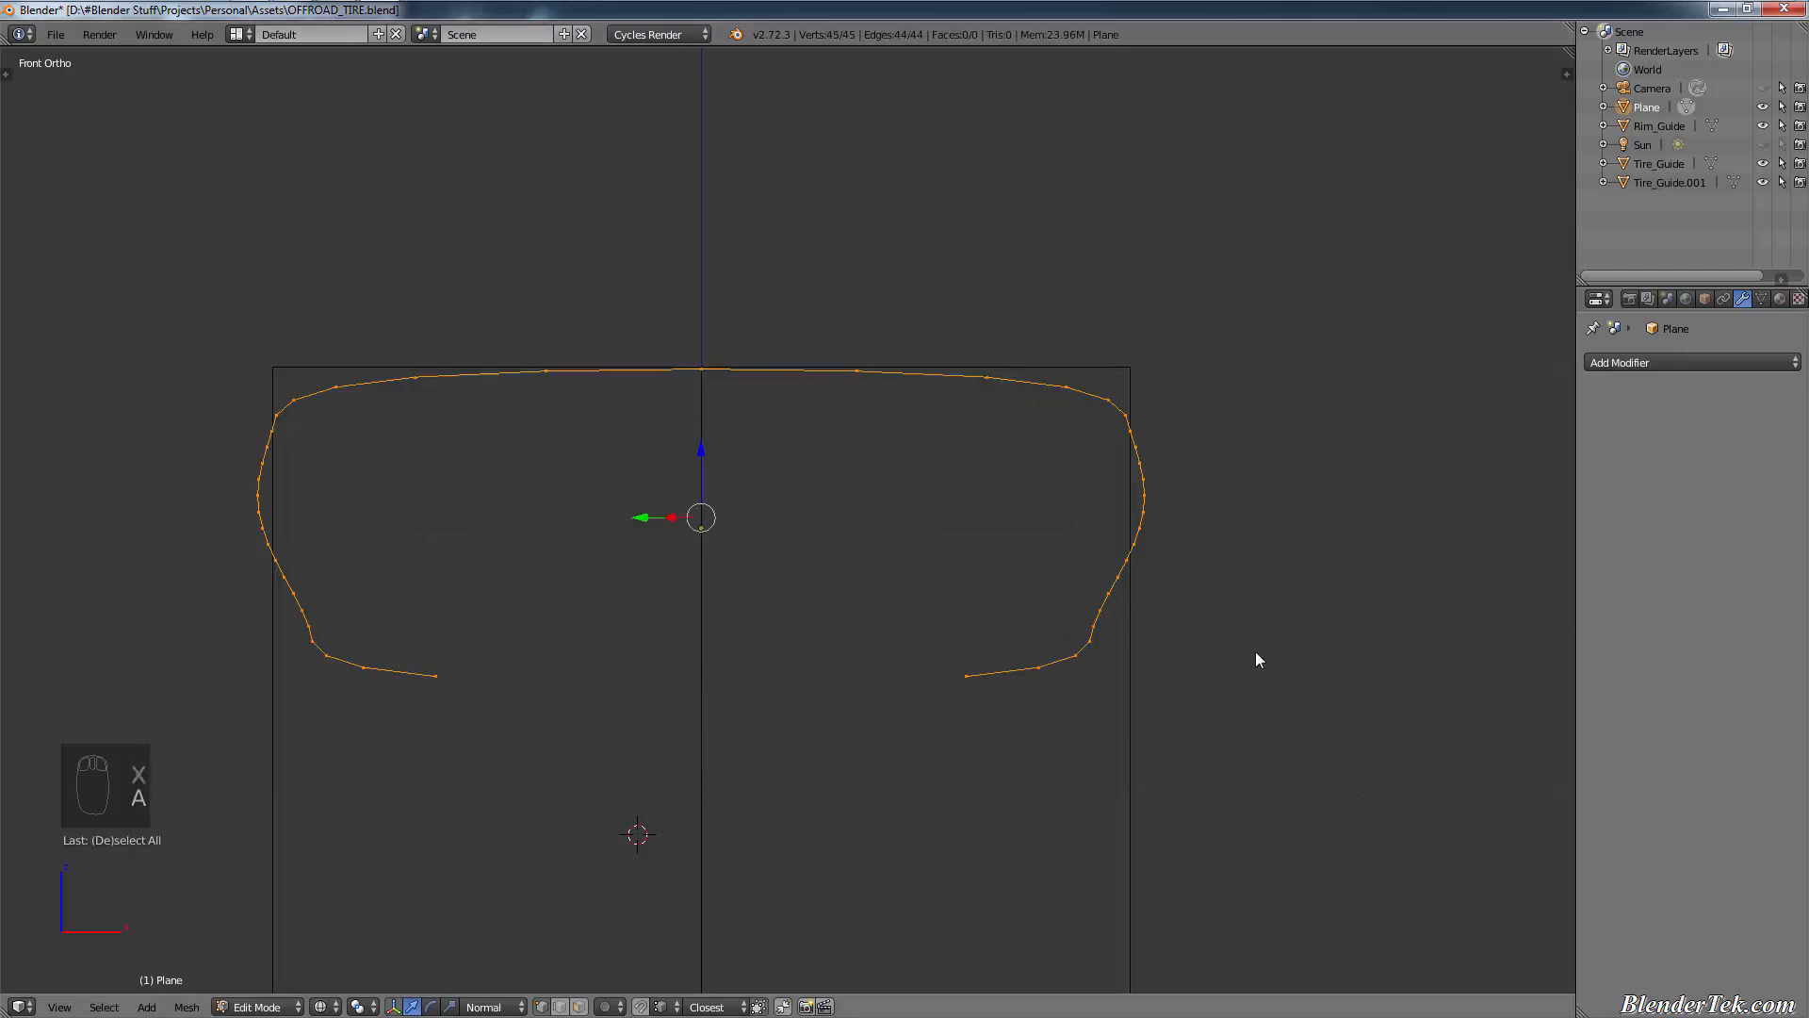
- Add a Screw modifier to the tire outline, switch to solid shading and set the screw axis to X
key("a")
left_click(1689, 364)
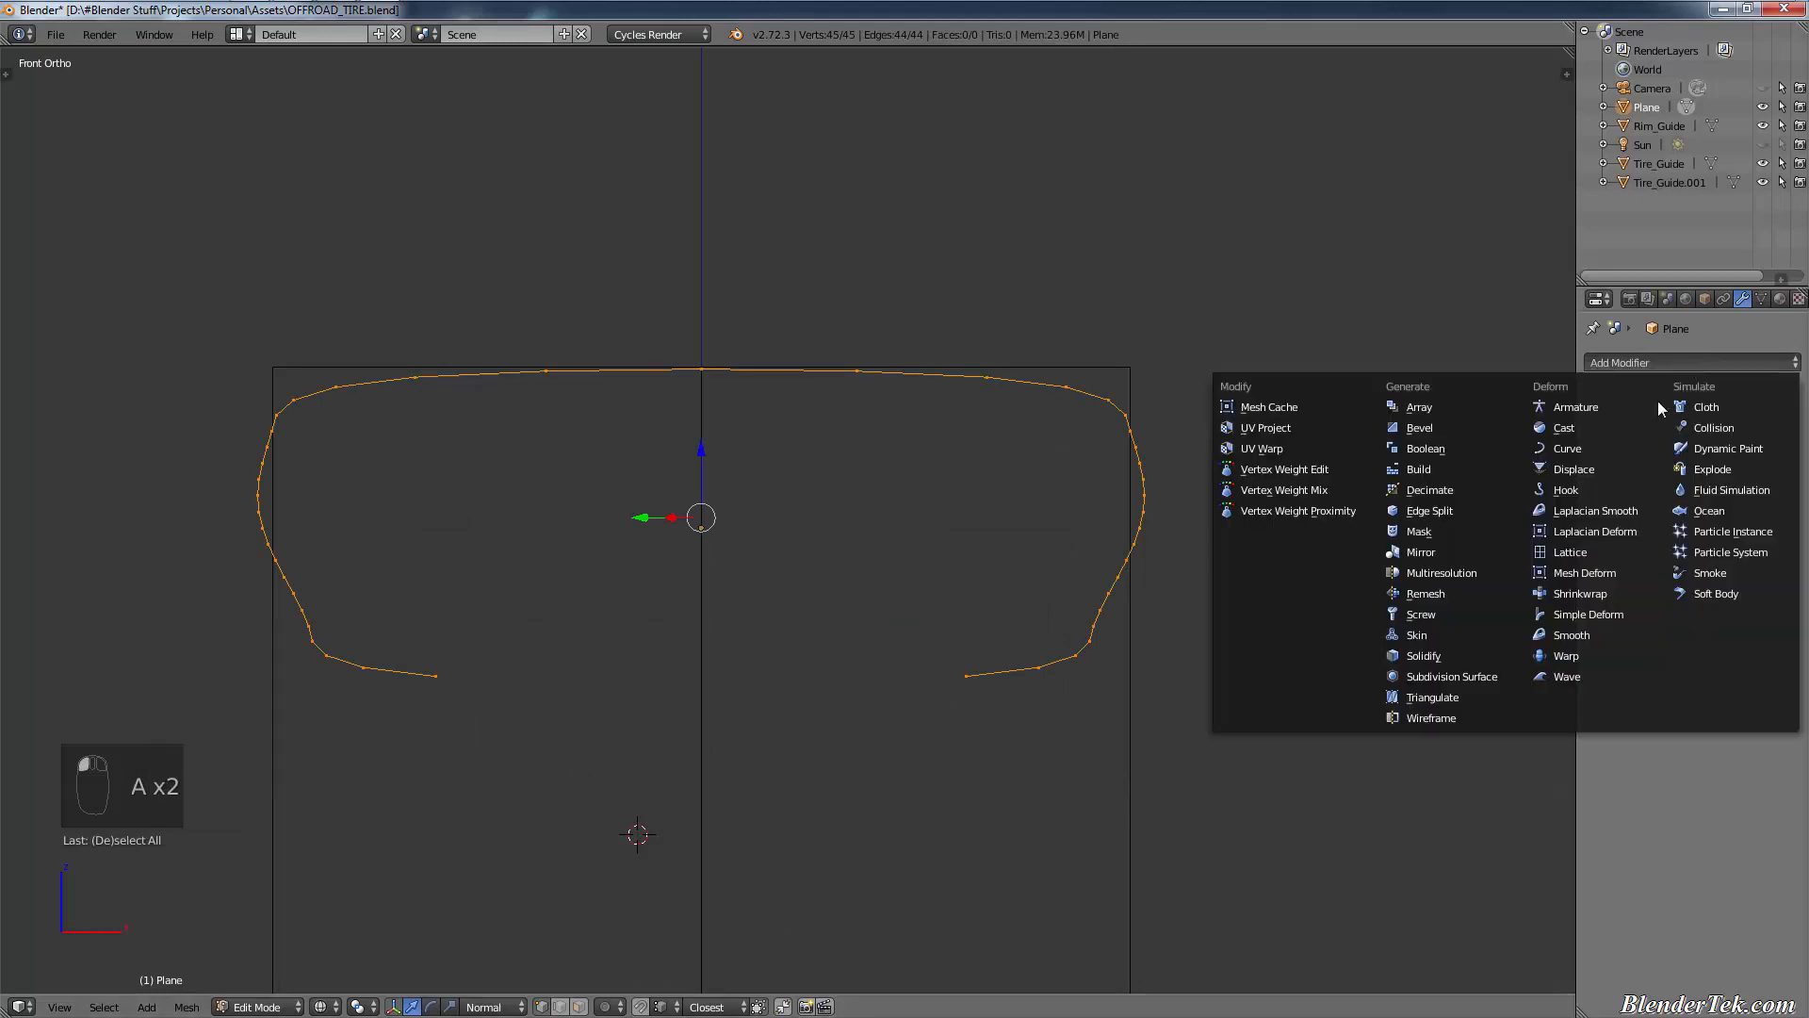
left_click(1462, 615)
mouse_move(1143, 493)
middle_mouse_down()
mouse_move(1237, 474)
mouse_move(1218, 448)
middle_mouse_up()
key("z")
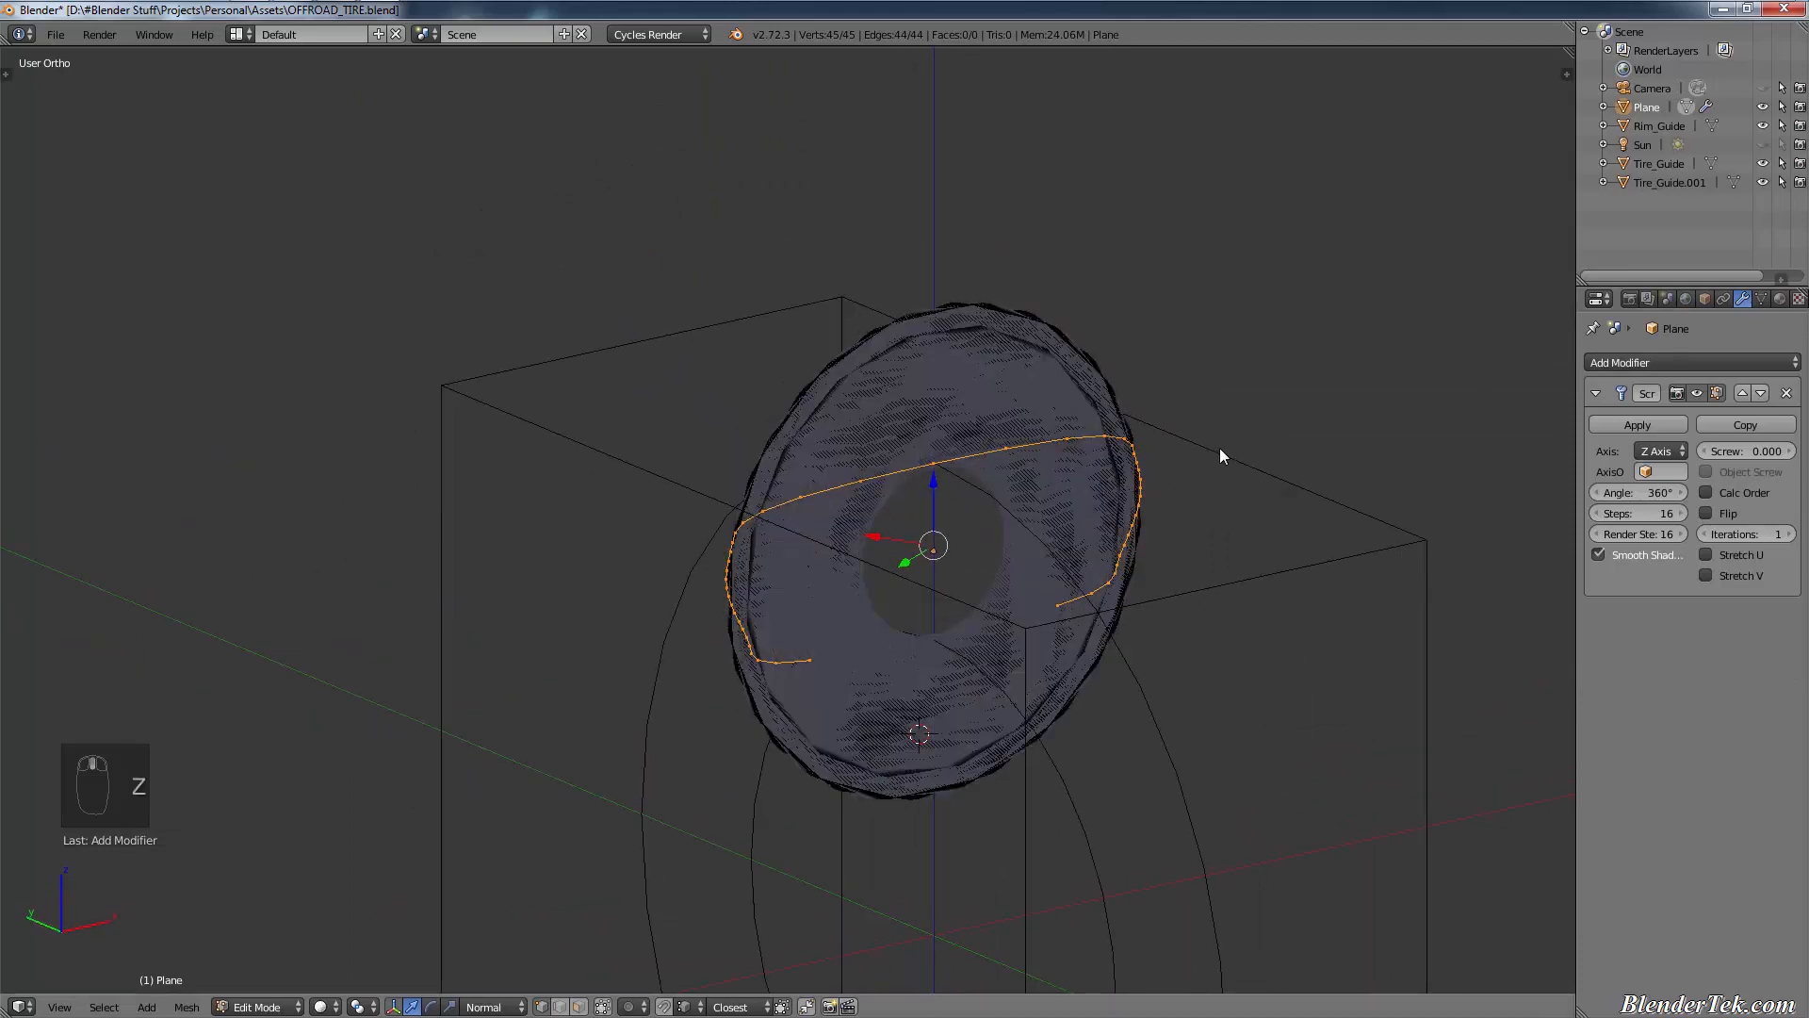
left_click(1675, 455)
left_click(1683, 426)
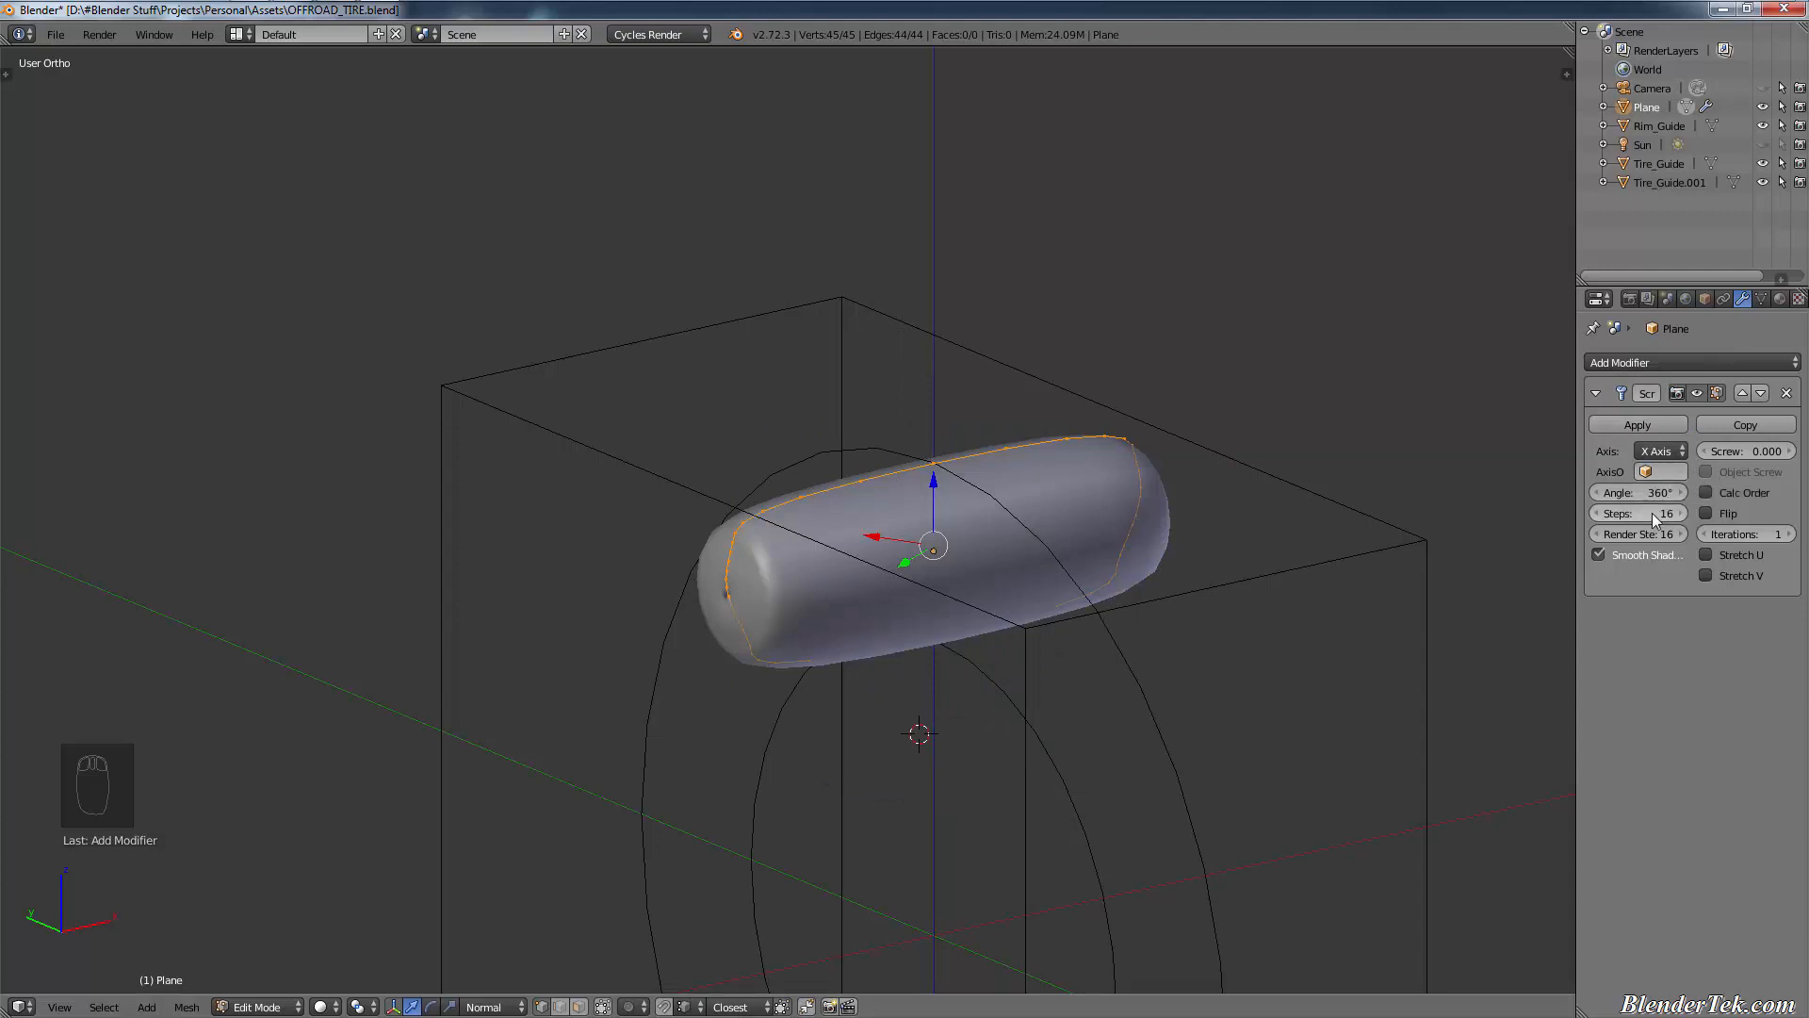
- Undo and redo the recent edits, and remove the Screw modifier from the outline
key("ctrl+z")
key("ctrl+z")
key("ctrl+z")
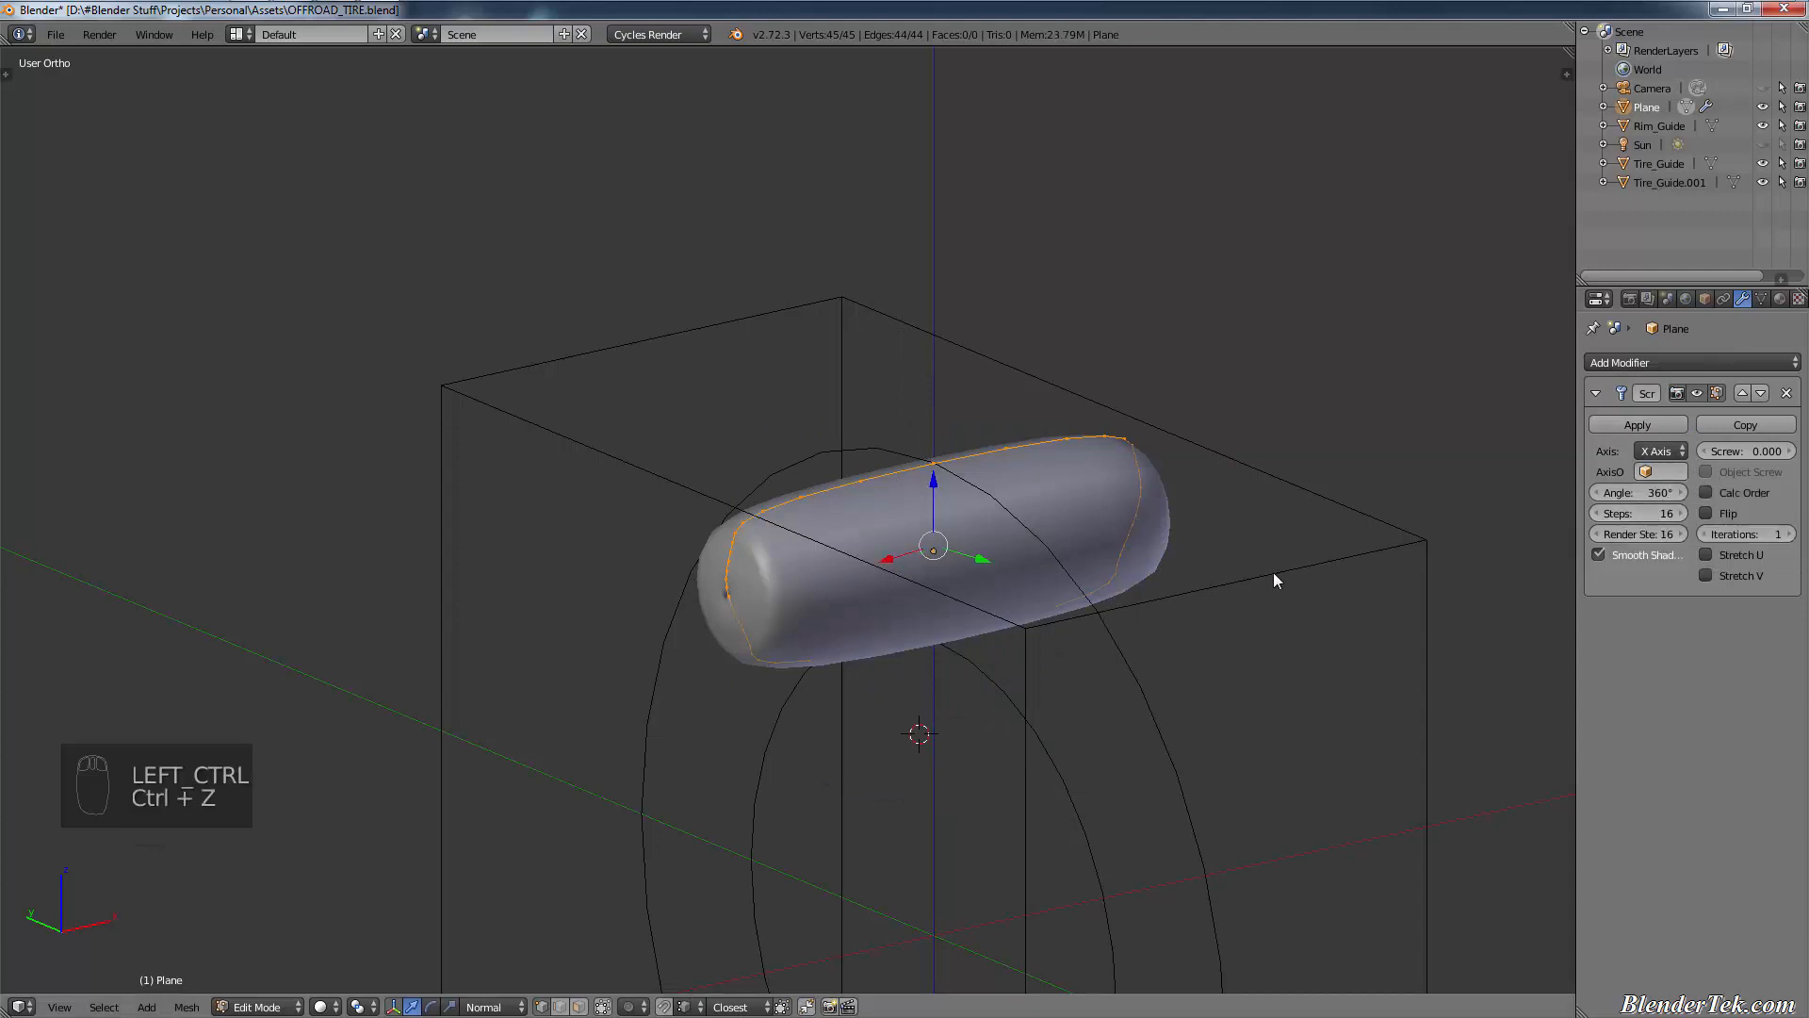
key("ctrl+z")
key("ctrl+z")
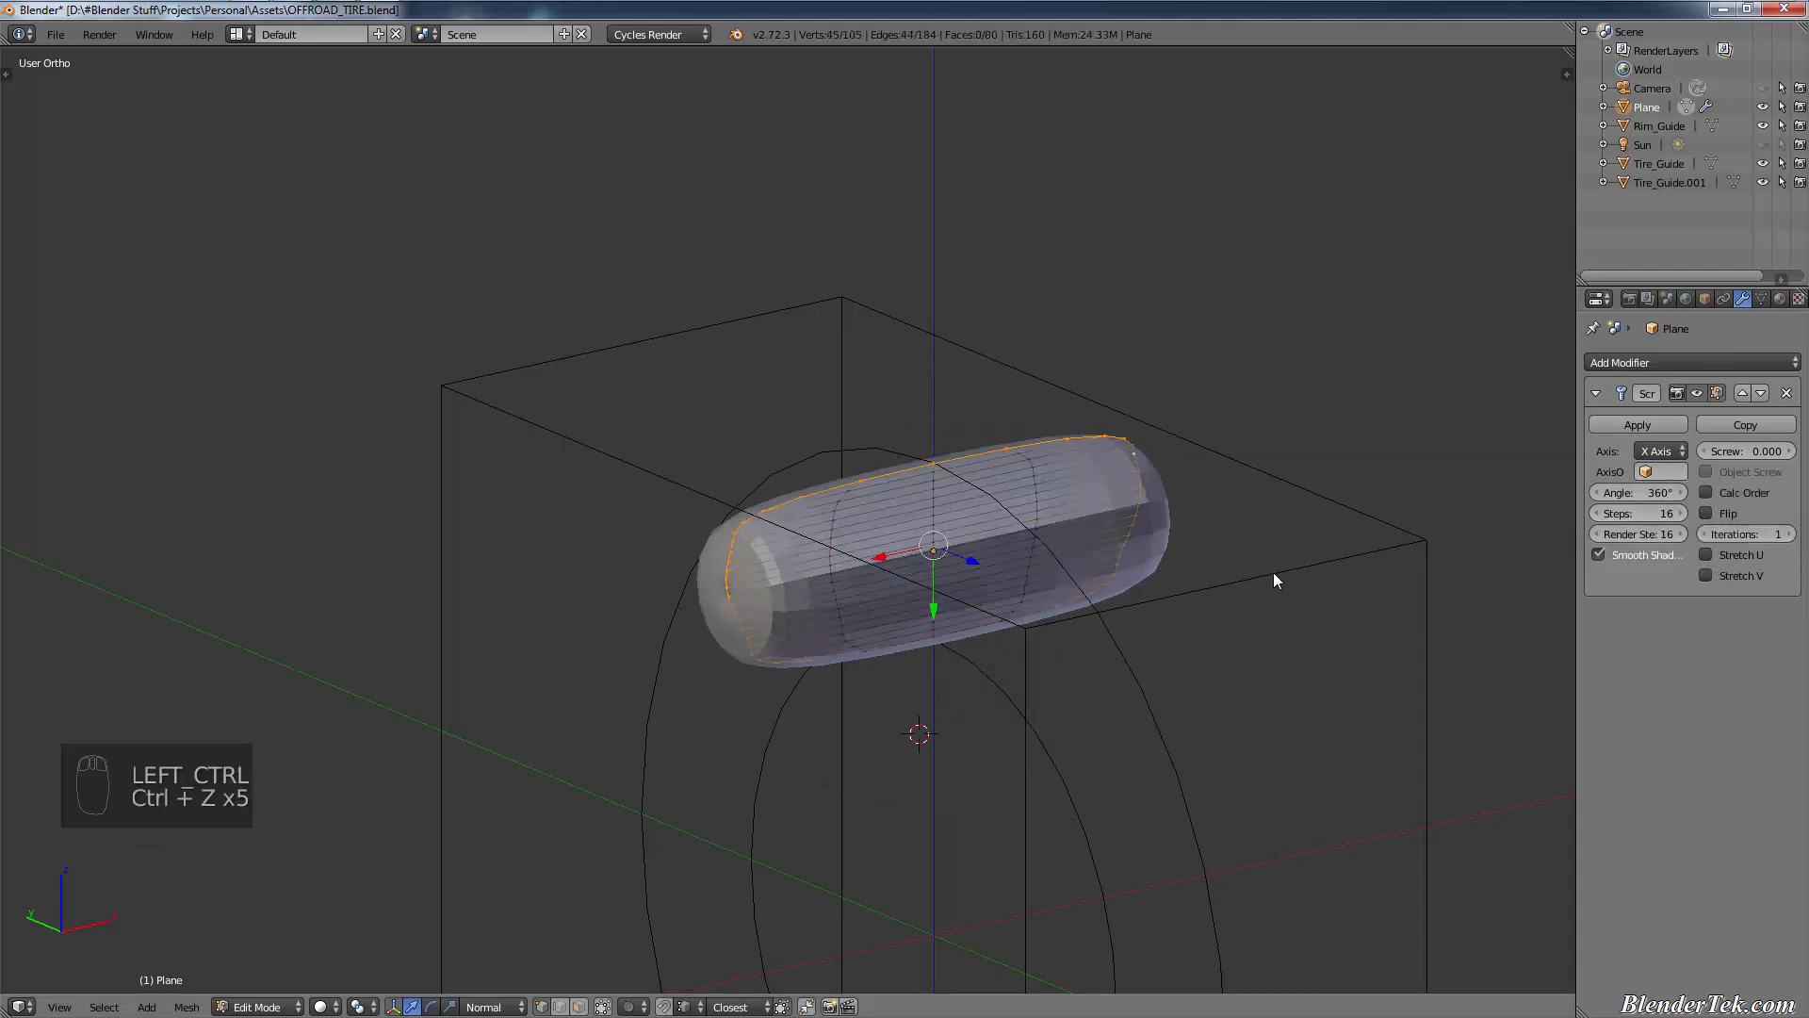
key("ctrl+shift+z")
key("ctrl+shift+z")
key("ctrl+shift+z")
key("ctrl+shift+z")
key("ctrl+shift+z")
key("ctrl+shift+z")
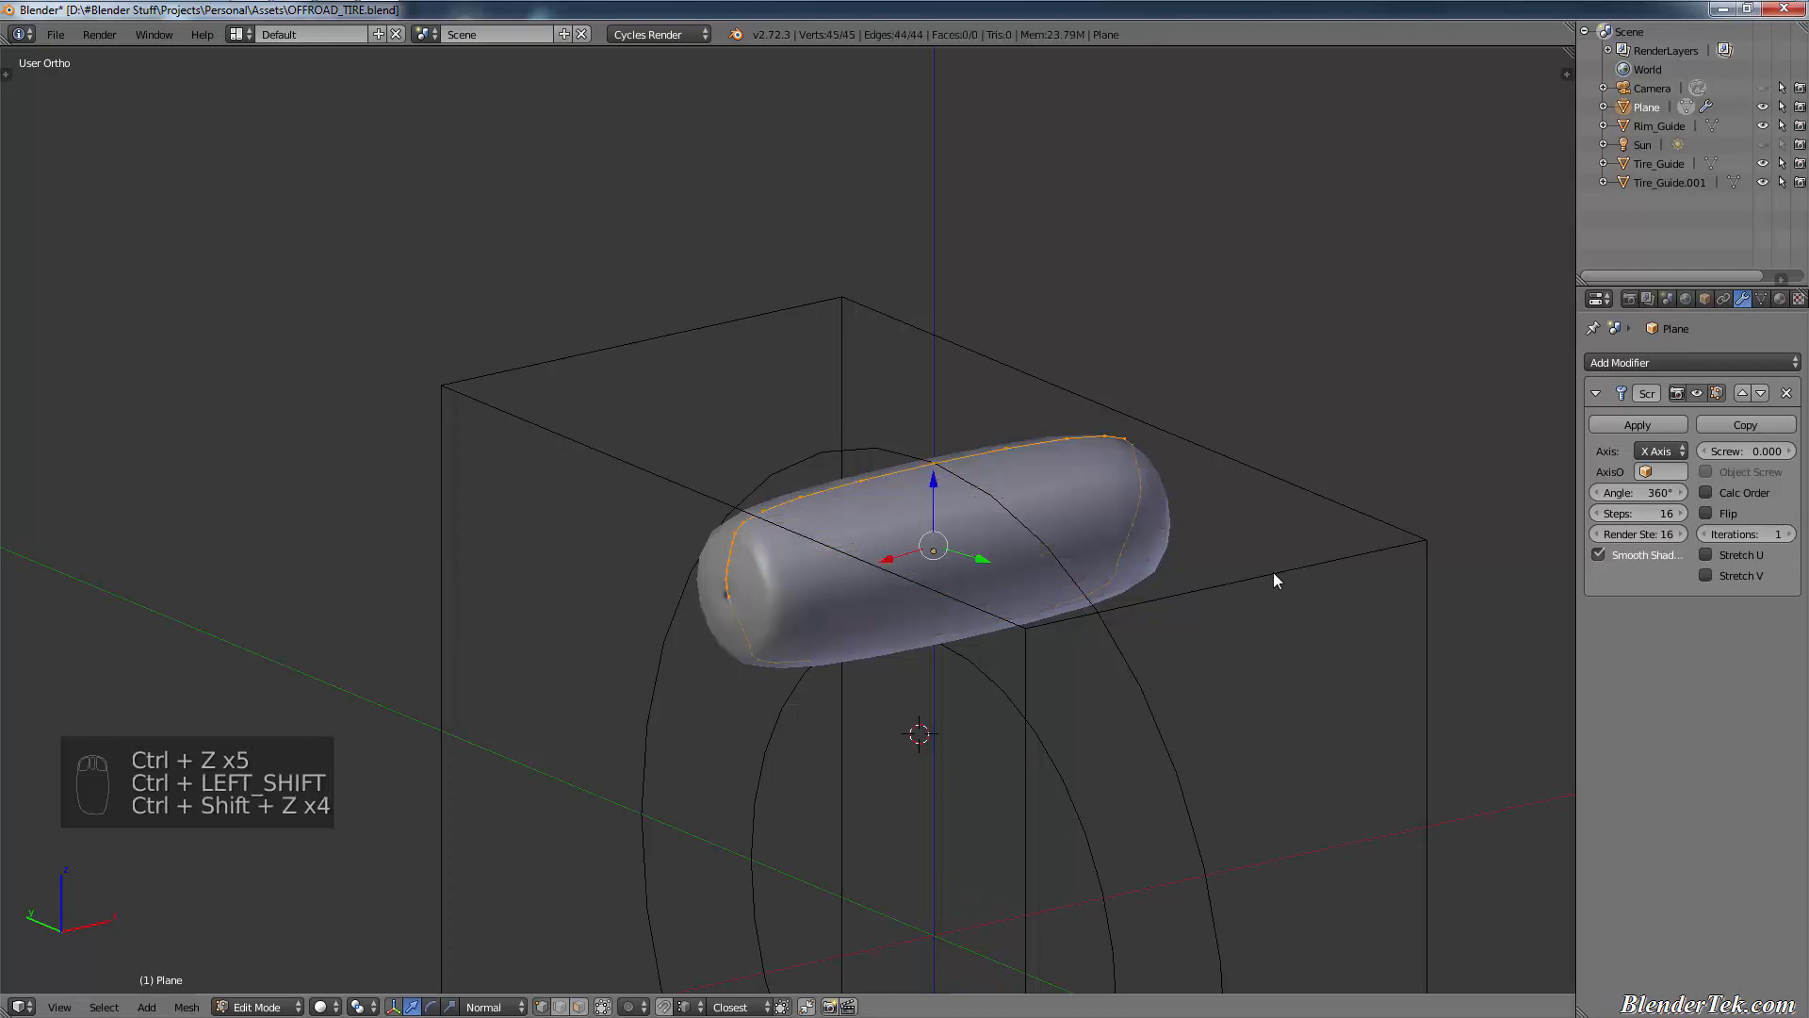
key("ctrl+shift+z")
left_click(1785, 393)
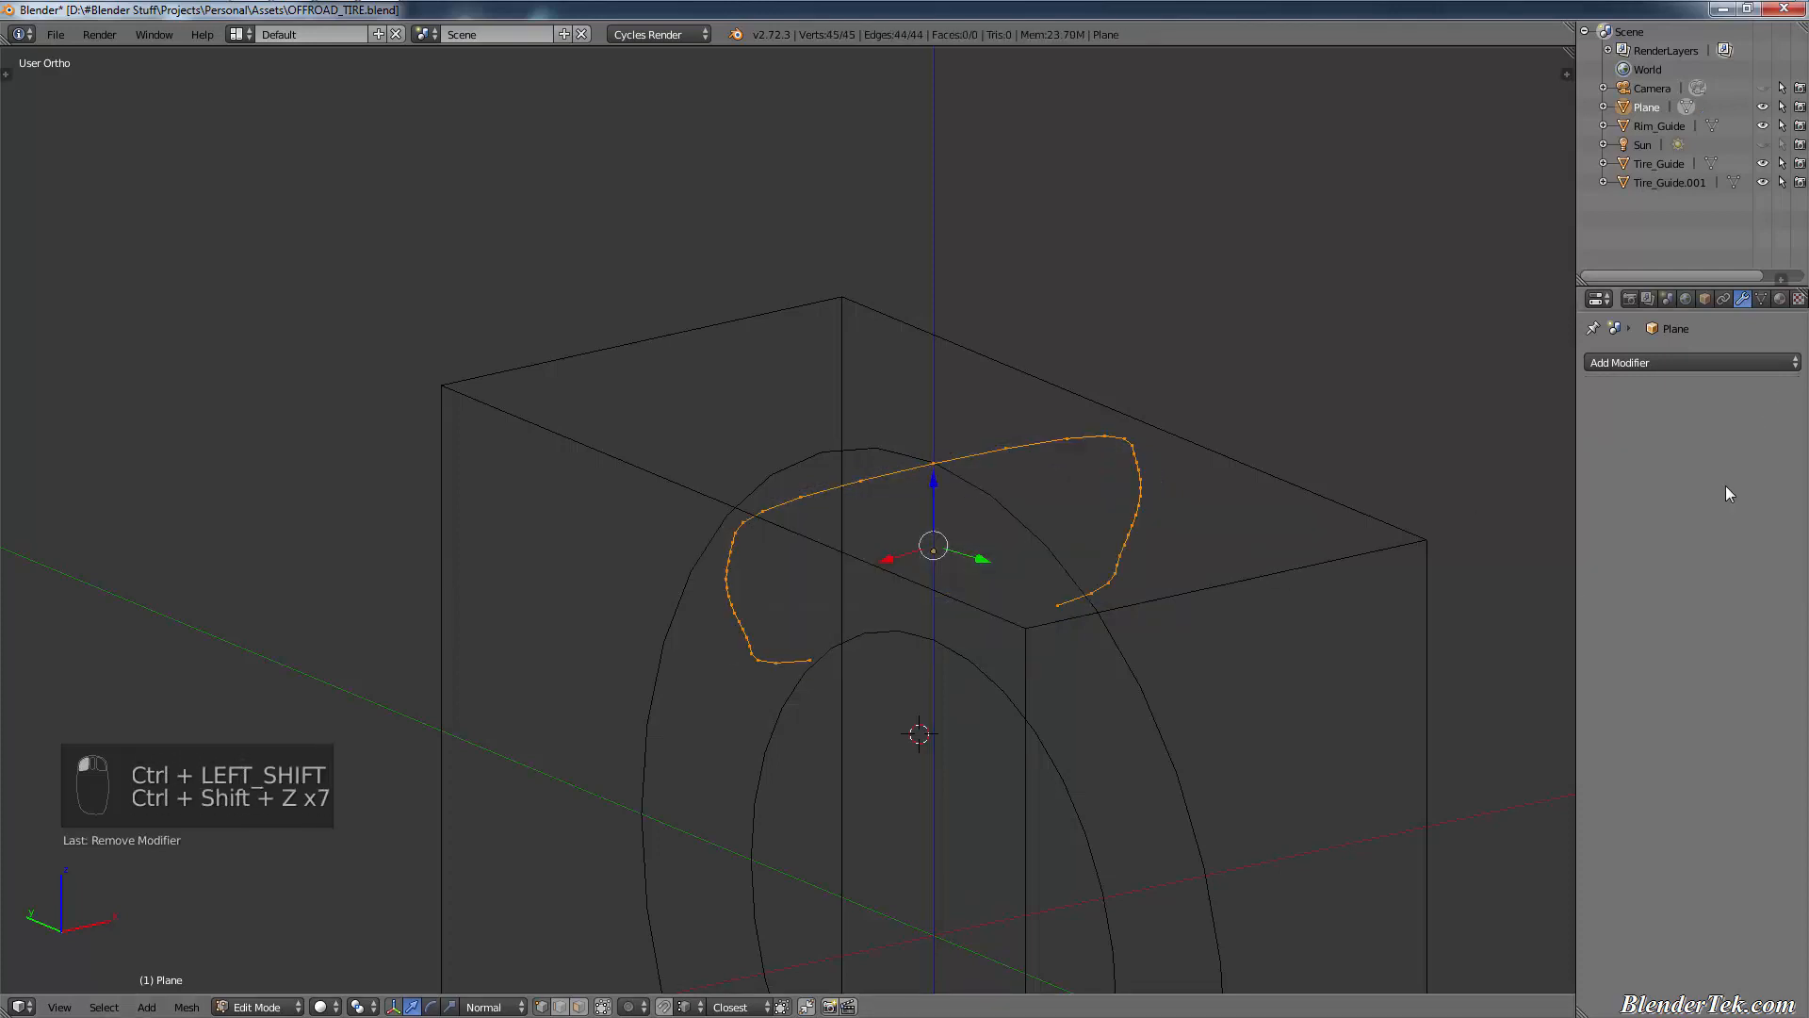
- Snap the 3D cursor to the scene center from the front view
key("KP_3")
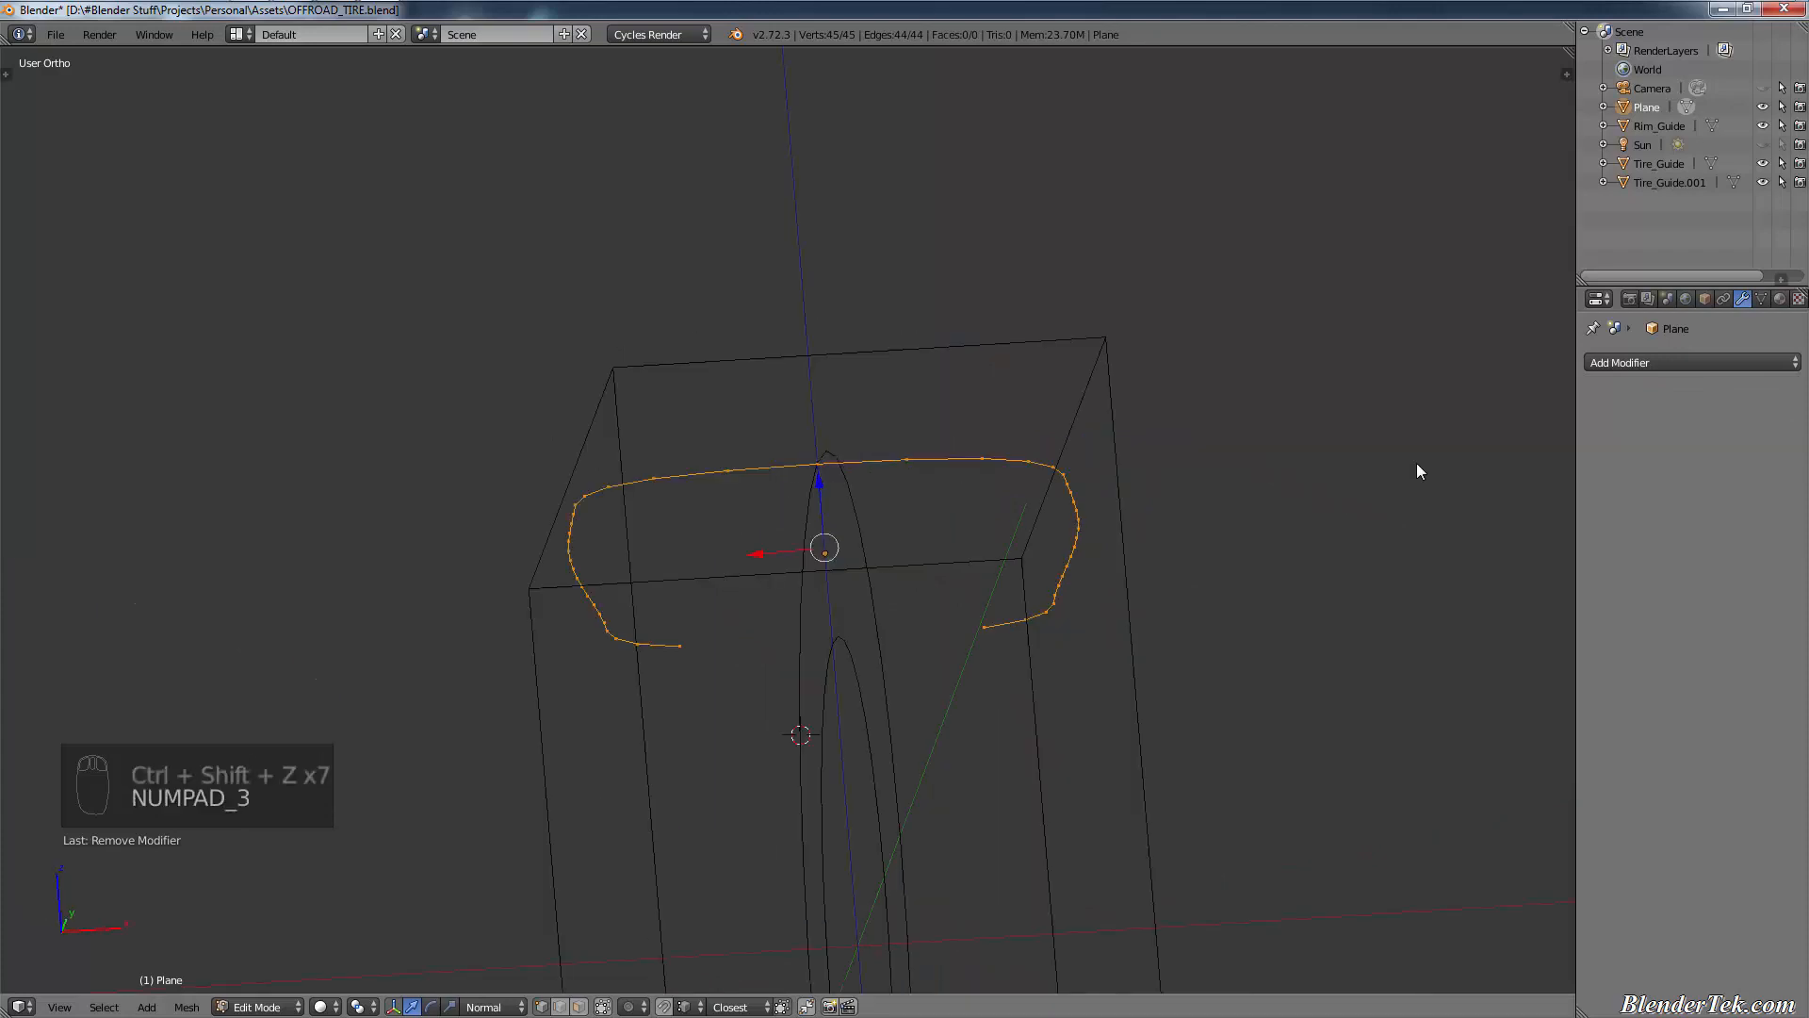
key("KP_1")
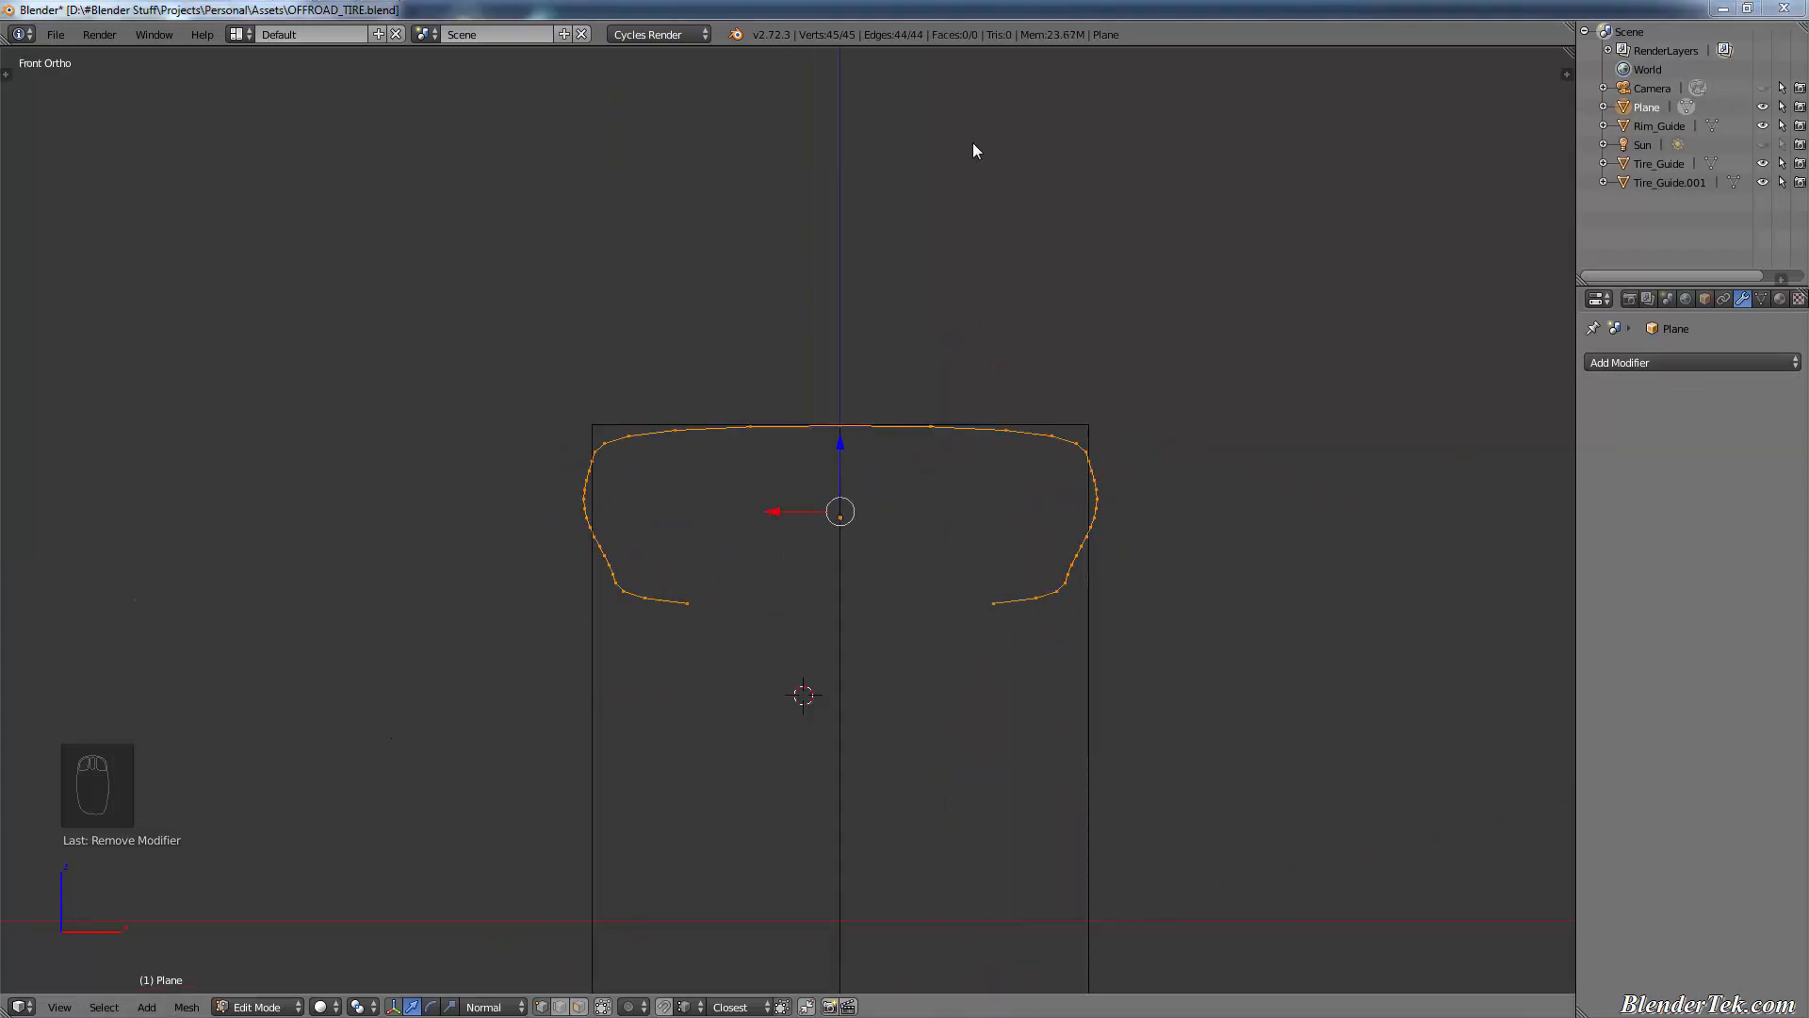
key("shift+s")
left_click(860, 675)
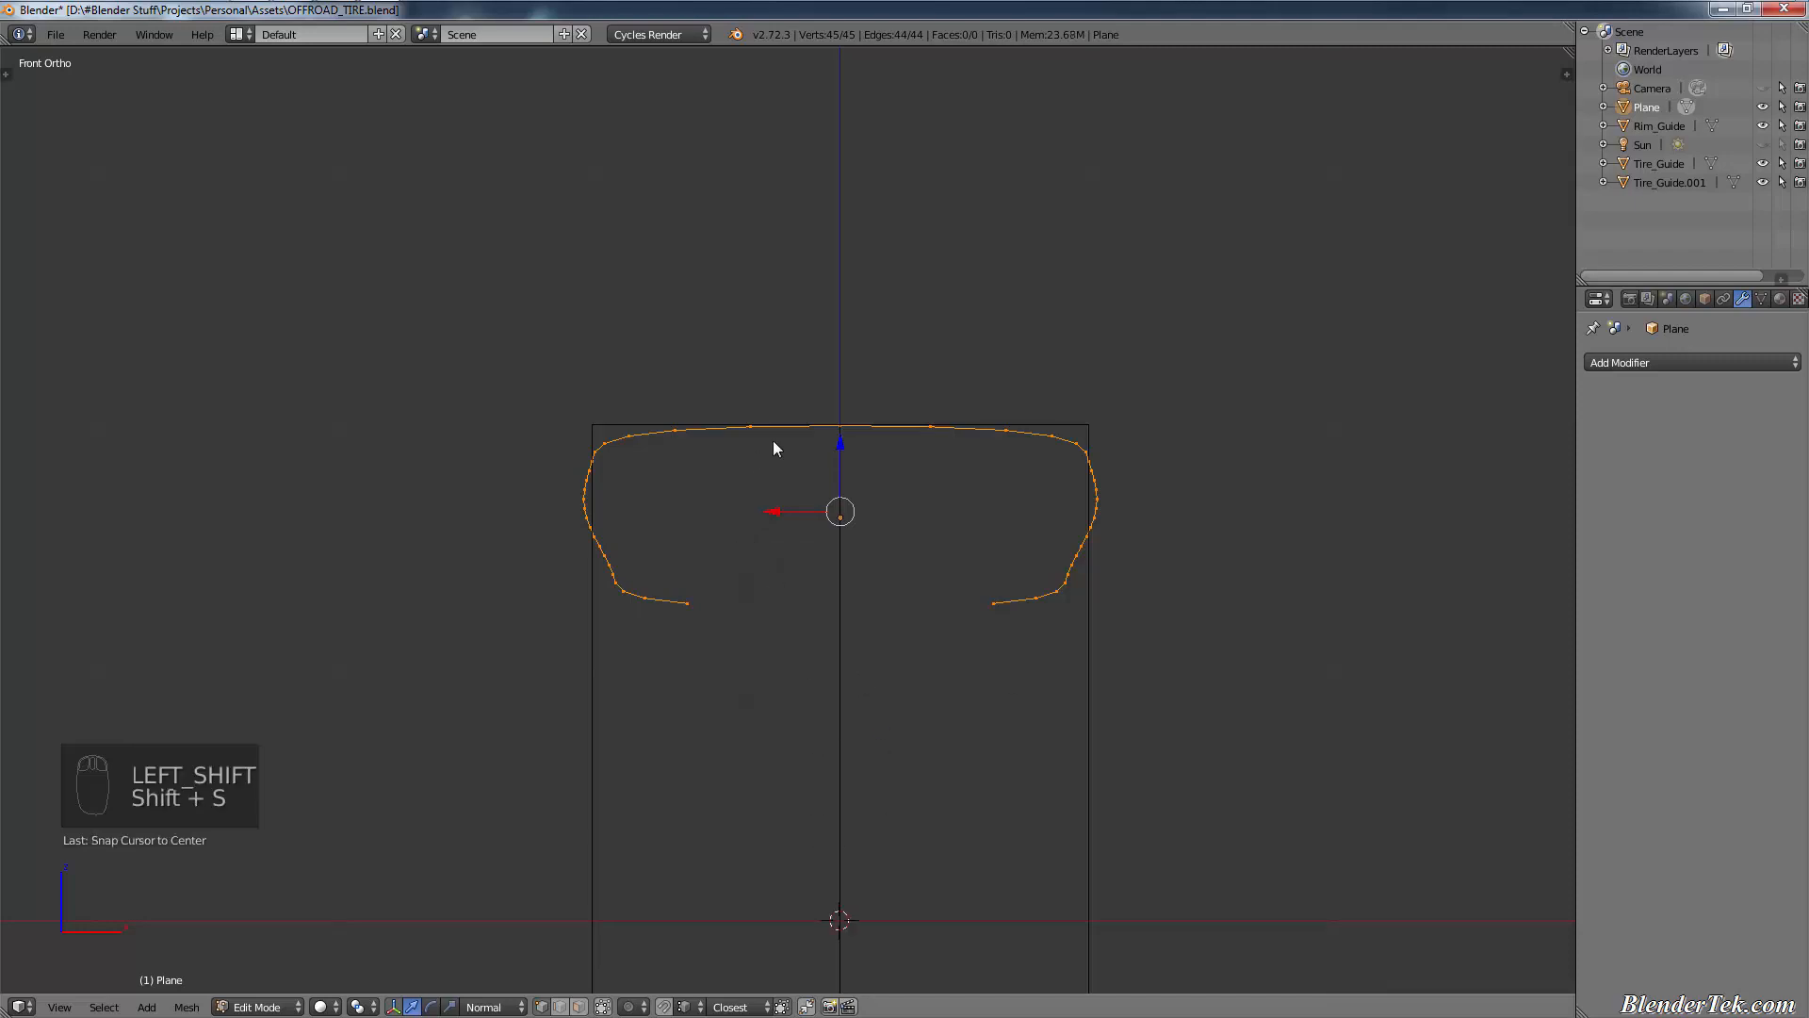
- Leave Edit Mode and set the tire profile's origin to the 3D cursor
middle_click_drag(706, 578, 889, 366)
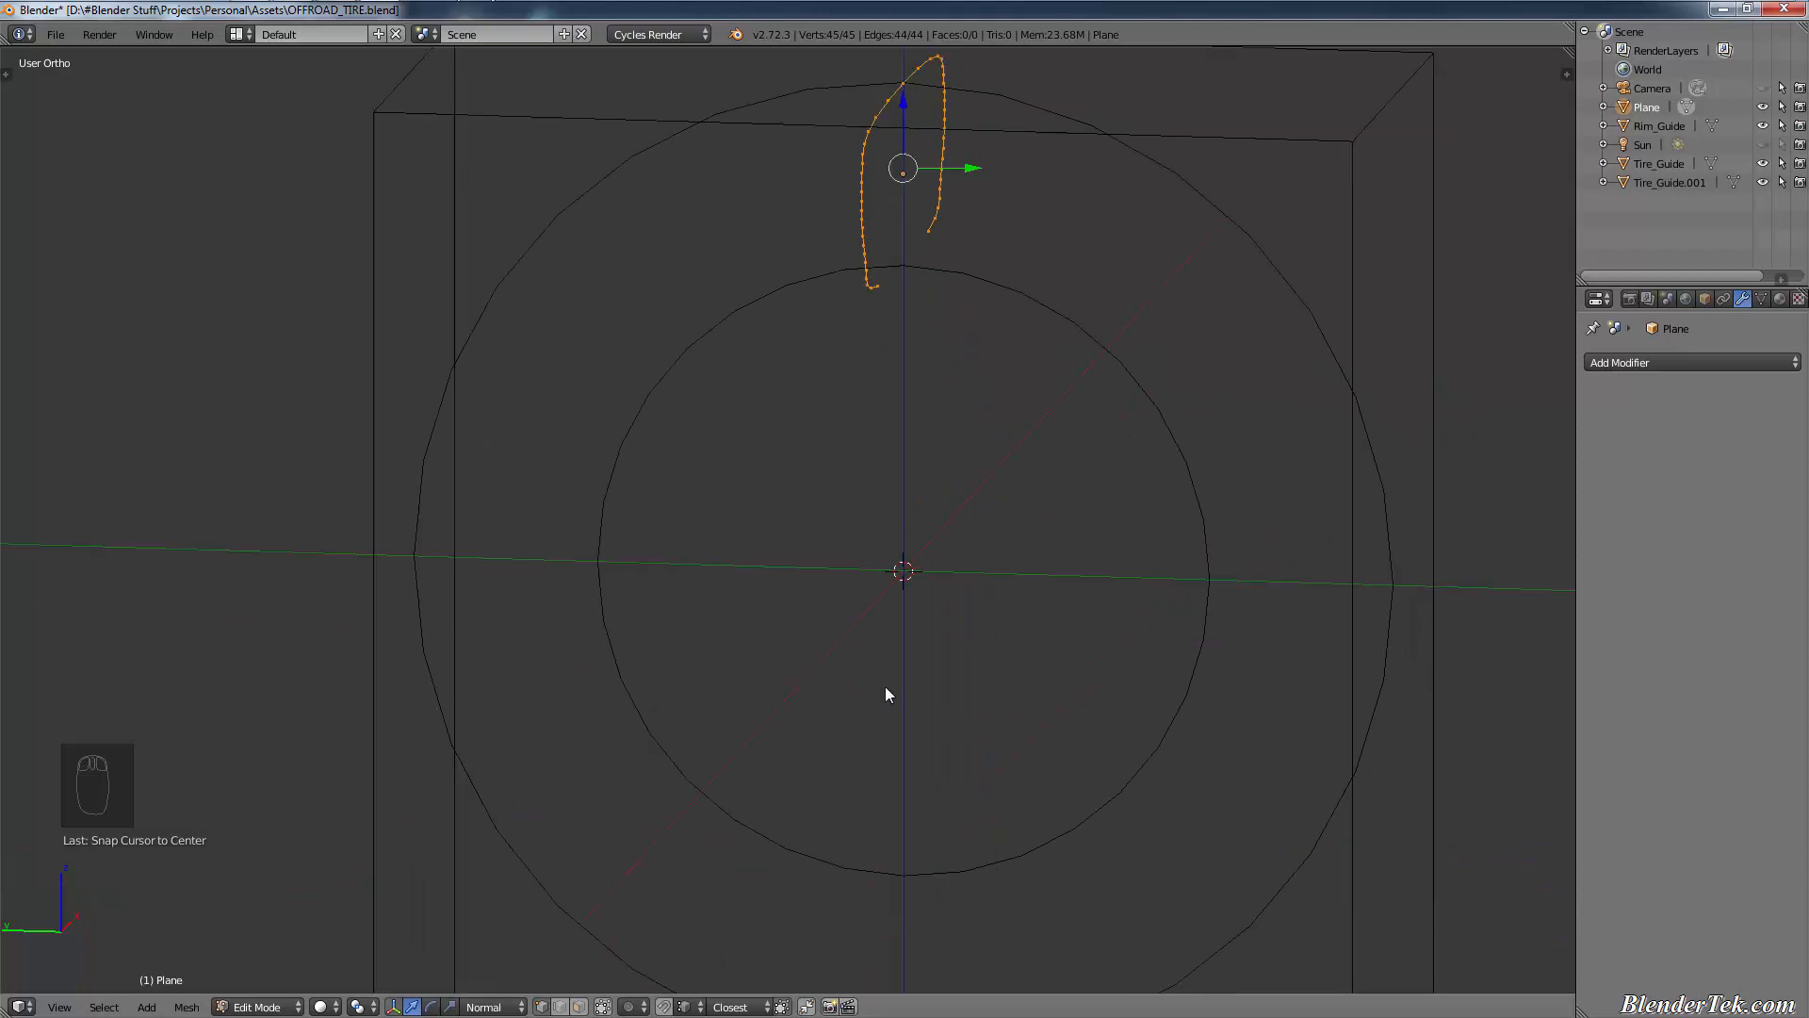
key("KP_3")
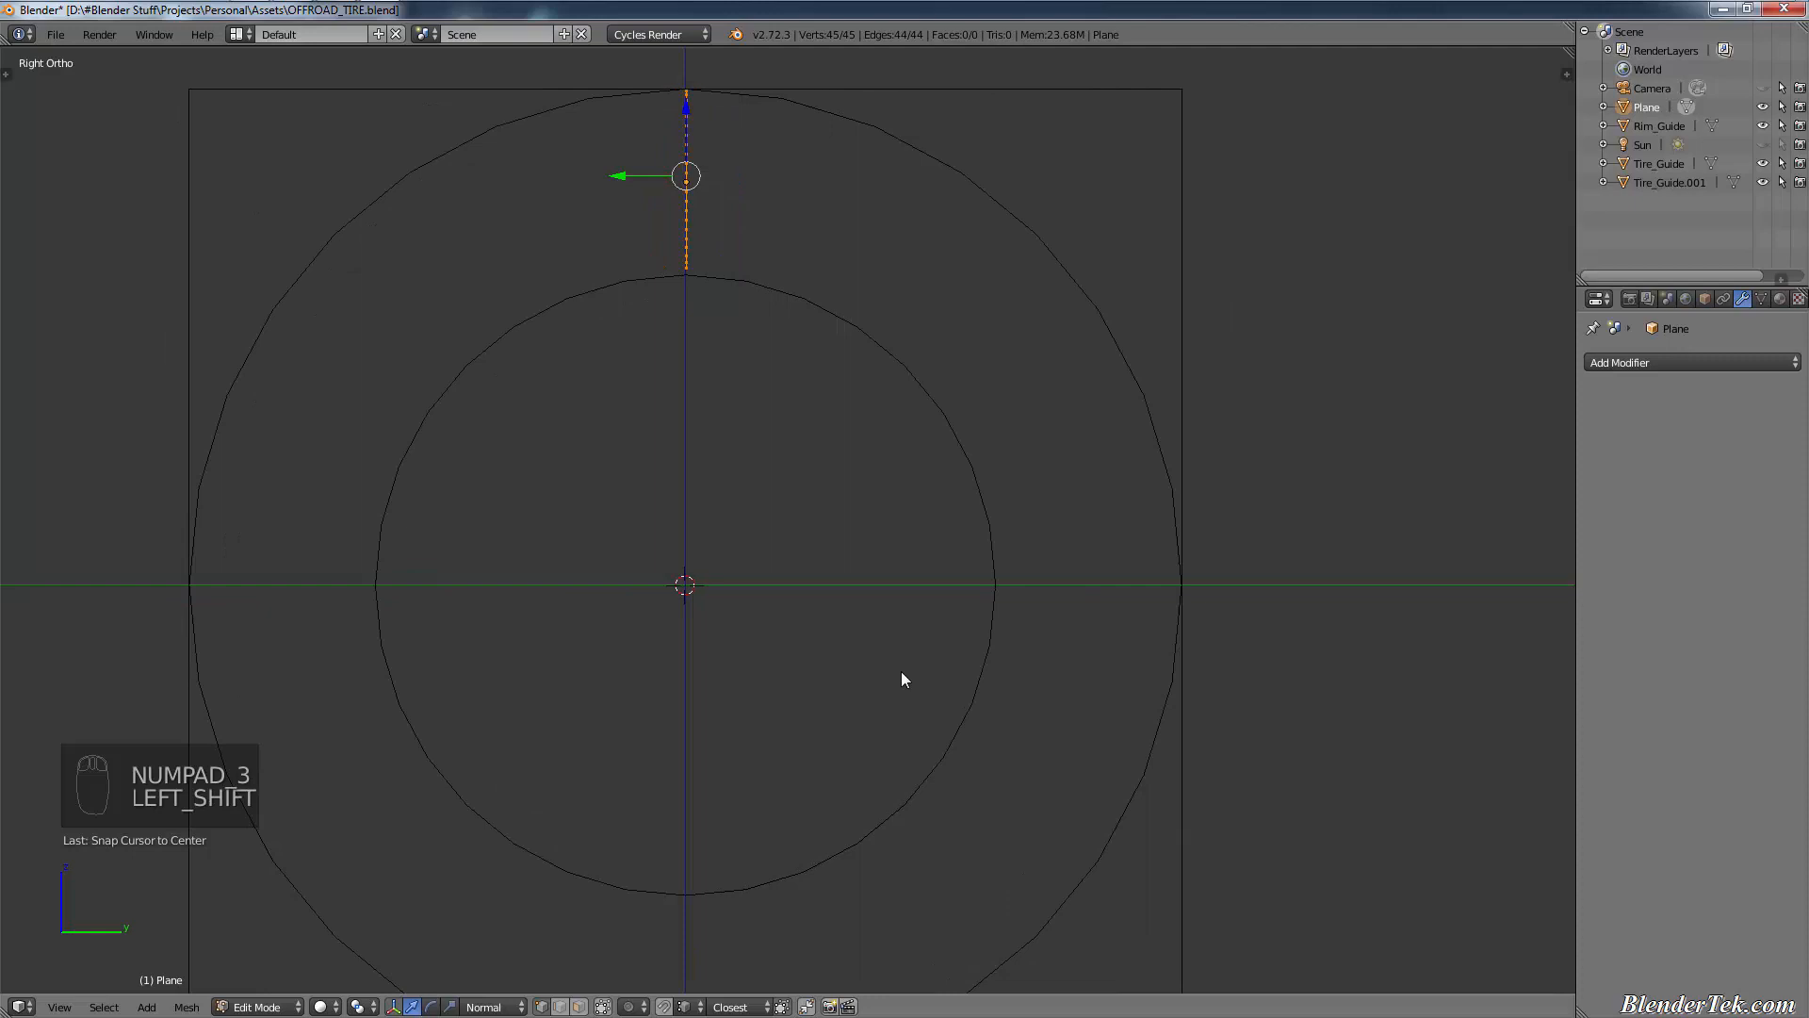
key("KP_1")
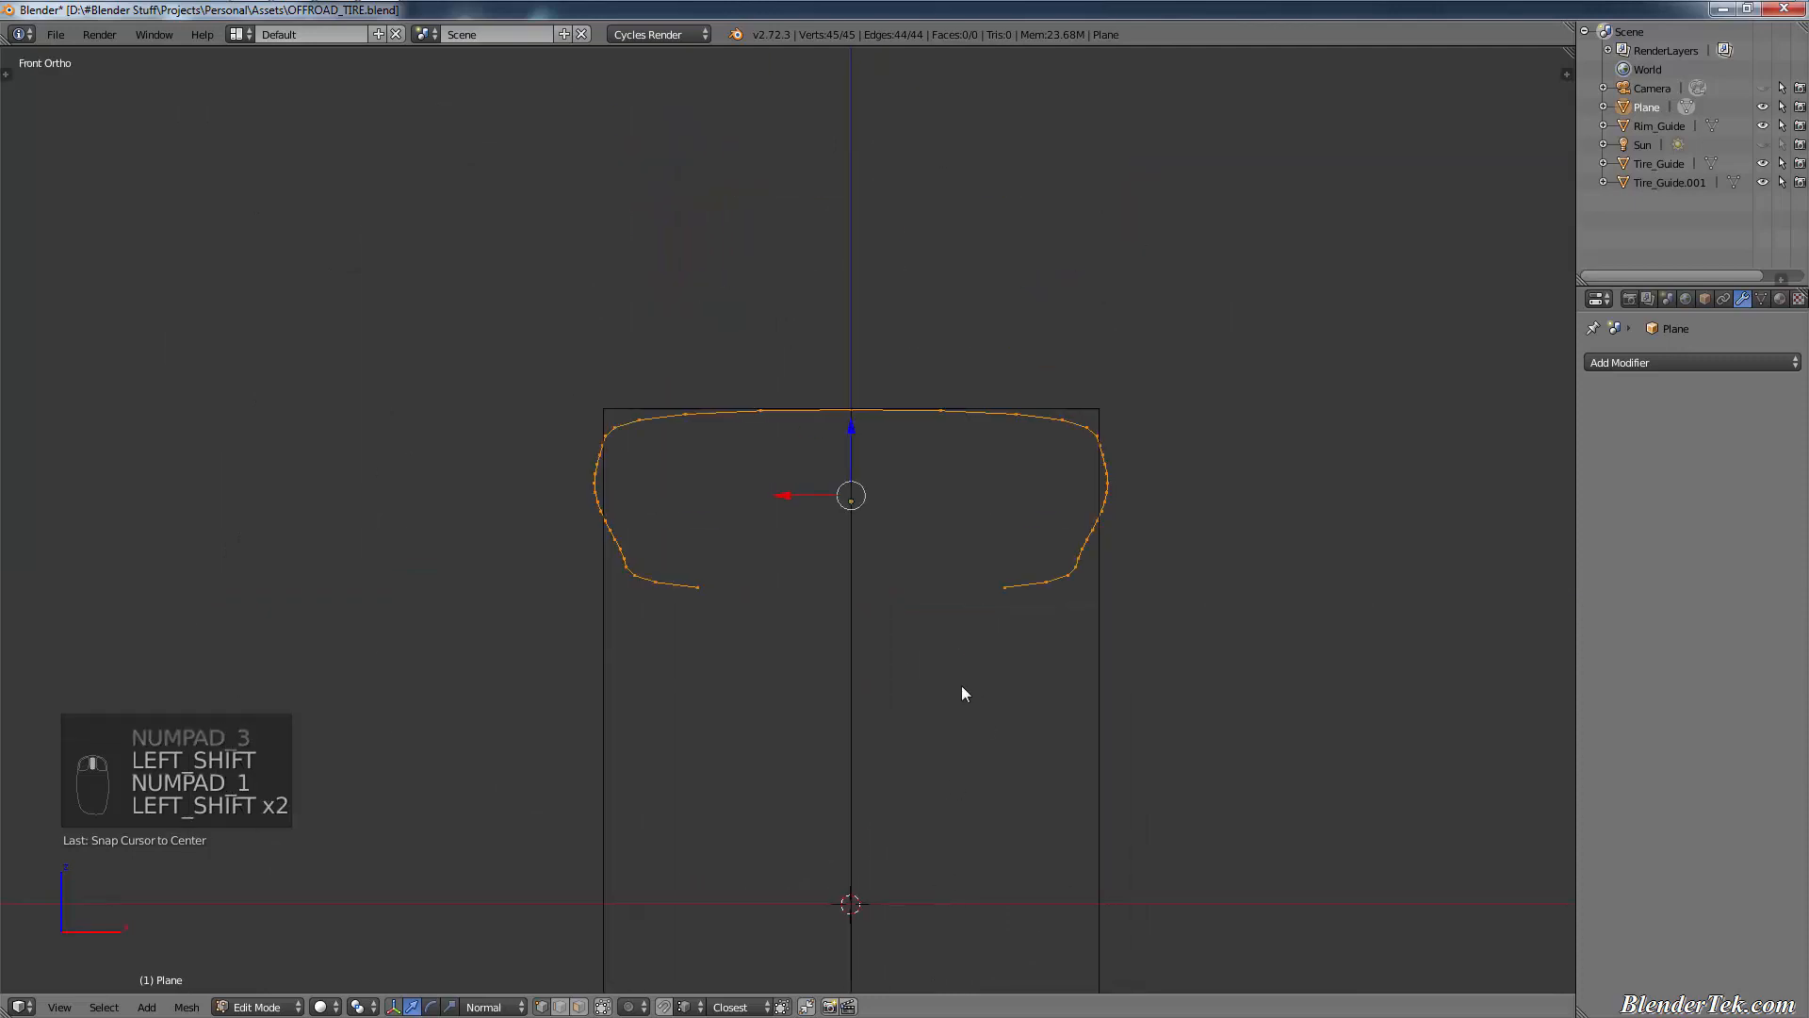
key("Tab")
key("ctrl+alt+shift+c")
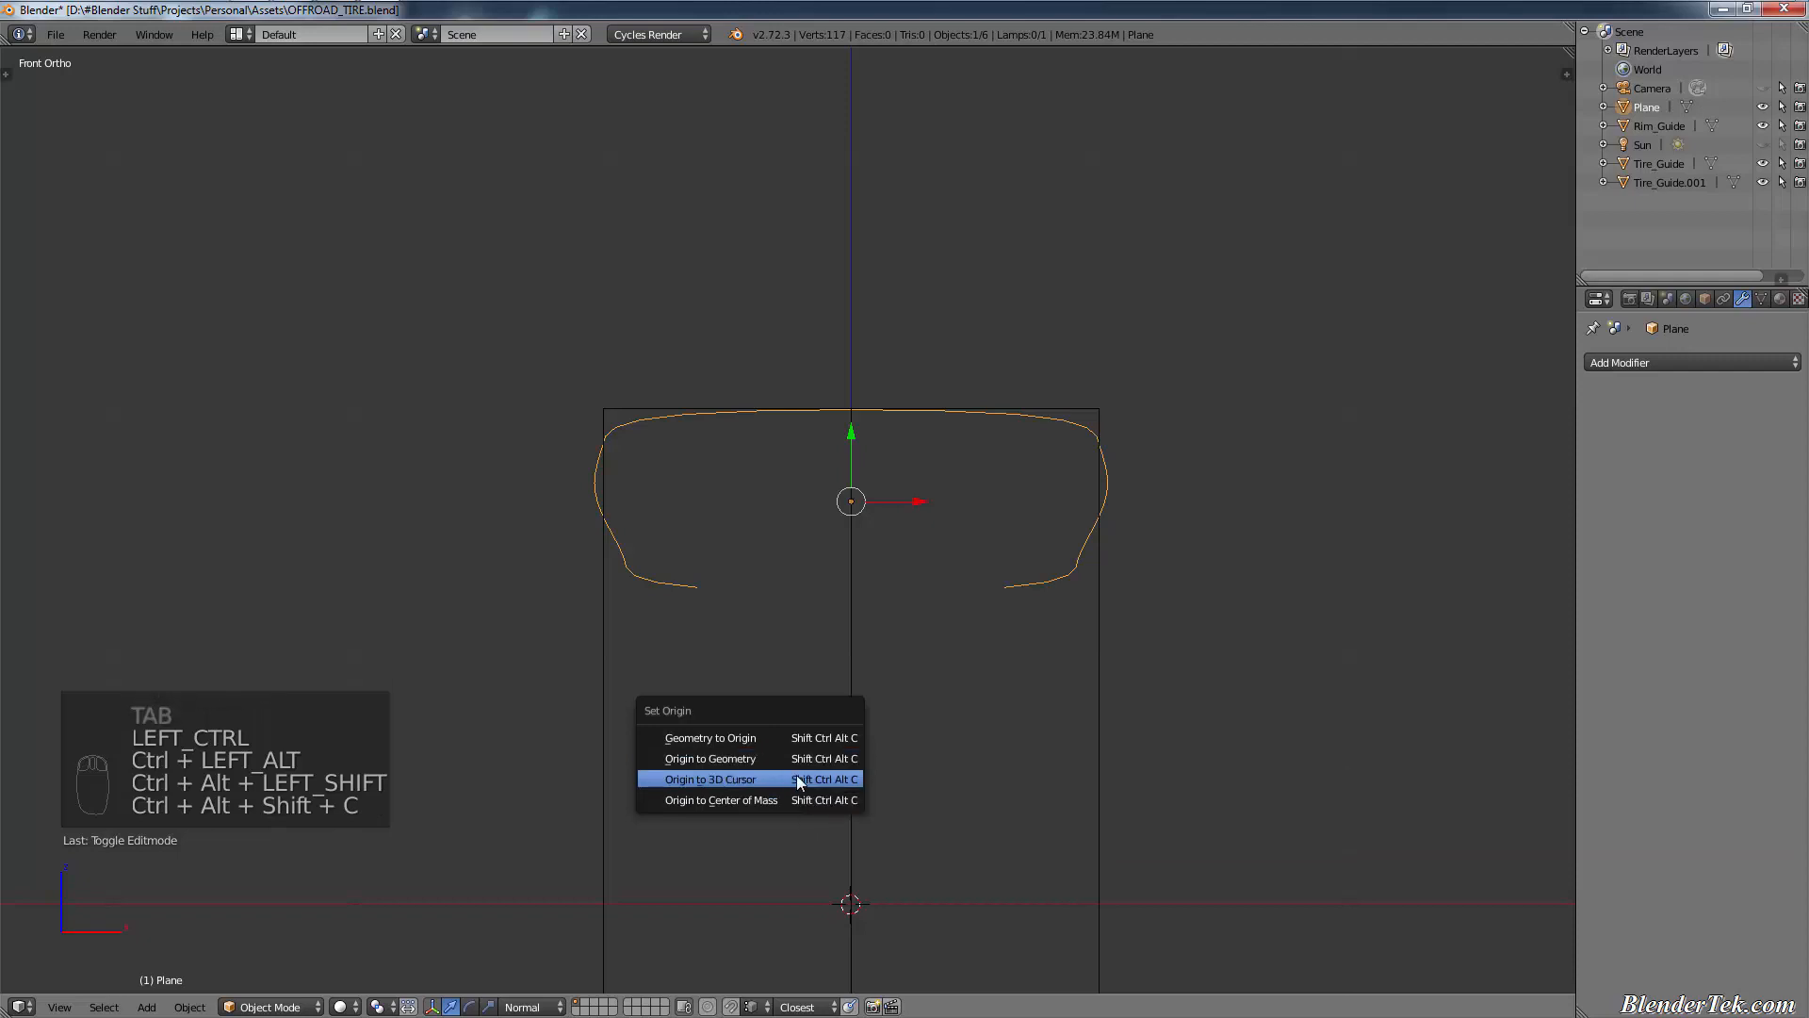
left_click(796, 777)
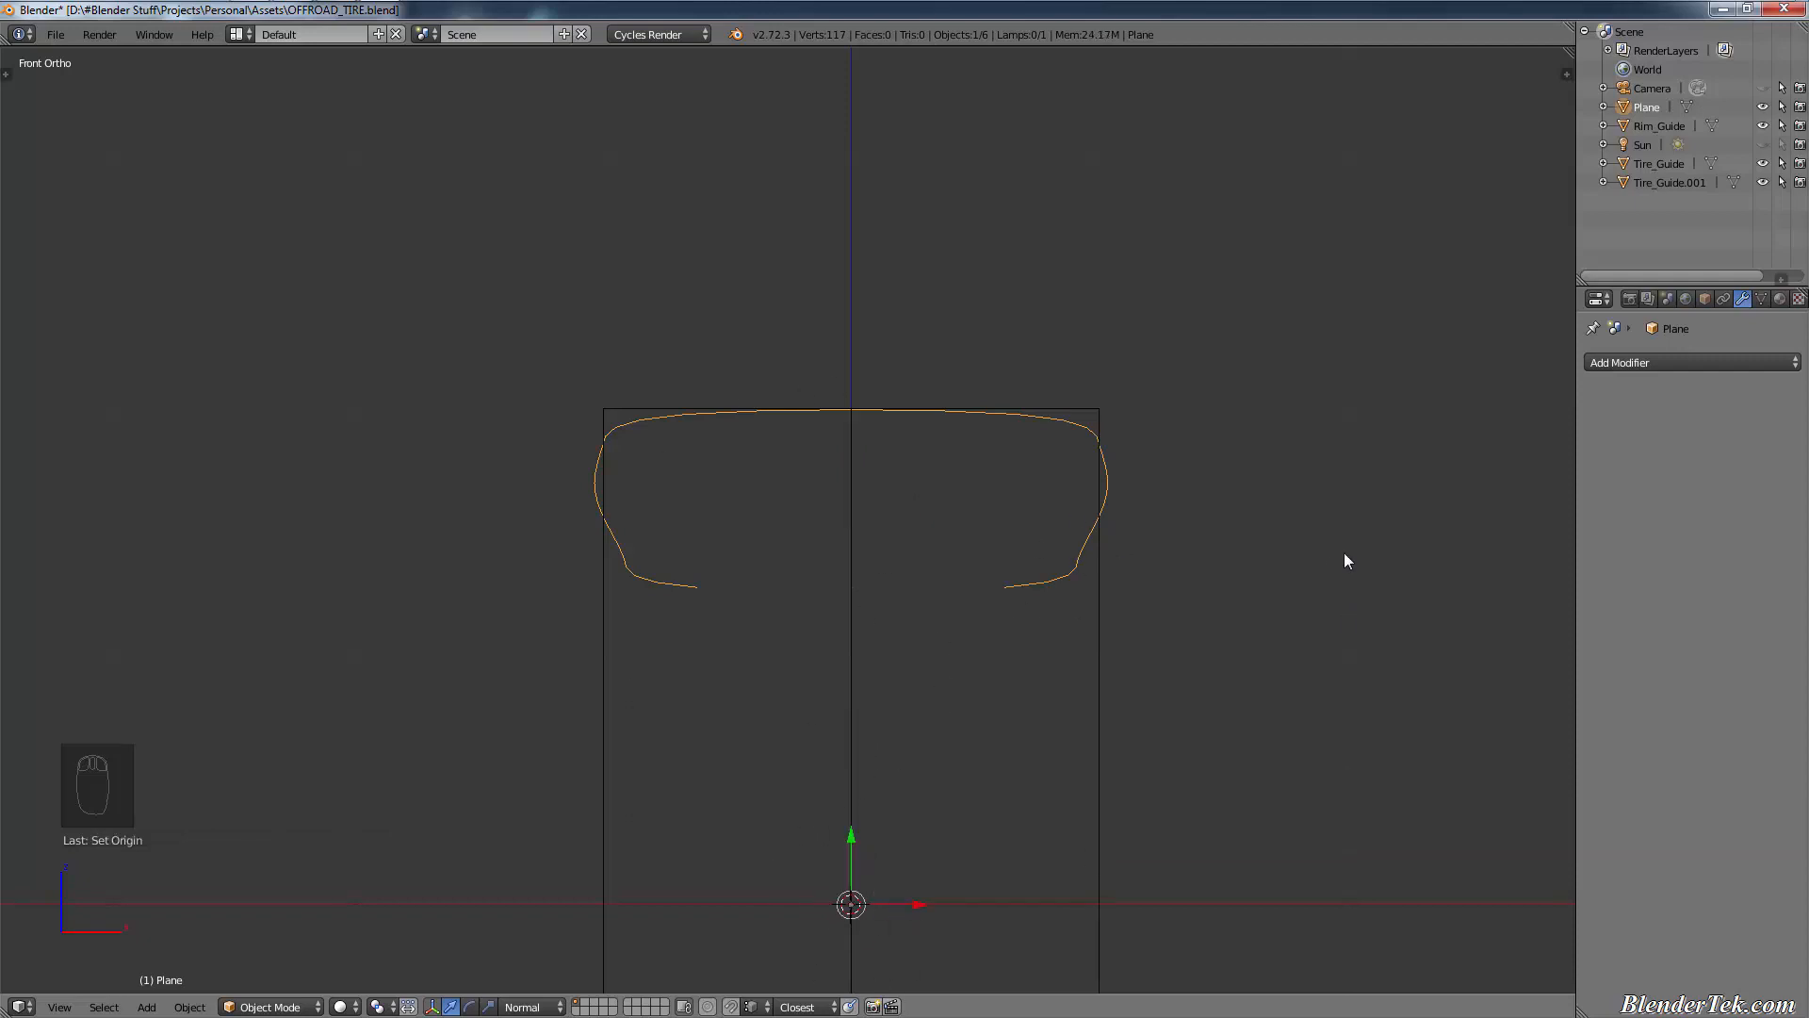
- Add a Screw modifier to the tire profile and set its axis to X
left_click(1713, 363)
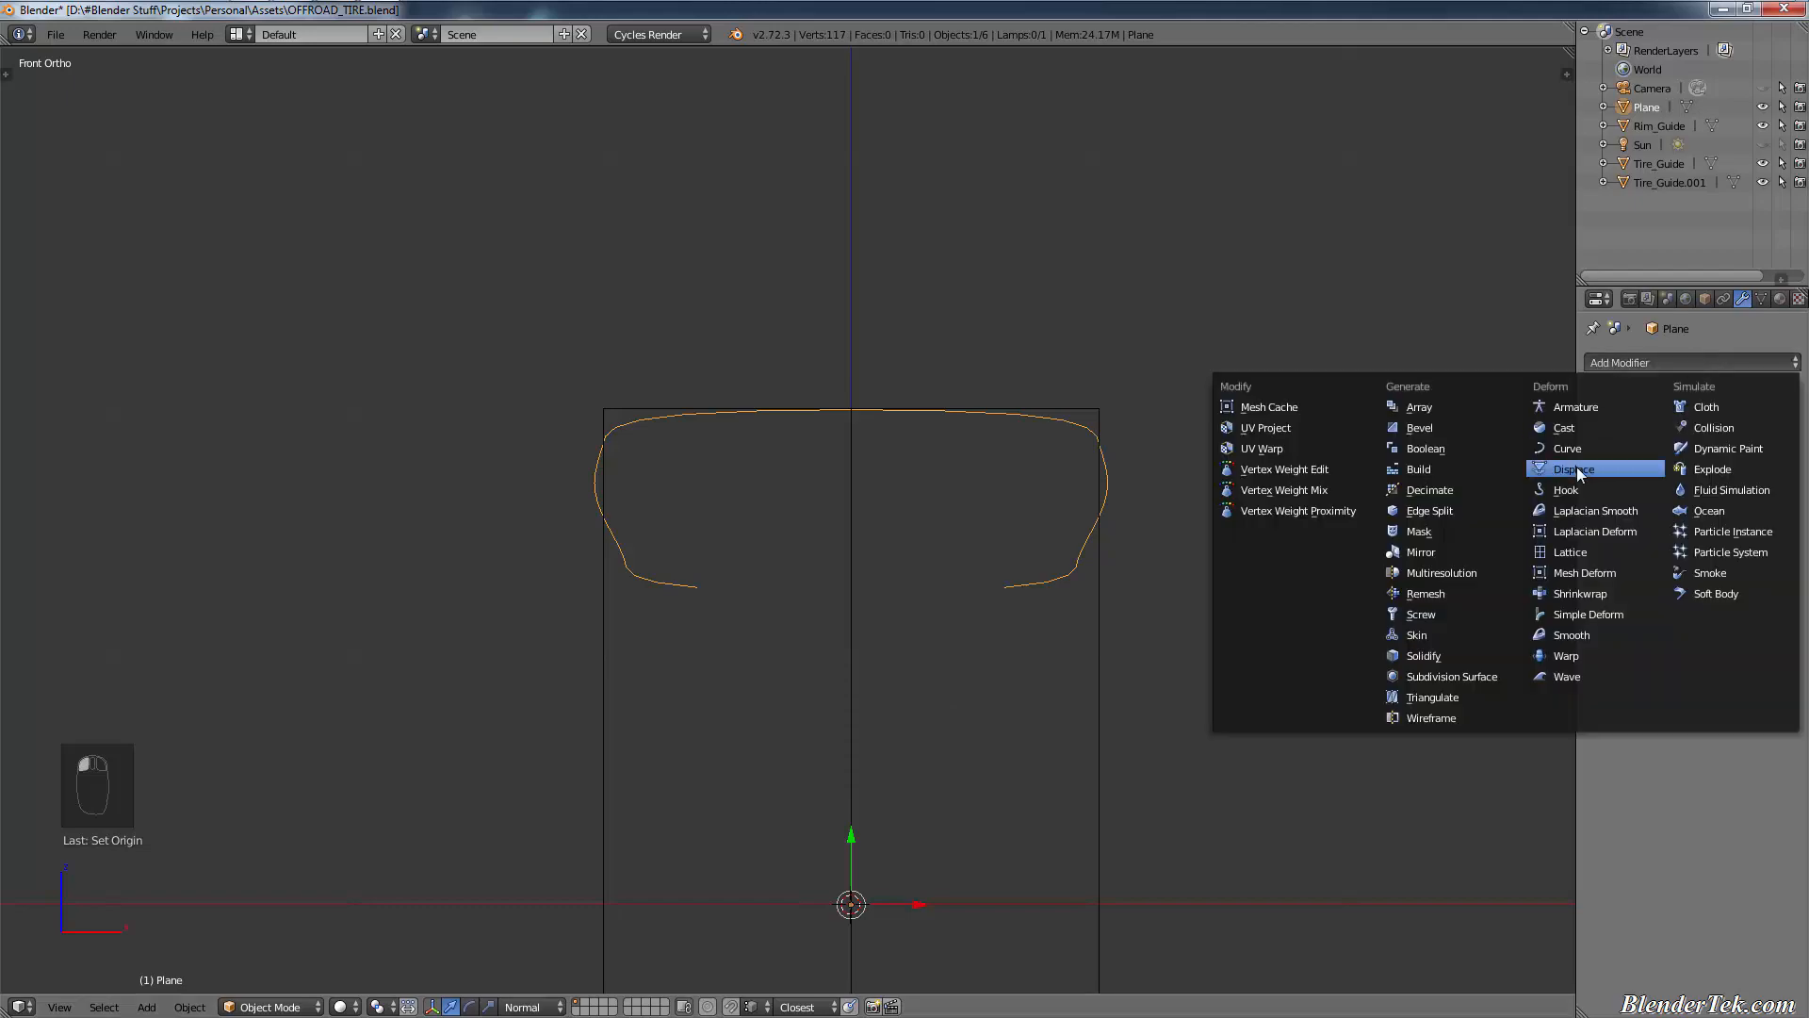
left_click(1500, 615)
scroll(1088, 692, "down", 3)
middle_click_drag(1088, 691, 1060, 655)
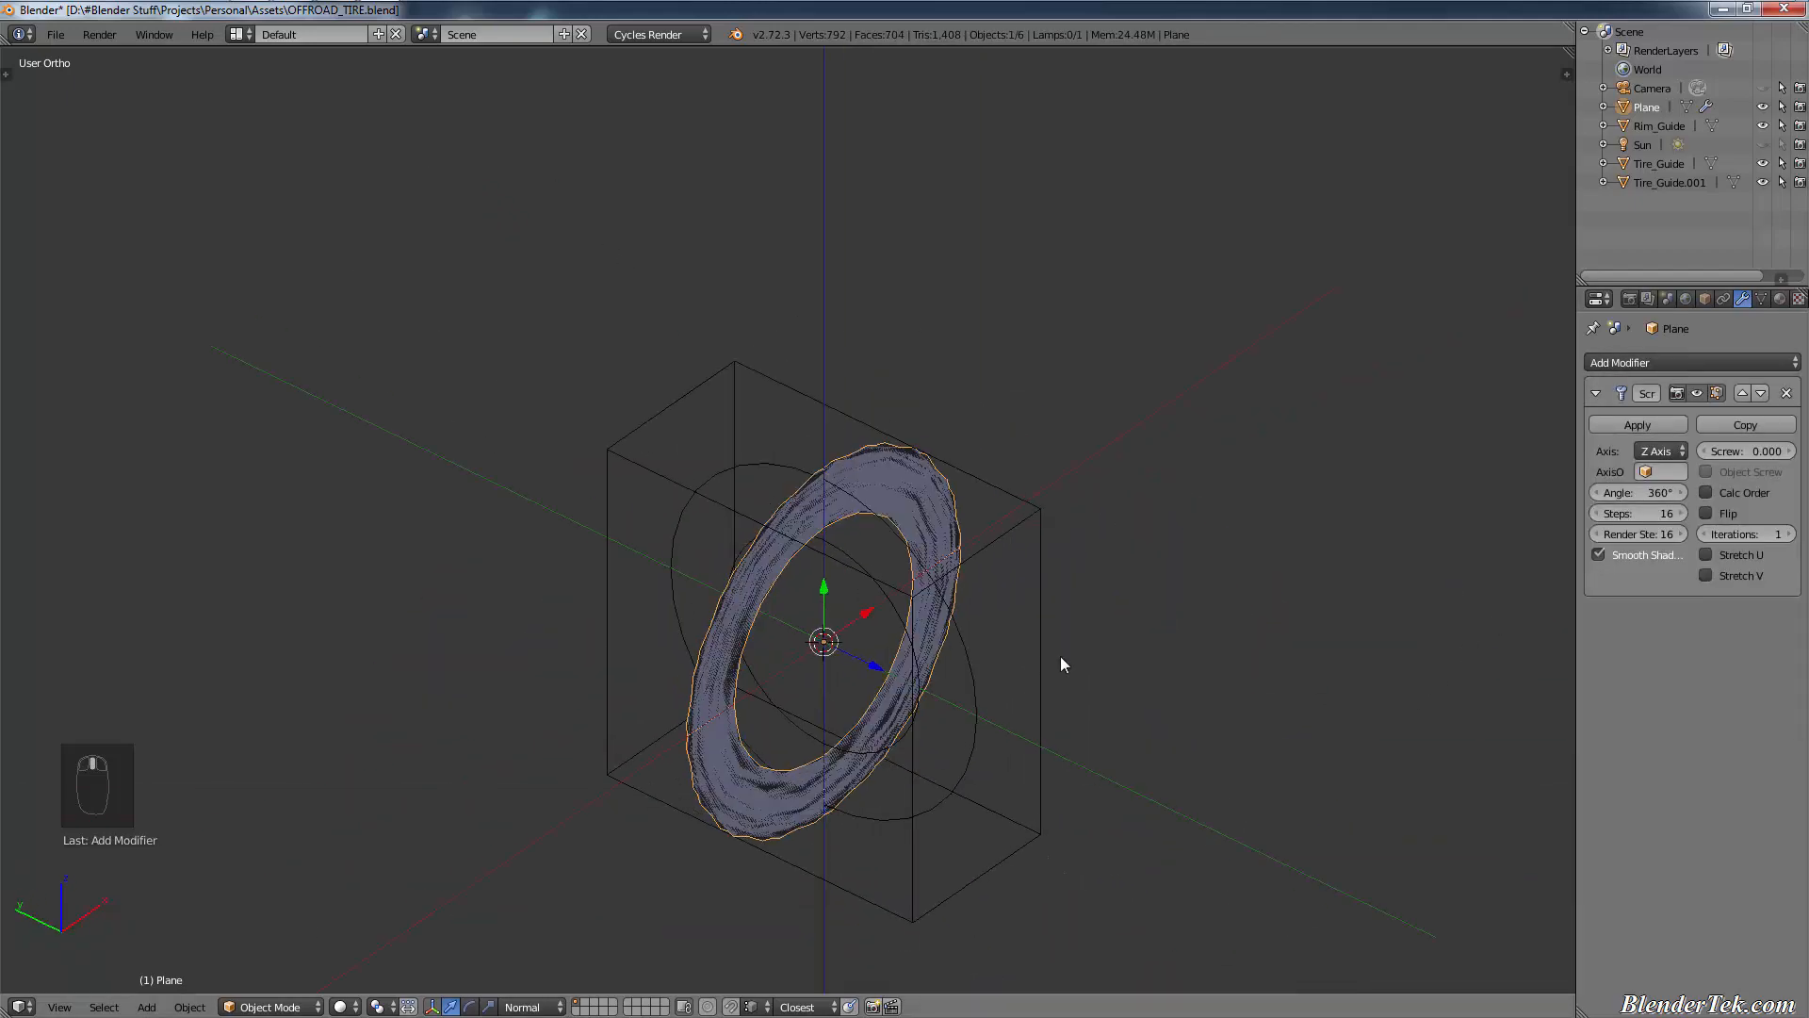
scroll(941, 613, "up", 3)
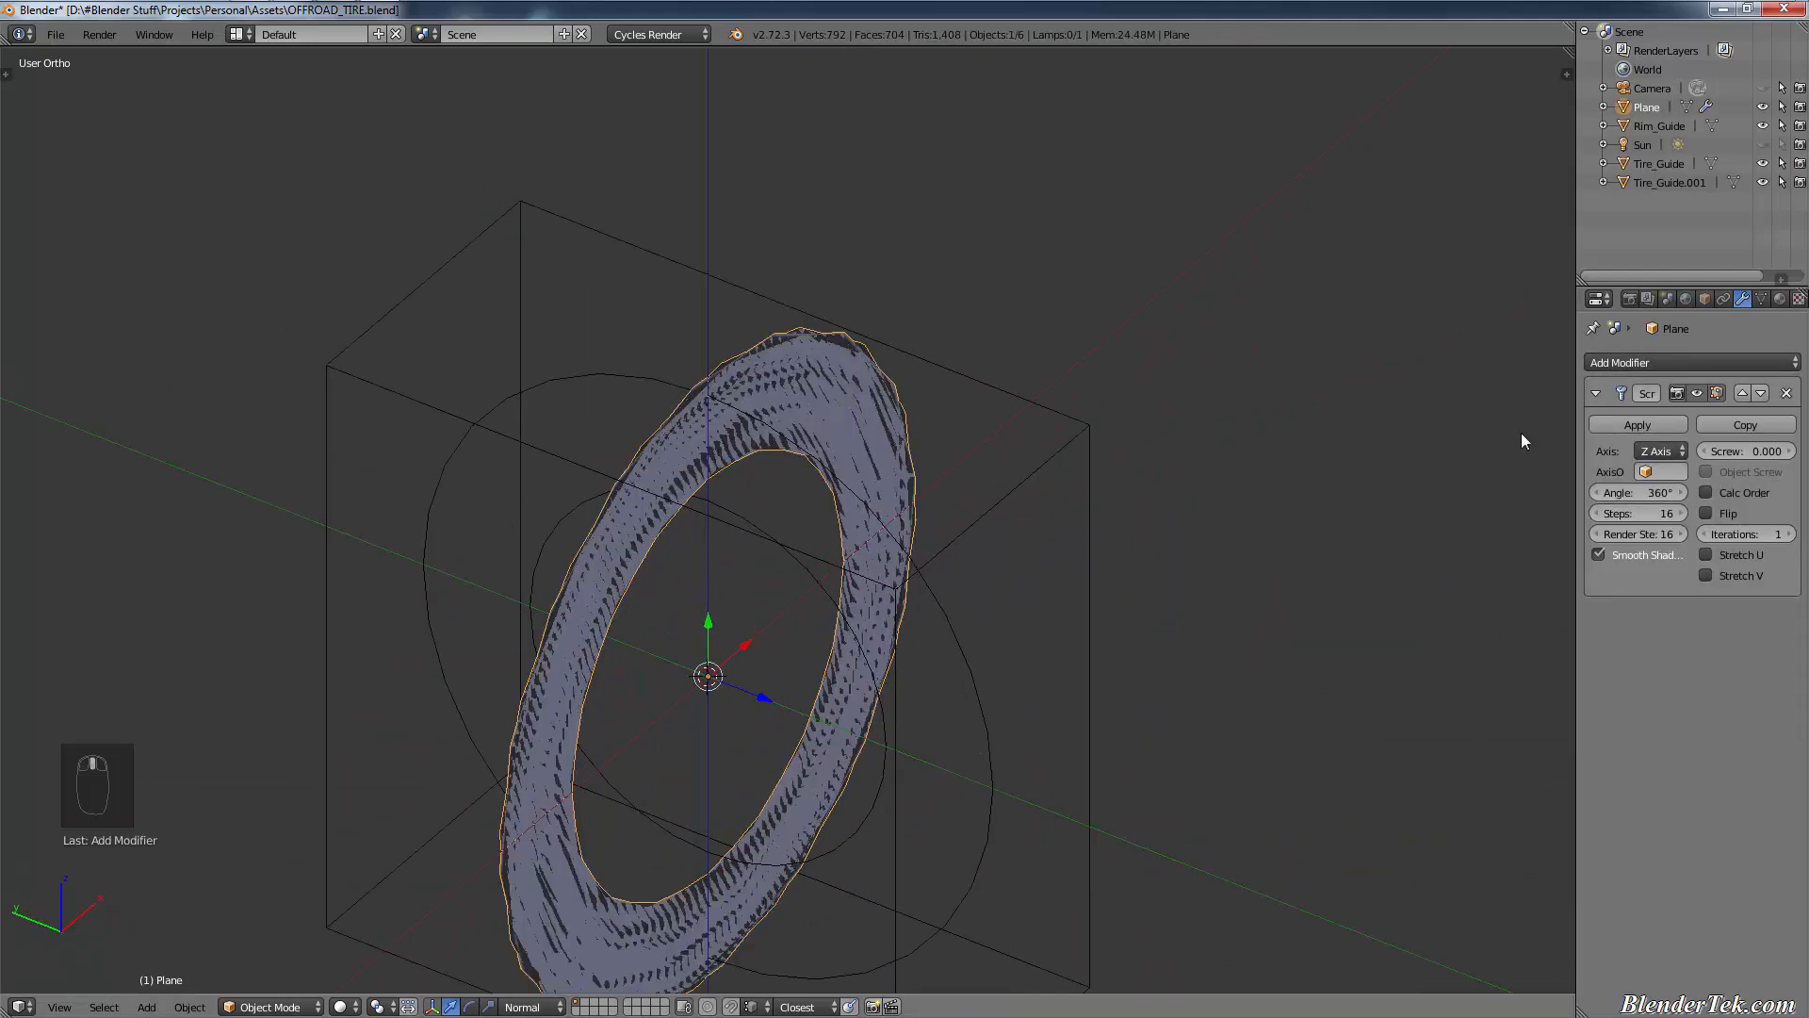
left_click(1663, 450)
left_click(1671, 426)
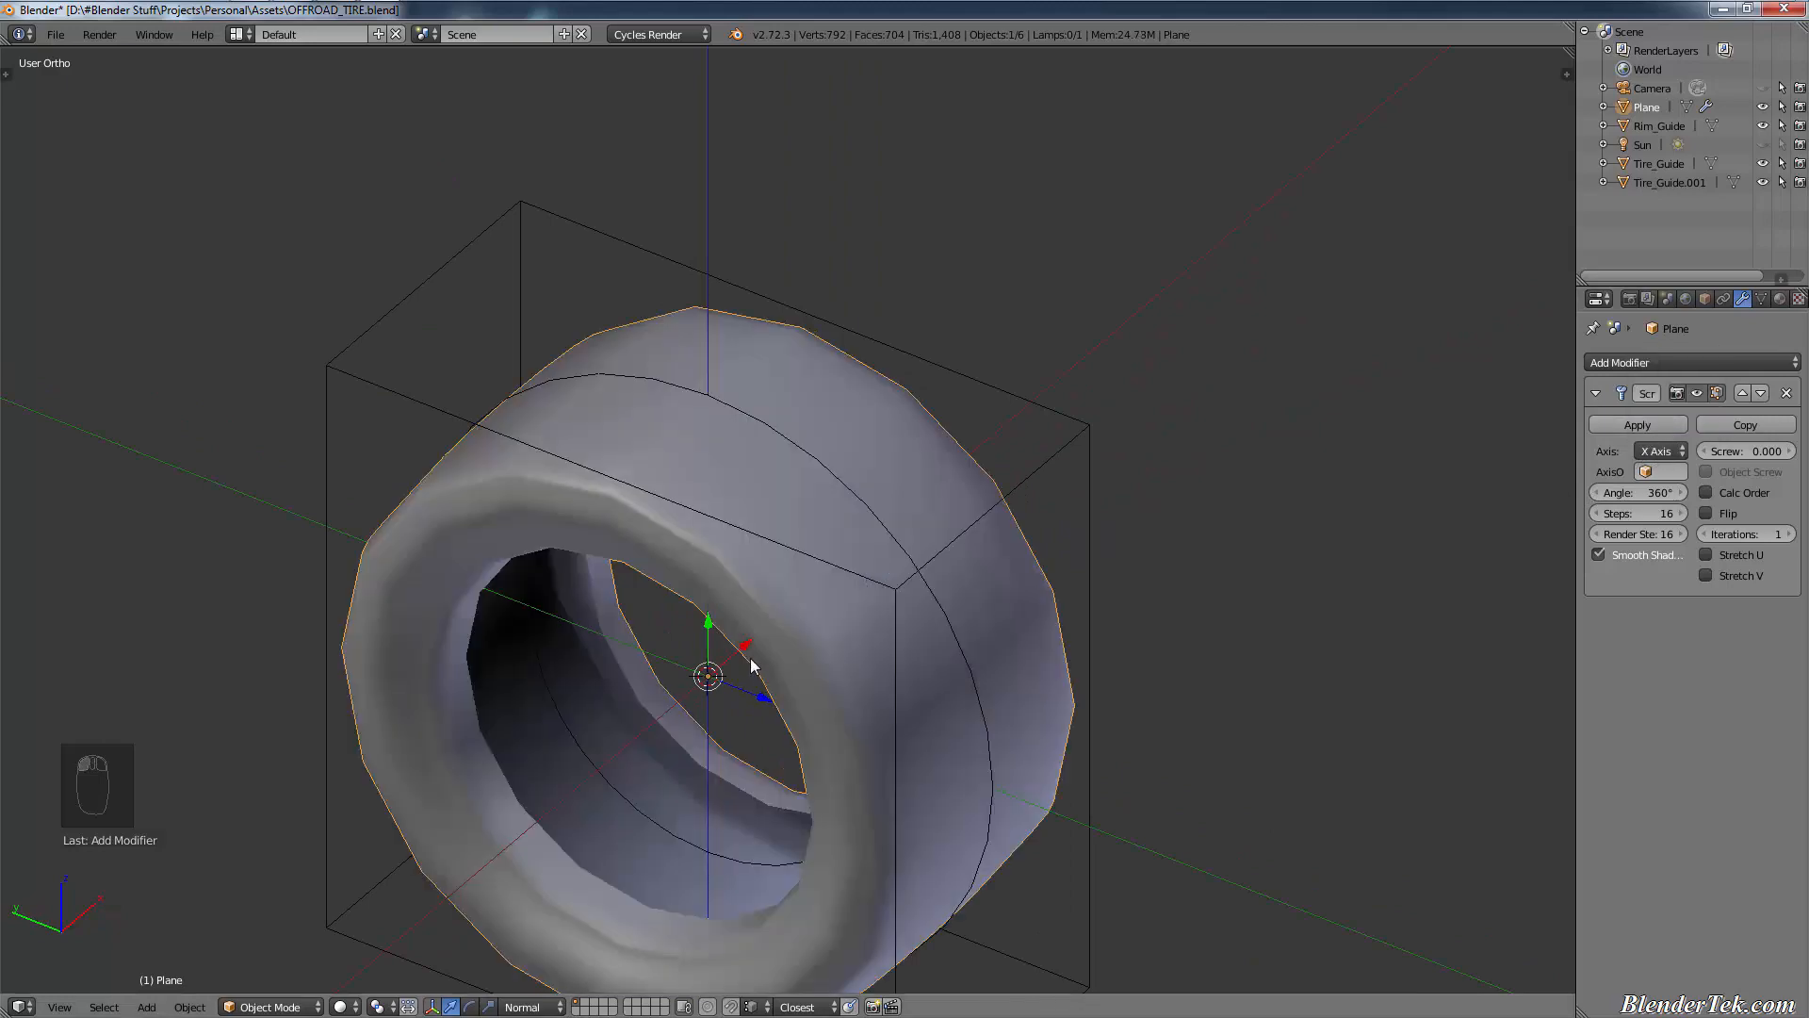
- Set the Screw modifier's steps to 64
middle_click_drag(810, 565, 1094, 626)
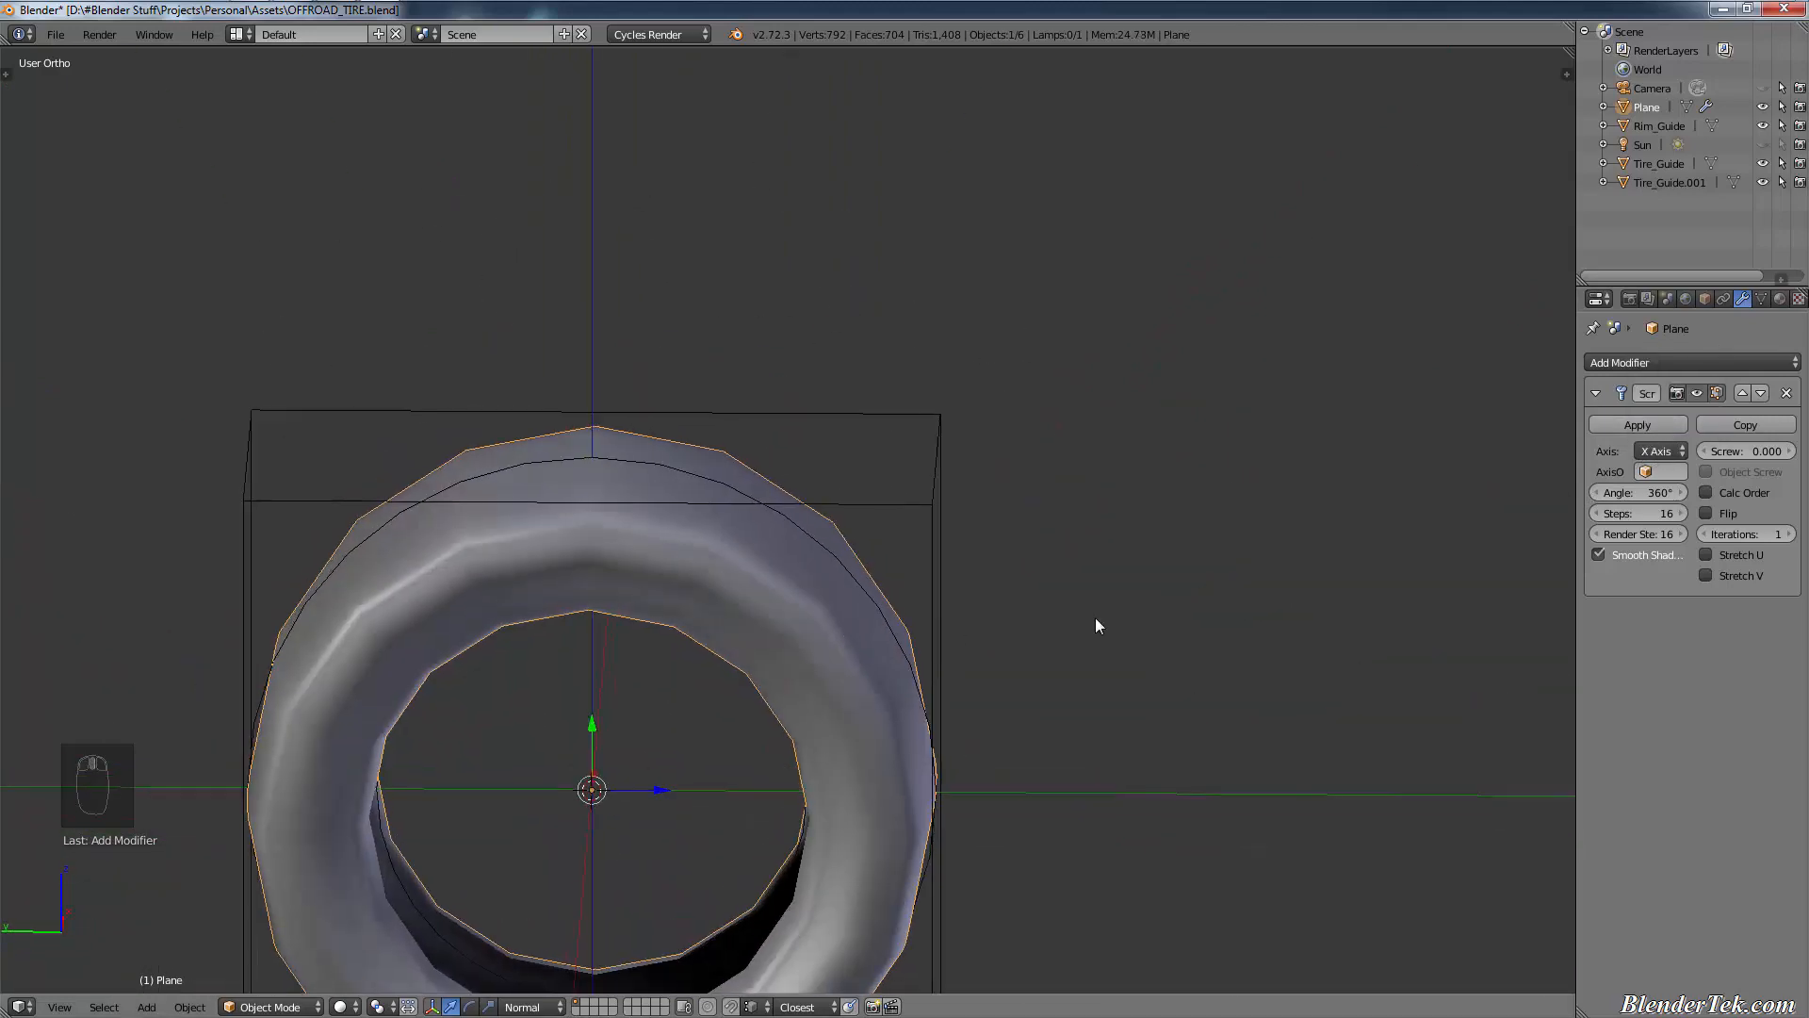
left_click(1617, 515)
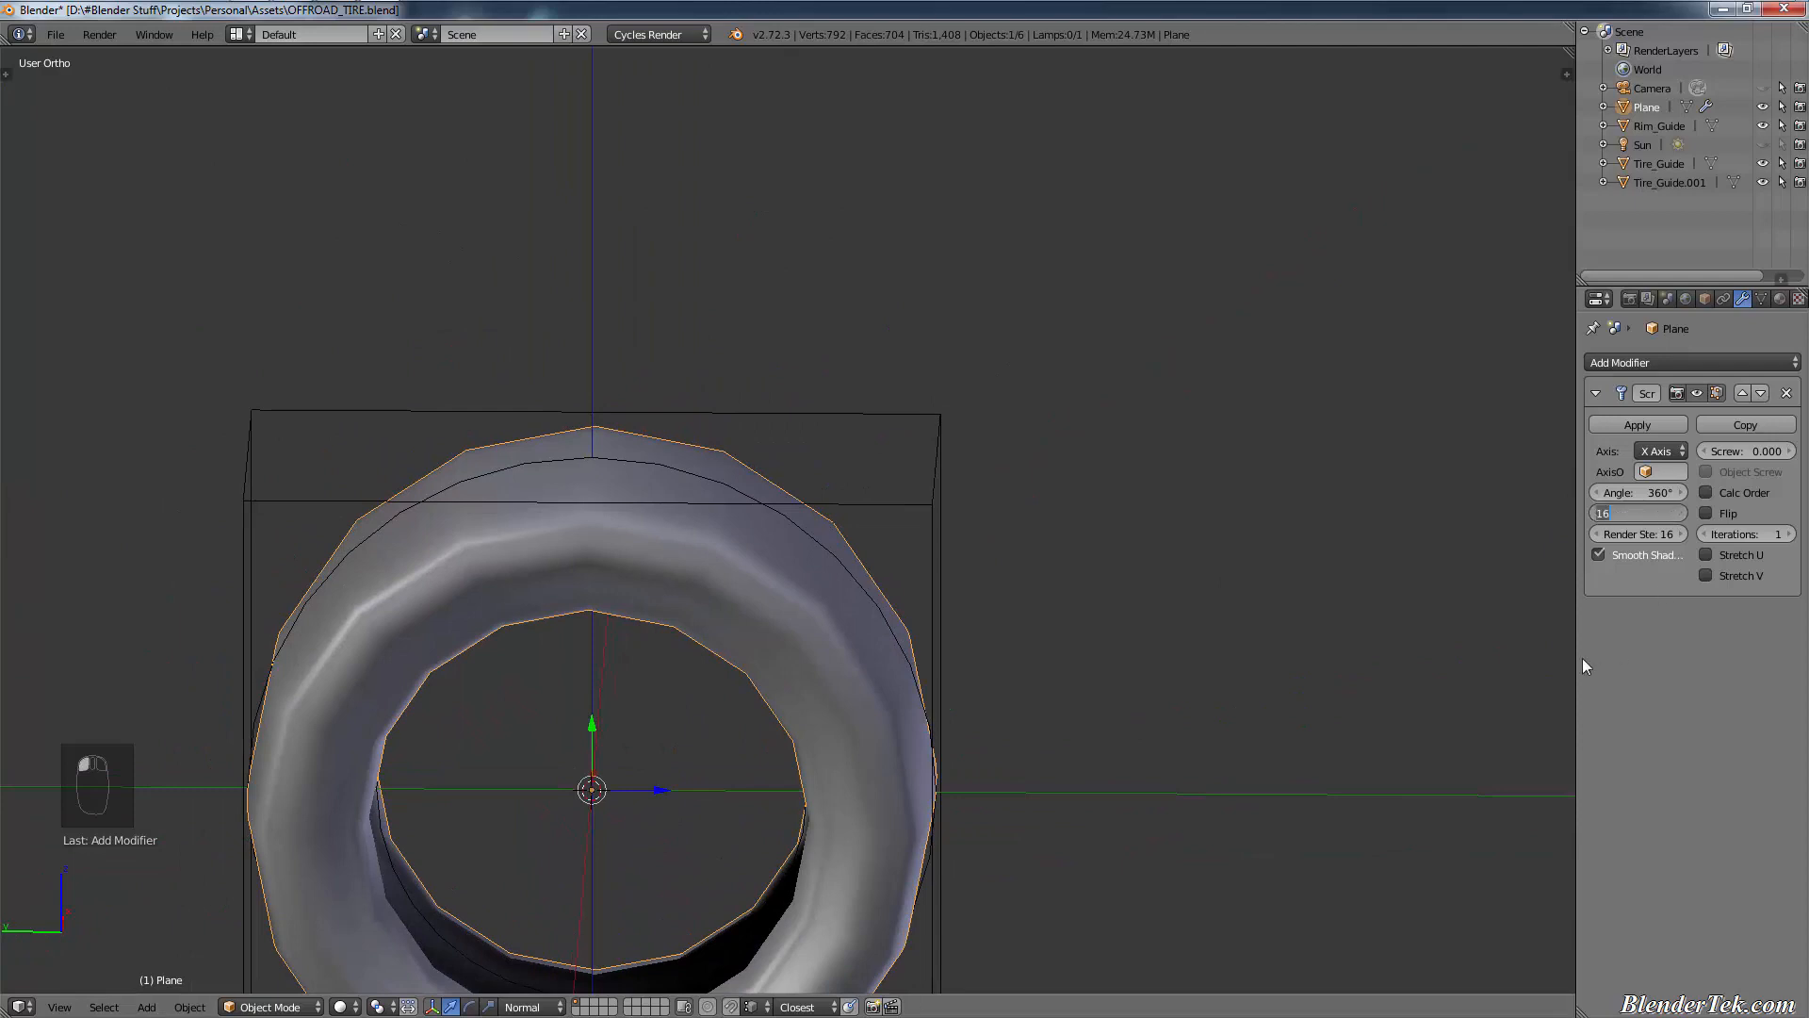
type("84")
key("BackSpace")
key("BackSpace")
type("6")
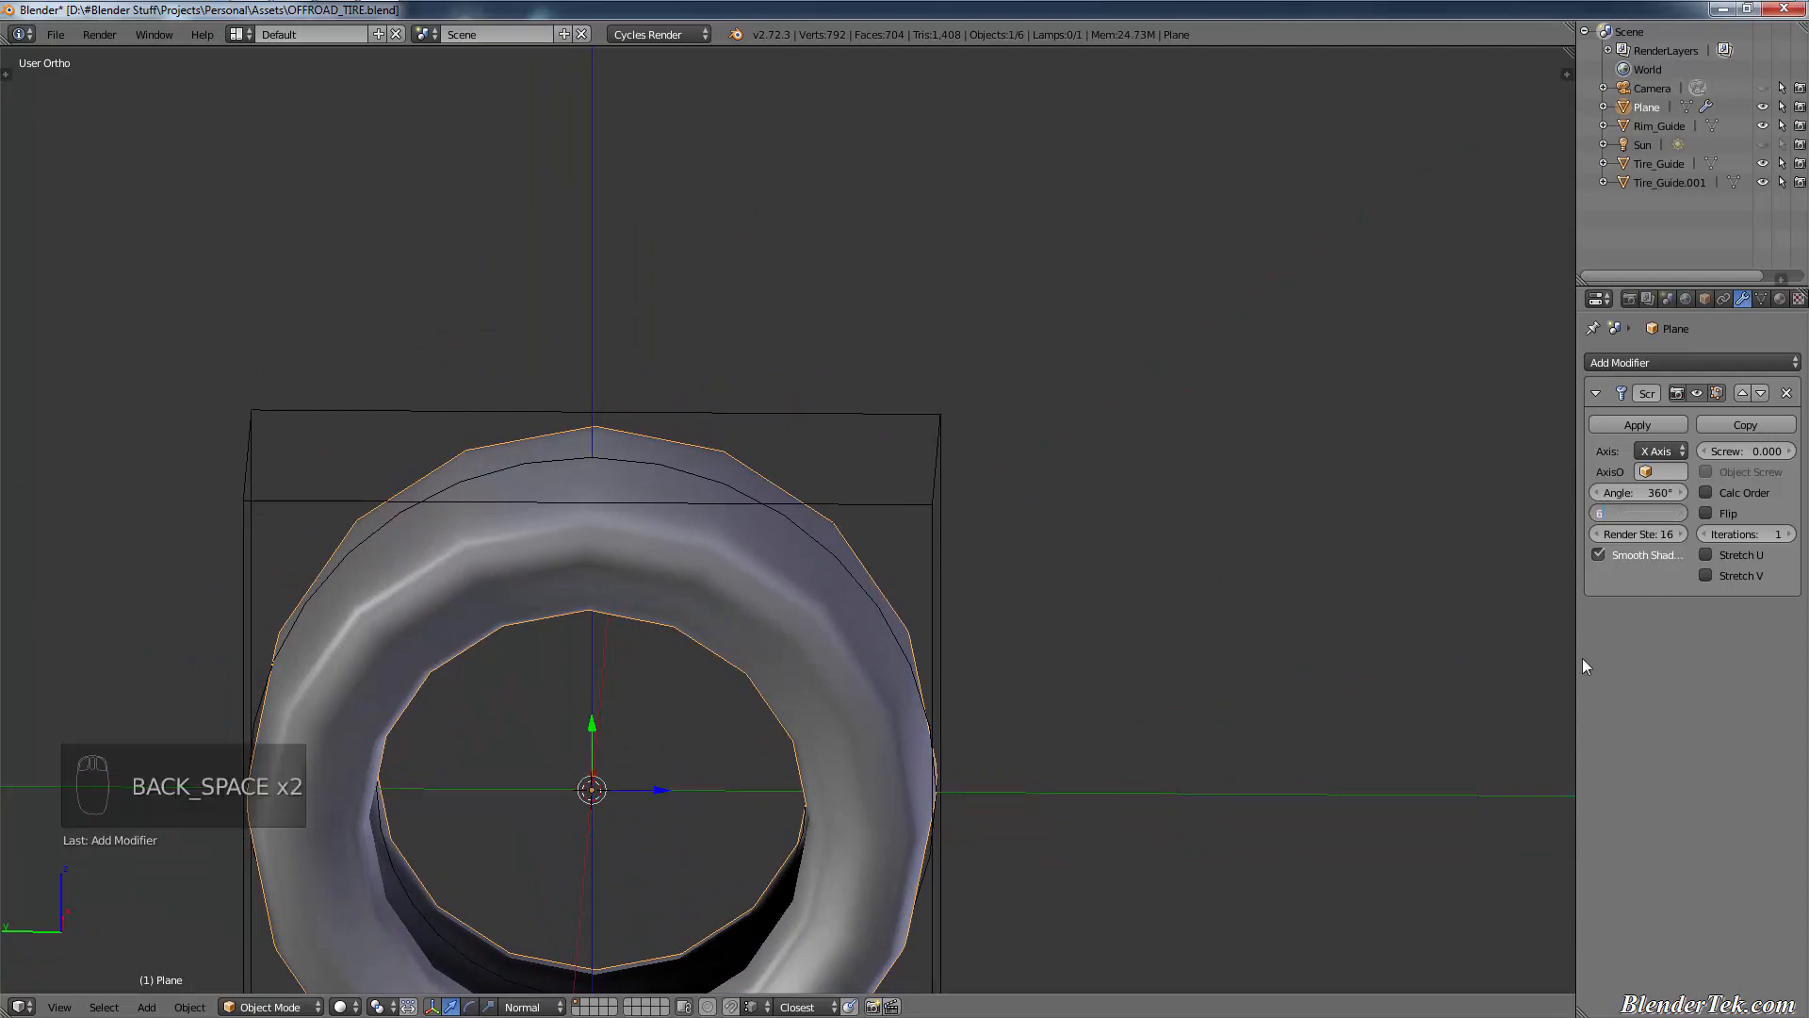
type("4")
key("Return")
- Inspect the revolved tire from several angles and compare its front wireframe with the guide box
middle_click_drag(1026, 682, 830, 630)
middle_click_drag(829, 603, 806, 653, "shift")
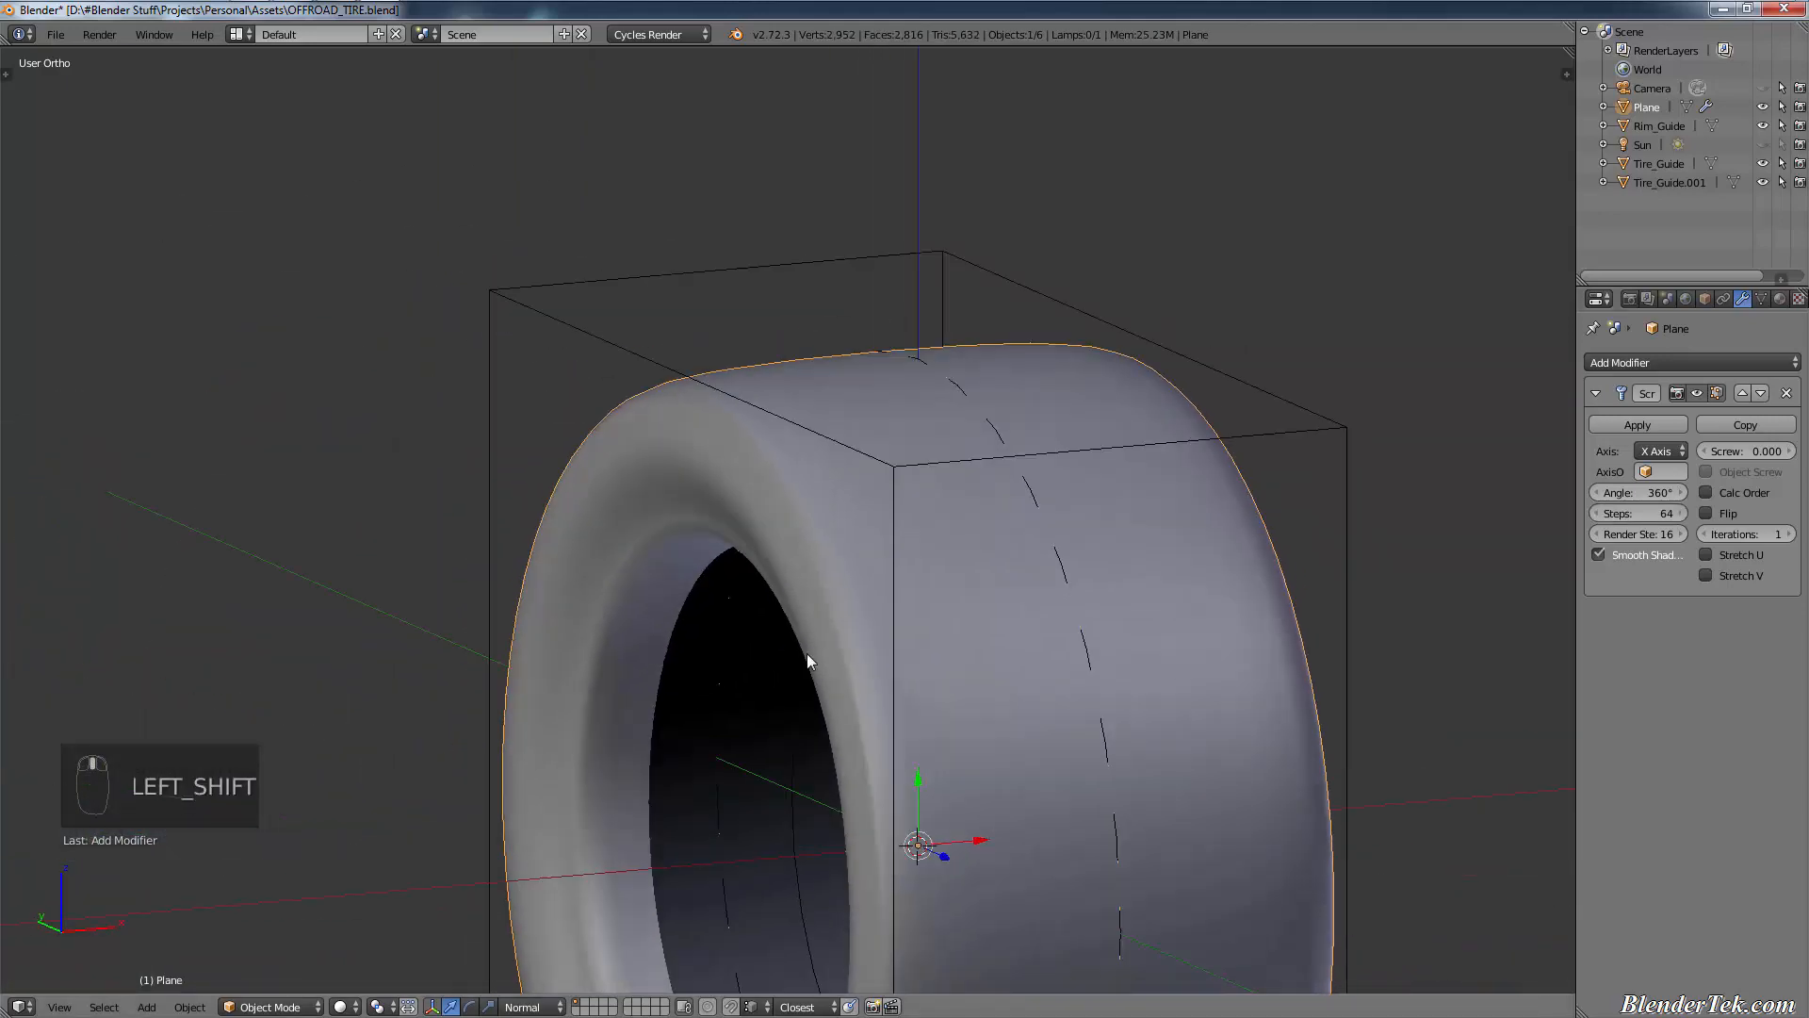
middle_click_drag(654, 646, 767, 614)
middle_click_drag(724, 552, 667, 281, "shift")
scroll(839, 492, "down", 3)
middle_click_drag(1119, 528, 1055, 513)
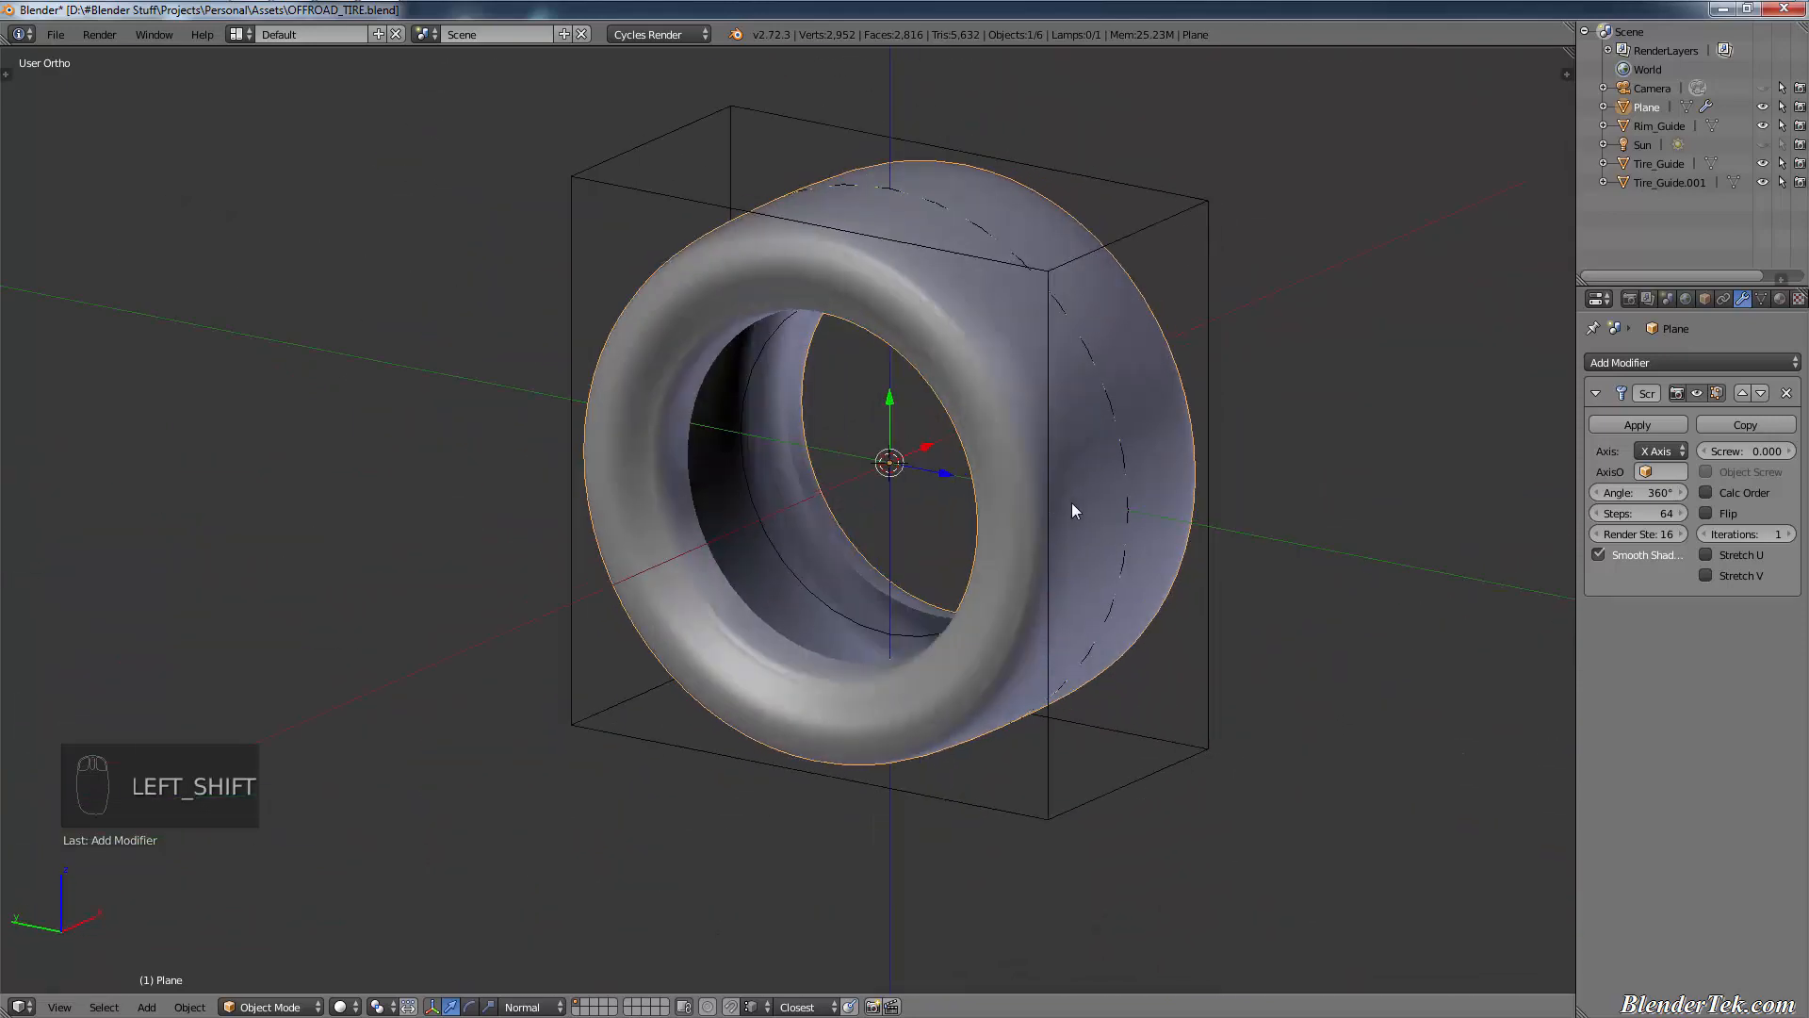
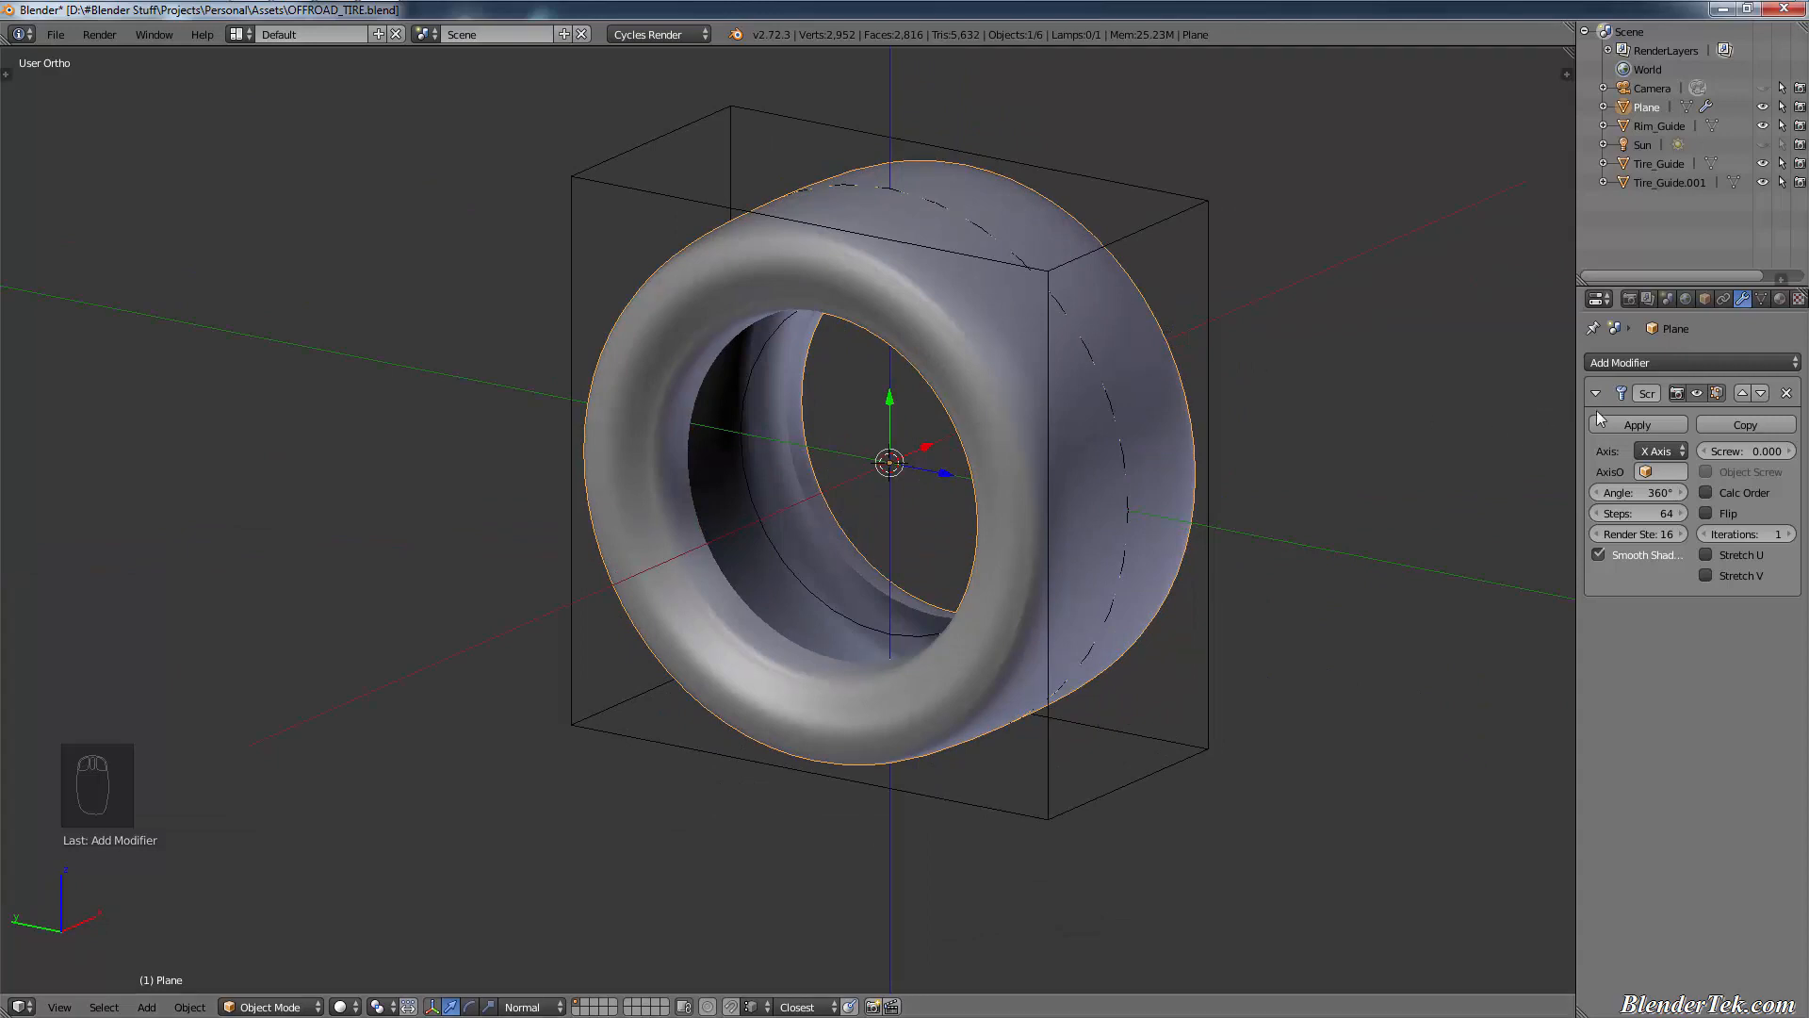
key("KP_1")
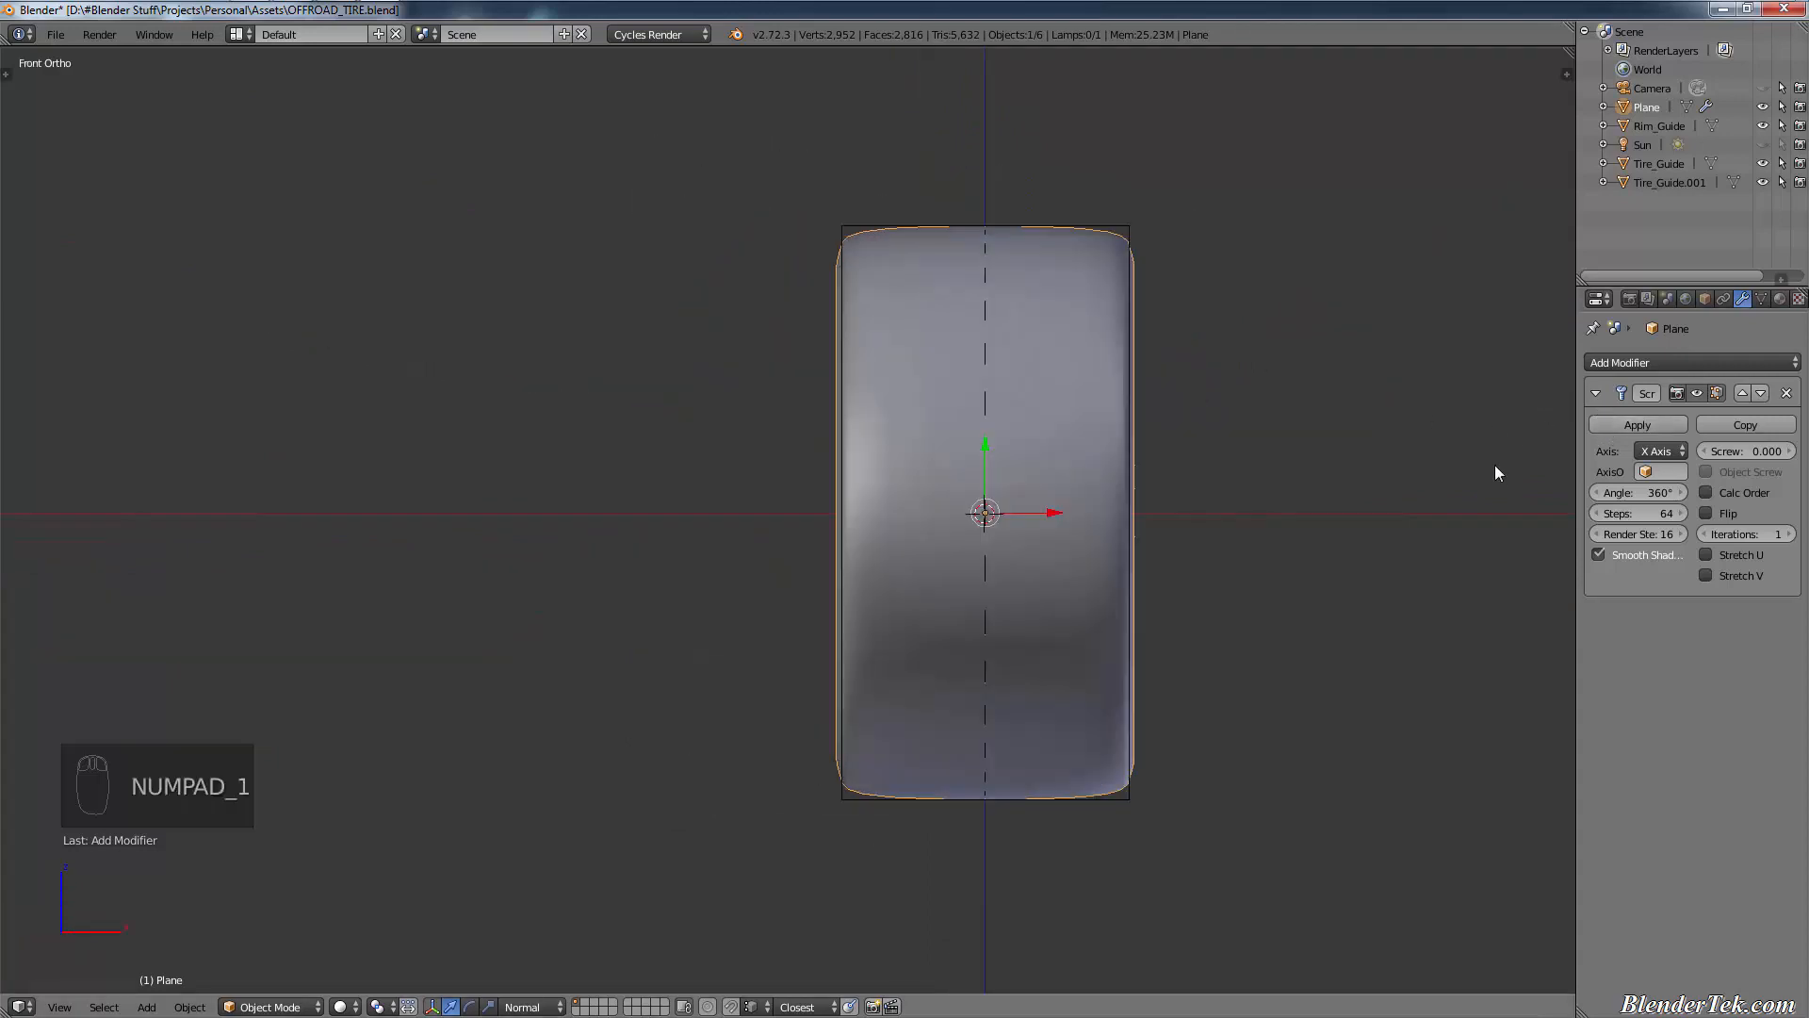
key("z")
scroll(1224, 390, "up", 3)
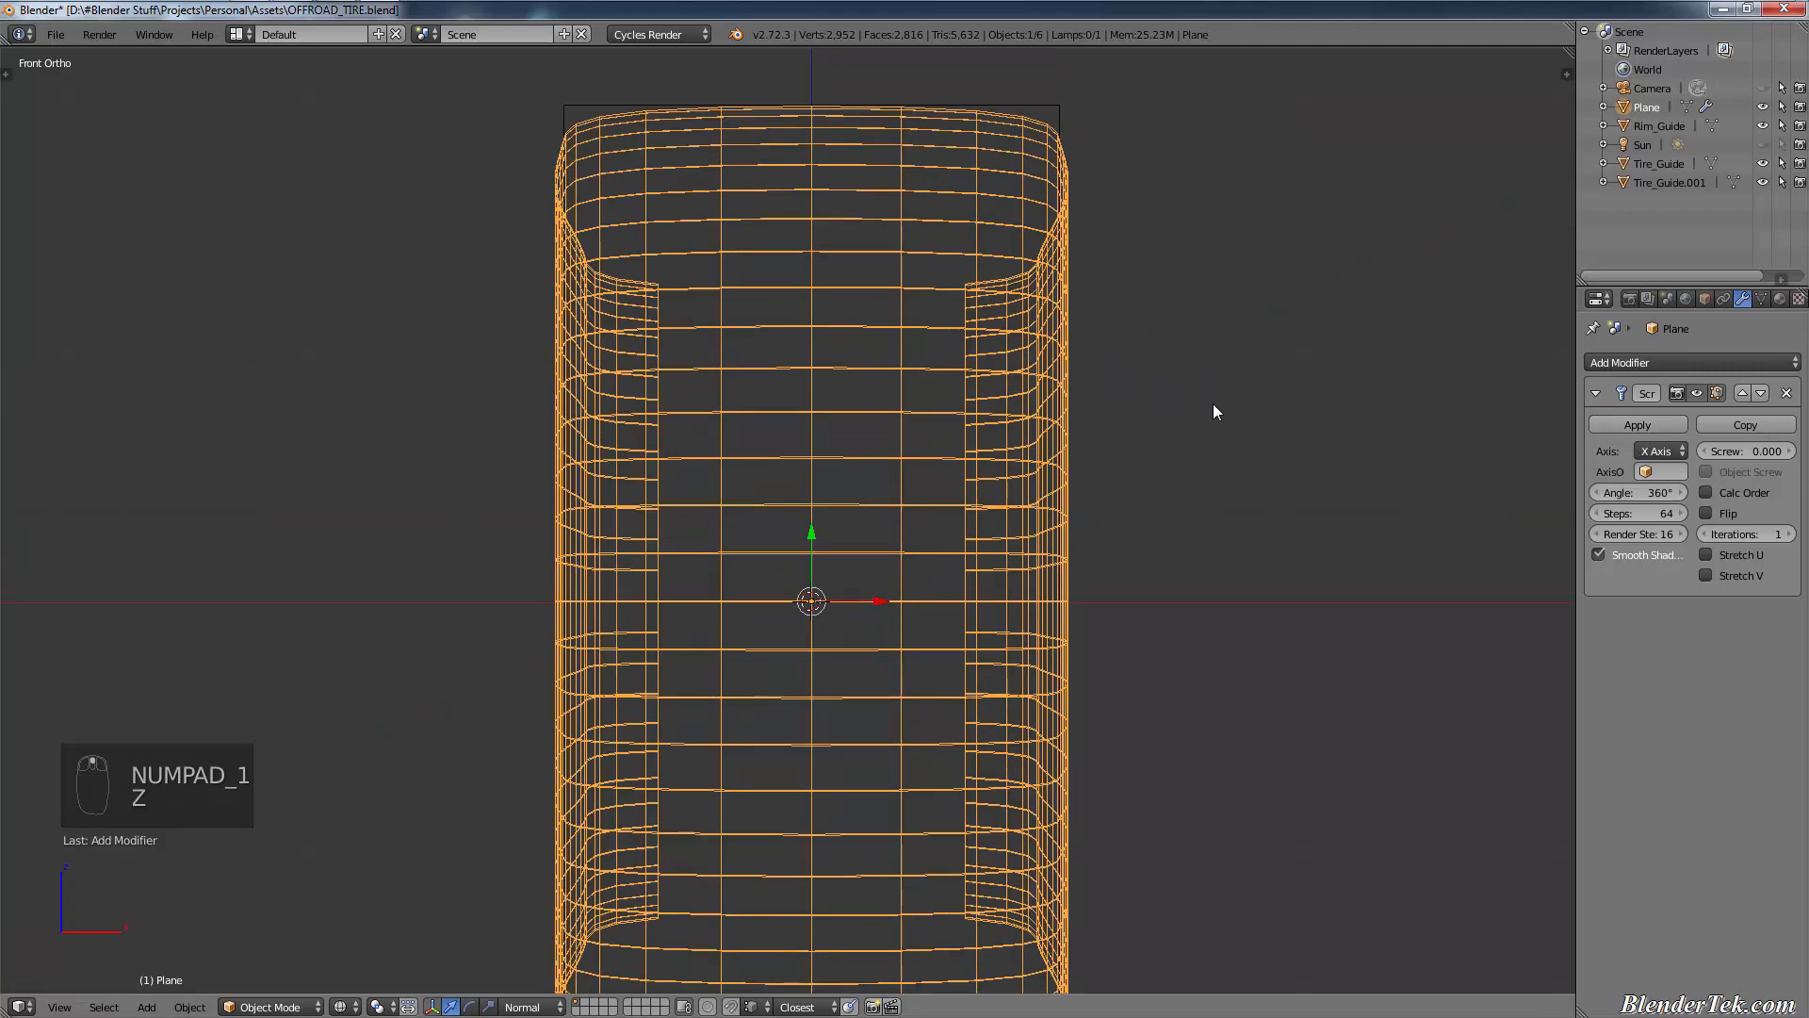
scroll(1213, 412, "down", 2)
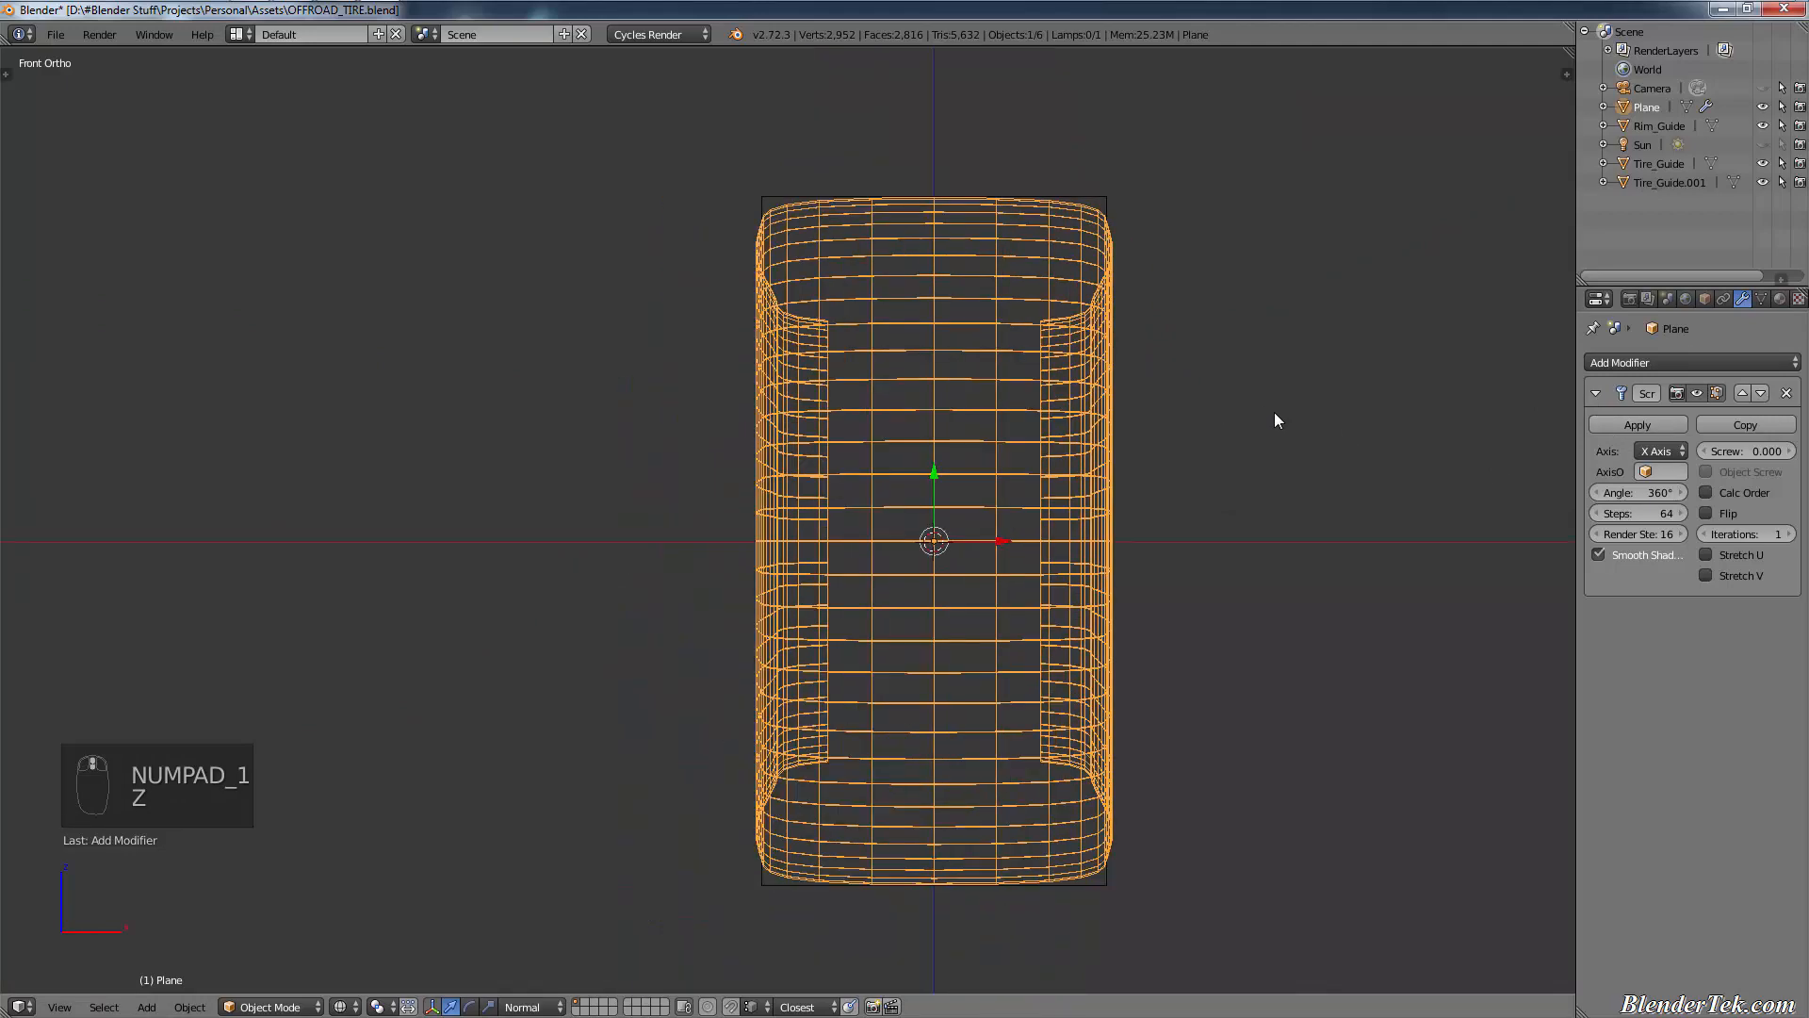
- Apply the Screw modifier and deselect the tire
left_click(1637, 425)
scroll(986, 445, "up", 2)
key("a")
middle_click_drag(802, 490, 856, 500)
scroll(848, 491, "down", 5)
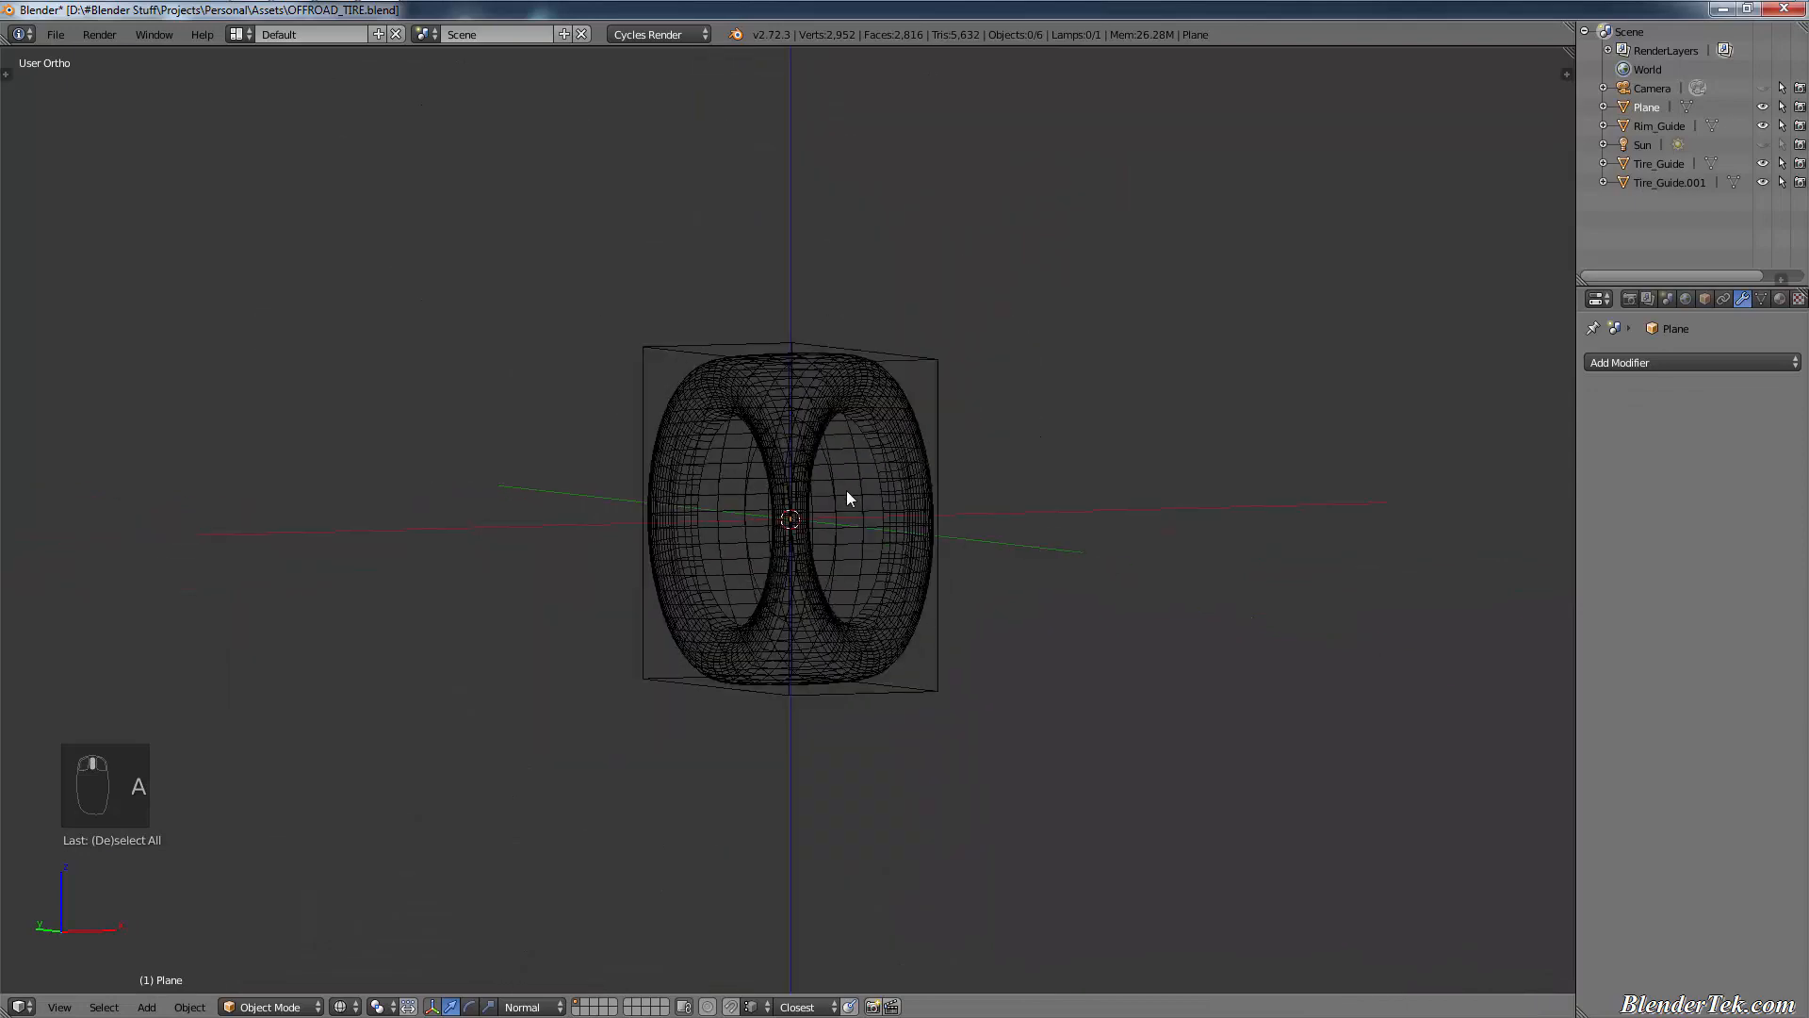
- Return the viewport to solid shading and stay in Object Mode
key("Tab")
scroll(846, 491, "up", 2)
key("z")
key("Tab")
scroll(844, 490, "up", 2)
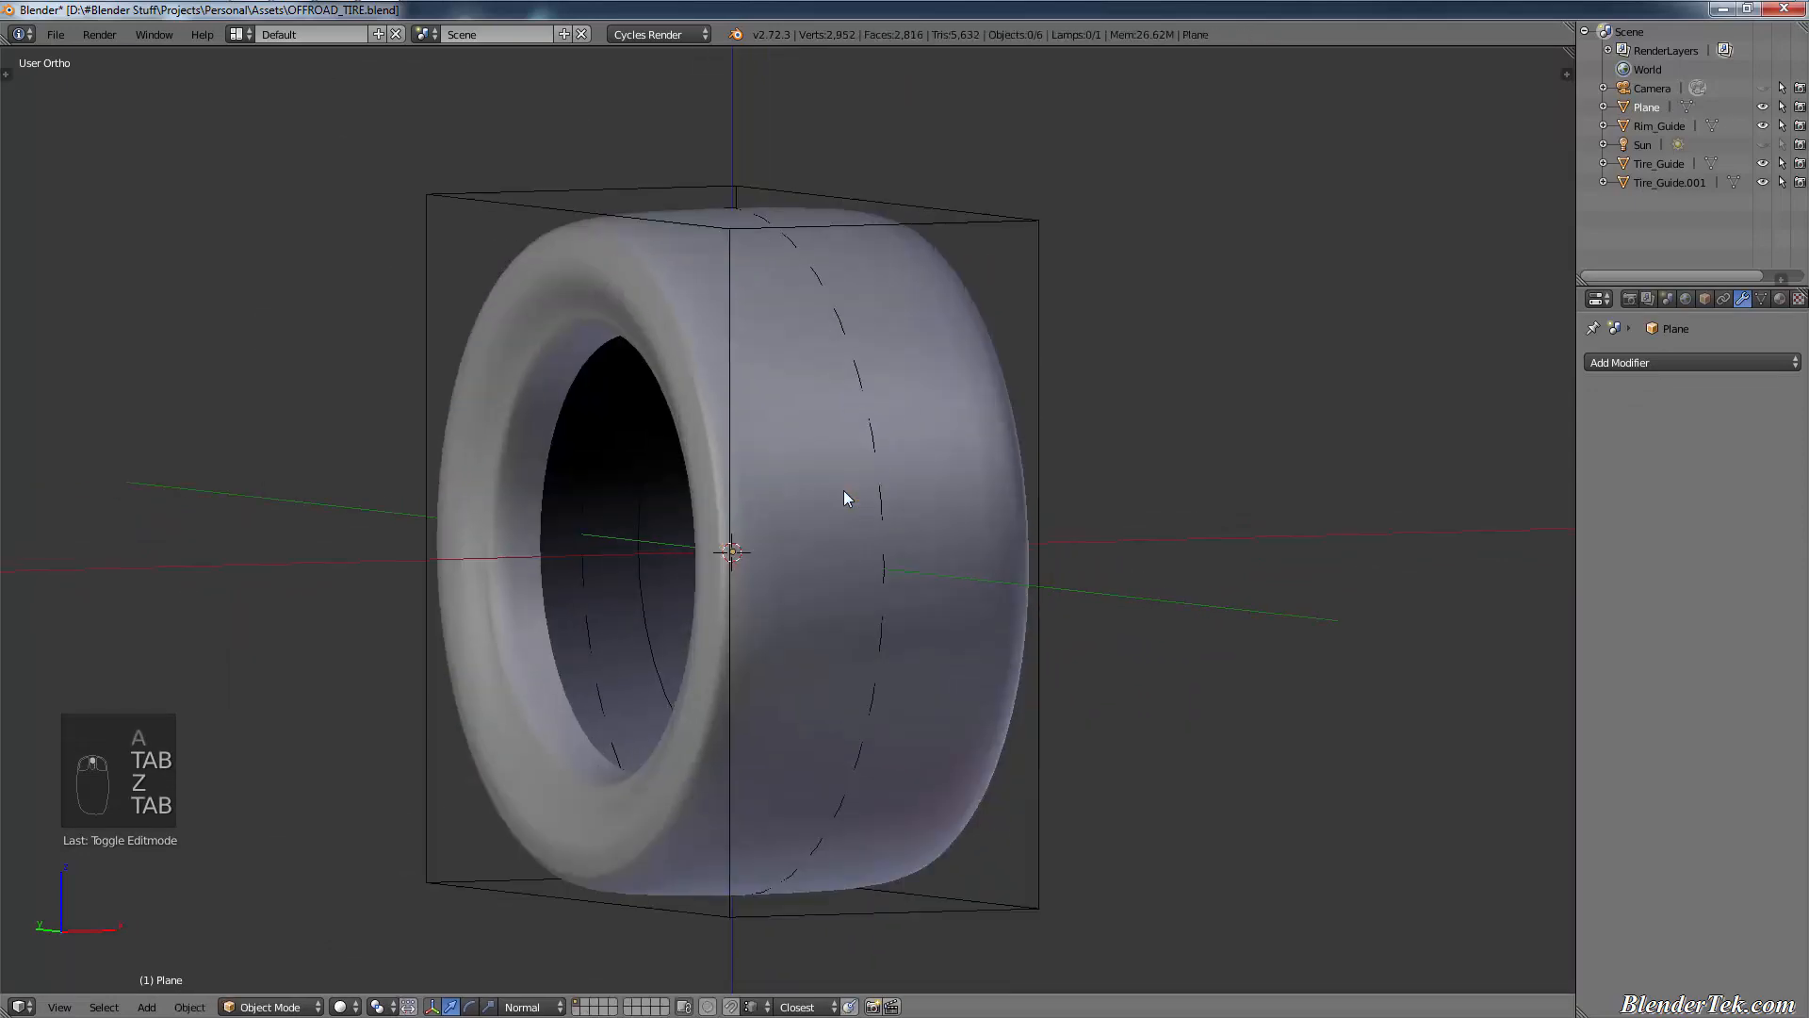
- Save the scene over the existing file OFFROAD_TIRE.blend
middle_click_drag(844, 490, 839, 527)
key("ctrl+s")
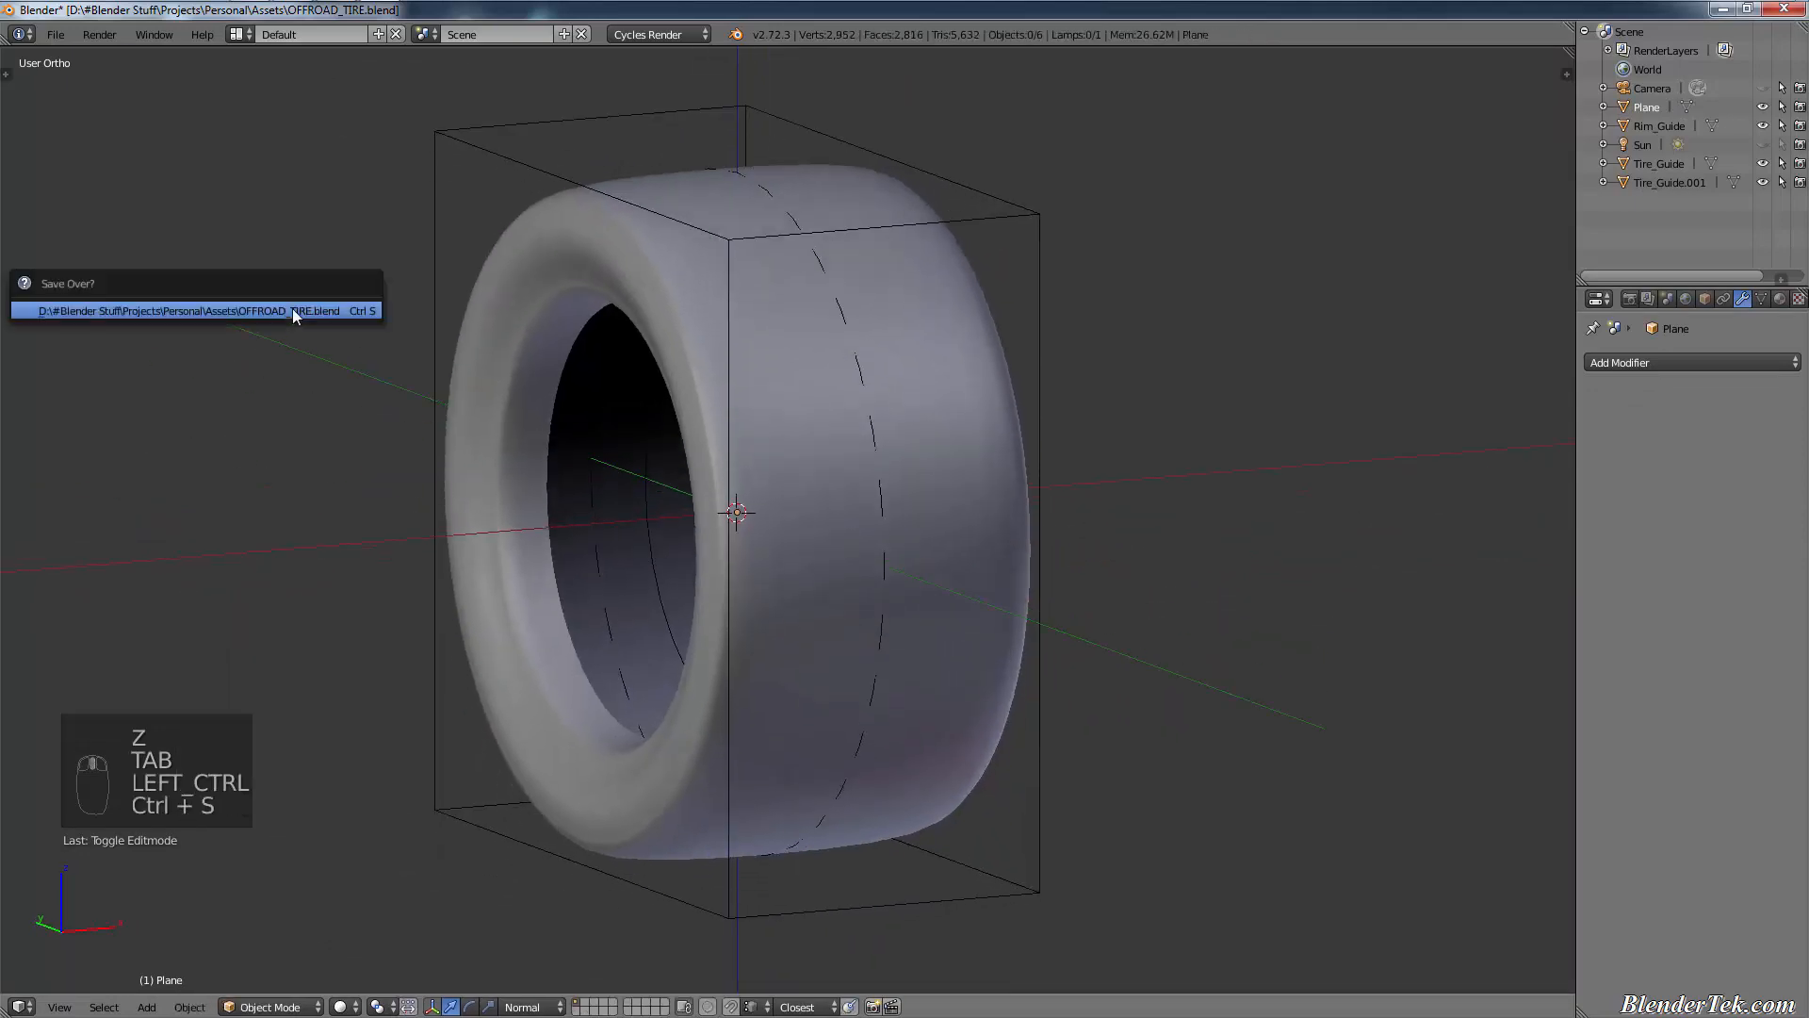
left_click(293, 308)
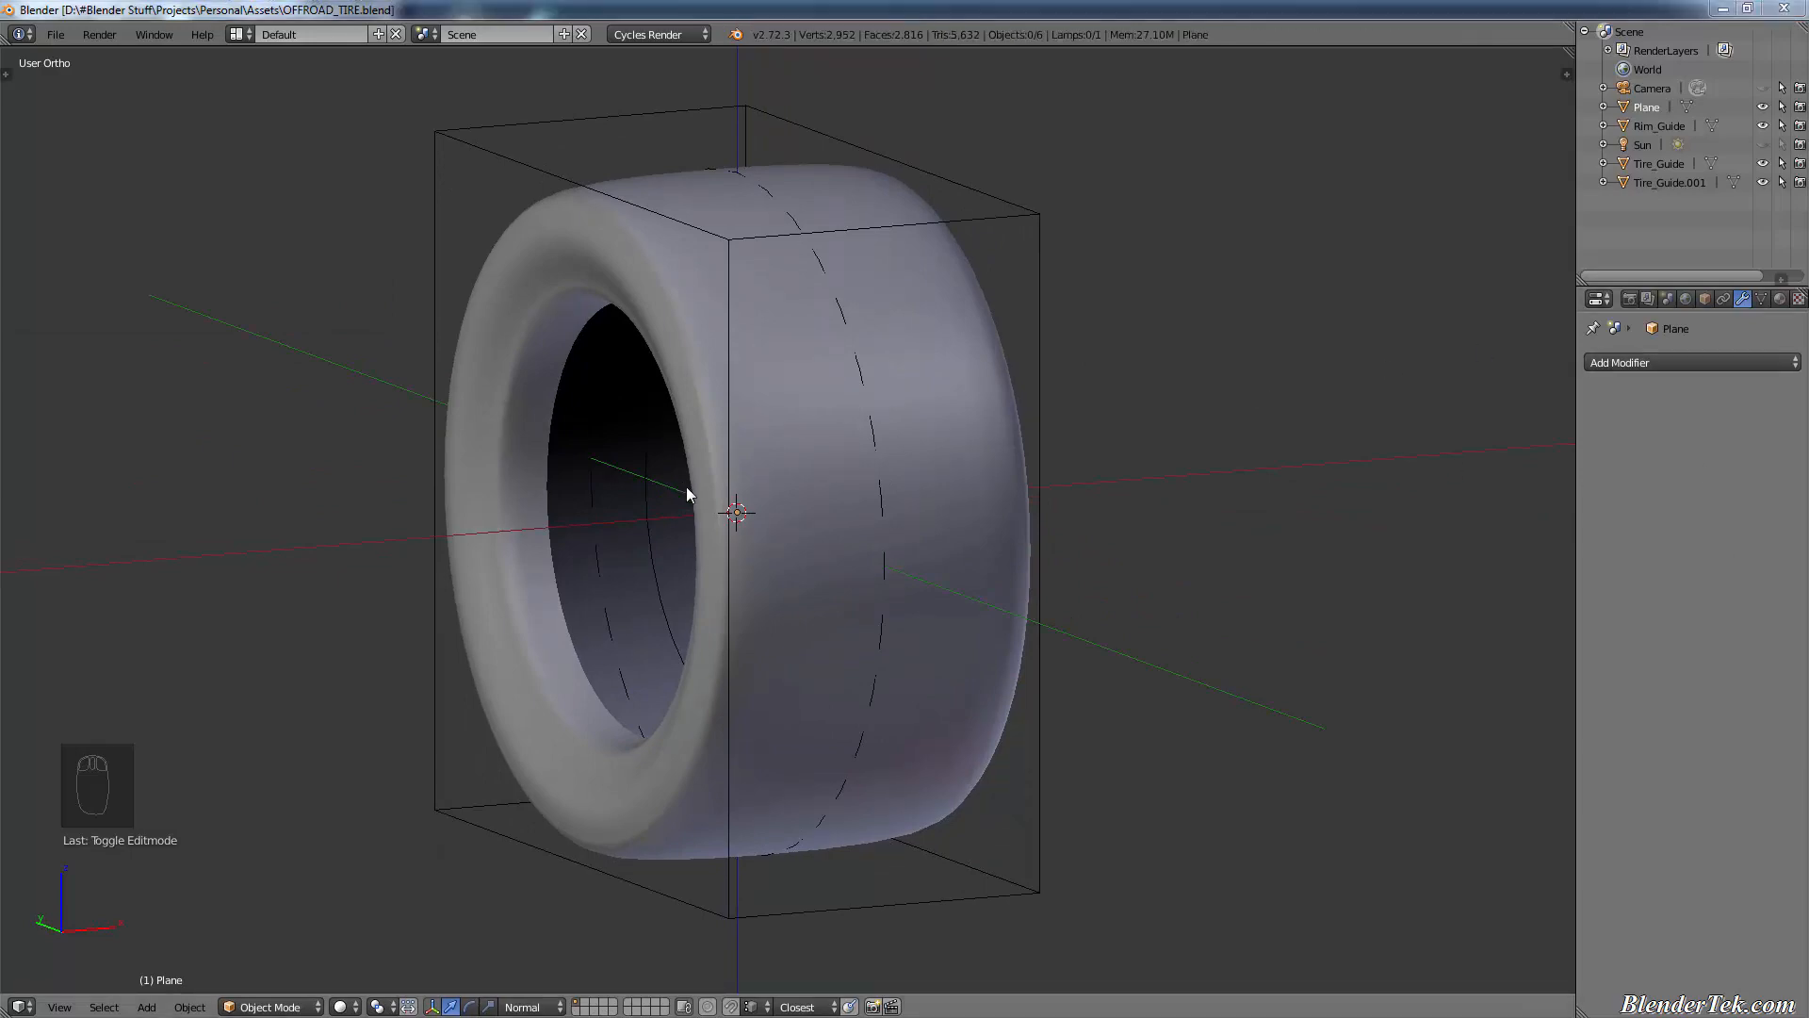
- Add a mesh circle at the tire's centre and align it to the right side view
middle_click_drag(686, 490, 852, 435)
scroll(675, 462, "up", 2)
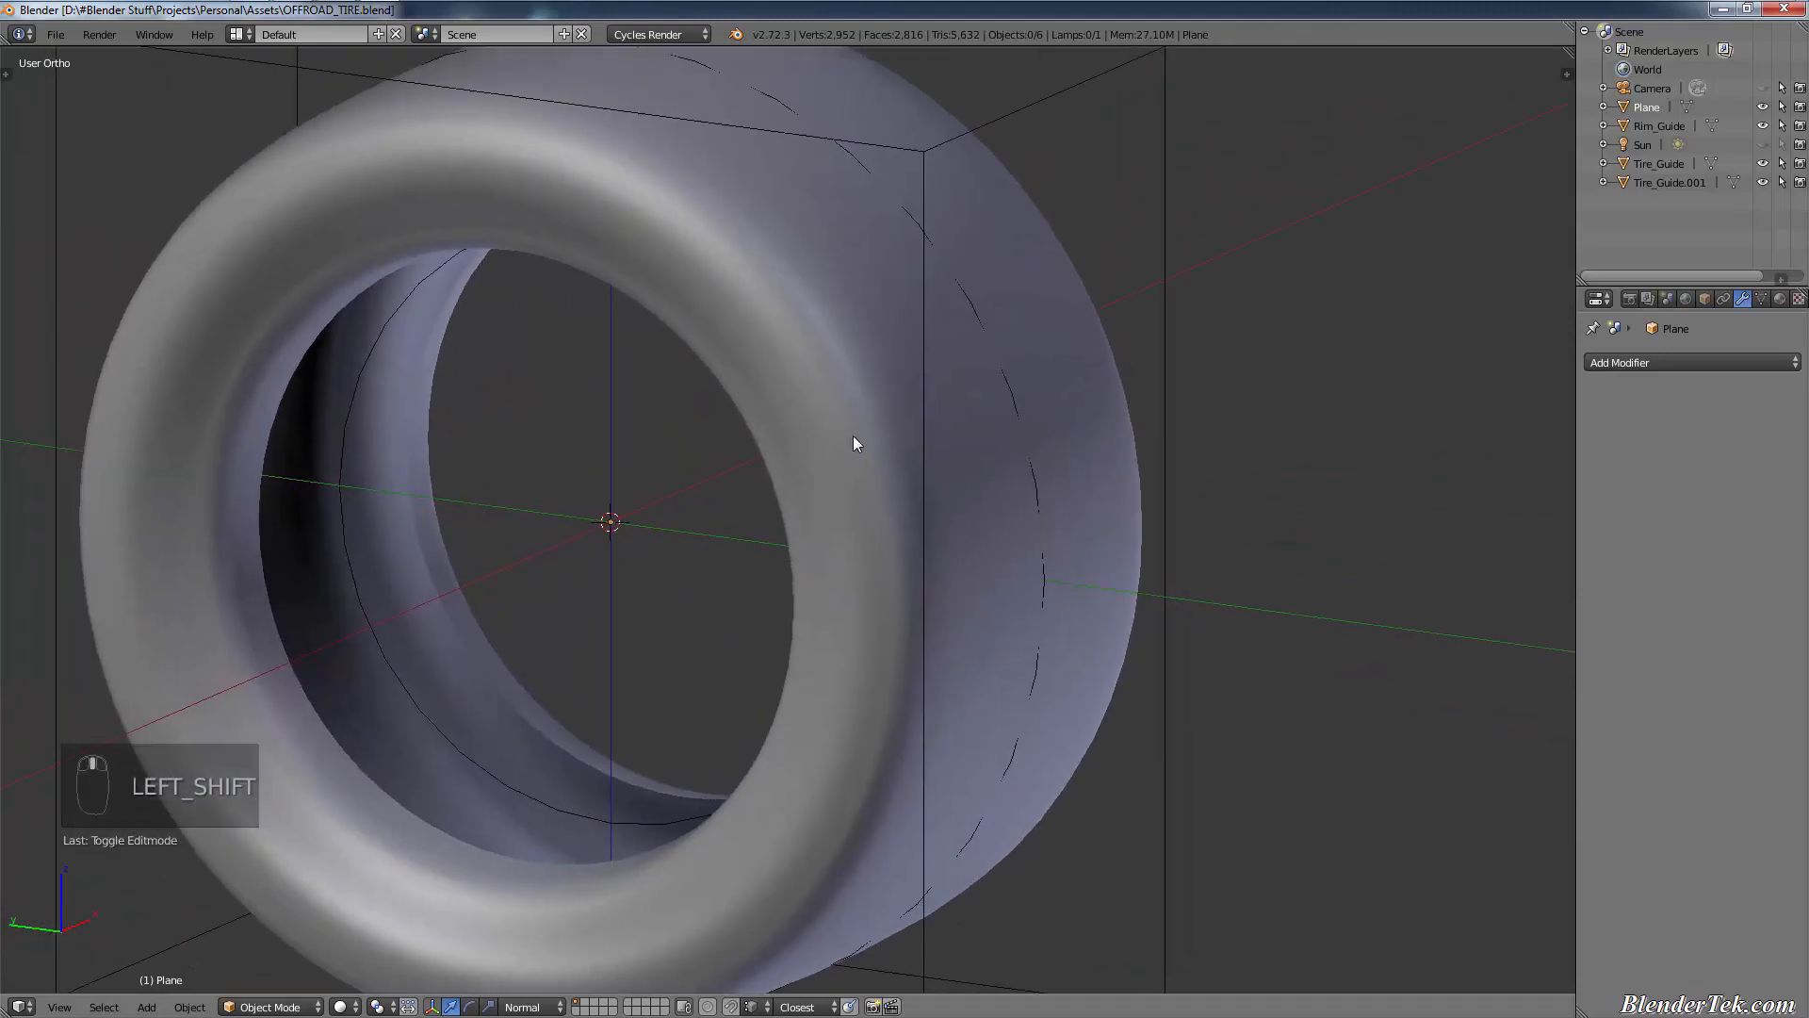
scroll(661, 501, "up", 2)
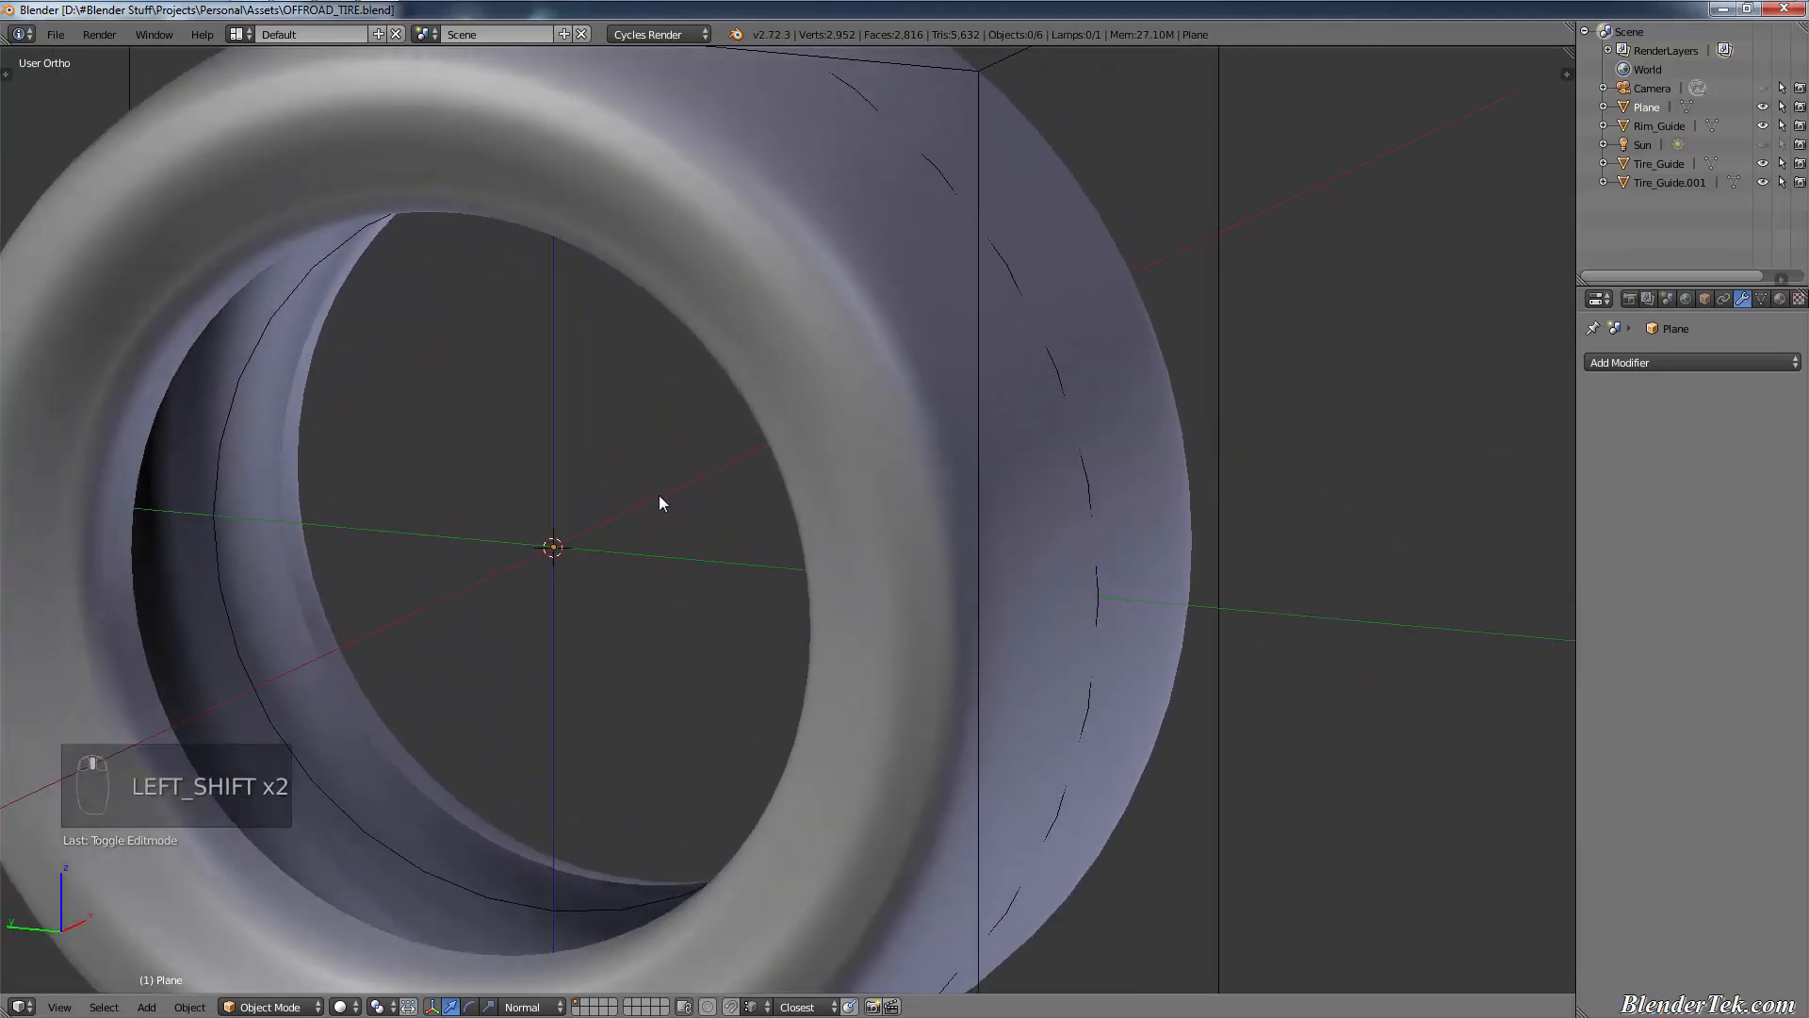
key("shift+a")
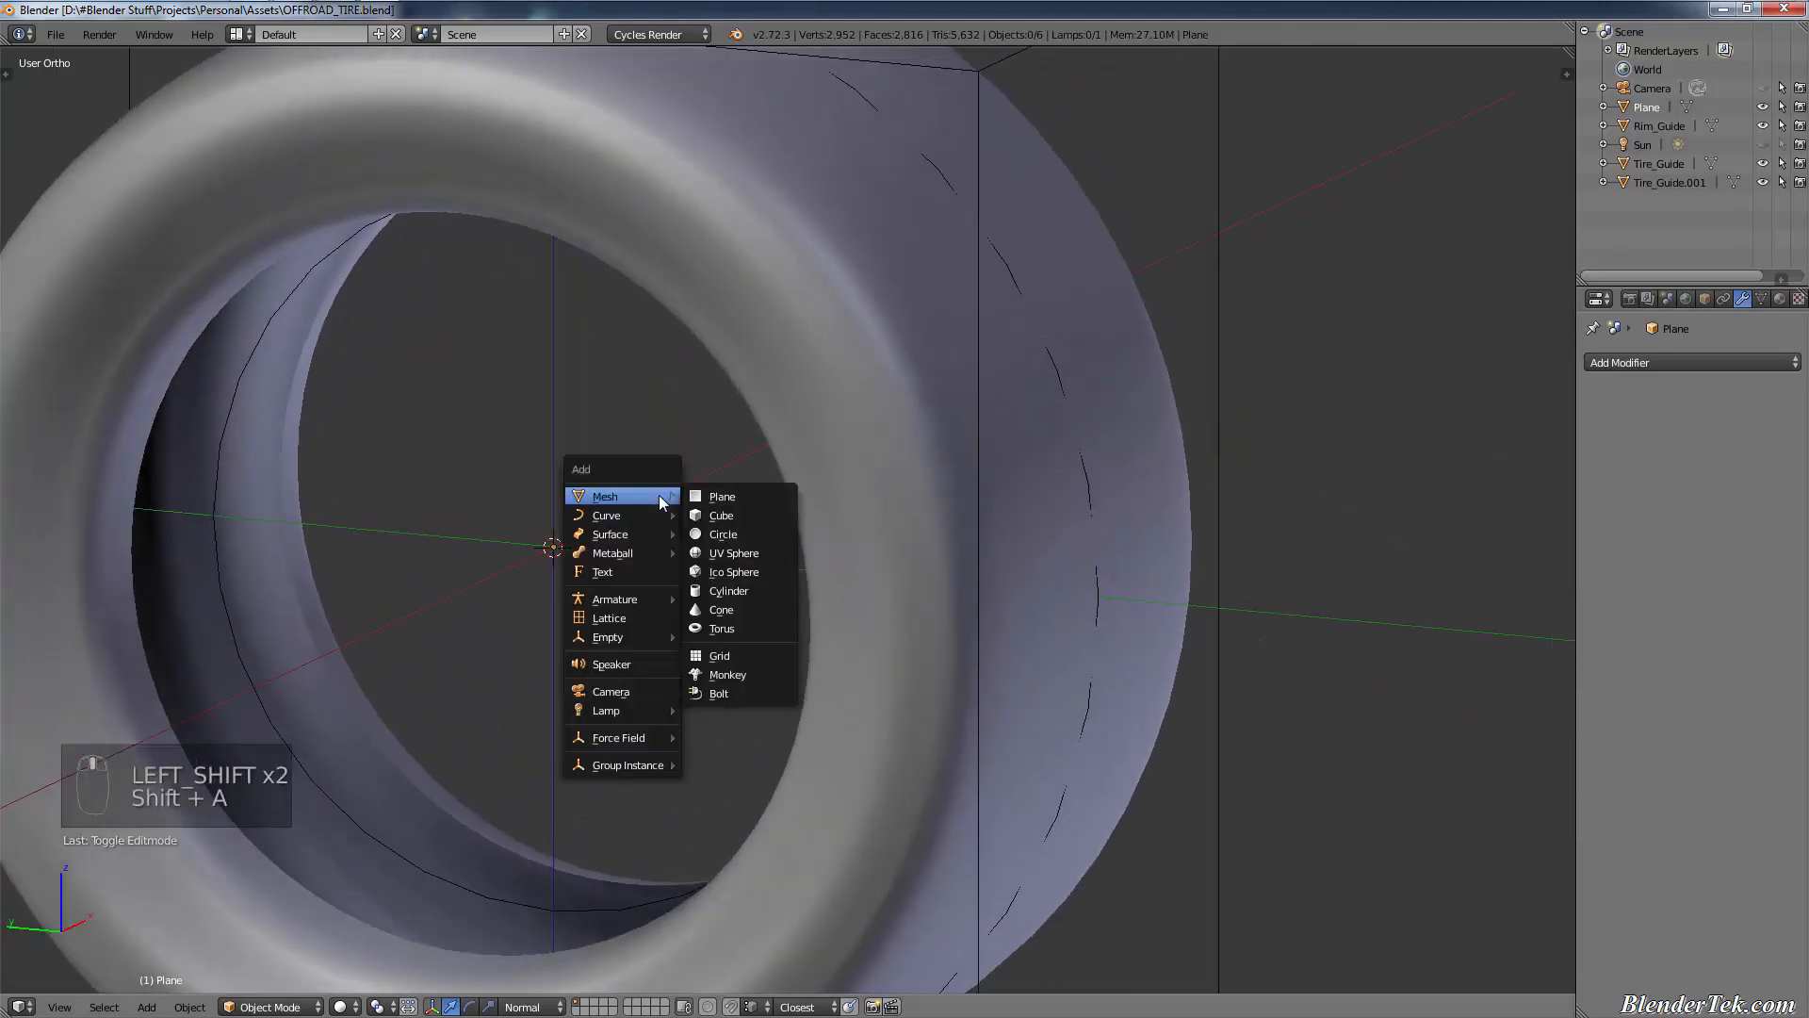
left_click(724, 534)
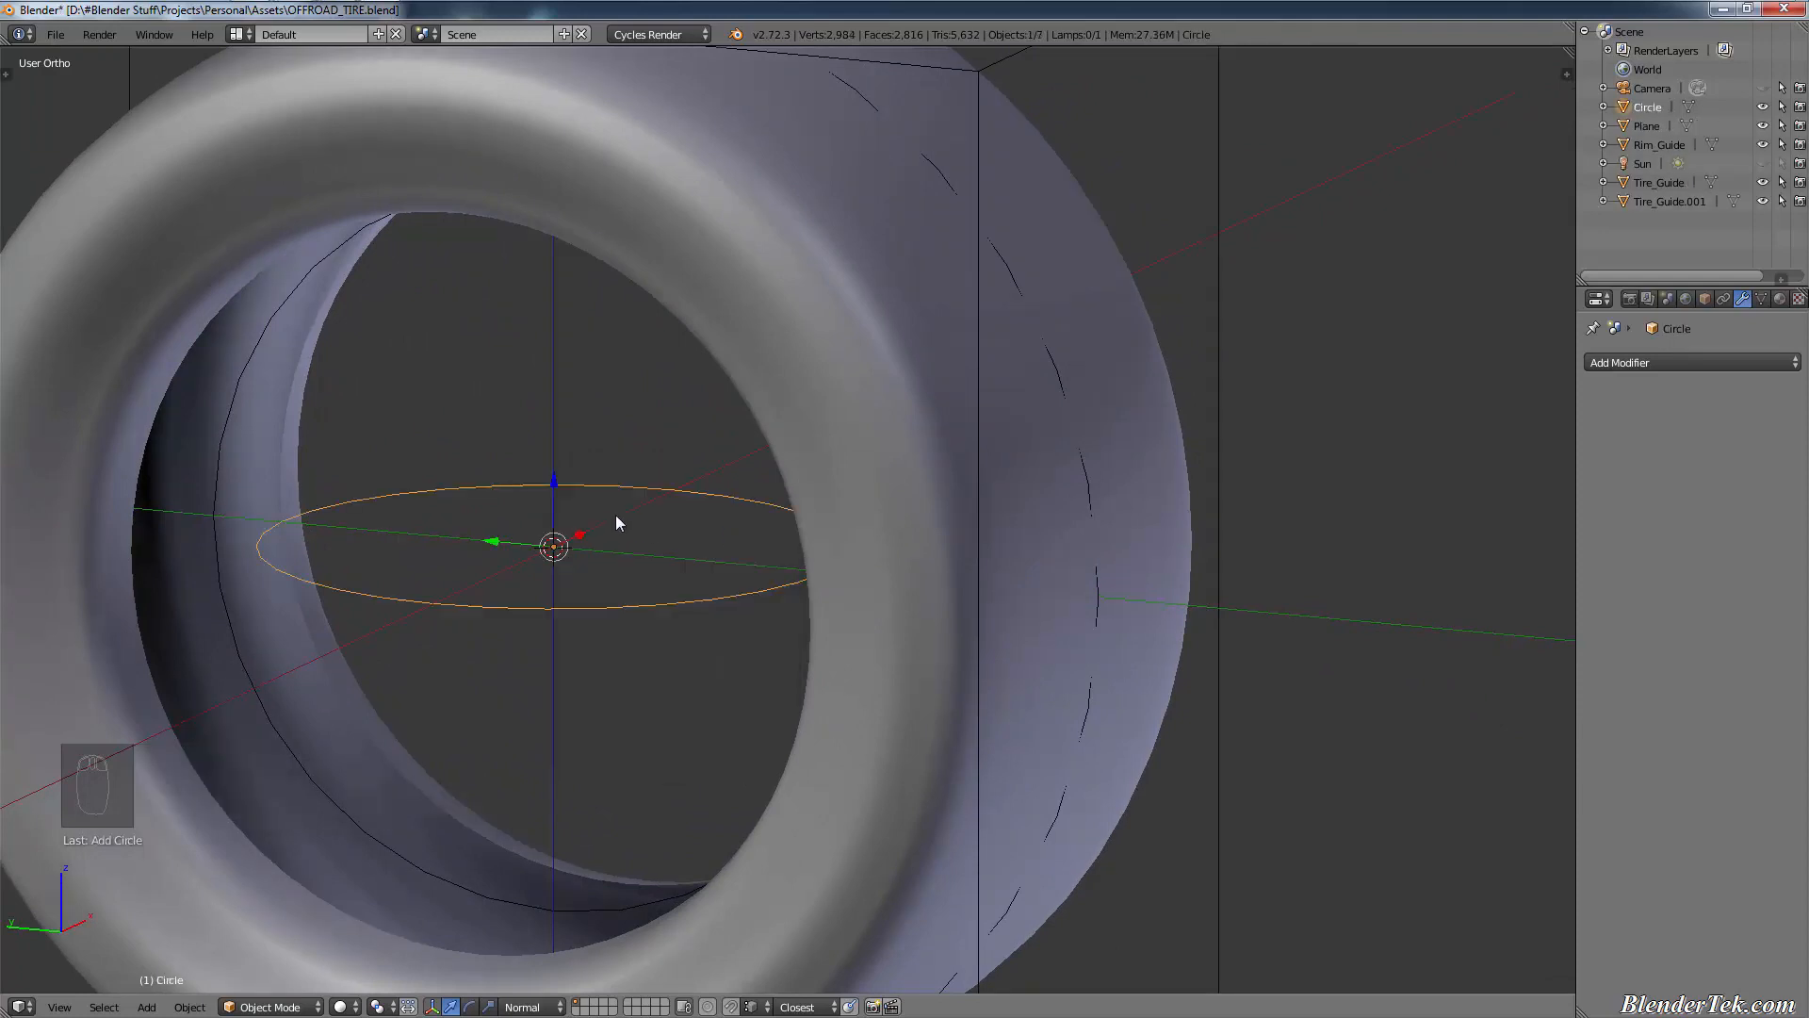
key("KP_1")
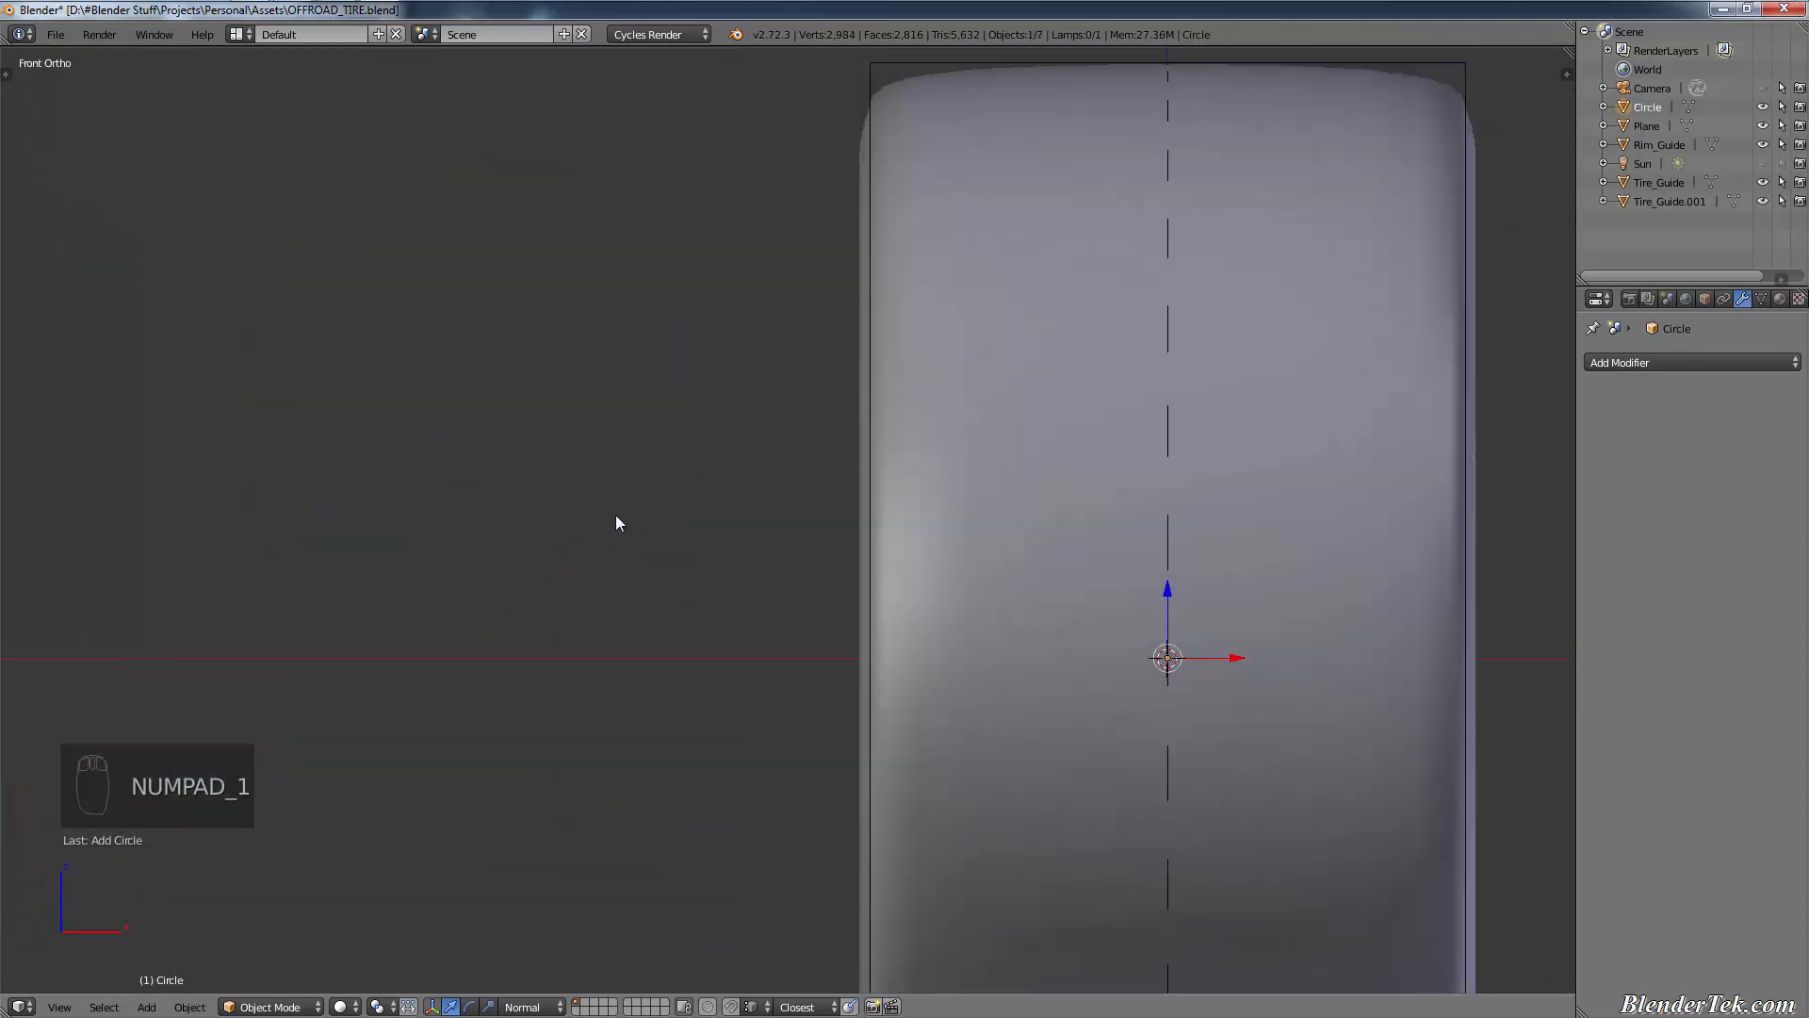
key("KP_3")
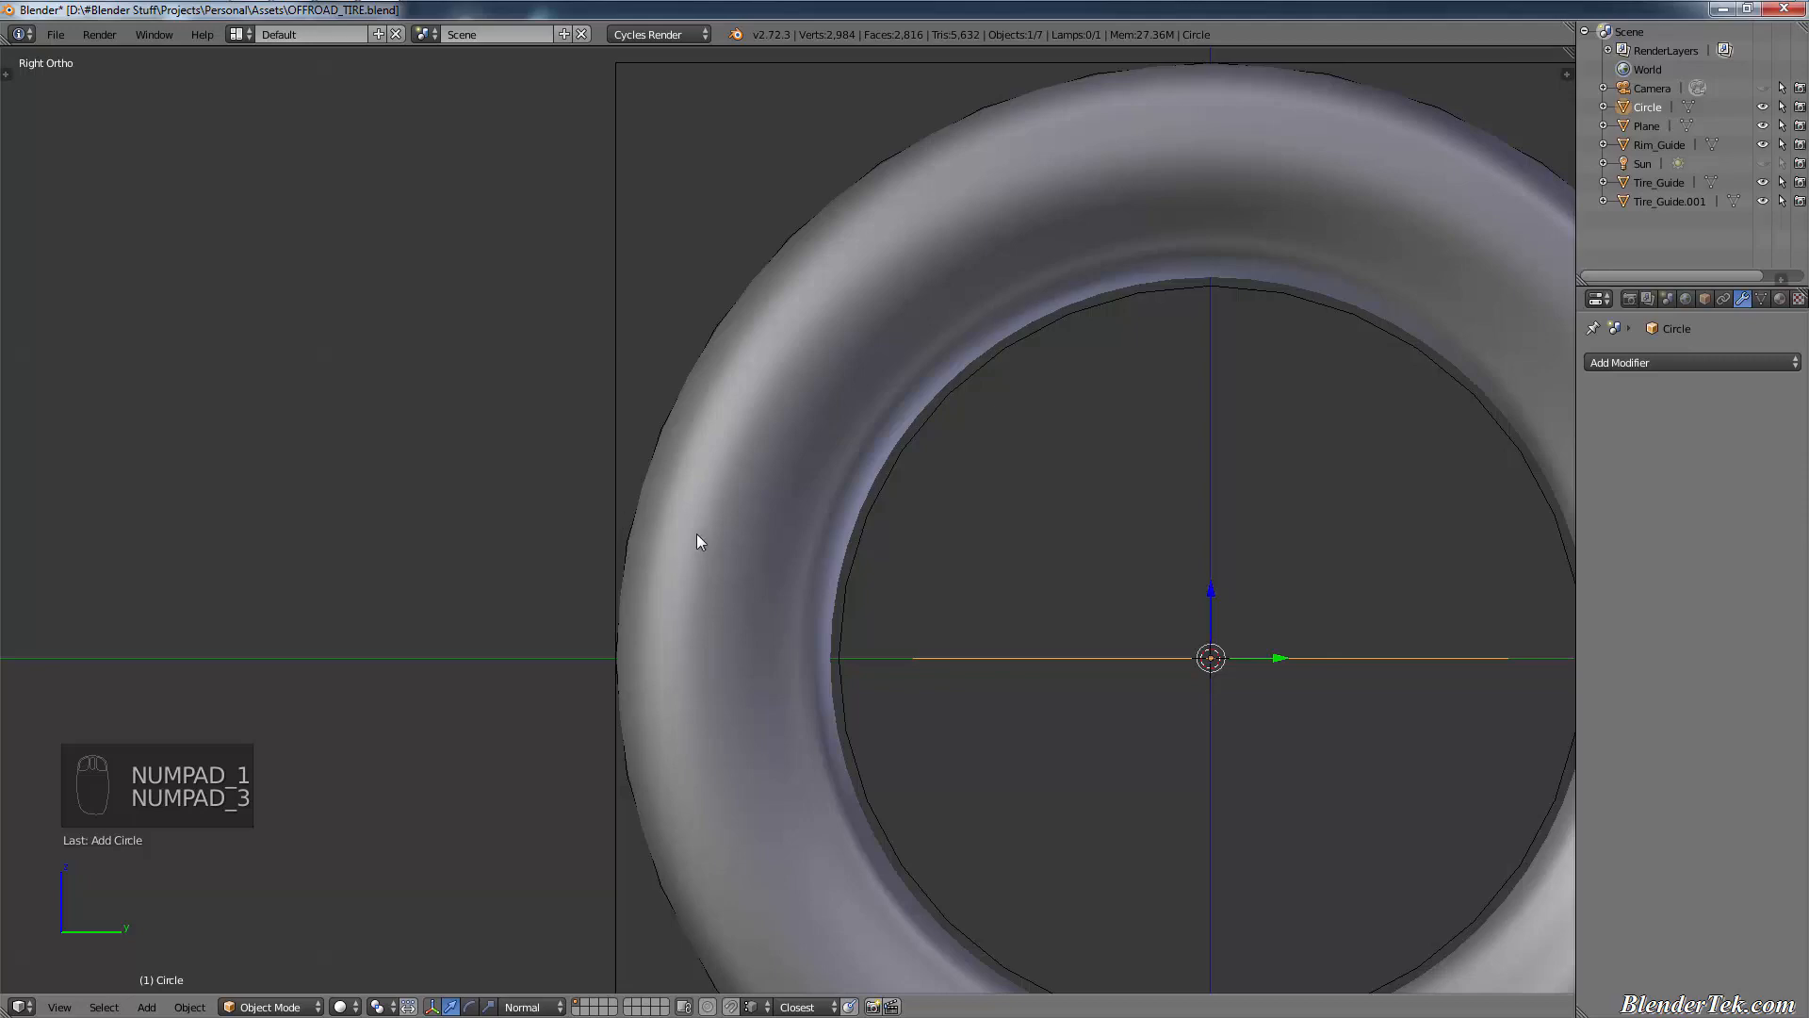
key("F6")
left_click(881, 644)
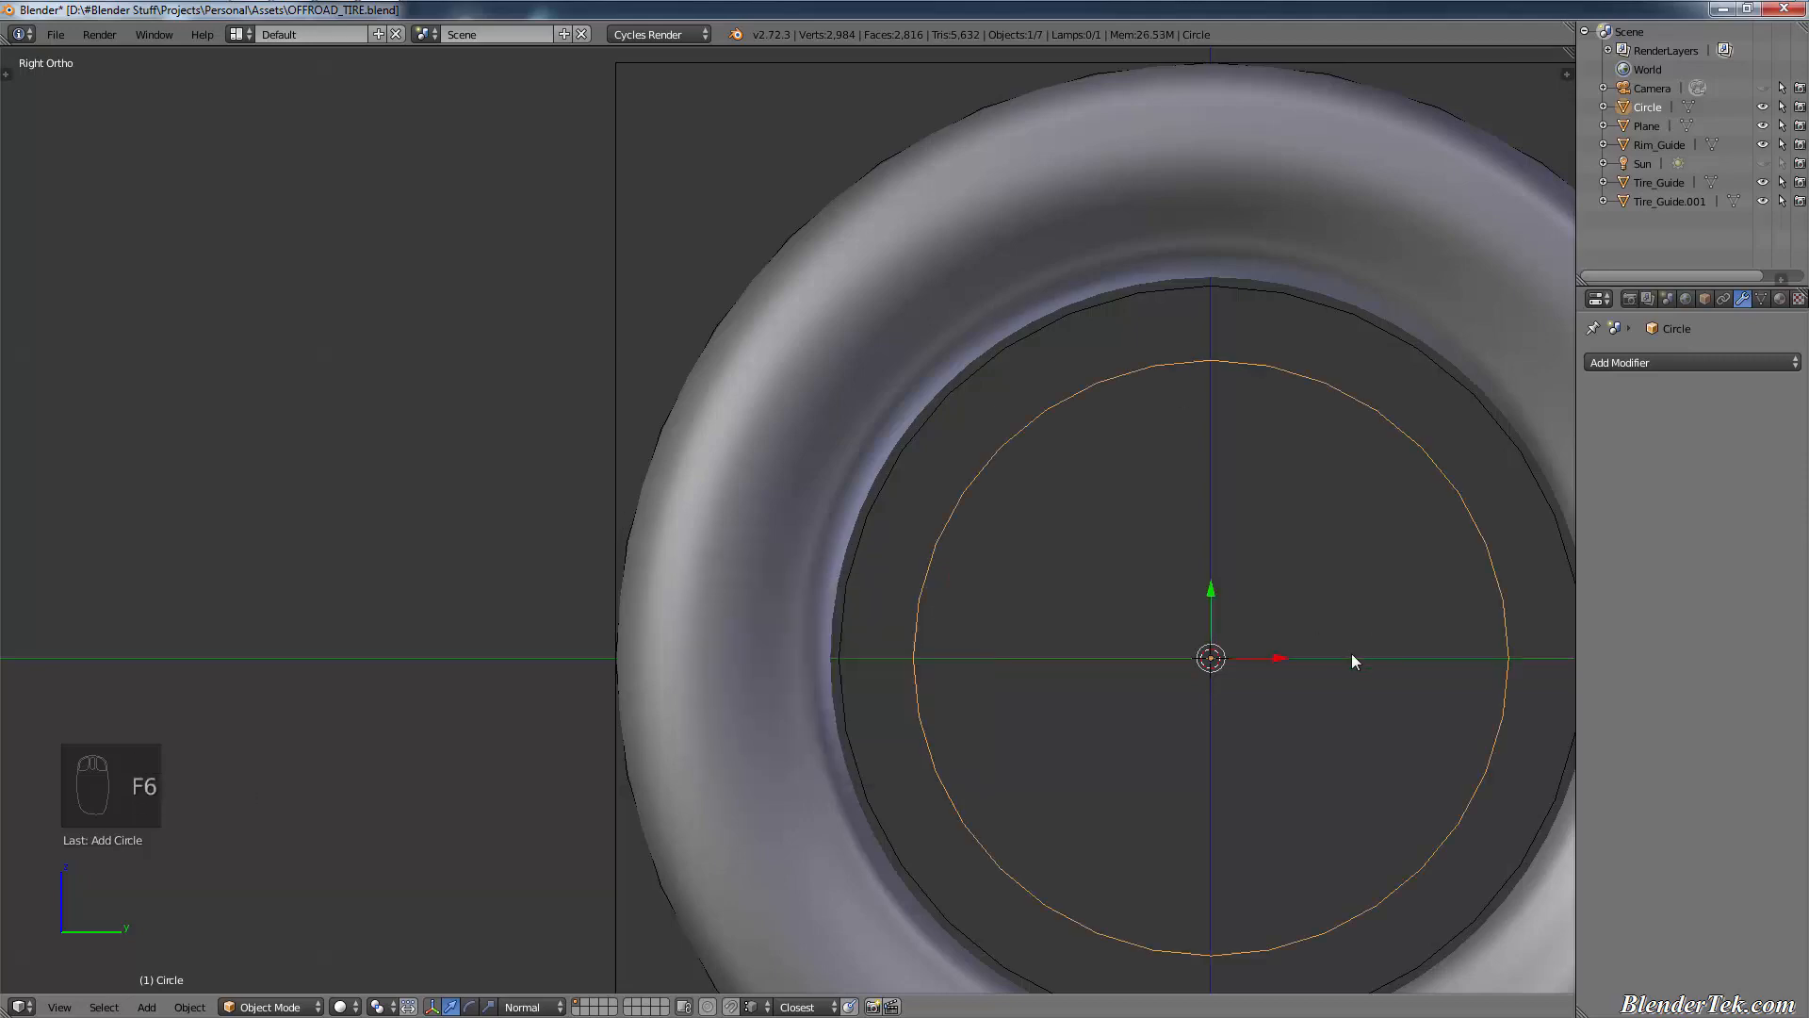
- Fill the new circle with a triangle fan and check it inside the tire in wireframe and Edit Mode
mouse_move(1351, 653)
middle_mouse_down()
mouse_move(1337, 690)
mouse_move(1383, 663)
middle_mouse_up()
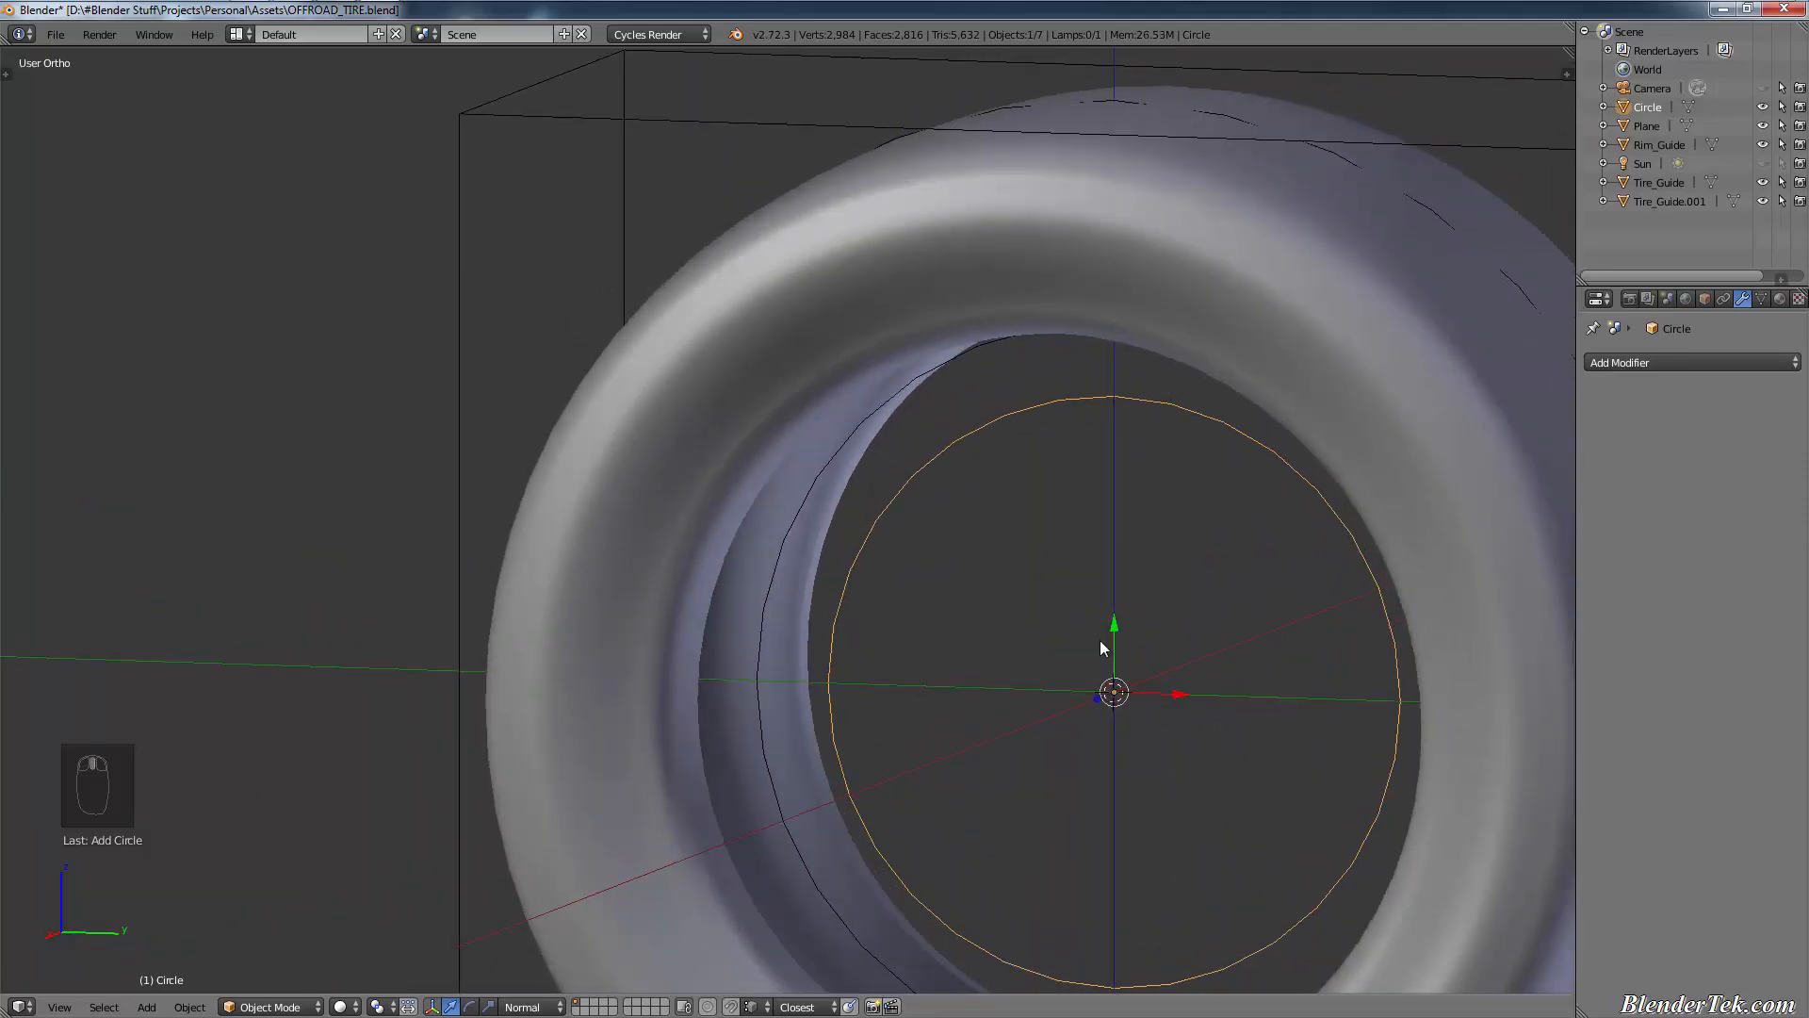
key("F6")
left_click(1277, 721)
left_click(1318, 660)
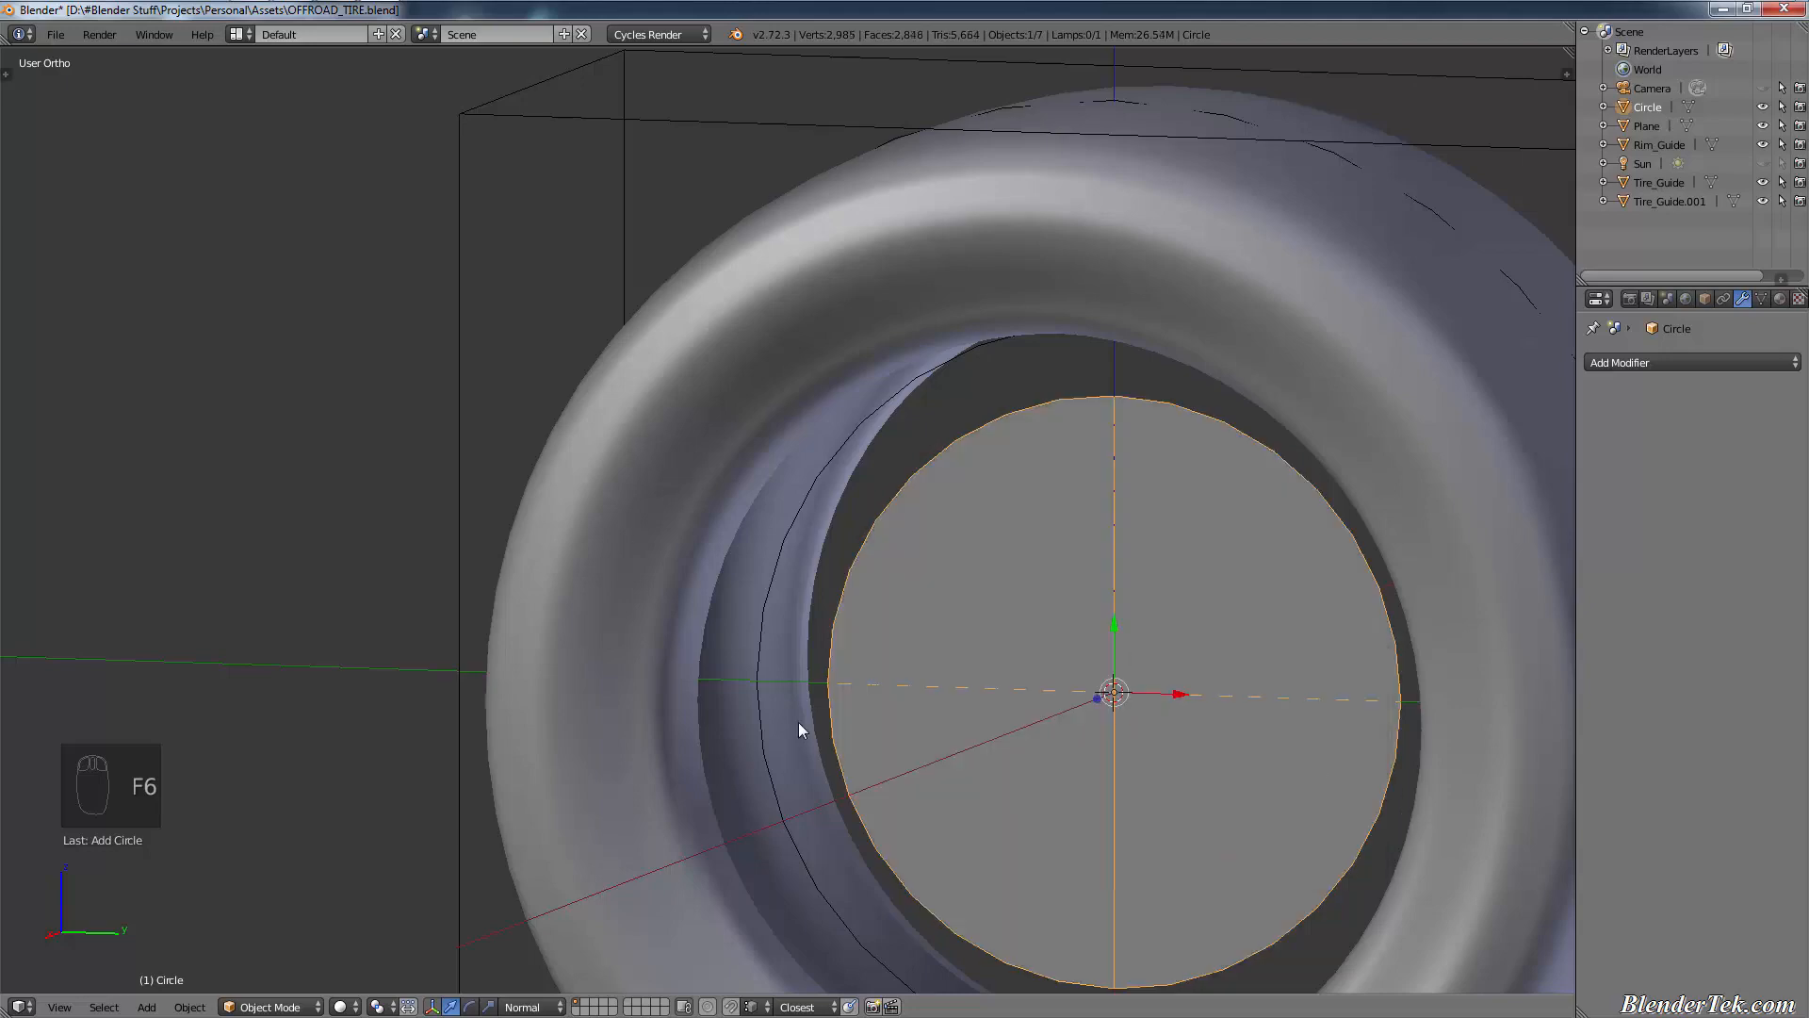
scroll(1332, 727, "down", 2)
middle_click_drag(1332, 727, 1264, 719)
key("z")
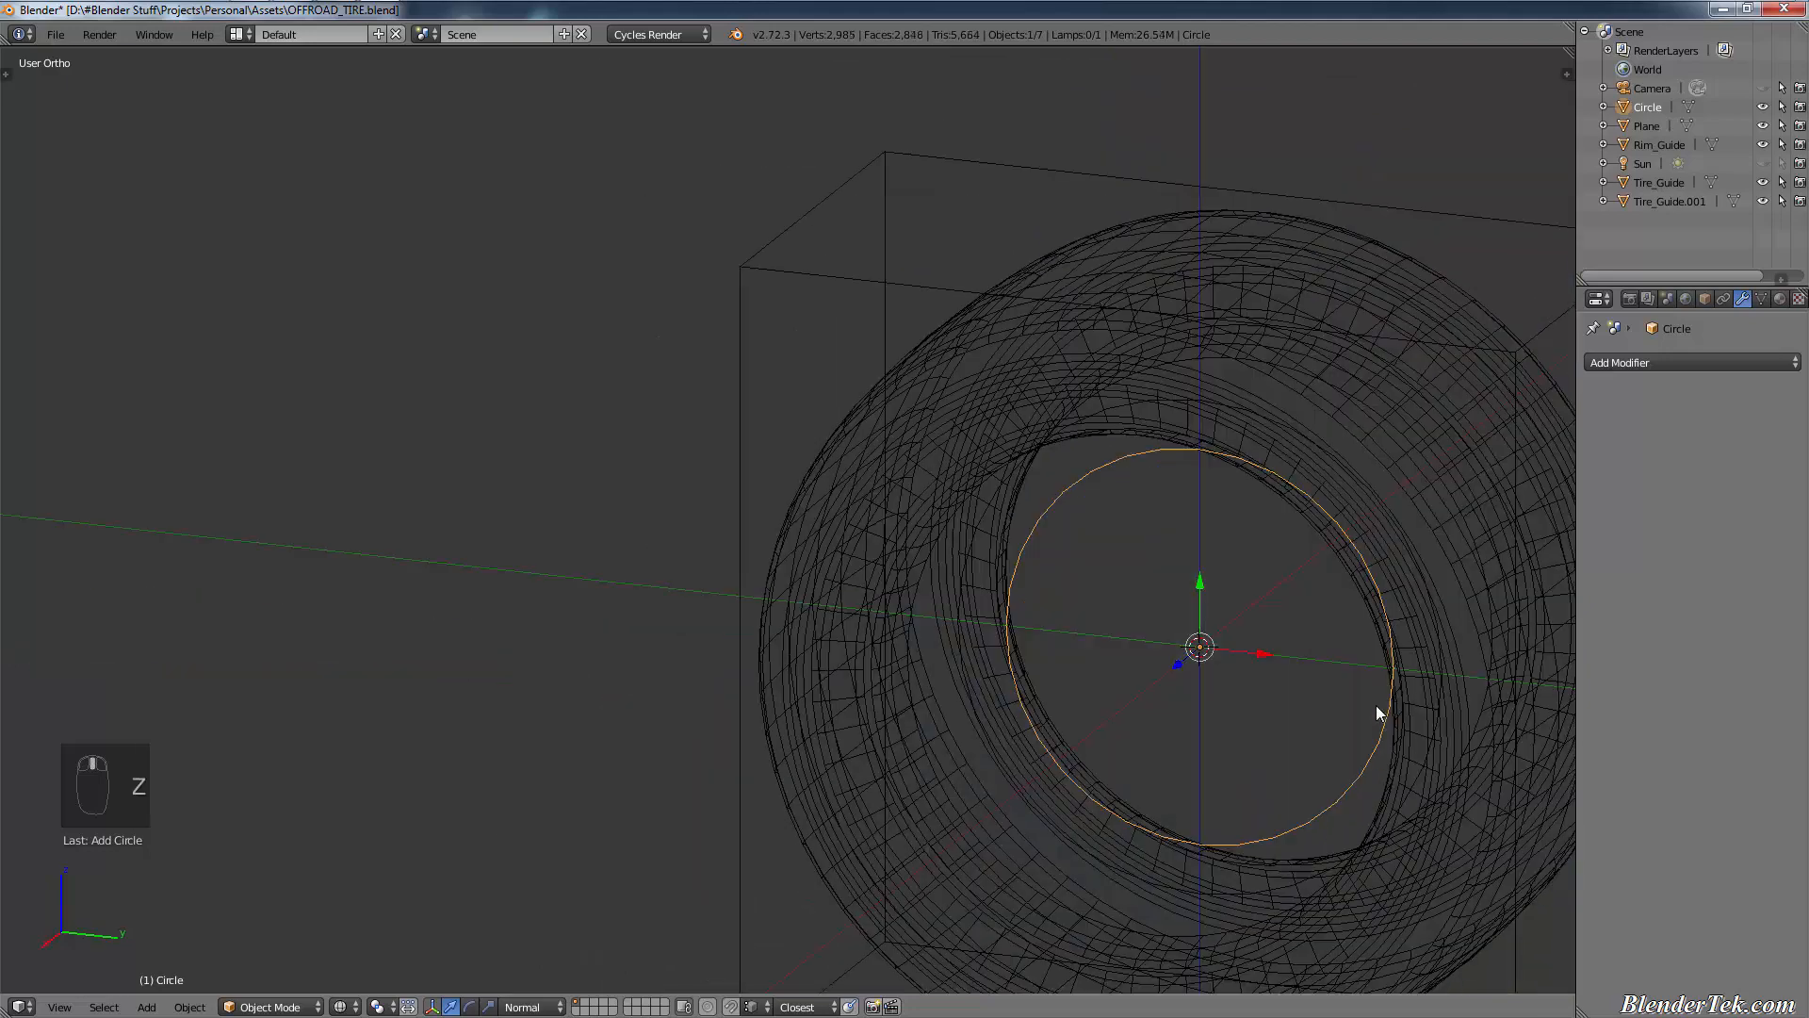
key("z")
key("Tab")
key("Tab")
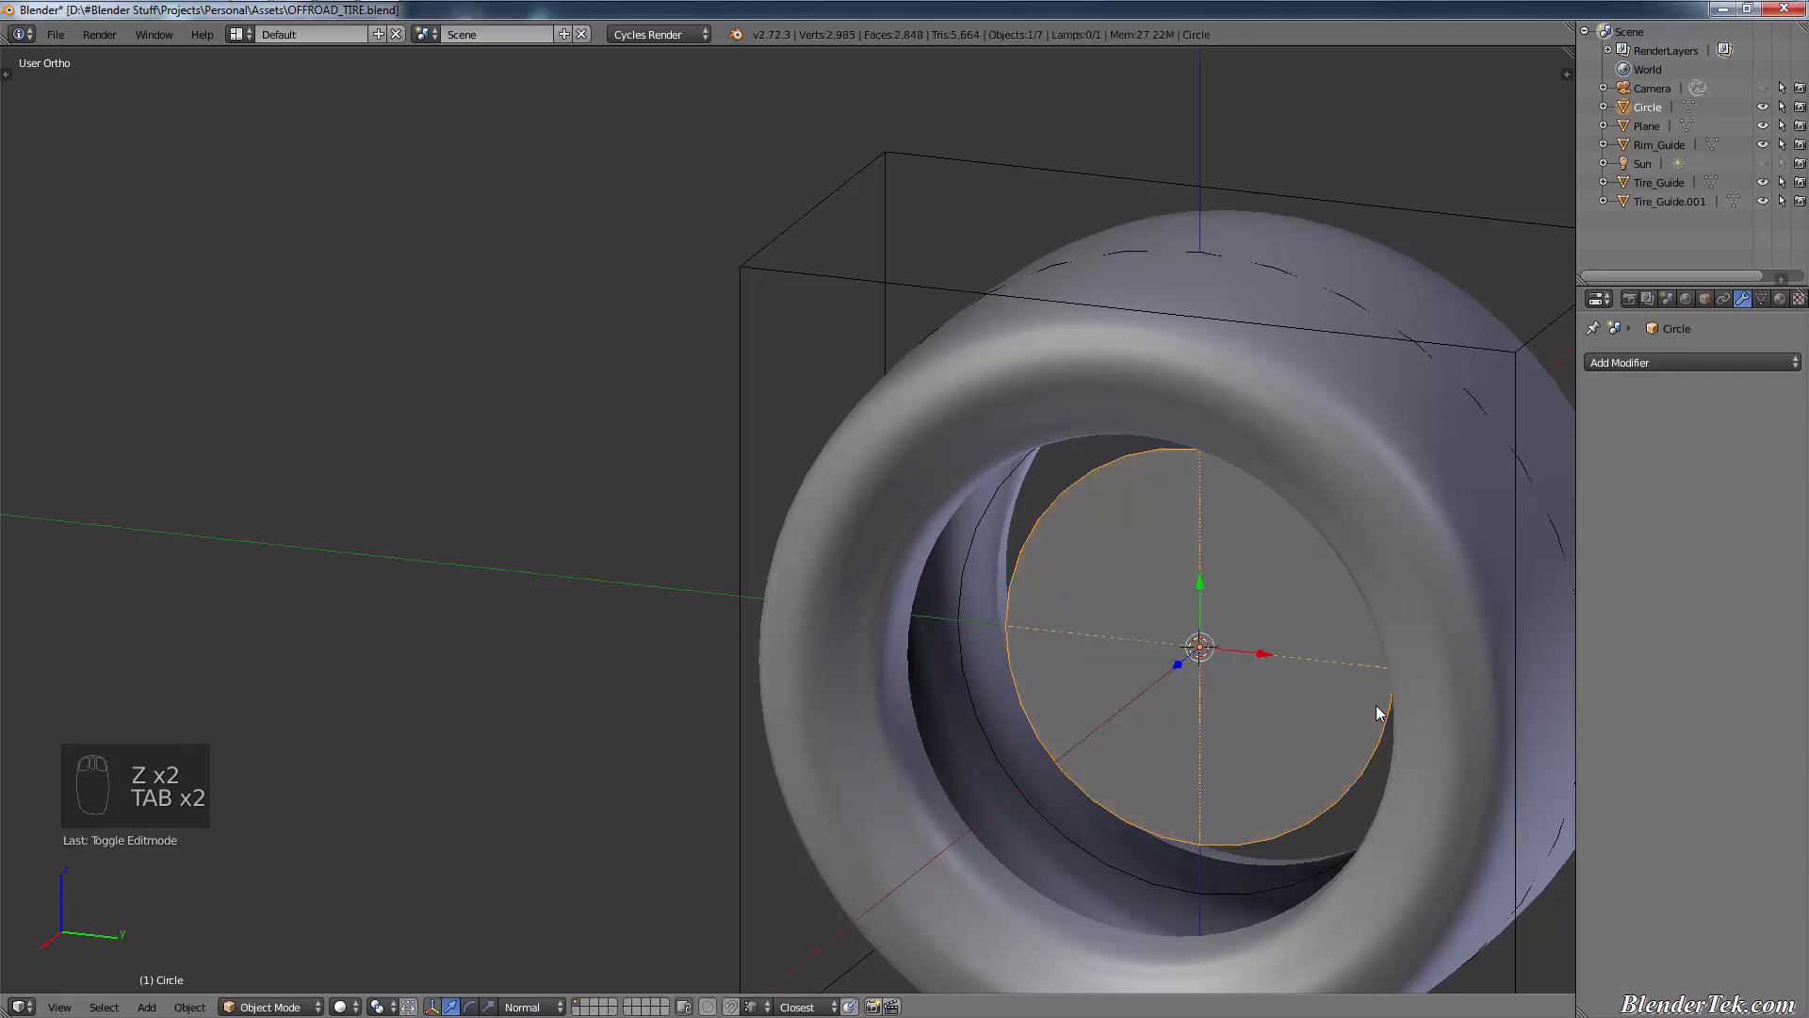
mouse_move(1376, 705)
middle_mouse_down("shift")
mouse_move(1248, 644)
mouse_move(1218, 662)
middle_mouse_up("shift")
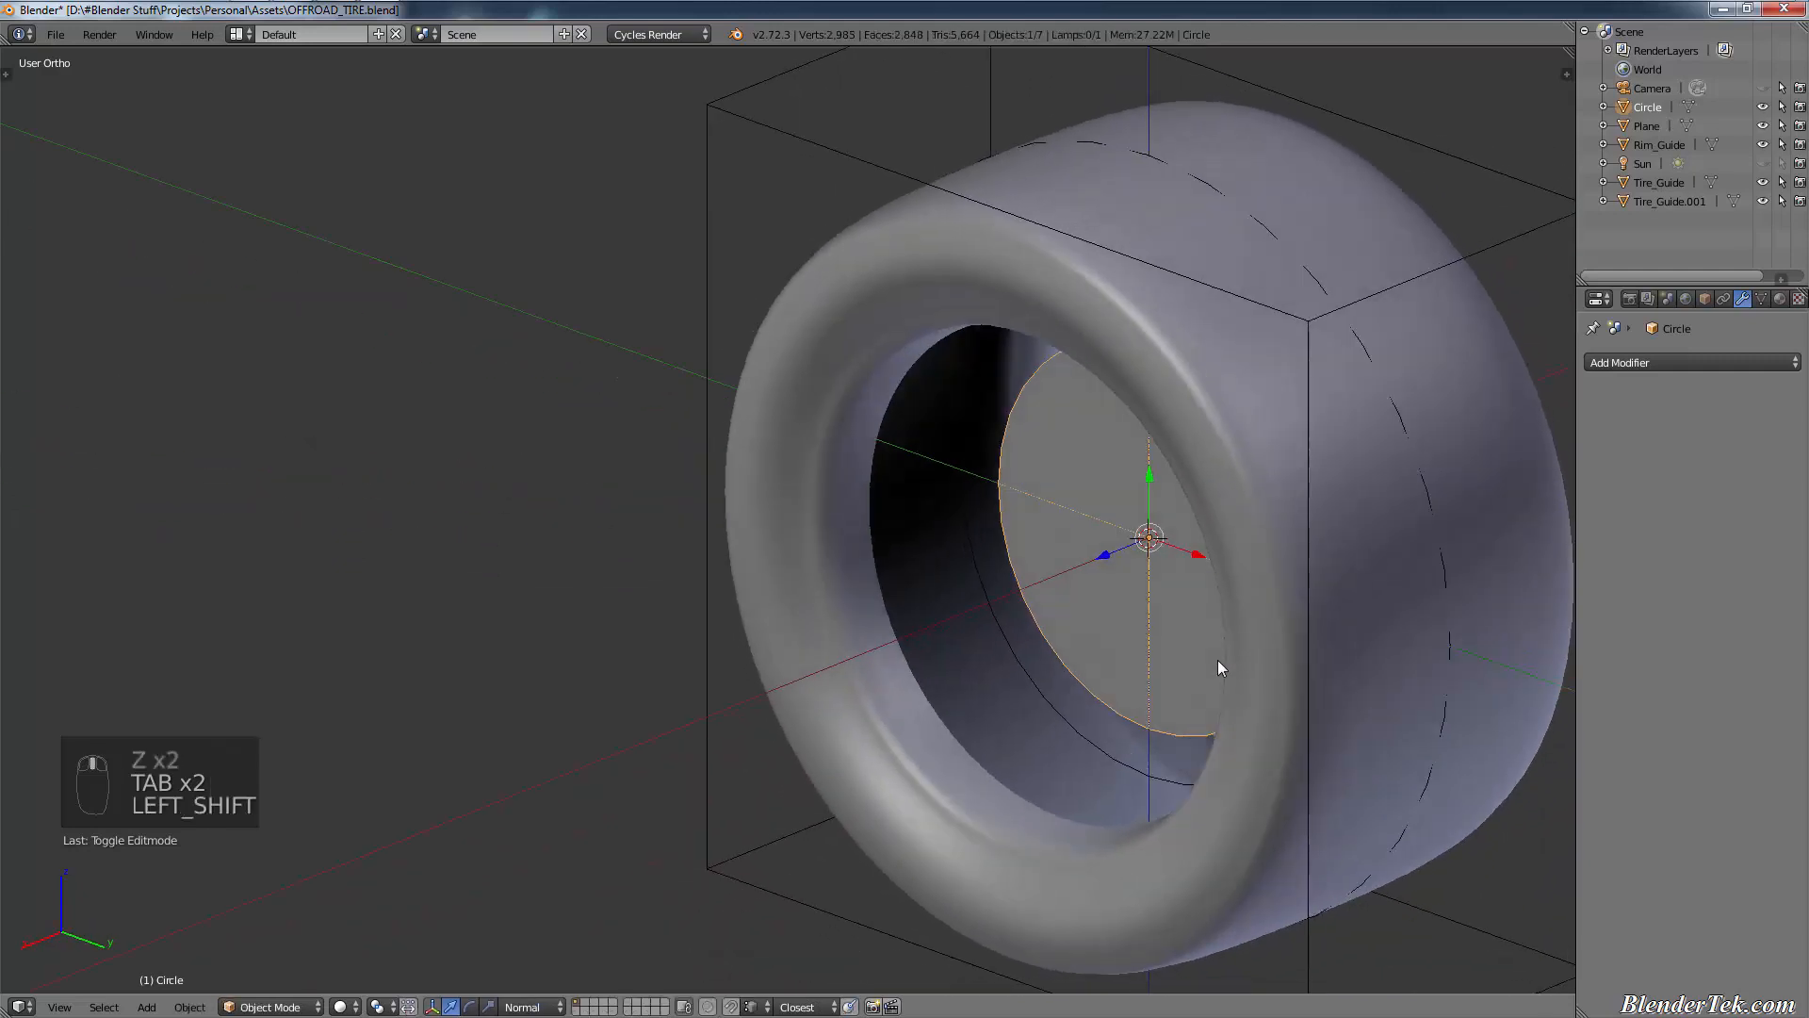
key("g")
key("z")
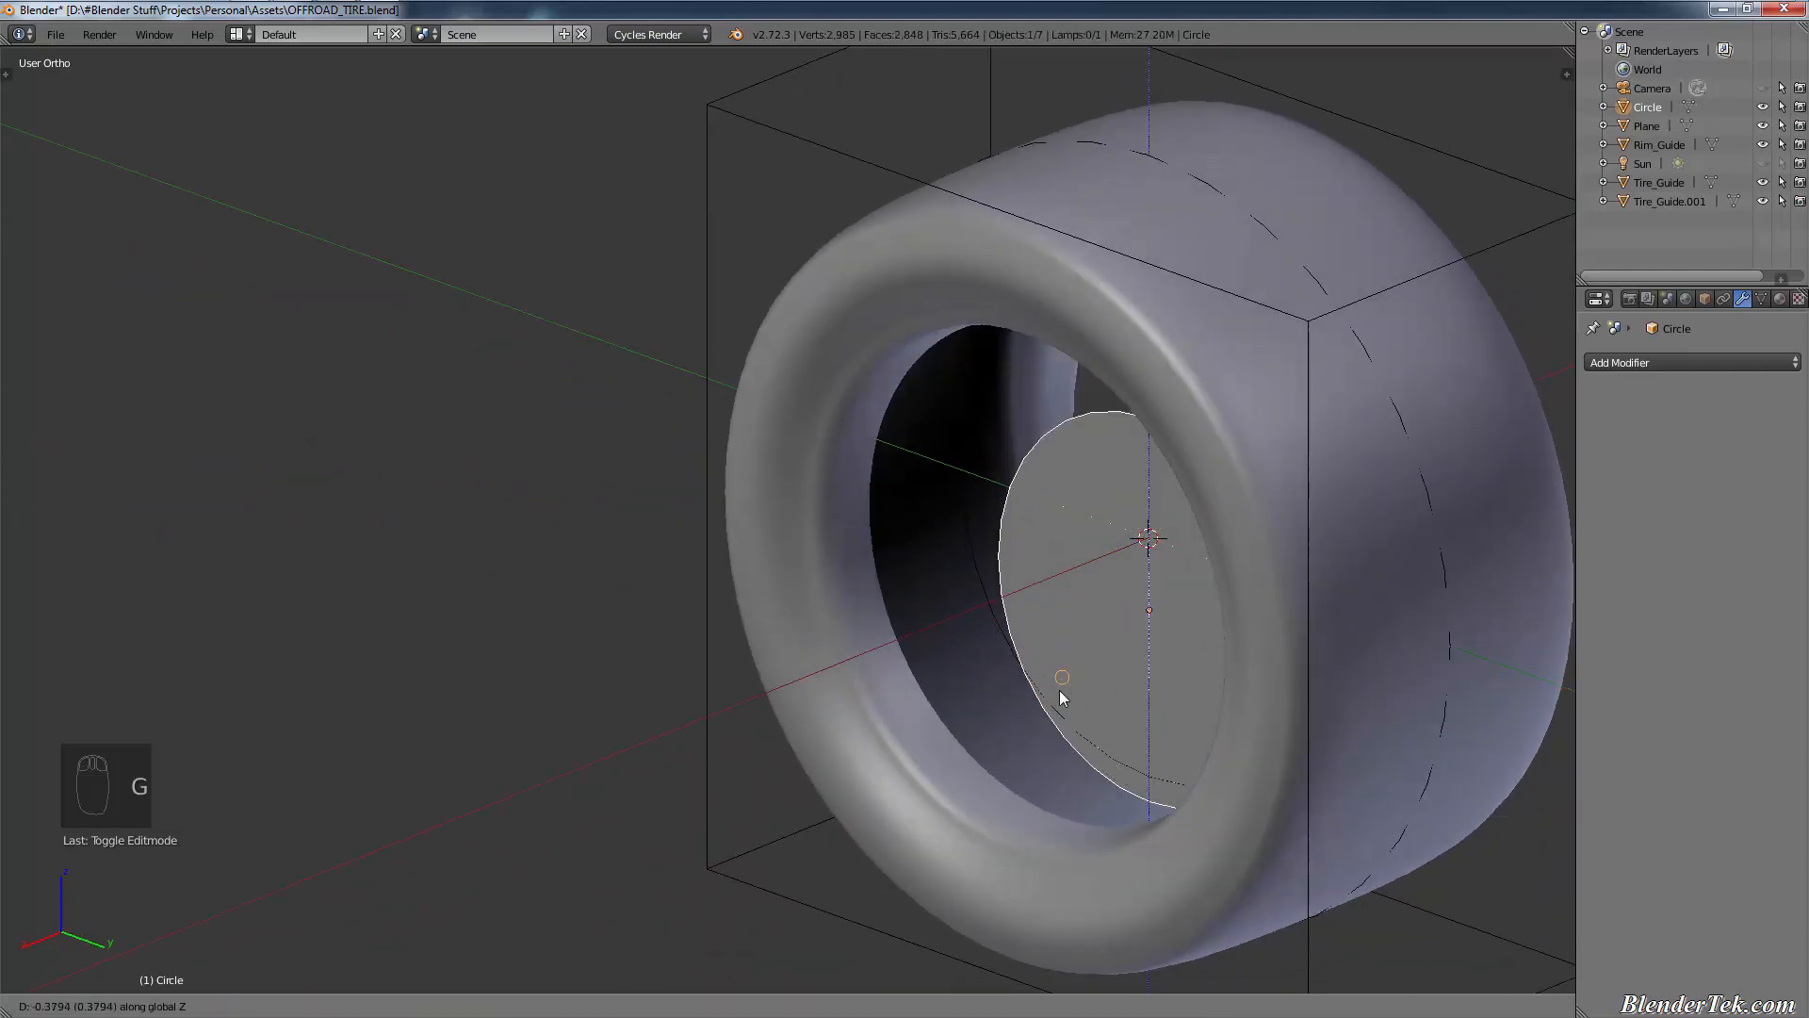
right_click(943, 709)
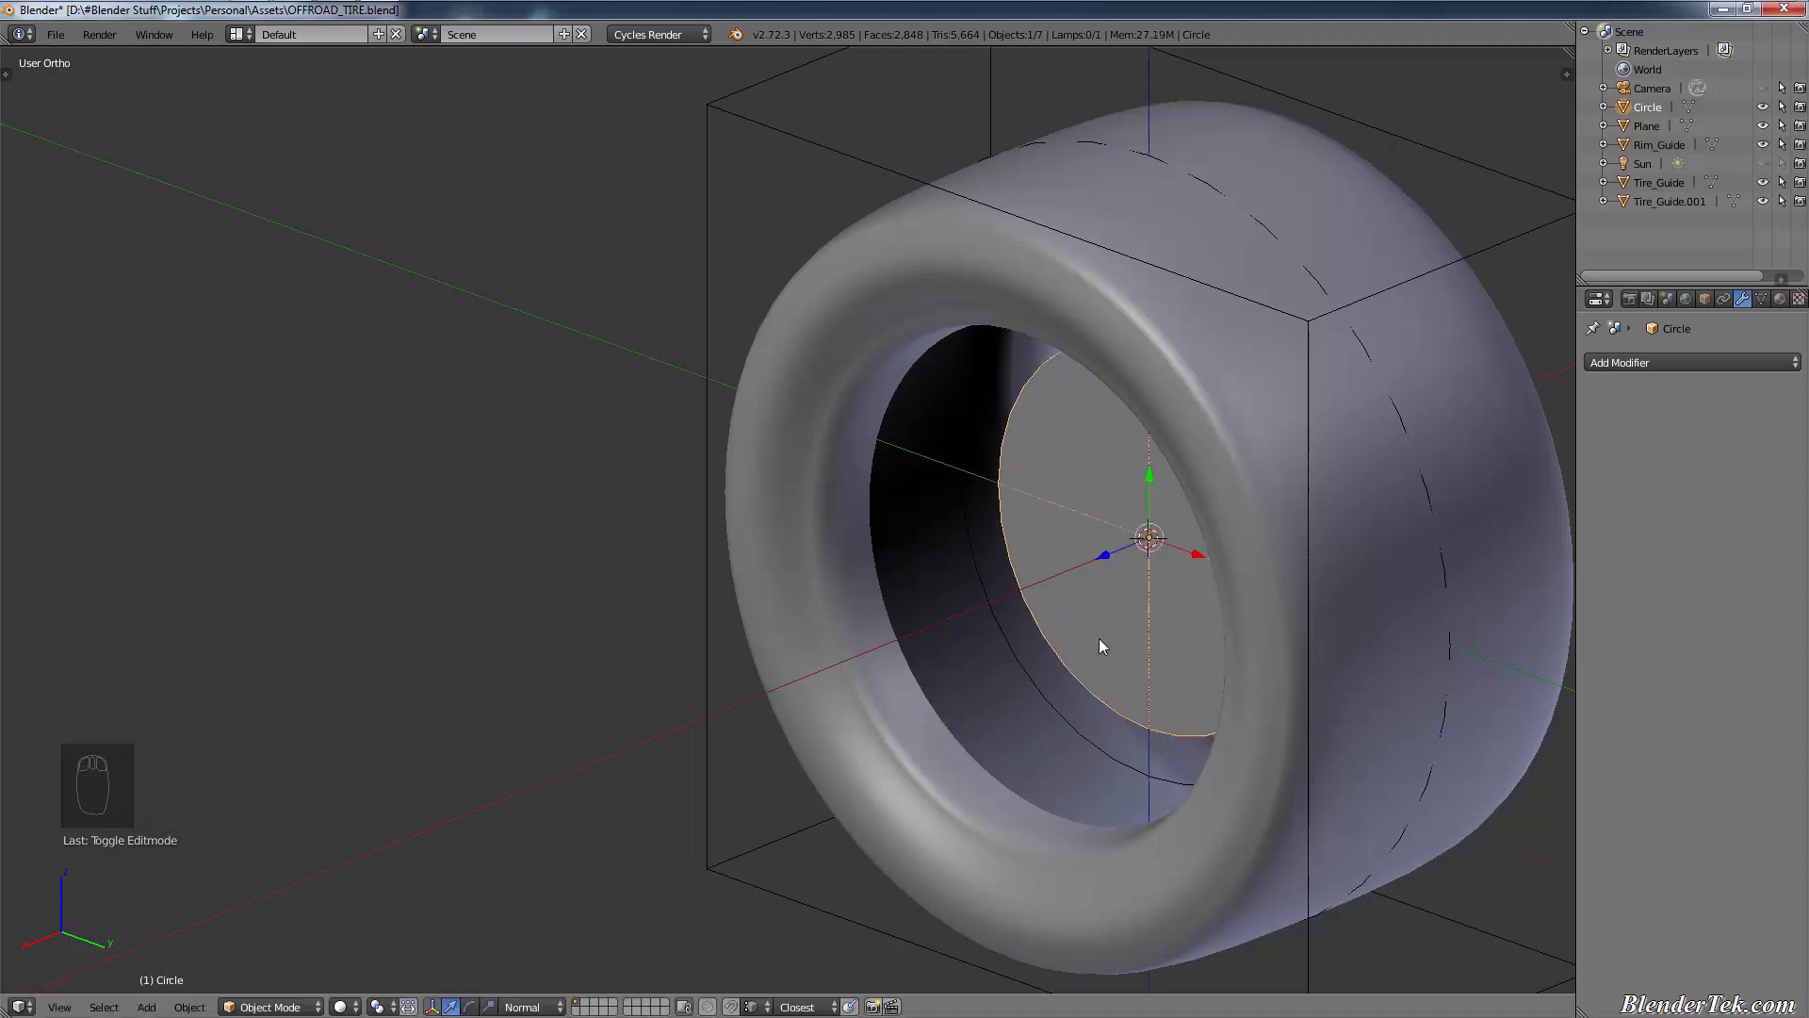
middle_click_drag(1099, 637, 1187, 612)
key("g")
right_click(1045, 622)
- Apply the rotation and scale of the filled circle
key("ctrl+shift")
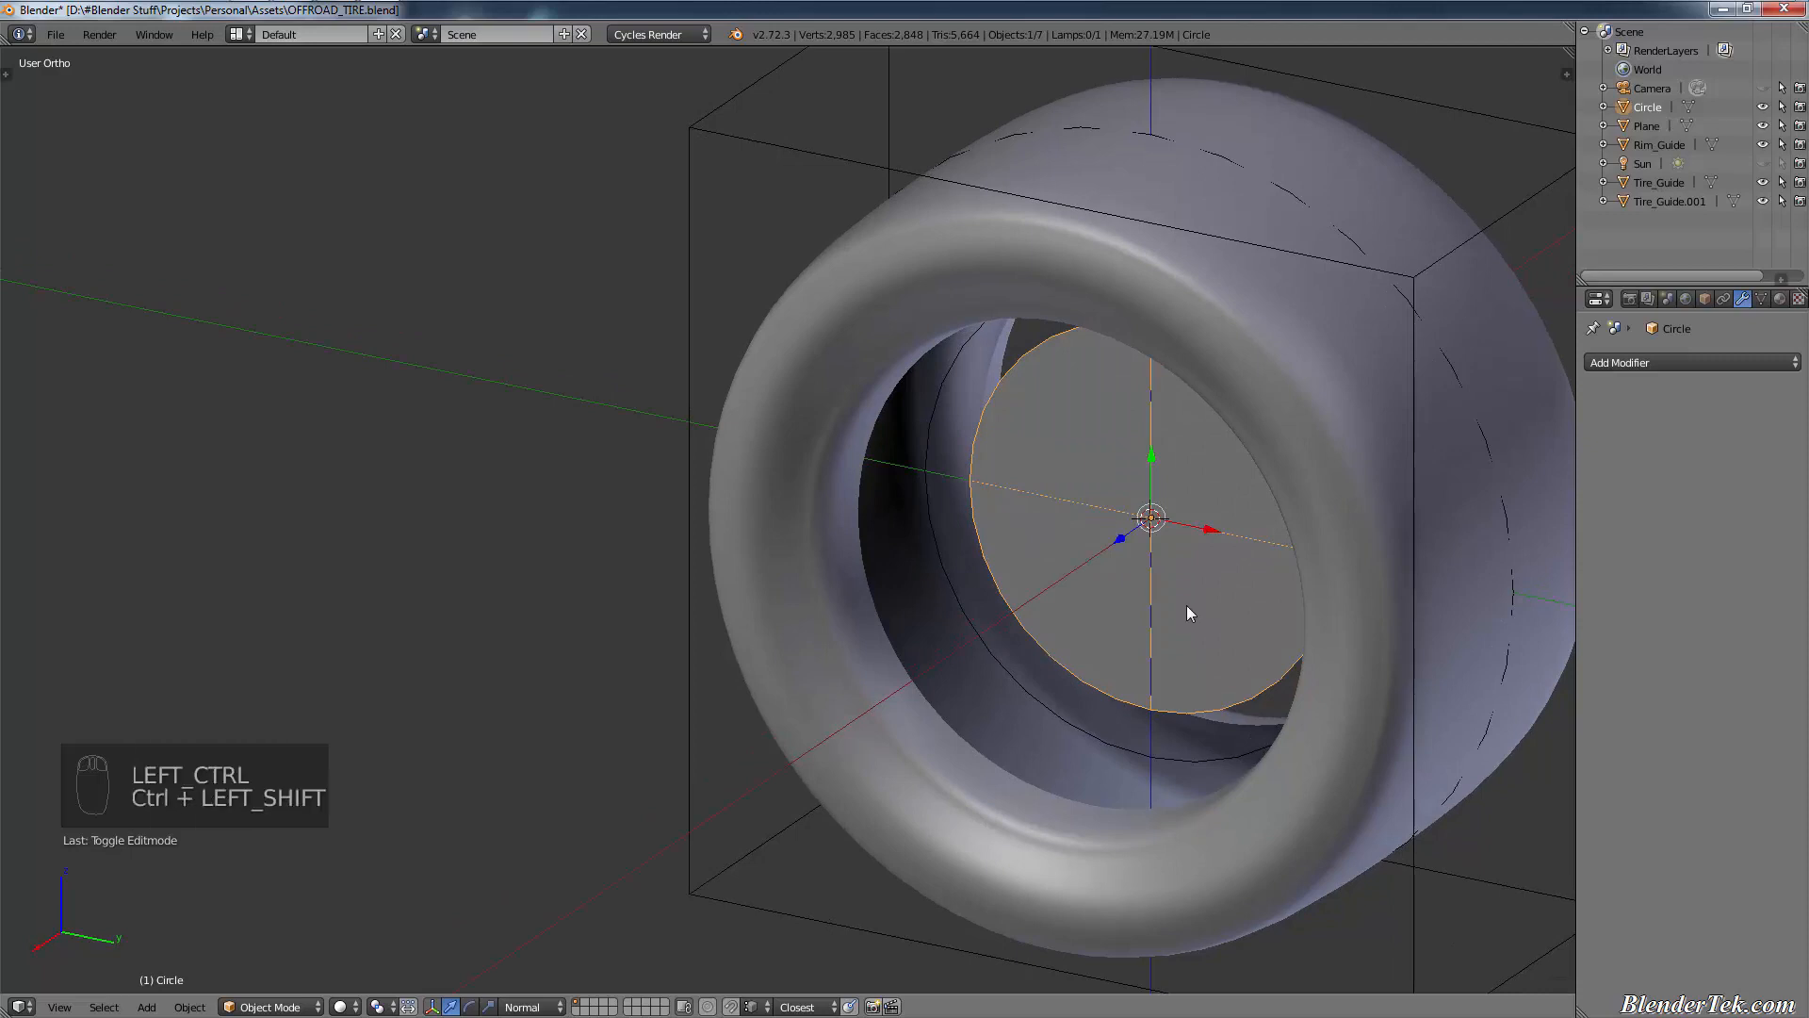
key("ctrl+a")
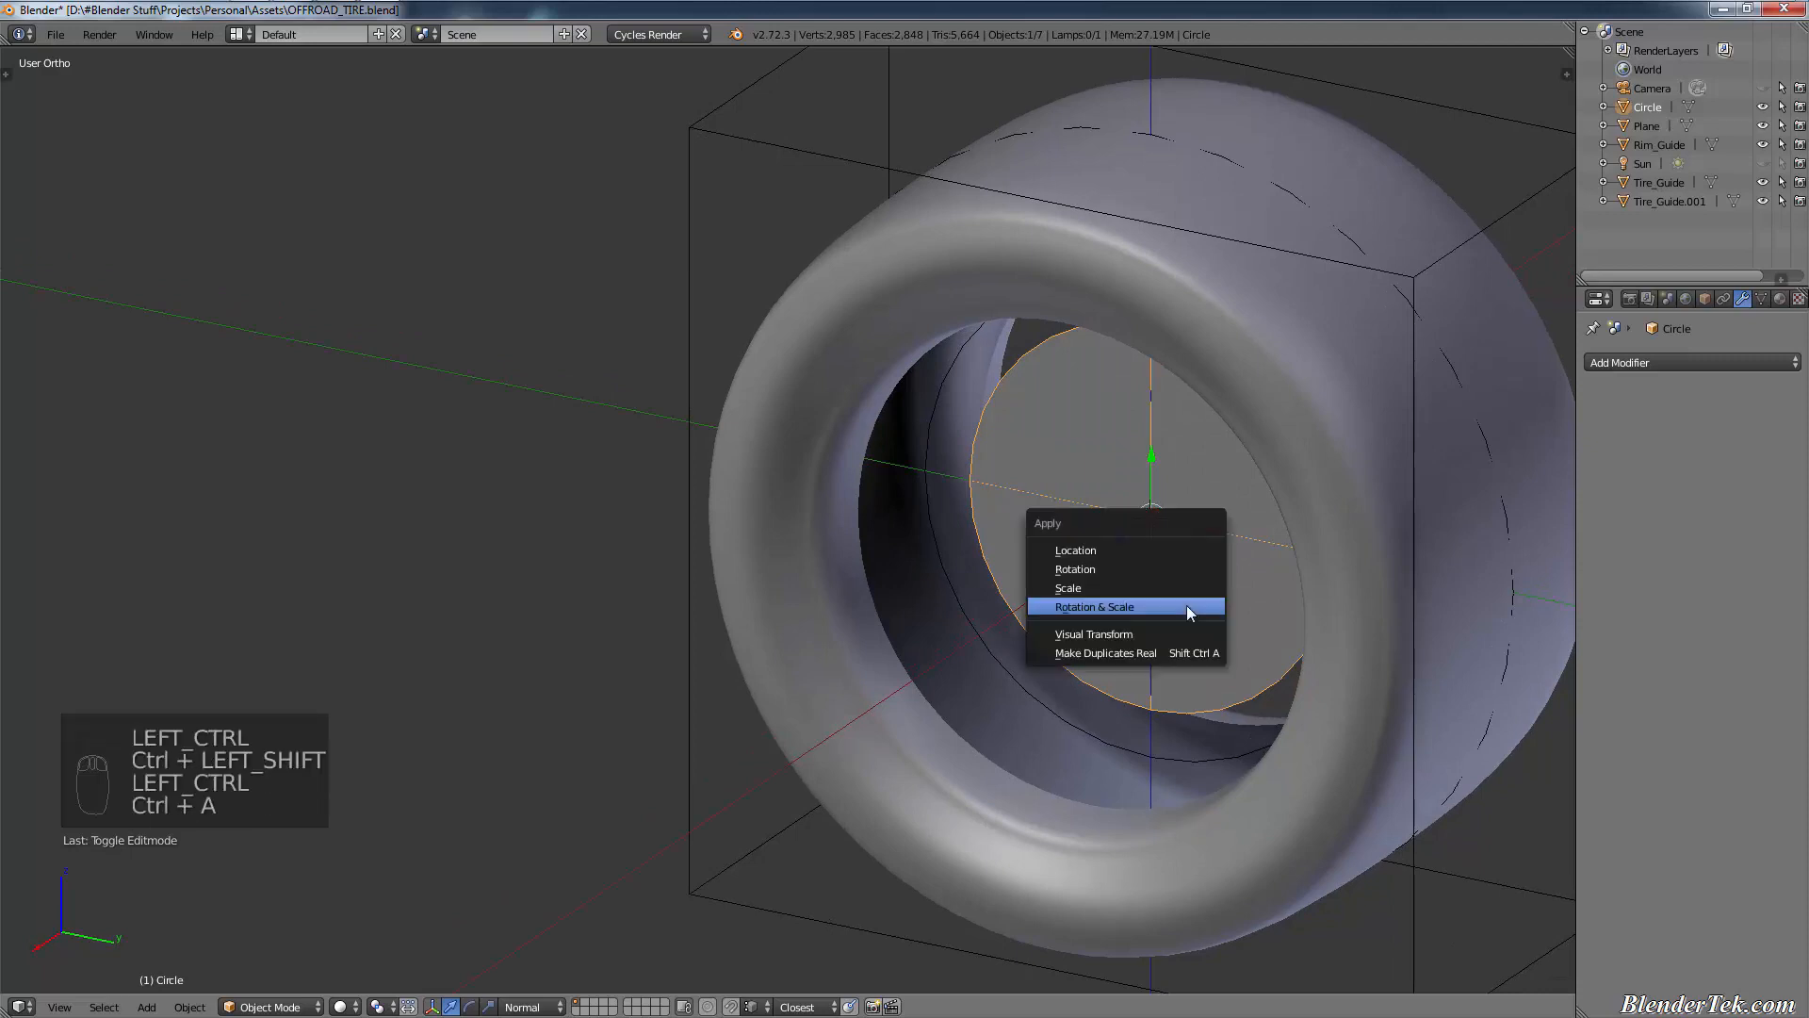
left_click(1186, 612)
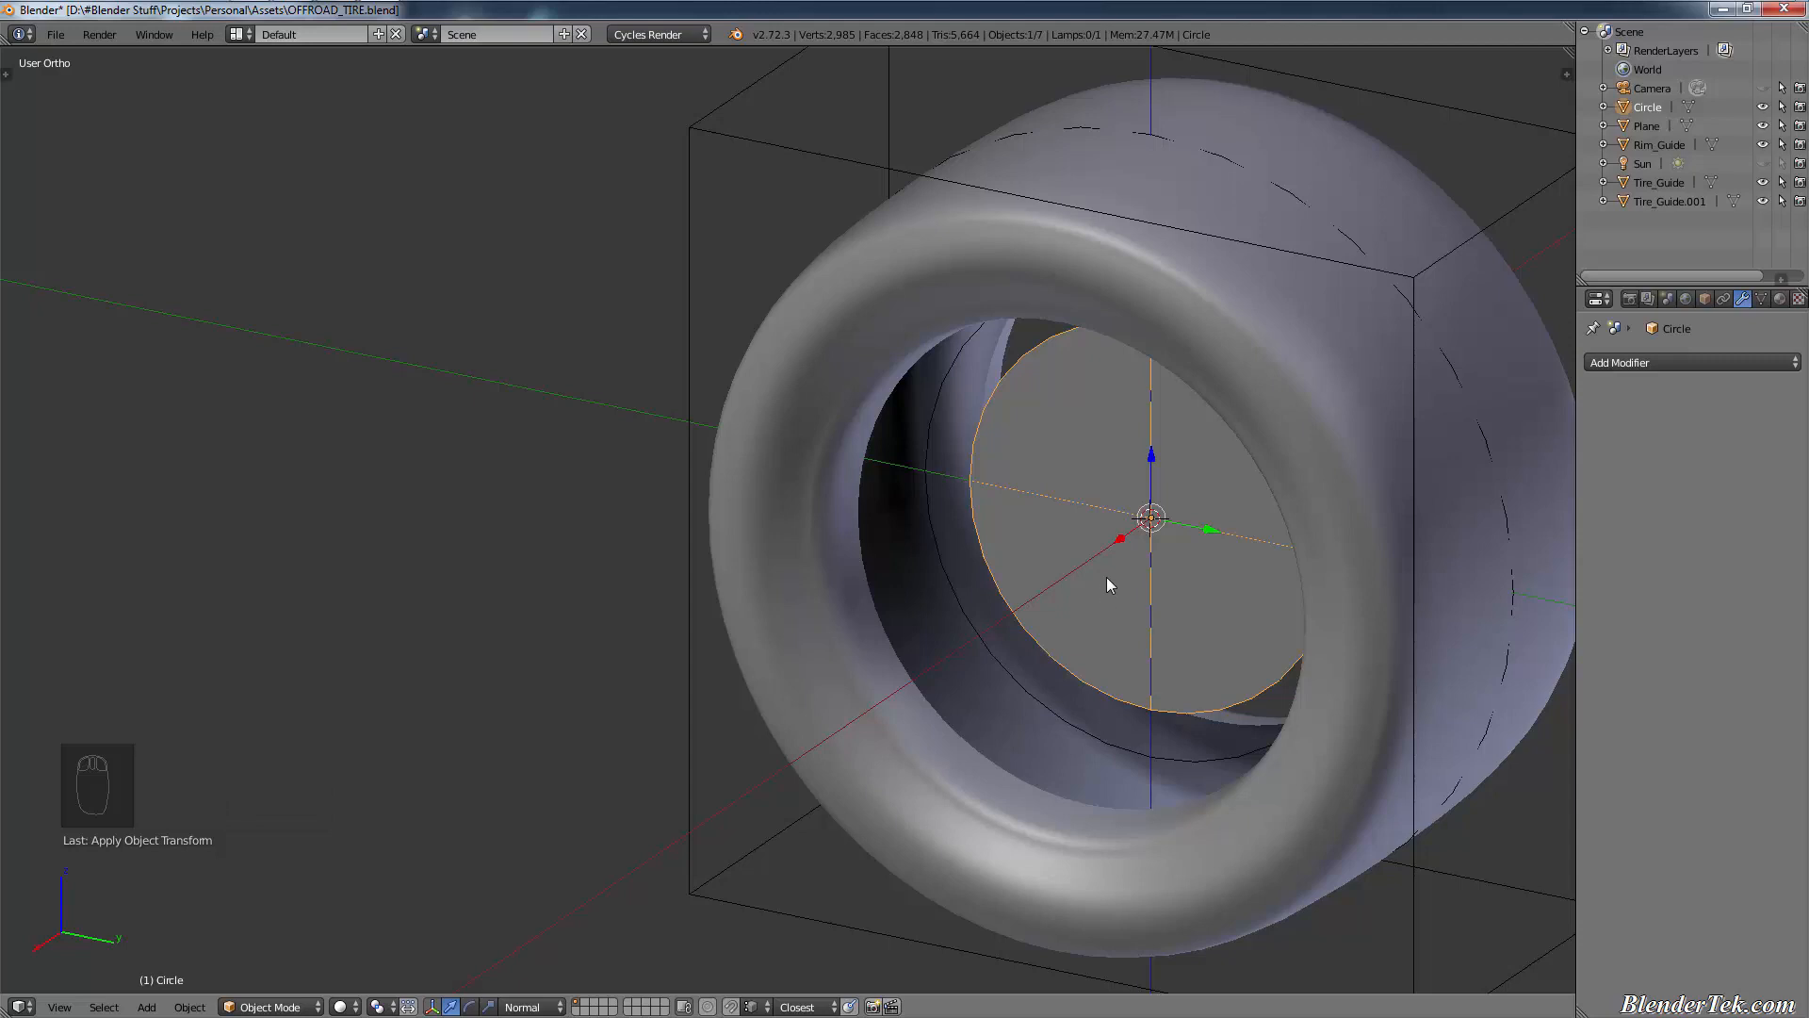
- Move the filled circle along the global X axis toward one tire opening and enlarge it until it closes the opening
key("g")
key("x")
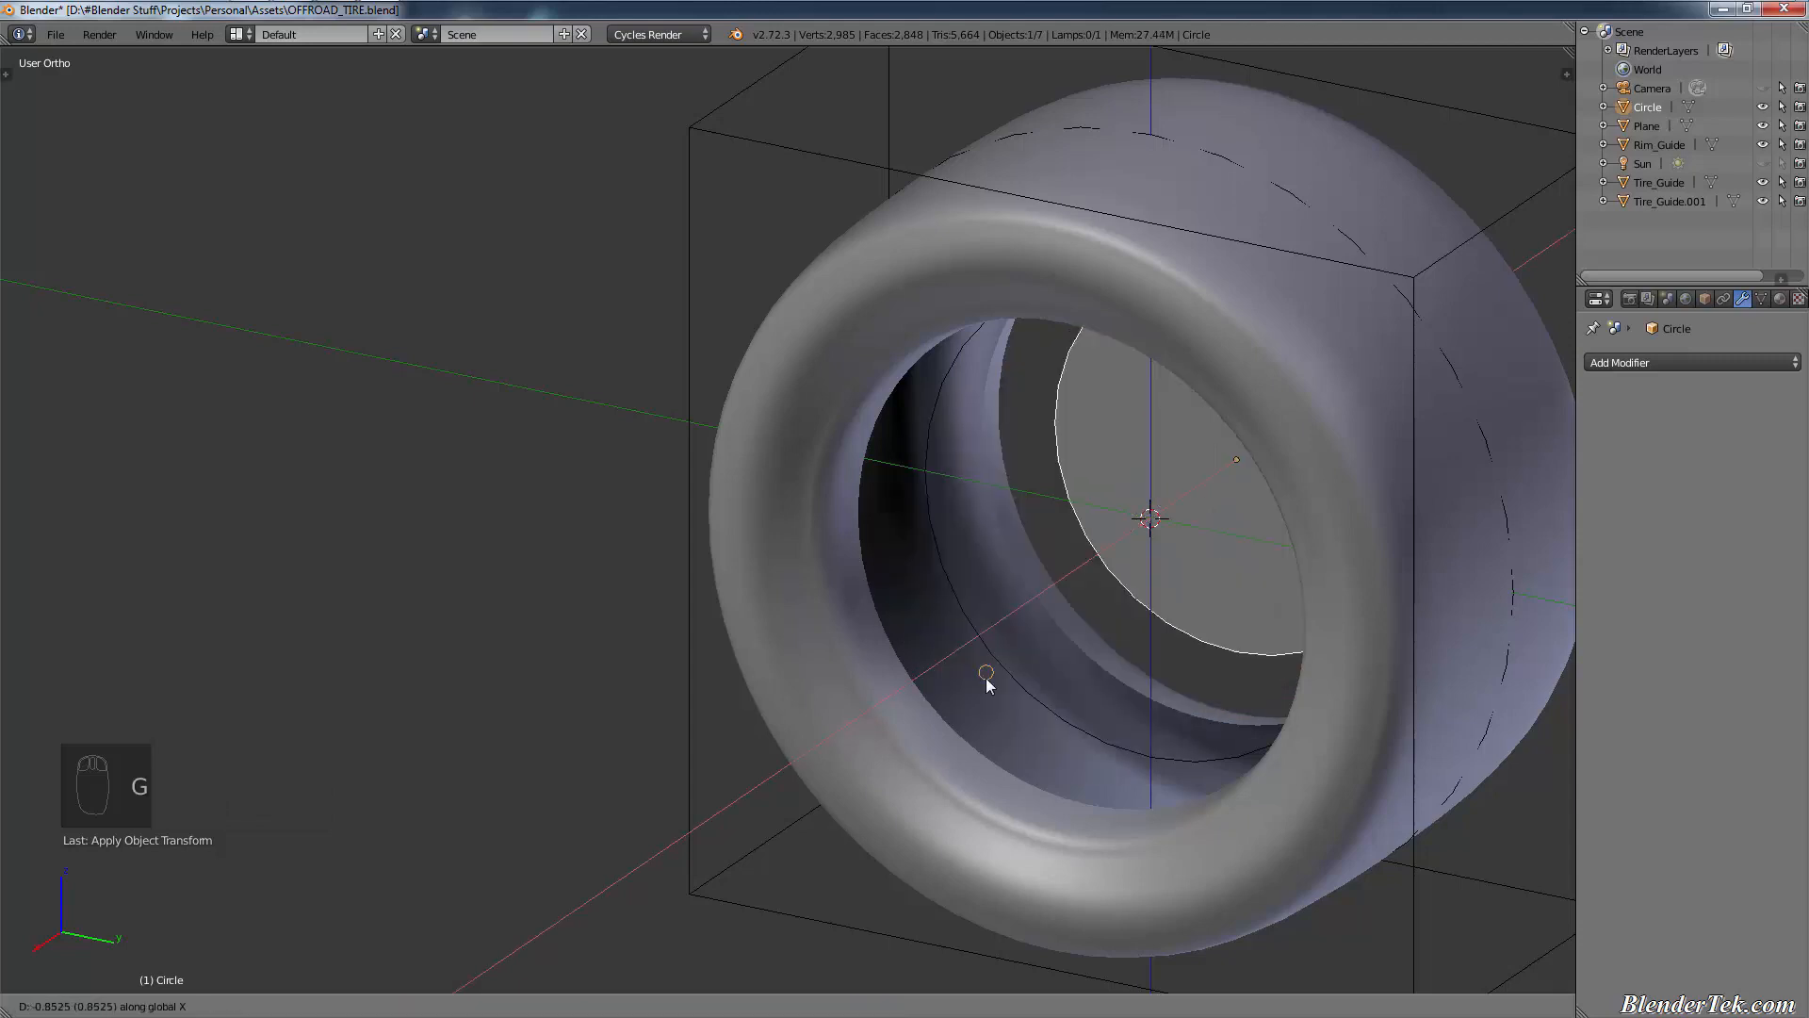
left_click(941, 722)
middle_click_drag(984, 720, 1216, 604, "ctrl")
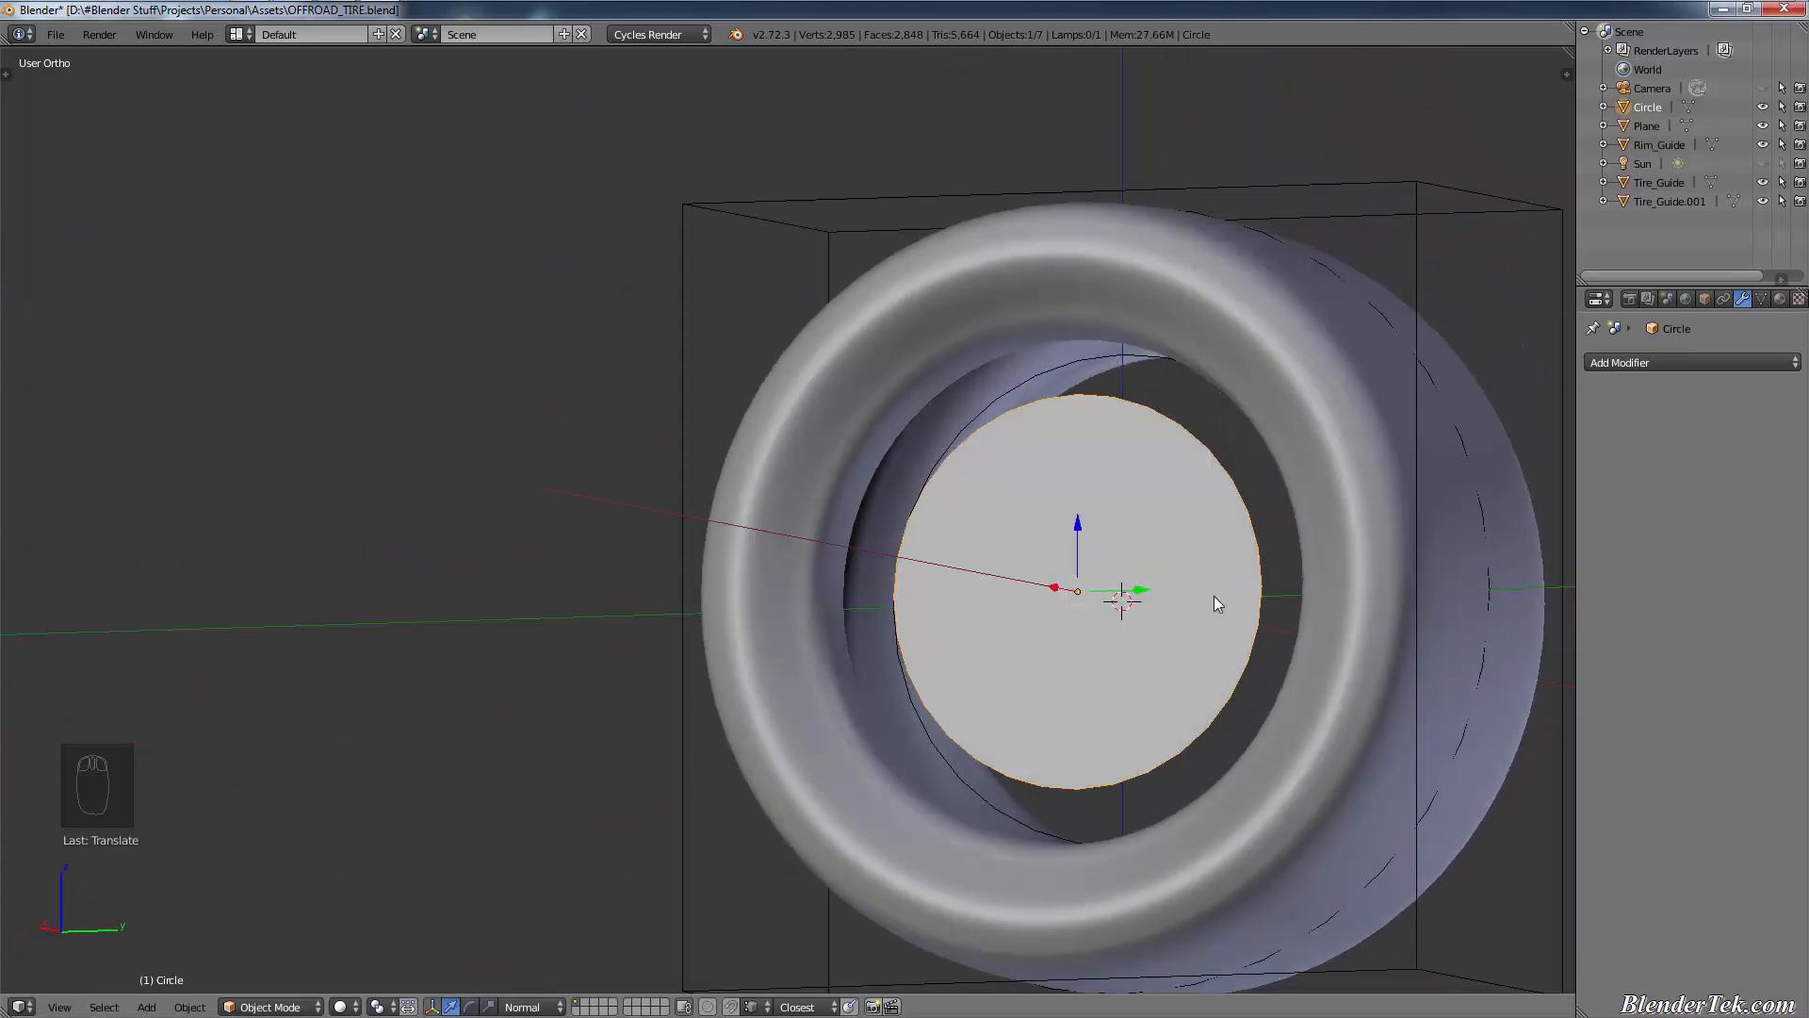
mouse_move(946, 720)
middle_mouse_down()
mouse_move(982, 724)
mouse_move(970, 745)
middle_mouse_up()
key("s")
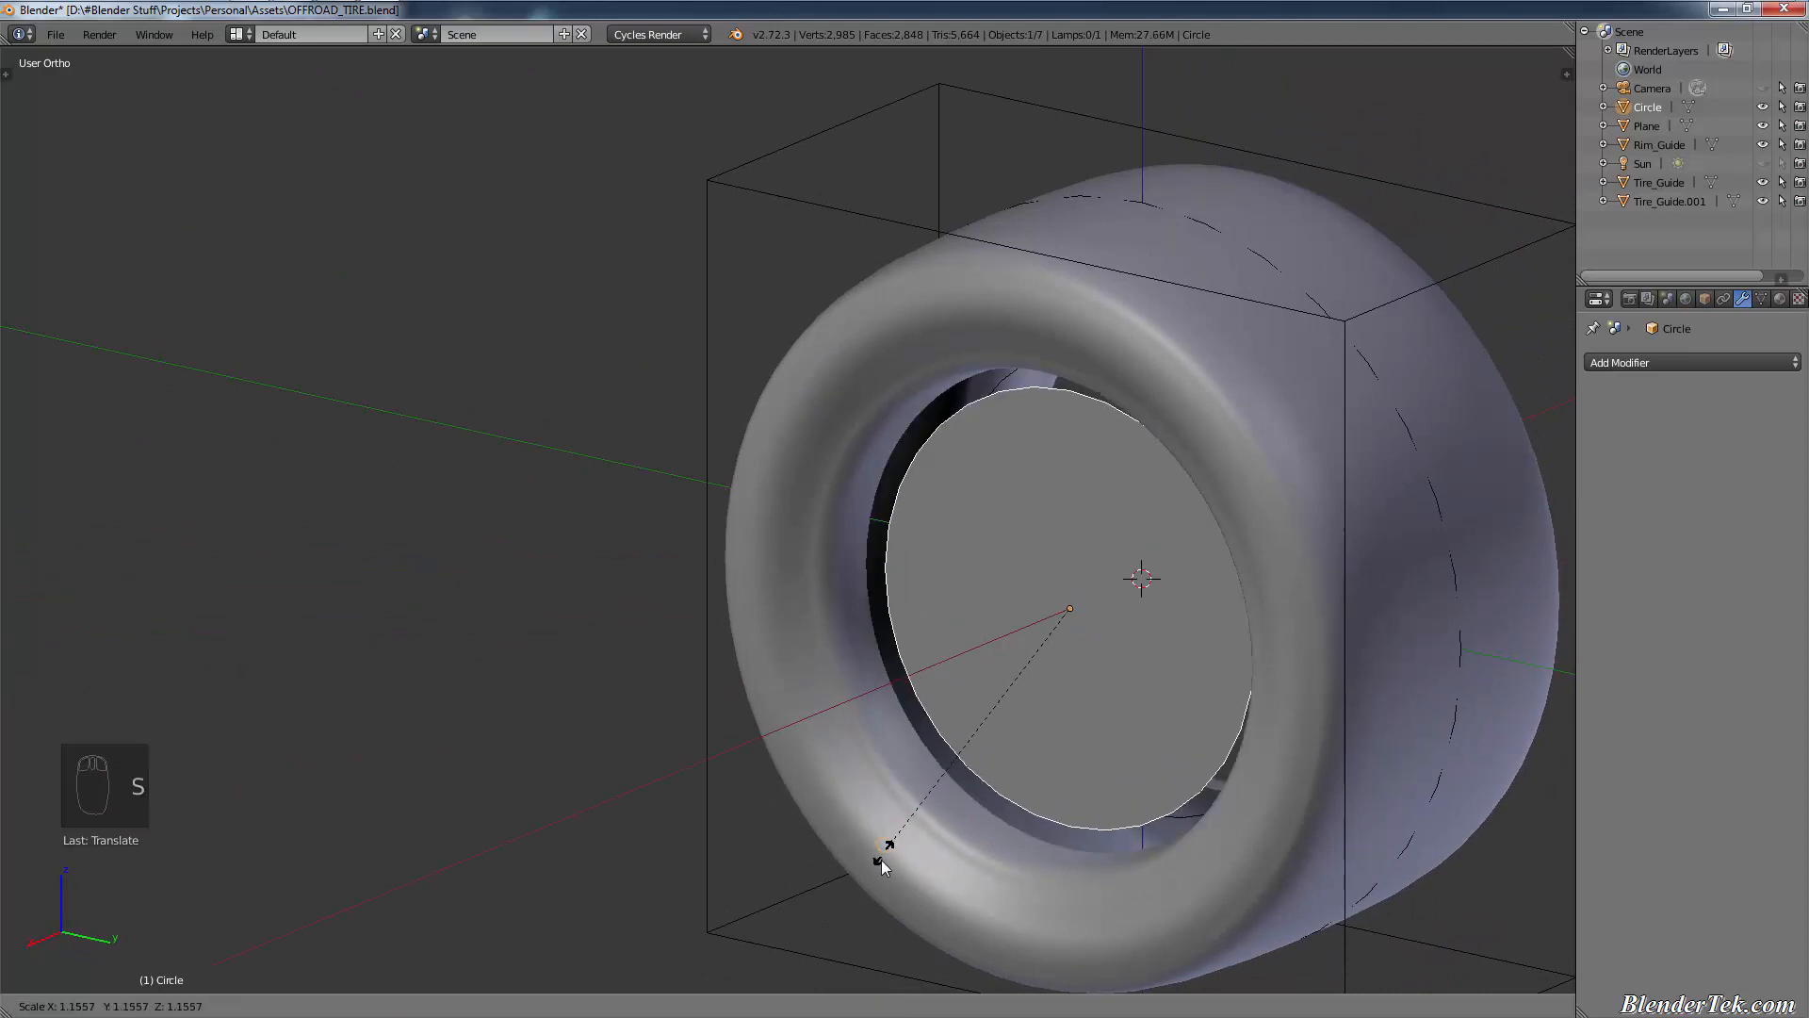
left_click(863, 880)
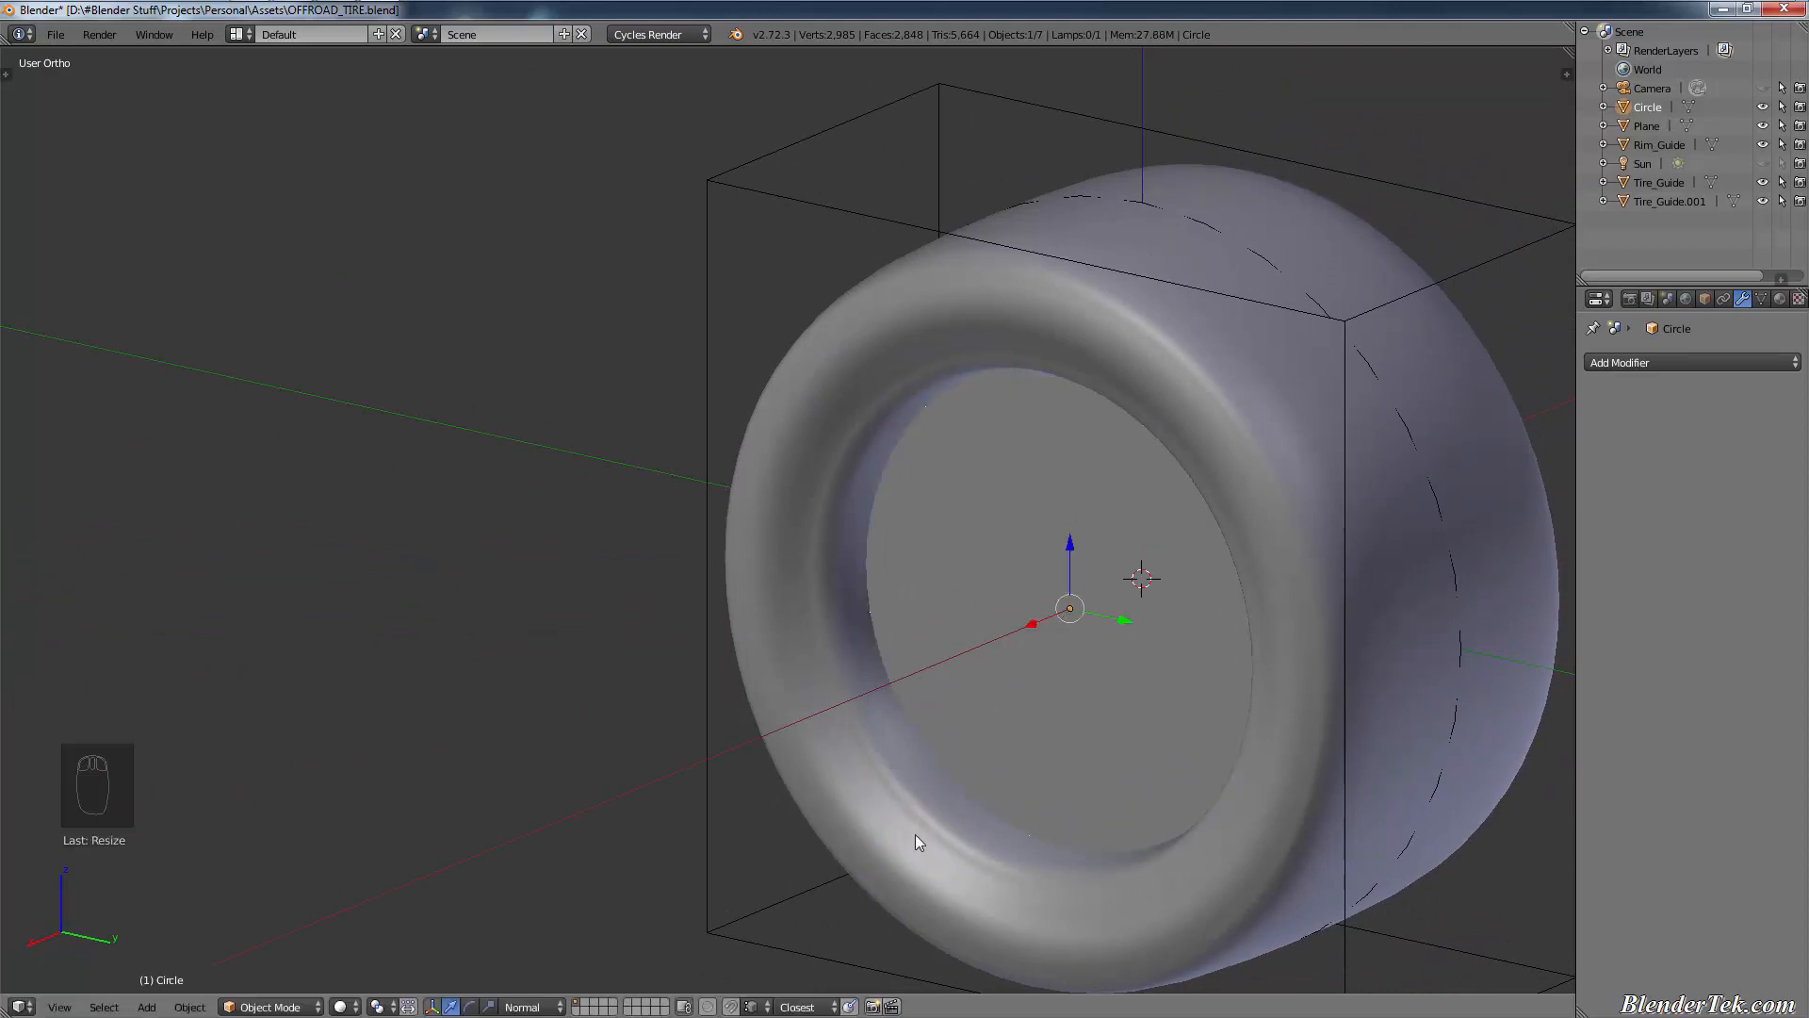
- Extrude the whole disc about 1.24 units through the tire to the opposite opening
middle_click_drag(914, 834, 989, 737)
middle_click_drag(1531, 822, 965, 694, "shift")
key("e")
key("e")
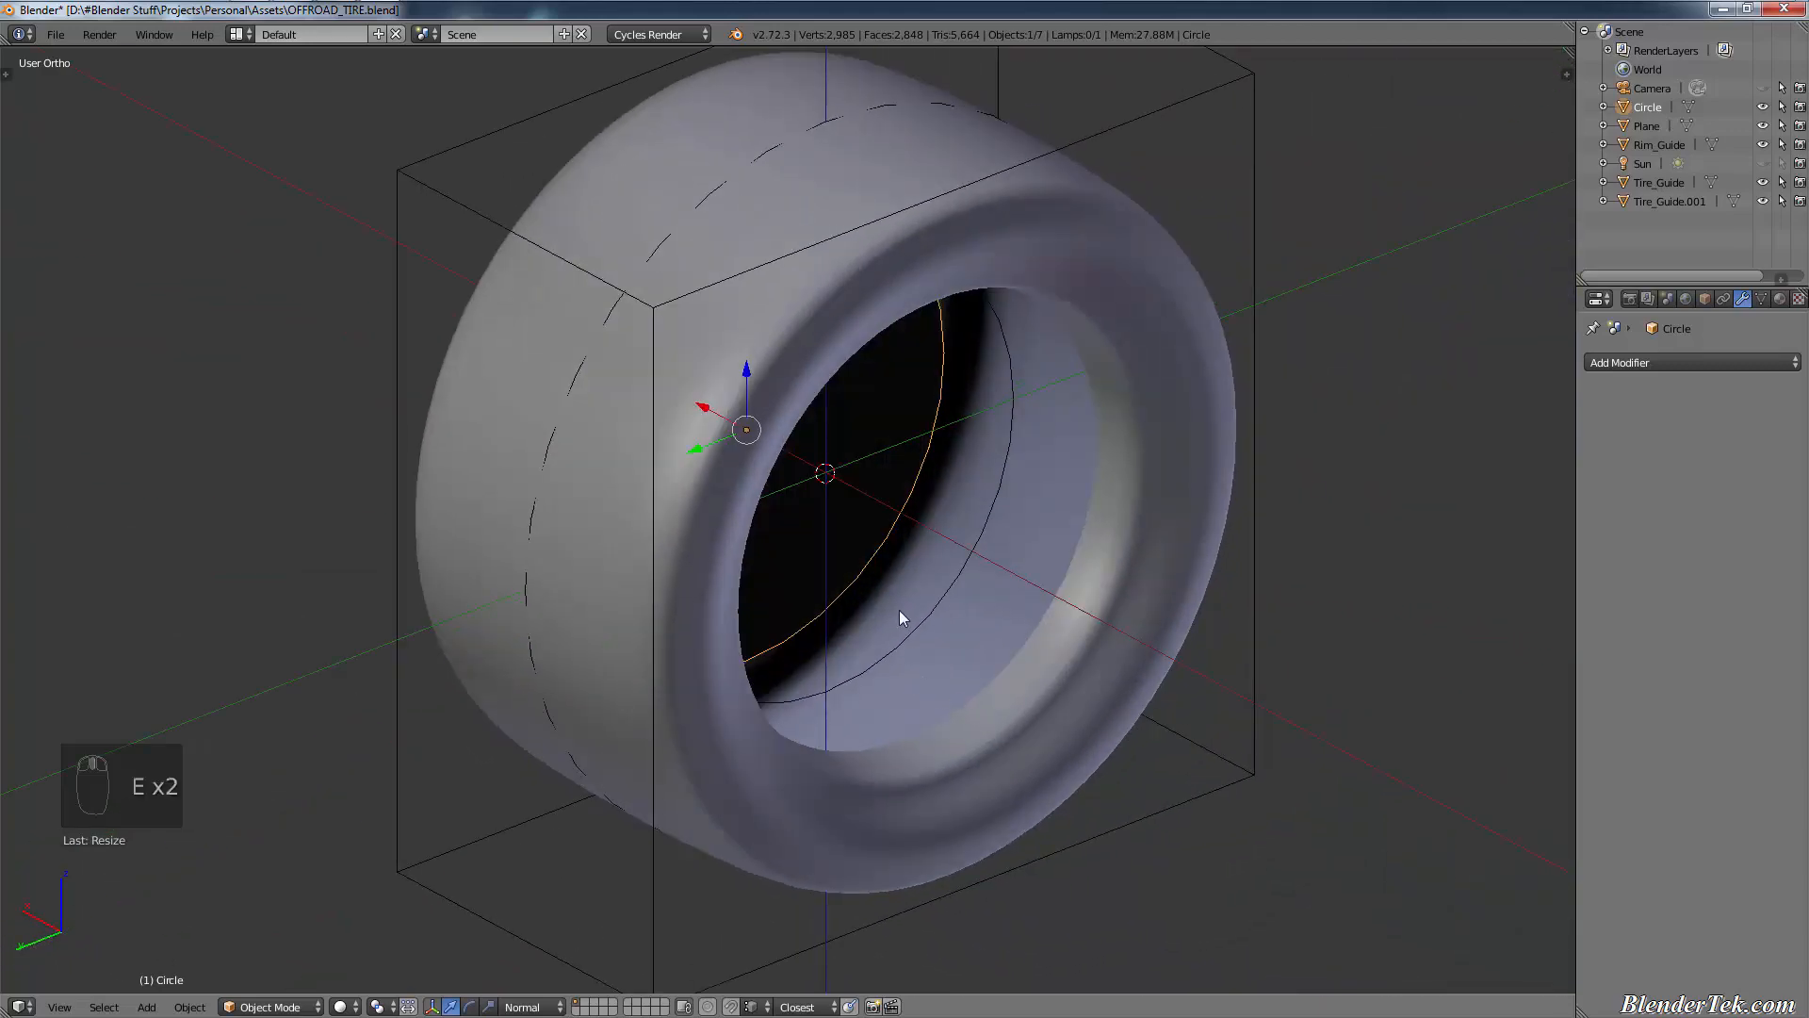
key("x")
key("Tab")
key("e")
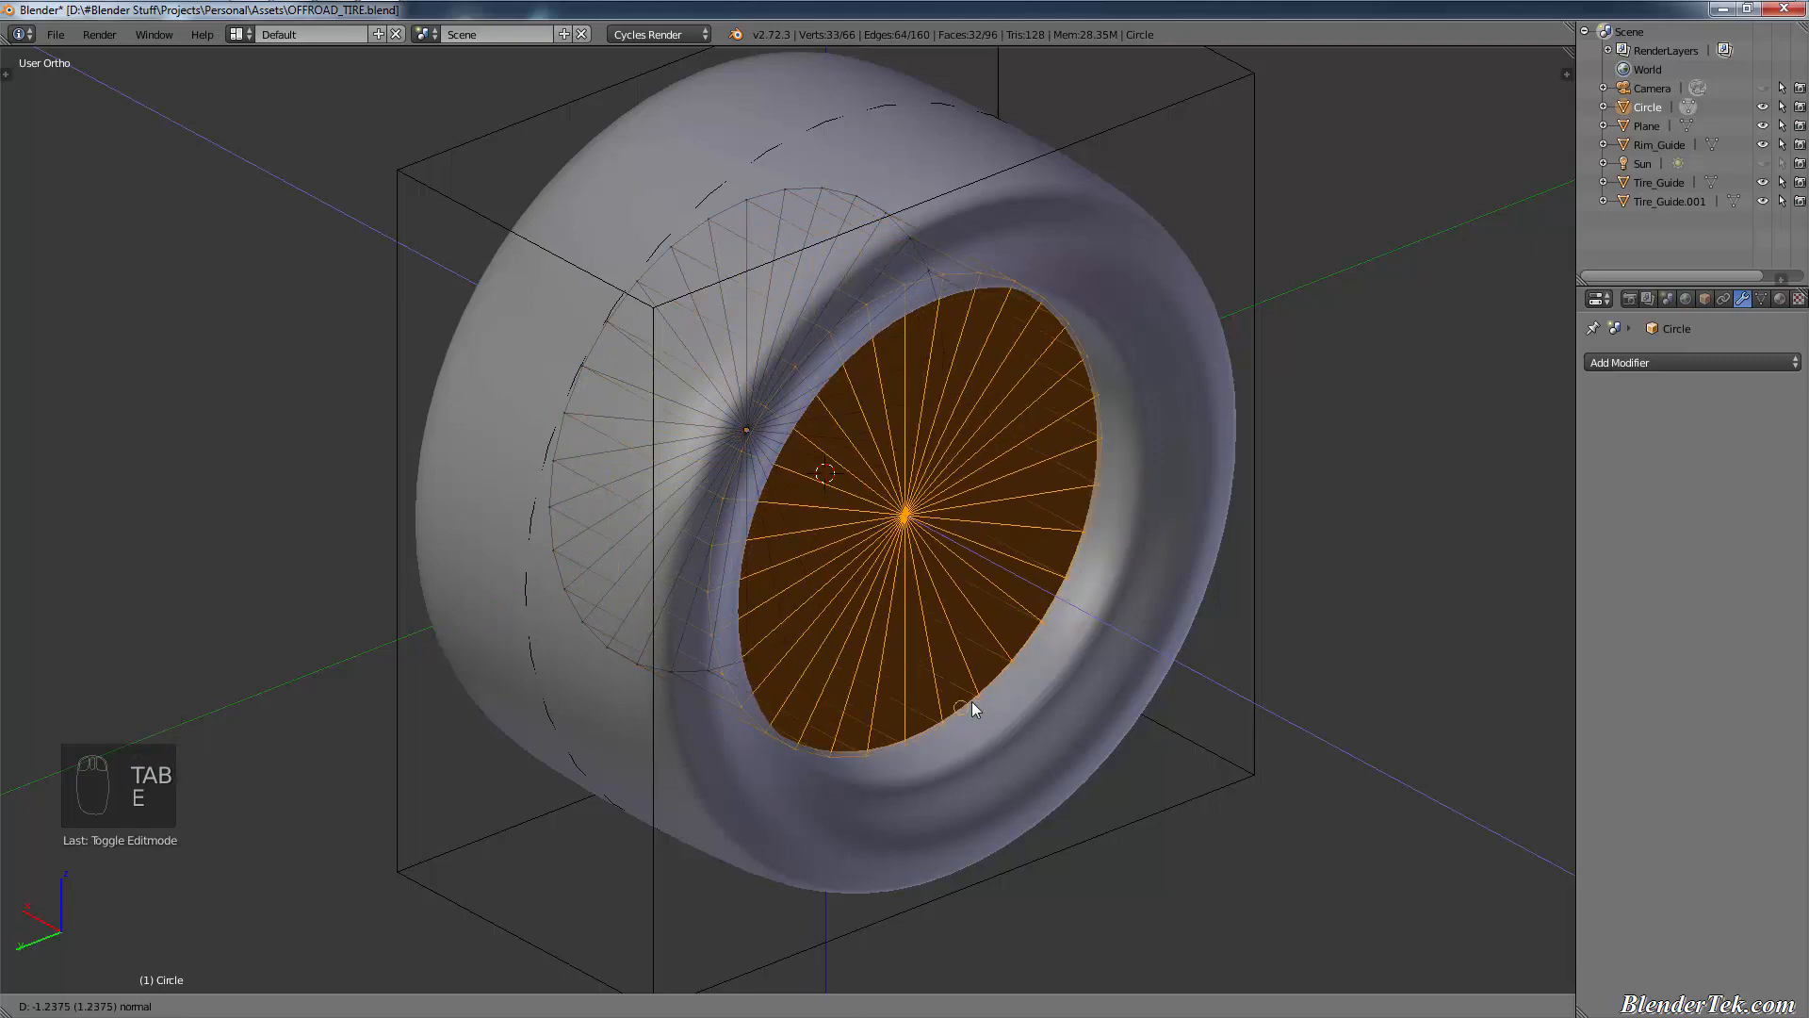
left_click(971, 701)
- Try to scale the single centre vertex of one disc face along the X axis, and return to Object Mode
middle_click_drag(767, 585, 754, 676)
key("a")
right_click(421, 642)
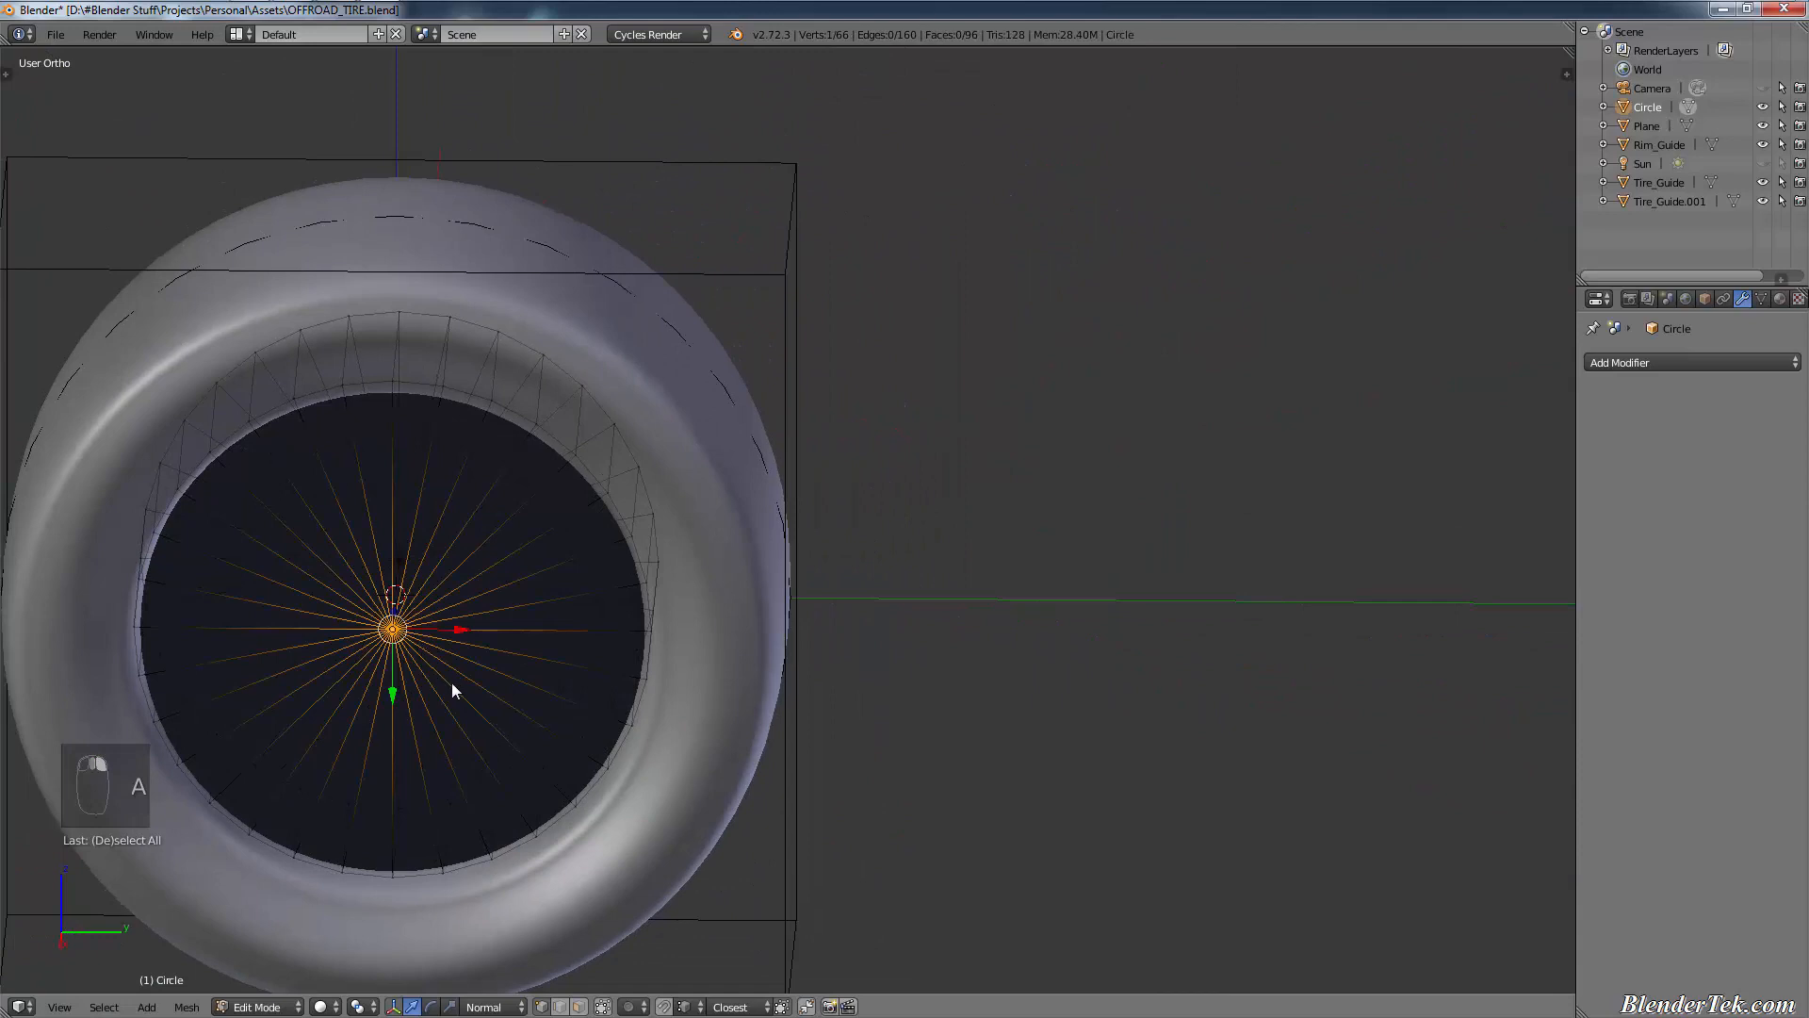
key("a")
key("c")
left_click(393, 625)
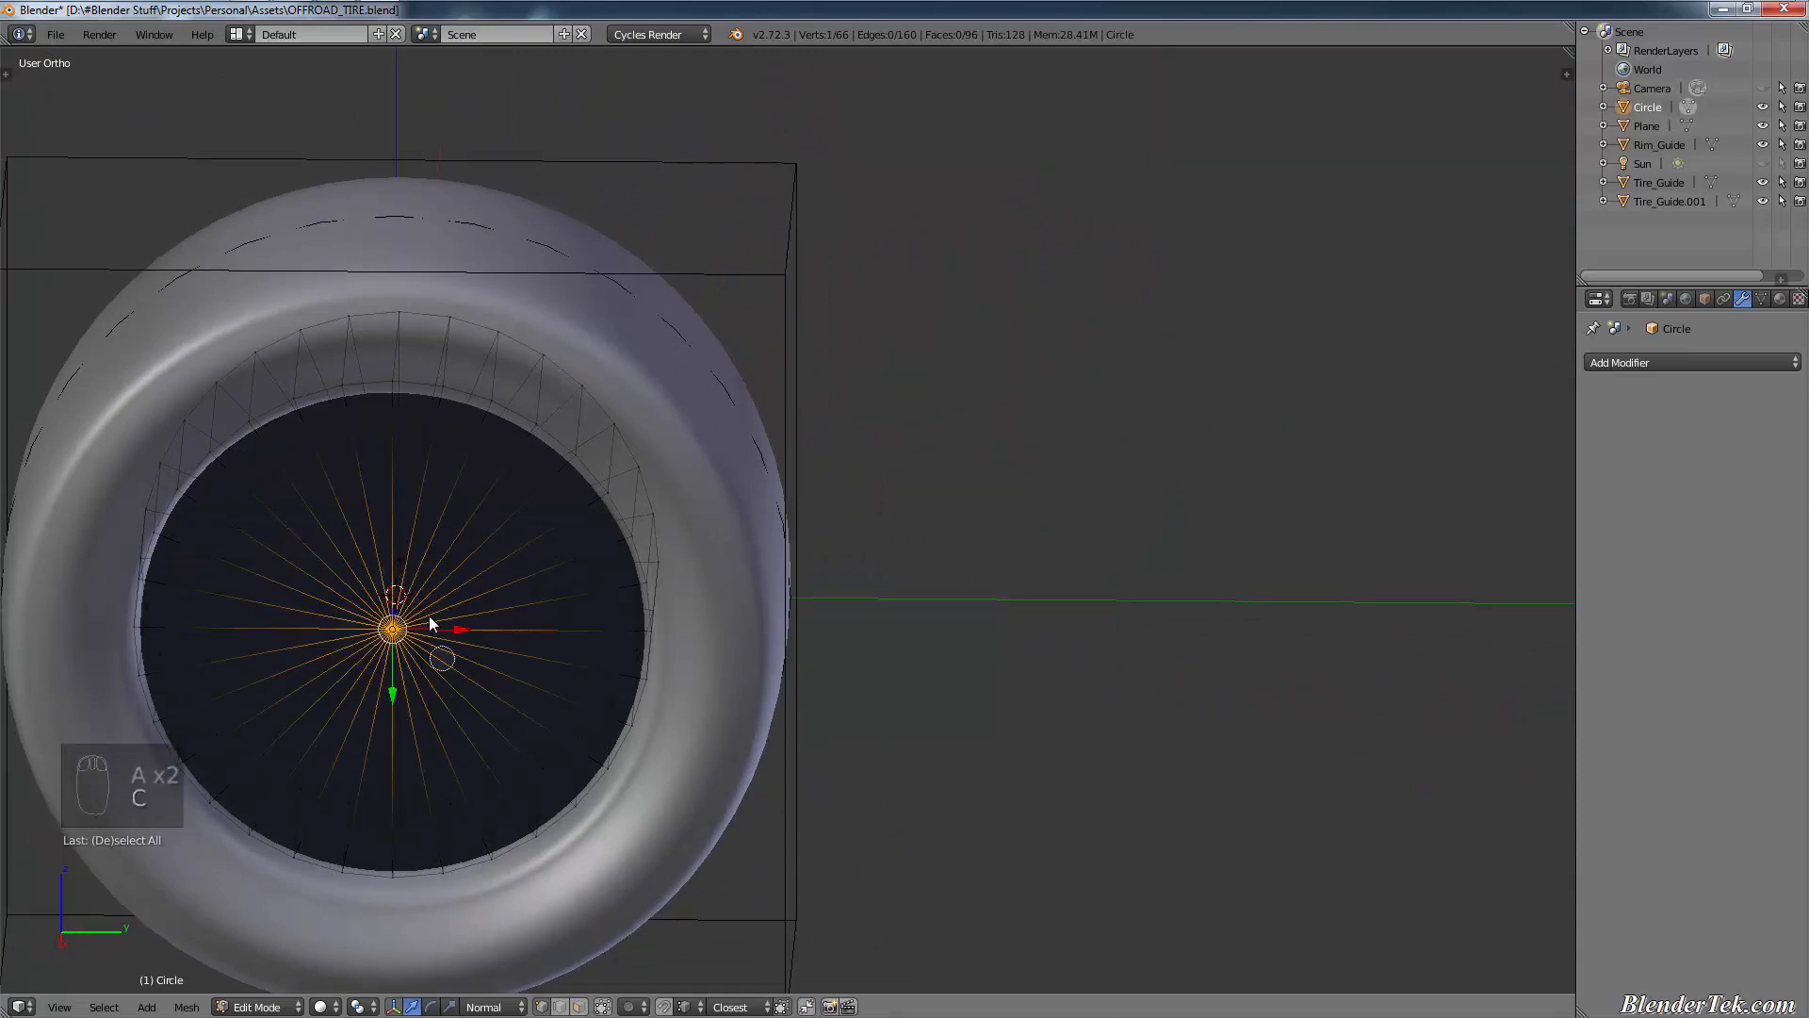
right_click(457, 721)
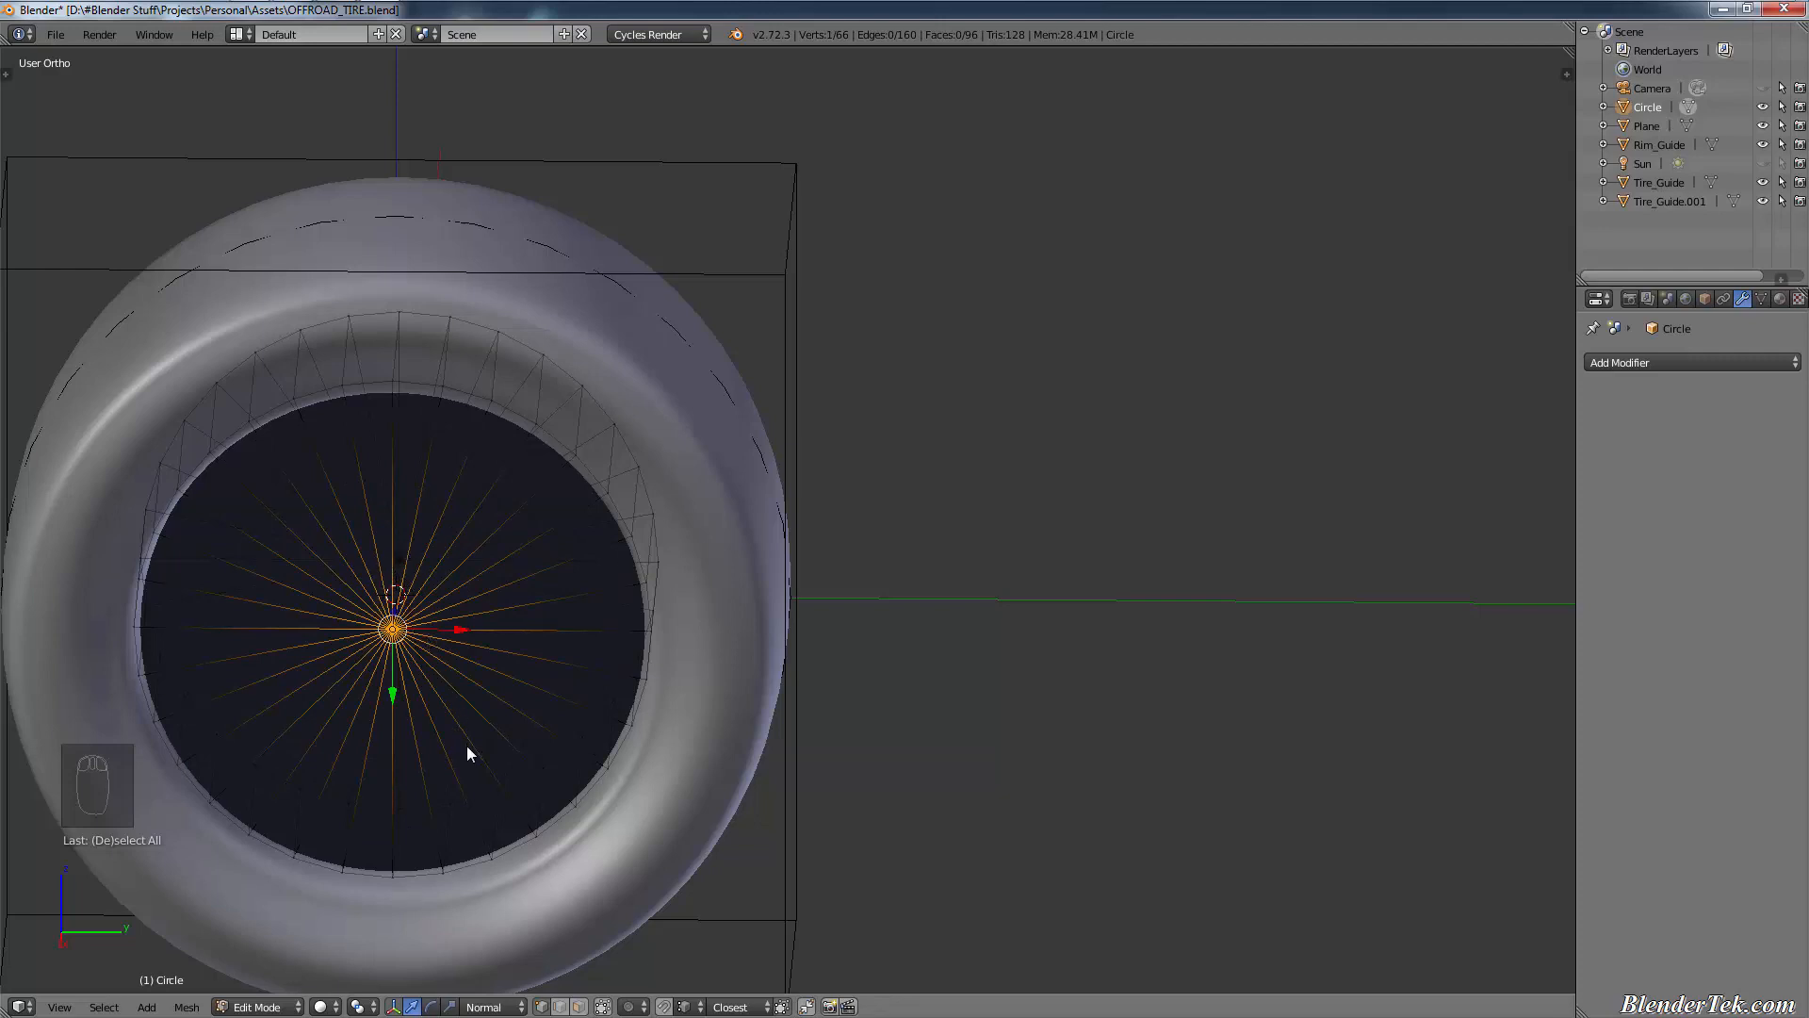
key("s")
key("x")
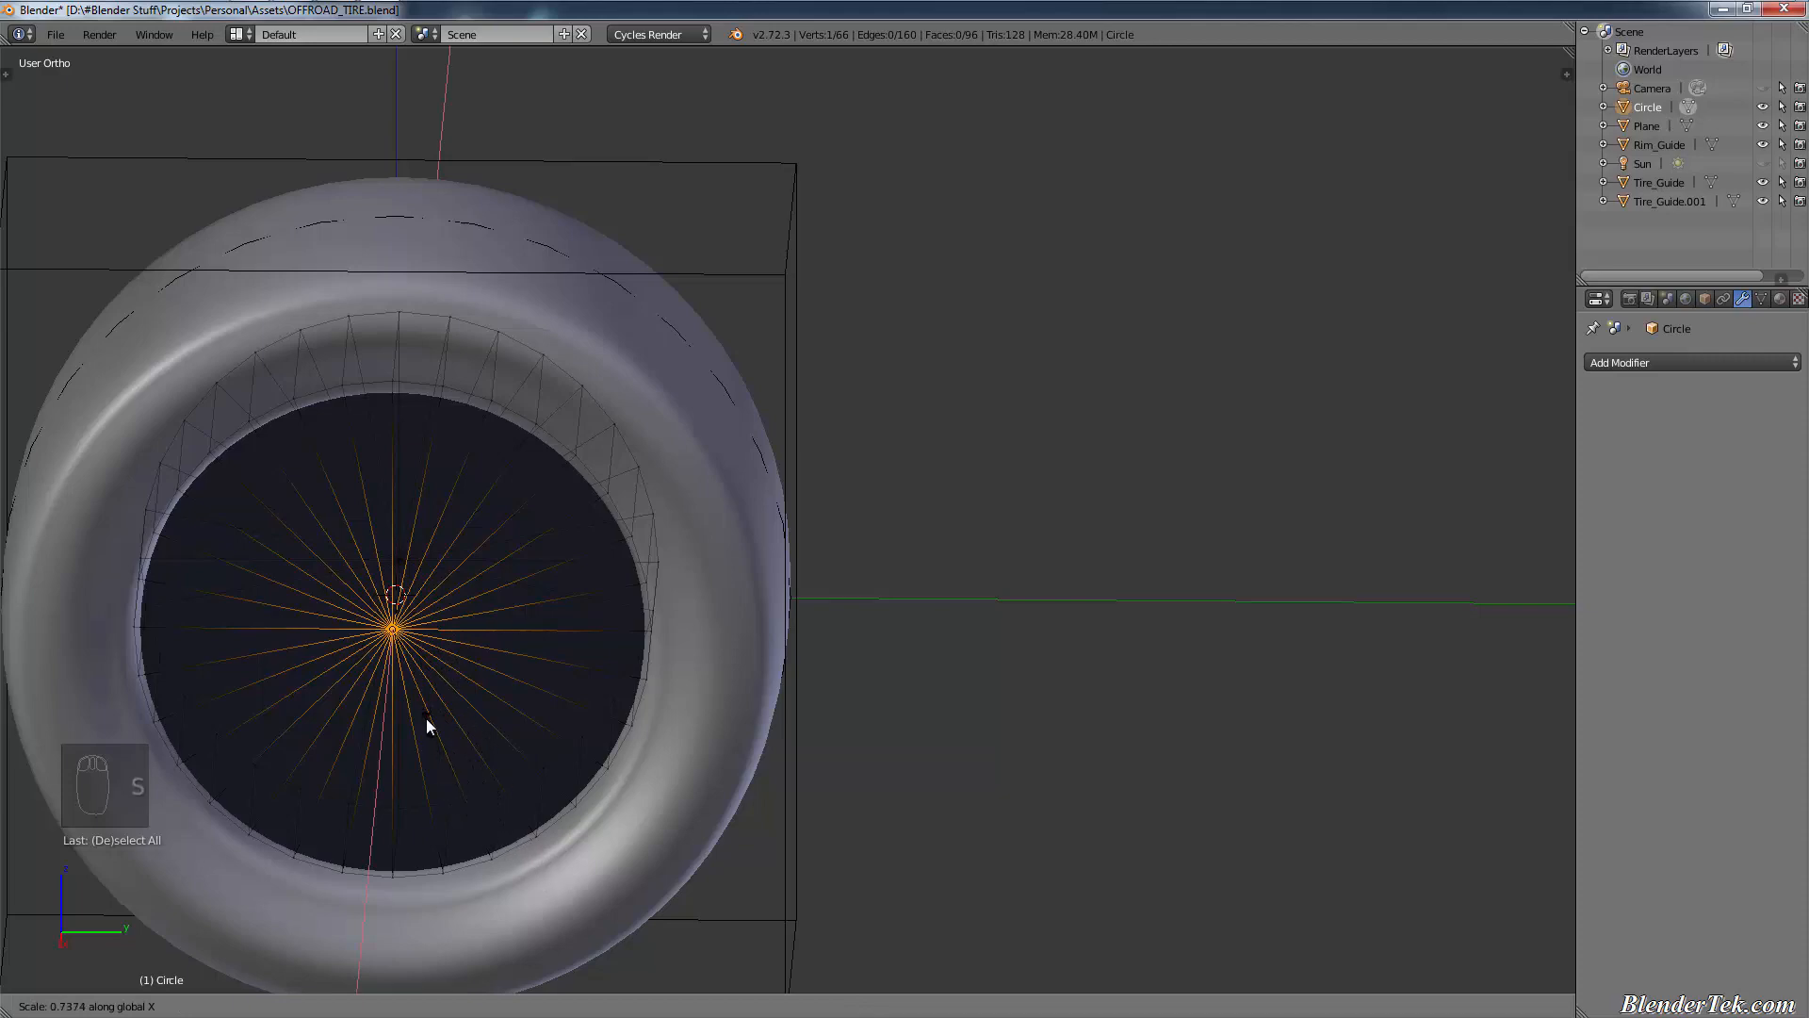
left_click(419, 692)
key("a")
middle_click_drag(491, 692, 354, 694)
key("Tab")
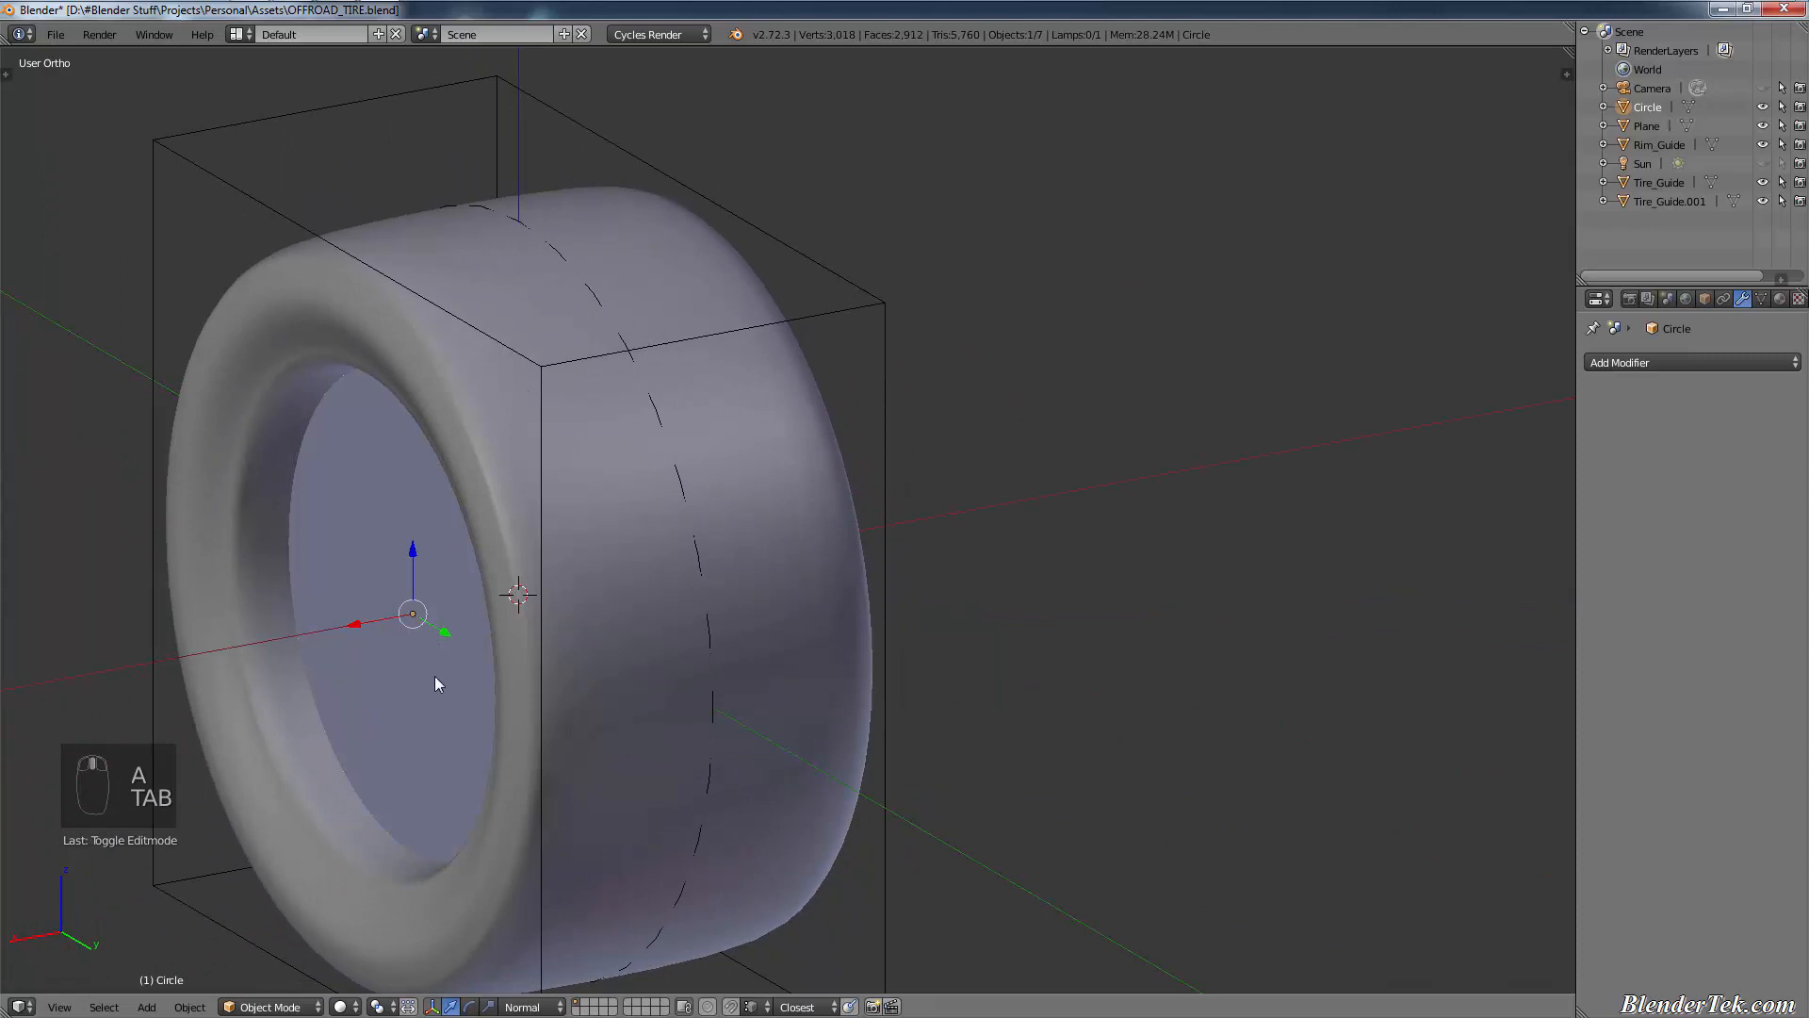
- Select the centre vertices of both disc faces and scale them inward along X to about two-thirds of their spacing, and return to Object Mode
key("Tab")
key("c")
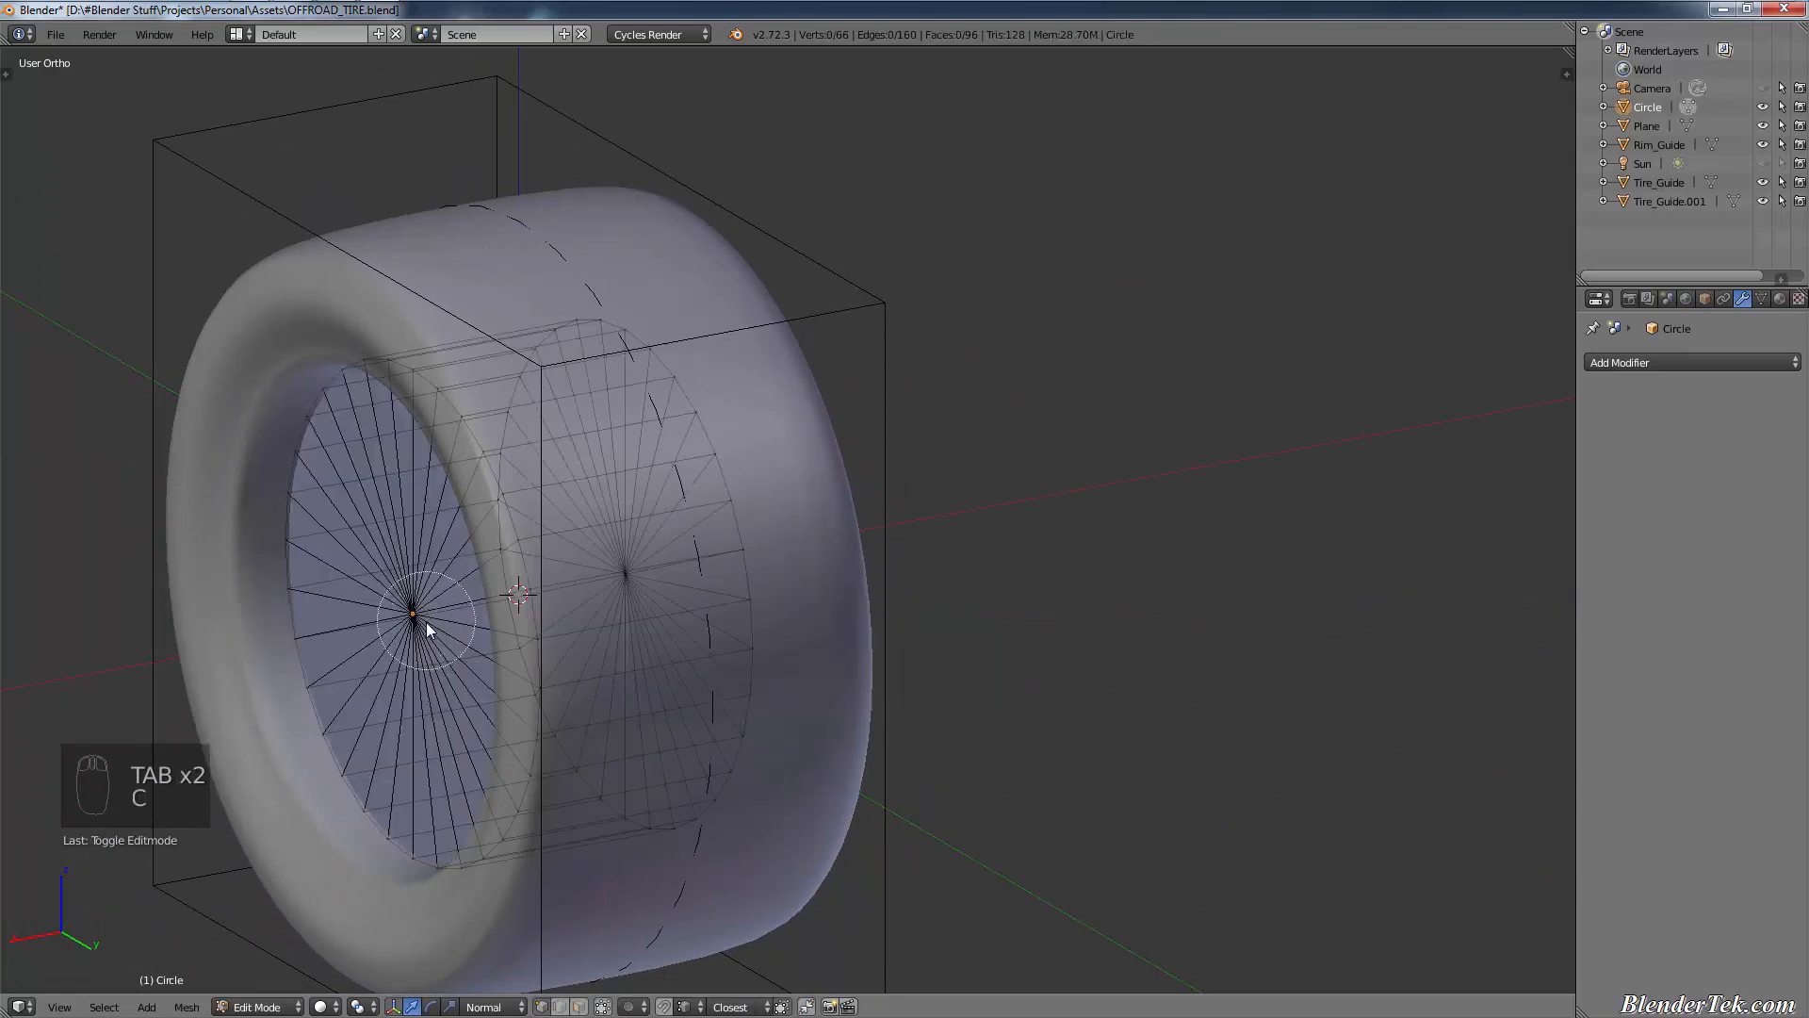
left_click(424, 618)
left_click(636, 573)
right_click(636, 568)
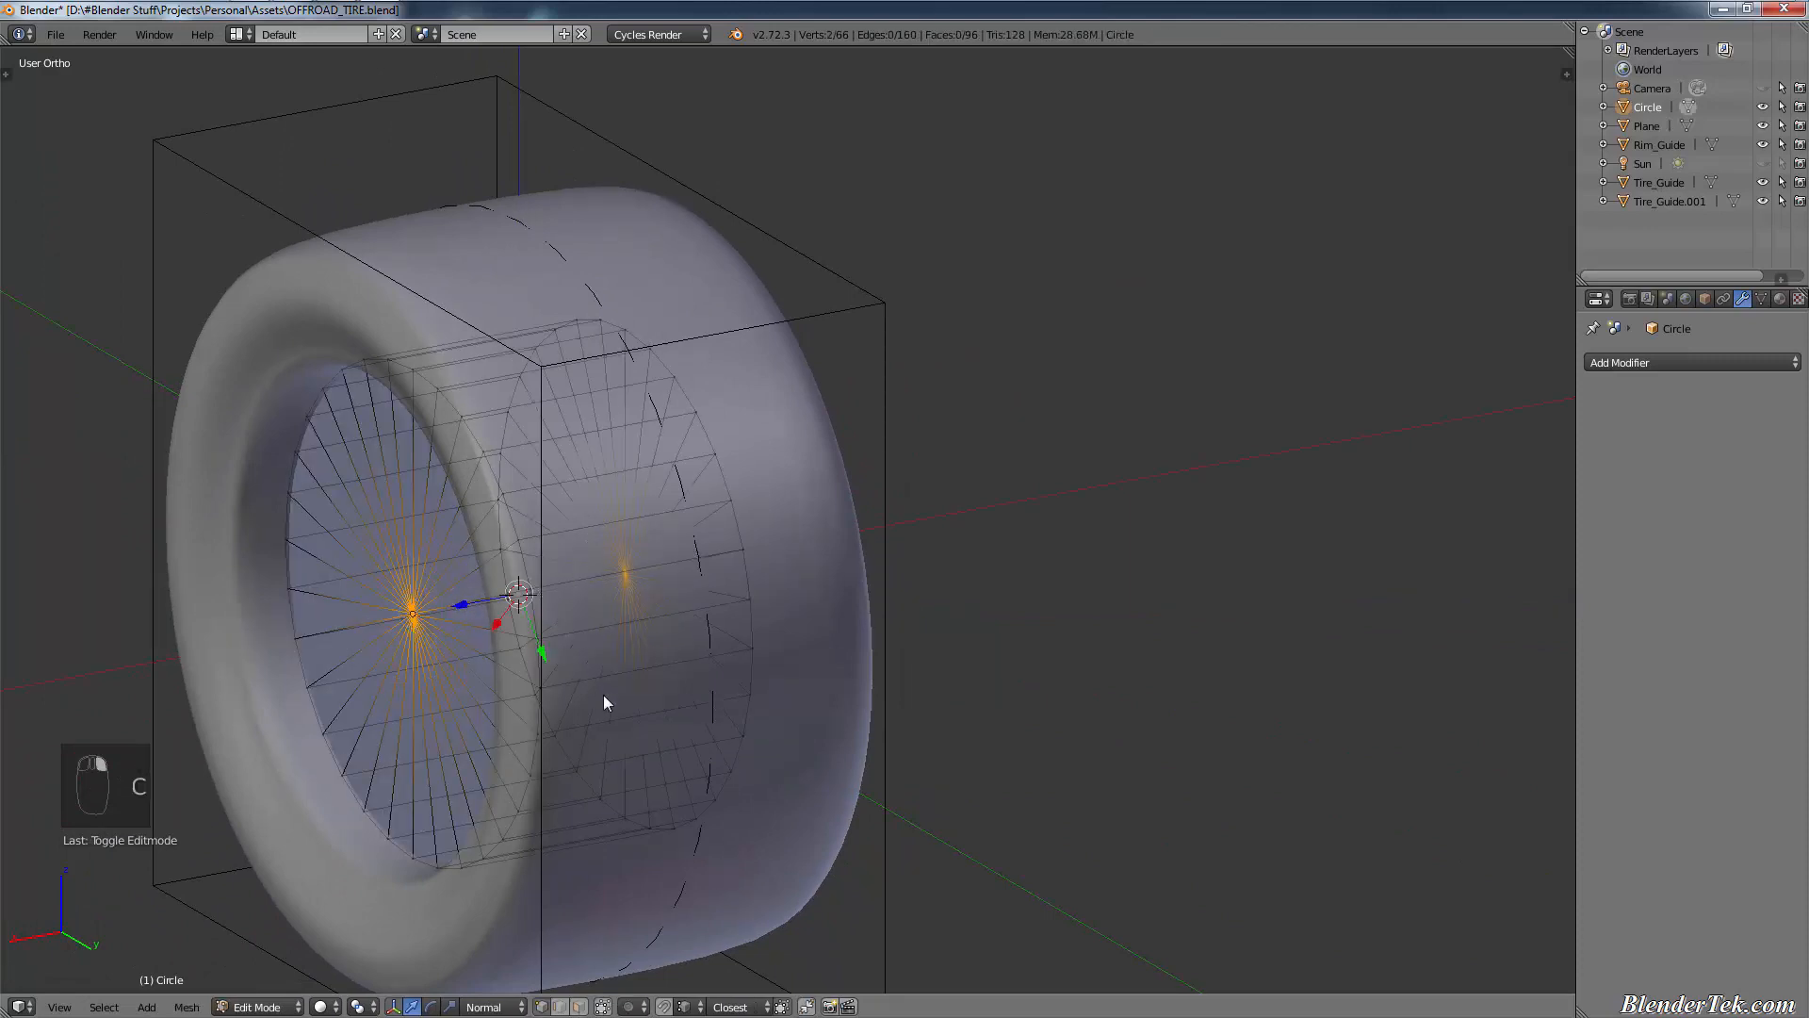
key("s")
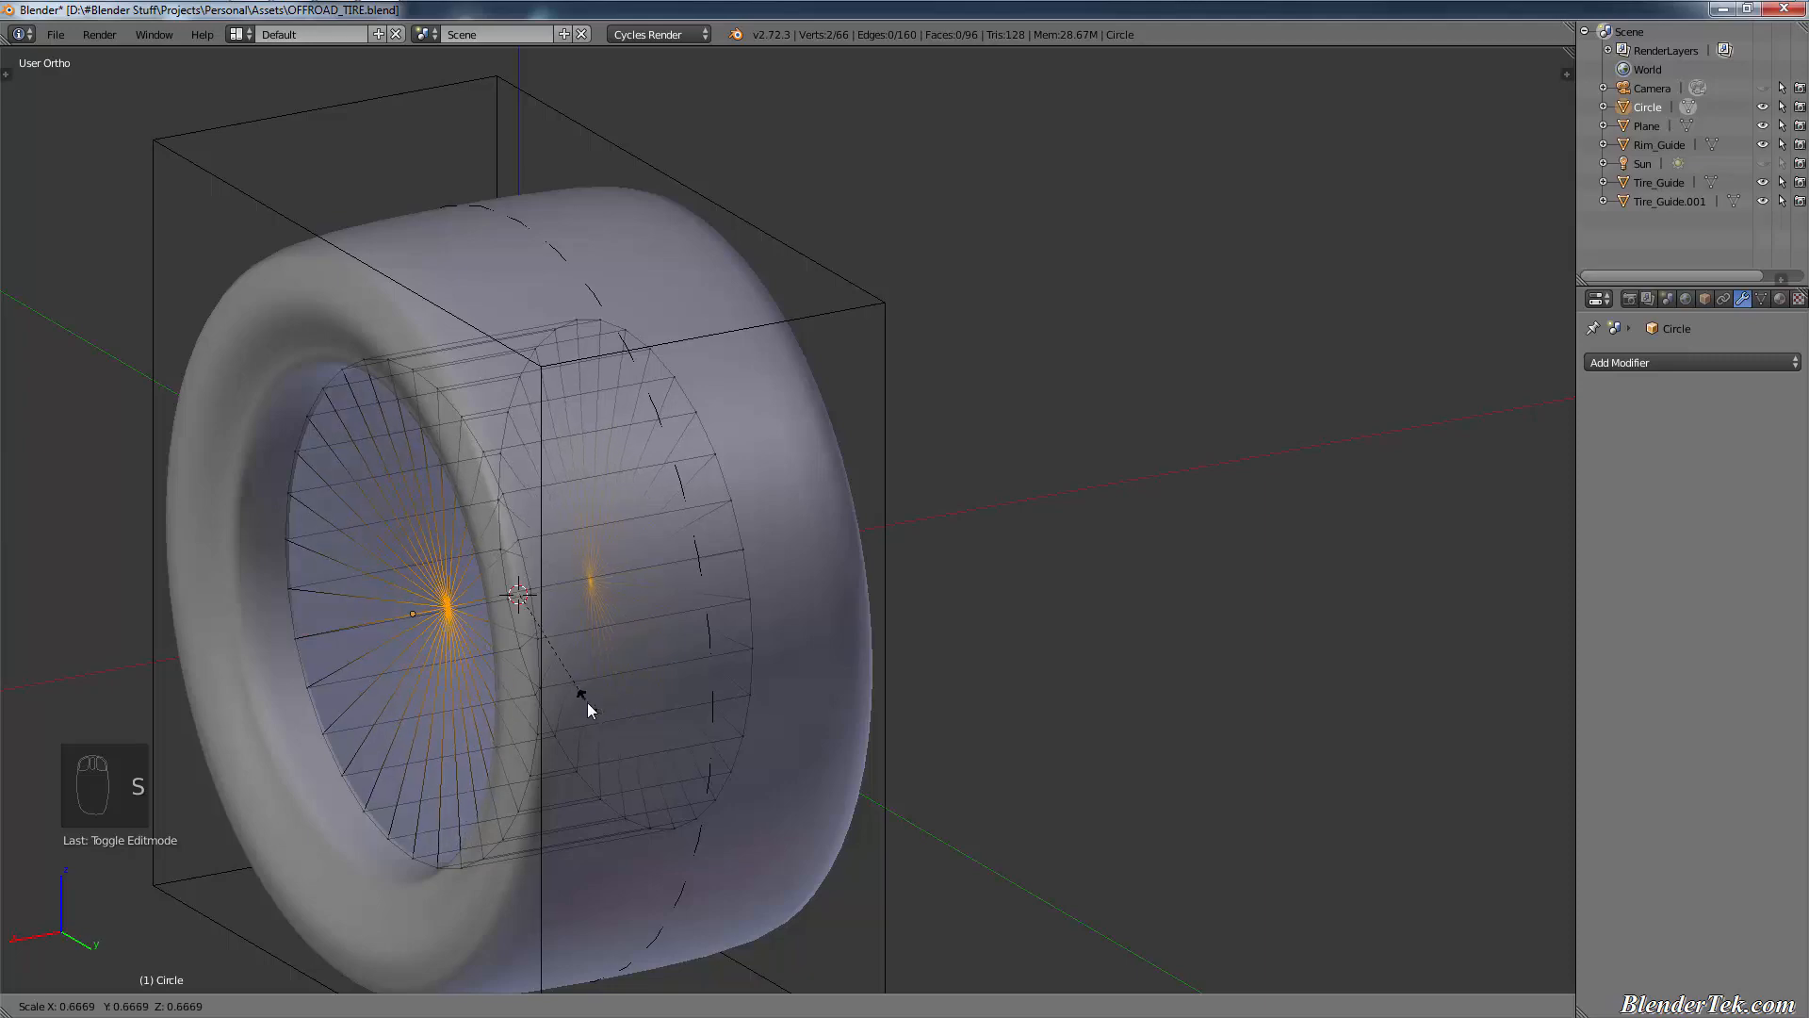
key("x")
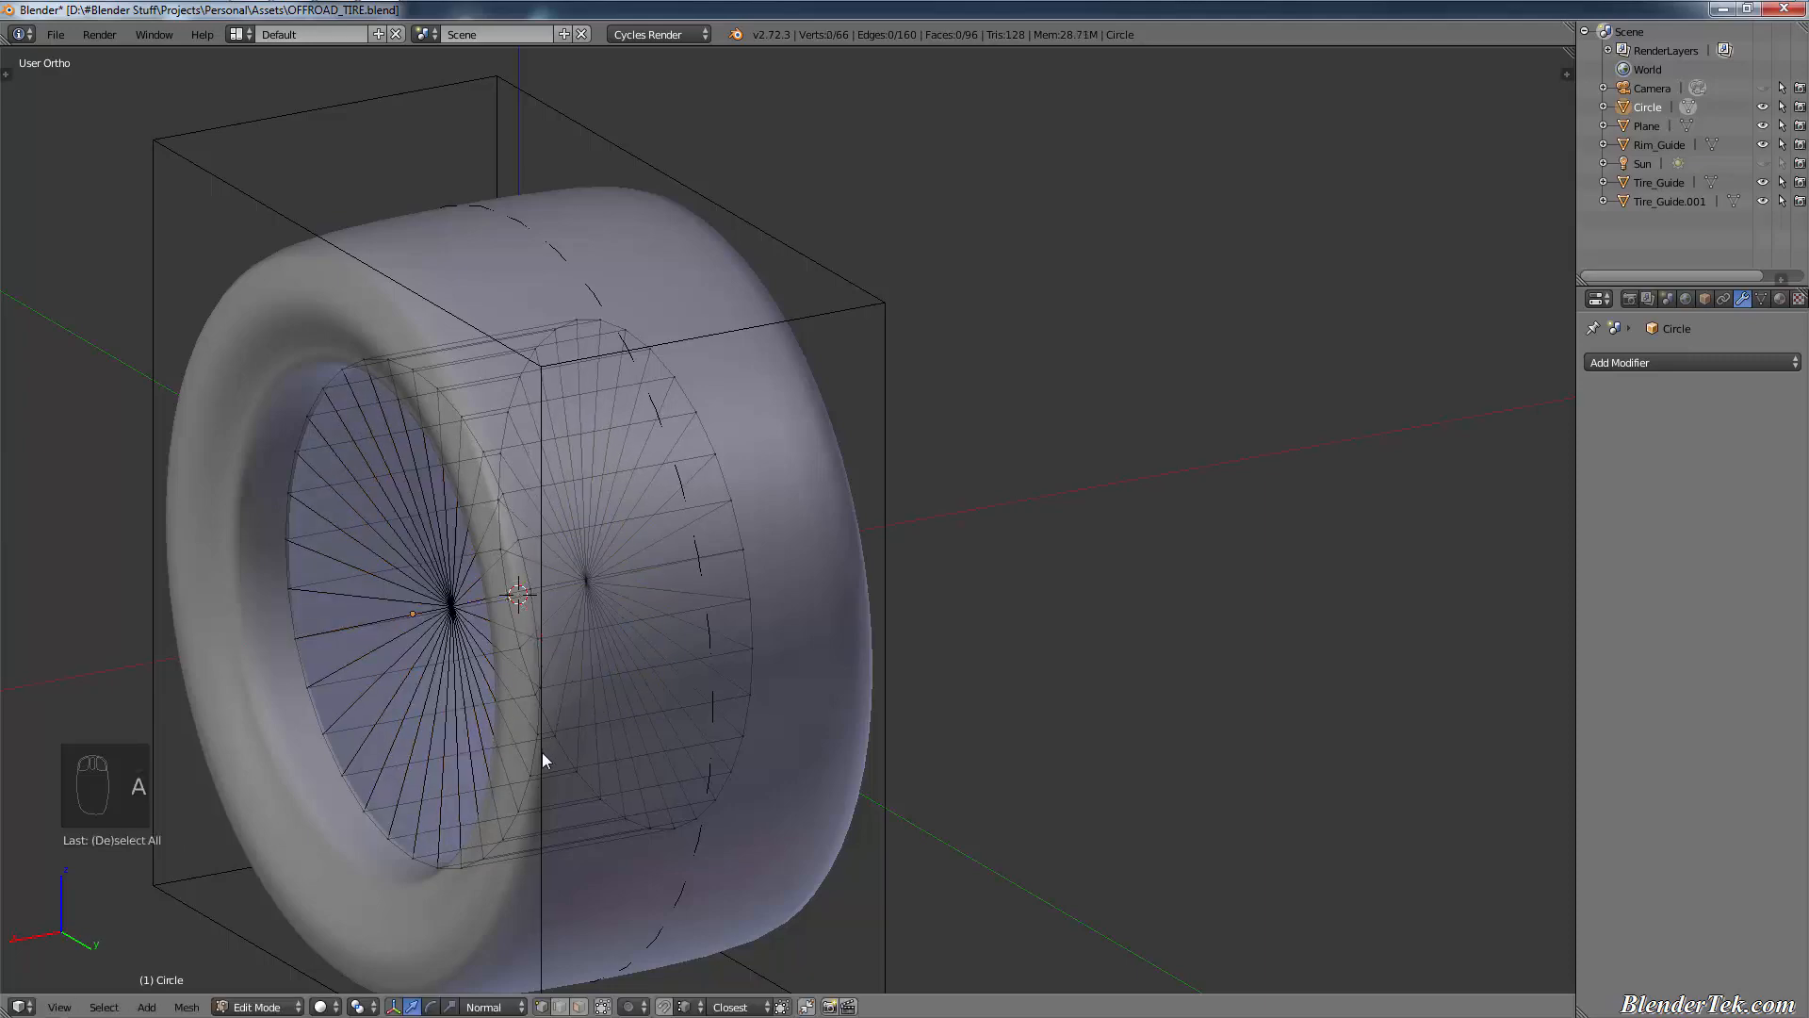
key("z")
key("z")
key("Tab")
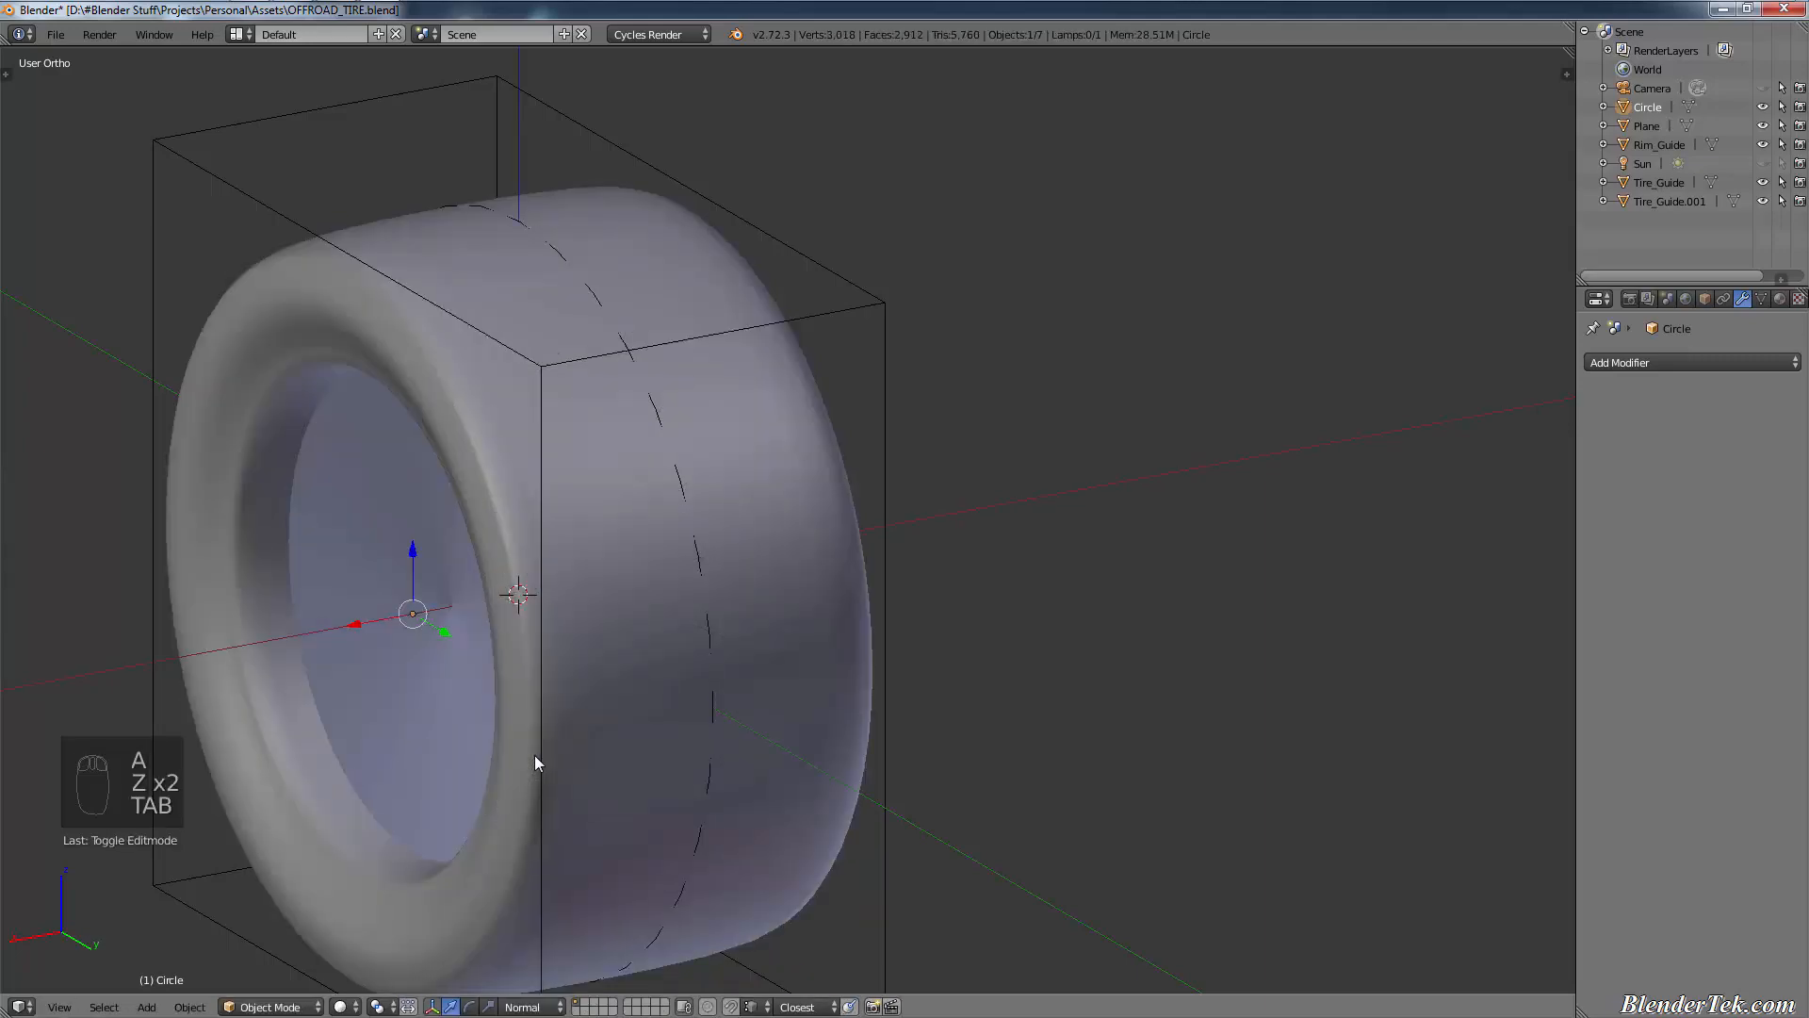
middle_click_drag(534, 755, 573, 754)
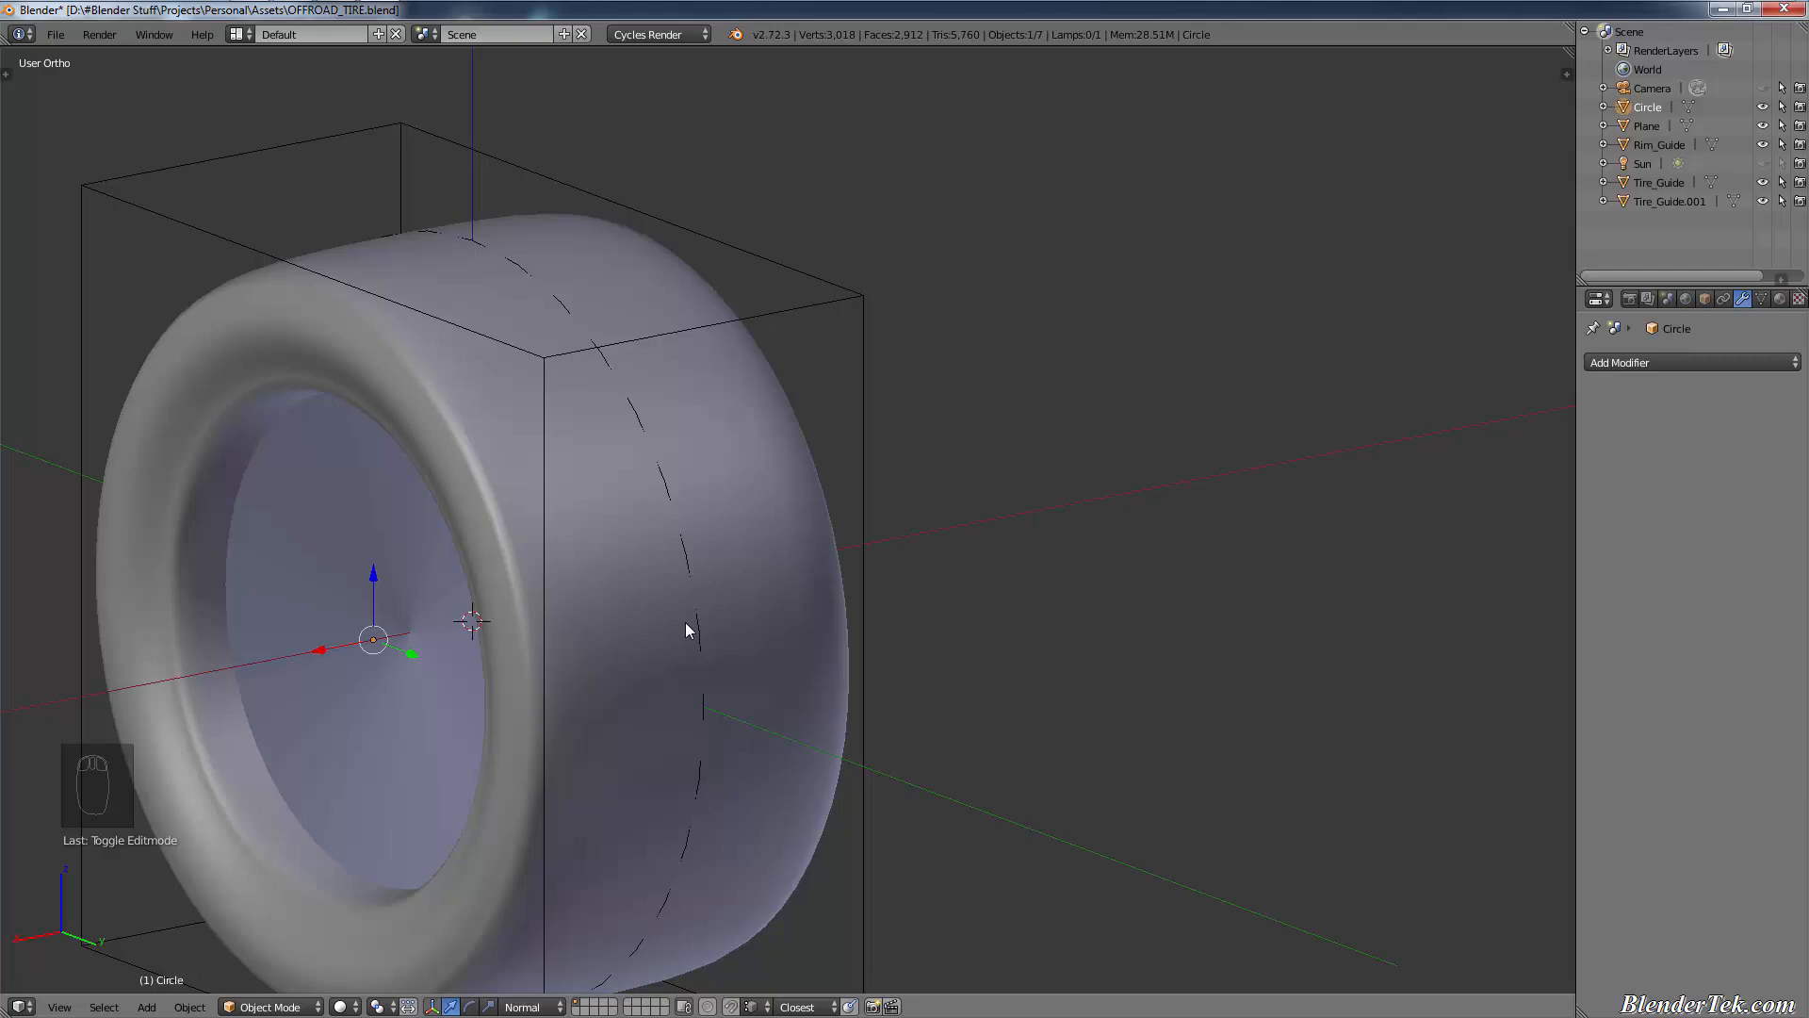
mouse_move(664, 439)
middle_mouse_down()
mouse_move(823, 448)
mouse_move(946, 388)
mouse_move(925, 339)
mouse_move(603, 445)
mouse_move(728, 422)
mouse_move(697, 429)
middle_mouse_up()
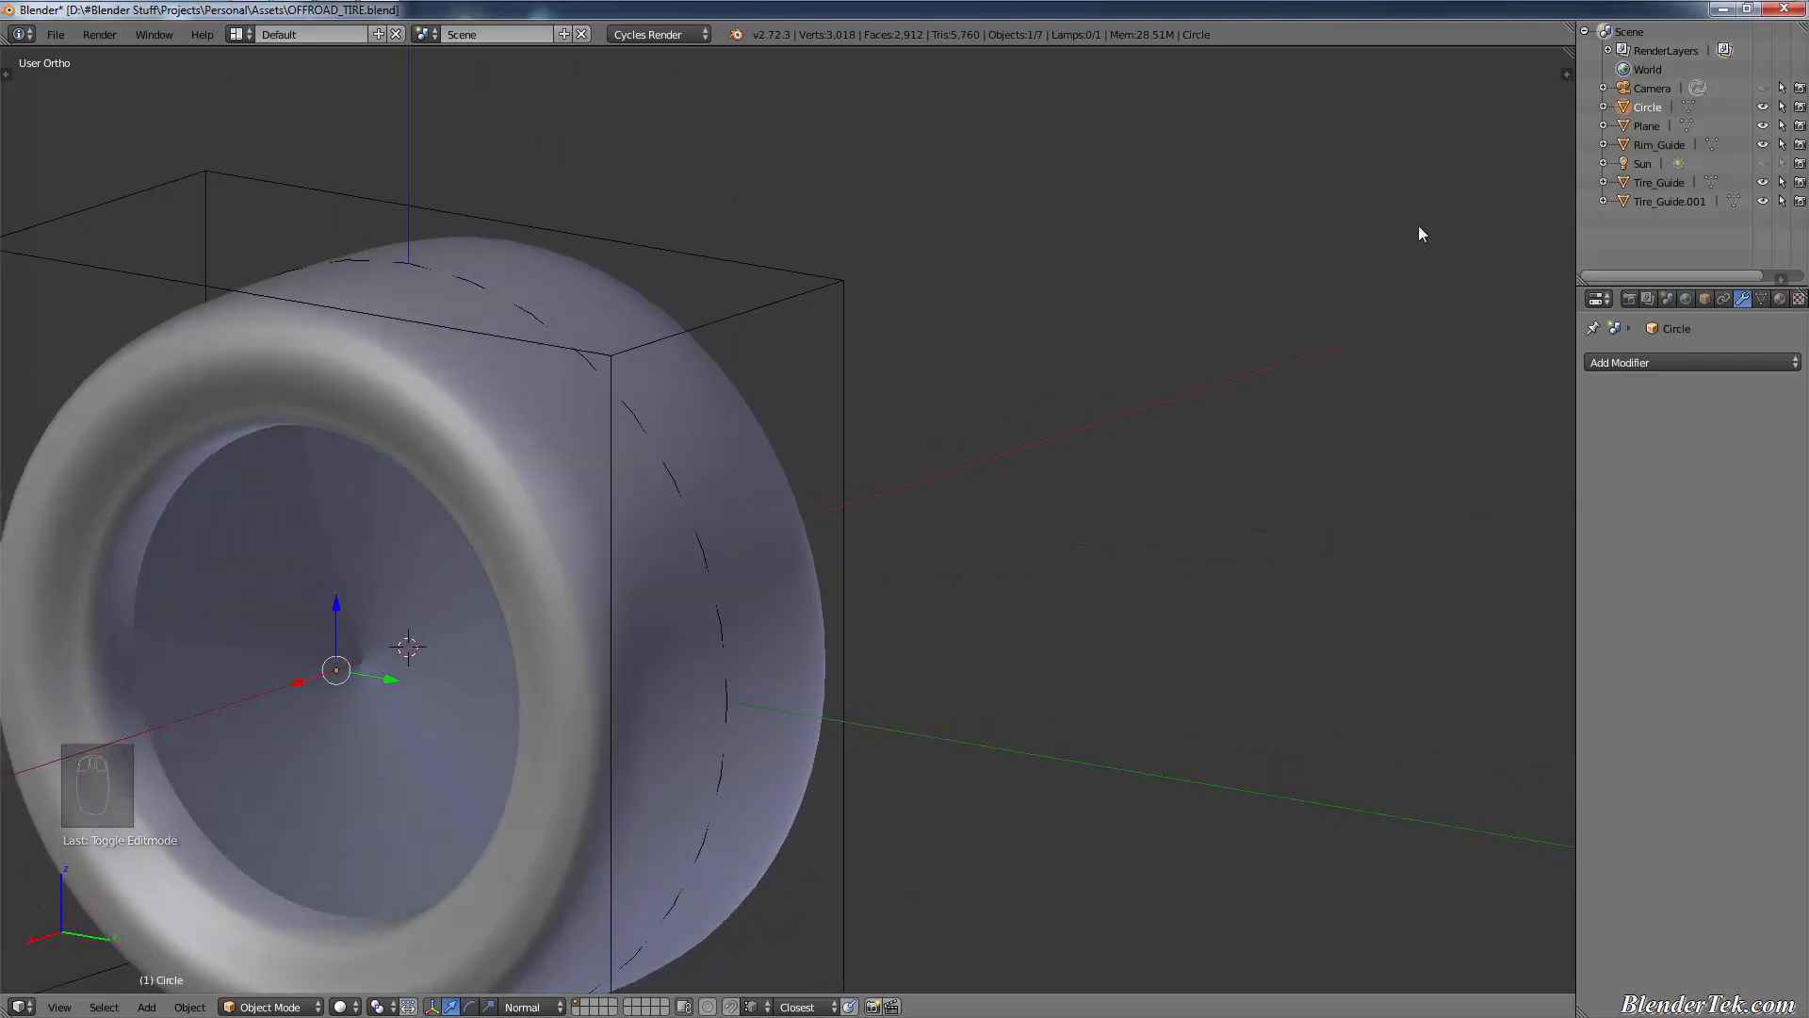
- Toggle the filled disc's visibility on and off and inspect how it sits inside the tire from several angles
left_click(1762, 107)
left_click(1762, 107)
left_click(1762, 107)
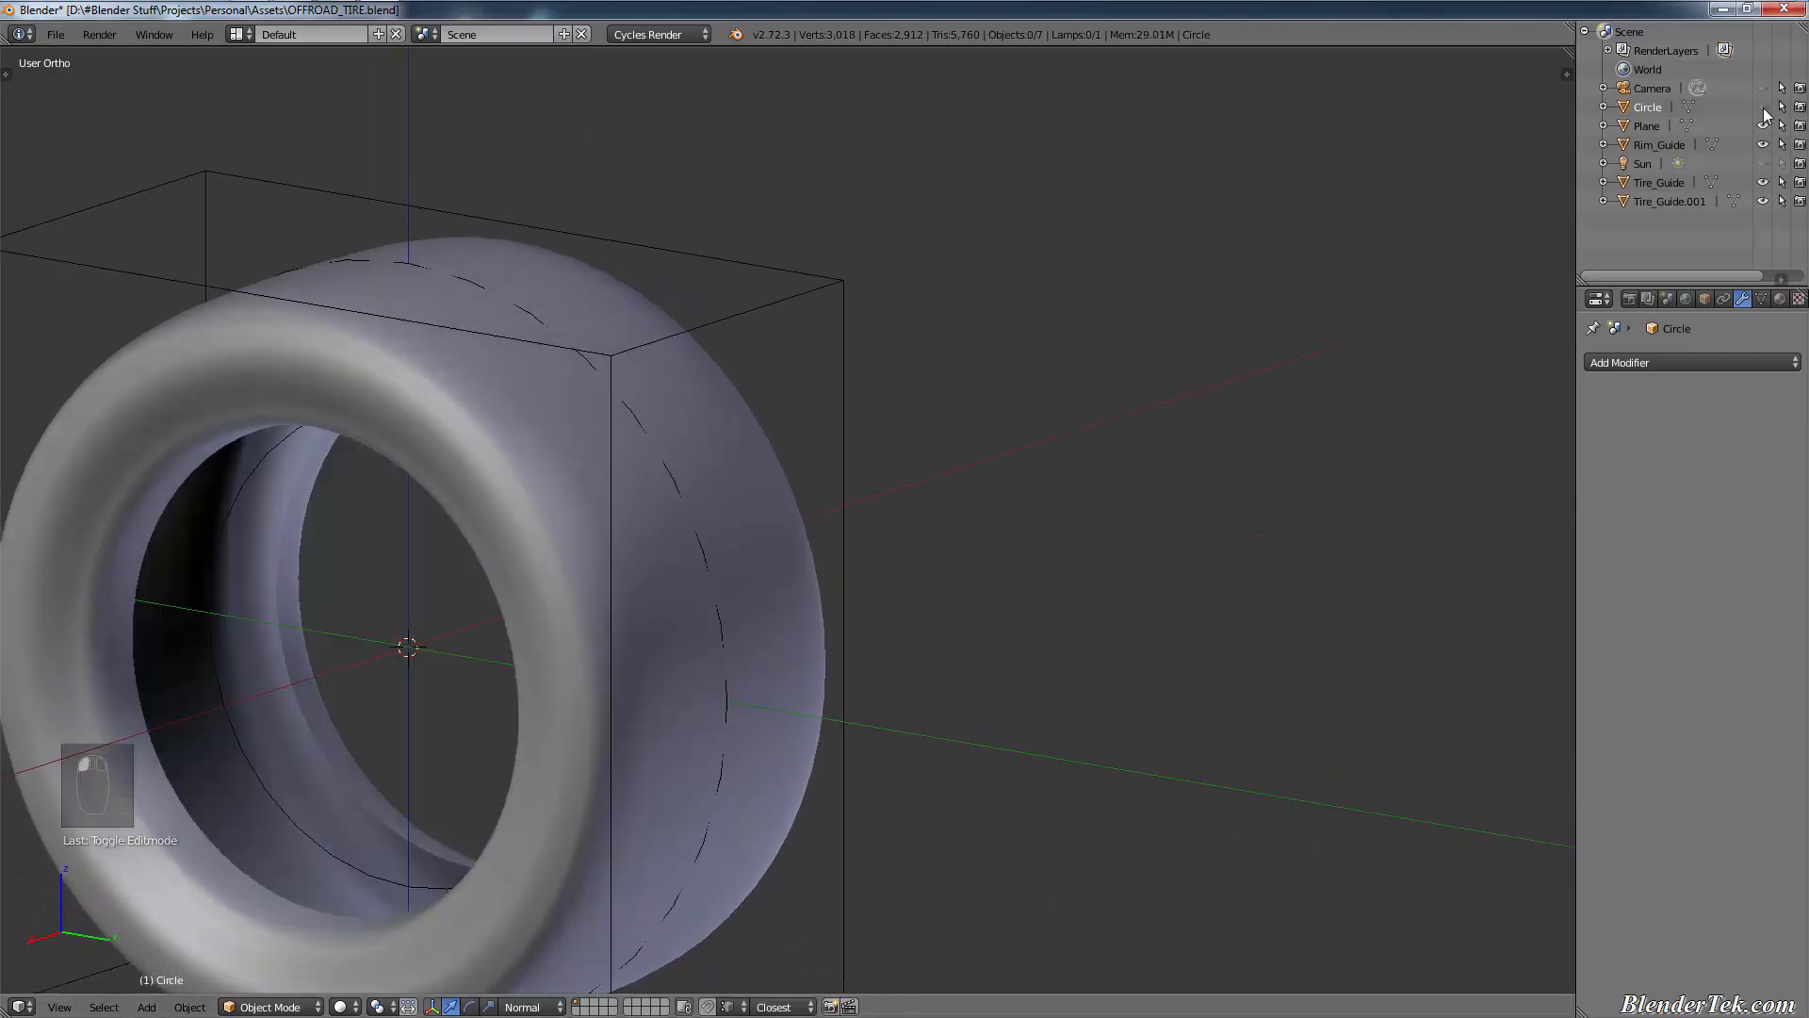
left_click(1762, 108)
left_click(1762, 107)
left_click(1763, 107)
middle_click_drag(963, 517, 1165, 551)
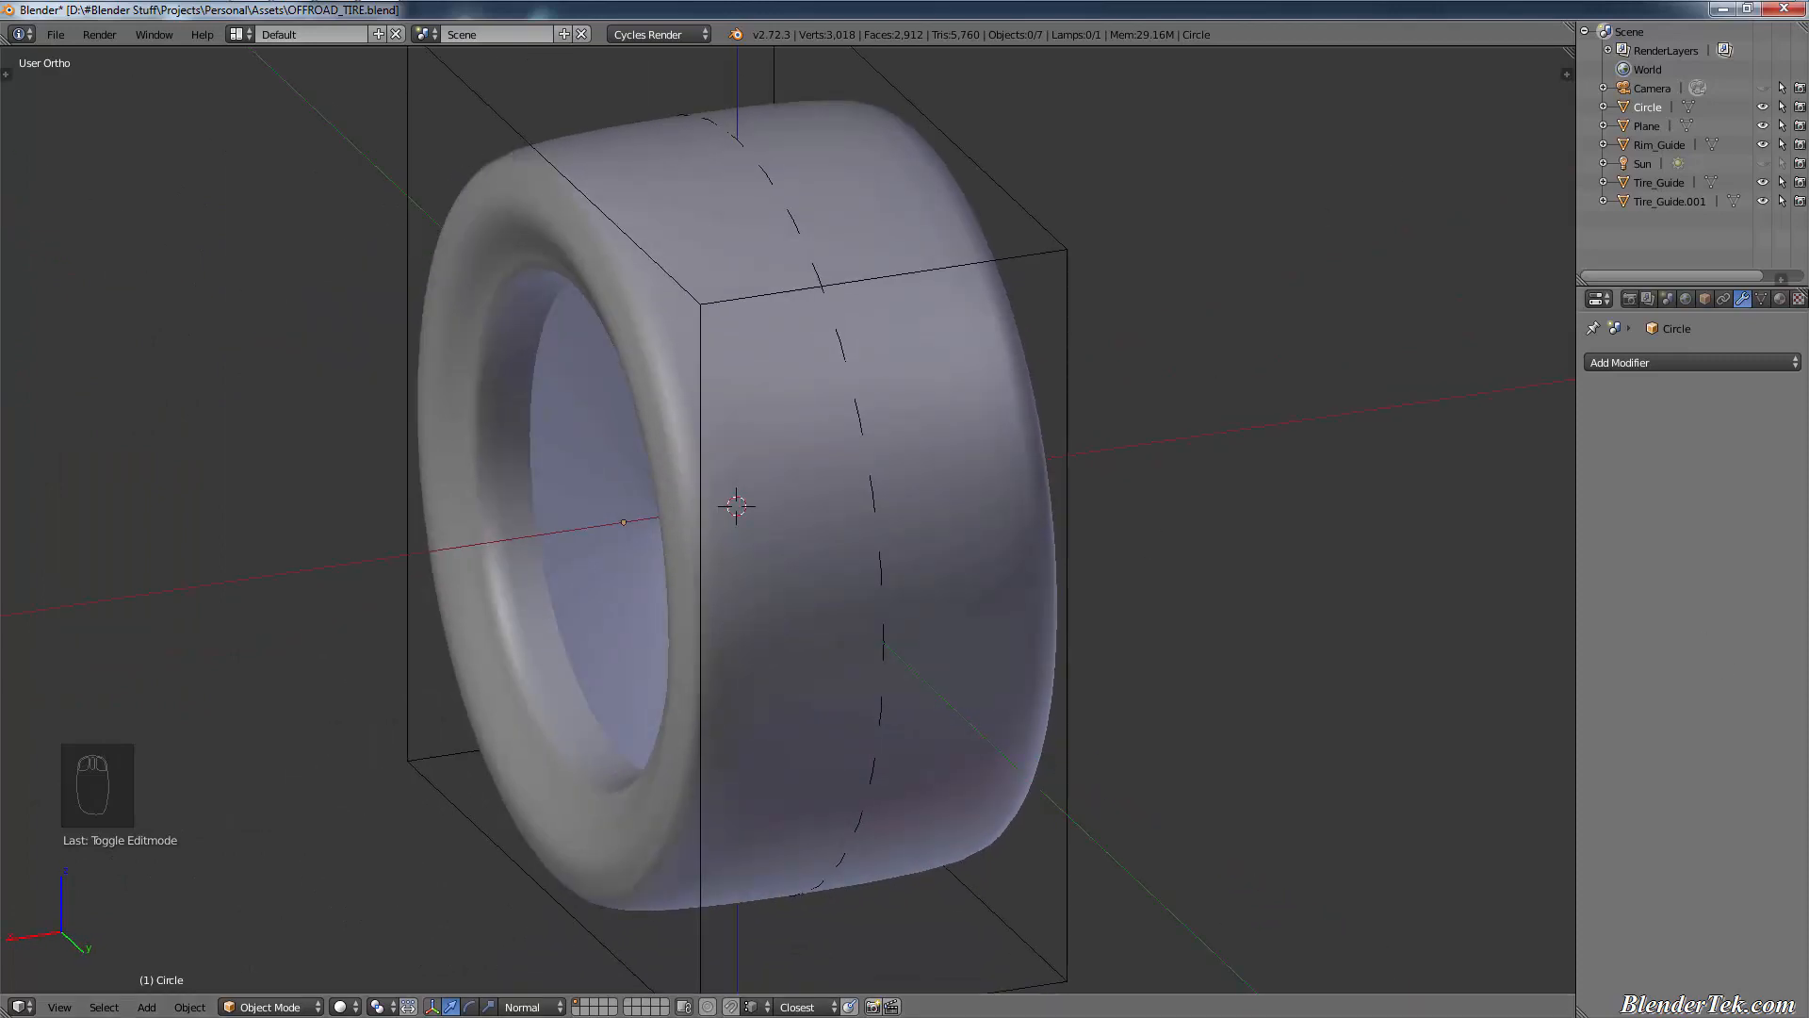
mouse_move(1090, 566)
middle_mouse_down()
mouse_move(1200, 562)
mouse_move(1082, 546)
middle_mouse_up()
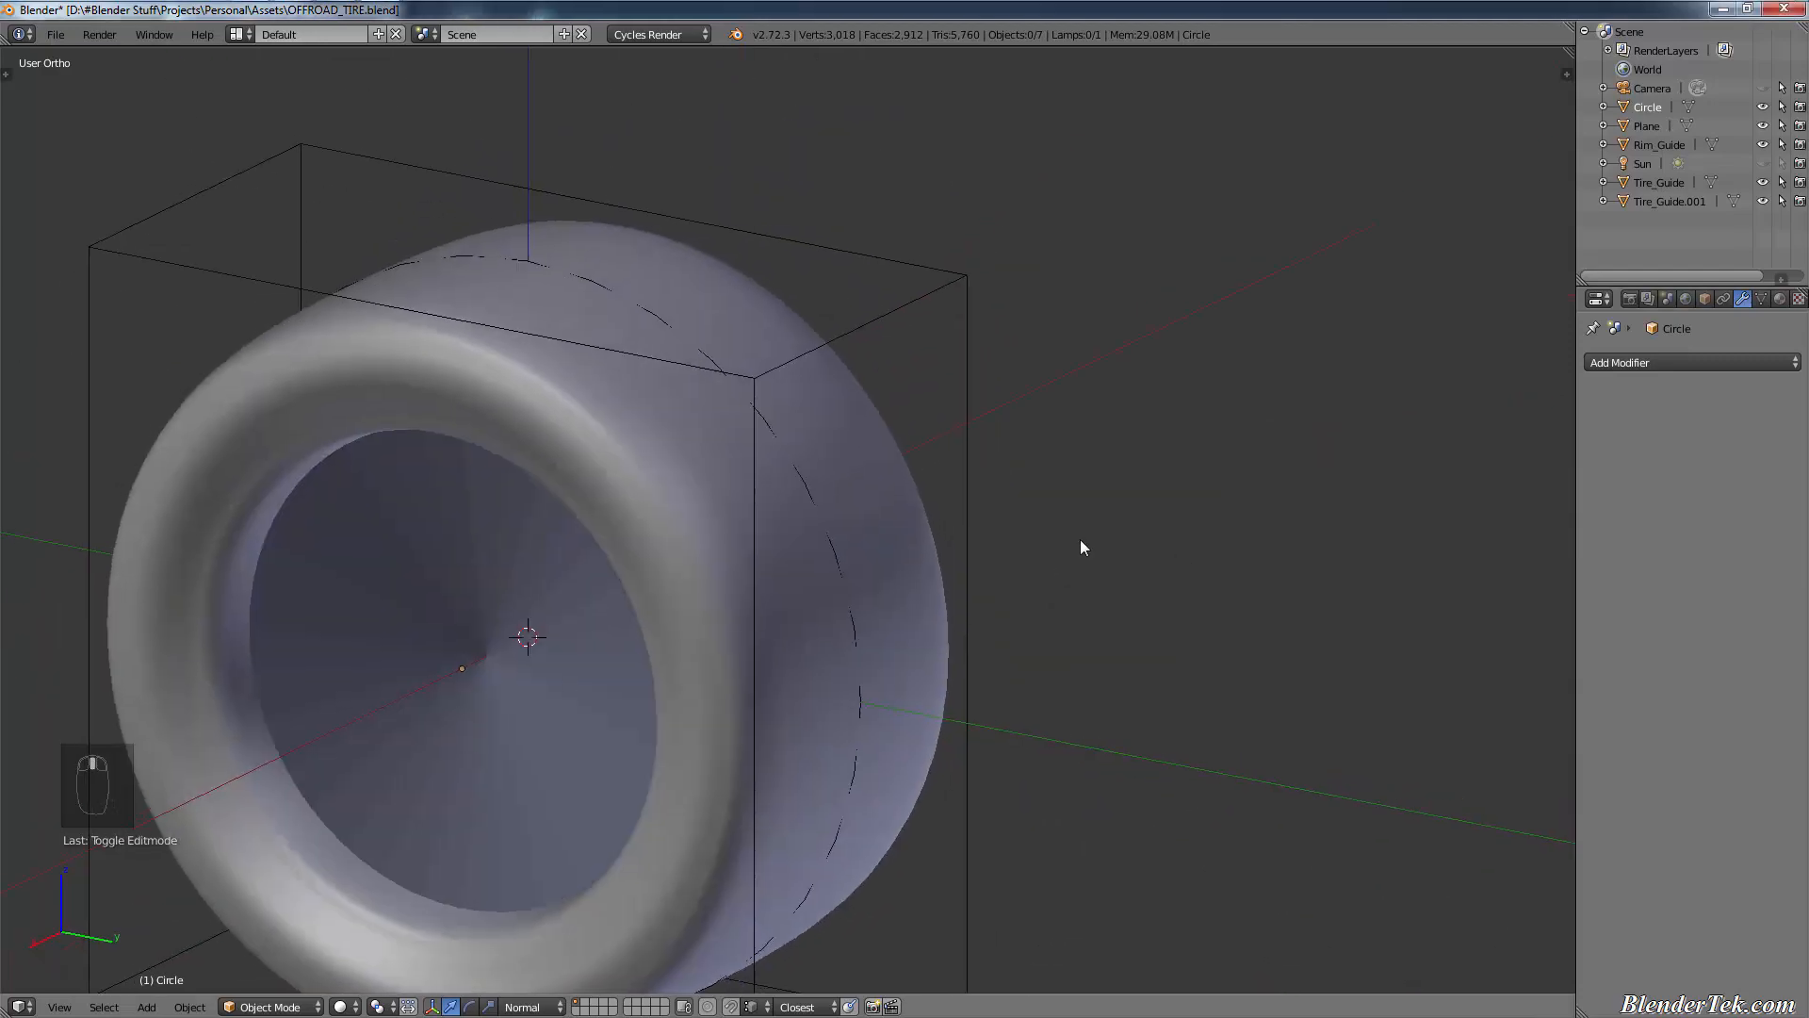
- Delete the filled disc object from inside the tire opening
scroll(747, 551, "up", 5)
right_click(713, 558)
key("x")
left_click(712, 558)
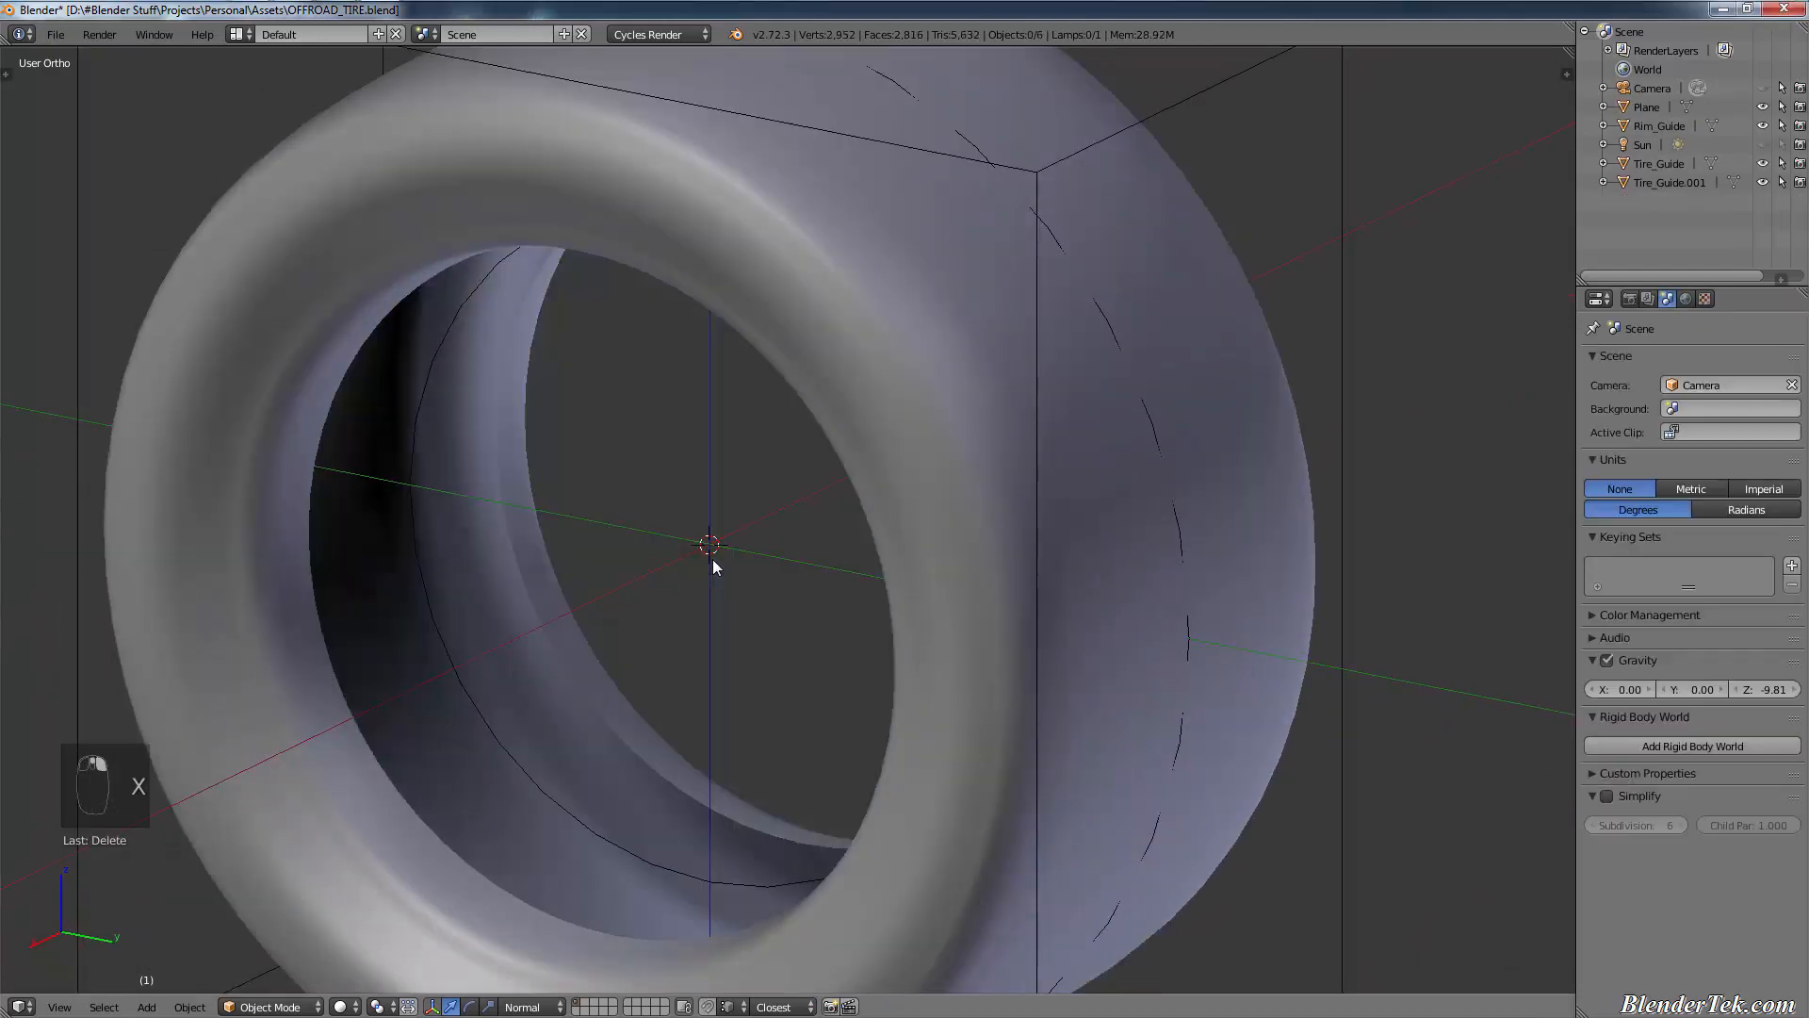
scroll(716, 556, "down", 4)
scroll(716, 556, "up", 3)
middle_click_drag(709, 569, 611, 530)
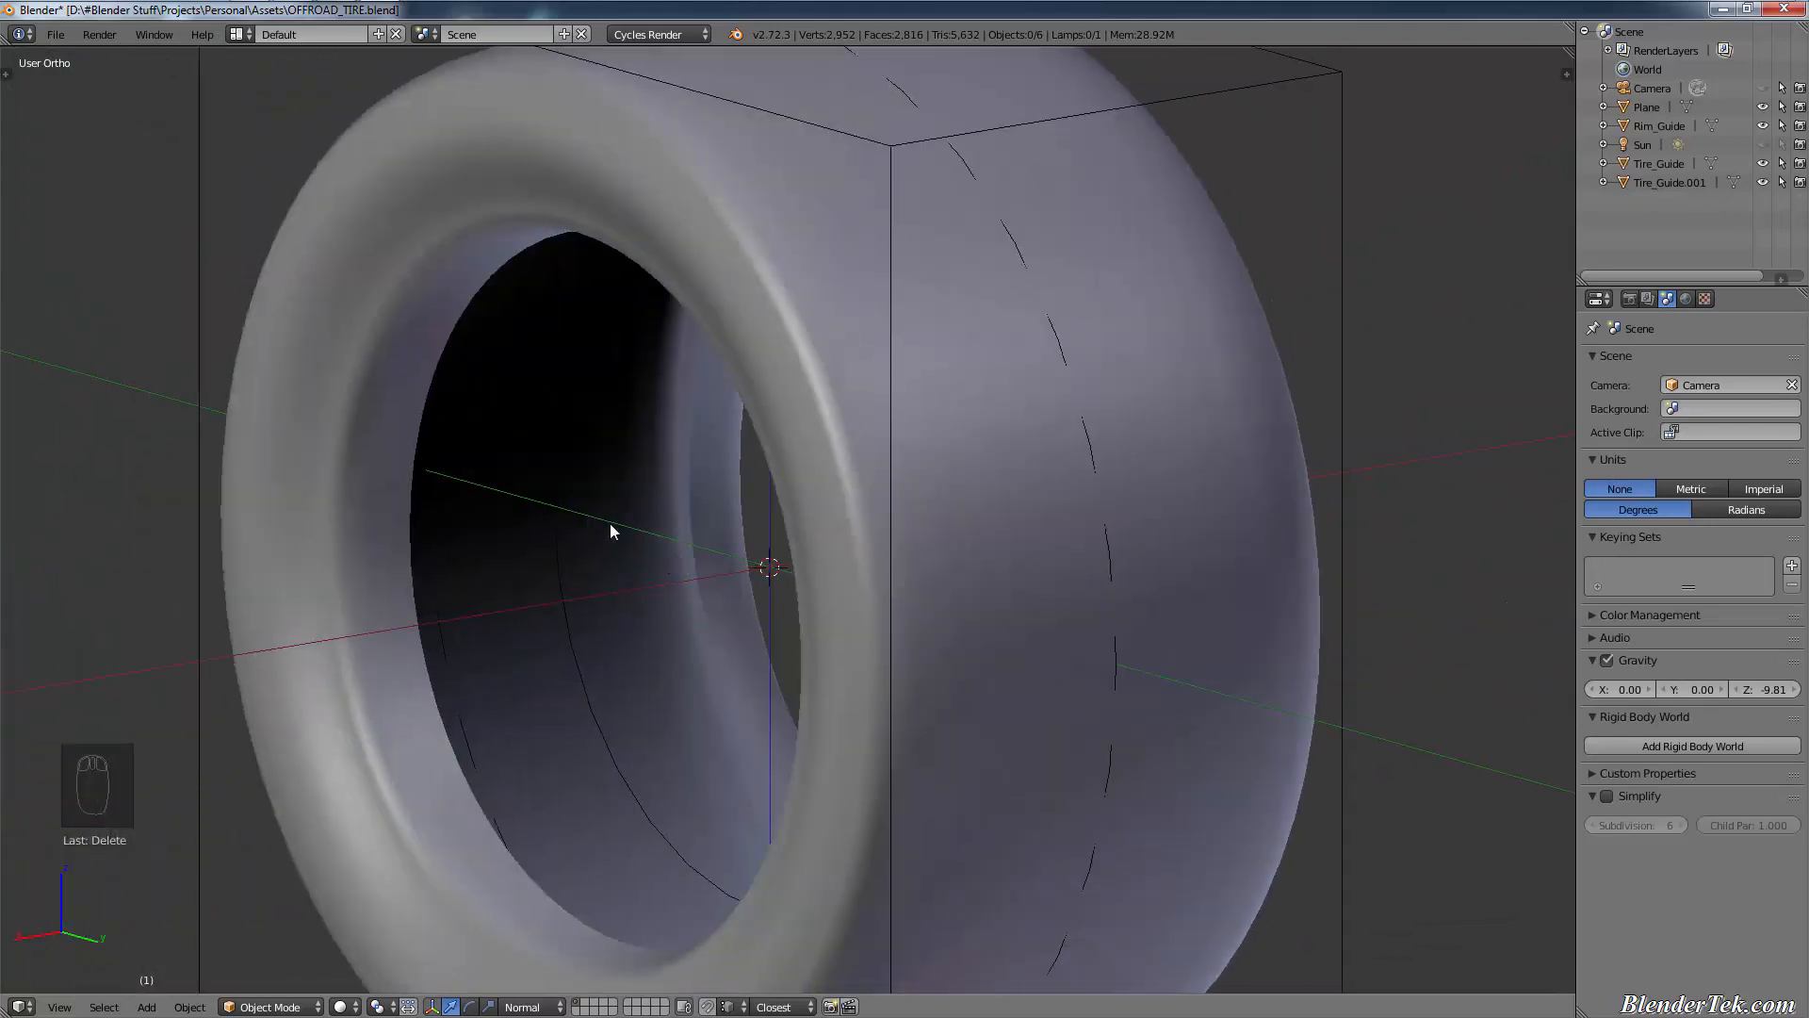
- Add a plane mesh at the tire's centre in front wireframe view and align it to the view
key("KP_1")
key("z")
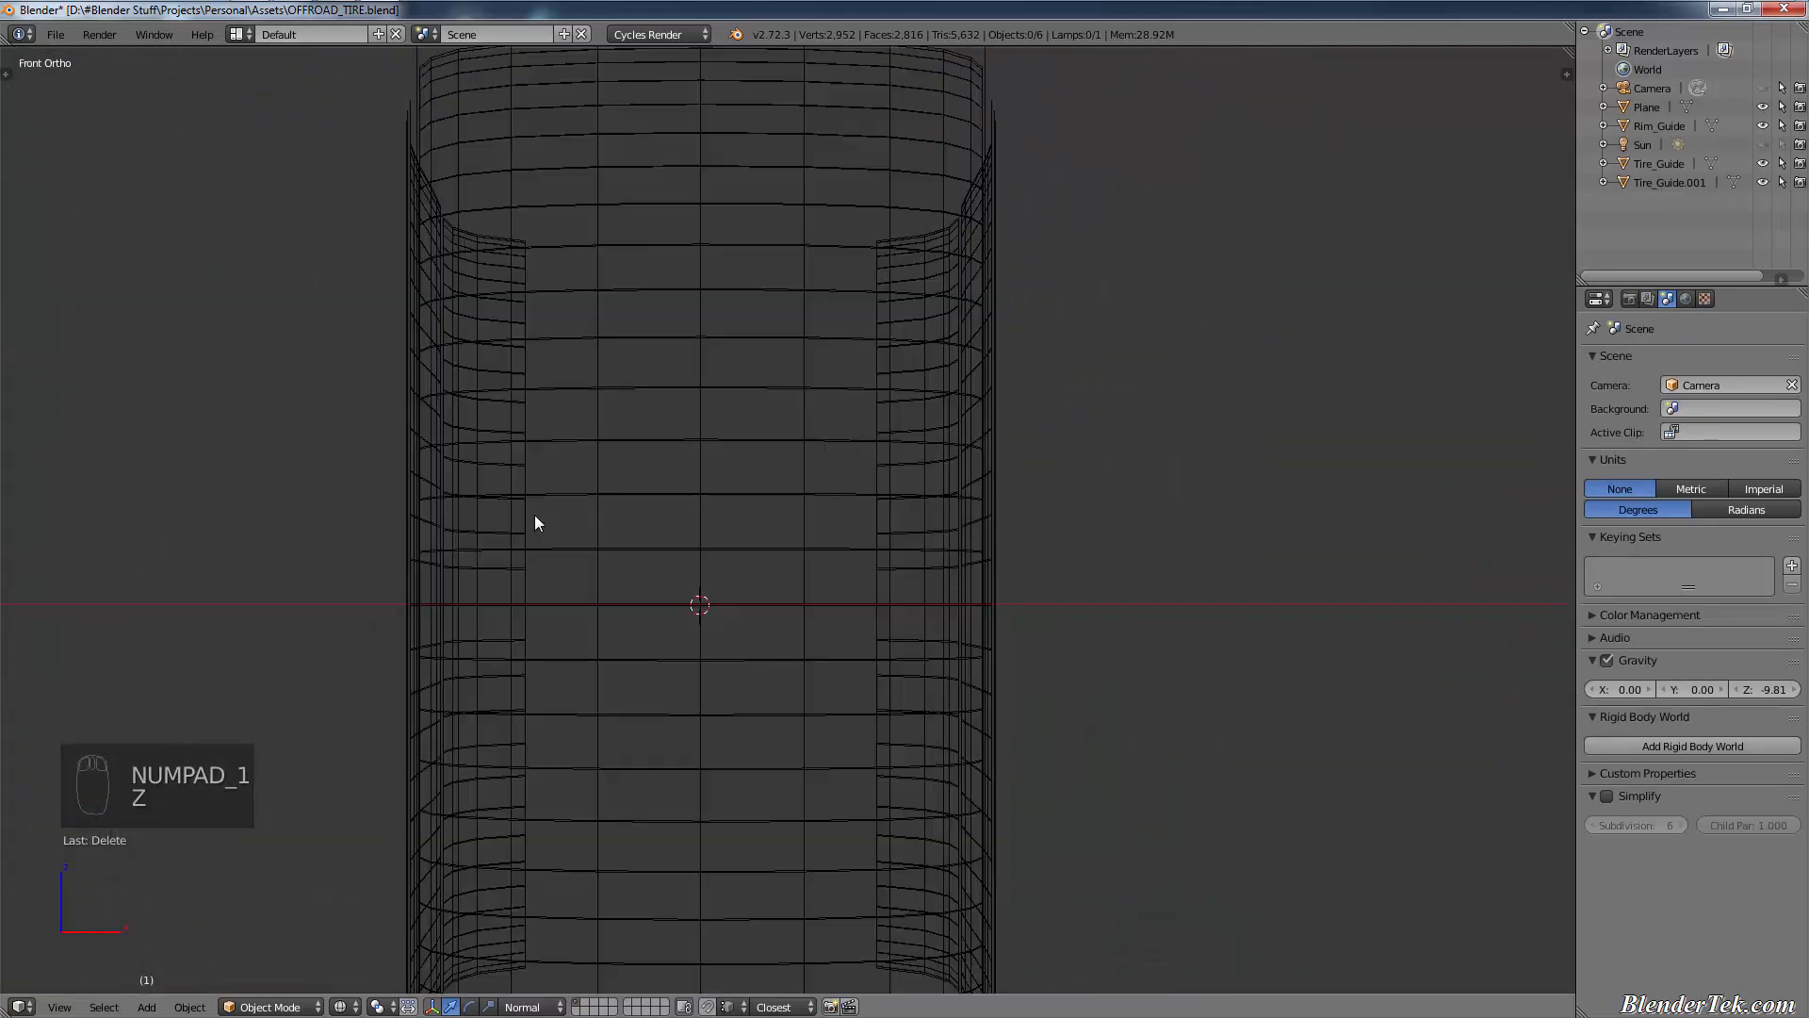
key("shift+a")
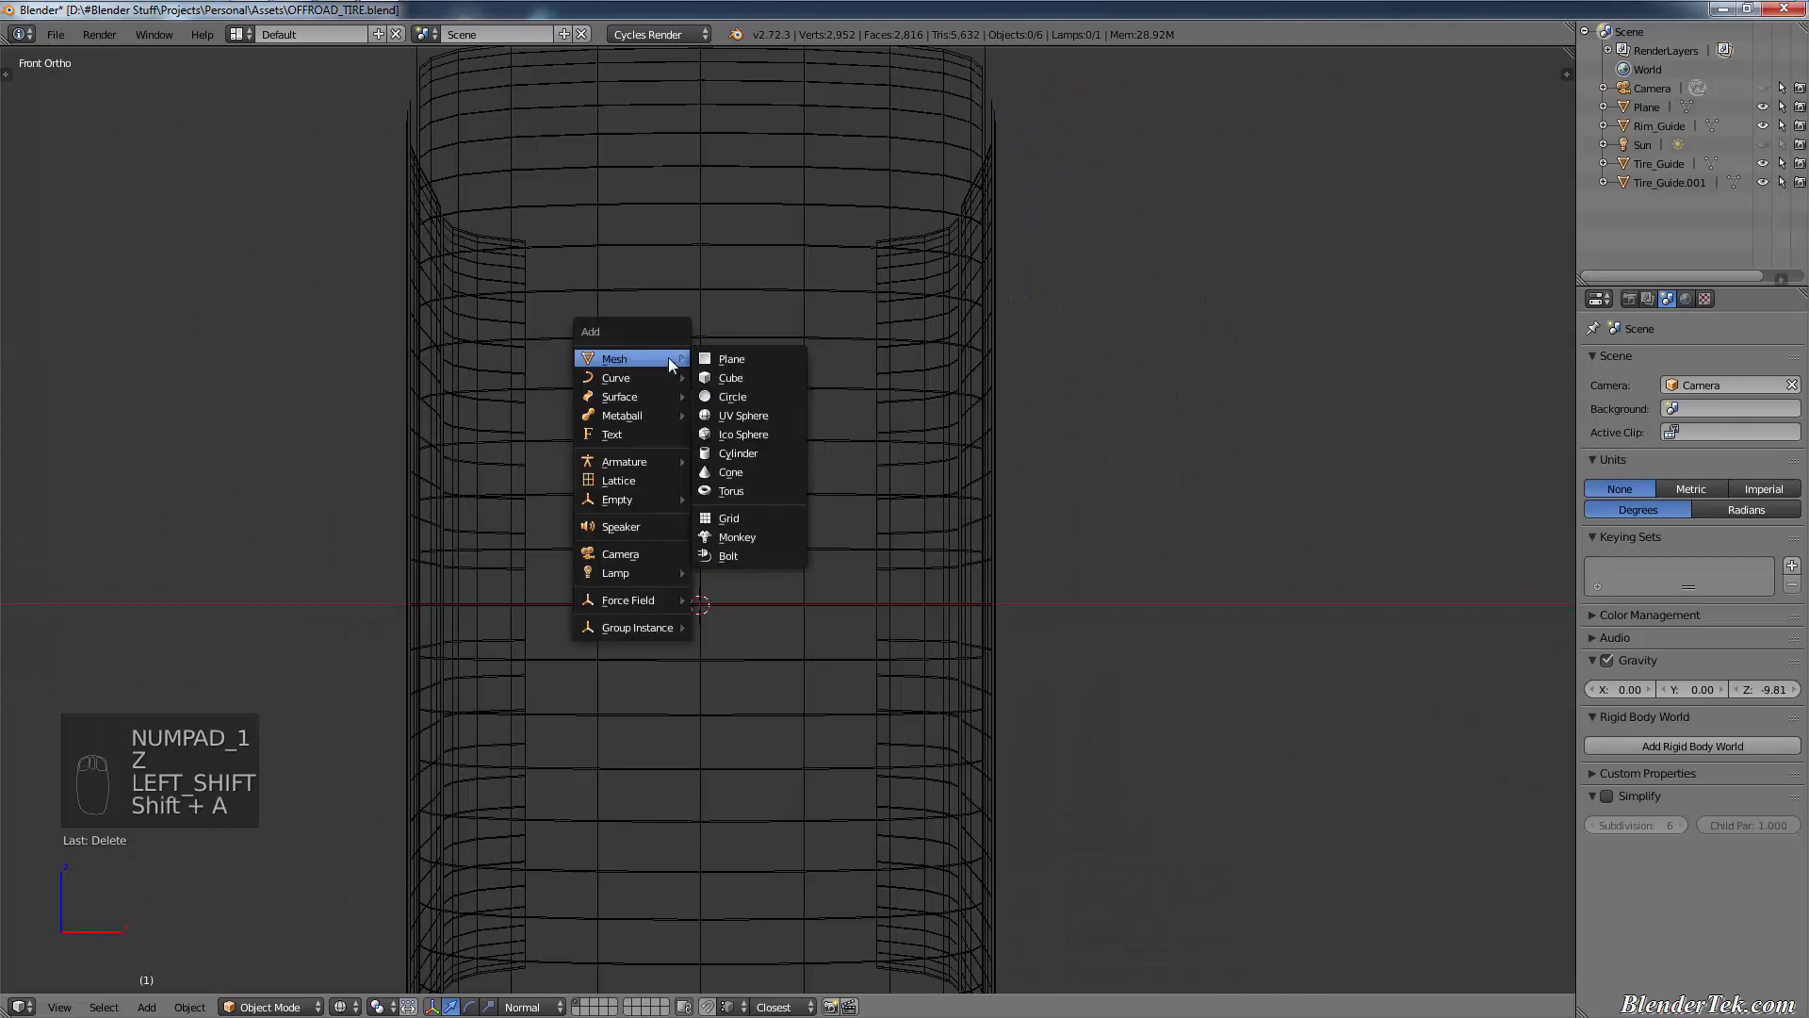
left_click(720, 360)
key("F6")
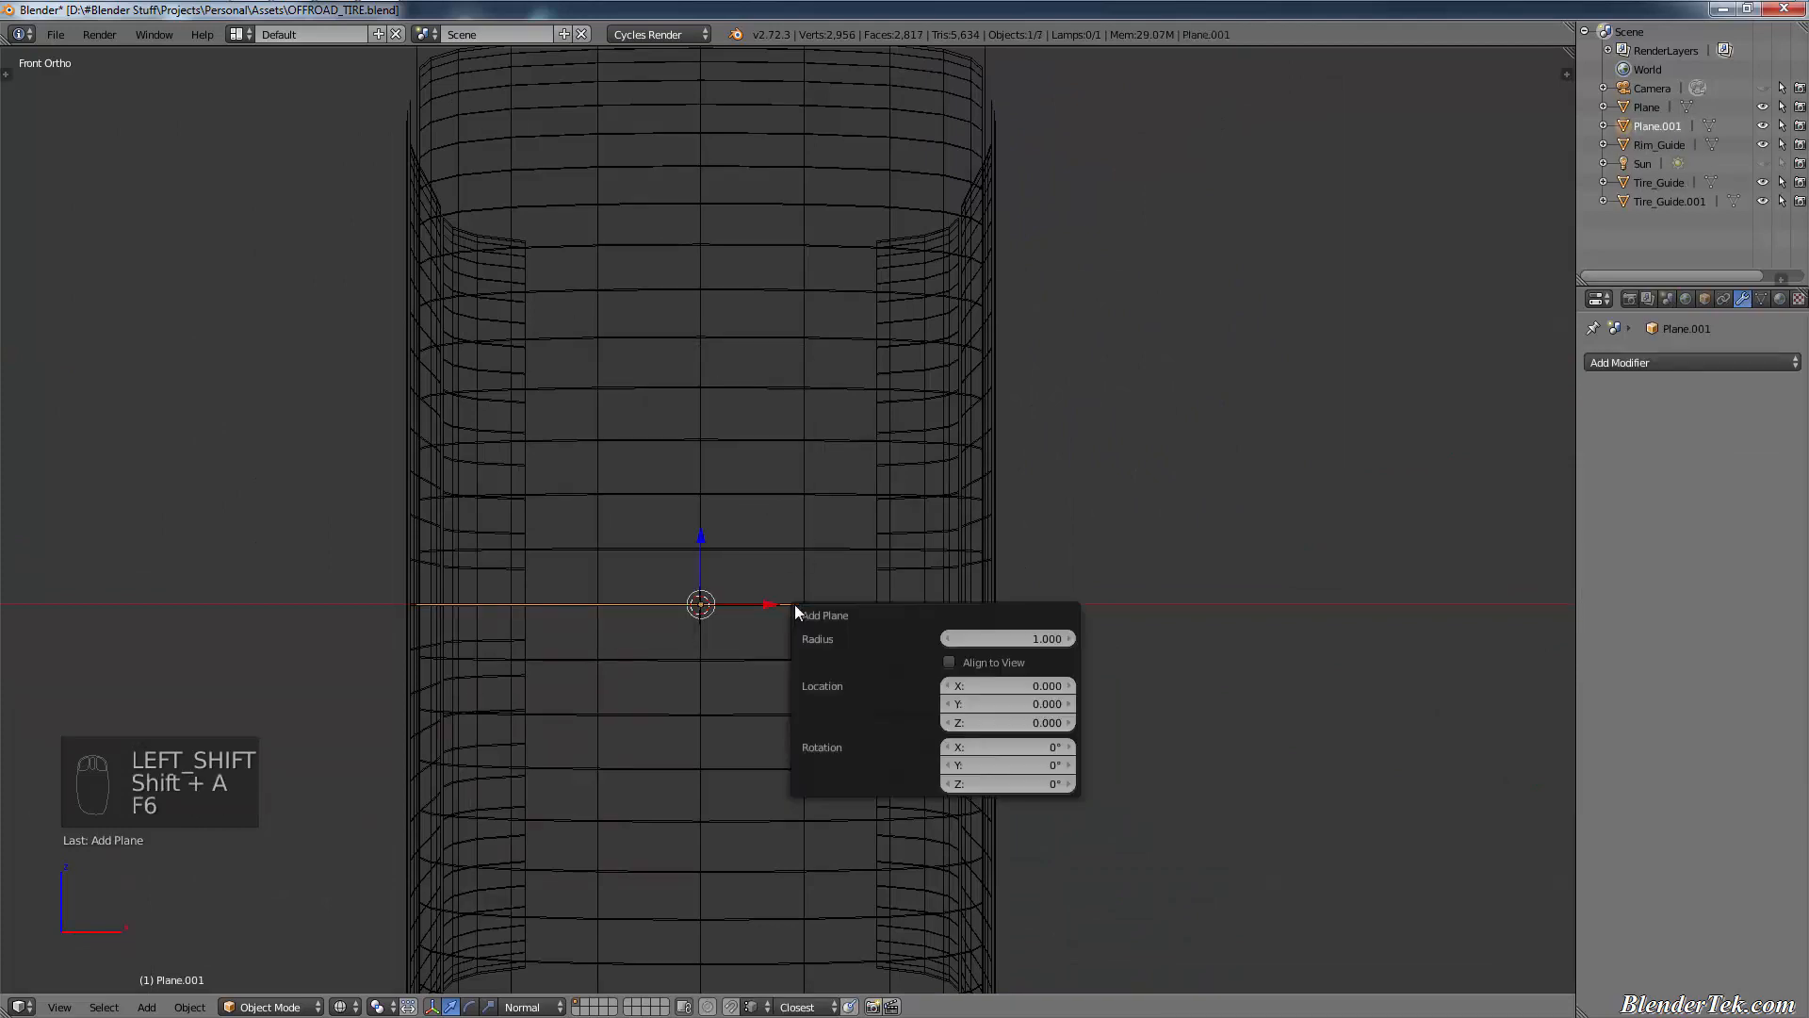
left_click(968, 662)
- Scale the new plane down to a very small square around the tire's centre
key("s")
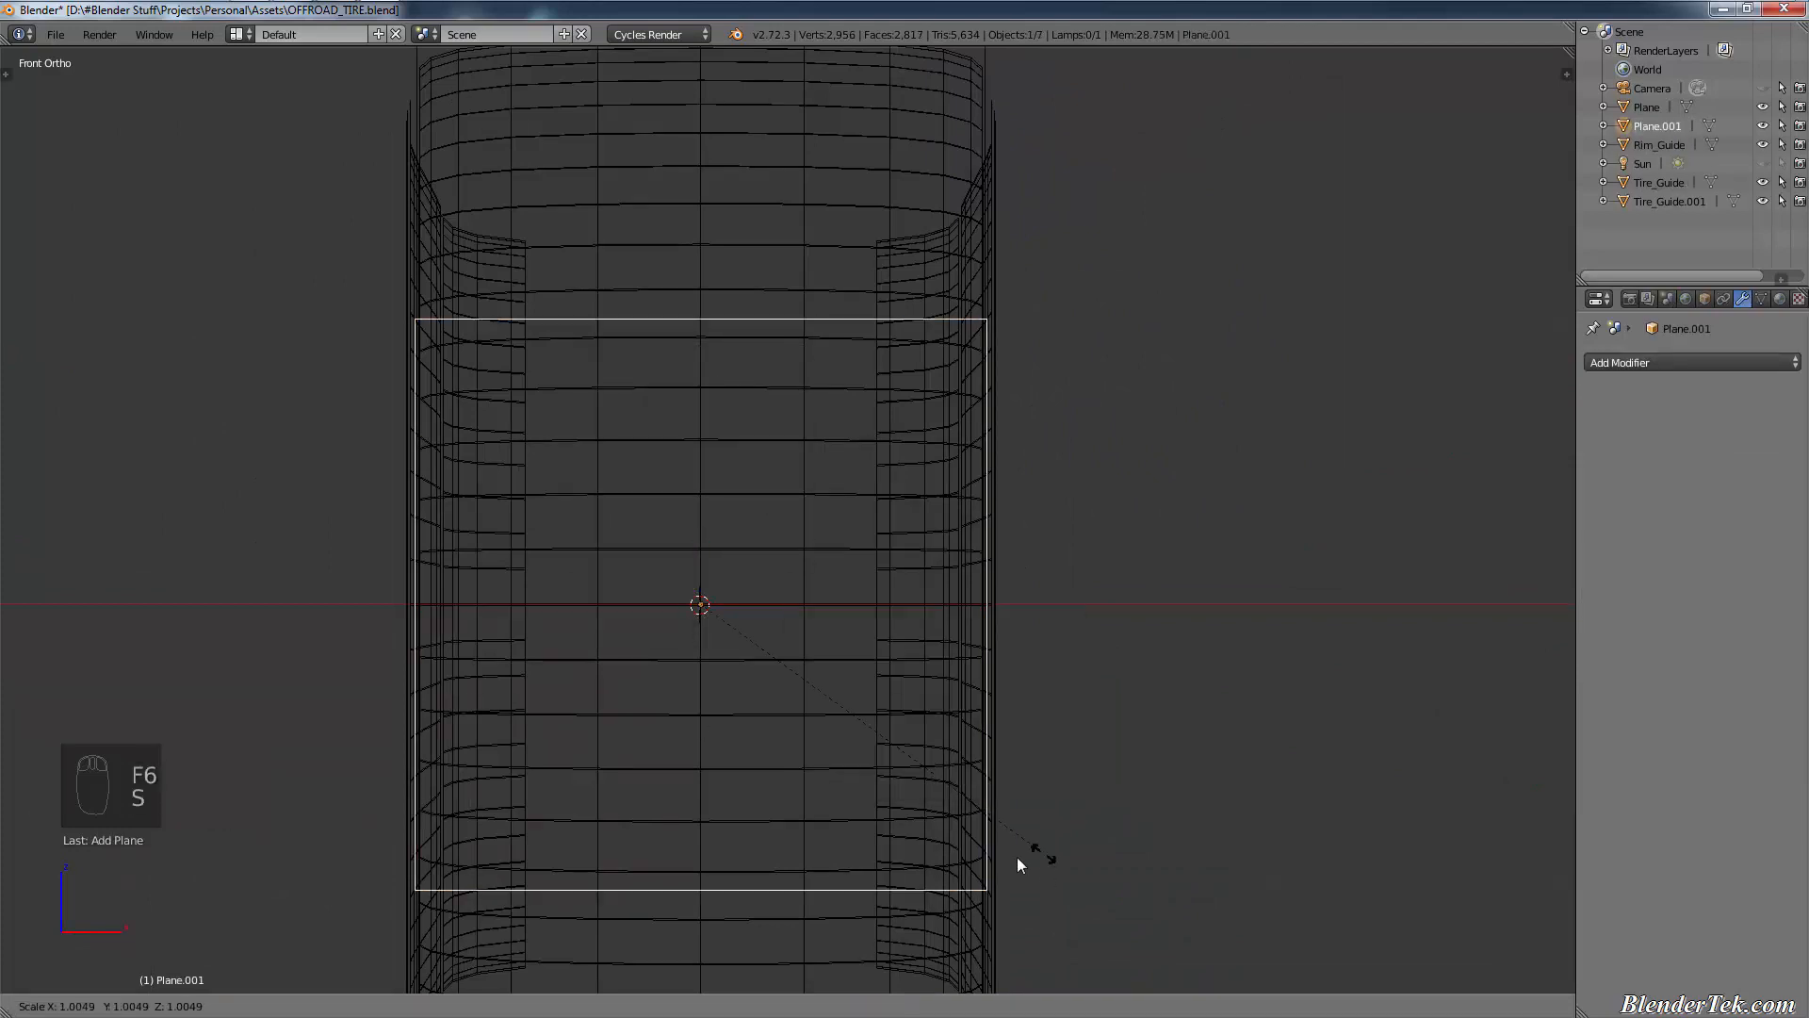
left_click(718, 616)
scroll(731, 650, "up", 5)
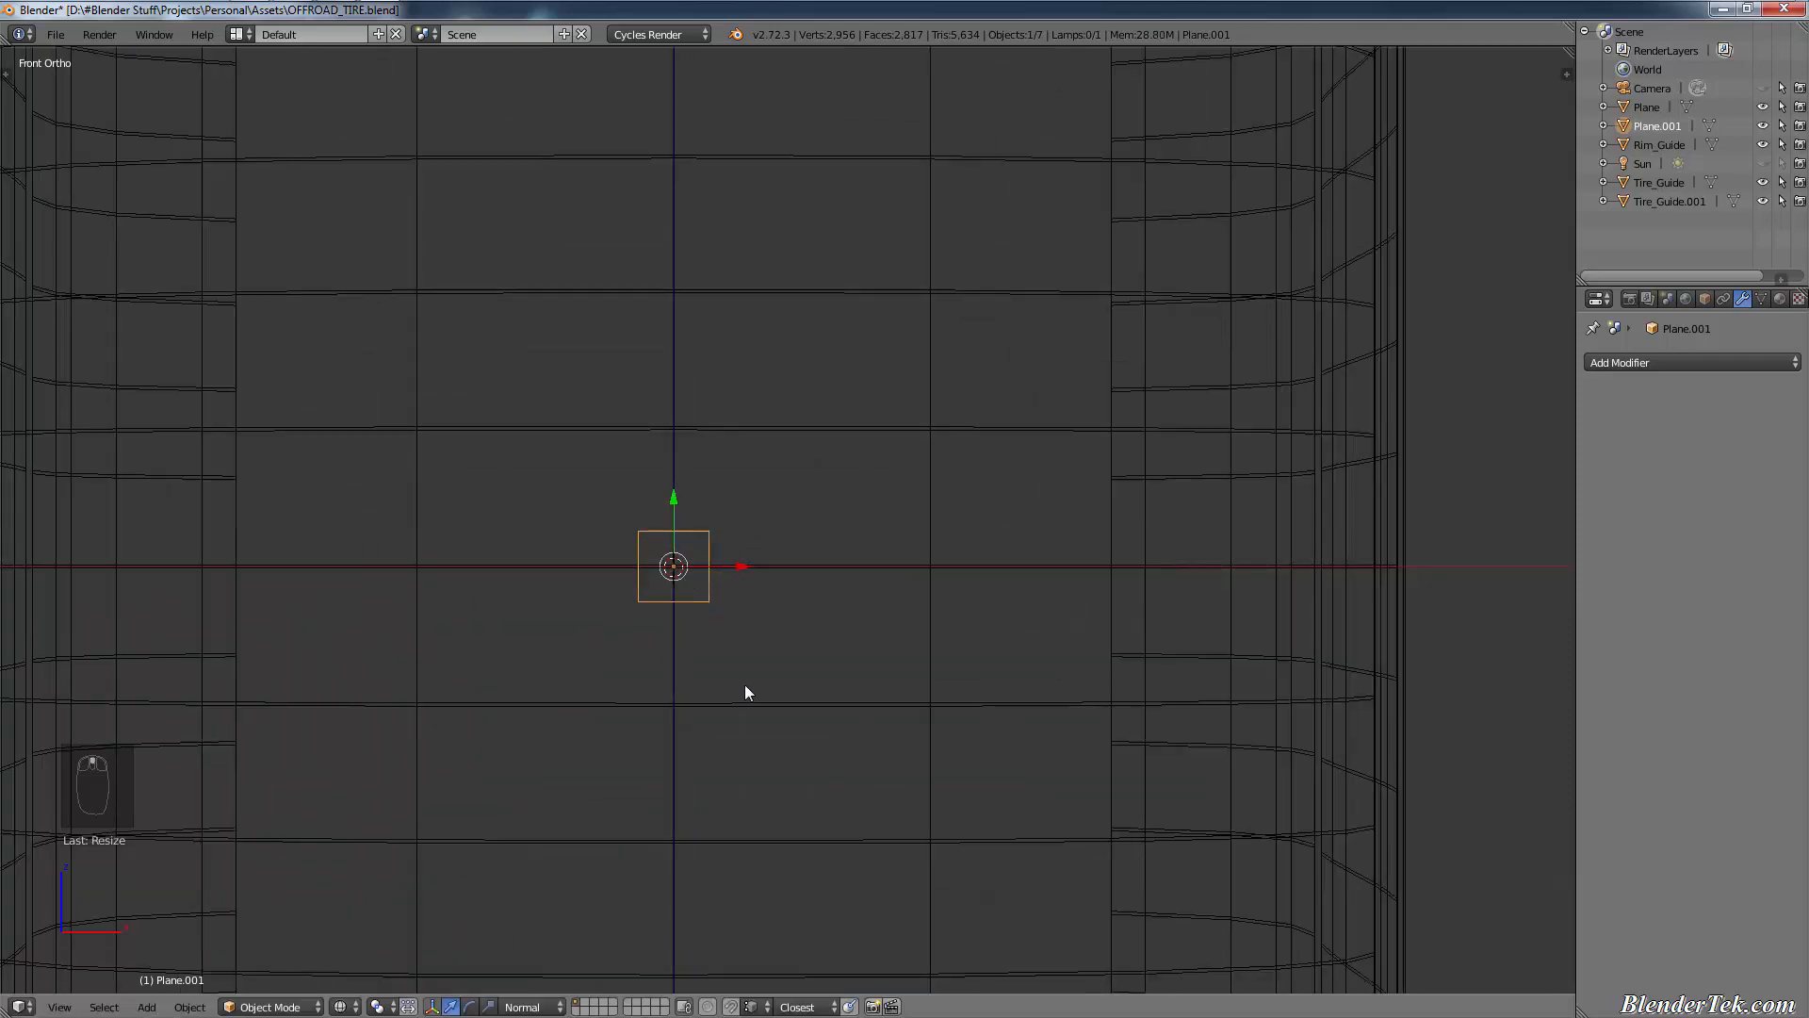
key("s")
left_click(727, 649)
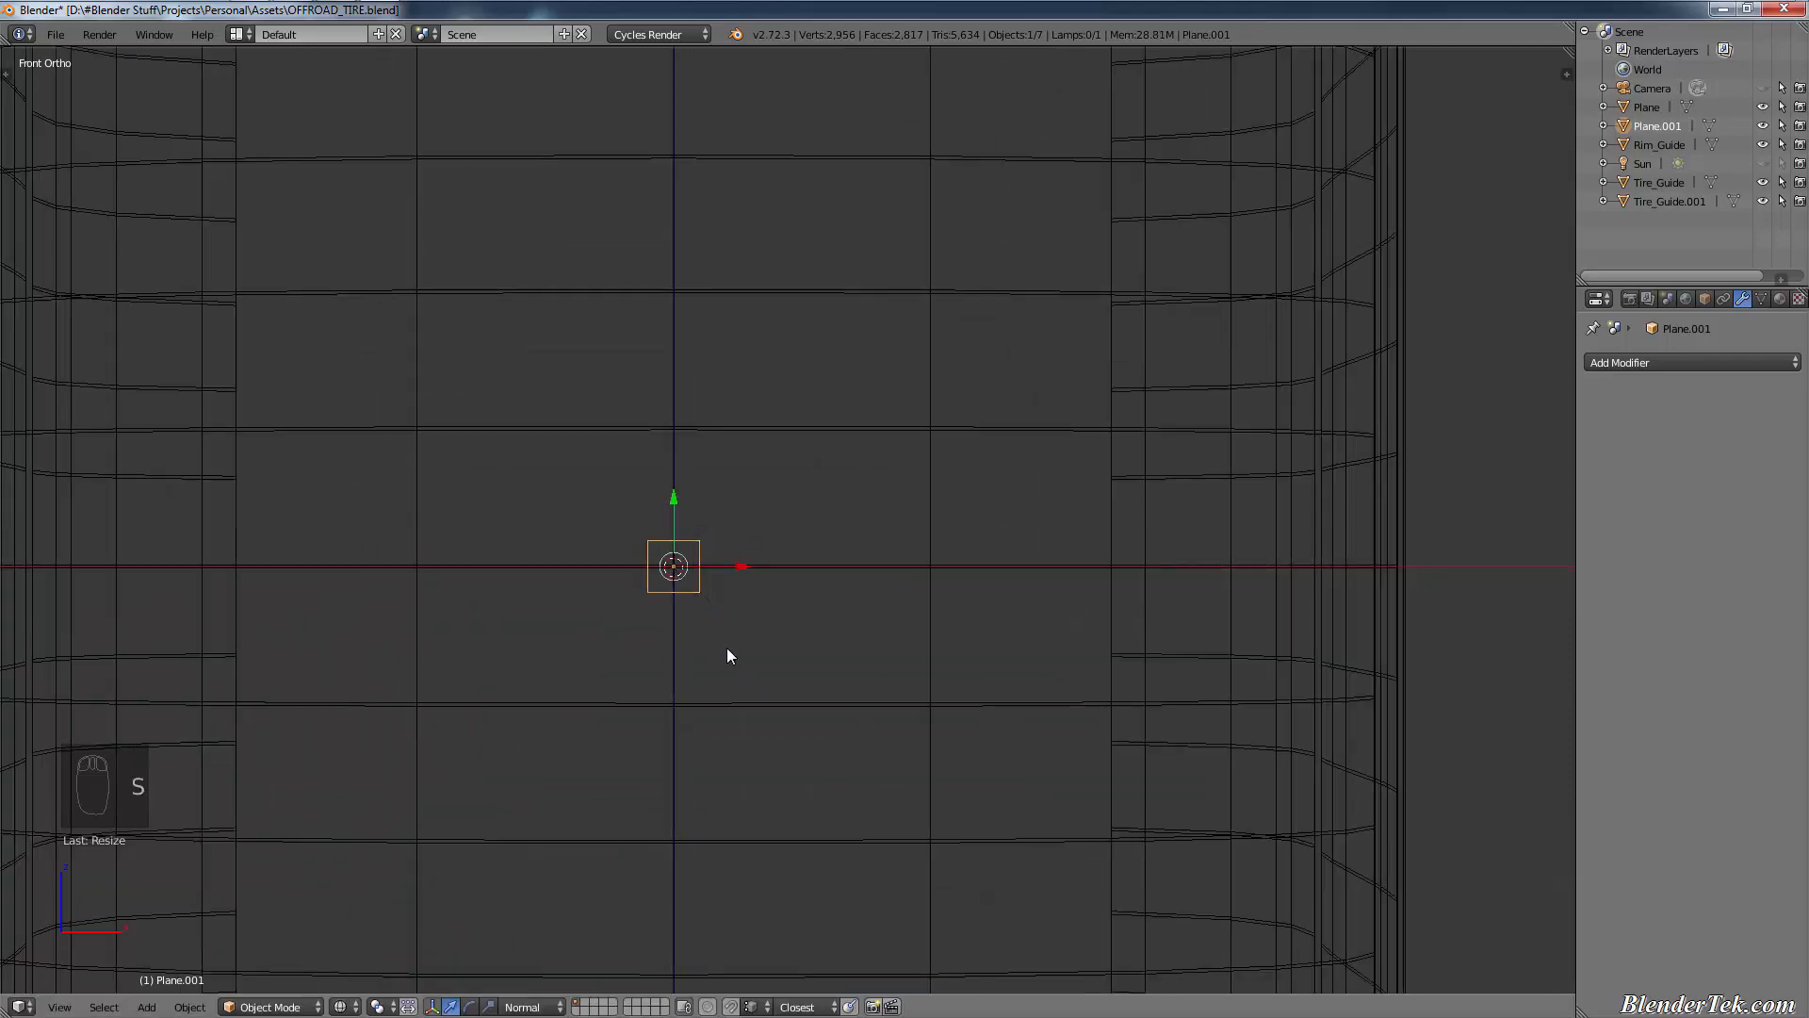
- Move the small plane up and toward negative X, to the upper inner edge of the tire's opening
scroll(727, 647, "down", 1)
scroll(727, 654, "down", 4)
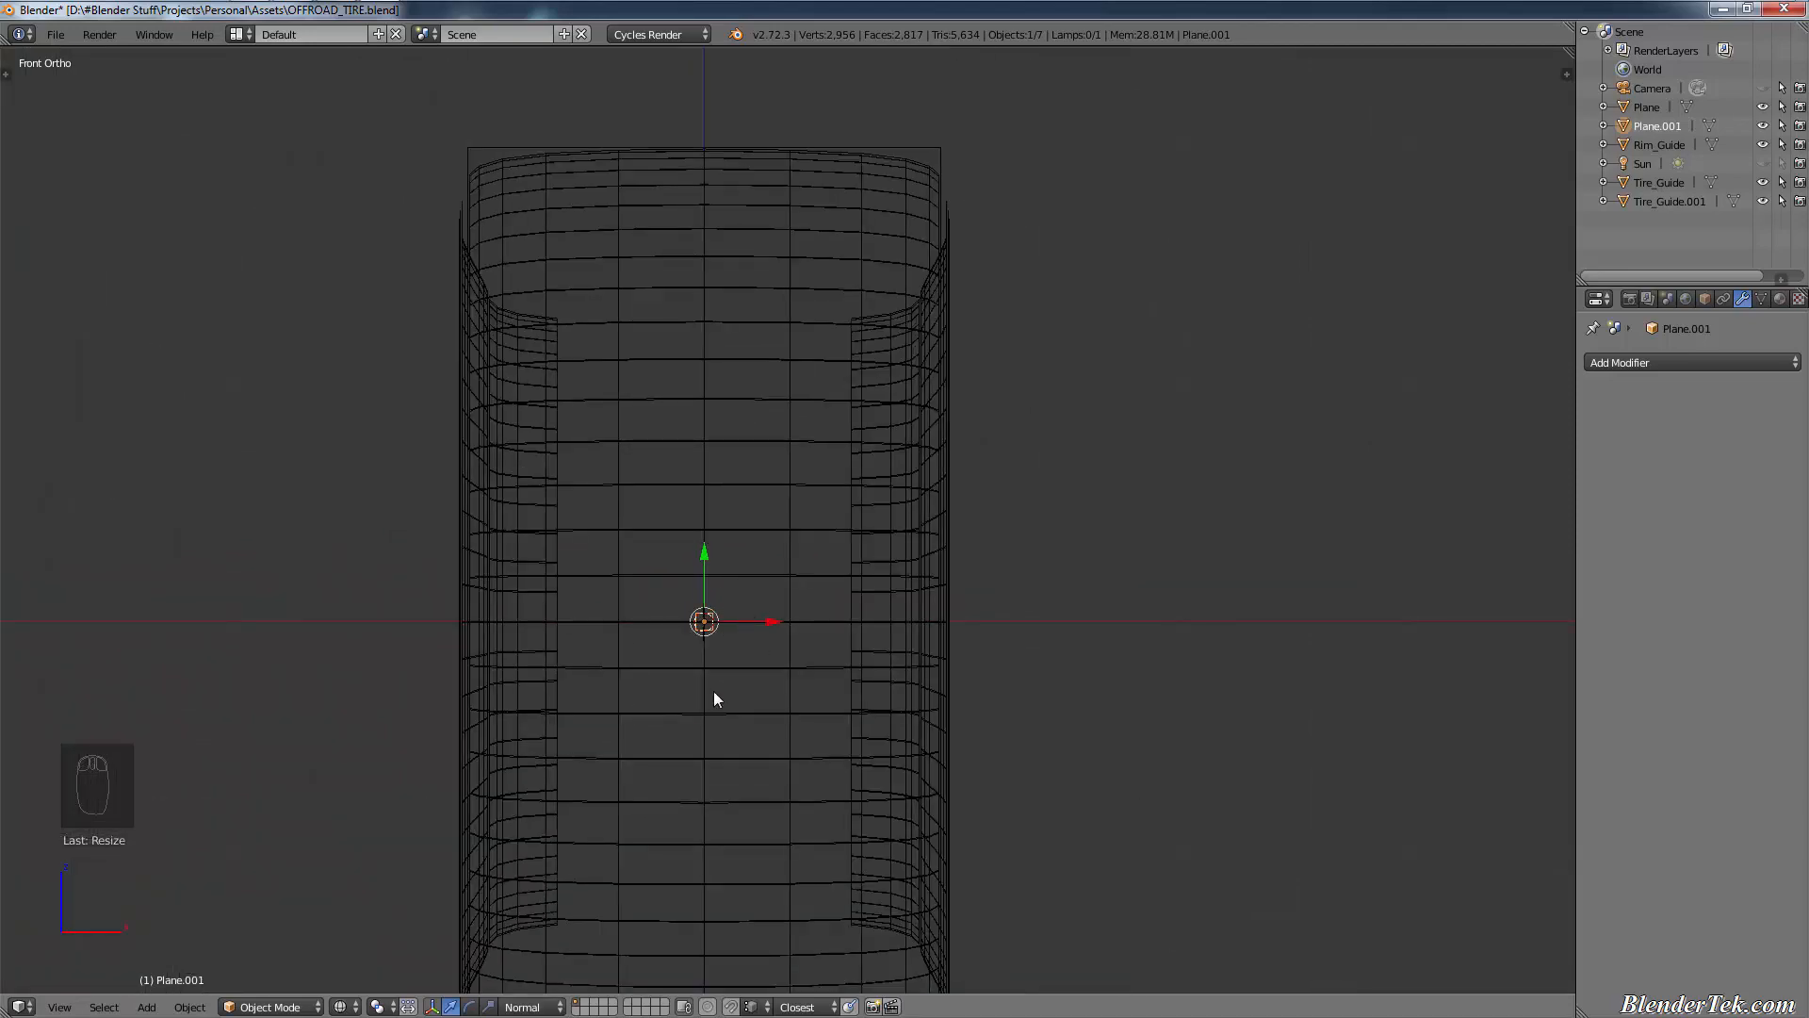
key("g")
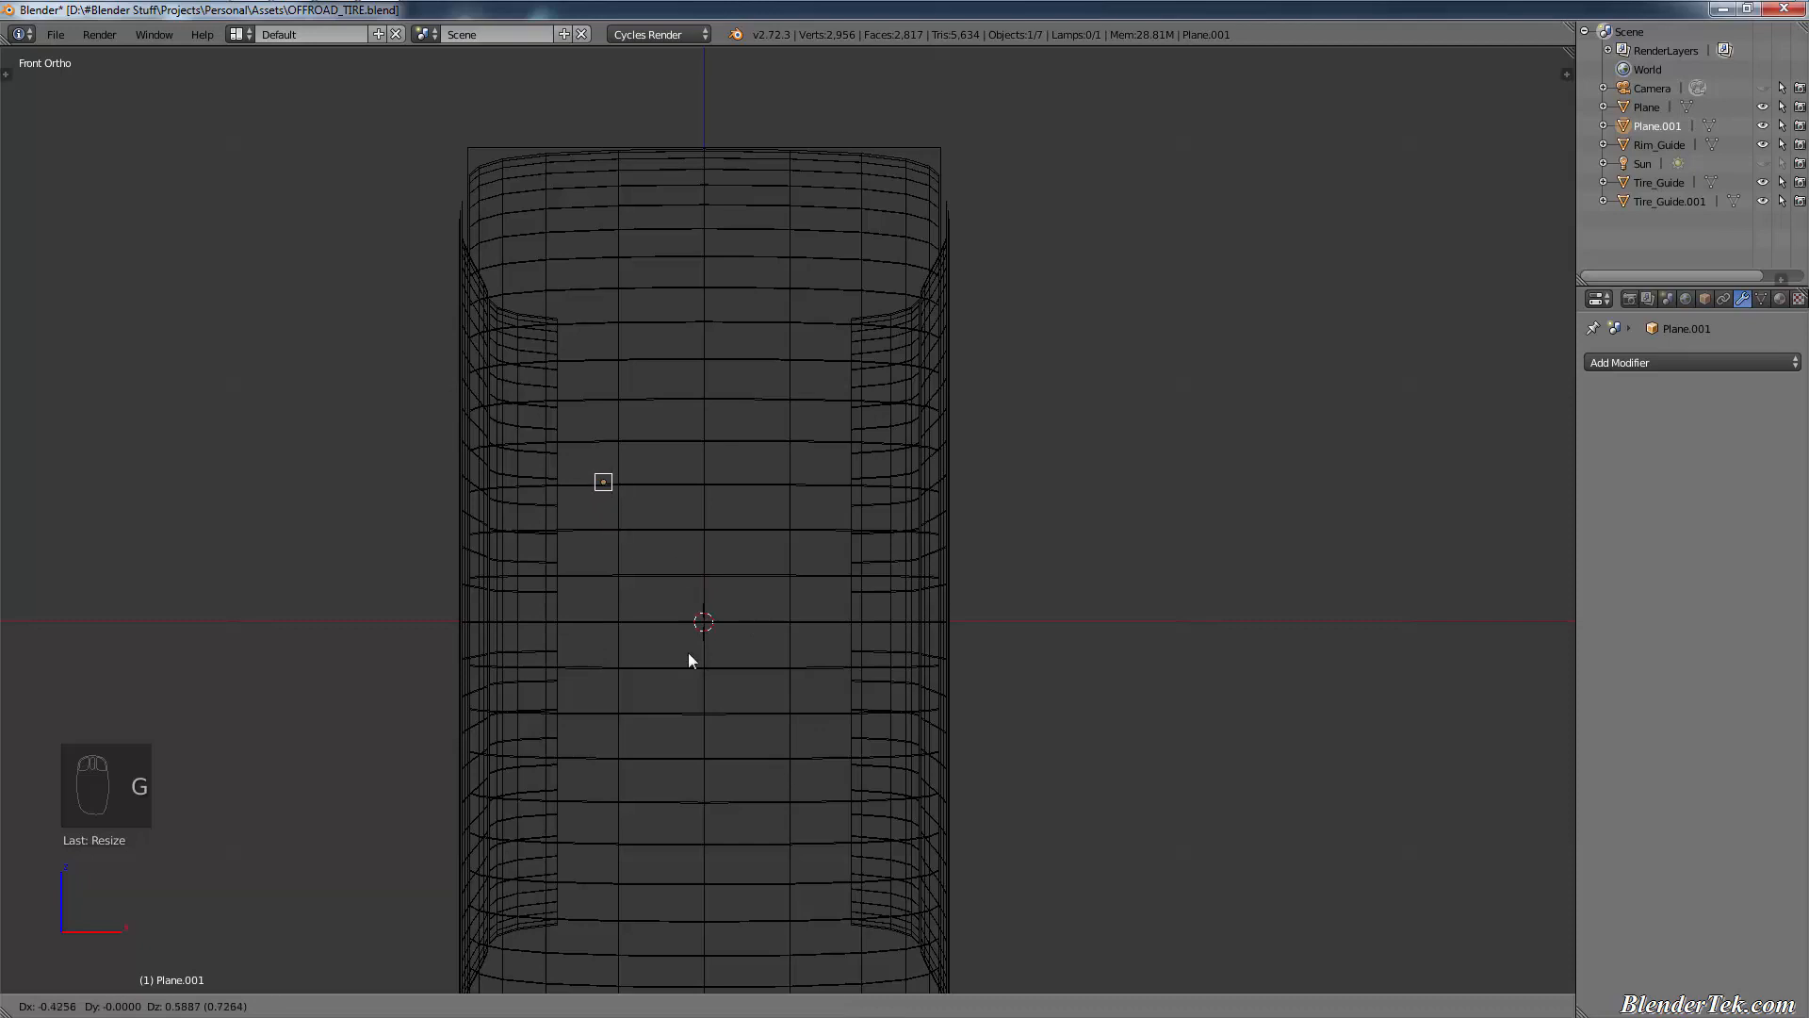
left_click(654, 528)
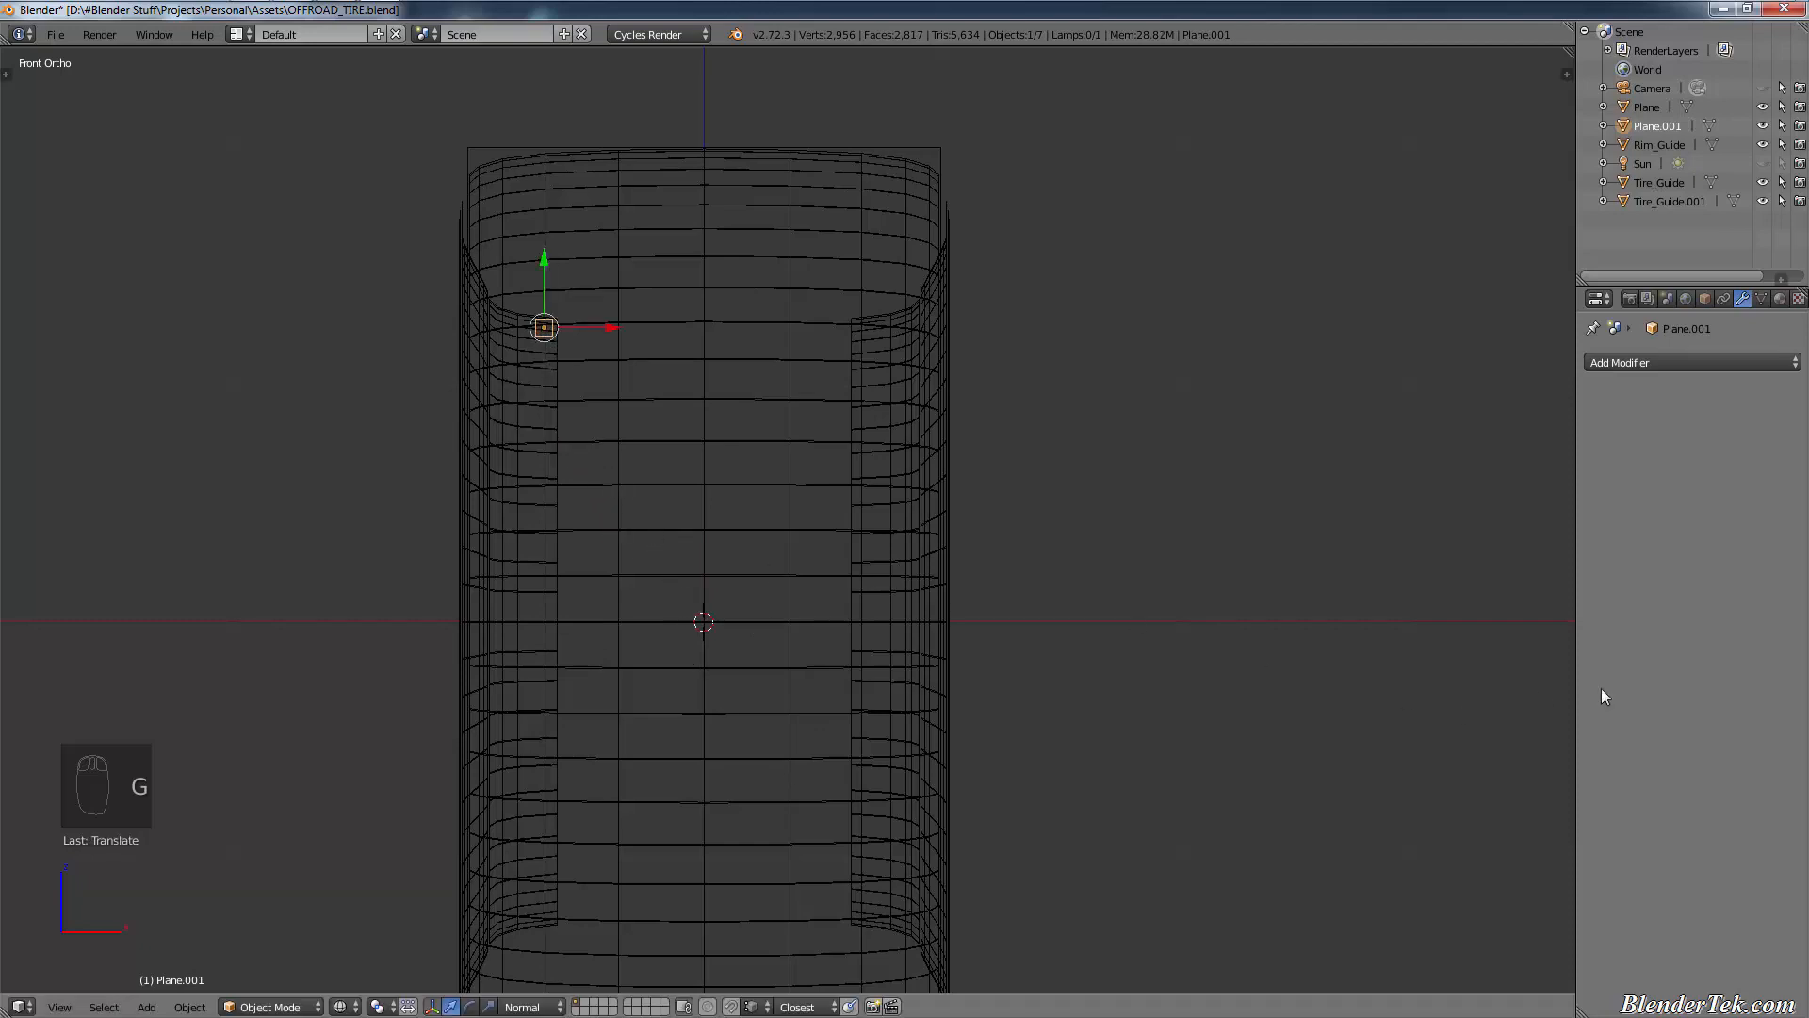
- Move the small plane along the global X axis toward the tire's outer side until it emerges from the tire wall in solid view
key("z")
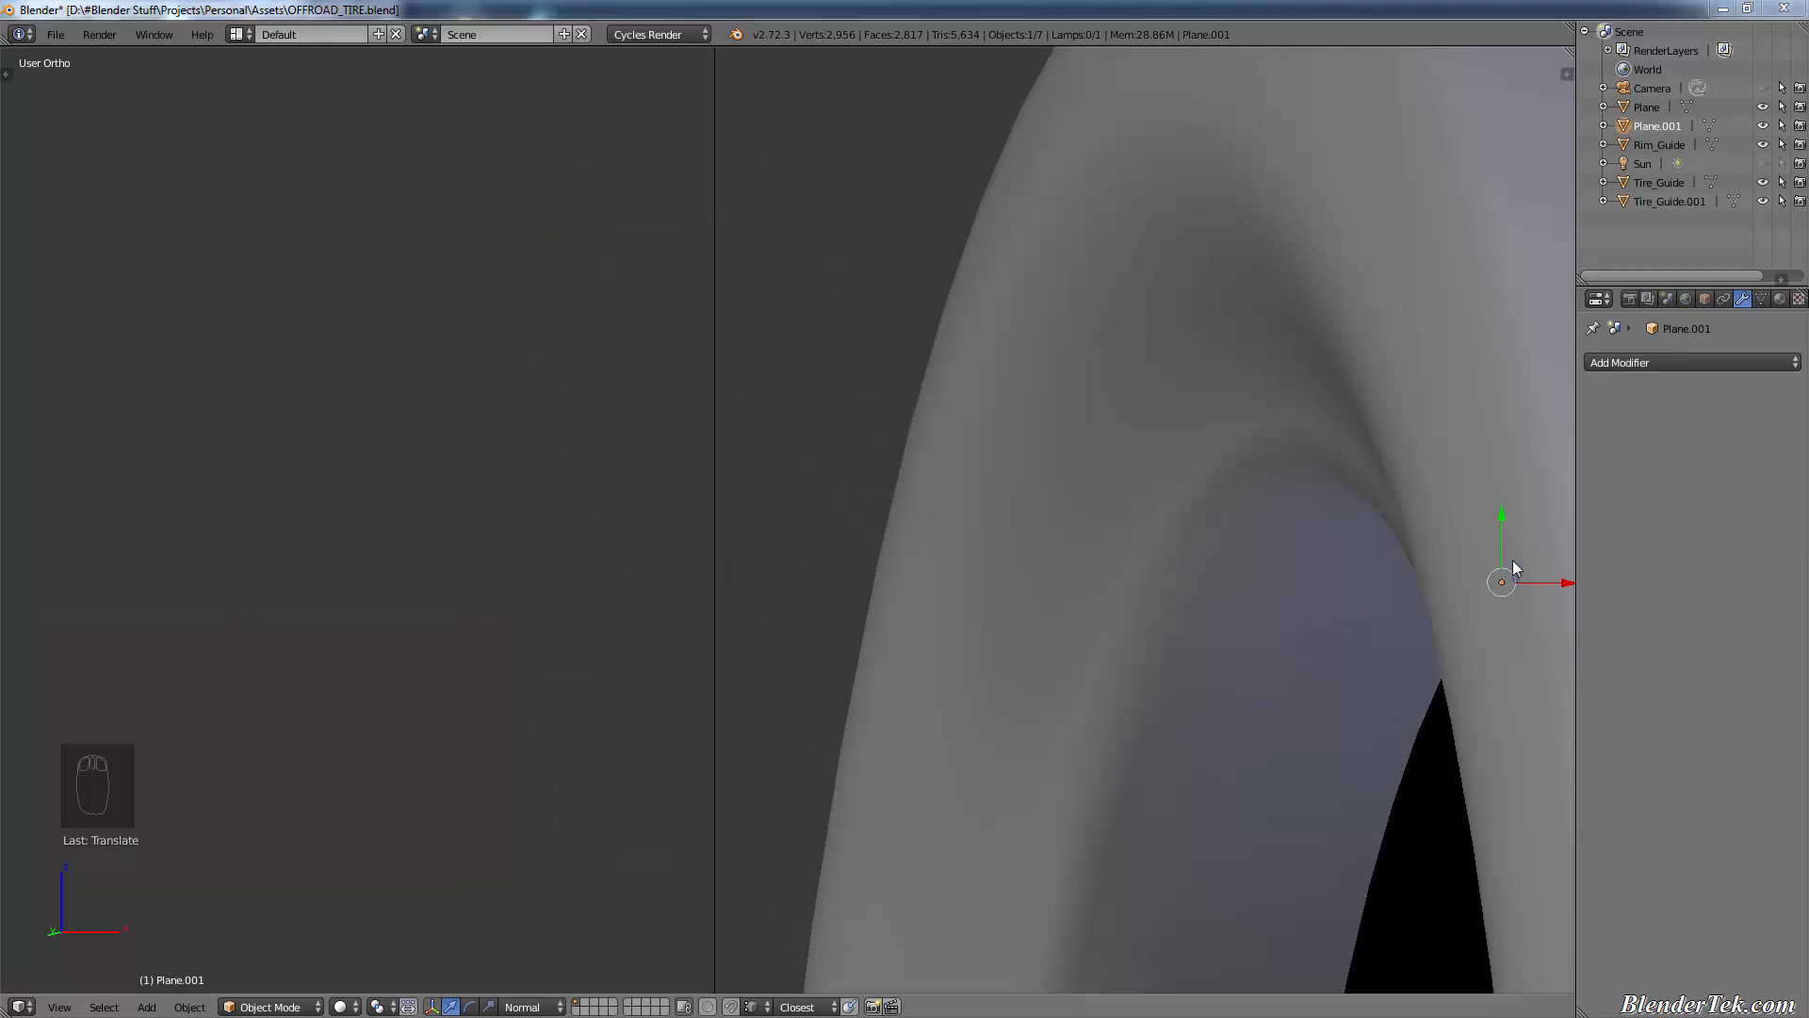
key("g")
key("x")
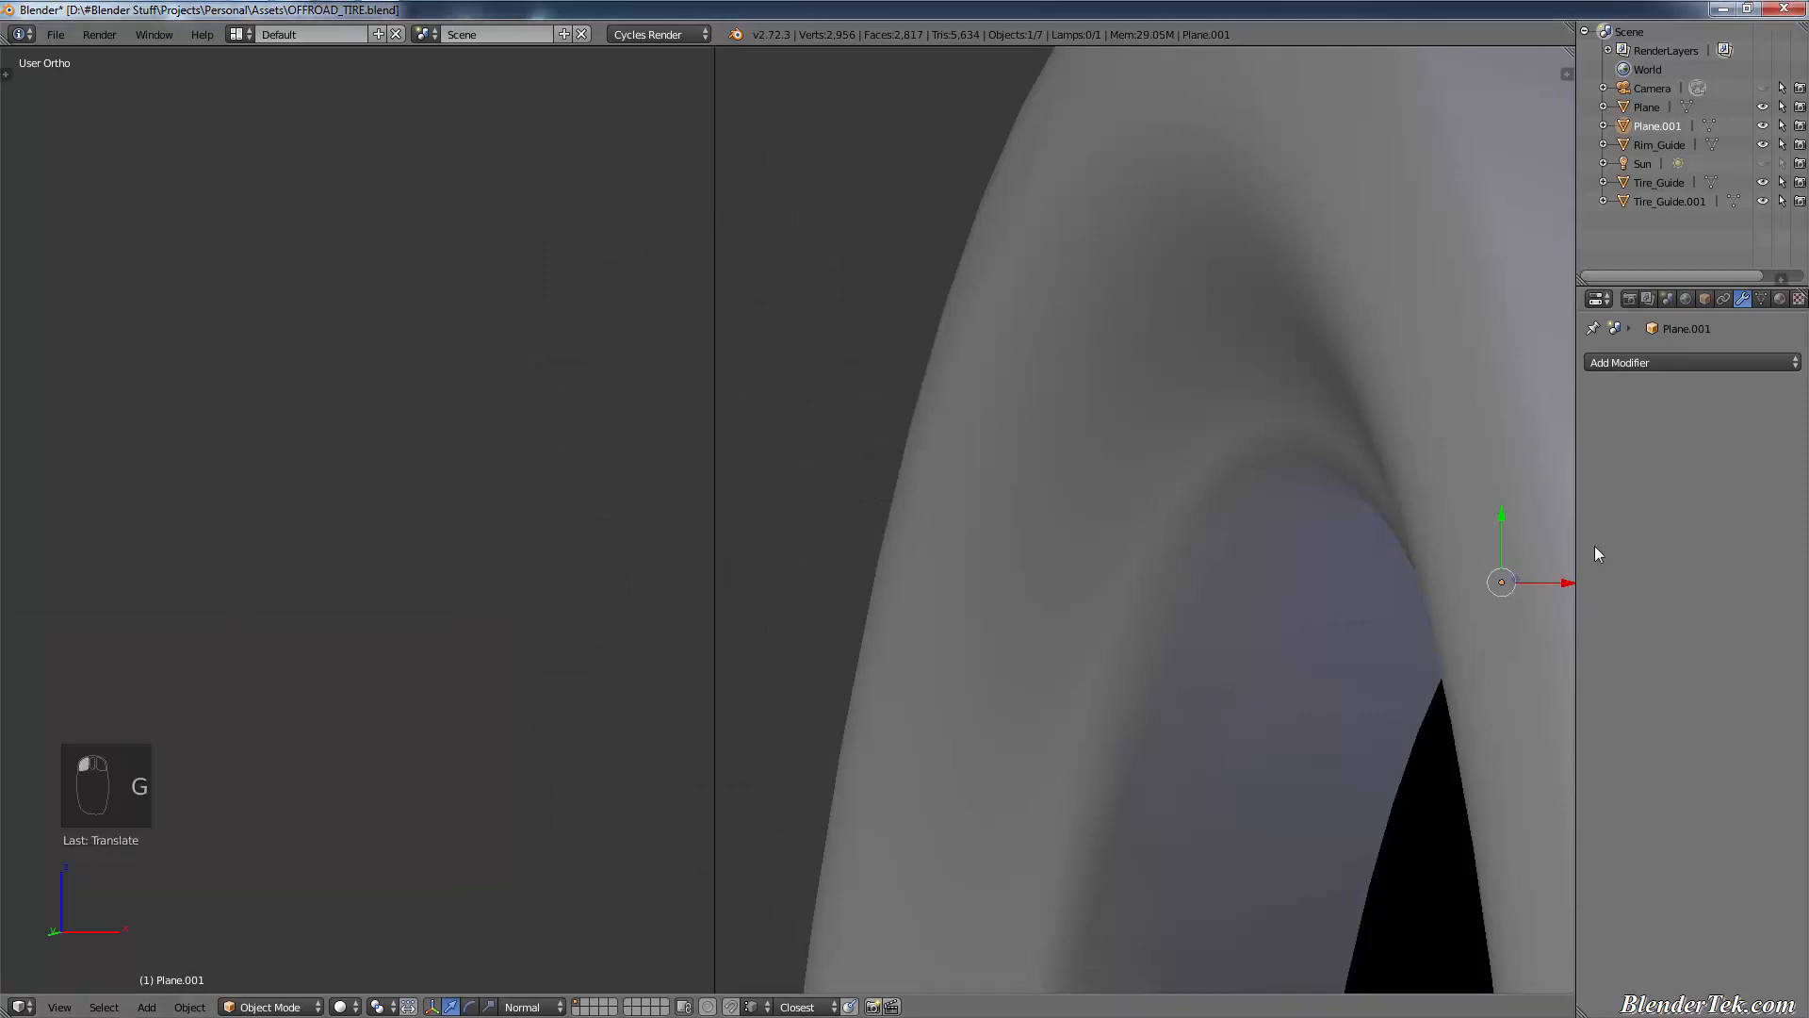
left_click(1517, 556)
key("g")
key("x")
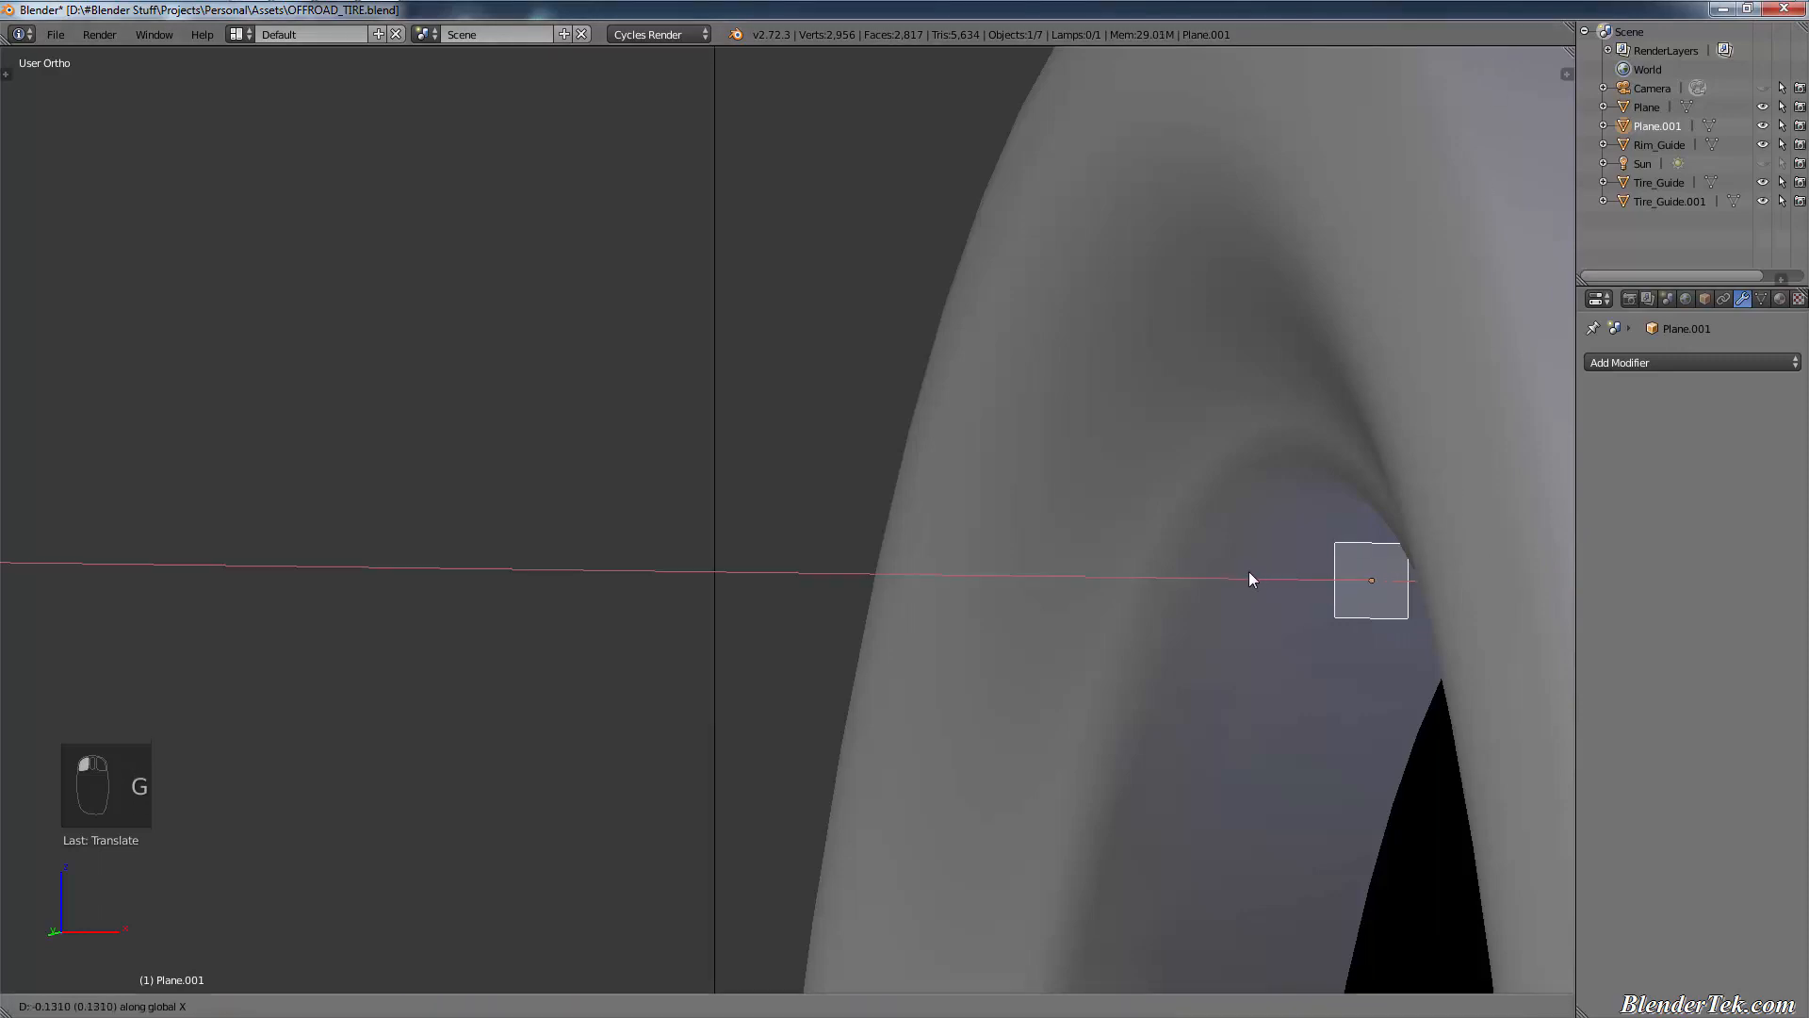
left_click(1224, 585)
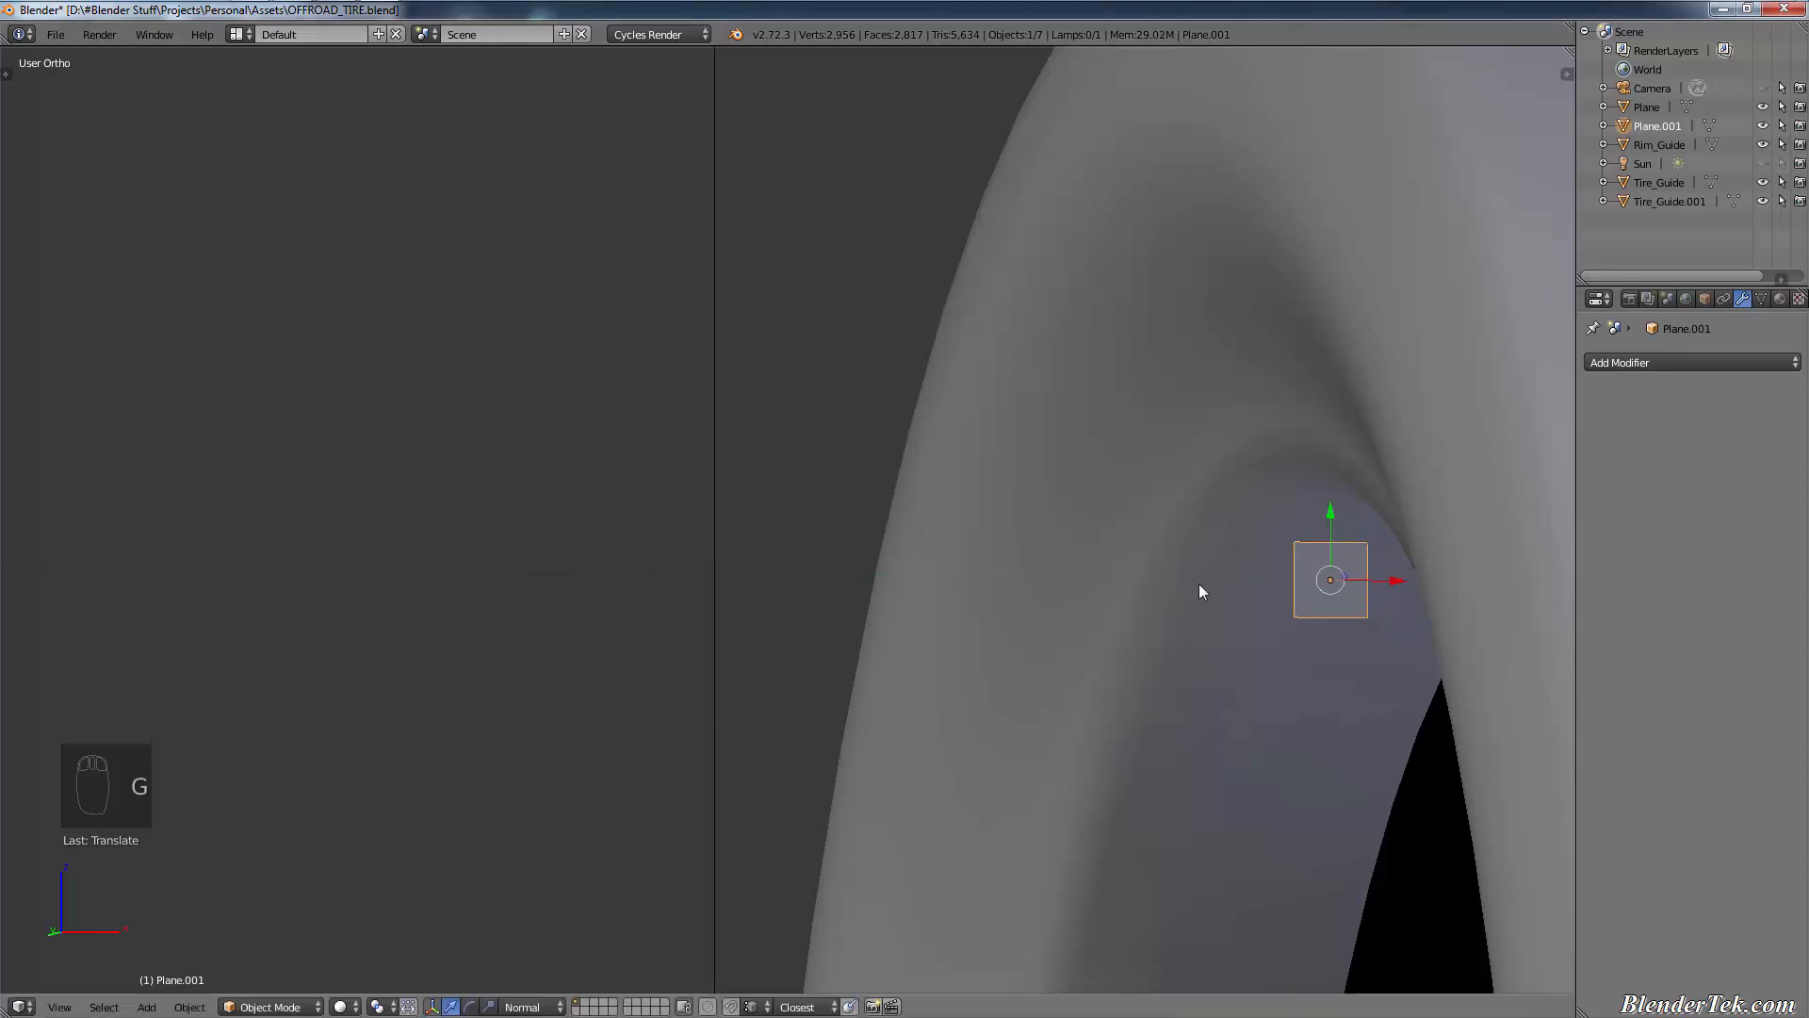
- Shift the small plane about 0.07 units further outward along global X in front wireframe view and check it in solid shading
key("KP_1")
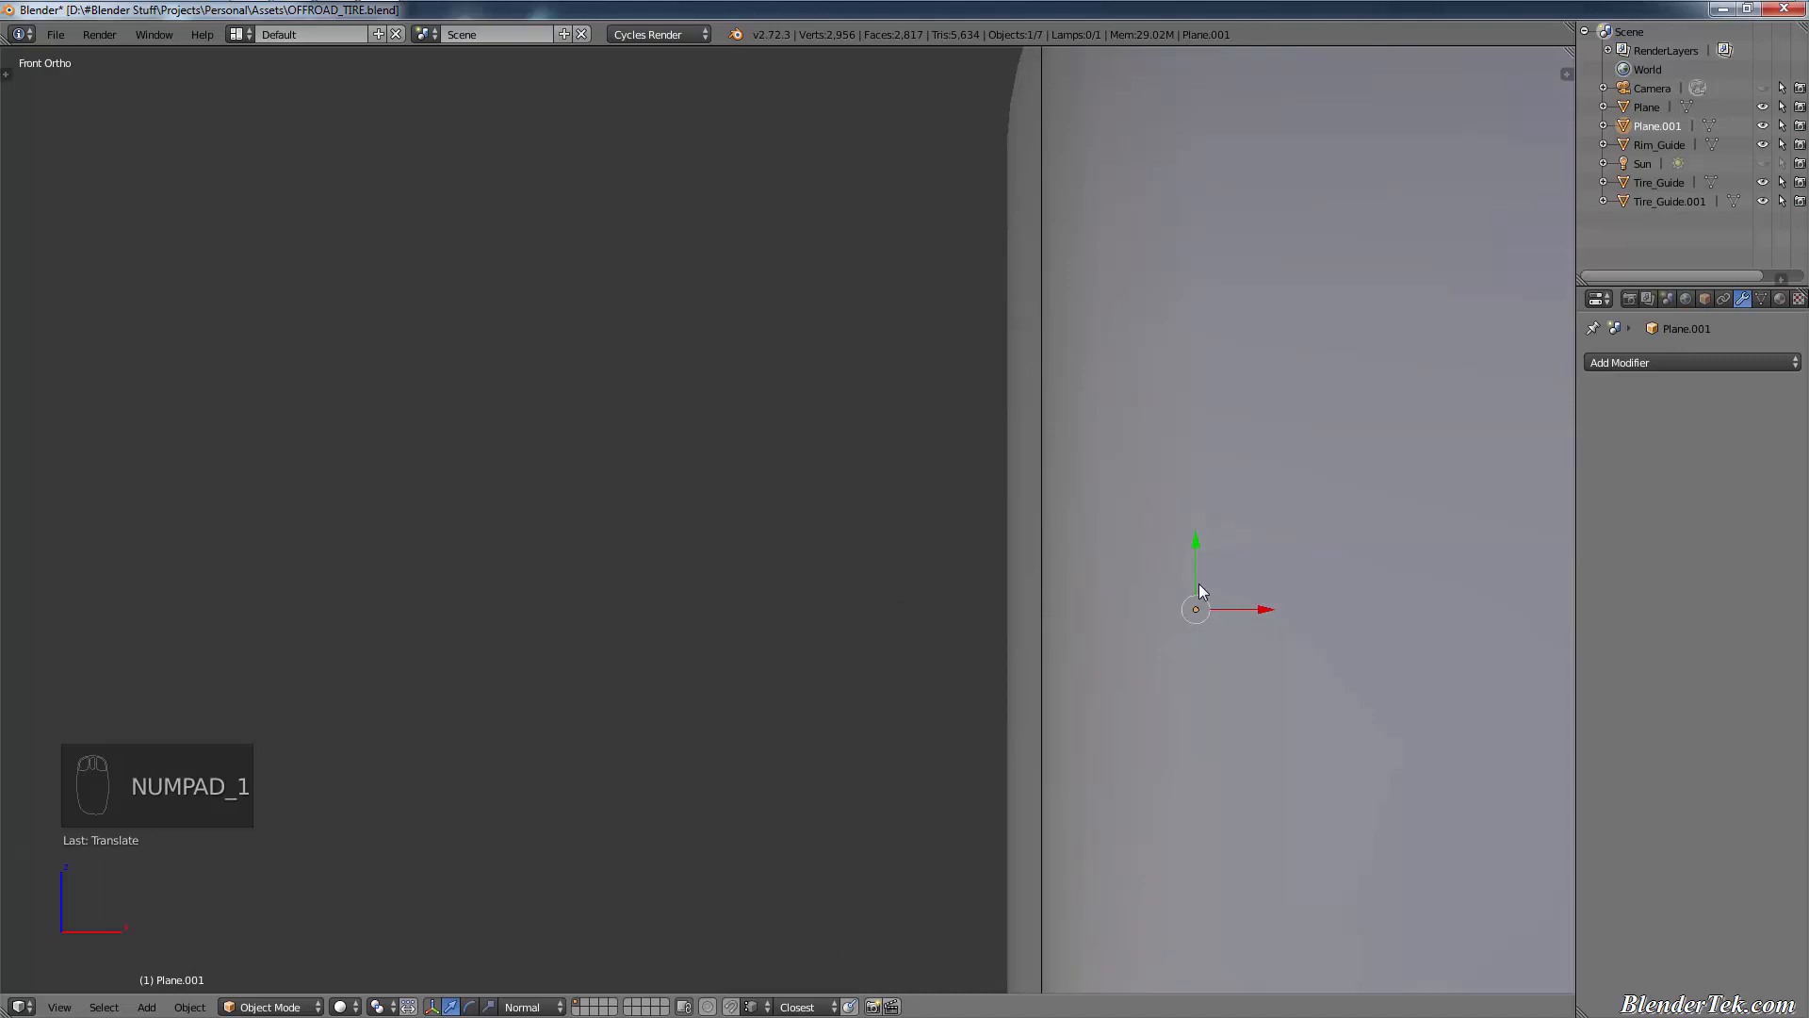
key("z")
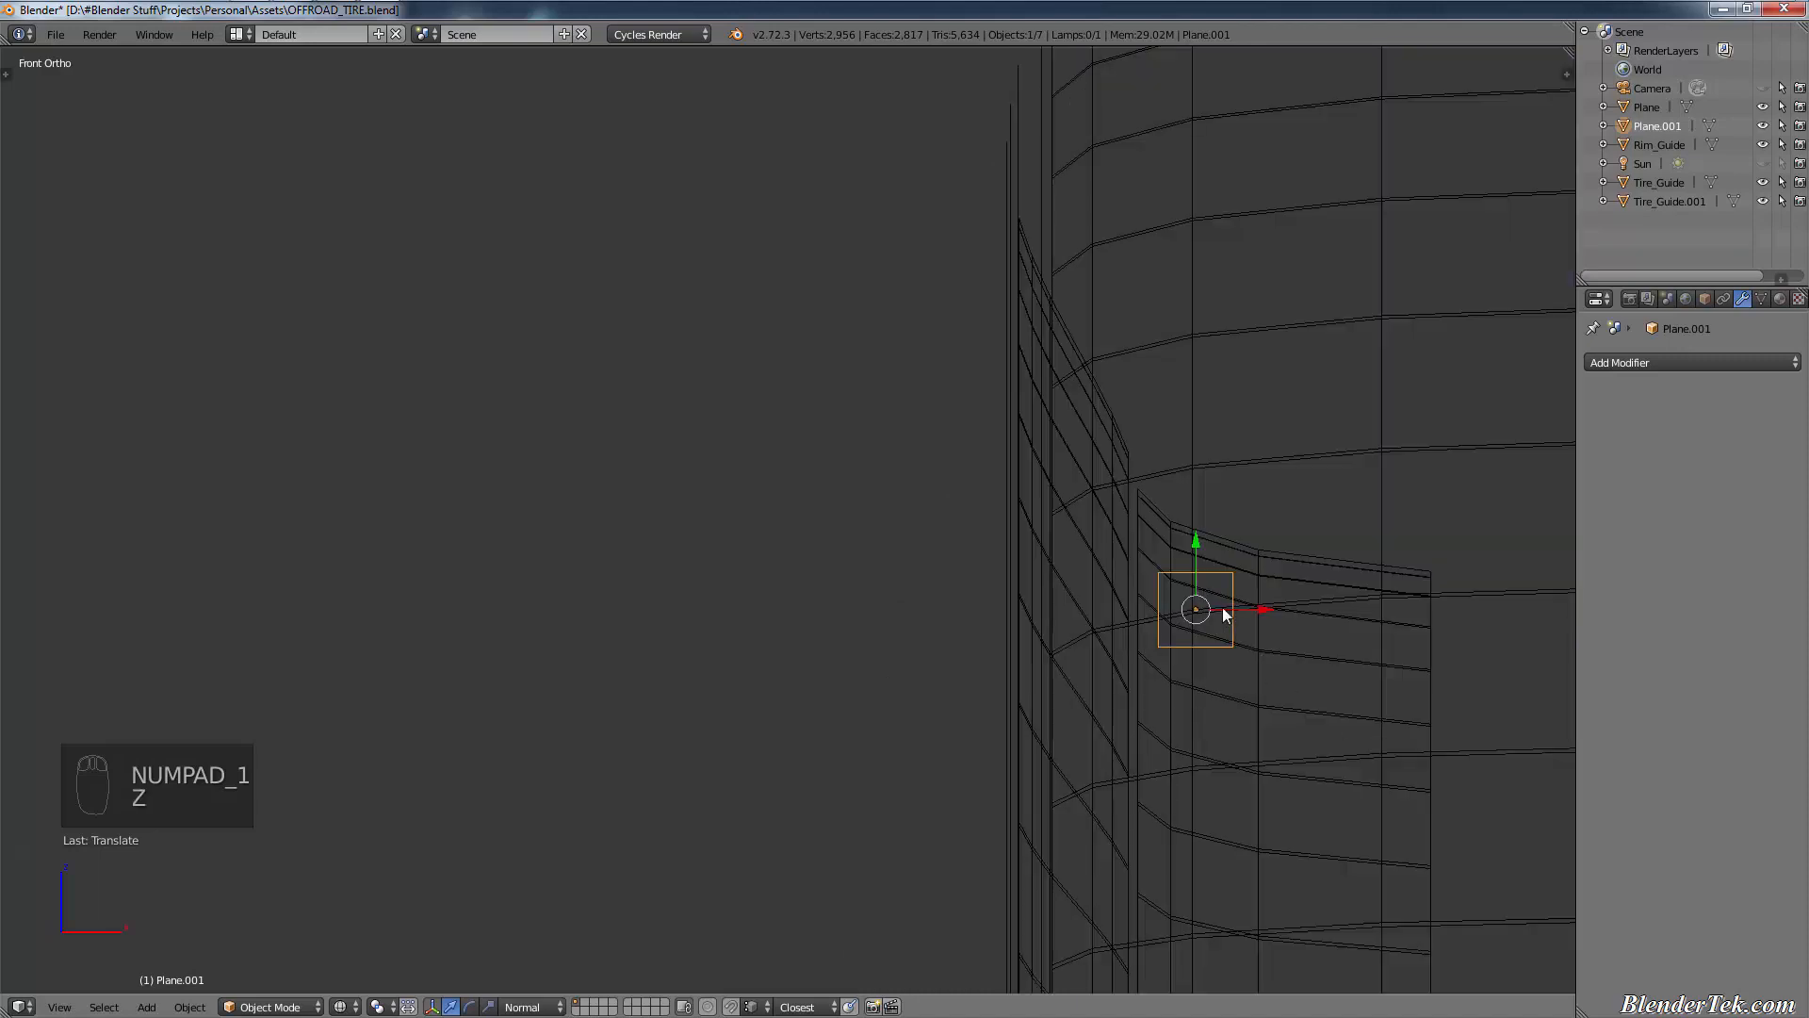
key("g")
key("x")
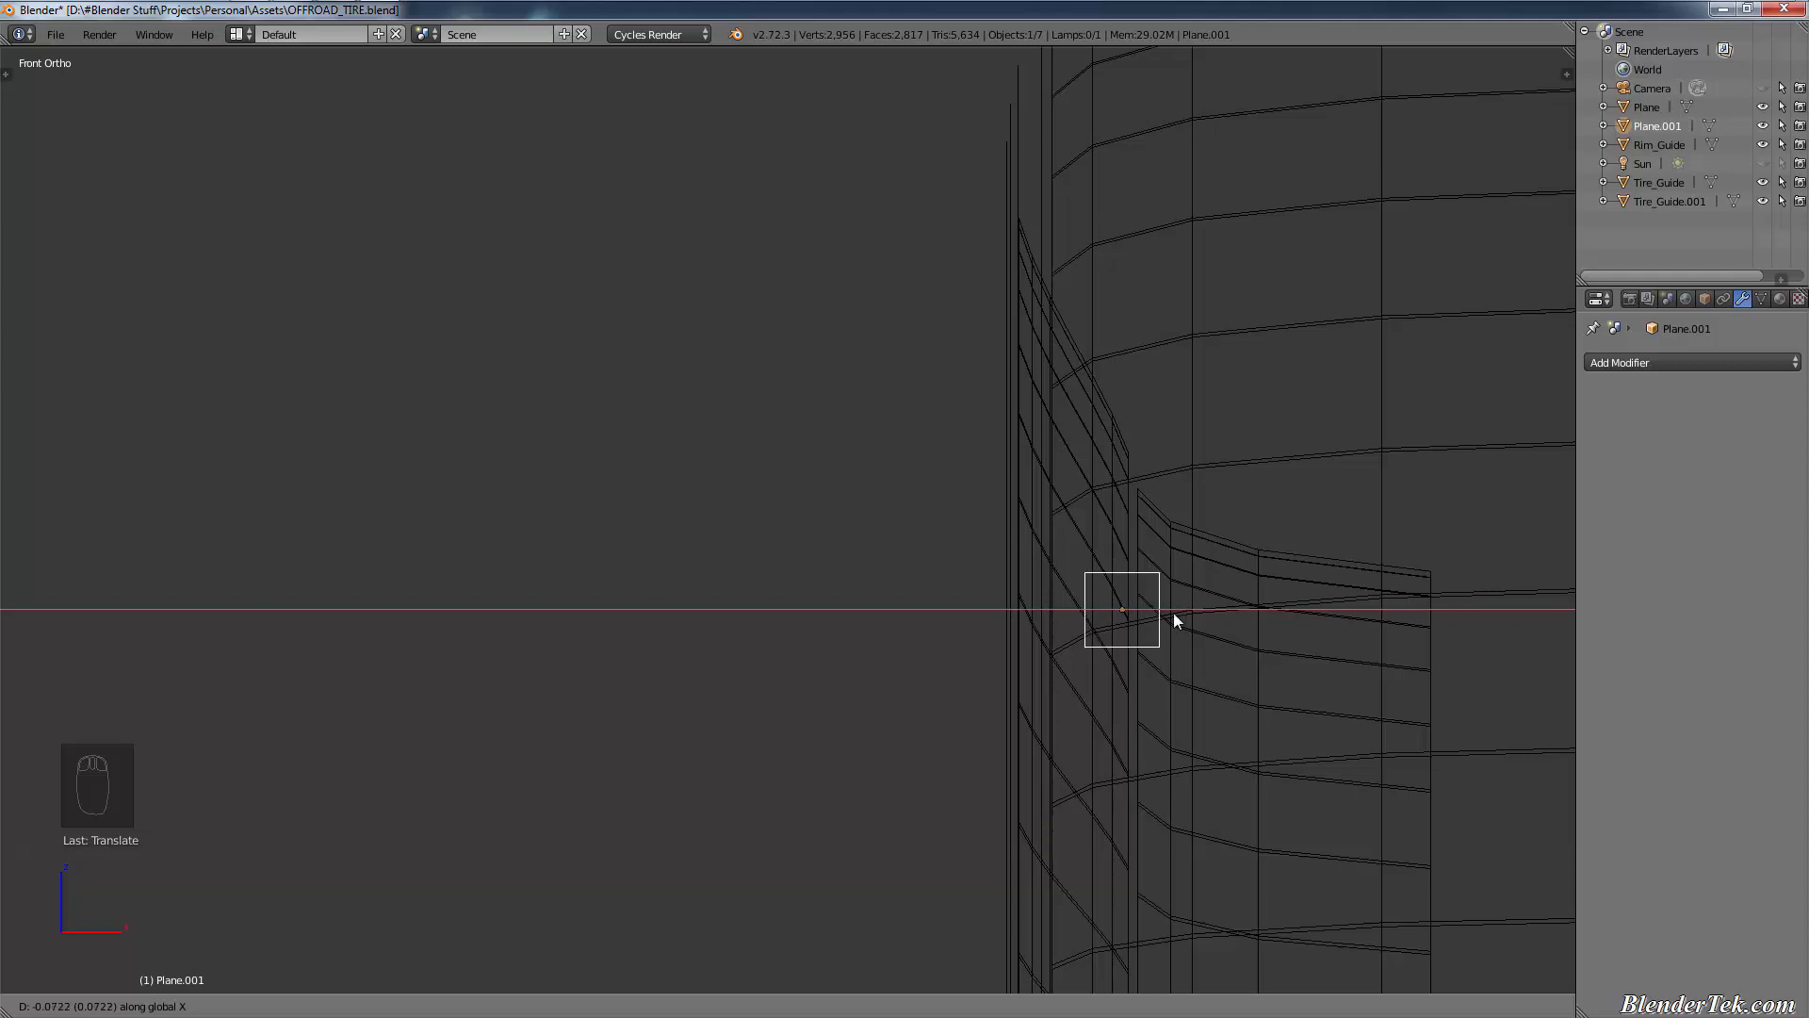
left_click(1174, 613)
middle_click_drag(1174, 613, 1093, 692)
key("Tab")
key("Tab")
key("z")
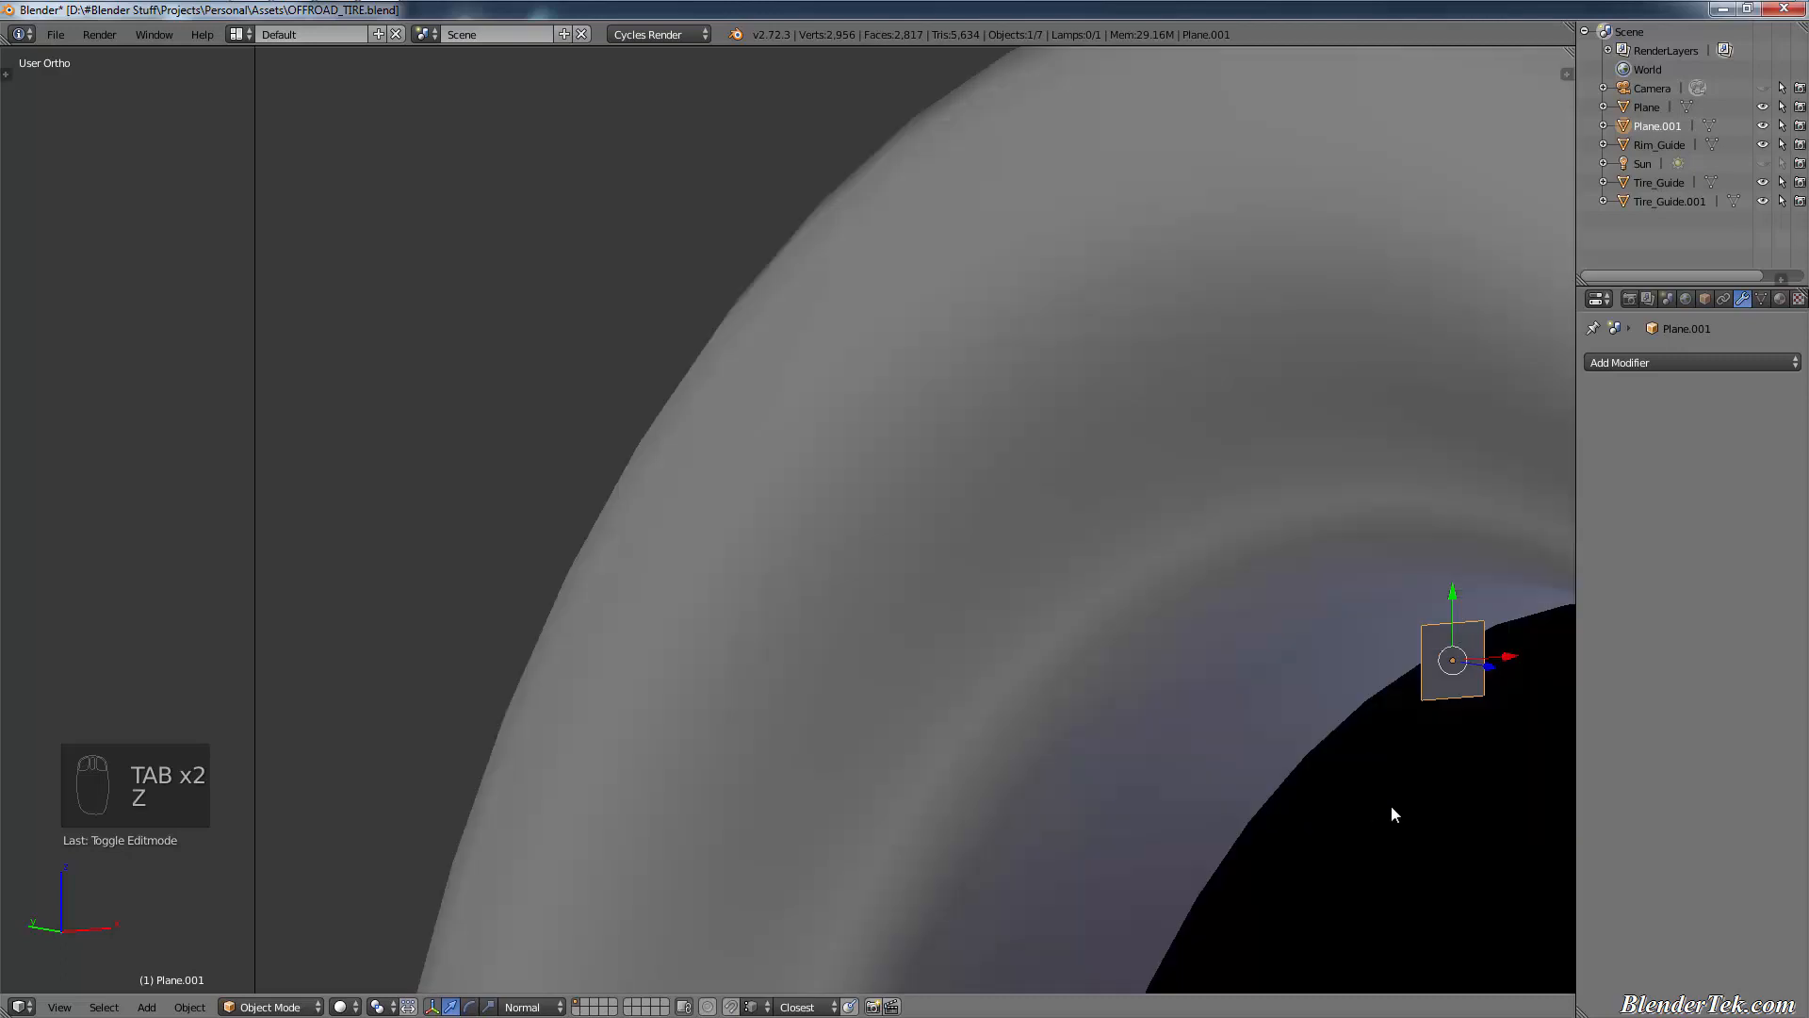
- Raise the small plane vertically in front wireframe view until it overlaps the inner lip of the tire's sidewall
middle_click_drag(1391, 805, 1093, 590, "shift")
key("KP_1")
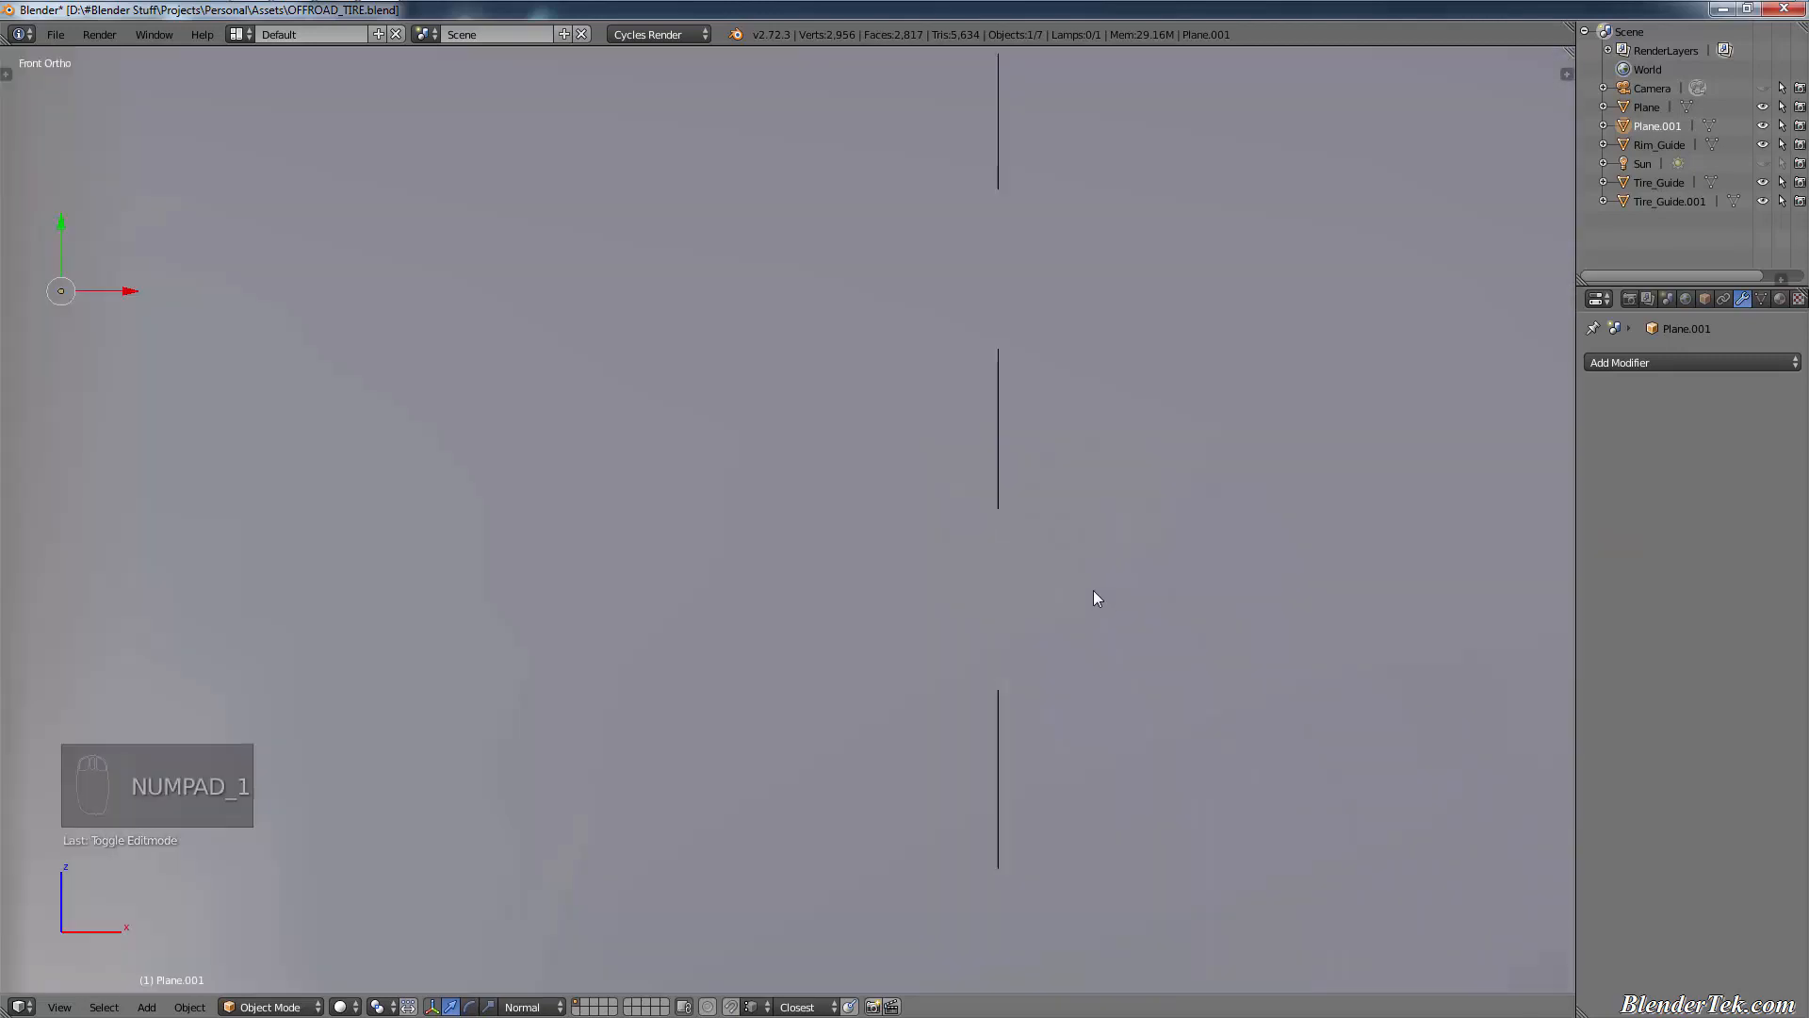
key("z")
scroll(1050, 511, "down", 4)
middle_click_drag(796, 473, 1122, 653, "shift")
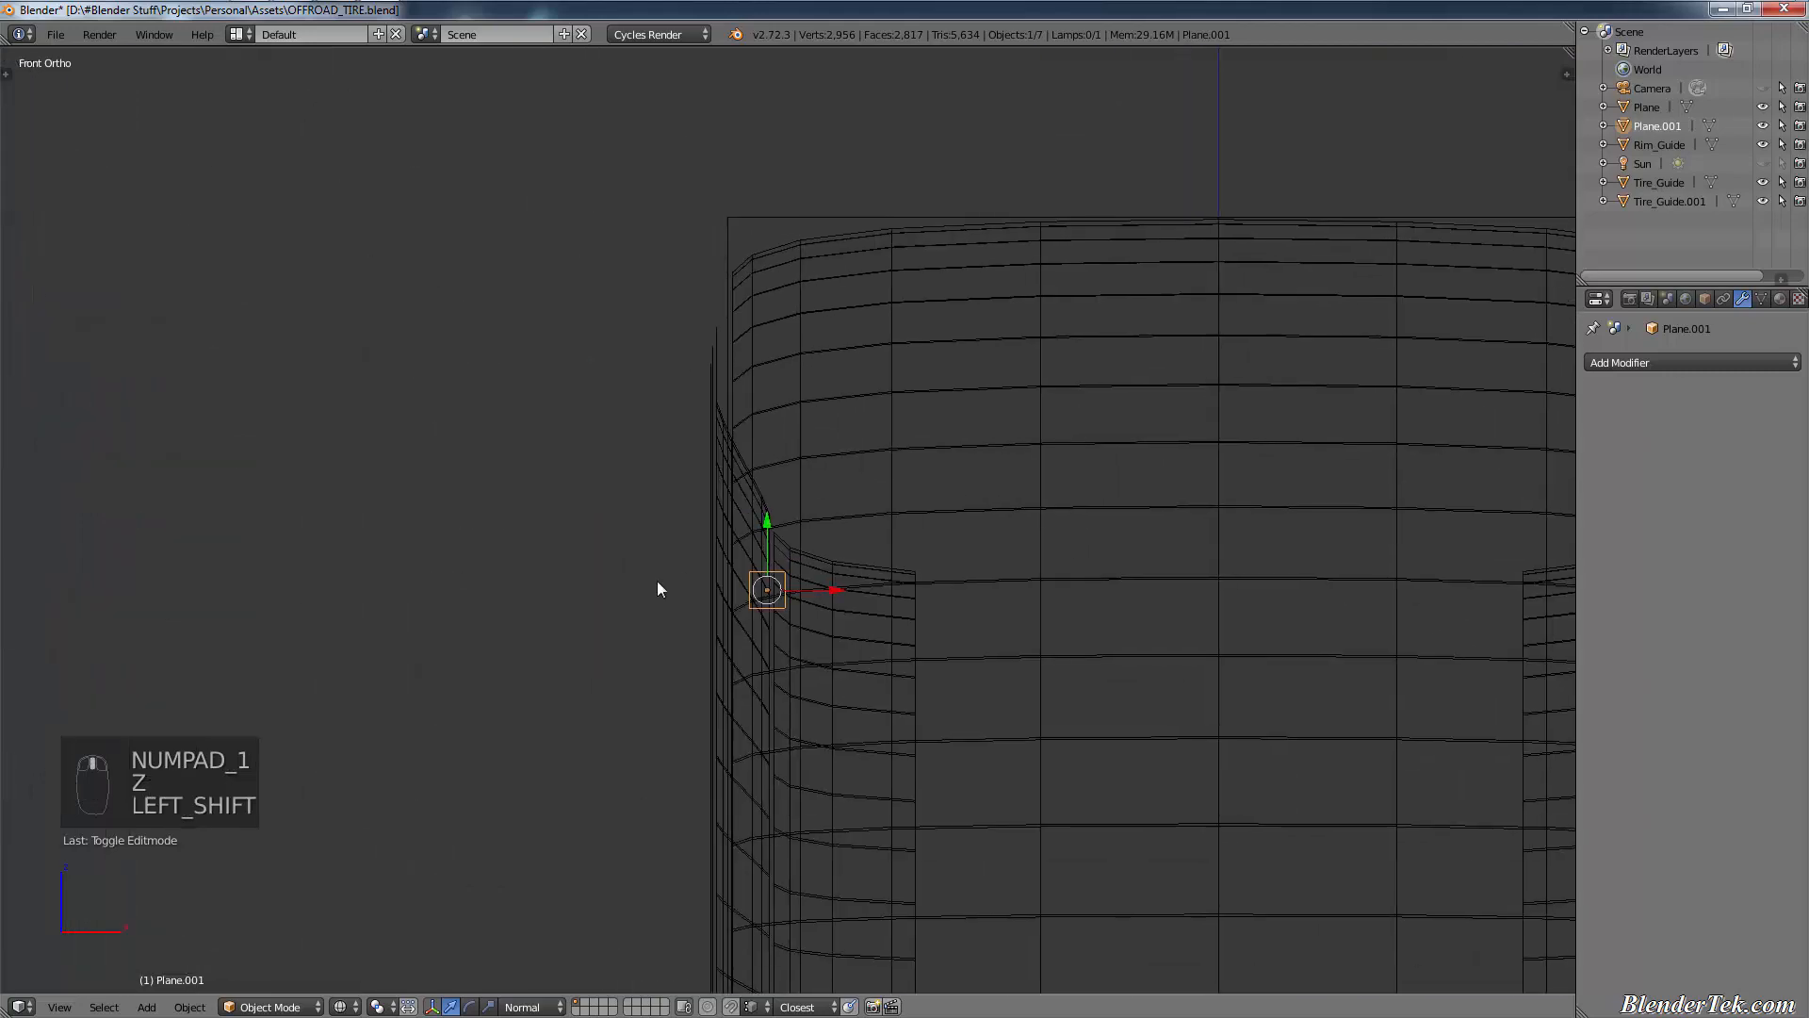
middle_click_drag(840, 536, 893, 511, "shift")
scroll(893, 511, "up", 3)
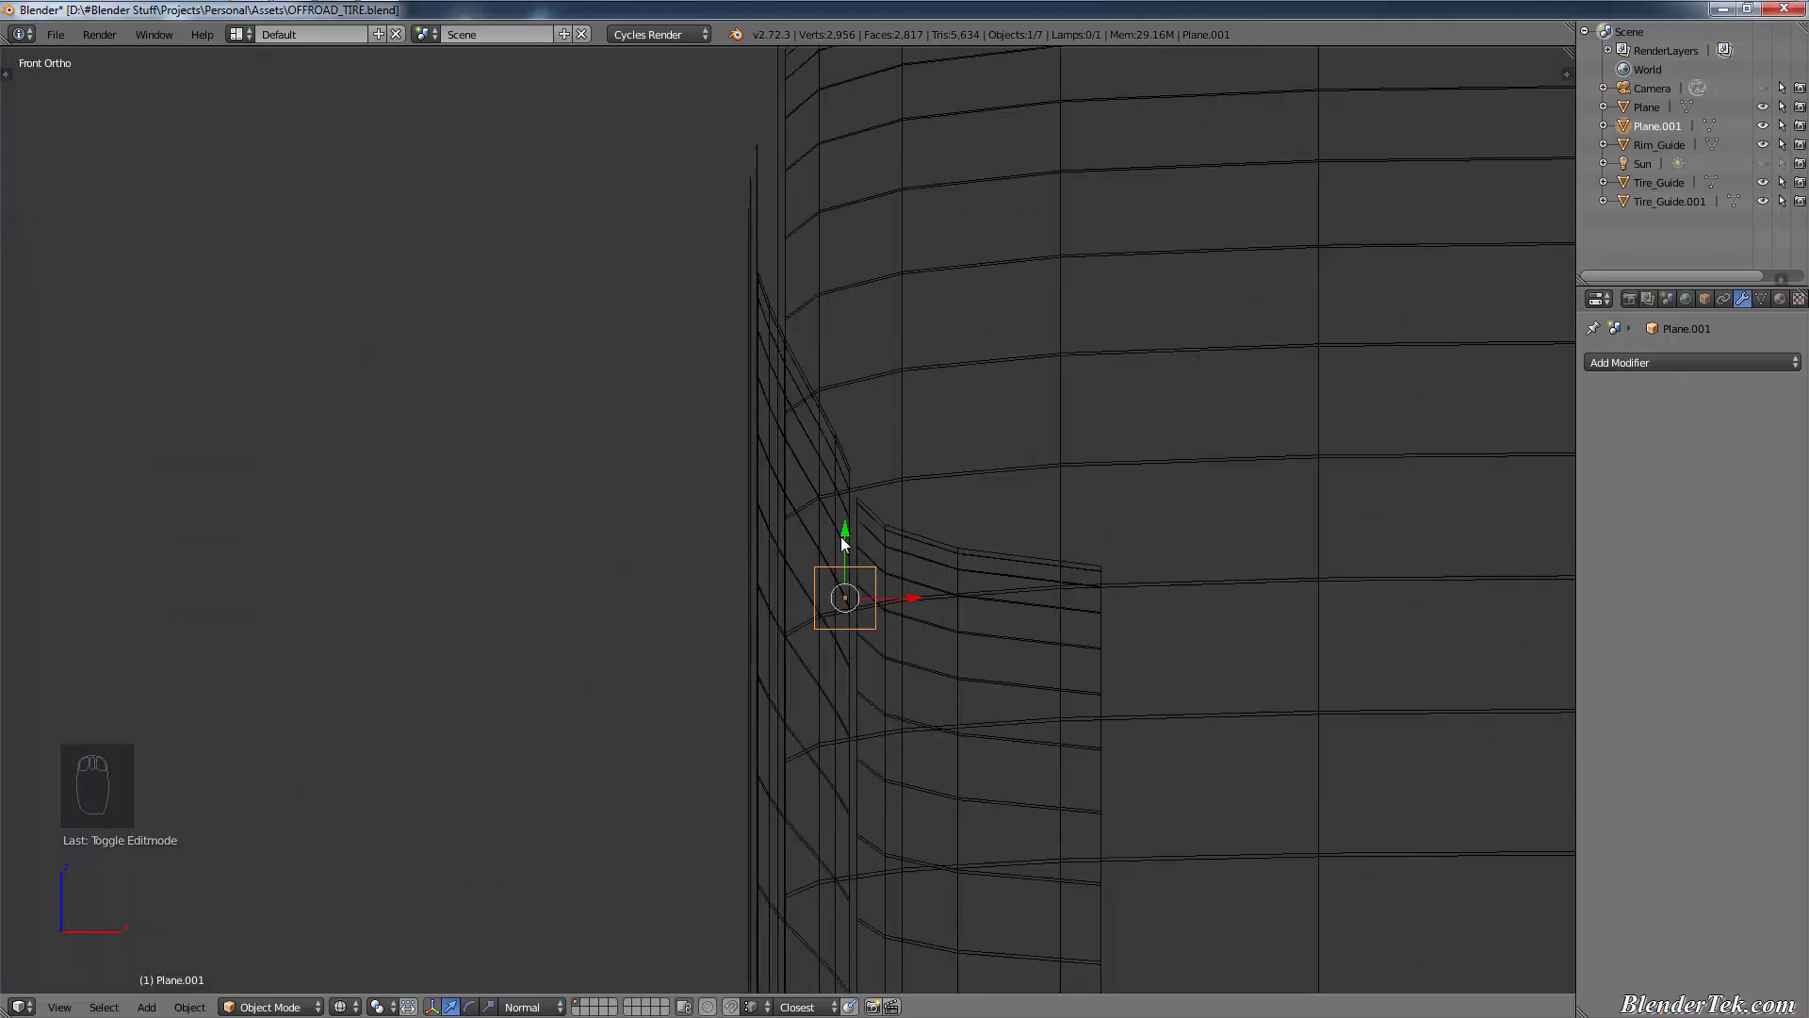
left_click_drag(844, 526, 838, 394)
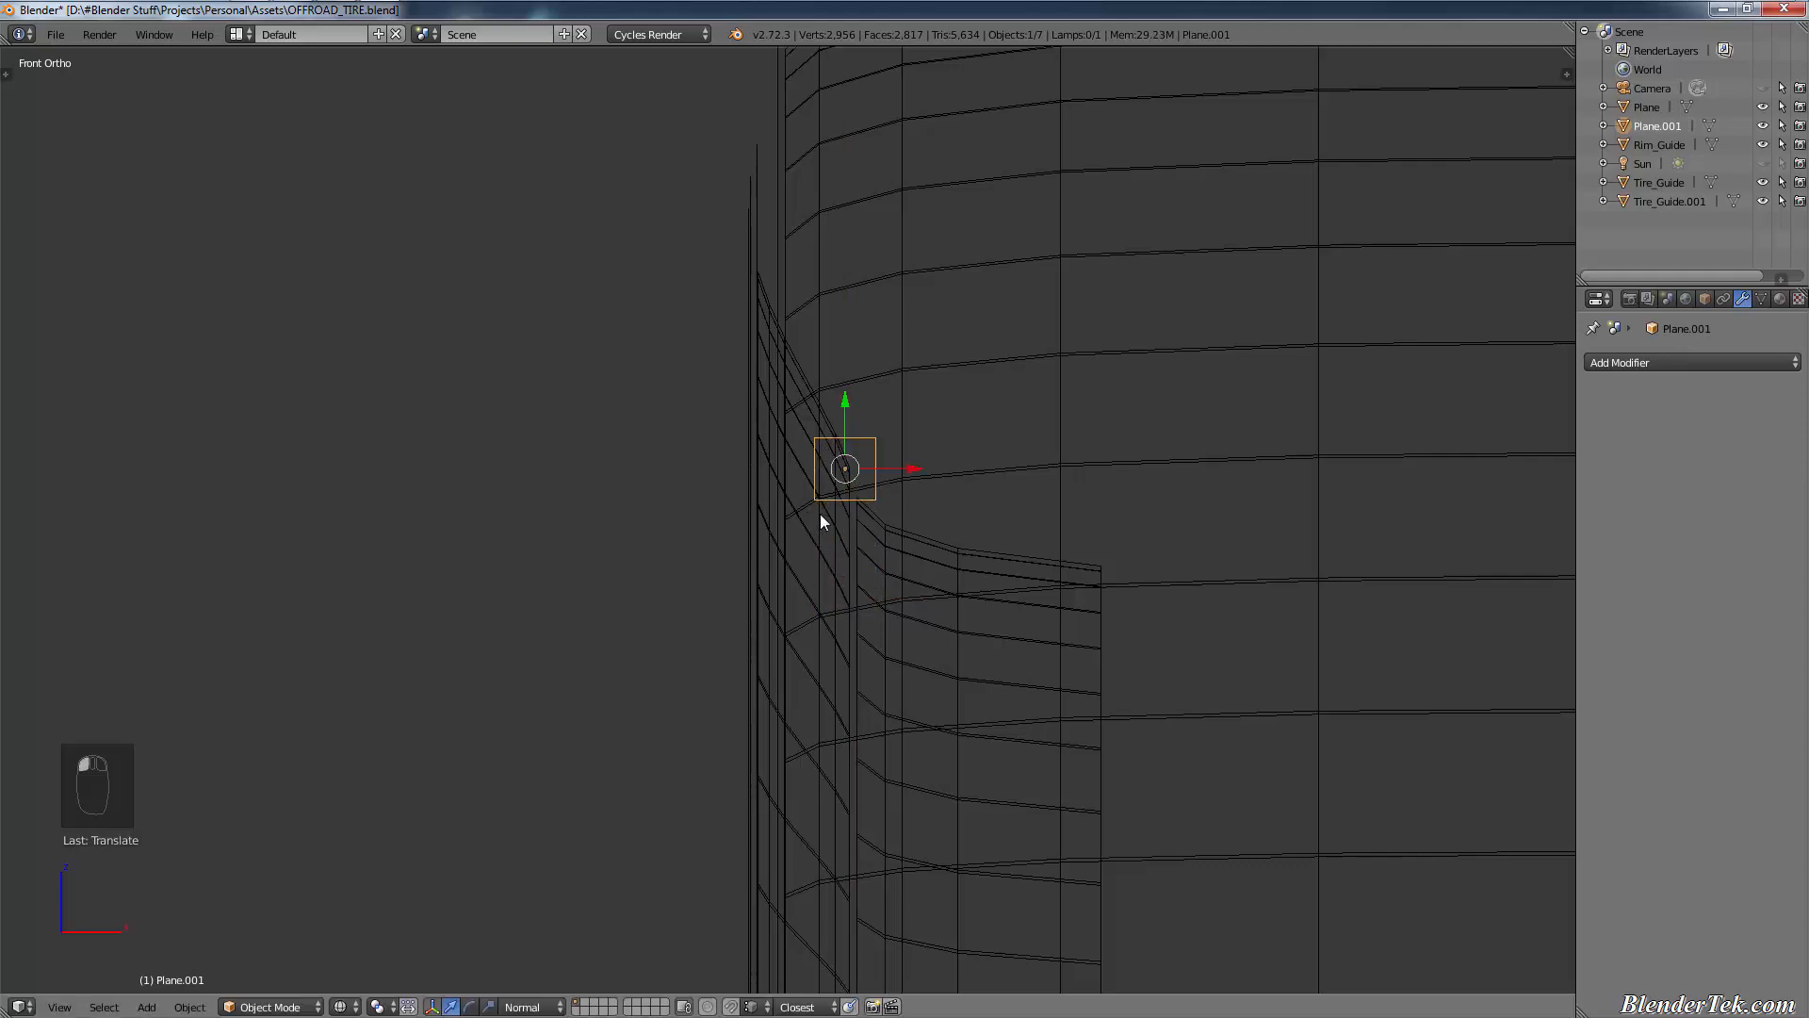
- Nudge the small plane slightly down and inward along X so it rests against the tire's inner lip in solid view
middle_click_drag(820, 512, 850, 522)
key("z")
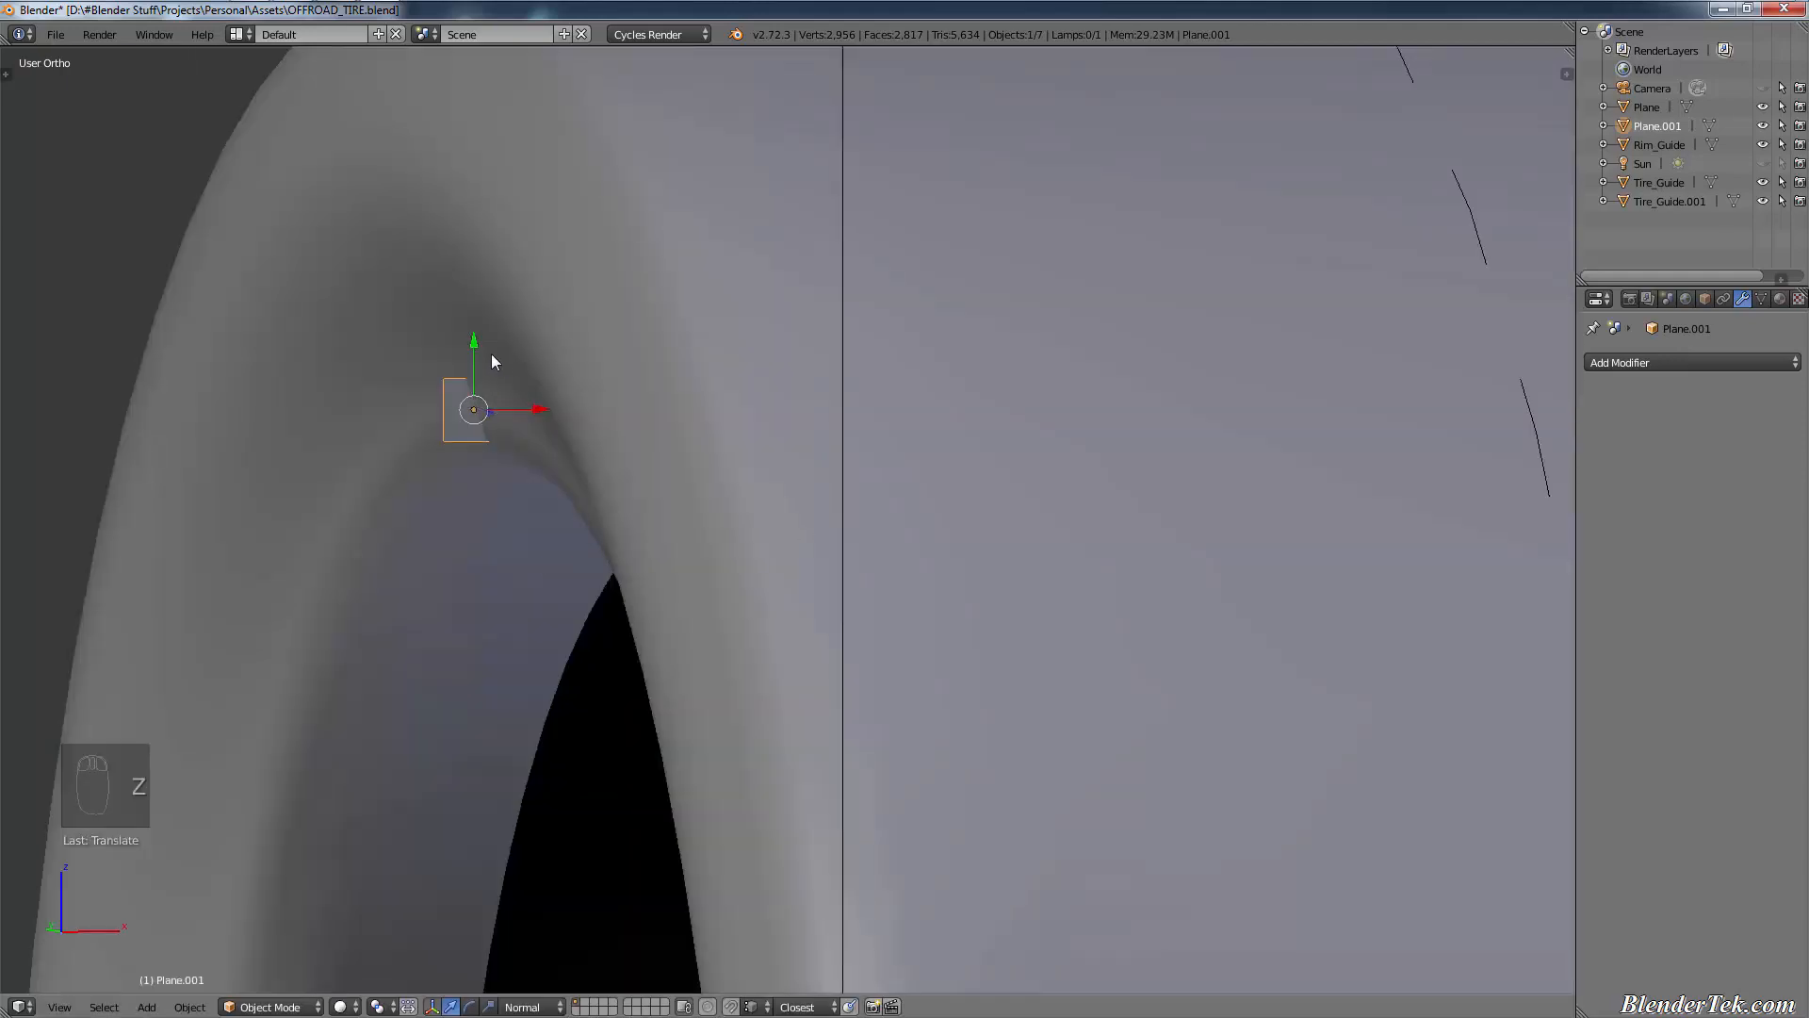
left_click_drag(477, 355, 477, 380)
left_click_drag(547, 439, 565, 431)
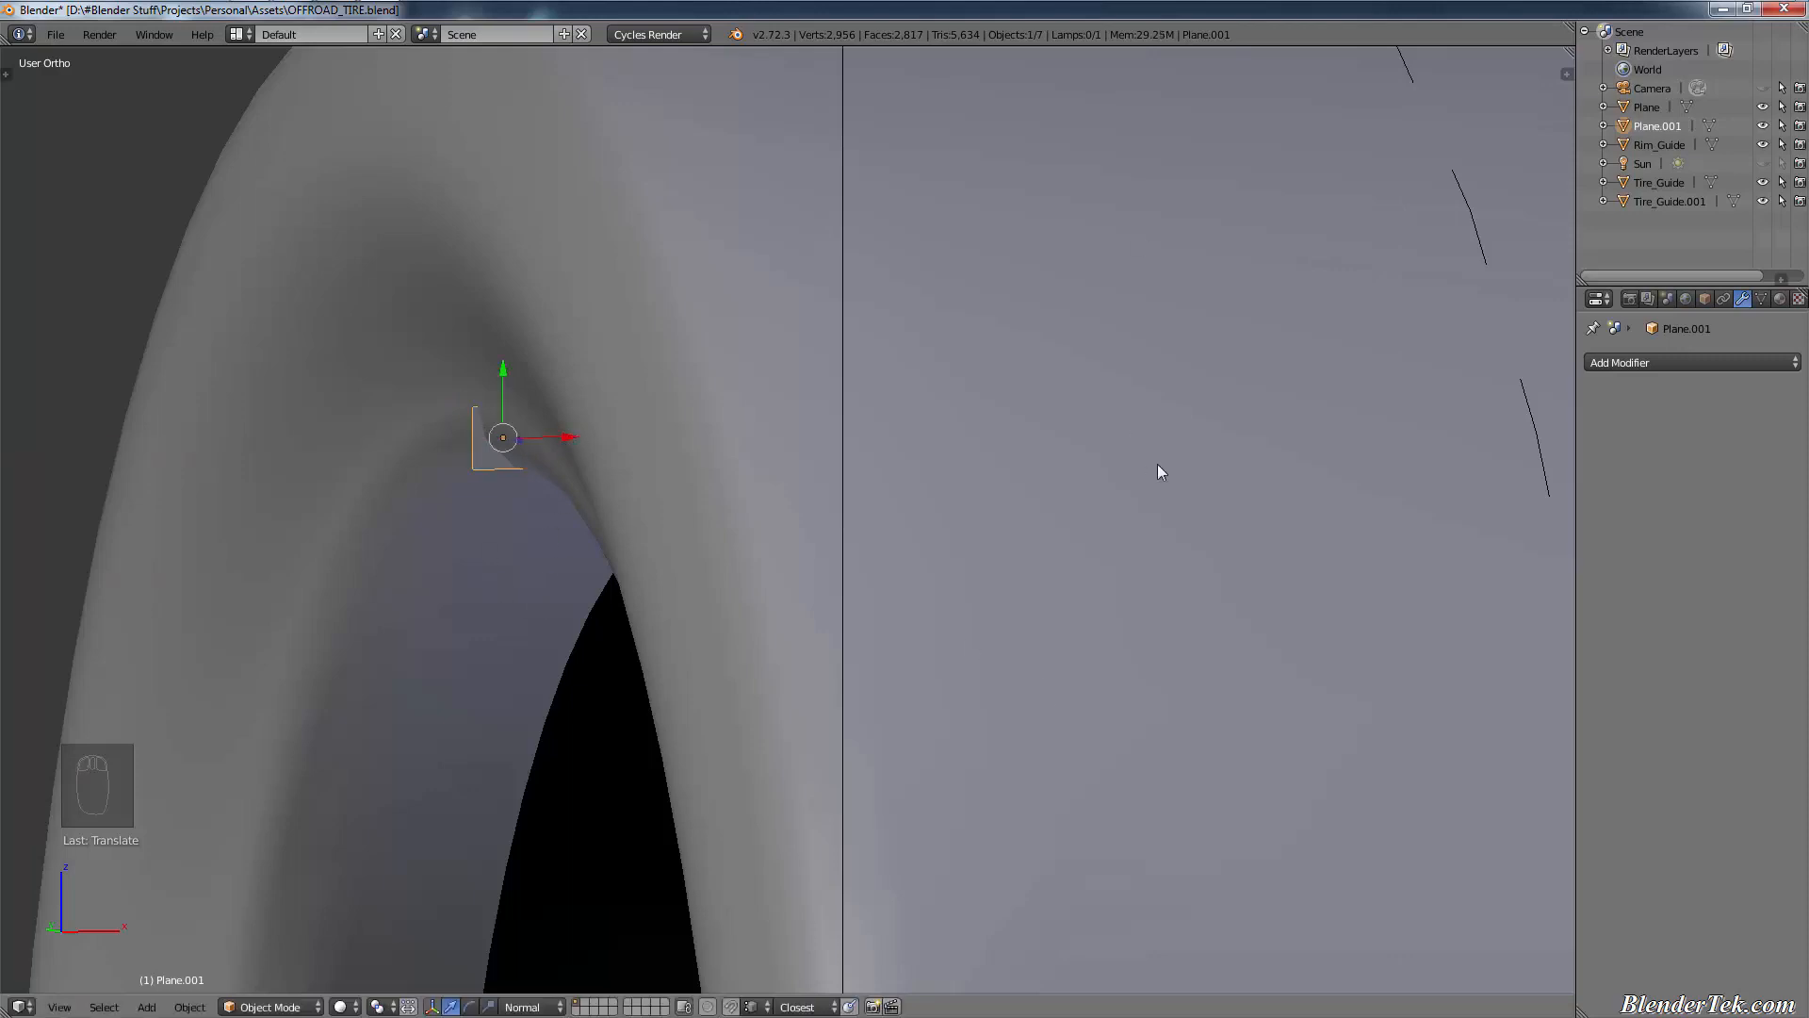
- Examine the small plane's position against the whole tire profile in front wireframe view
key("KP_1")
key("z")
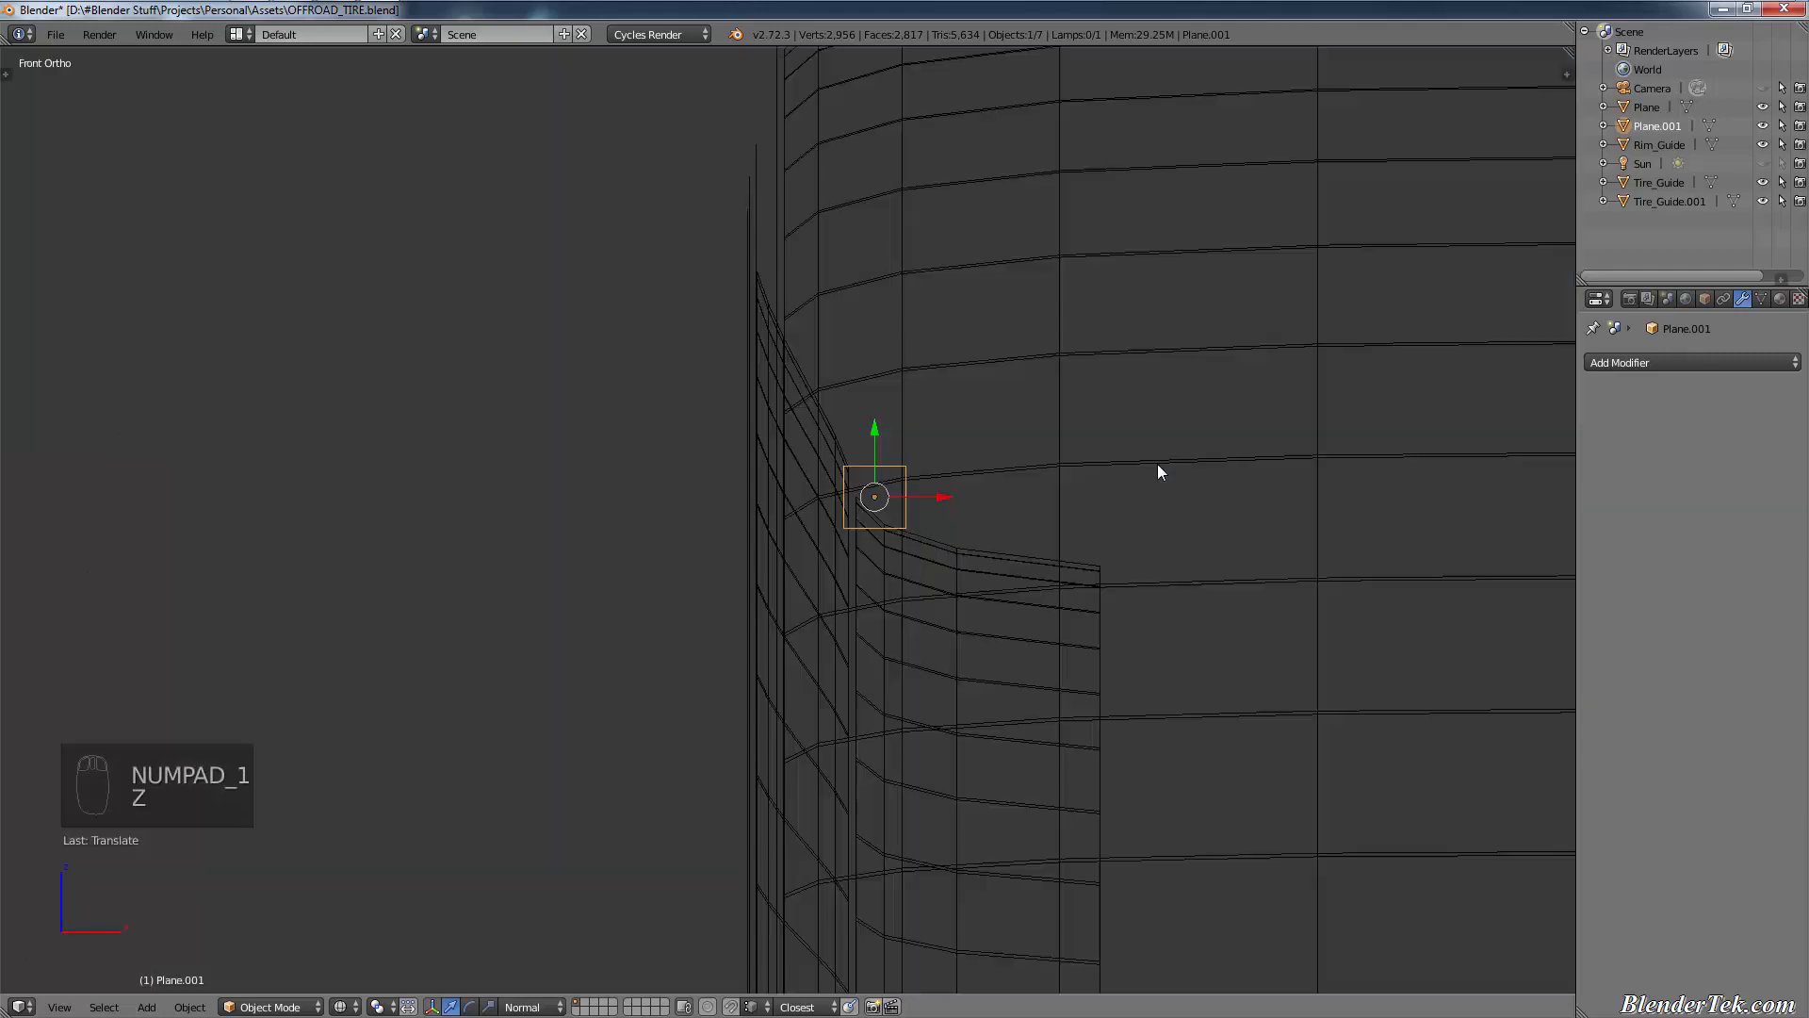
middle_click_drag(1115, 688, 491, 488, "shift")
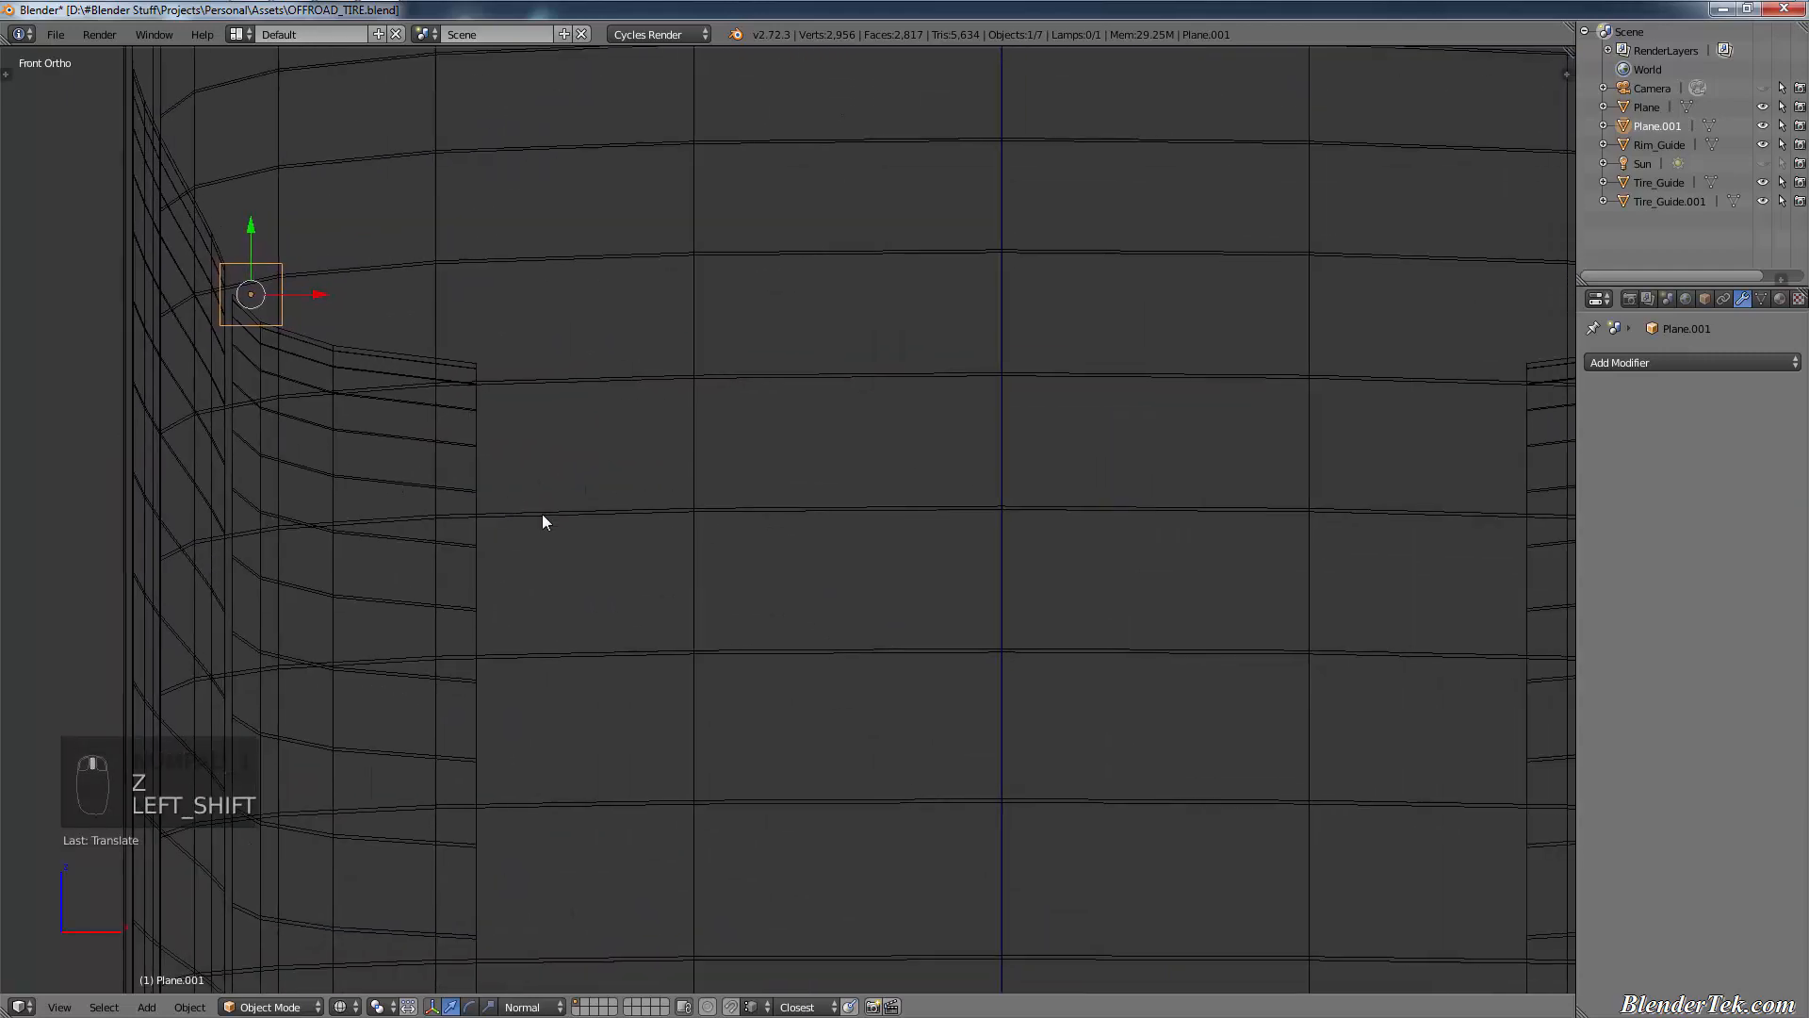
scroll(602, 587, "down", 5)
middle_click_drag(762, 610, 590, 437, "shift")
scroll(590, 438, "down", 4)
middle_click_drag(629, 517, 761, 500, "shift")
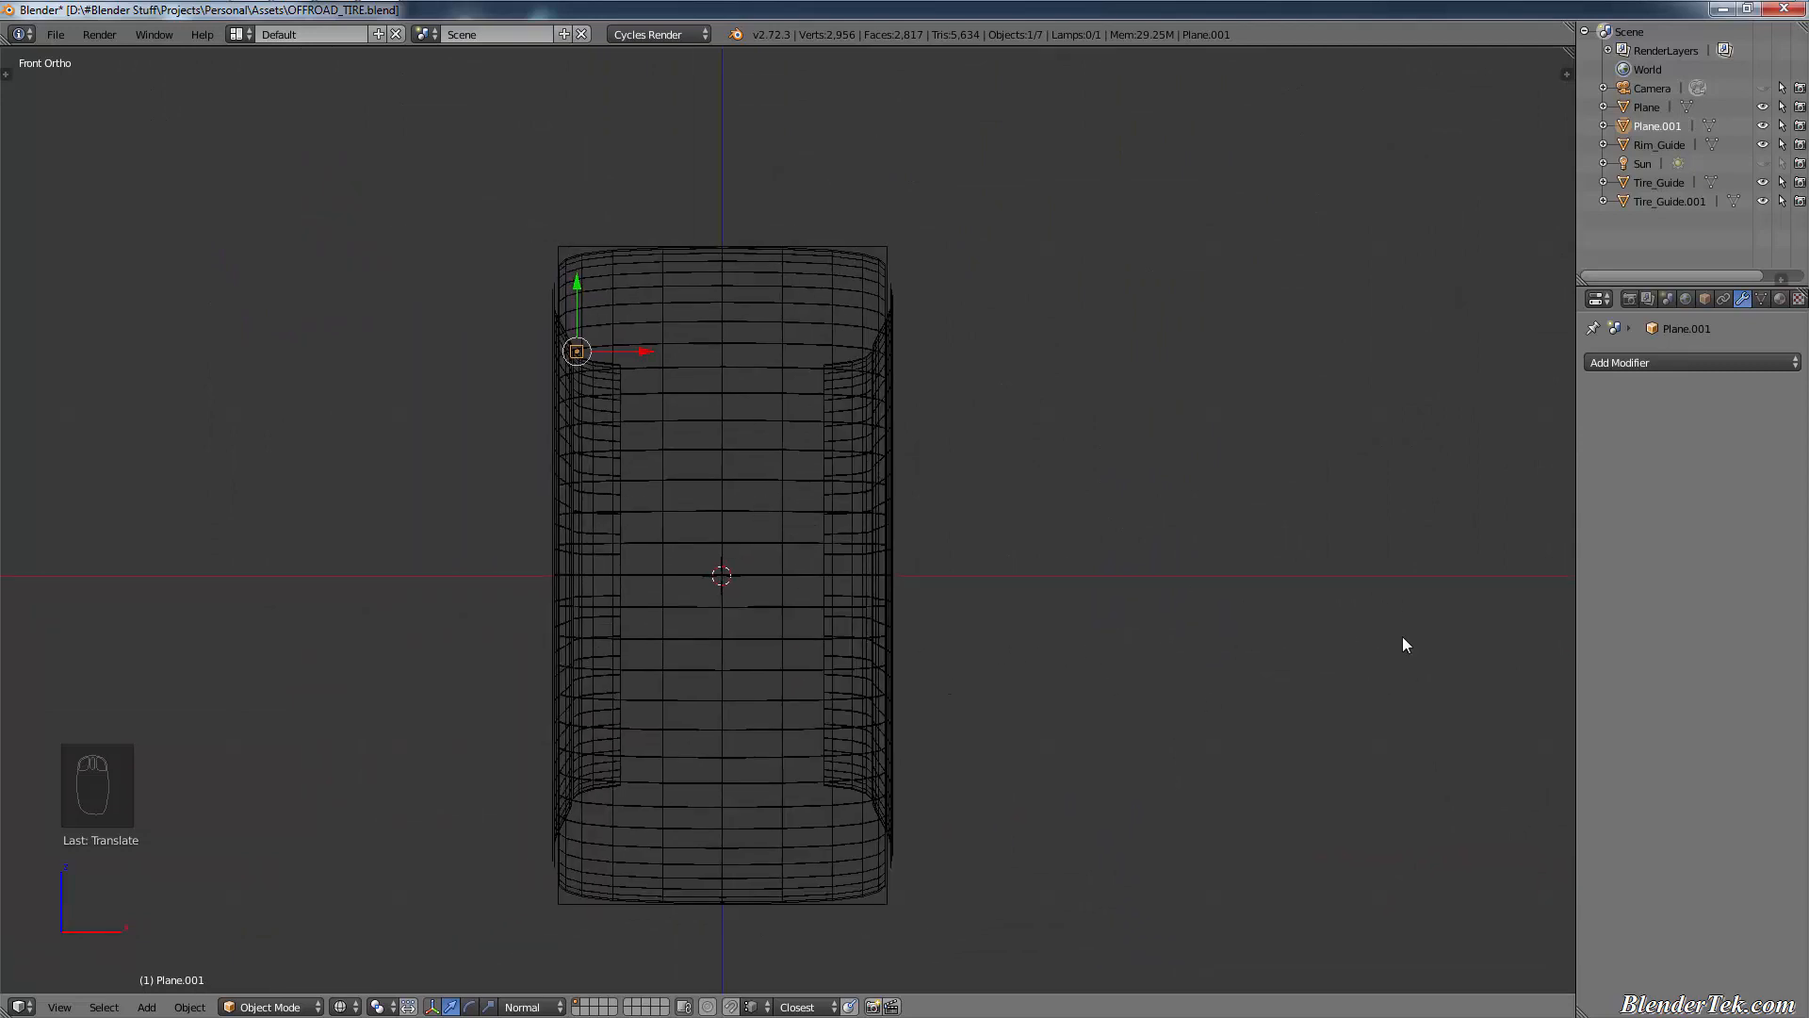
- Switch to the browser and preview the 15" TRX wheels rim profile drawing in the image results
key("alt+Tab")
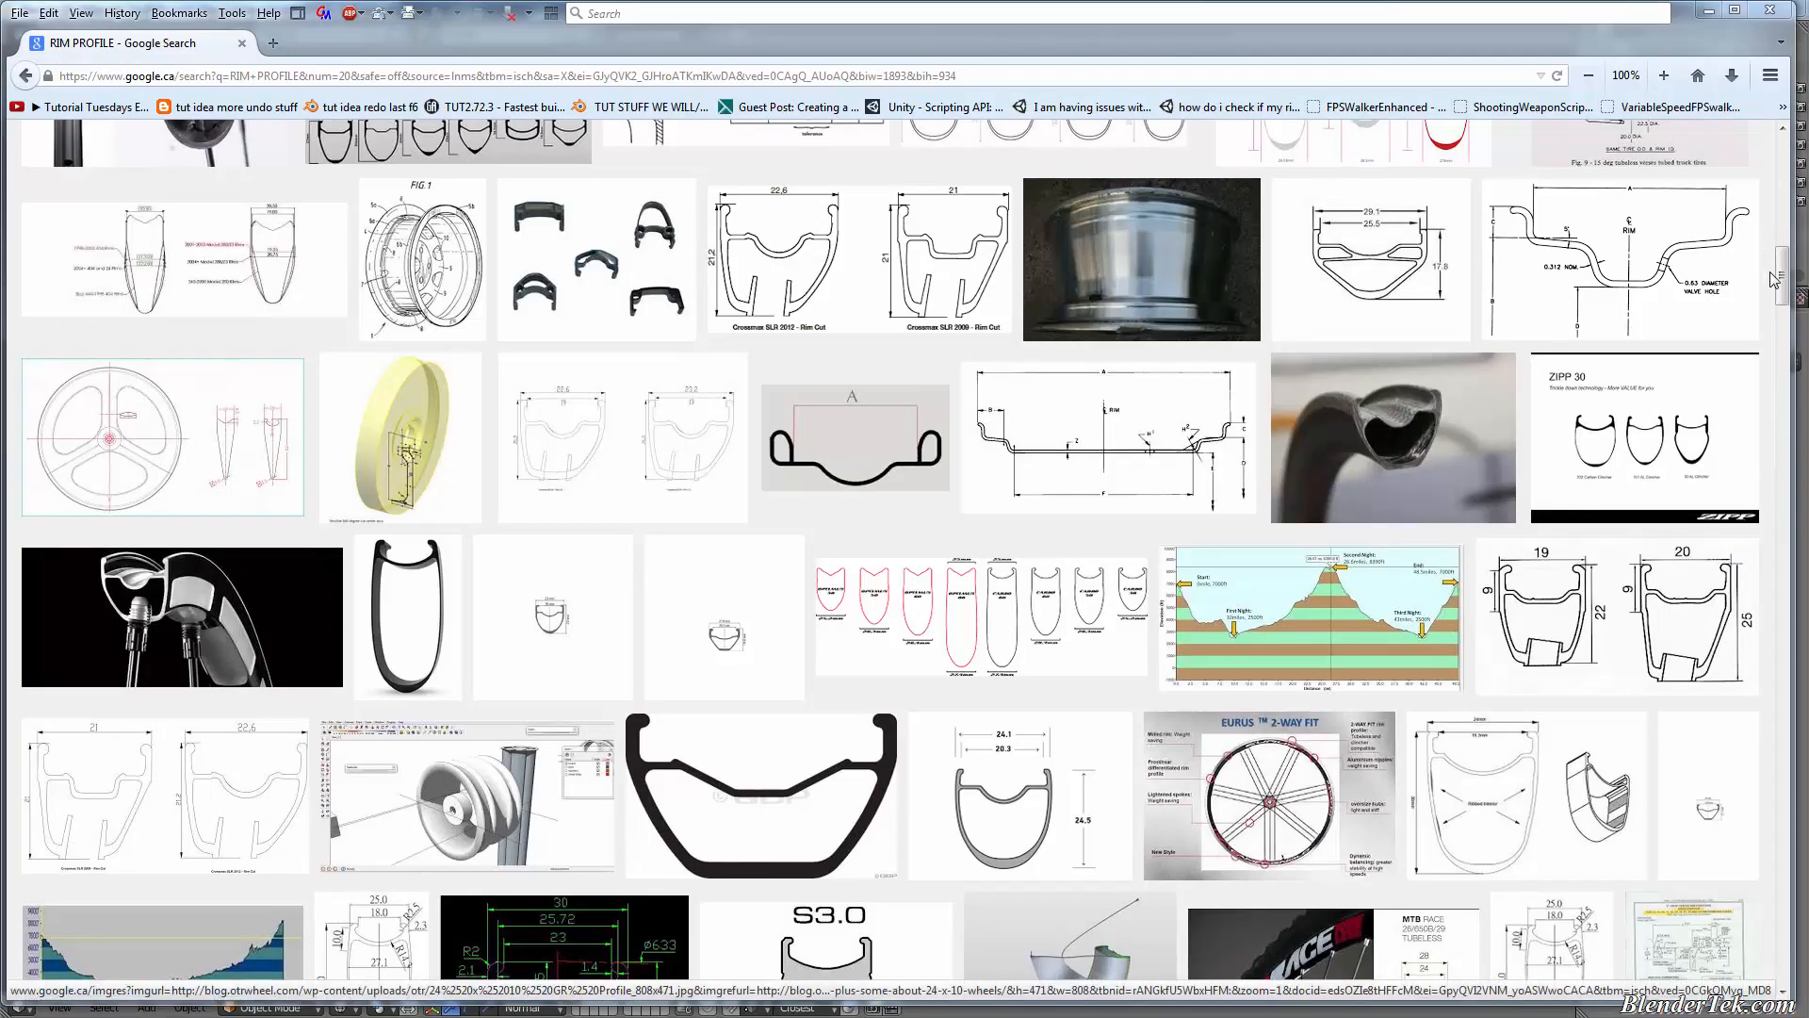
left_click_drag(1783, 275, 1787, 191)
left_click(1645, 645)
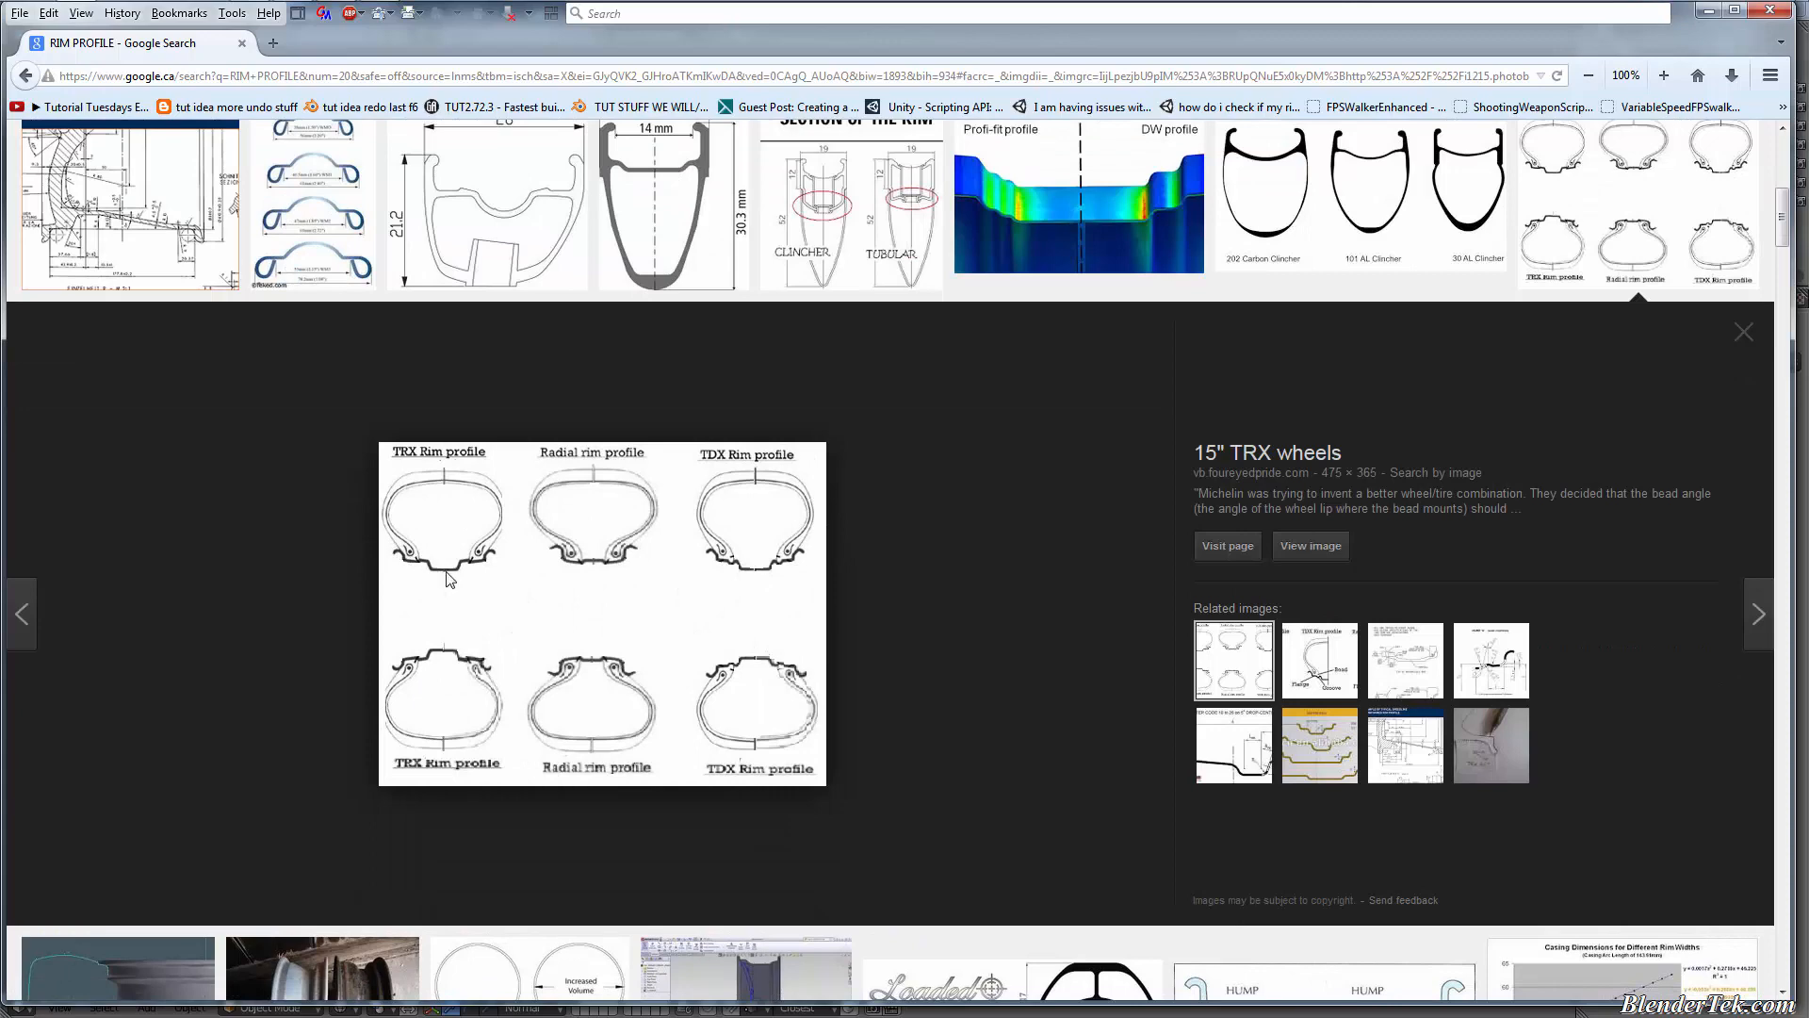
- Return to the RIM PROFILE image results and open the 24 x 10 GR rim profile drawing as a full image
left_click(25, 76)
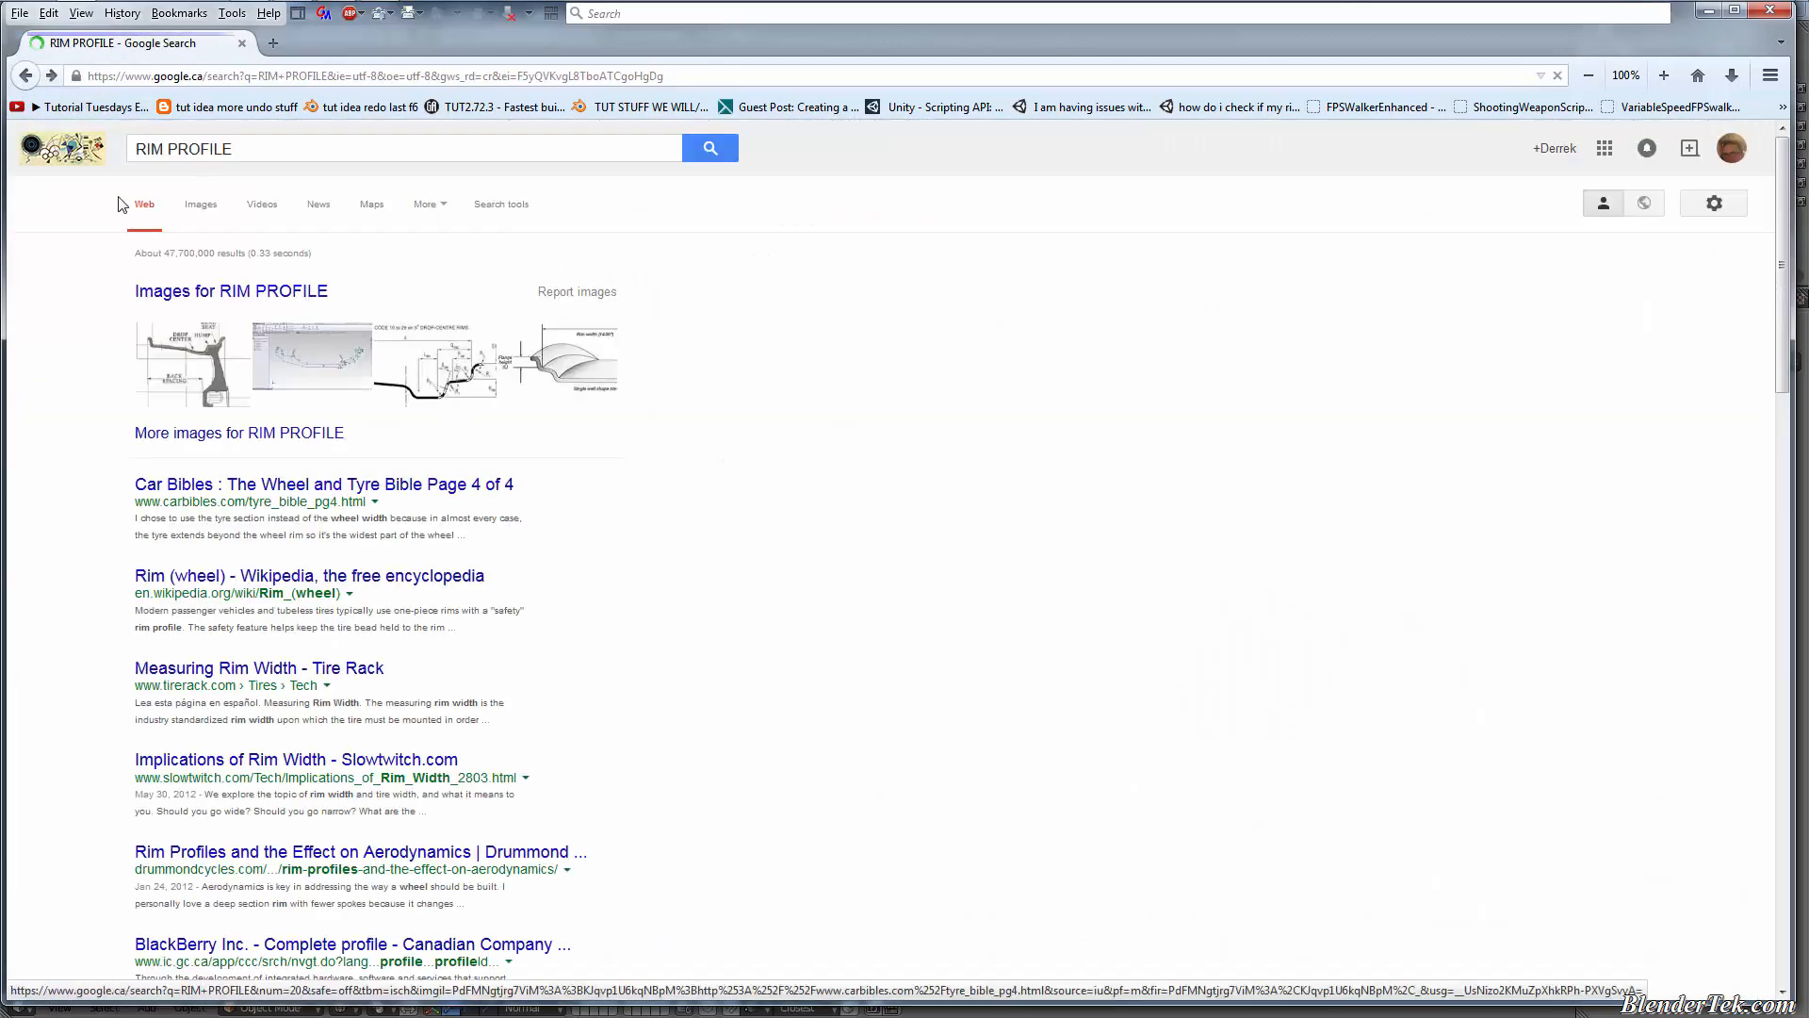
left_click(199, 205)
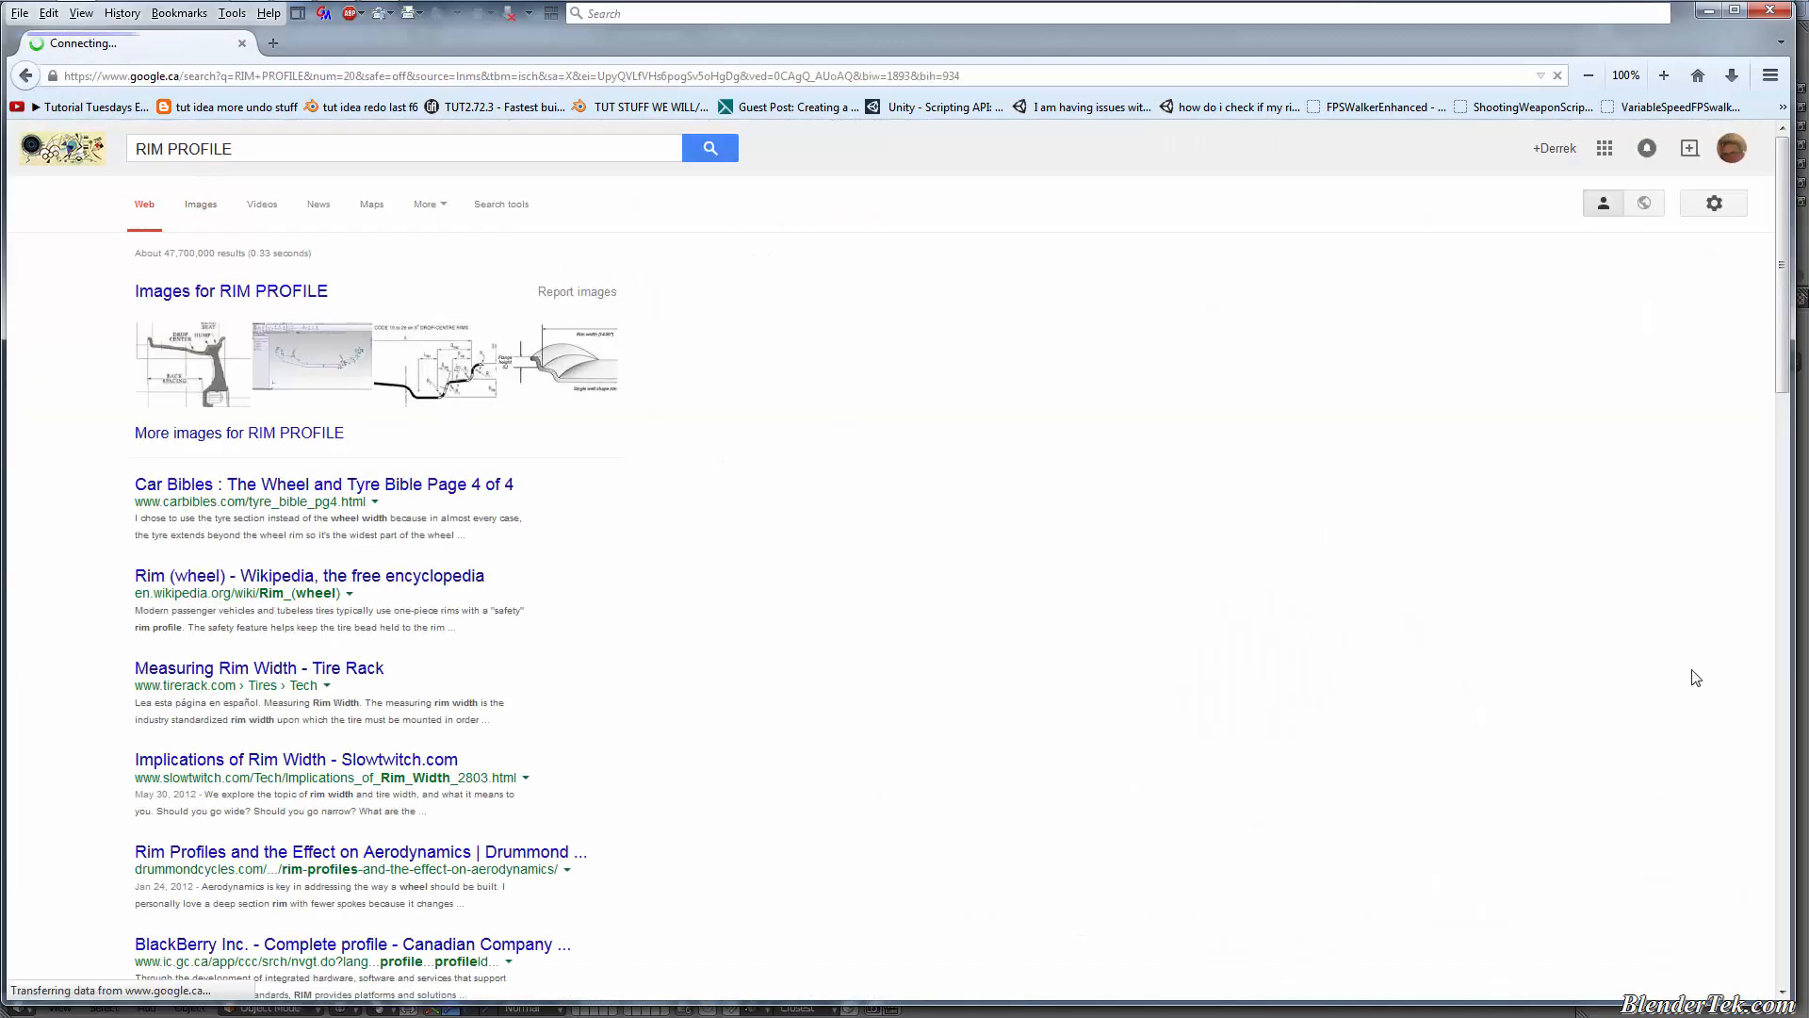
scroll(1658, 641, "down", 10)
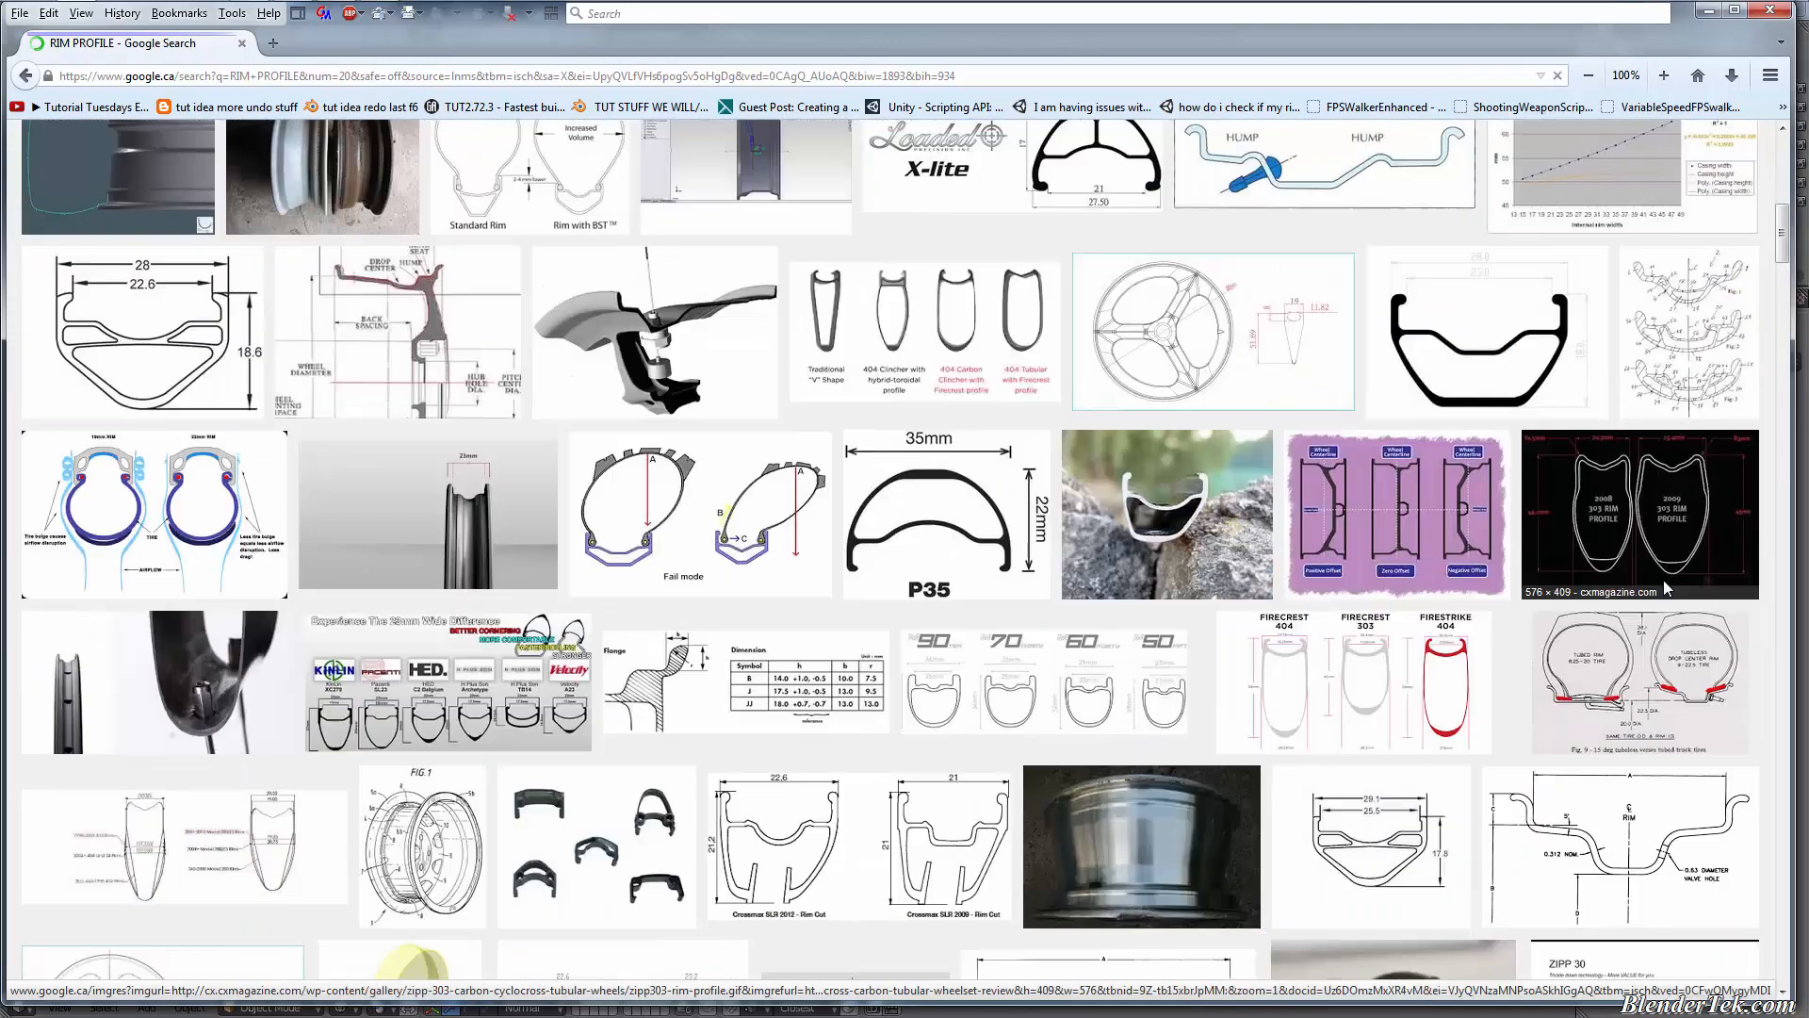
scroll(1666, 588, "down", 3)
left_click(1632, 666)
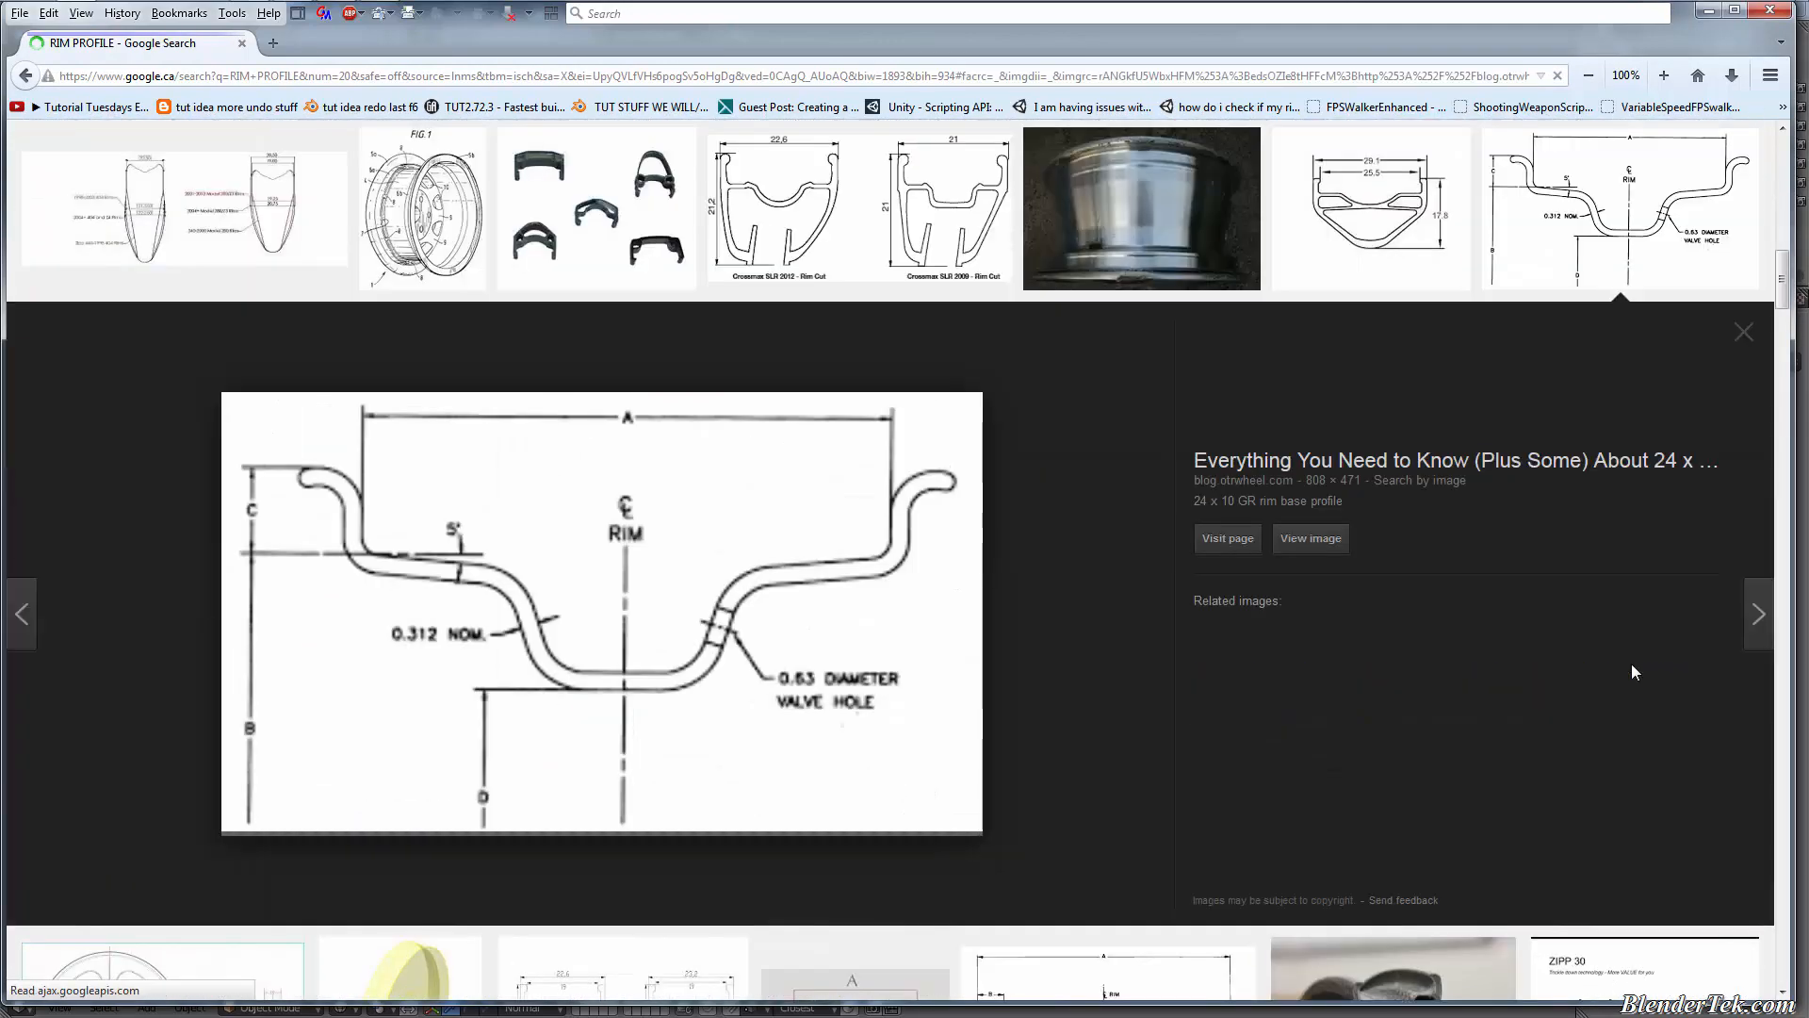
left_click(1300, 540)
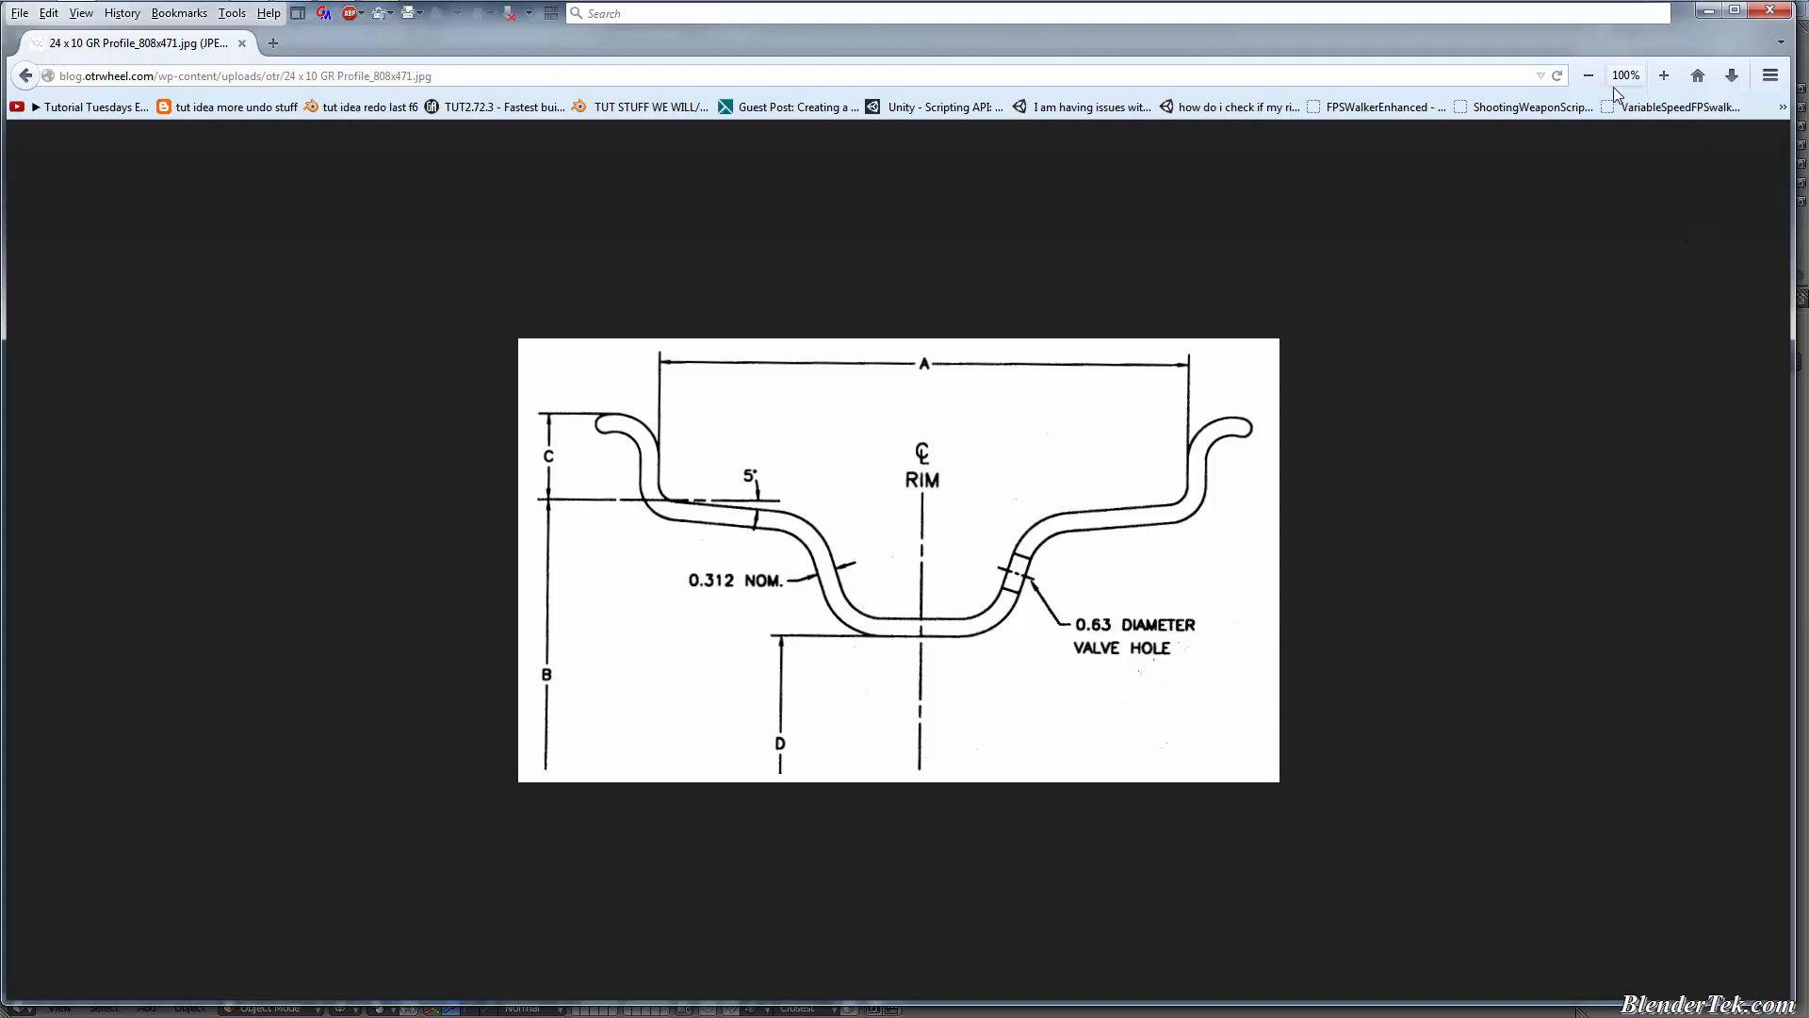
- Enlarge the rim profile drawing to 250% and examine its cross-section from one flange to the other
scroll(1586, 303, "up", 8, "ctrl")
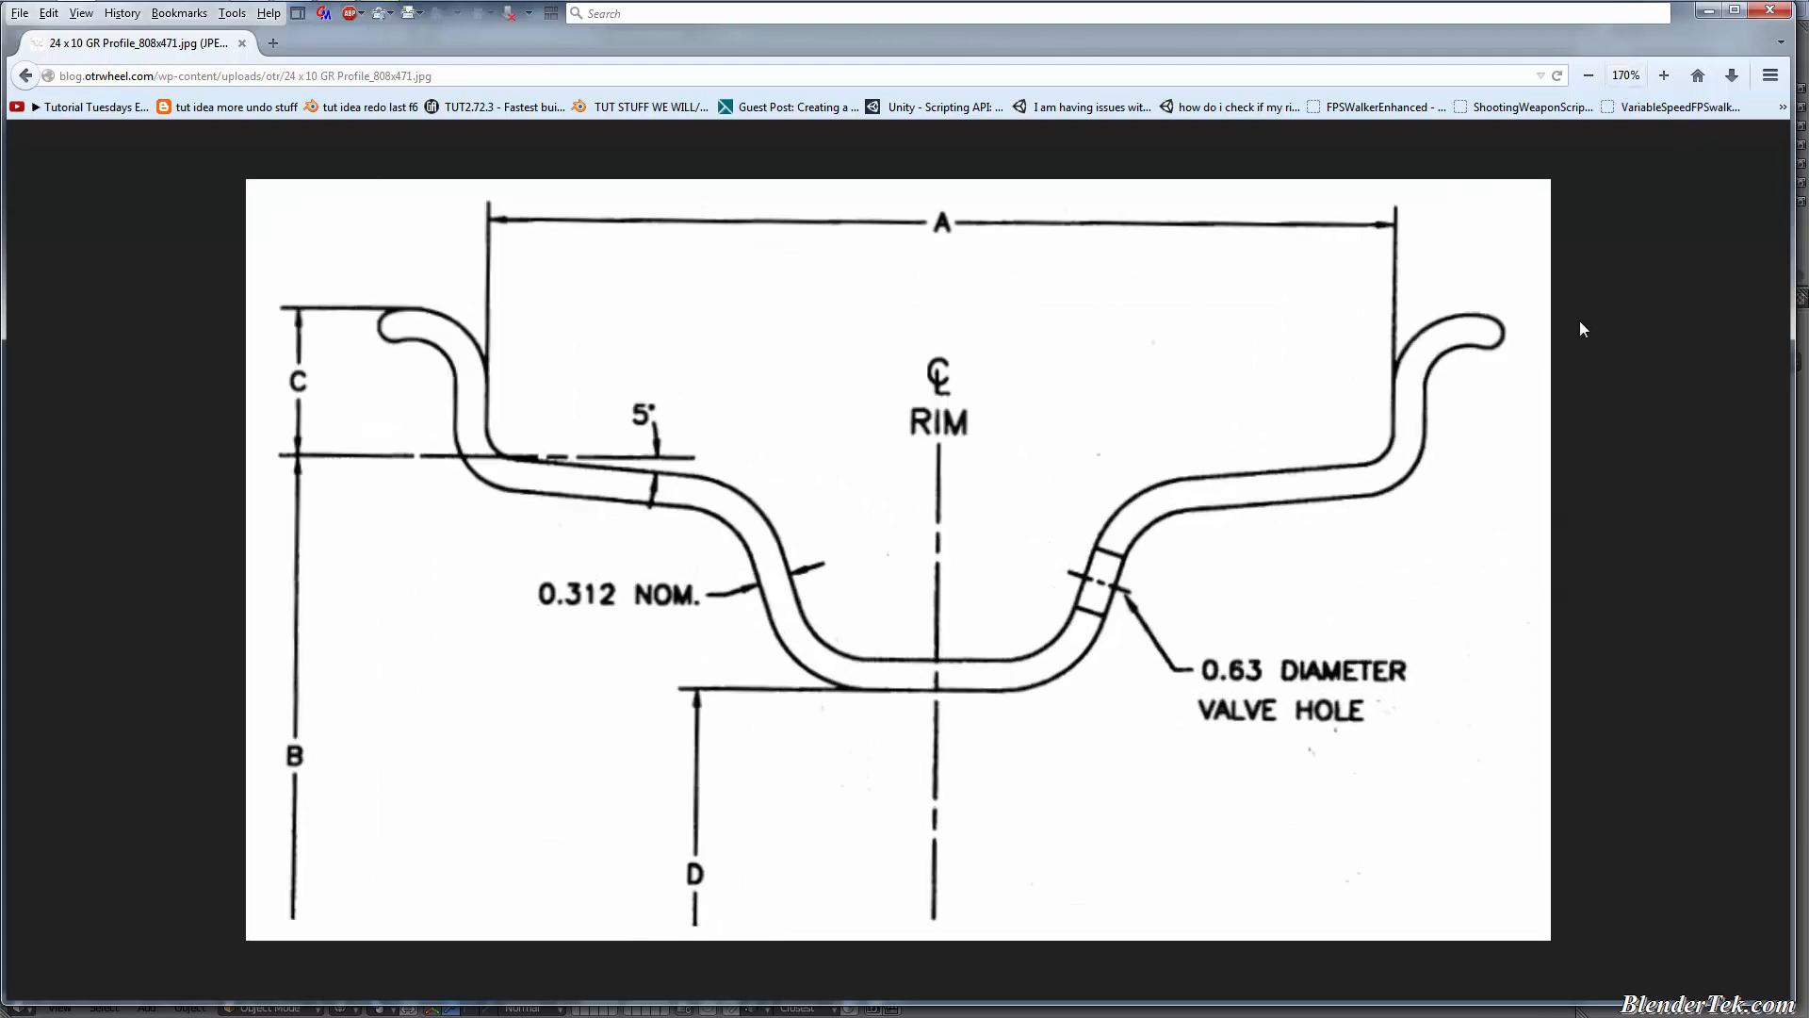
scroll(1569, 358, "up", 1, "ctrl")
scroll(1547, 392, "up", 1, "ctrl")
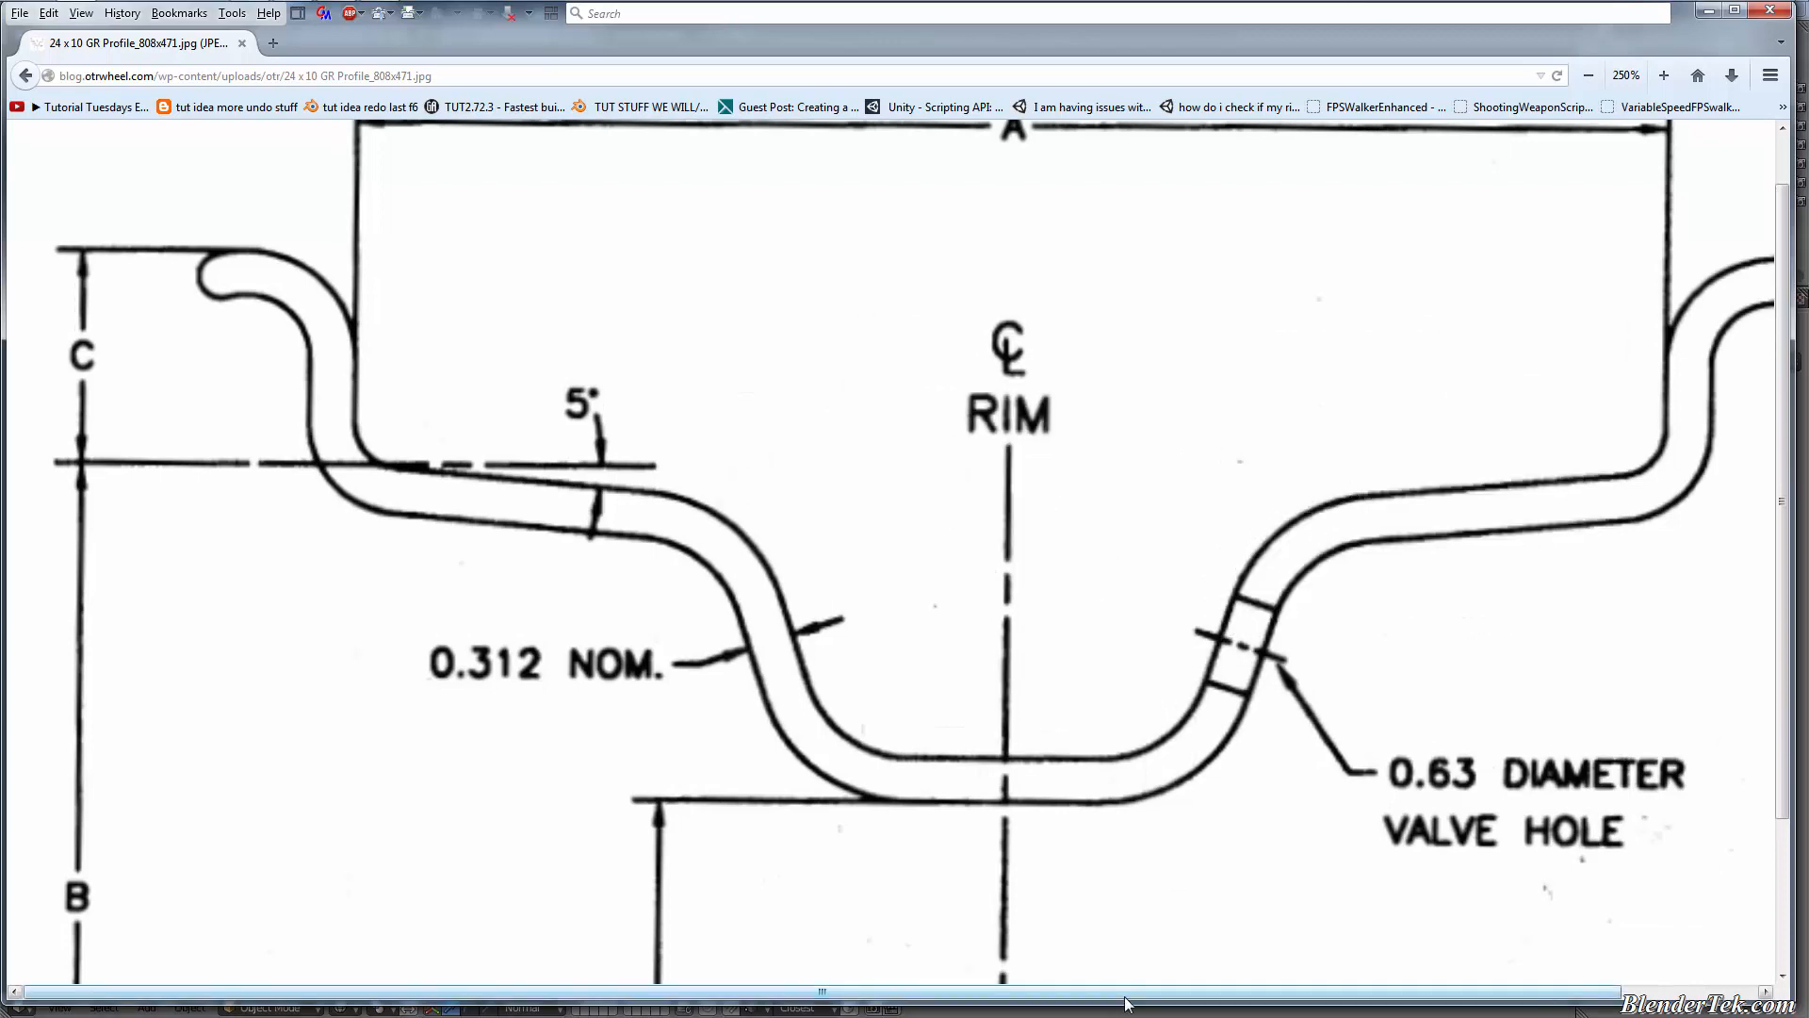
left_click_drag(1129, 994, 1238, 977)
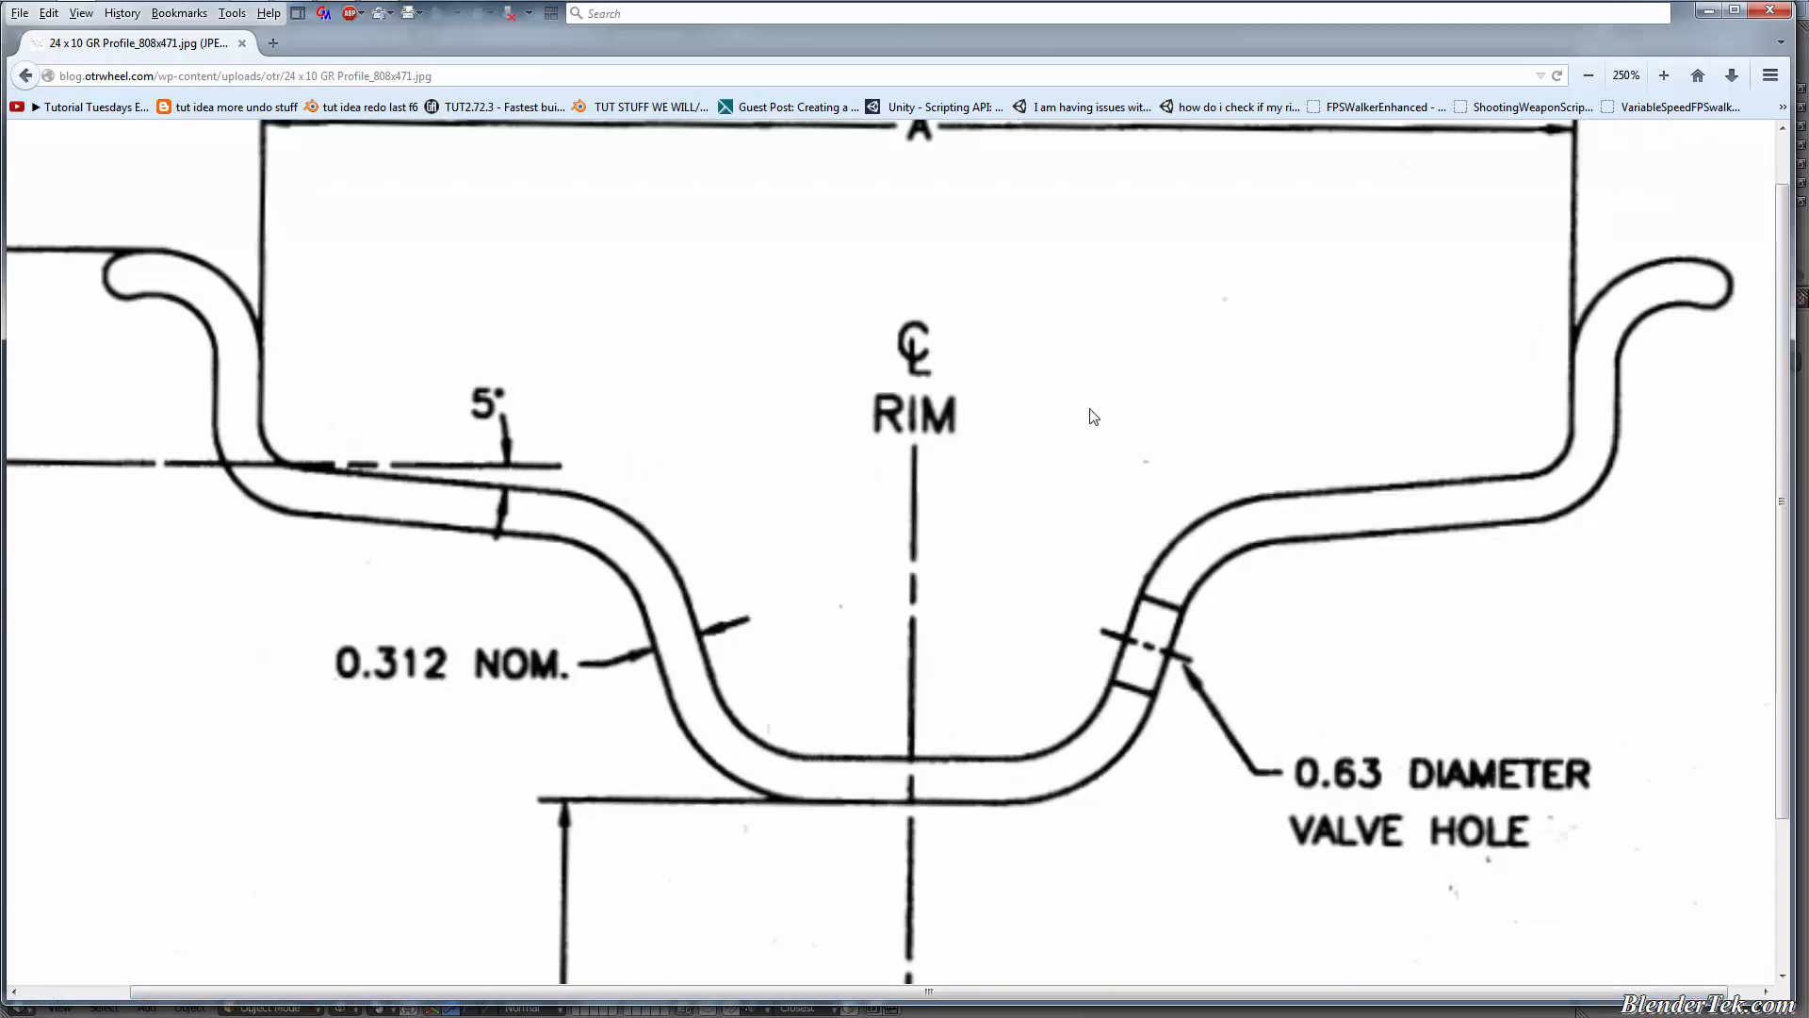
middle_click(1086, 408)
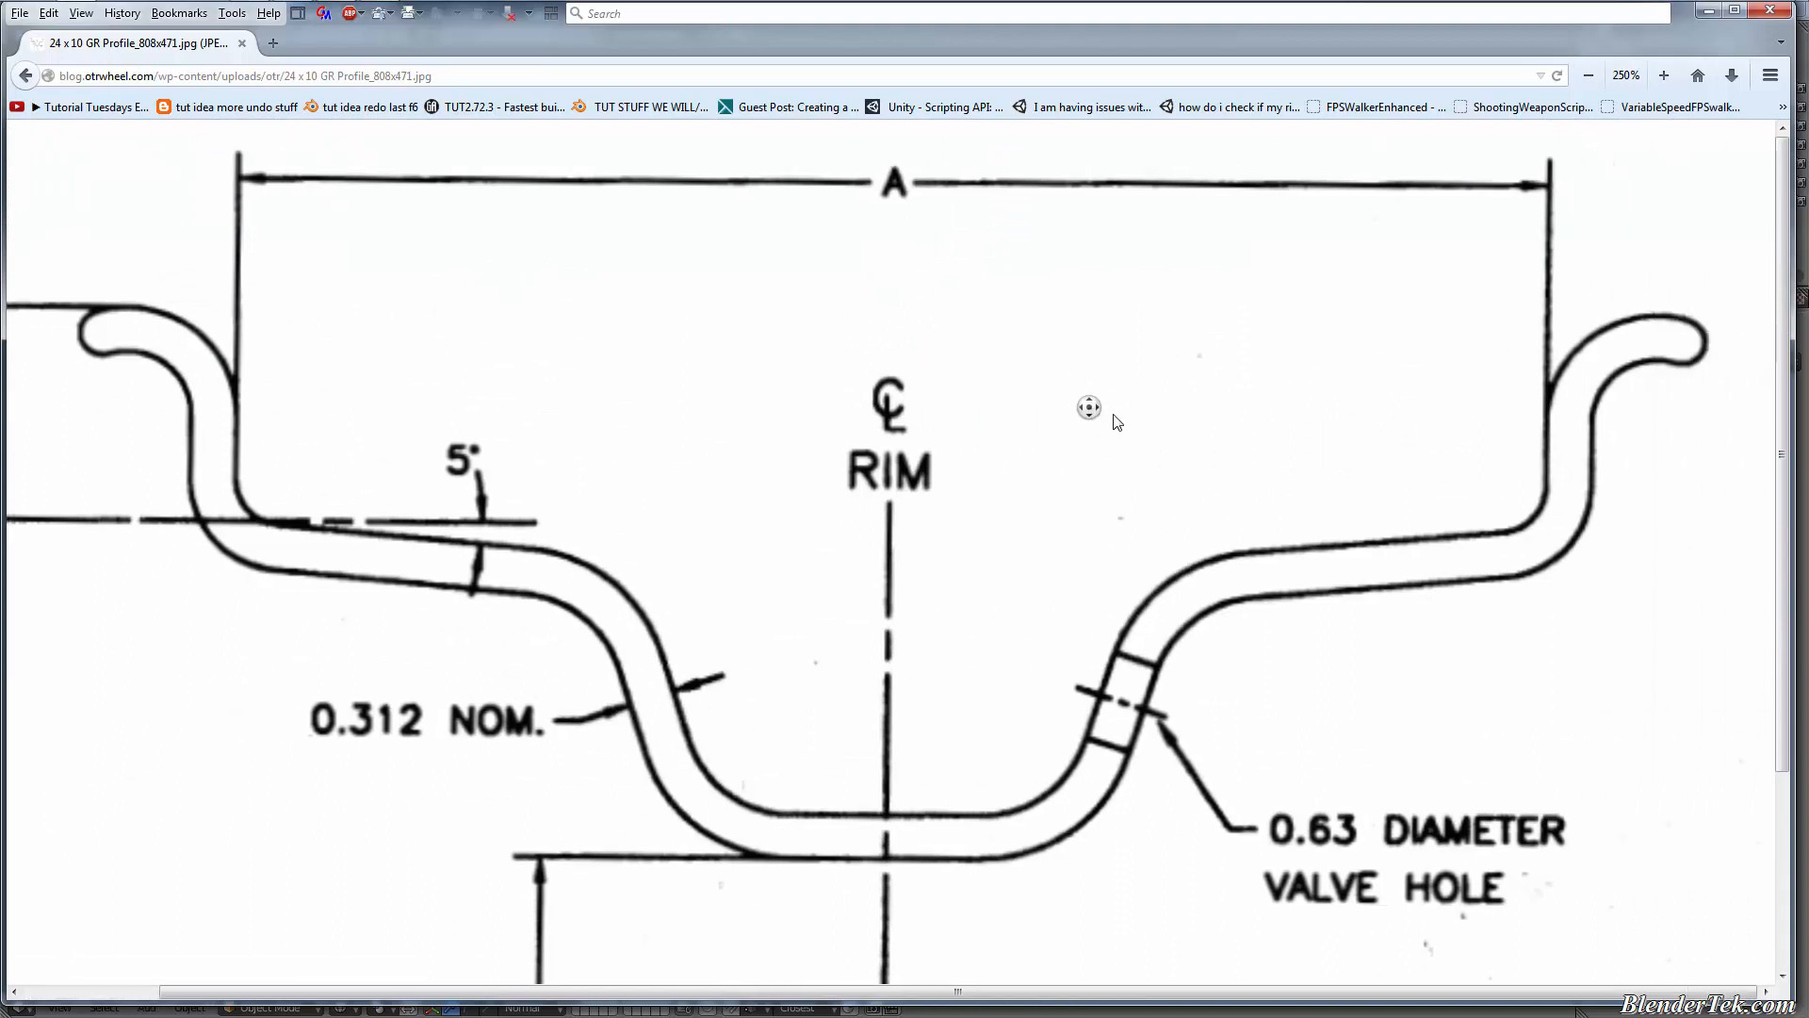
middle_click(1090, 435)
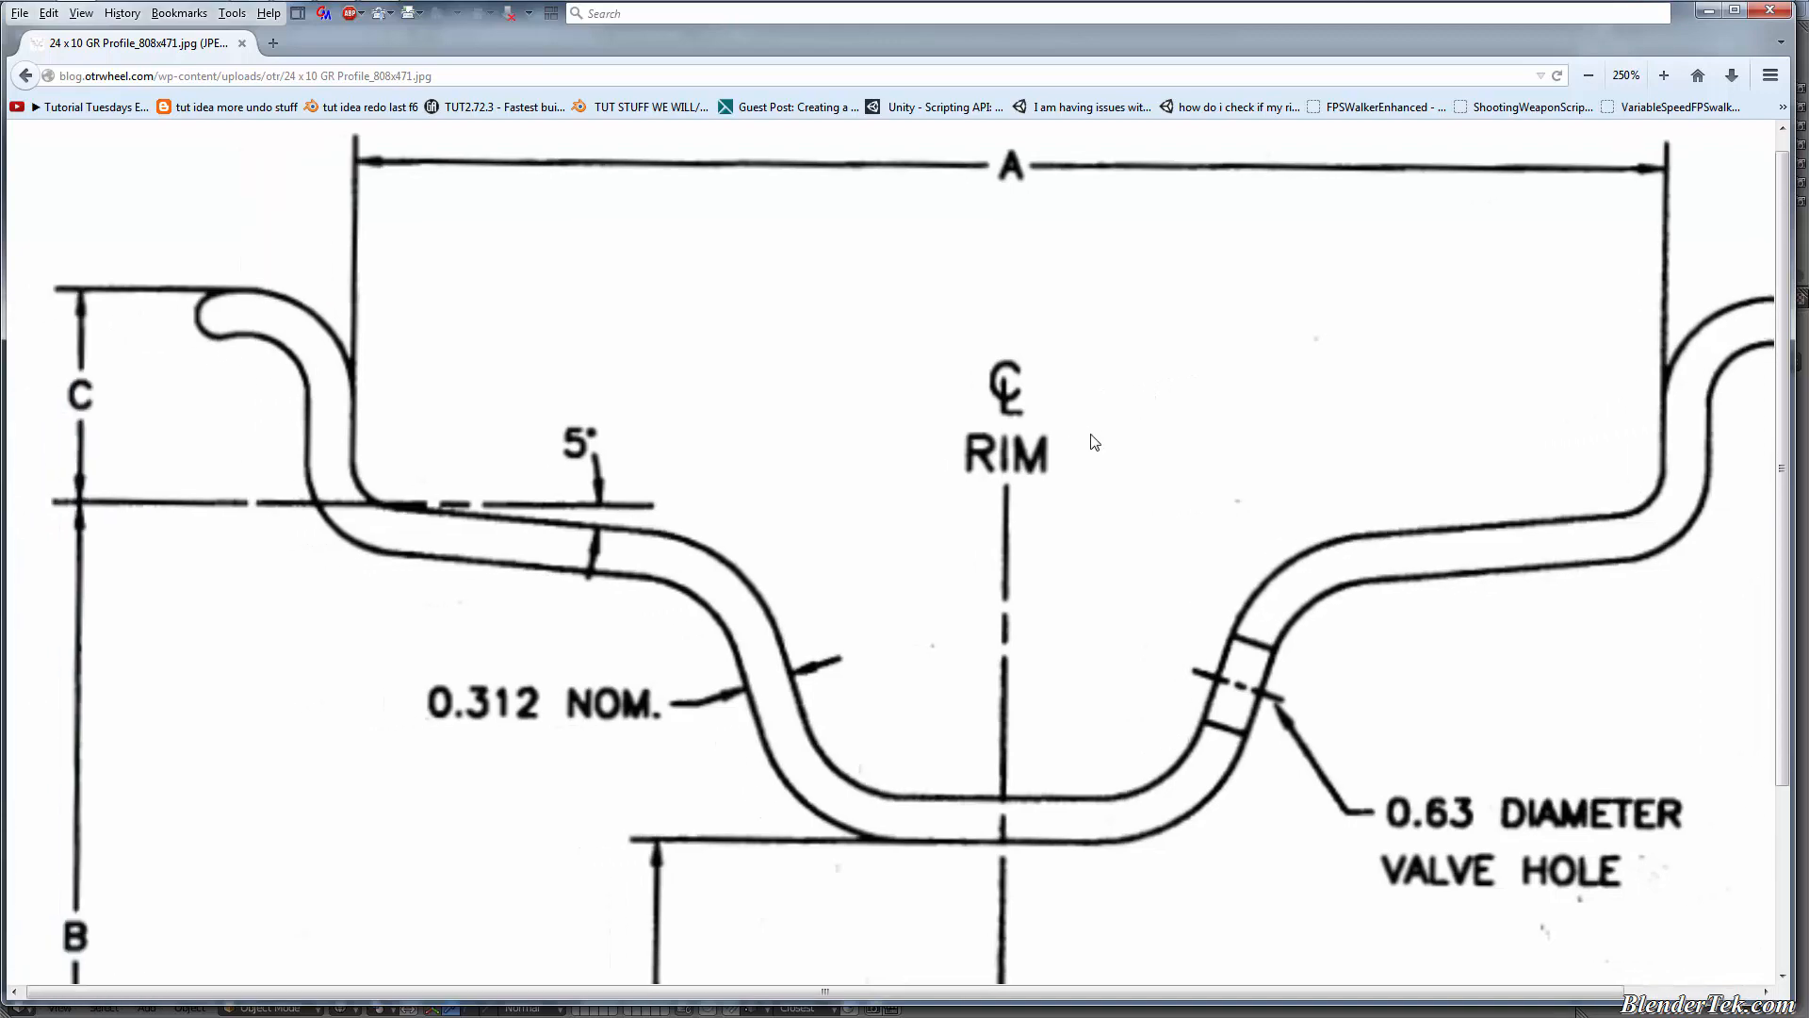
left_click_drag(1128, 994, 1222, 996)
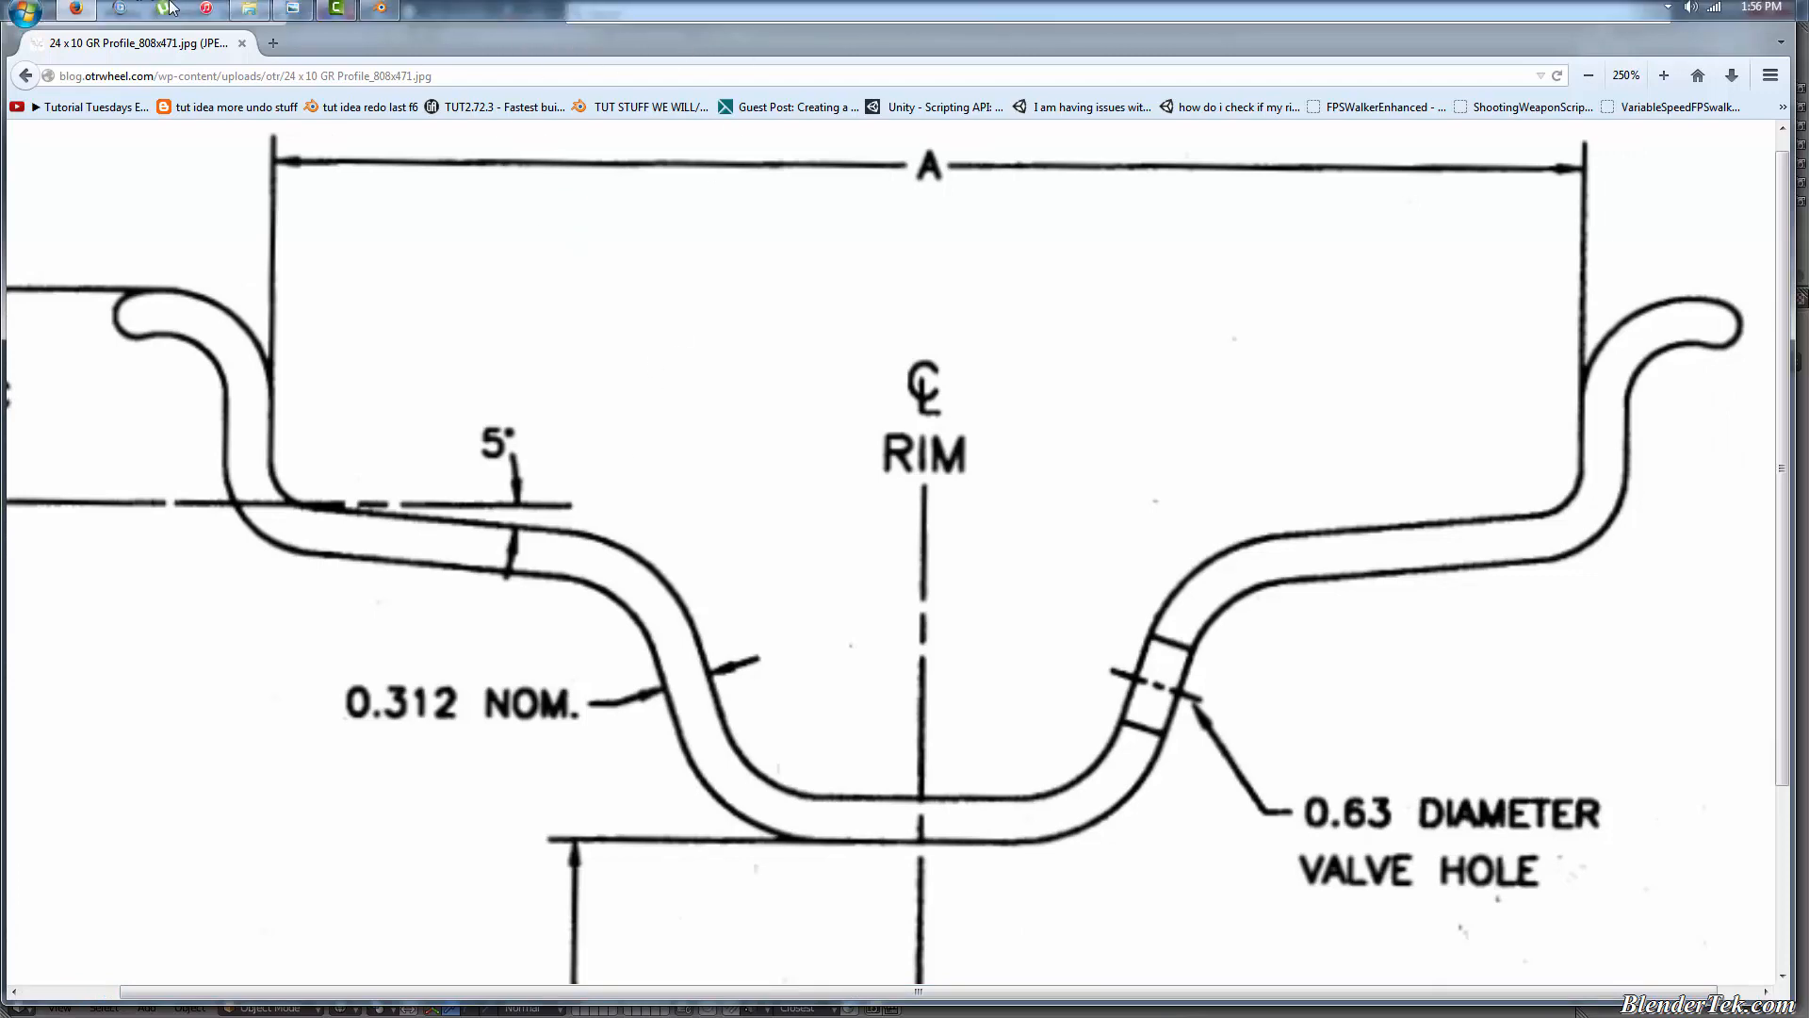
- Switch back to Blender and, in Edit Mode with edge selection, select the small plane's vertical edge facing the tire's center
left_click(389, 13)
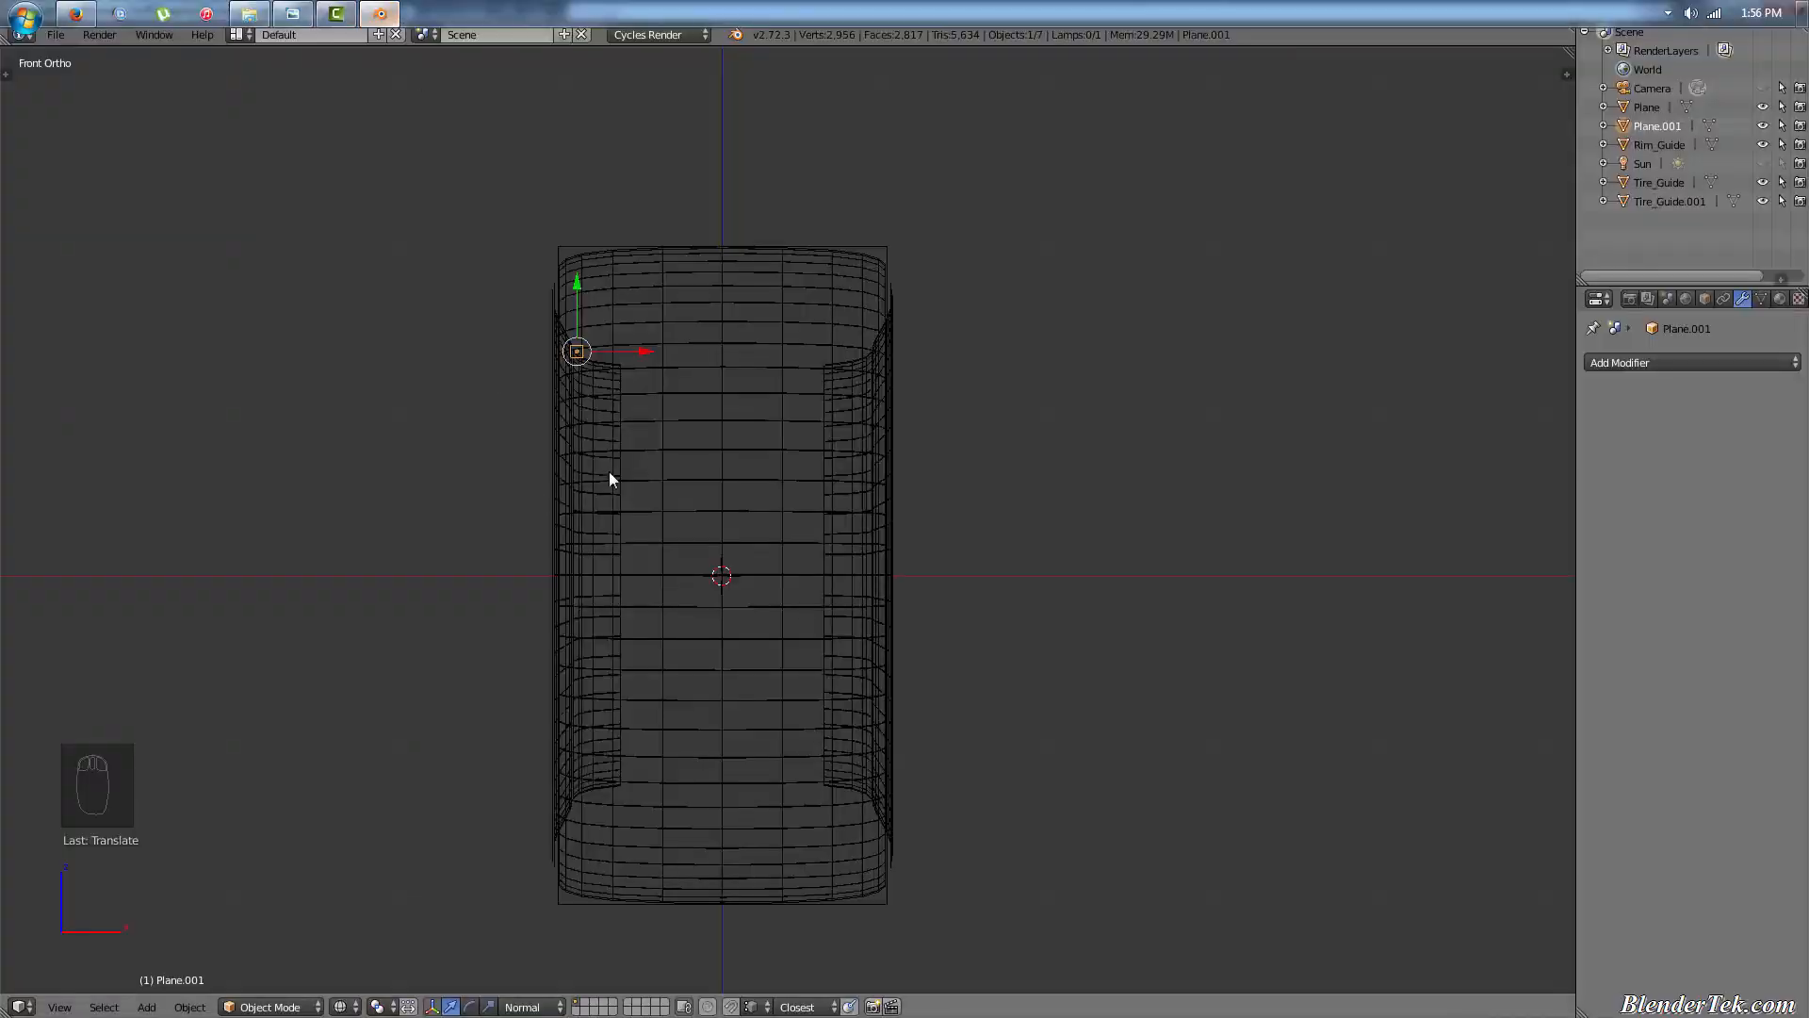
scroll(562, 312, "up", 8)
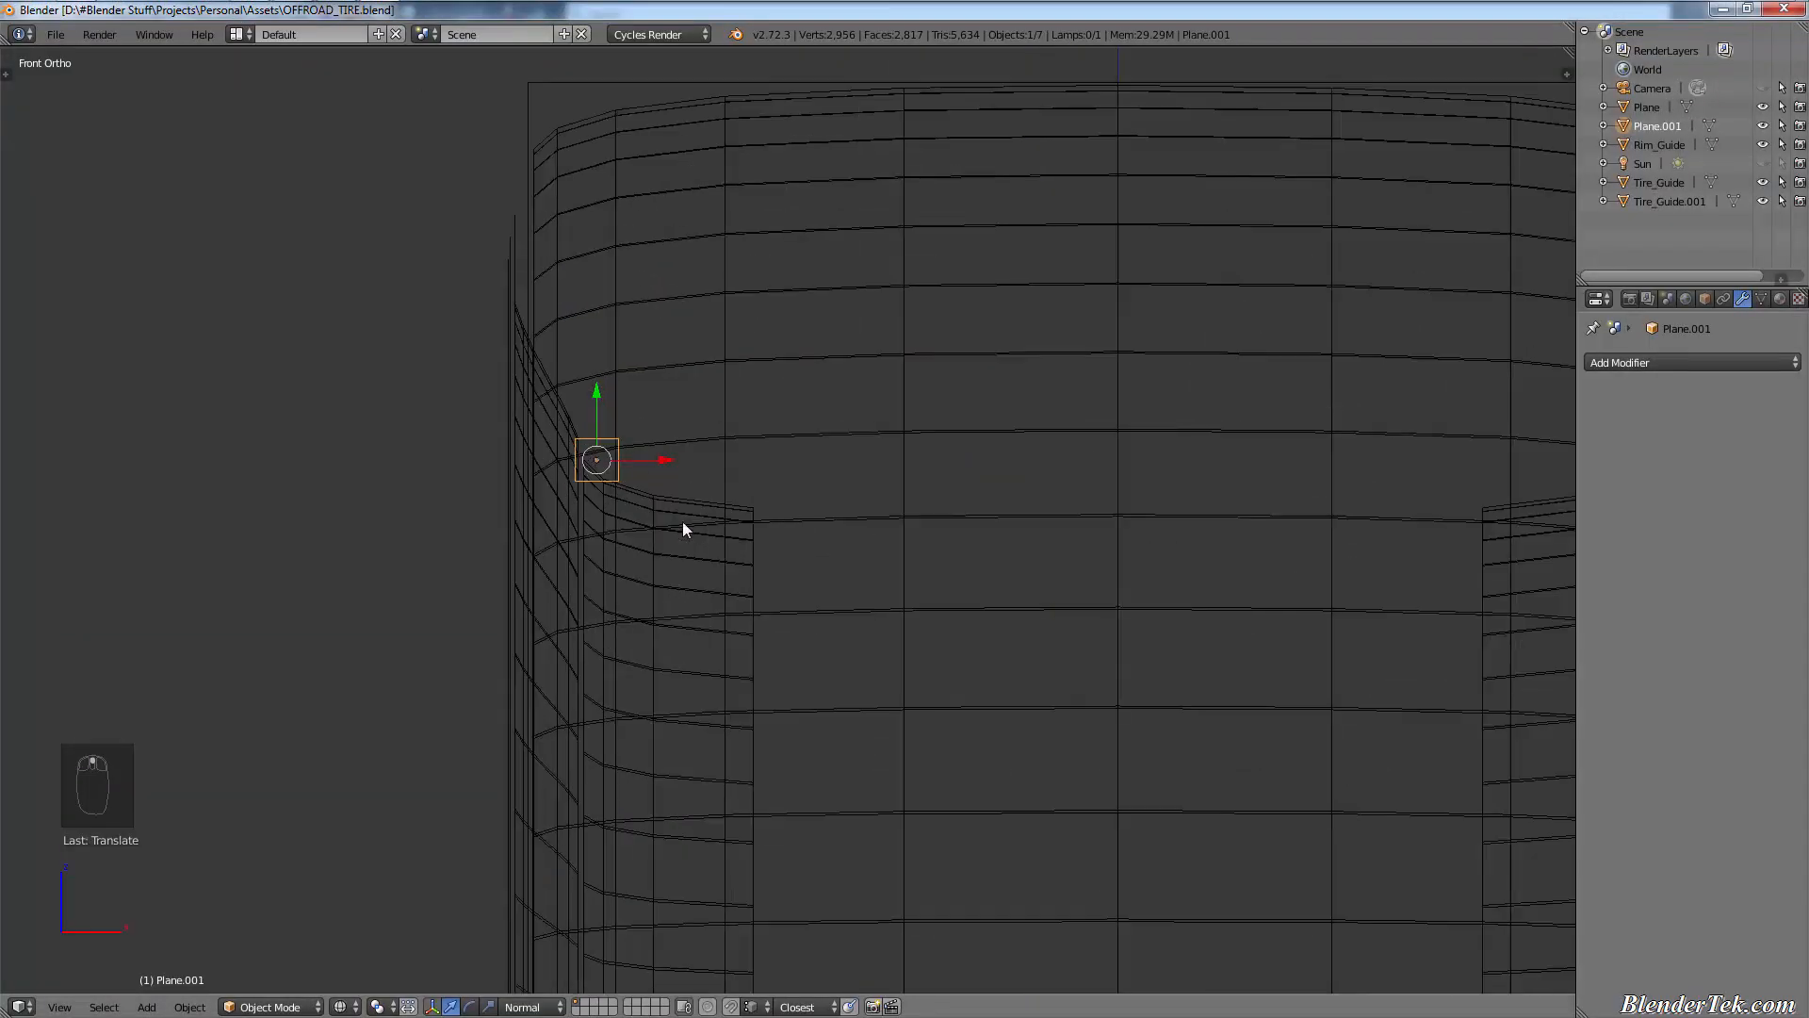
key("Tab")
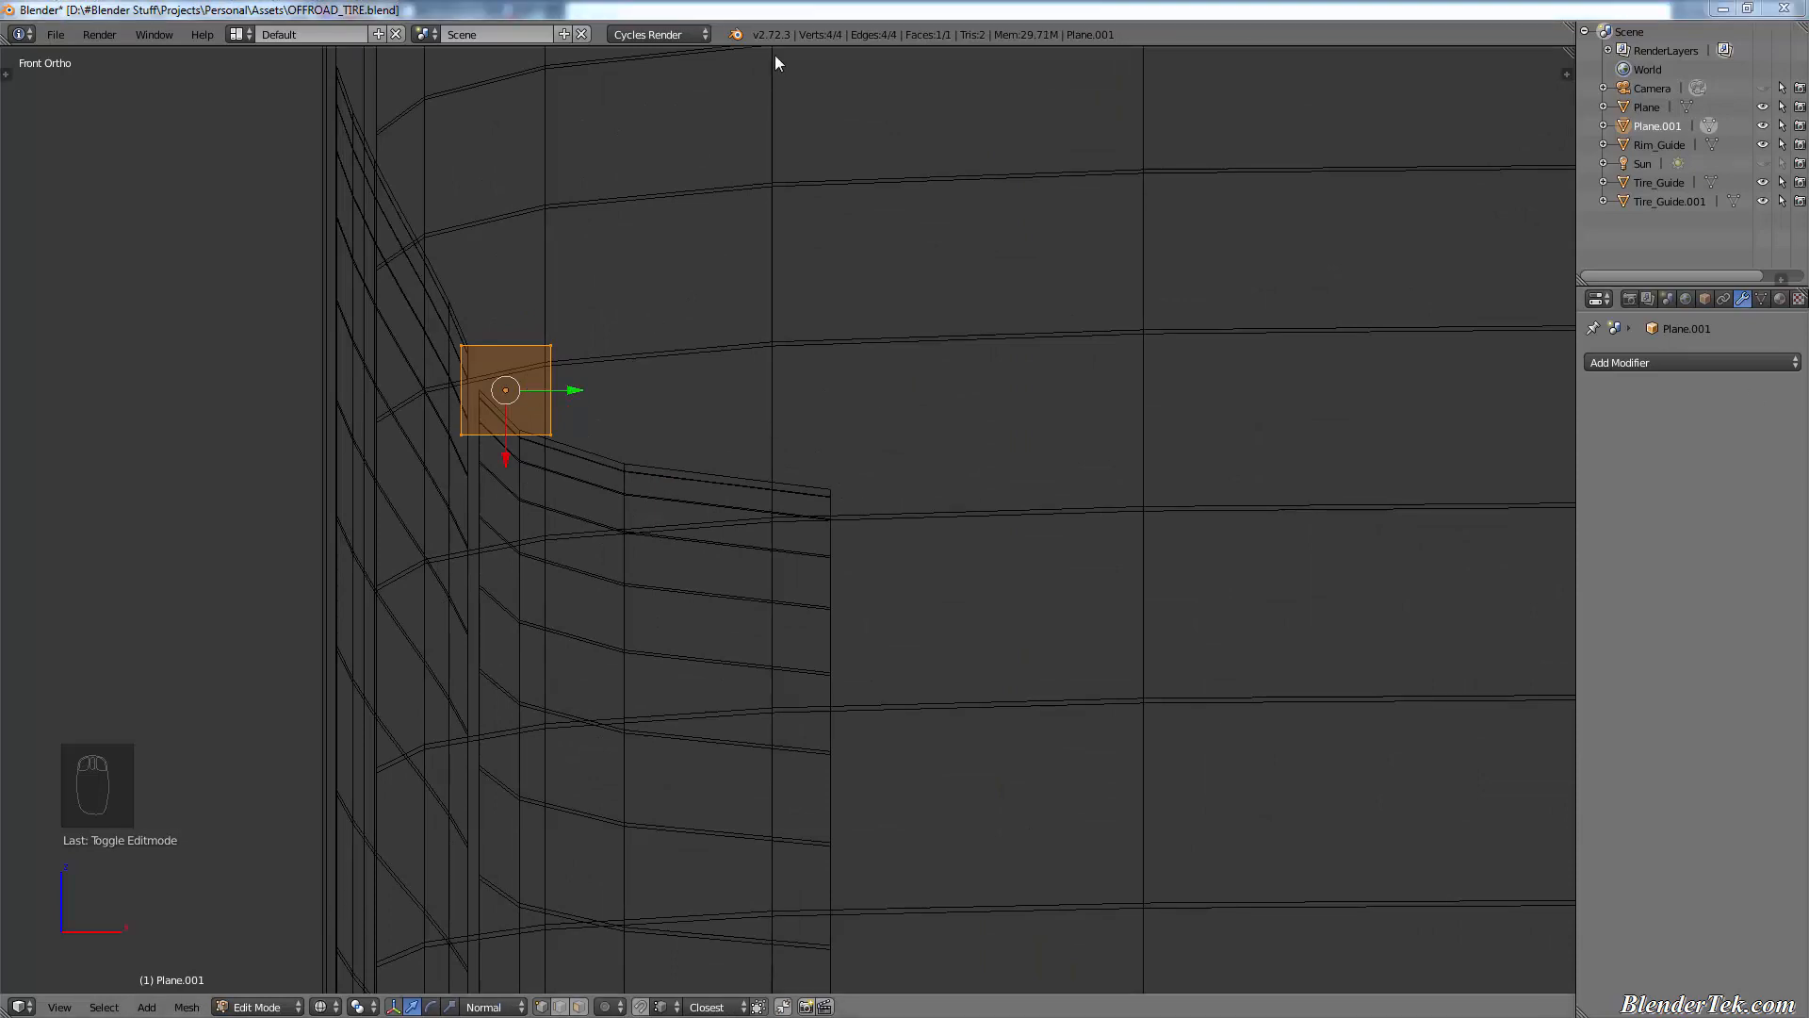
left_click(575, 1008)
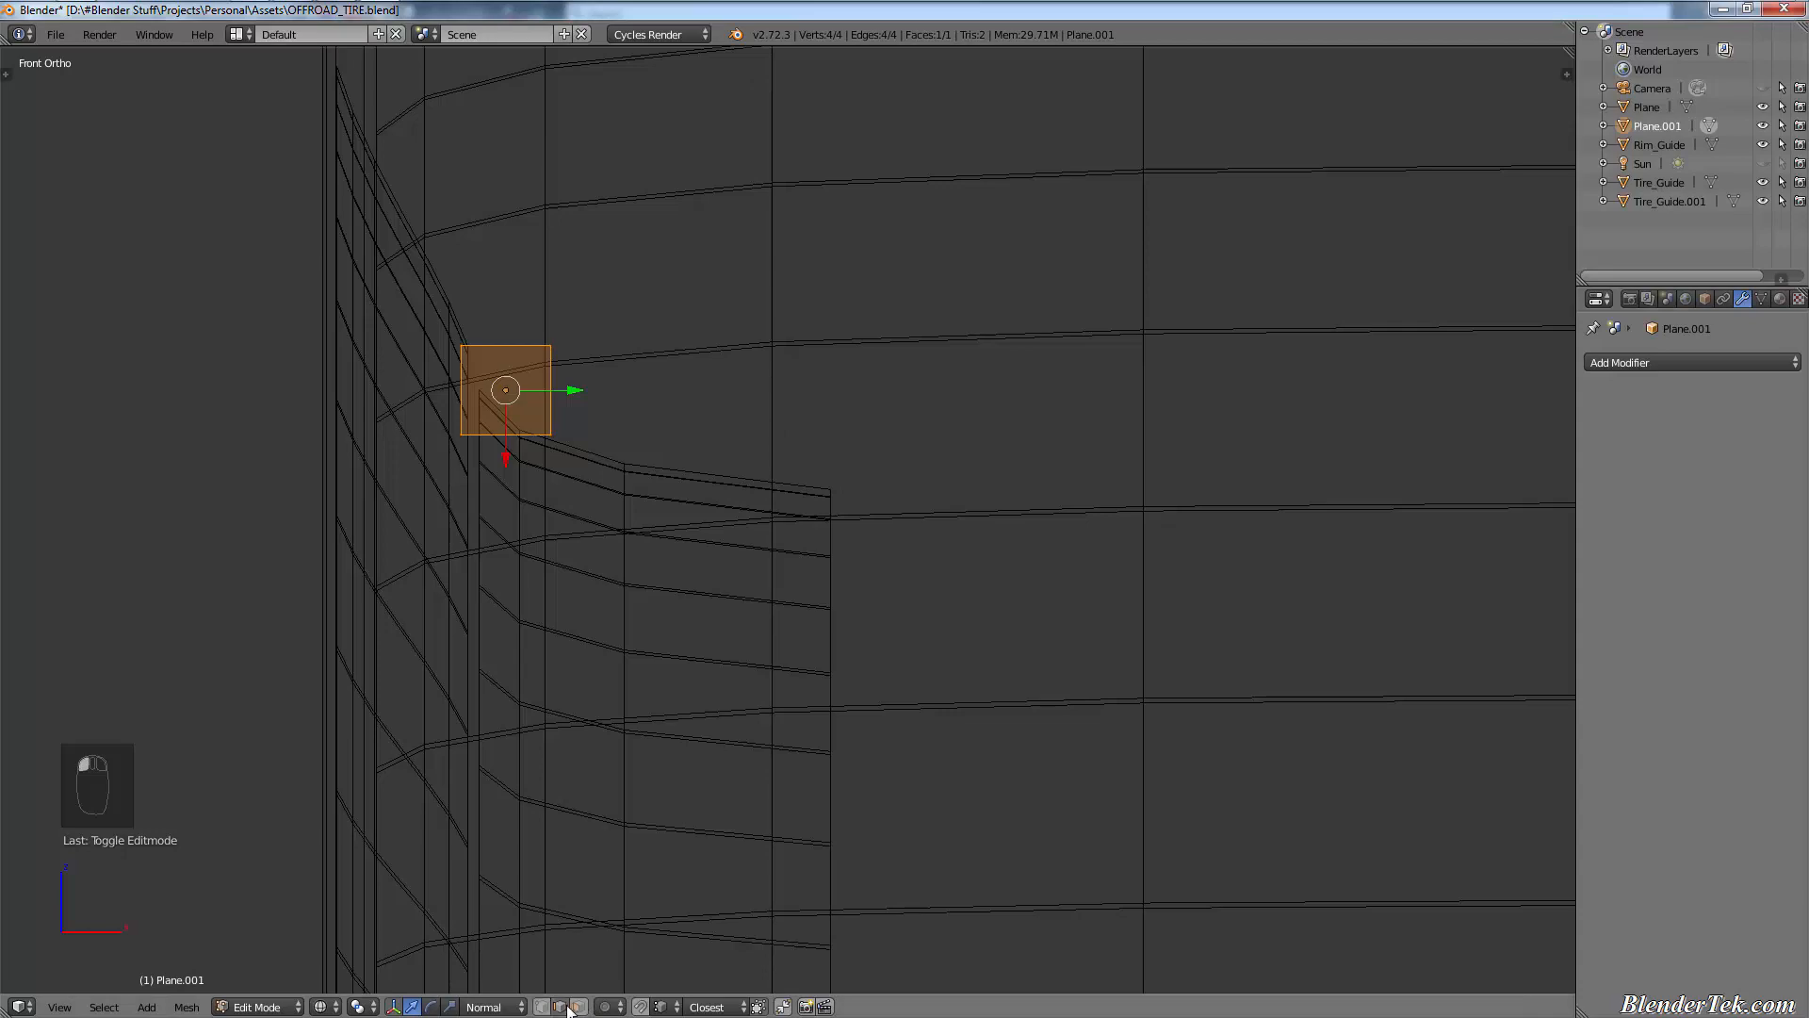
right_click(556, 392)
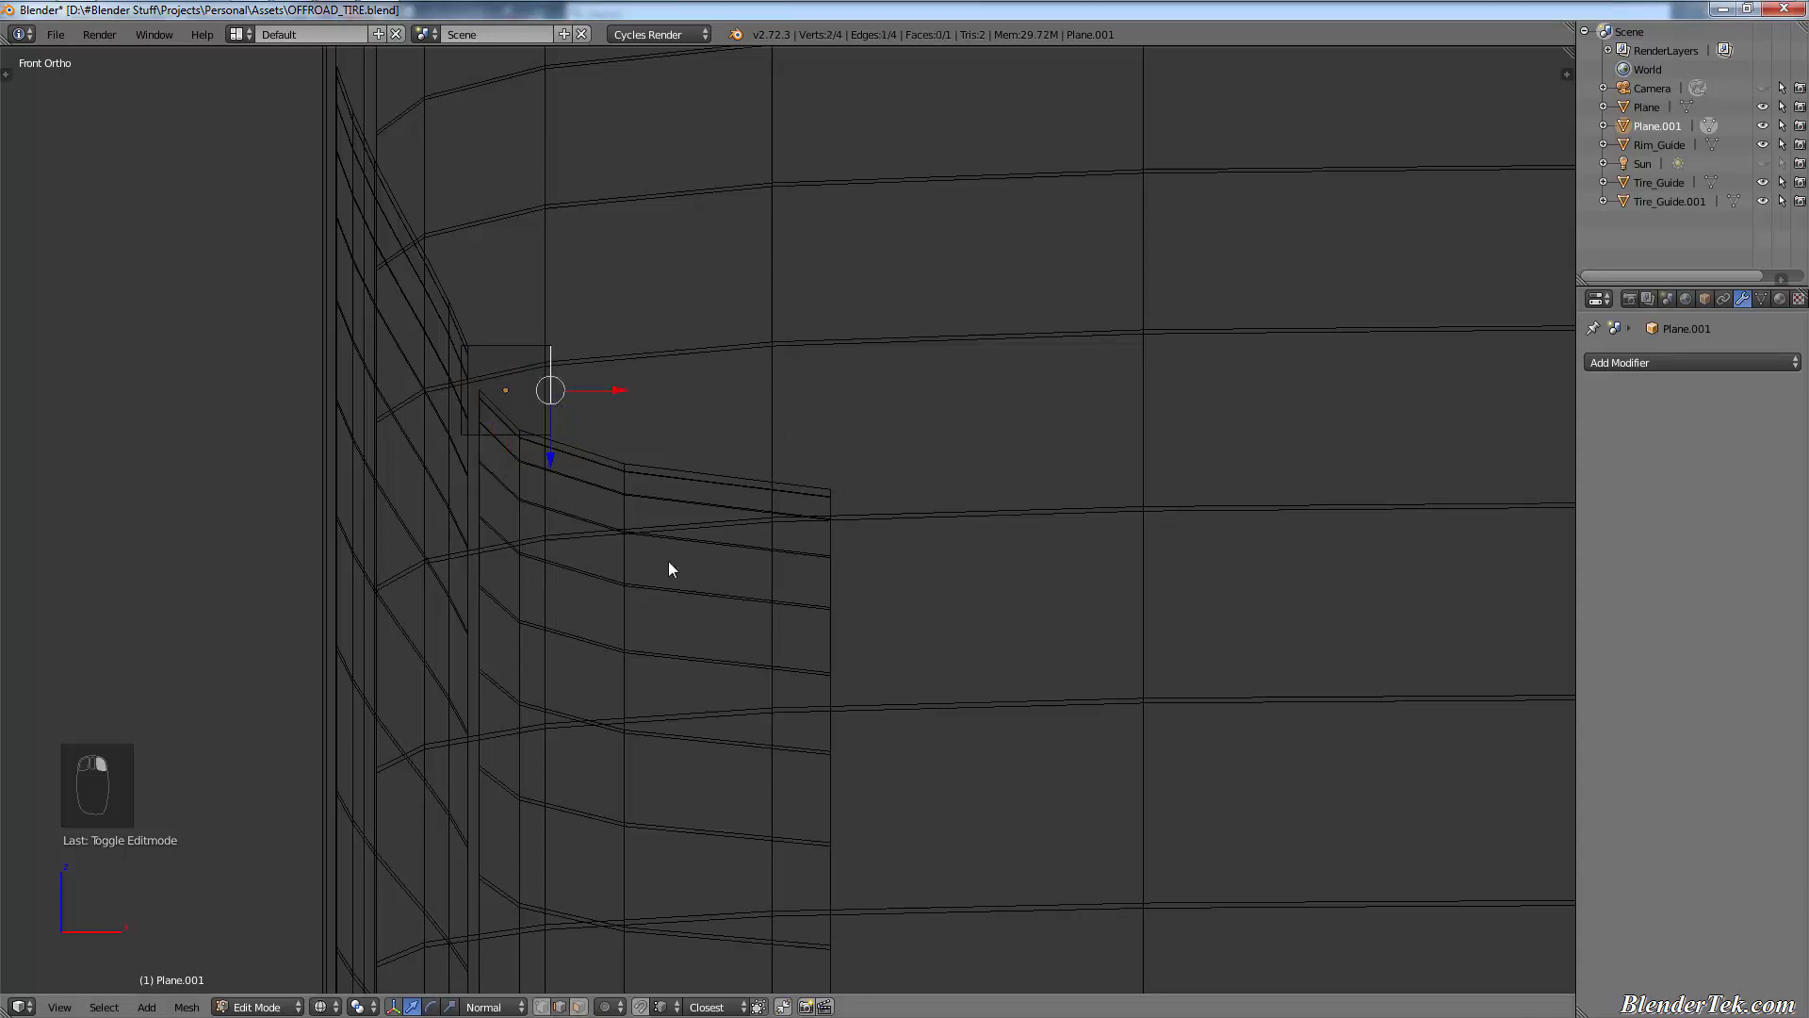
right_click(554, 416)
- Try to extrude the selected edge segment by segment into a stepped rim profile reaching the tire's vertical center line
scroll(892, 570, "down", 5)
middle_click_drag(851, 633, 605, 548, "shift")
scroll(603, 550, "down", 1)
scroll(604, 557, "down", 3)
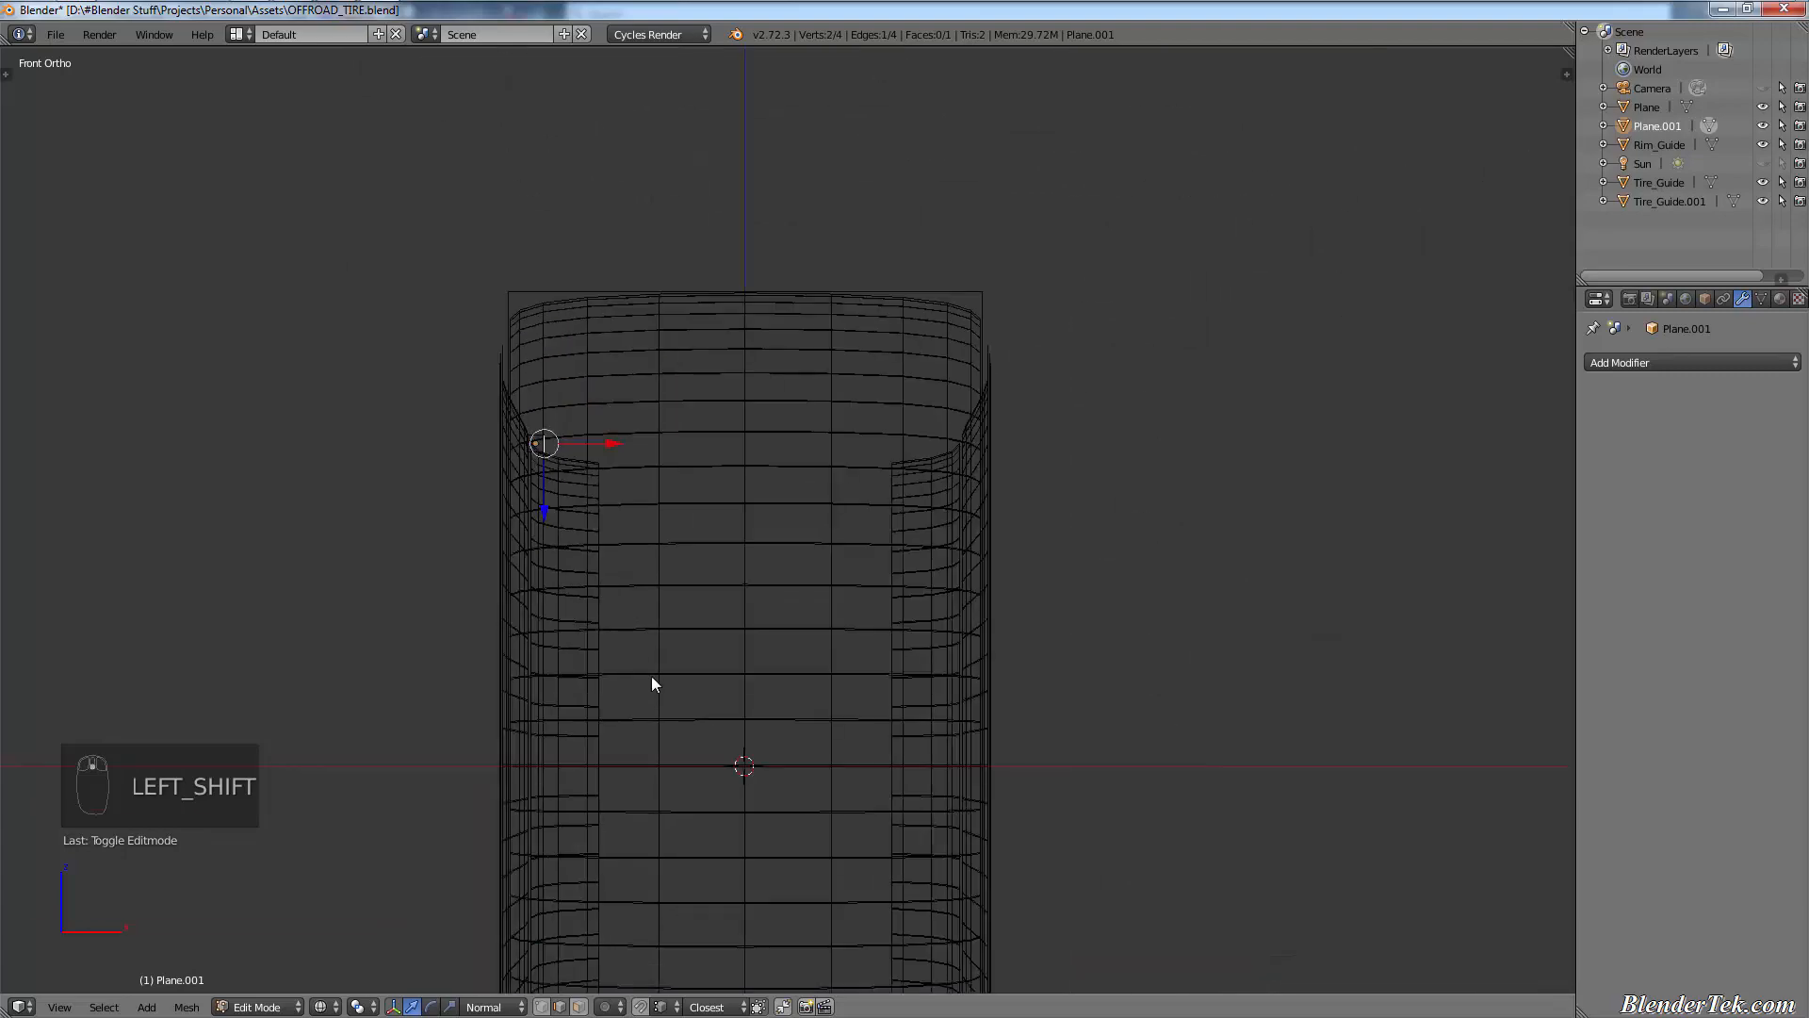
middle_click_drag(654, 683, 739, 631, "shift")
scroll(735, 629, "up", 2)
scroll(720, 645, "up", 1)
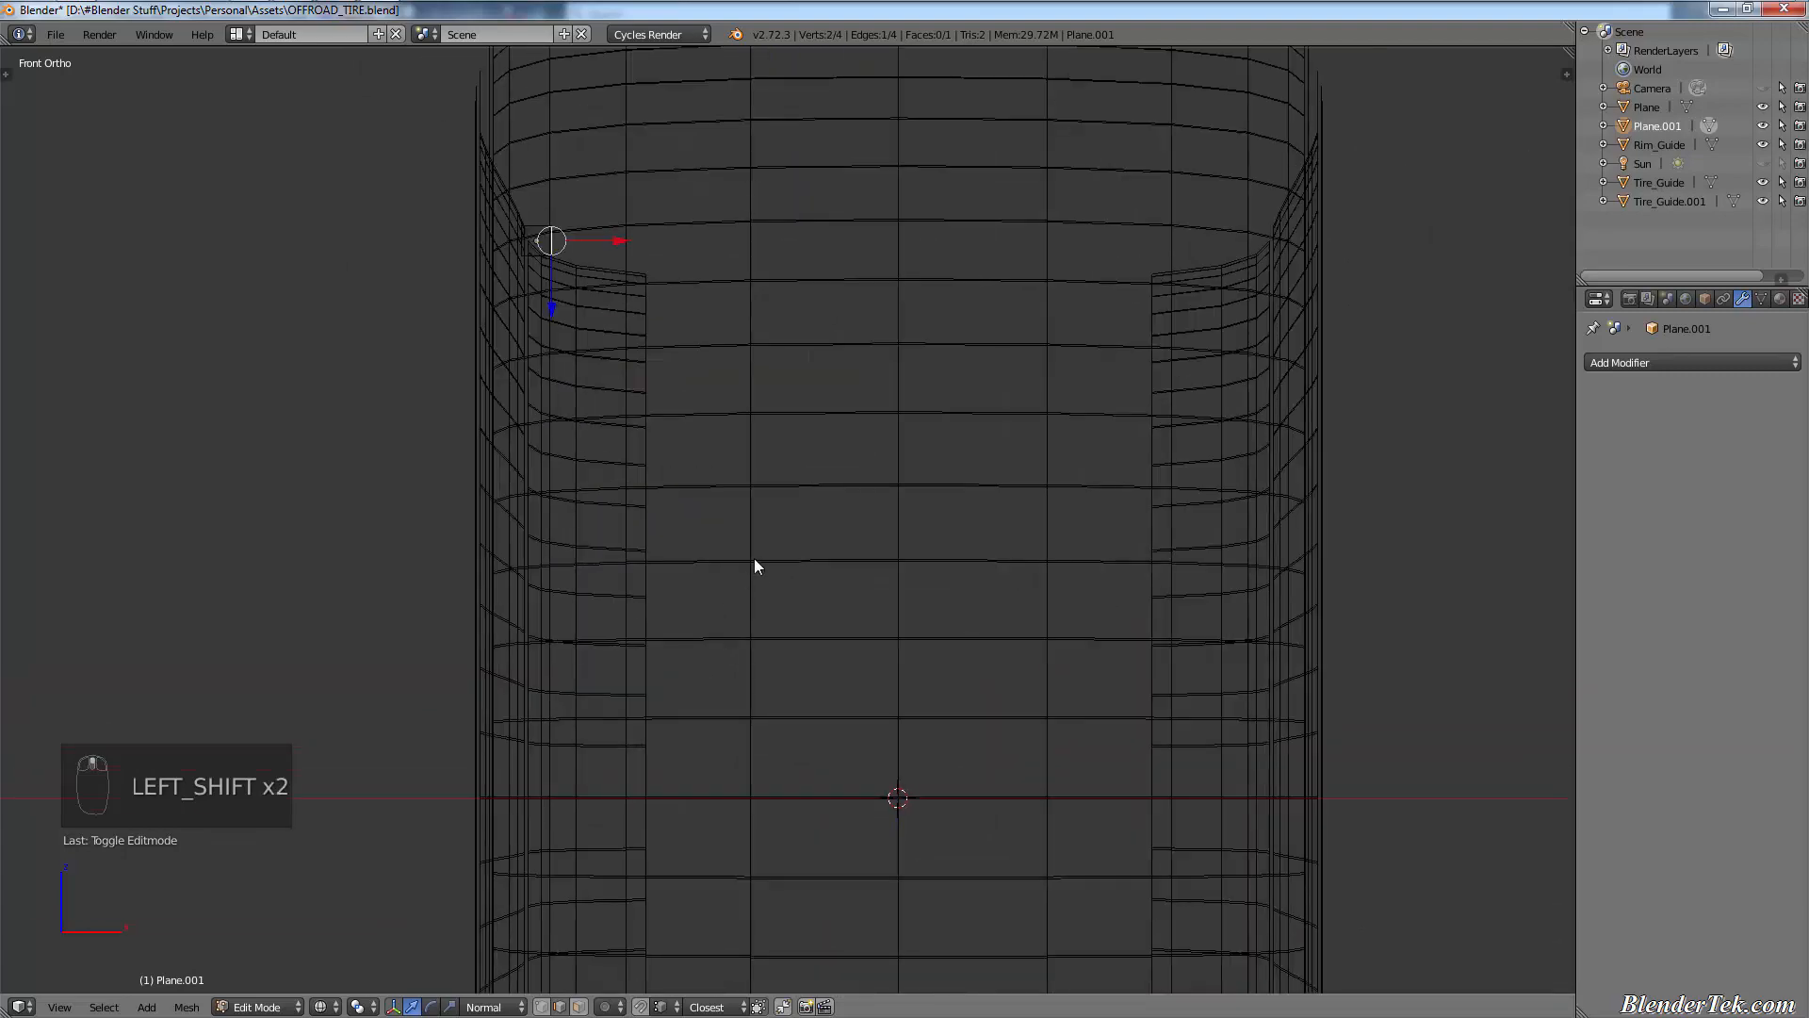
middle_click_drag(759, 566, 720, 642, "shift")
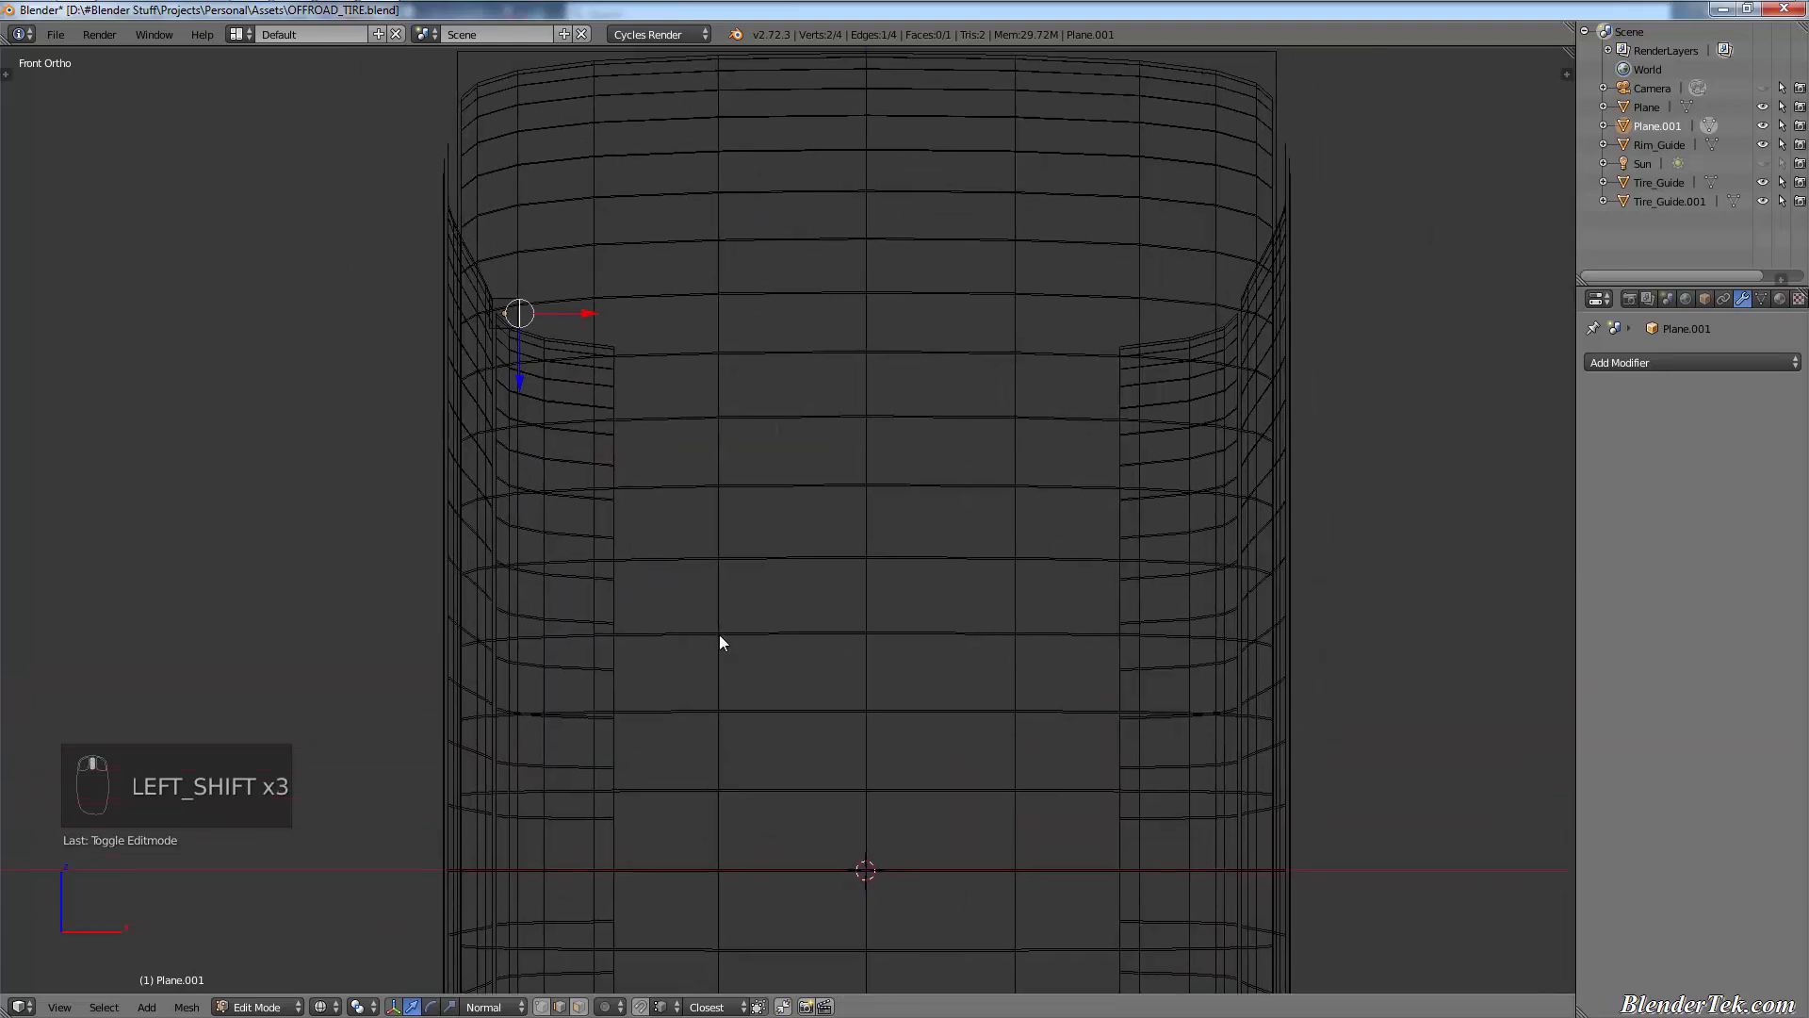
left_click(553, 350, "ctrl")
left_click(576, 399, "ctrl")
left_click(562, 450, "ctrl")
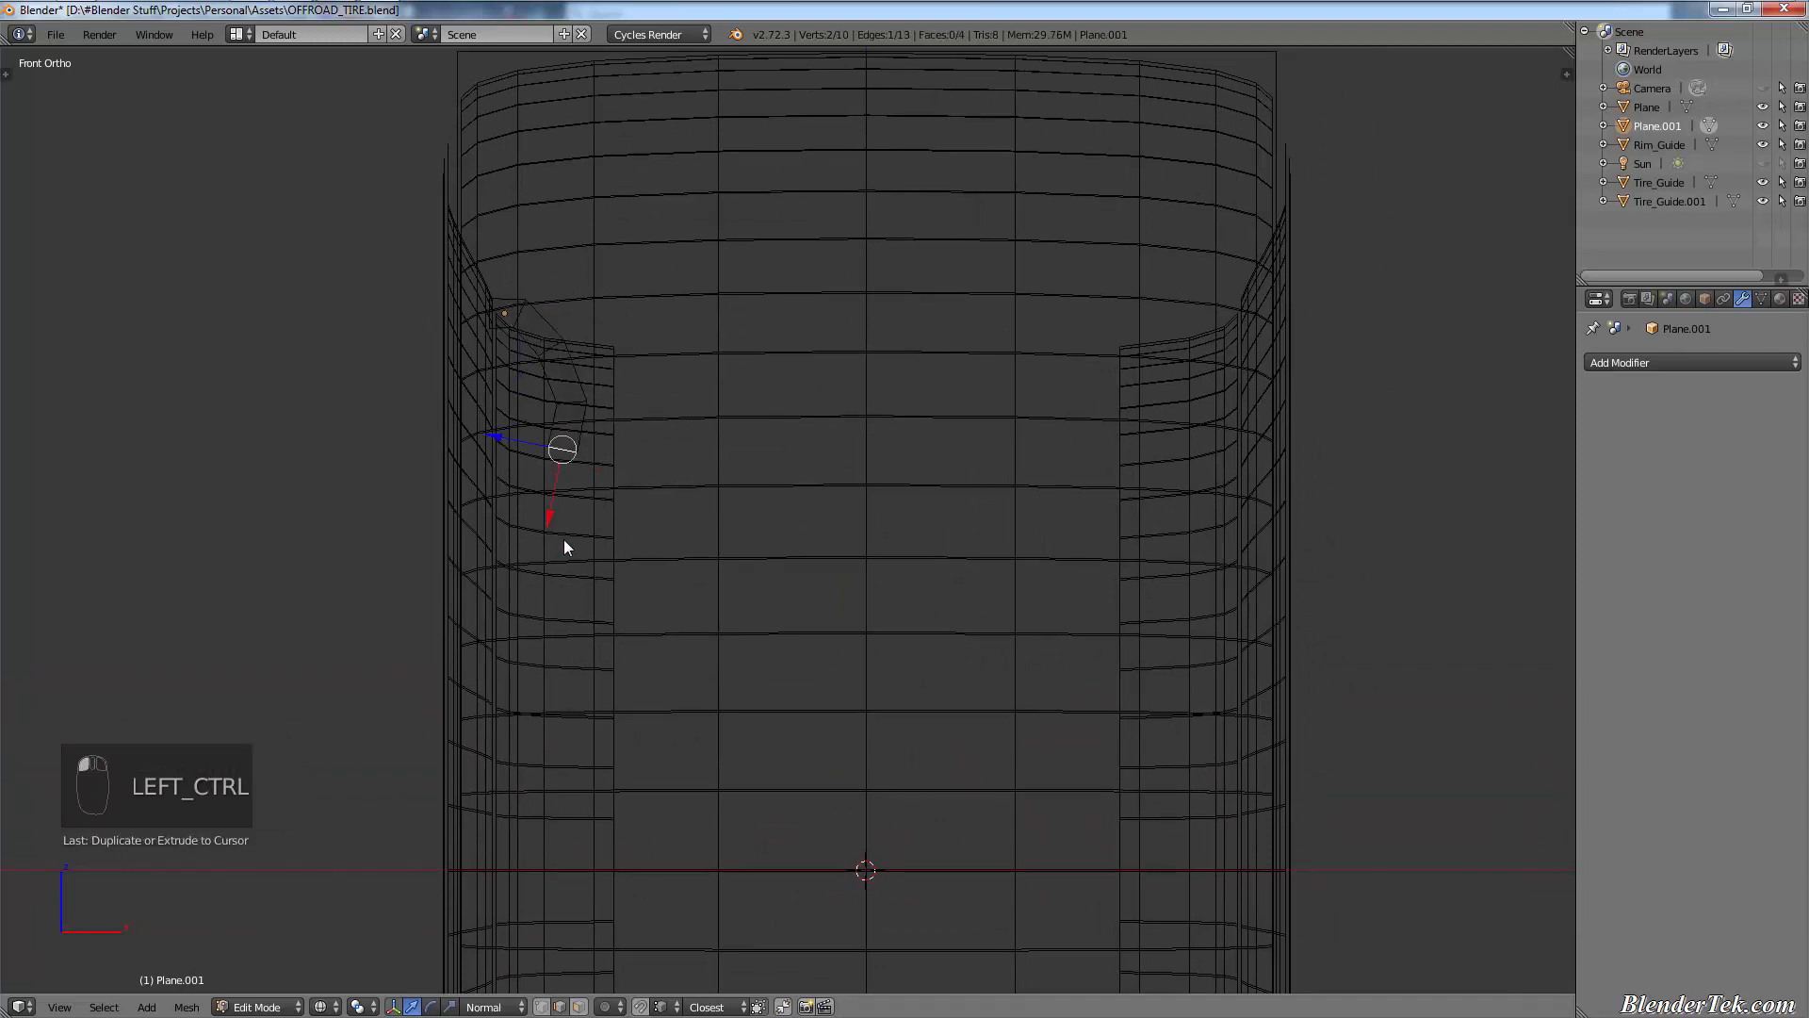
left_click(573, 564, "ctrl")
left_click(633, 556, "ctrl")
left_click(688, 579, "ctrl")
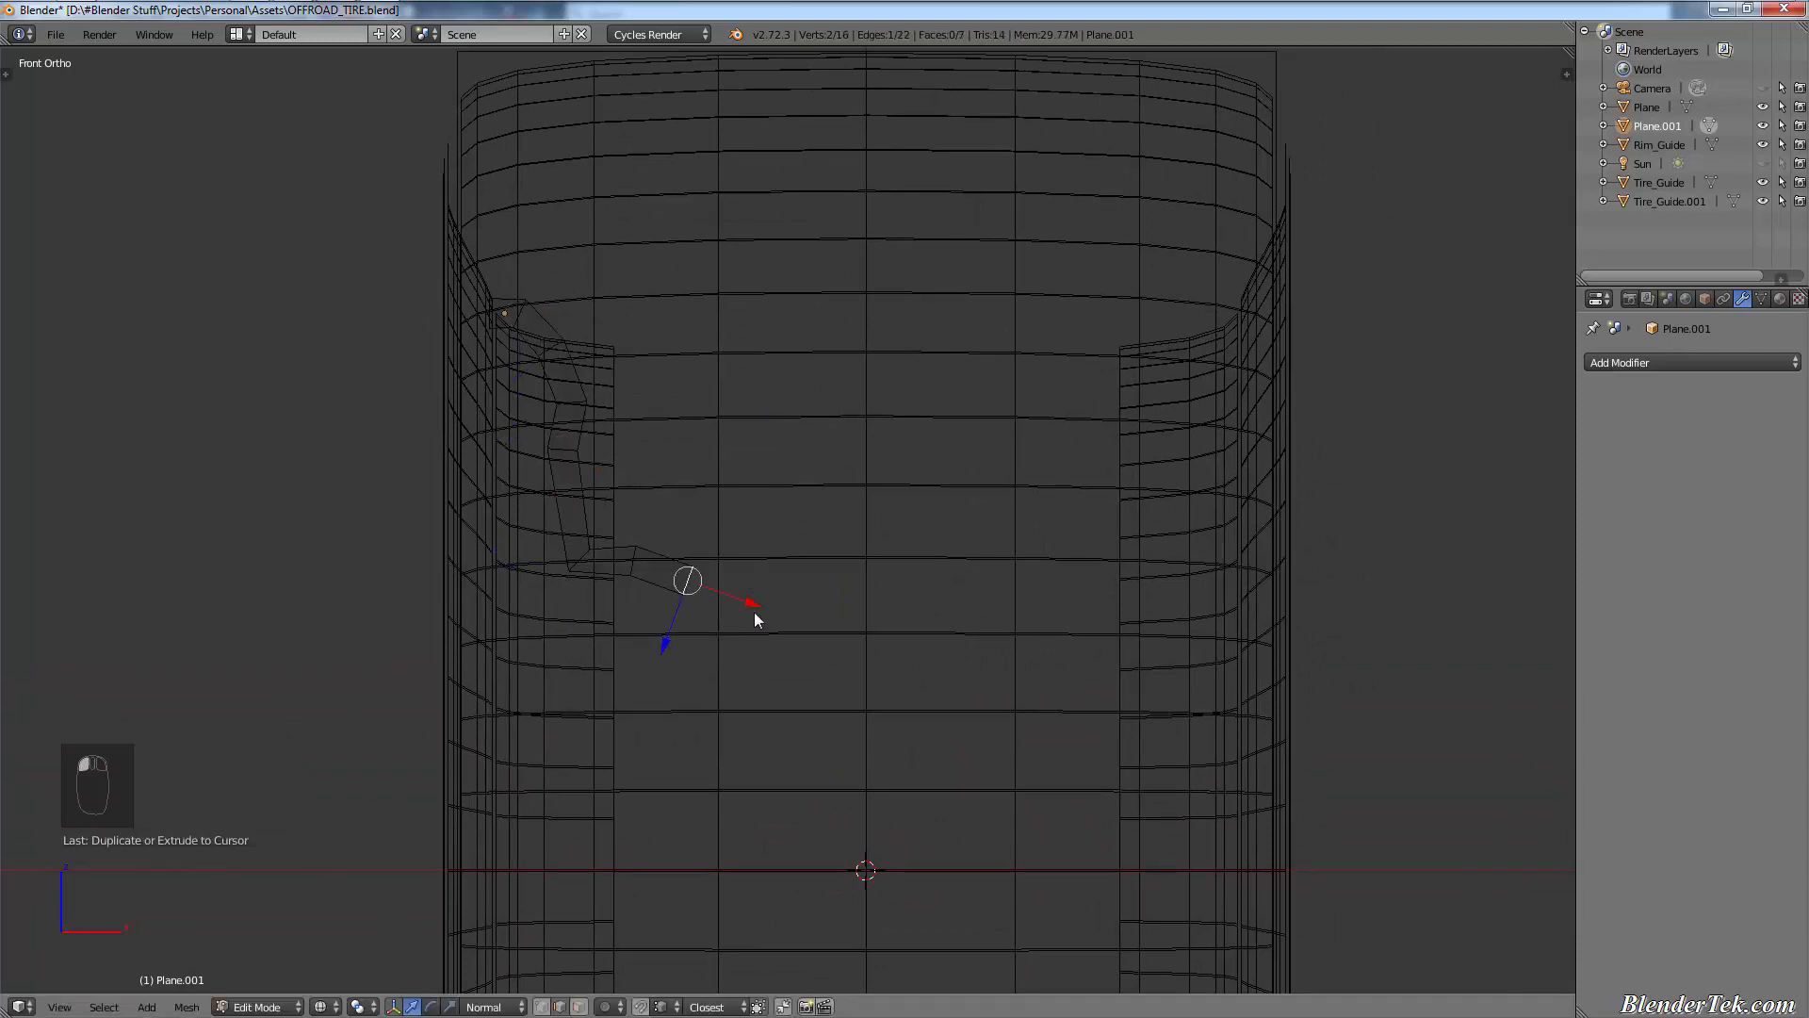
left_click(774, 634, "ctrl")
left_click(776, 731, "ctrl")
left_click(856, 759, "ctrl")
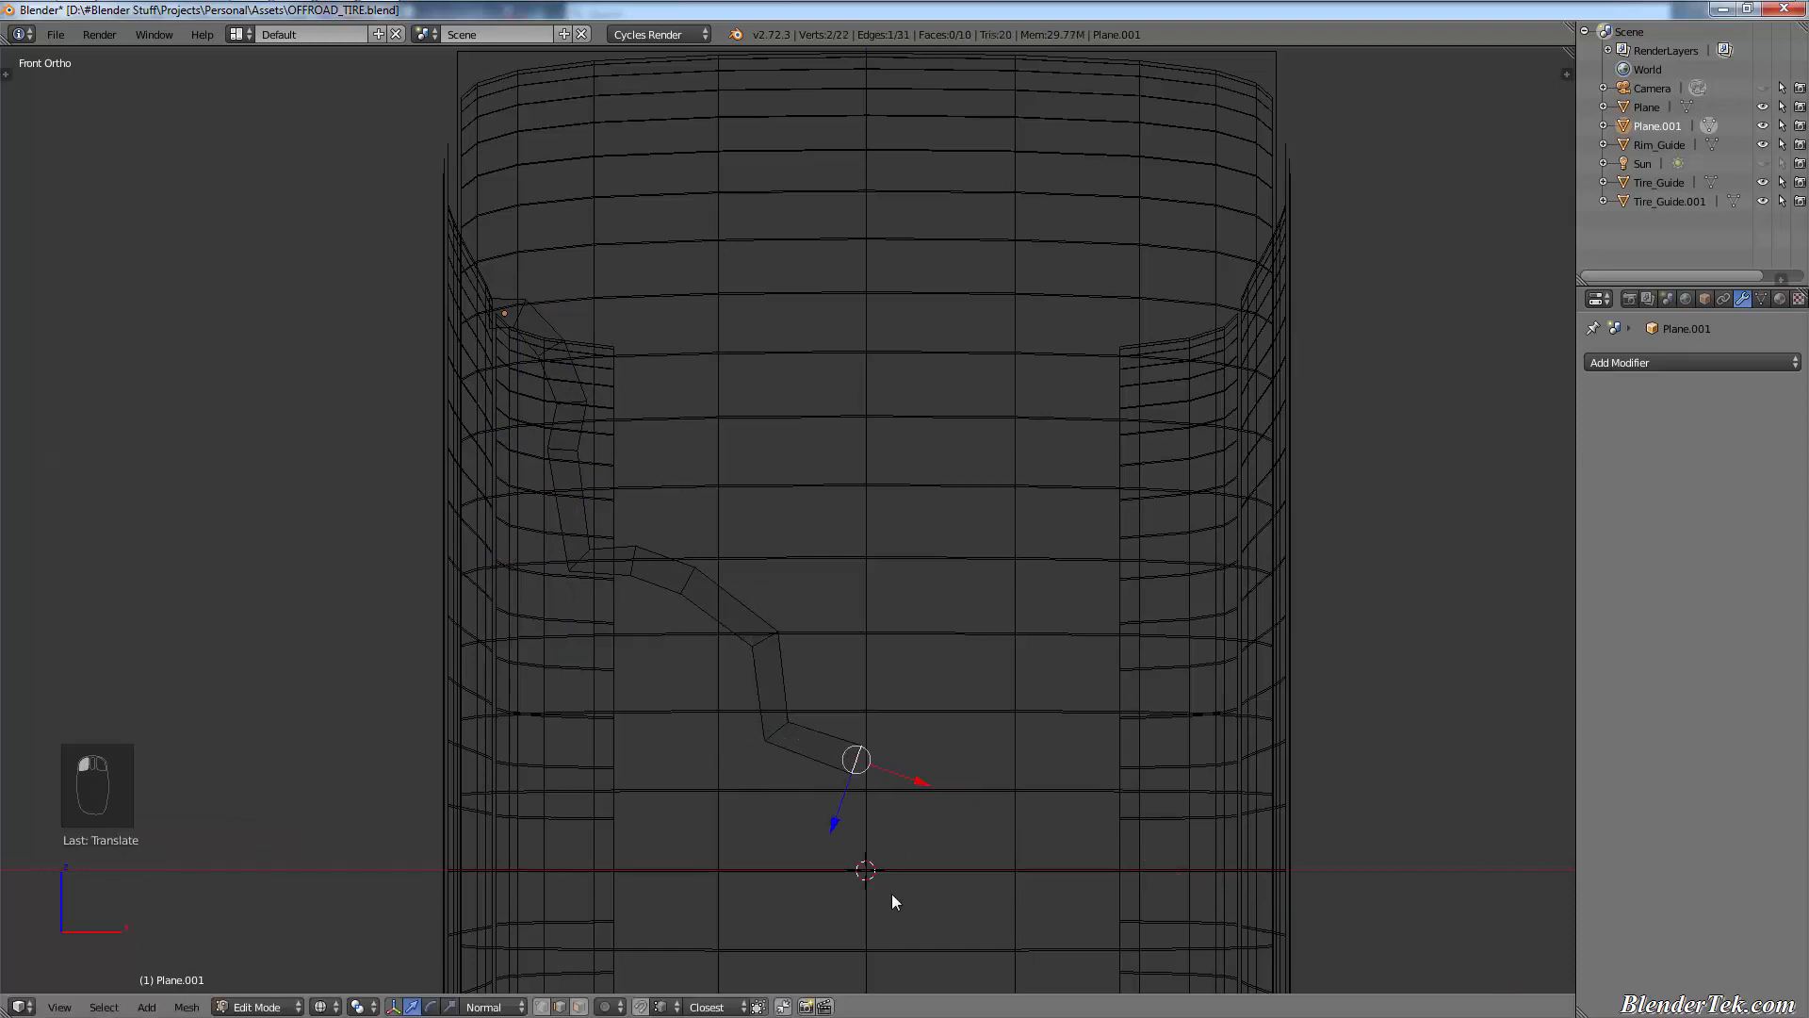
left_click(883, 757, "ctrl")
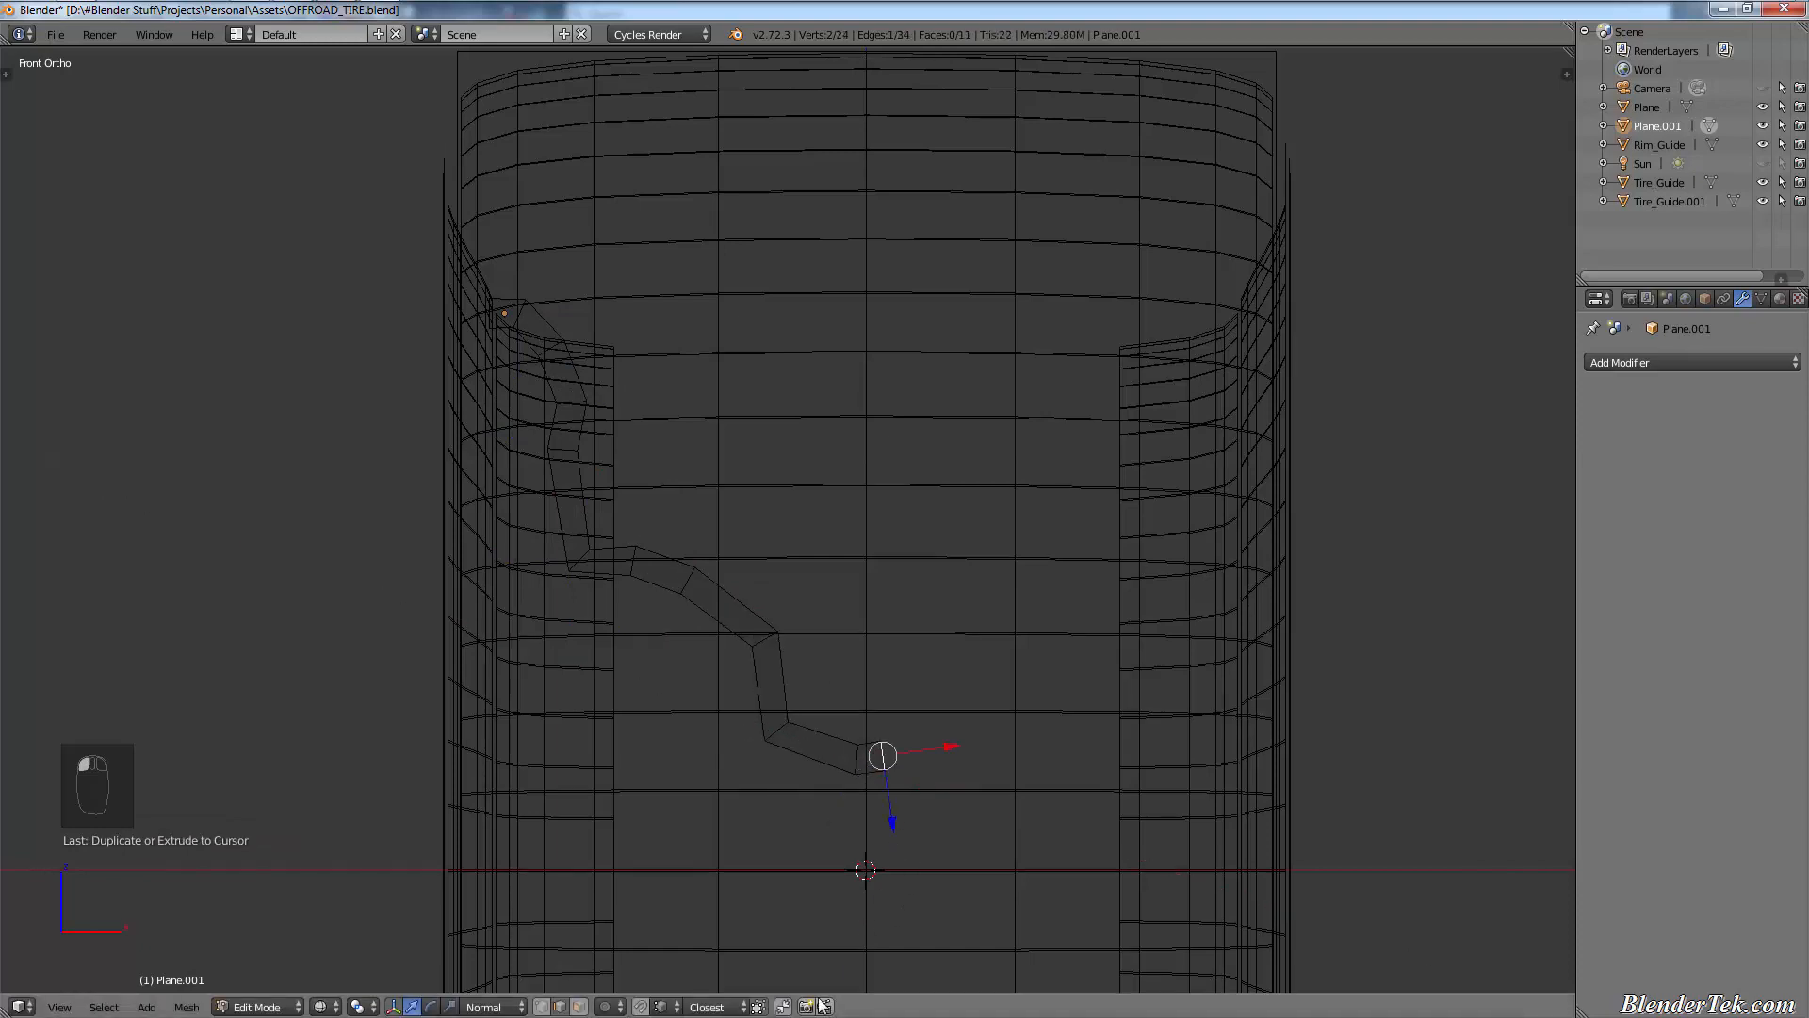
- Undo all the rim profile extrusions back to the original small plane
key("ctrl+z")
key("ctrl+z")
key("ctrl+z")
key("ctrl+z")
key("ctrl+z")
key("ctrl+z")
key("ctrl+z")
key("ctrl+z")
key("ctrl+z")
key("ctrl+z")
key("ctrl+z")
key("ctrl+z")
key("ctrl+z")
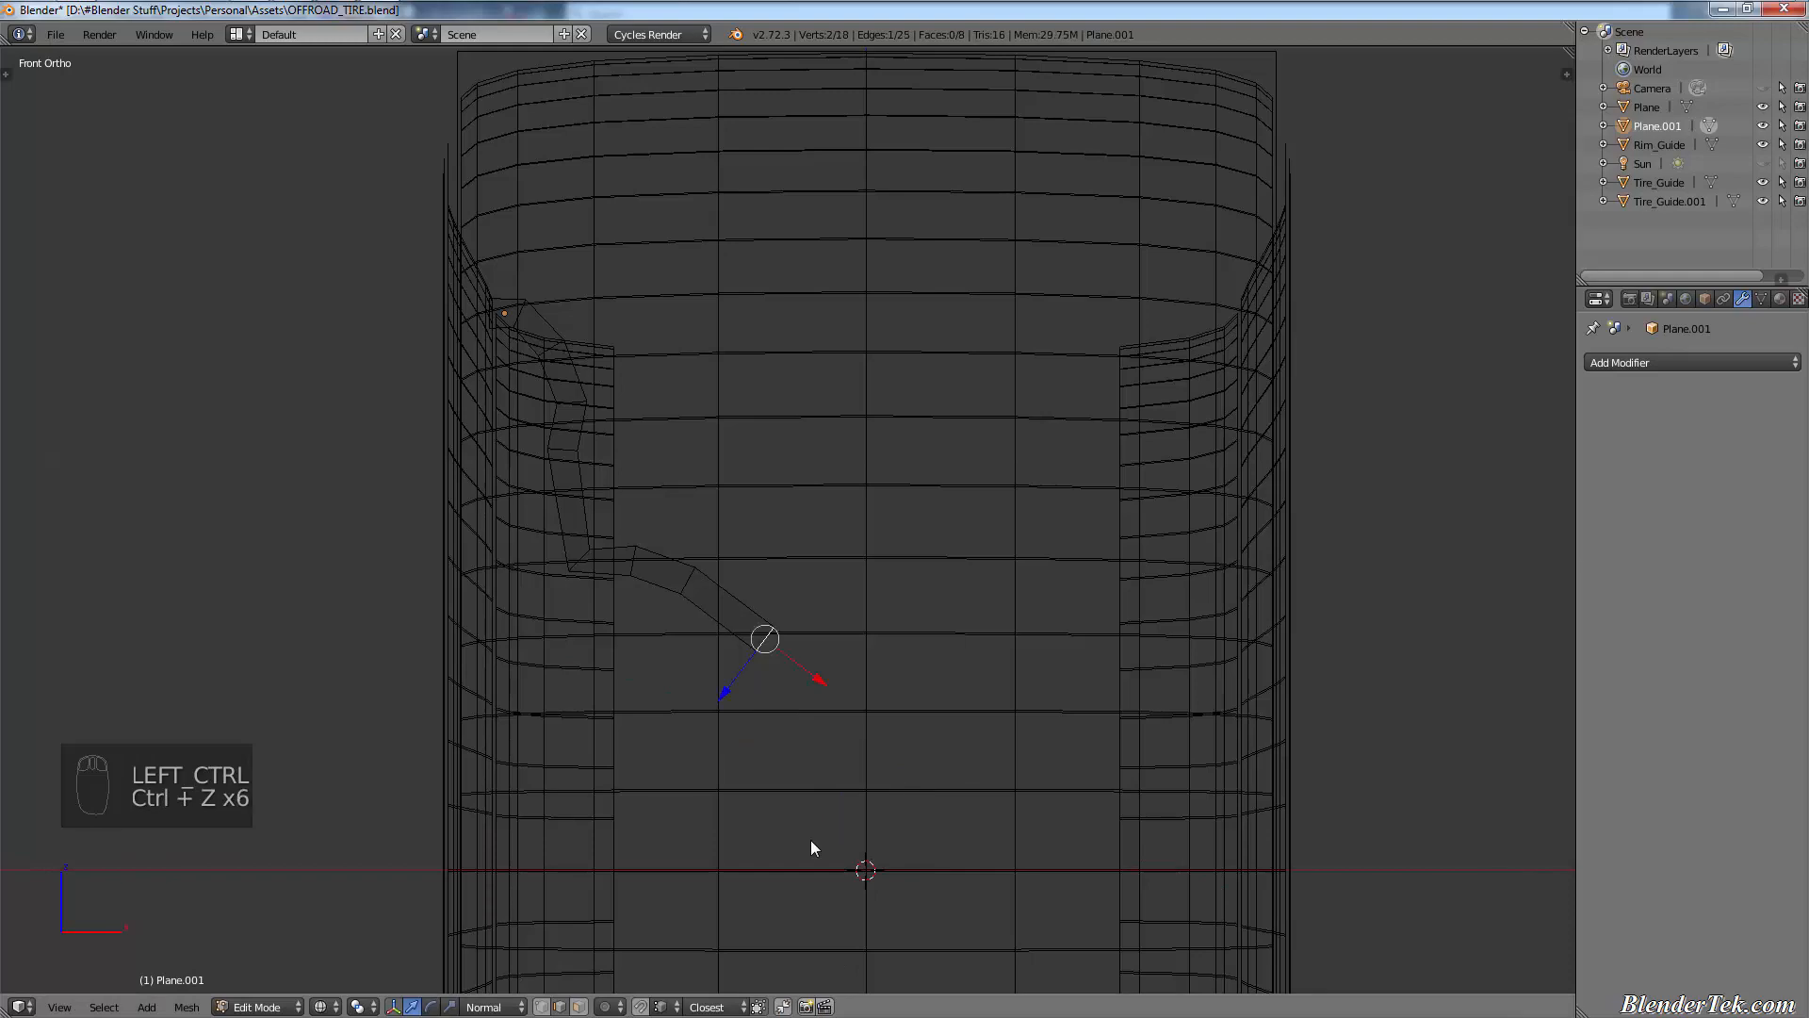
key("ctrl+z")
key("ctrl+z")
key("ctrl+z")
key("ctrl+z")
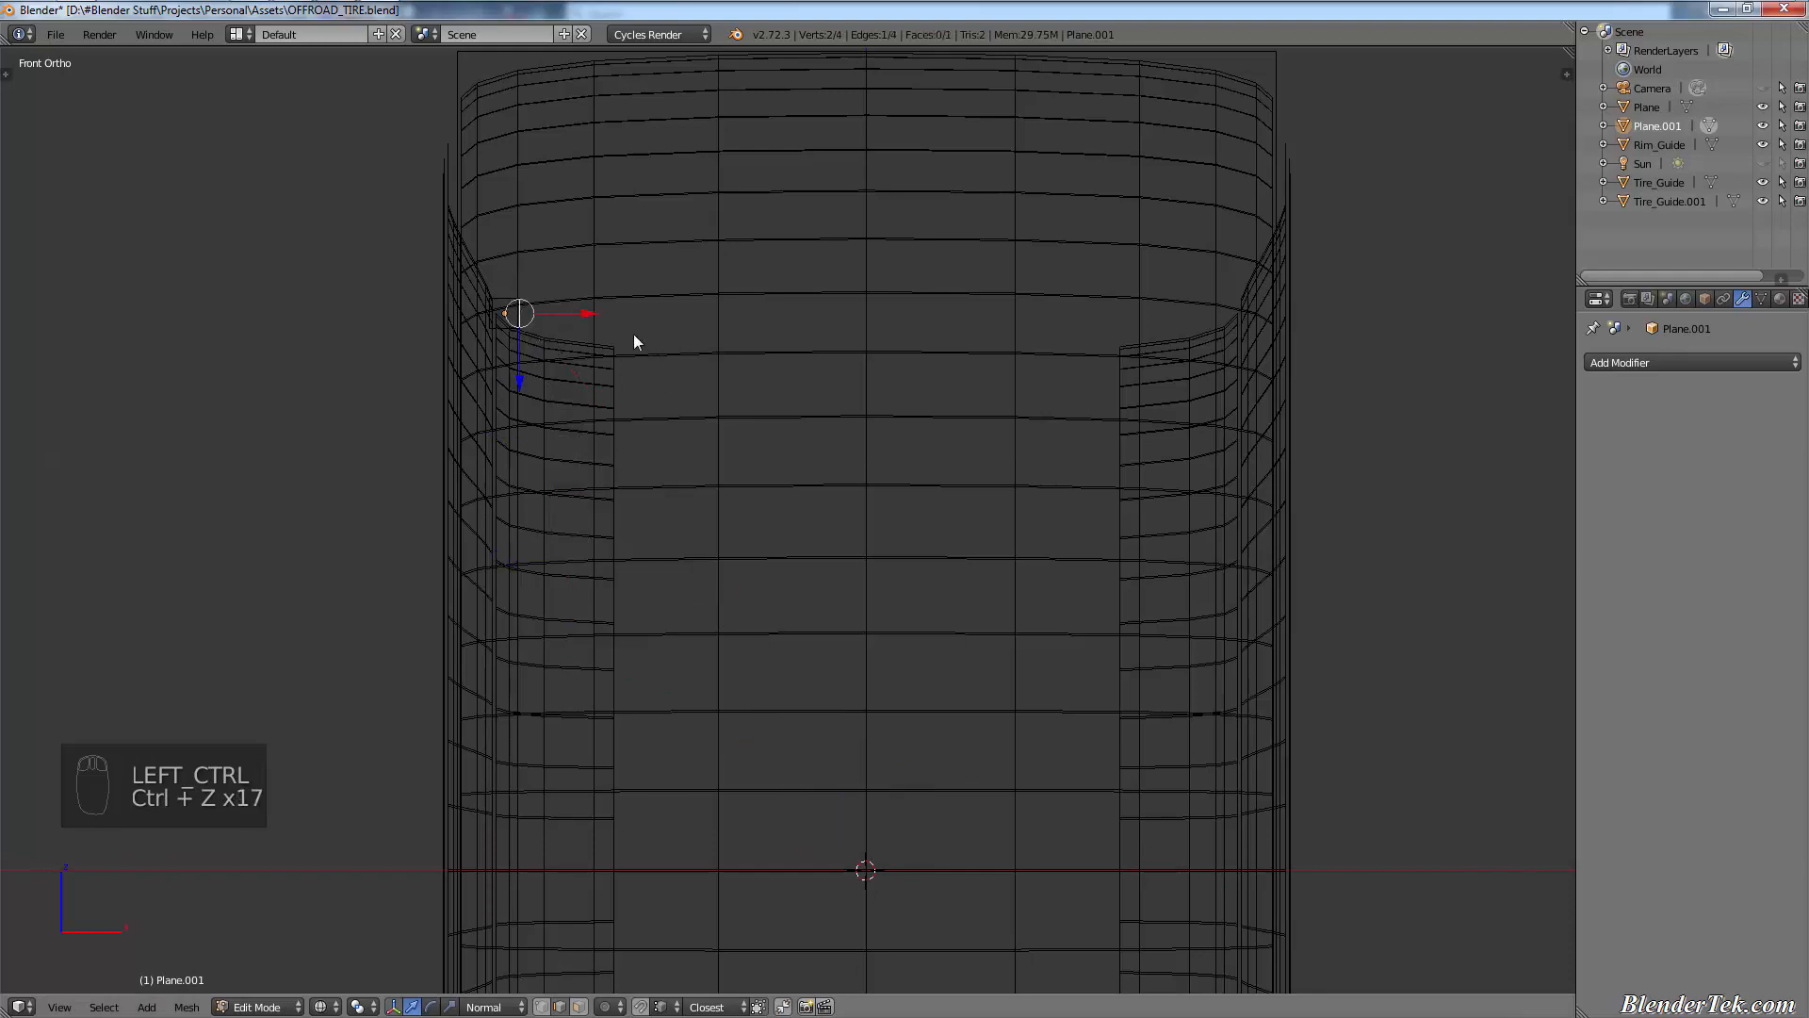
scroll(528, 311, "up", 3)
scroll(646, 420, "down", 5)
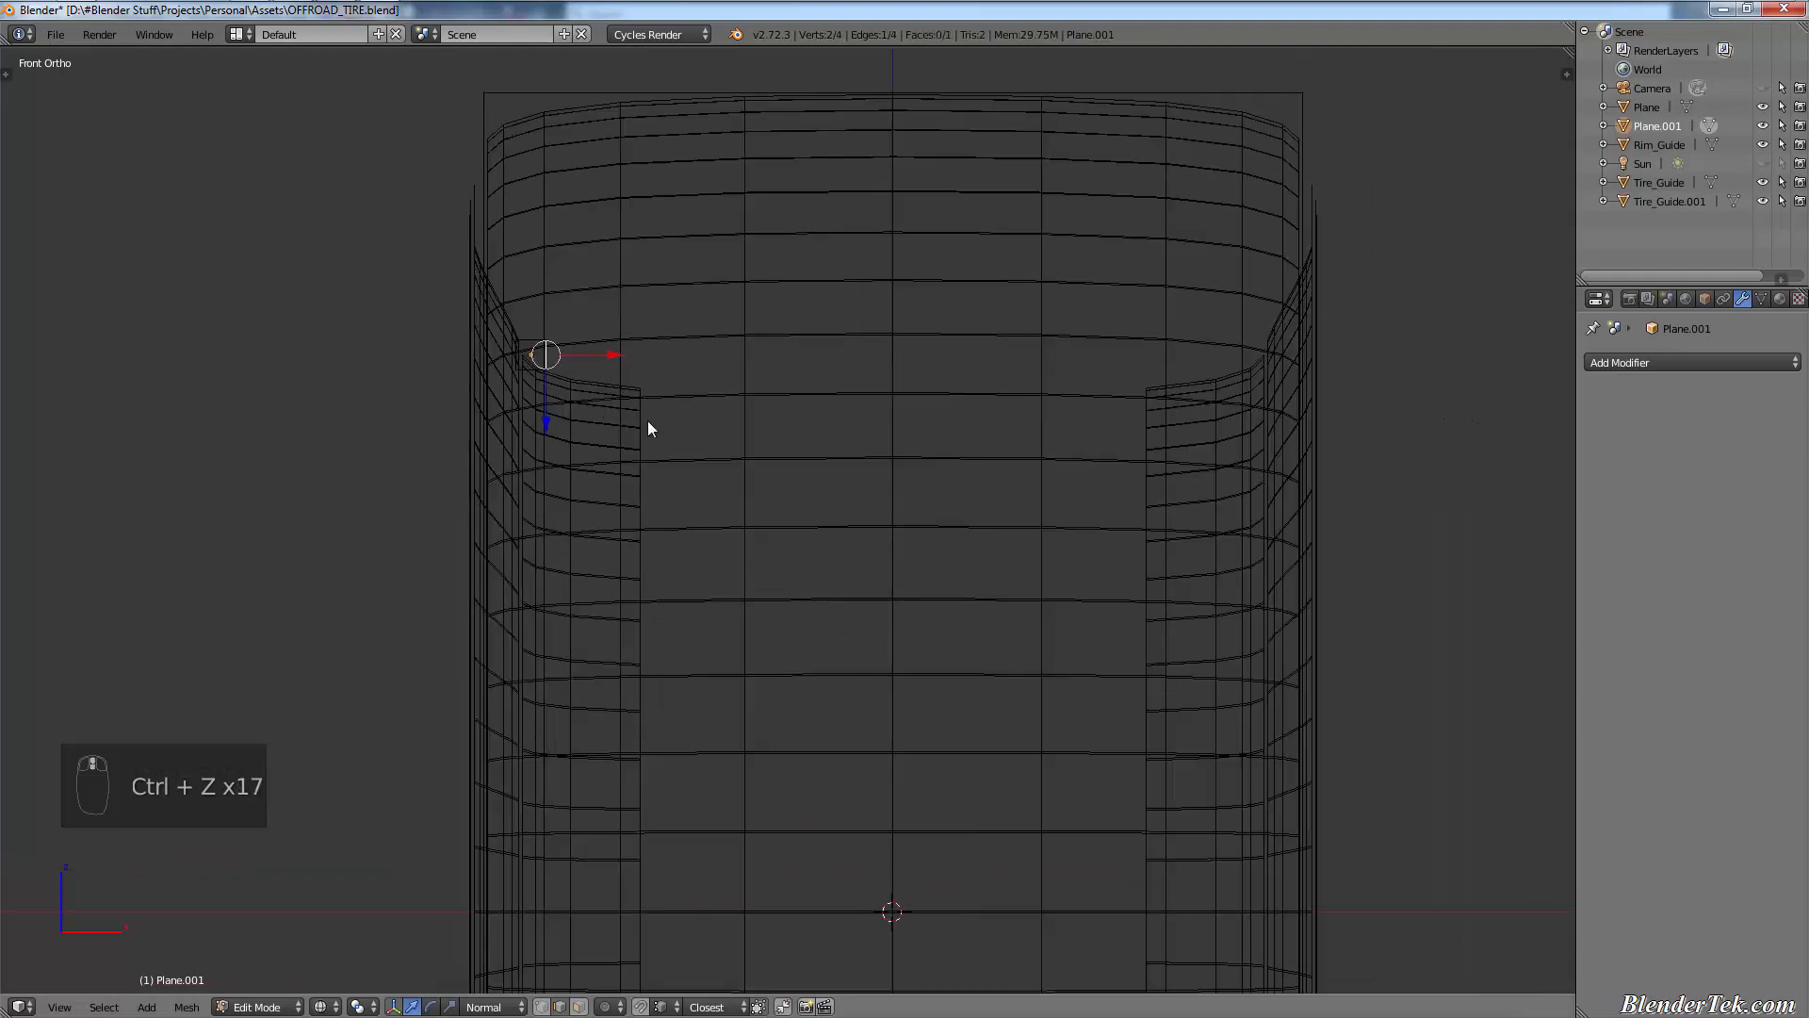
scroll(648, 420, "up", 1)
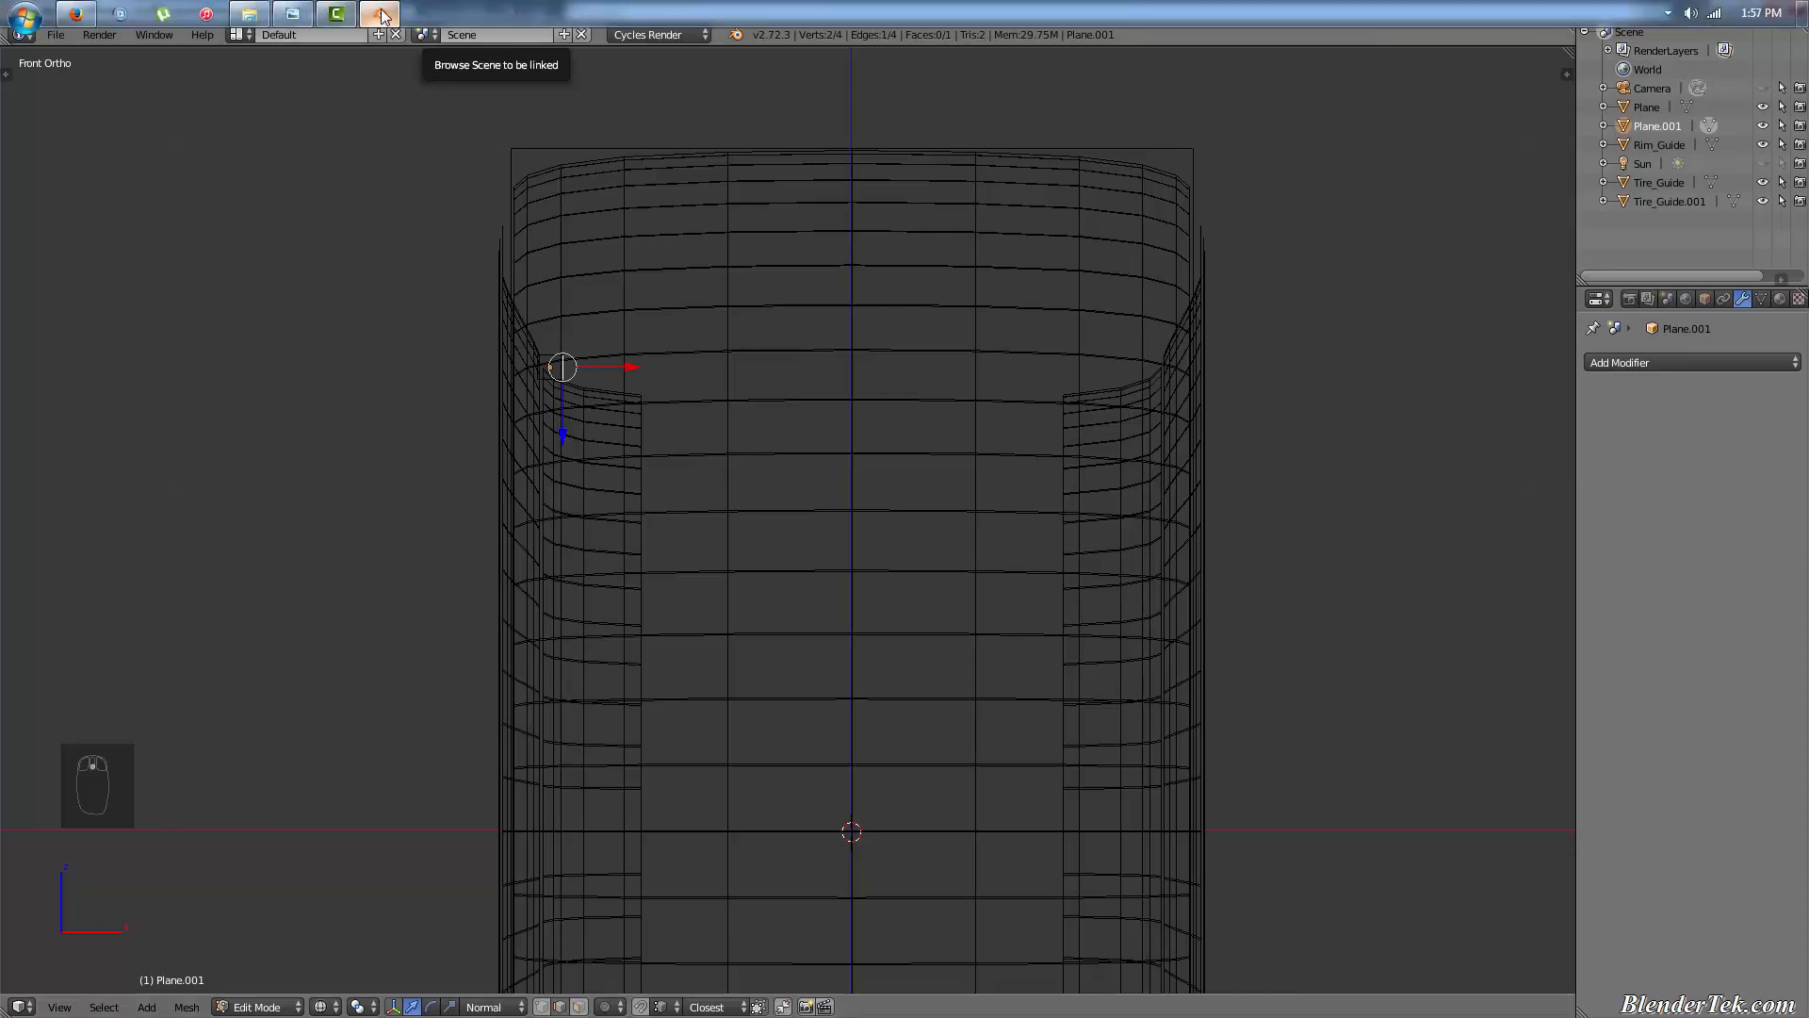
left_click(383, 14)
left_click(383, 14)
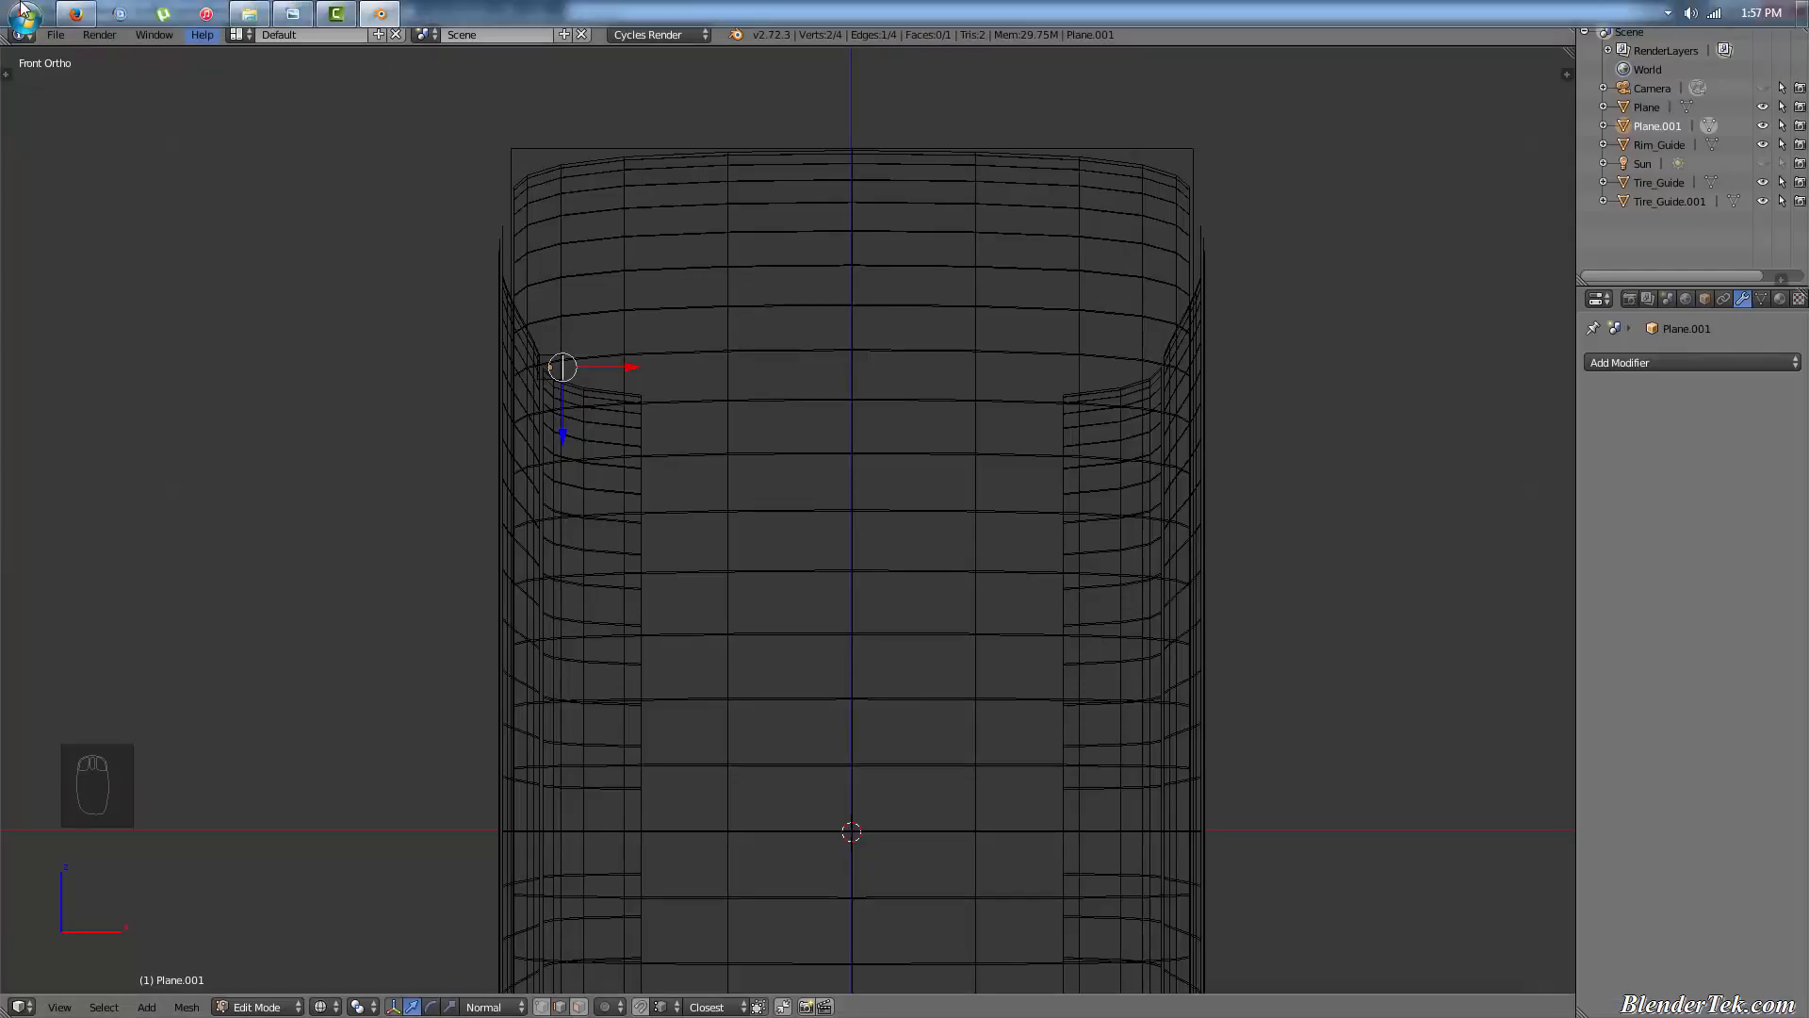
- Save the browser's rim profile drawing as "rim profile" in the Tire Tread Reference Pics folder and return to Blender
left_click(75, 15)
right_click(685, 384)
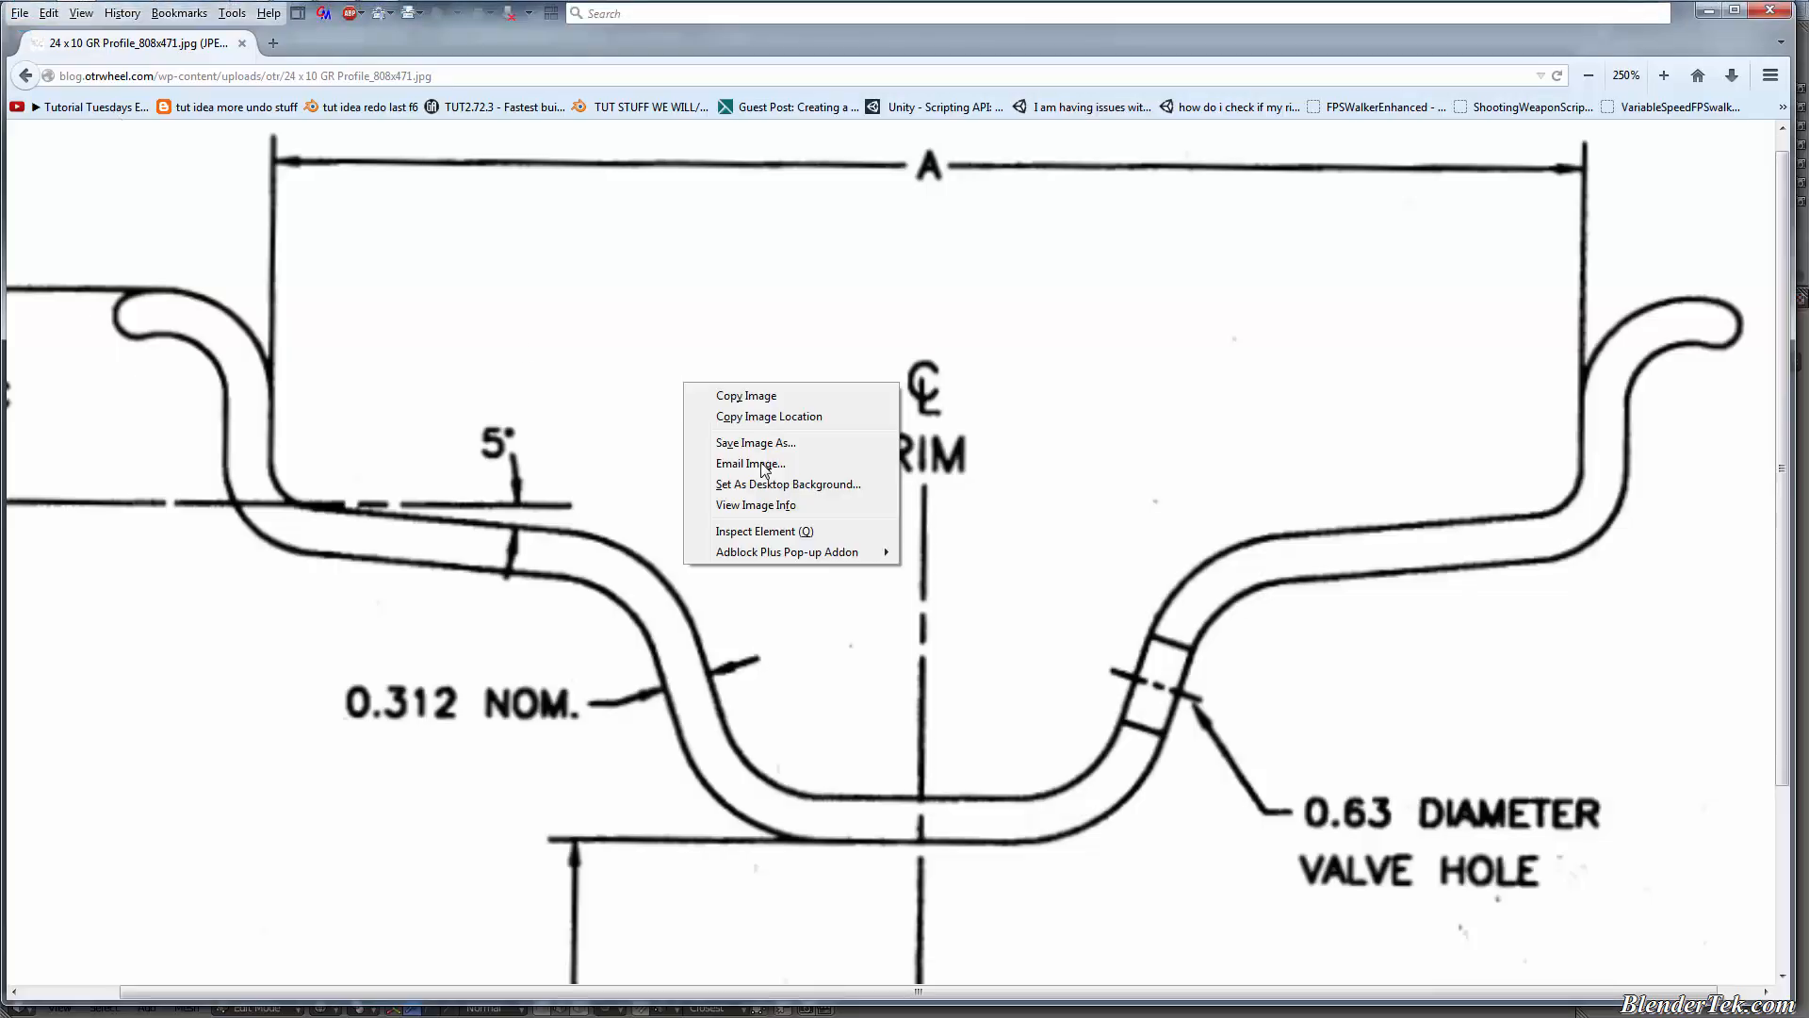
left_click(745, 440)
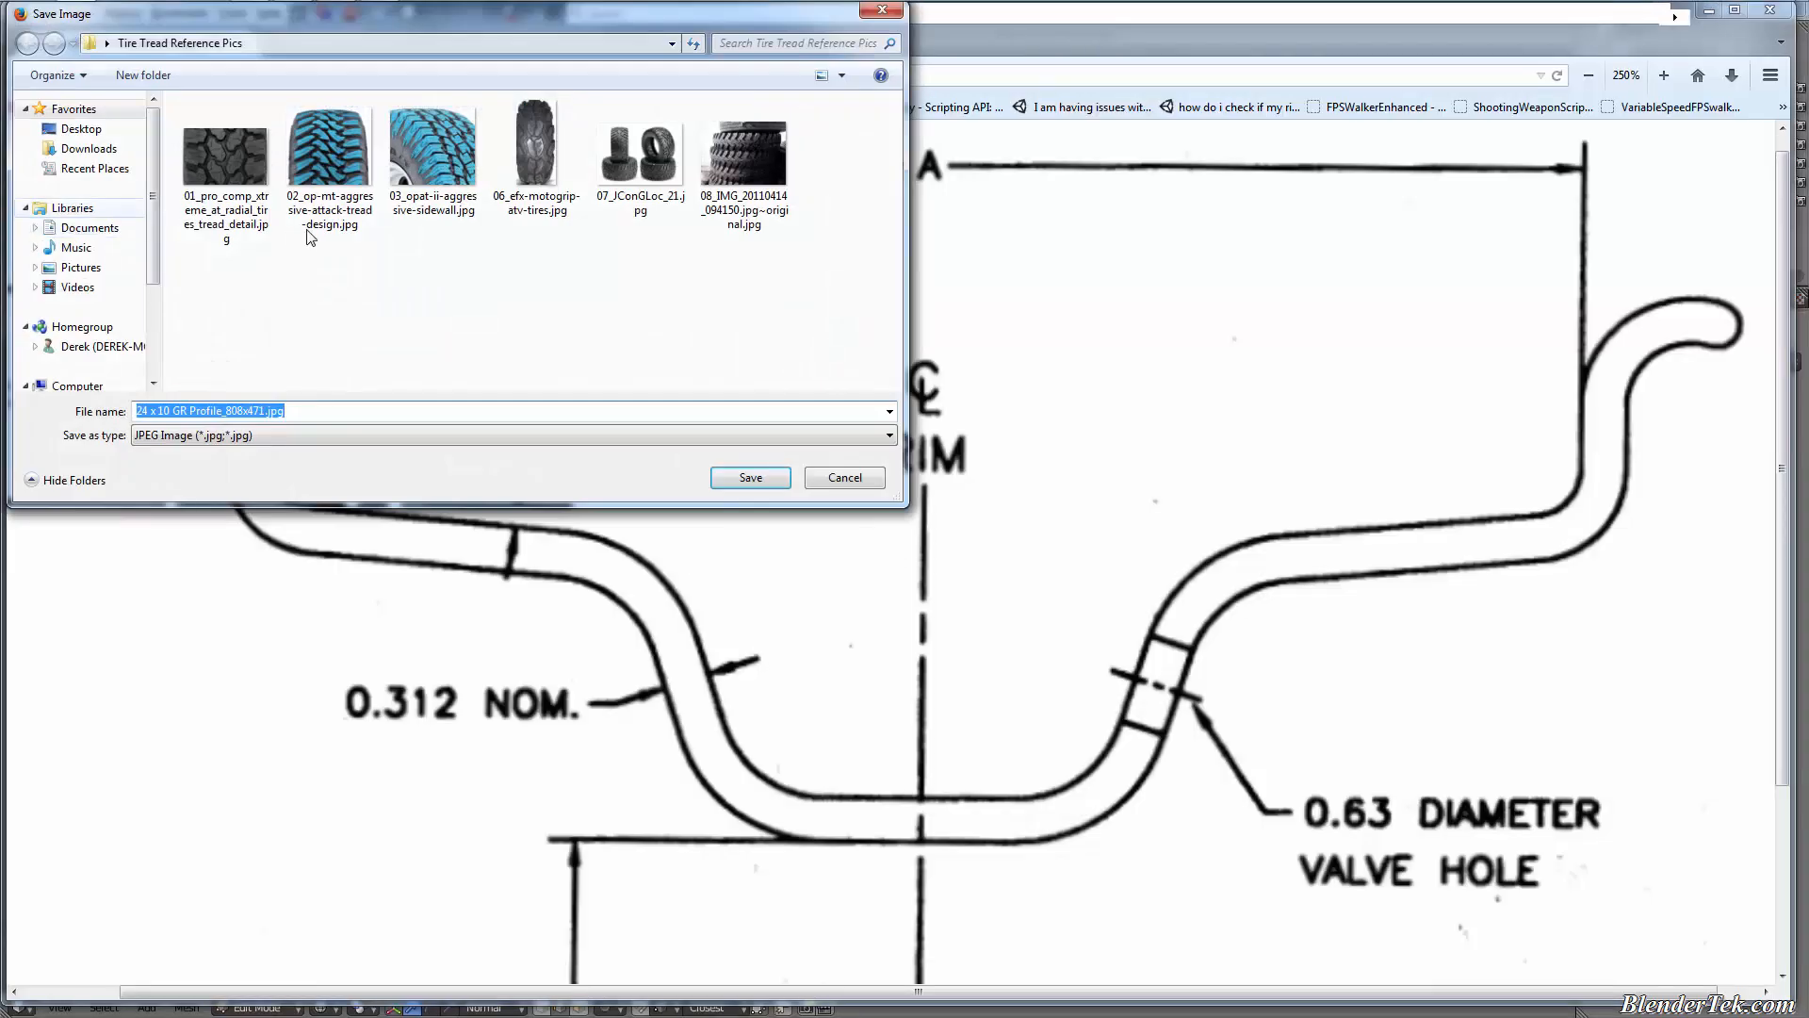
type("rim profilke")
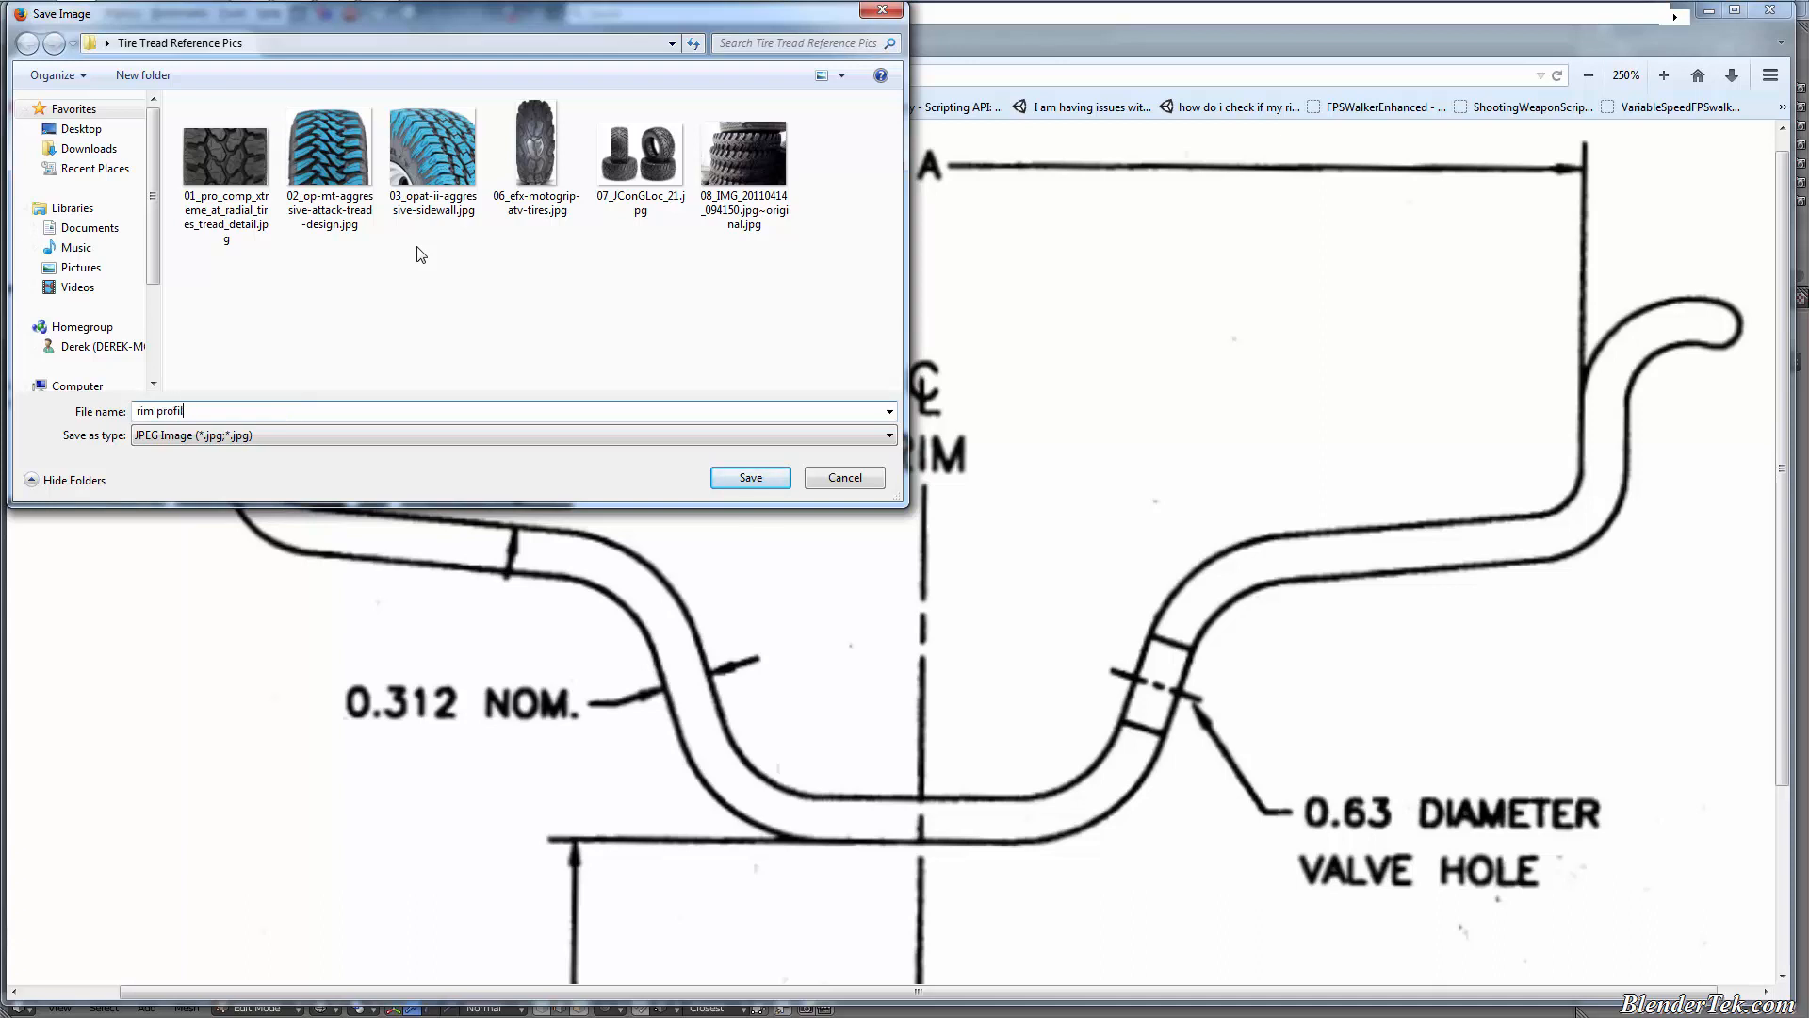
key("Return")
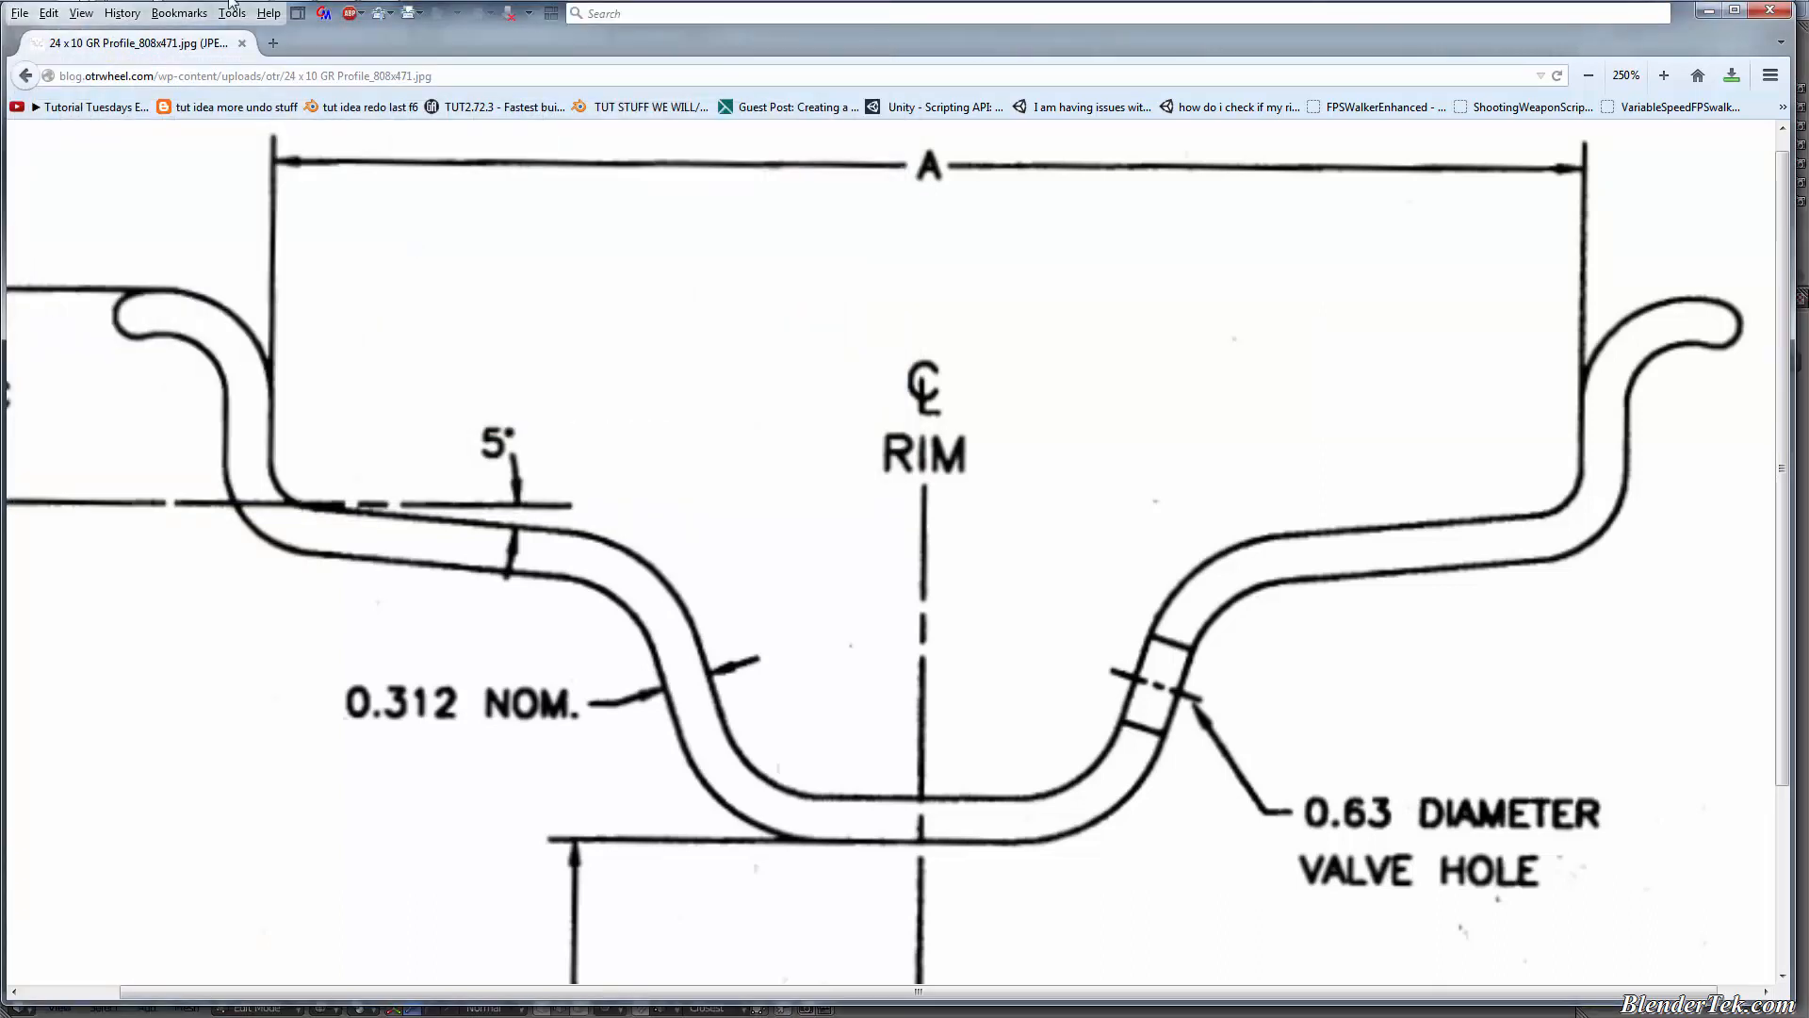
left_click(379, 13)
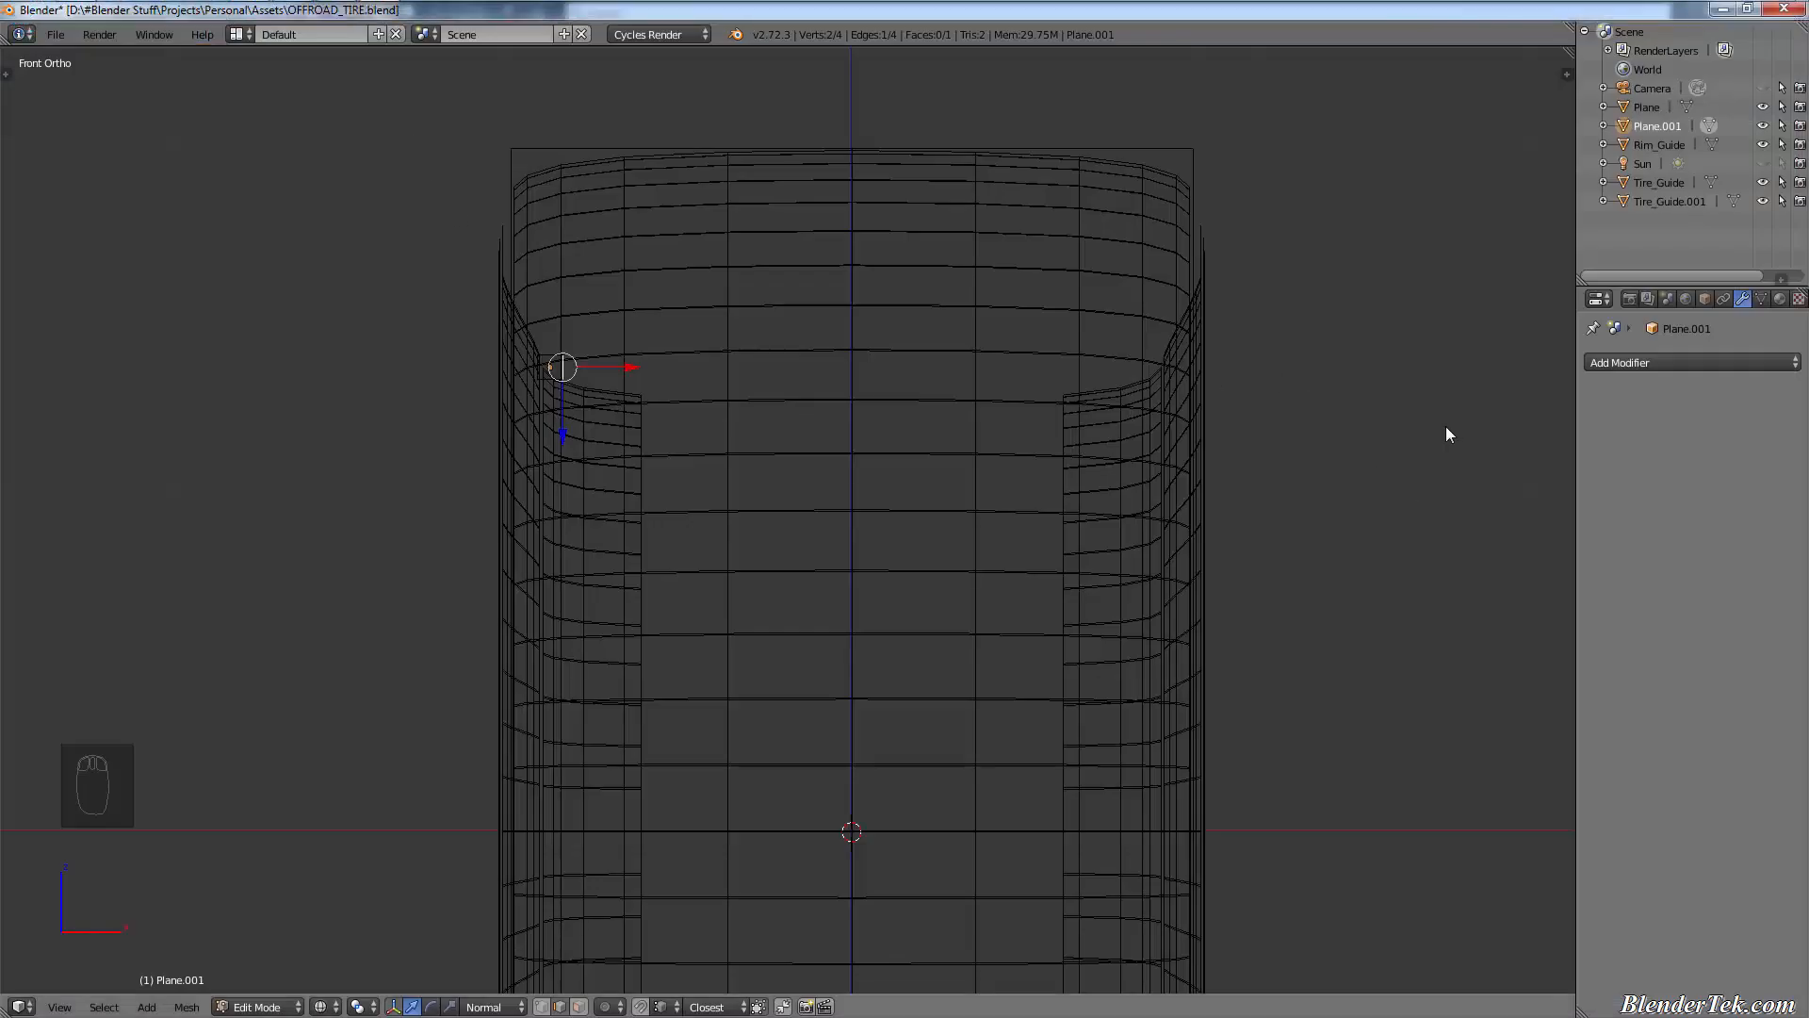
- Enable background images for the viewport and add an image slot shown only in the Front view
key("n")
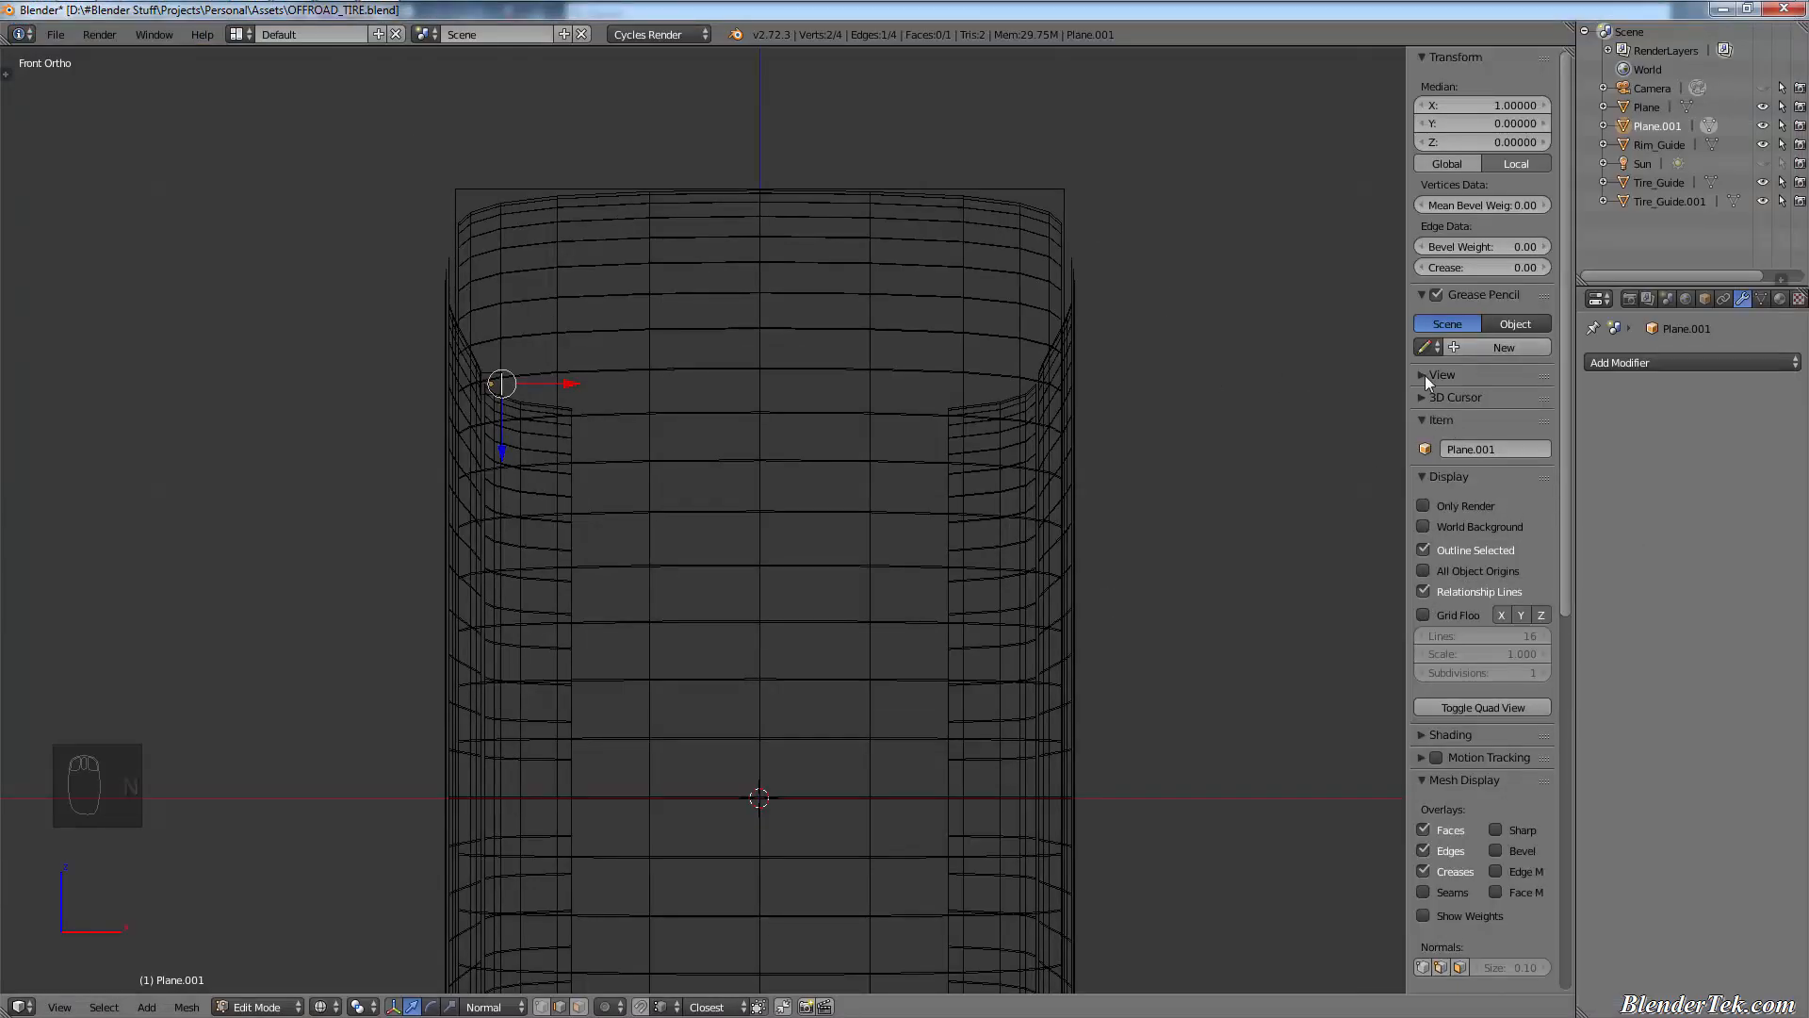
scroll(1440, 759, "down", 10)
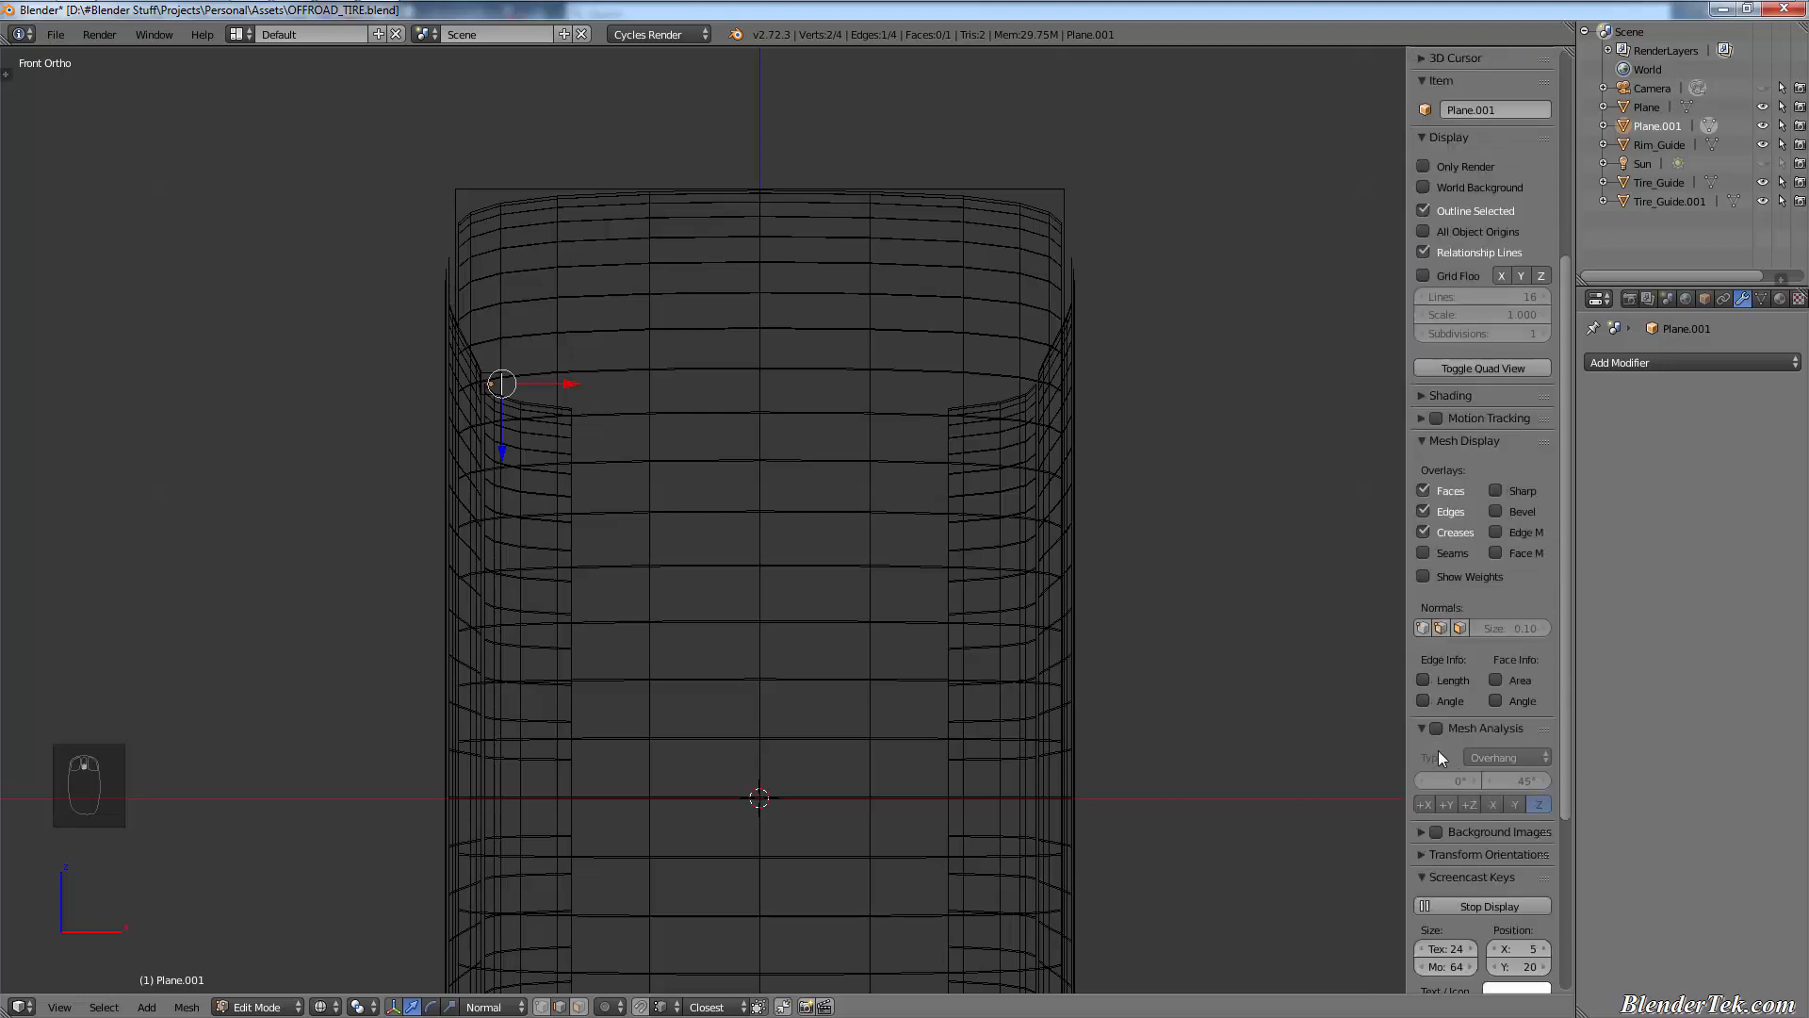
left_click(1436, 719)
left_click(1421, 718)
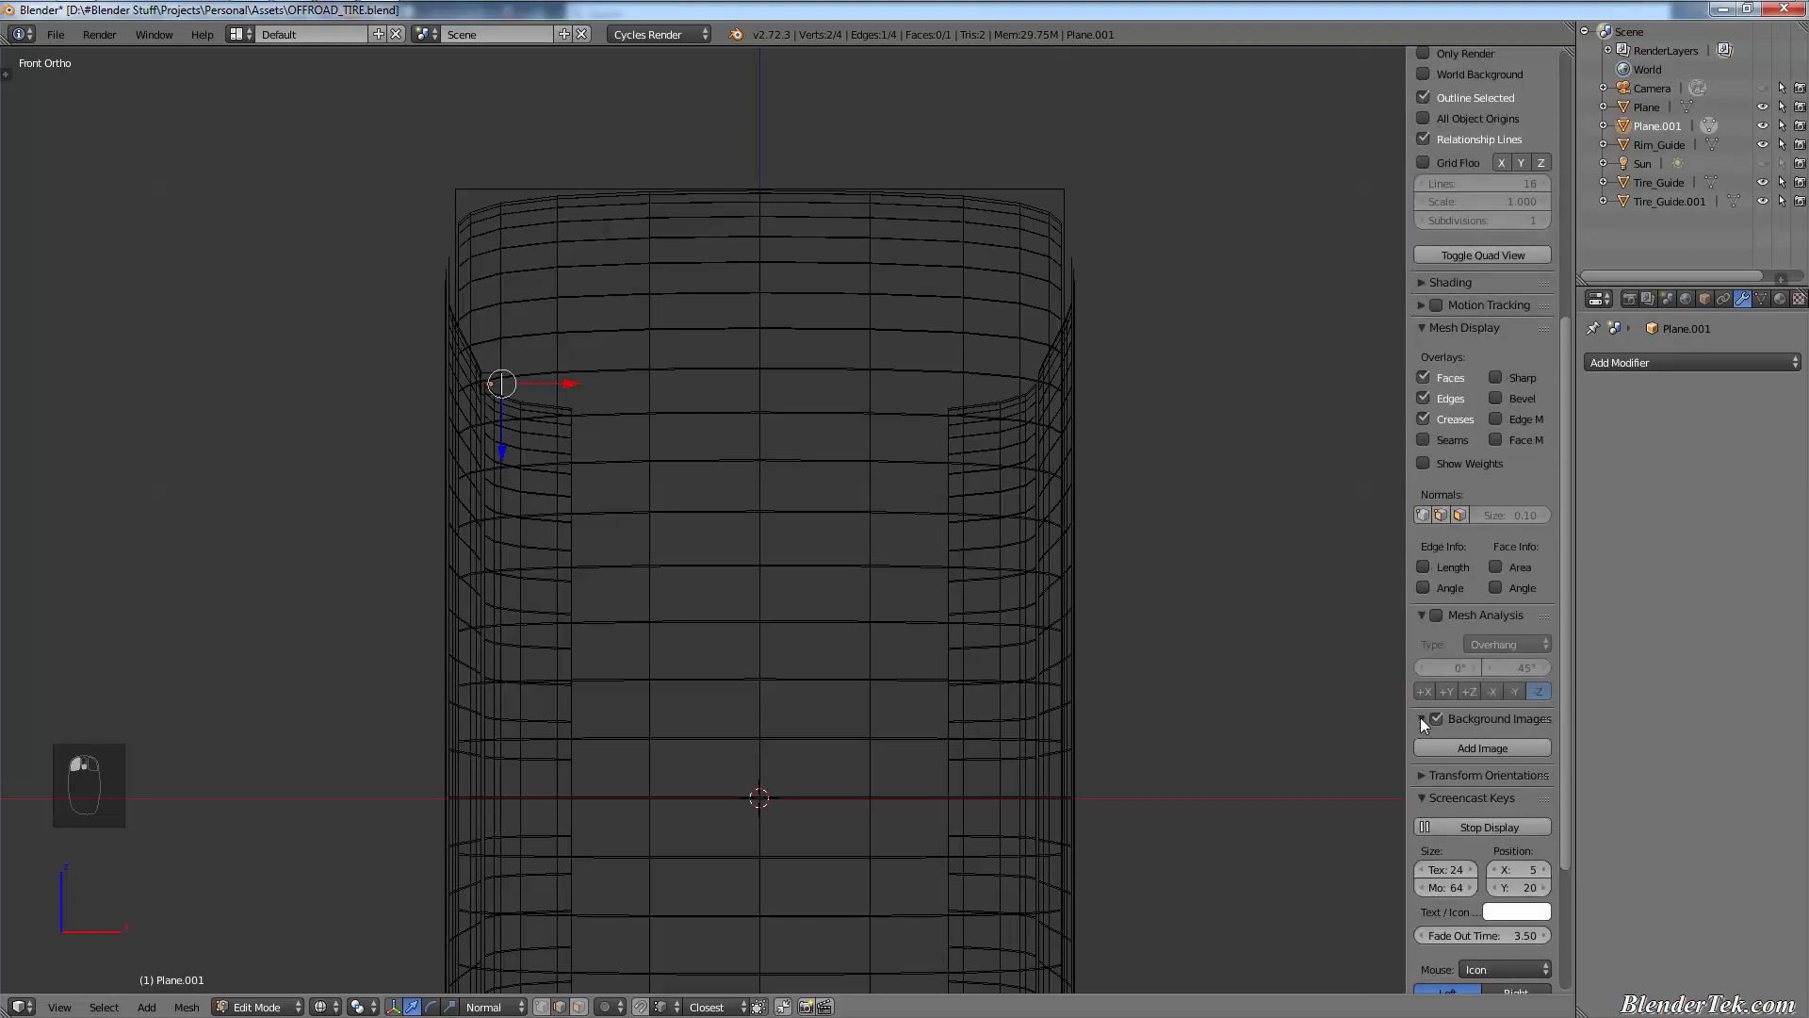
scroll(1421, 717, "down", 4)
left_click(1494, 596)
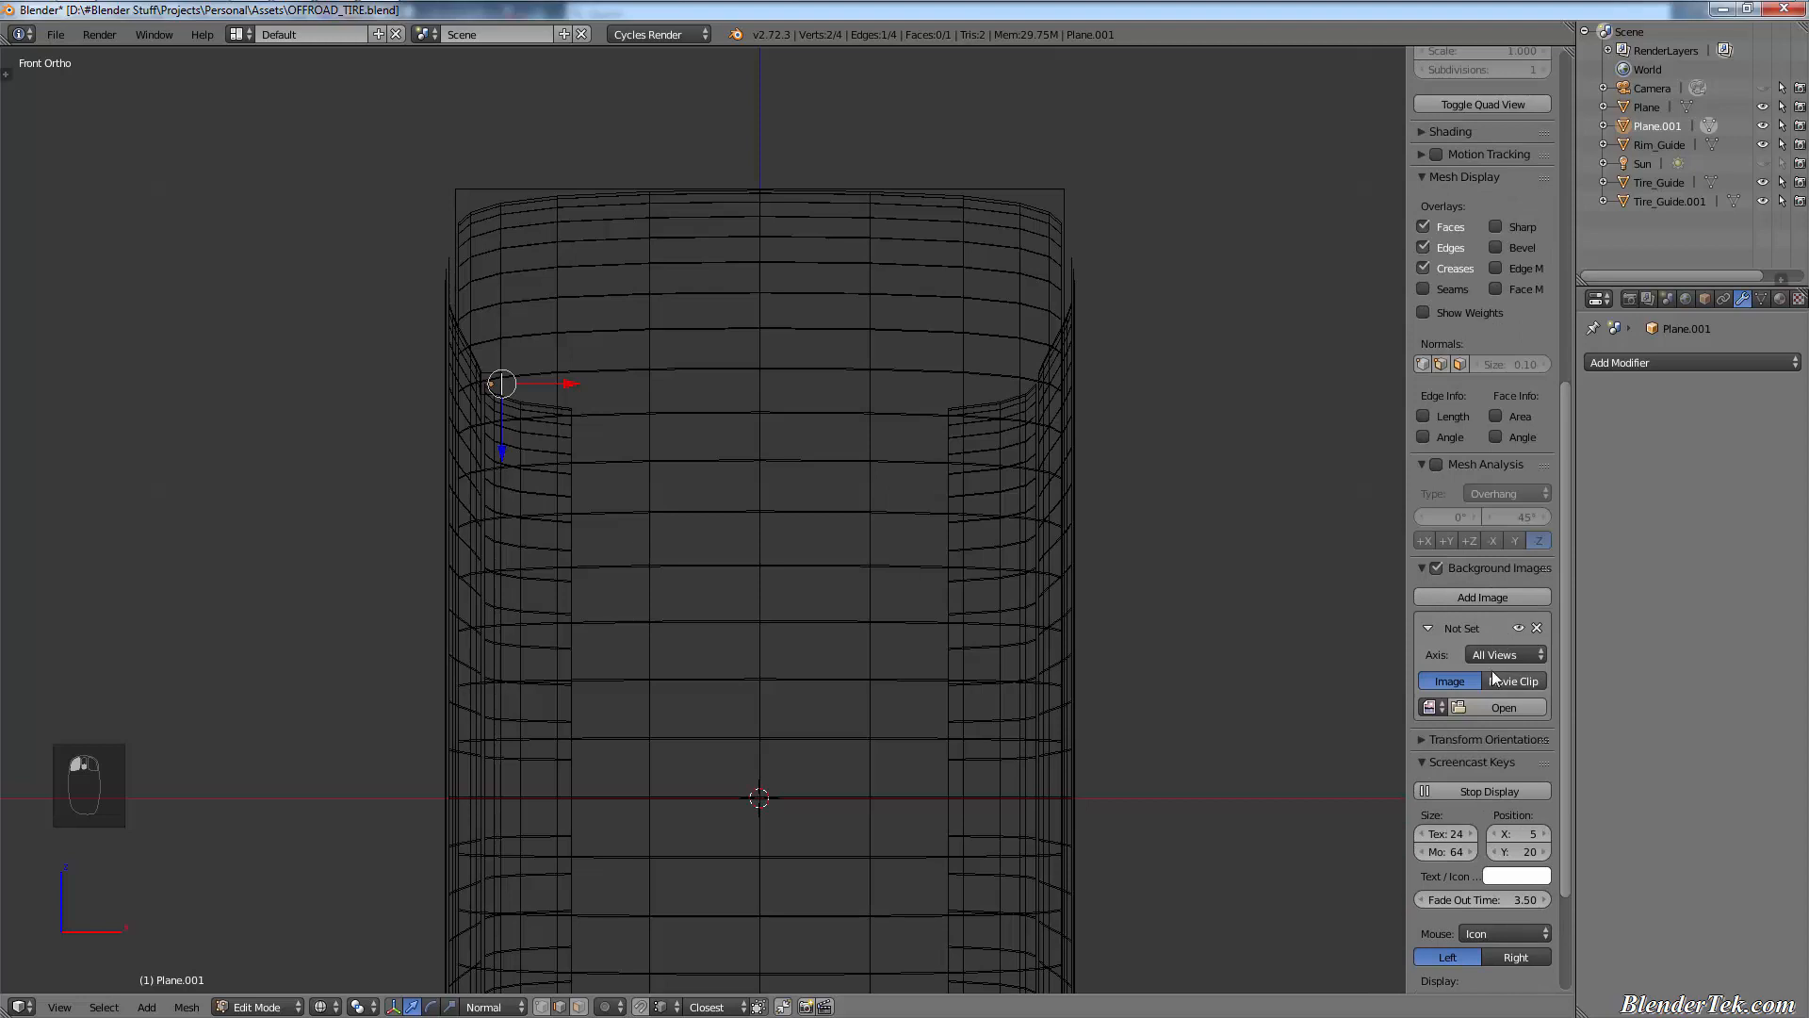
left_click(1496, 655)
left_click(1494, 652)
left_click(1289, 634)
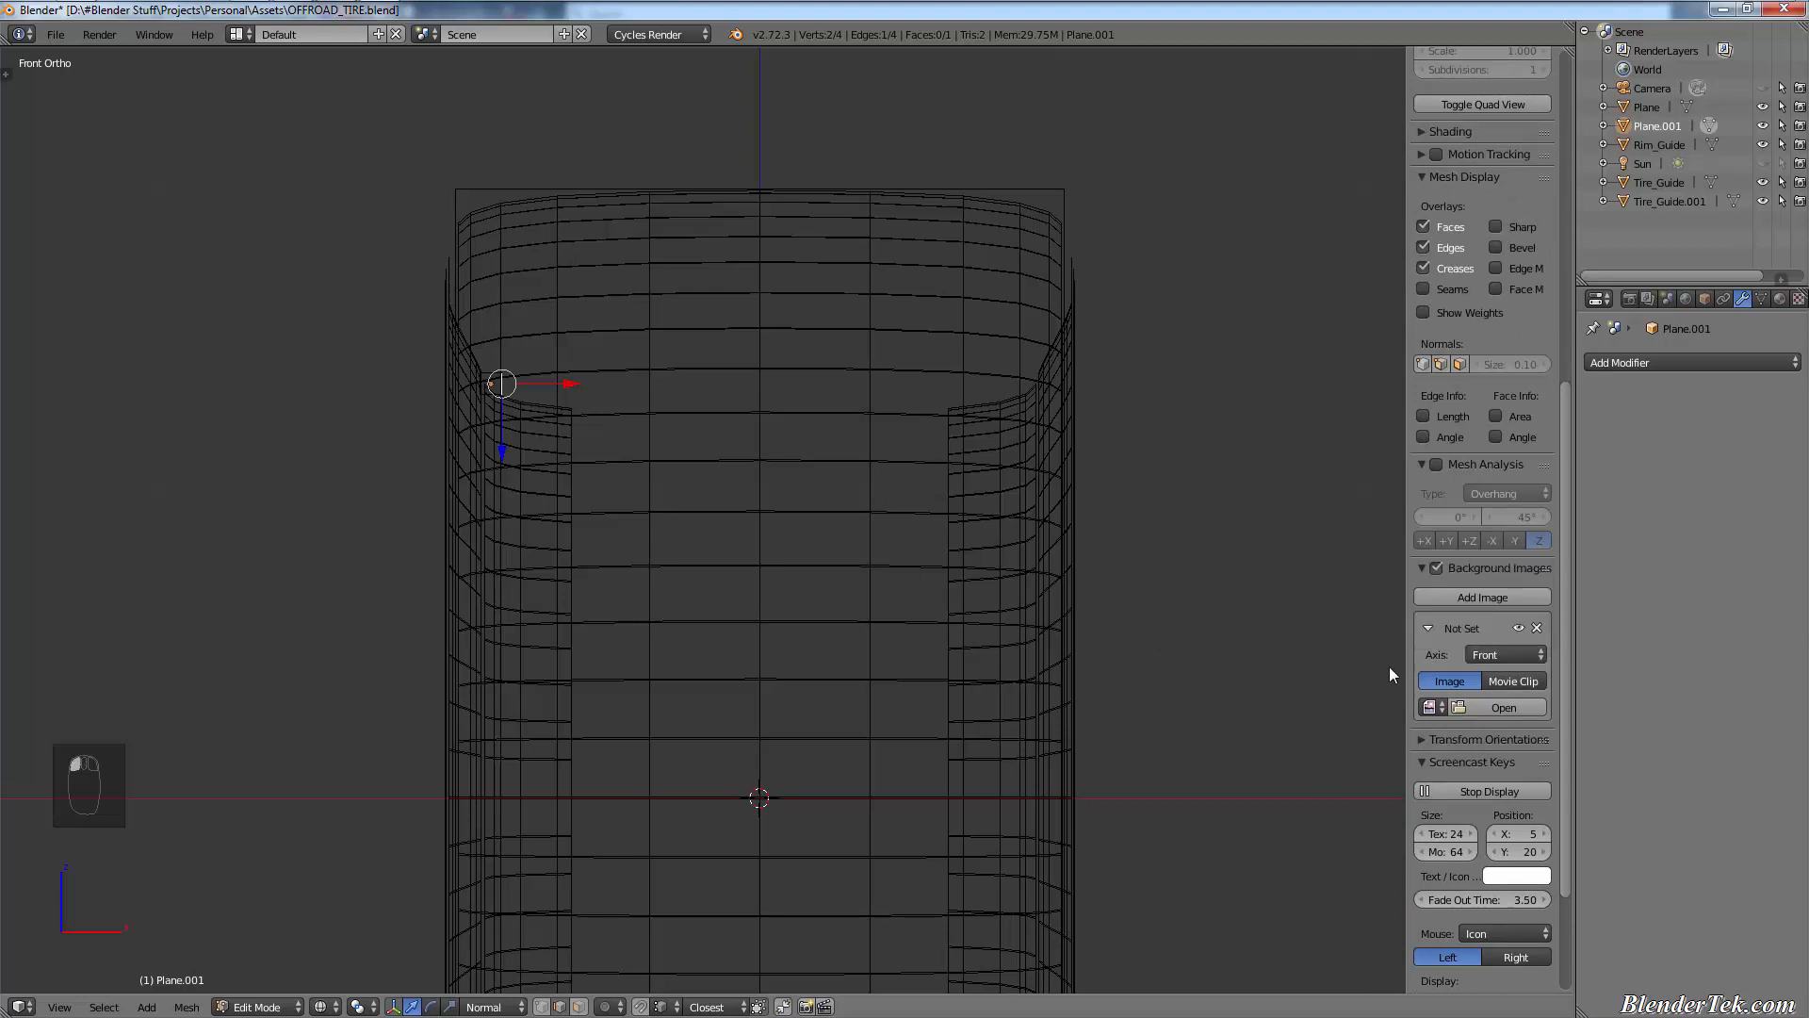
- Load "rim profile.jpg" from the Tire Tread Reference Pics folder as the background image
left_click(1472, 703)
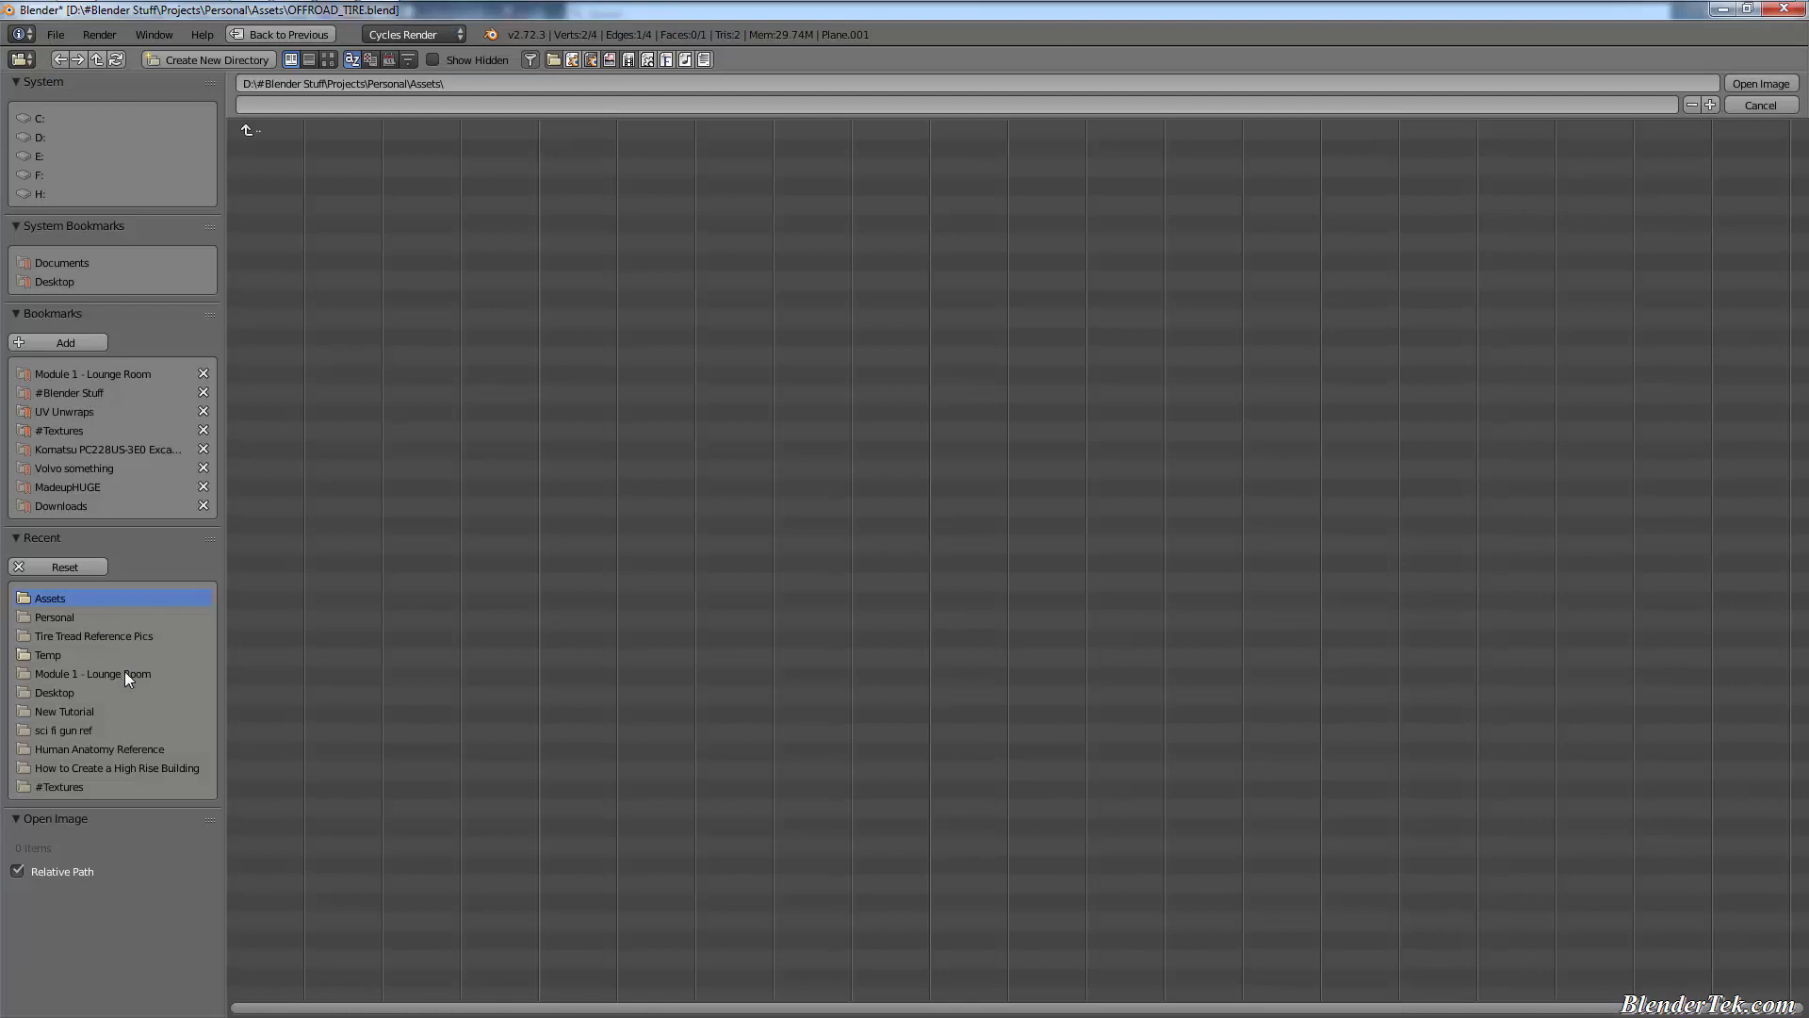
left_click(122, 638)
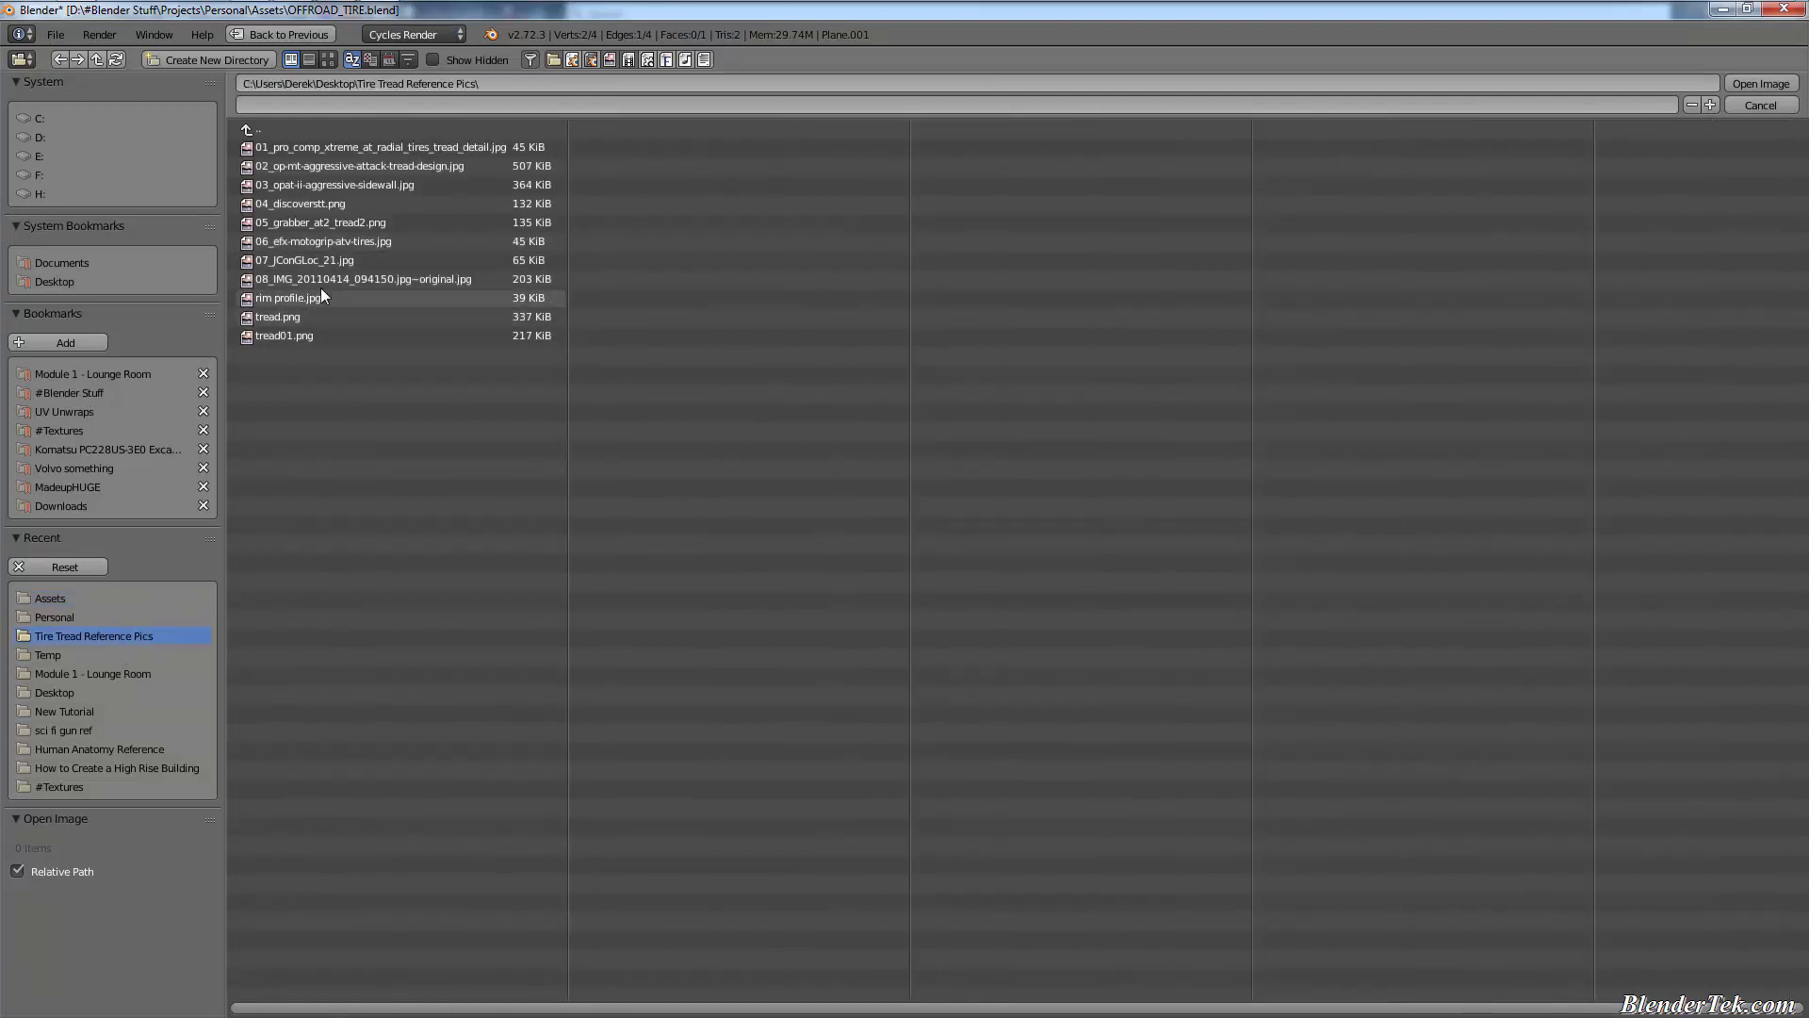
double_click(312, 303)
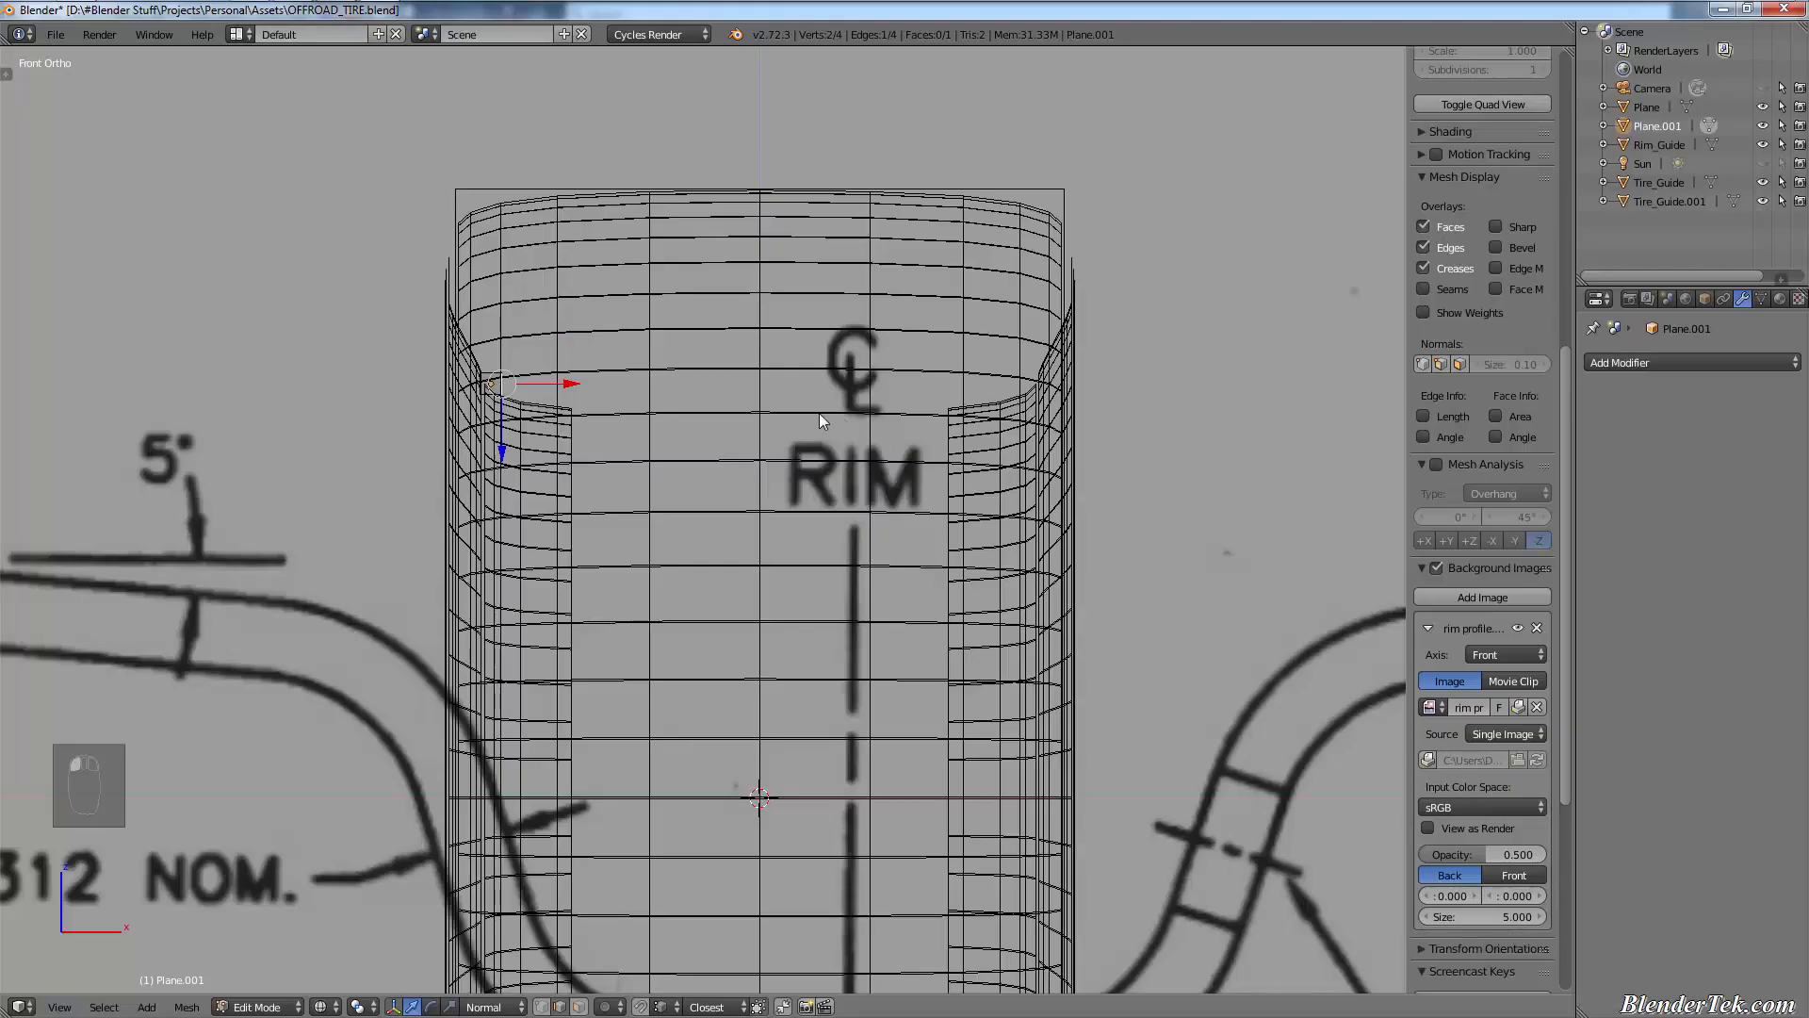
- Set the background image's size to 1.100 and its horizontal offset to -0.080 to center the drawing on the tire
scroll(820, 416, "down", 2)
scroll(930, 703, "down", 2)
middle_click_drag(1031, 620, 931, 573, "shift")
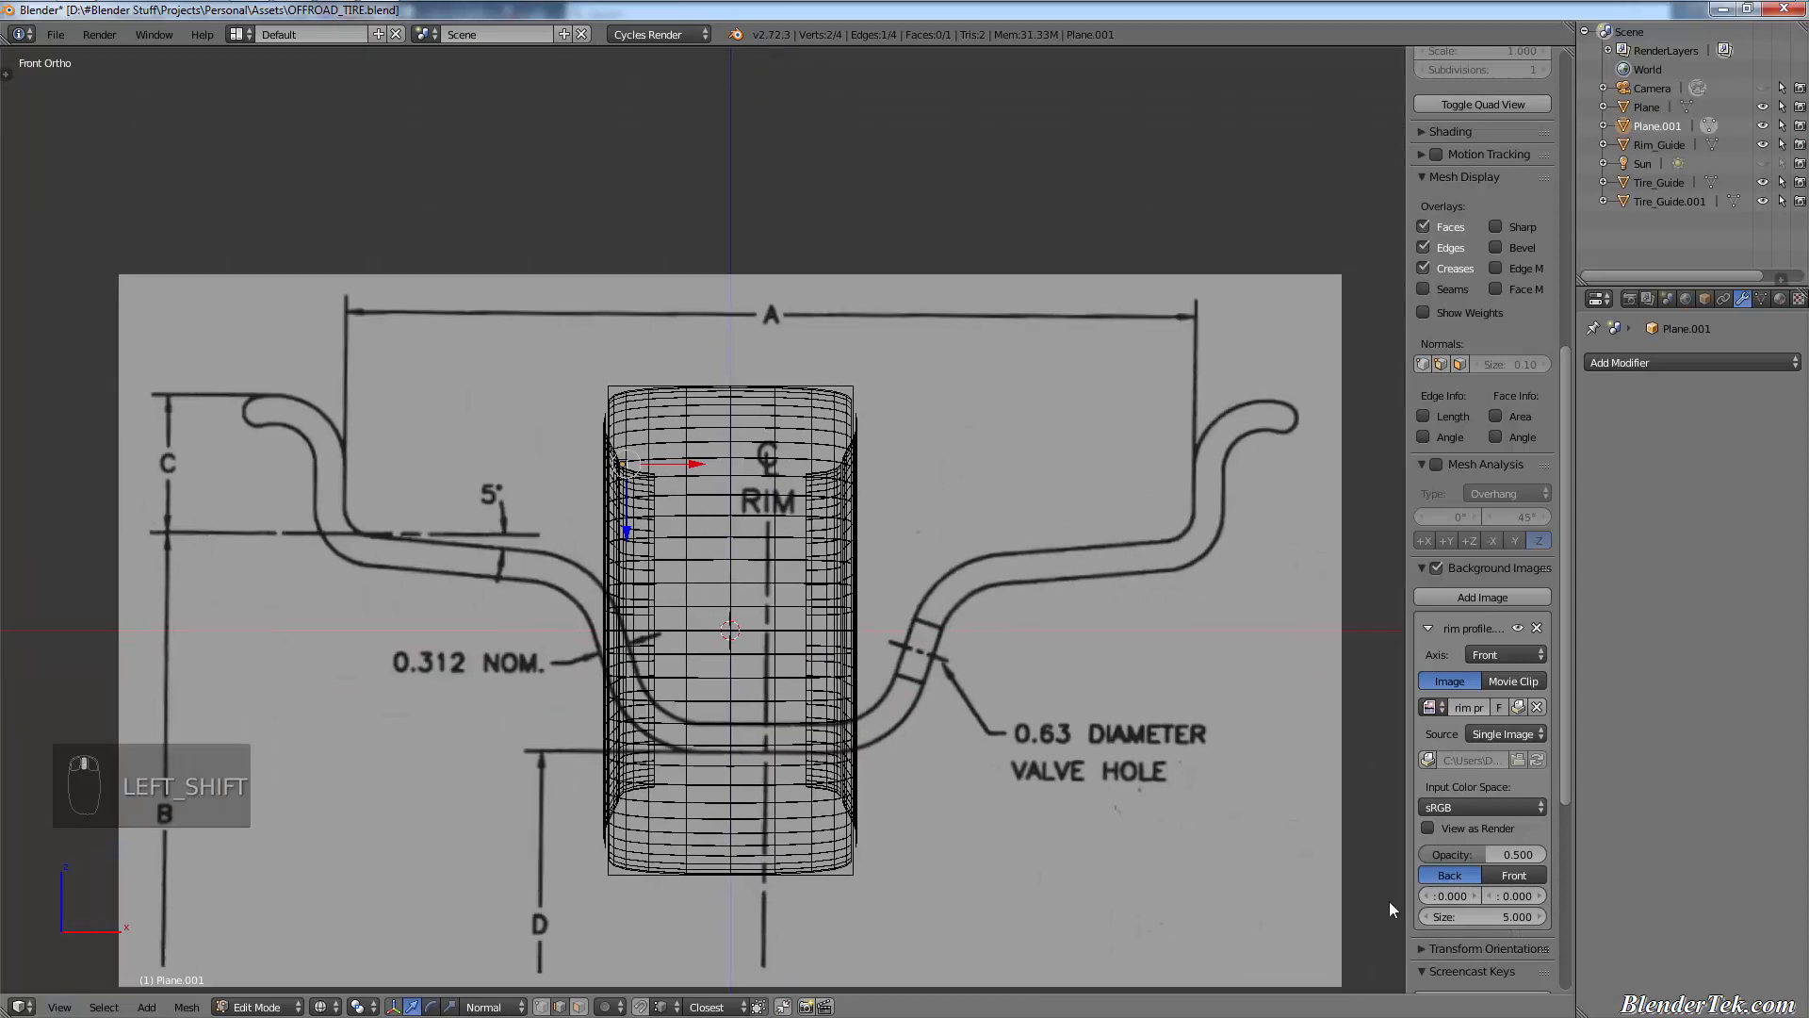
left_click_drag(1506, 920, 1461, 920)
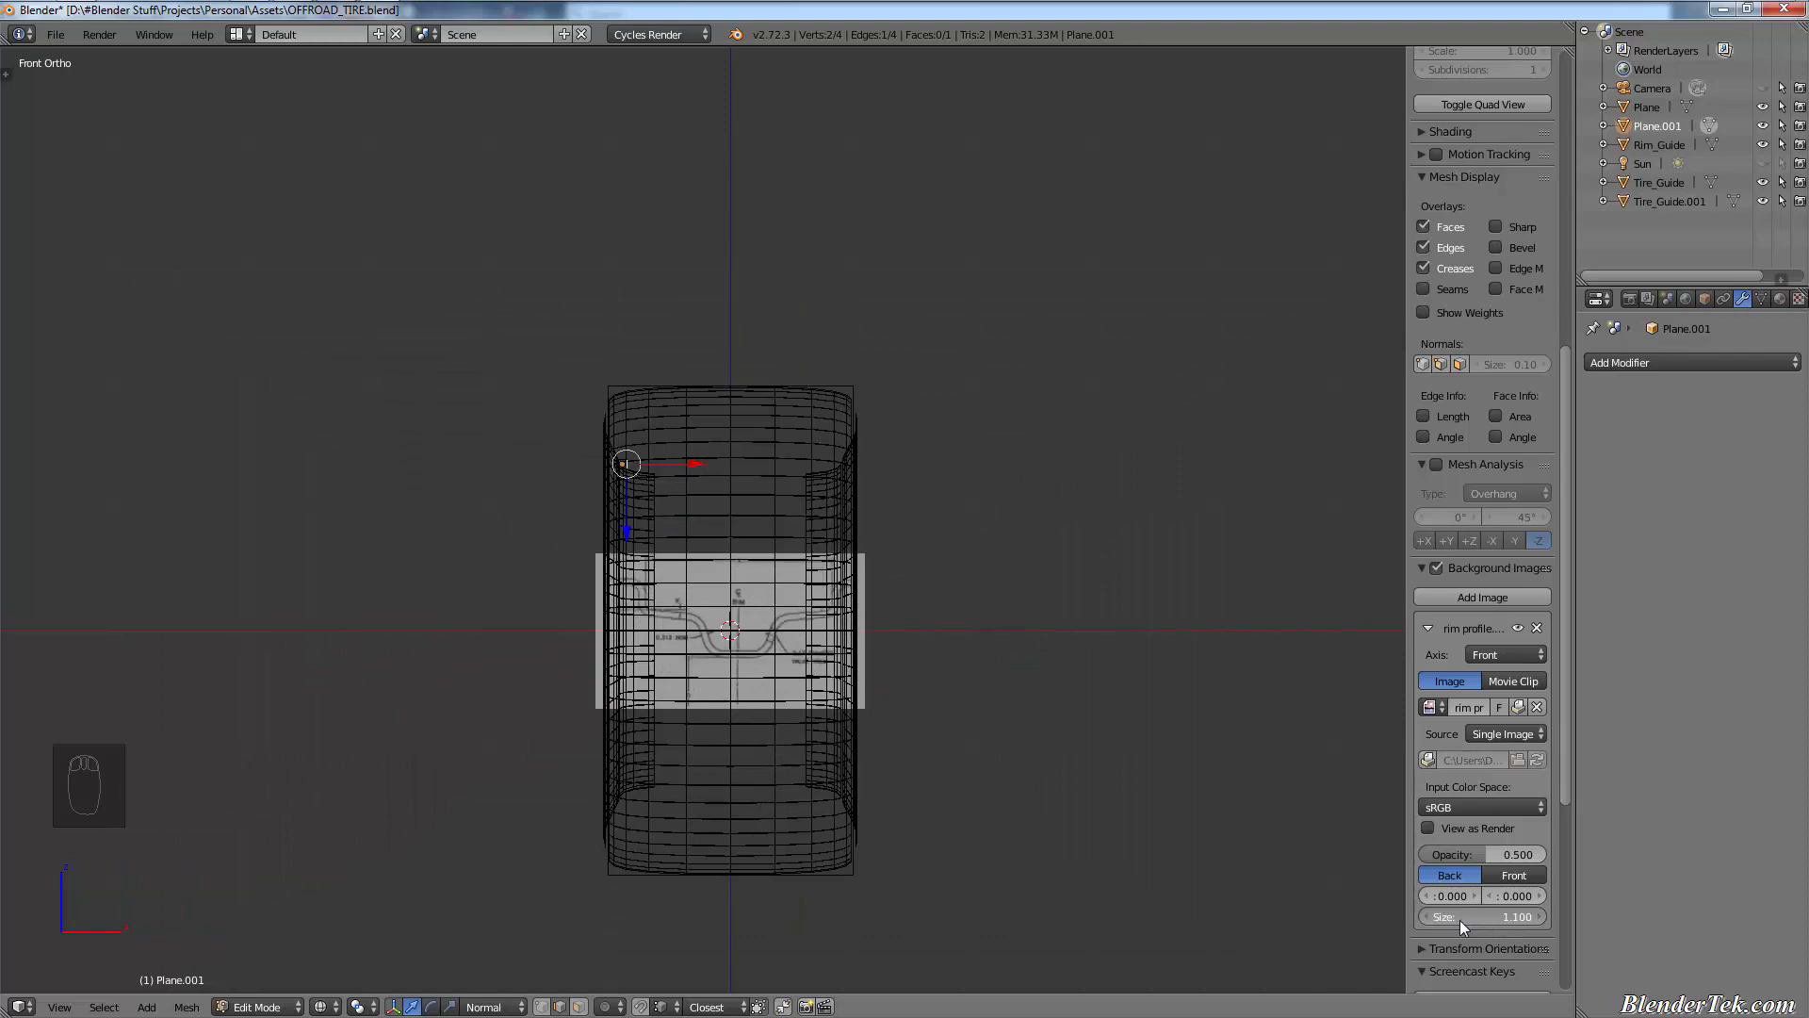
scroll(926, 676, "up", 6)
middle_click_drag(741, 607, 930, 693, "shift")
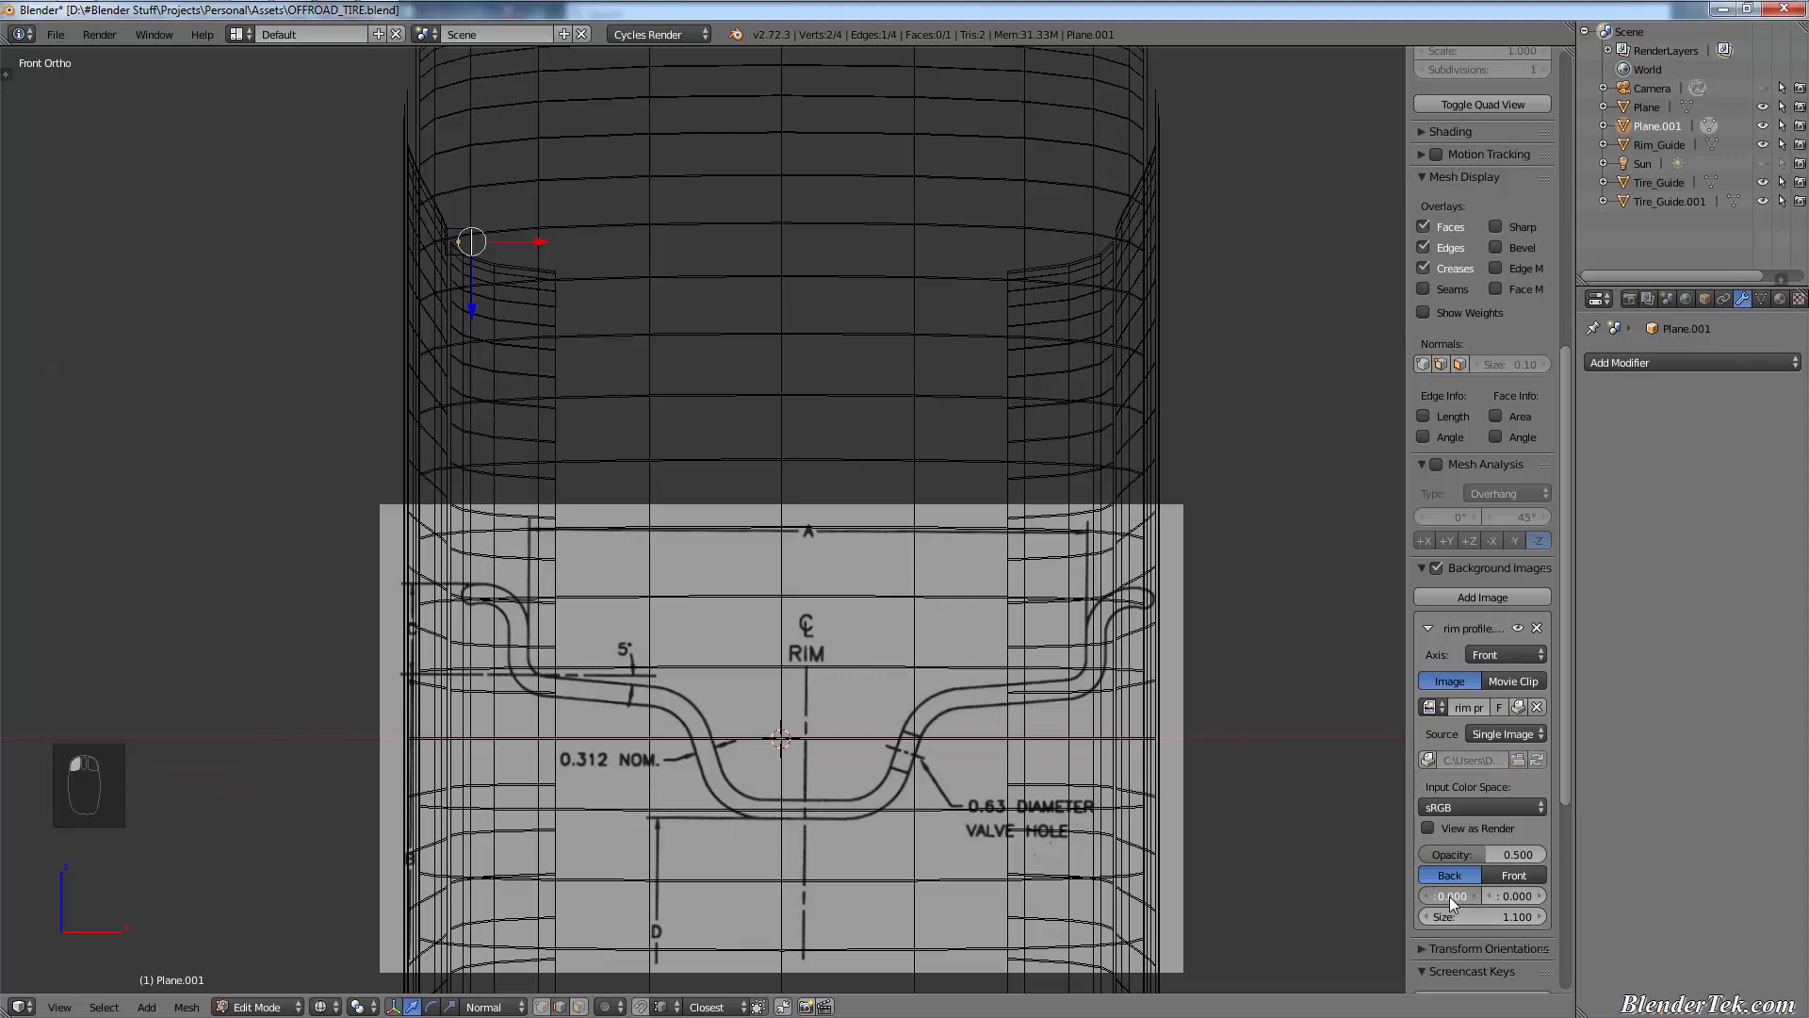
left_click_drag(1450, 896, 1442, 899)
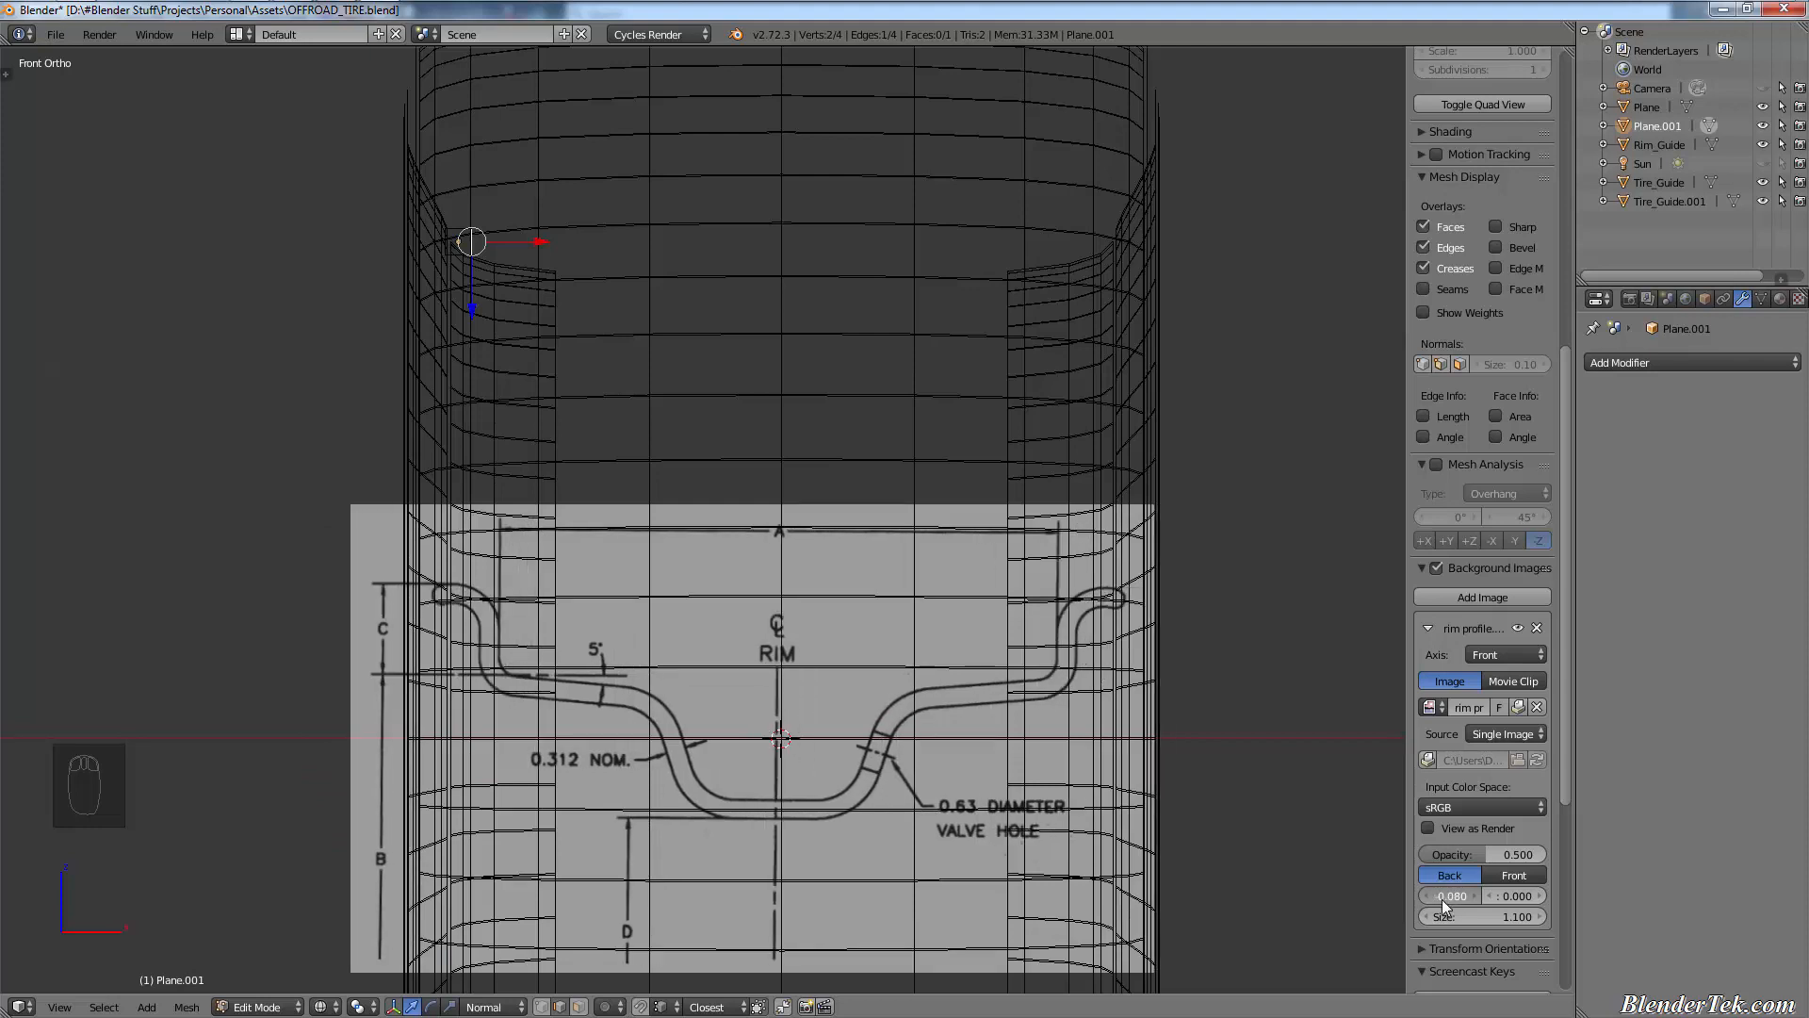
- Refine the background image to size 1.060 and vertical offset 1.700, aligning the drawn rim lip with the small plane
left_click(1540, 918)
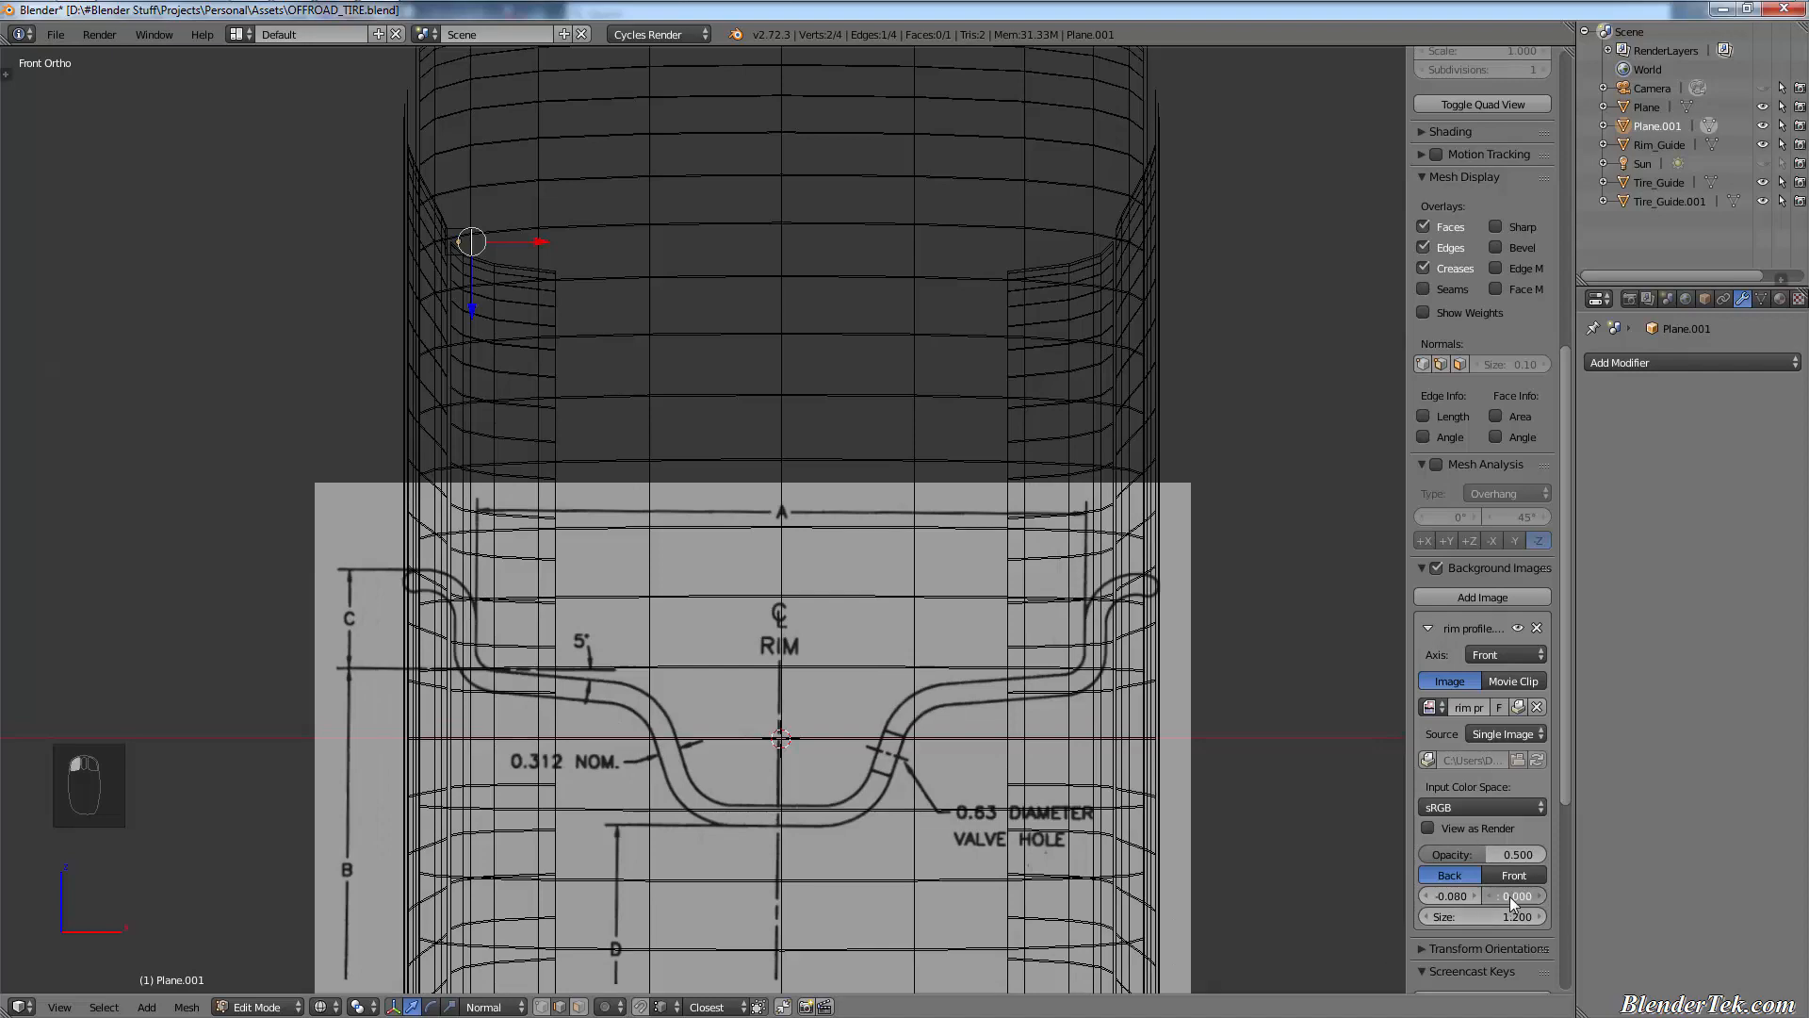
left_click_drag(1510, 902, 1532, 910)
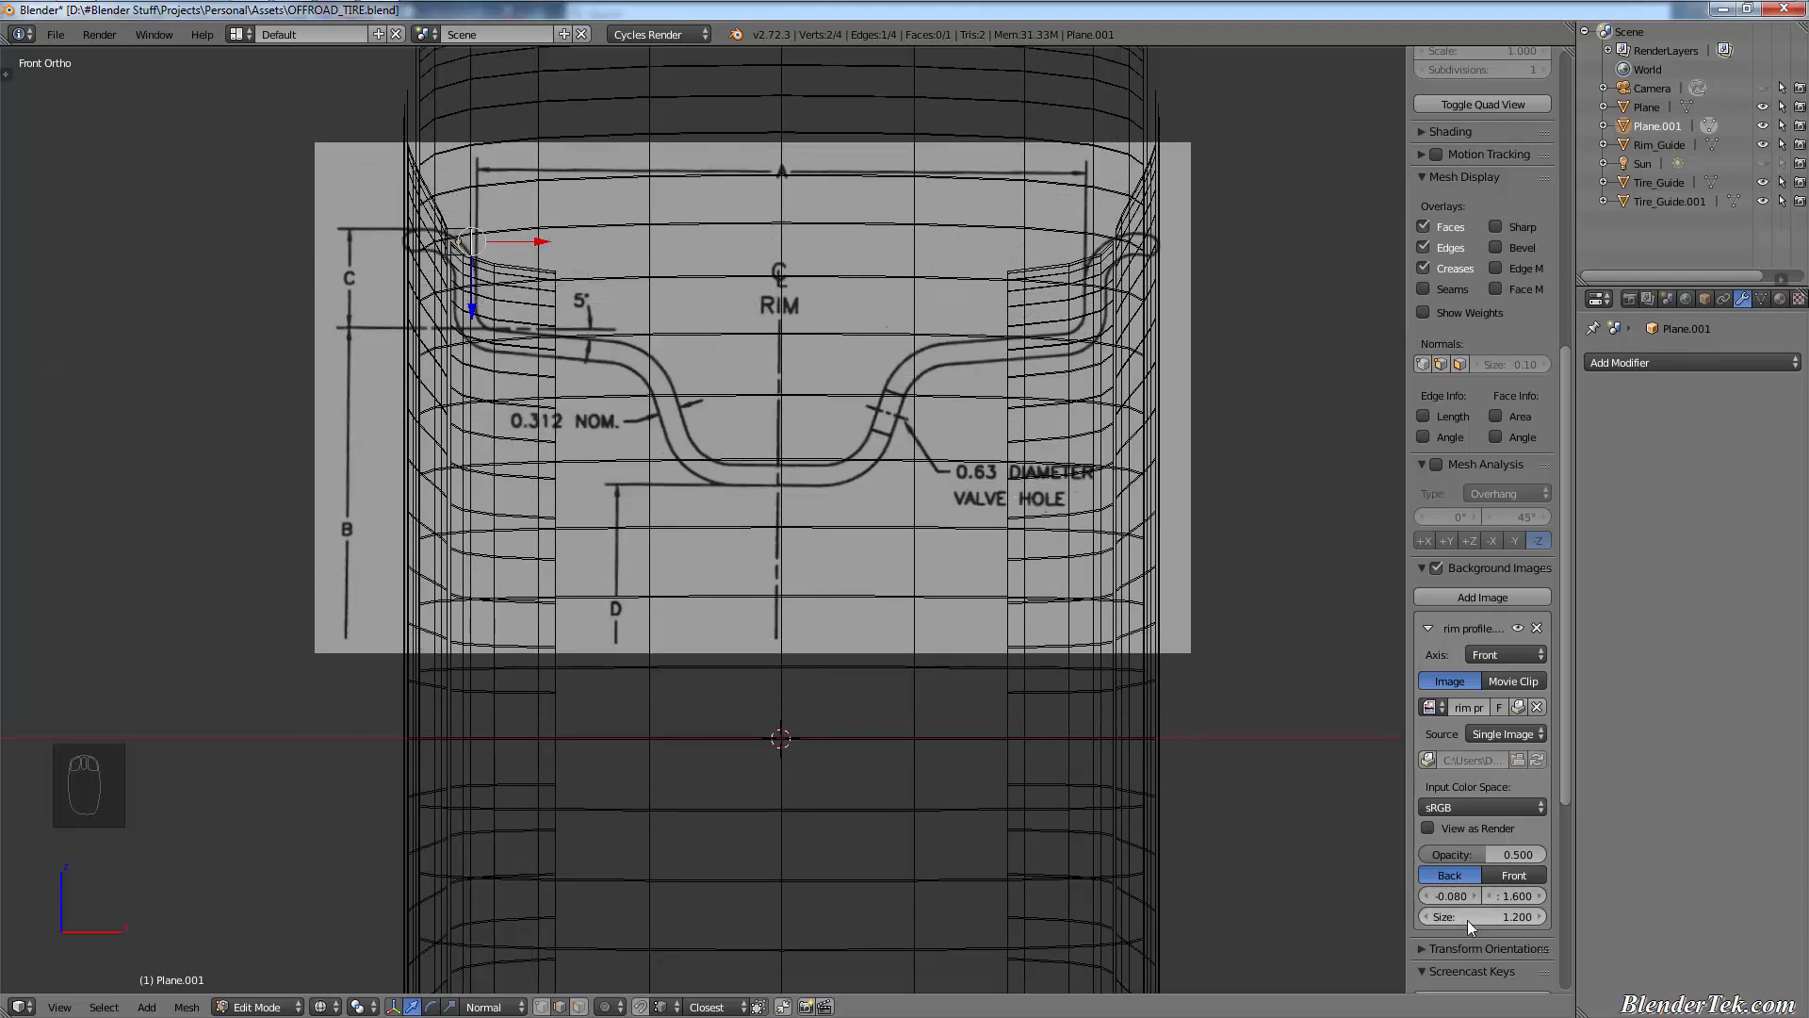
key("ctrl")
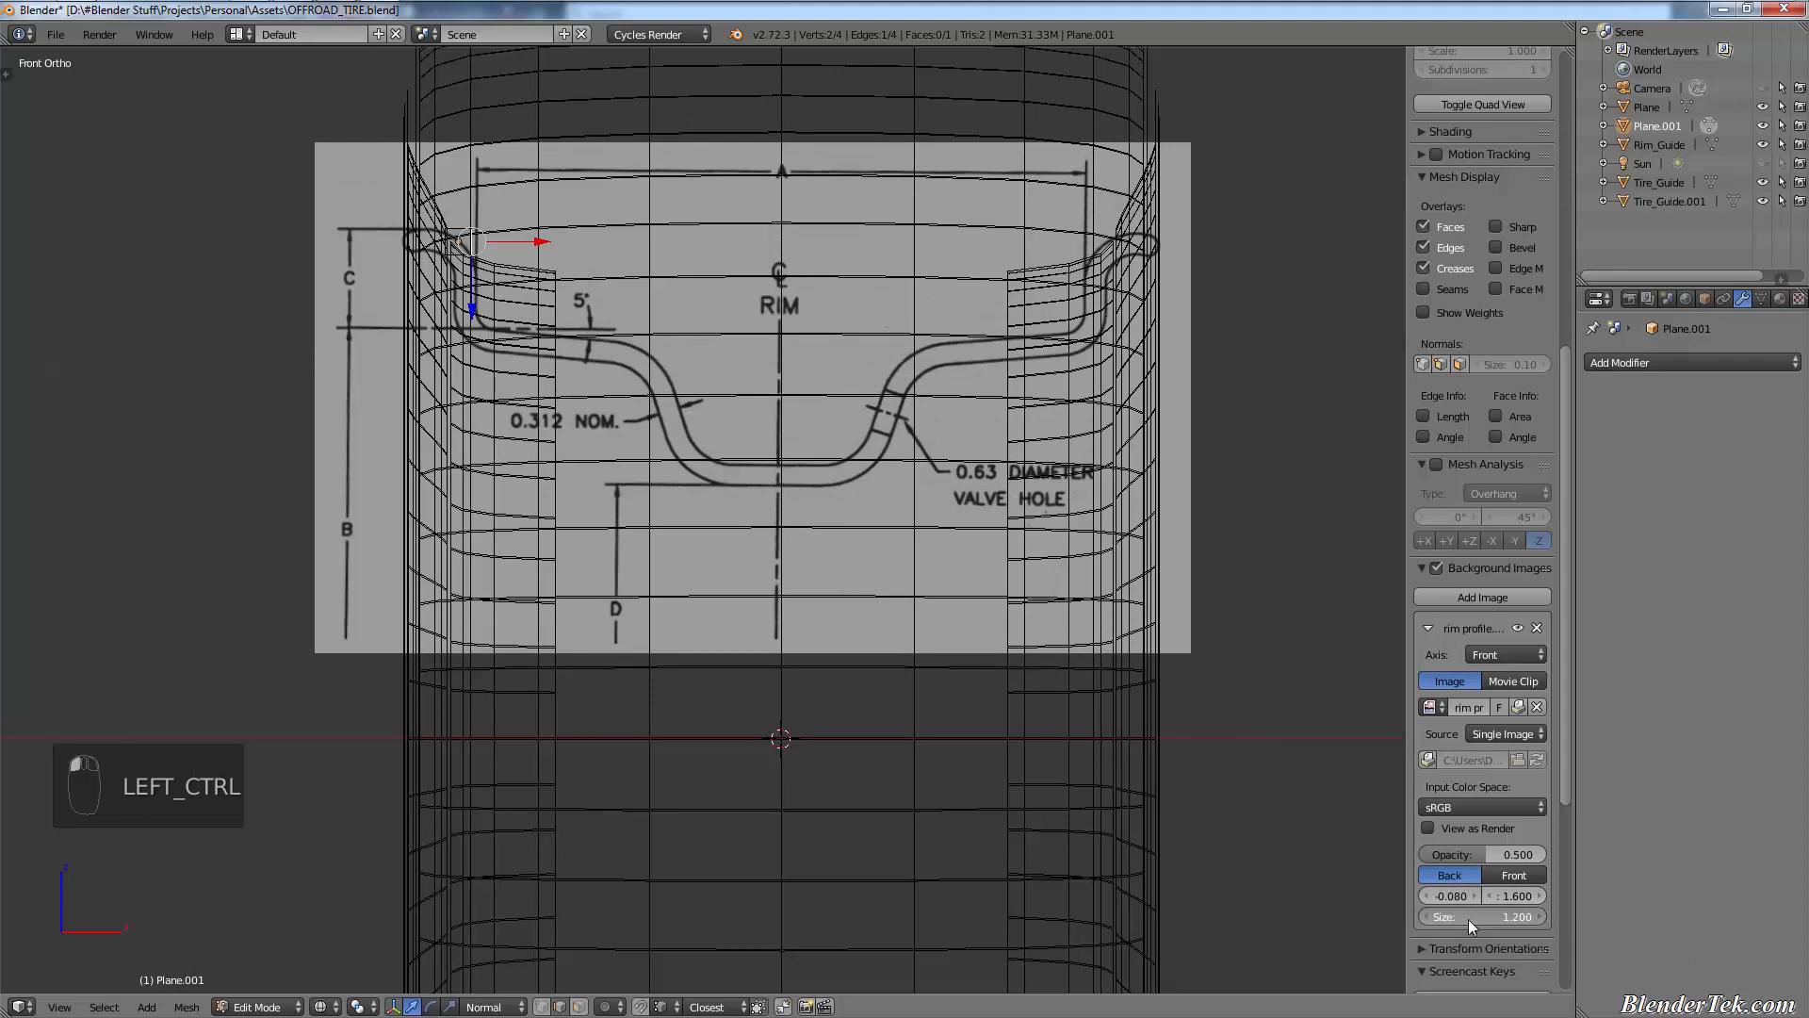
left_click_drag(1467, 919, 1449, 921)
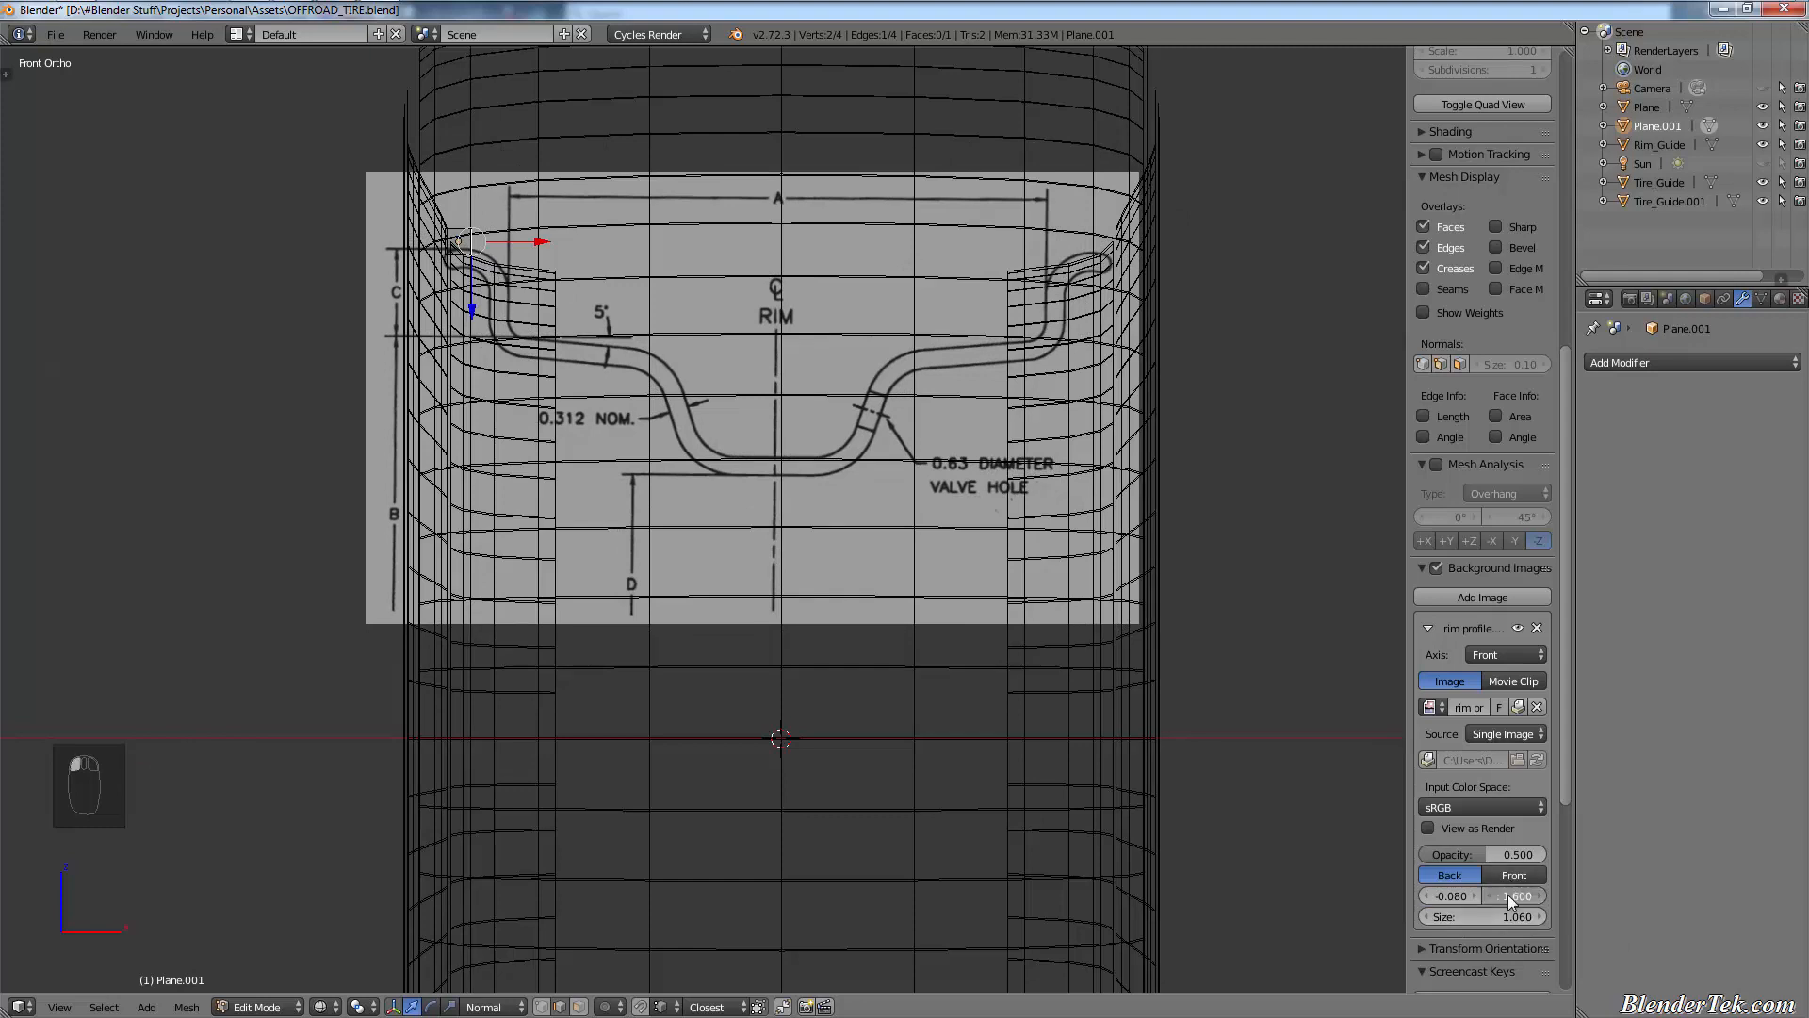
mouse_move(1508, 895)
left_mouse_down()
mouse_move(1536, 896)
mouse_move(1515, 900)
left_mouse_up()
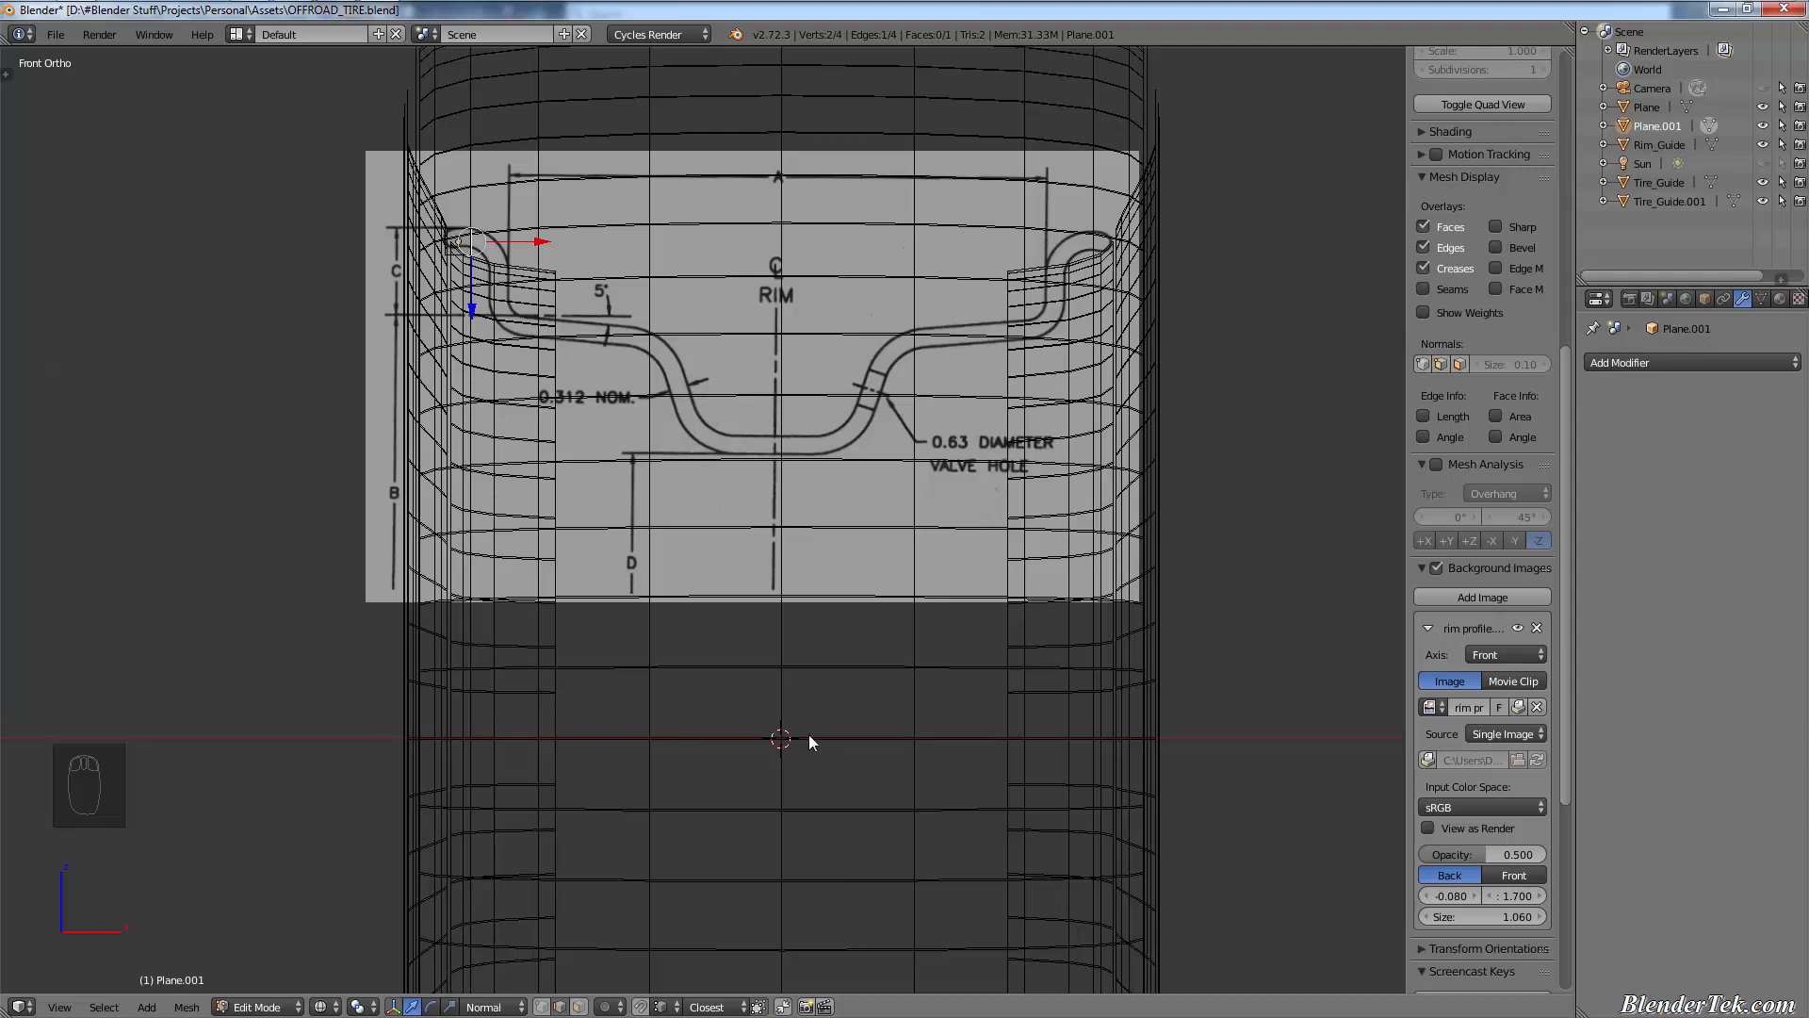
- Extrude the plane's selected edge in three segments curving down past the drawn rim lip, and hide the 3D manipulator
mouse_move(677, 510)
middle_mouse_down("shift")
mouse_move(733, 812)
mouse_move(612, 580)
middle_mouse_up("shift")
scroll(733, 812, "up", 3)
scroll(613, 594, "down", 2)
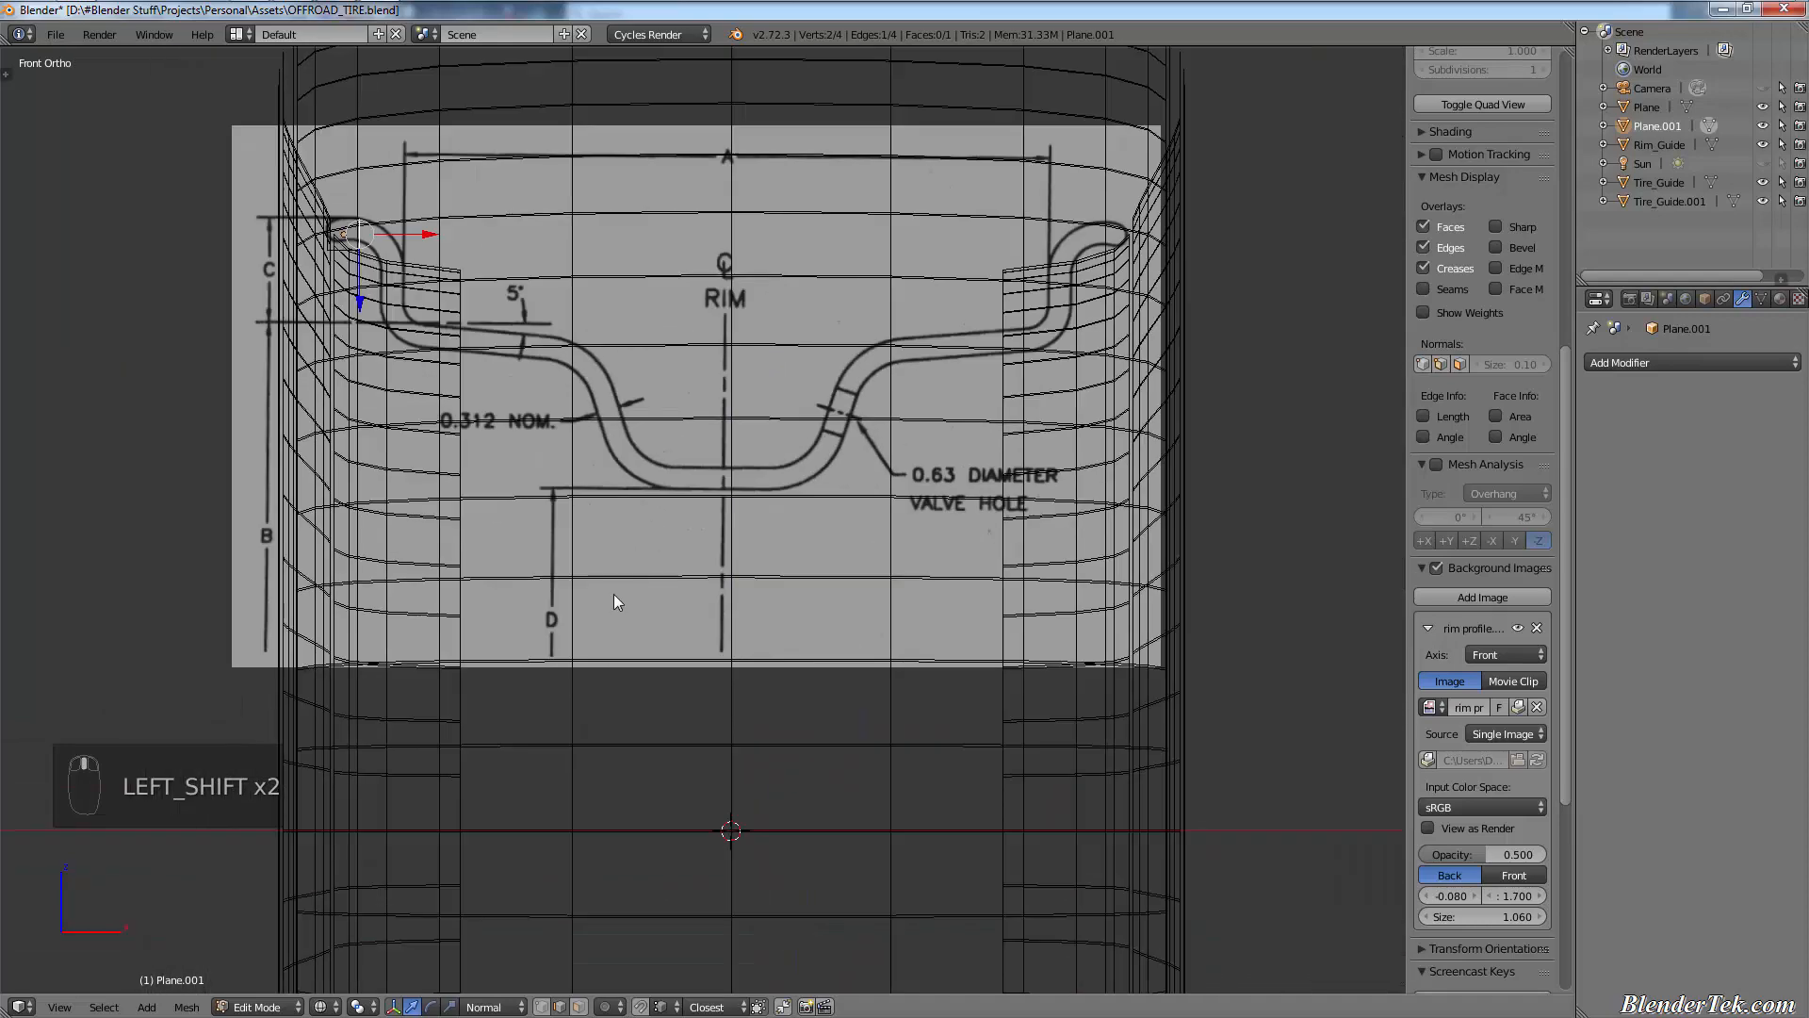
middle_click_drag(750, 659, 795, 685, "shift")
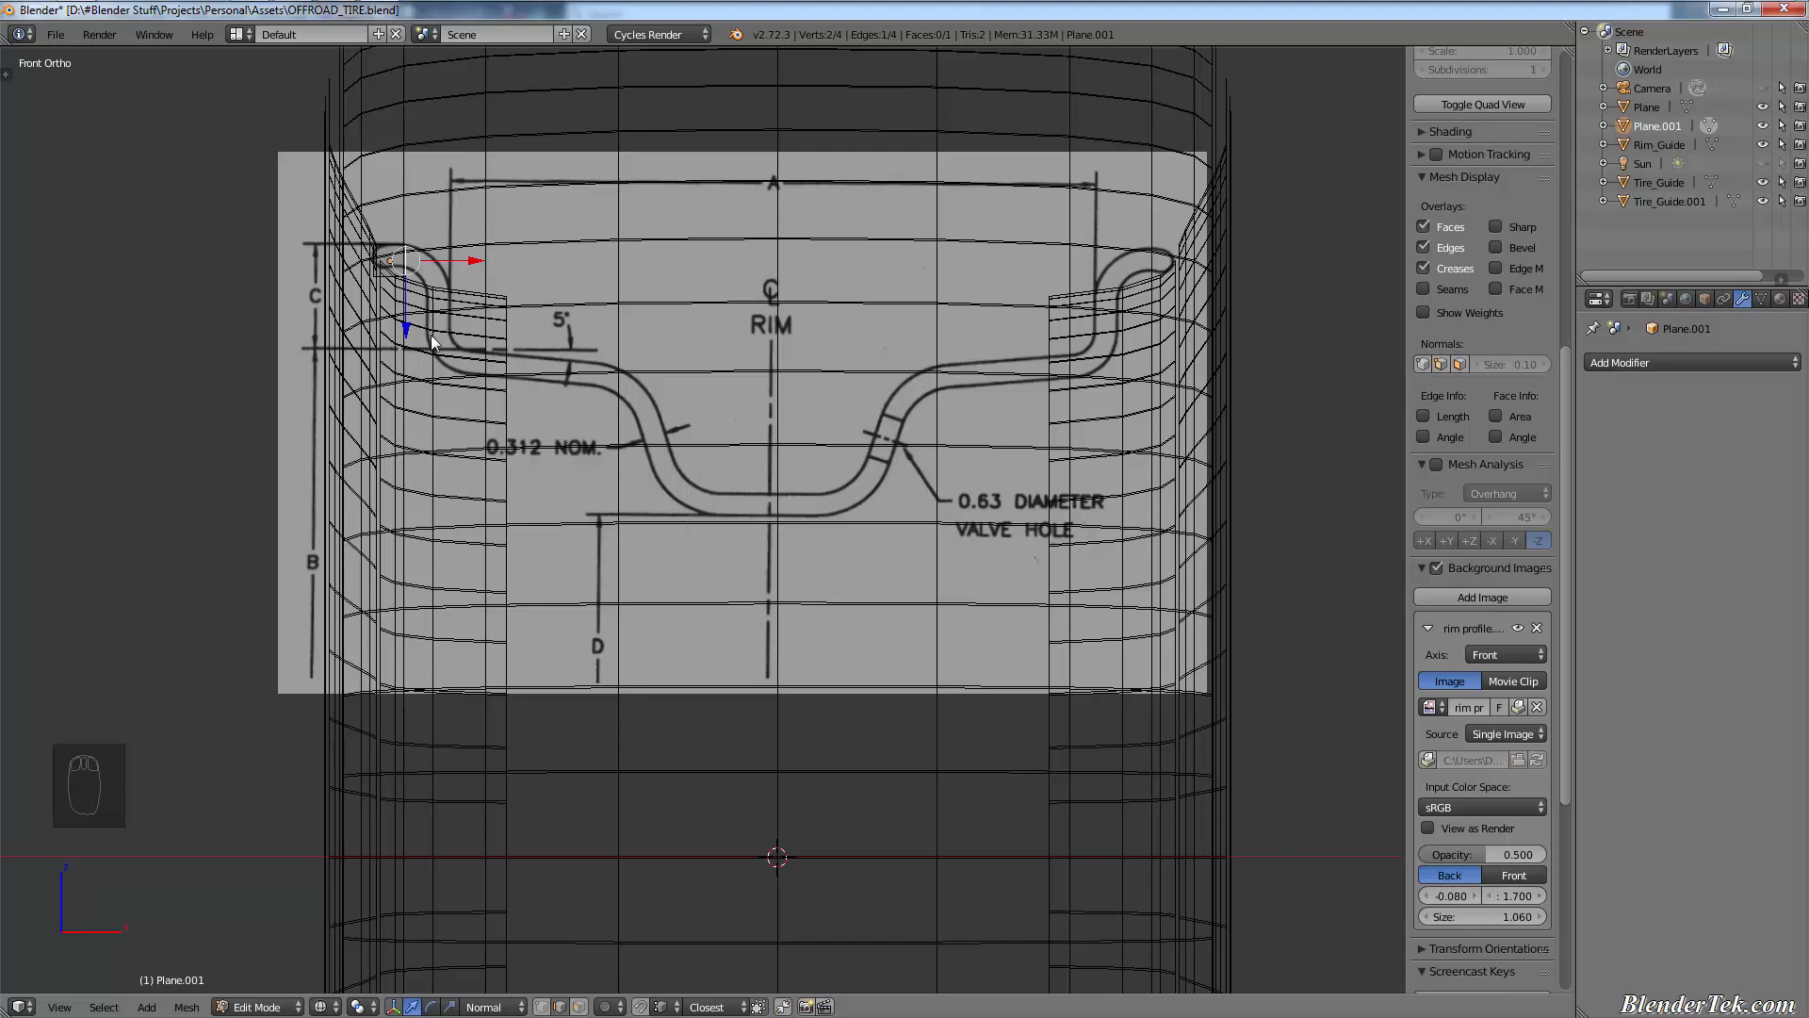
key("ctrl")
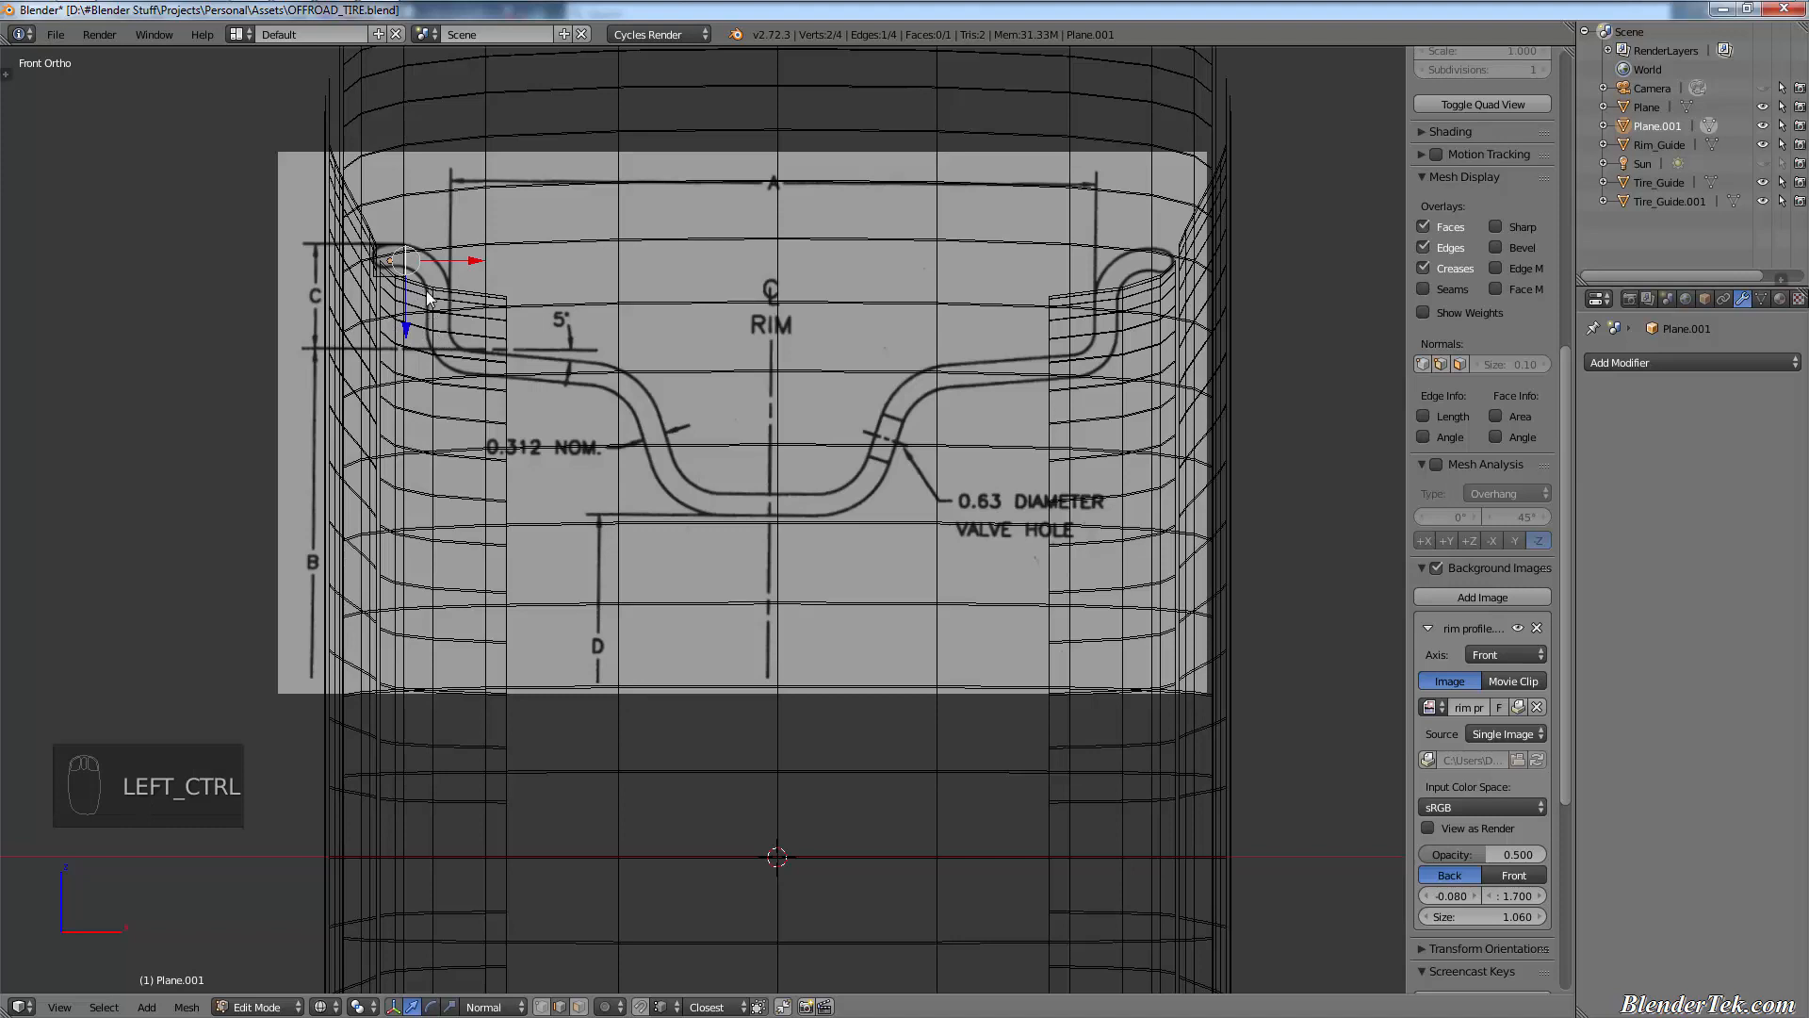
left_click(439, 298, "ctrl")
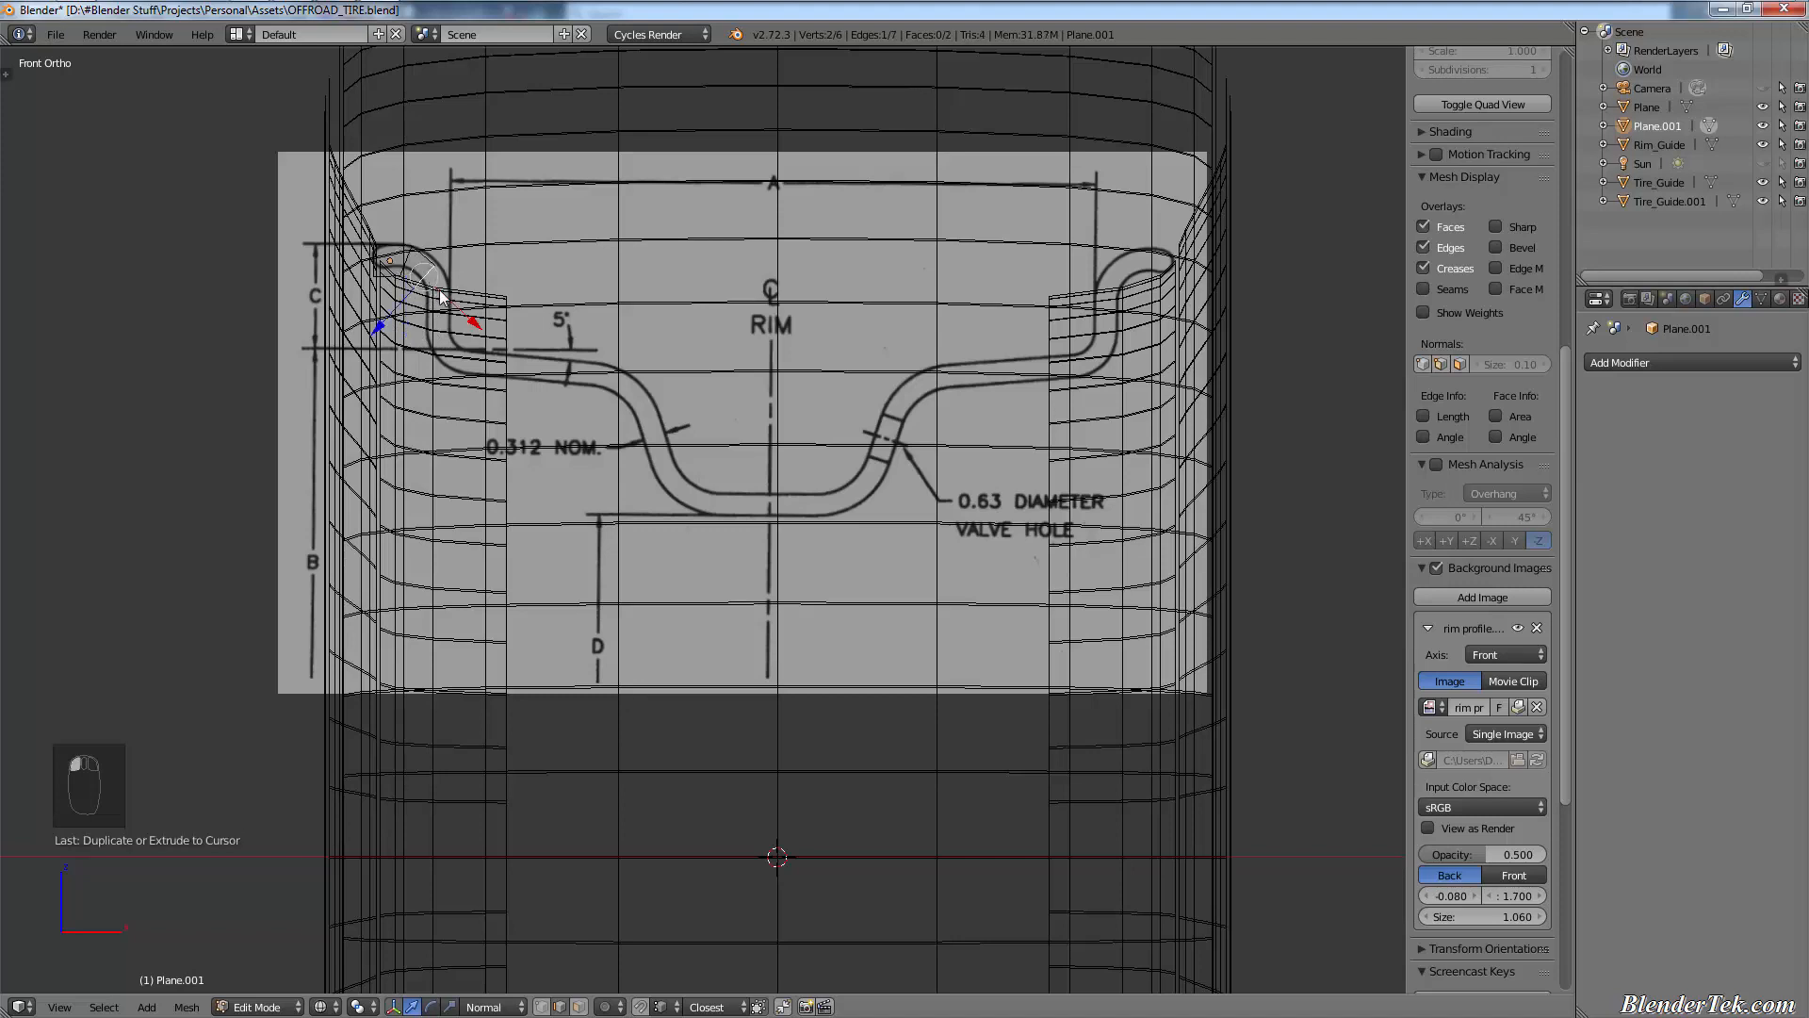
left_click_drag(443, 303, 469, 386)
left_click(456, 346, "ctrl")
left_click(469, 428, "ctrl")
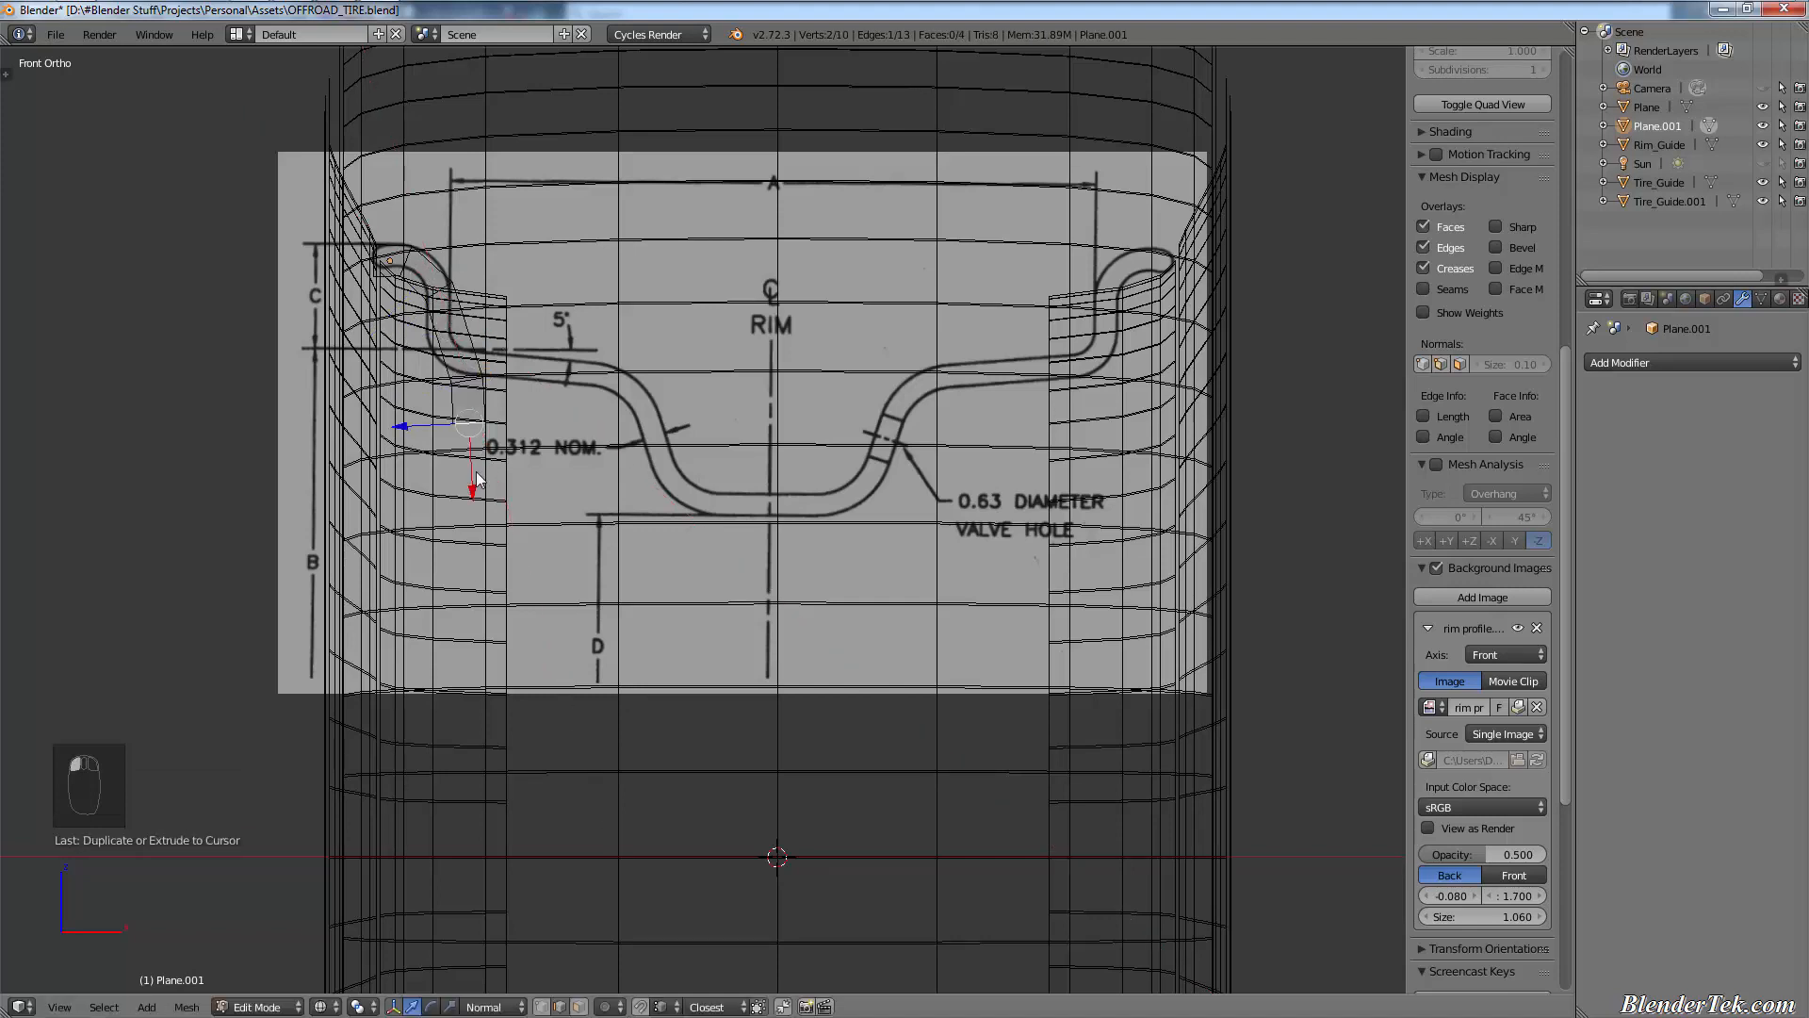
left_click_drag(474, 493, 473, 502)
left_click(393, 1006)
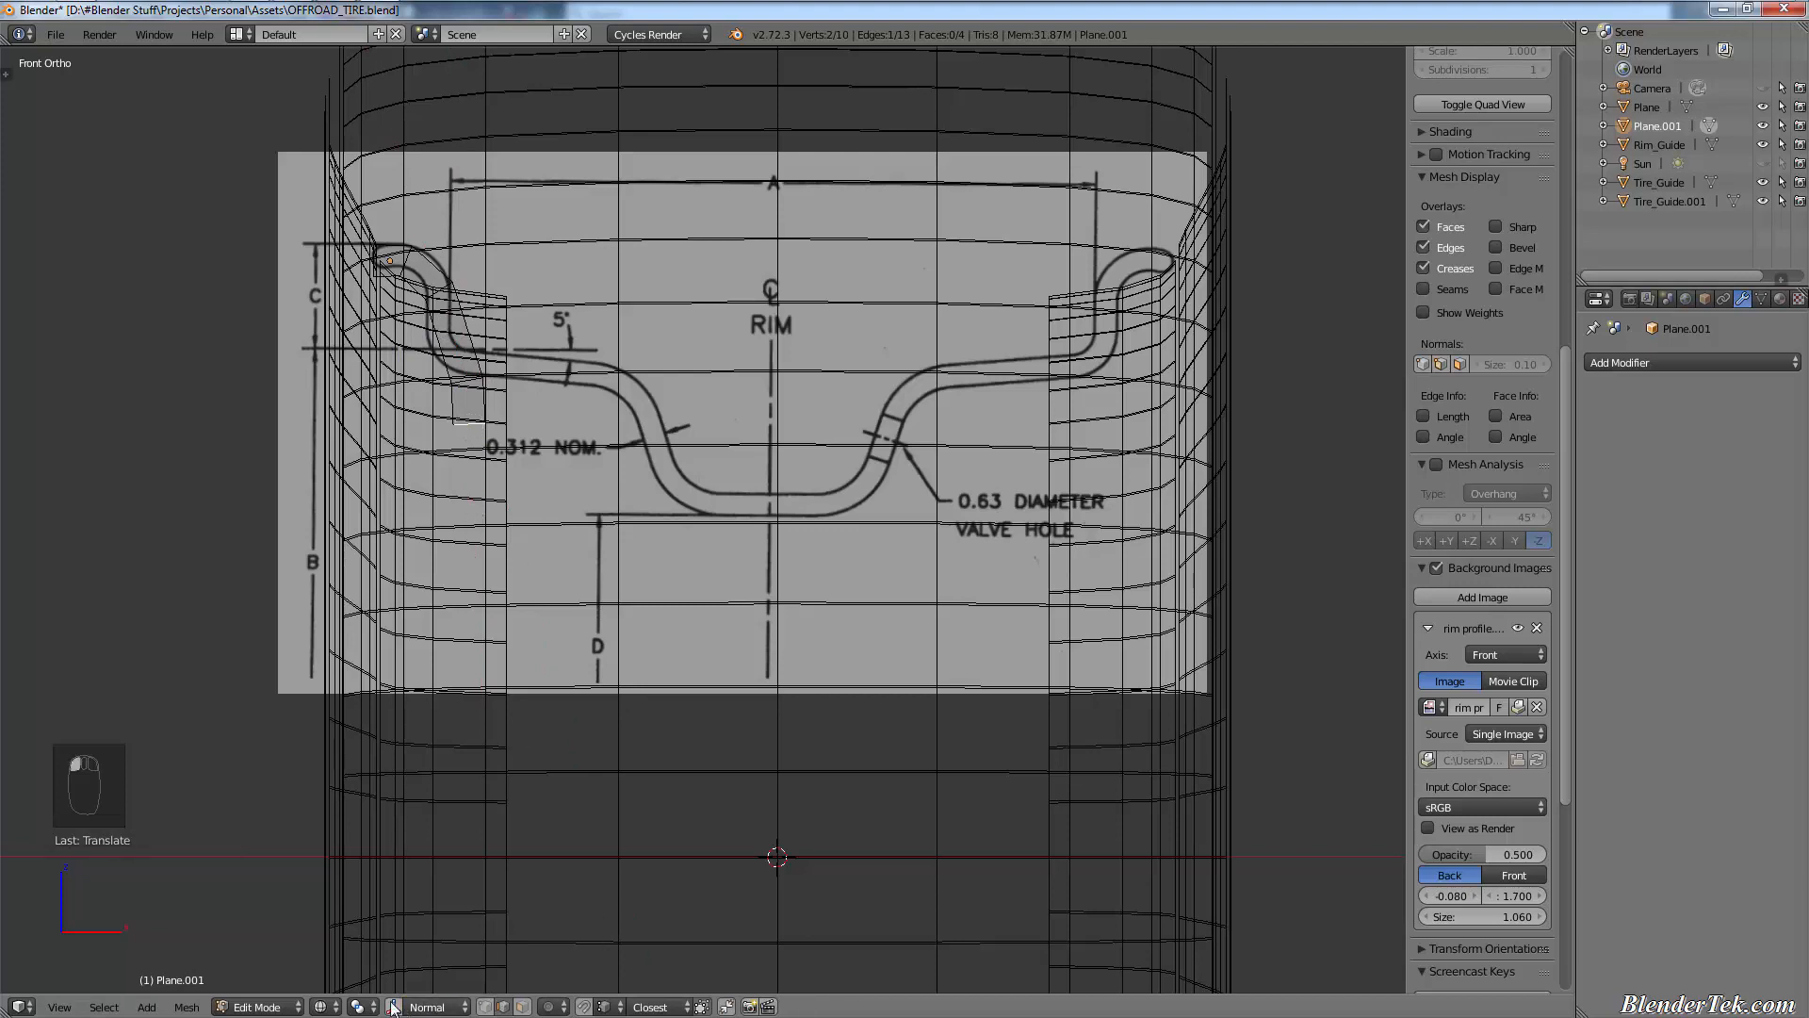
- Continue extruding the edge in short segments straight down, then curving inward in an S-shape to the tire's center at the 3D cursor
left_click(477, 464, "ctrl")
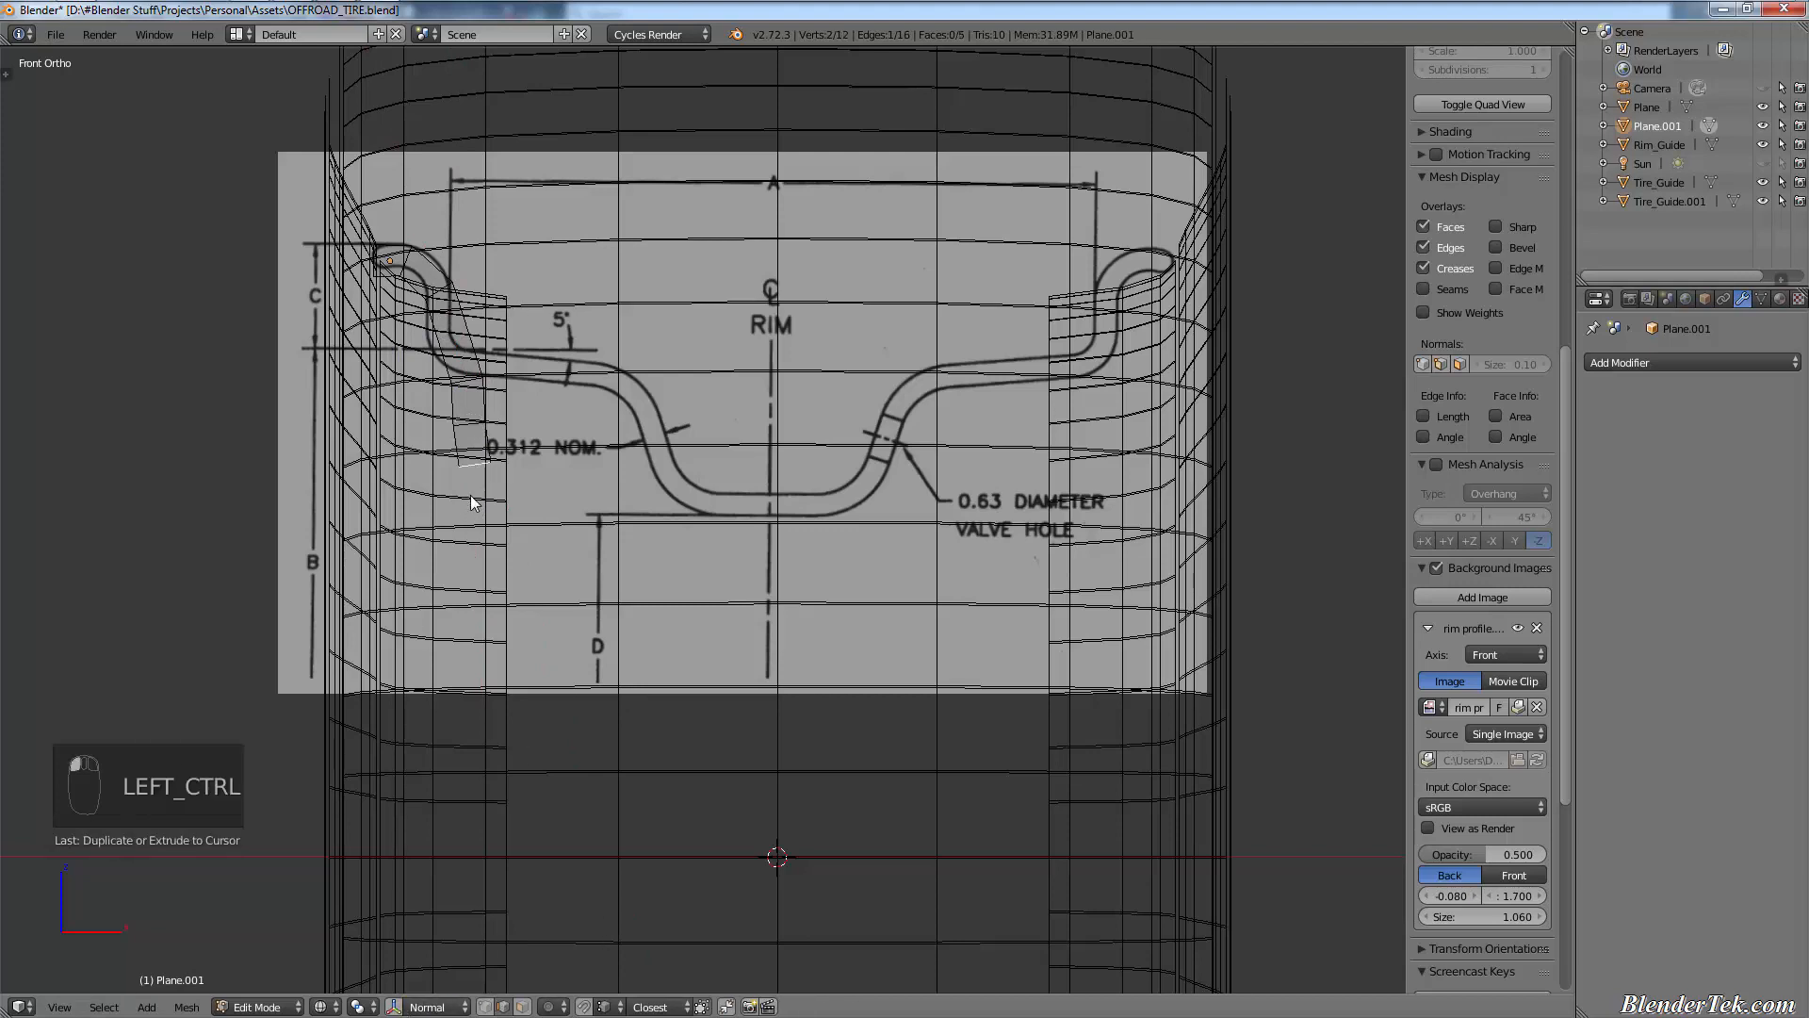
left_click(476, 523, "ctrl")
left_click(480, 589, "ctrl")
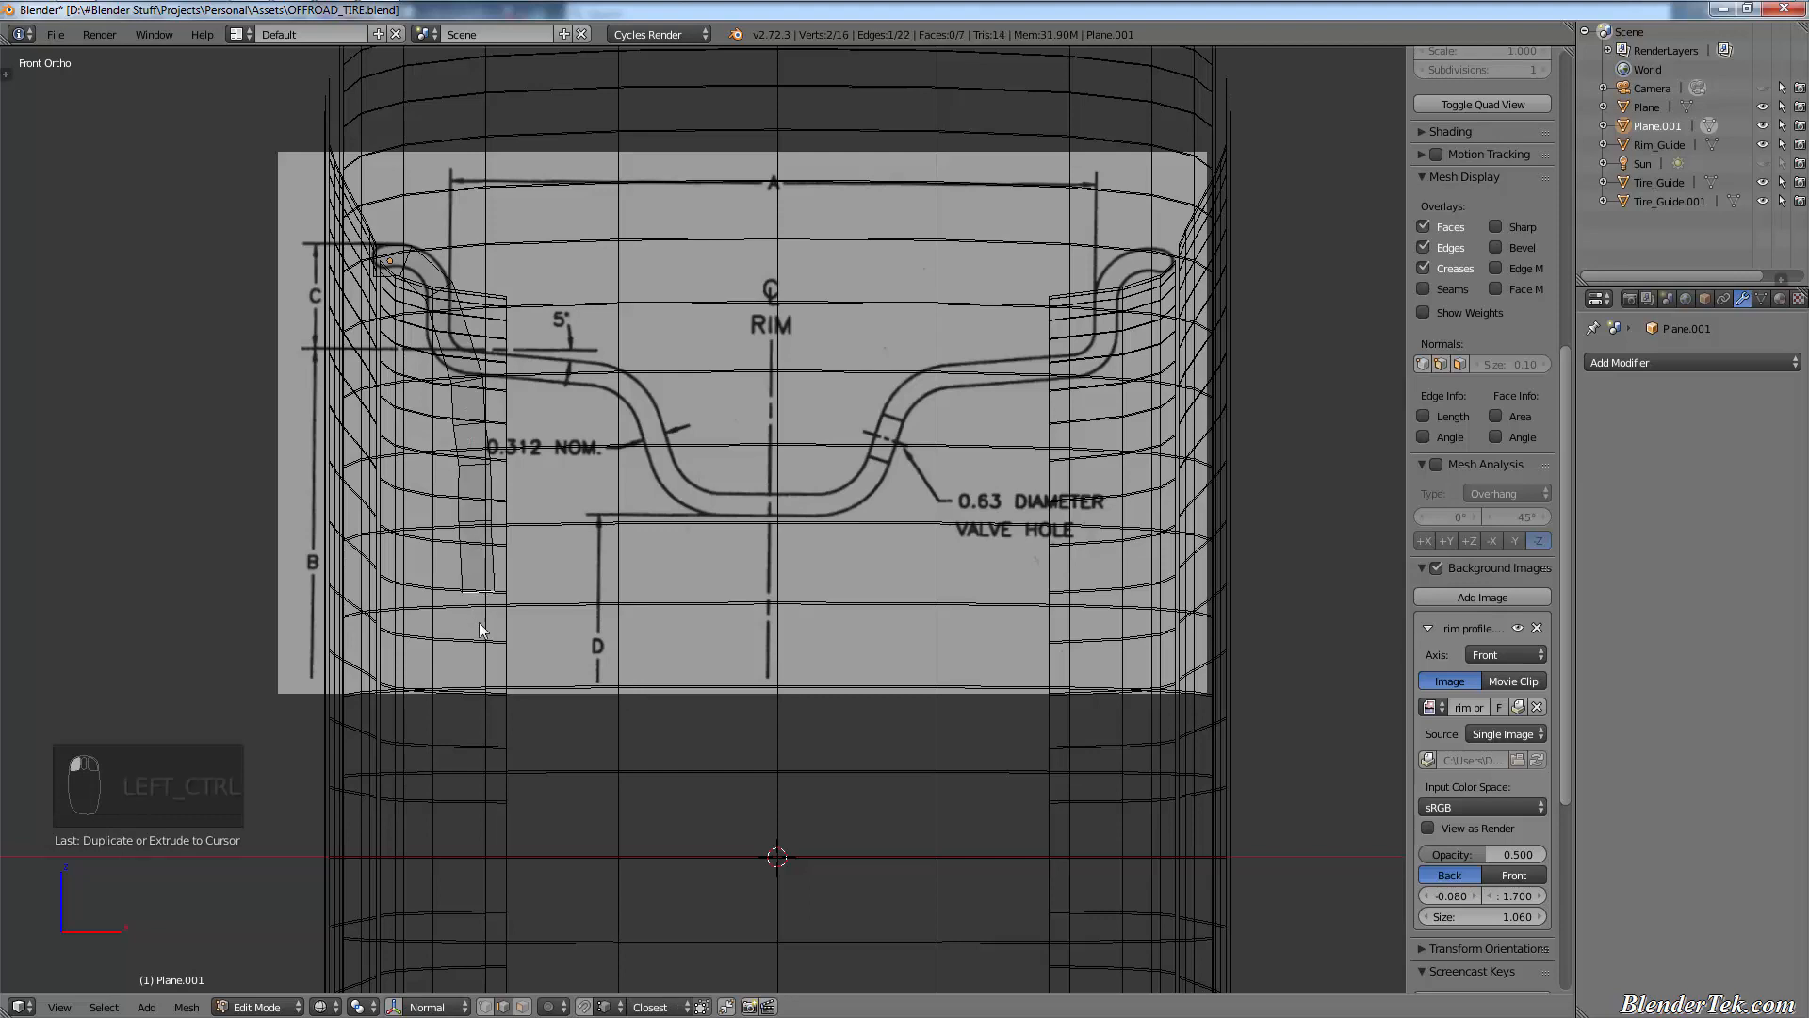
left_click(497, 646, "ctrl")
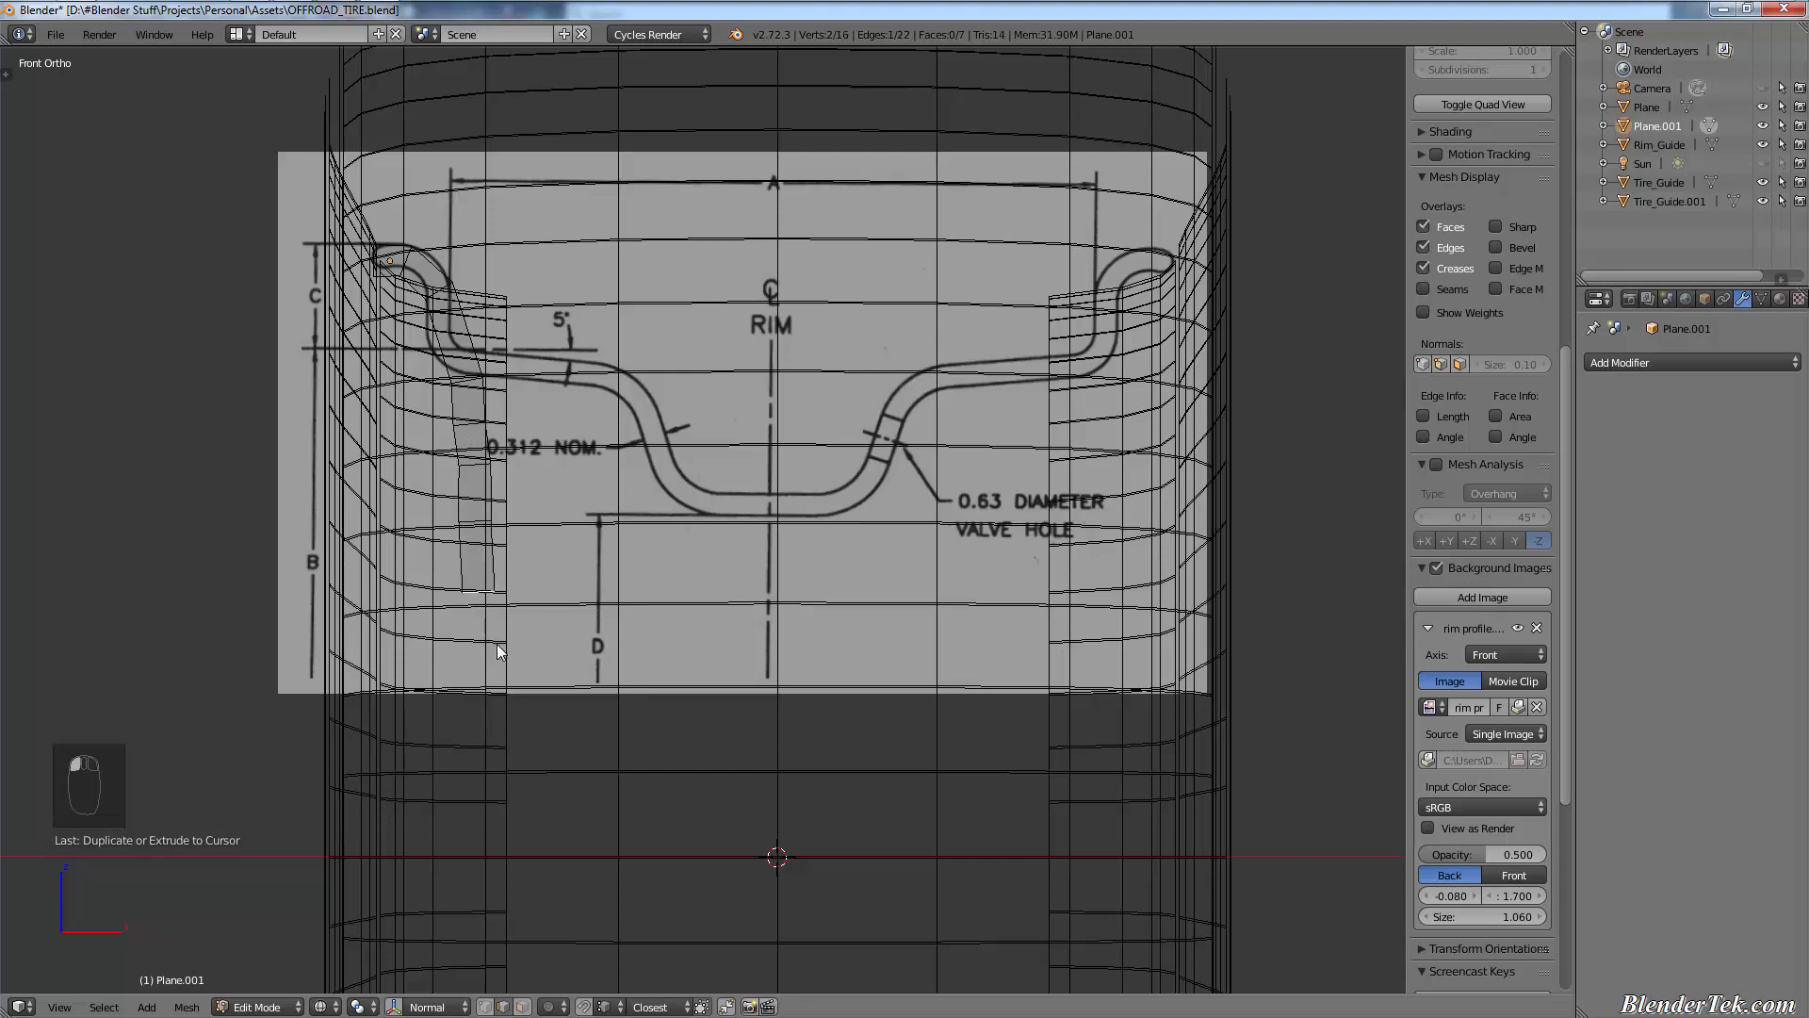
left_click(537, 703, "ctrl")
left_click(584, 726, "ctrl")
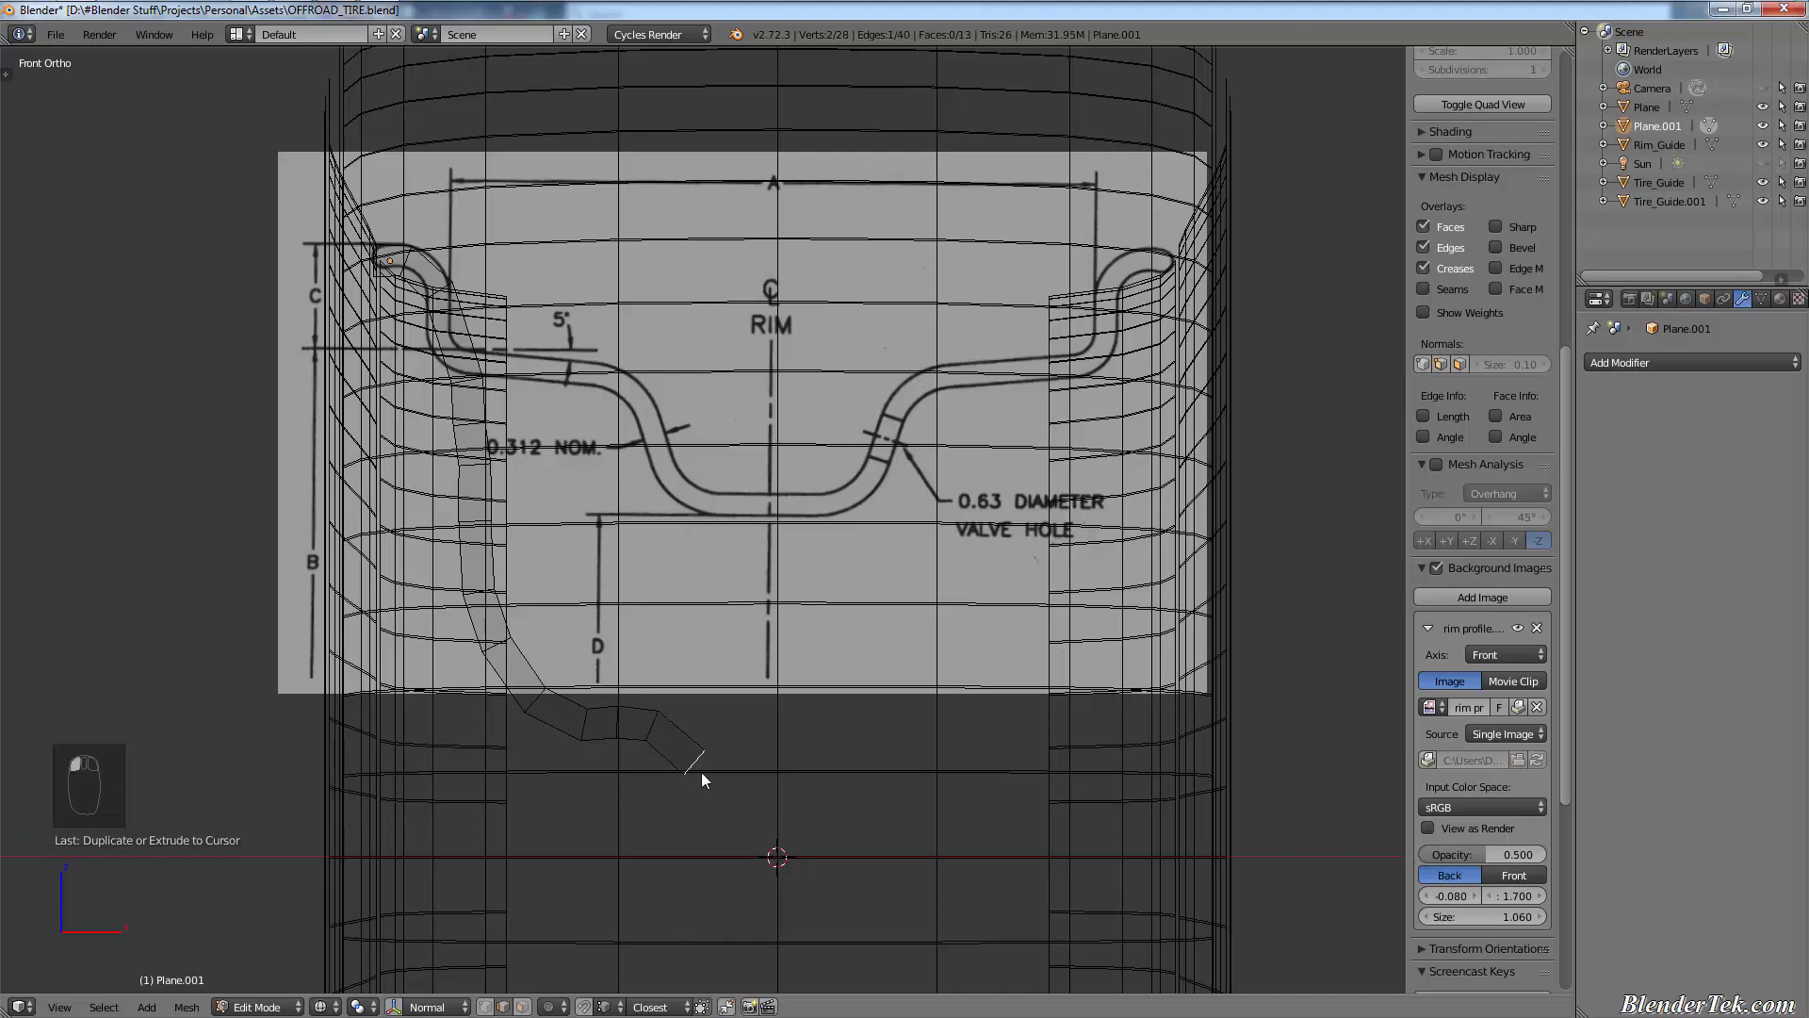
left_click(733, 847, "ctrl")
left_click(760, 858, "ctrl")
- Circle-select the lower part of the extruded strip, move it slightly up along the Z axis, and clear the selection
key("a")
key("c")
mouse_move(788, 859)
left_mouse_down()
mouse_move(742, 841)
mouse_move(709, 773)
mouse_move(585, 722)
mouse_move(501, 590)
mouse_move(481, 517)
left_mouse_up()
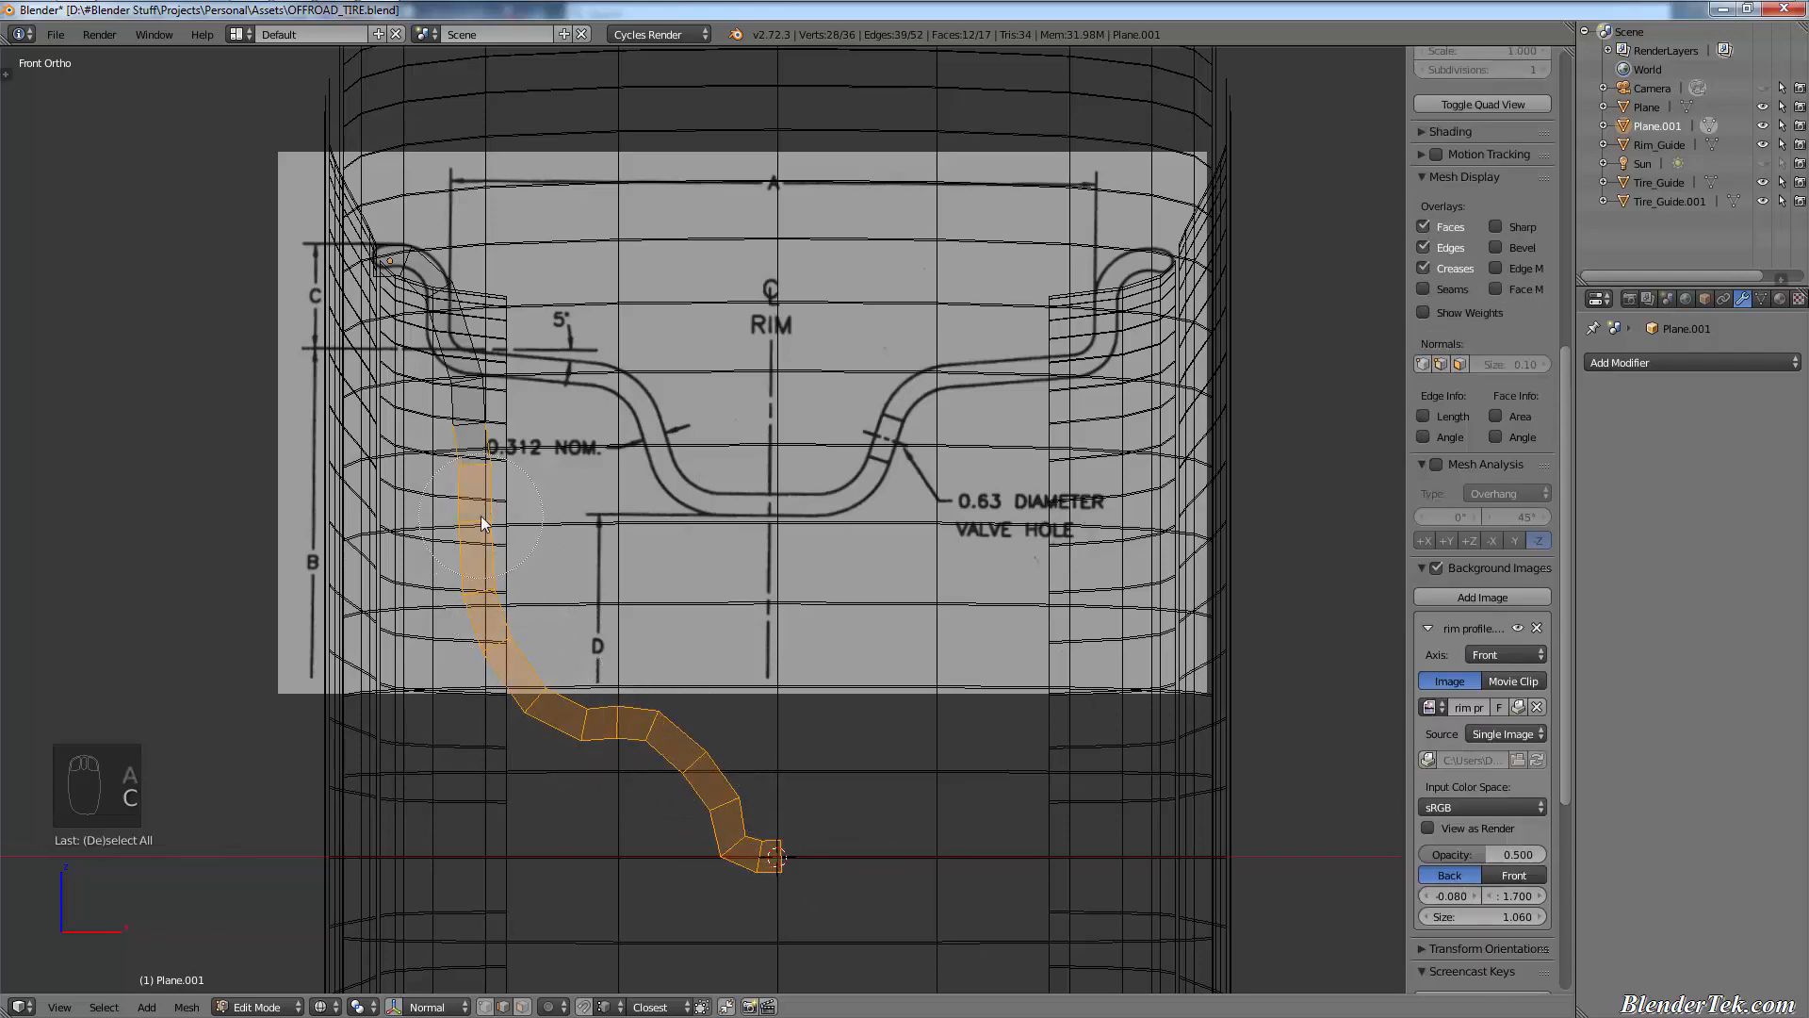
right_click(901, 890)
key("g")
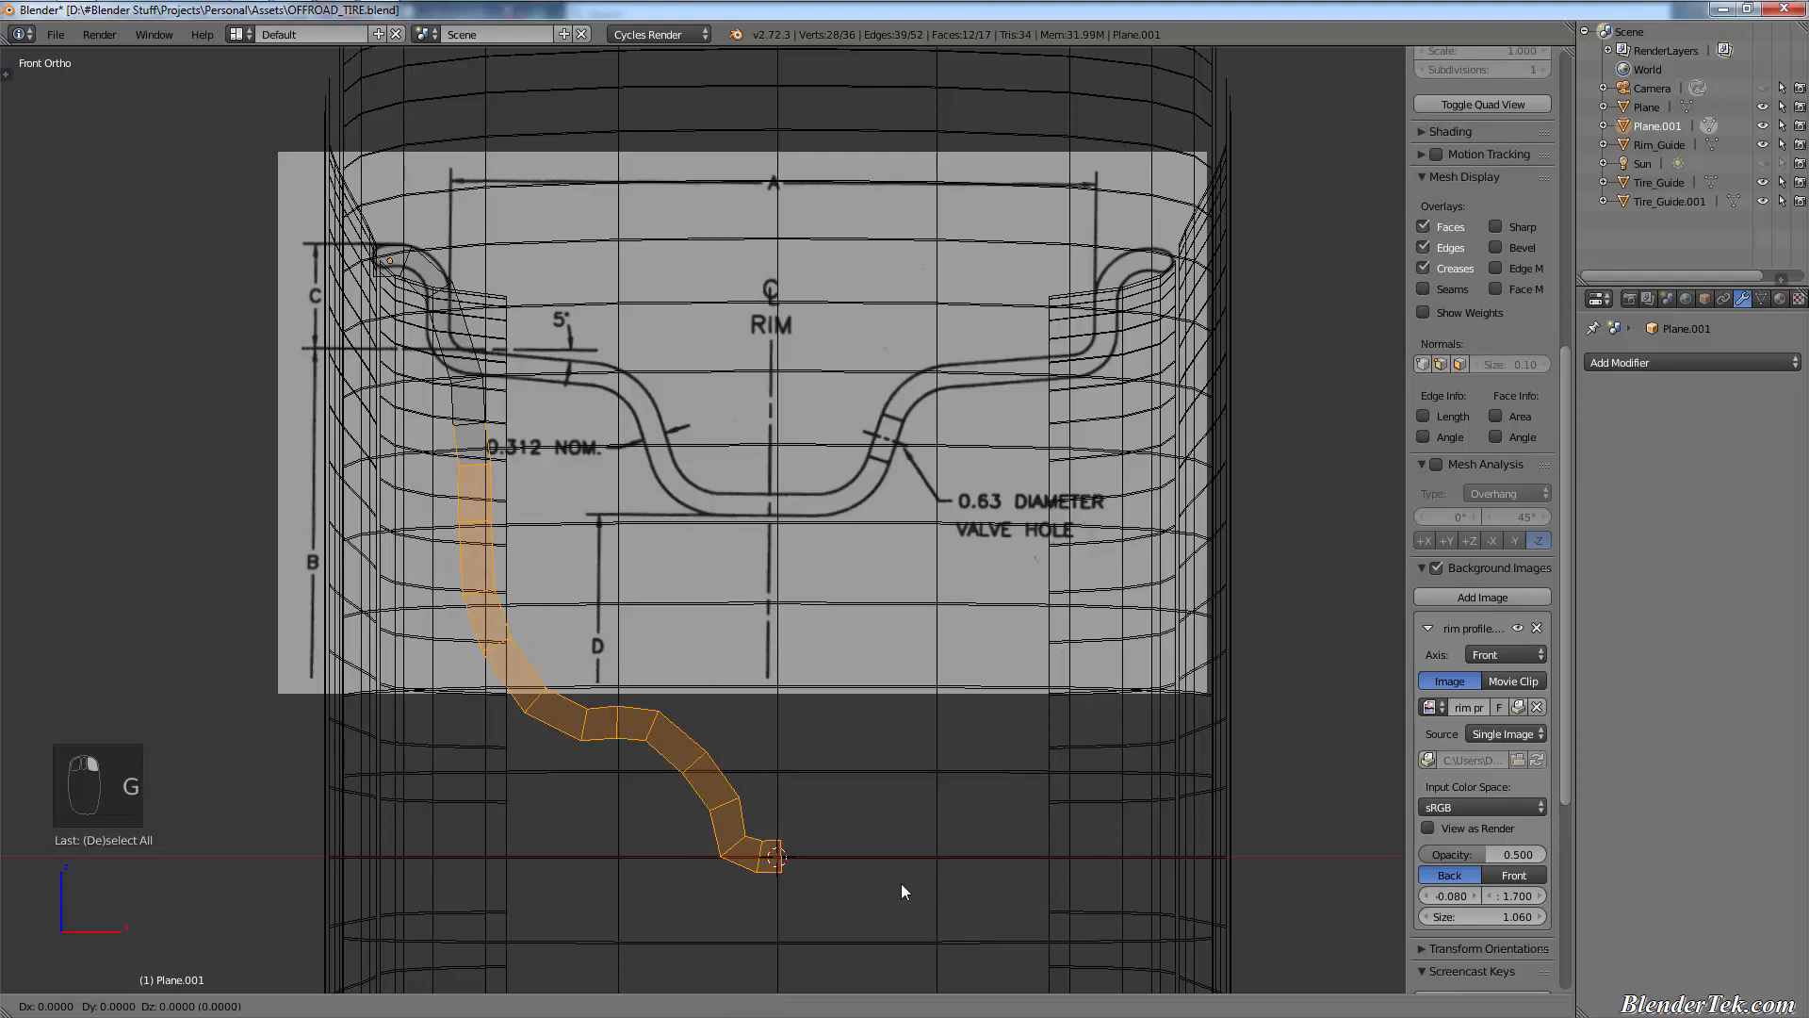
key("z")
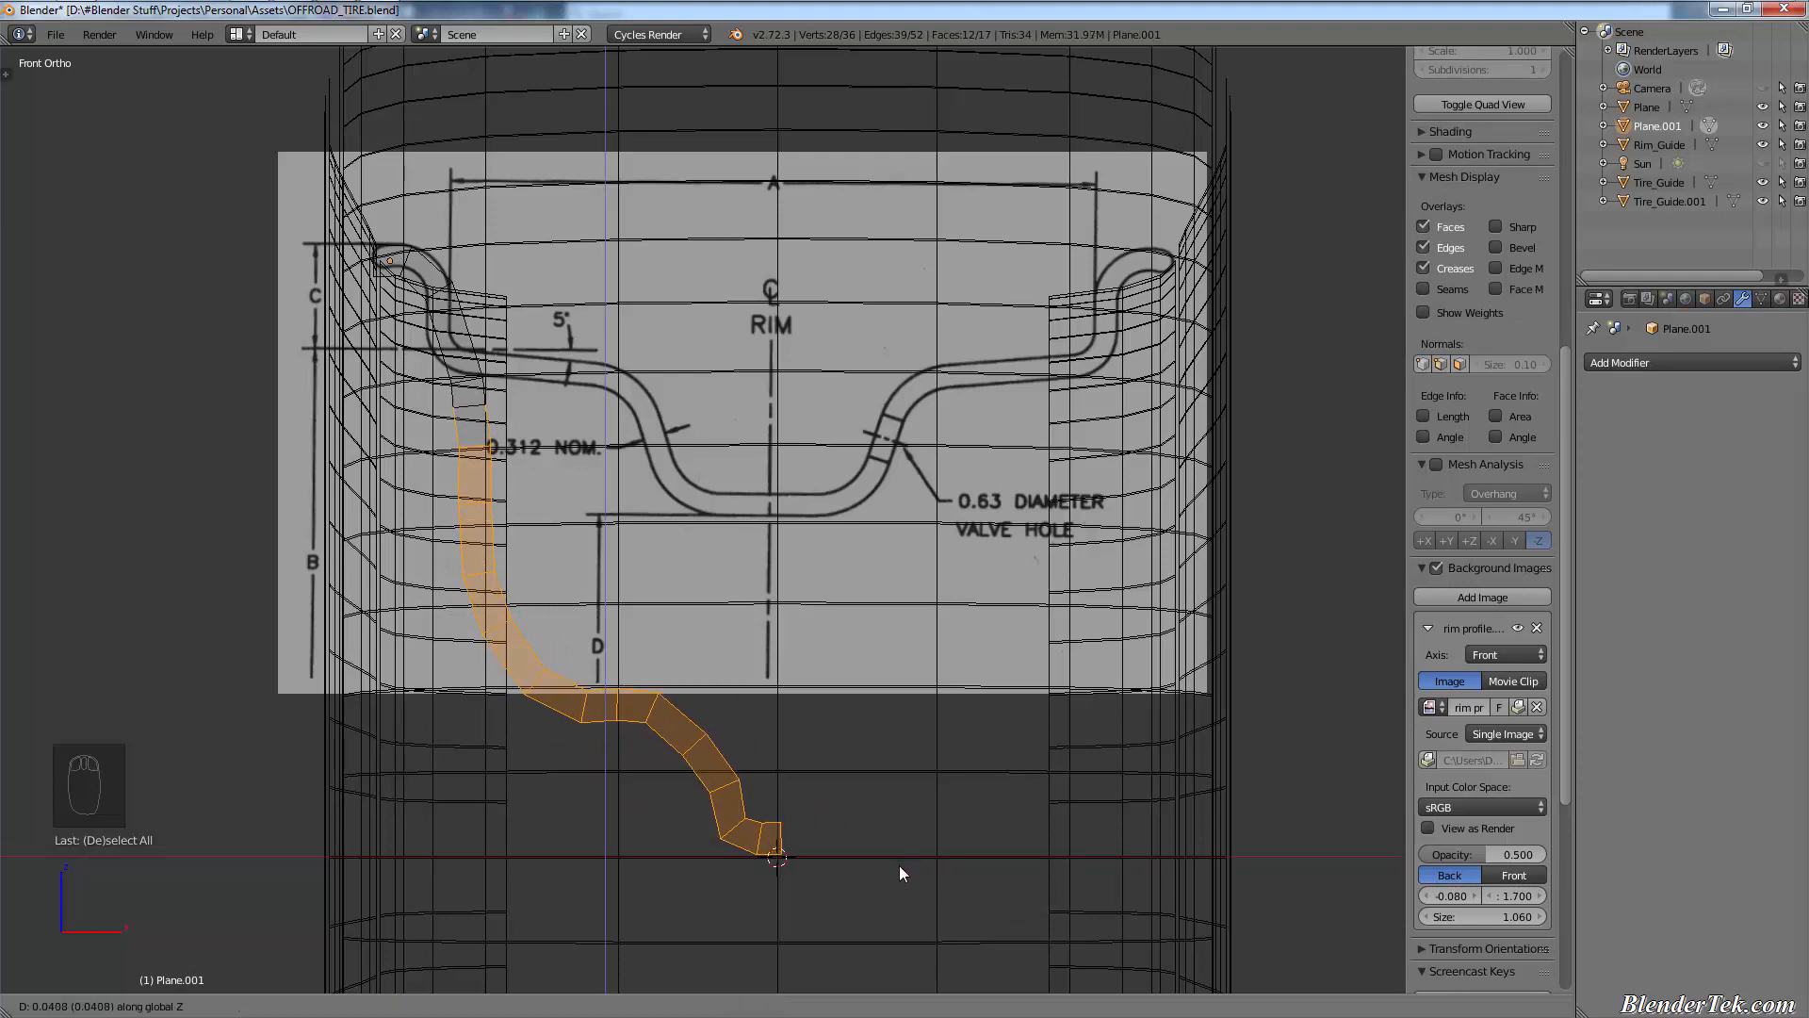
left_click(899, 865)
key("a")
- Inspect the profile strip inside the tire in solid shading, then examine its inner end in front wireframe view
middle_click_drag(623, 522, 744, 612, "shift")
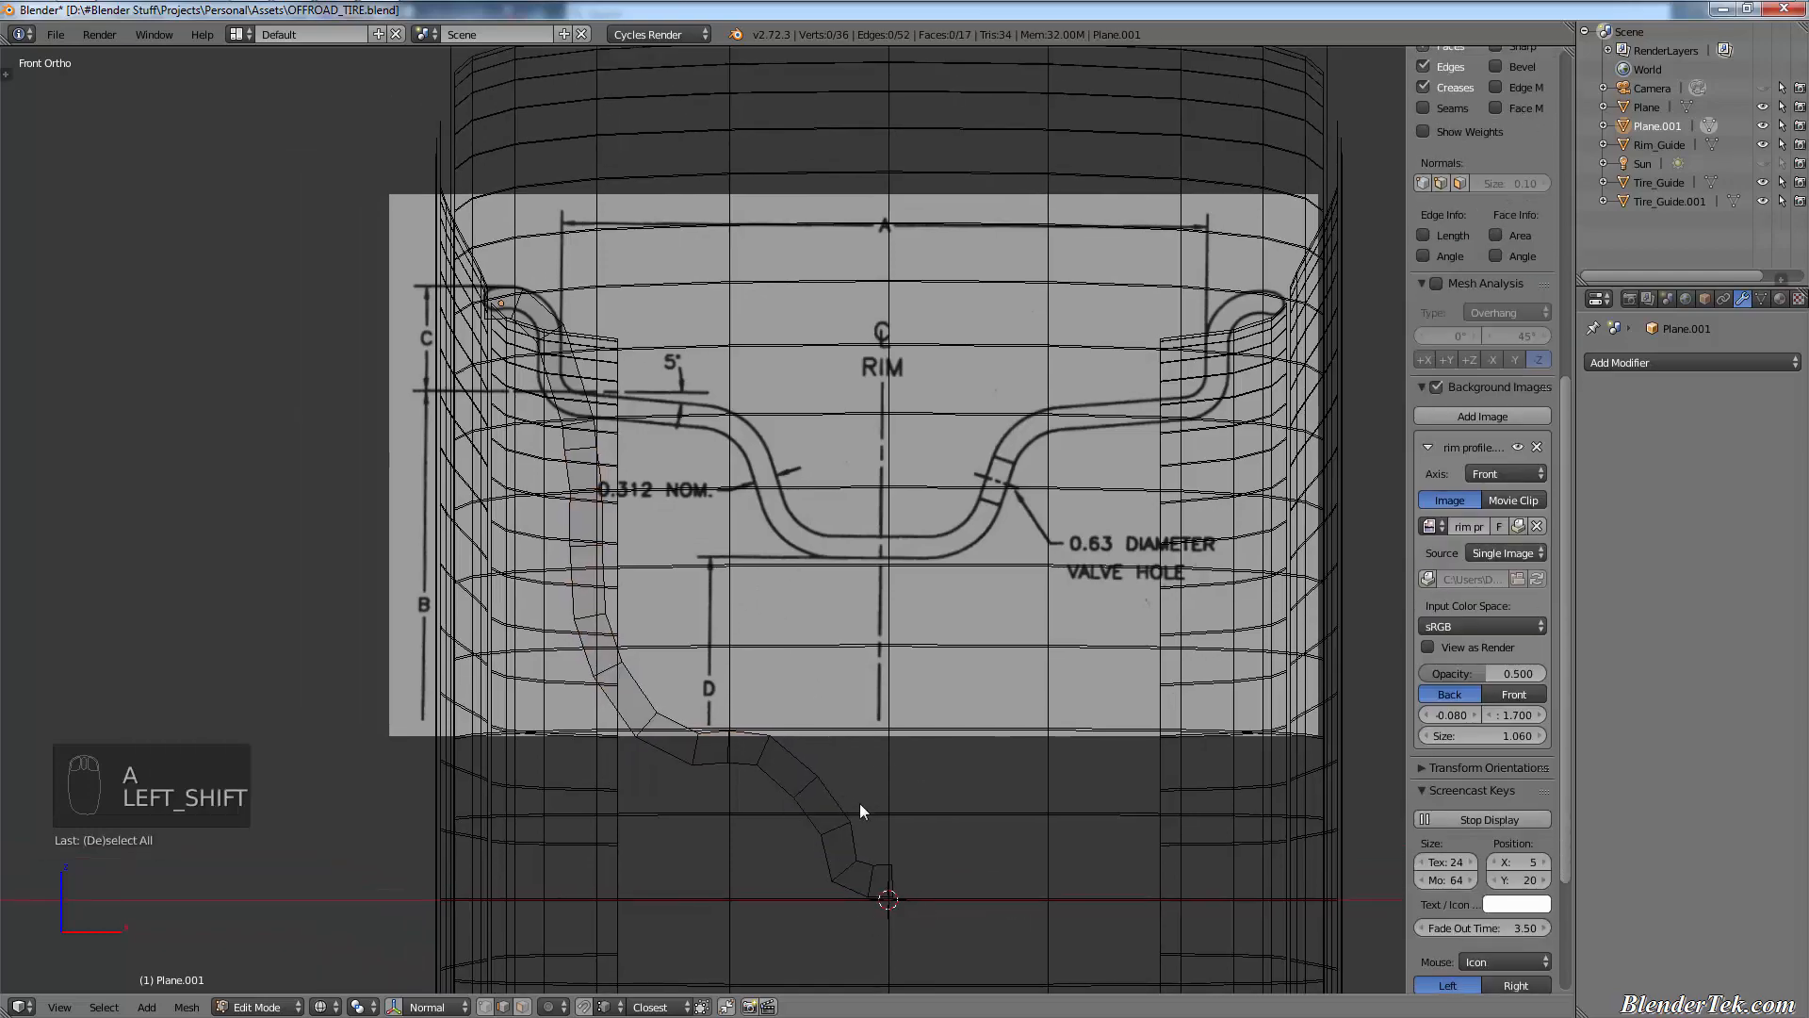
mouse_move(861, 803)
middle_mouse_down()
mouse_move(944, 812)
mouse_move(774, 731)
mouse_move(980, 807)
mouse_move(915, 567)
middle_mouse_up()
key("z")
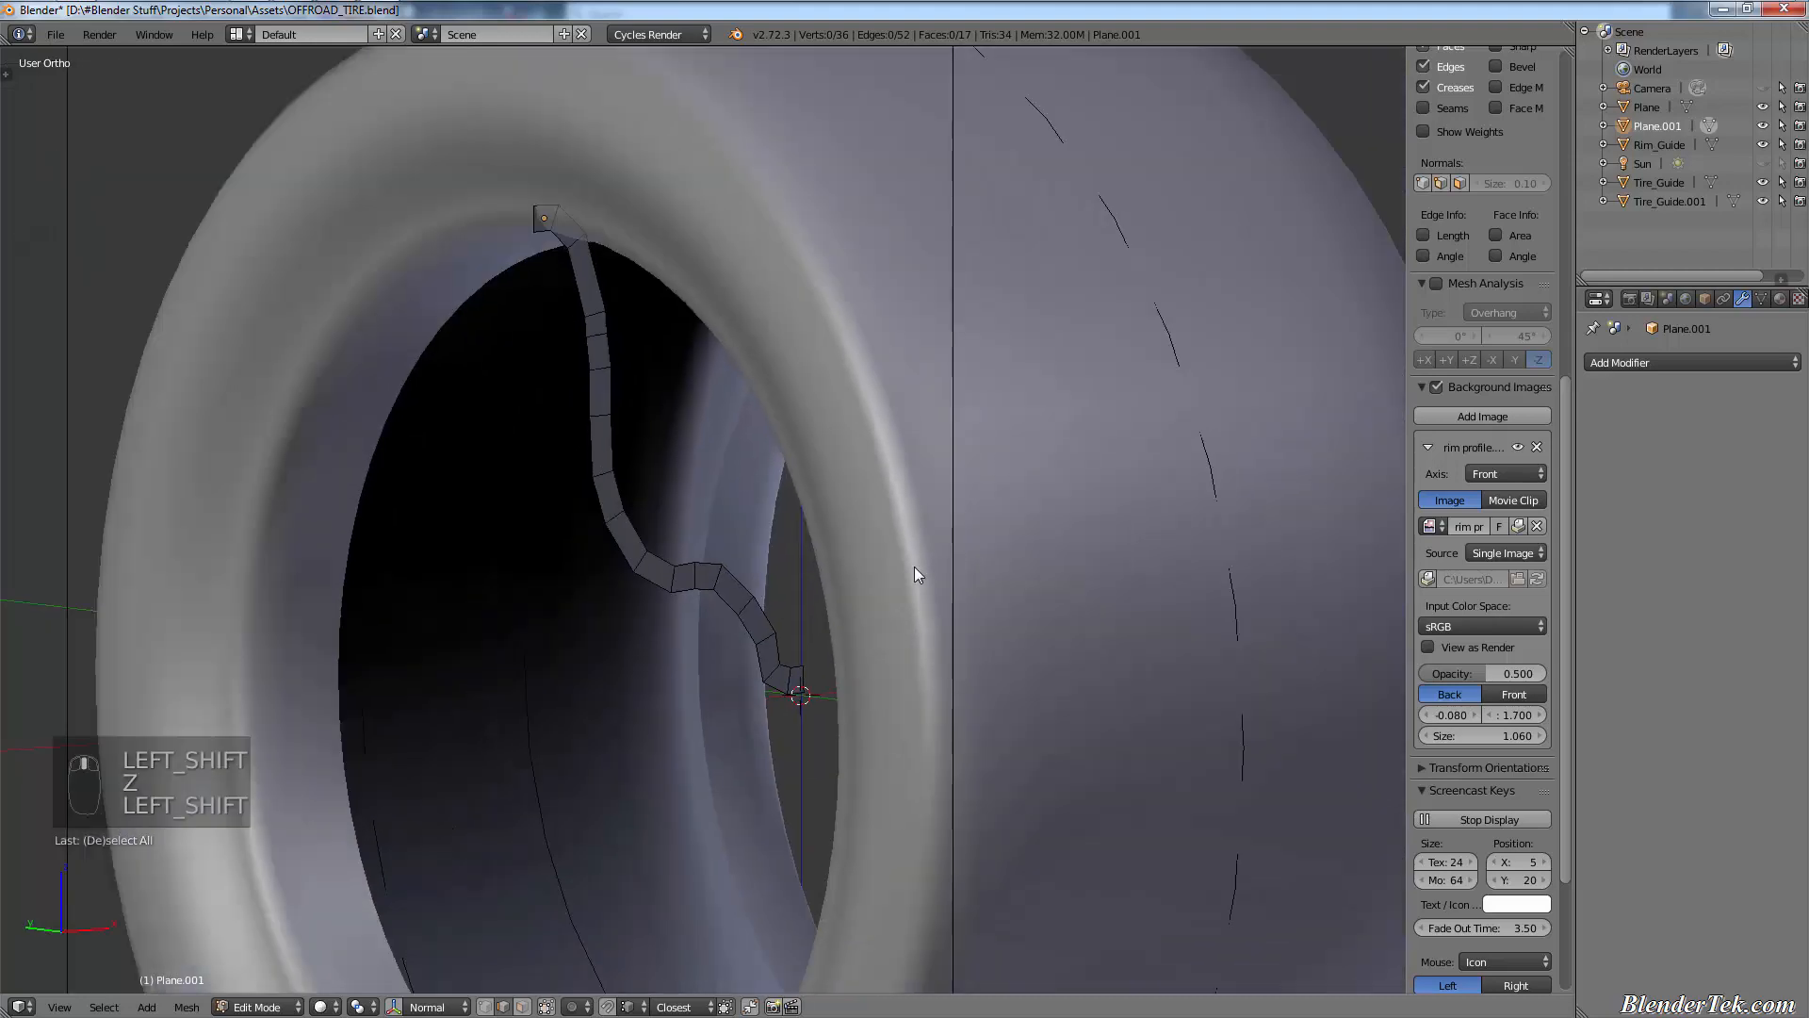
key("KP_1")
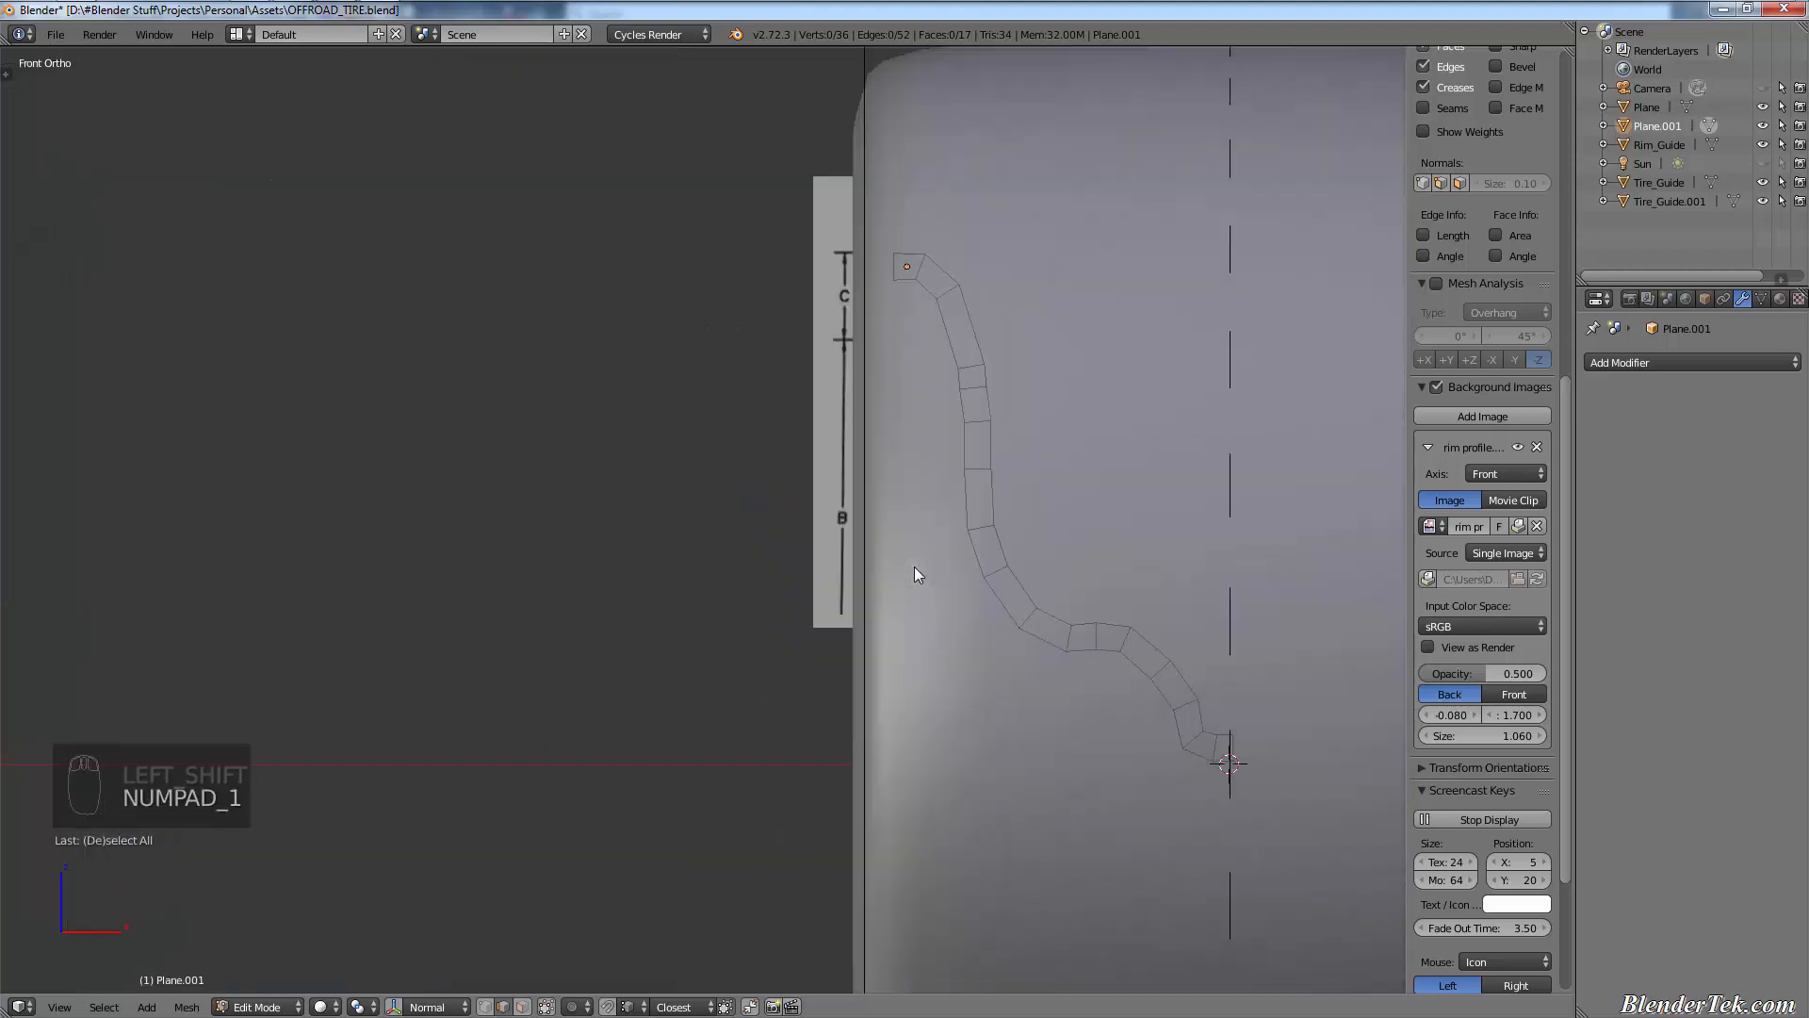
key("z")
middle_click_drag(1070, 701, 817, 668, "shift")
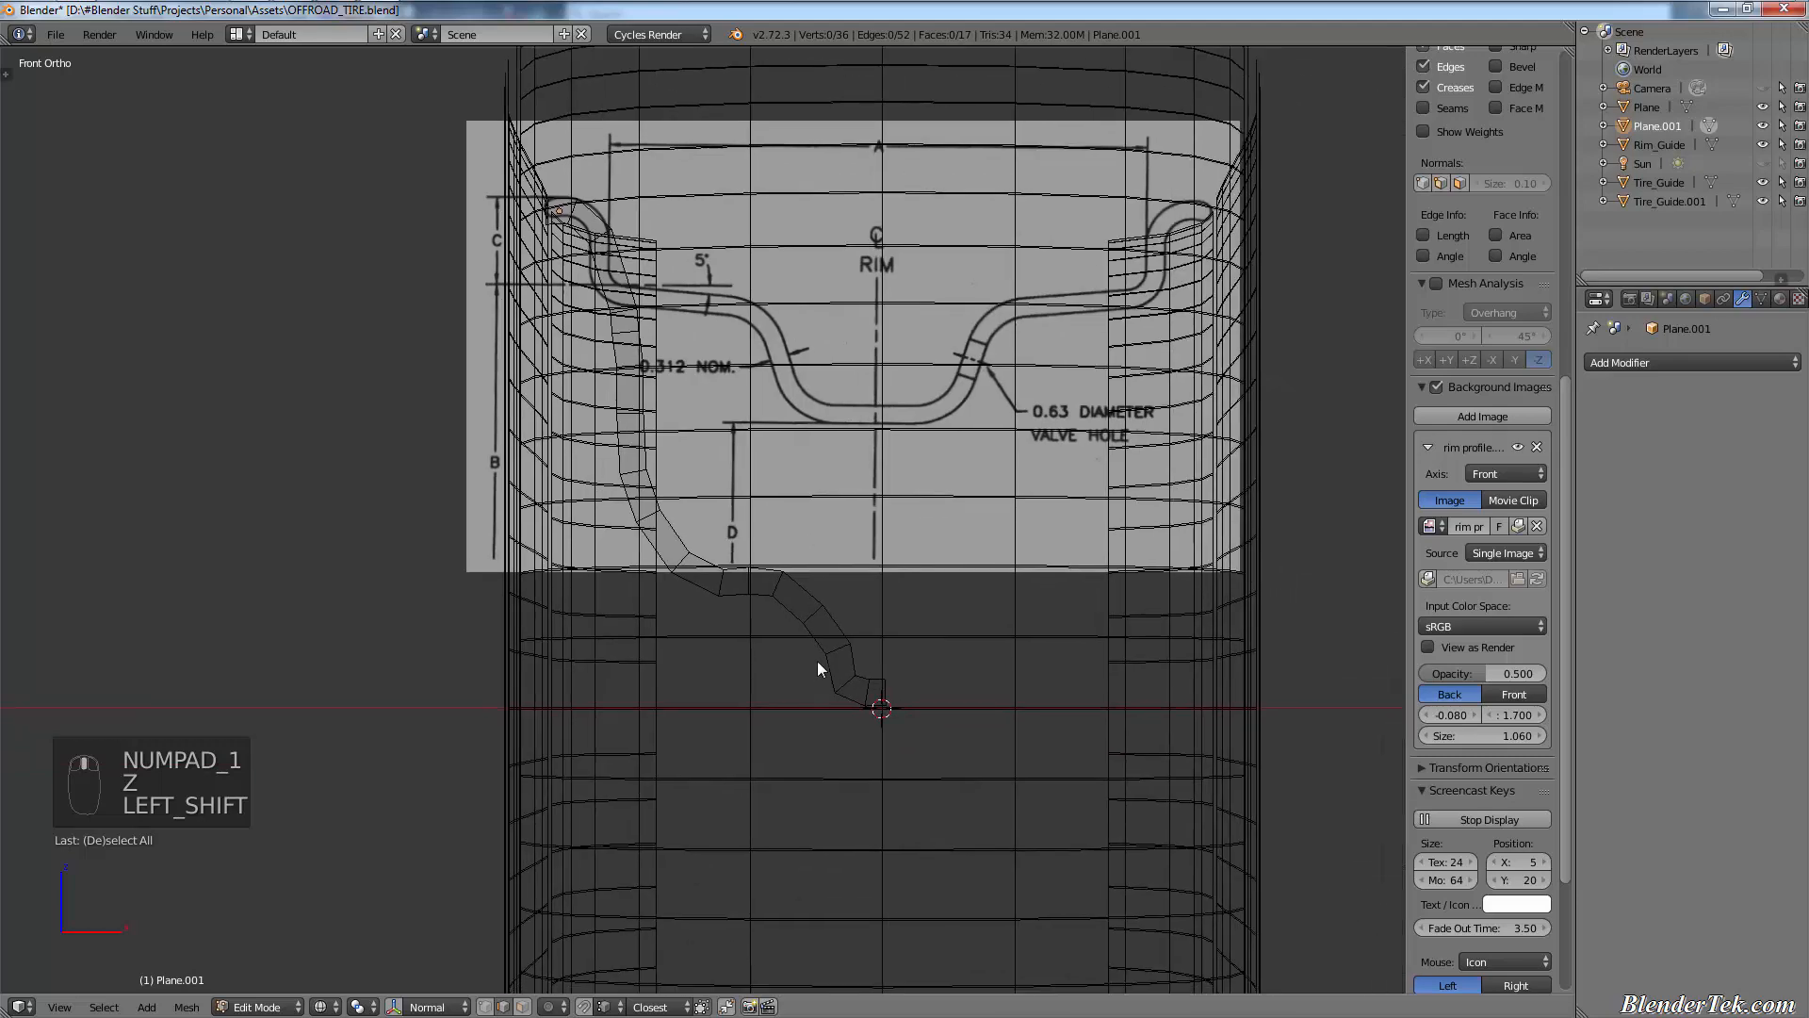
scroll(817, 668, "up", 4)
scroll(962, 711, "up", 2)
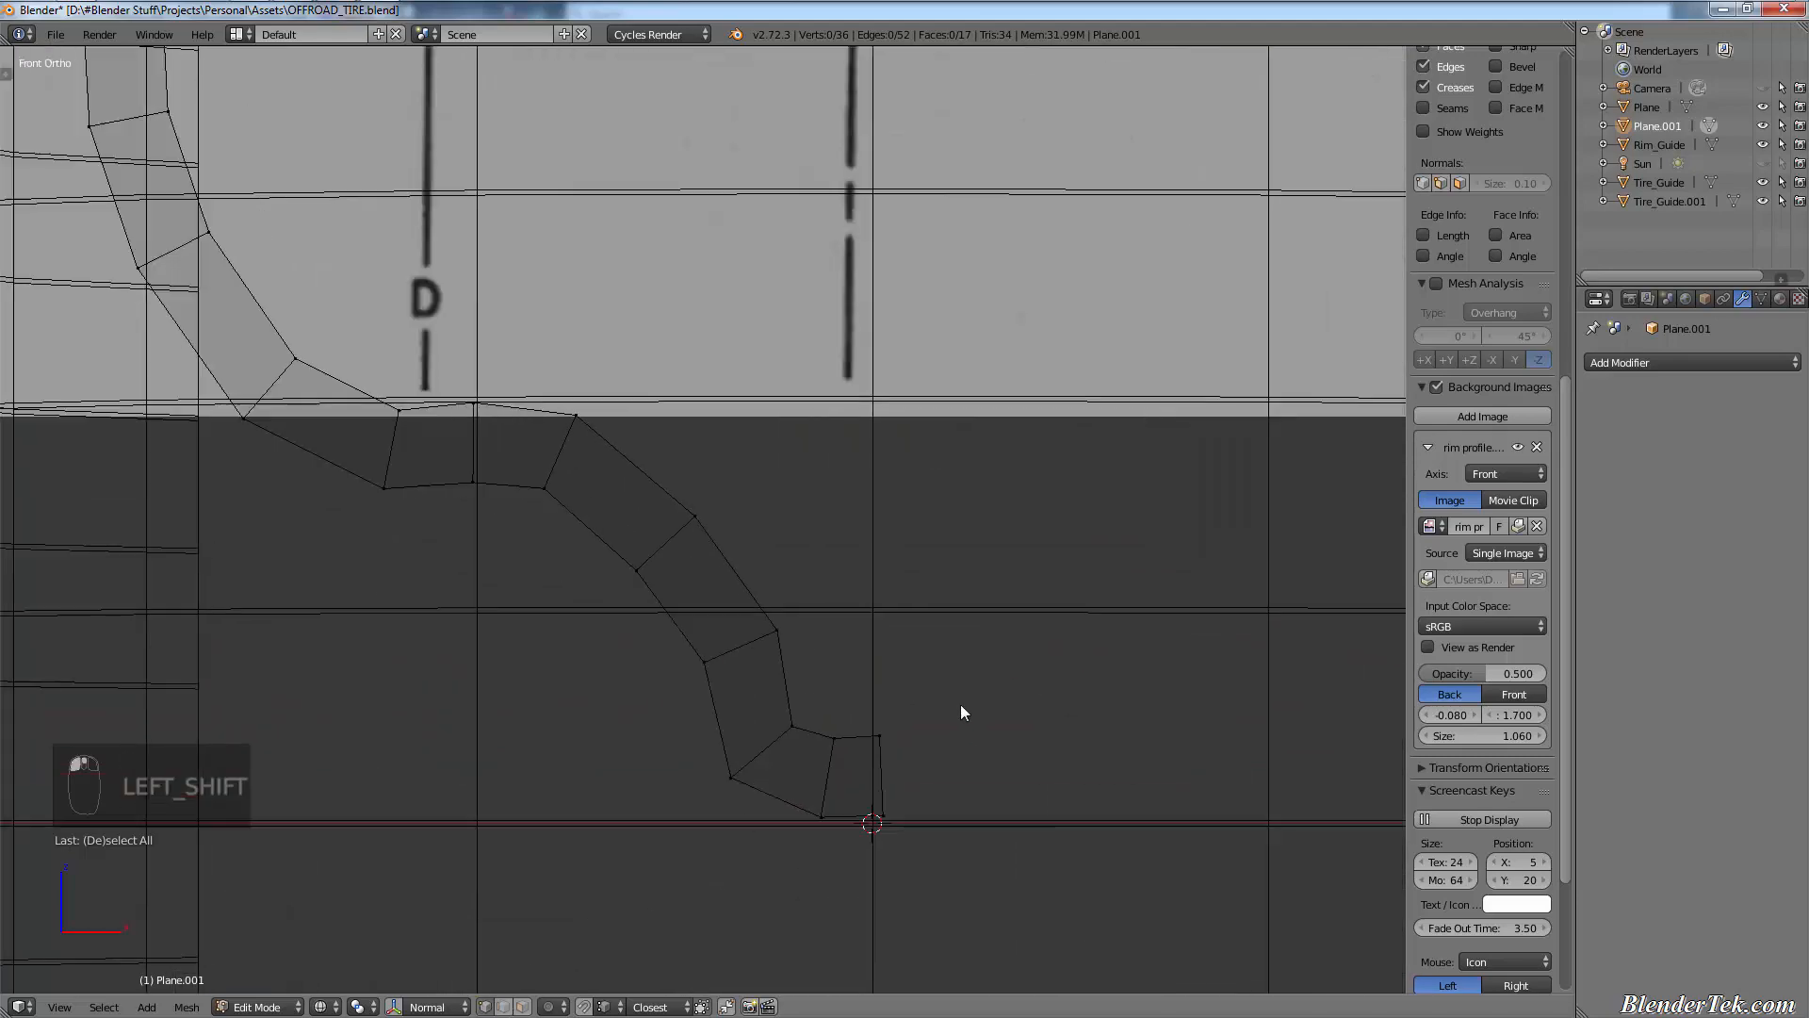
- Move the middle cross edge of the profile's flat bend down about 0.012 along Z, level with the next upper vertex toward the center
scroll(845, 749, "up", 2)
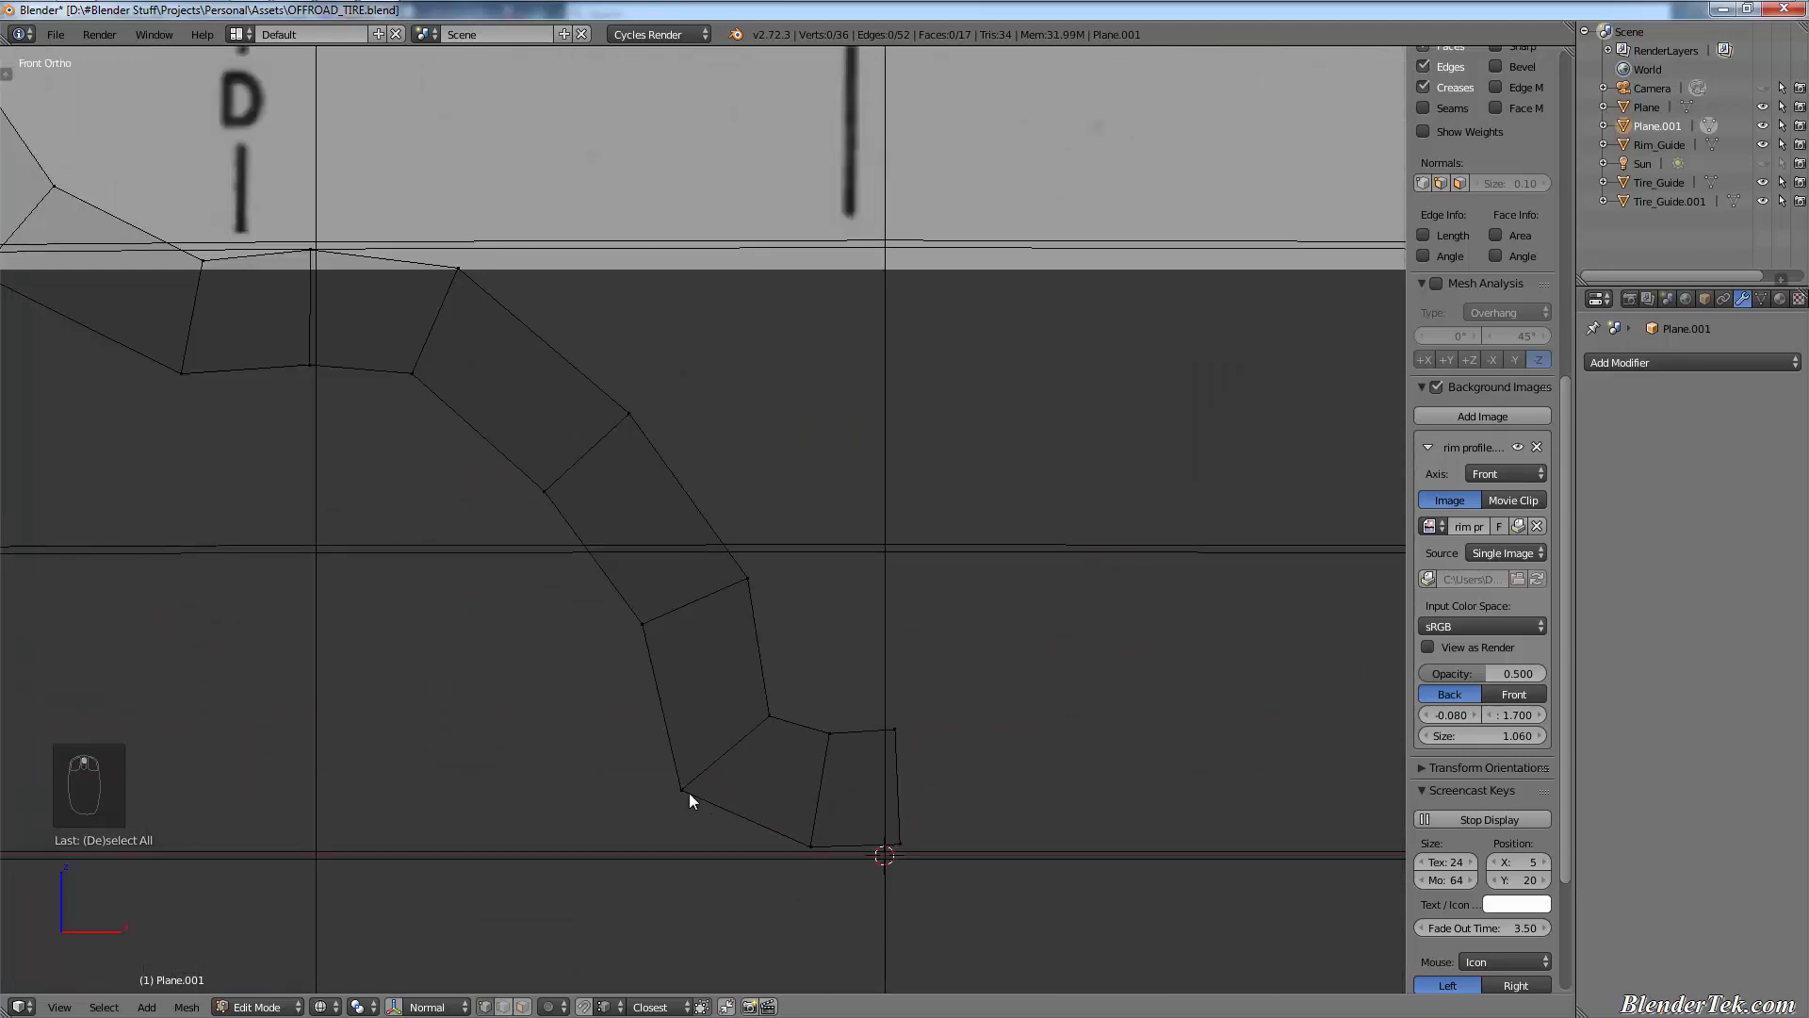
middle_click_drag(804, 597, 1215, 954, "shift")
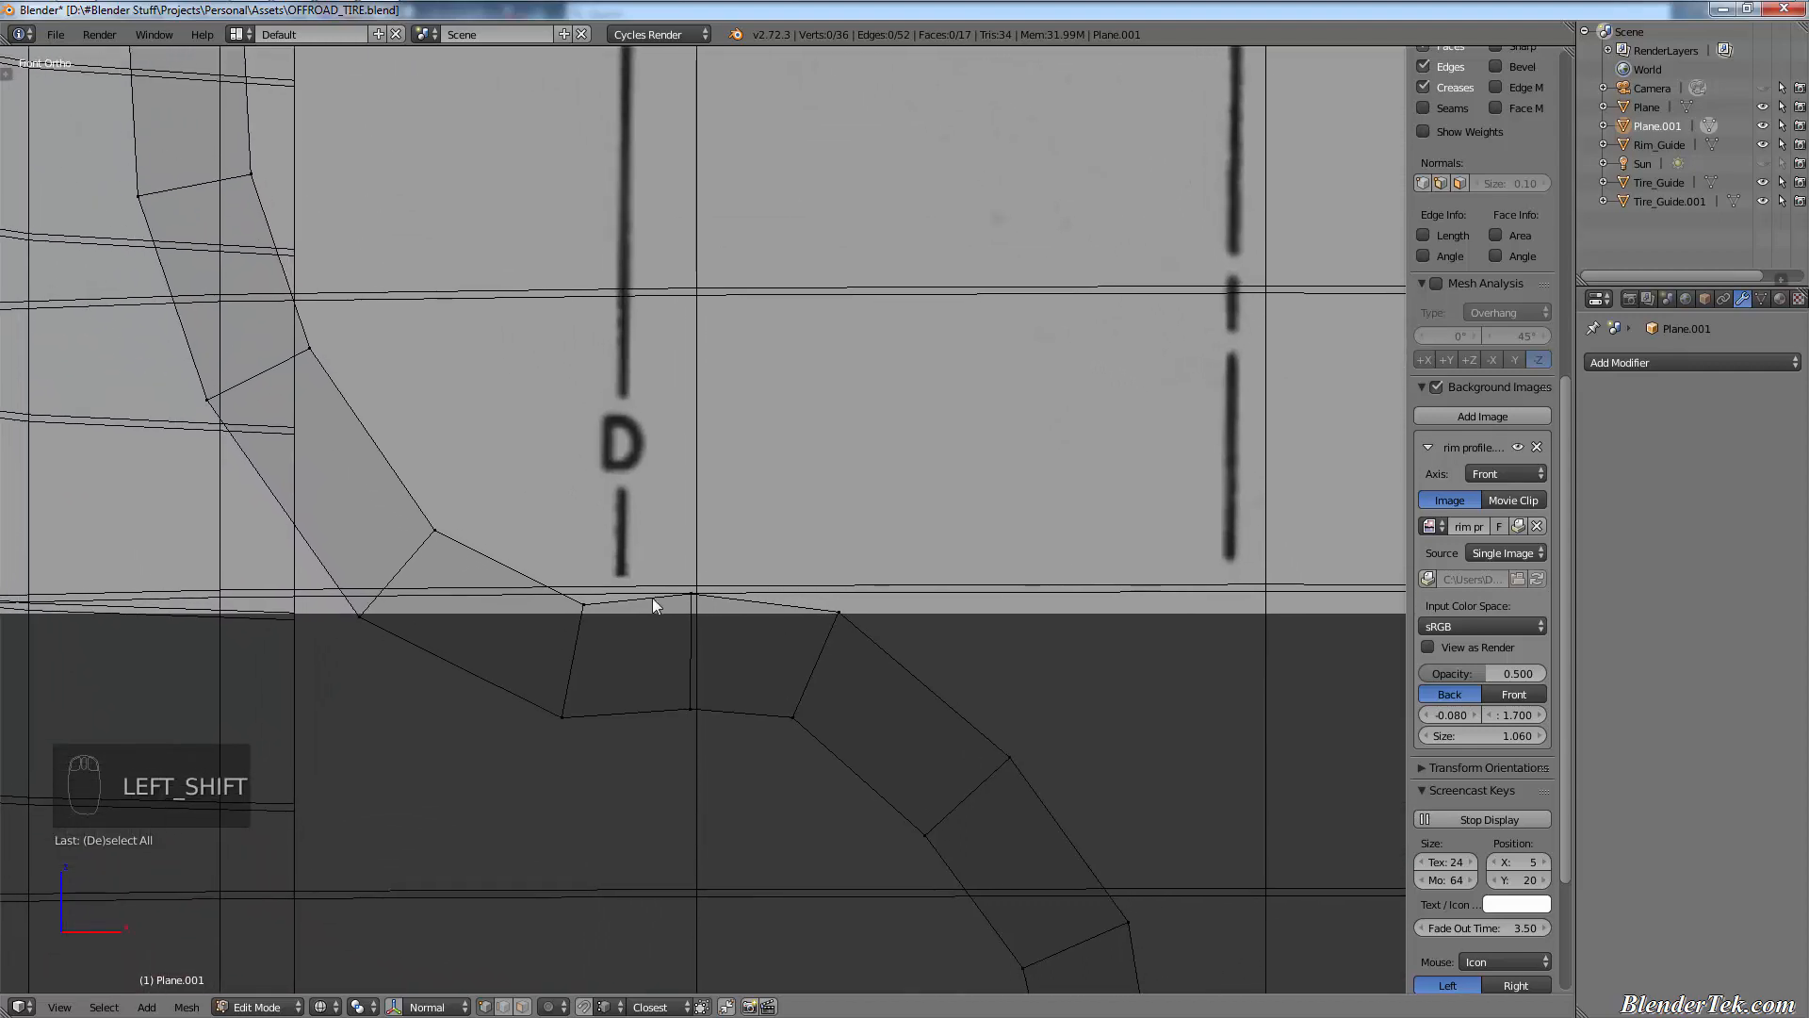
right_click(693, 594)
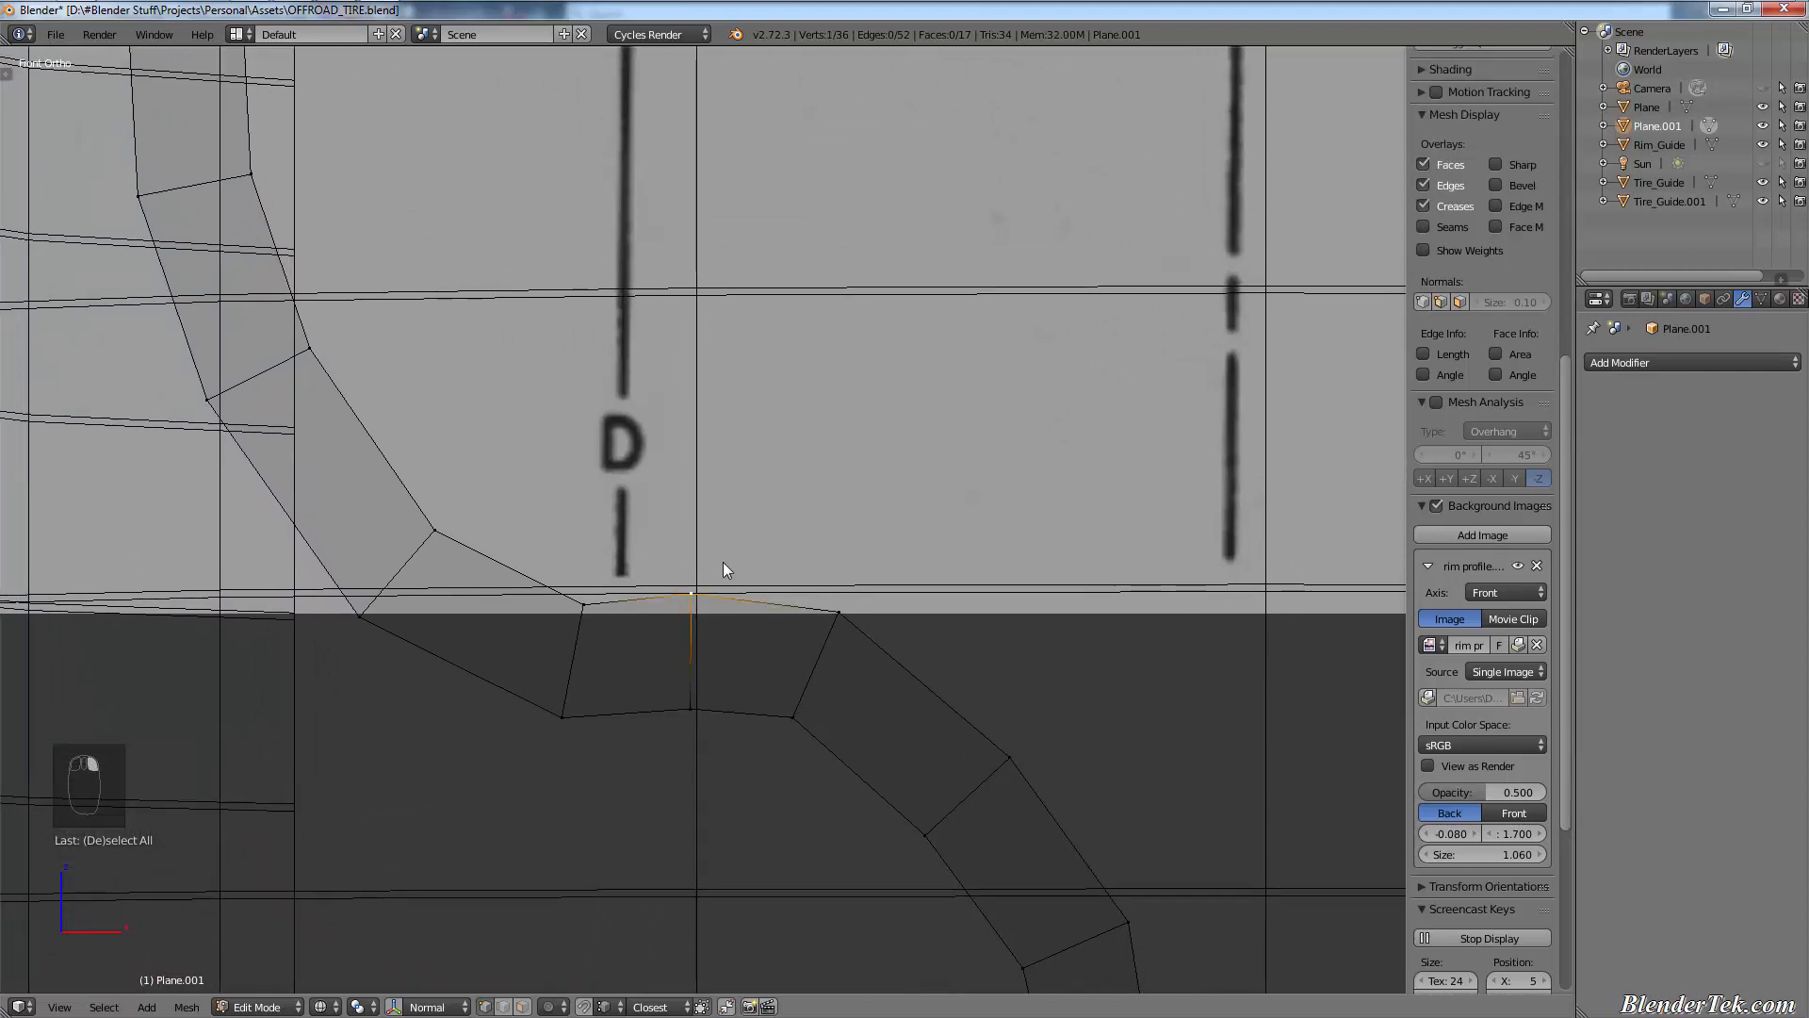
right_click(694, 708, "shift")
key("g")
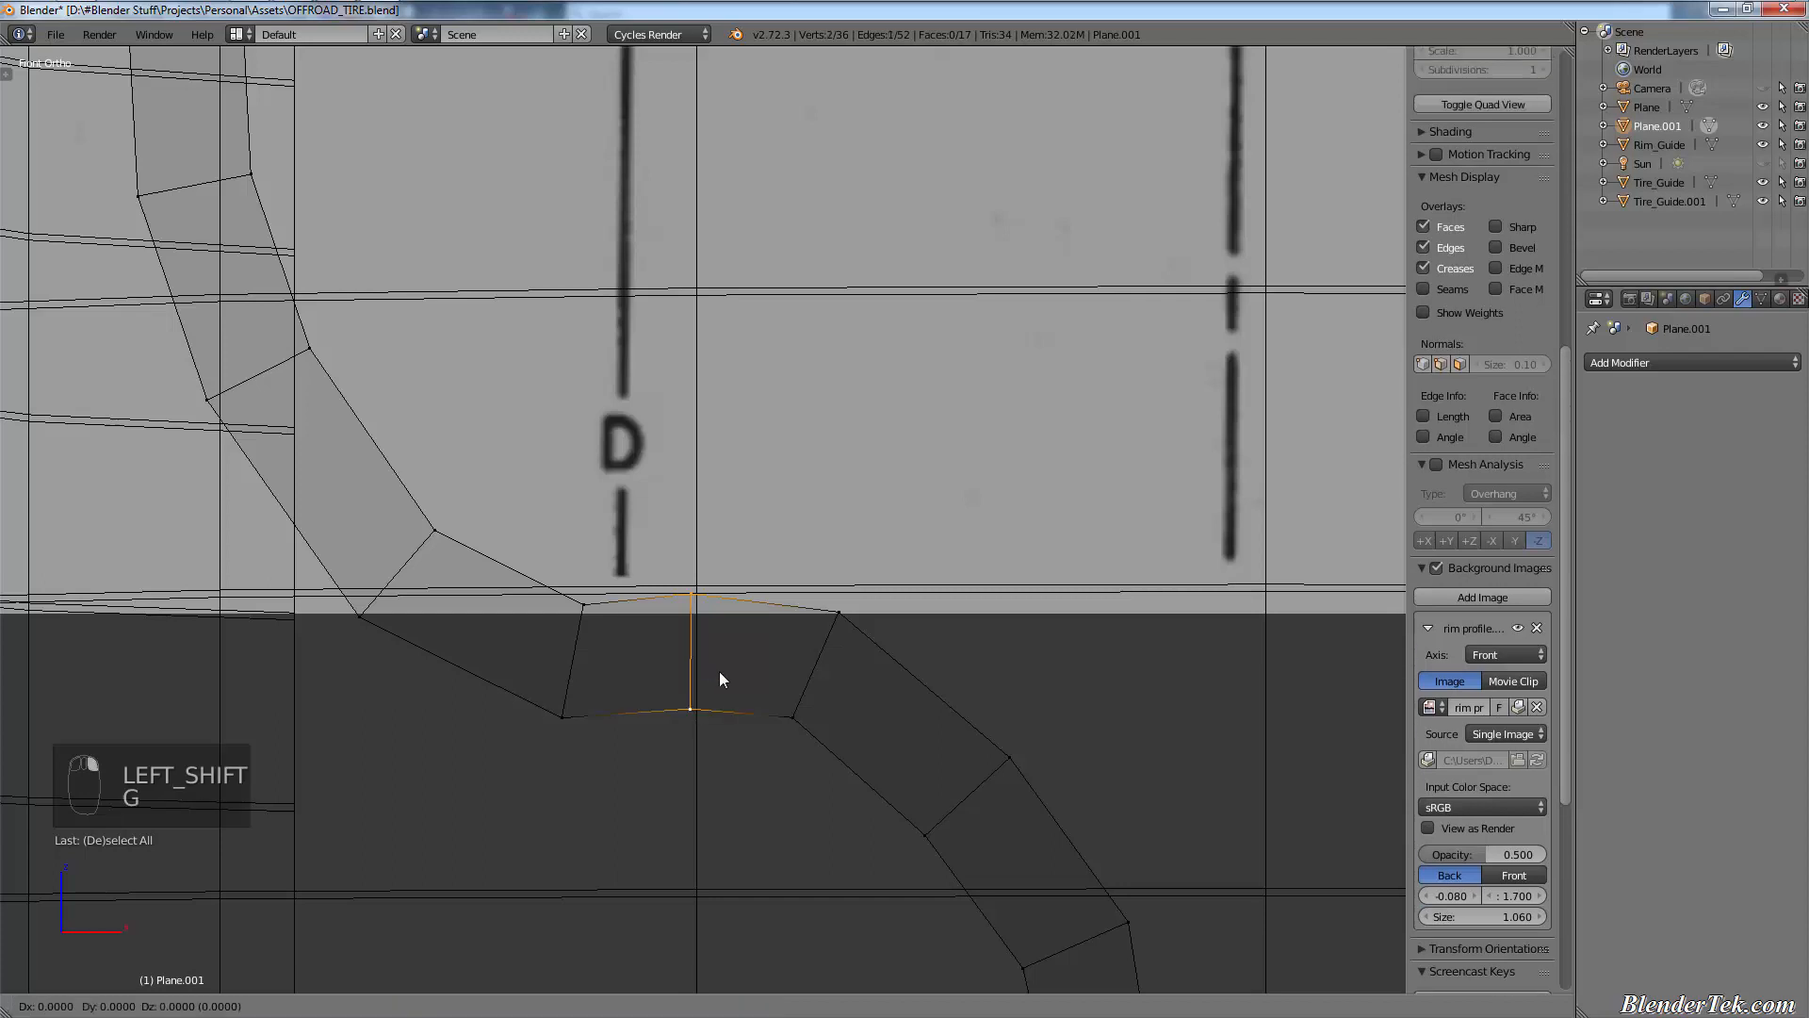
key("x")
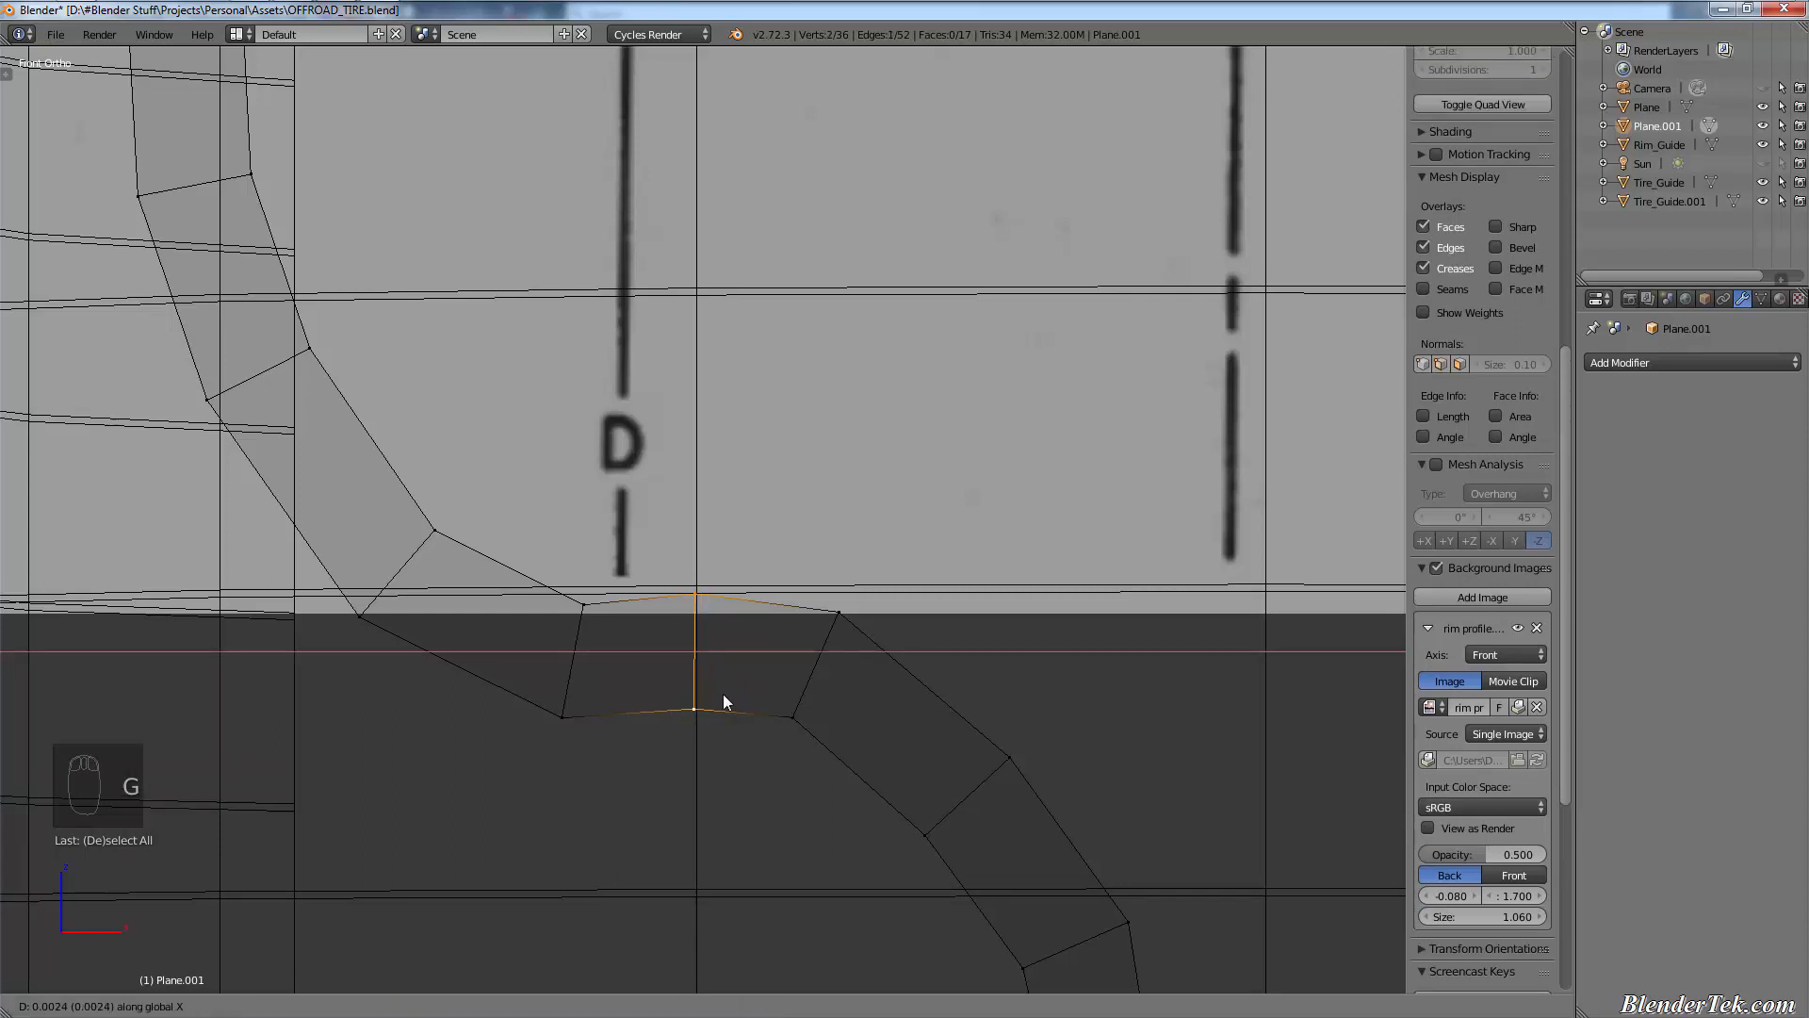
key("z")
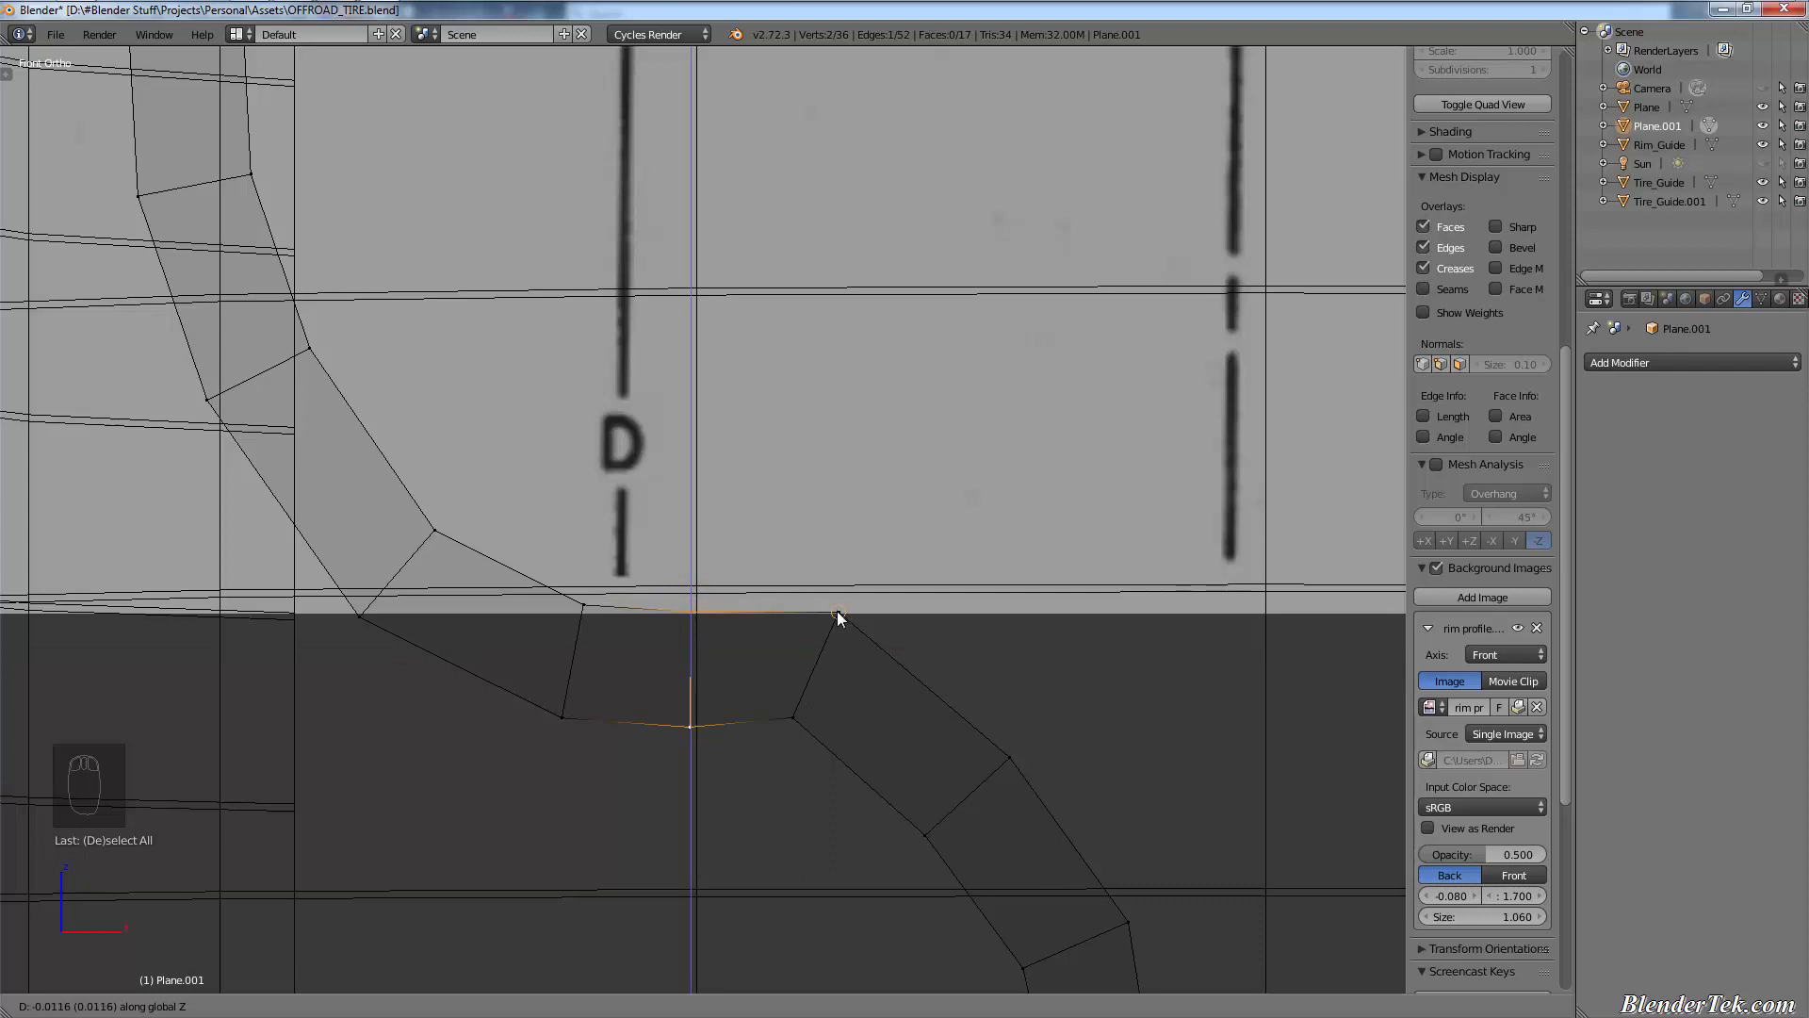
left_click(839, 617)
- Raise that cross edge's lower vertex along Z until it lines up with its neighbouring lower vertices, and clear the selection
right_click(709, 721)
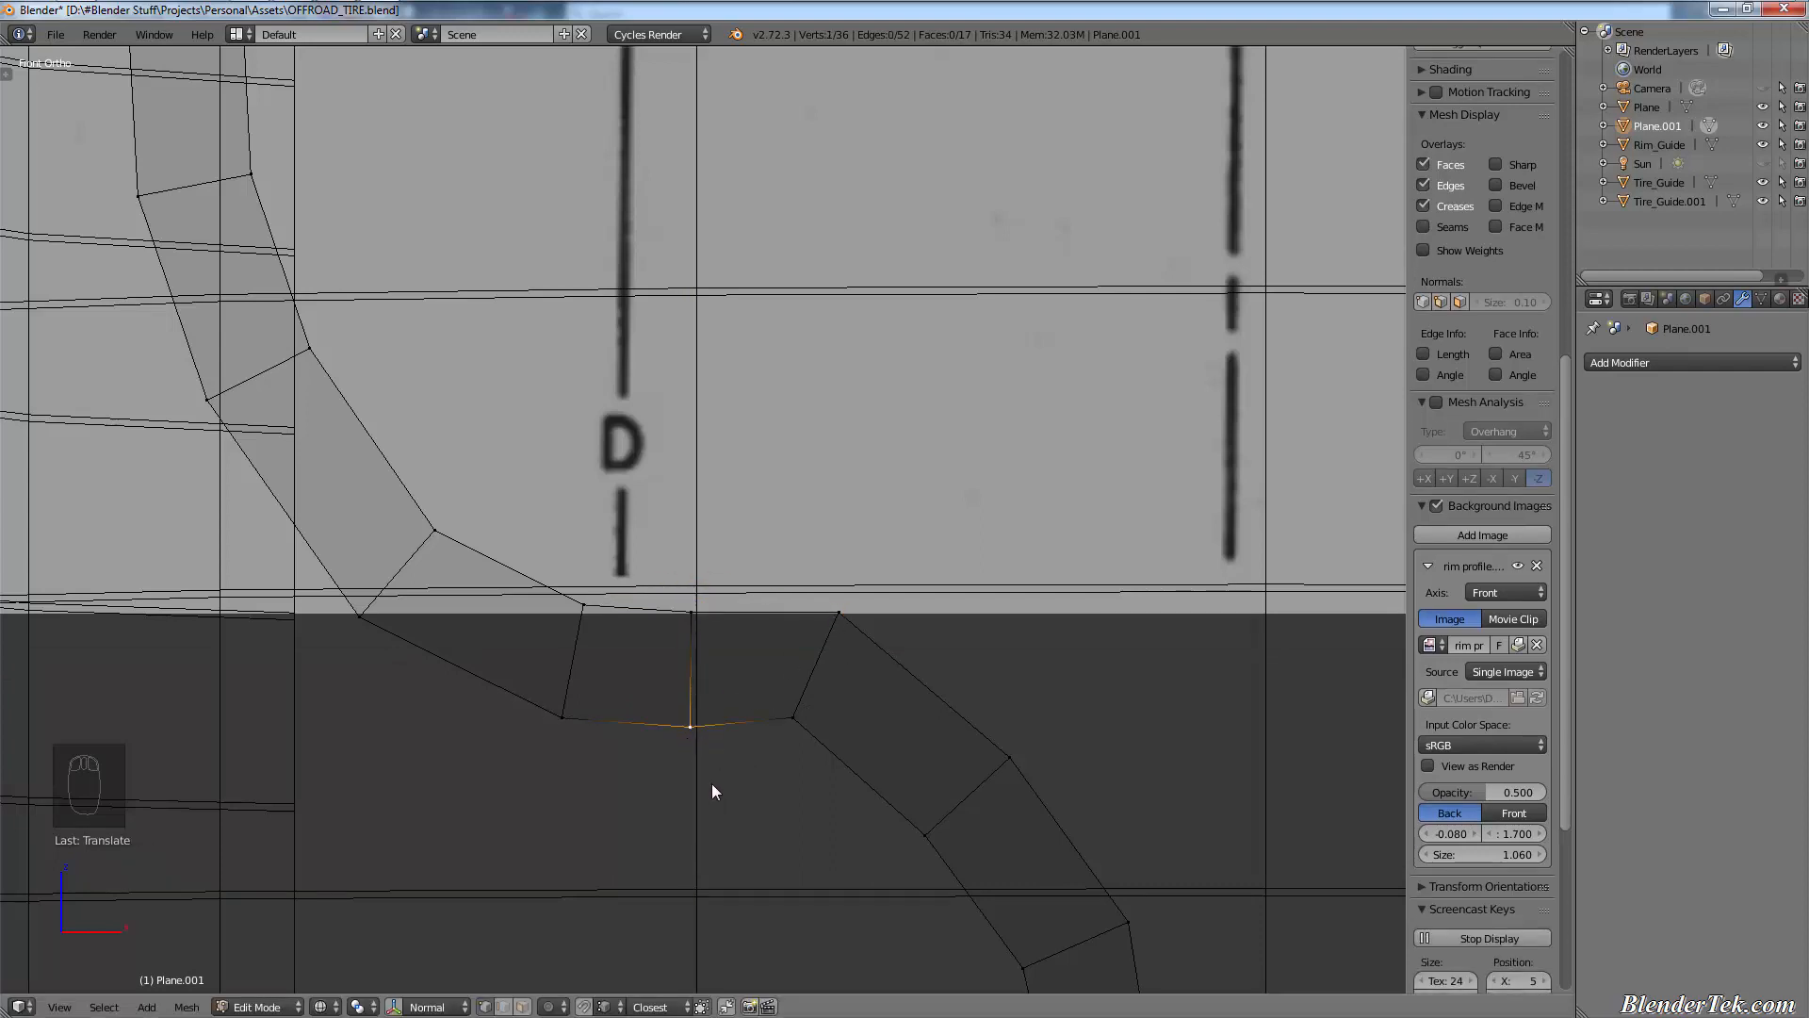
key("g")
key("z")
left_click(787, 733)
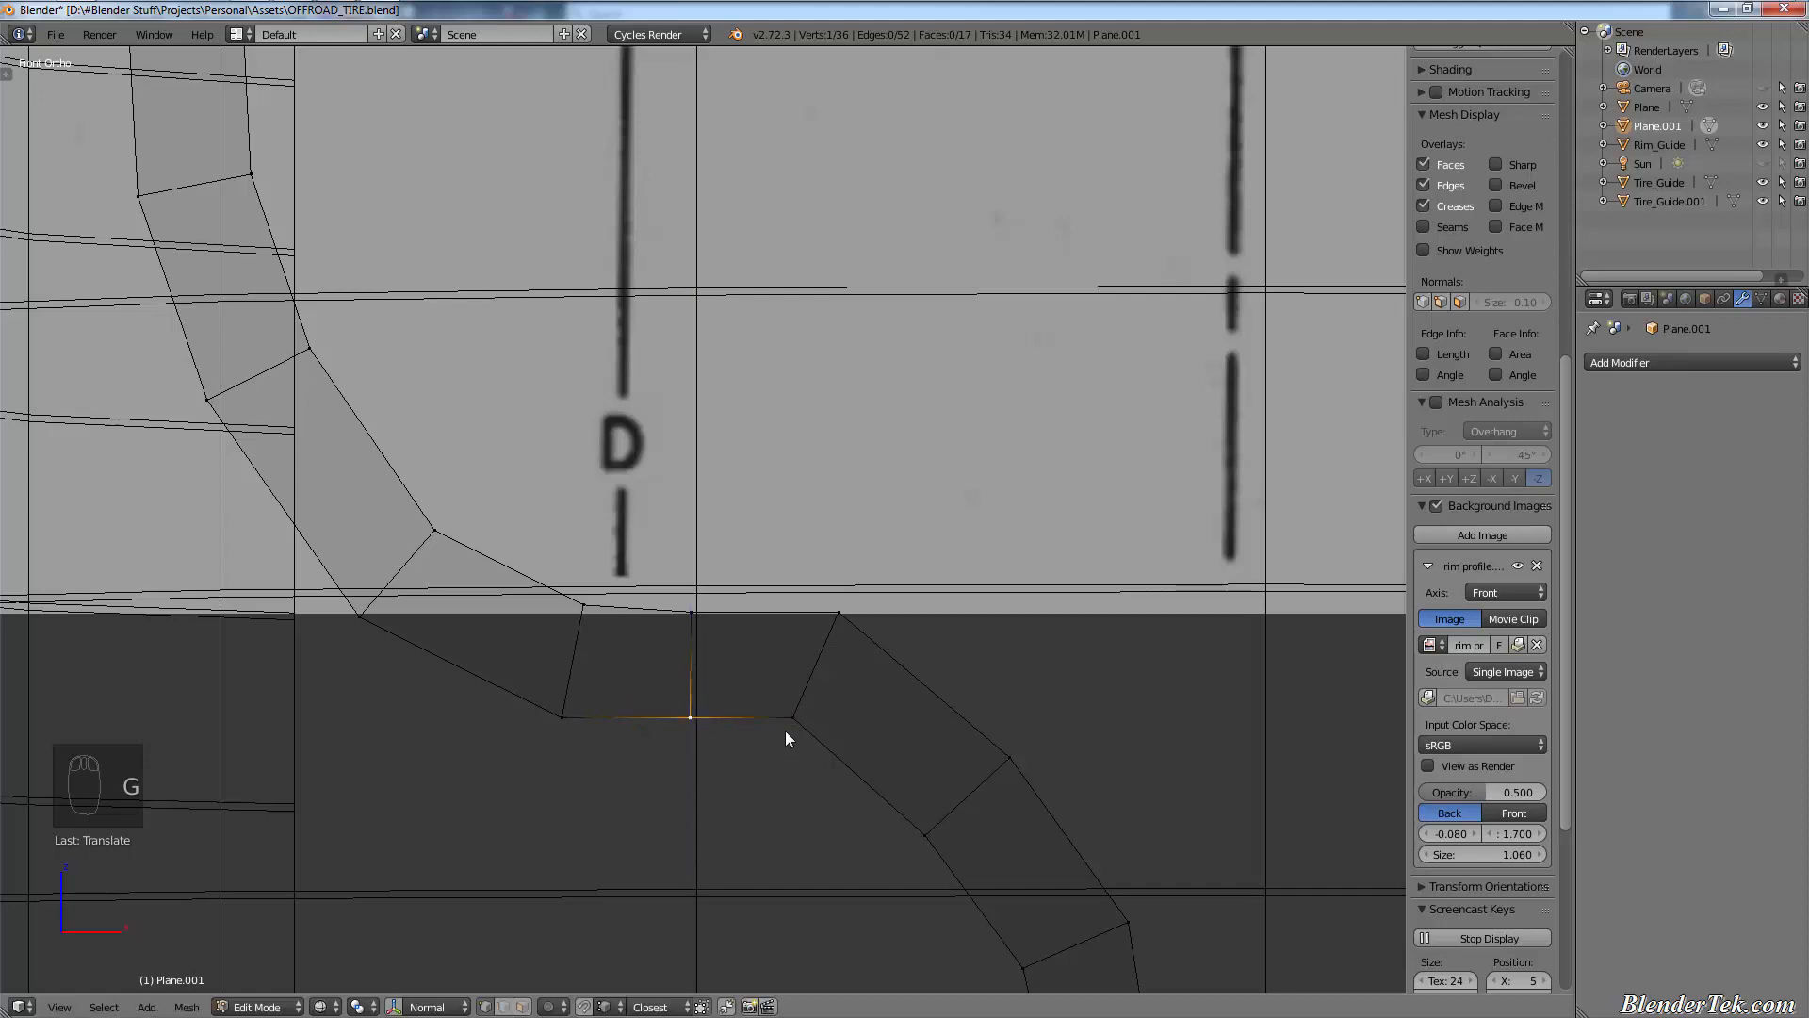
key("a")
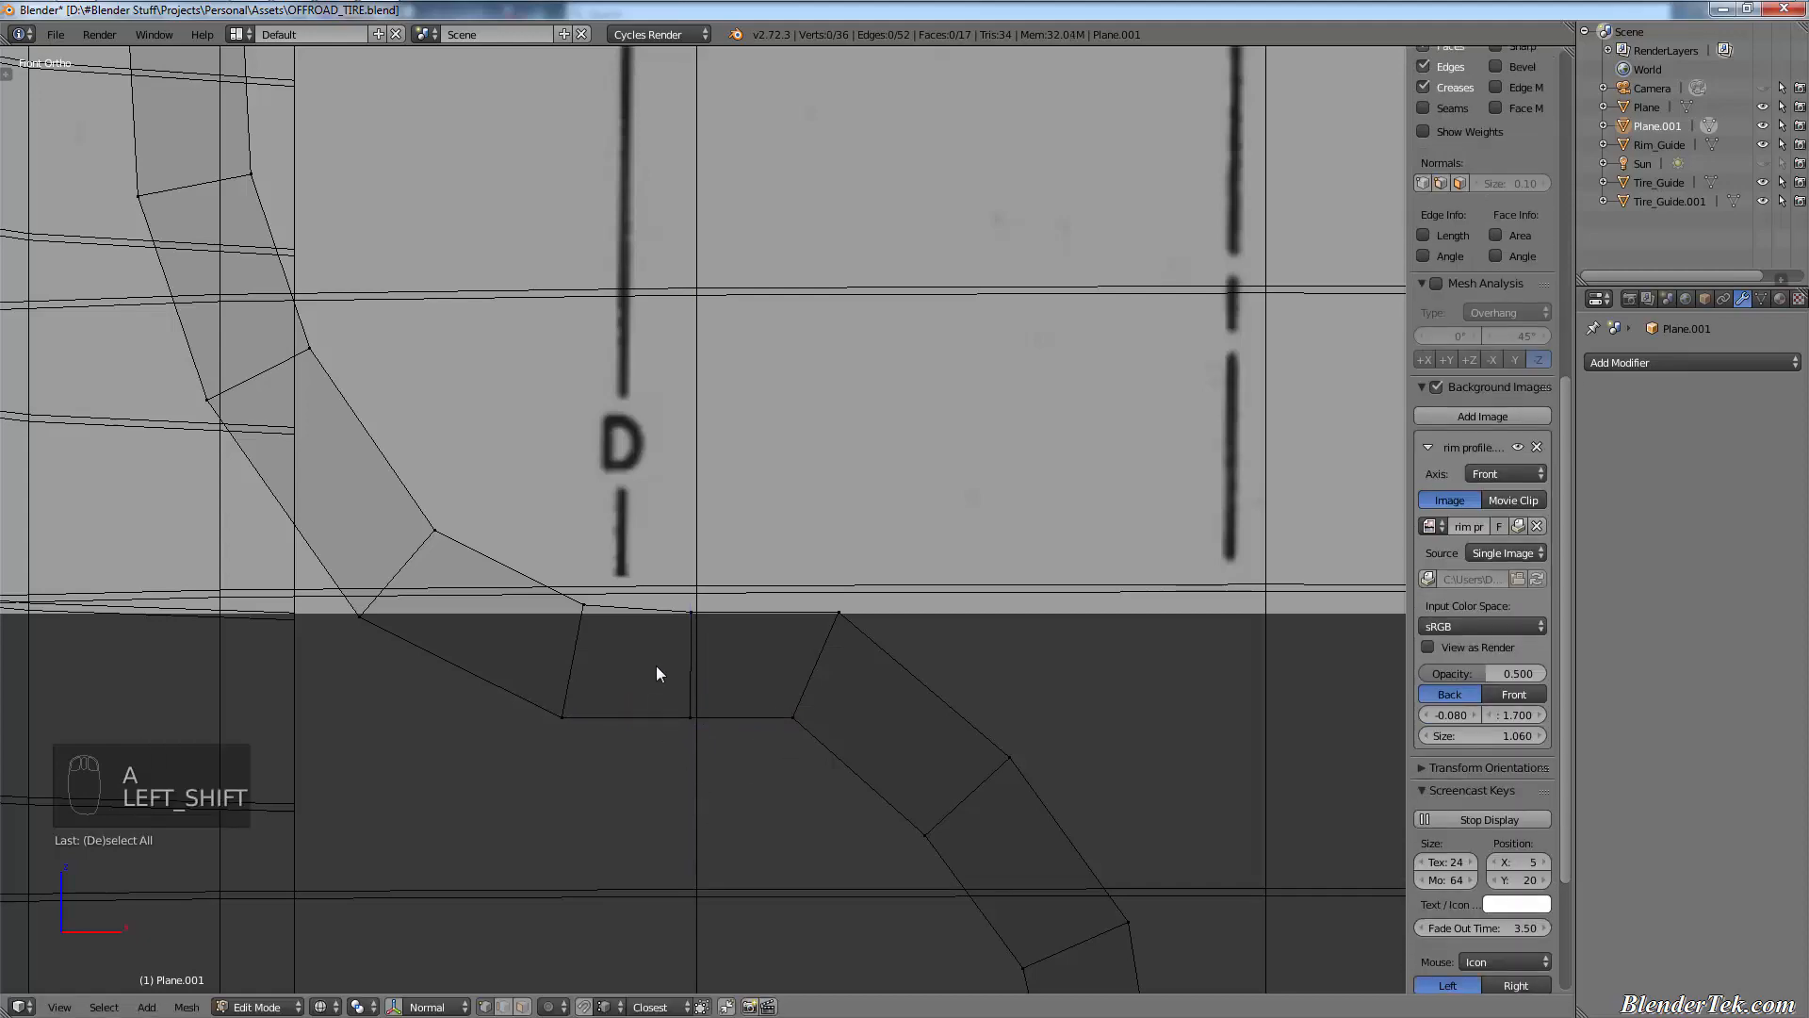
- Select the three outer vertices along the strip's vertical section and align them by scaling to 0 along X
middle_click_drag(667, 539, 935, 773, "shift")
middle_click_drag(780, 674, 839, 794, "shift")
middle_click_drag(680, 528, 788, 756, "shift")
scroll(766, 680, "down", 5)
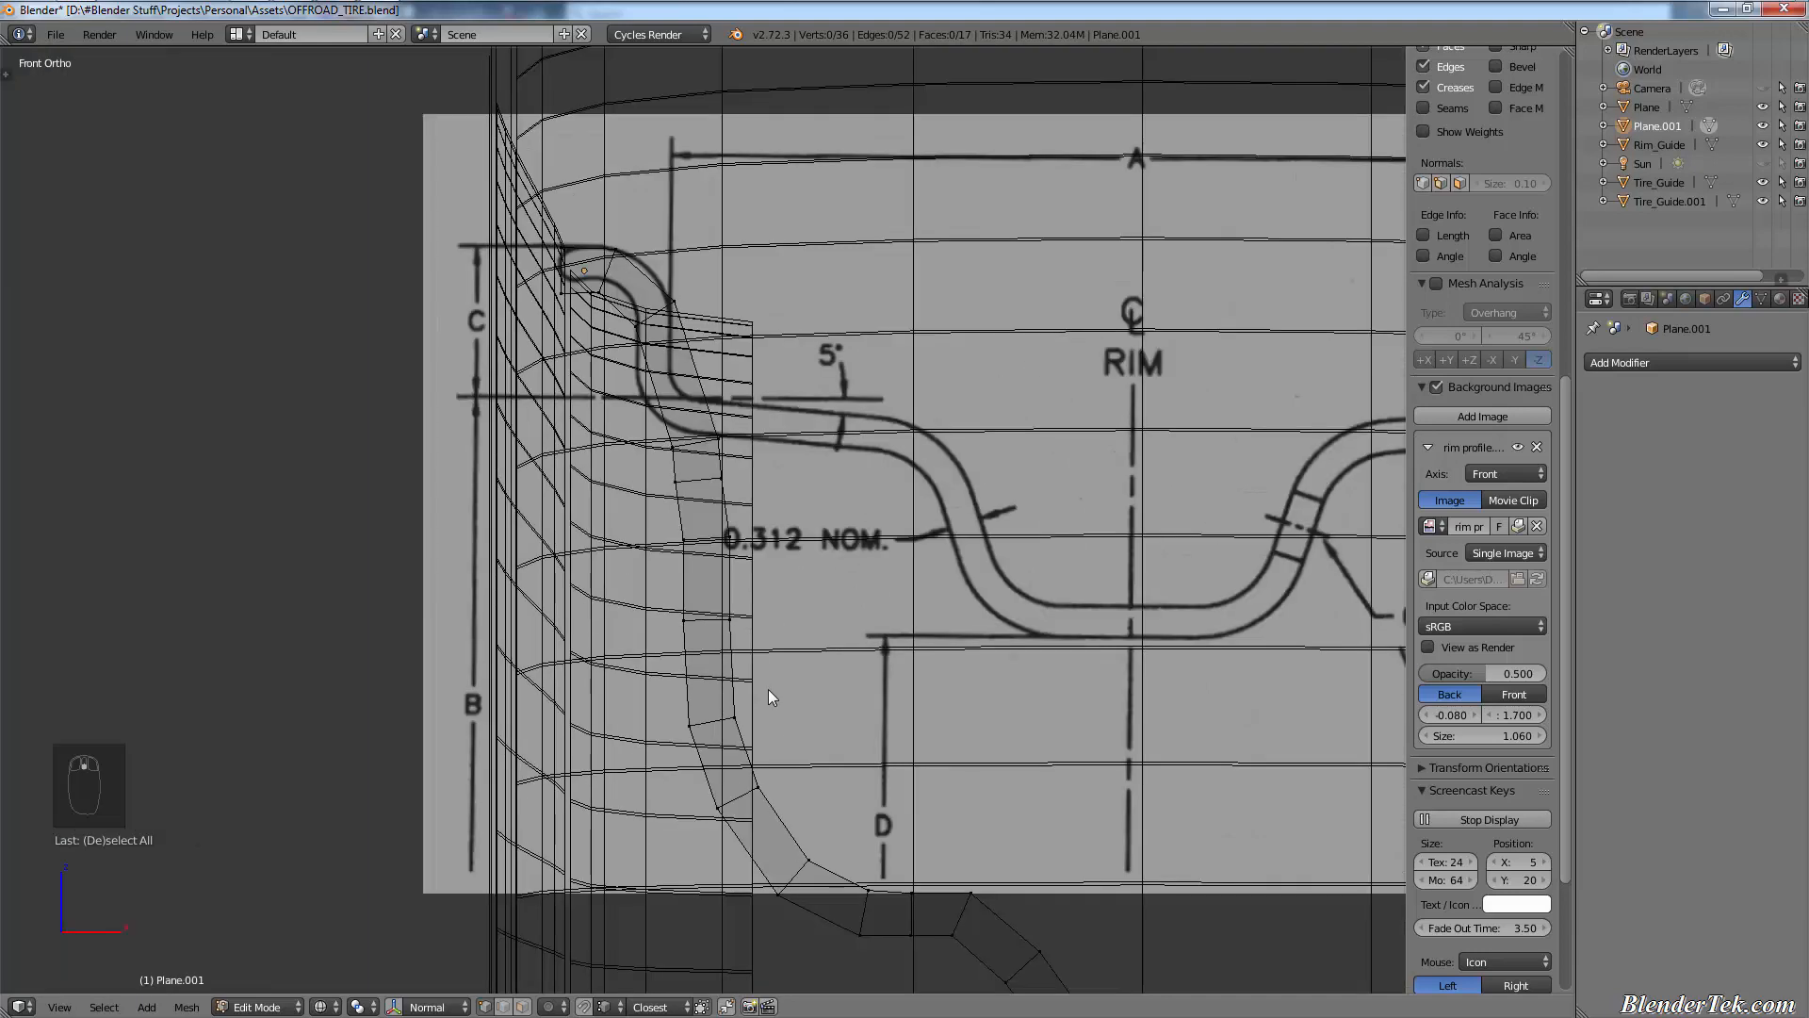
left_click(692, 730, "shift")
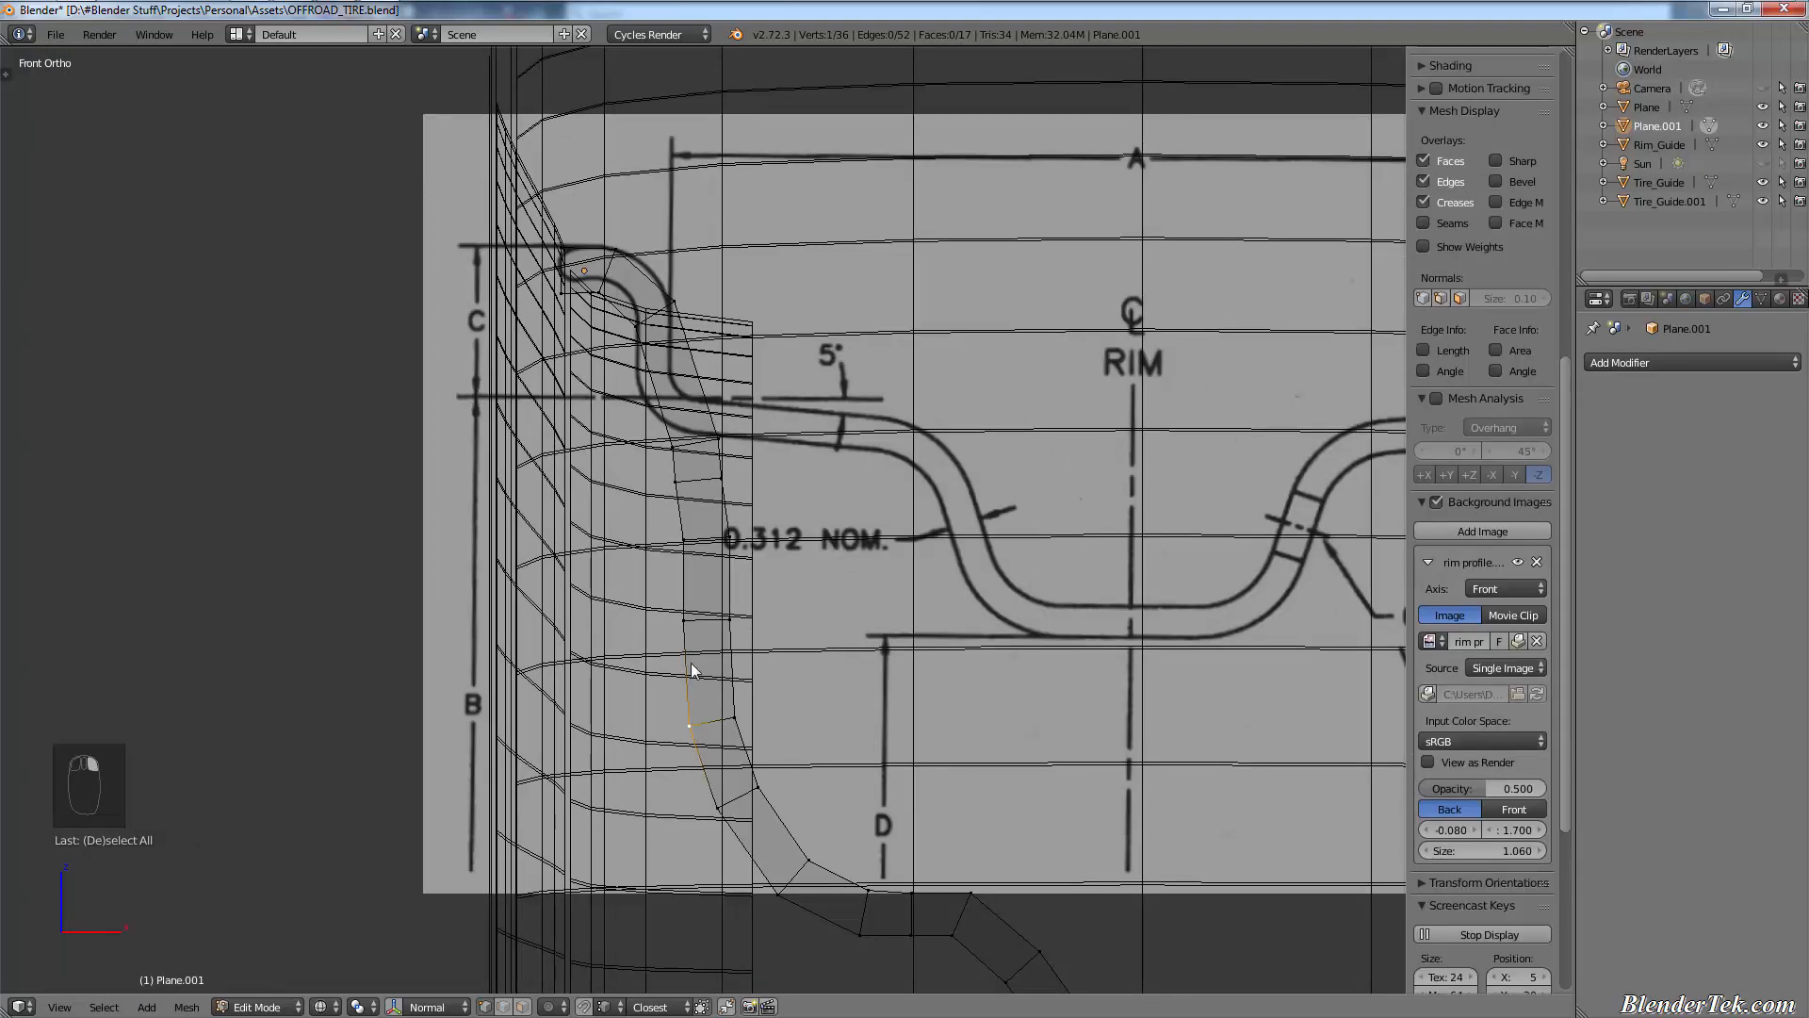
left_click(685, 628, "shift")
left_click(683, 542, "shift")
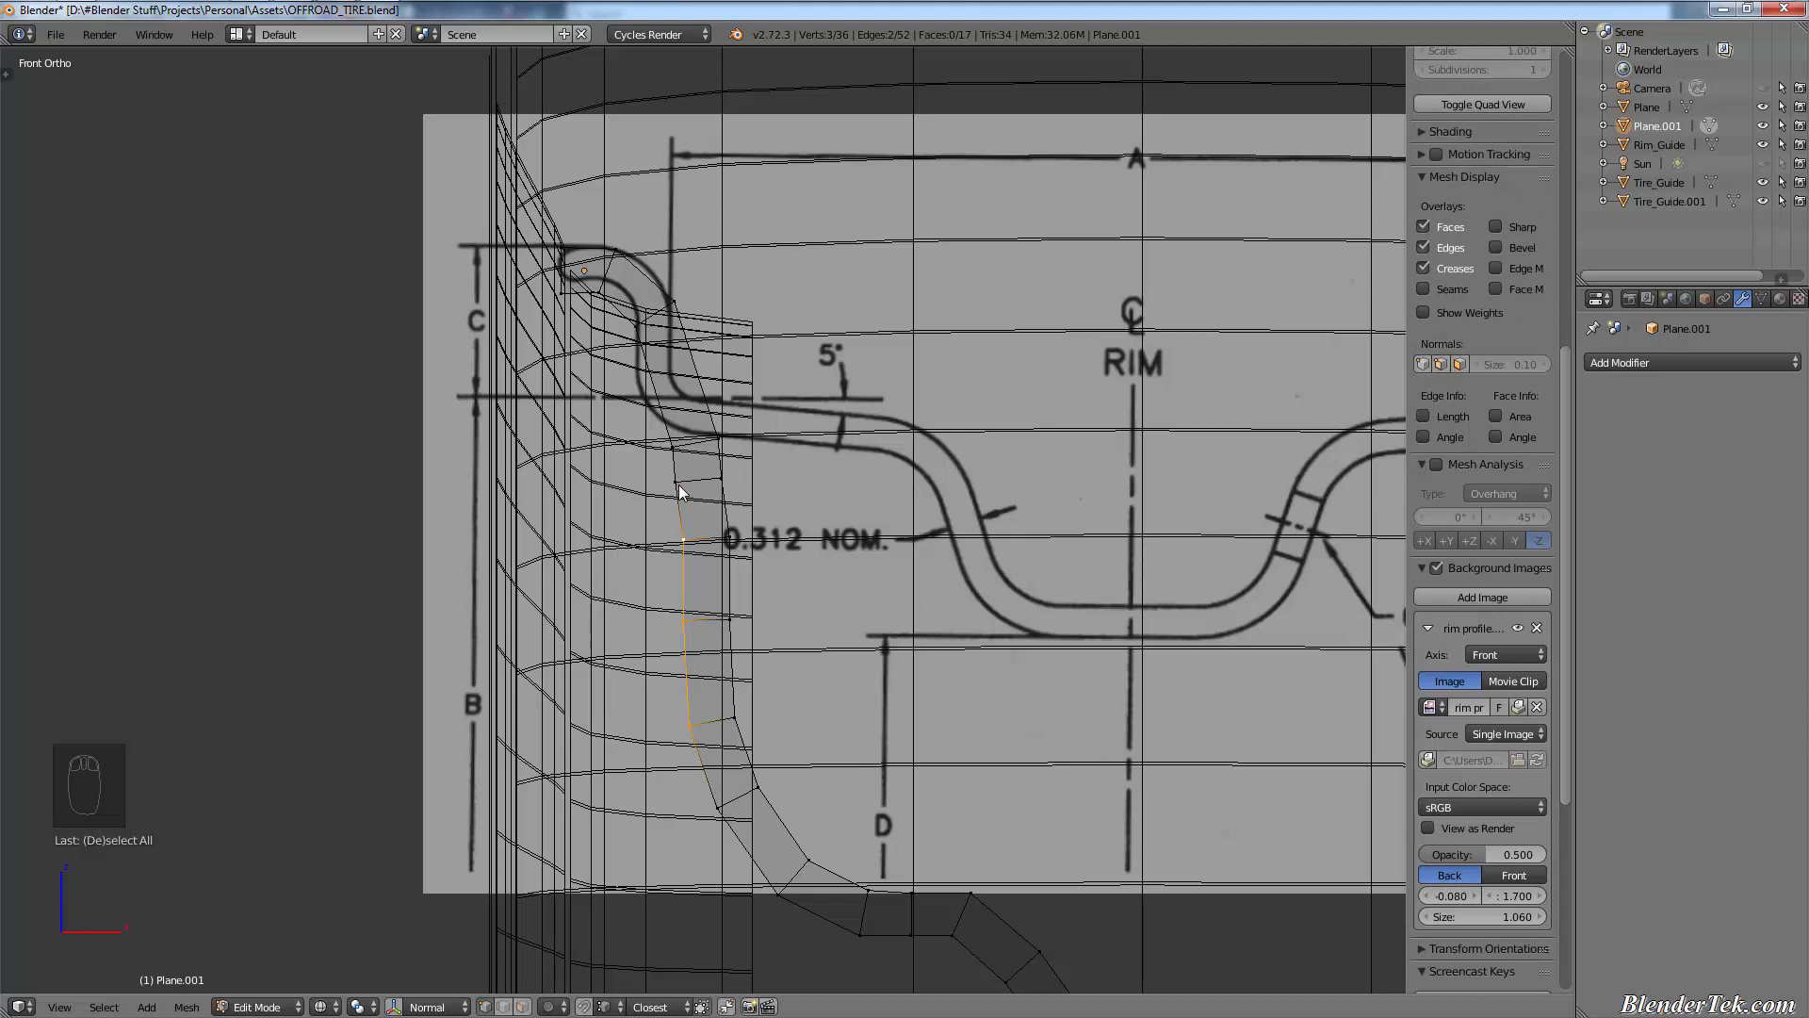
type("s")
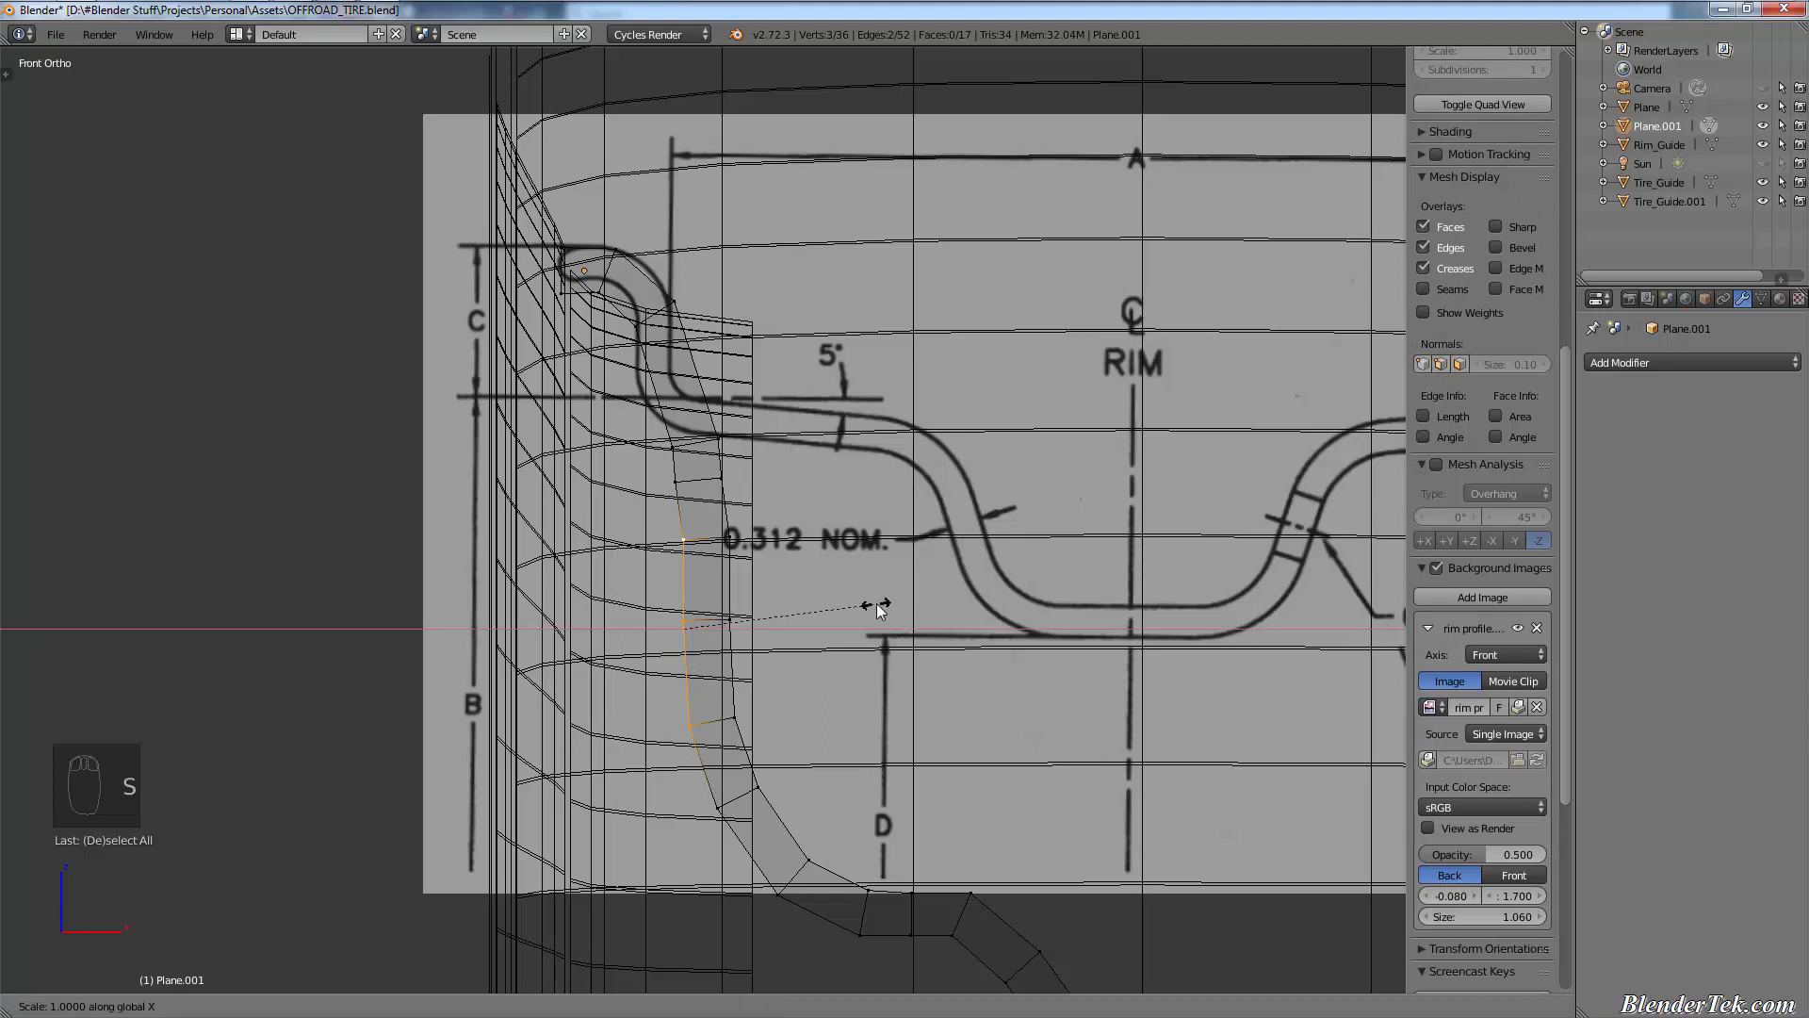
type("x0")
key("Return")
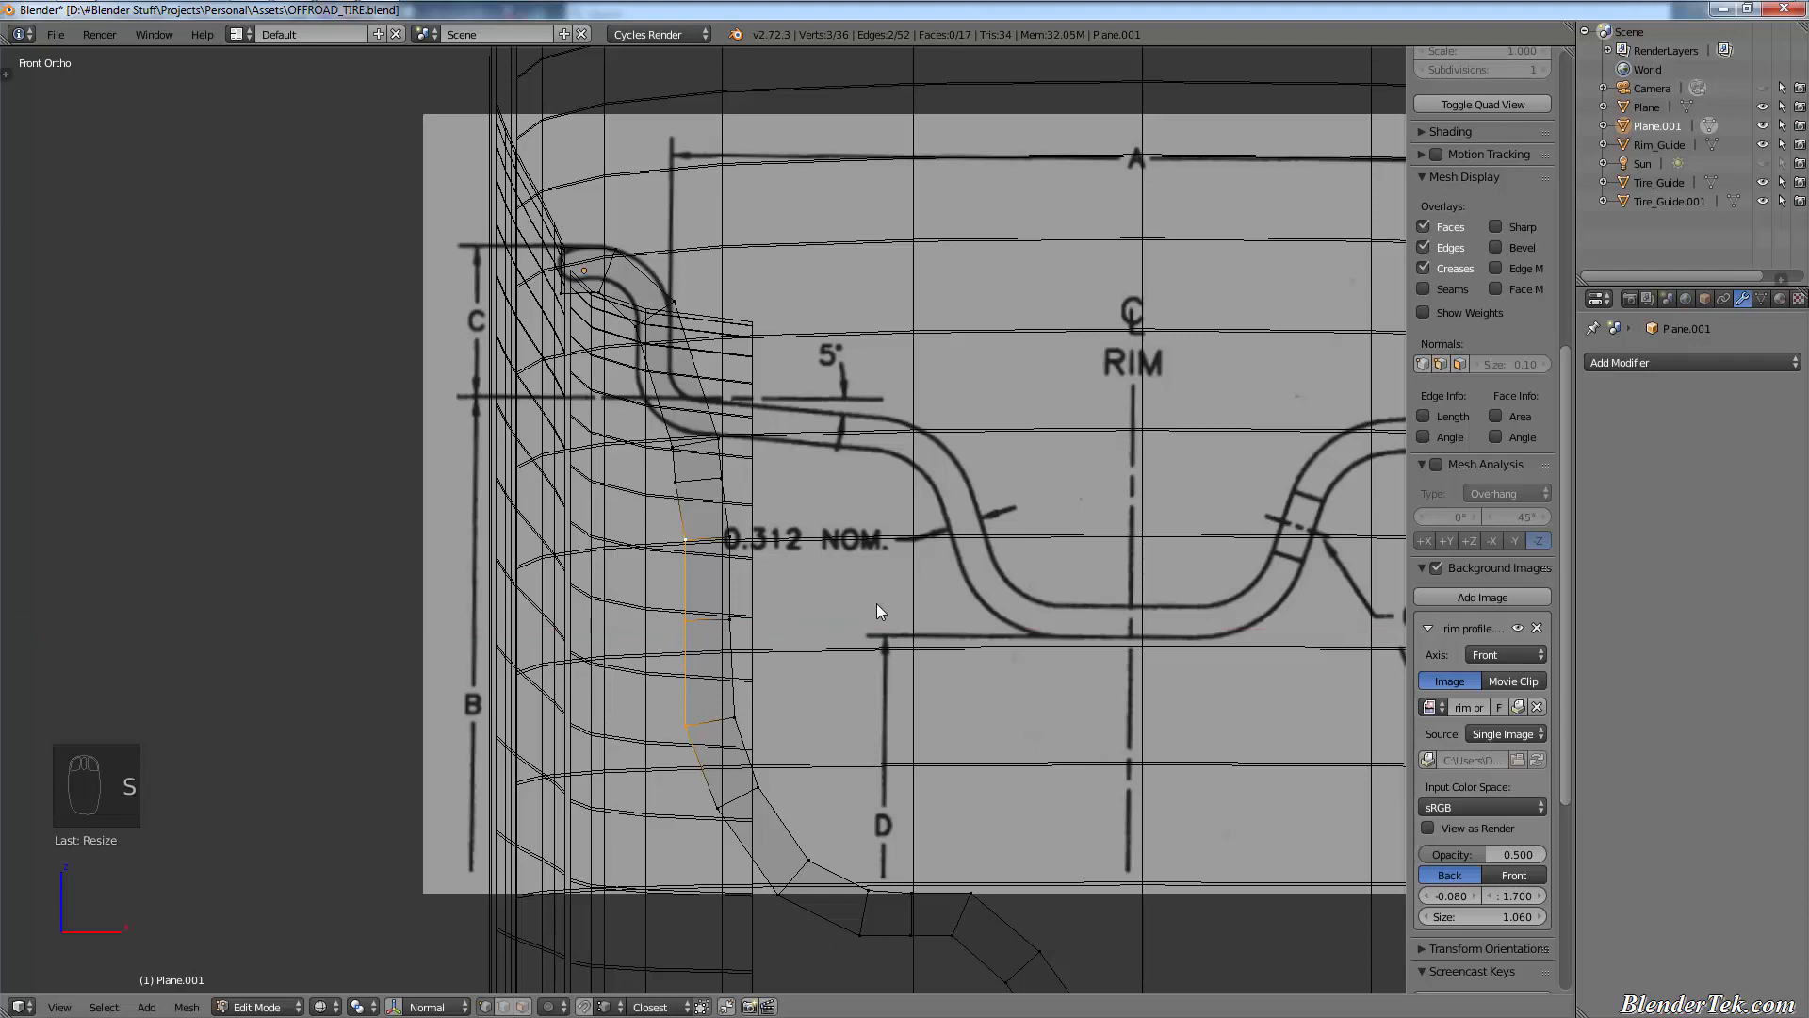
- Select the three inner vertices along the strip's vertical section and flatten them with an X scale of 0
right_click(732, 720)
right_click(739, 618, "shift")
right_click(735, 558, "shift")
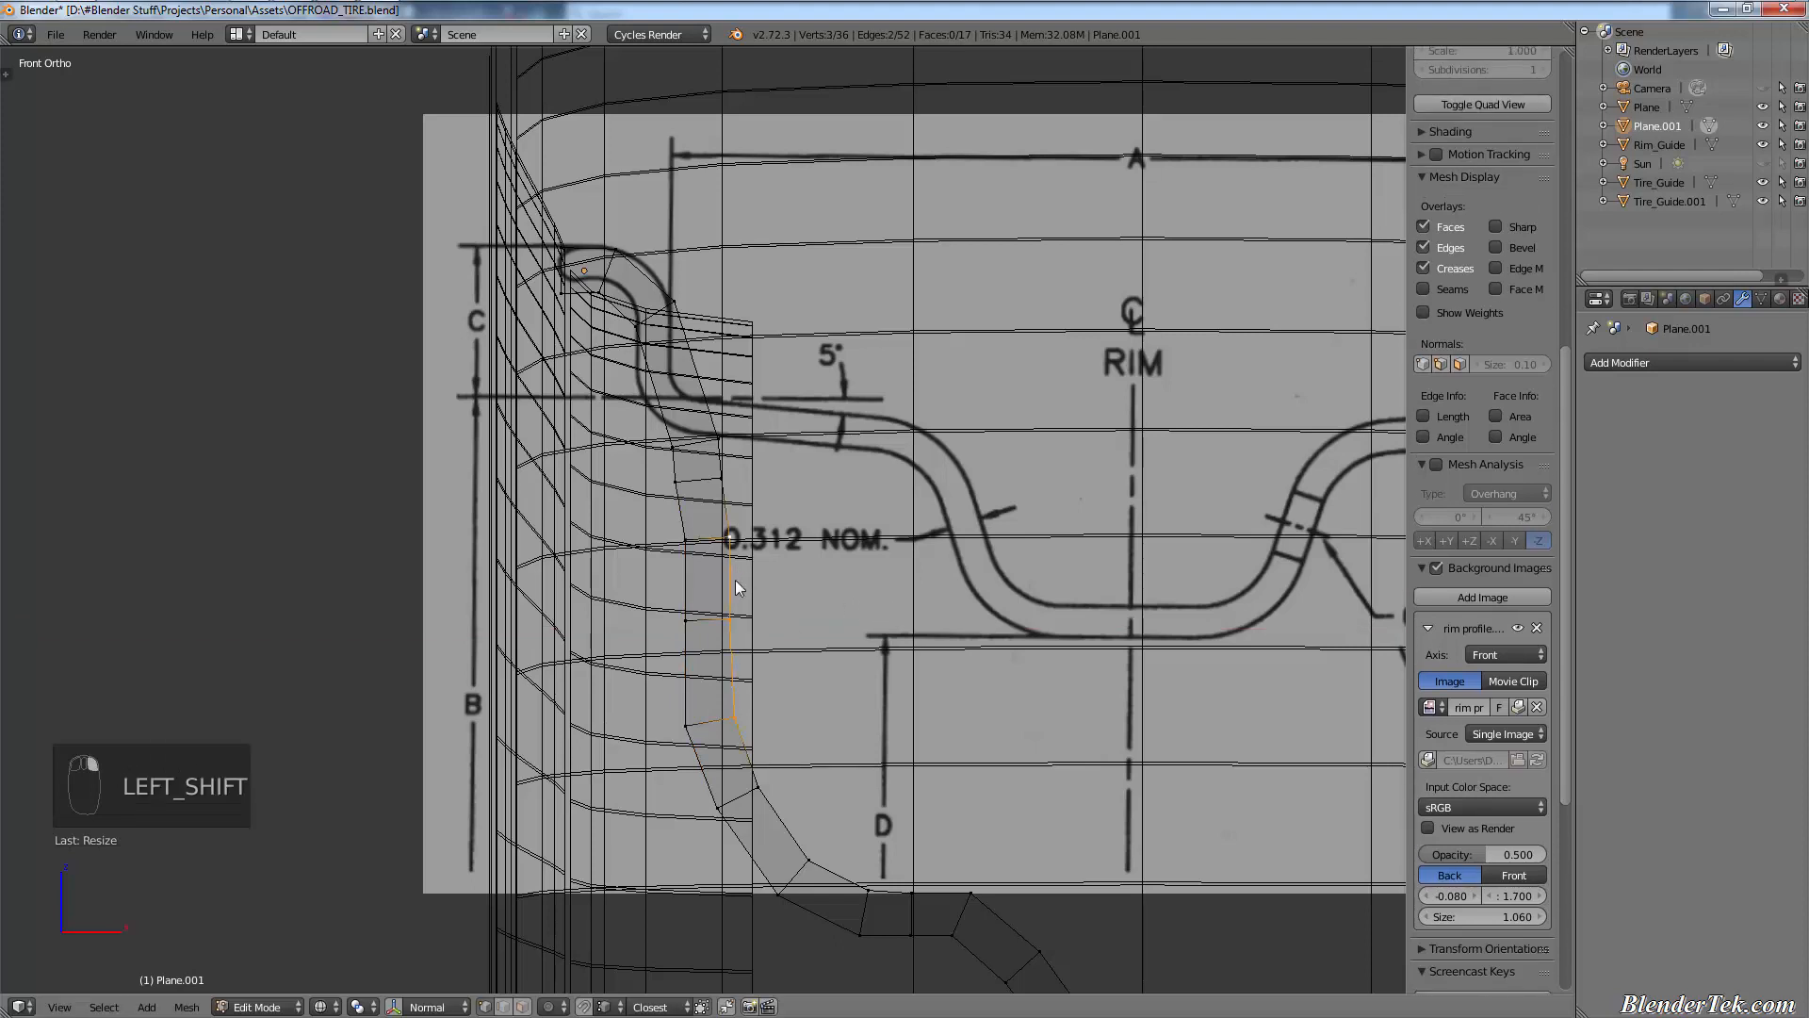
type("sx0")
key("Return")
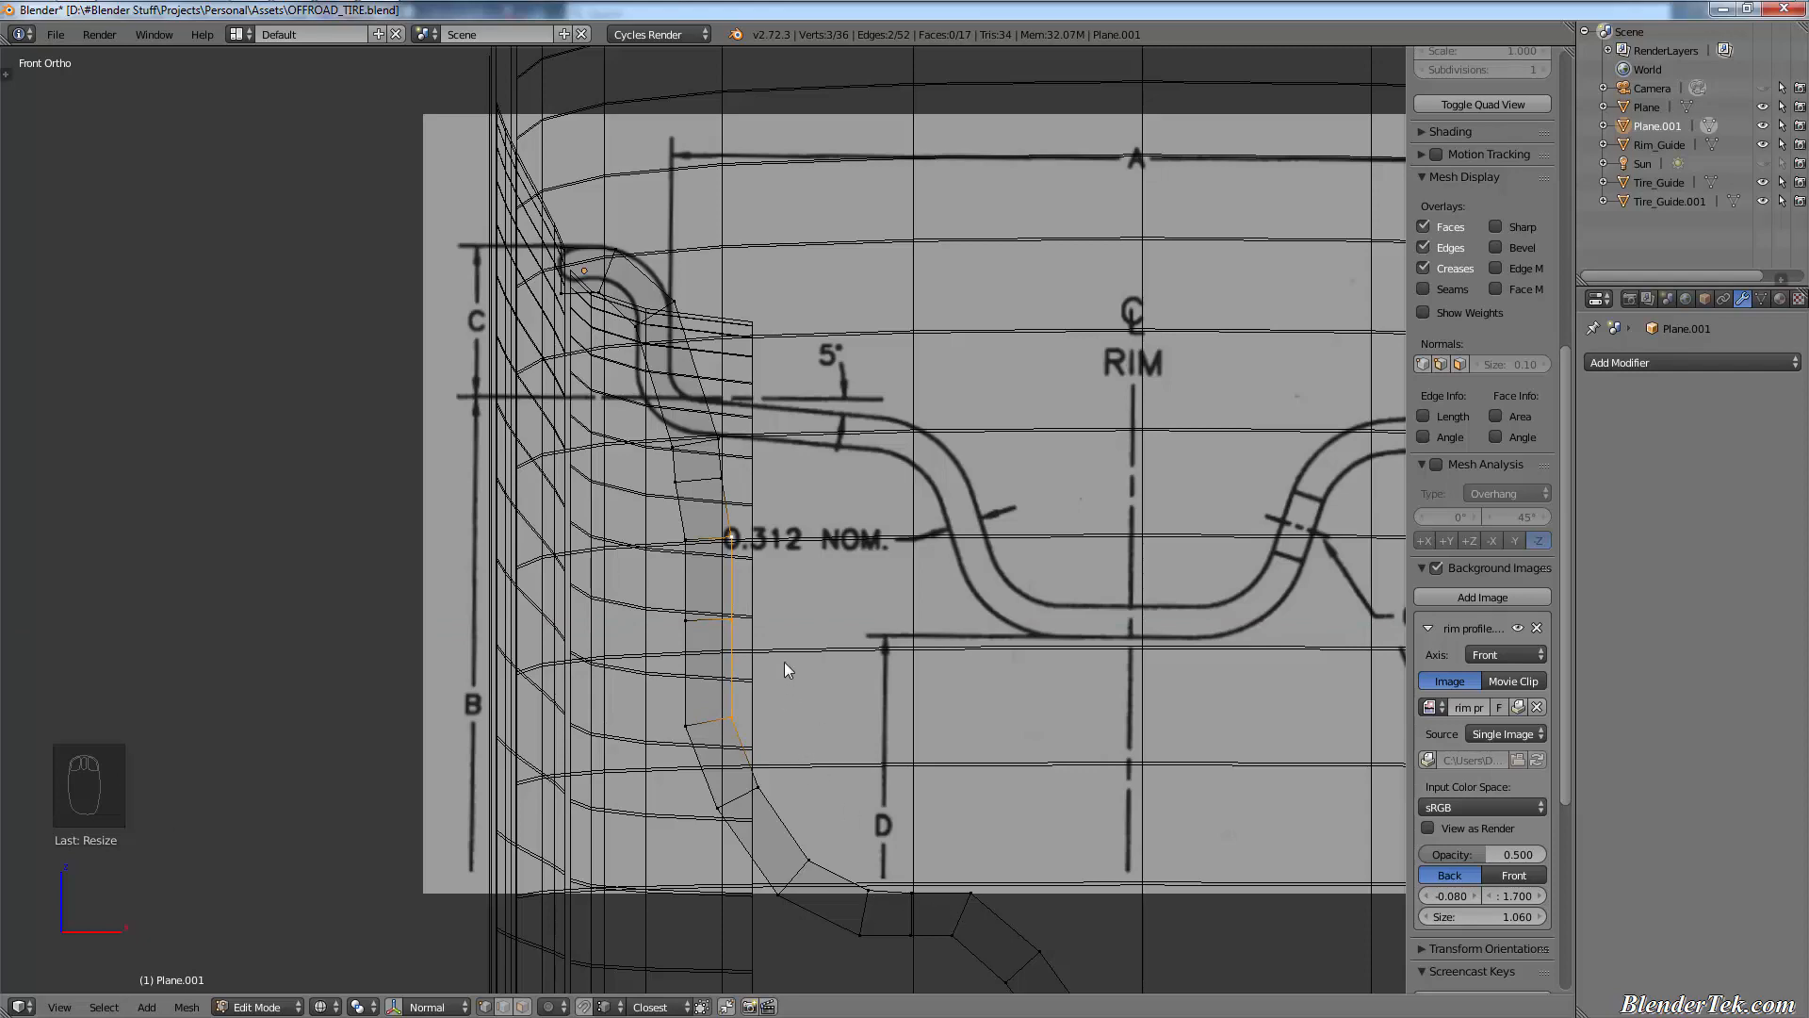
middle_click_drag(719, 392, 818, 618, "shift")
scroll(818, 619, "up", 5)
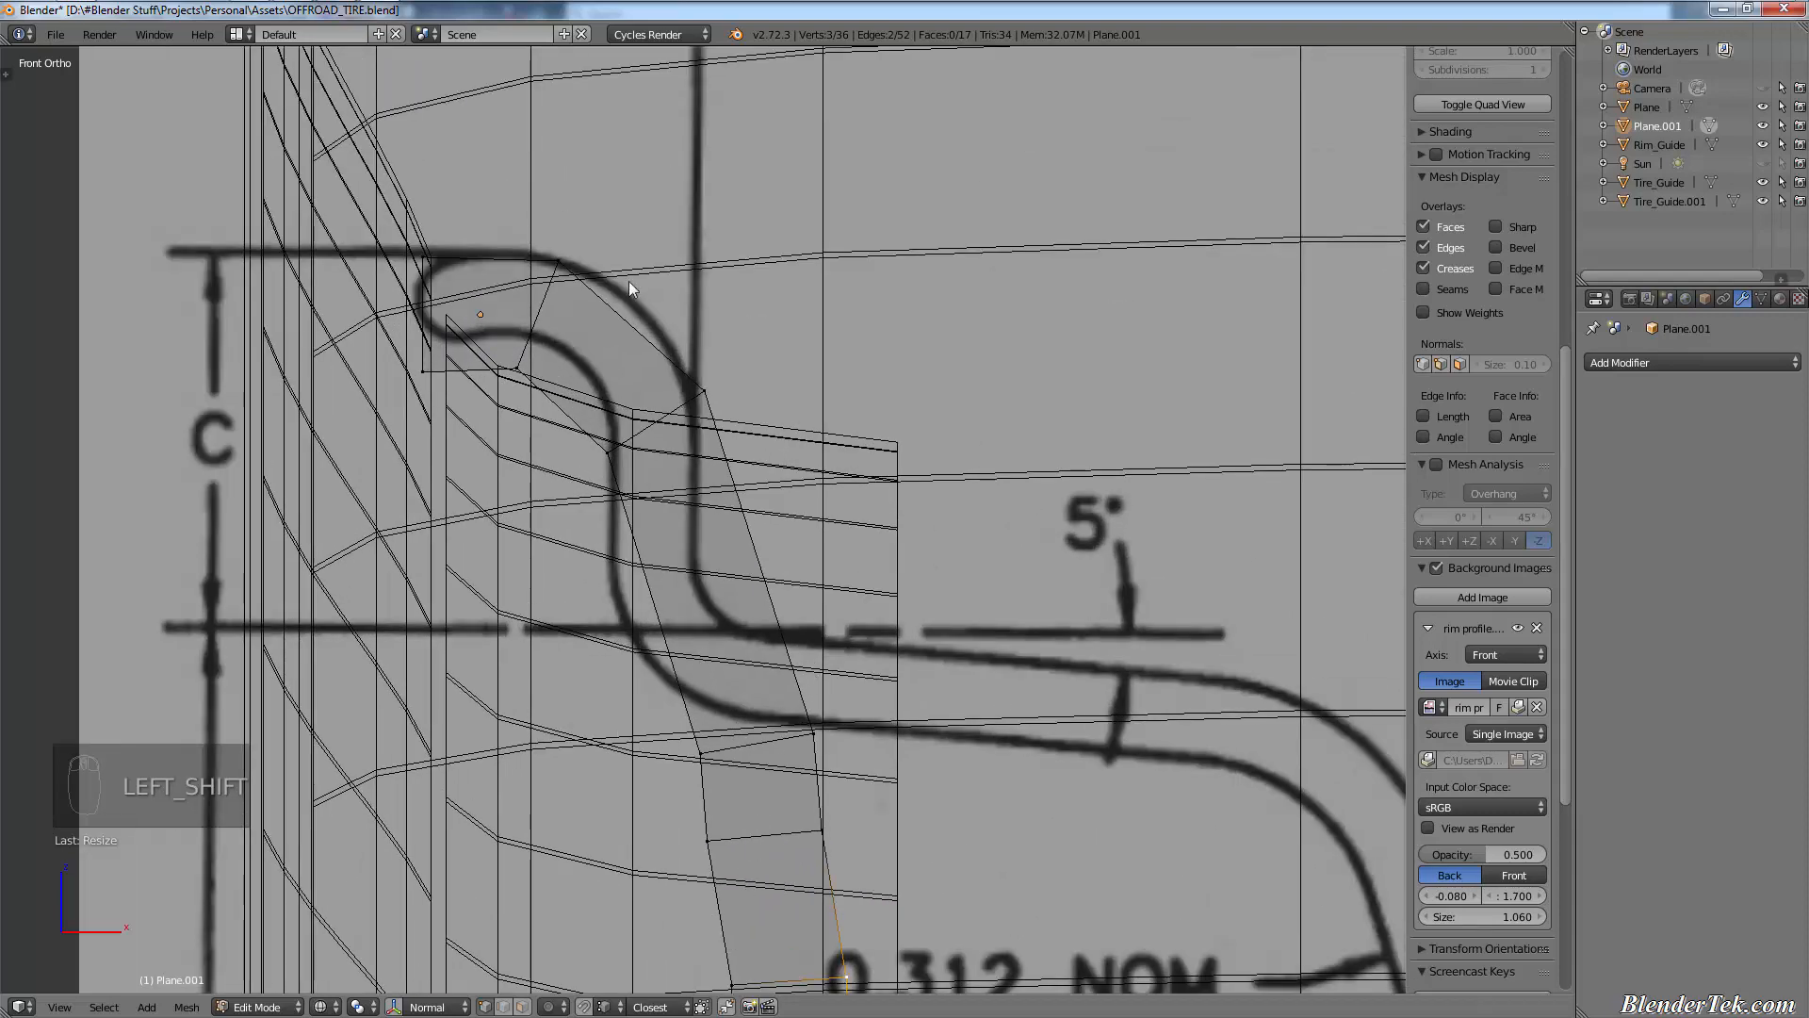
right_click(512, 370)
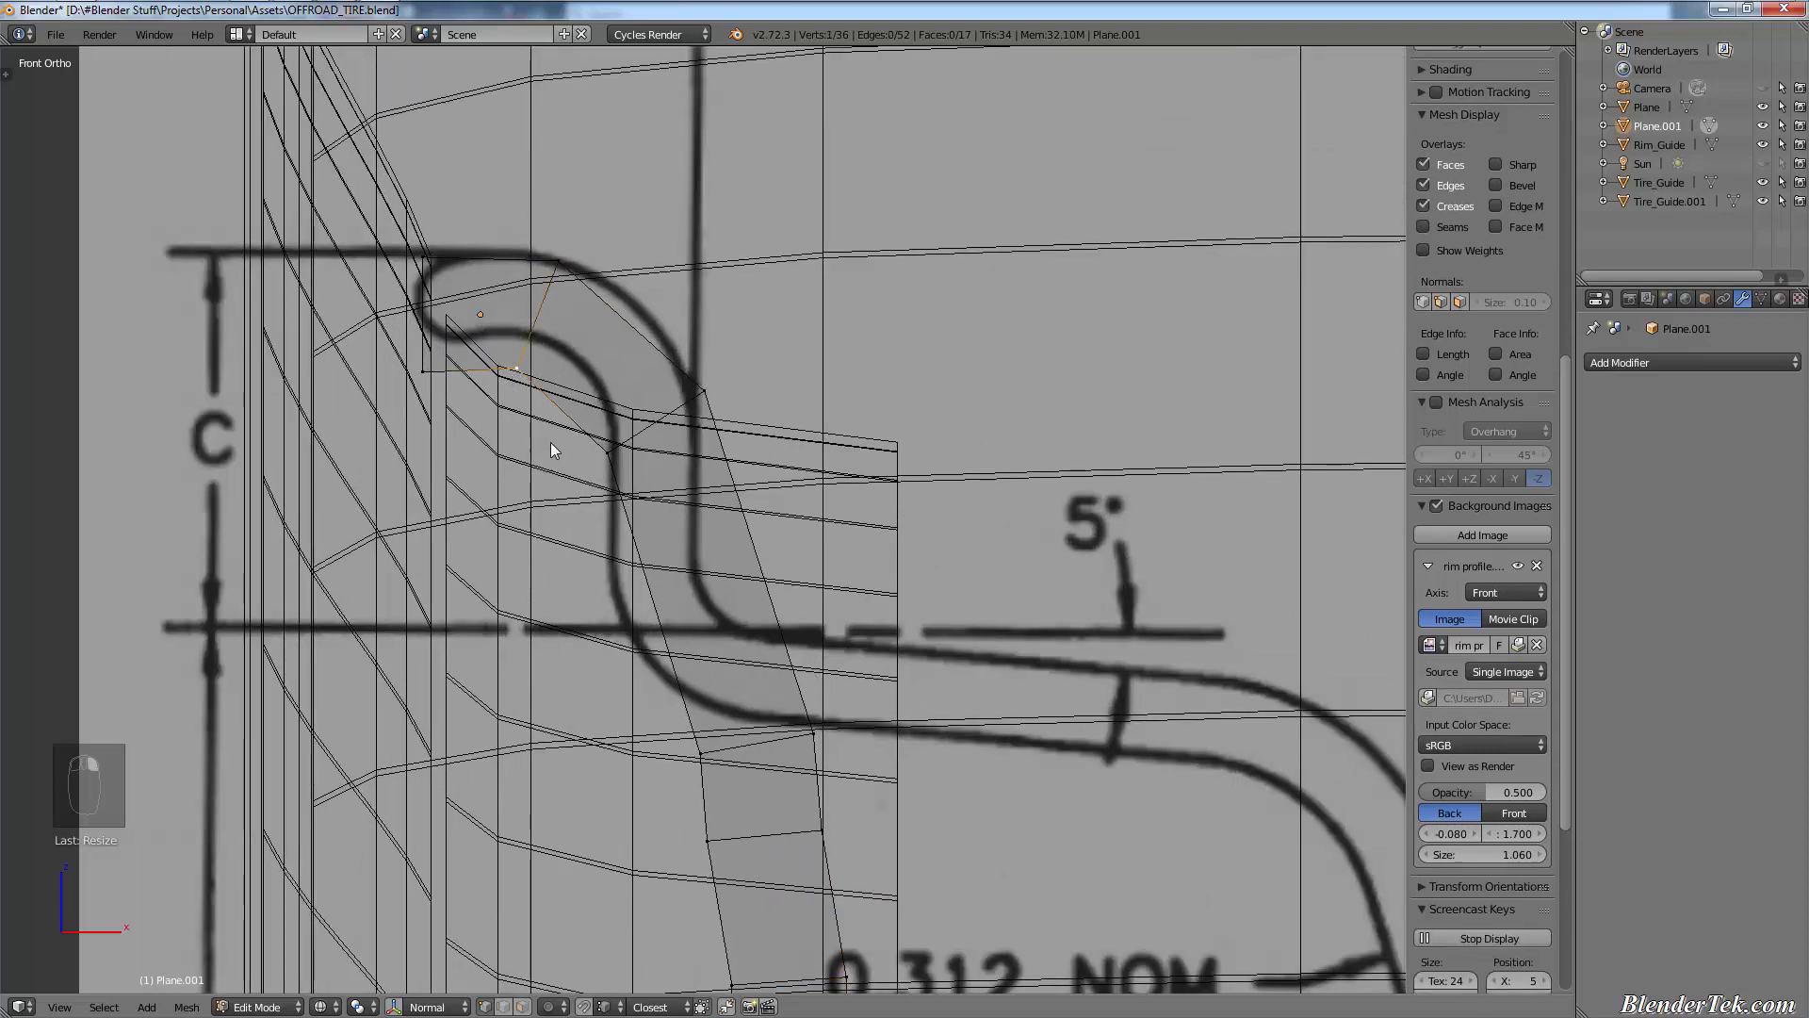
right_click(703, 422)
- Circle-select the cross edge just above the straightened vertical section, move it inward about 0.006 along X, and clear the selection
scroll(890, 789, "down", 5)
middle_click_drag(943, 905, 899, 807, "shift")
scroll(900, 806, "up", 5)
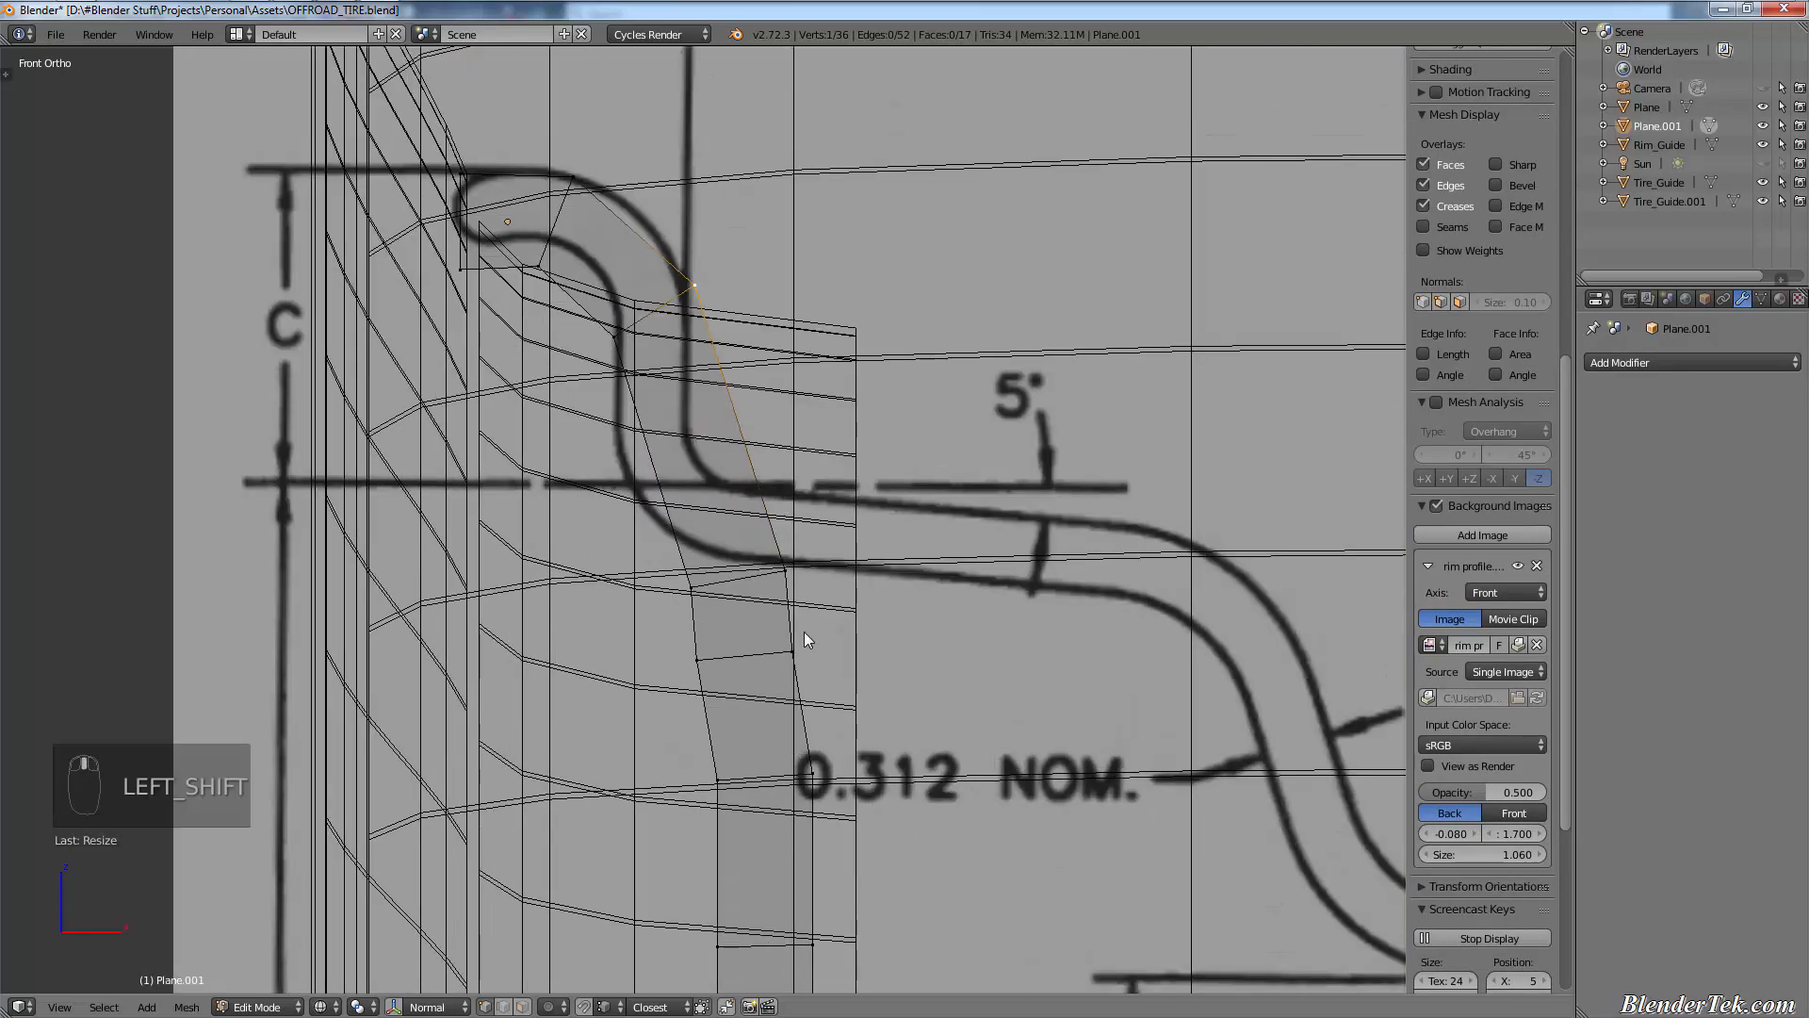
key("a")
key("c")
left_click_drag(811, 646, 711, 676)
right_click(794, 662)
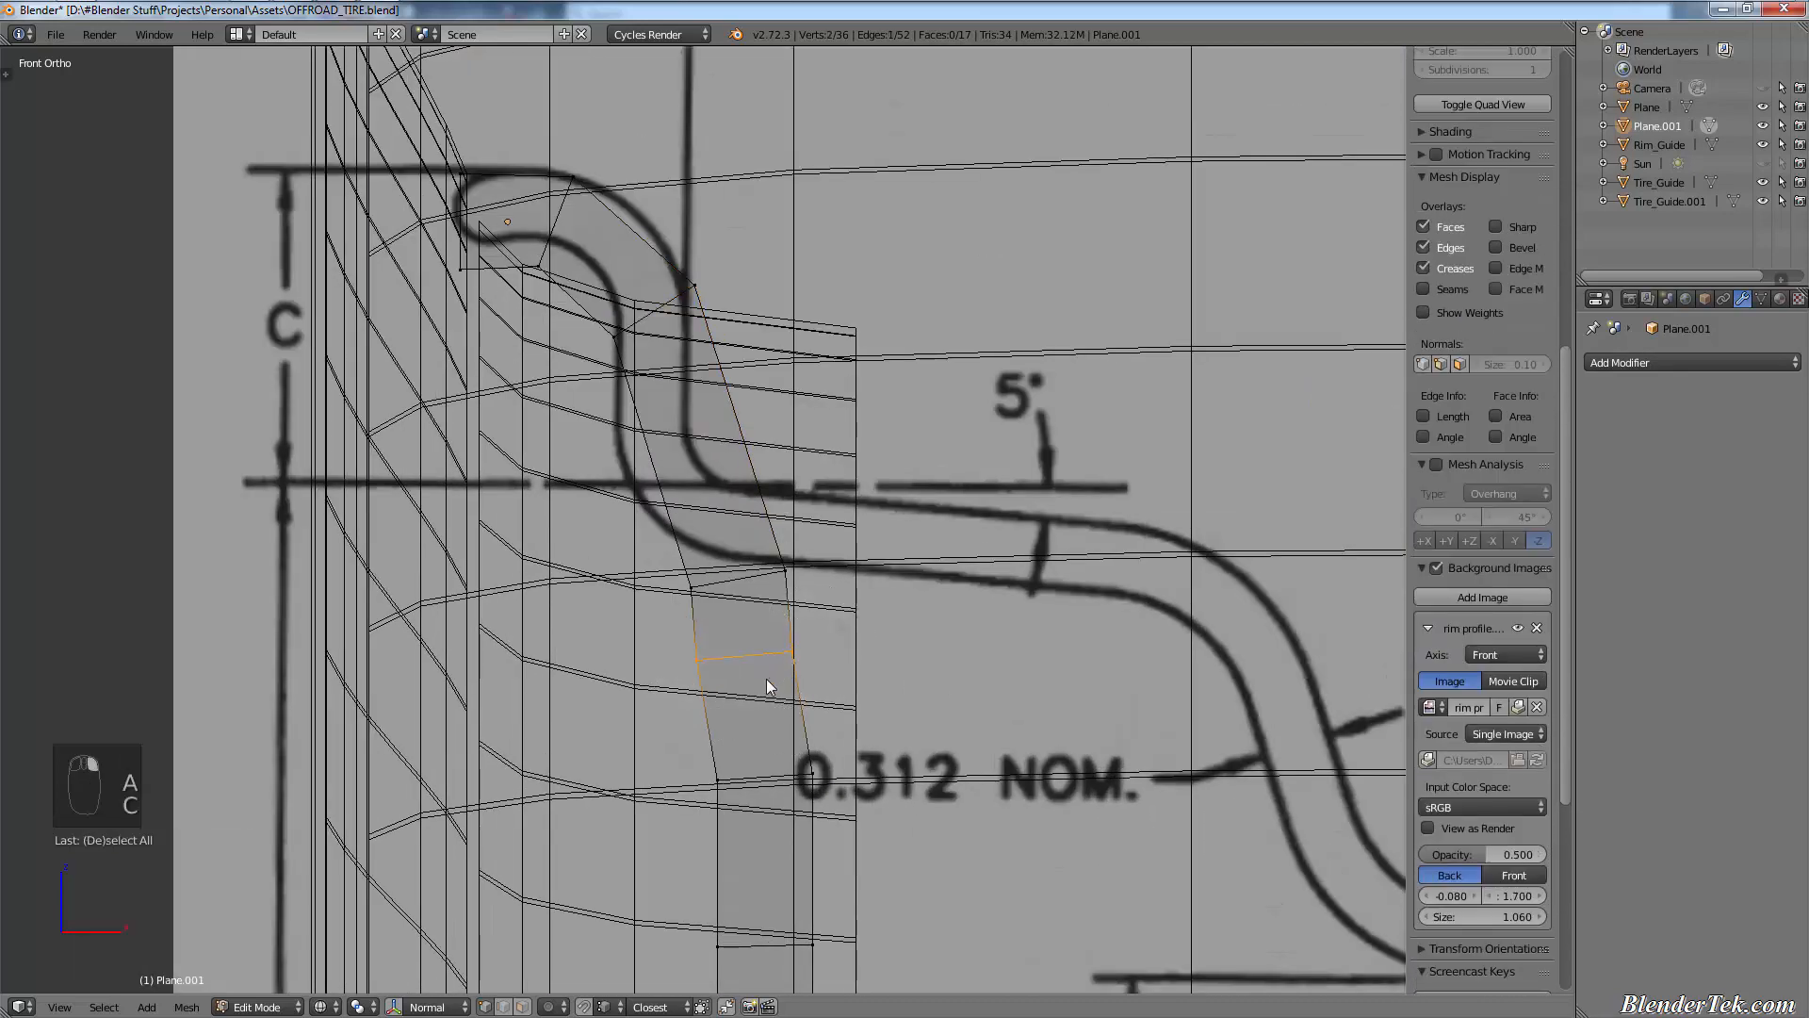
key("g")
middle_click(763, 686)
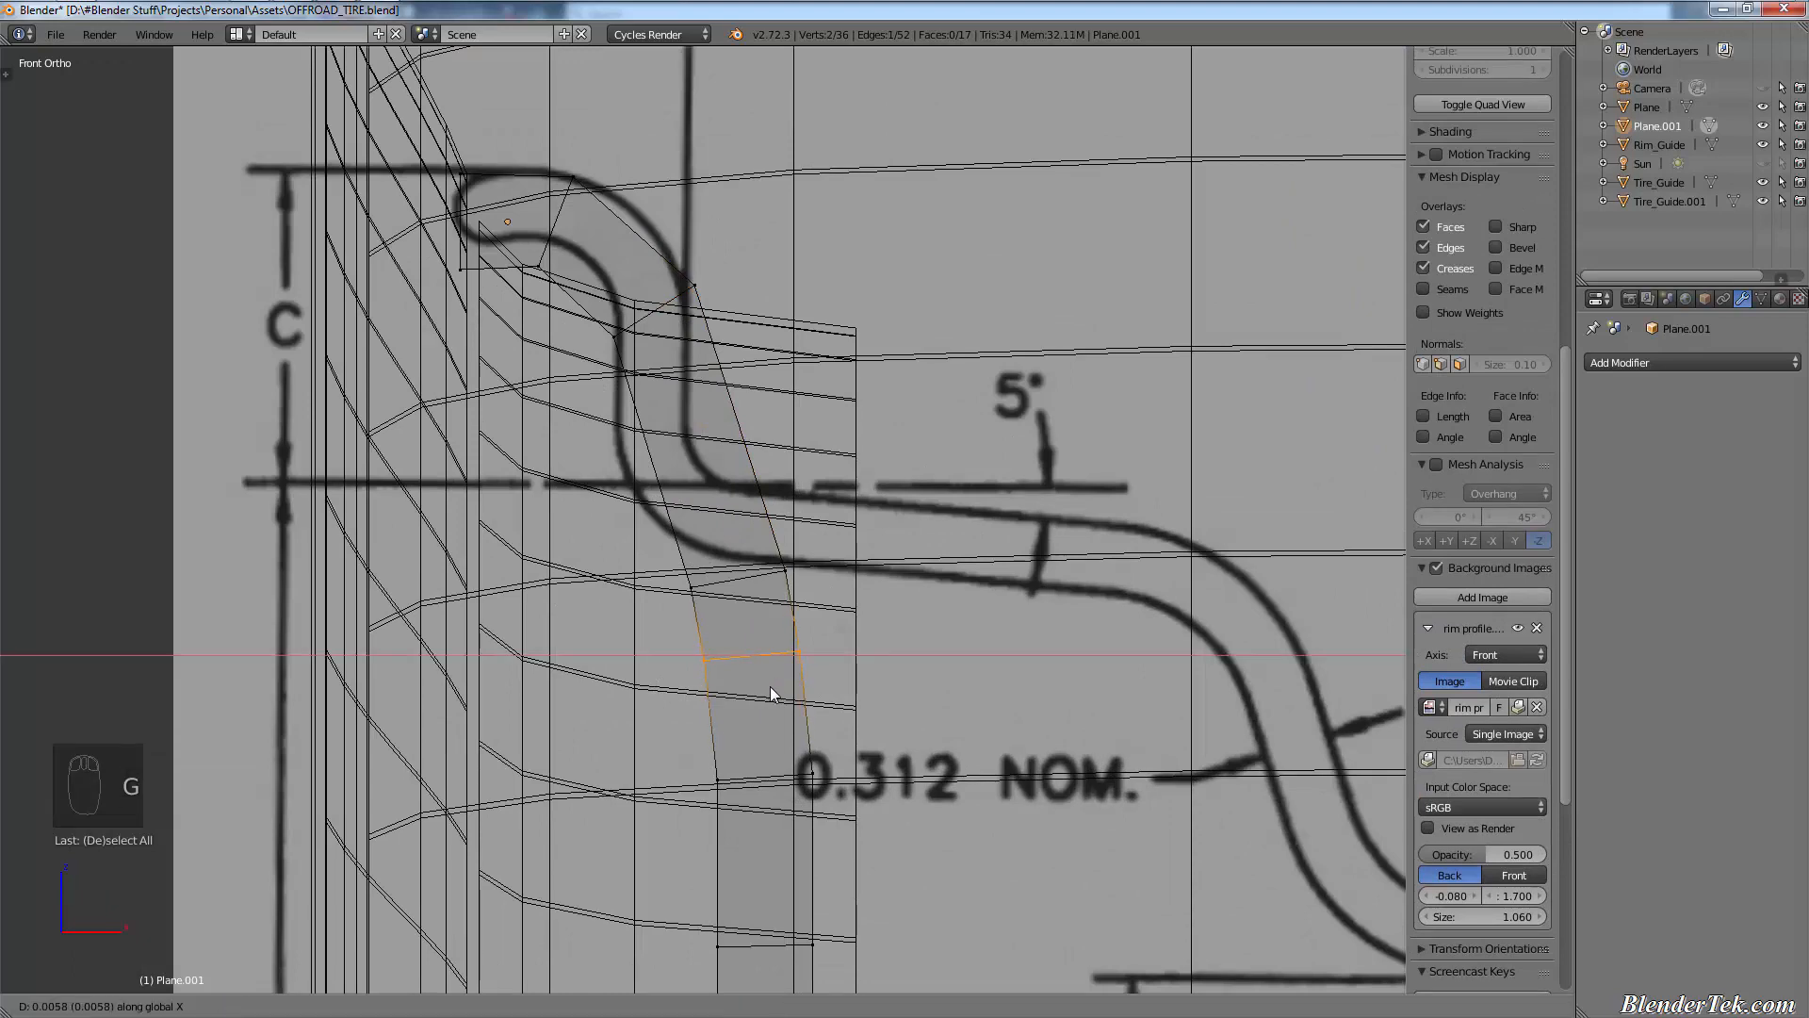
left_click(773, 686)
key("a")
- Circle-select the cross edge at the inner end of the flat bend and move it about 0.023 inward and 0.029 down
scroll(833, 773, "down", 4)
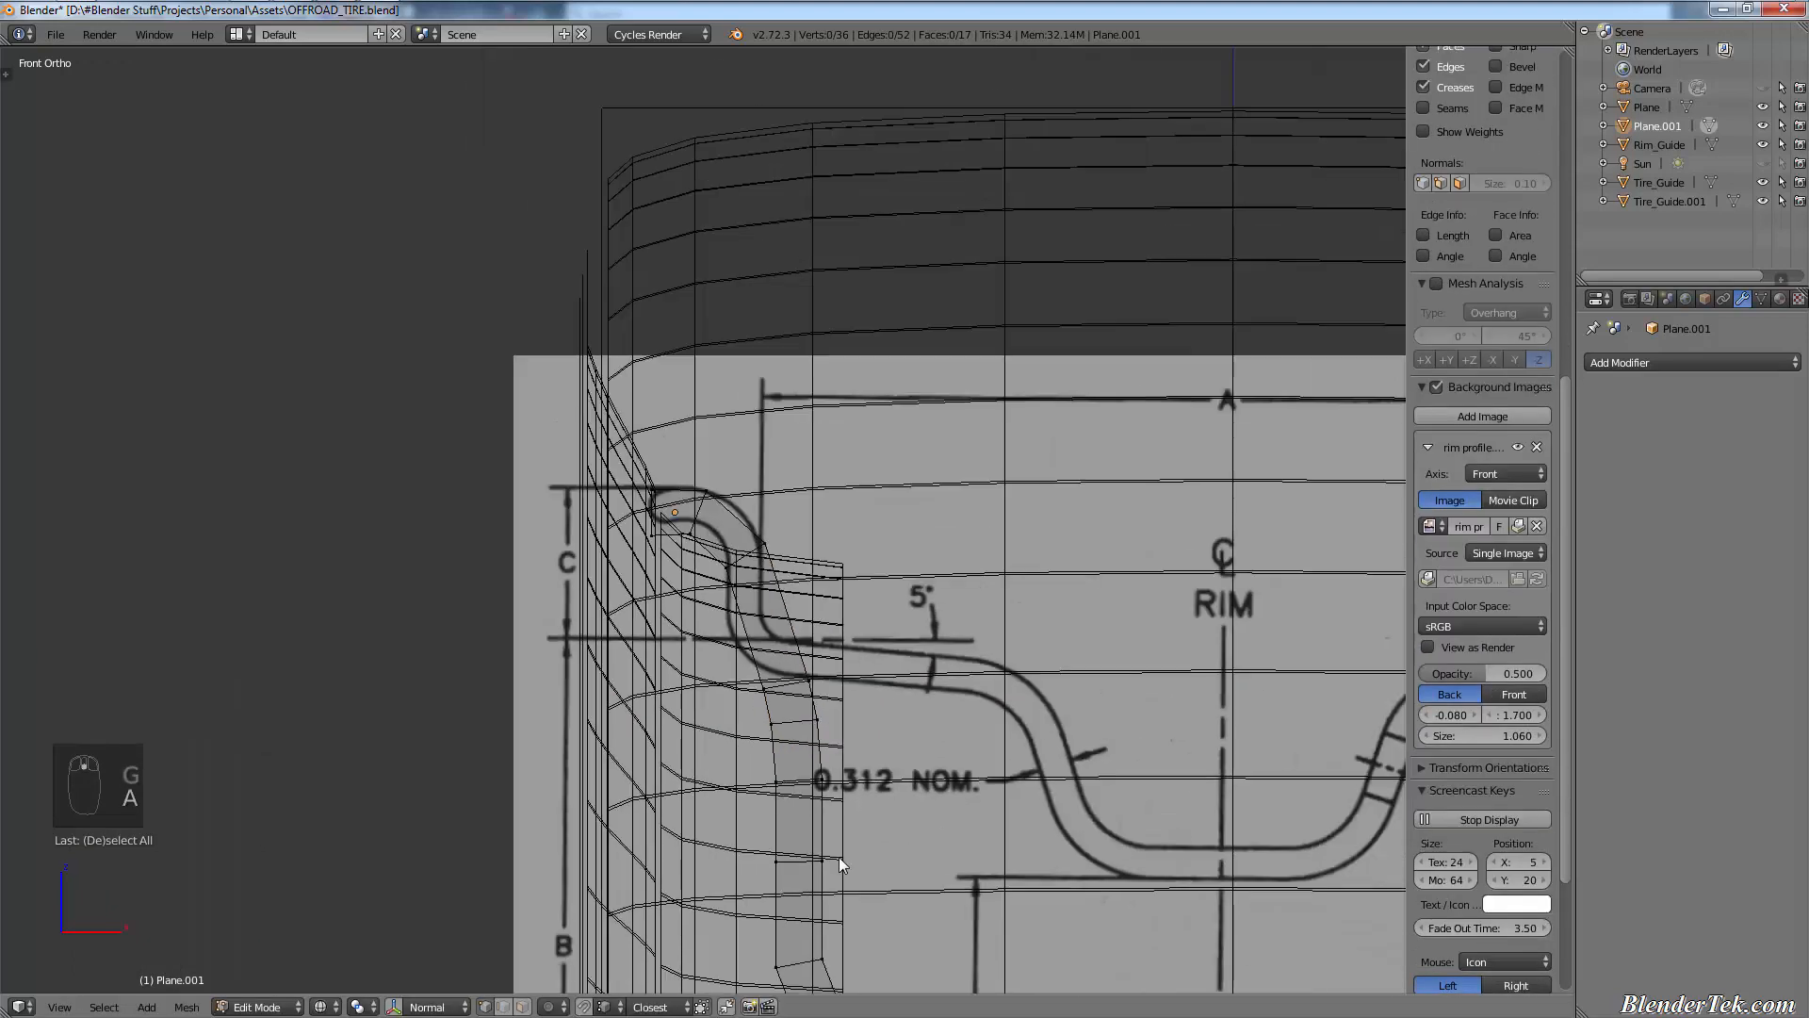
middle_click_drag(833, 837, 761, 431, "shift")
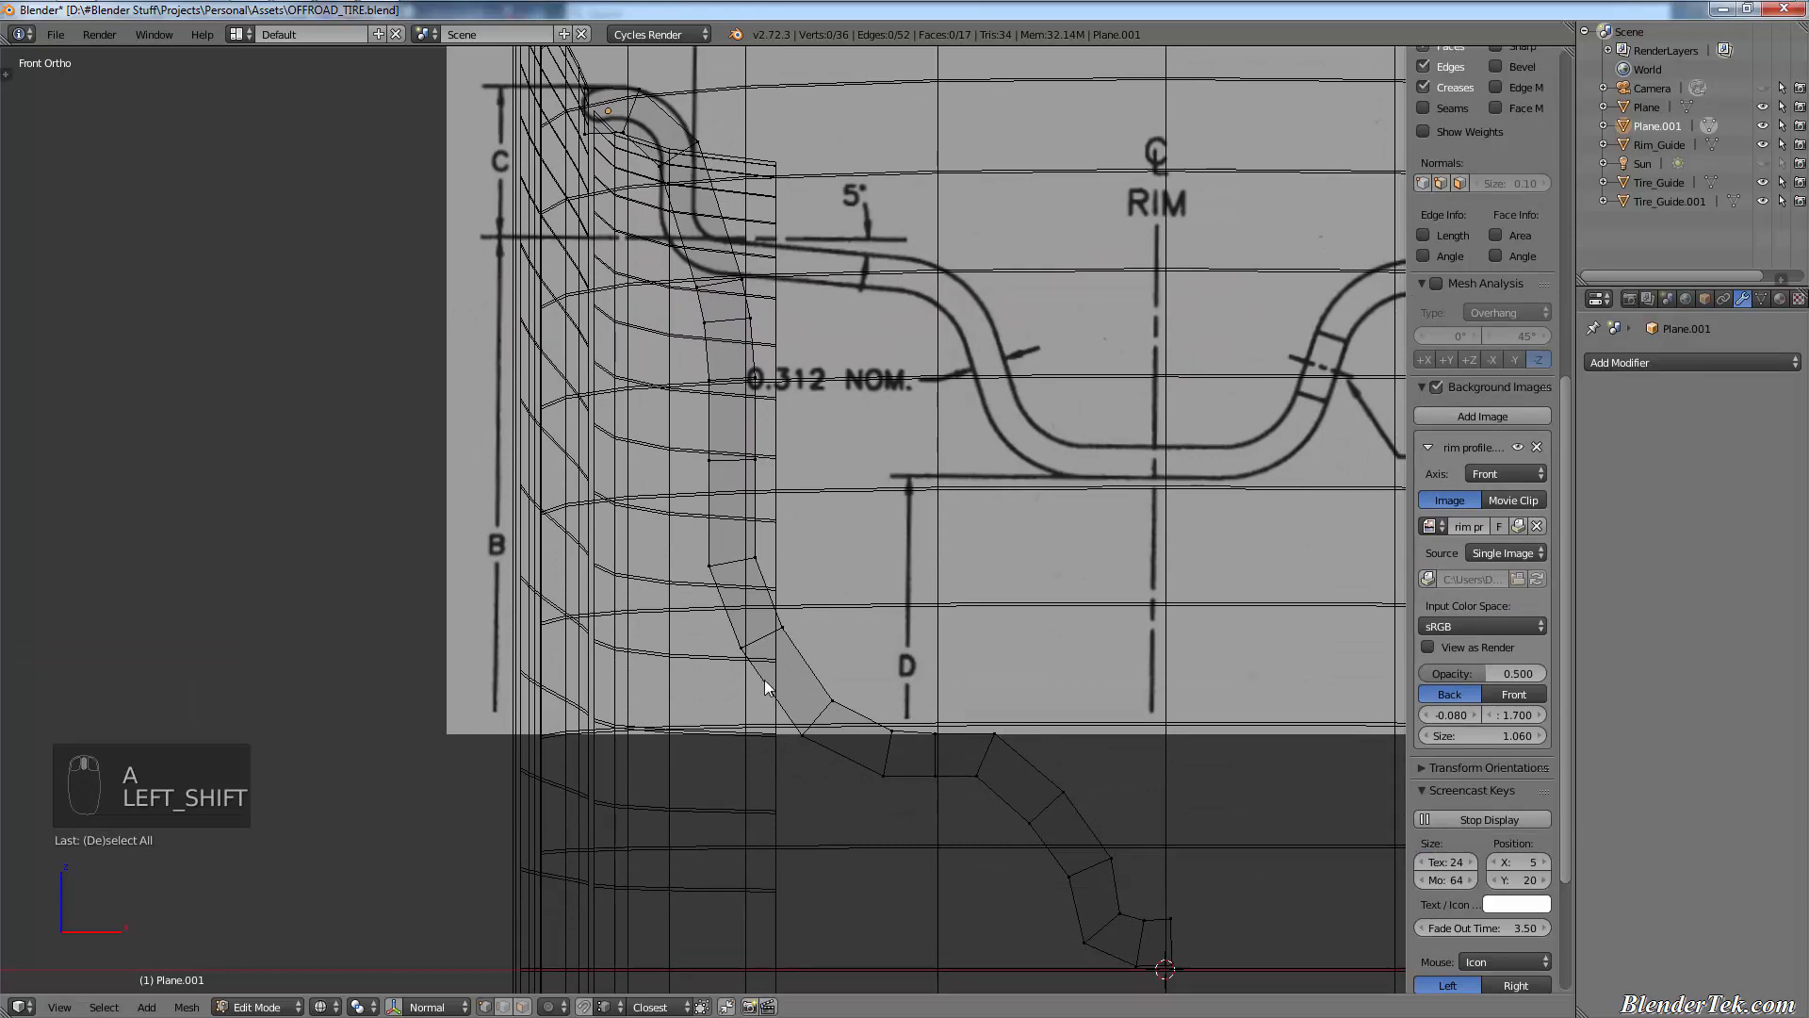
scroll(765, 681, "up", 4)
mouse_move(810, 705)
middle_mouse_down("shift")
mouse_move(294, 404)
mouse_move(352, 511)
middle_mouse_up("shift")
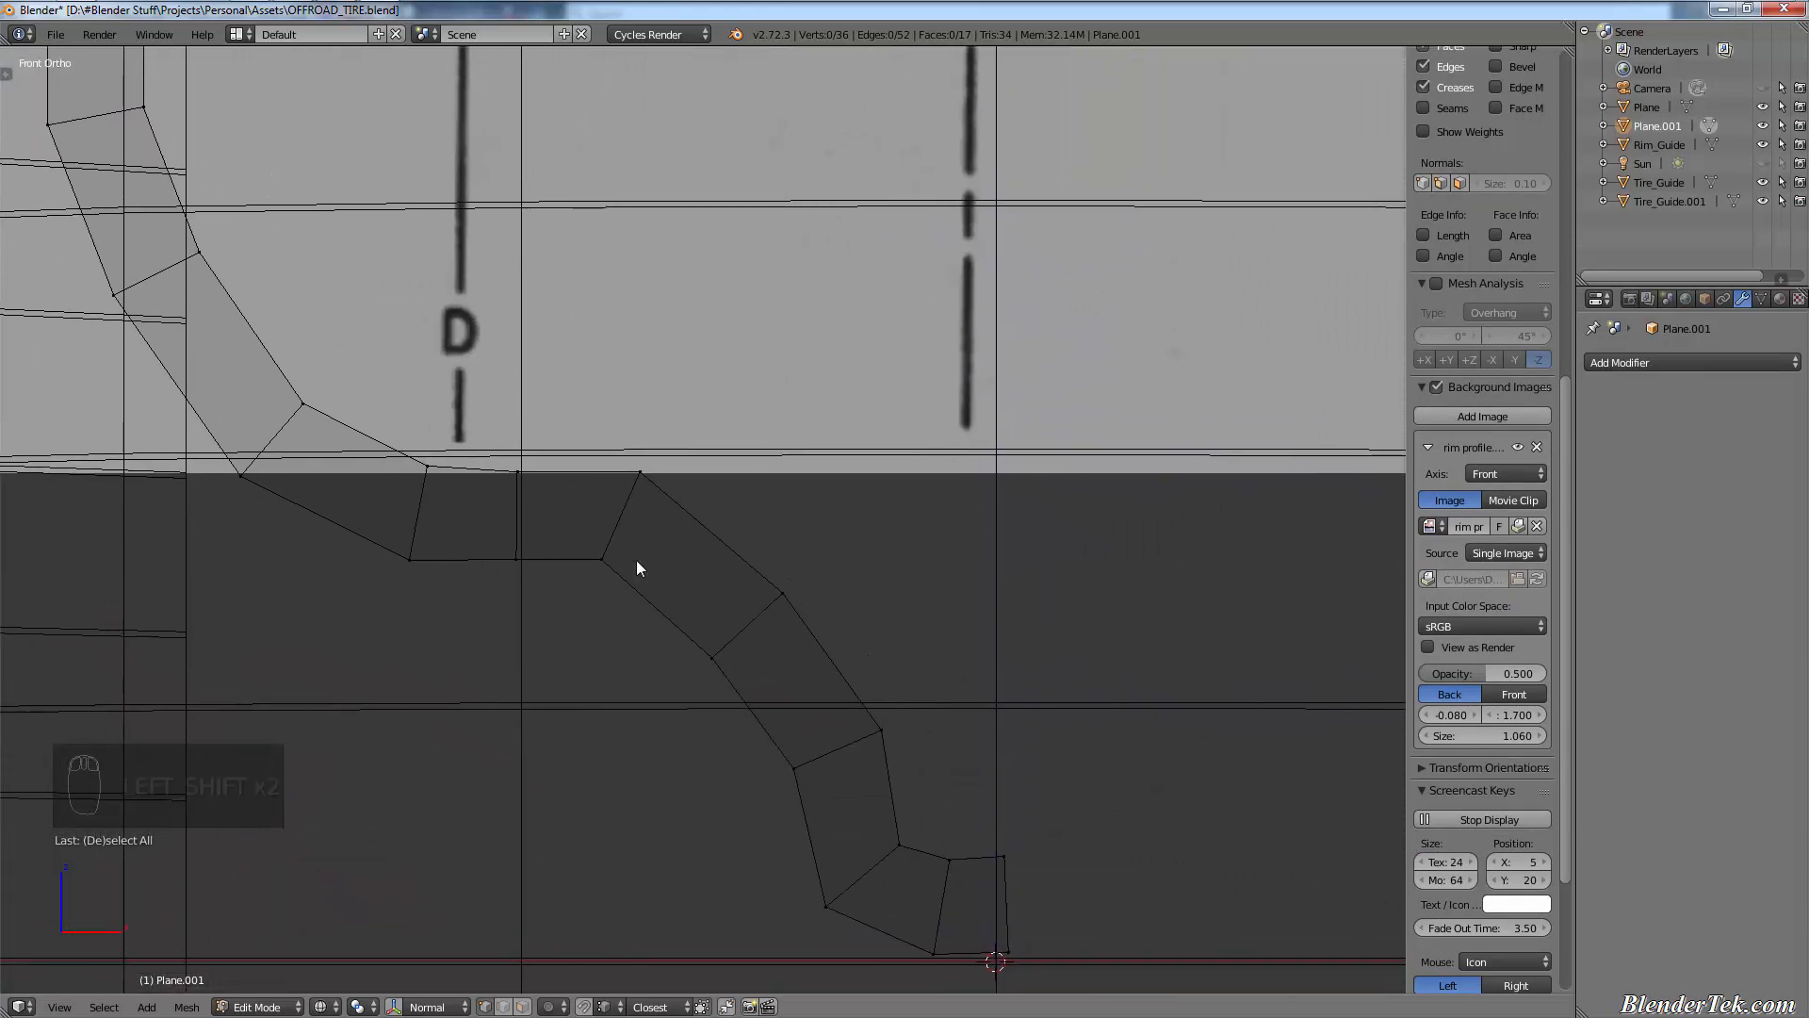
key("c")
left_click(635, 526)
right_click(622, 619)
key("g")
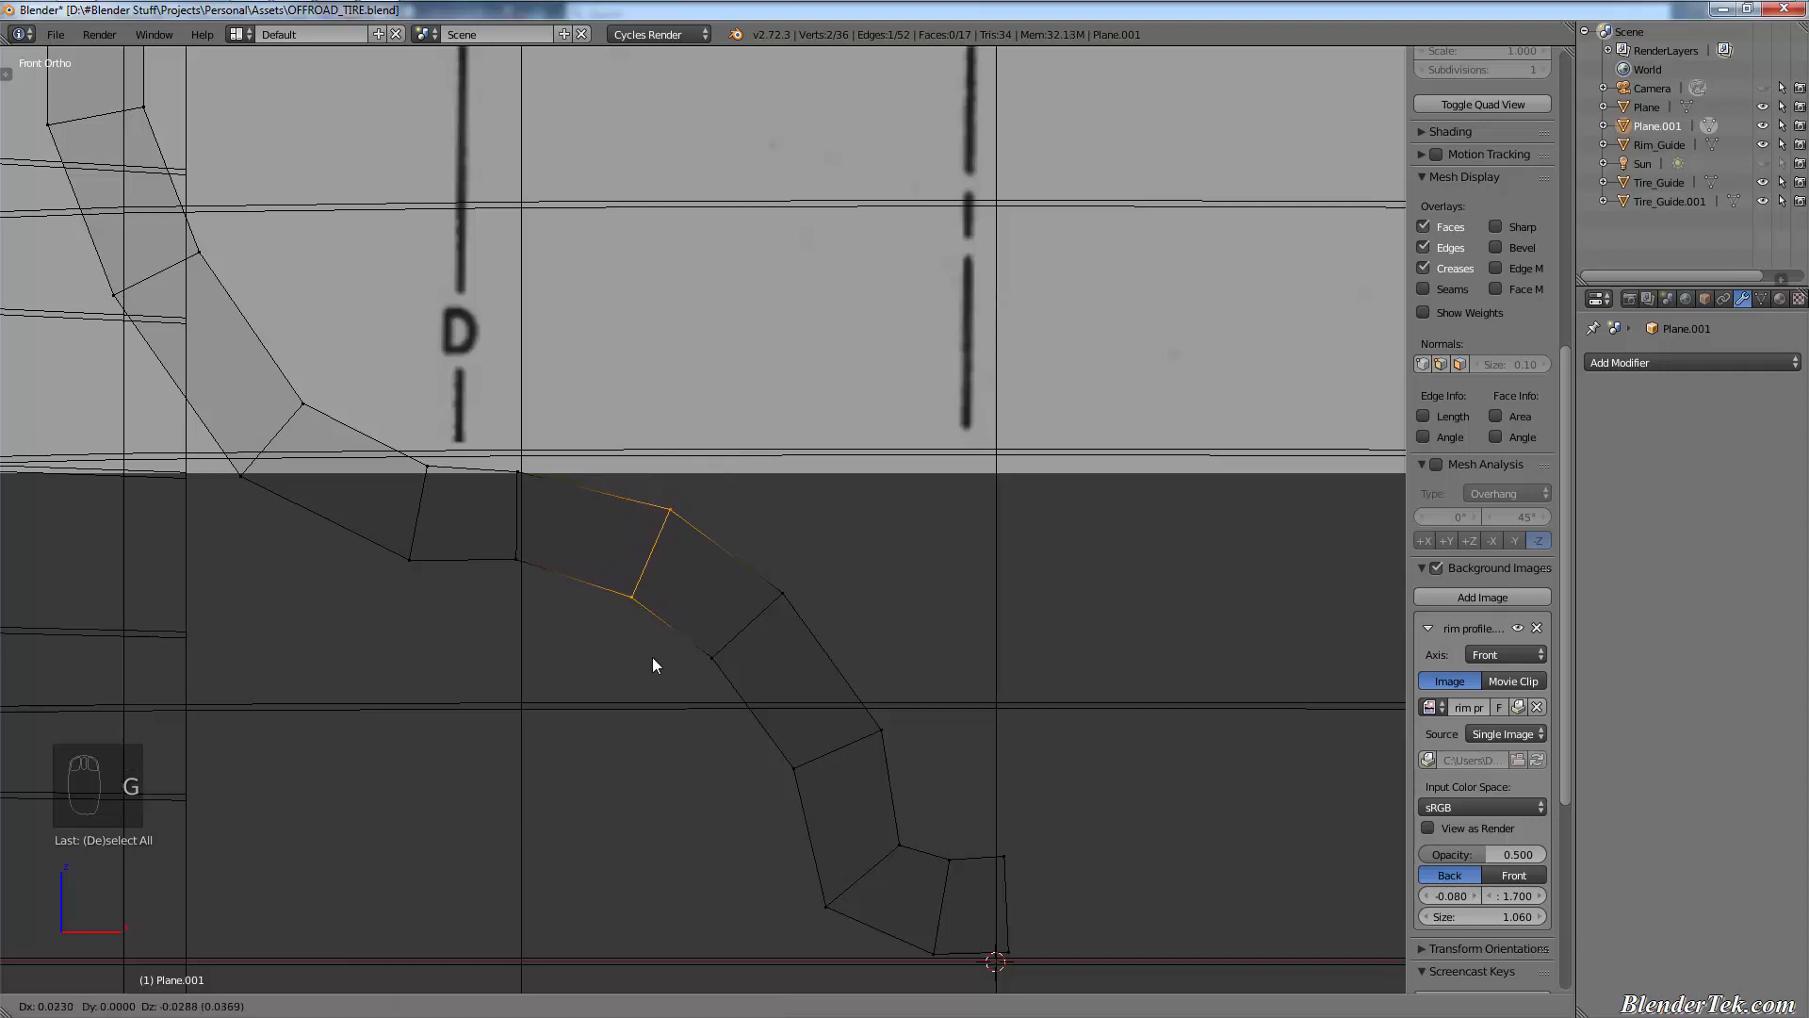
left_click(653, 659)
key("a")
- Circle-select the cross edge at the outer end of the flat bend and move it about 0.018 outward and 0.010 up
key("c")
left_click(415, 532)
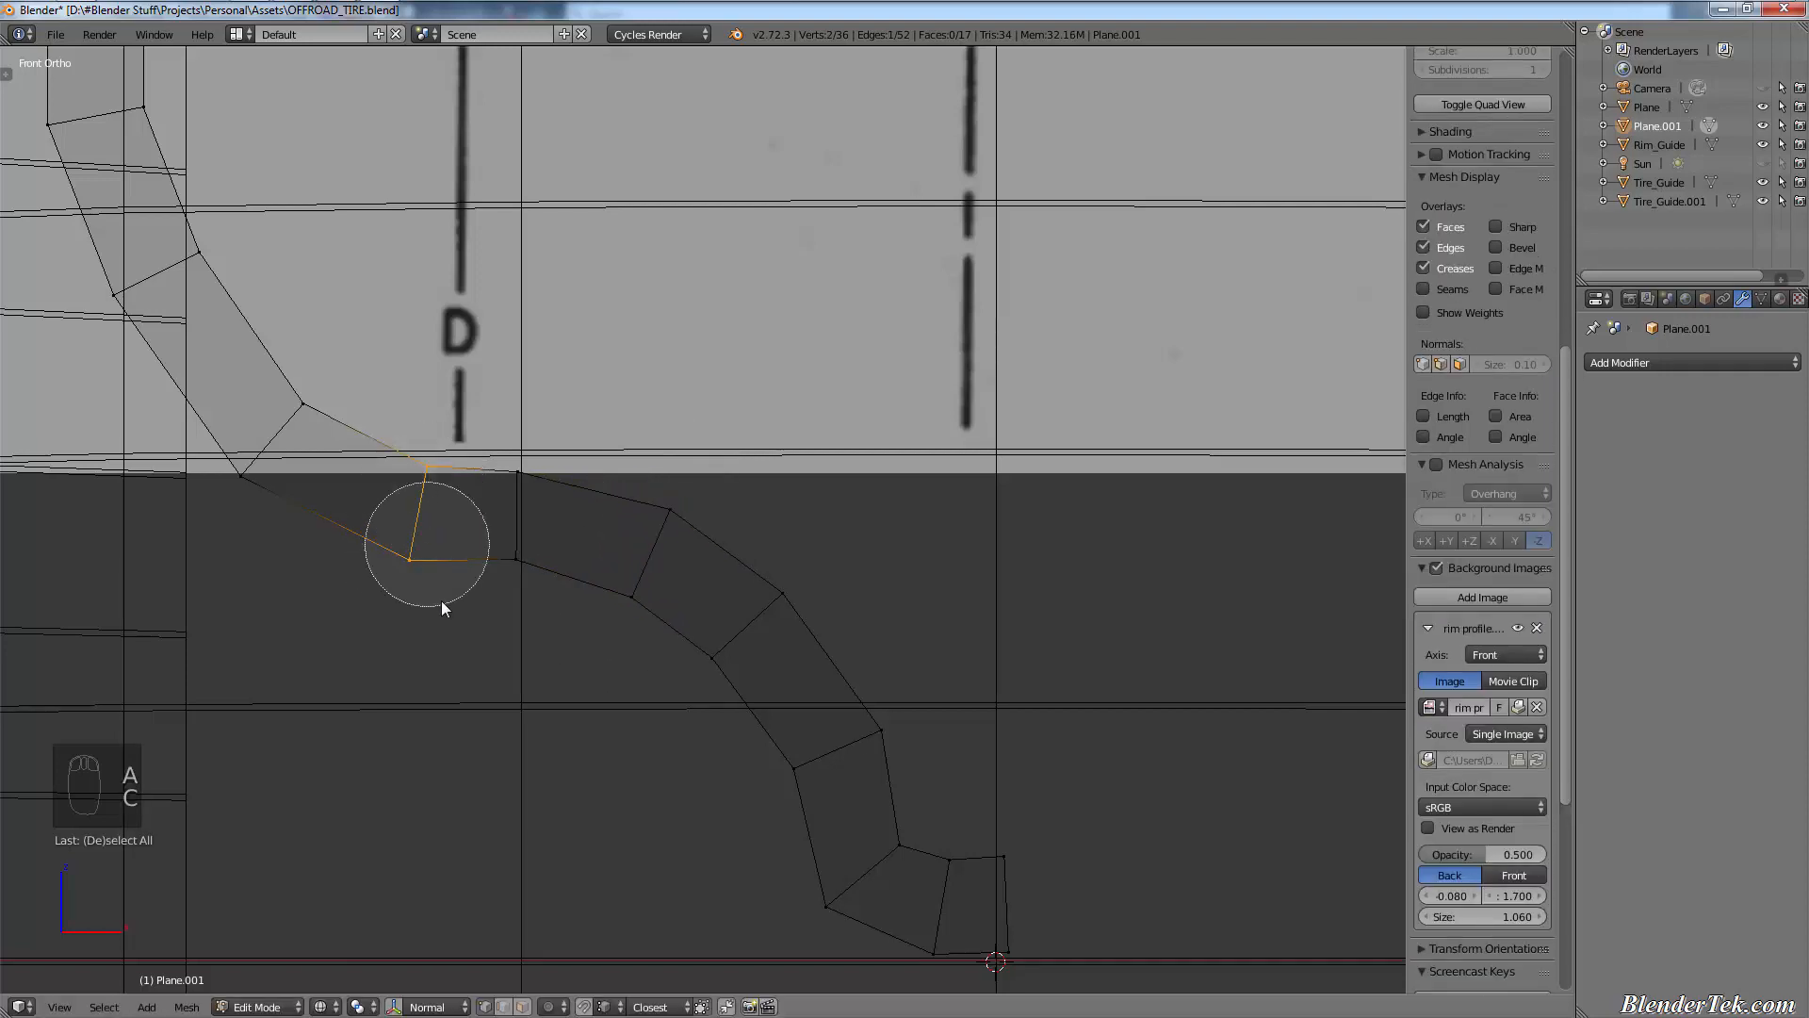
right_click(434, 594)
key("g")
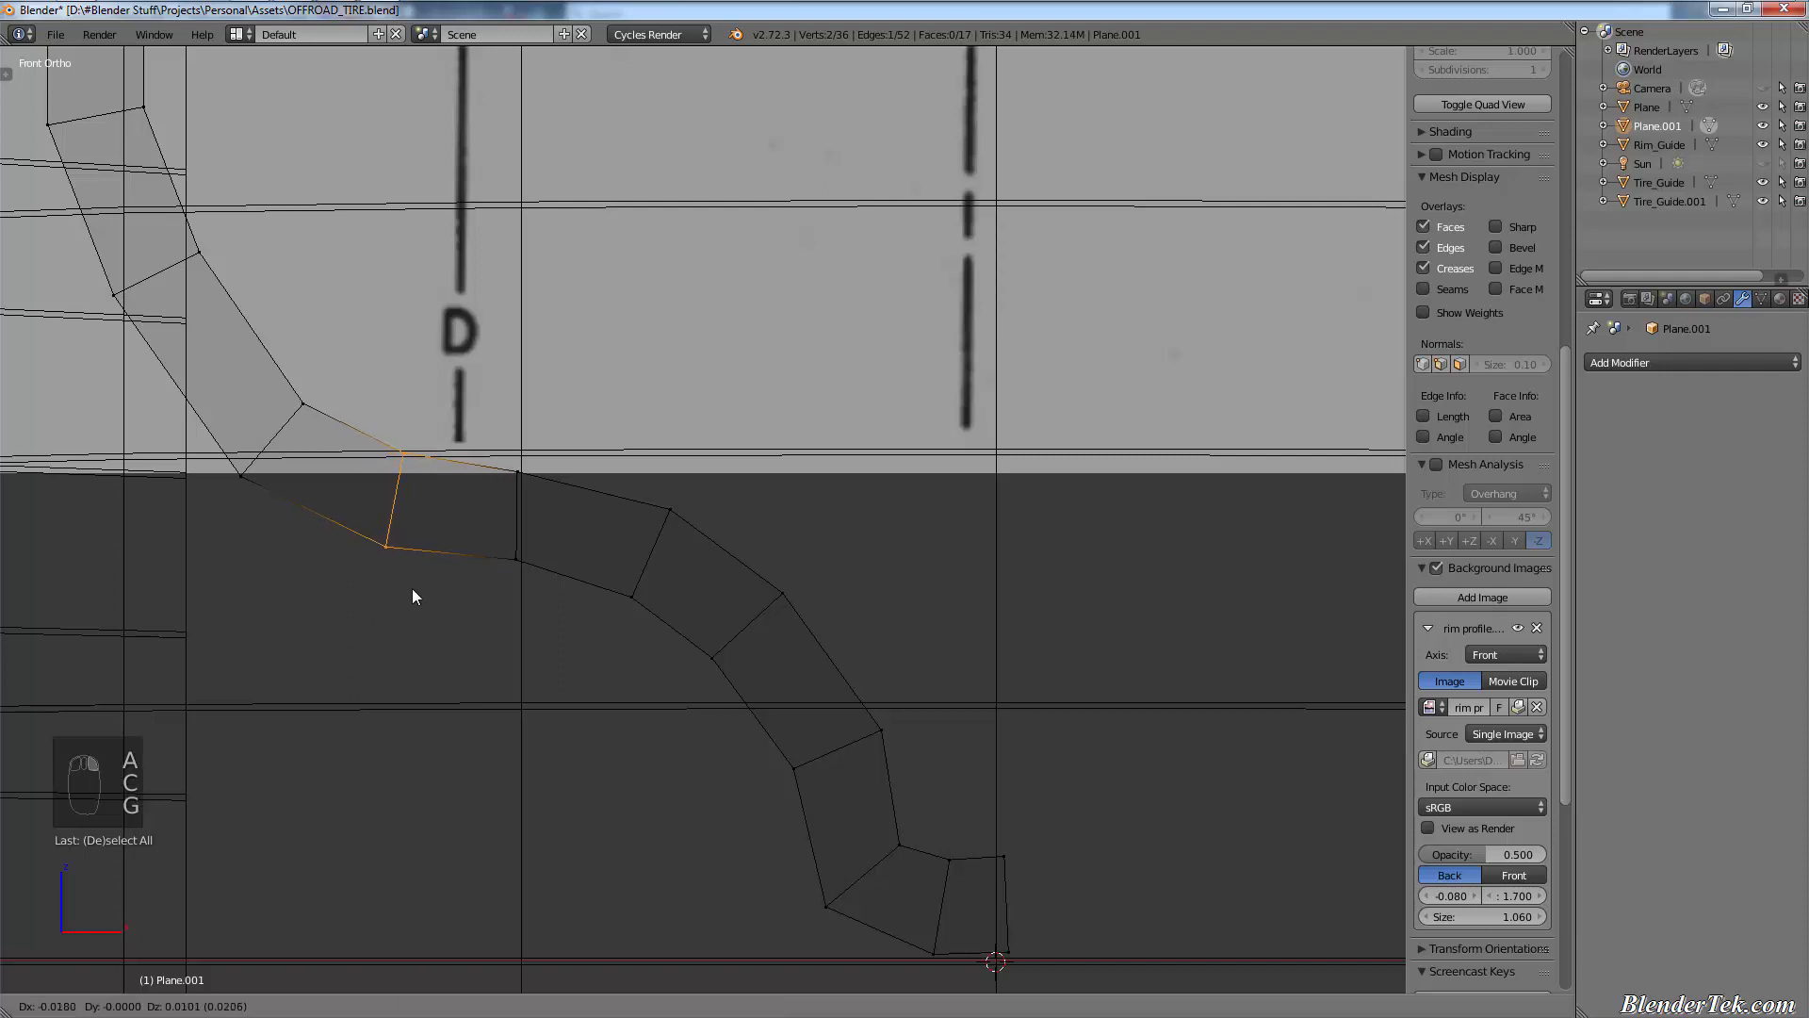
left_click(412, 592)
key("a")
- Reposition the cross edge midway down the steep inner section, finishing with a move of about 0.022 outward and 0.014 down
key("c")
left_click_drag(805, 769, 848, 750)
right_click(908, 737)
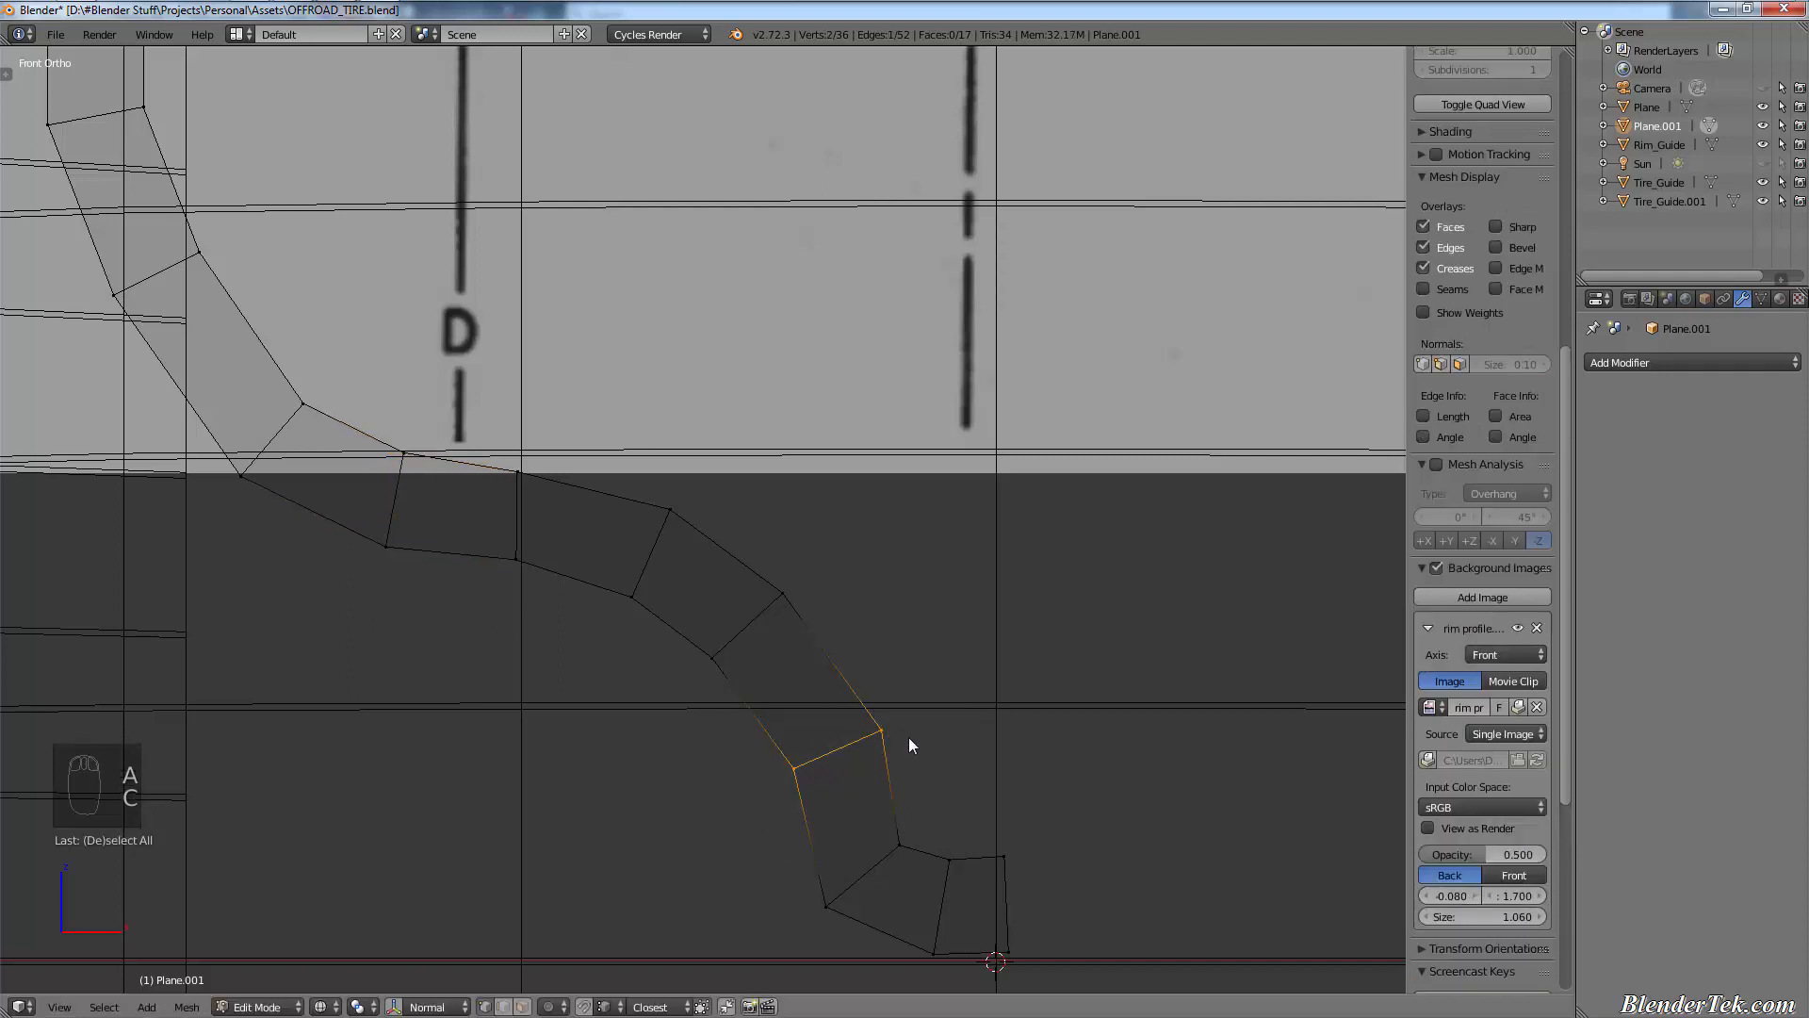
key("g")
left_click(897, 739)
middle_click_drag(924, 755, 688, 584, "shift")
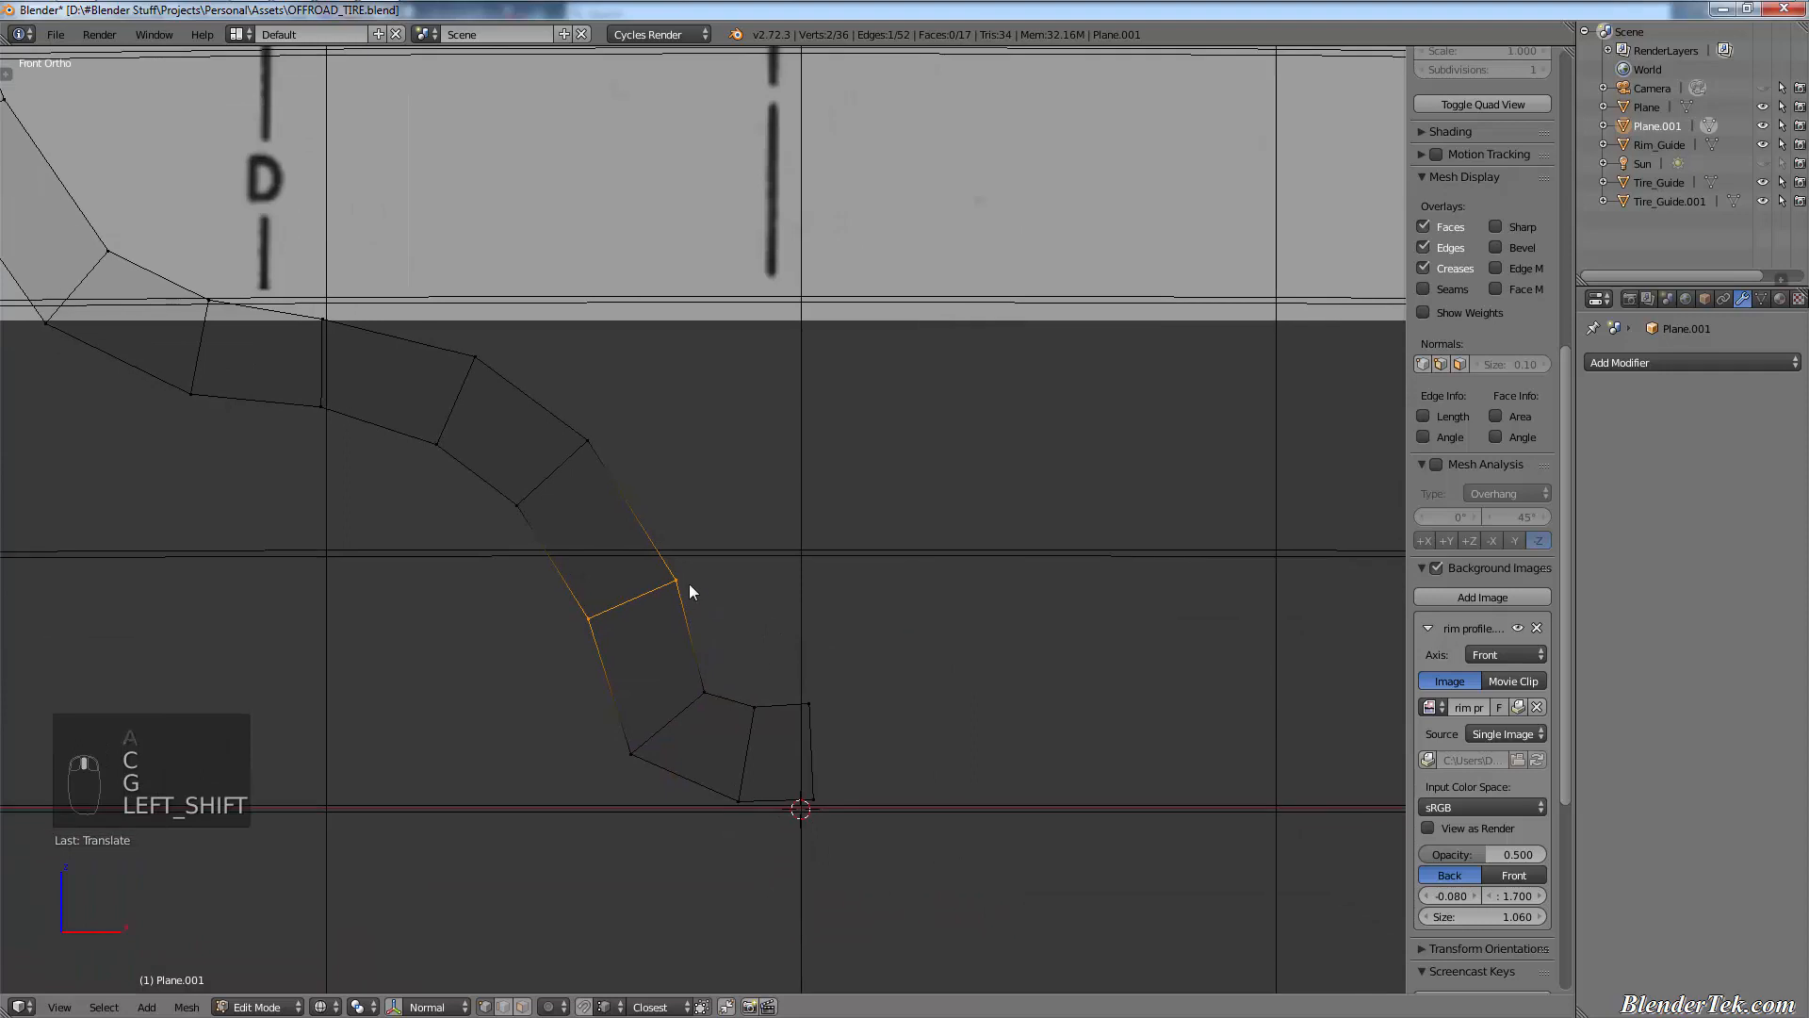
key("g")
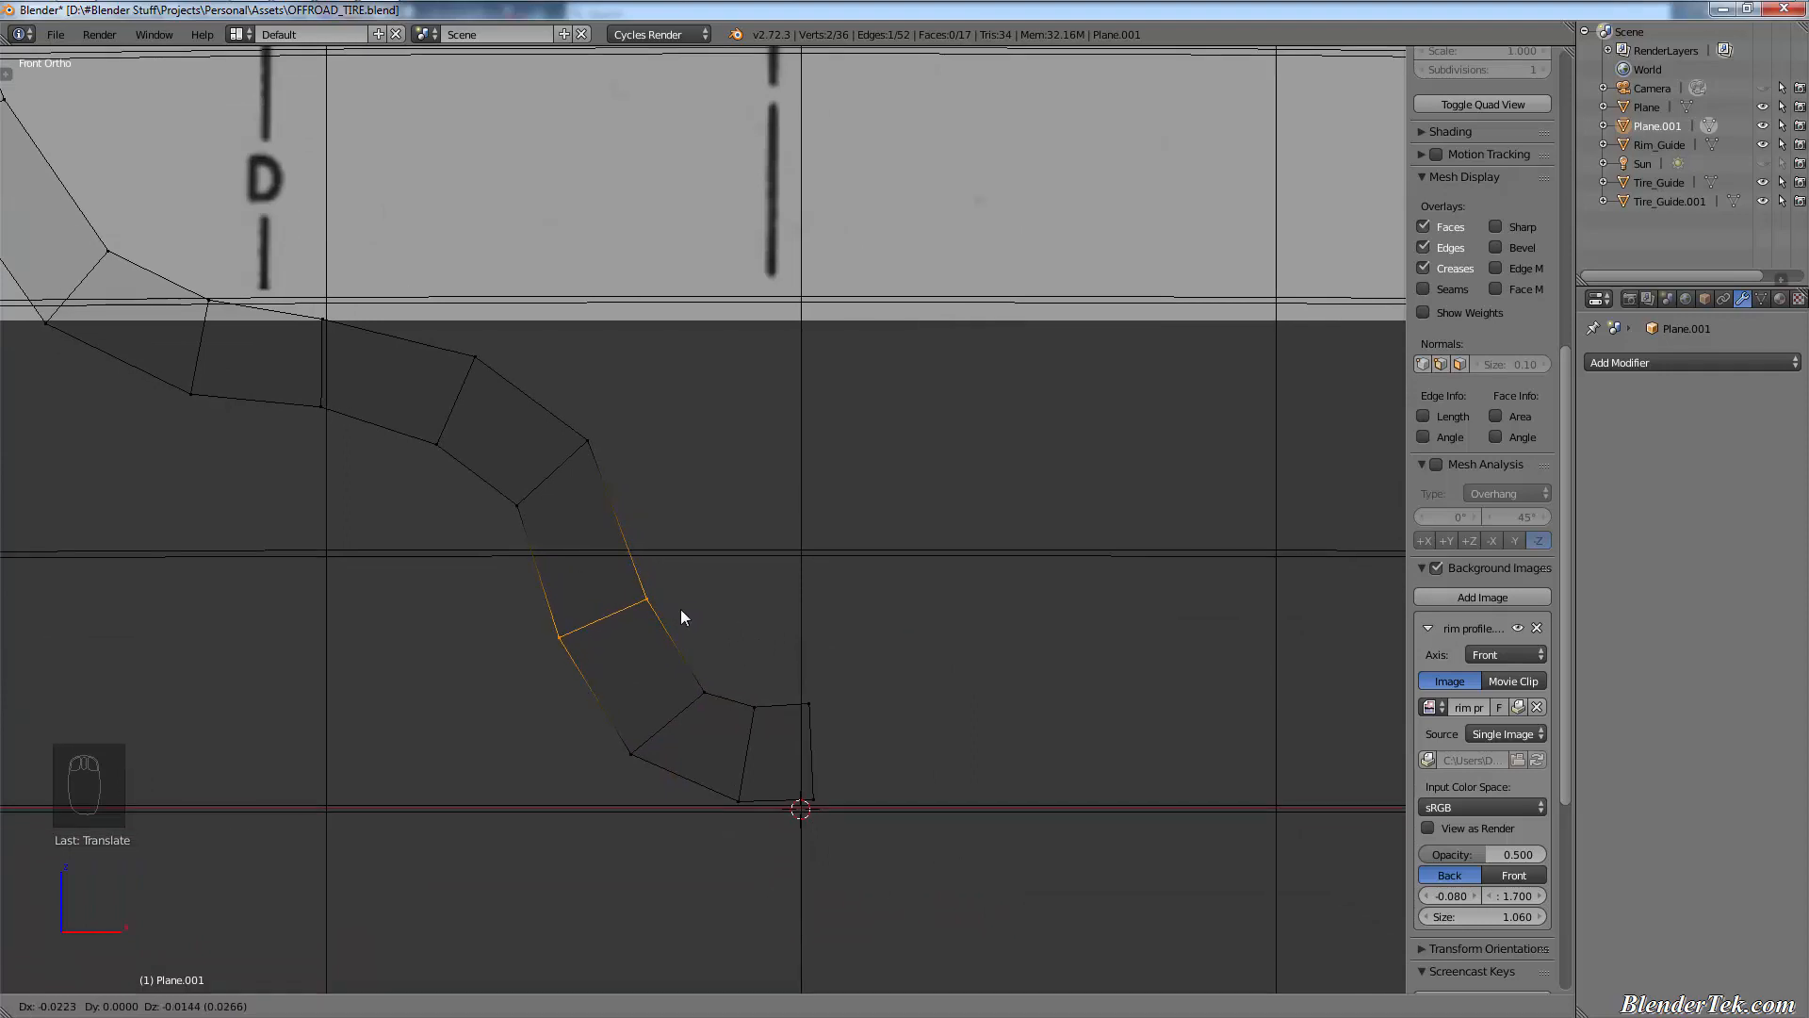
left_click(681, 608)
key("a")
- Circle-select the cross edge at the bottom of the steep section and move it about 0.012 outward and 0.013 up
key("c")
left_click_drag(634, 751, 687, 707)
right_click(707, 675)
key("g")
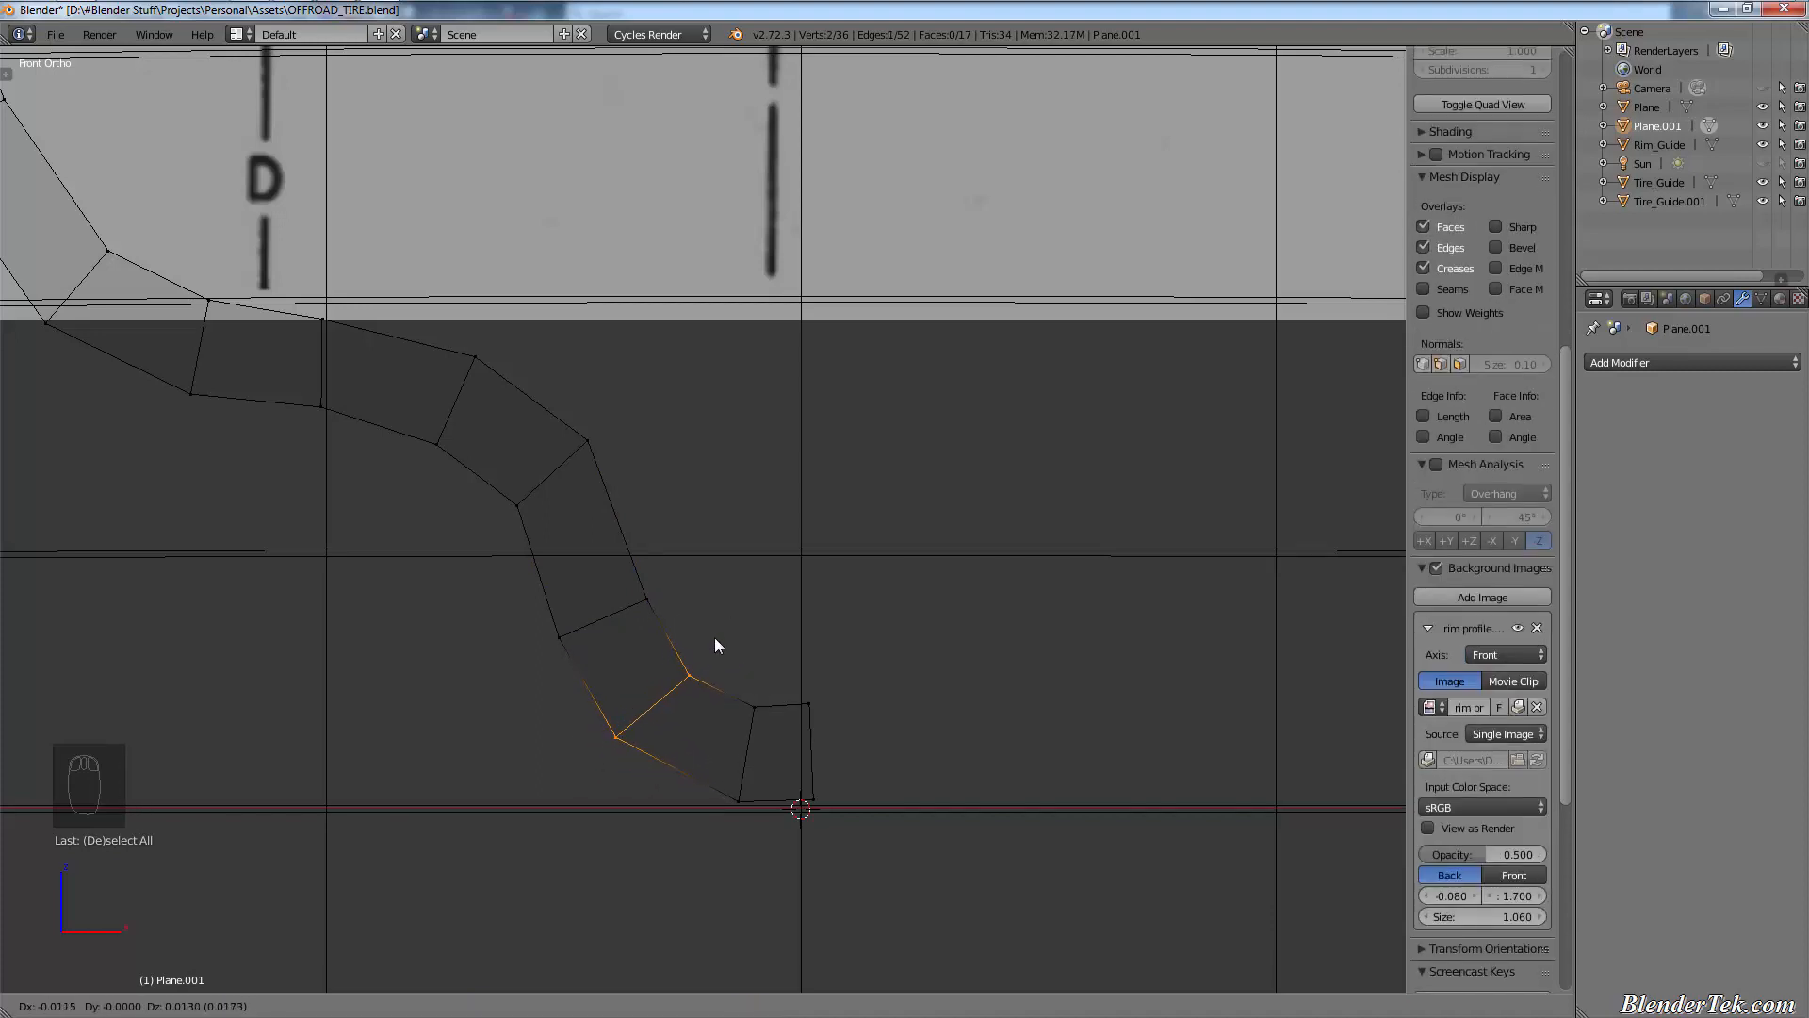
left_click(715, 639)
key("a")
- Select only the cross edge next to the strip's inner end, move it about 0.025 outward and 0.005 down, and clear the selection
key("c")
mouse_move(746, 779)
left_mouse_down()
mouse_move(753, 744)
mouse_move(773, 745)
left_mouse_up()
right_click(773, 744)
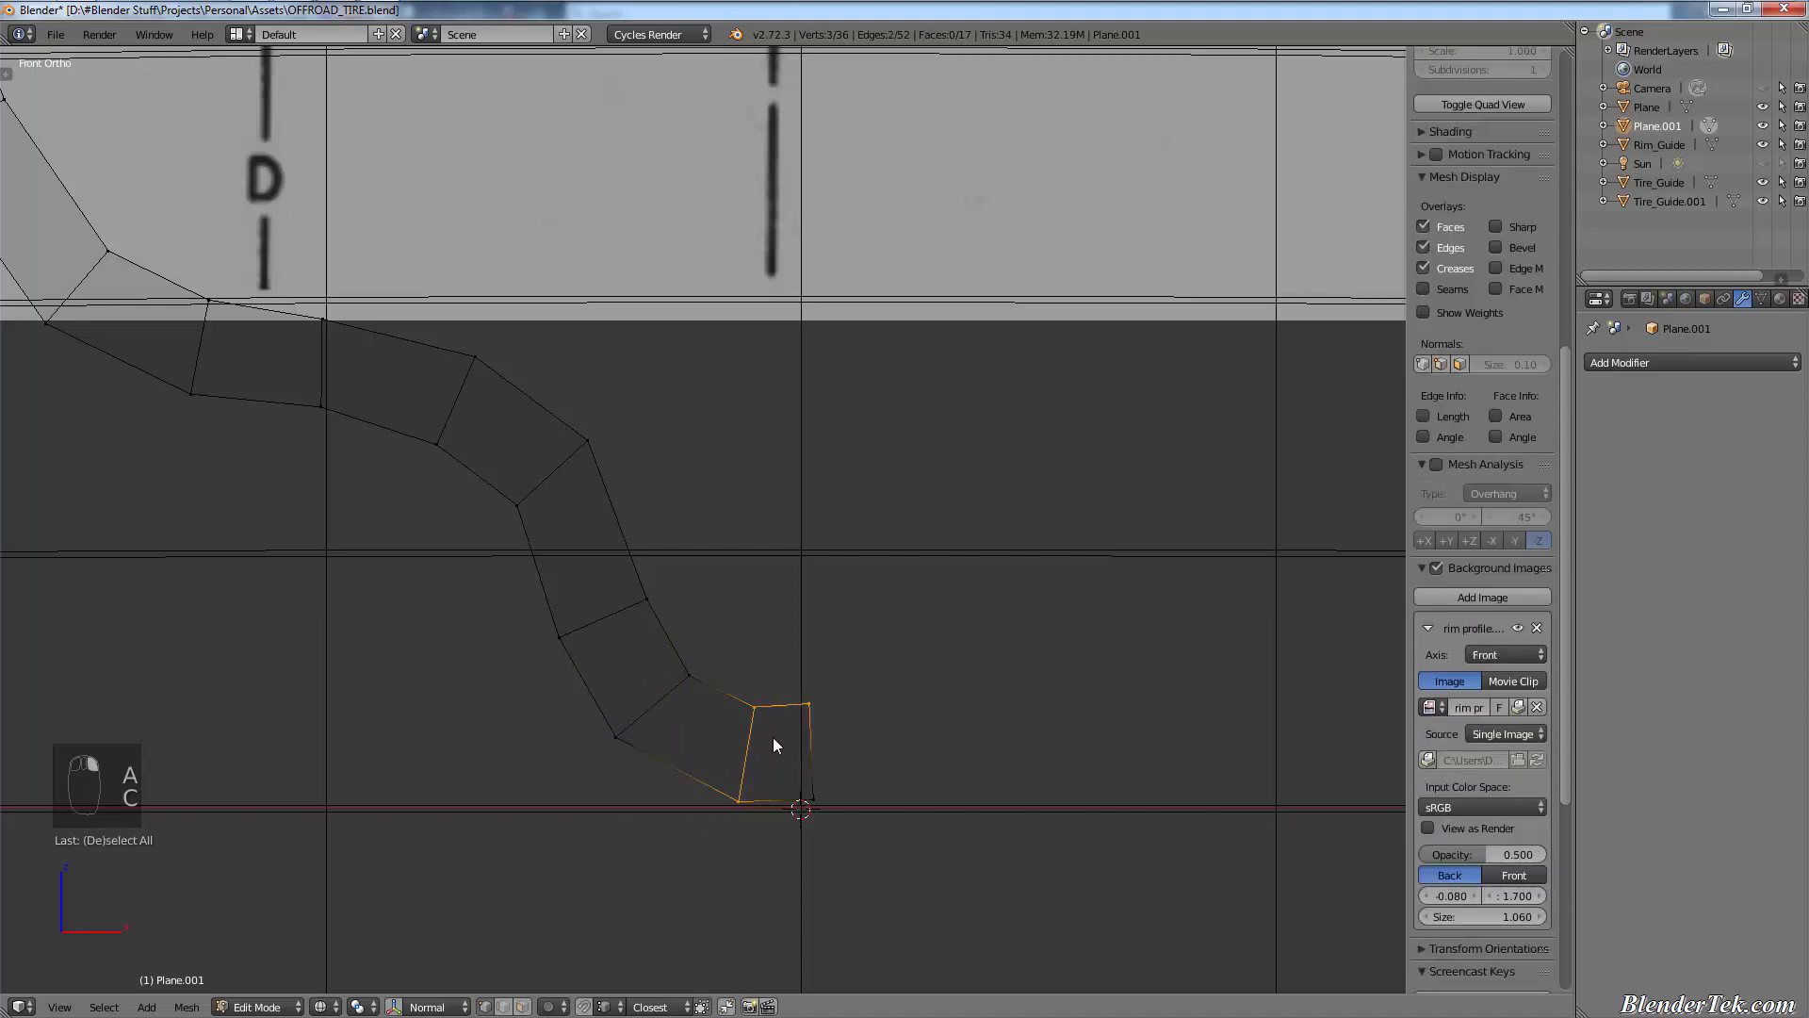
key("c")
middle_click(843, 699)
right_click(875, 678)
key("g")
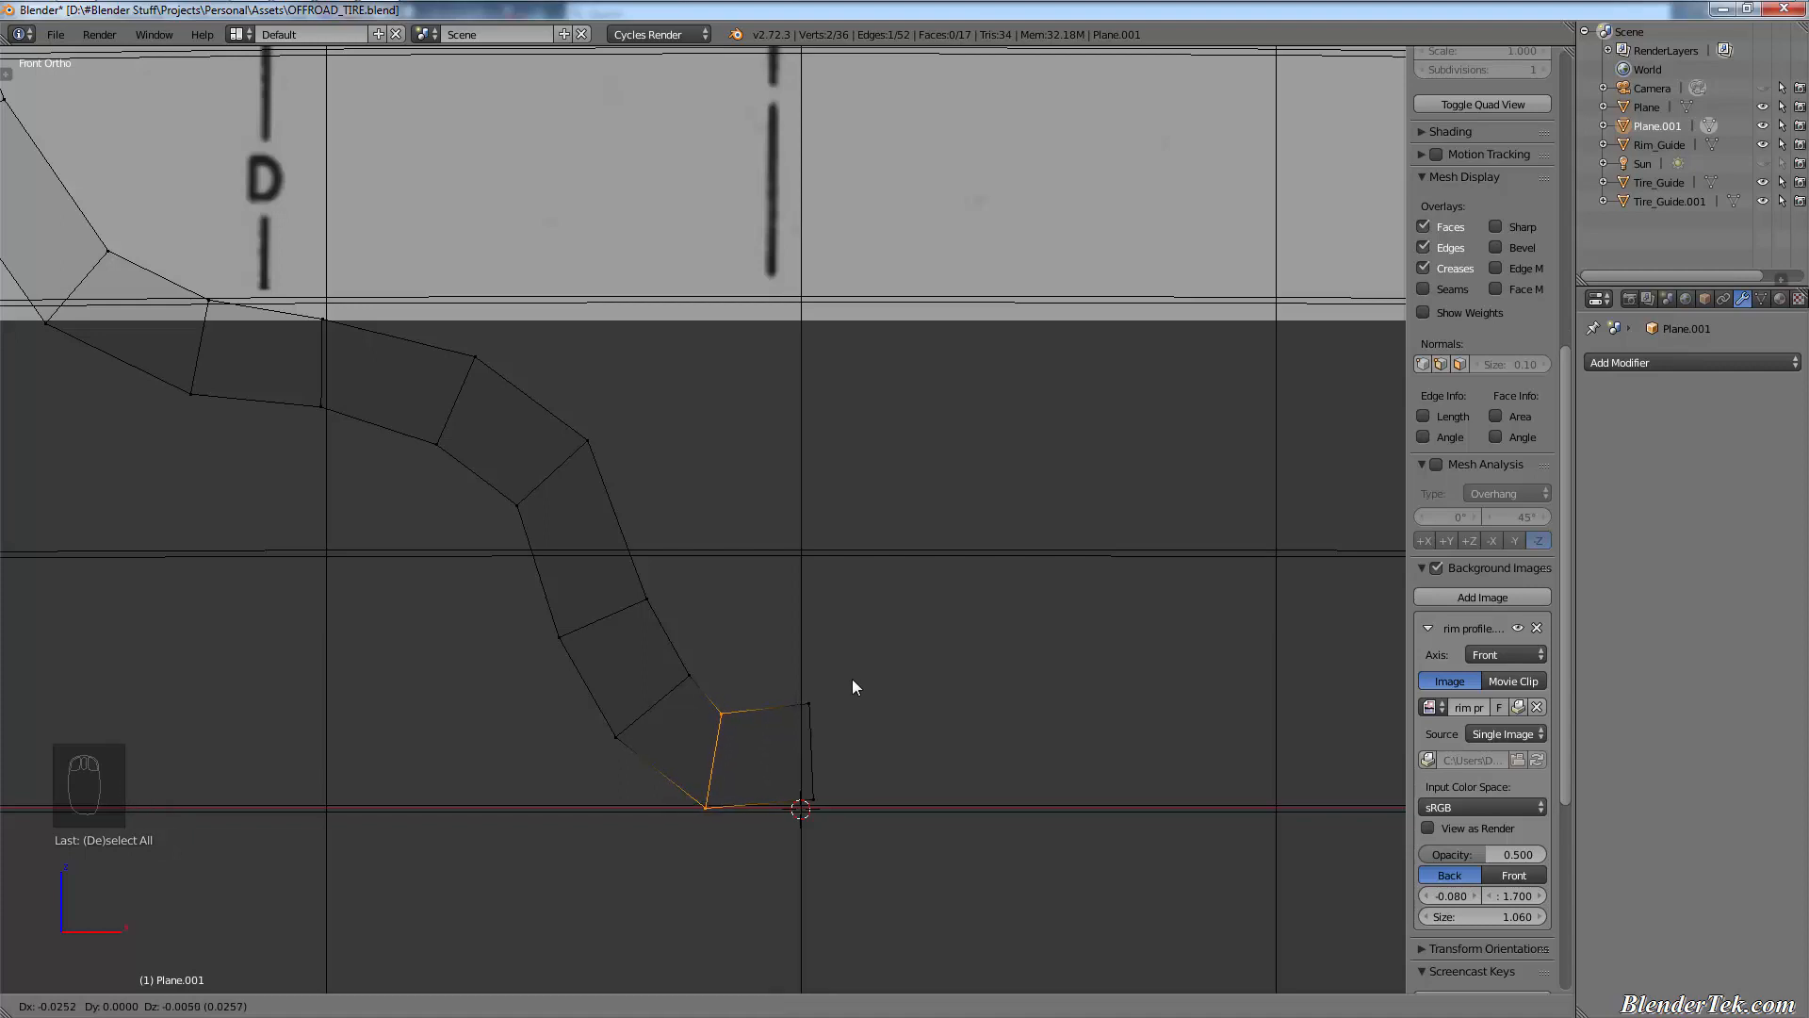
left_click(852, 678)
scroll(845, 812, "up", 6)
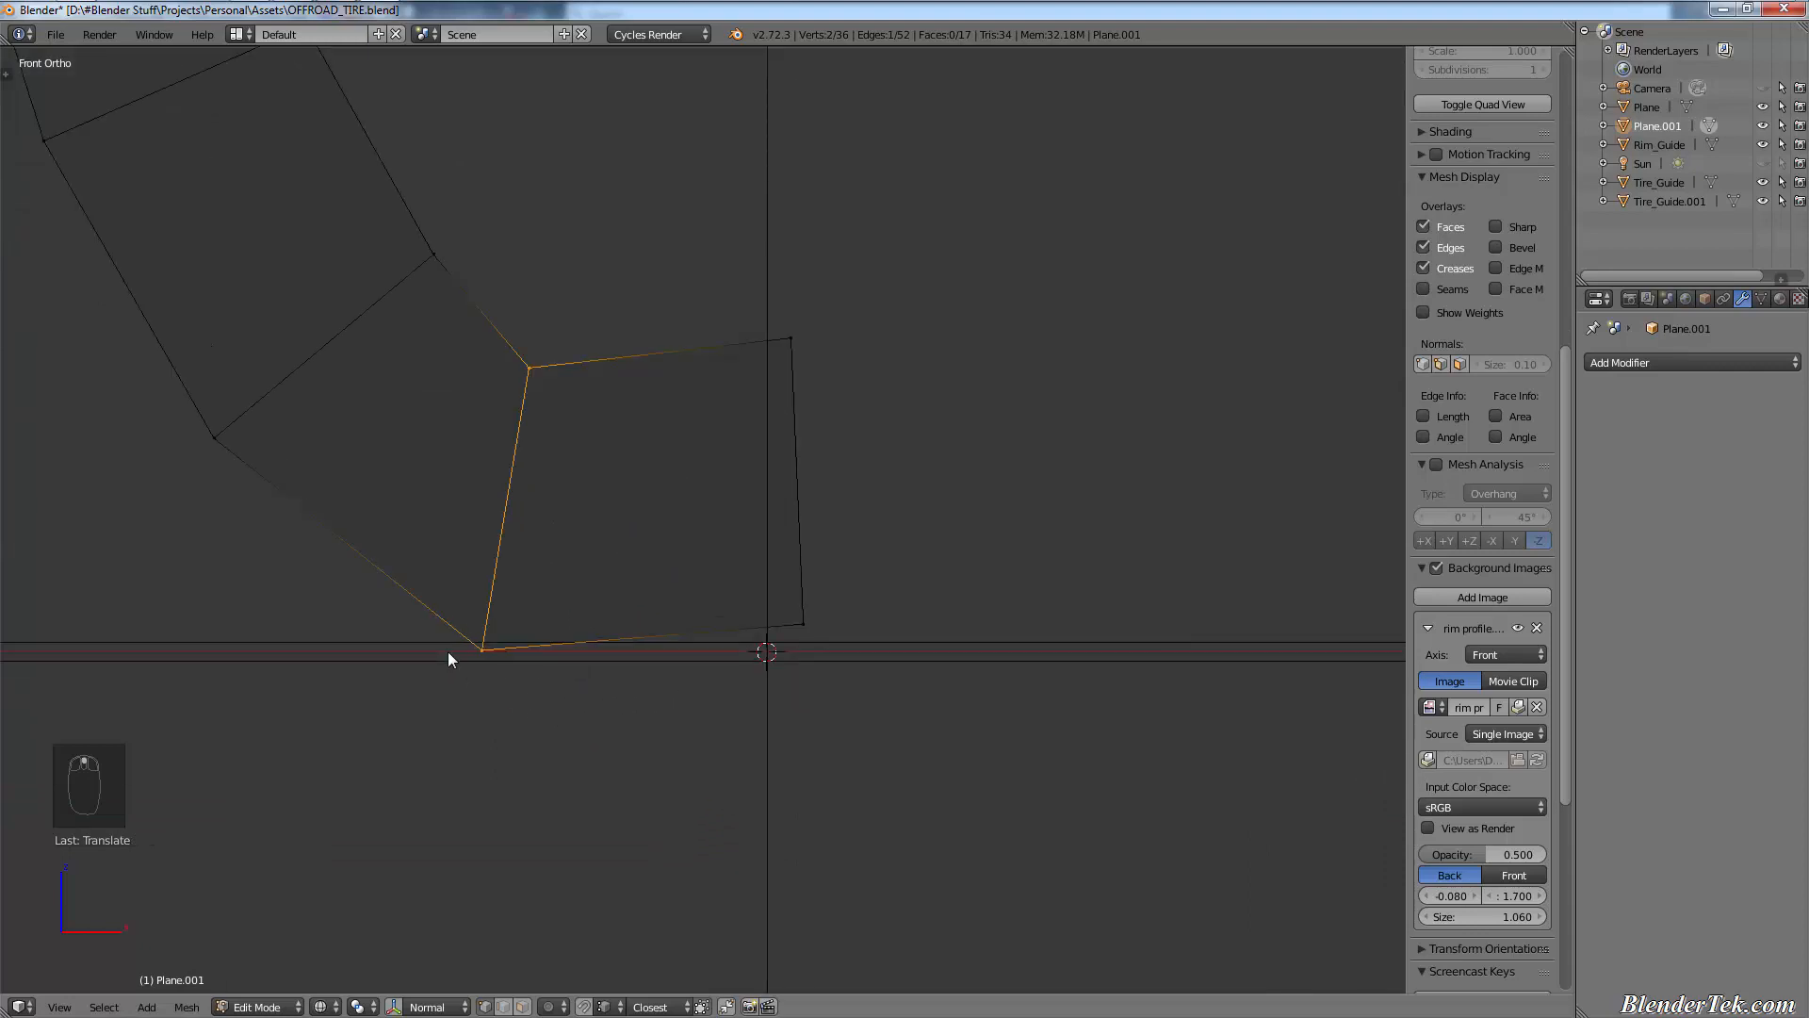
key("a")
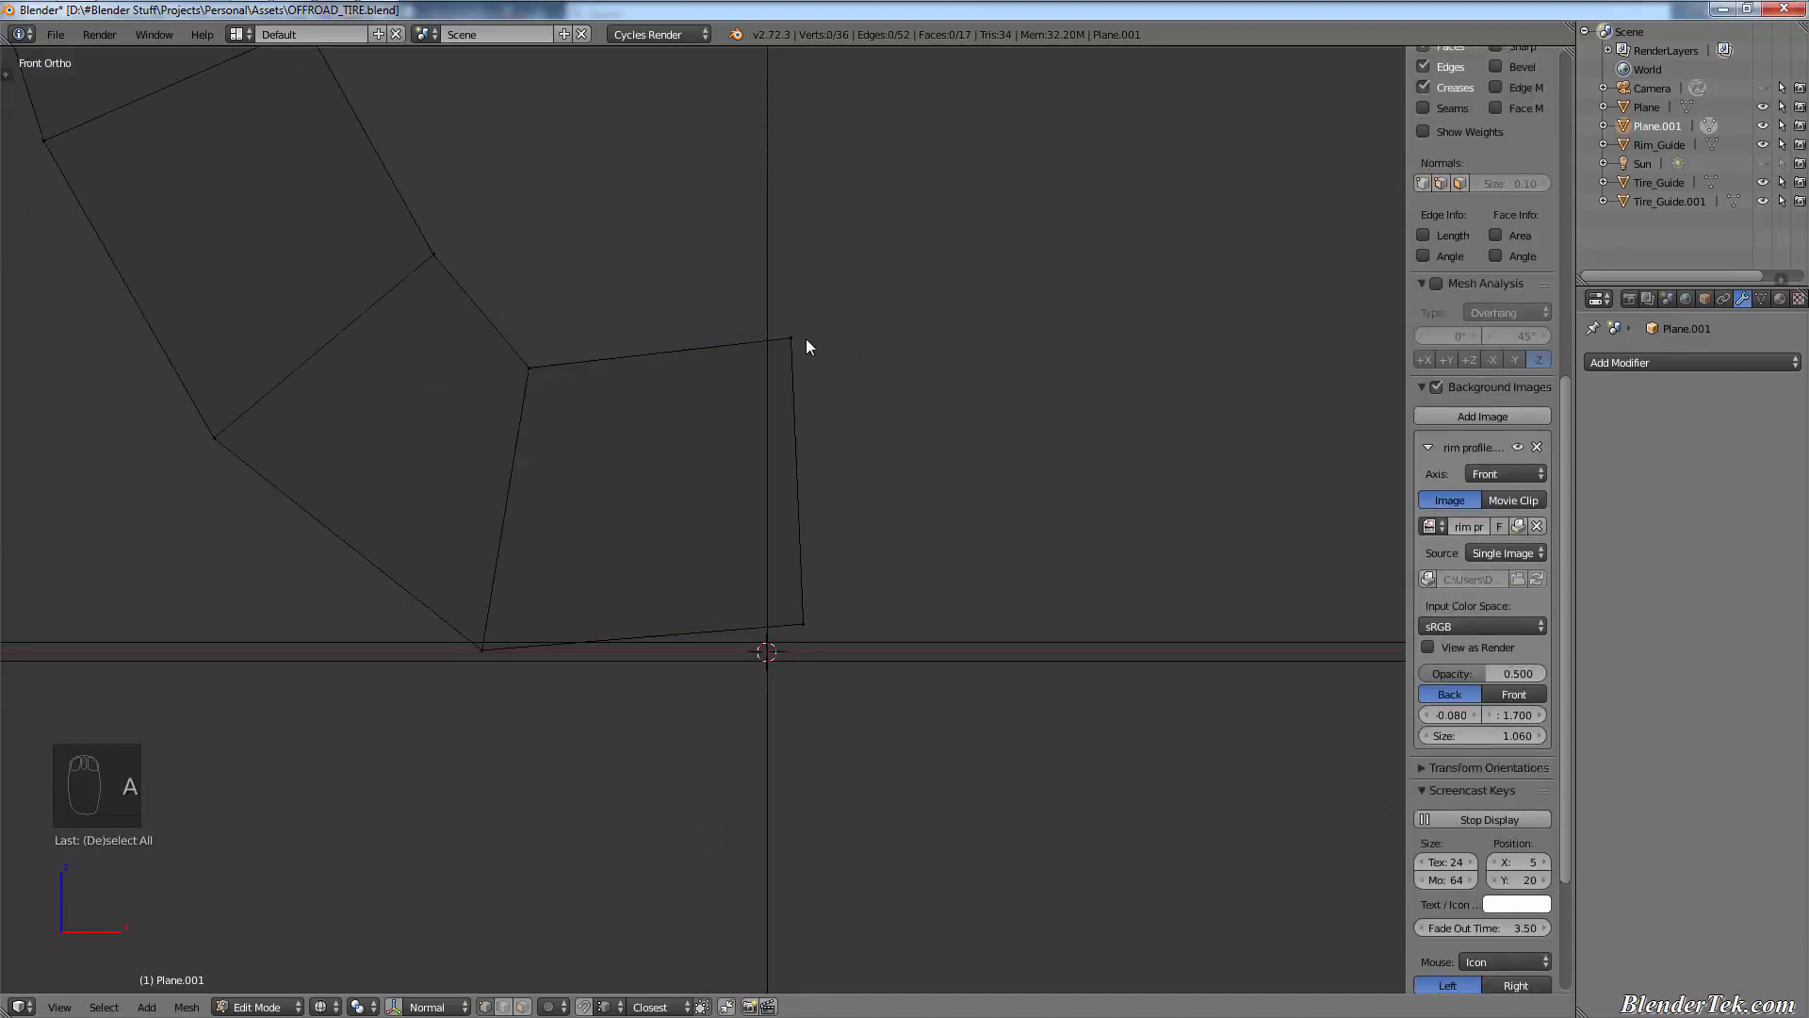
- Circle-select the edge at the strip's inner end and move it so its lower vertex sits at the 3D cursor
key("c")
mouse_move(812, 320)
left_mouse_down()
mouse_move(786, 400)
mouse_move(790, 637)
left_mouse_up()
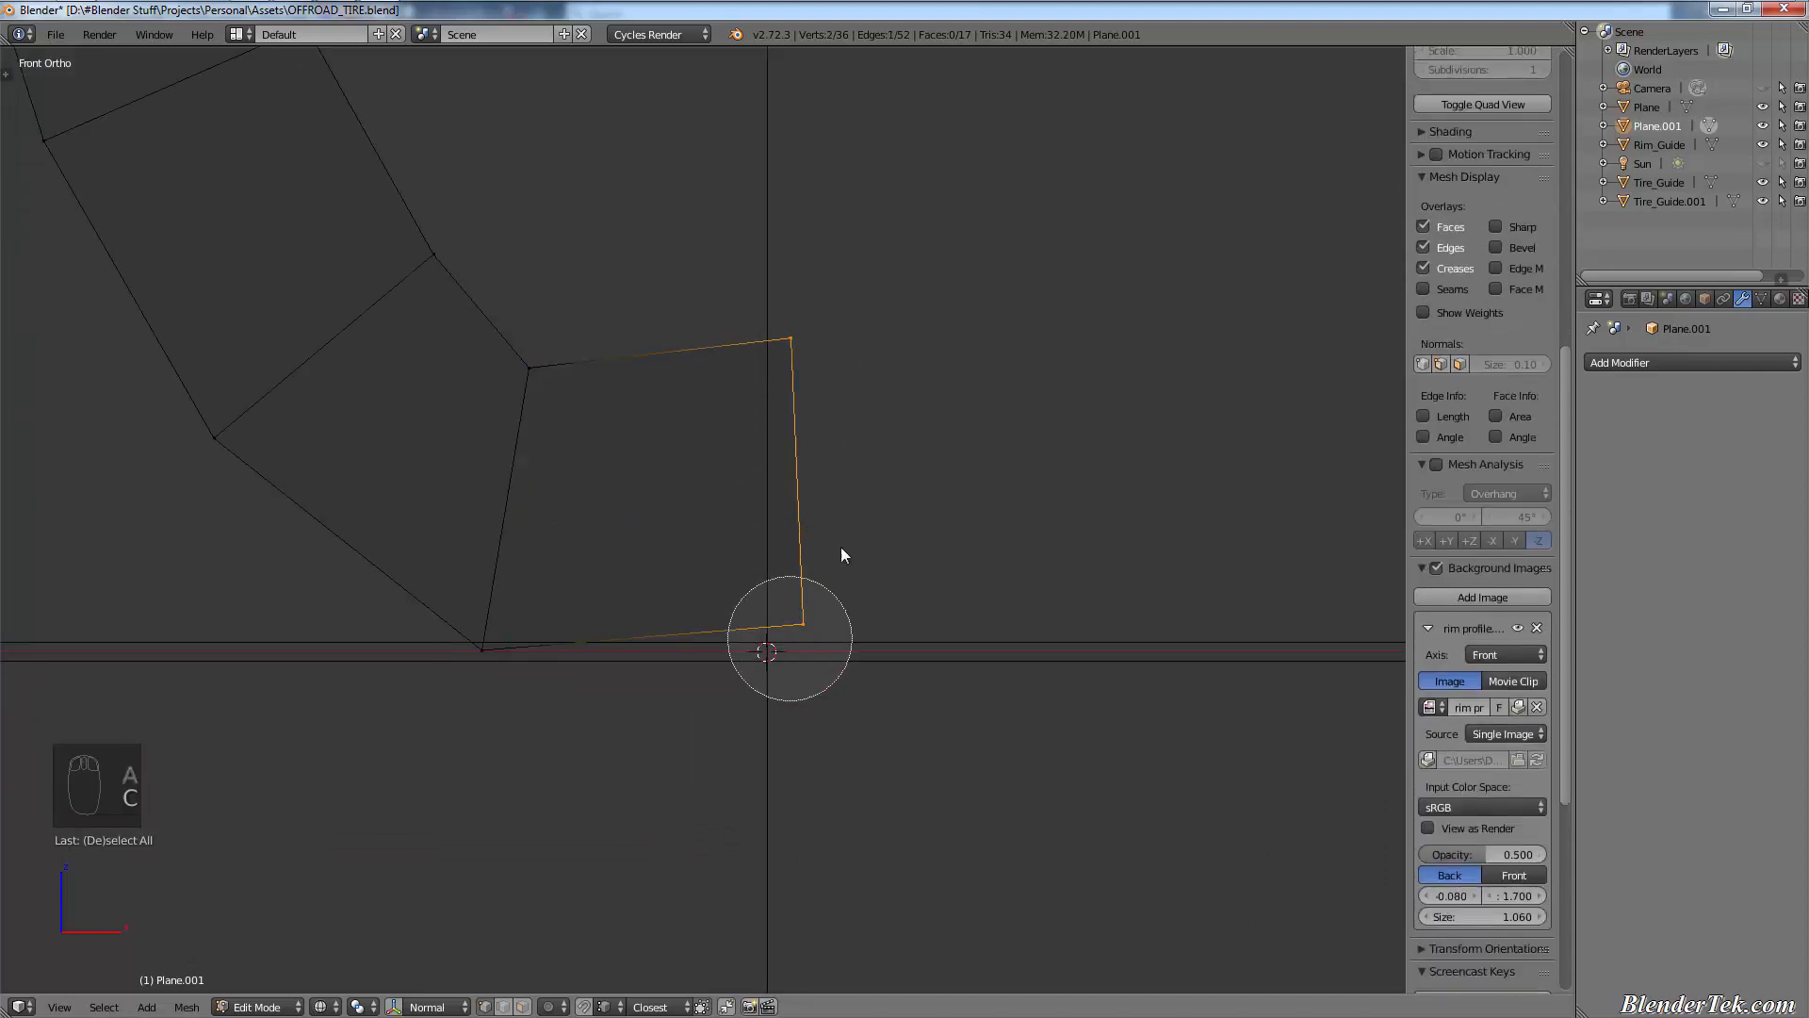
right_click(863, 509)
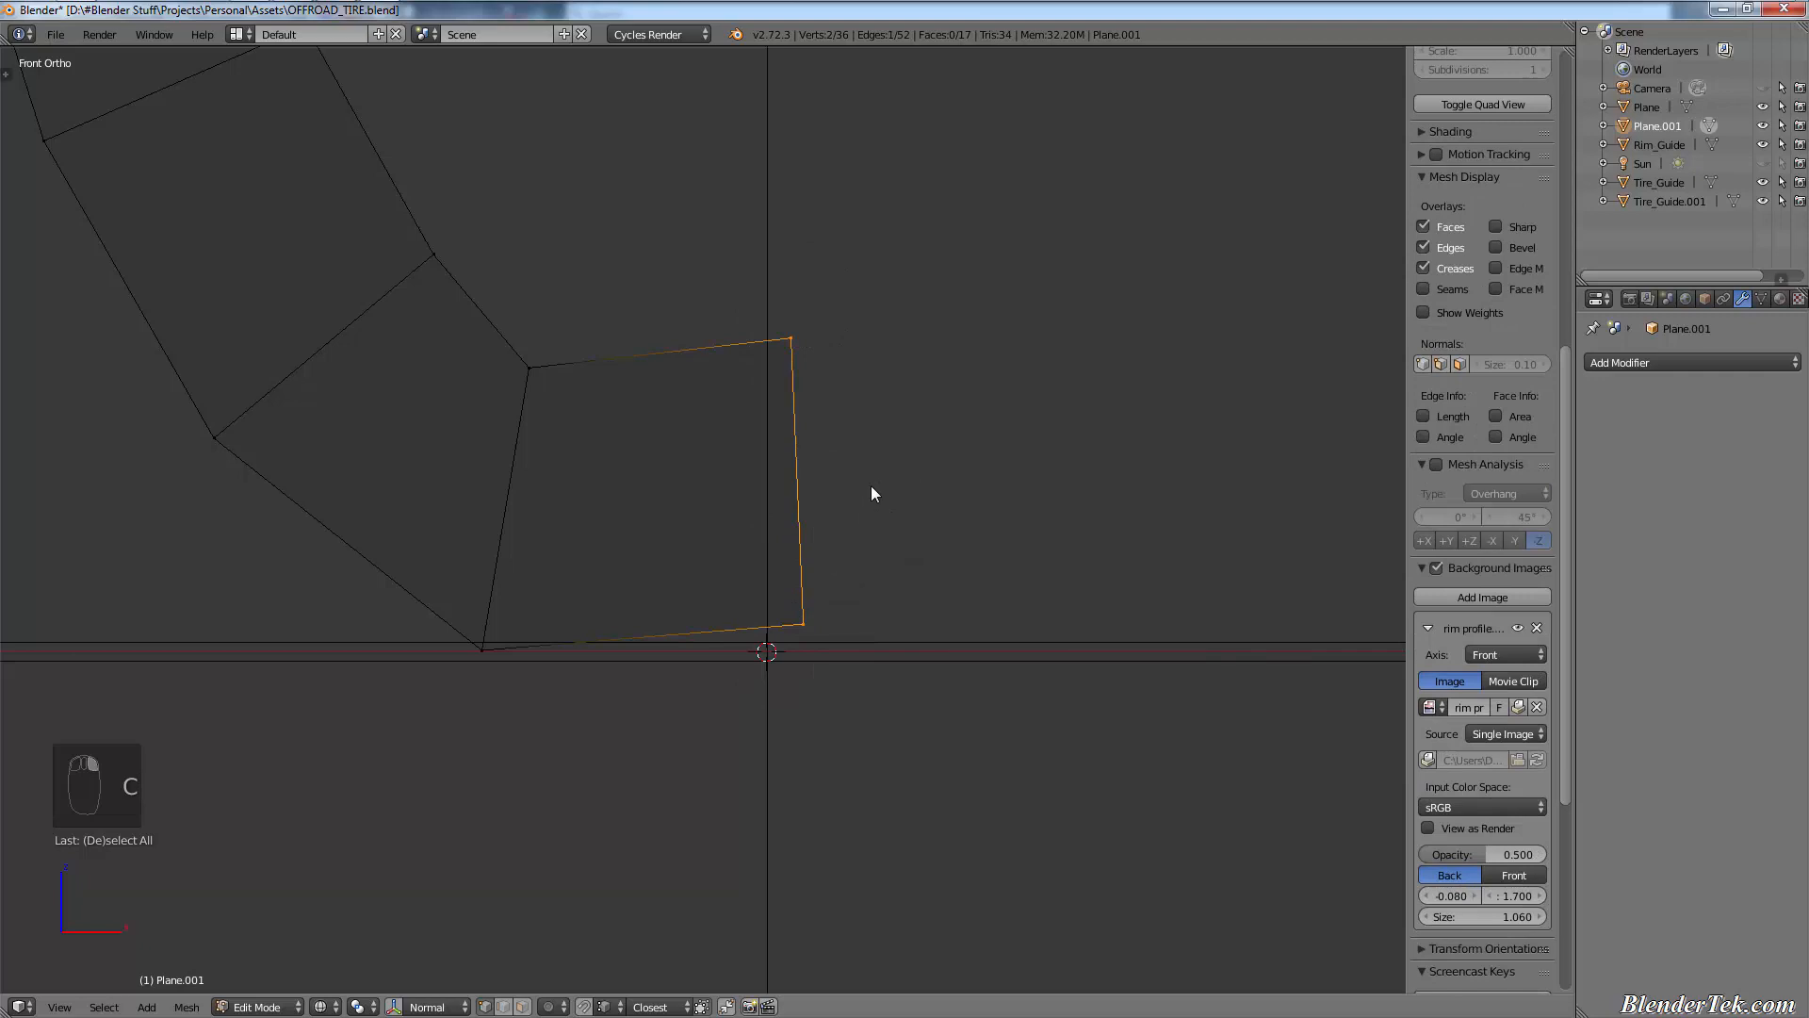
key("g")
left_click(819, 555)
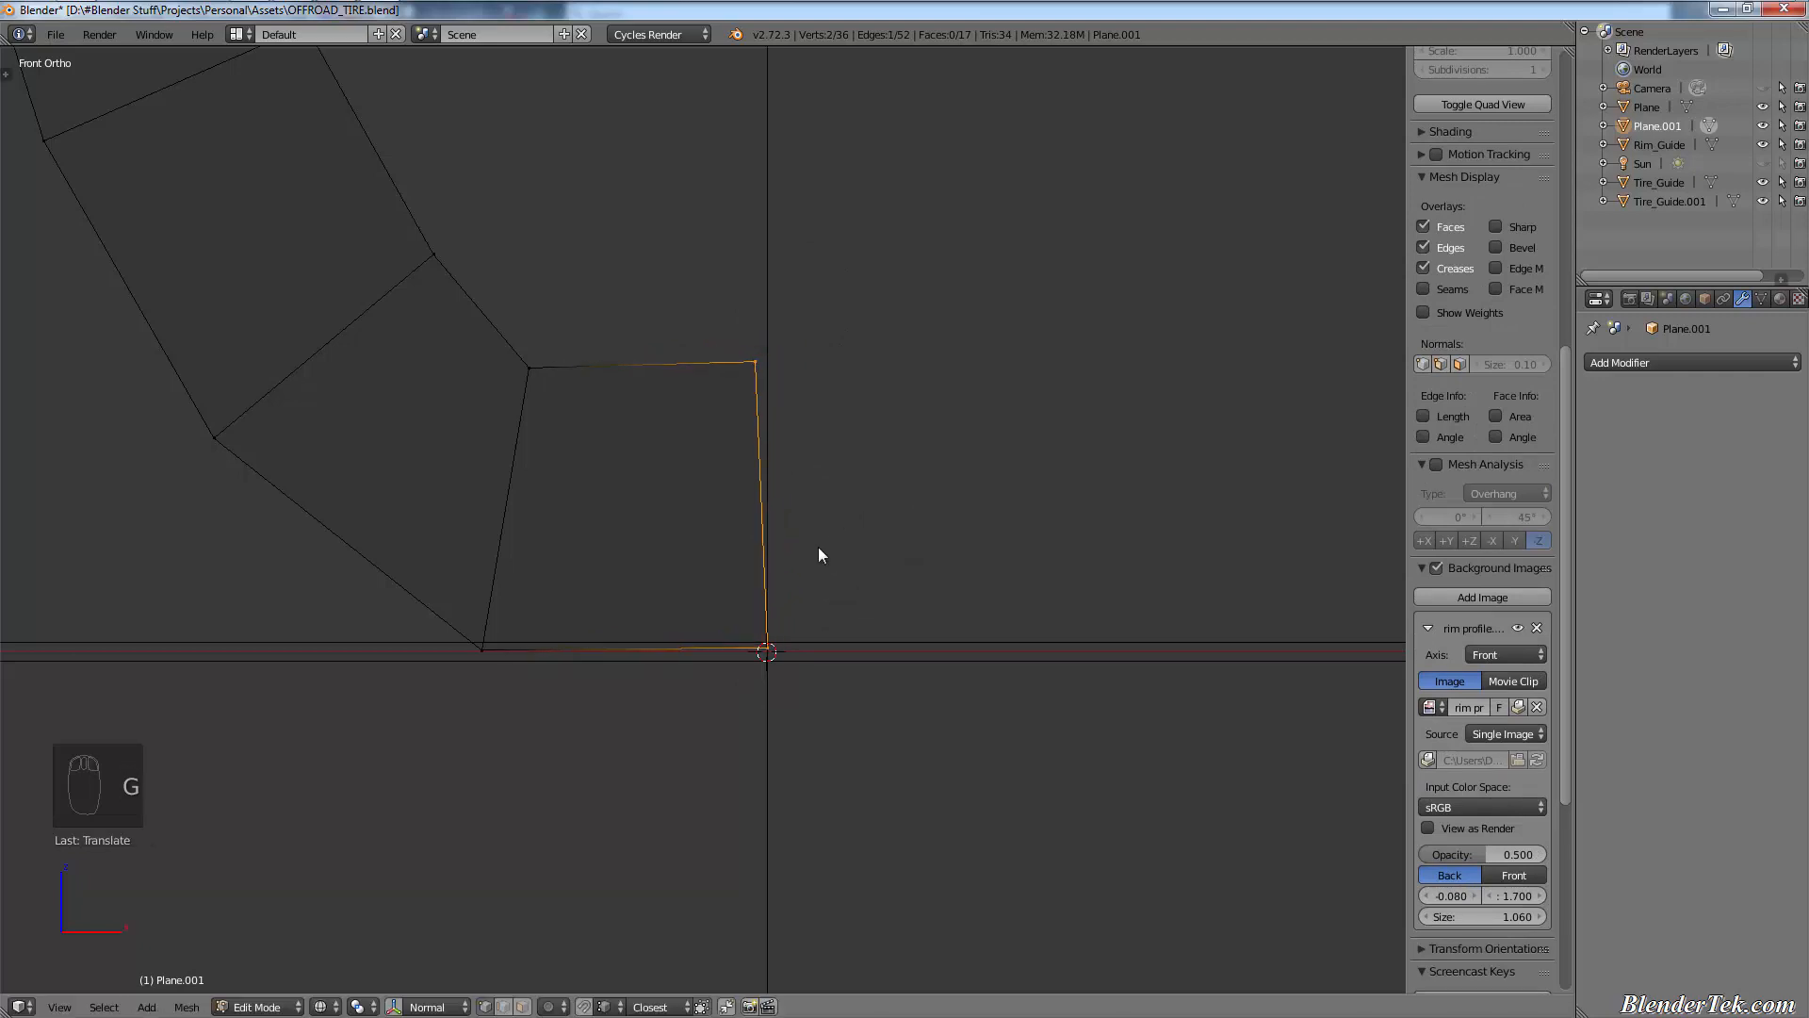
- Select the lower vertex of the strip's inner end and snap it exactly to the 3D cursor
right_click(778, 654)
key("shift+s")
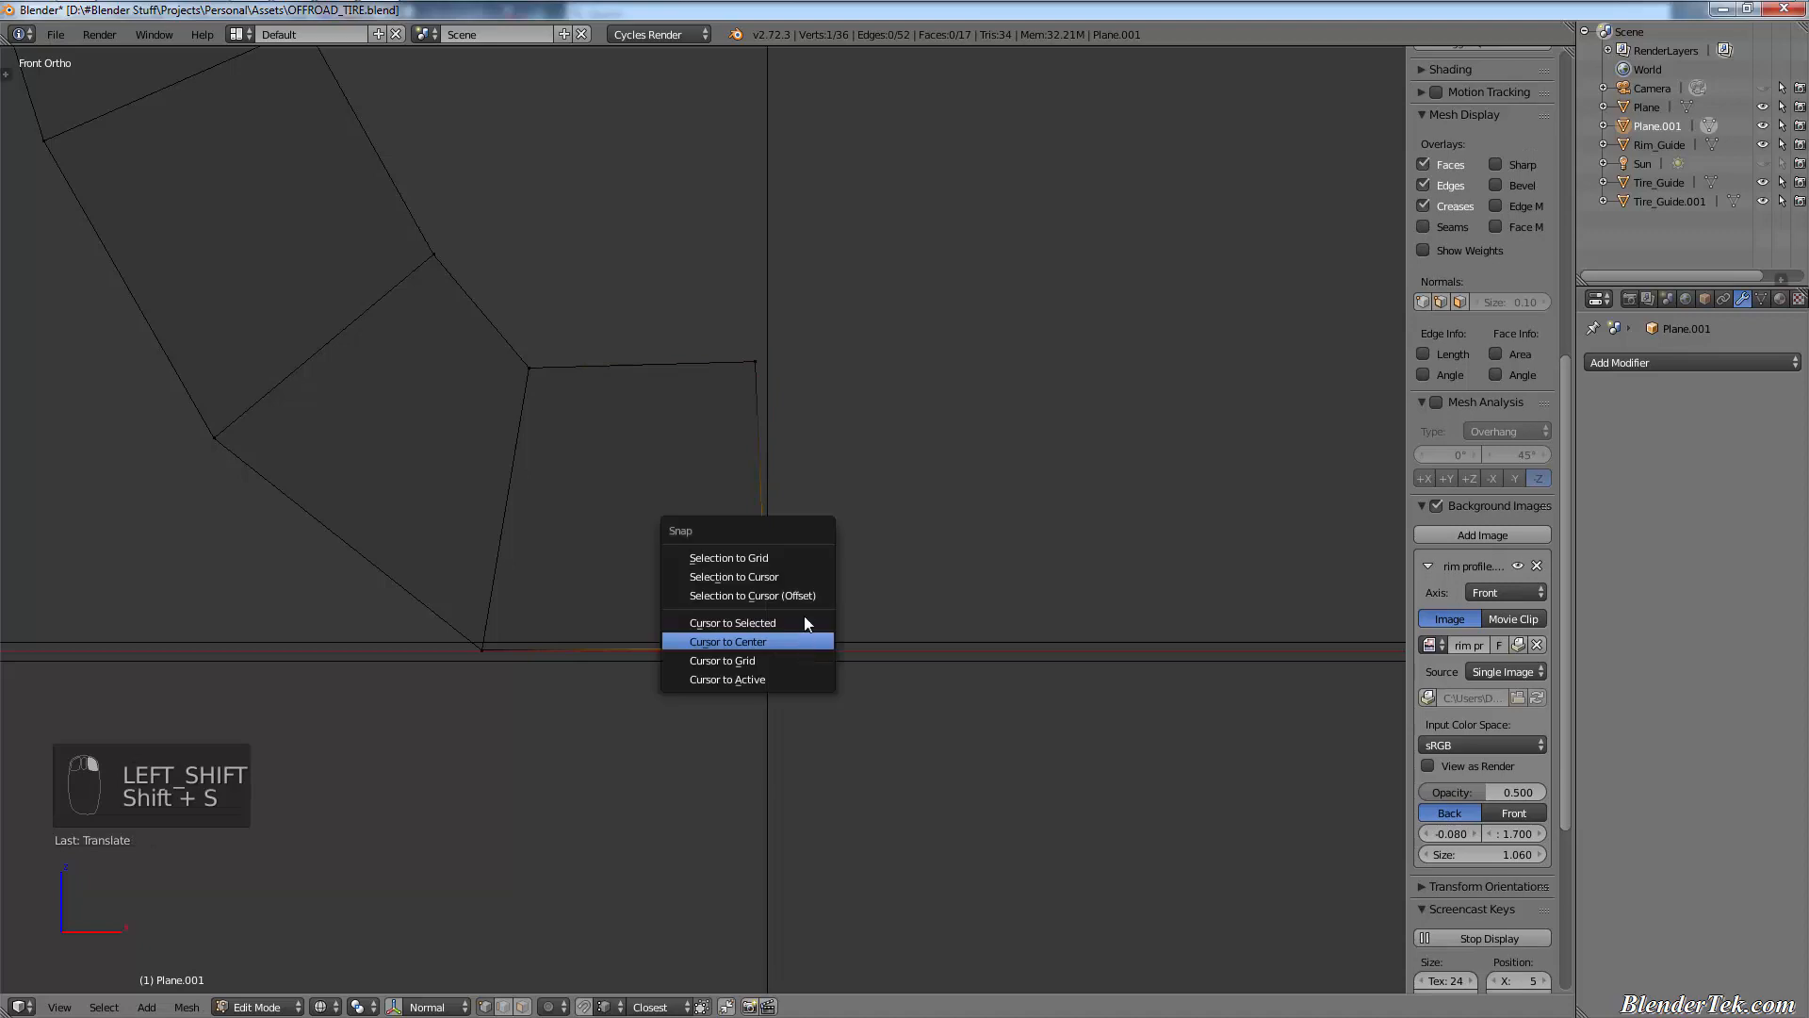
left_click(806, 579)
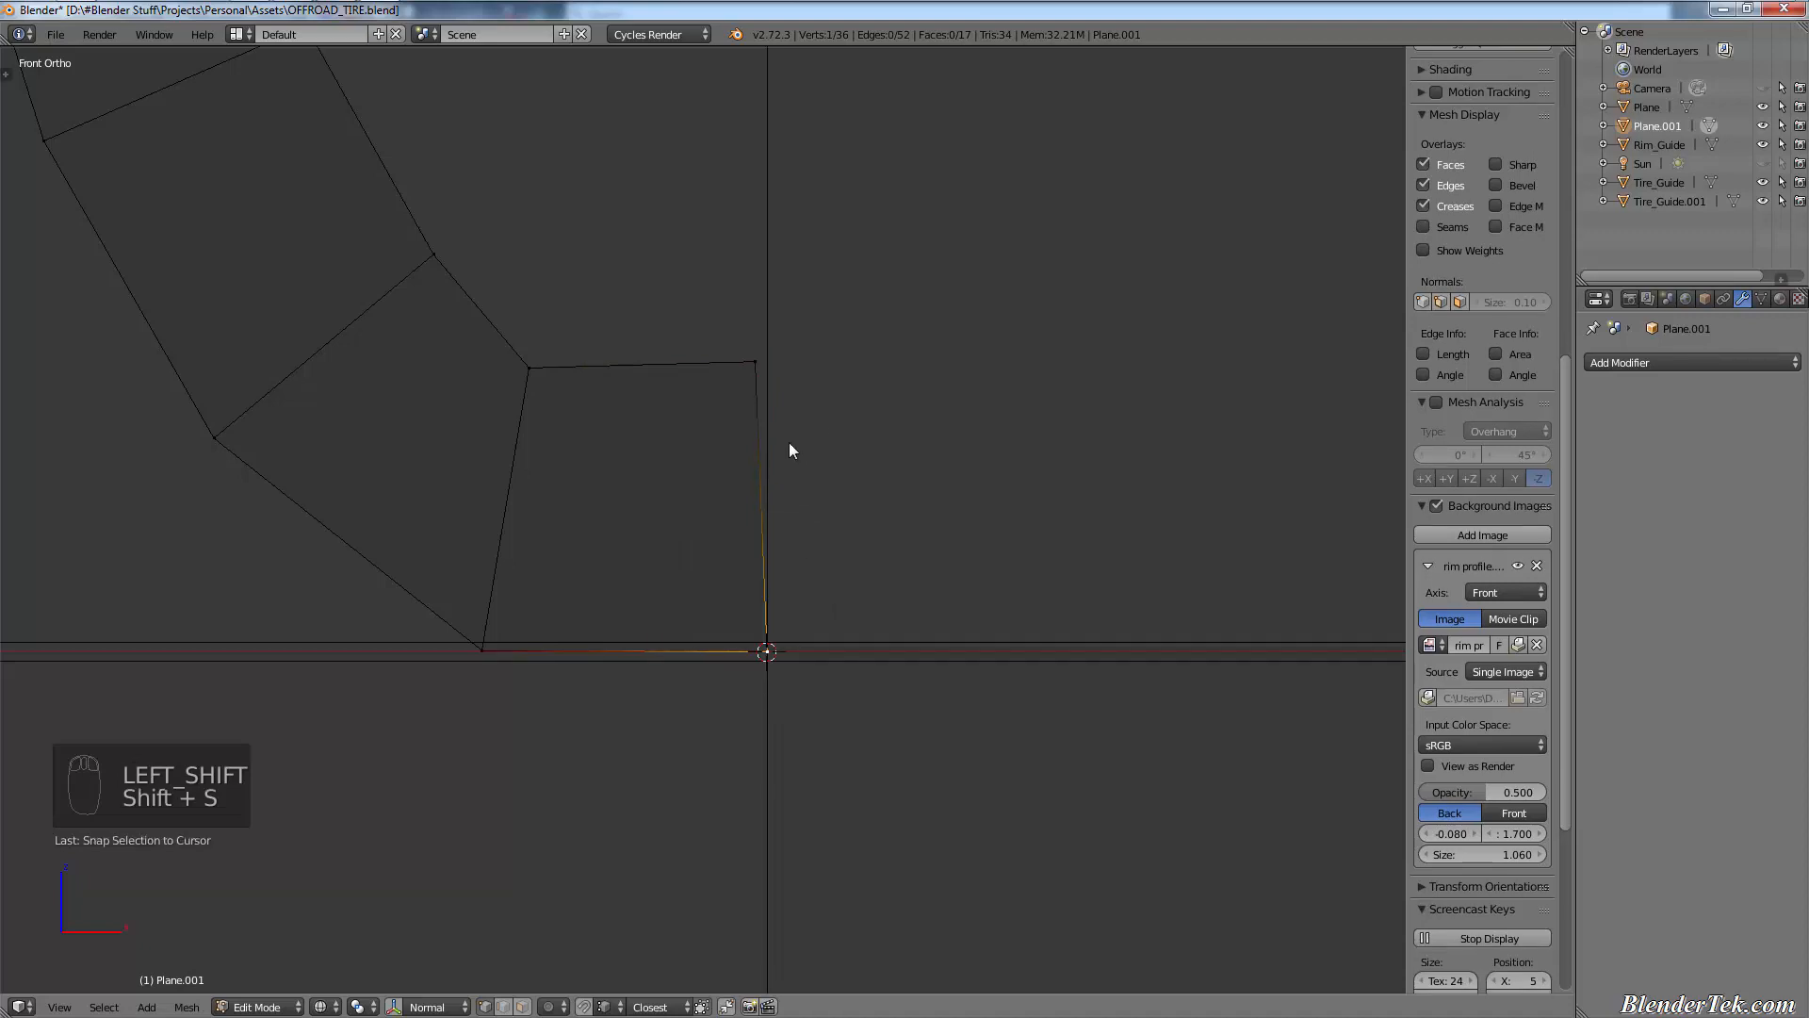
- Select only the neighboring lower vertex and snap it along Z to the height of the end vertex at the 3D cursor
key("a")
right_click(506, 708)
key("g")
key("x")
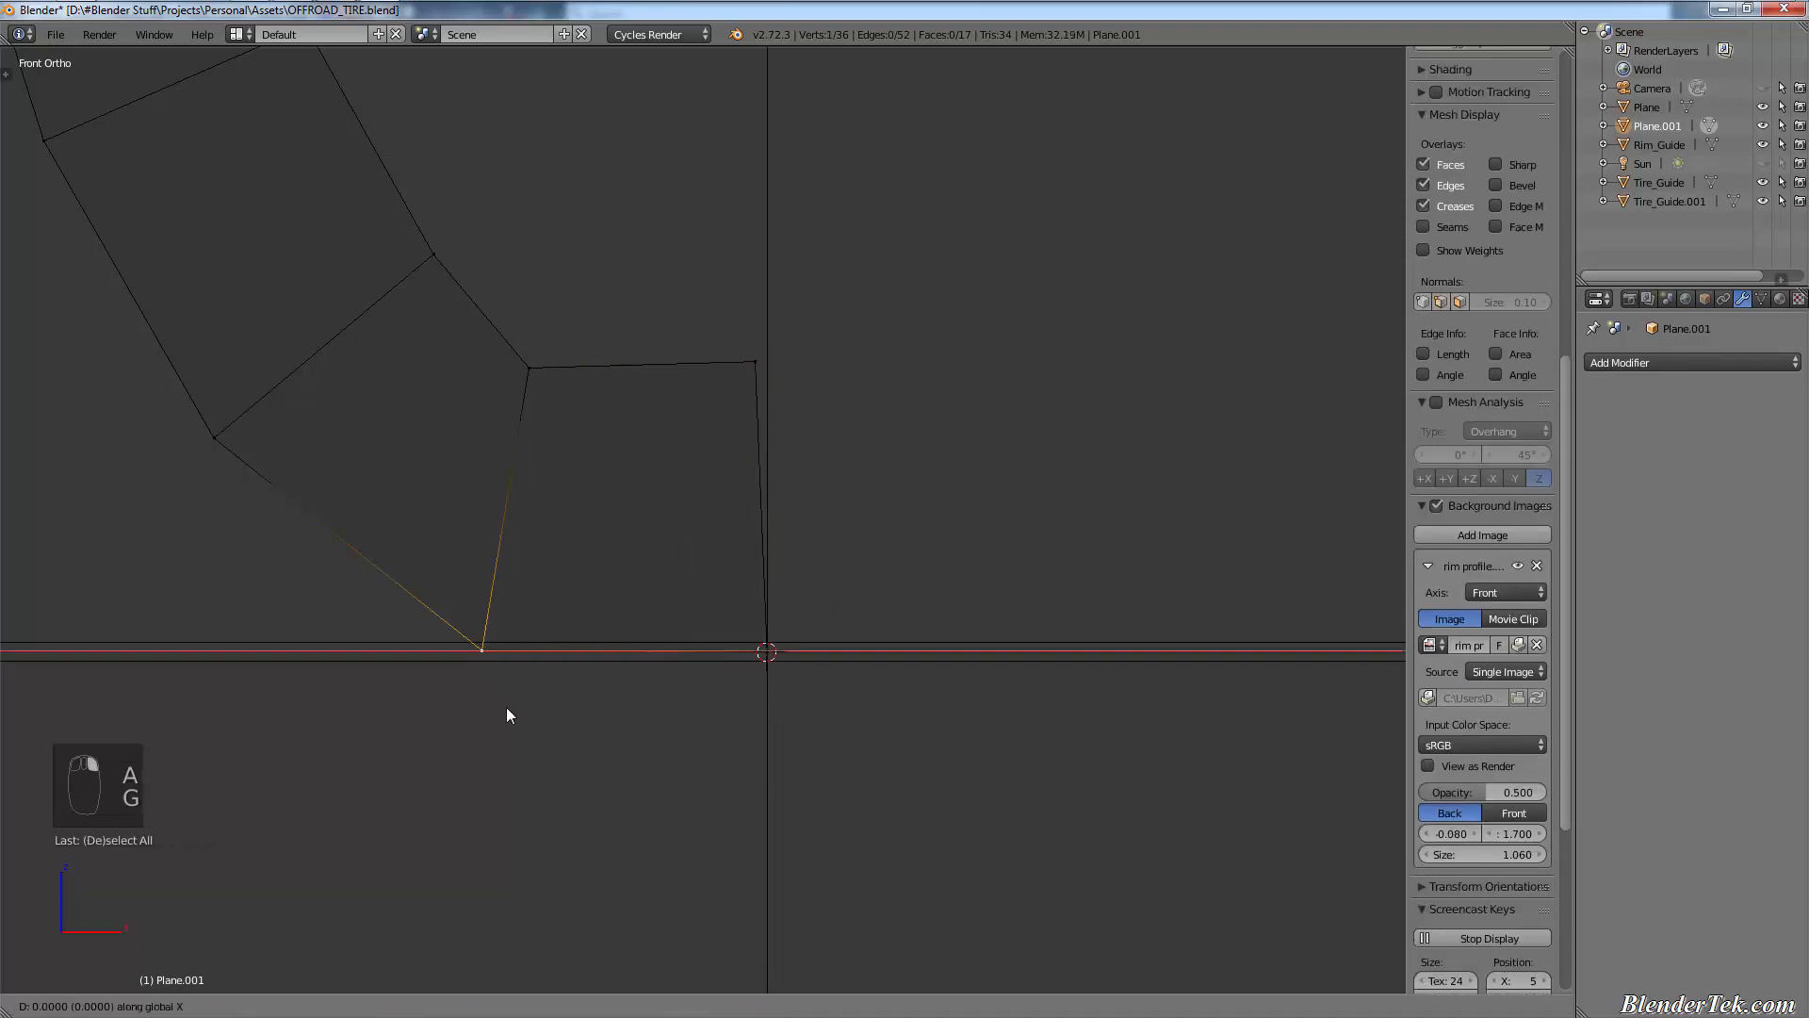
right_click(506, 709)
key("g")
key("z")
left_click(774, 653, "ctrl")
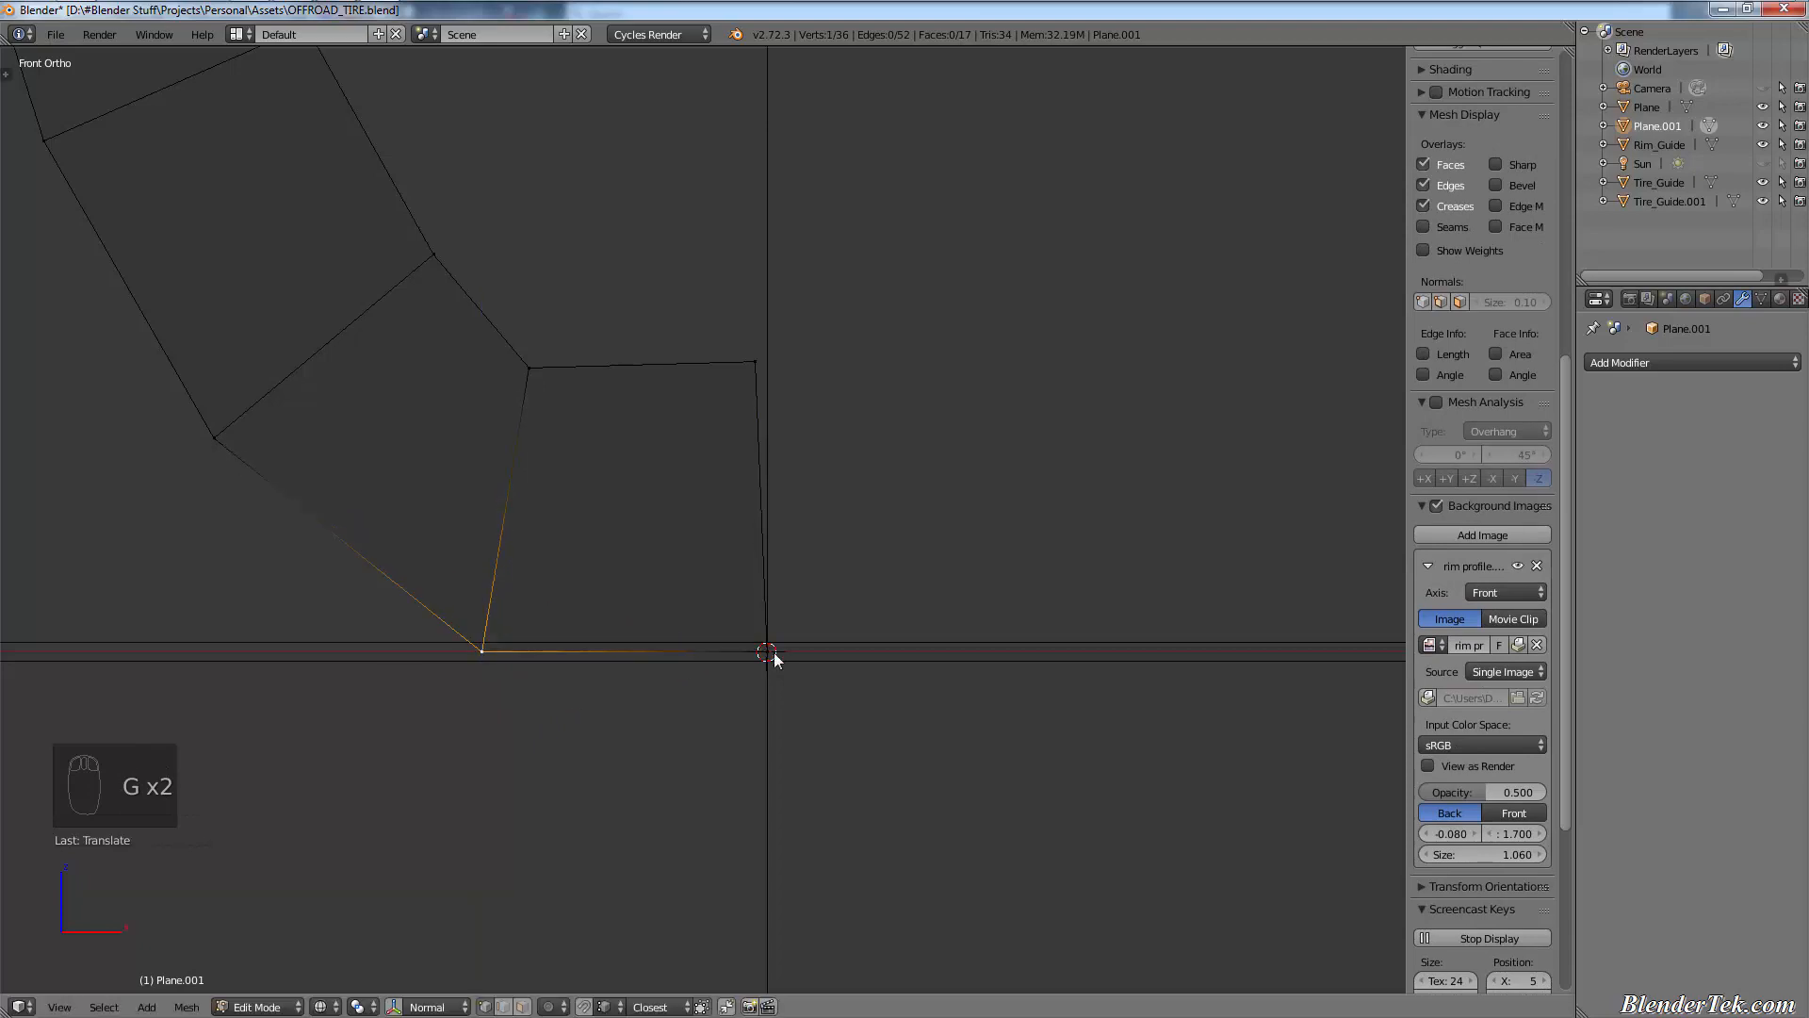
- Select the upper vertex of the strip's inner end and snap it along X directly above the lower end vertex
right_click(758, 372)
key("g")
key("y")
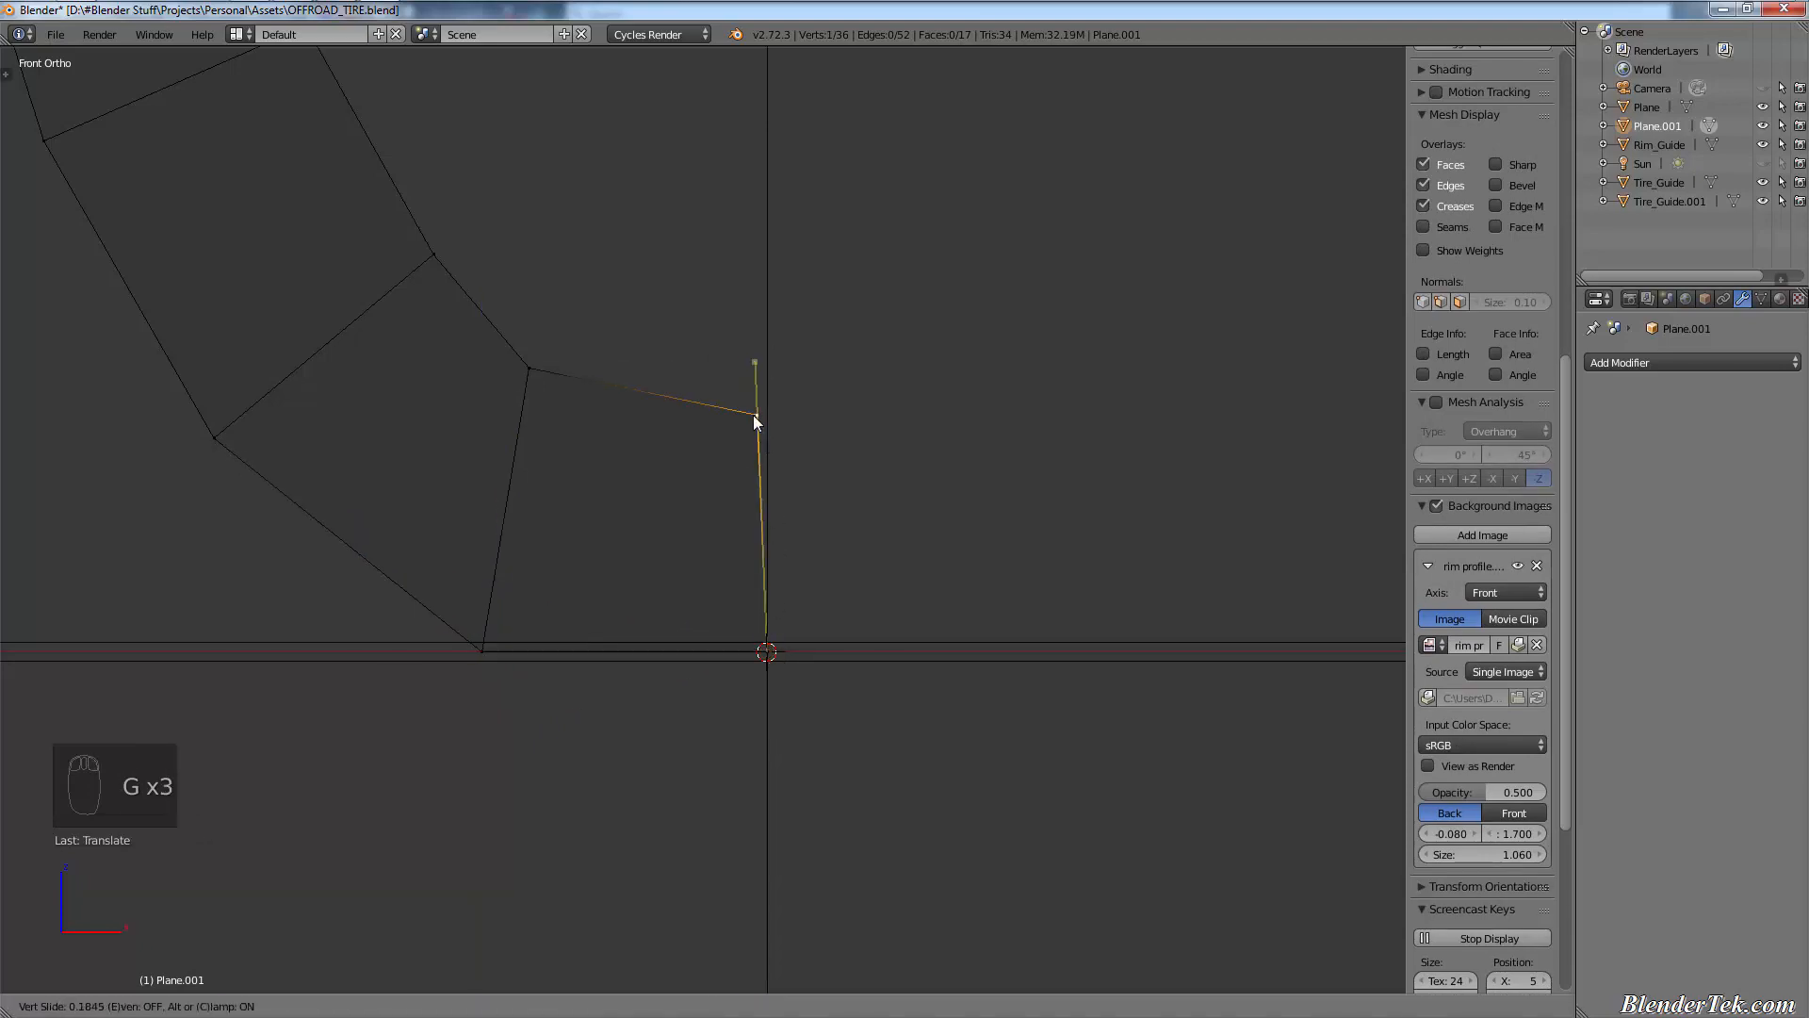
right_click(758, 372)
key("g")
key("y")
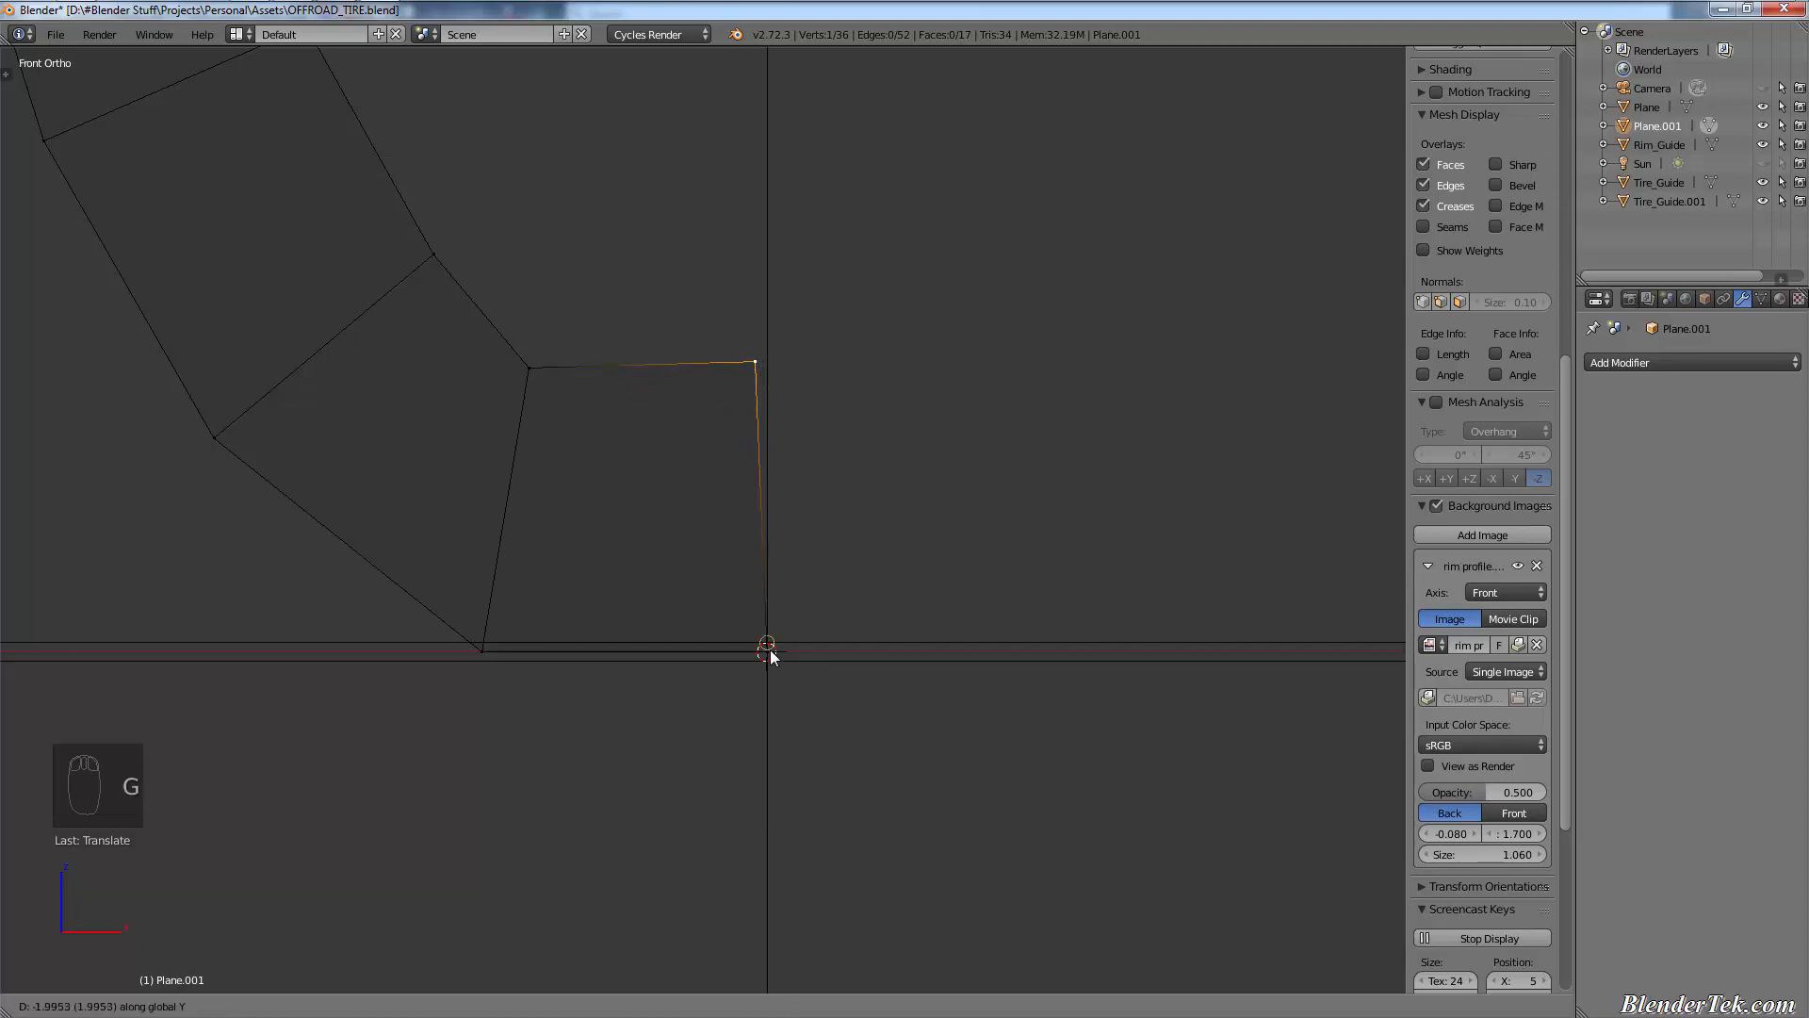
left_click(771, 652)
key("g")
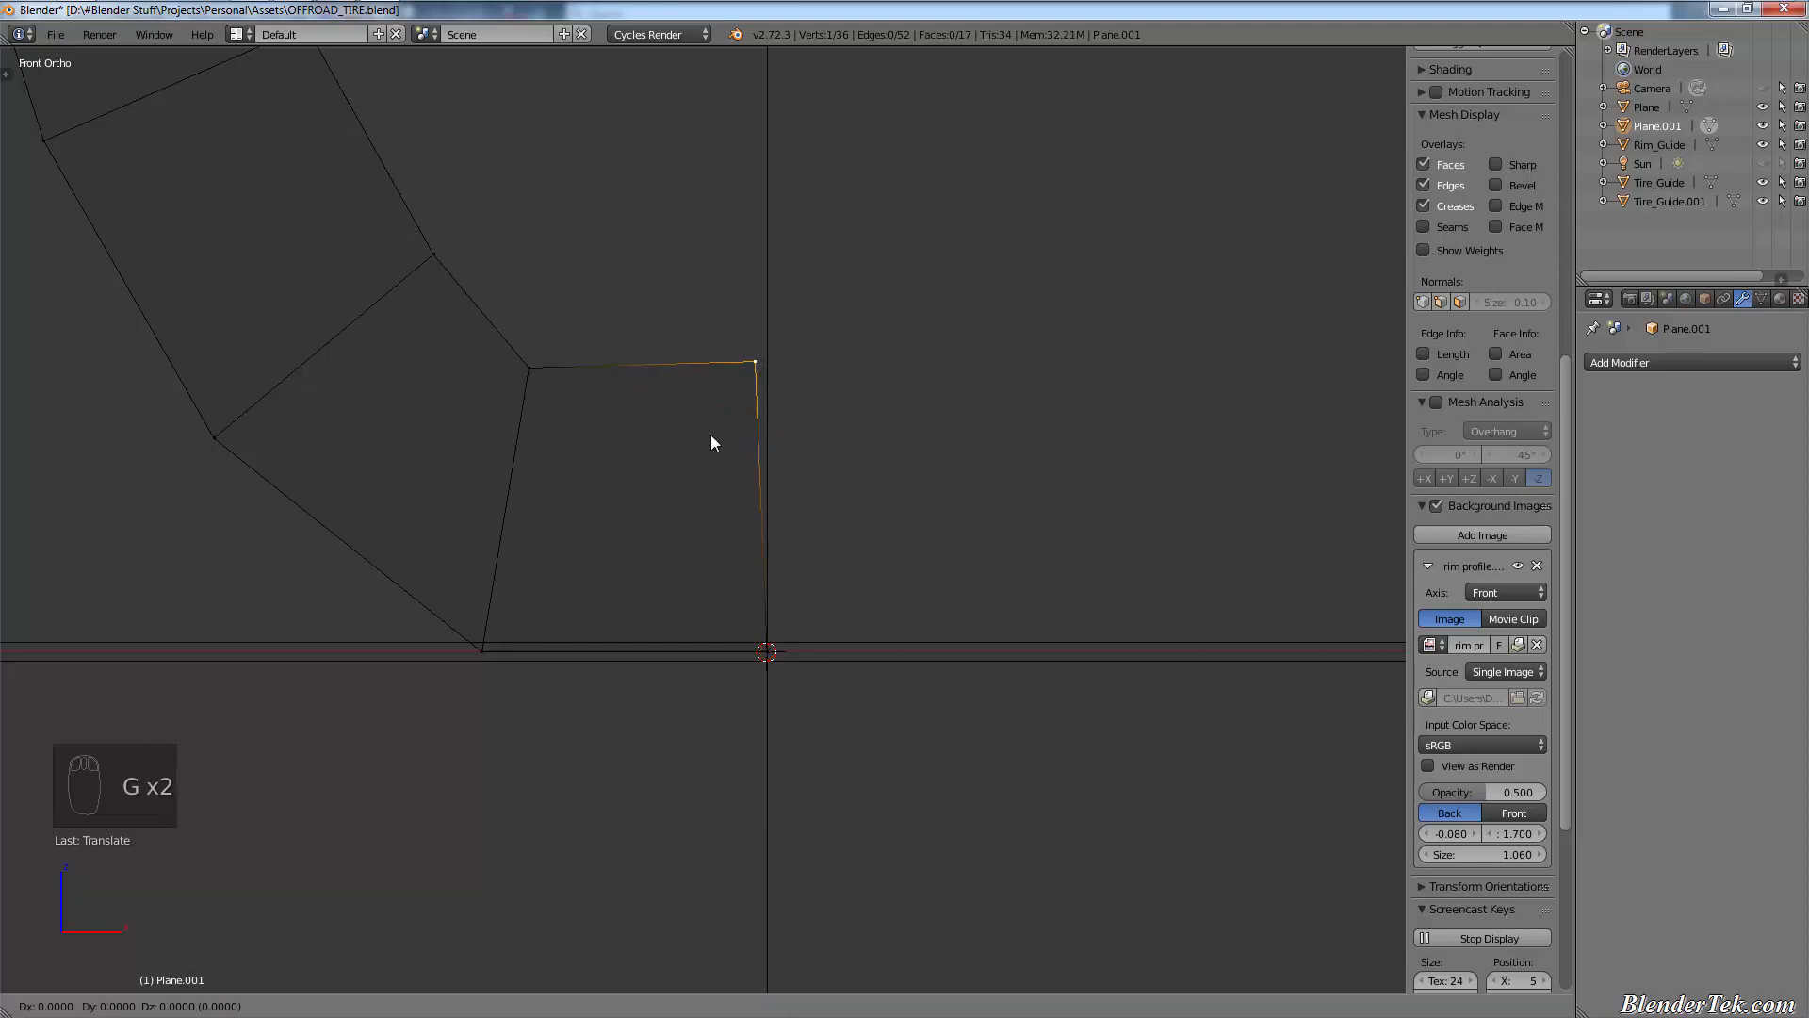
key("x")
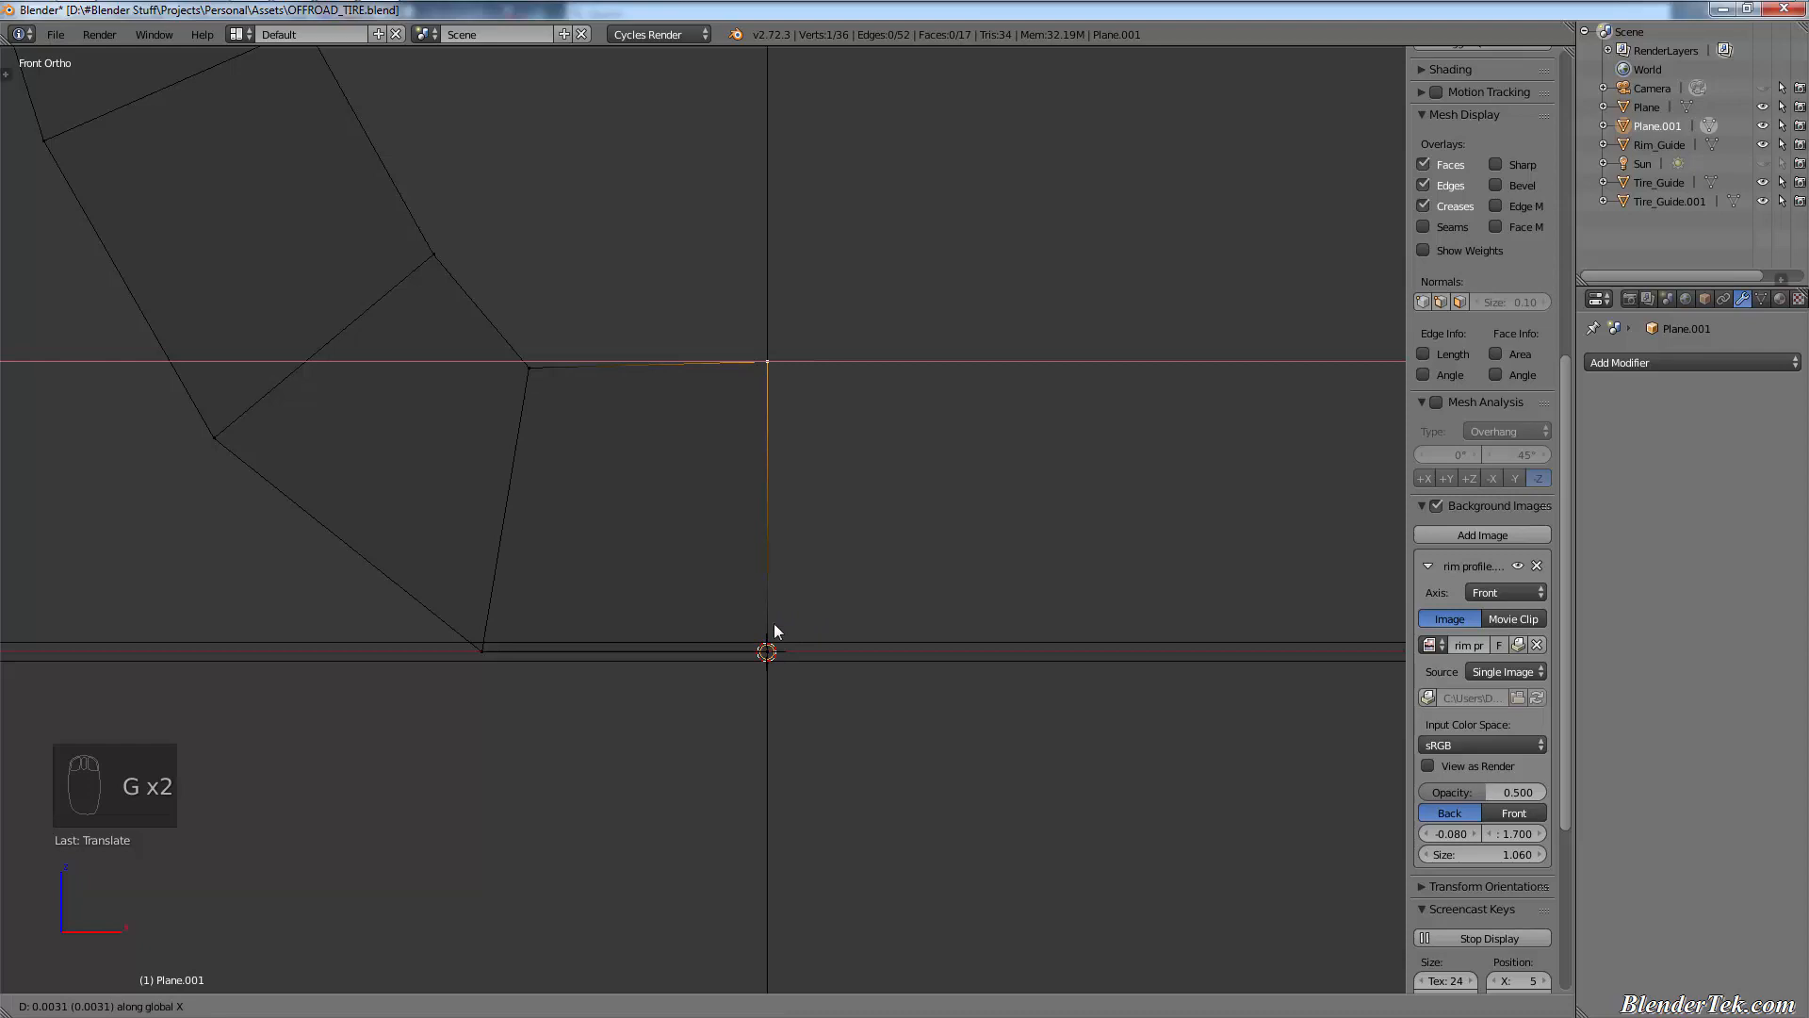
left_click(763, 659)
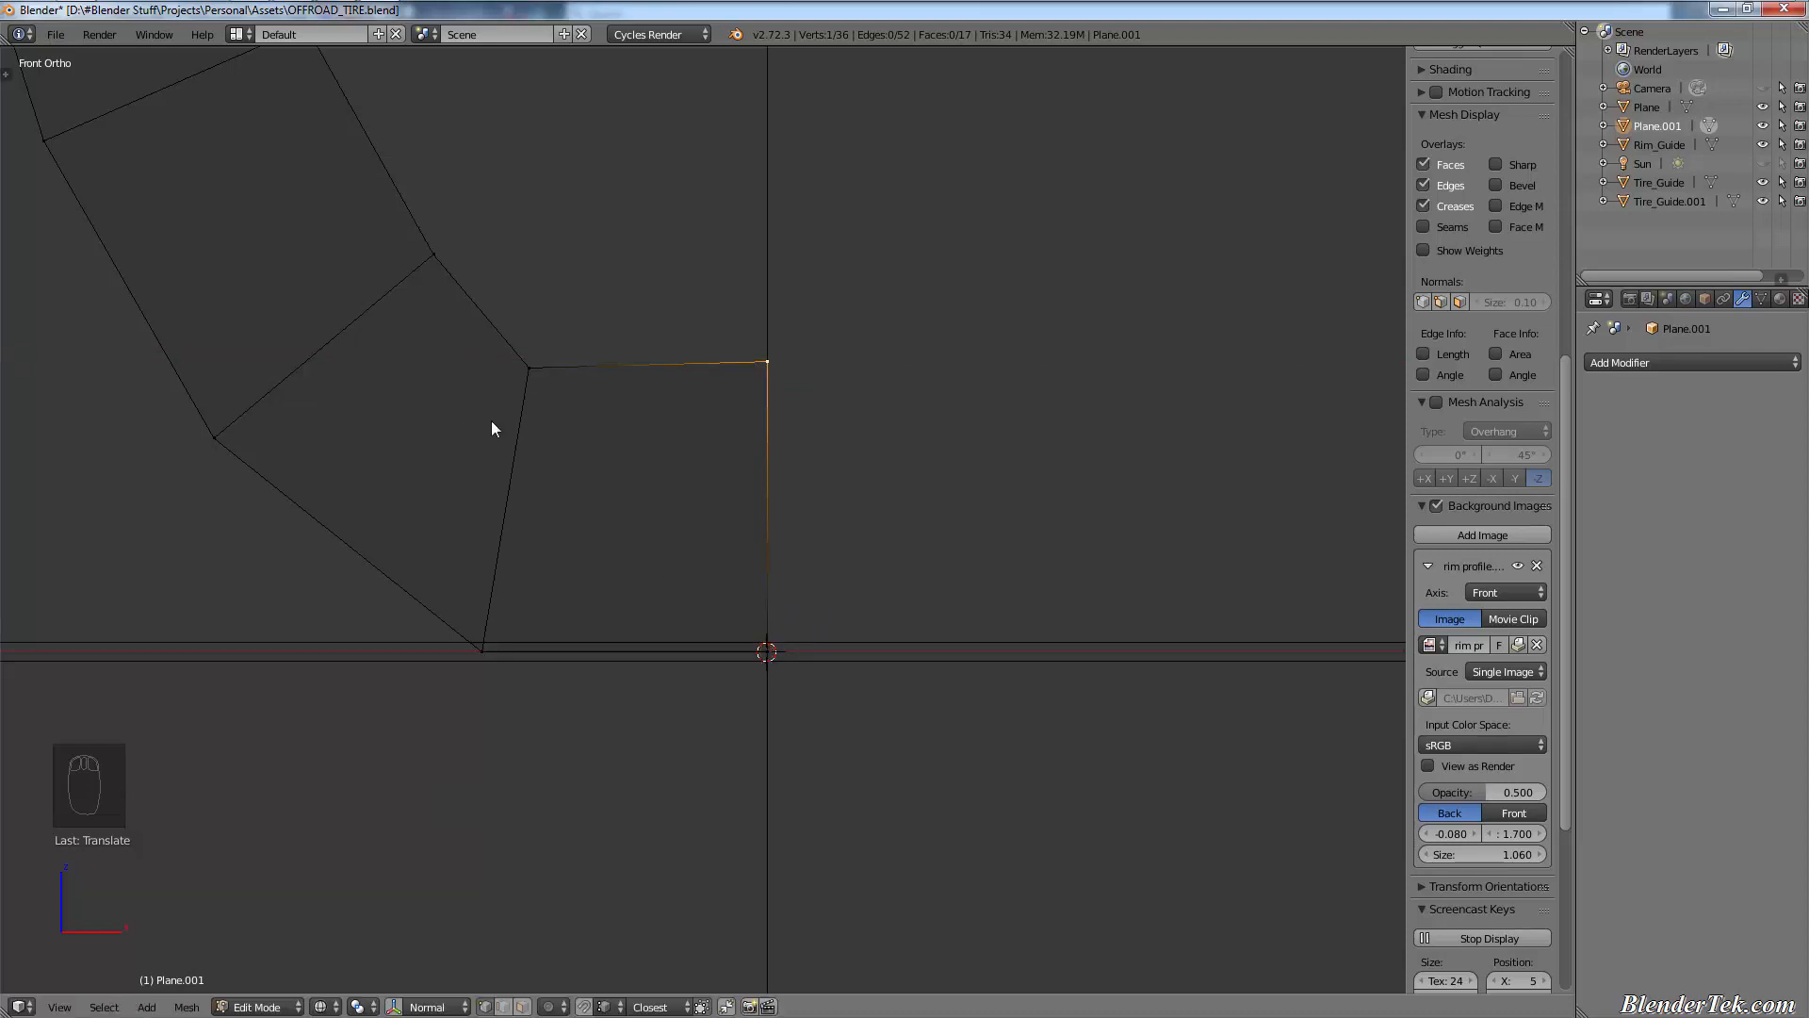
- Add a Screw modifier to the rim profile mesh
right_click(530, 366)
scroll(602, 619, "down", 8)
middle_click_drag(609, 546, 778, 772, "shift")
scroll(664, 474, "down", 4)
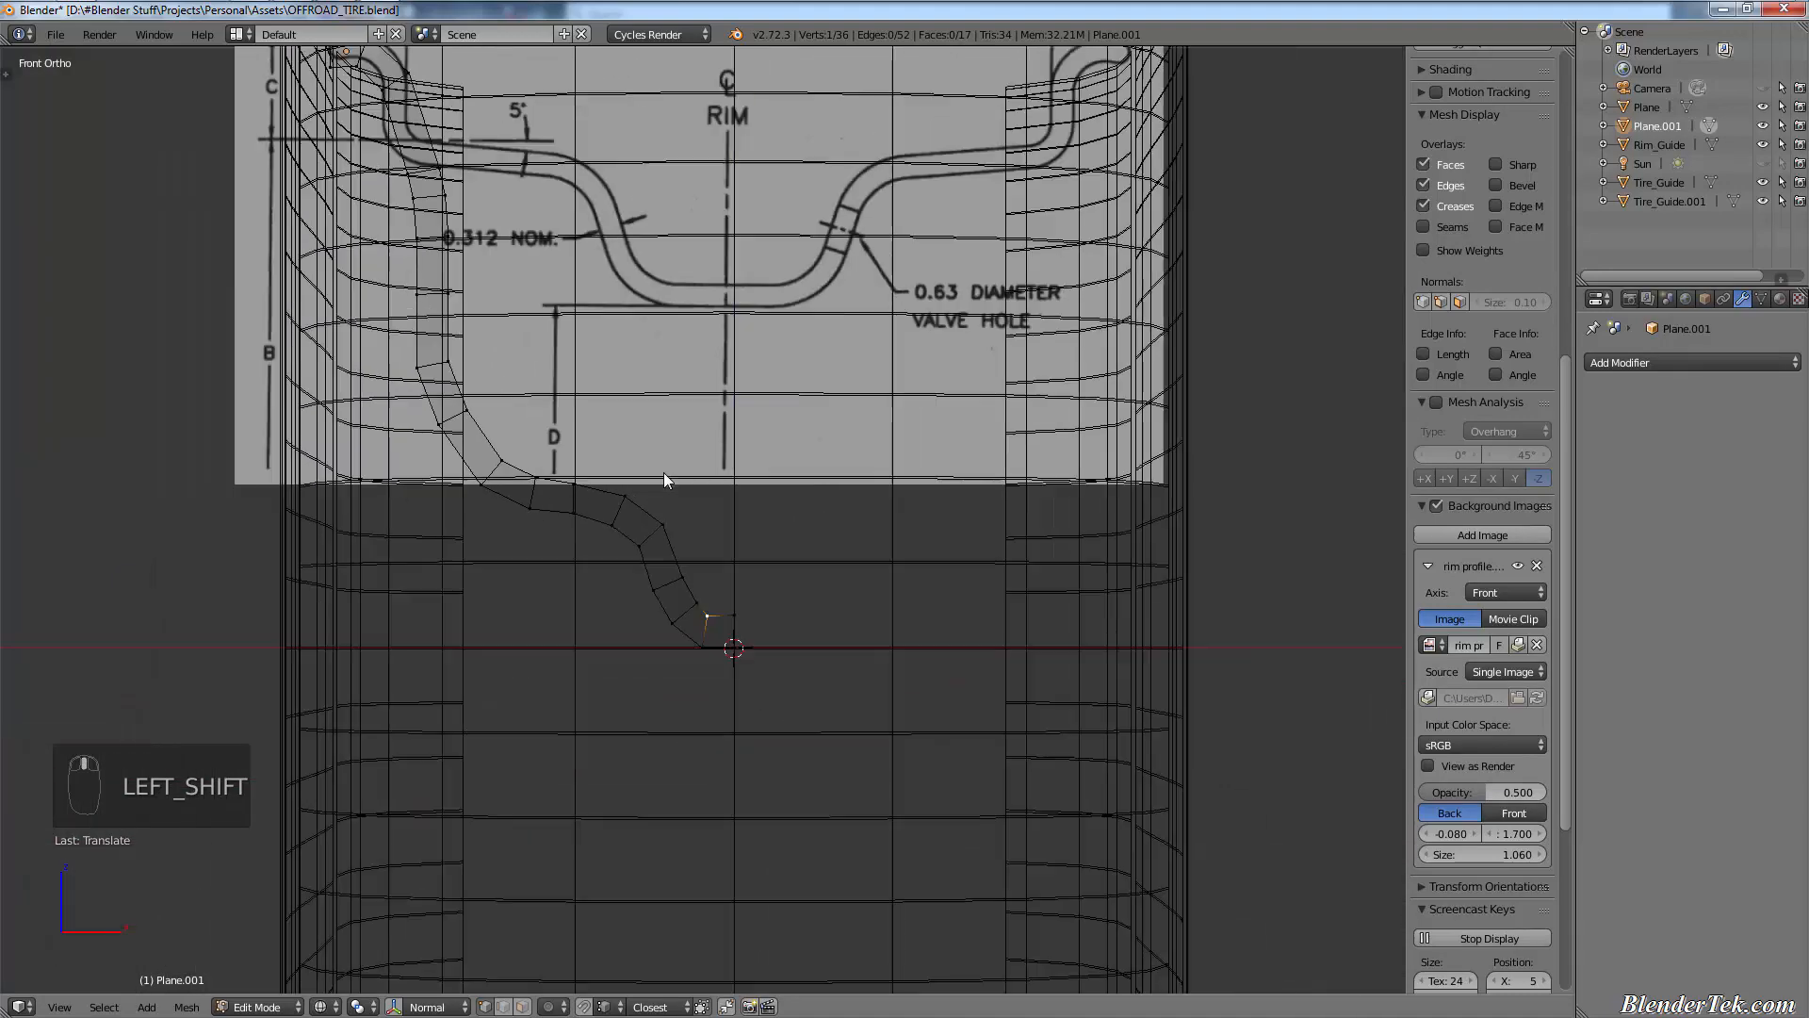
middle_click_drag(664, 480, 845, 571, "shift")
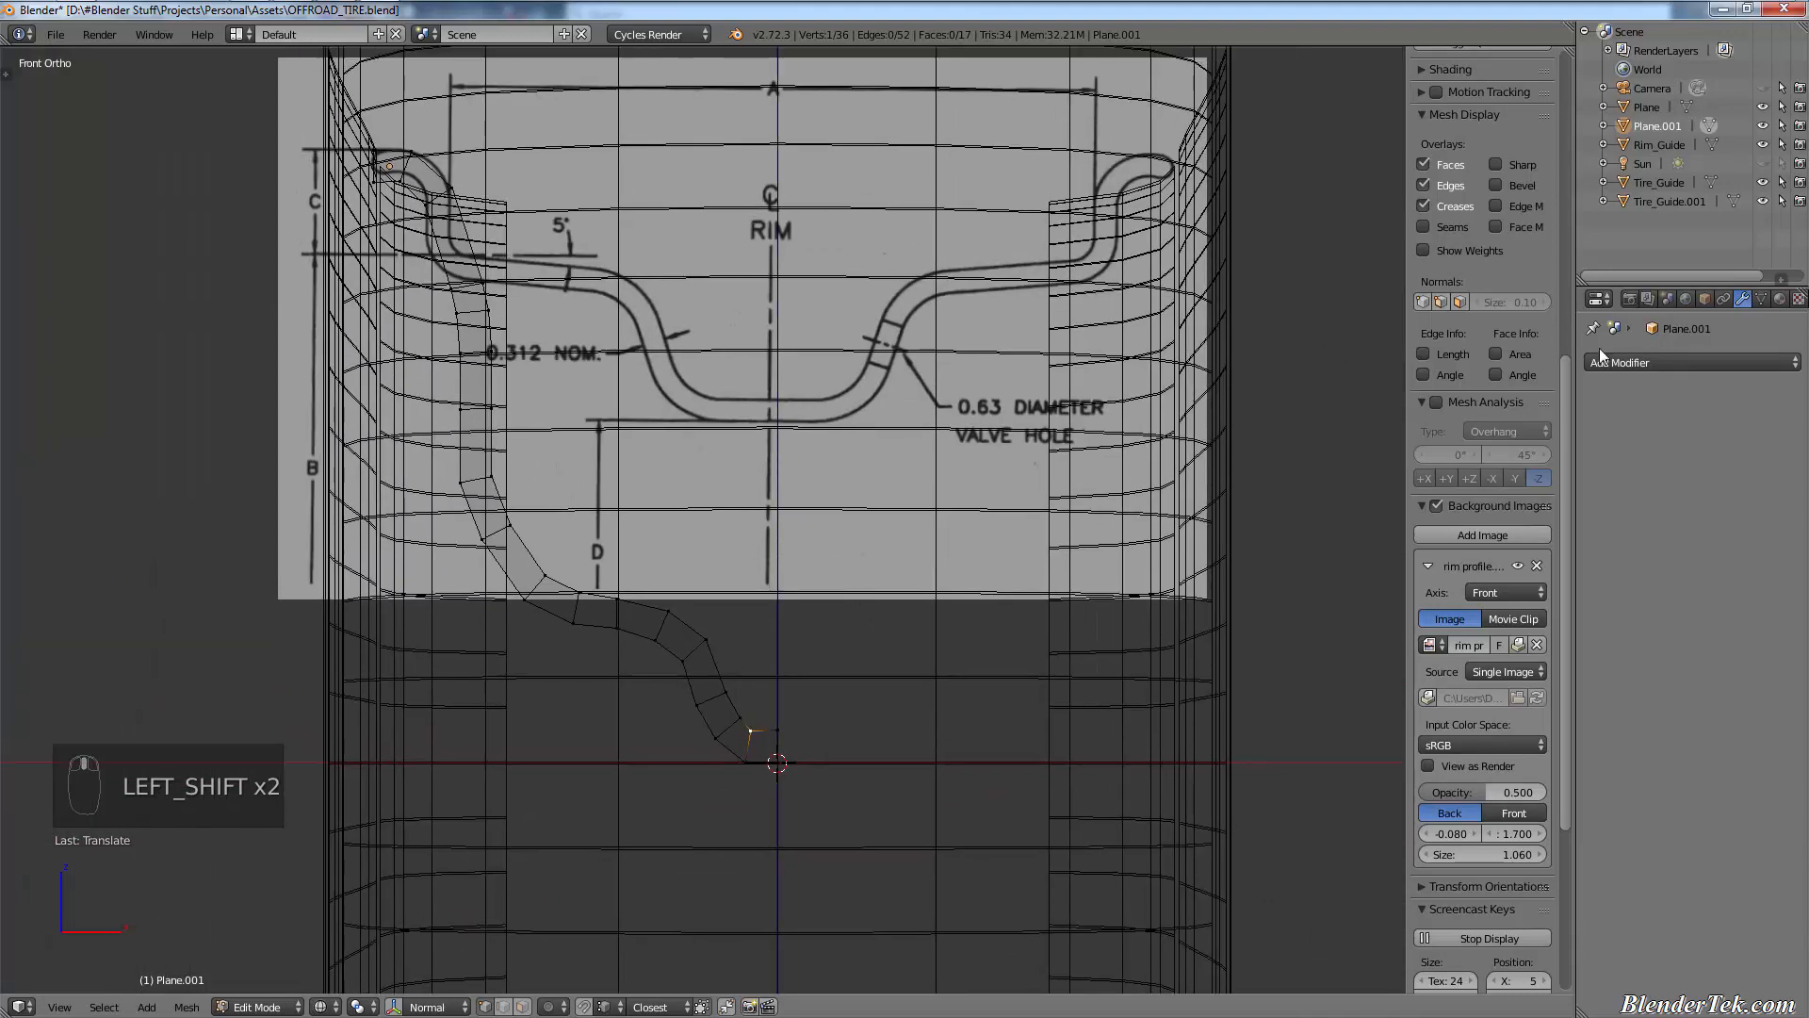
left_click(1666, 365)
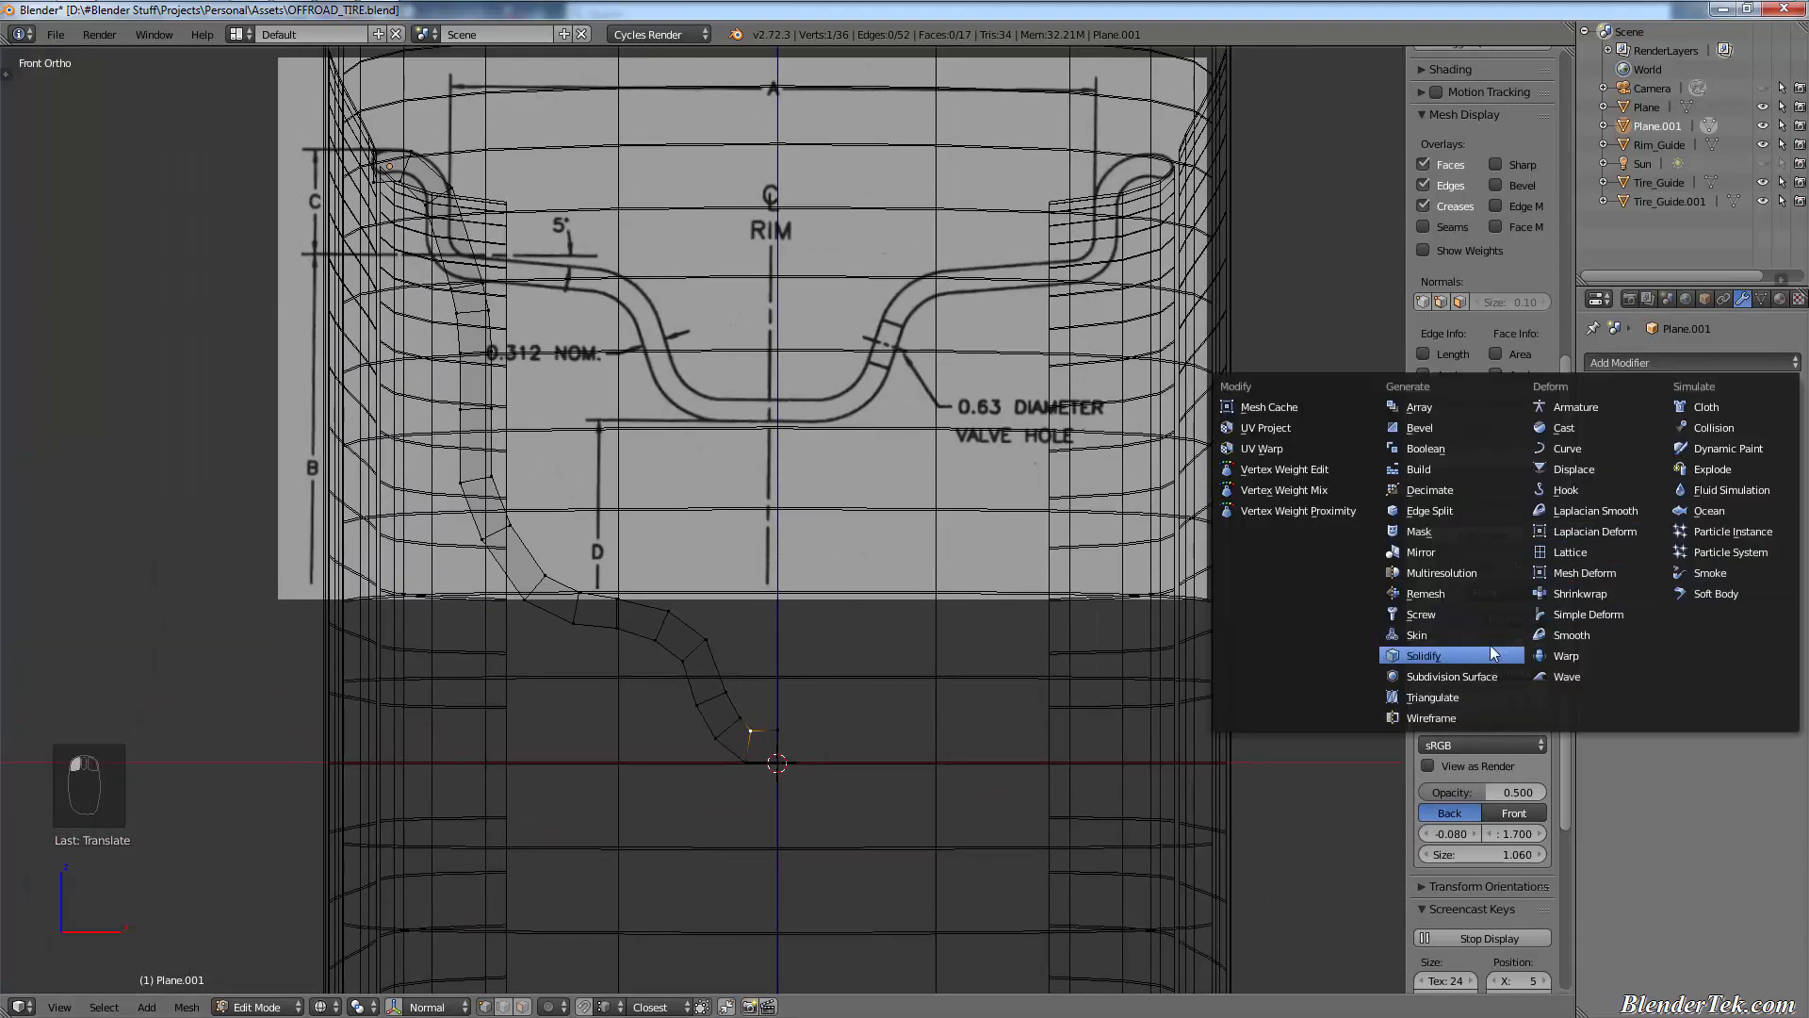
left_click(1446, 612)
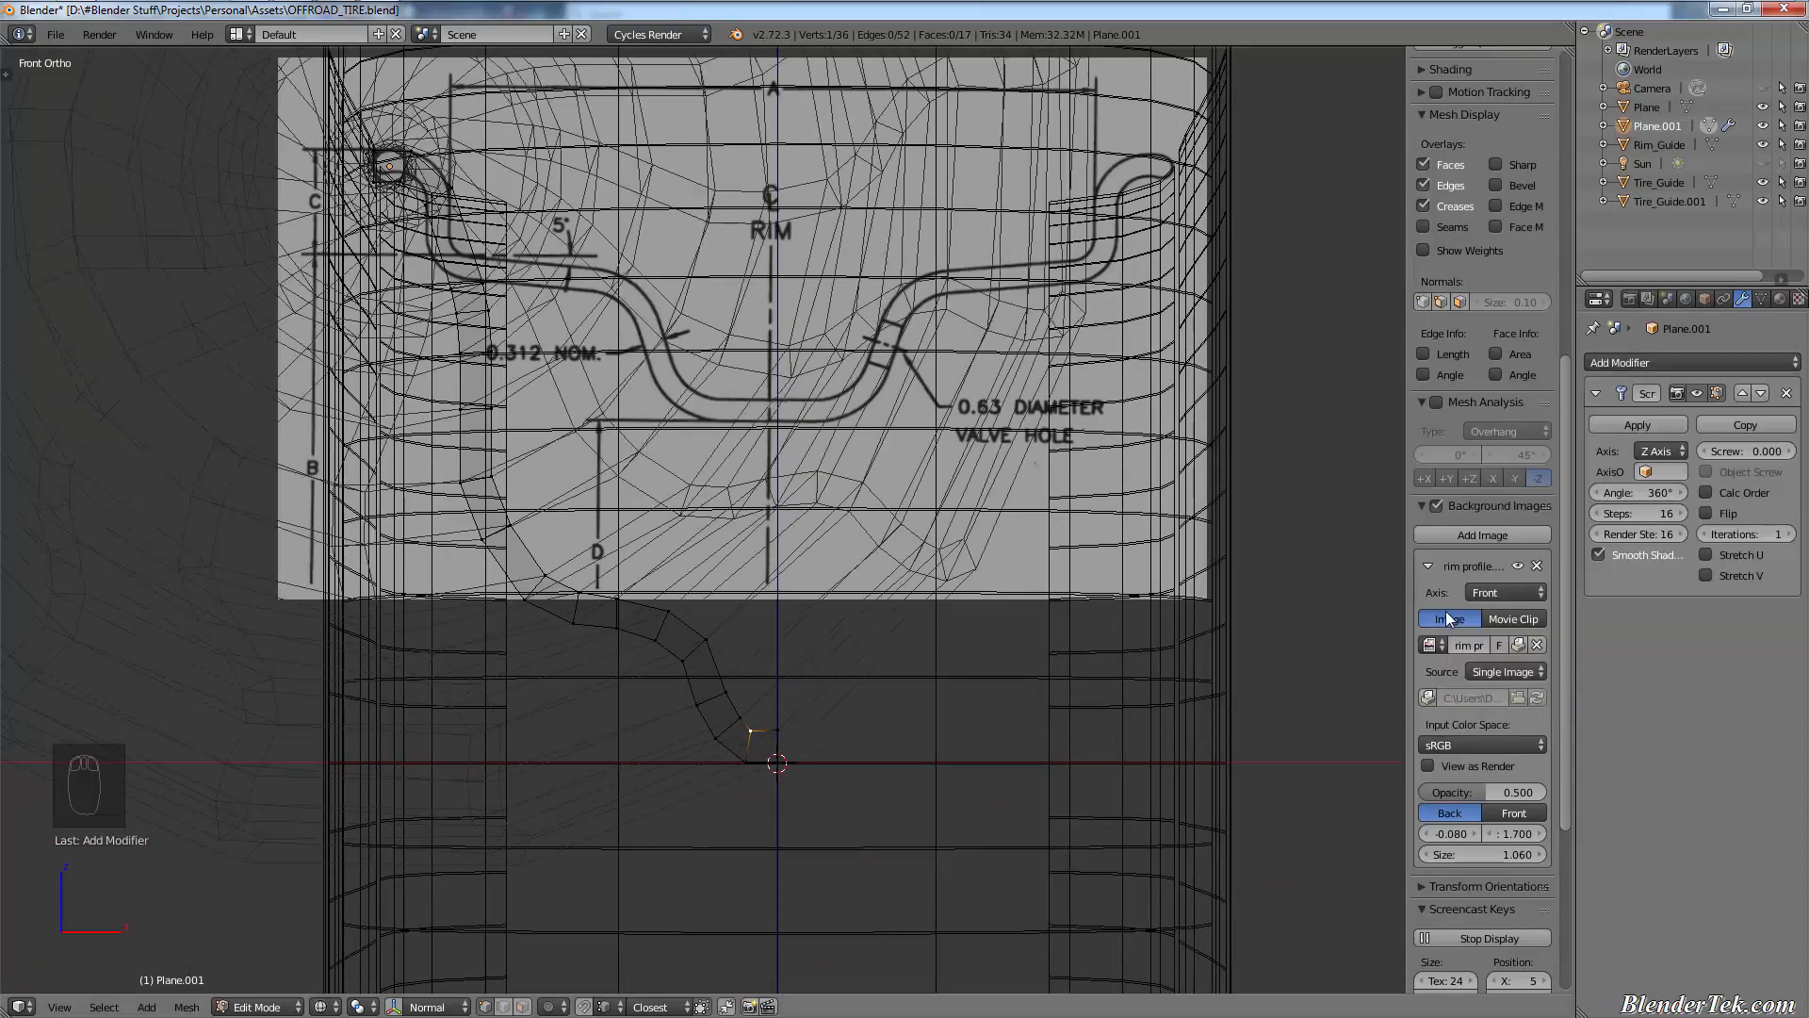
- Switch to Object Mode and set the rim profile's origin to the 3D cursor
scroll(765, 588, "down", 4)
middle_click_drag(765, 588, 824, 466)
key("KP_3")
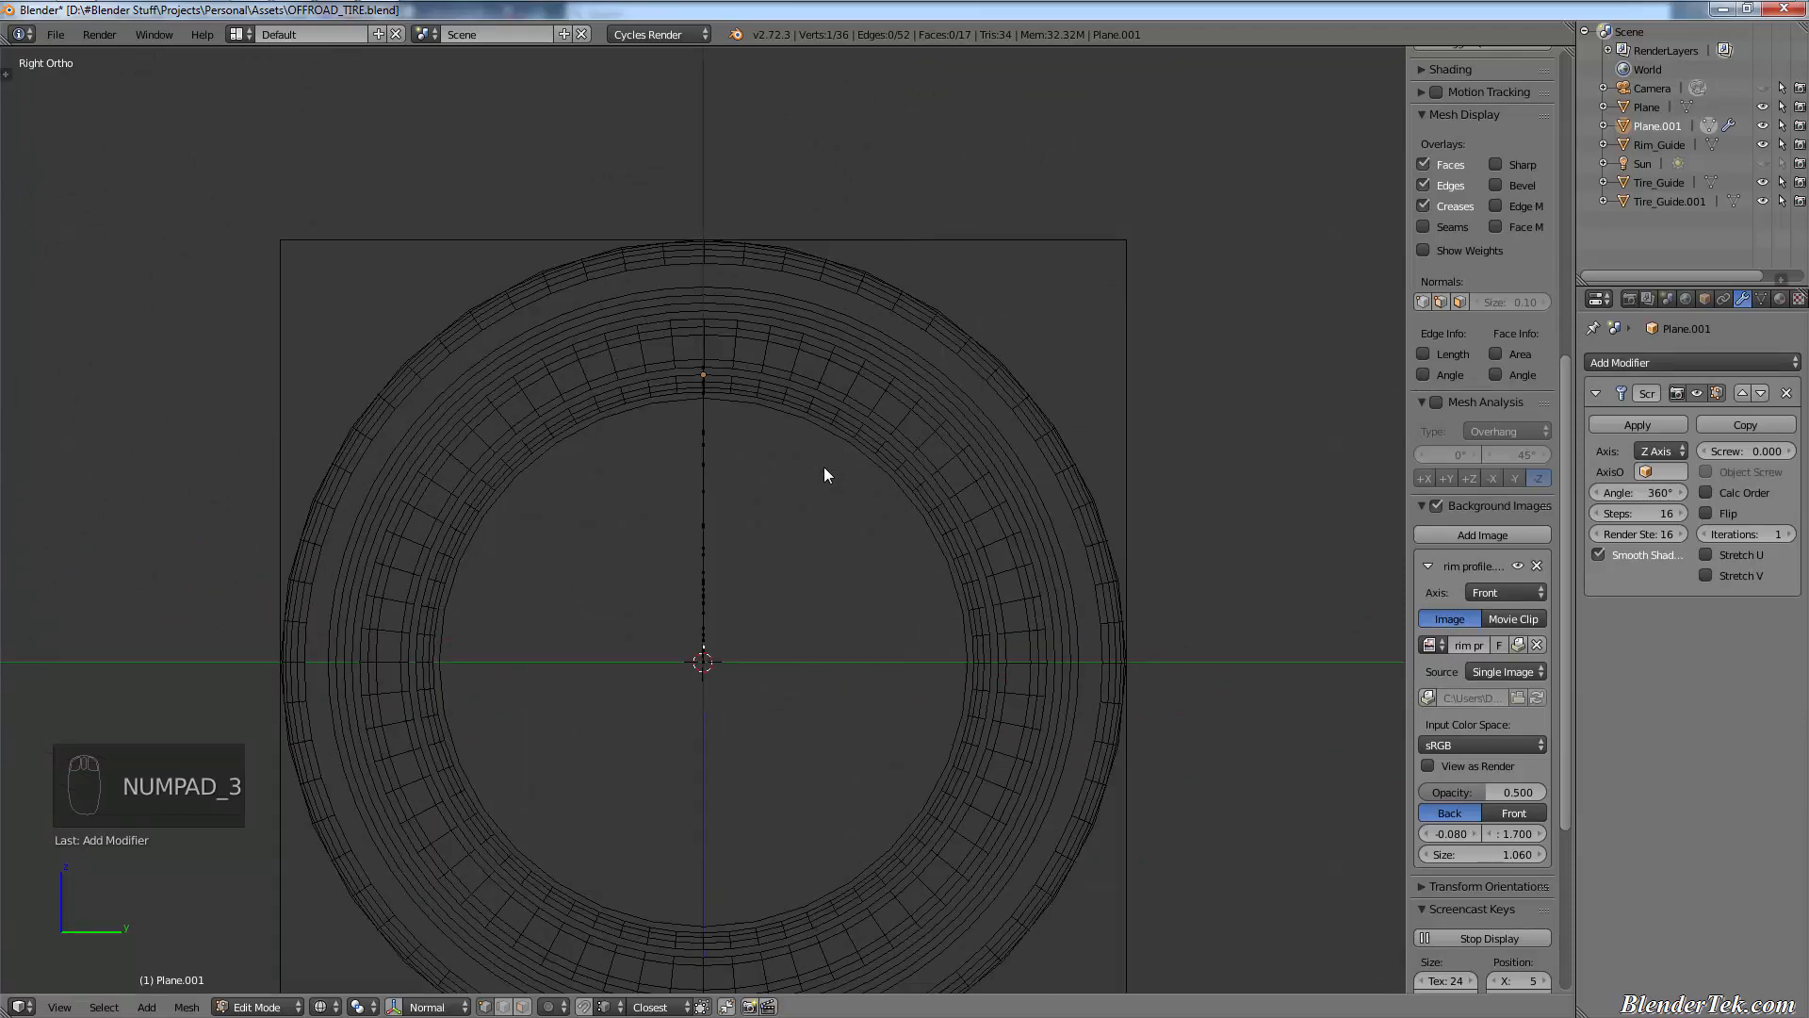
key("KP_1")
left_click(258, 1007)
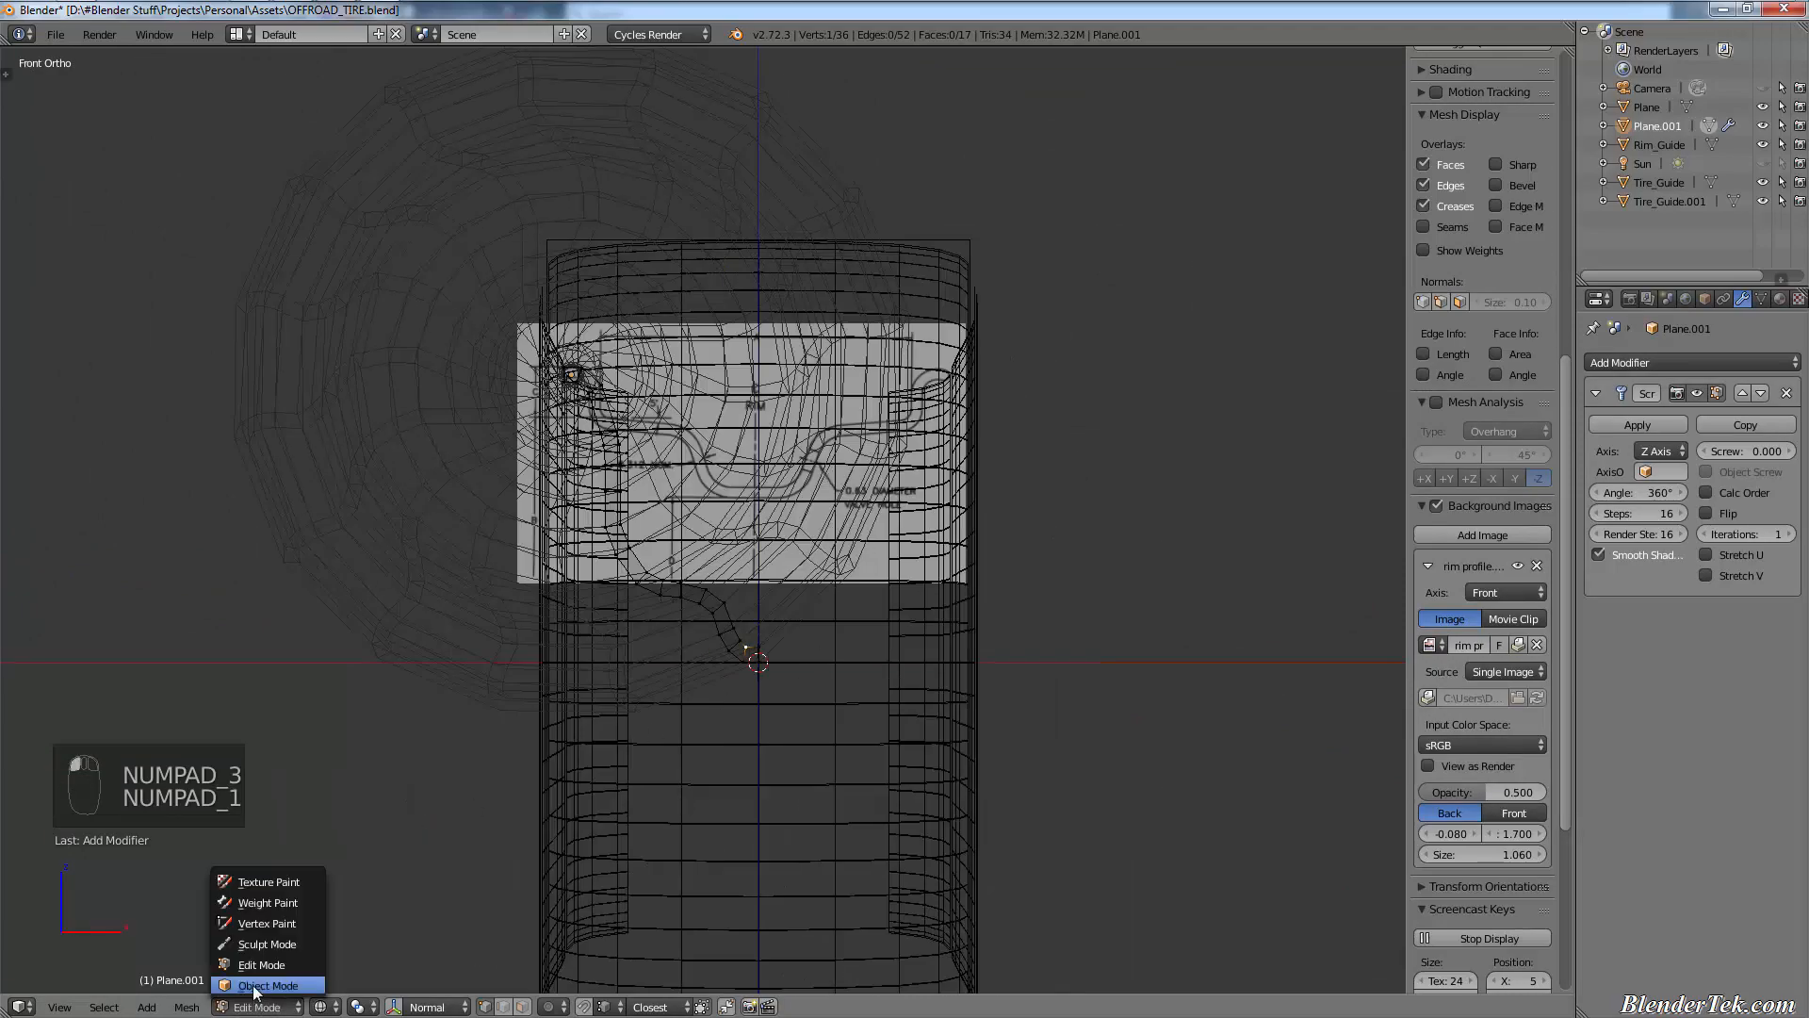
left_click(264, 986)
key("ctrl+alt+shift+c")
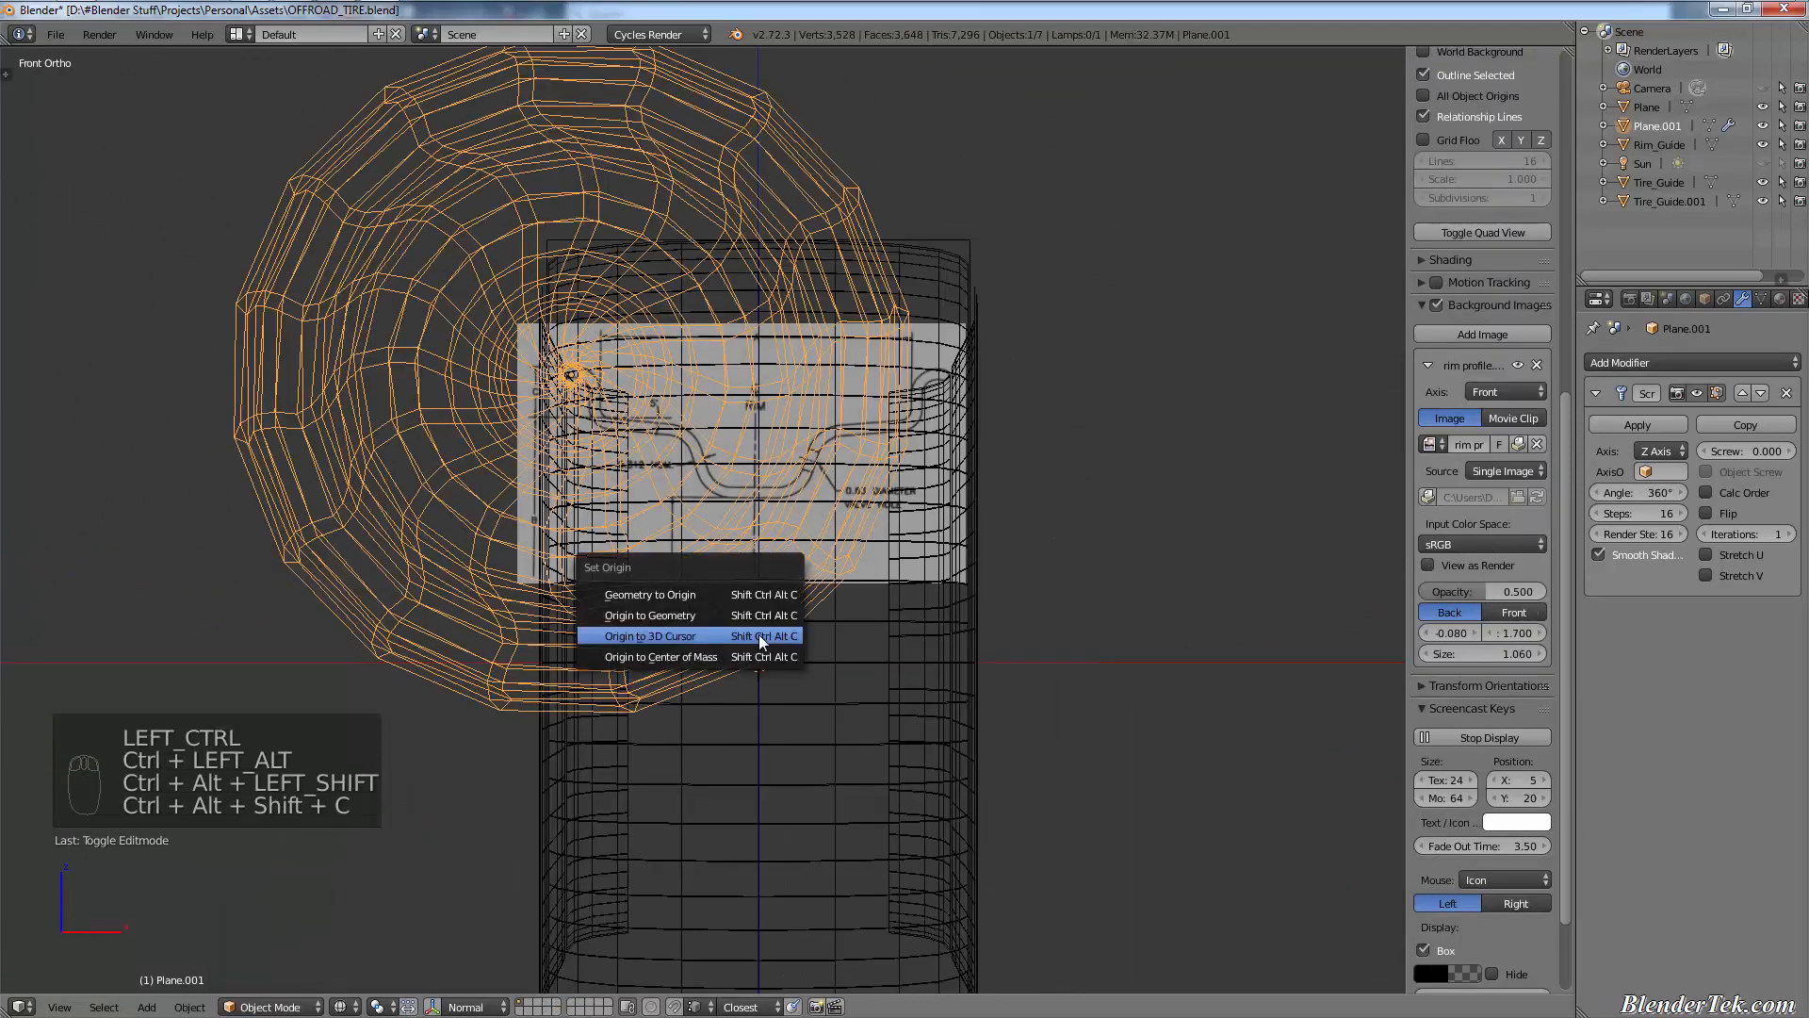
left_click(755, 644)
- Display the model in solid shading and set the Screw modifier's axis to X
middle_click_drag(843, 695, 934, 640)
key("z")
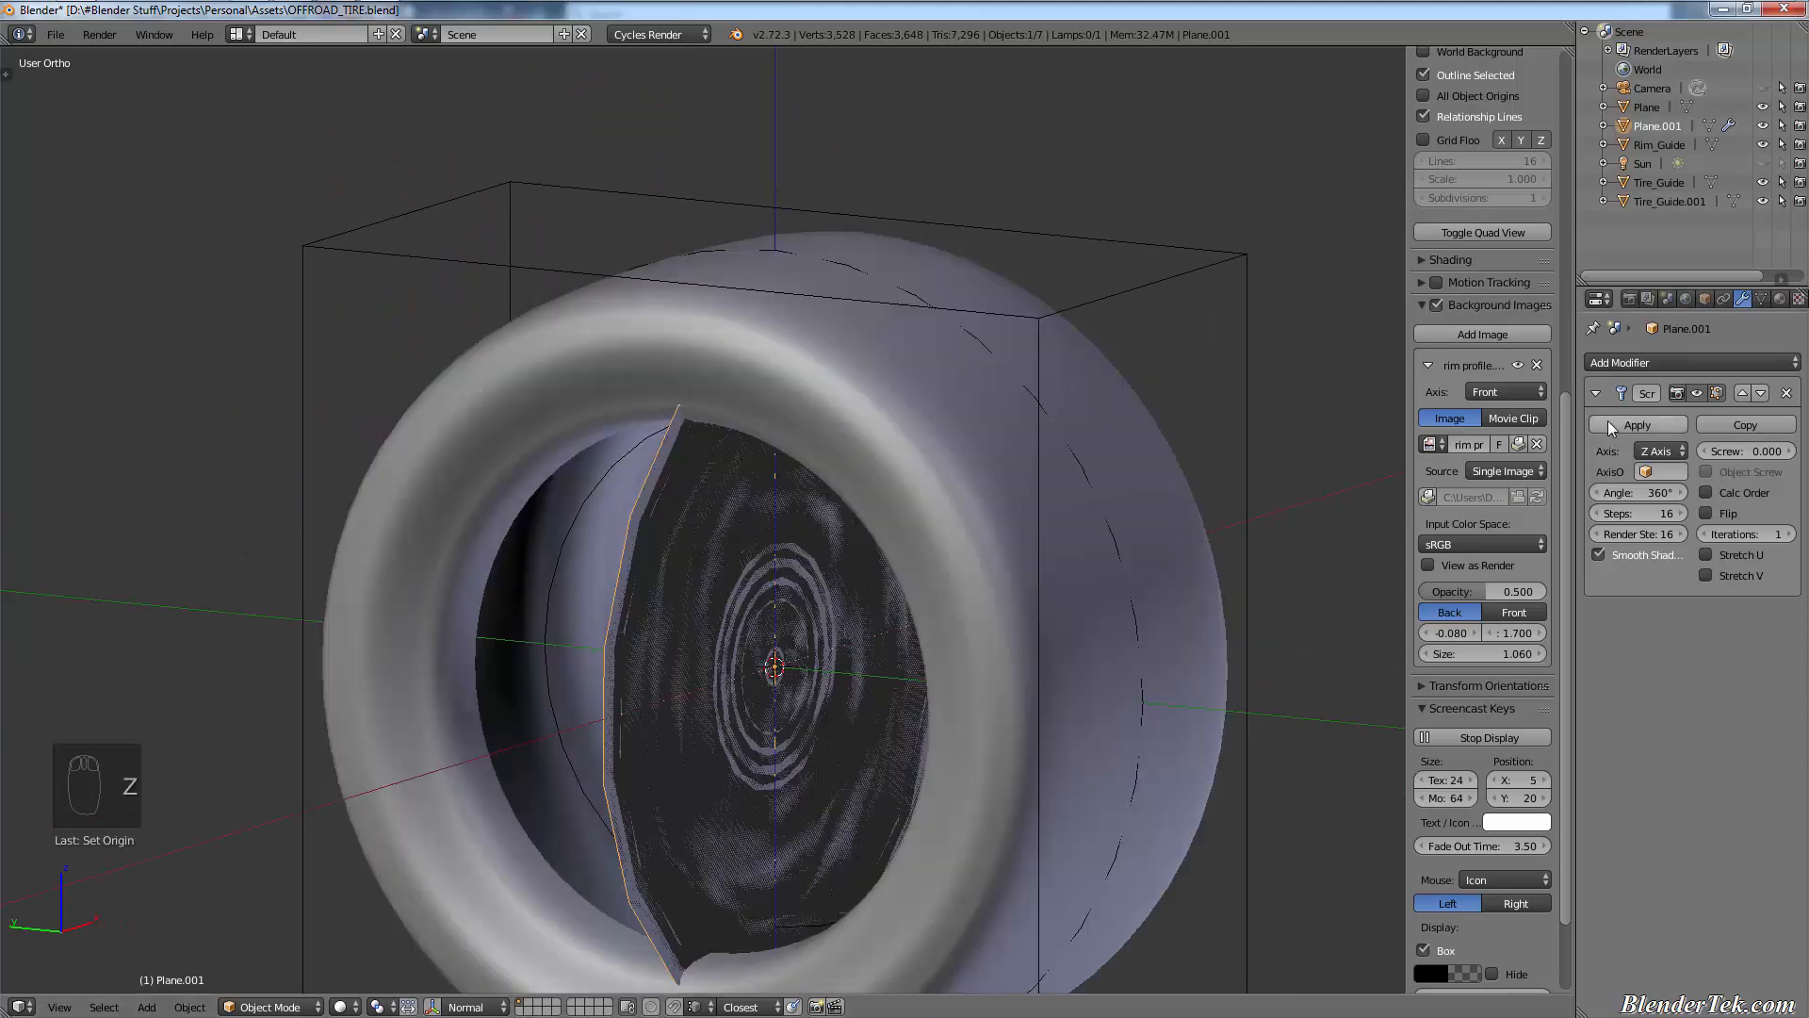
left_click(1668, 452)
left_click(1678, 431)
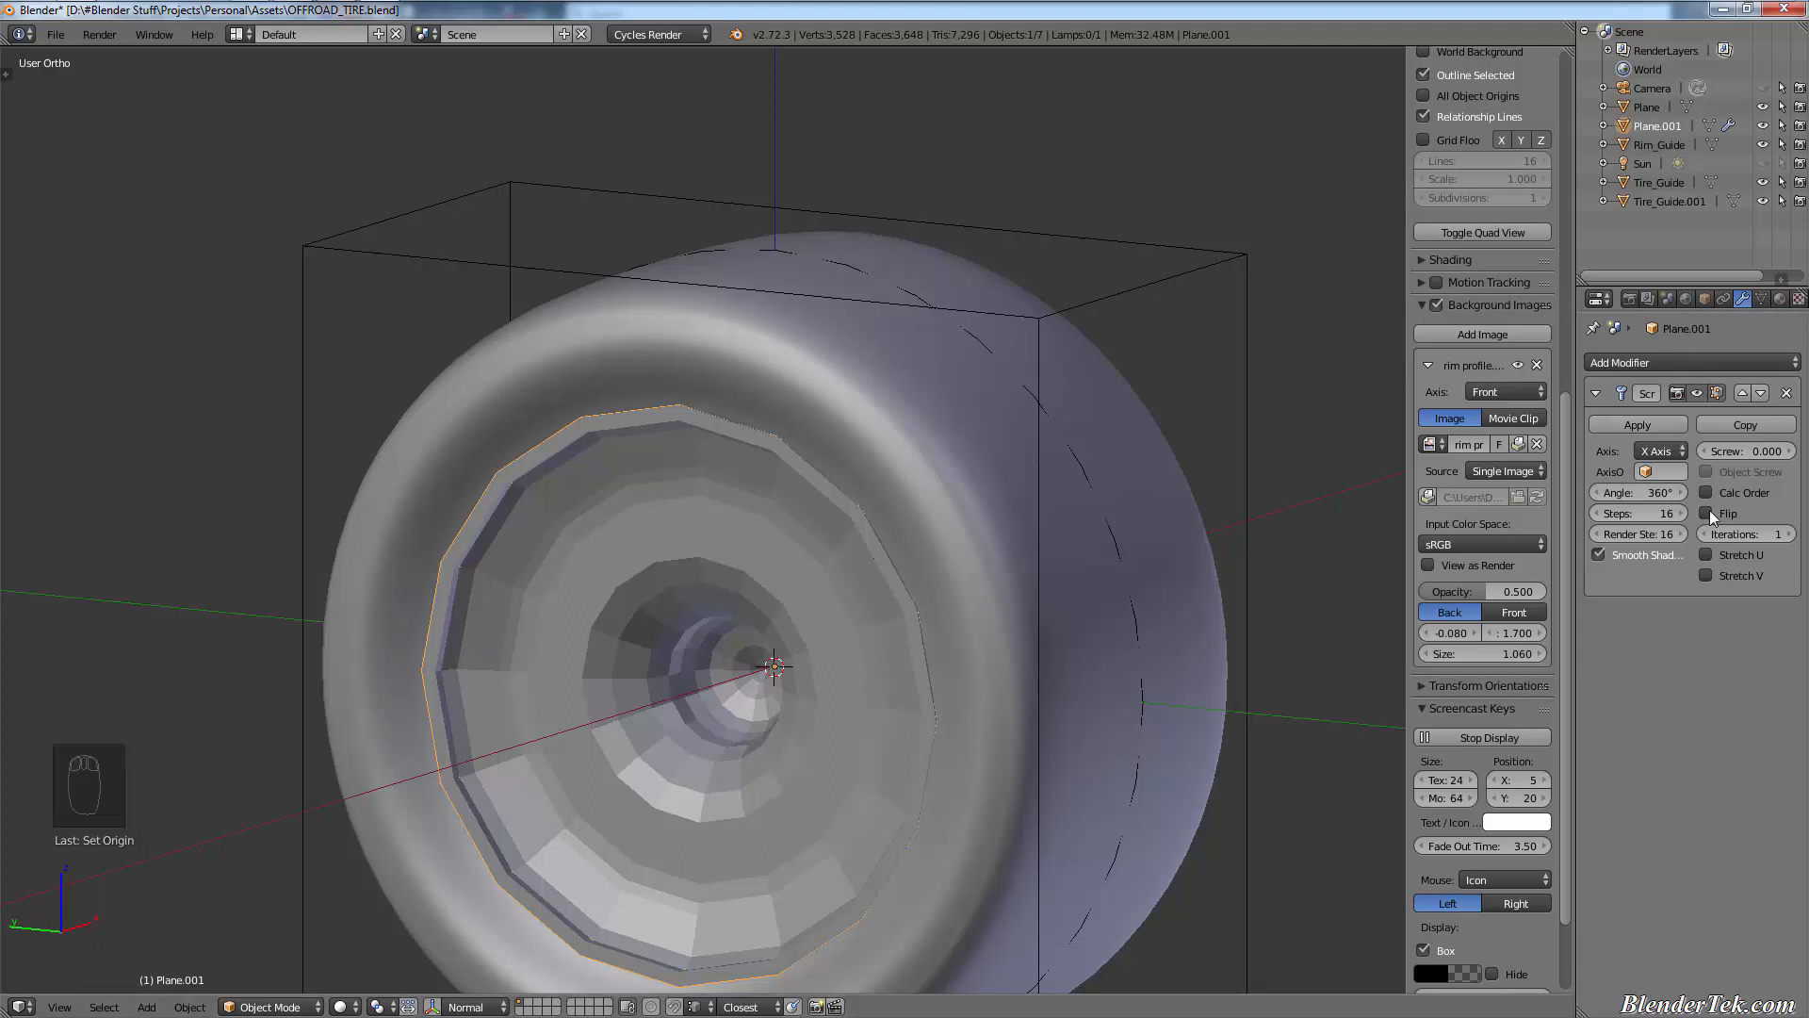
- Set the Screw modifier's steps to 64 and inspect the center of the revolved rim
left_click(1674, 518)
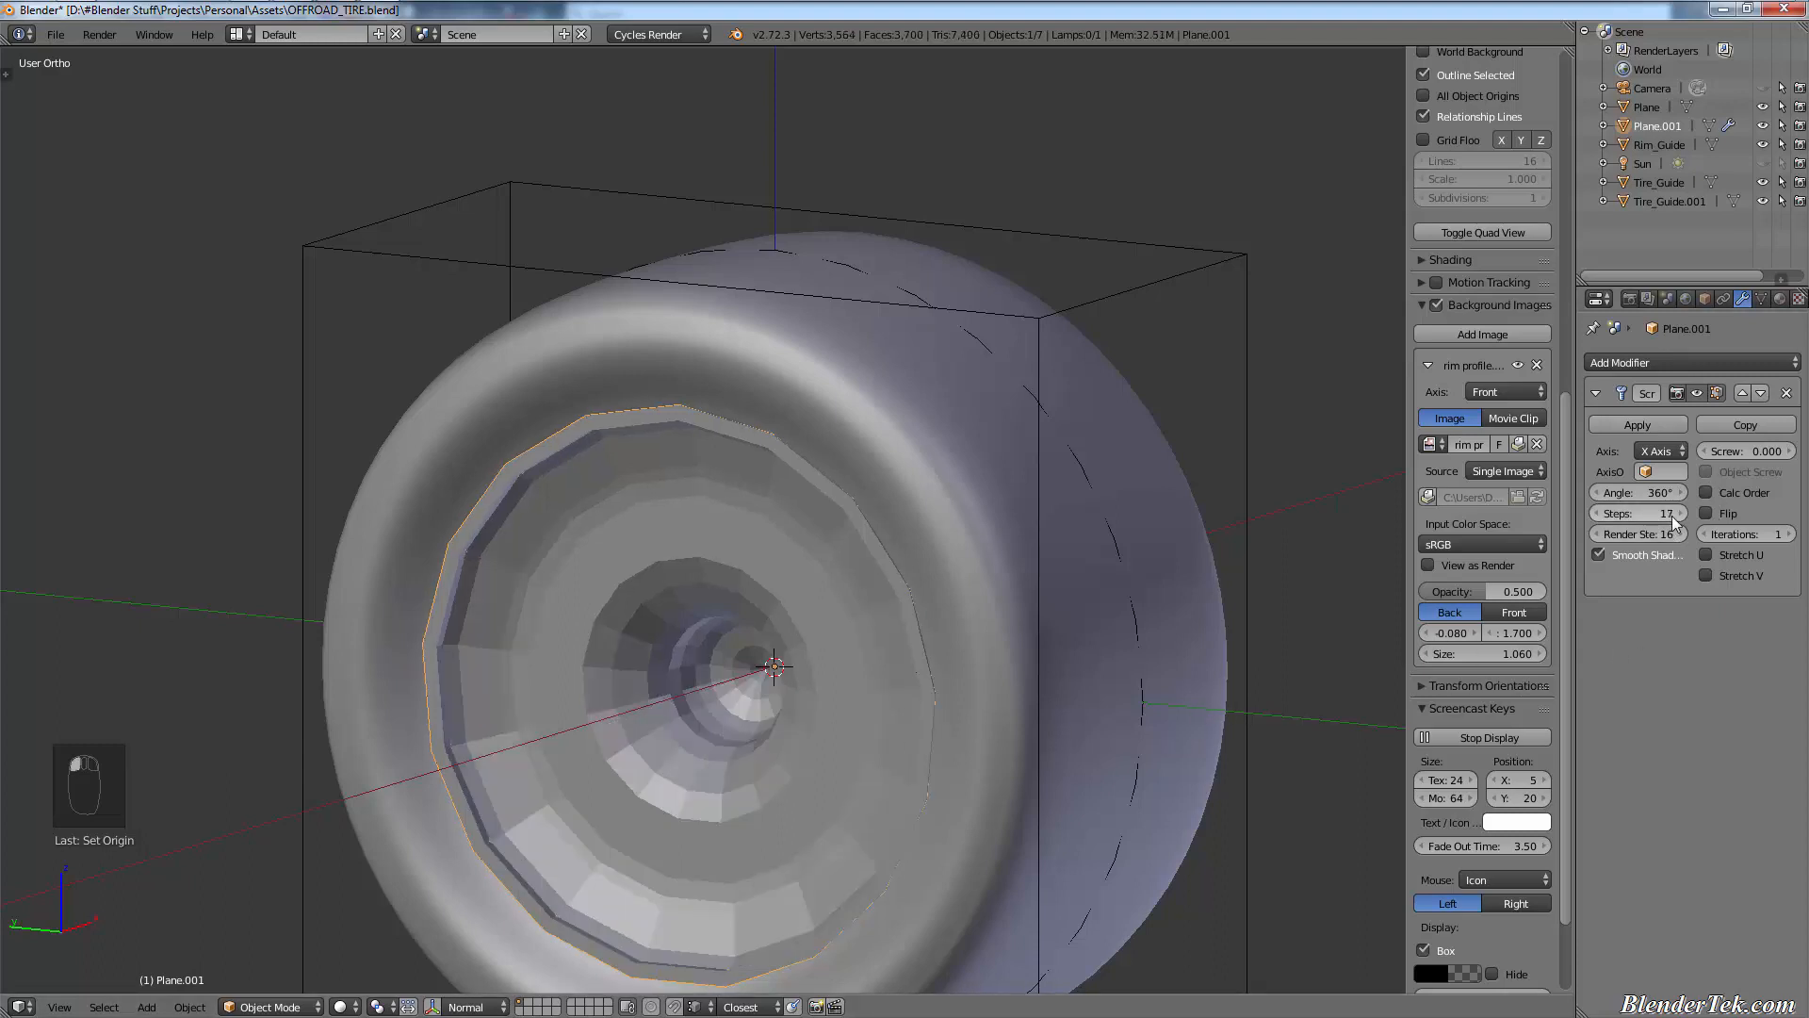
left_click(1674, 518)
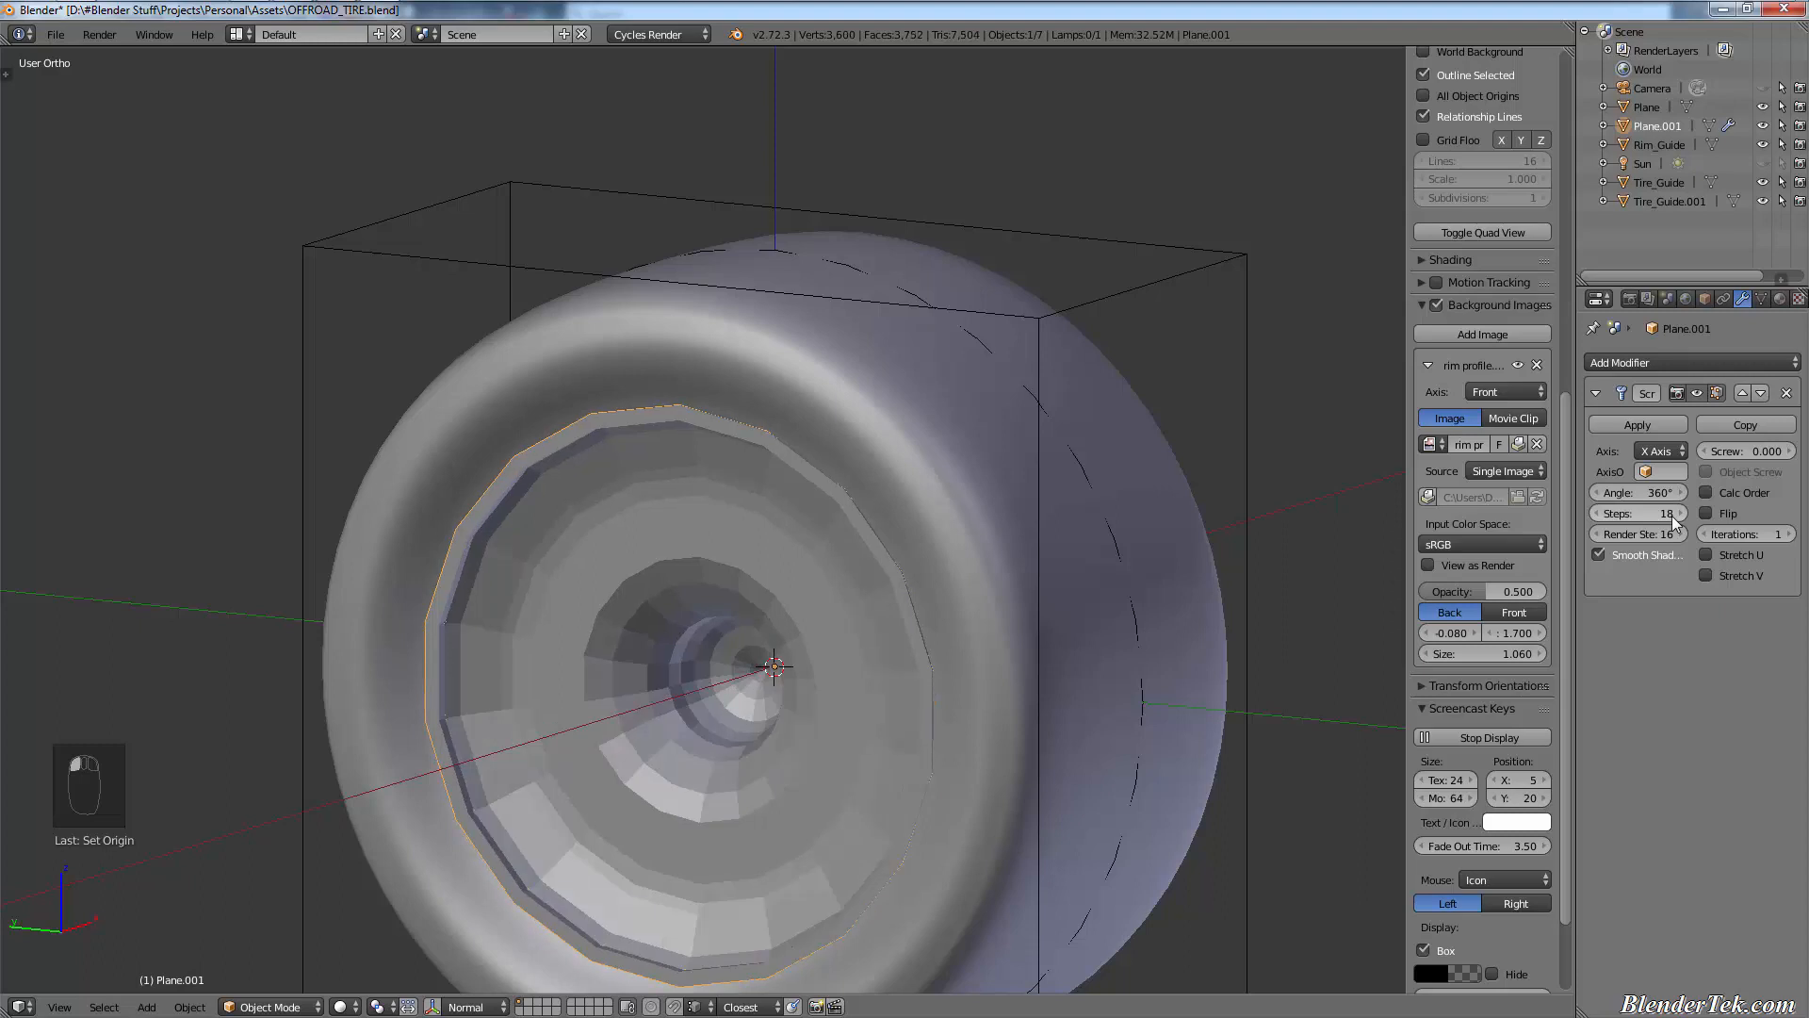
left_click(1664, 513)
key("BackSpace")
key("BackSpace")
type("64")
key("Return")
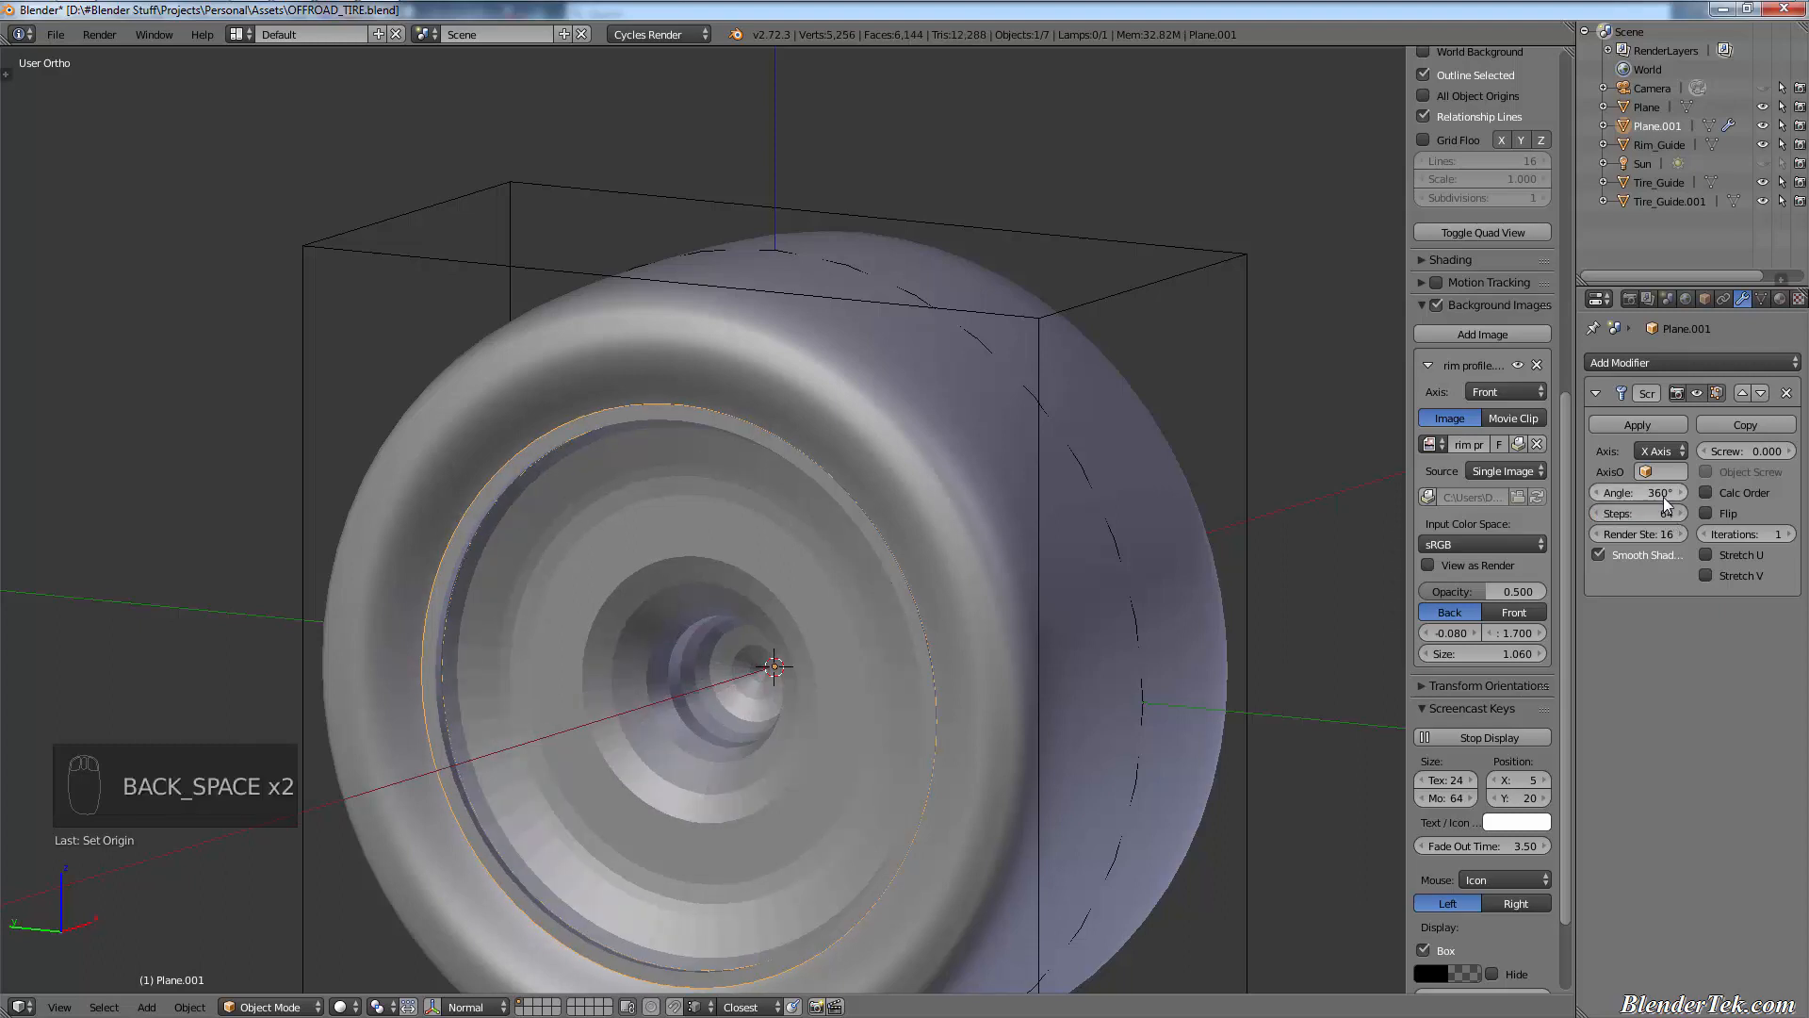
scroll(816, 729, "up", 3)
middle_click_drag(814, 722, 756, 613)
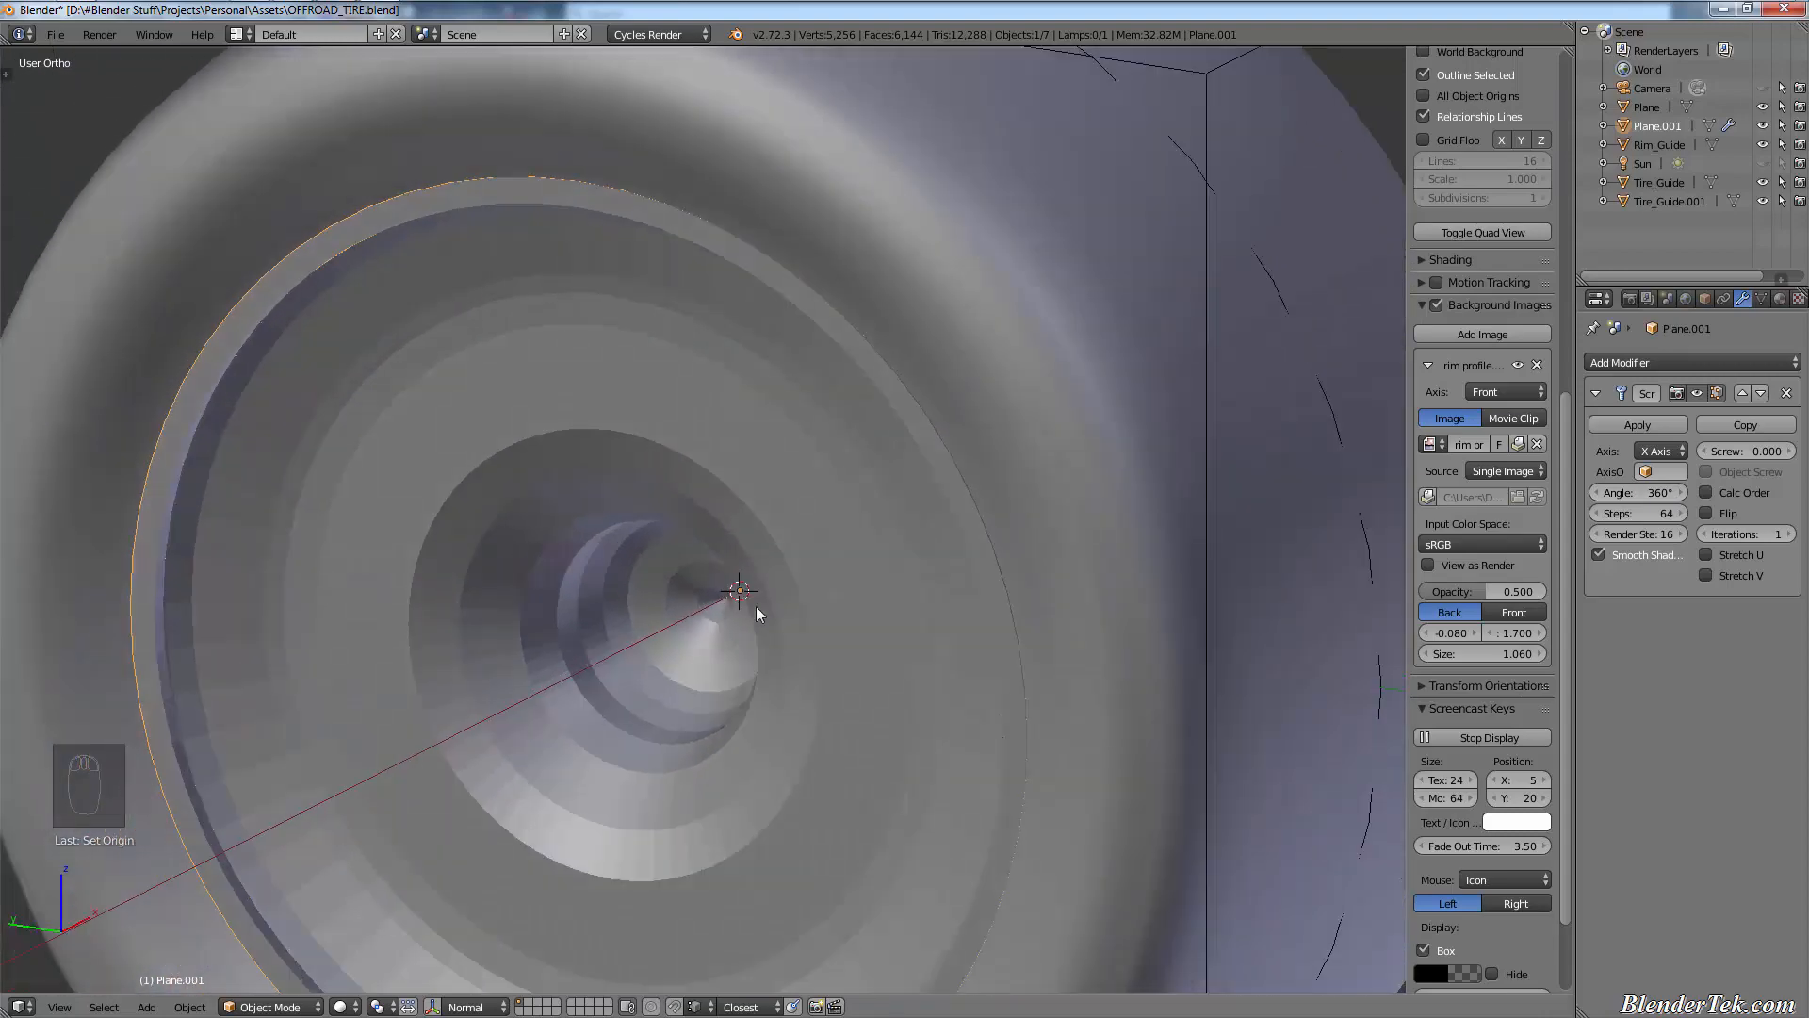
- Display the model in wireframe and view the spun rim from the front against the rim profile drawing
scroll(754, 625, "down", 3)
key("z")
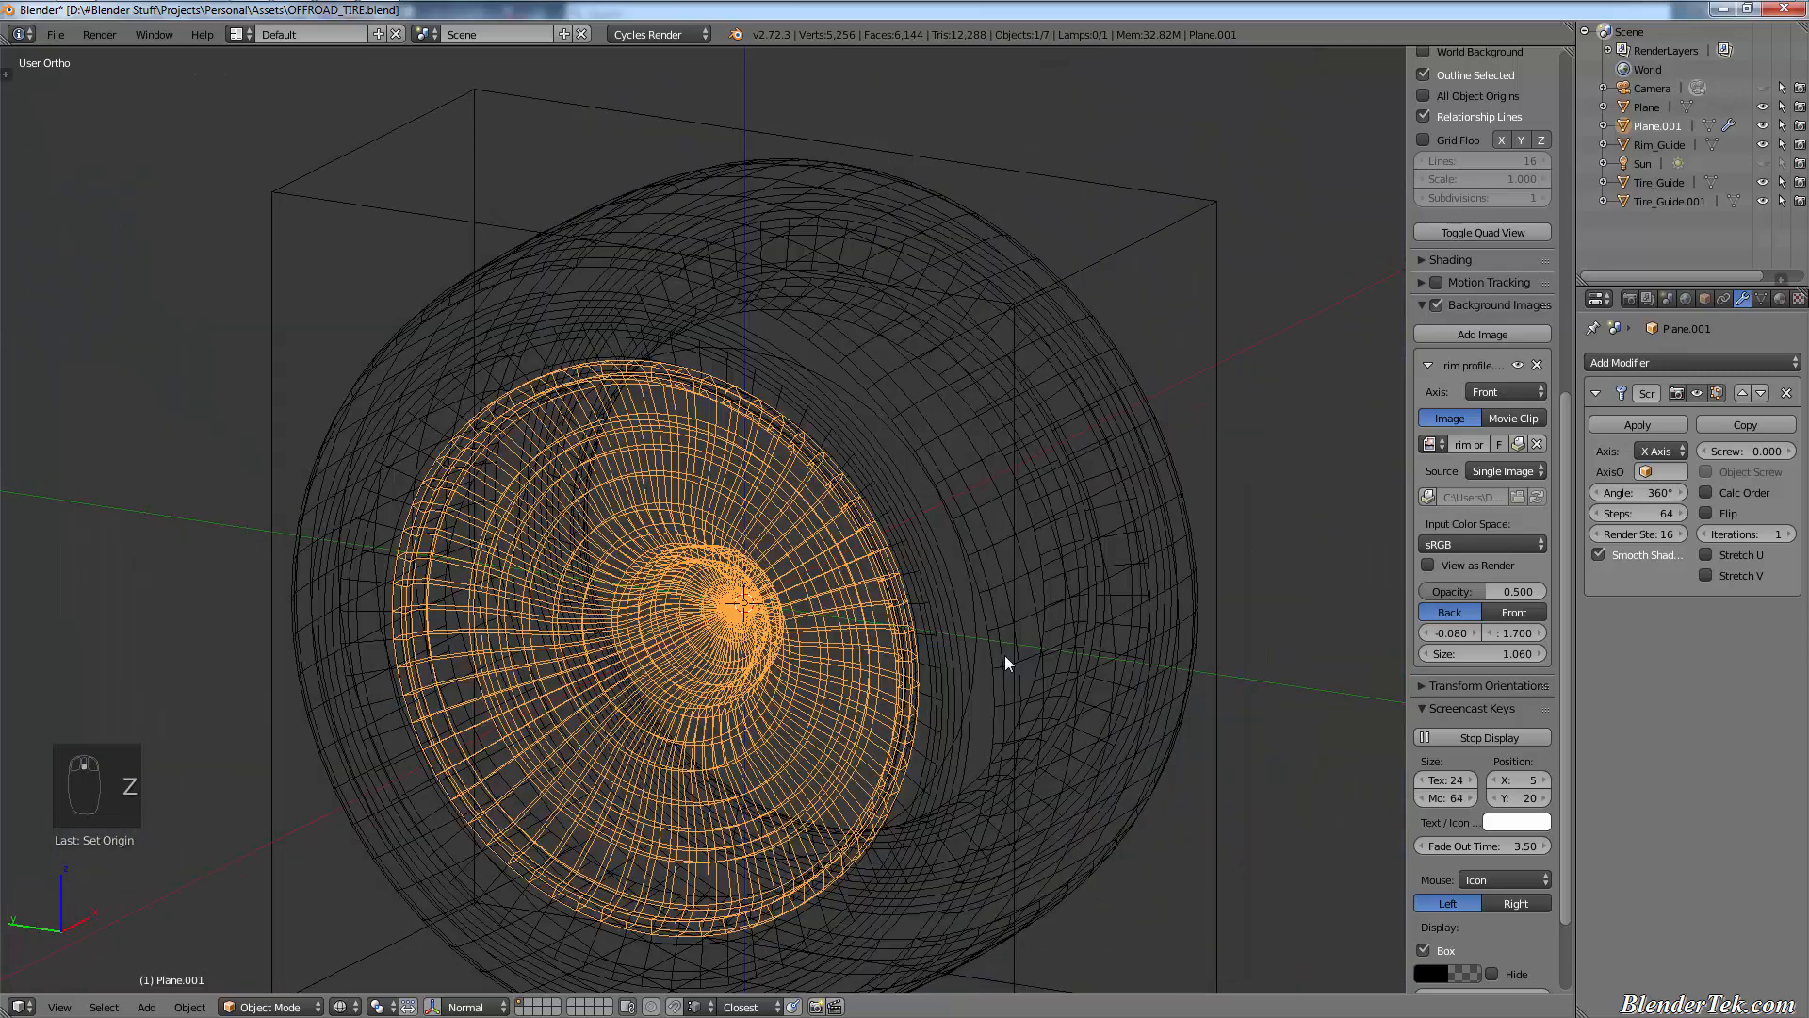
scroll(1010, 658, "up", 3)
middle_click_drag(1018, 664, 907, 642)
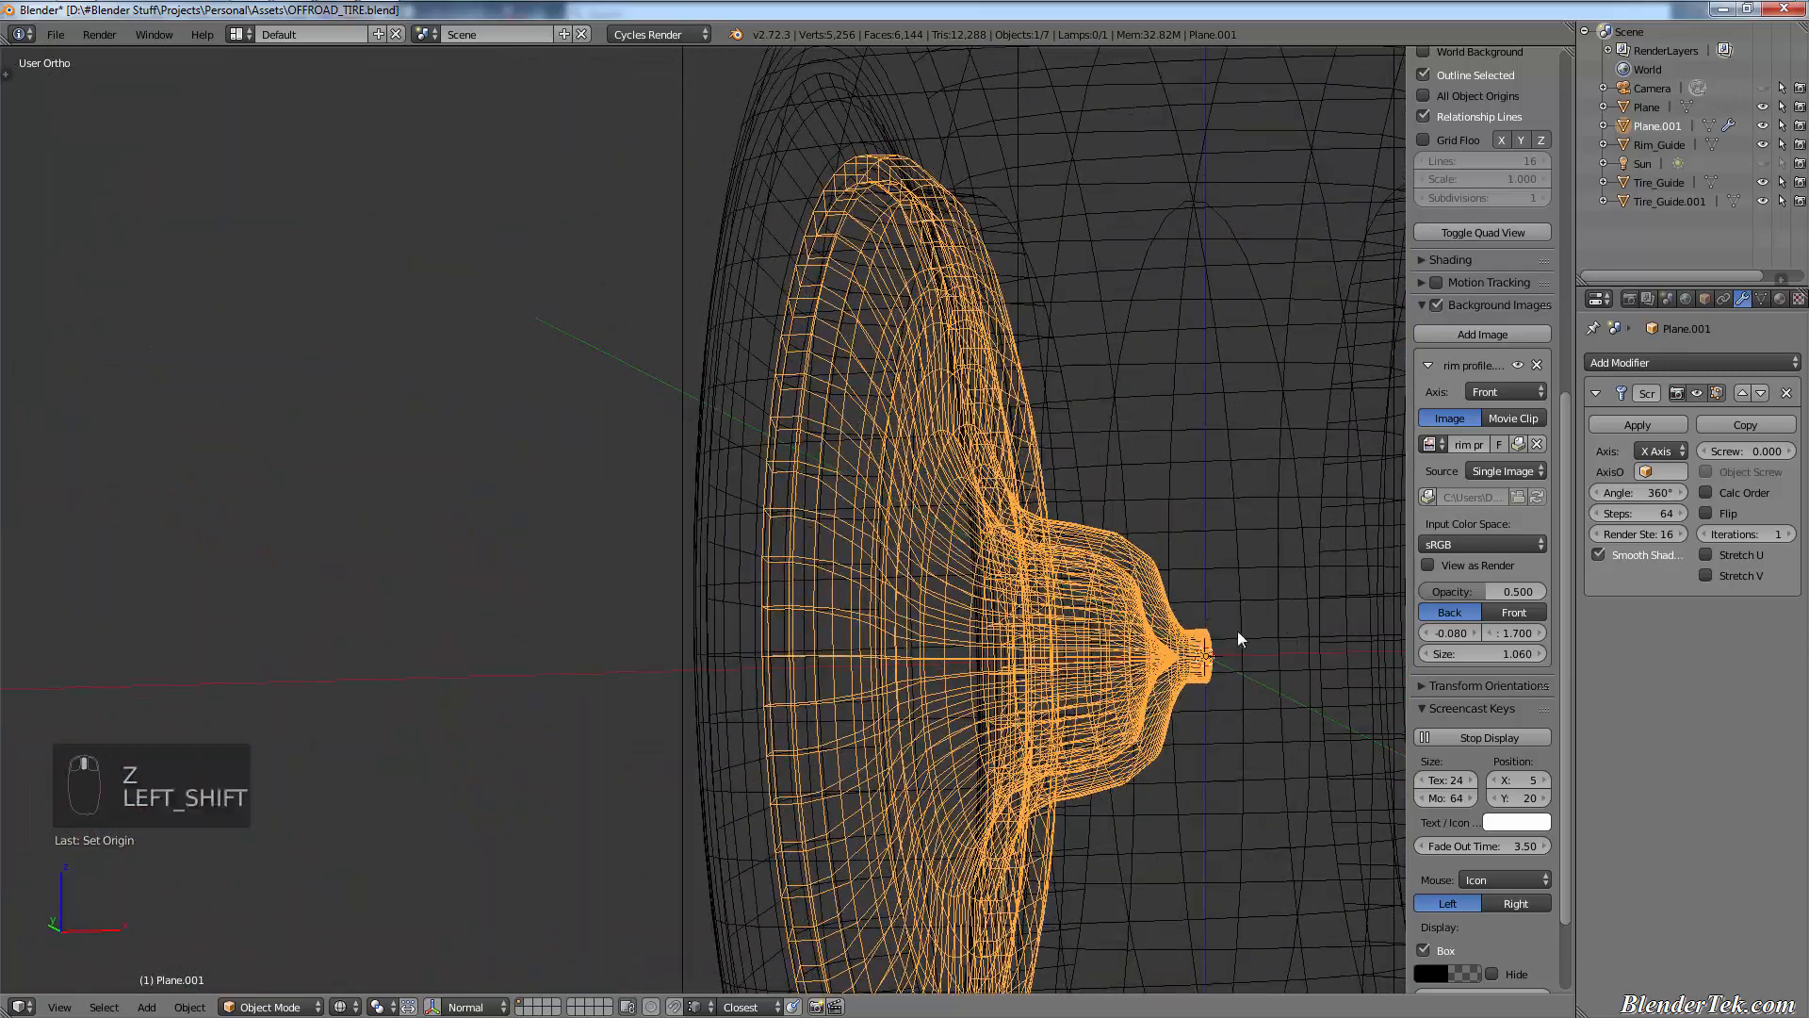
middle_click_drag(1239, 632, 1005, 596, "shift")
key("KP_3")
key("KP_1")
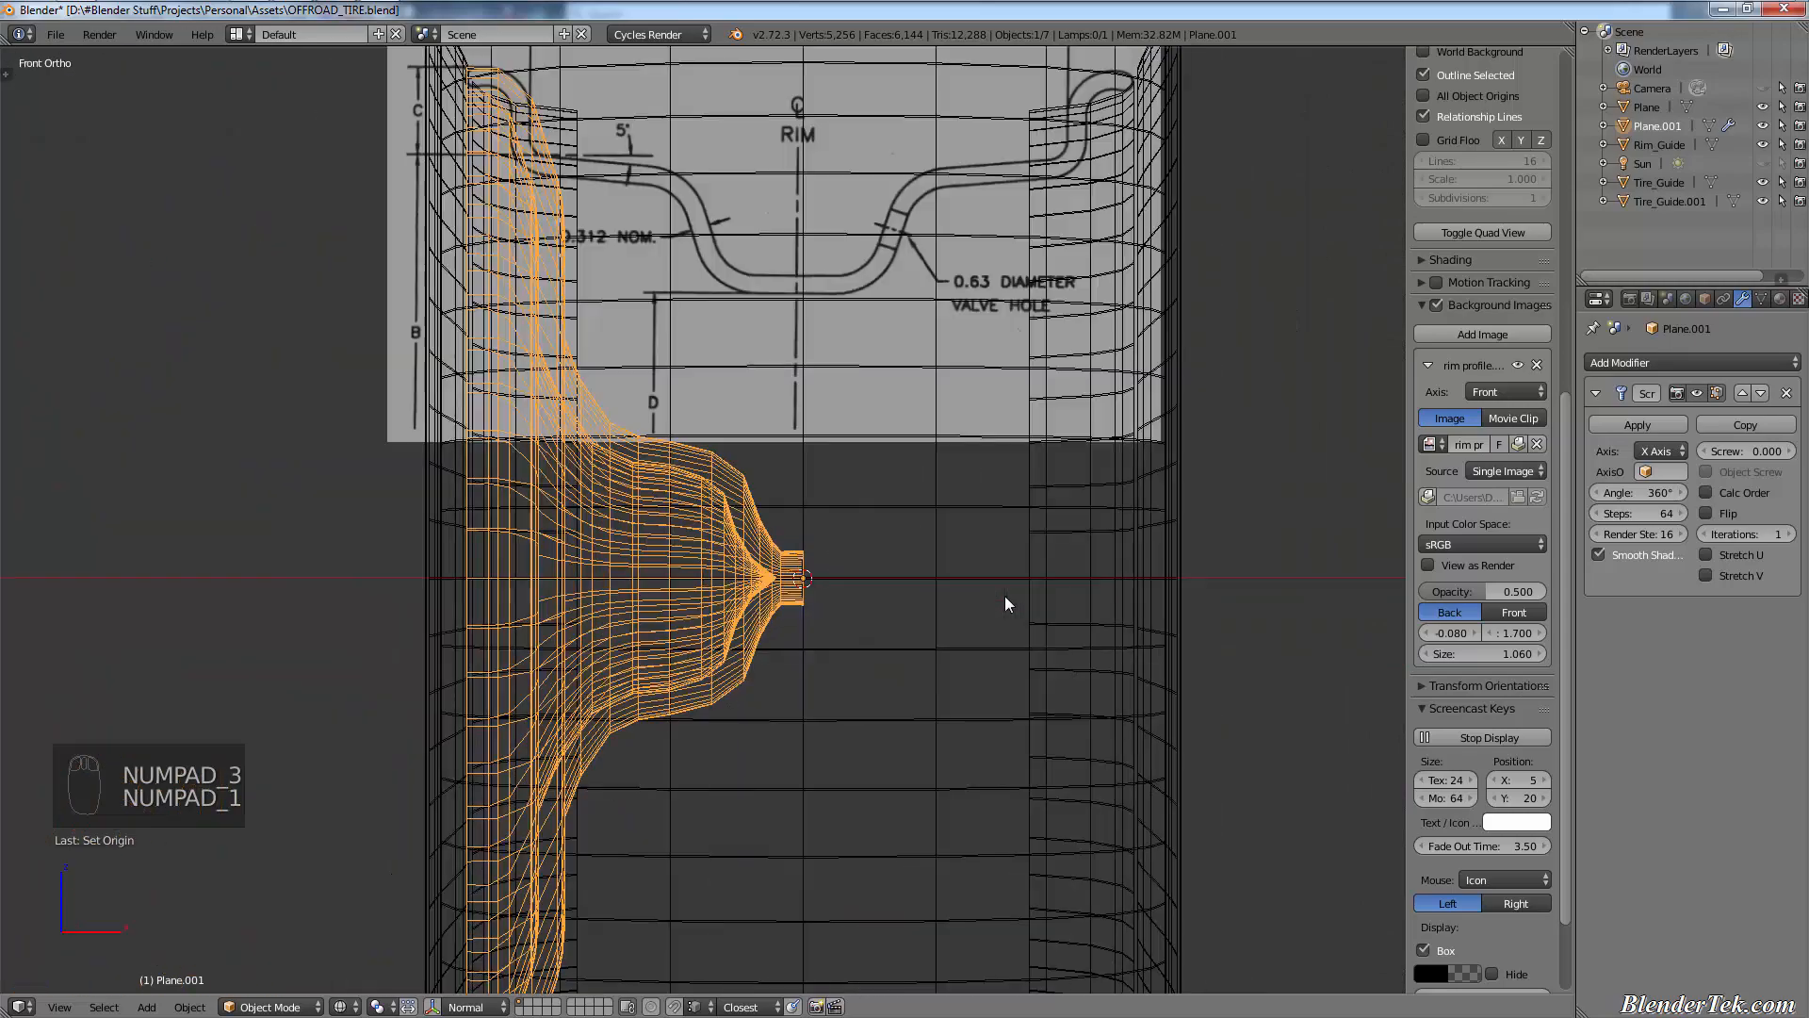
middle_click_drag(1067, 483, 1096, 600, "shift")
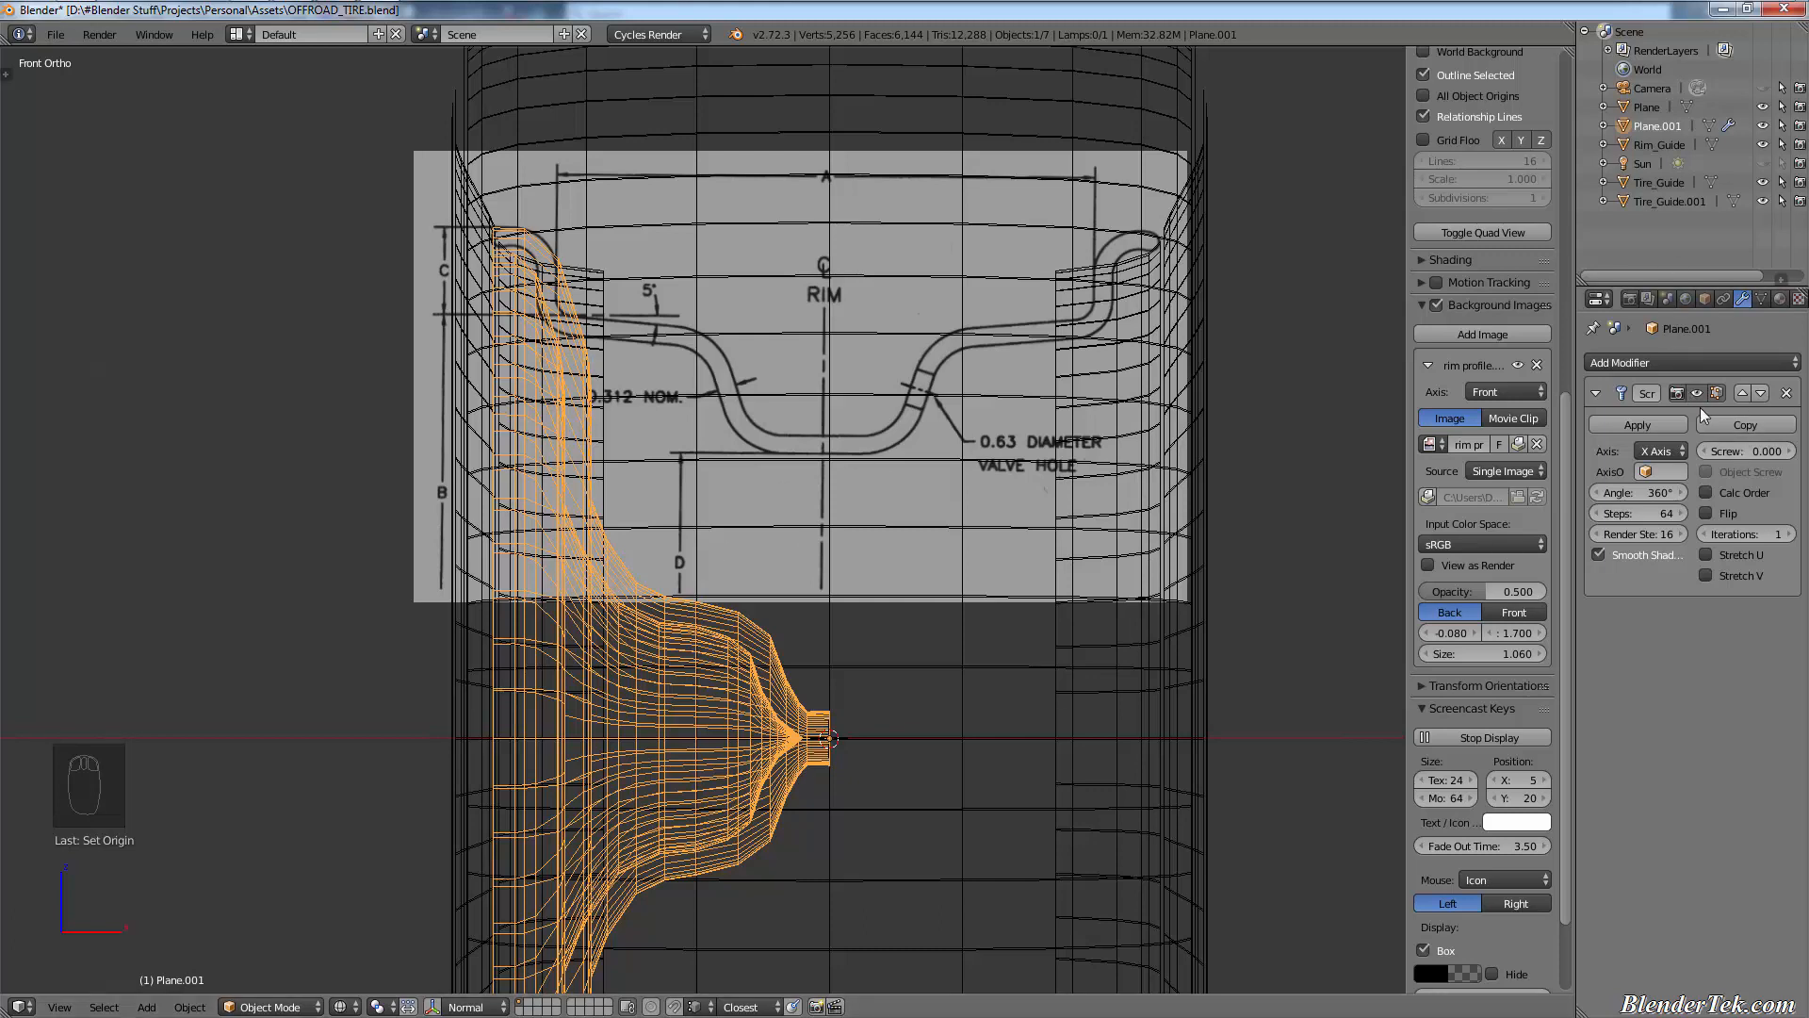
- Remove the rim's Screw modifier, then undo through the edit history to the initial small square plane at the origin
left_click(1787, 394)
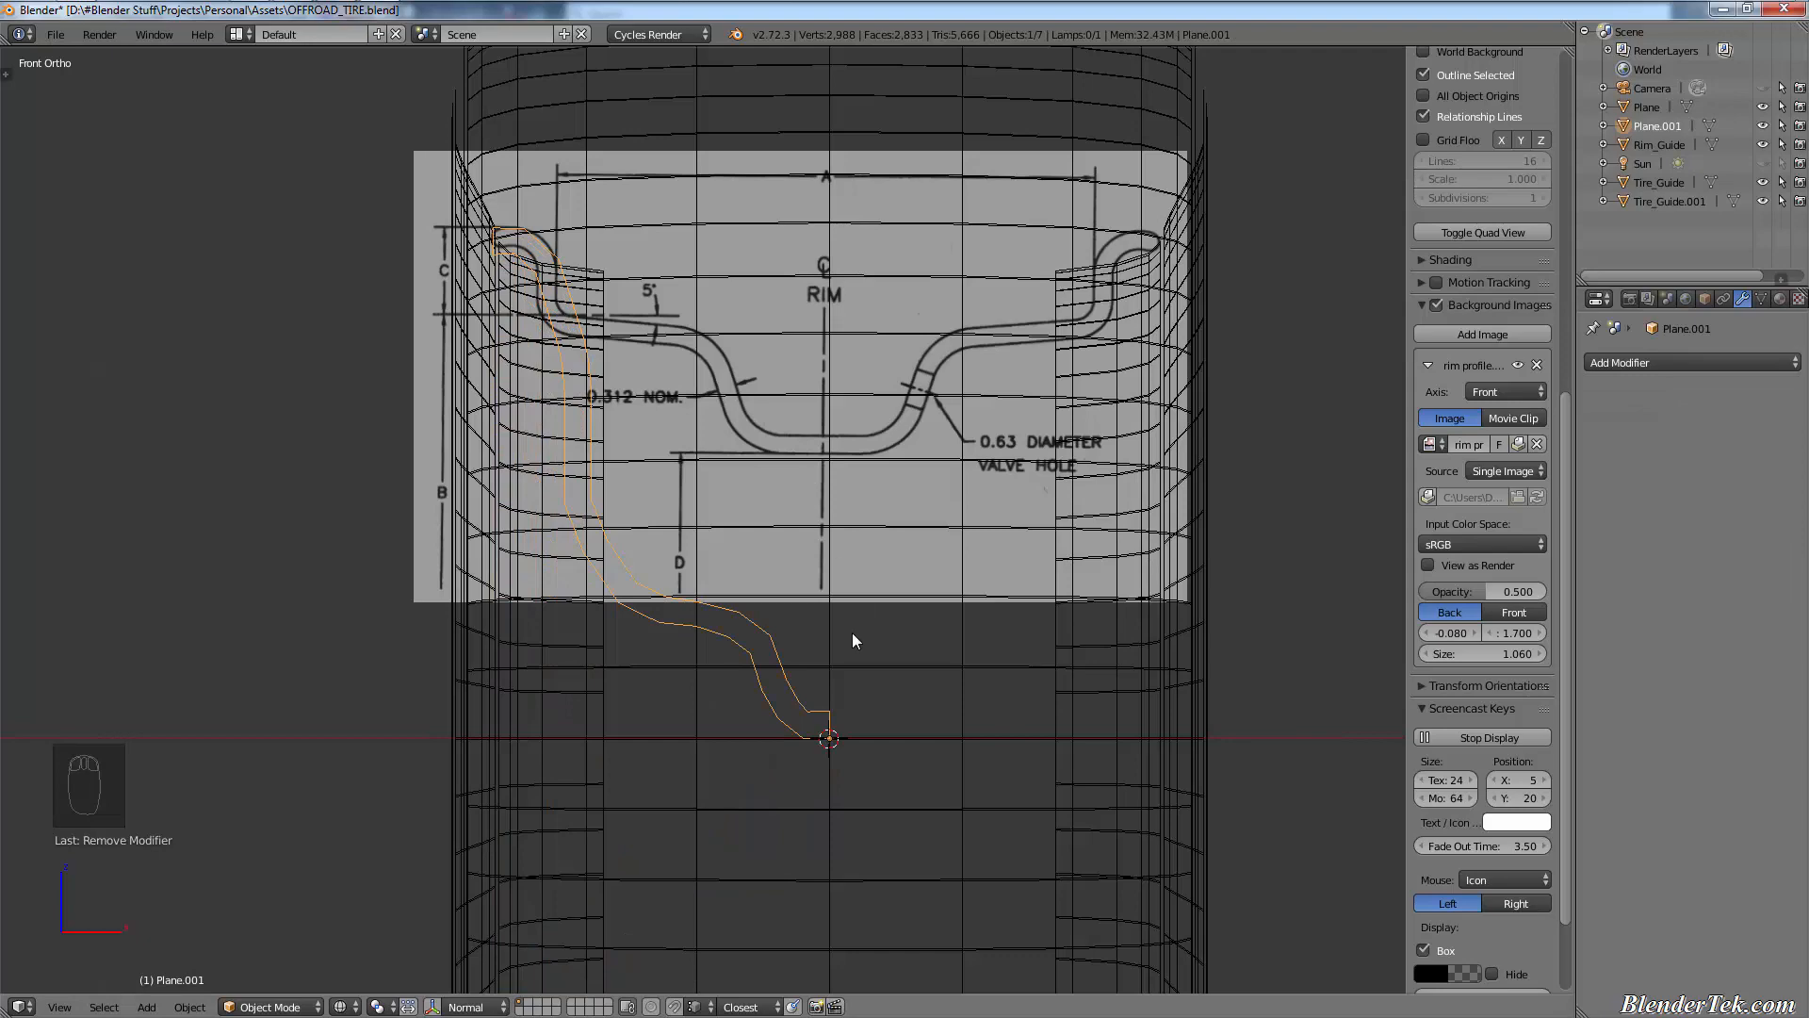
key("ctrl+z")
key("ctrl+z")
key("ctrl+z")
key("ctrl+z")
key("ctrl+z")
key("ctrl+z")
key("ctrl+z")
key("ctrl+z")
key("ctrl+z")
key("ctrl+z")
key("ctrl+z")
key("ctrl+z")
key("ctrl+z")
key("ctrl+z")
key("ctrl+z")
key("ctrl+z")
key("ctrl+z")
key("ctrl+z")
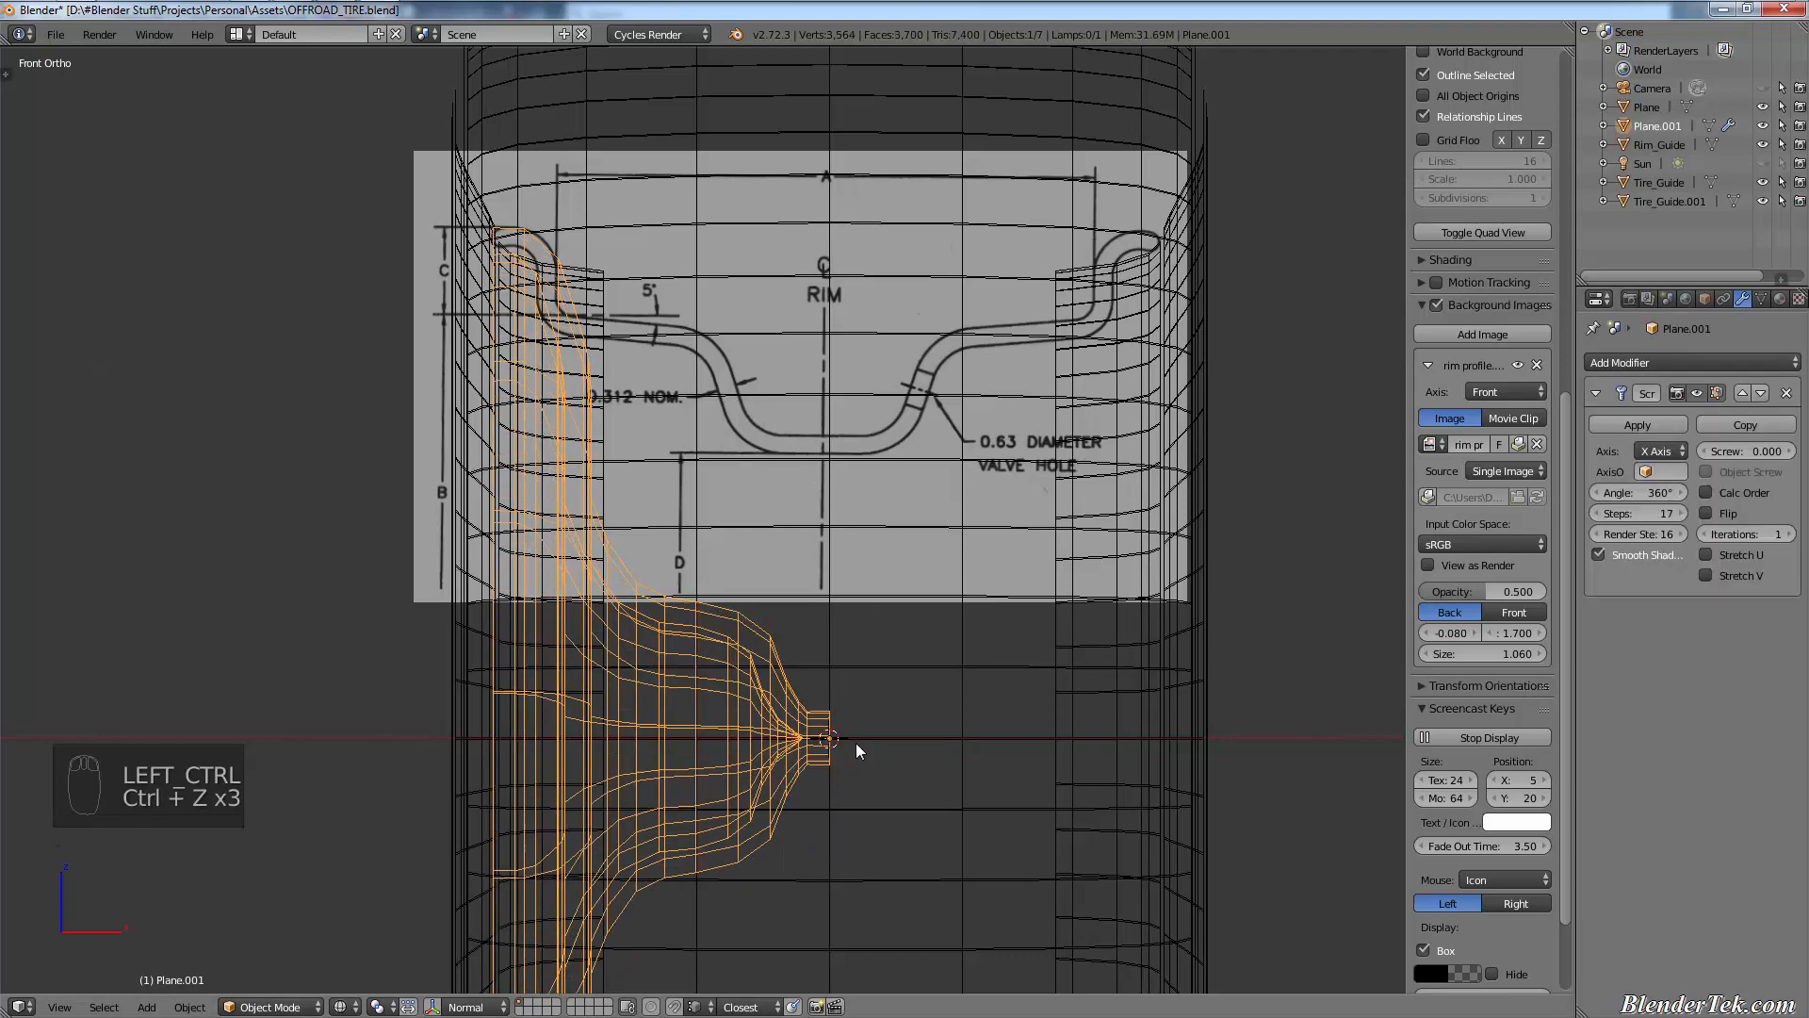
- Redo through the edit history and settle on the plain square plane at the rim's outer lip, without the Screw modifier
key("ctrl+shift+z")
key("ctrl+shift+z")
key("ctrl+shift+z")
key("ctrl+shift+z")
key("ctrl+shift+z")
key("ctrl+shift+z")
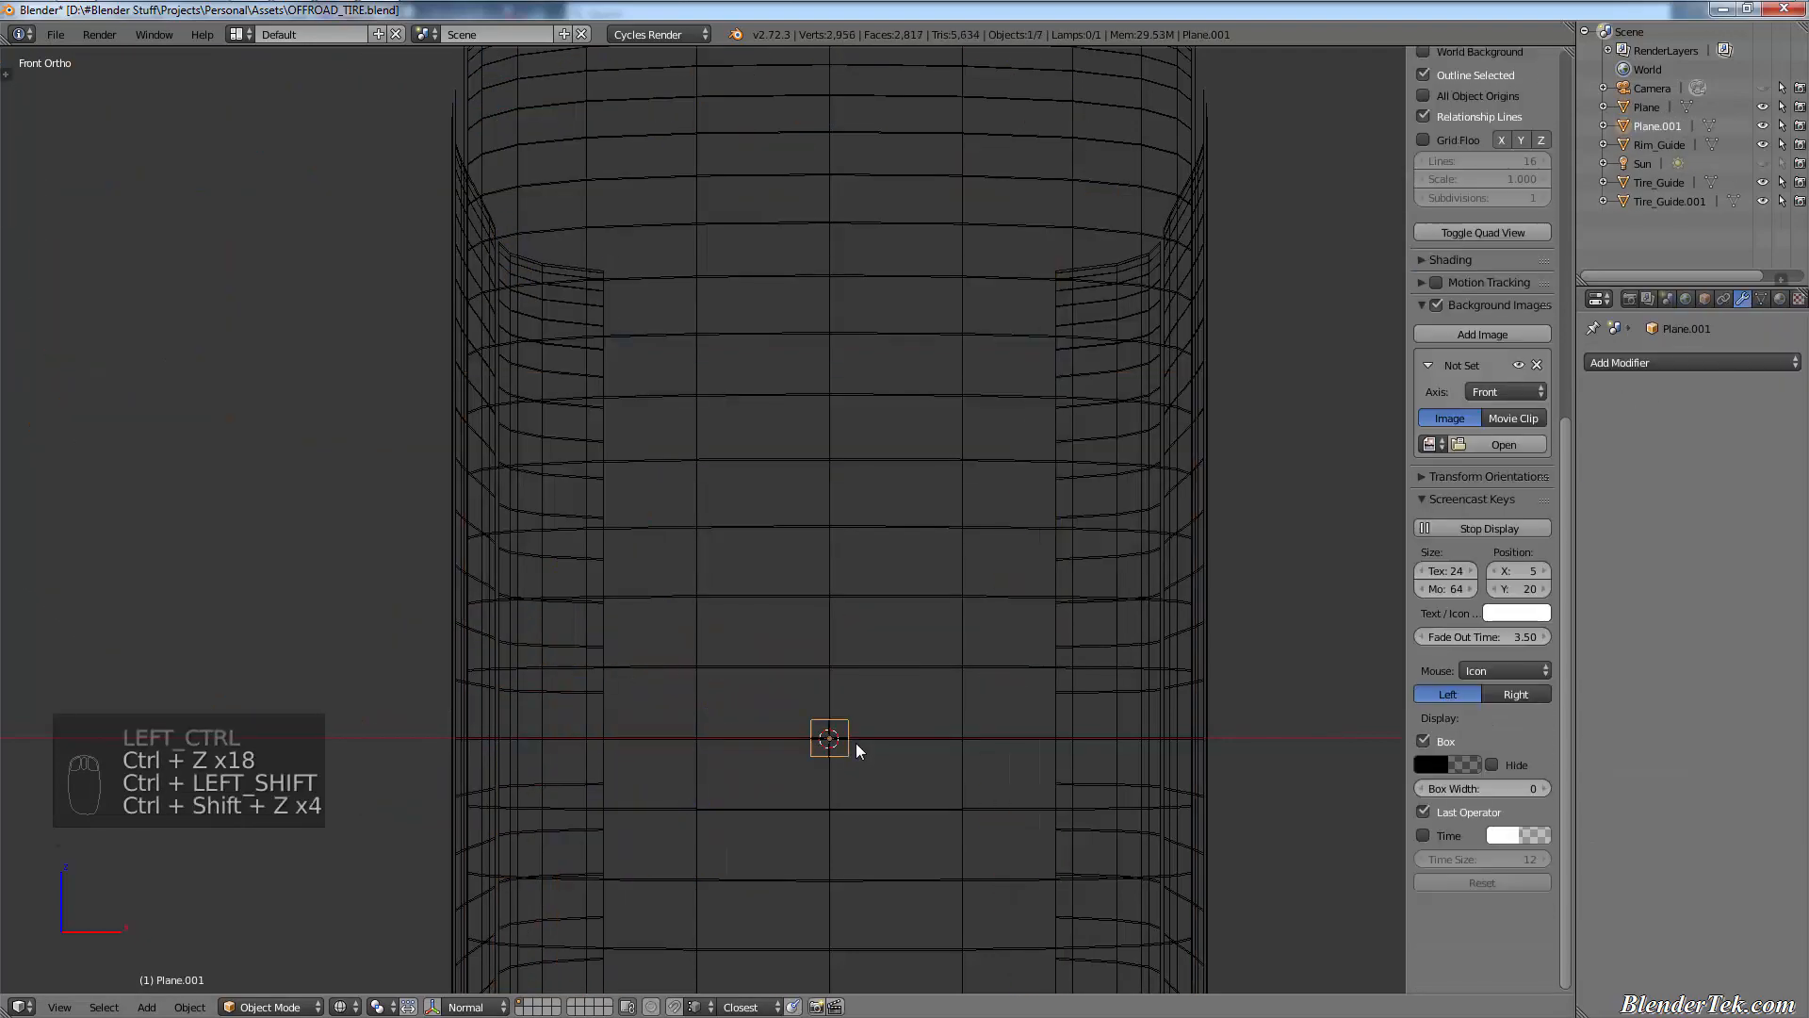
key("ctrl+shift+z")
key("ctrl+shift+z")
key("ctrl+shift+z")
key("ctrl+shift+z")
key("ctrl+shift+z")
key("ctrl+shift+z")
key("ctrl+shift+z")
key("ctrl+shift+z")
key("ctrl+shift+z")
key("ctrl+shift+z")
key("ctrl+shift+z")
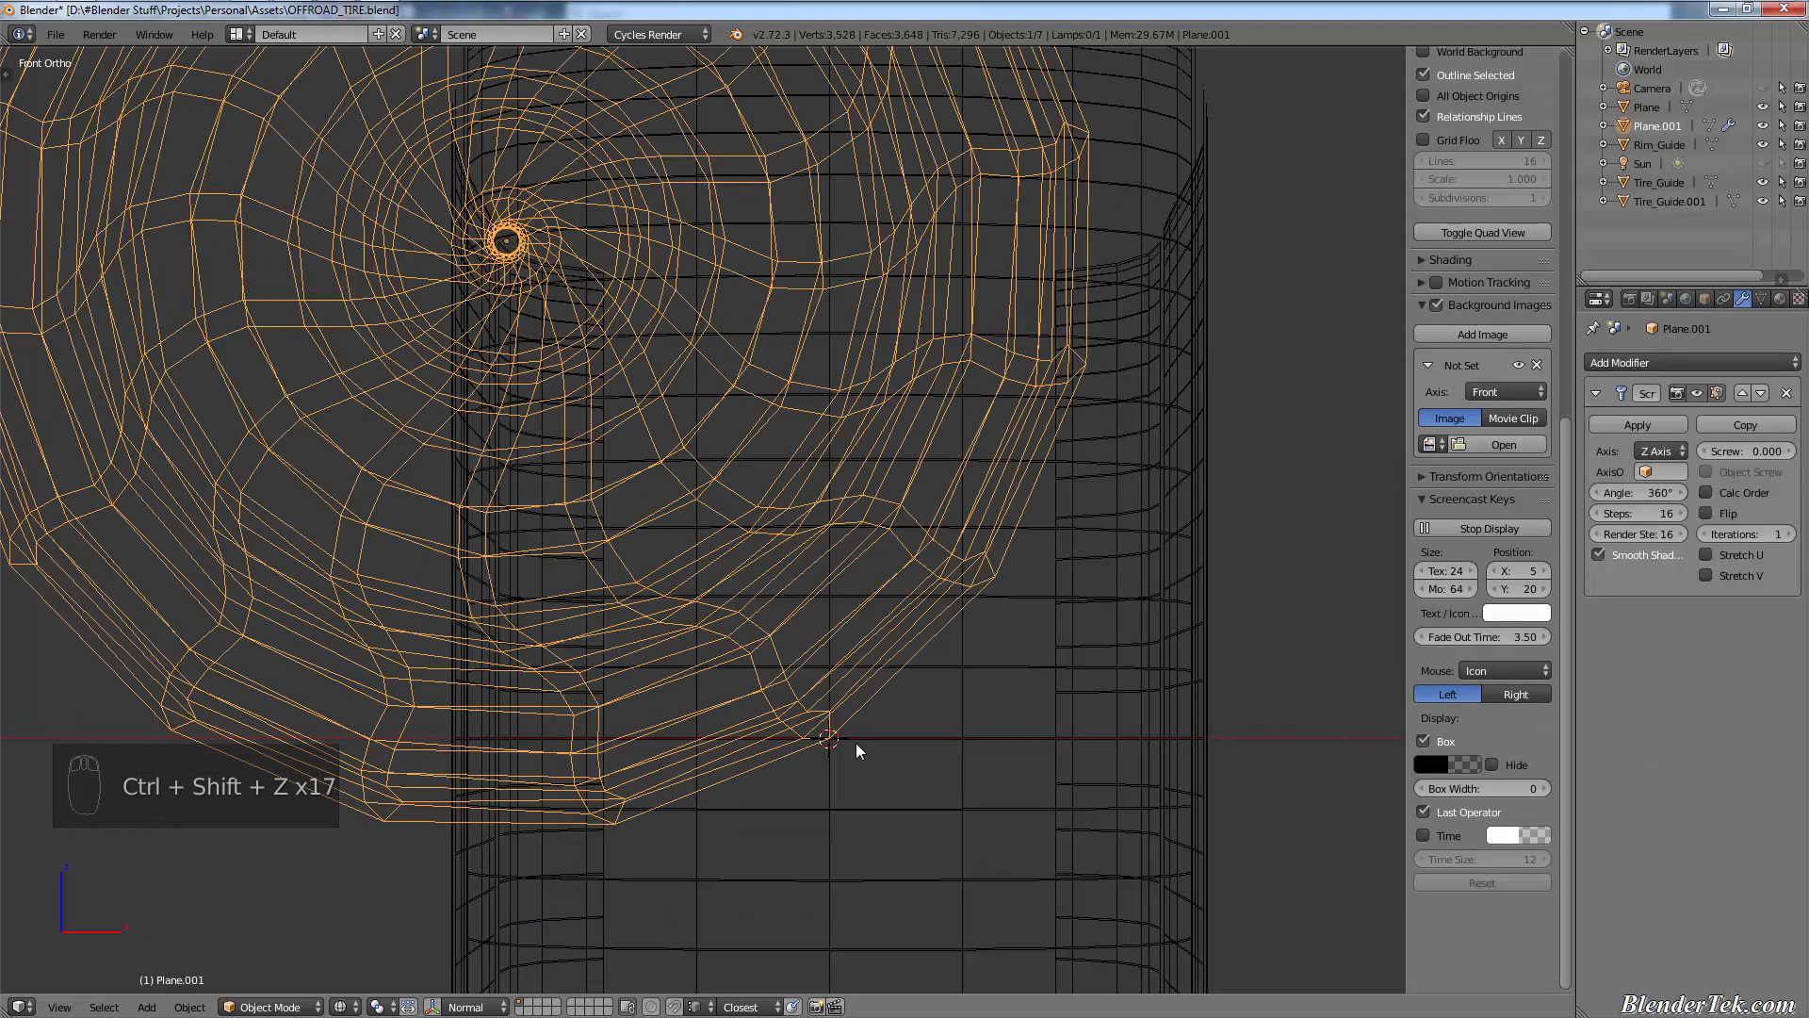
key("ctrl+z")
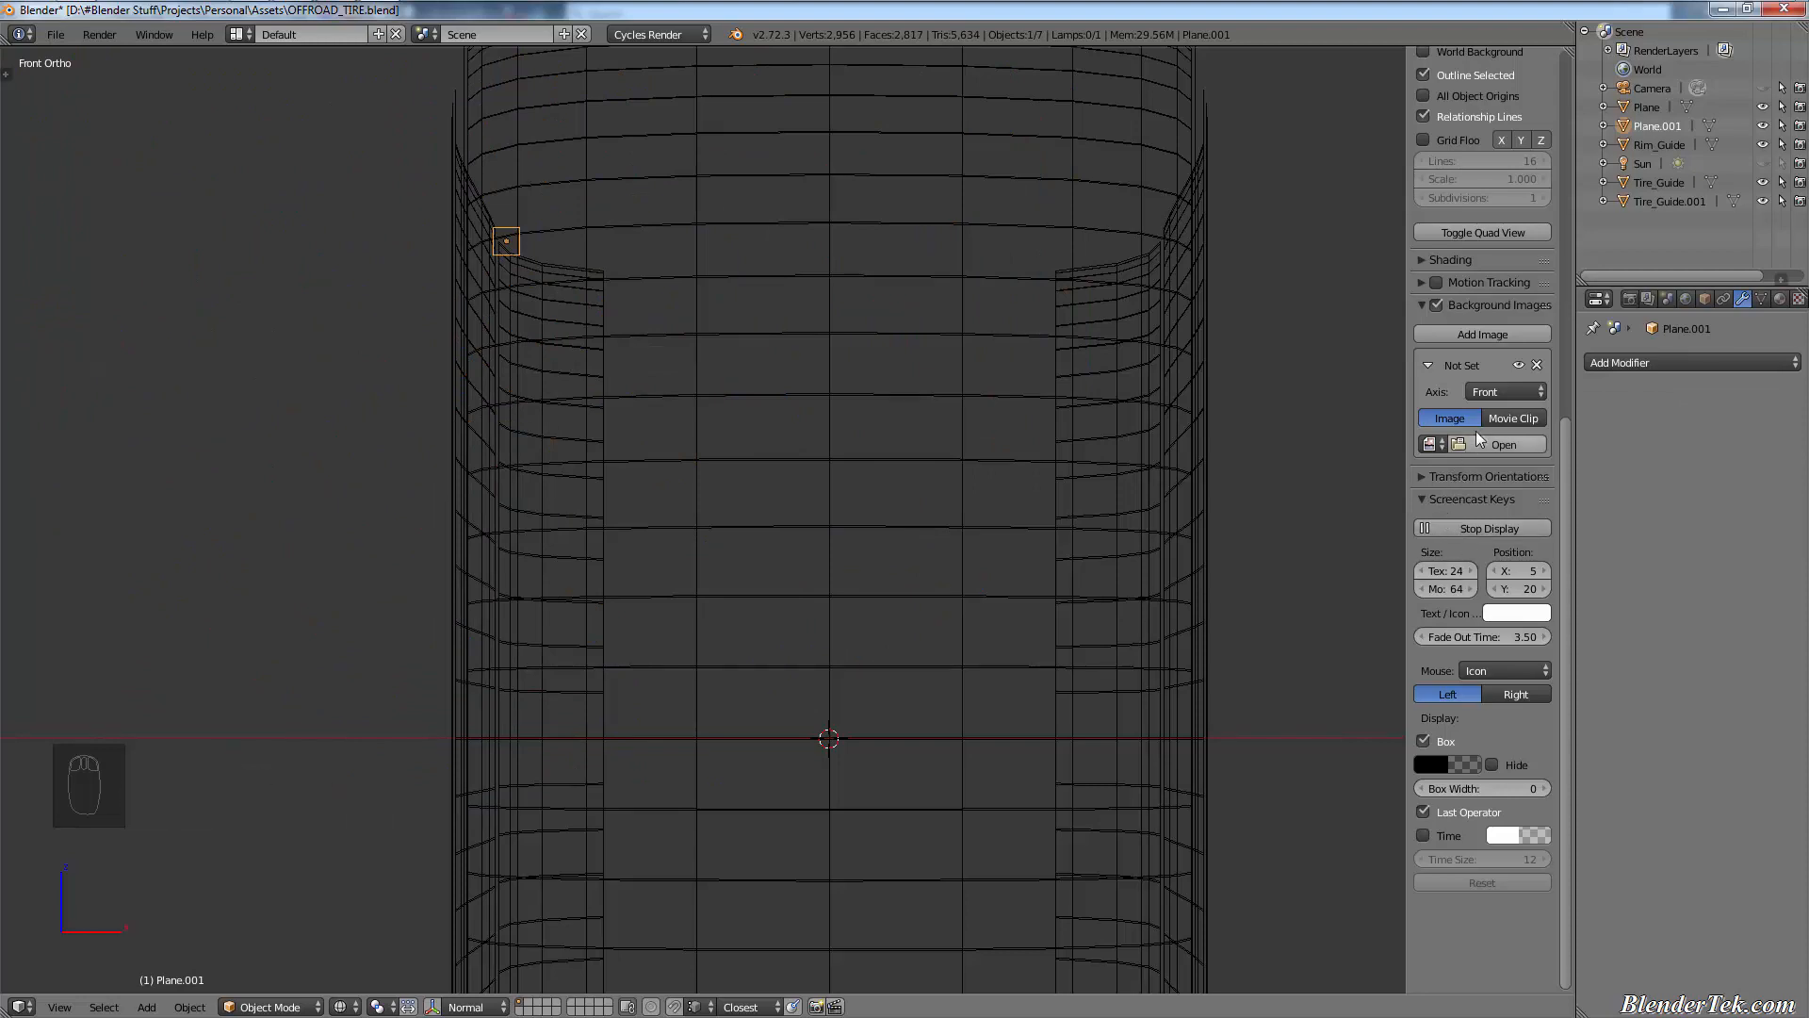
- Load rim profile.jpg from the Tire Tread Reference Pics folder as the front-view background image
left_click(1429, 444)
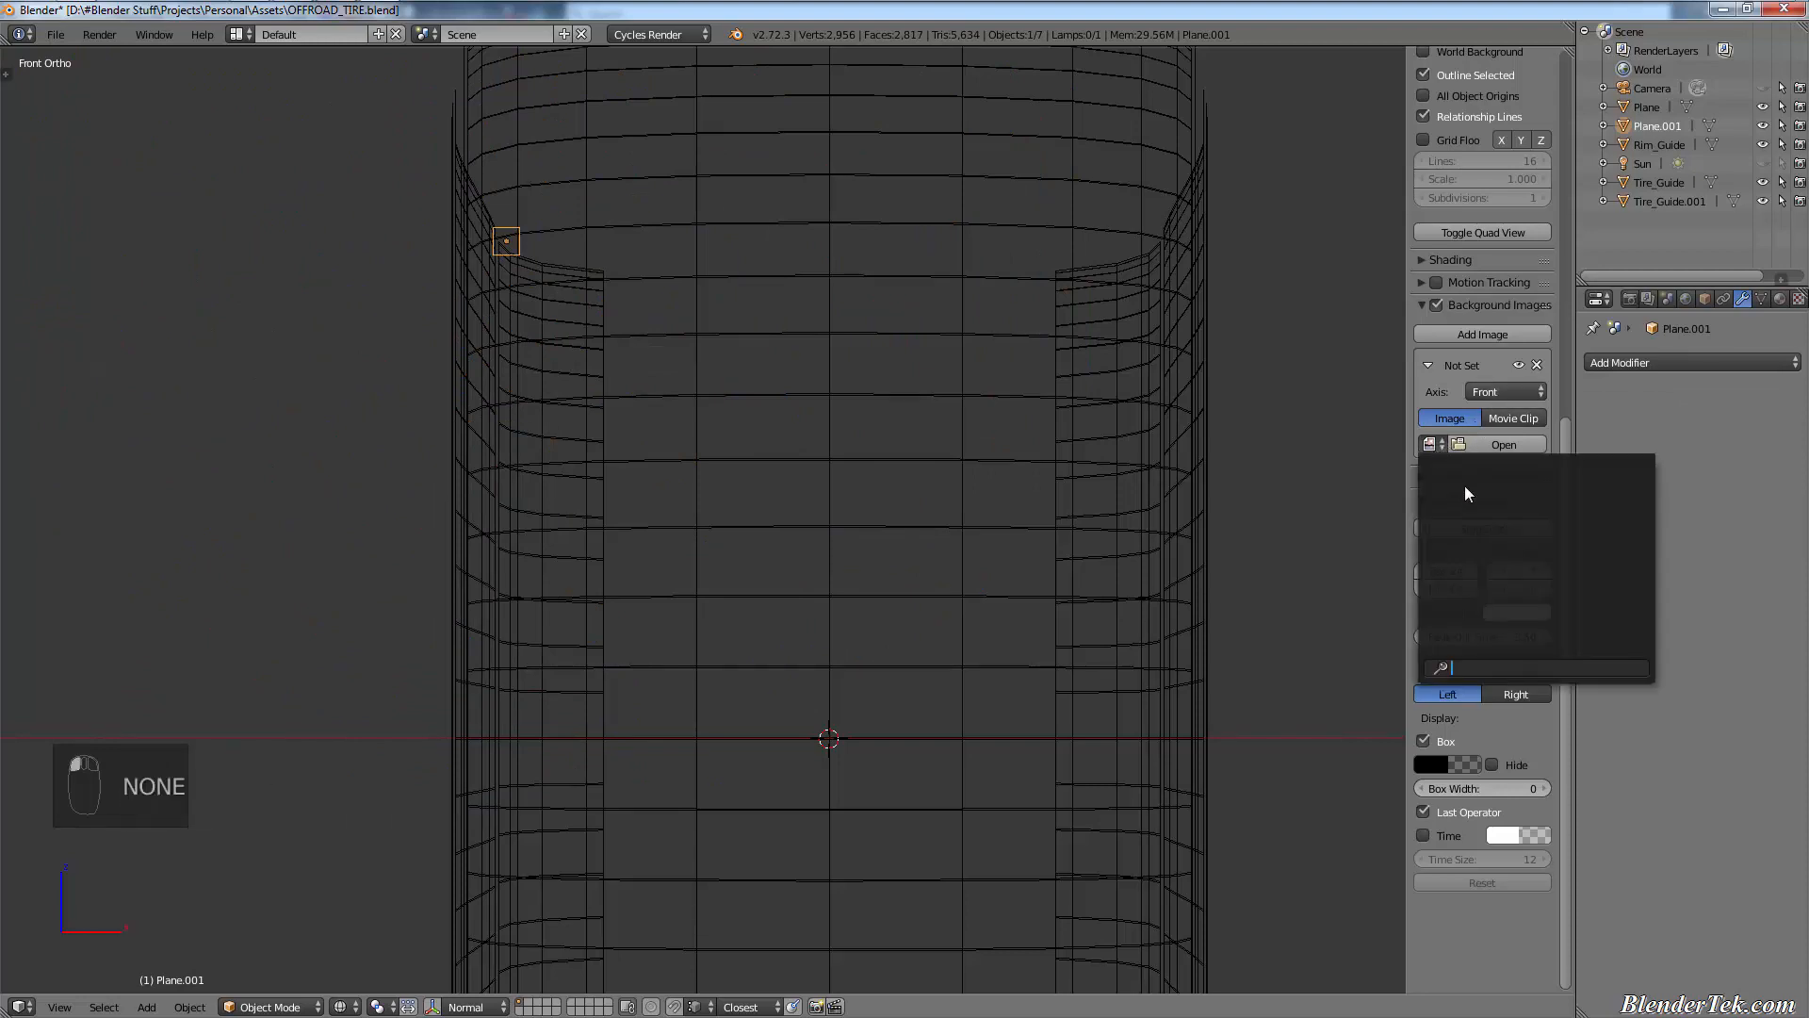
left_click(1491, 439)
left_click(1502, 433)
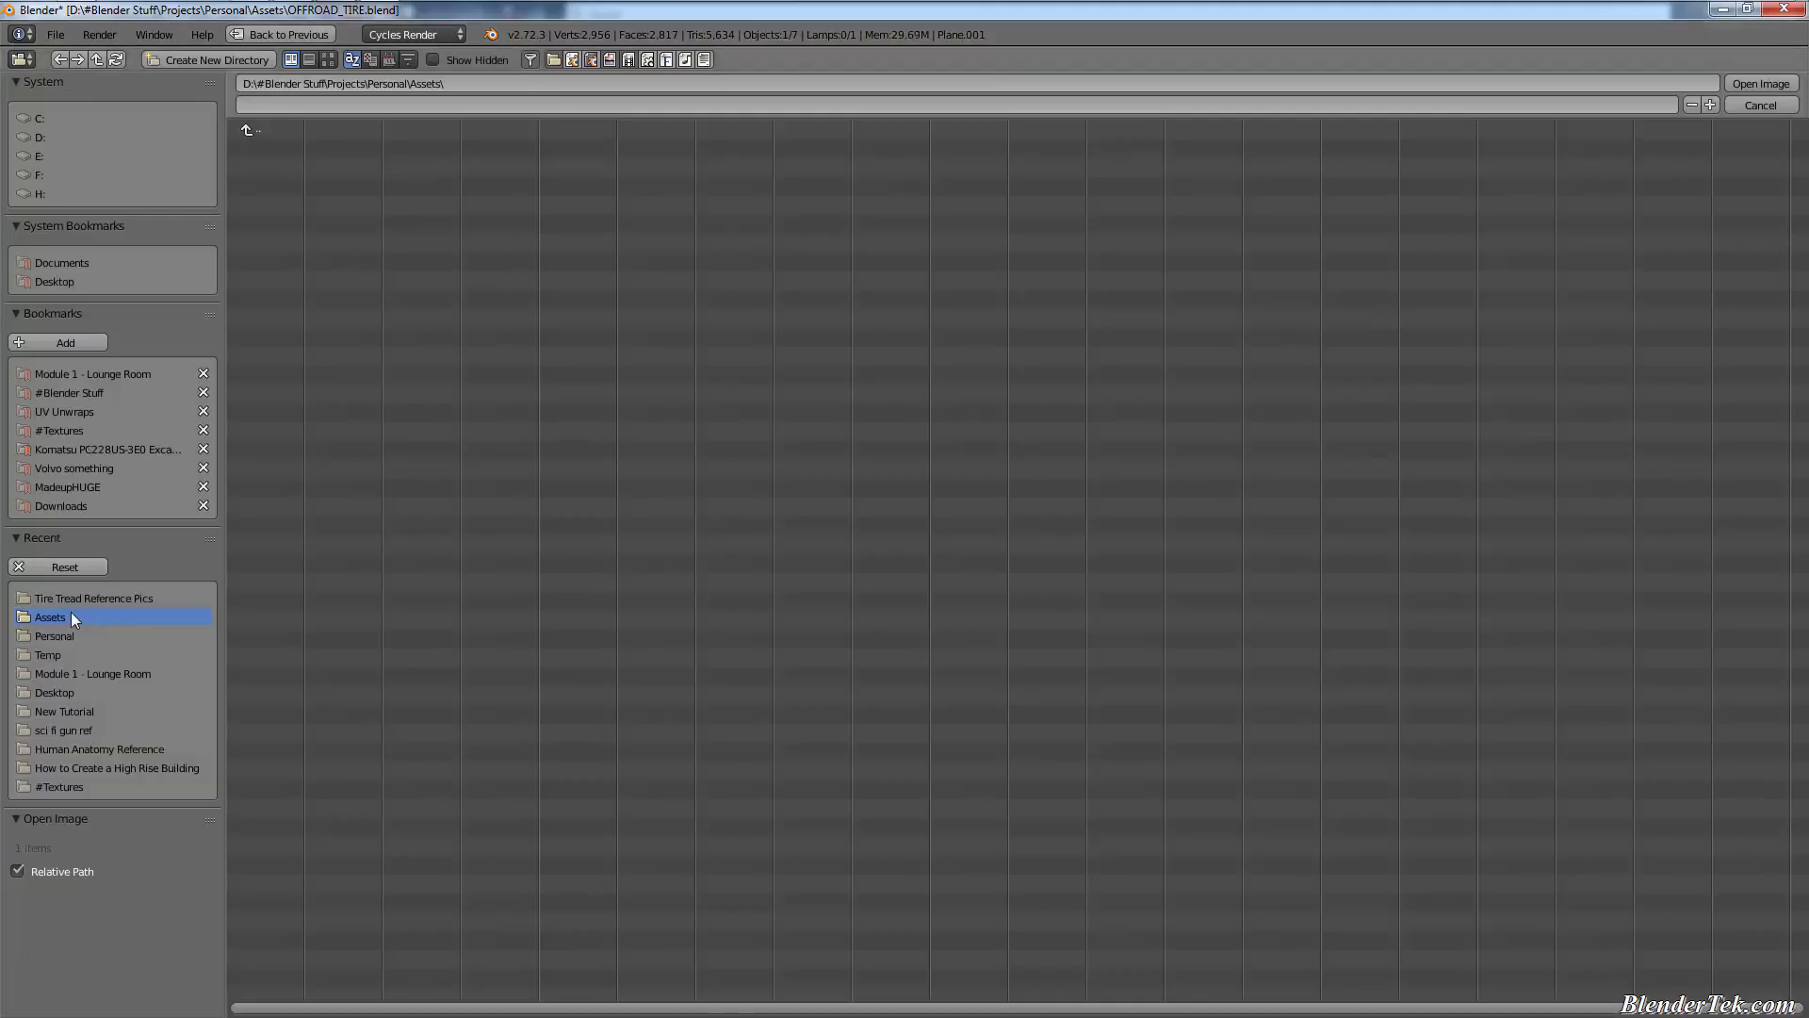
left_click(95, 586)
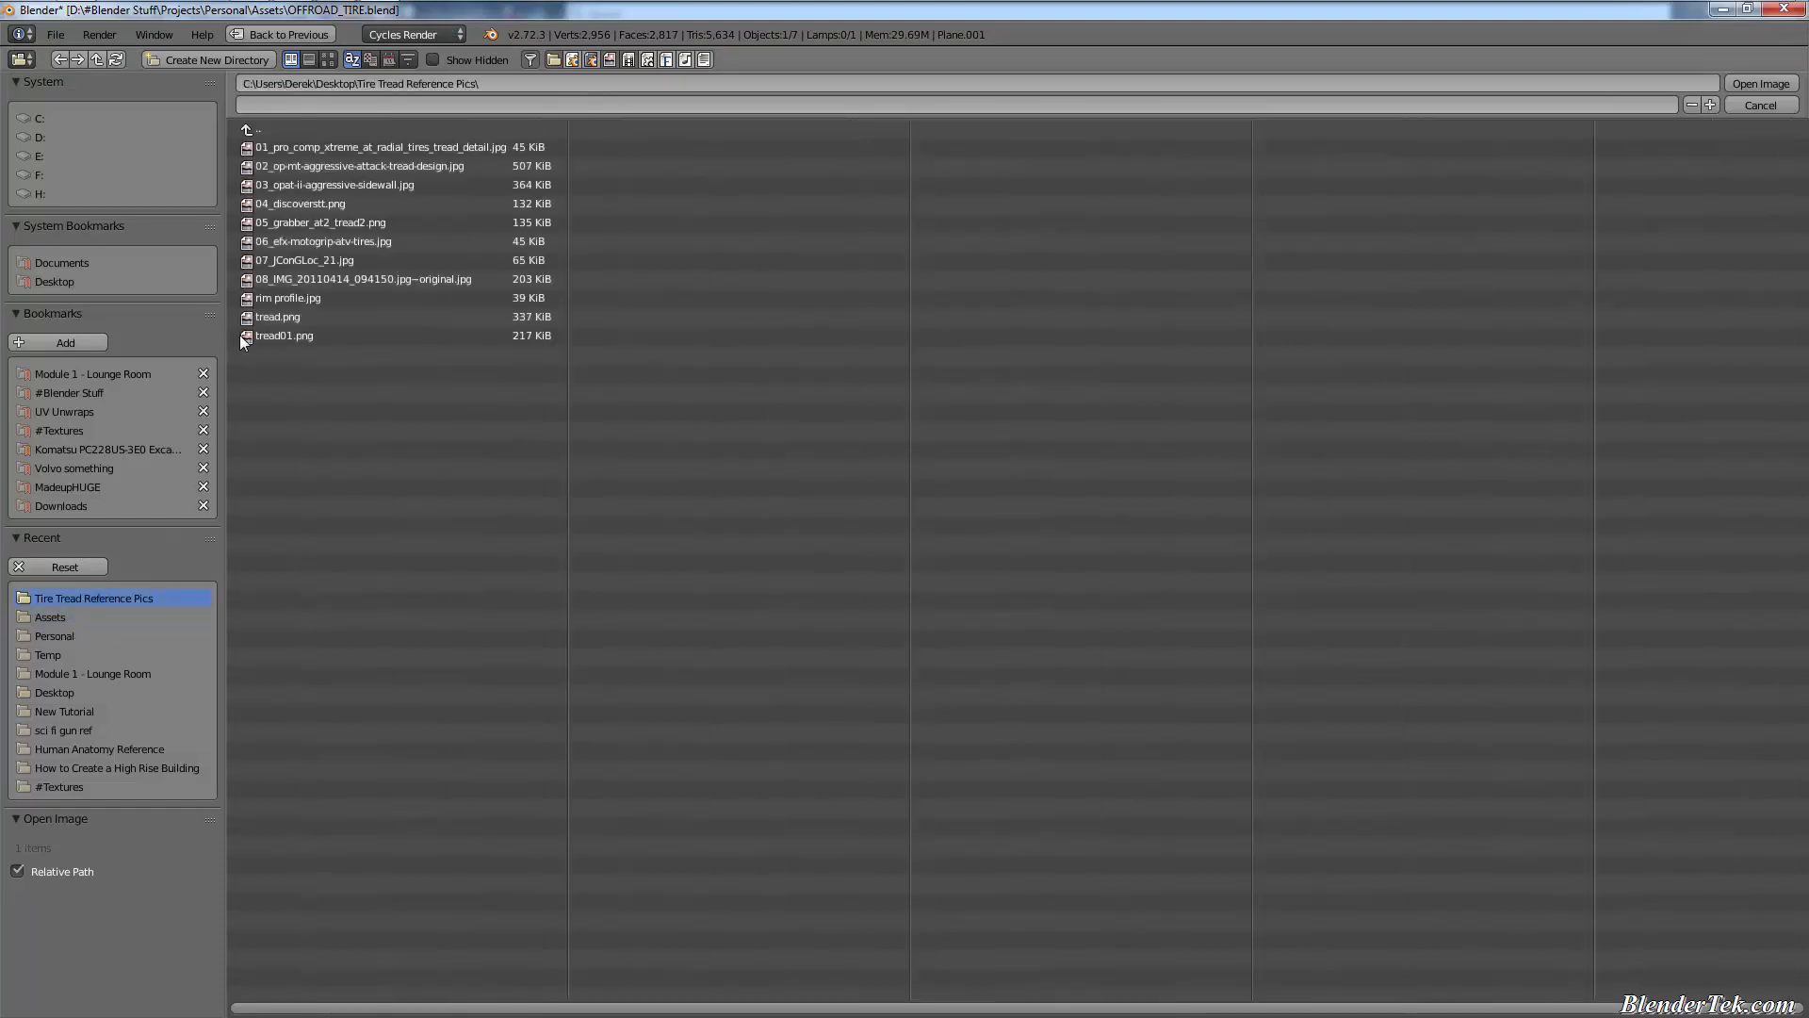
double_click(318, 297)
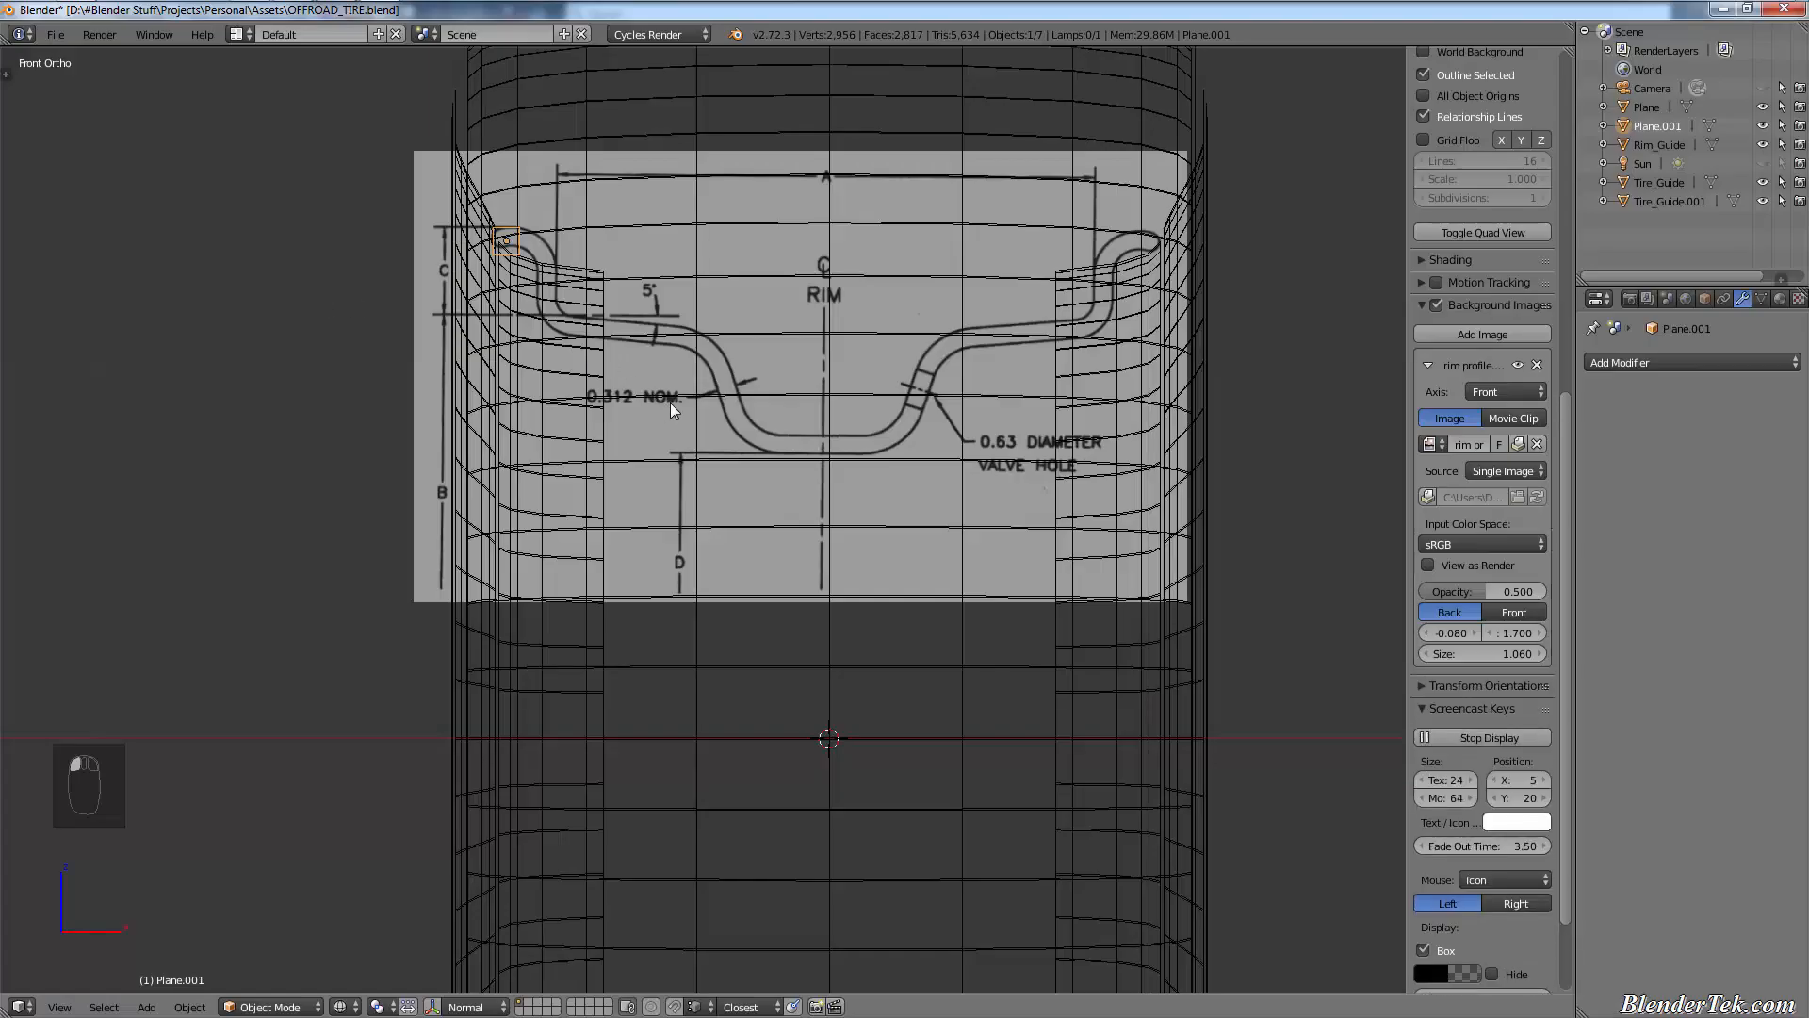
- In Edit Mode, extrude the square's inner edge in short segments around the curved outer lip of the rim drawing
middle_click_drag(686, 414, 776, 534, "shift")
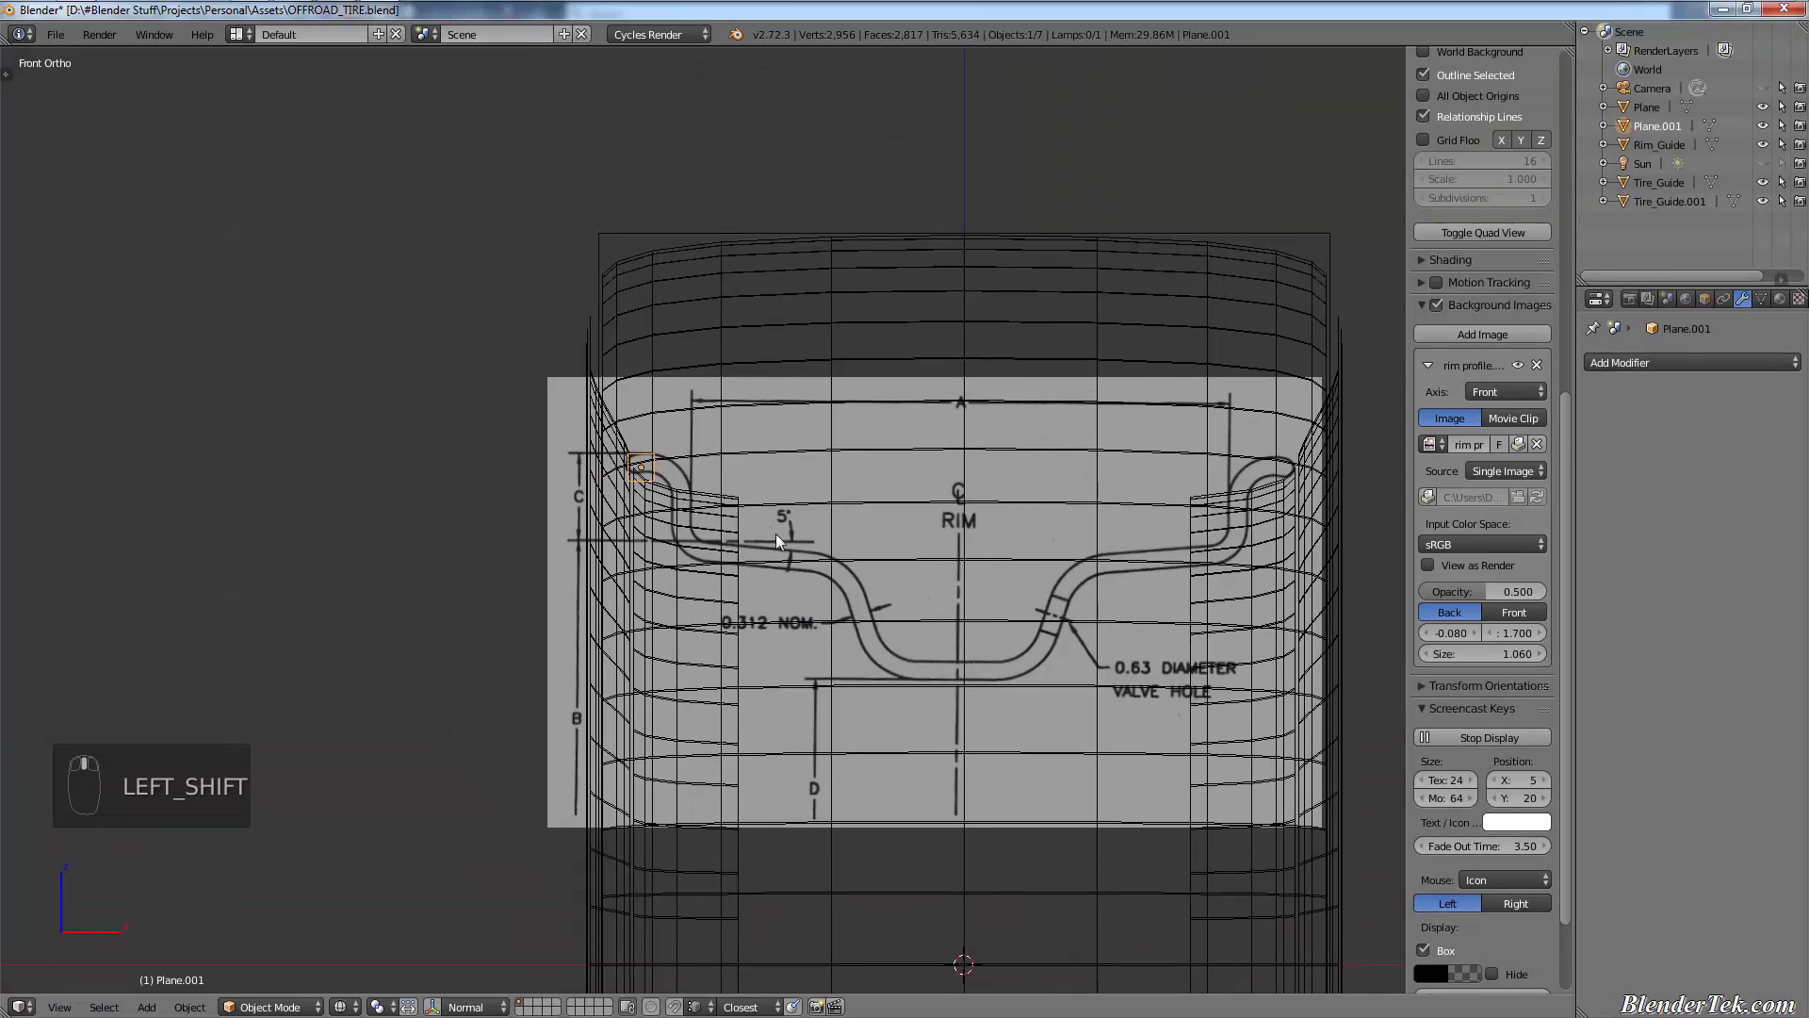
scroll(777, 533, "up", 6)
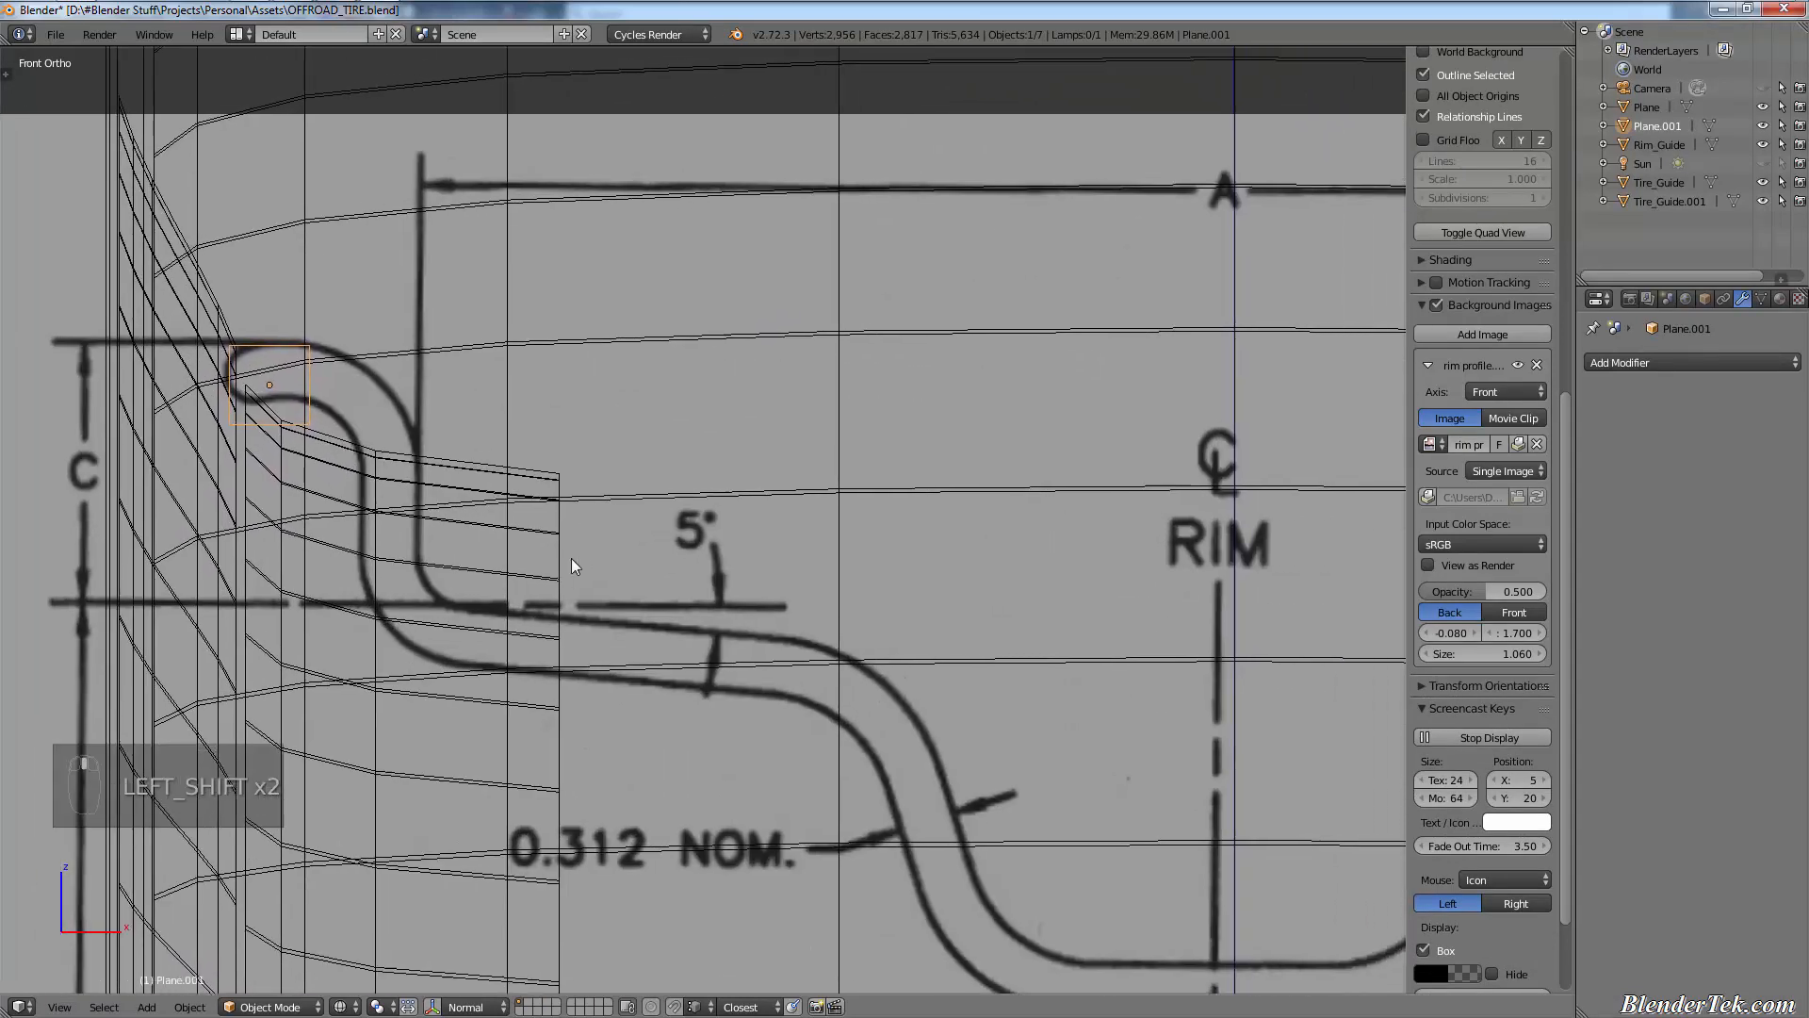
key("ctrl")
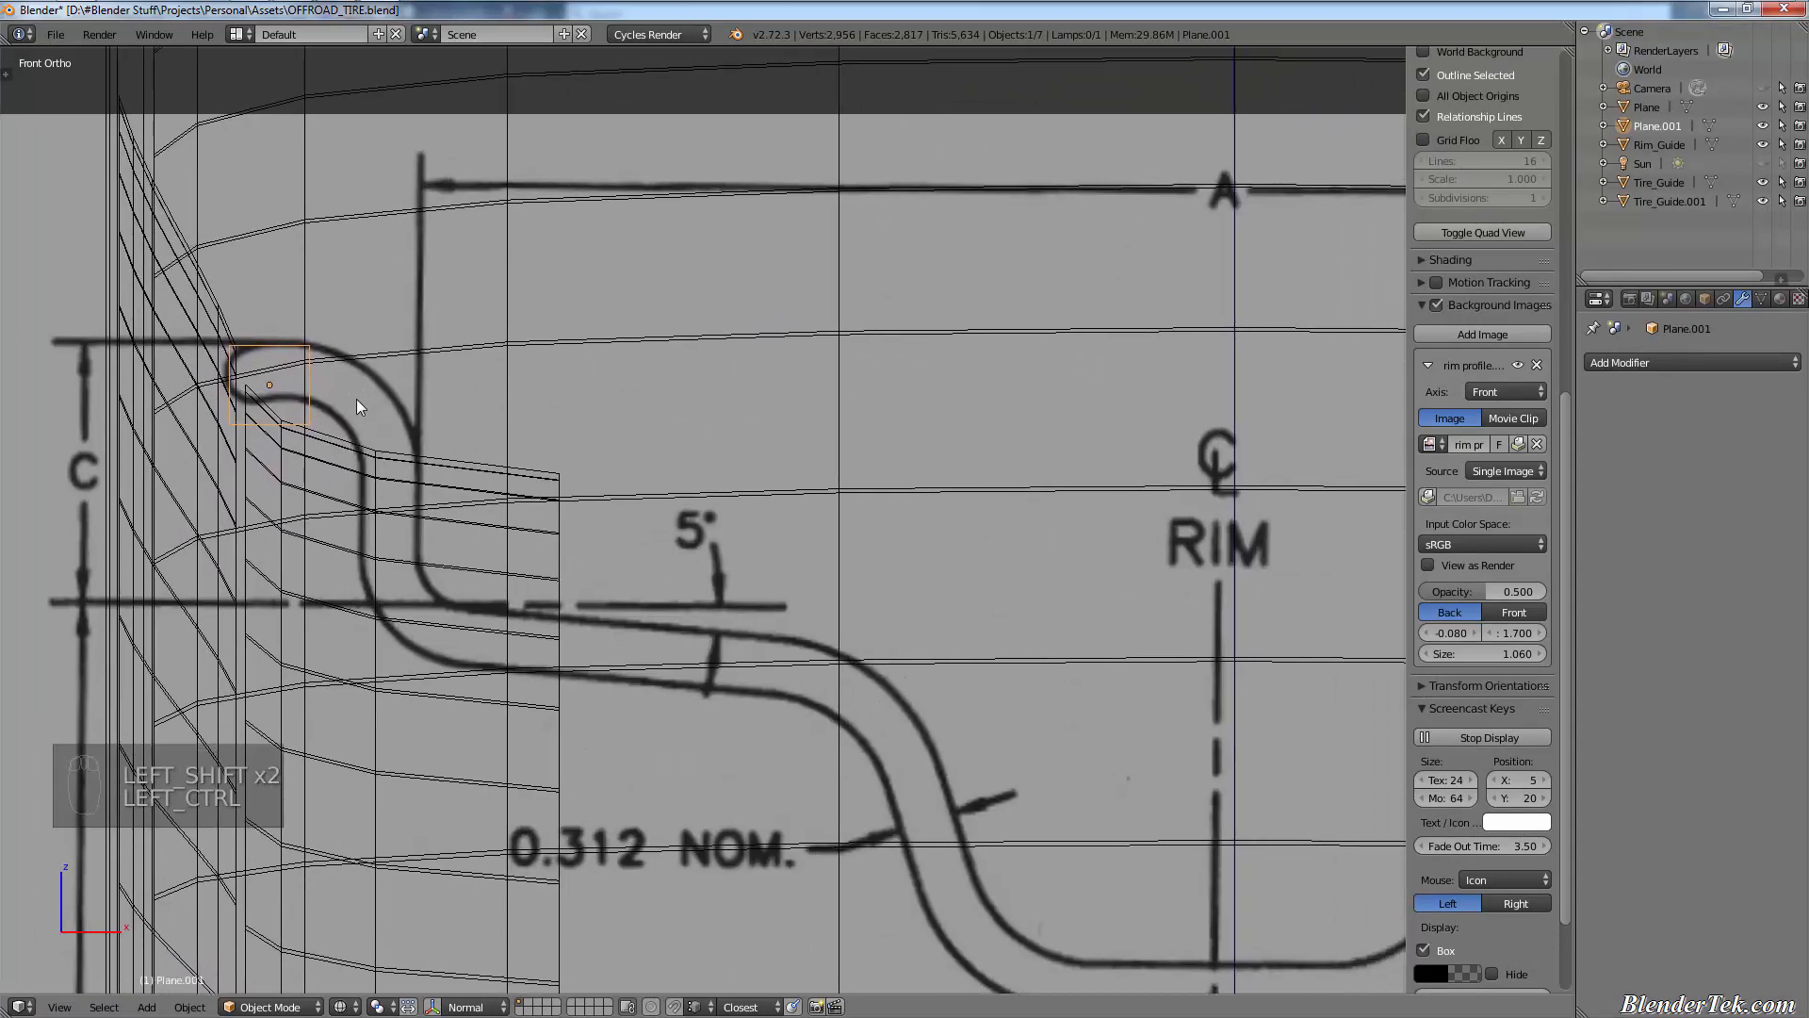
key("Tab")
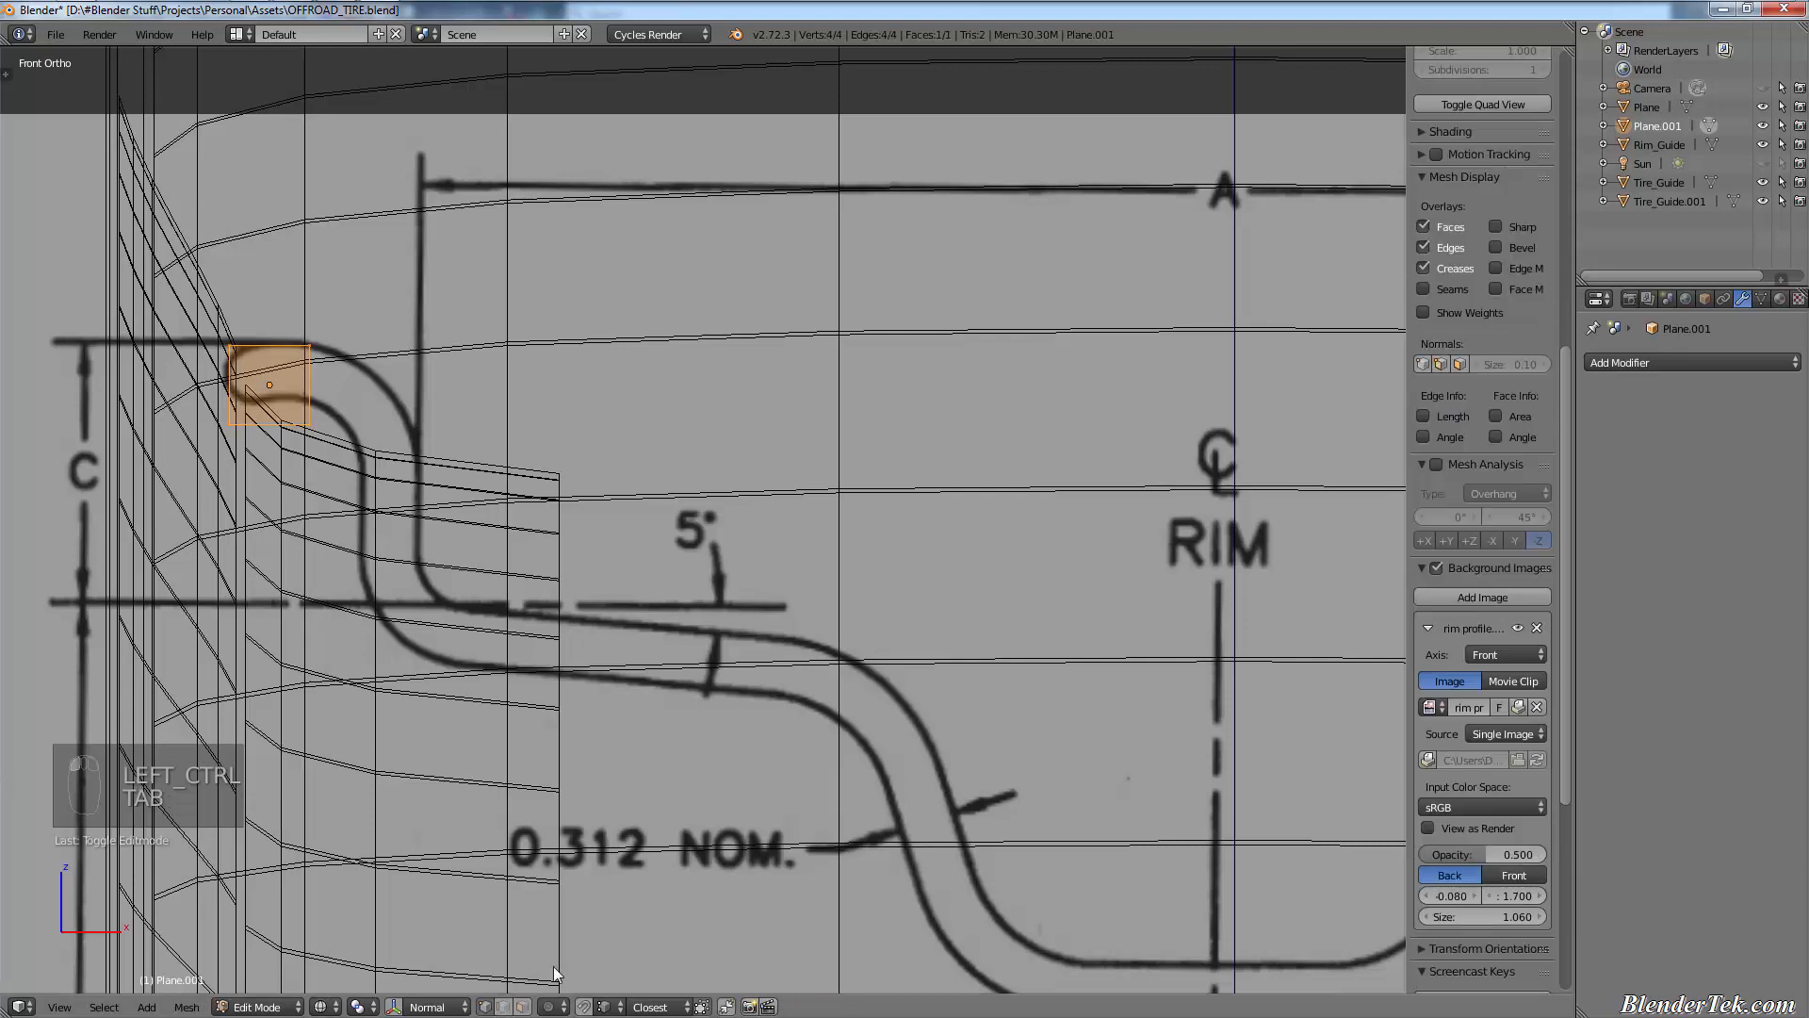
right_click(315, 384)
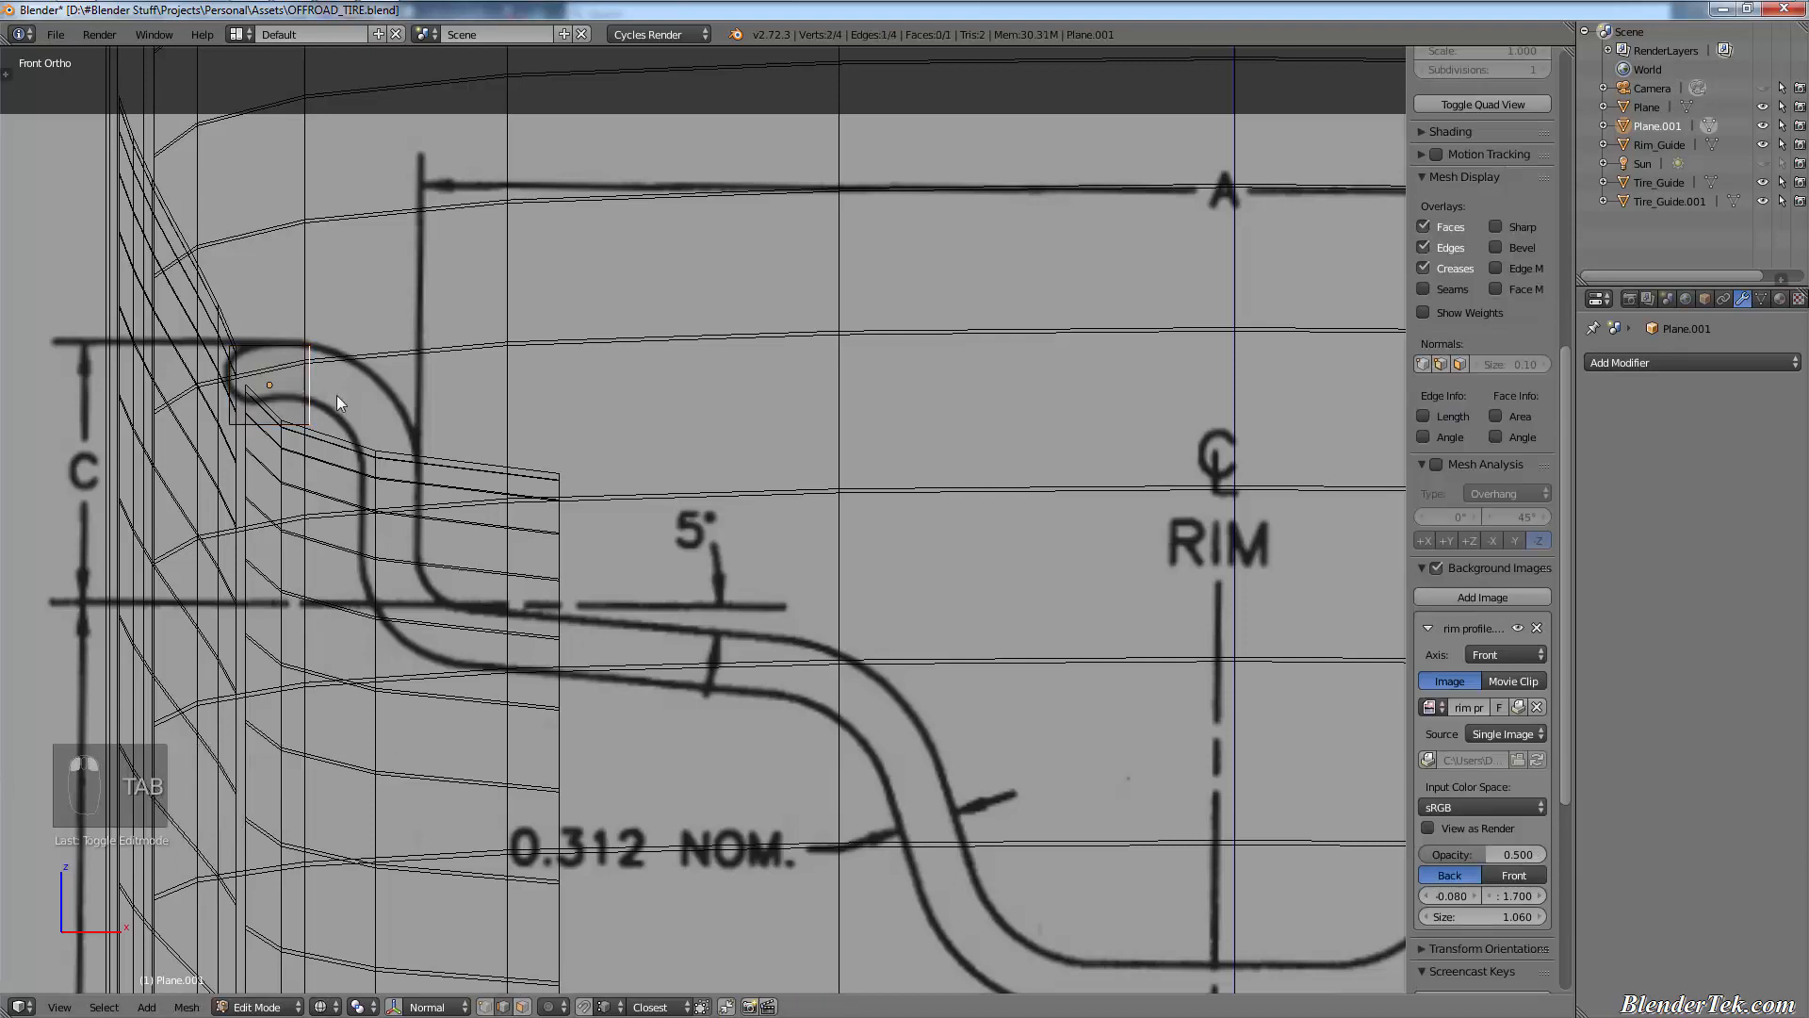
left_click(350, 400, "ctrl")
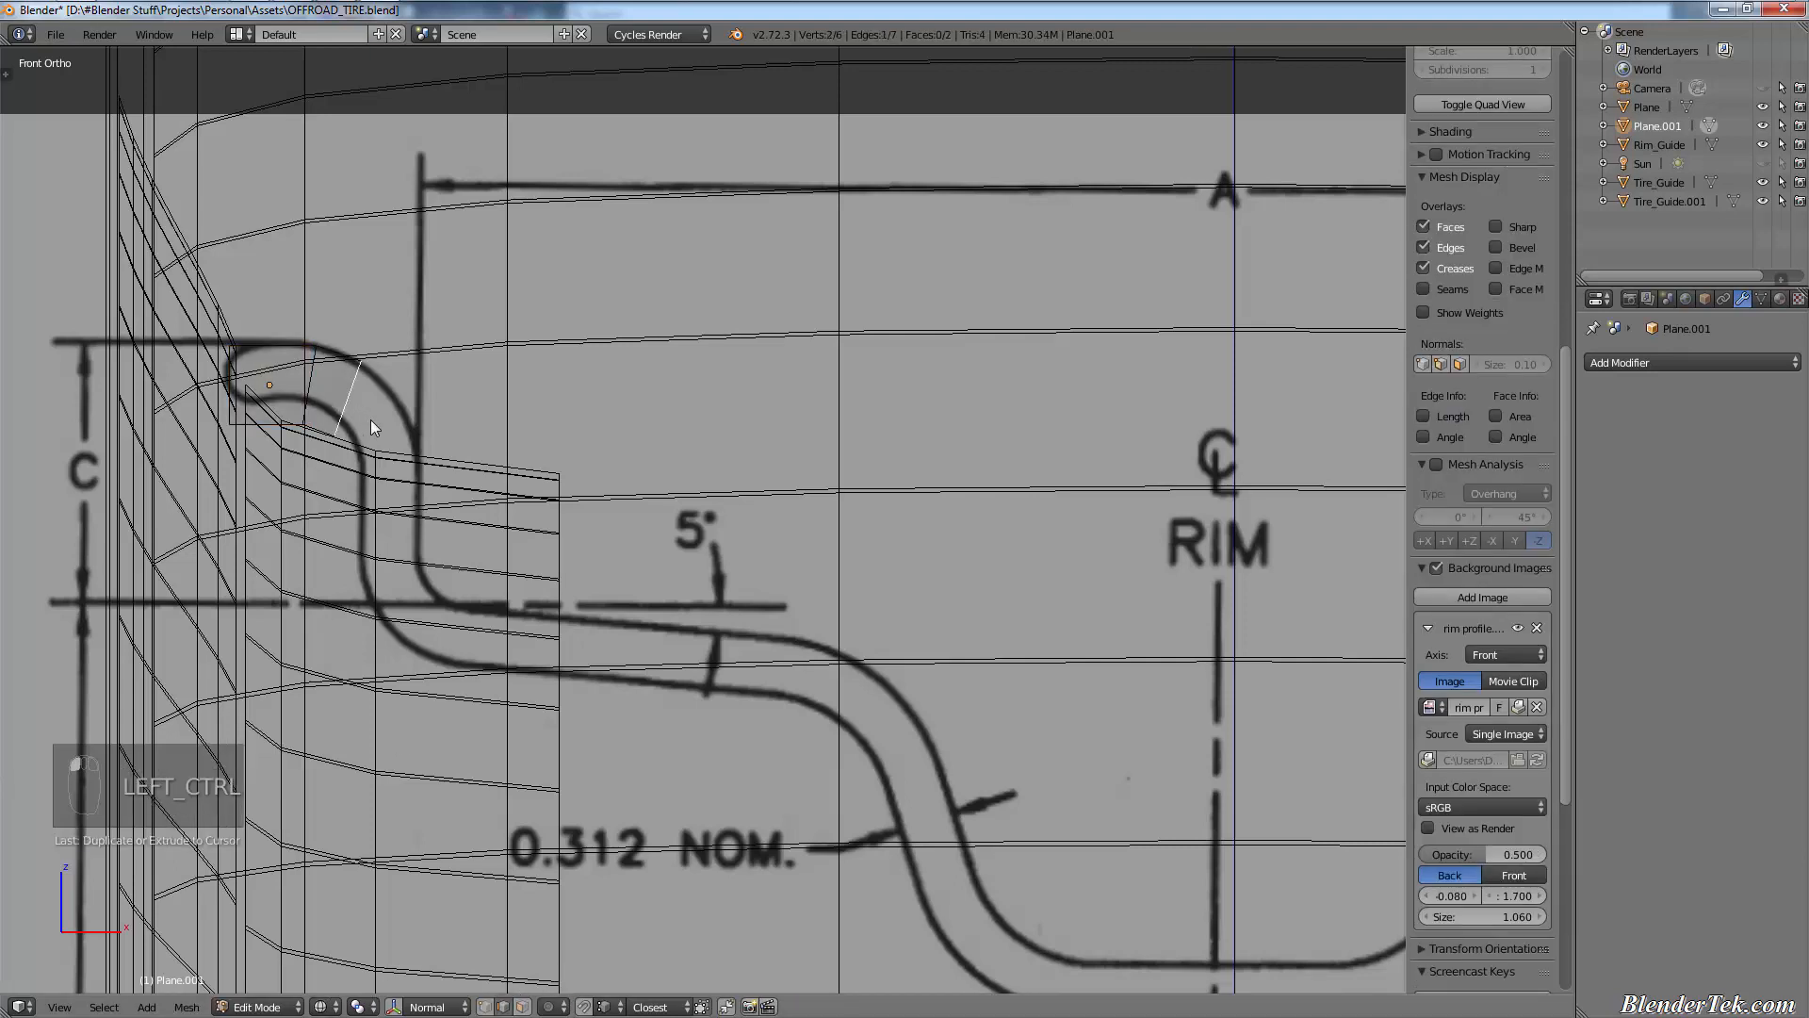
left_click(370, 420, "ctrl")
left_click(394, 451, "ctrl")
left_click(388, 482, "ctrl")
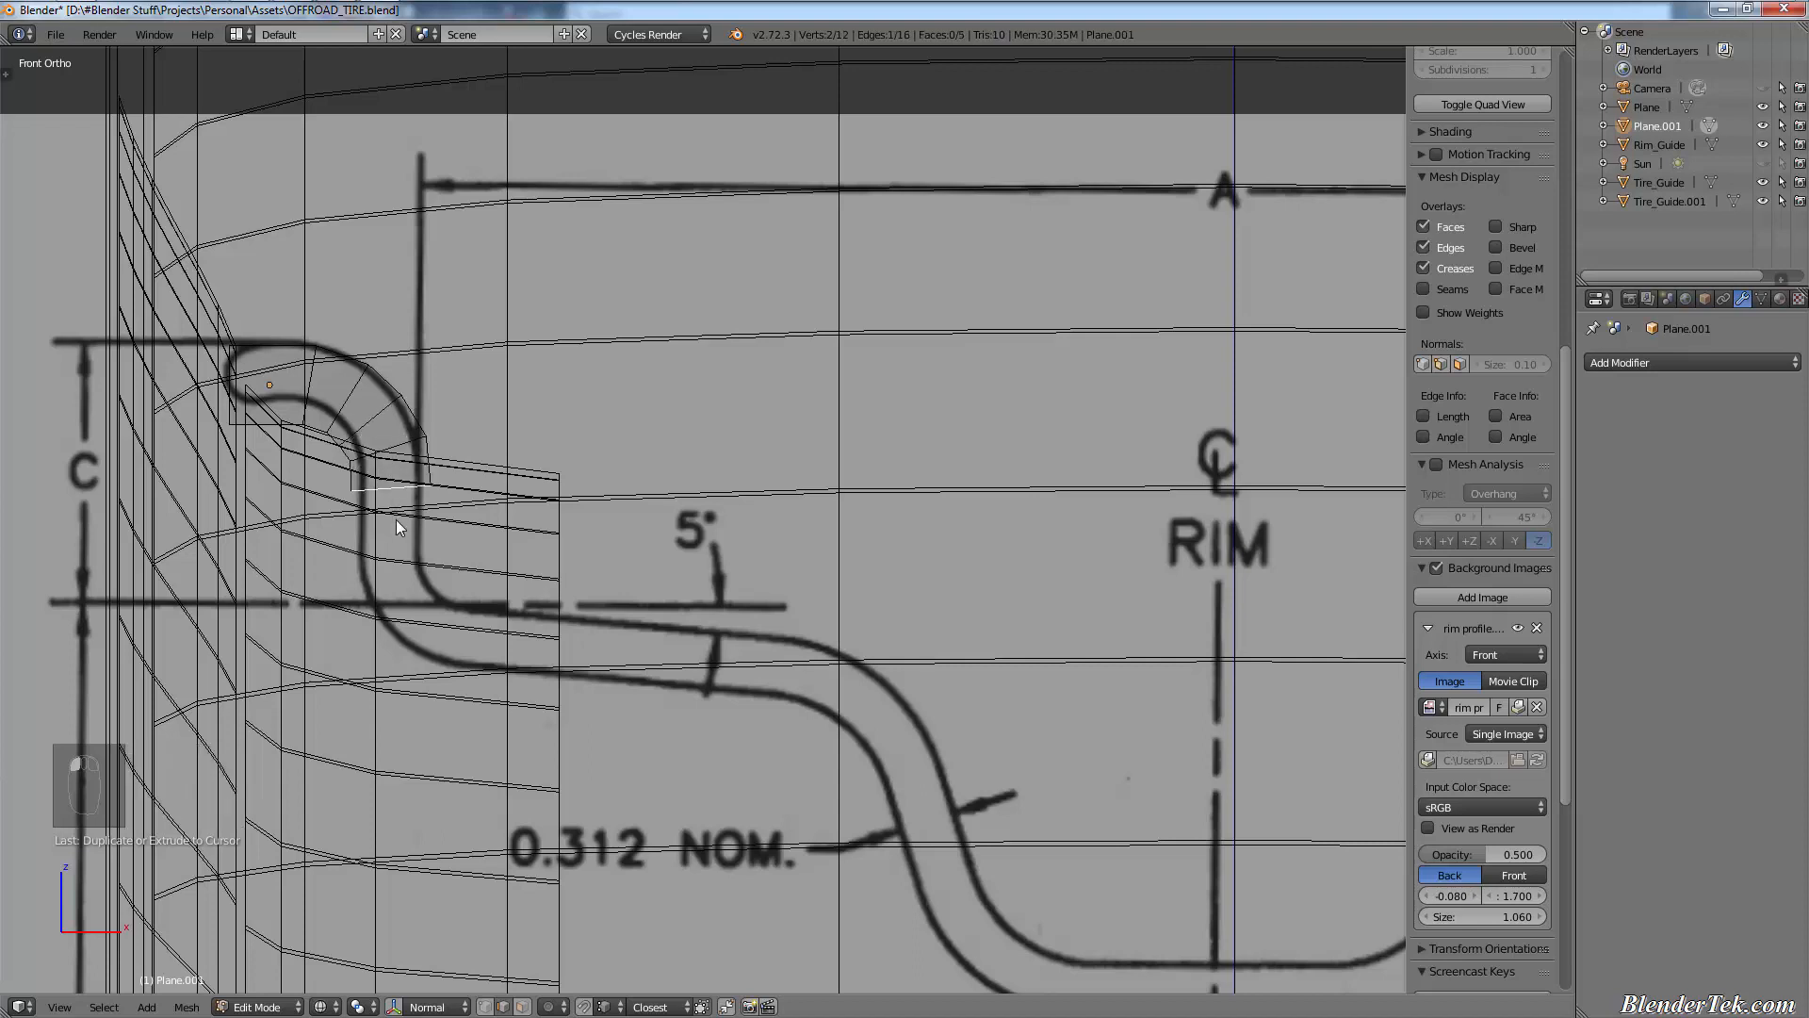
- Extrude the profile's end edge down the flange, around its lower bend and along the 5° slope of the drawing
left_click(392, 594, "ctrl")
left_click(417, 623, "ctrl")
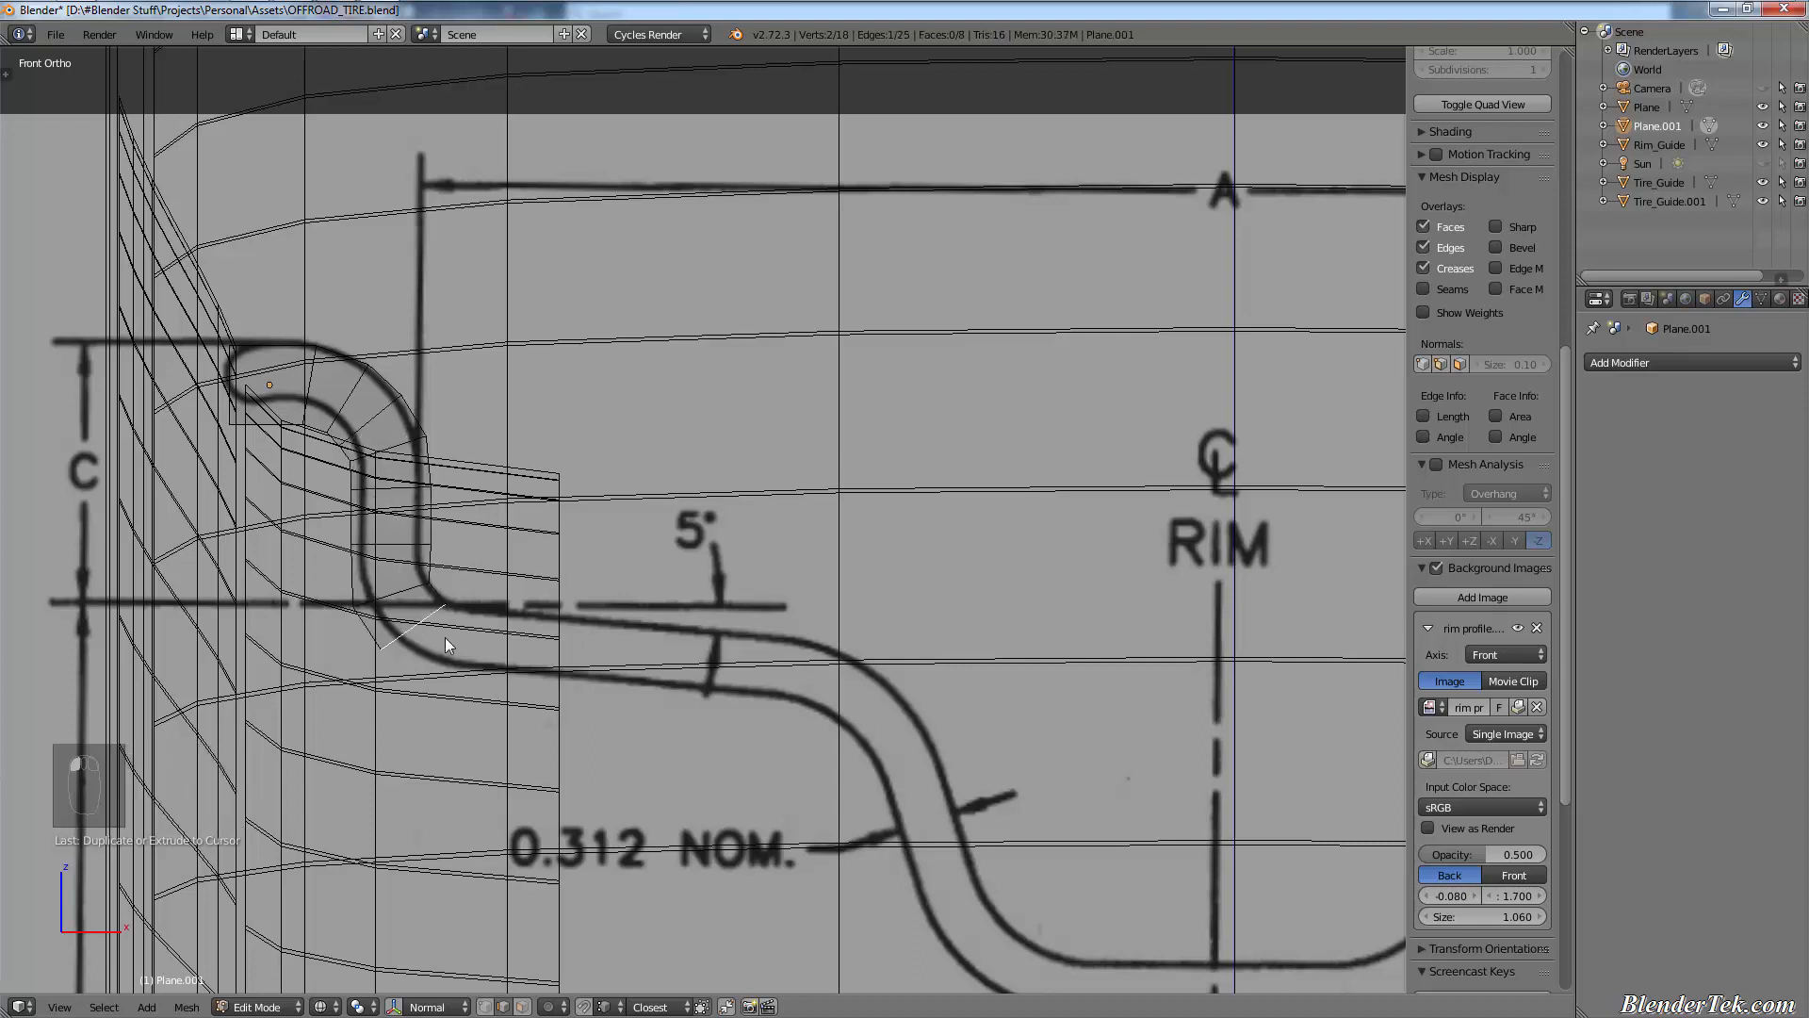
left_click(445, 639, "ctrl")
left_click(492, 649, "ctrl")
left_click(537, 654, "ctrl")
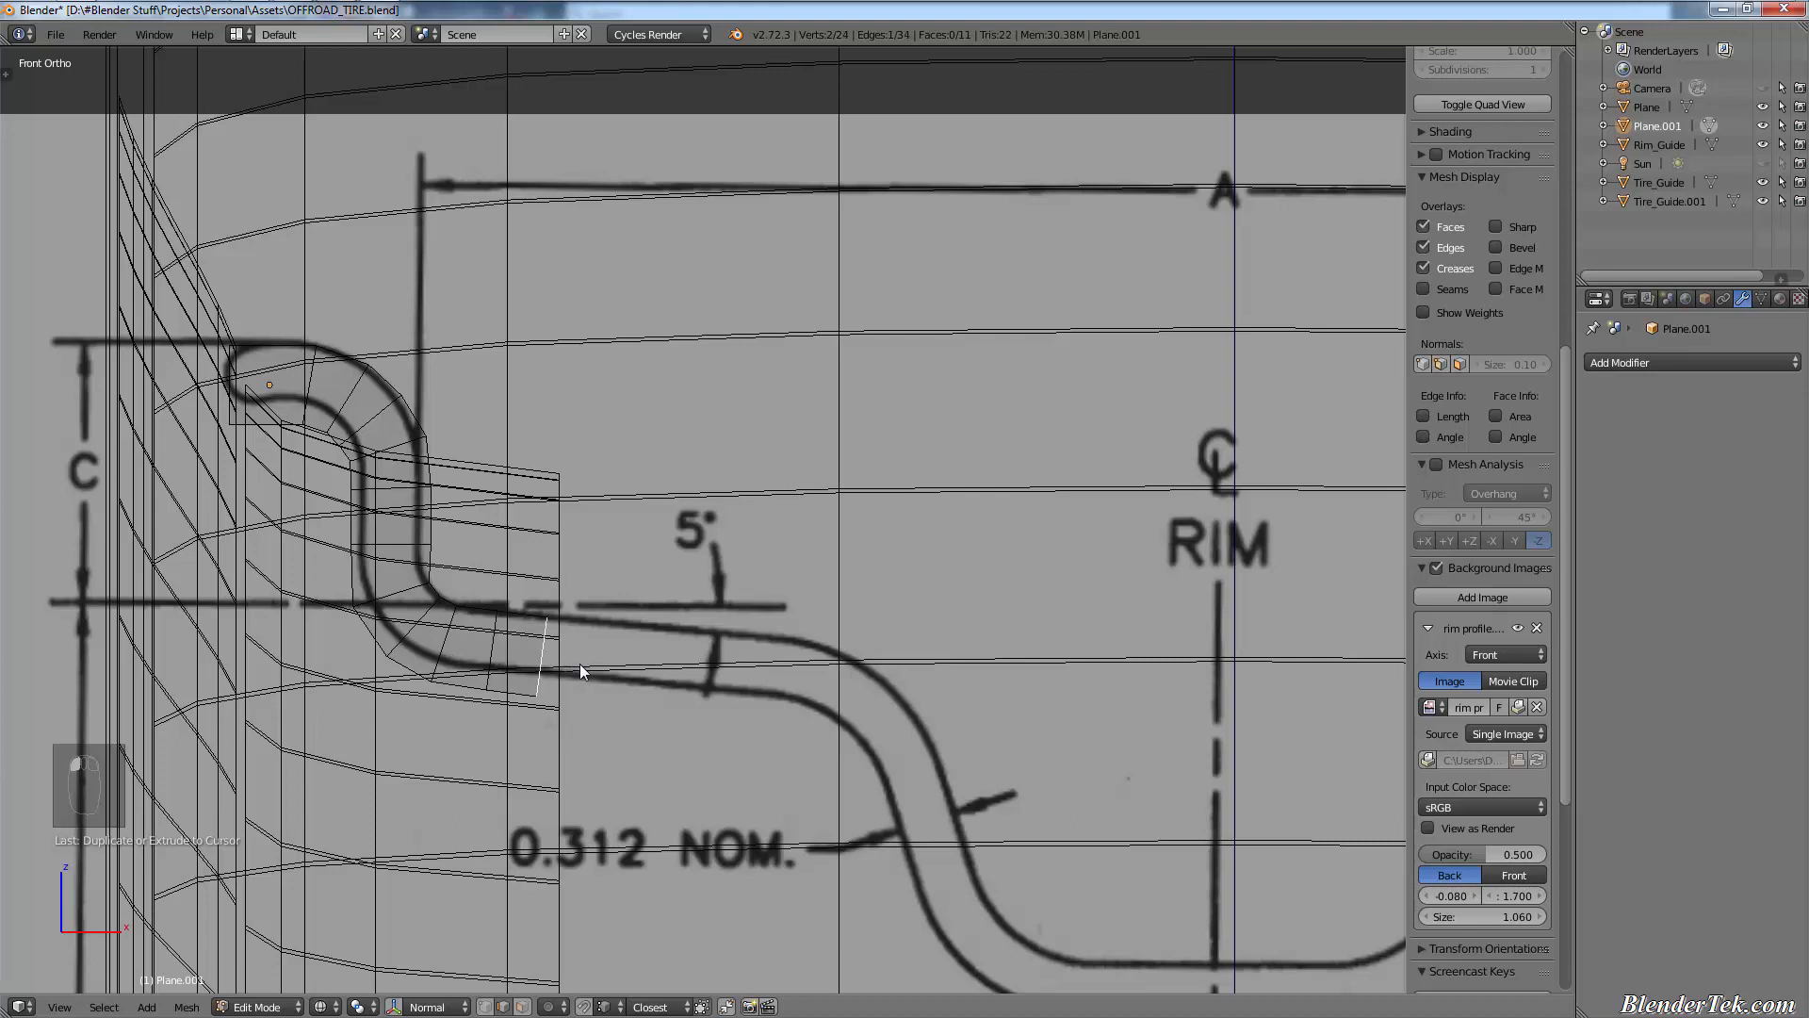
left_click(580, 664, "ctrl")
left_click(734, 691, "ctrl")
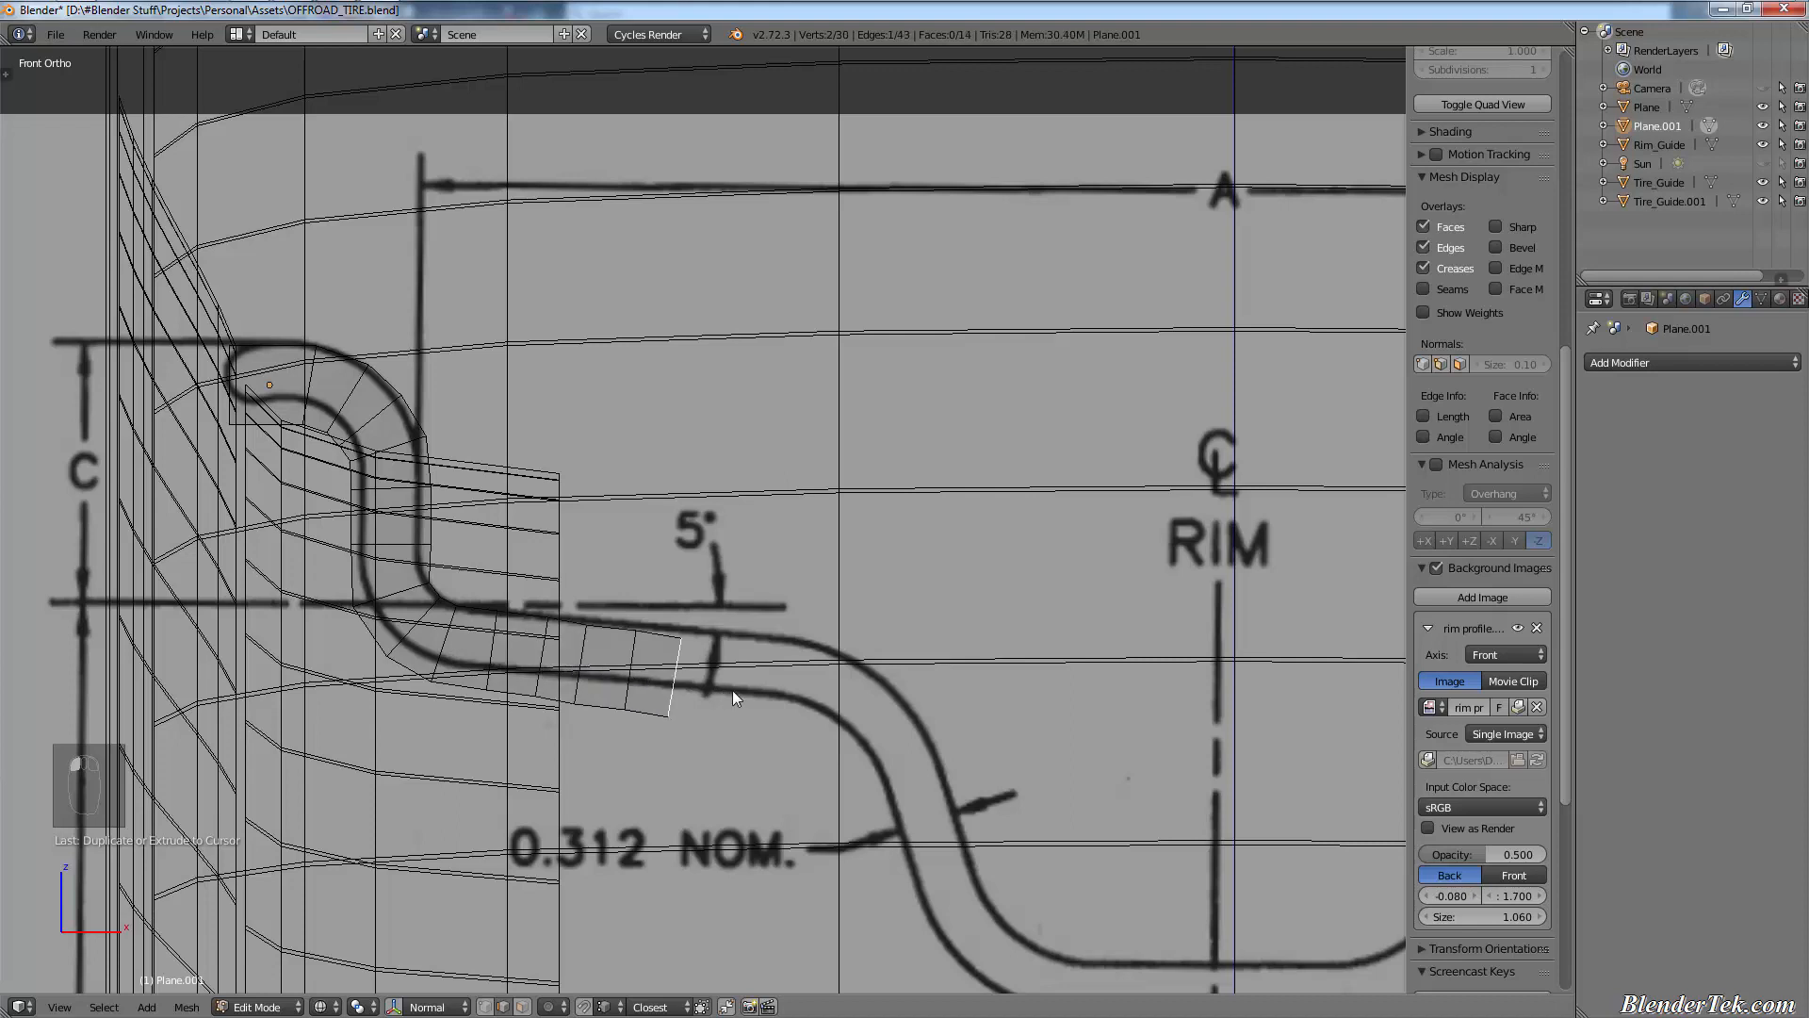
left_click(743, 686, "ctrl")
left_click(803, 693, "ctrl")
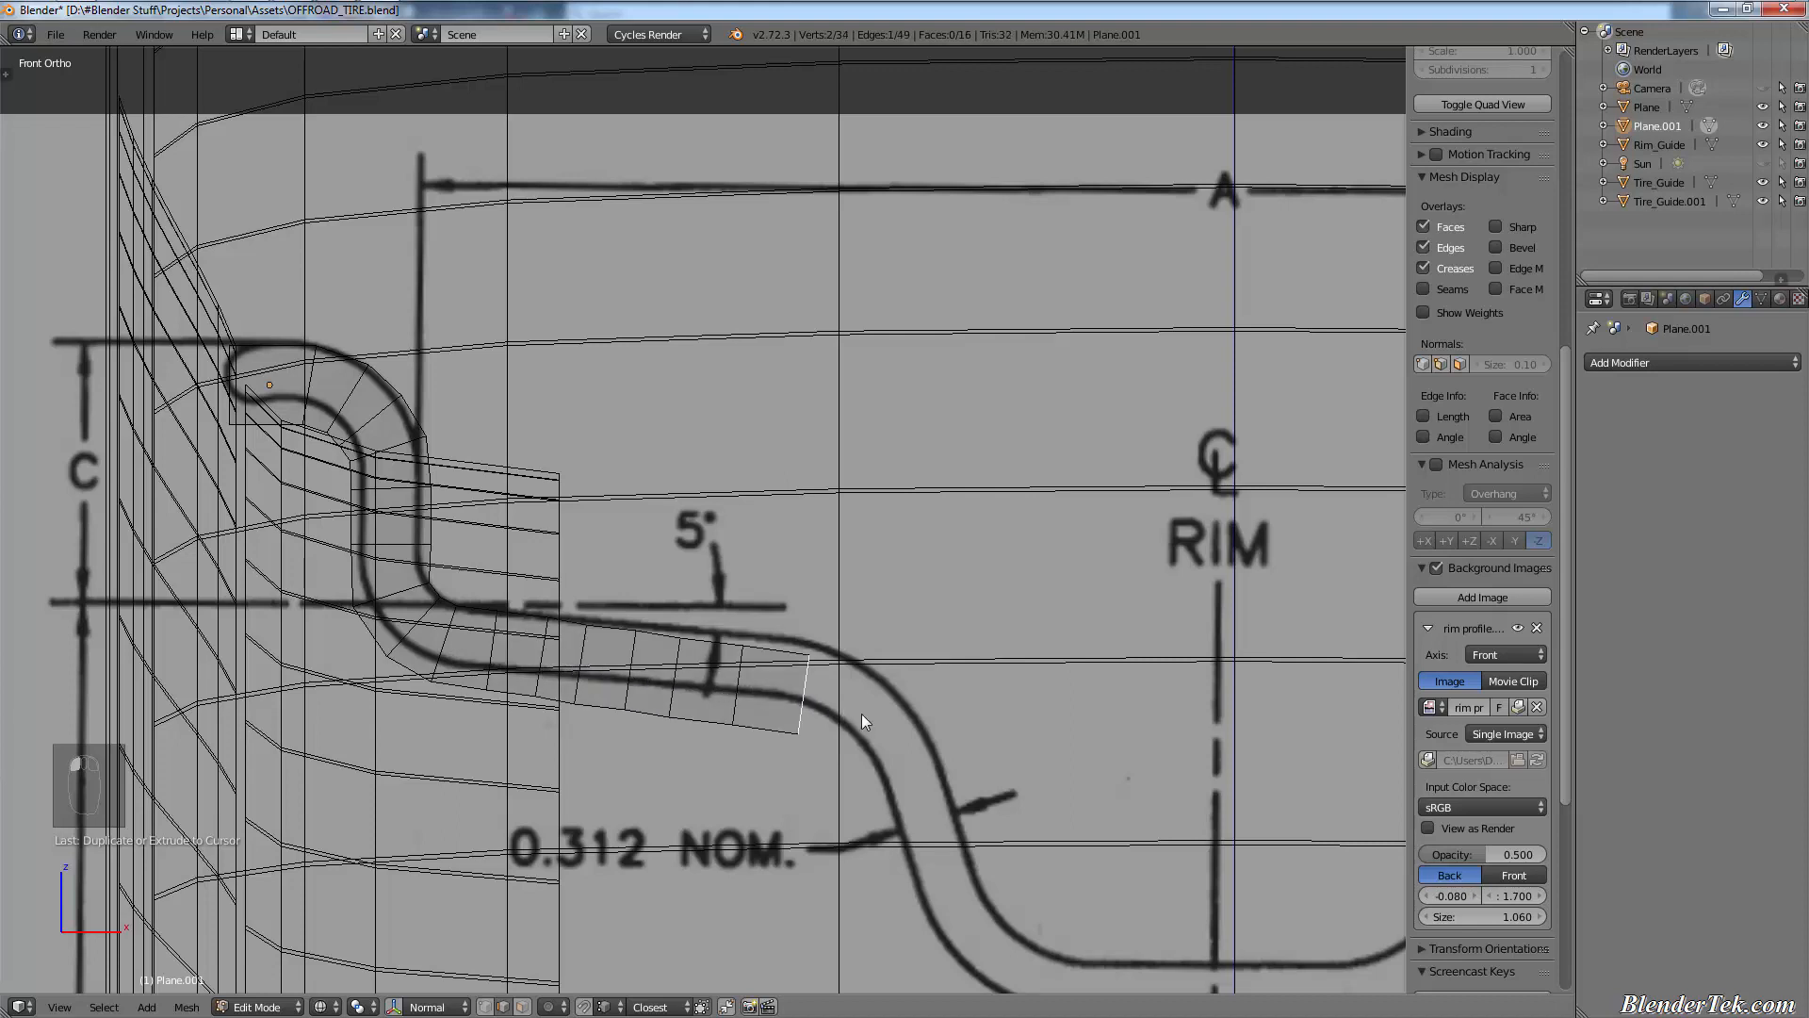
- Extrude the profile's end edge around the shoulder, down the well wall and along the well floor to the rim's centre line
left_click(869, 724, "ctrl")
left_click(900, 759, "ctrl")
left_click(916, 796, "ctrl")
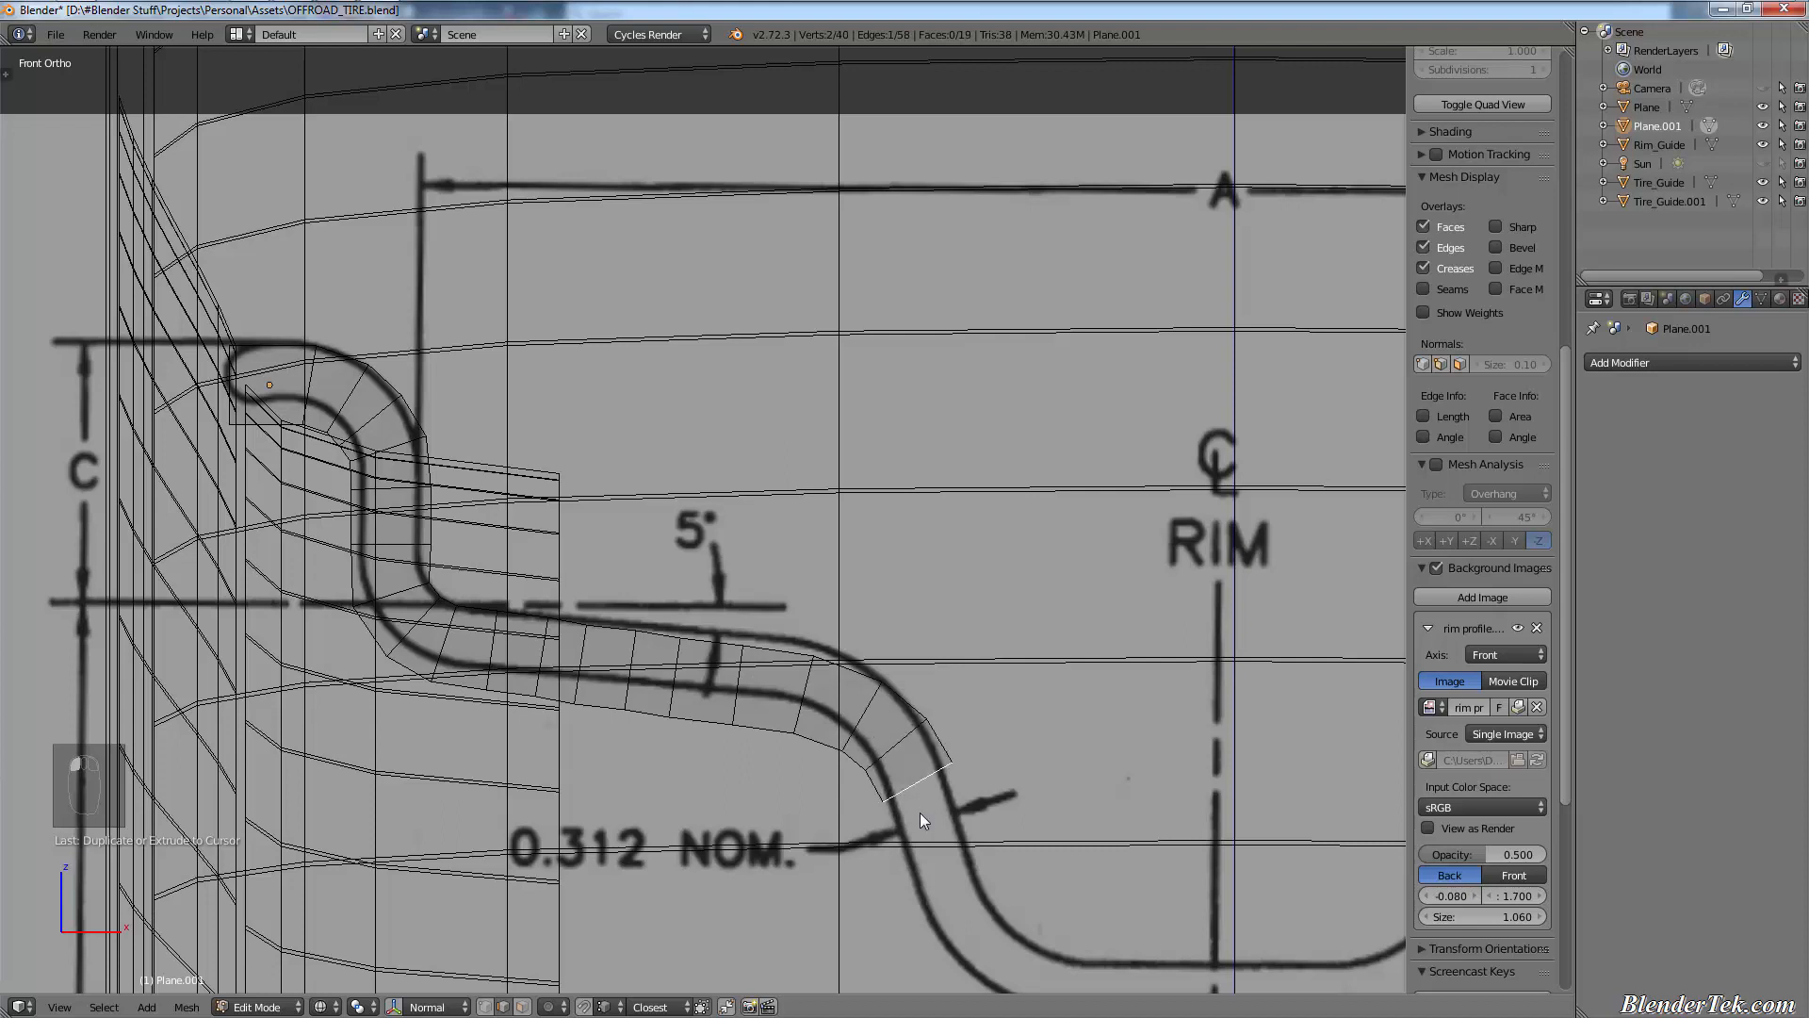
left_click(948, 907, "ctrl")
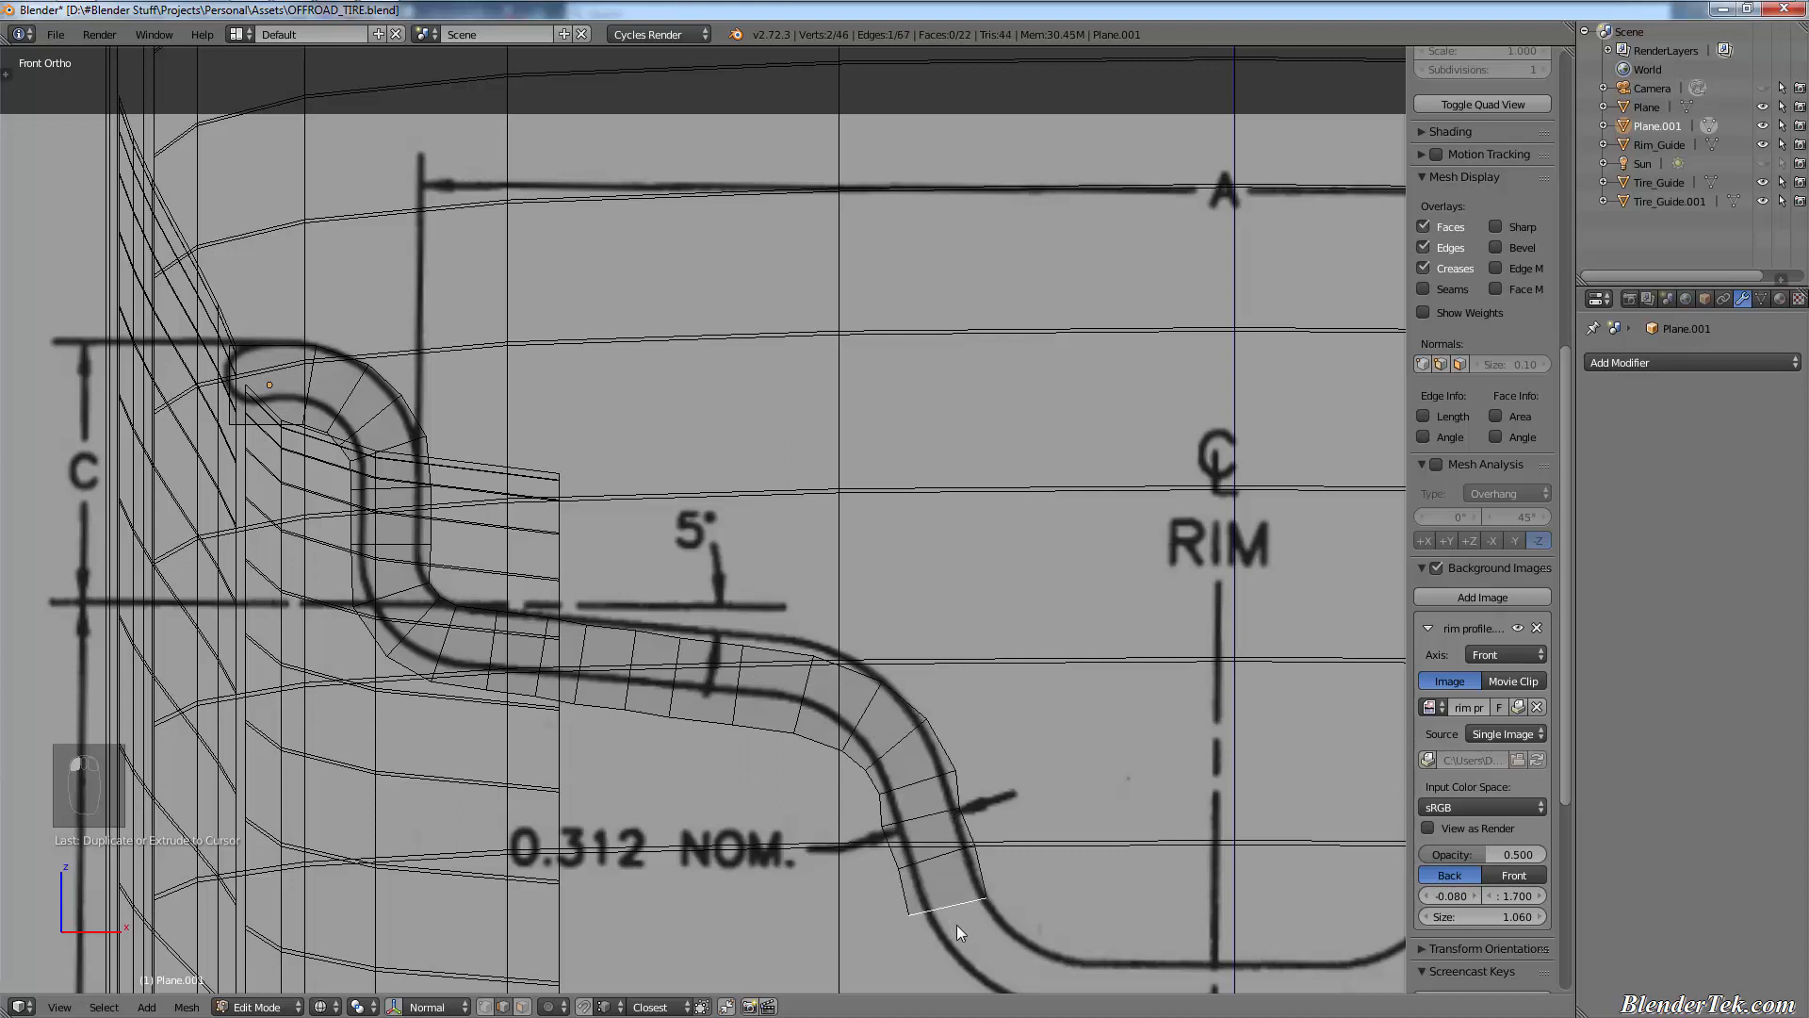
left_click(976, 952, "ctrl")
left_click(1004, 967, "ctrl")
left_click(1063, 971, "ctrl")
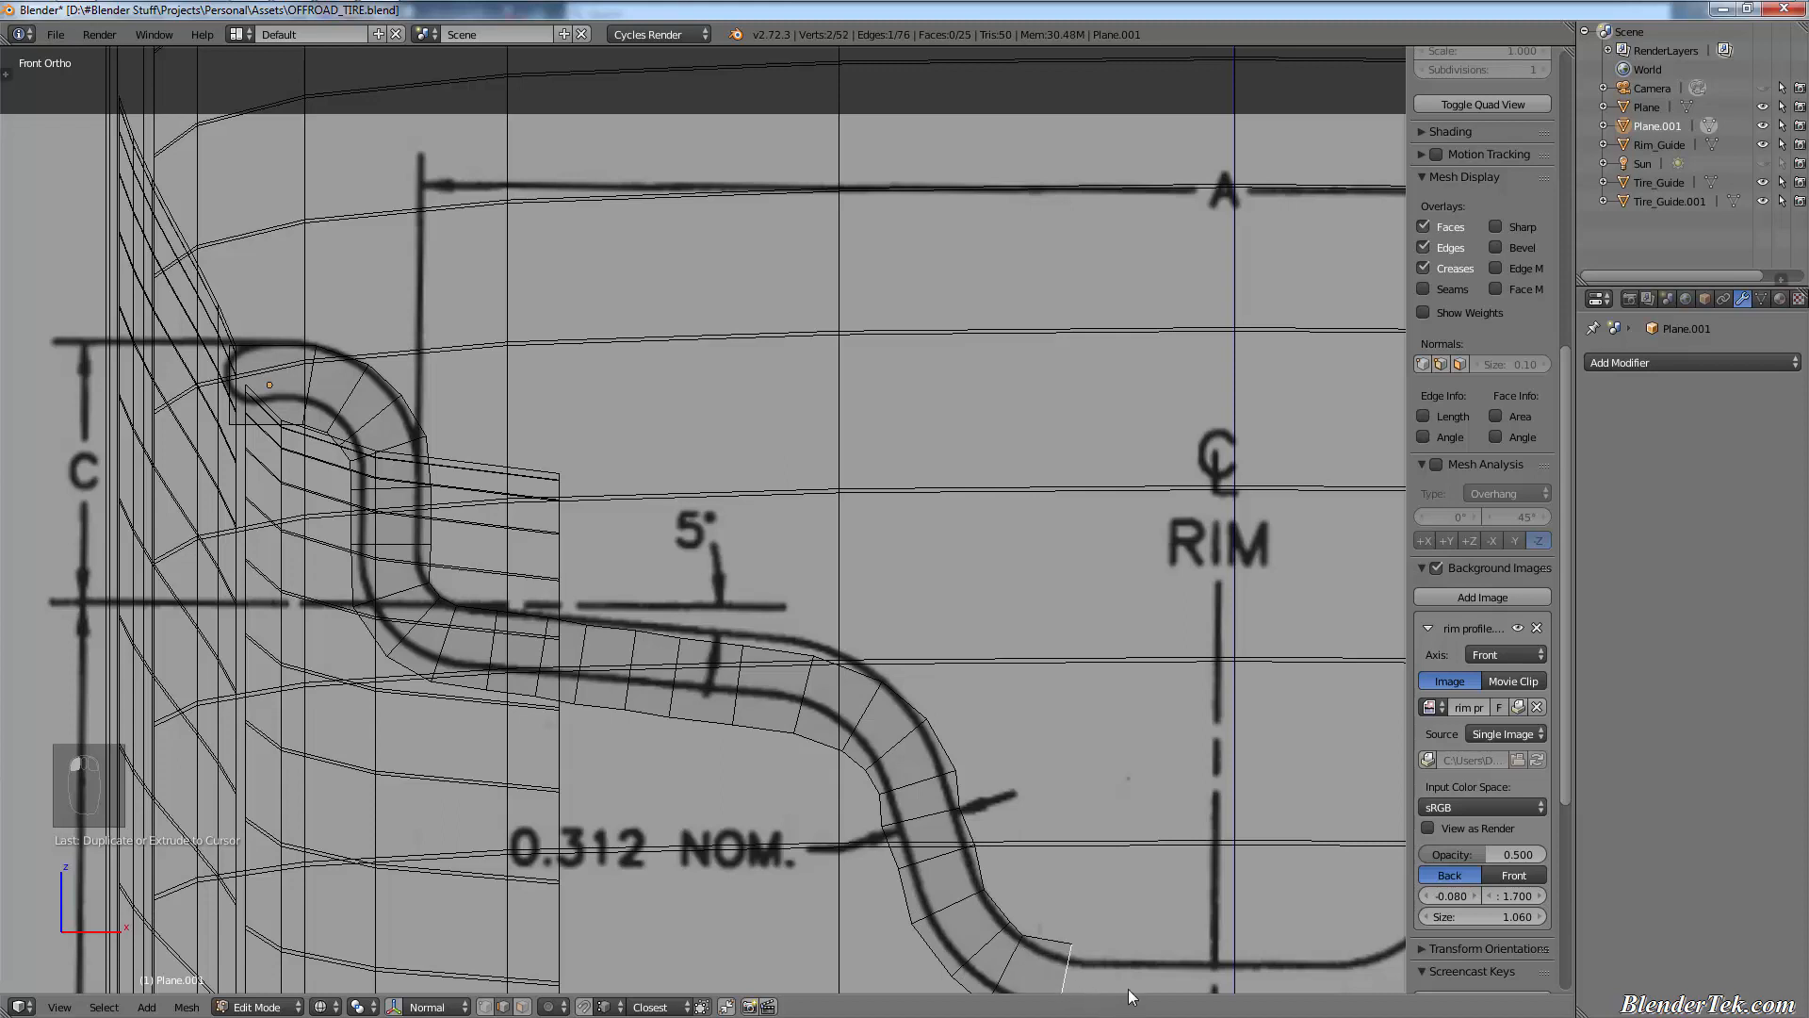
left_click(1130, 984, "ctrl")
left_click(1165, 982, "ctrl")
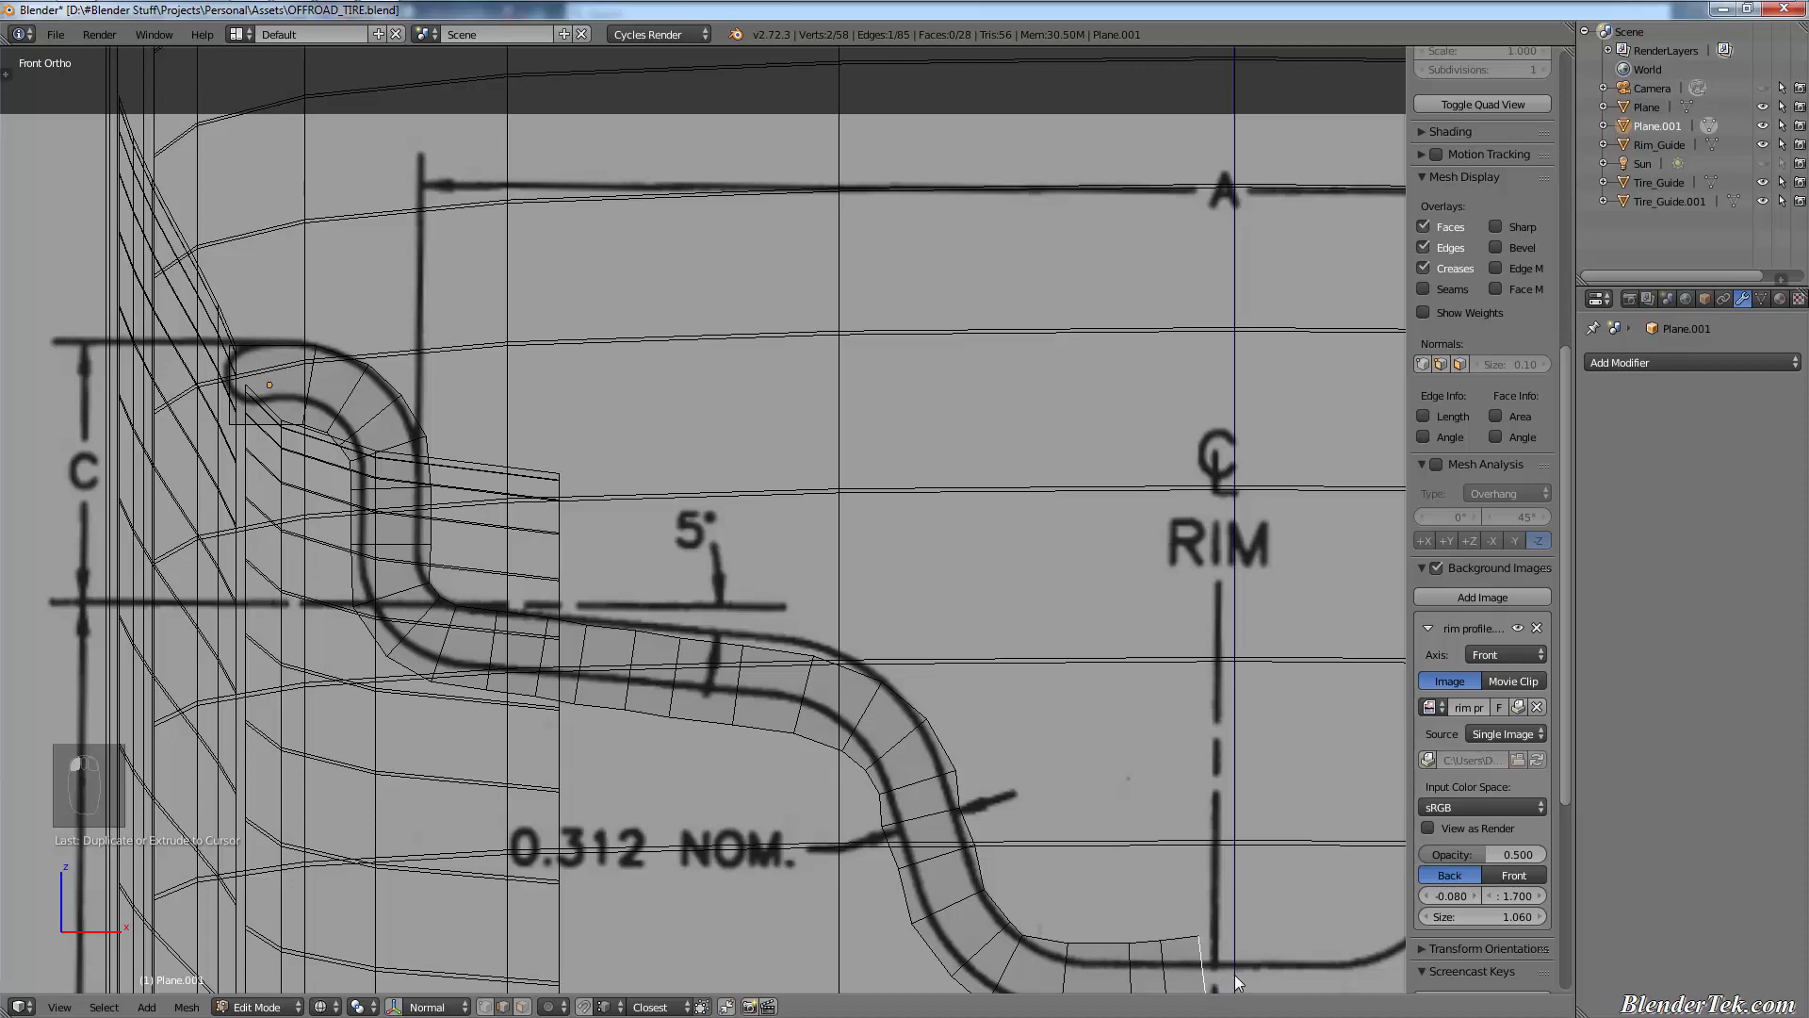
left_click(1235, 974, "ctrl")
- Flatten the upper vertices along the profile's well floor by scaling them to 0 on the Z axis
middle_click_drag(1285, 913, 1107, 689, "shift")
scroll(1246, 611, "up", 1)
key("KP_1")
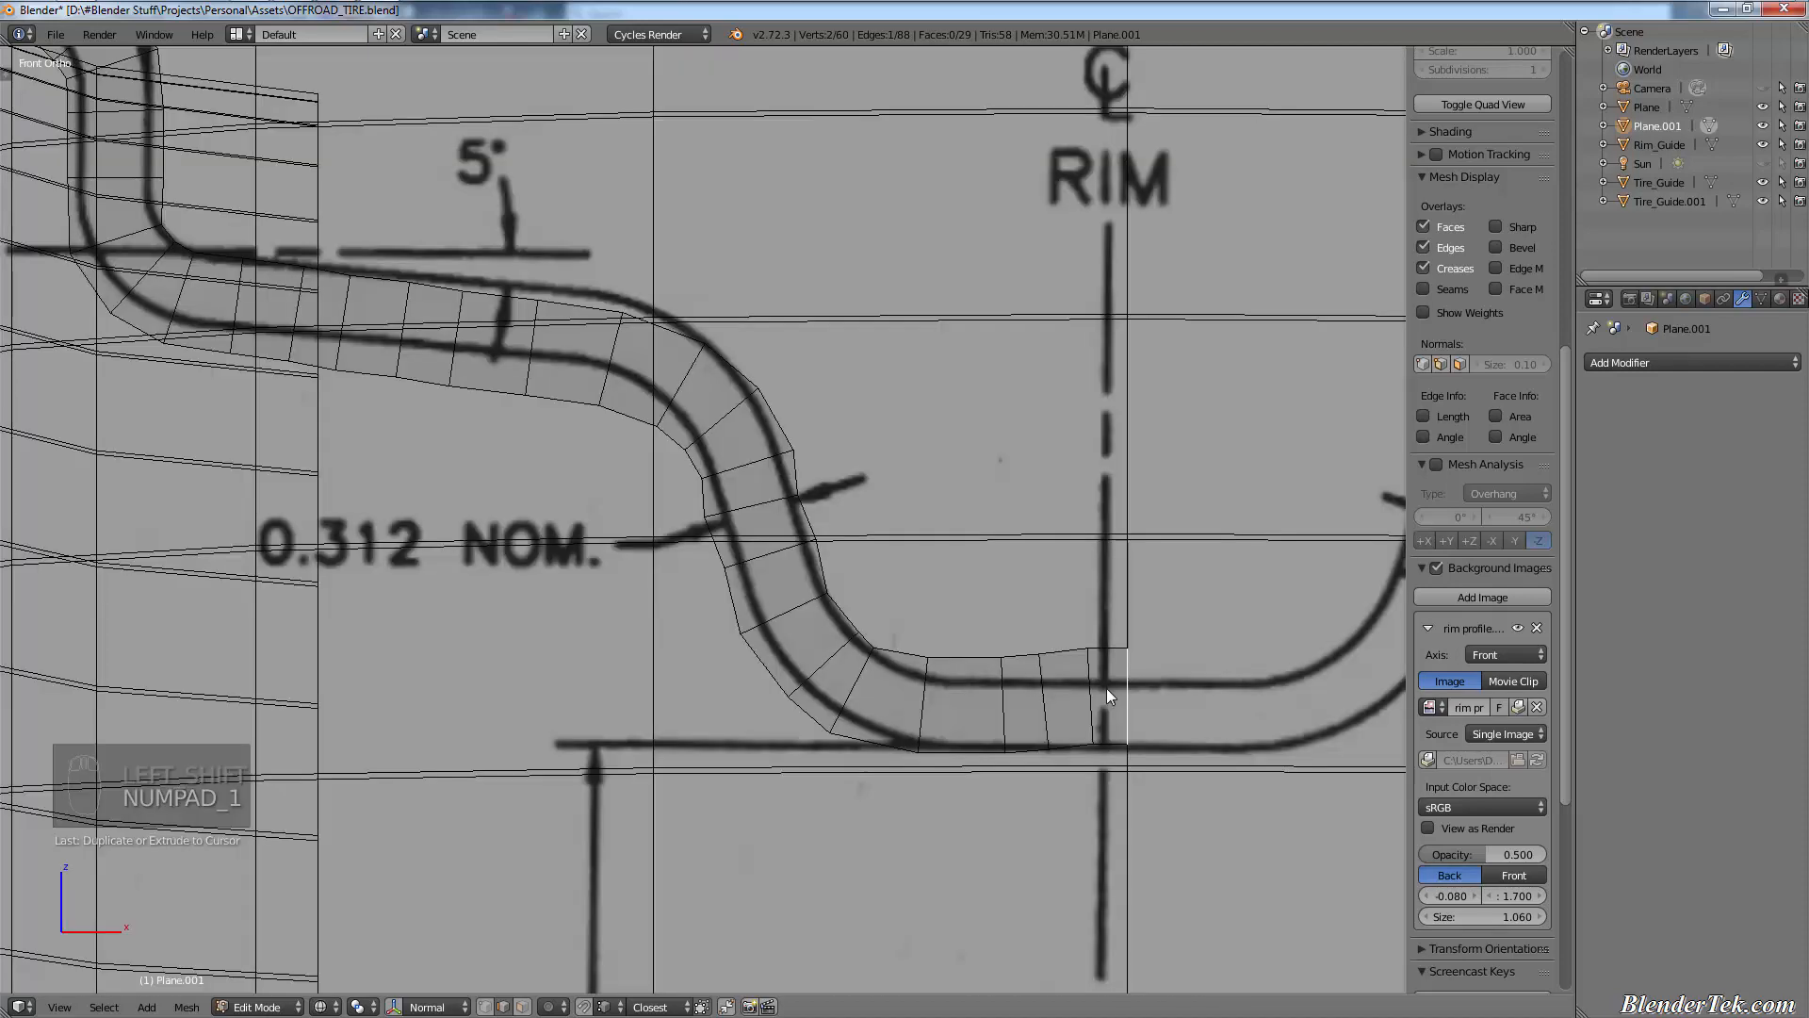
left_click(485, 1006)
key("a")
key("a")
key("c")
left_click_drag(1161, 629, 986, 638)
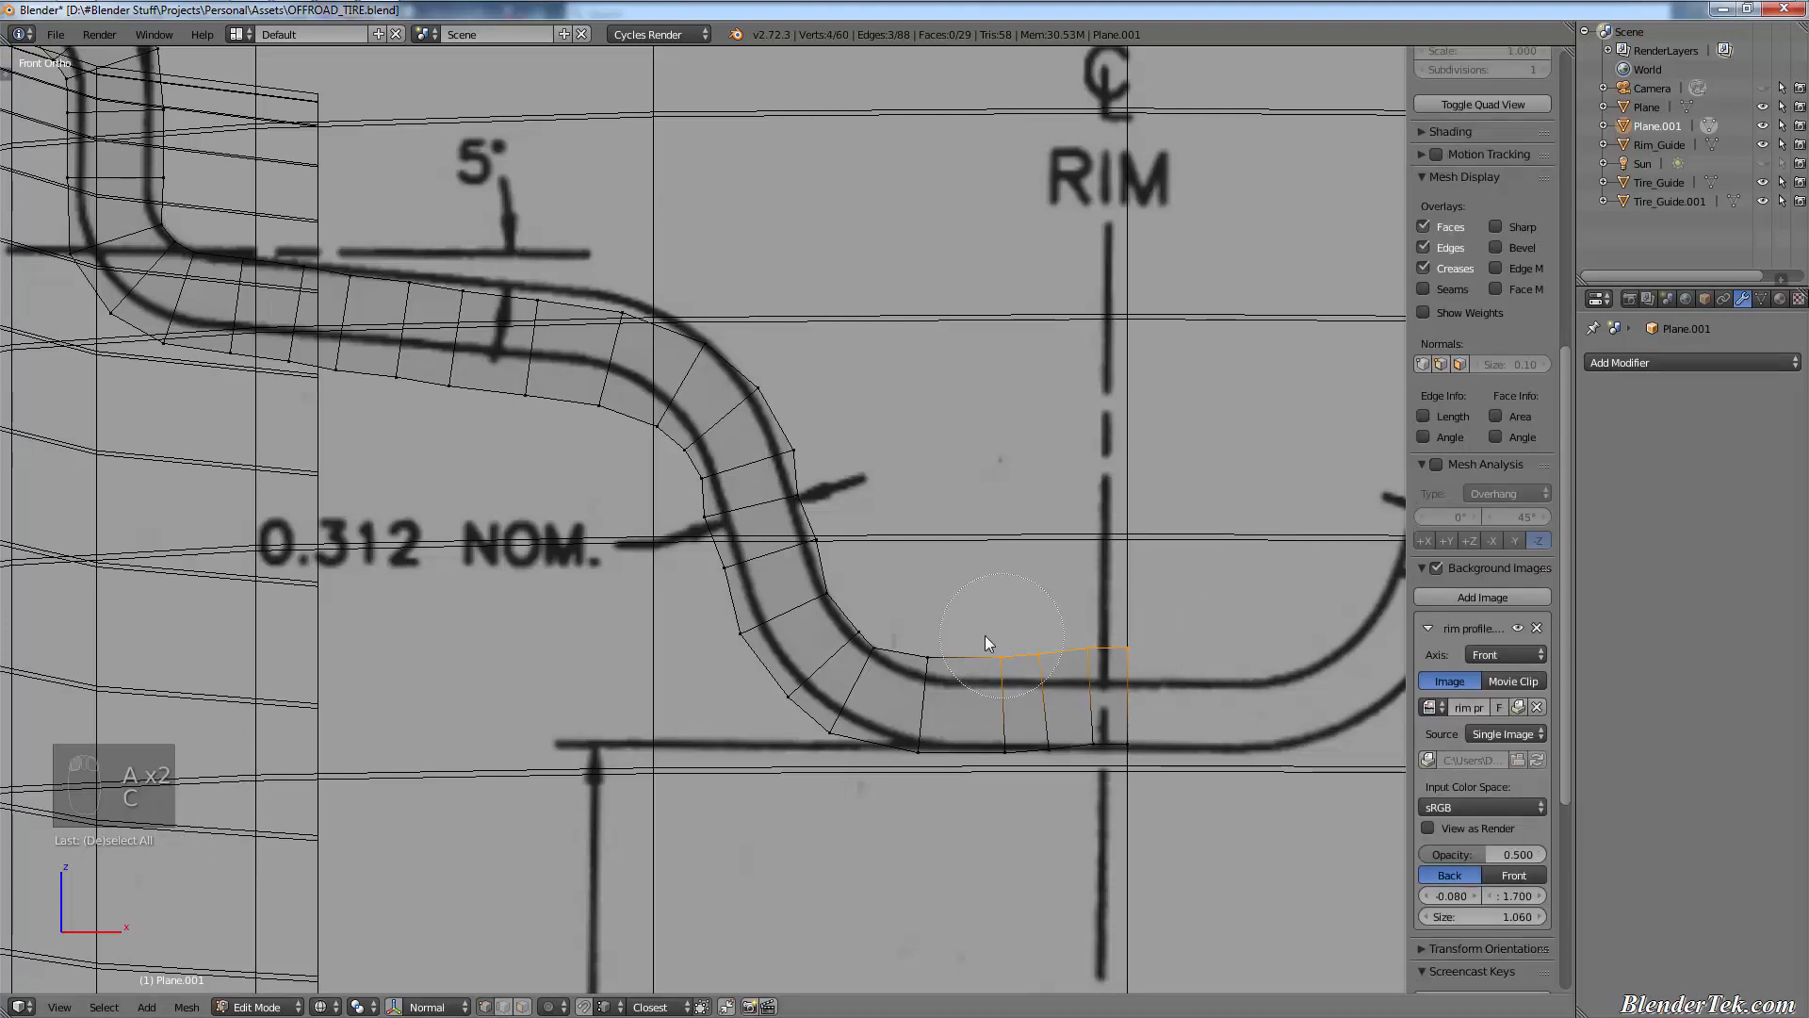
right_click(1054, 556)
key("s")
key("z")
key("0")
left_click(1050, 553)
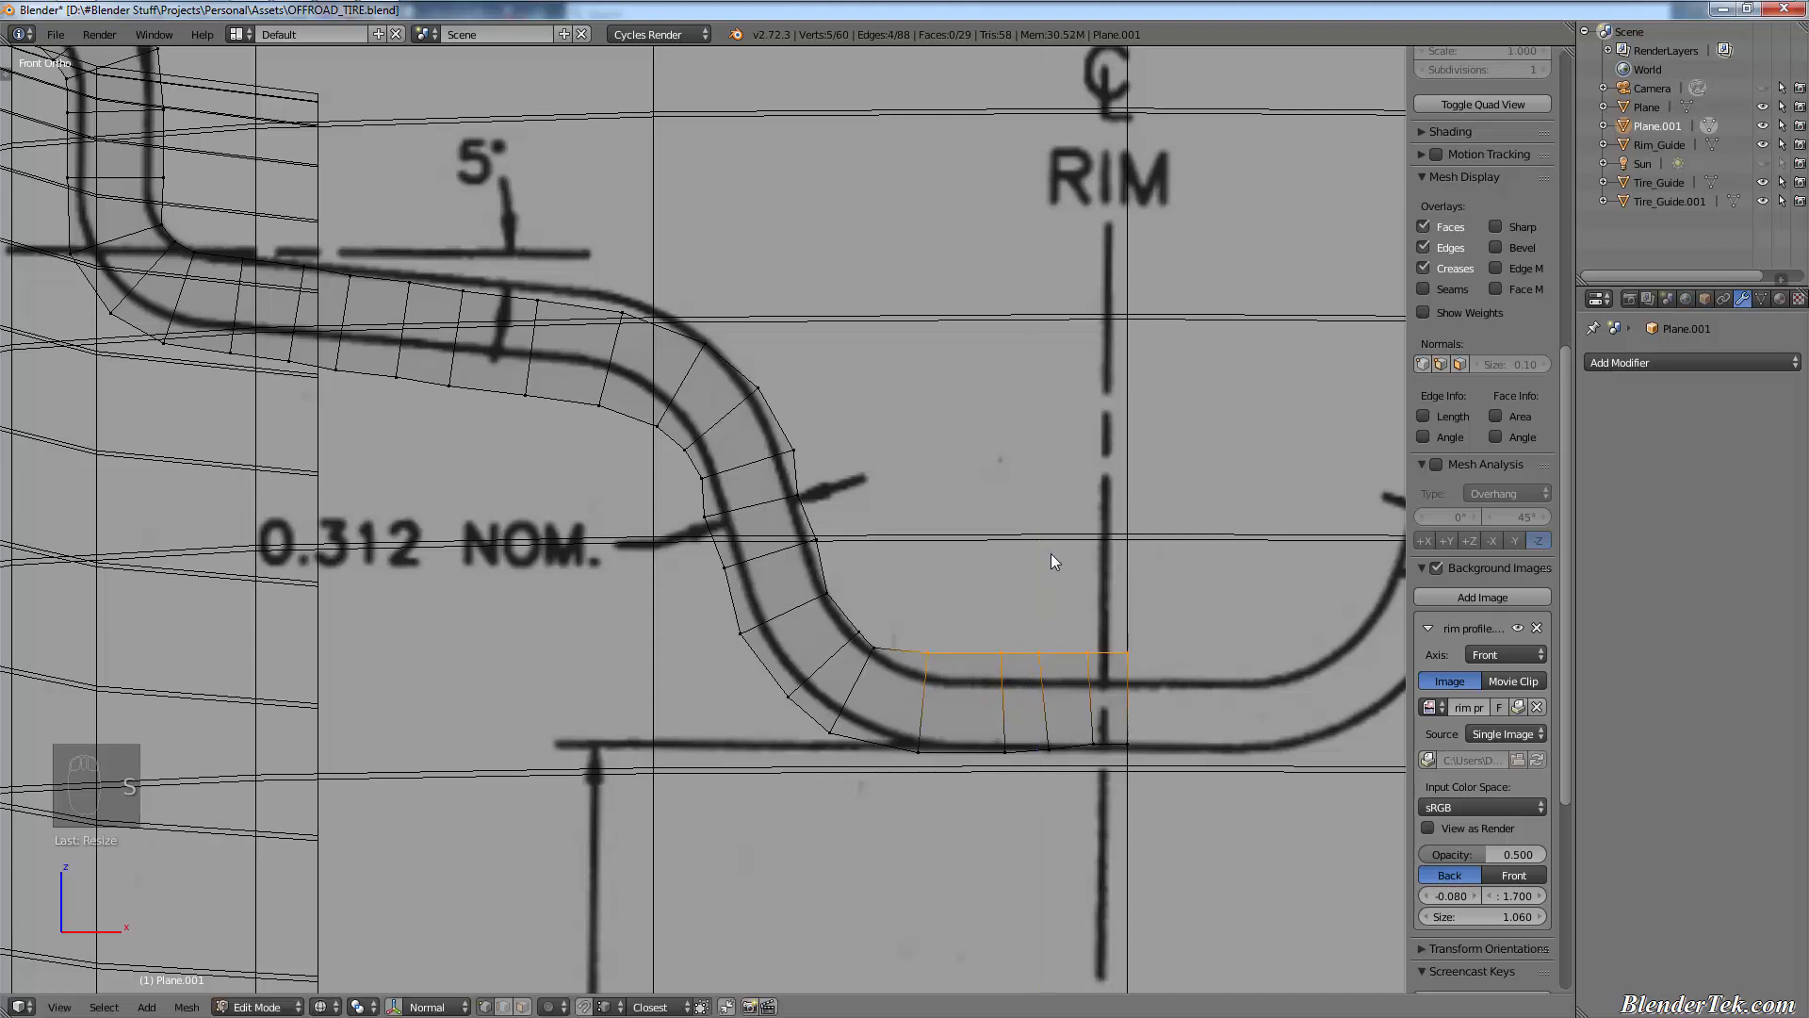
- Flatten the lower vertices along the profile's well floor by scaling them to 0 on Z, then deselect everything
key("a")
key("c")
left_click_drag(1151, 750, 929, 780)
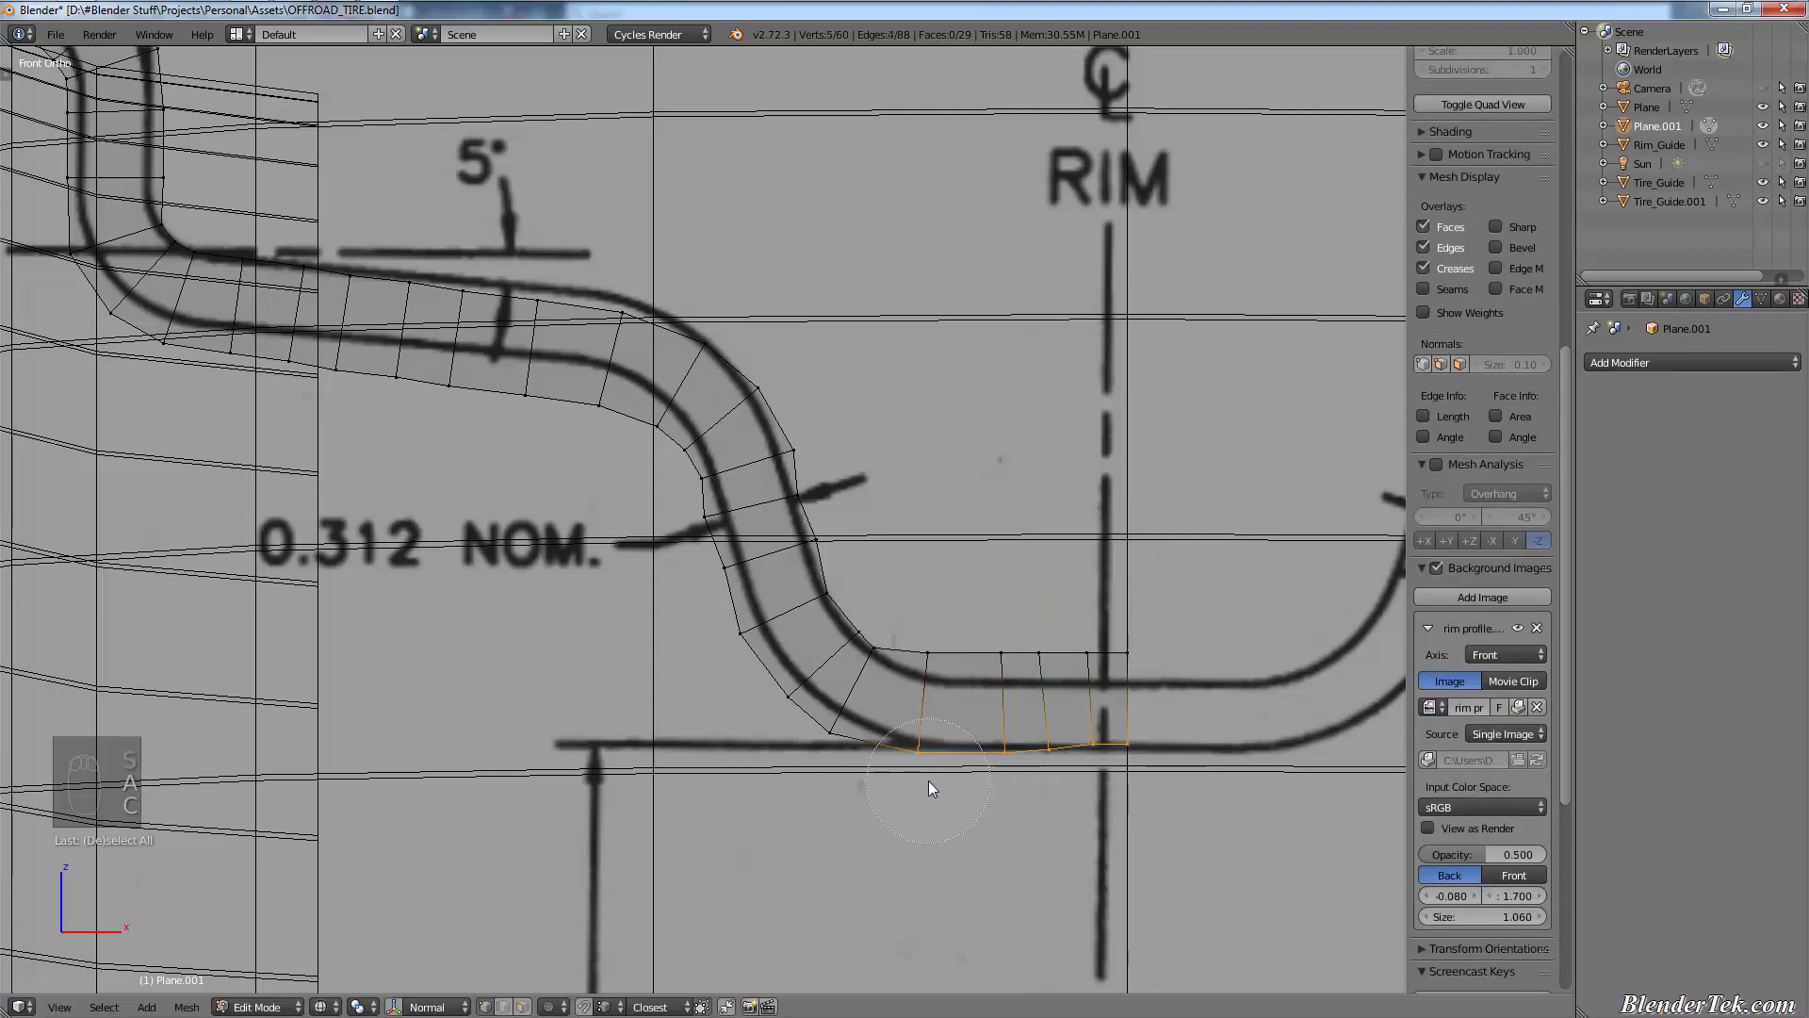
right_click(941, 833)
key("shift+r")
key("c")
left_click_drag(1157, 752, 924, 770)
right_click(897, 869)
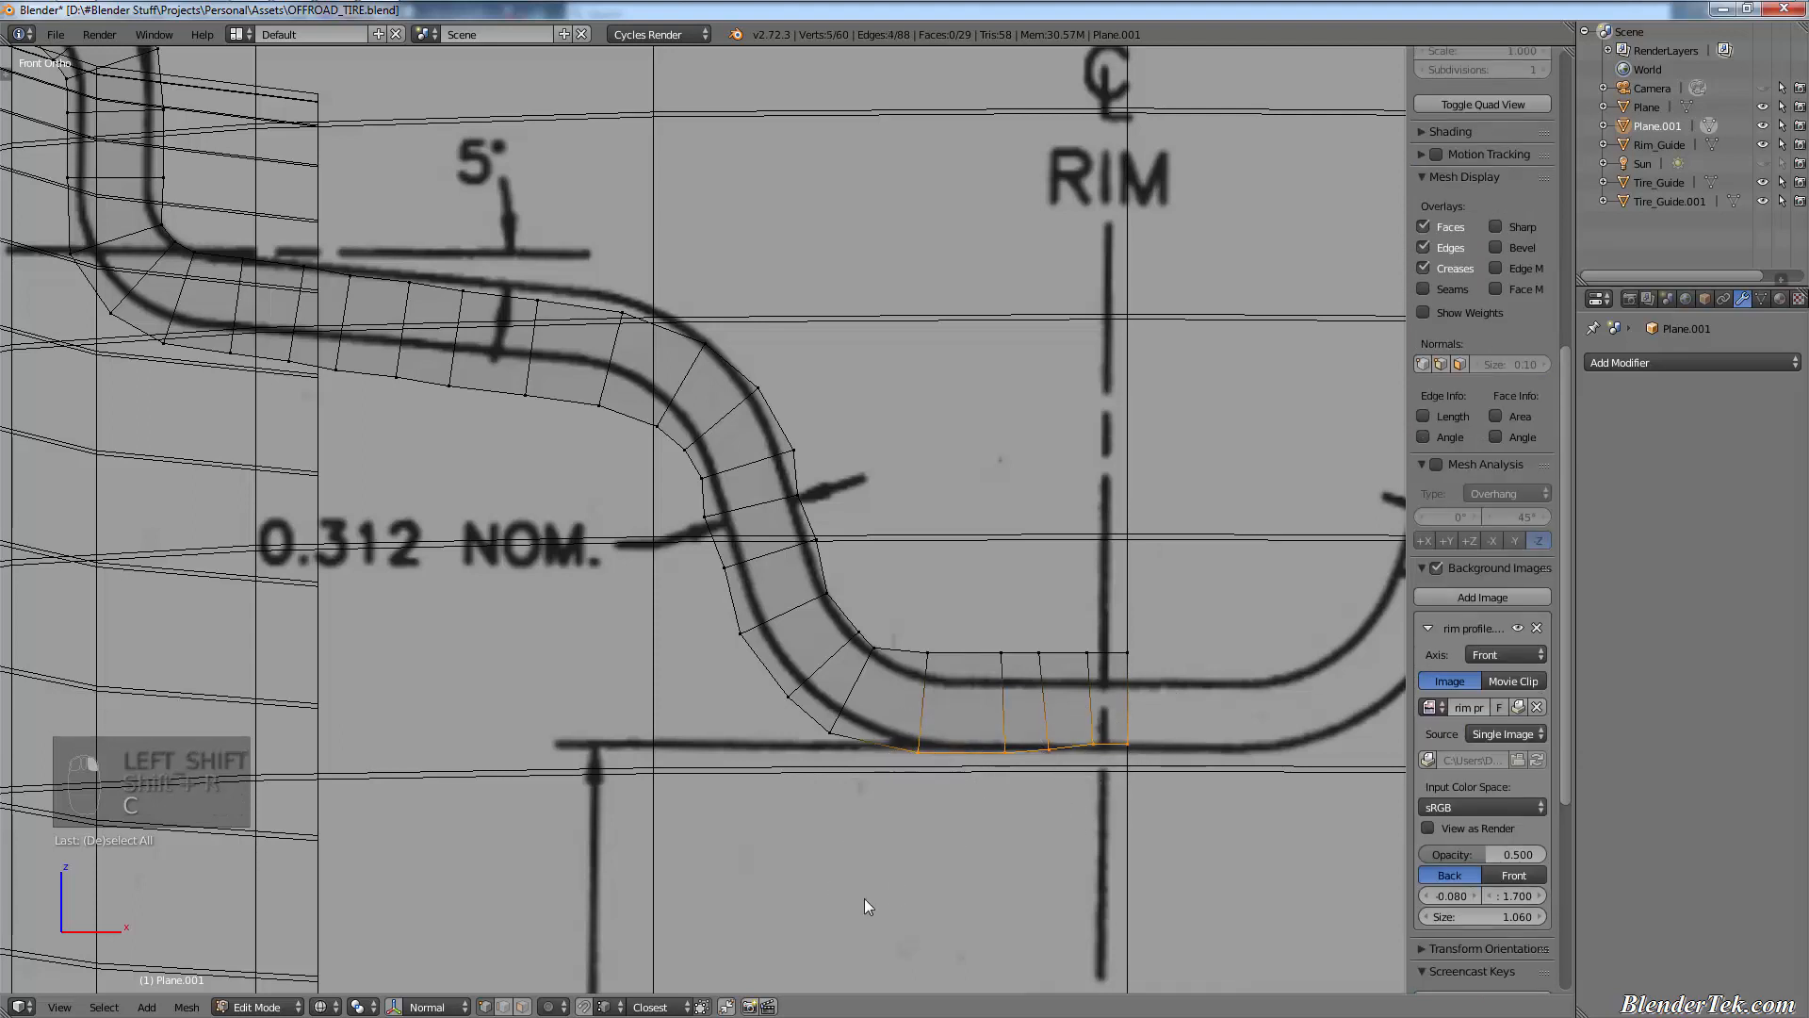
key("s")
key("z")
key("0")
left_click(863, 898)
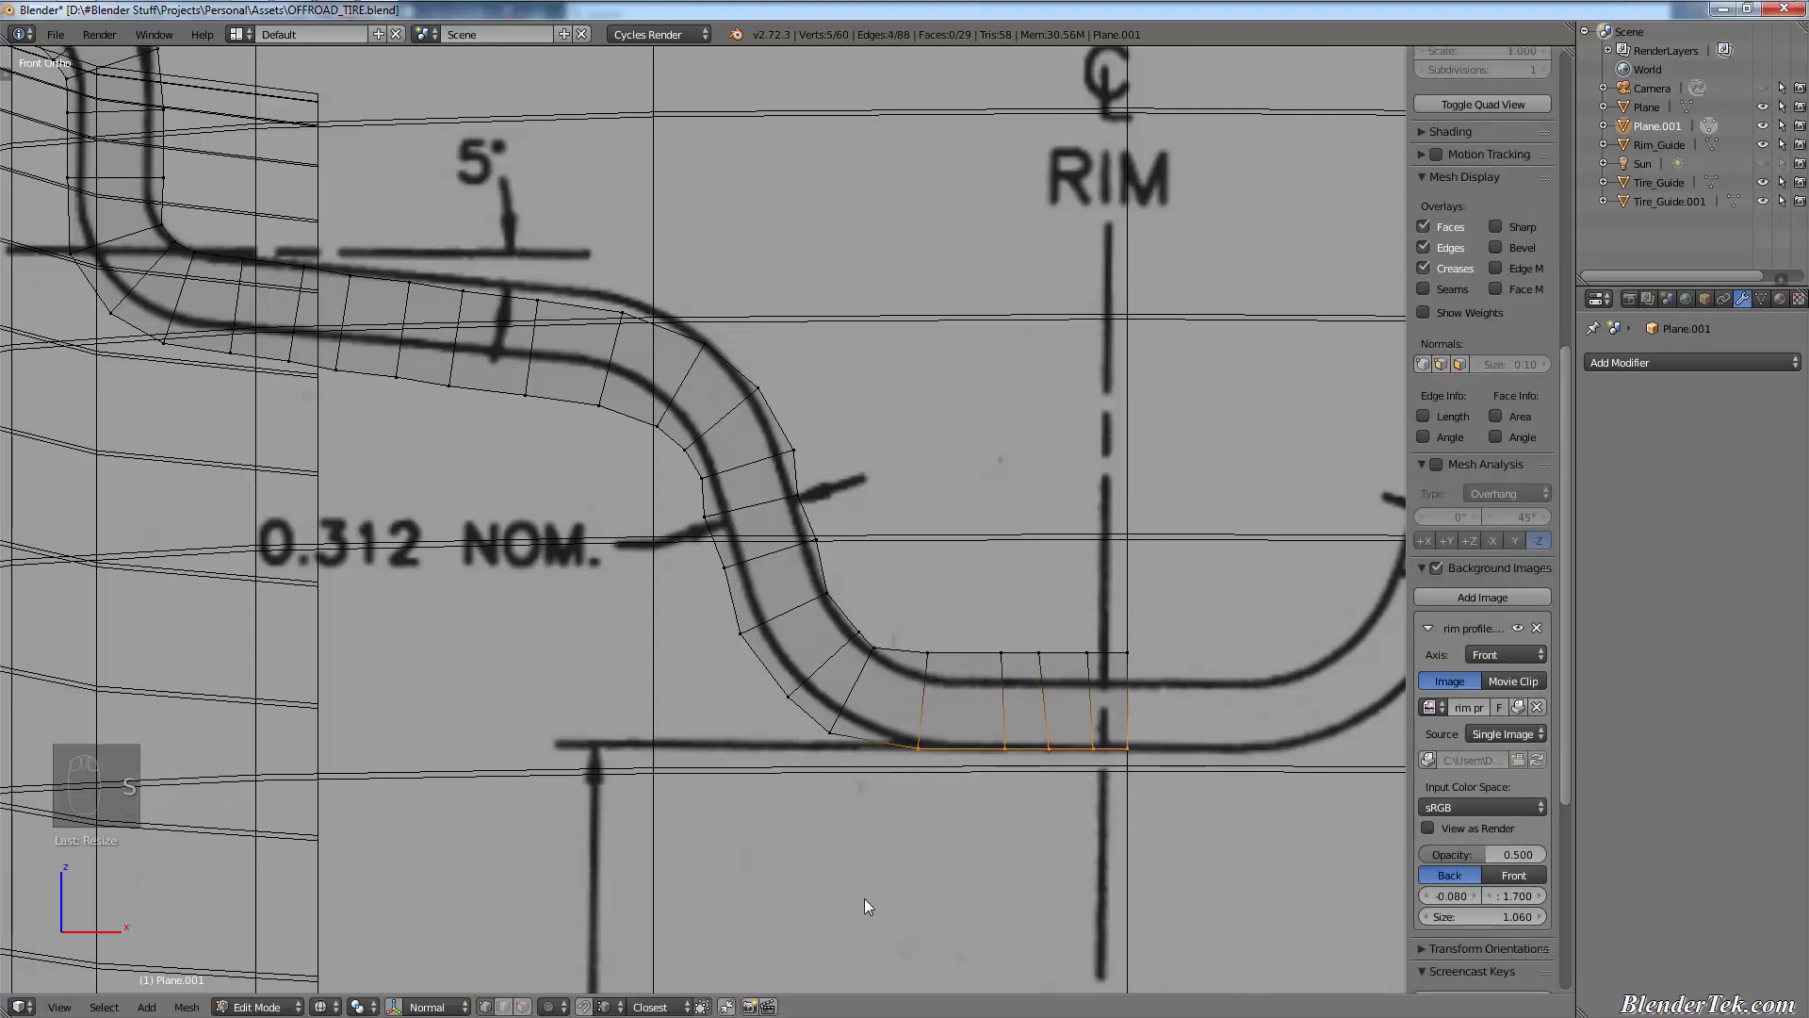
key("a")
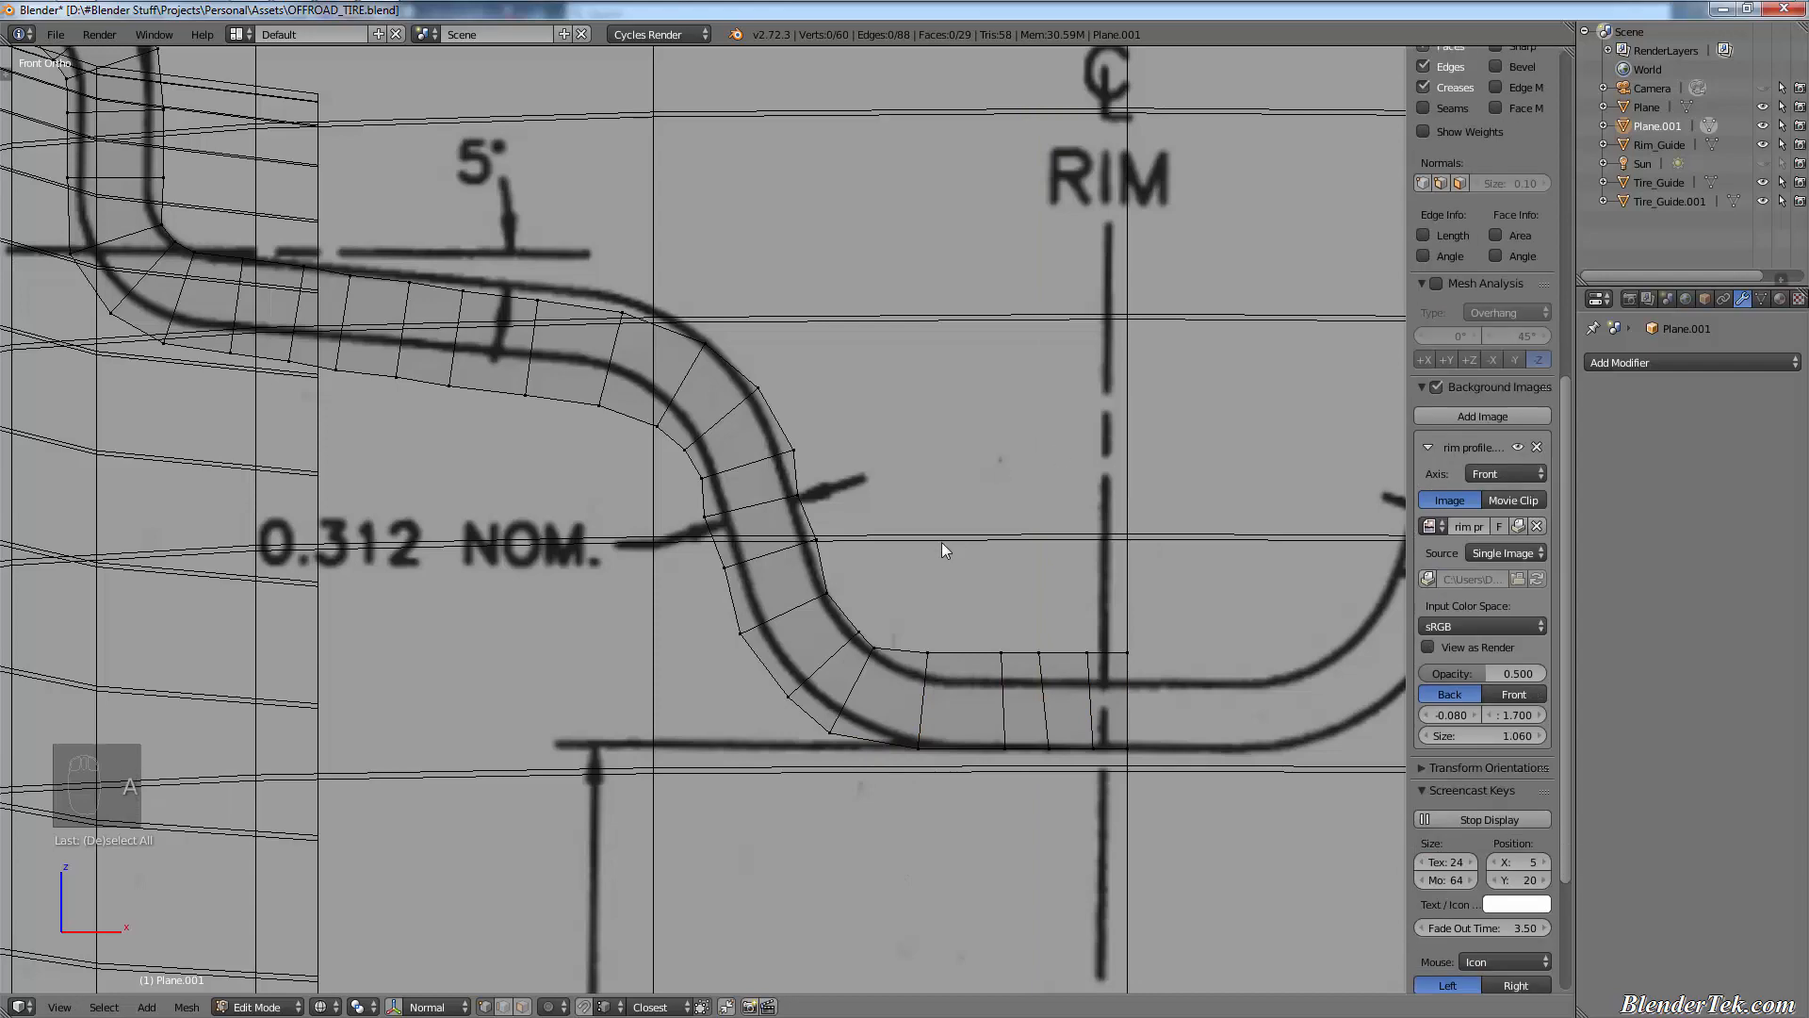
- Shift the cross edge midway down the profile's well wall by about -0.007 on X and -0.002 on Z
middle_click_drag(925, 488, 1025, 622, "shift")
scroll(965, 708, "up", 2)
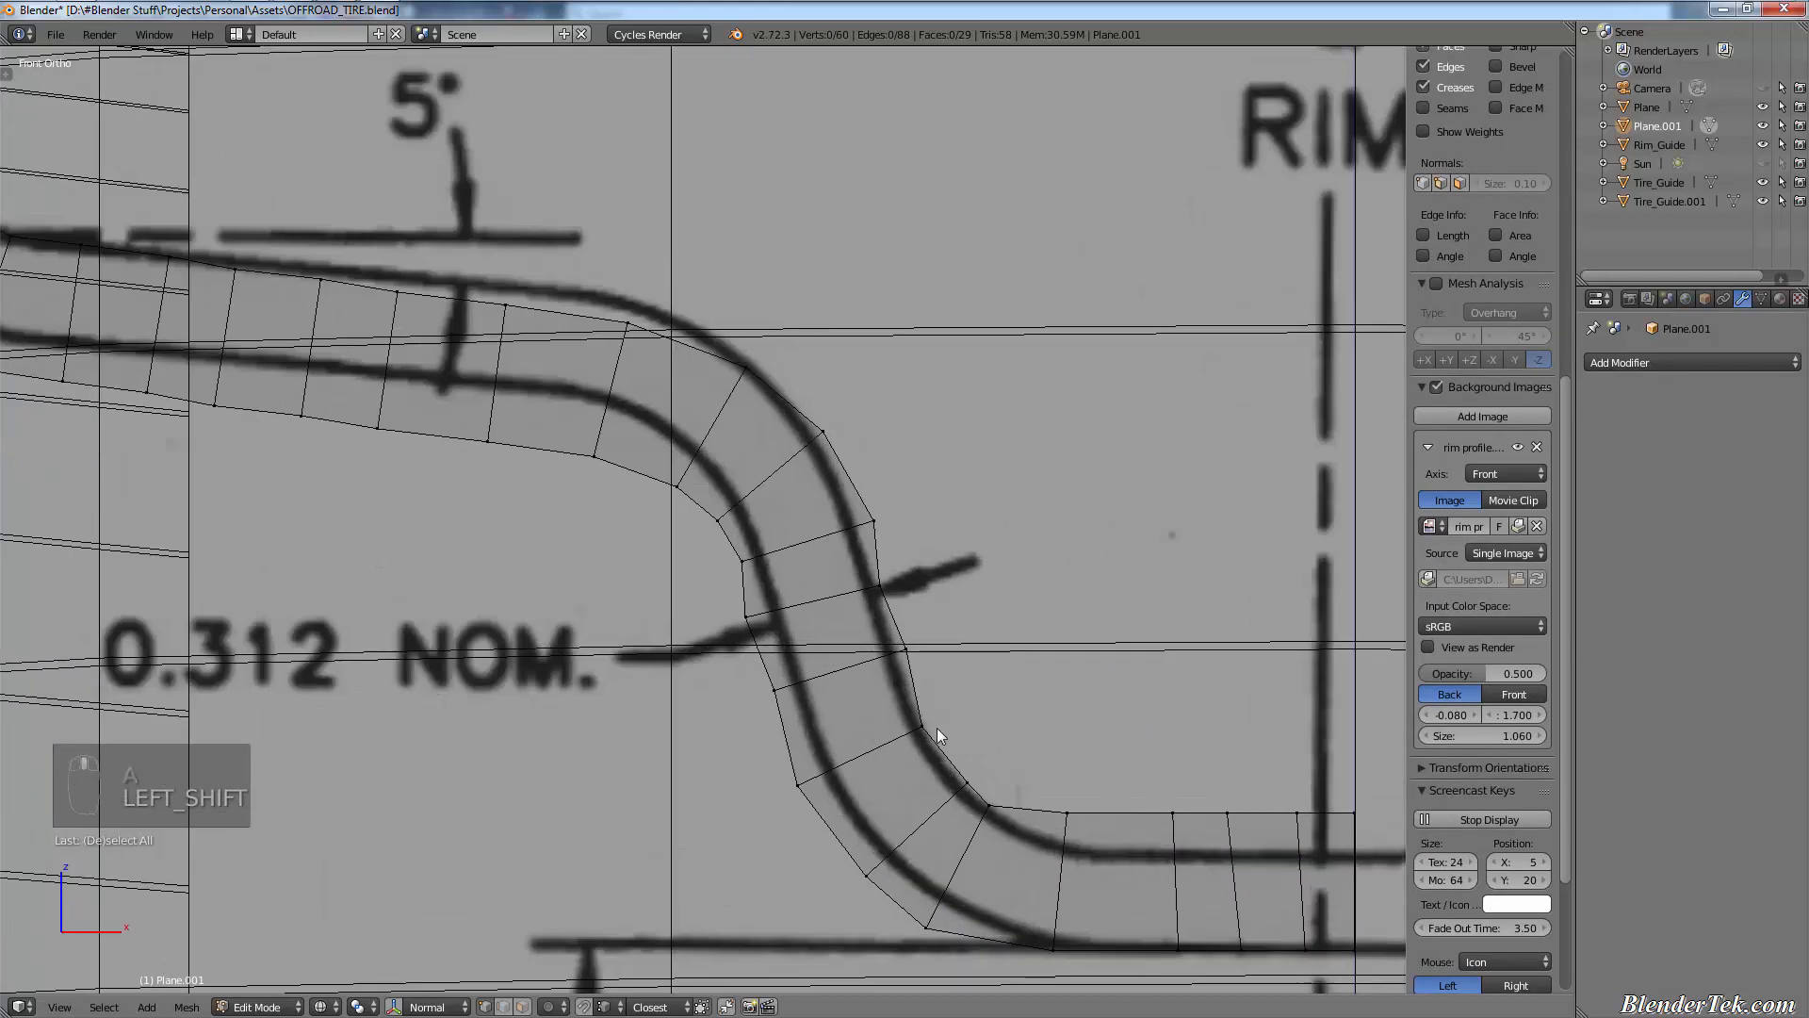
key("c")
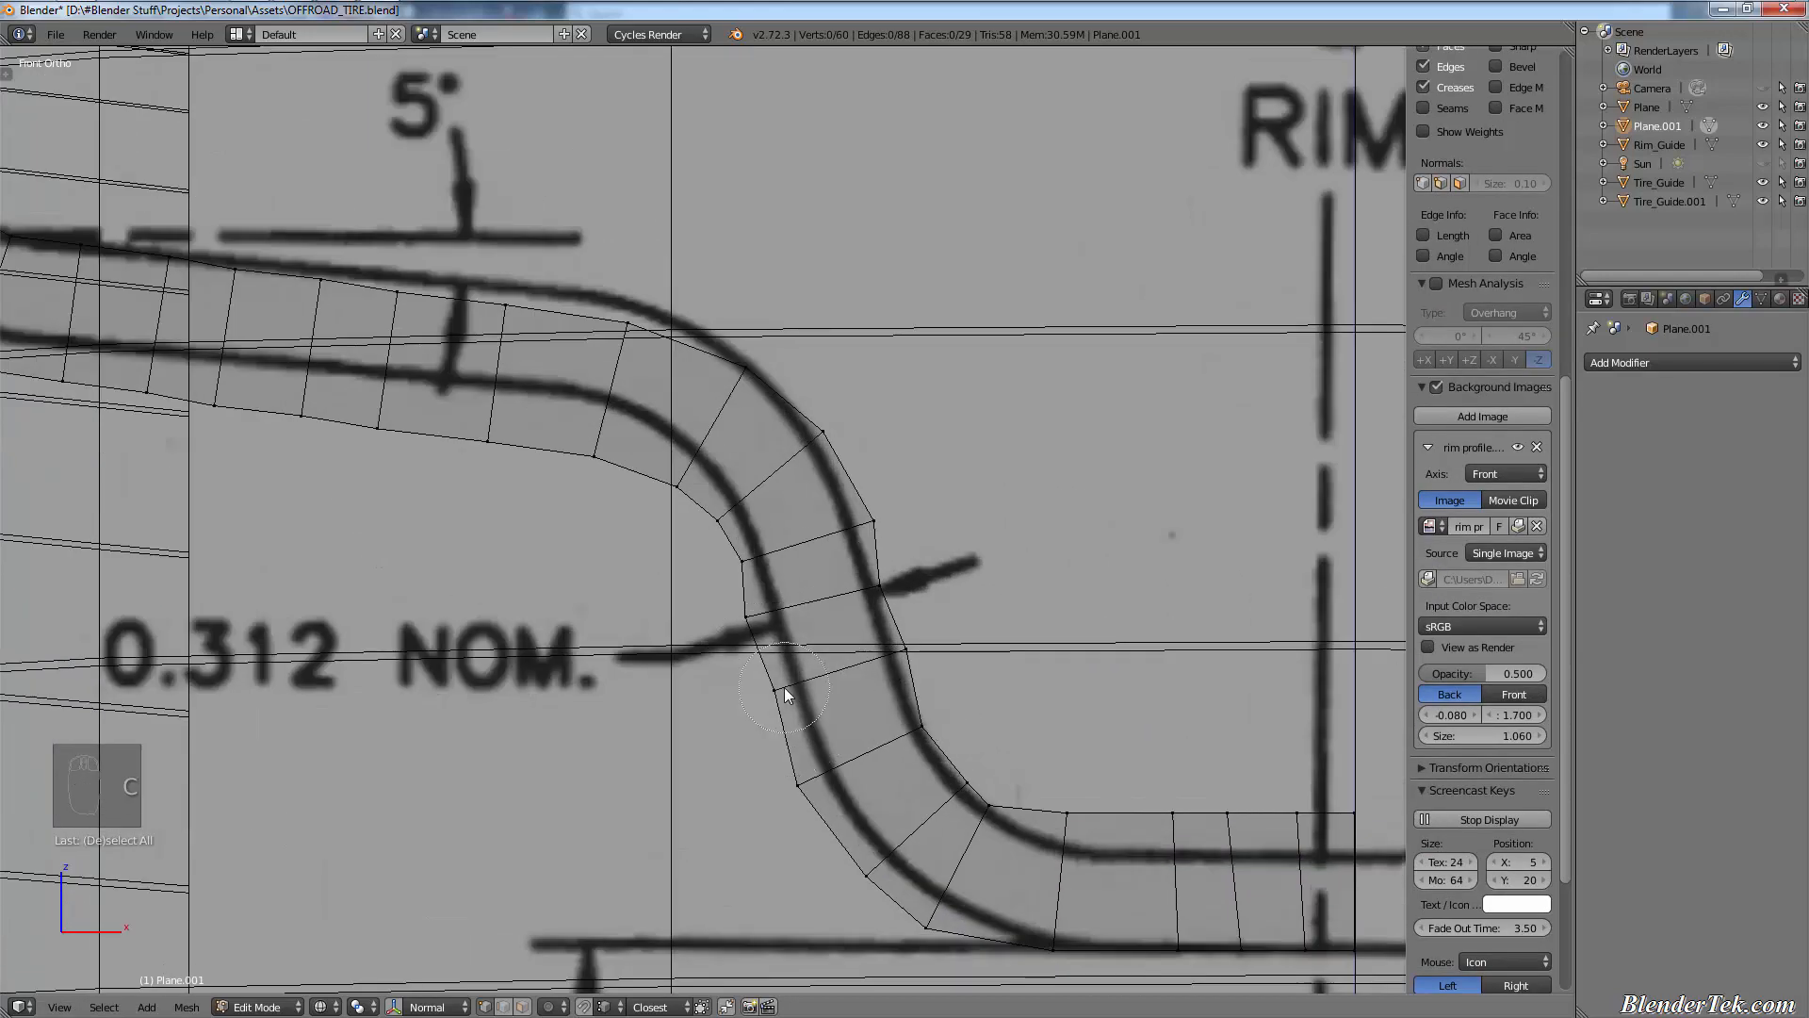
left_click(783, 689)
left_click(935, 641)
right_click(942, 638)
key("g")
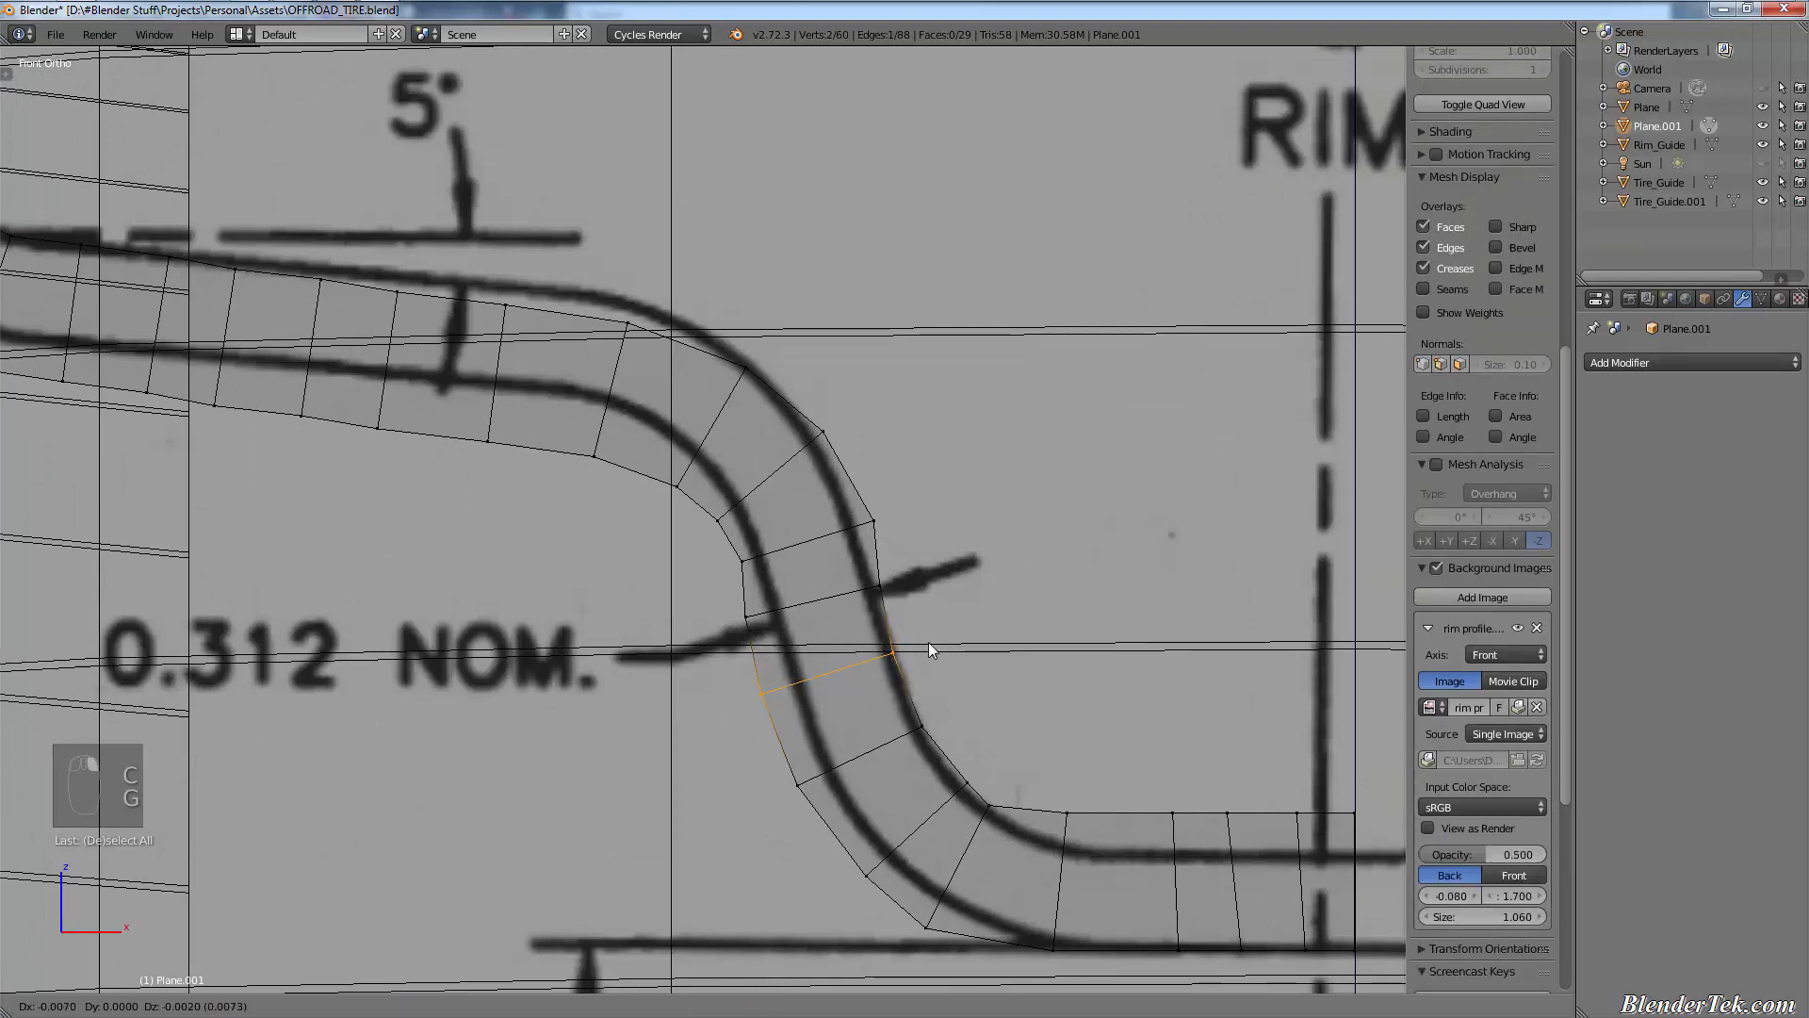
left_click(928, 642)
- Shift the cross edge at the upper end of the well wall by about -0.0035 on X and -0.0015 on Z
key("a")
key("c")
left_click(744, 562)
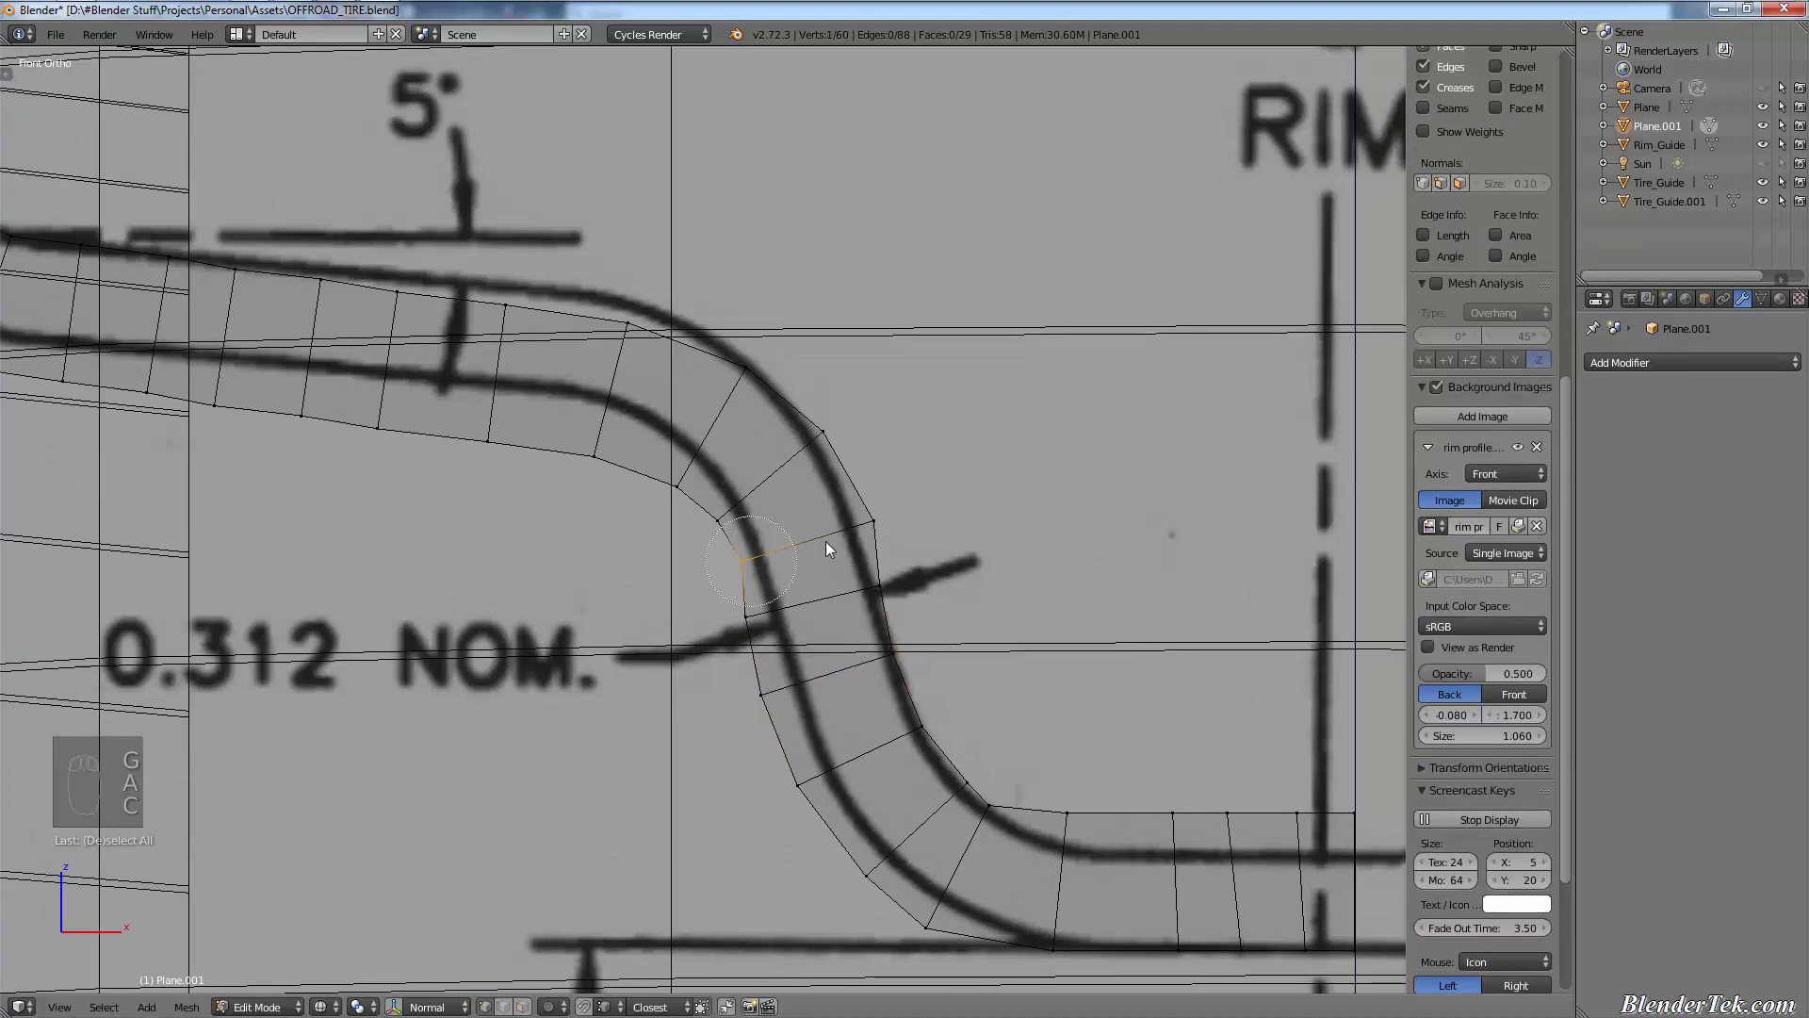
left_click(873, 520)
right_click(903, 505)
key("g")
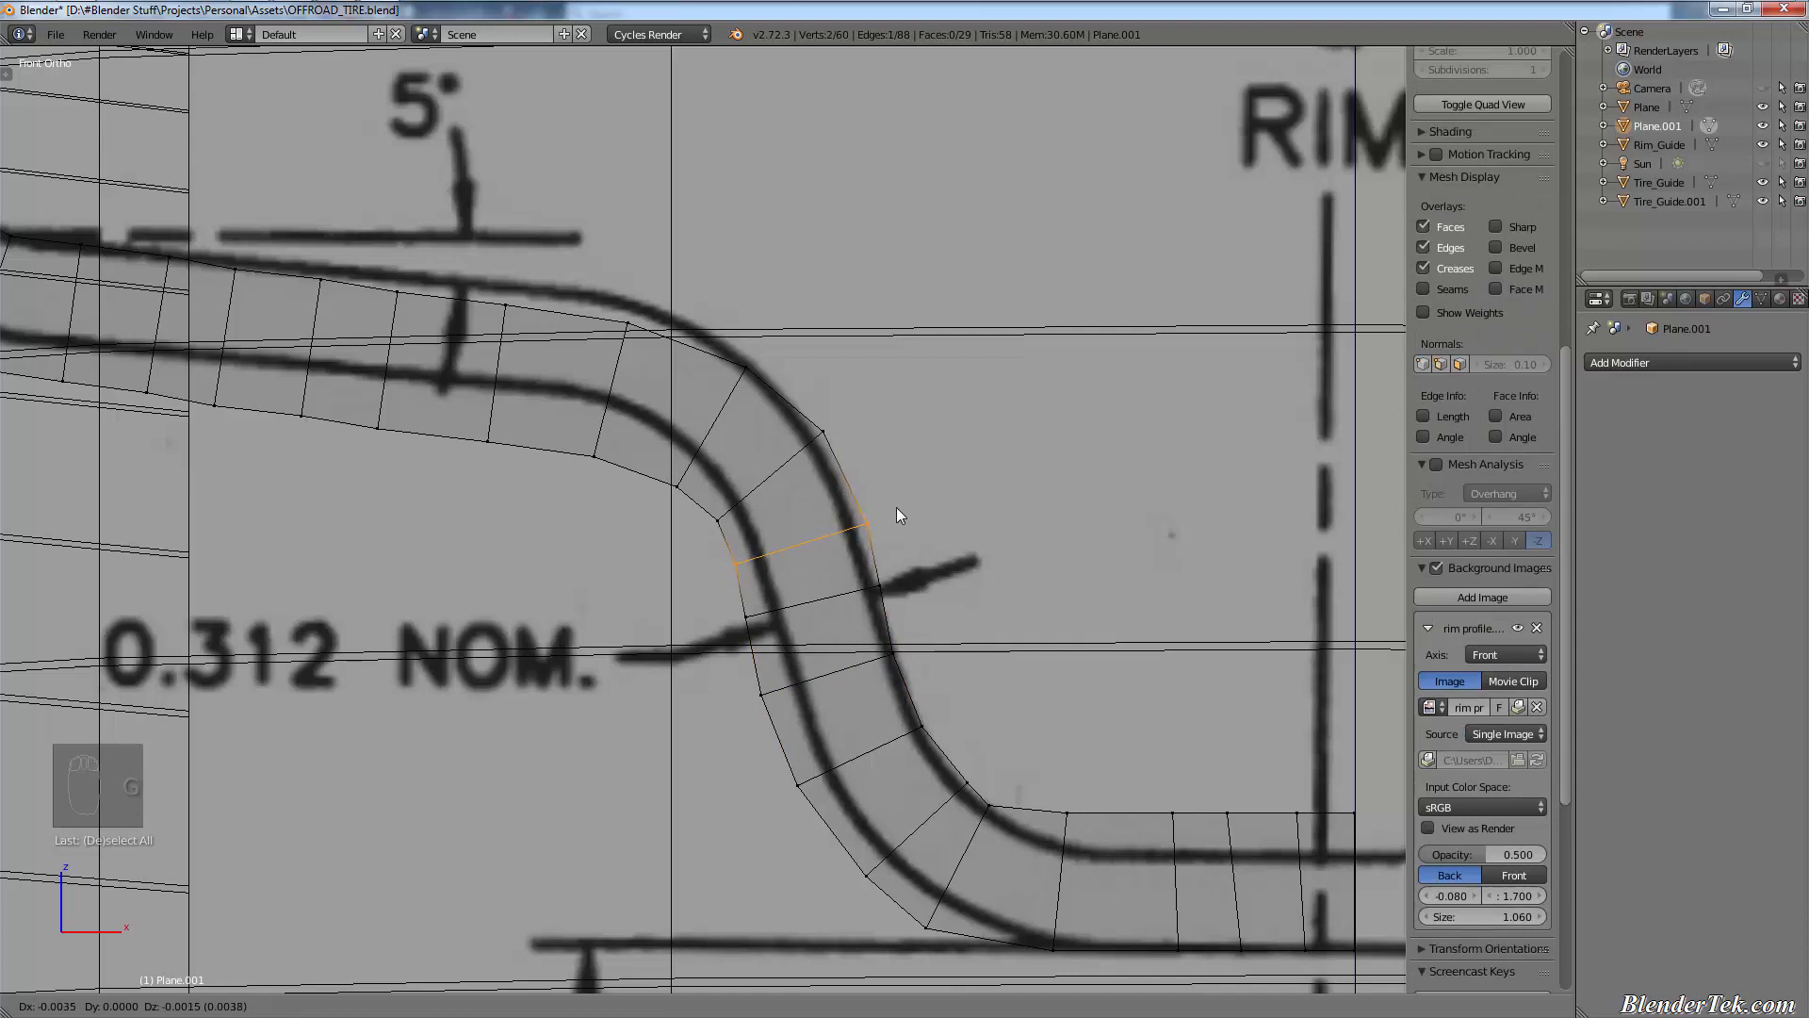
left_click(896, 507)
- Shift the cross edge midway along the 5° slope by about -0.0017 on X and -0.0018 on Z
middle_click_drag(843, 485, 1015, 613, "shift")
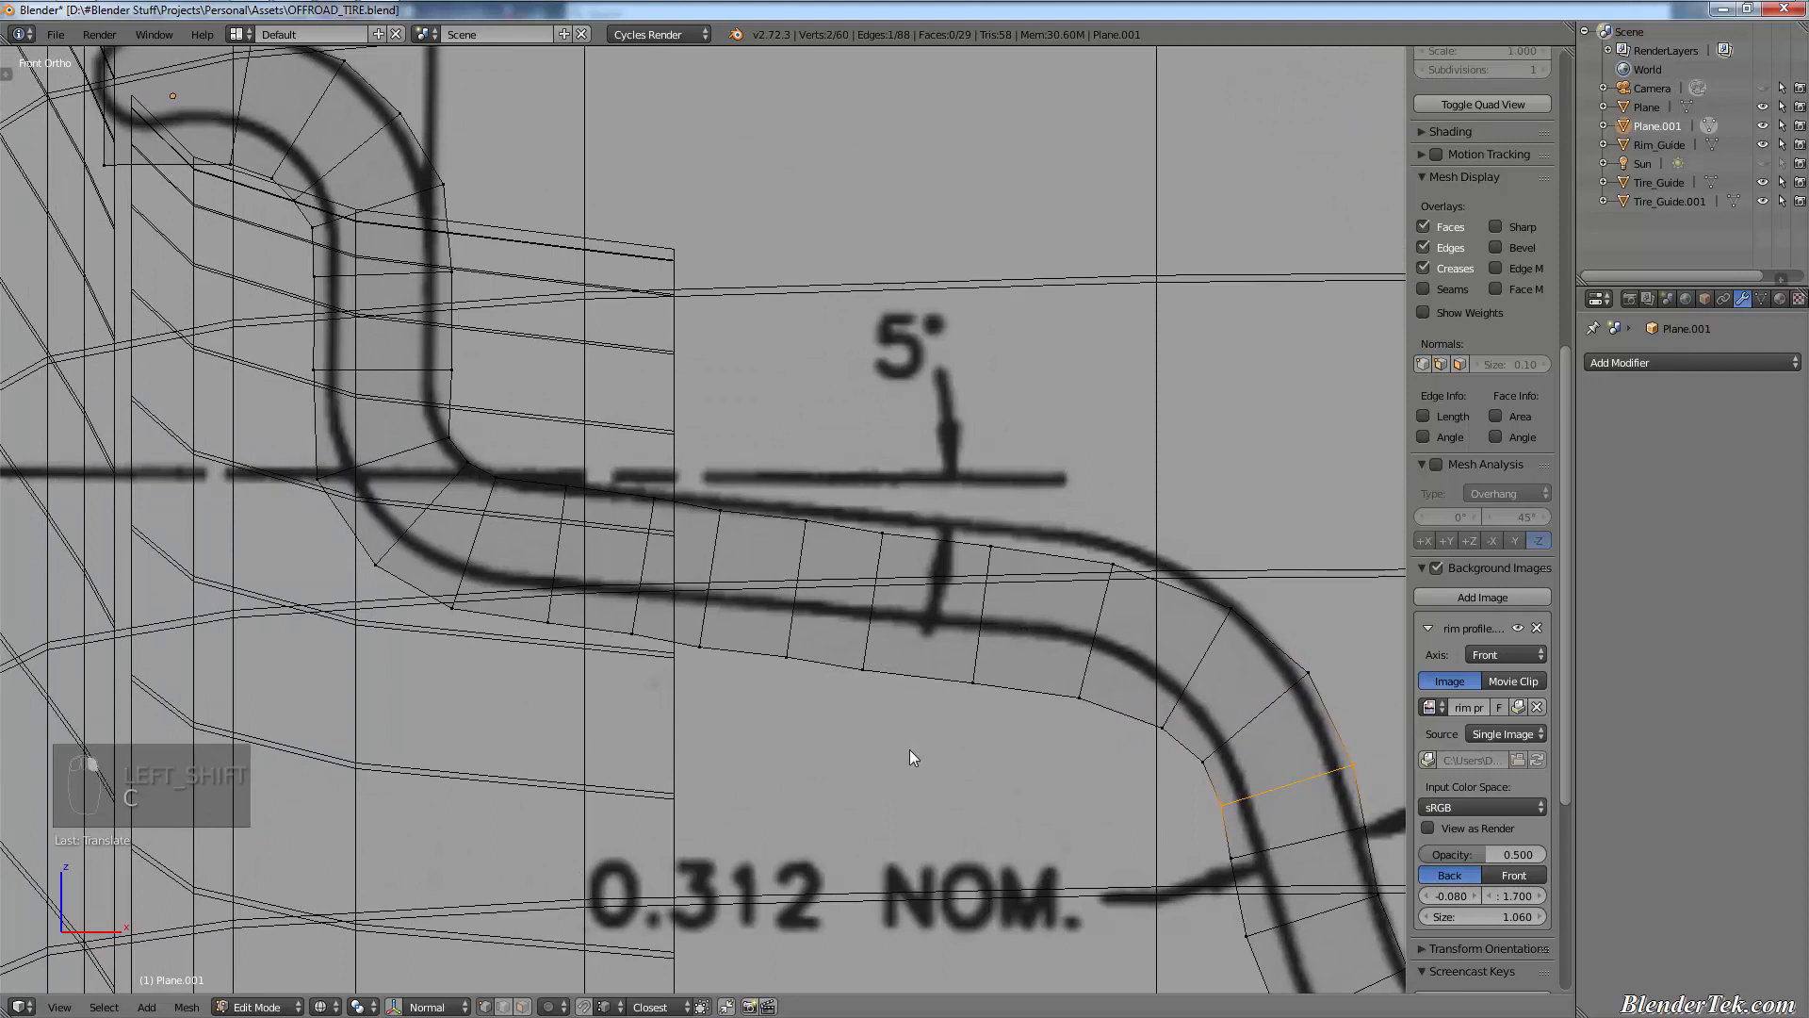
key("c")
key("c")
right_click(792, 661)
key("a")
key("c")
left_click_drag(794, 667, 822, 544)
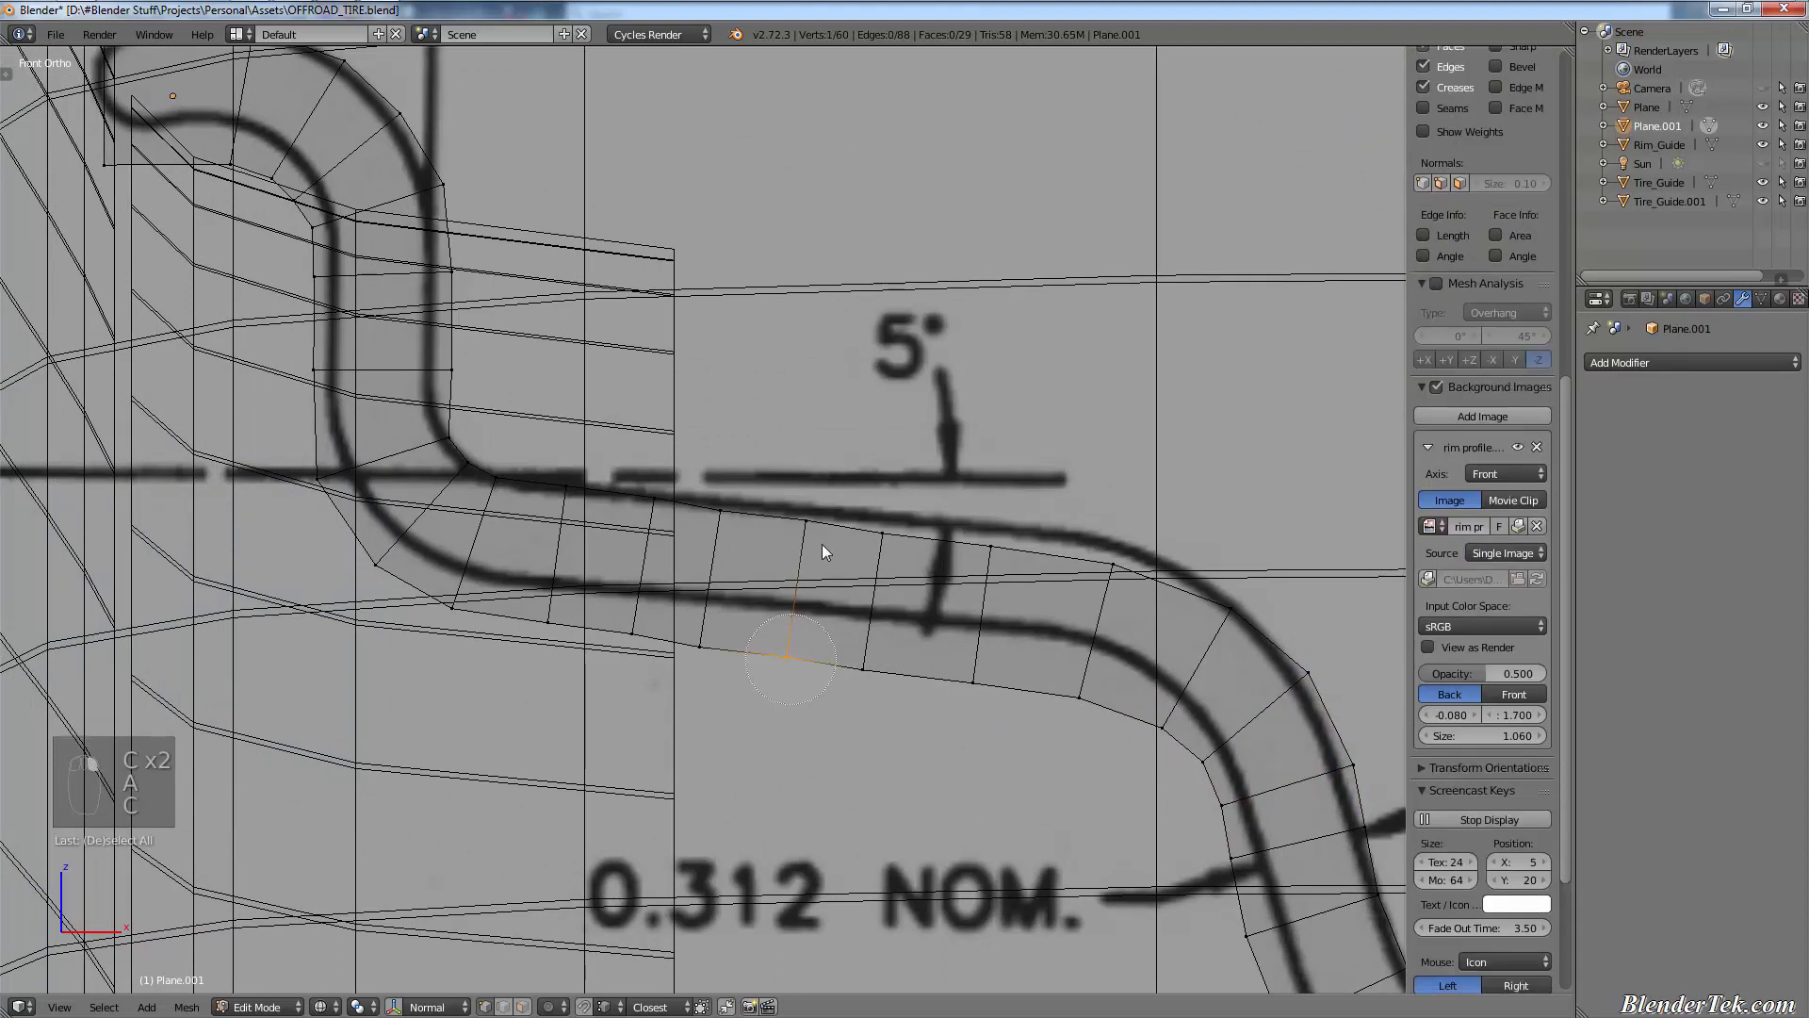
right_click(827, 693)
key("g")
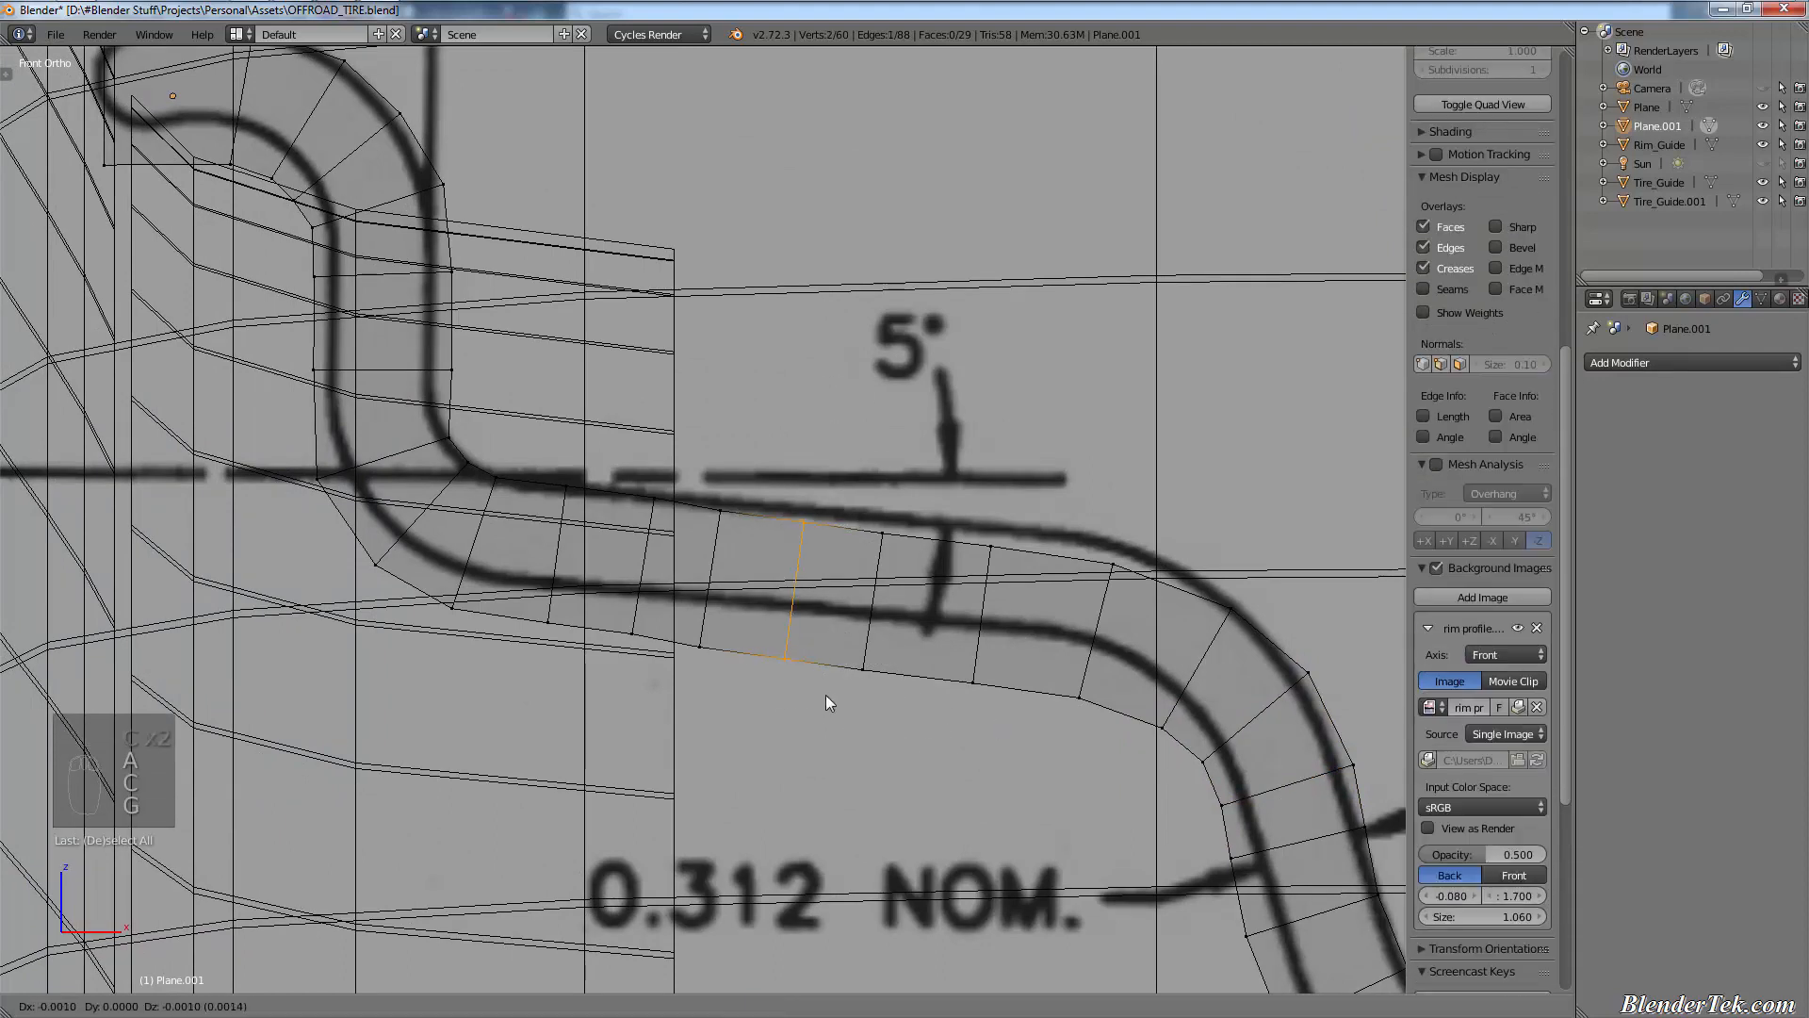
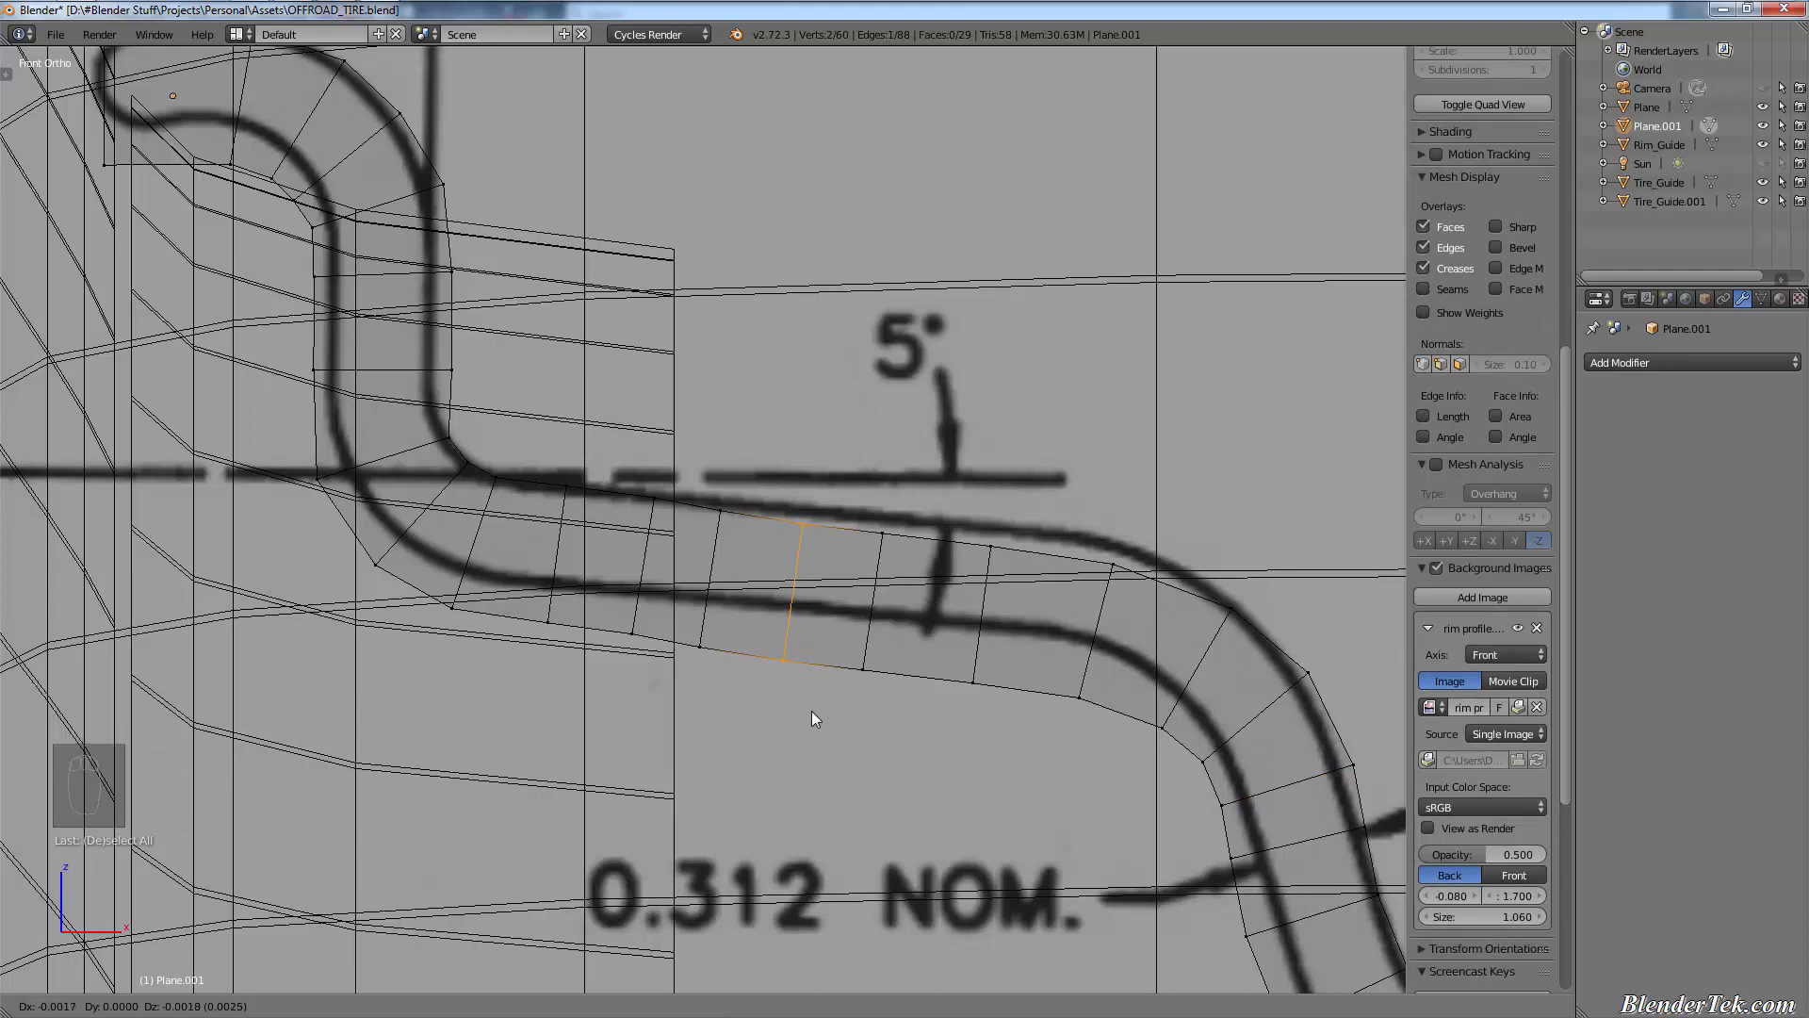
left_click(812, 710)
- Shift the two cross edges at the start of the 5° slope by about -0.002 on X and -0.001 on Z, then deselect everything
key("a")
key("c")
mouse_move(625, 640)
left_mouse_down()
mouse_move(638, 512)
mouse_move(607, 513)
left_mouse_up()
left_click(571, 589)
right_click(687, 688)
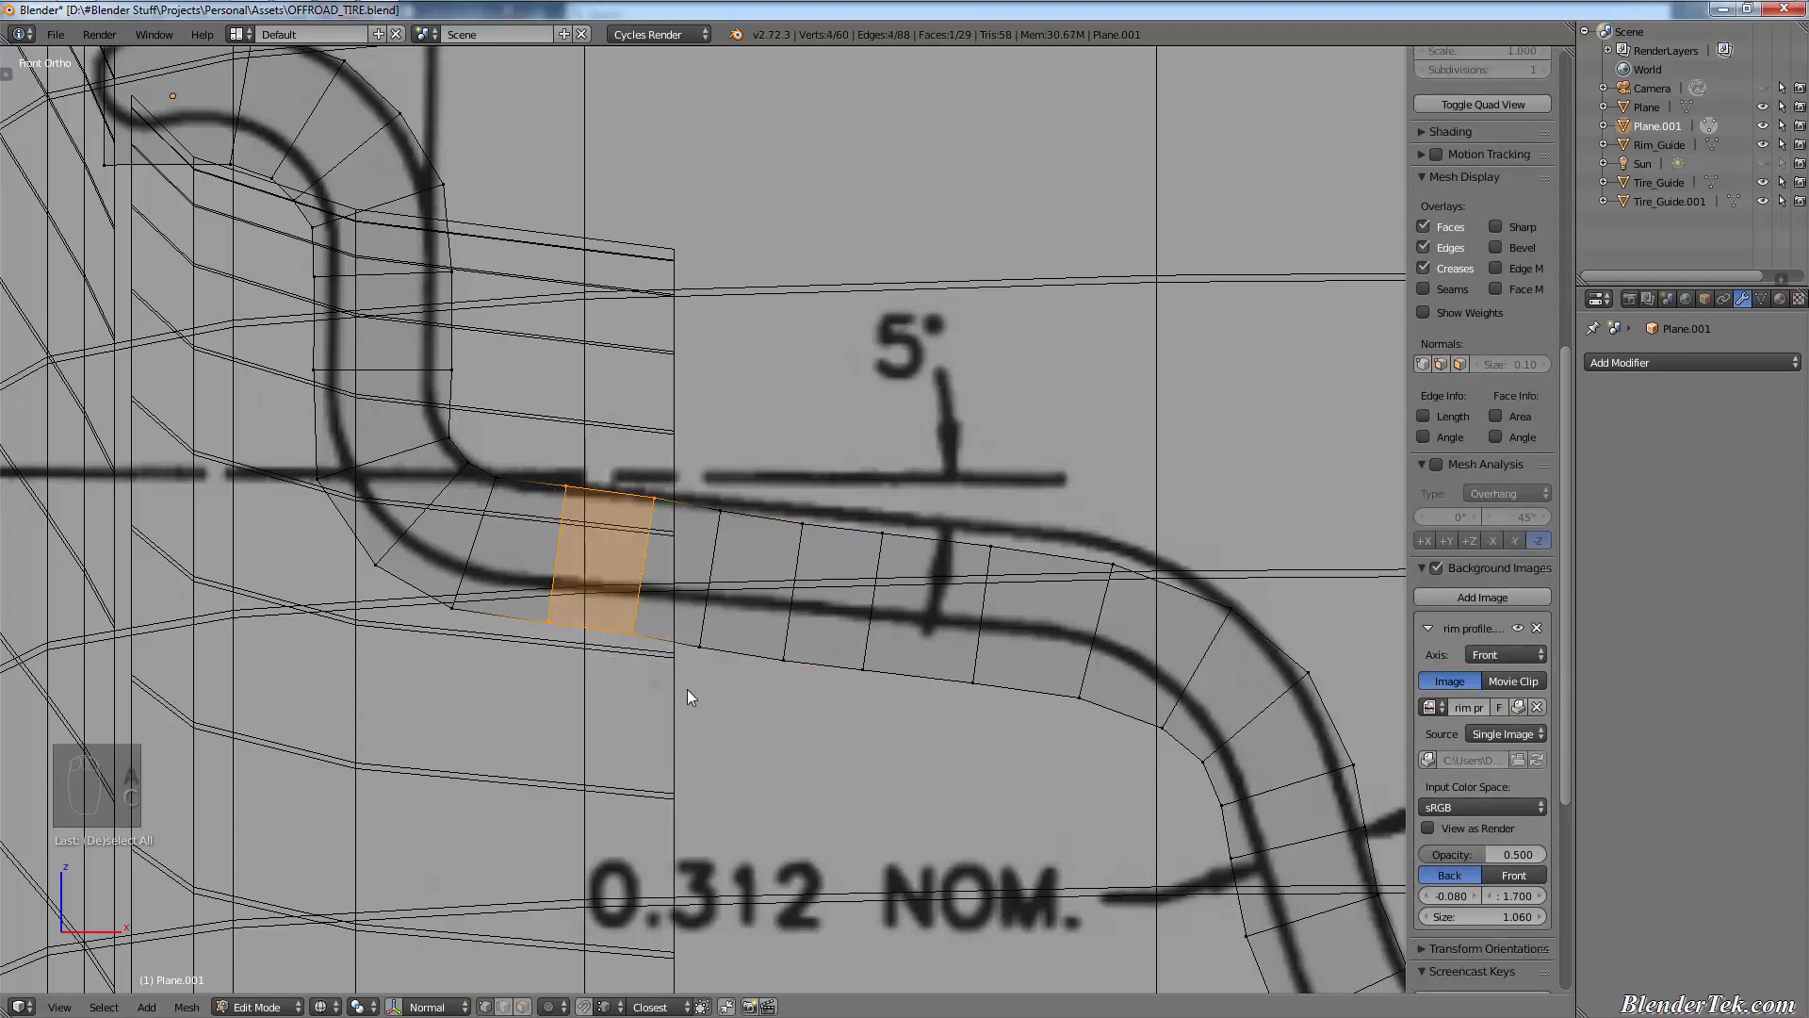
key("g")
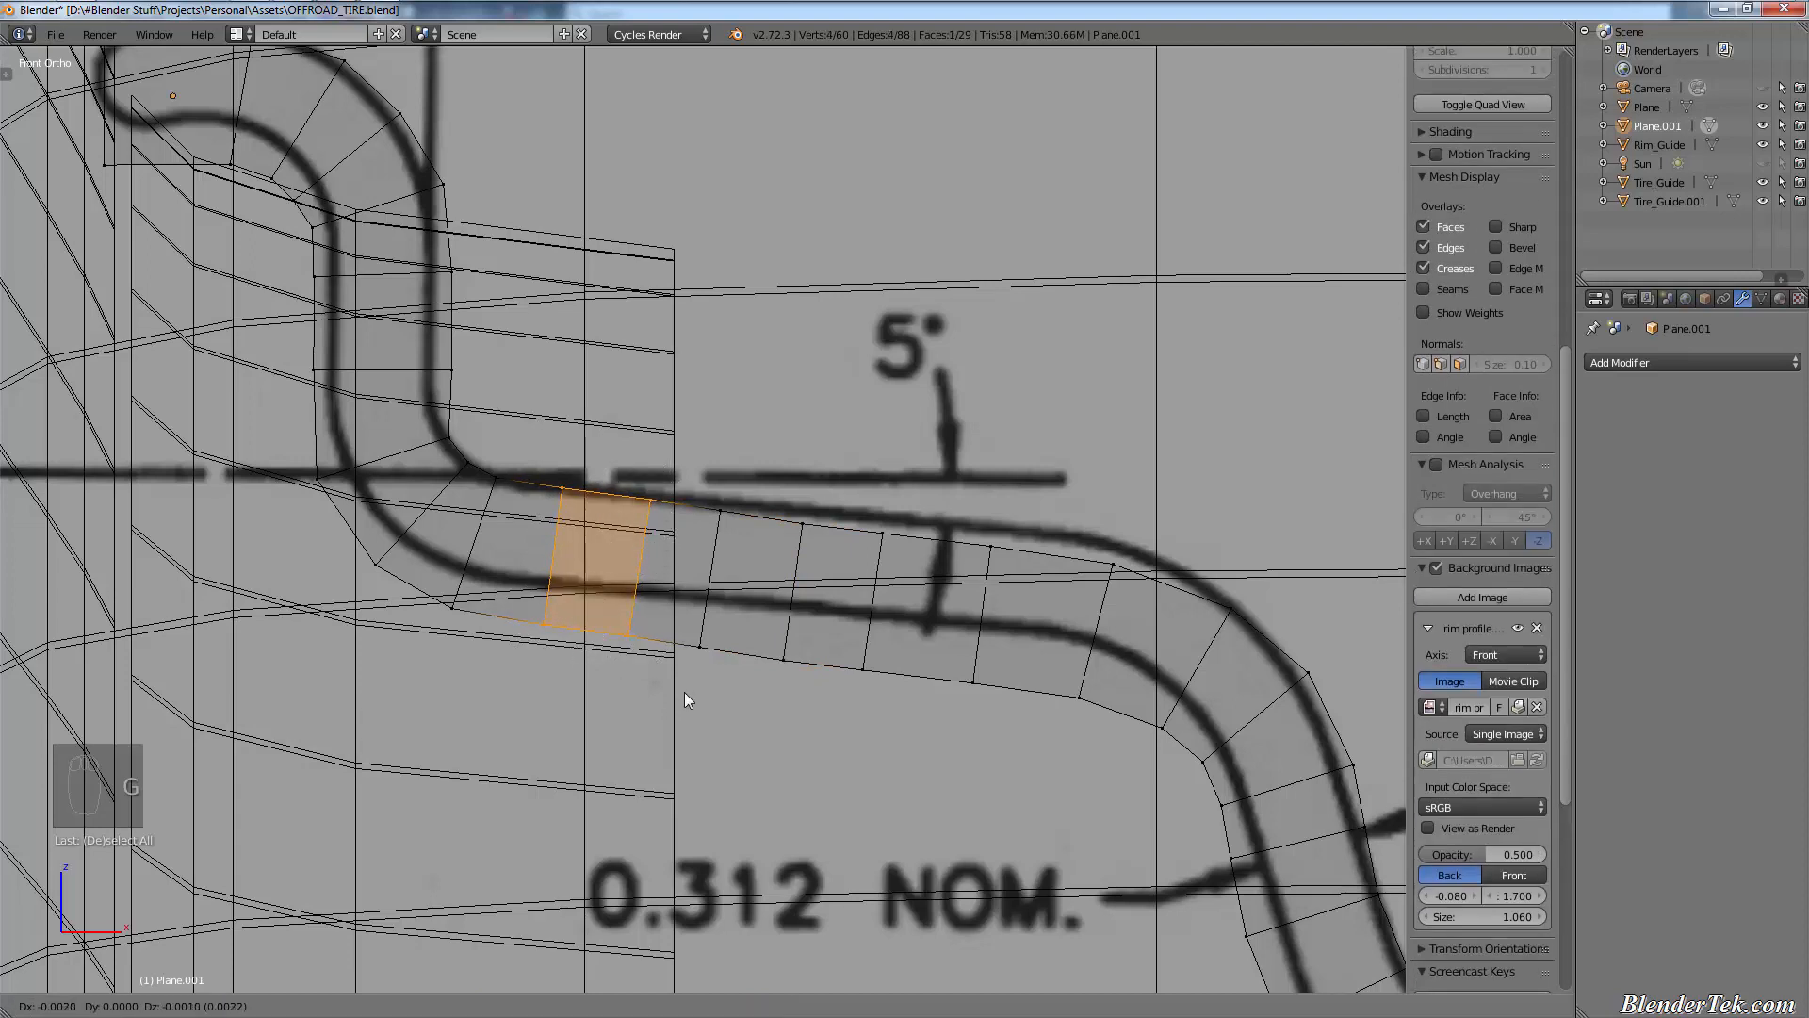
left_click(686, 693)
middle_click_drag(590, 443, 816, 607, "shift")
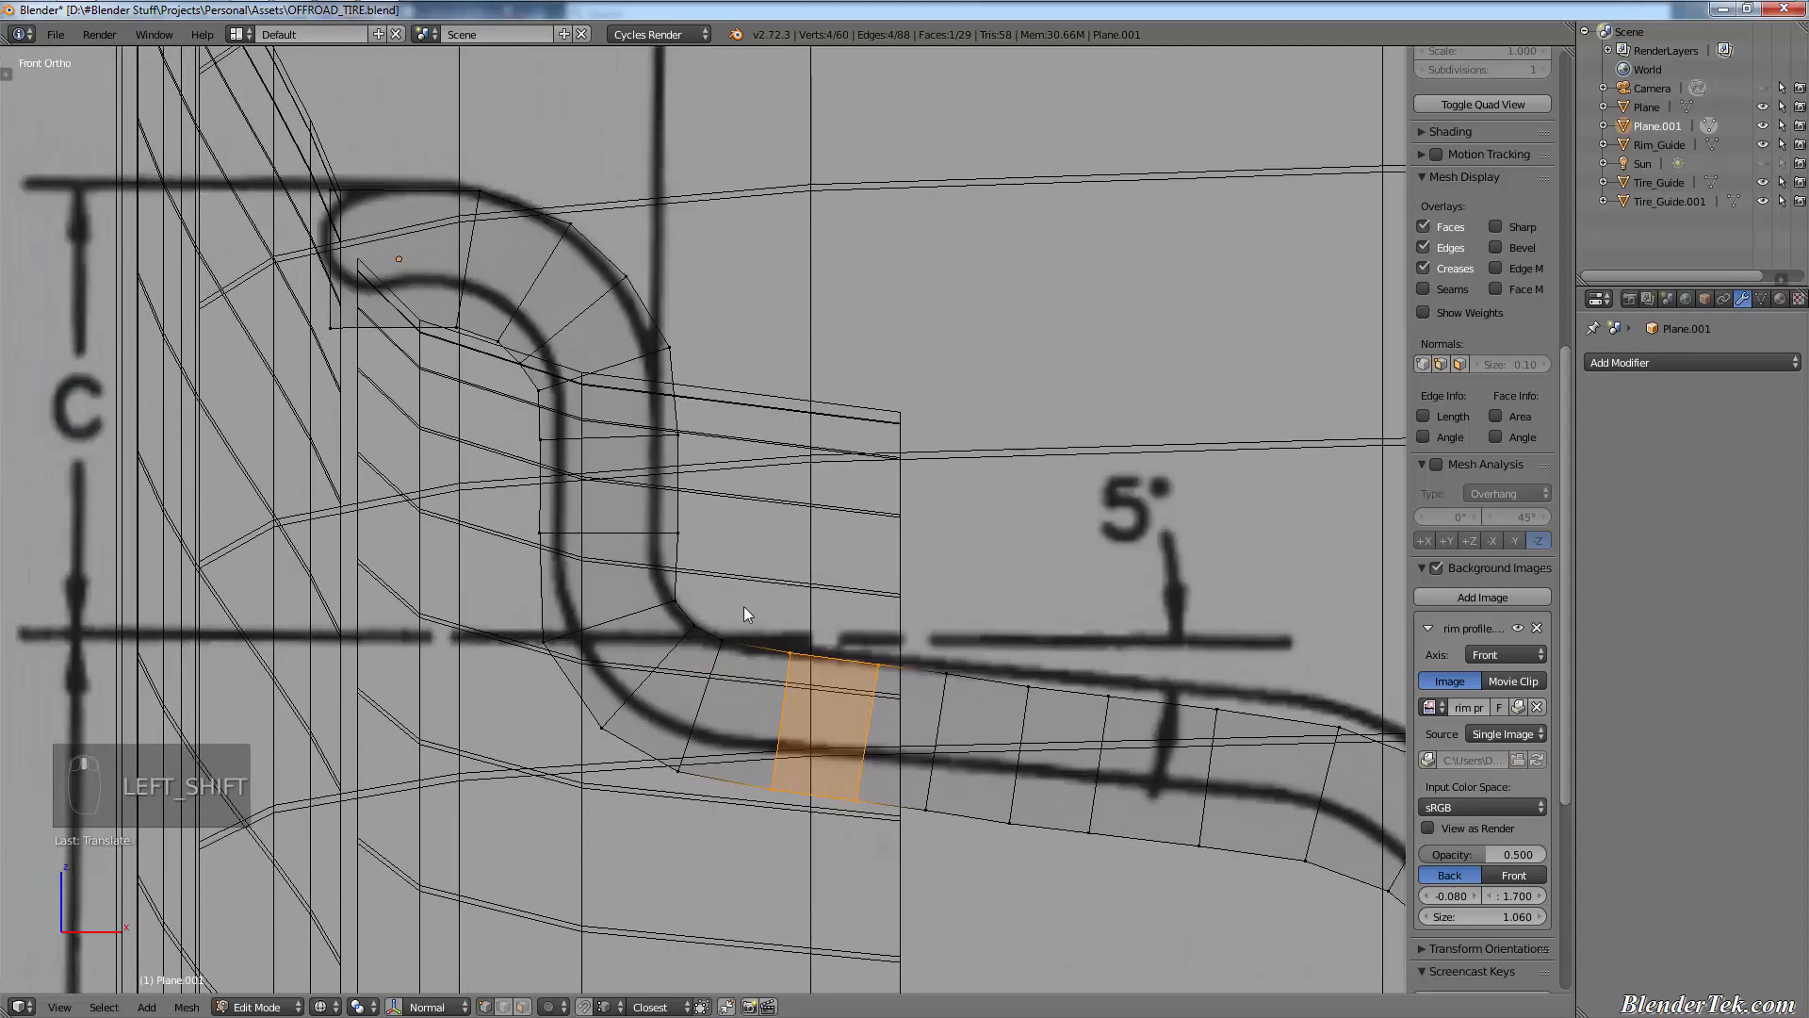
key("a")
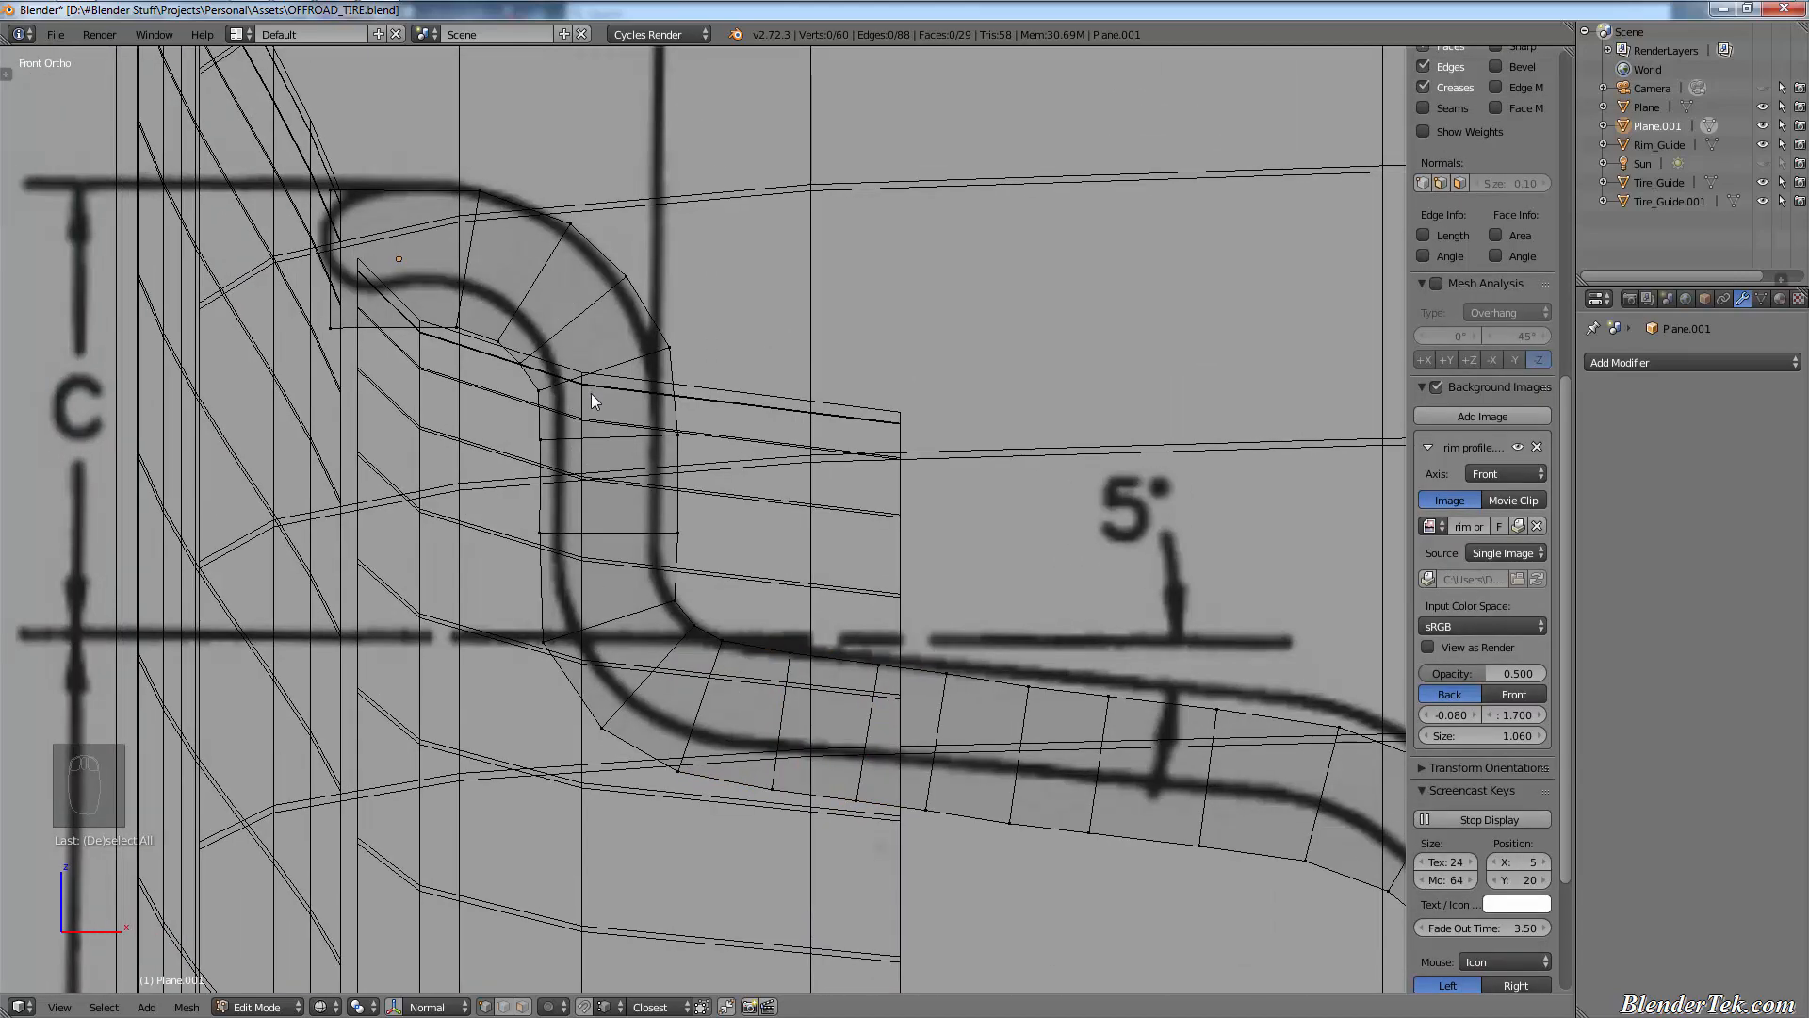
- Save the file over the existing OFFROAD_TIRE.blend
scroll(859, 671, "down", 4)
scroll(857, 664, "down", 3)
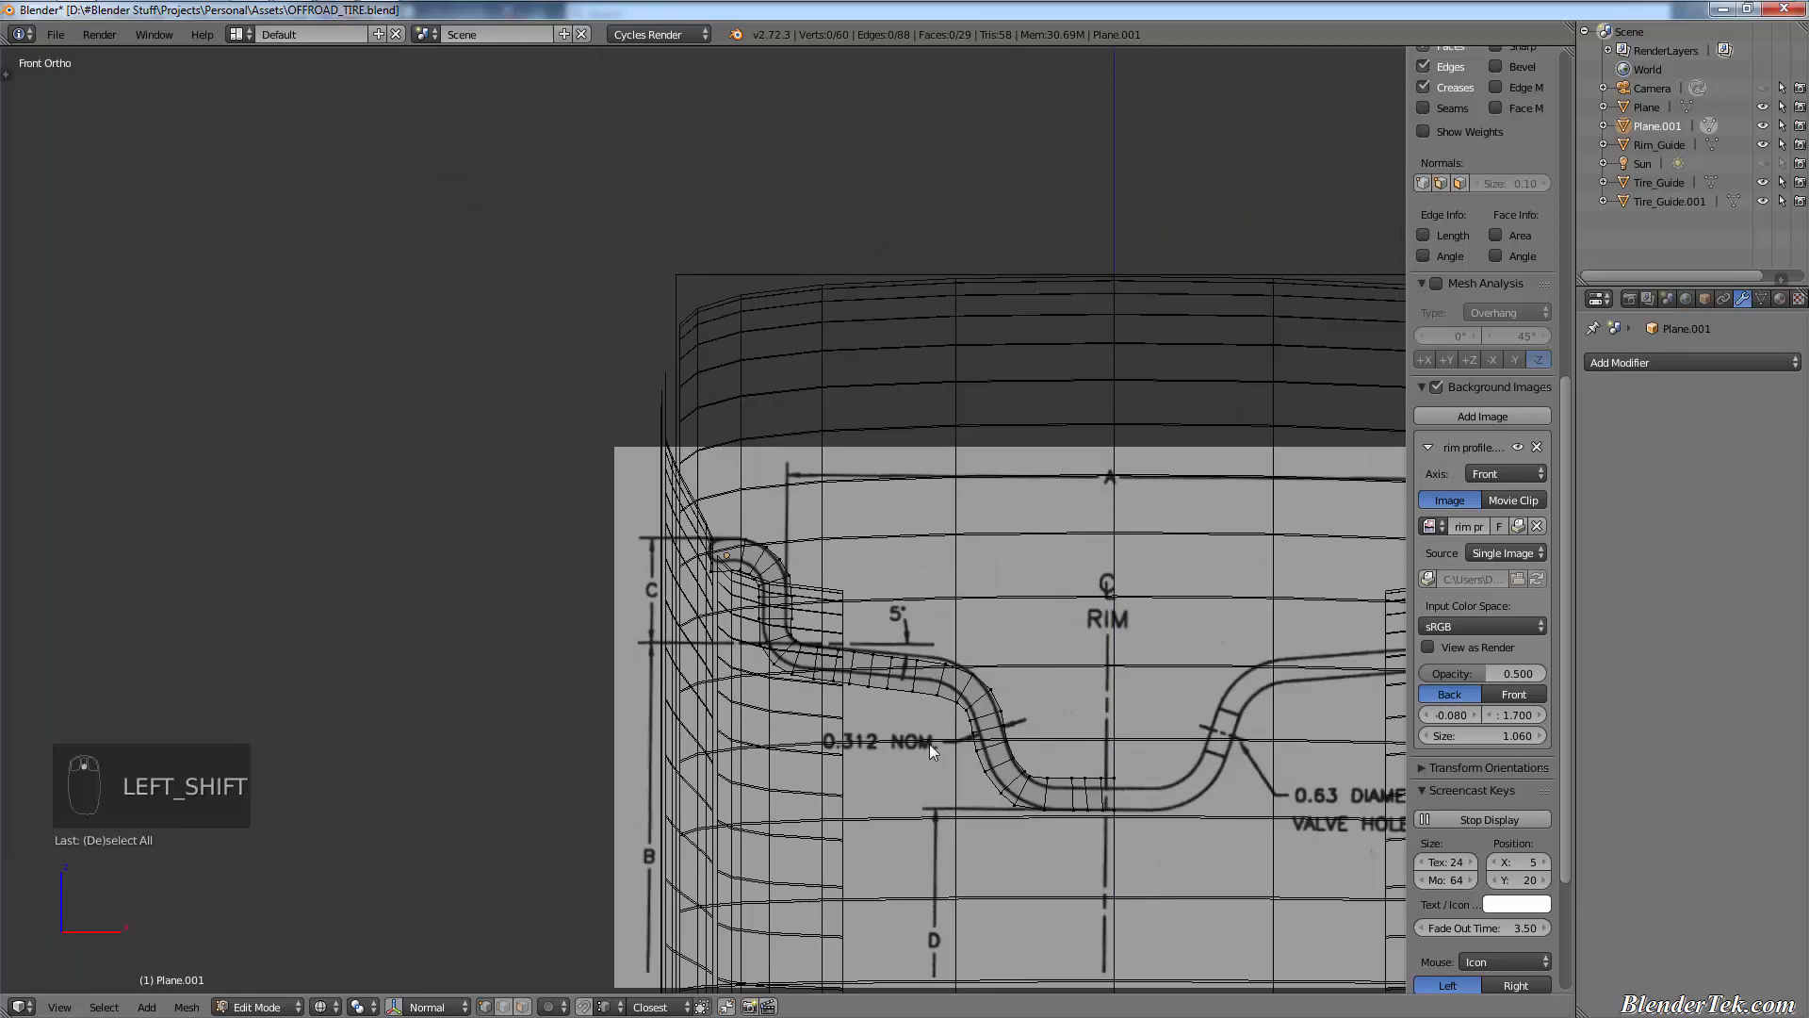
middle_click_drag(930, 744, 592, 573, "shift")
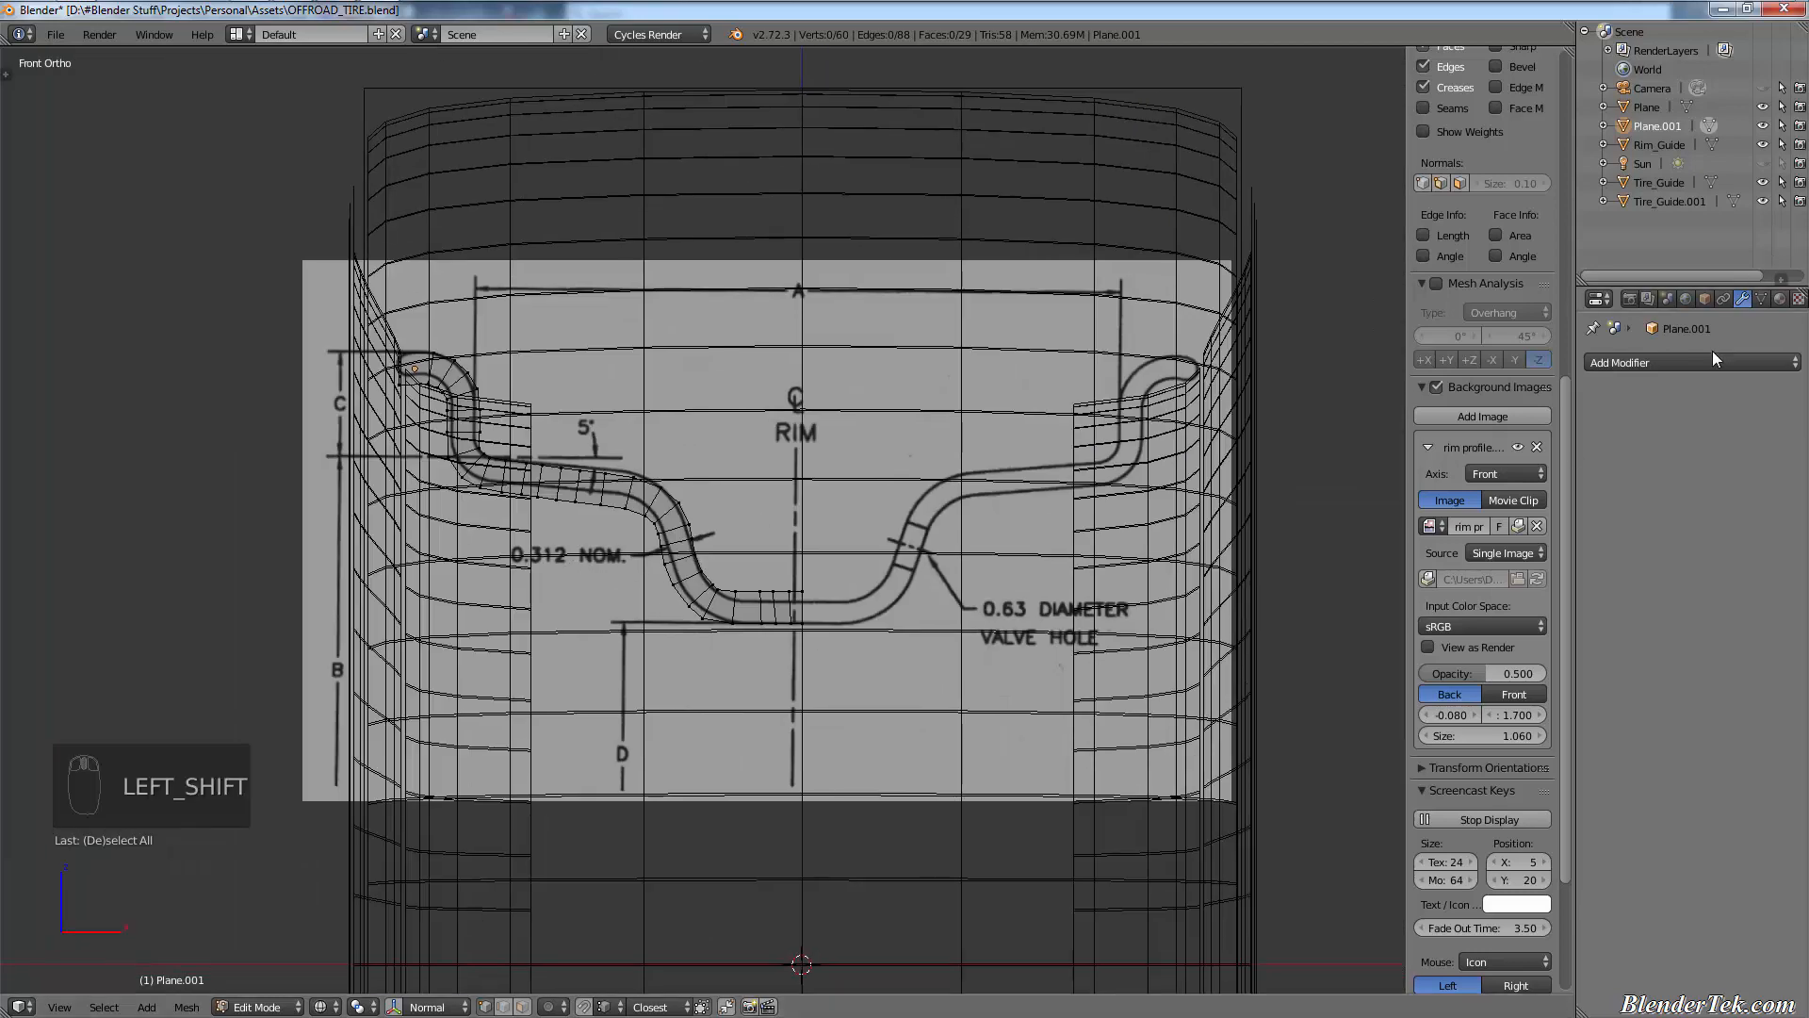
key("ctrl+s")
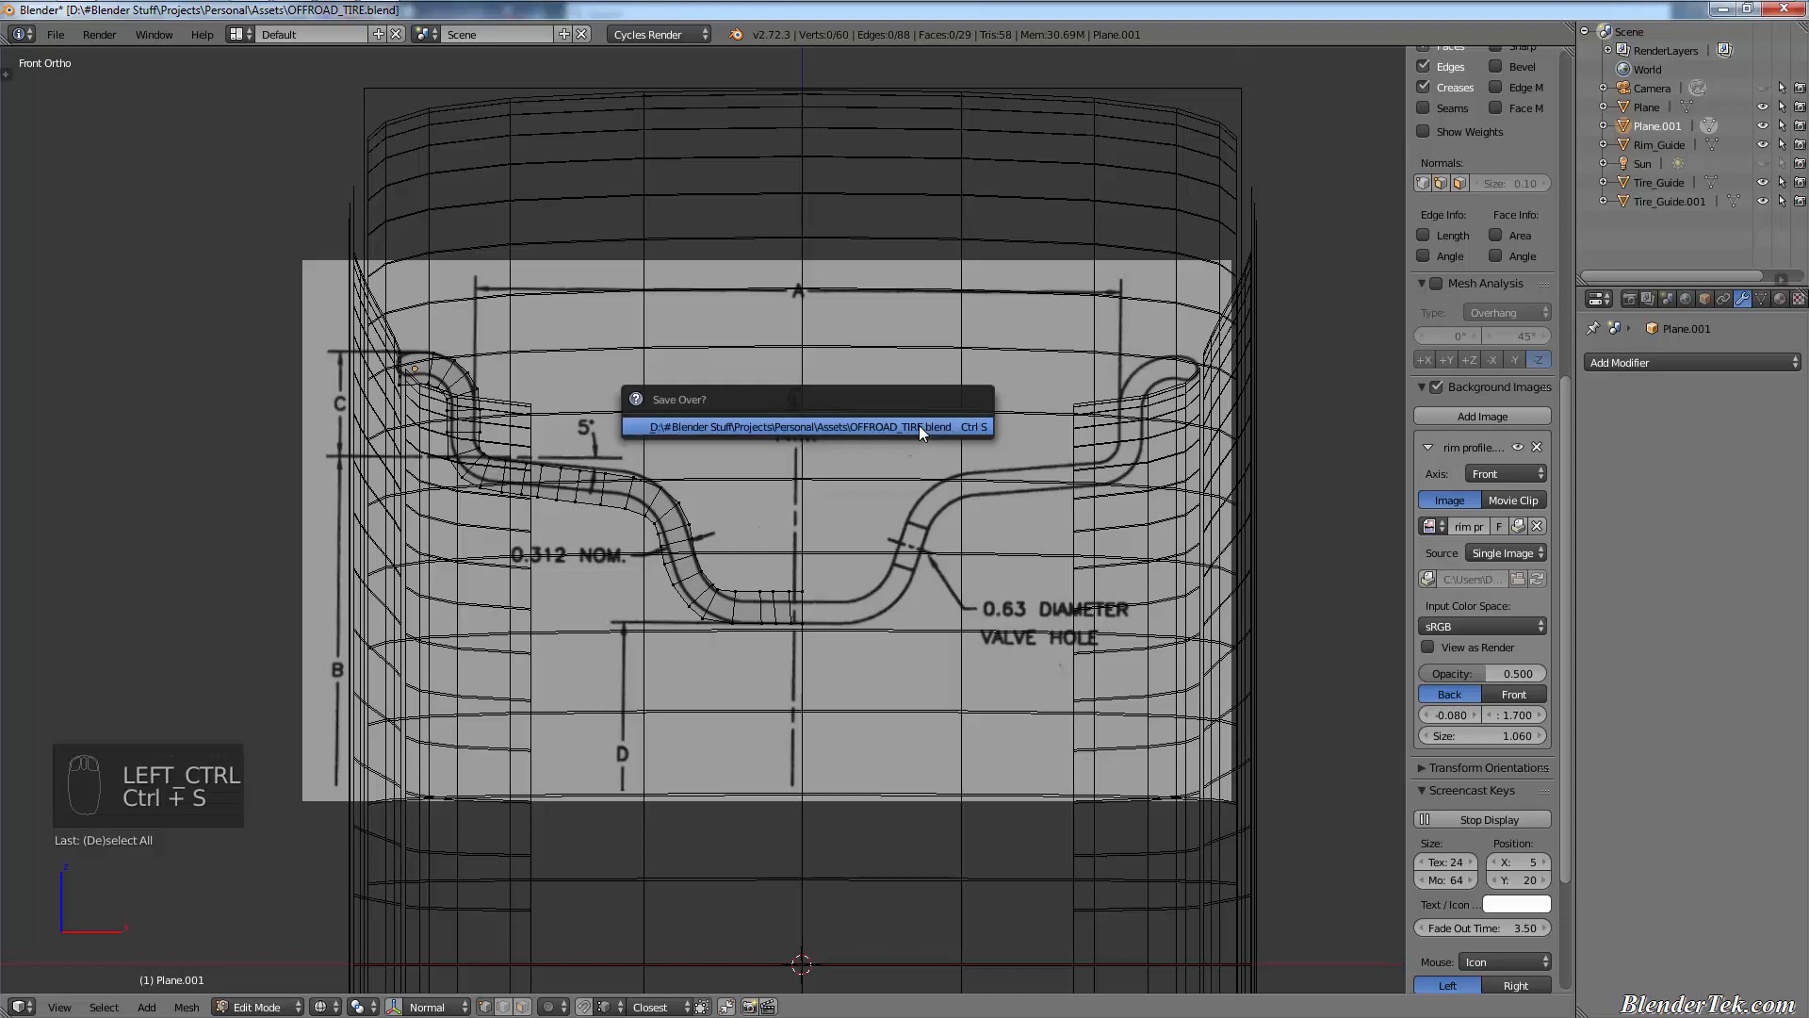
left_click(919, 426)
- Try a Screw modifier around the X axis on the rim profile and examine the revolved shape
left_click(1709, 364)
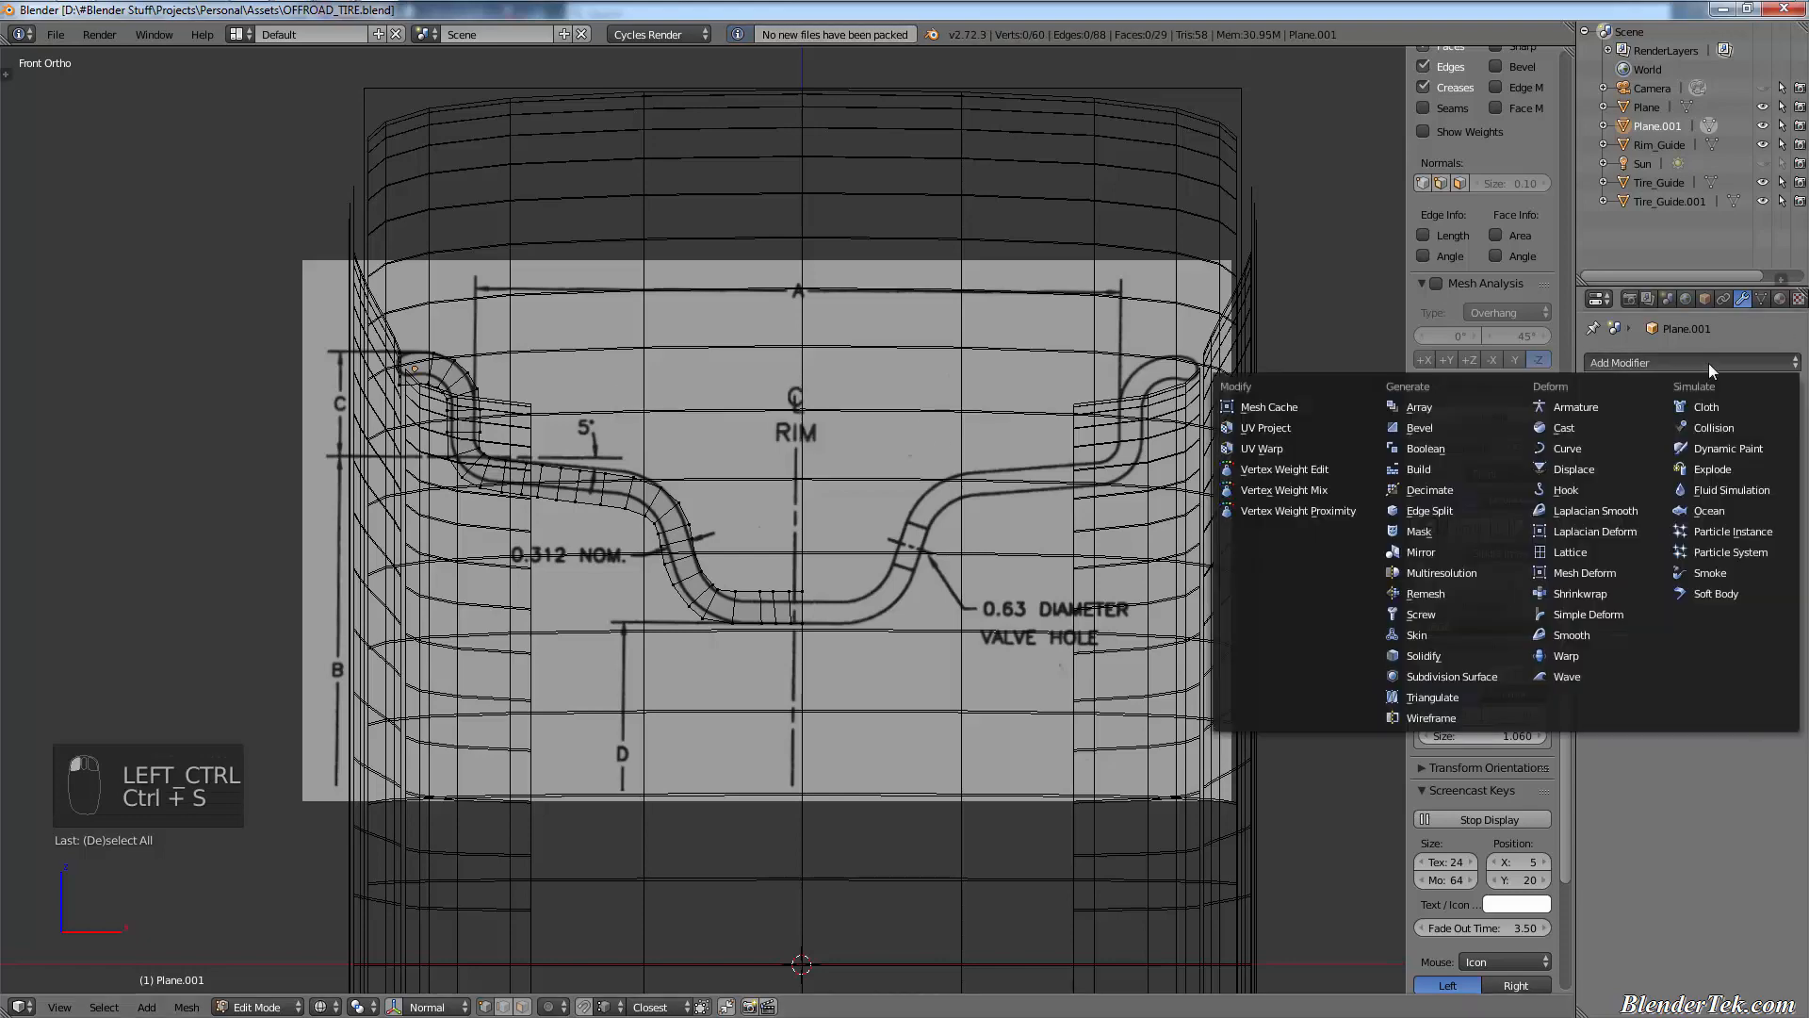
left_click(1466, 614)
left_click(1659, 451)
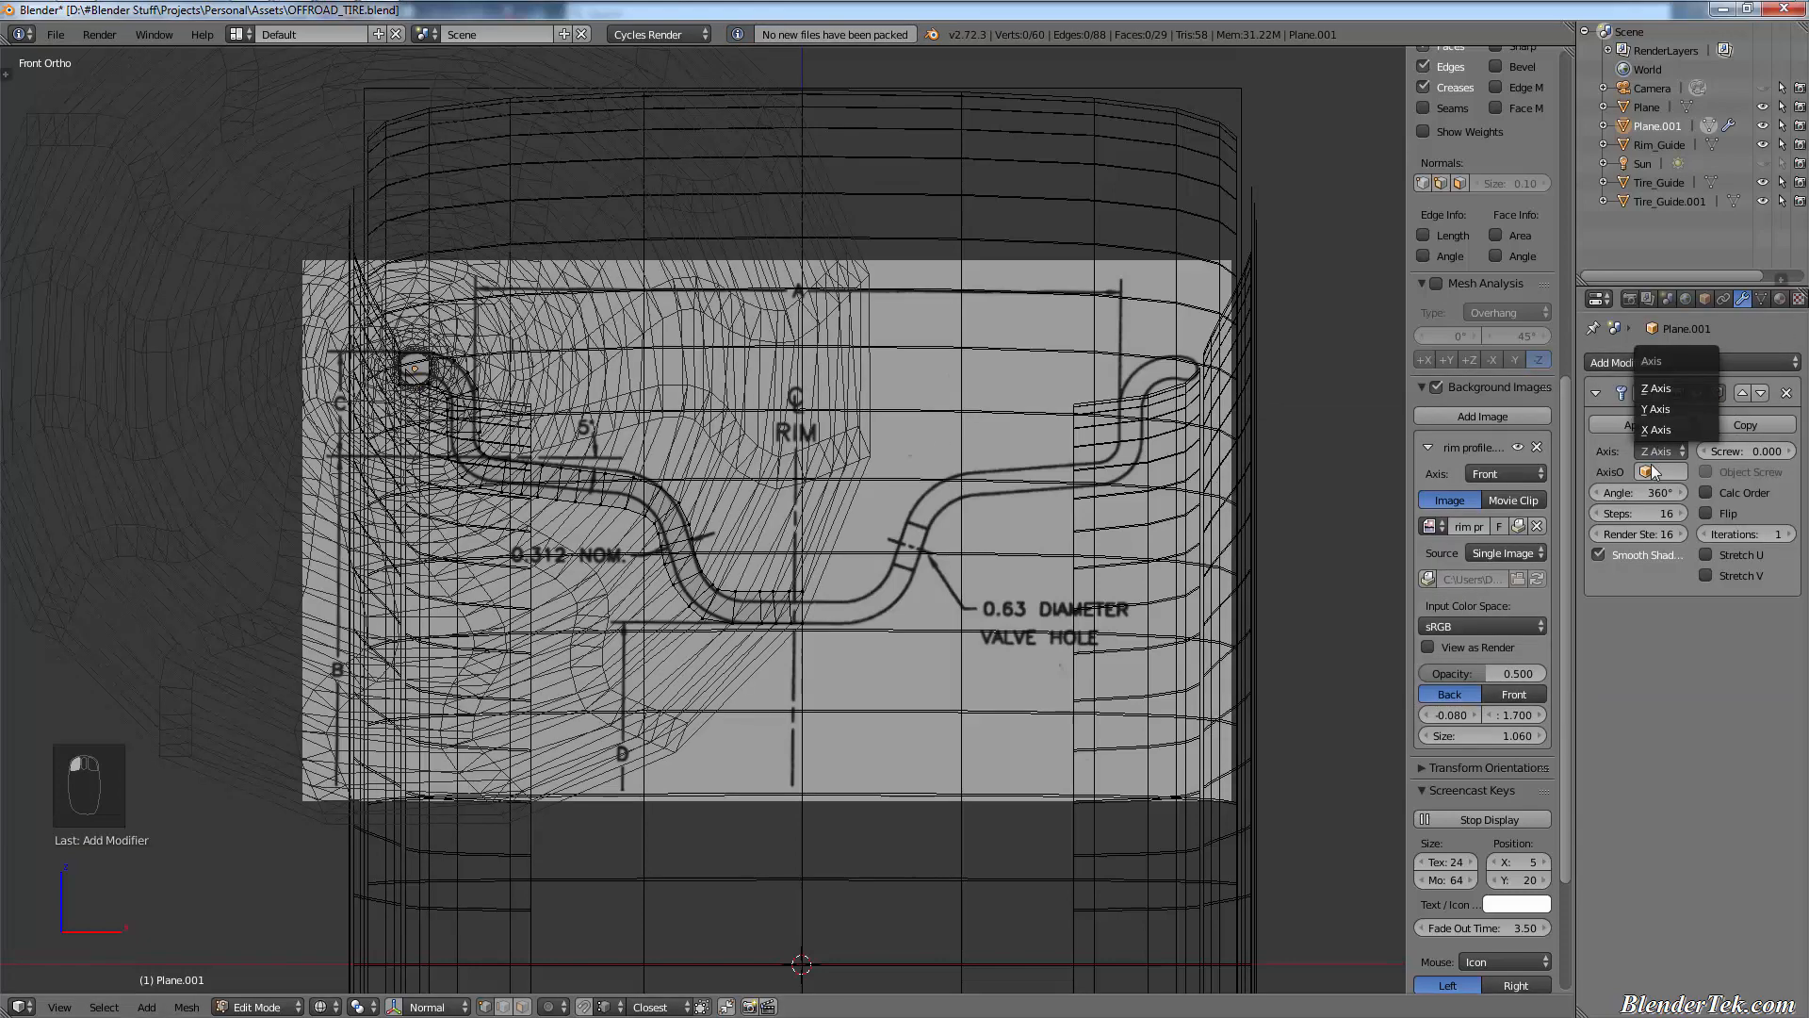
left_click(1670, 429)
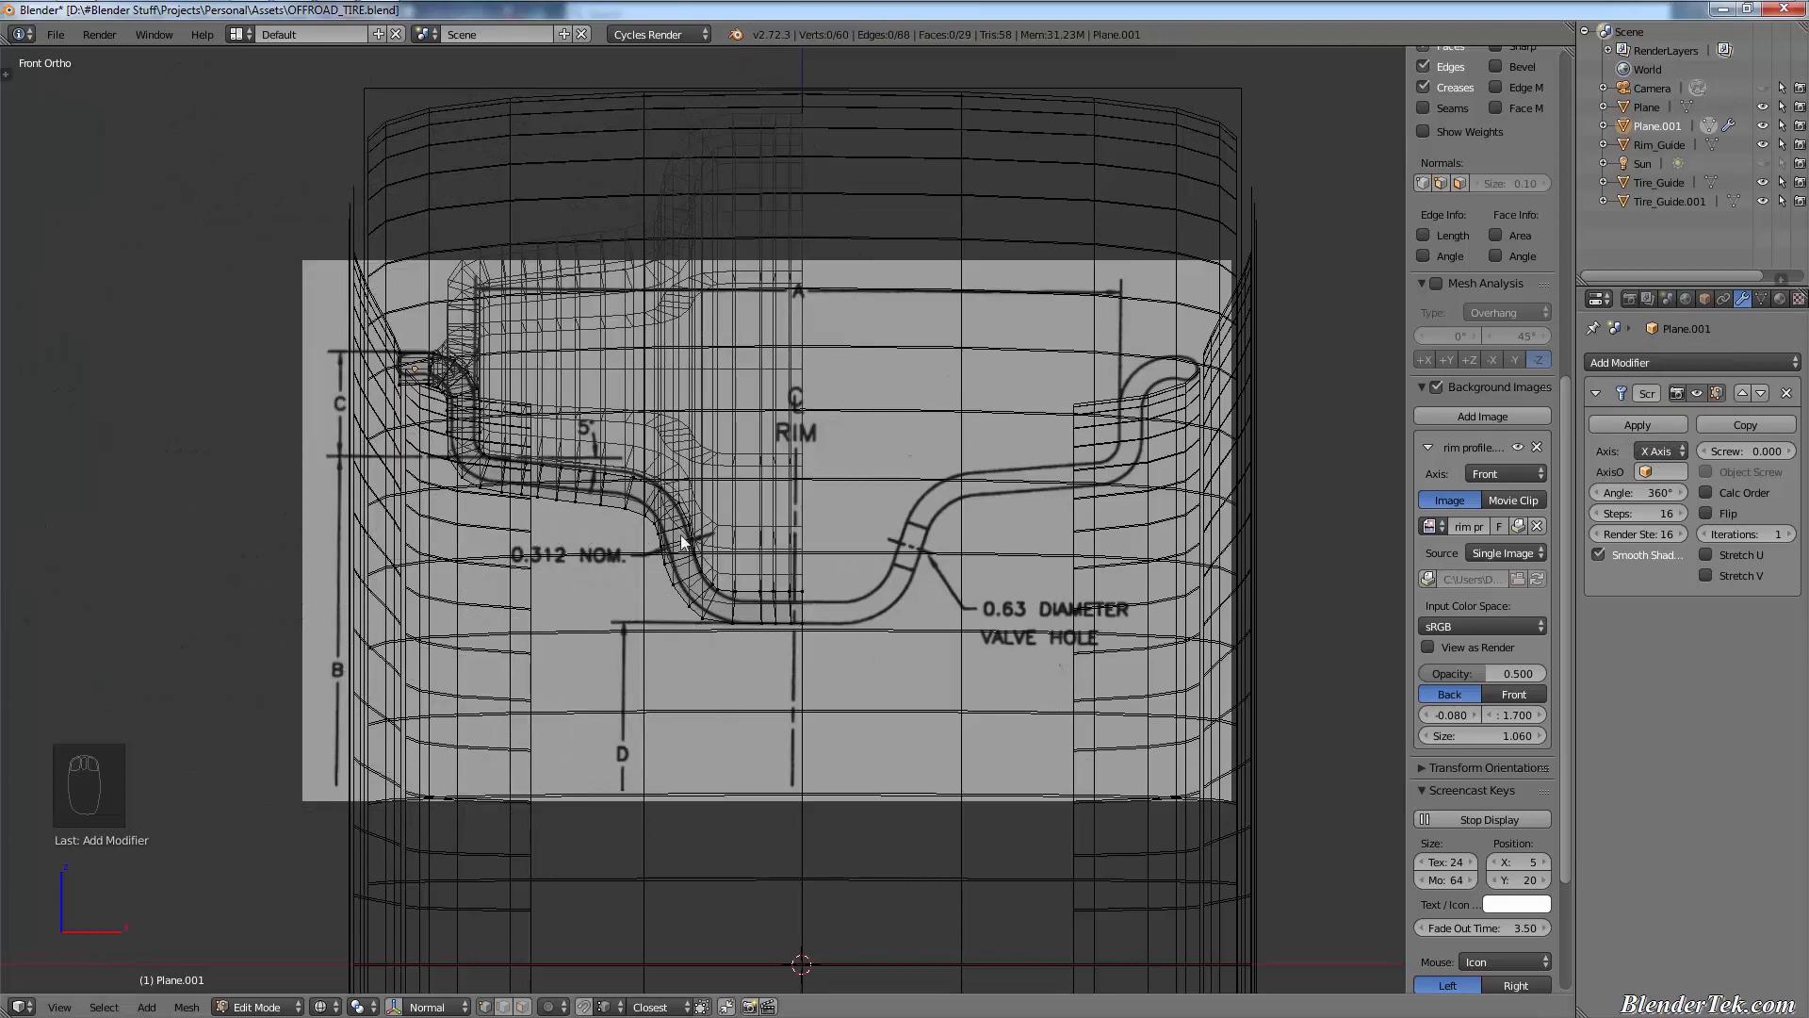
scroll(699, 520, "down", 2)
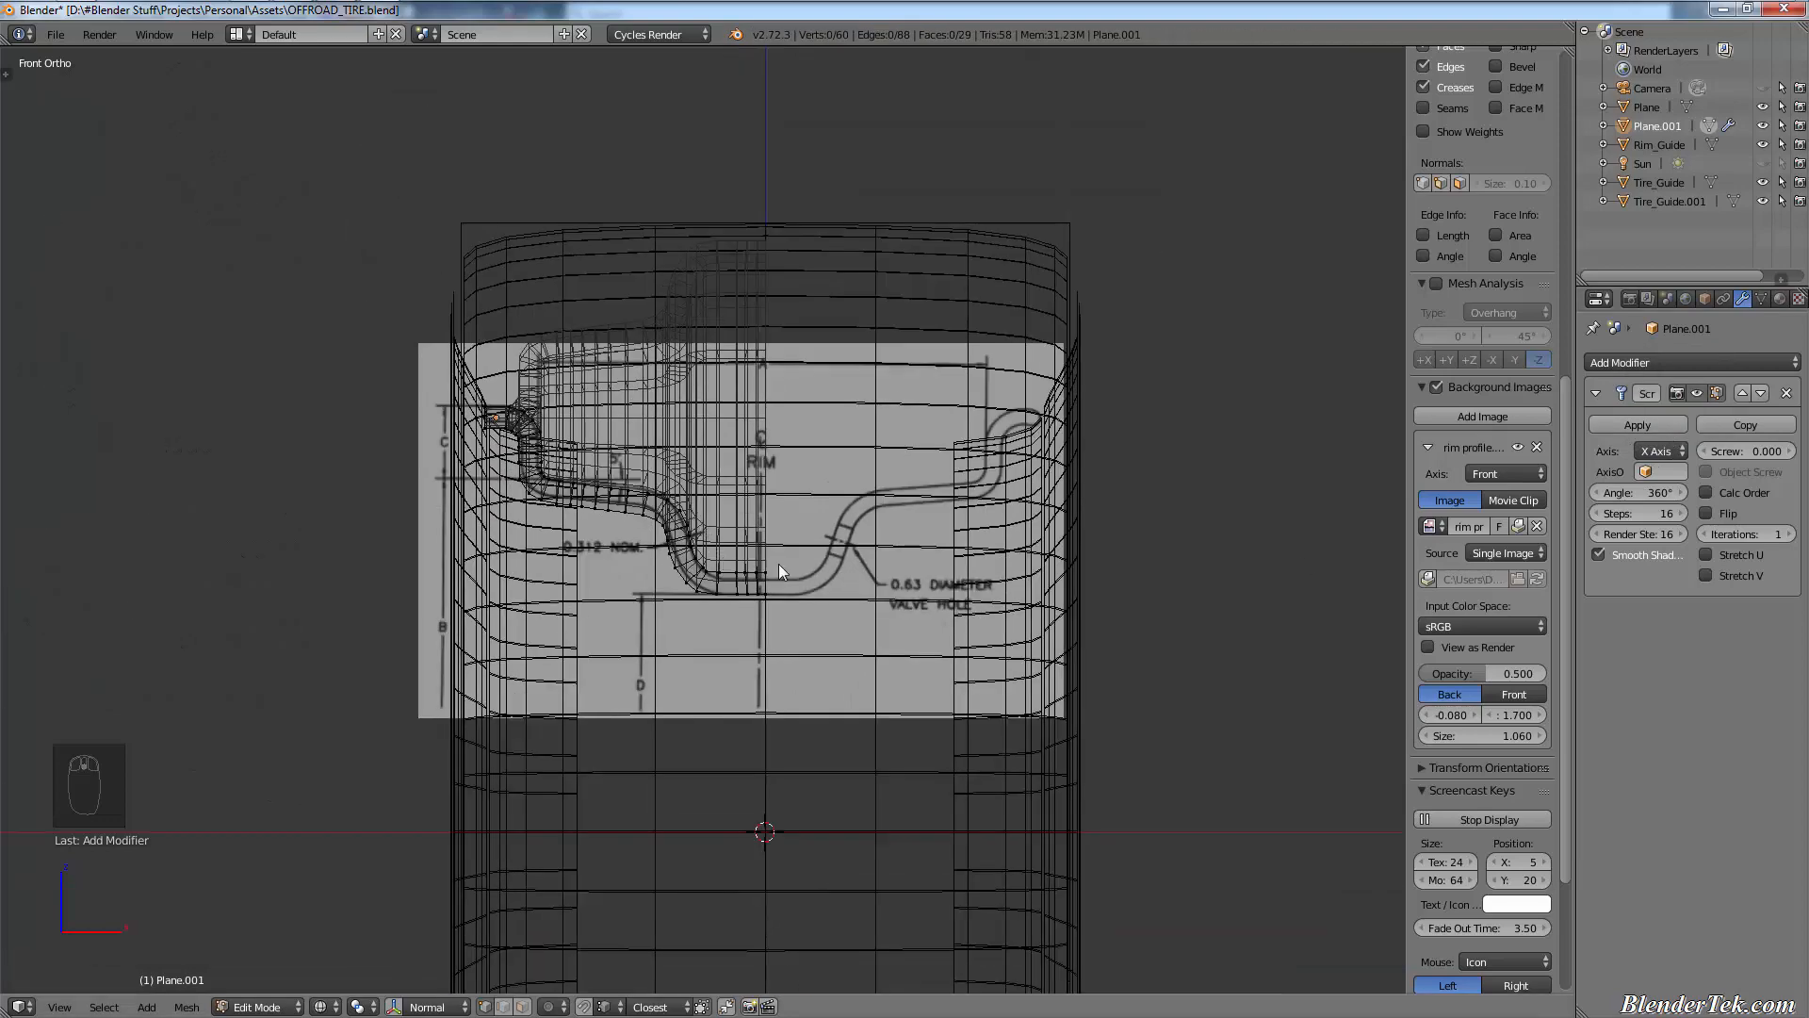
mouse_move(778, 560)
middle_mouse_down()
mouse_move(941, 574)
mouse_move(981, 553)
mouse_move(973, 529)
mouse_move(899, 580)
mouse_move(796, 590)
mouse_move(754, 586)
mouse_move(786, 571)
mouse_move(745, 548)
middle_mouse_up()
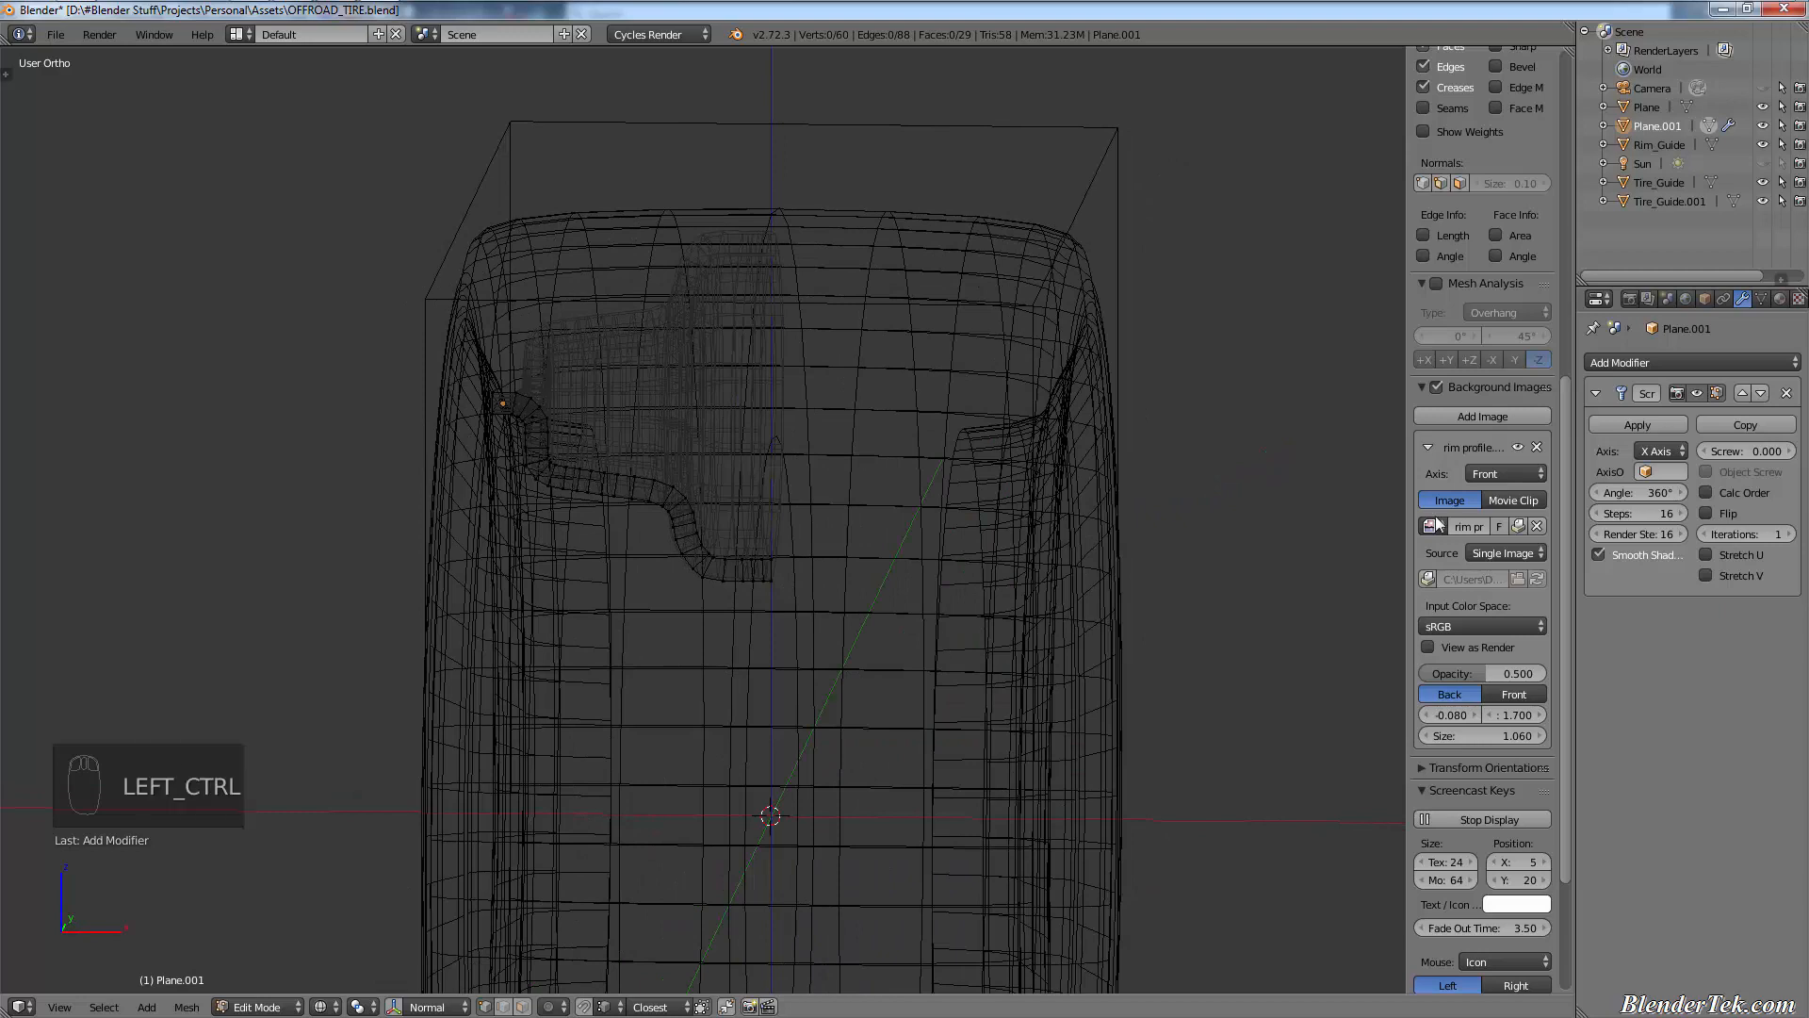
- Remove the Screw modifier from the rim profile
key("ctrl+z")
key("ctrl+z")
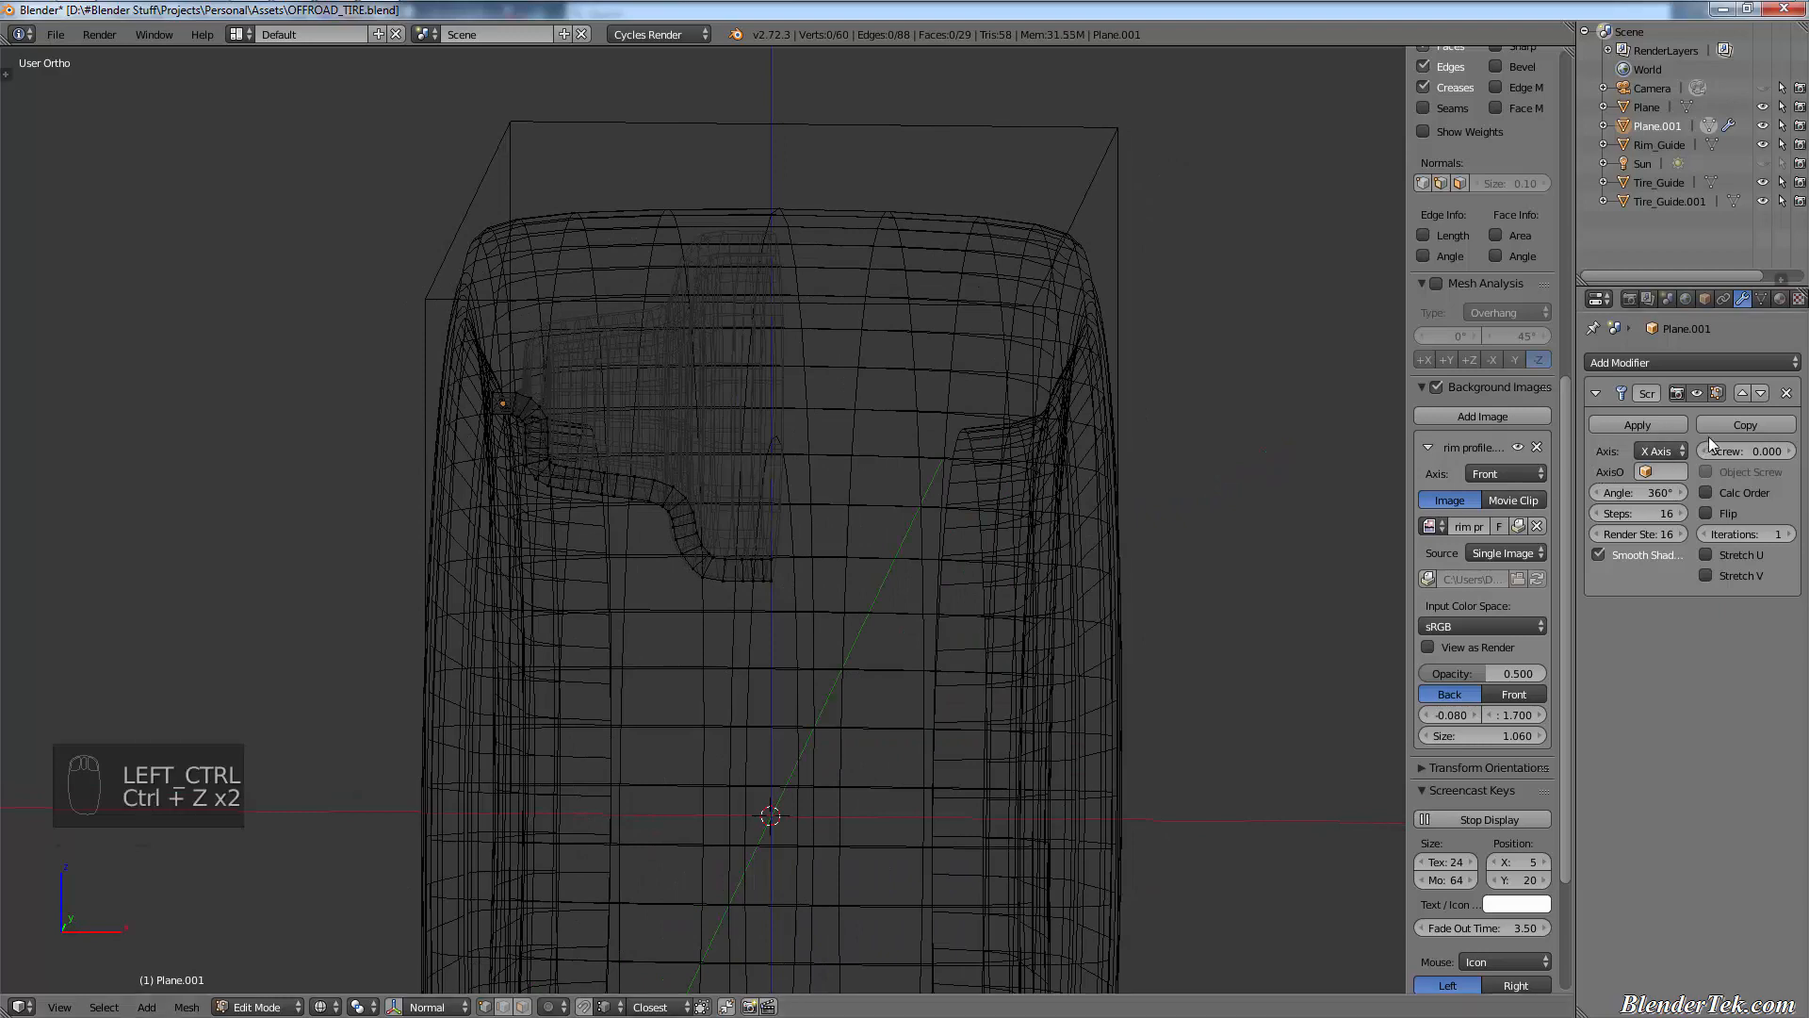
key("ctrl+shift+z")
key("ctrl+shift+z")
key("ctrl+shift+z")
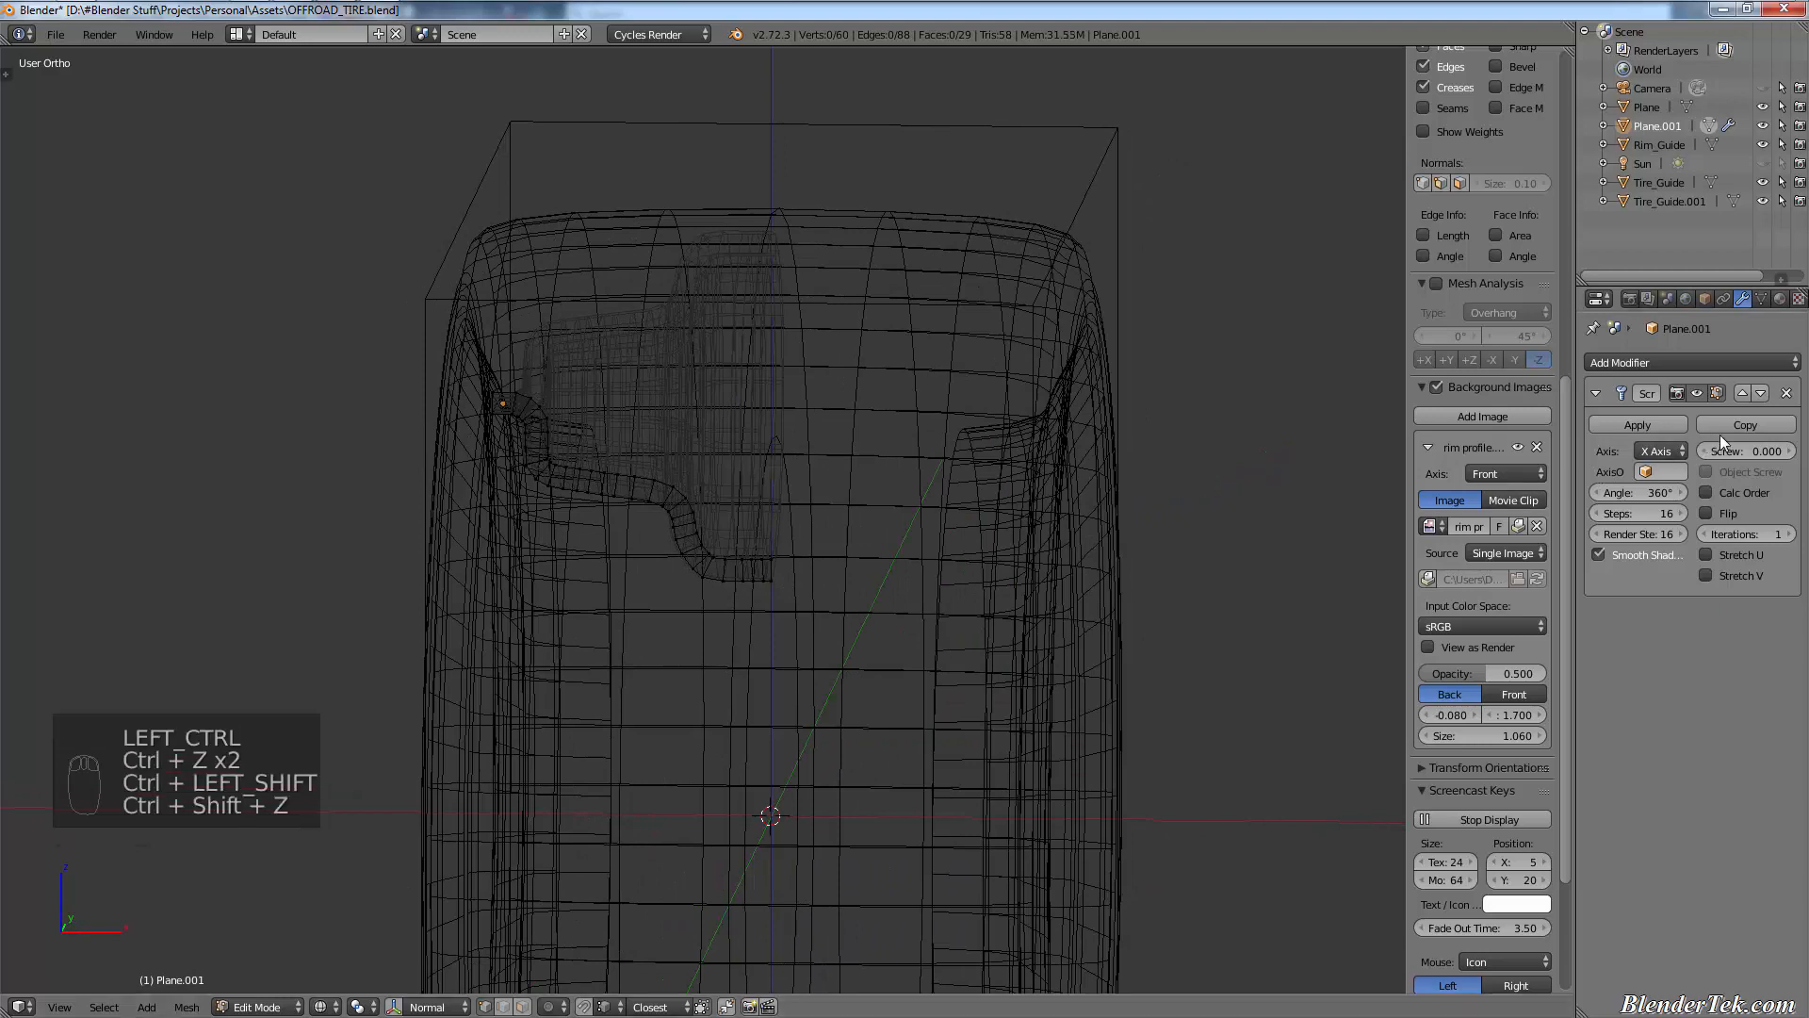
key("ctrl+shift+z")
left_click(1787, 393)
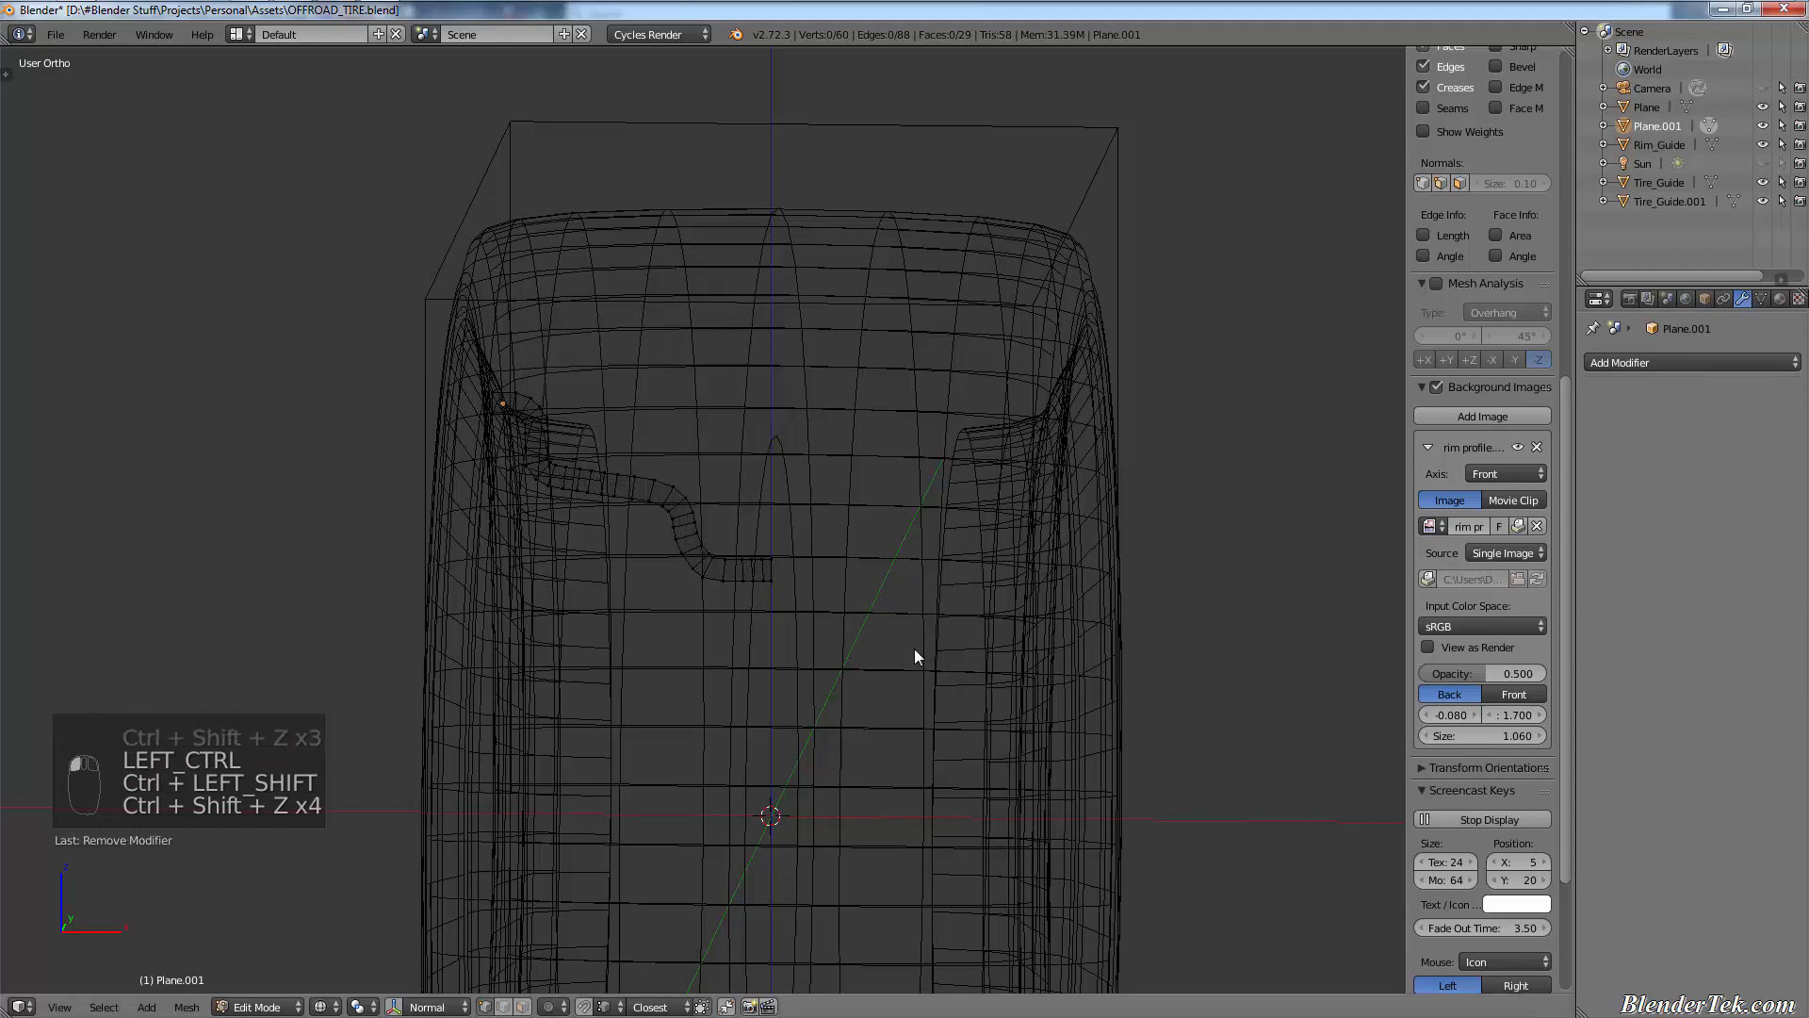
- In front view, move the lower vertex of the cross edge nearest the centre line about -0.0257 along X
scroll(792, 762, "up", 2)
key("KP_3")
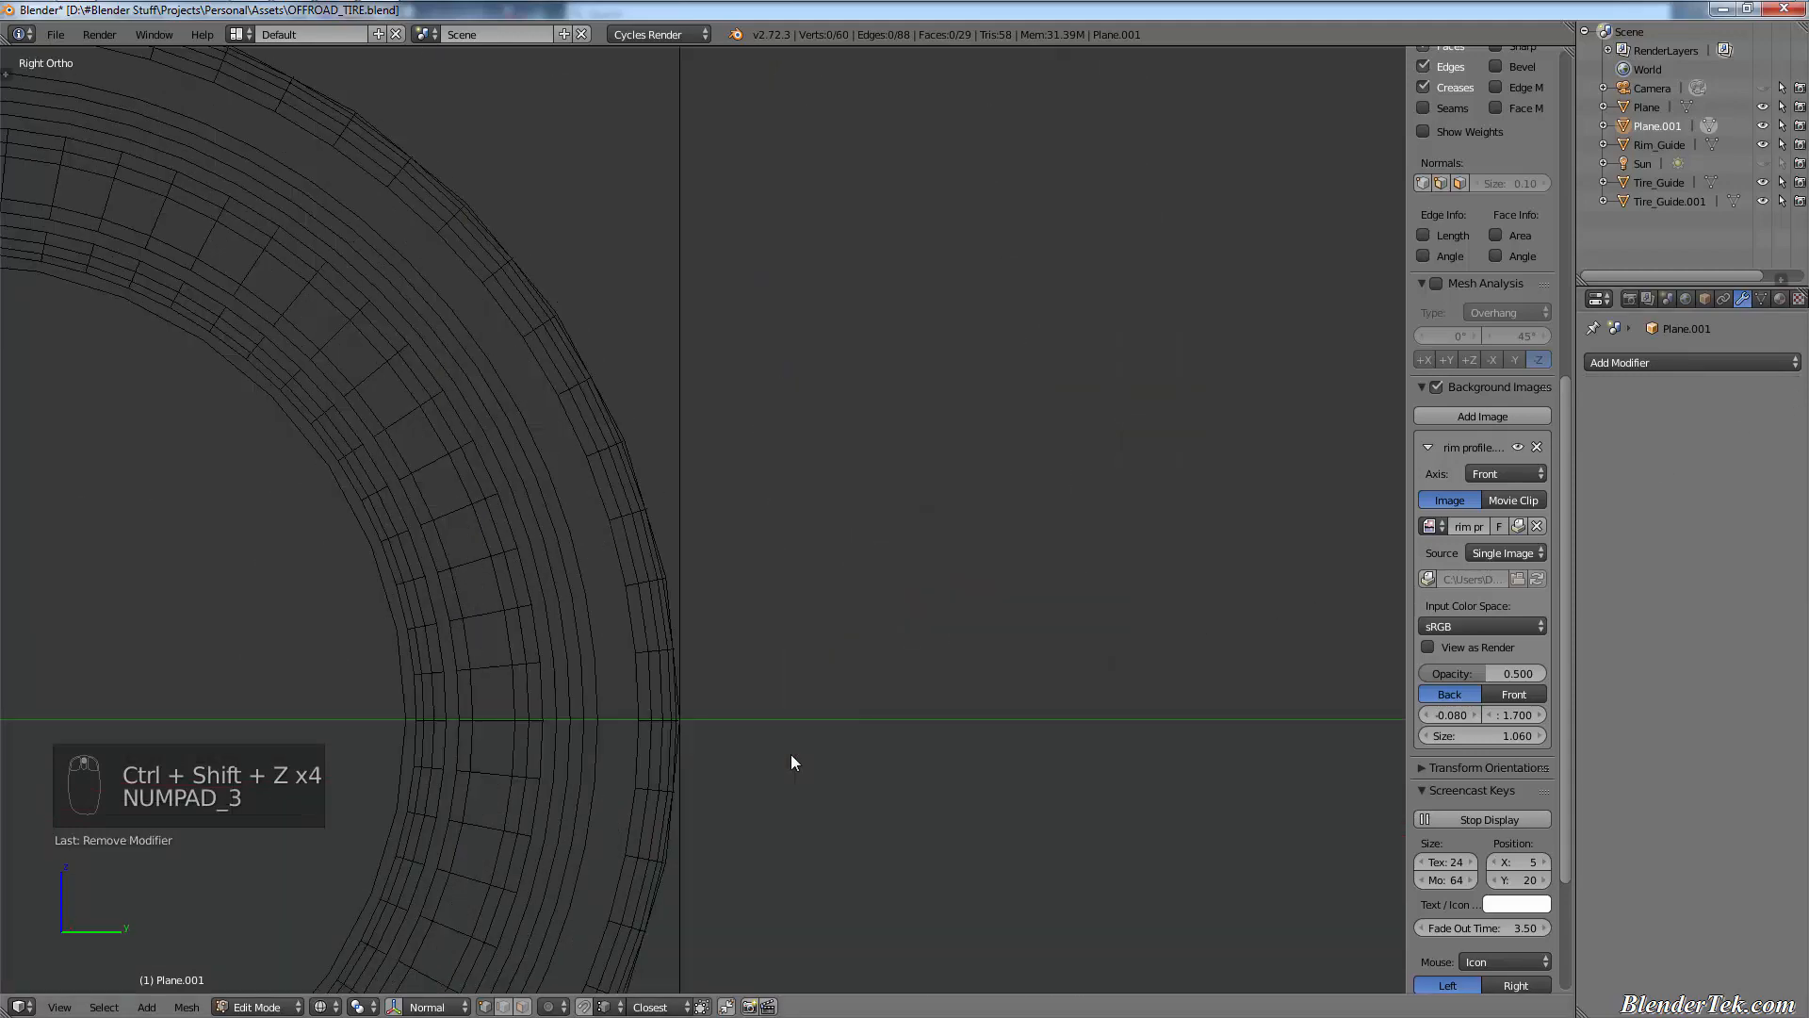
key("KP_2")
key("KP_1")
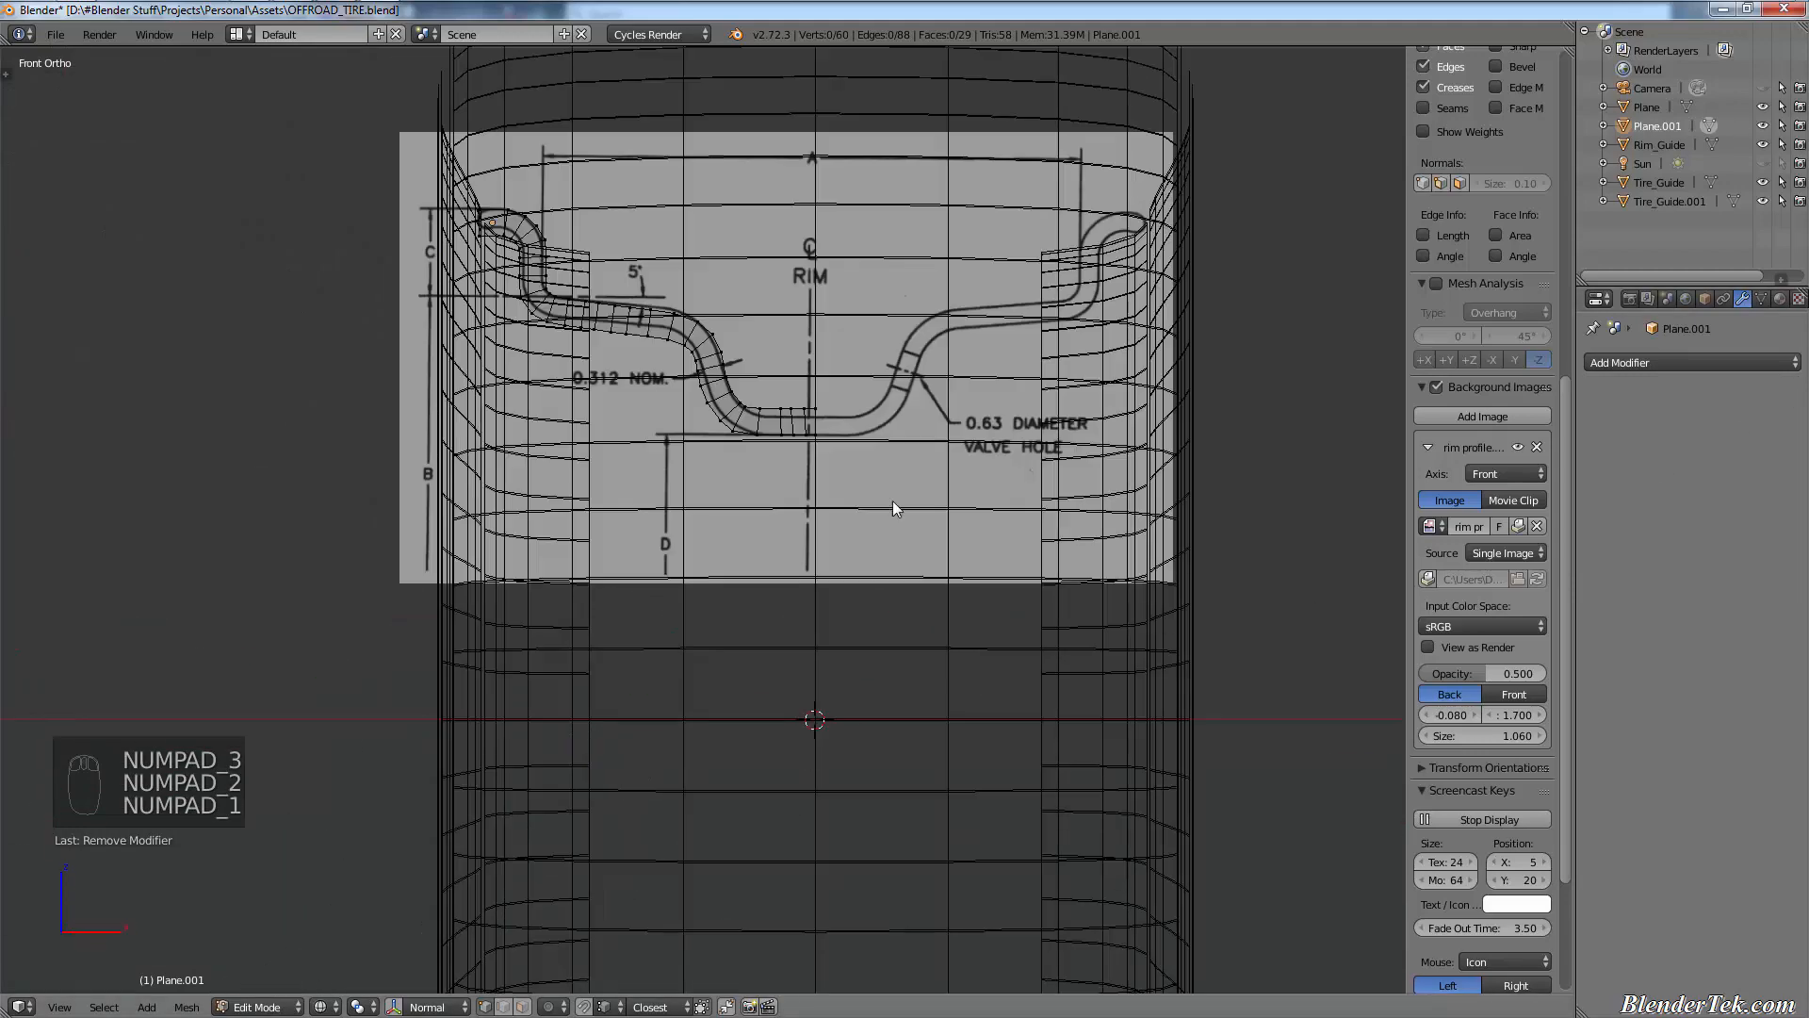
scroll(820, 404, "up", 4)
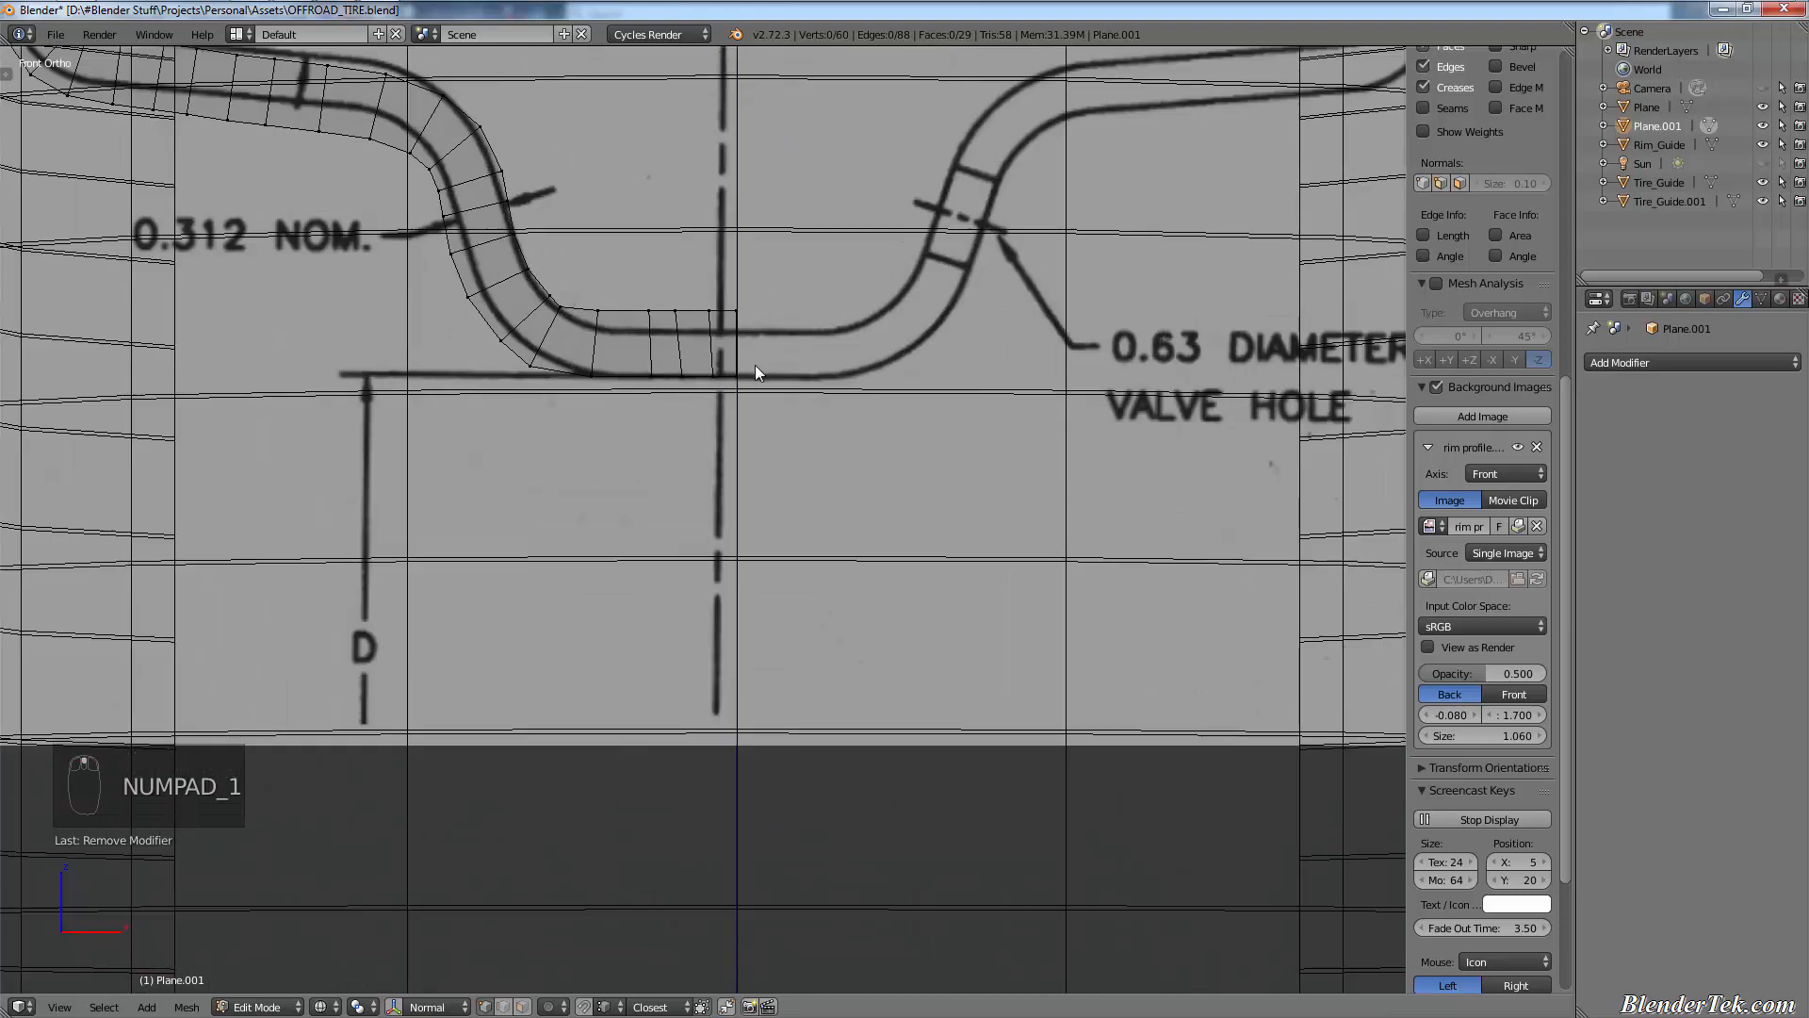
left_click(524, 1006)
right_click(727, 375)
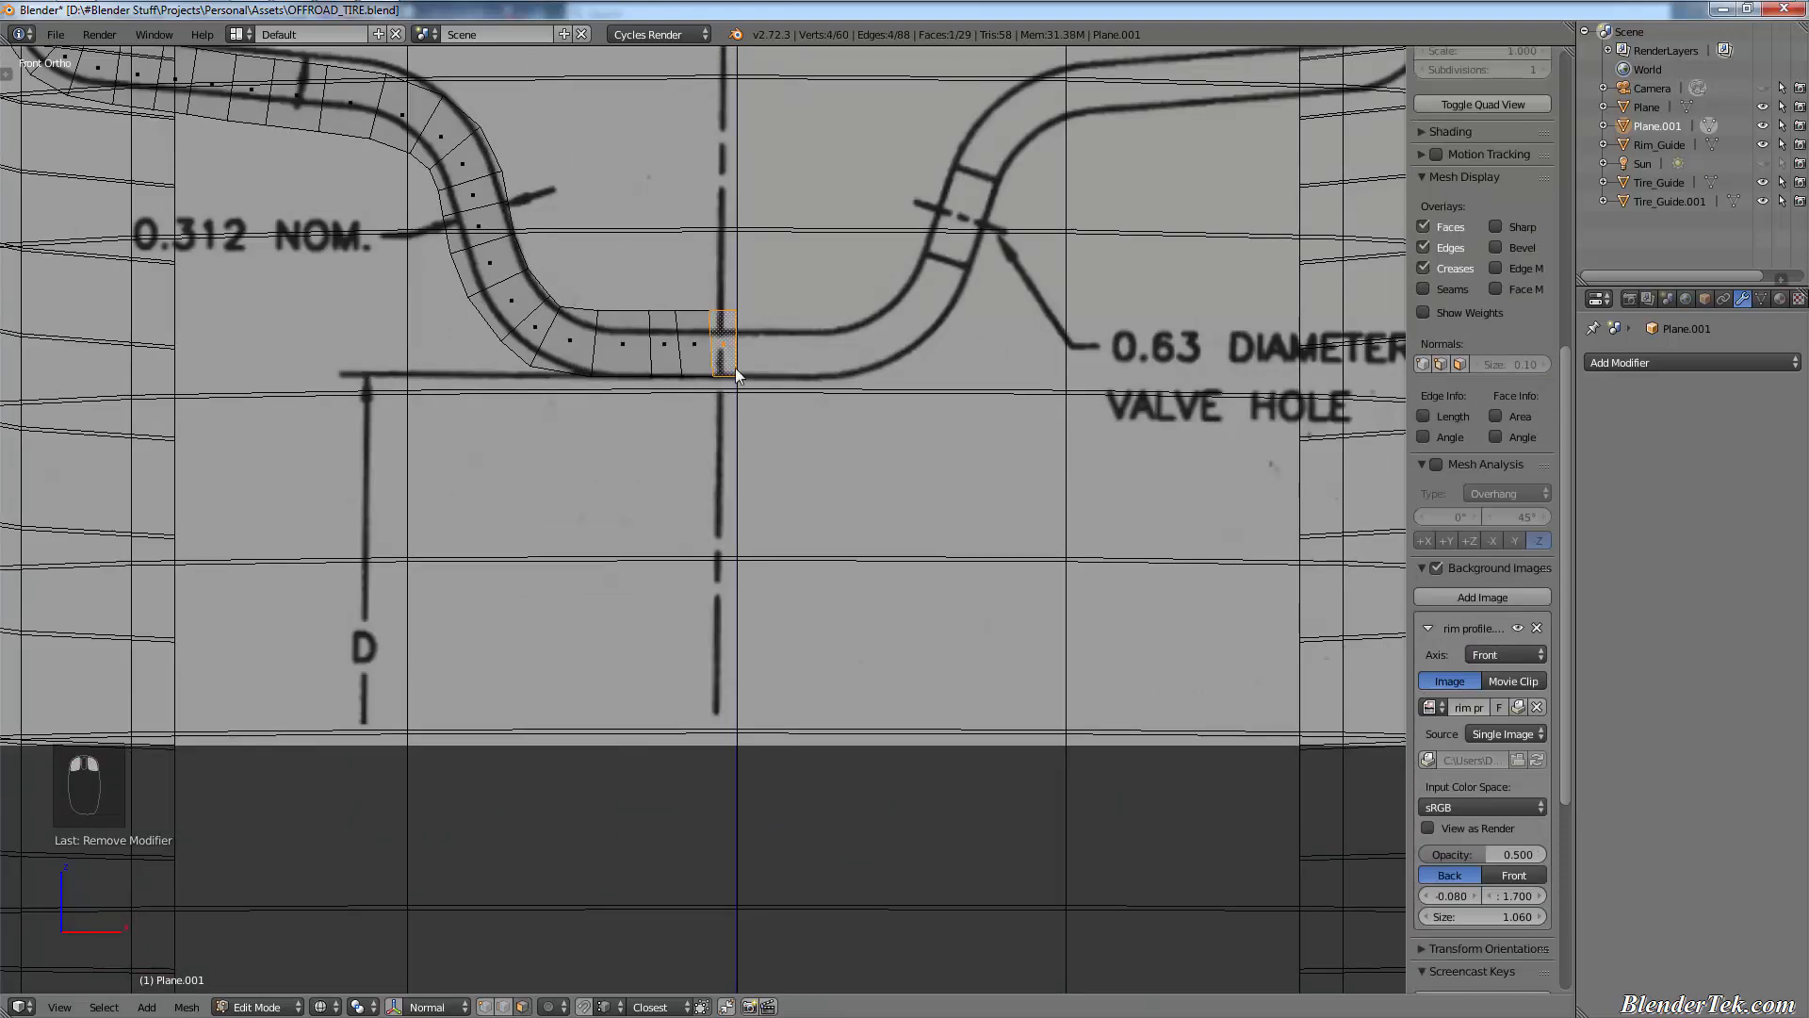
scroll(735, 367, "up", 5)
middle_click_drag(617, 748, 533, 976, "shift")
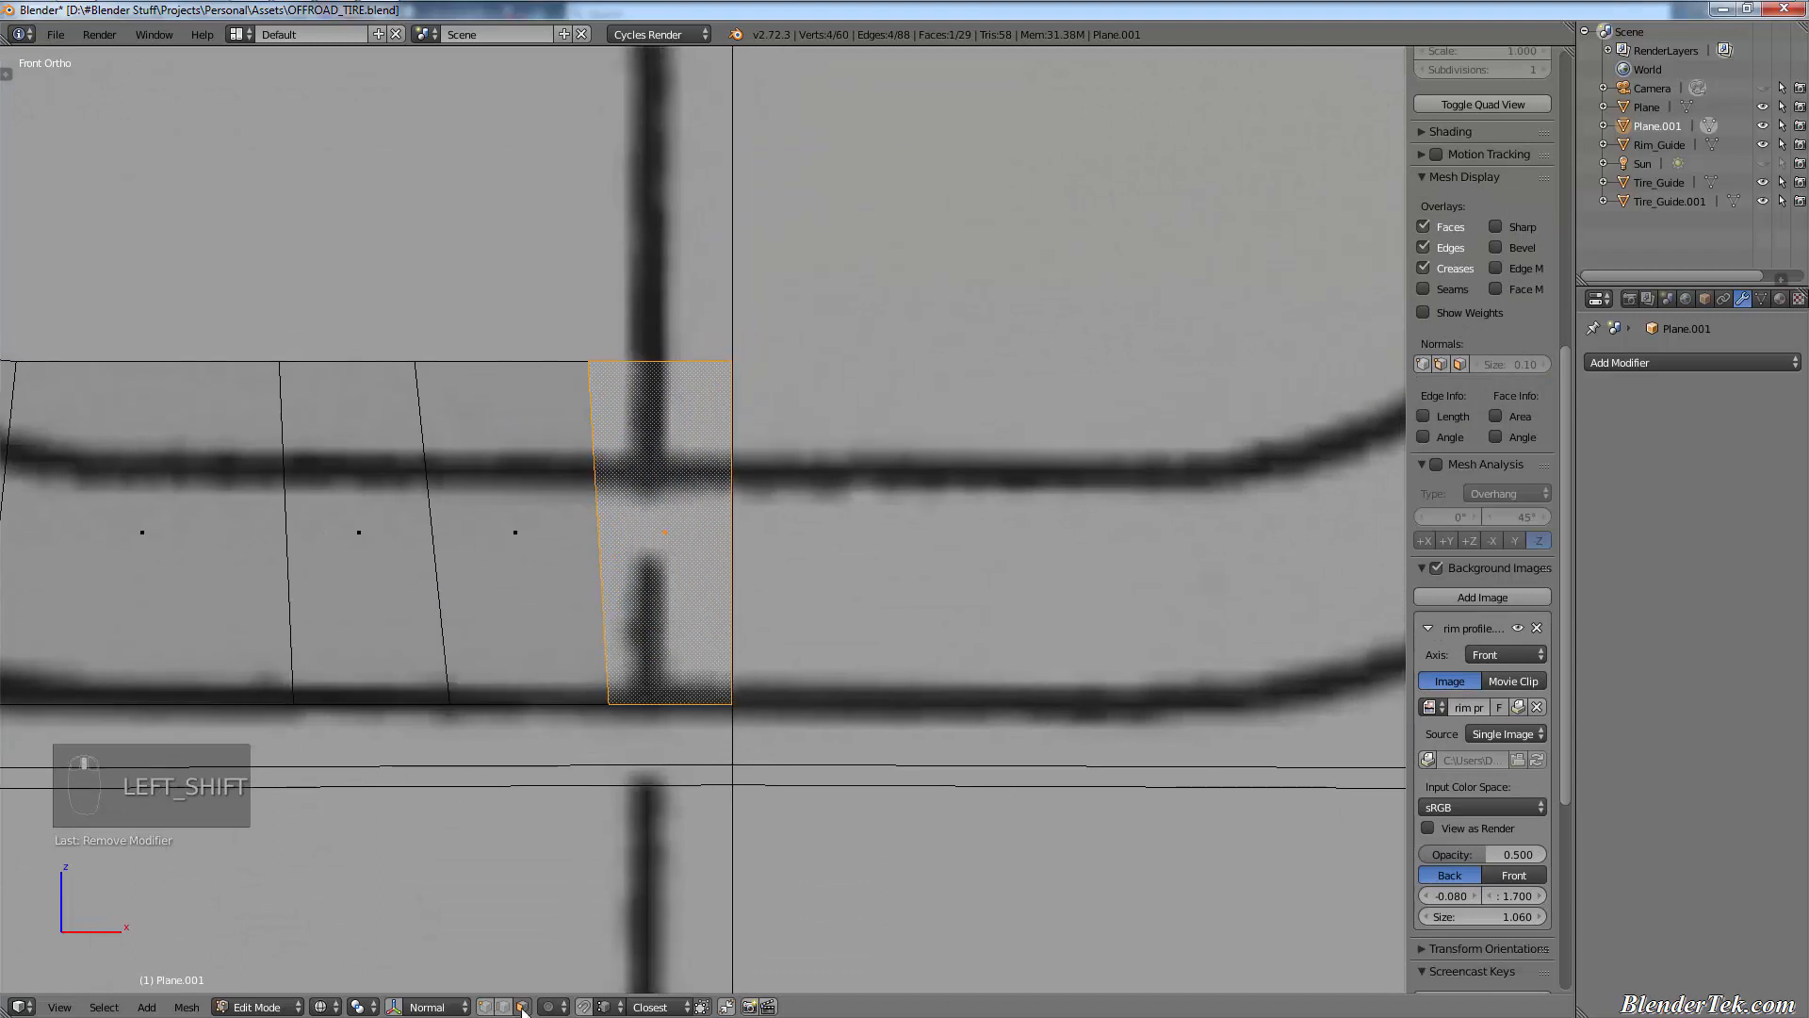
right_click(617, 692)
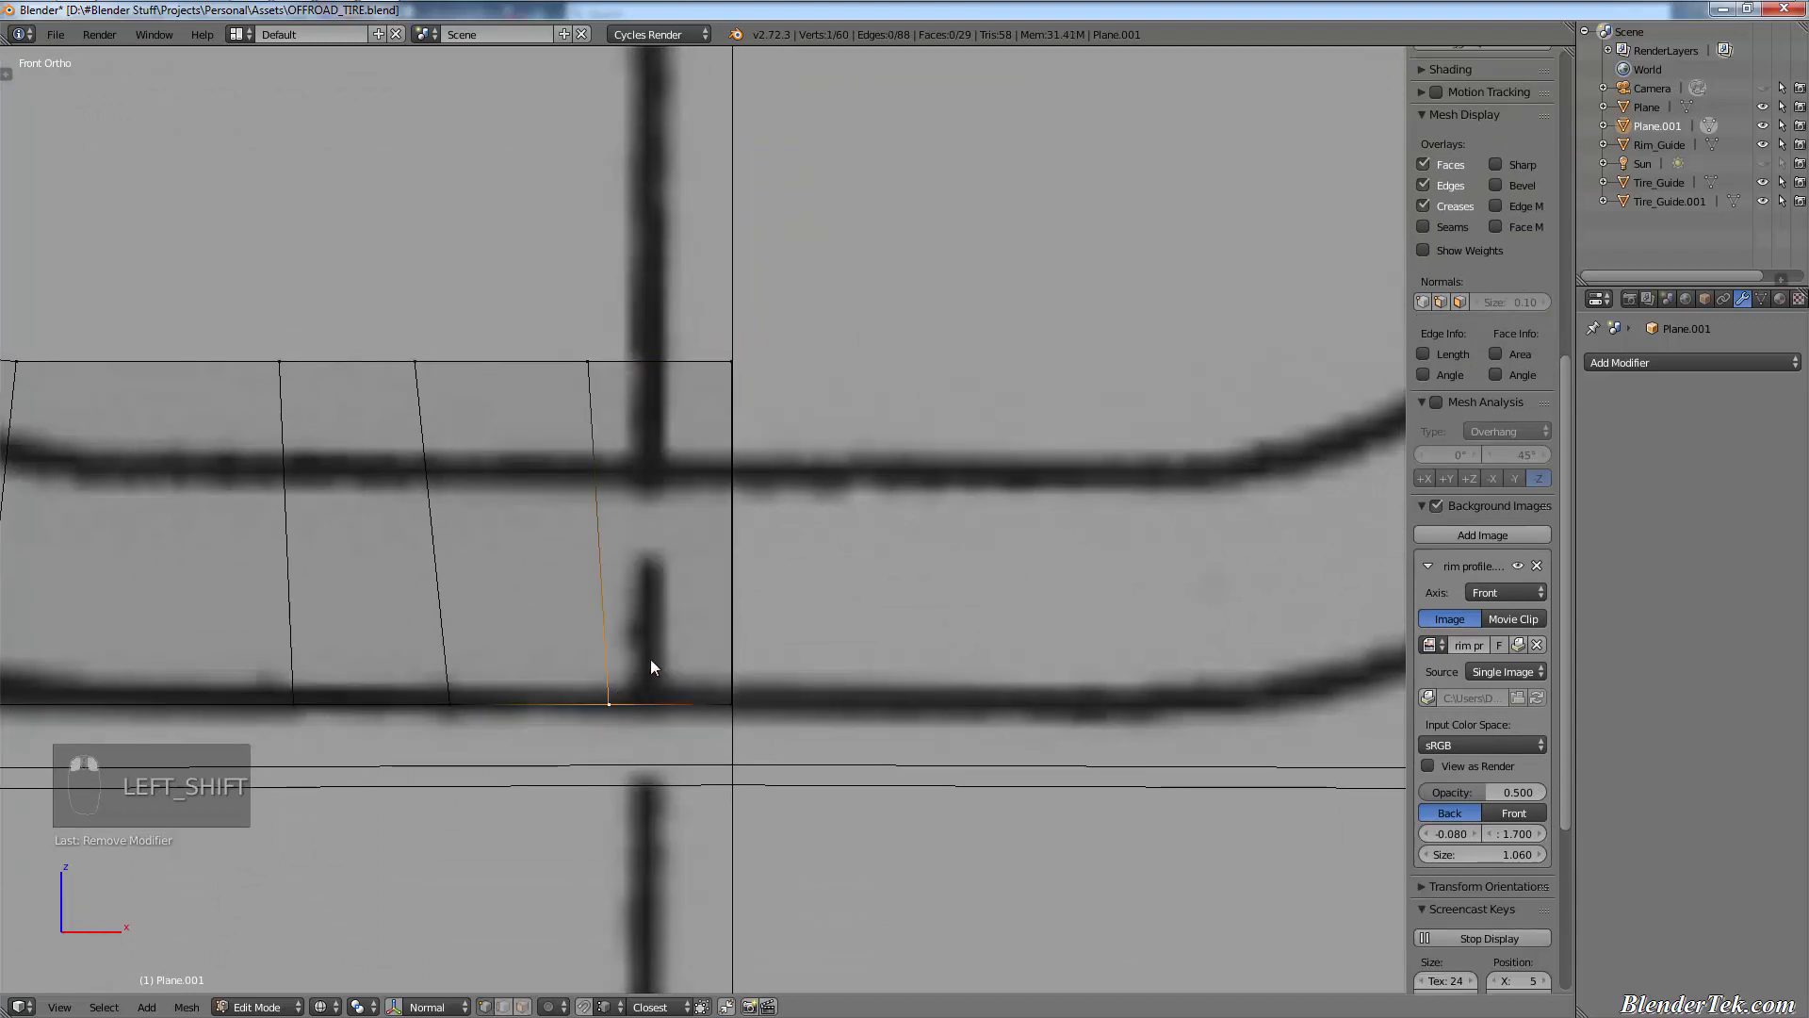
key("g")
key("x")
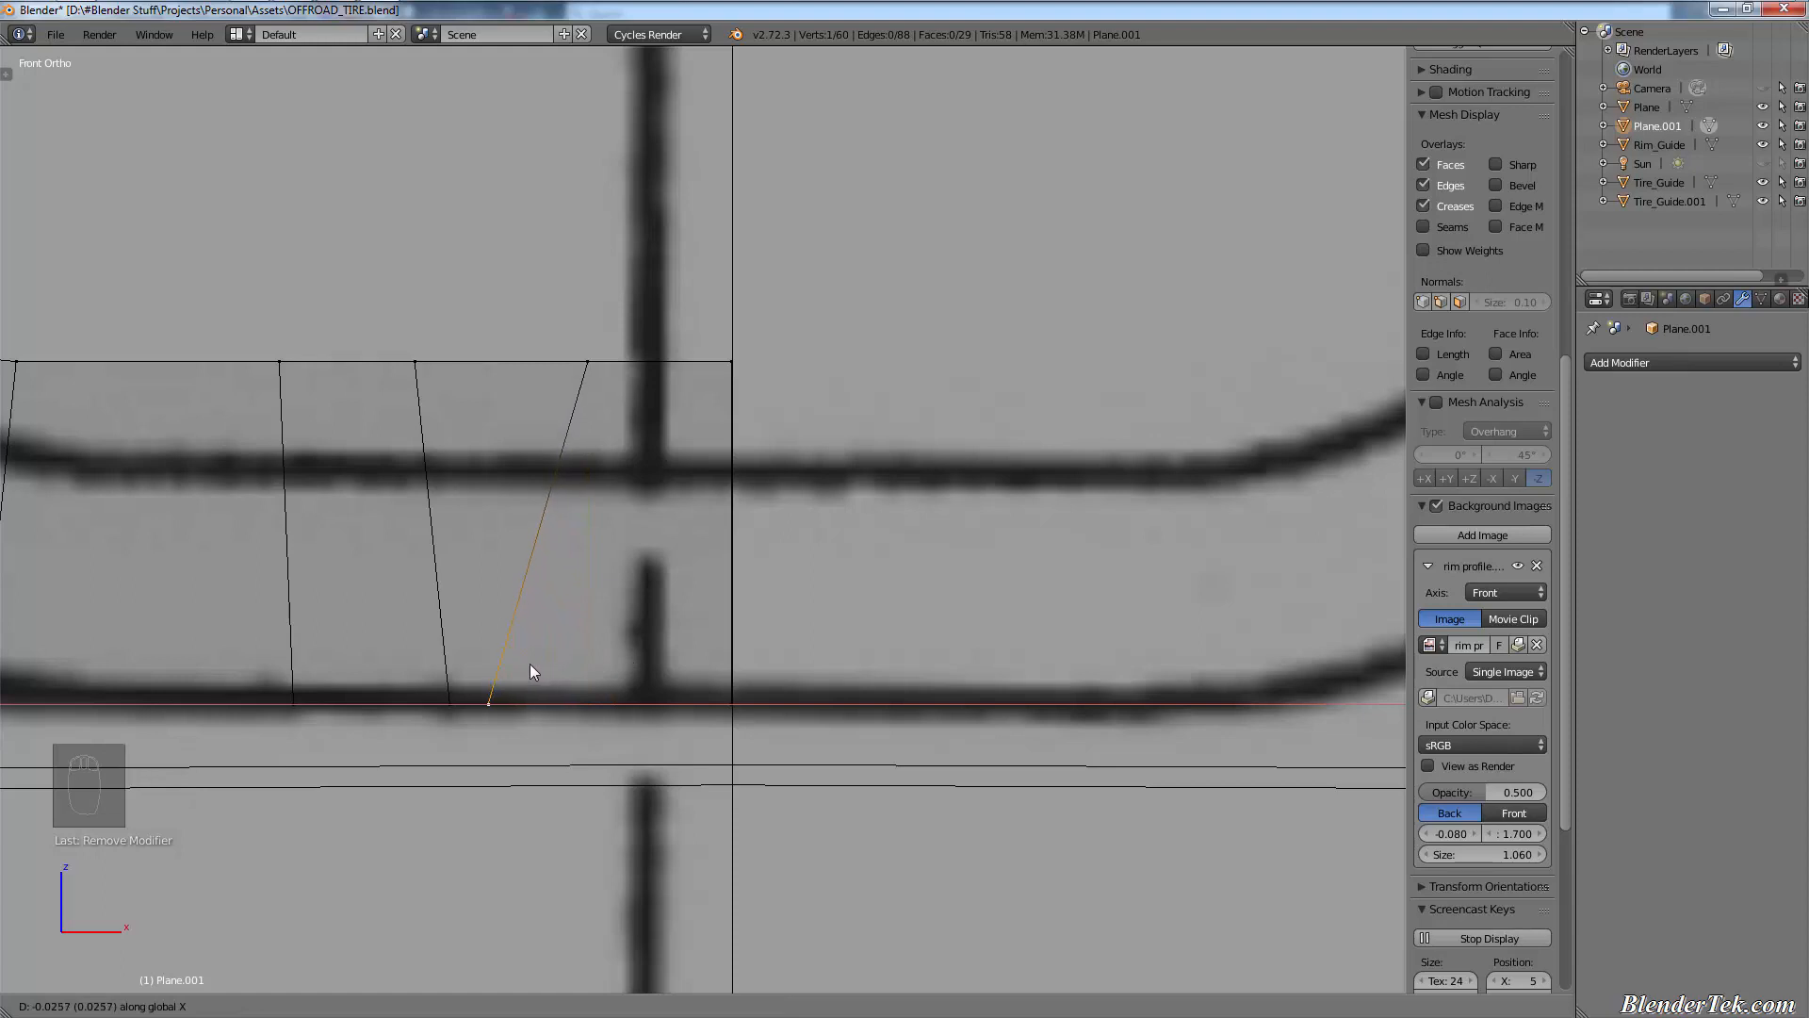
left_click(530, 665)
- Move that cross edge's upper vertex along X to line up vertically with its lower vertex
right_click(615, 366)
key("g")
key("x")
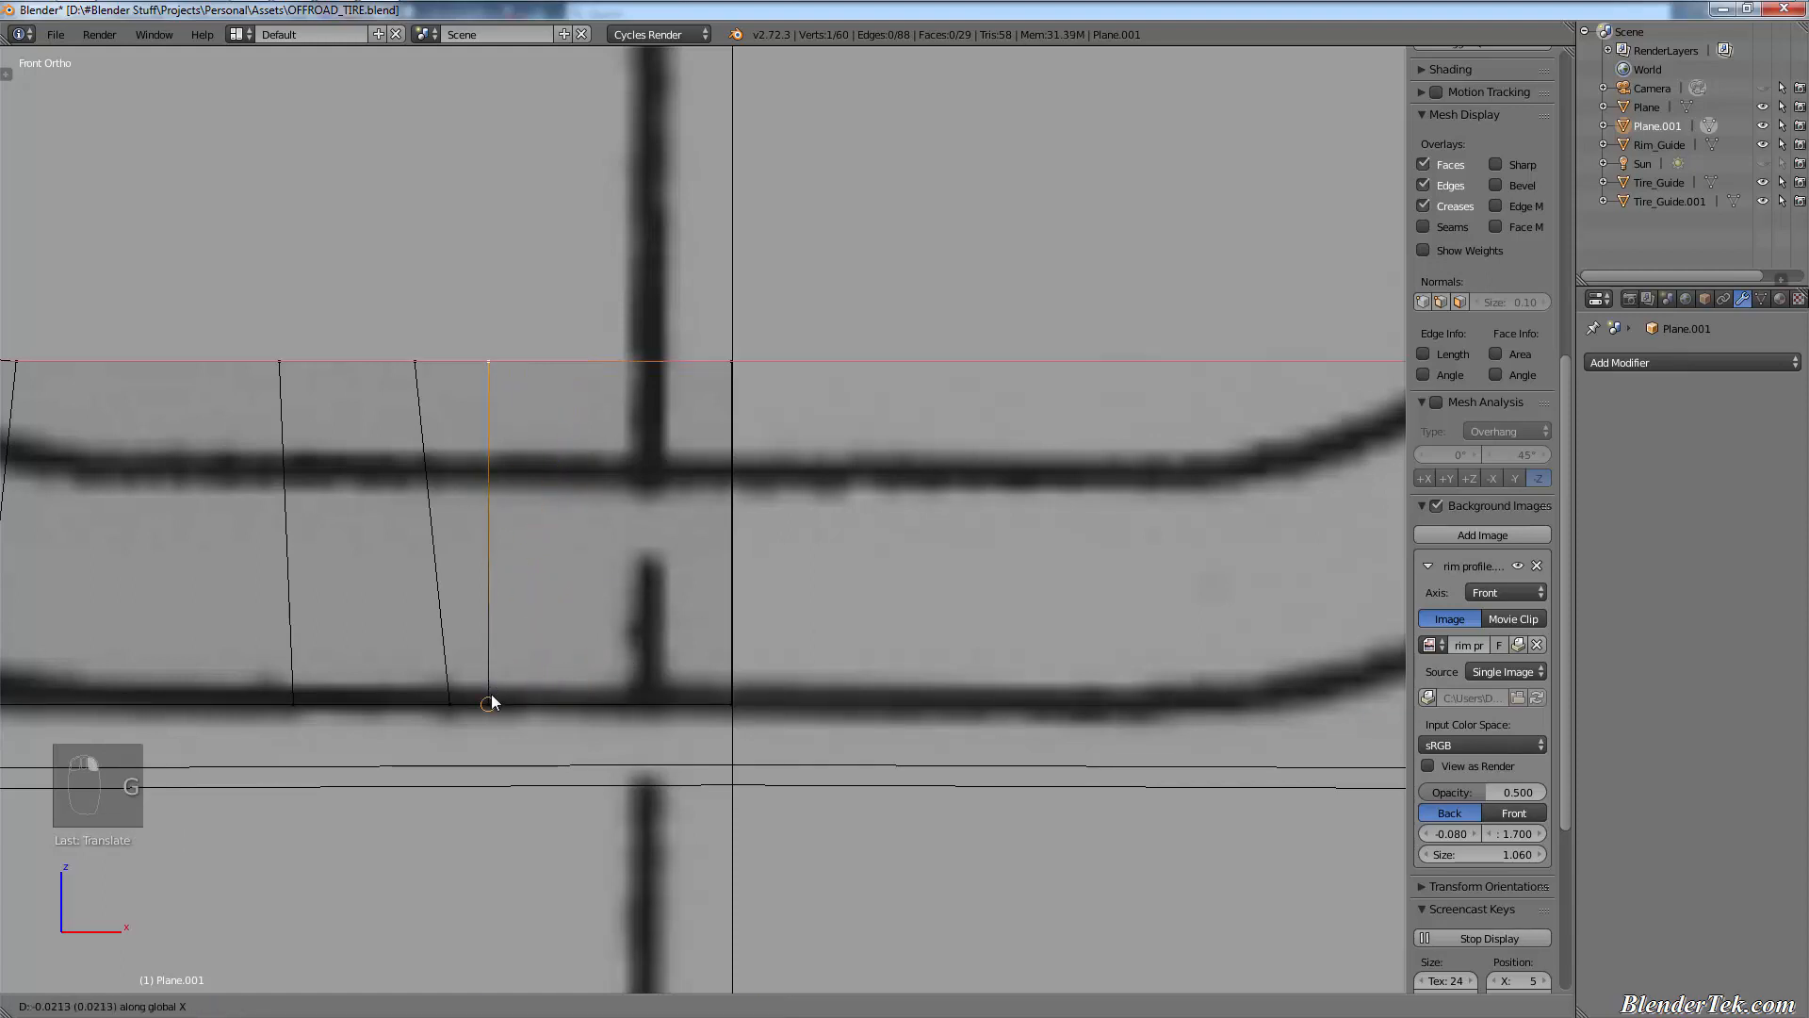
left_click(462, 709)
- Dissolve the two vertices of the slanted cross edge beside the straightened one on the well floor
right_click(449, 701)
right_click(411, 352, "shift")
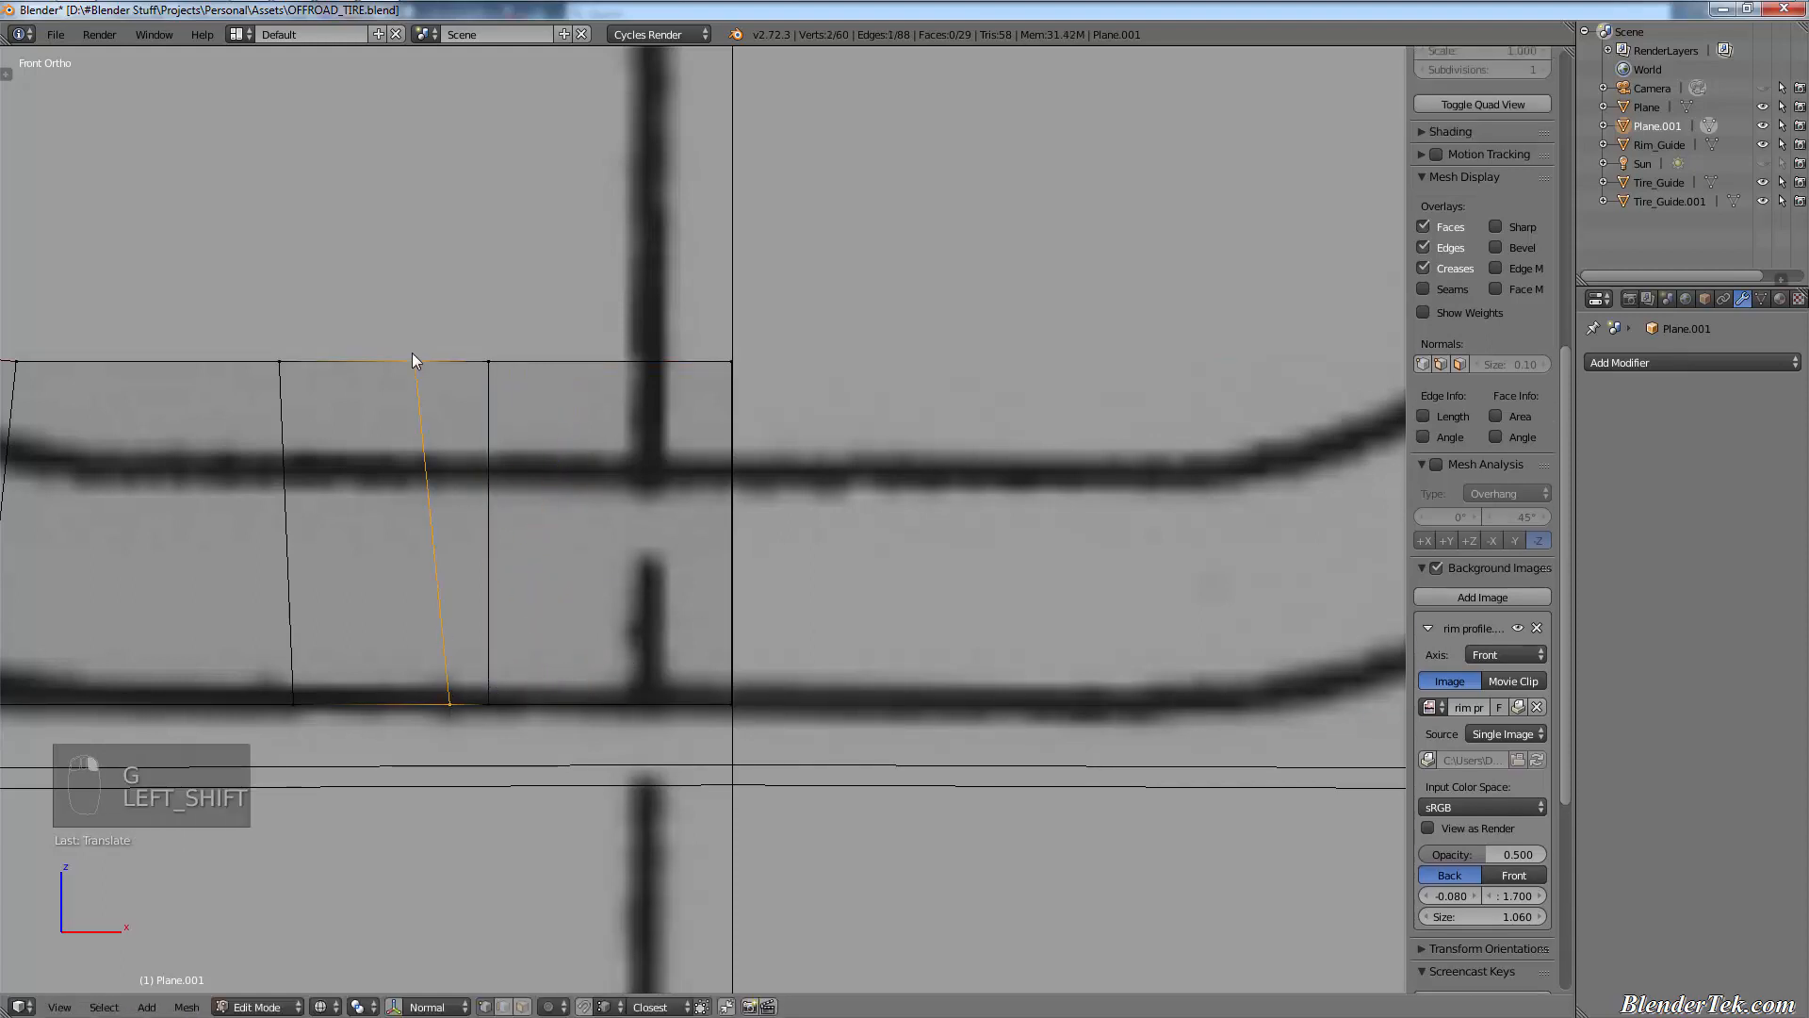
key("x")
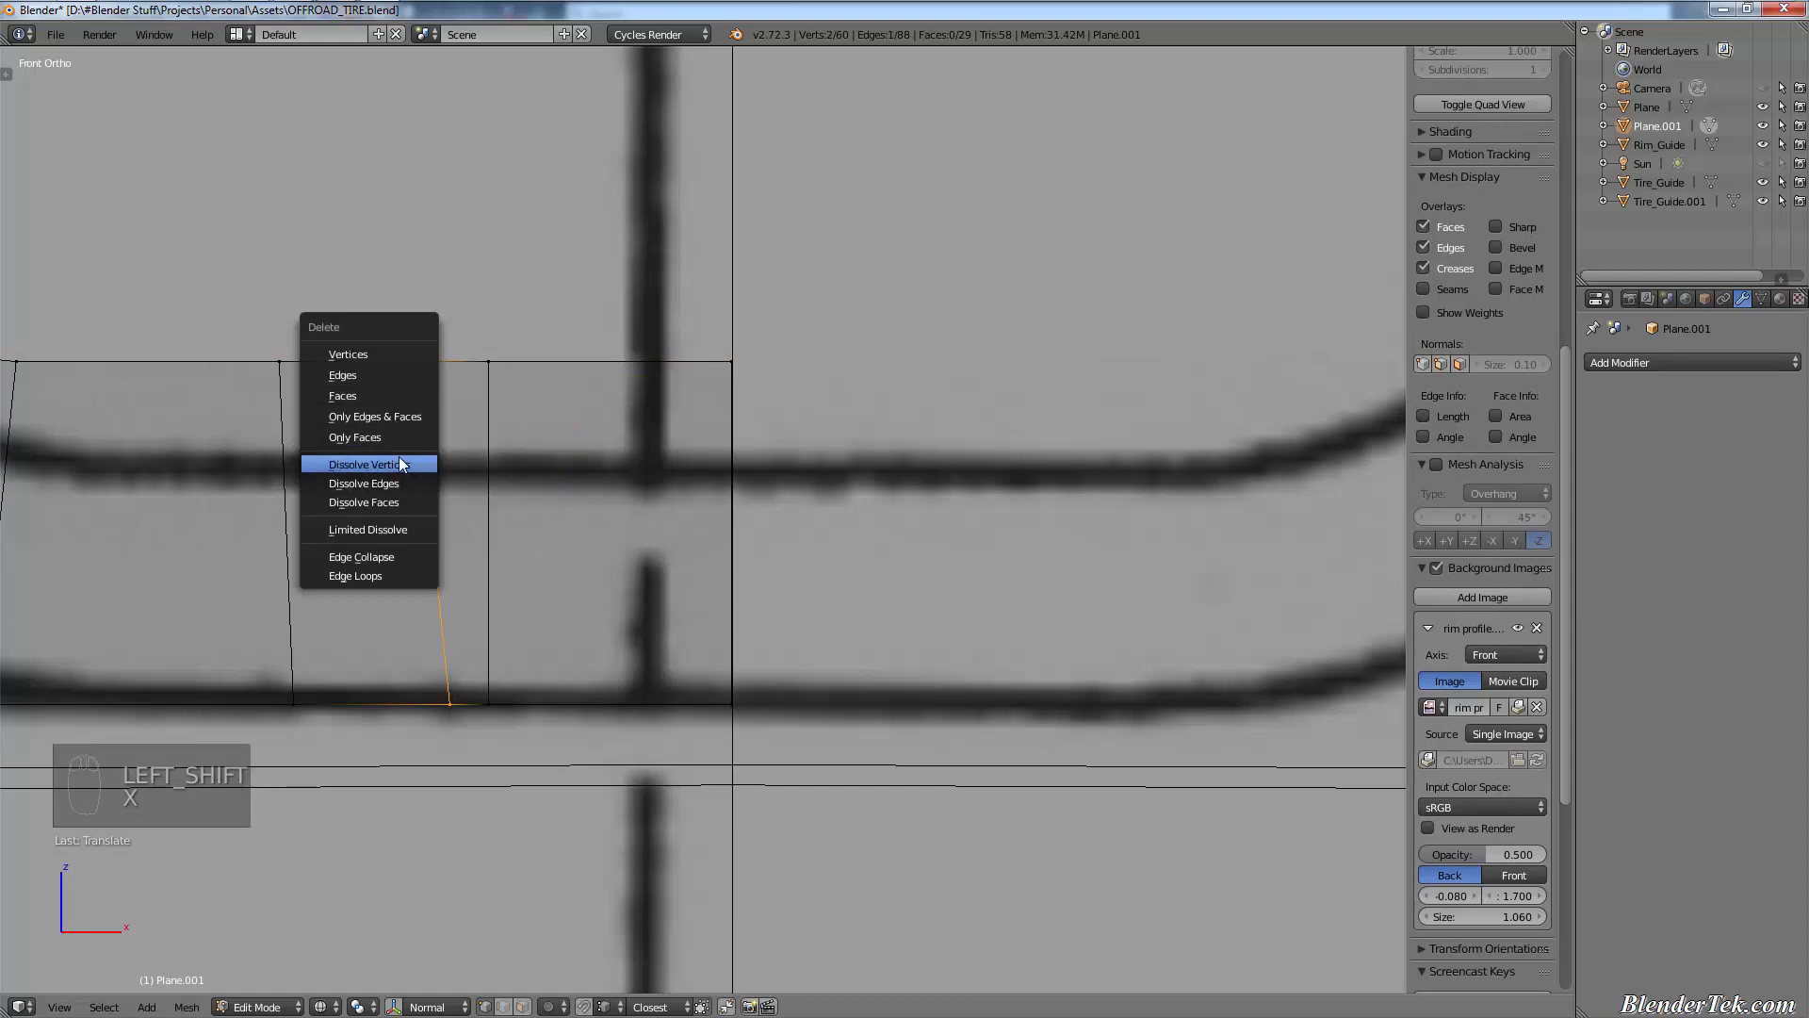
left_click(399, 463)
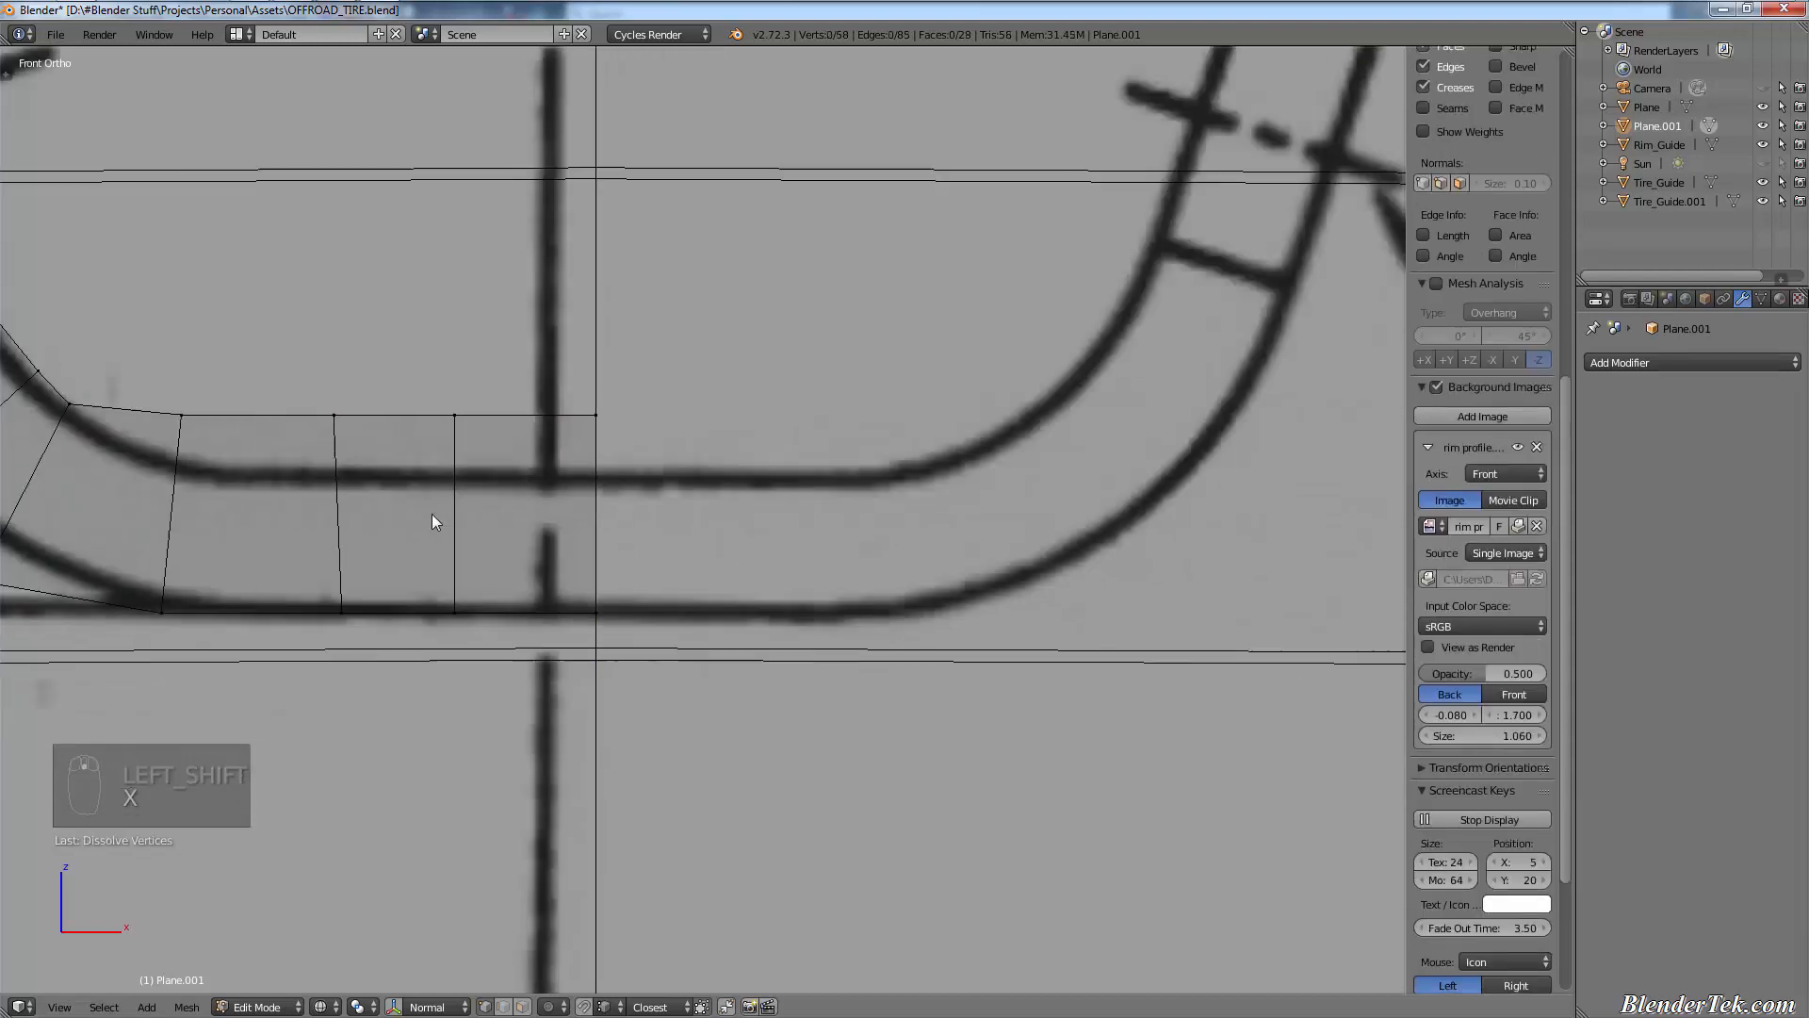
- Edge-slide the vertical cross edge nearest the centre line slightly outward along the well floor, away from the centre
right_click(471, 611, "shift")
right_click(467, 407, "shift")
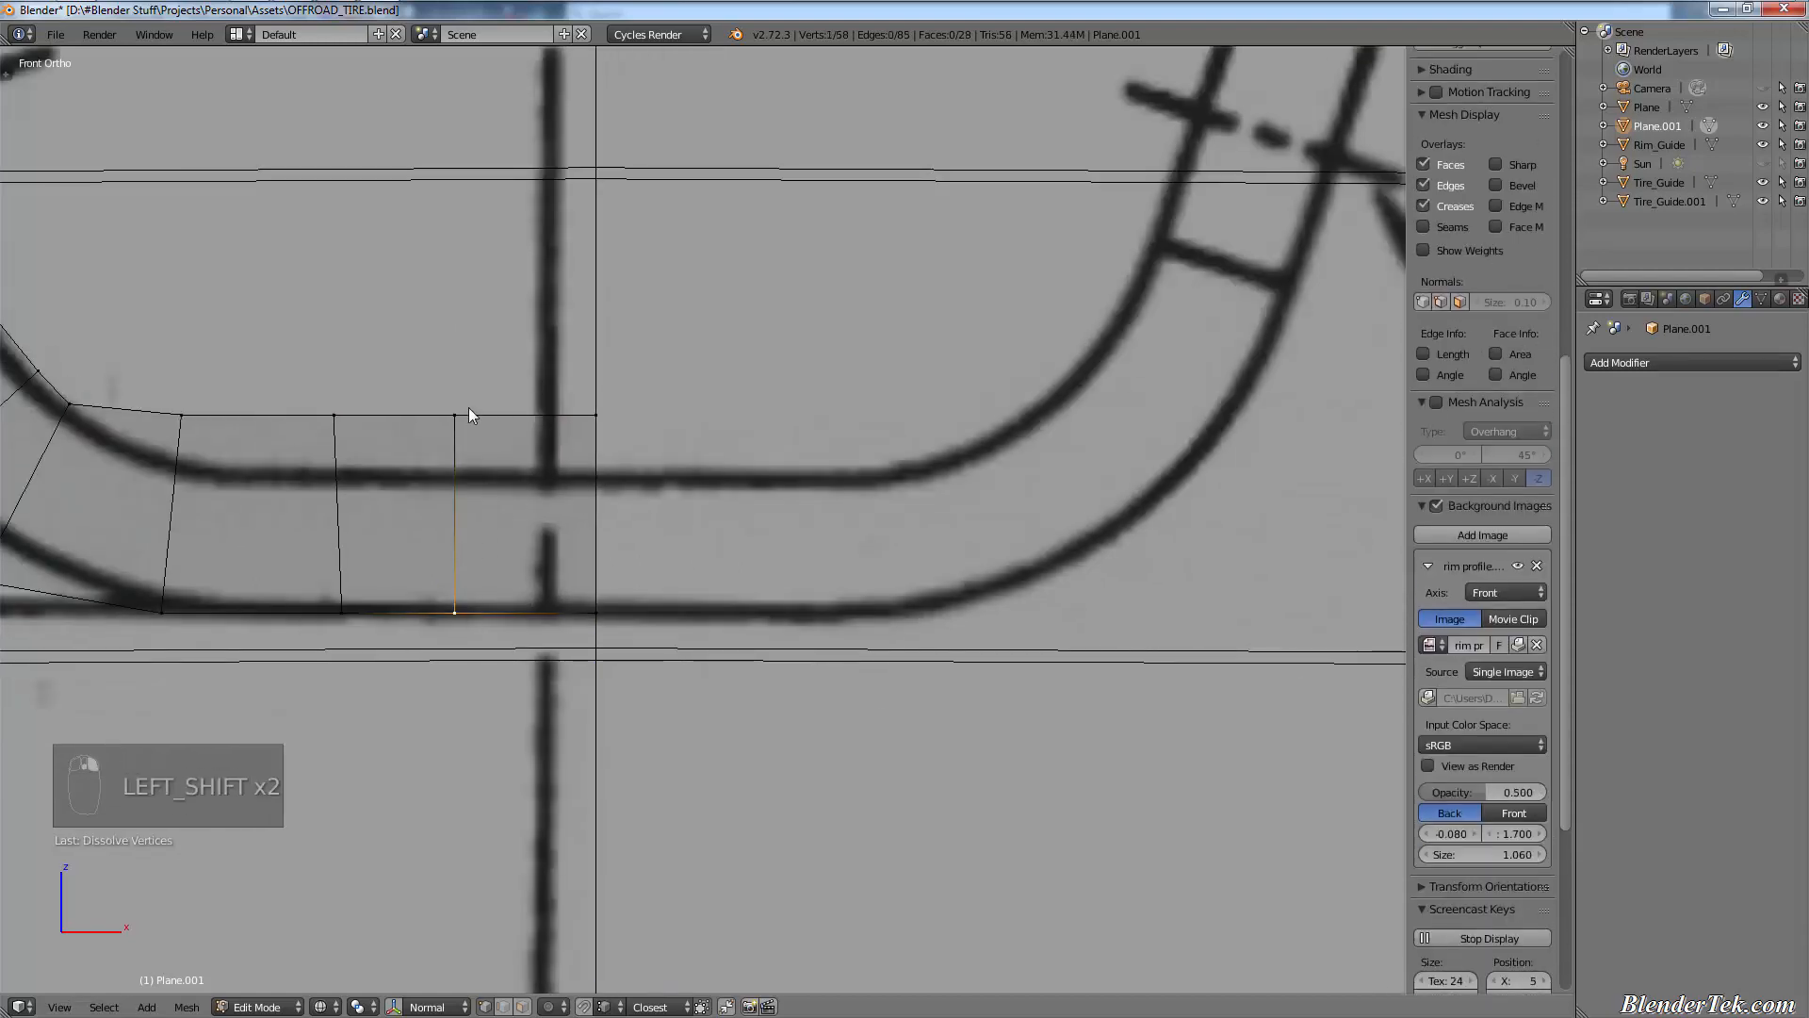
key("g")
key("g")
left_click(469, 502)
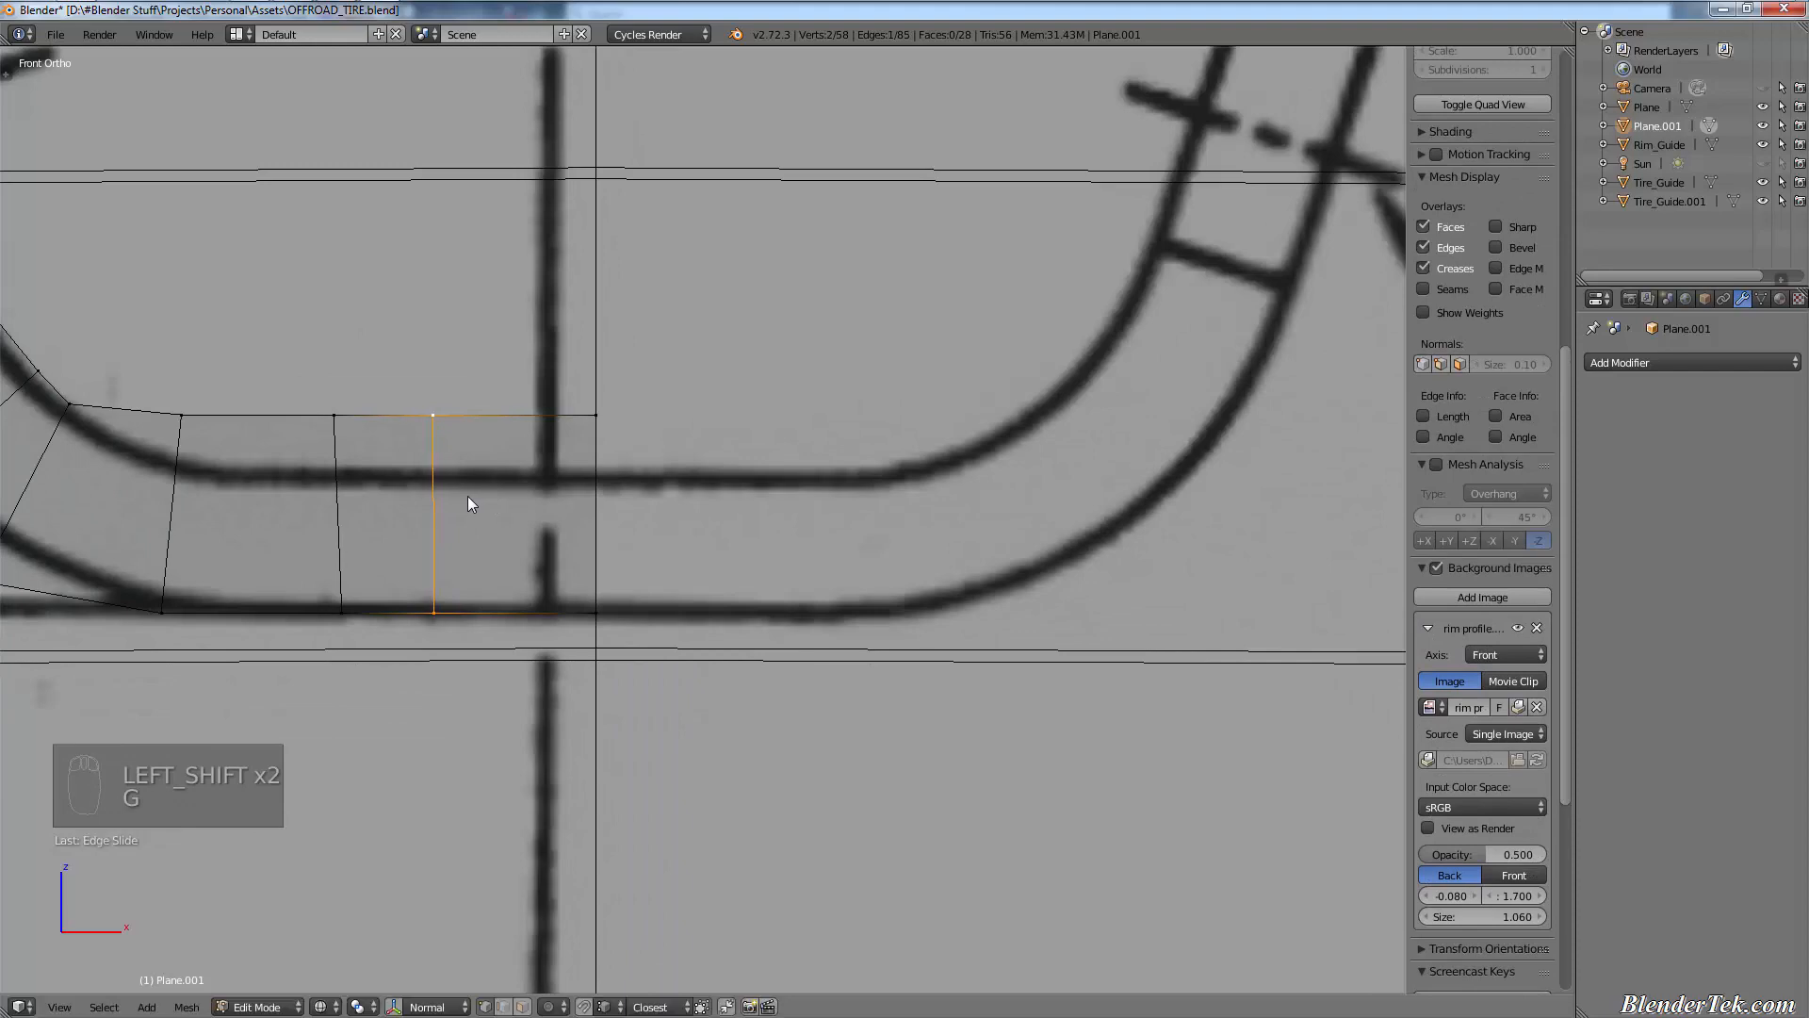
- Extrude the bottom edge beside the centre line straight down along Z to the wheel axis at the 3D cursor, and deselect everything
right_click(489, 602)
scroll(541, 731, "down", 5)
middle_click_drag(652, 626, 681, 367, "shift")
scroll(682, 368, "down", 3)
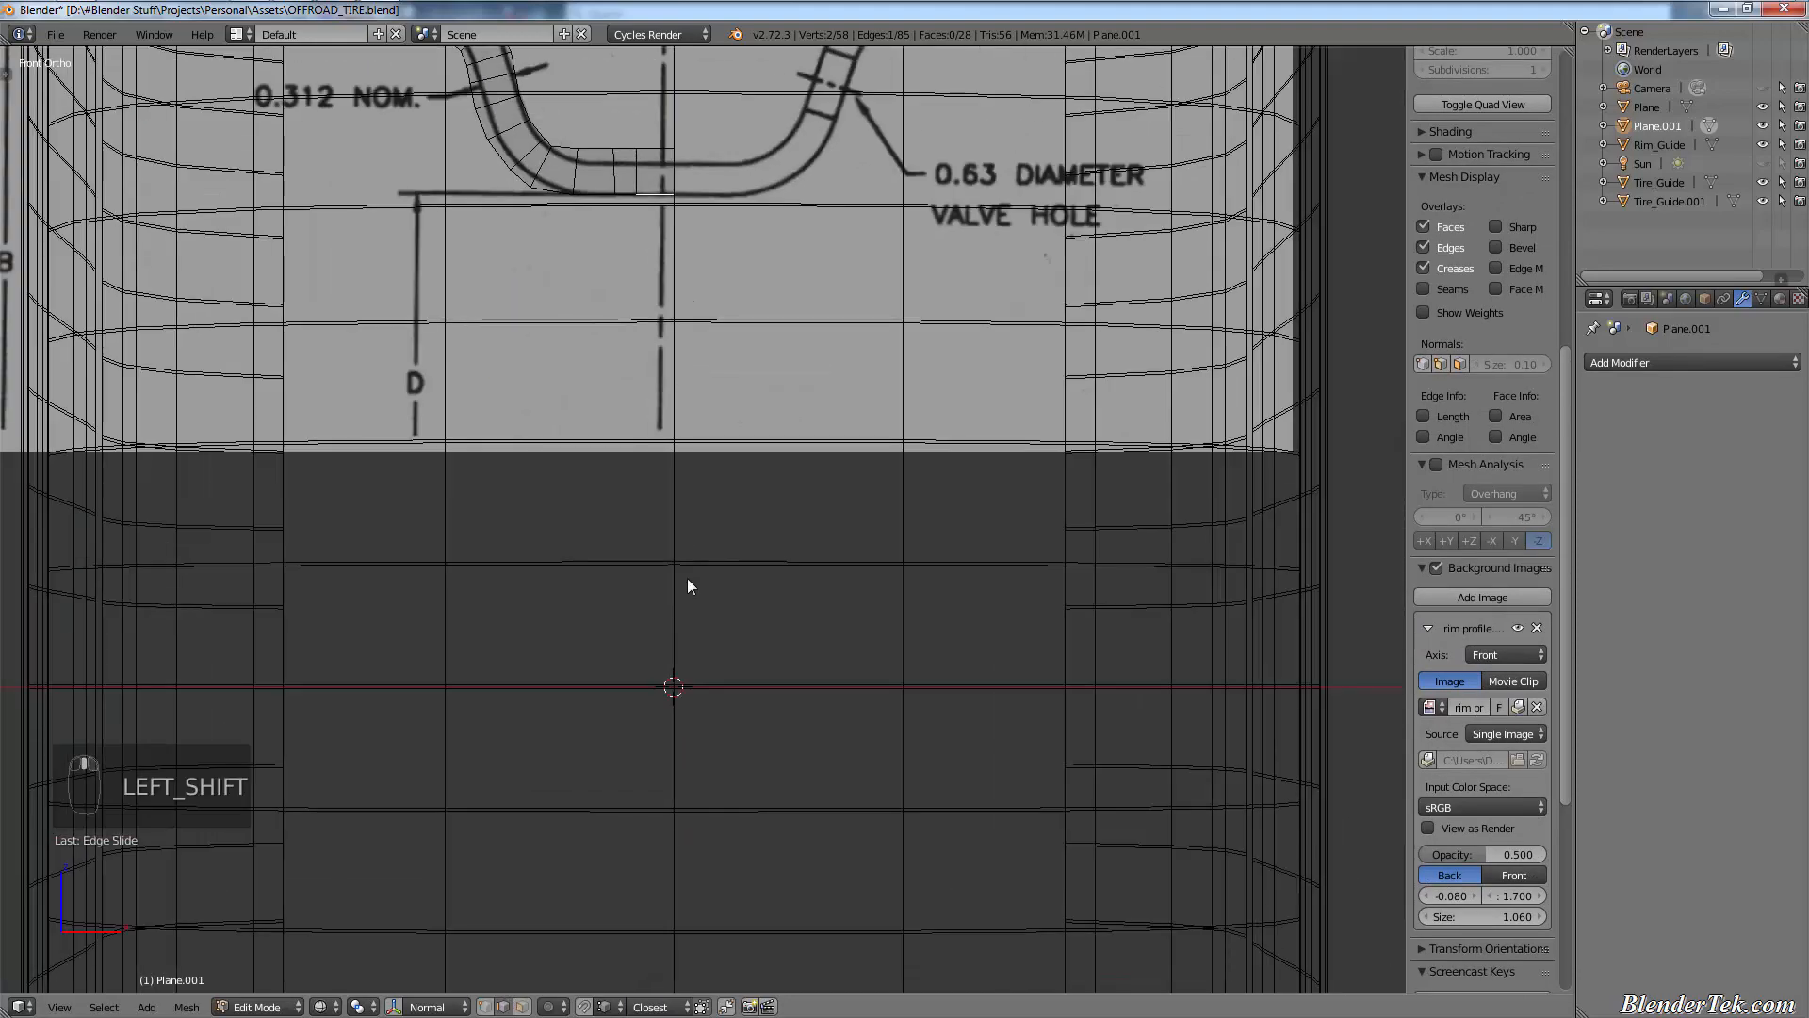
key("e")
key("z")
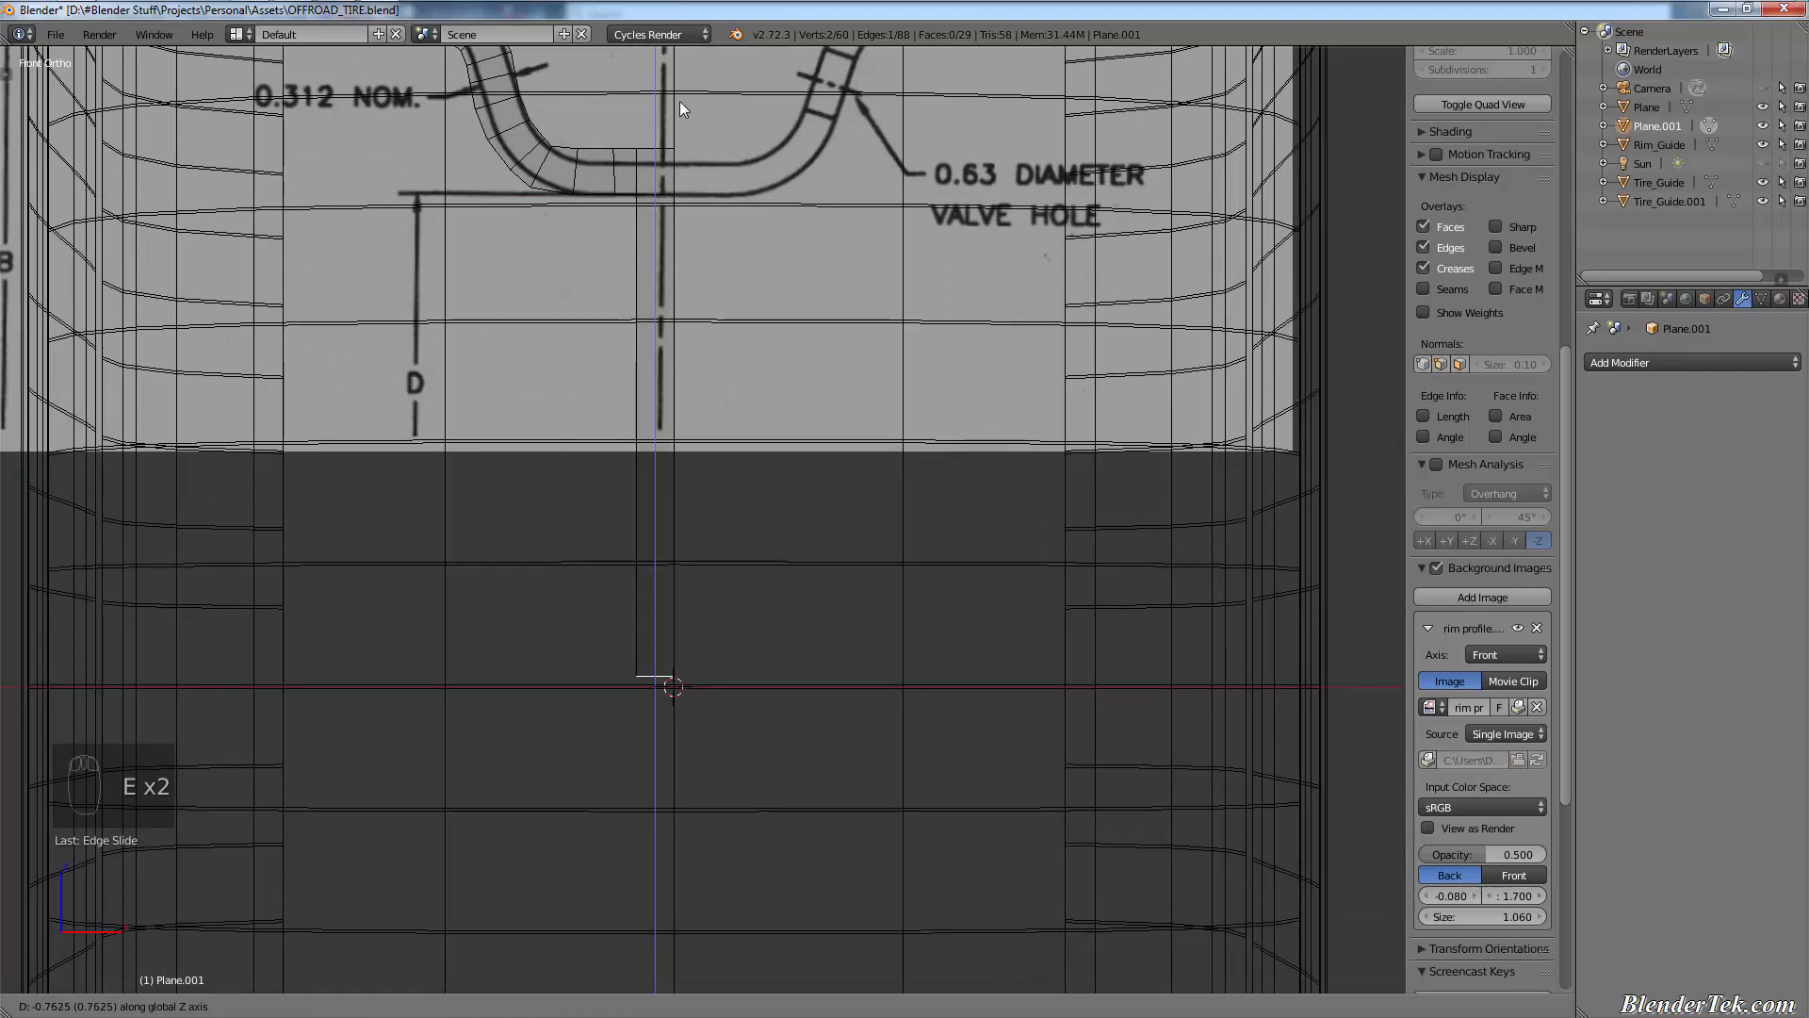
left_click(680, 688)
key("a")
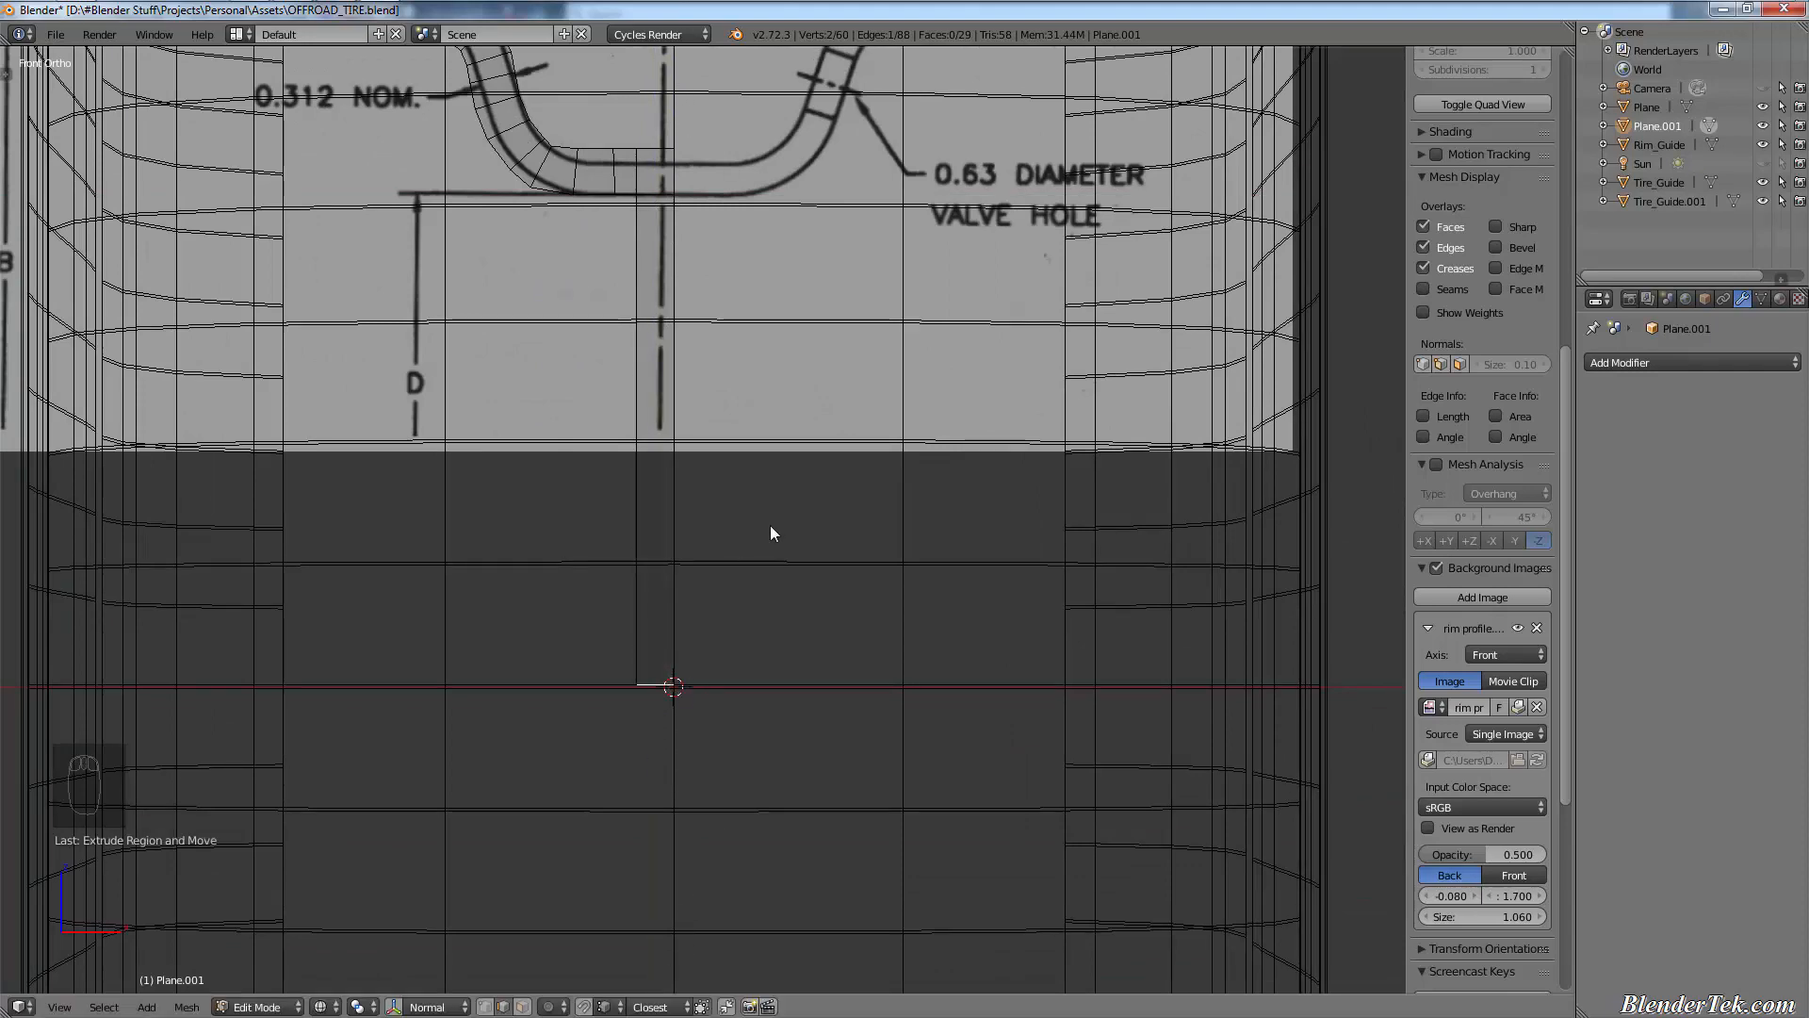
- Add a Screw modifier to the rim profile and set its axis to X
scroll(774, 528, "down", 4)
left_click(1671, 367)
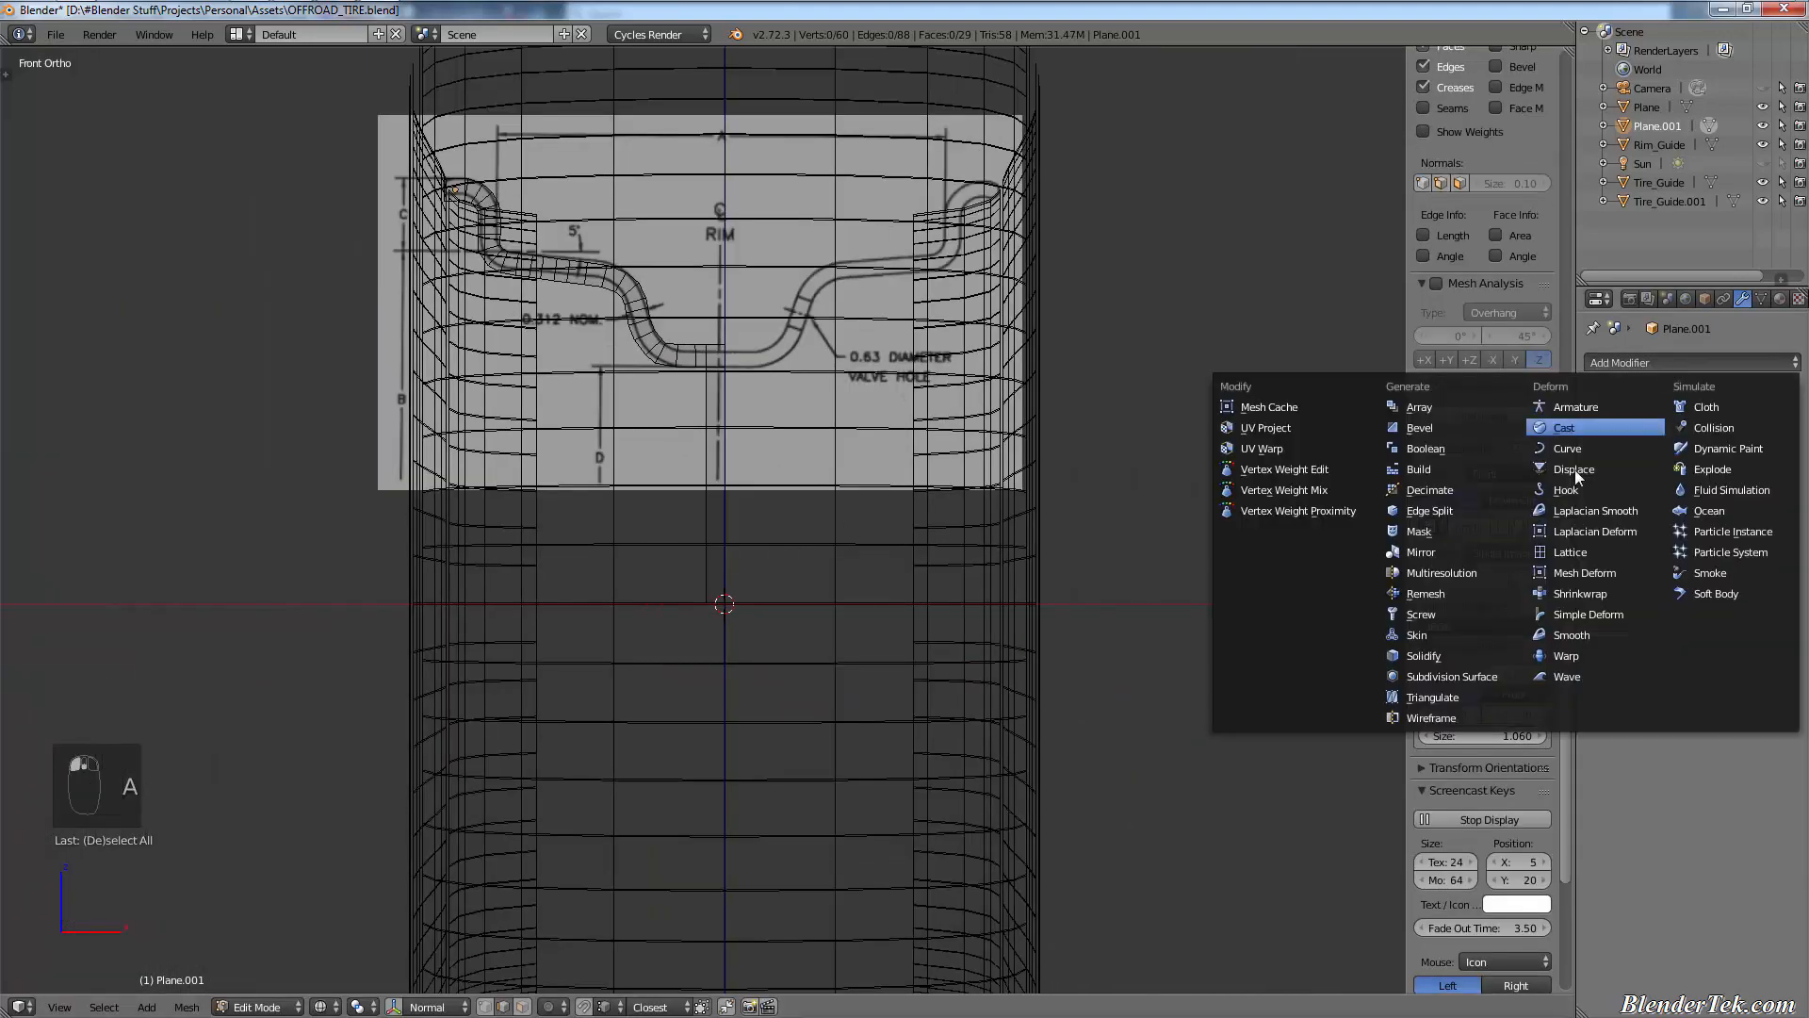
left_click(1457, 612)
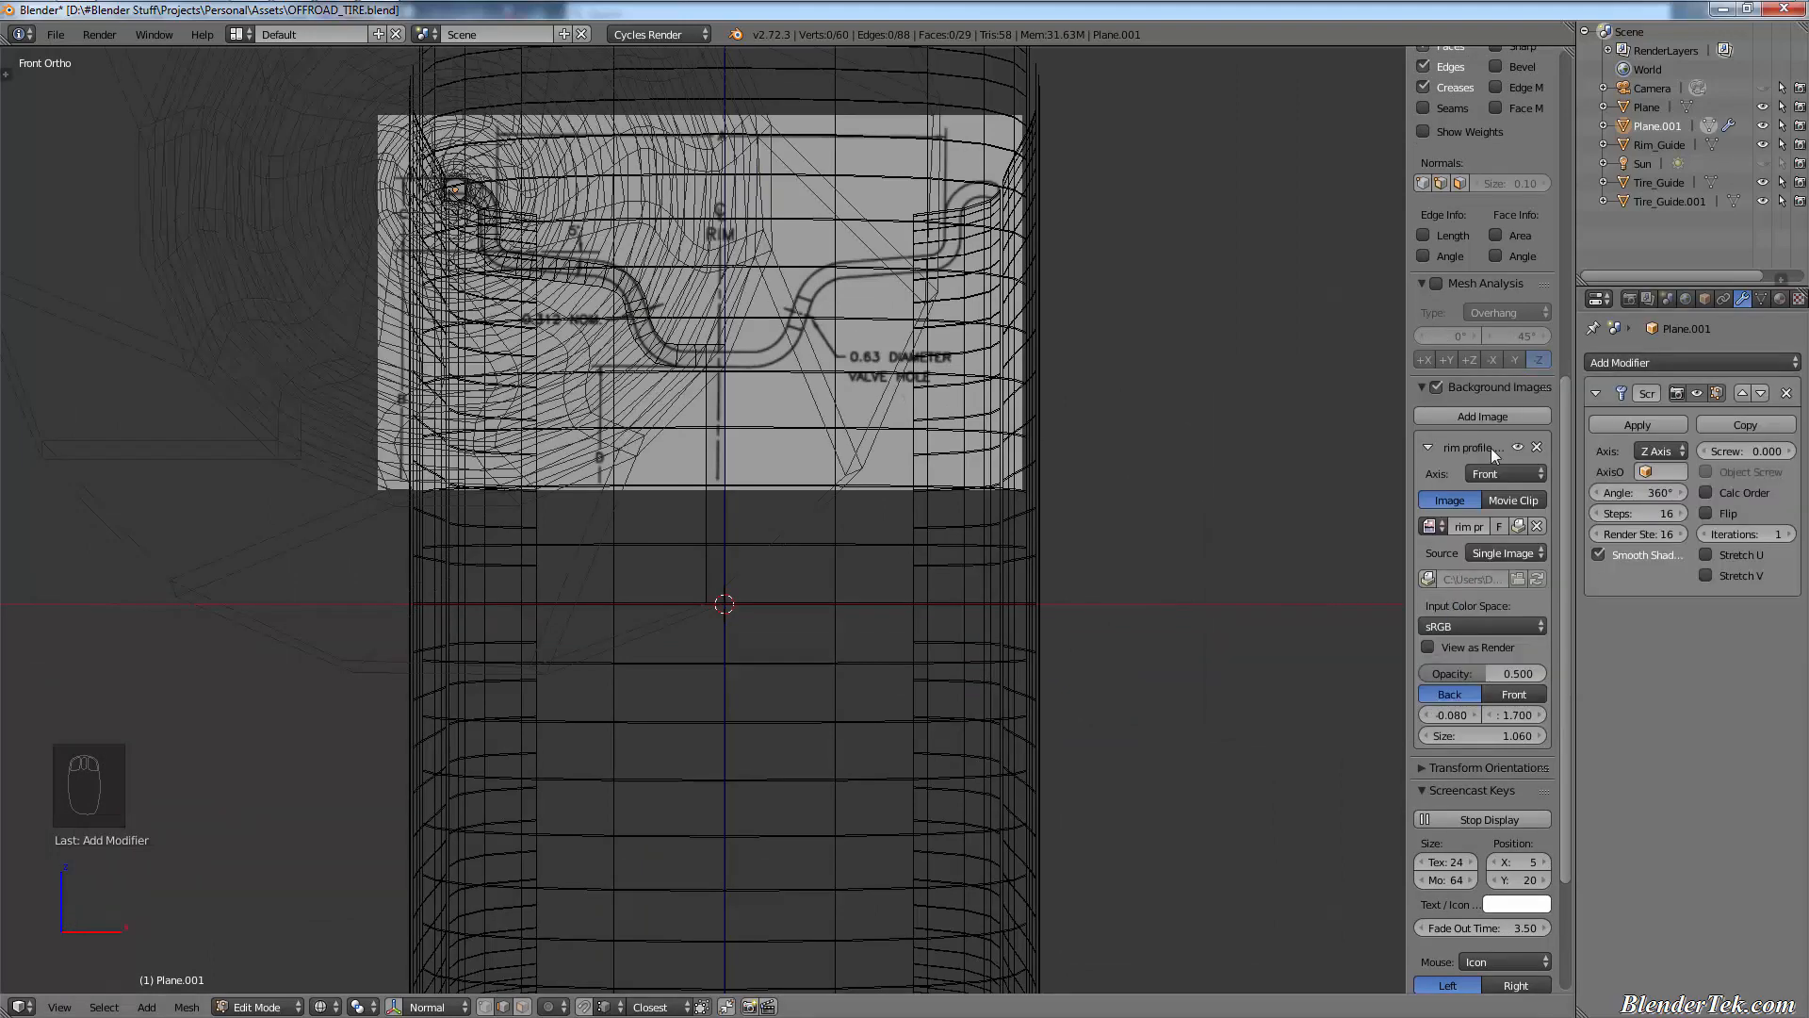
left_click(1676, 458)
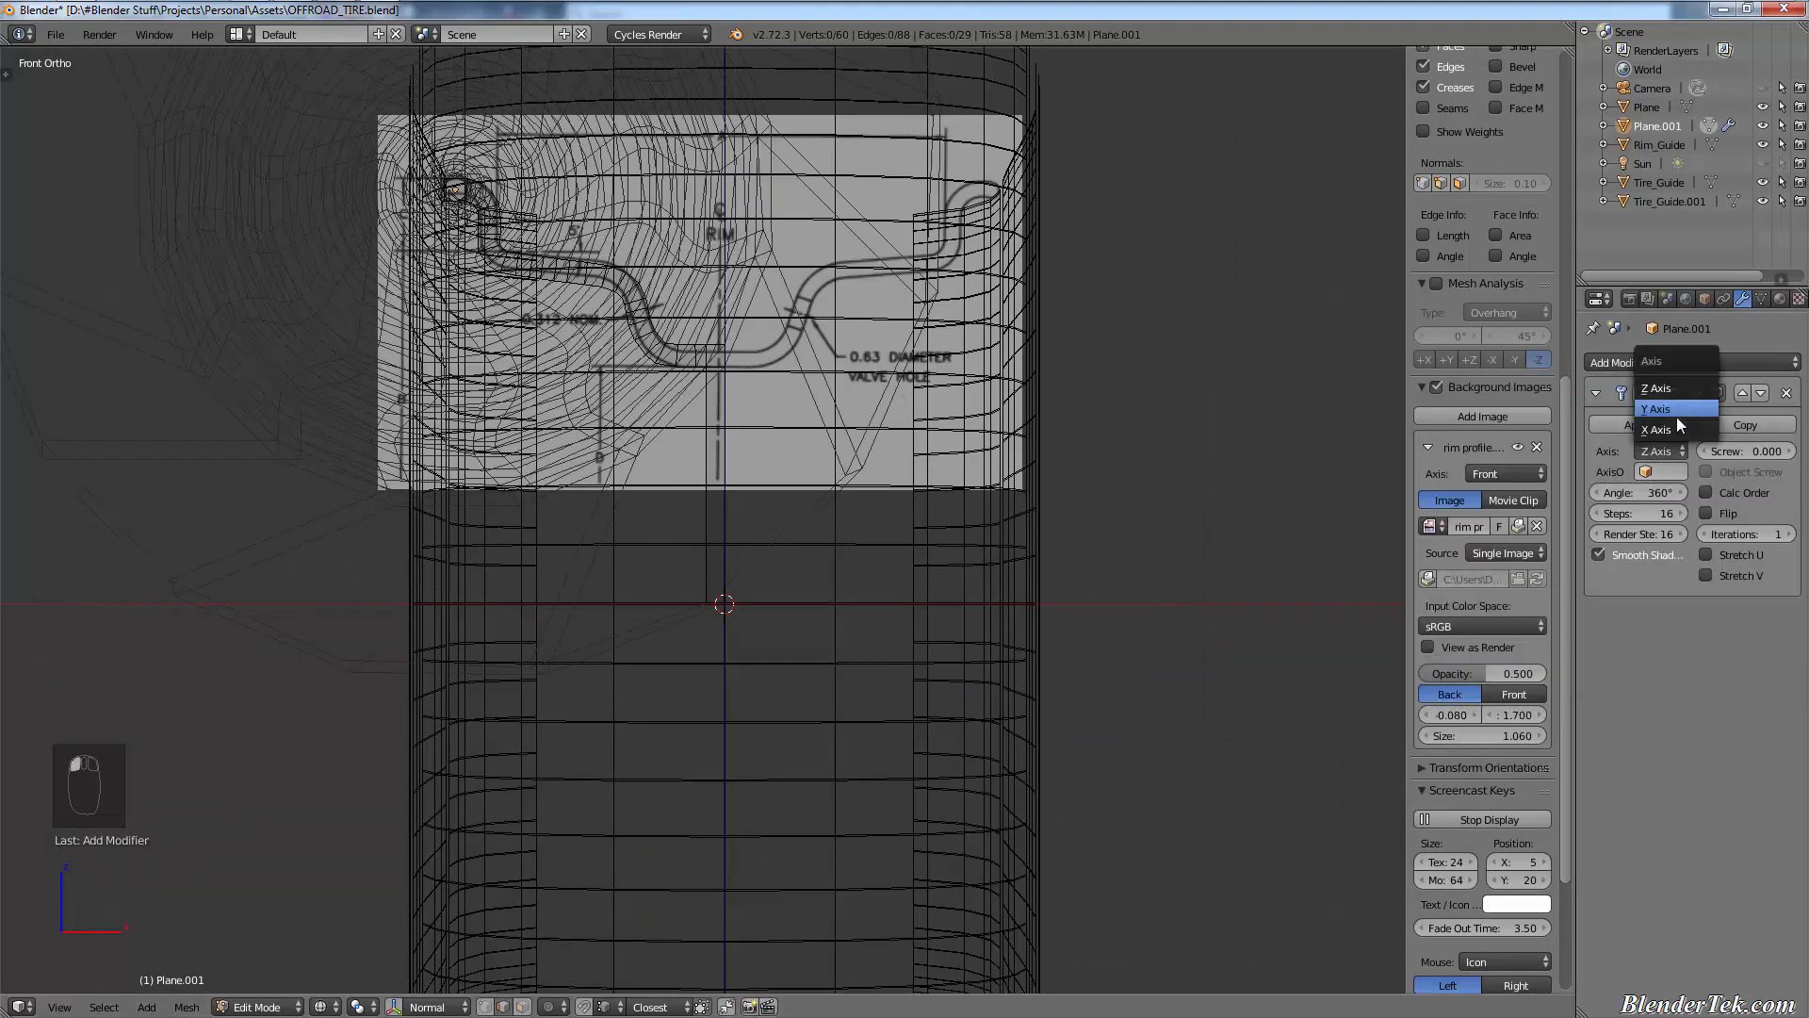
left_click(1671, 428)
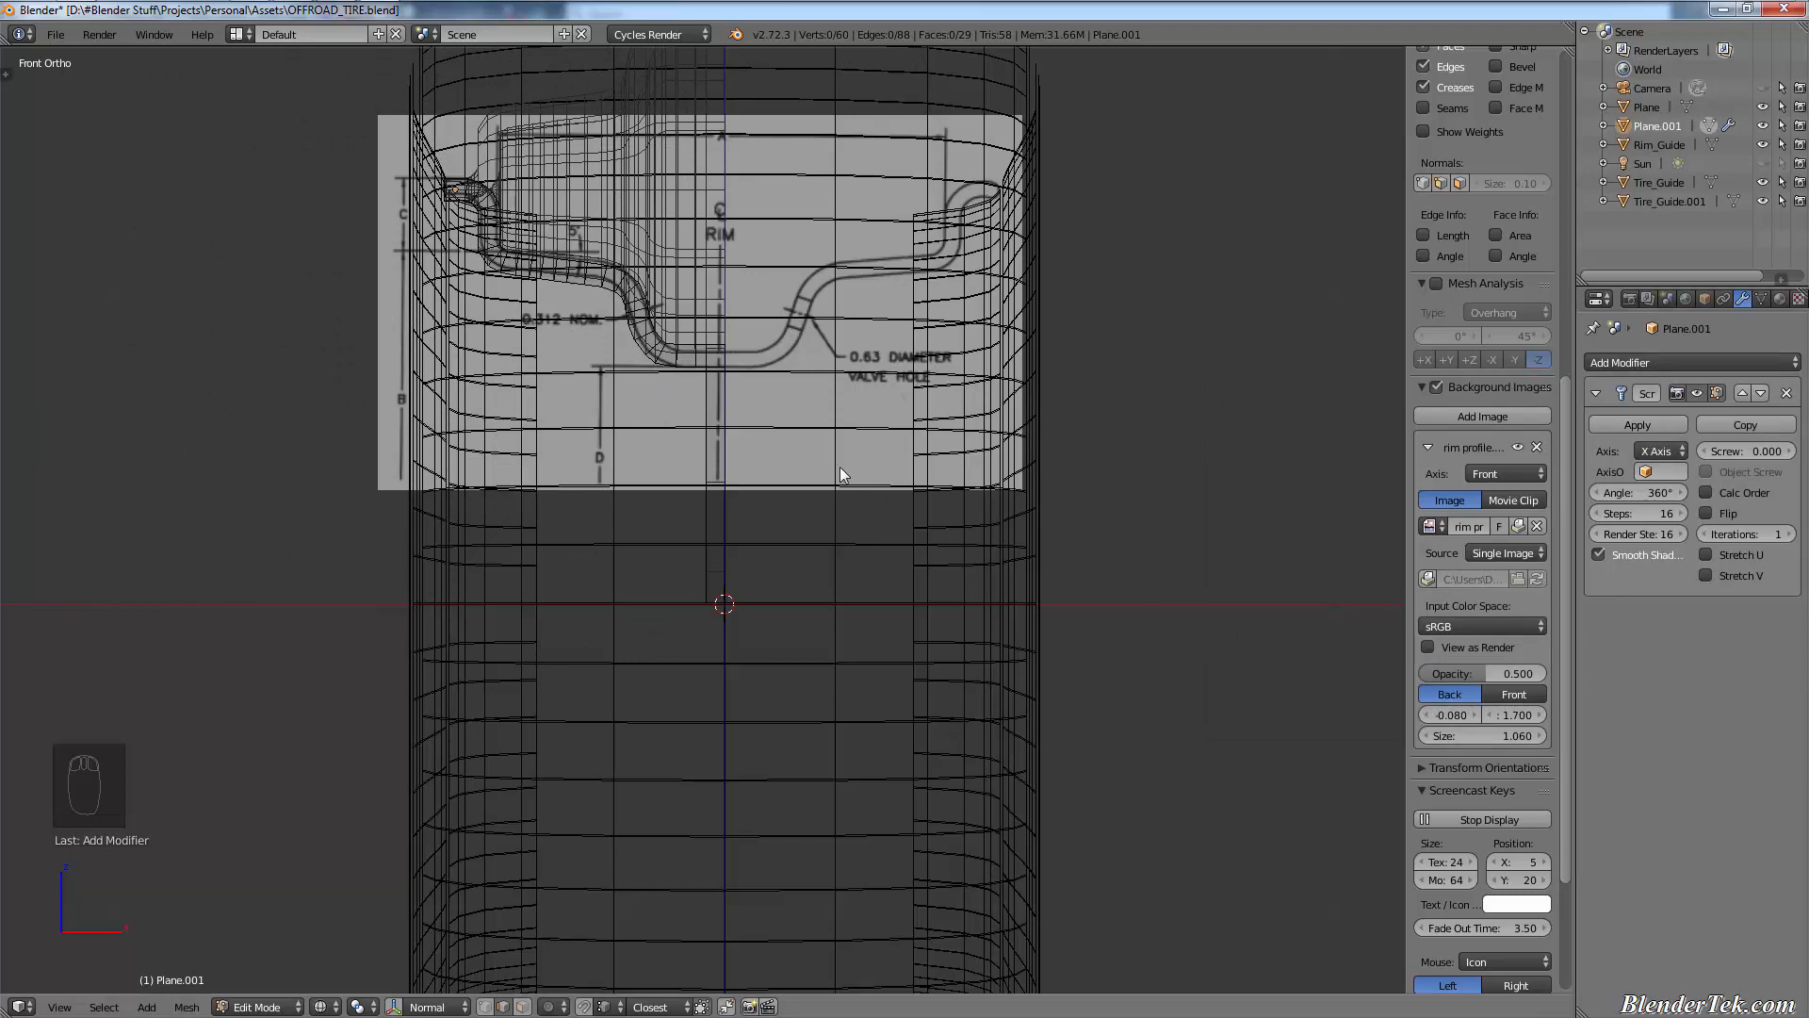
- In Object Mode, set the rim profile's origin to the 3D cursor
key("Tab")
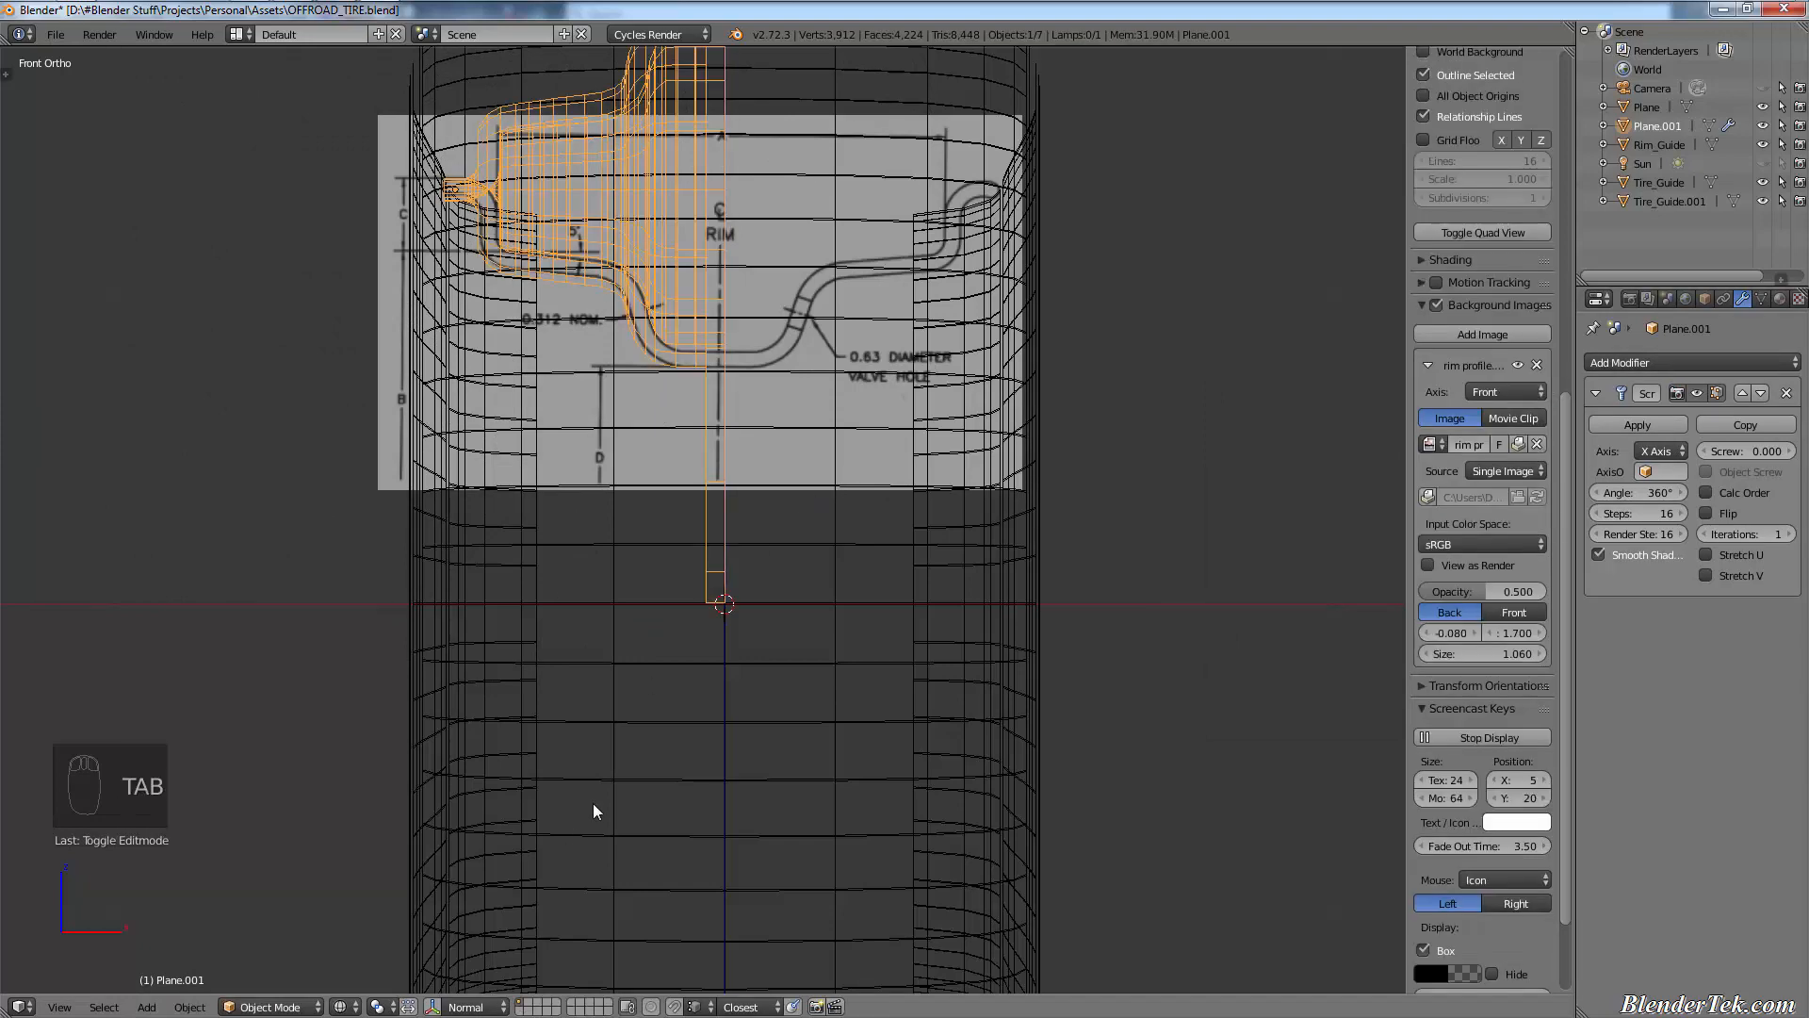
key("ctrl+alt+shift+c")
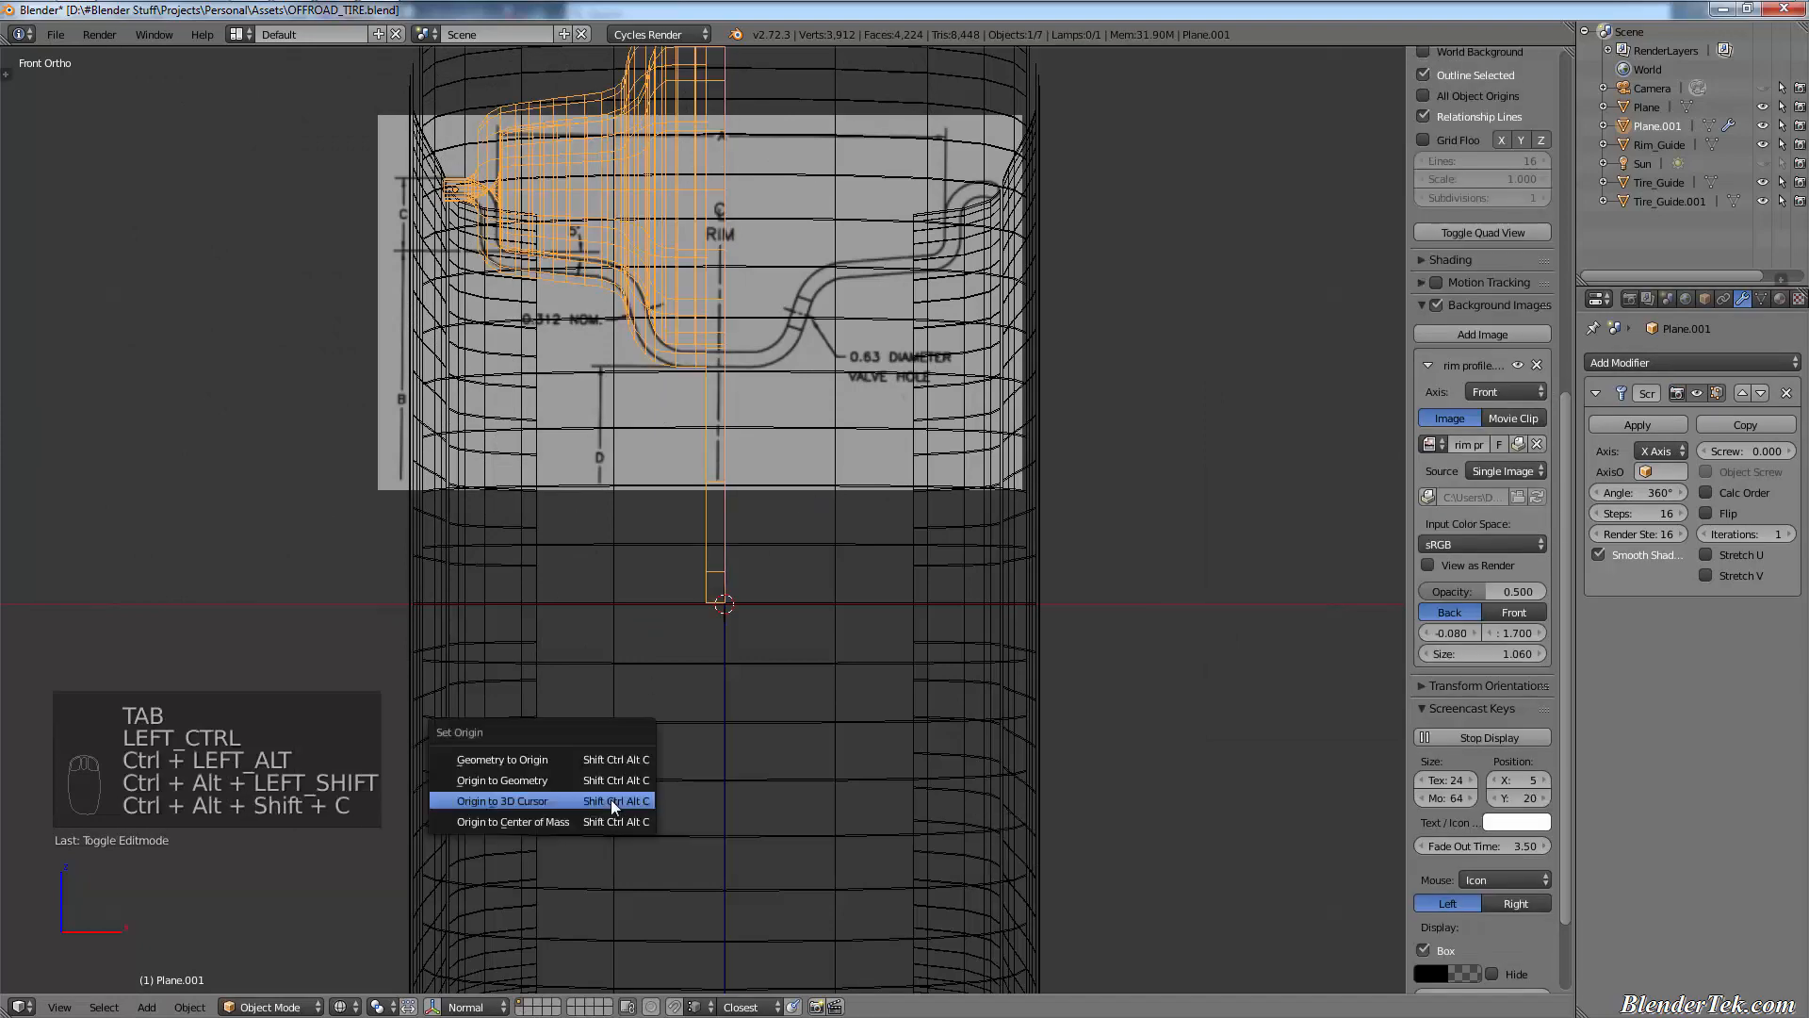
left_click(610, 799)
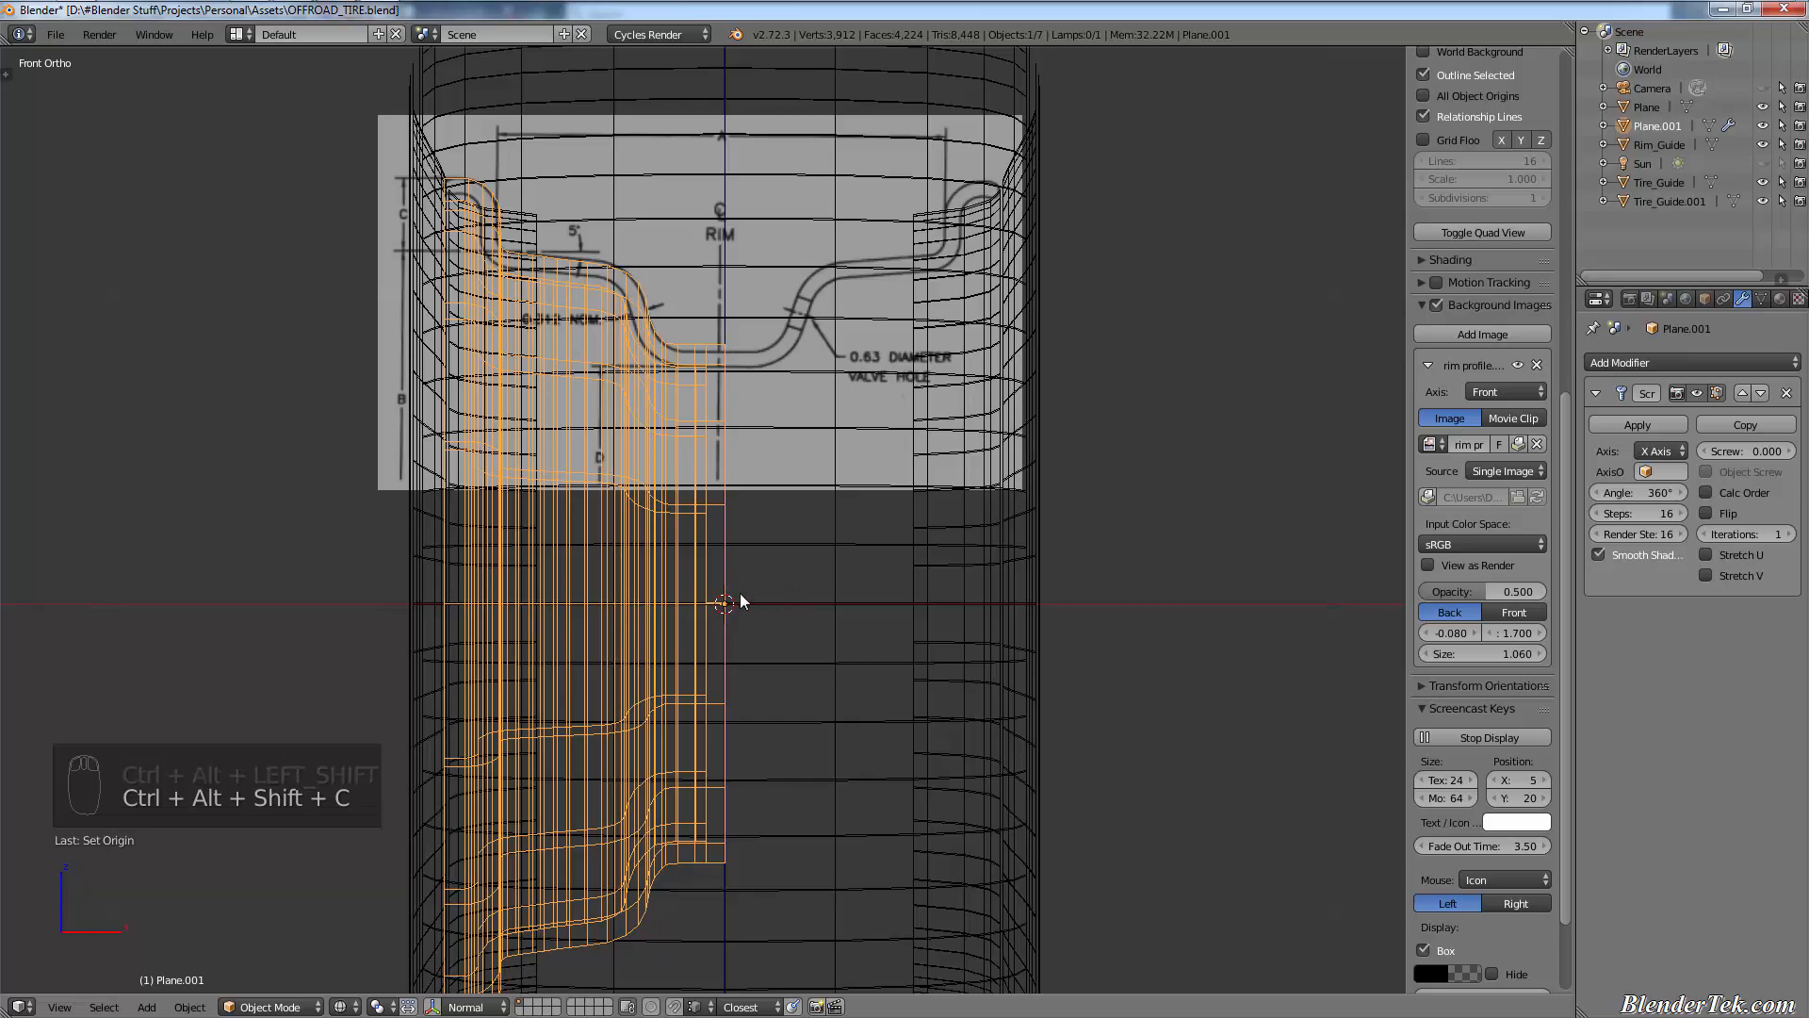
- Switch the viewport from wireframe to solid shading and inspect the revolved rim inside the tire
middle_click_drag(739, 601, 636, 520)
middle_click_drag(652, 512, 1043, 567, "shift")
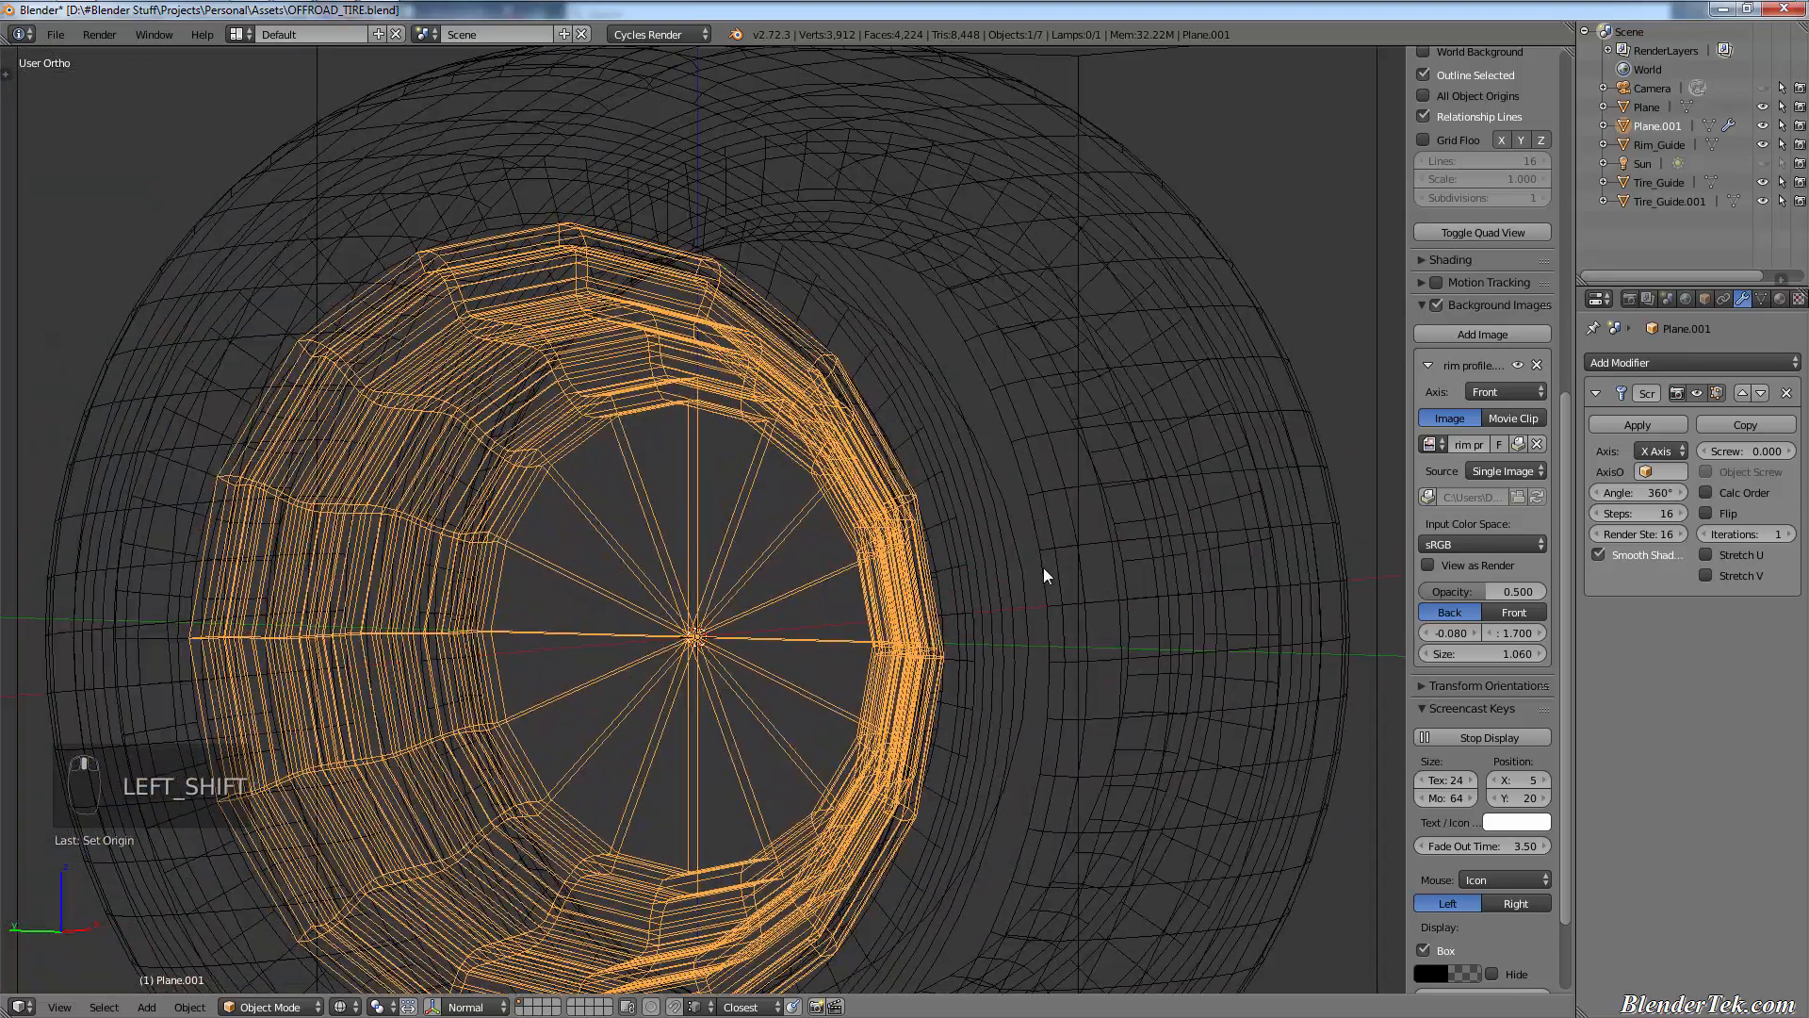
key("Tab")
key("Tab")
key("z")
scroll(763, 608, "down", 5)
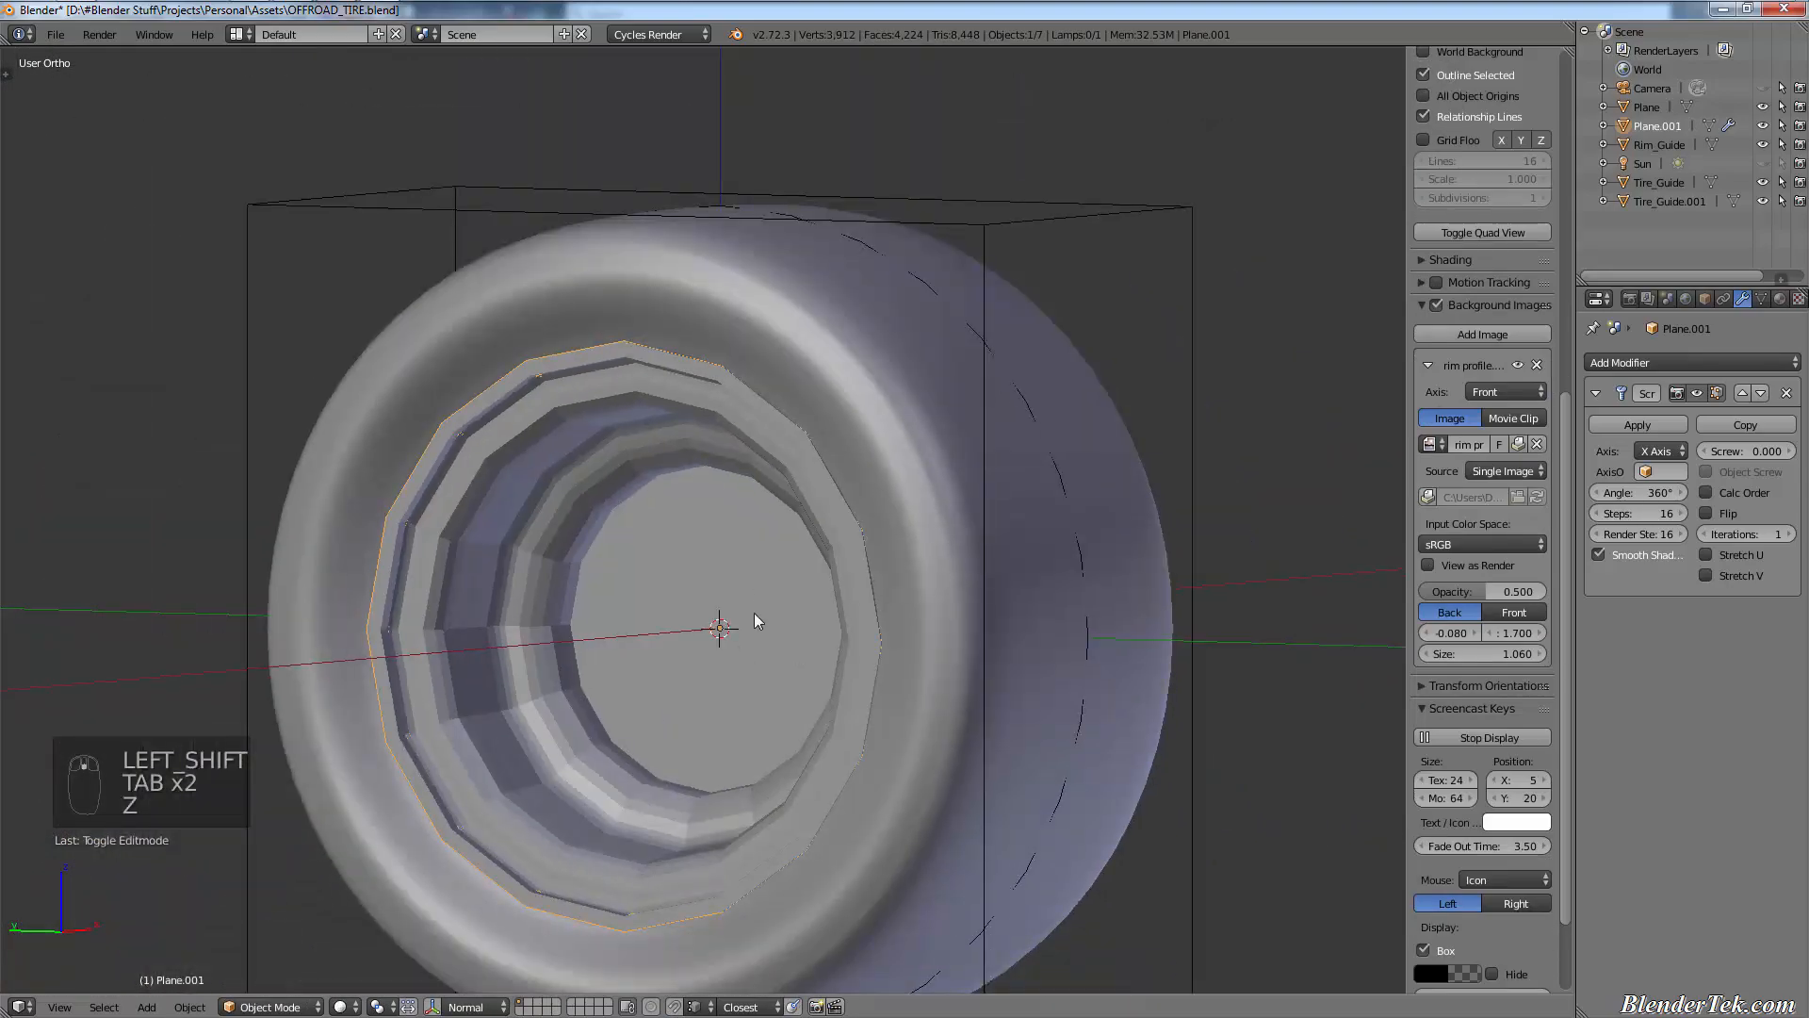
middle_click_drag(754, 612, 817, 623)
- Set the Screw modifier's steps to 64 and inspect the rounder rim
left_click(1658, 513)
type("7")
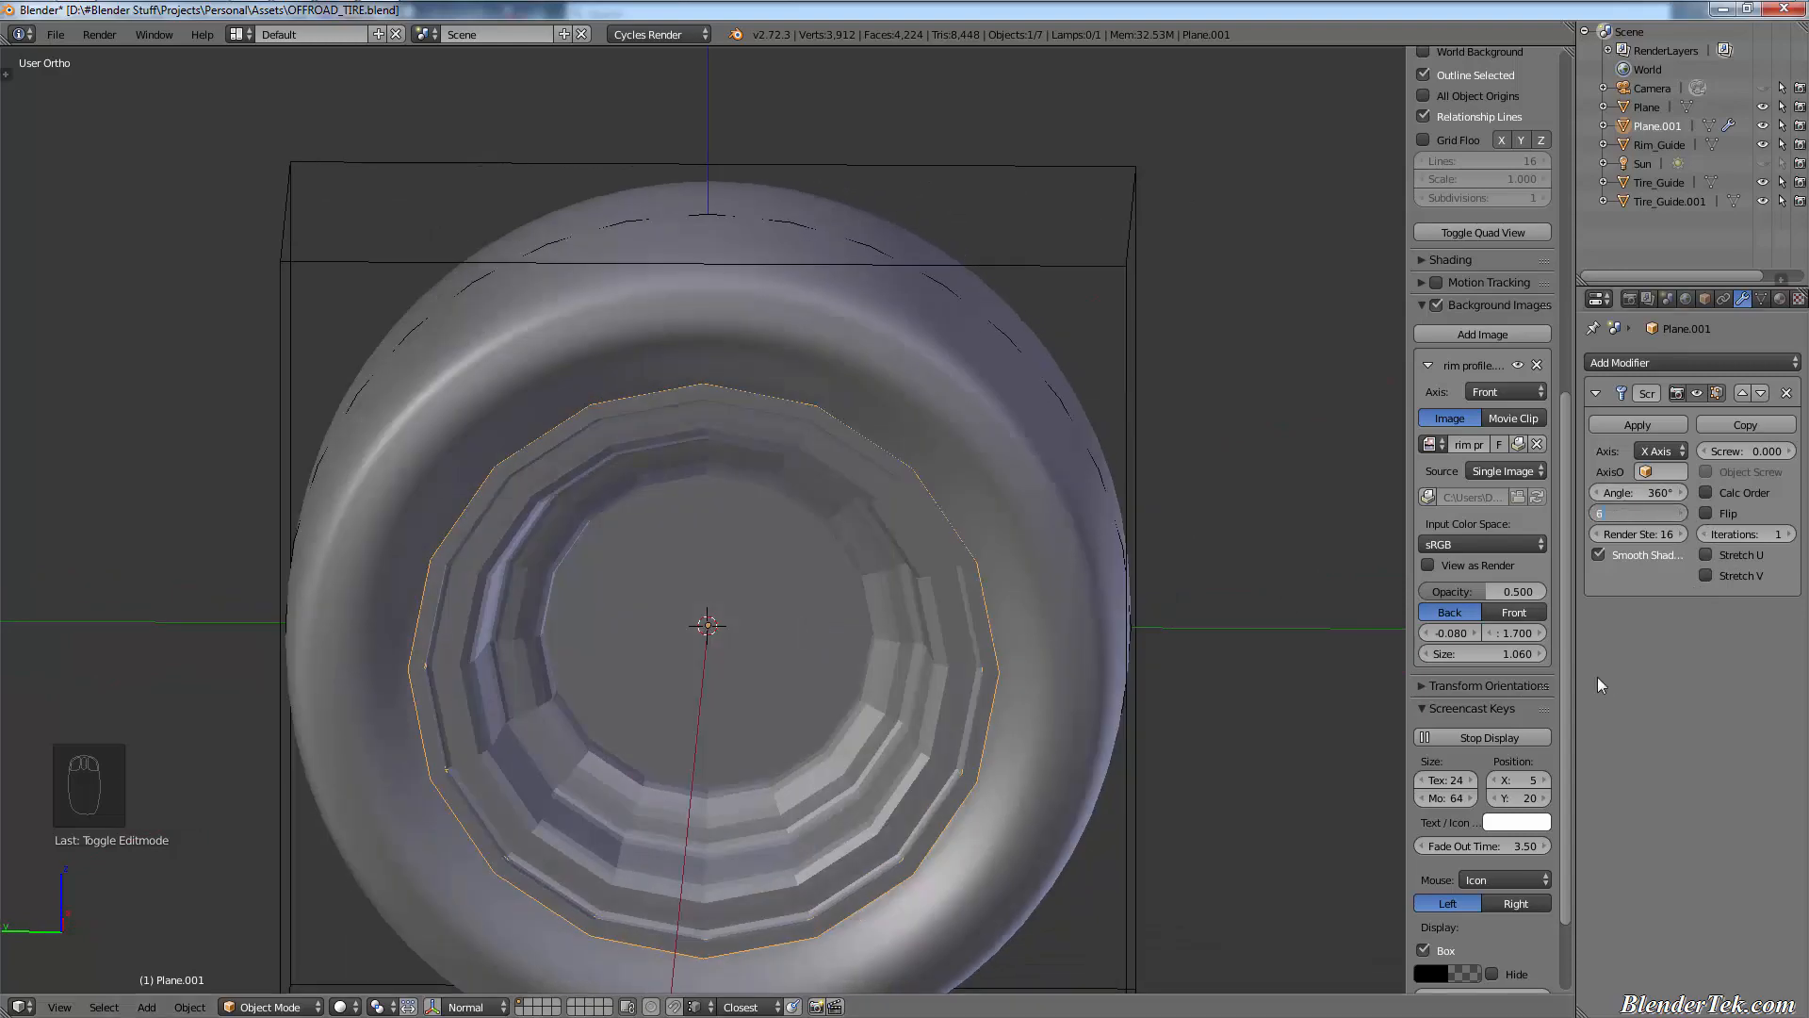
type("4")
key("Return")
scroll(995, 713, "up", 3)
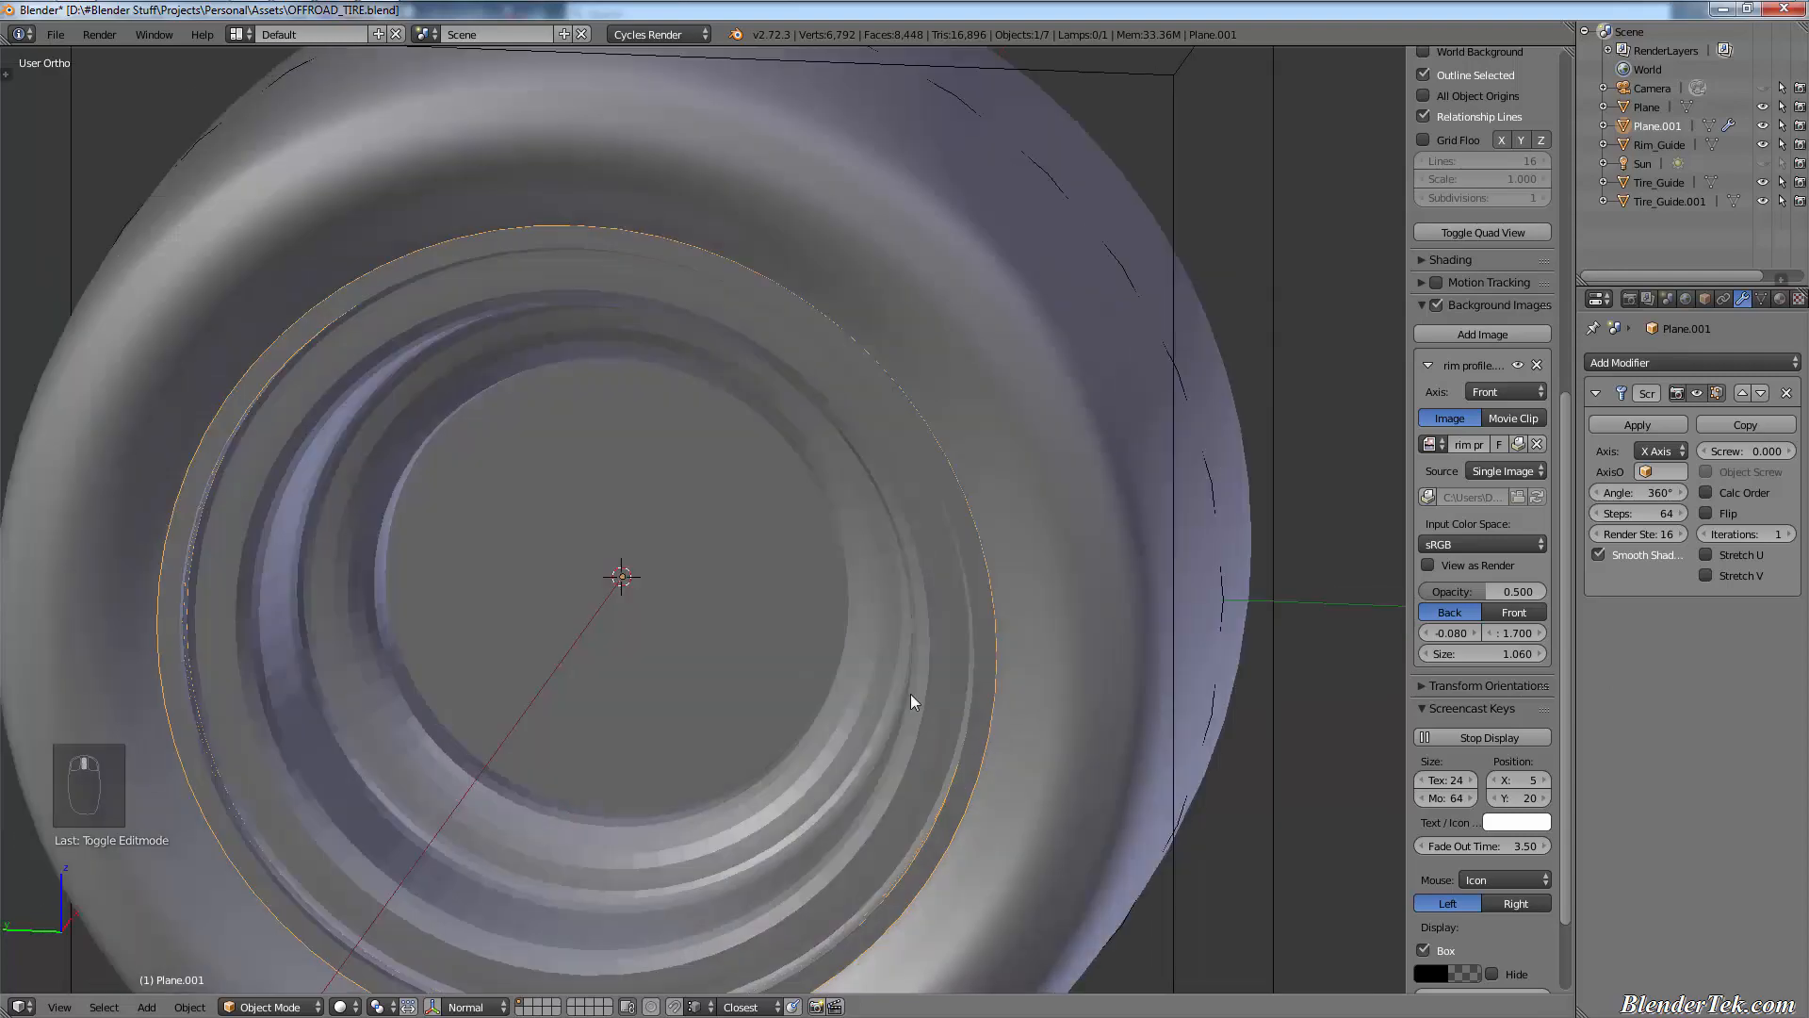
middle_click_drag(913, 703, 846, 671)
key("Tab")
key("Tab")
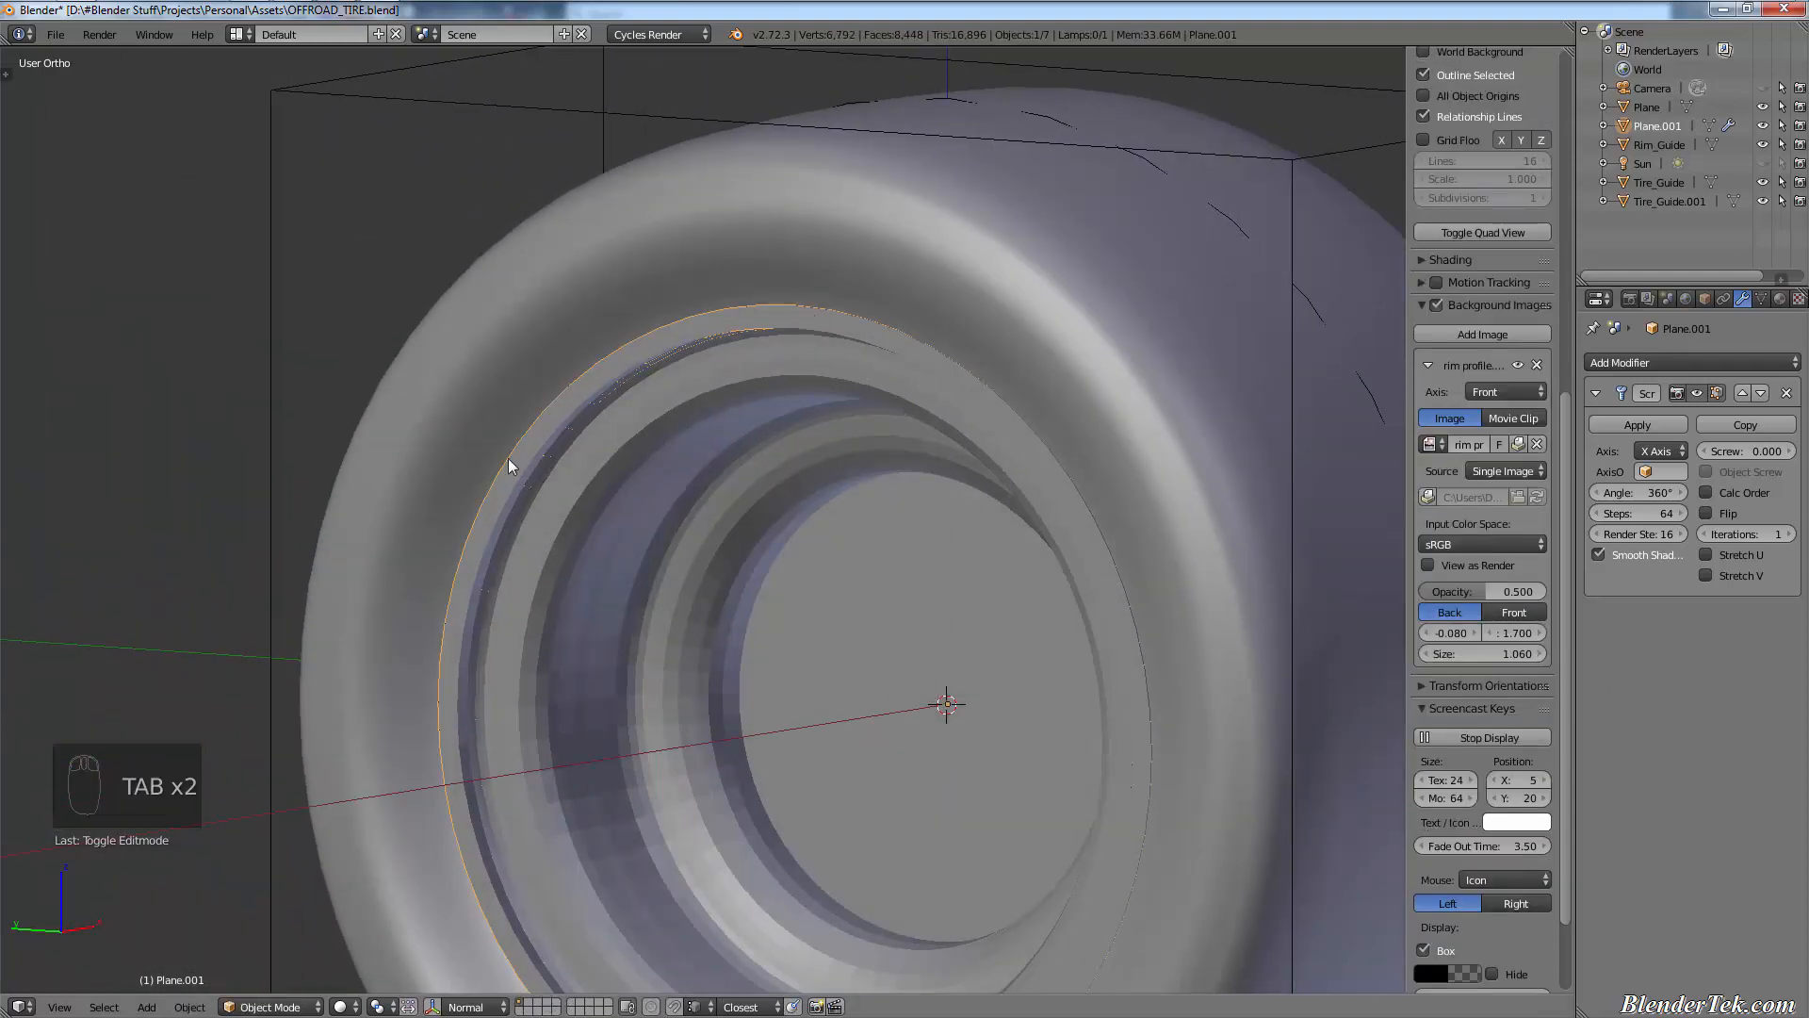
- Bring up the object tools and apply smooth shading to the rim
key("t")
key("t")
key("t")
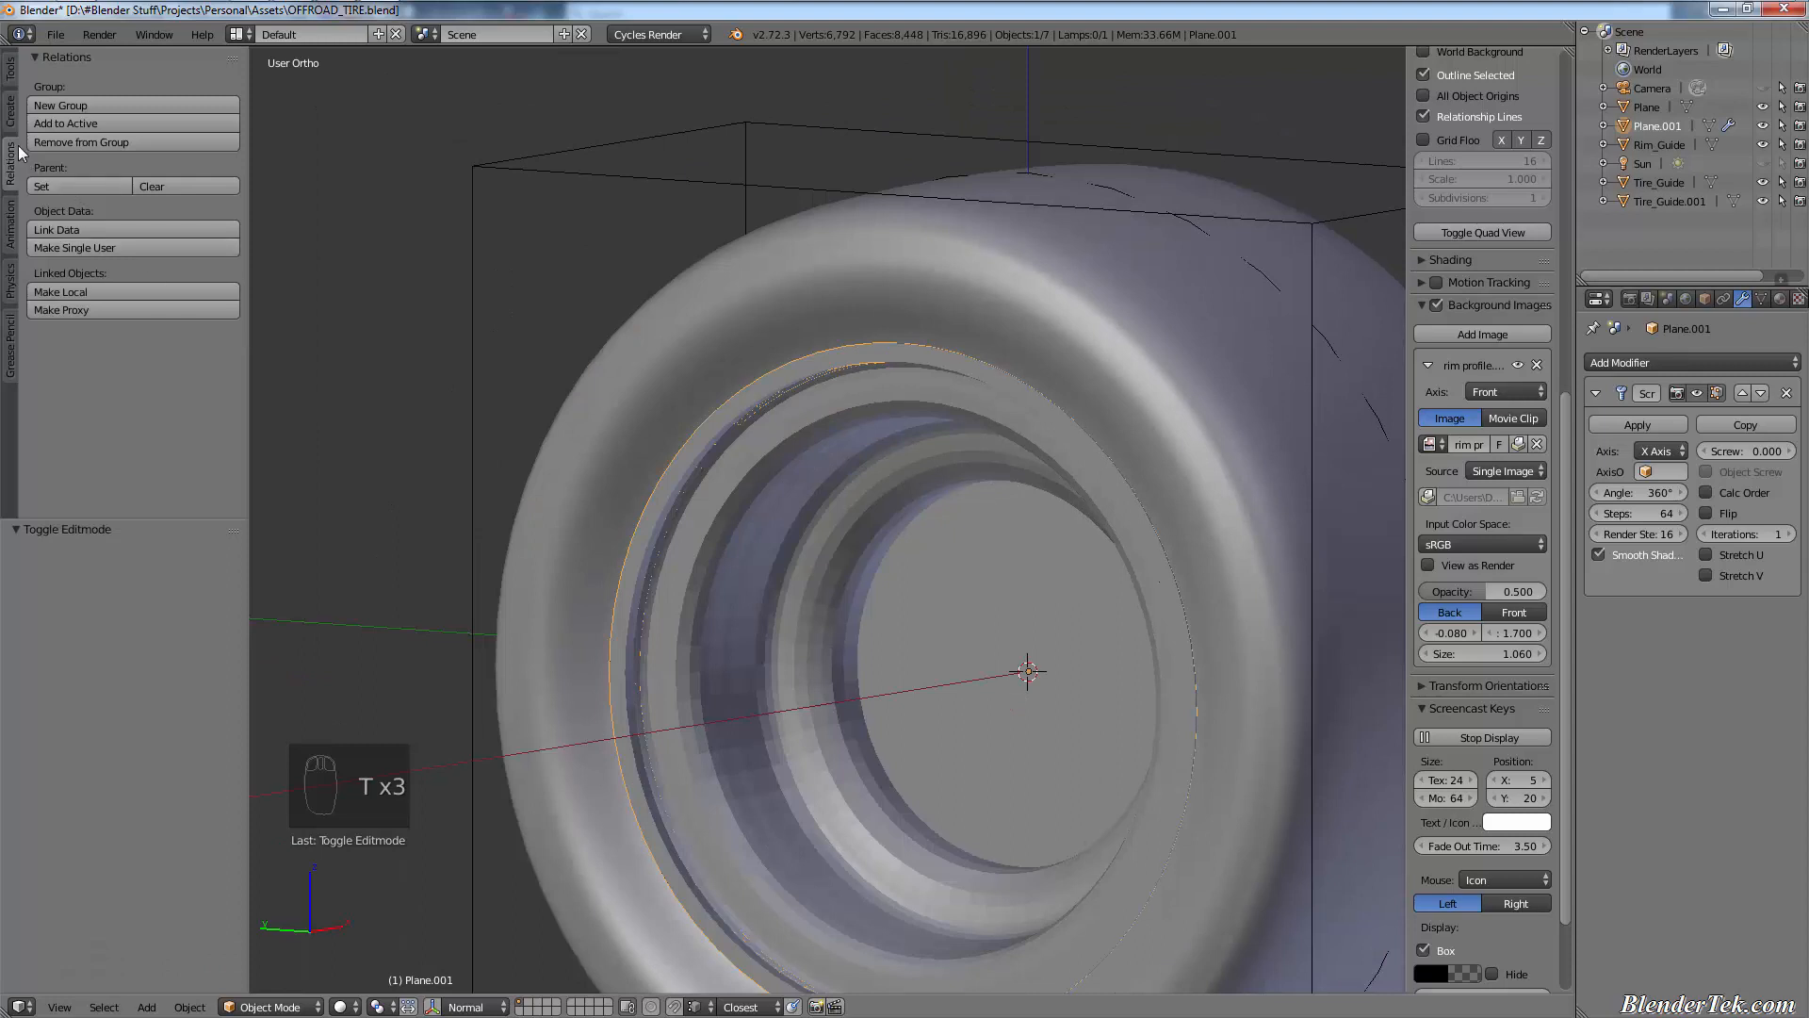
scroll(18, 147, "up", 2)
left_click(81, 327)
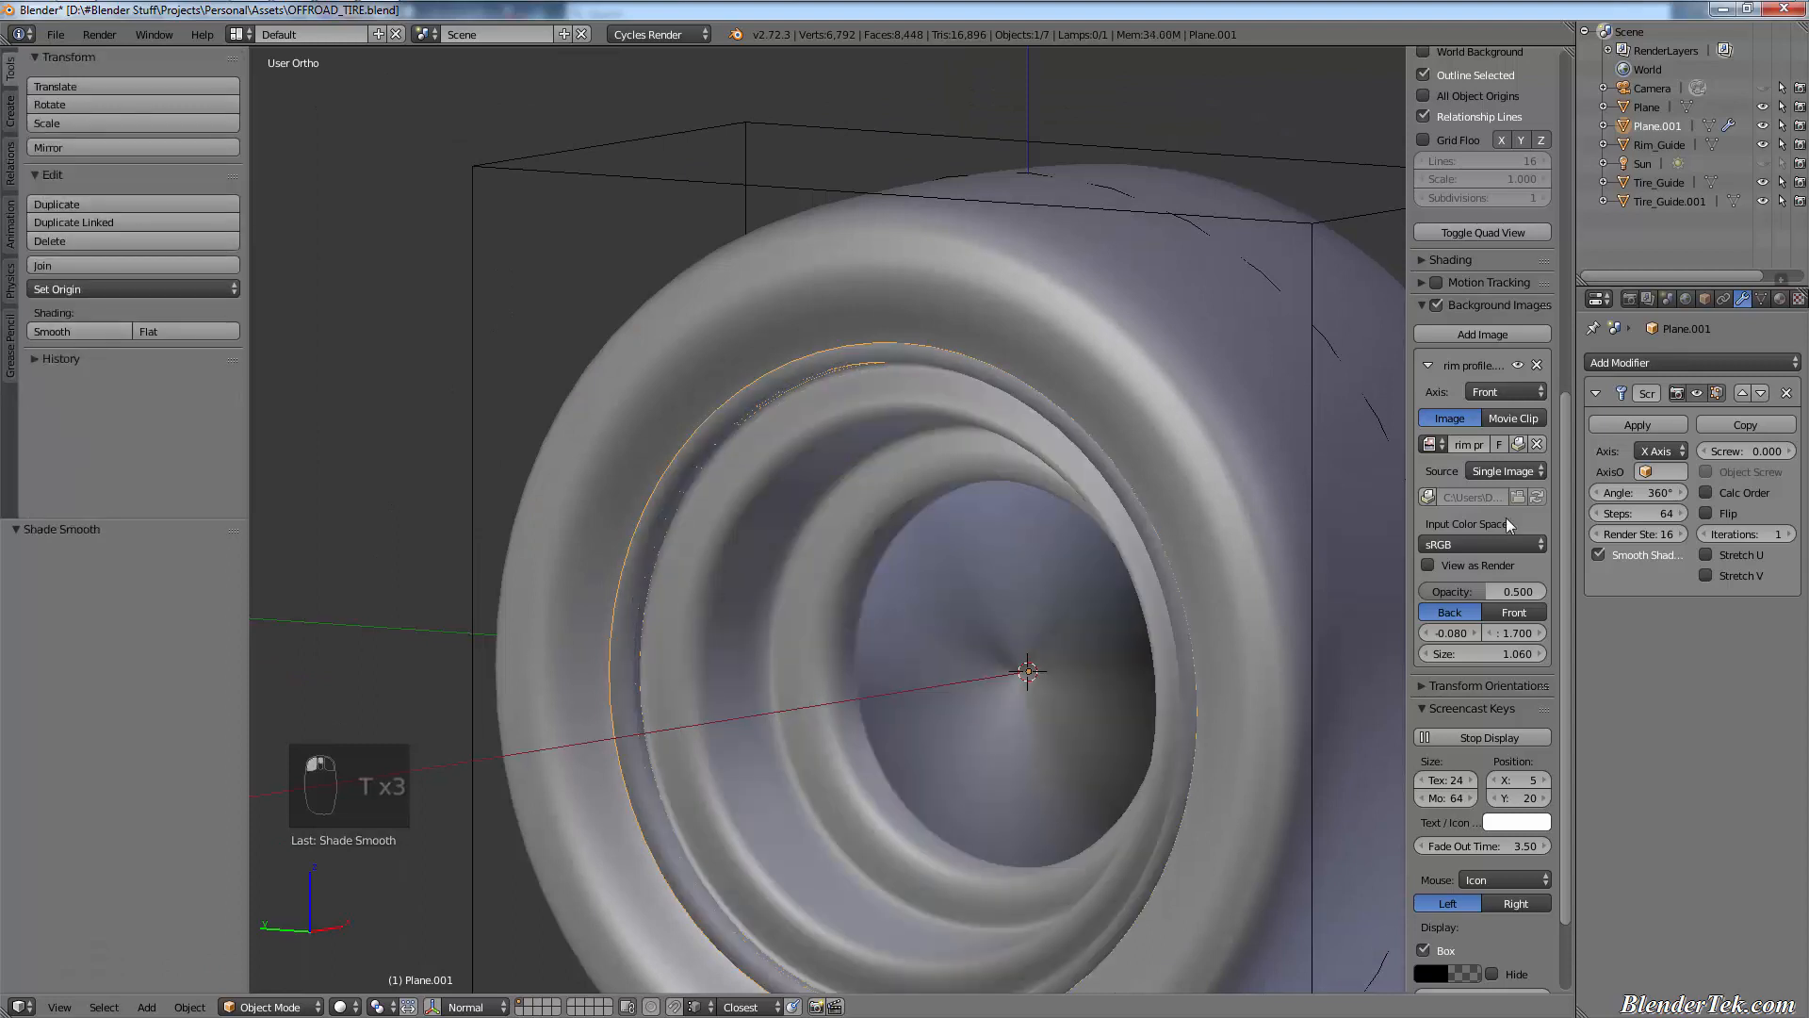
- Add an Edge Split modifier to the rim, set its split angle to 89°, and check the shading up close
left_click(1698, 360)
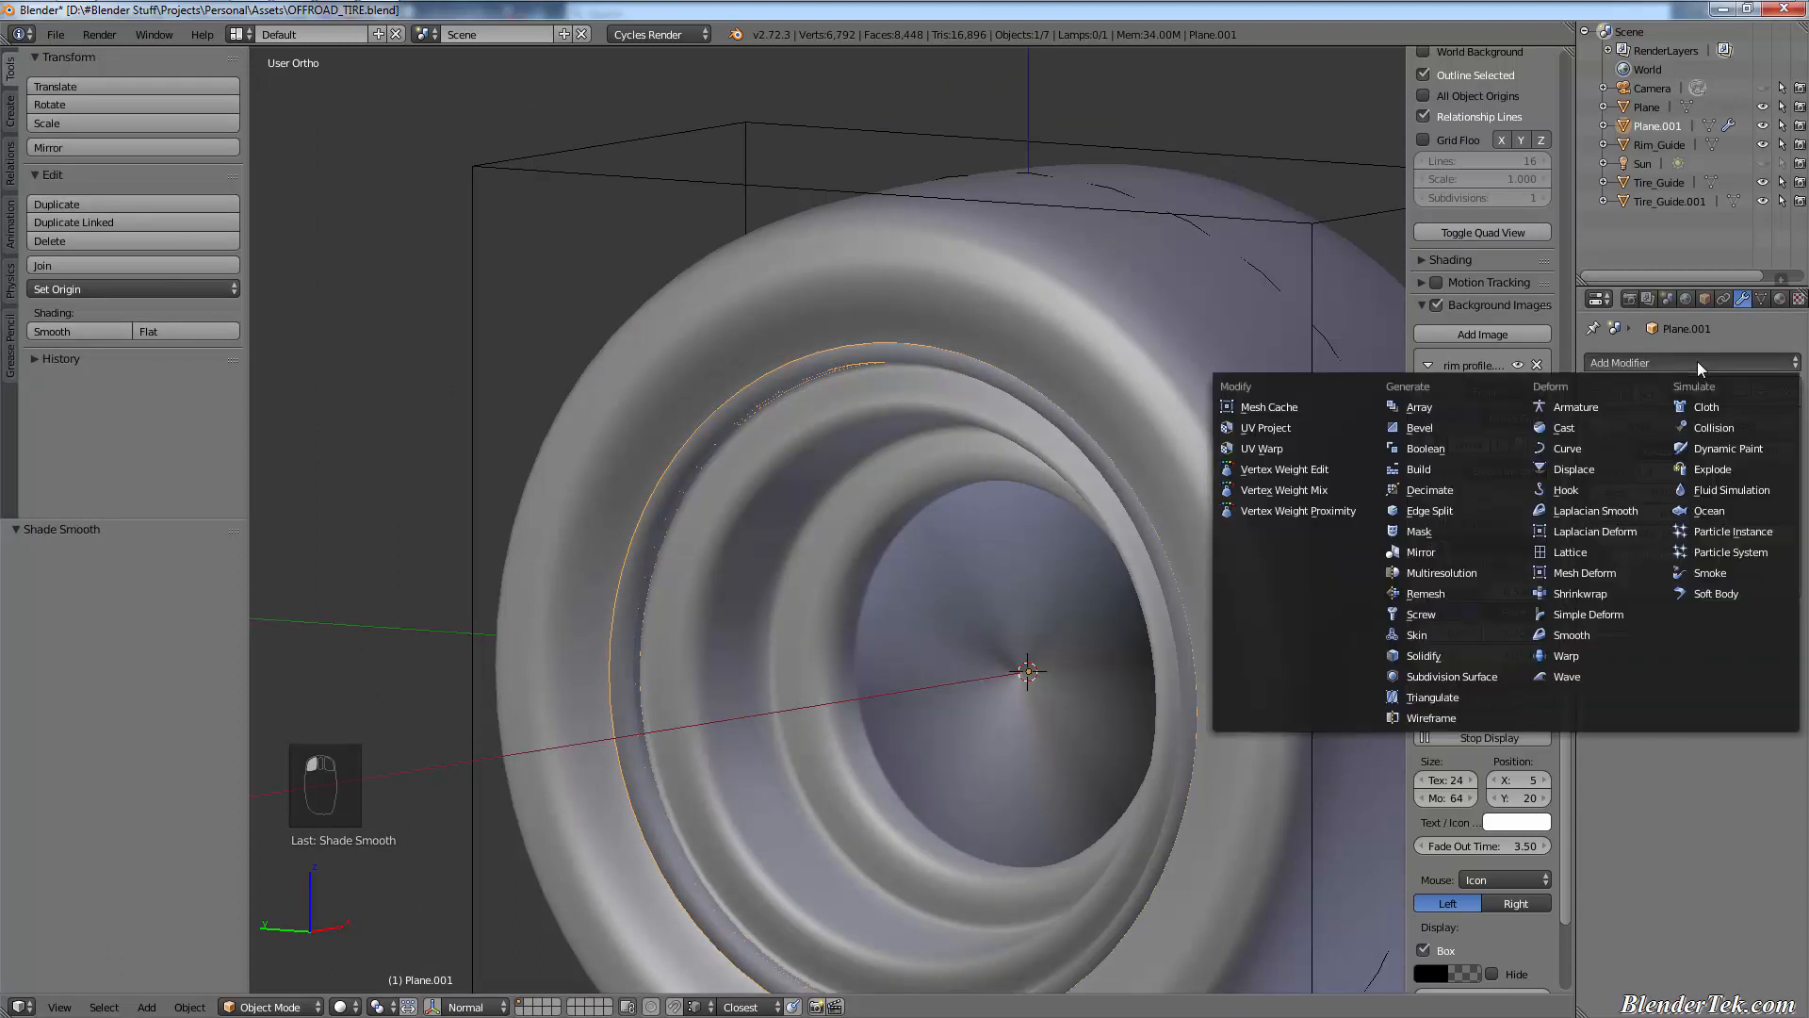
left_click(1446, 517)
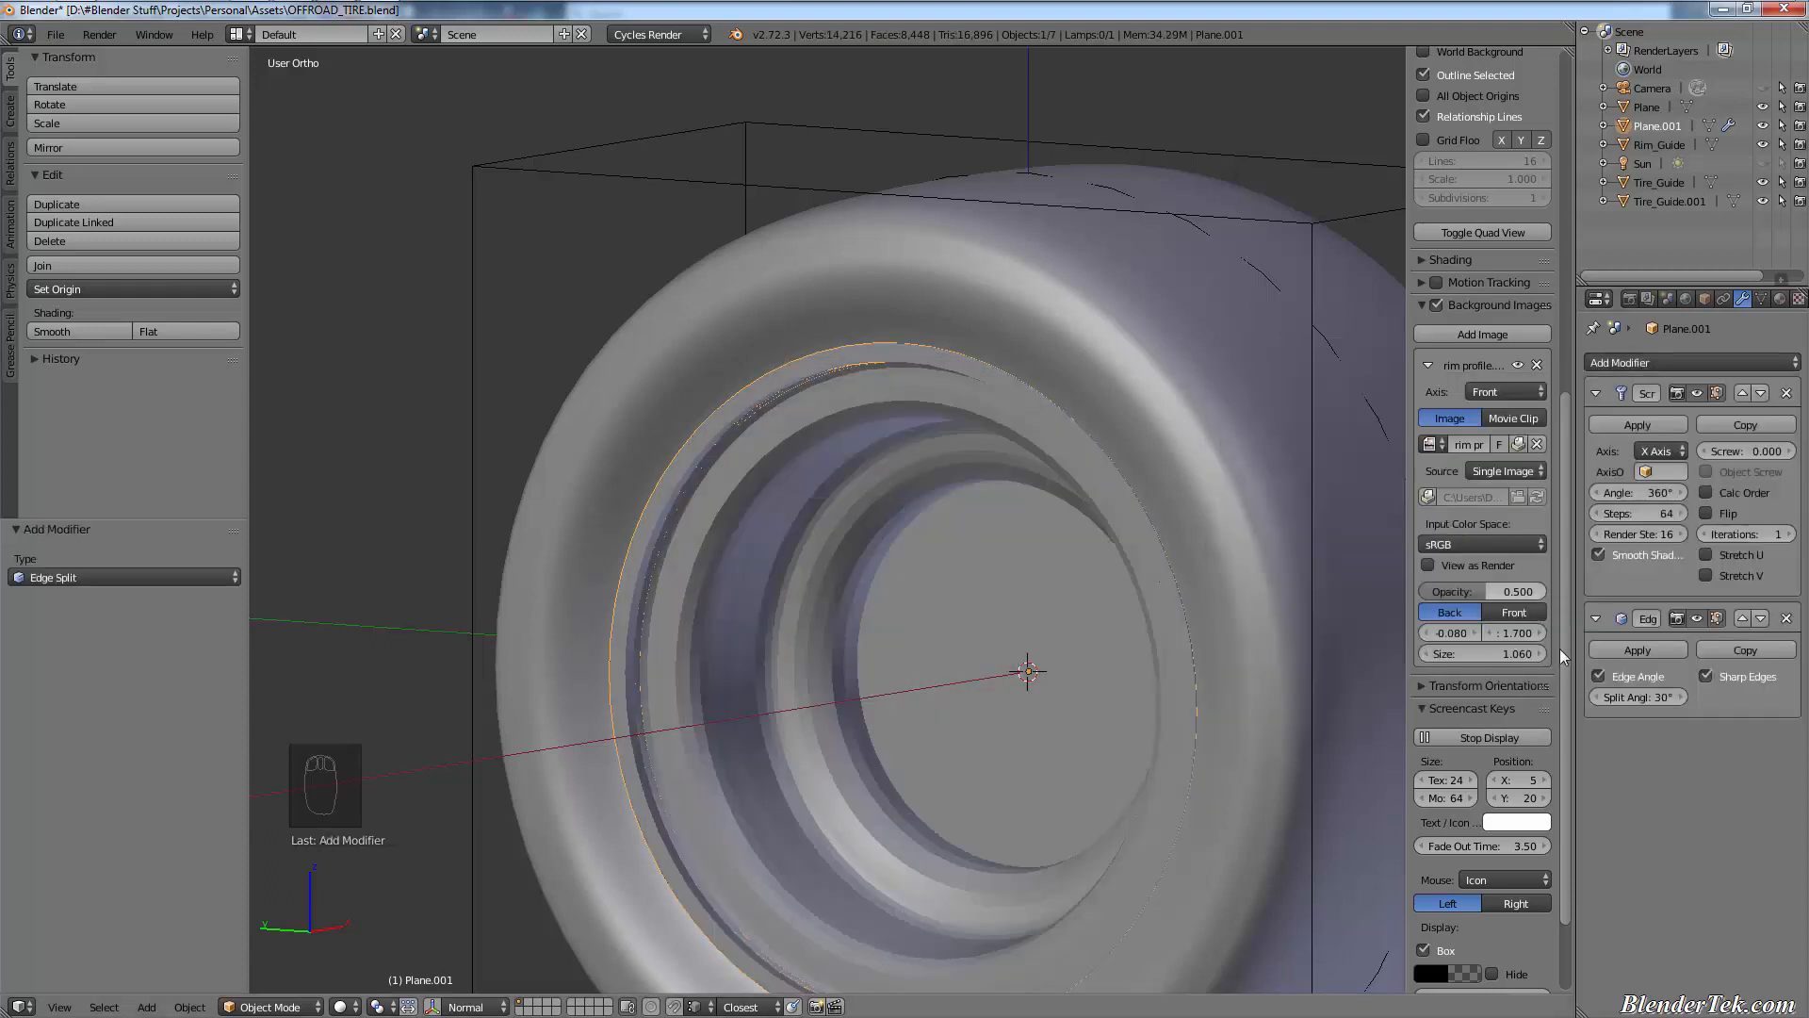
left_click(1660, 701)
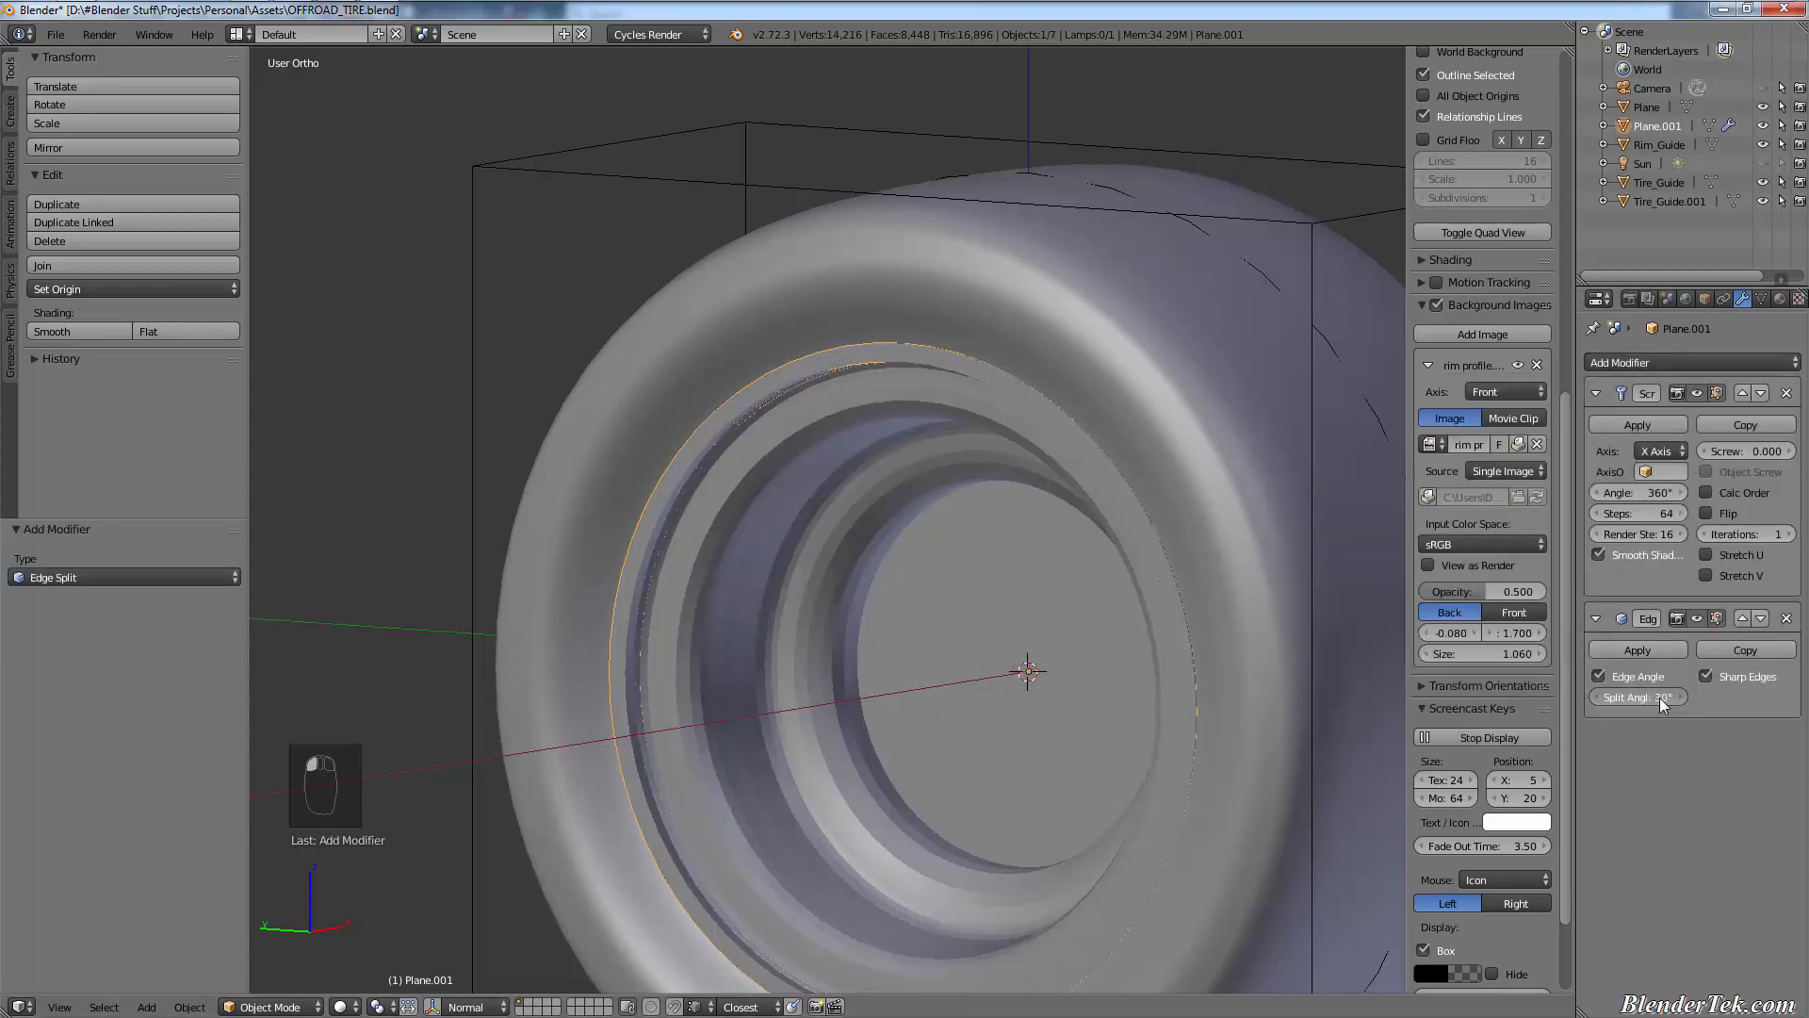
mouse_move(1681, 692)
left_mouse_down()
mouse_move(1754, 698)
mouse_move(56, 703)
mouse_move(207, 726)
mouse_move(128, 718)
left_mouse_up()
left_click(1682, 697)
left_click(1681, 697)
scroll(910, 683, "up", 3)
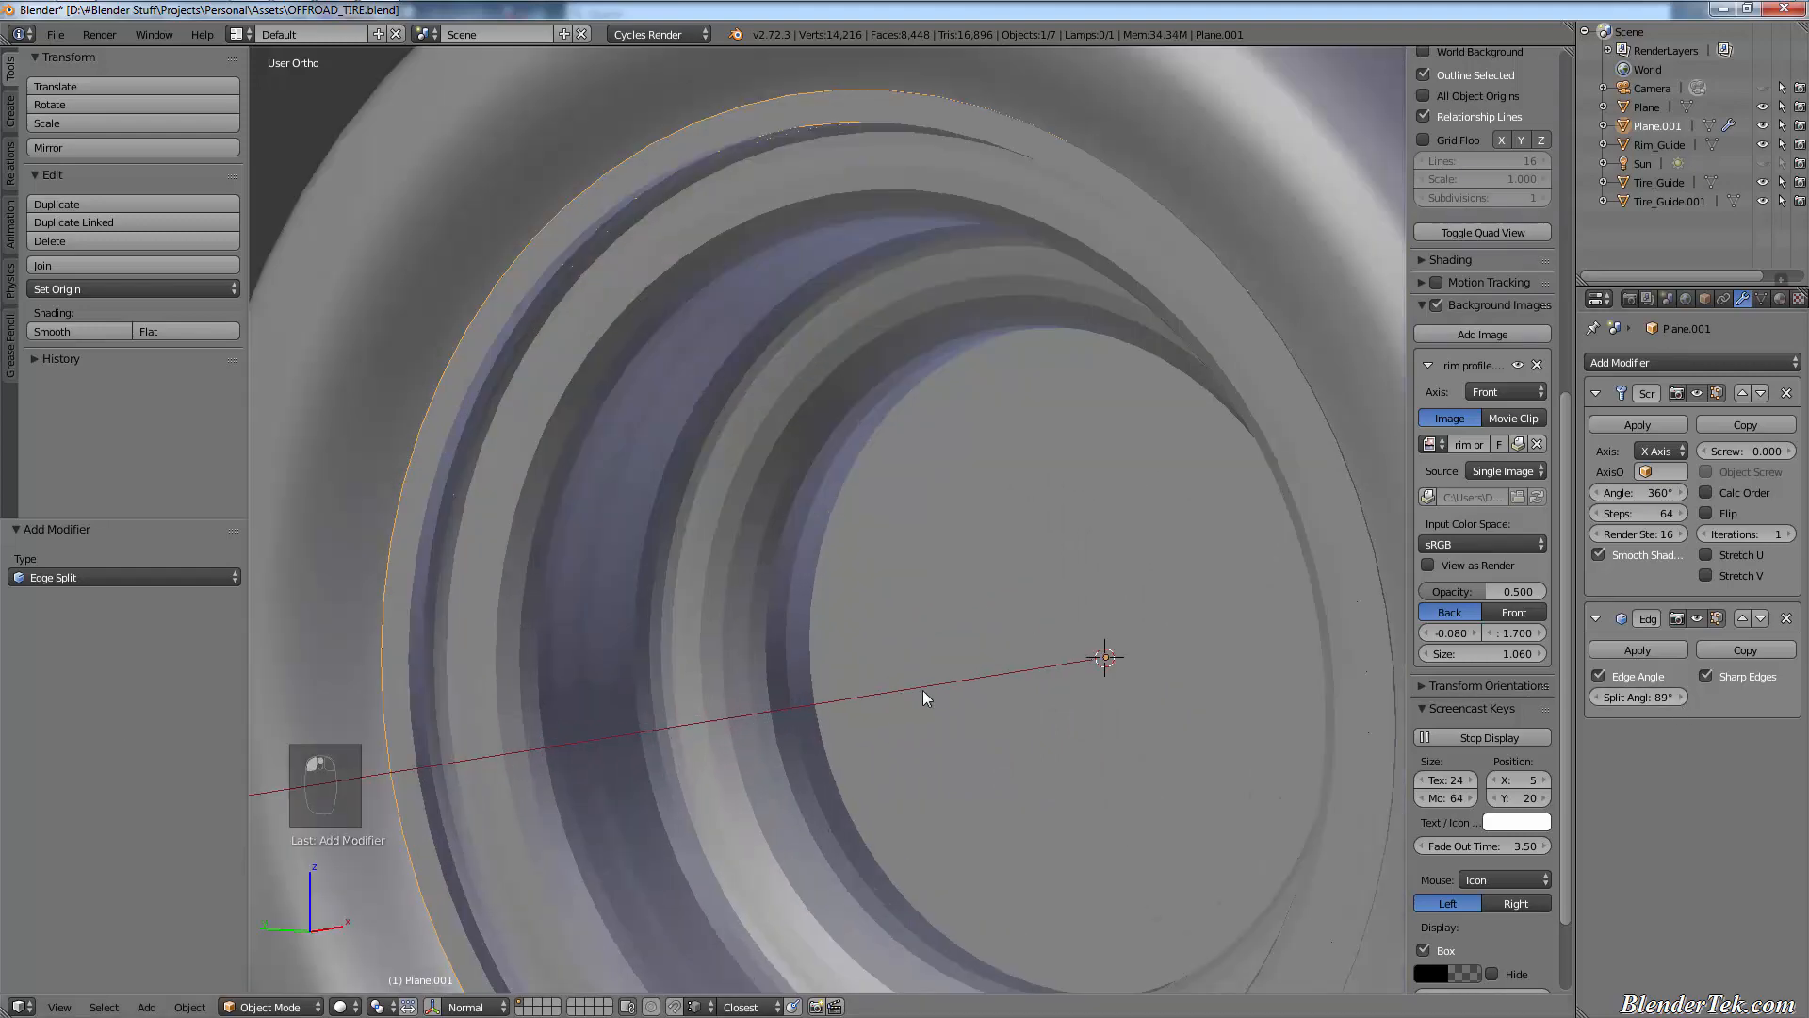
mouse_move(923, 690)
middle_mouse_down()
mouse_move(865, 677)
mouse_move(1133, 659)
mouse_move(889, 673)
mouse_move(920, 689)
mouse_move(910, 679)
middle_mouse_up()
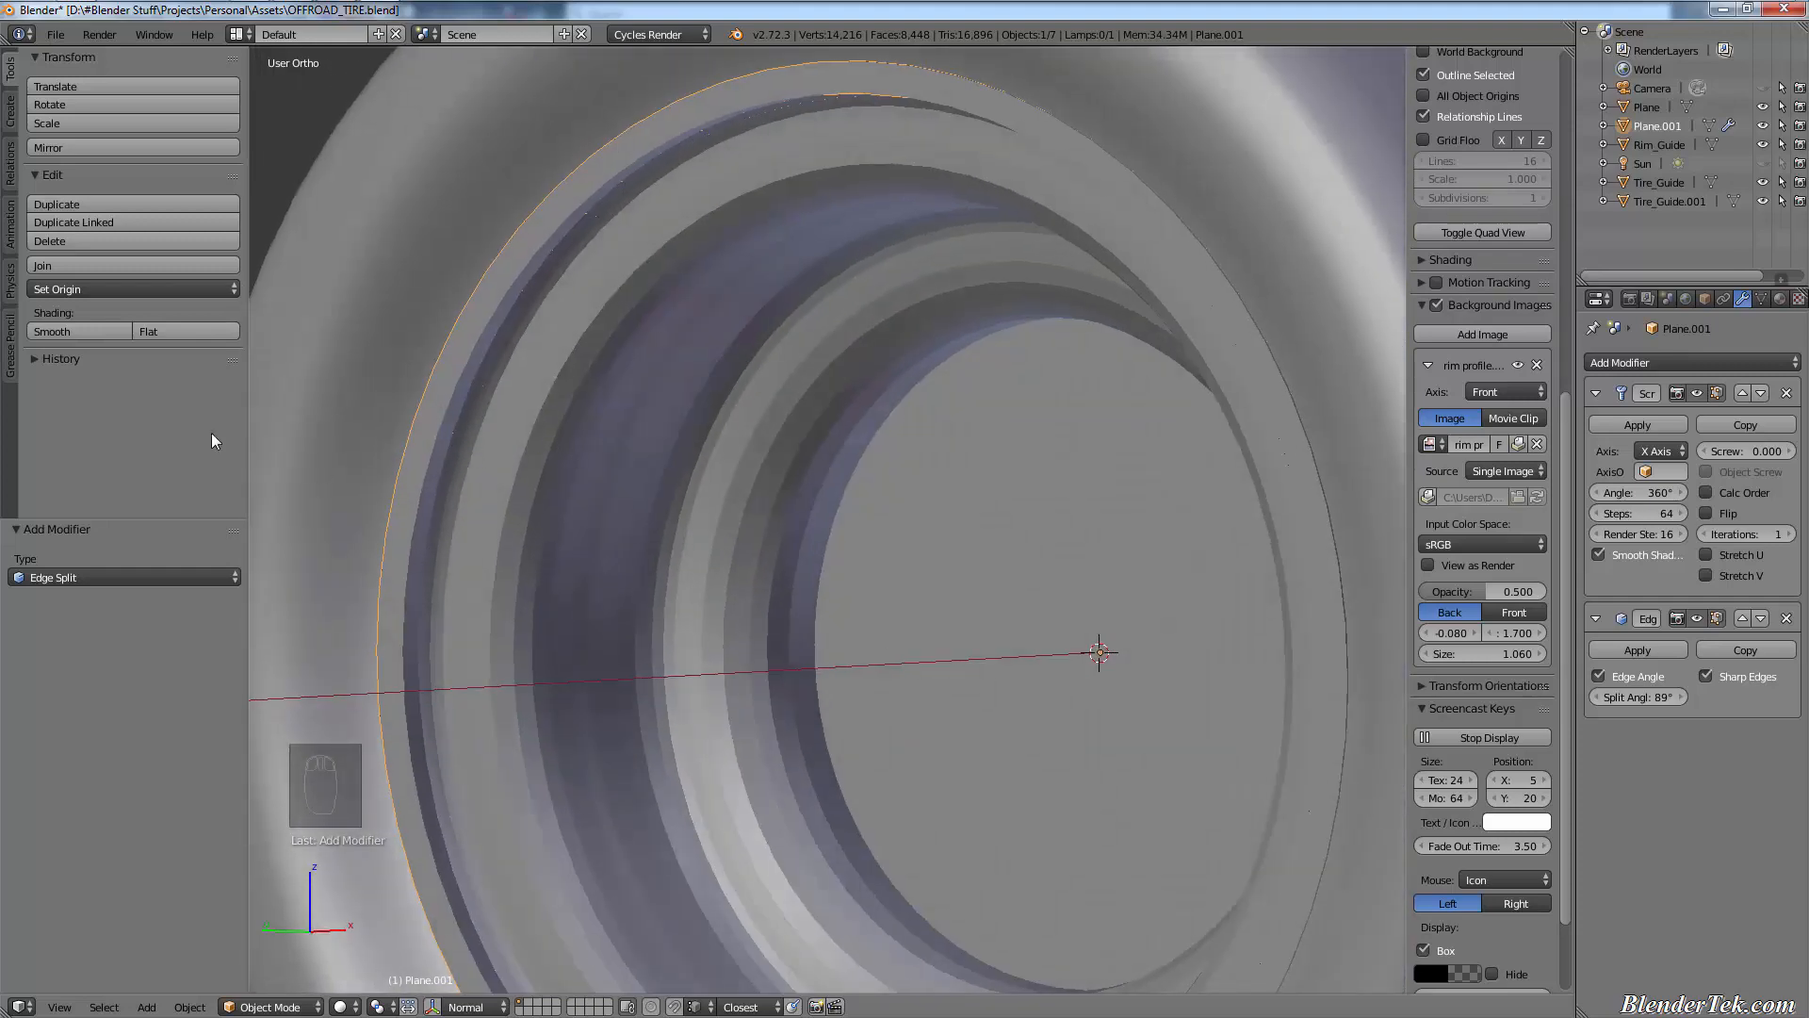
- Reapply smooth shading to the rim, and try the Edge Split modifier above Screw before restoring the original order
left_click(70, 330)
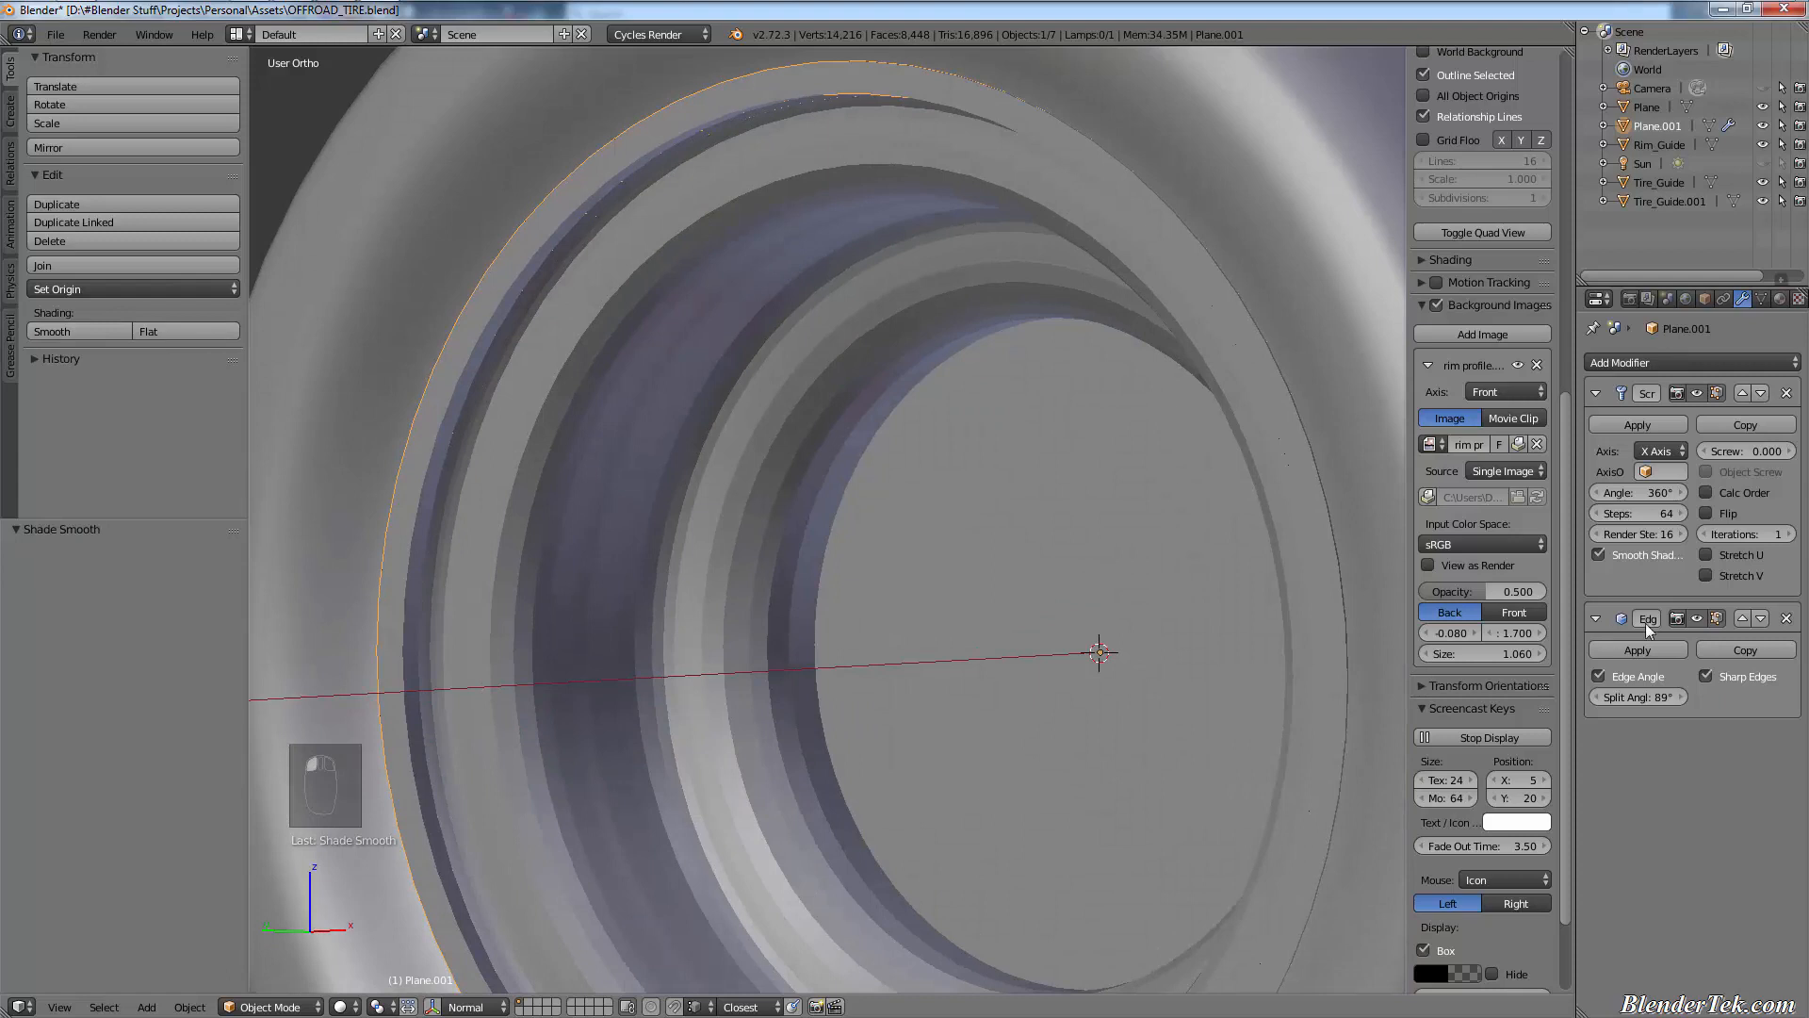
left_click(1743, 619)
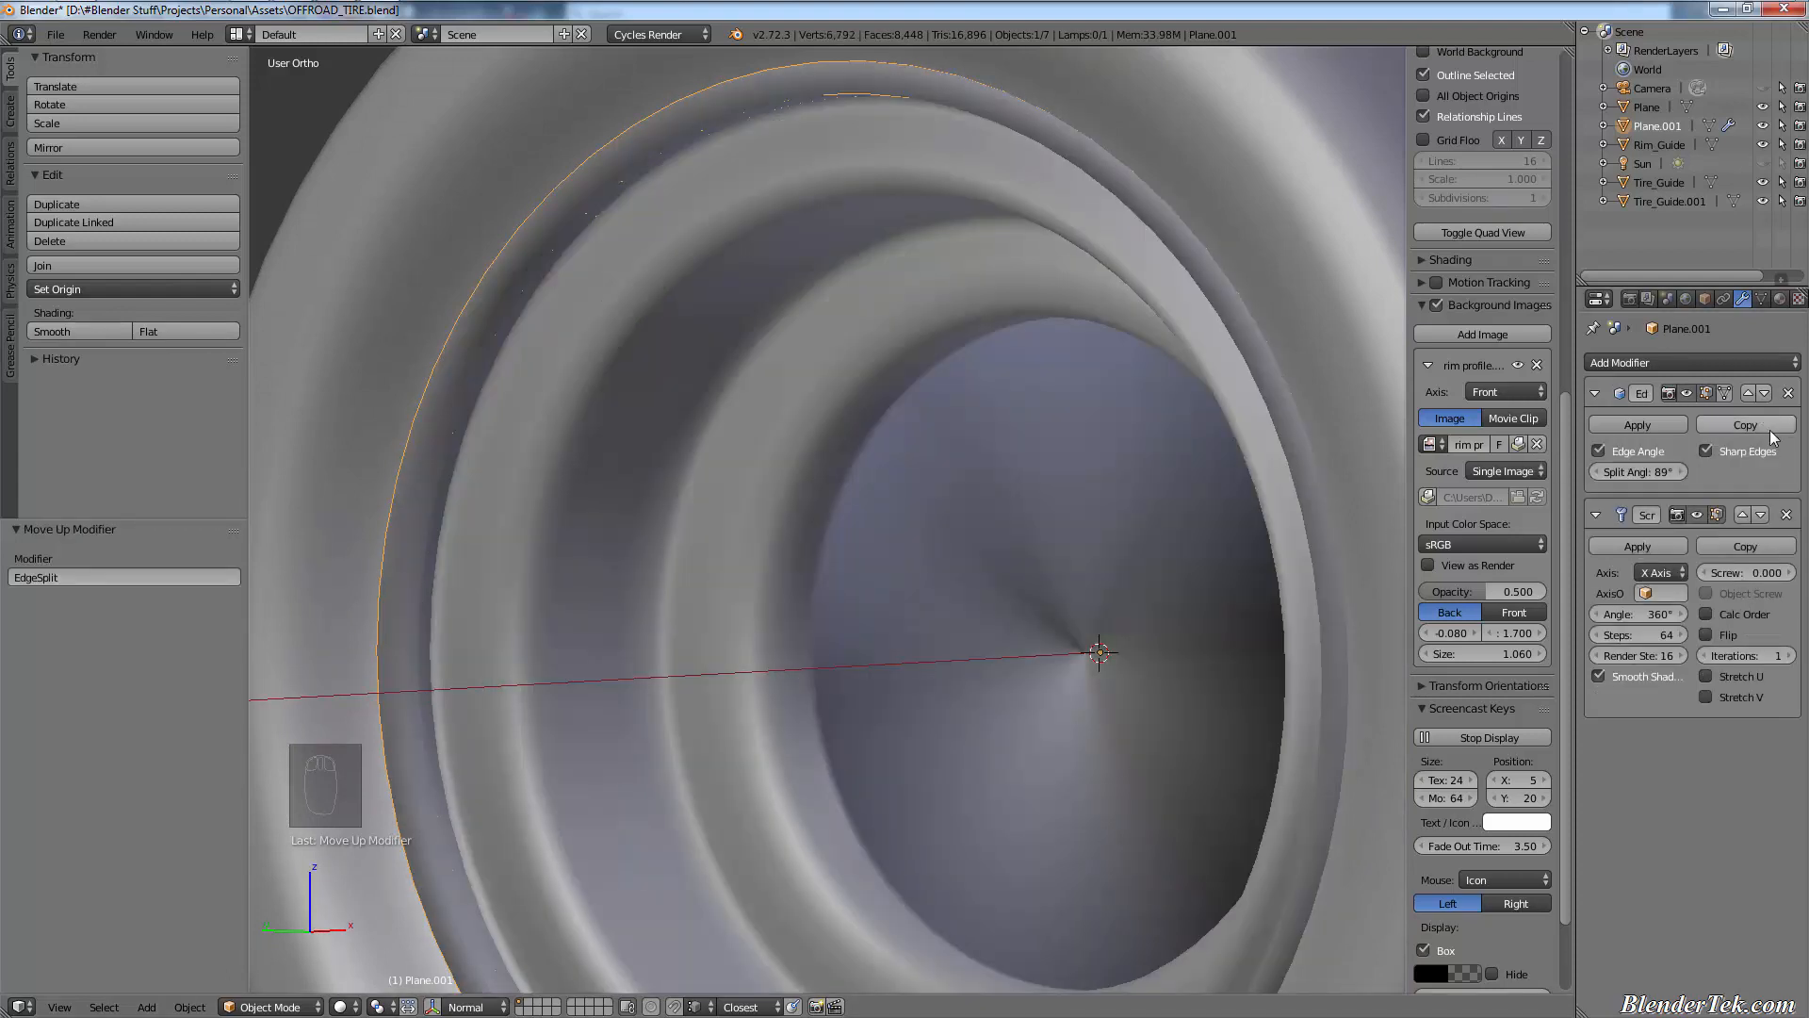
left_click(1761, 394)
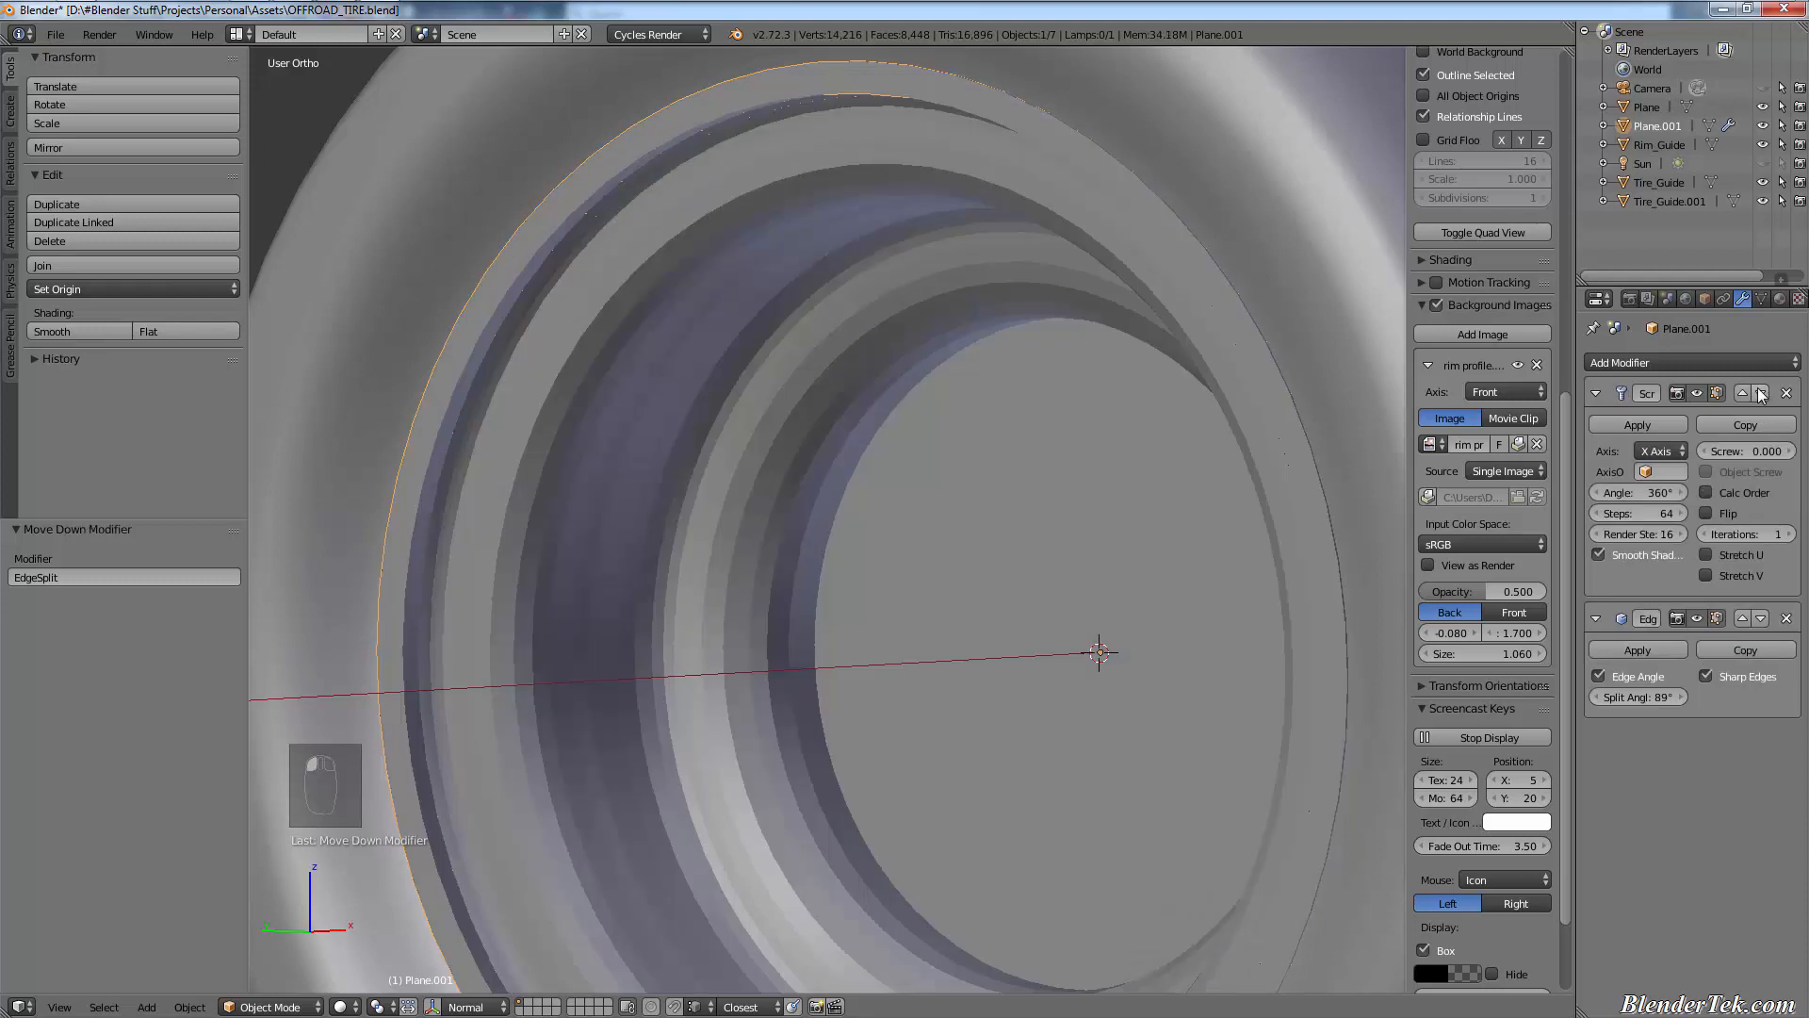
- Try applying the Screw modifier and varying the Edge Split angle, and undo the application
left_click(1638, 425)
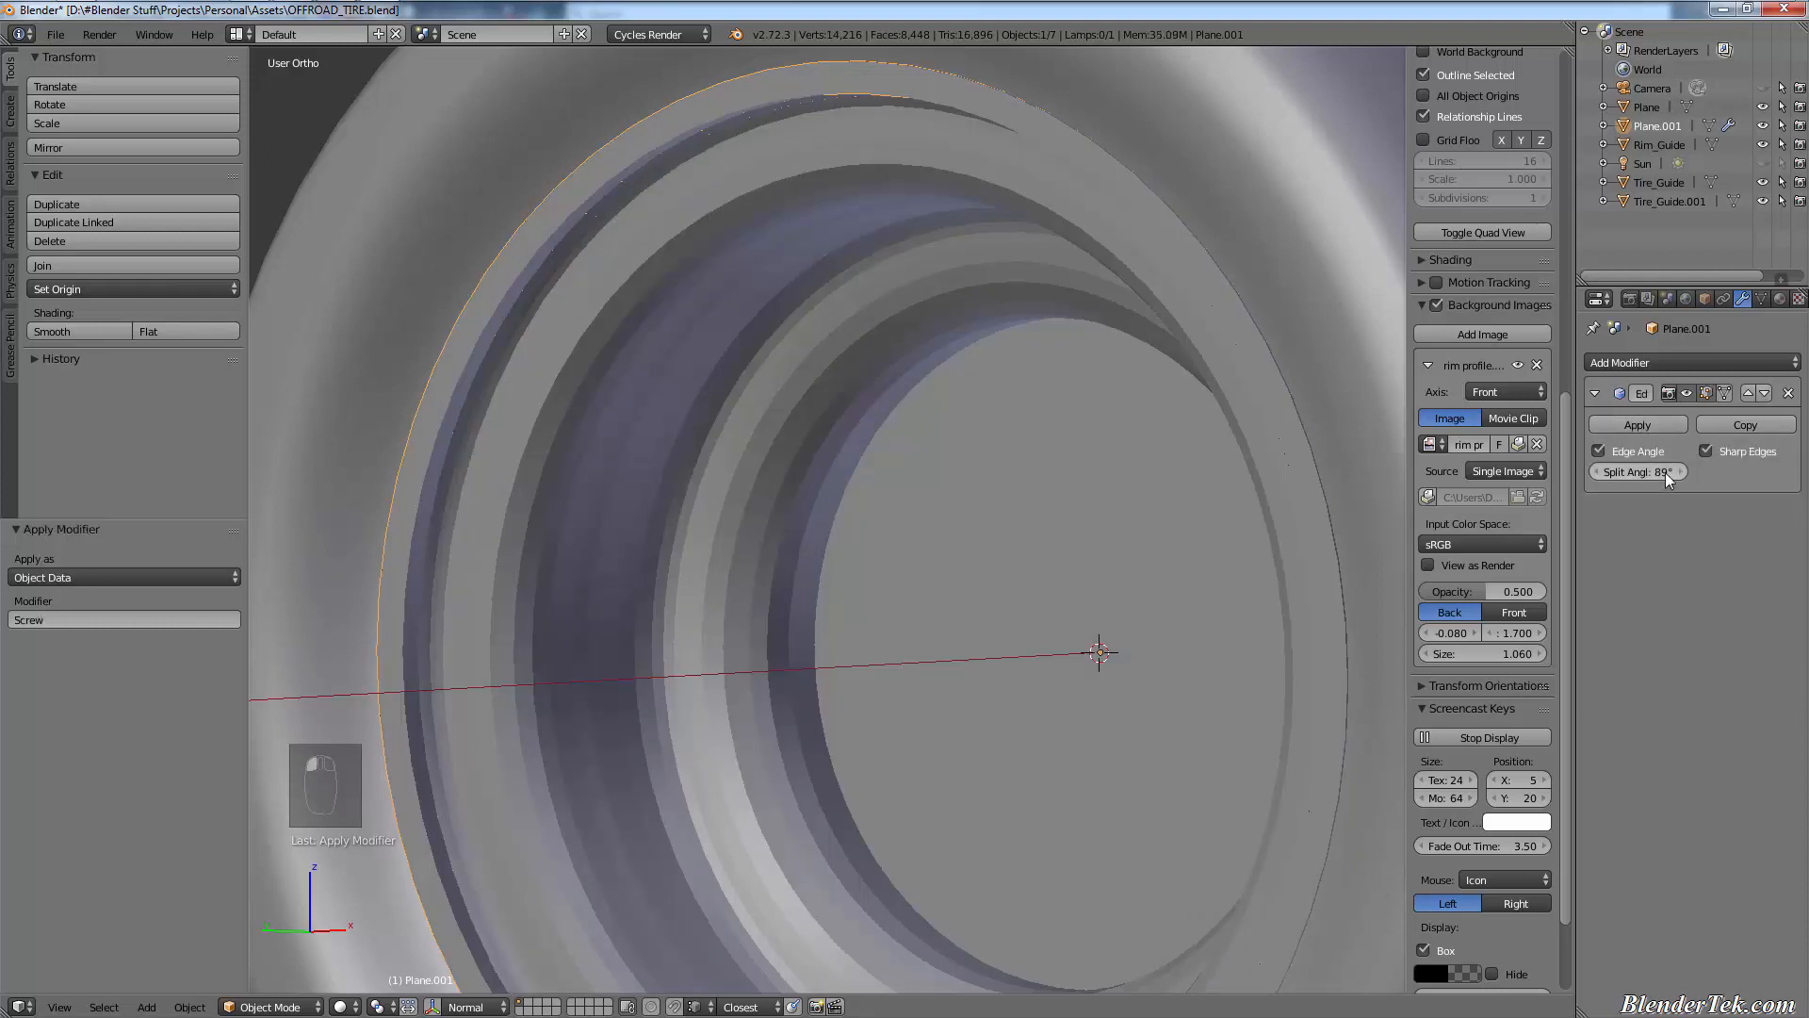
left_click_drag(1667, 477, 1570, 473)
mouse_move(1440, 478)
left_mouse_down()
mouse_move(1744, 501)
mouse_move(1661, 475)
left_mouse_up()
key("ctrl")
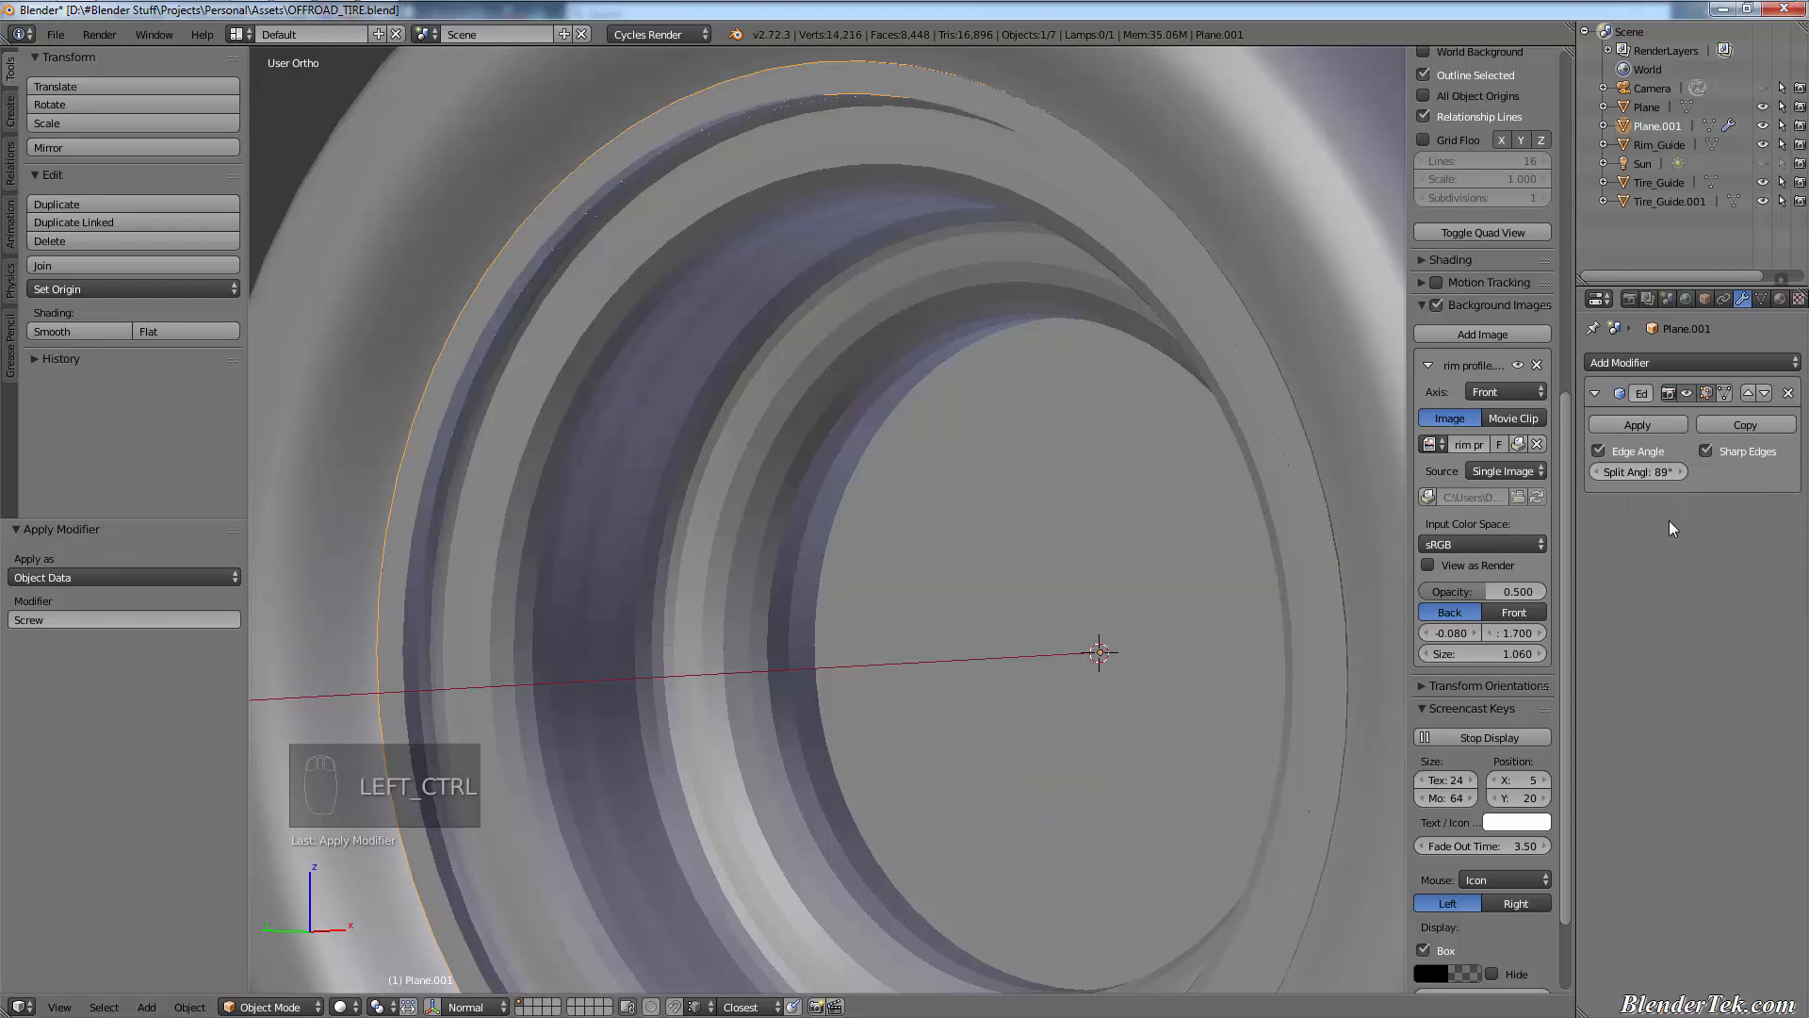
key("ctrl+z")
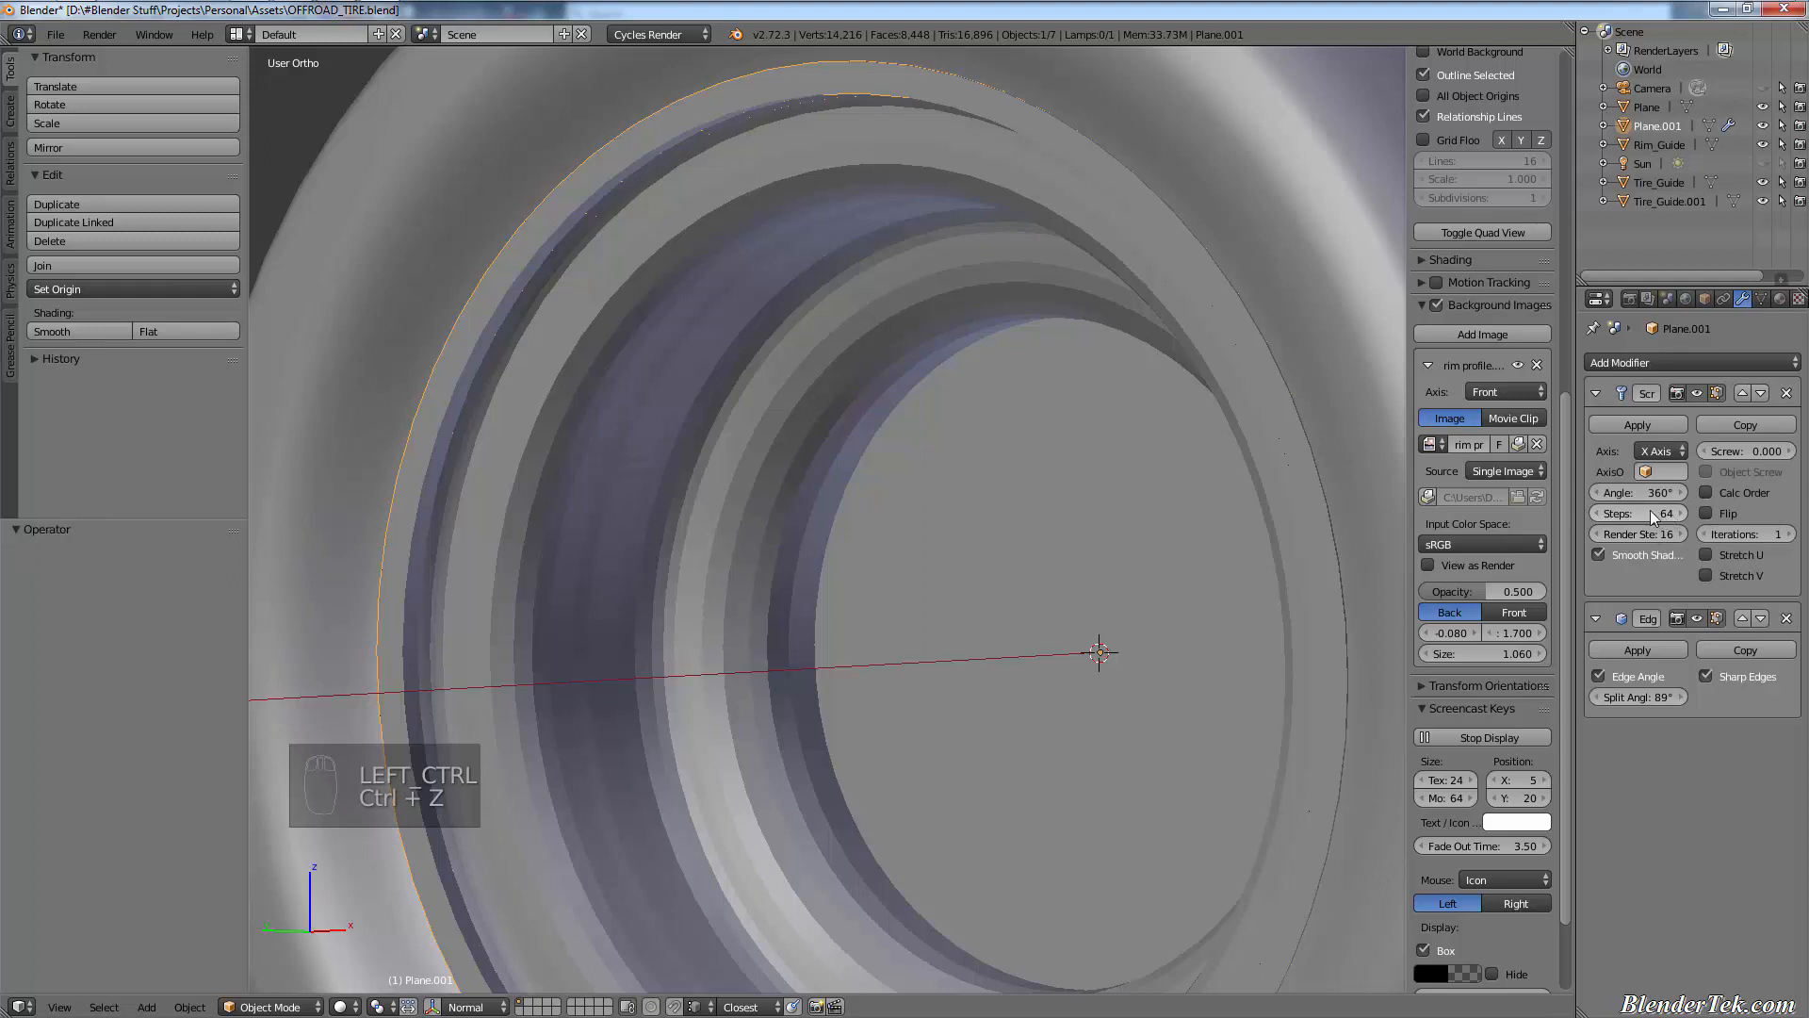
- Set the Screw modifier's steps to 512 and toggle its smooth shading off and back on
mouse_move(1651, 512)
left_mouse_down()
mouse_move(1732, 528)
mouse_move(162, 563)
mouse_move(1652, 467)
mouse_move(403, 658)
mouse_move(1683, 518)
mouse_move(1745, 538)
mouse_move(87, 558)
mouse_move(505, 642)
mouse_move(1683, 511)
left_mouse_up()
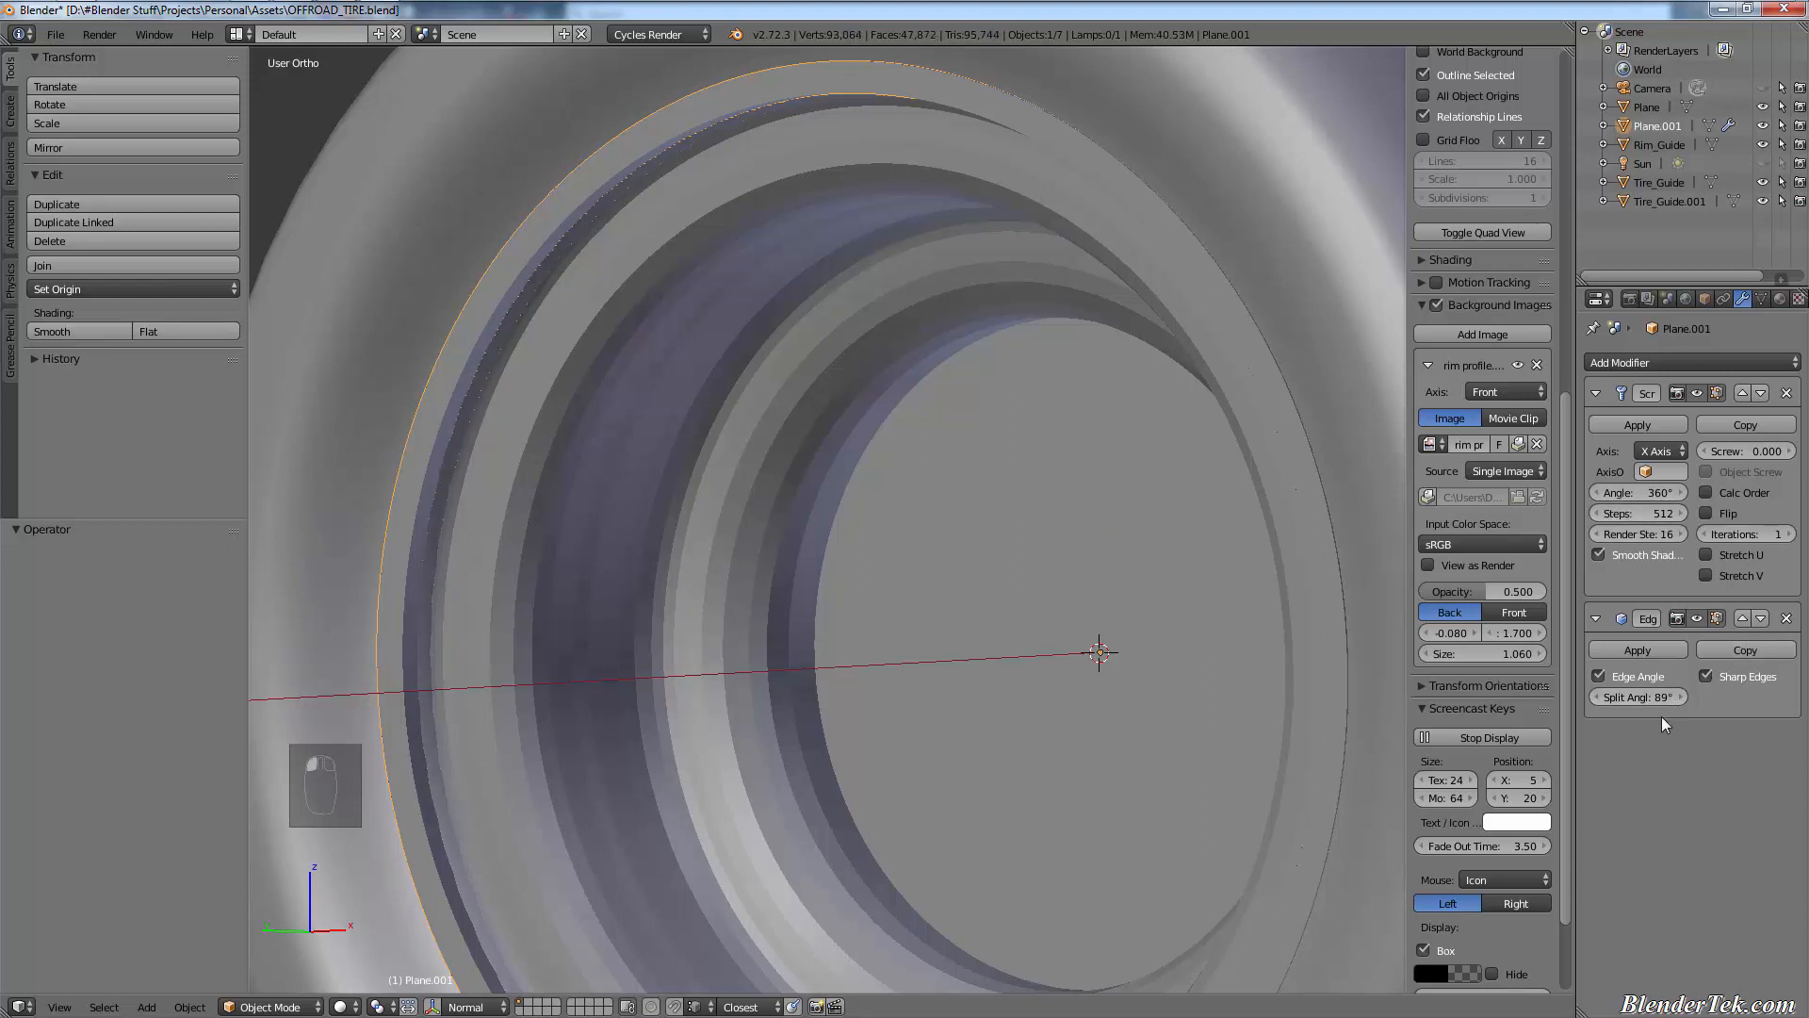
left_click(1603, 552)
left_click(1603, 553)
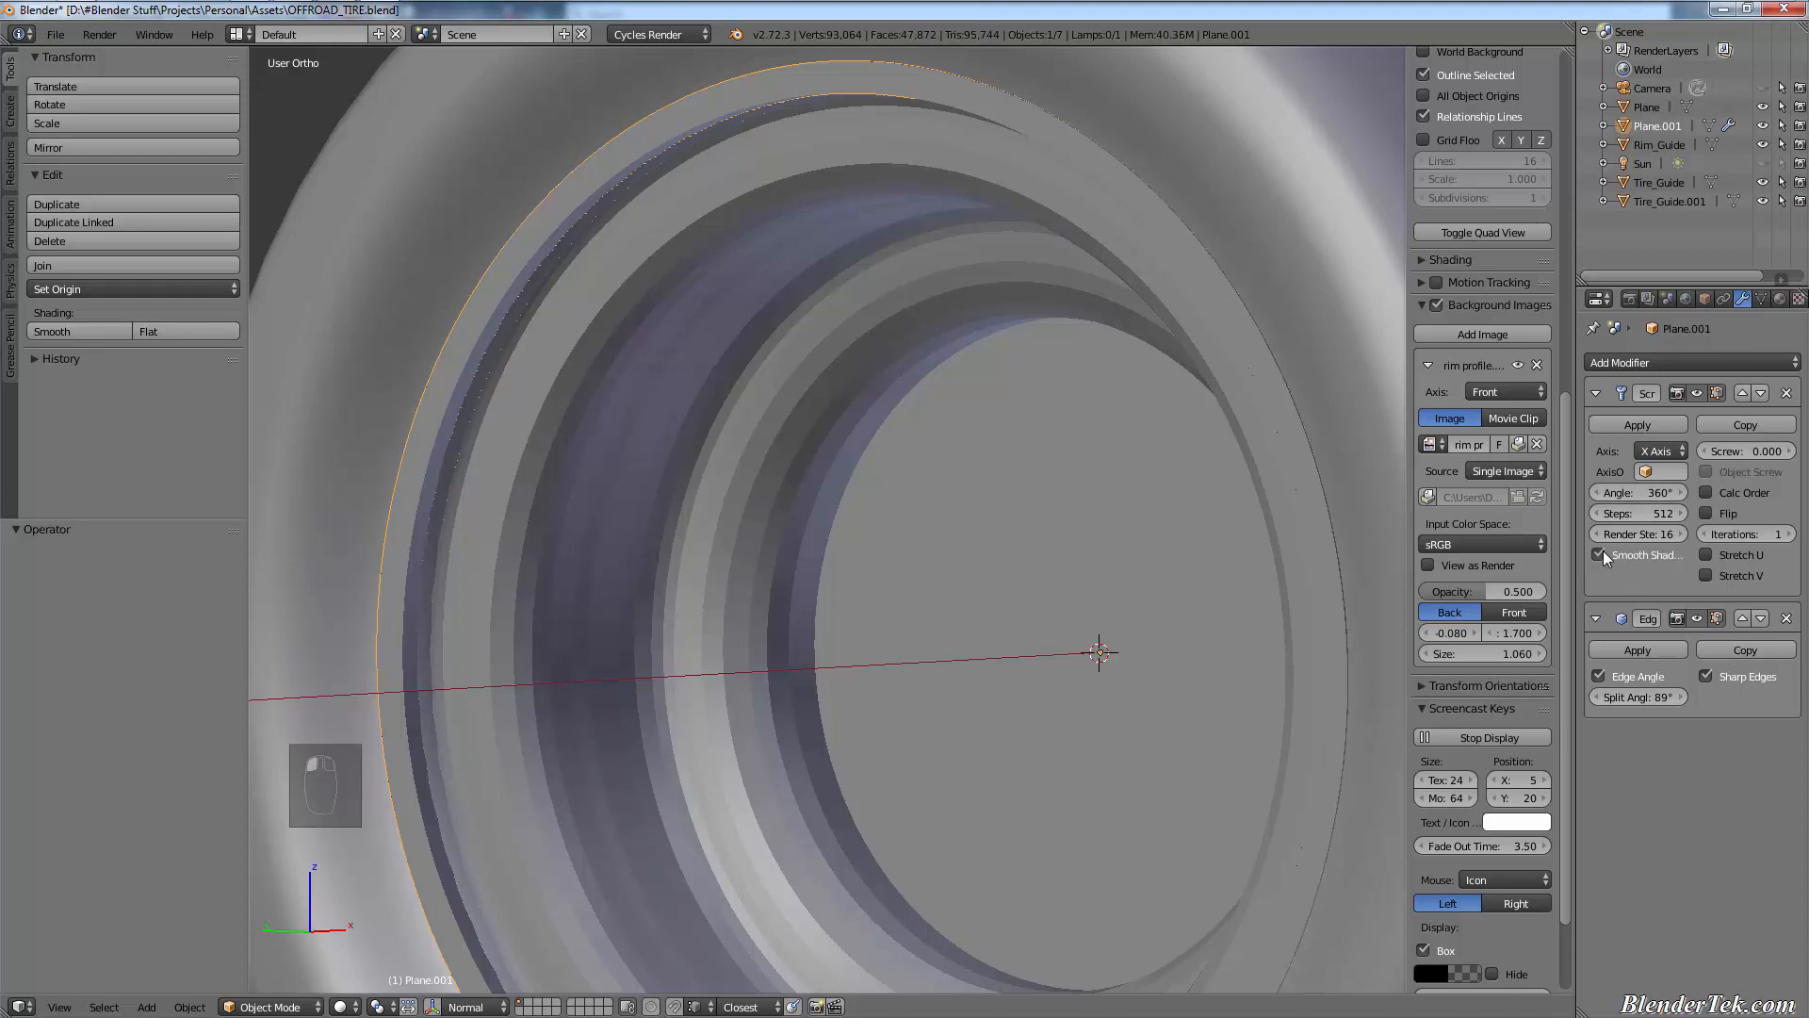
- Test flat against smooth shading on the rim, and try Edge Split angles from 0° to 180° before cancelling the angle change
left_click(175, 332)
left_click(97, 338)
left_click_drag(1489, 703, 1133, 722)
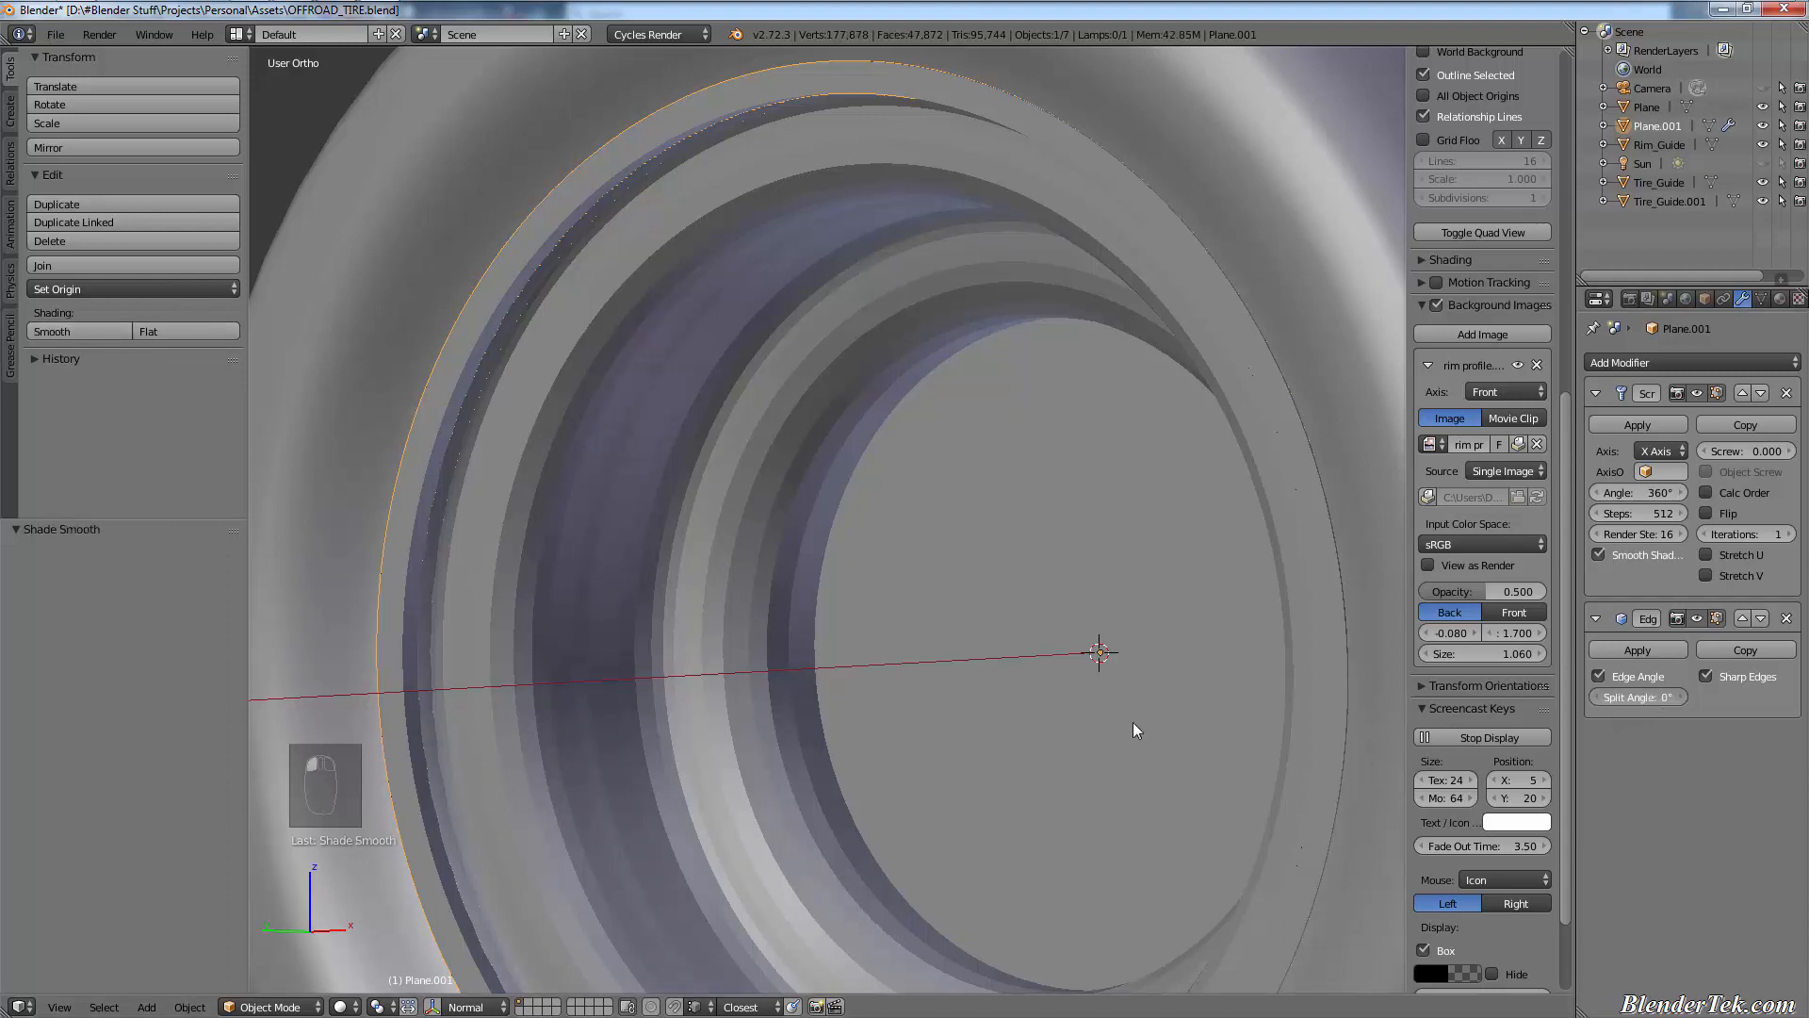
left_click_drag(761, 720, 1549, 793)
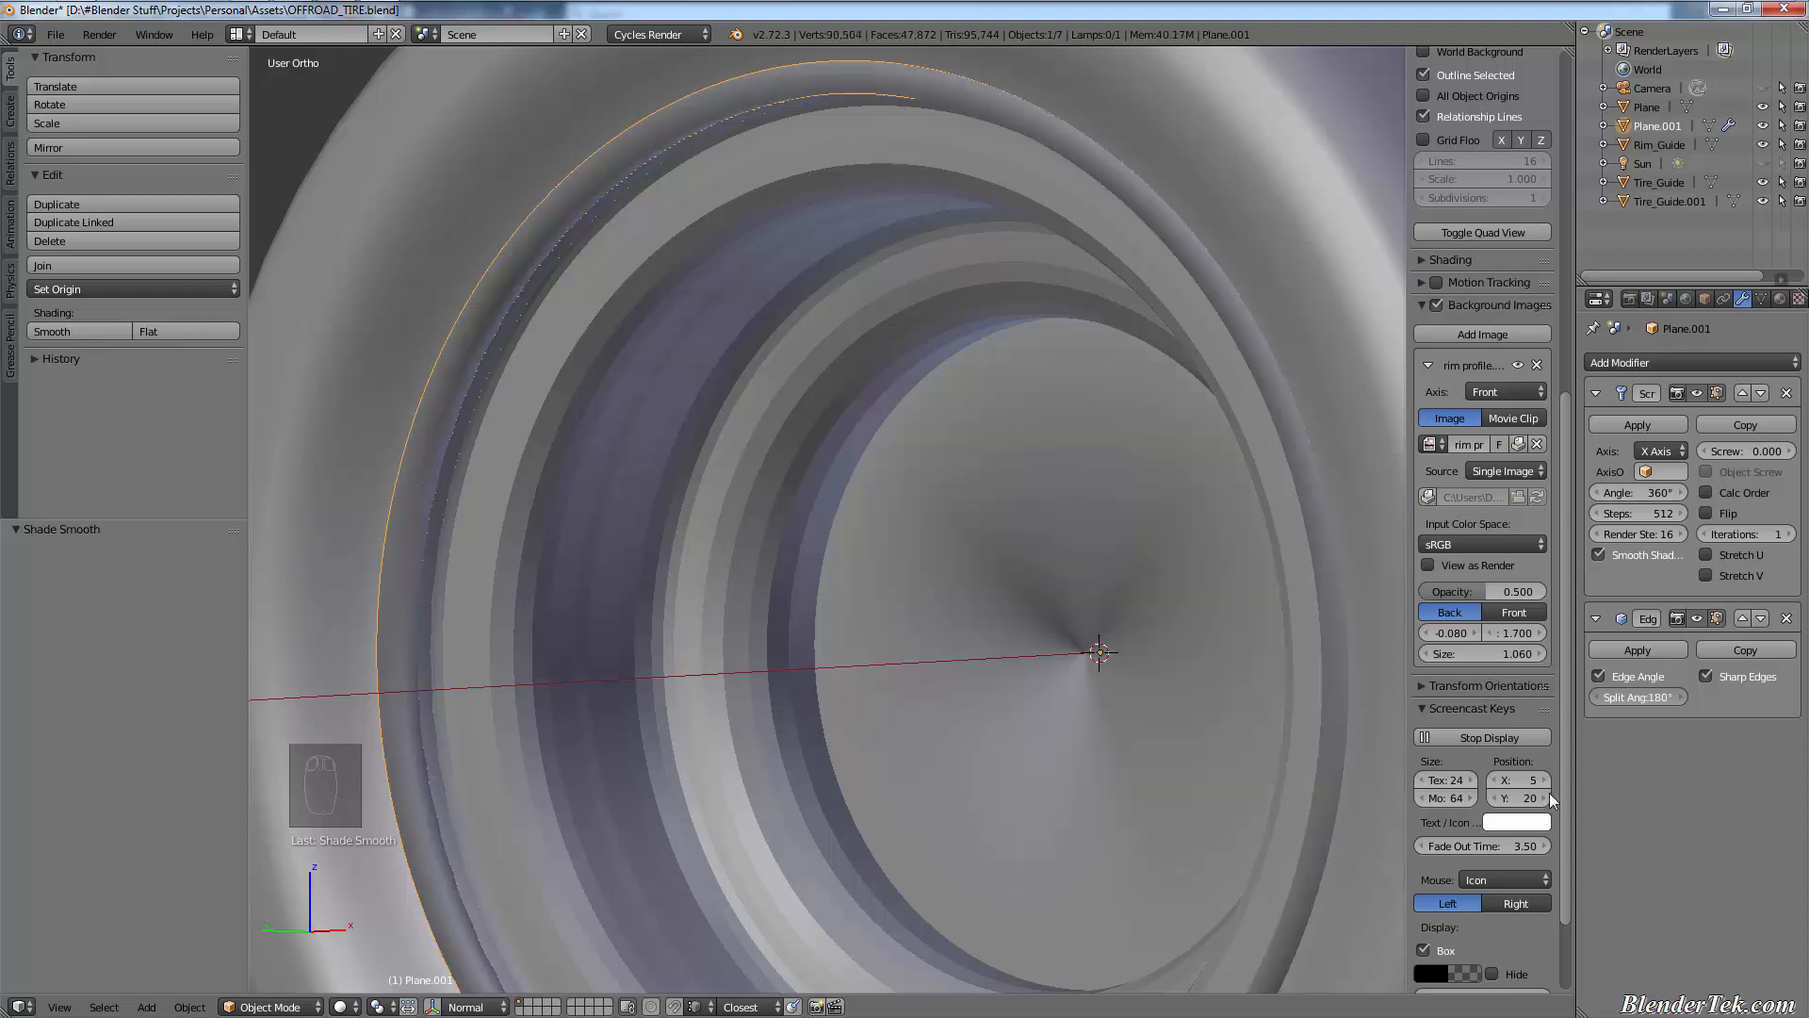
right_click(1642, 803)
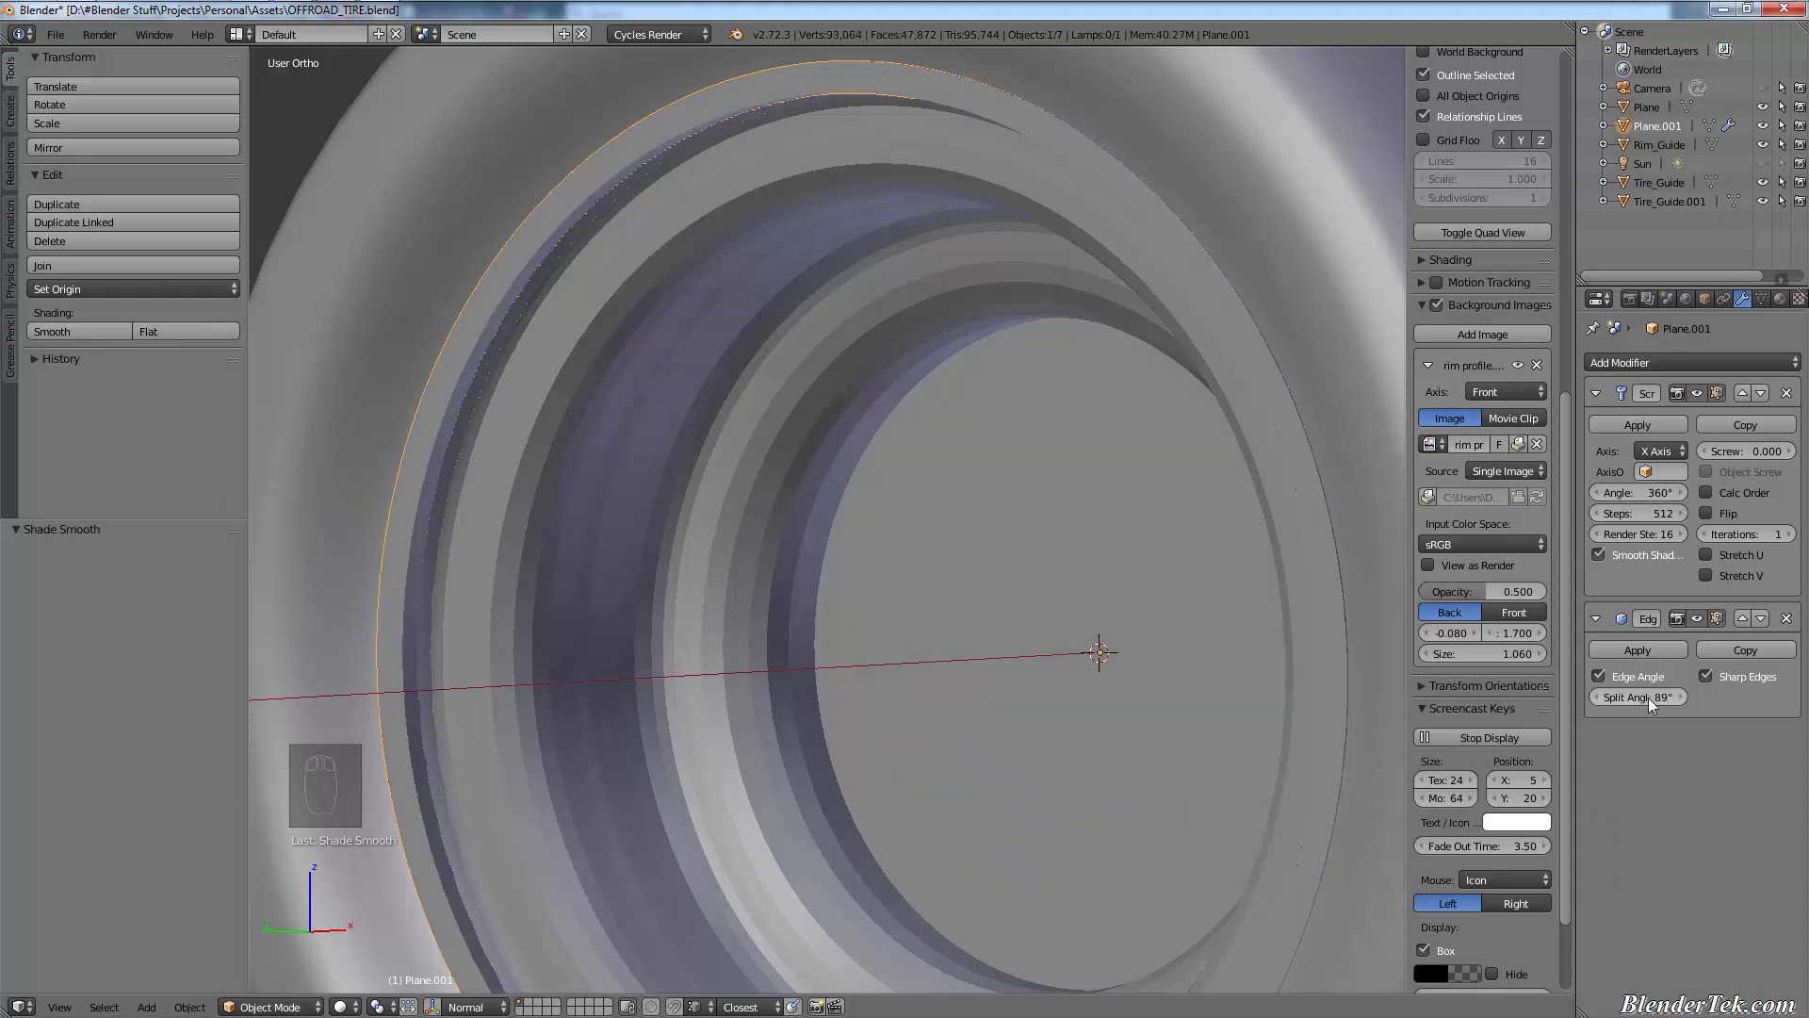
- Compare the rim's shading with the Edge Split modifier's viewport display off and on, leaving it on
left_click(1694, 619)
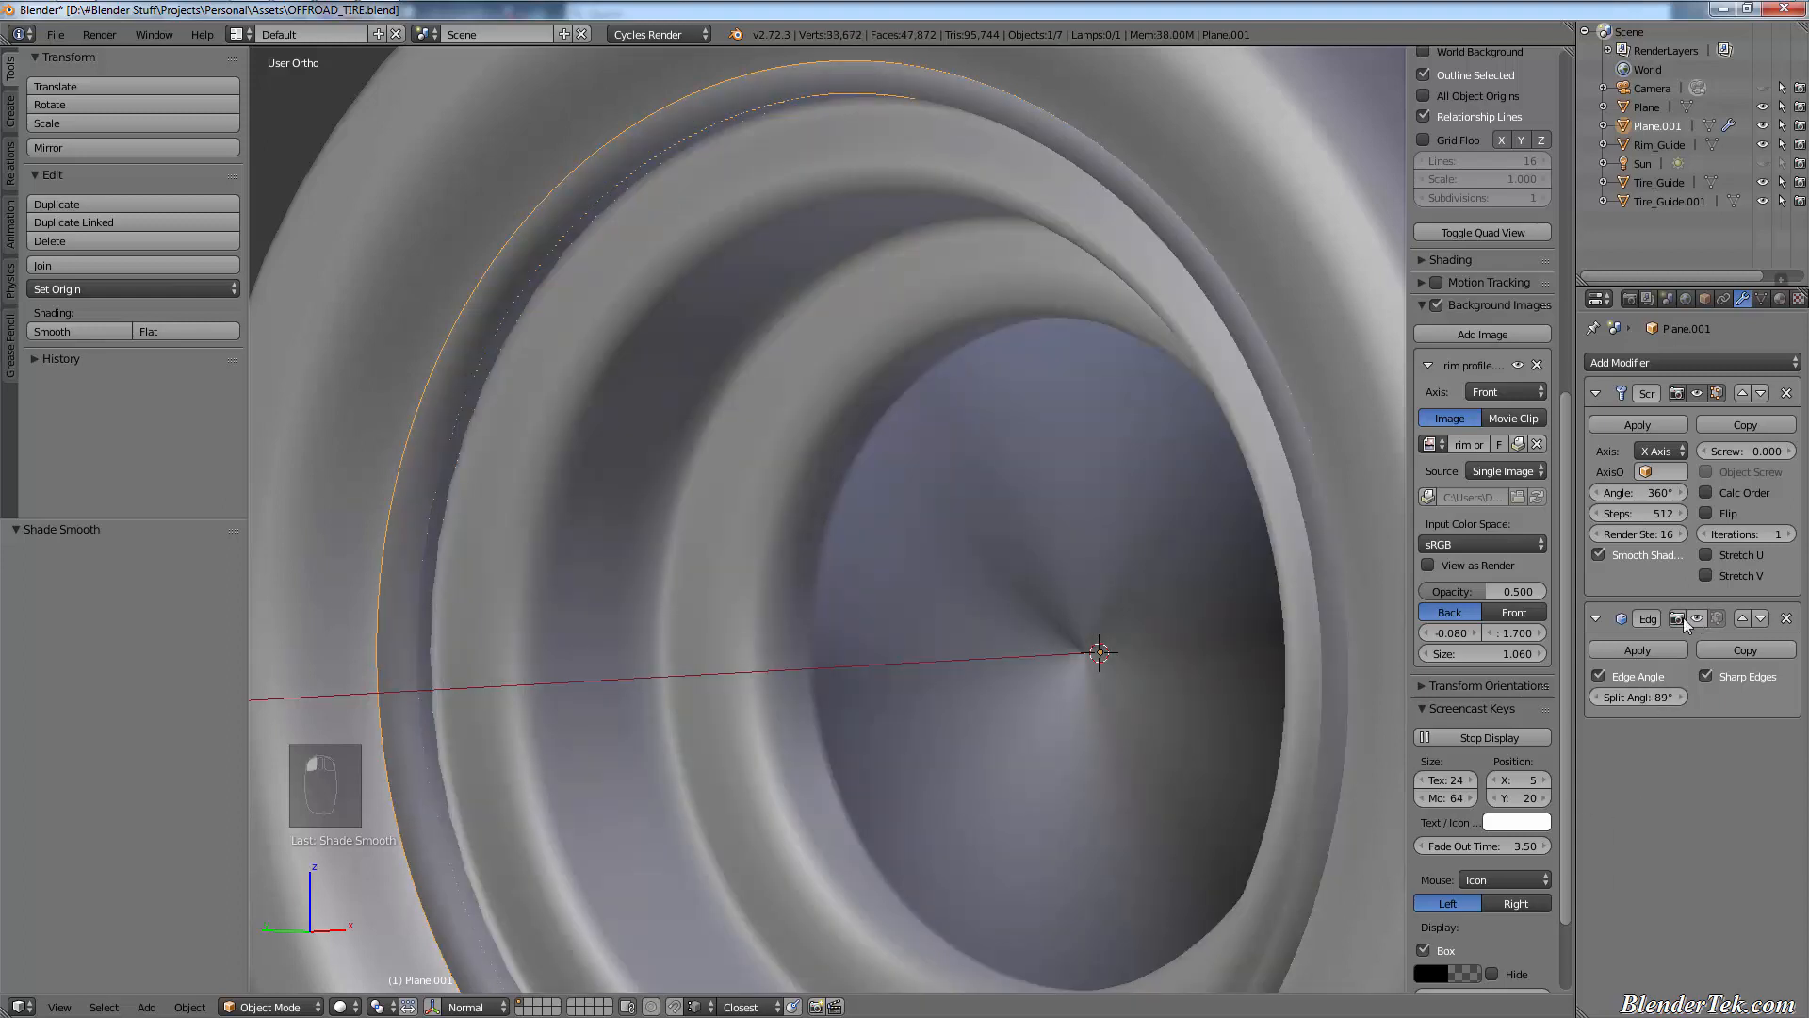
left_click(1699, 621)
left_click(1699, 621)
left_click(1698, 620)
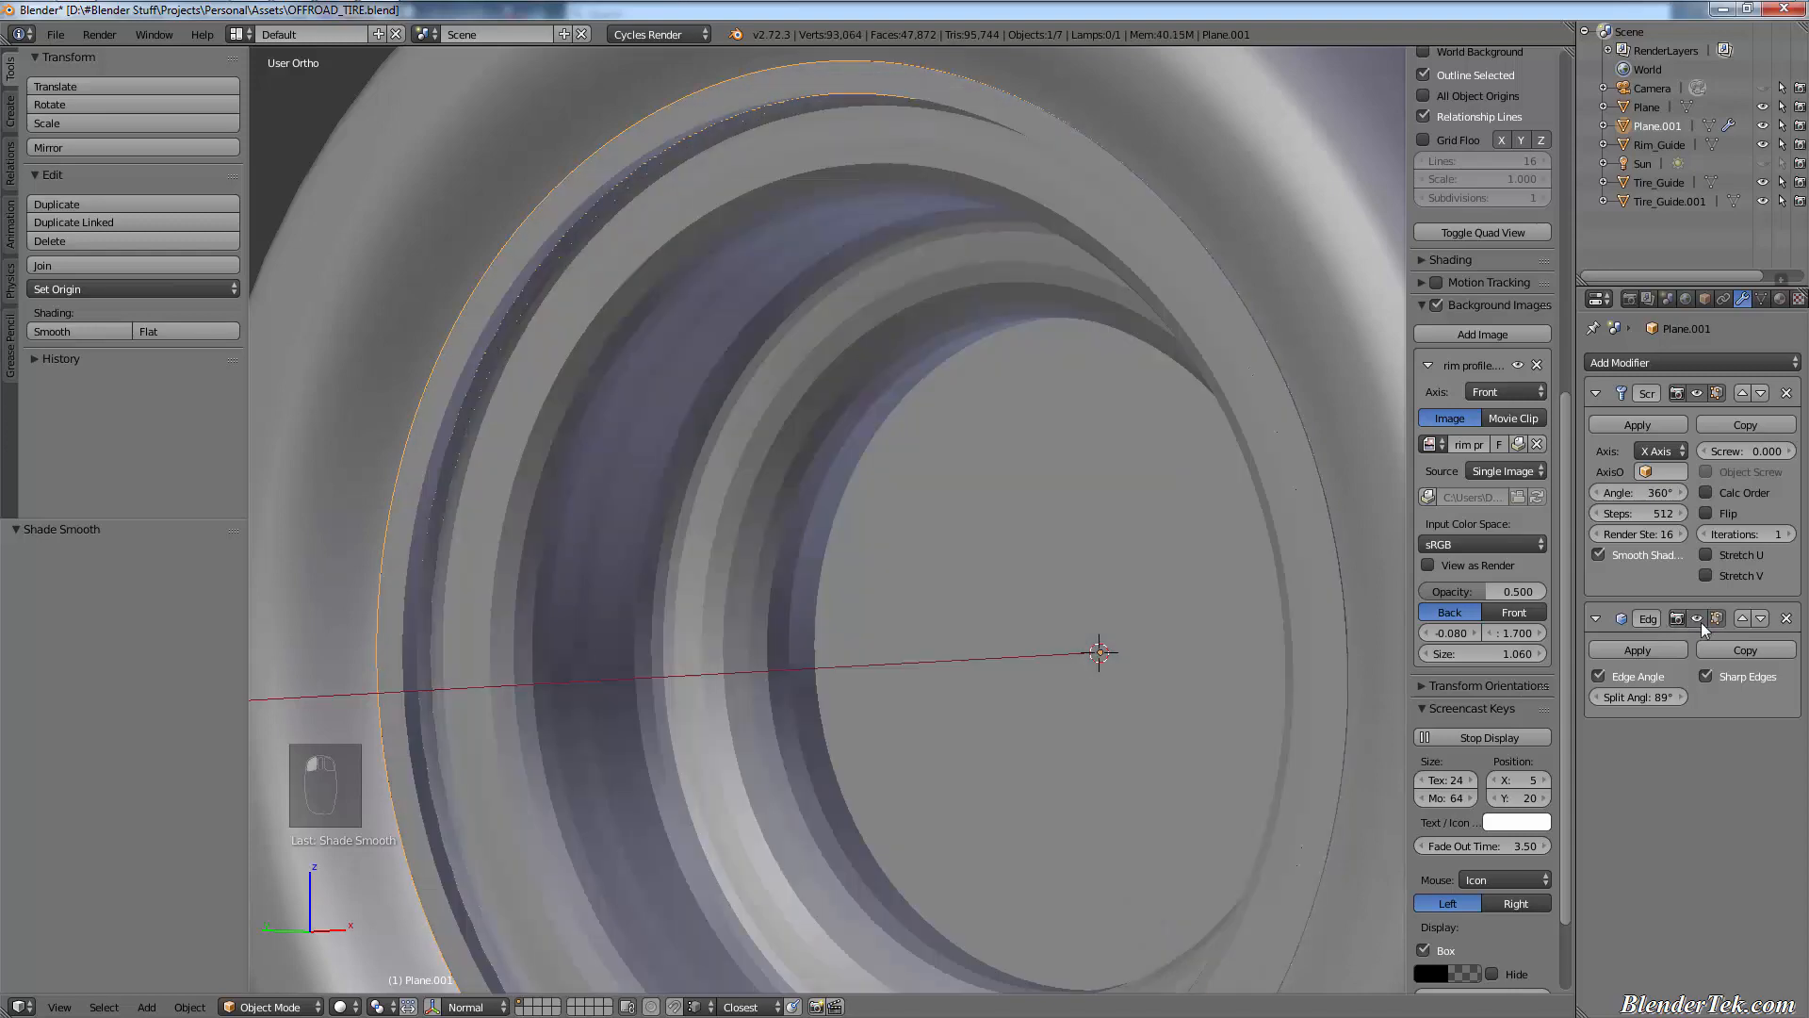
scroll(840, 529, "down", 3)
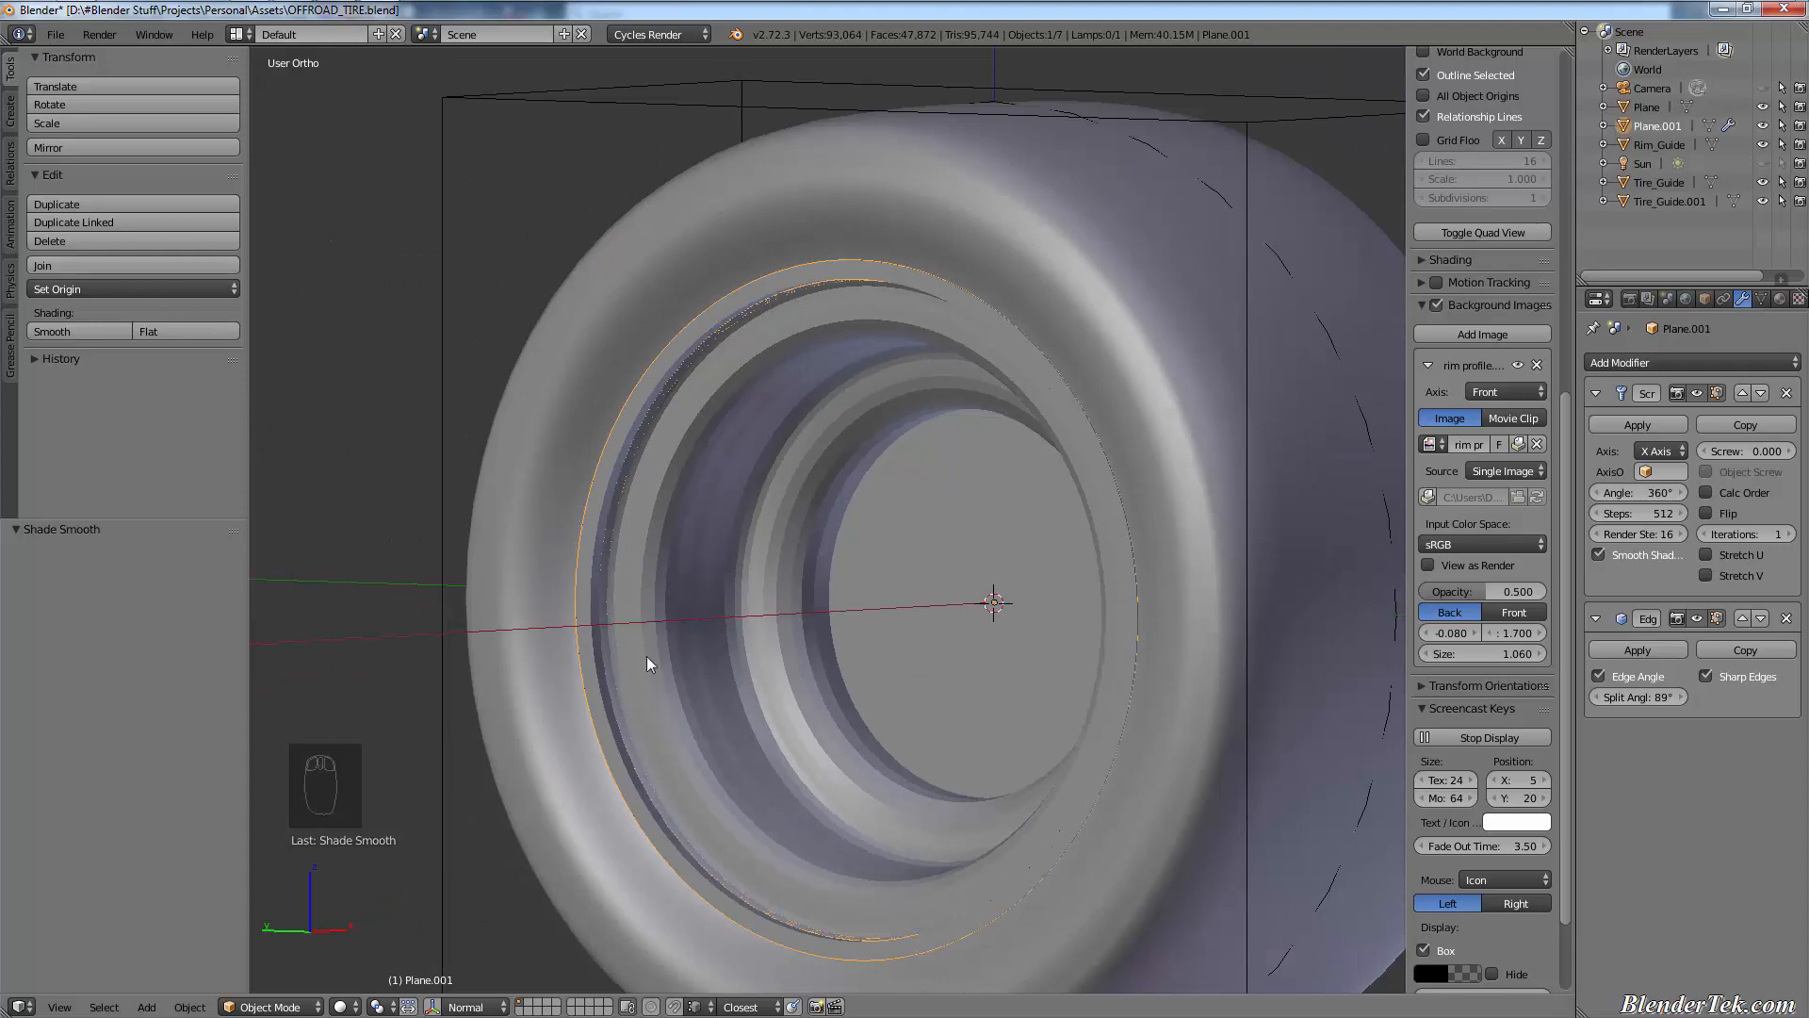
- Show the model in wireframe and search the object-mode tool categories for the normals commands
key("z")
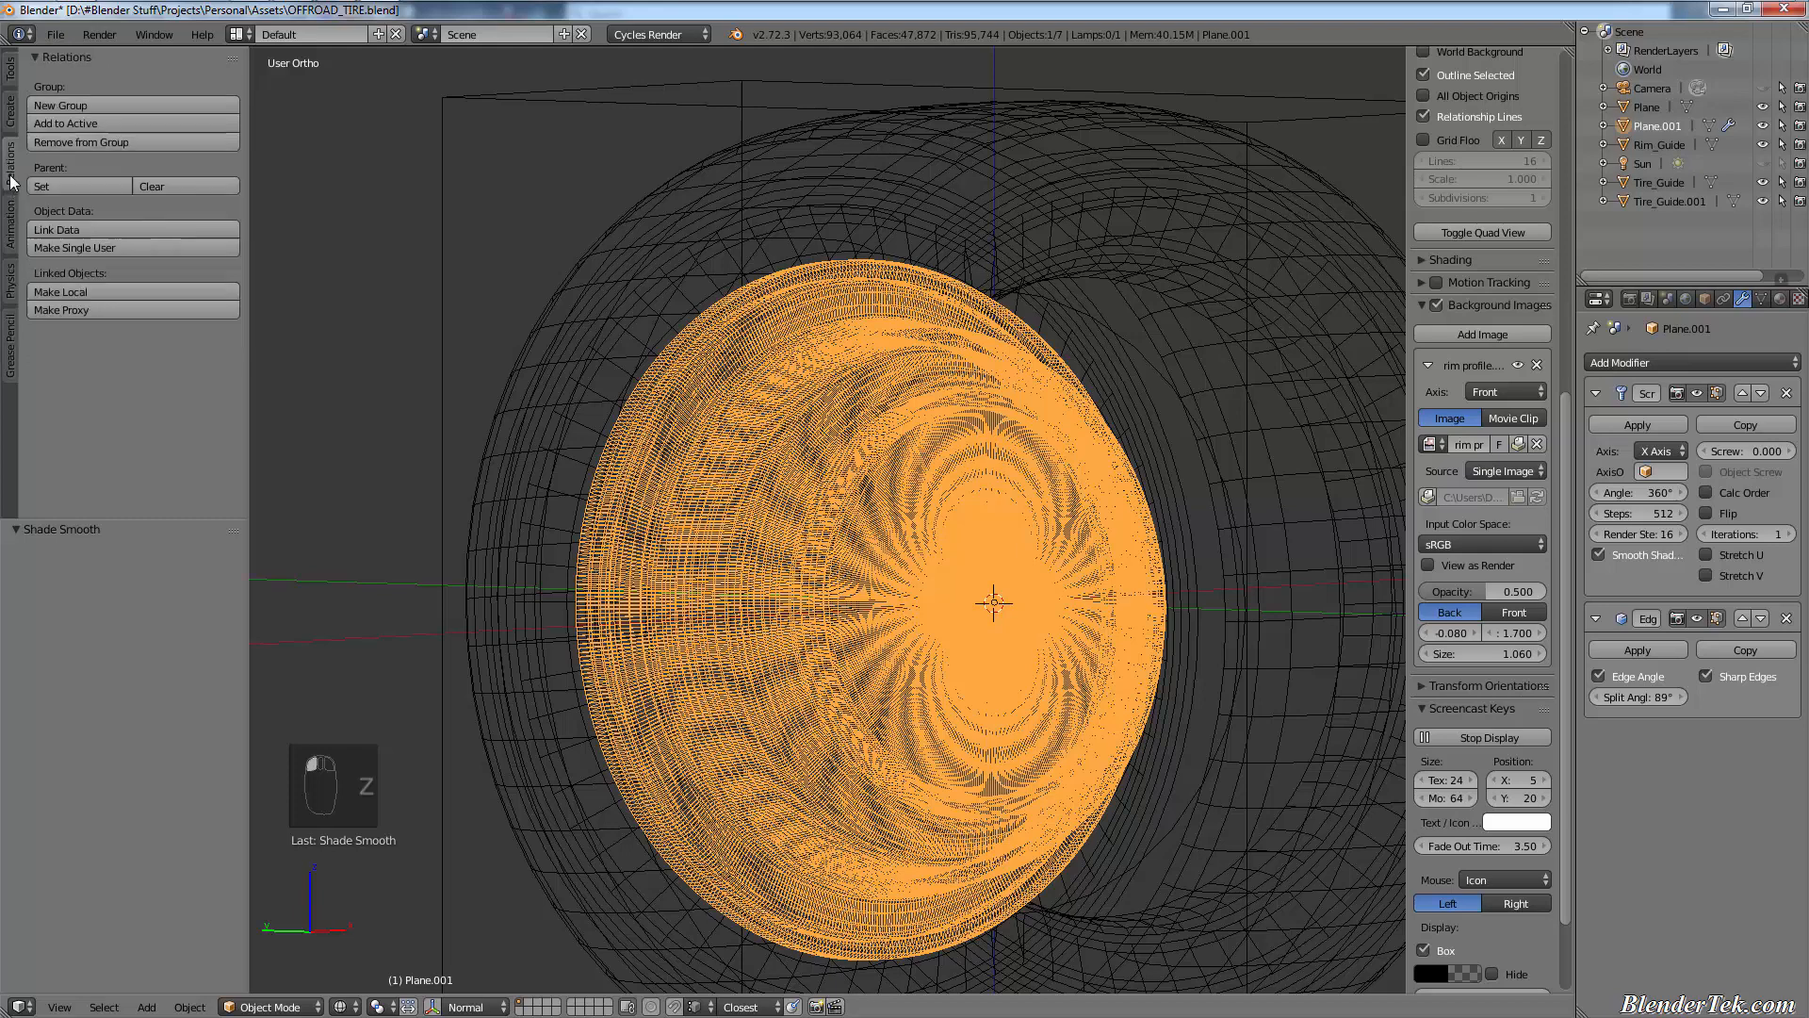
left_click(8, 207)
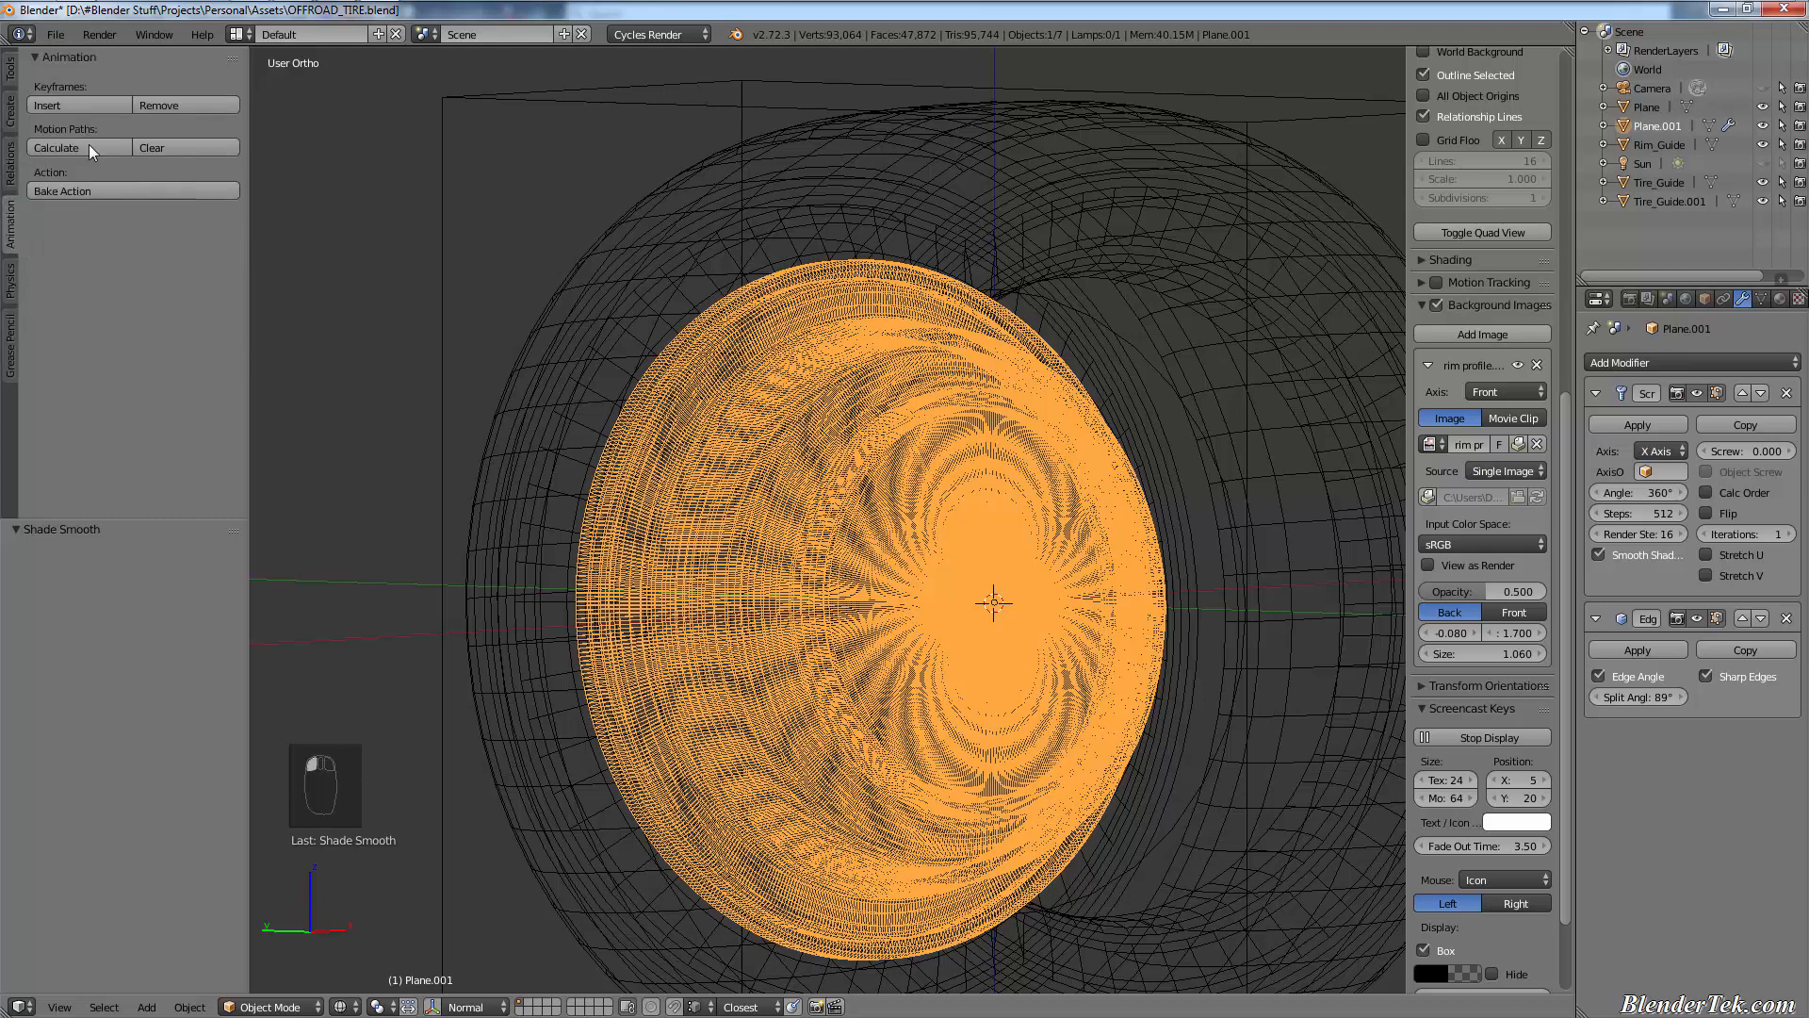
left_click(11, 113)
left_click(8, 83)
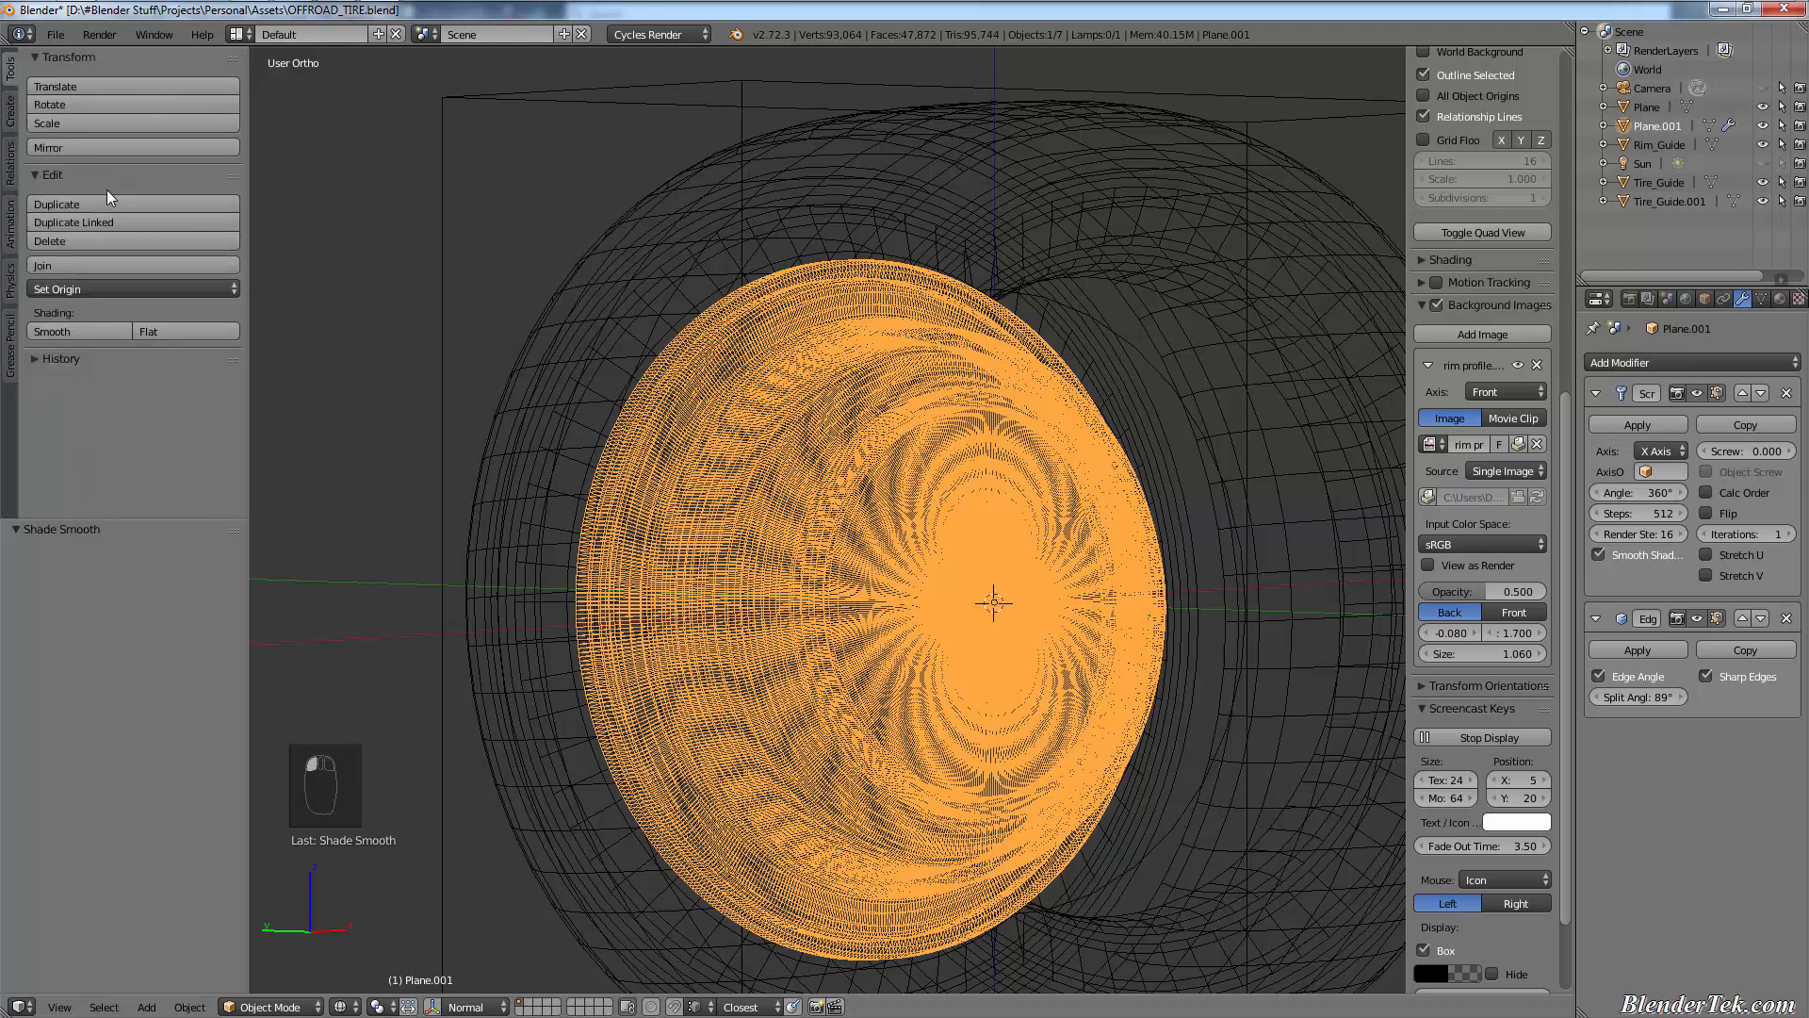
left_click(7, 224)
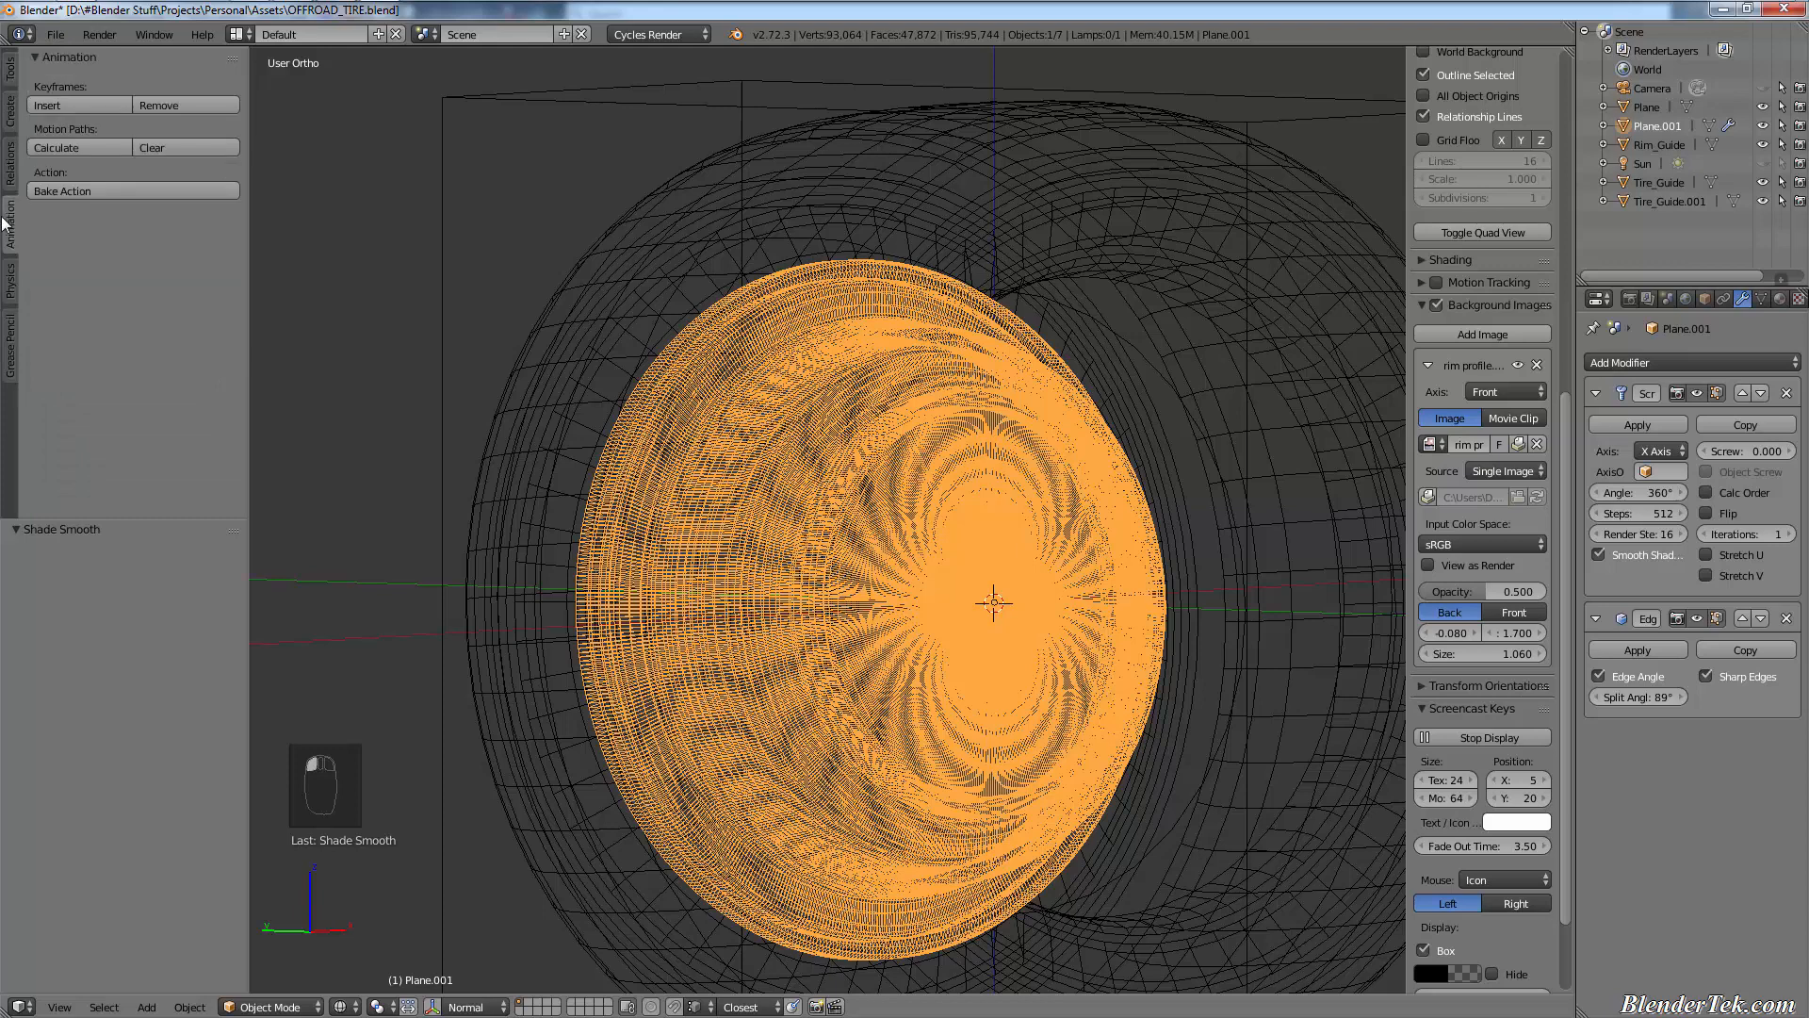
left_click(9, 176)
left_click(5, 215)
left_click(12, 174)
left_click(11, 117)
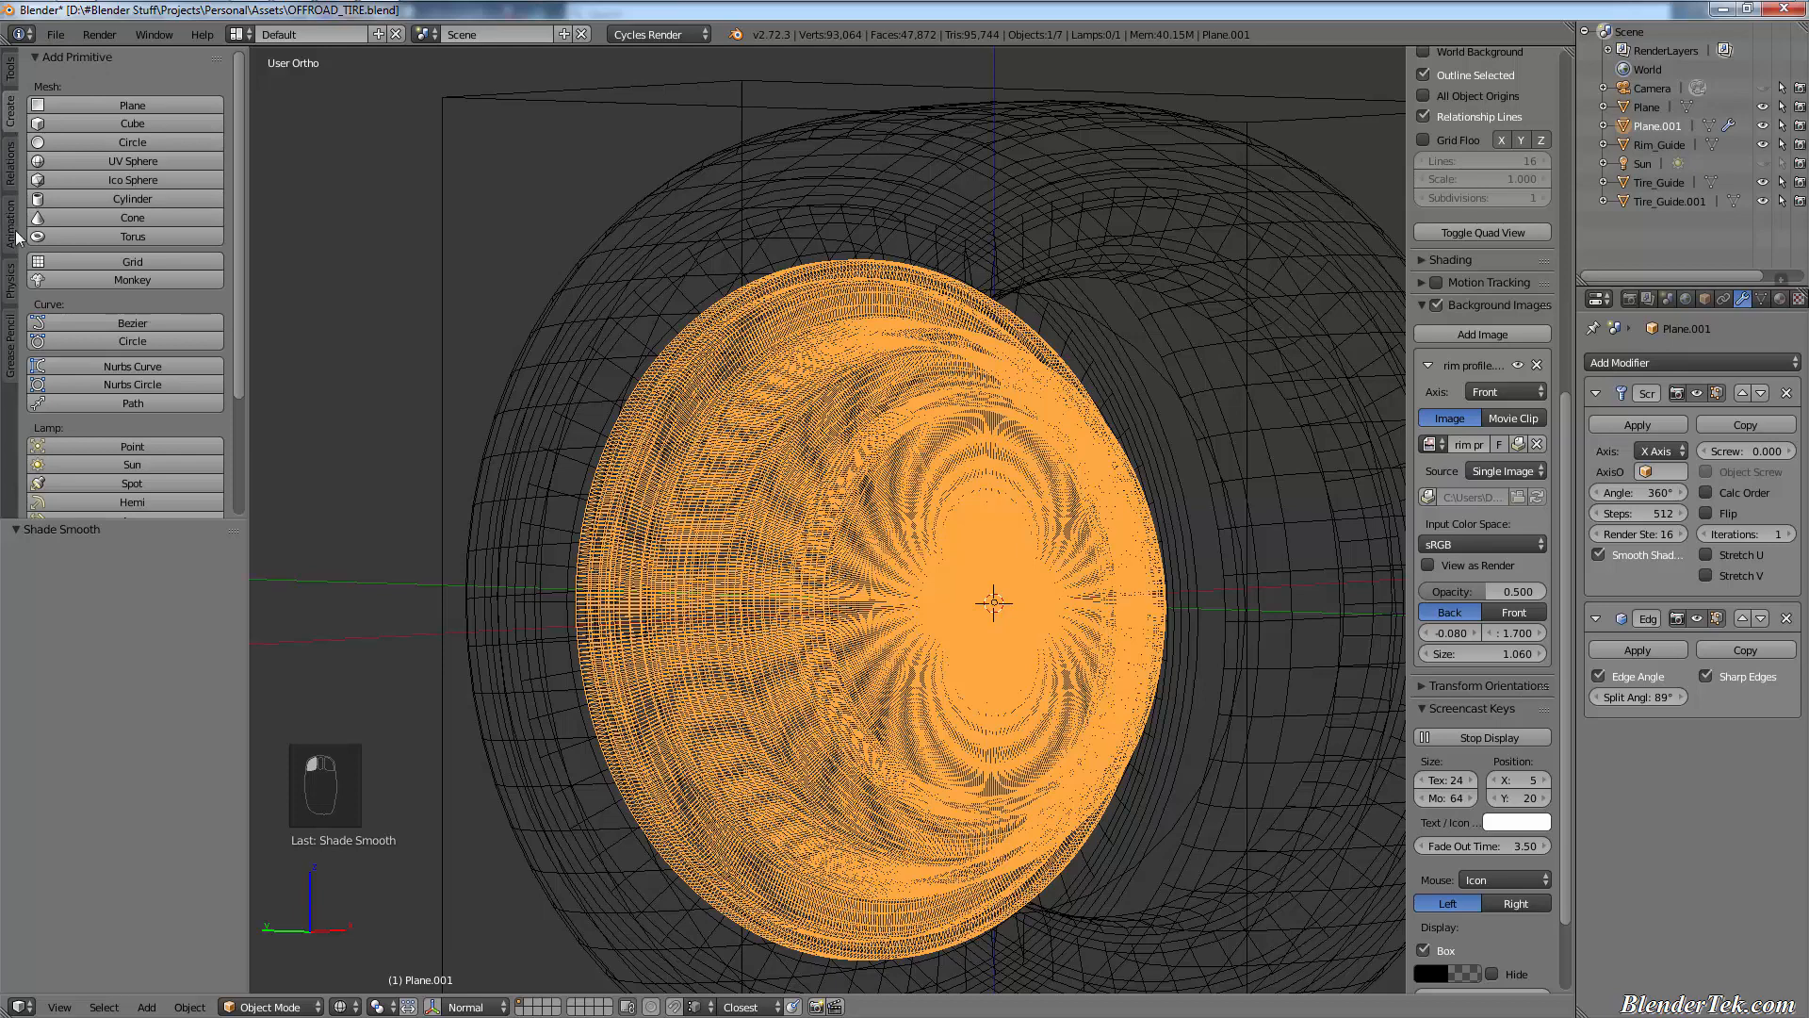
left_click(13, 230)
left_click(15, 286)
left_click(6, 332)
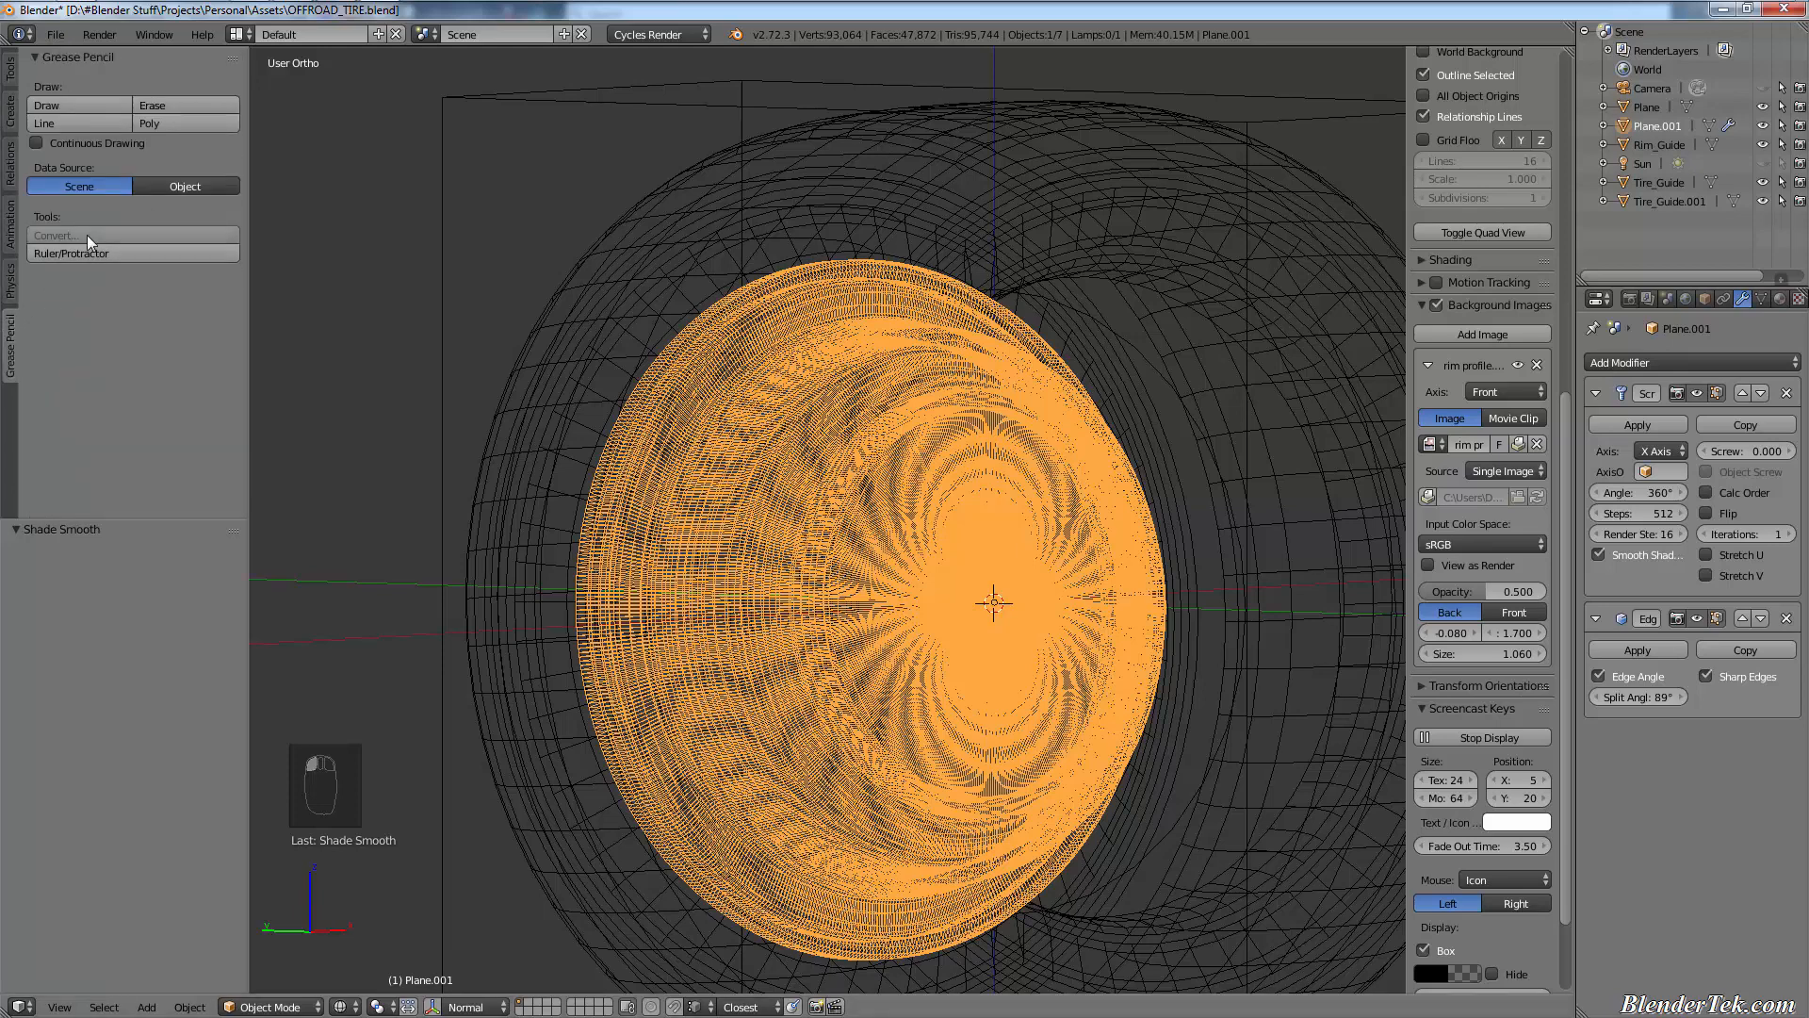
- Recalculate the normals of the entire rim cross-section in Edit Mode, and return to Object Mode with solid shading
key("Tab")
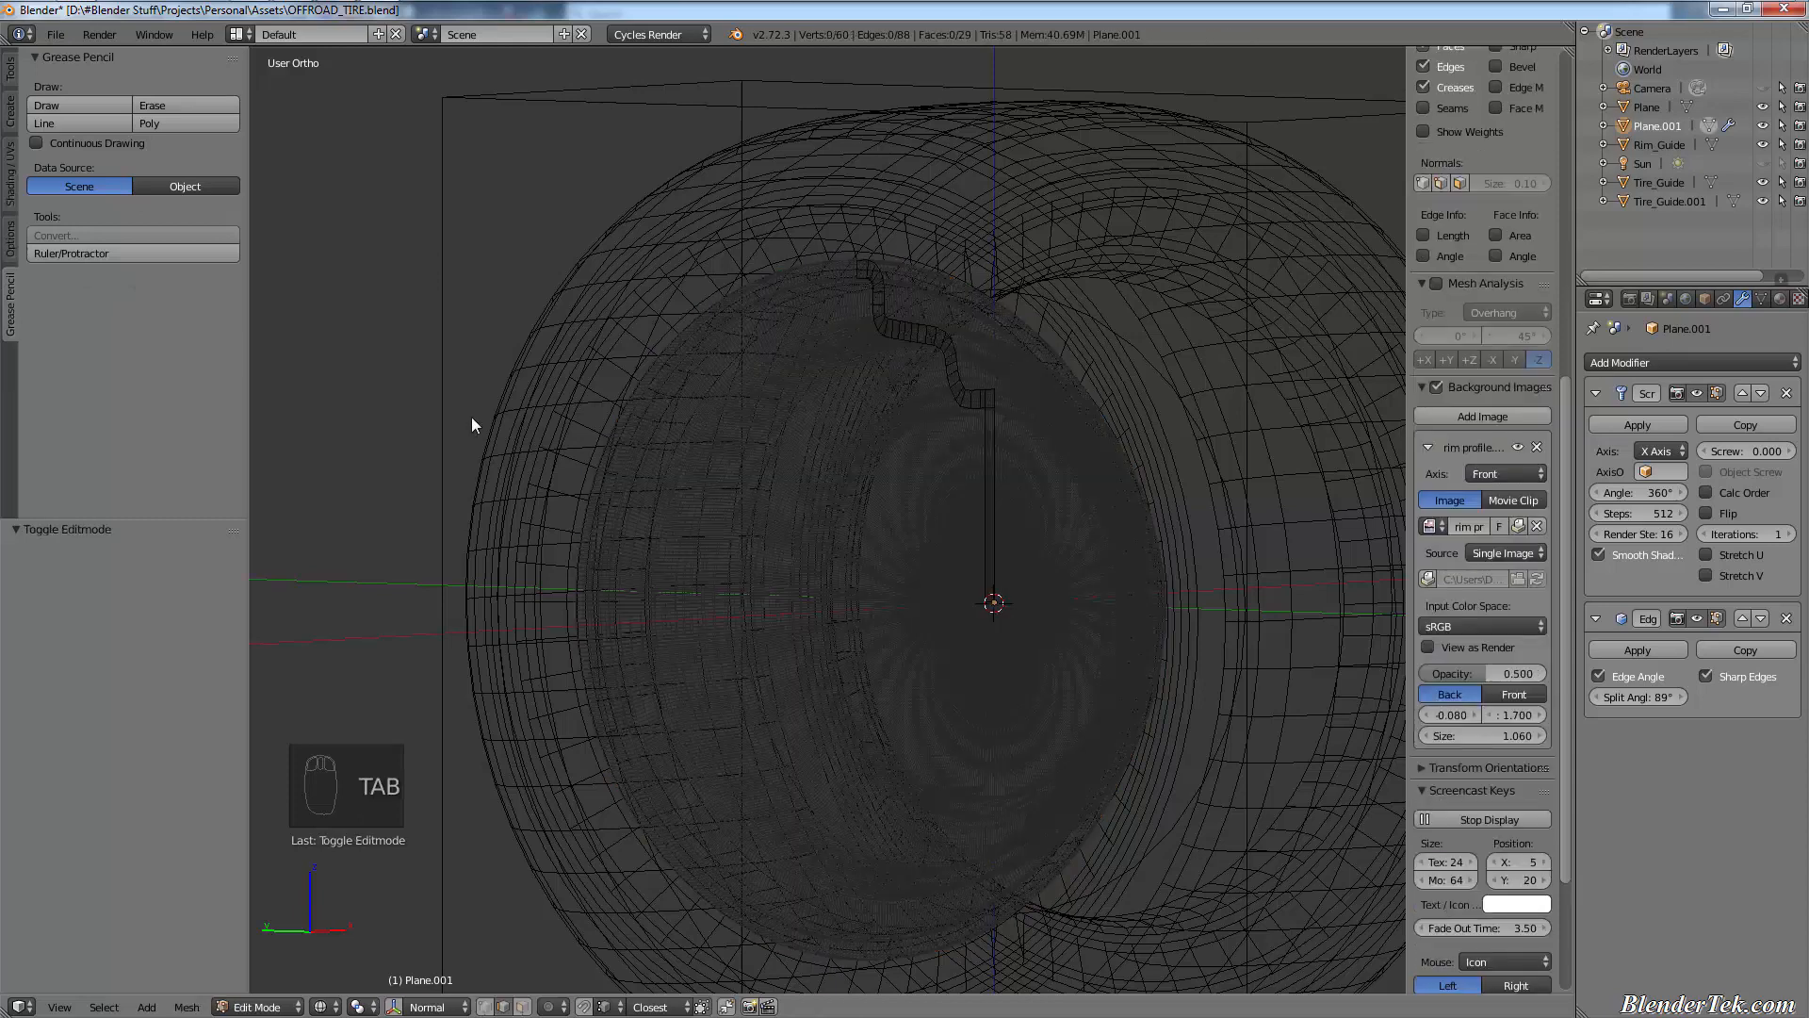
scroll(12, 274, "up", 2, "ctrl")
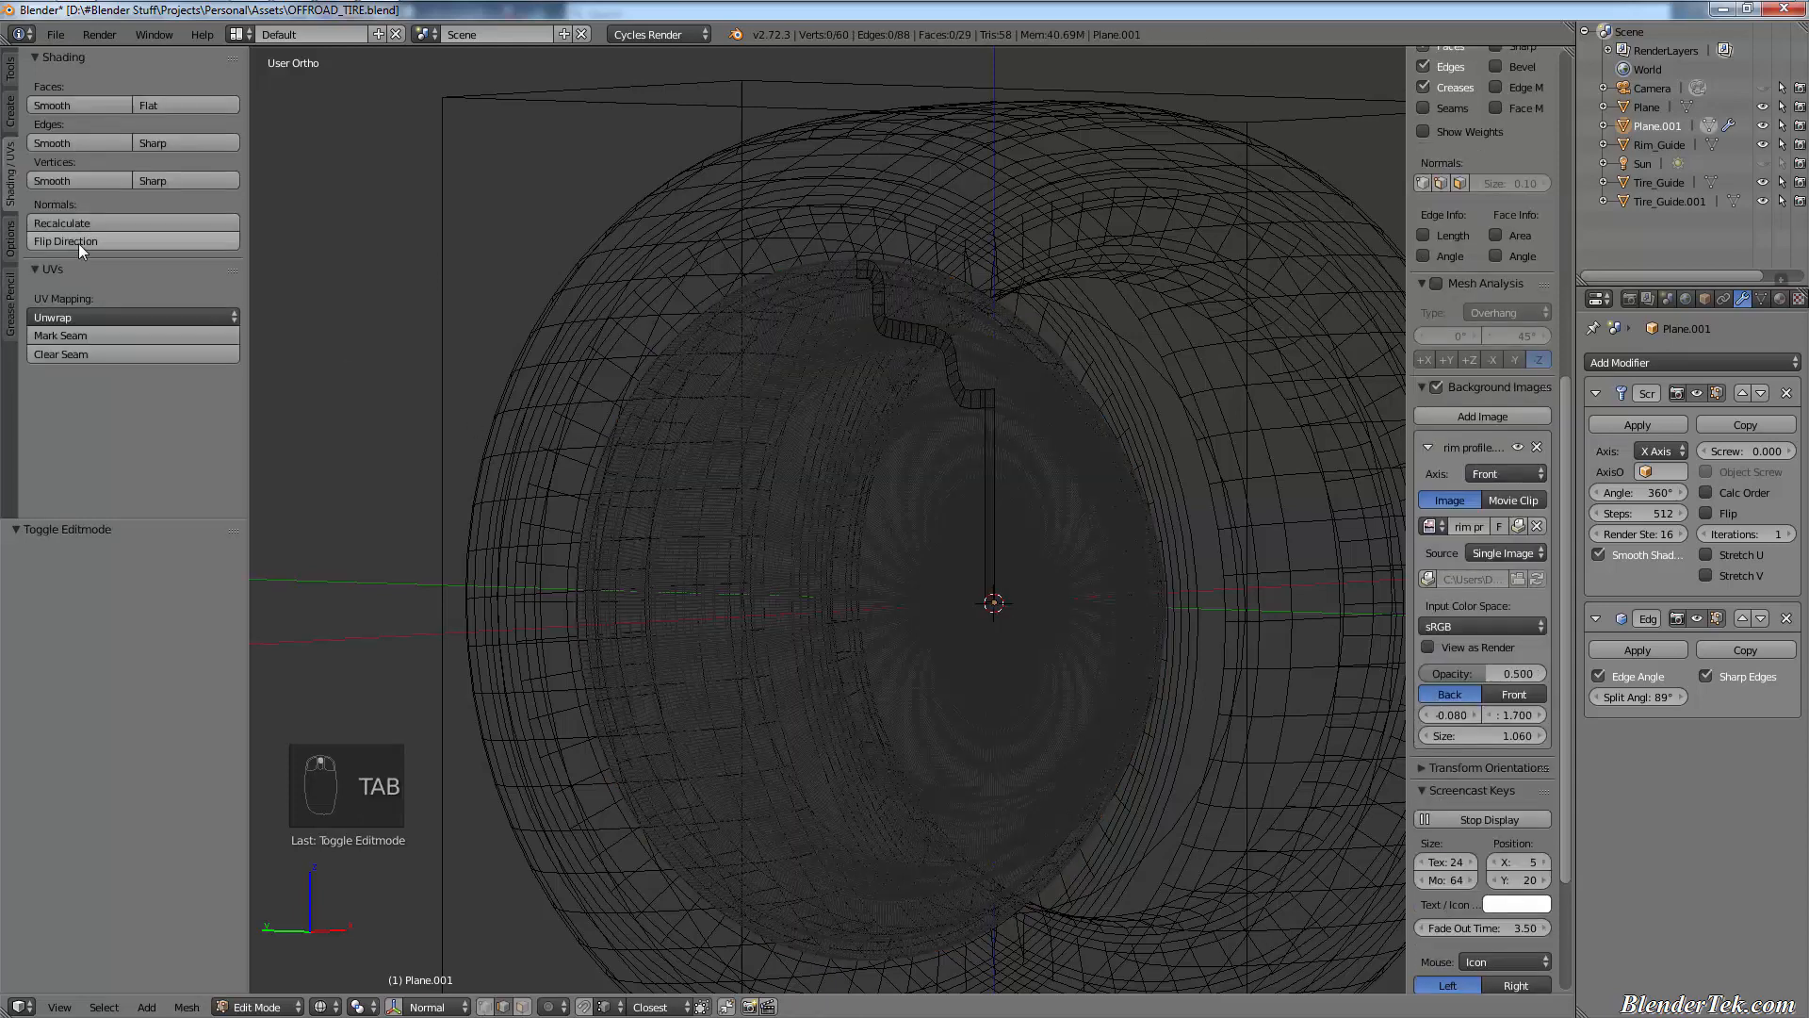
key("a")
key("a")
key("a")
key("a")
key("a")
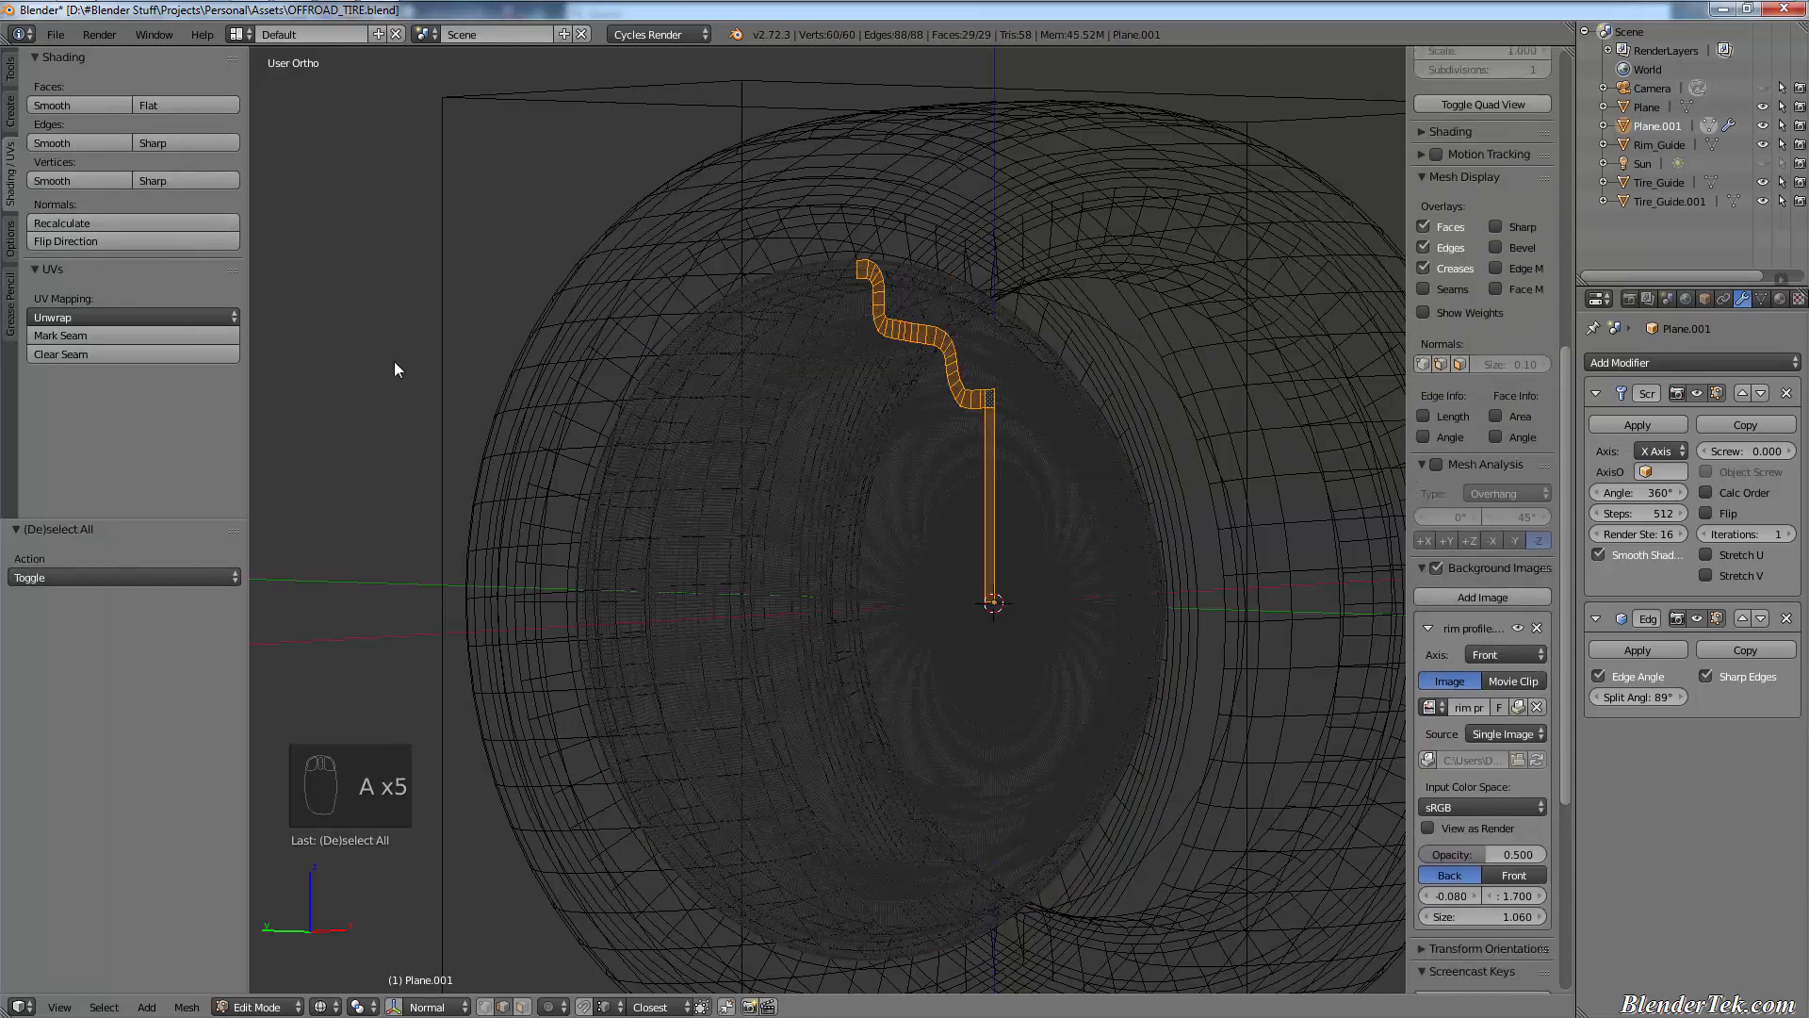
left_click(190, 226)
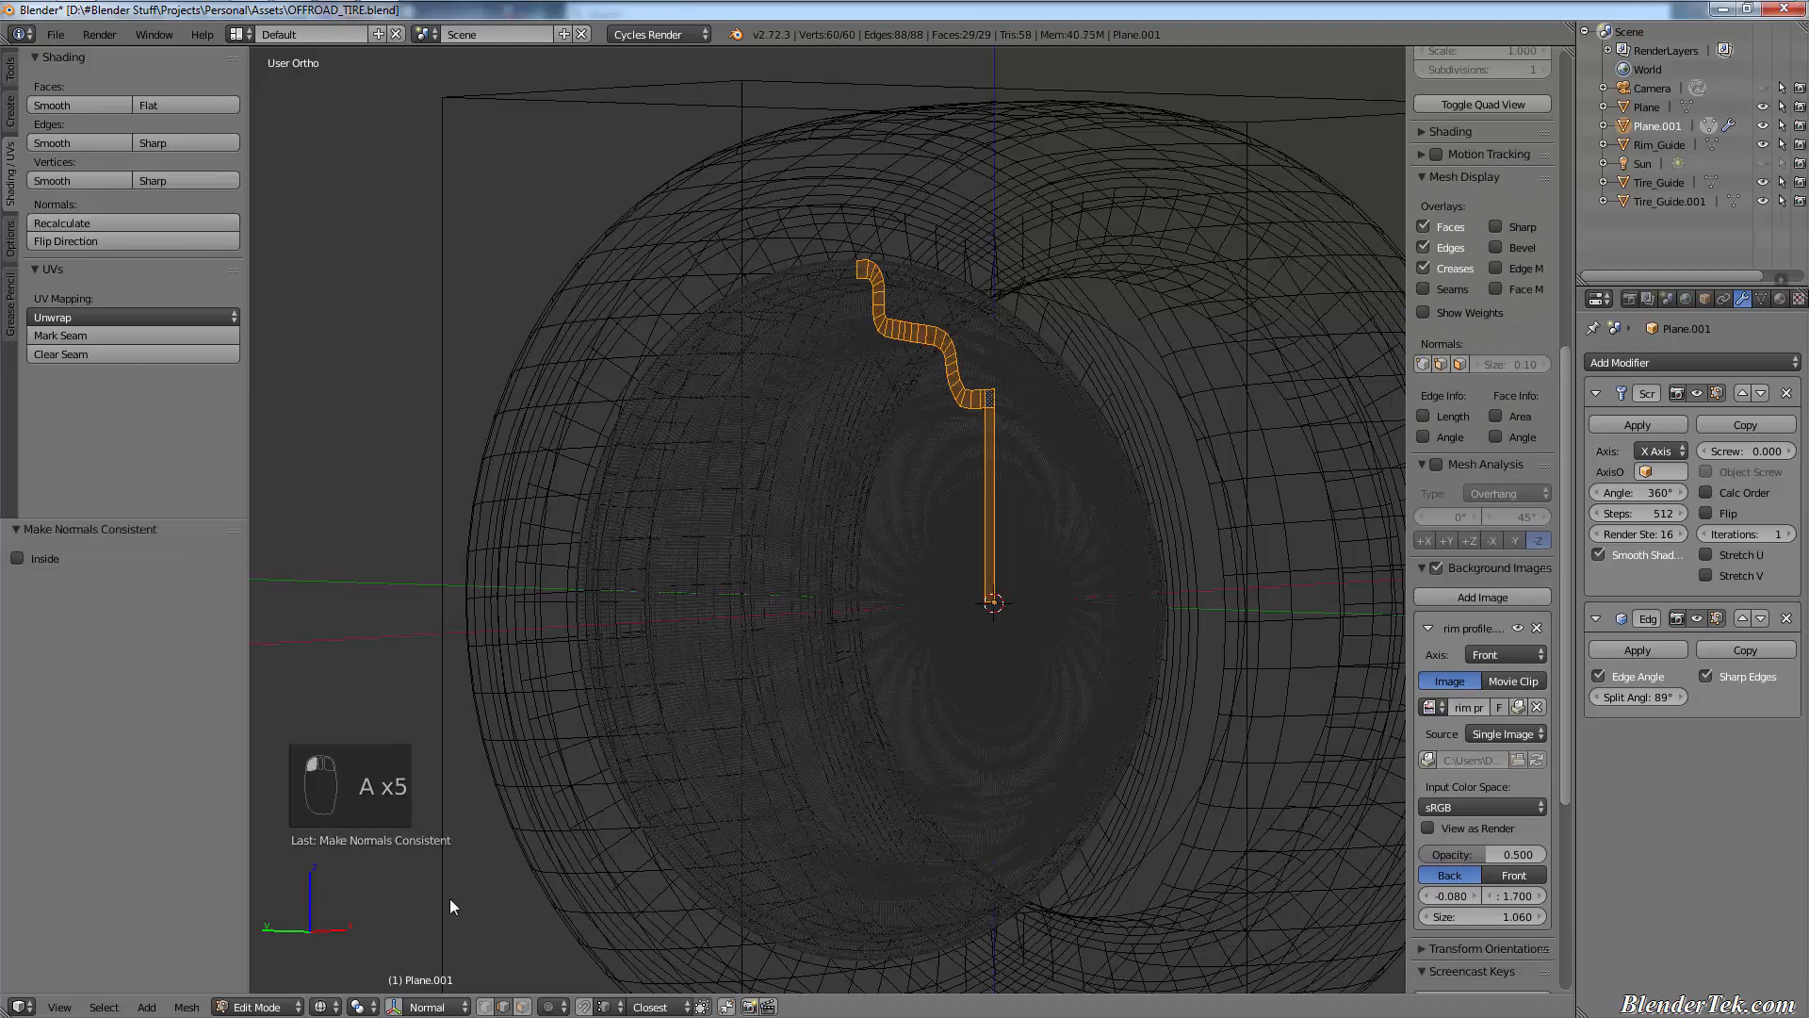
left_click(274, 1005)
left_click(273, 981)
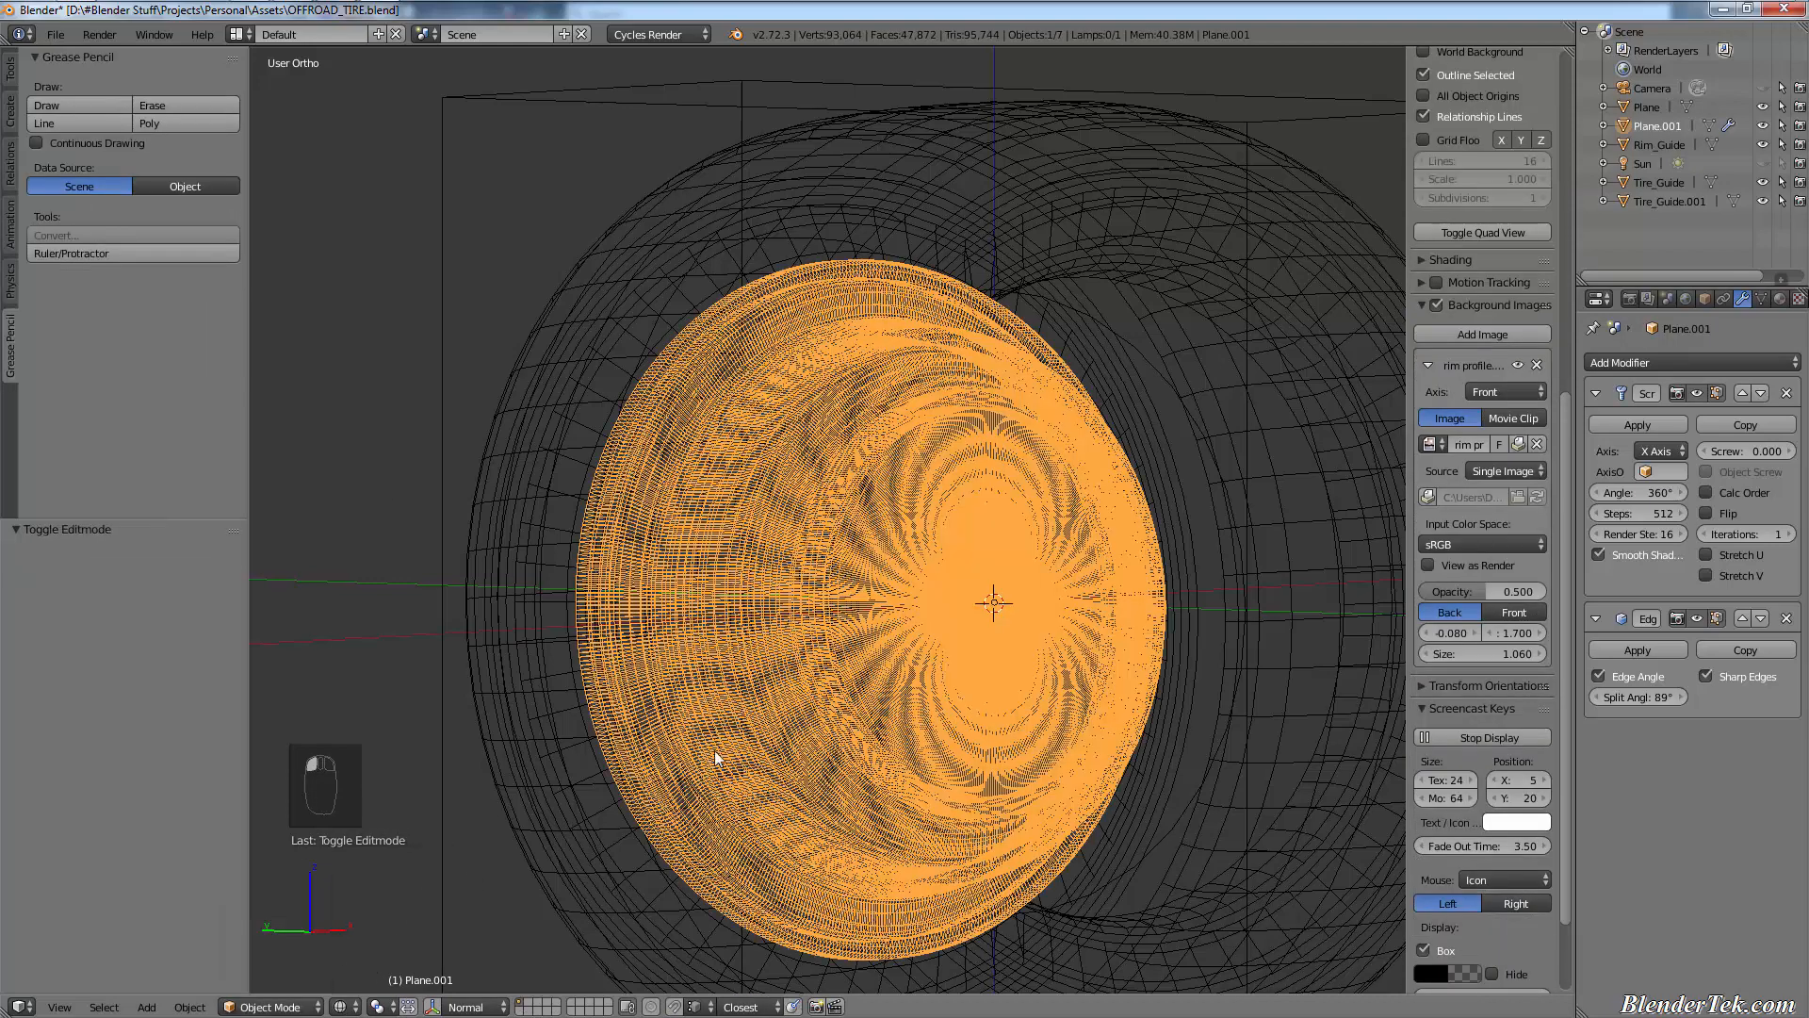
key("z")
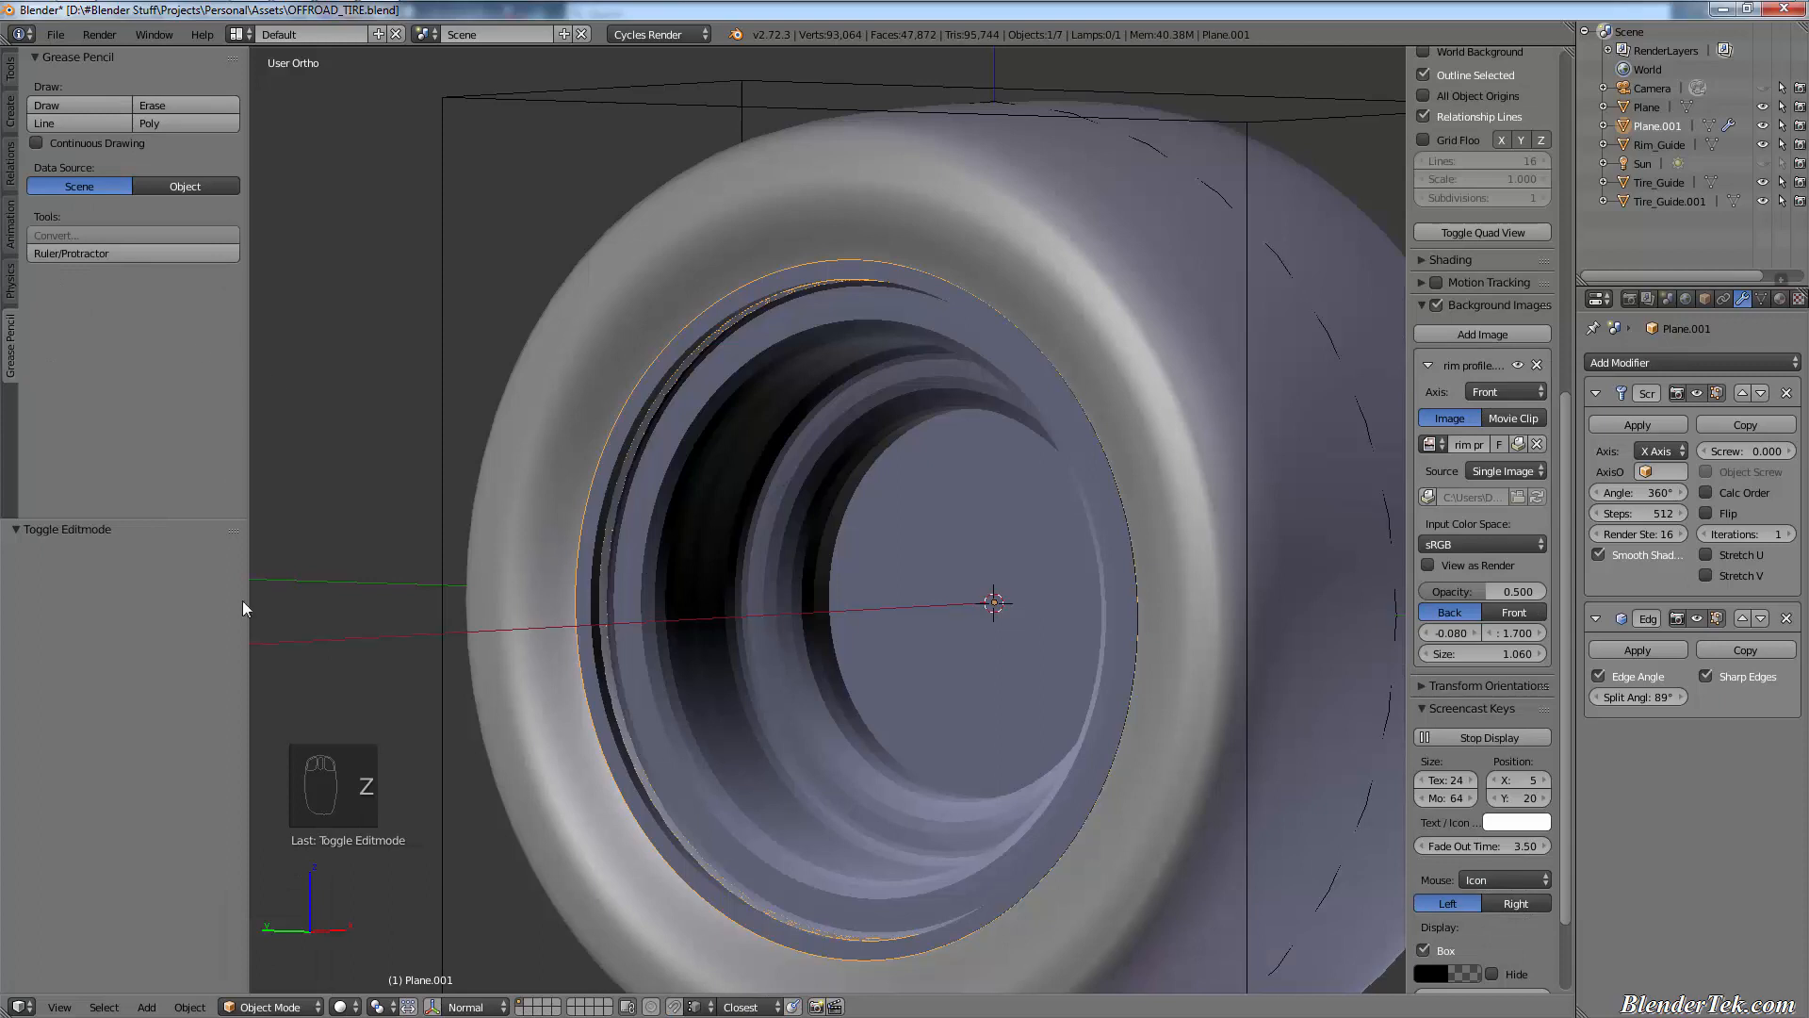
- Flip the normals of the entire rim cross-section in Edit Mode, and return to Object Mode
left_click(274, 1006)
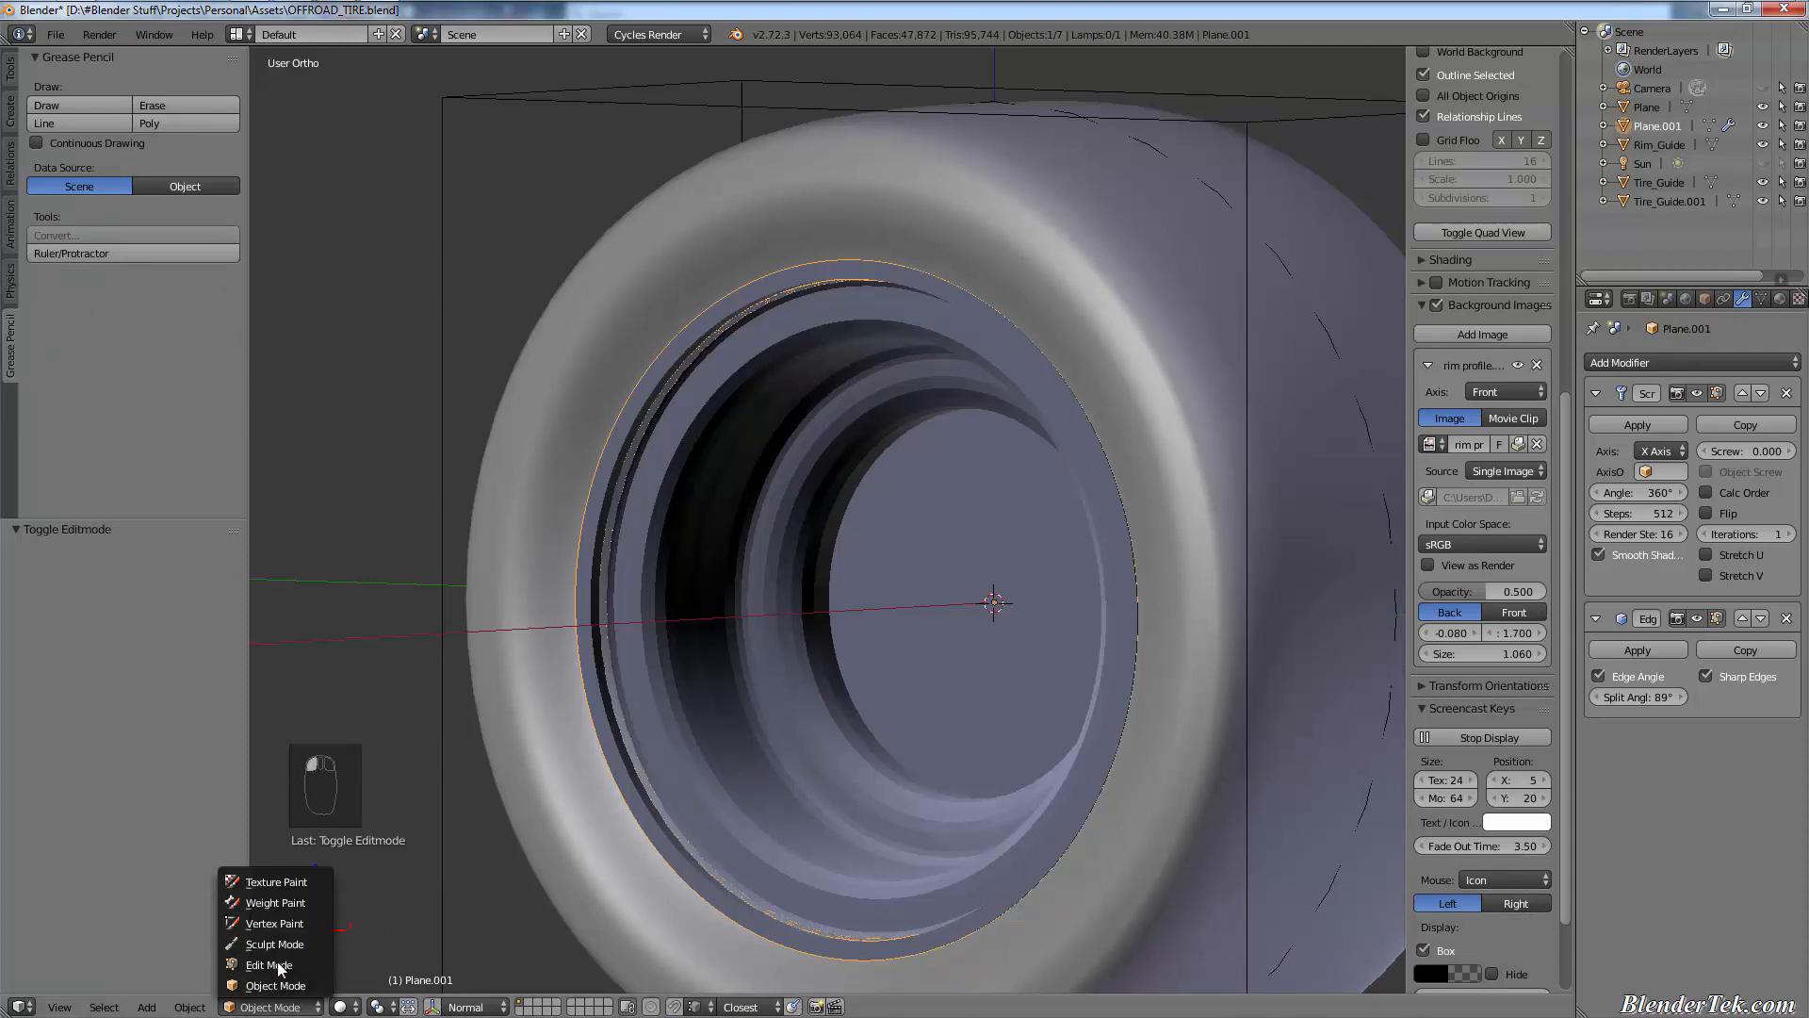
left_click(277, 963)
key("a")
key("a")
key("a")
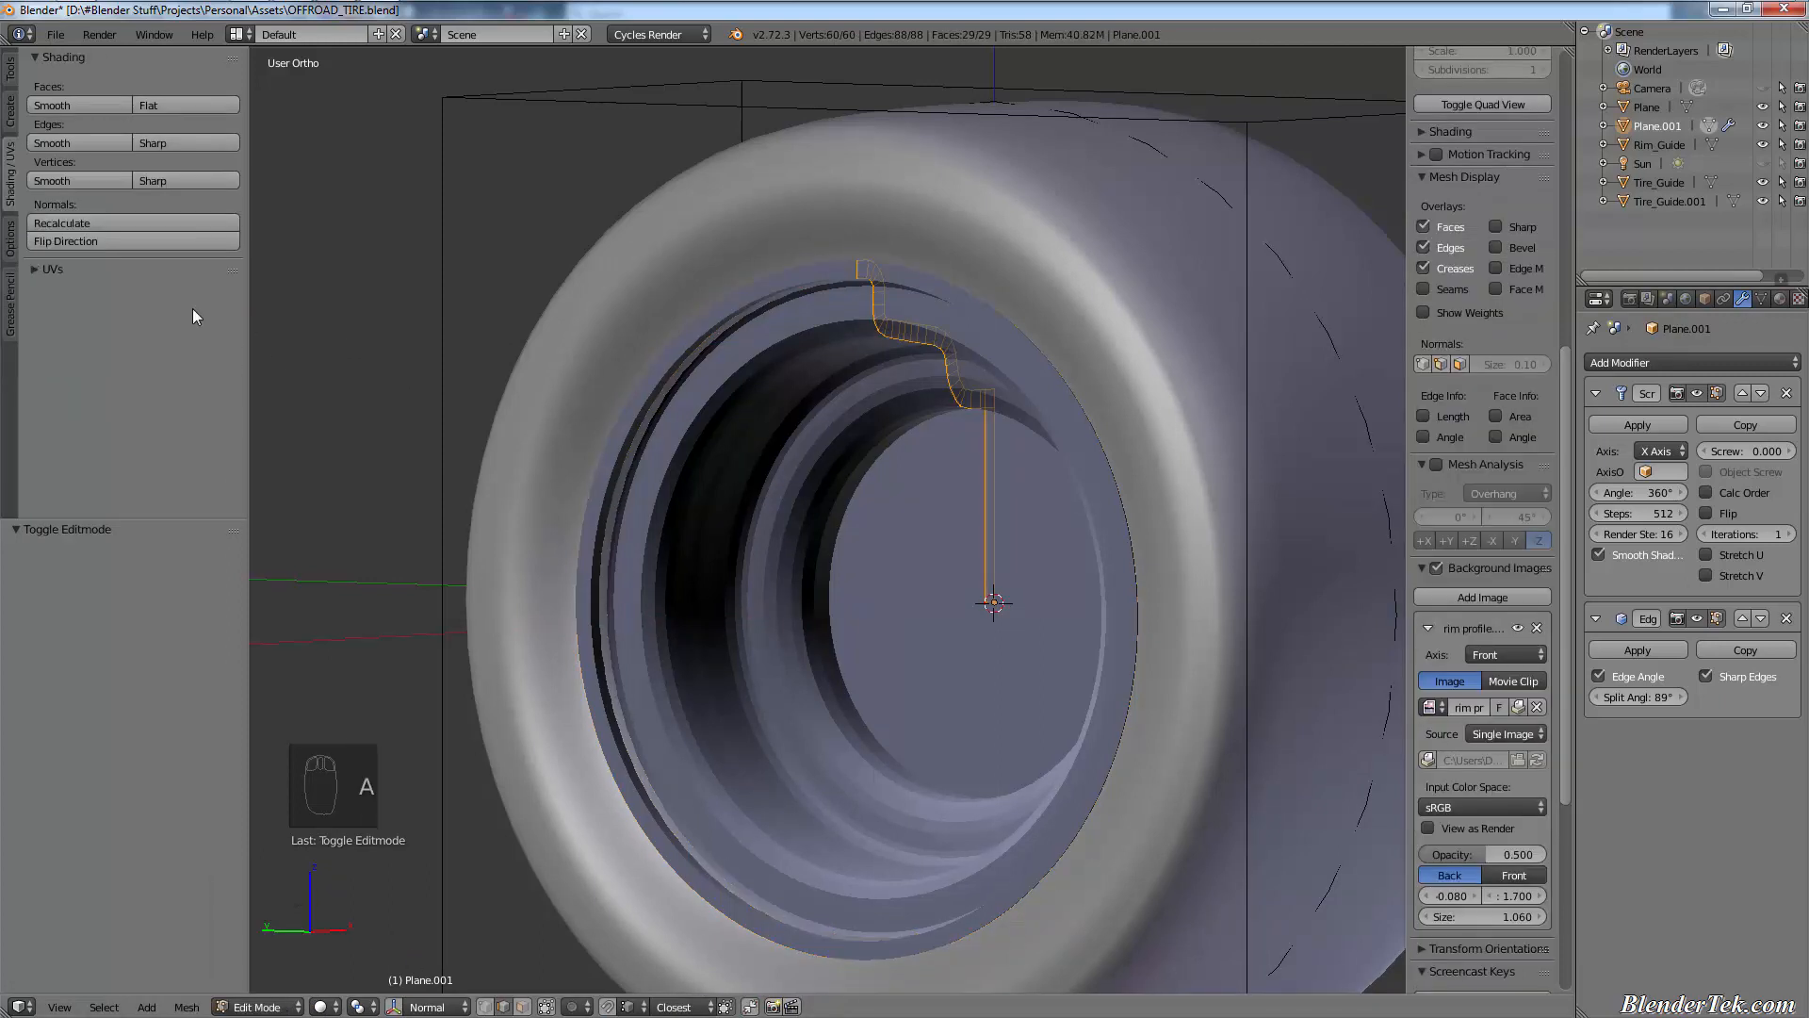
key("a")
key("a")
key("a")
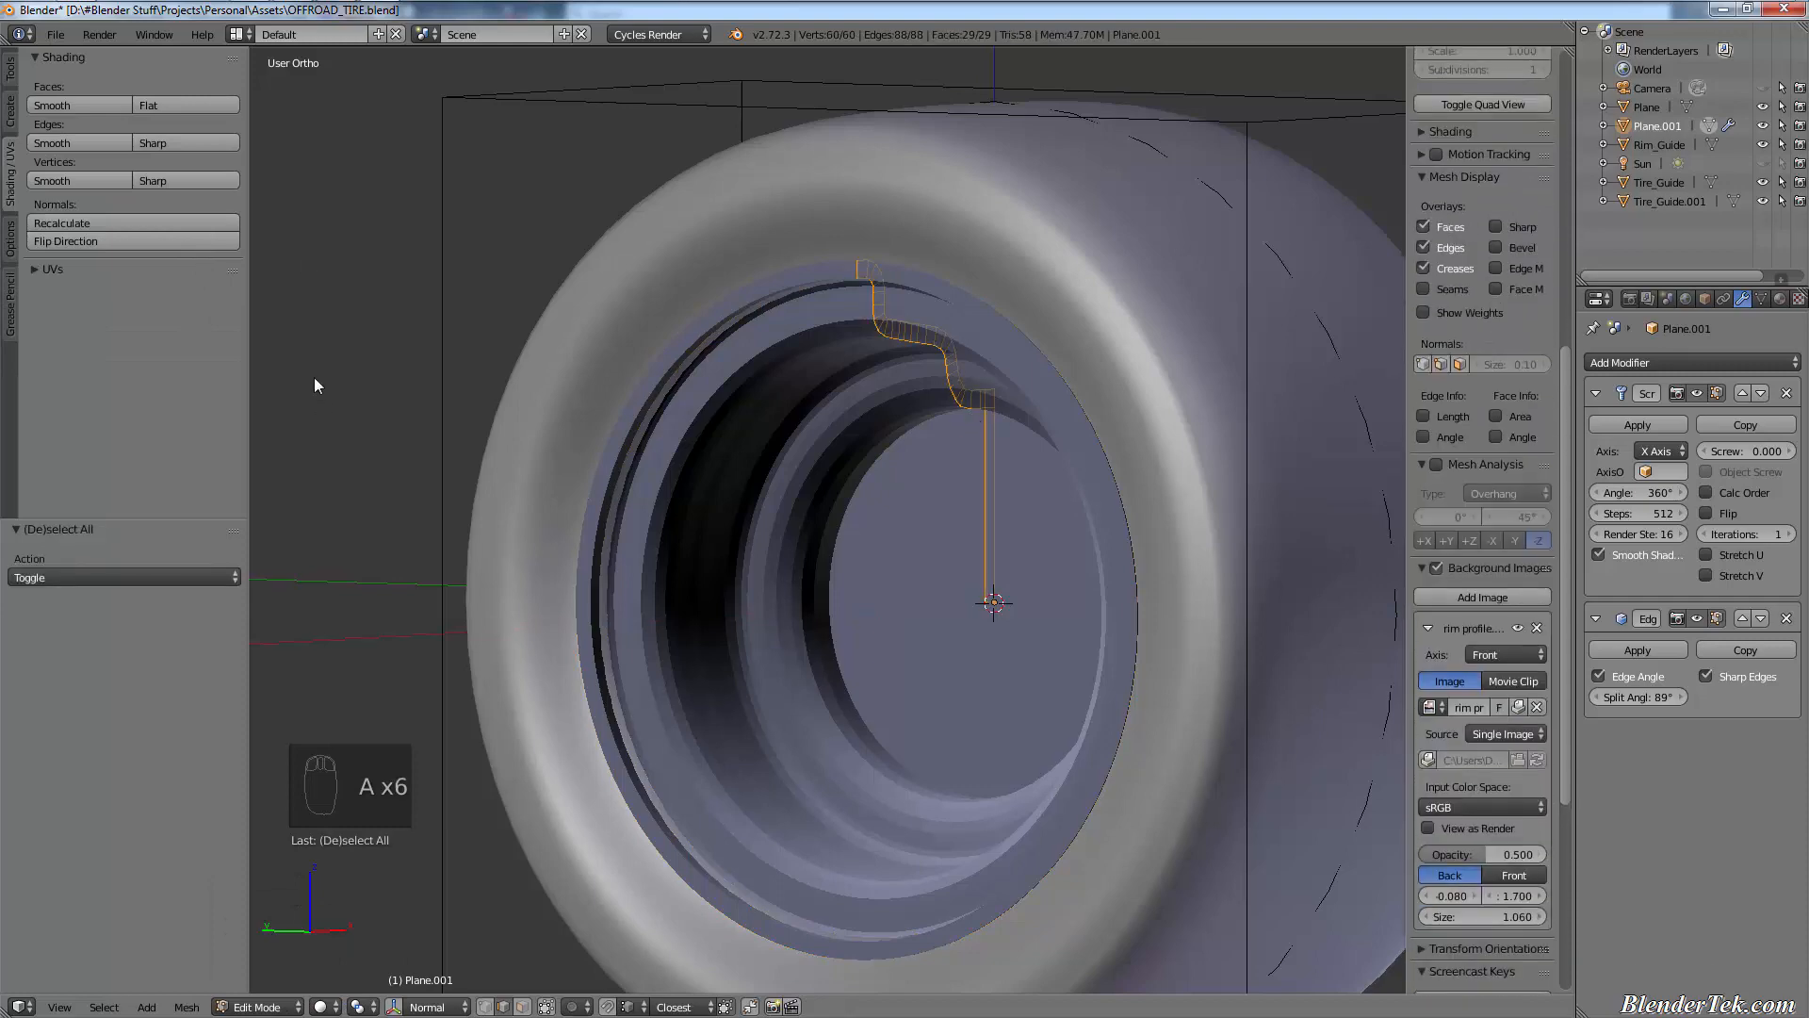
left_click(161, 240)
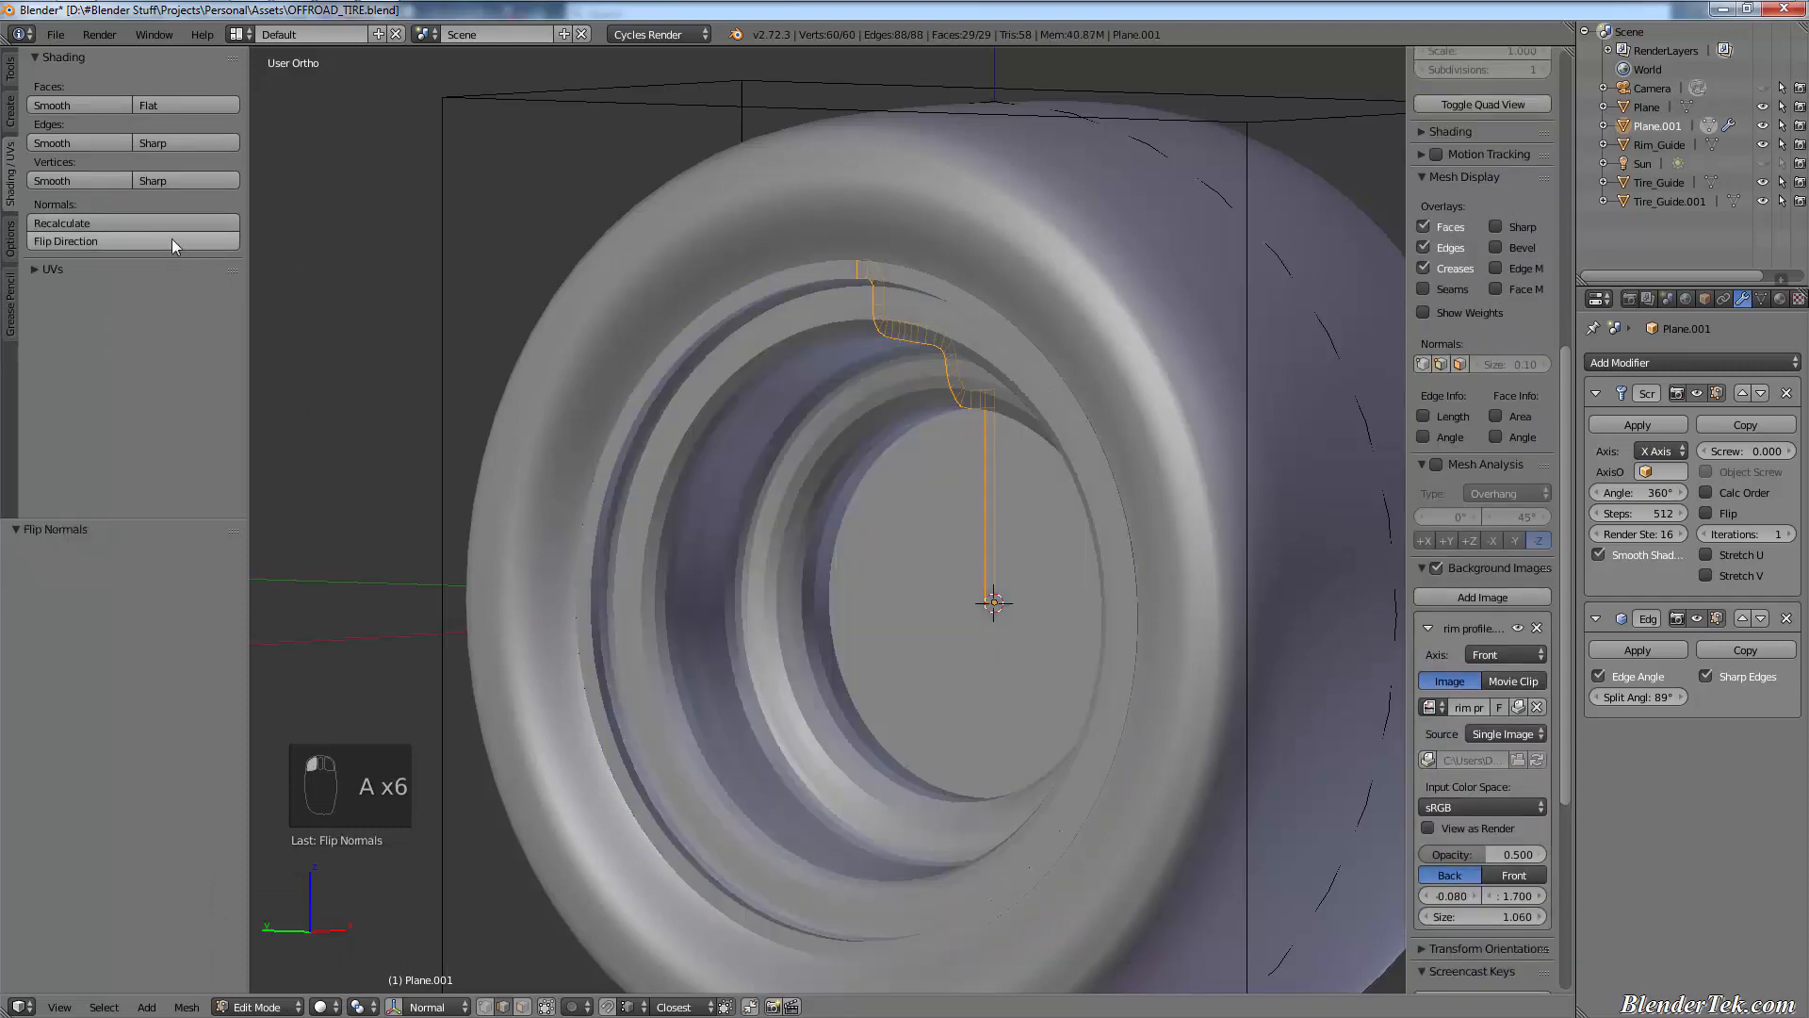
key("Tab")
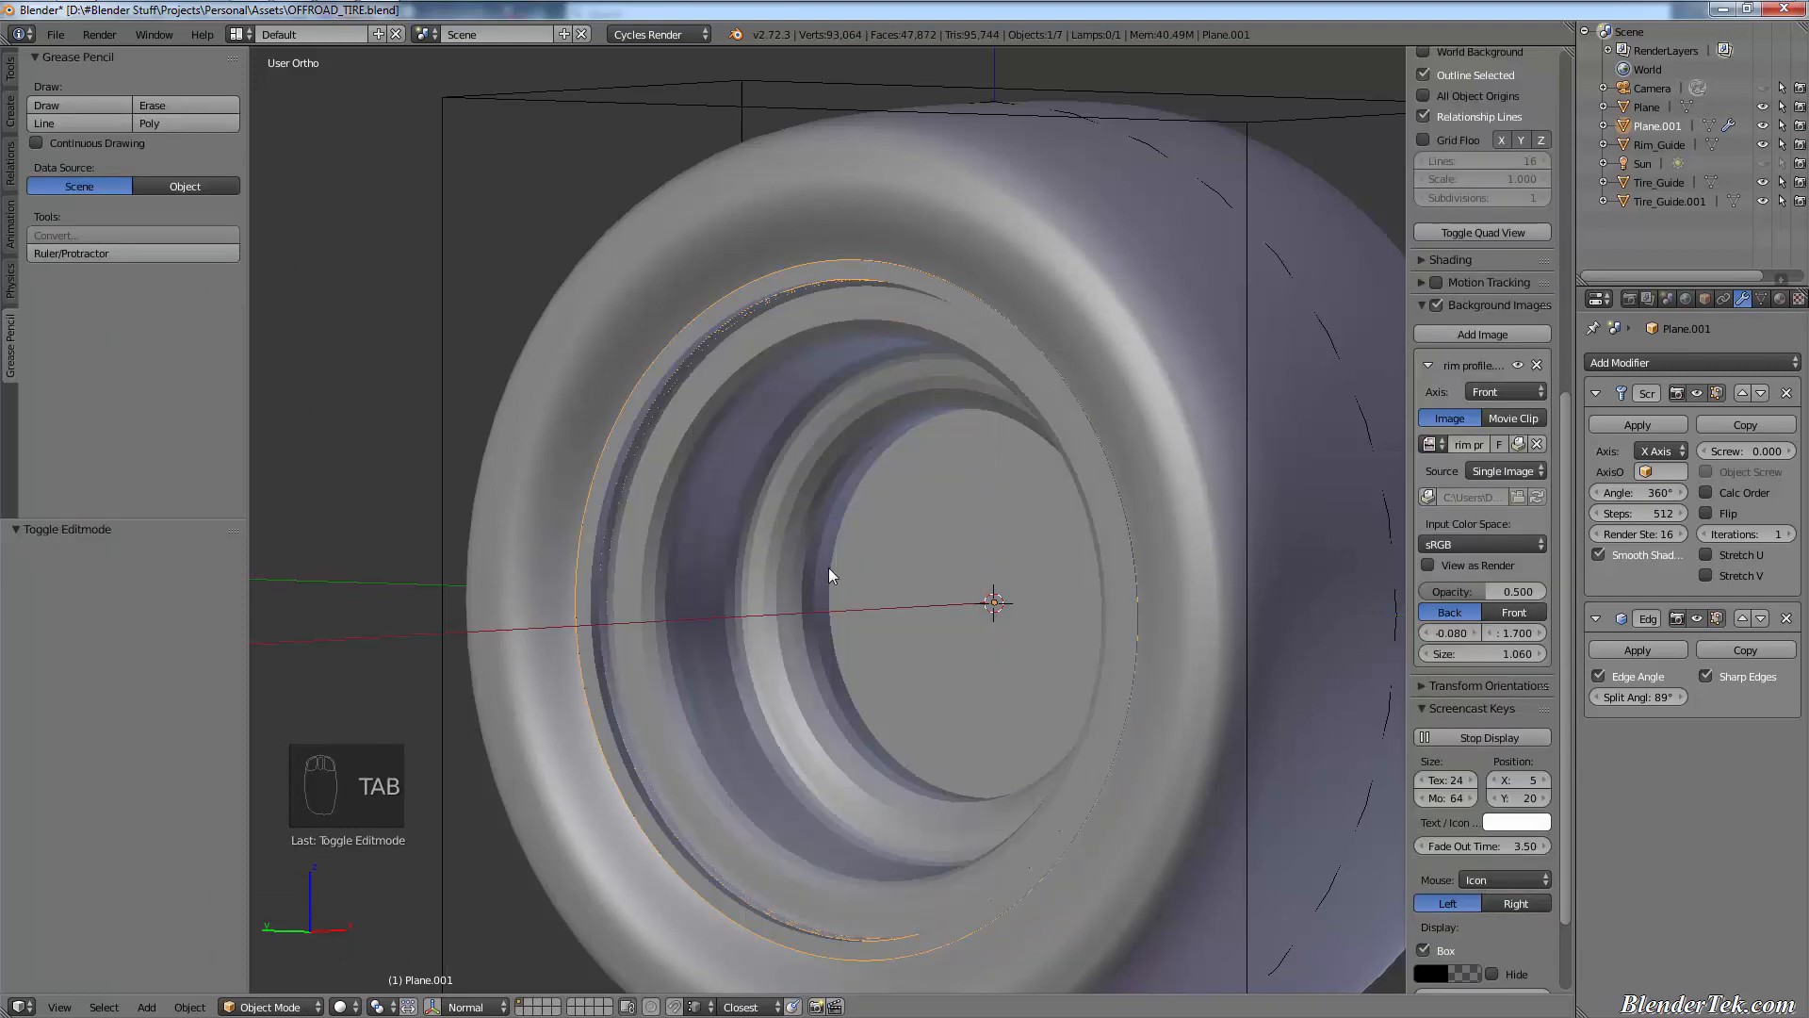
- Show the rim centered in the right orthographic view, turn off the background images and clear the side panels
middle_click_drag(914, 637, 891, 742)
key("KP_3")
key("KP_6")
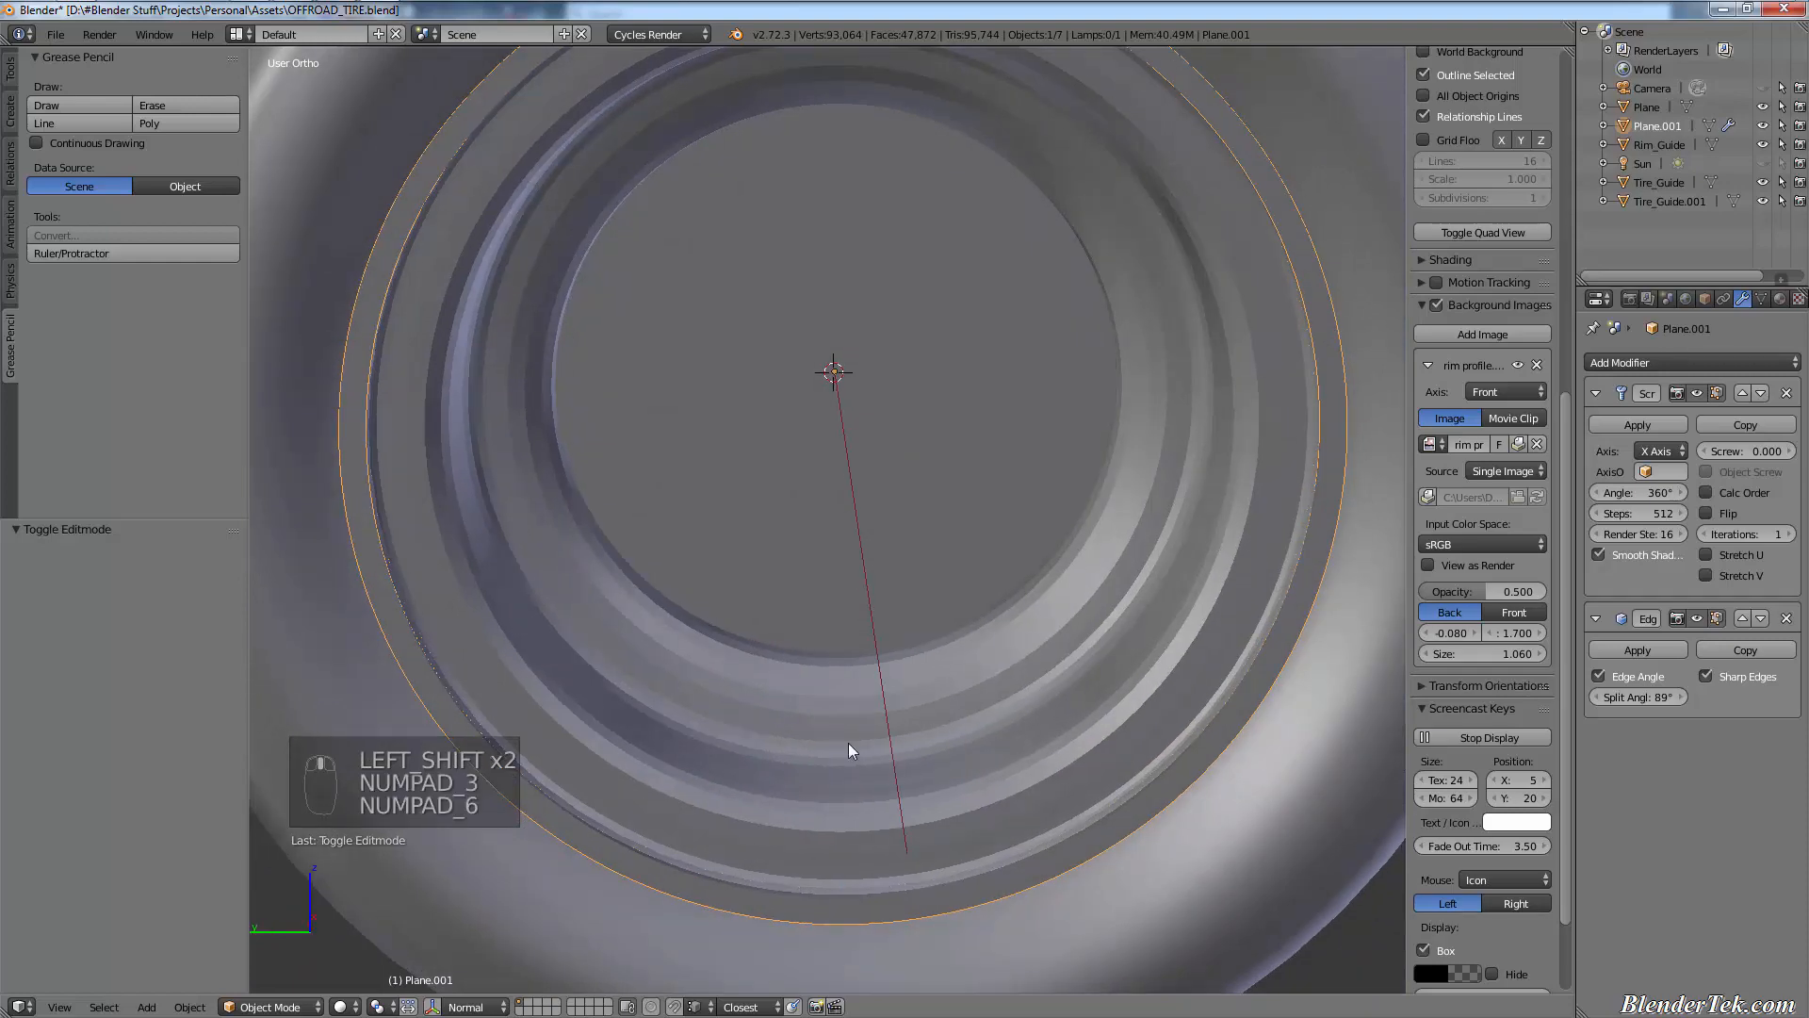
key("KP_3")
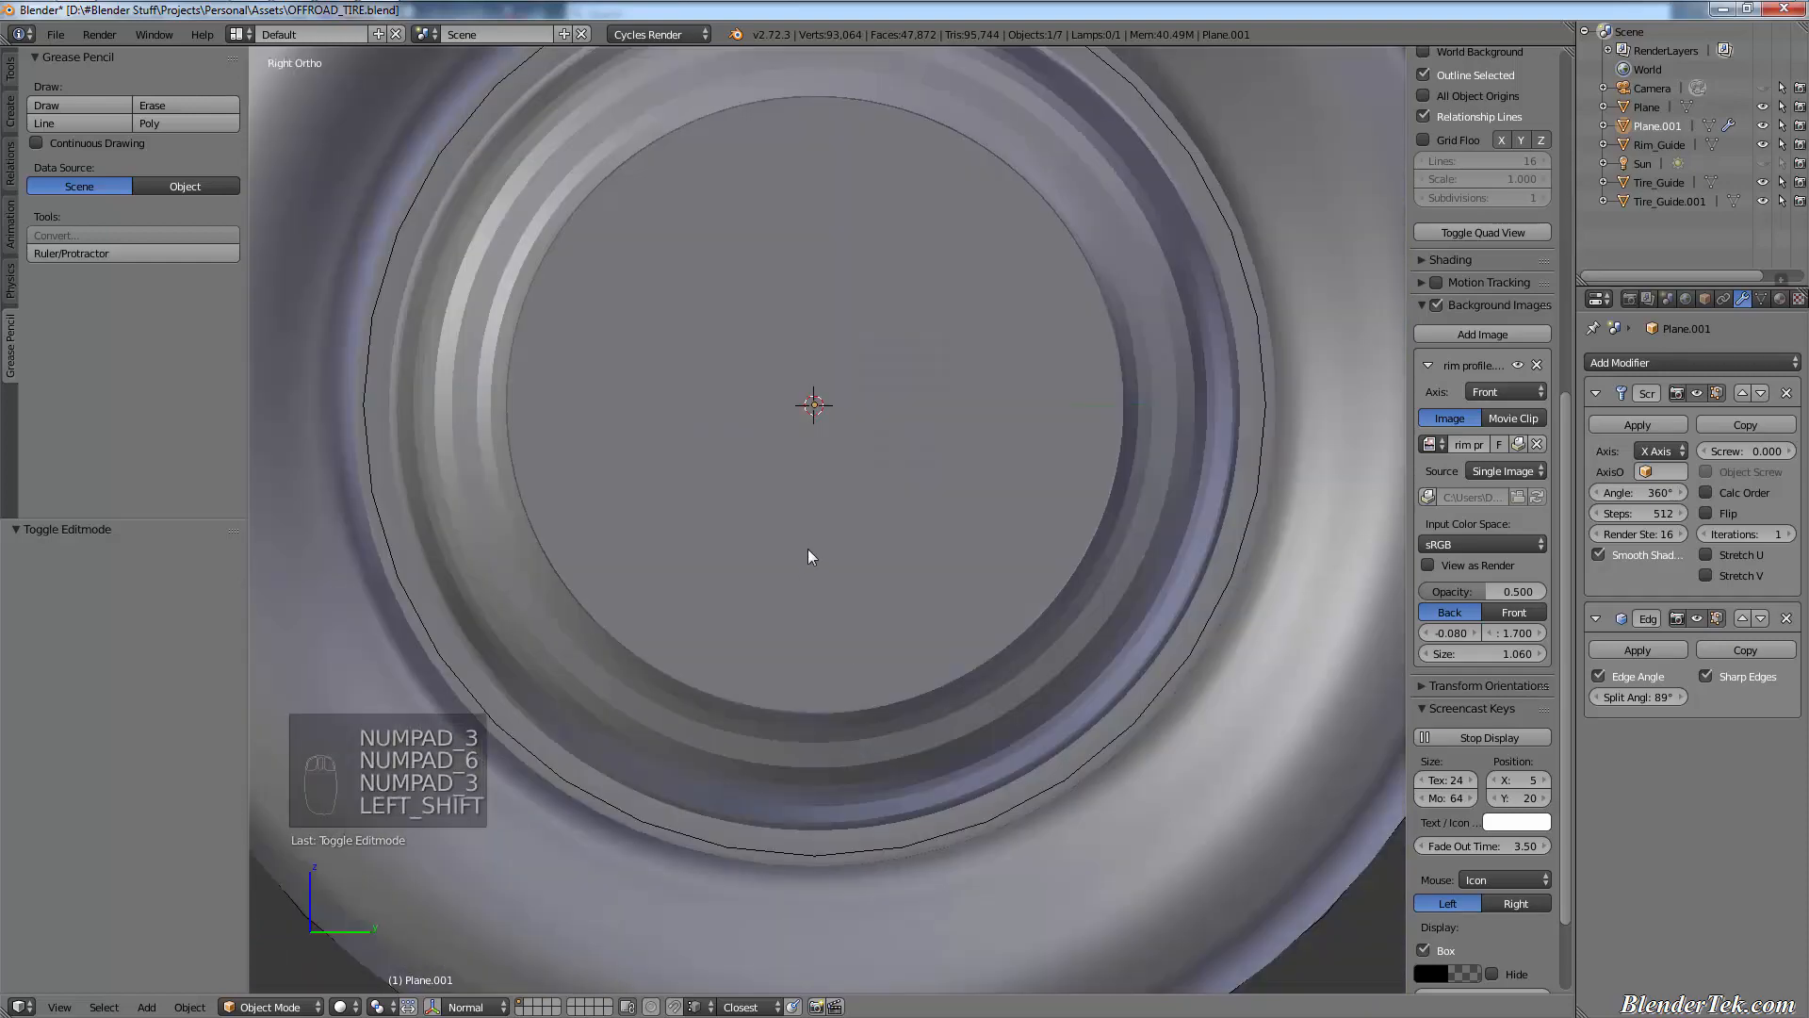
middle_click_drag(808, 551, 805, 717, "shift")
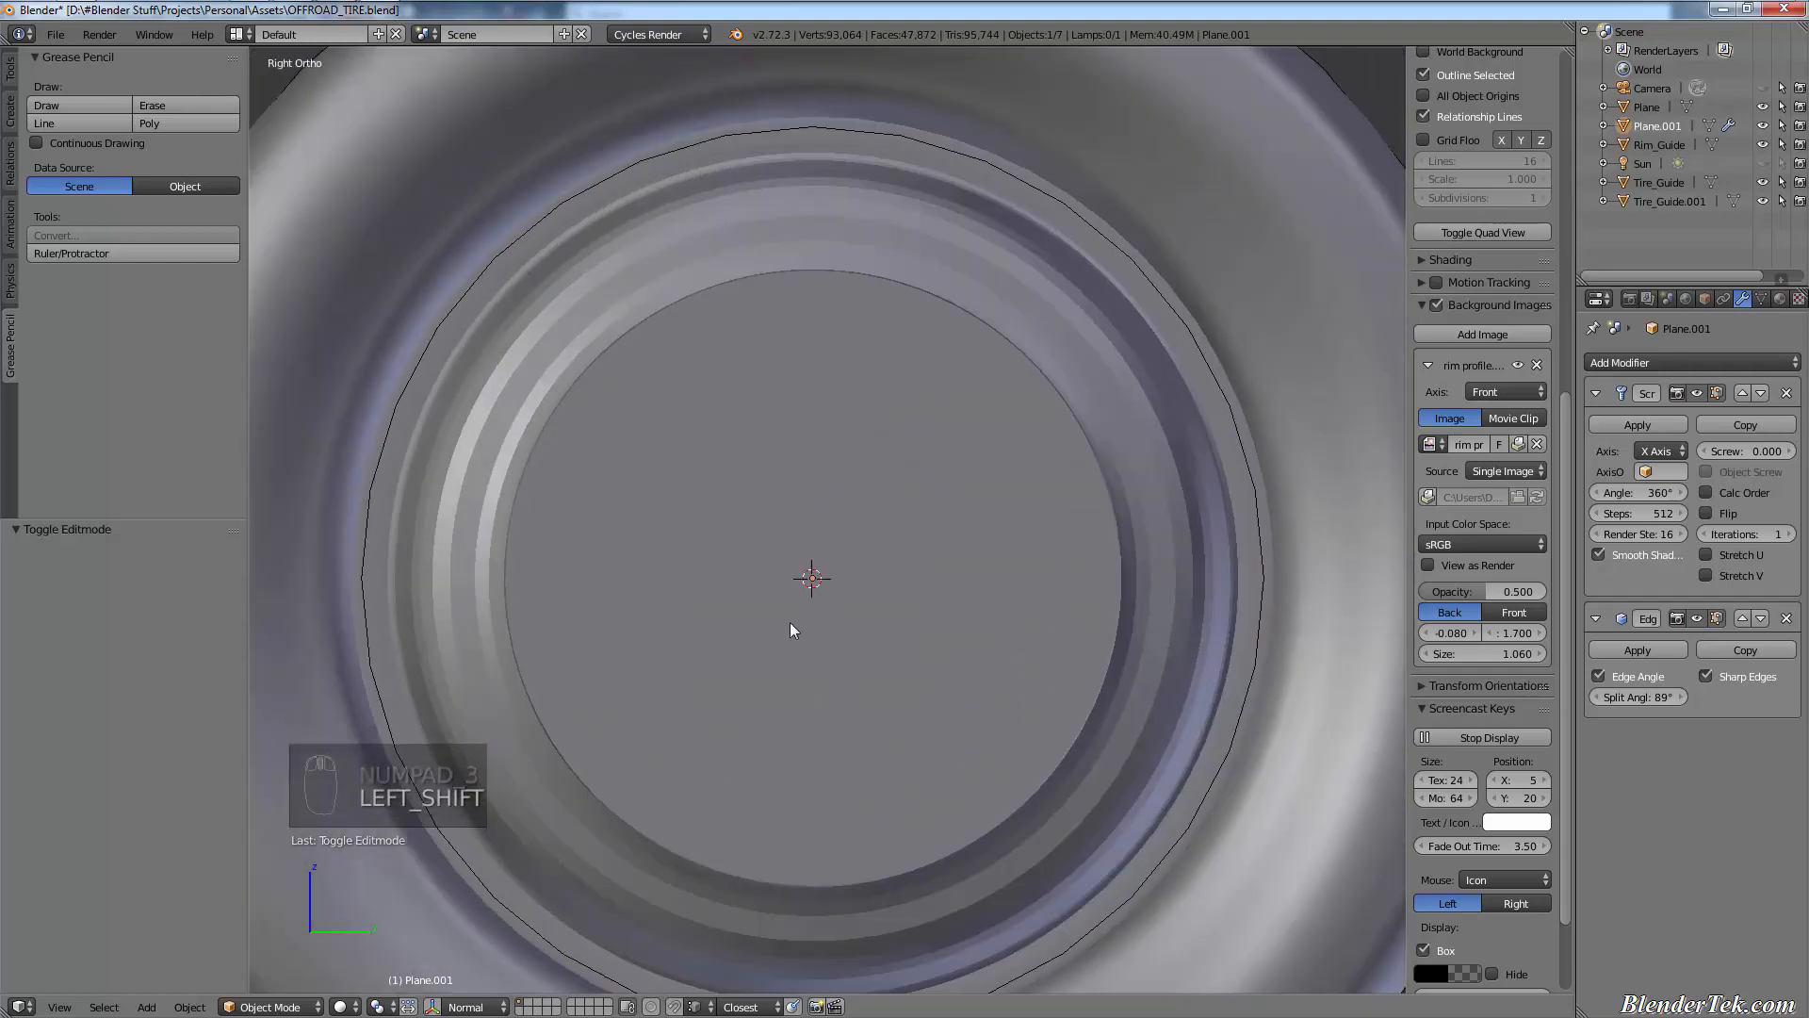
key("t")
key("n")
key("shift+a")
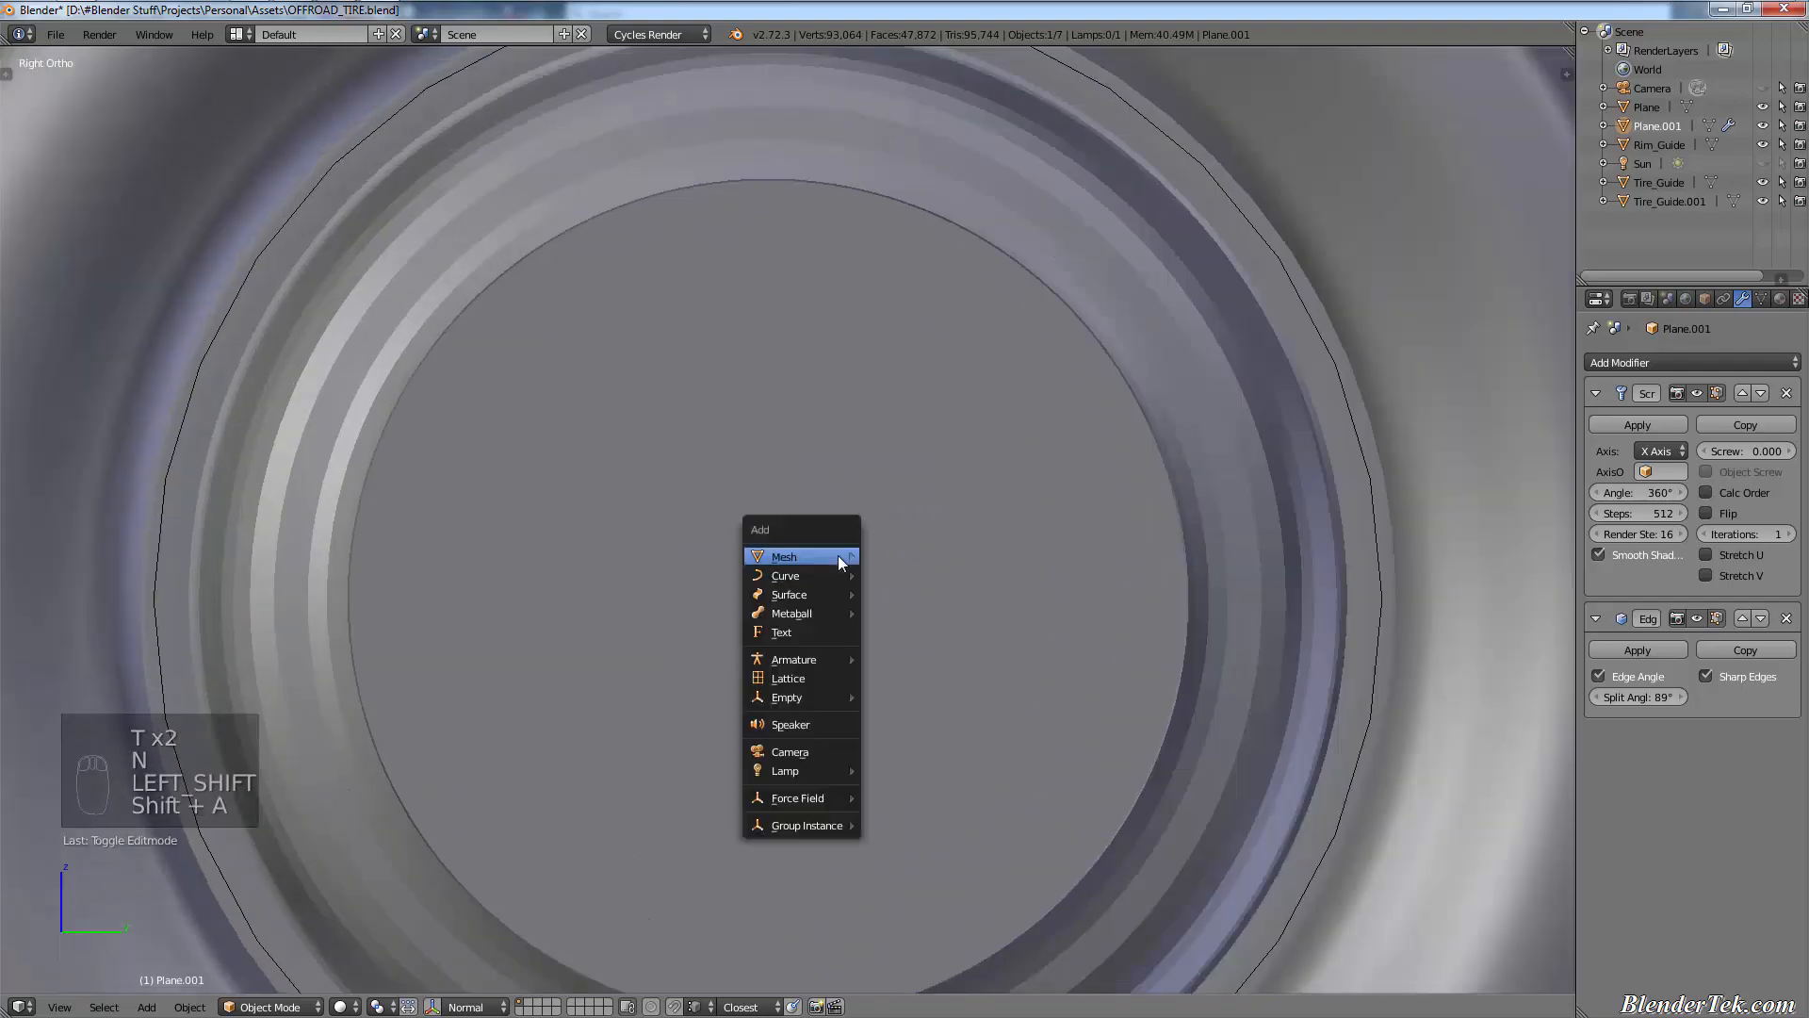
key("n")
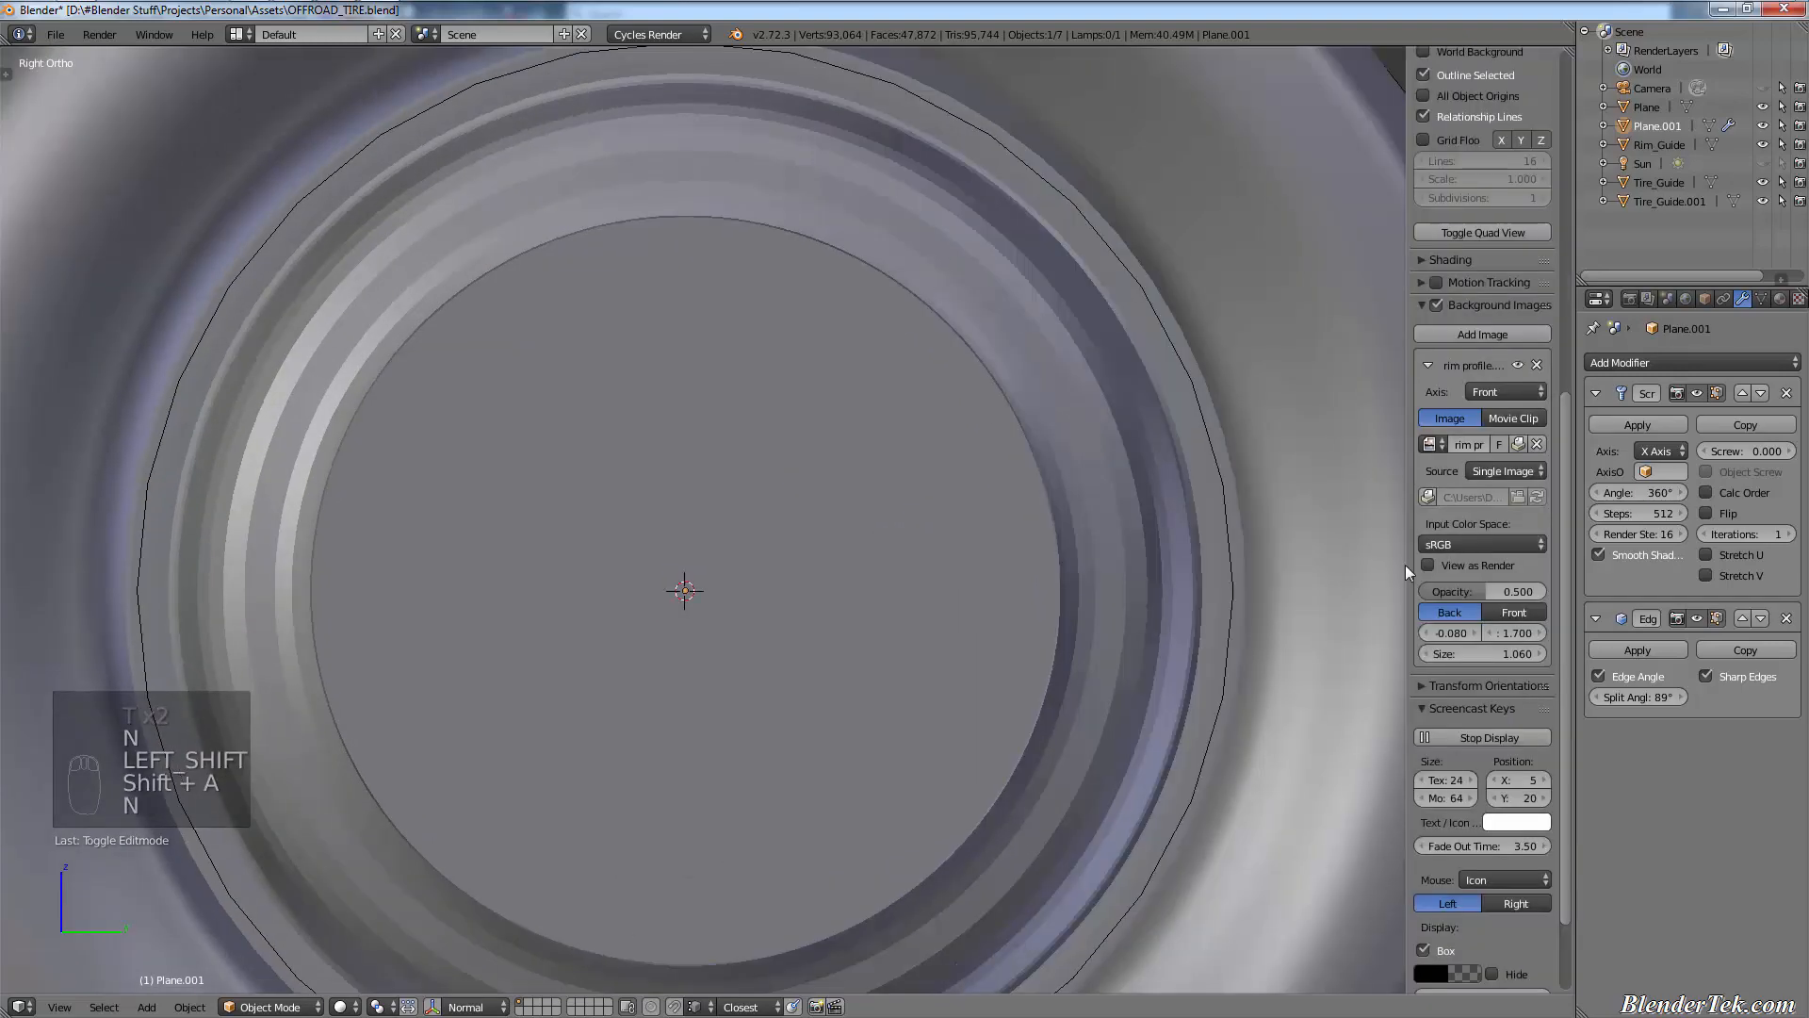
left_click(1429, 365)
left_click(1437, 304)
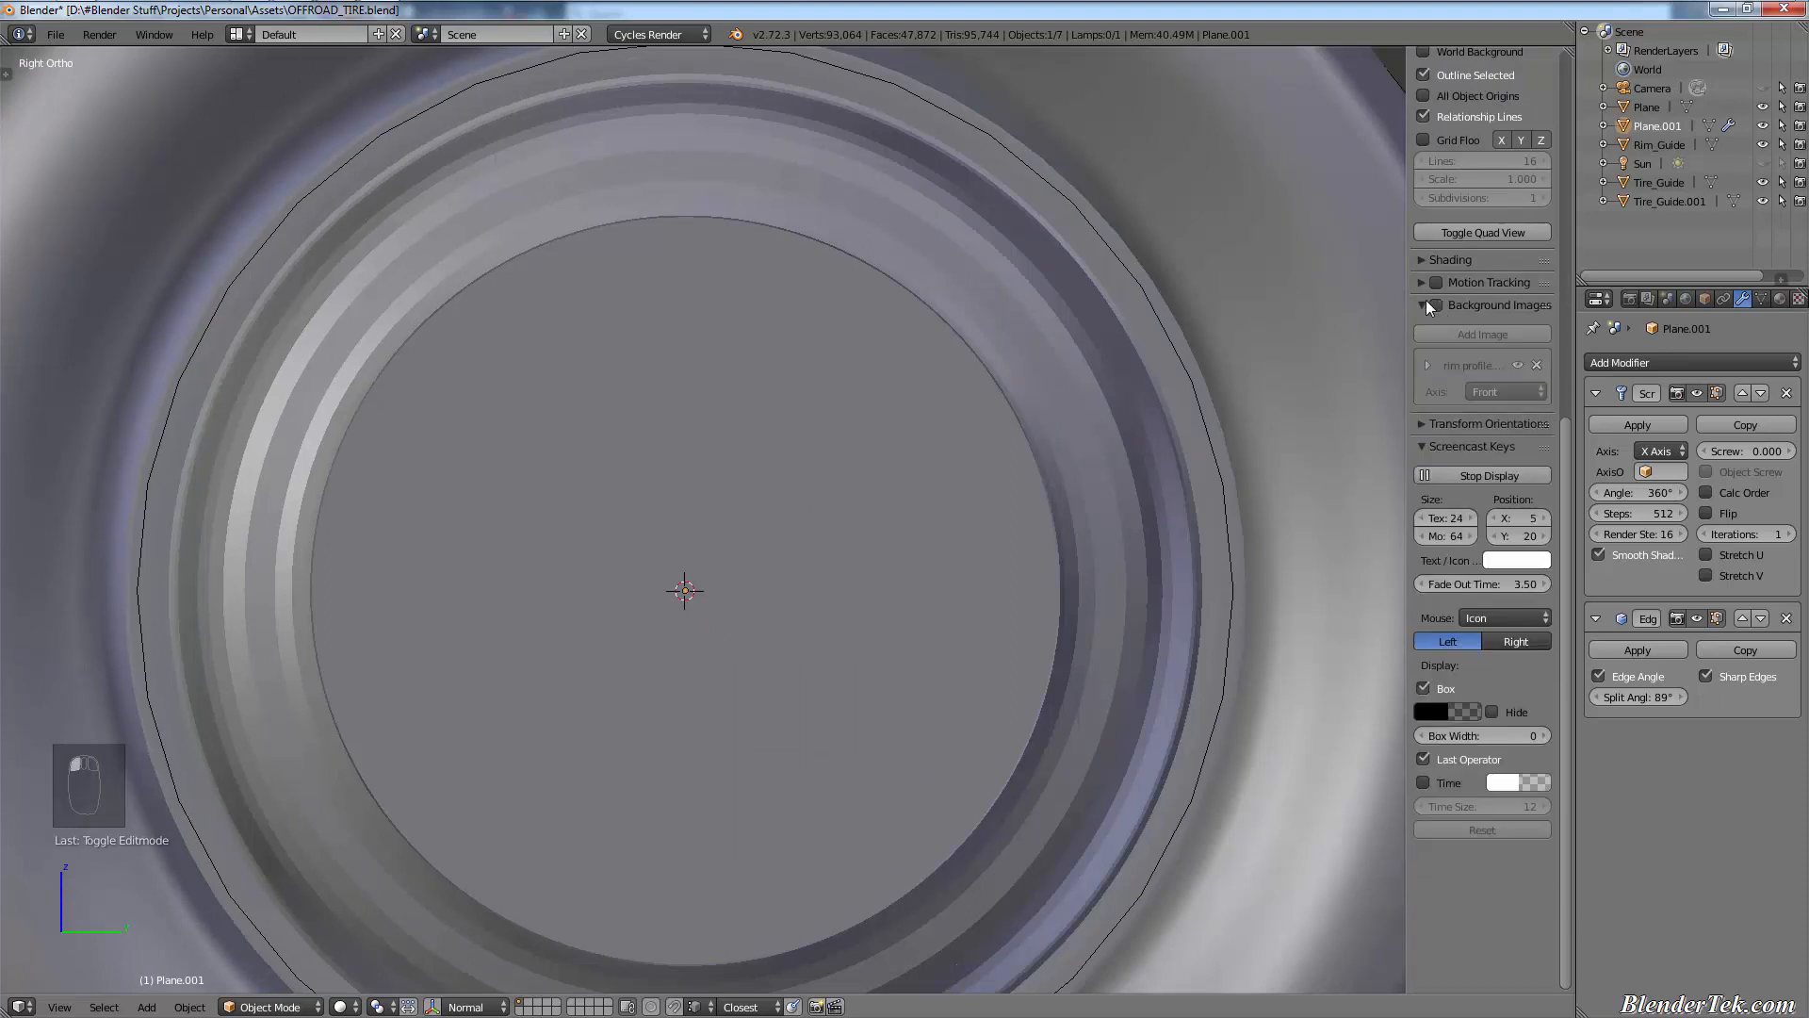
left_click(1425, 303)
key("n")
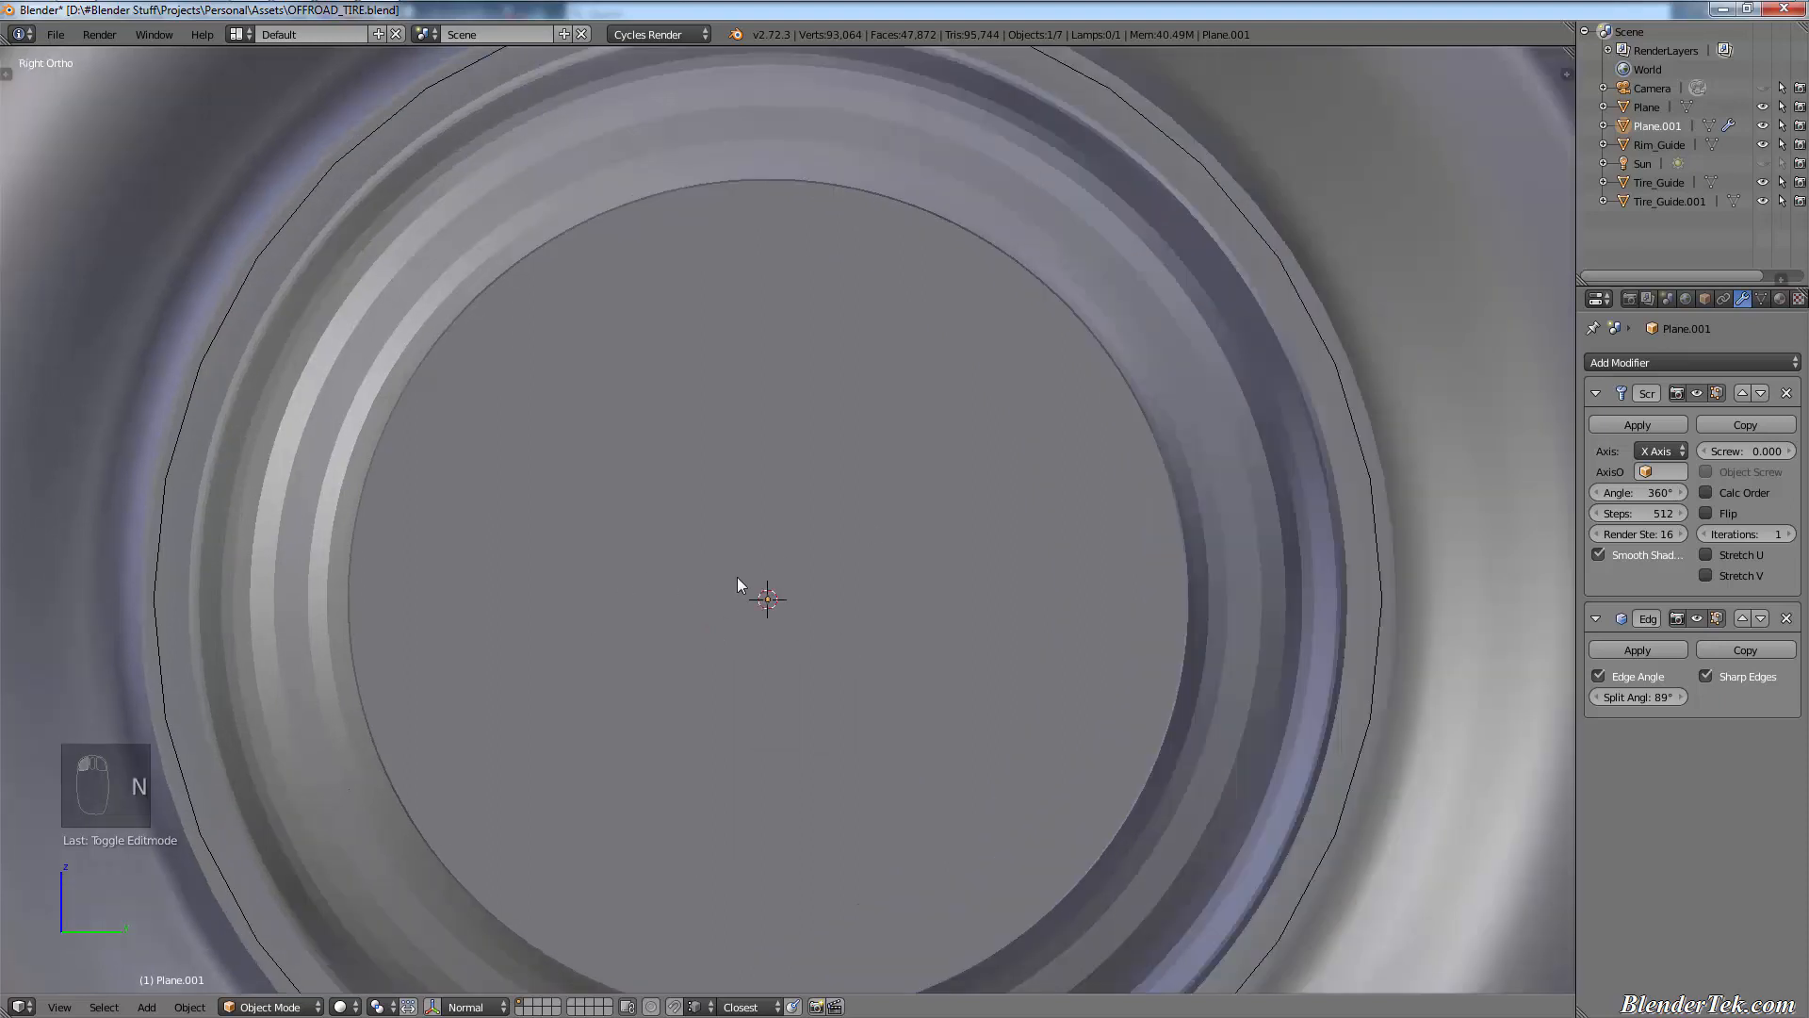
- Try adding a circle mesh at the rim's center, and undo it
key("shift+a")
mouse_move(739, 576)
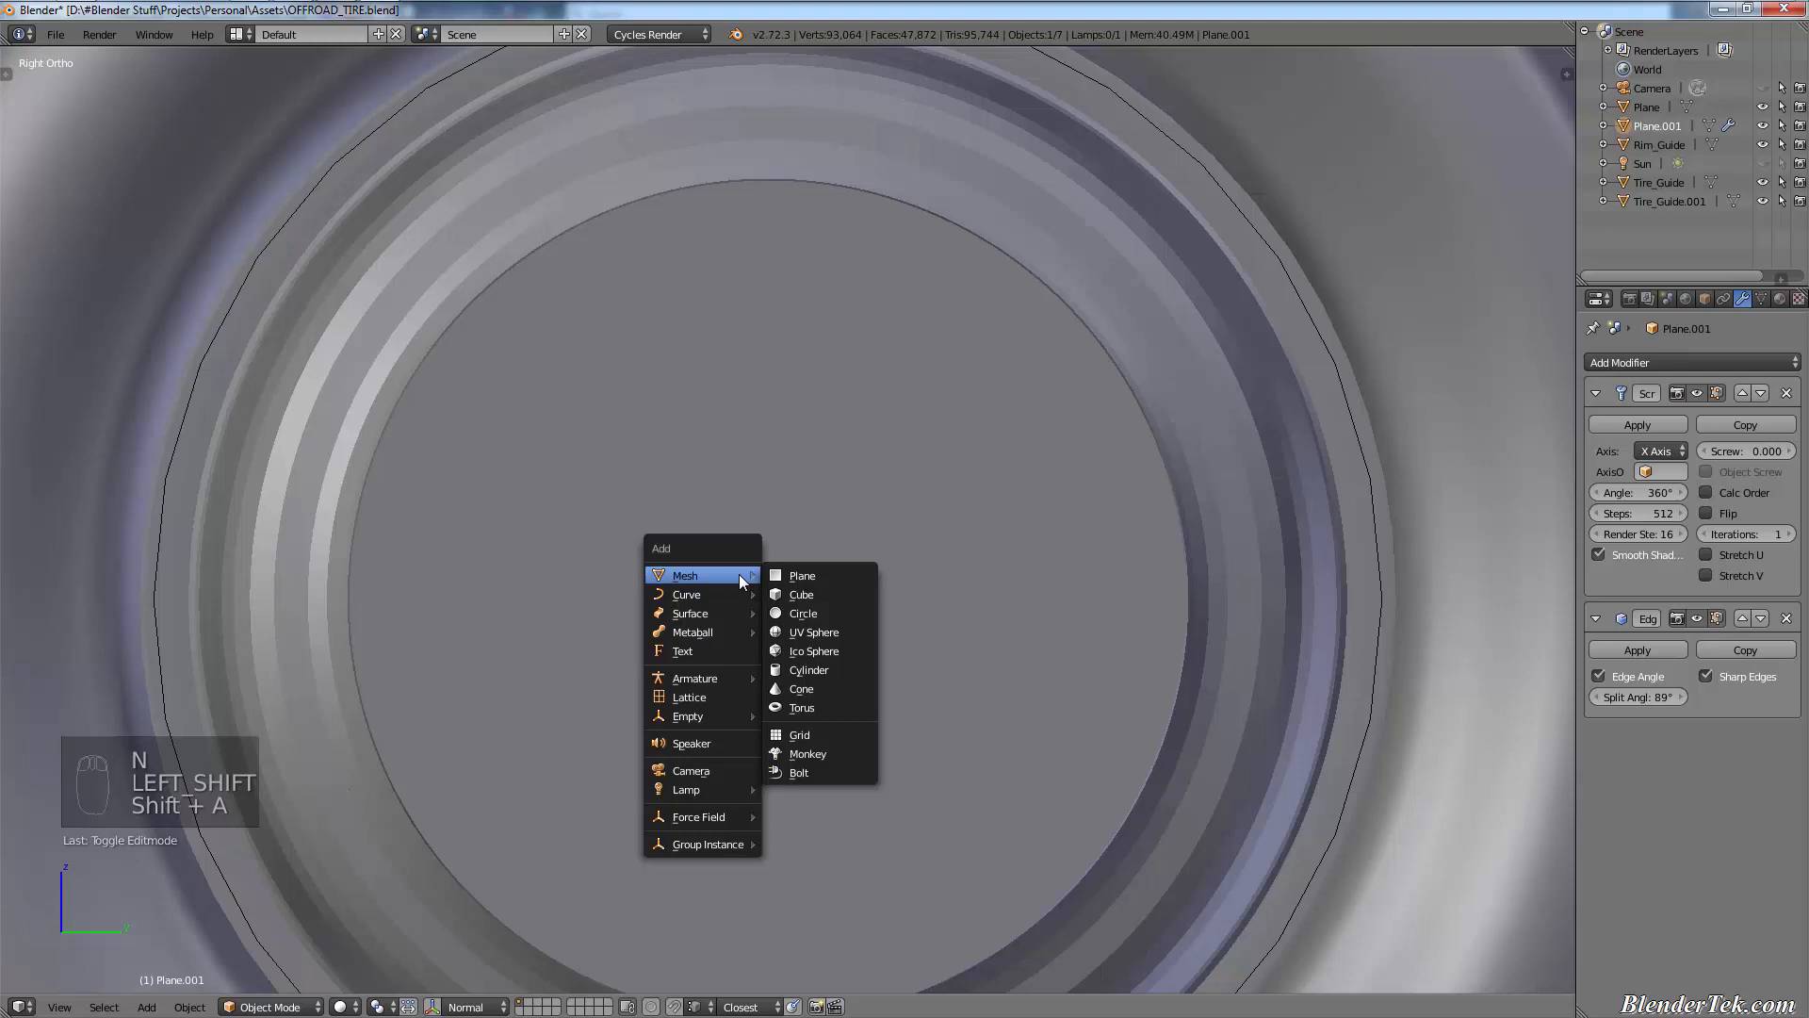
left_click(834, 609)
scroll(788, 396, "down", 2)
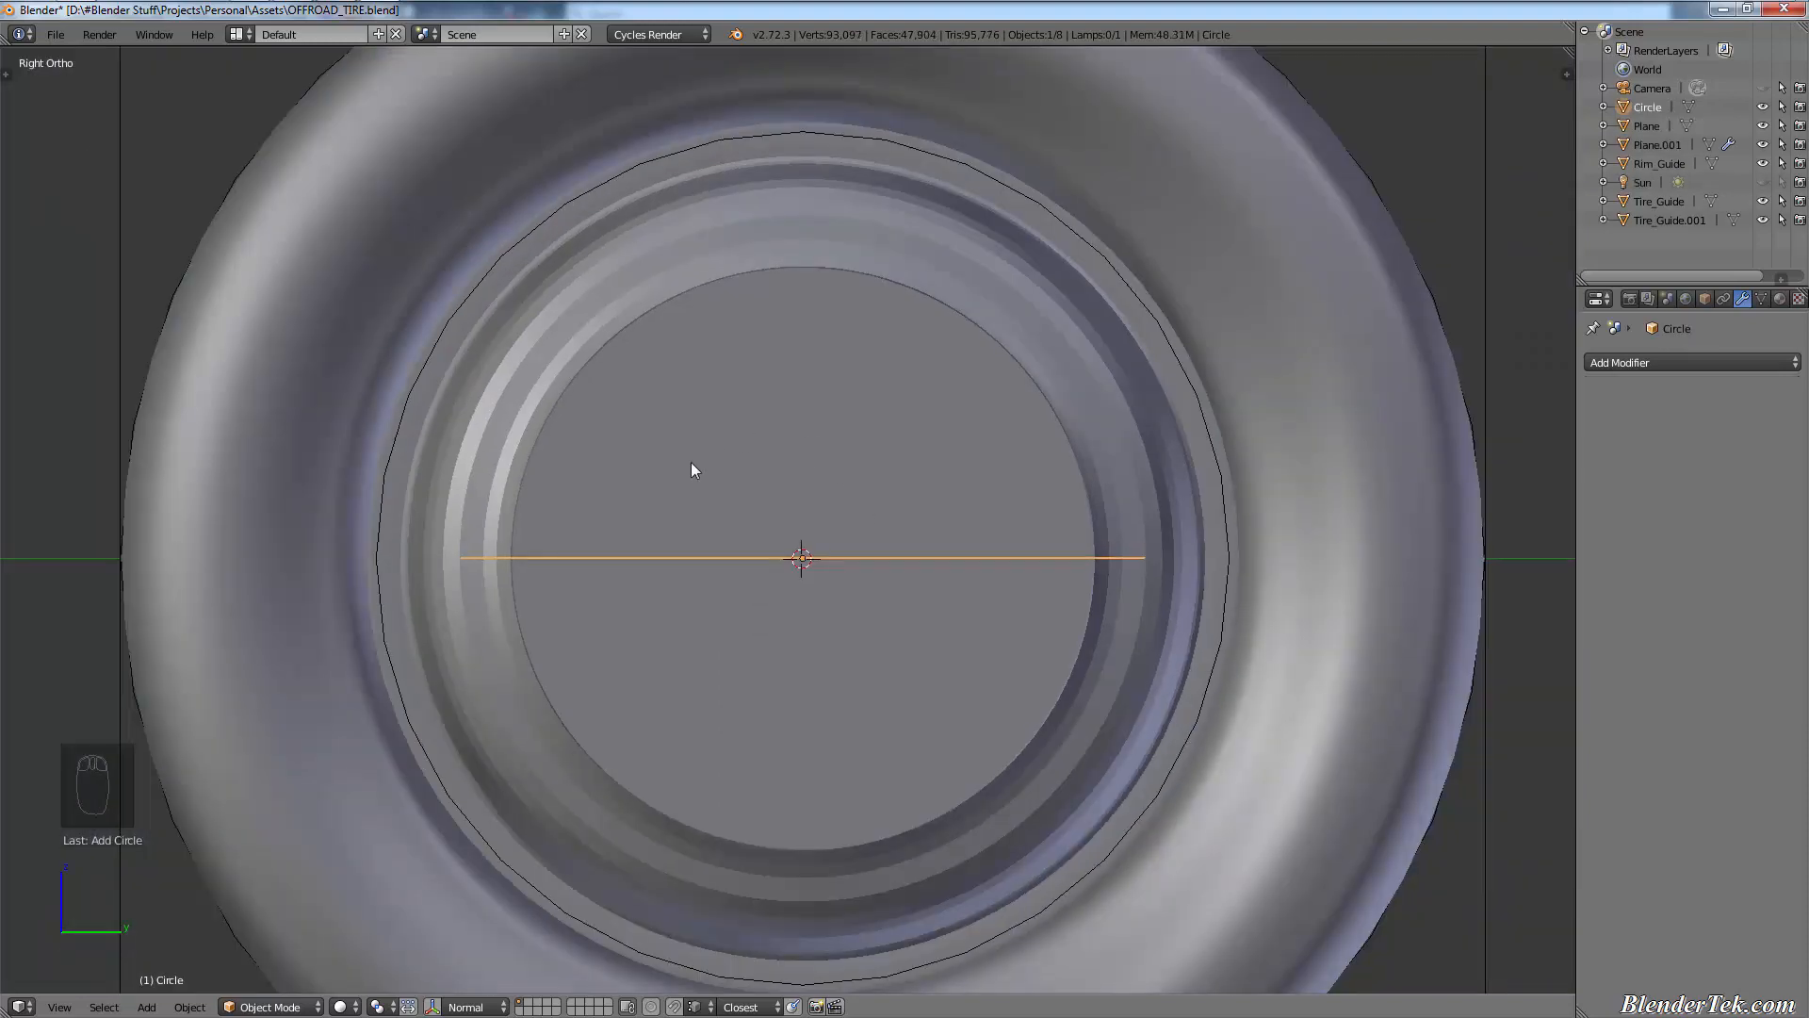
key("ctrl+z")
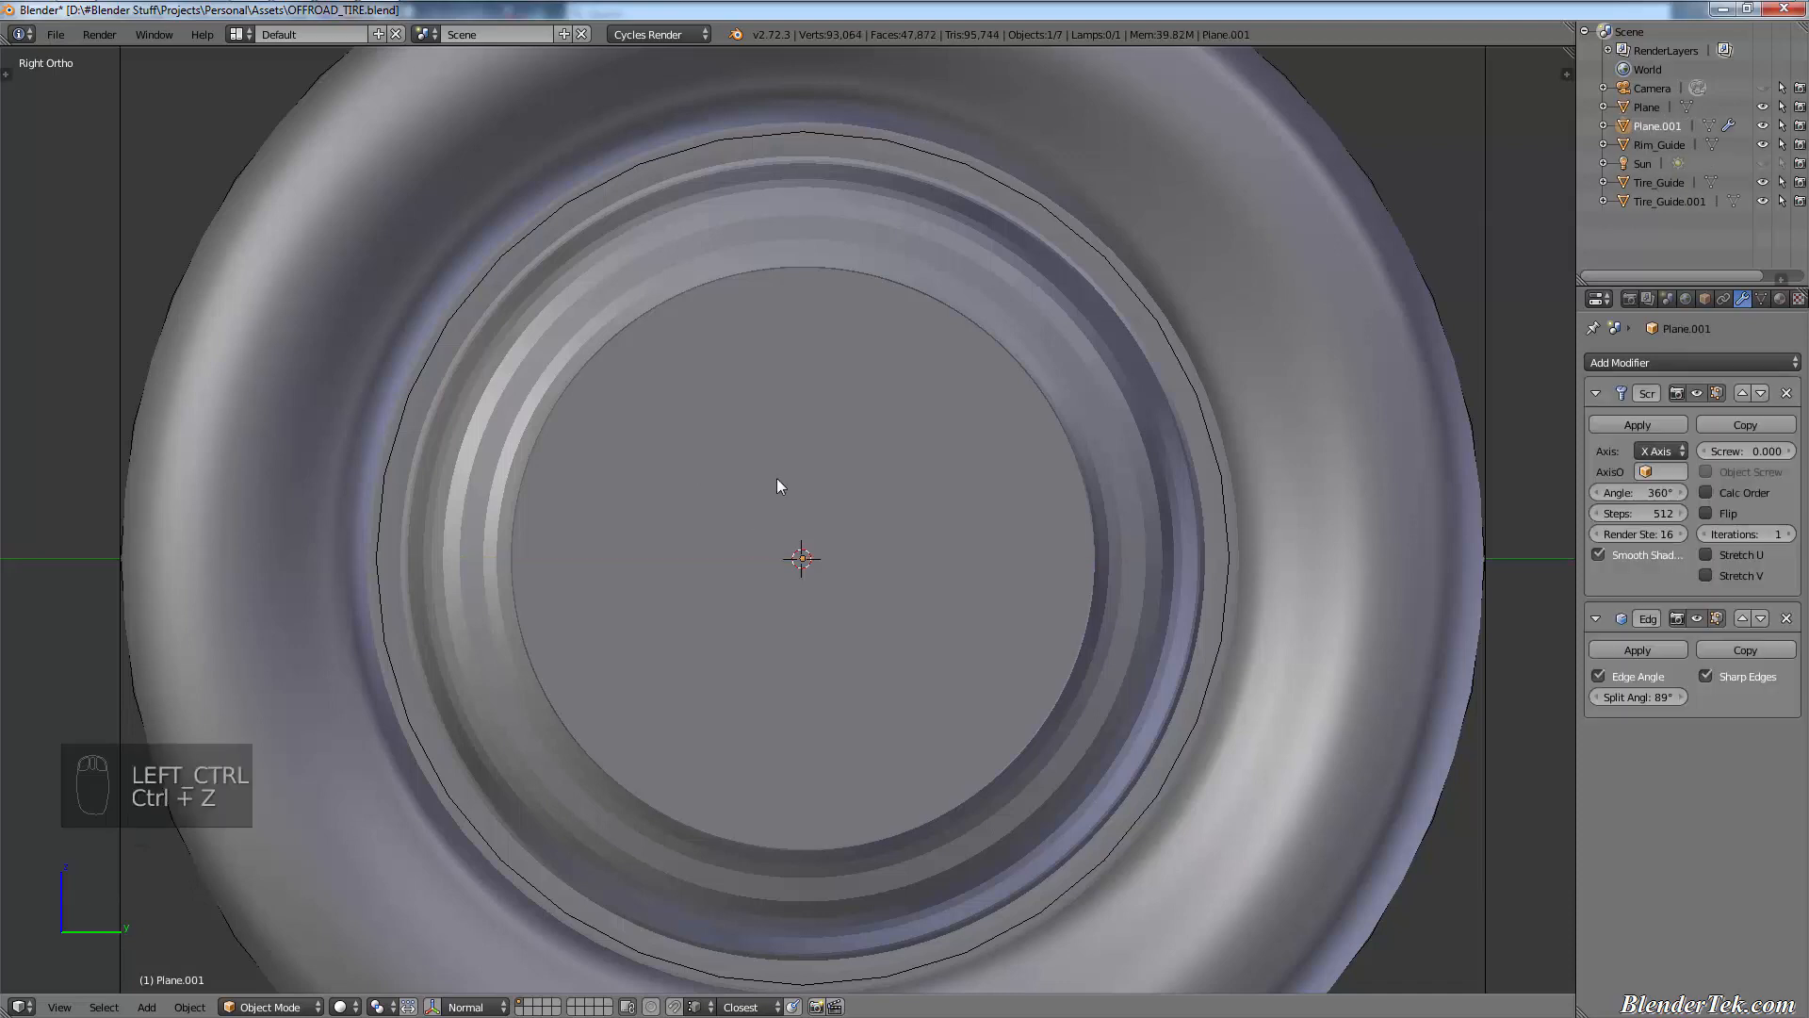
- Add a UV sphere at the rim's center and set its rings to 32
key("shift+a")
mouse_move(776, 479)
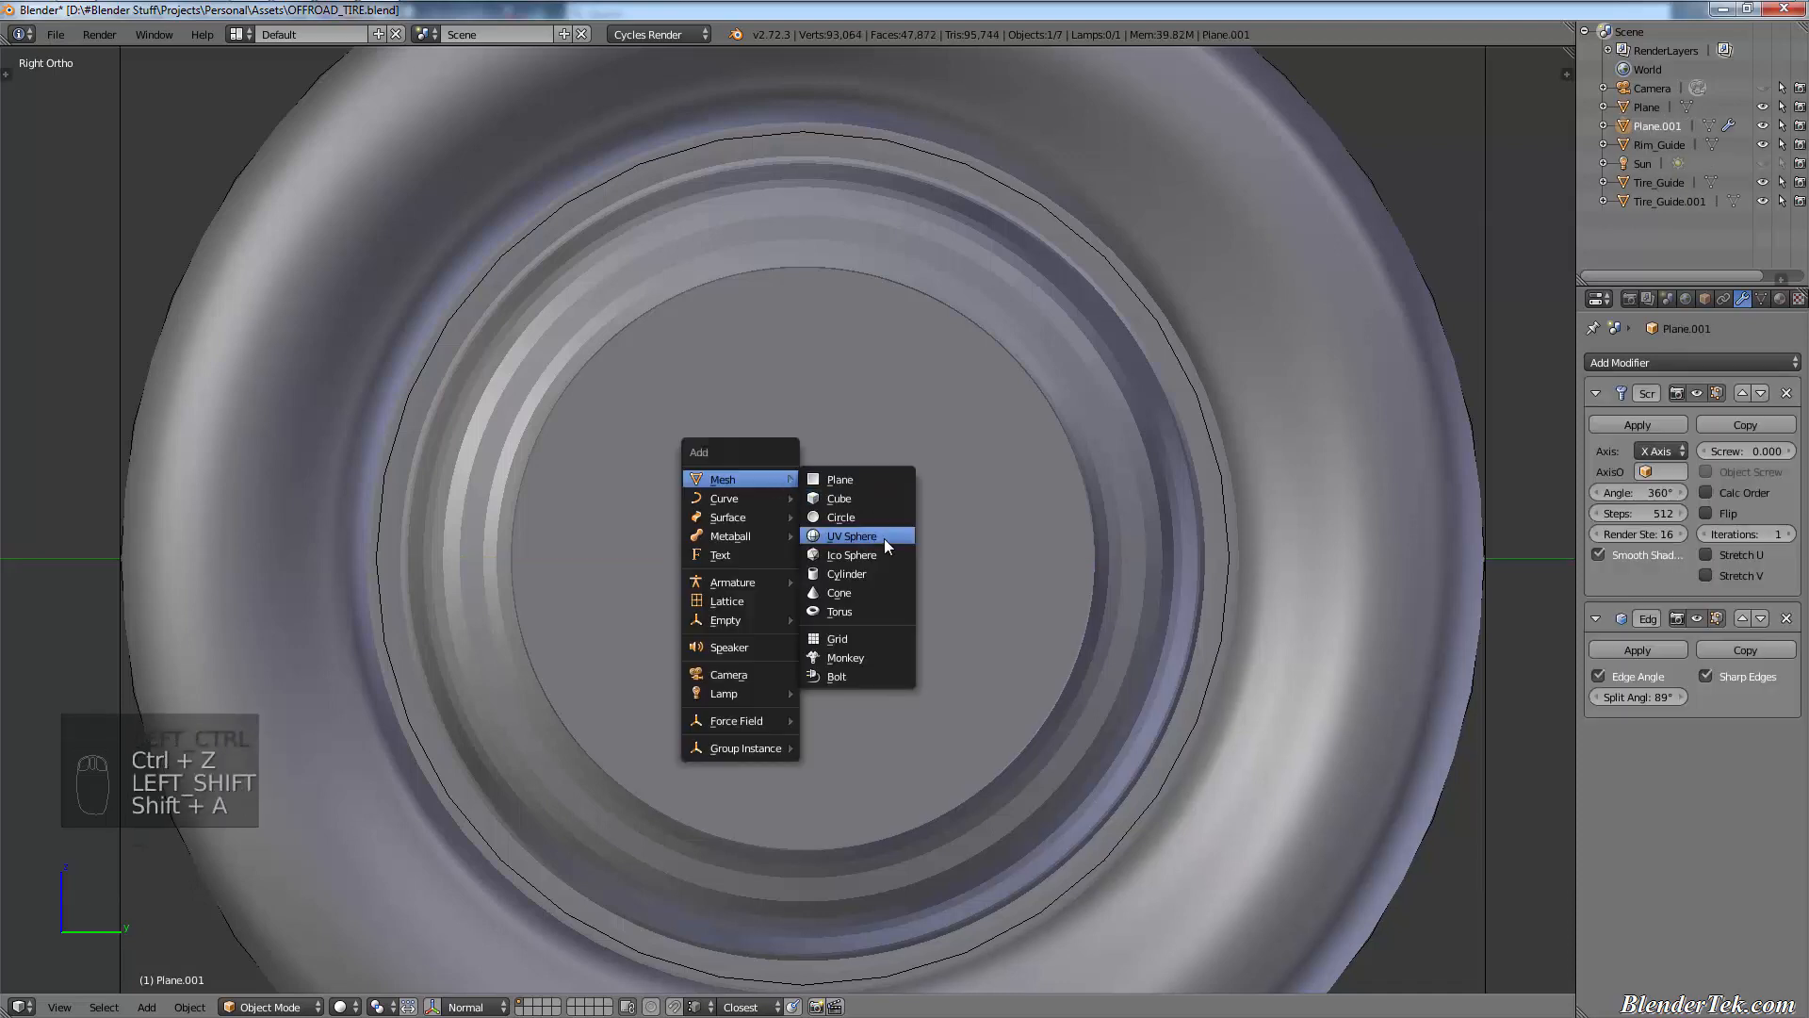
left_click(880, 539)
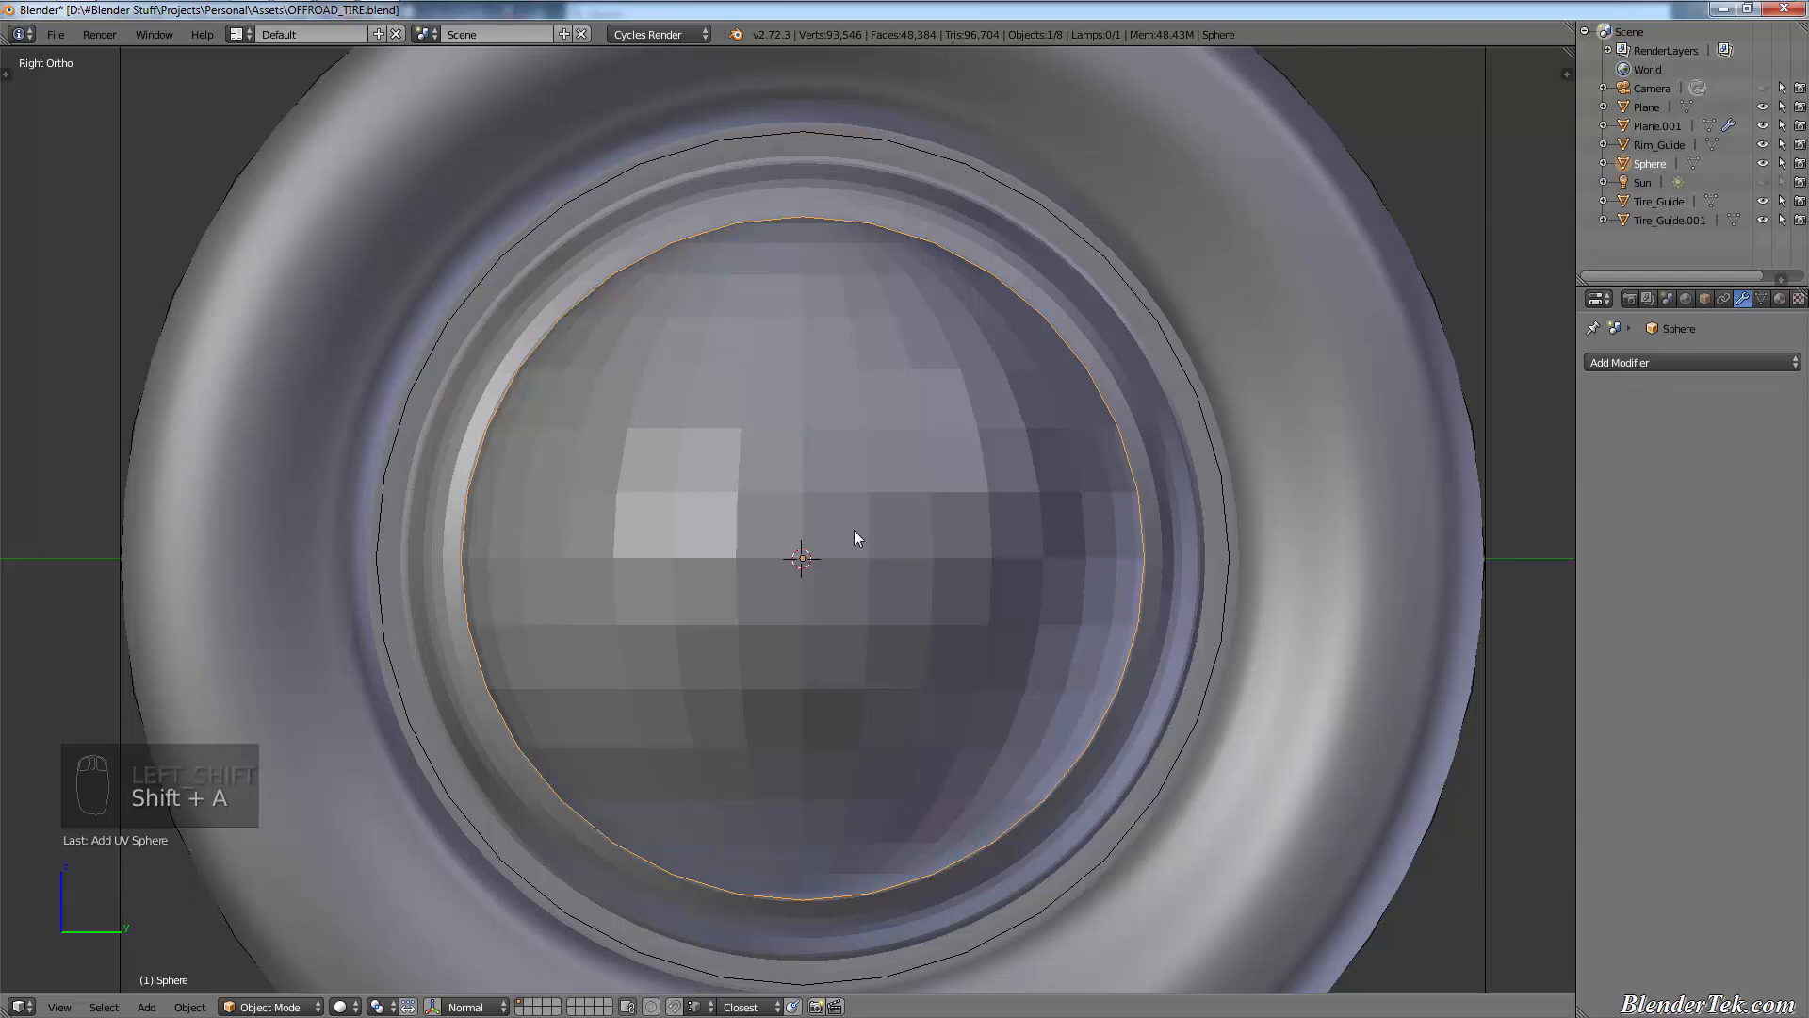
key("F6")
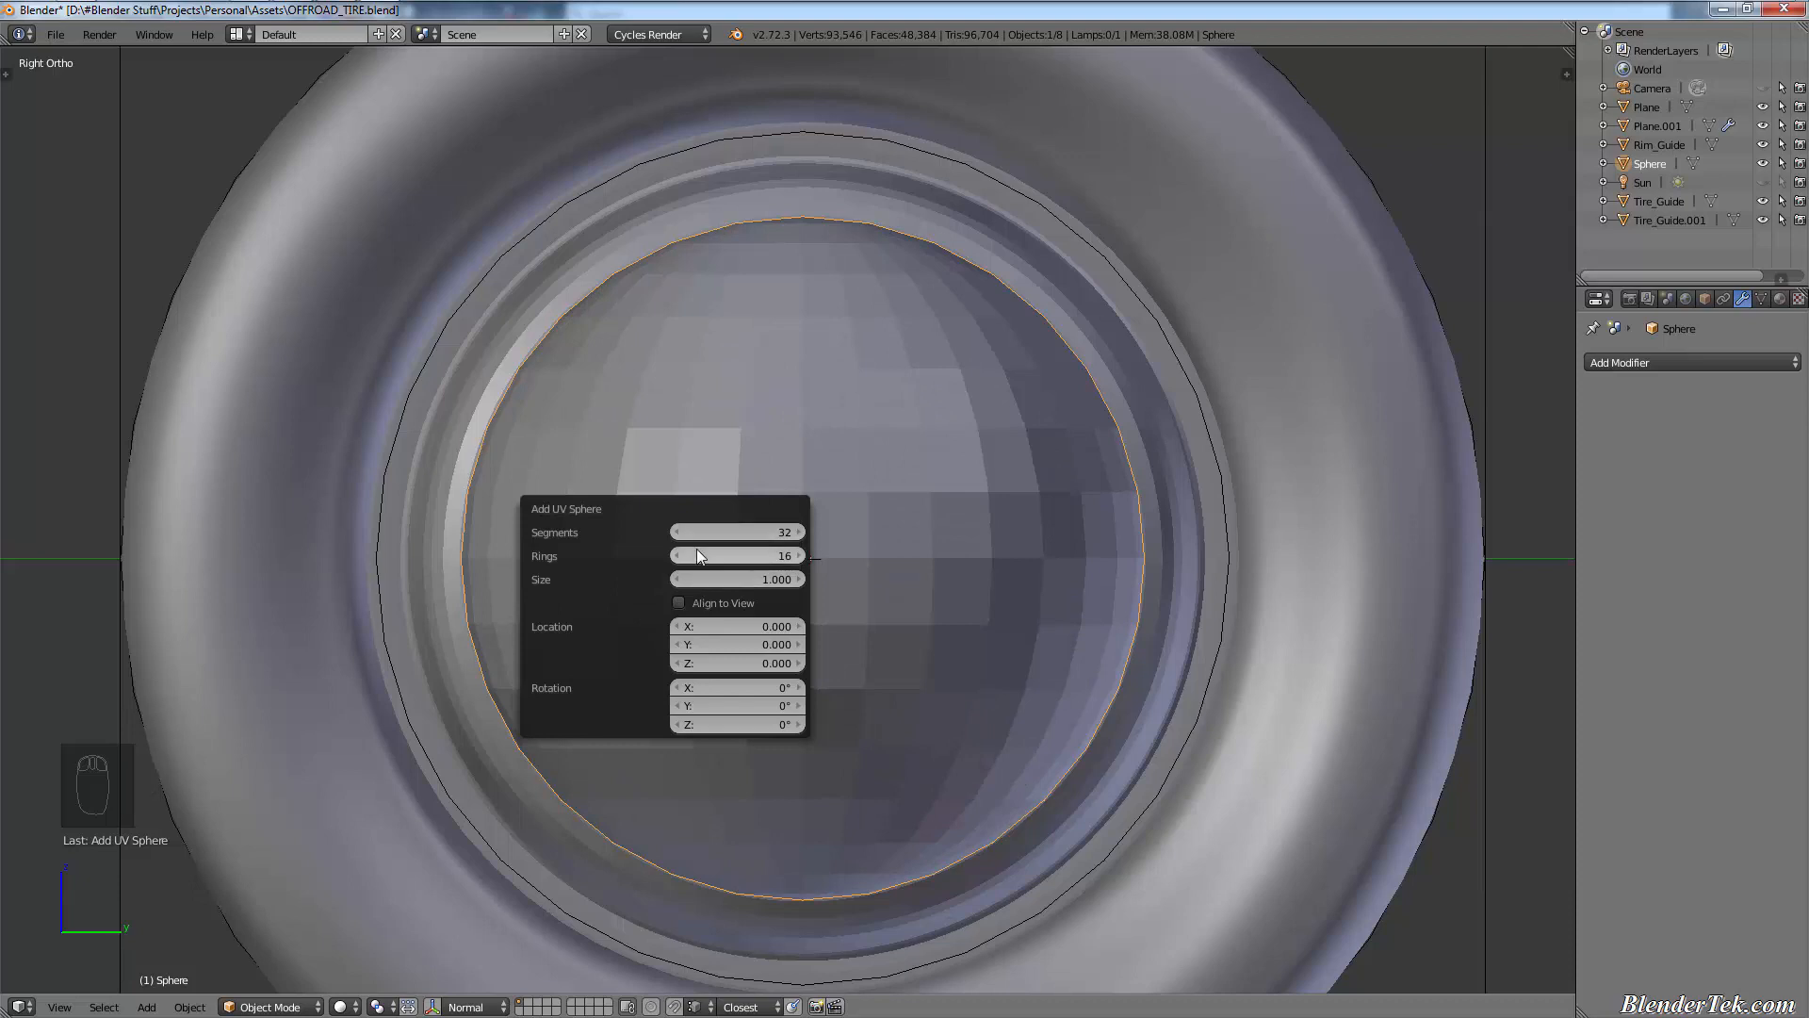
left_click(785, 550)
type("32")
key("Return")
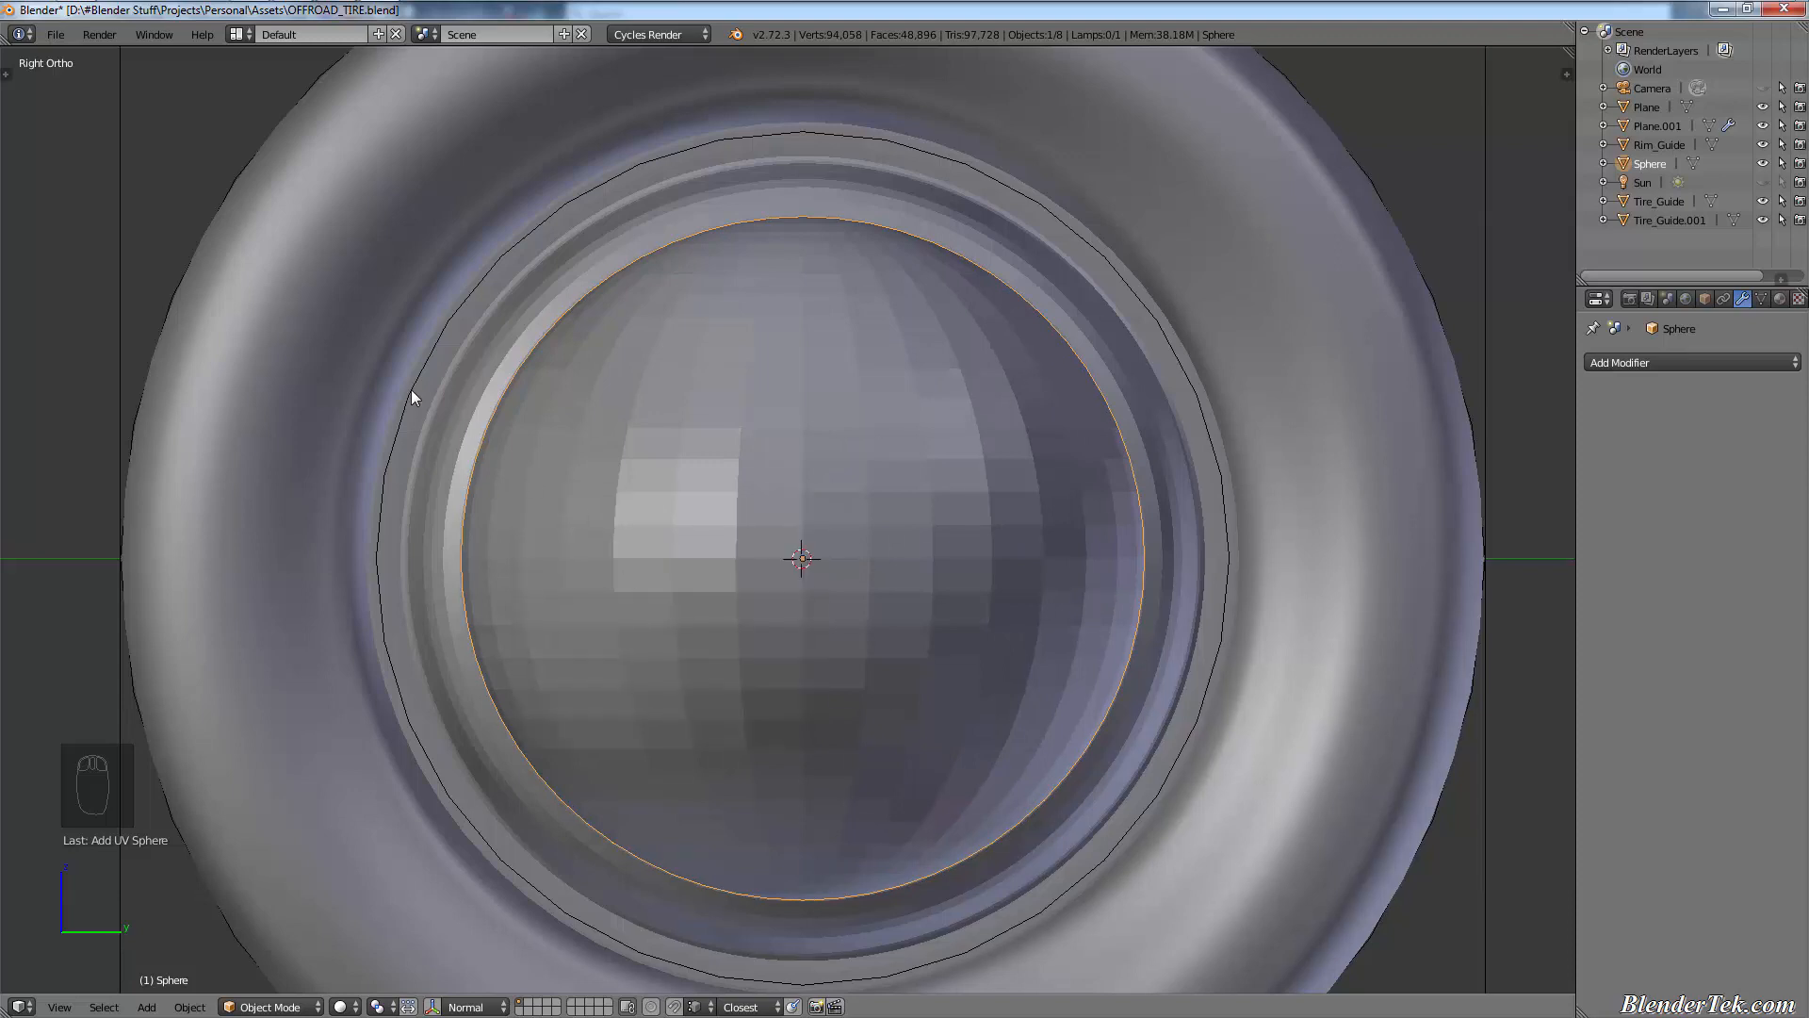
- Apply smooth shading to the UV sphere at the rim's center
key("t")
scroll(10, 173, "up", 3)
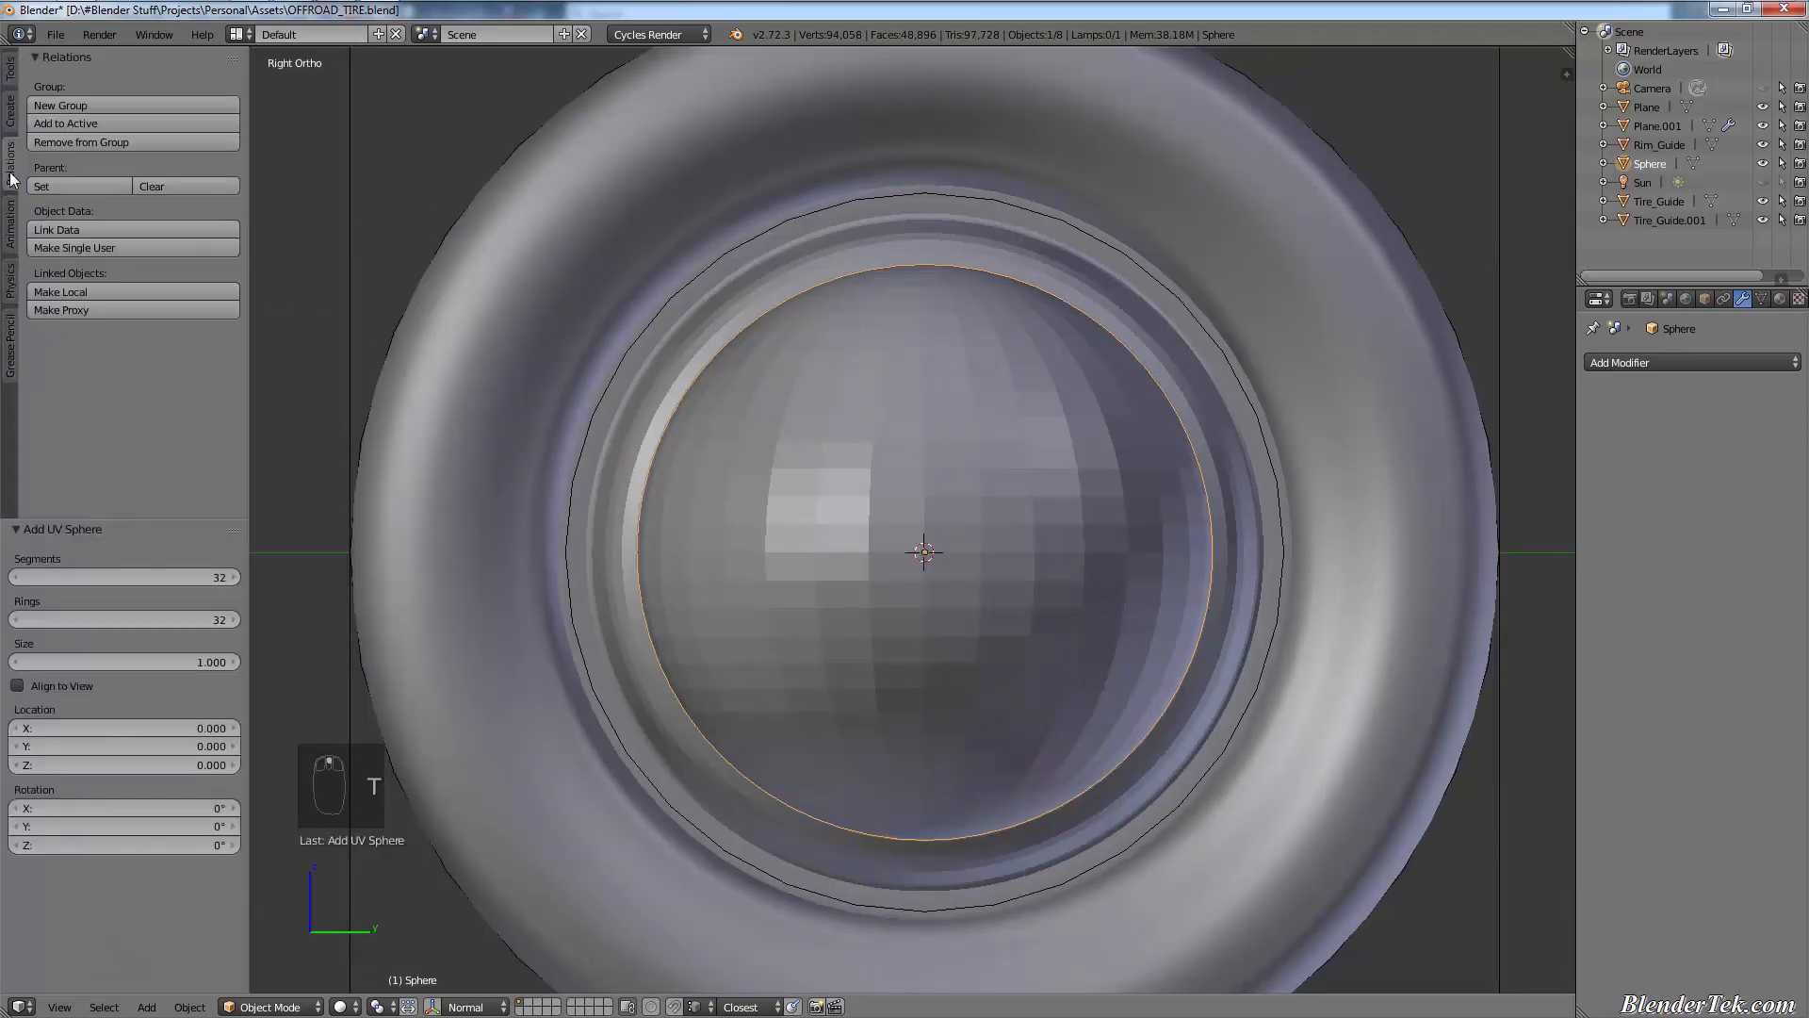
scroll(2, 271, "up", 1)
scroll(4, 276, "down", 2)
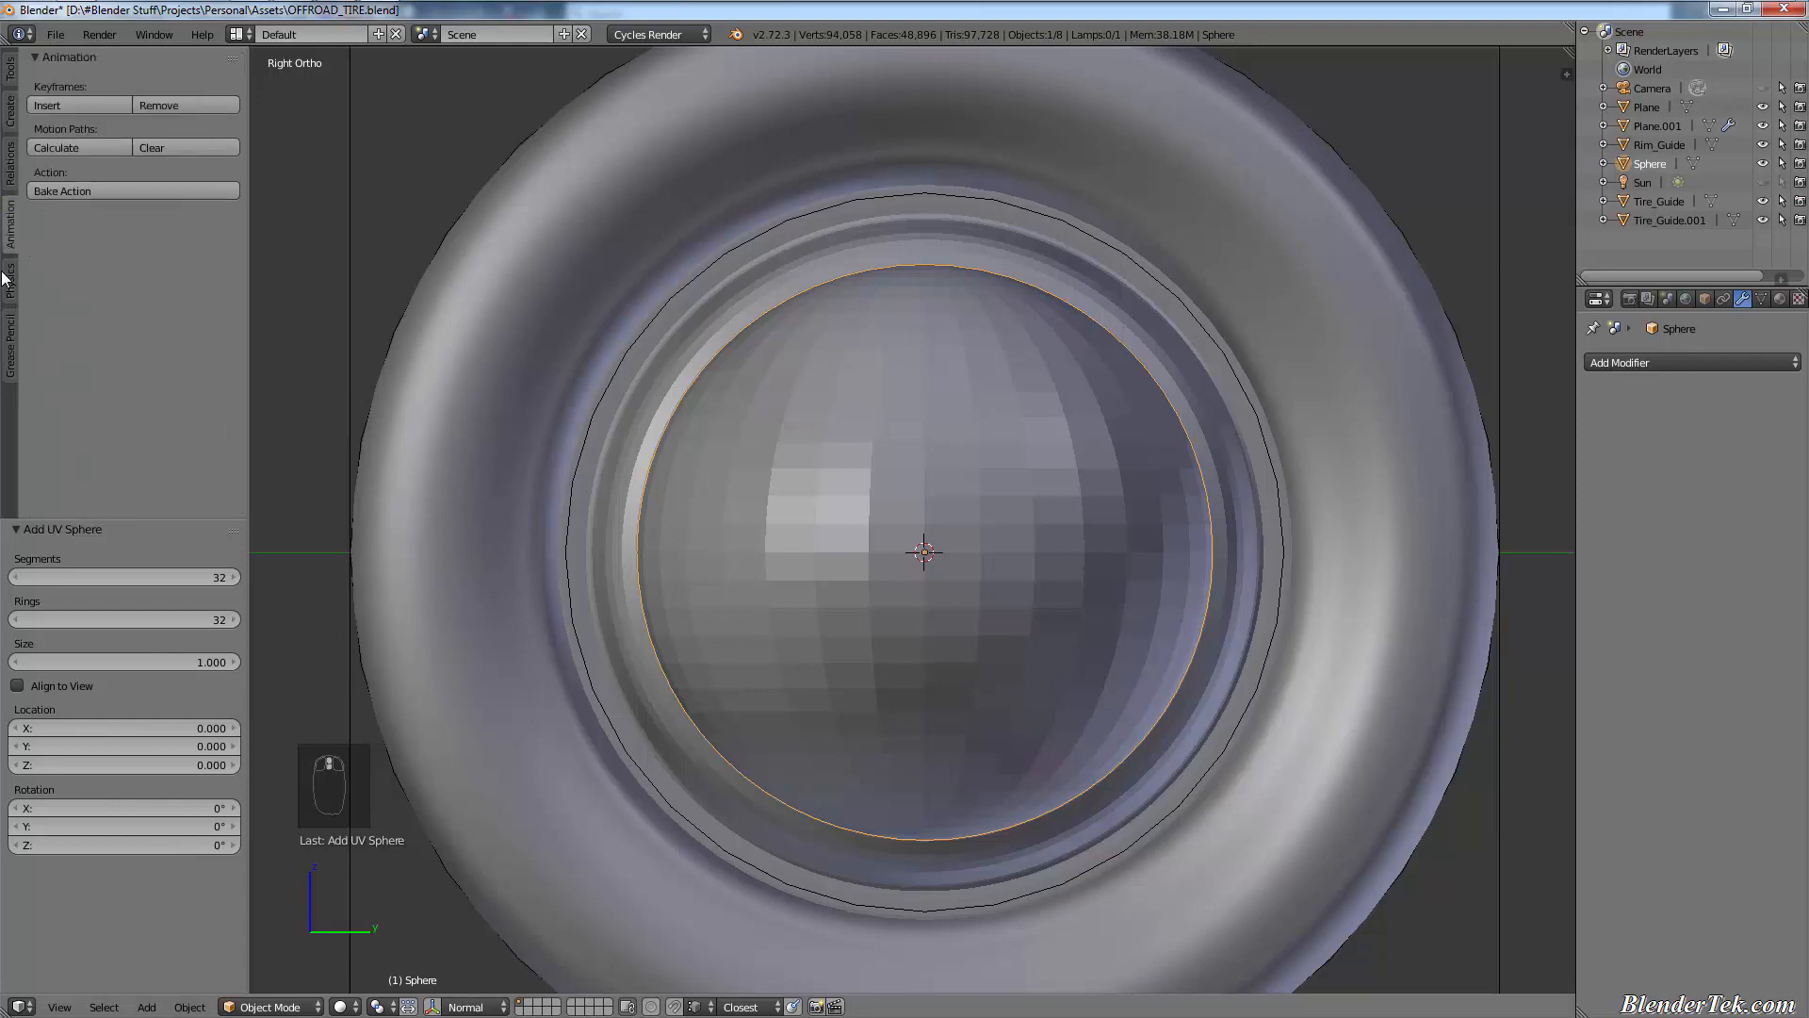
scroll(3, 276, "up", 3)
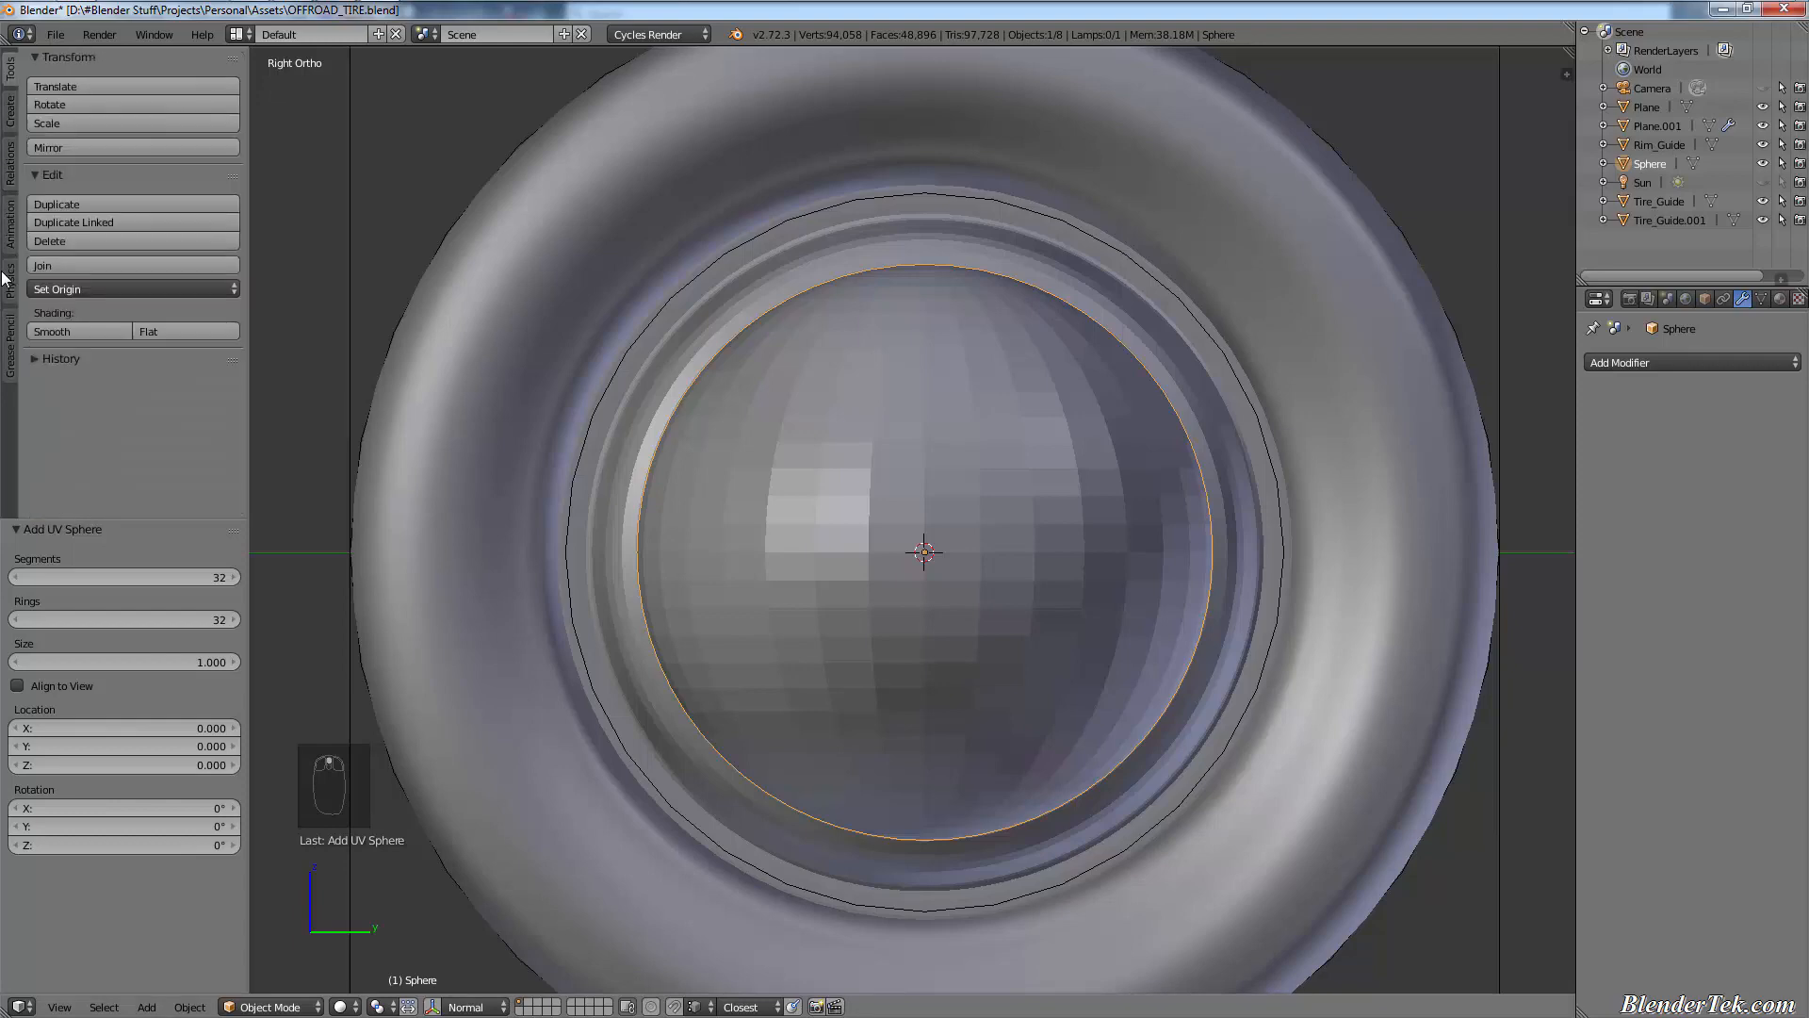
left_click(58, 334)
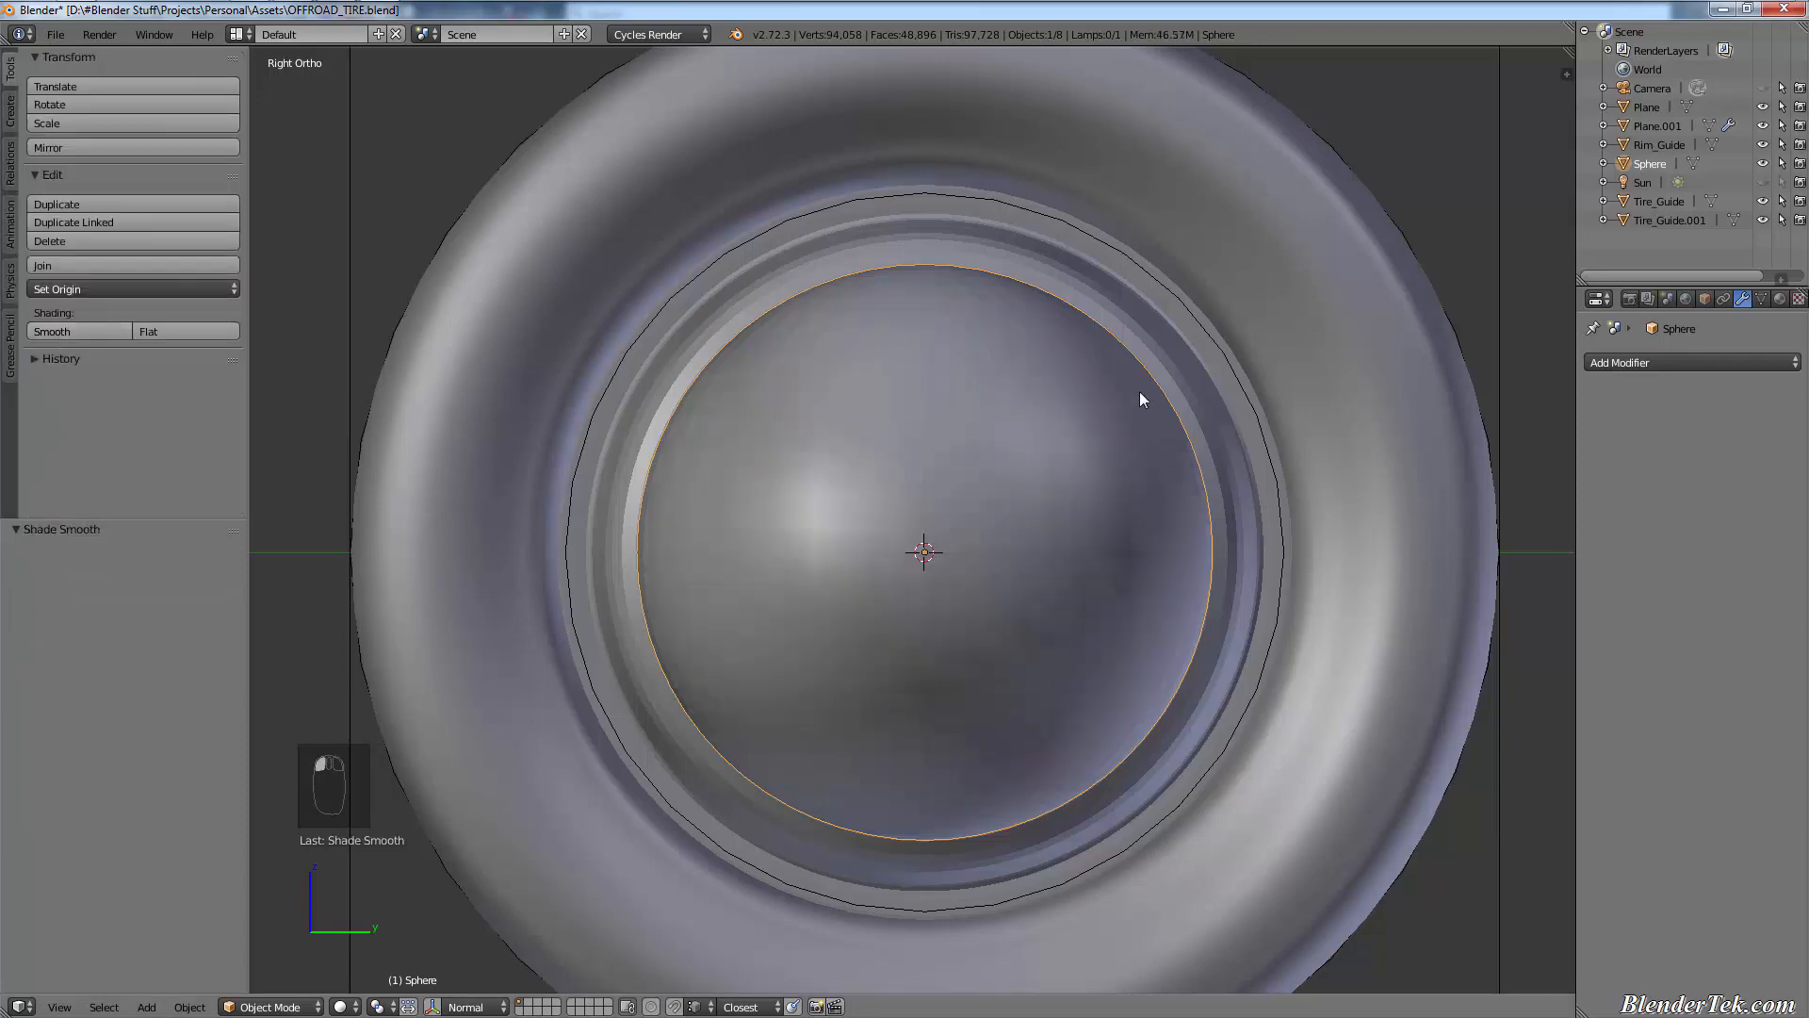
- Scale the UV sphere down uniformly to about 0.435, checking it from the open left side of the rim
middle_click_drag(1140, 392, 1264, 374)
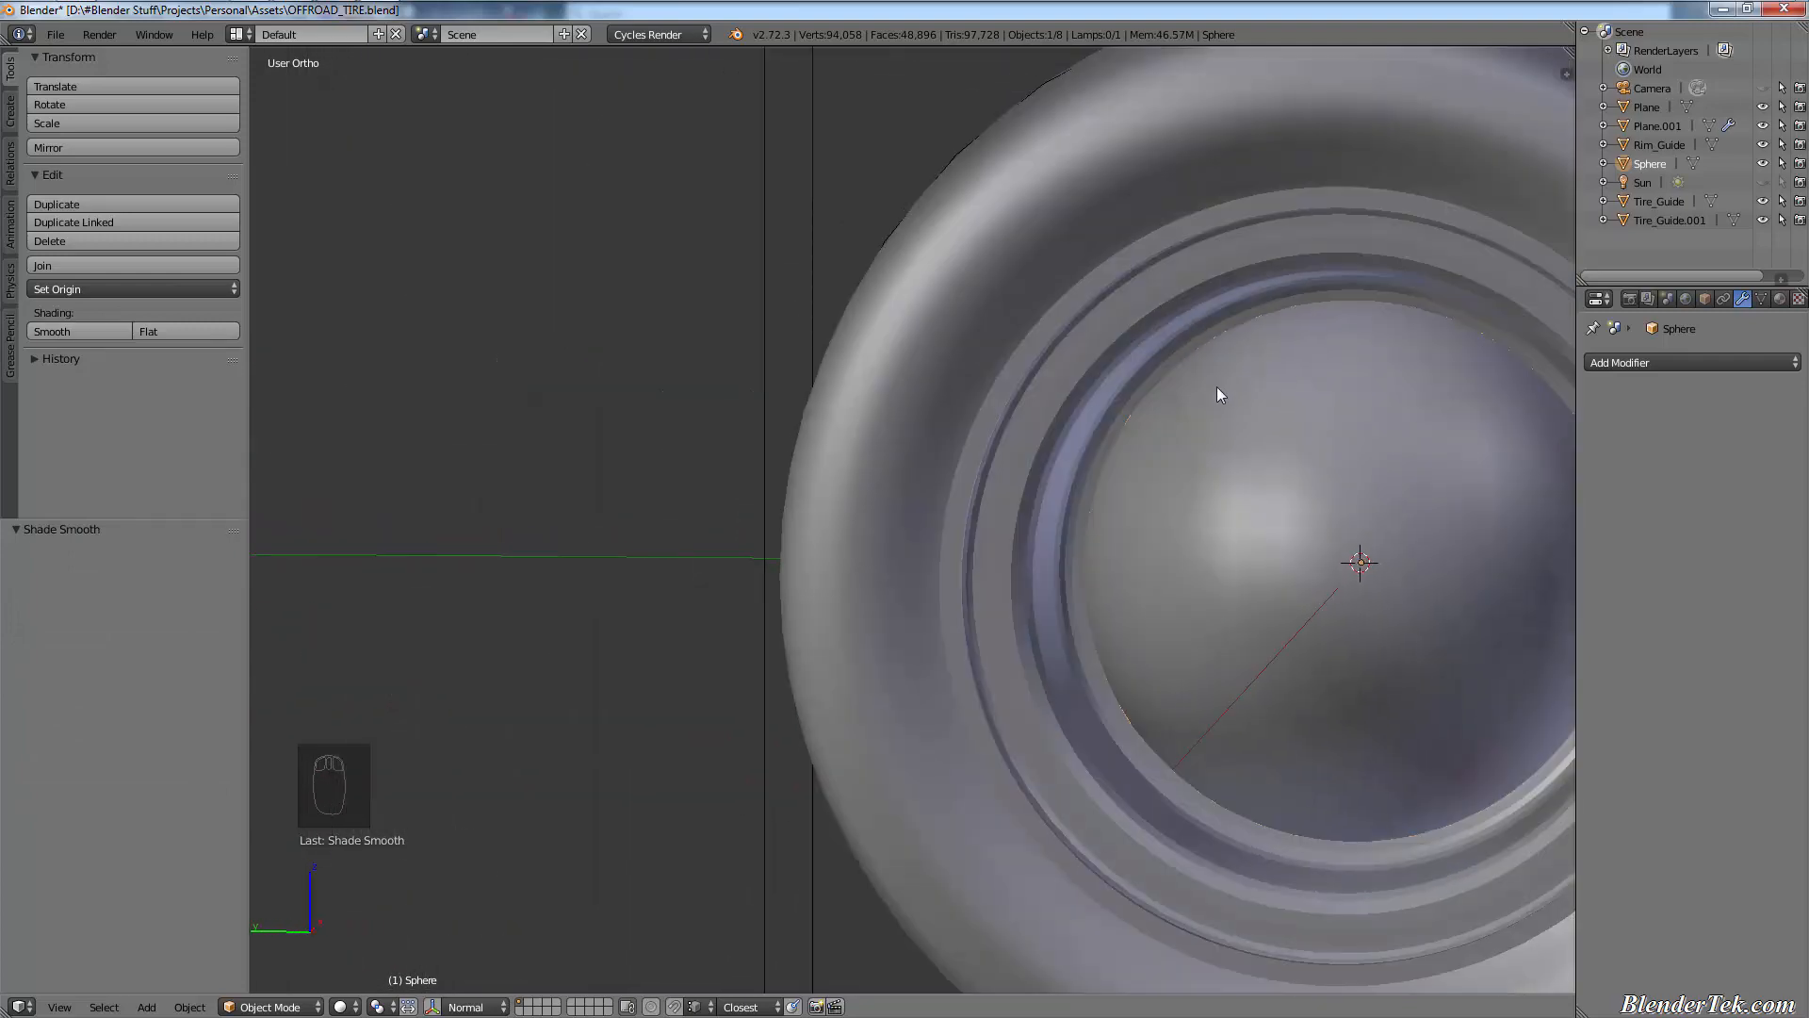
key("KP_3")
middle_click_drag(1071, 383, 983, 546)
key("ctrl+KP_1")
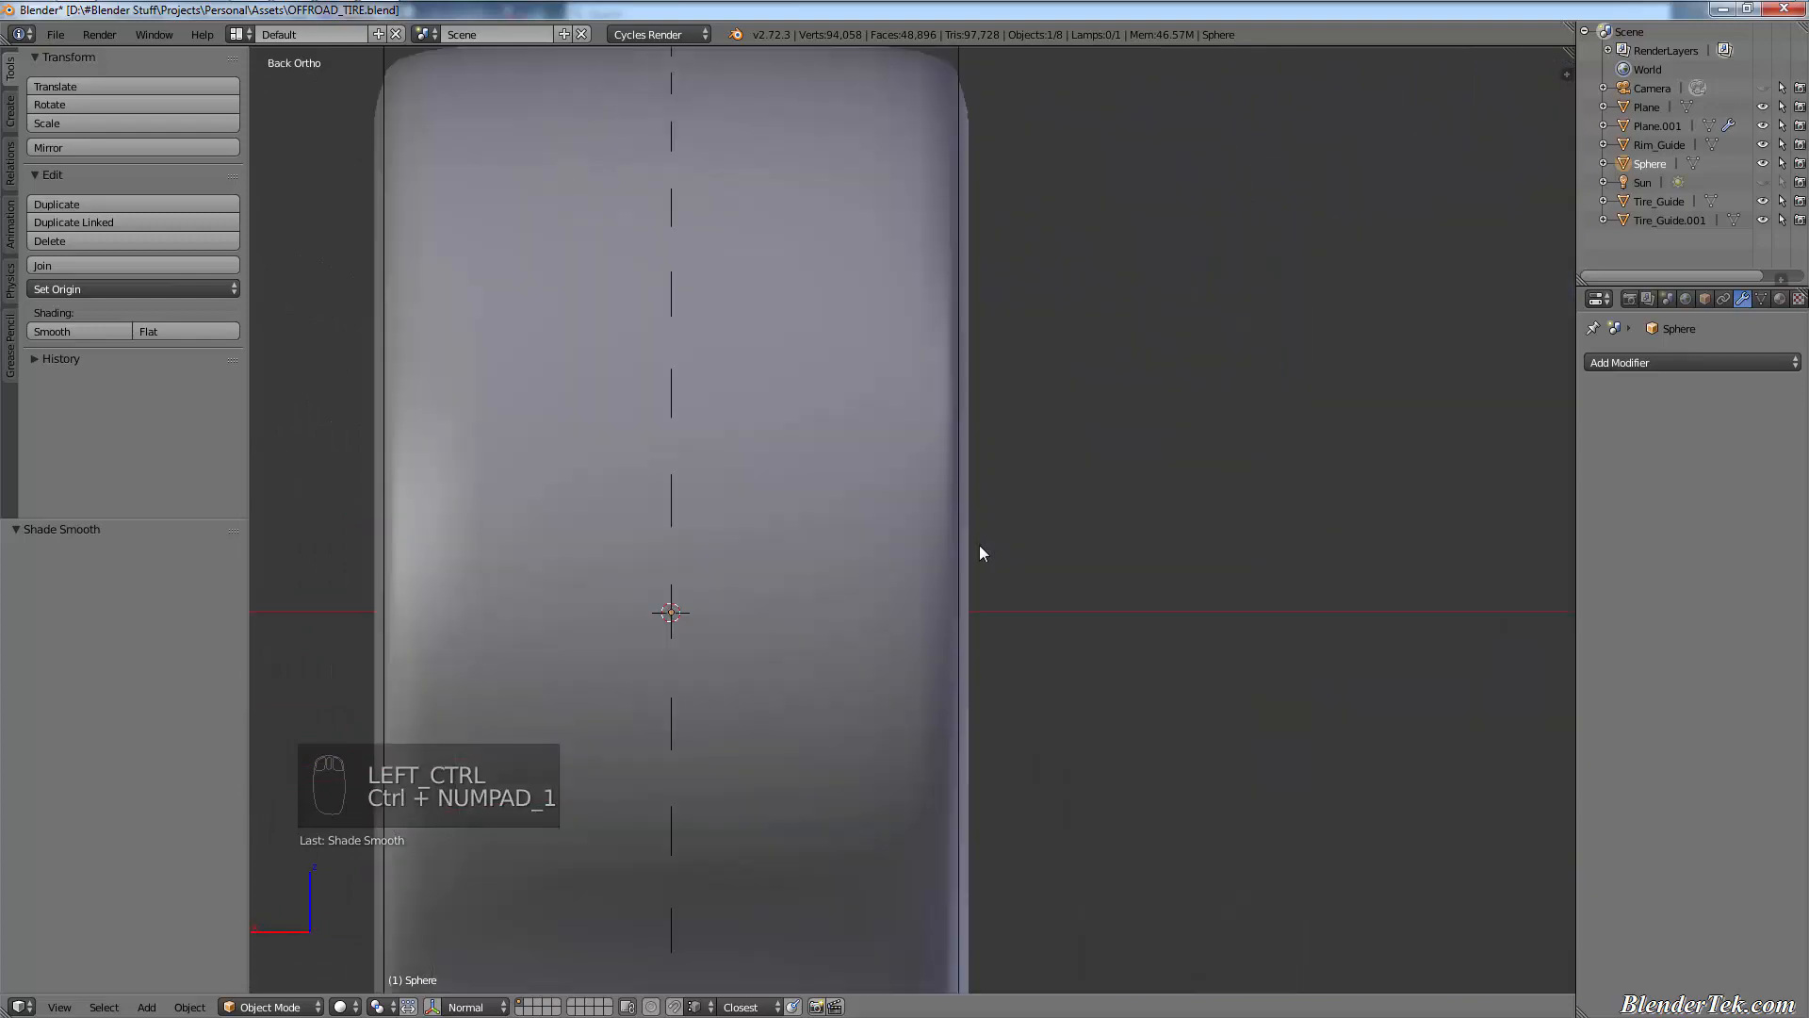
key("ctrl+KP_3")
key("ctrl+KP_3")
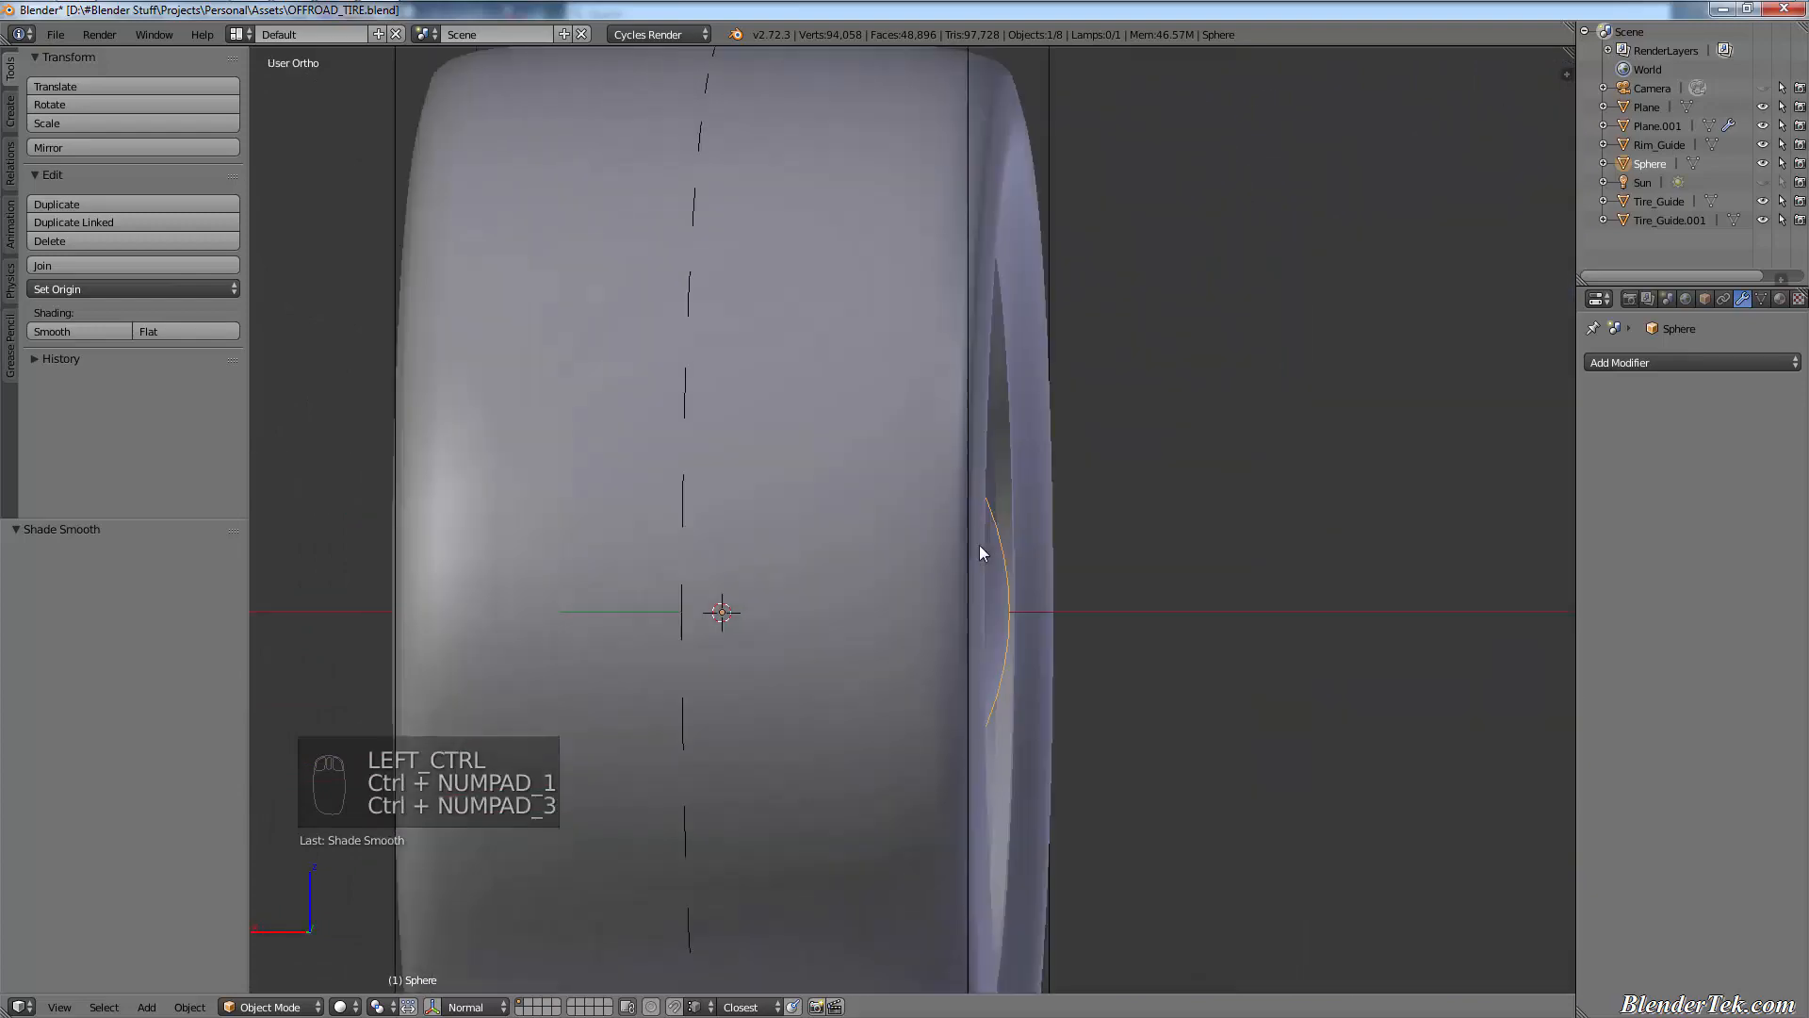
middle_click_drag(1099, 484, 272, 532, "shift")
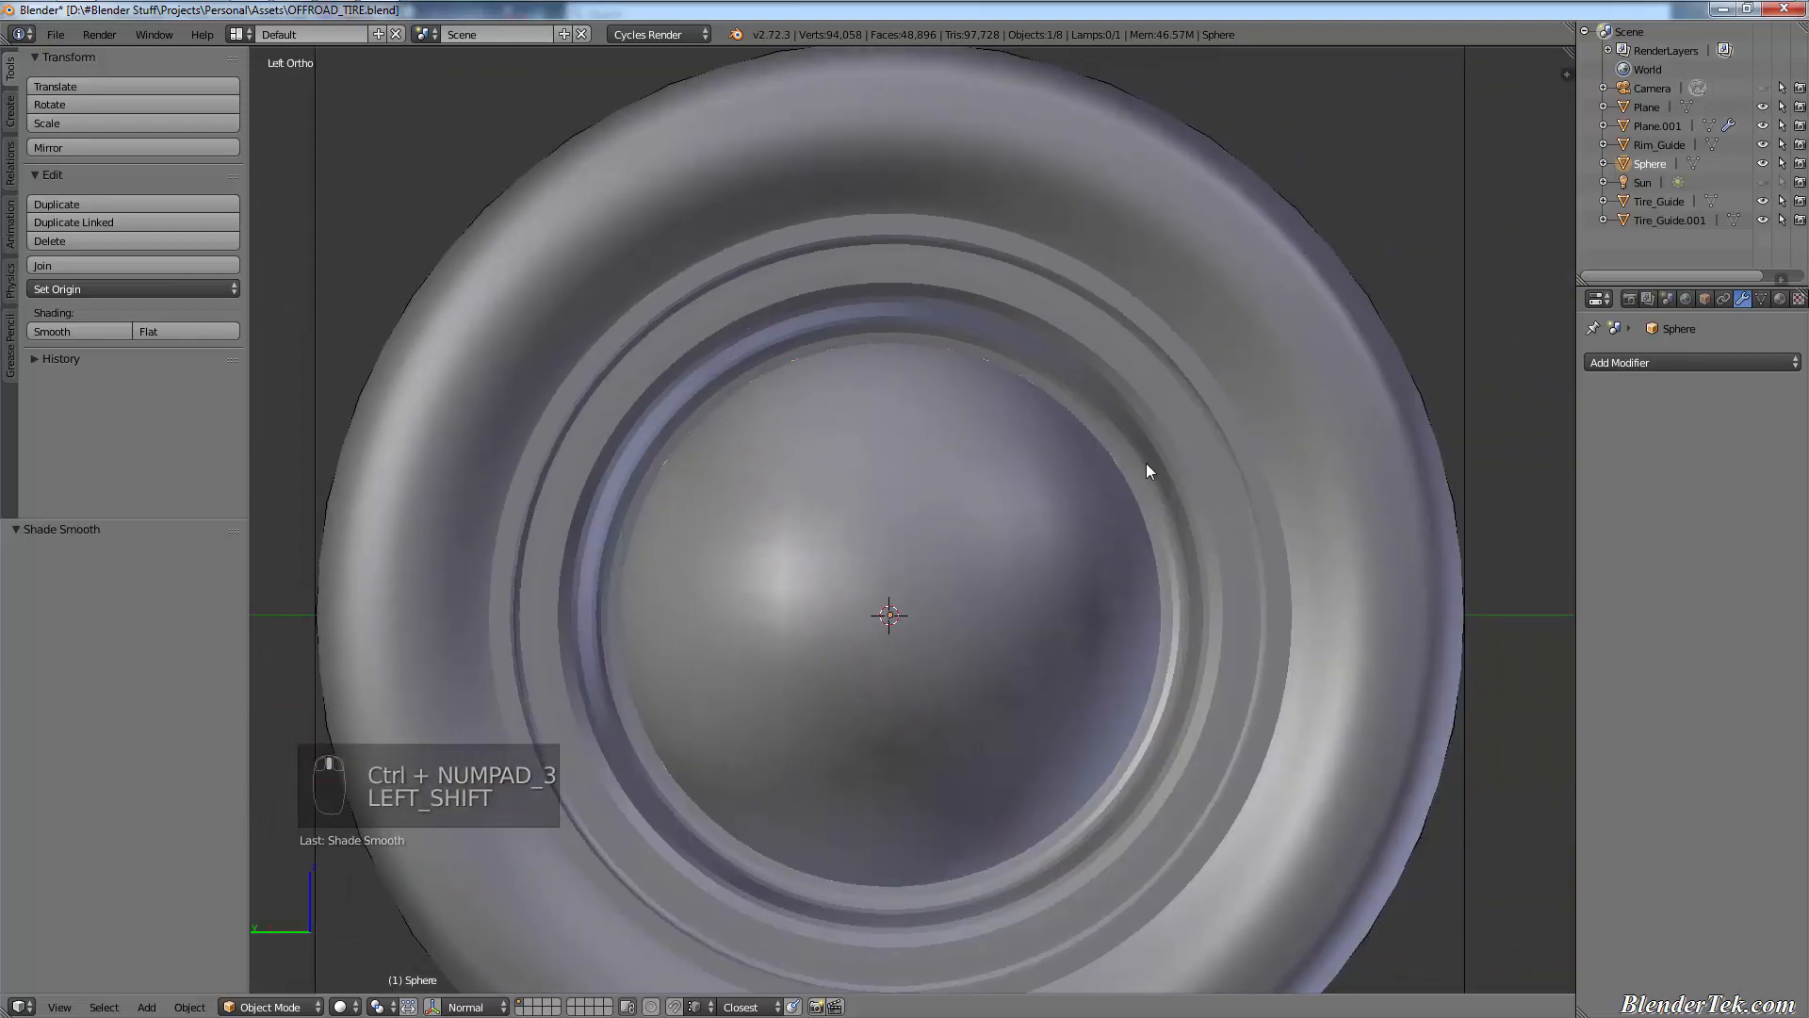
middle_click_drag(1146, 463, 1086, 506)
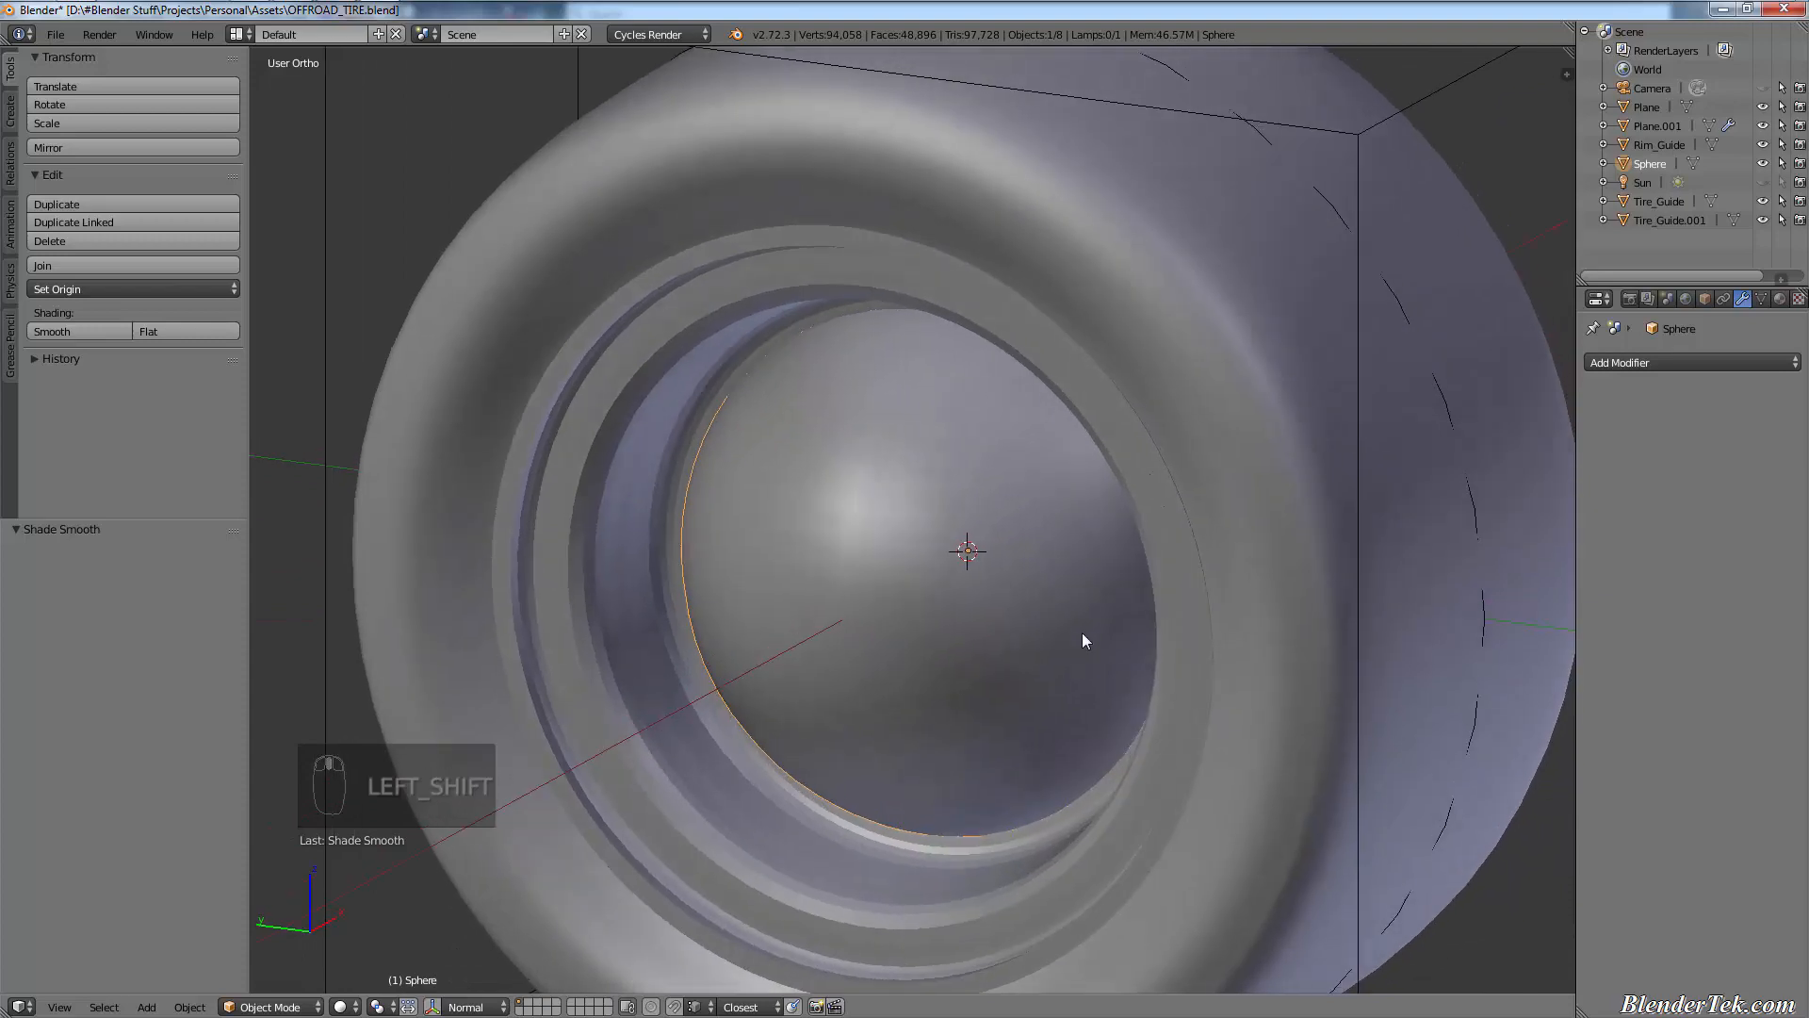
scroll(1112, 660, "down", 3, "shift")
middle_click_drag(1029, 671, 1106, 646)
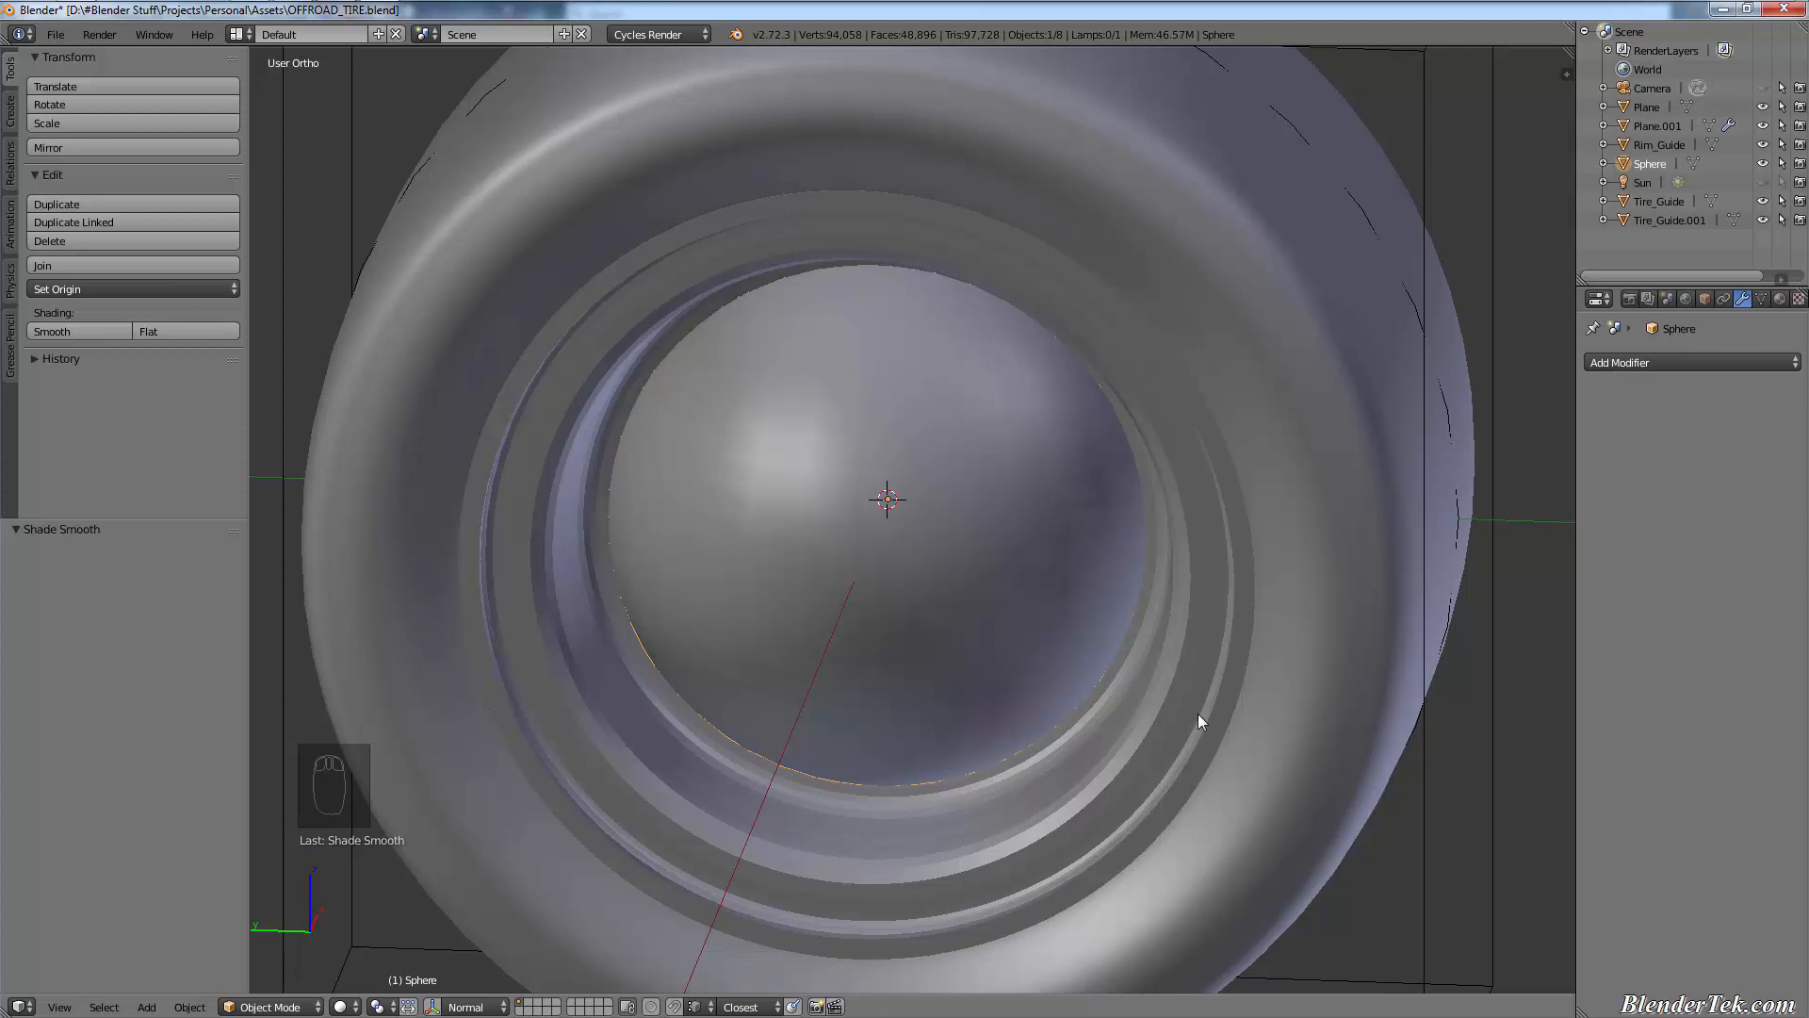
key("s")
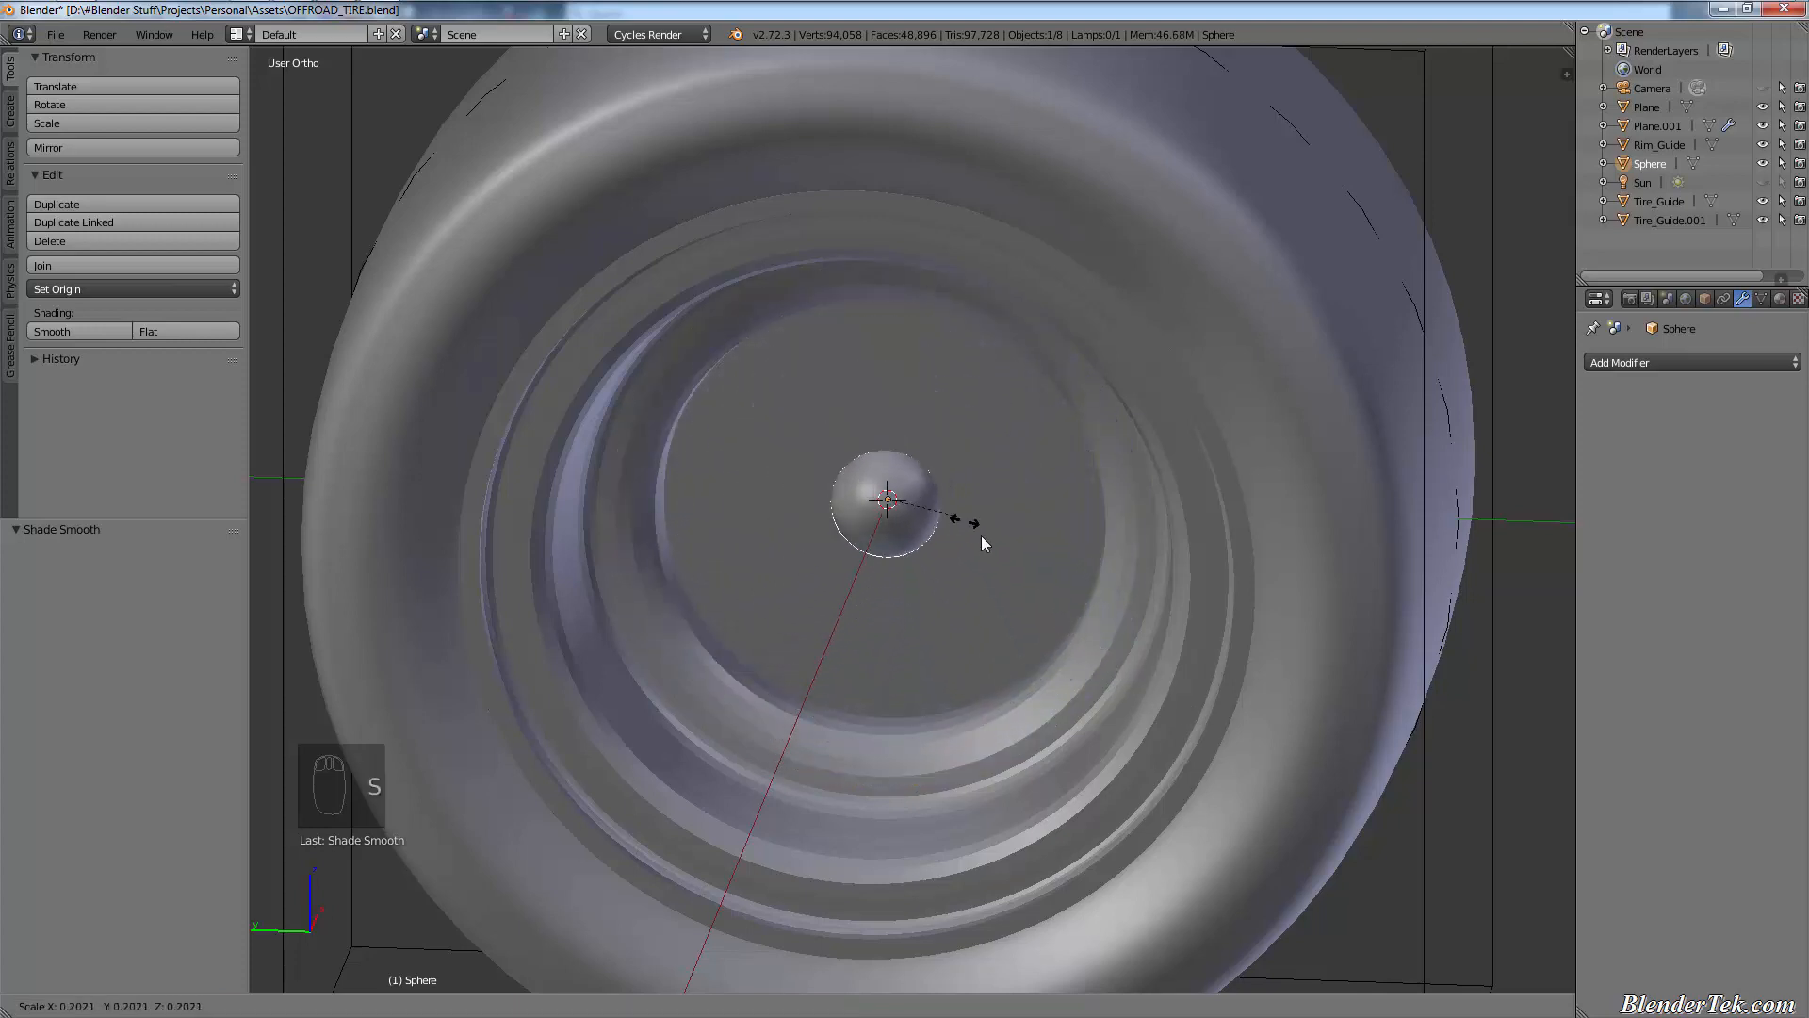
left_click(1031, 587)
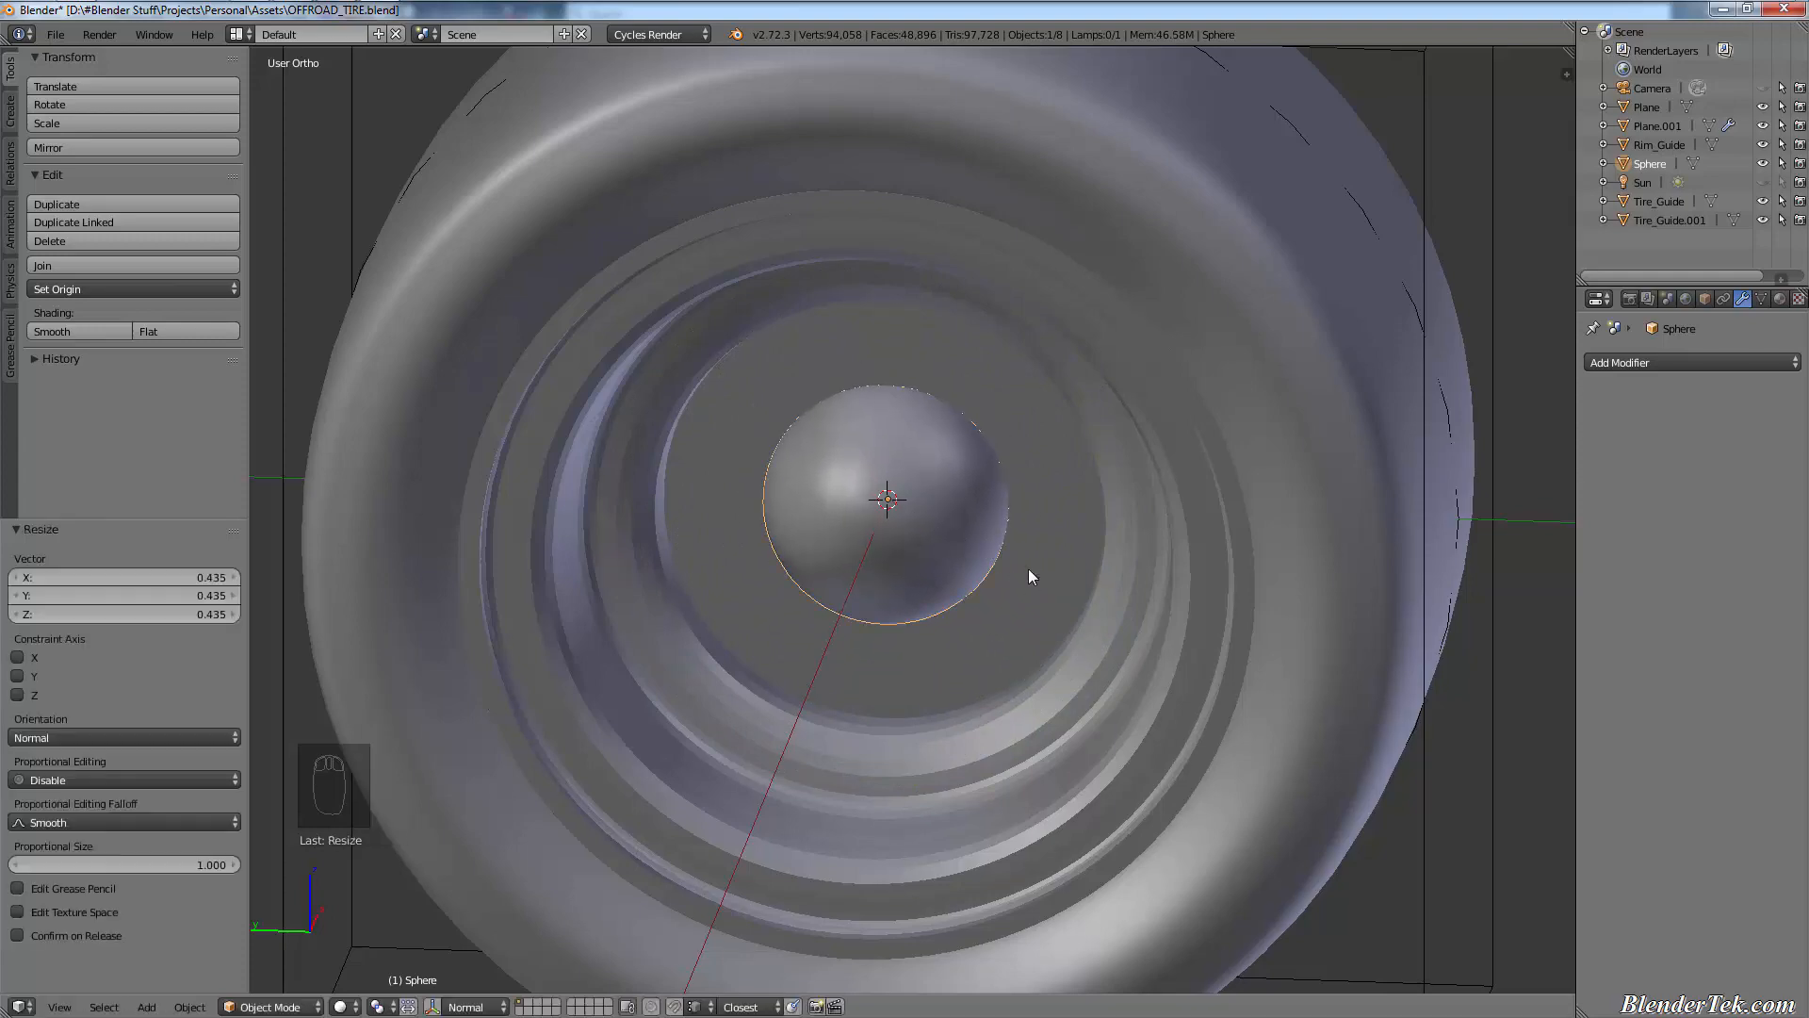
scroll(1044, 542, "up", 3)
middle_click_drag(1046, 539, 973, 528)
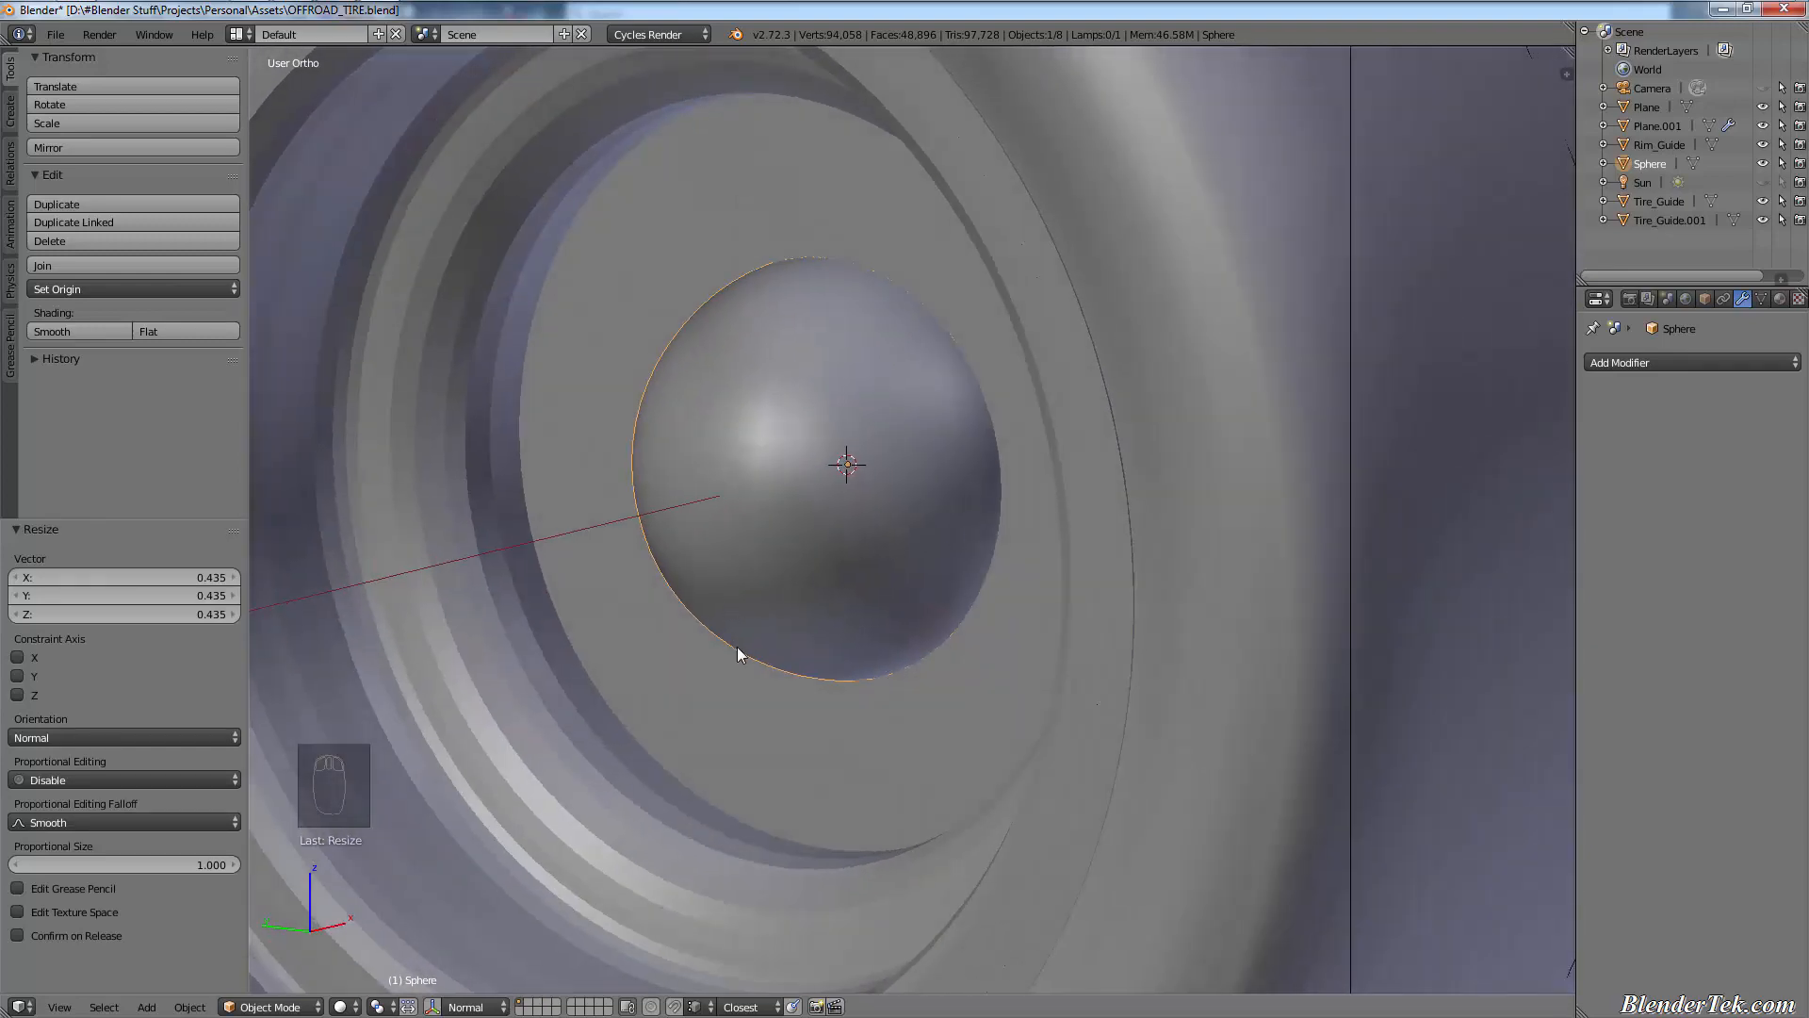
key("s")
key("x")
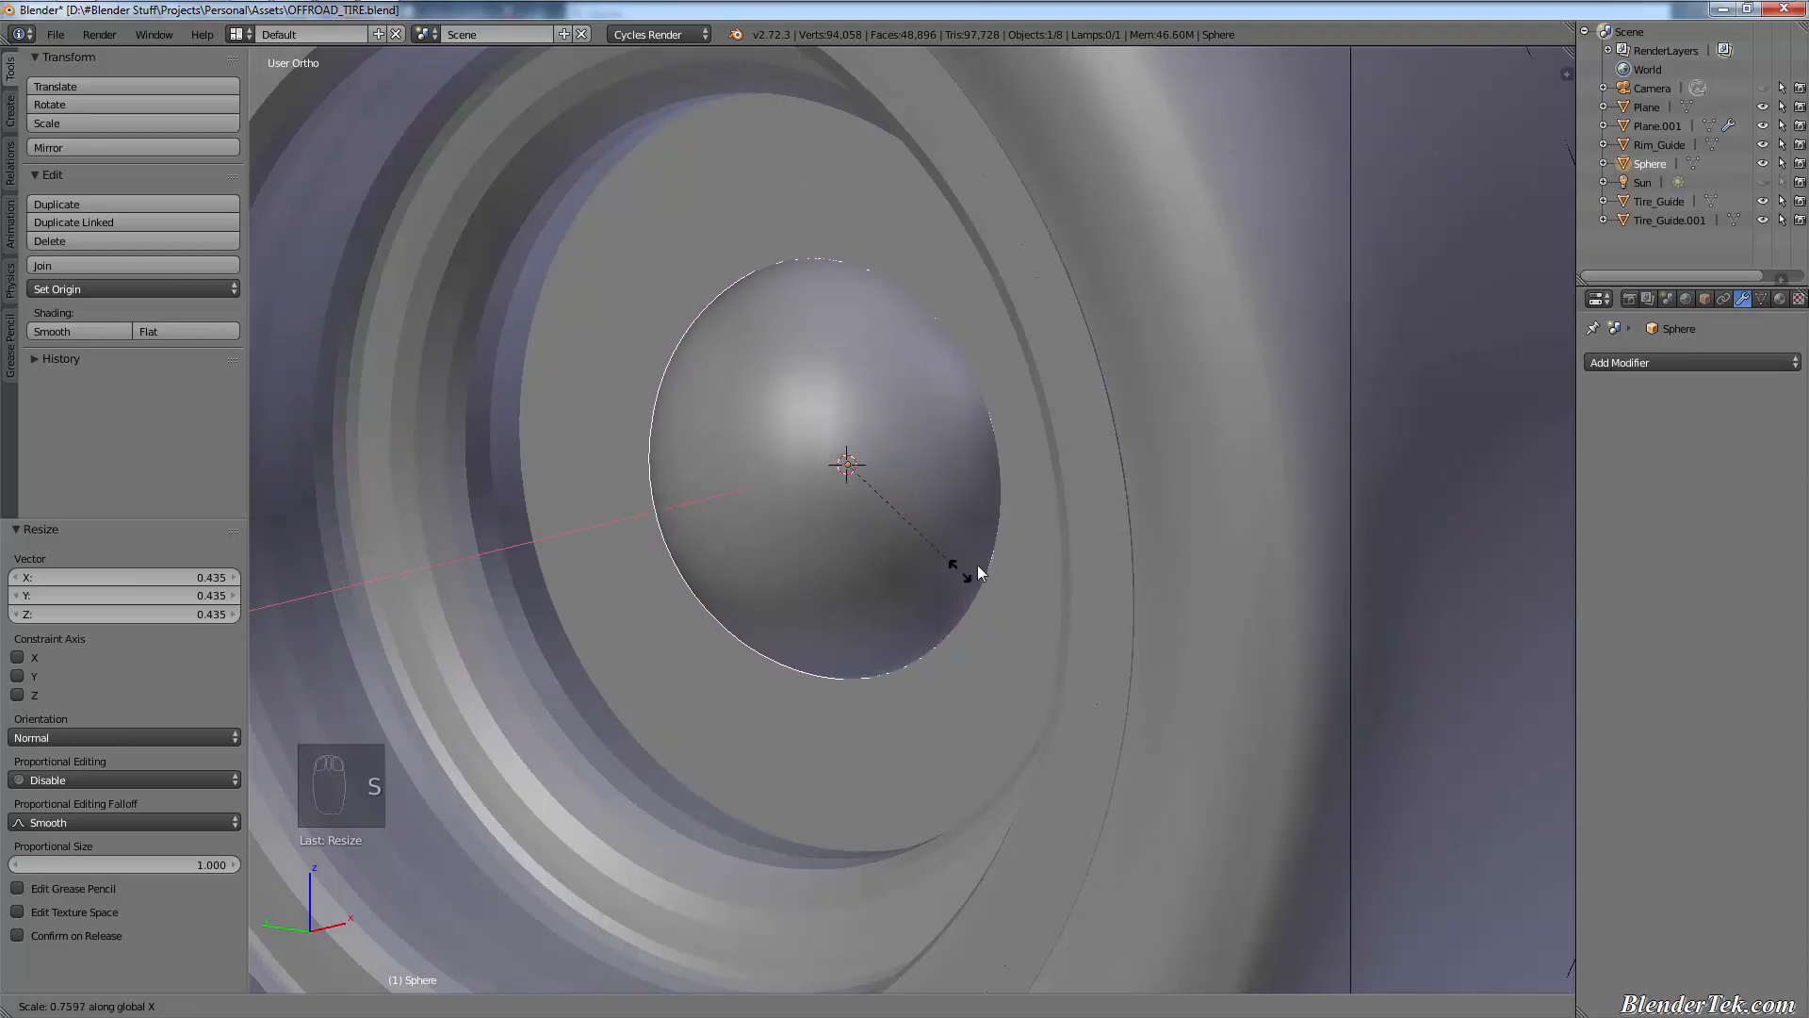
key("Escape")
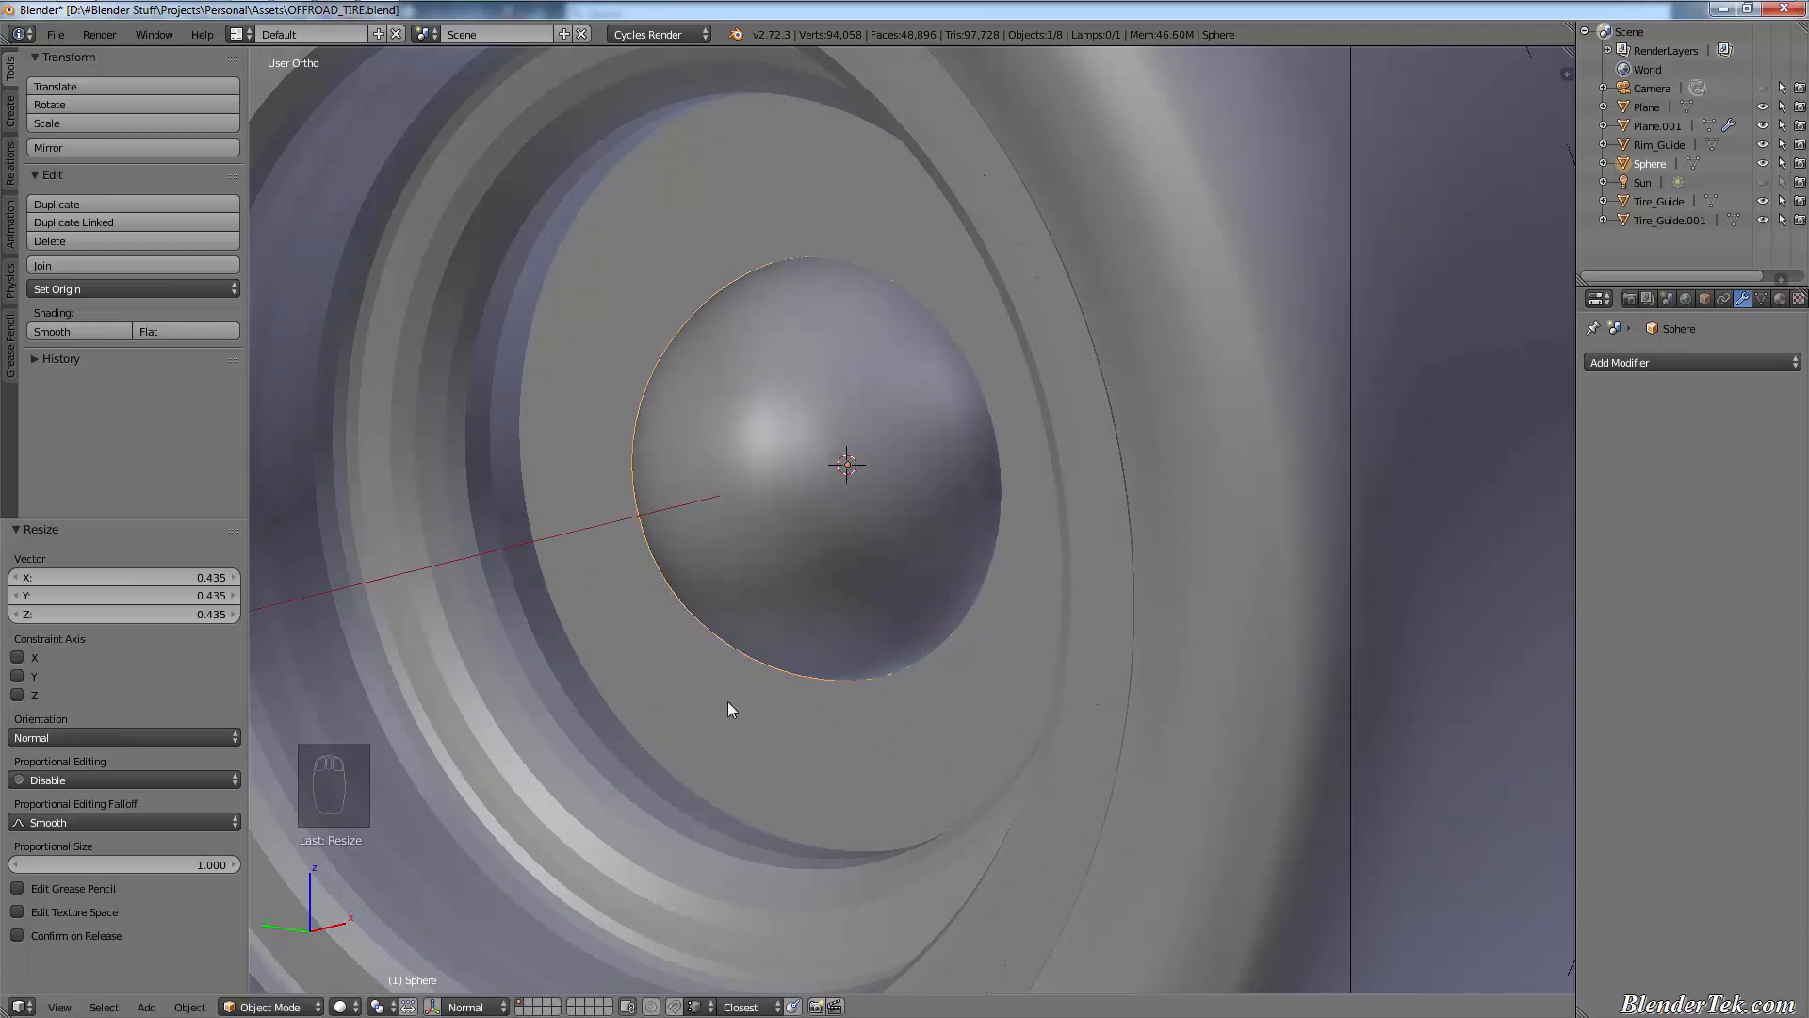
- Enter Edit Mode on the sphere and turn on Connected proportional editing with the Sphere falloff
key("Tab")
left_click(575, 1006)
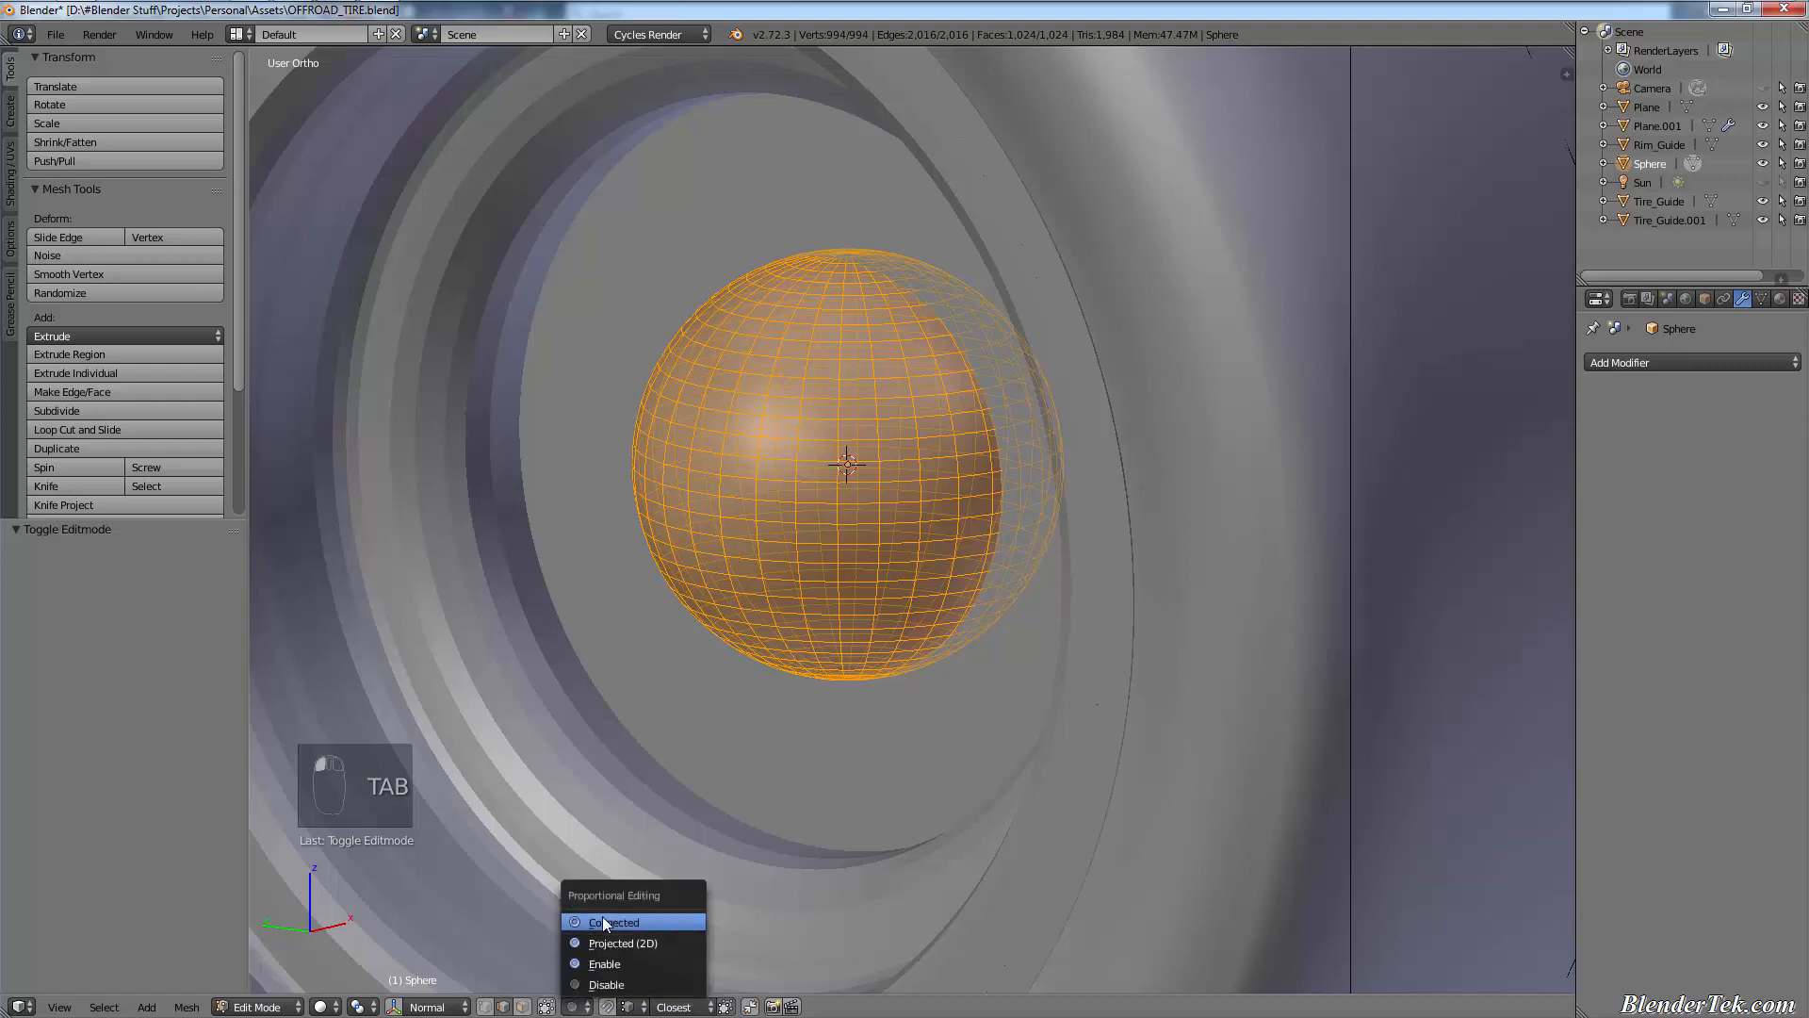
left_click(603, 922)
left_click(606, 1007)
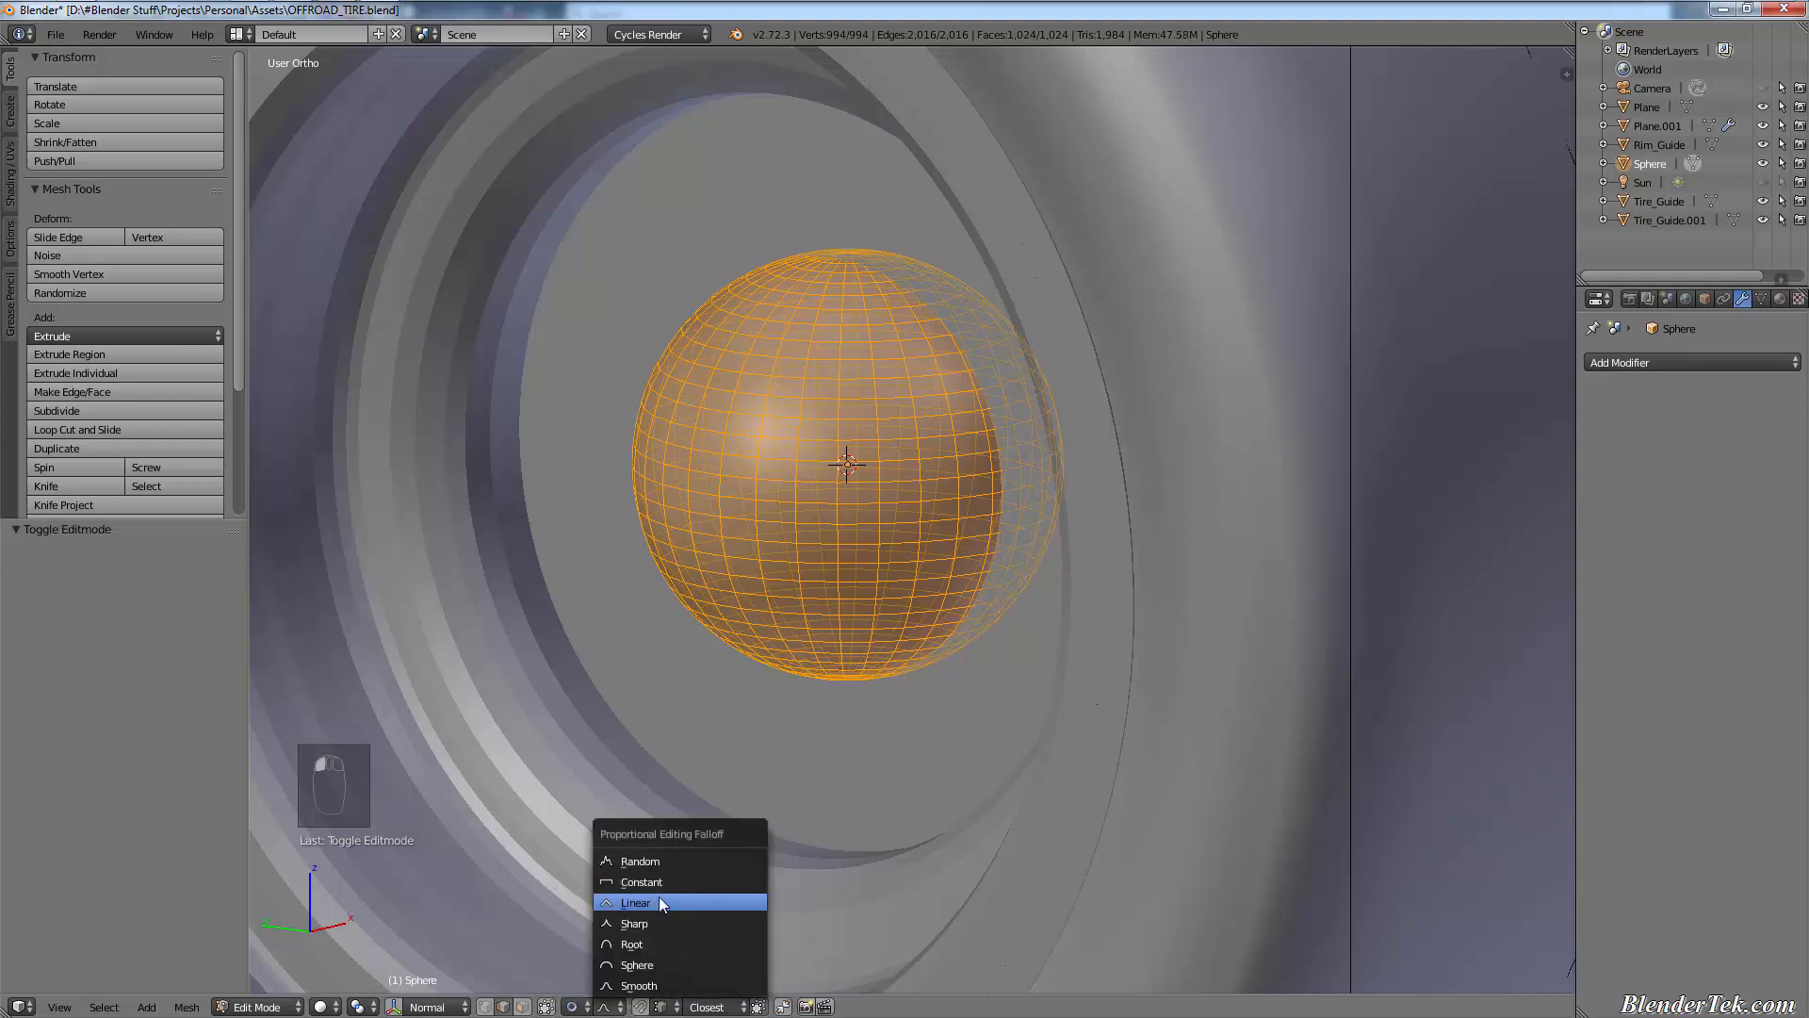
left_click(664, 963)
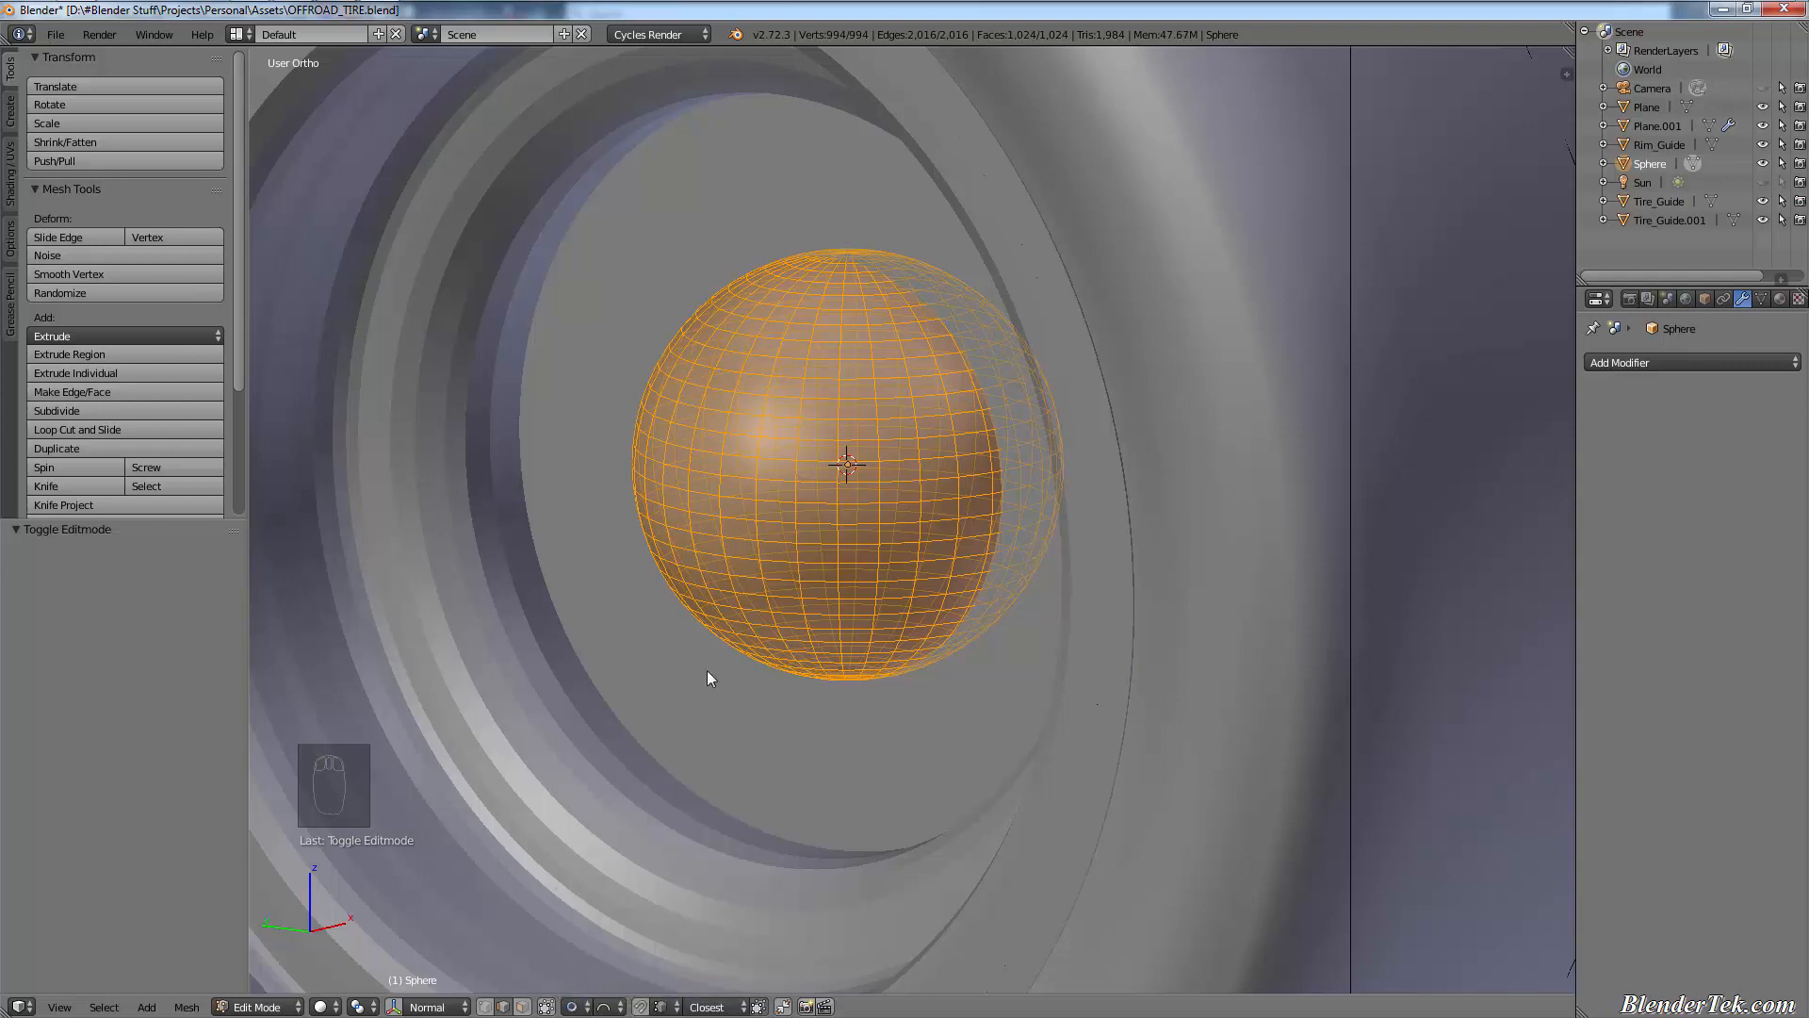
- Select only the vertices of the sphere's negative-X half in the wireframe front orthographic view
key("KP_1")
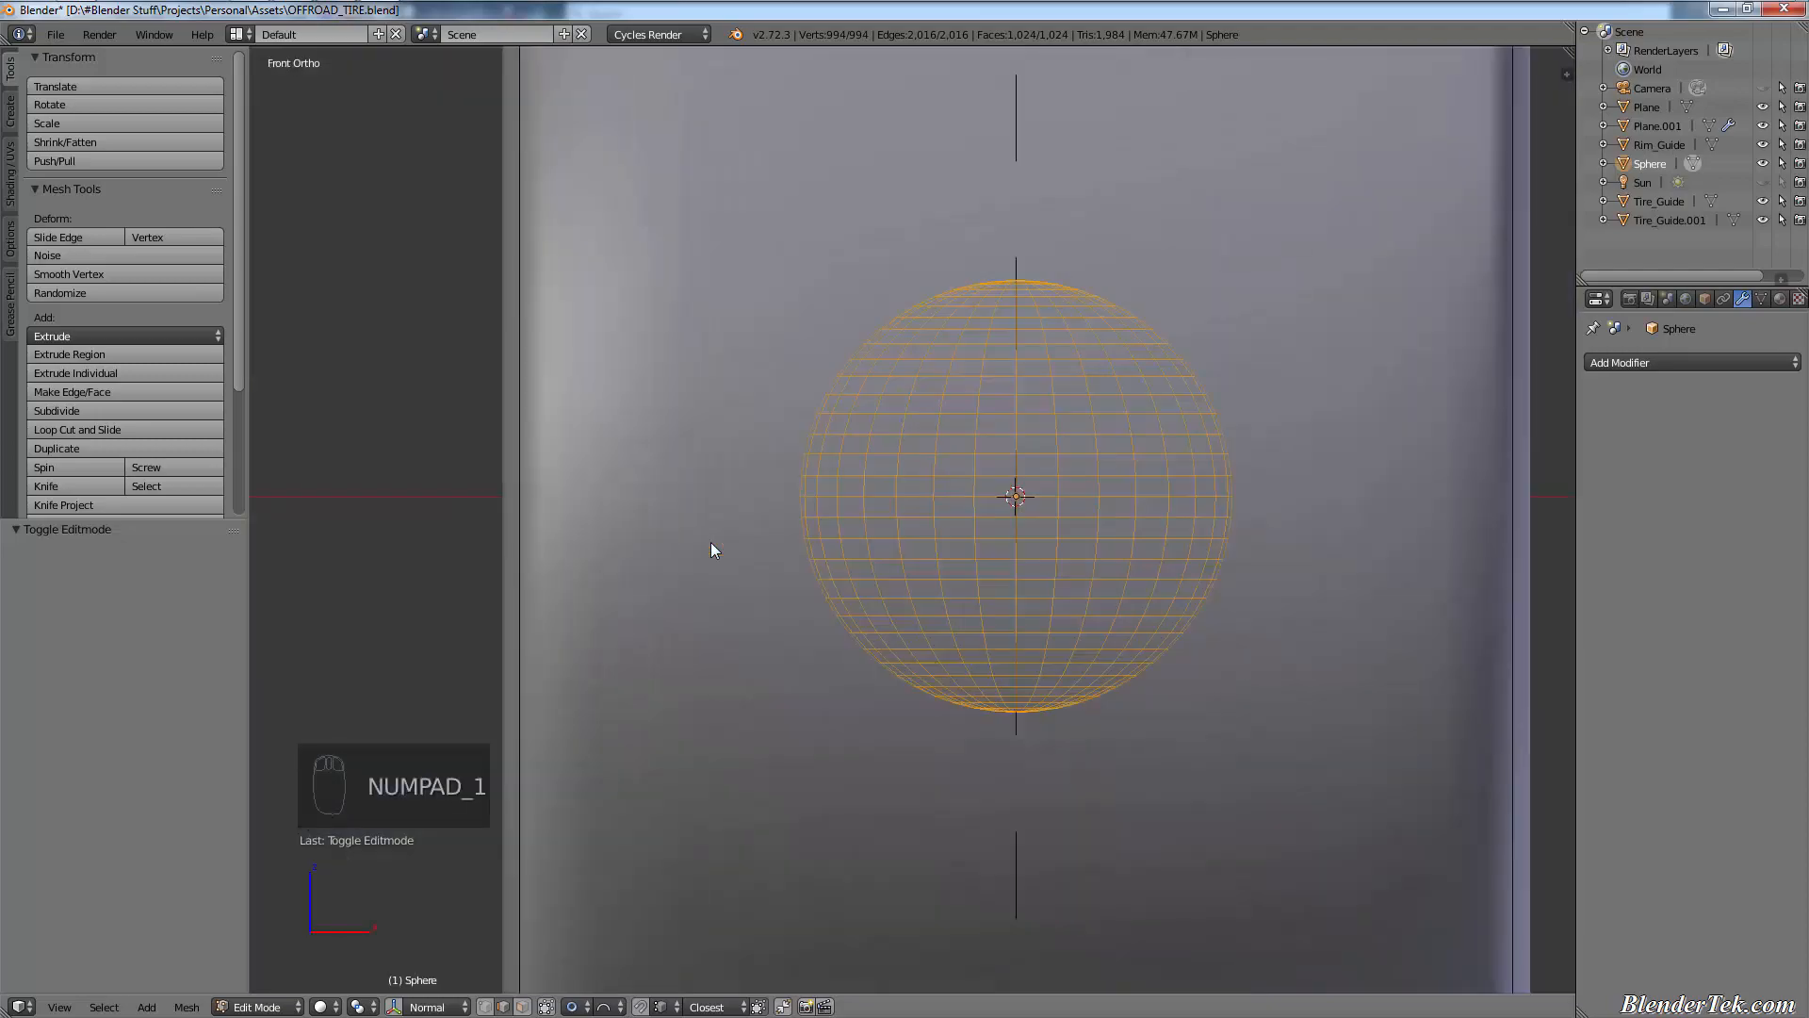
key("z")
scroll(889, 507, "down", 3)
scroll(926, 467, "up", 3)
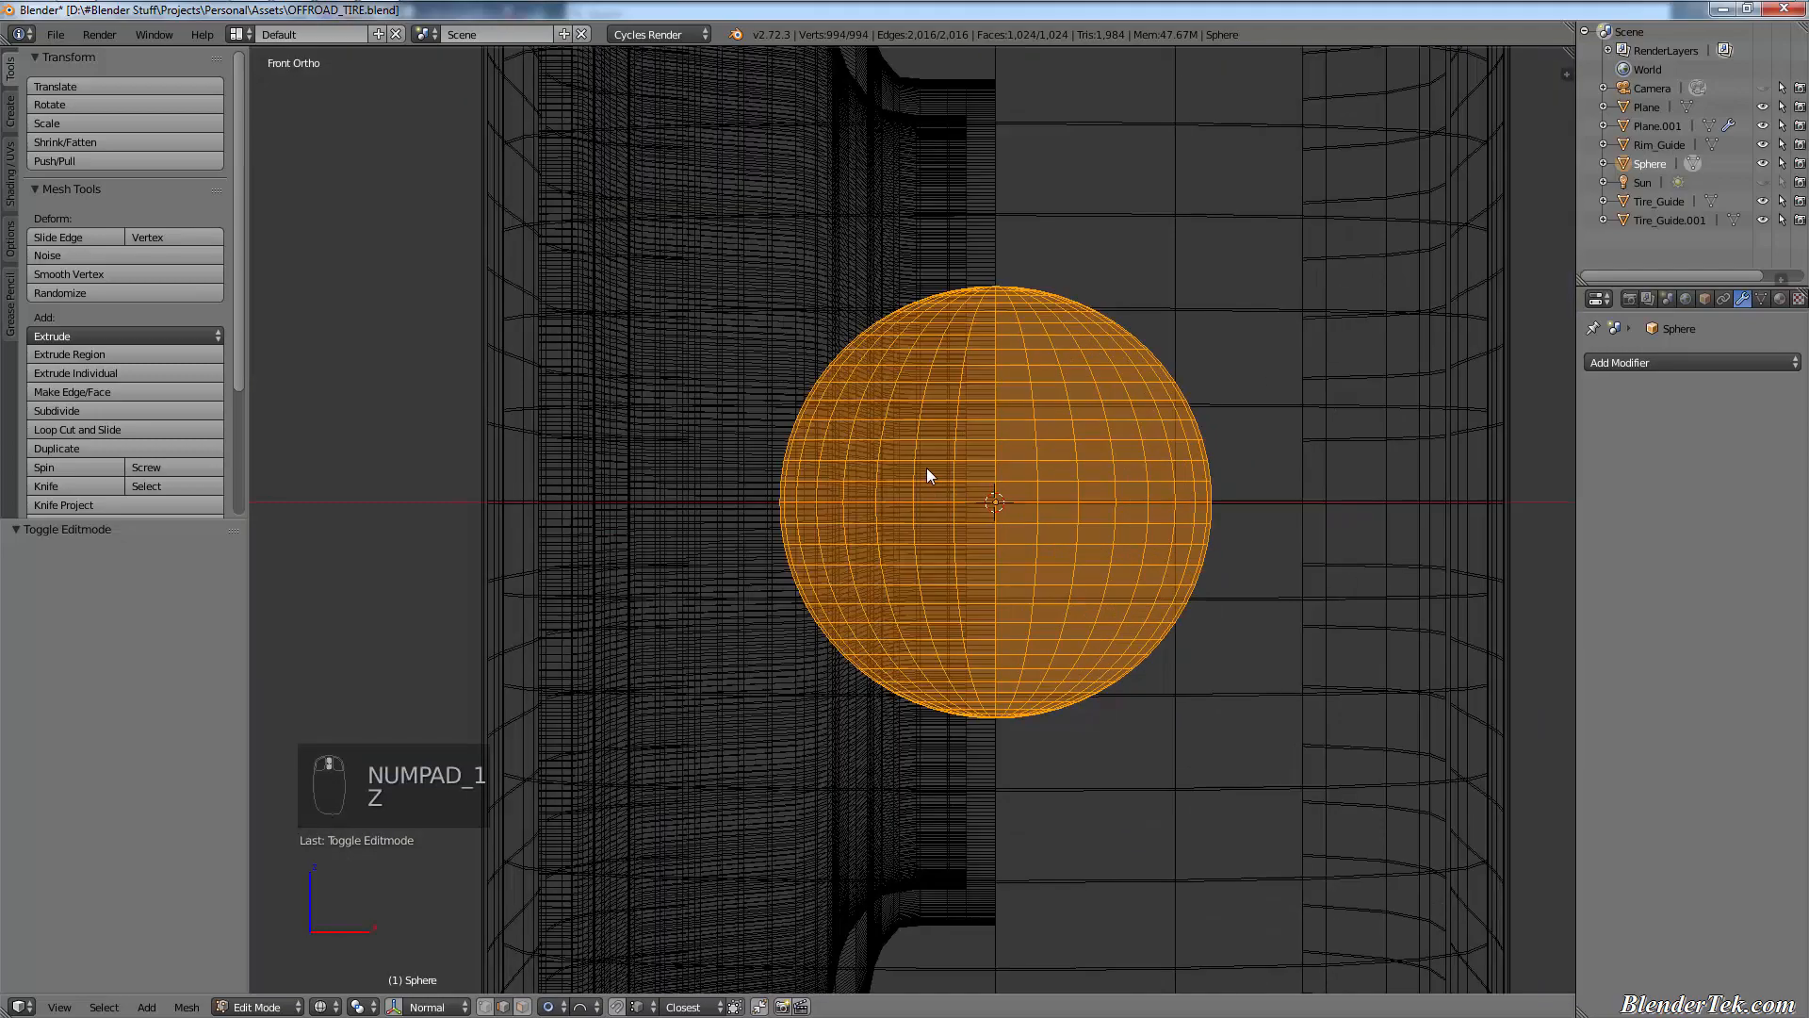
scroll(899, 354, "up", 4)
key("a")
scroll(885, 390, "down", 3)
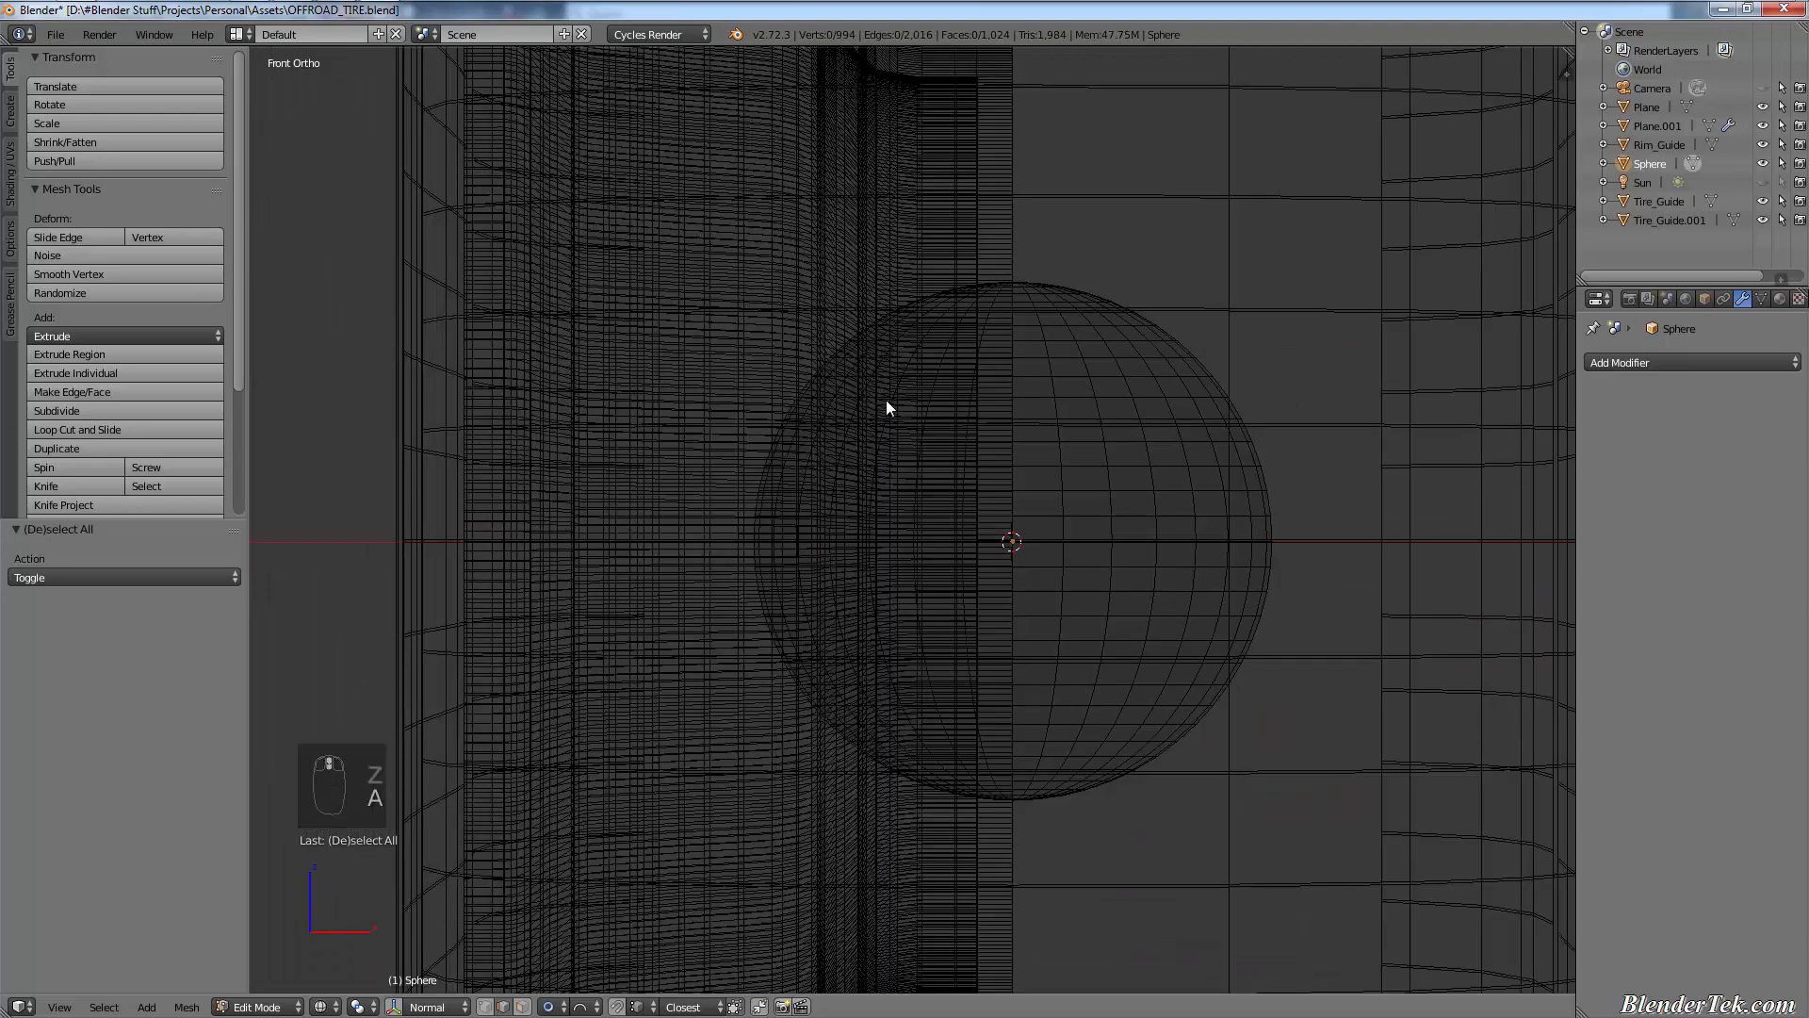
key("b")
left_click_drag(998, 217, 650, 928)
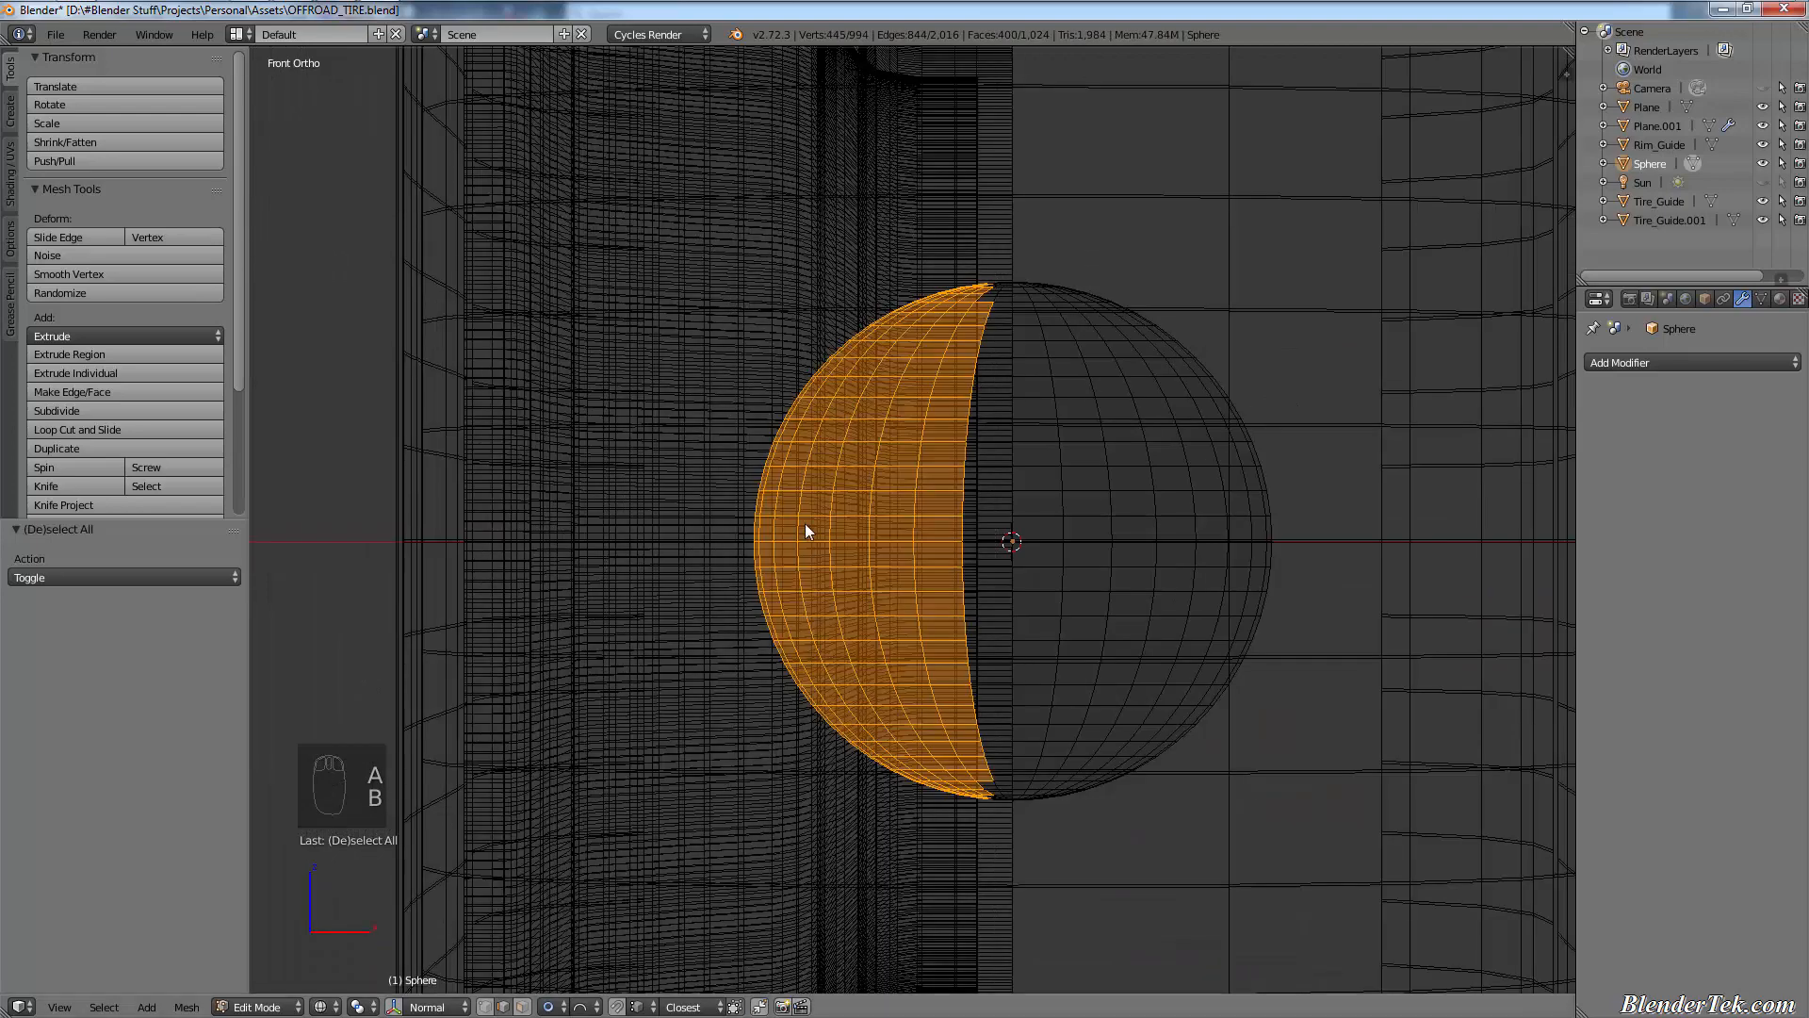
- Try to move the selected half of the sphere with Connected proportional editing, varying the influence radius
key("g")
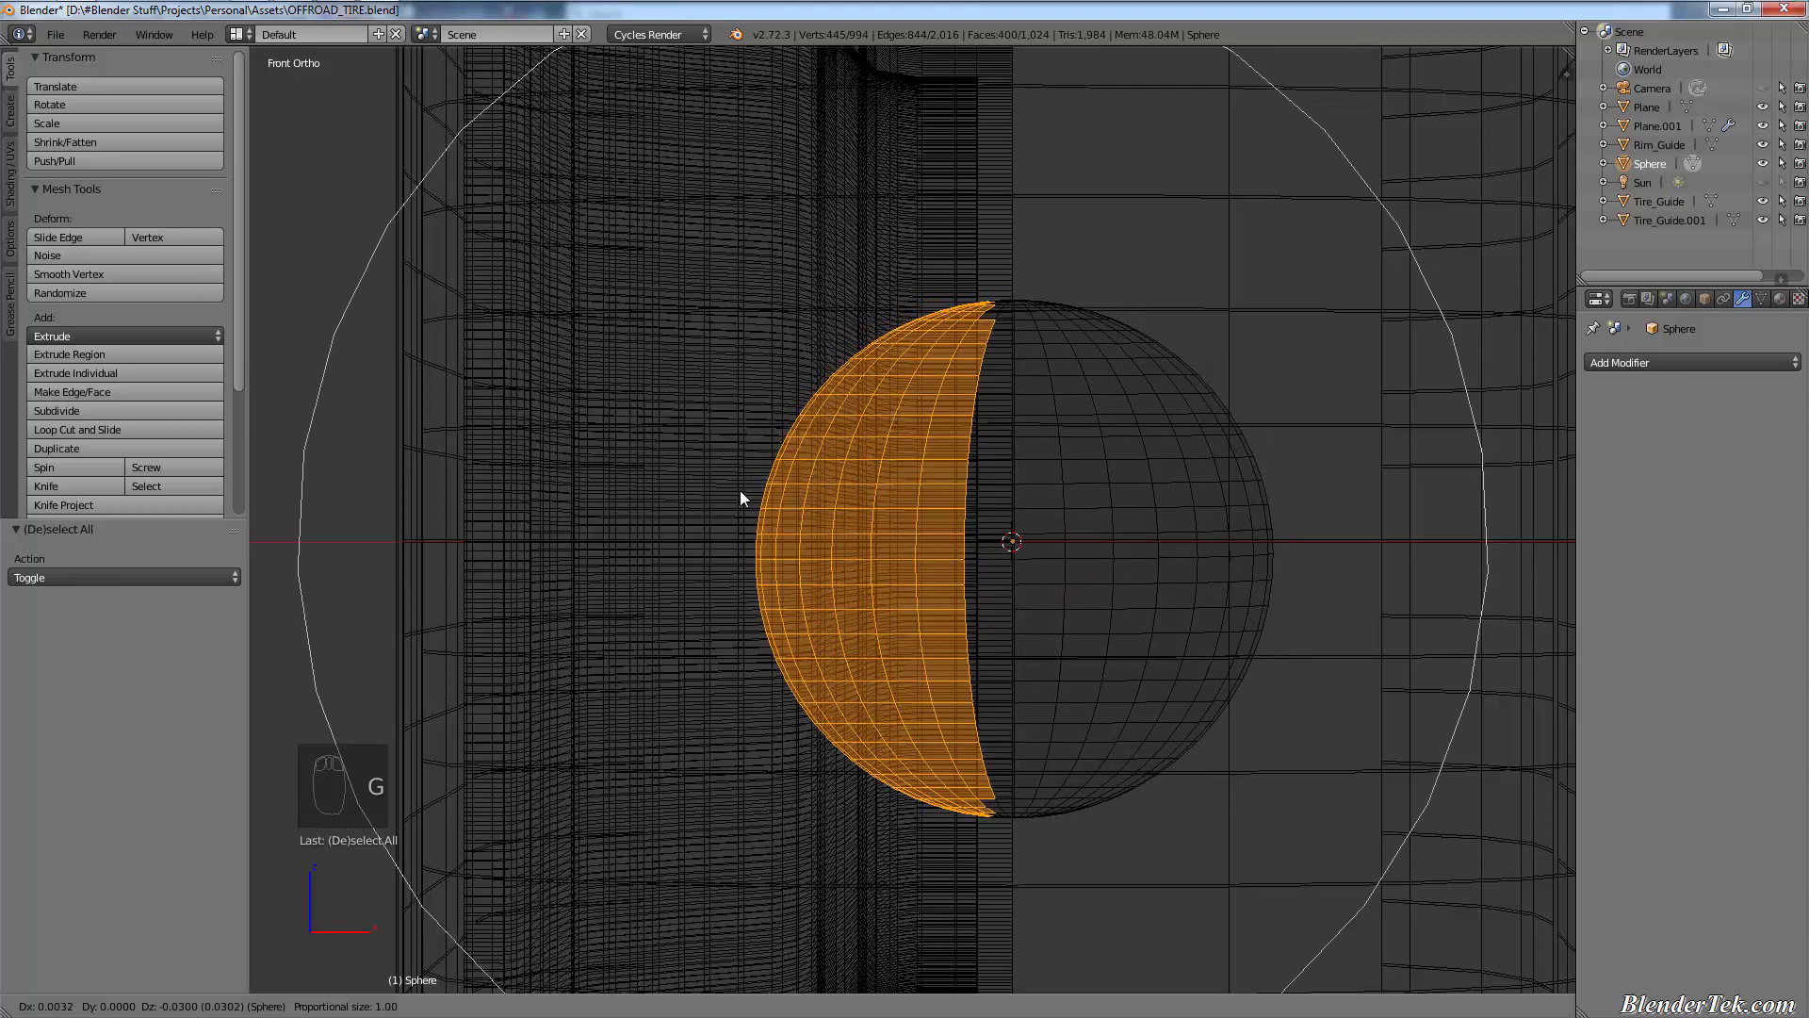
scroll(739, 490, "up", 4)
scroll(738, 484, "up", 14)
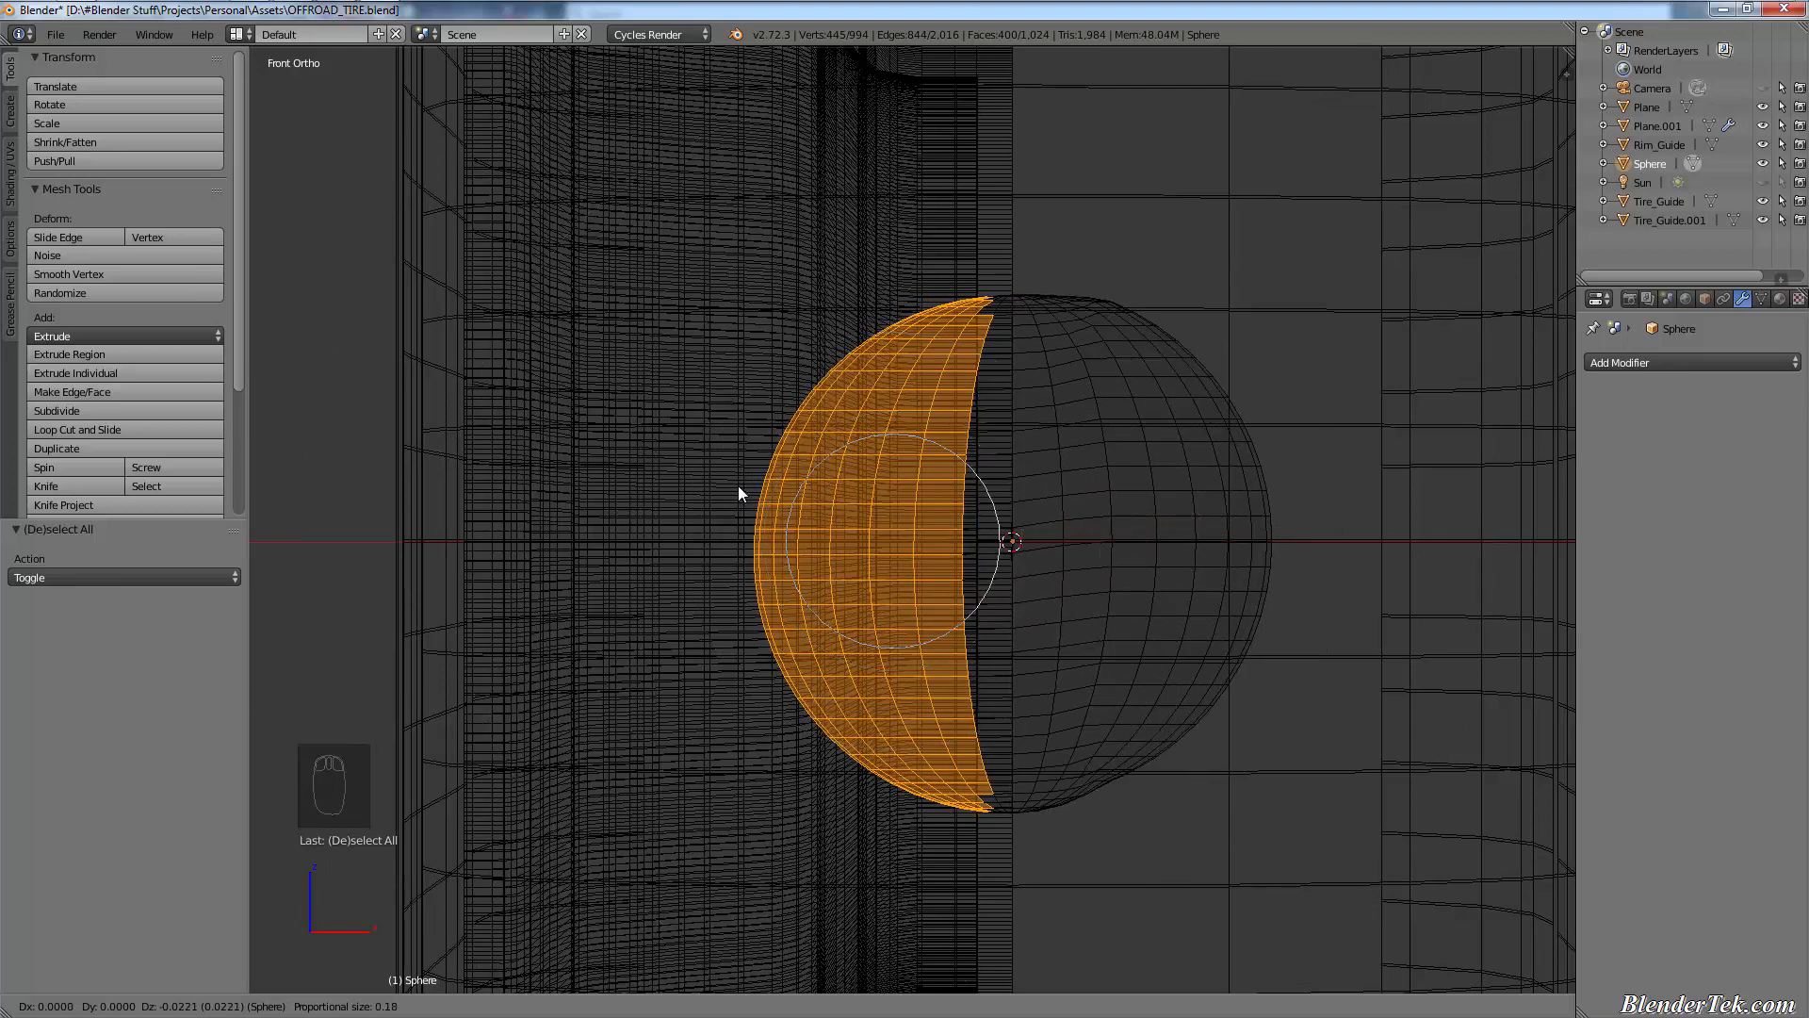
scroll(772, 484, "up", 1)
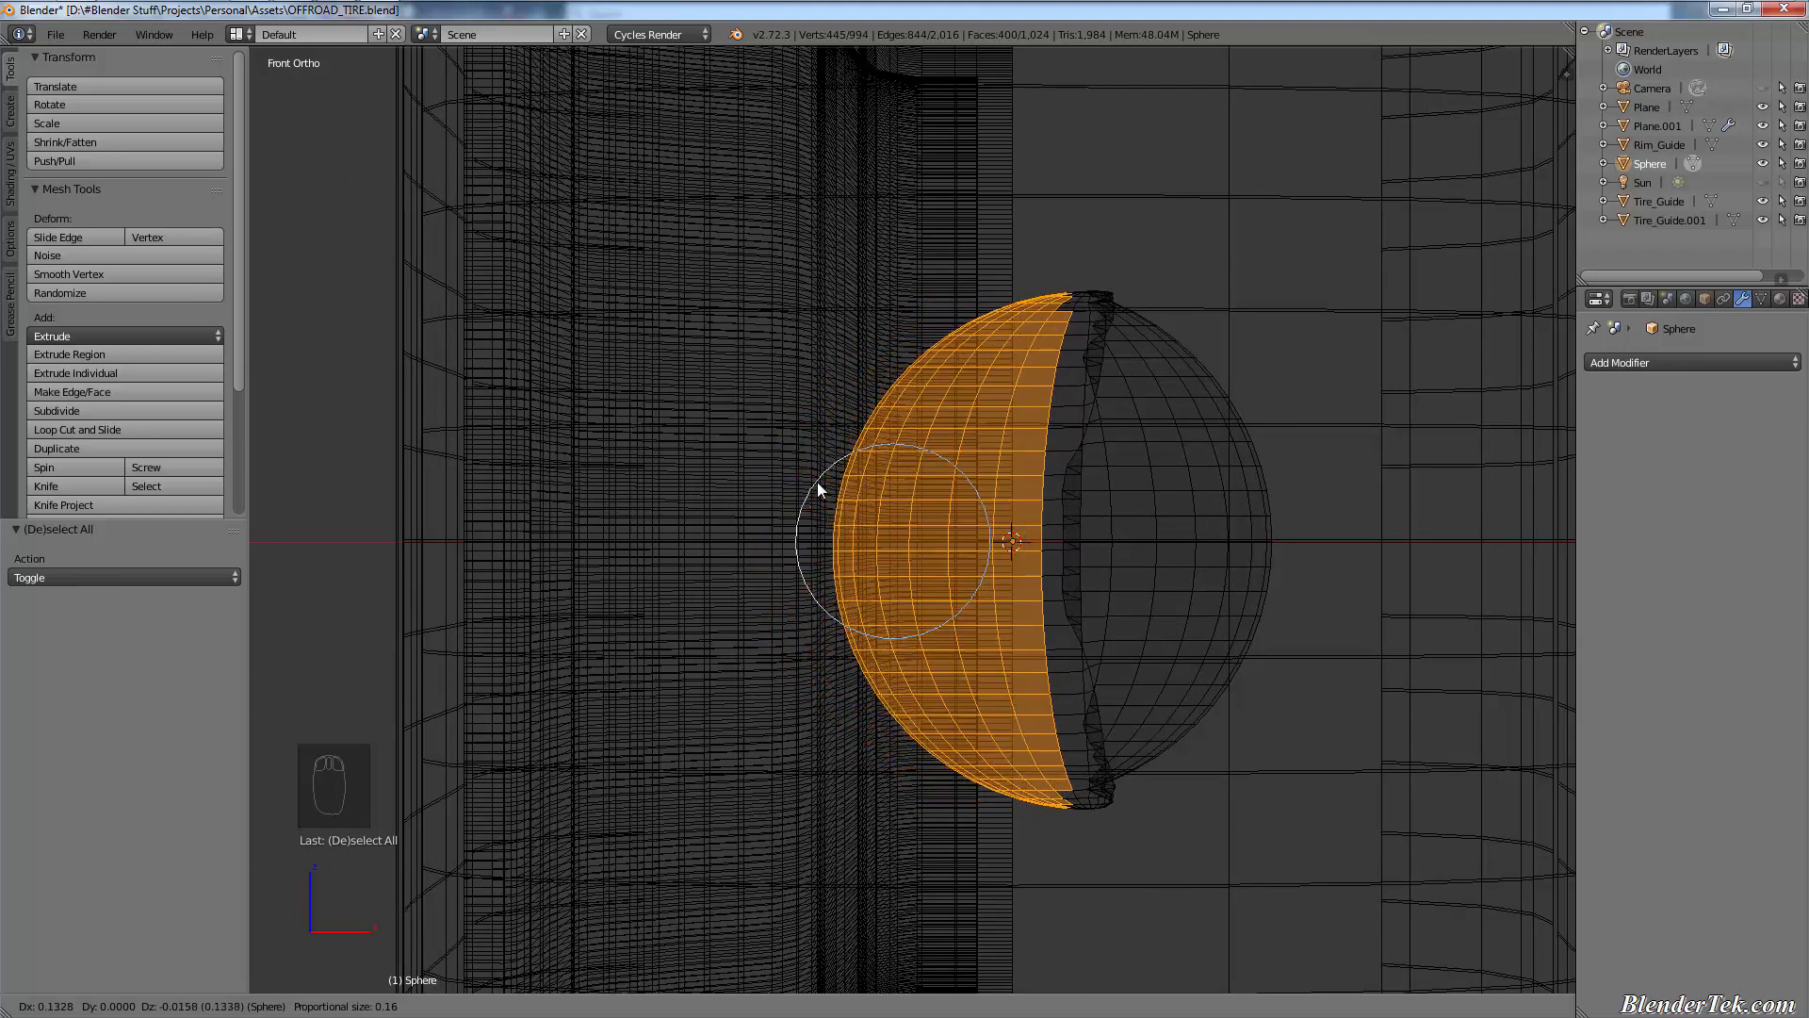
scroll(764, 484, "down", 9)
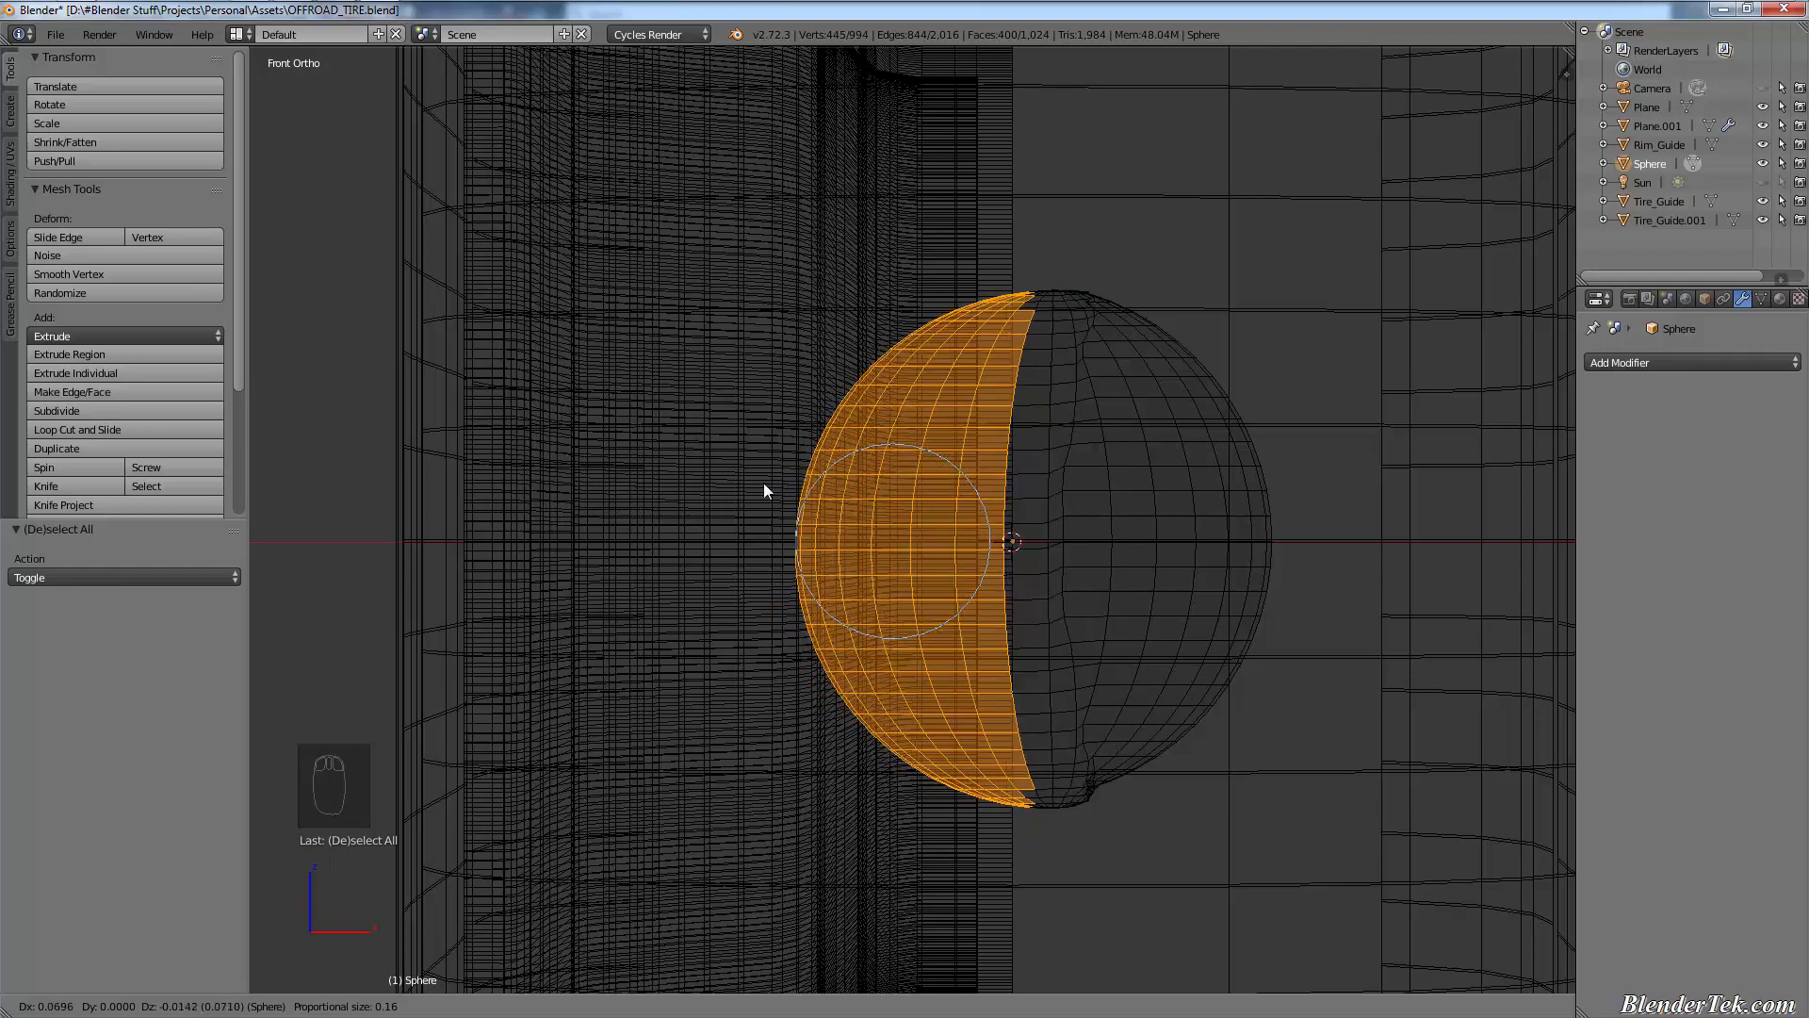
scroll(754, 477, "down", 8)
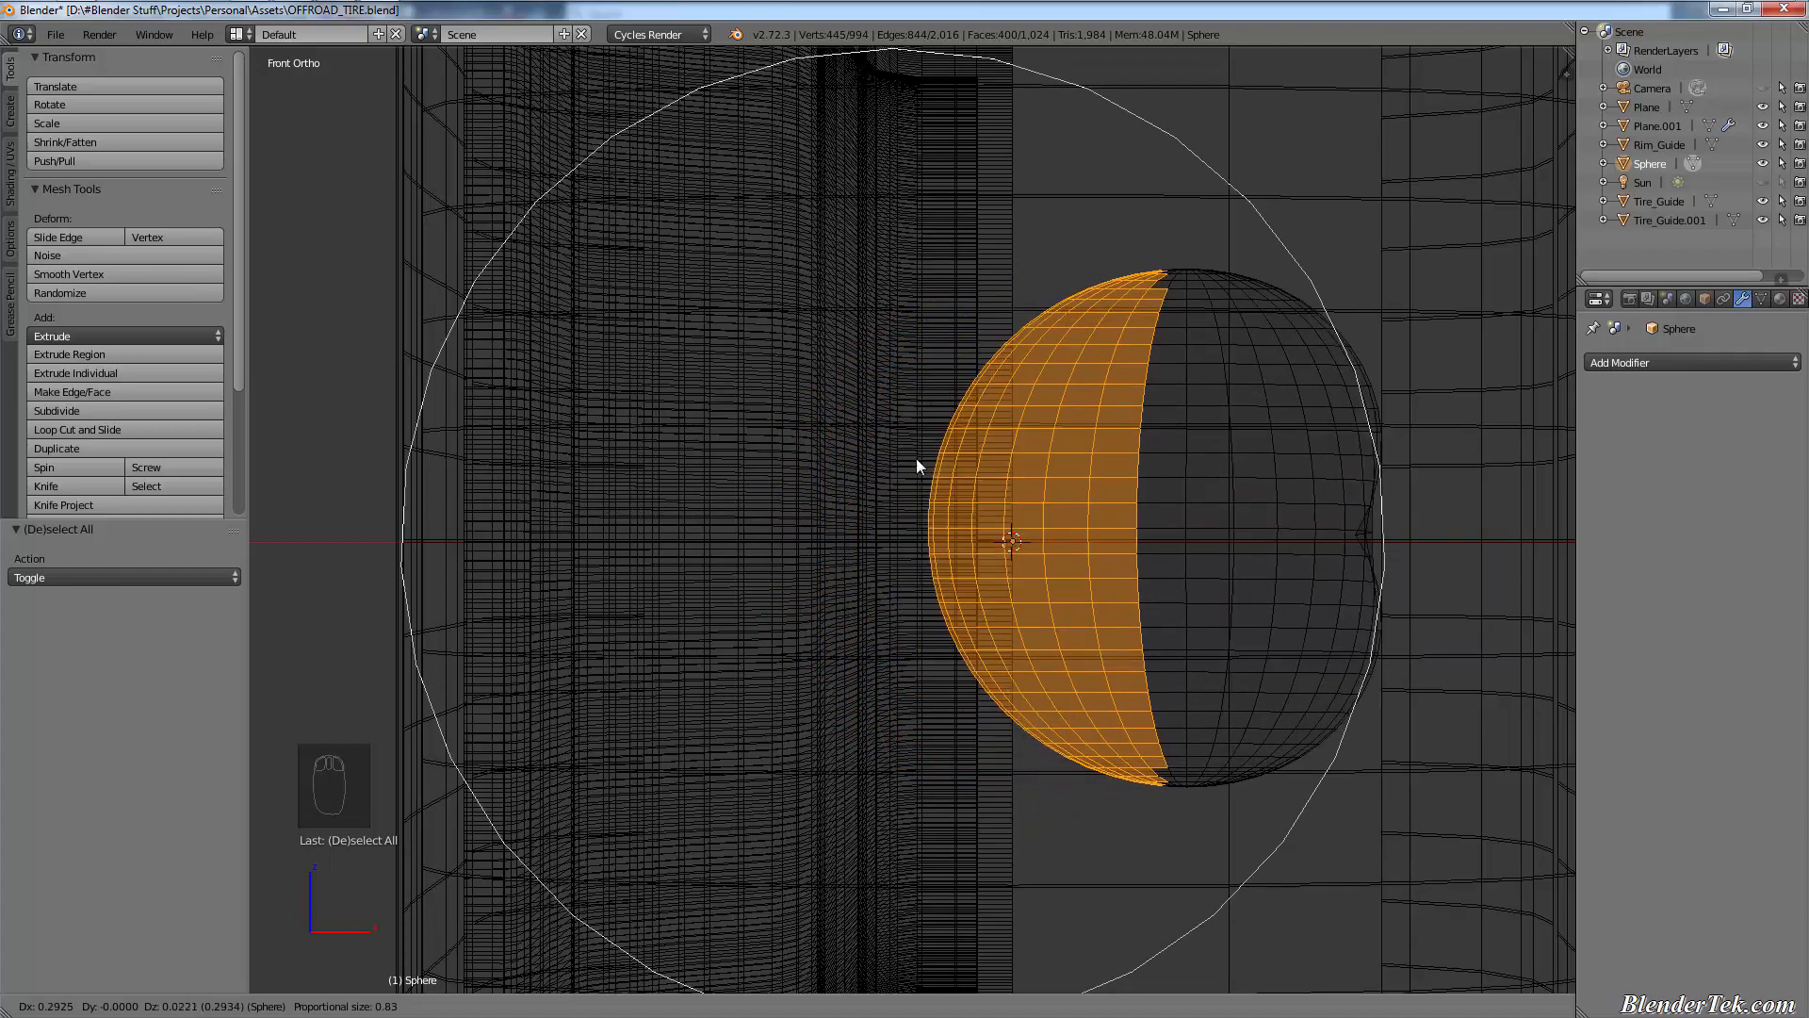
scroll(643, 473, "up", 13)
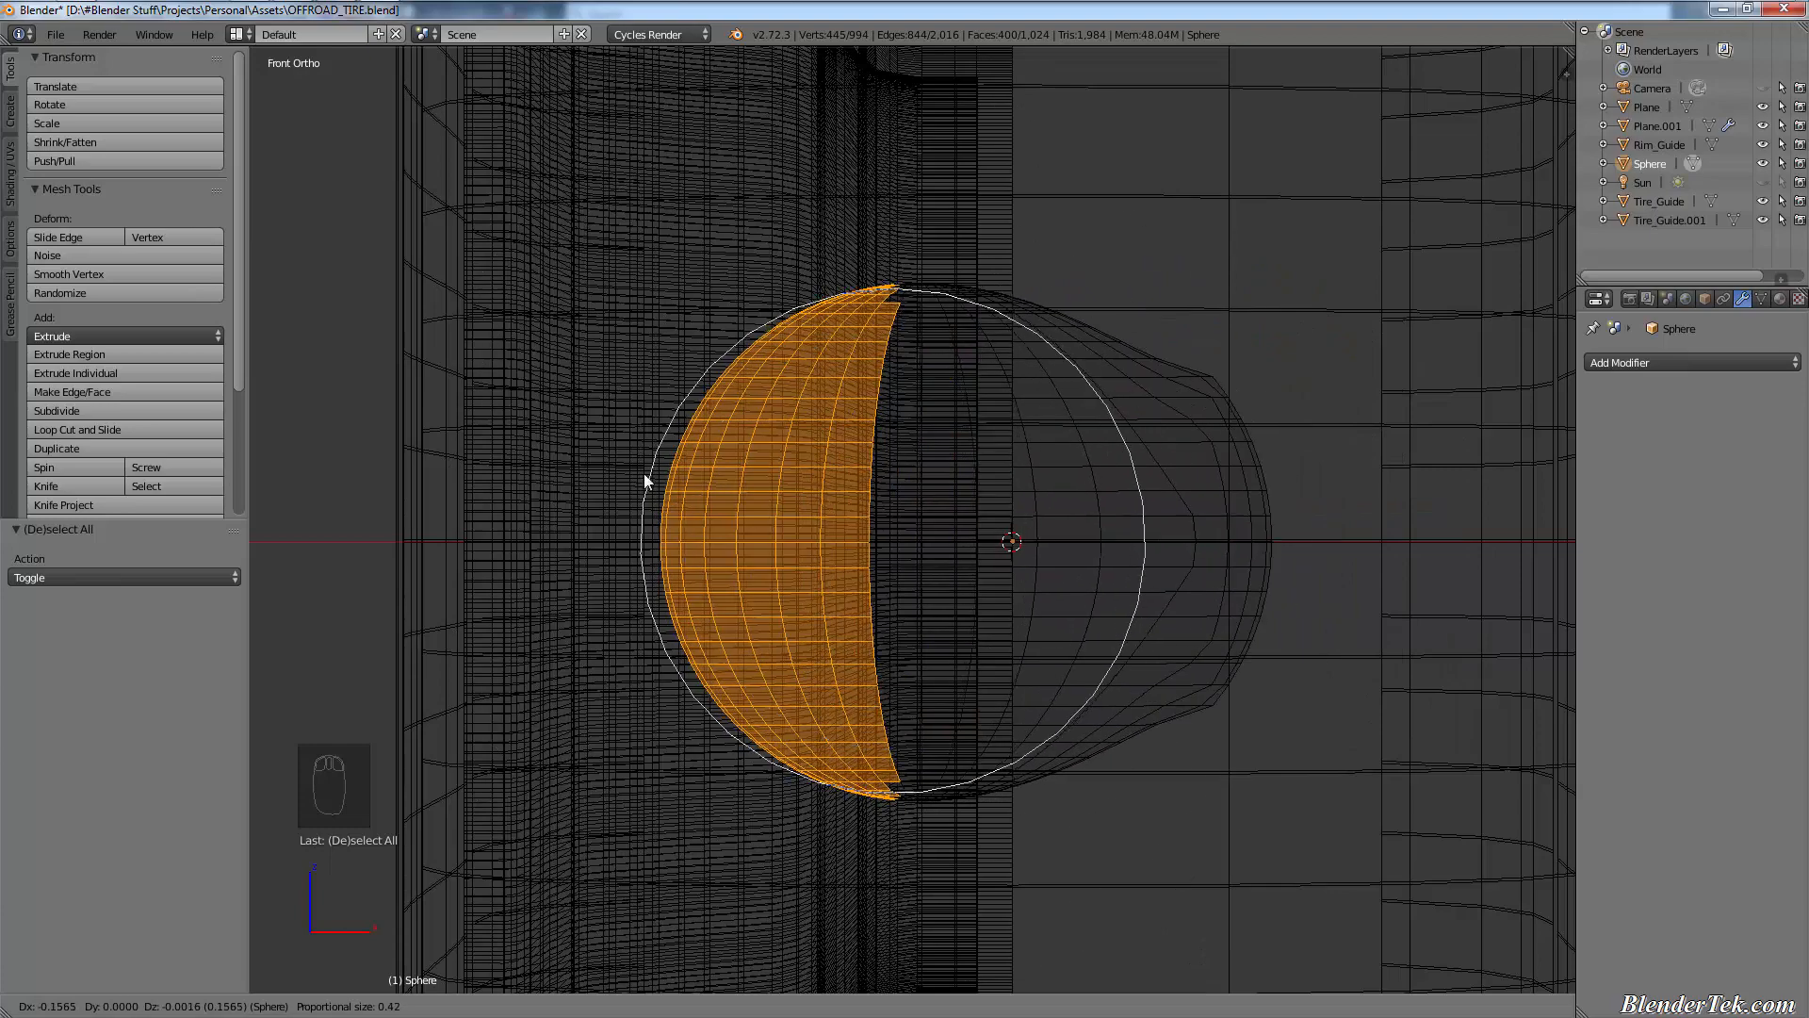
scroll(752, 466, "up", 16)
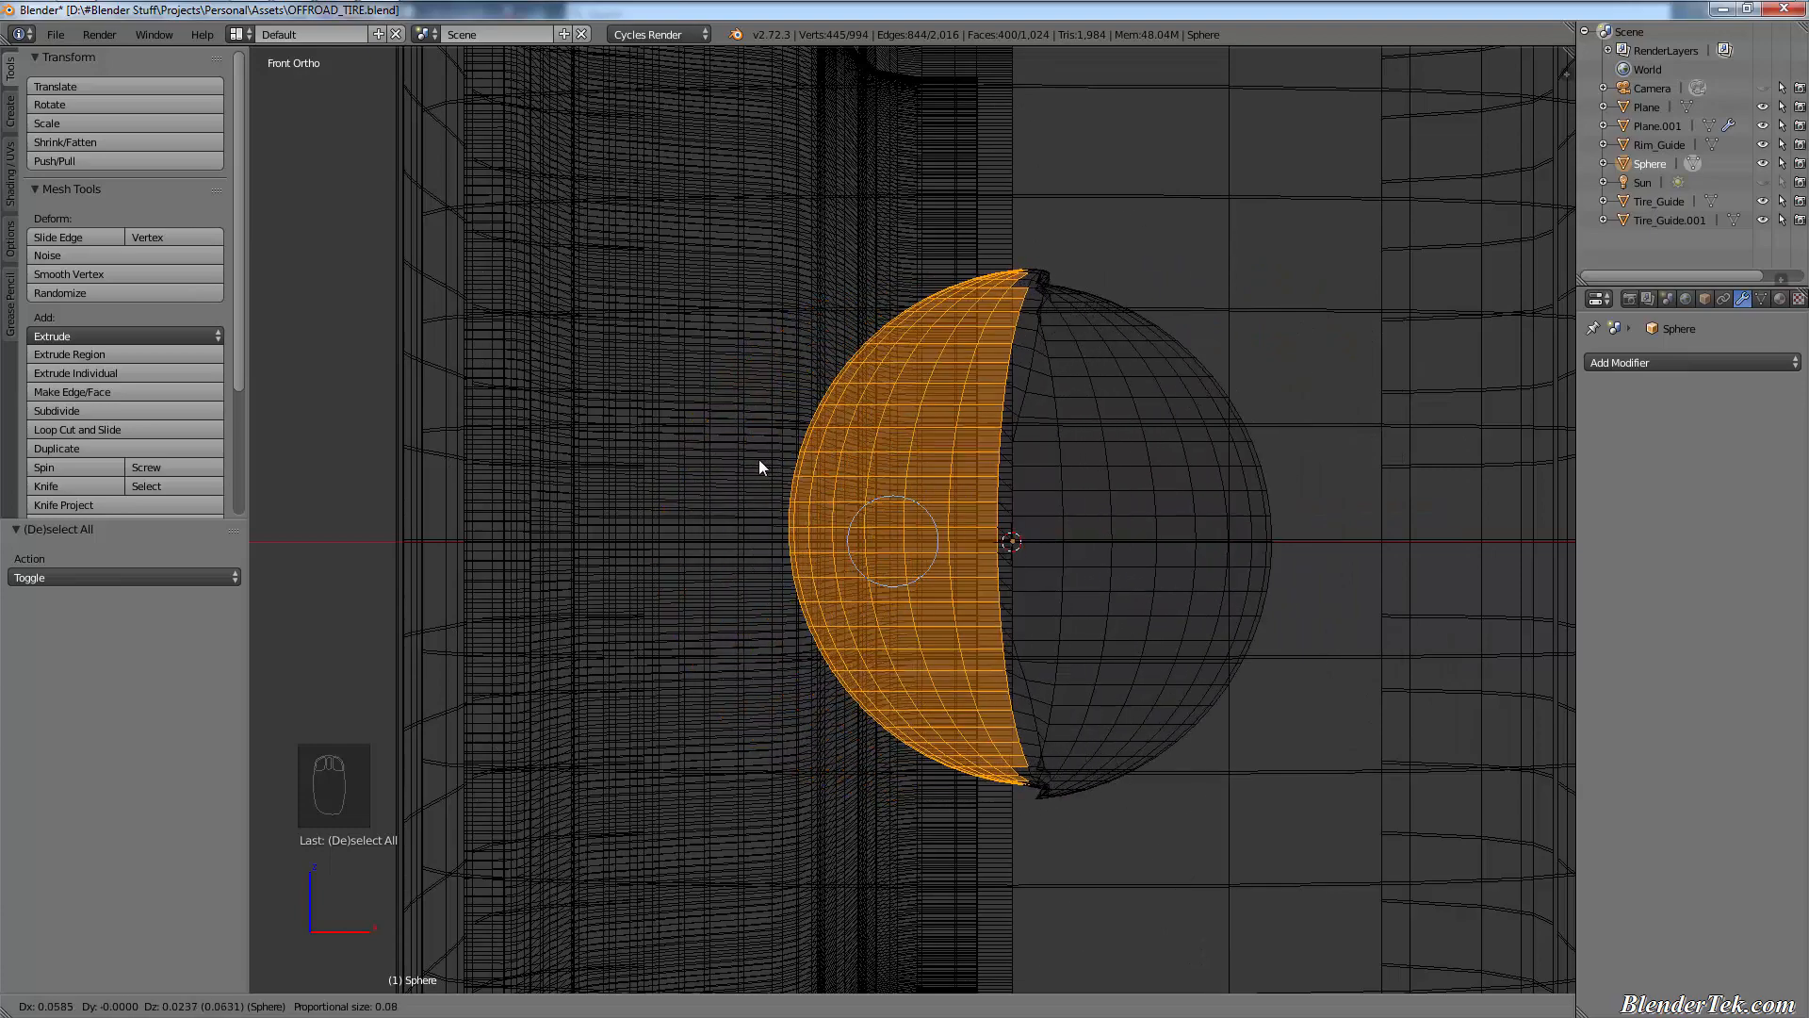
left_click(766, 488)
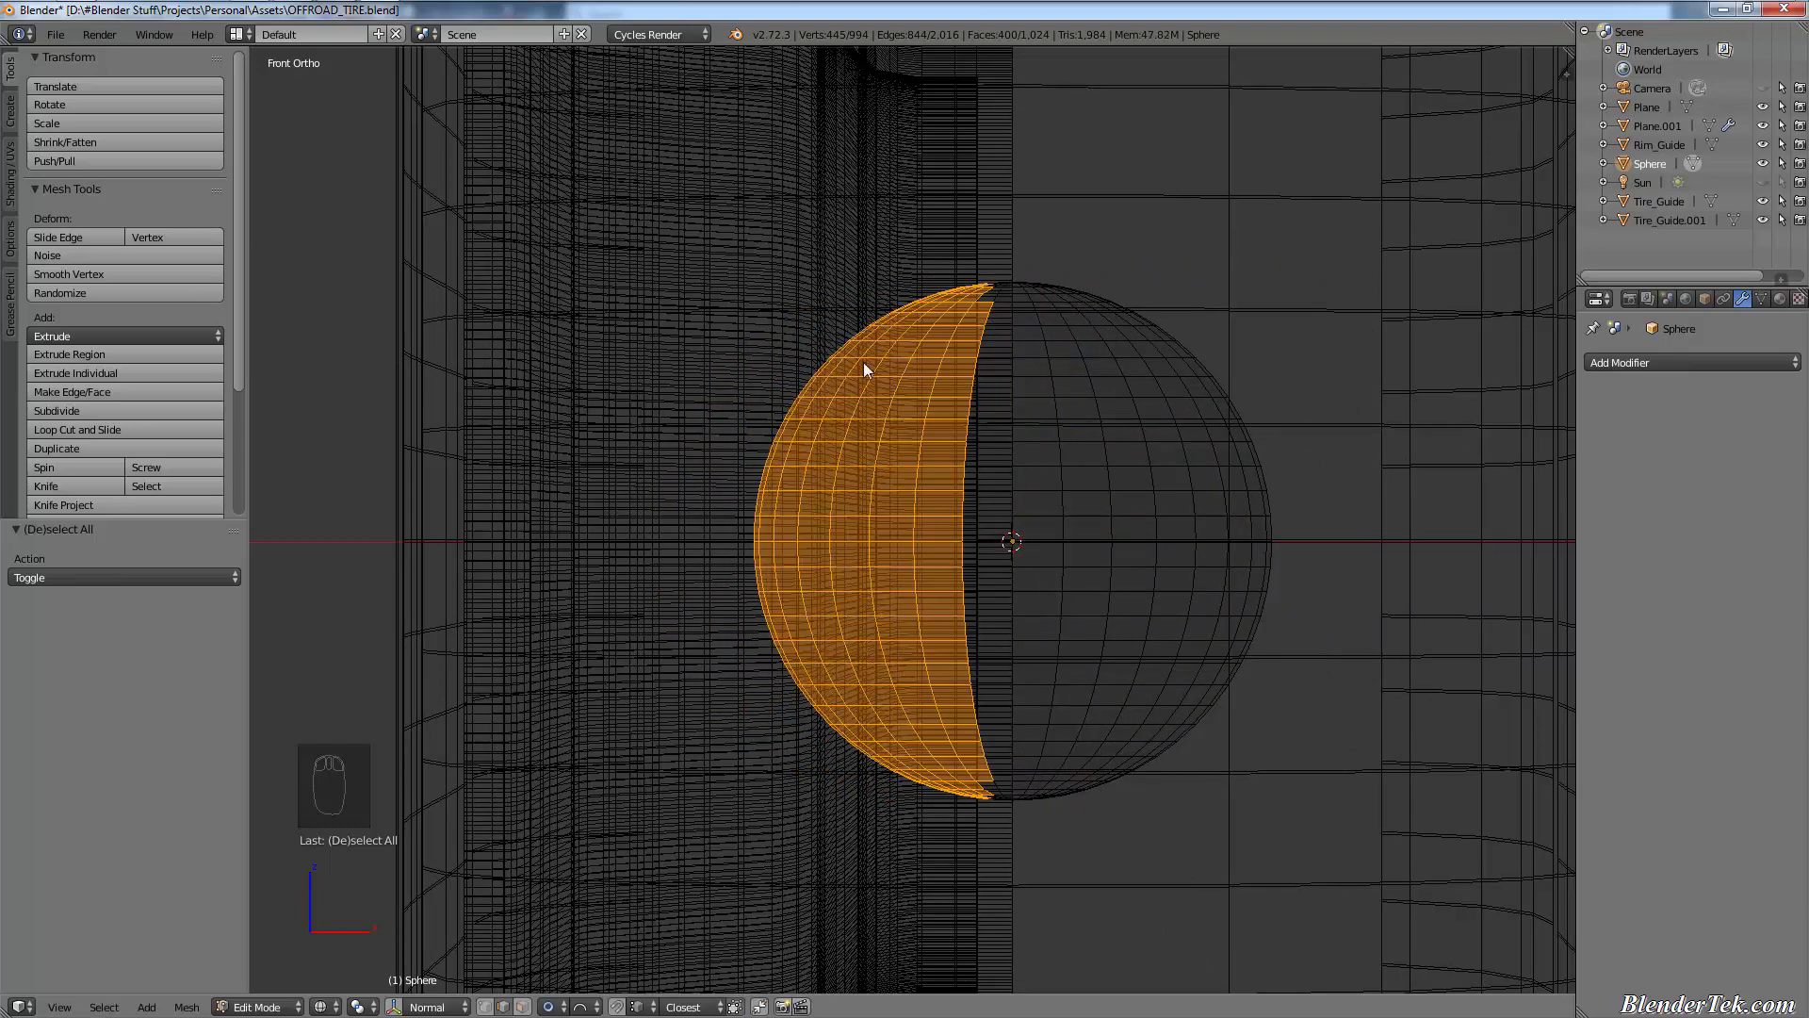
- Switch proportional editing from Connected to Enable and try to move the sphere's selected half with varying influence radii
left_click(554, 1006)
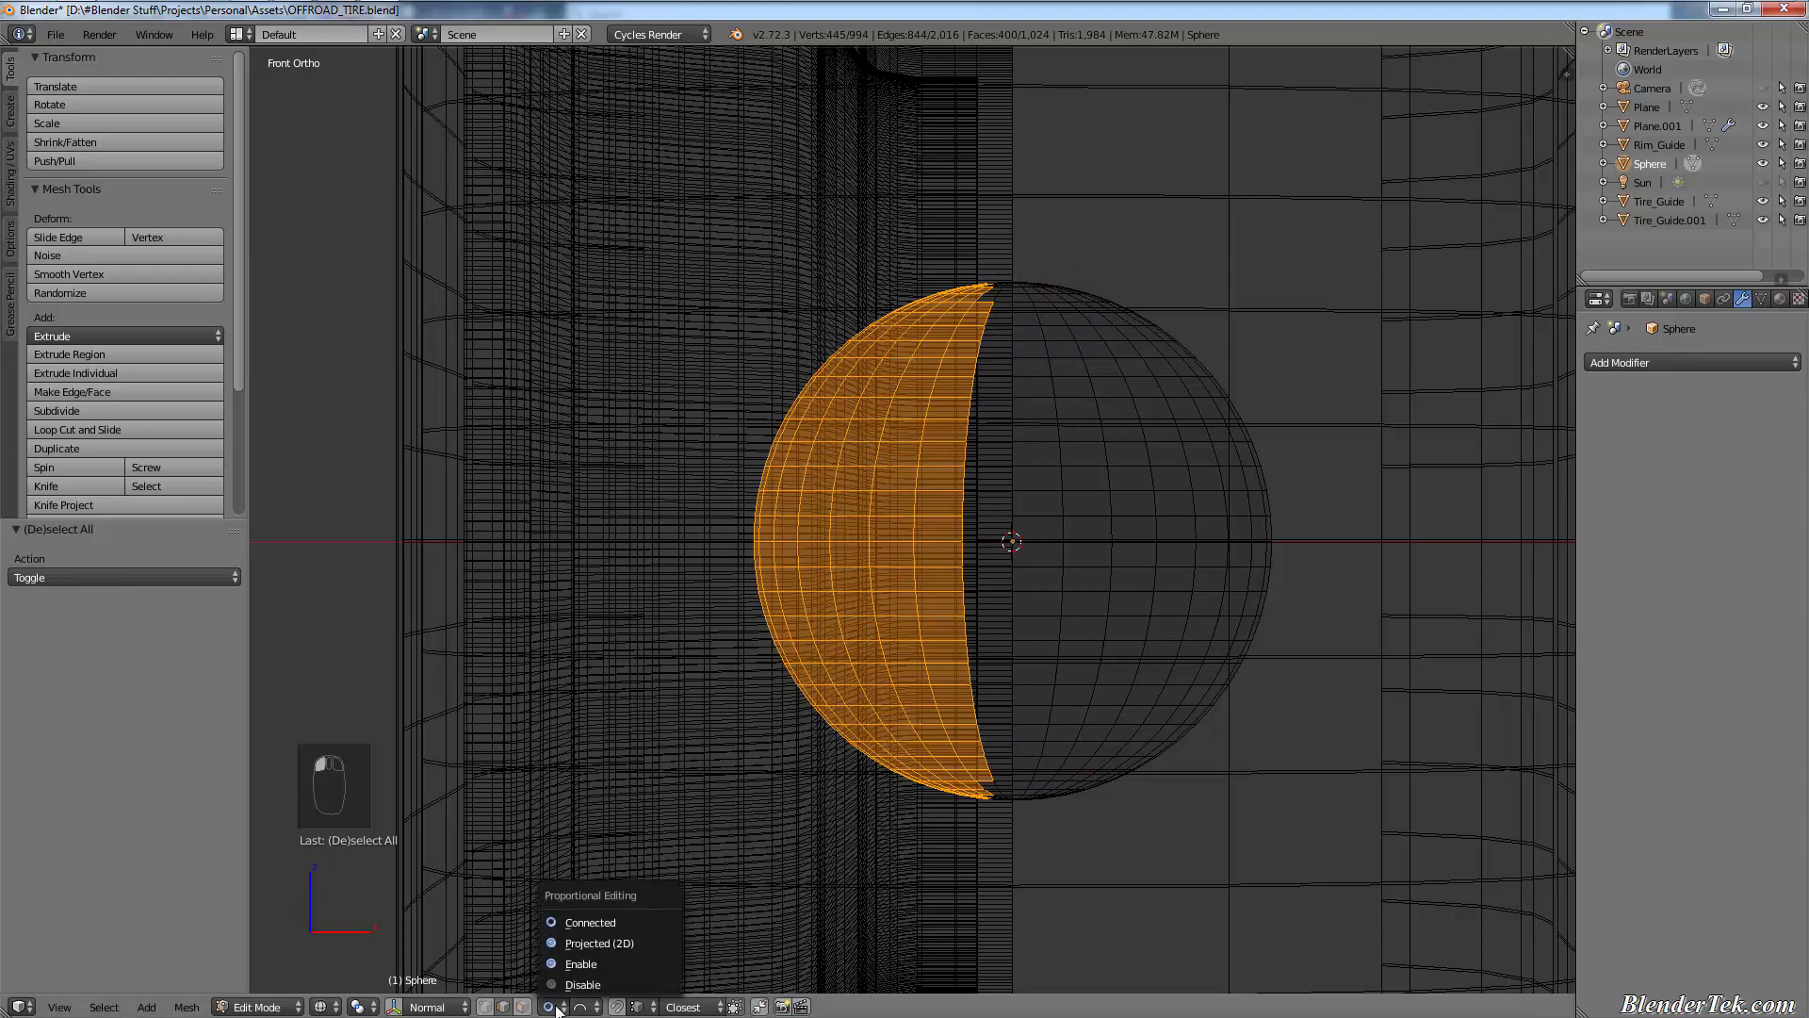
left_click(607, 963)
key("g")
scroll(848, 467, "down", 12)
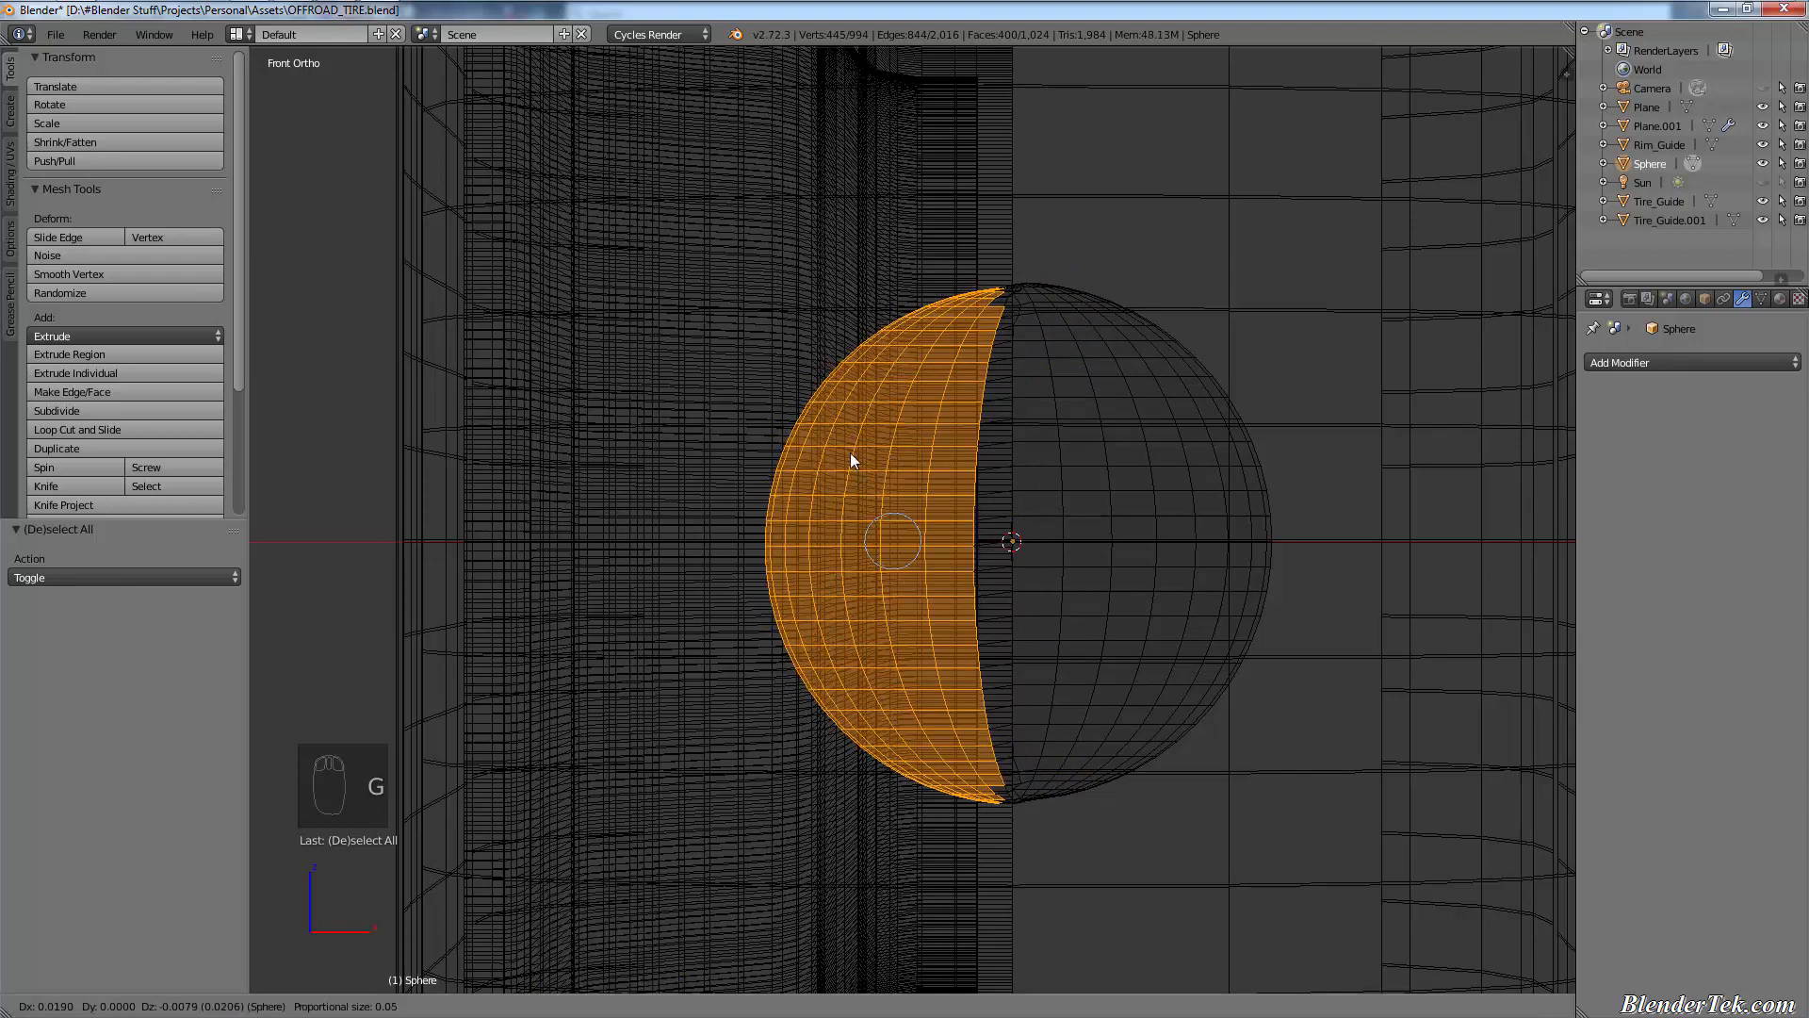
scroll(841, 469, "down", 19)
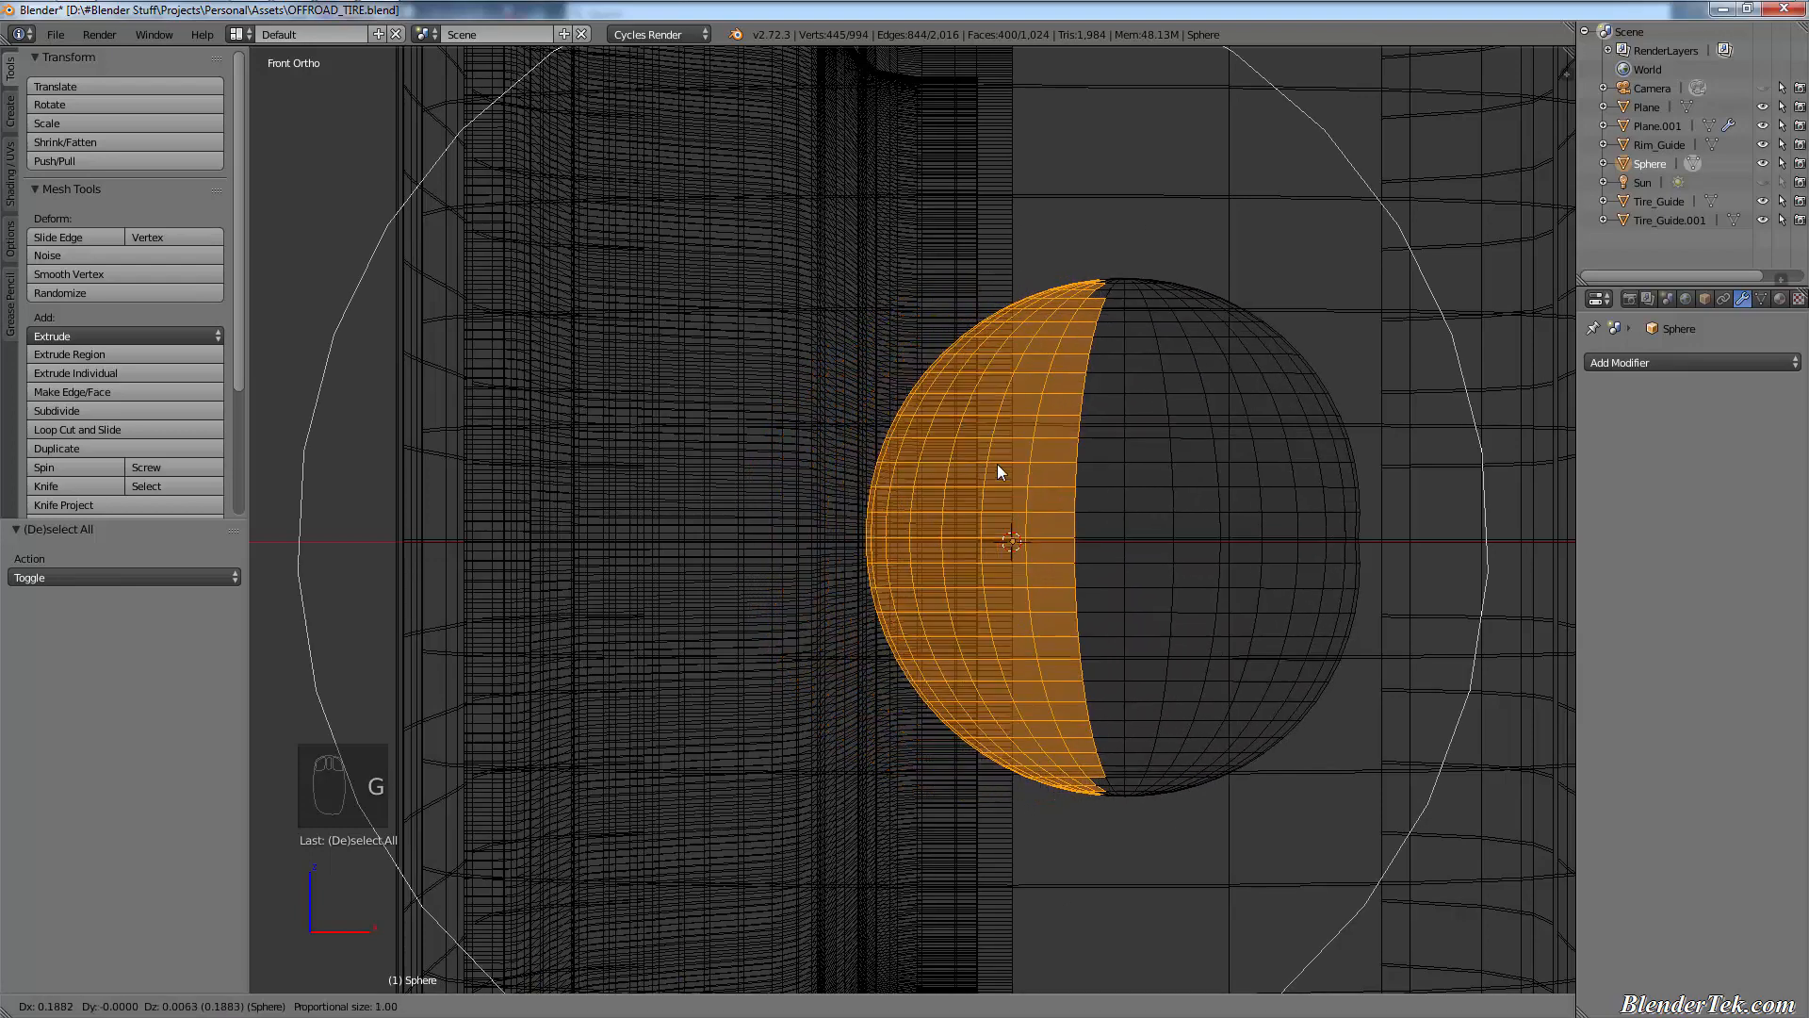
scroll(1039, 462, "up", 13)
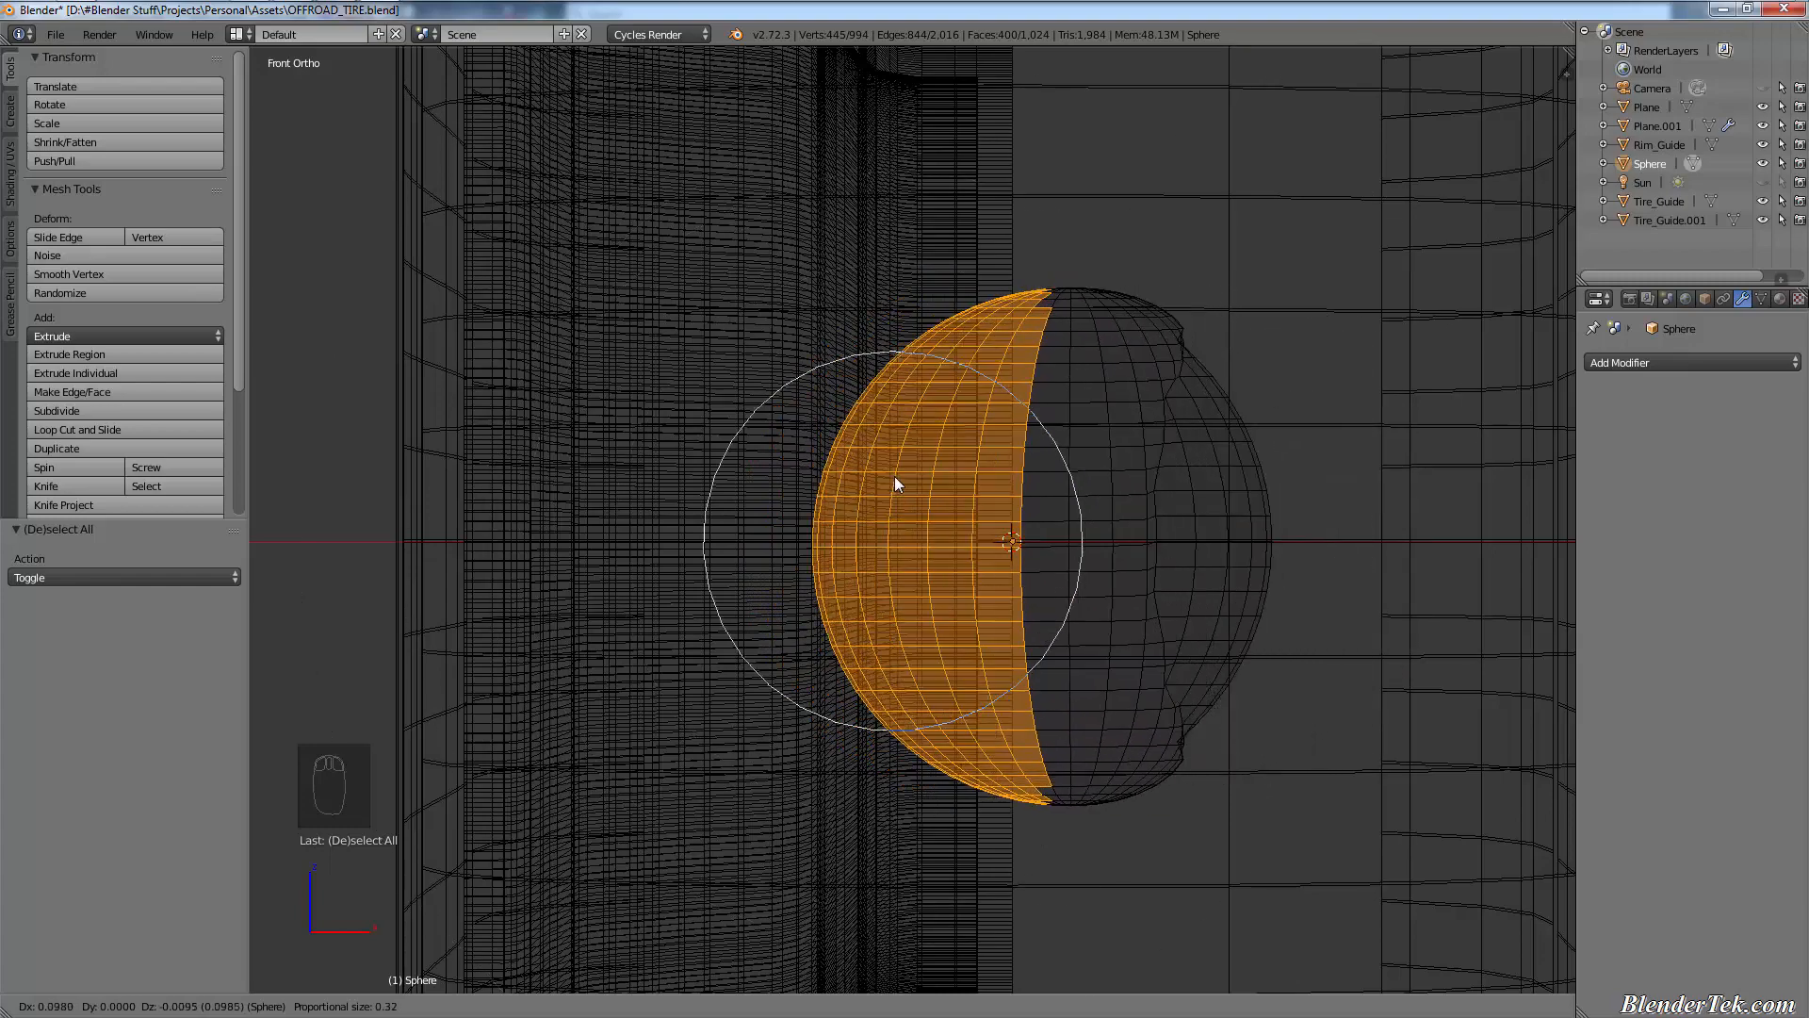
scroll(847, 480, "up", 1)
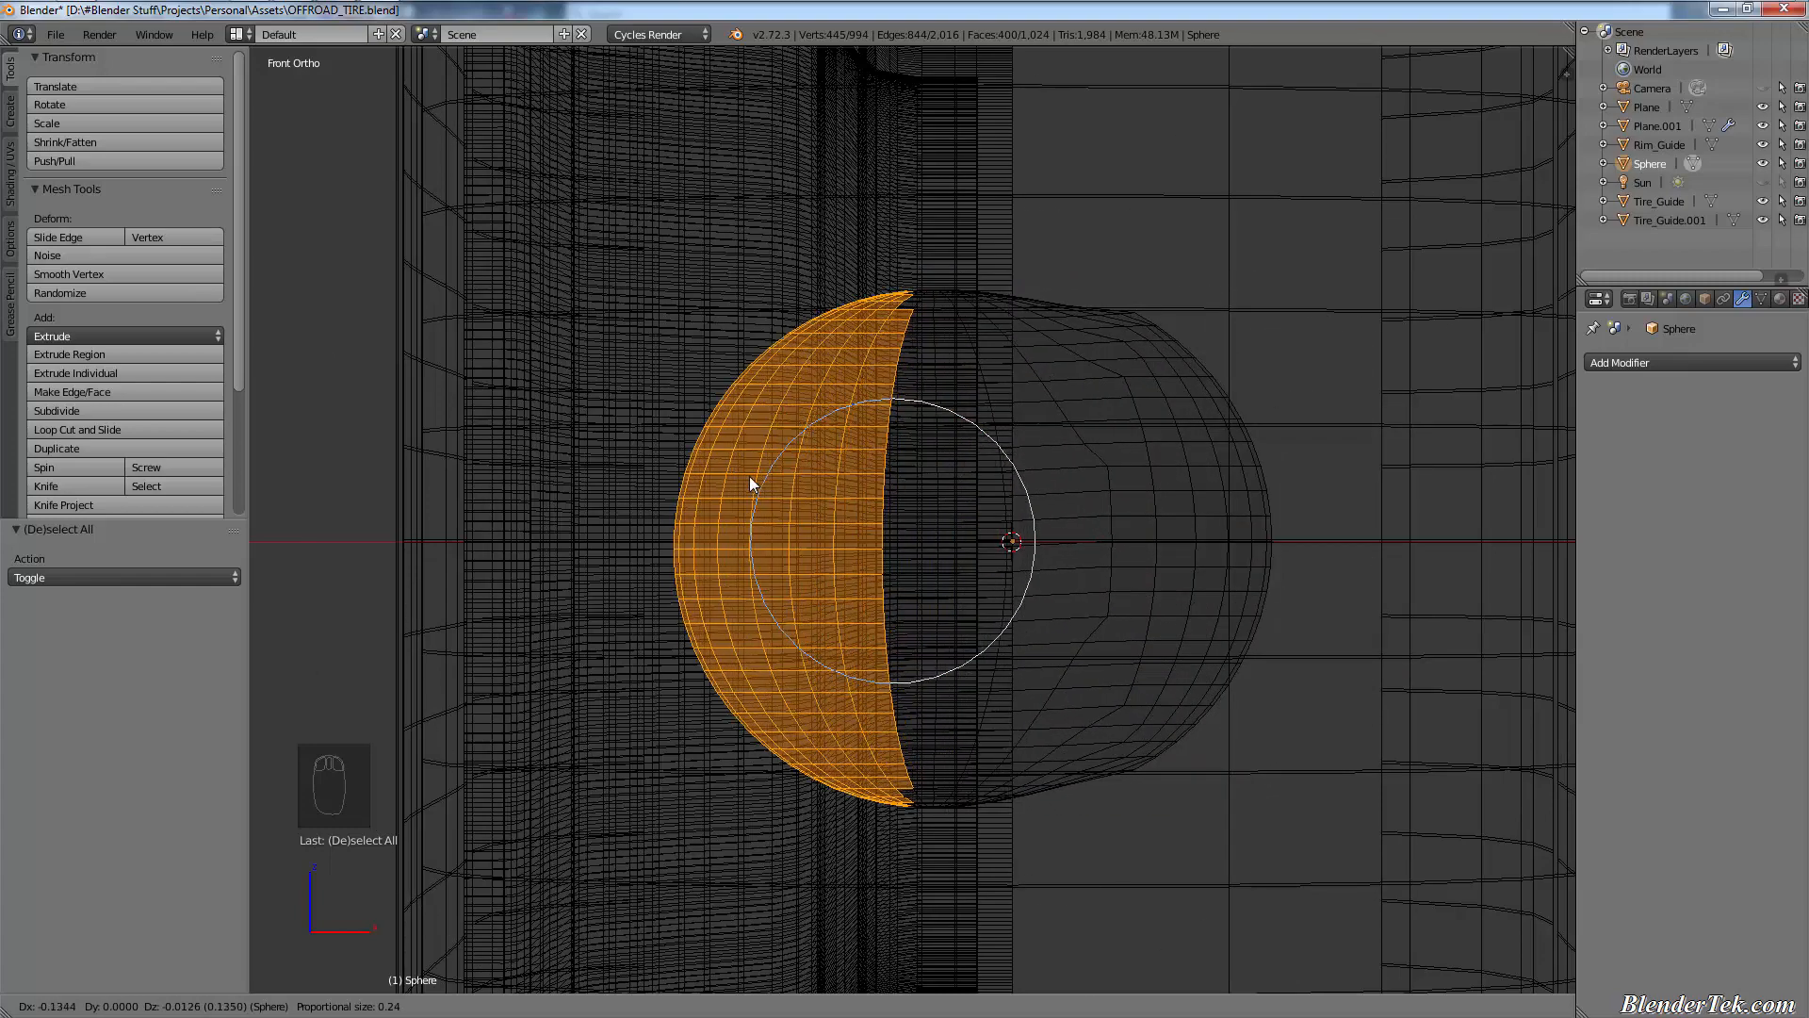
right_click(689, 473)
- Switch to vertex select mode and replace the selection with only the vertices in the outer cap of the sphere's negative-X side
key("a")
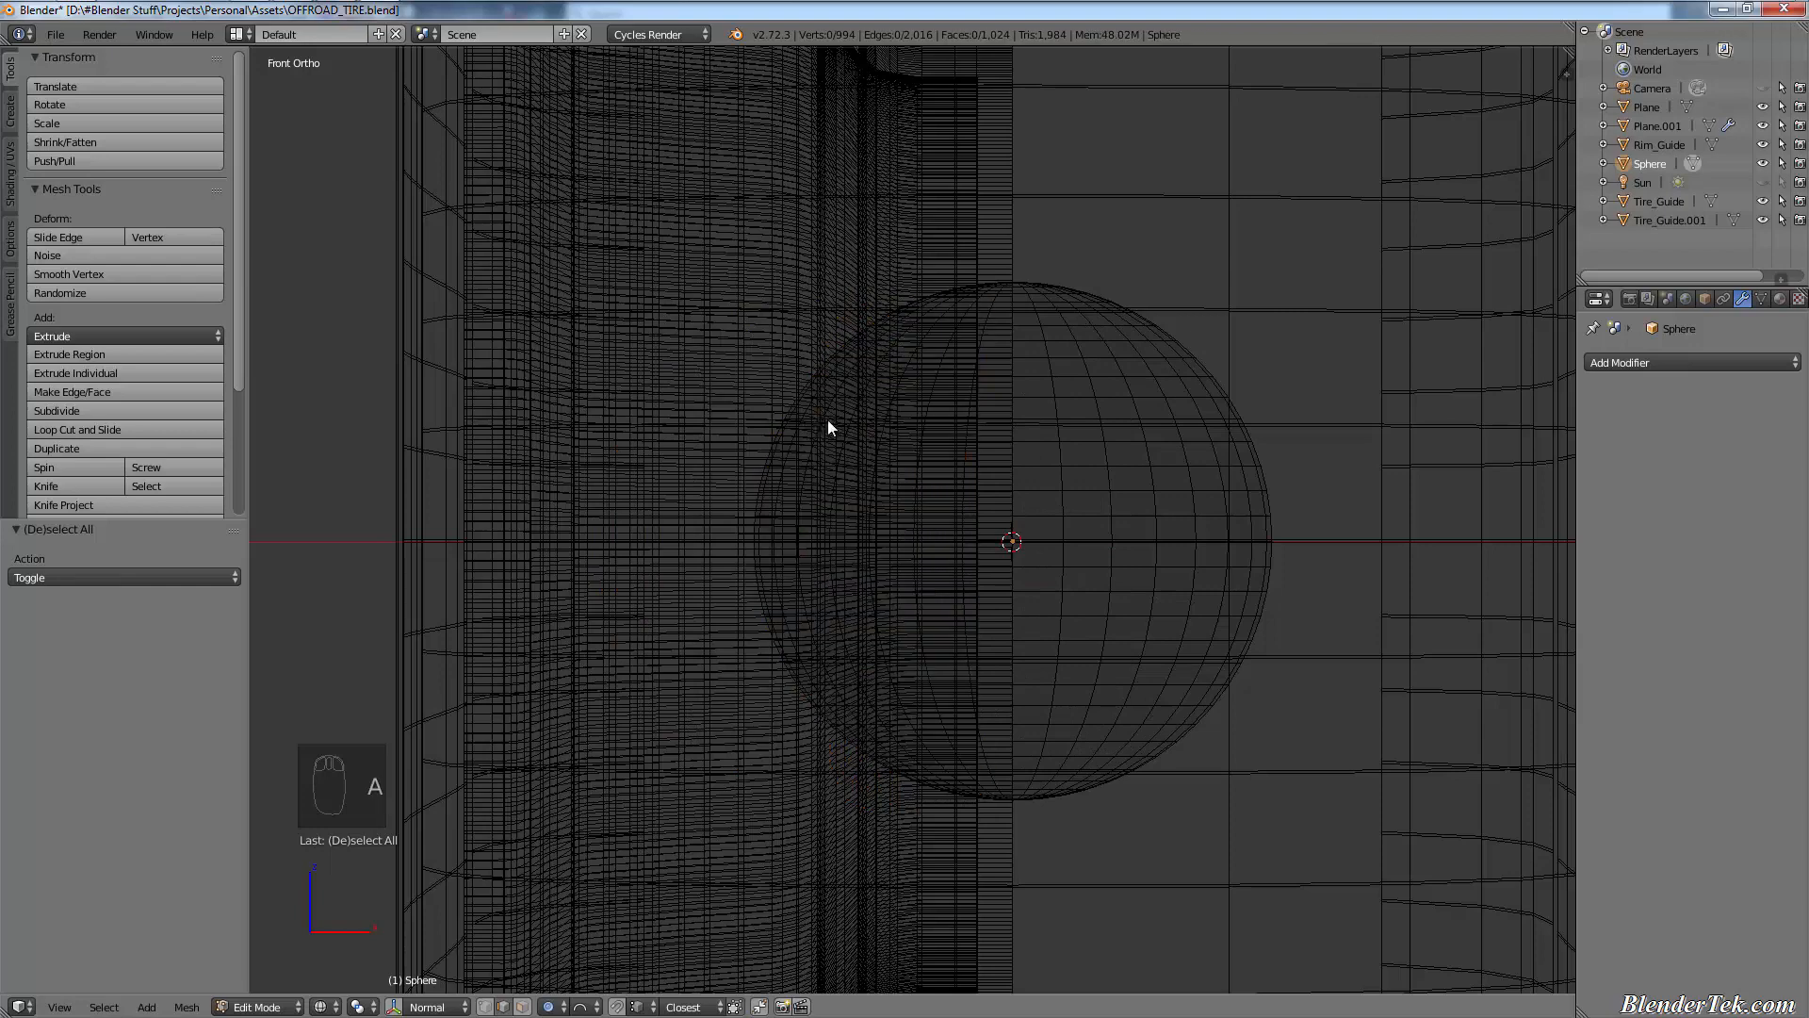
key("b")
left_click_drag(839, 252, 639, 826)
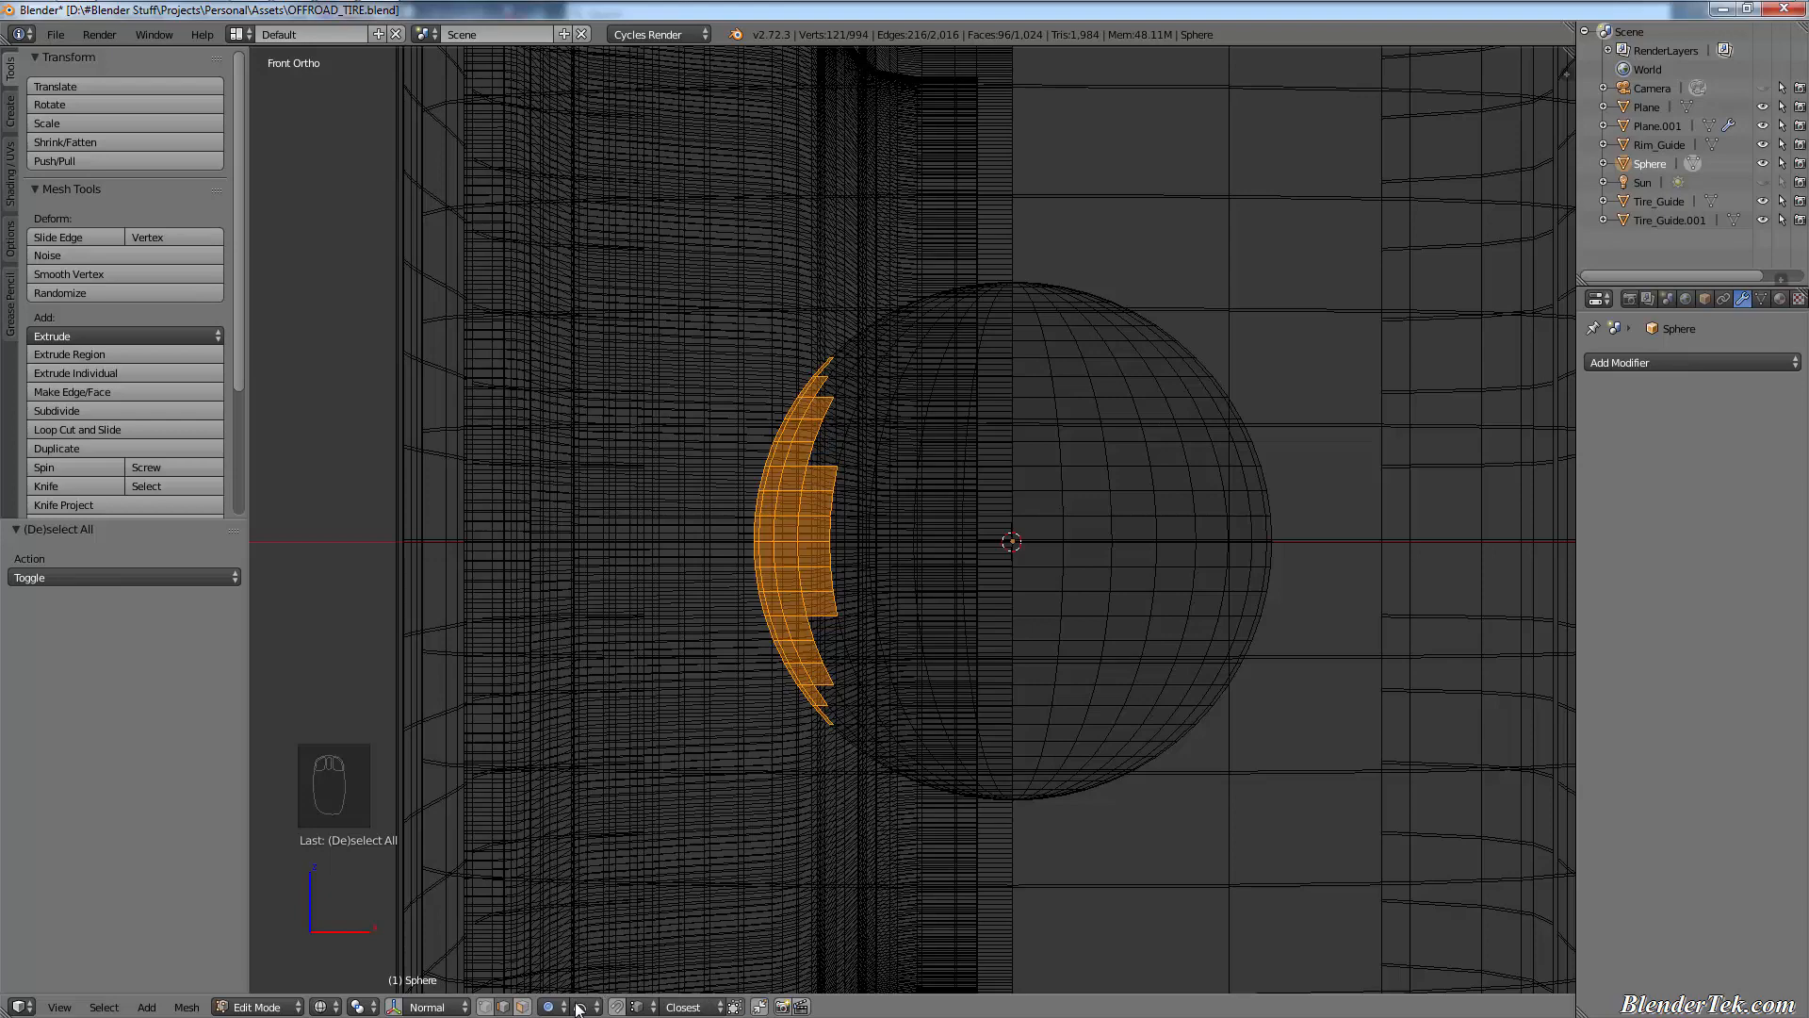
left_click(485, 1008)
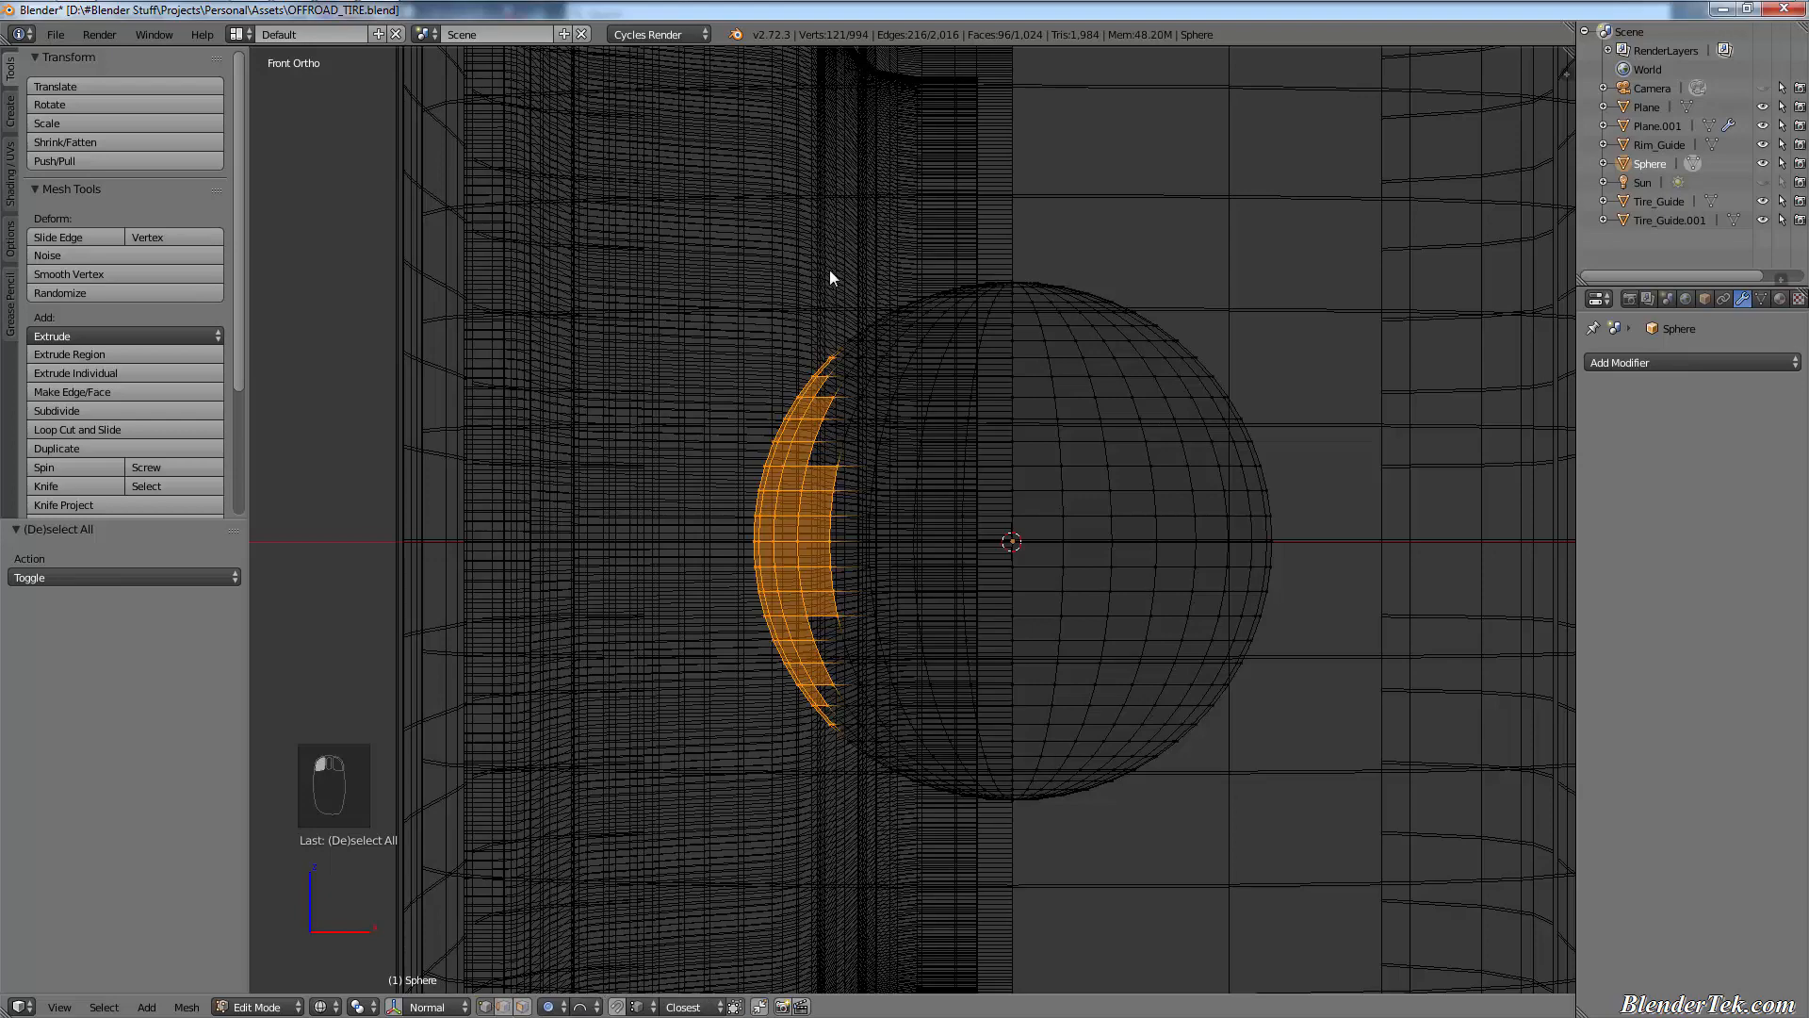
key("a")
key("b")
left_click_drag(844, 256, 542, 979)
key("a")
key("b")
left_click_drag(874, 197, 648, 814)
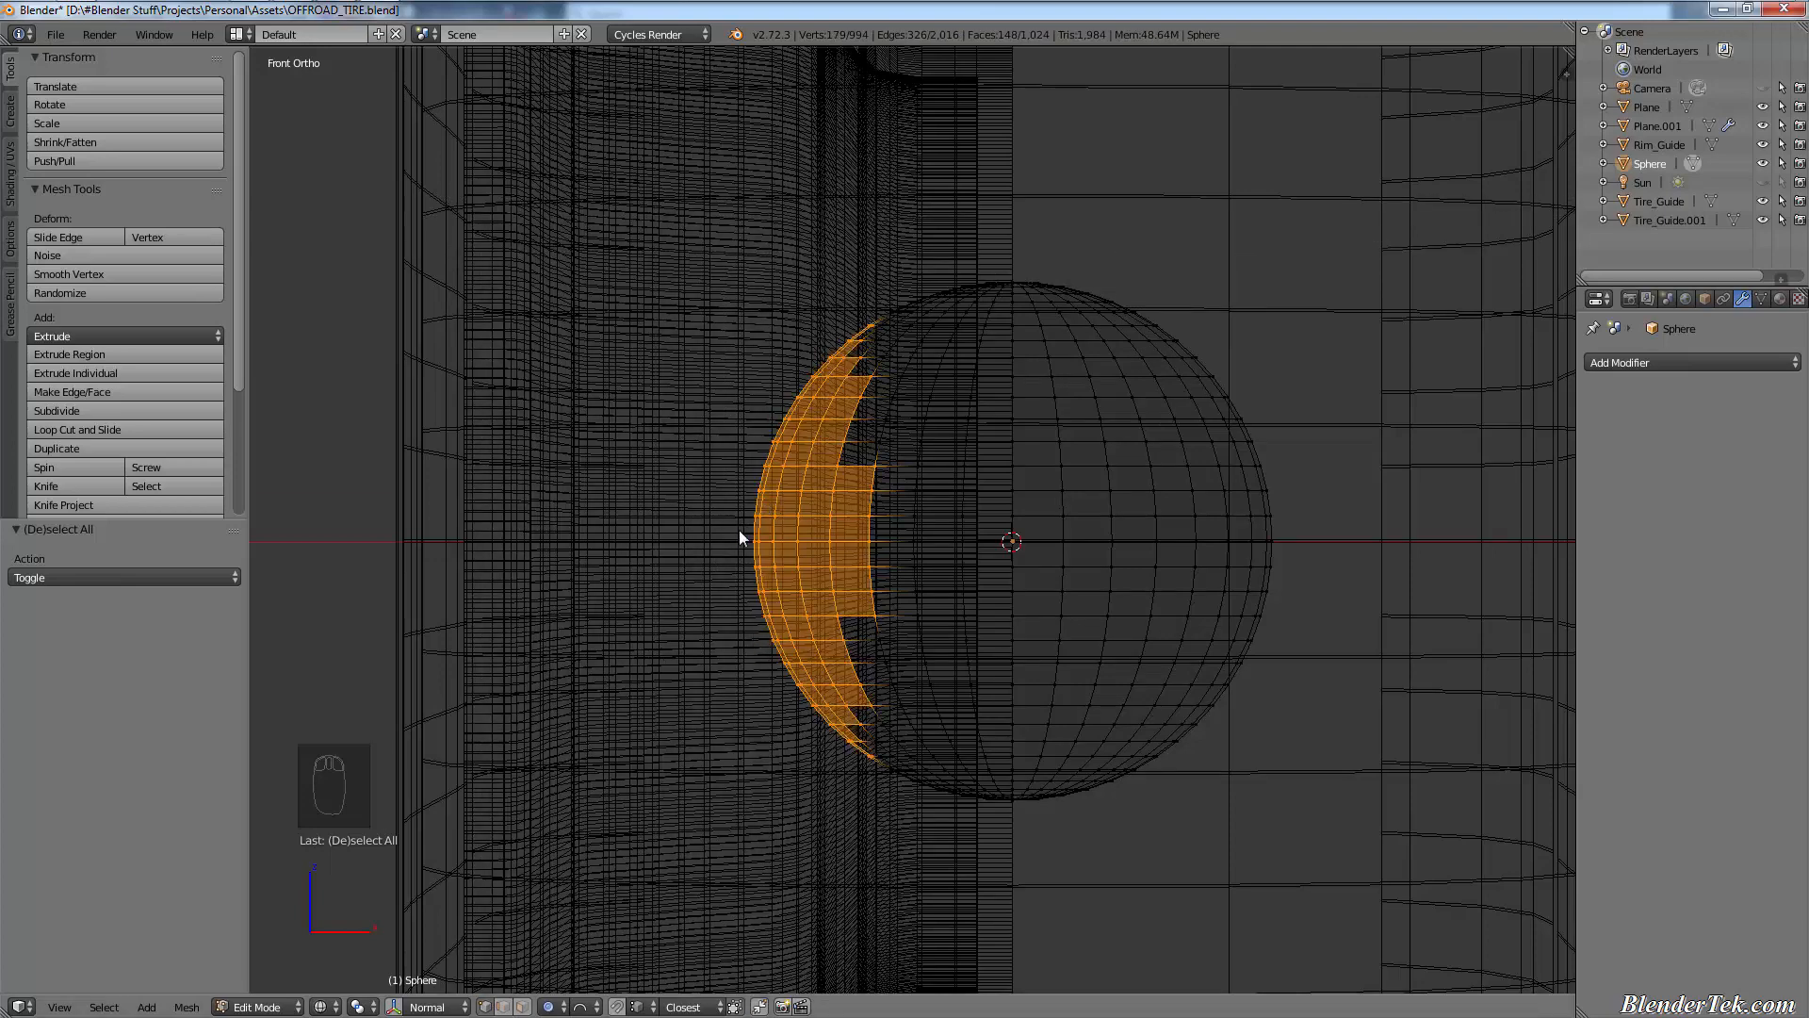
- Try a free move of the selected cap with a proportional size of about 0.51, and undo it
key("g")
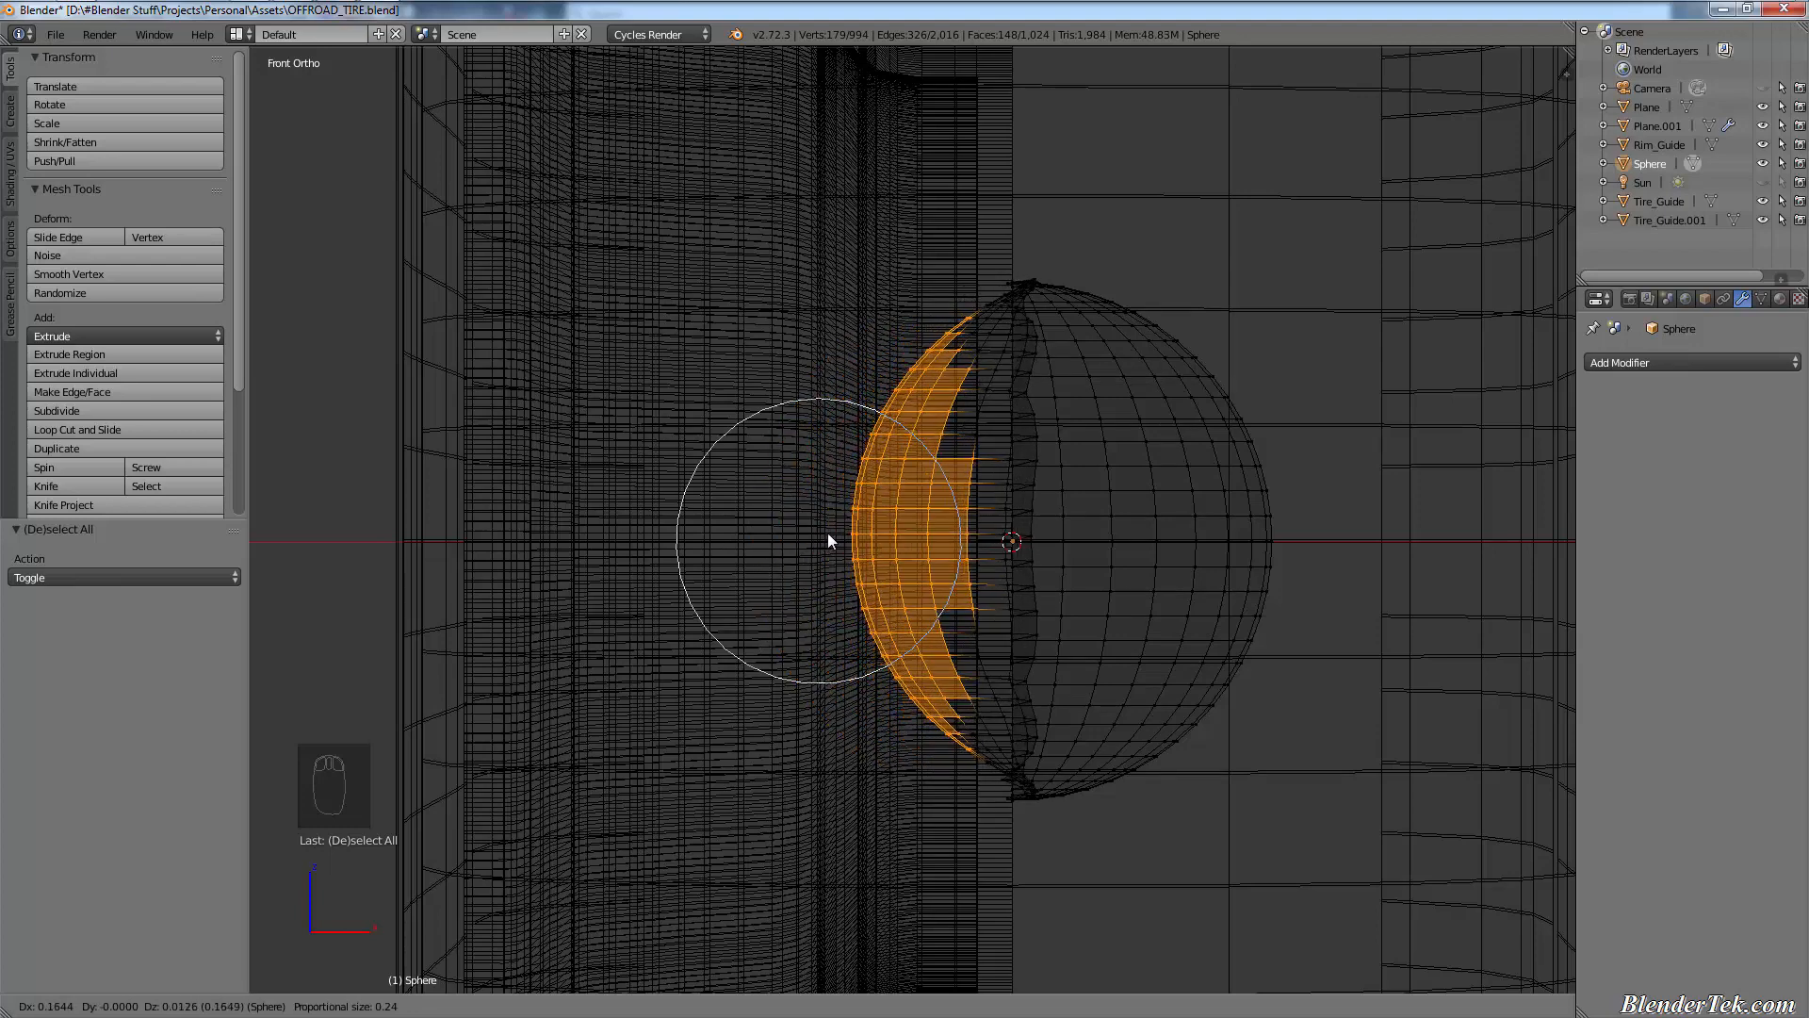
scroll(828, 533, "down", 4)
scroll(827, 541, "down", 4)
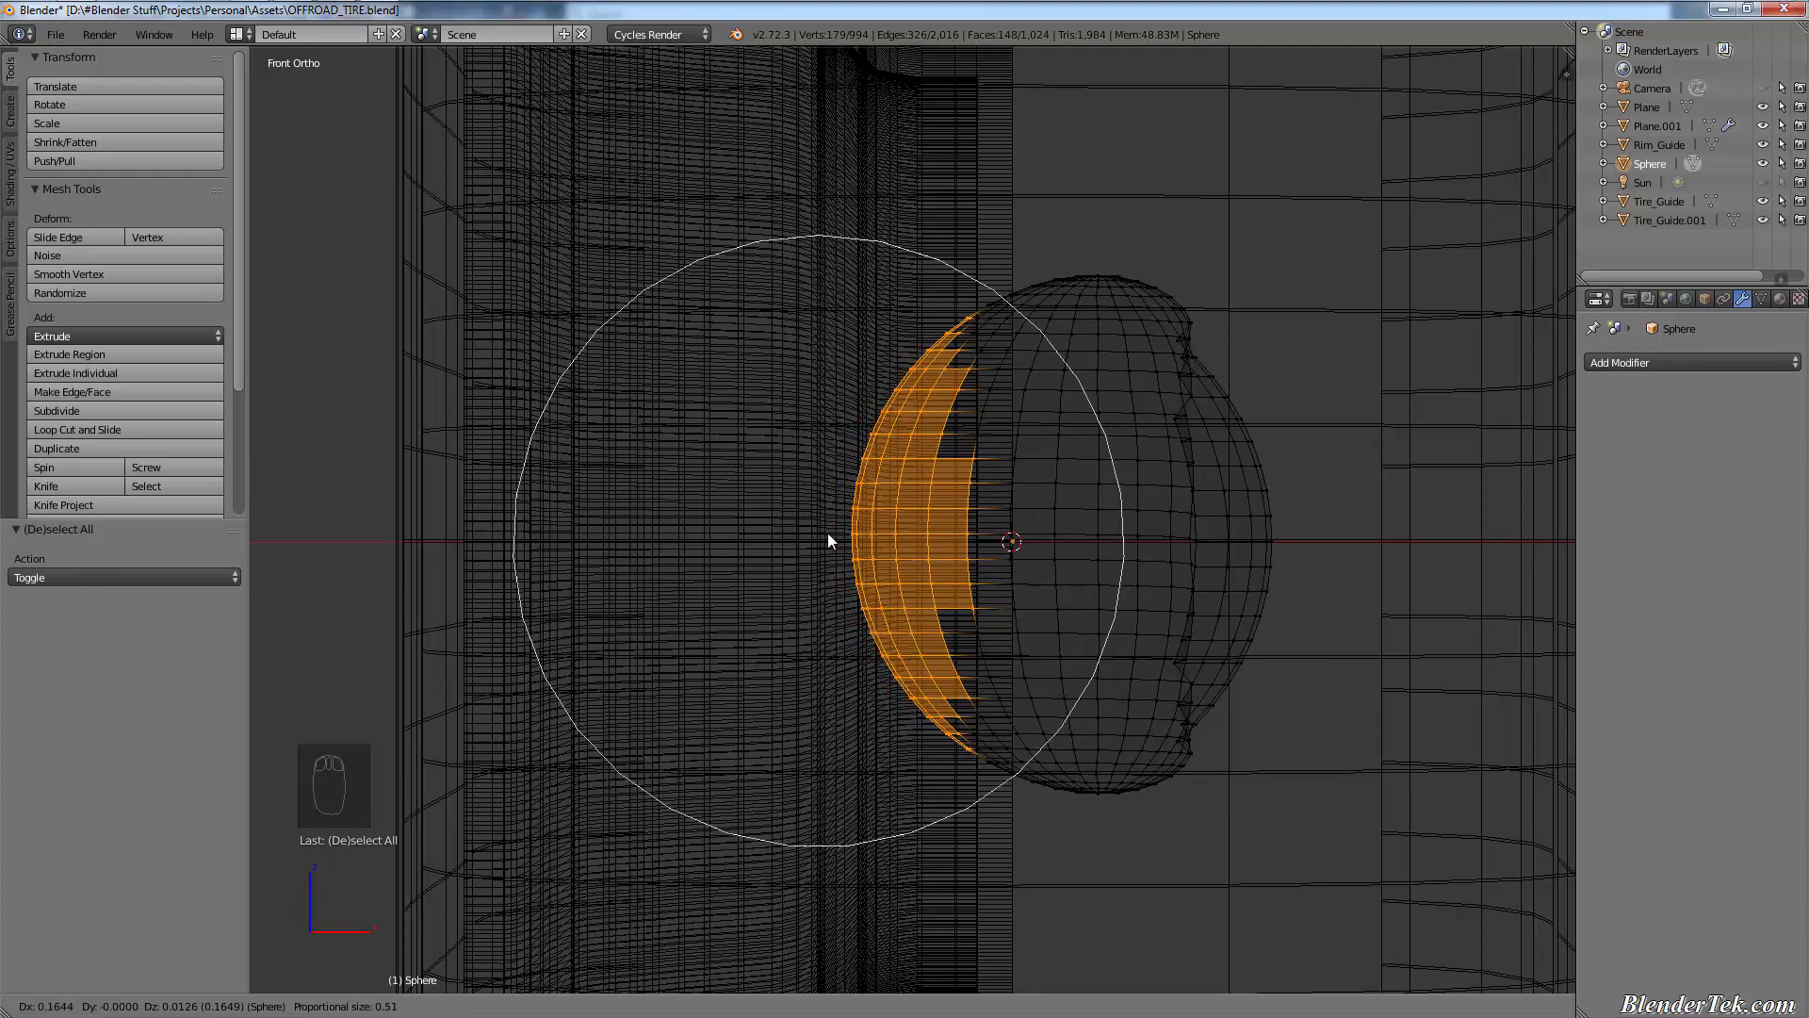
left_click(827, 541)
key("ctrl+z")
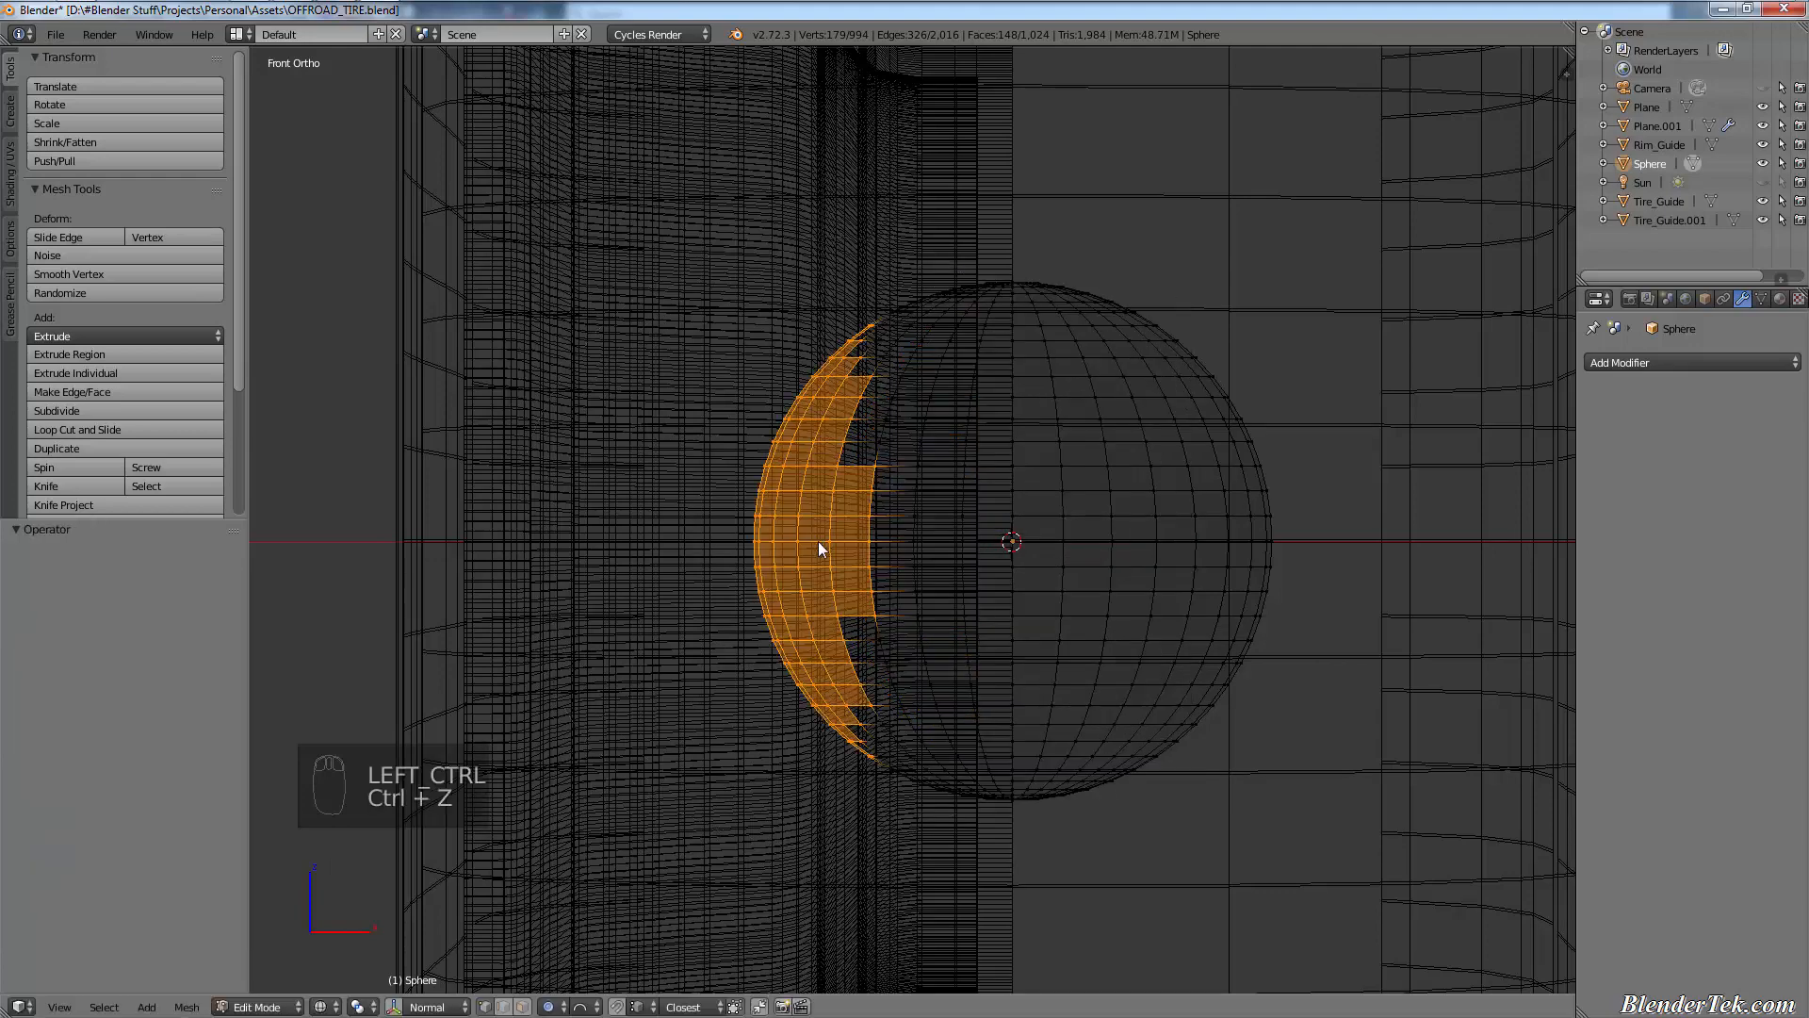
- Move the selected cap 0.196 along the global X axis with proportional editing at a size of about 0.51
key("g")
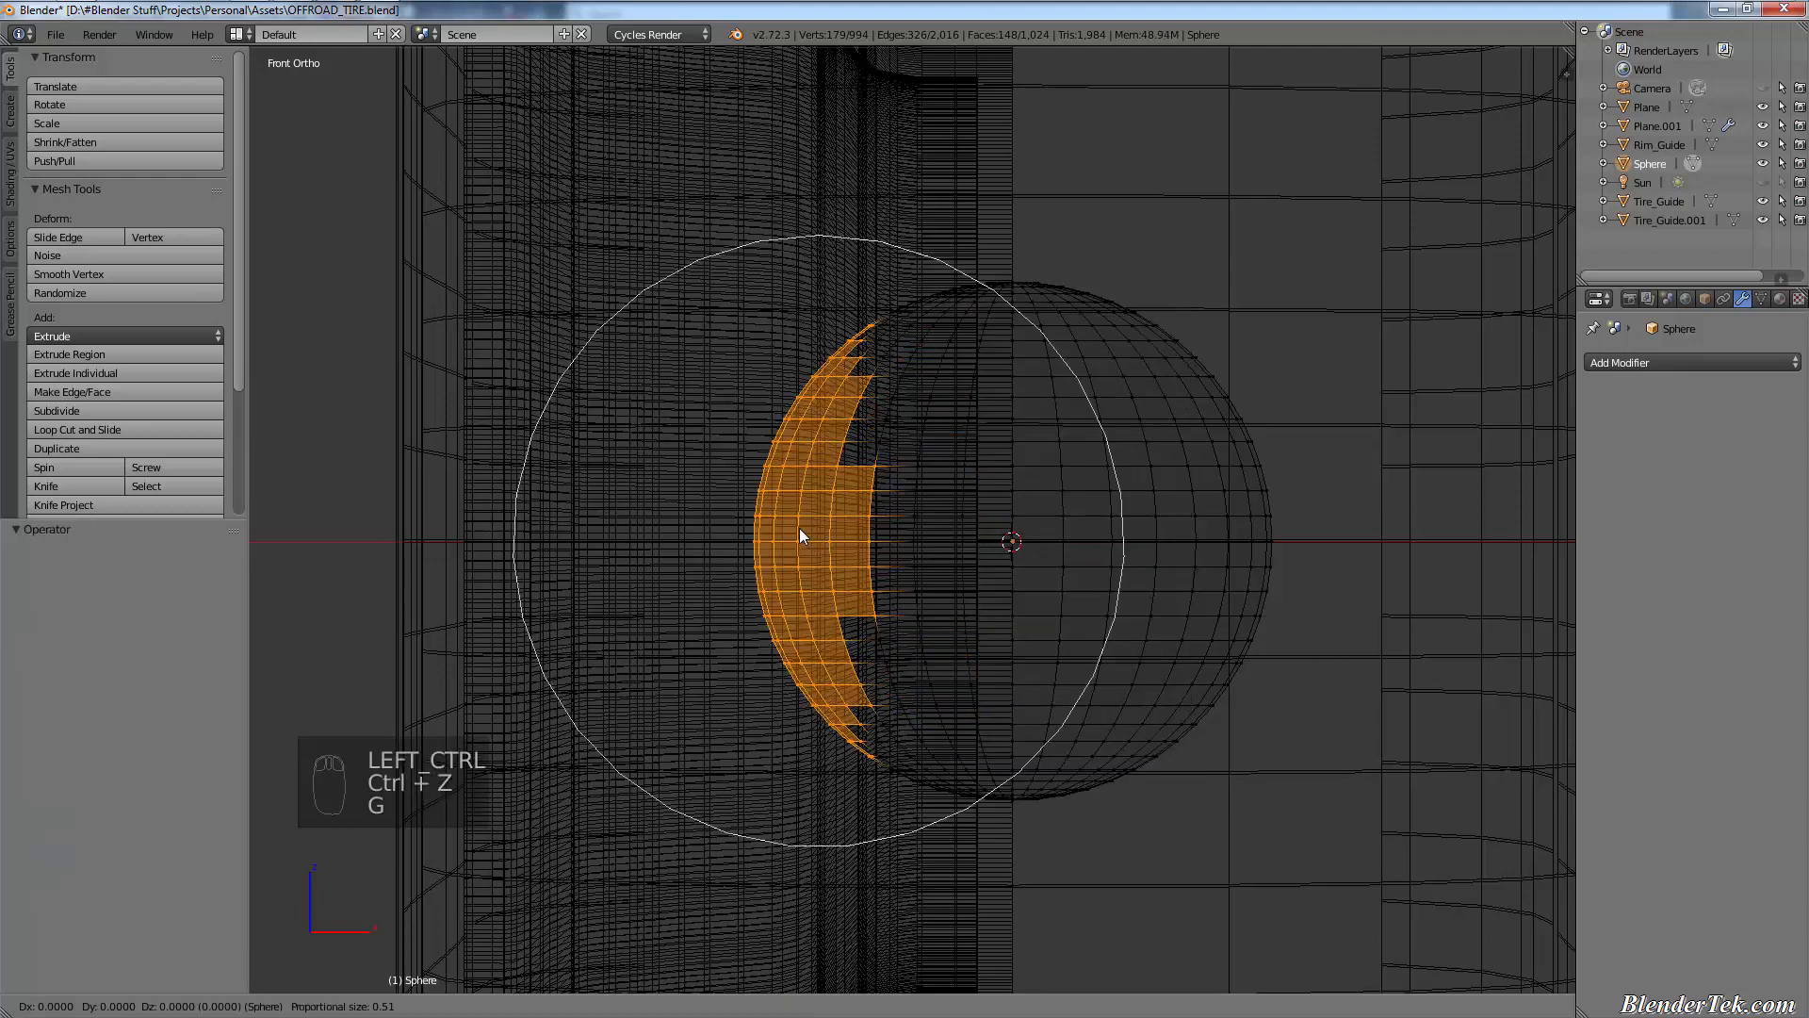
key("x")
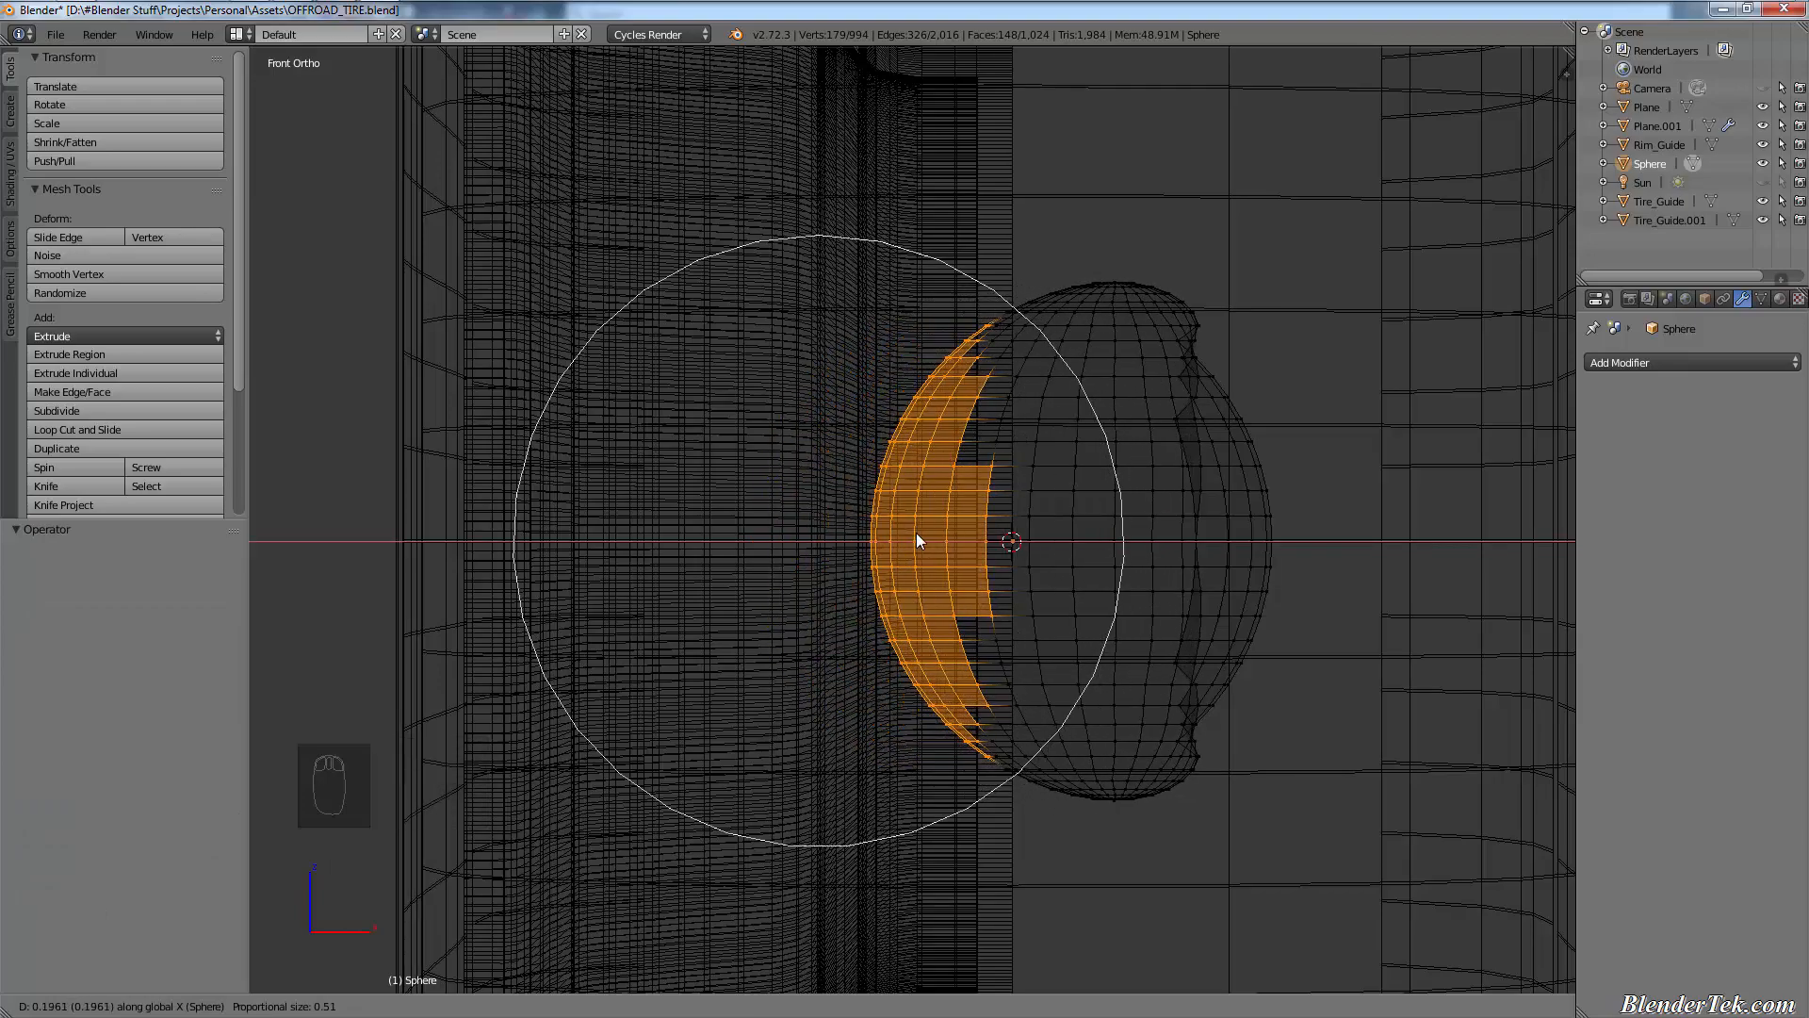
left_click(917, 535)
- Inspect the flattened sphere inside the rim from an angled view, using solid shading in Object Mode
middle_click_drag(764, 480, 865, 506)
key("z")
scroll(864, 506, "down", 3)
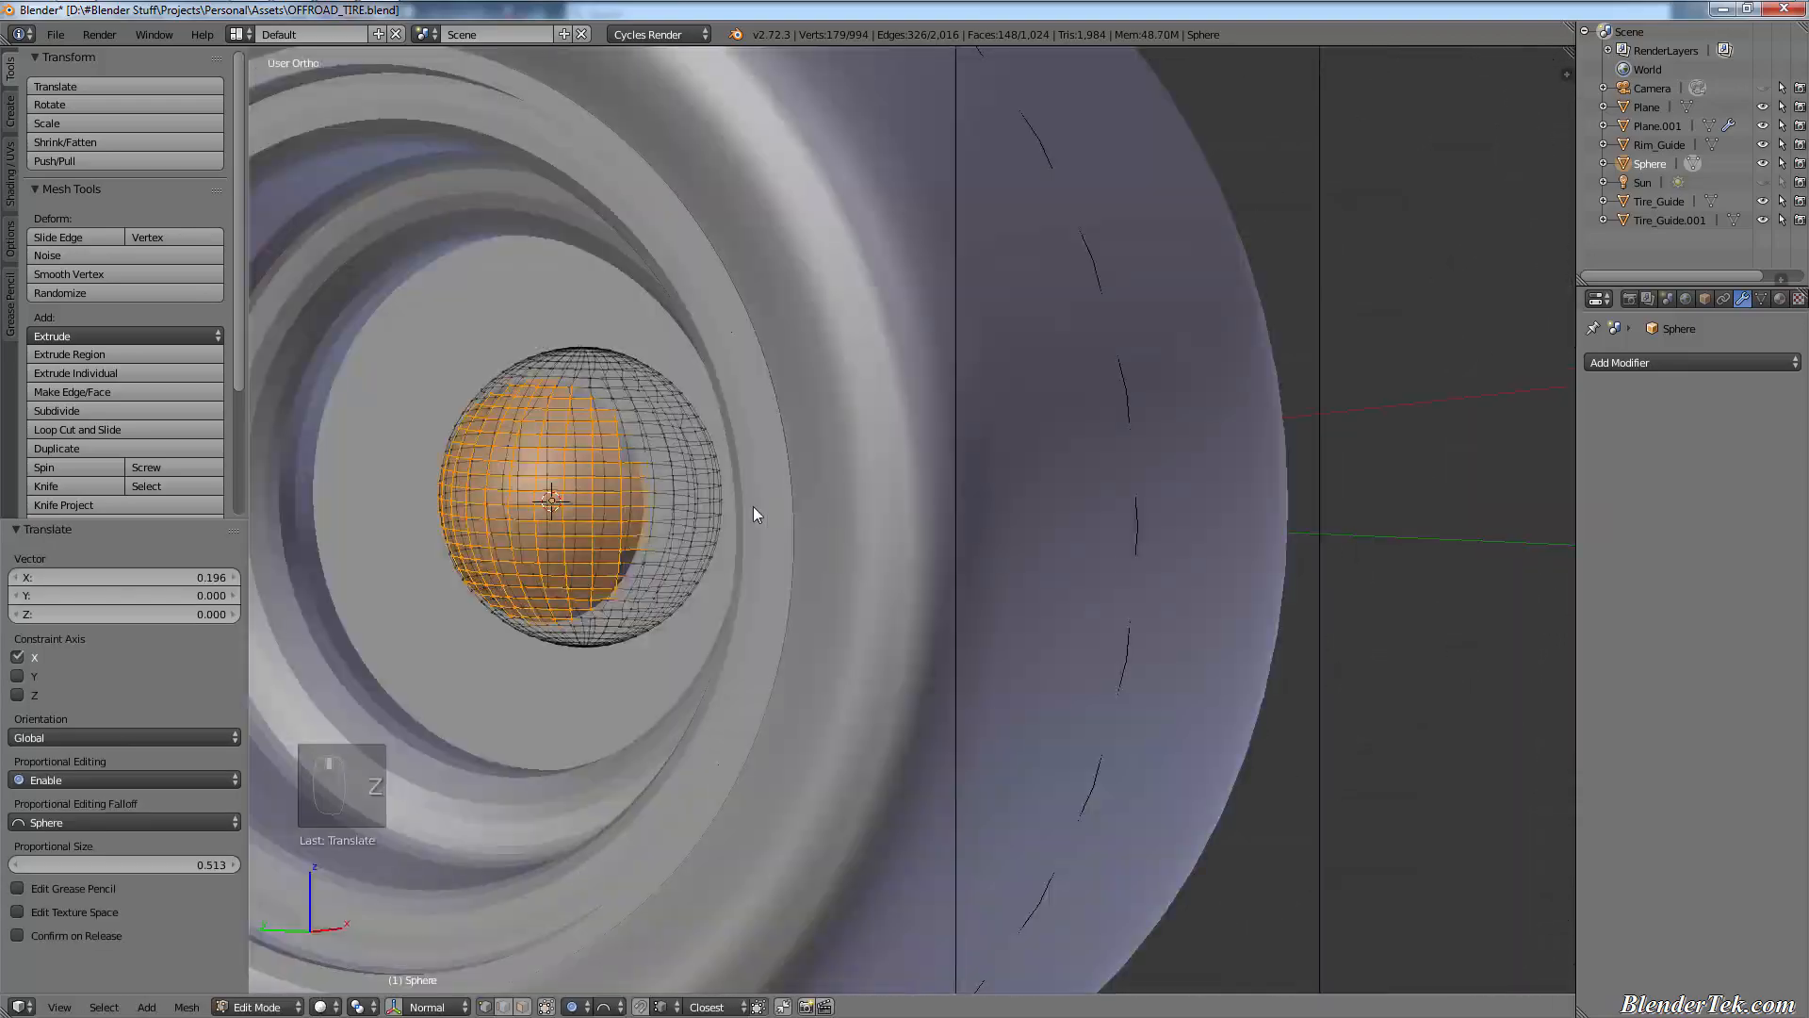
middle_click_drag(754, 506, 789, 515)
key("Tab")
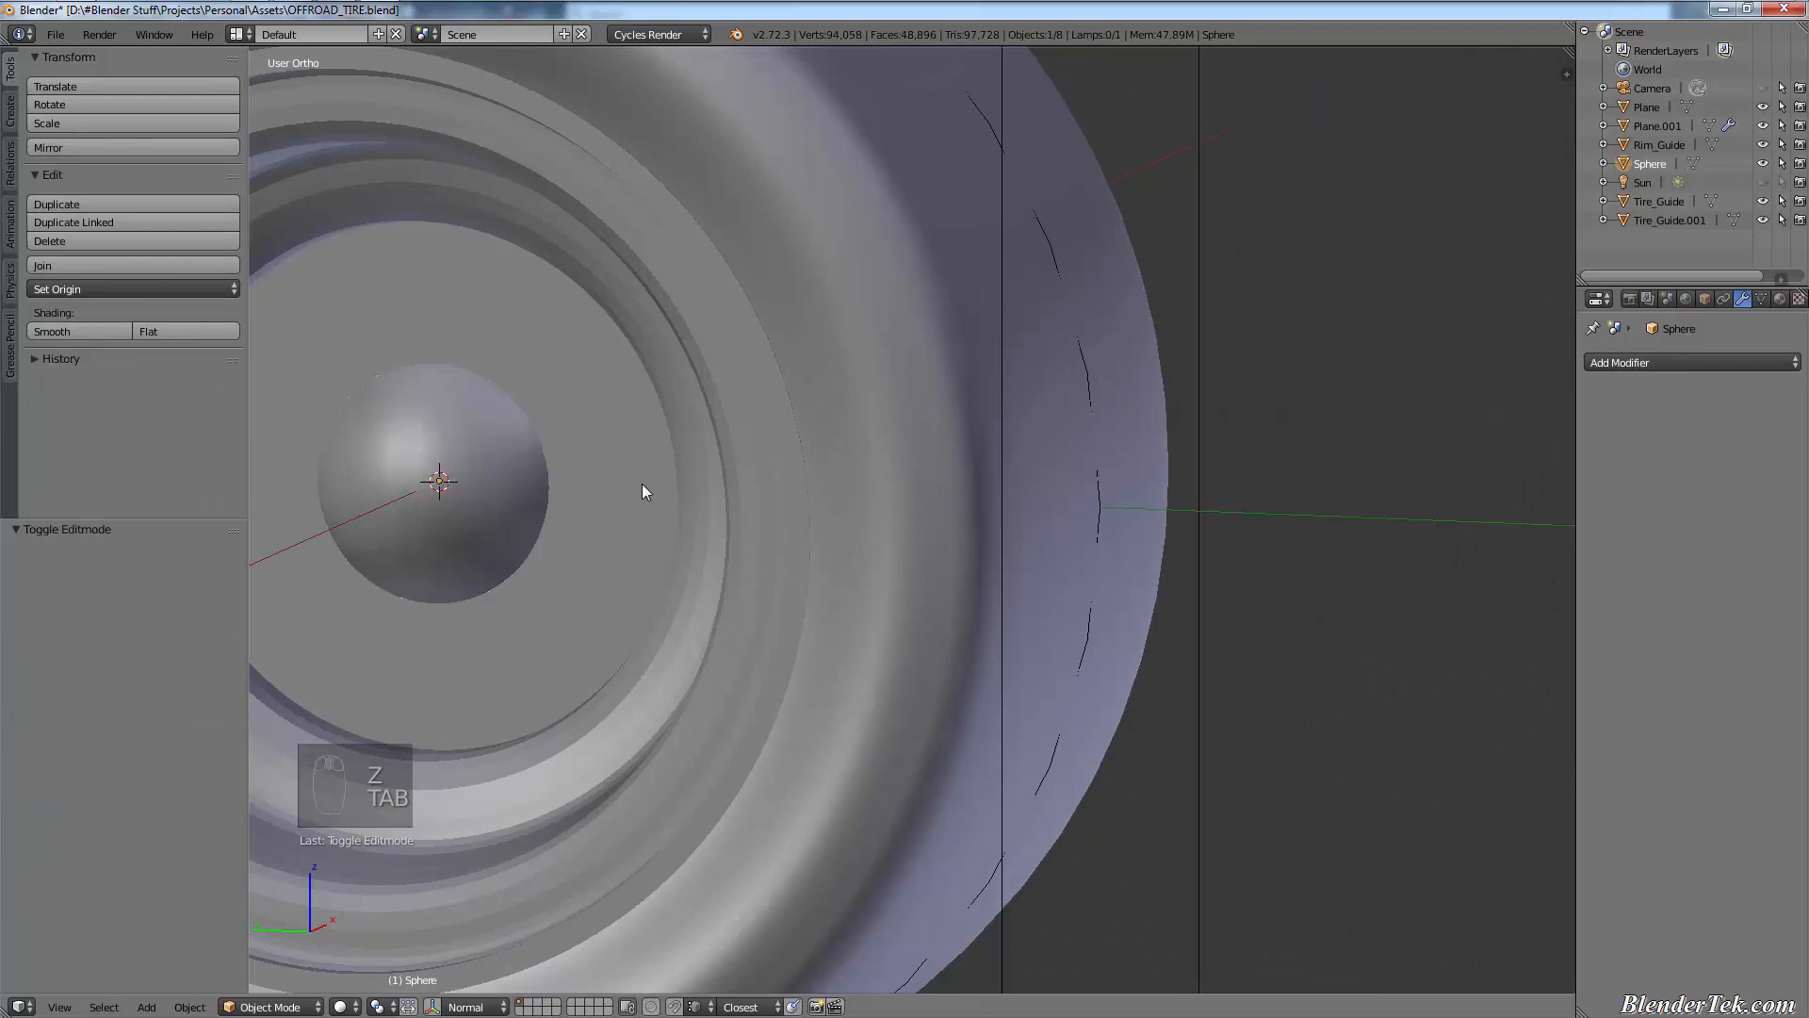
middle_click_drag(686, 478, 905, 688, "shift")
scroll(1046, 636, "up", 3)
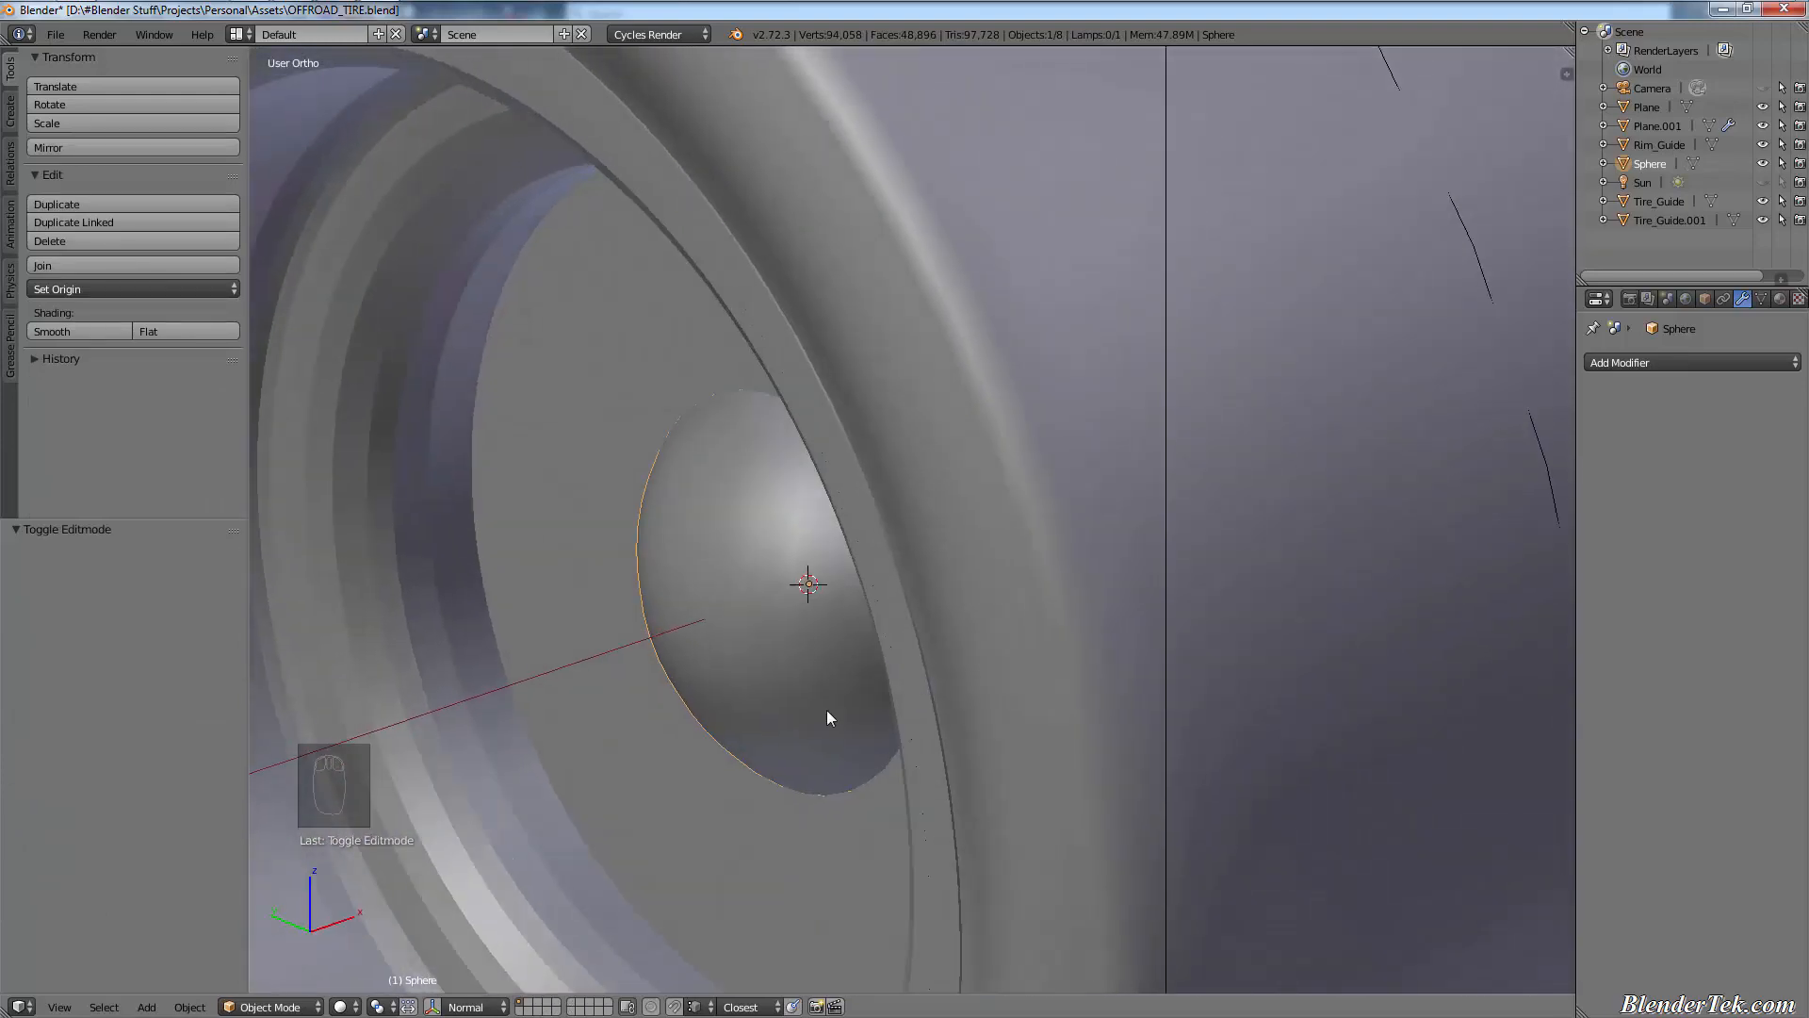
- Return to Edit Mode in the wireframe front view and select only the narrow band of vertices at the sphere's negative-X end
key("KP_1")
key("z")
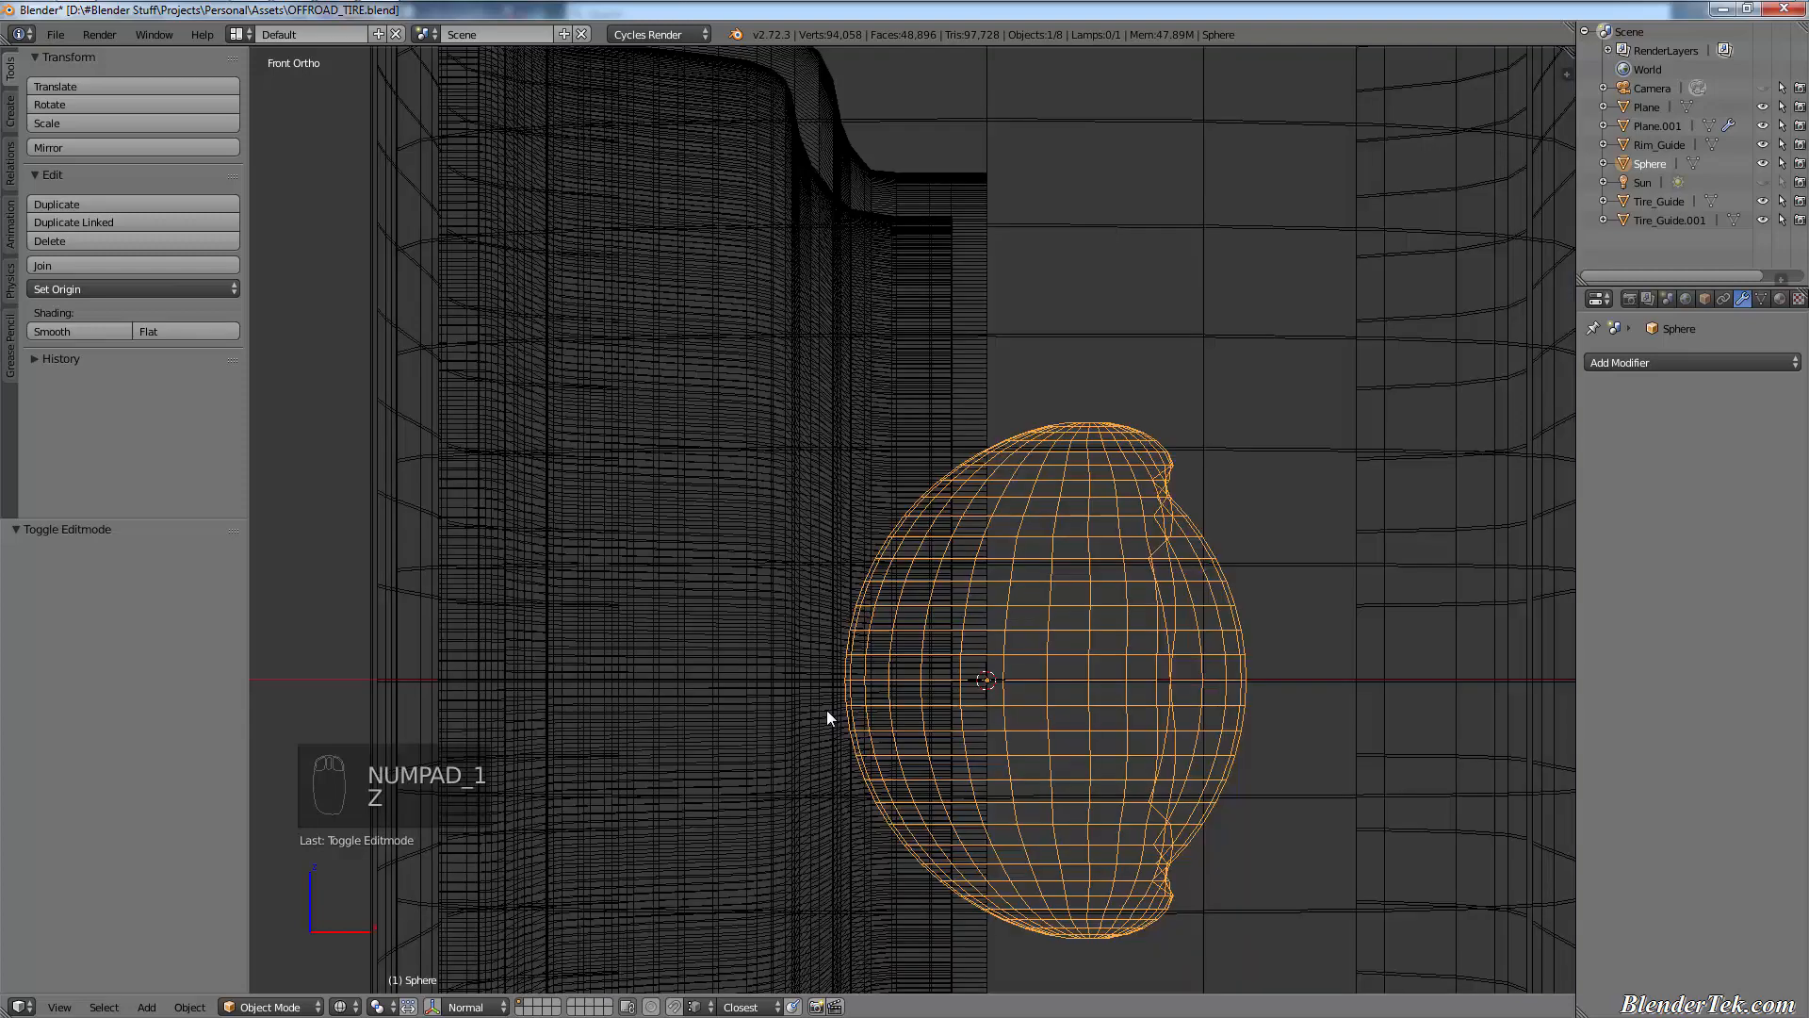
key("a")
key("Tab")
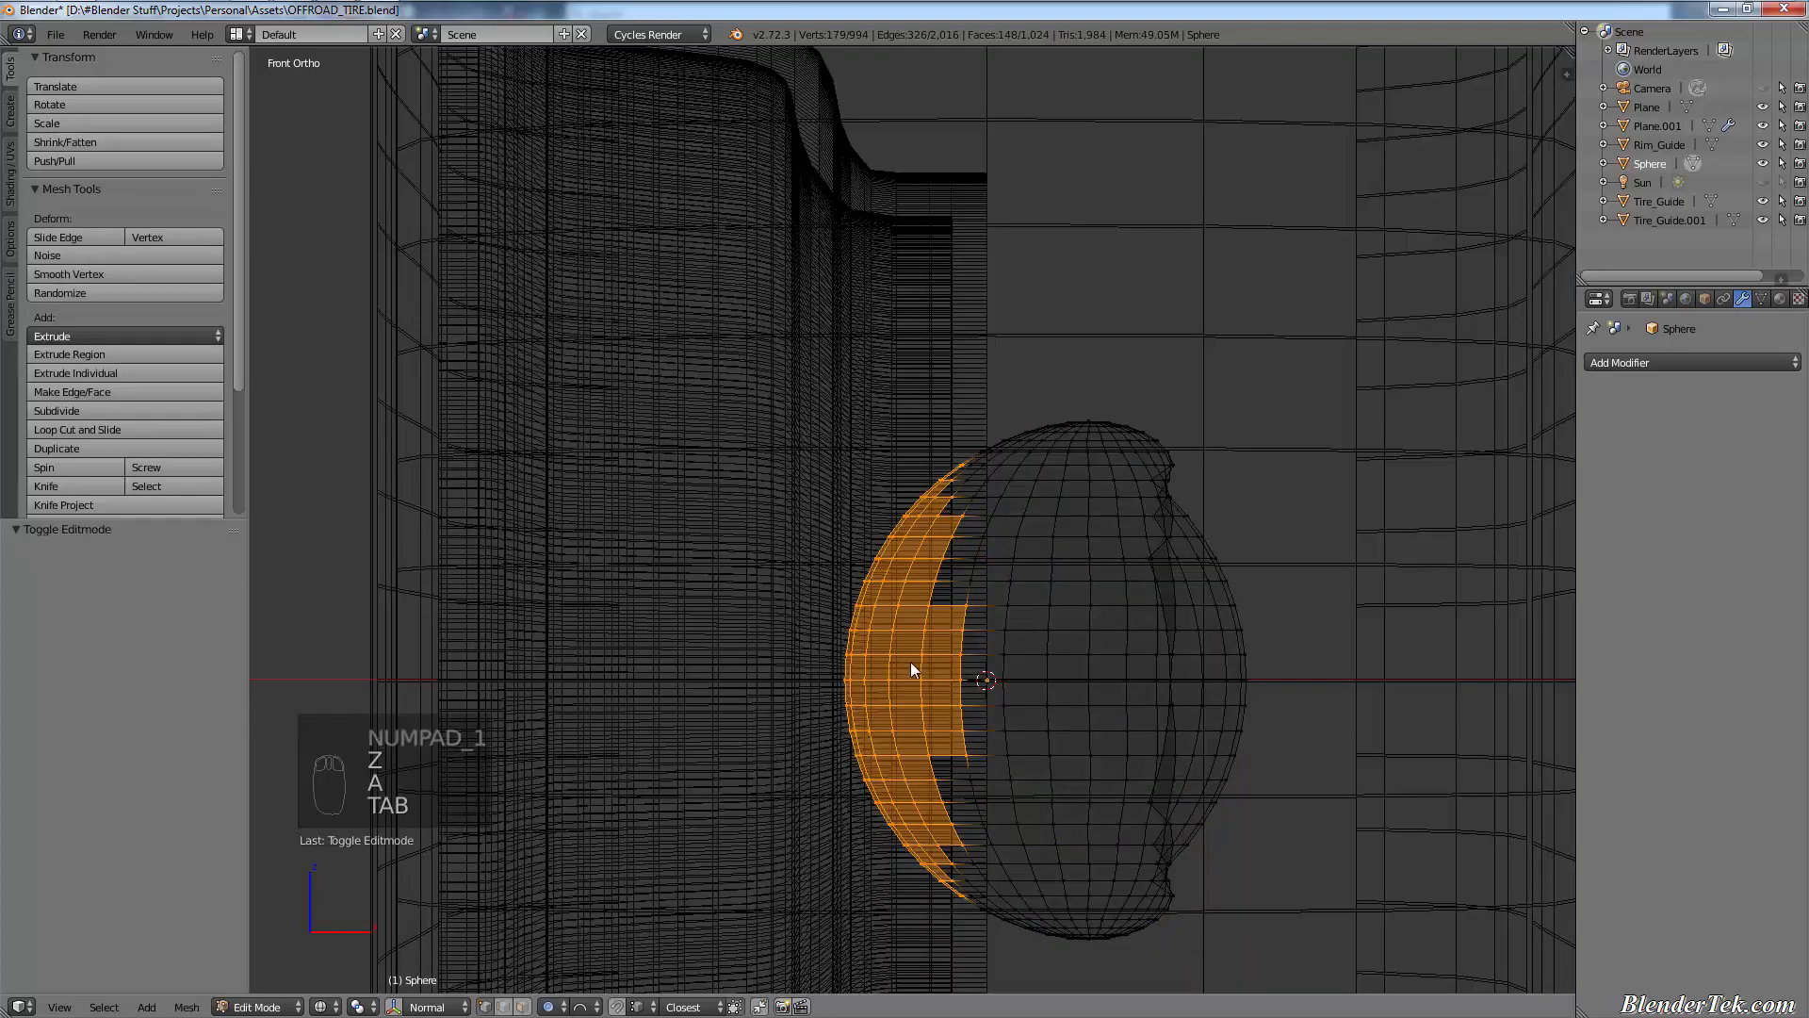
key("b")
key("b")
key("a")
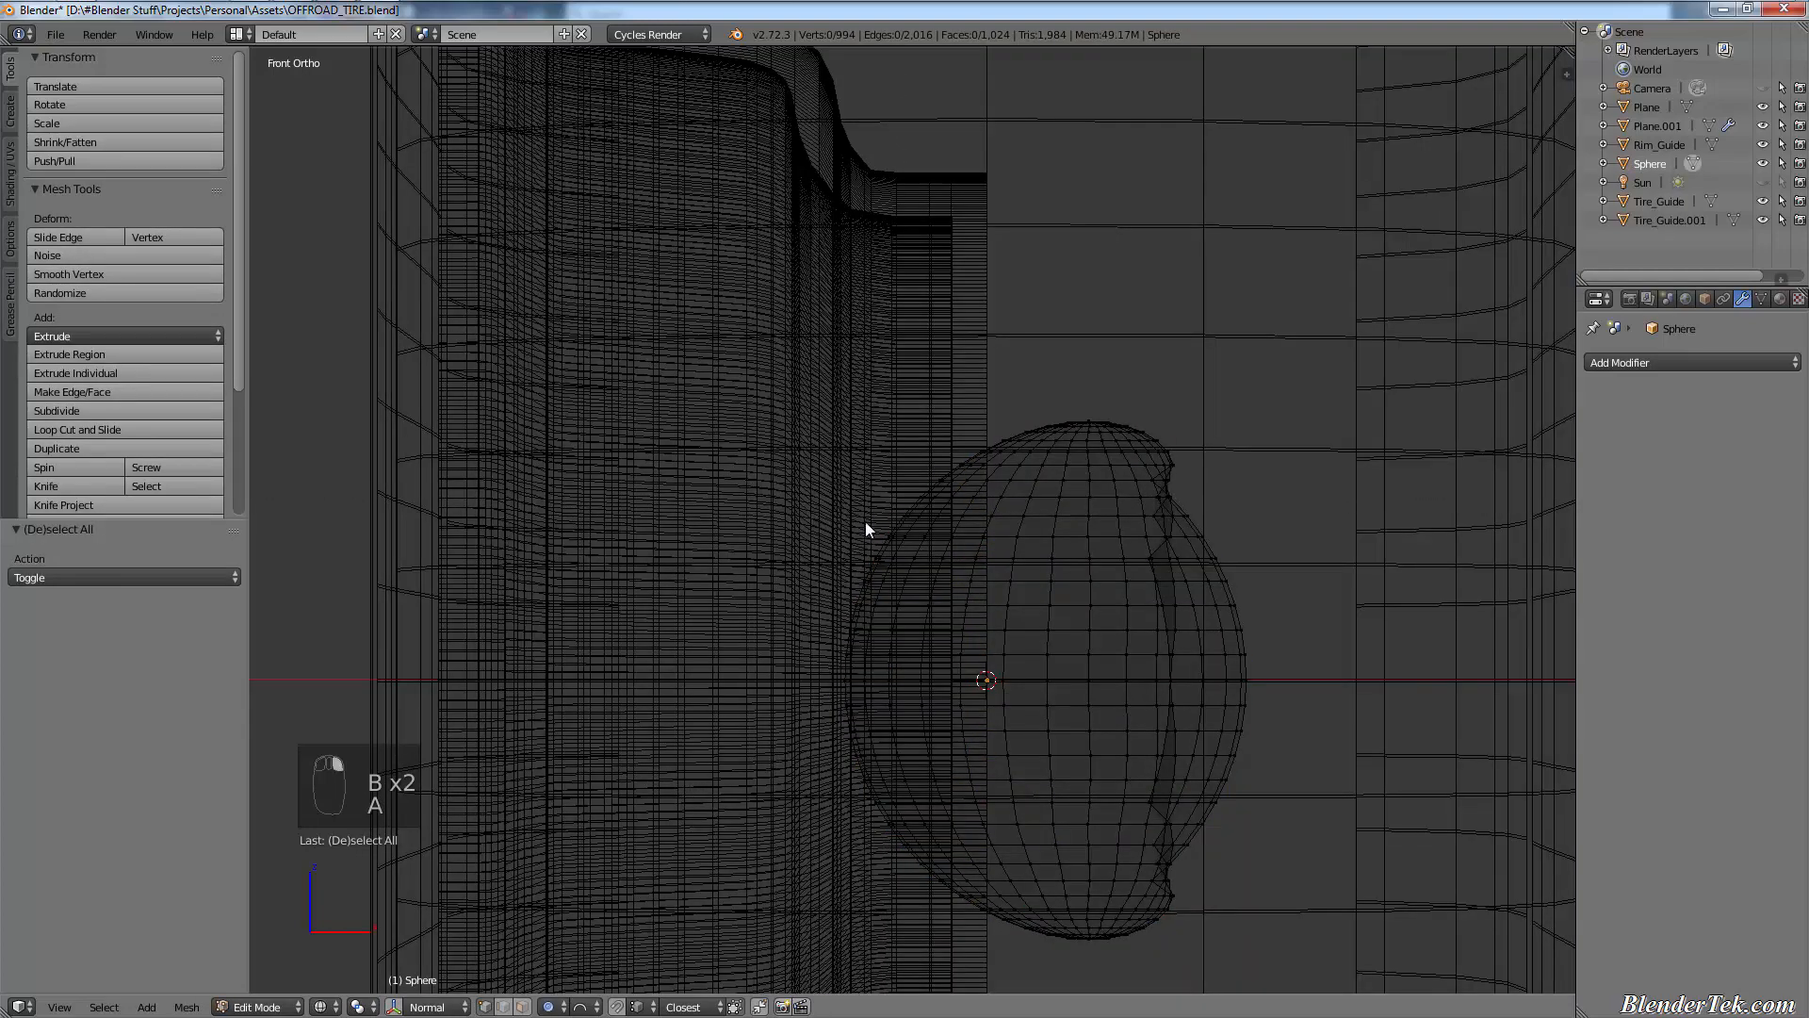
key("b")
left_click_drag(878, 488, 740, 807)
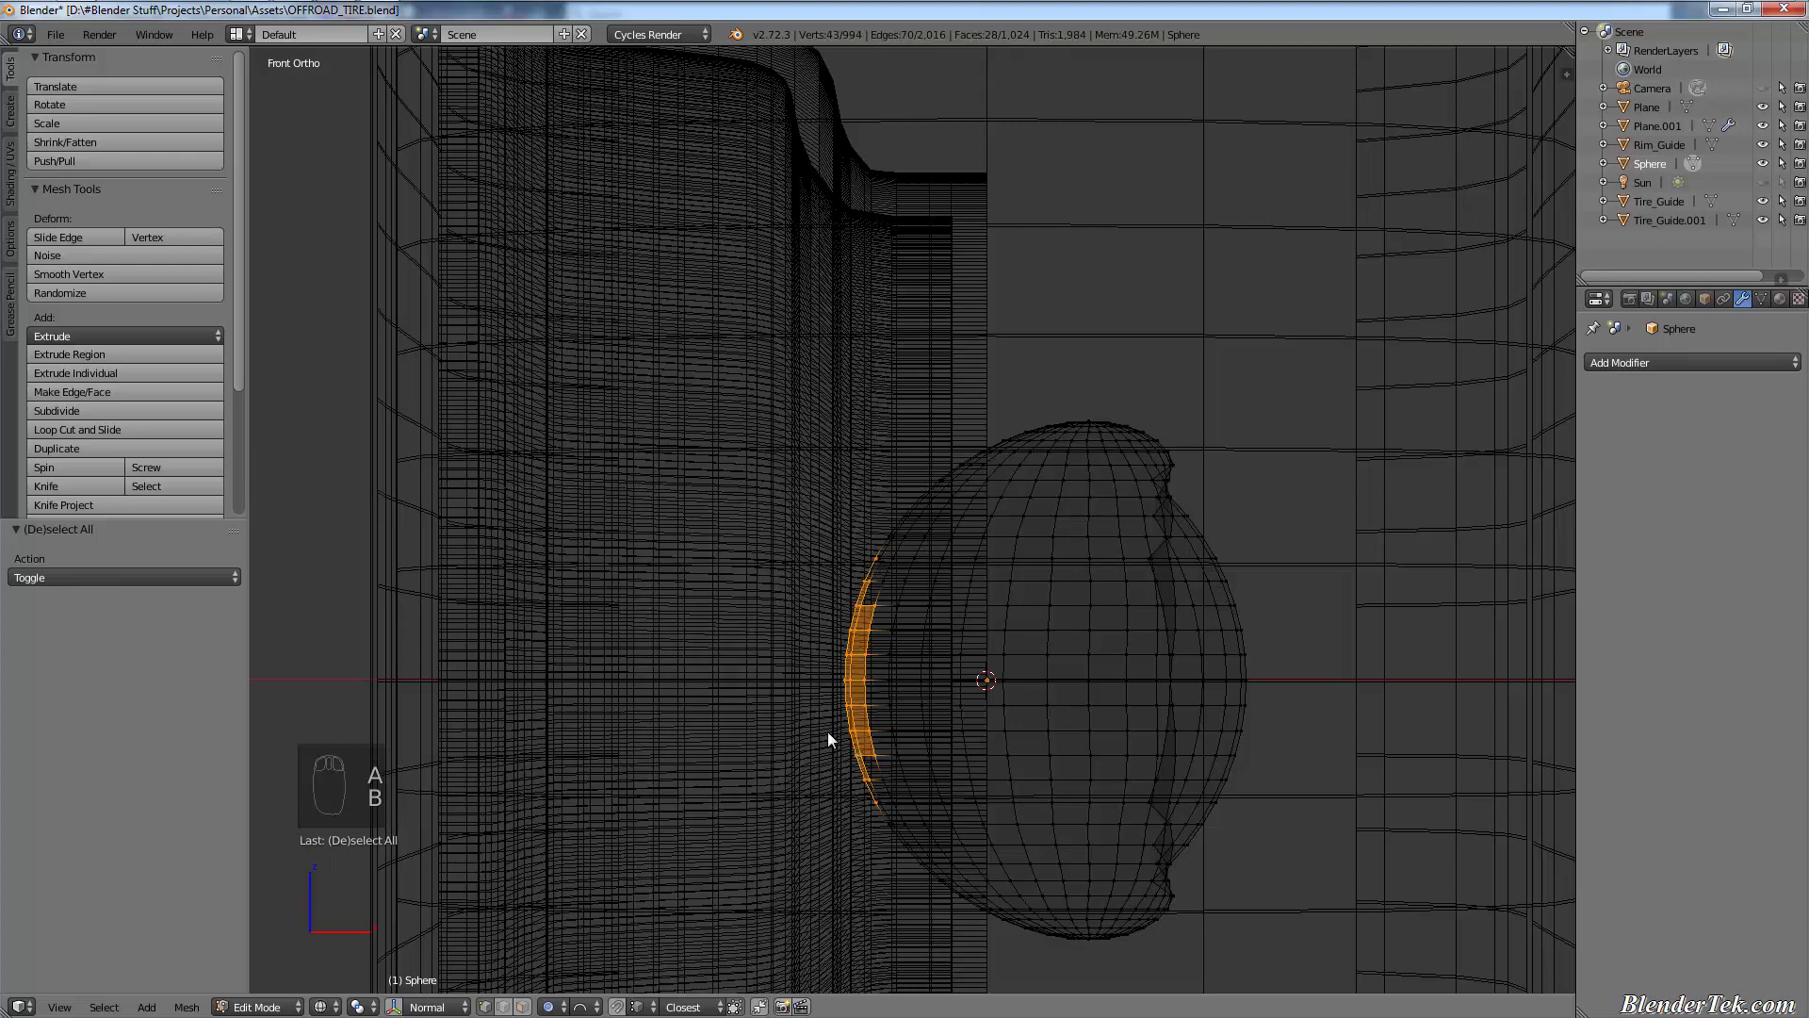
- Move the selected end vertices about 0.011 along the global X axis with a proportional size of about 0.18
key("g")
key("x")
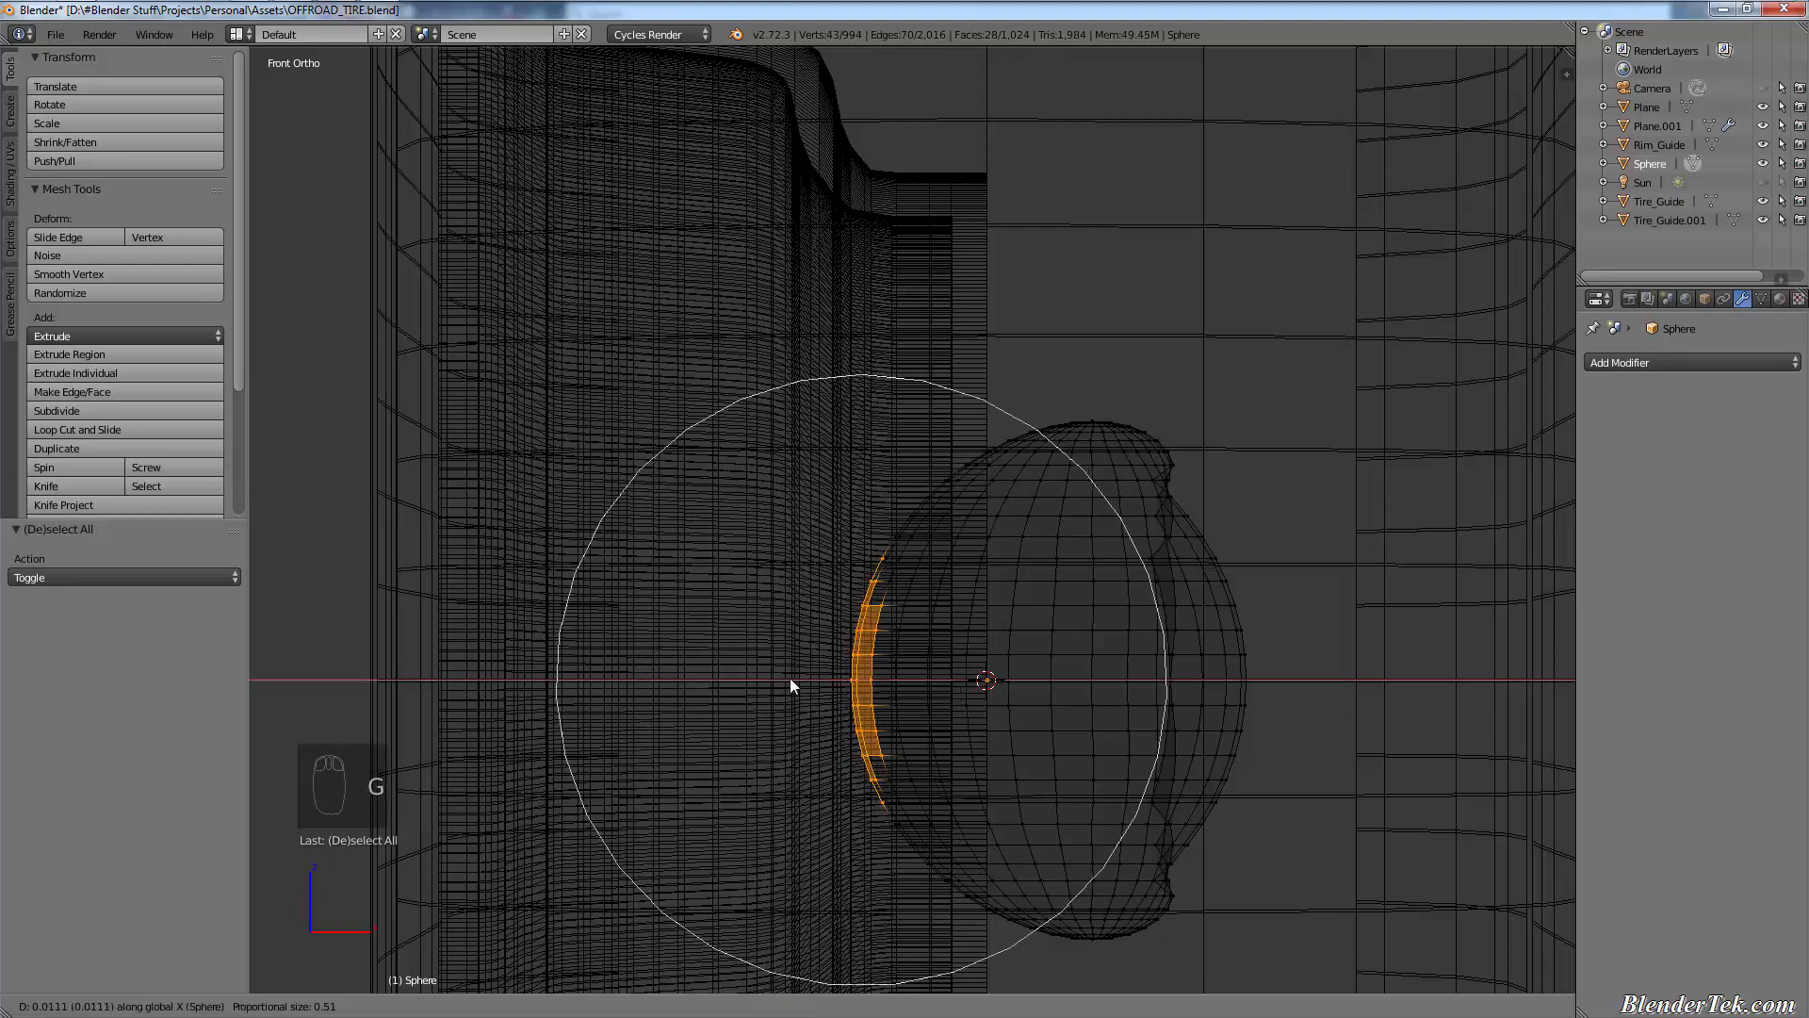
scroll(777, 686, "down", 7)
scroll(778, 686, "up", 15)
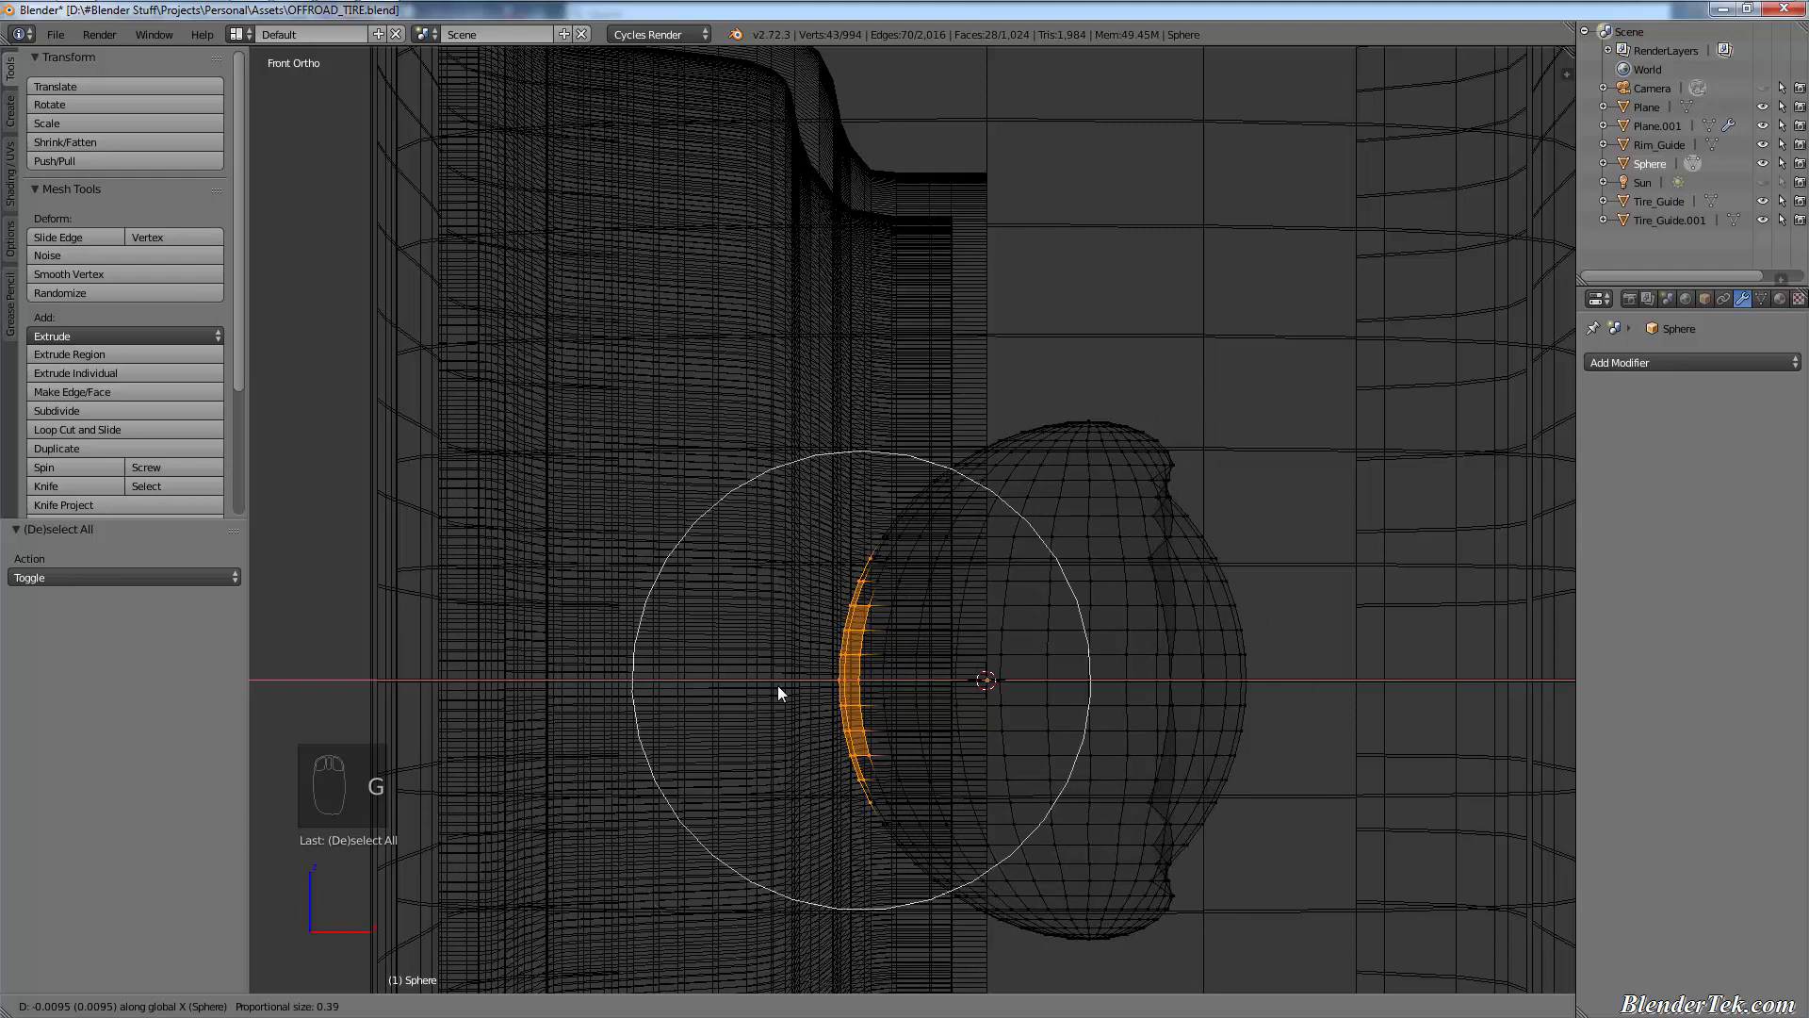
scroll(807, 688, "up", 1)
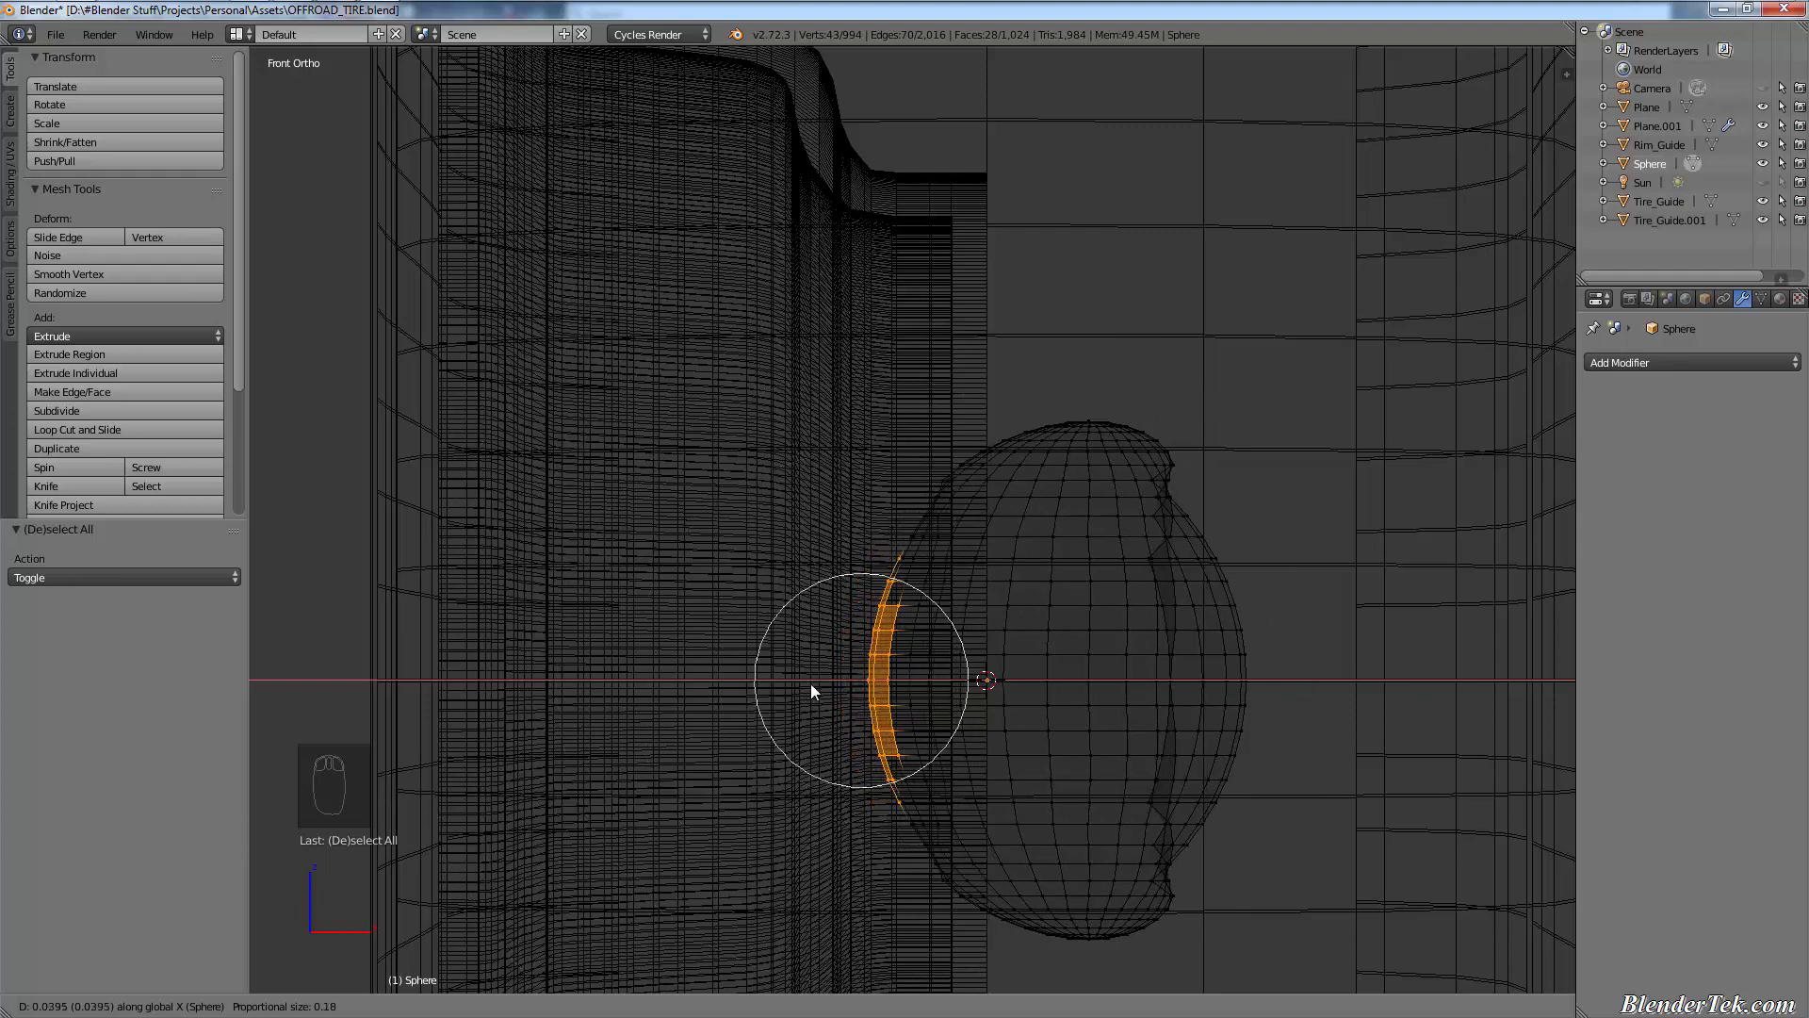
scroll(811, 686, "down", 4)
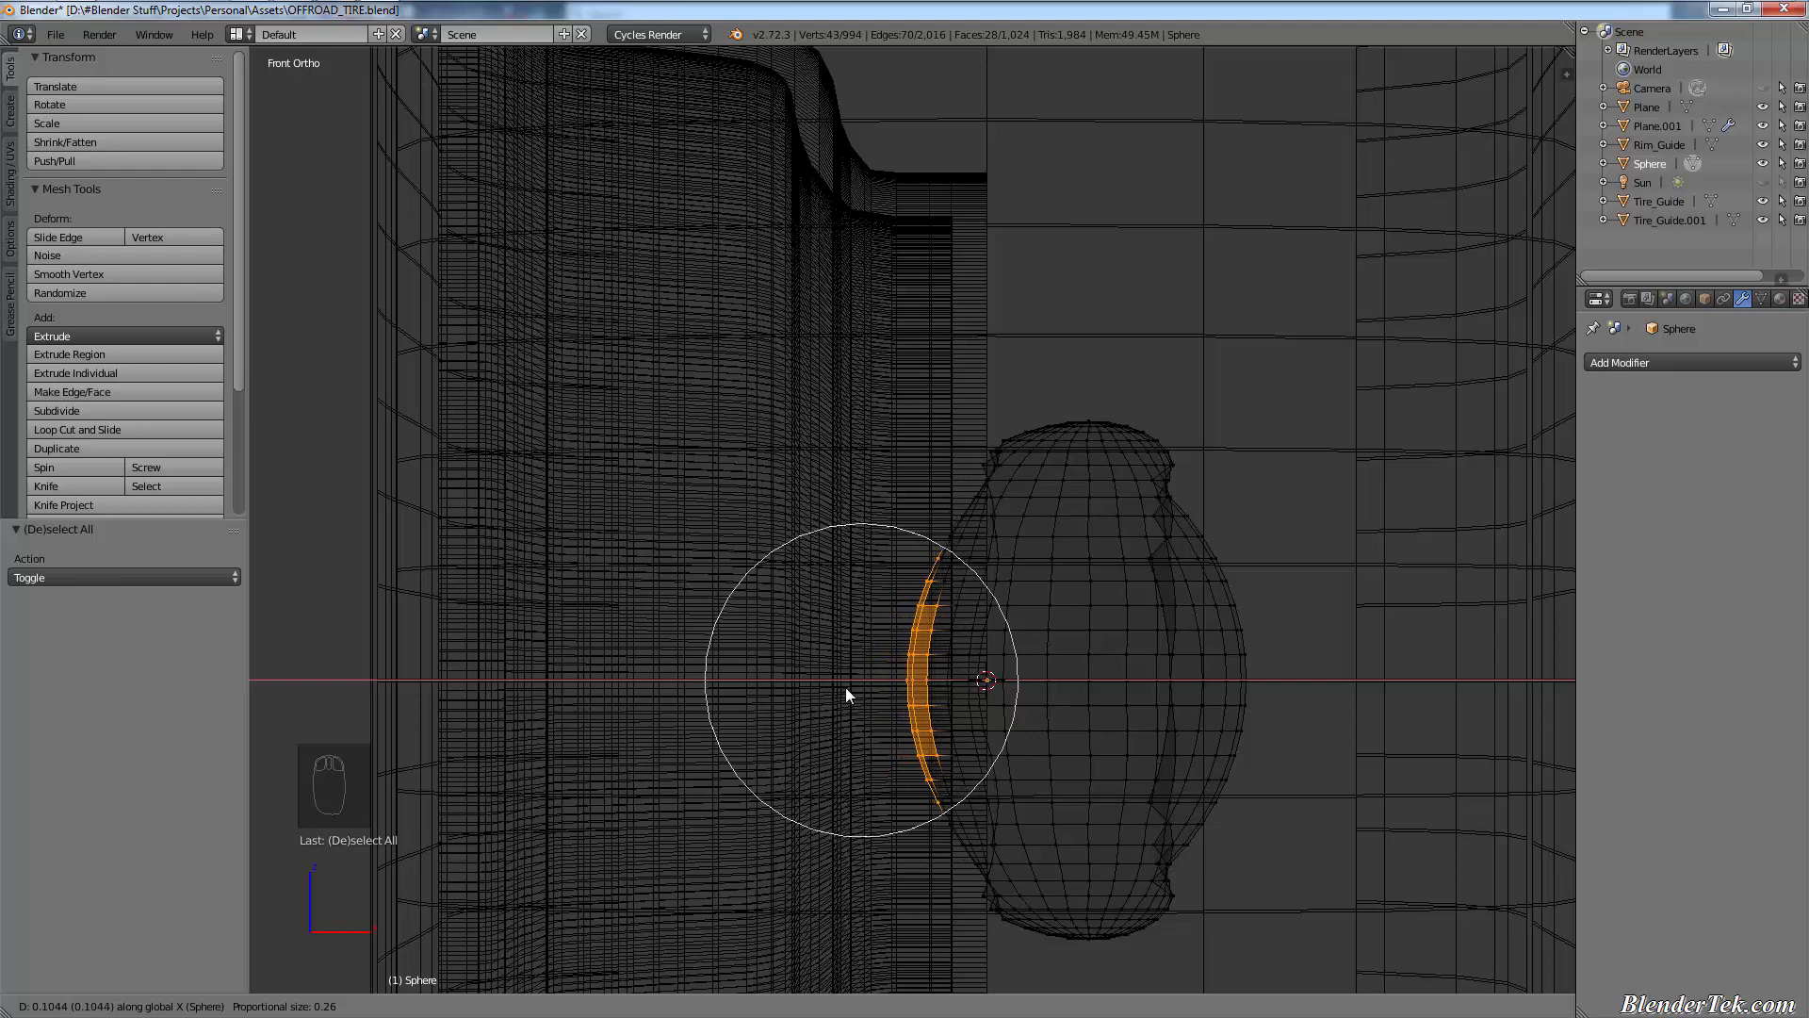
scroll(846, 688, "down", 2)
scroll(846, 688, "up", 5)
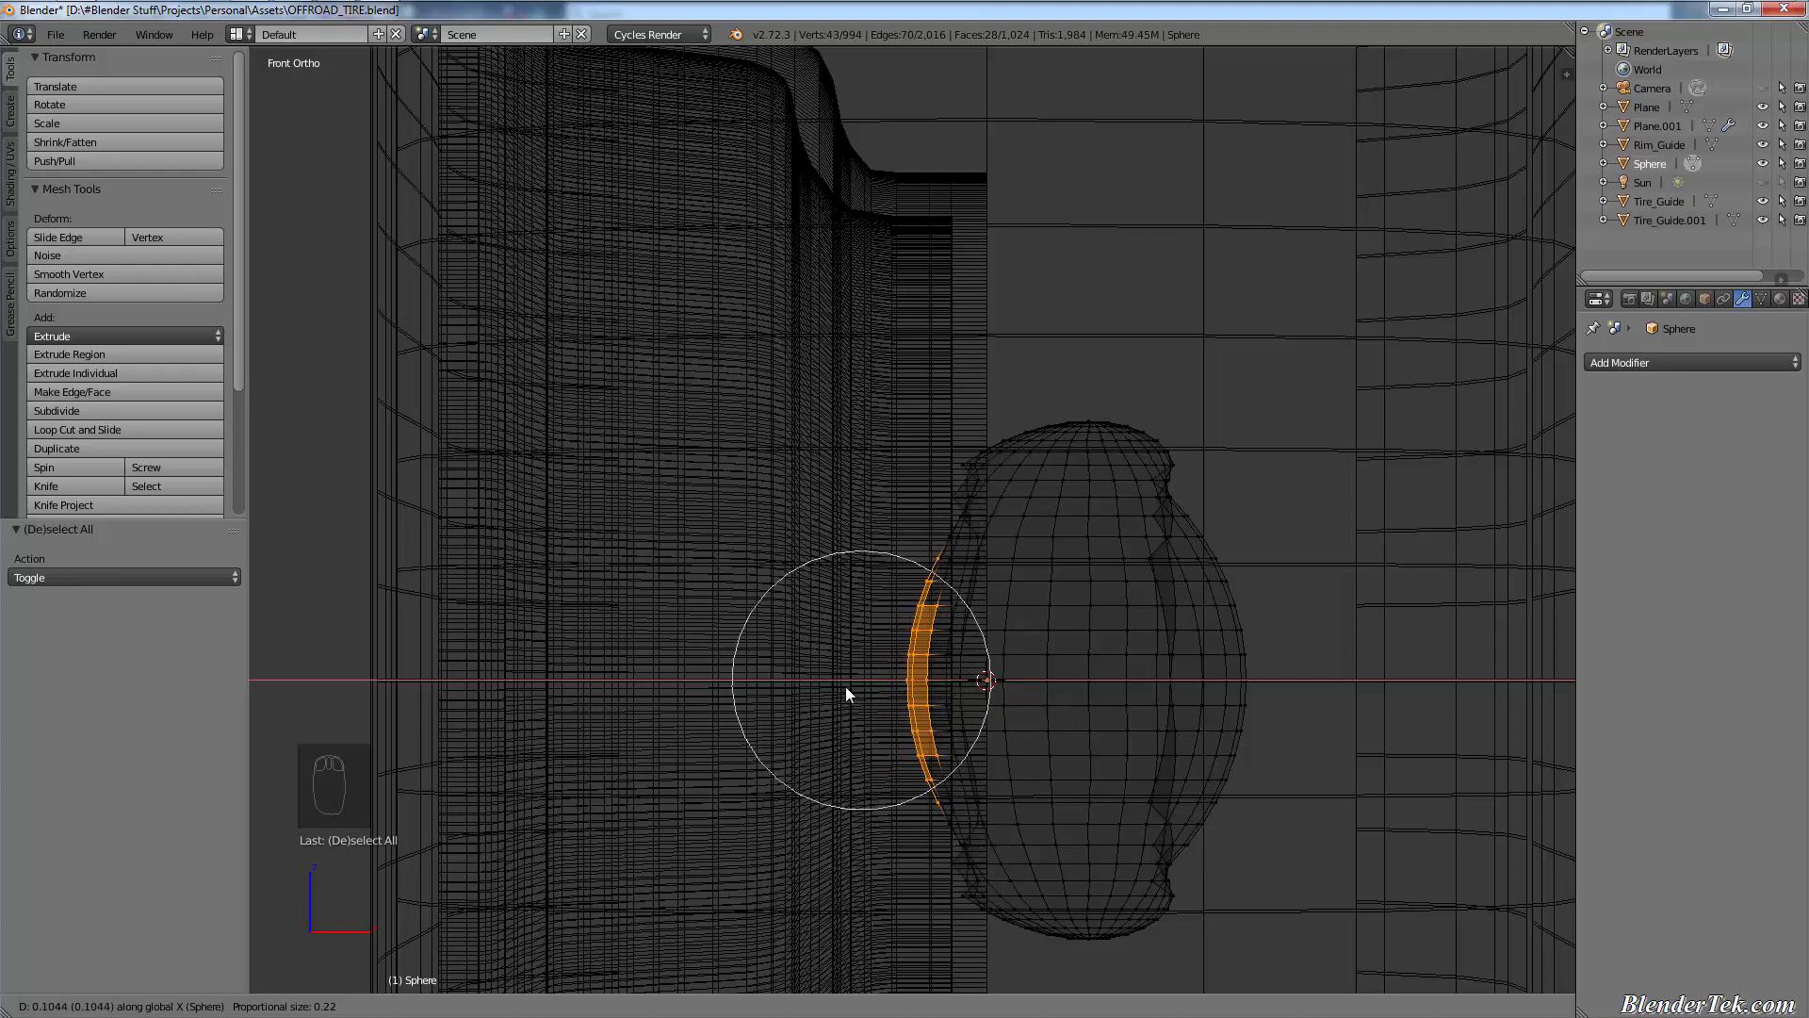
scroll(845, 688, "down", 4)
scroll(845, 686, "down", 1)
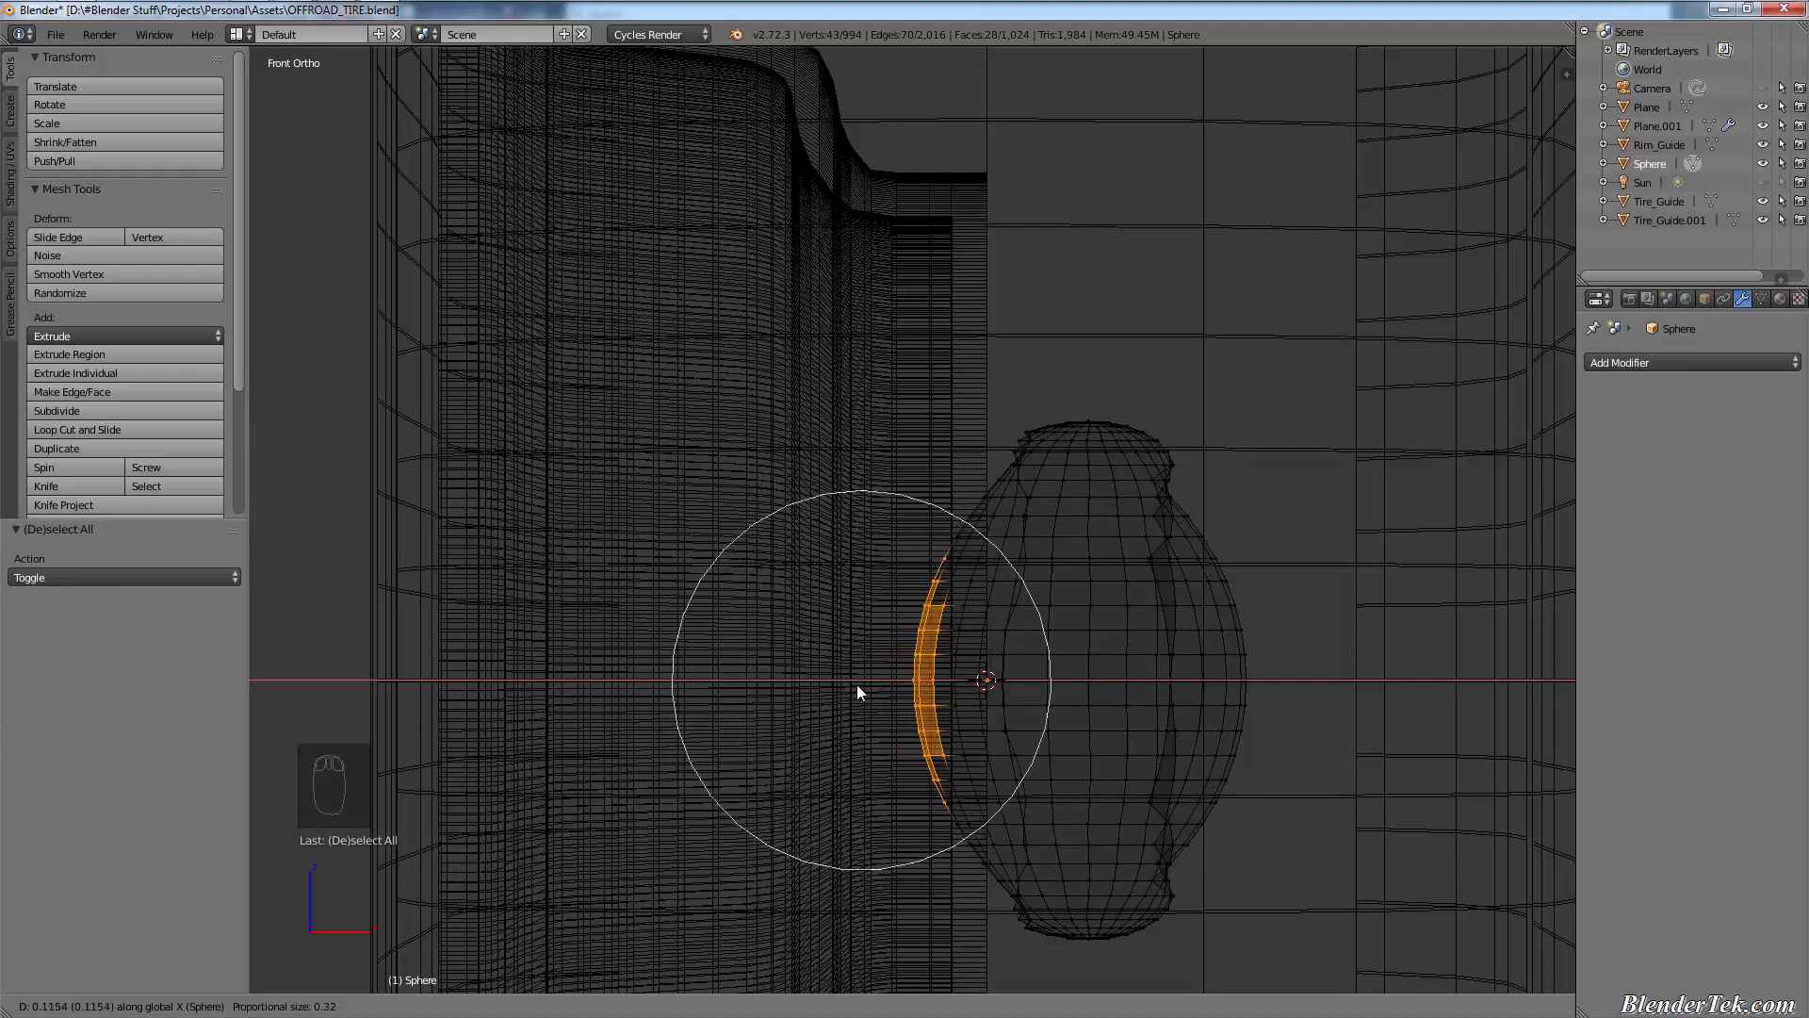
scroll(817, 698, "up", 6)
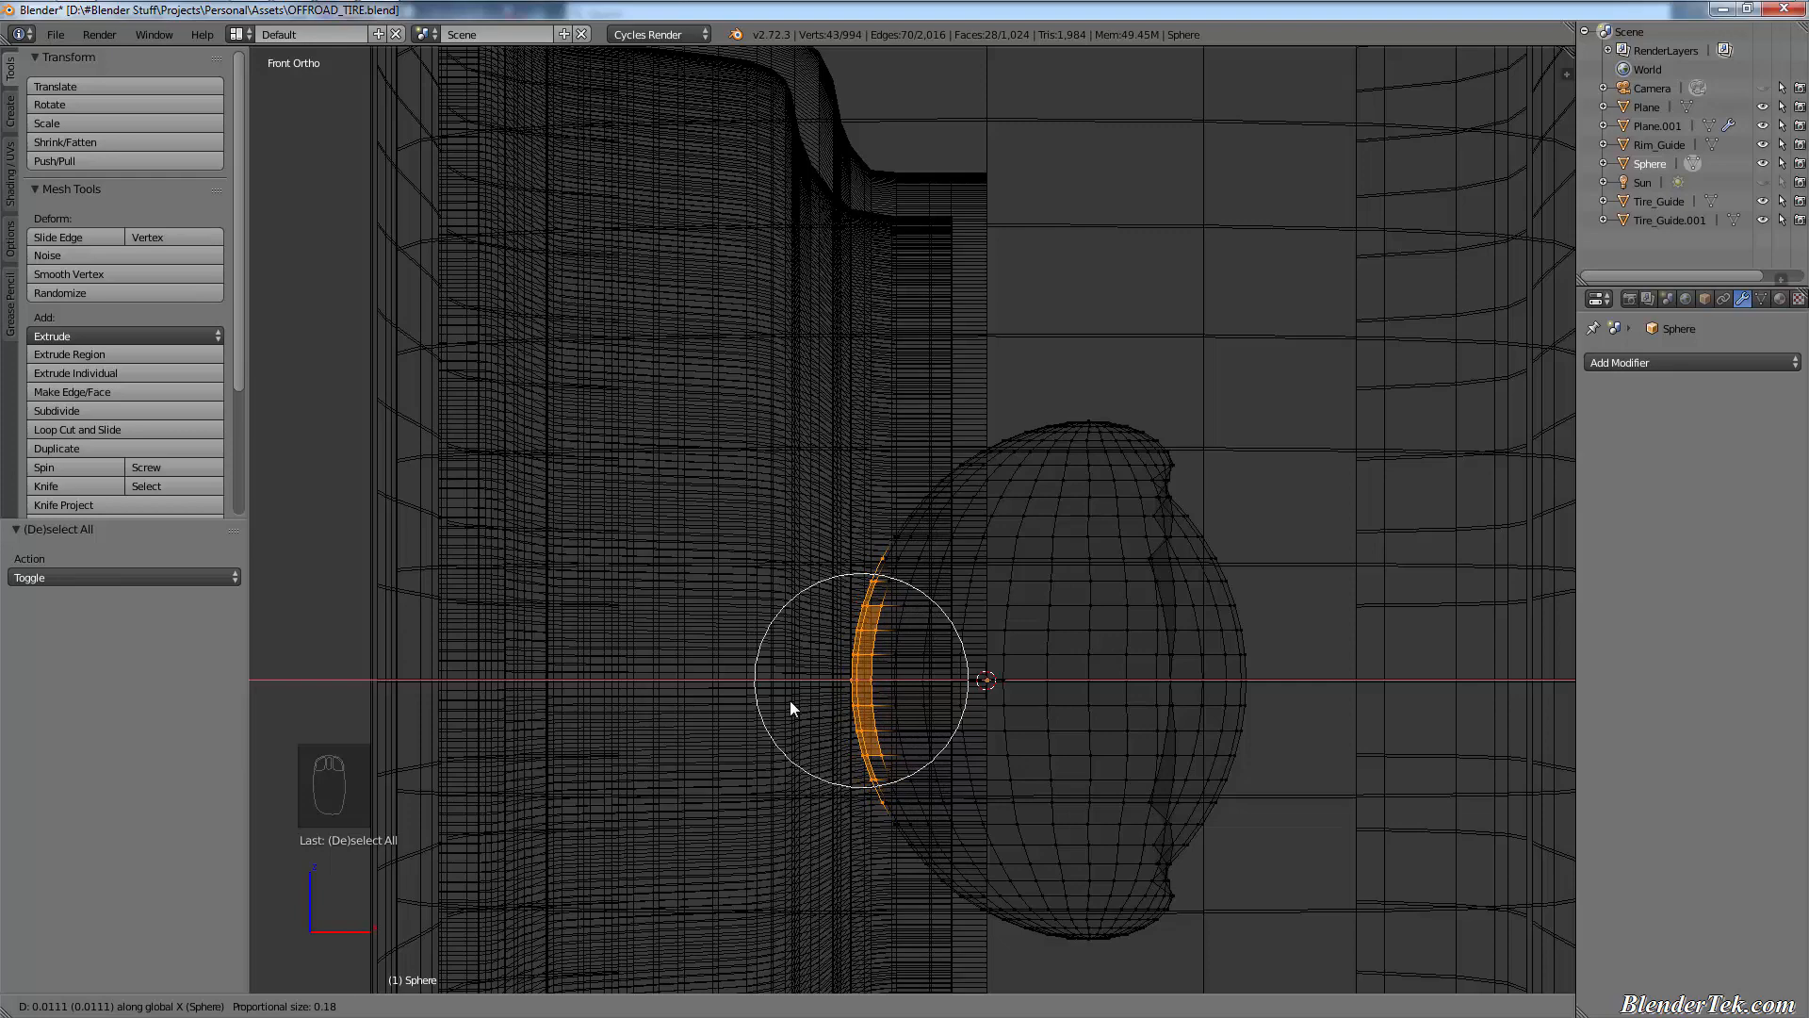
left_click(790, 701)
- Select only the outermost vertices at the sphere's negative-X tip and try scaling them to 0 along global Y with proportional editing
key("a")
key("b")
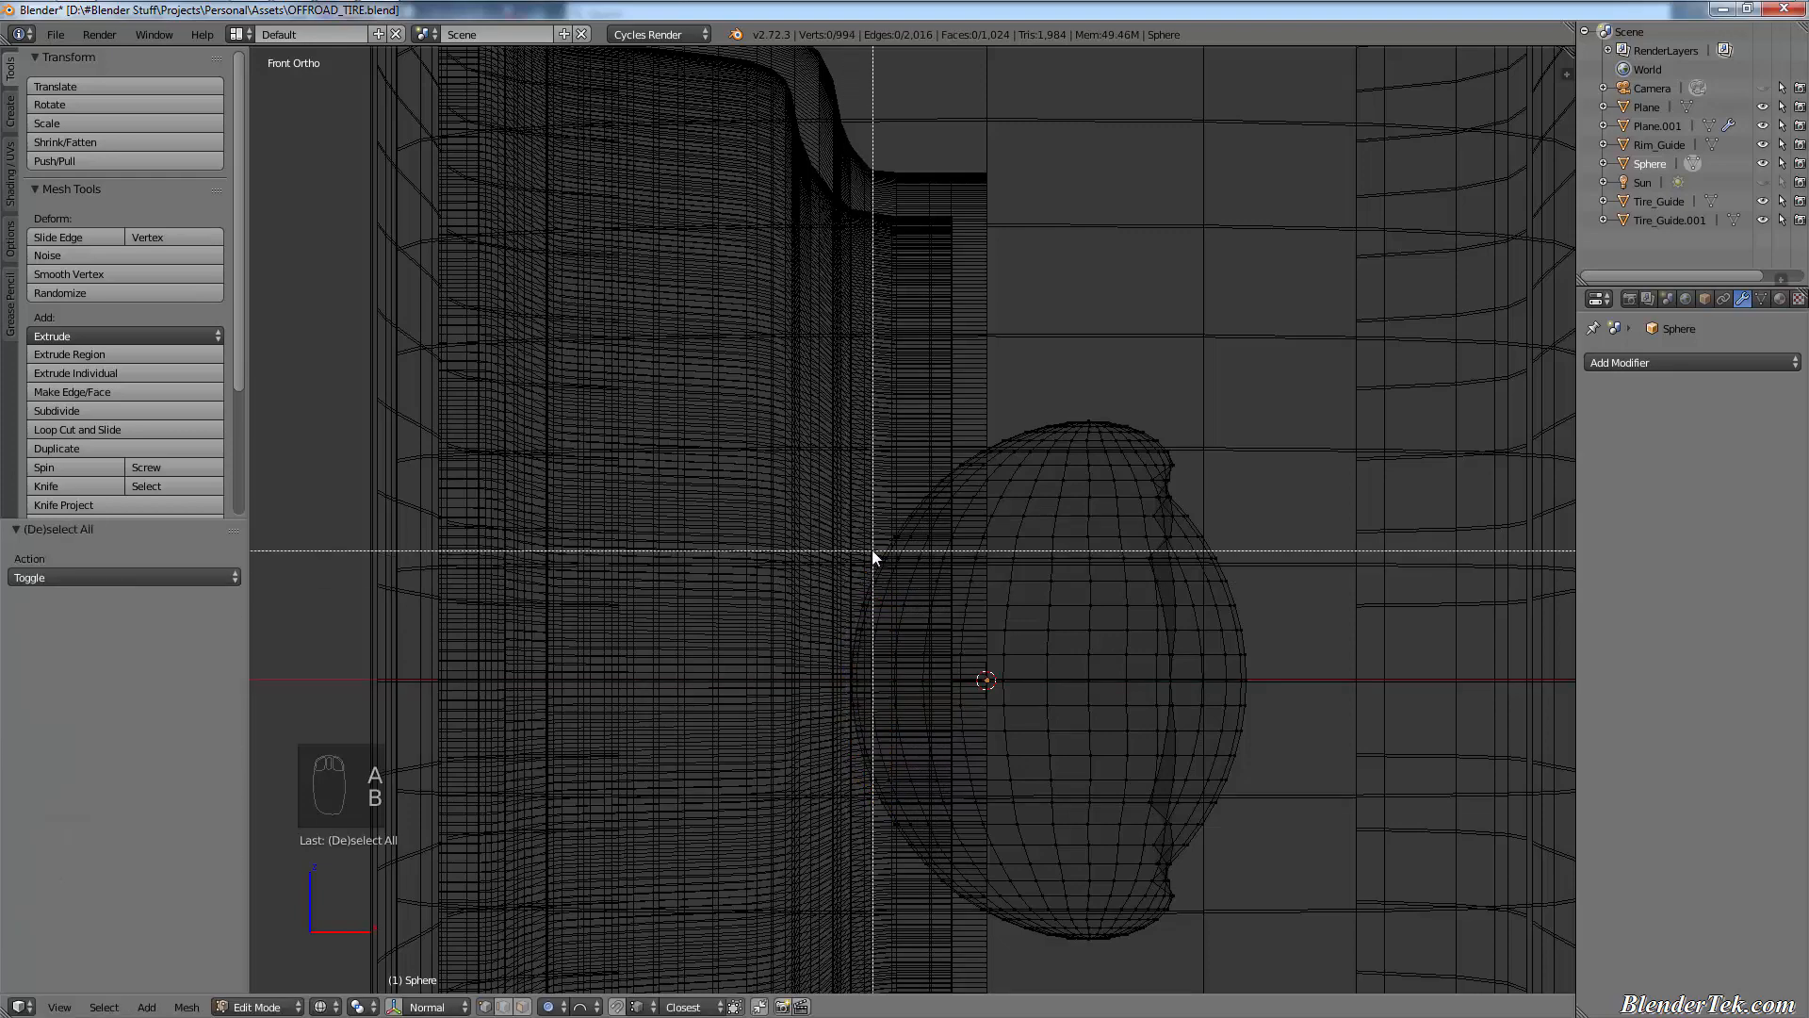
left_click_drag(867, 545, 684, 965)
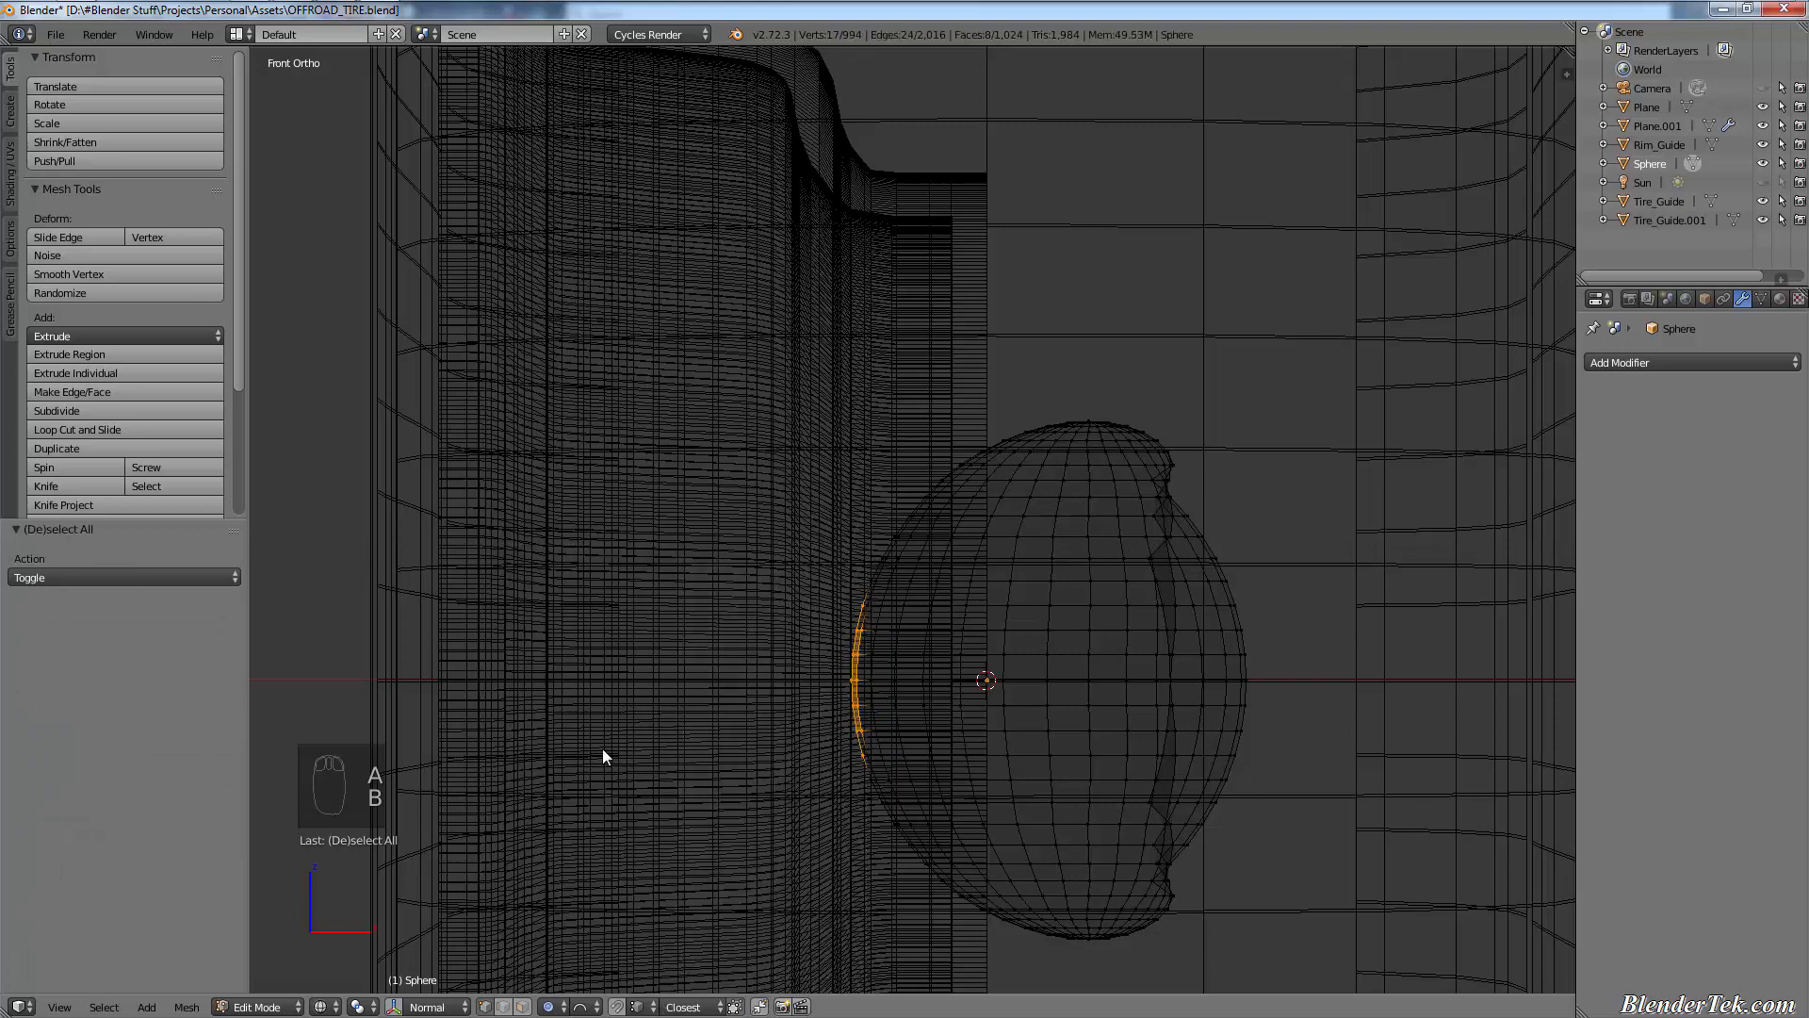
key("s")
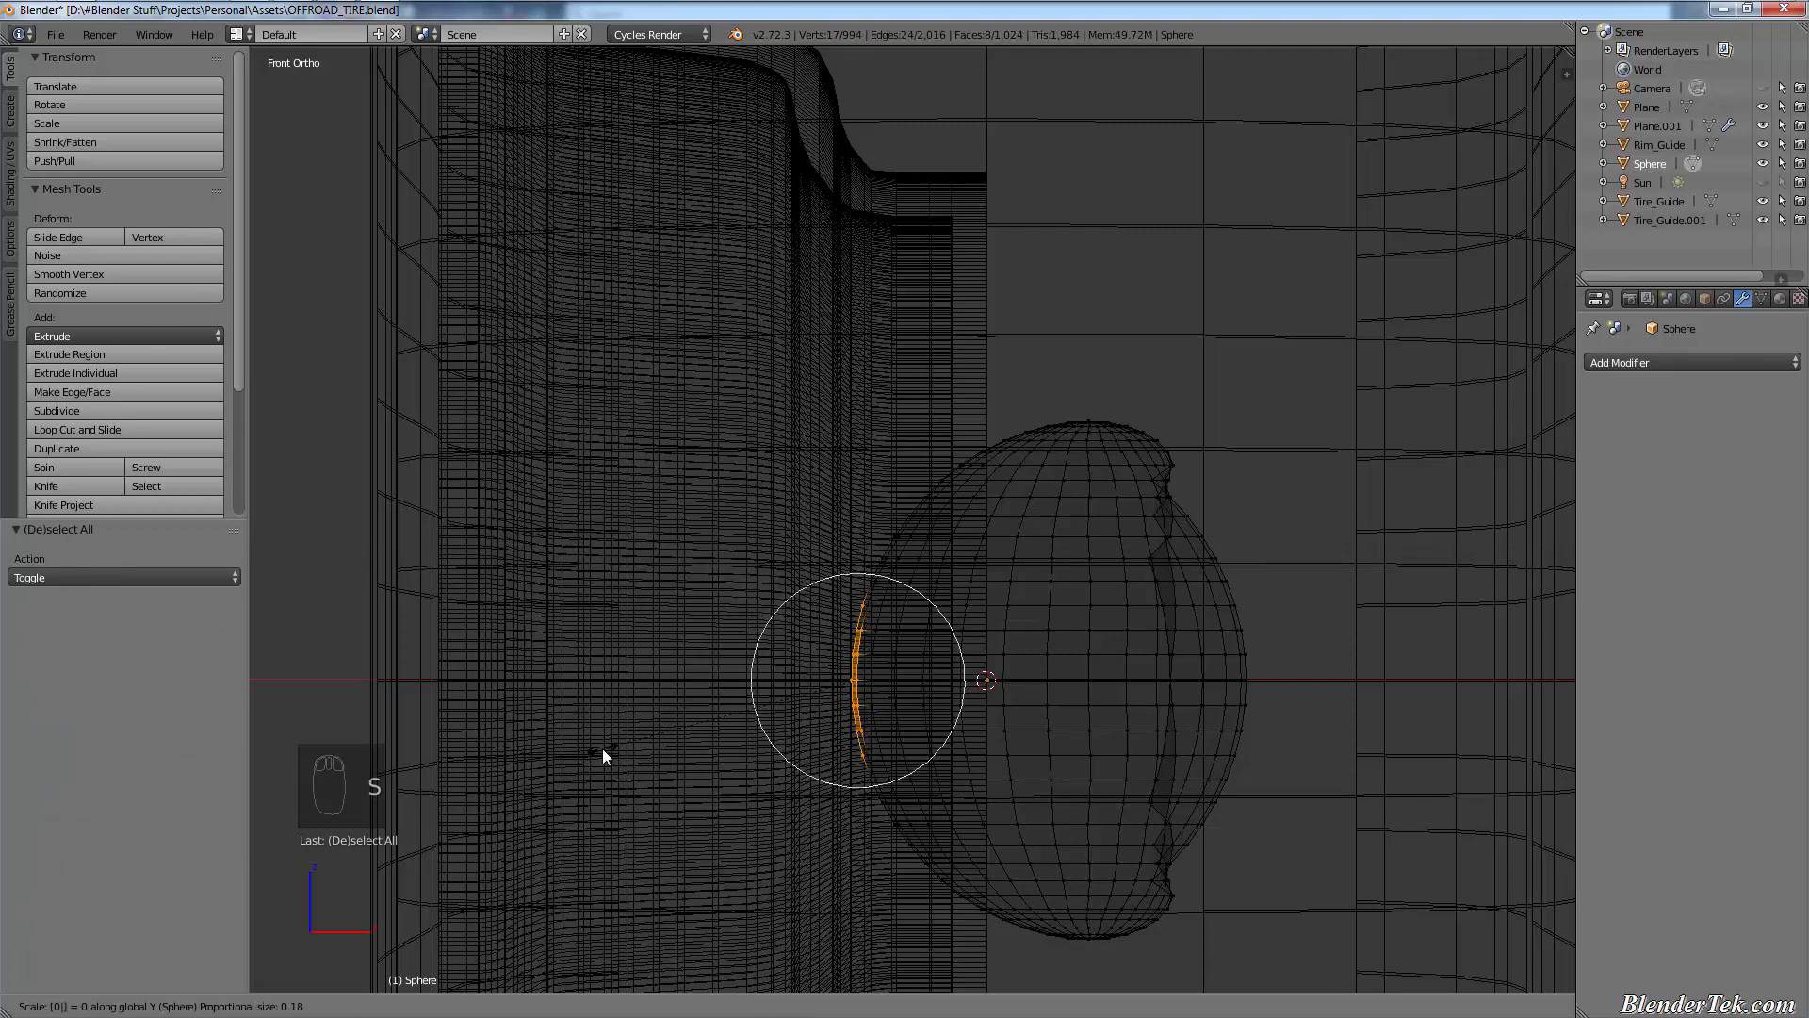
left_click(602, 748)
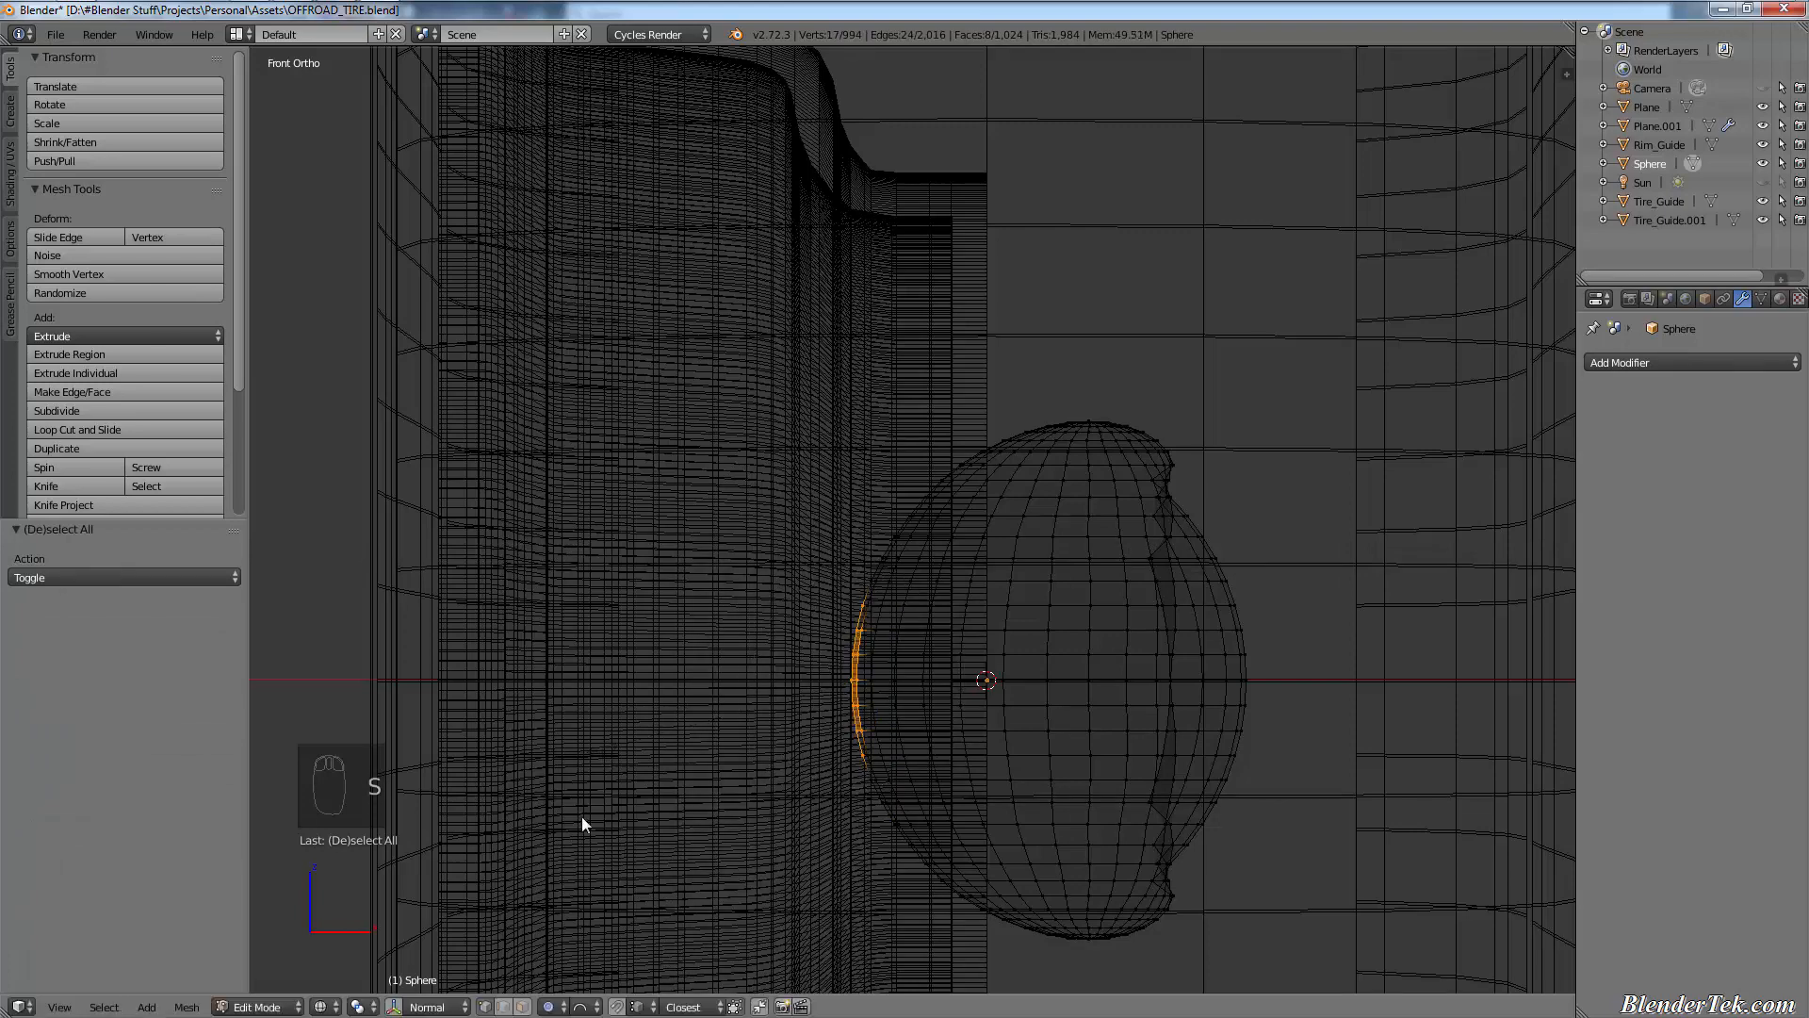
- Disable proportional editing and try to scale the selected tip vertices to 0 along the global Y axis
left_click(553, 1006)
left_click(566, 984)
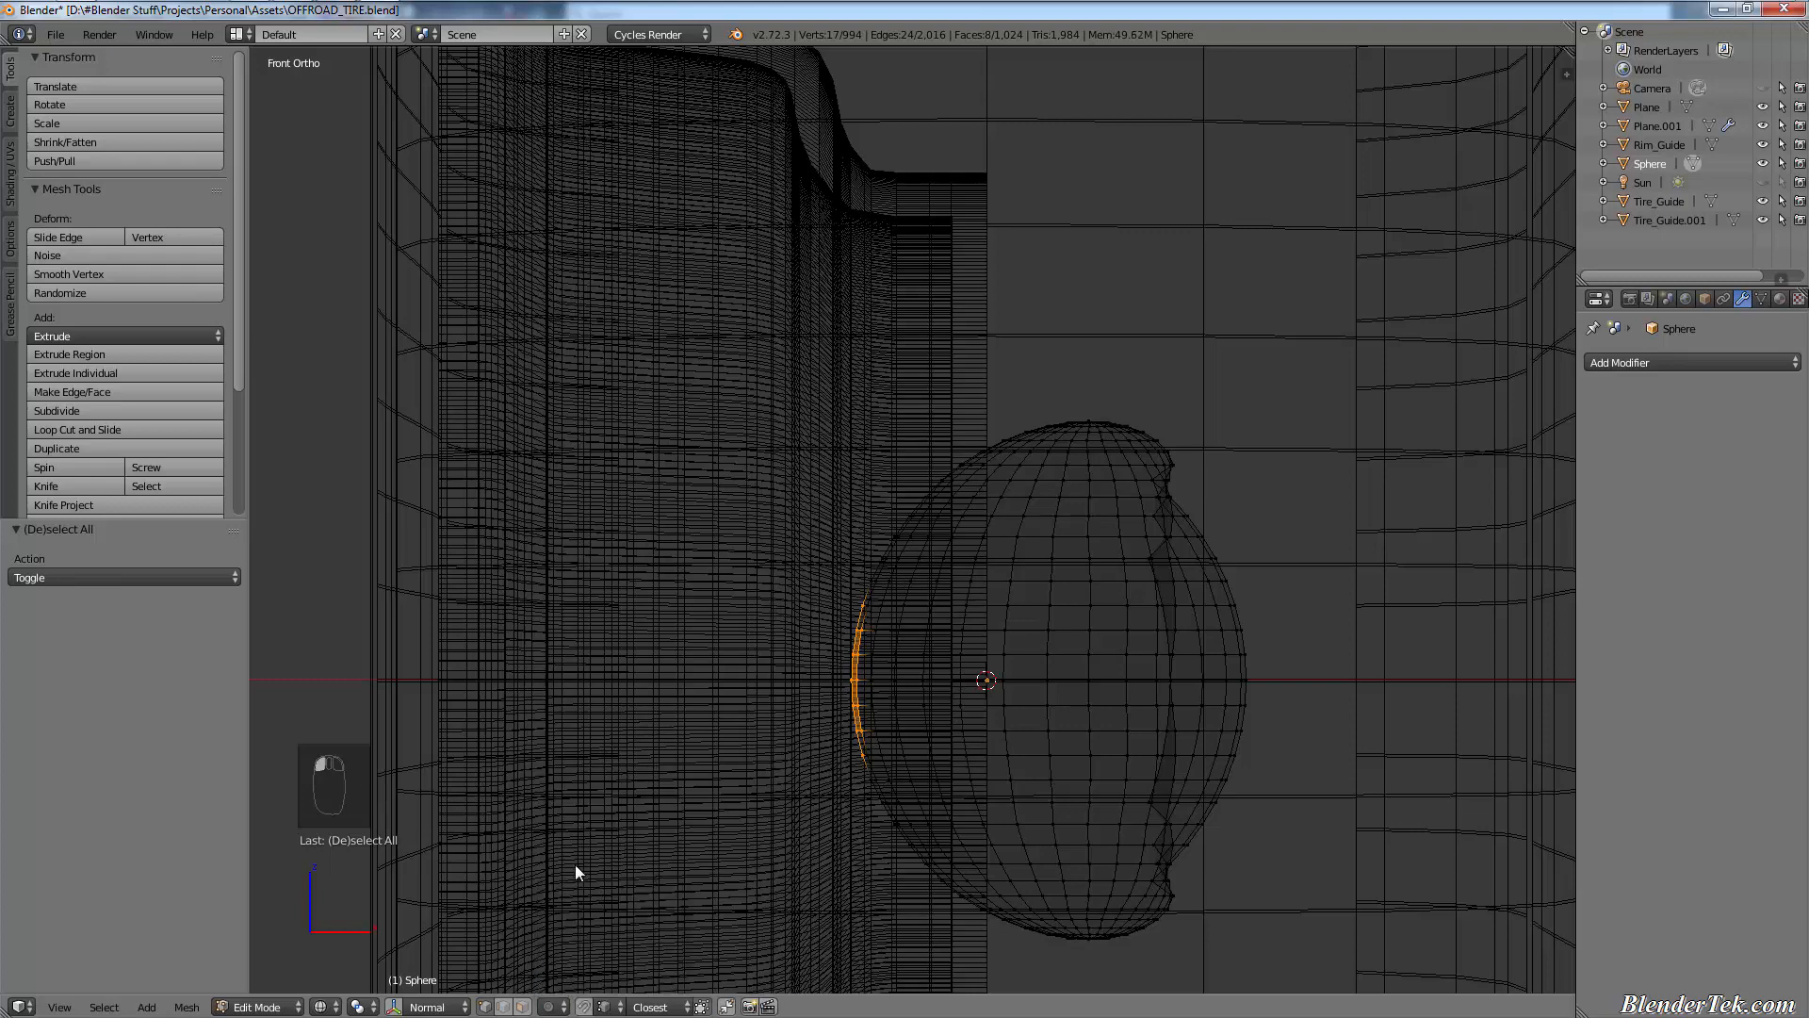
key("s")
key("y")
key("0")
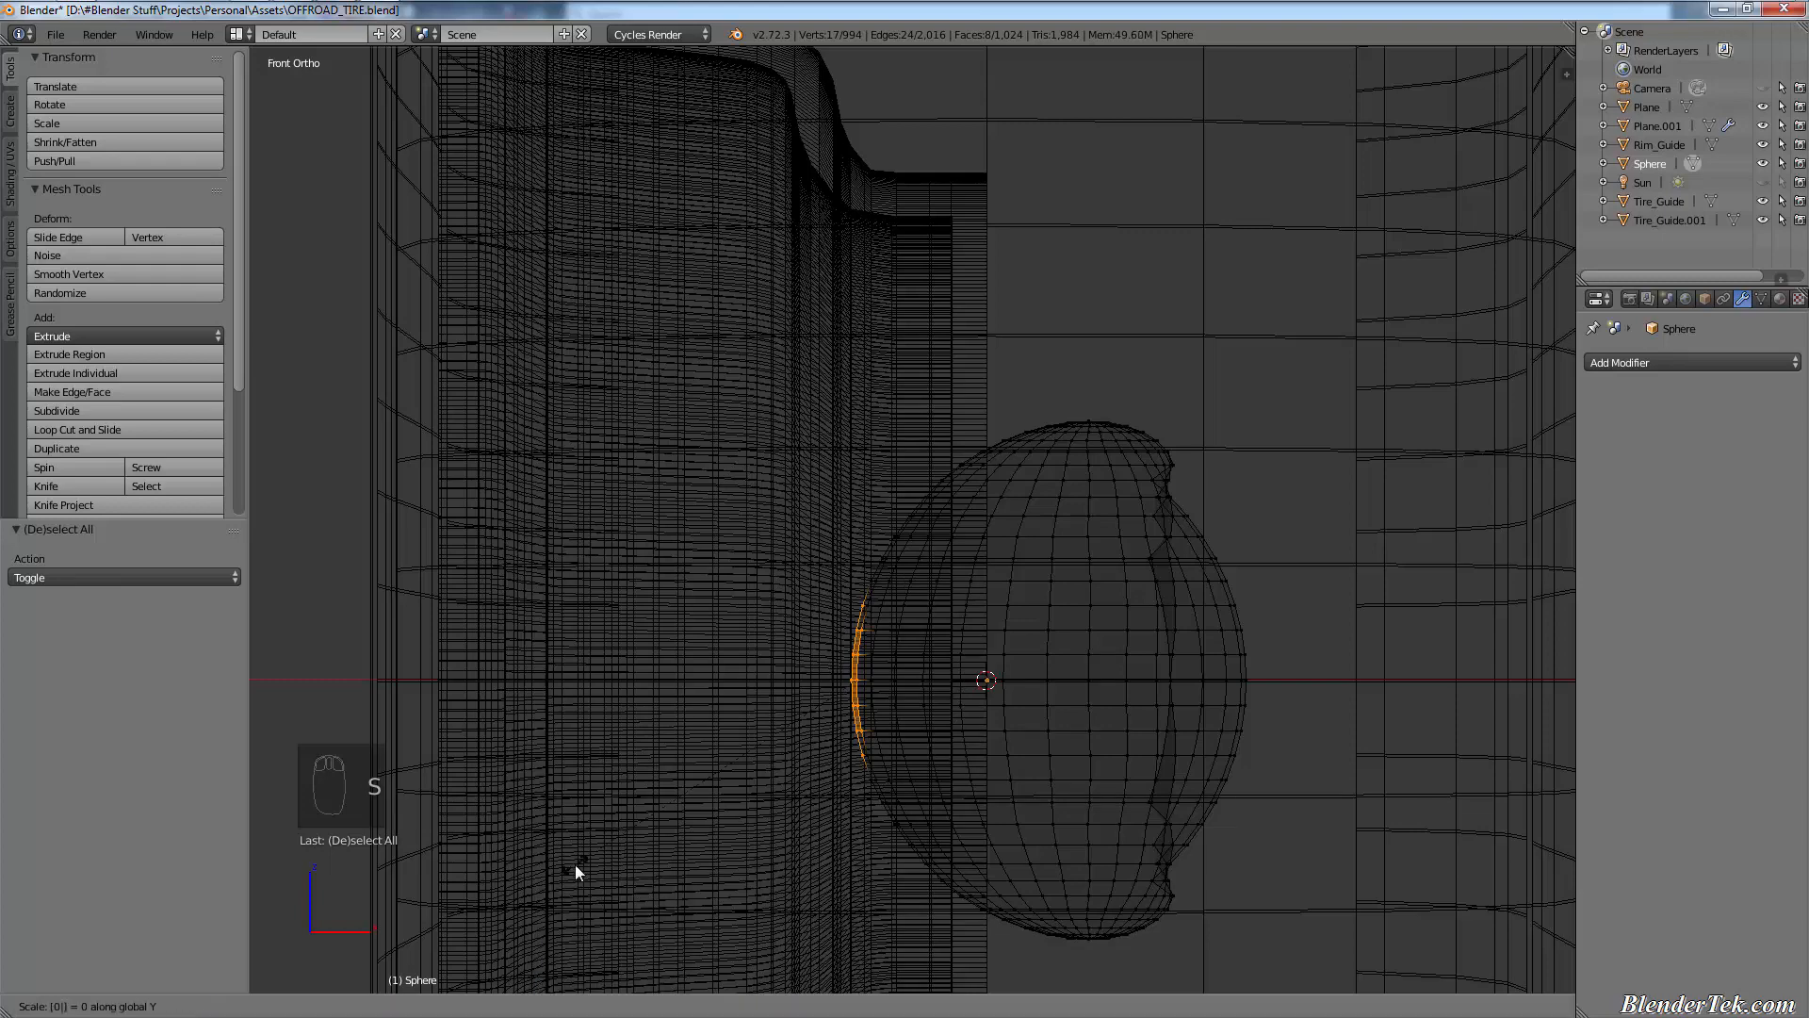
left_click(575, 864)
key("s")
key("z")
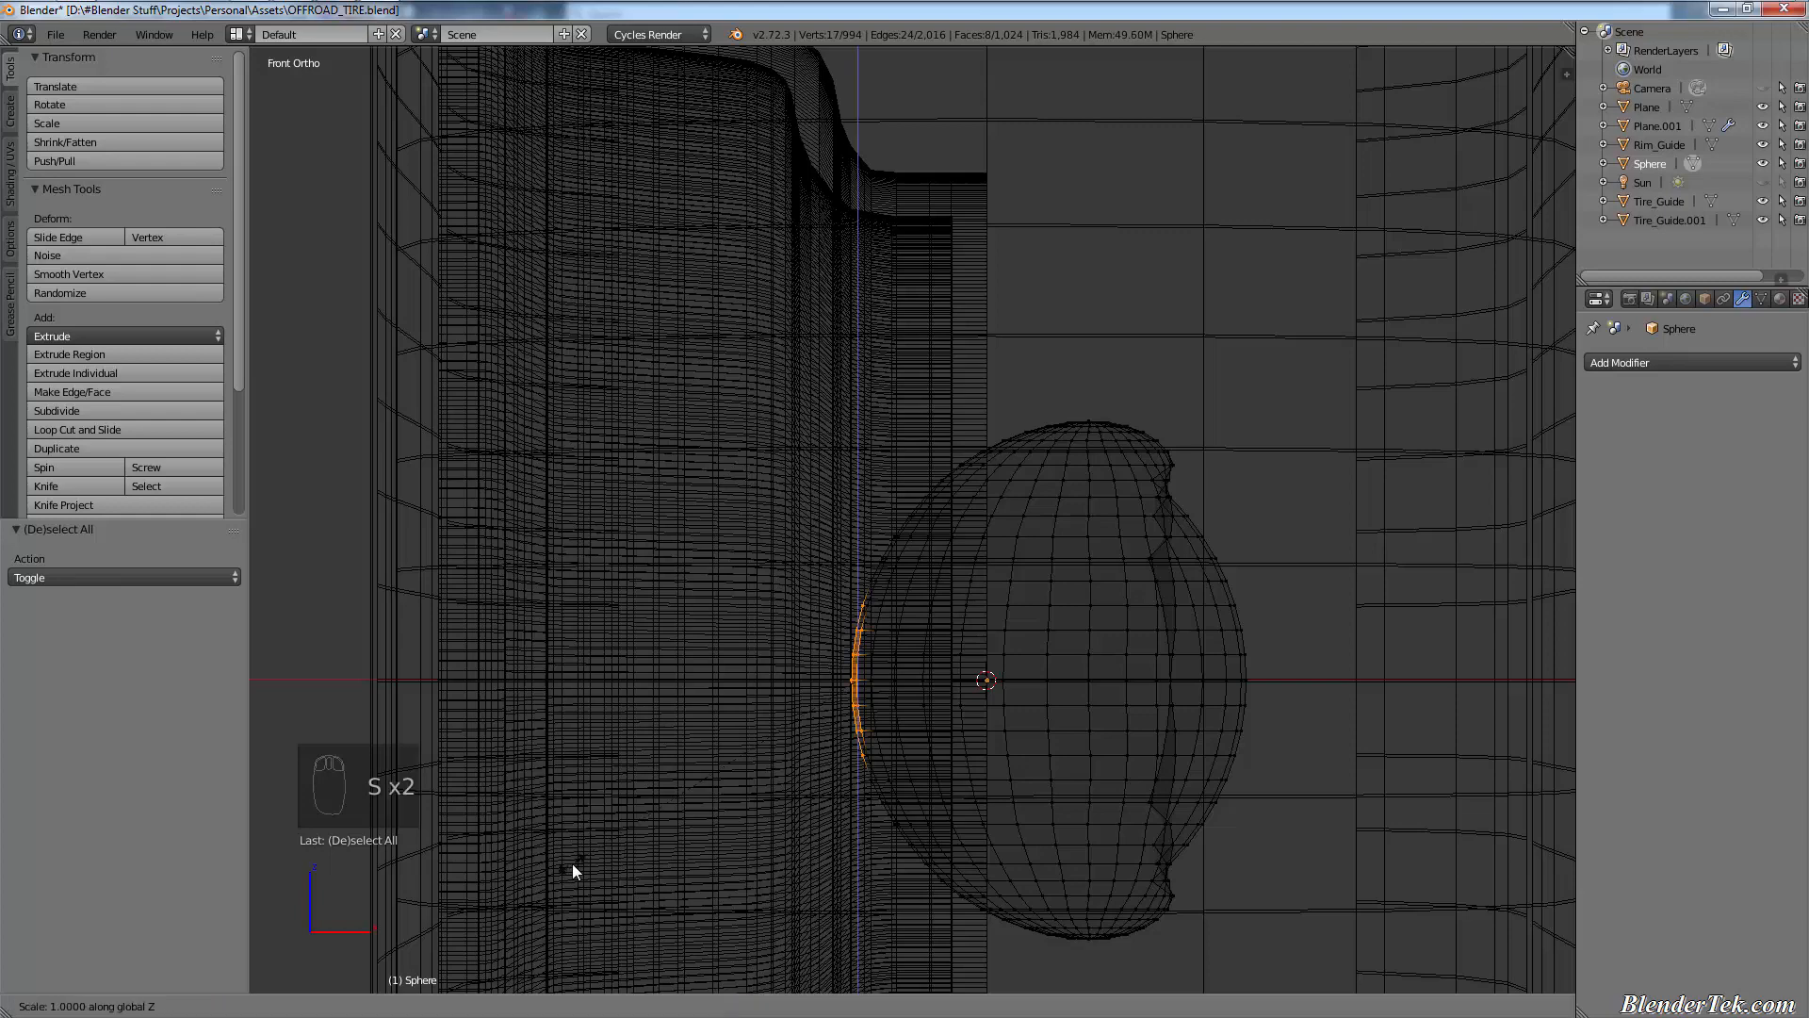
key("0")
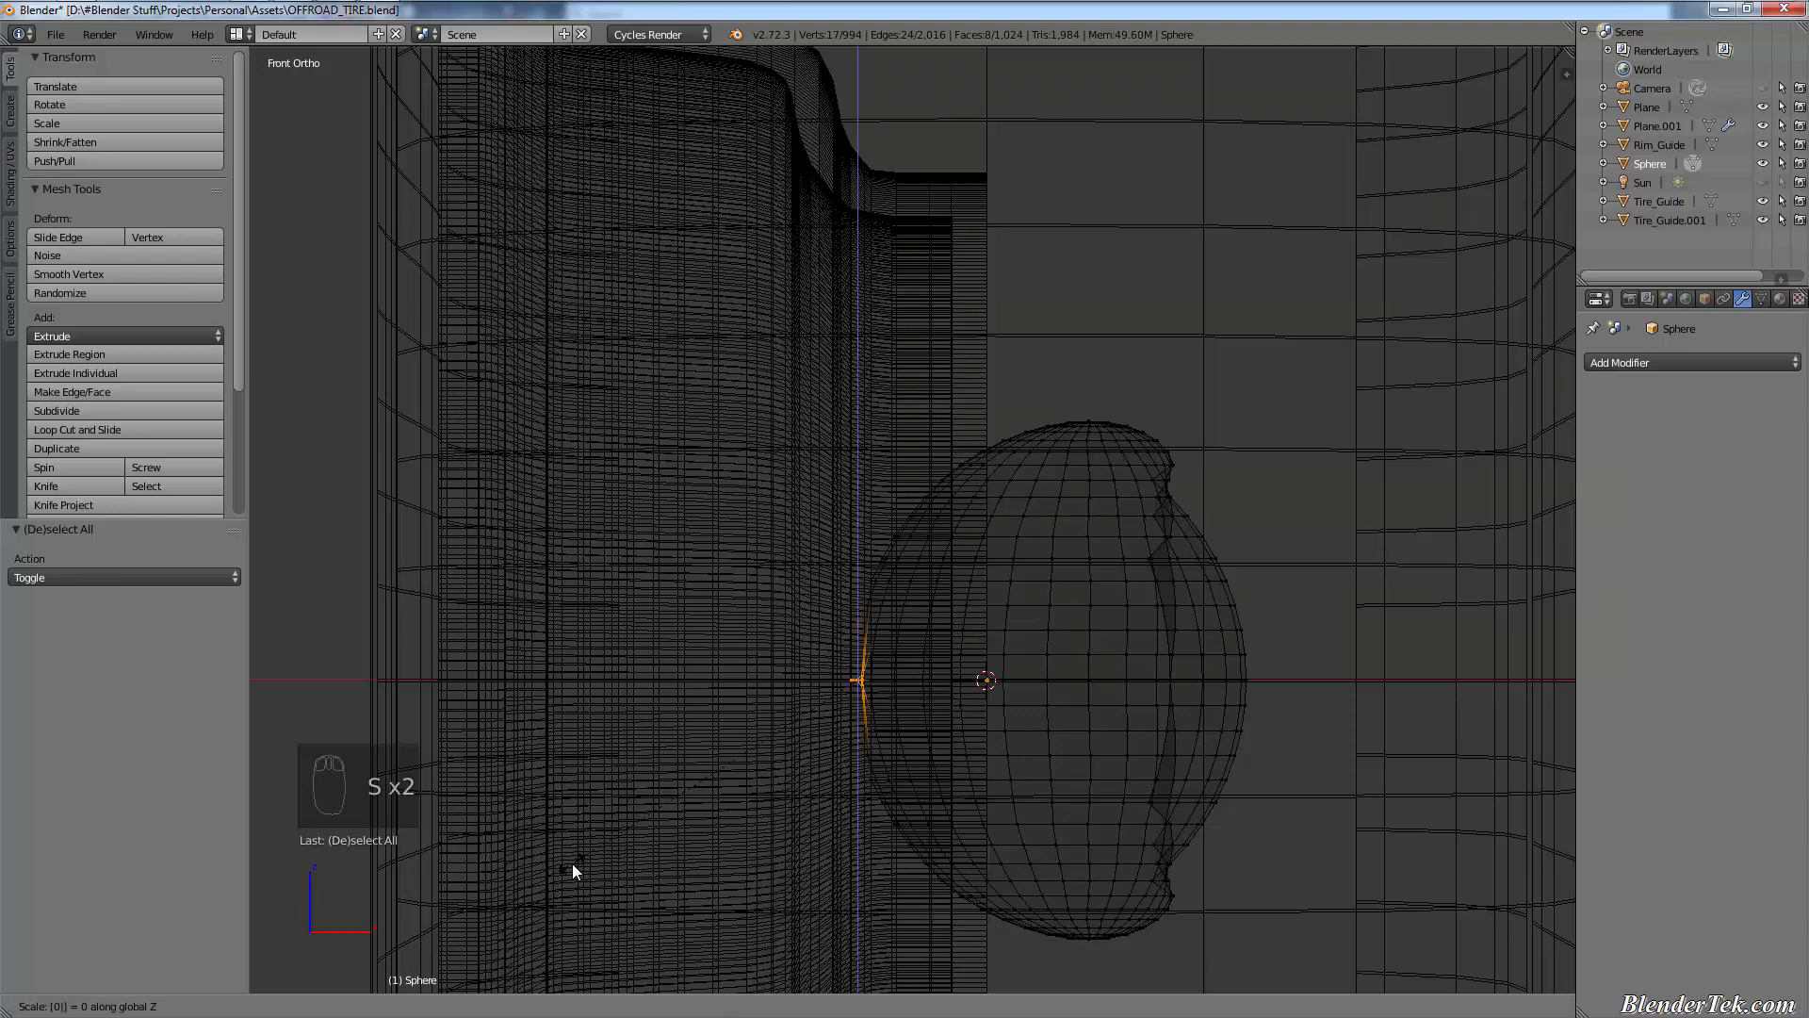
left_click(657, 817)
- Flatten the selected tip vertices by scaling them to 0 along the global X axis
key("s")
key("x")
key("0")
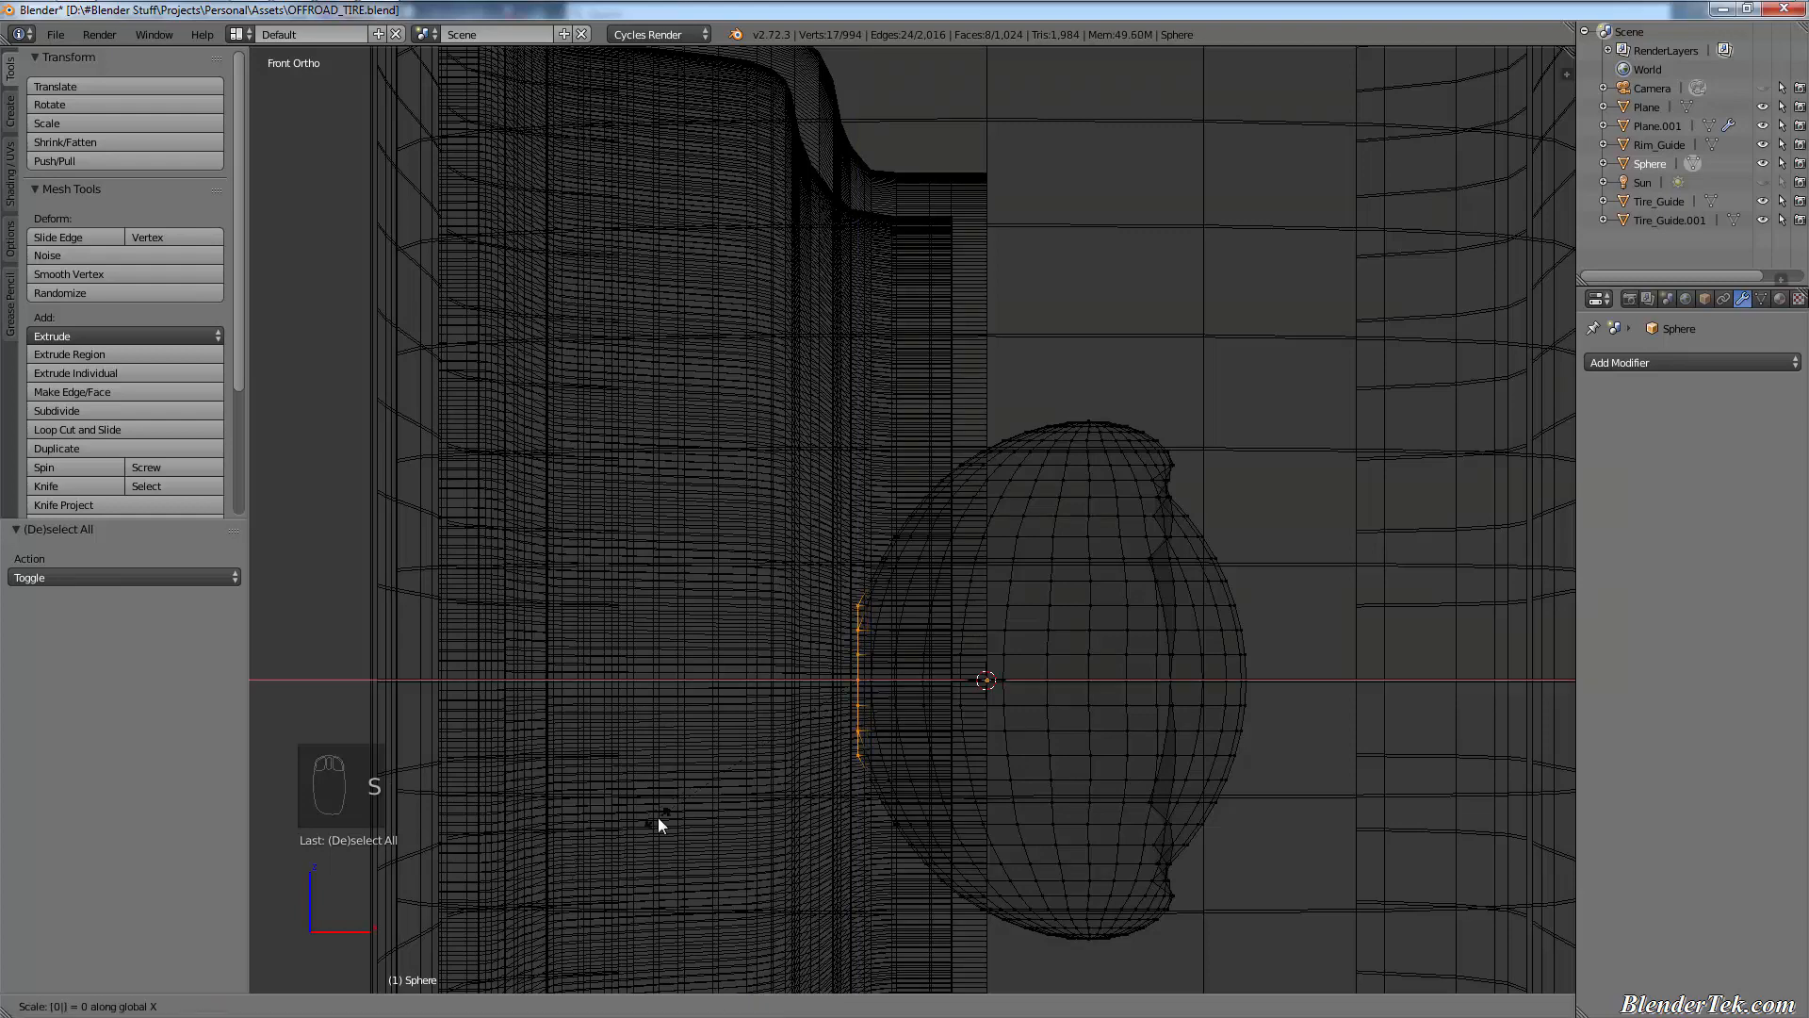
left_click(657, 826)
scroll(832, 721, "up", 2)
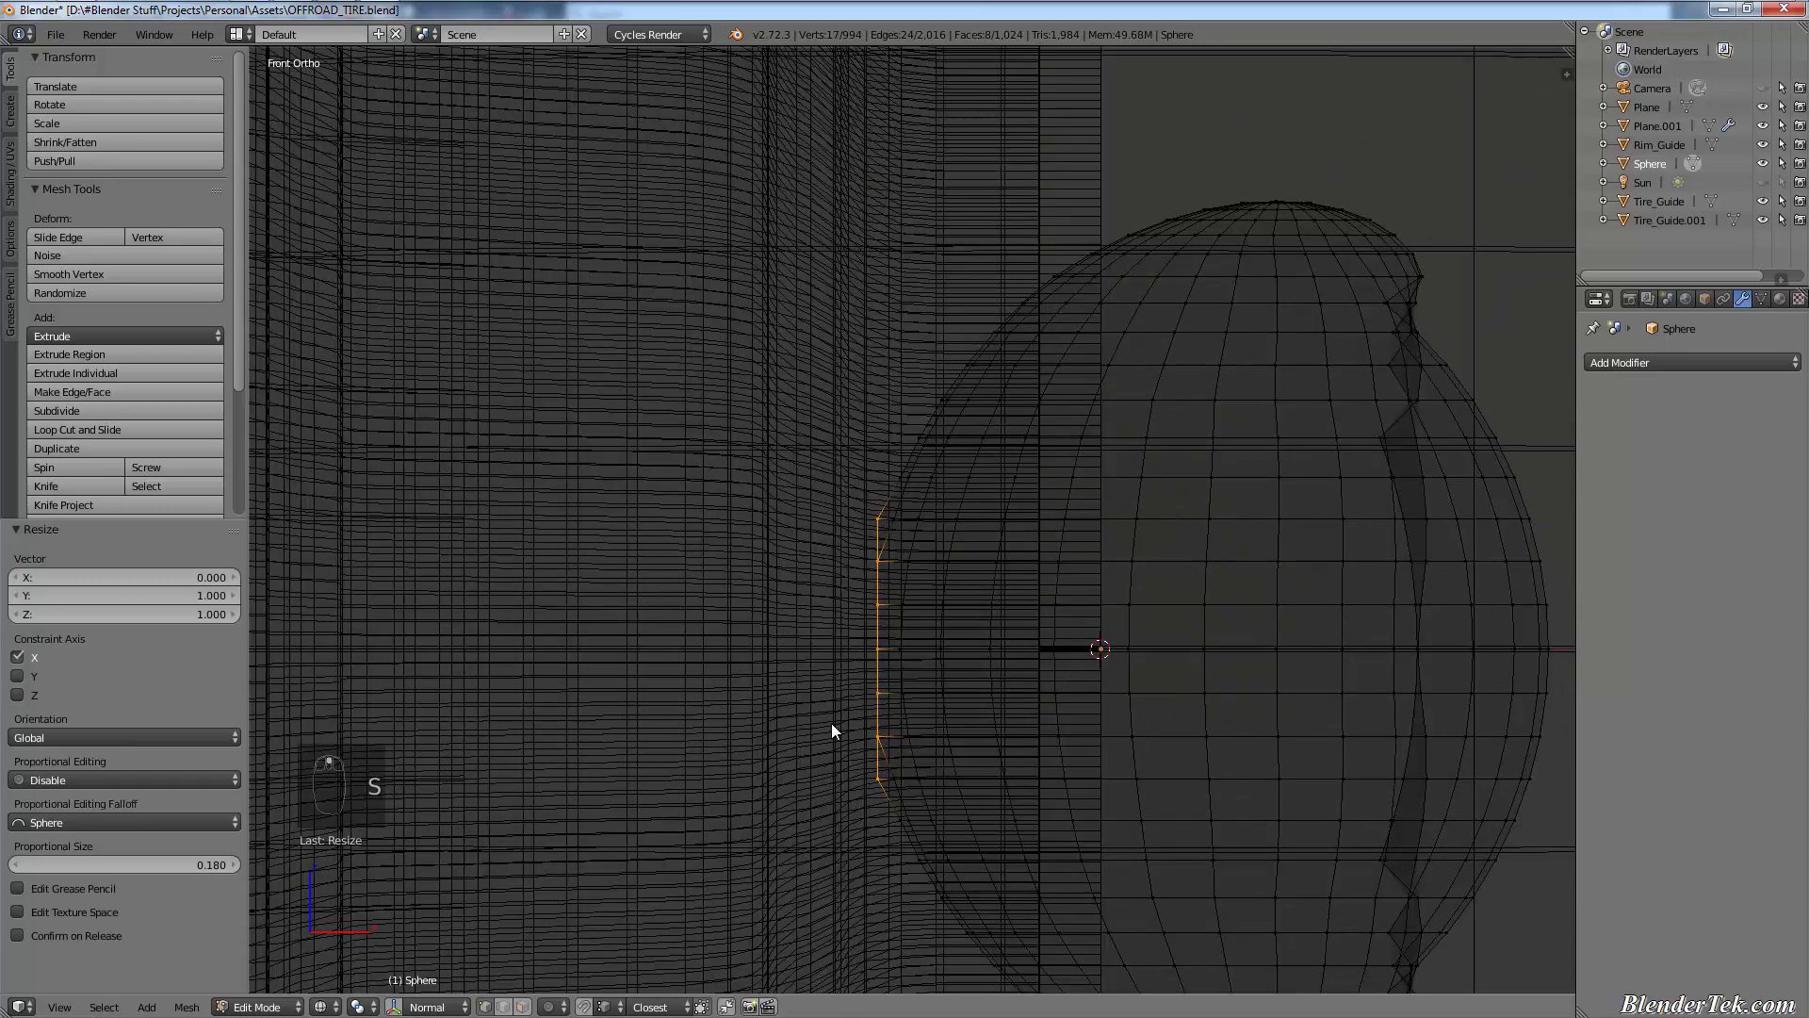
scroll(829, 721, "down", 4)
mouse_move(743, 652)
middle_mouse_down()
mouse_move(884, 695)
mouse_move(966, 767)
middle_mouse_up()
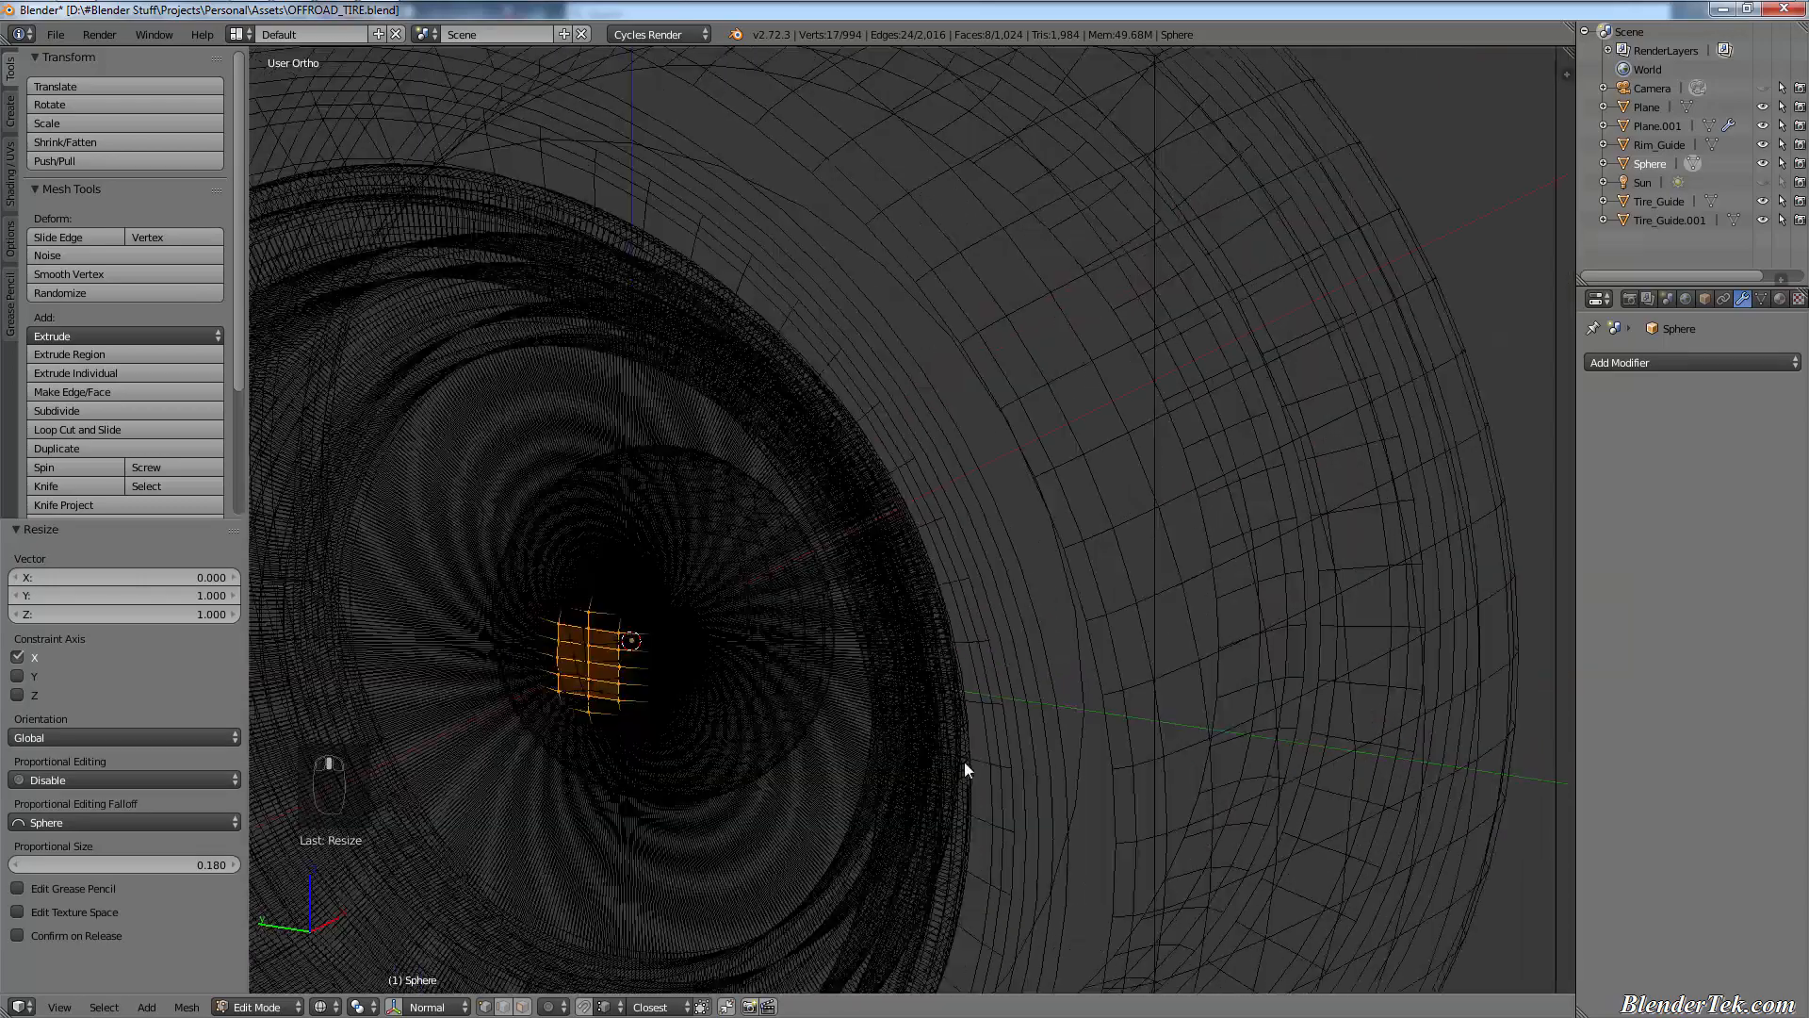
- Switch to solid shading, deselect all the sphere's vertices and leave Edit Mode
key("z")
scroll(711, 716, "up", 2)
key("a")
mouse_move(731, 704)
middle_mouse_down()
mouse_move(710, 701)
mouse_move(832, 674)
mouse_move(840, 626)
mouse_move(743, 634)
mouse_move(678, 703)
mouse_move(752, 711)
mouse_move(707, 710)
middle_mouse_up()
key("Tab")
- In the wireframe front view, delete the sphere's vertices on the positive-X side of the rim's inner edge
key("KP_1")
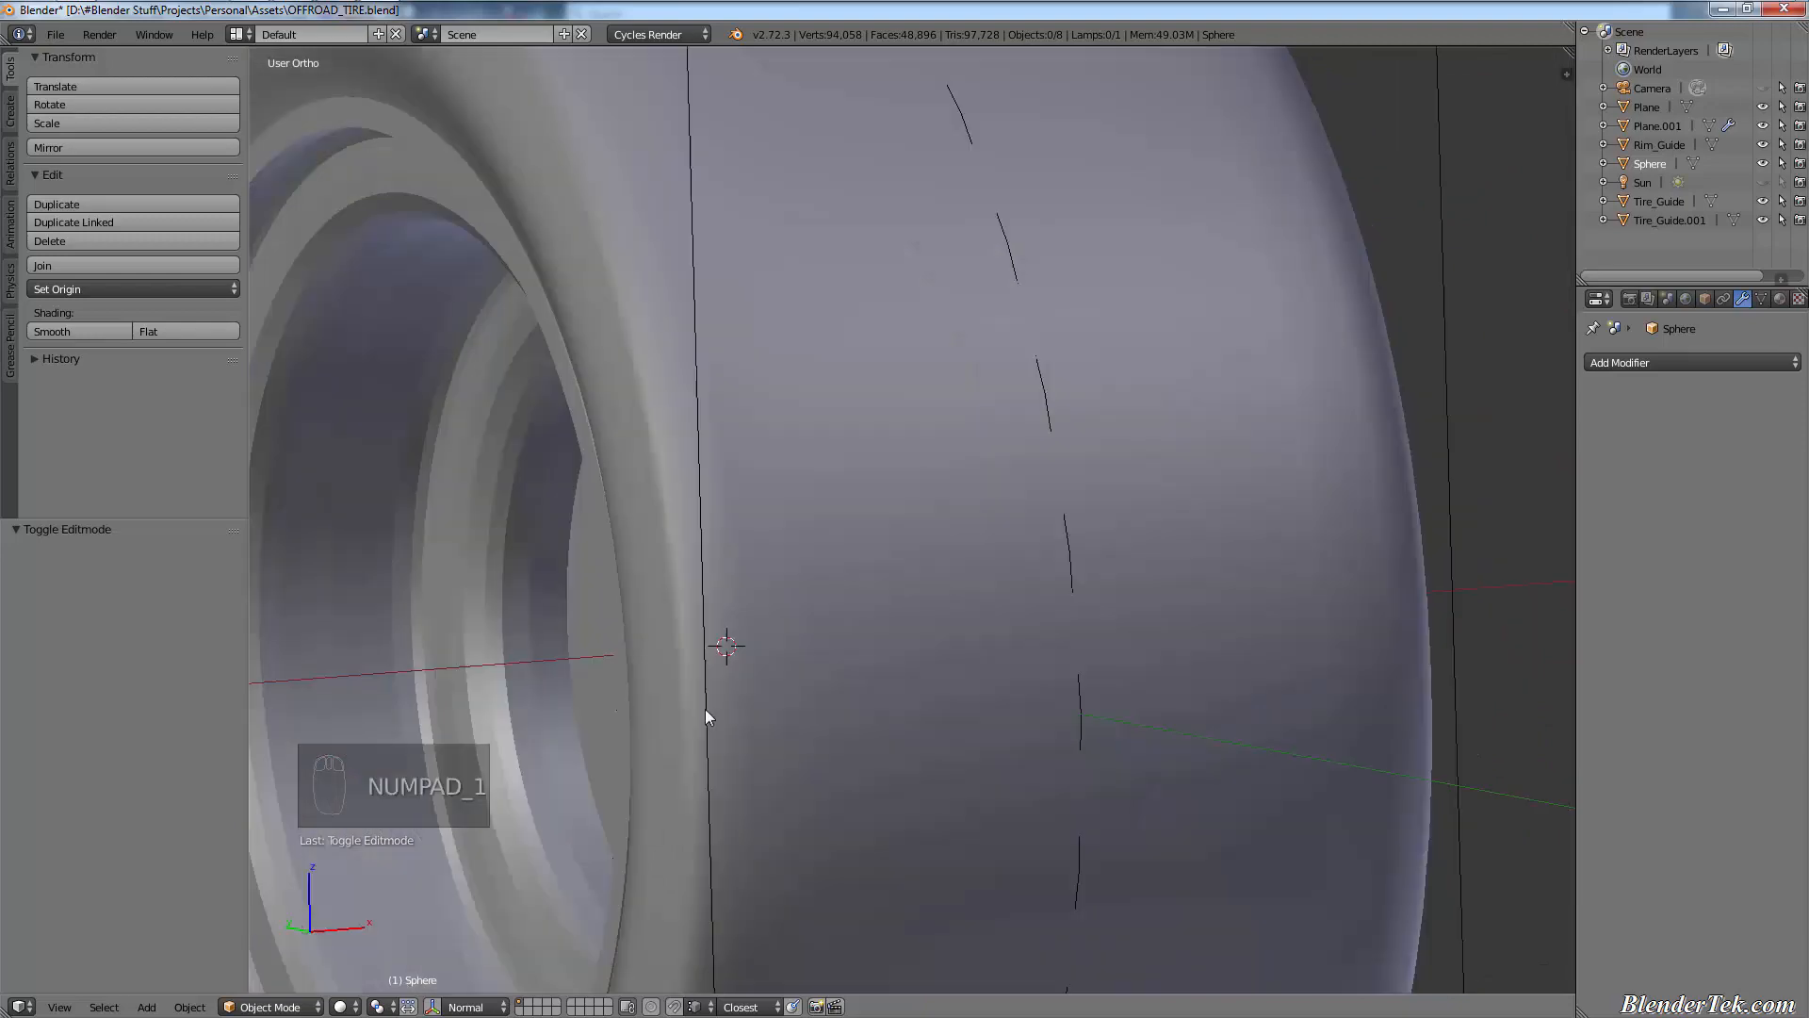
key("z")
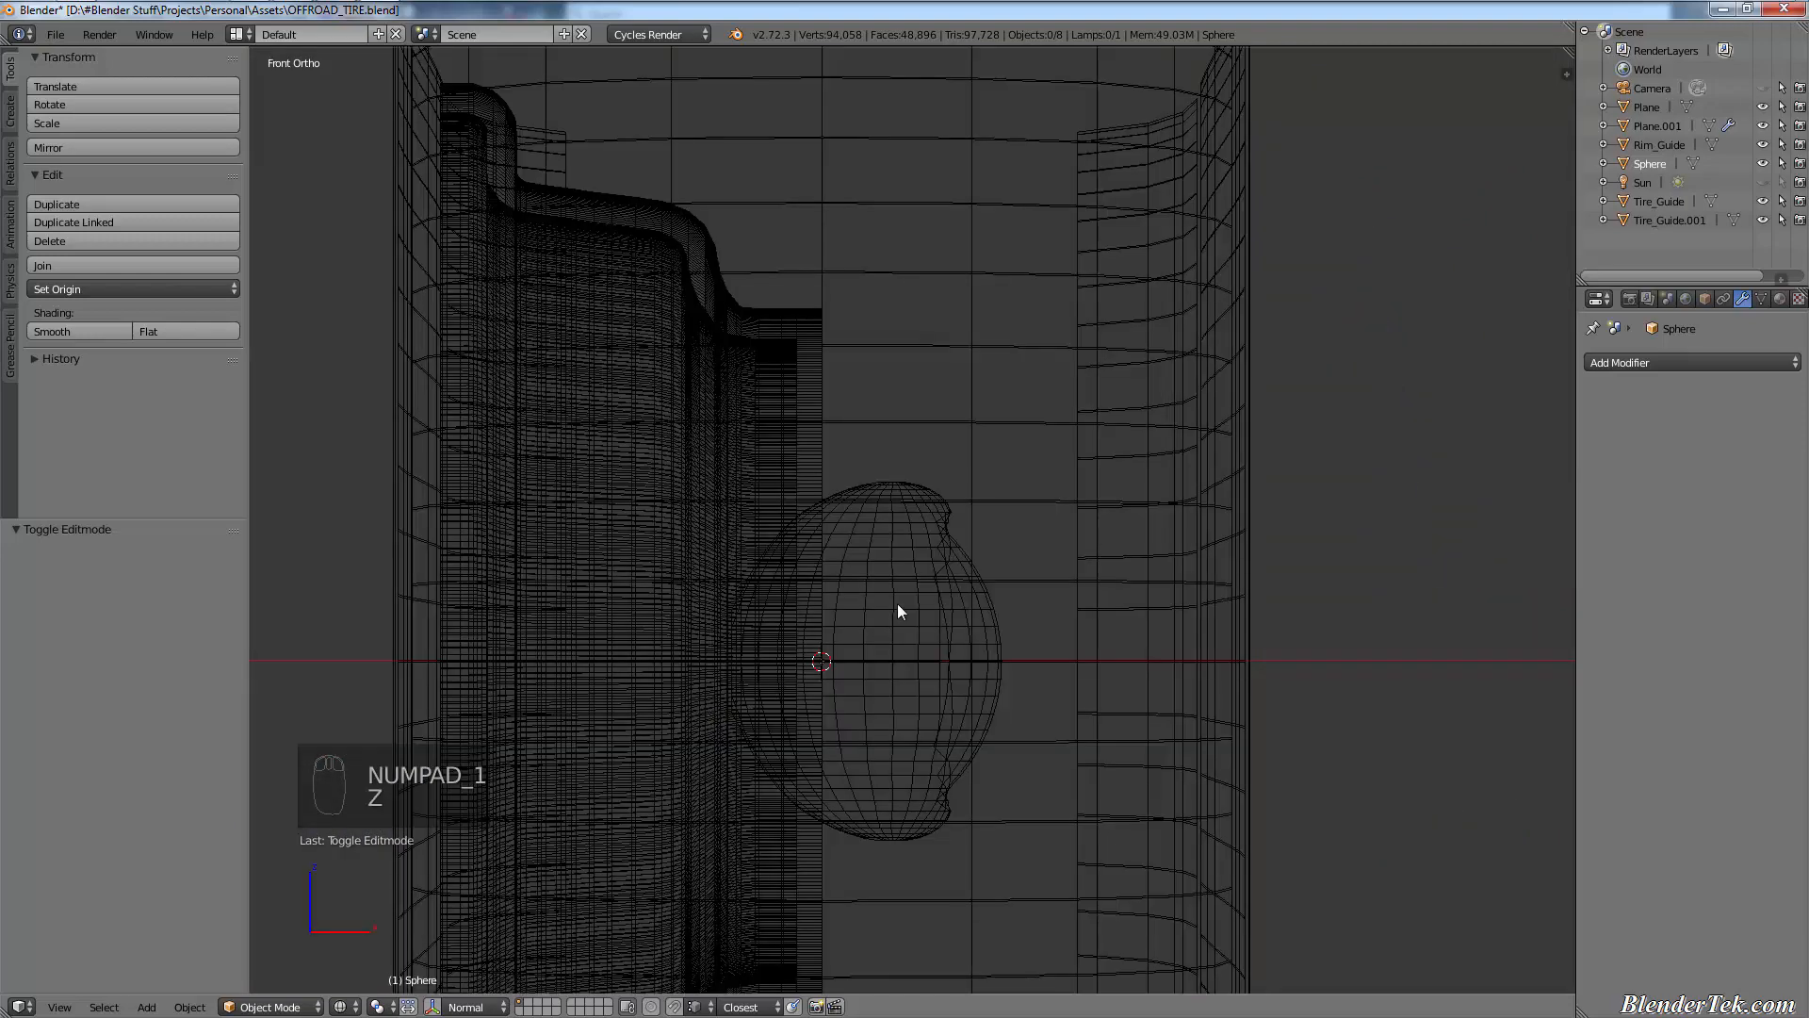
scroll(897, 603, "up", 2)
right_click(861, 652)
key("Tab")
key("b")
key("b")
left_click_drag(1086, 337, 824, 969)
key("x")
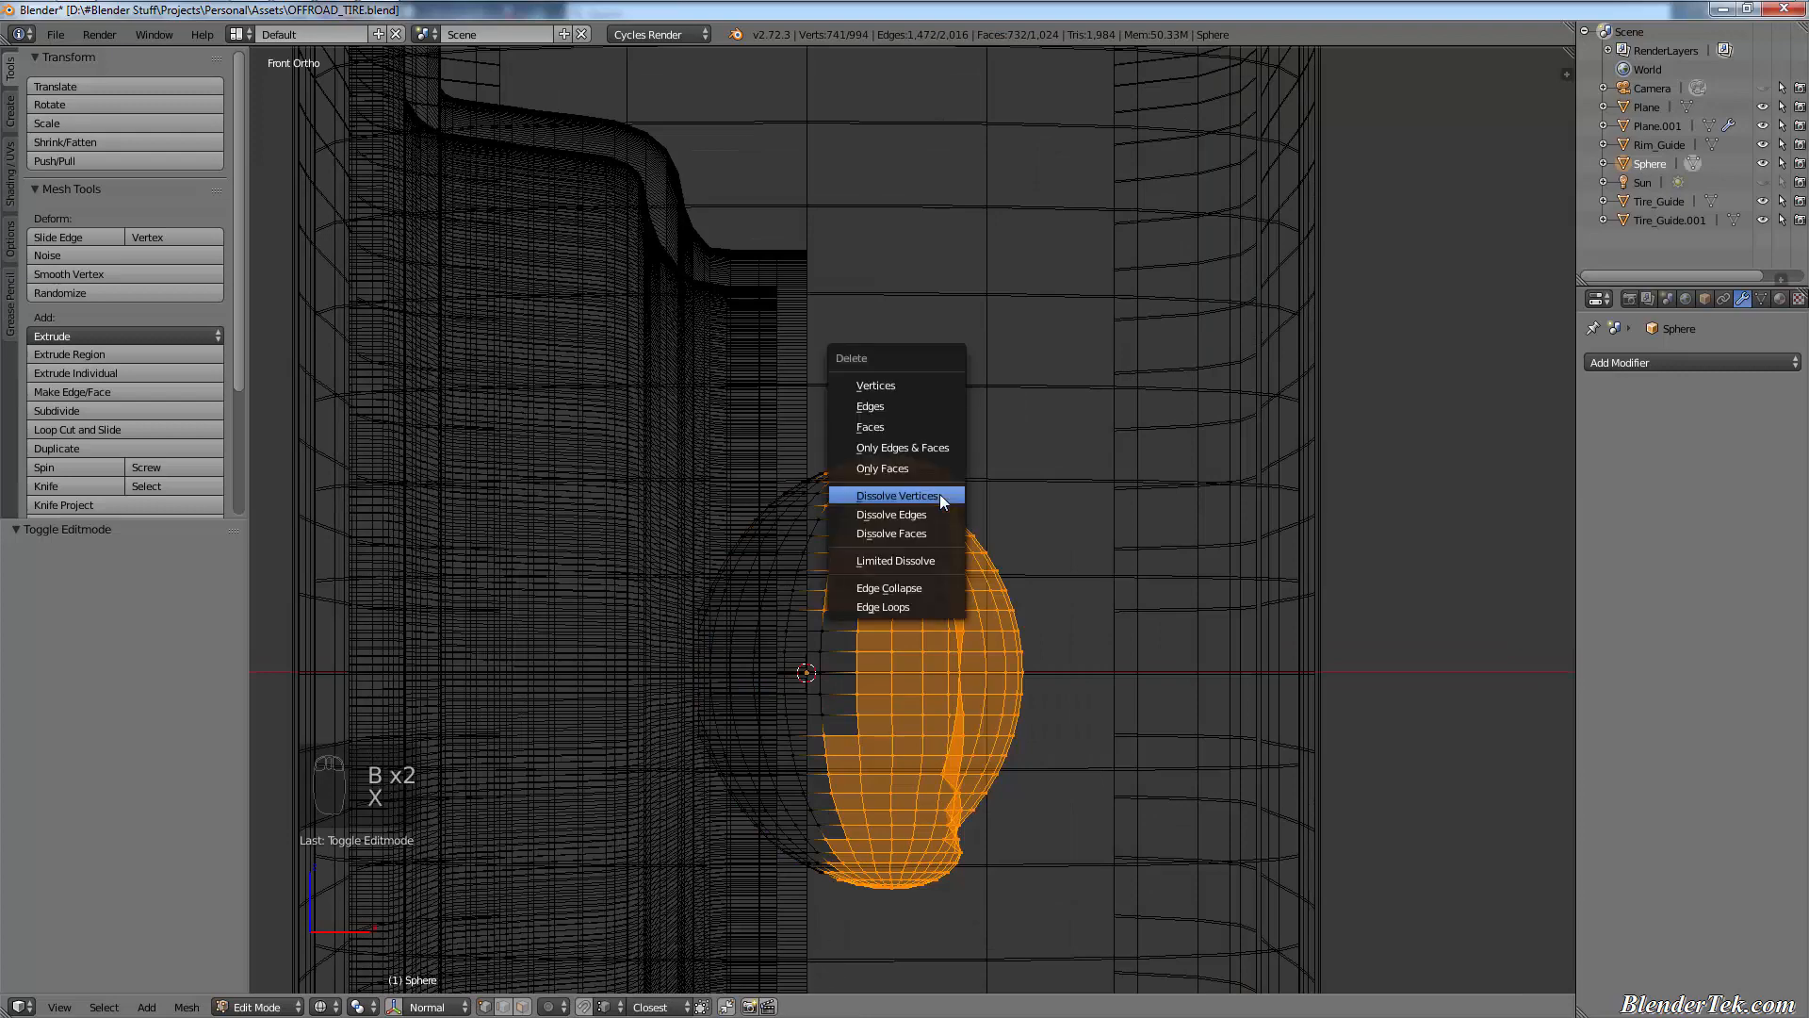
left_click(922, 386)
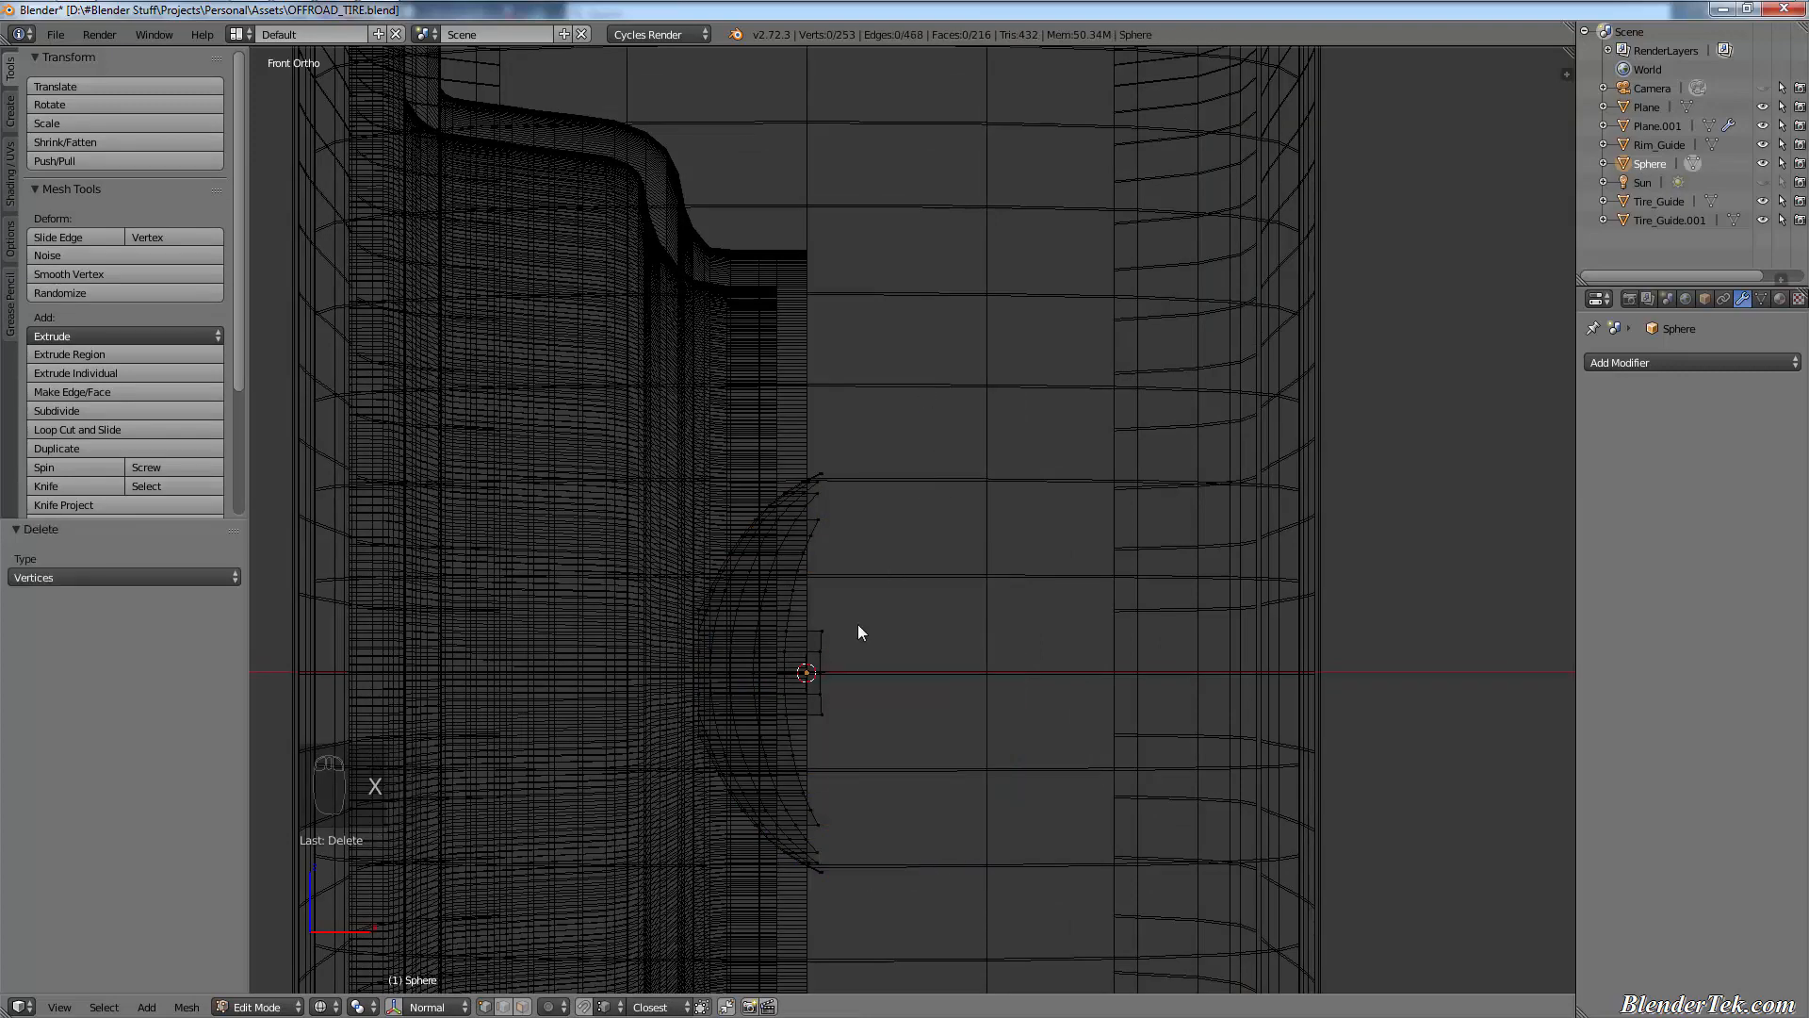
- Select the leftover vertices around the 3D cursor with a box selection and delete them
key("b")
left_click_drag(864, 608, 816, 728)
key("x")
left_click(873, 524)
- Inspect the trimmed sphere inside the rim in solid shading and leave Edit Mode
key("z")
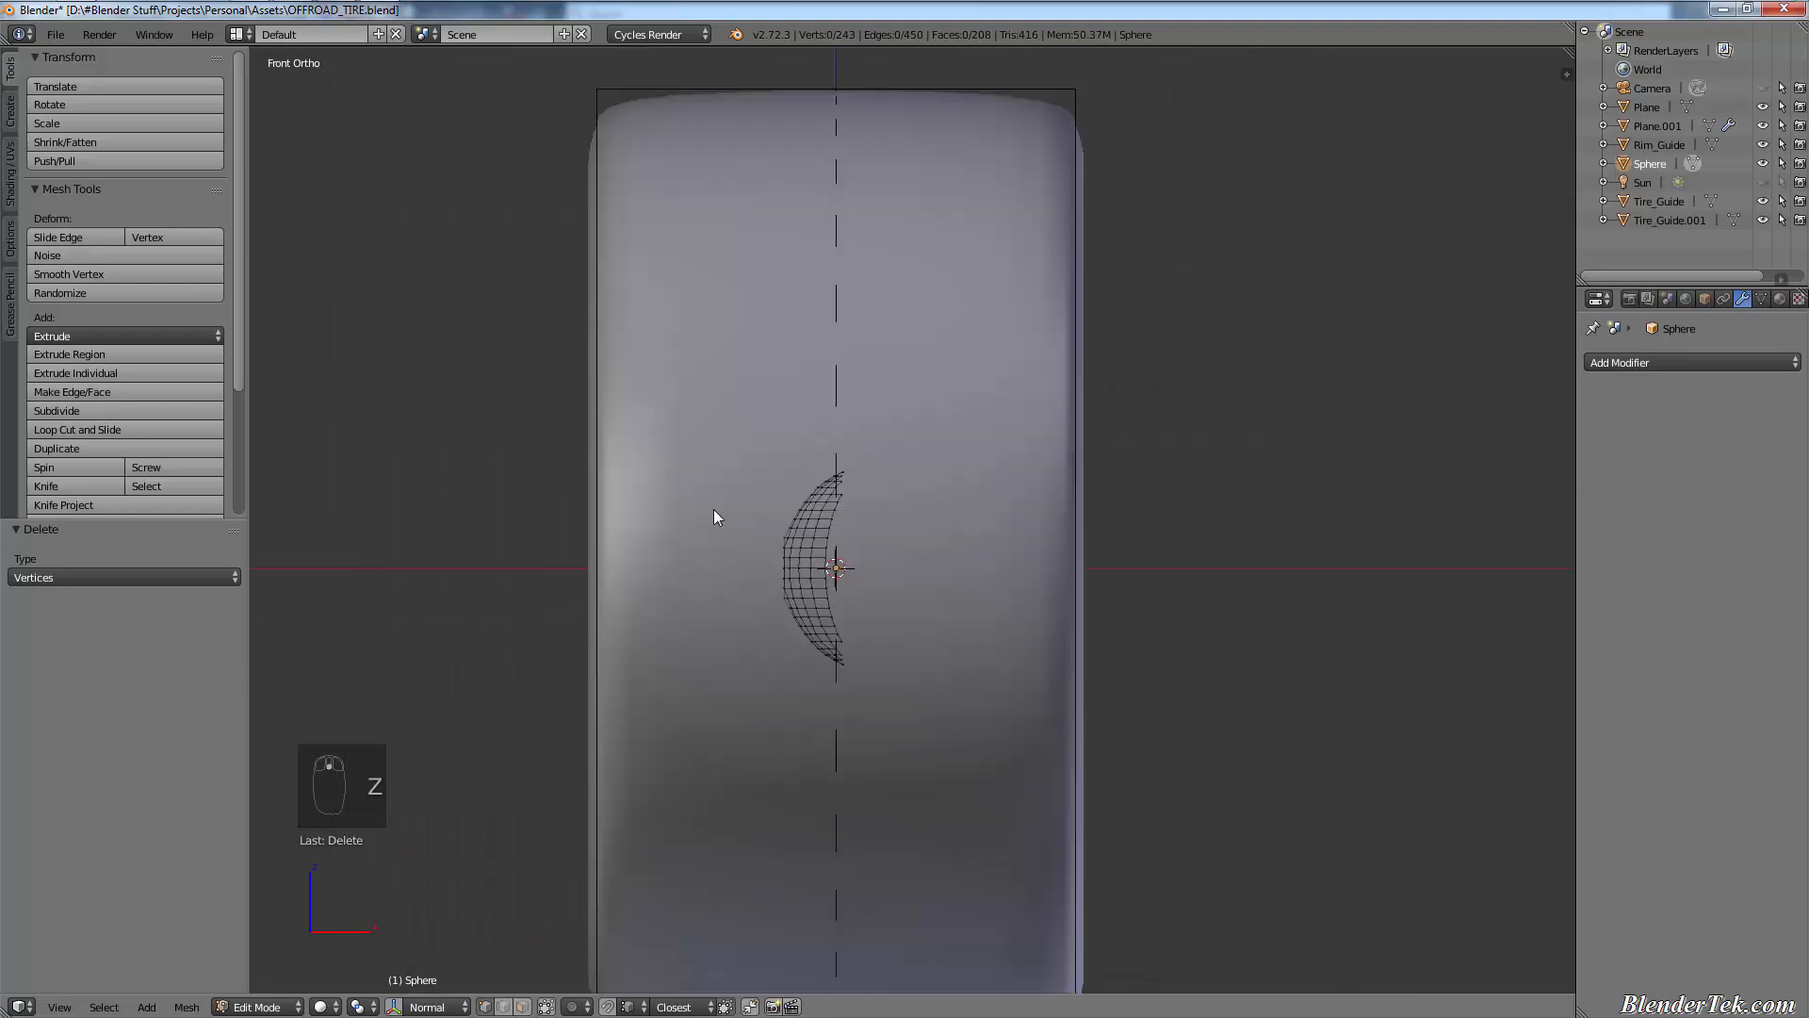
middle_click_drag(714, 509, 832, 524)
middle_click_drag(726, 547, 912, 621, "shift")
scroll(617, 581, "up", 4)
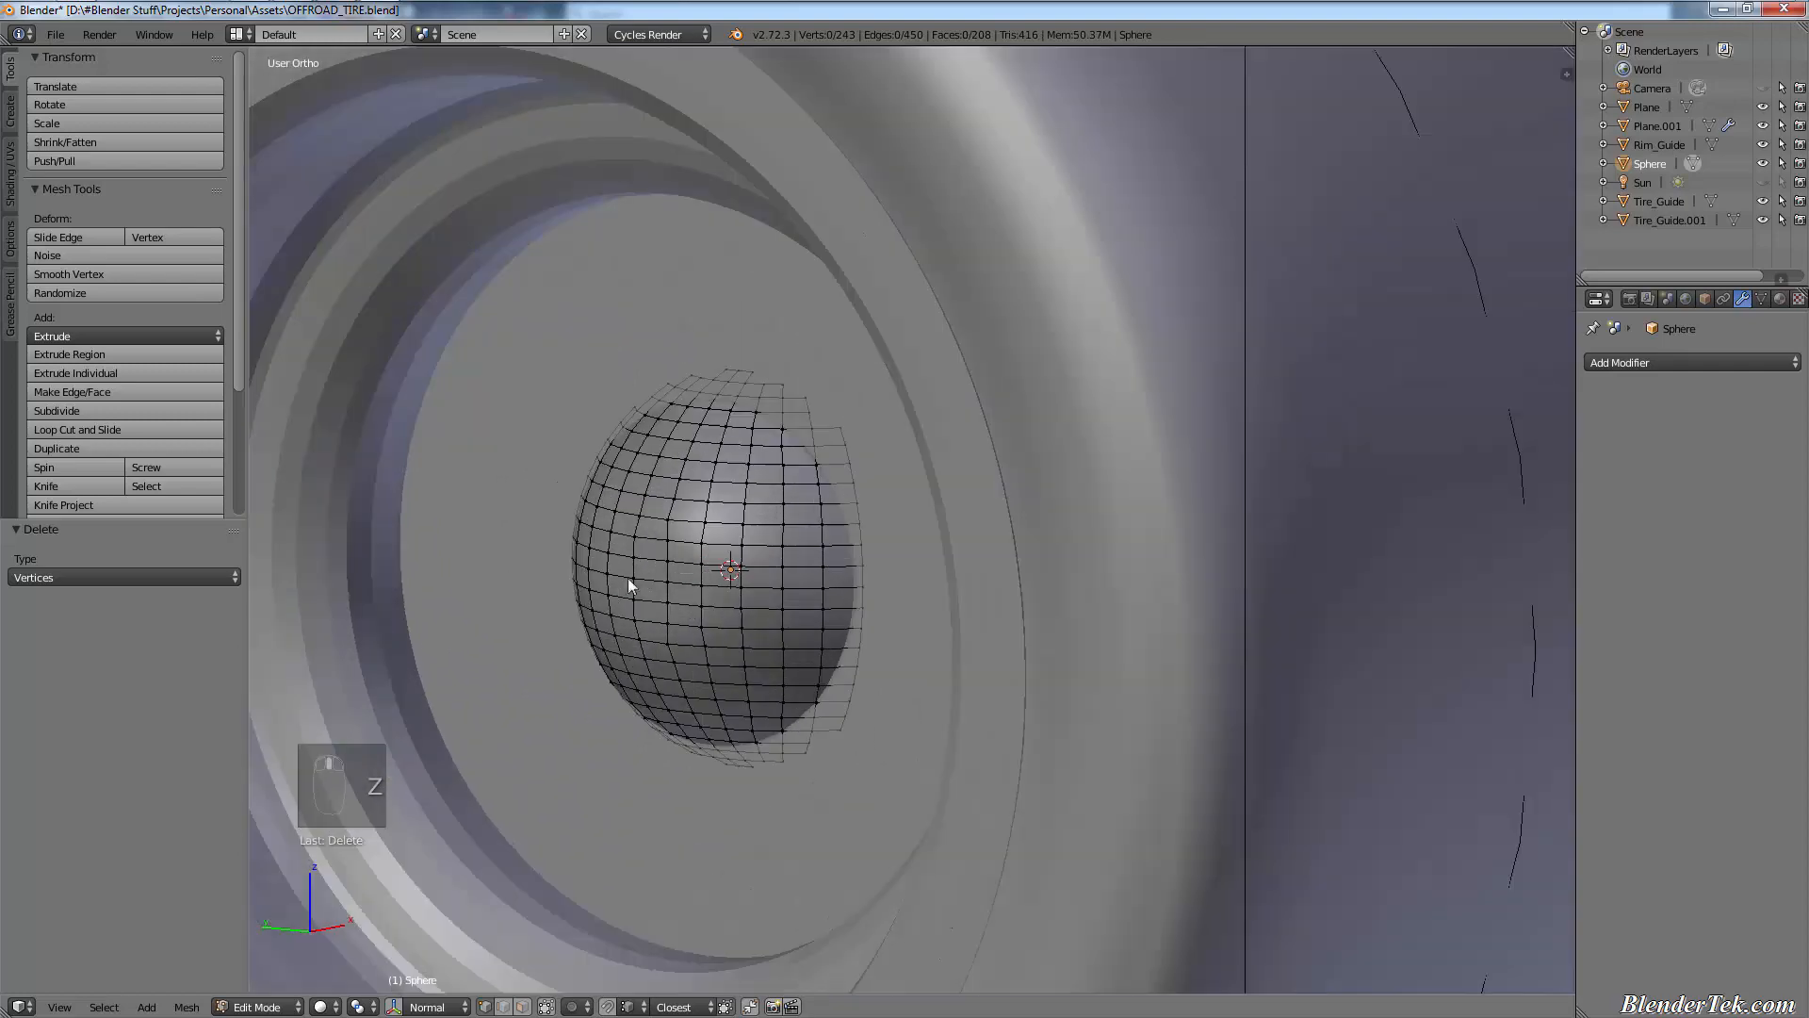
key("Tab")
middle_click_drag(724, 602, 778, 598)
- Show the rim center in the left orthographic view and set the snap element to Increment
key("KP_1")
key("KP_3")
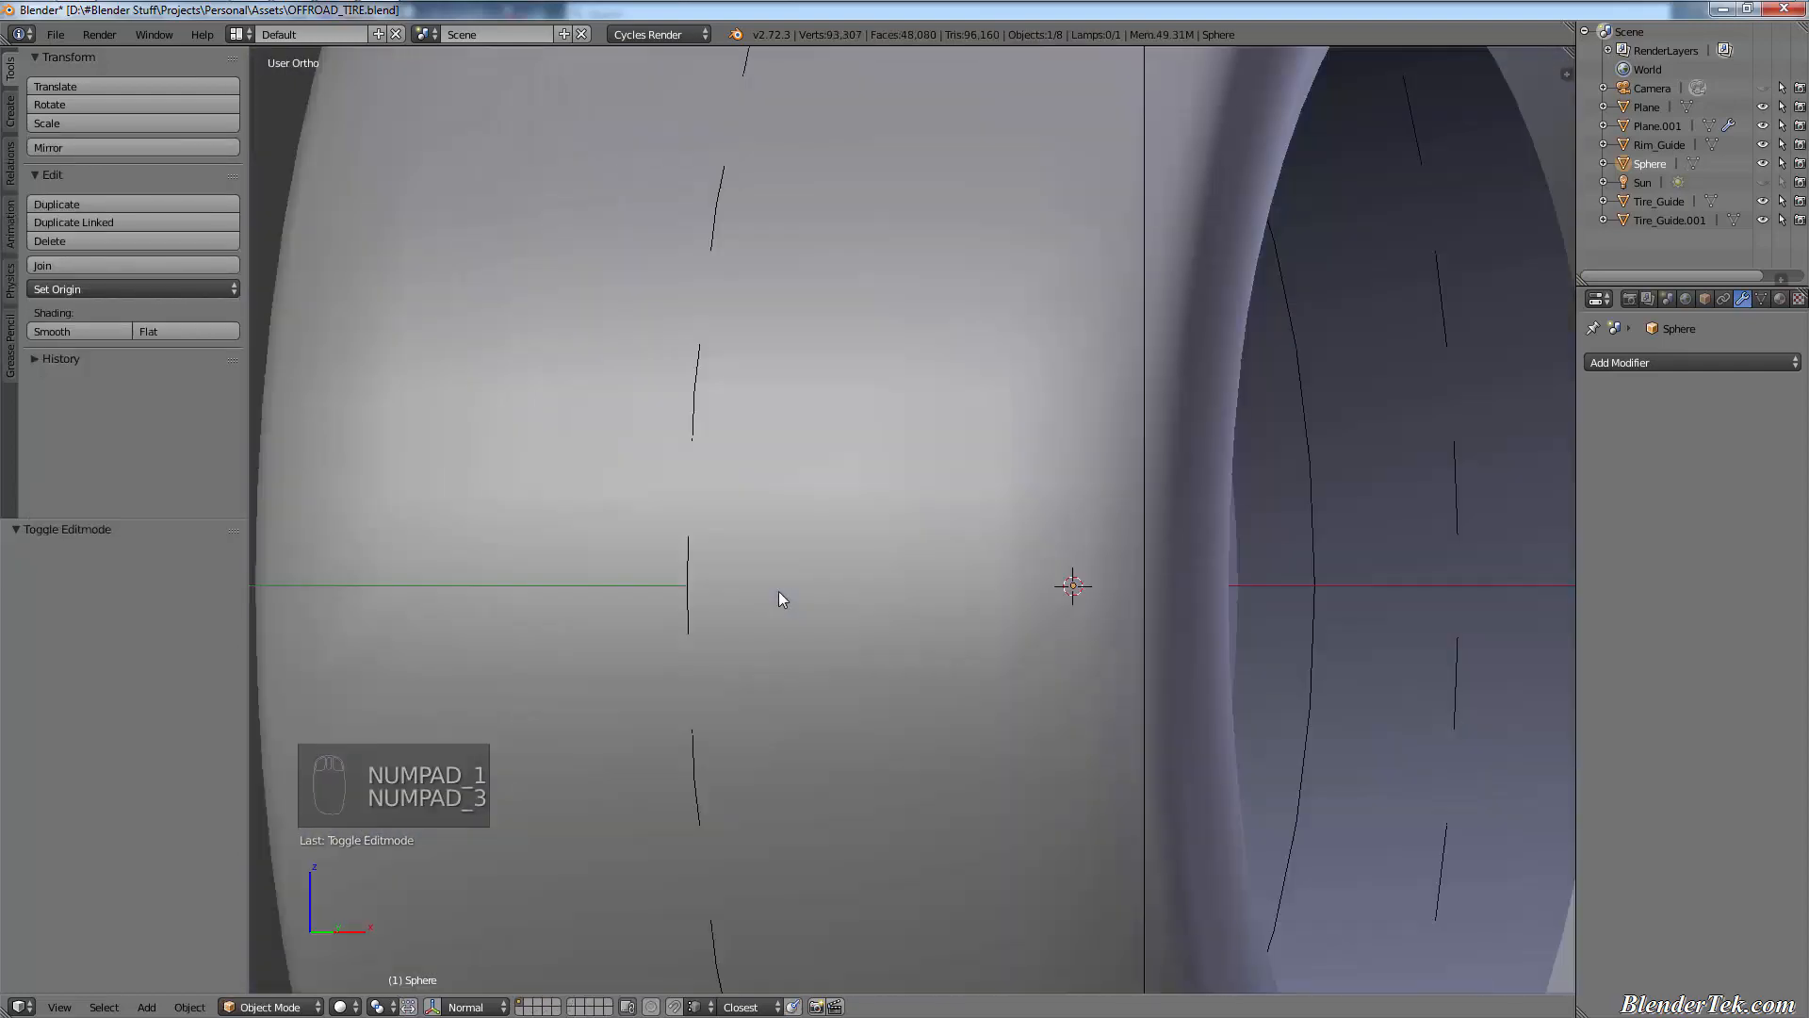
key("KP_1")
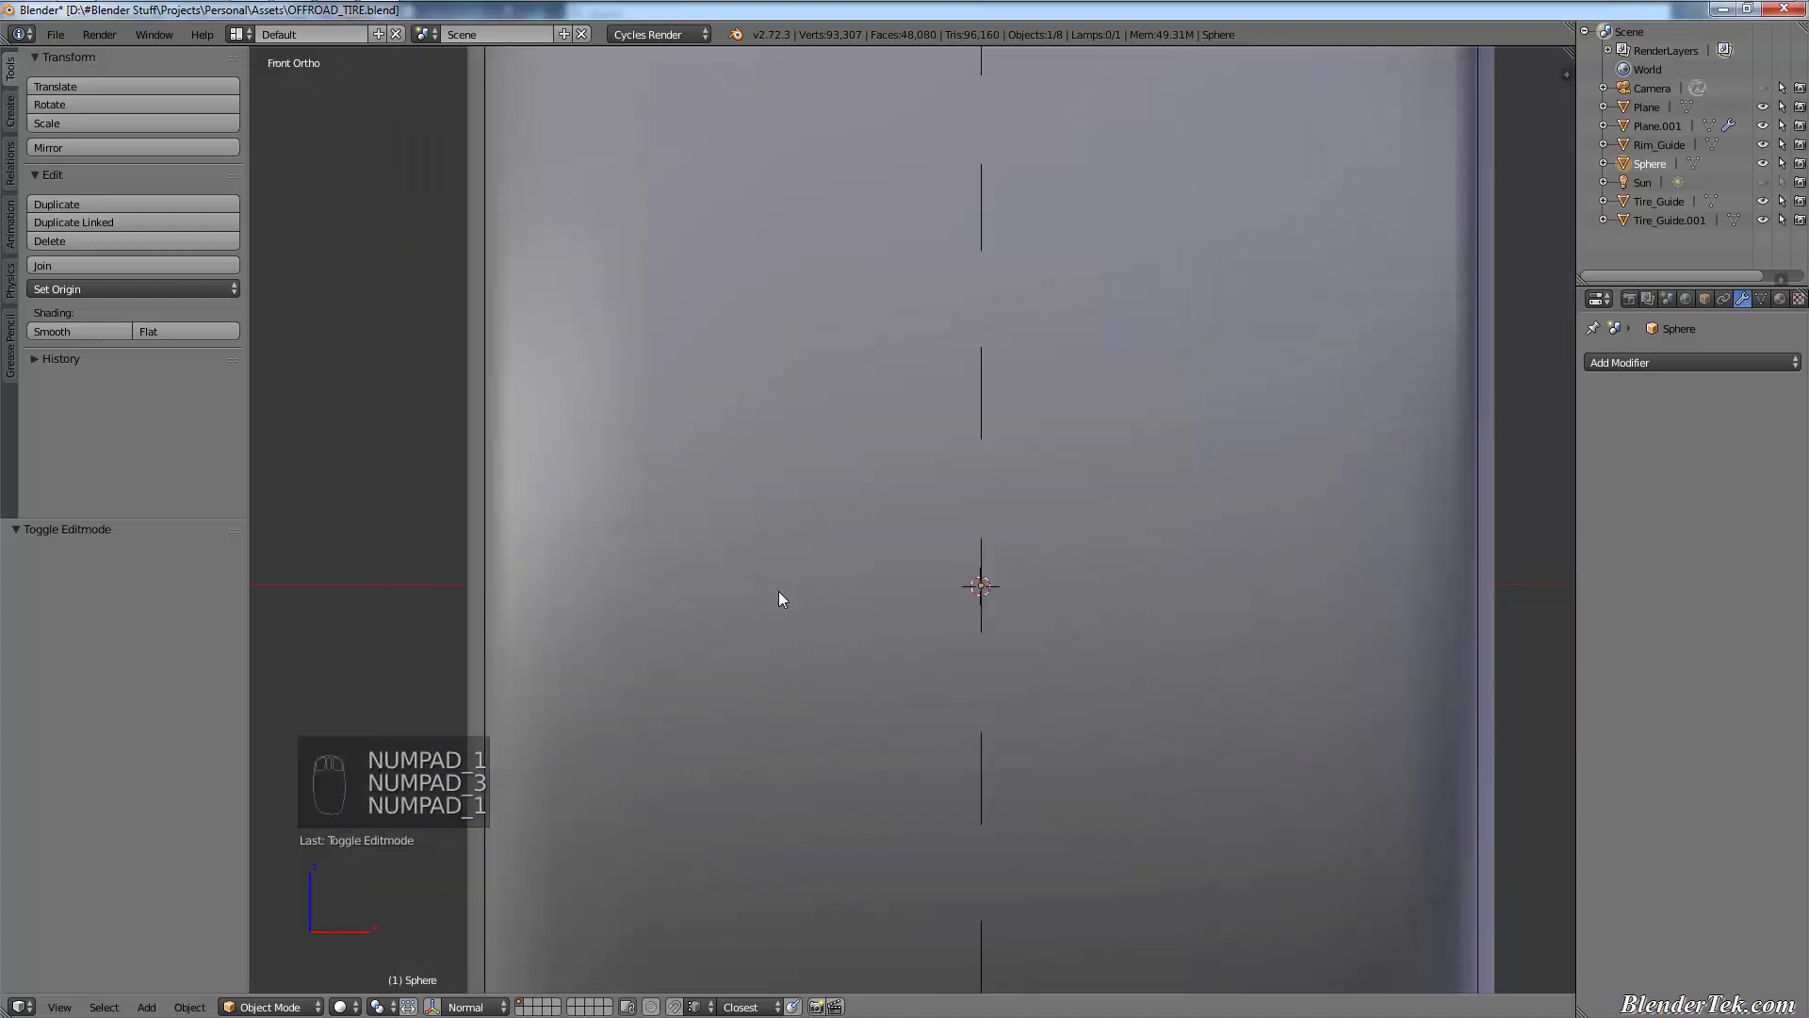
key("ctrl+KP_3")
scroll(855, 541, "down", 2)
middle_click_drag(954, 518, 974, 632, "shift")
scroll(974, 631, "up", 3)
middle_click_drag(822, 773, 850, 641, "shift")
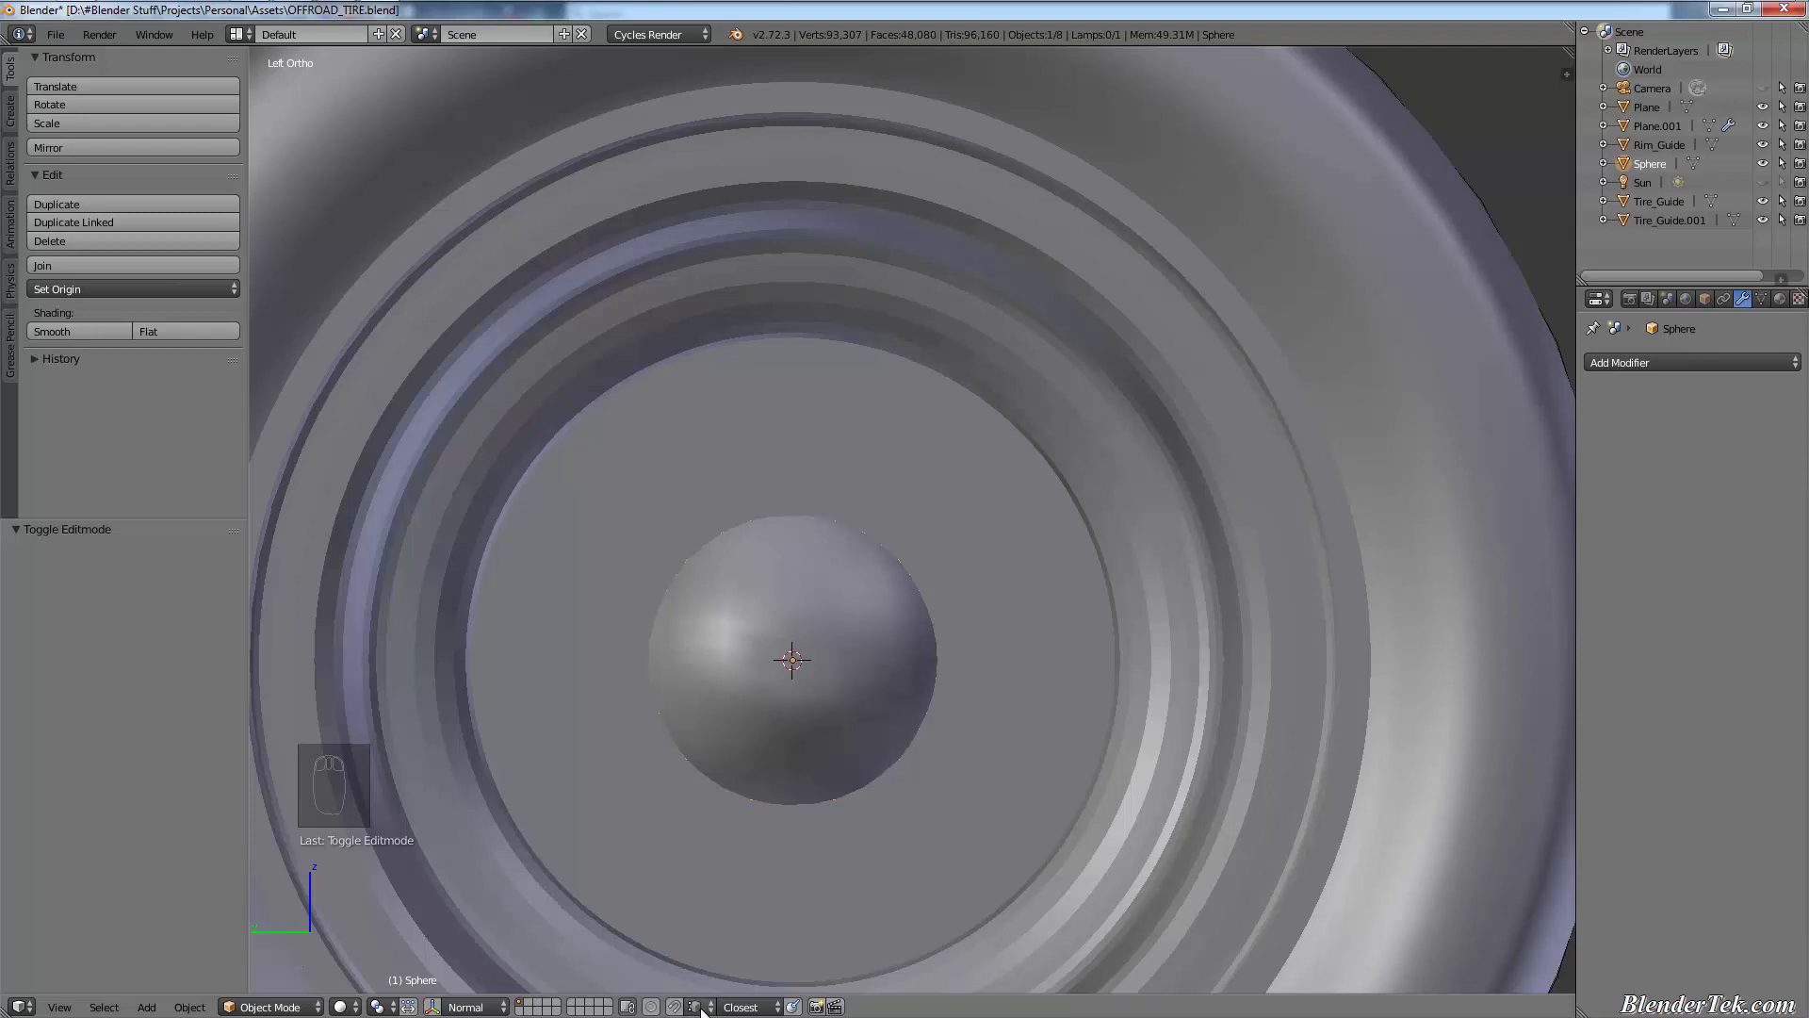
left_click(741, 1007)
left_click(697, 1008)
left_click(739, 985)
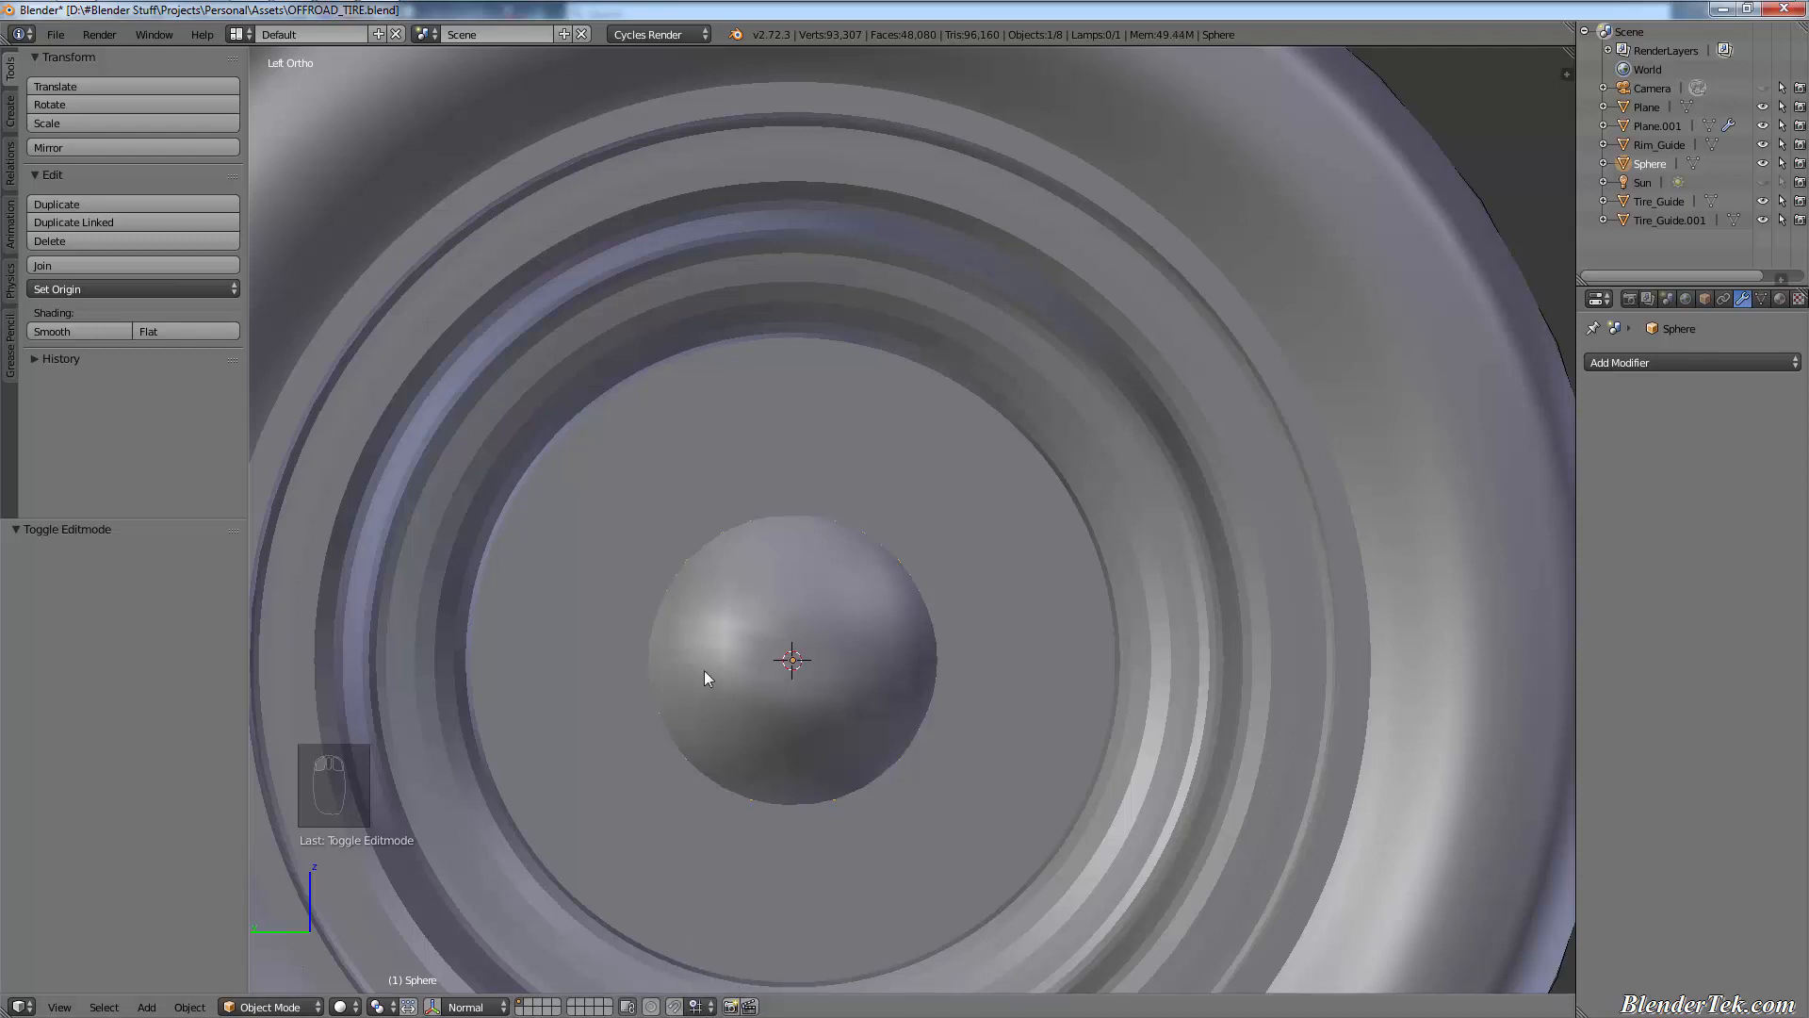
- Save the tire file under its existing name
key("shift+a")
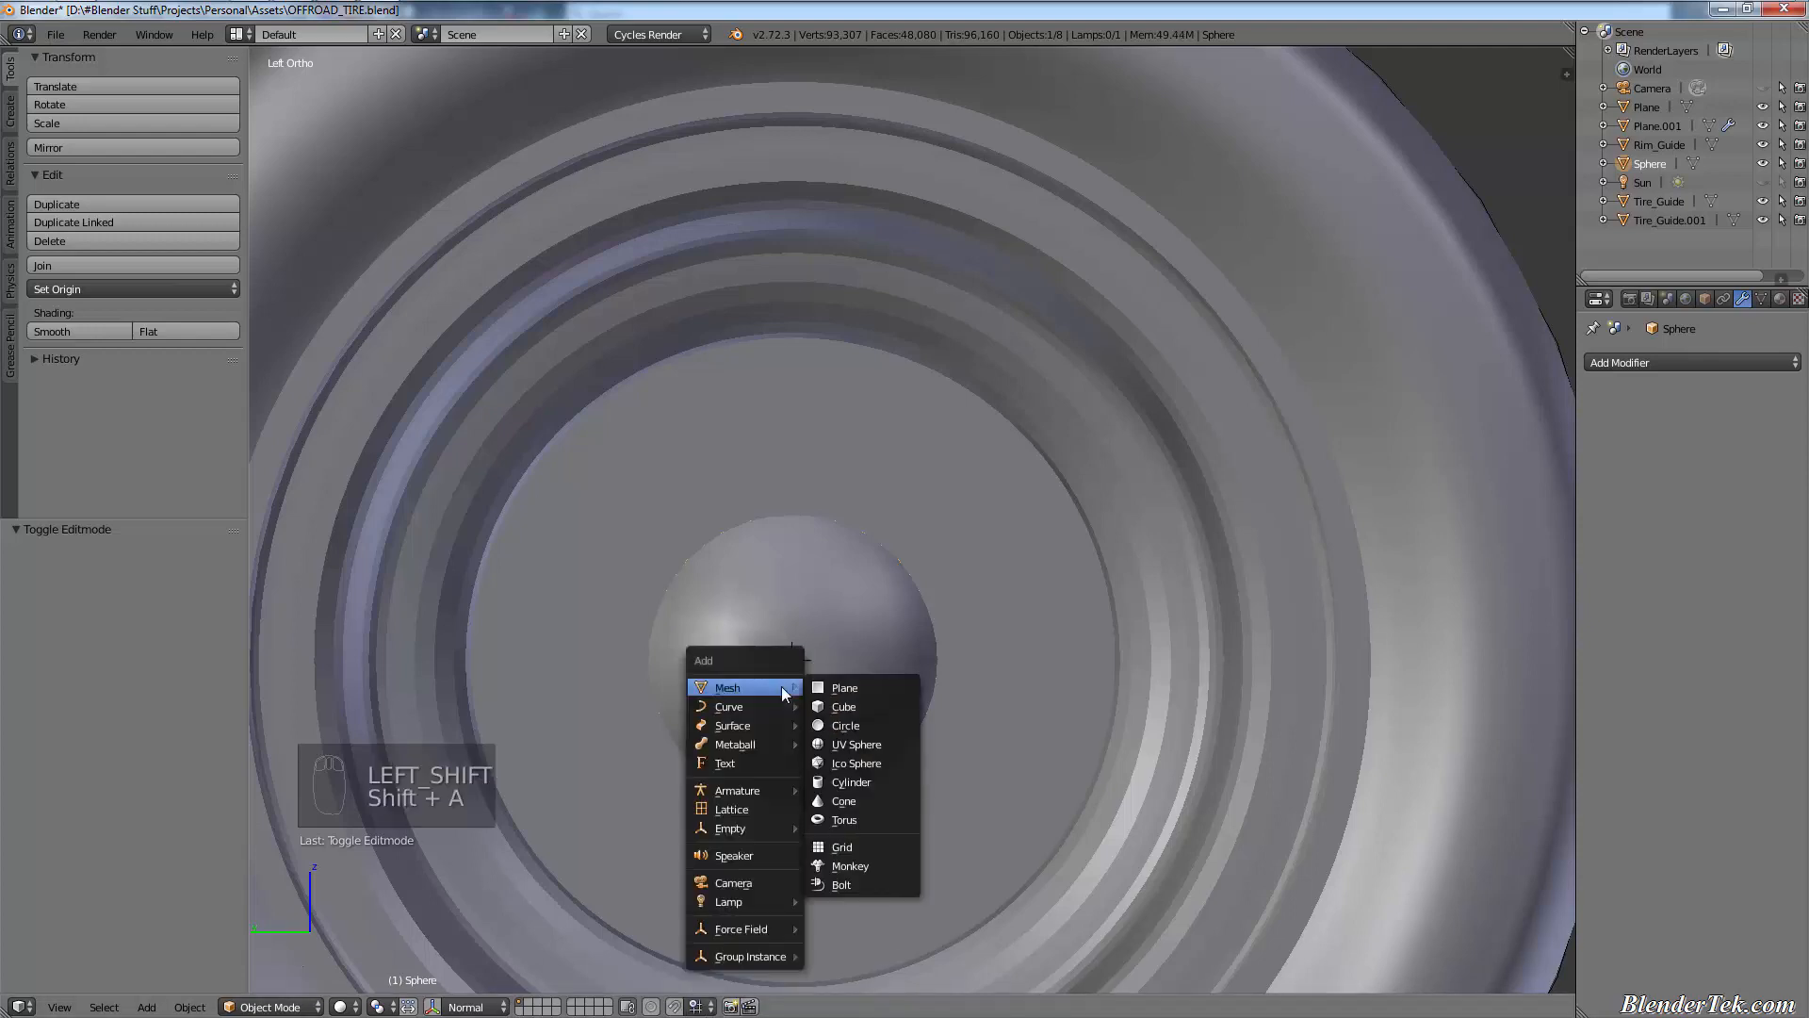
mouse_move(25, 36)
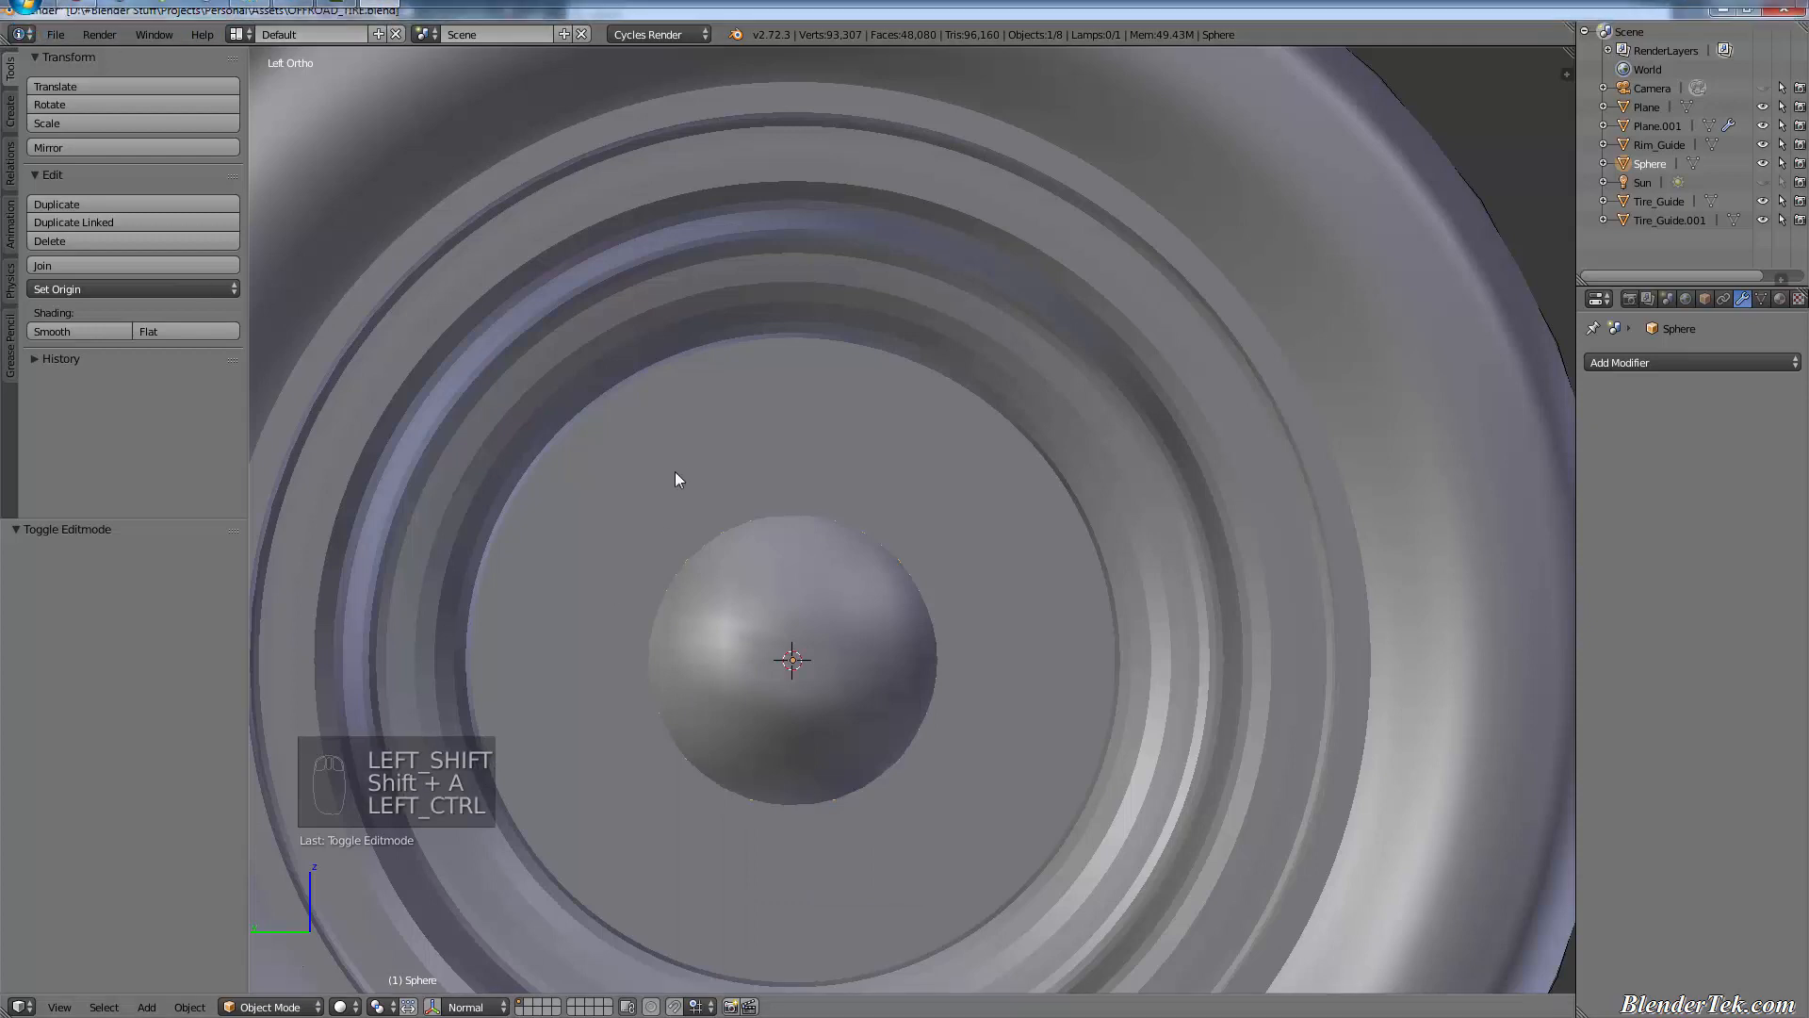
key("ctrl+s")
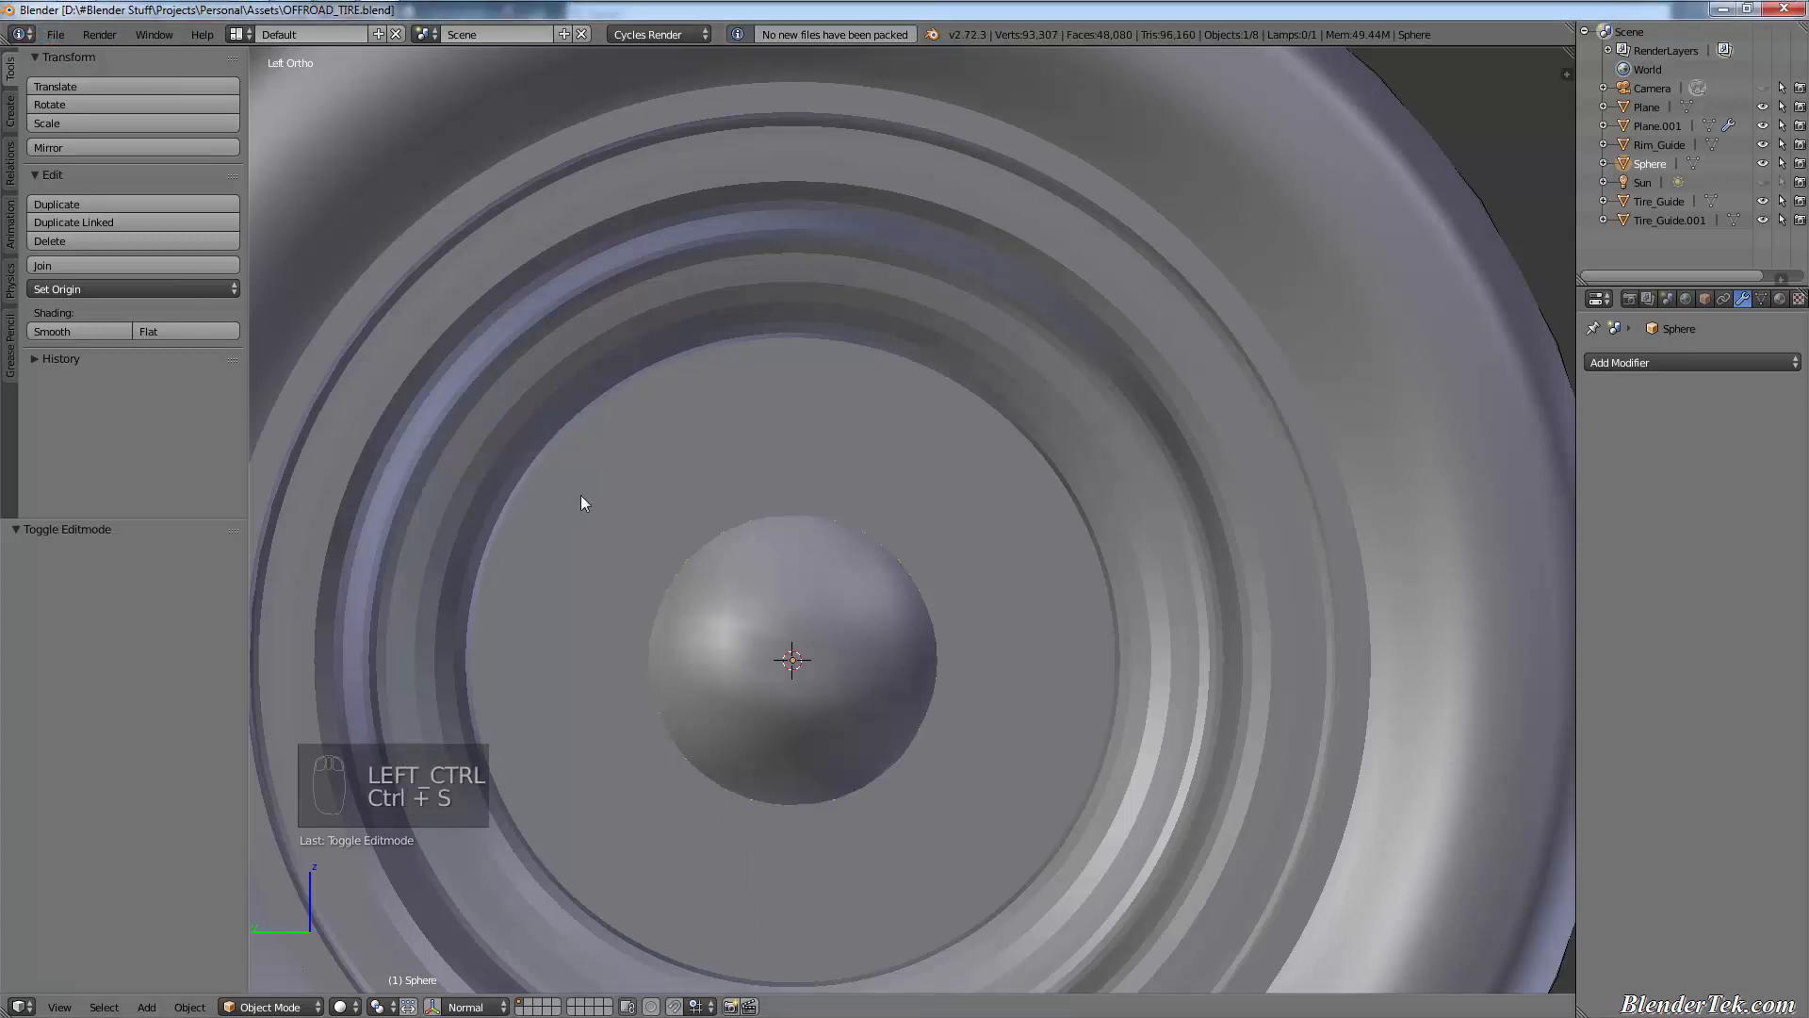
- Add a Bolt mesh object at the 3D cursor, keeping the BOLT model and M3 preset
key("shift+a")
mouse_move(769, 724)
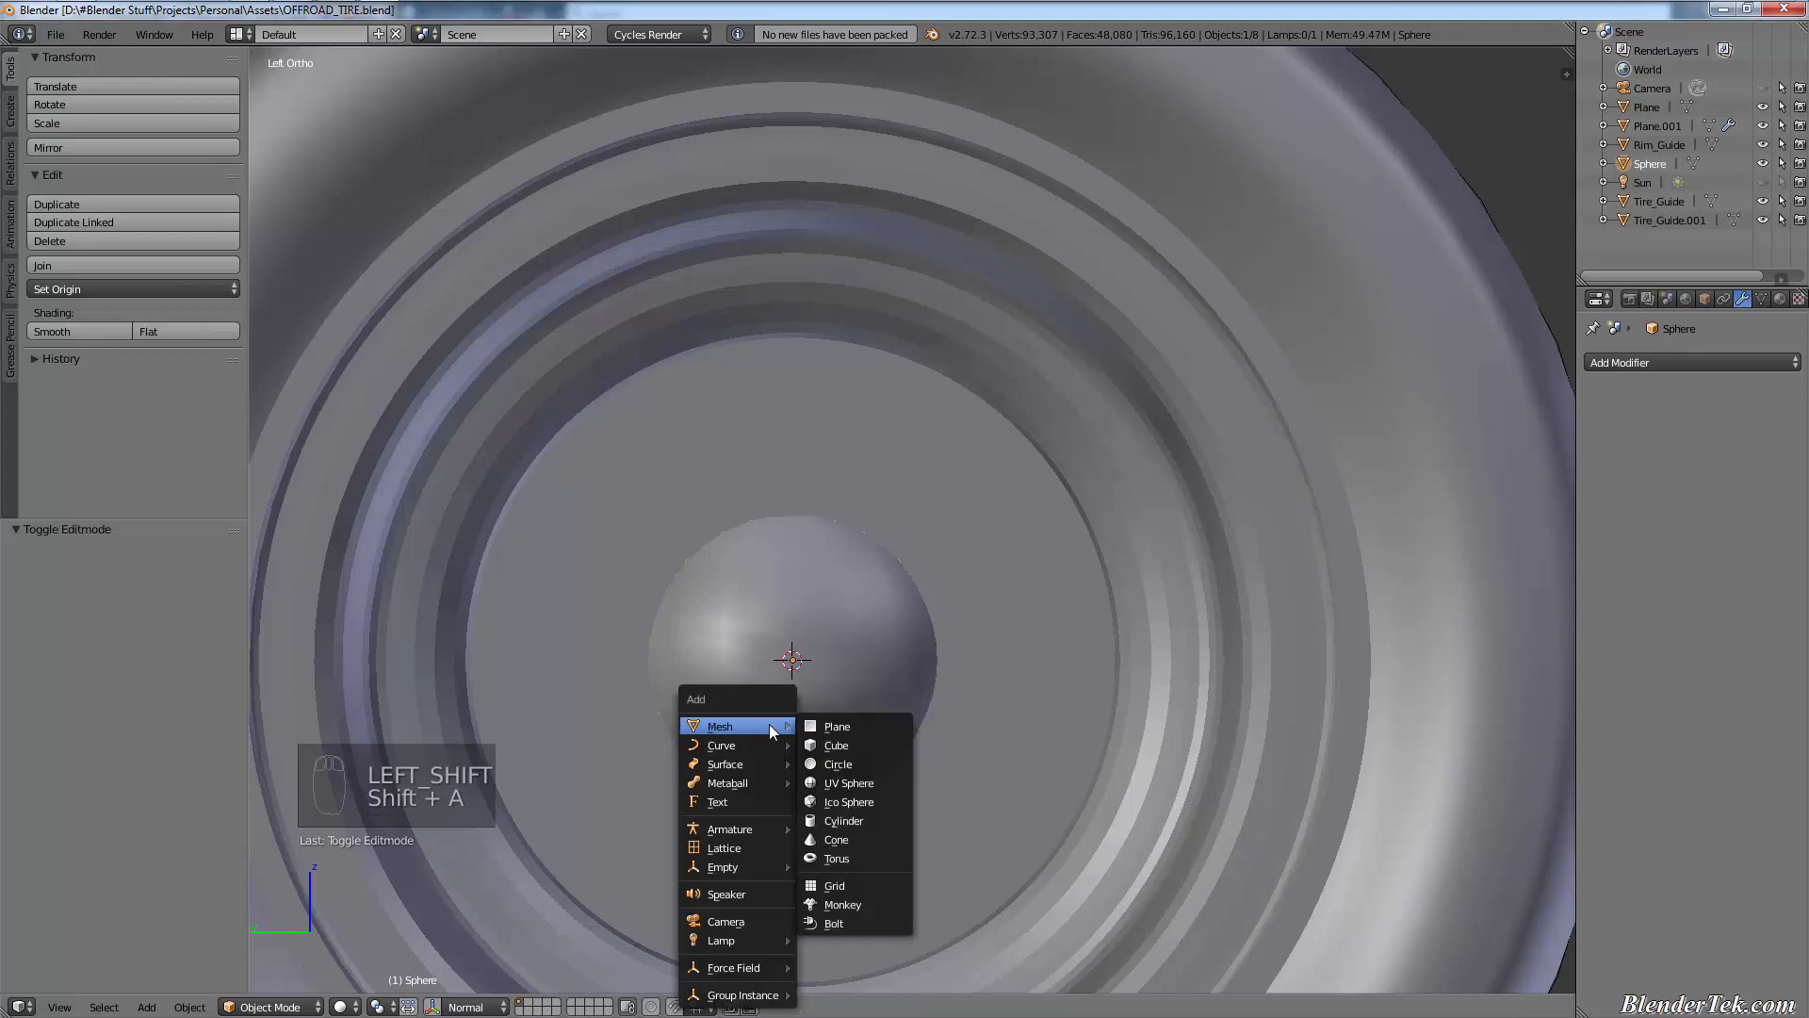
left_click(869, 921)
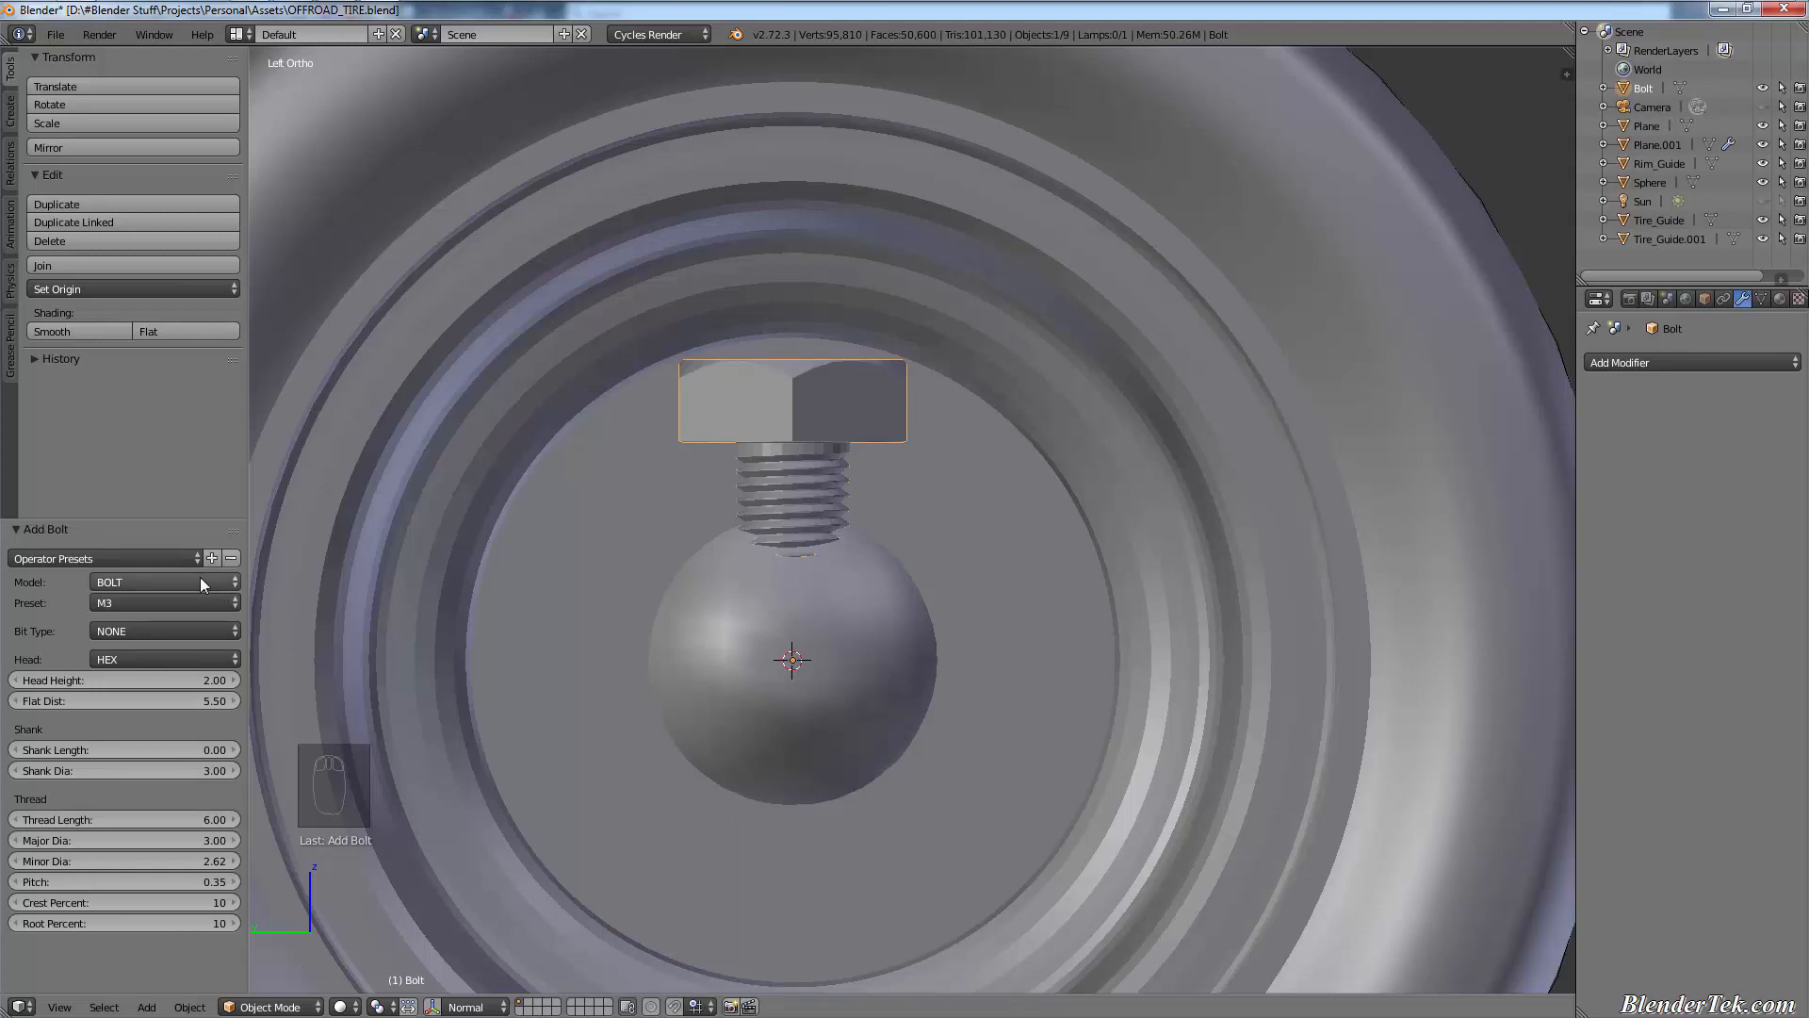
left_click(190, 600)
left_click(190, 599)
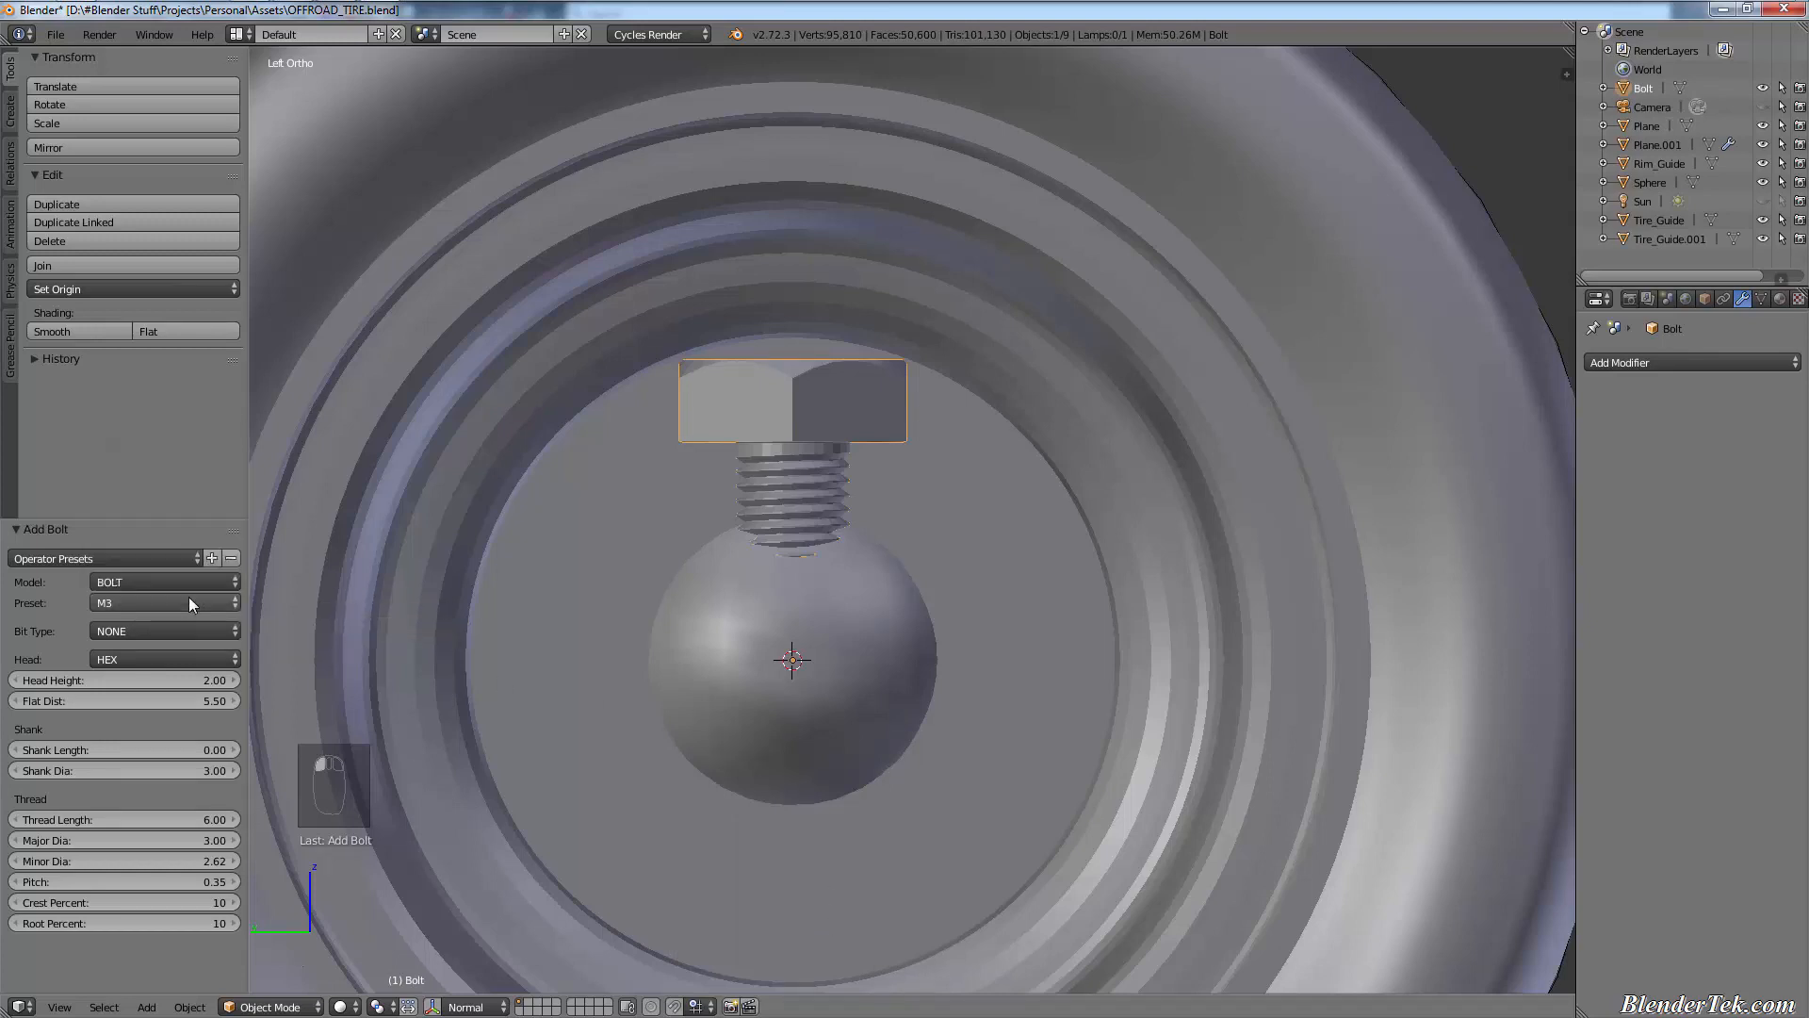
left_click(189, 596)
left_click(189, 597)
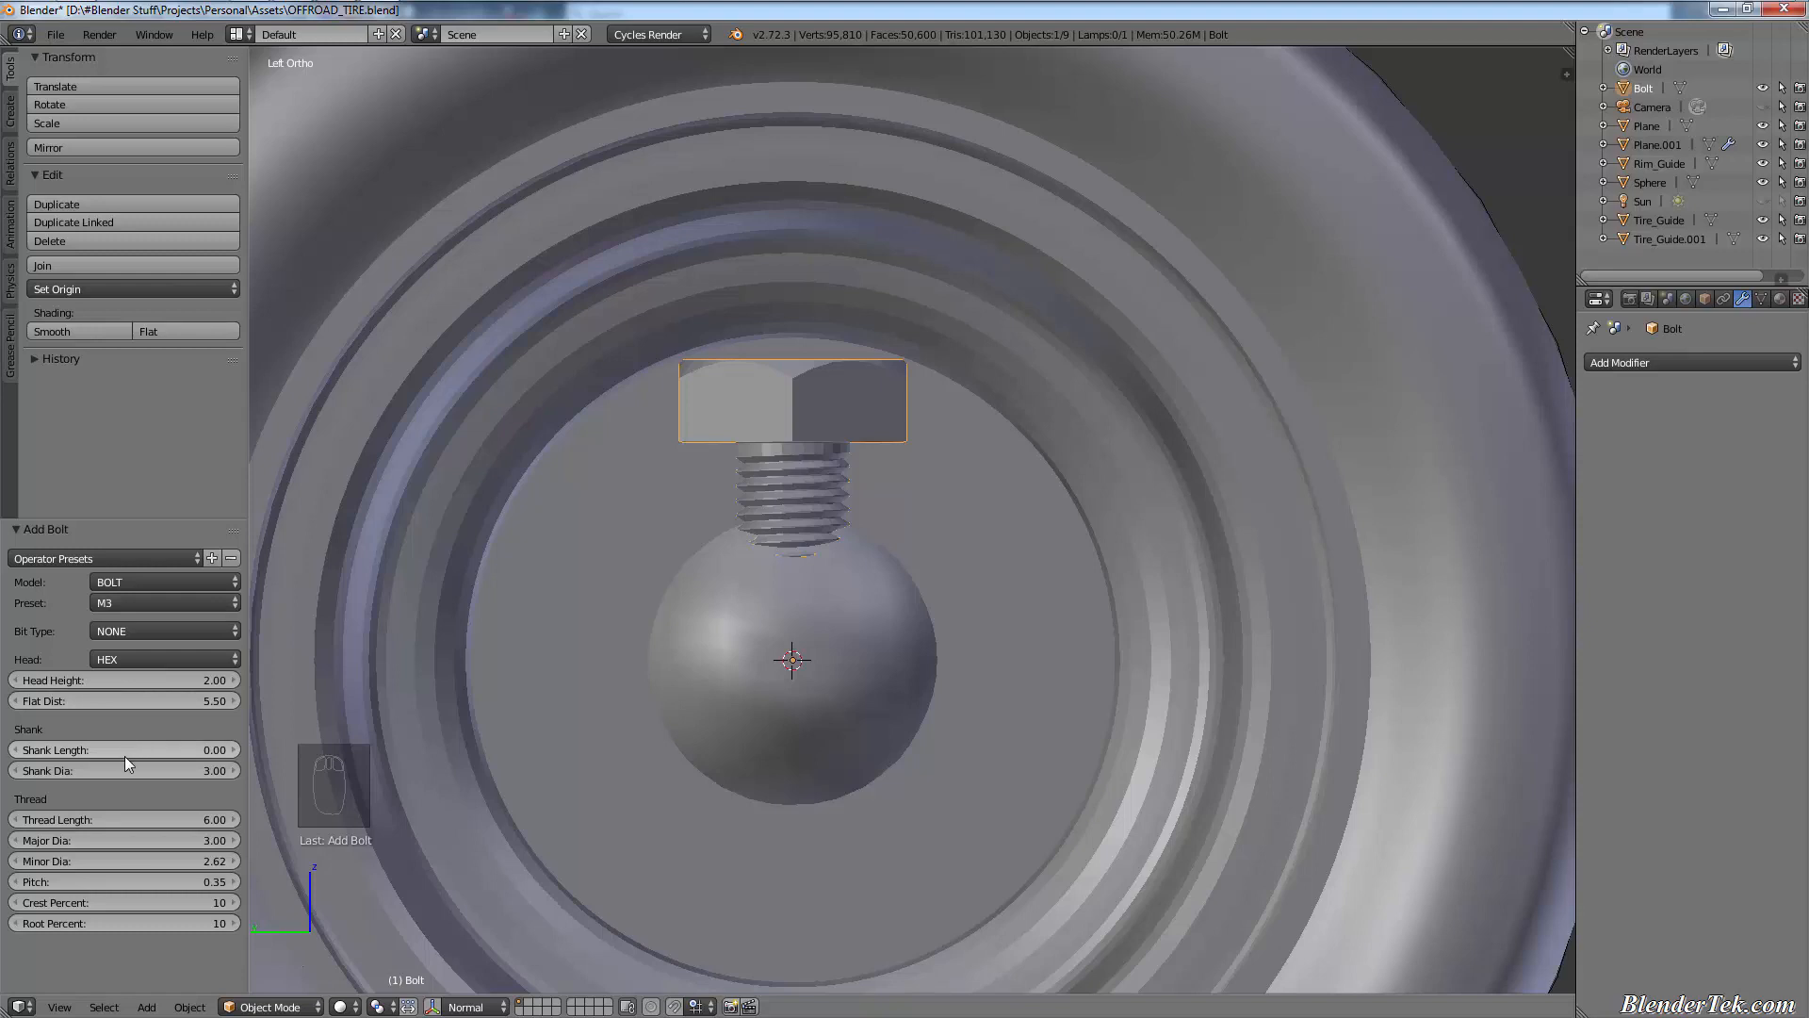
- Set the bolt's thread length to 0
left_click_drag(150, 820, 1718, 874)
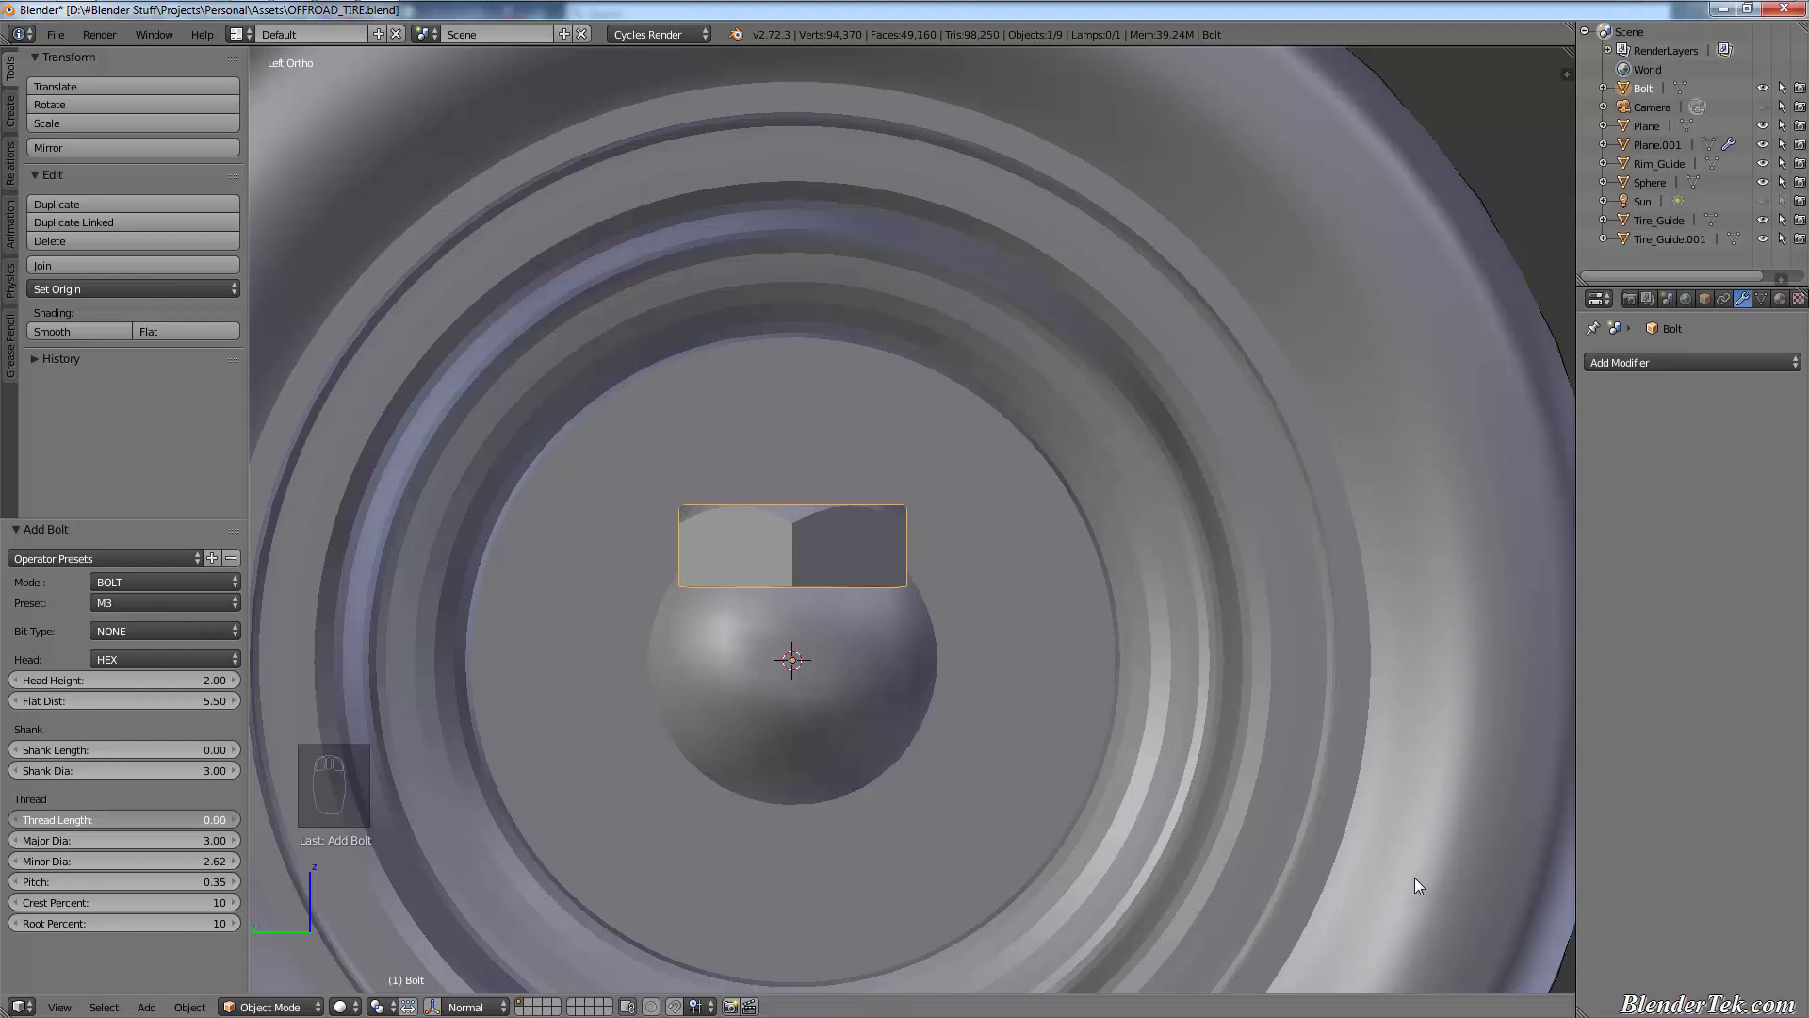
left_click(143, 823)
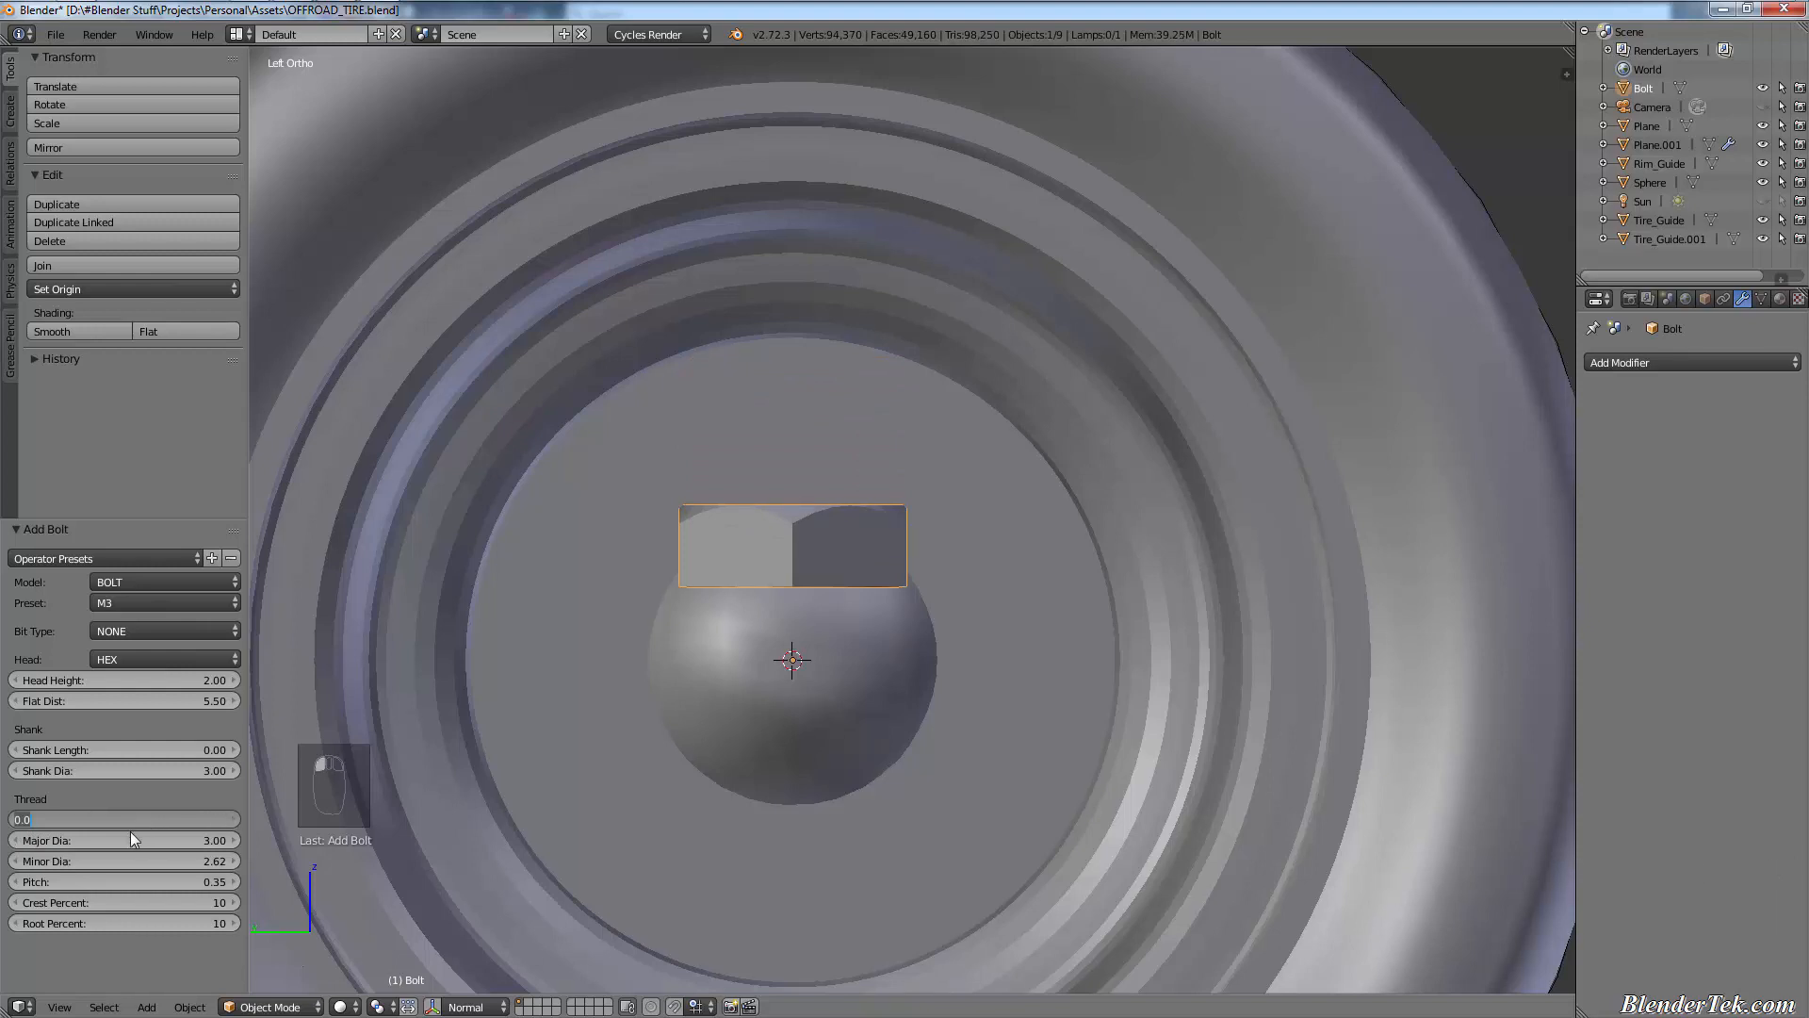
left_click(119, 975)
left_click(129, 771)
left_click_drag(138, 773, 211, 754)
right_click(129, 771)
left_click(136, 750)
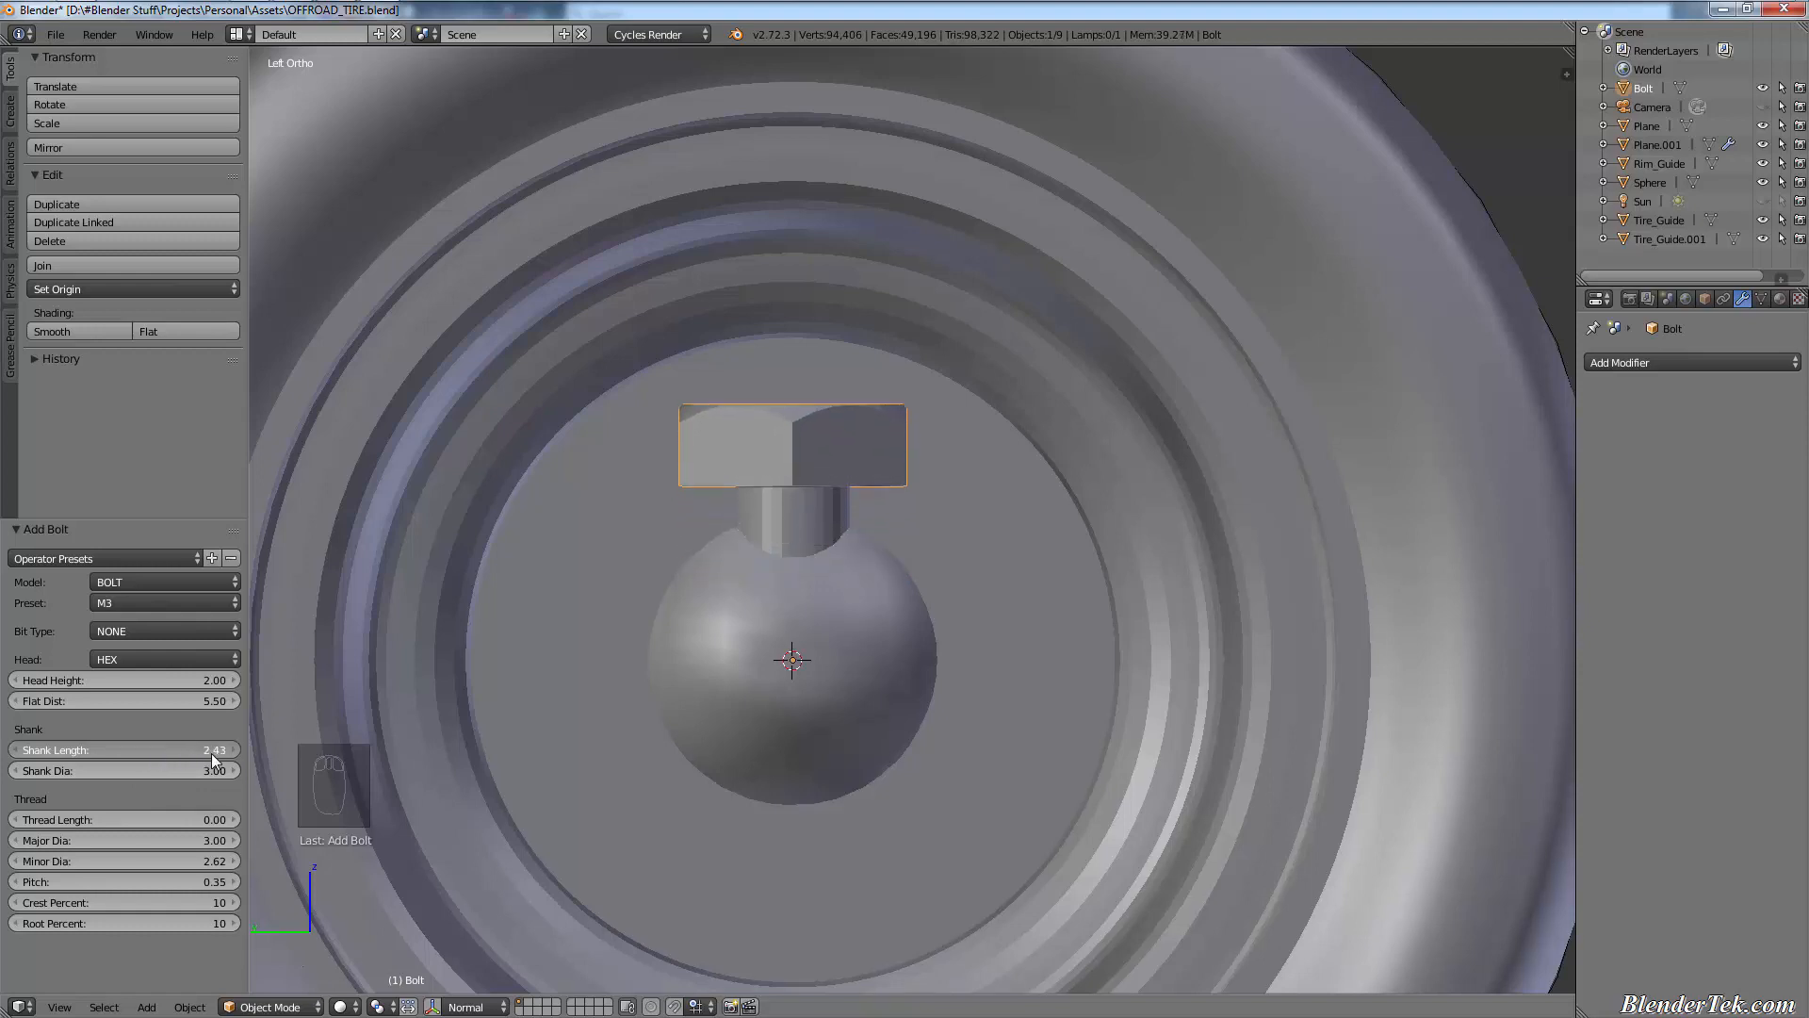
right_click(211, 753)
- Enlarge the bolt's hex head to a flat distance of 6.82 and a head height of 2.63
left_click_drag(138, 705, 274, 743)
right_click(273, 743)
mouse_move(138, 682)
left_mouse_down()
mouse_move(154, 686)
mouse_move(82, 705)
mouse_move(170, 696)
left_mouse_up()
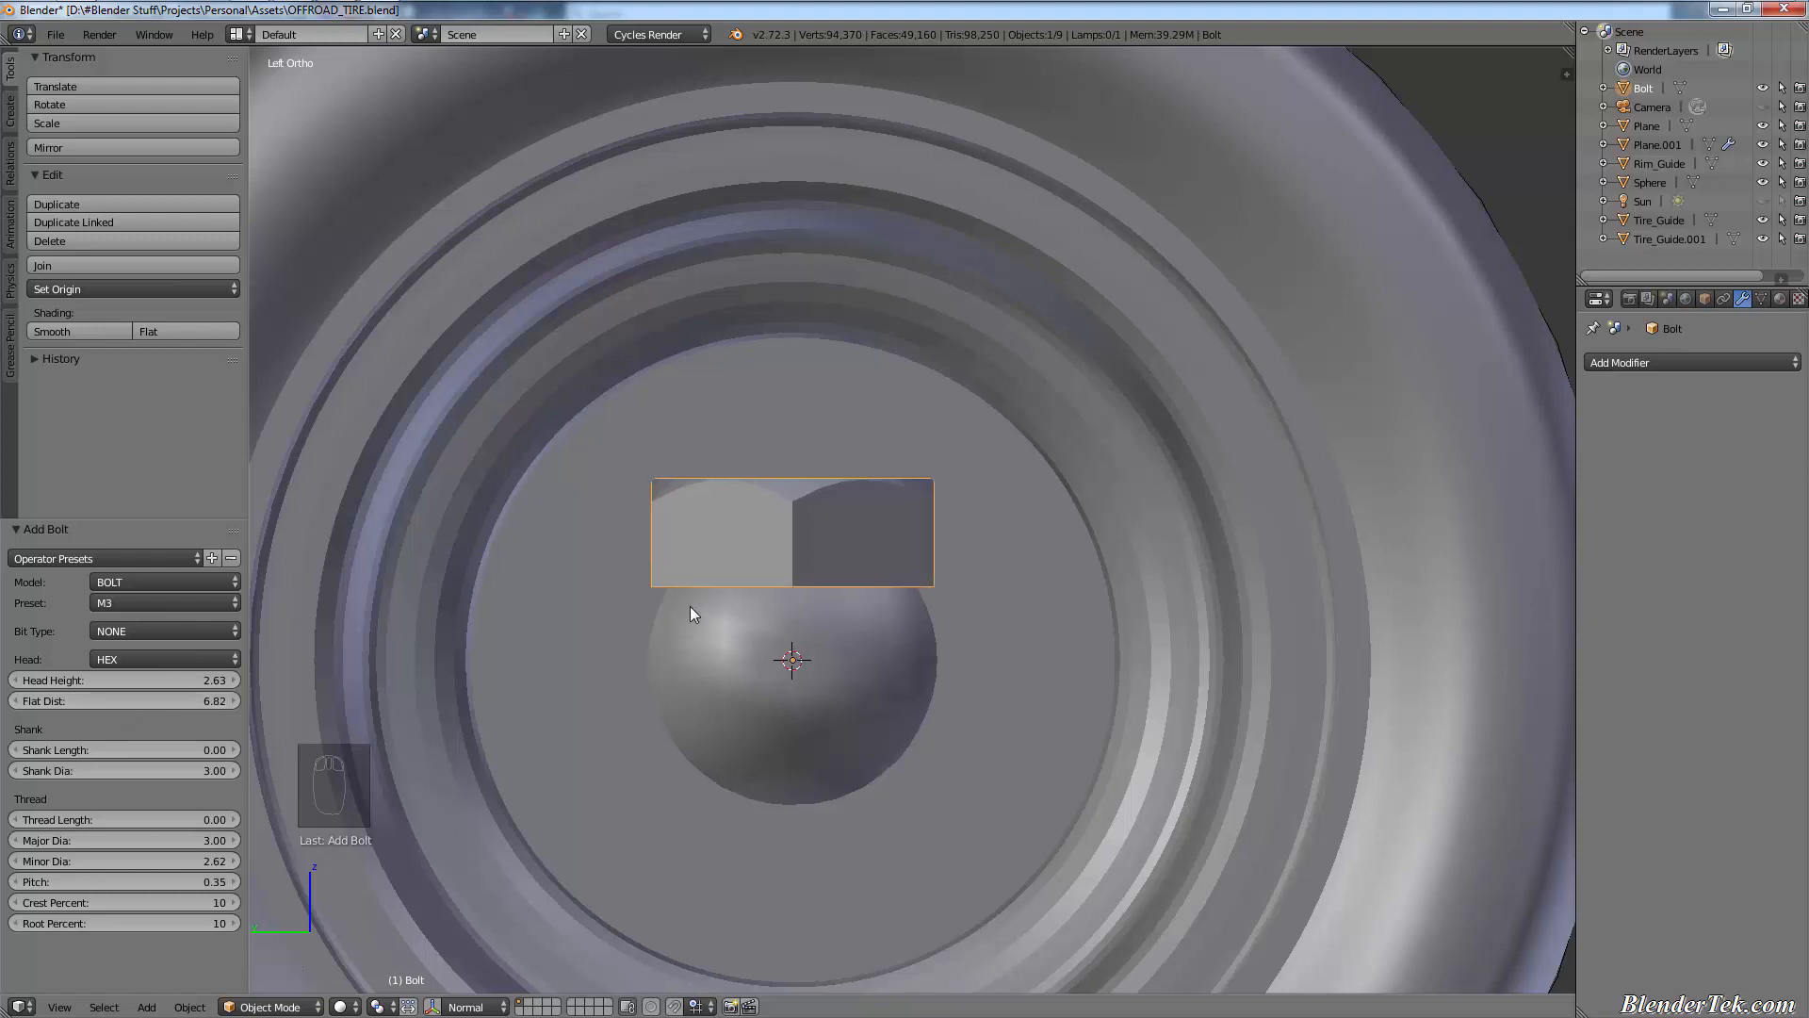
- Check the bolt's creation settings in a floating popup, close it and hide the tool shelf
key("F6")
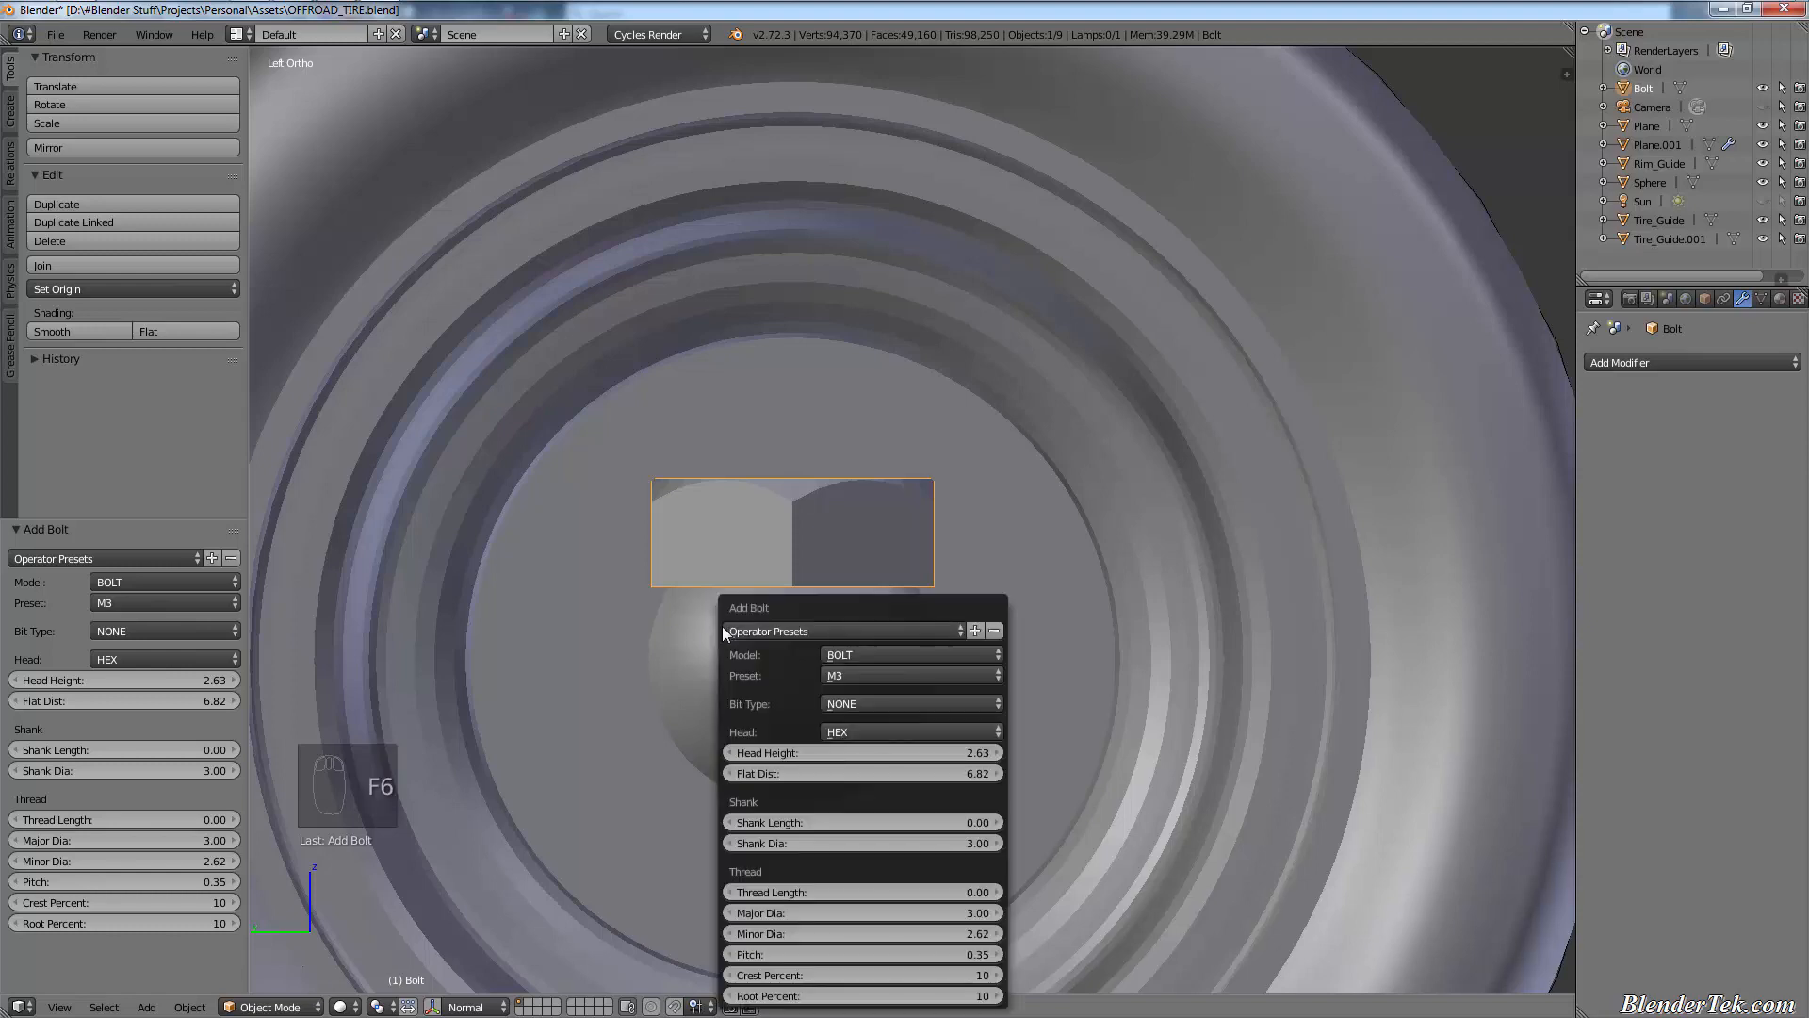
key("F6")
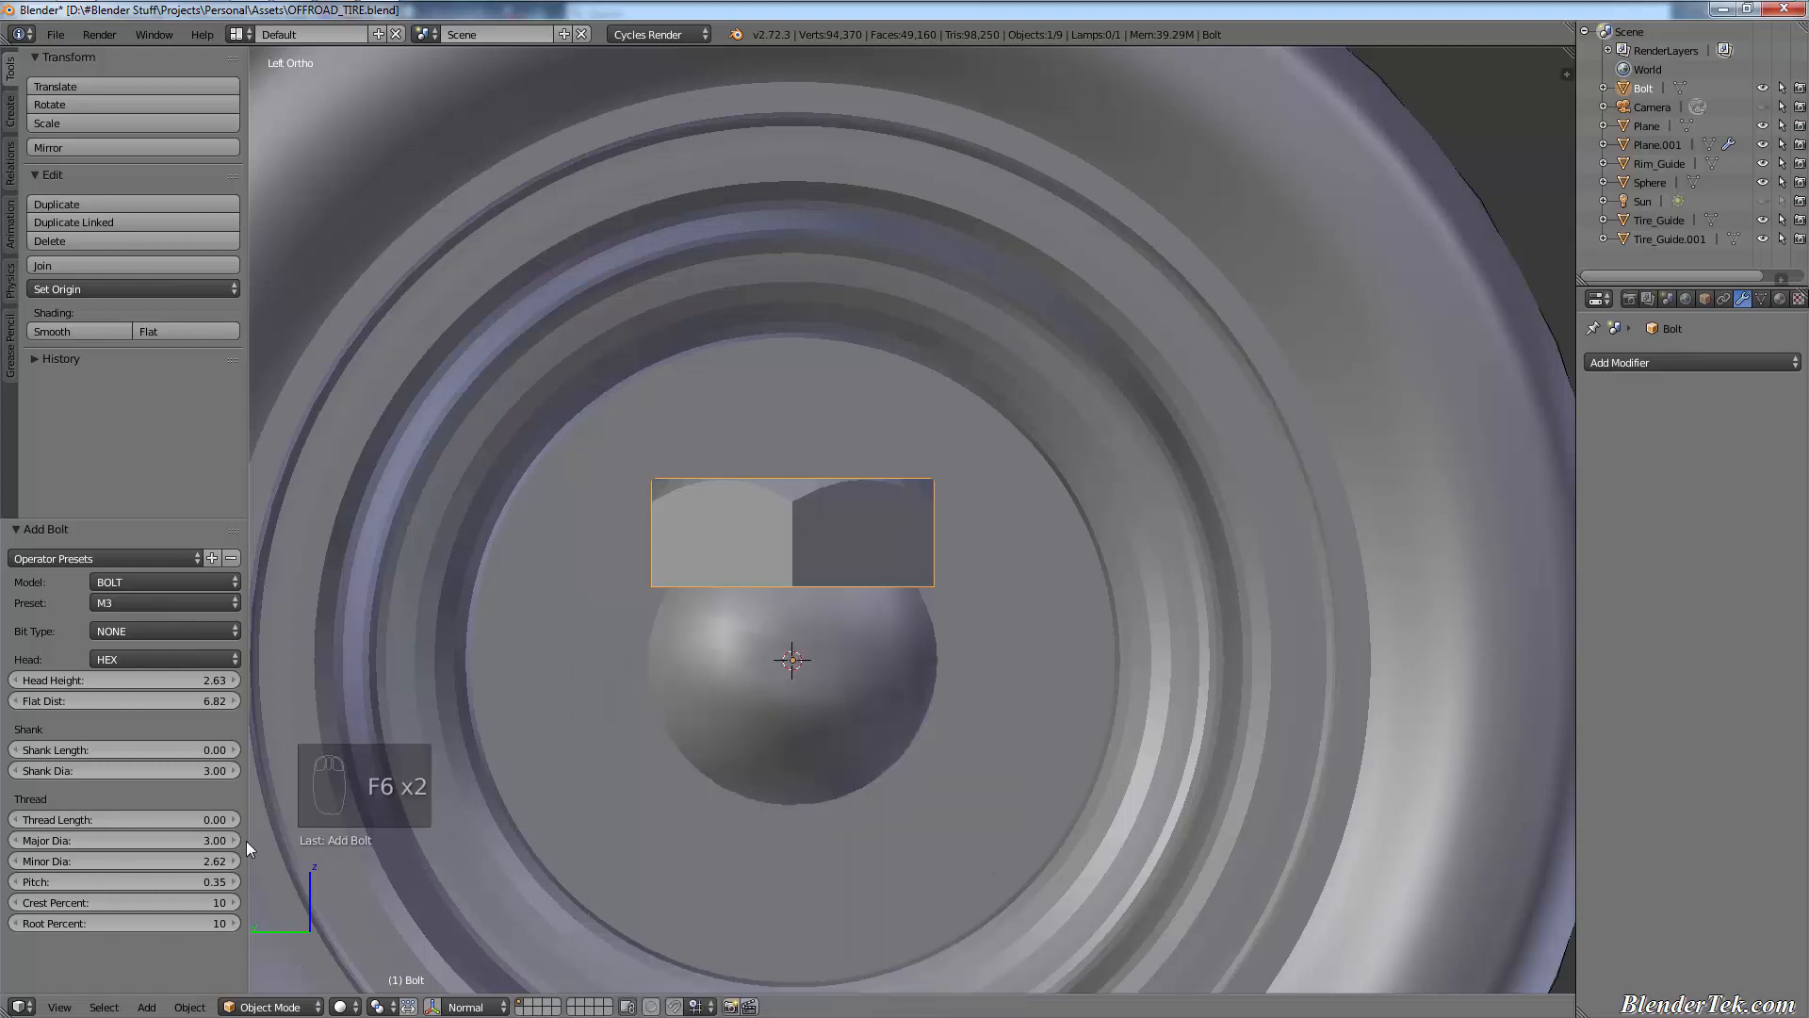
key("t")
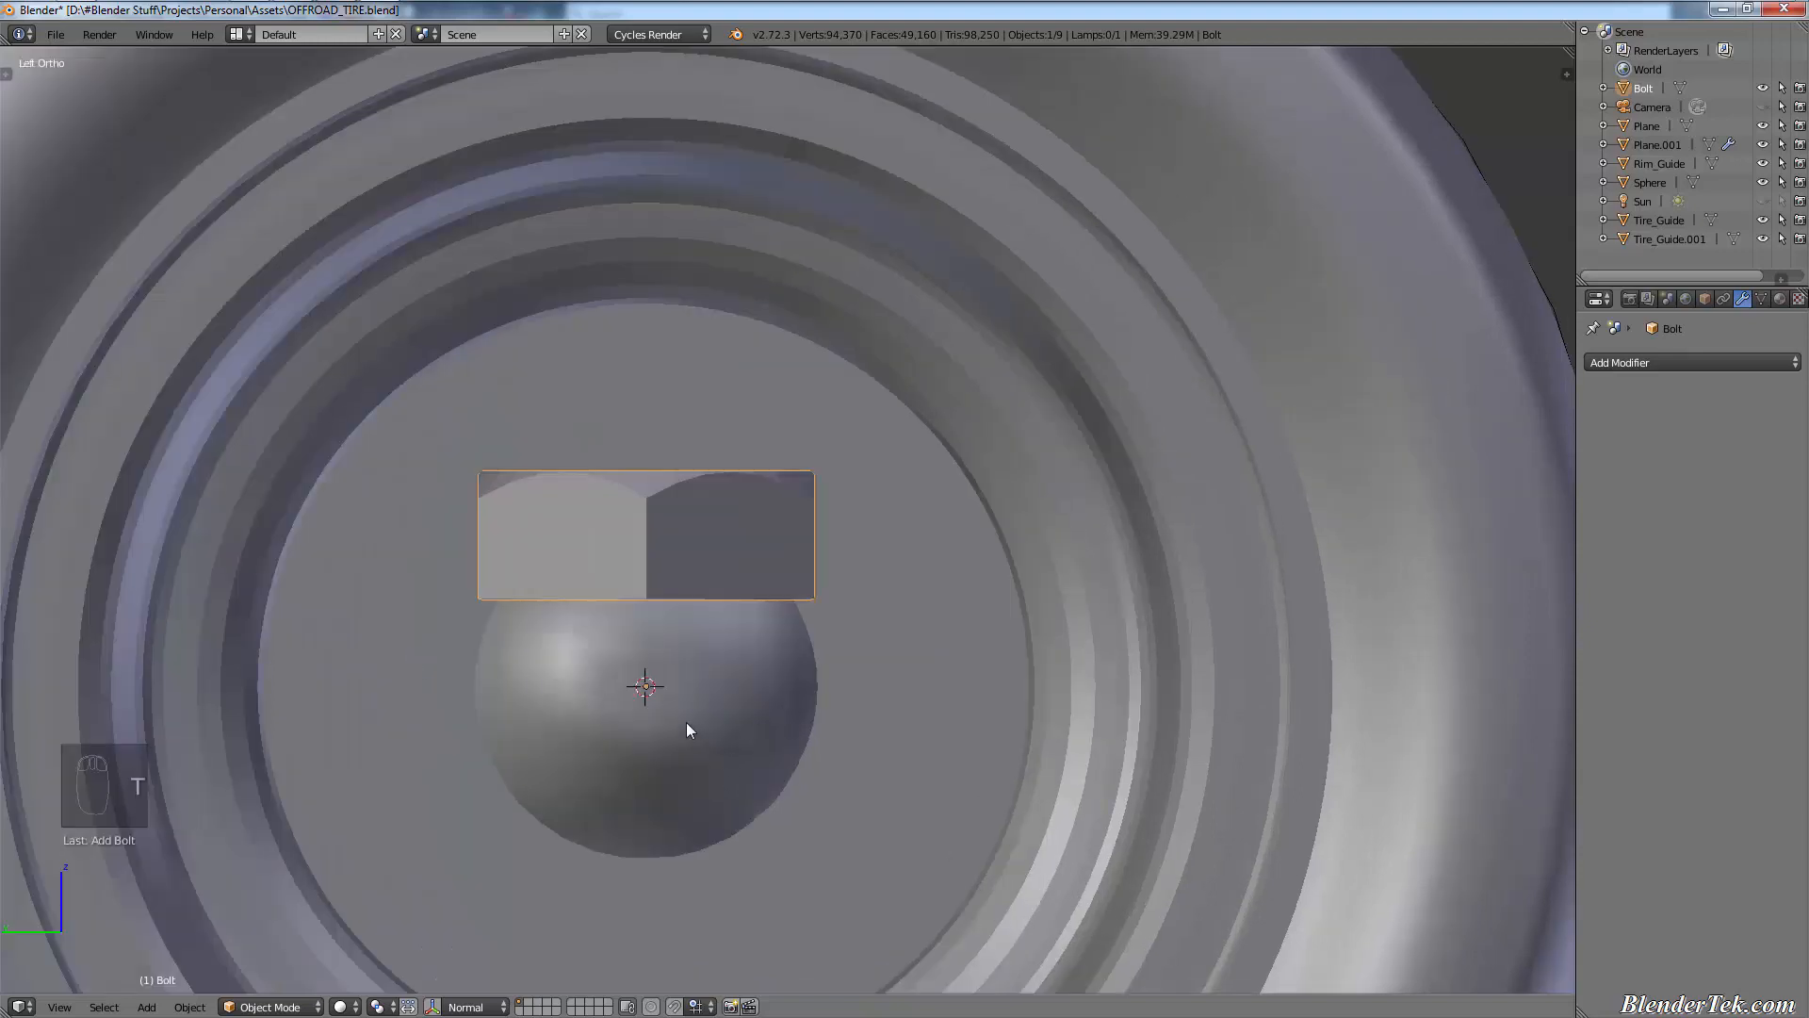
key("r")
type("x")
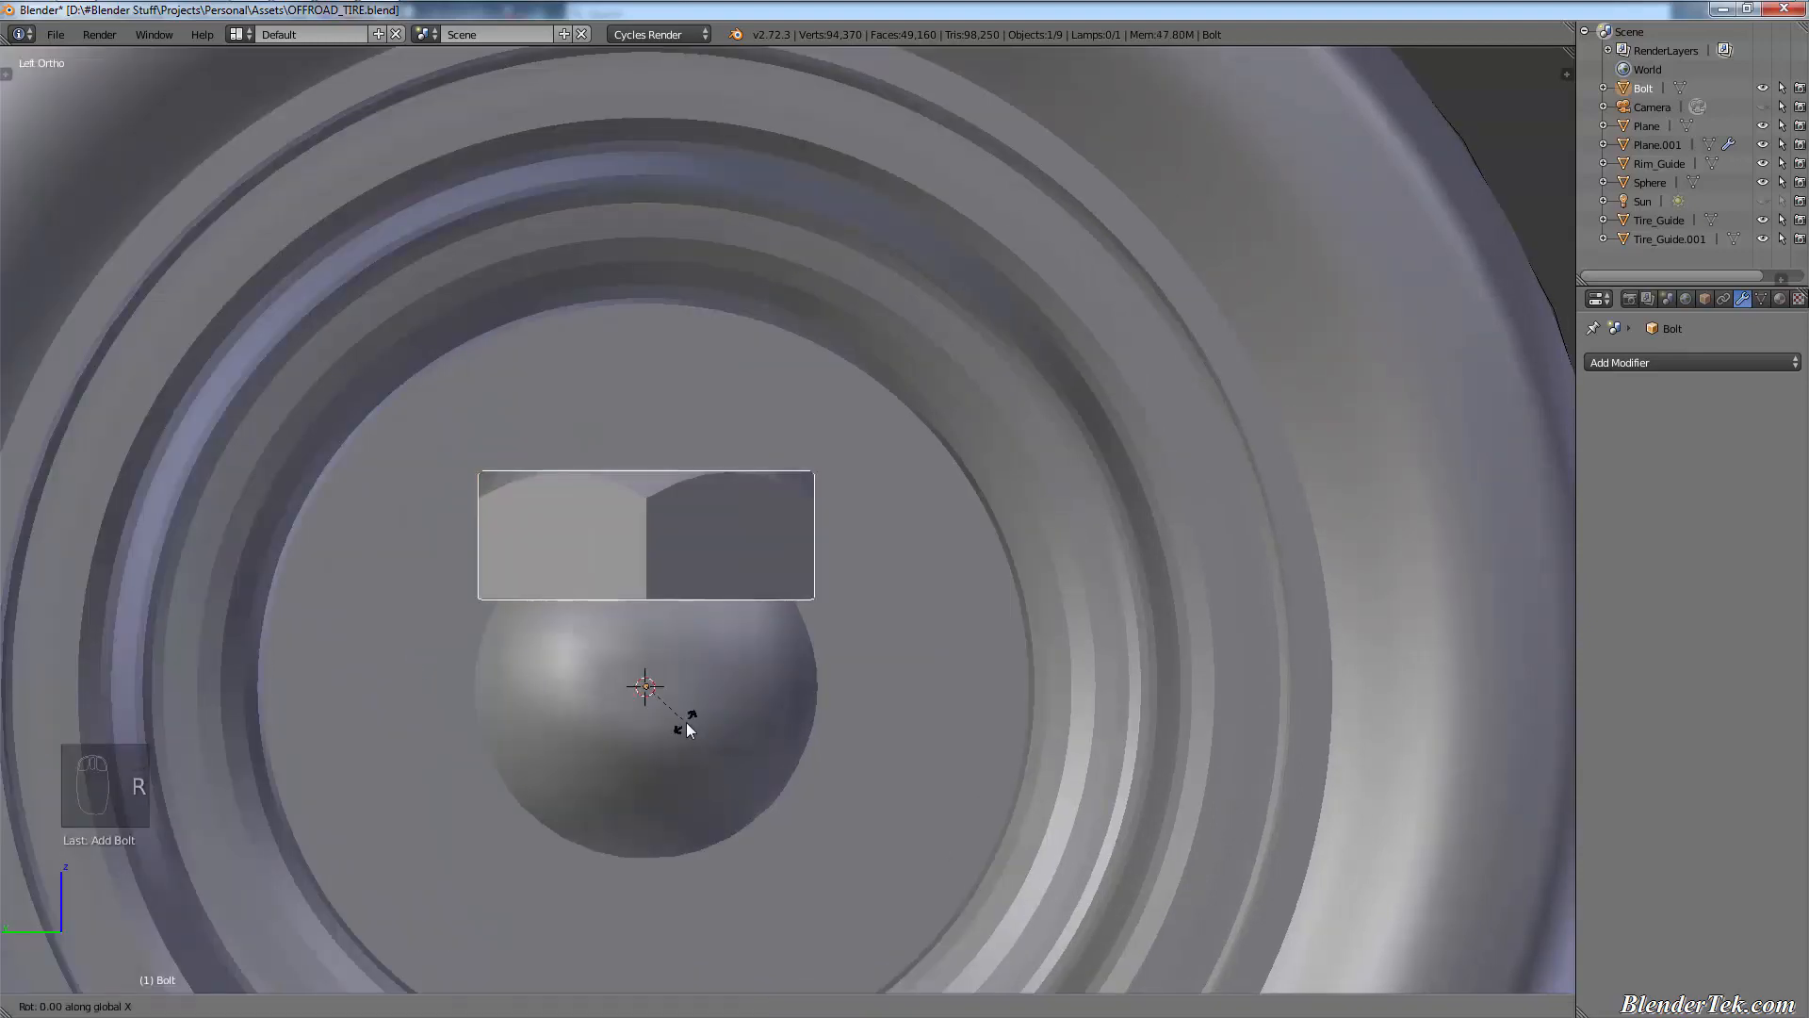
type("90")
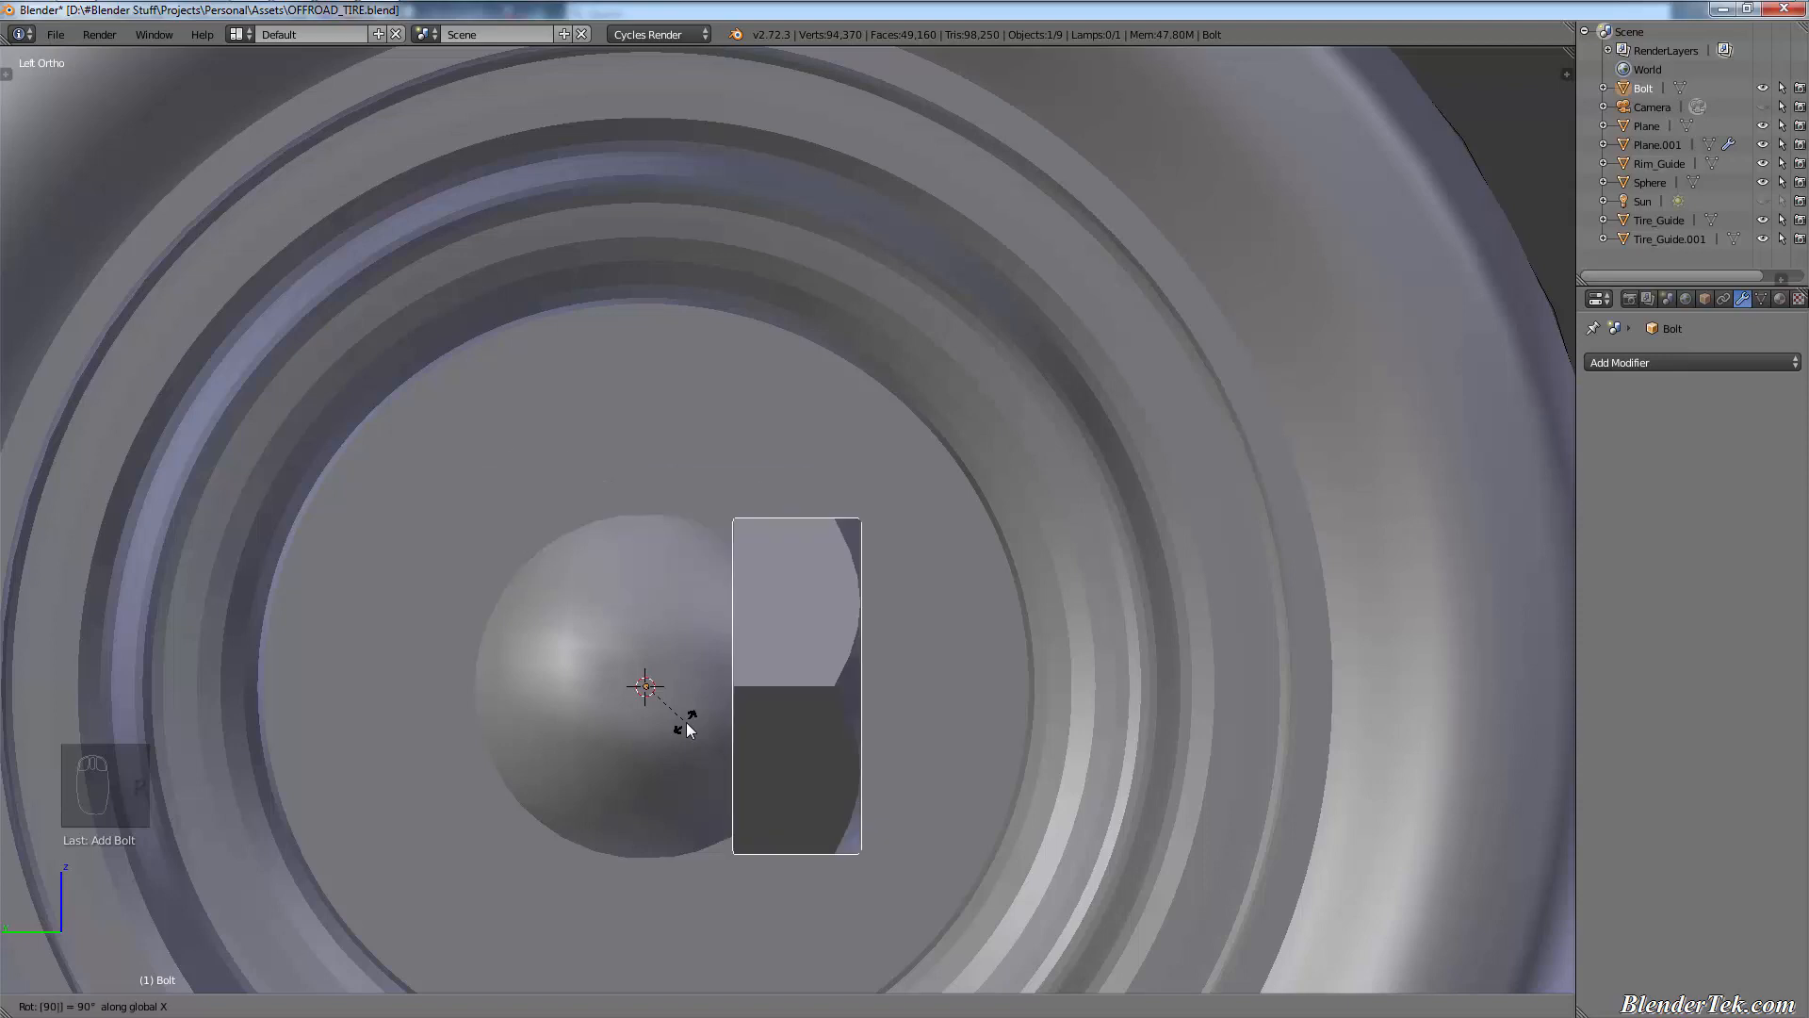
key("Escape")
- Rotate the bolt head -90° about the global Y axis
key("r")
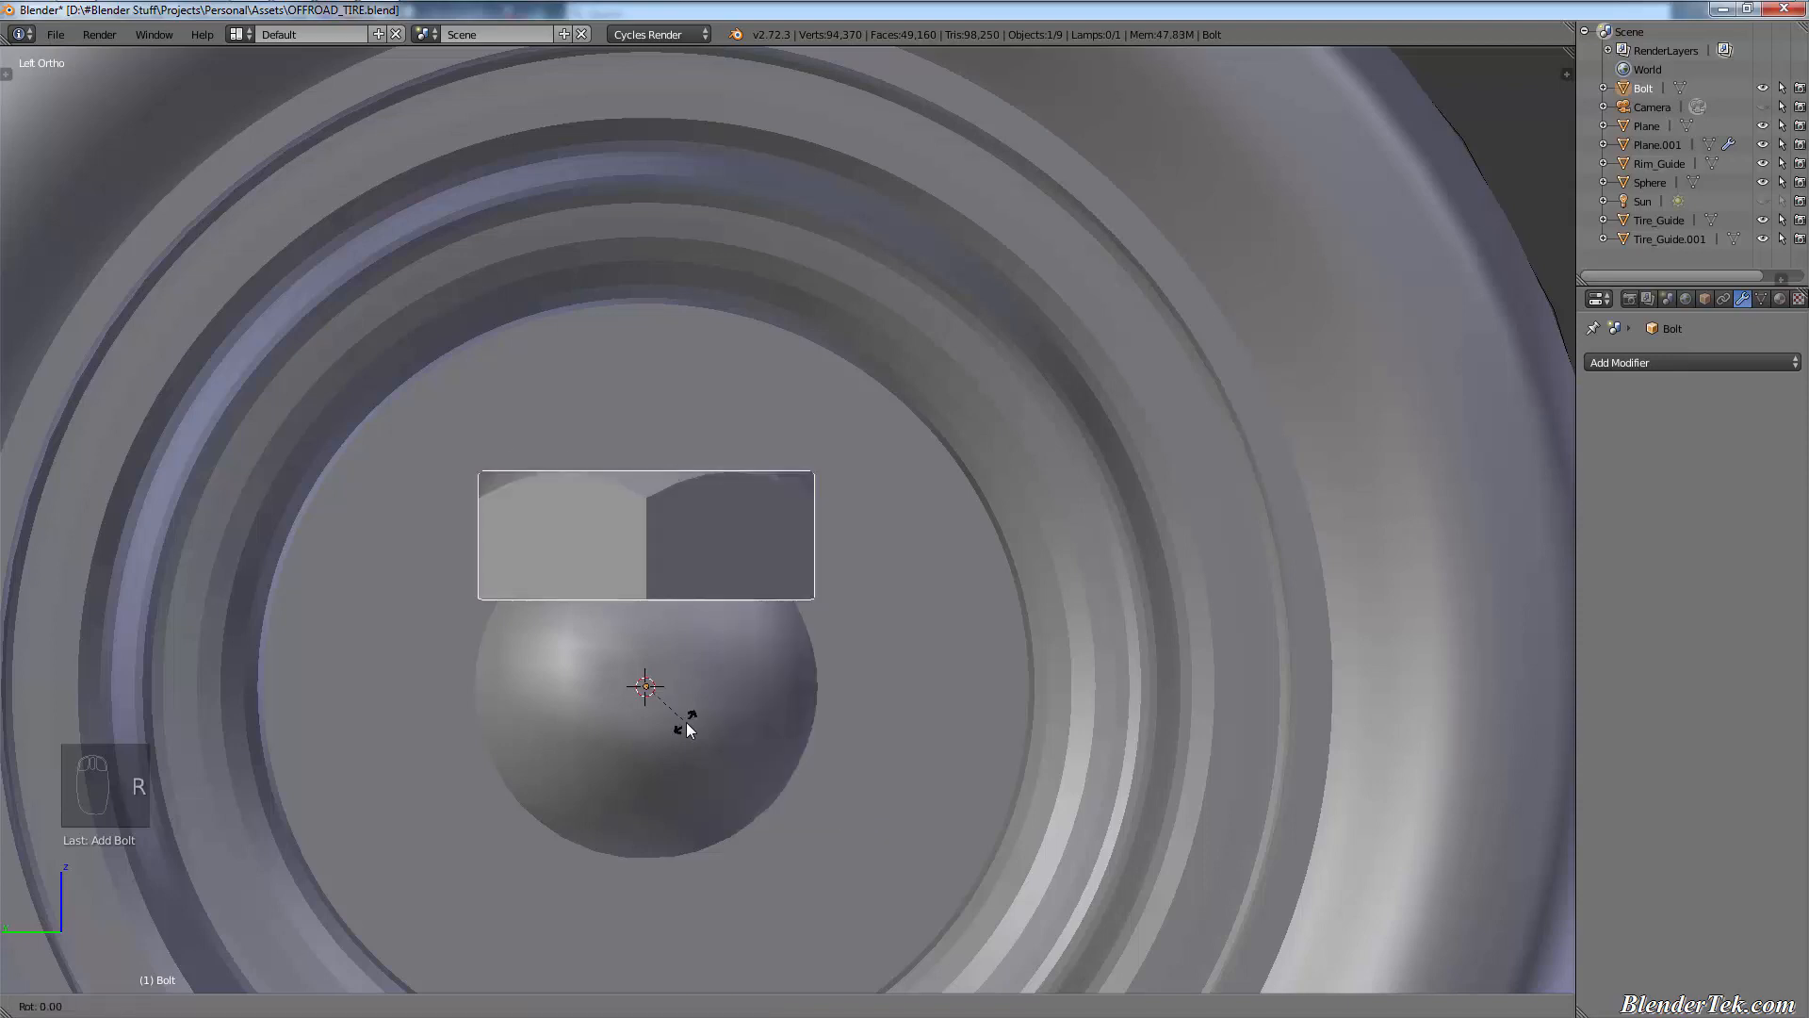
type("y90")
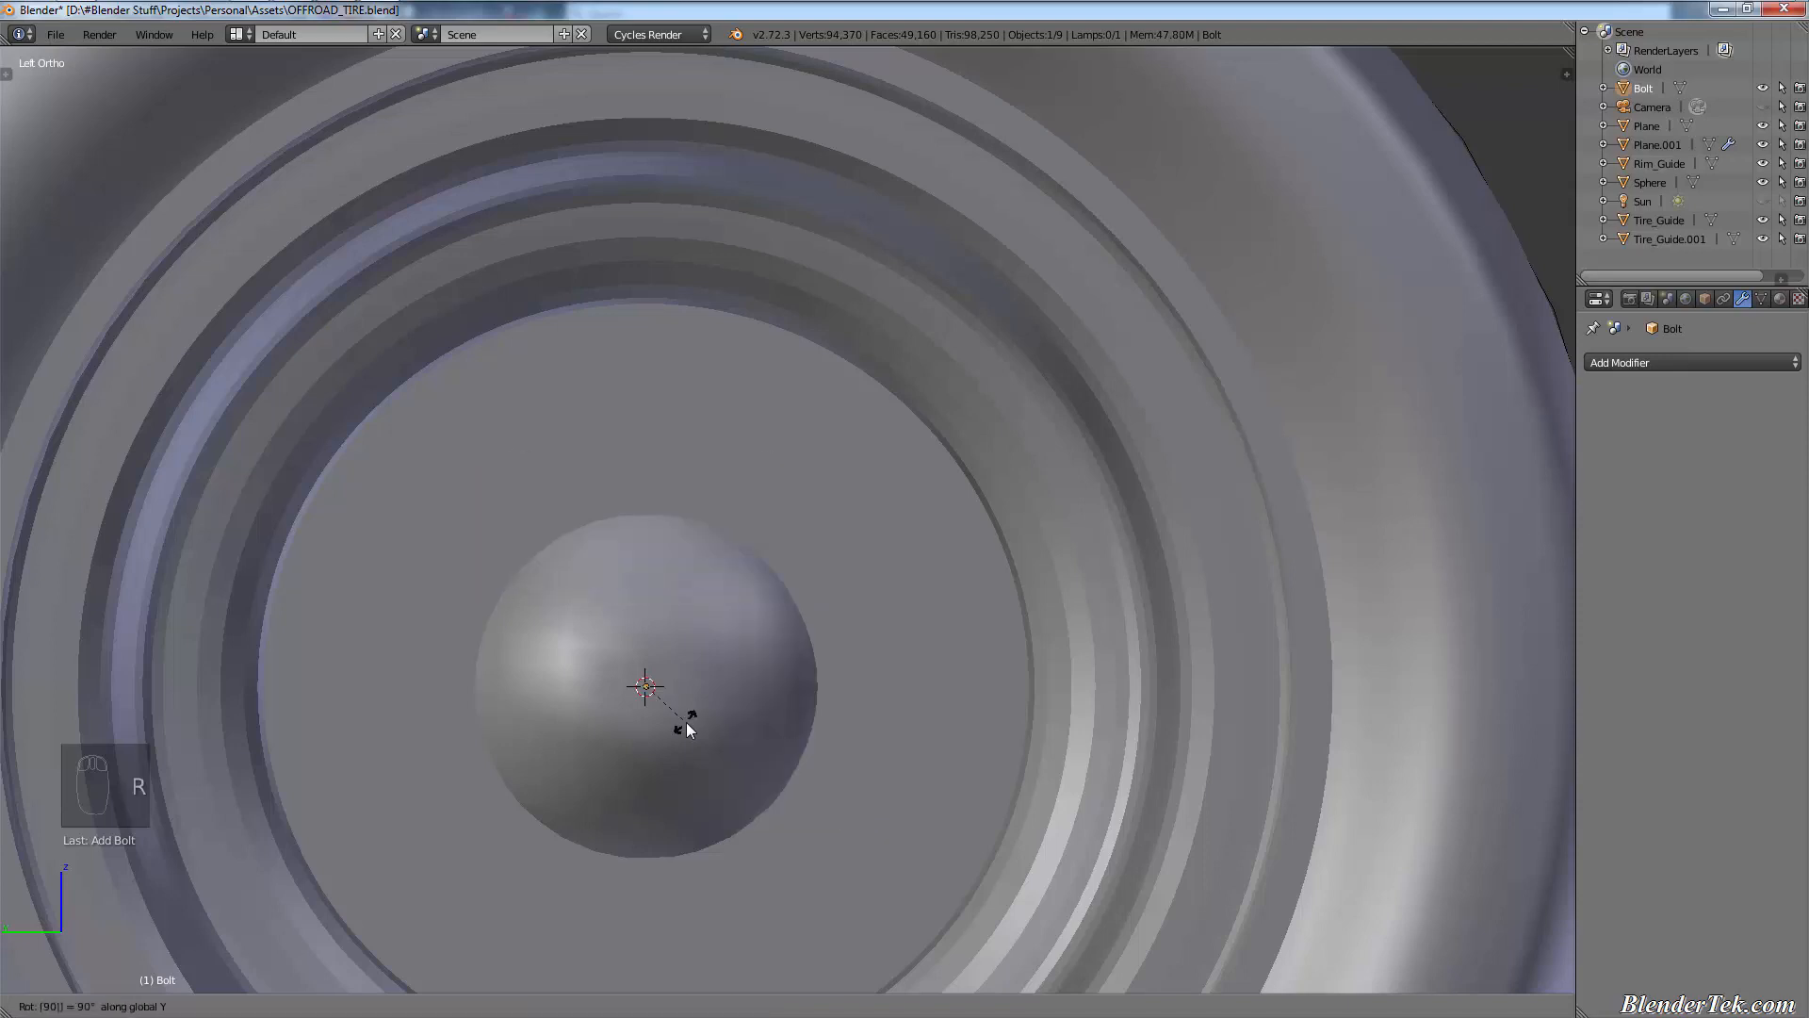
key("BackSpace")
key("BackSpace")
type("-90")
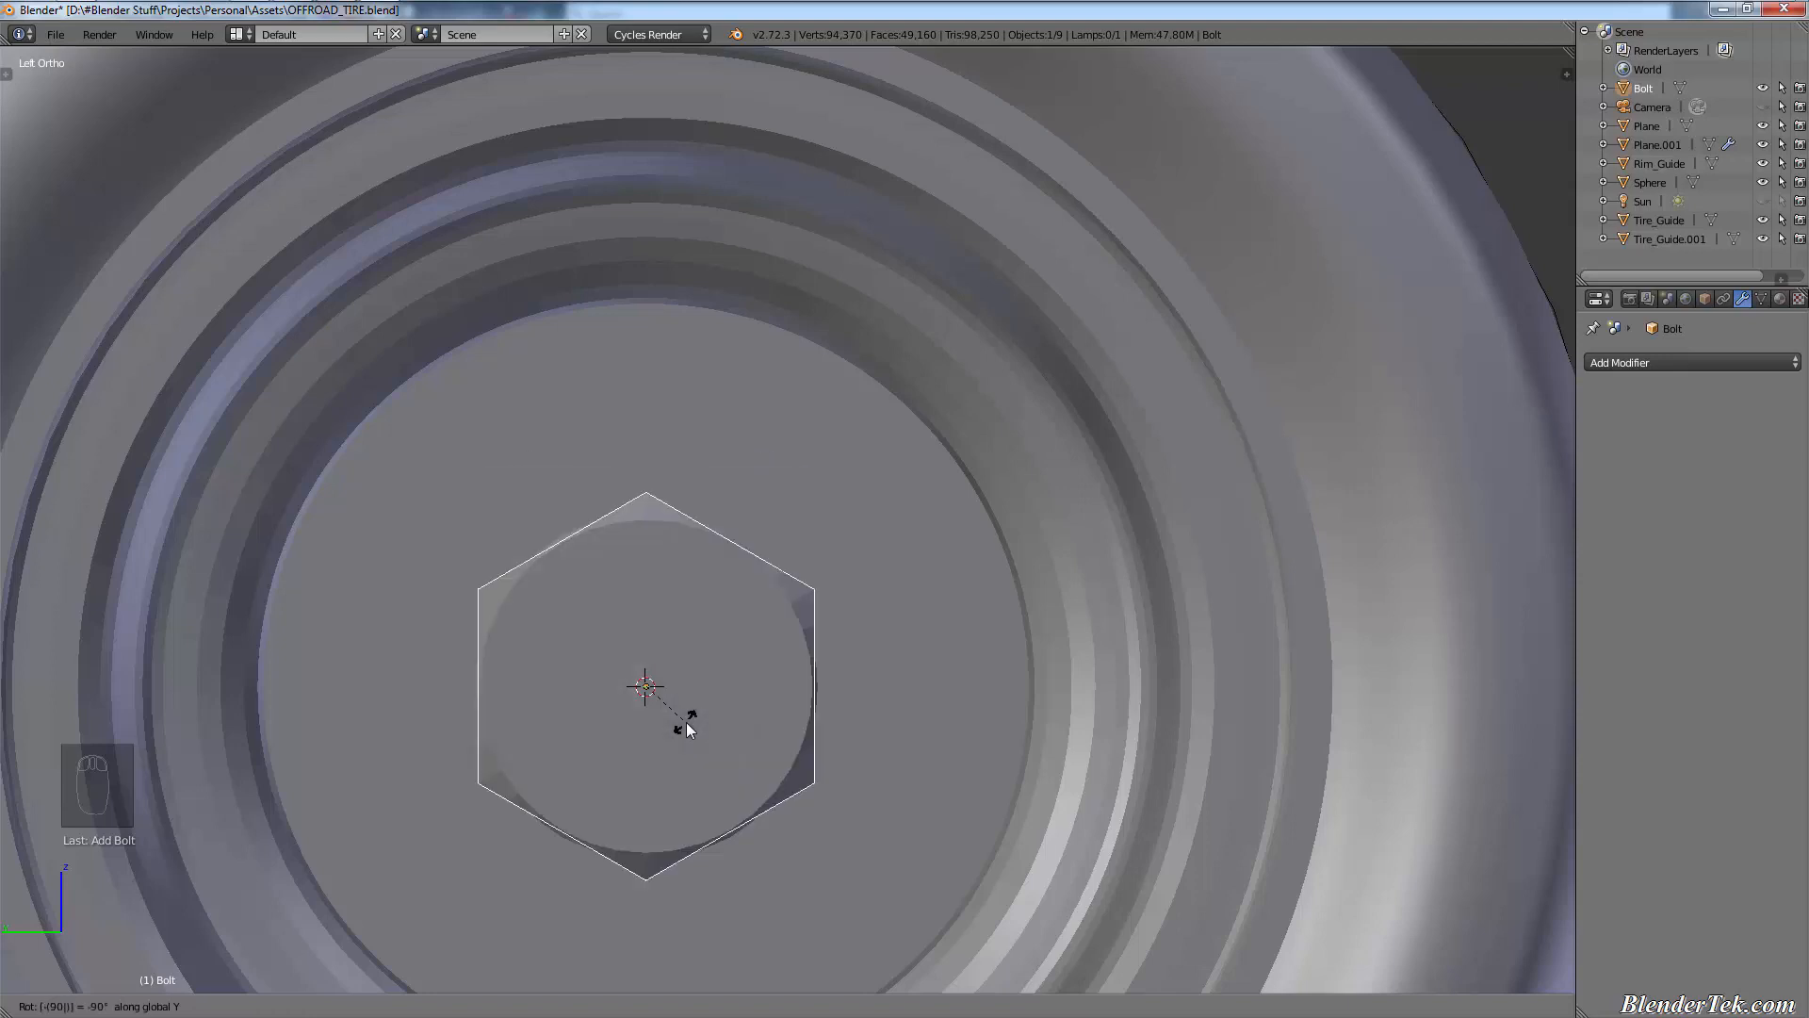
key("Return")
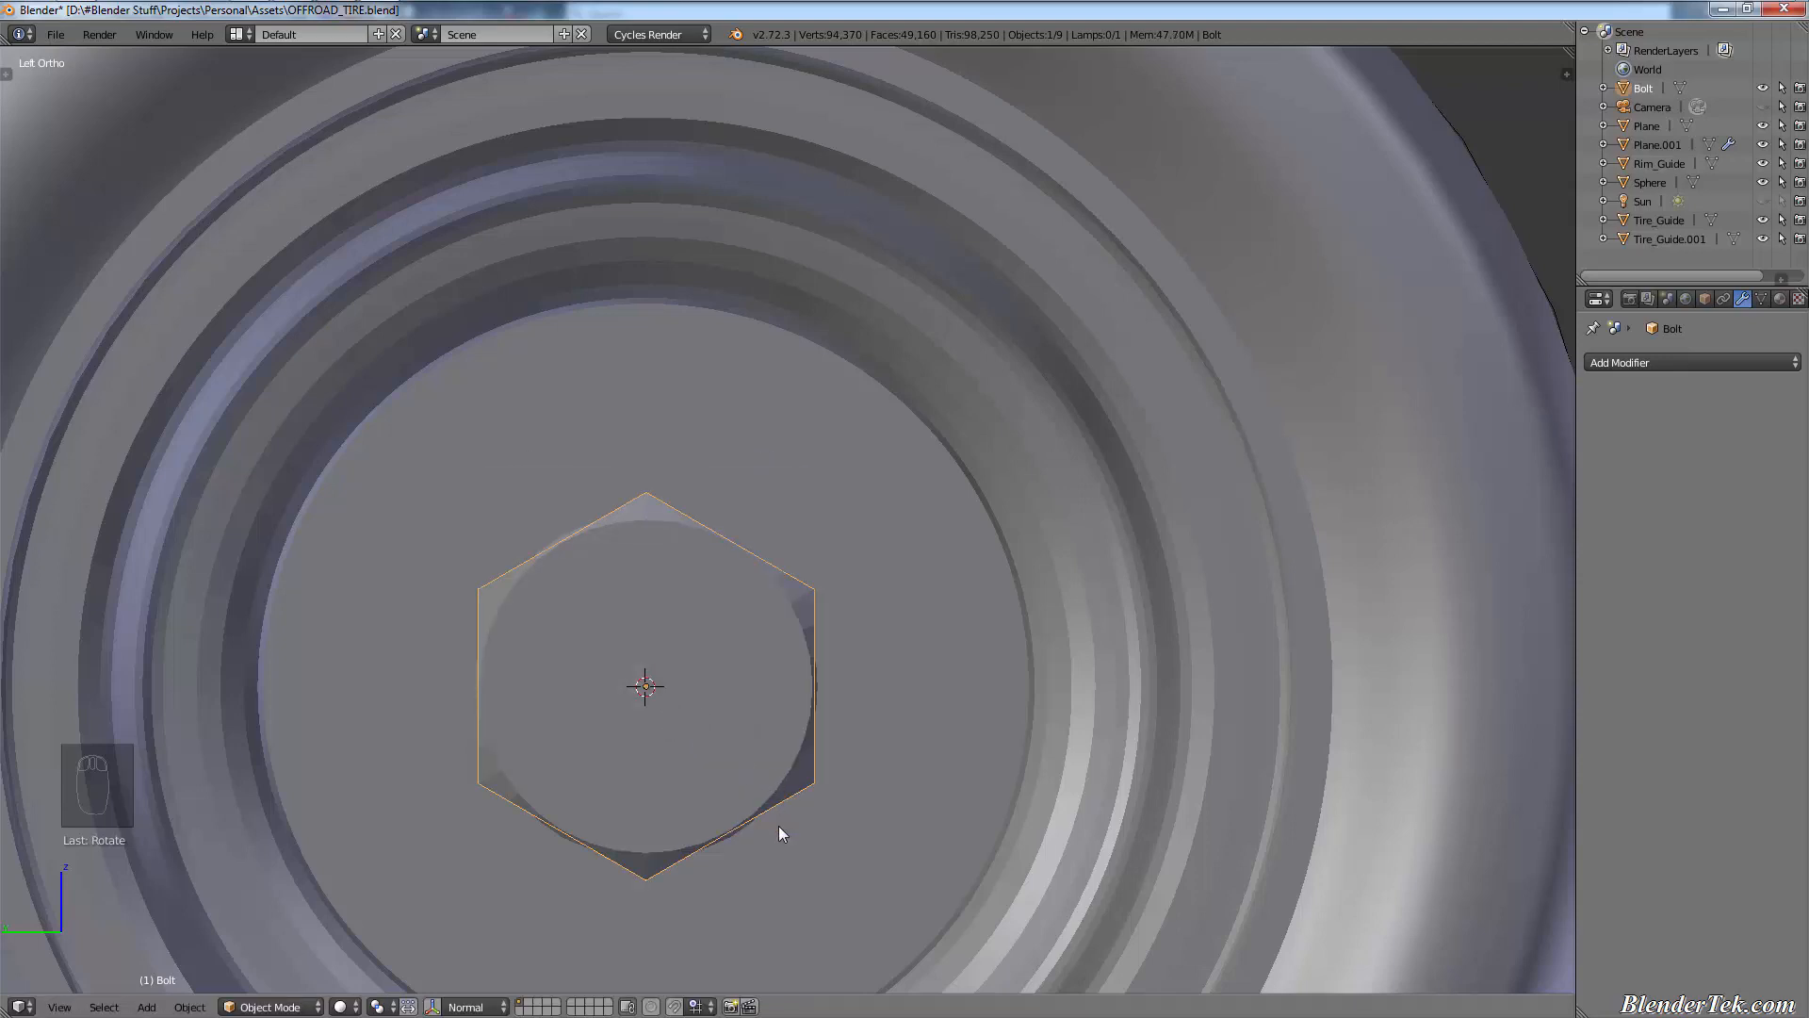
- Shrink the bolt head to roughly a third of its size and move it about 0.6 up along the global Z axis
key("s")
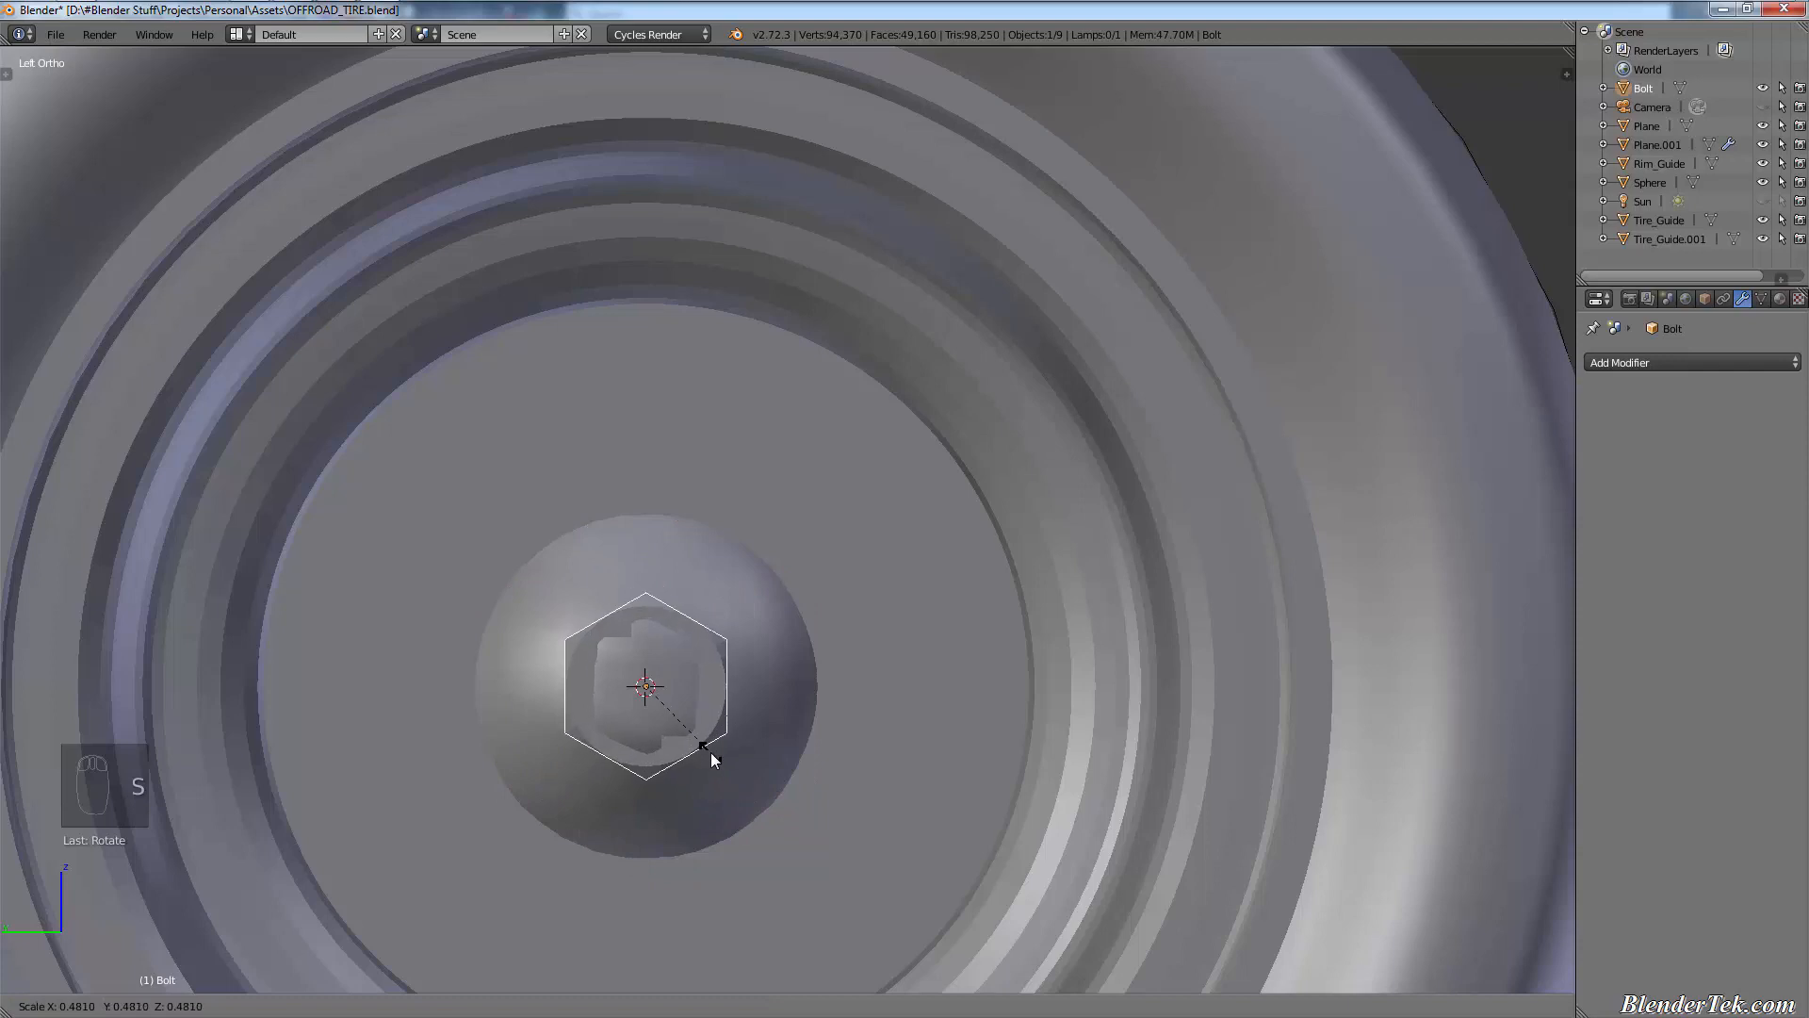
left_click(691, 724)
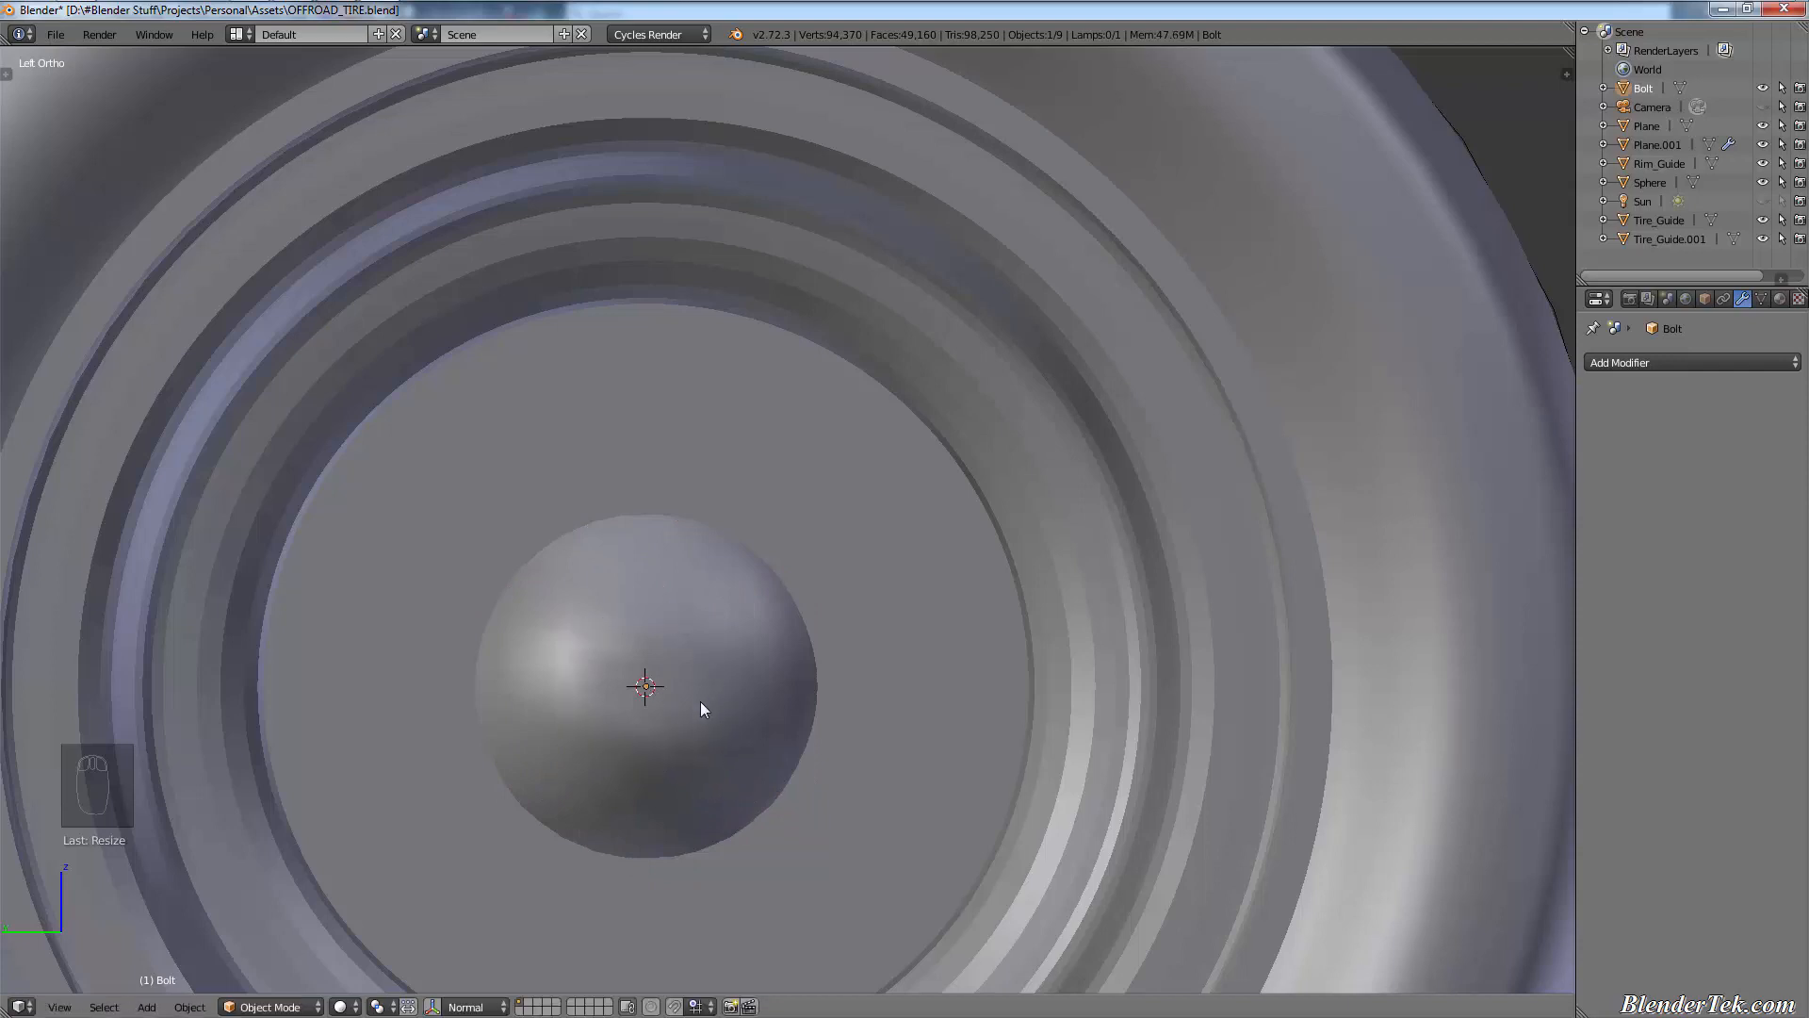
key("g")
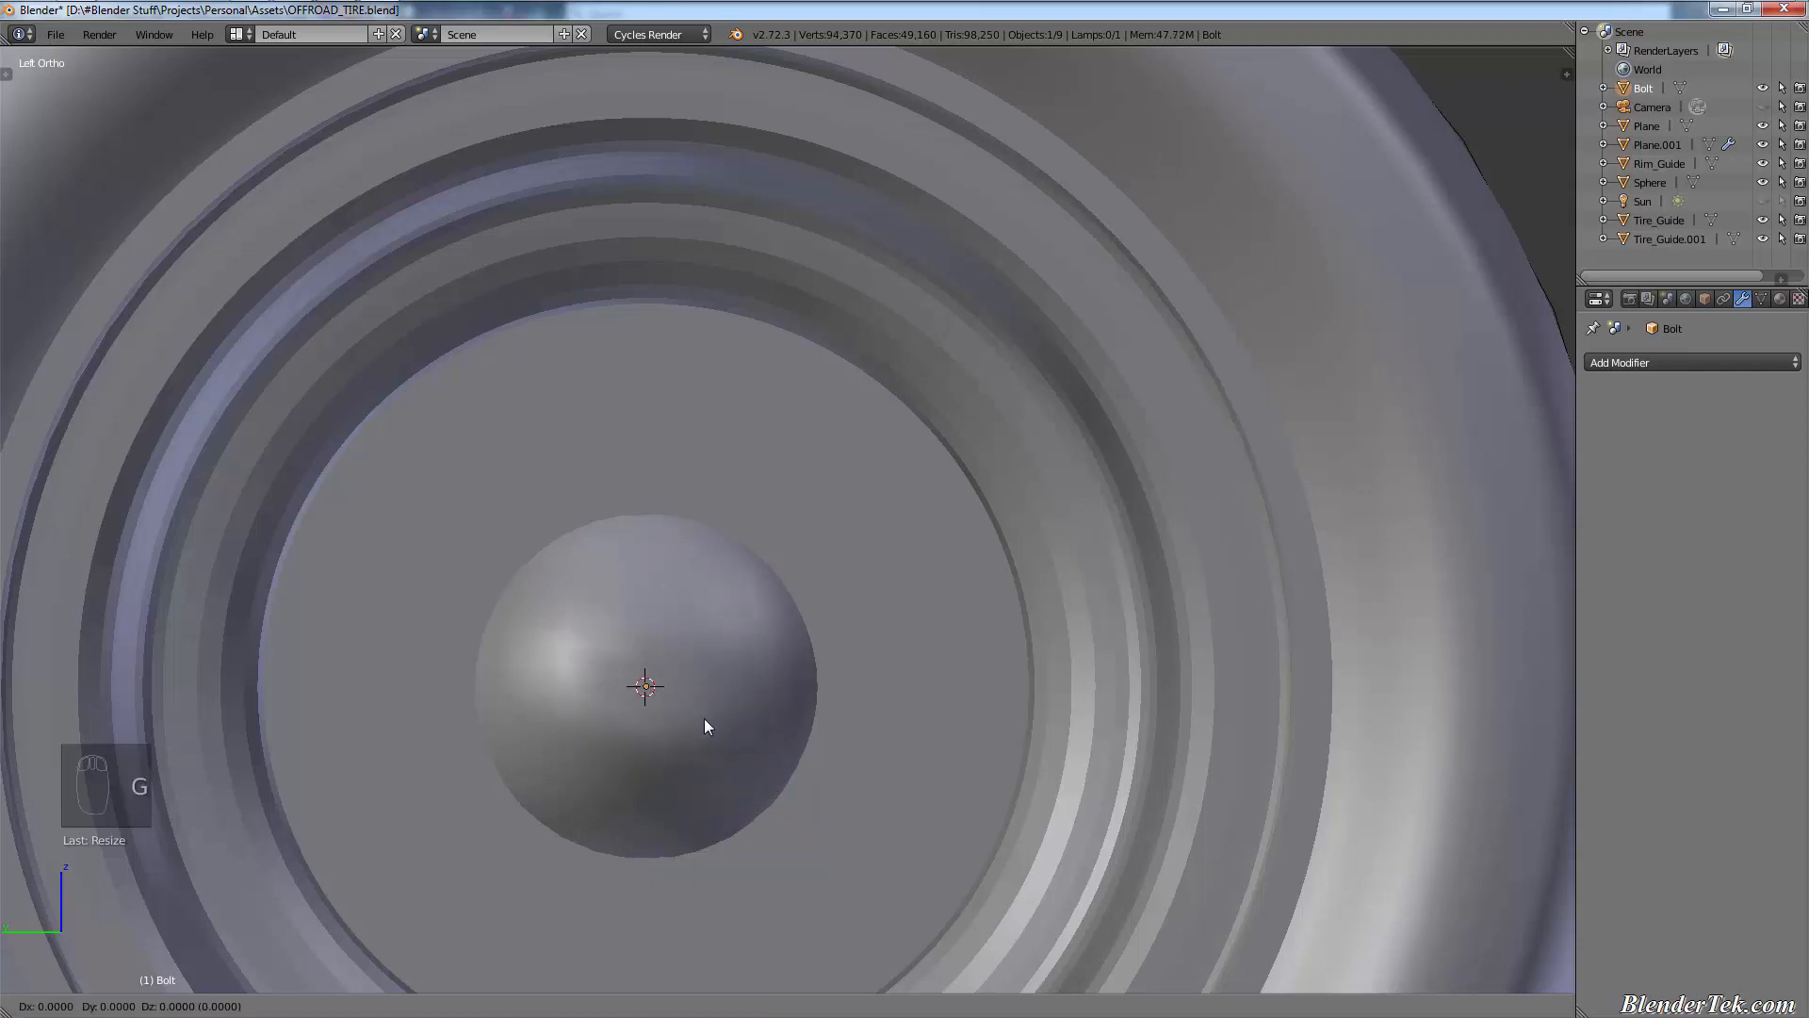
key("z")
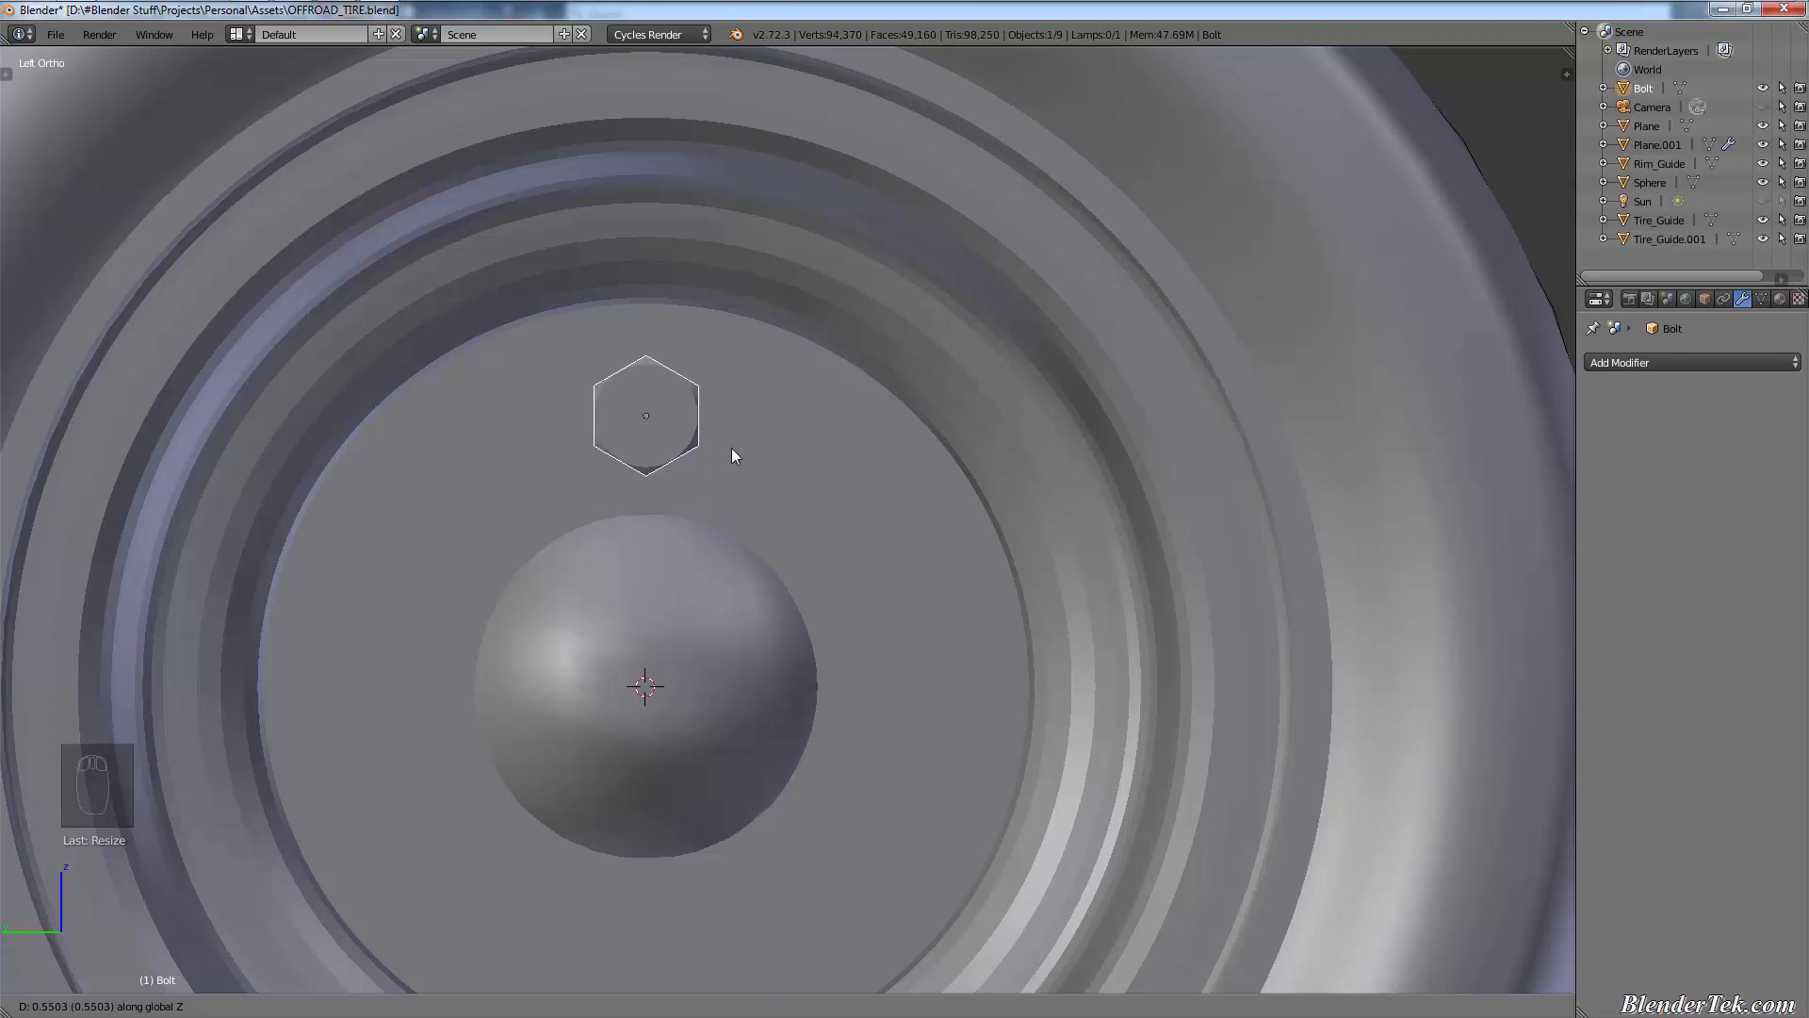
right_click(733, 446)
key("g")
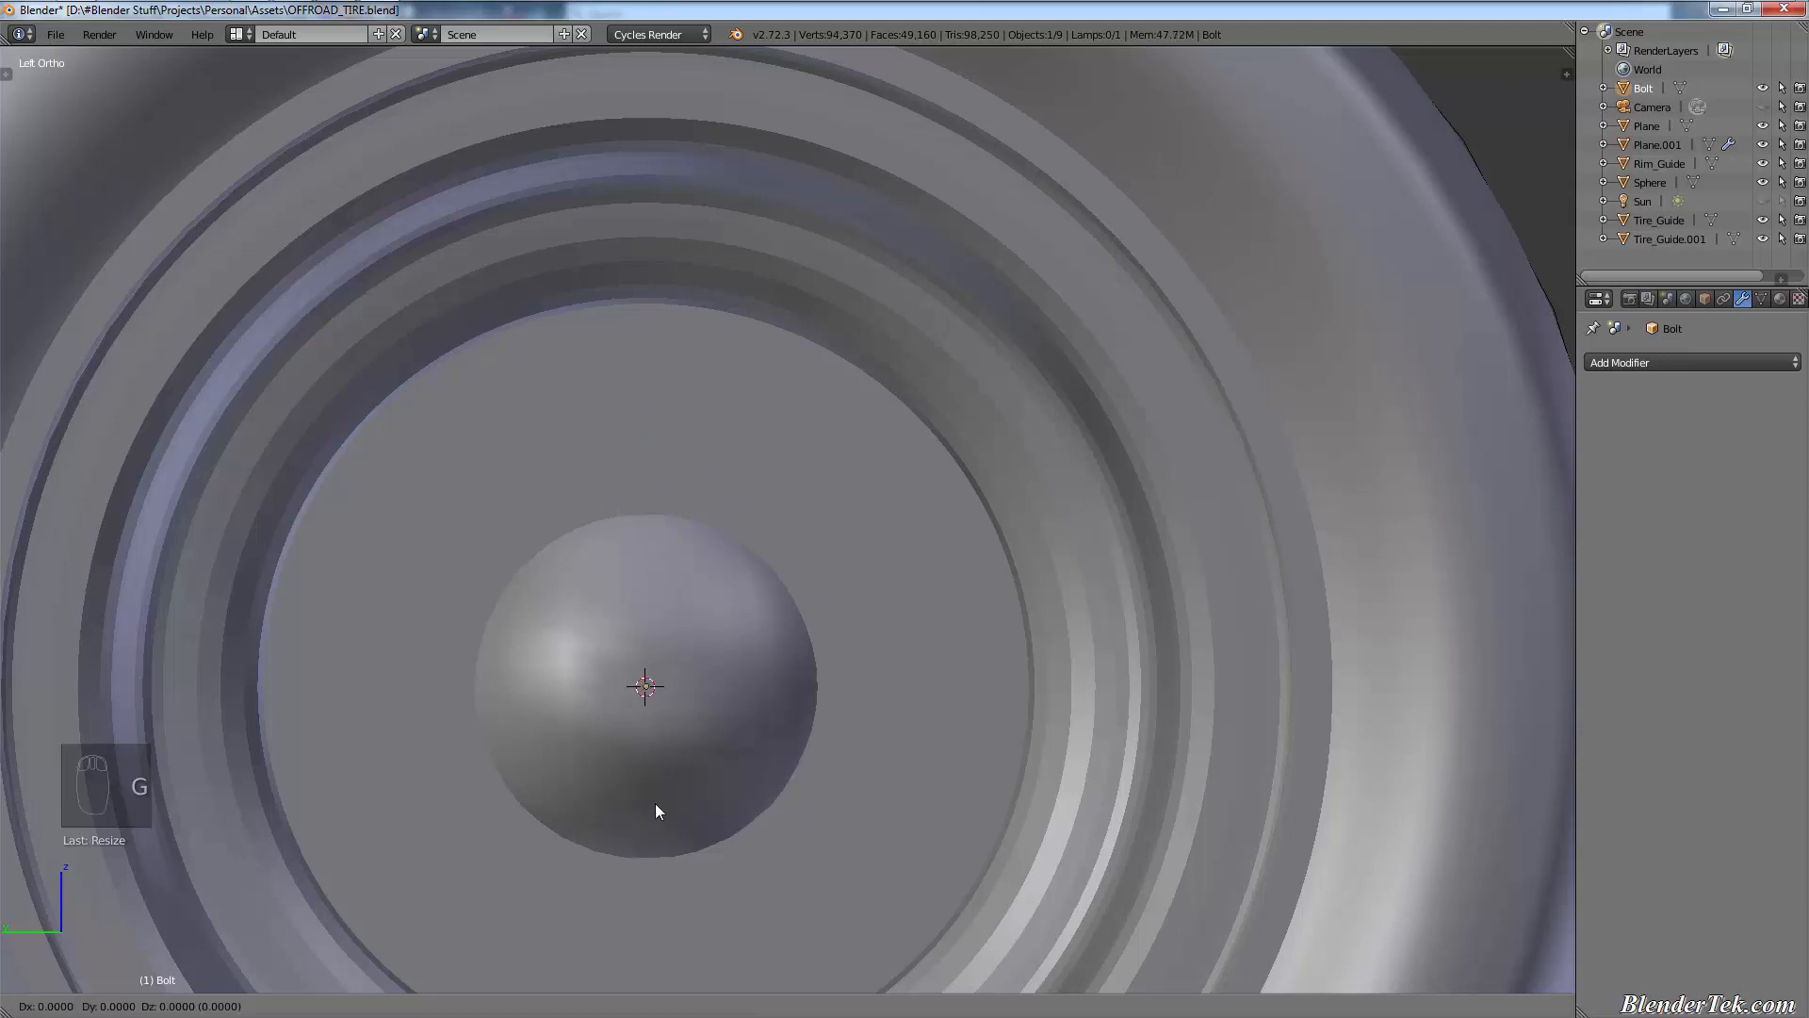
key("z")
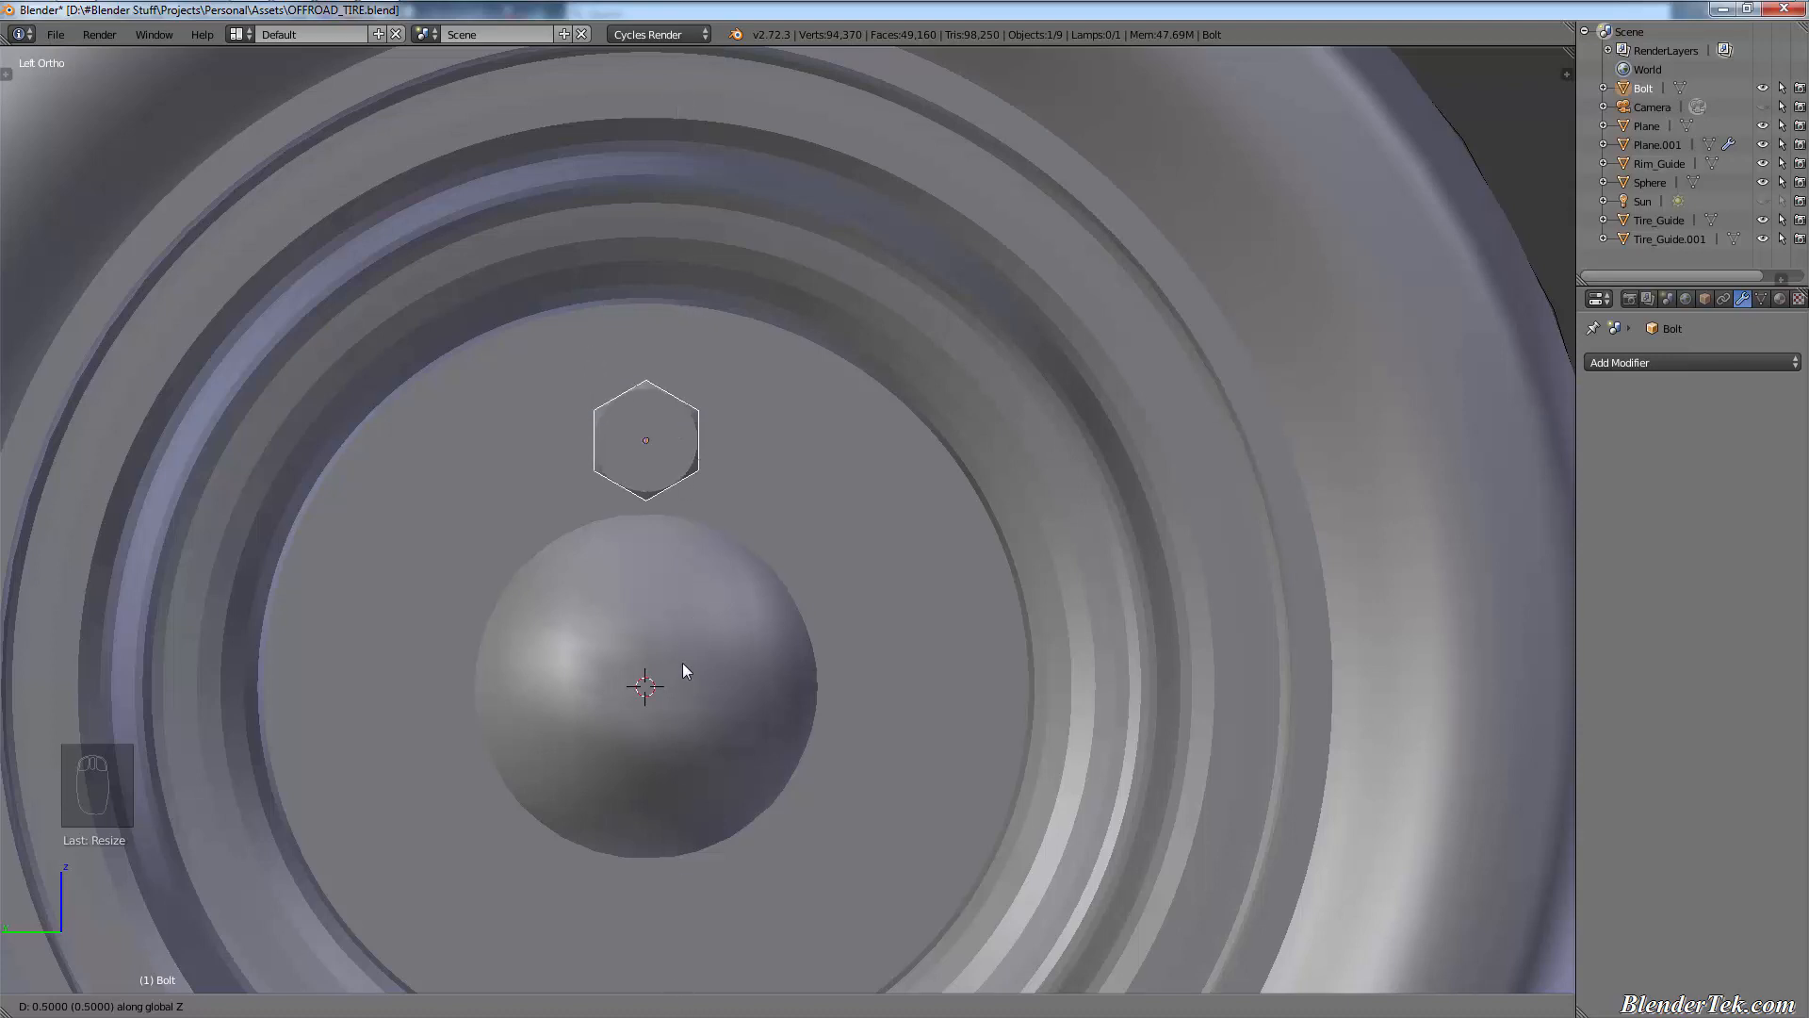
left_click(677, 570)
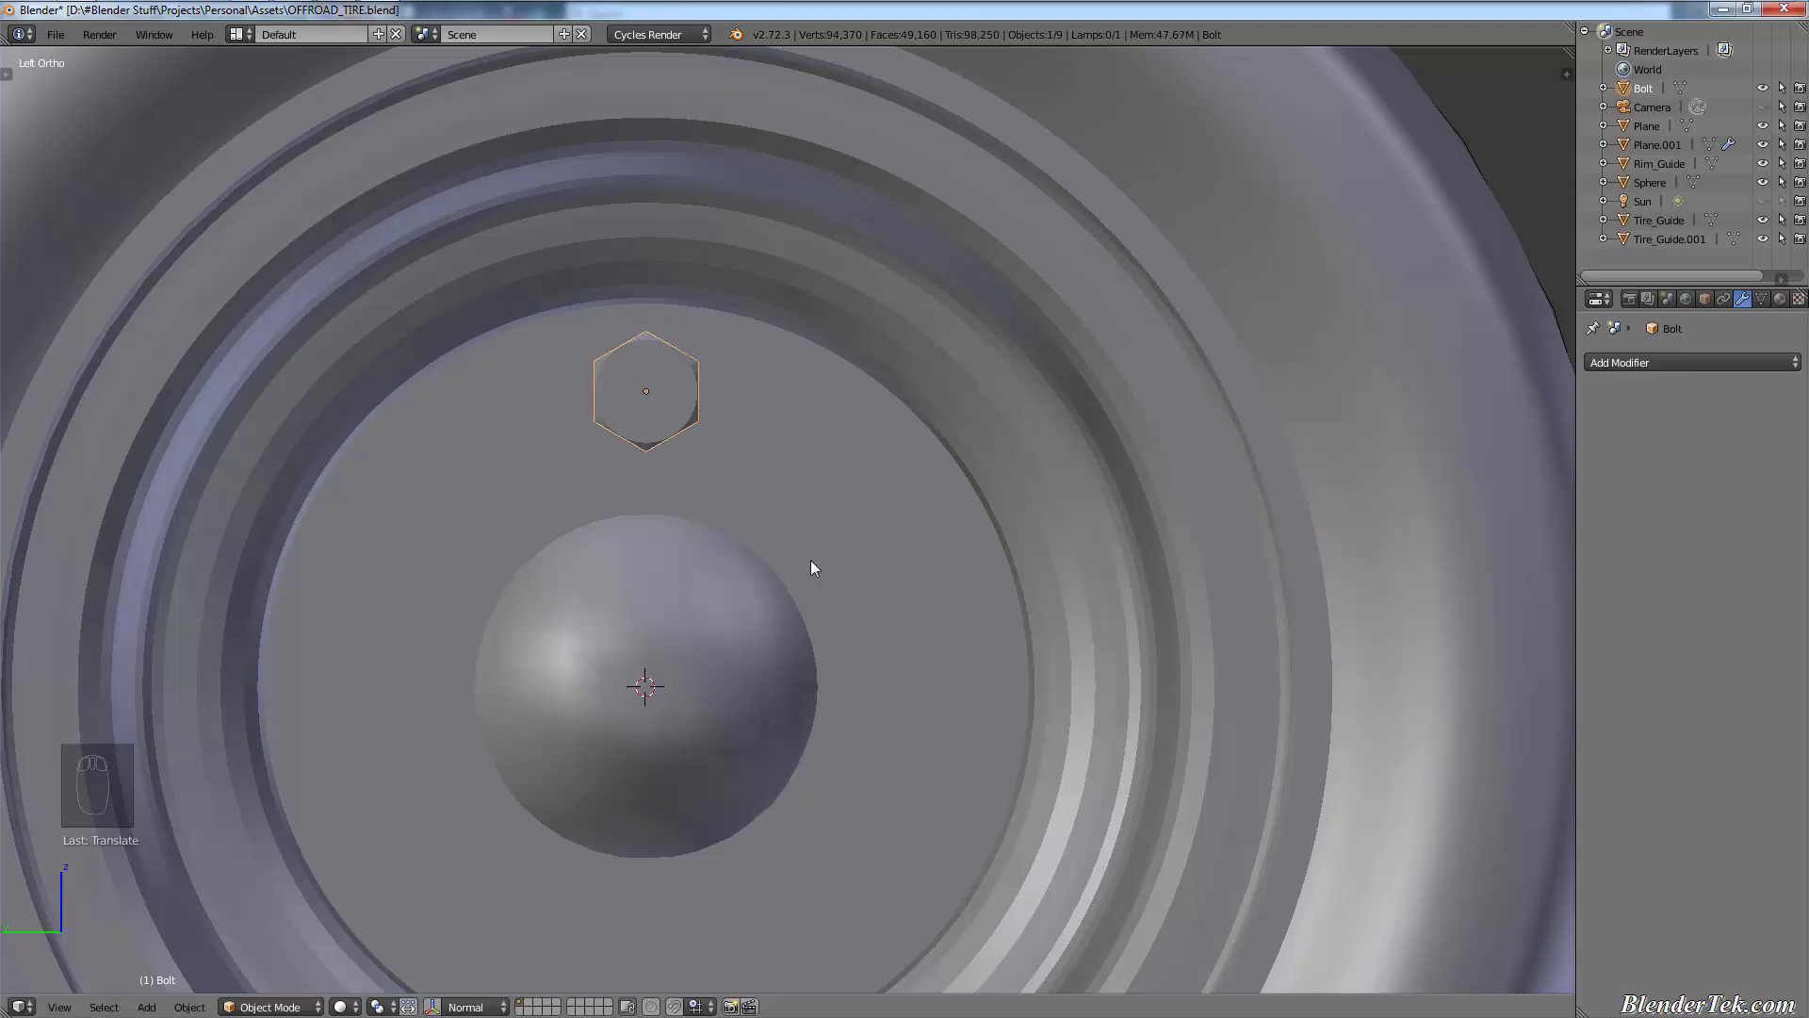
- Duplicate the bolt in place and snap the copy to the 3D cursor at the rim's center
key("shift+d")
right_click(699, 587)
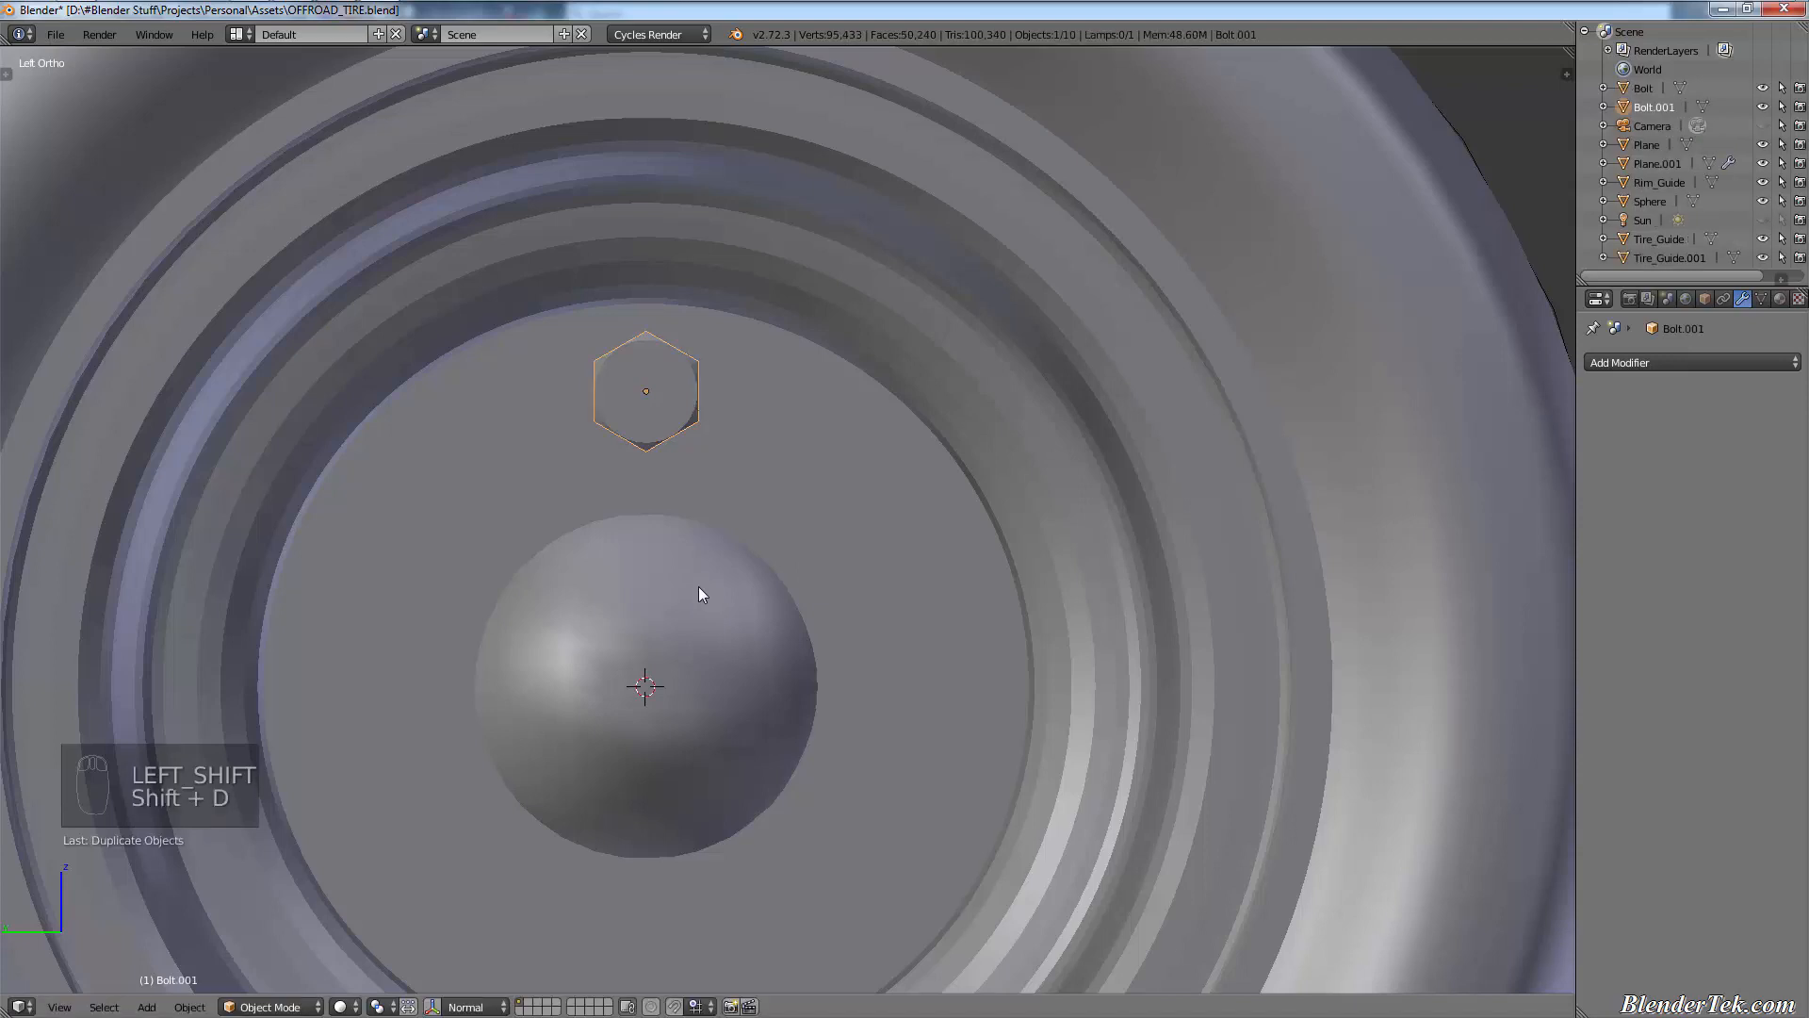
key("shift+s")
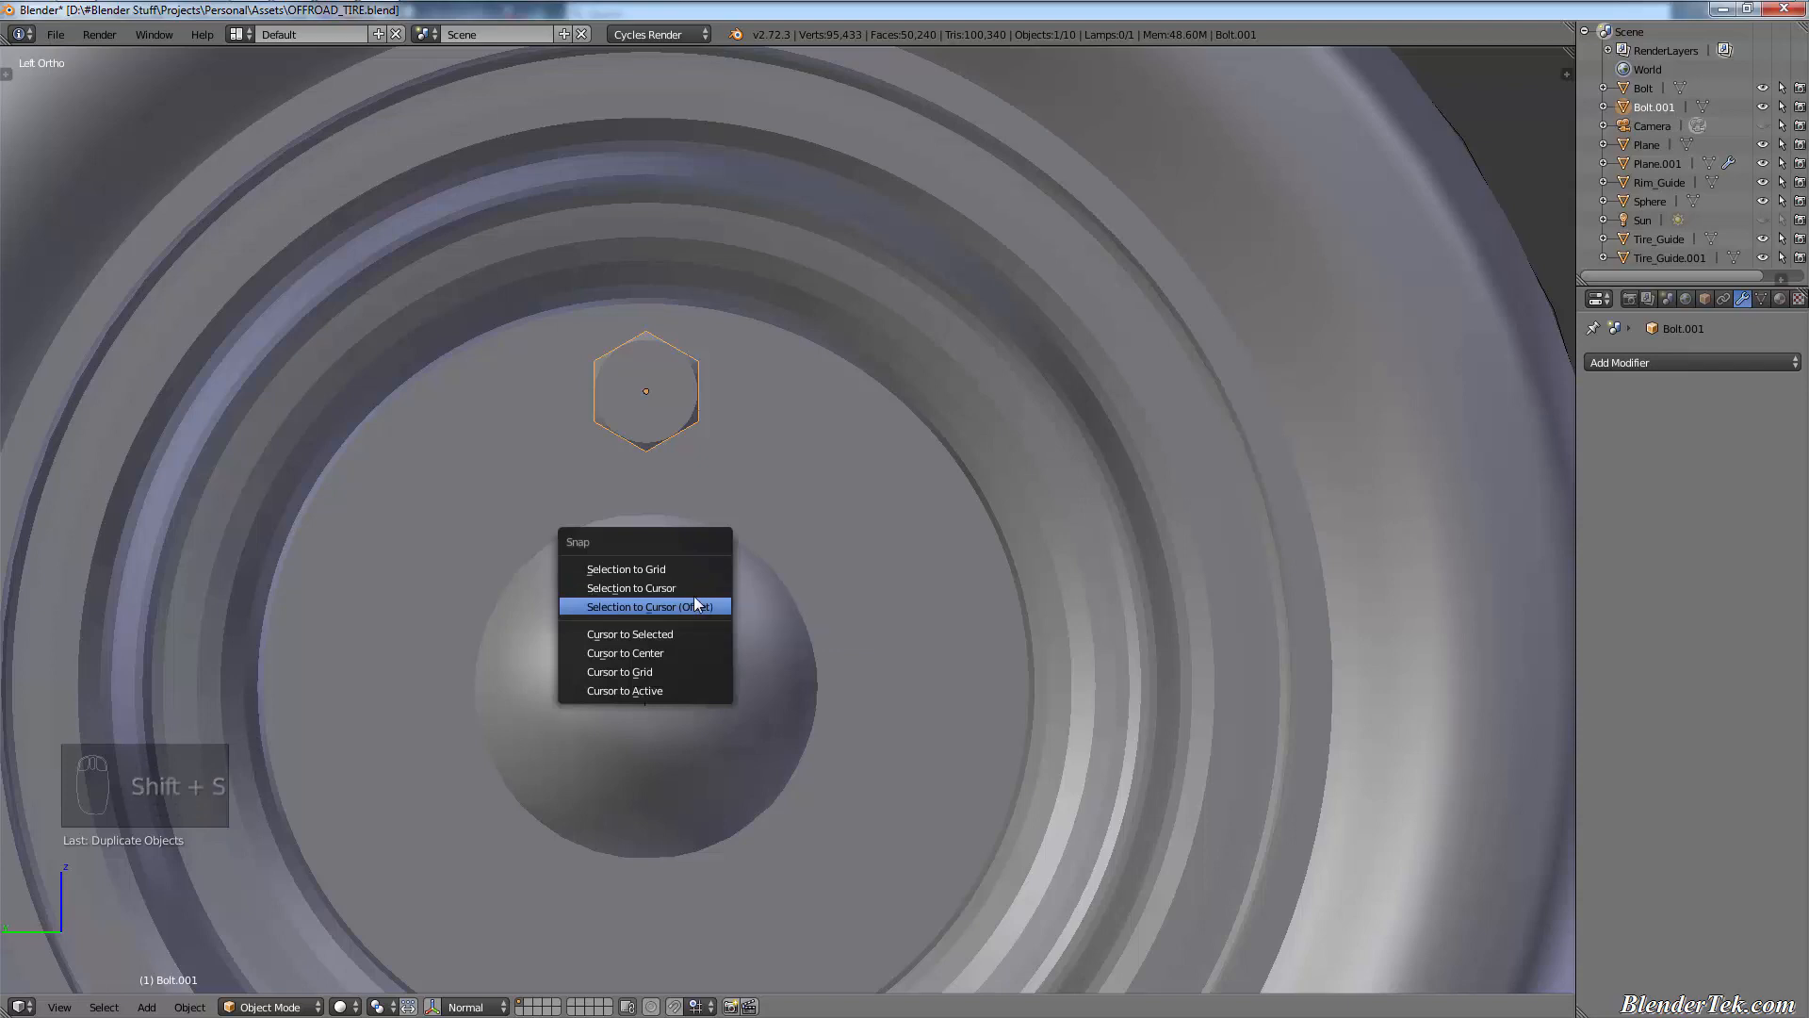
left_click(694, 586)
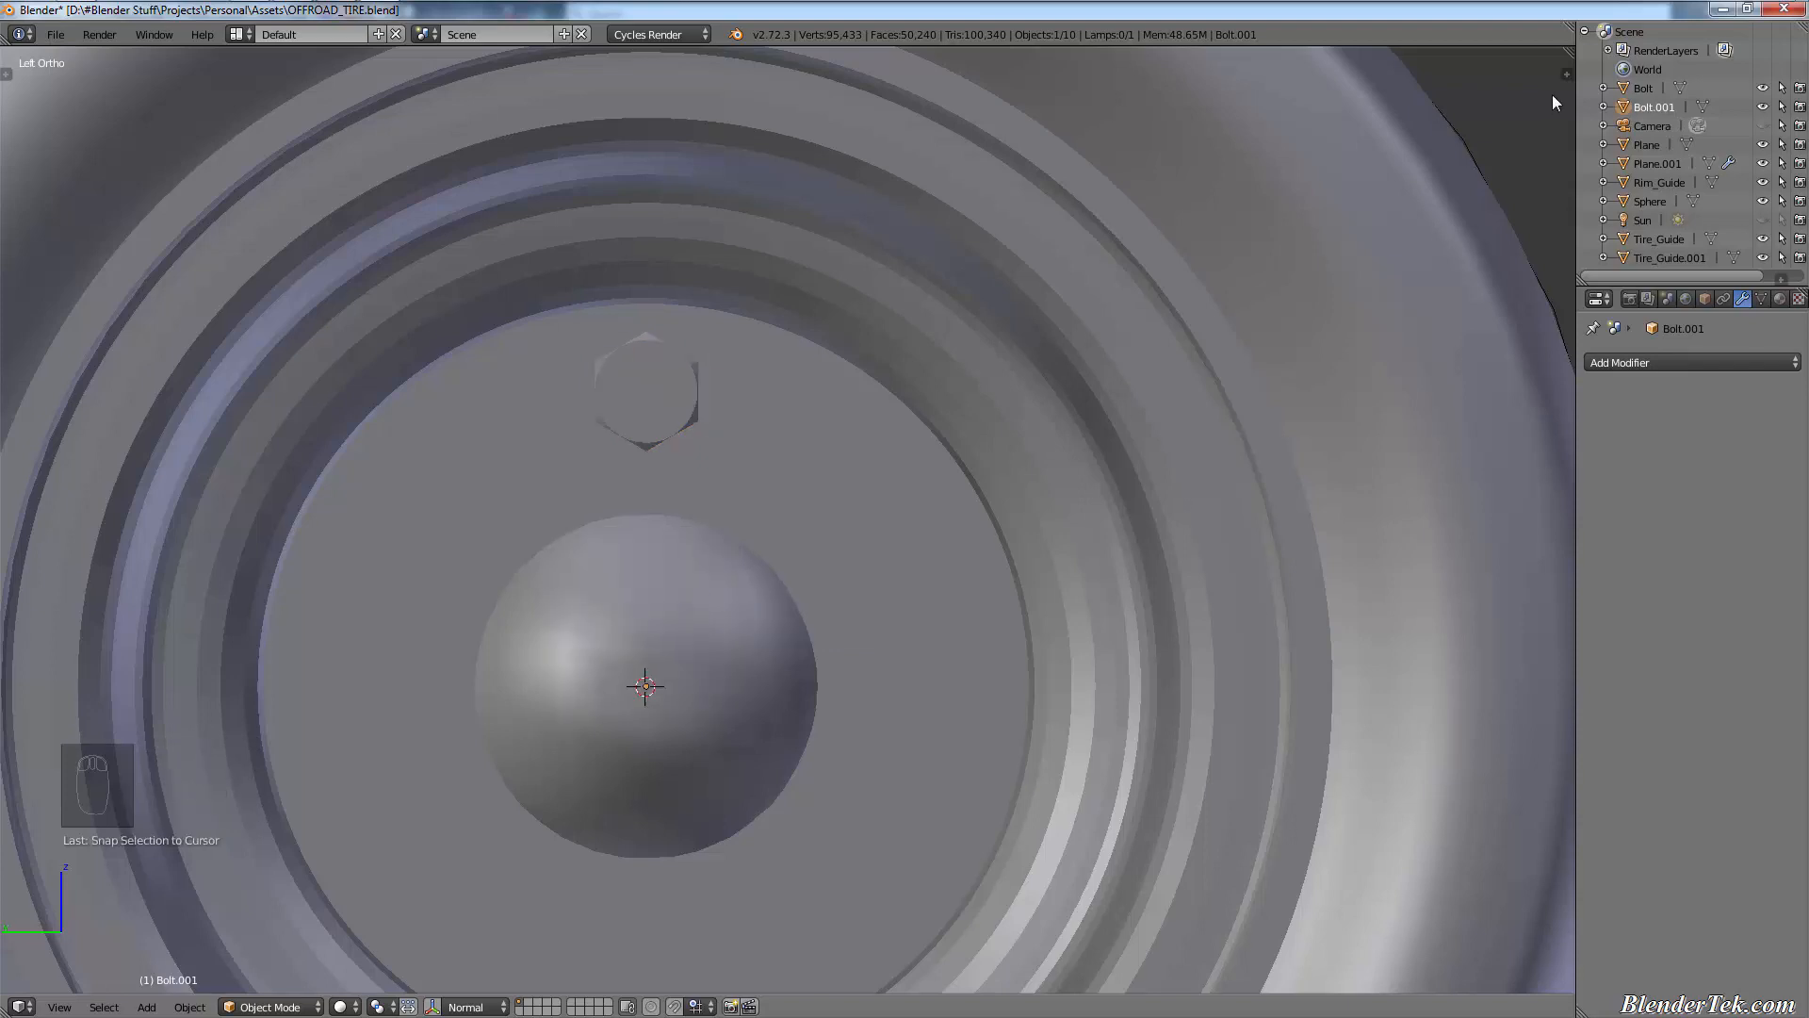
- Hide the center sphere and move the bolt copy at the rim's center 0.6 along the global Y axis
right_click(737, 712)
key("h")
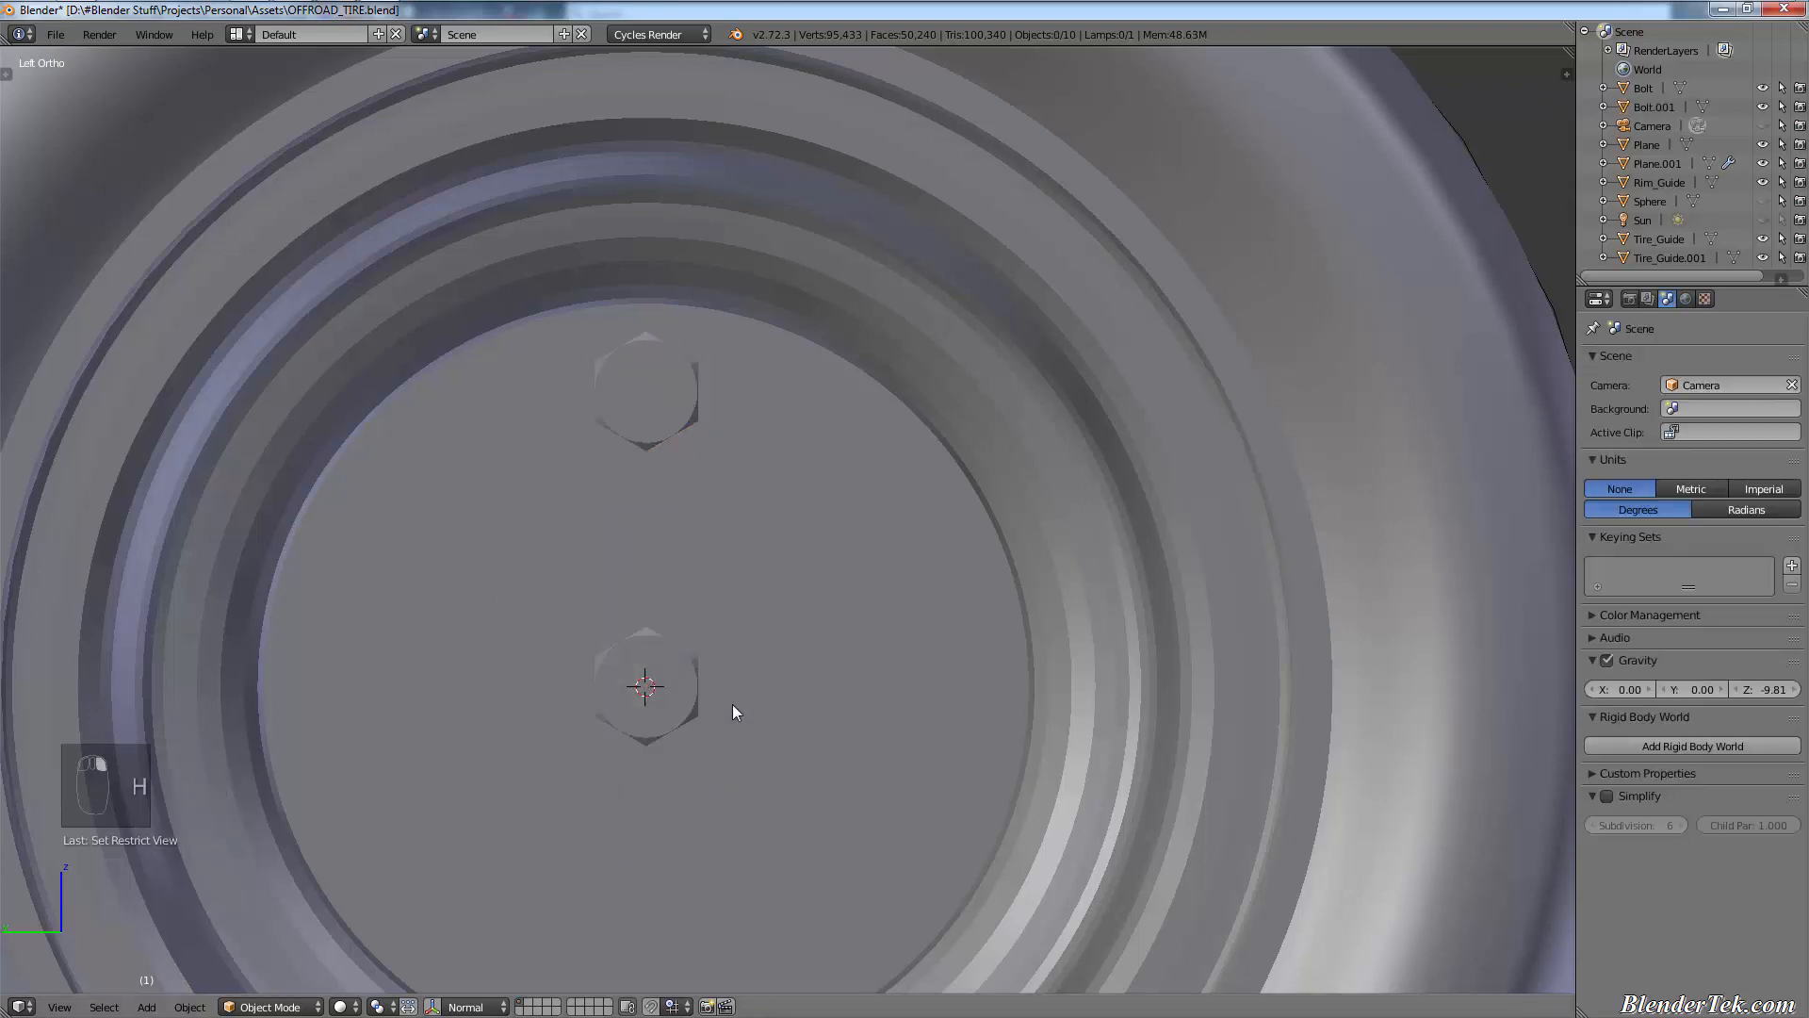
right_click(667, 703)
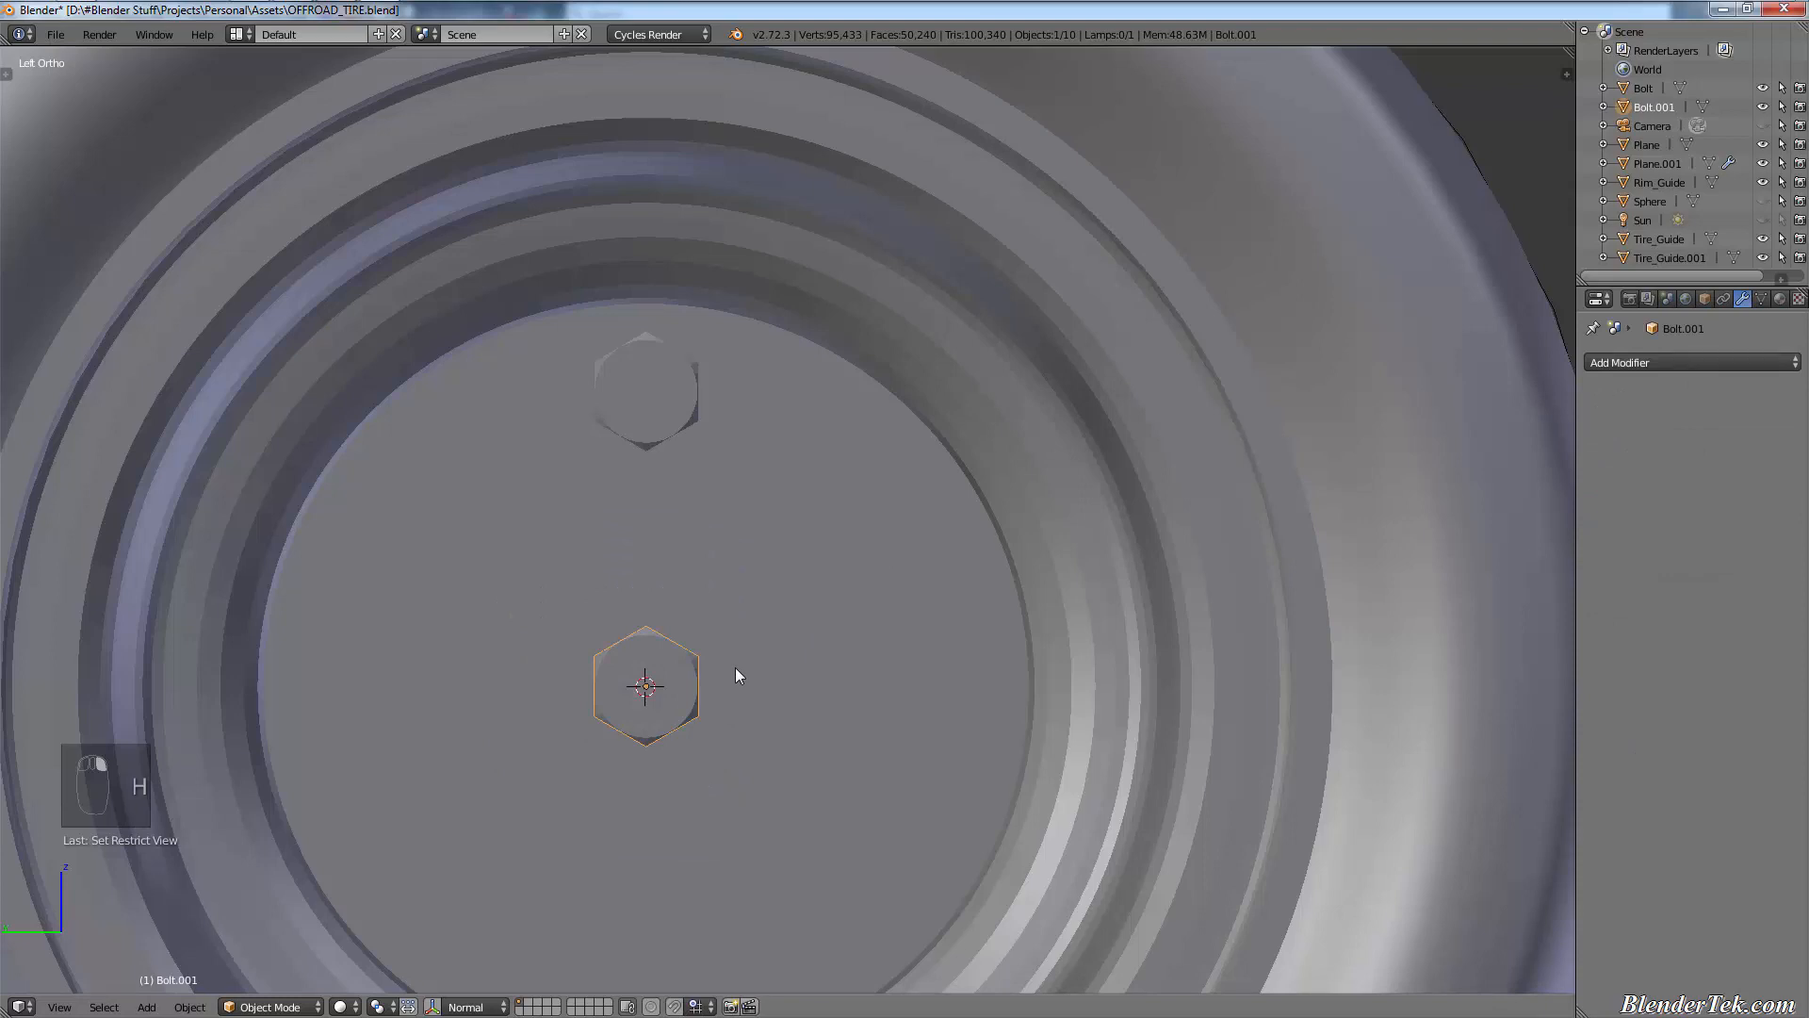
type("gy")
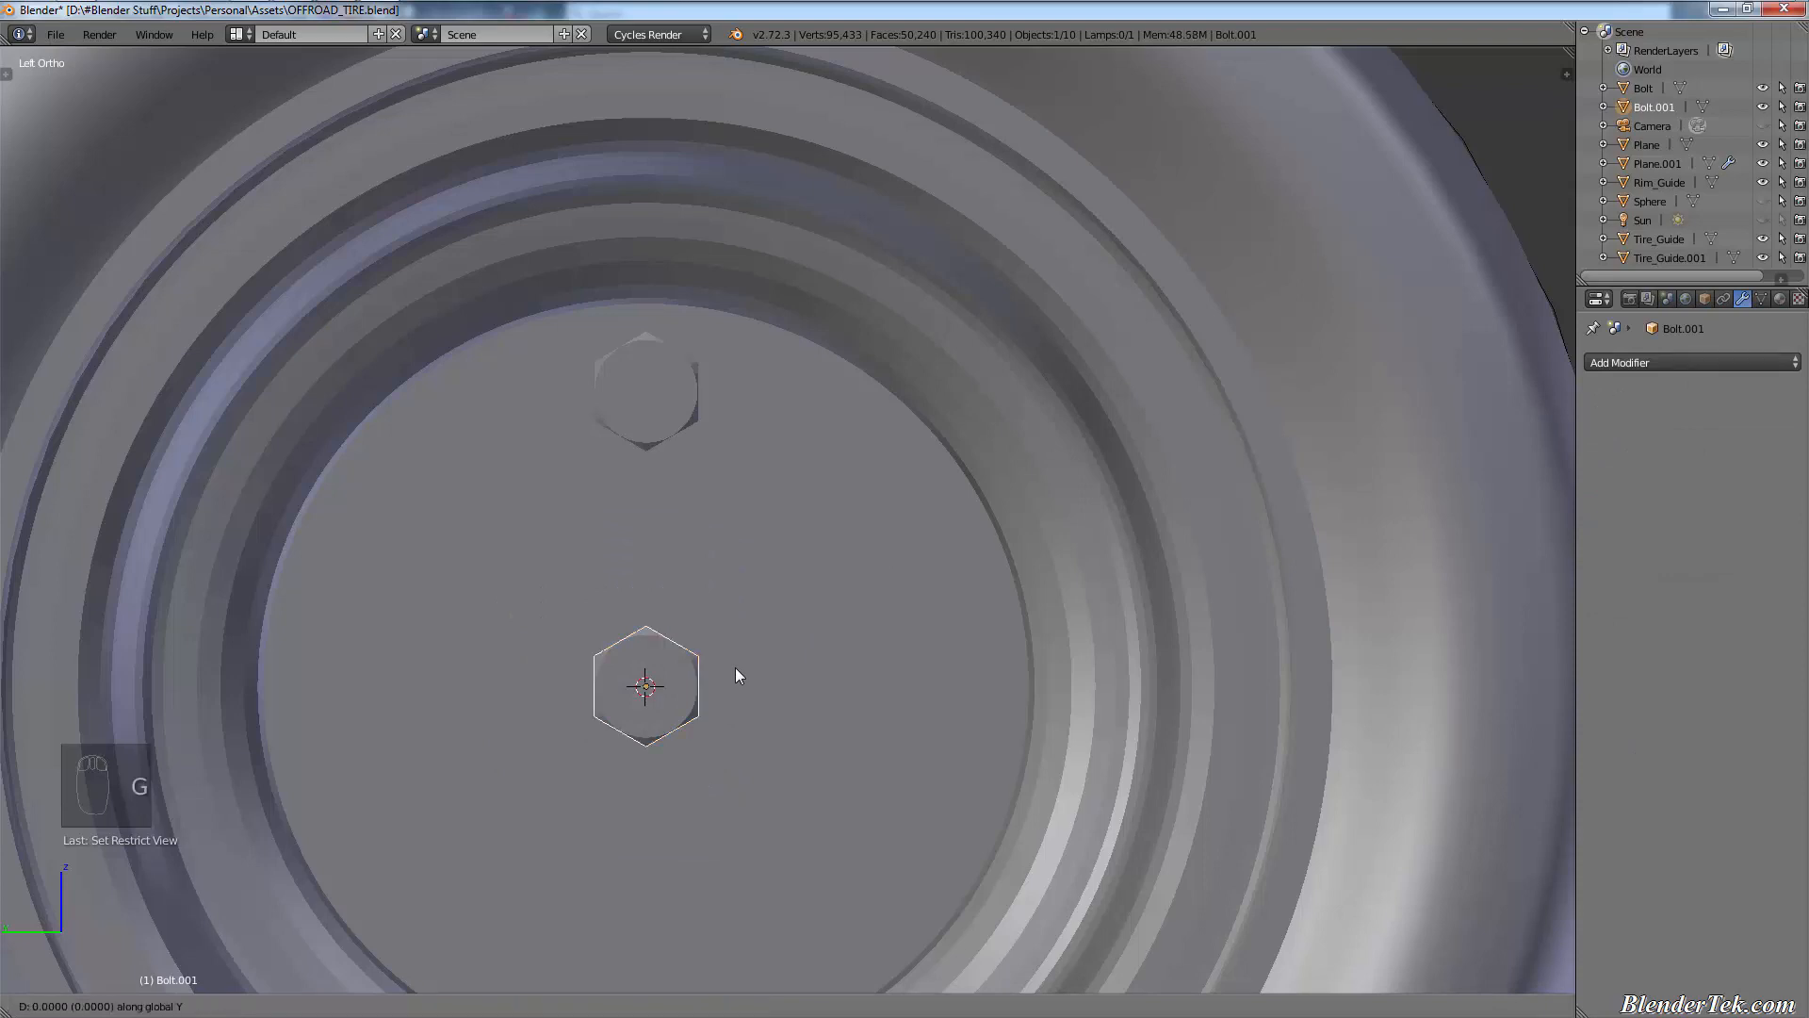
type("0.6")
key("Return")
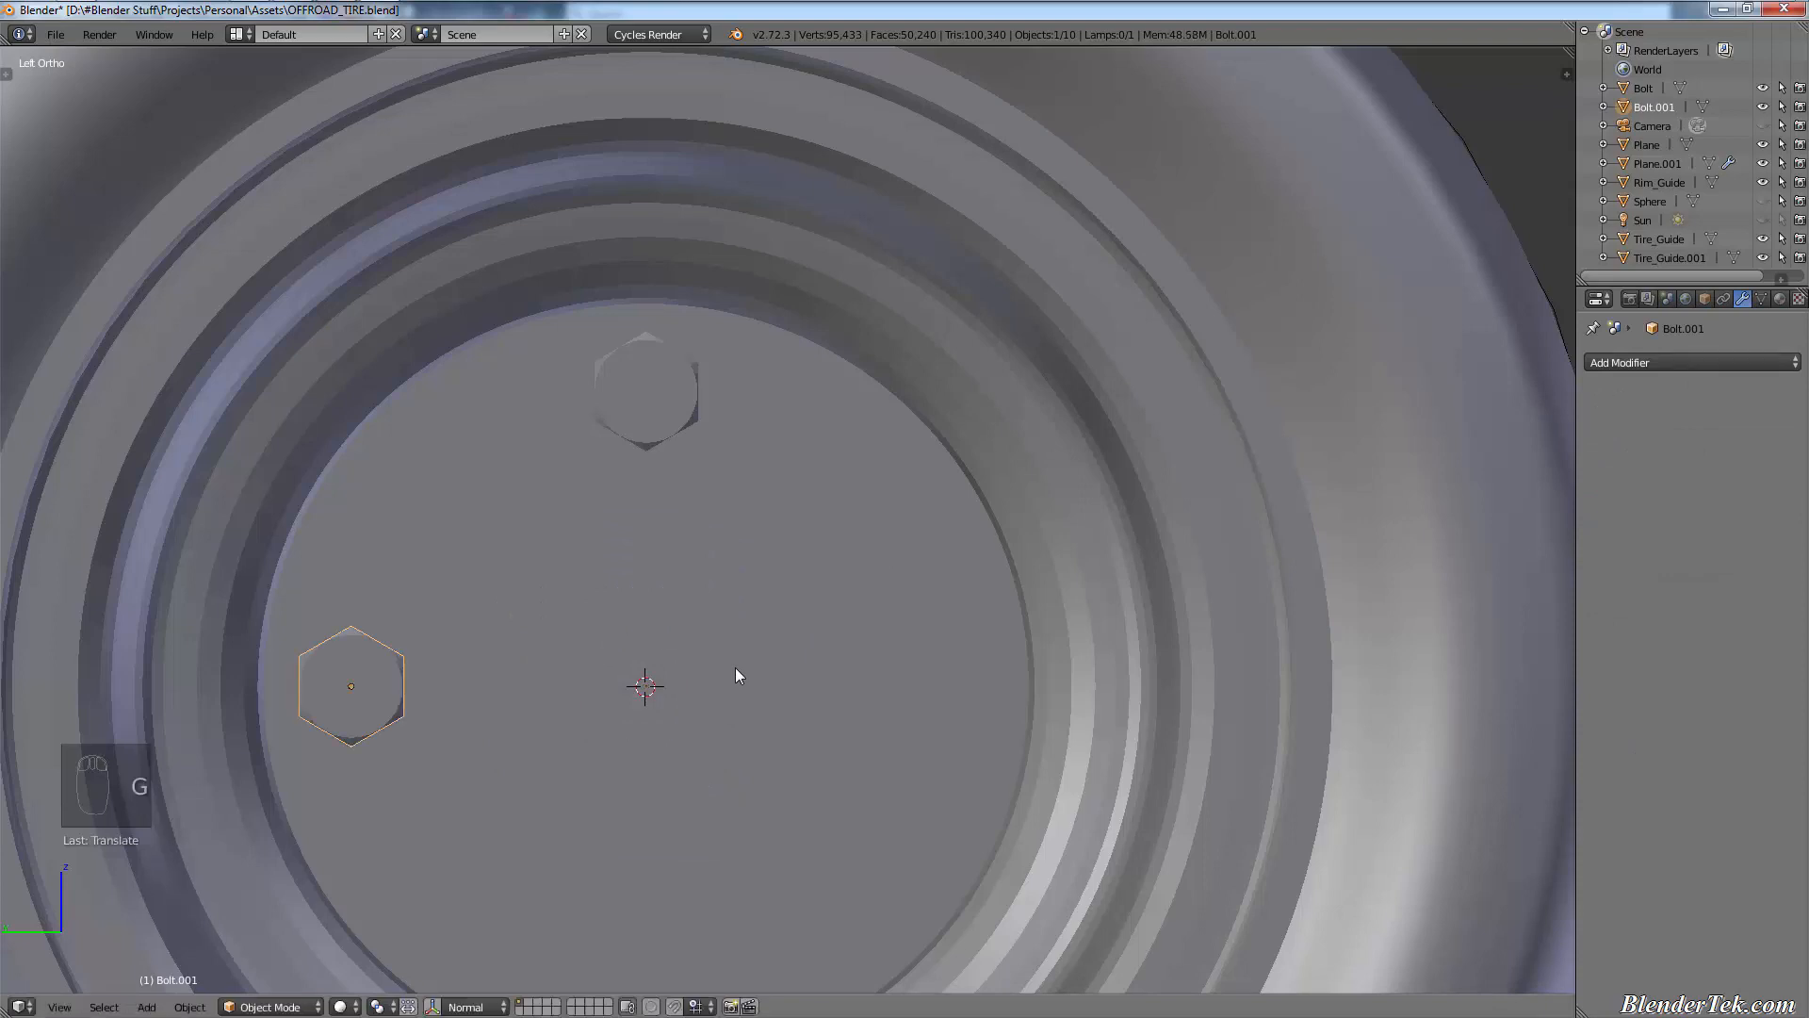
- Duplicate the side bolt and move the copy -1.2 along the global Y axis to the opposite side of the rim center
key("shift+d")
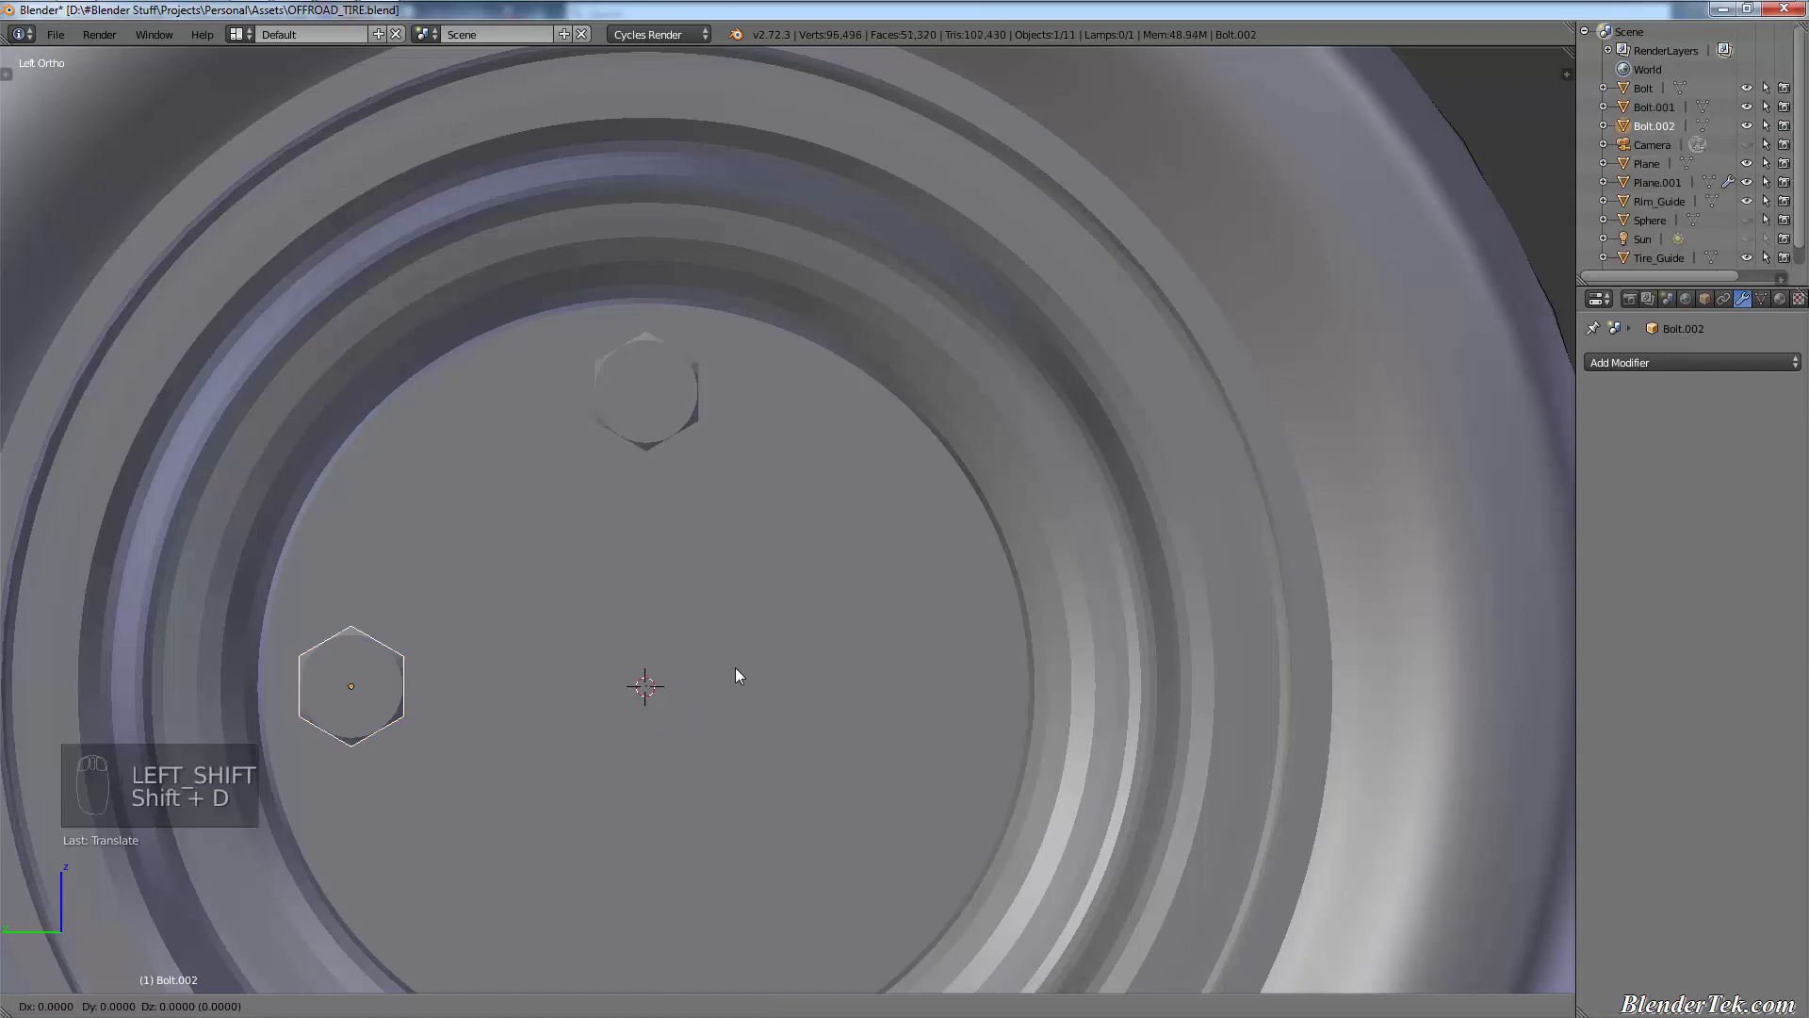
right_click(735, 667)
key("g")
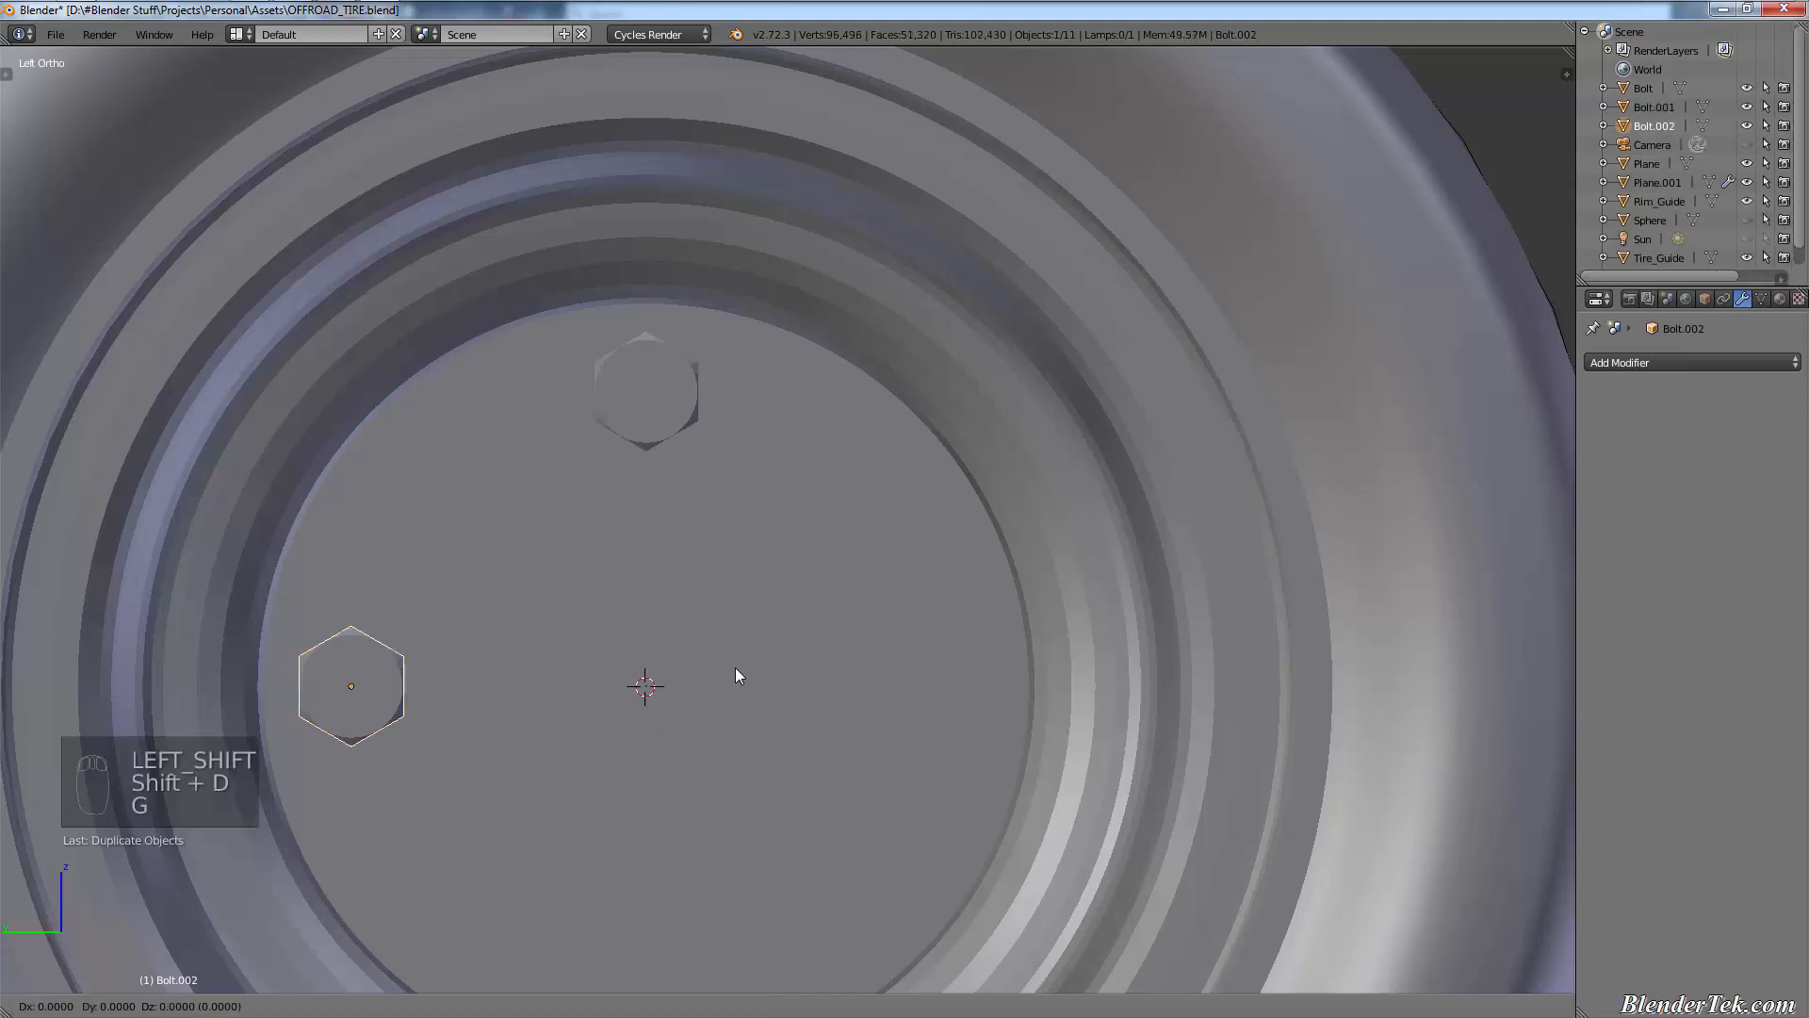
key("y")
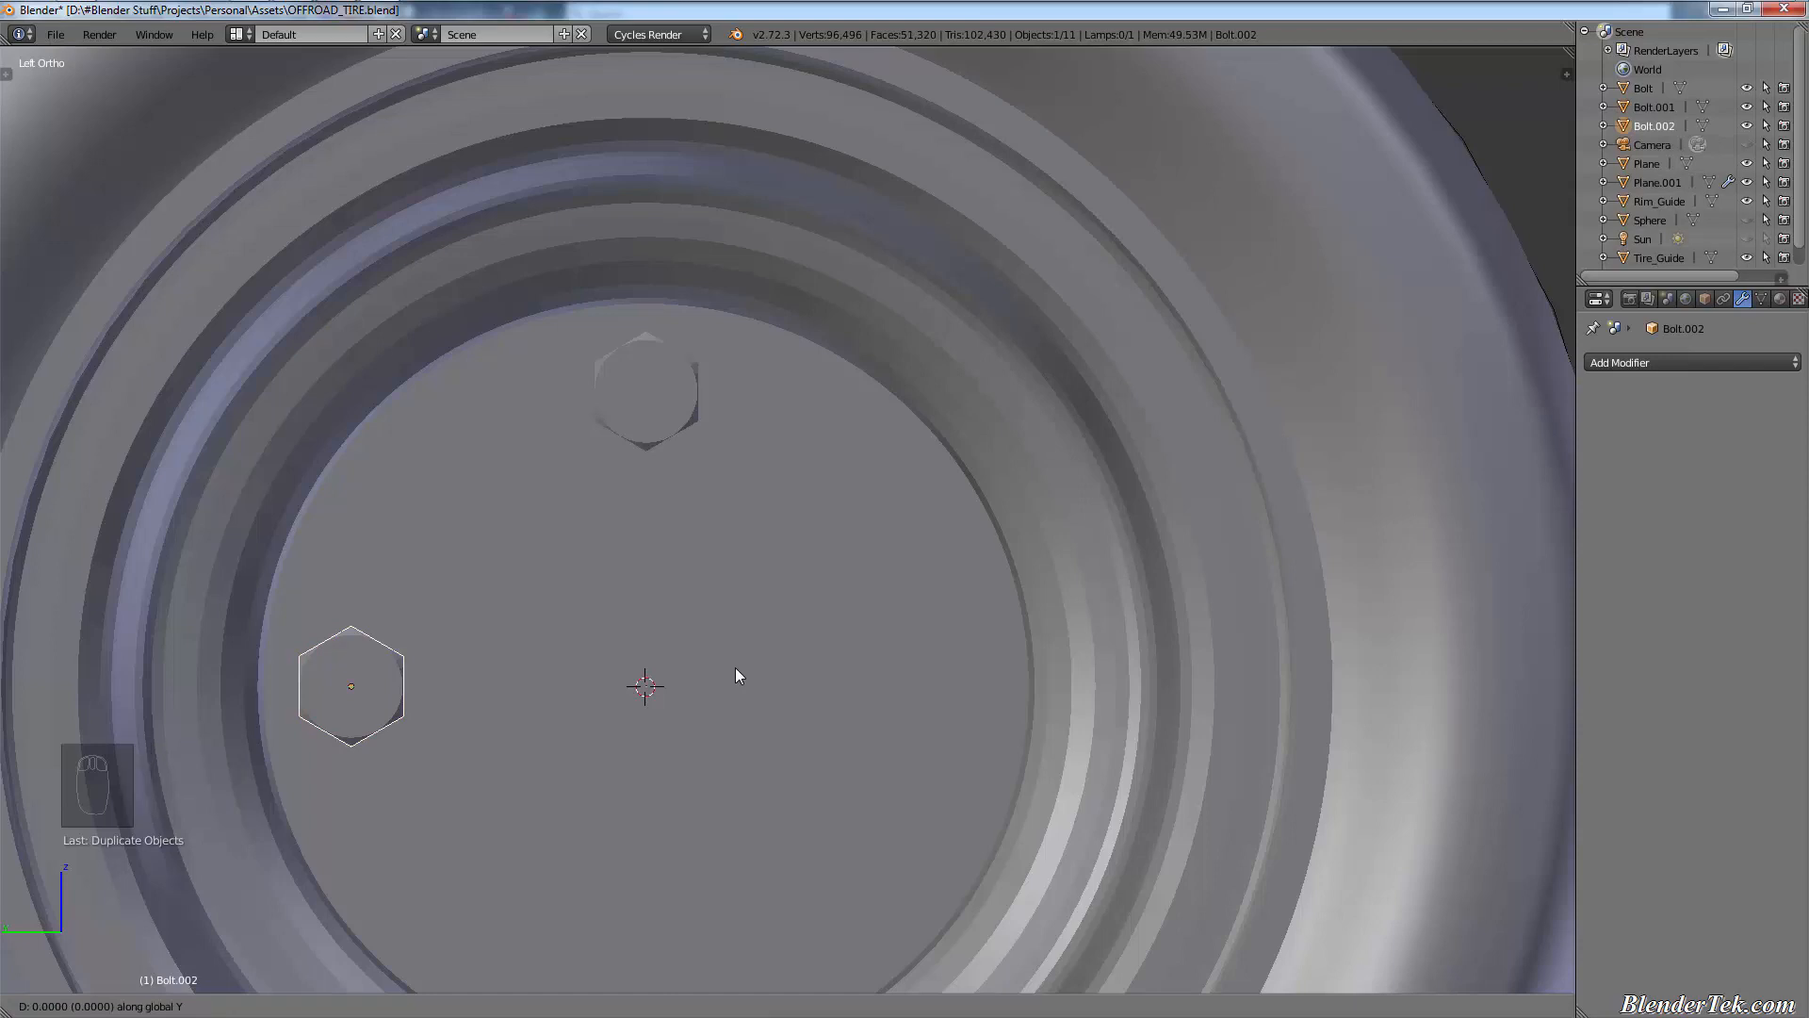
type("-1.2")
key("Return")
- Duplicate the upper bolt and move the copy -1.2 along the global Z axis to the lower side of the rim center
middle_click_drag(760, 675, 791, 528, "shift")
right_click(677, 316)
right_click(683, 277)
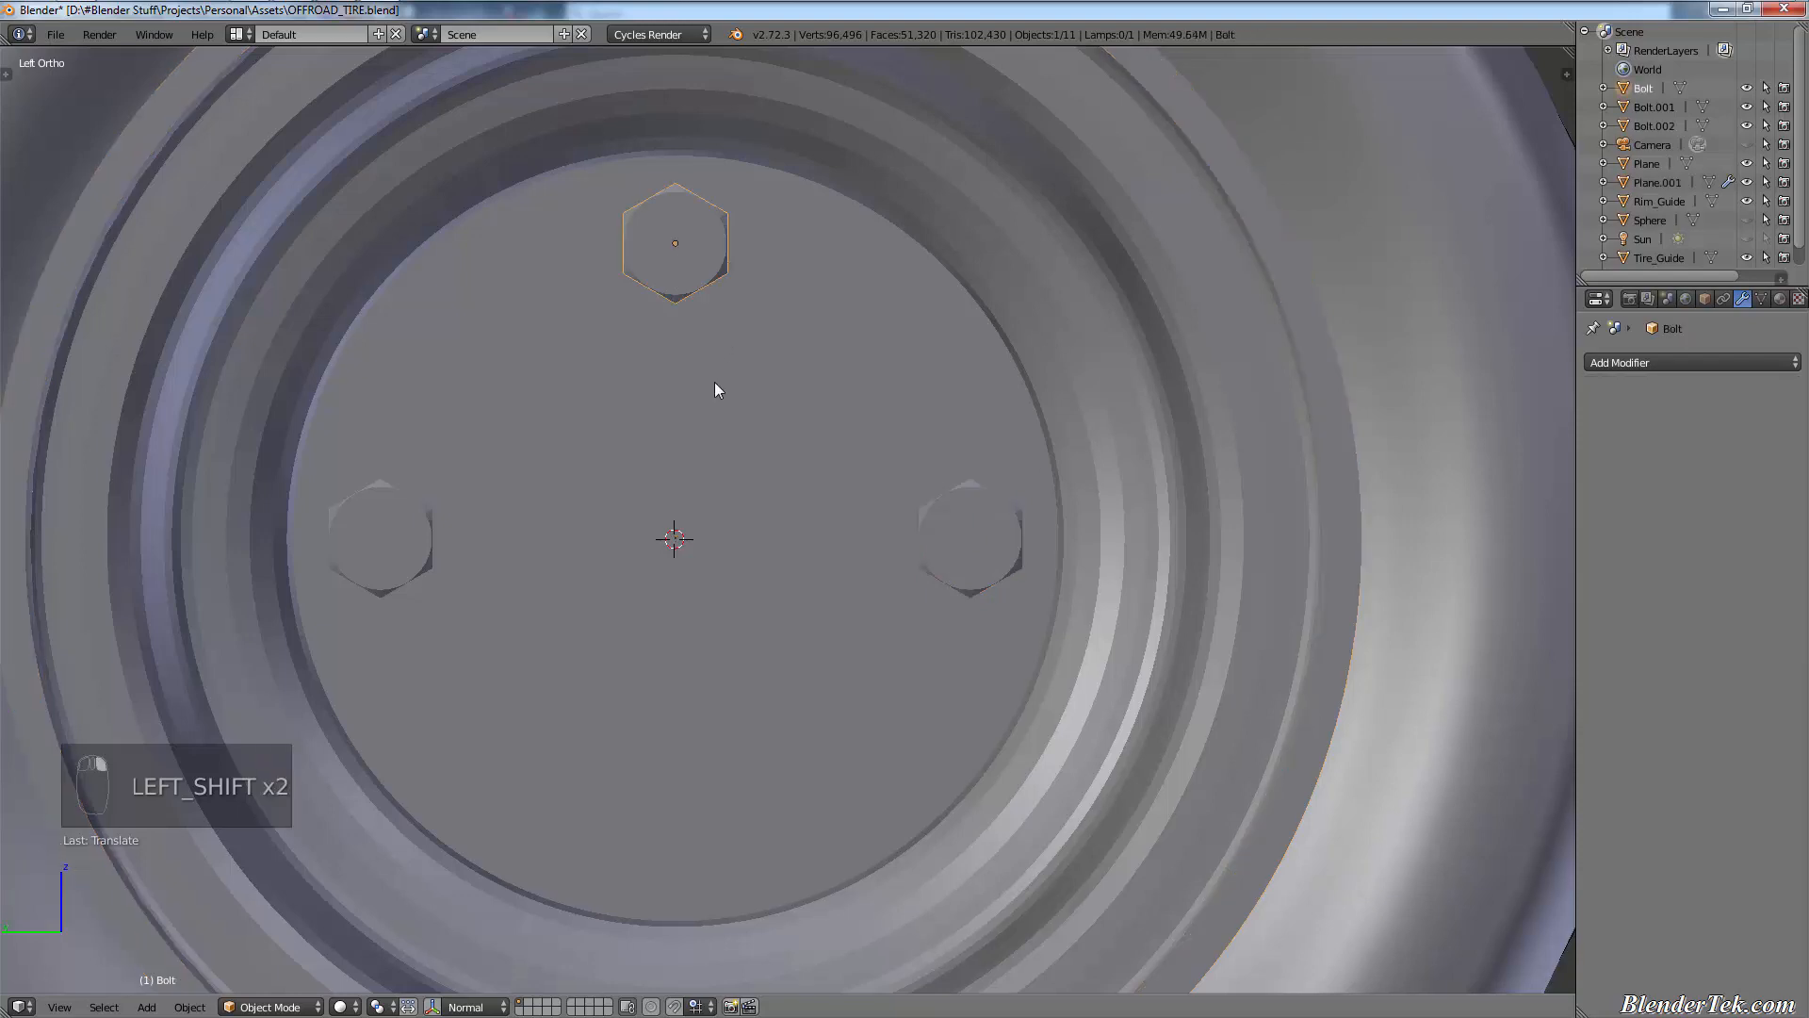
key("shift+d")
right_click(714, 383)
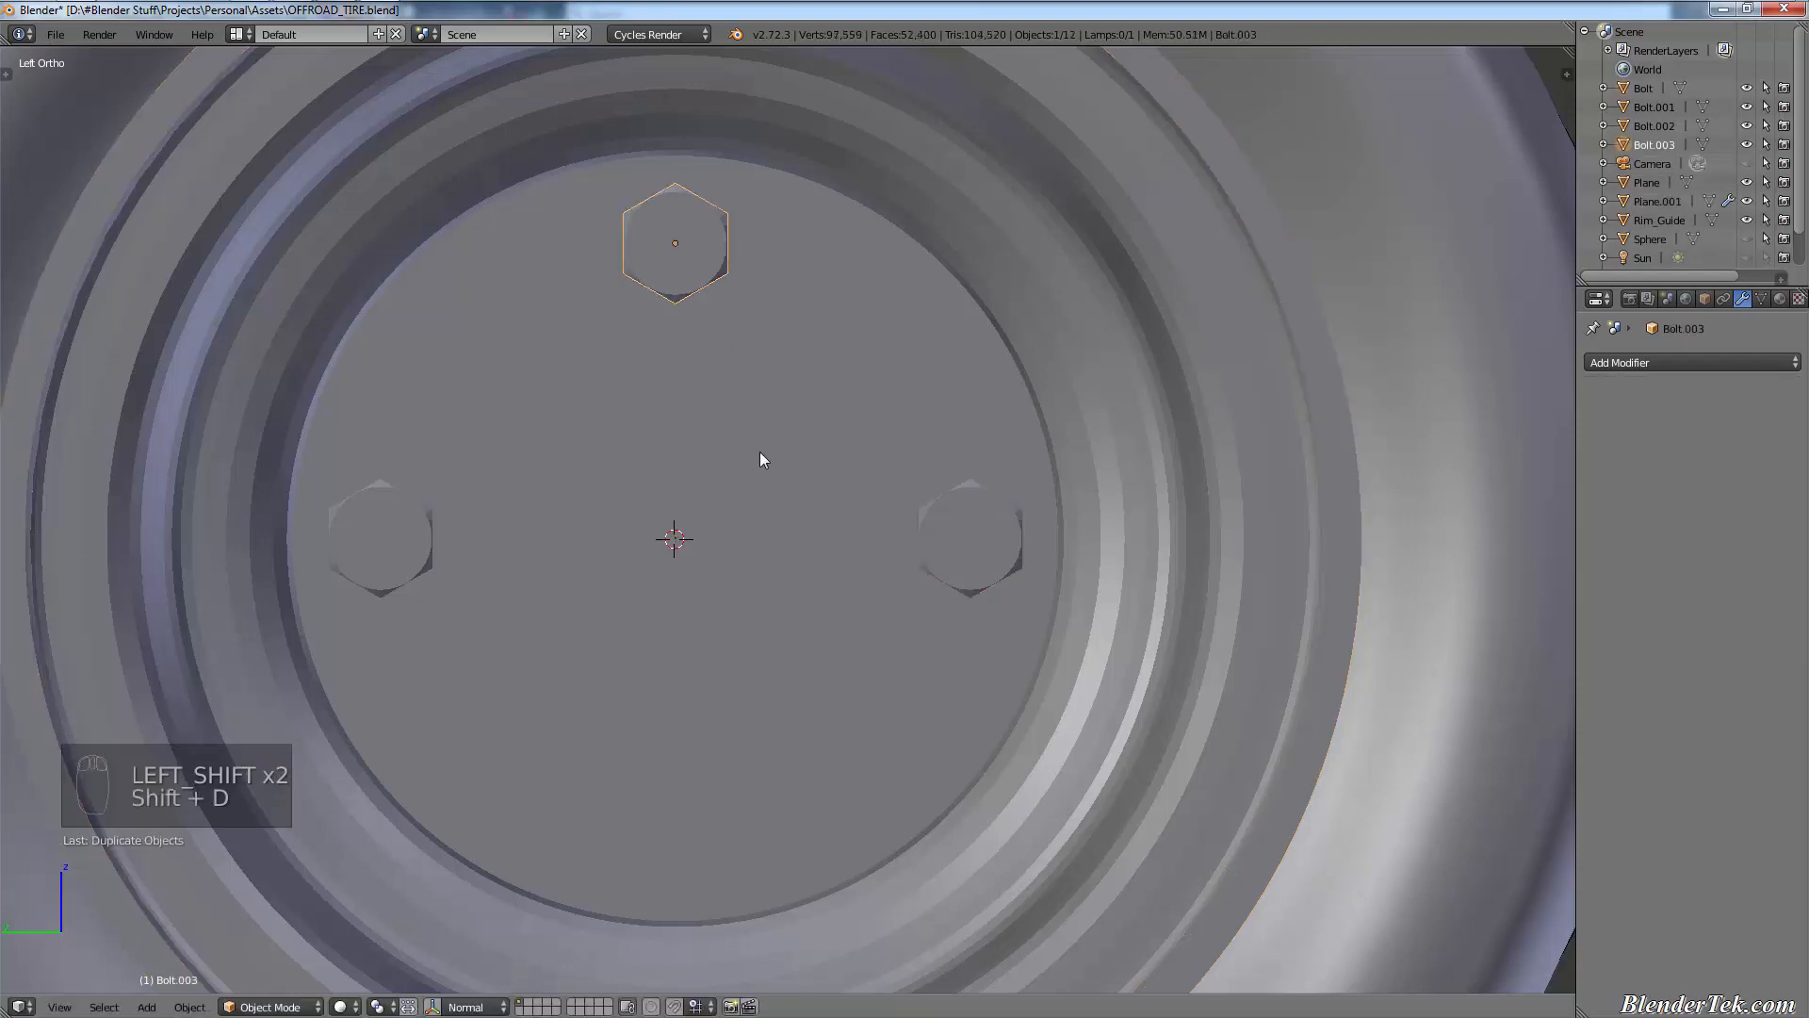
type("gz-1.2")
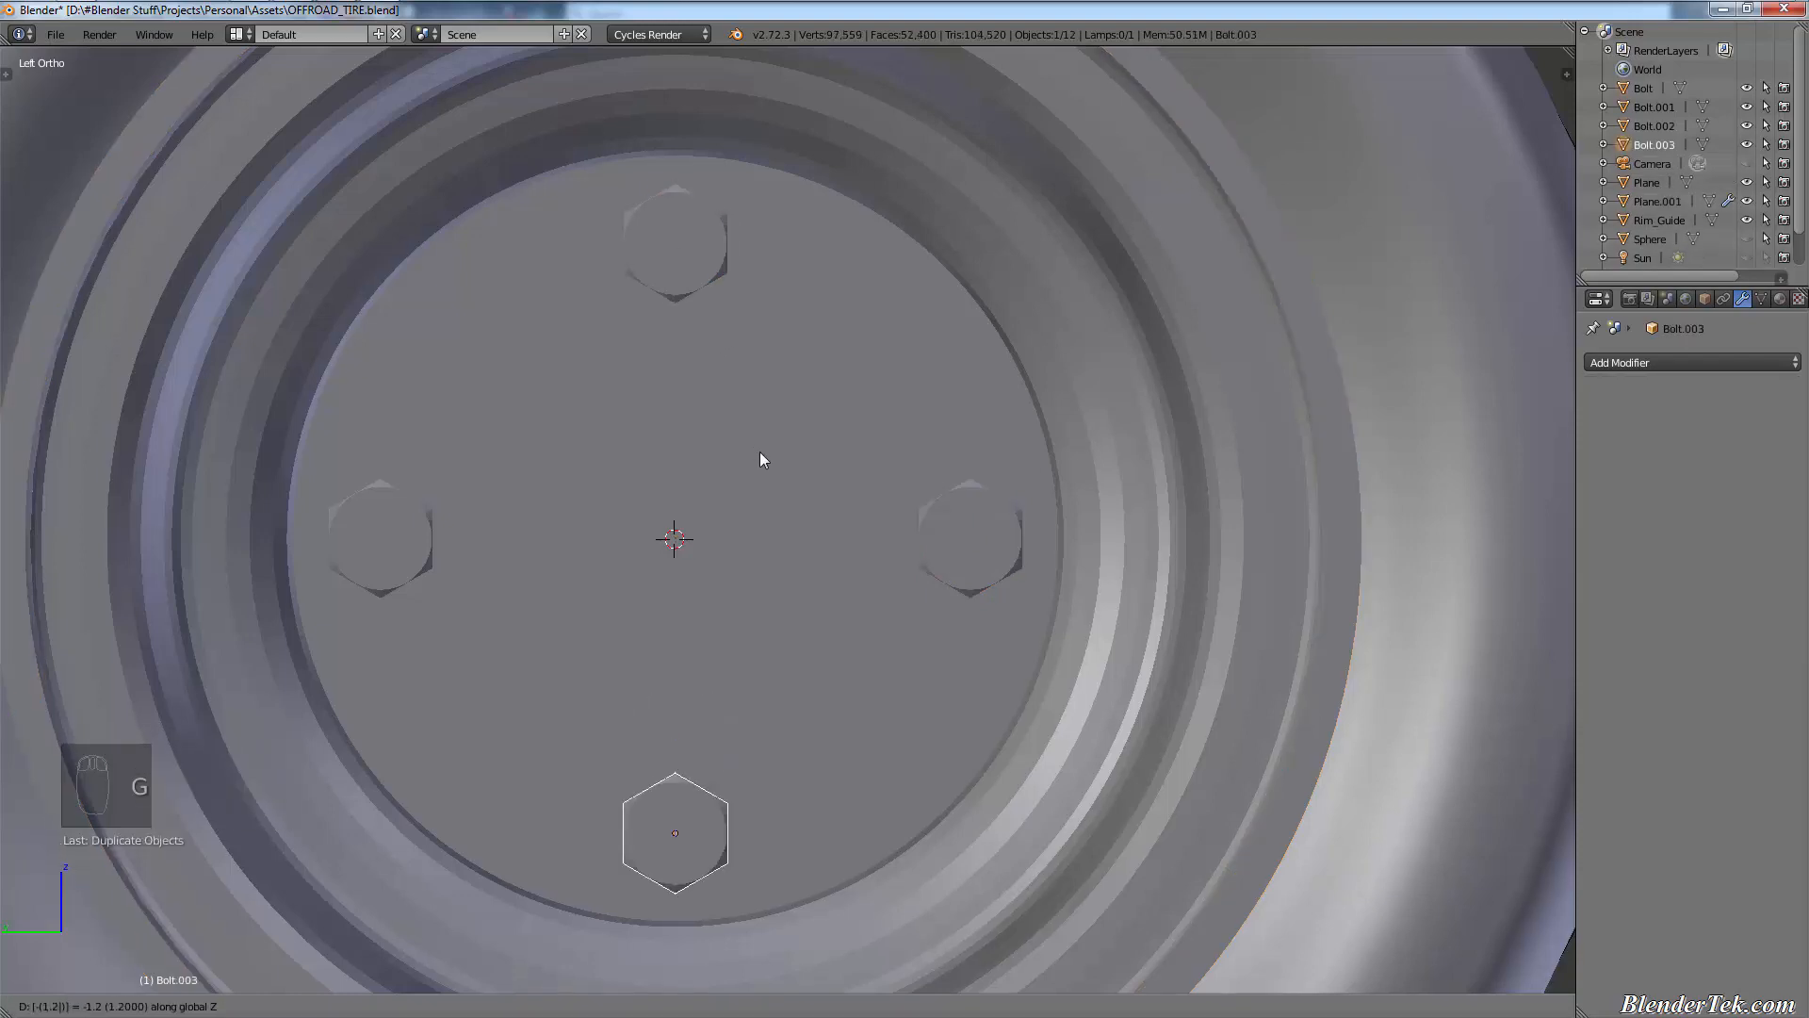
key("Return")
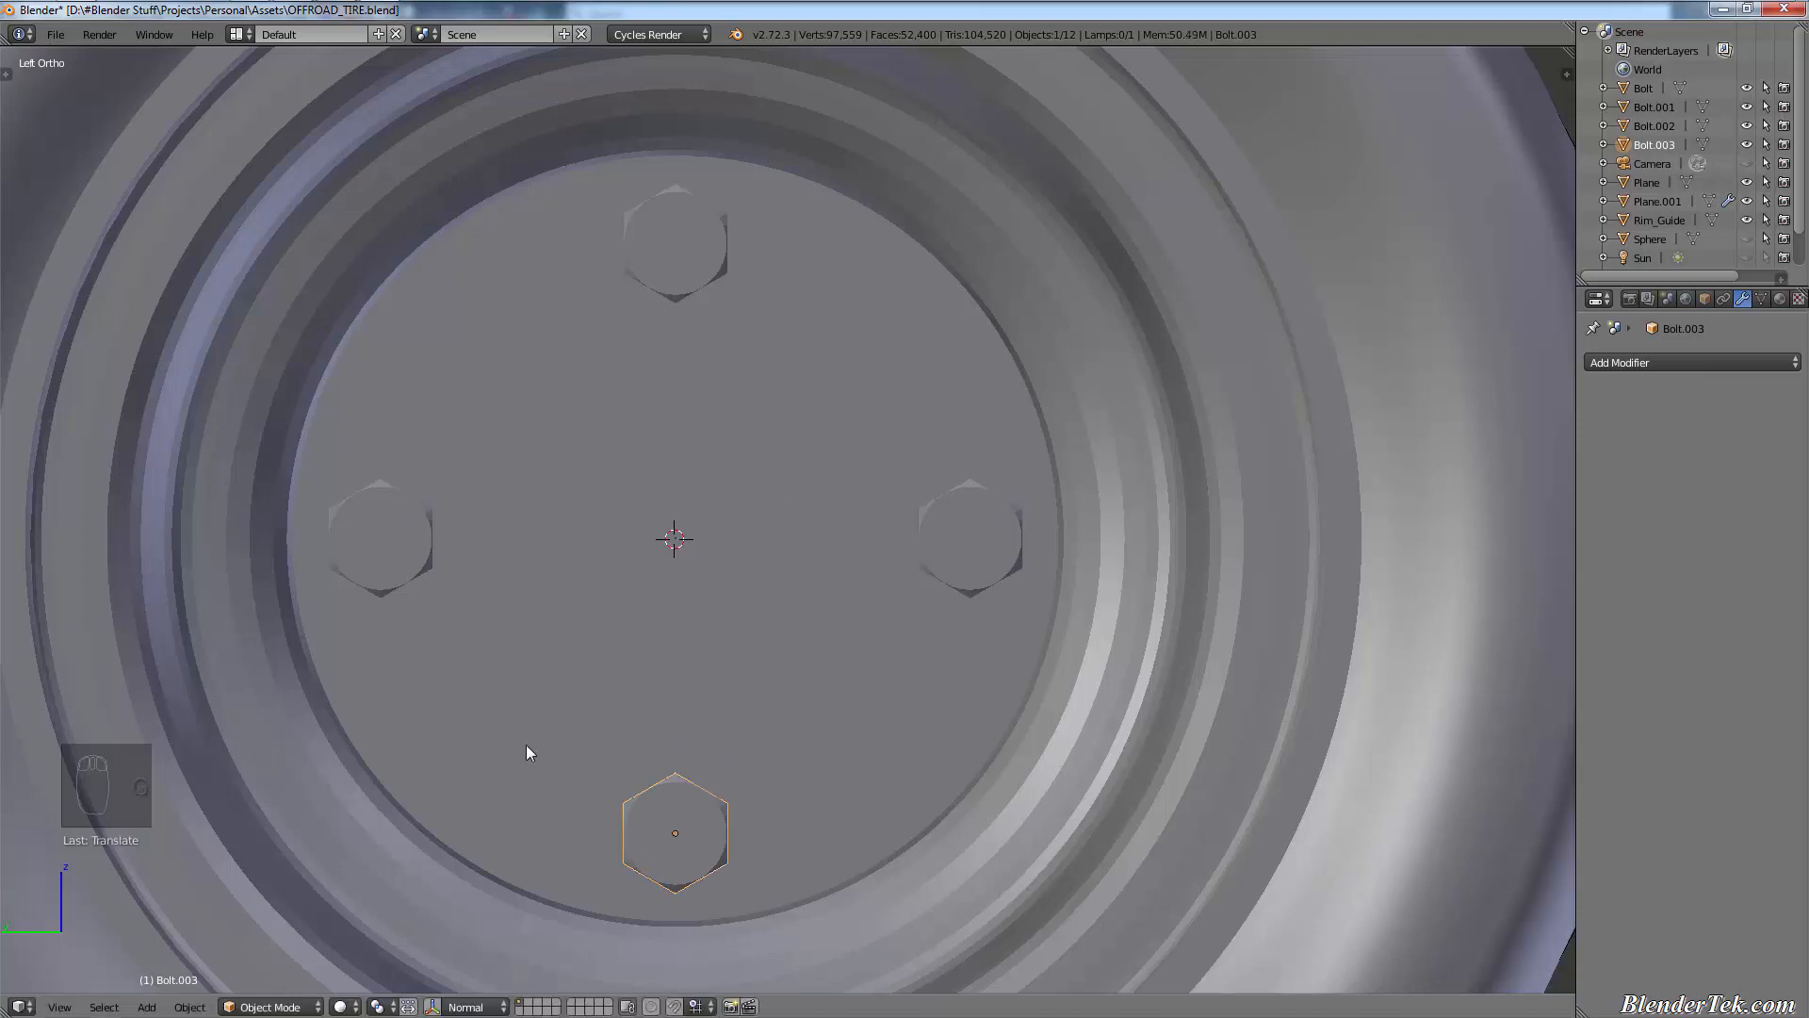
- Select all four bolts around the rim center and join them into one object
right_click(411, 509, "shift")
right_click(728, 238, "shift")
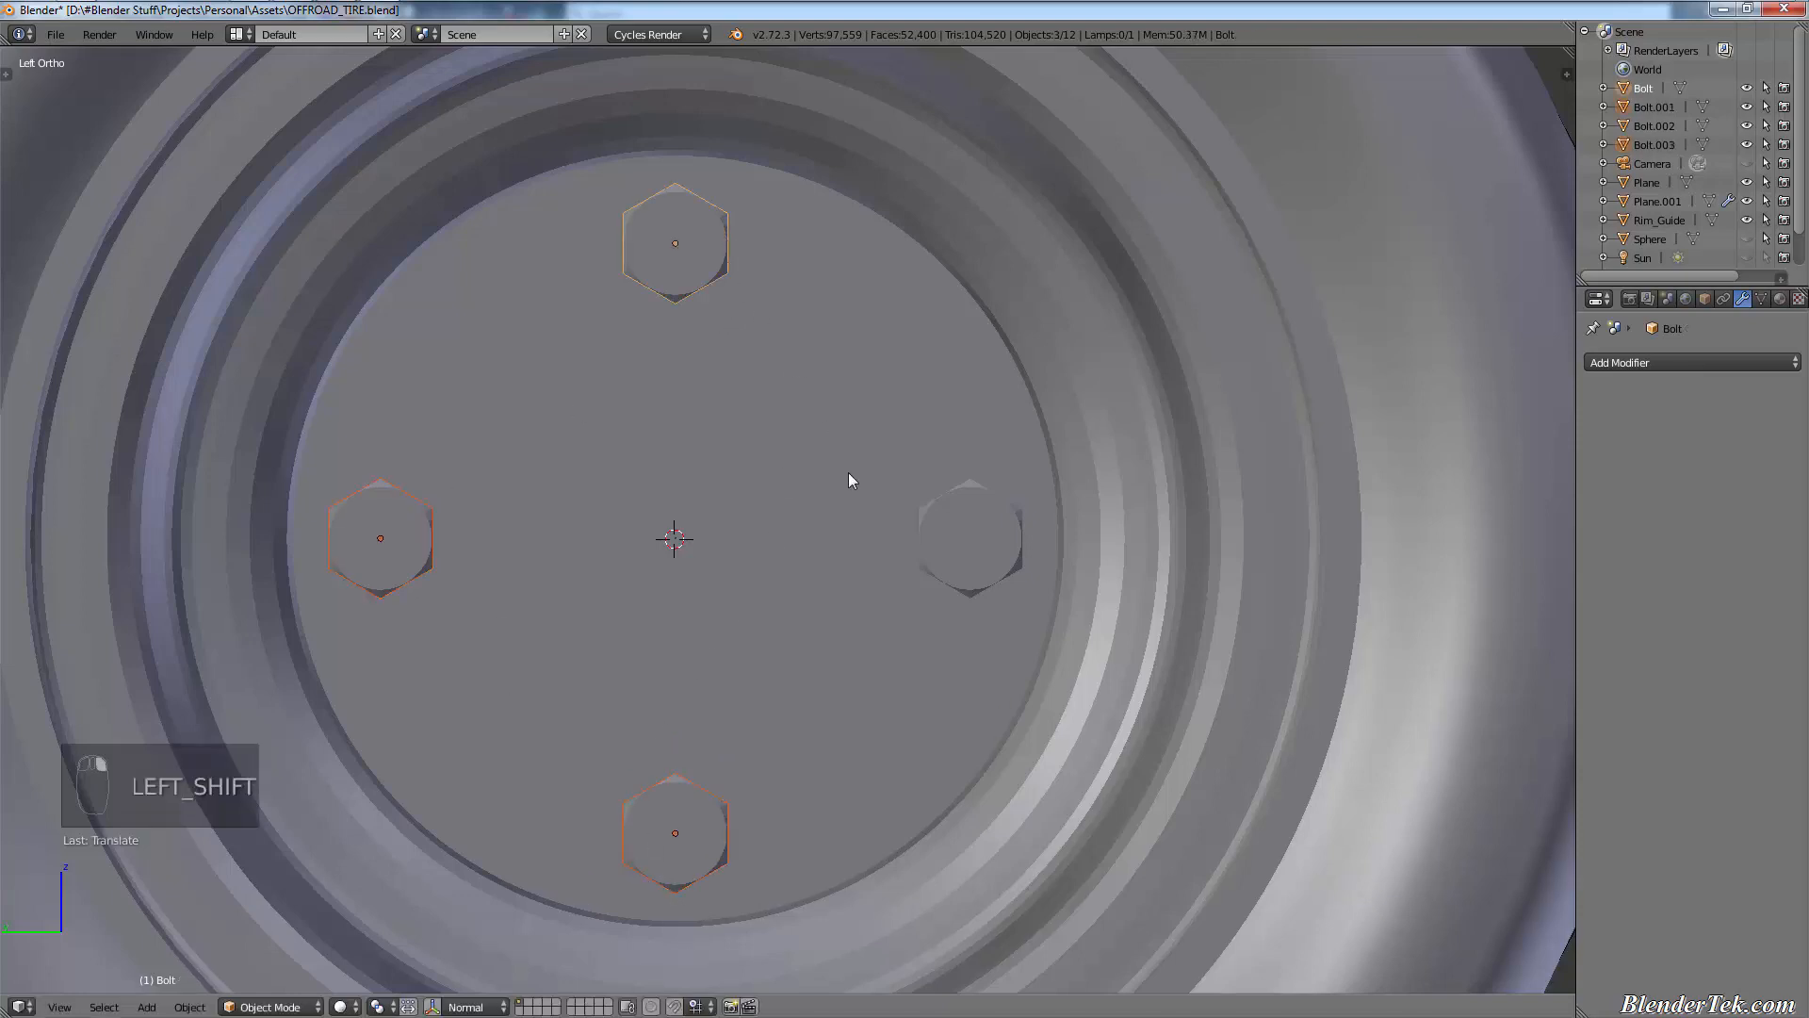
right_click(936, 545, "shift")
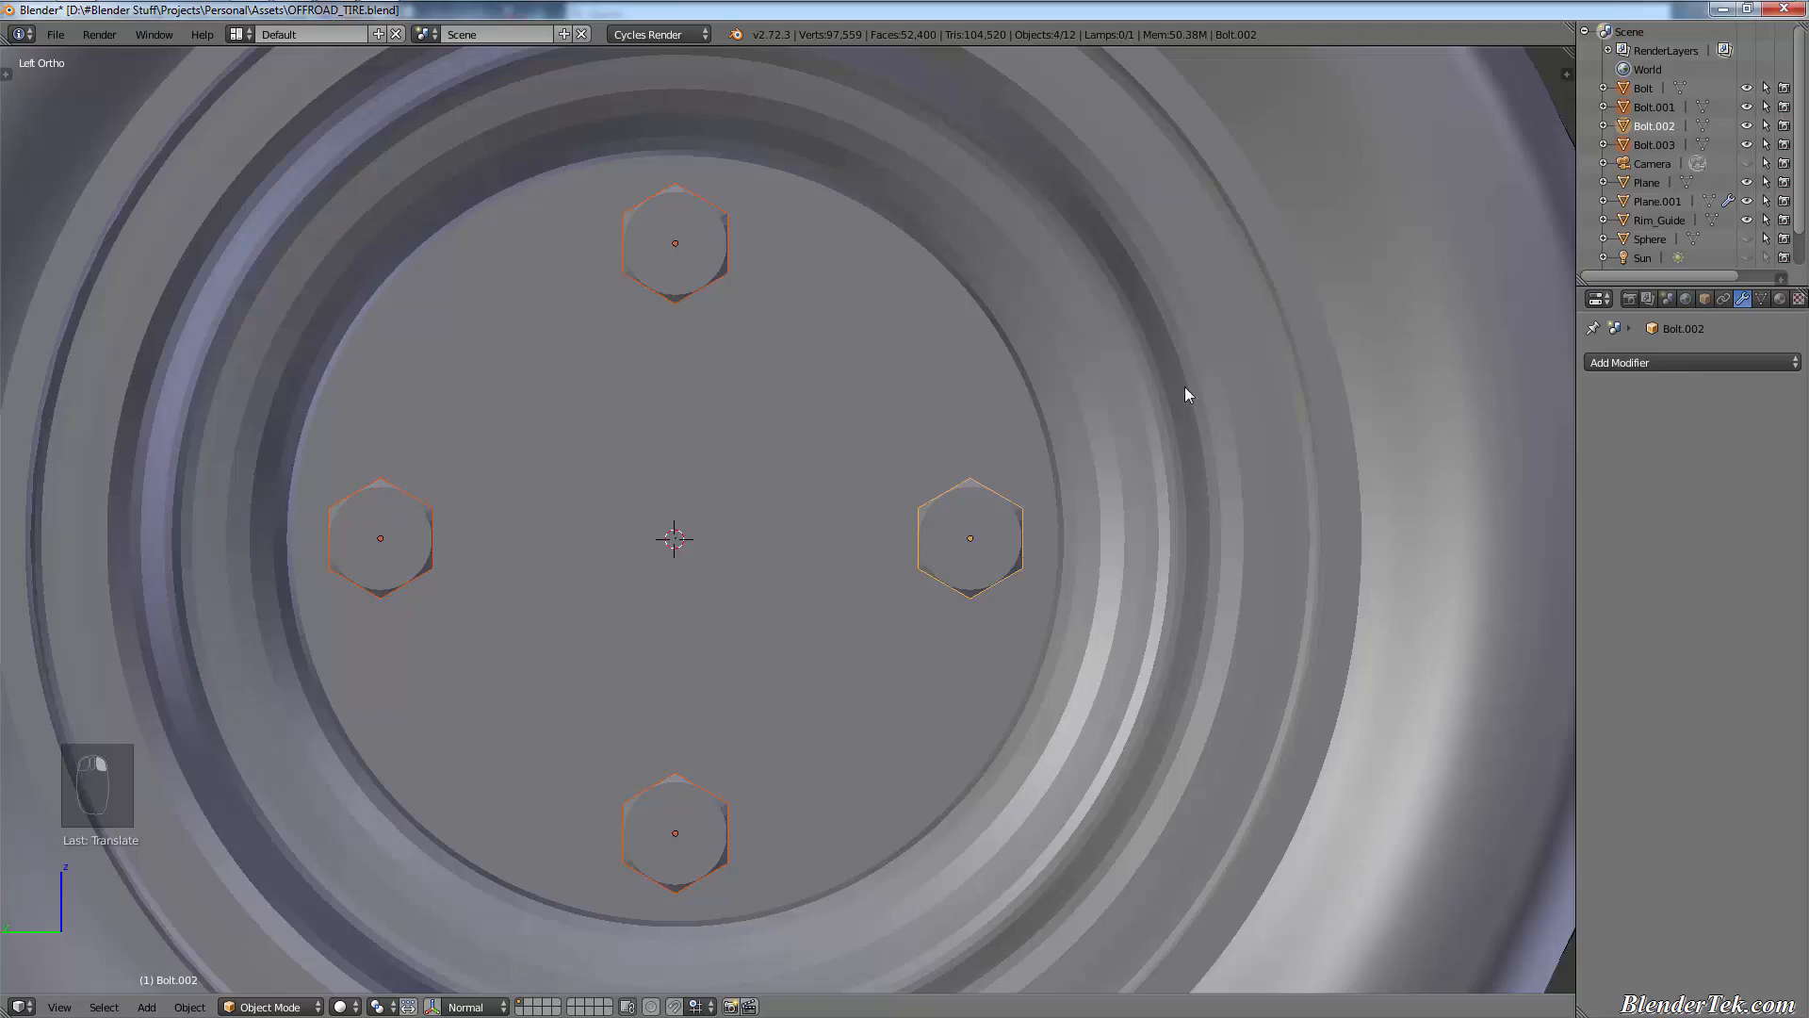
key("ctrl+j")
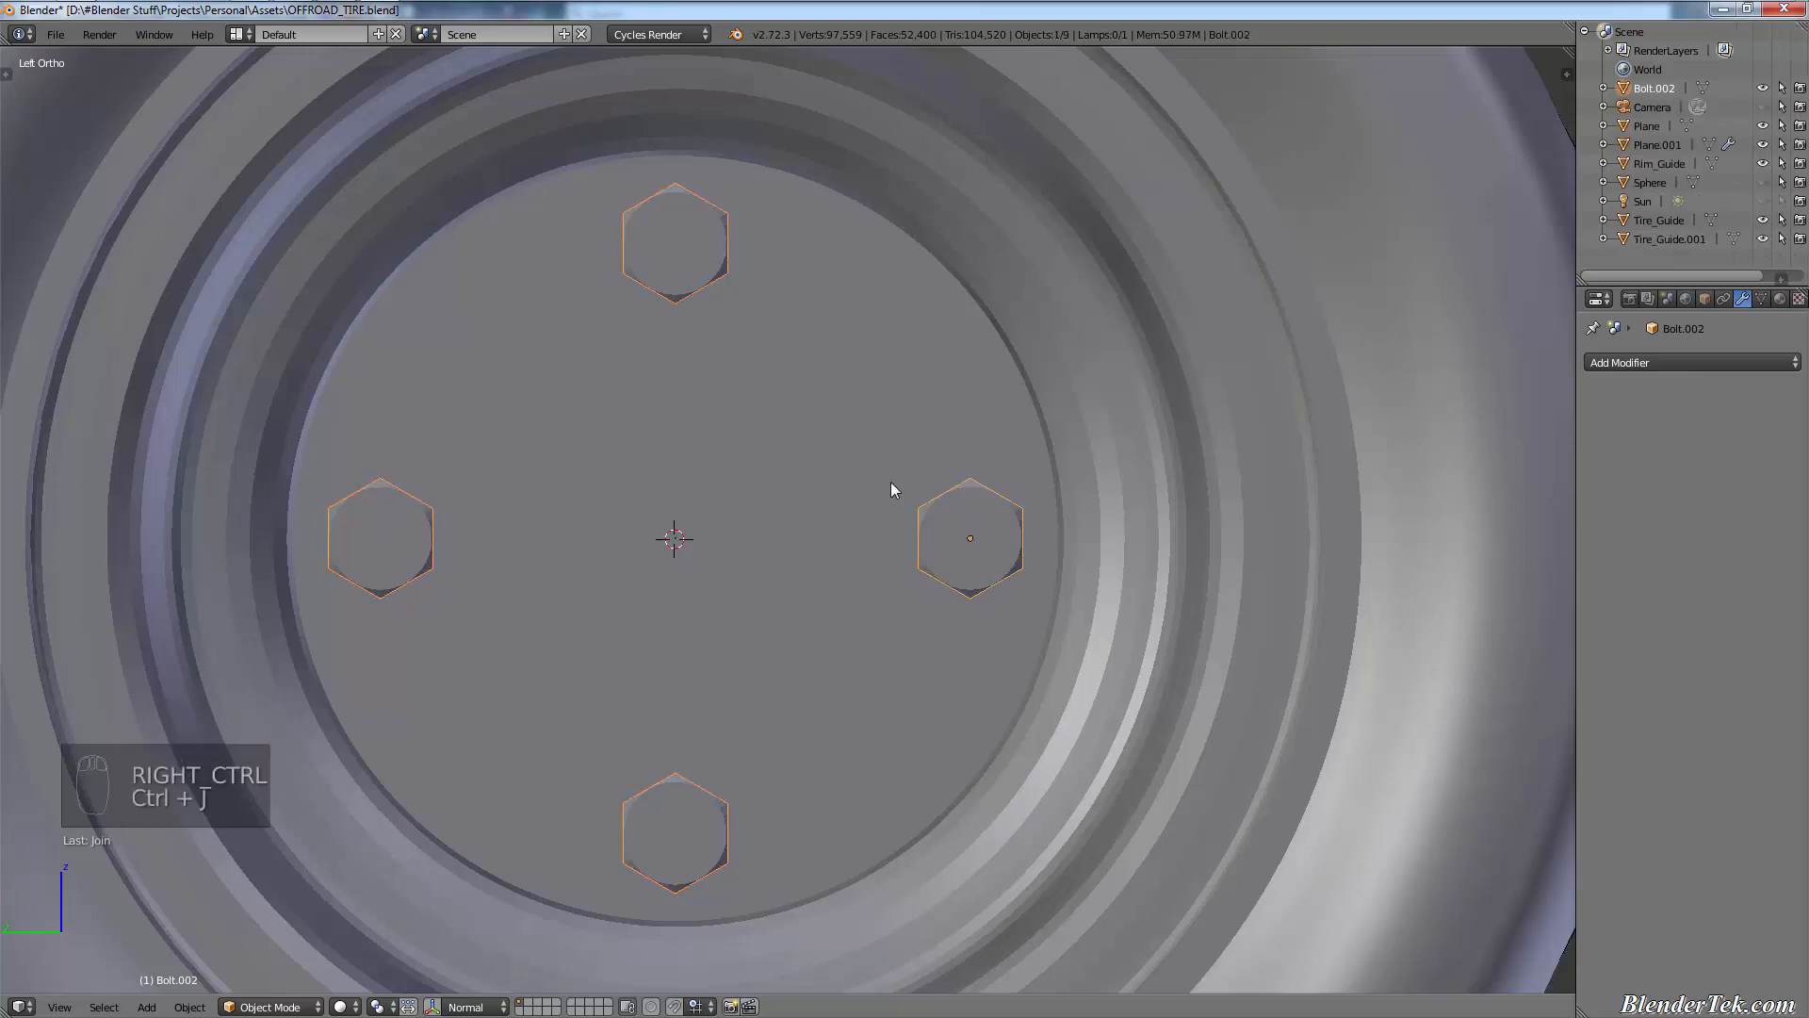
- Duplicate the joined bolts in place, set the pivot point to 3D Cursor, rotate the copy about 45° between the originals and deselect it
key("shift+d")
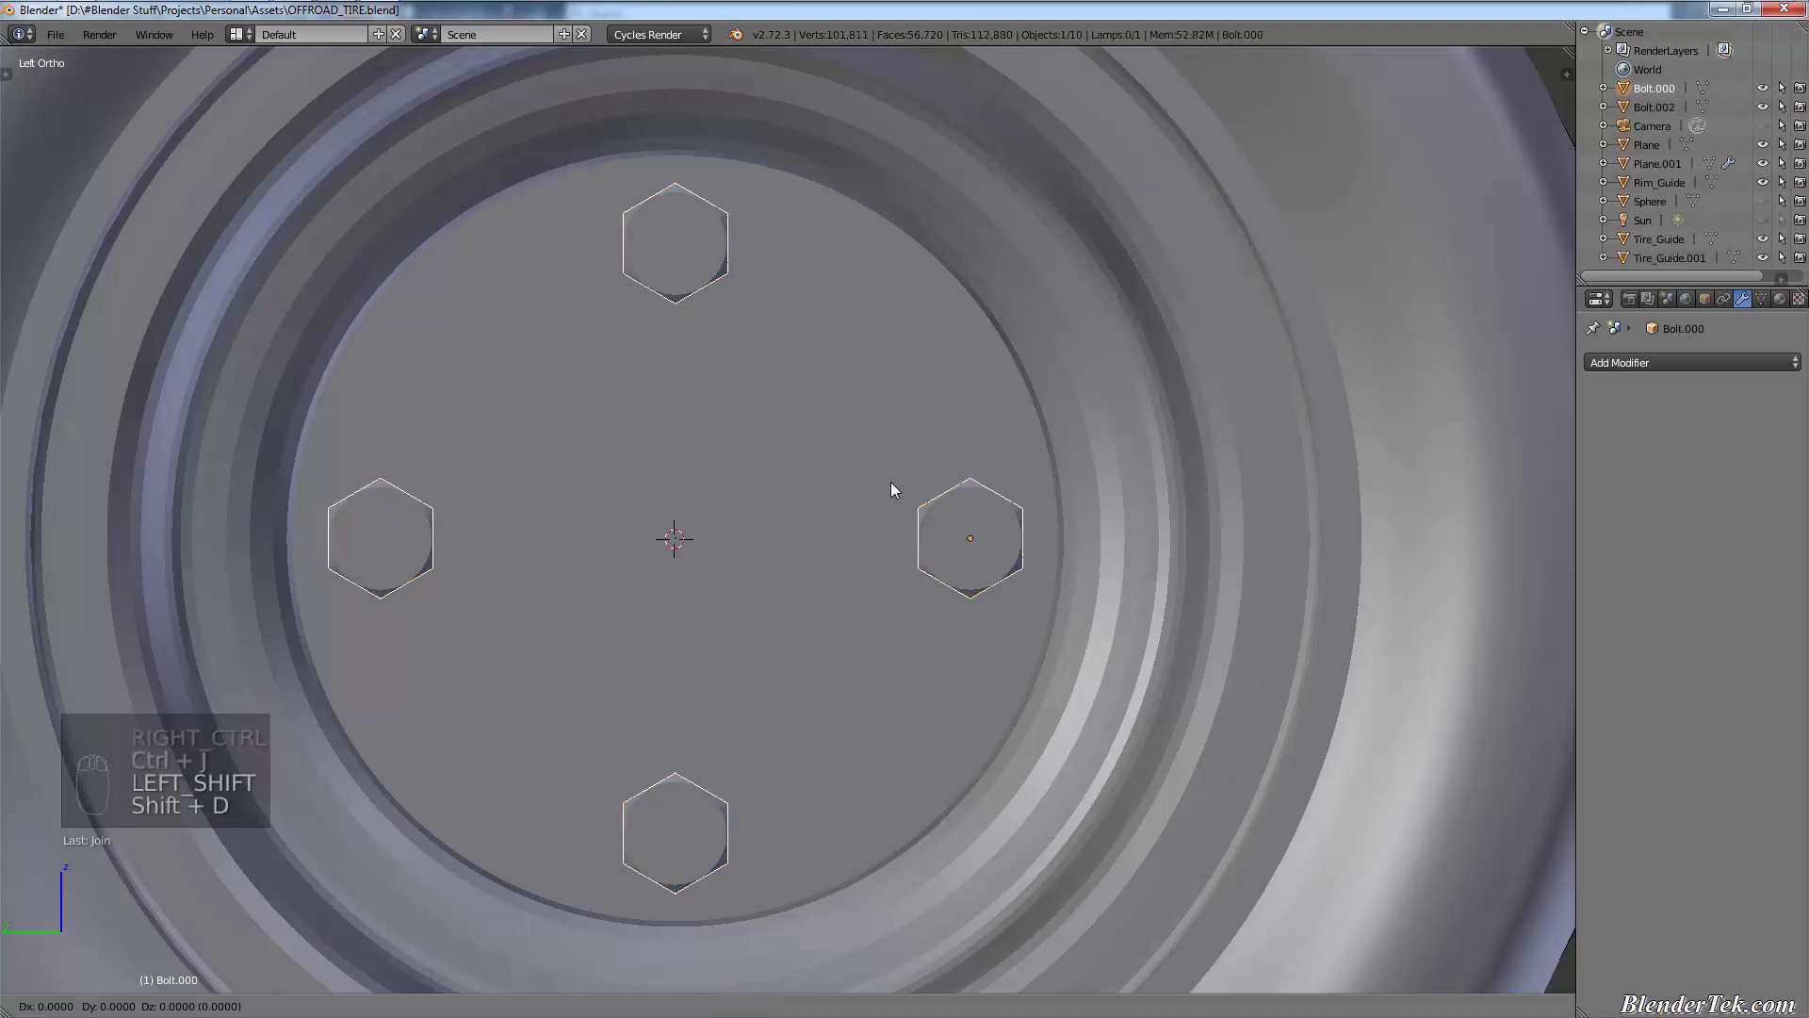
left_click(890, 482)
key("r")
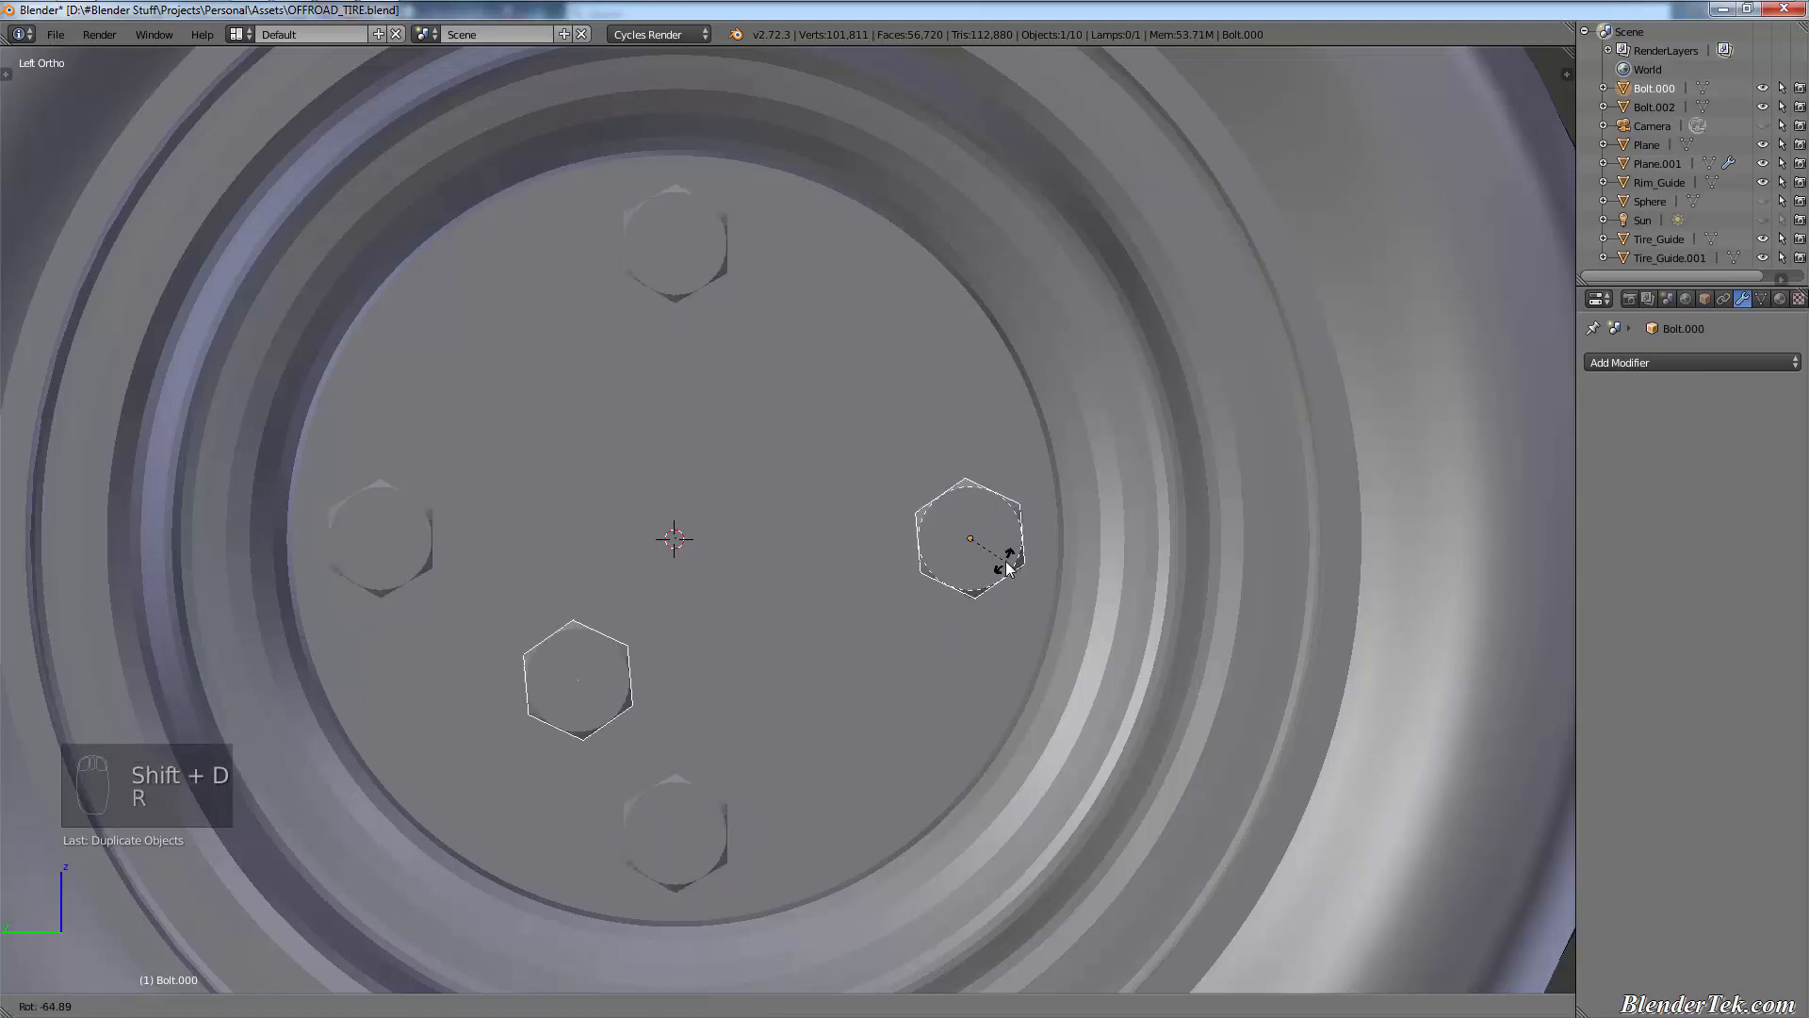
left_click(959, 604)
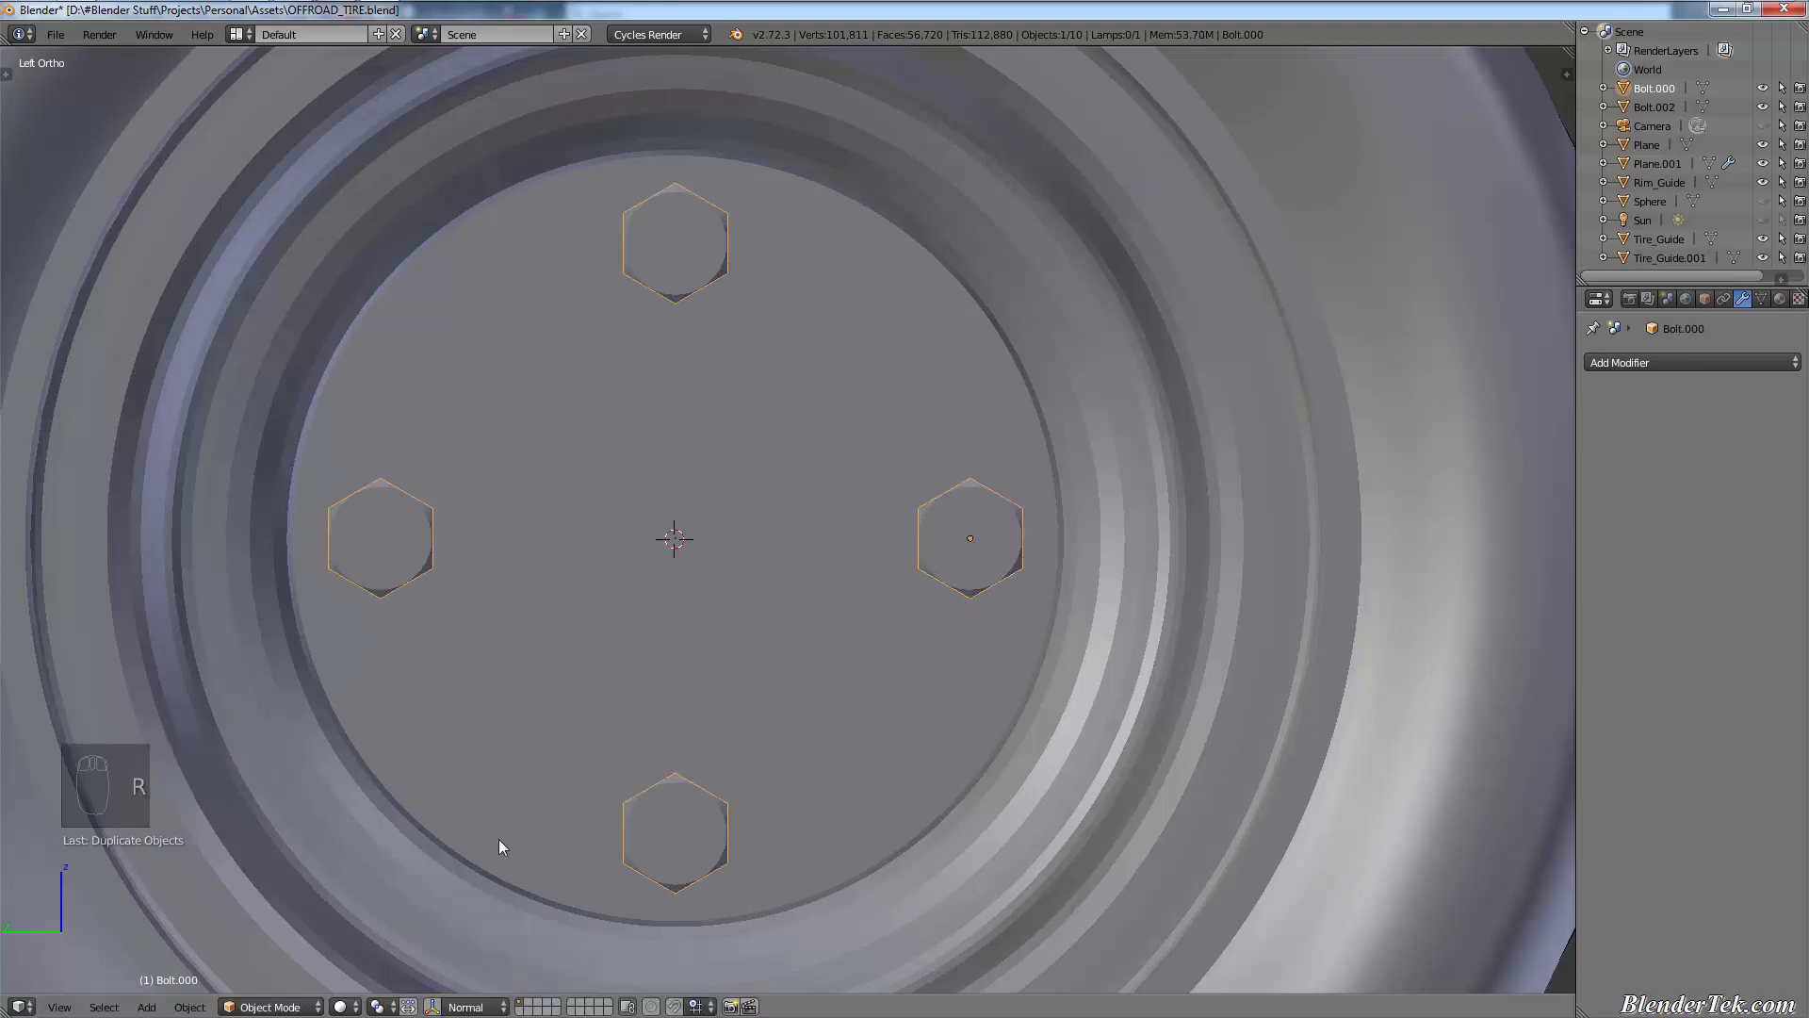
left_click(378, 999)
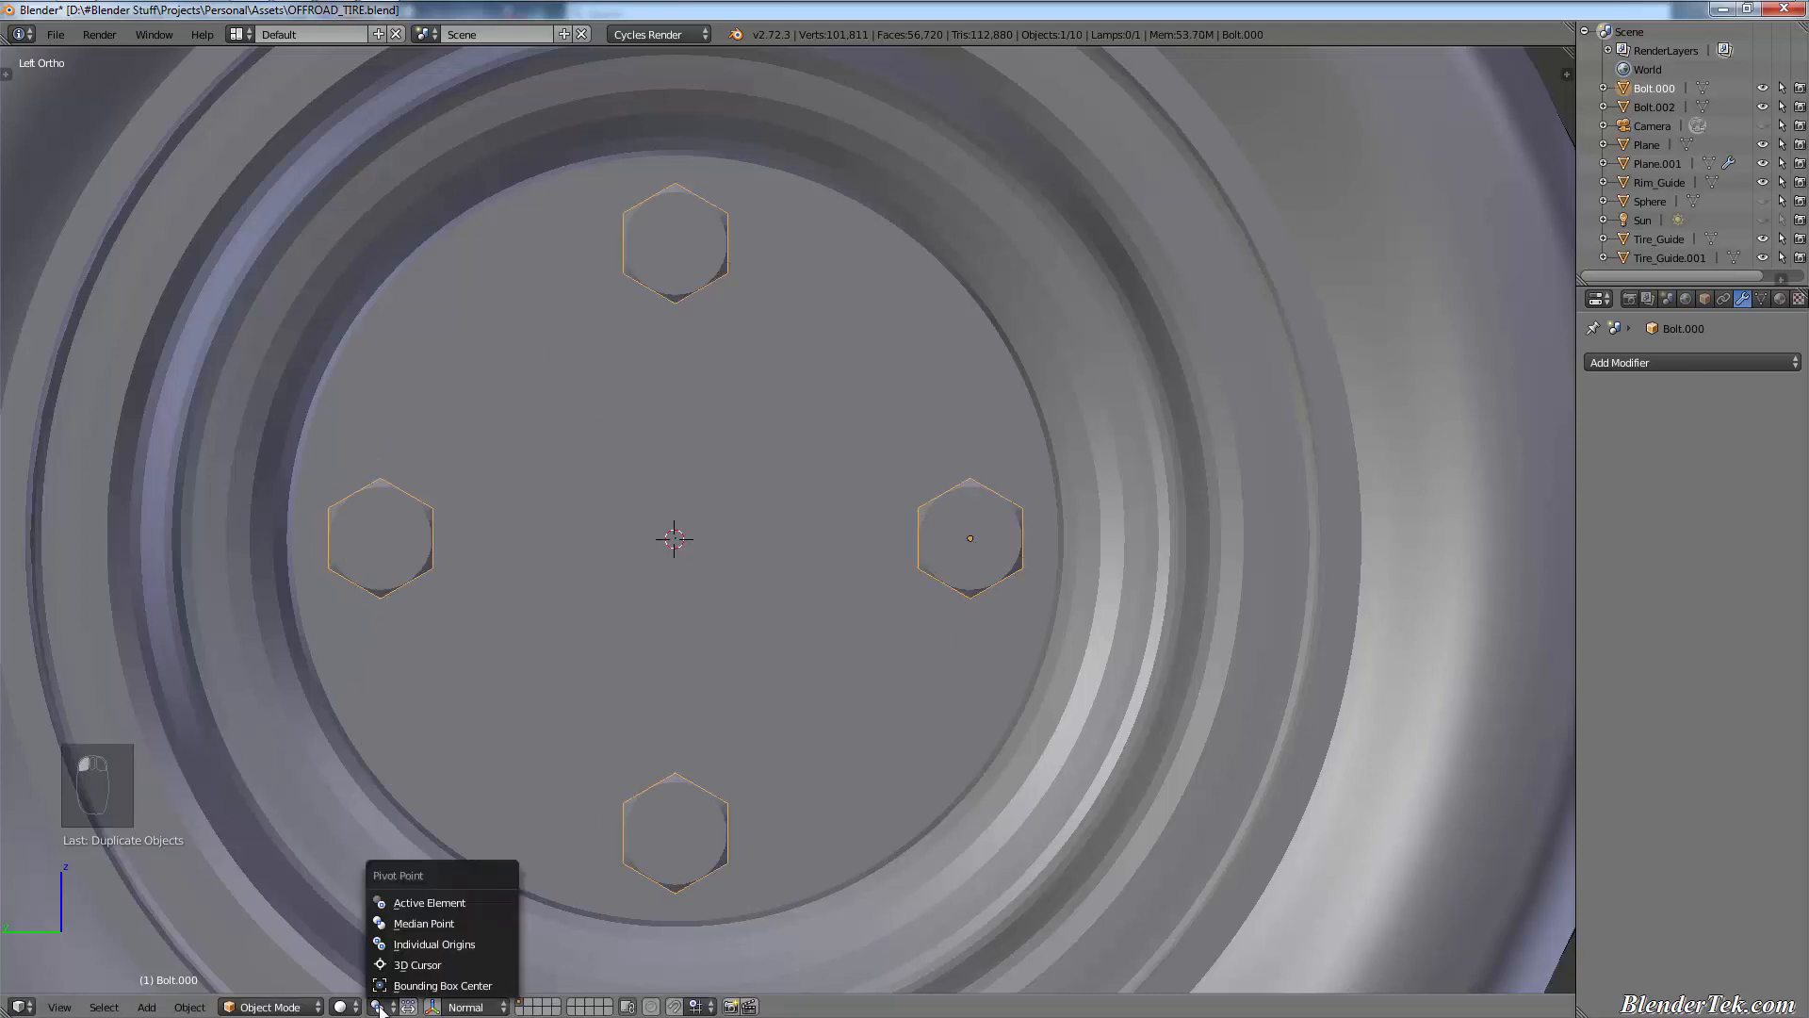
left_click(429, 973)
key("r")
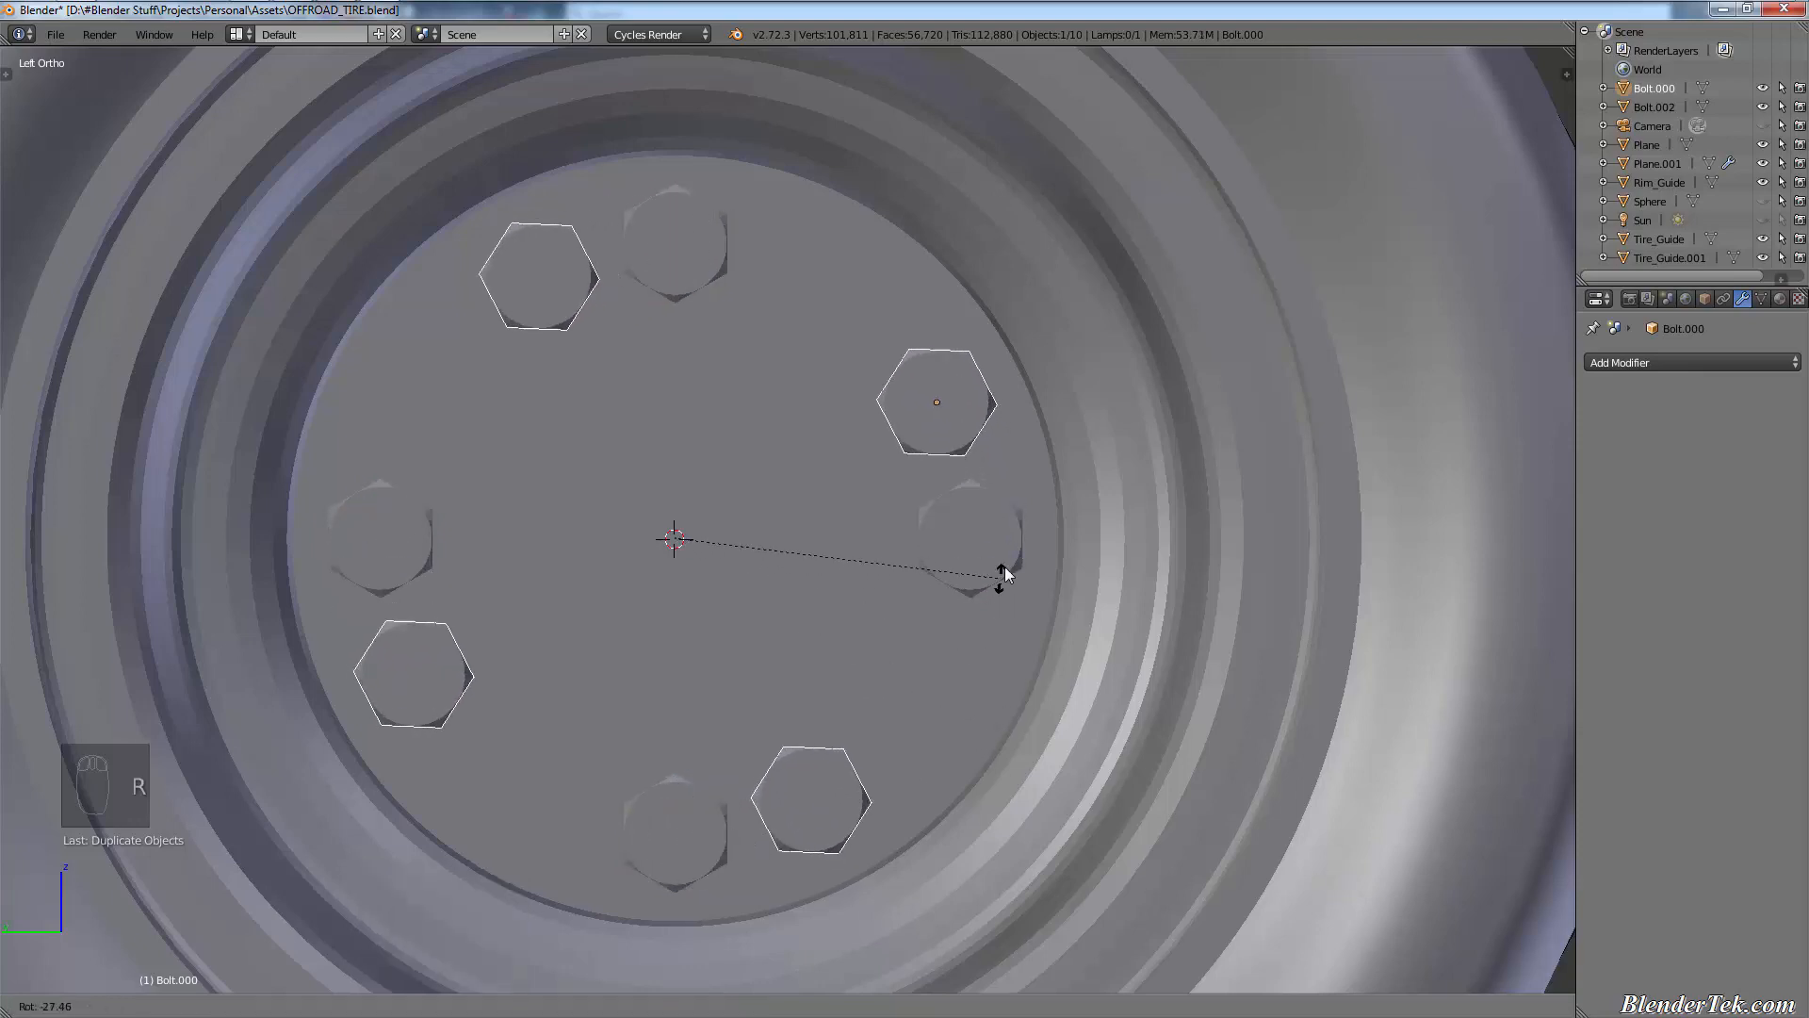
left_click(1019, 482)
key("a")
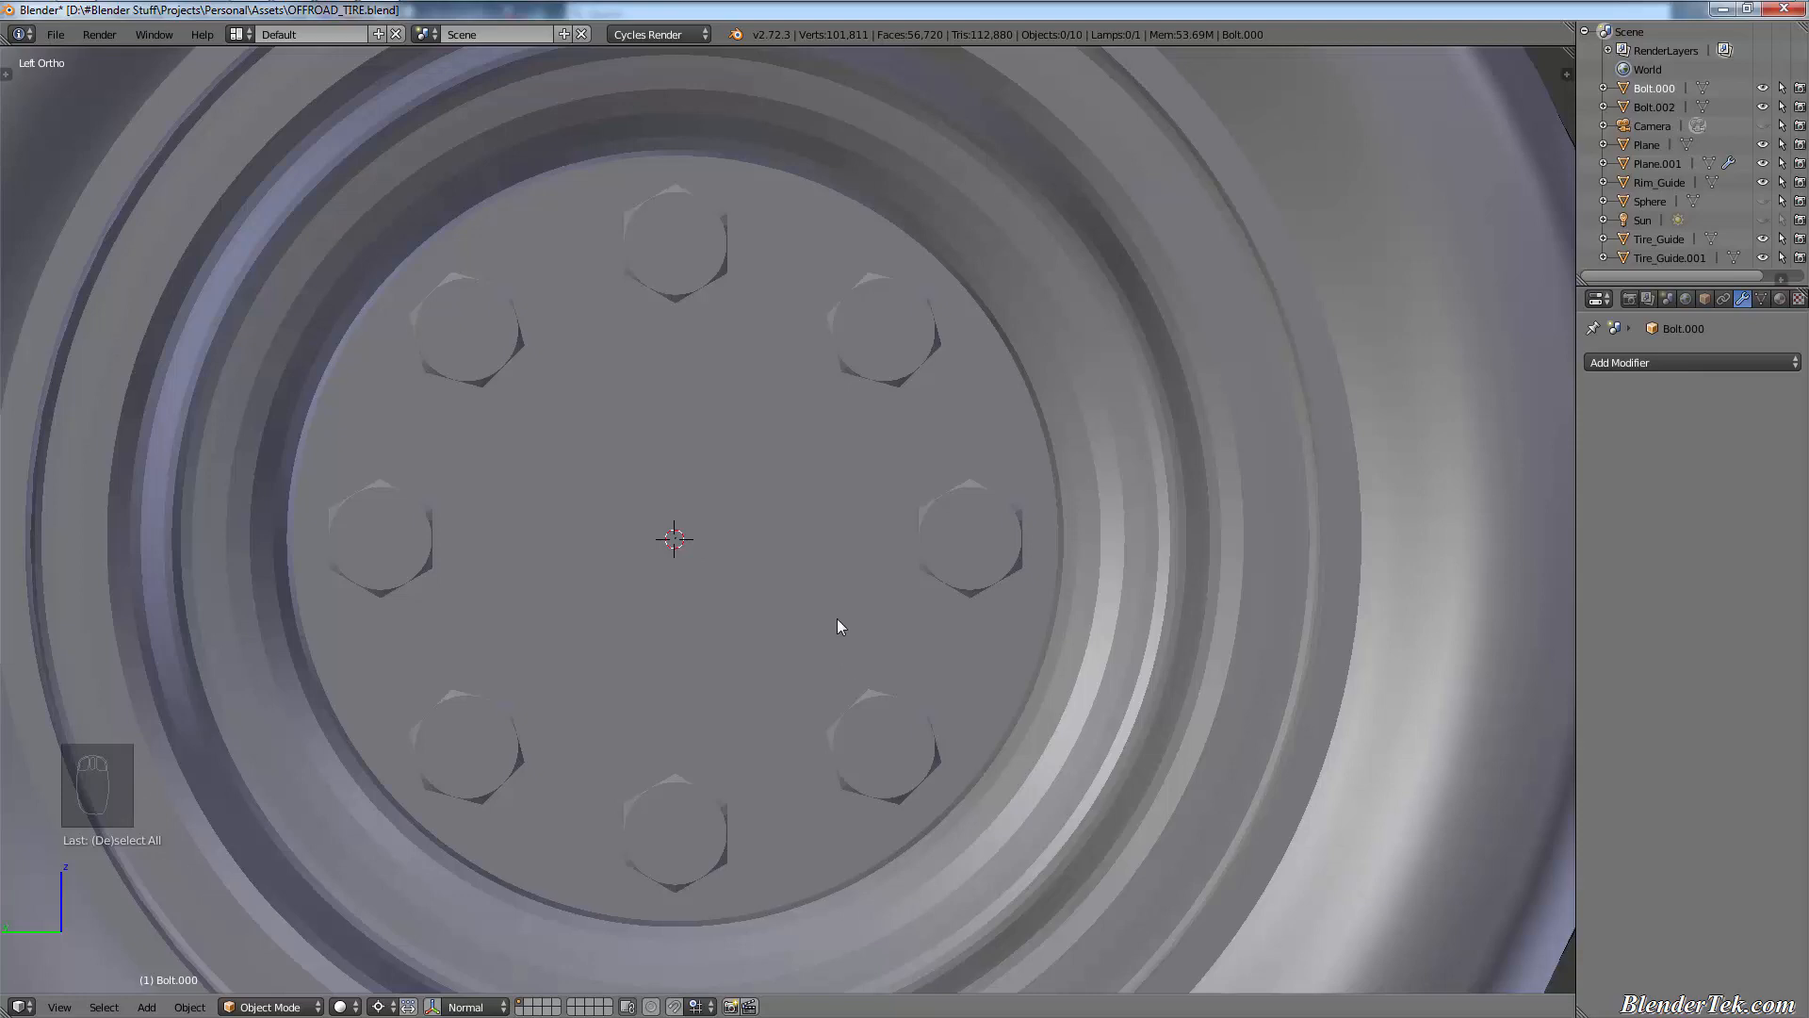
- Examine the bolt ring from an angle and in a front wireframe view, checking how the heads and threads sit against the rim center
scroll(850, 623, "down", 1)
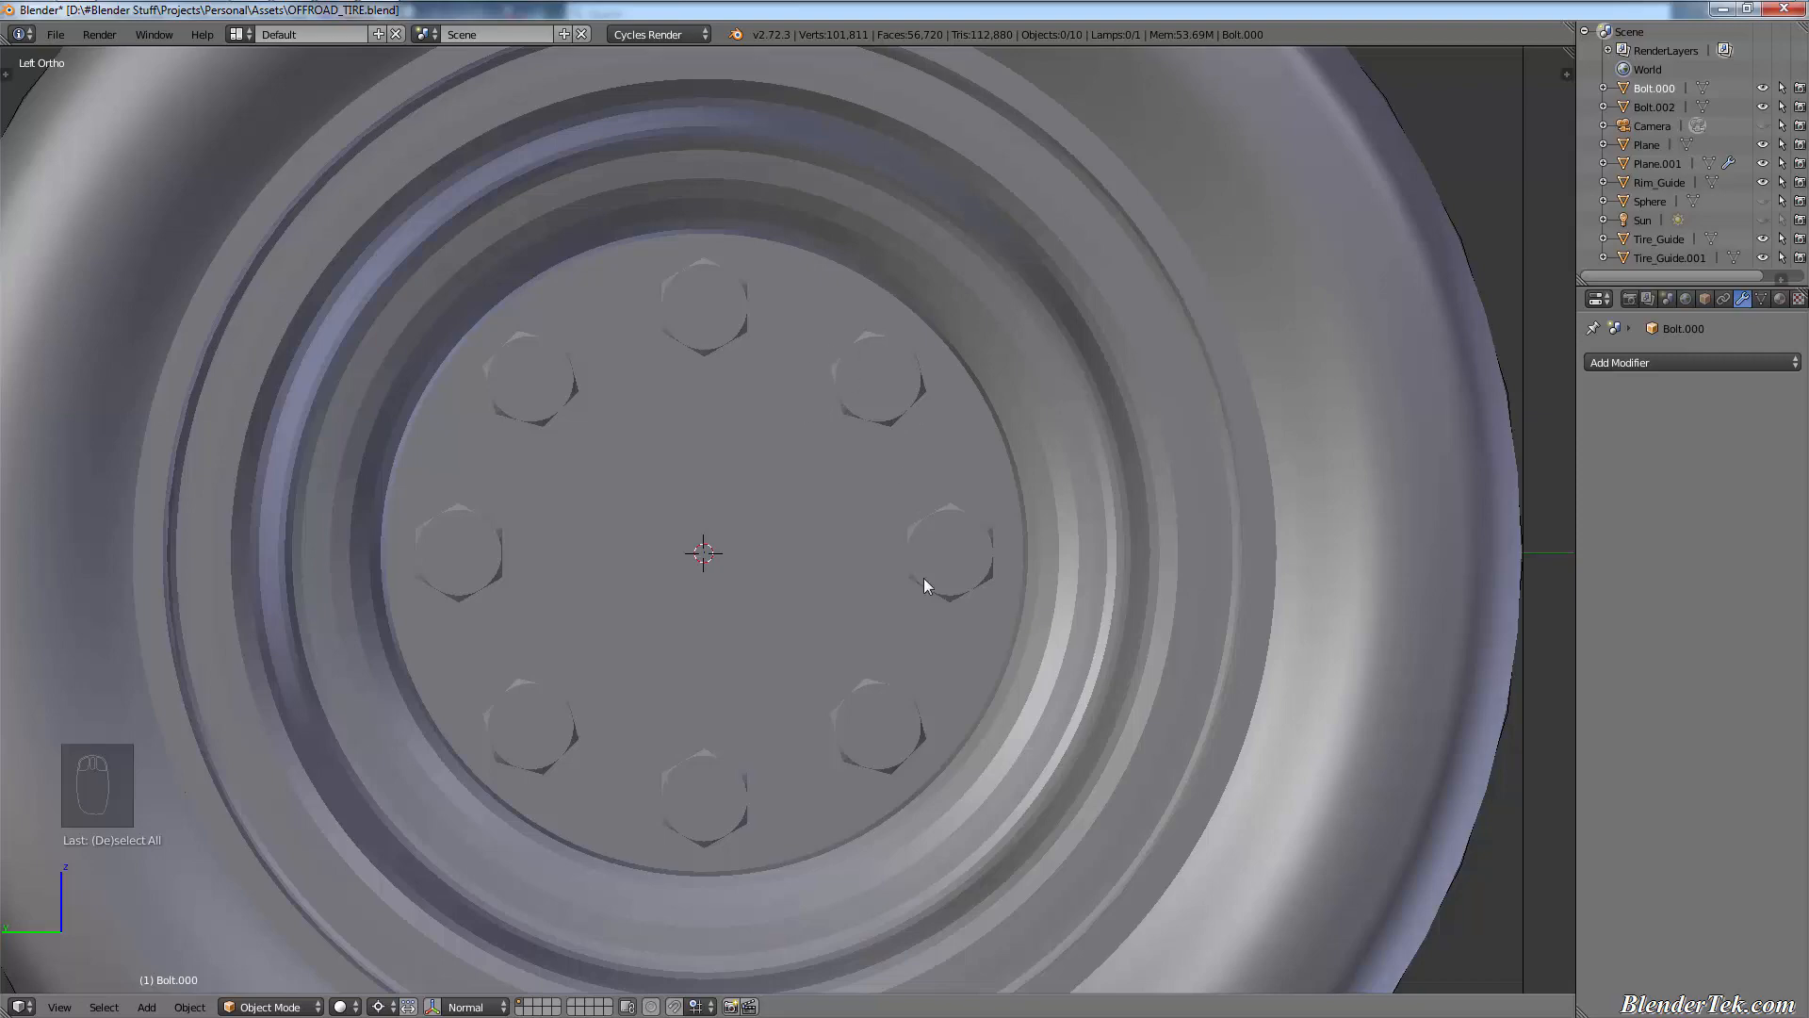
middle_click_drag(980, 597, 901, 630)
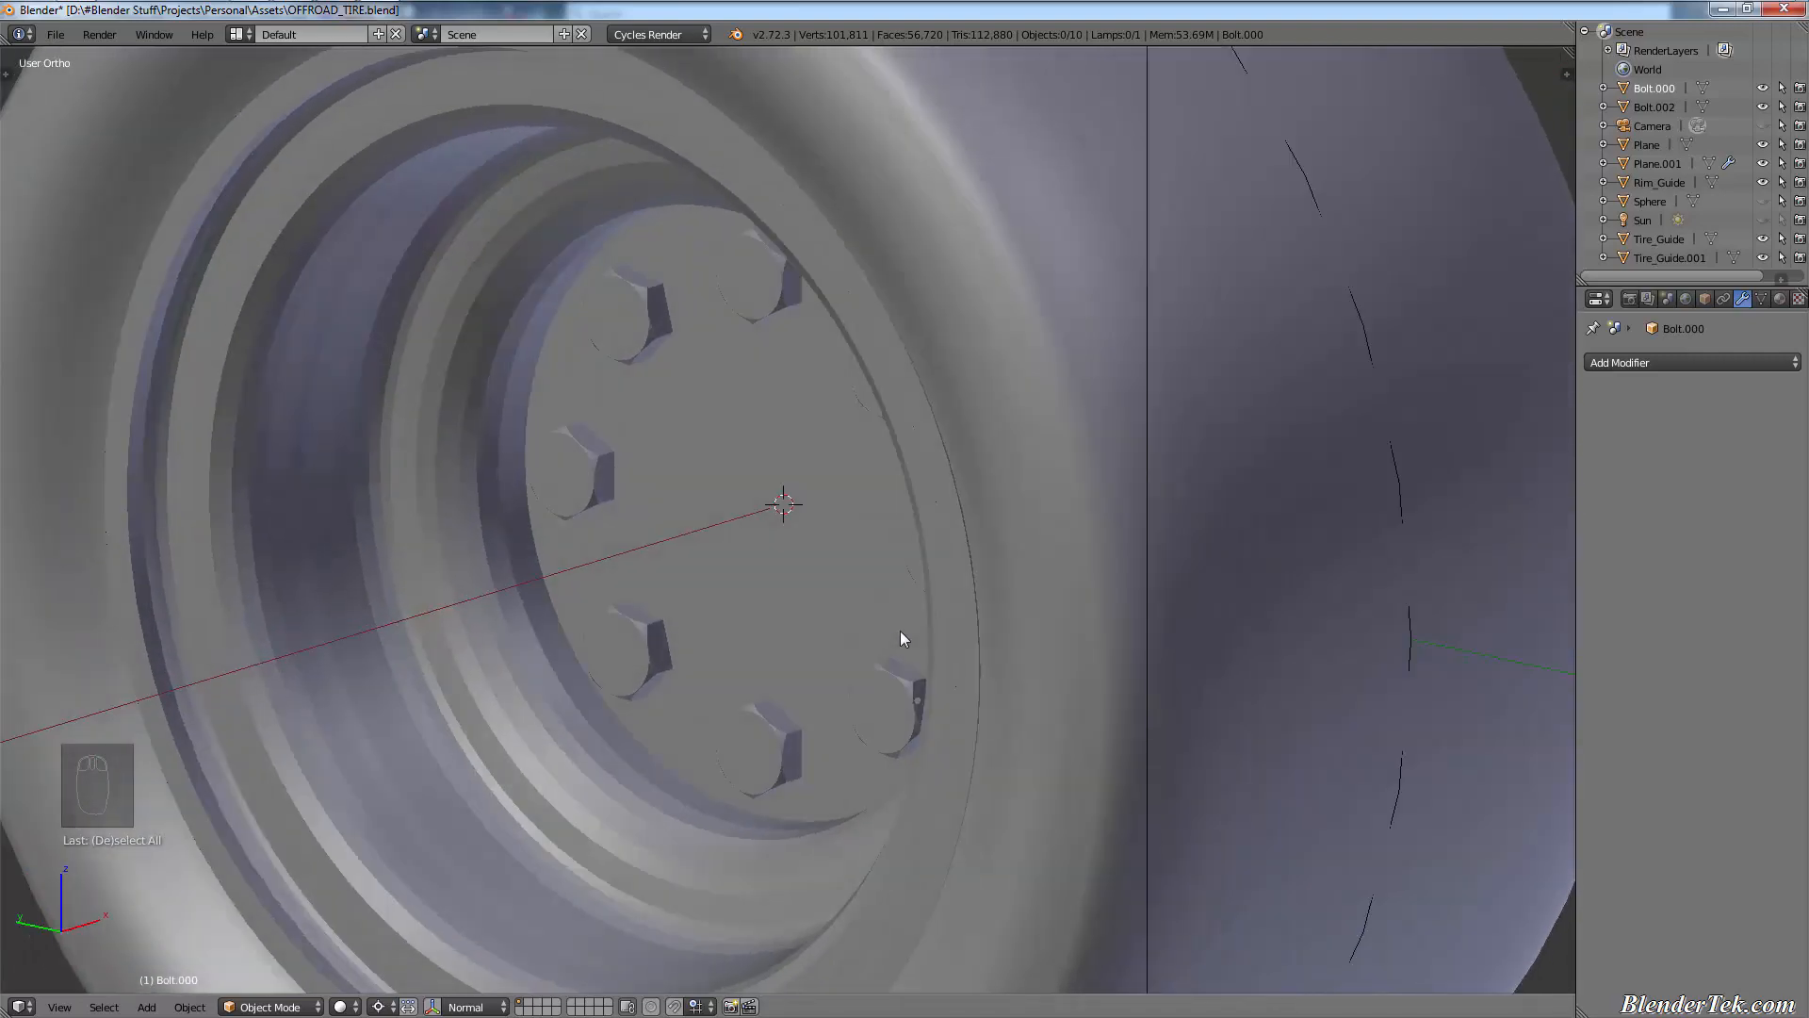
key("KP_3")
key("KP_1")
key("z")
scroll(867, 624, "up", 10)
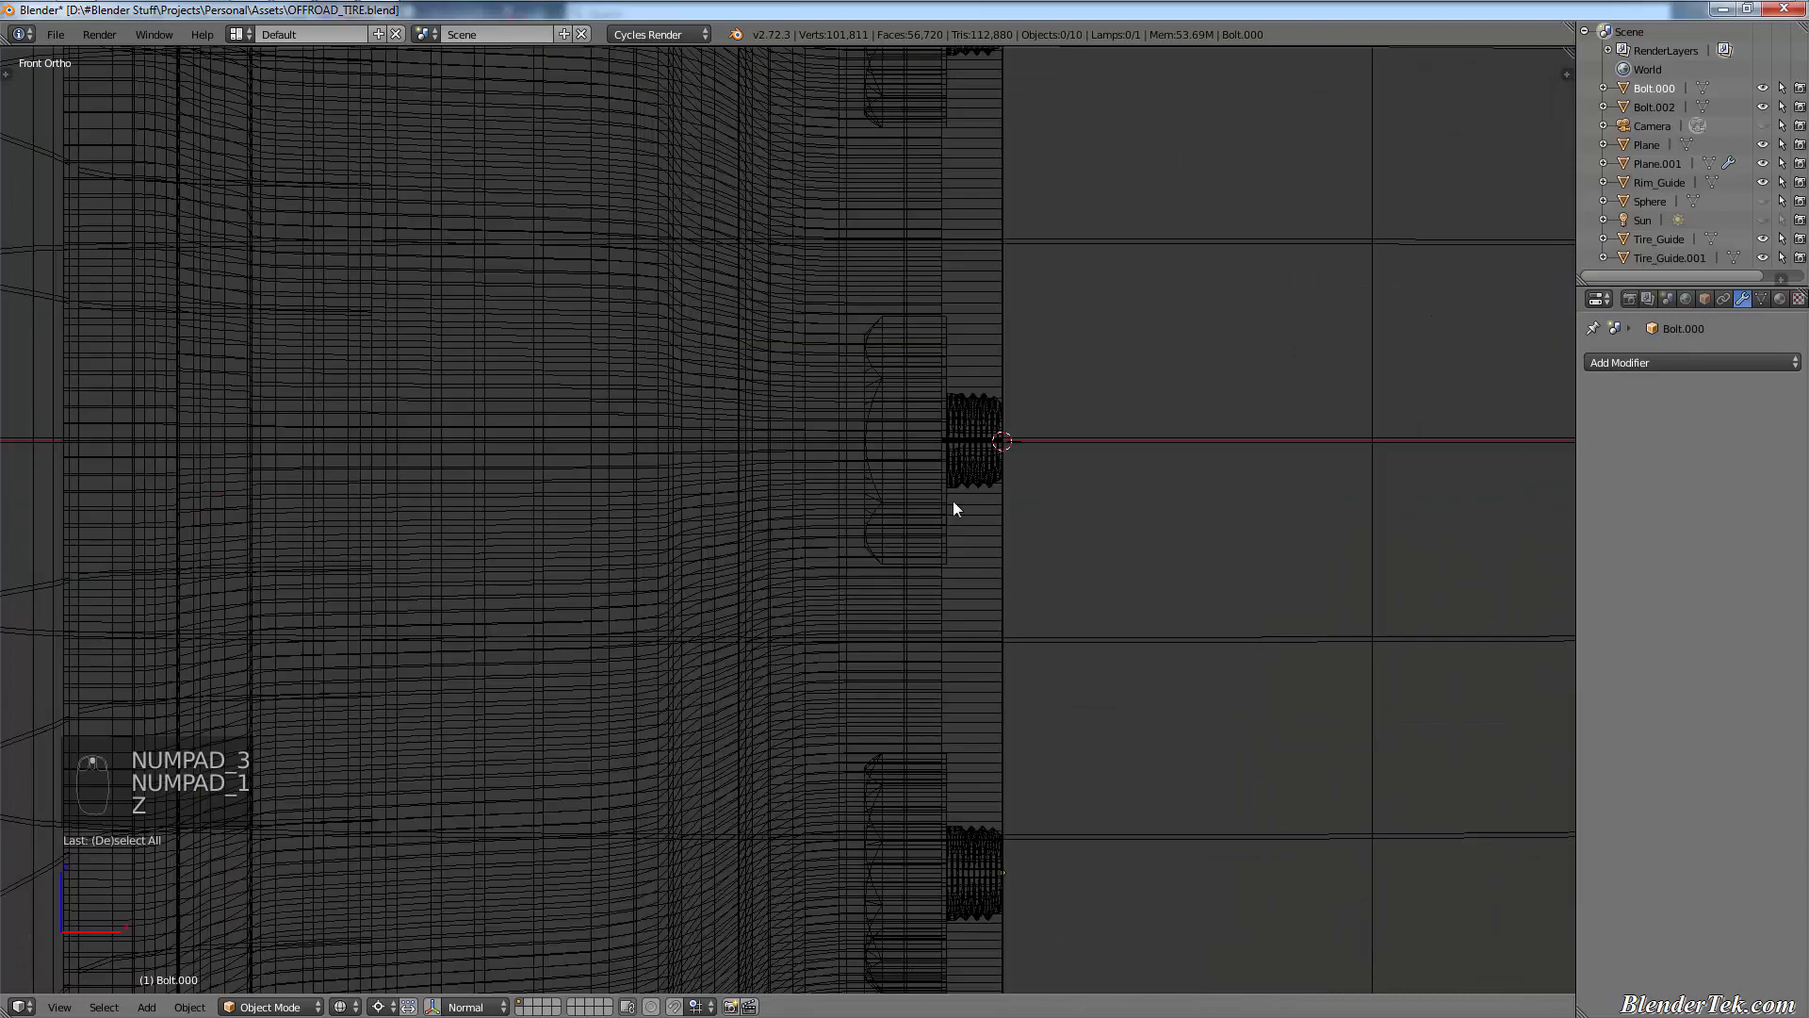
scroll(894, 349, "down", 2)
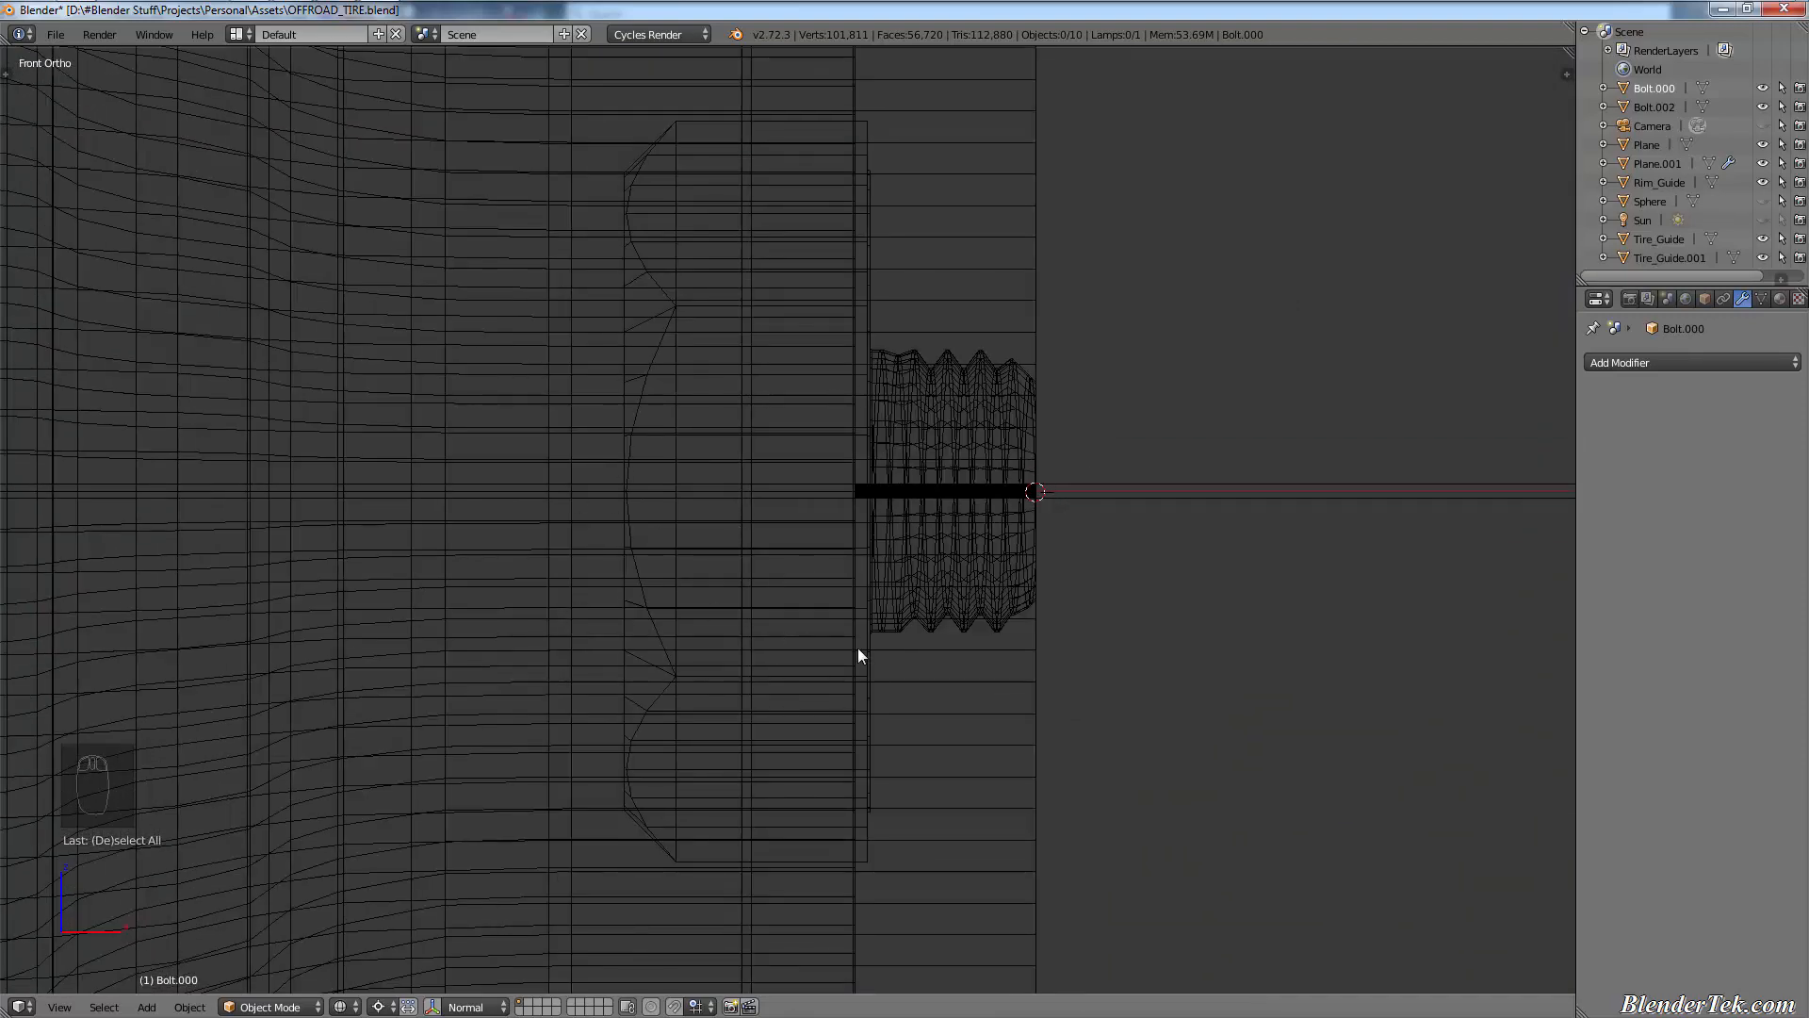
scroll(794, 704, "down", 8)
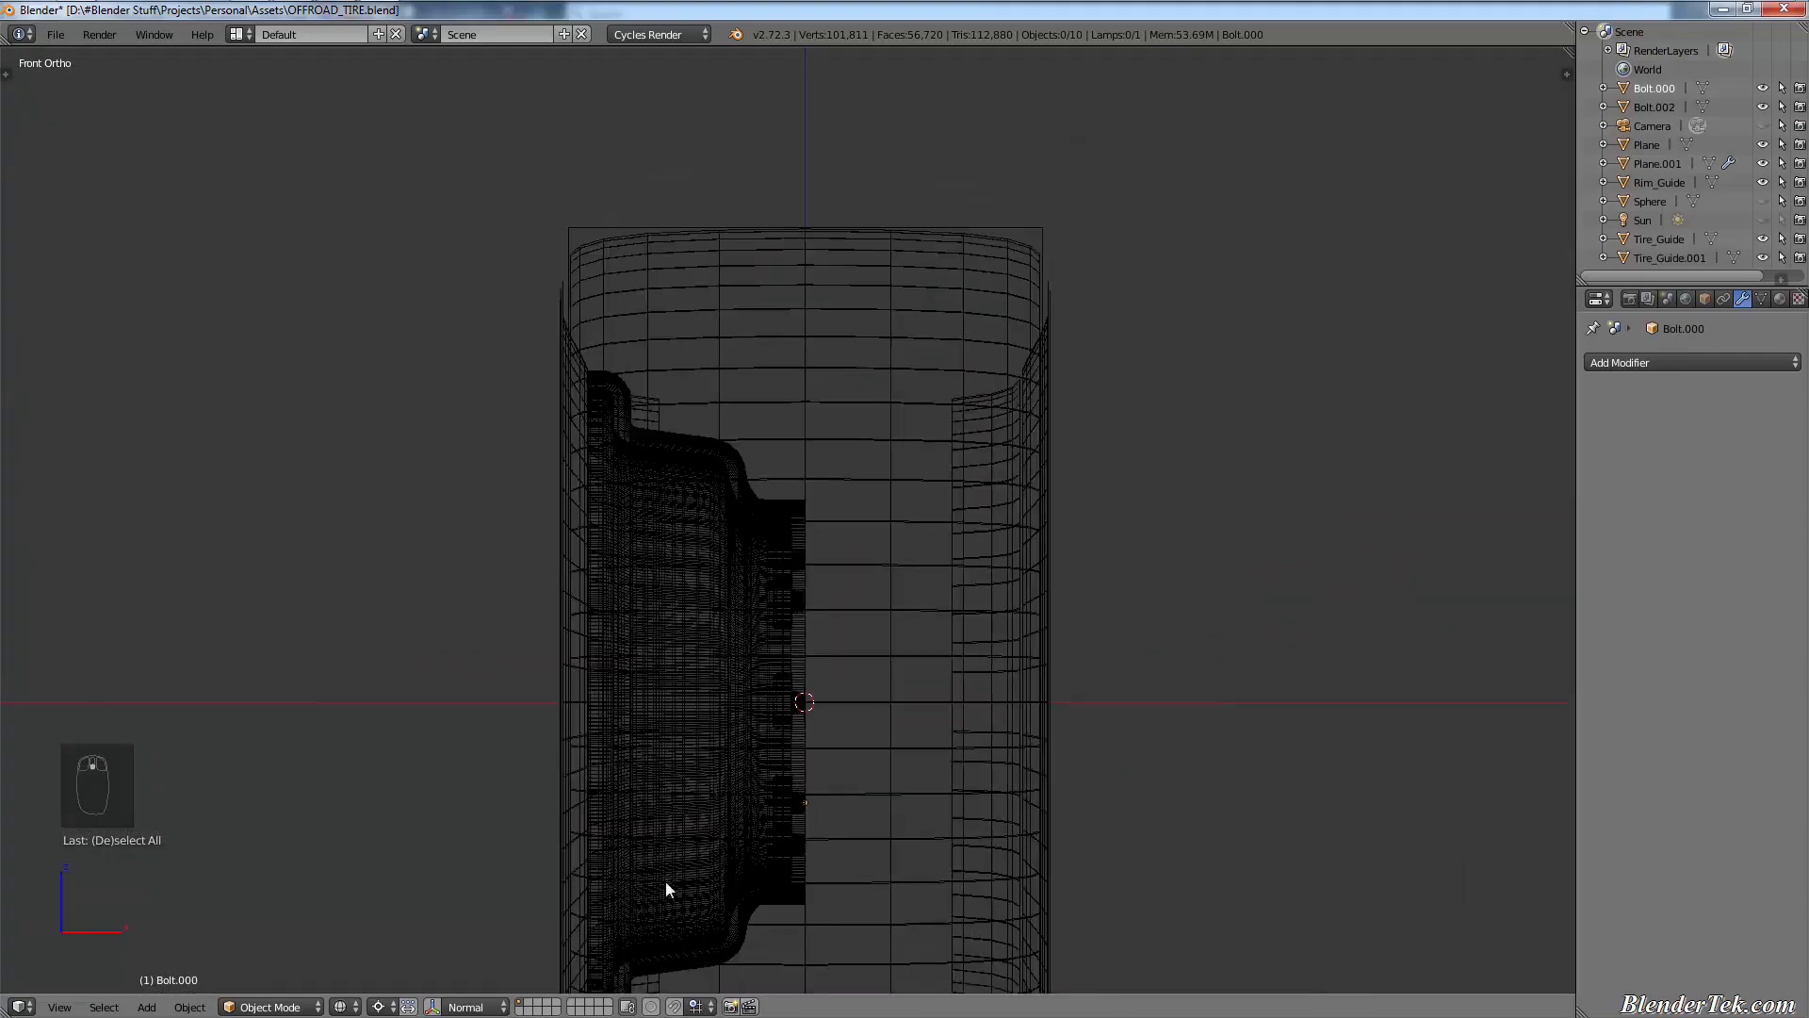
- Check the bolt heads in solid shading, reveal all hidden objects and hide the camera again
mouse_move(665, 880)
middle_mouse_down()
mouse_move(751, 769)
mouse_move(820, 760)
mouse_move(699, 760)
mouse_move(619, 808)
middle_mouse_up()
key("z")
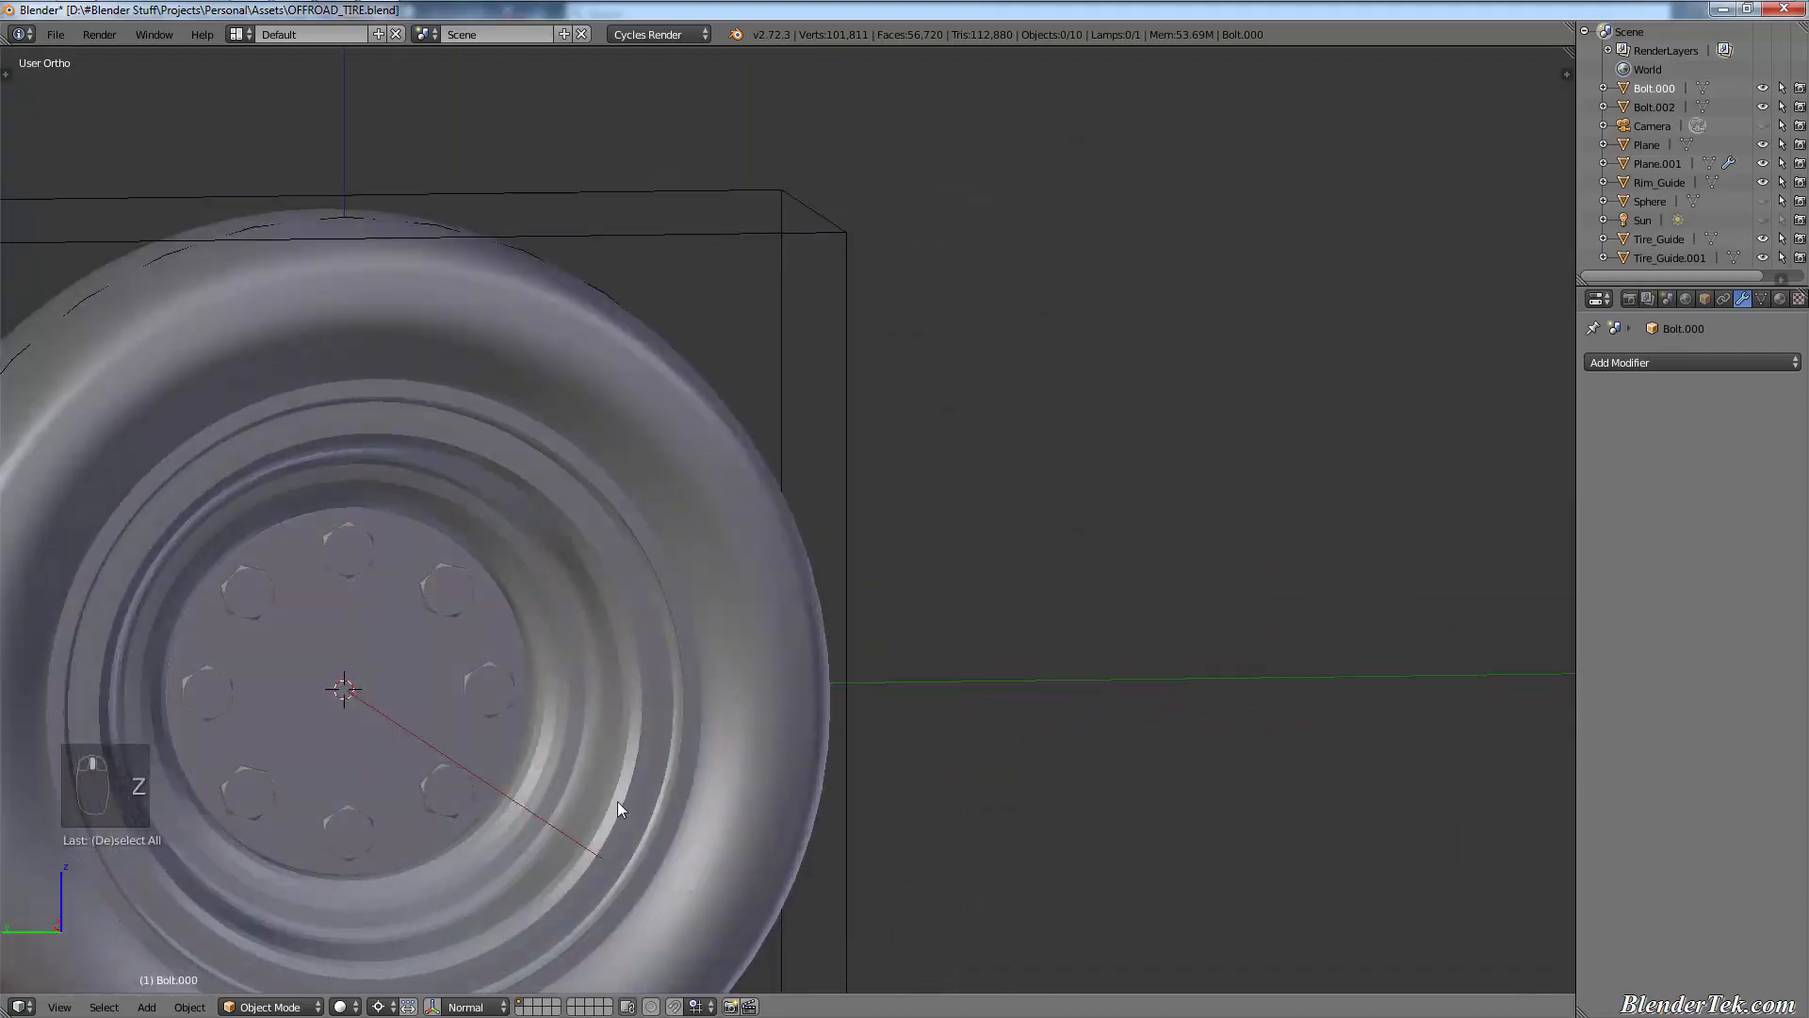
scroll(619, 801, "up", 8)
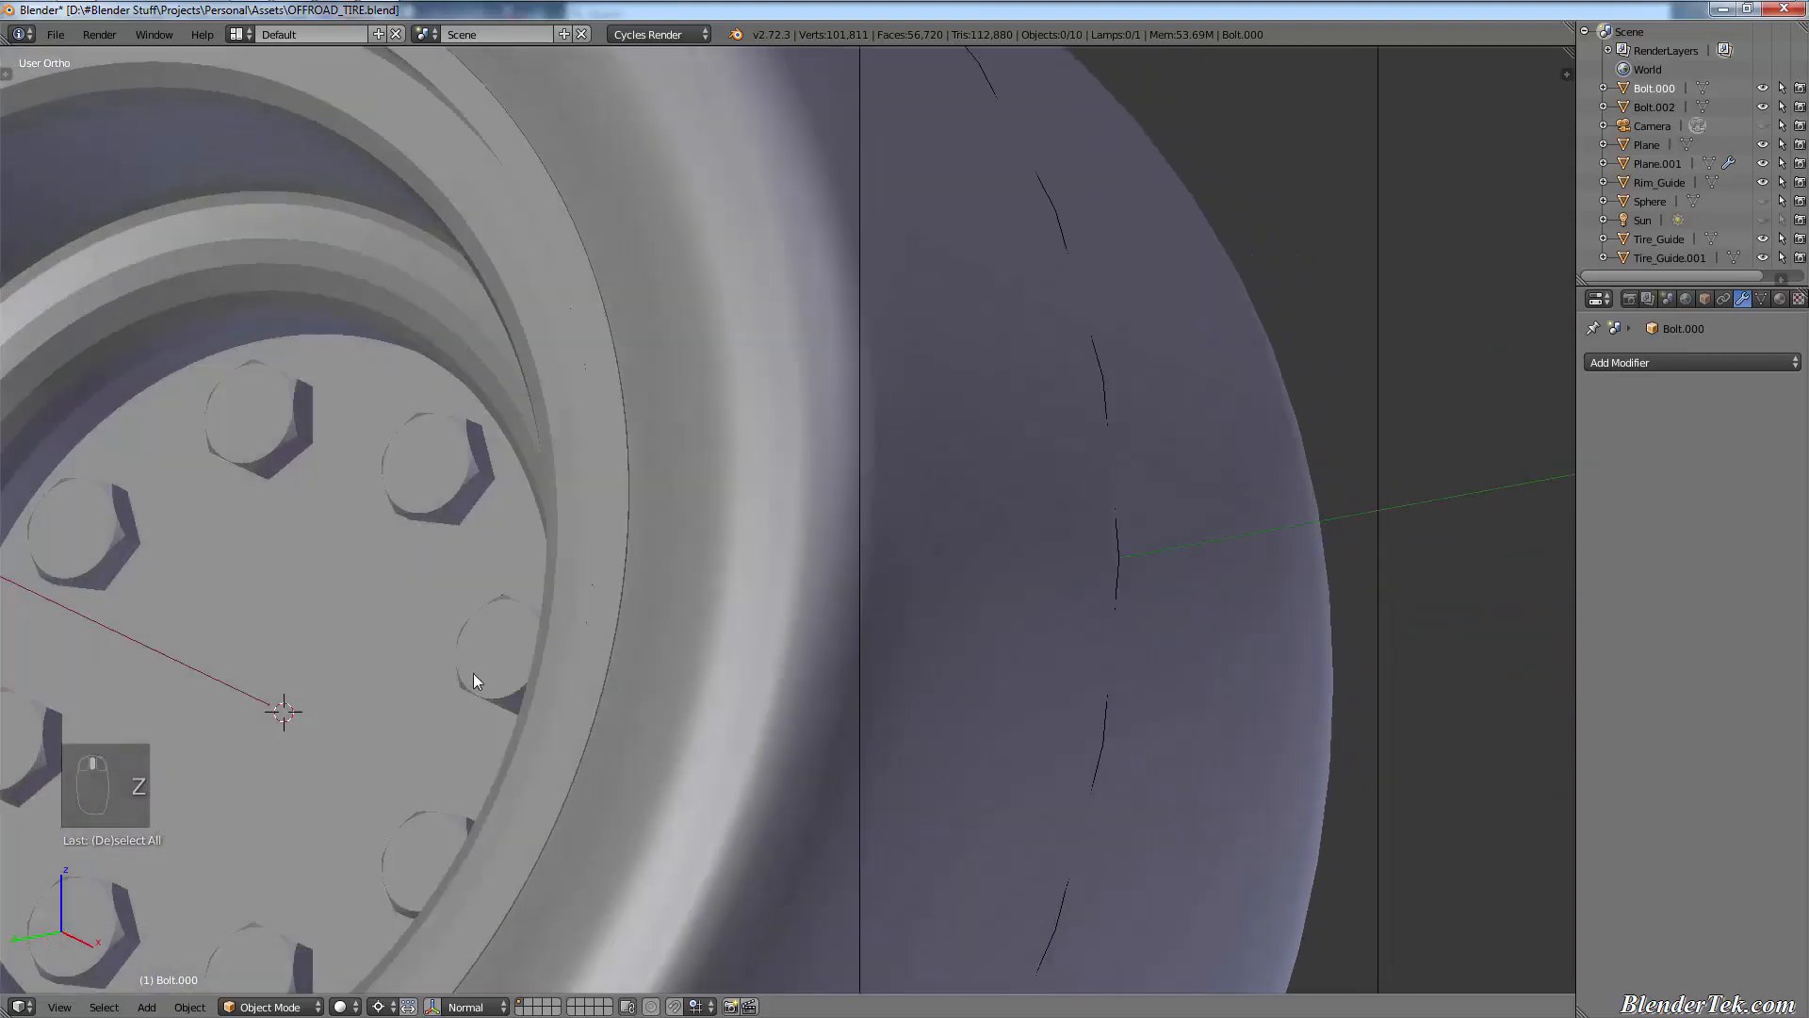
middle_click_drag(473, 673, 547, 707)
scroll(547, 707, "down", 3)
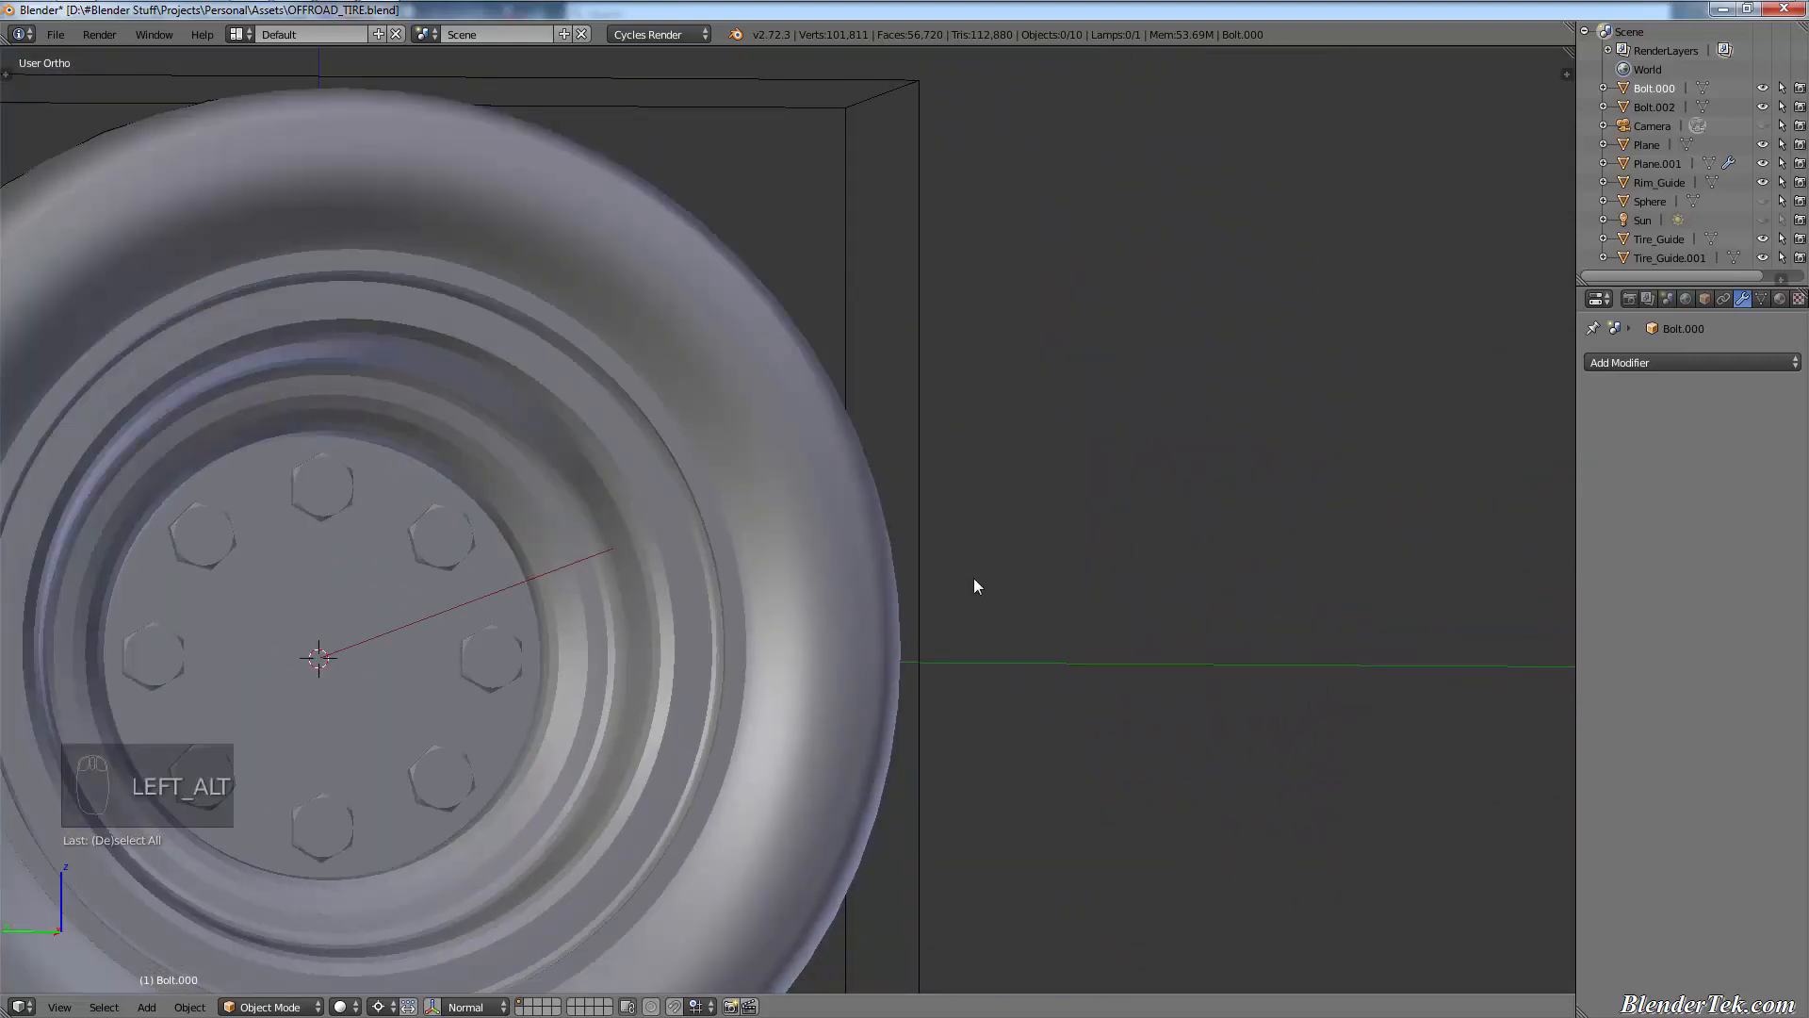
key("alt+h")
left_click(1763, 125)
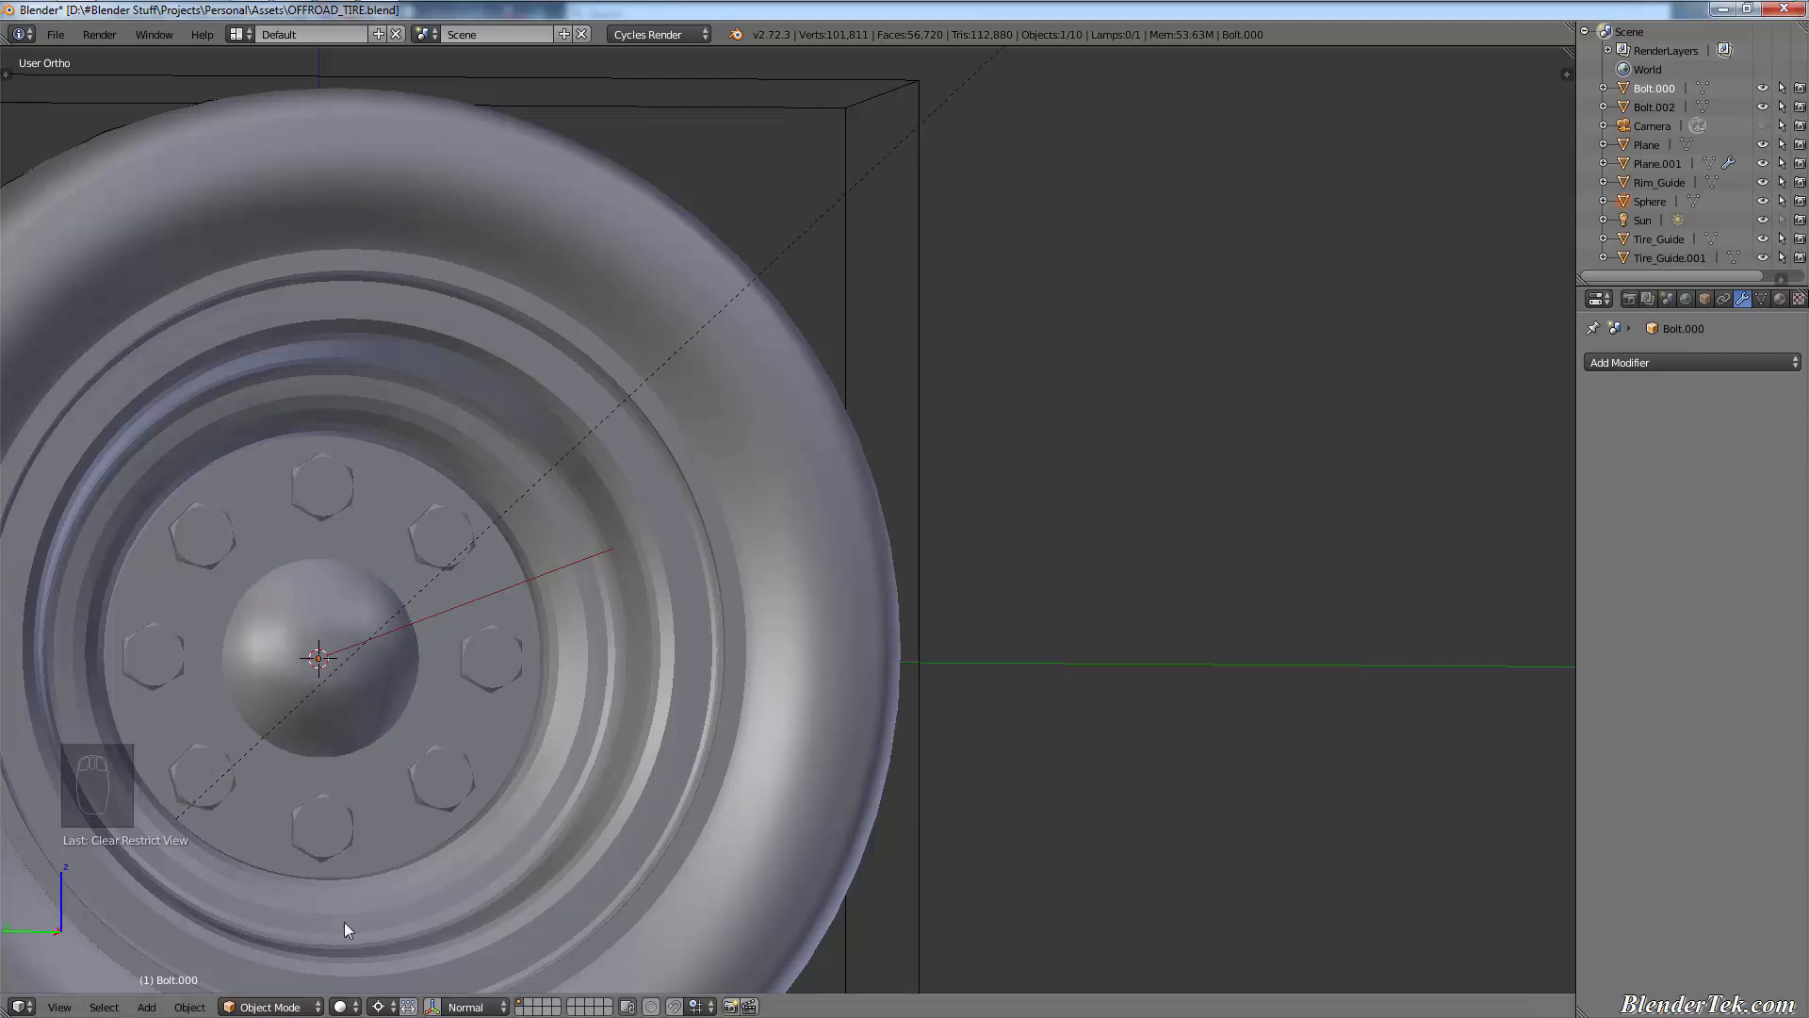
- Switch the viewport to Rendered shading and examine the rim, bolts and hub sphere from several angles
left_click(357, 1007)
left_click(422, 859)
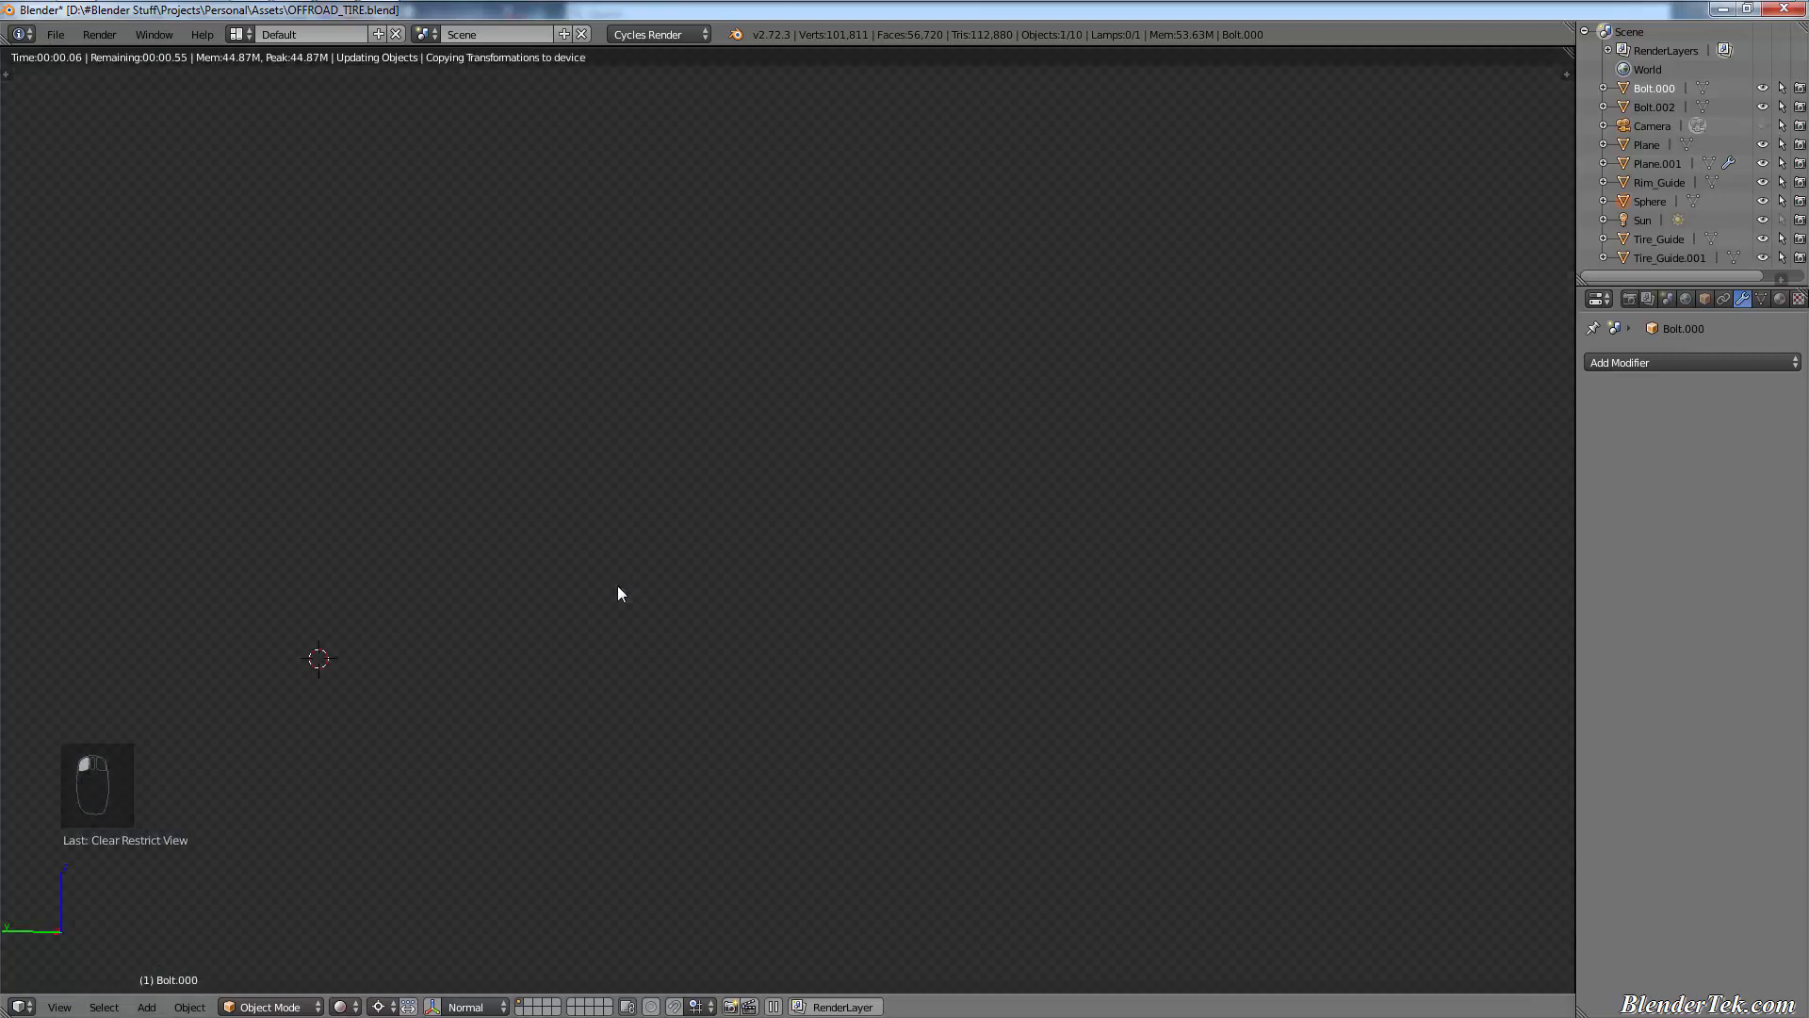
scroll(614, 586, "down", 5)
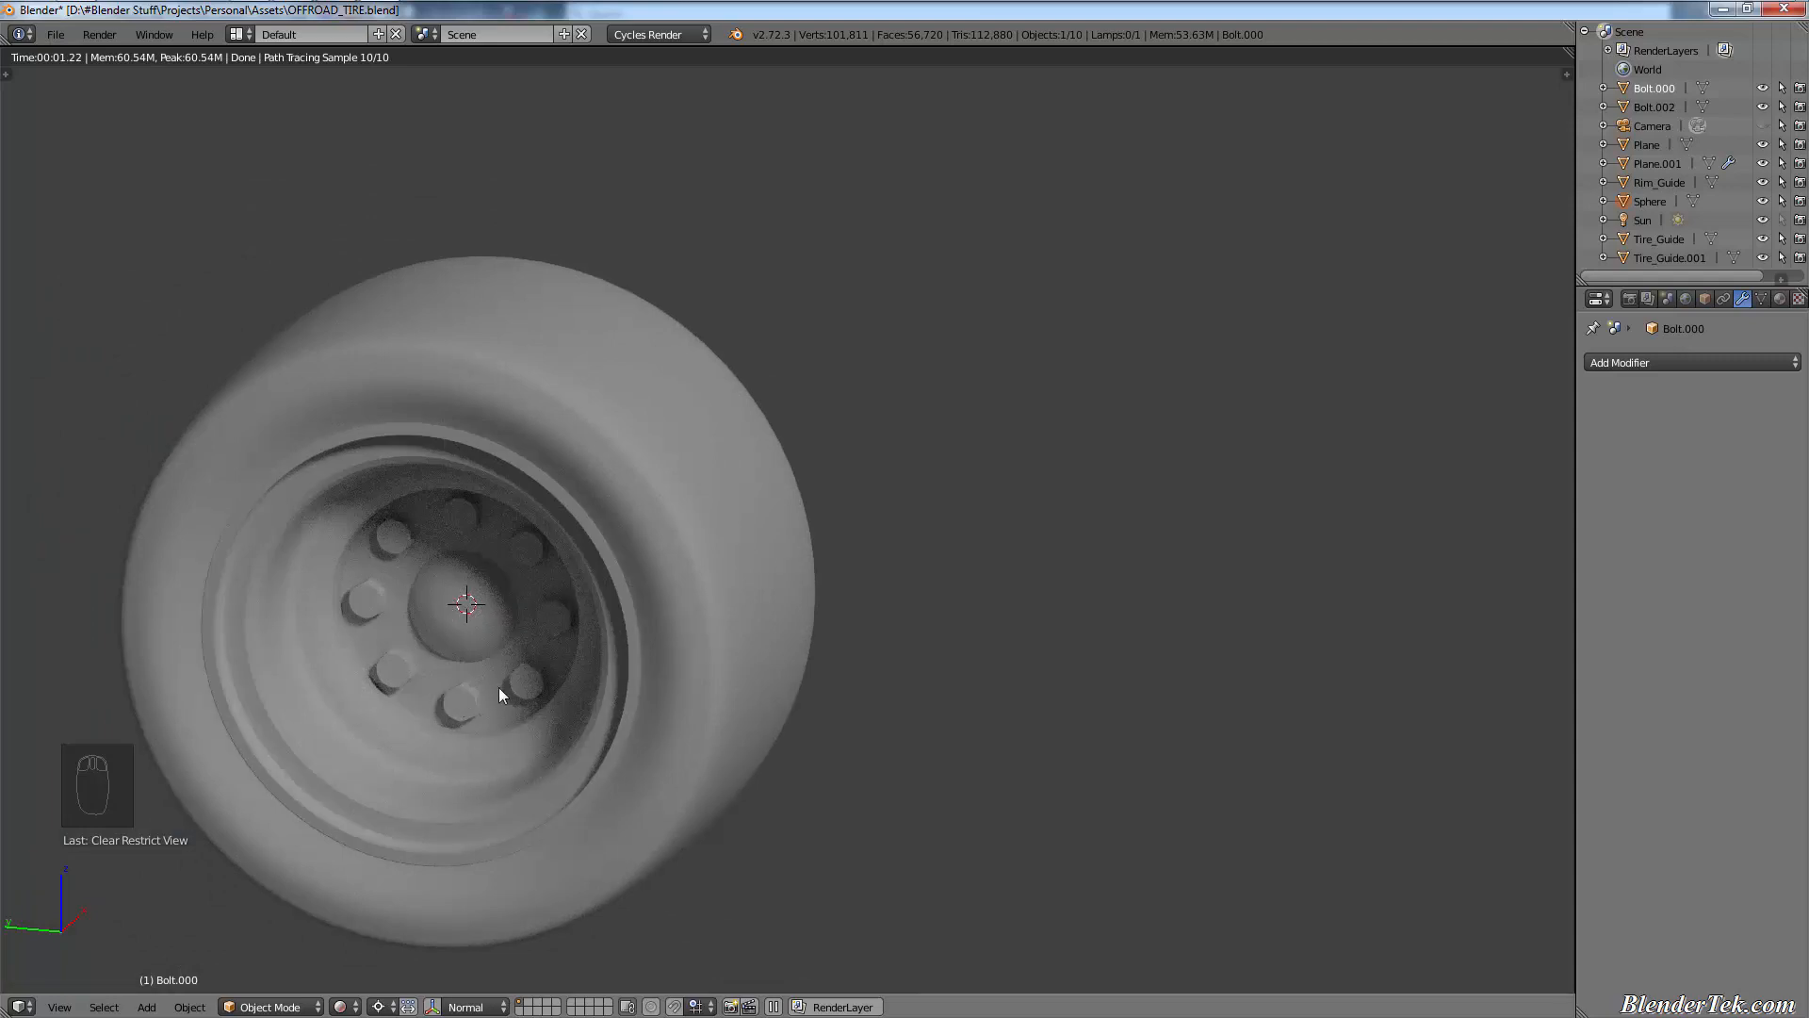
scroll(539, 578, "up", 6)
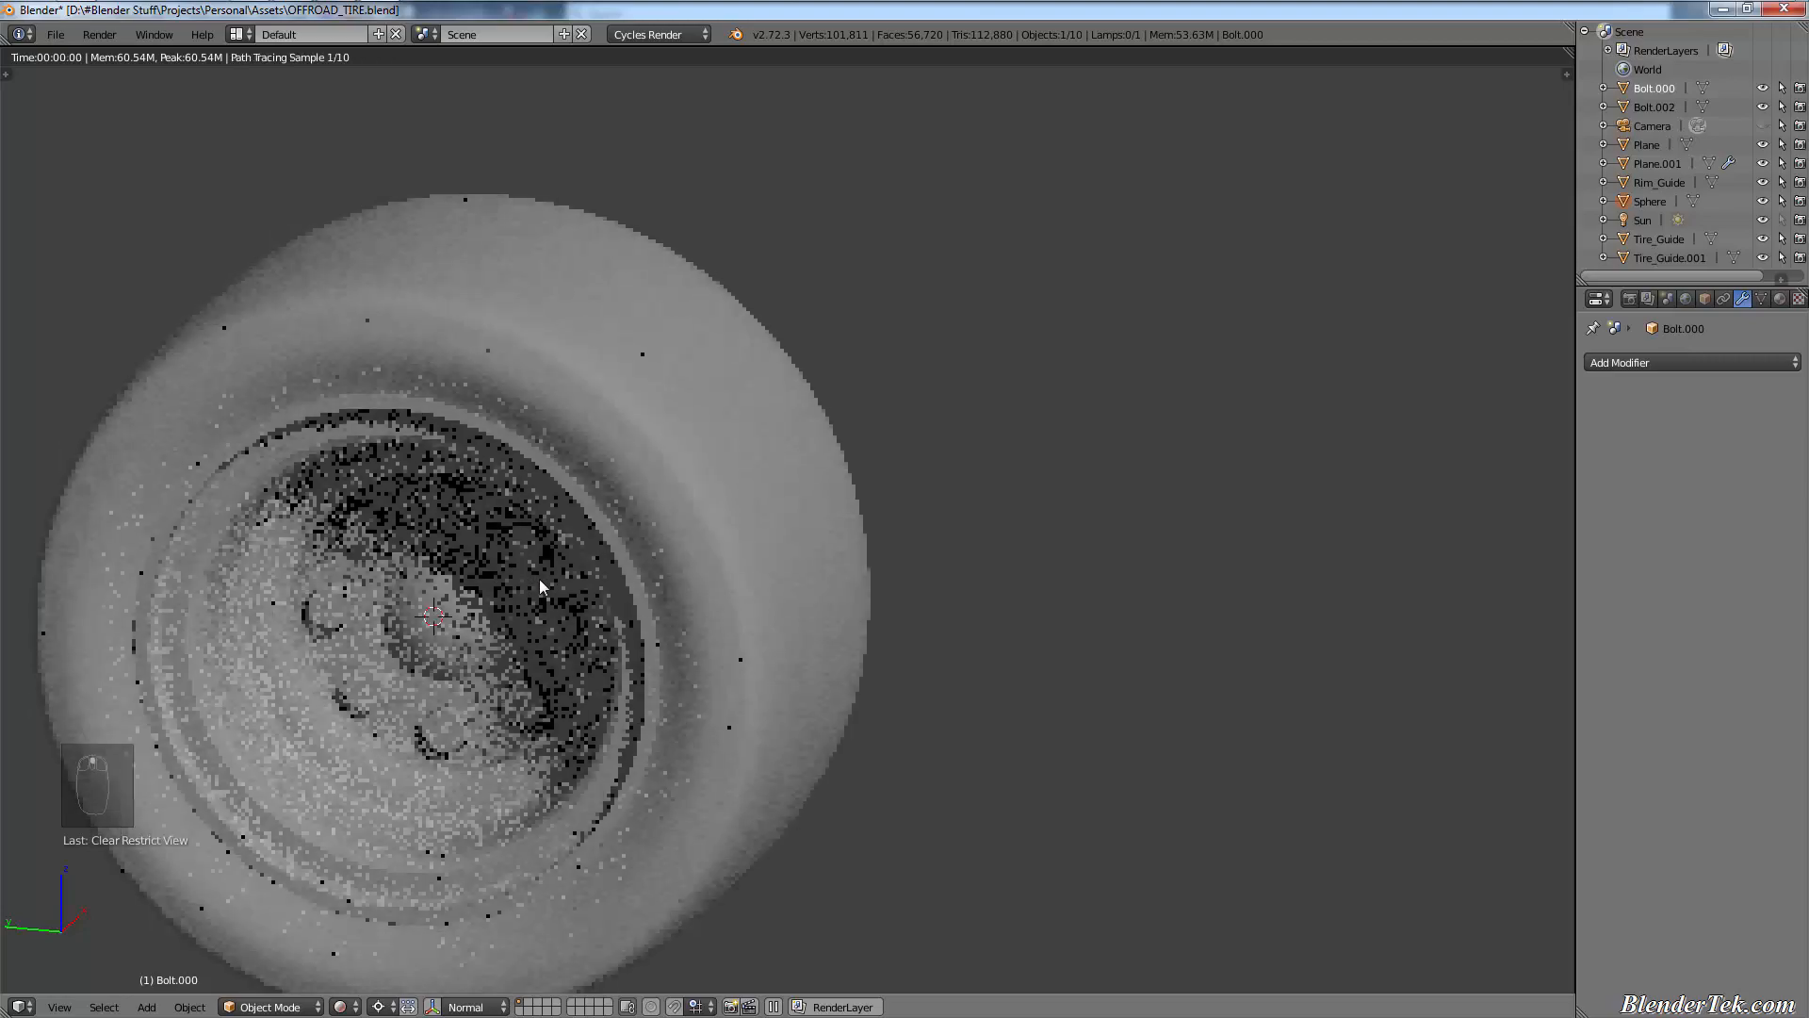
scroll(547, 660, "down", 2)
middle_click_drag(552, 691, 760, 634, "shift")
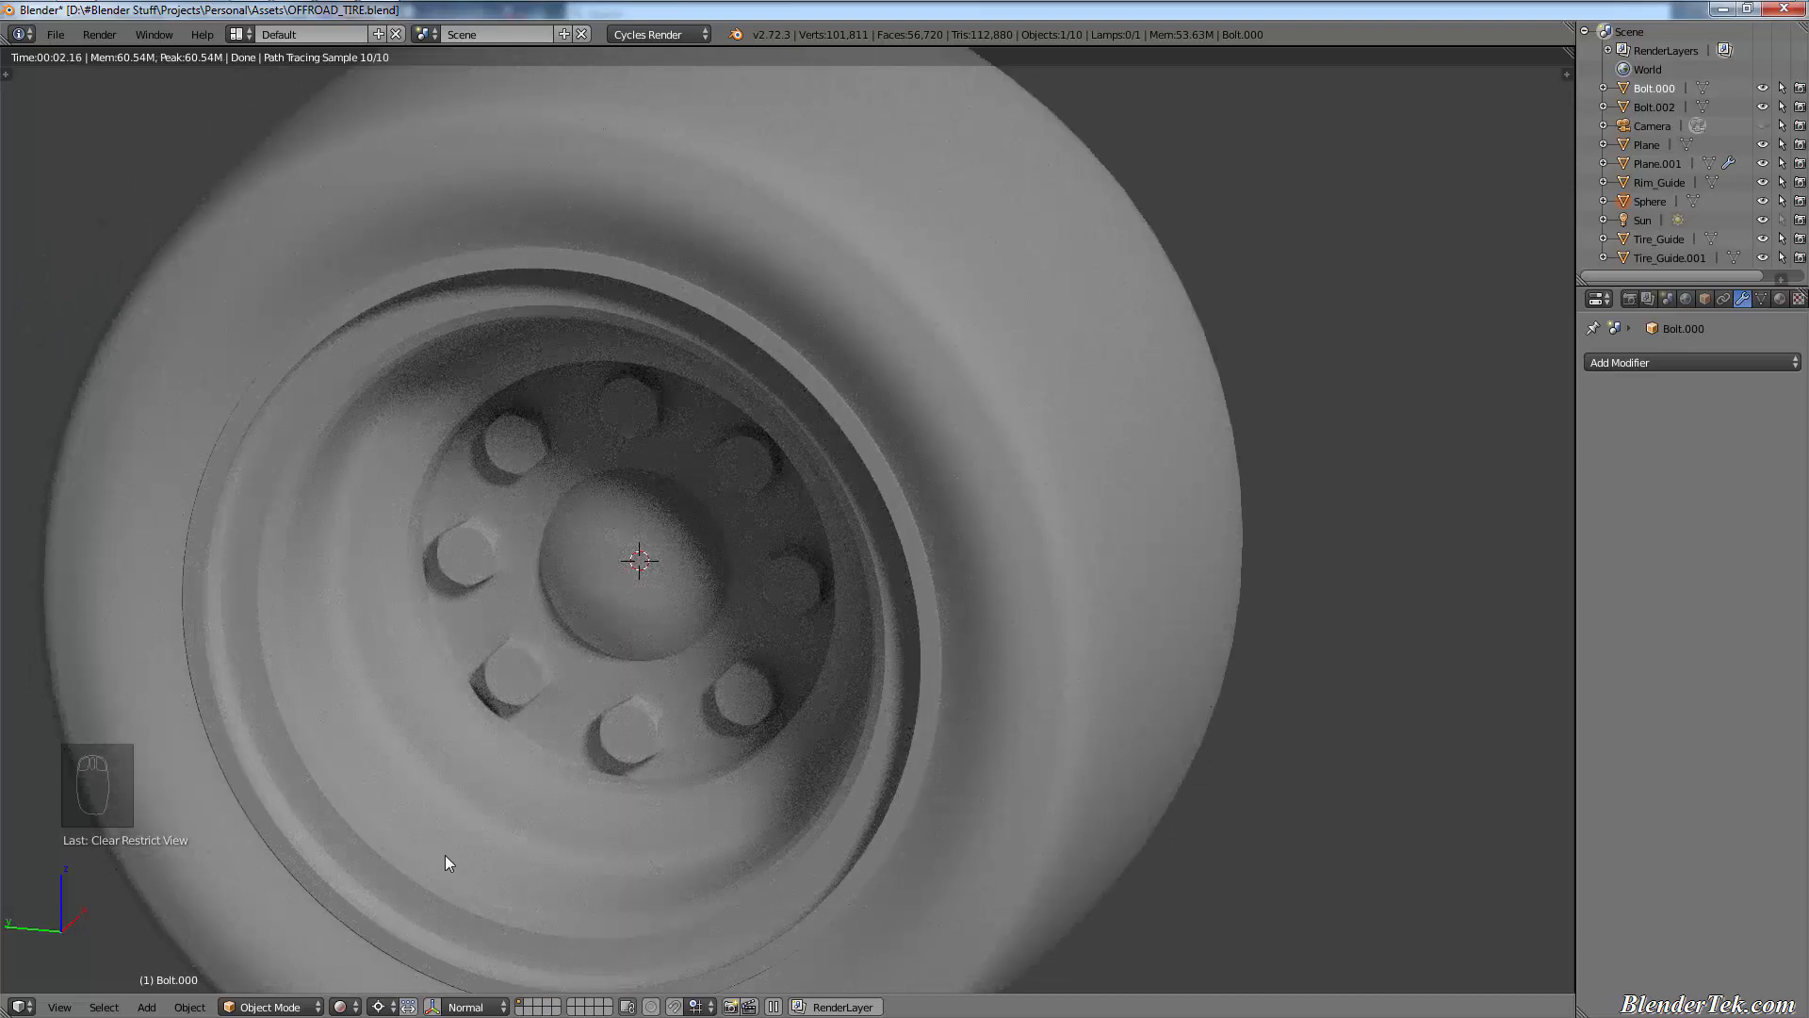
middle_click_drag(658, 756, 607, 720)
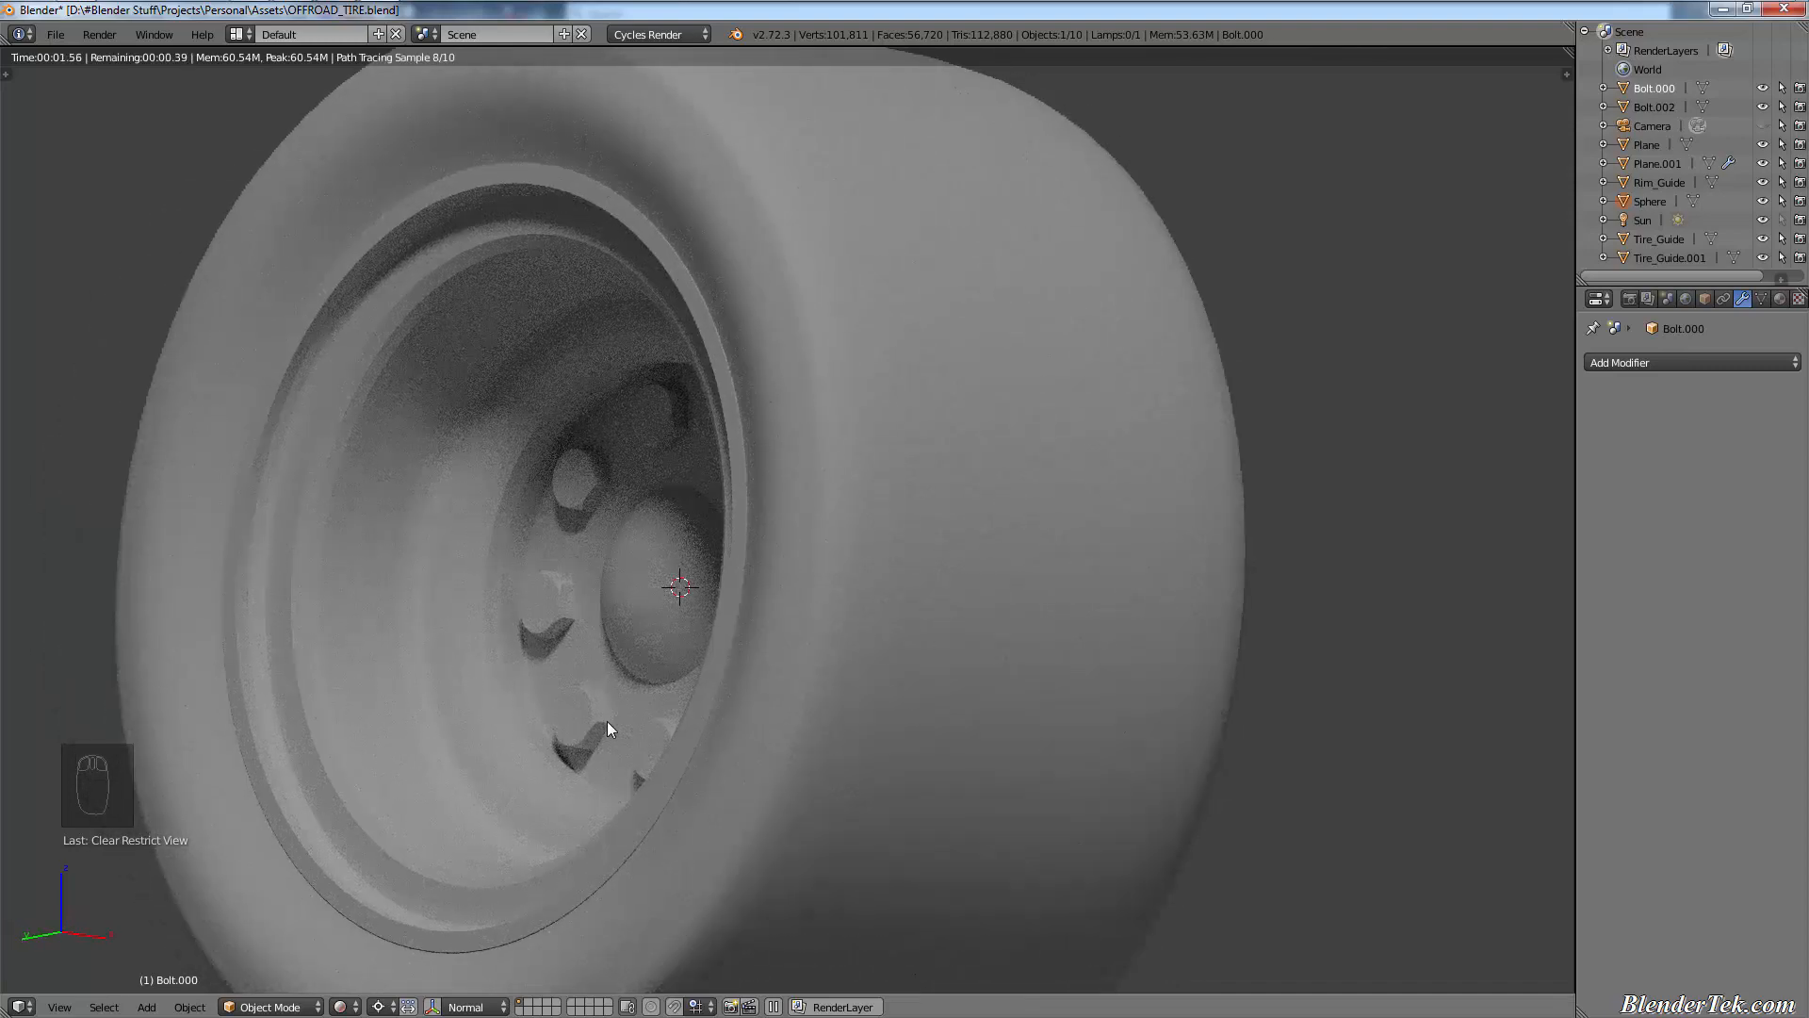
middle_click_drag(607, 721, 755, 744)
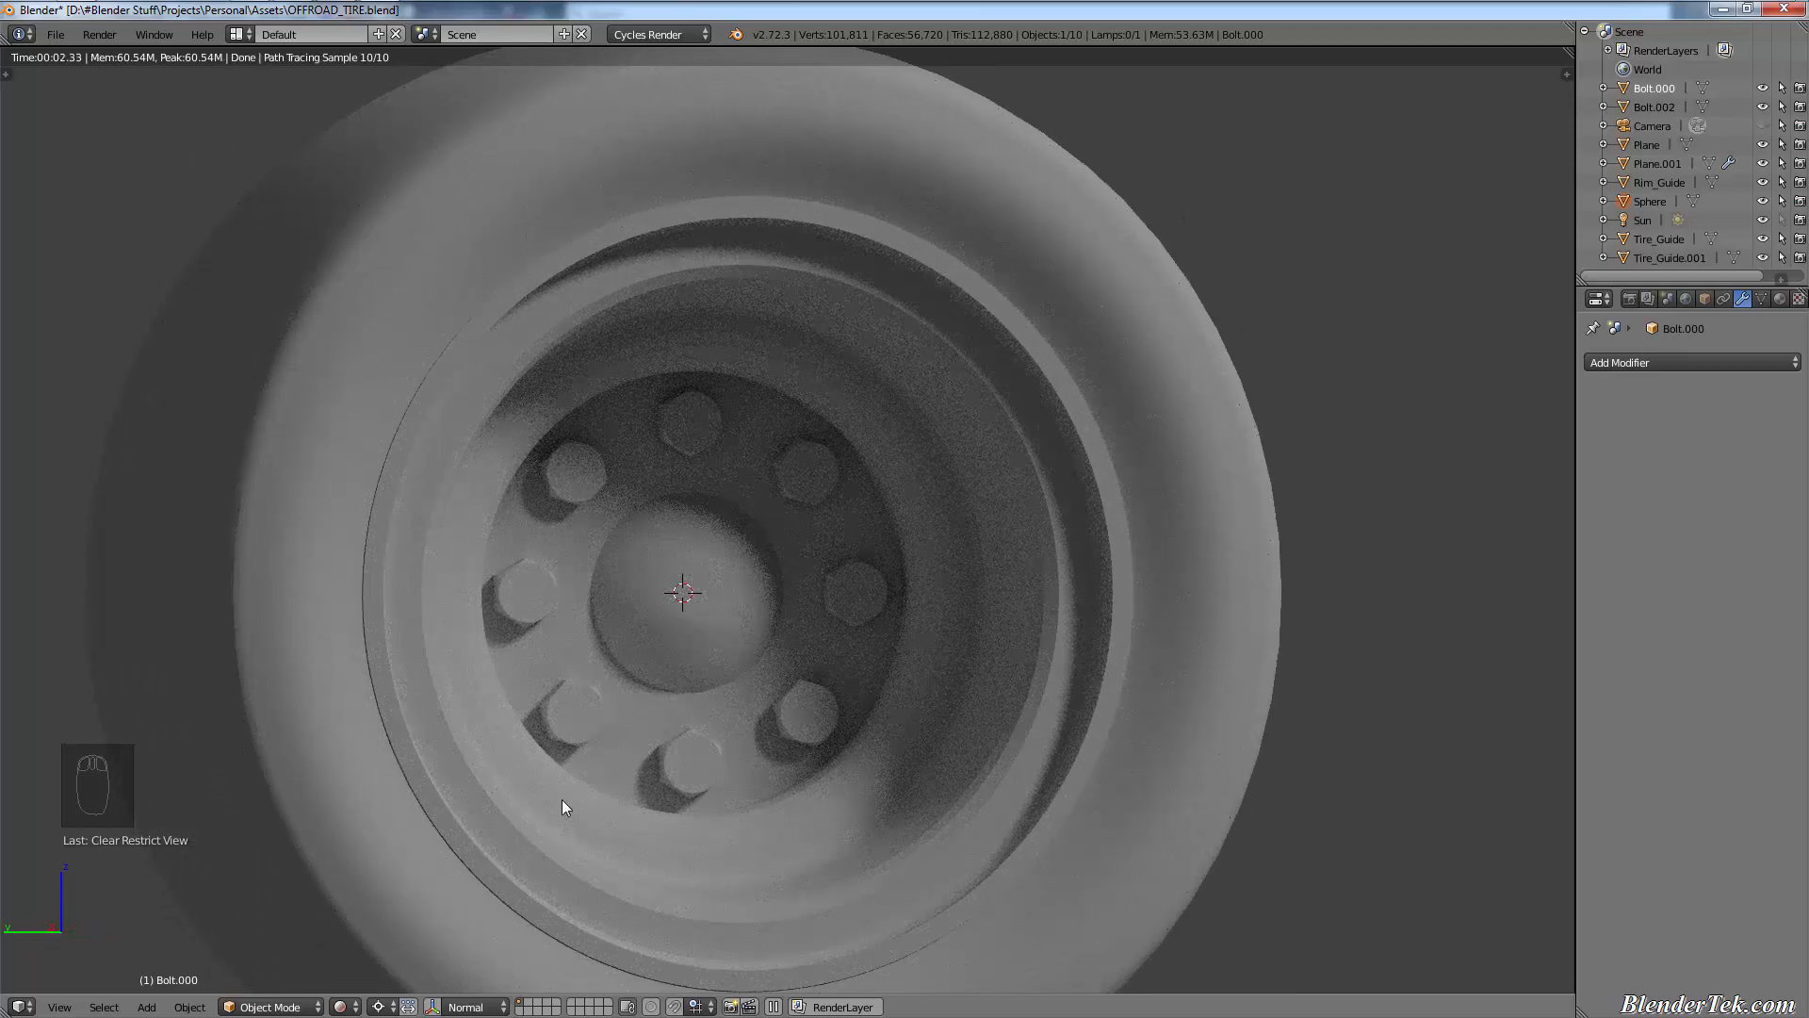
- Examine the rendered wheel in the front, back and right orthographic views
key("KP_3")
key("KP_1")
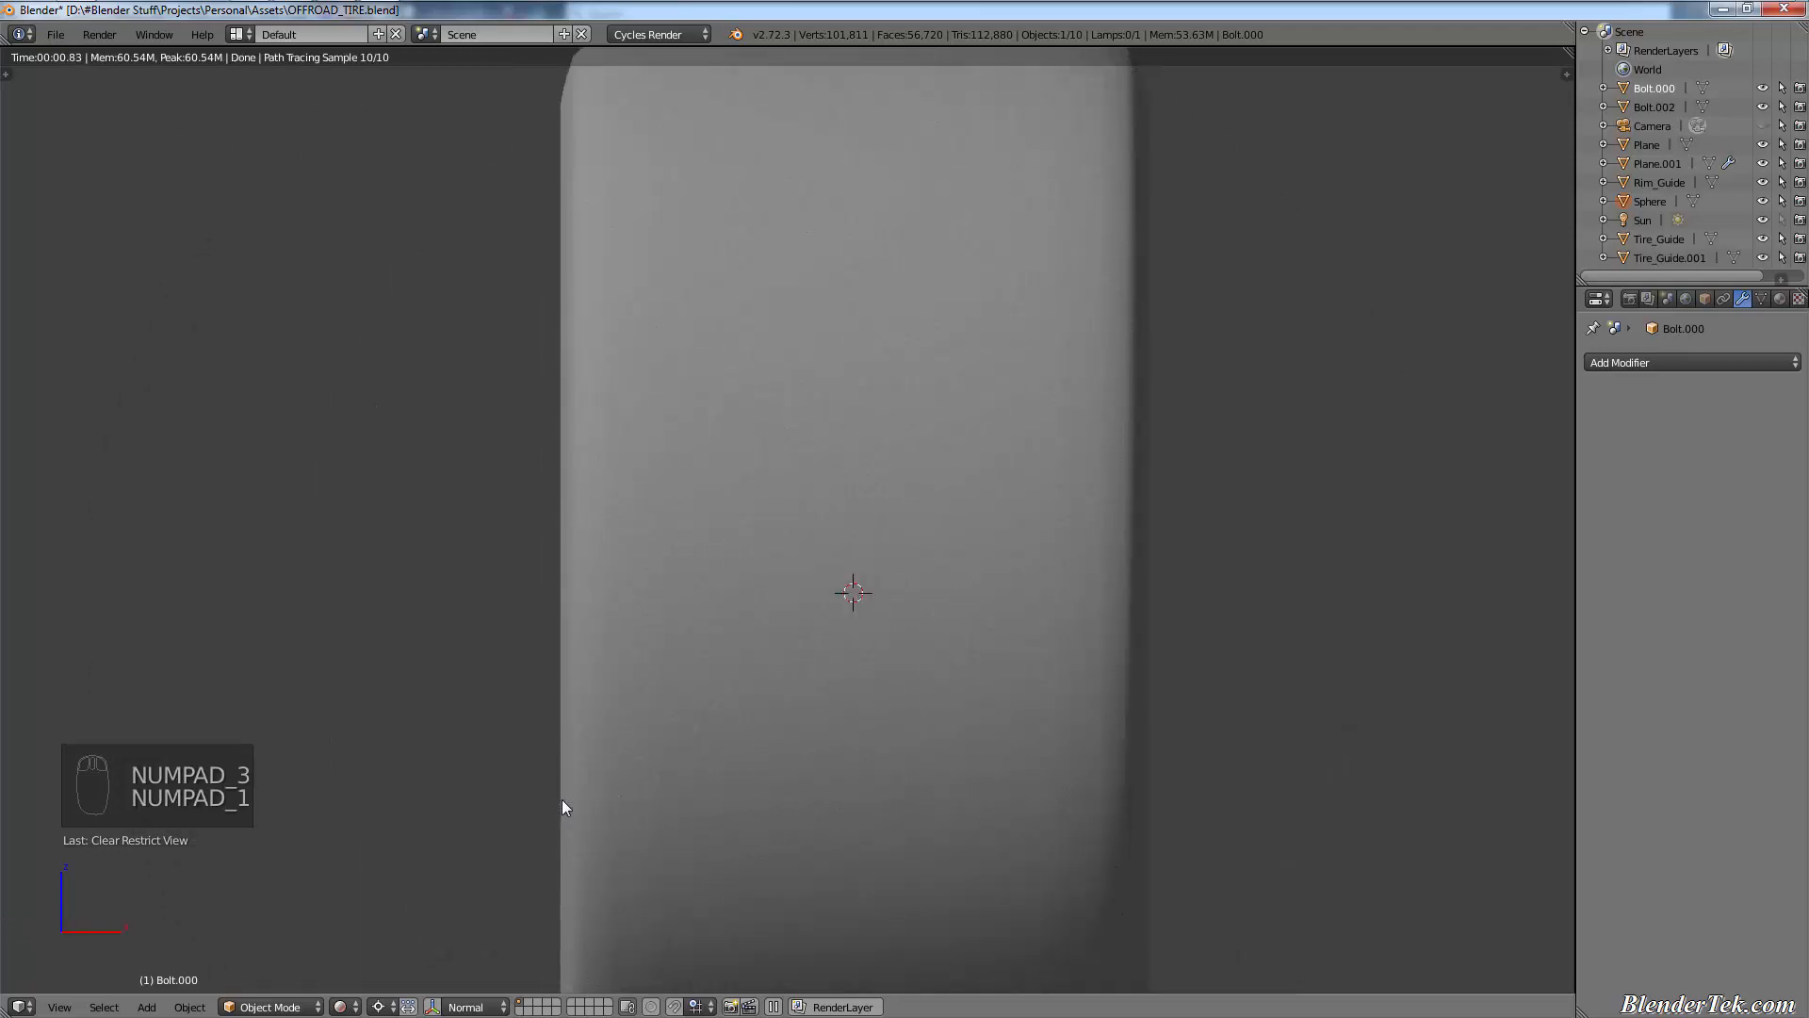
key("ctrl+KP_1")
key("KP_3")
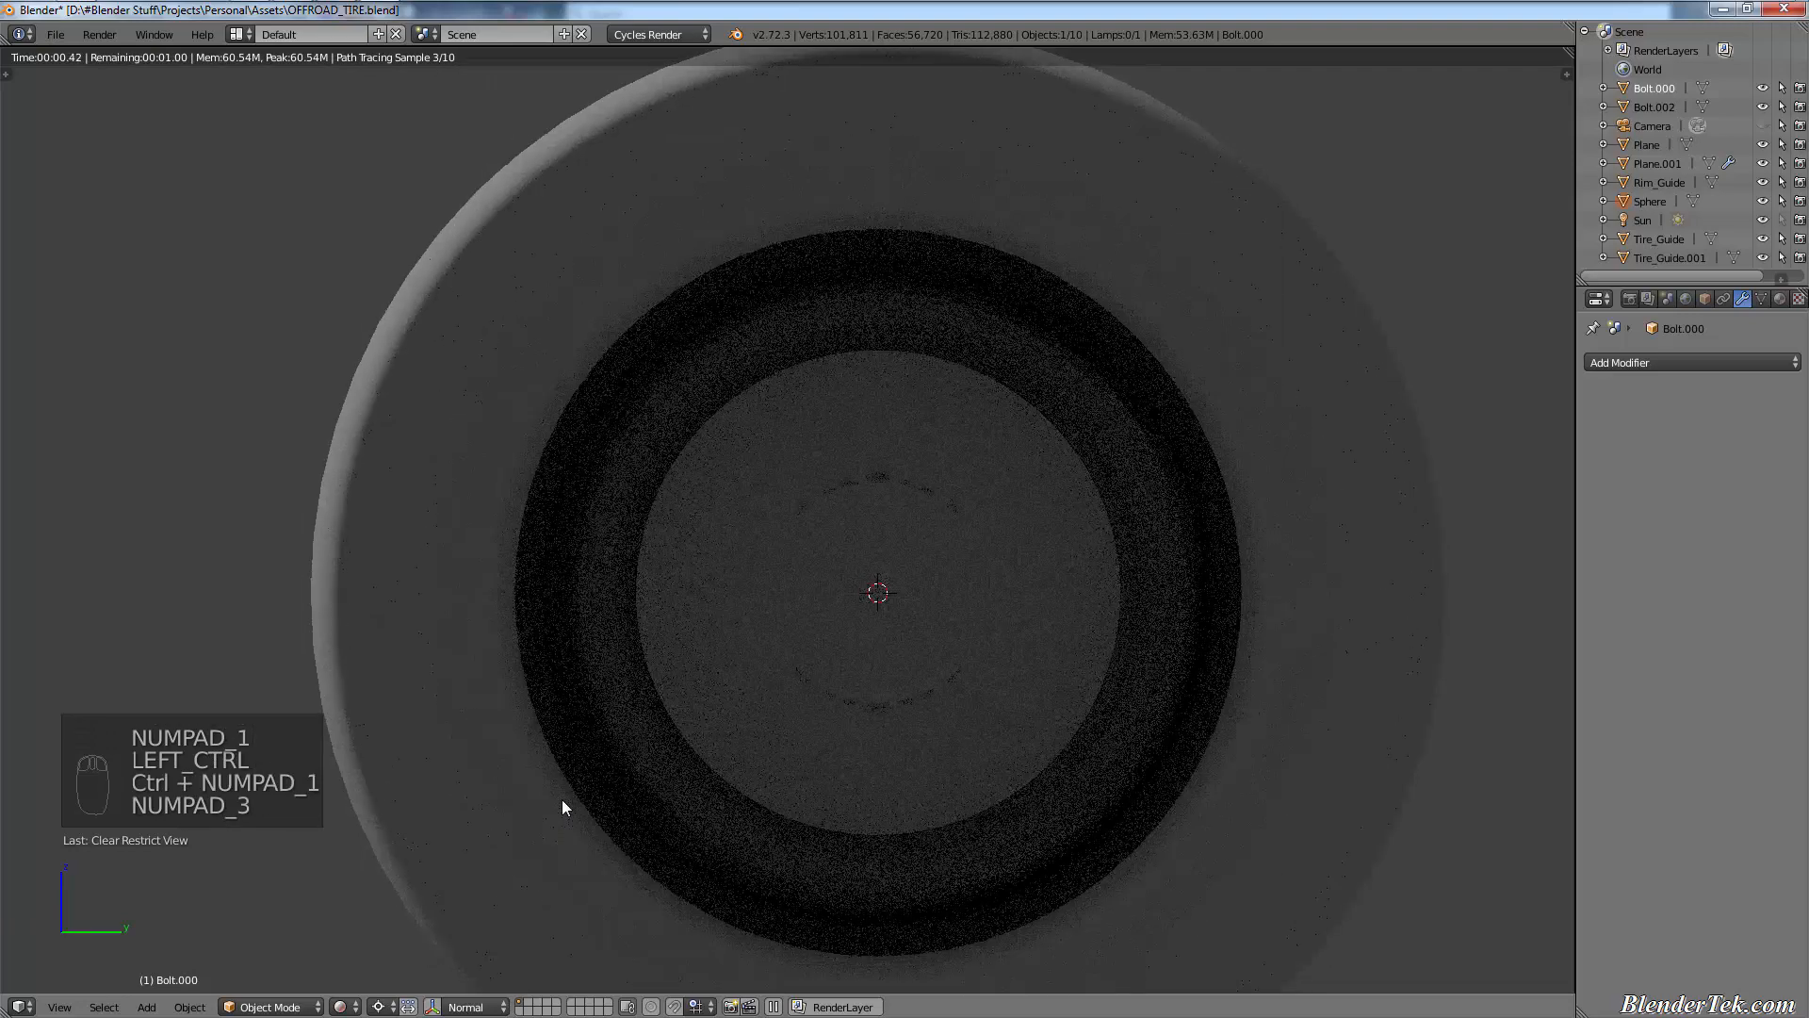
key("KP_3")
key("KP_1")
key("ctrl")
key("ctrl")
key("ctrl")
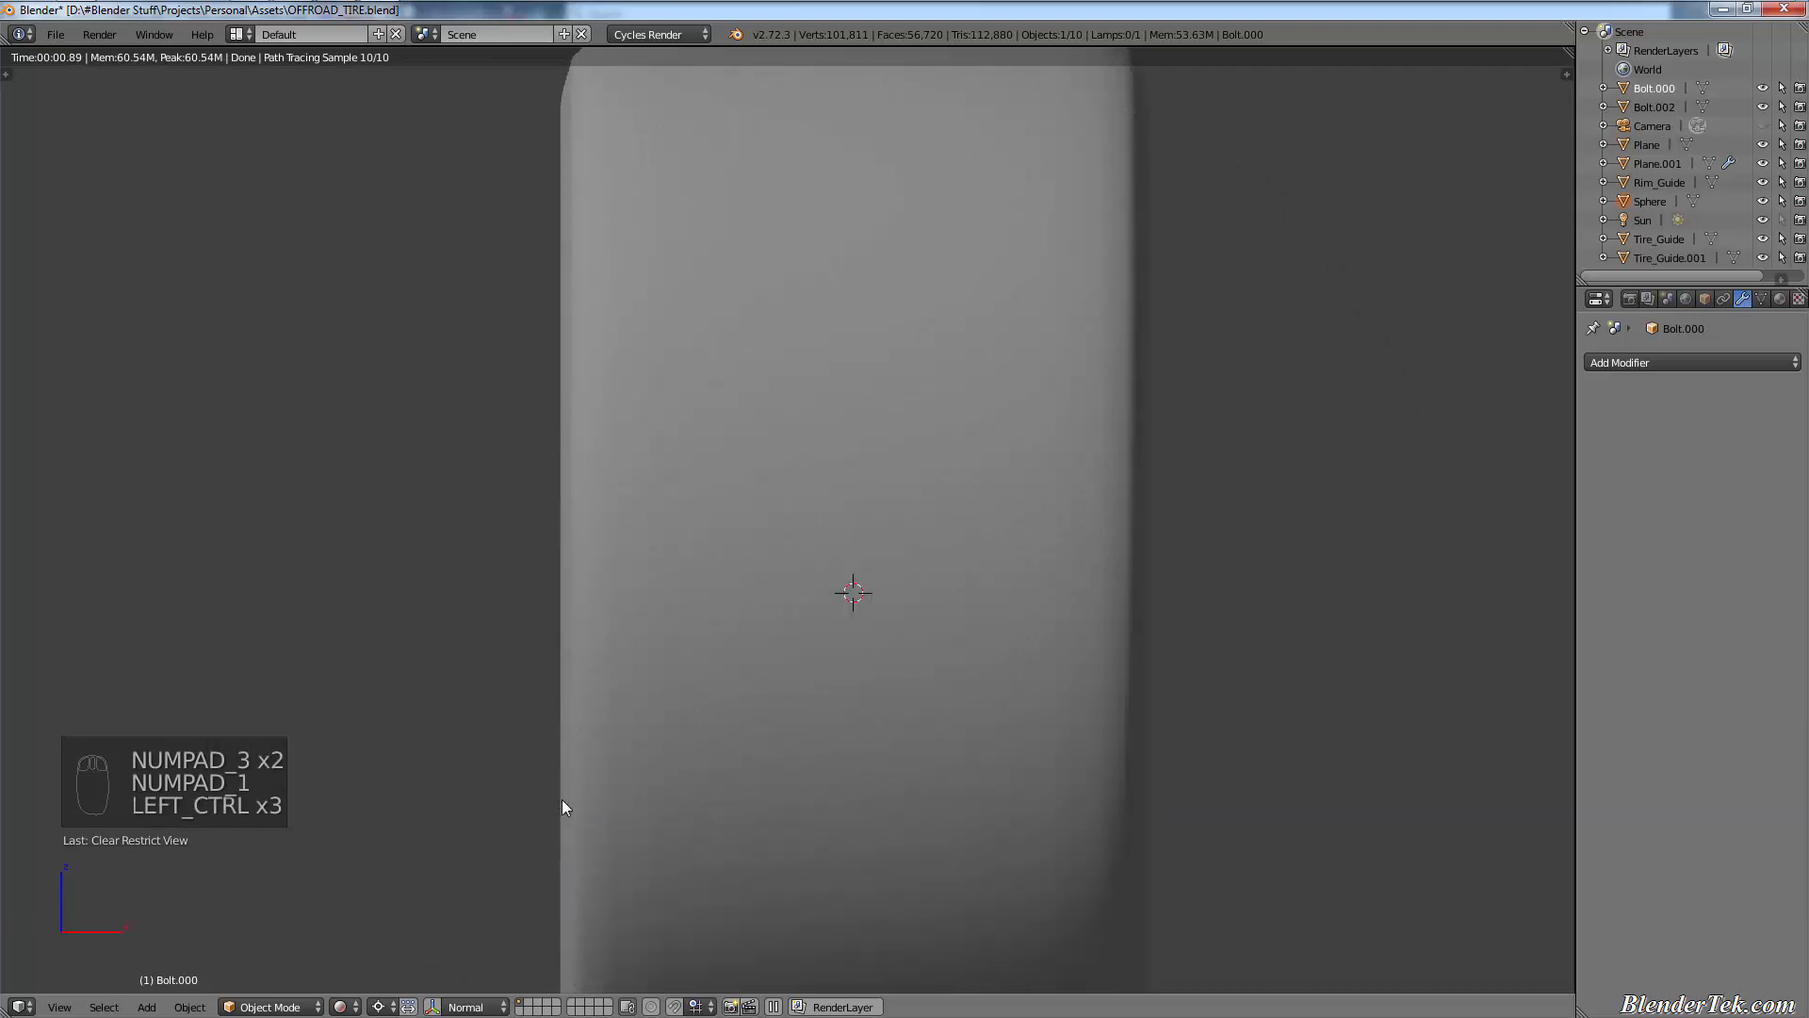
key("ctrl")
key("ctrl+KP_1")
key("KP_3")
key("KP_1")
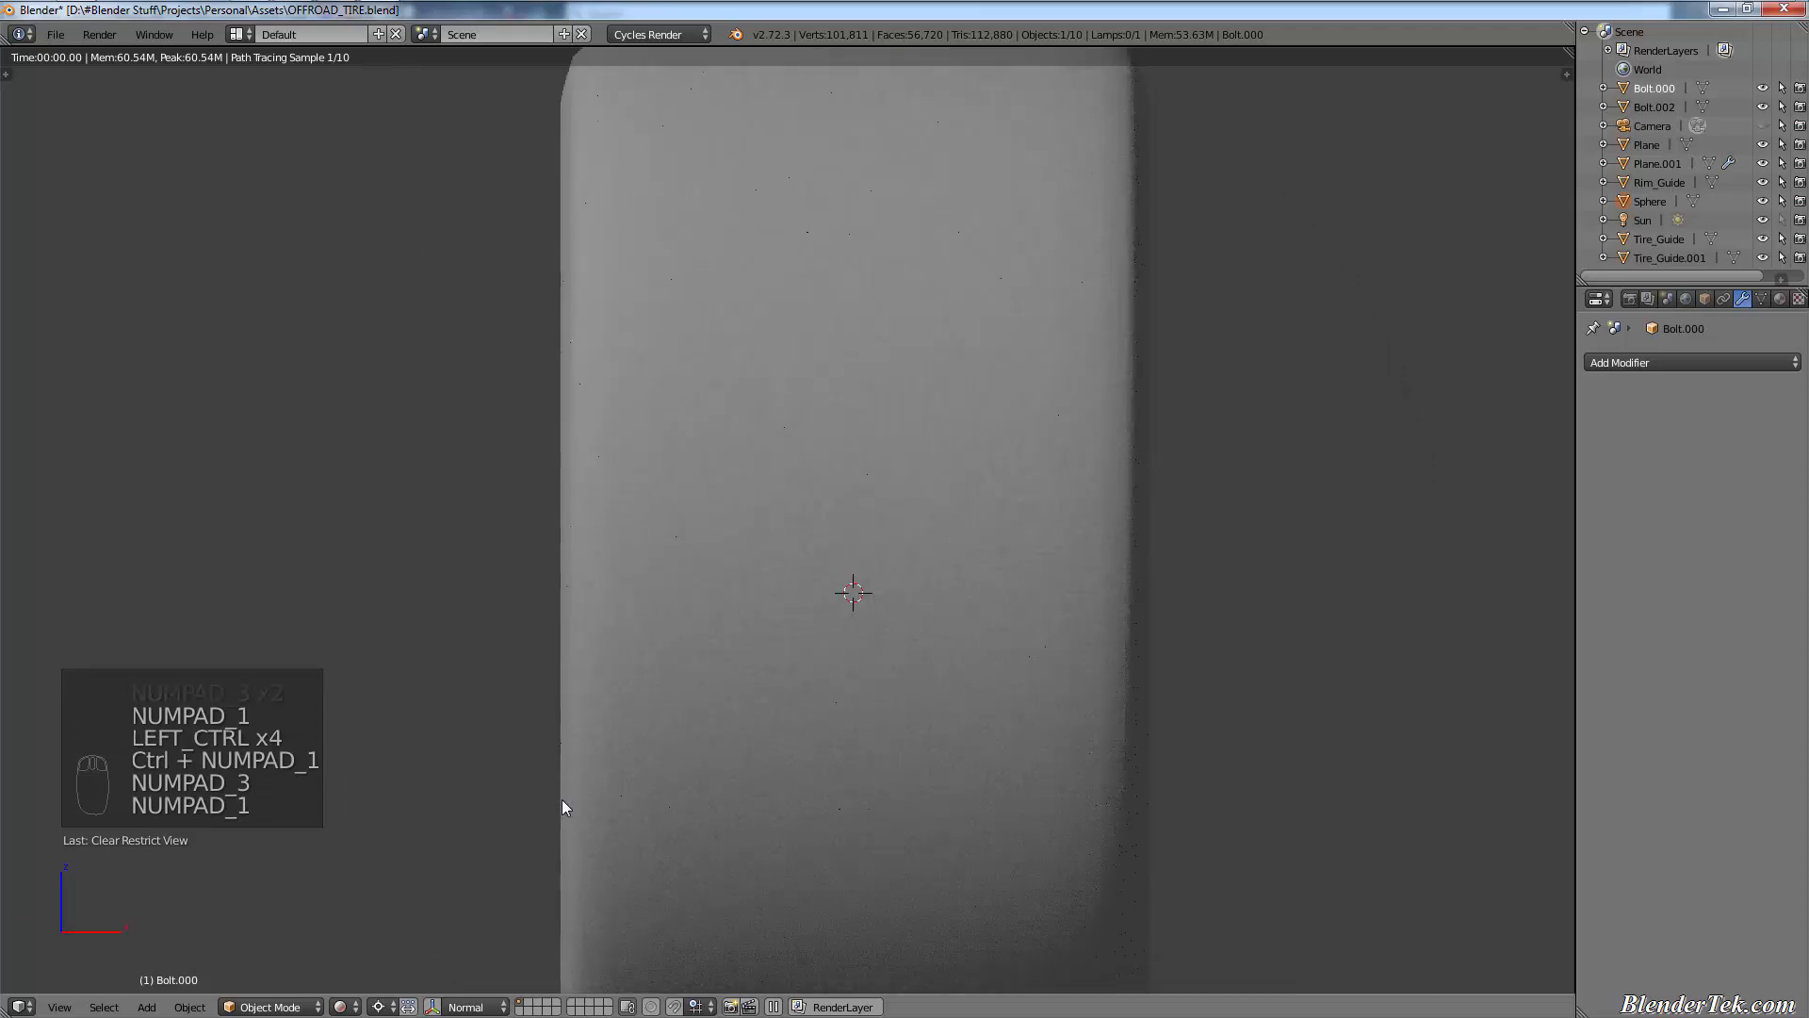
key("KP_3")
- Examine the wheel in wireframe with the tire mesh selected, and return the viewport to solid shading
scroll(562, 799, "down", 2)
key("z")
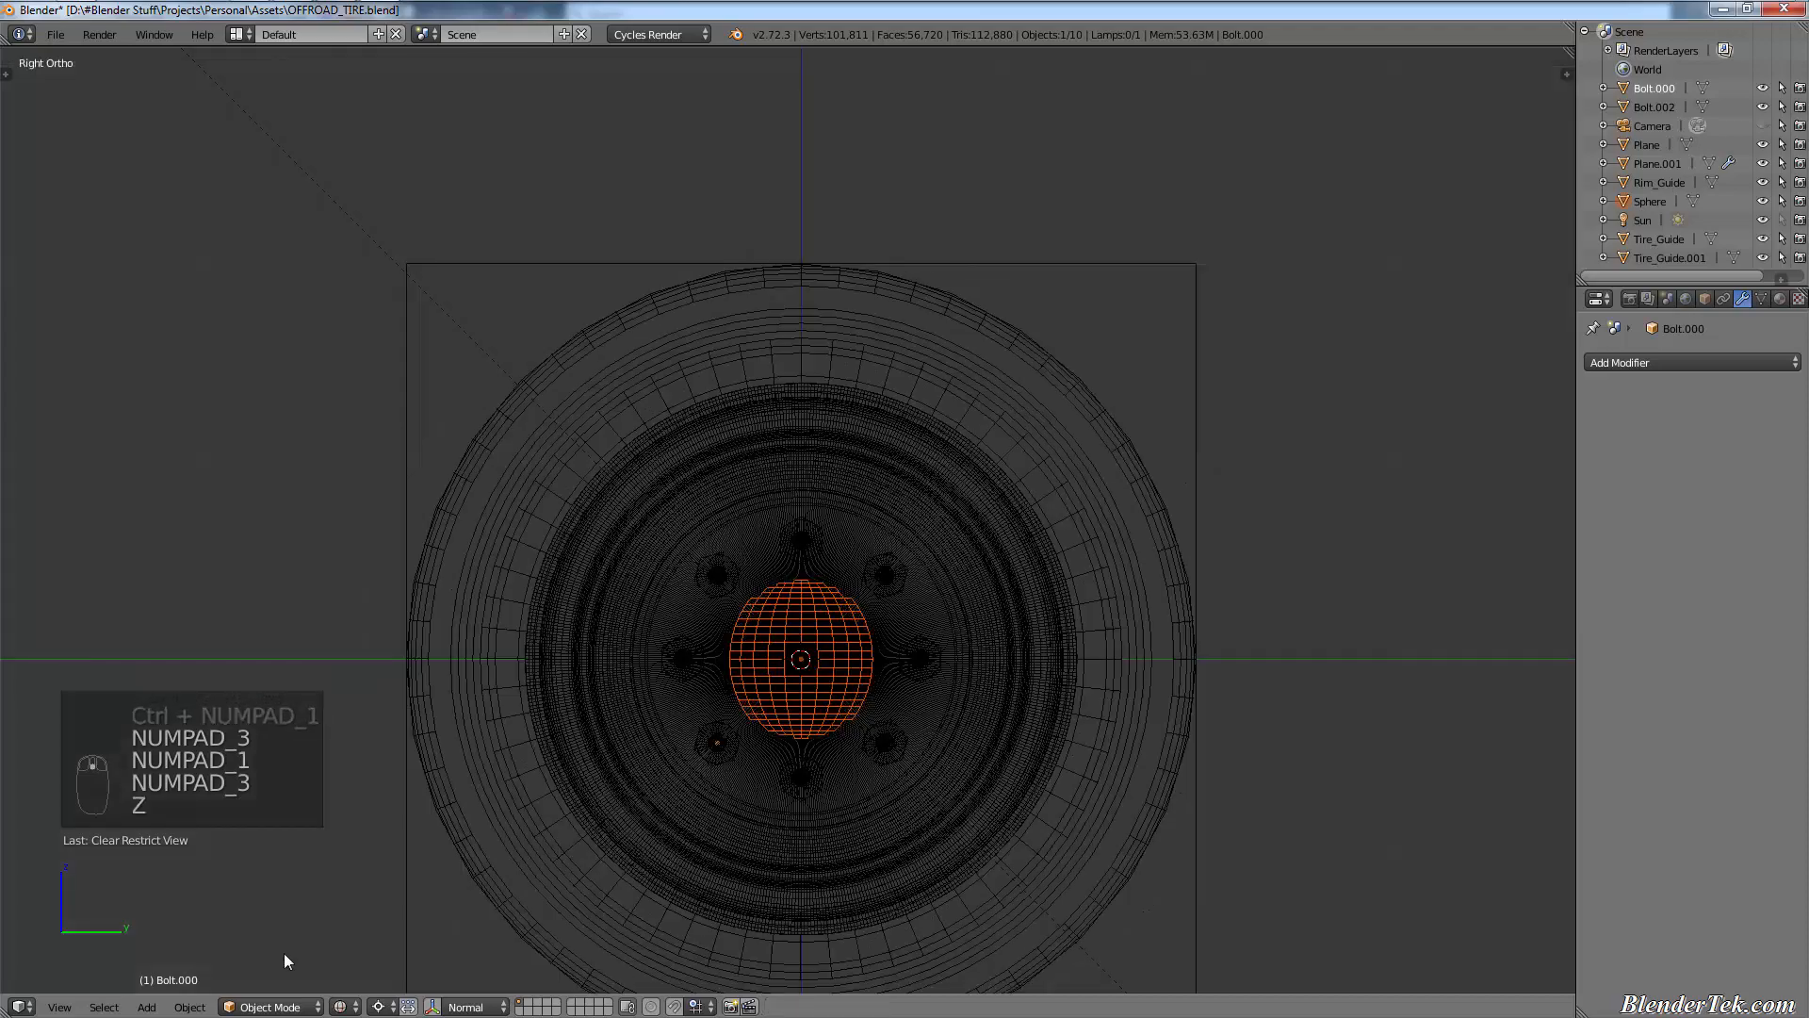
left_click(341, 1007)
key("z")
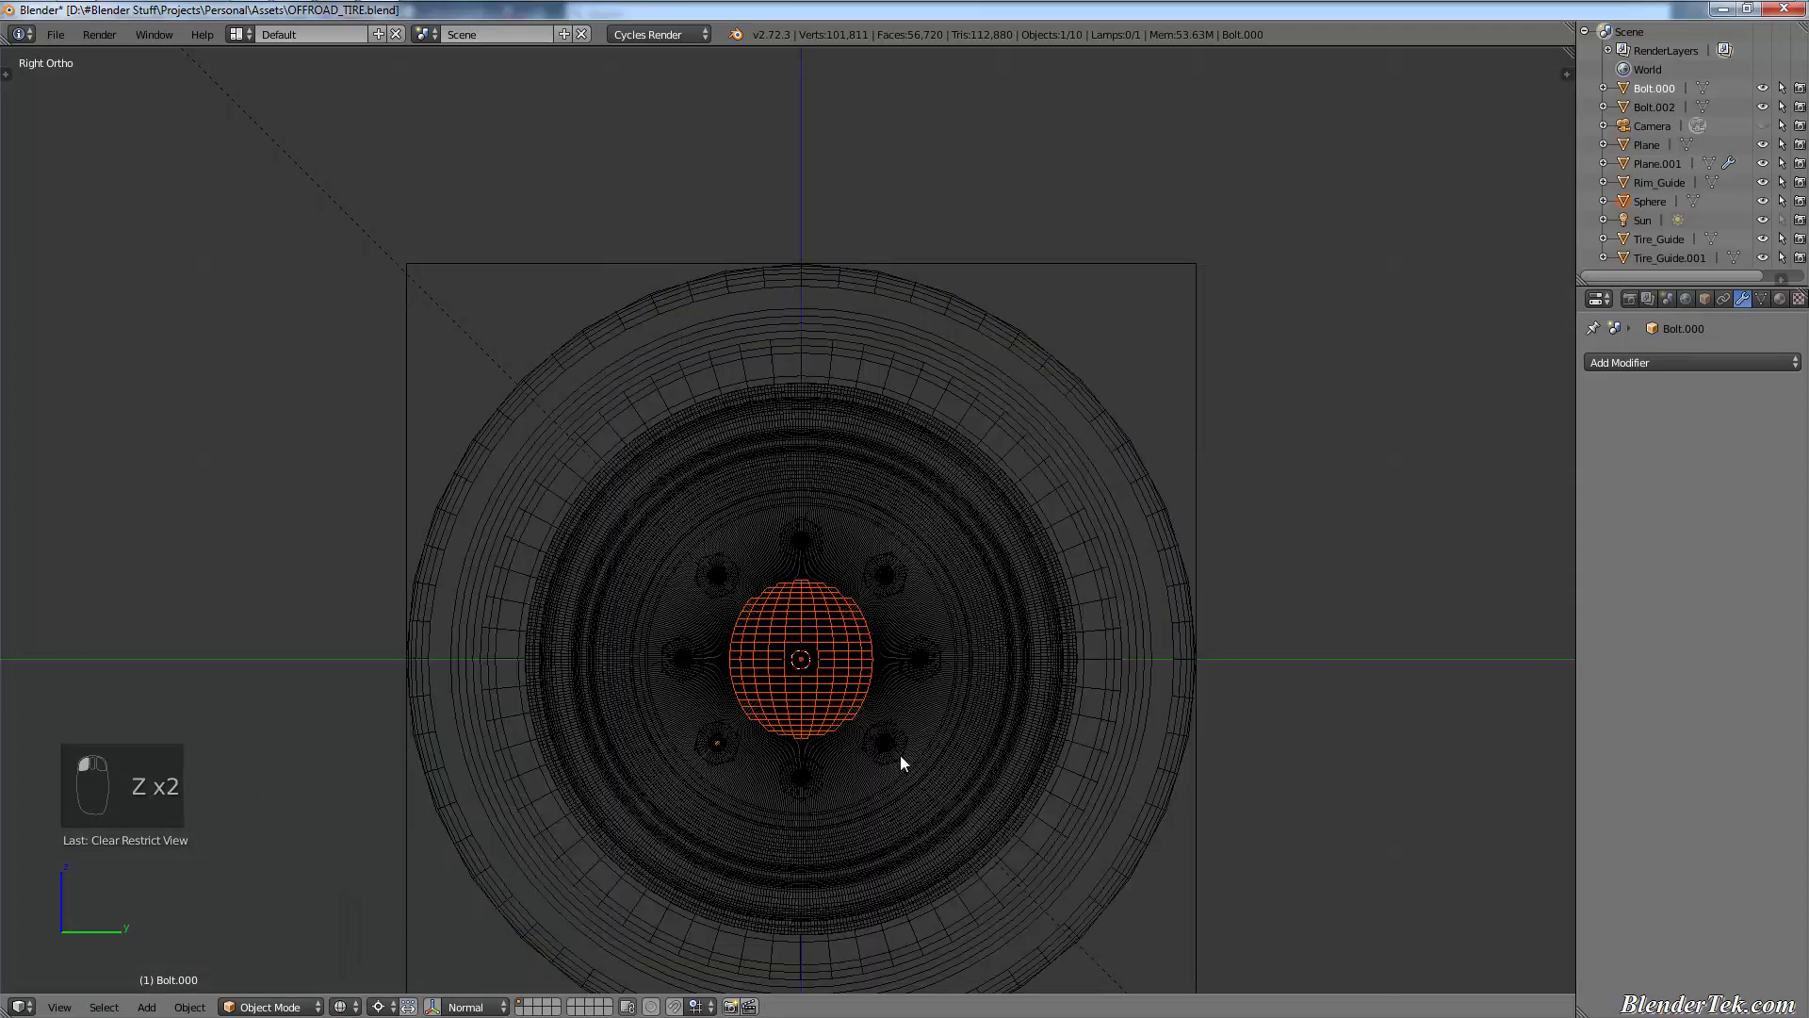
scroll(1129, 788, "up", 2)
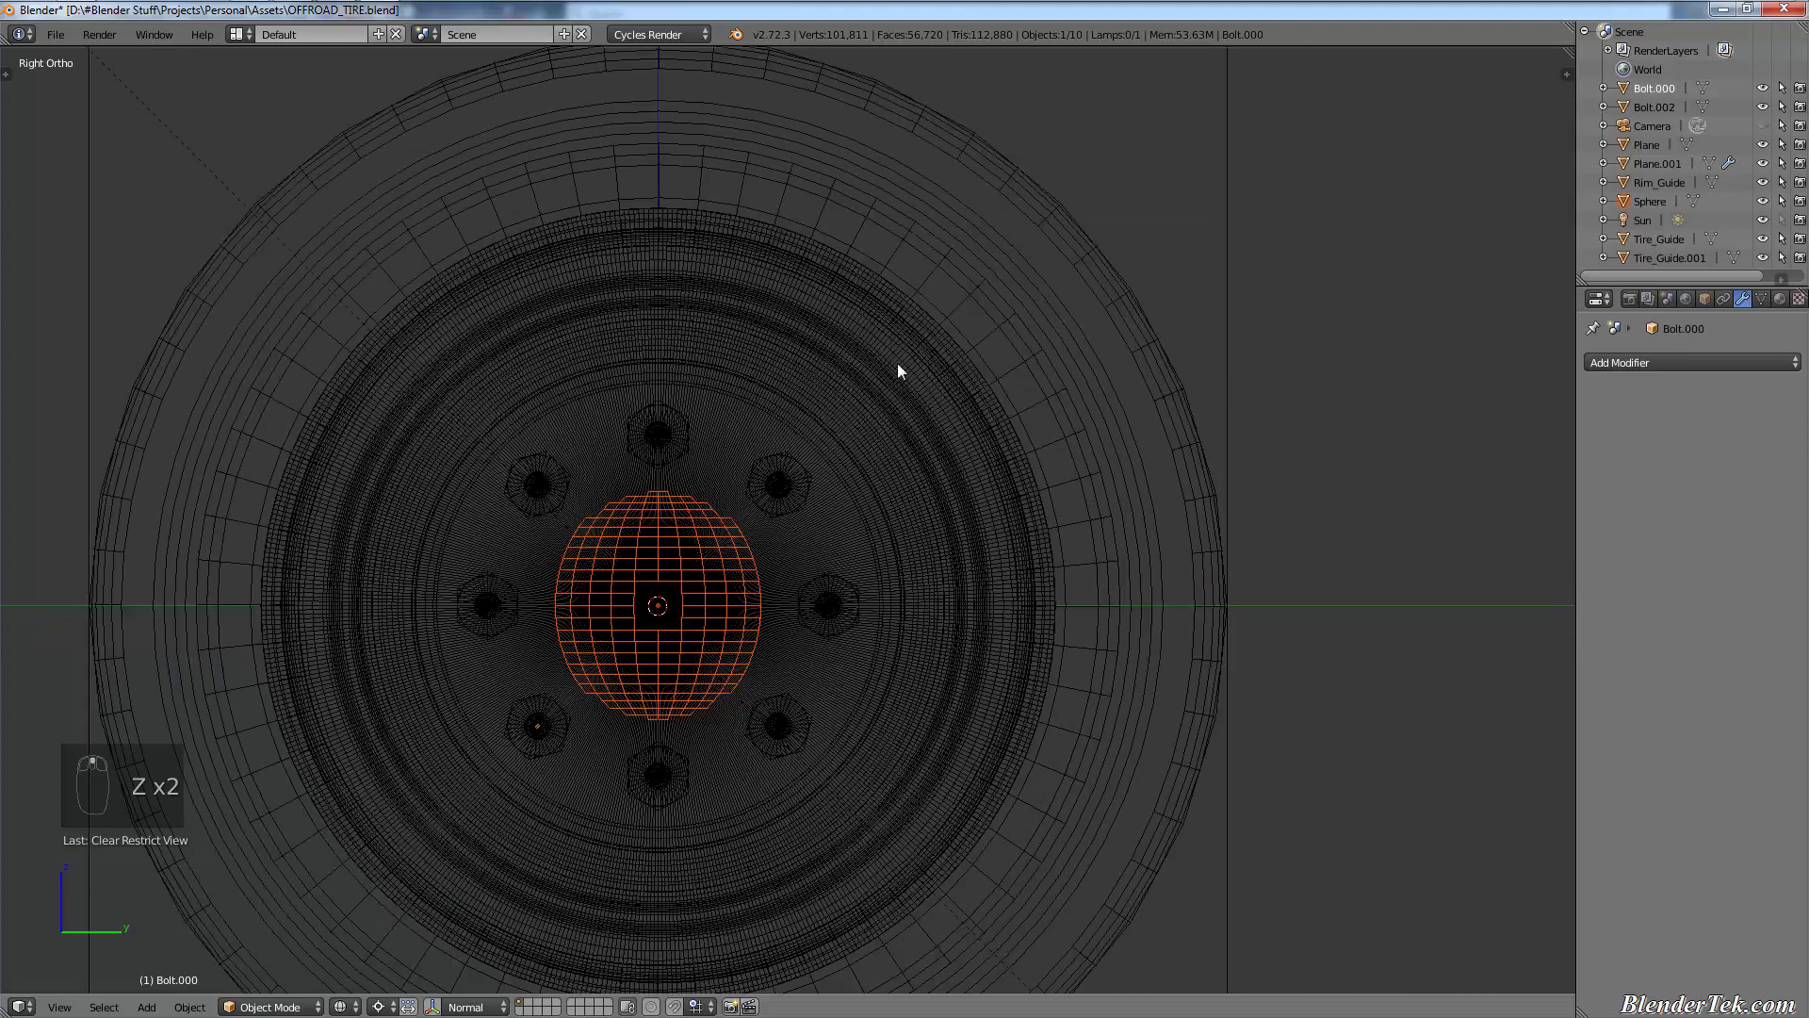
right_click(897, 253)
scroll(971, 398, "down", 1)
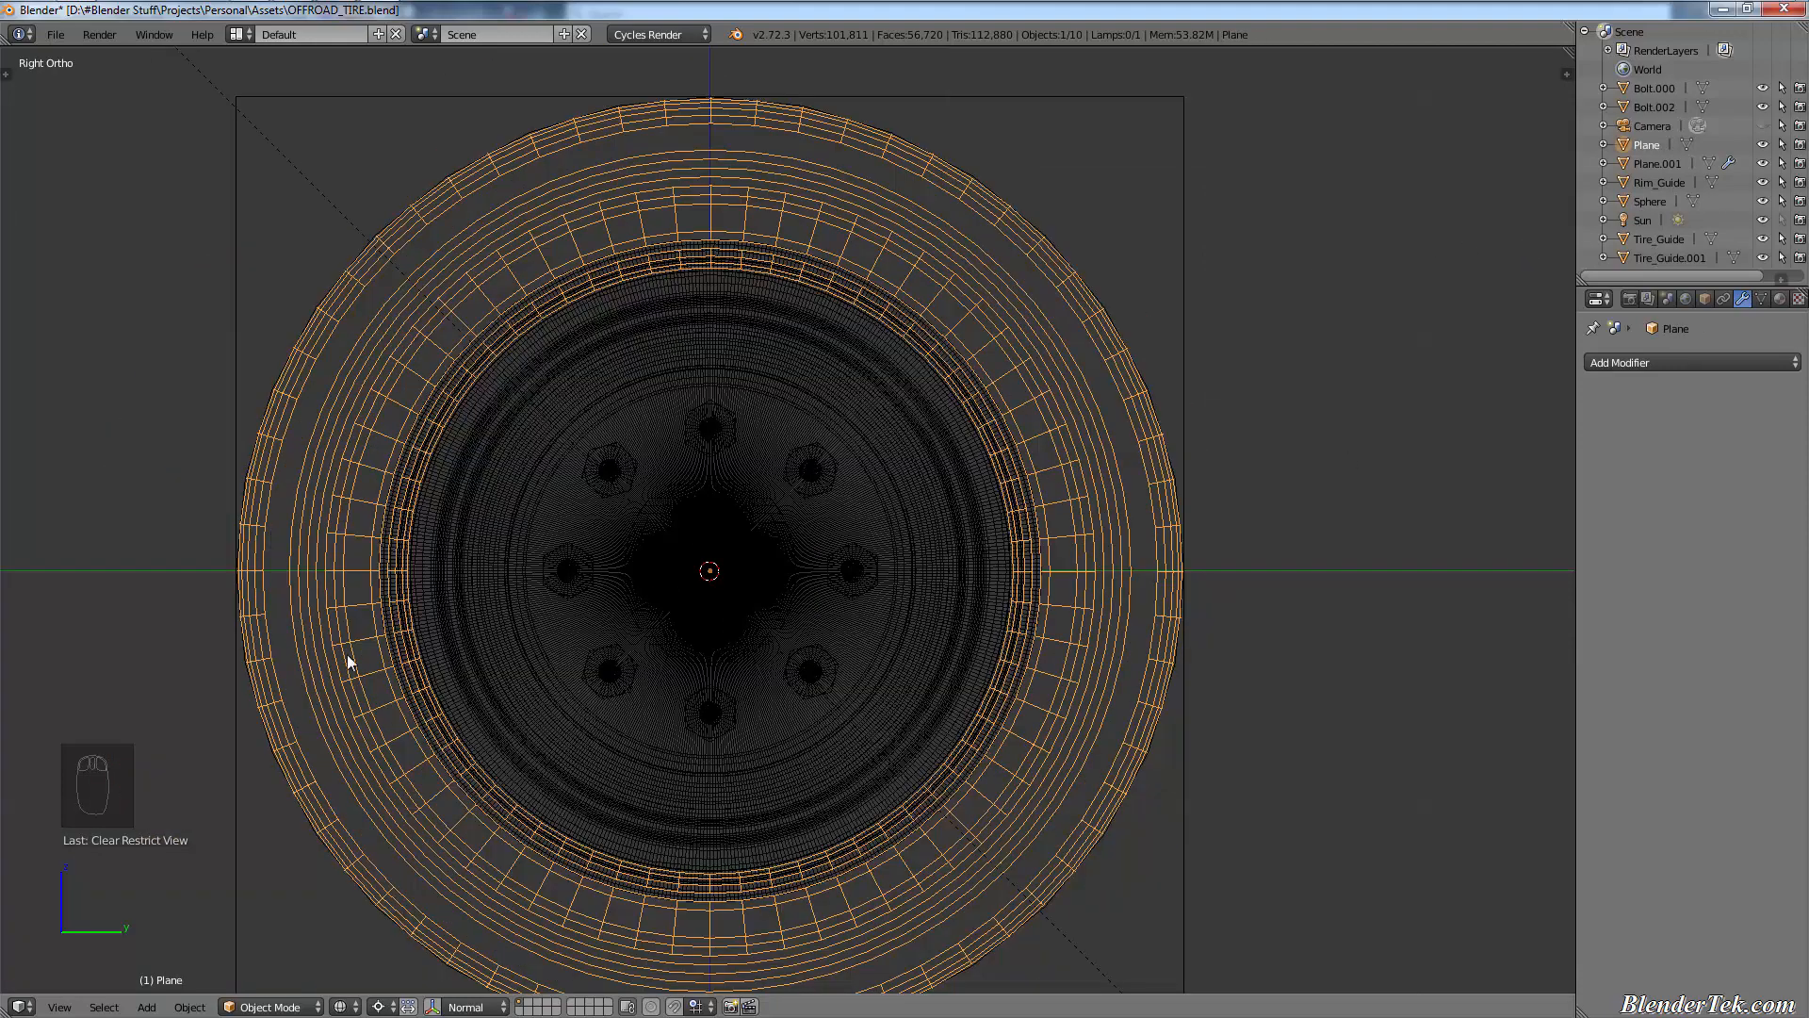
middle_click_drag(1451, 449, 220, 568)
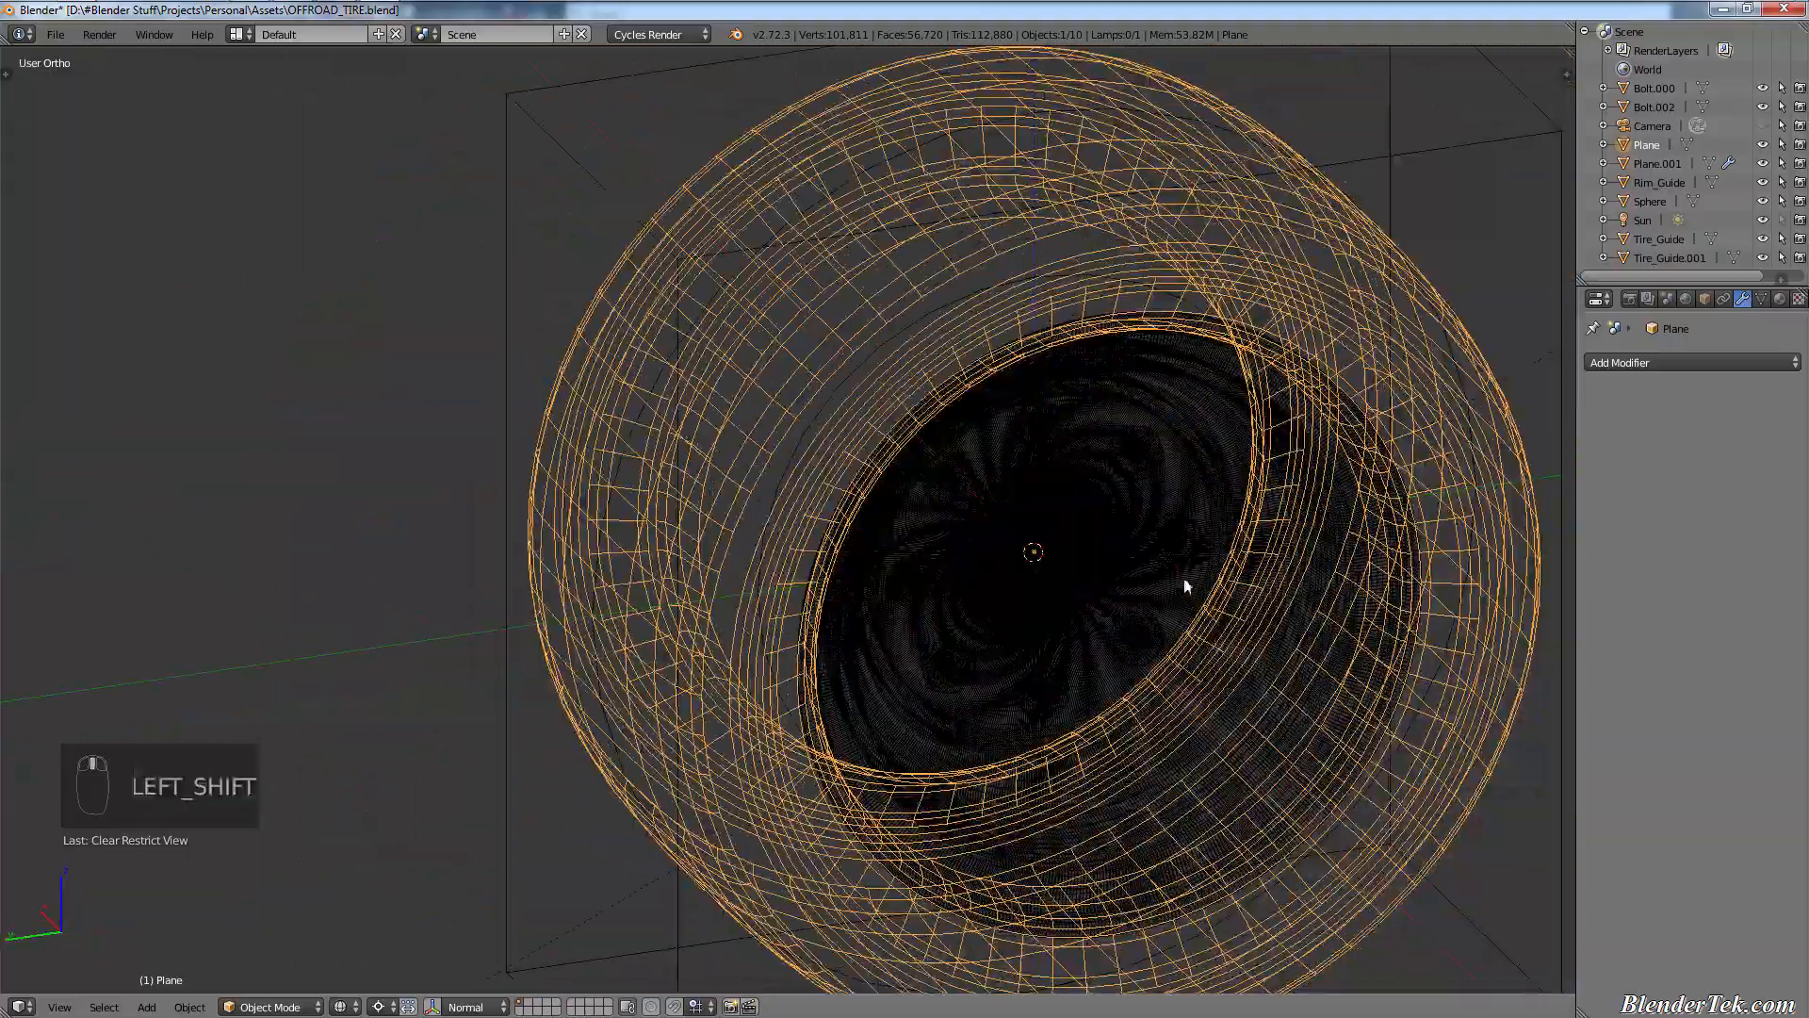
mouse_move(1182, 580)
middle_mouse_down()
mouse_move(1099, 538)
mouse_move(1140, 543)
middle_mouse_up()
key("shift+z")
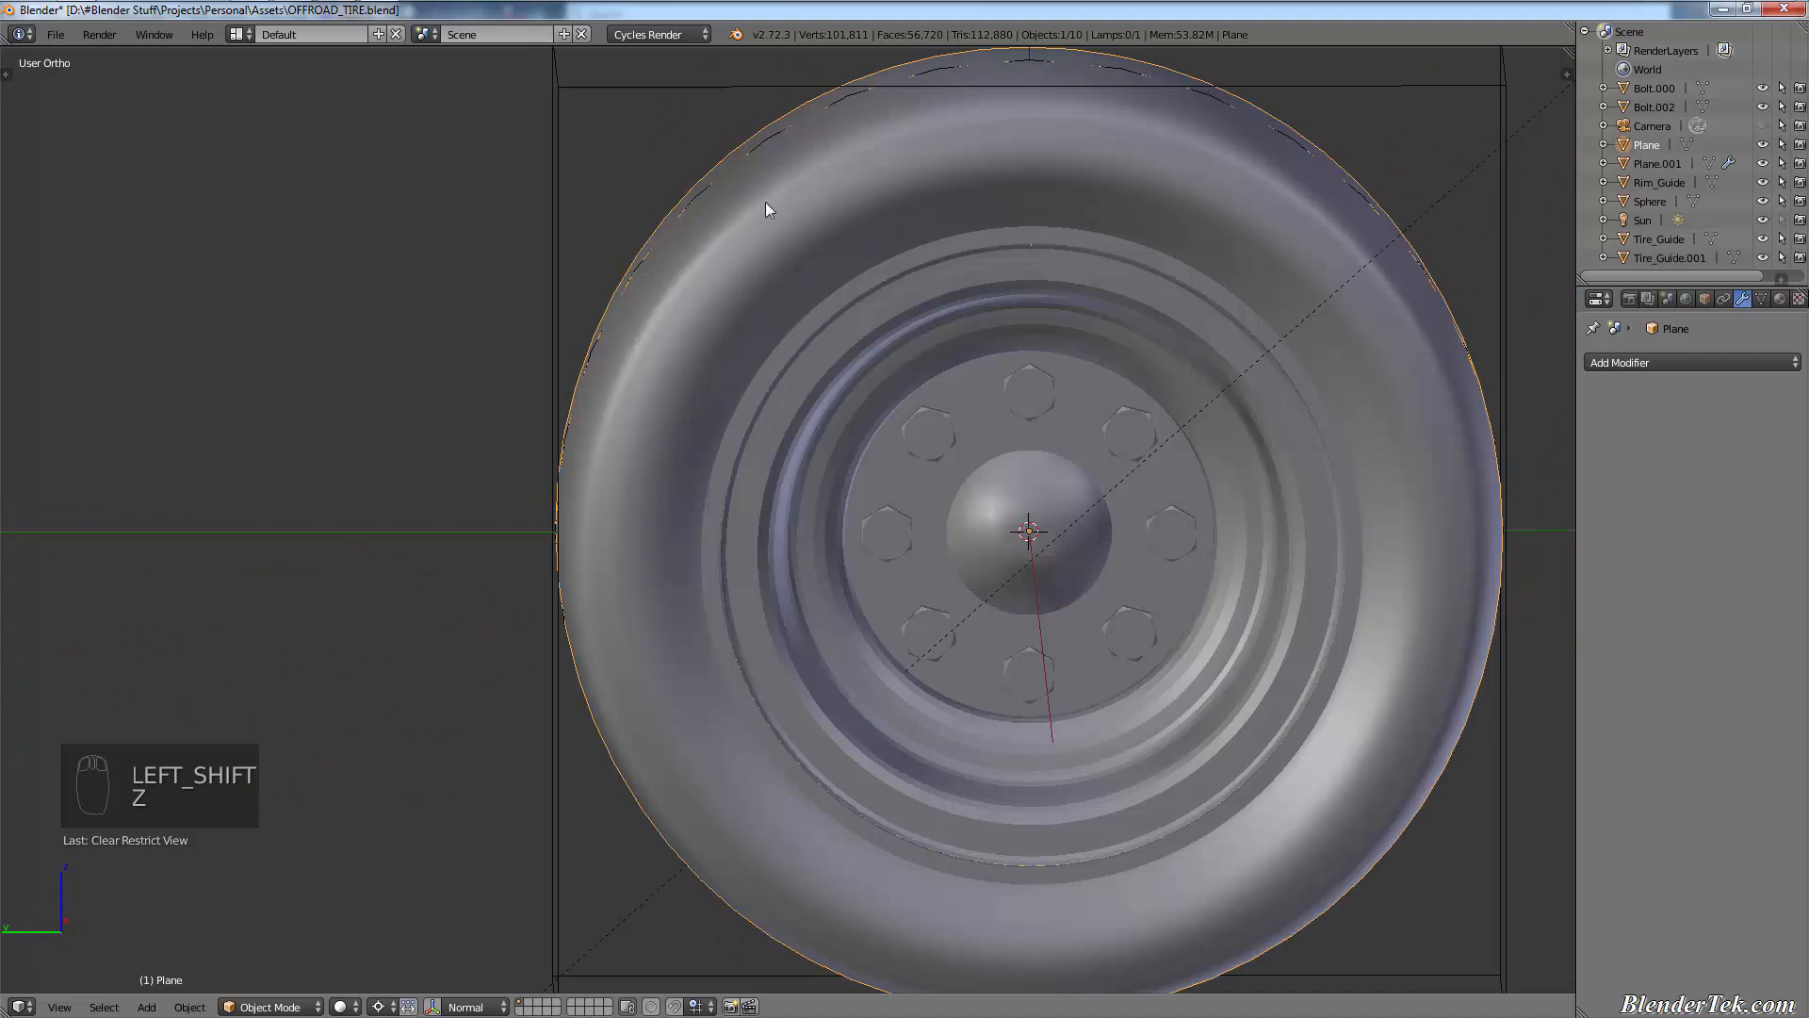
- Select both sets of four bolts on the rim center and join them into one object
middle_click_drag(1442, 357, 1123, 523, "shift")
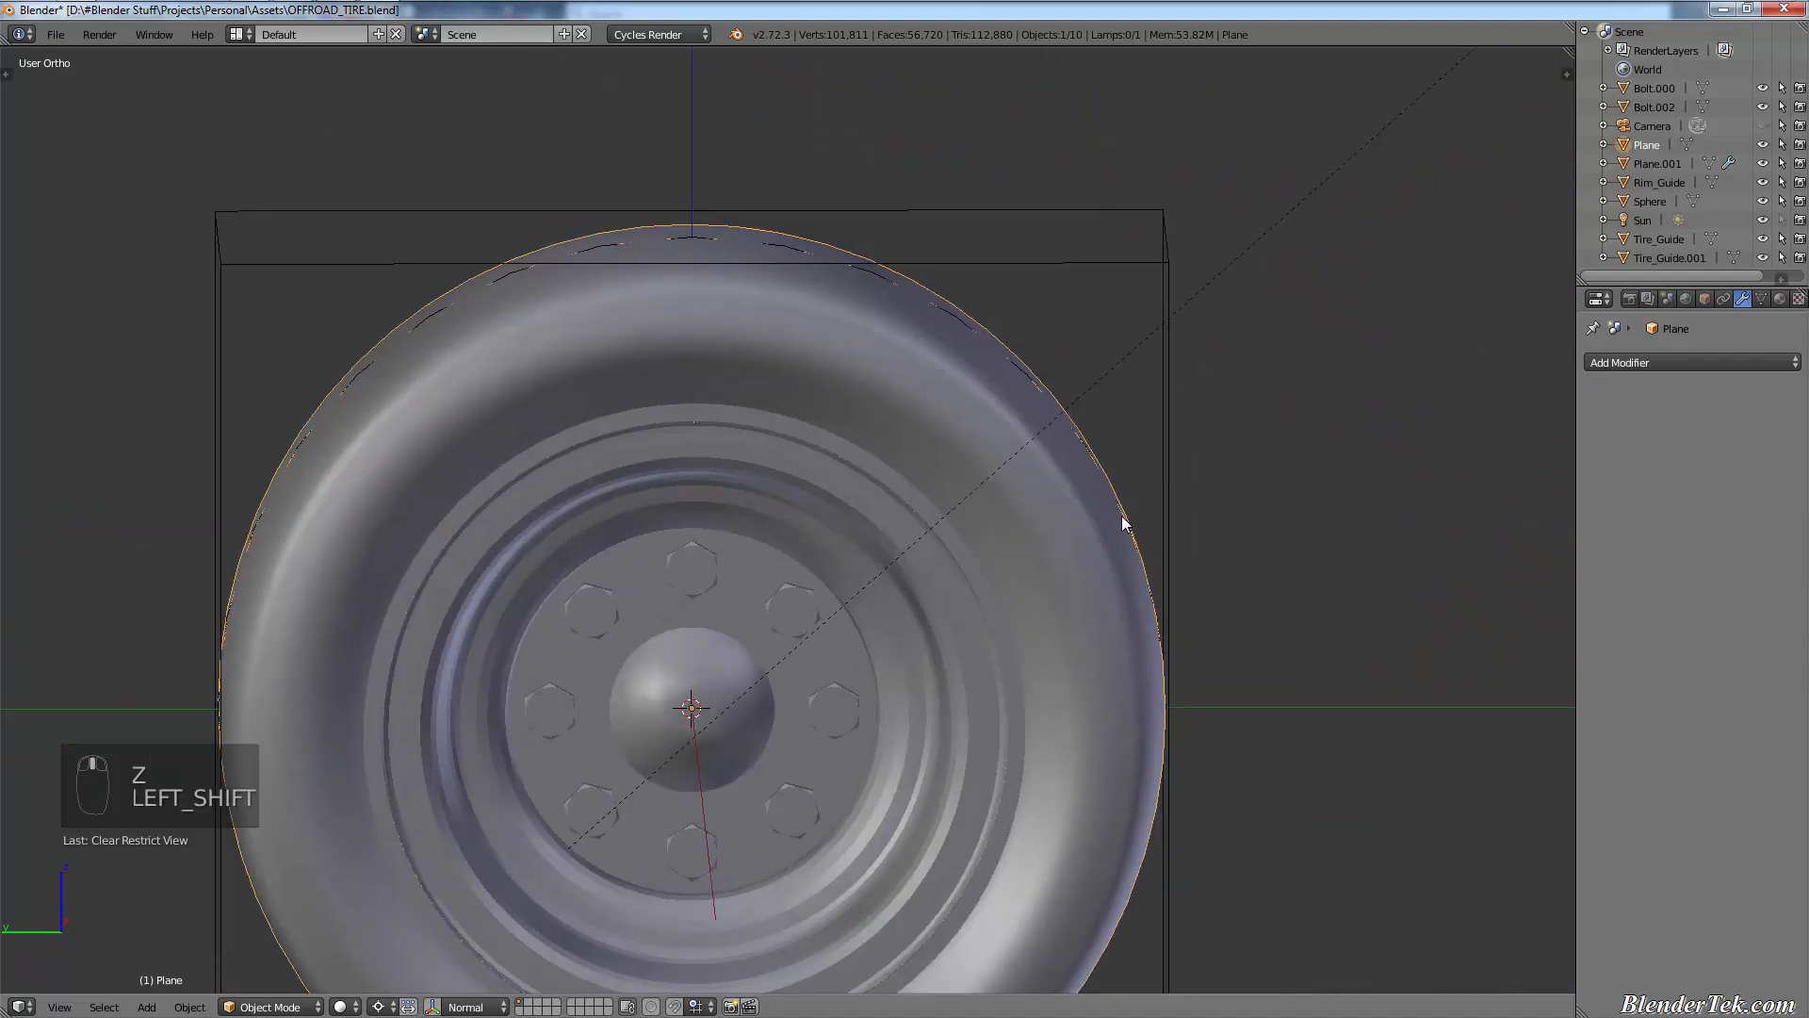
key("KP_3")
key("KP_1")
key("KP_3")
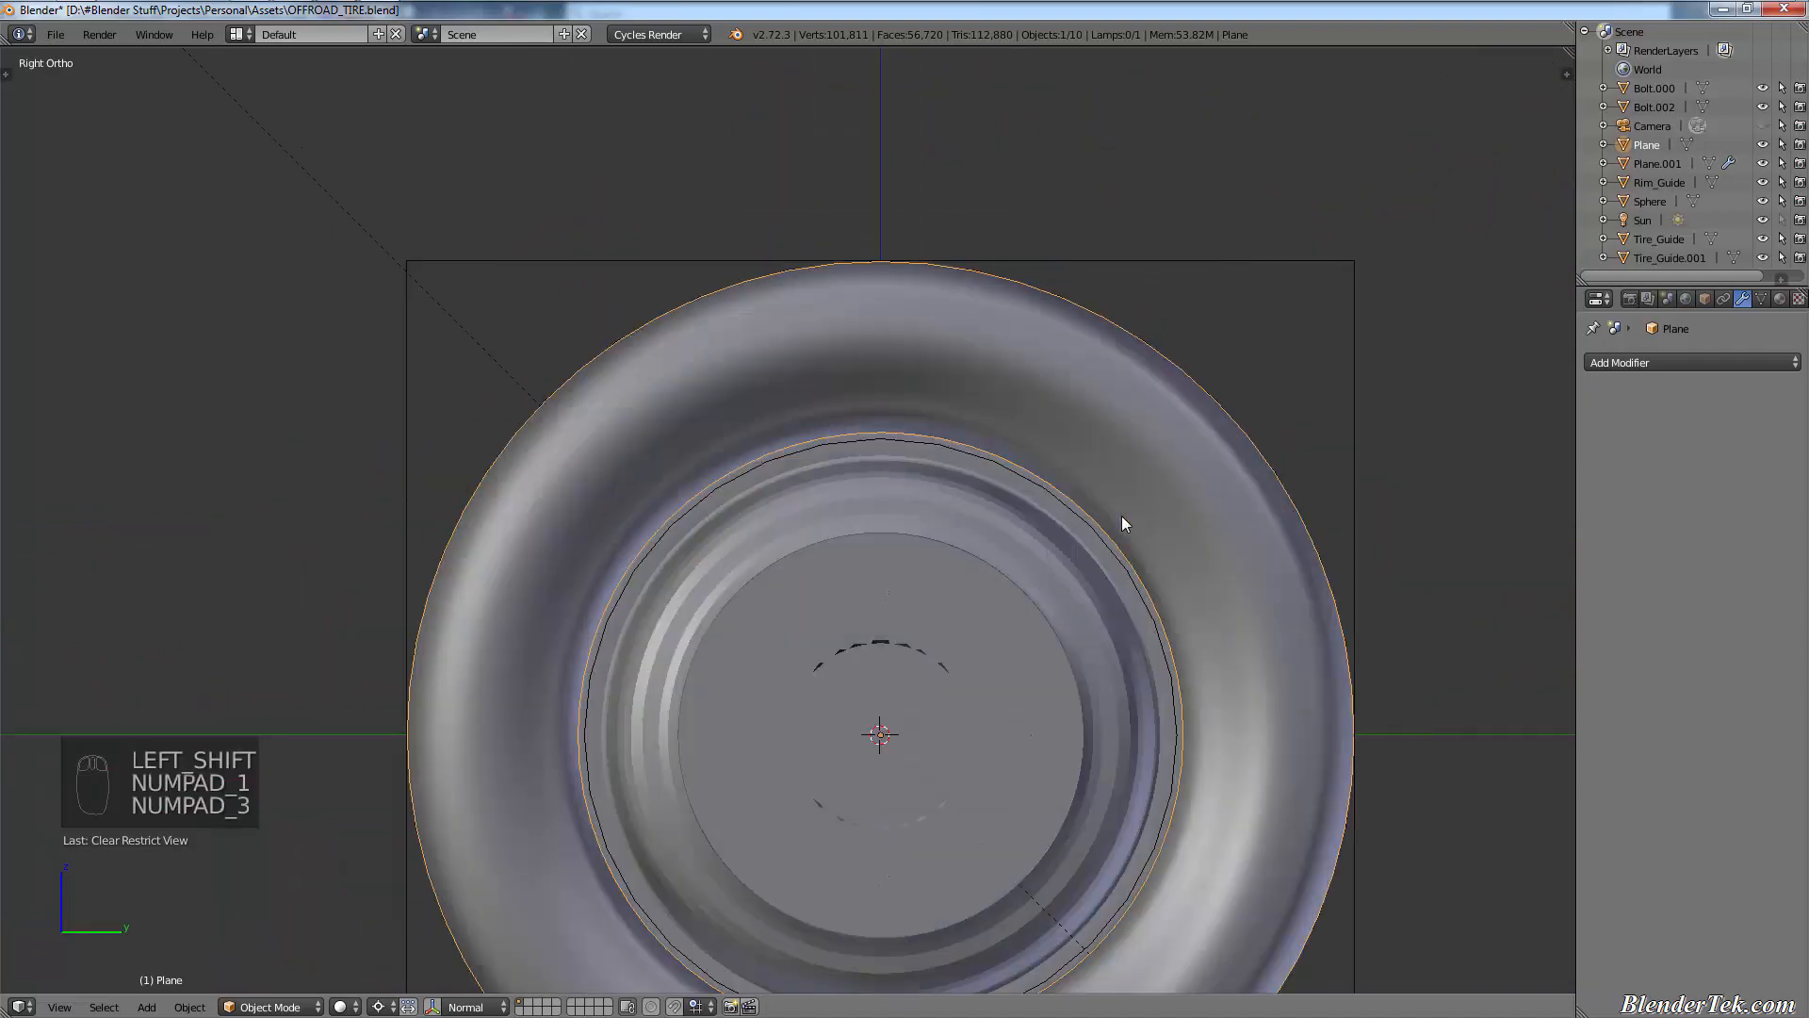
scroll(1281, 490, "down", 3)
middle_click_drag(1221, 546, 1042, 482, "shift")
scroll(1129, 539, "up", 2)
middle_click_drag(1159, 520, 1112, 690)
right_click(1074, 569)
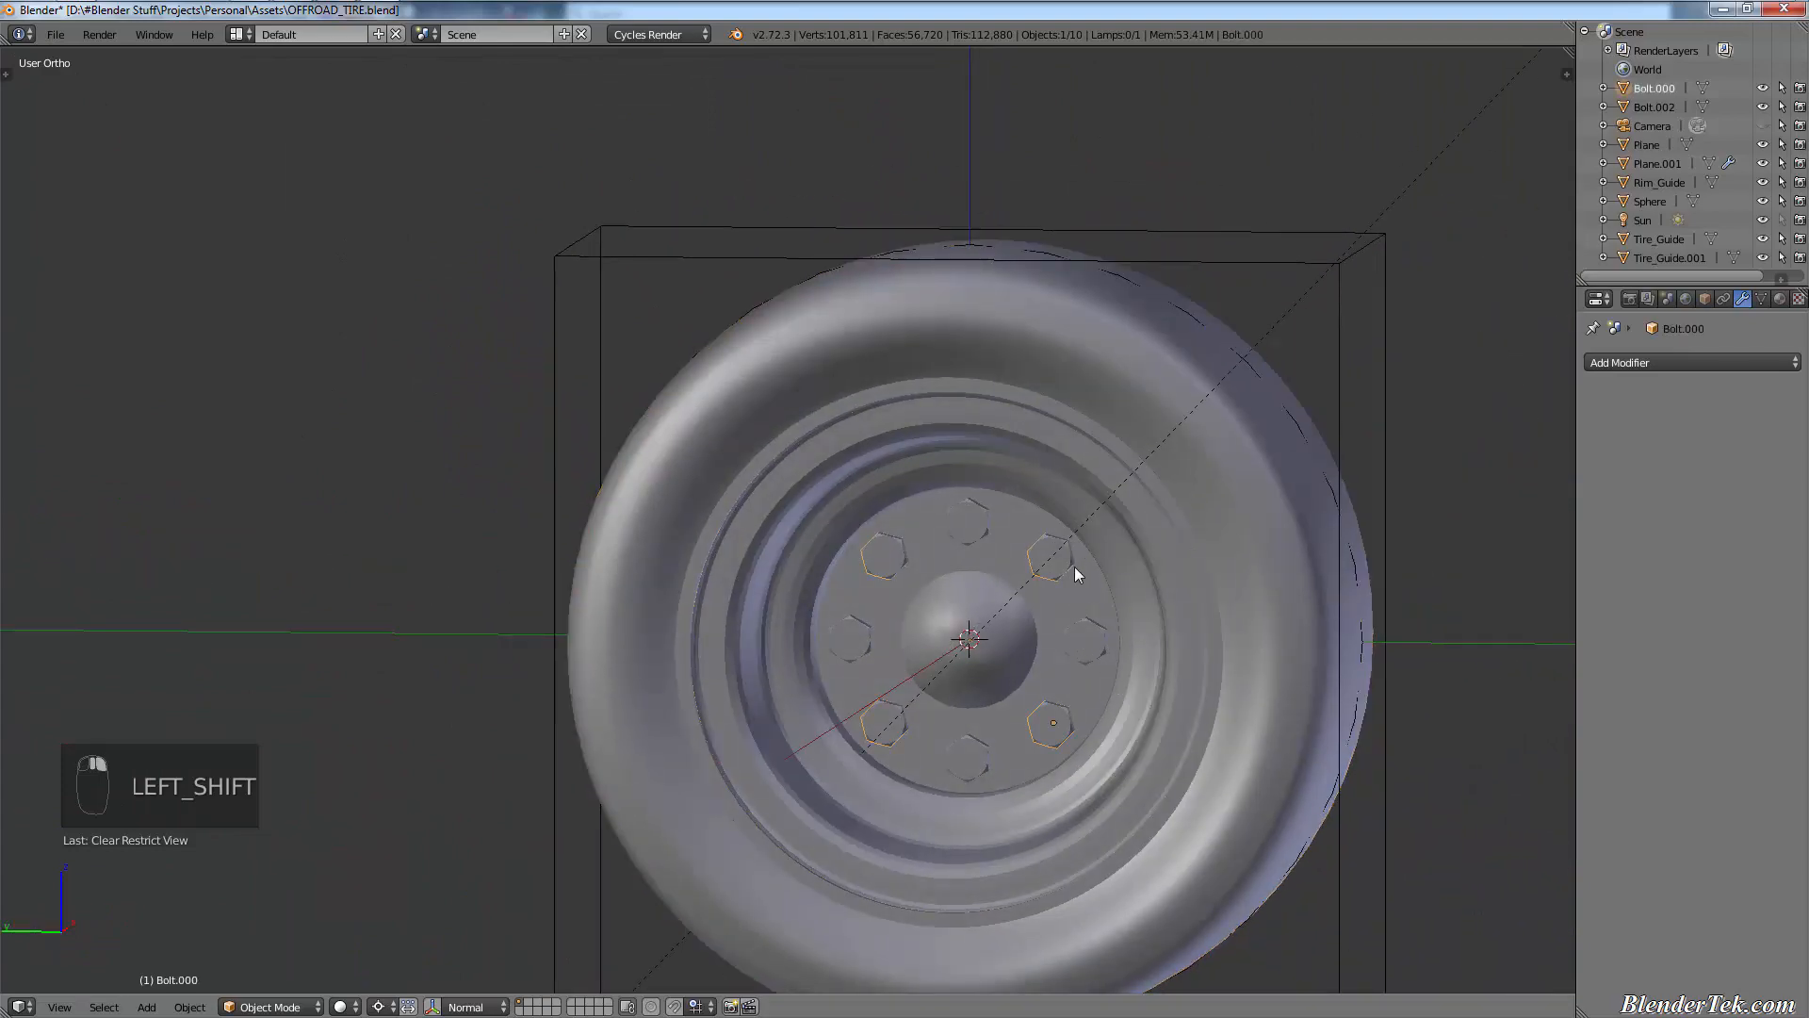
right_click(1089, 632, "shift")
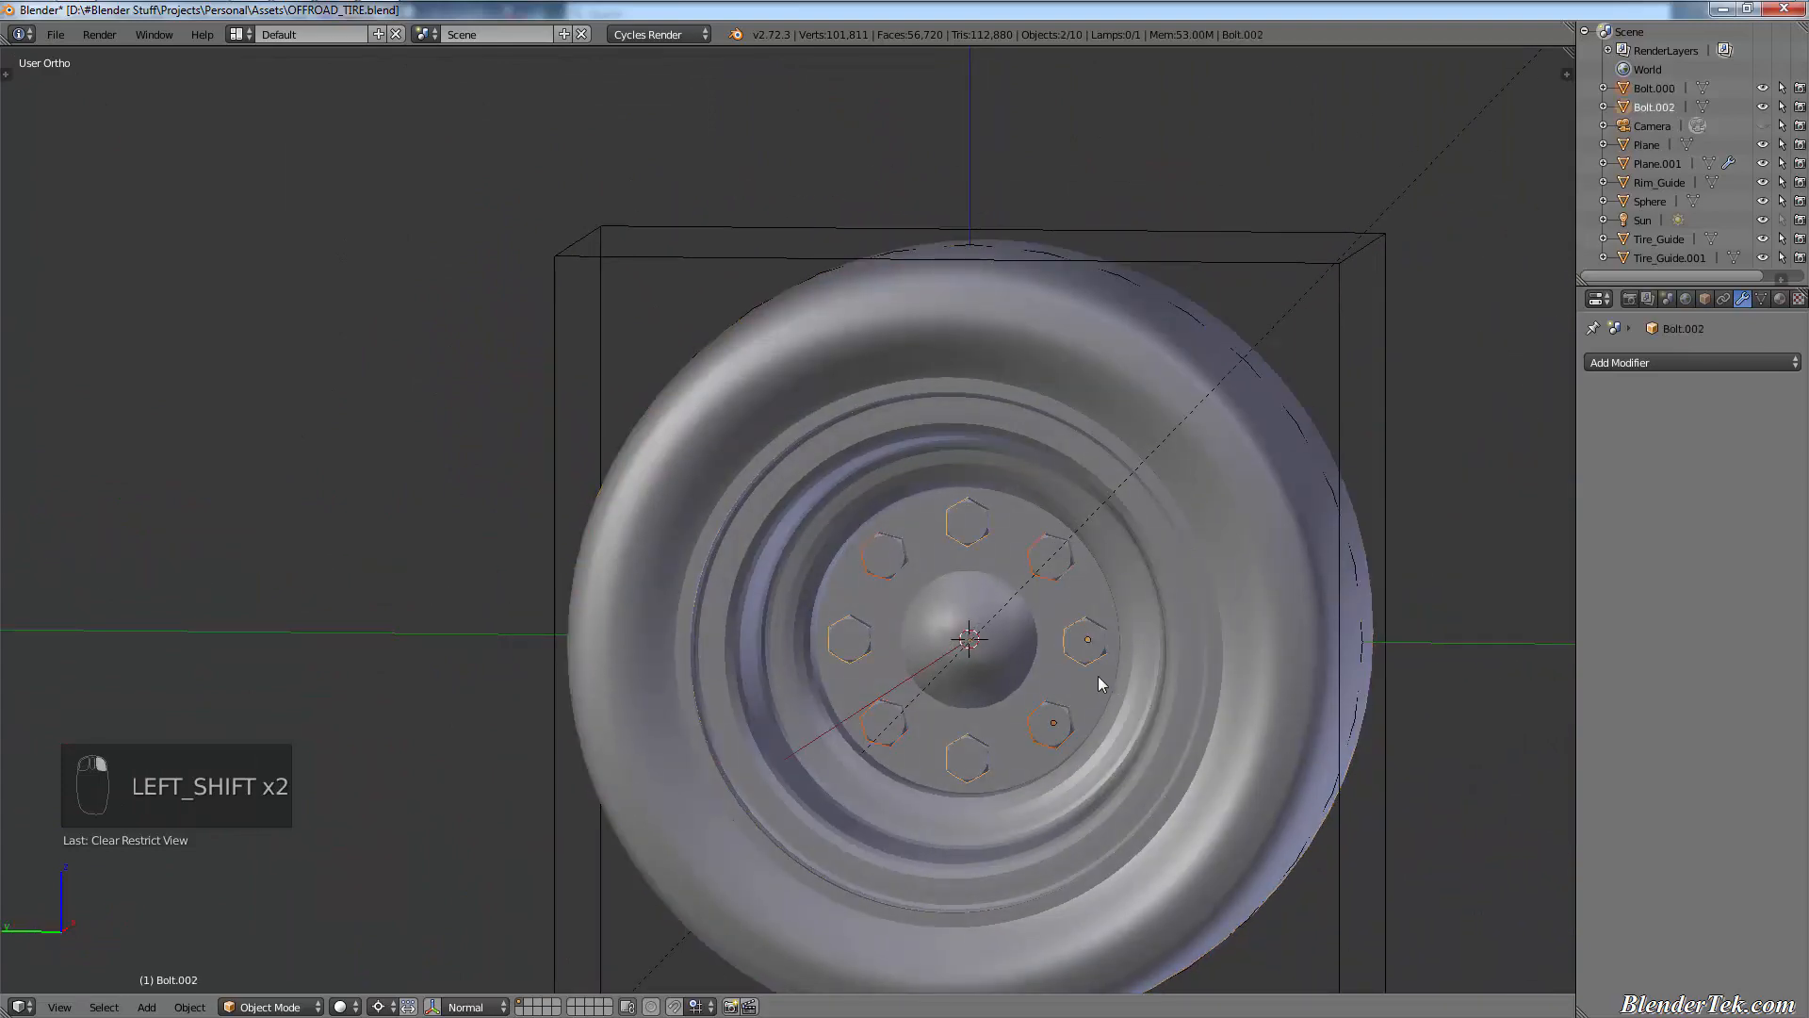
key("ctrl+j")
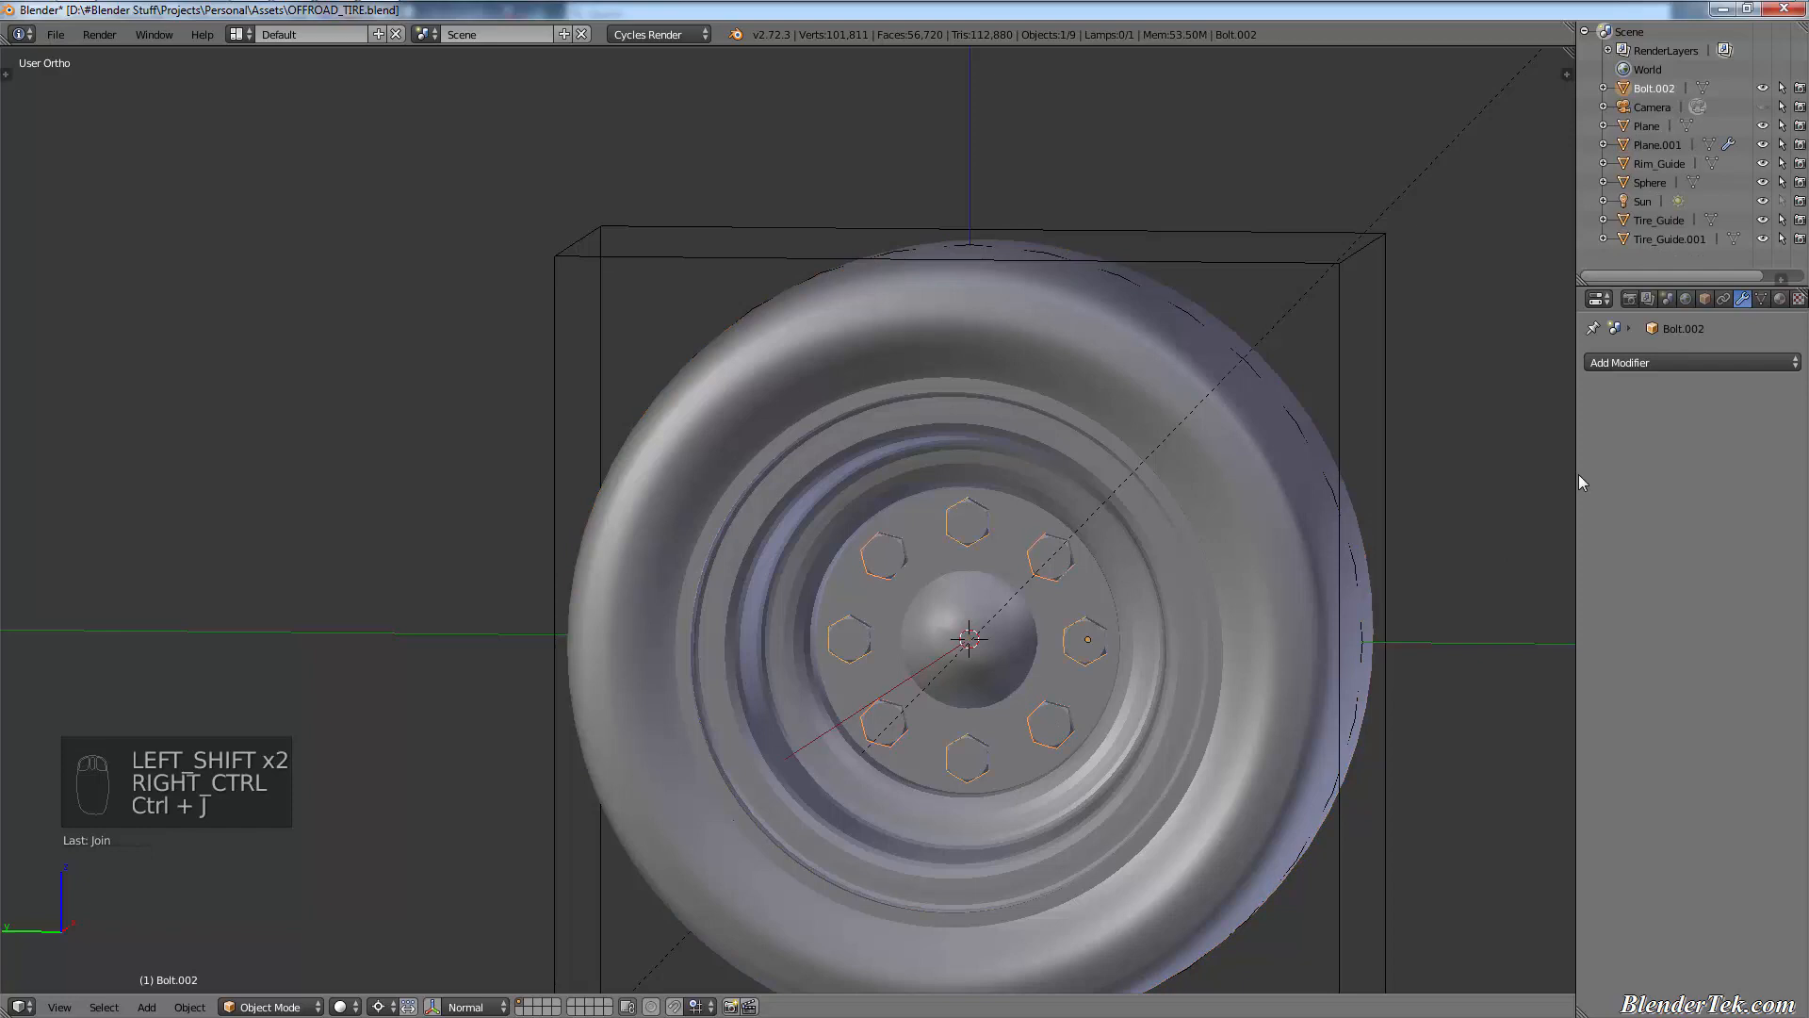
- Rename the joined bolt object as Lugs
double_click(1656, 90)
type("Lugs")
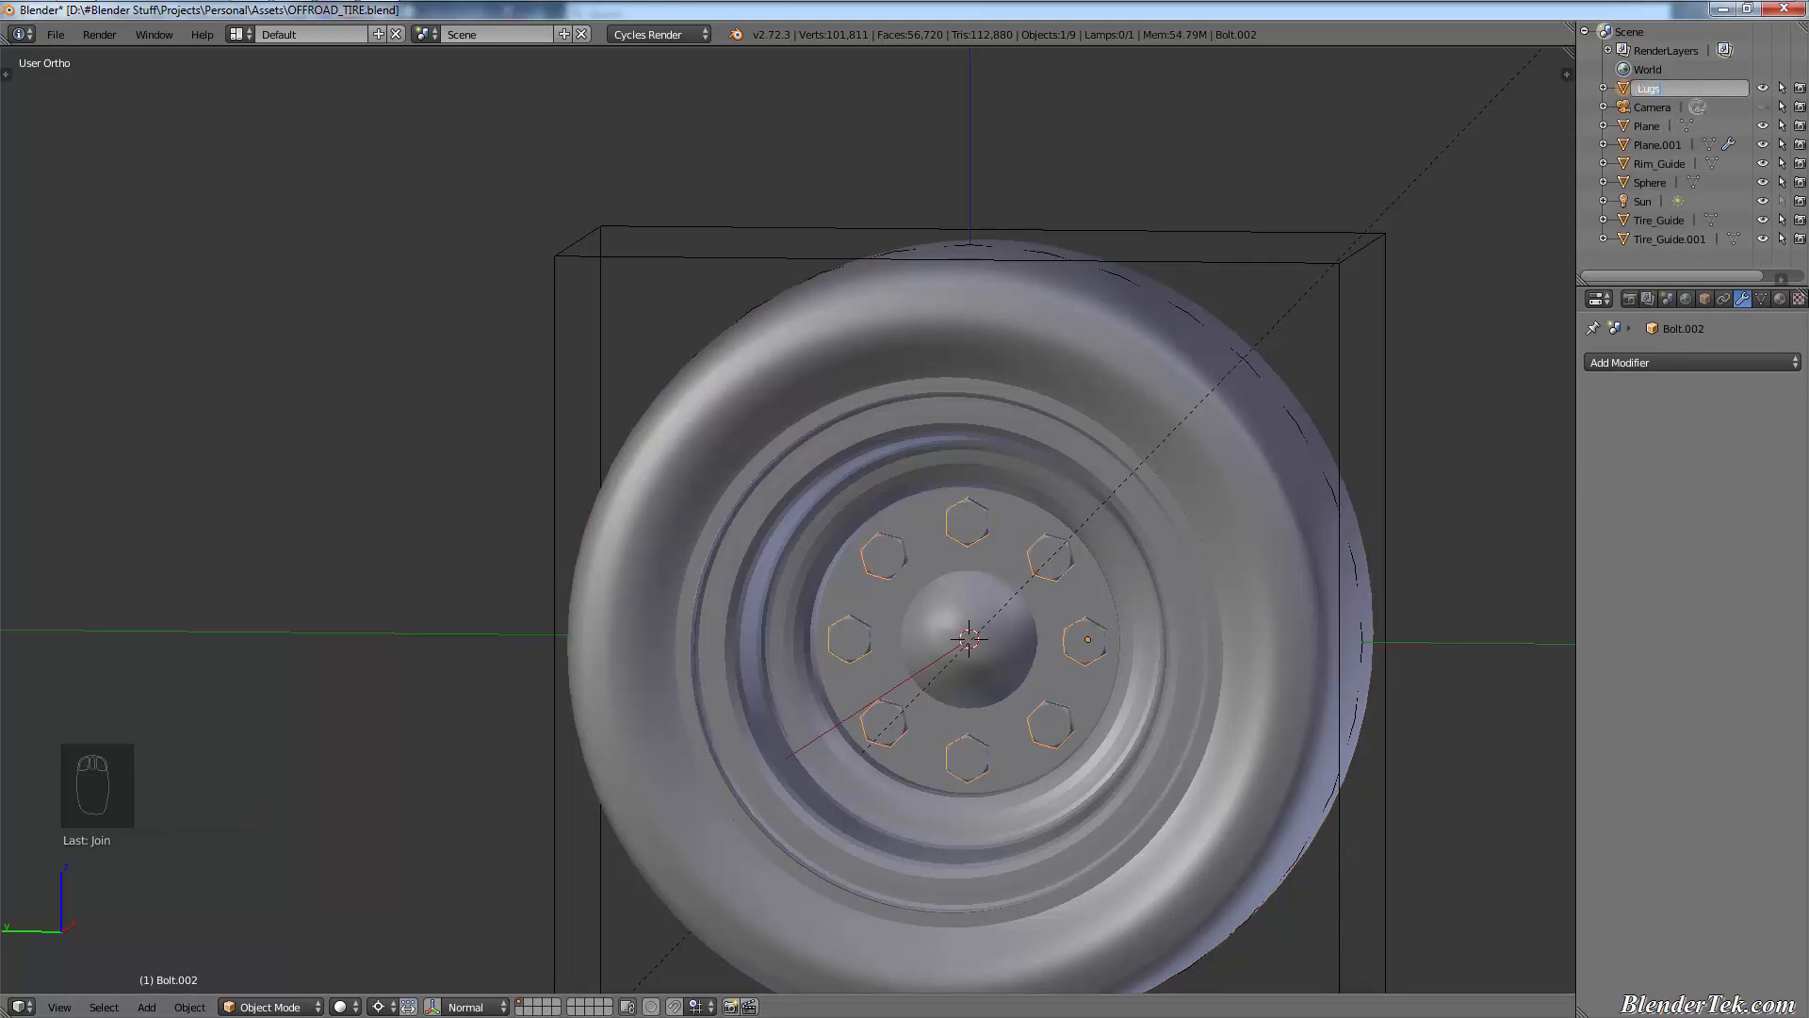
key("Return")
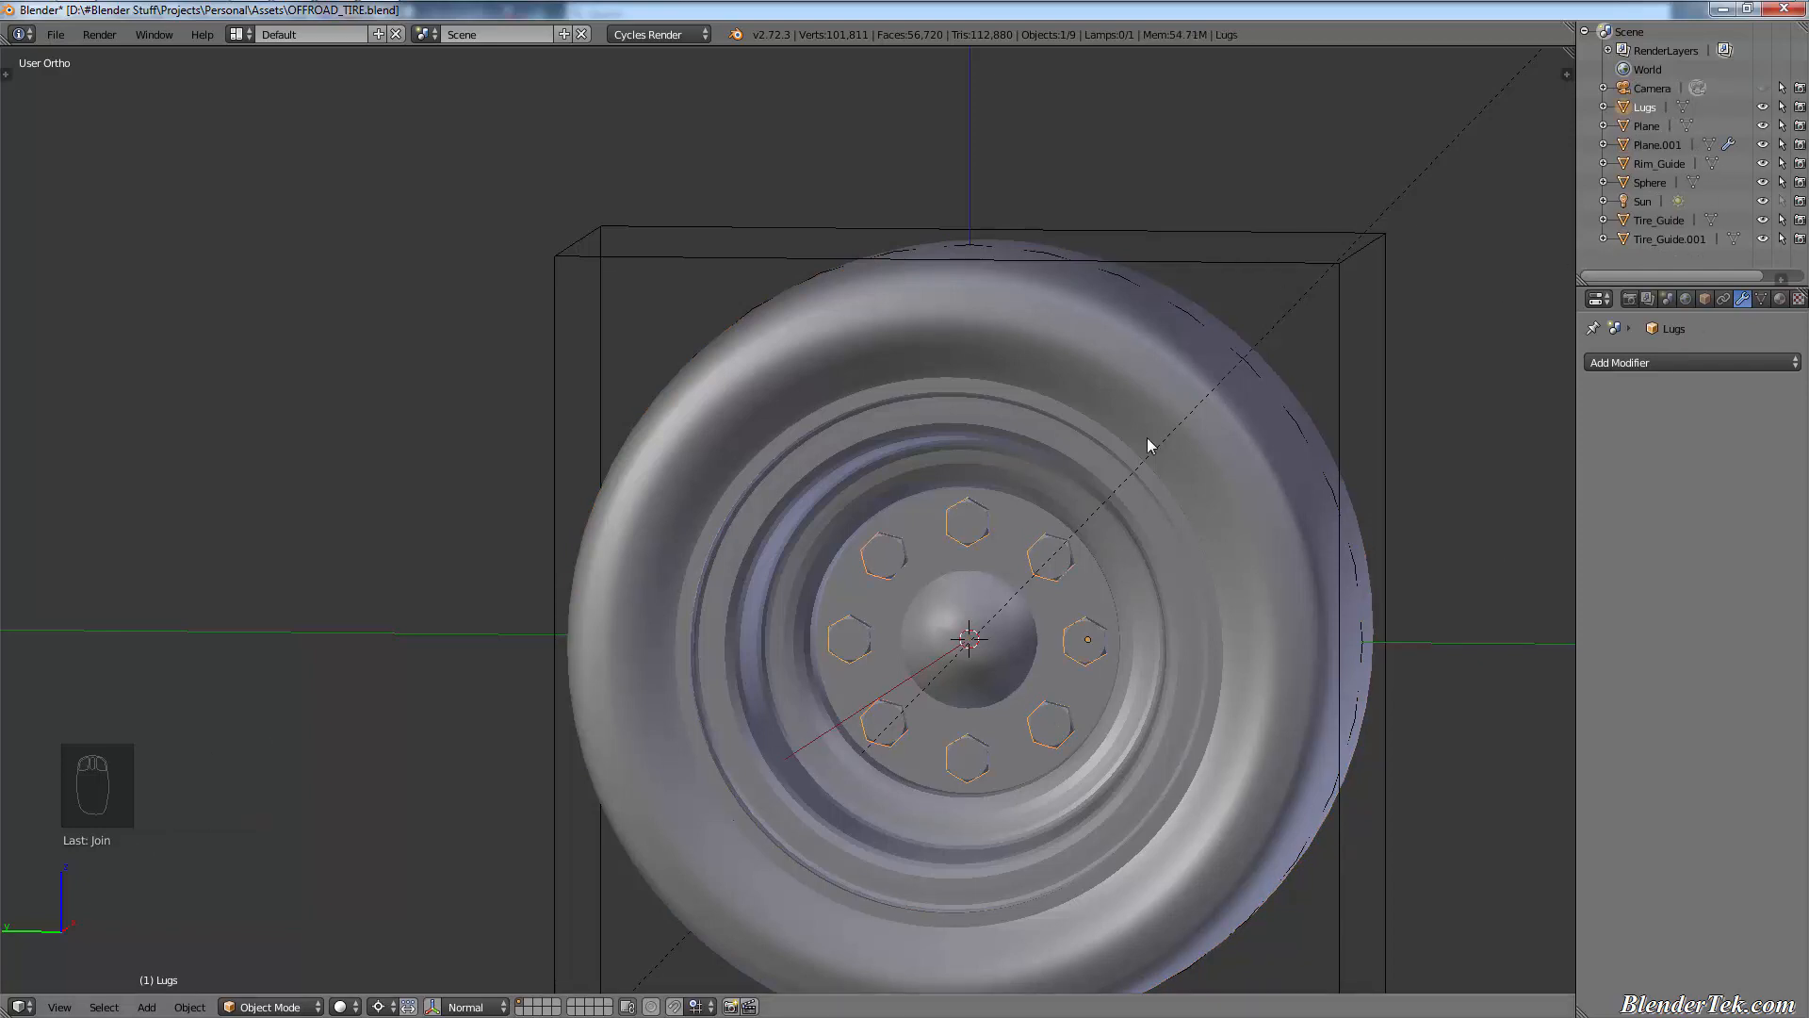
- Select the sphere at the wheel's center and rename it Hub_Cover
left_click(1649, 183)
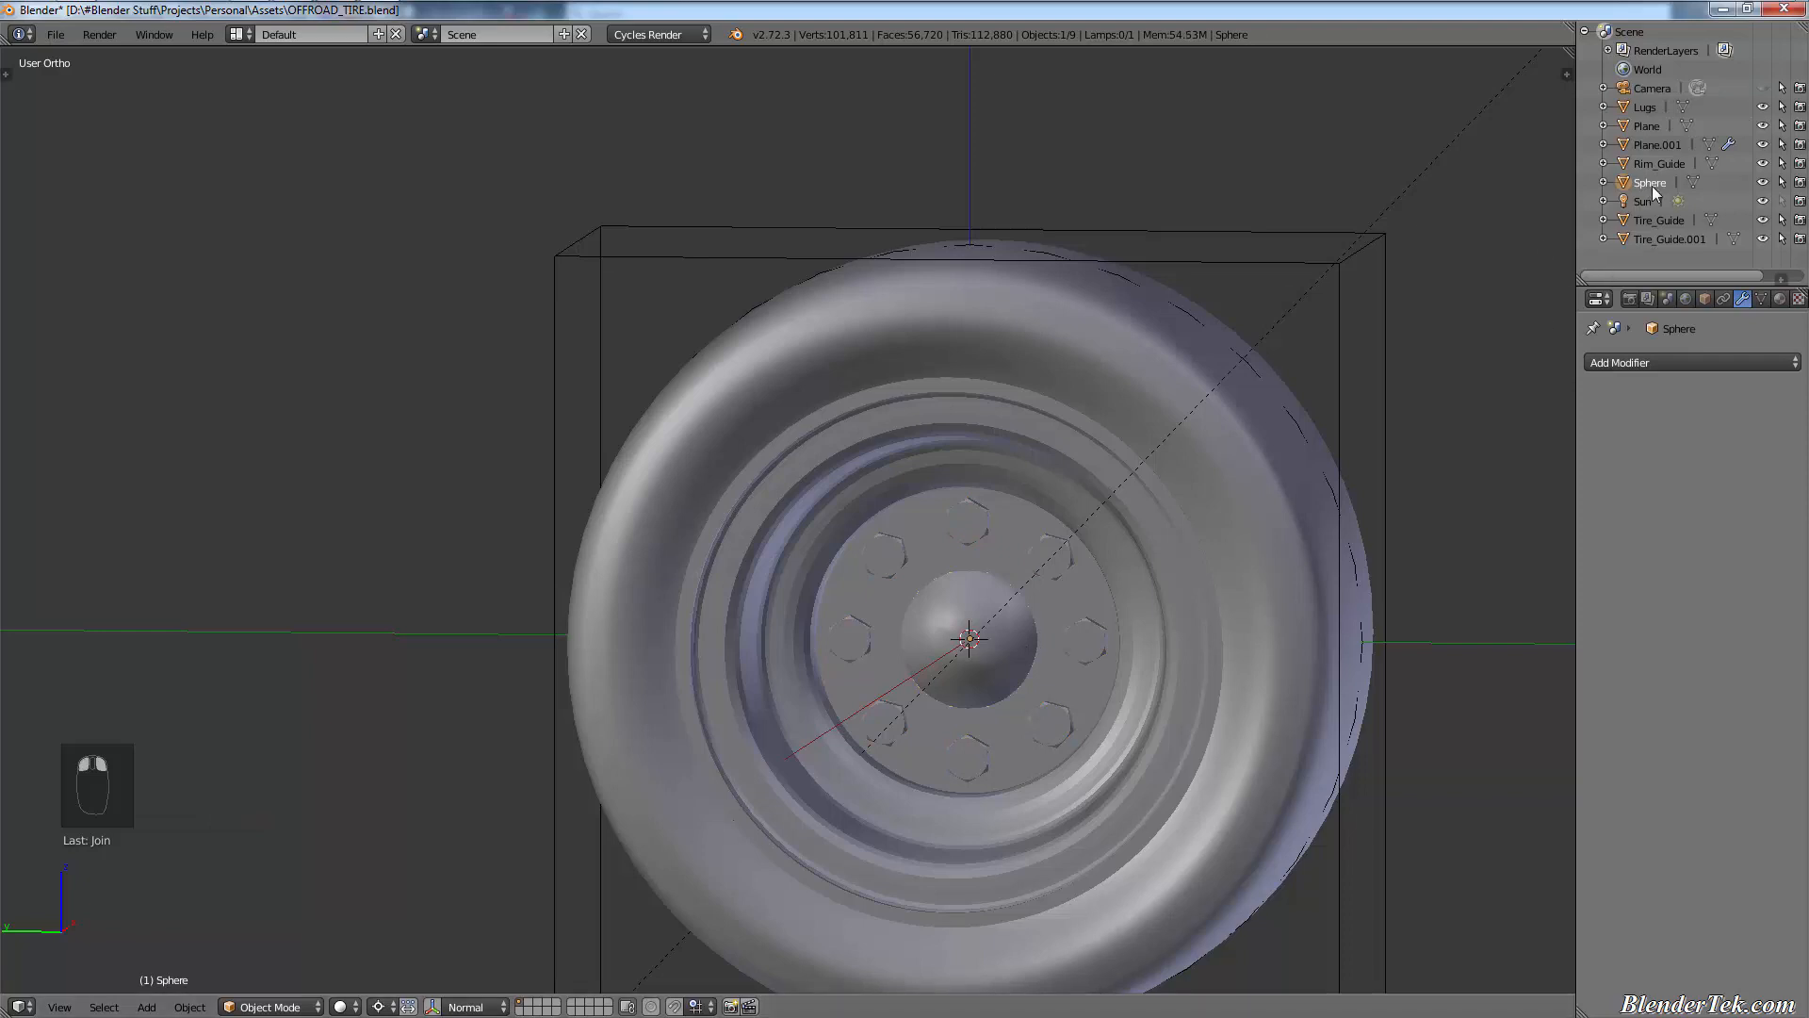
double_click(1650, 183)
type("Hub")
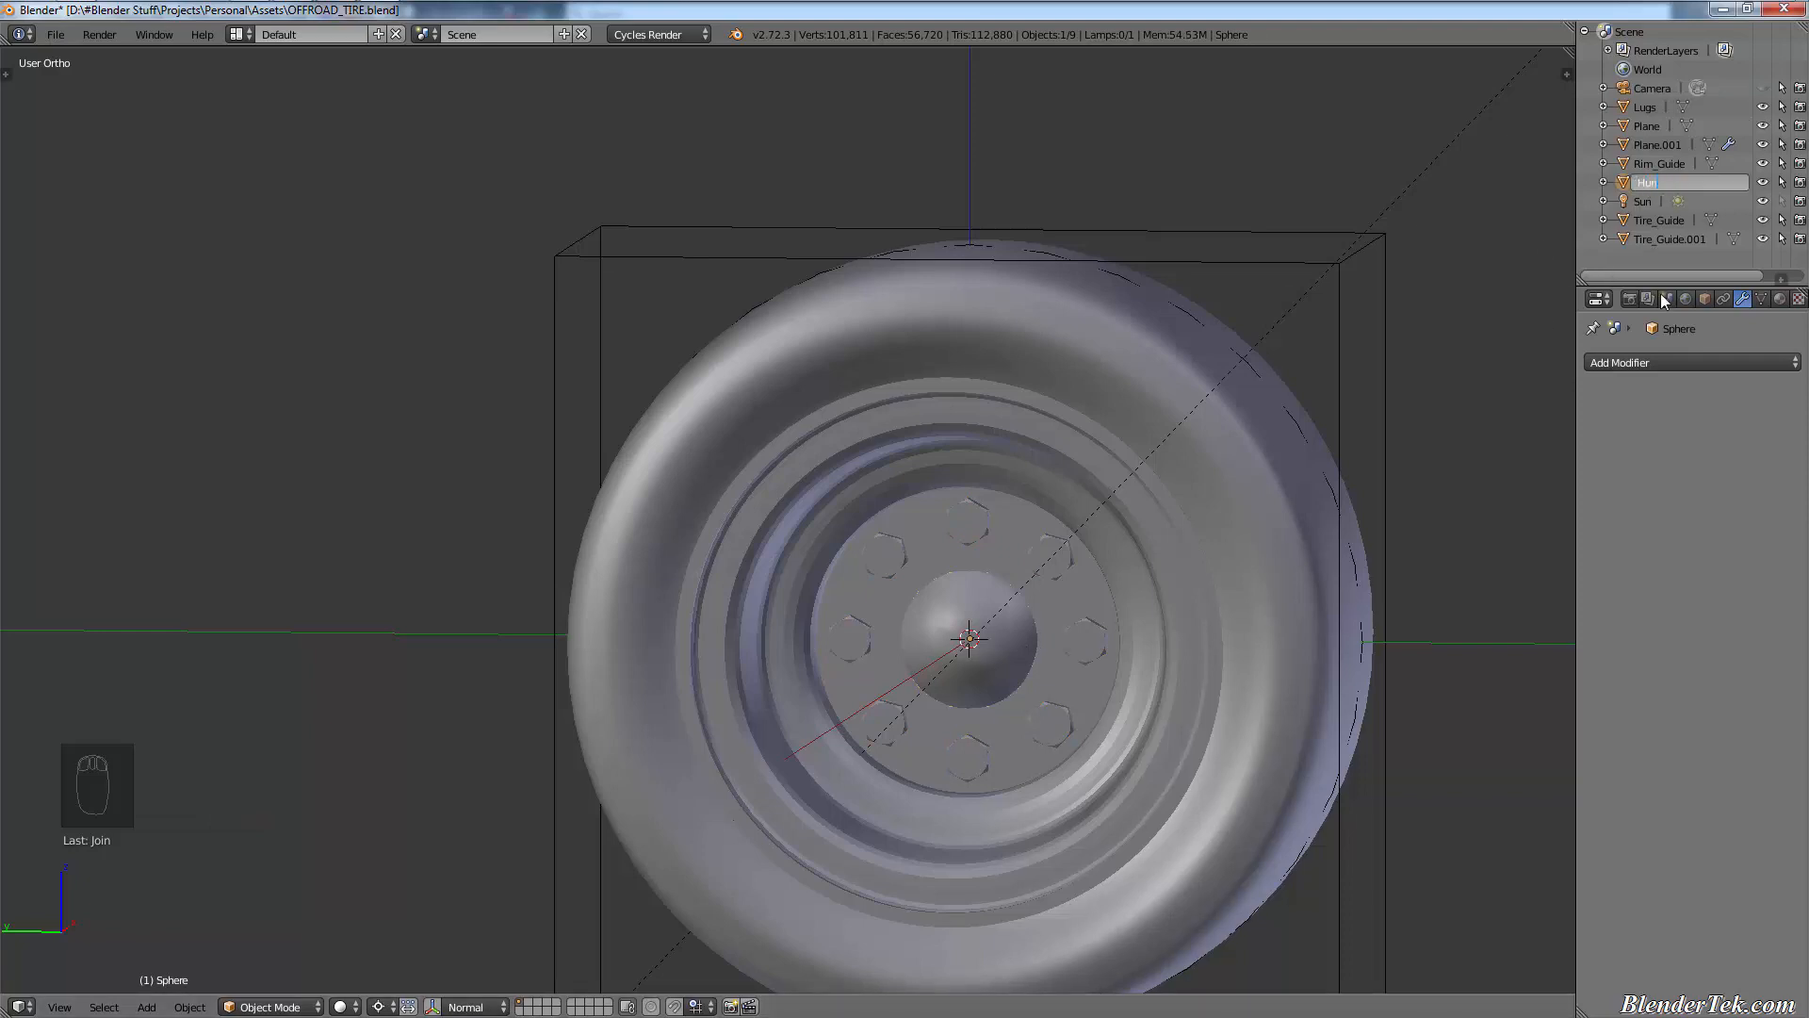
type("un")
key("BackSpace")
type("b_Cover")
key("Return")
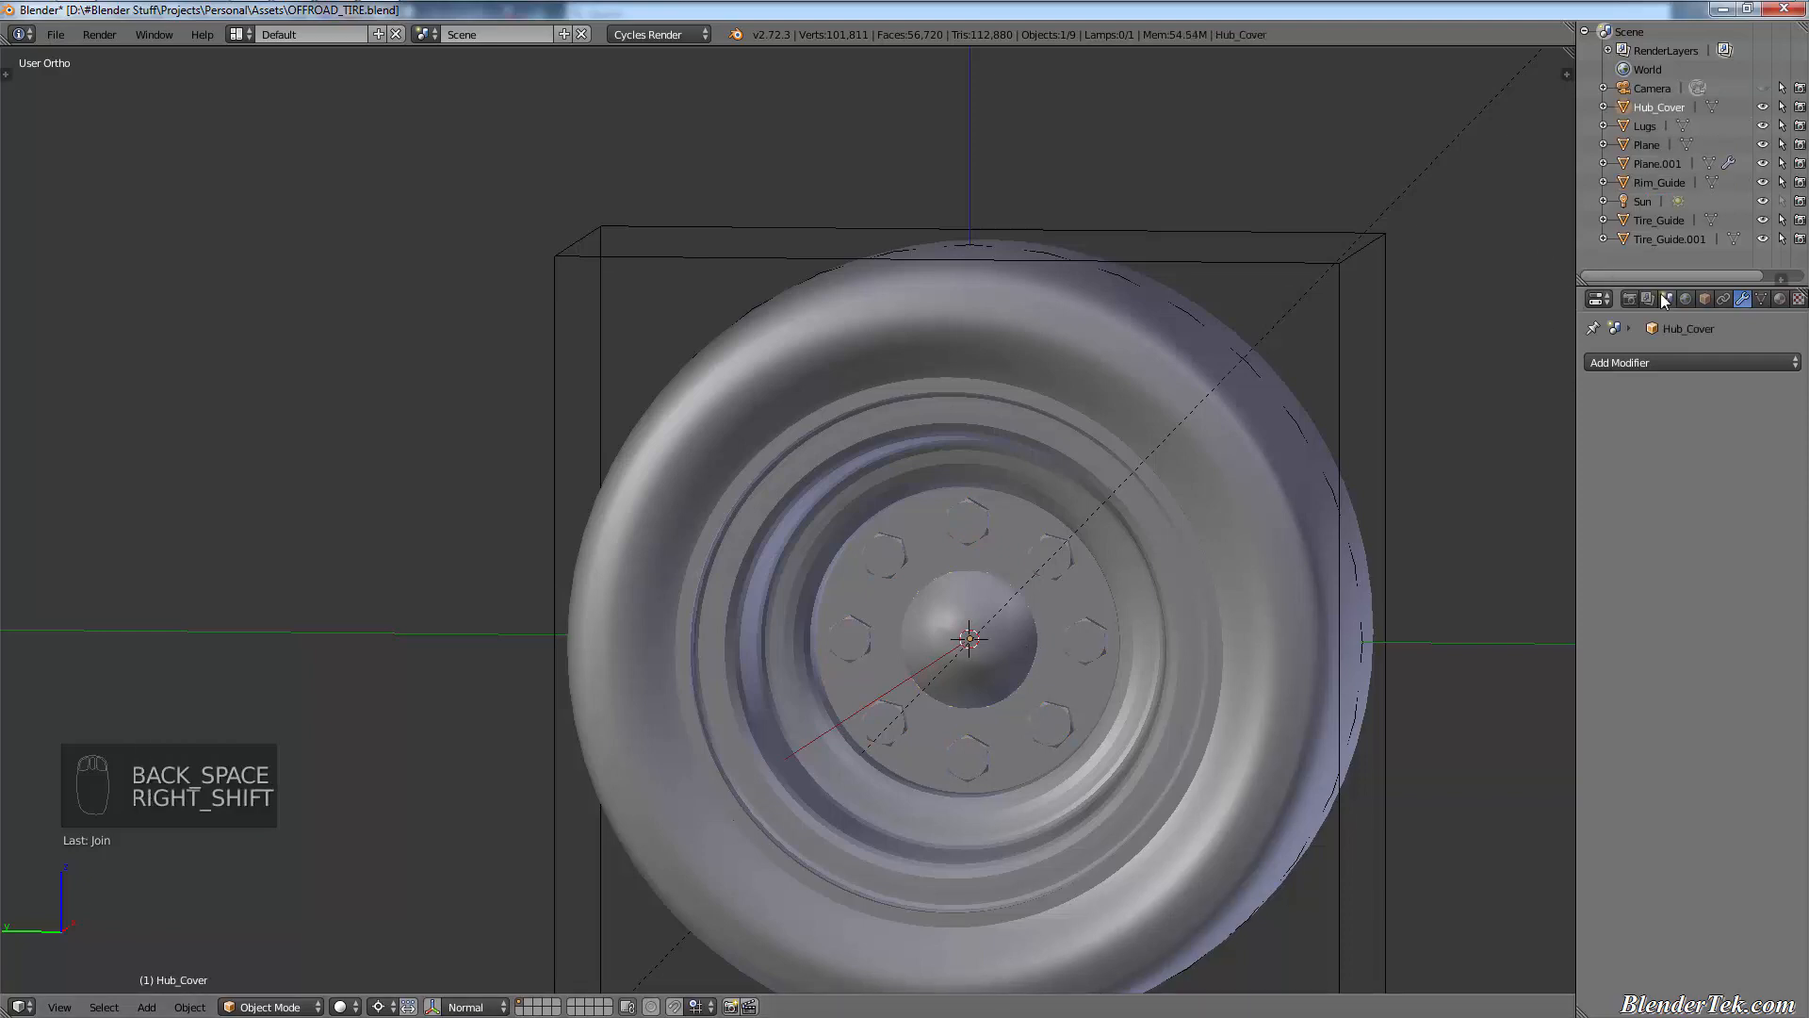
- Select the rim mesh and rename it Rim
right_click(1133, 597)
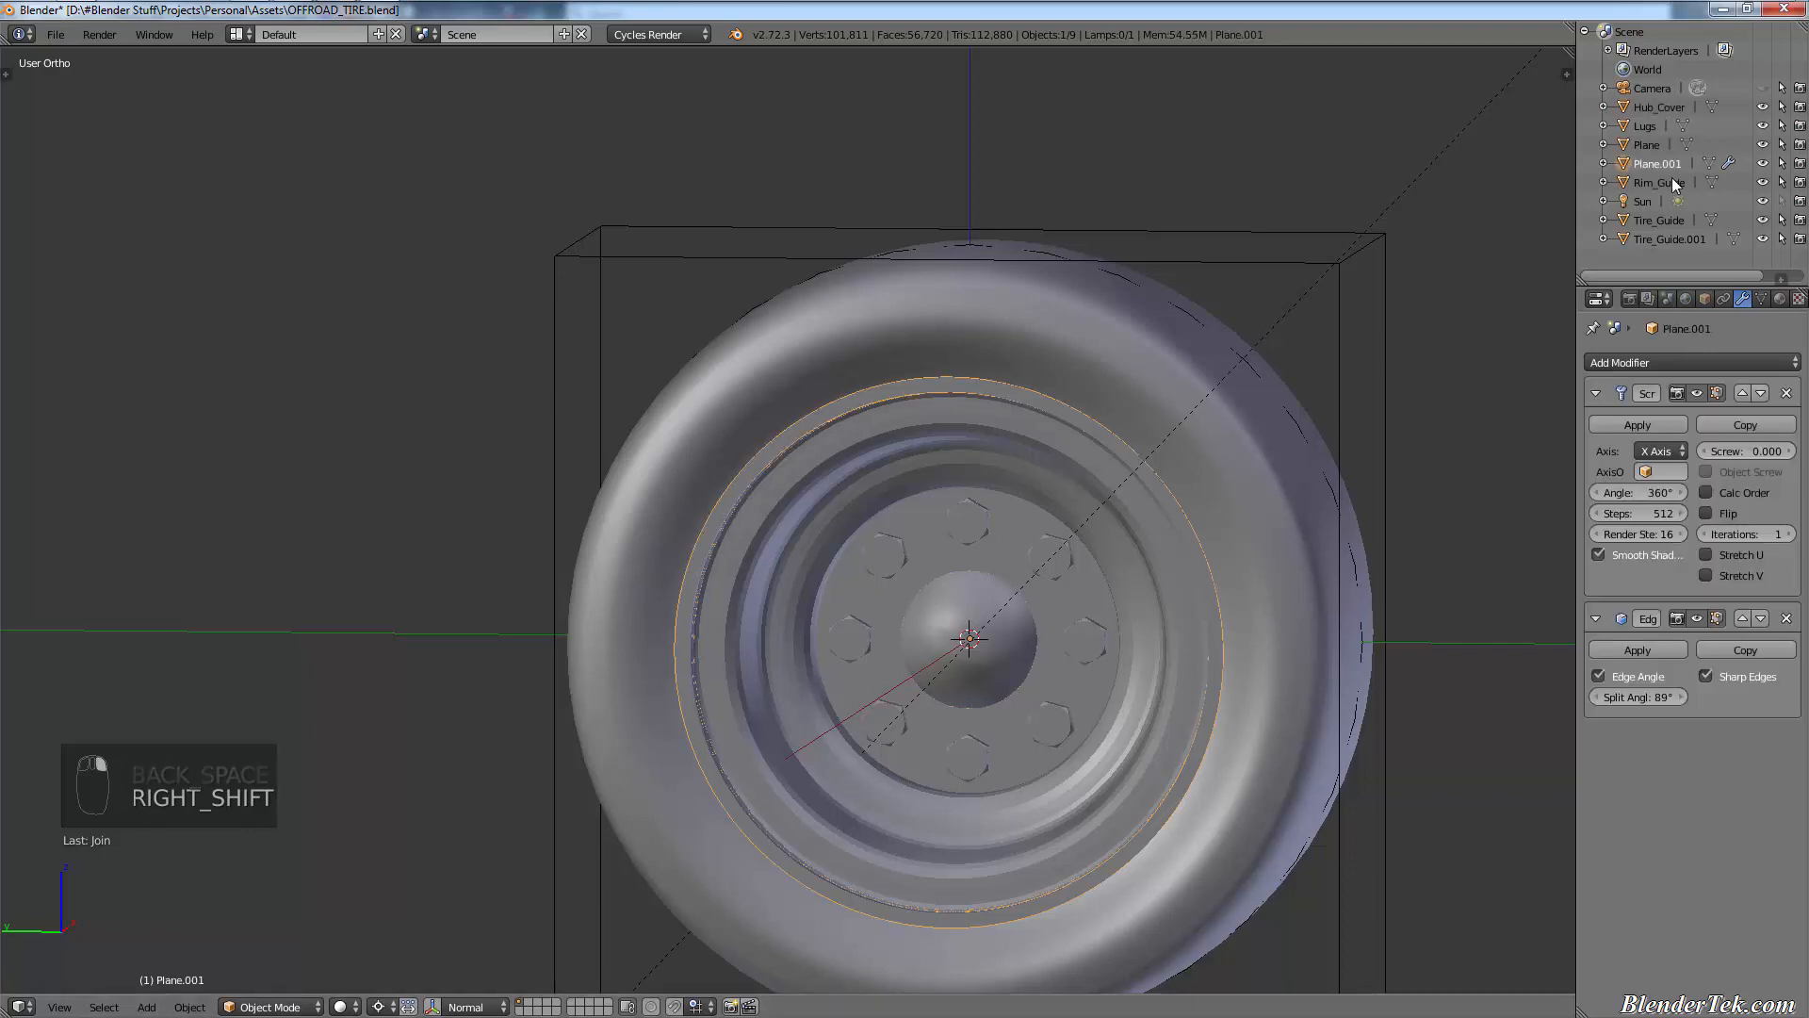
type("Rim")
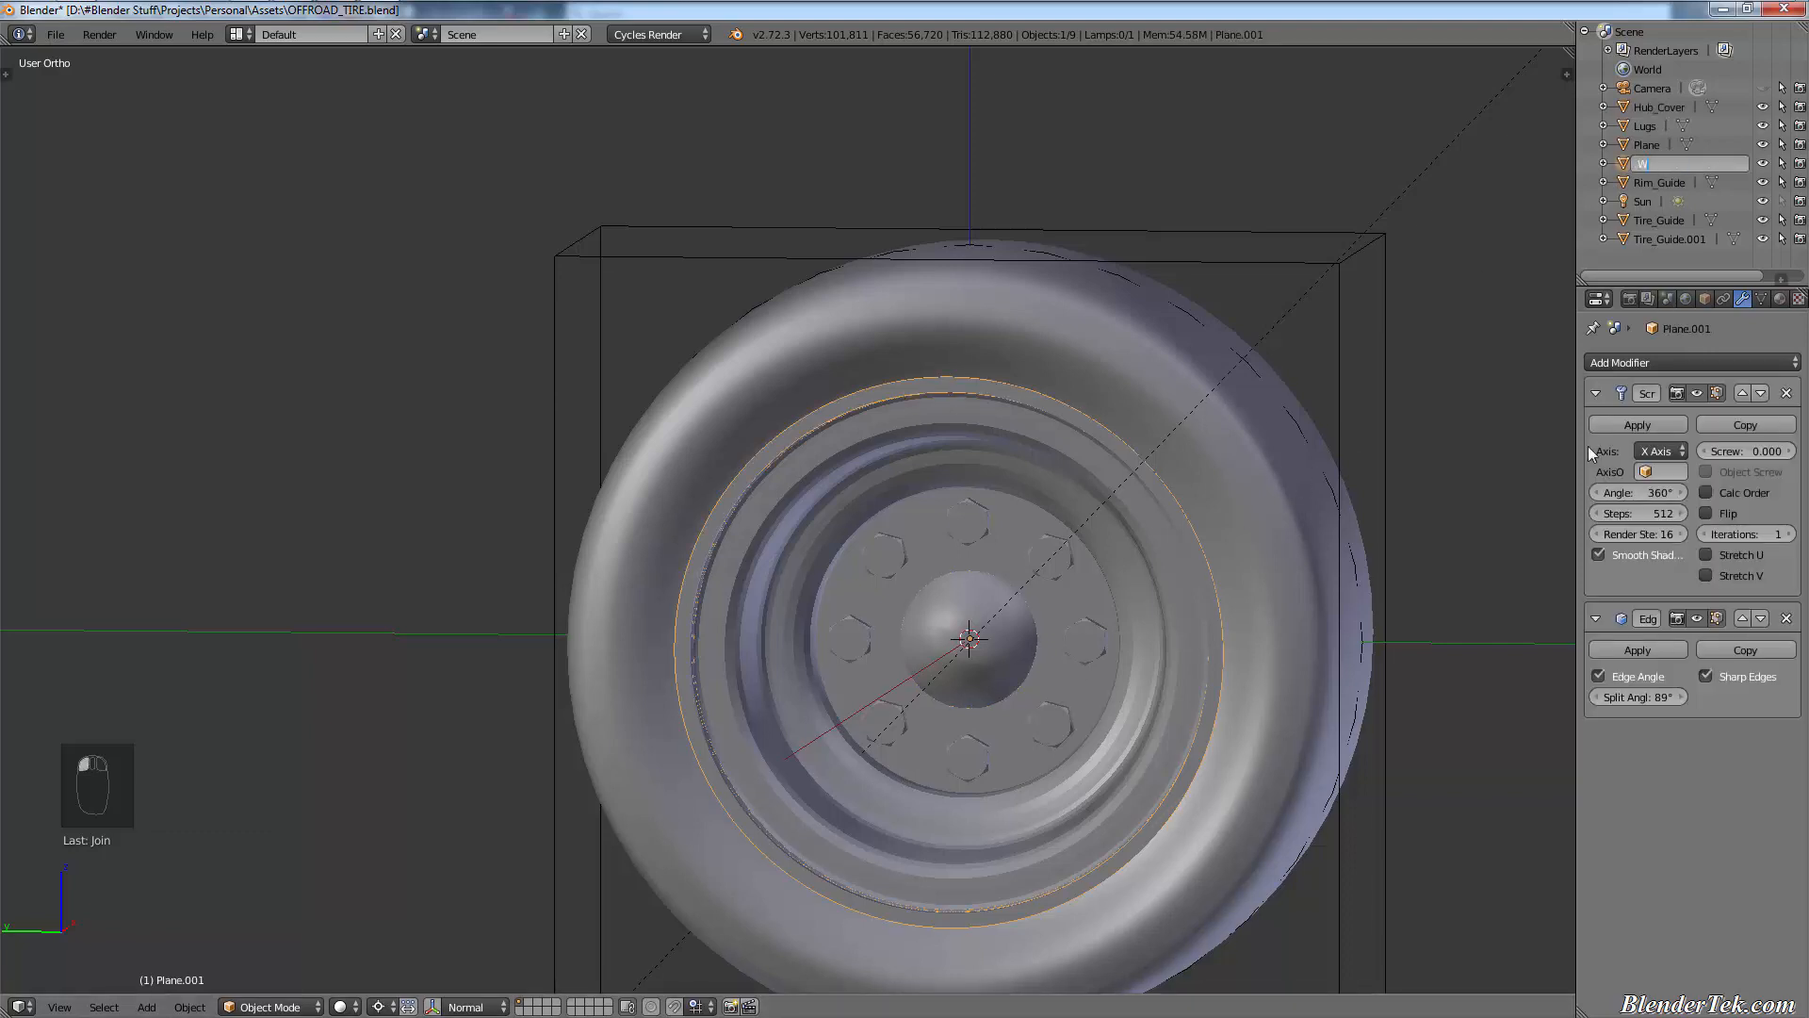
key("Return")
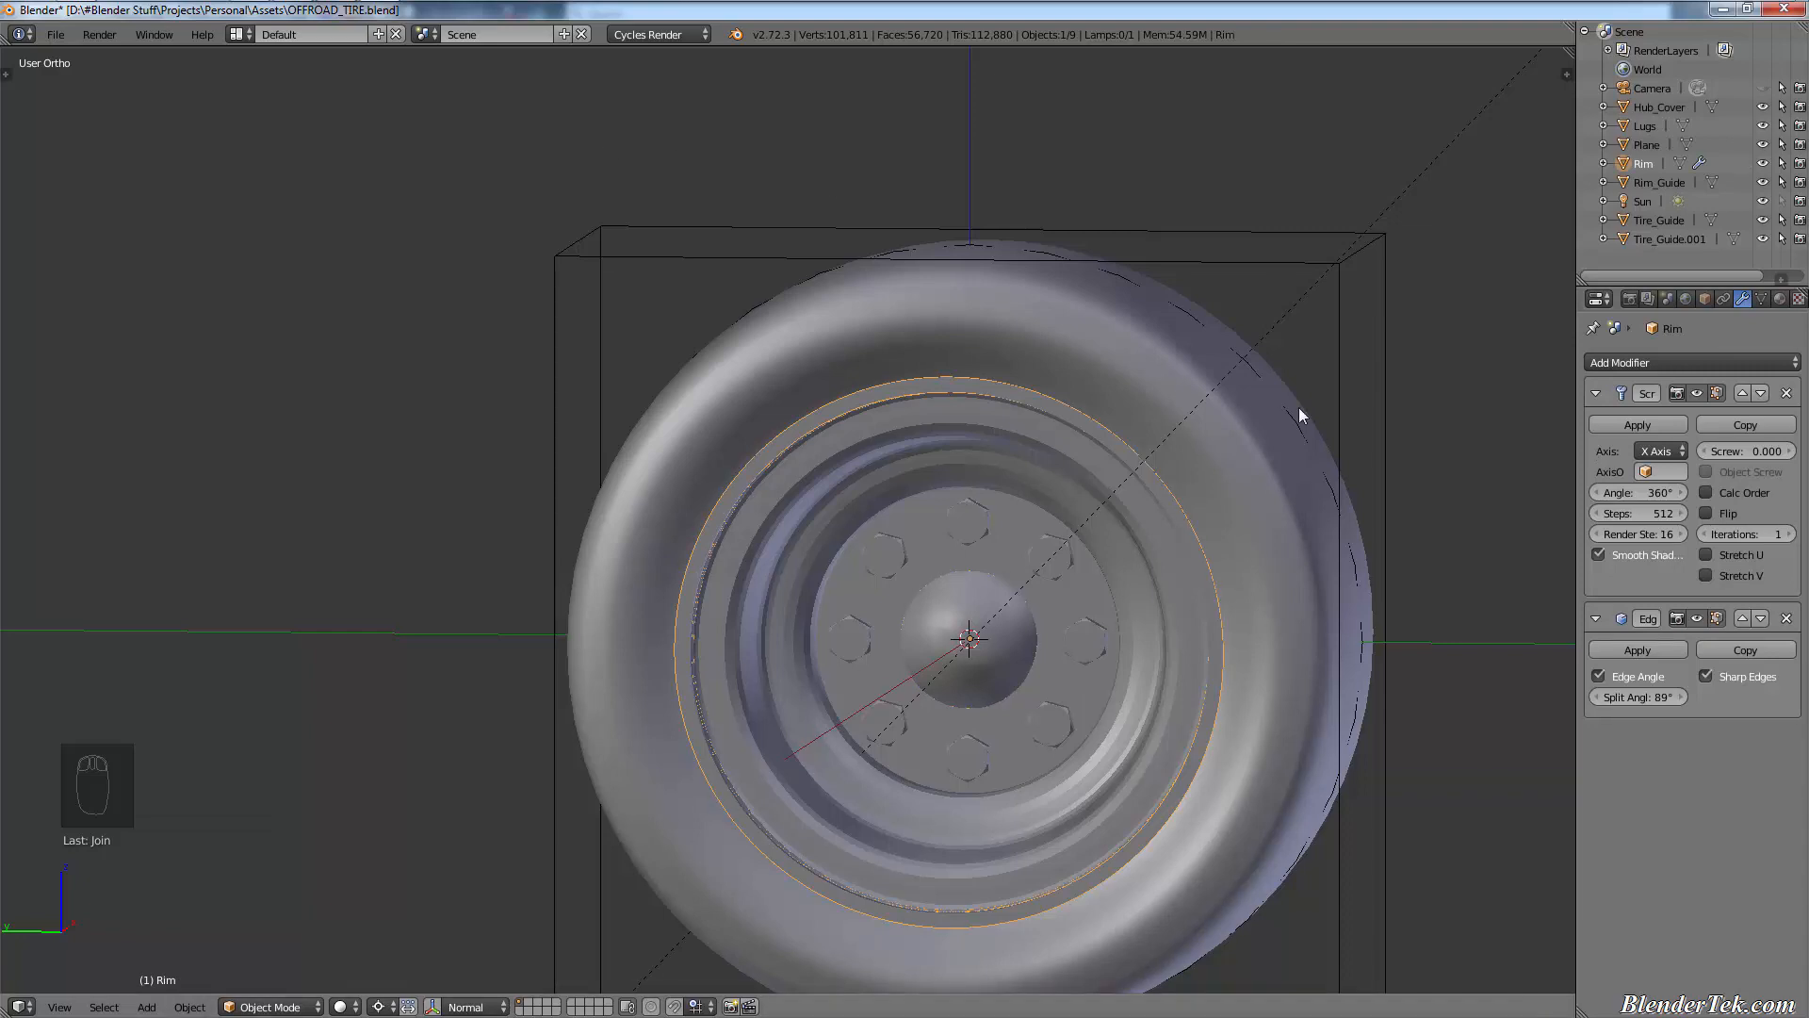
- Select the tire mesh and rename it Tire
right_click(1246, 450)
double_click(1645, 145)
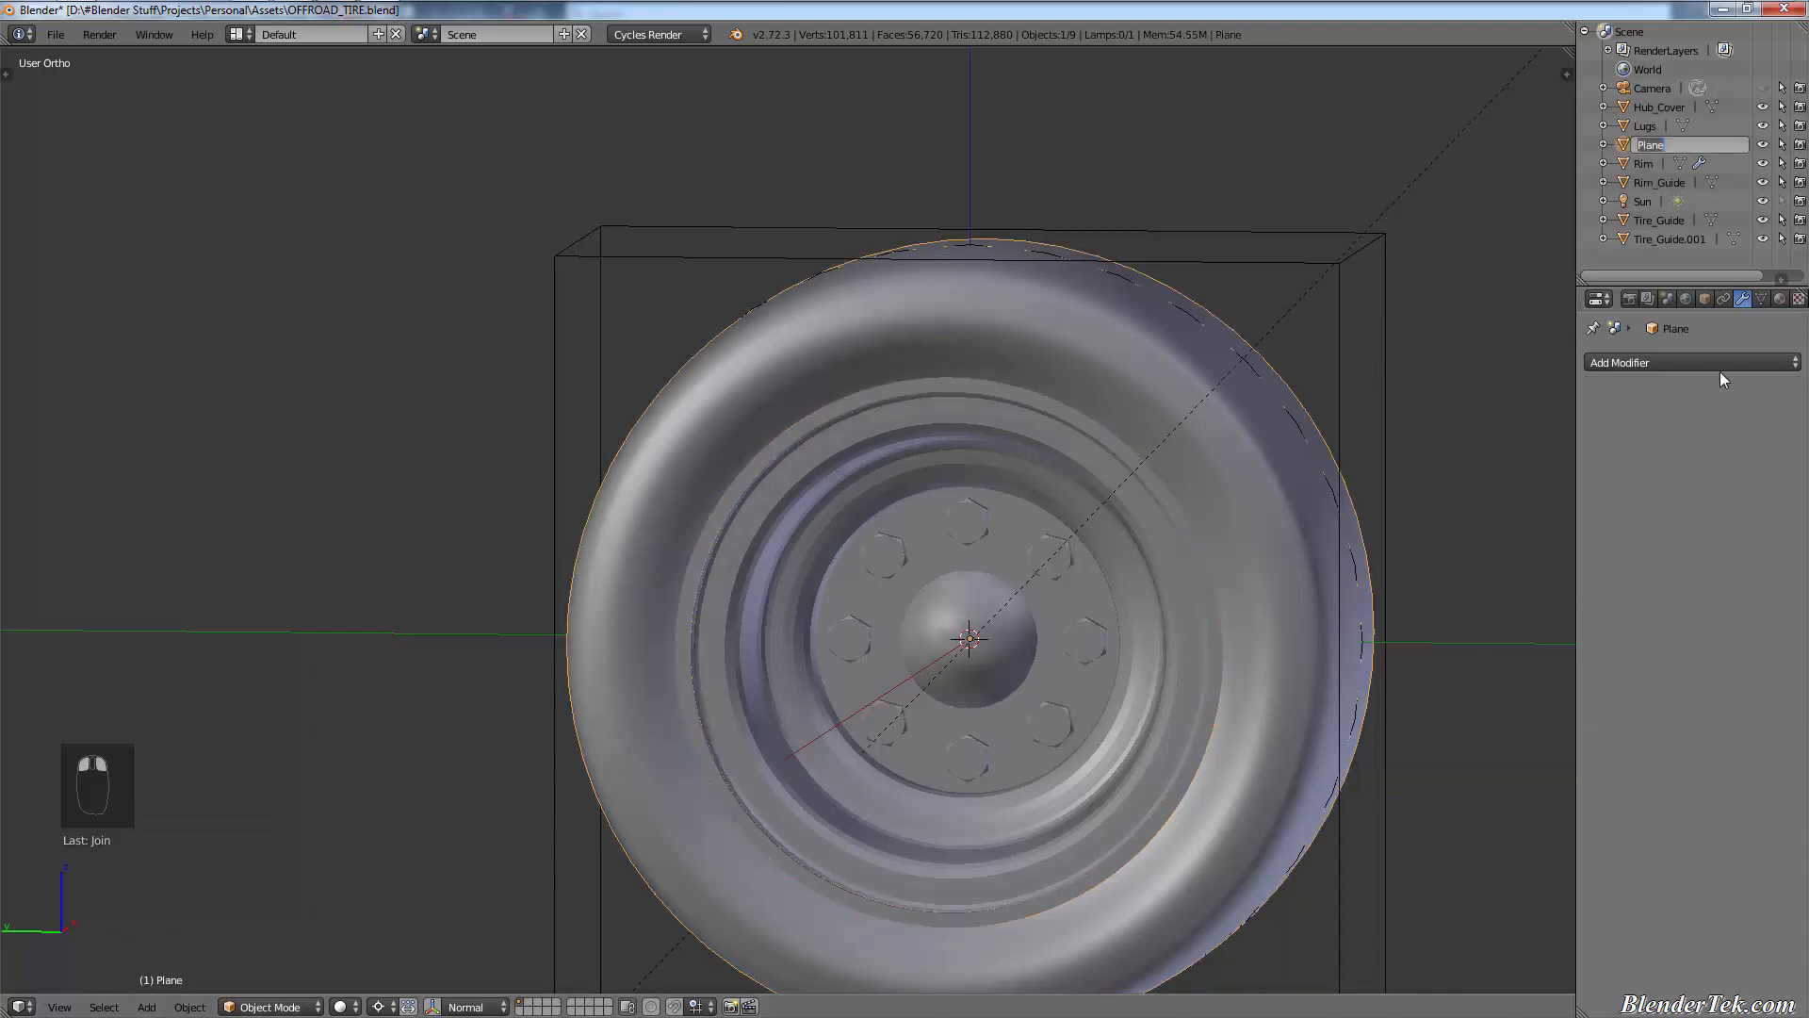
type("Tire")
key("Return")
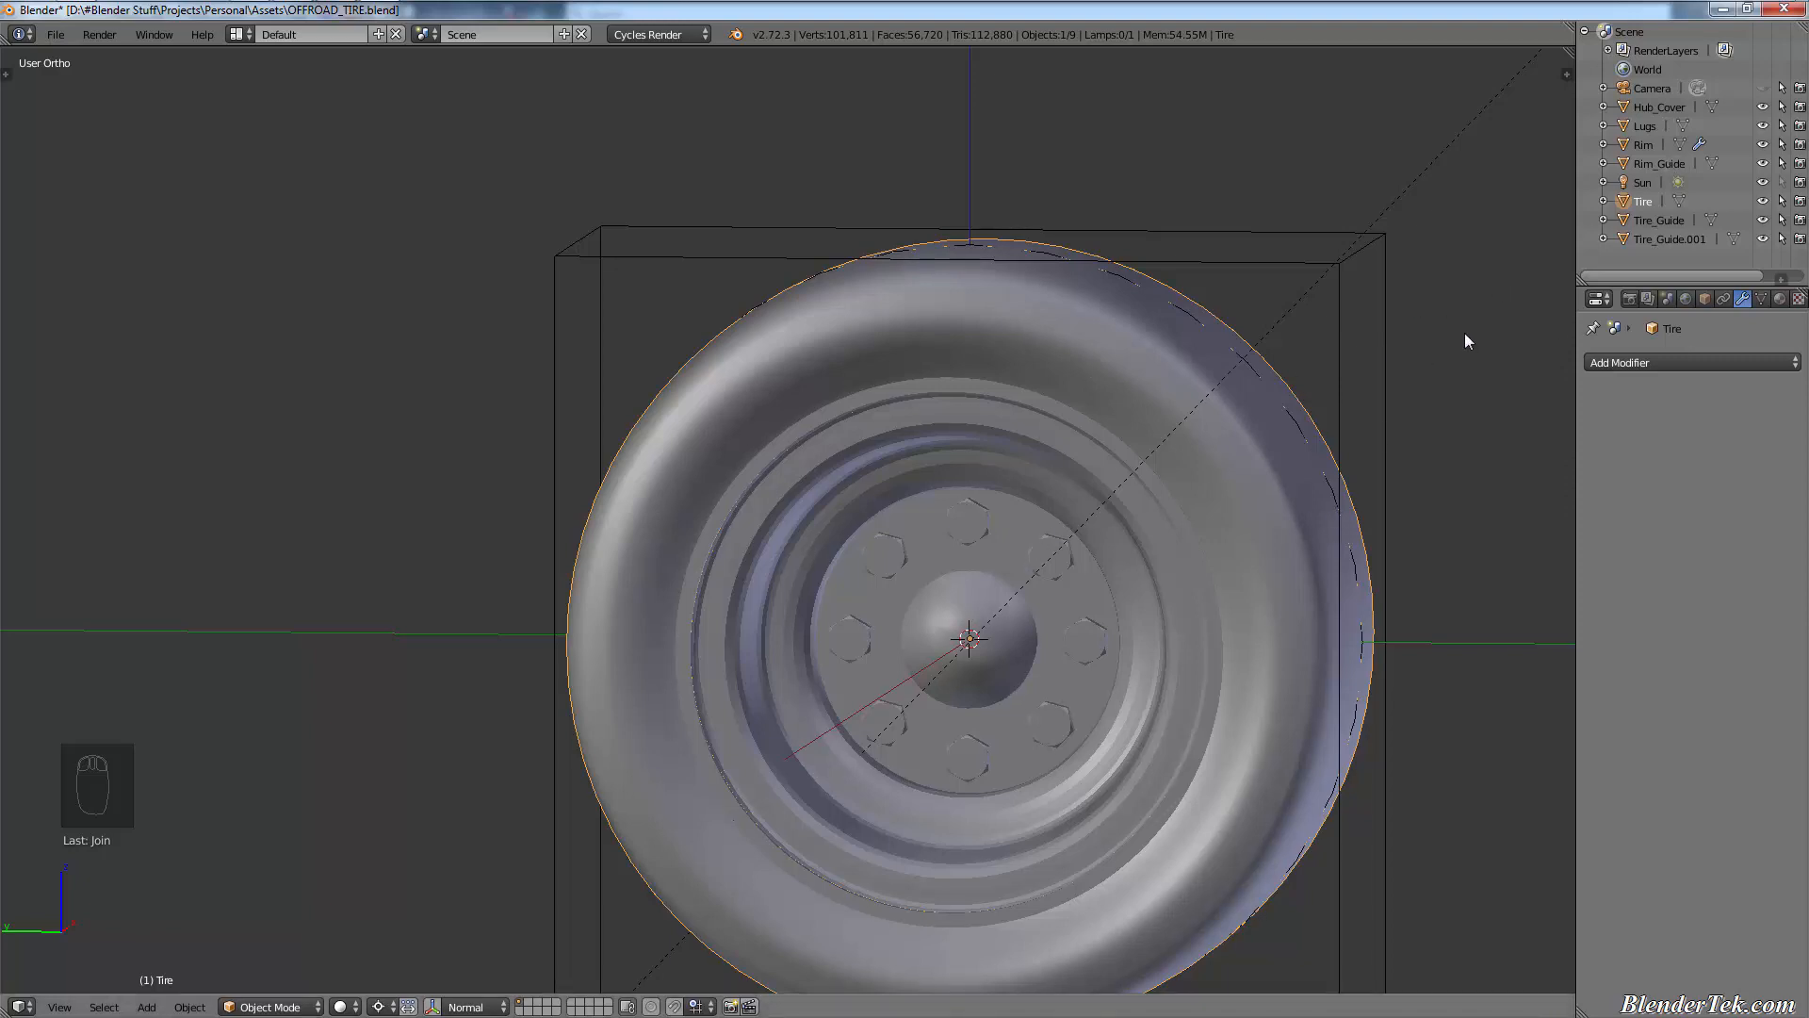
- Select all the wheel objects and rotate them 180° about the global Z axis
middle_click_drag(1379, 386, 1159, 669)
scroll(1044, 579, "down", 4)
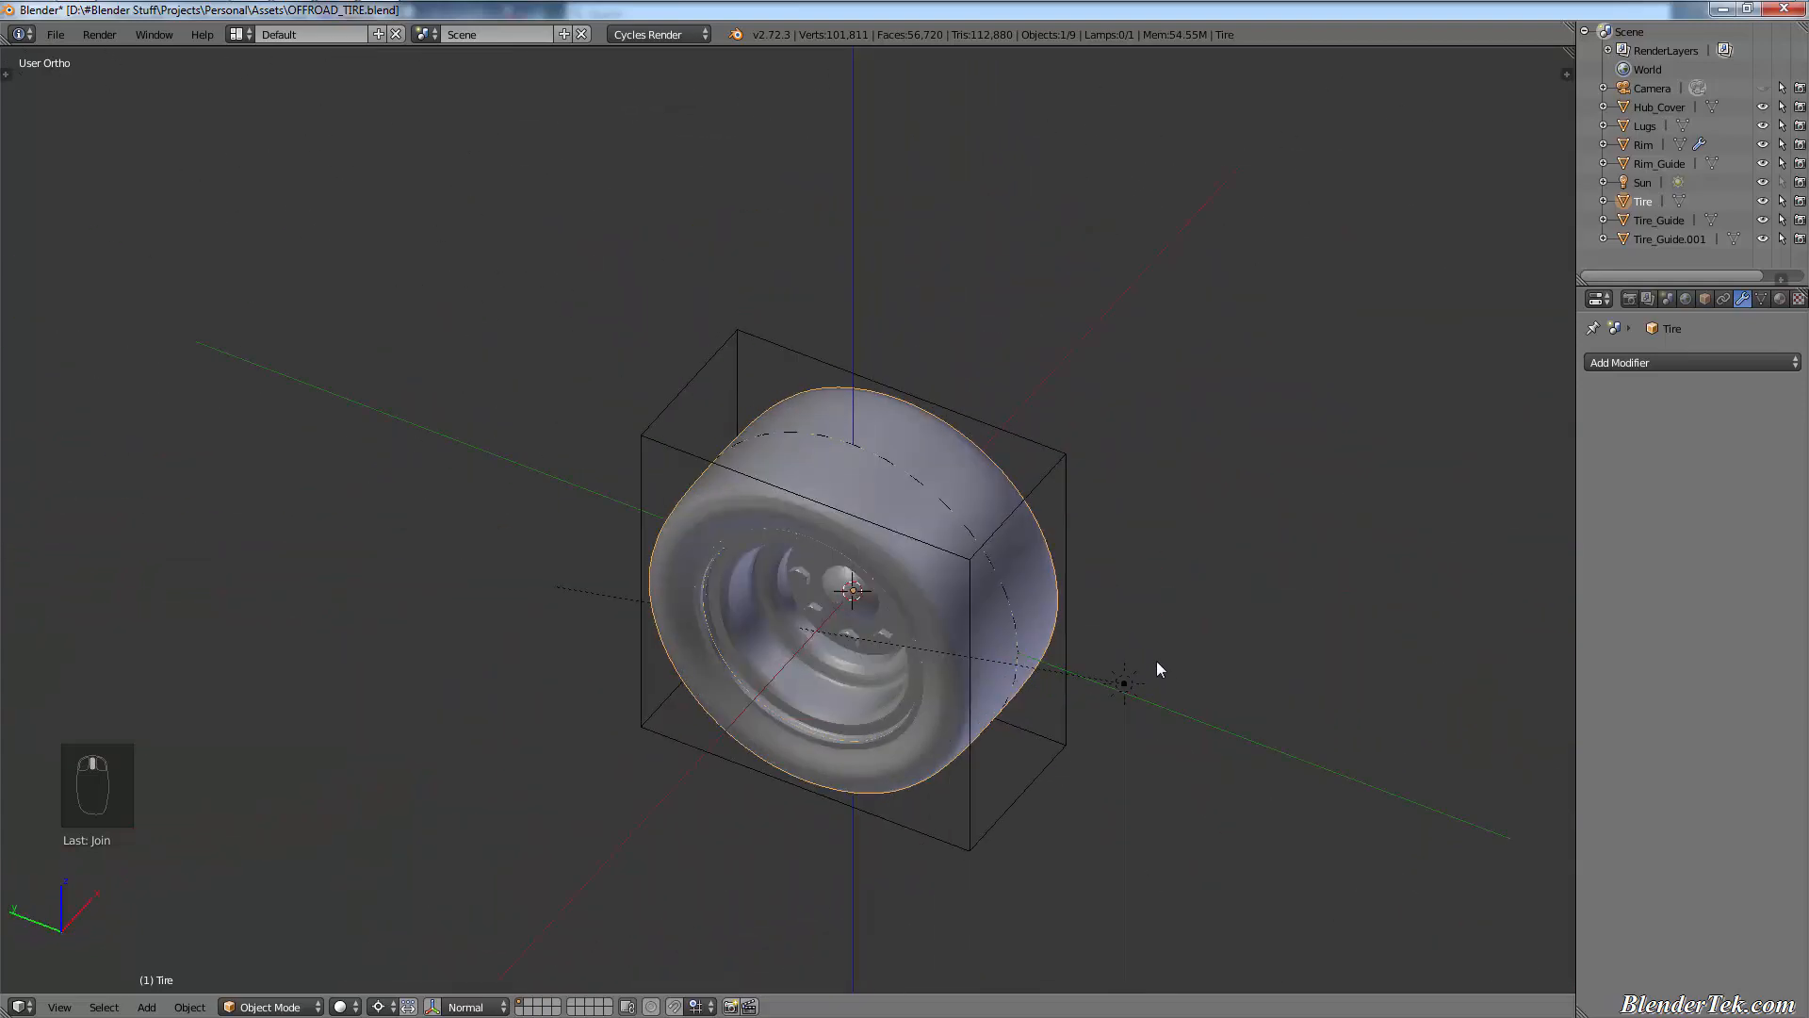
key("a")
key("a")
key("a")
key("r")
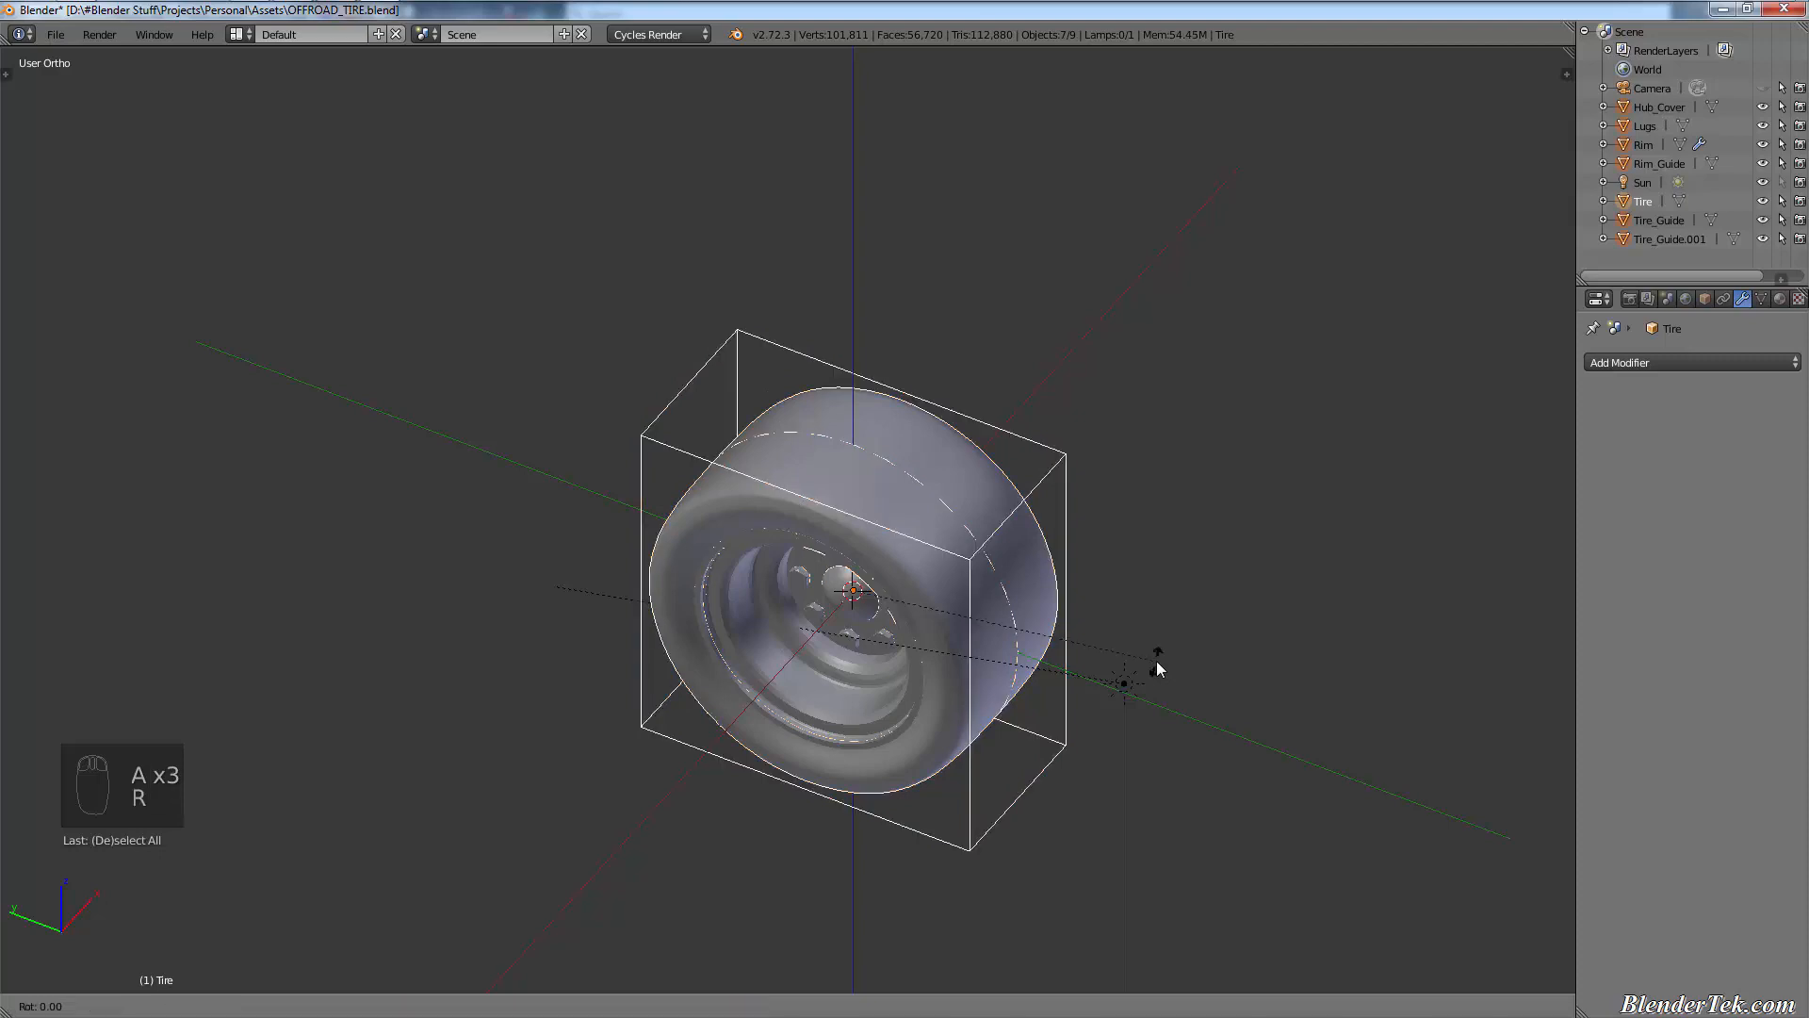
left_click(1157, 660)
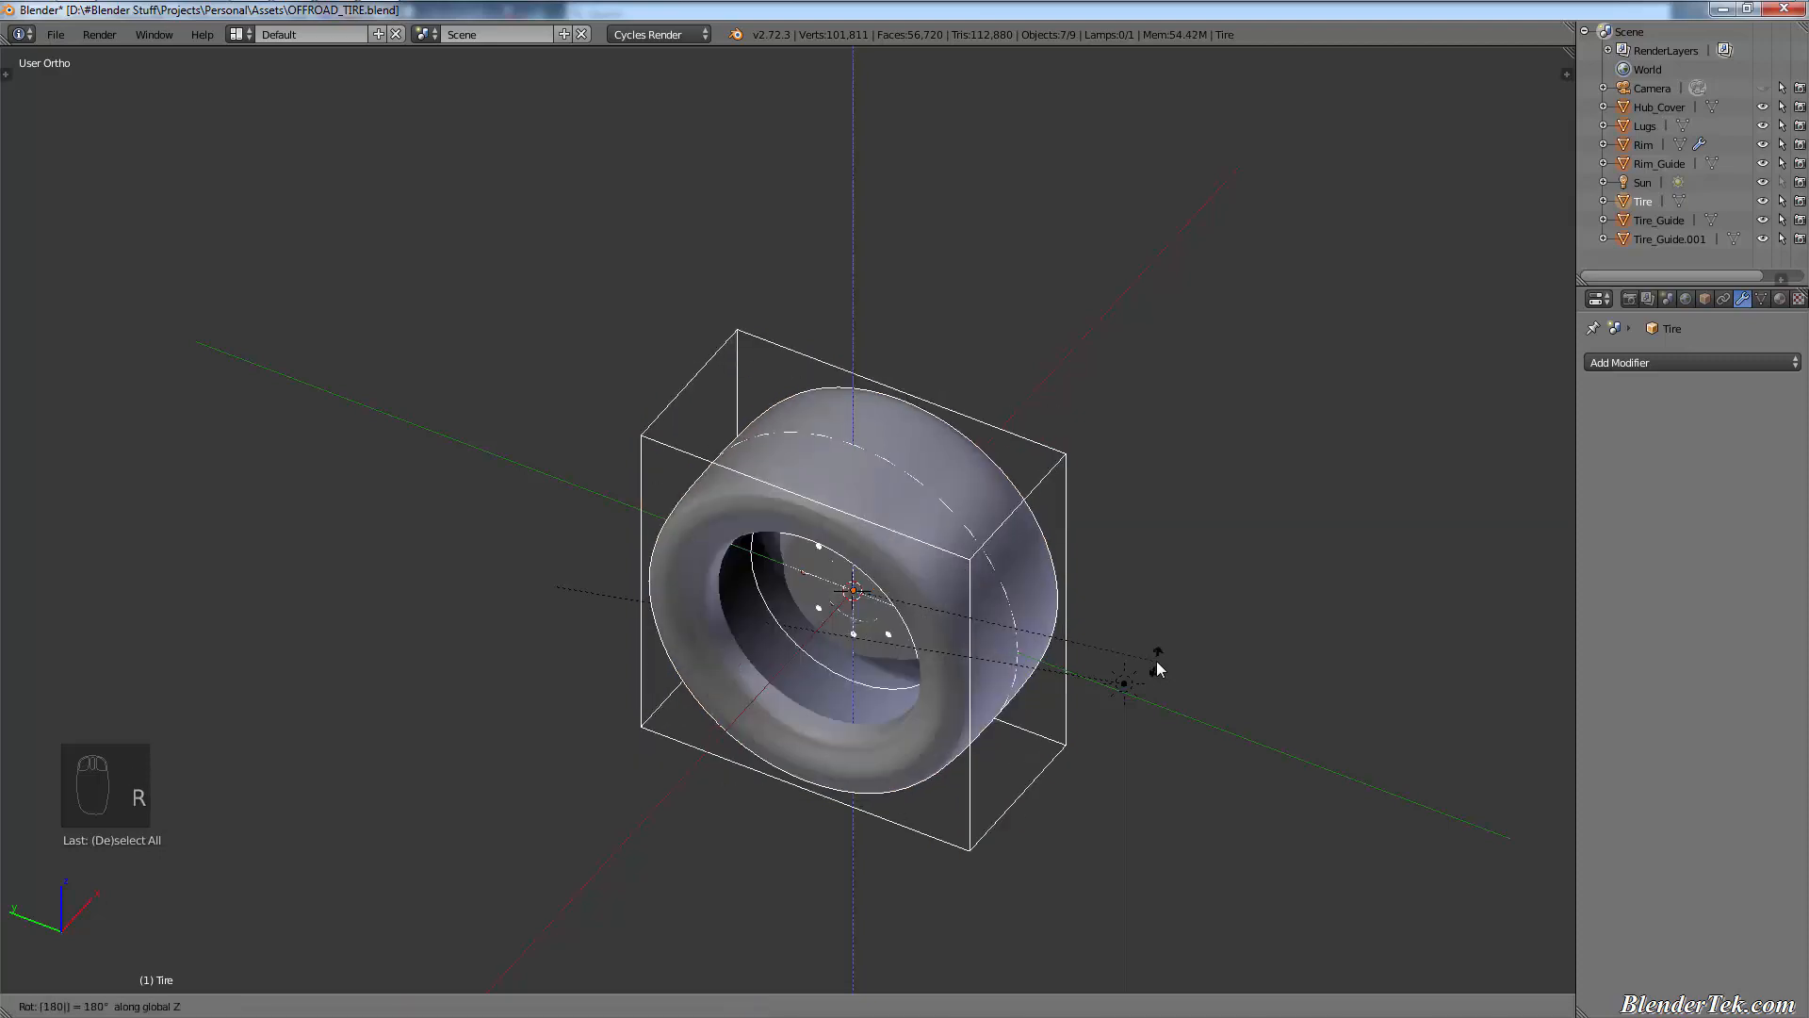
key("KP_3")
key("KP_6")
key("KP_3")
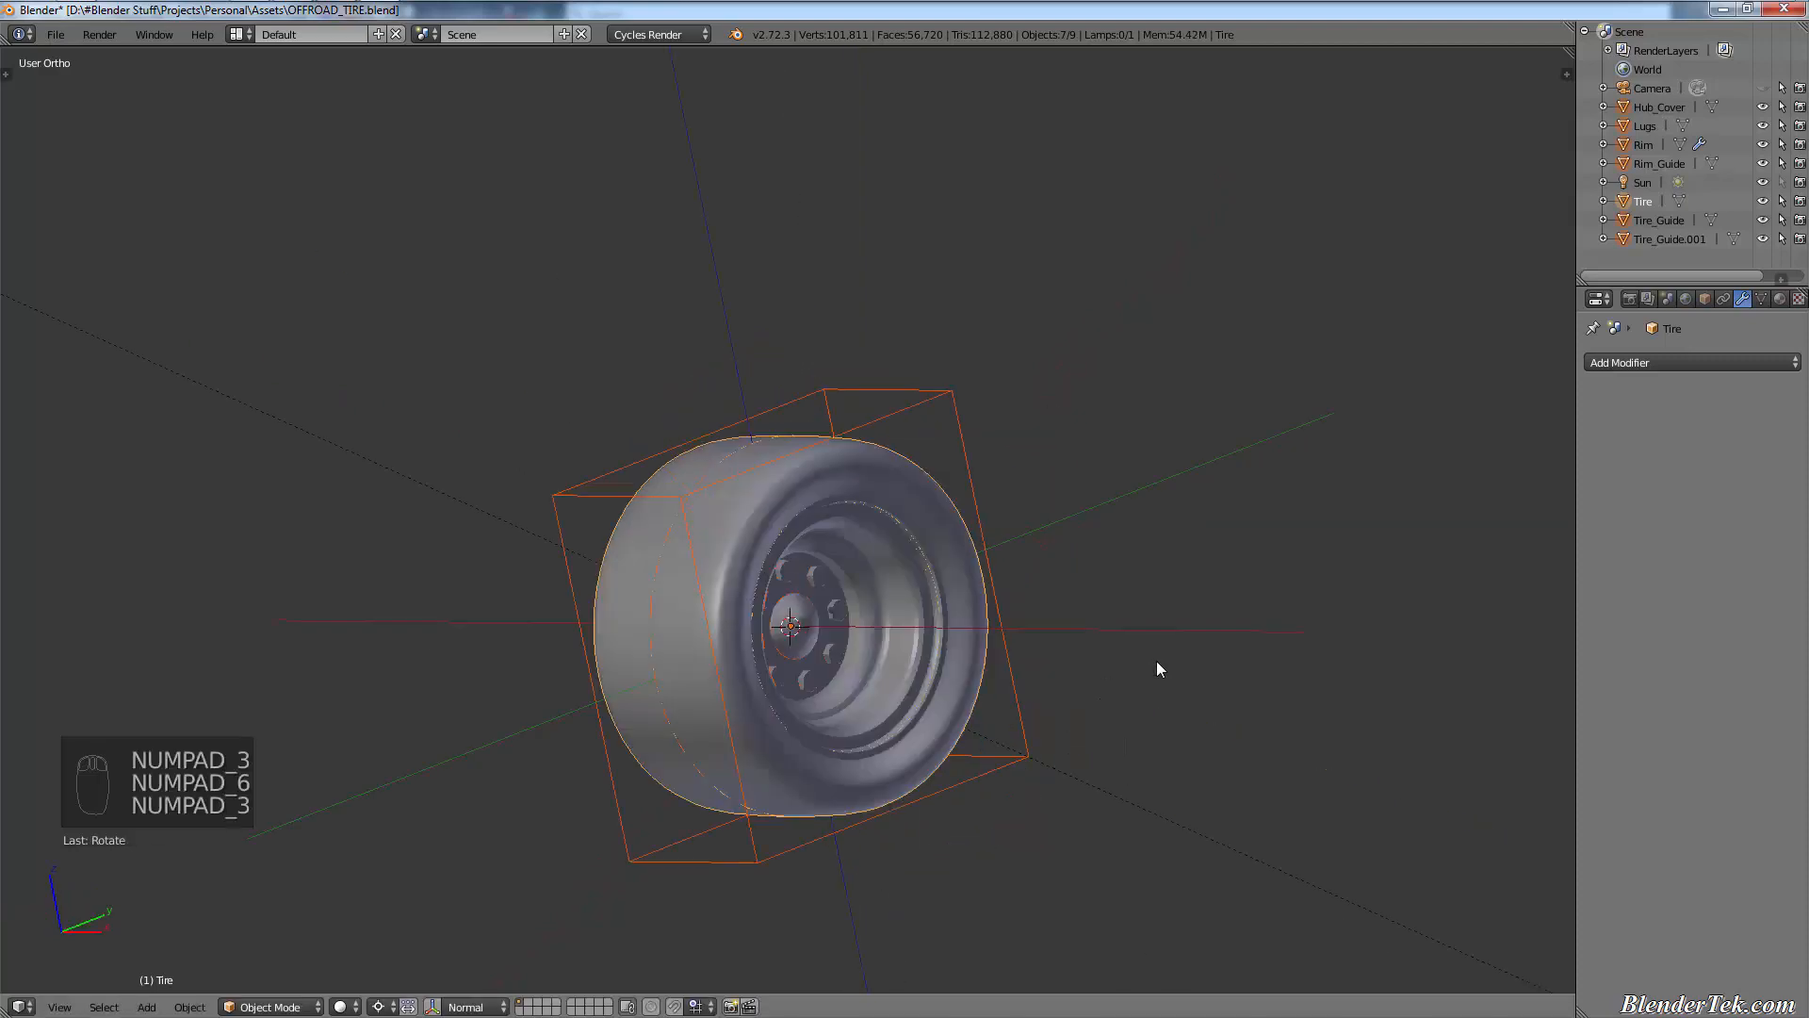
- Save the rotated wheel over the existing OFFROAD_TIRE.blend file
middle_click_drag(1004, 574, 1135, 602, "shift")
middle_click_drag(1134, 602, 1116, 532)
scroll(1014, 620, "up", 3)
scroll(1014, 620, "up", 2)
key("KP_1")
key("KP_3")
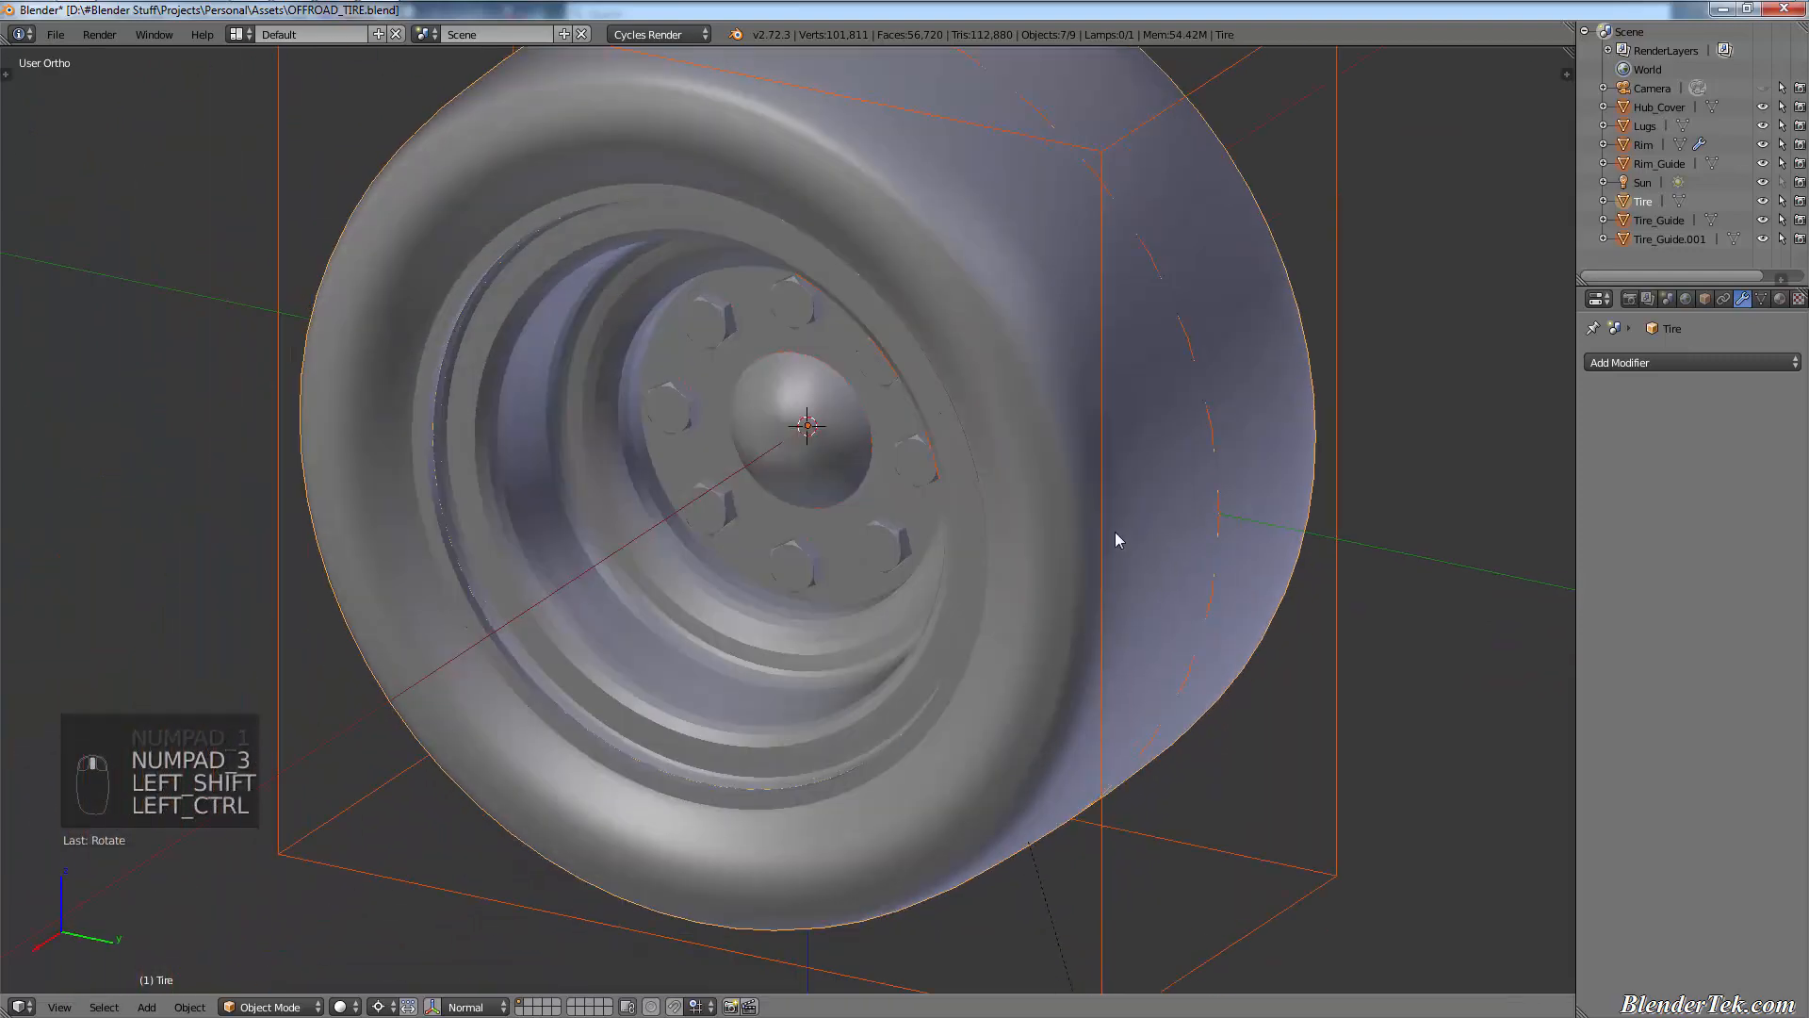
key("ctrl+s")
left_click(1116, 531)
- Select the Lugs object and scale it along the global X axis by about 2.5 to lengthen the bolts
scroll(1116, 531, "down", 4)
middle_click_drag(1184, 477, 1112, 558, "shift")
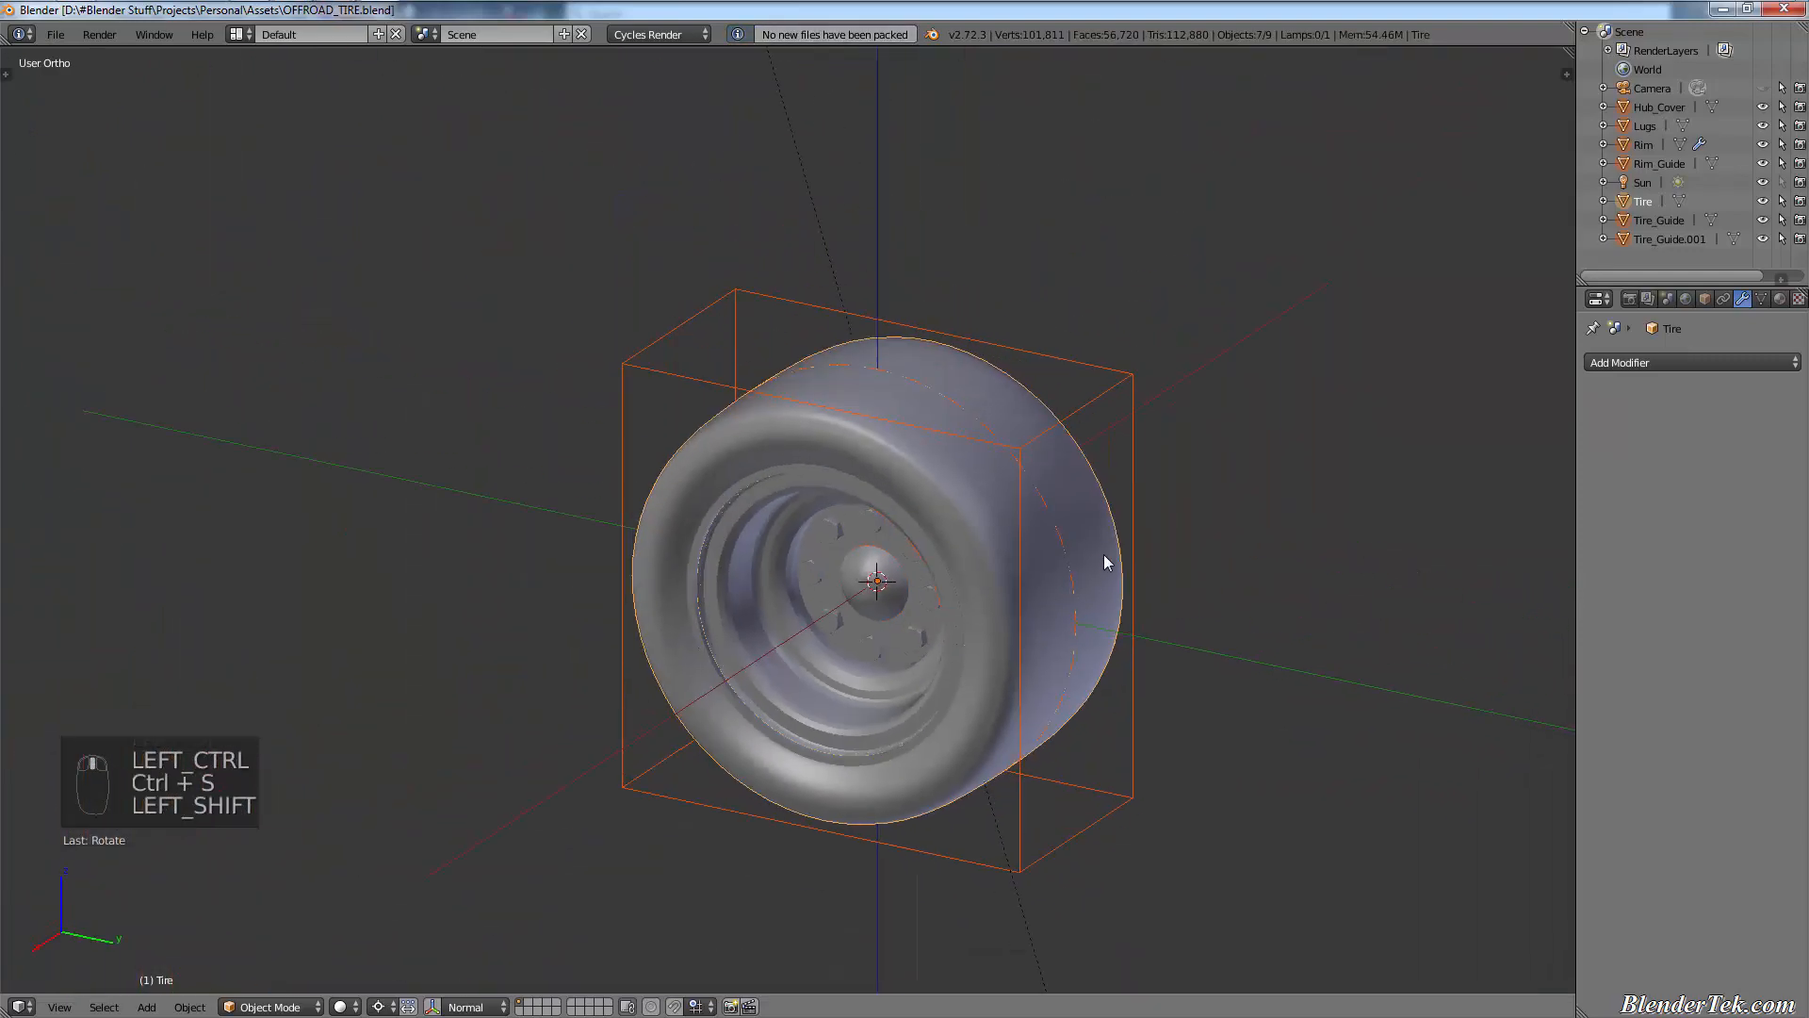
scroll(1112, 558, "up", 2)
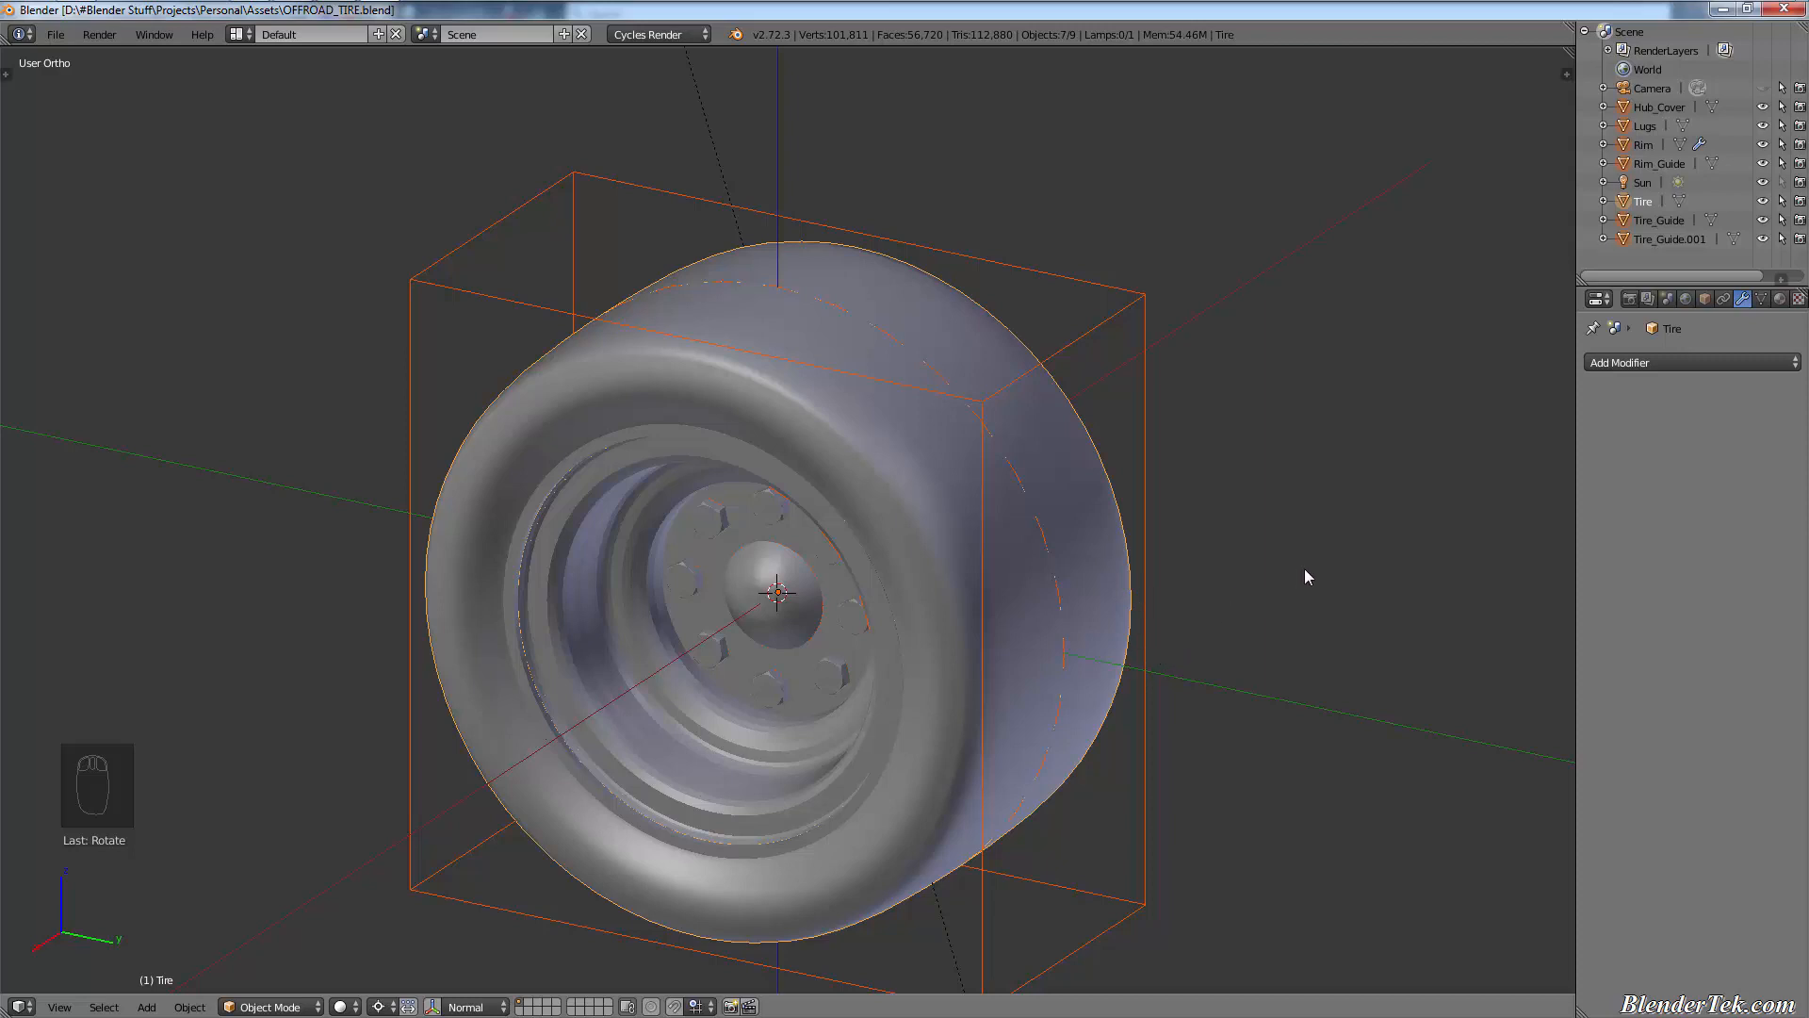
scroll(923, 624, "up", 5)
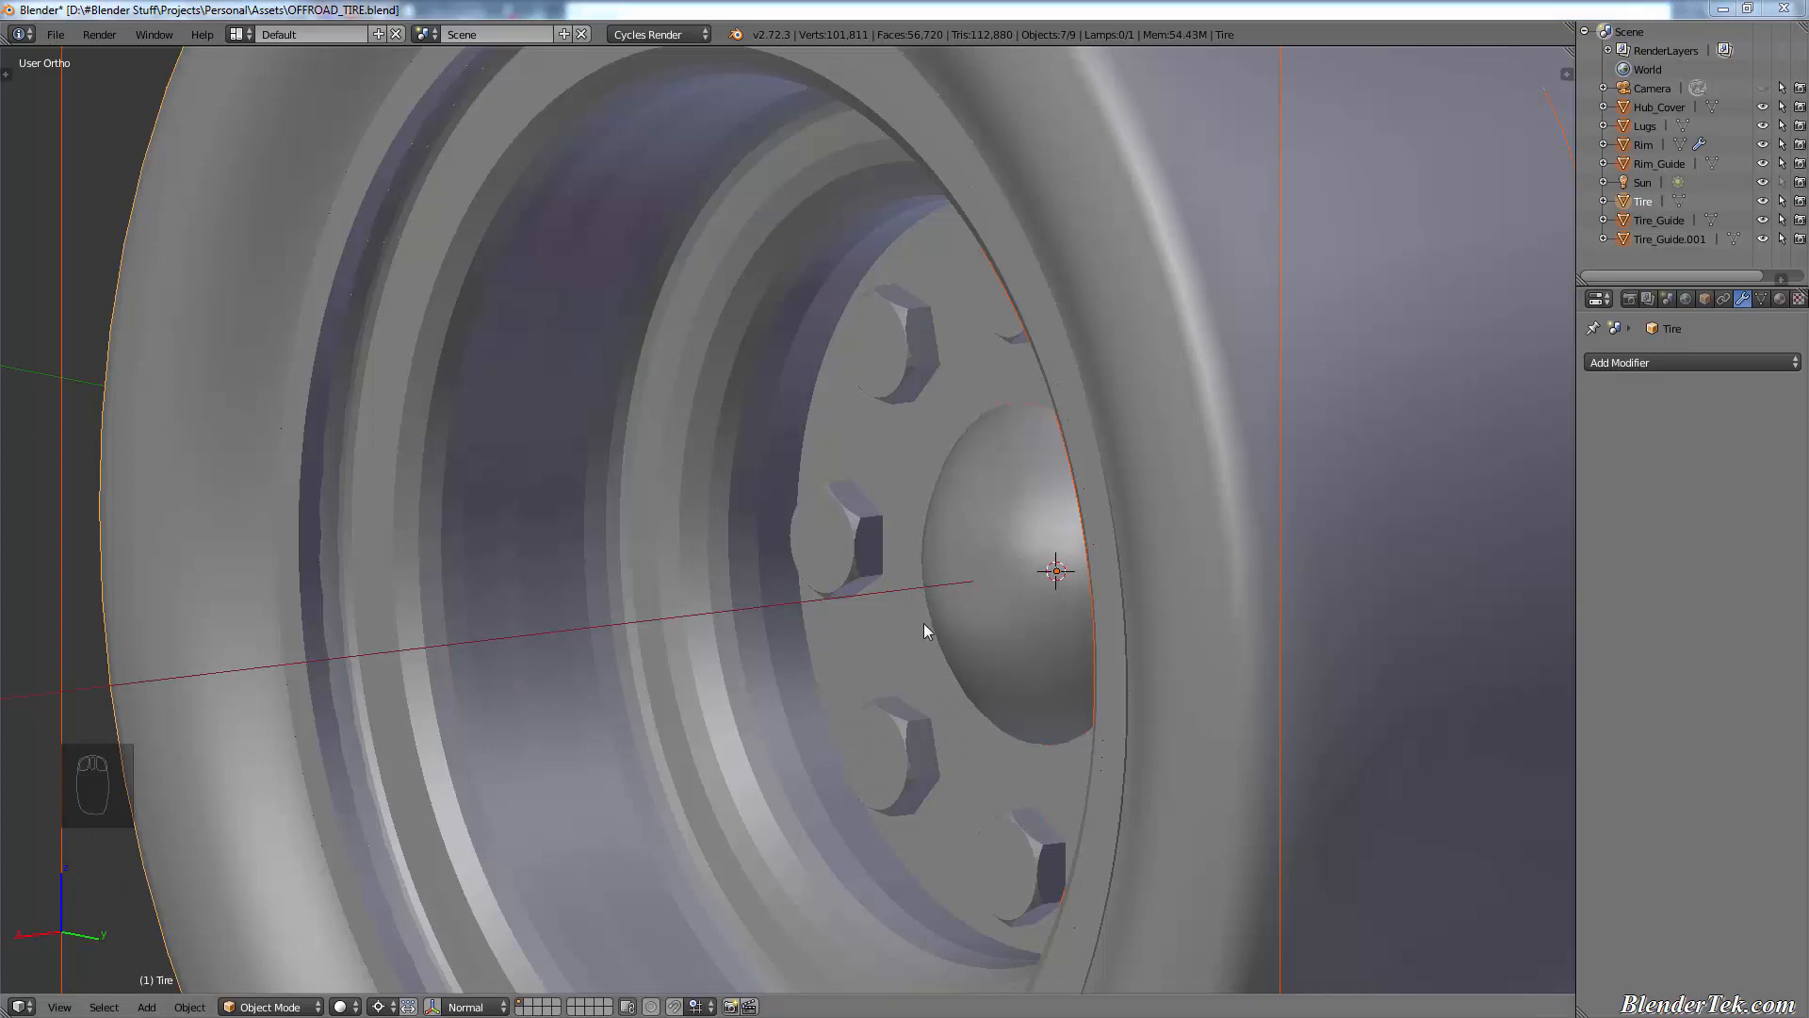
right_click(870, 571)
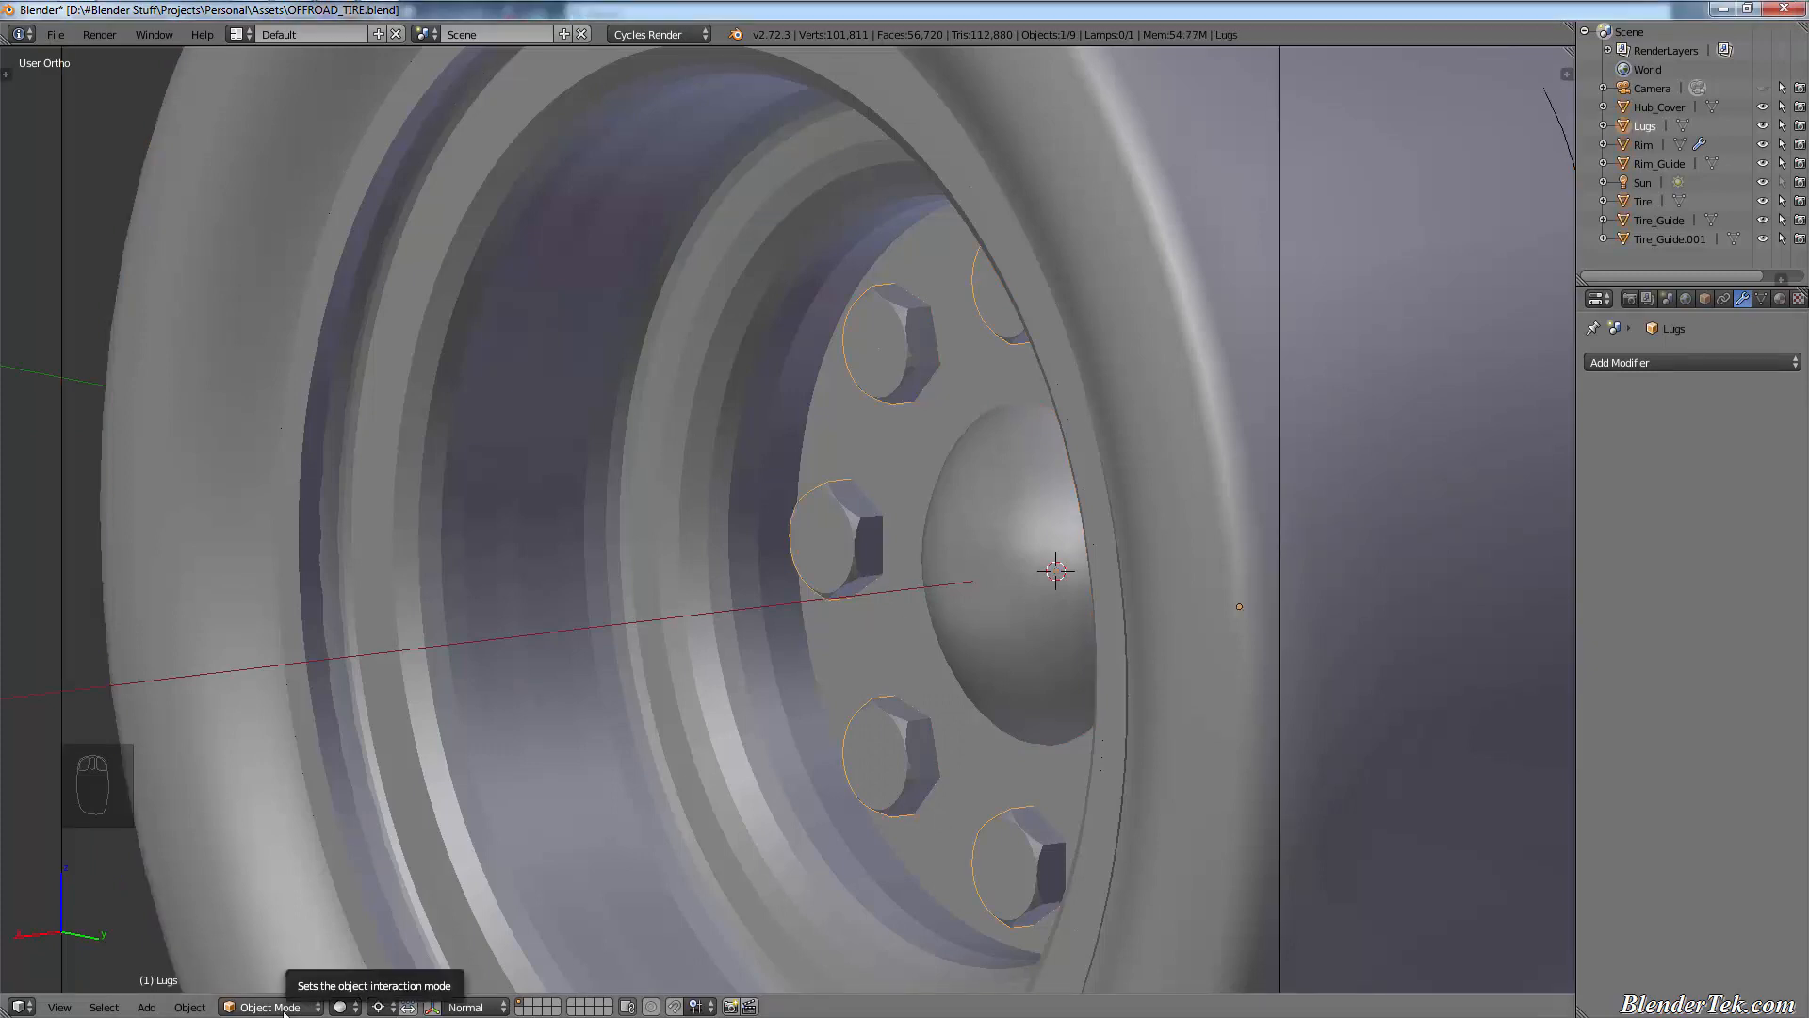
key("s")
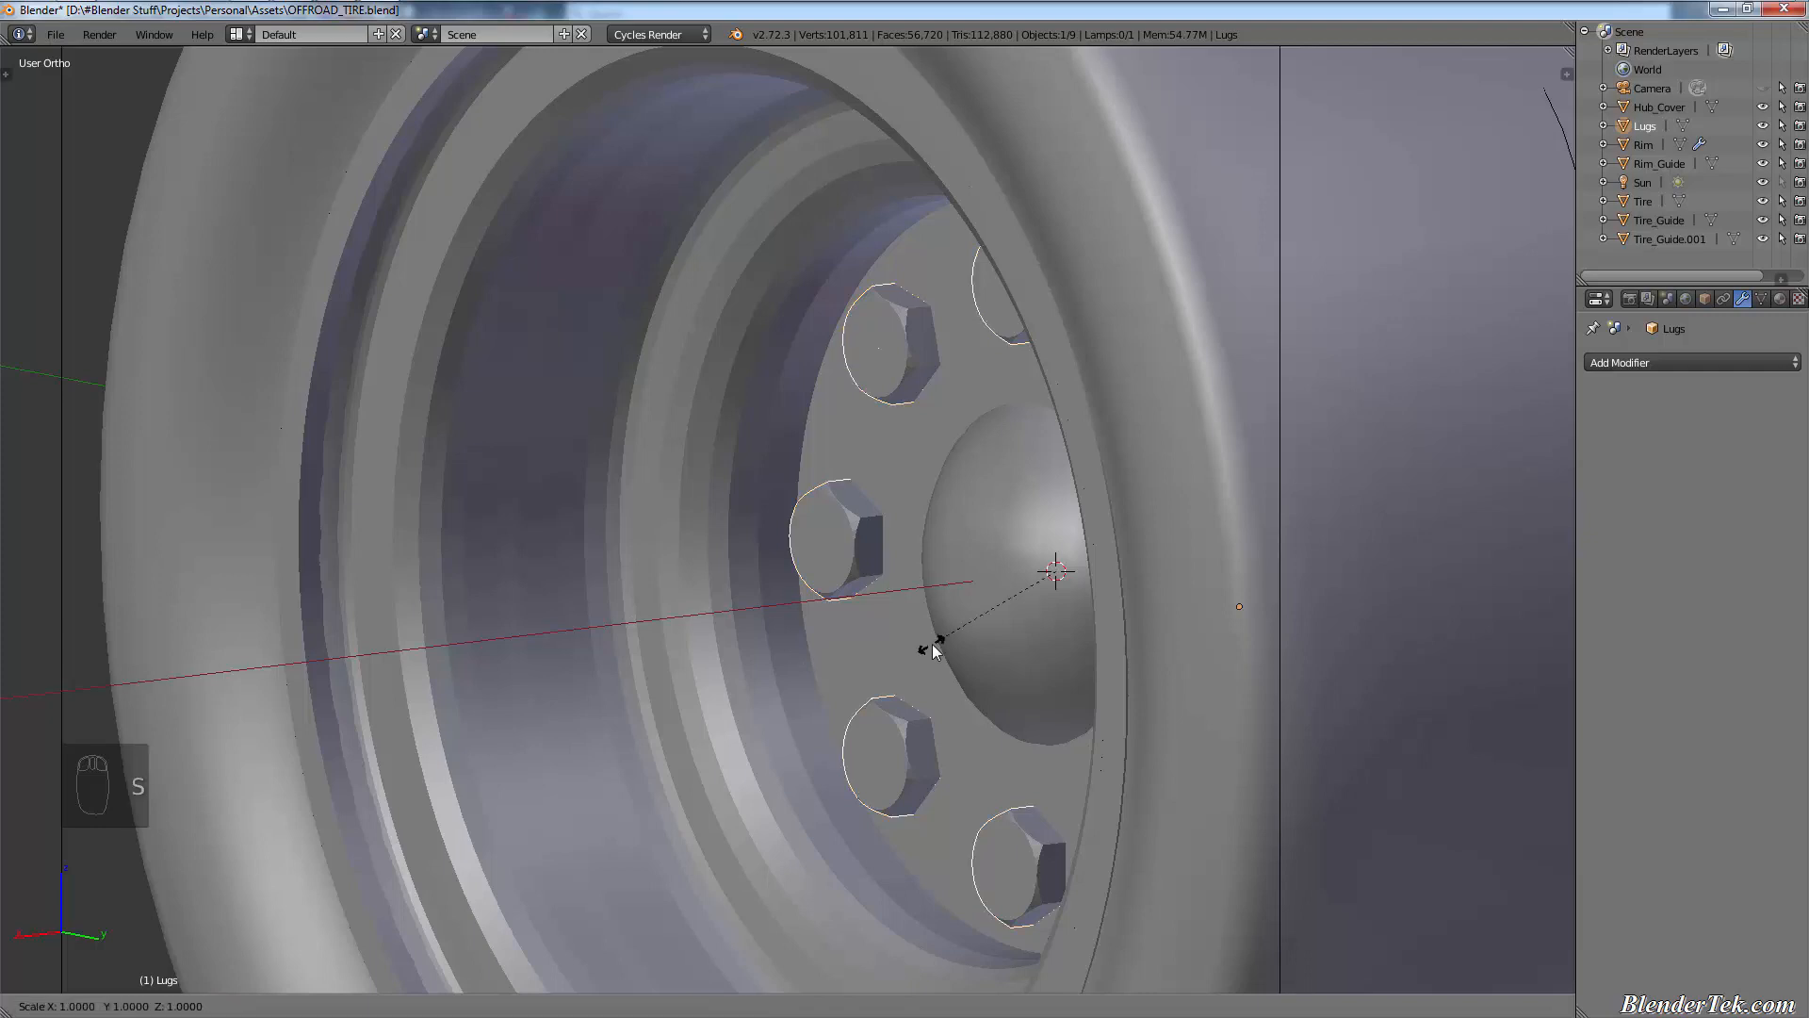
key("x")
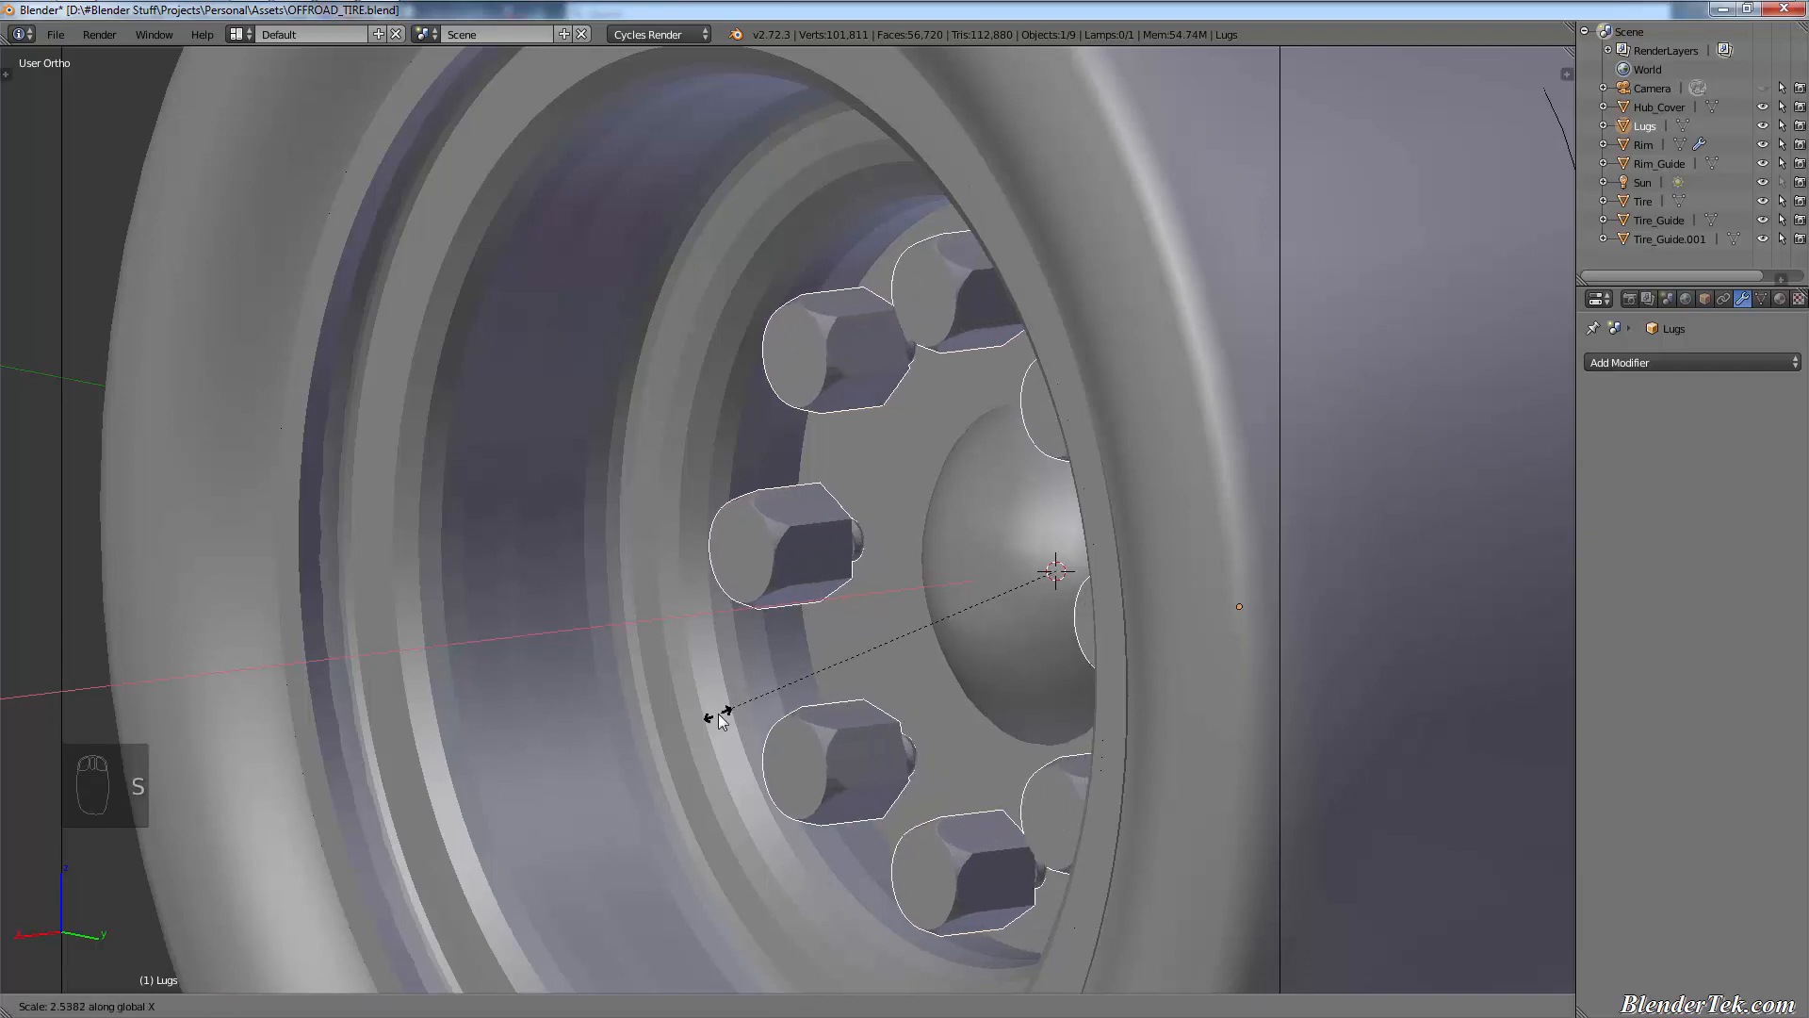
left_click(704, 716)
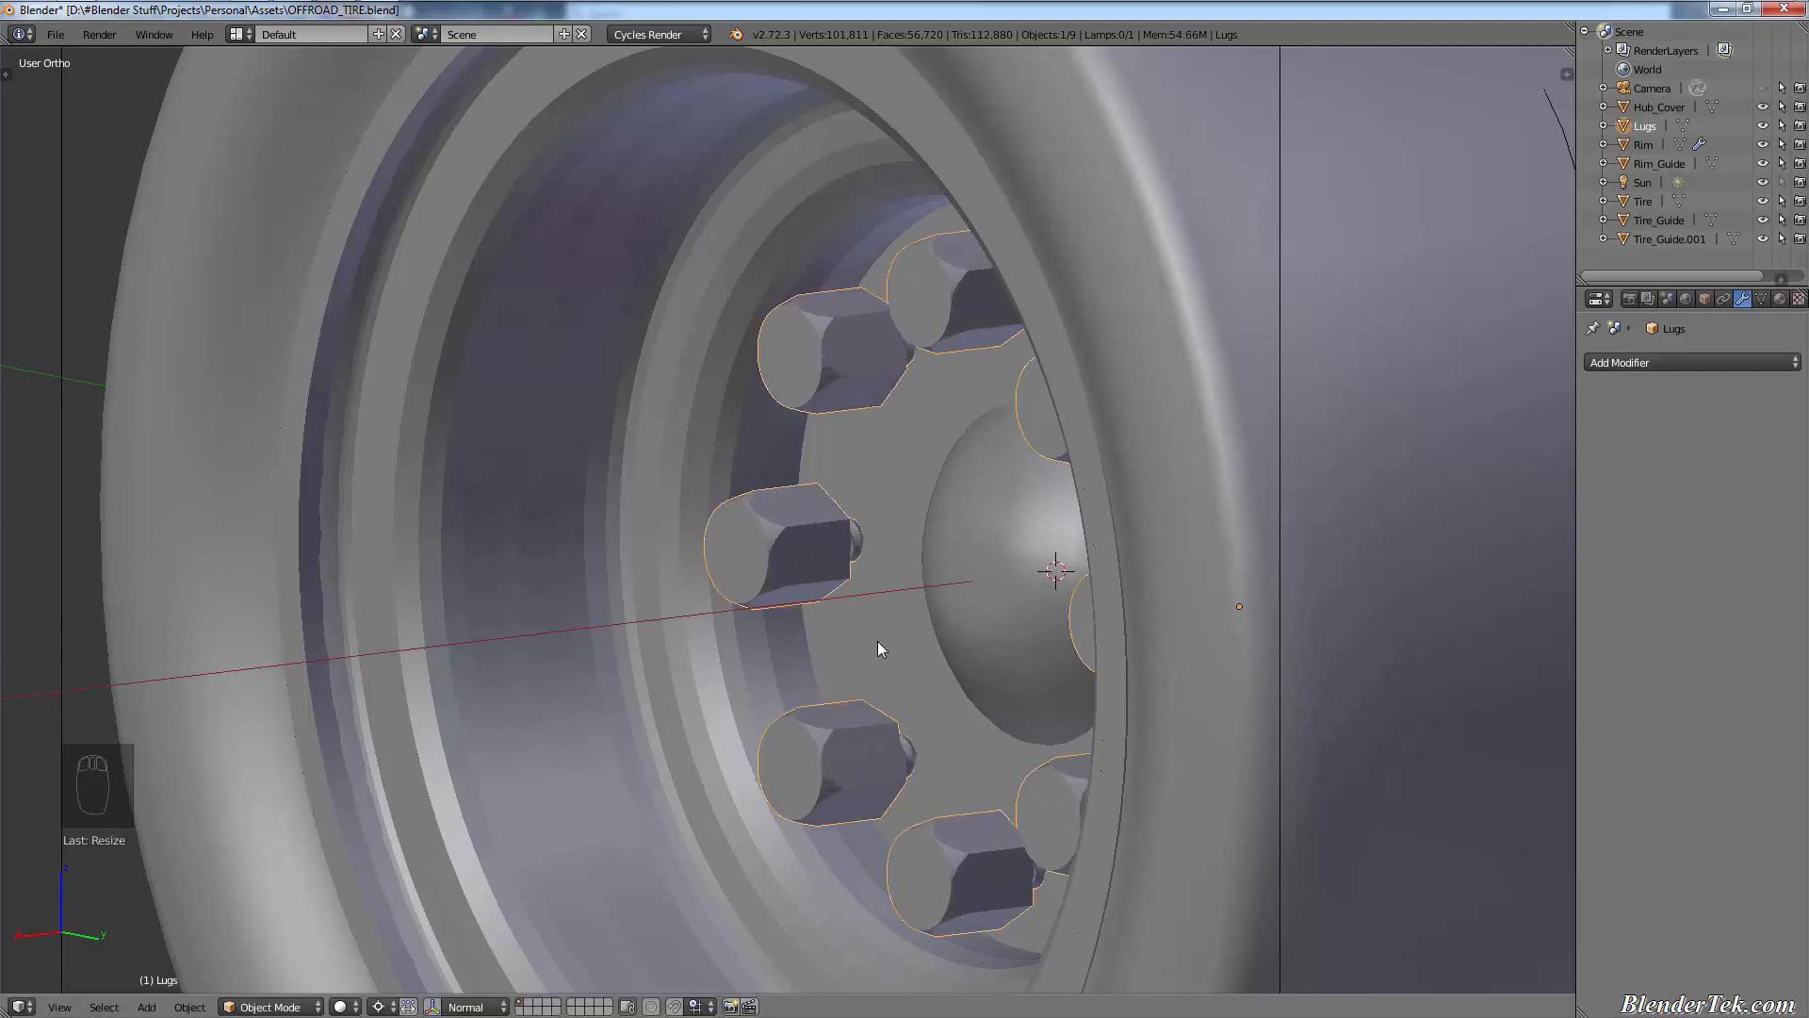
- Move the lengthened lugs about -0.1 along the global X axis to seat them in the rim face, and clear the selection
key("g")
key("x")
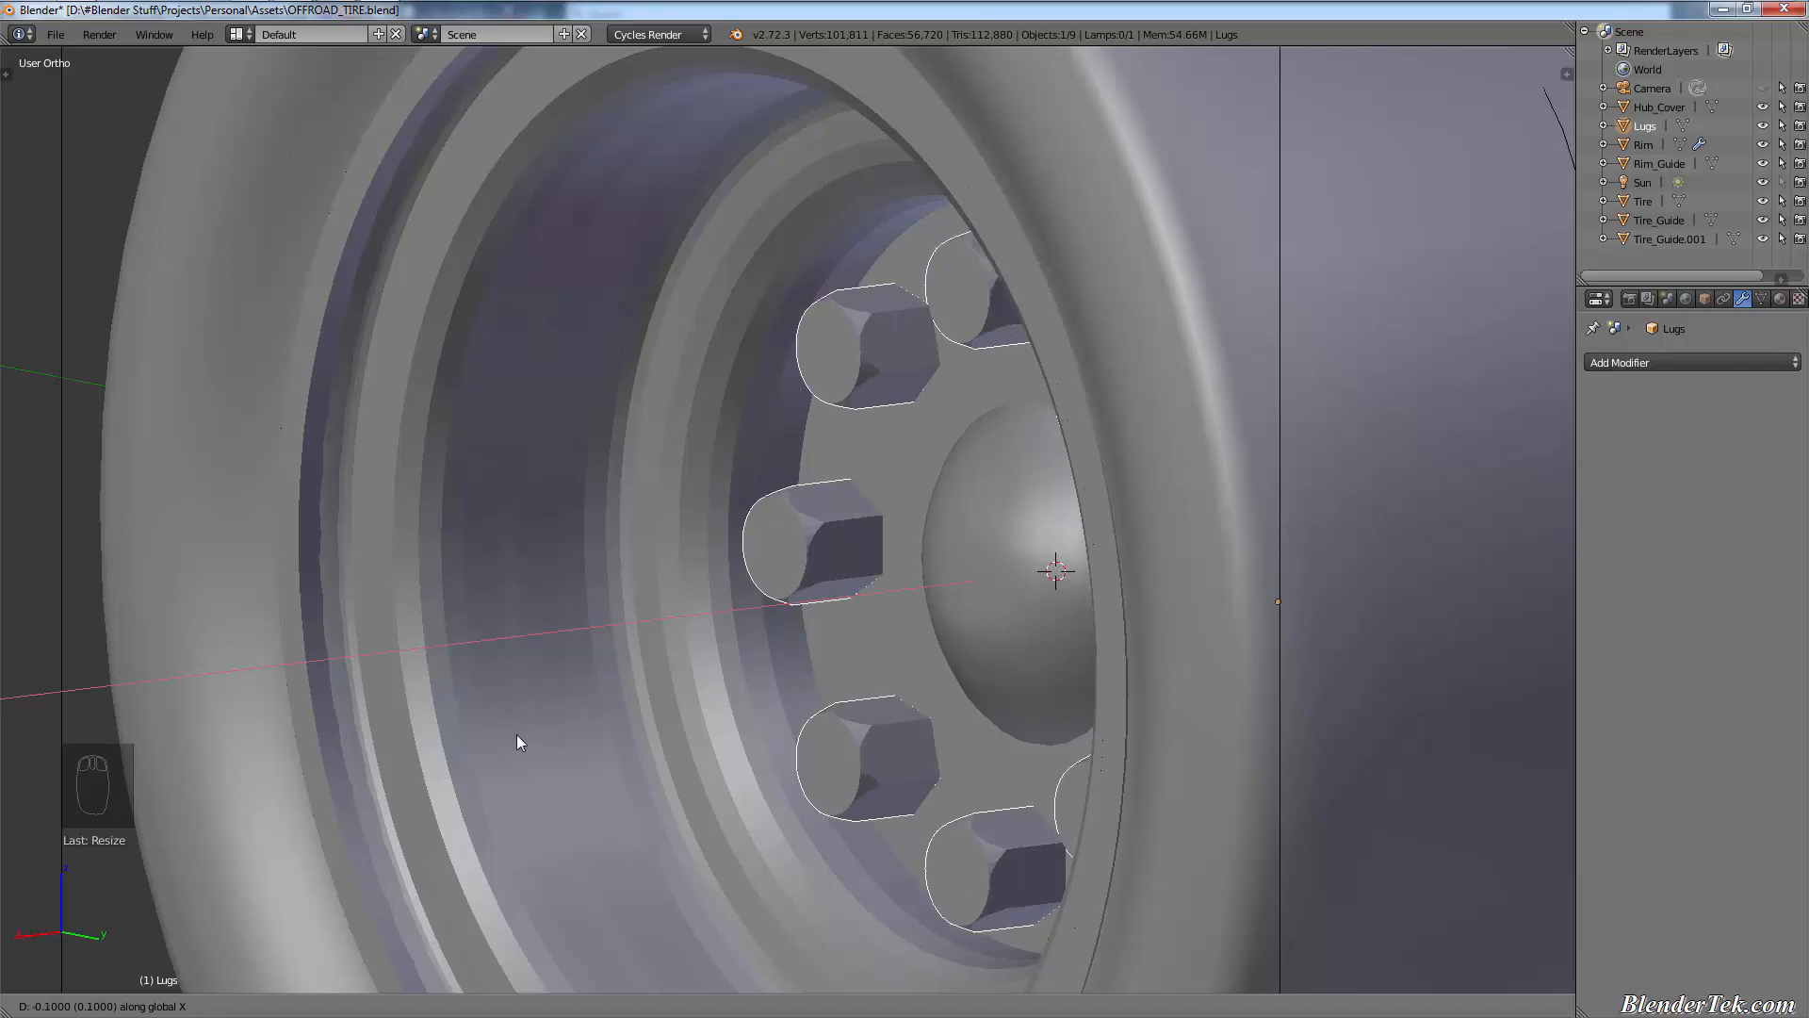
left_click(448, 737)
scroll(839, 678, "down", 3)
scroll(847, 690, "down", 1)
middle_click_drag(847, 689, 1054, 670)
key("a")
scroll(1054, 663, "up", 4)
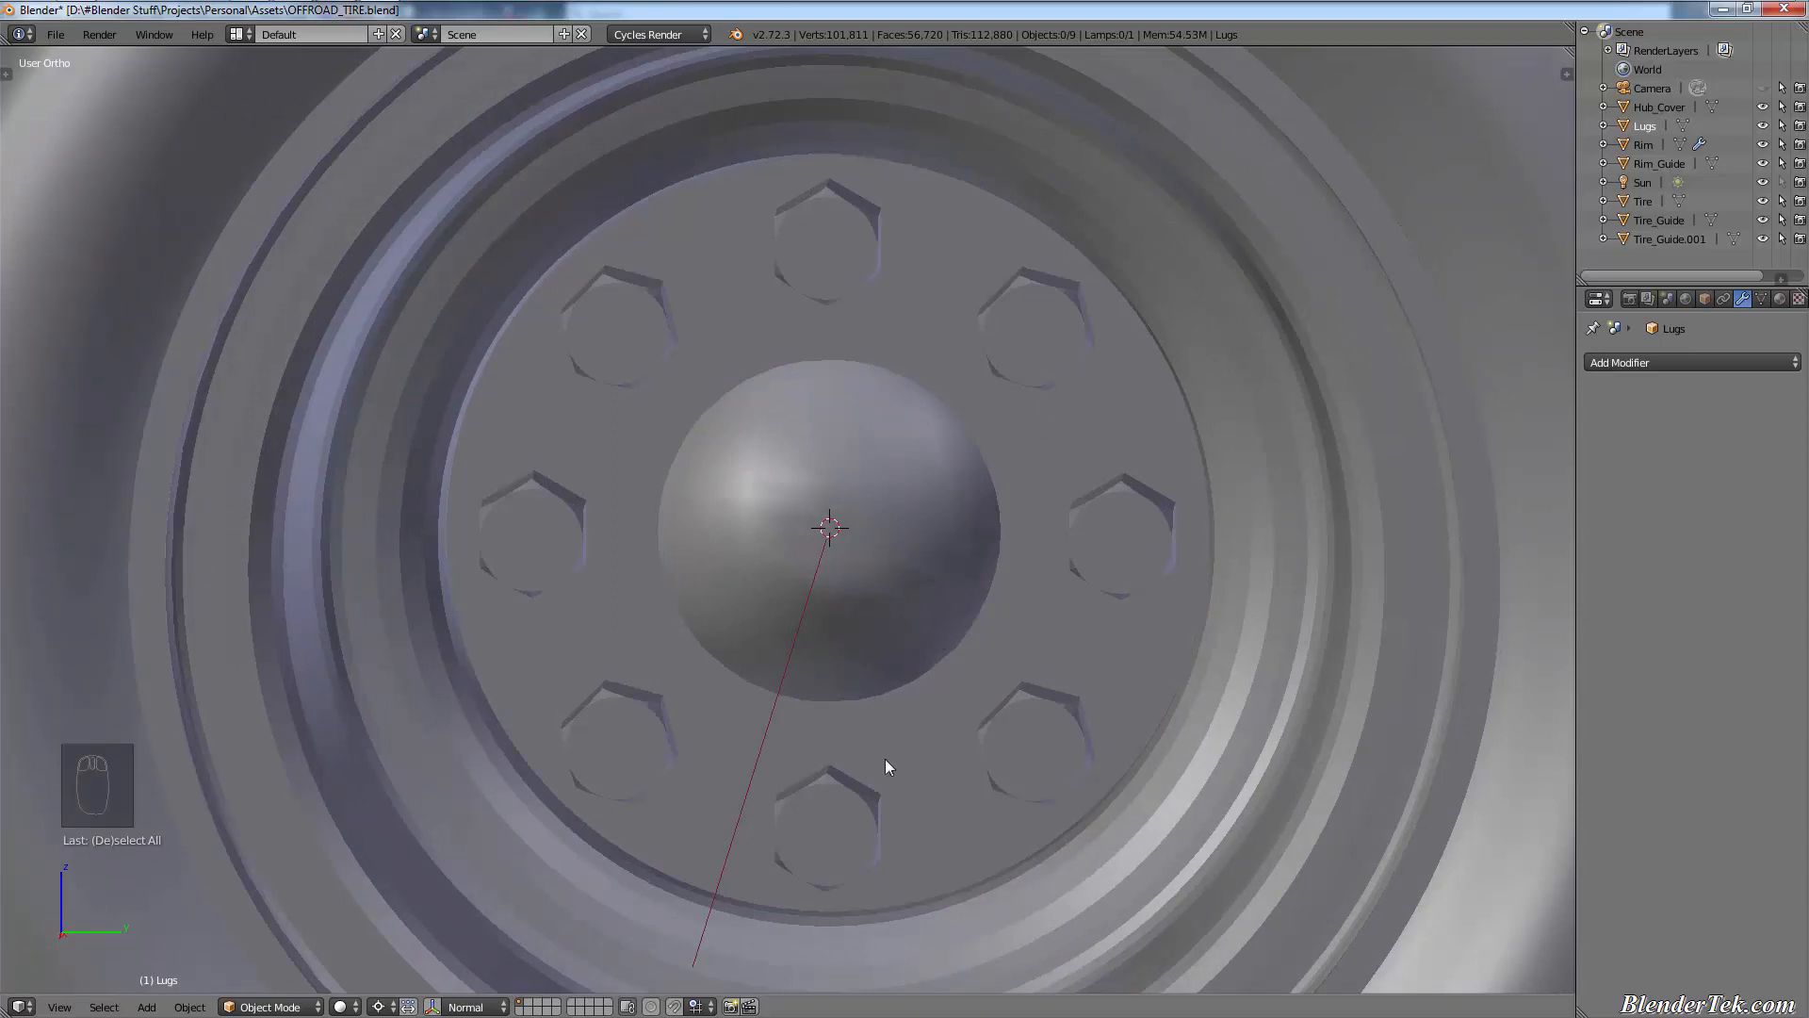
- Select the rim and save the file with the adjusted lugs
scroll(966, 526, "down", 4)
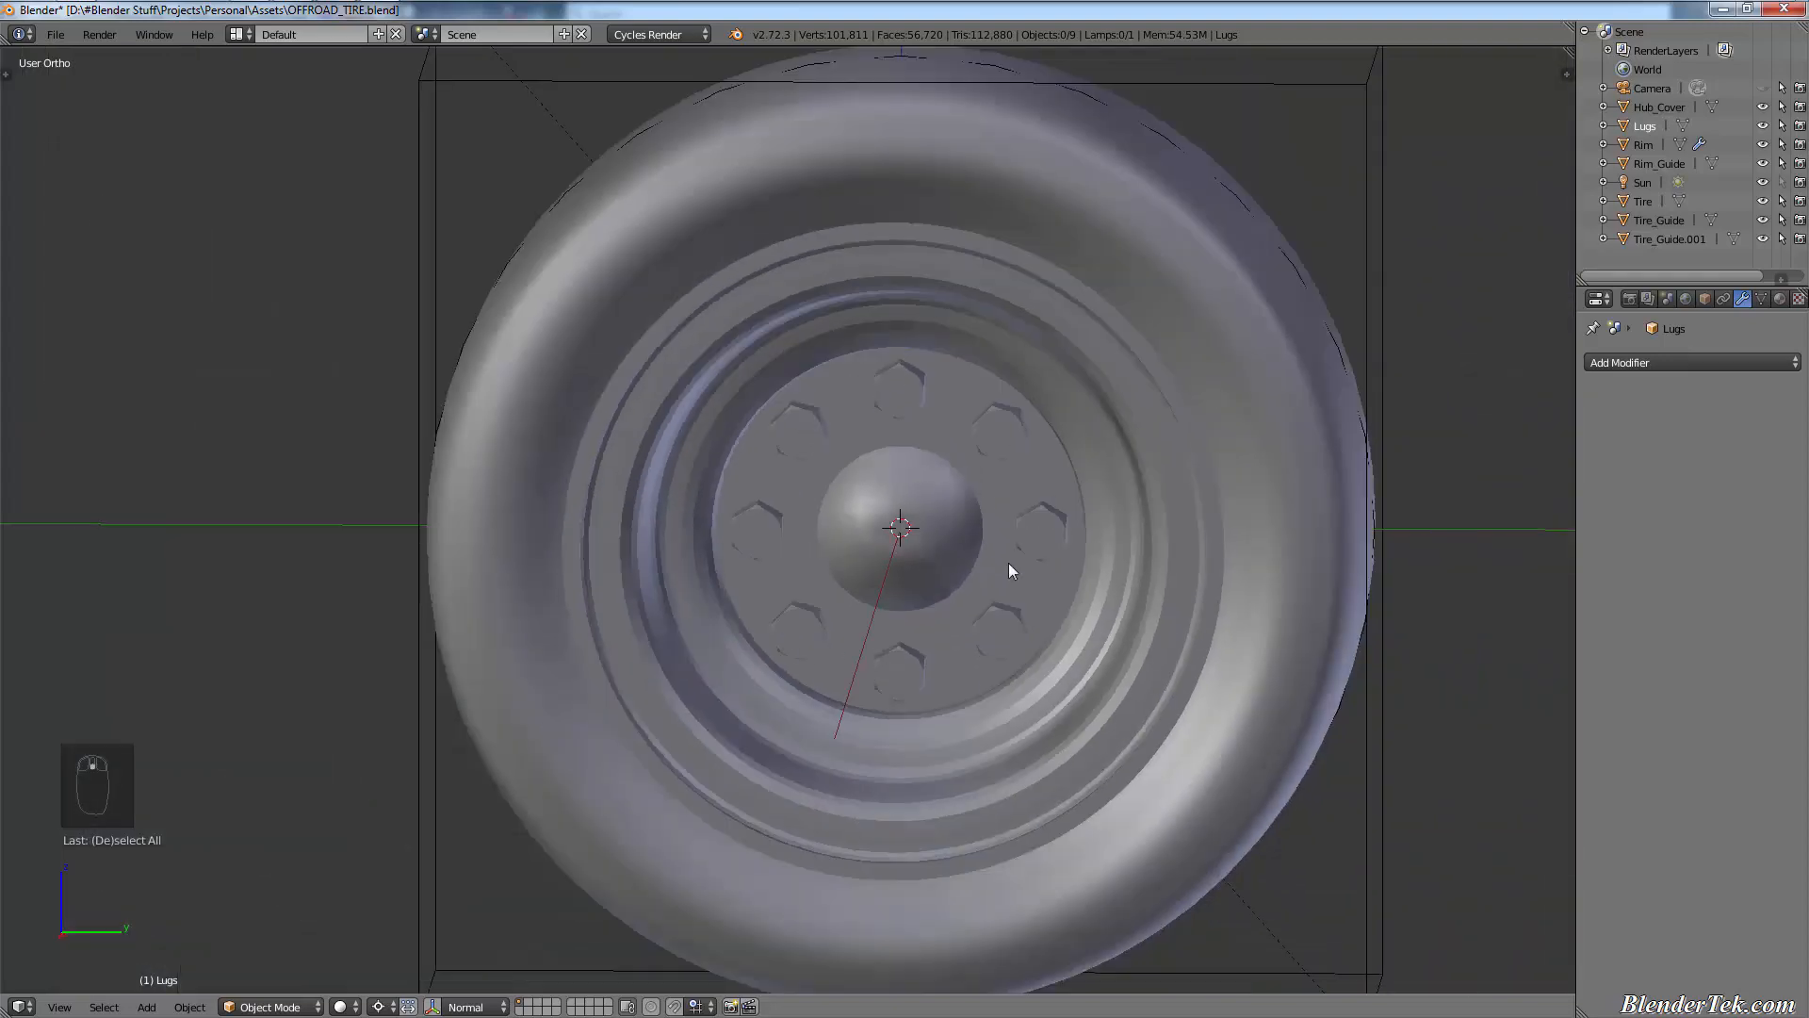
scroll(1003, 547, "up", 2)
mouse_move(1002, 545)
middle_mouse_down()
mouse_move(982, 527)
mouse_move(1021, 524)
mouse_move(882, 534)
mouse_move(901, 483)
mouse_move(935, 466)
mouse_move(1034, 486)
mouse_move(1031, 541)
mouse_move(953, 570)
mouse_move(976, 552)
middle_mouse_up()
scroll(947, 573, "down", 3)
mouse_move(988, 546)
middle_mouse_down()
mouse_move(998, 529)
mouse_move(1016, 549)
middle_mouse_up()
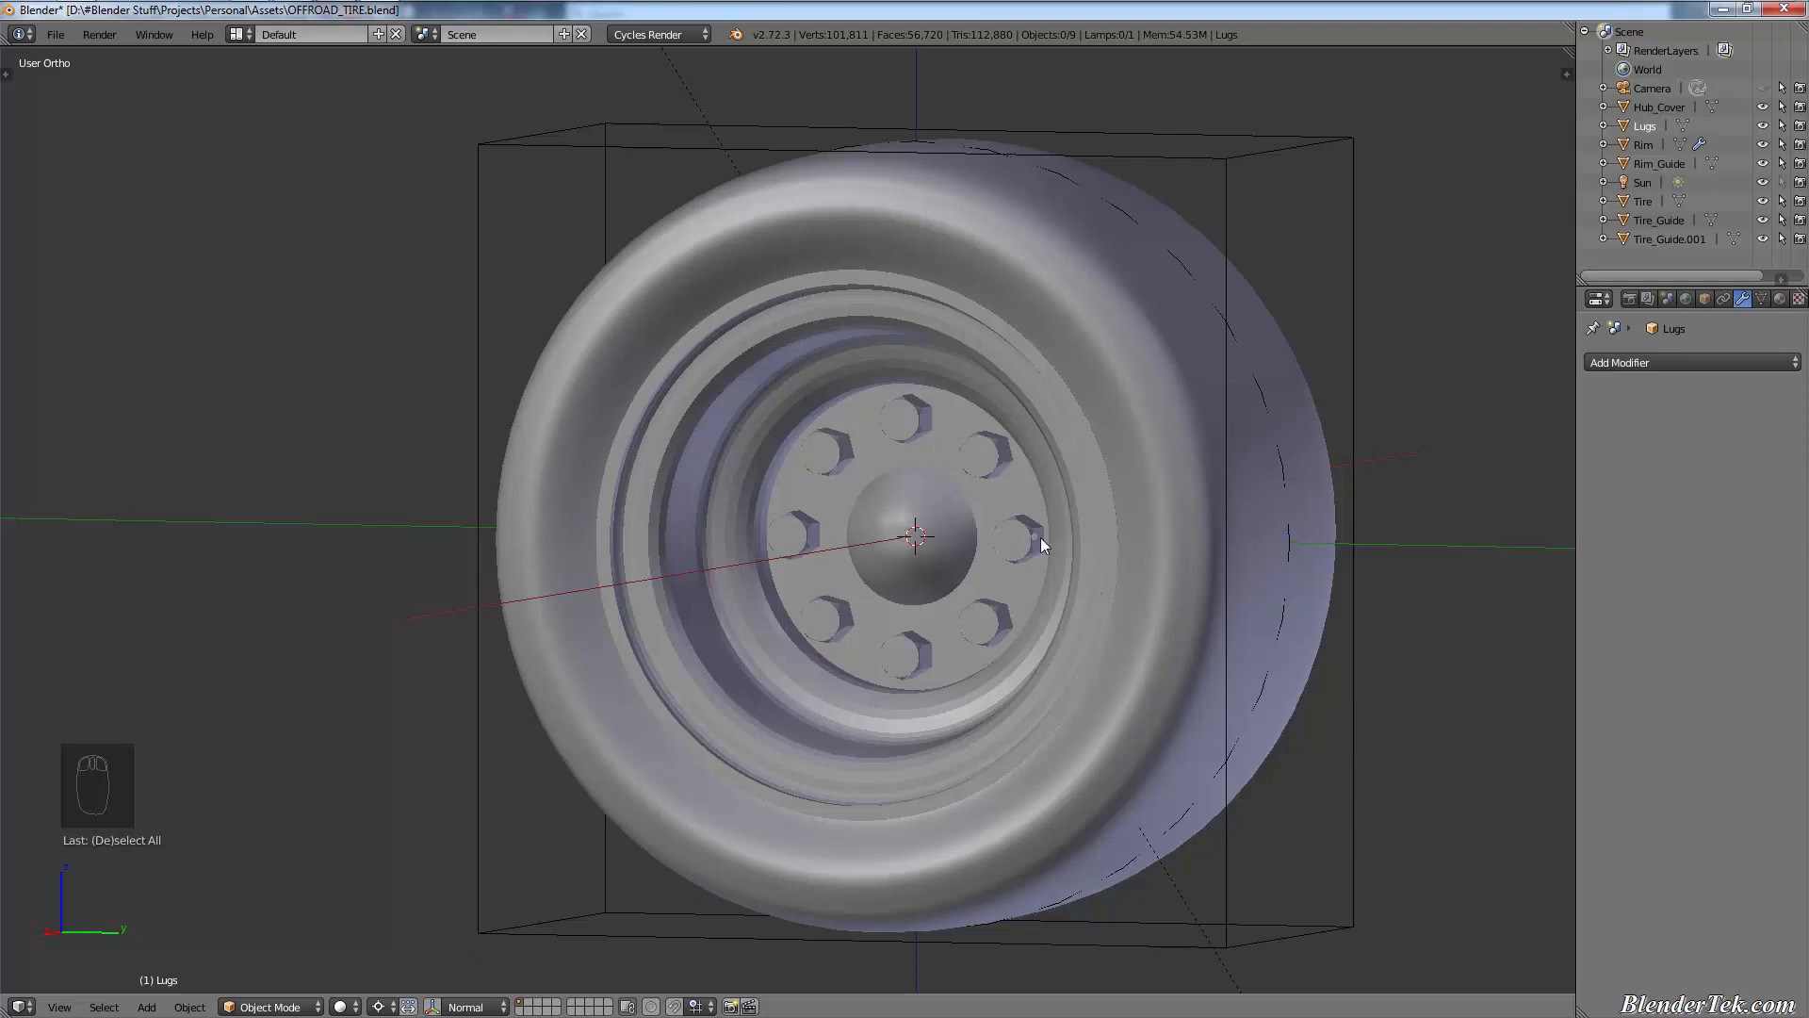
scroll(1026, 483, "up", 2)
right_click(920, 449)
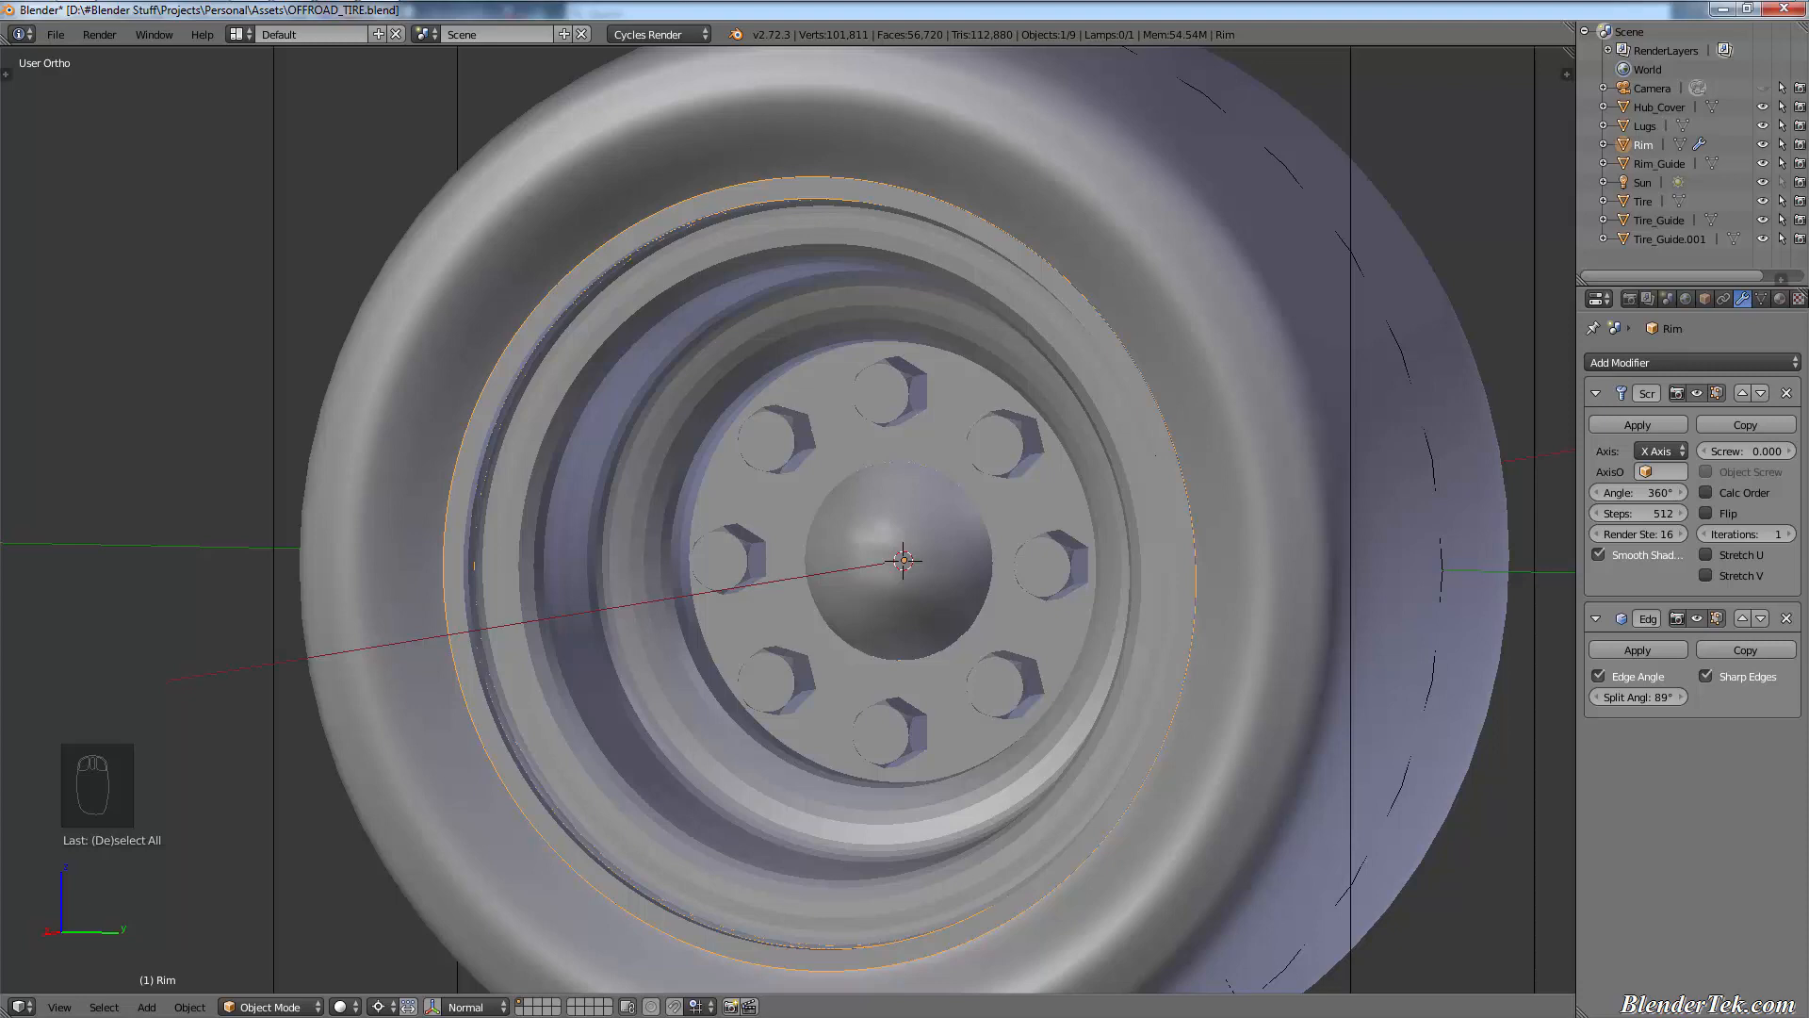
key("ctrl")
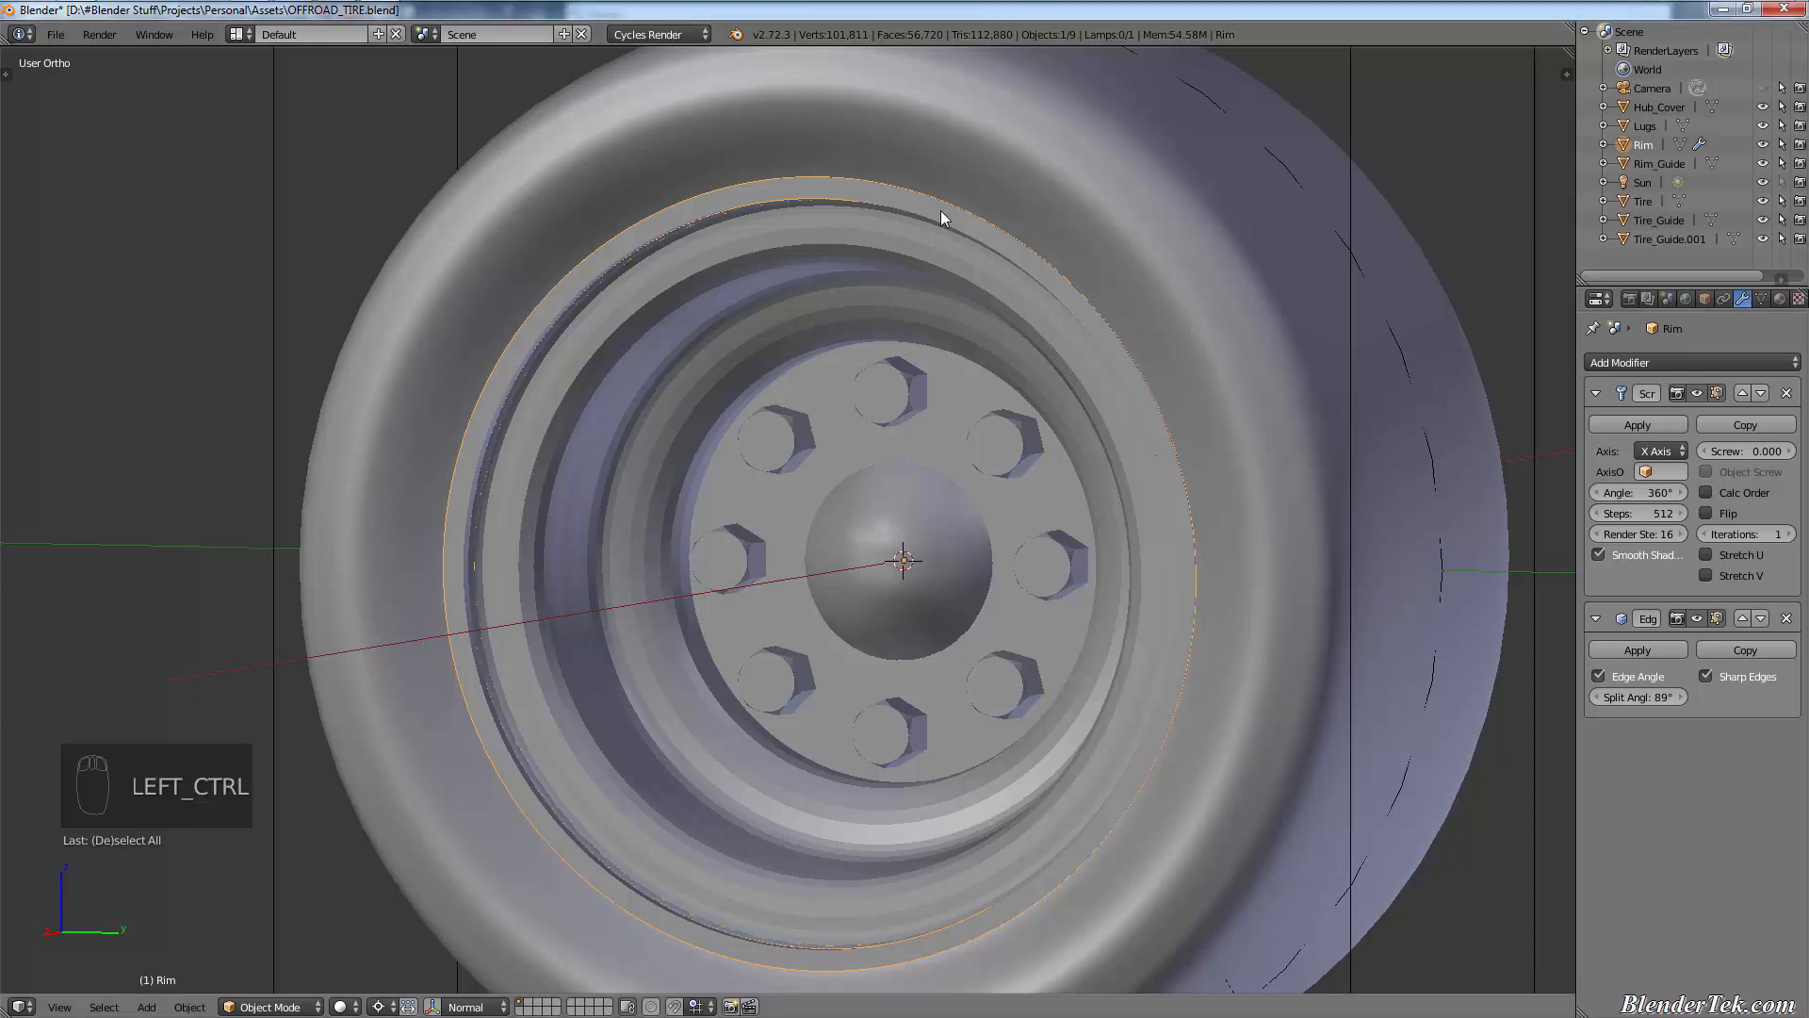
key("ctrl+s")
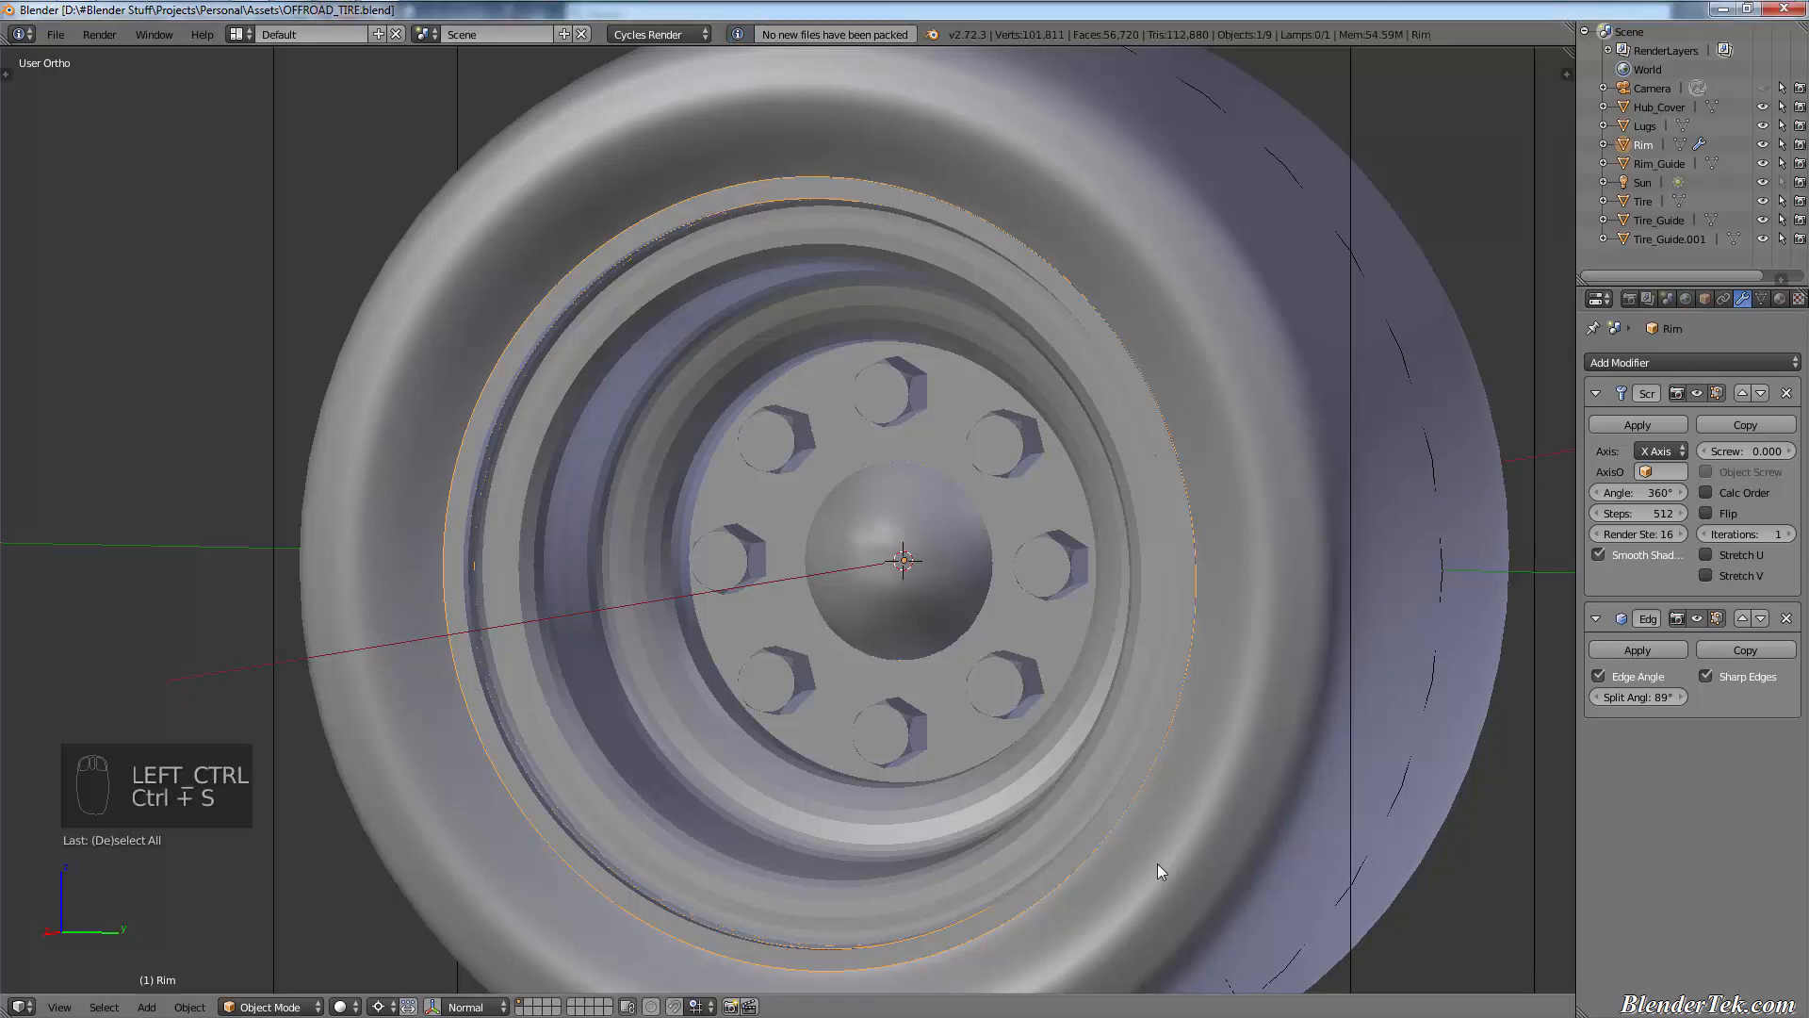
- Examine the lugs, hub cover and rim from several angles and distances
middle_click_drag(1044, 497, 1009, 575)
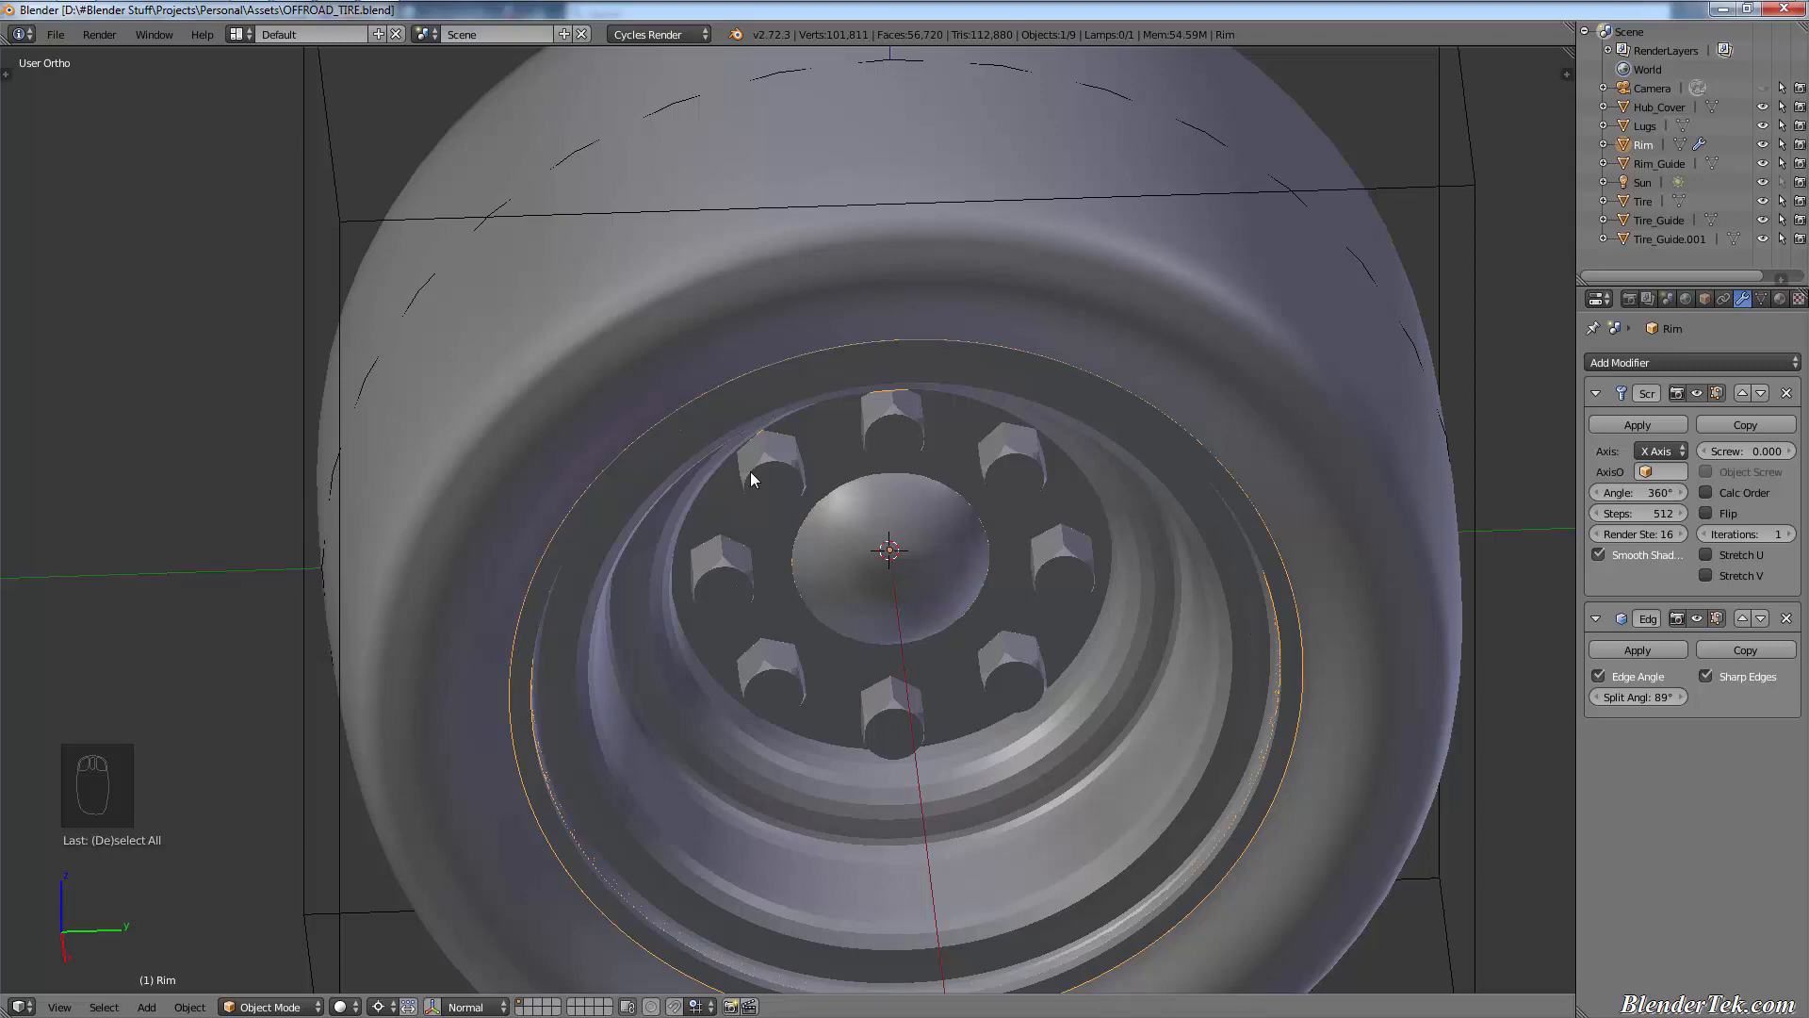
middle_click_drag(976, 678, 1026, 588)
scroll(941, 601, "down", 4)
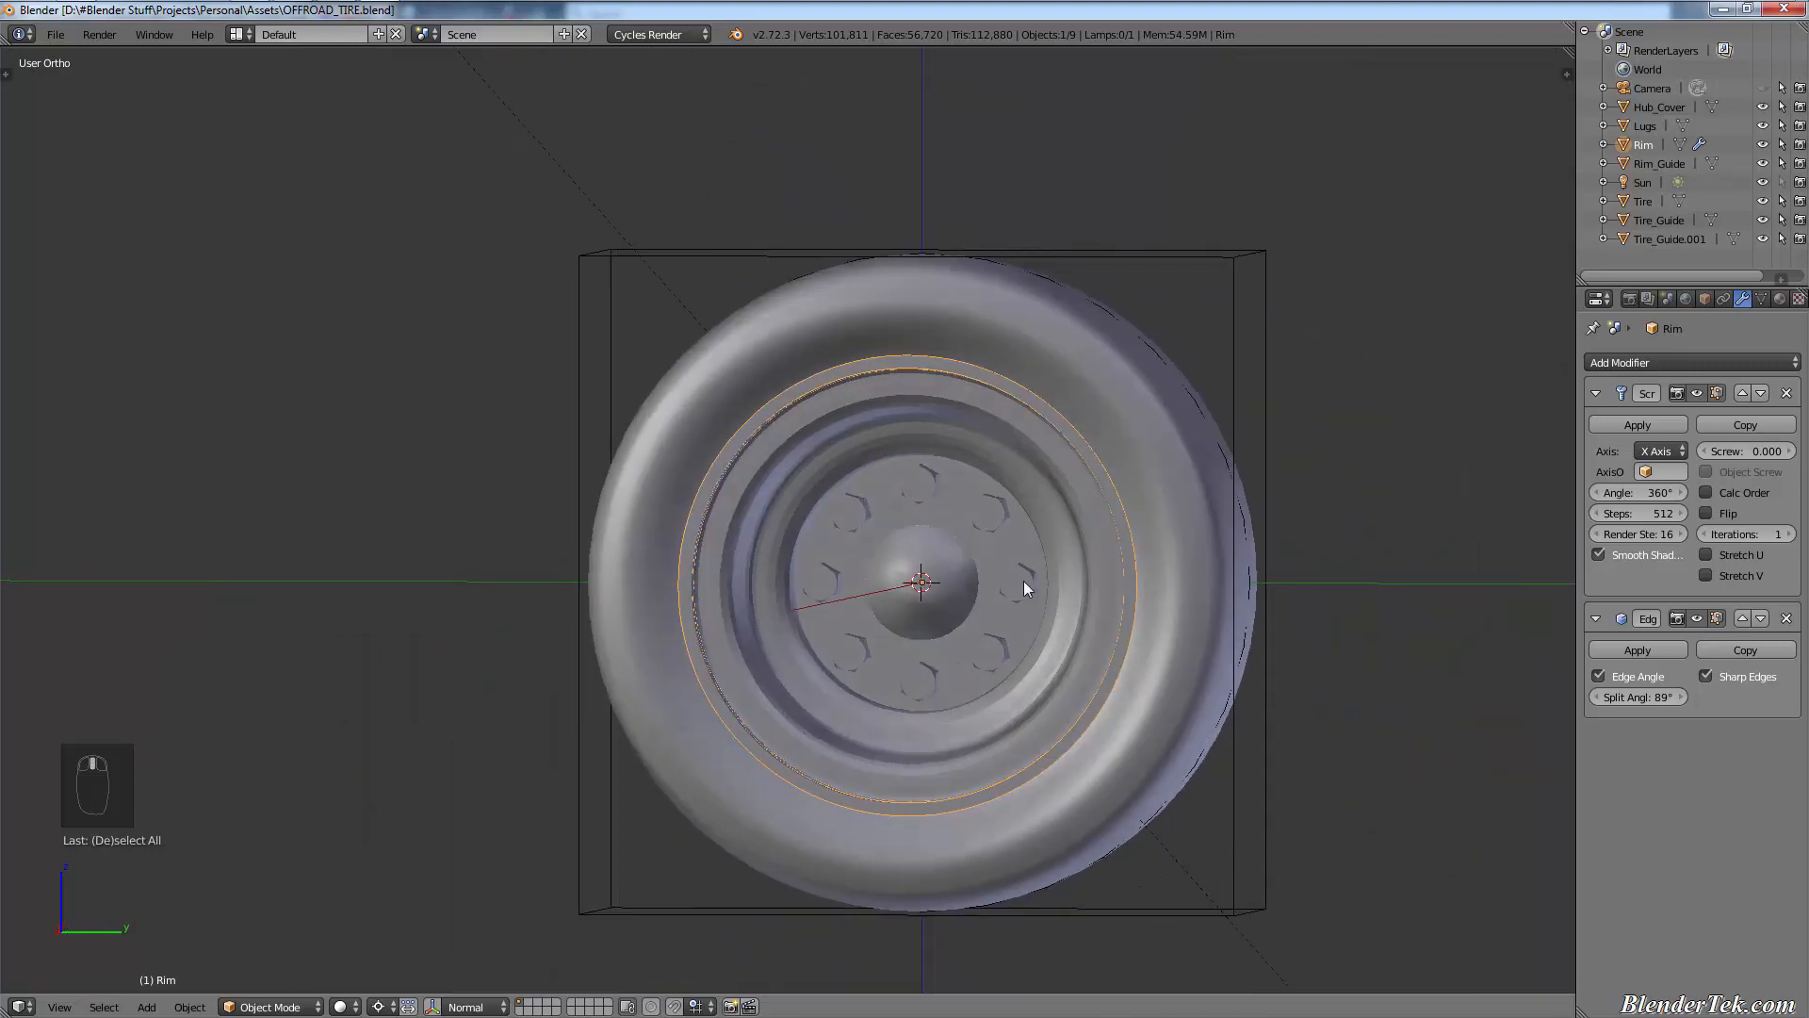
scroll(952, 443, "up", 3)
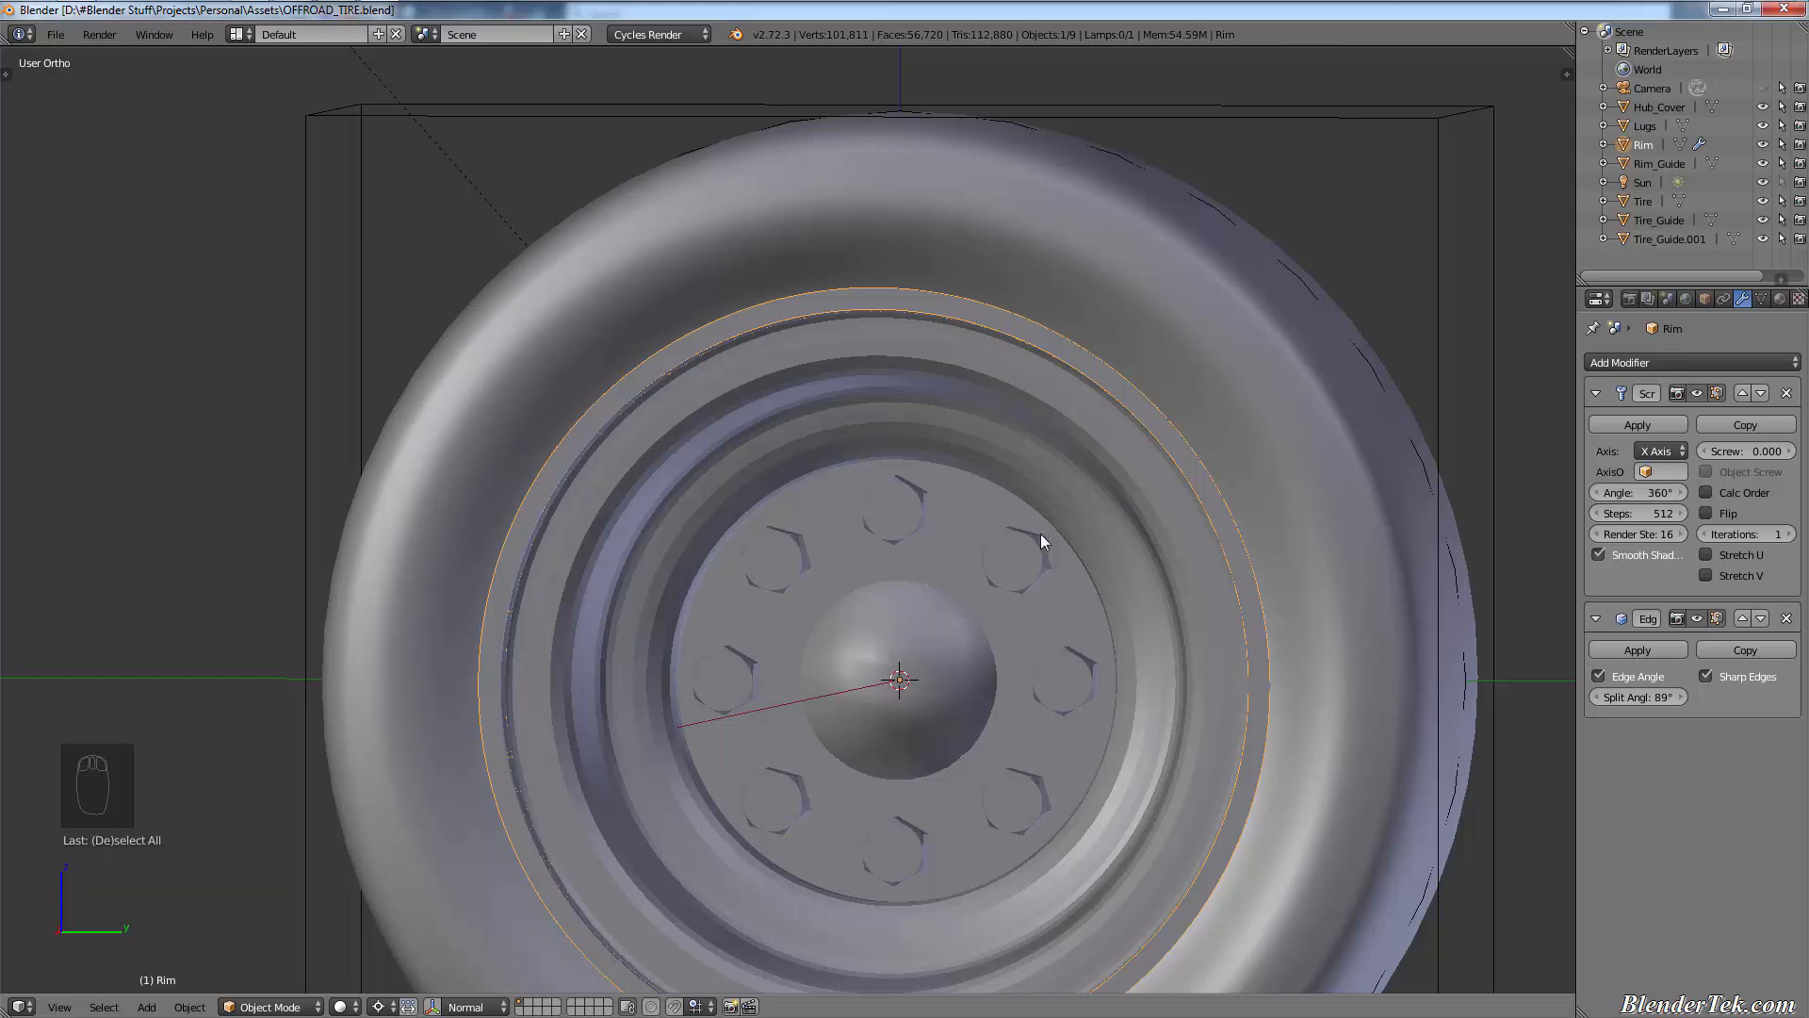
scroll(1291, 596, "down", 4)
scroll(1308, 550, "up", 2)
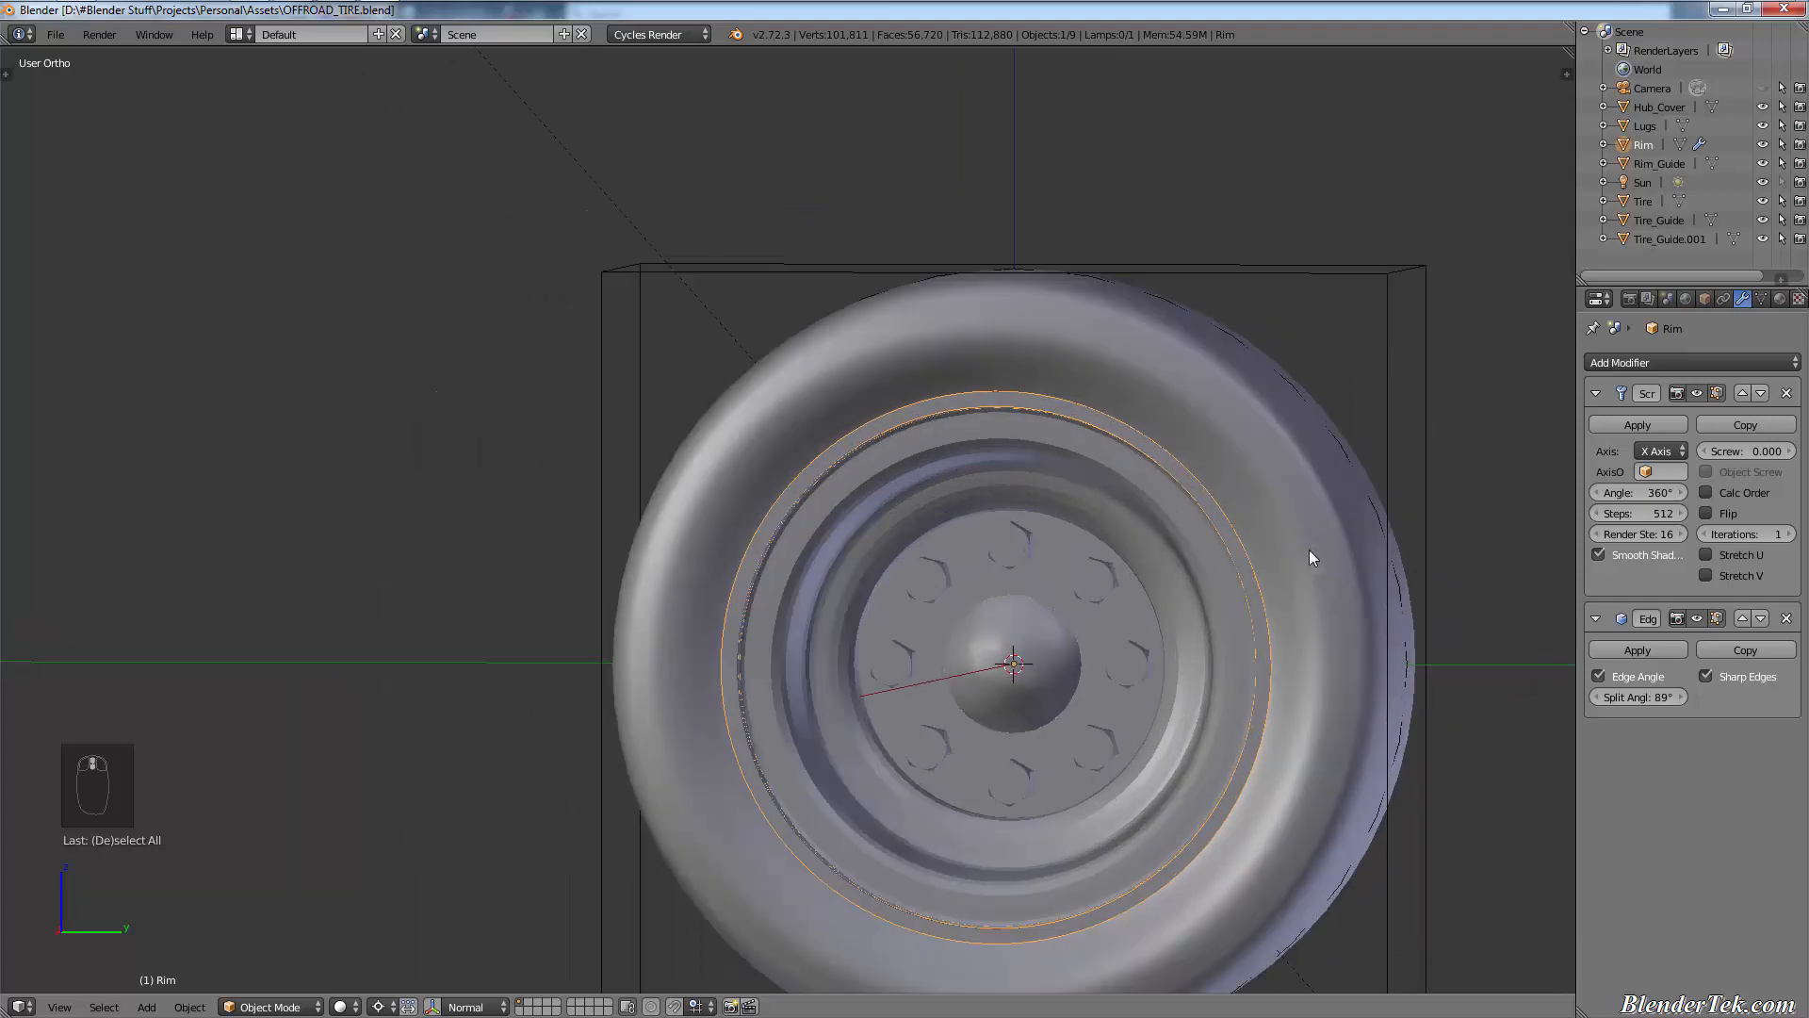
middle_click_drag(1309, 550, 1288, 560)
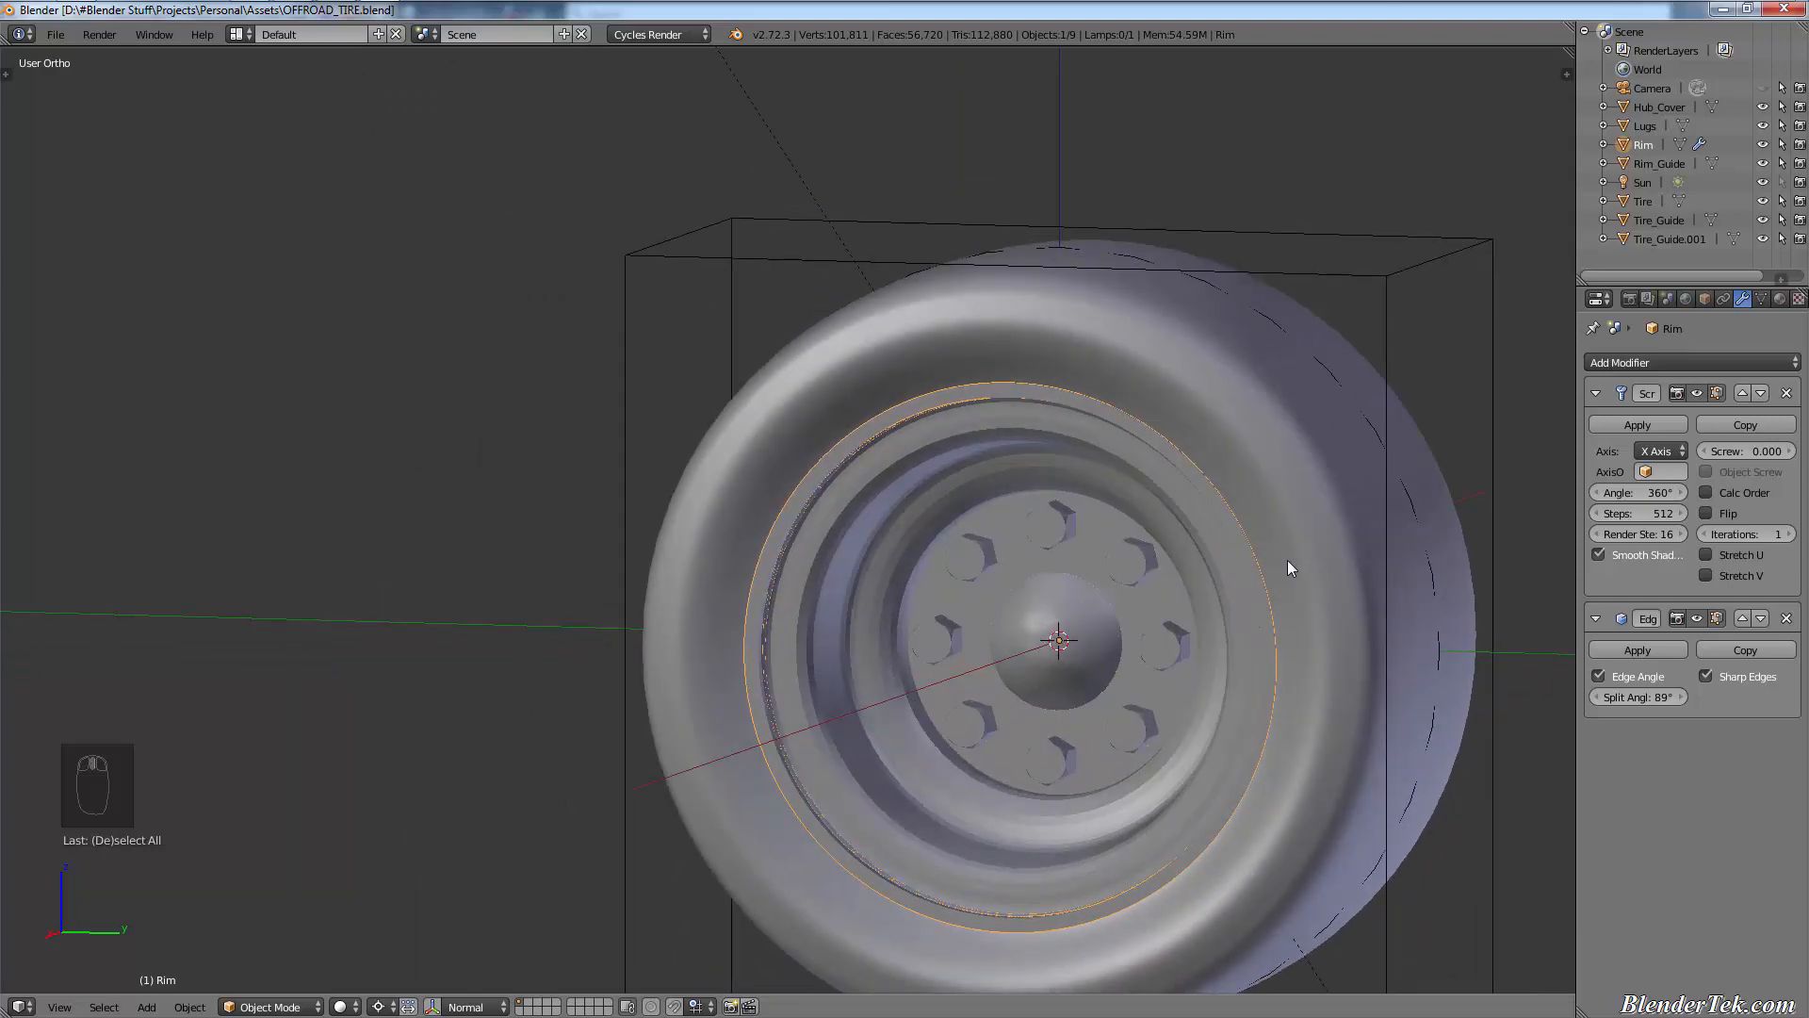